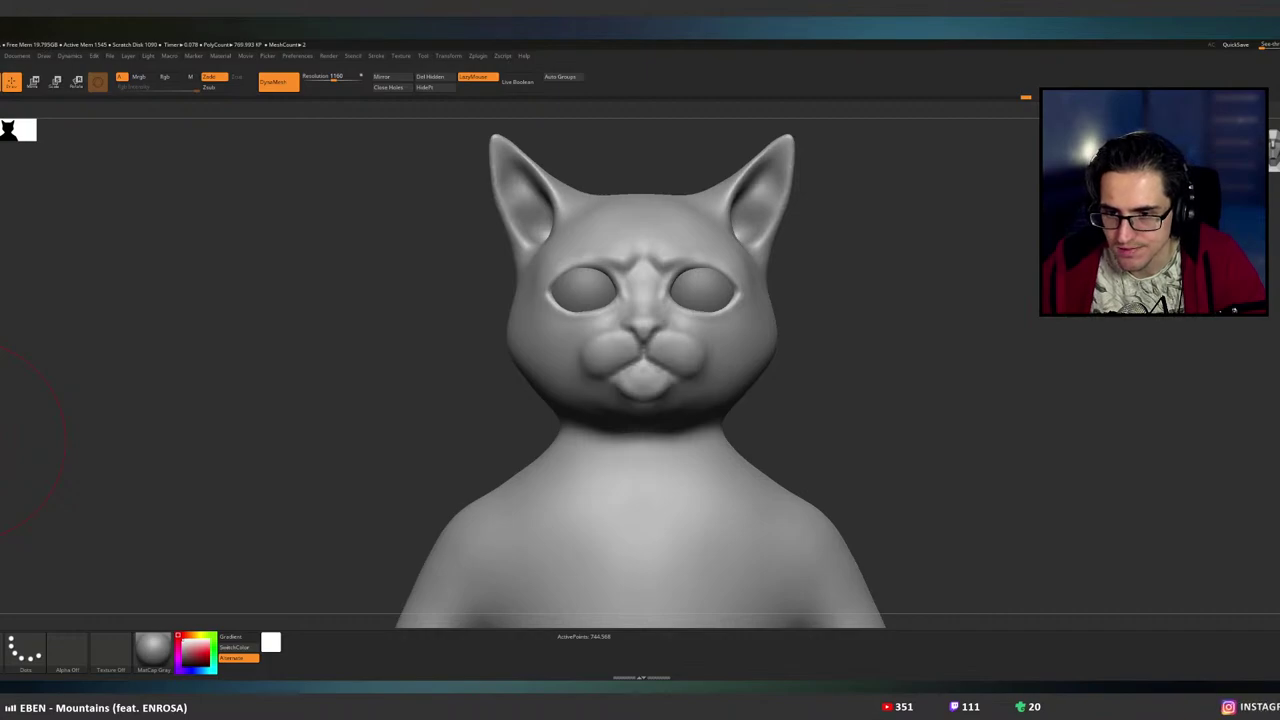
- Examine the cat character's head and full-body proportions from the front and side
{"action": "left_click_drag", "start_coordinate": [870, 268], "coordinate": [933, 284]}
{"action": "right_click_drag", "start_coordinate": [933, 284], "coordinate": [775, 296]}
{"action": "right_click_drag", "start_coordinate": [775, 296], "coordinate": [771, 263], "text": "alt"}
{"action": "right_click_drag", "start_coordinate": [740, 382], "coordinate": [766, 278], "text": "alt"}
{"action": "mouse_move", "coordinate": [765, 278]}
{"action": "left_mouse_down"}
{"action": "mouse_move", "coordinate": [734, 306]}
{"action": "mouse_move", "coordinate": [671, 266]}
{"action": "mouse_move", "coordinate": [813, 280]}
{"action": "mouse_move", "coordinate": [803, 274]}
{"action": "left_mouse_up"}
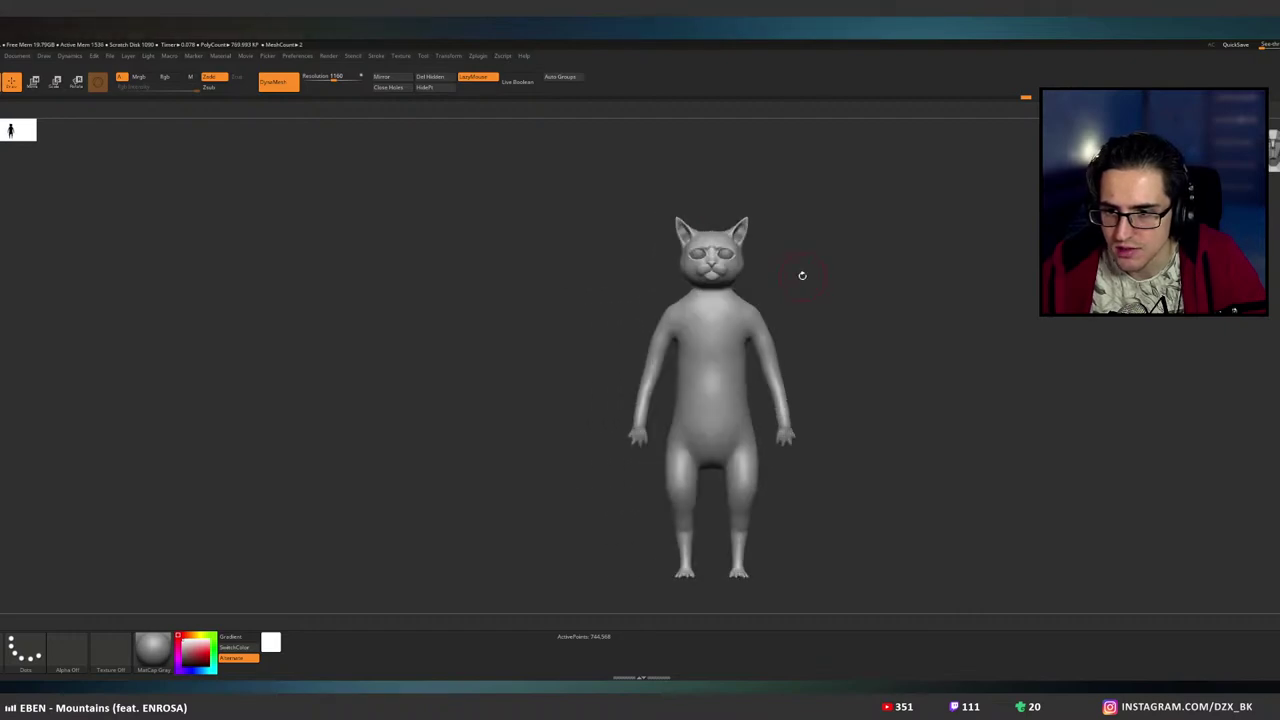
{"action": "mouse_move", "coordinate": [803, 274]}
{"action": "right_mouse_down", "text": "alt"}
{"action": "mouse_move", "coordinate": [666, 257]}
{"action": "mouse_move", "coordinate": [724, 287]}
{"action": "right_mouse_up", "text": "alt"}
{"action": "key", "text": "1"}
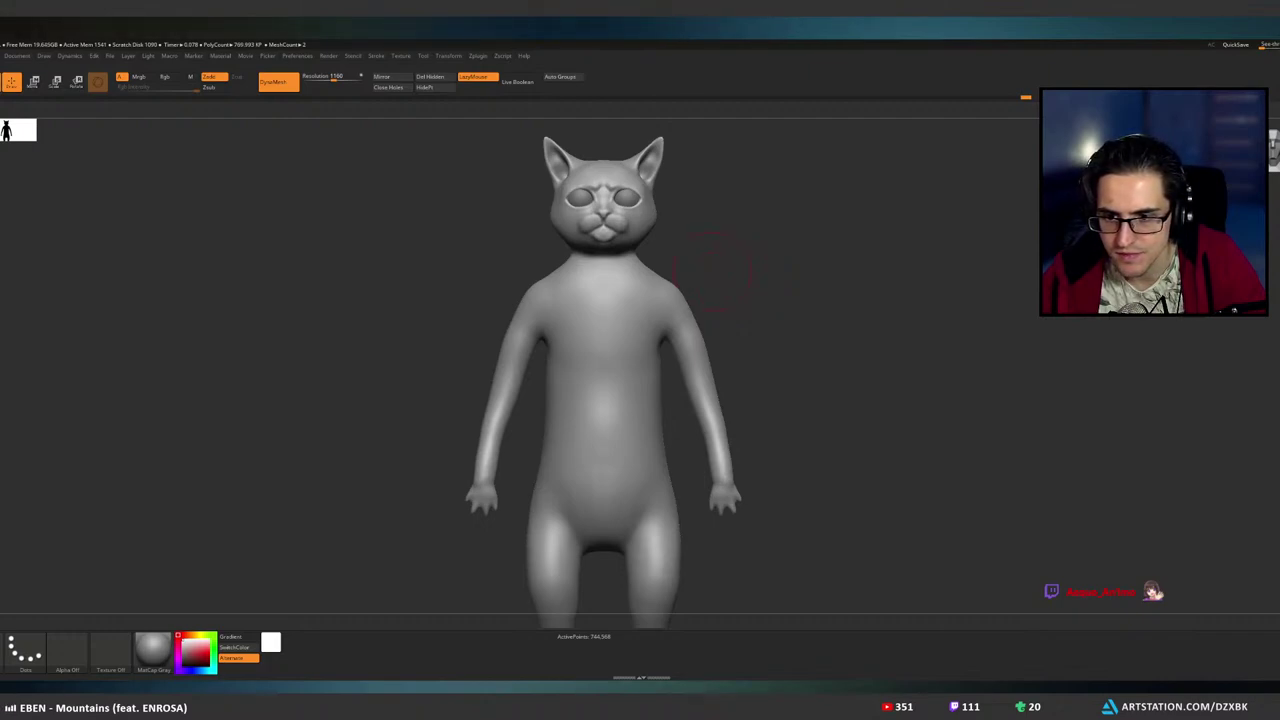
{"action": "left_click_drag", "start_coordinate": [771, 329], "coordinate": [696, 220]}
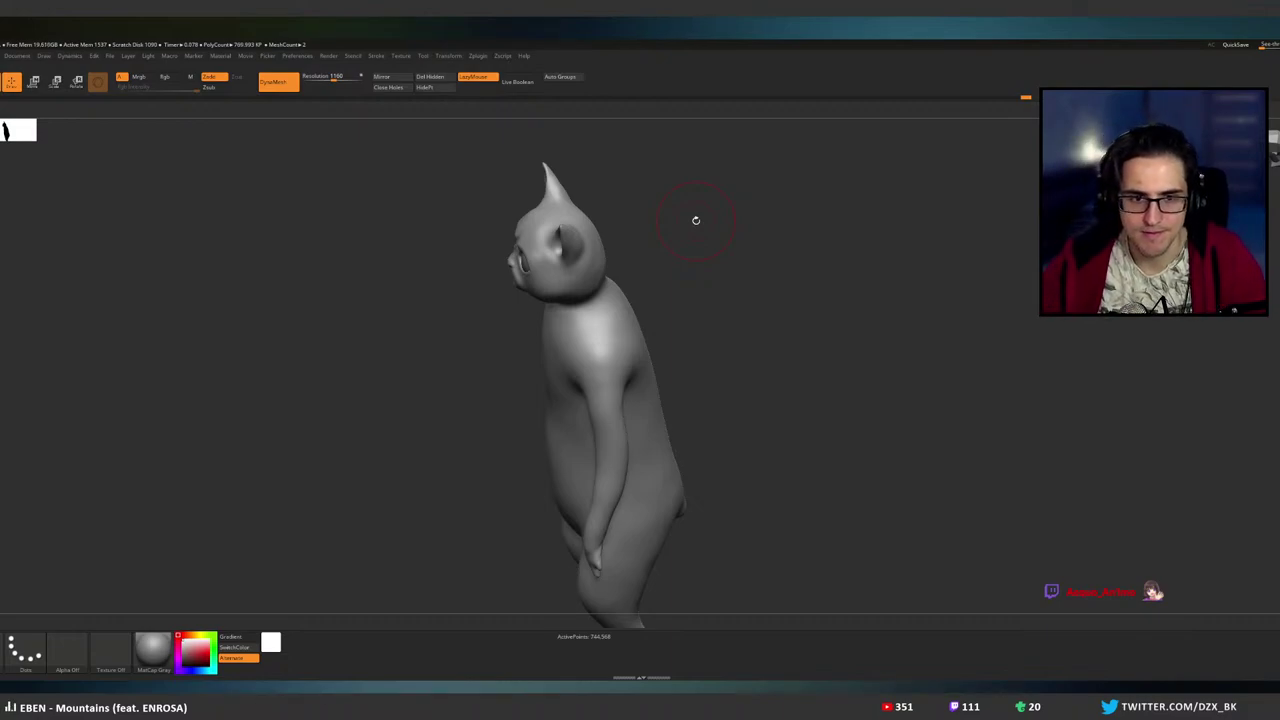
{"action": "right_click_drag", "start_coordinate": [696, 220], "coordinate": [812, 255]}
{"action": "right_click_drag", "start_coordinate": [583, 312], "coordinate": [647, 322], "text": "alt"}
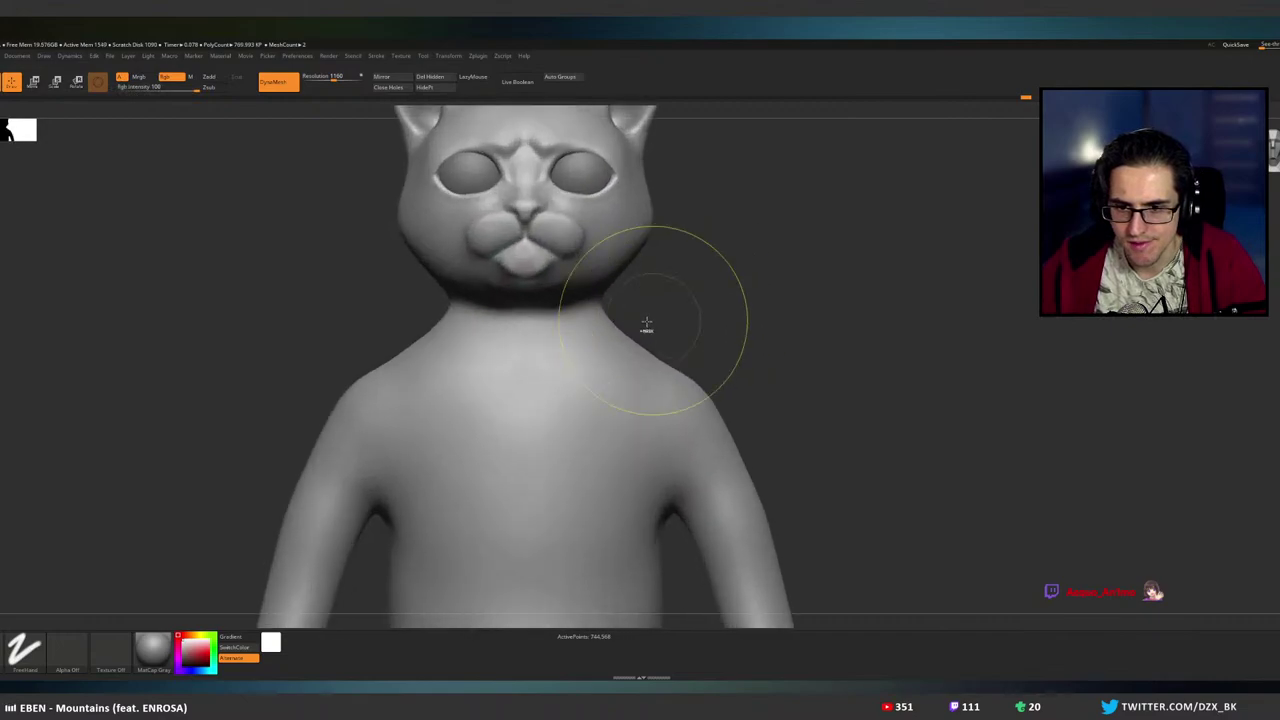
- Push the cat's shoulder contour slightly inward and down on both sides from the front
{"action": "key", "text": "b"}
{"action": "key", "text": "d"}
{"action": "key", "text": "s"}
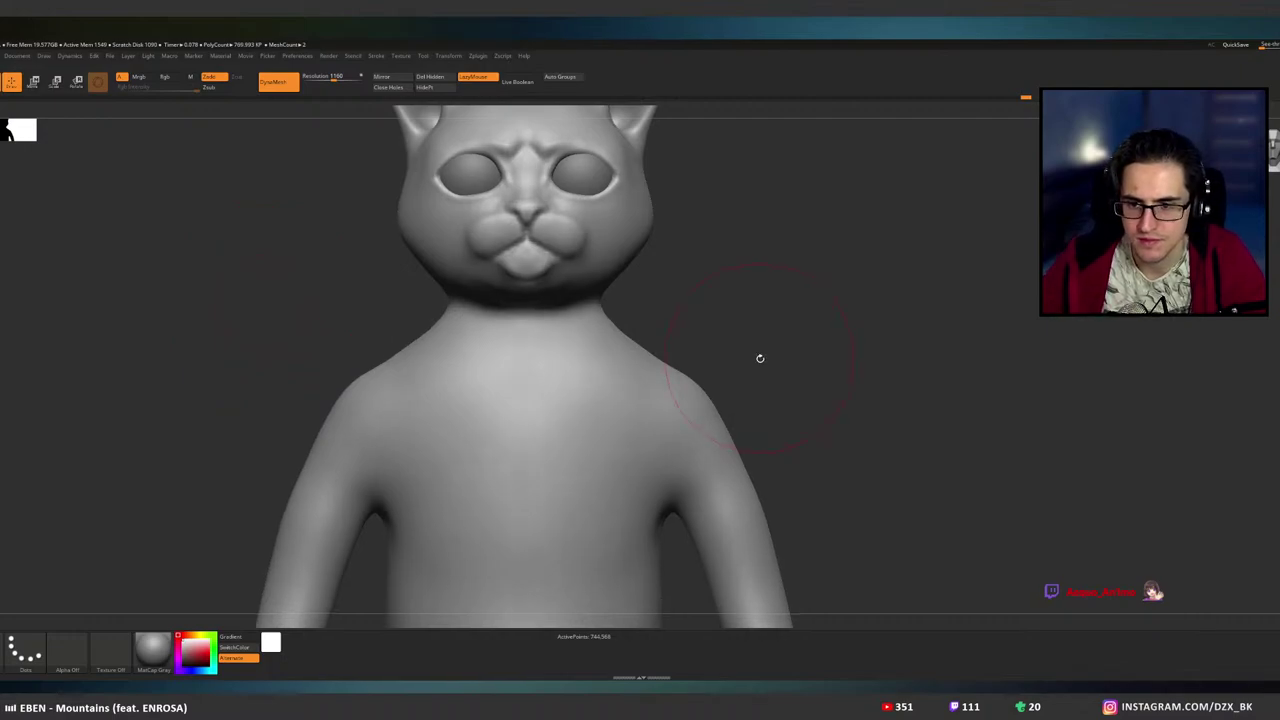
{"action": "left_click_drag", "start_coordinate": [760, 357], "coordinate": [740, 317], "text": "shift"}
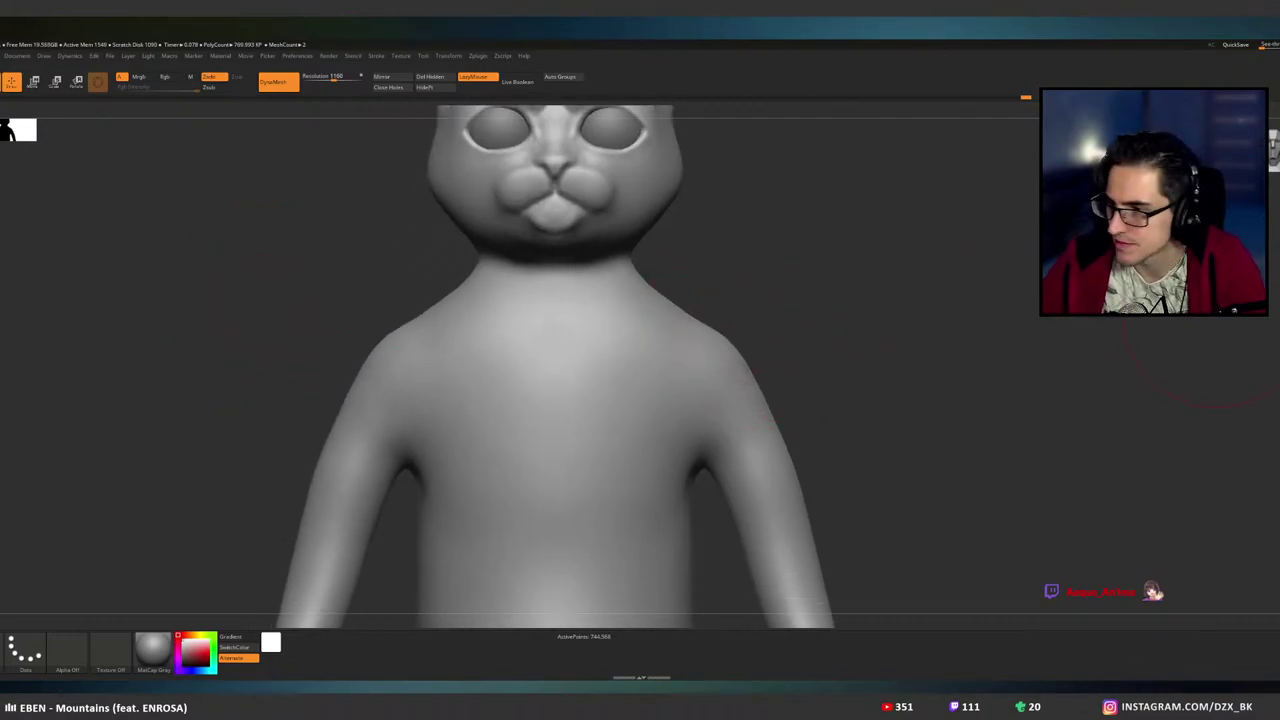
{"action": "left_click", "coordinate": [1278, 315]}
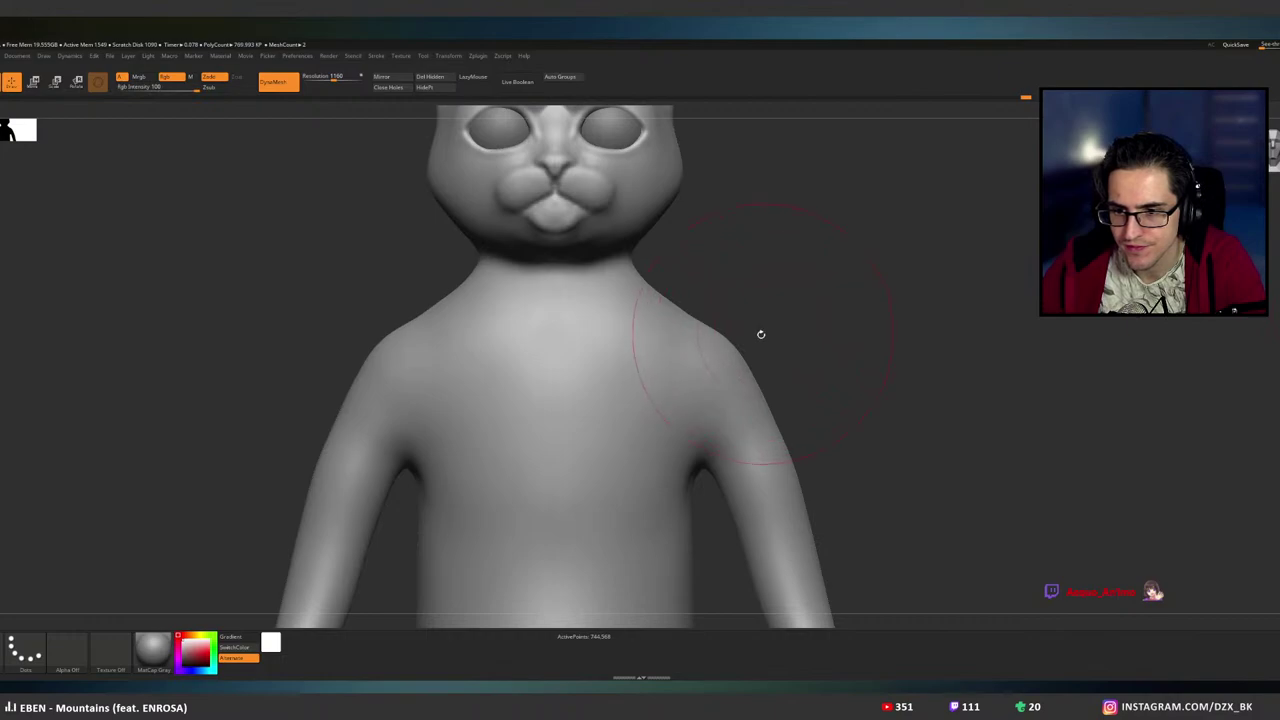
{"action": "mouse_move", "coordinate": [760, 334]}
{"action": "left_mouse_down"}
{"action": "mouse_move", "coordinate": [690, 425]}
{"action": "mouse_move", "coordinate": [730, 362]}
{"action": "left_mouse_up"}
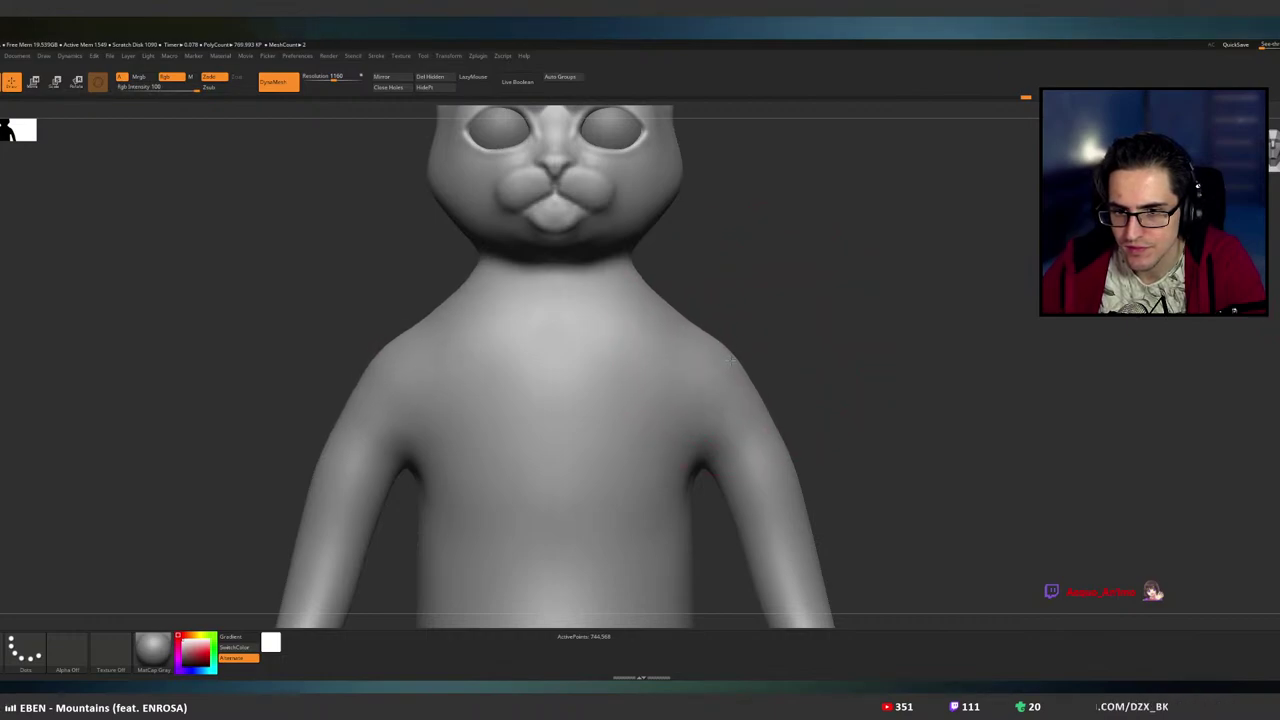
- Refine the shoulder and armpit shapes of the cat's body from behind
{"action": "mouse_move", "coordinate": [735, 358]}
{"action": "right_mouse_down"}
{"action": "mouse_move", "coordinate": [605, 370]}
{"action": "mouse_move", "coordinate": [672, 356]}
{"action": "mouse_move", "coordinate": [640, 358]}
{"action": "right_mouse_up"}
{"action": "right_click_drag", "start_coordinate": [840, 389], "coordinate": [635, 360], "text": "alt"}
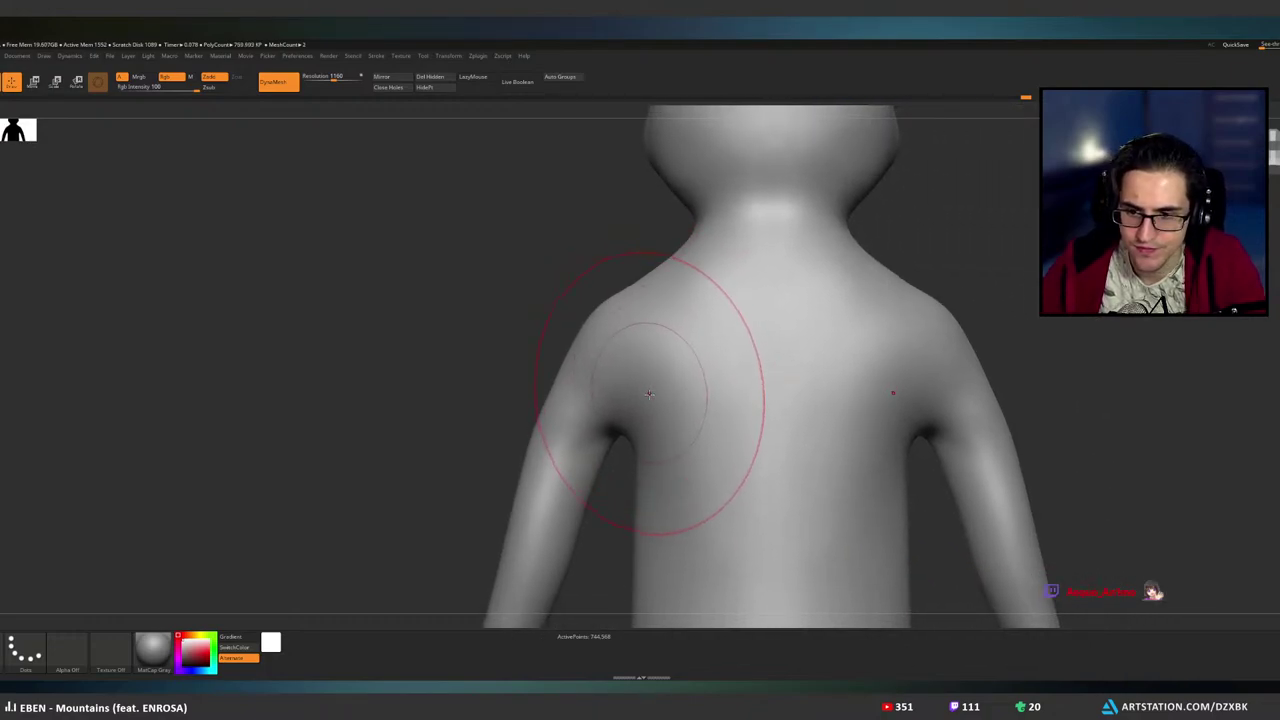
{"action": "left_click_drag", "start_coordinate": [641, 448], "coordinate": [642, 448]}
{"action": "left_click_drag", "start_coordinate": [602, 340], "coordinate": [607, 339]}
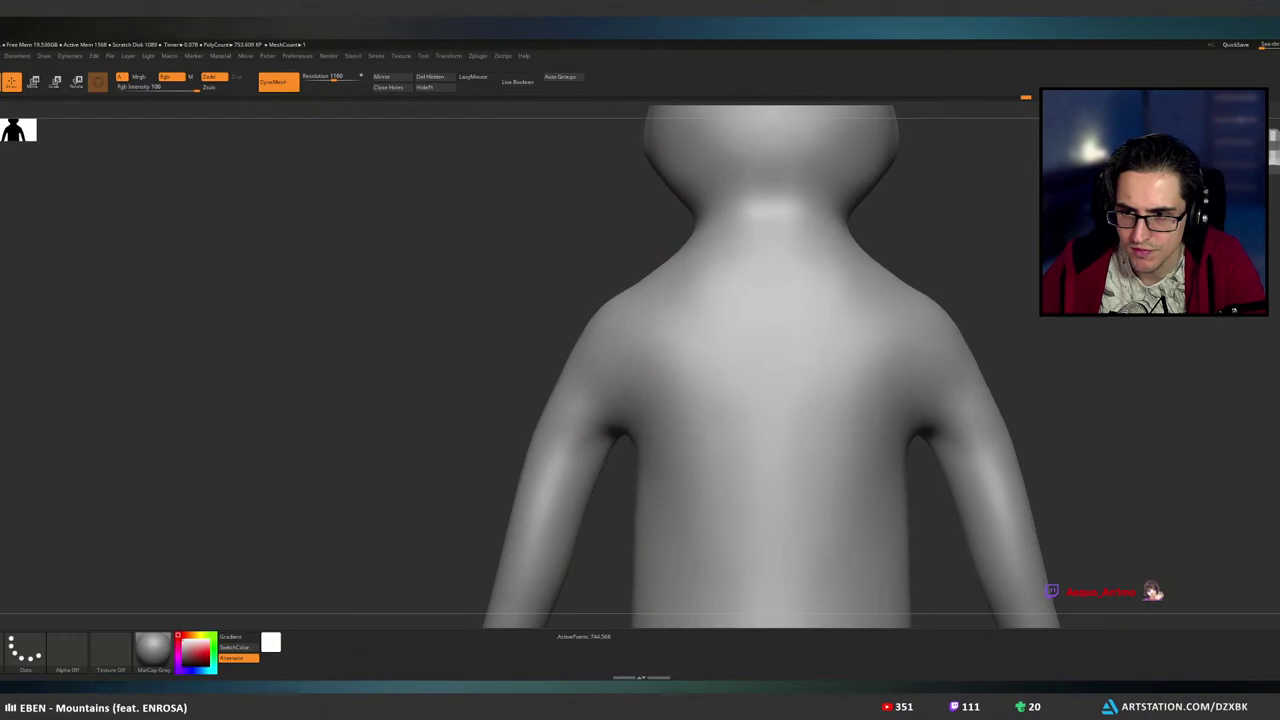
{"action": "left_click", "coordinate": [632, 362]}
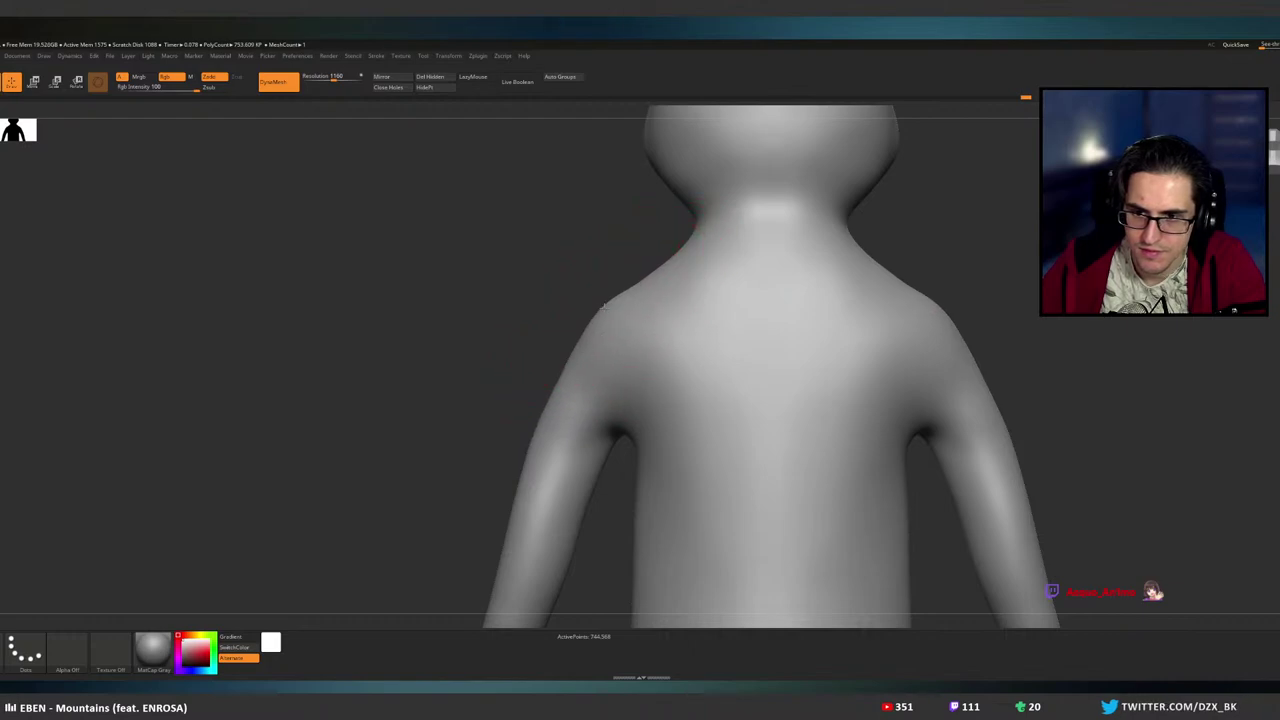
- Try to adjust the outer shoulders and upper arms from the front, and undo the last change
{"action": "left_click_drag", "start_coordinate": [604, 311], "coordinate": [571, 243], "text": "alt"}
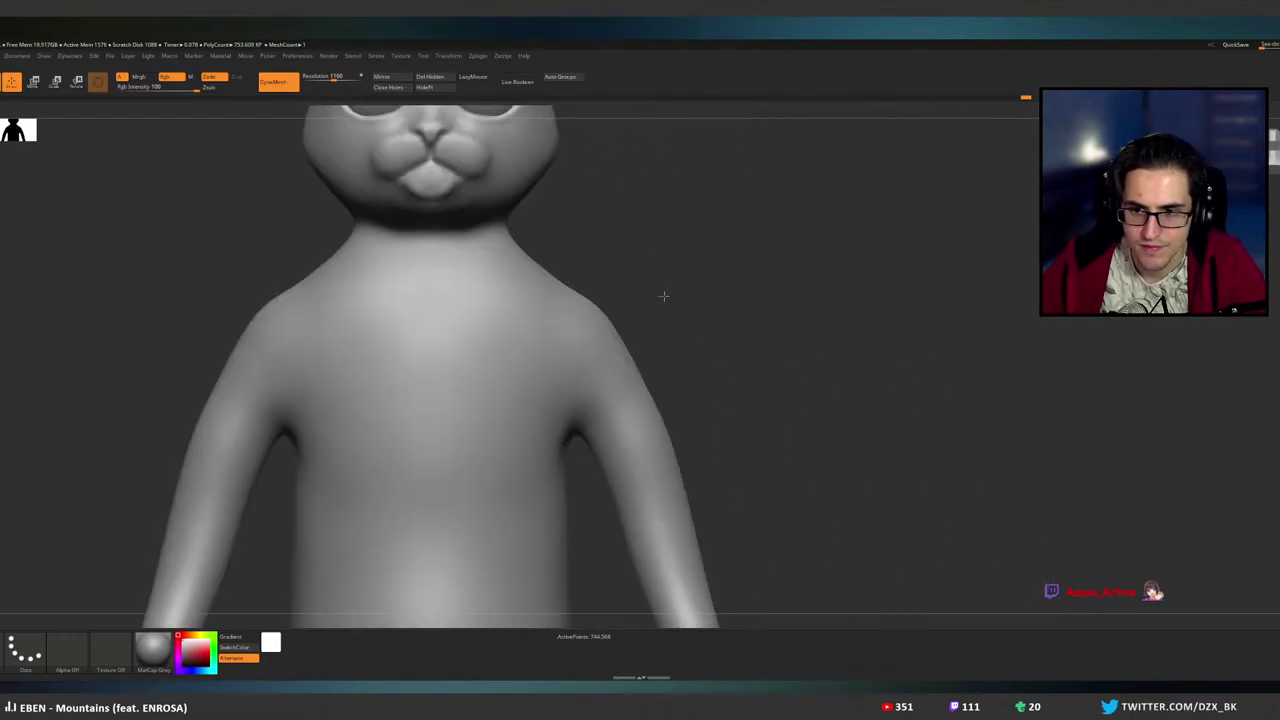
{"action": "mouse_move", "coordinate": [646, 306]}
{"action": "left_mouse_down", "text": "alt"}
{"action": "mouse_move", "coordinate": [779, 270]}
{"action": "mouse_move", "coordinate": [765, 195]}
{"action": "left_mouse_up", "text": "alt"}
{"action": "right_click_drag", "start_coordinate": [762, 283], "coordinate": [768, 295], "text": "ctrl"}
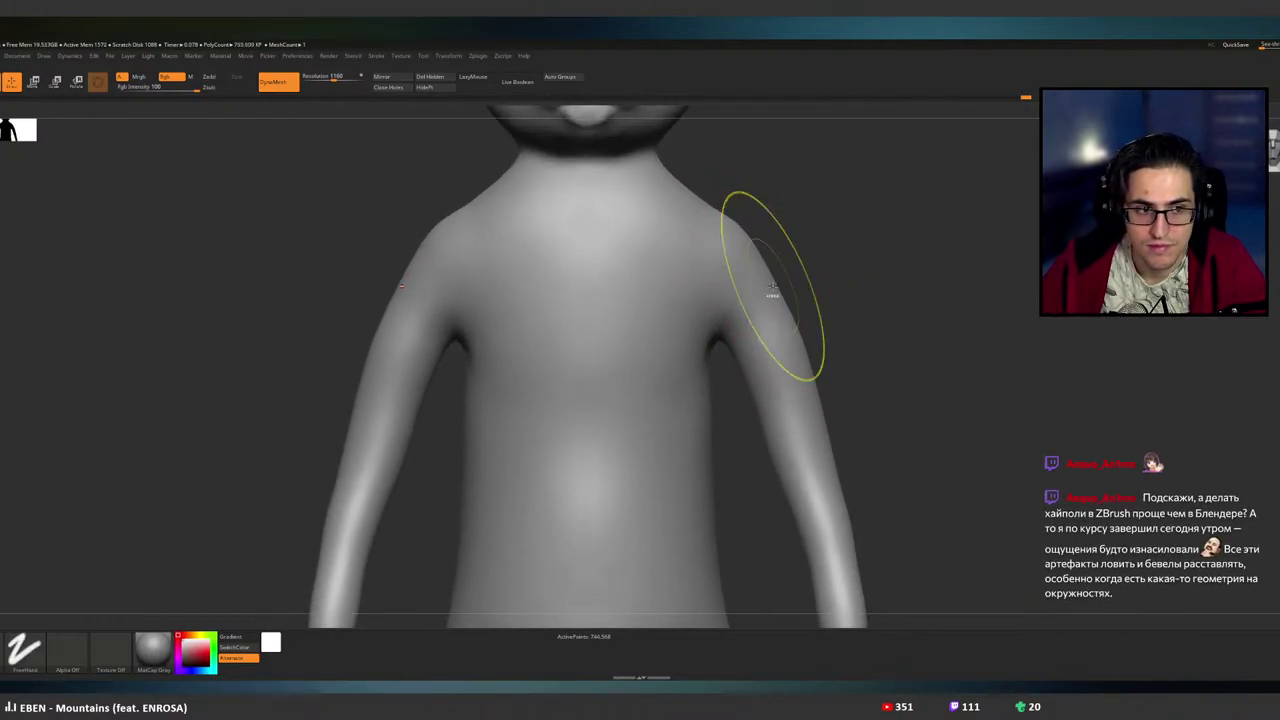
{"action": "key", "text": "ctrl+z"}
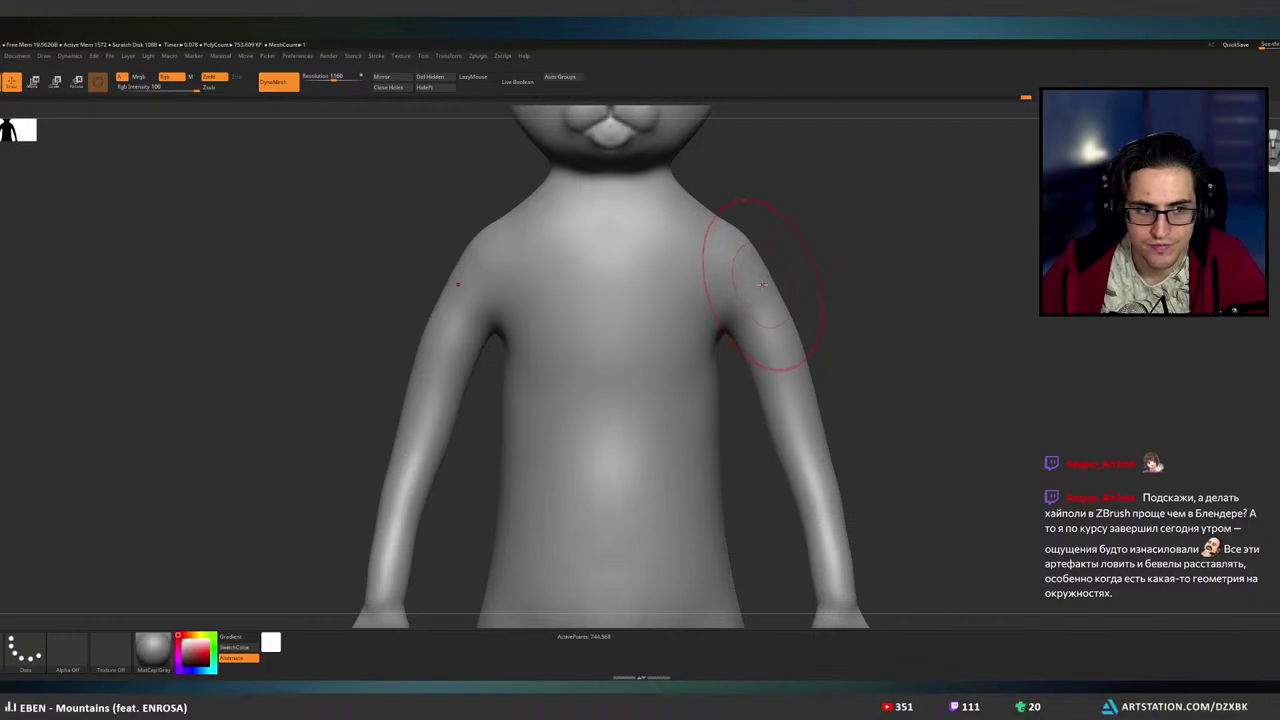
- Examine the torso, neck and upper back profile from the front and side
{"action": "mouse_move", "coordinate": [750, 309]}
{"action": "right_mouse_down"}
{"action": "mouse_move", "coordinate": [783, 305]}
{"action": "mouse_move", "coordinate": [745, 312]}
{"action": "right_mouse_up"}
{"action": "right_click_drag", "start_coordinate": [697, 383], "coordinate": [699, 318], "text": "alt"}
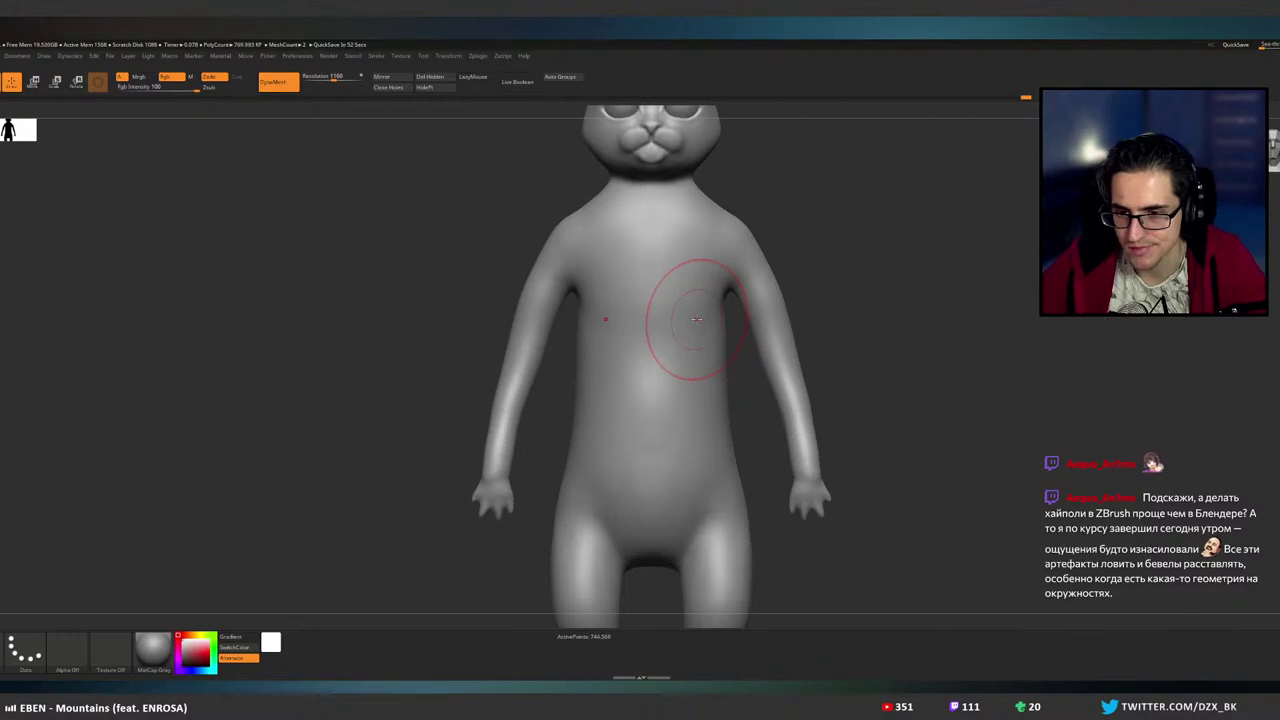
{"action": "mouse_move", "coordinate": [960, 249]}
{"action": "left_mouse_down"}
{"action": "mouse_move", "coordinate": [903, 246]}
{"action": "mouse_move", "coordinate": [892, 285]}
{"action": "mouse_move", "coordinate": [771, 286]}
{"action": "mouse_move", "coordinate": [811, 295]}
{"action": "mouse_move", "coordinate": [791, 291]}
{"action": "left_mouse_up"}
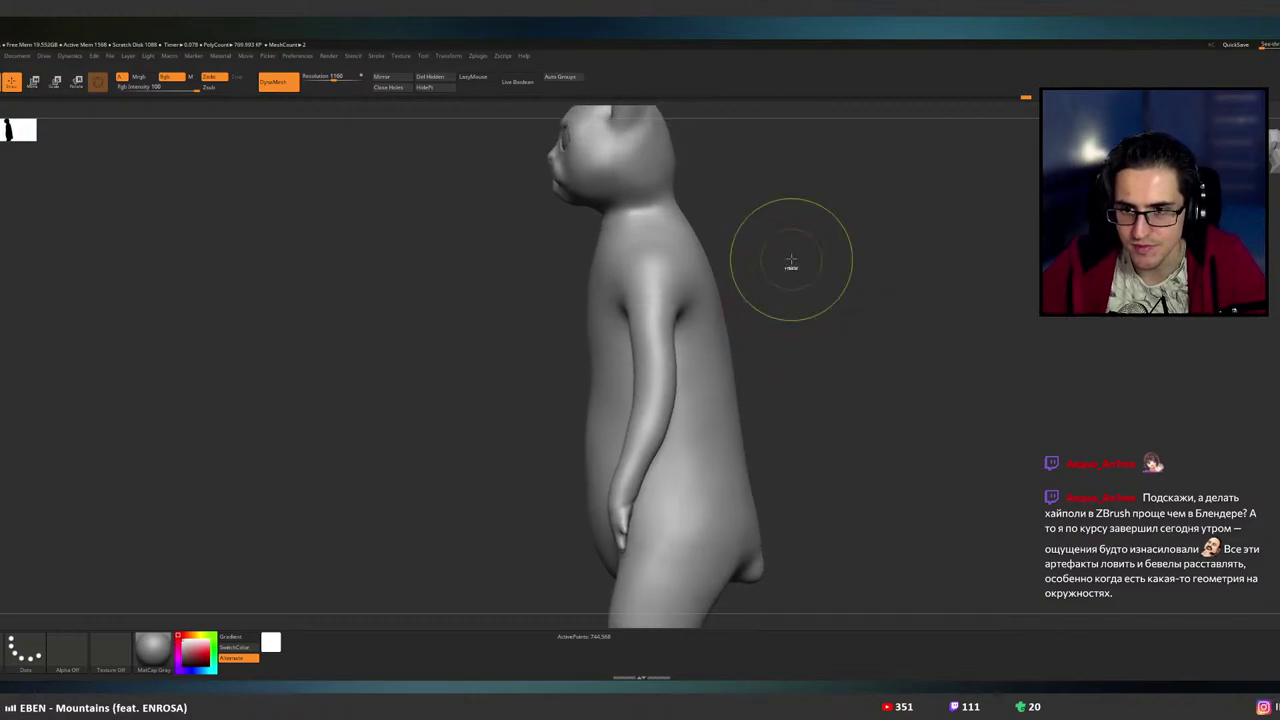
{"action": "left_click_drag", "start_coordinate": [791, 234], "coordinate": [761, 264], "text": "alt"}
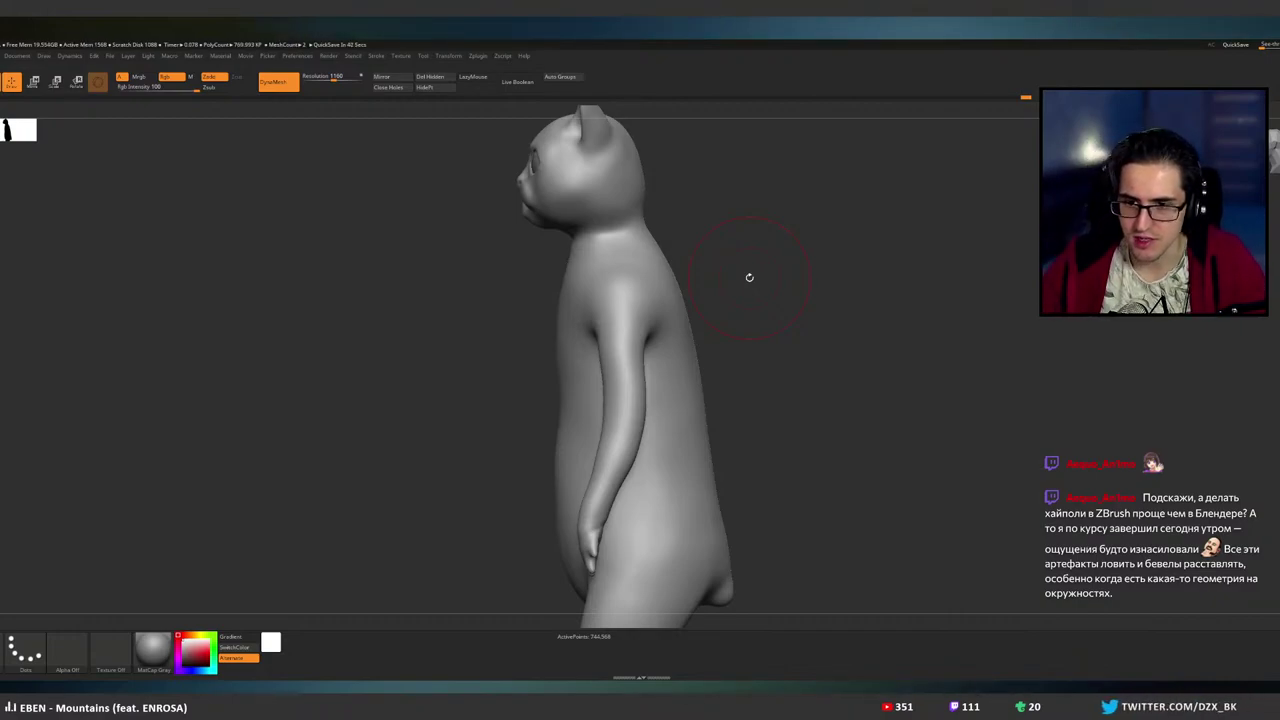
{"action": "mouse_move", "coordinate": [713, 278]}
{"action": "right_mouse_down"}
{"action": "mouse_move", "coordinate": [663, 314]}
{"action": "mouse_move", "coordinate": [715, 300]}
{"action": "right_mouse_up"}
{"action": "right_click_drag", "start_coordinate": [713, 245], "coordinate": [646, 387], "text": "alt"}
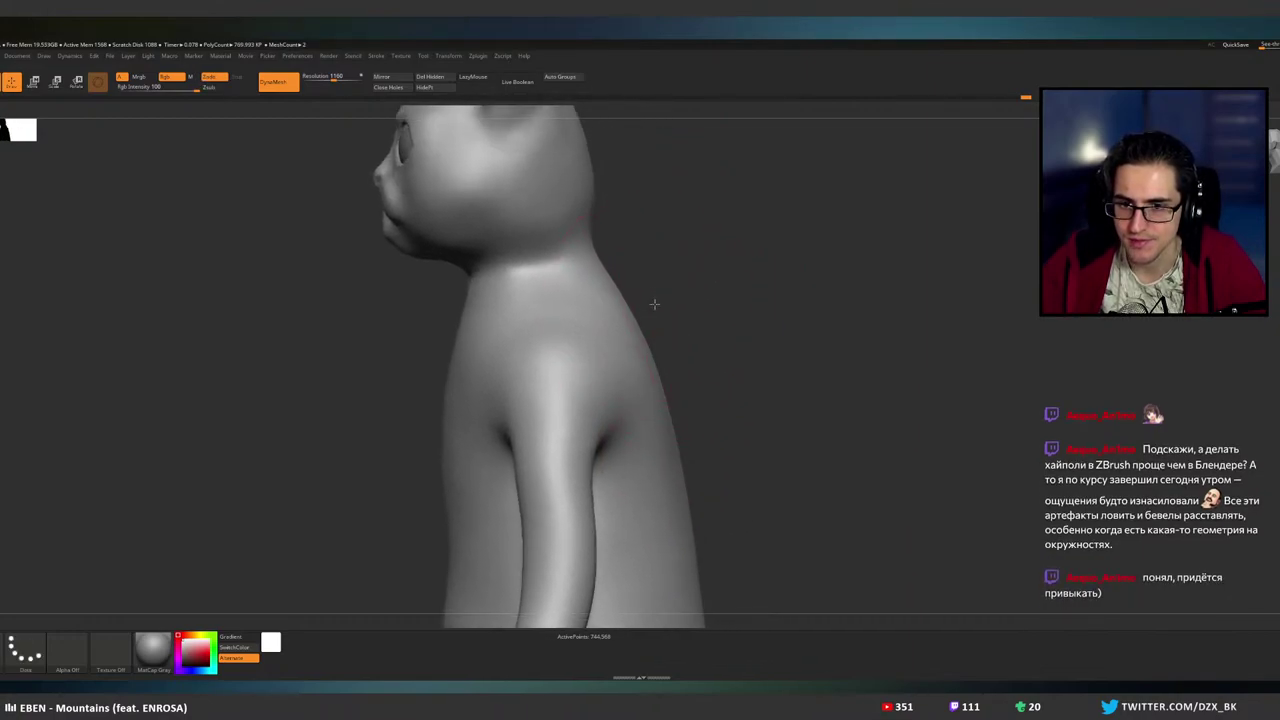
{"action": "right_click_drag", "start_coordinate": [654, 303], "coordinate": [653, 371], "text": "alt"}
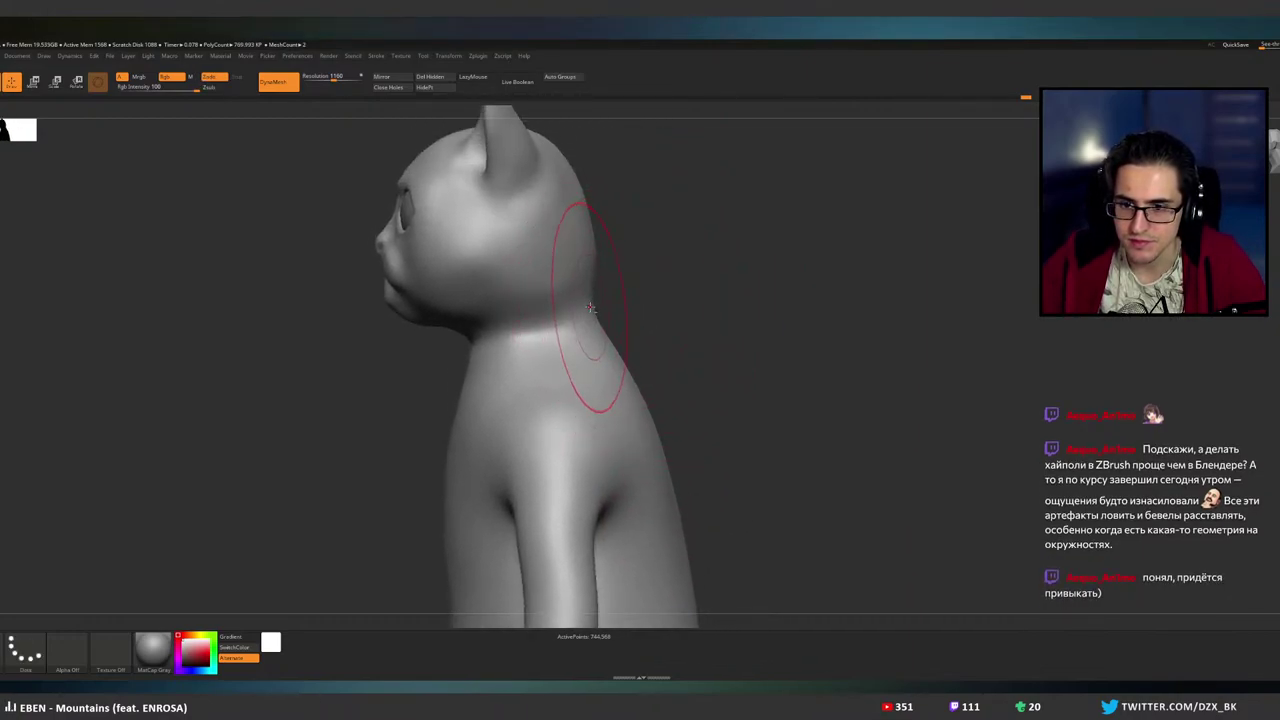
- Refine the slope from the neck into the shoulders and upper back from behind
{"action": "mouse_move", "coordinate": [630, 322]}
{"action": "left_mouse_down"}
{"action": "mouse_move", "coordinate": [660, 323]}
{"action": "mouse_move", "coordinate": [617, 332]}
{"action": "mouse_move", "coordinate": [630, 322]}
{"action": "mouse_move", "coordinate": [551, 308]}
{"action": "left_mouse_up"}
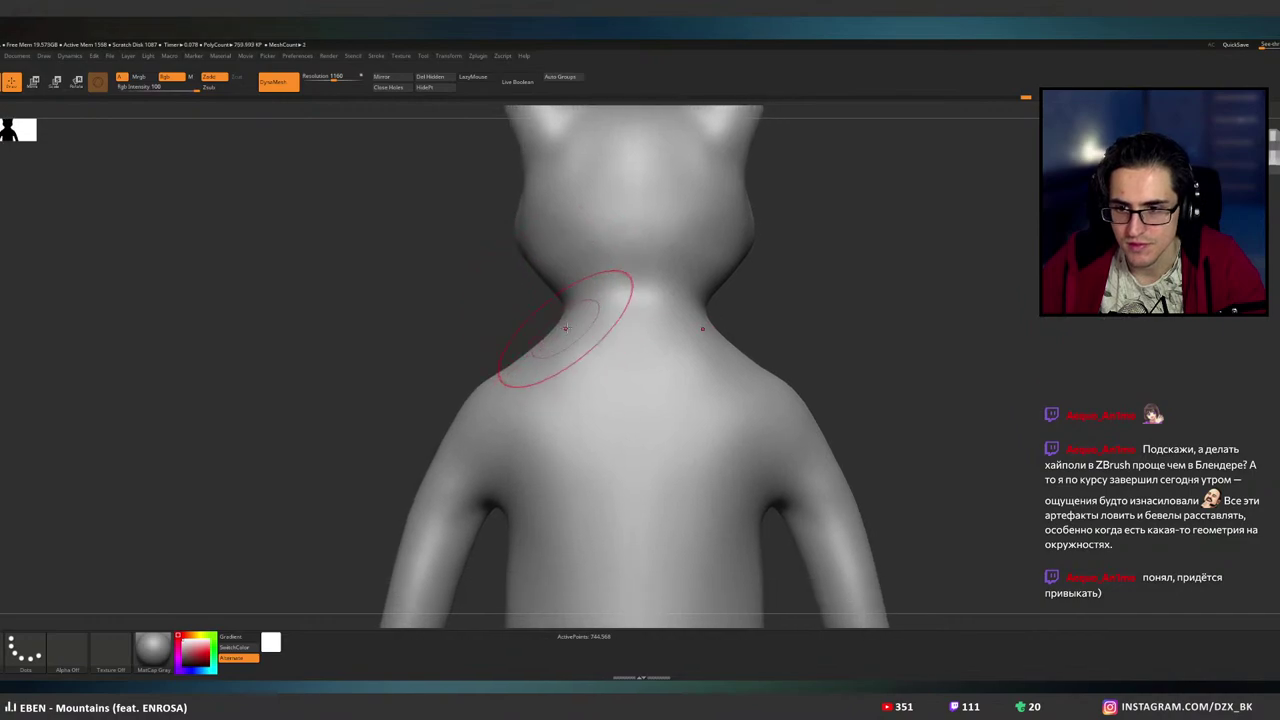
{"action": "mouse_move", "coordinate": [566, 329]}
{"action": "right_mouse_down"}
{"action": "mouse_move", "coordinate": [586, 323]}
{"action": "mouse_move", "coordinate": [568, 318]}
{"action": "right_mouse_up"}
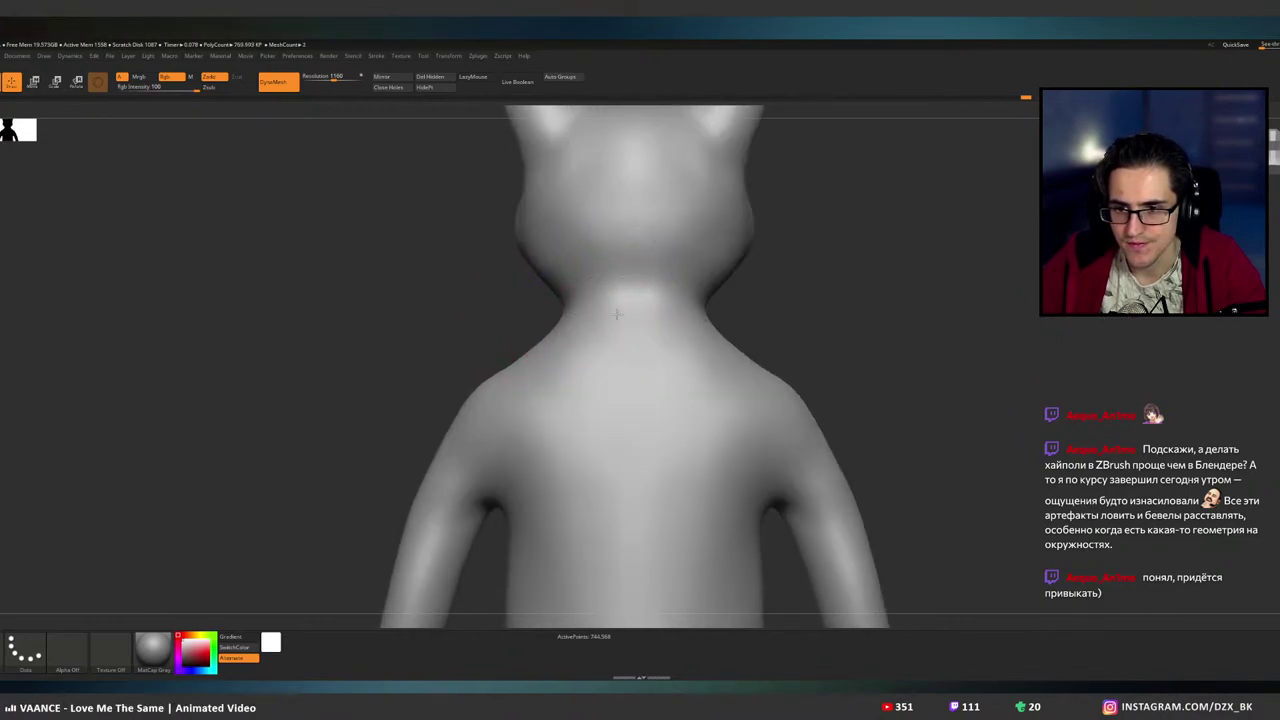
{"action": "right_click_drag", "start_coordinate": [586, 391], "coordinate": [557, 258], "text": "alt"}
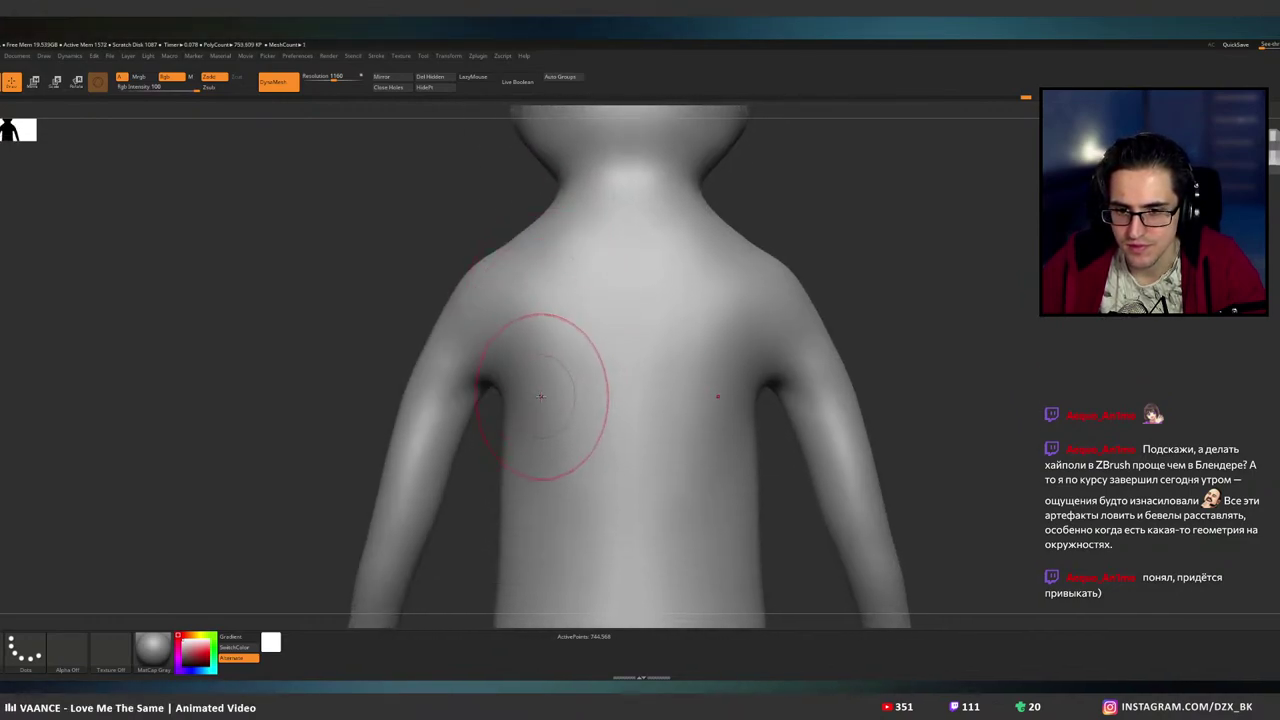
{"action": "right_click_drag", "start_coordinate": [650, 374], "coordinate": [523, 369], "text": "ctrl"}
{"action": "right_click_drag", "start_coordinate": [583, 445], "coordinate": [552, 325], "text": "alt"}
{"action": "right_click_drag", "start_coordinate": [565, 410], "coordinate": [602, 416], "text": "alt"}
{"action": "left_click_drag", "start_coordinate": [602, 416], "coordinate": [615, 345], "text": "shift"}
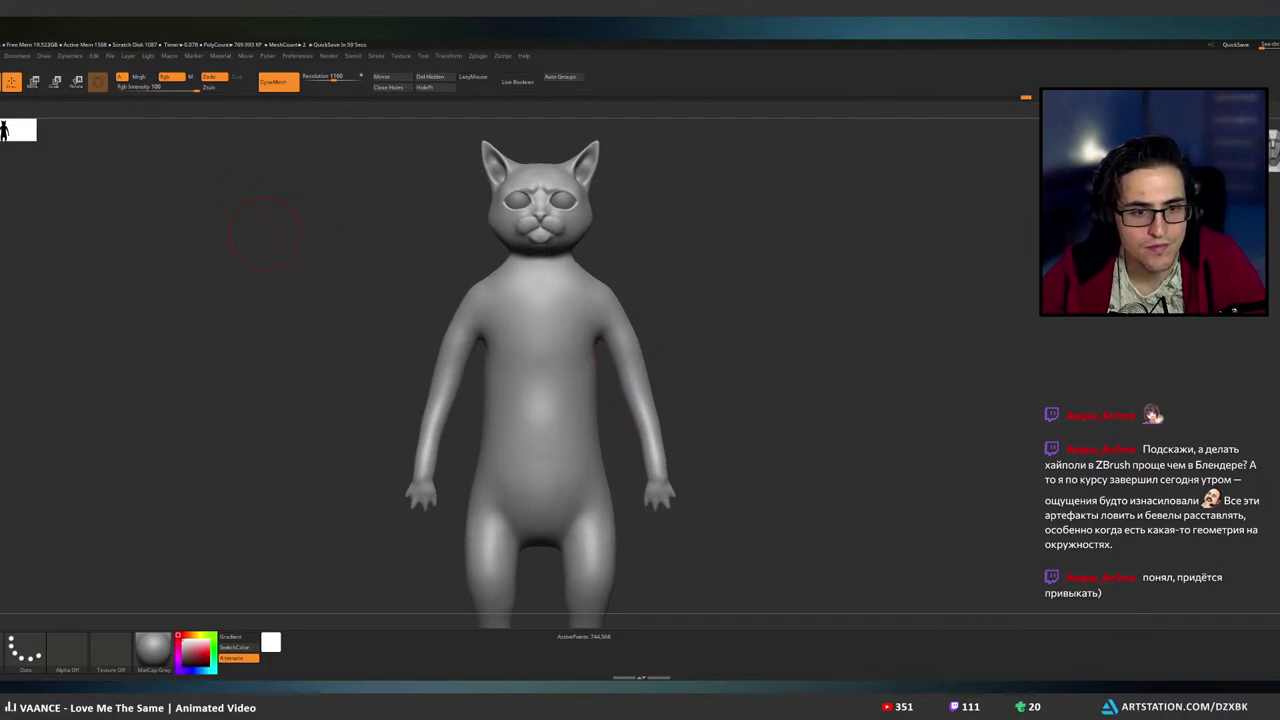
- Check the mesh's polyframe display, and mask both arms from the shoulders to the hands
{"action": "key", "text": "shift+f"}
{"action": "key", "text": "shift+f"}
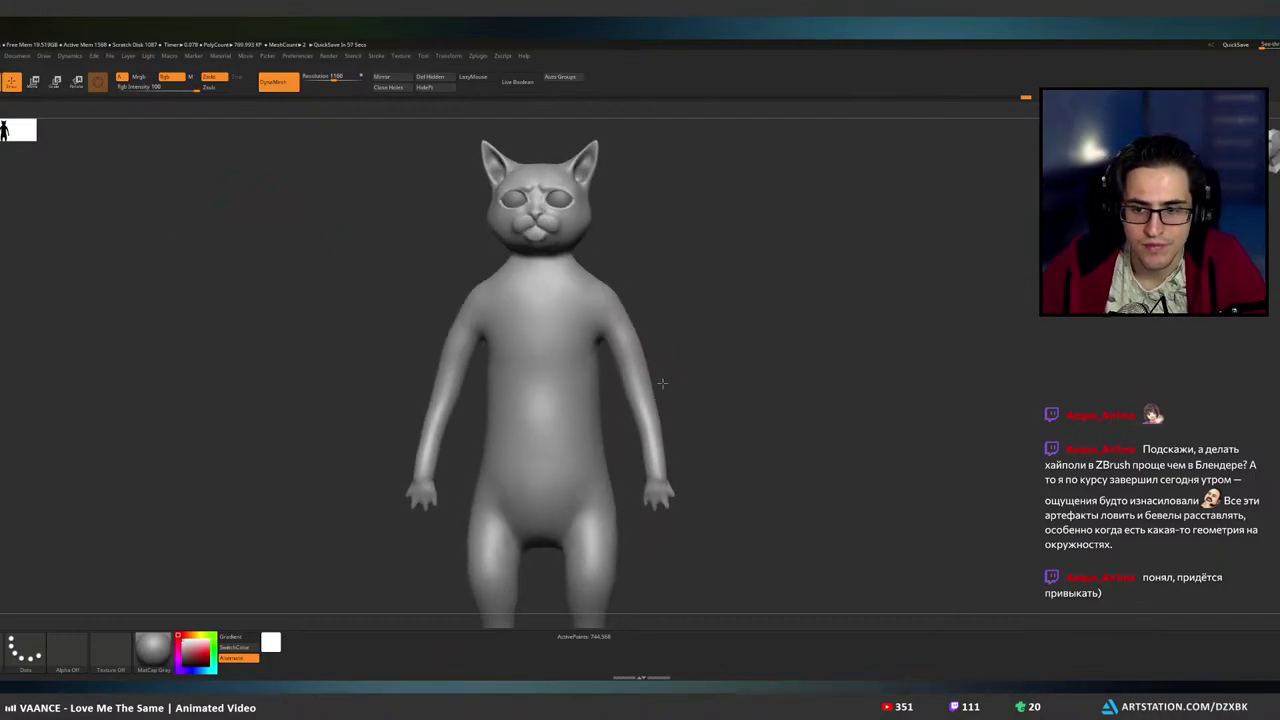
{"action": "left_click_drag", "start_coordinate": [652, 297], "coordinate": [669, 267], "text": "ctrl"}
{"action": "key", "text": "ctrl"}
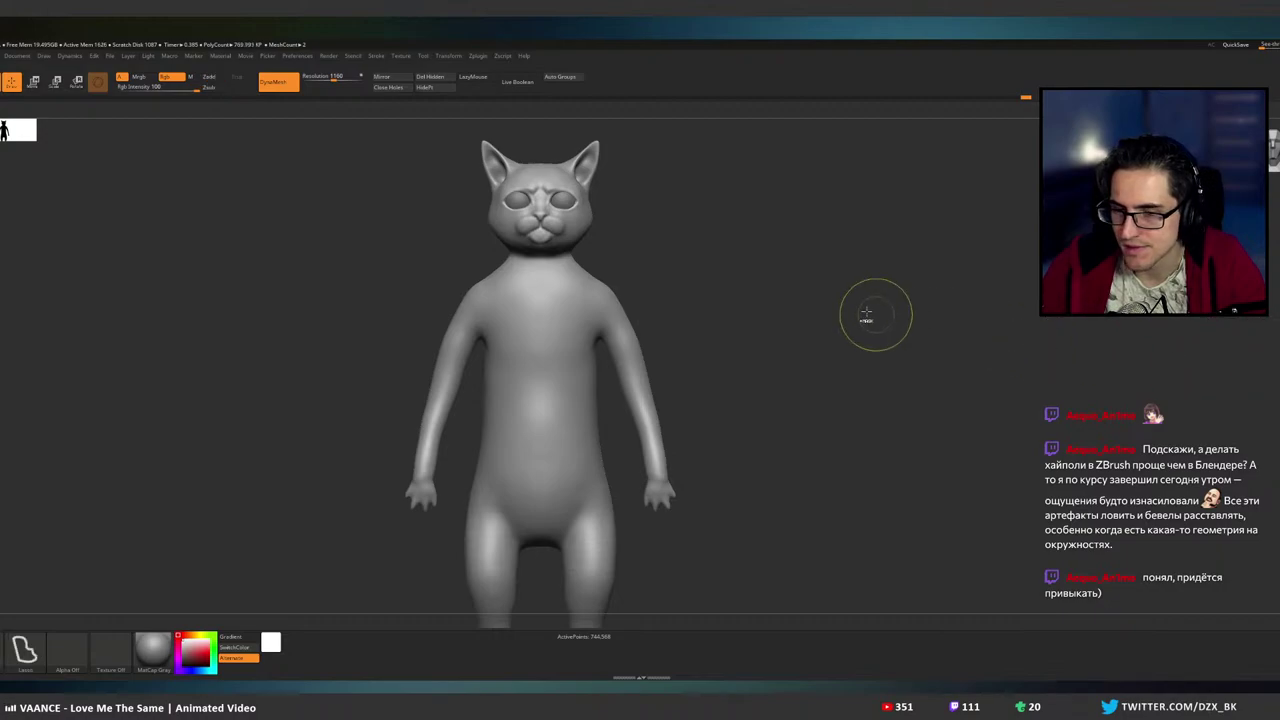
{"action": "mouse_move", "coordinate": [845, 302]}
{"action": "left_mouse_down", "text": "ctrl+shift"}
{"action": "mouse_move", "coordinate": [636, 250]}
{"action": "mouse_move", "coordinate": [590, 268]}
{"action": "mouse_move", "coordinate": [640, 510]}
{"action": "mouse_move", "coordinate": [843, 366]}
{"action": "left_mouse_up", "text": "ctrl+shift"}
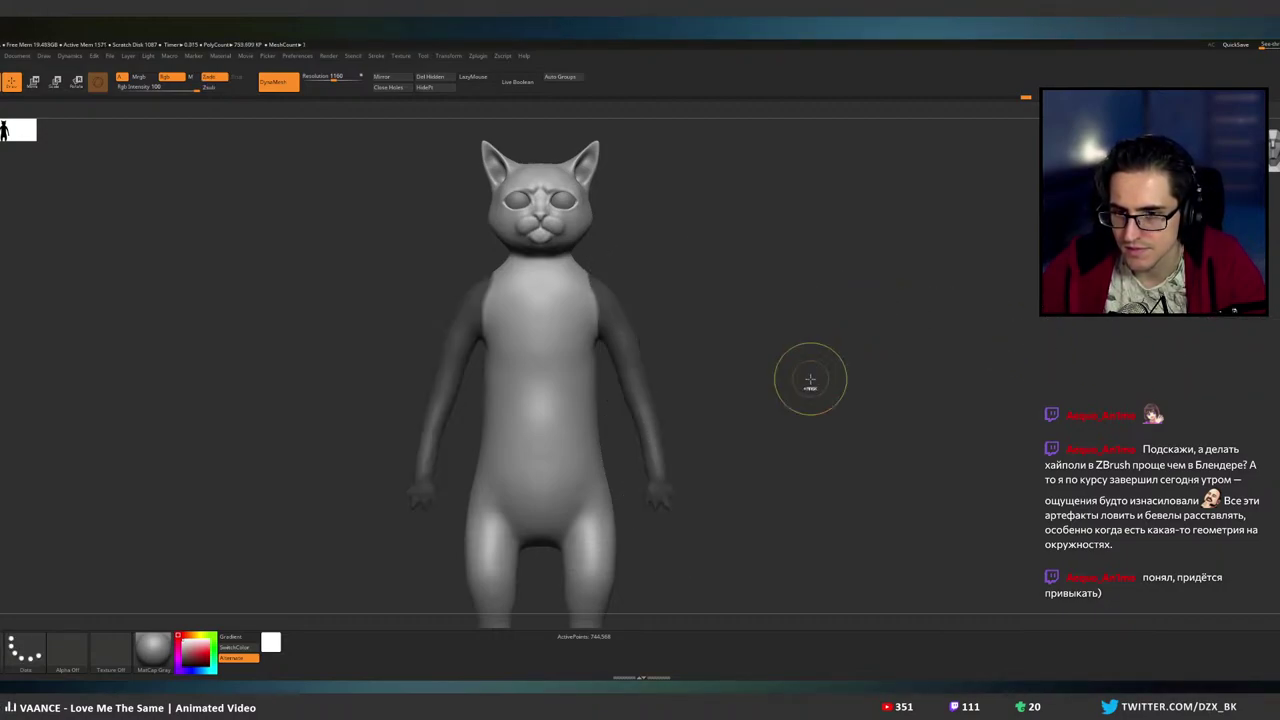
{"action": "left_click", "coordinate": [804, 371], "text": "ctrl"}
- Soften the mask edge at the shoulders and invert the mask so only both arms stay editable
{"action": "left_click", "coordinate": [634, 364], "text": "ctrl"}
{"action": "left_click", "coordinate": [634, 366], "text": "ctrl"}
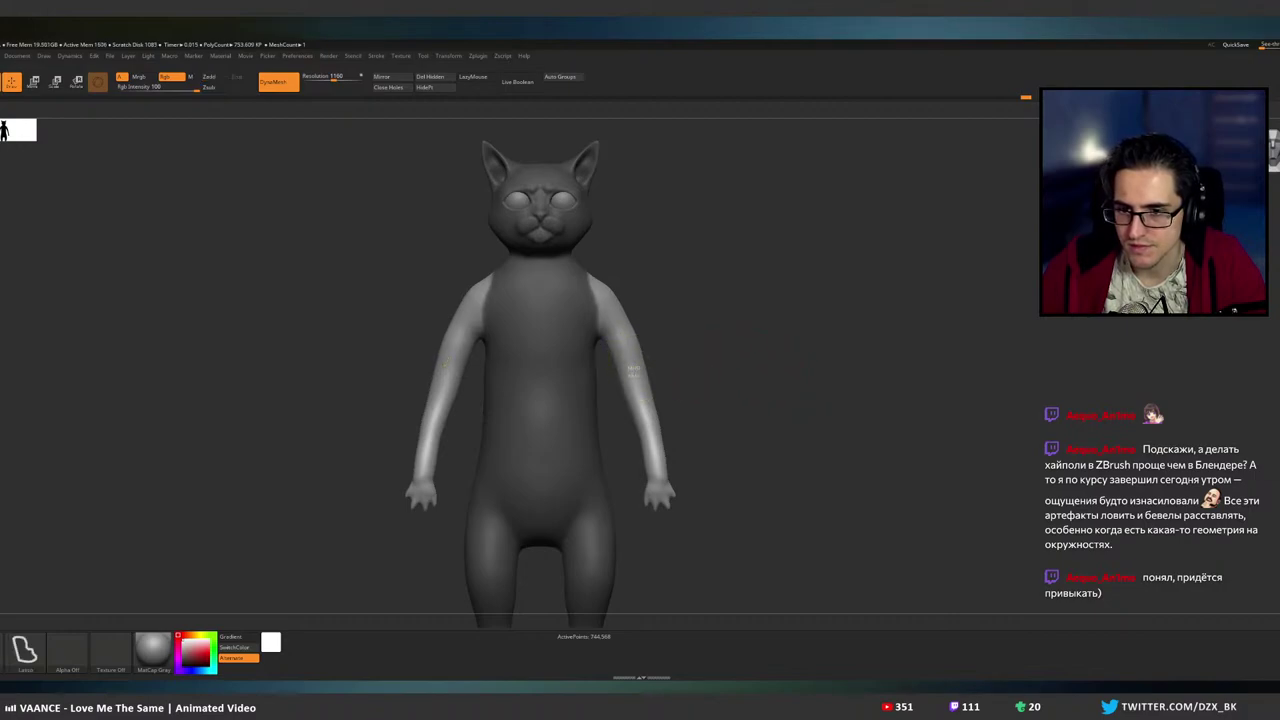
{"action": "key", "text": "ctrl+i"}
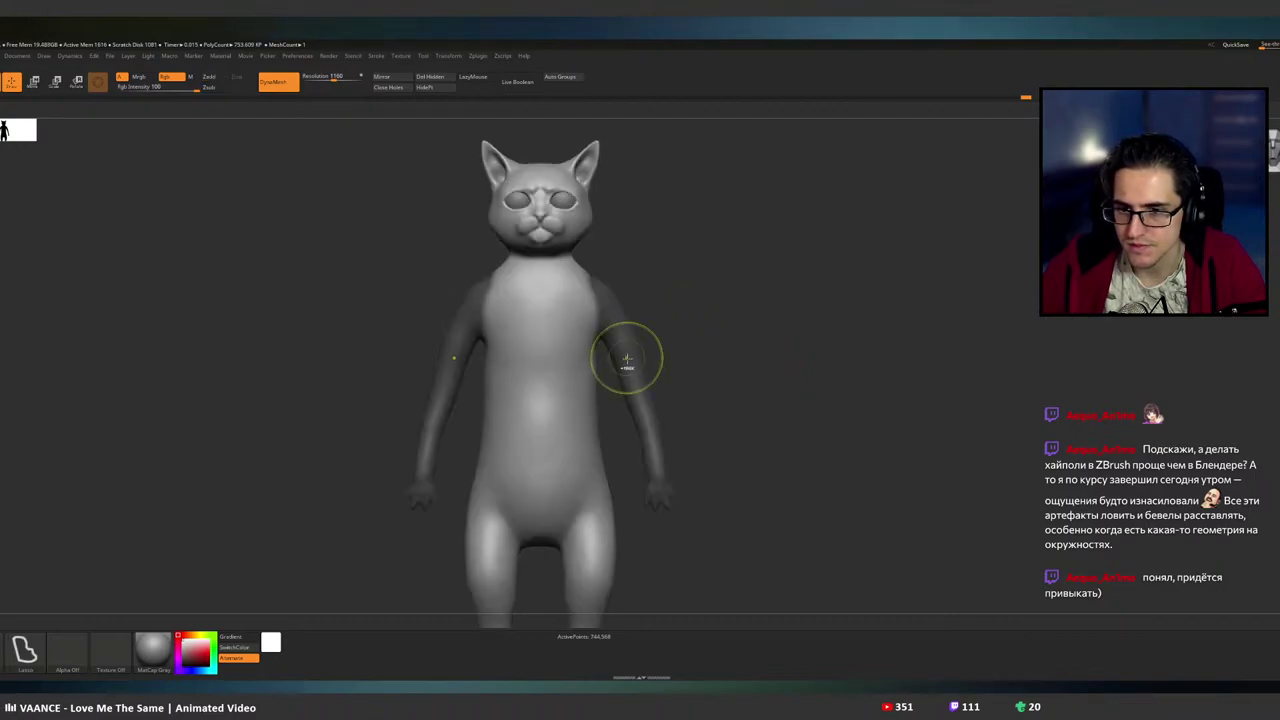
{"action": "left_click", "coordinate": [627, 360], "text": "ctrl"}
{"action": "left_click", "coordinate": [627, 362], "text": "ctrl"}
{"action": "left_click", "coordinate": [707, 320], "text": "ctrl"}
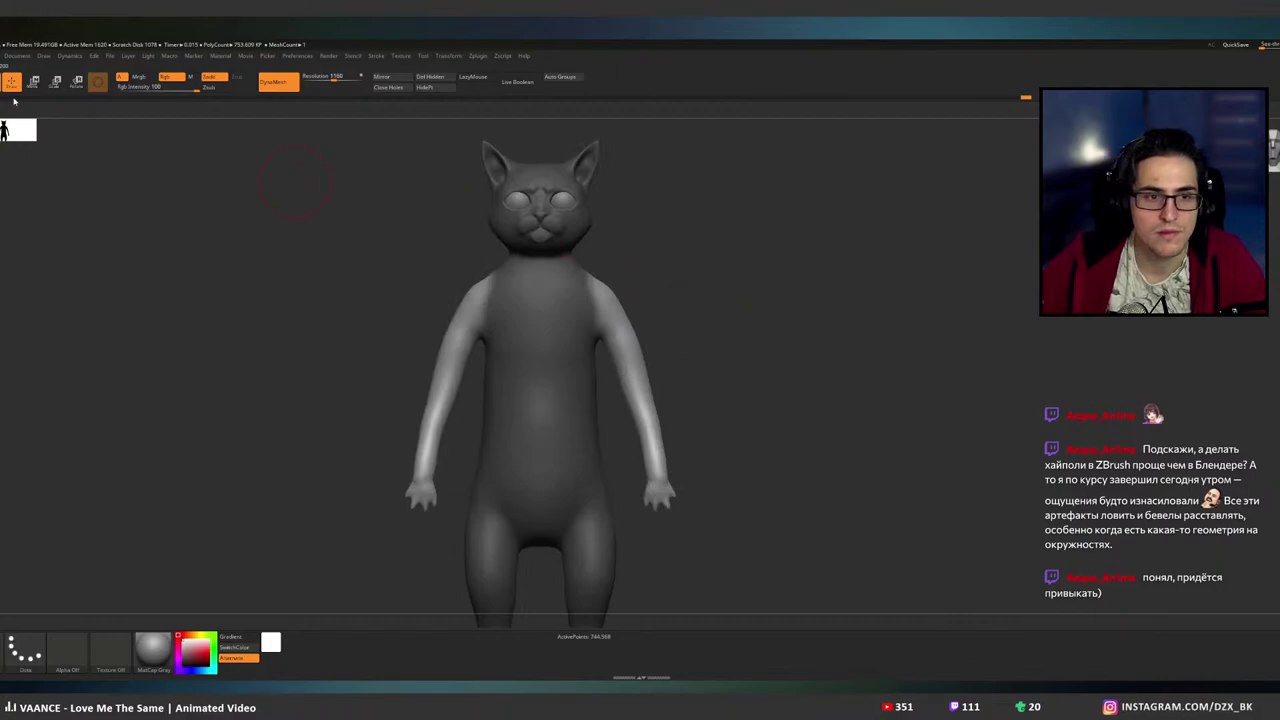
- Place the transform gizmo's pivot on the shoulder joint and rotate both unmasked arms inward toward the torso
{"action": "left_click", "coordinate": [33, 81]}
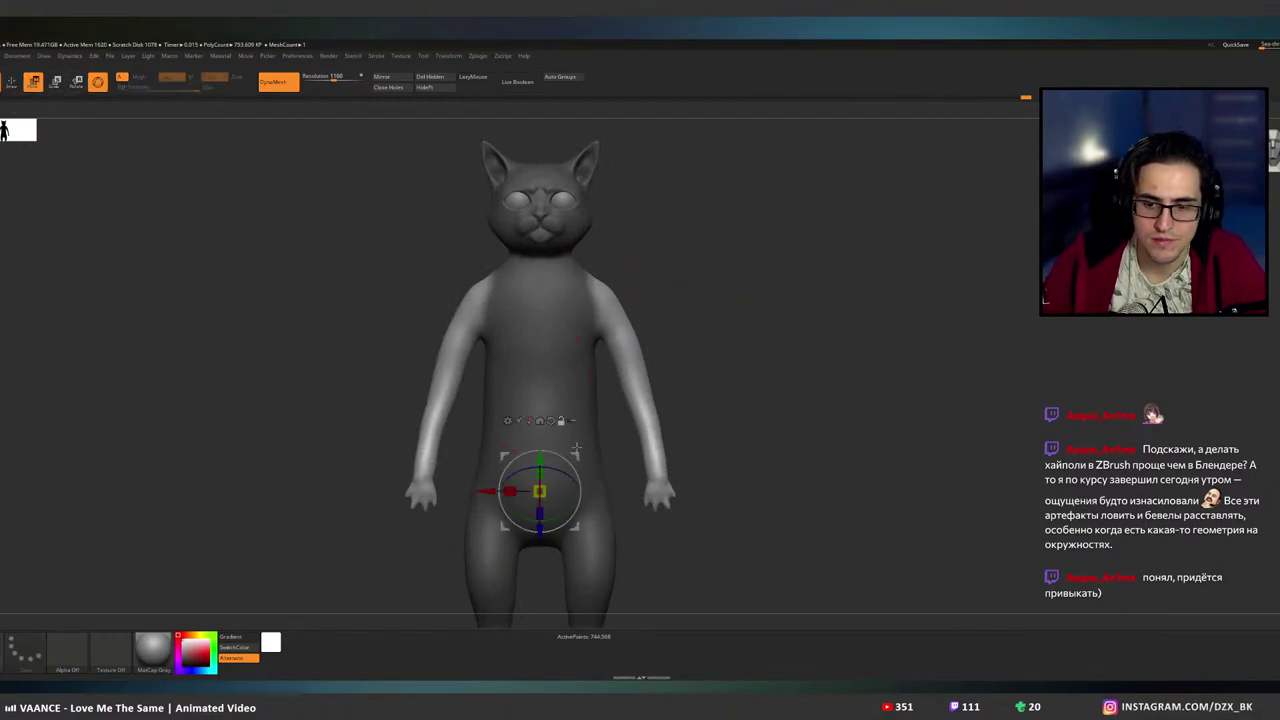
{"action": "left_click", "coordinate": [551, 421]}
{"action": "key", "text": "ctrl+z"}
{"action": "left_click", "coordinate": [551, 421], "text": "alt"}
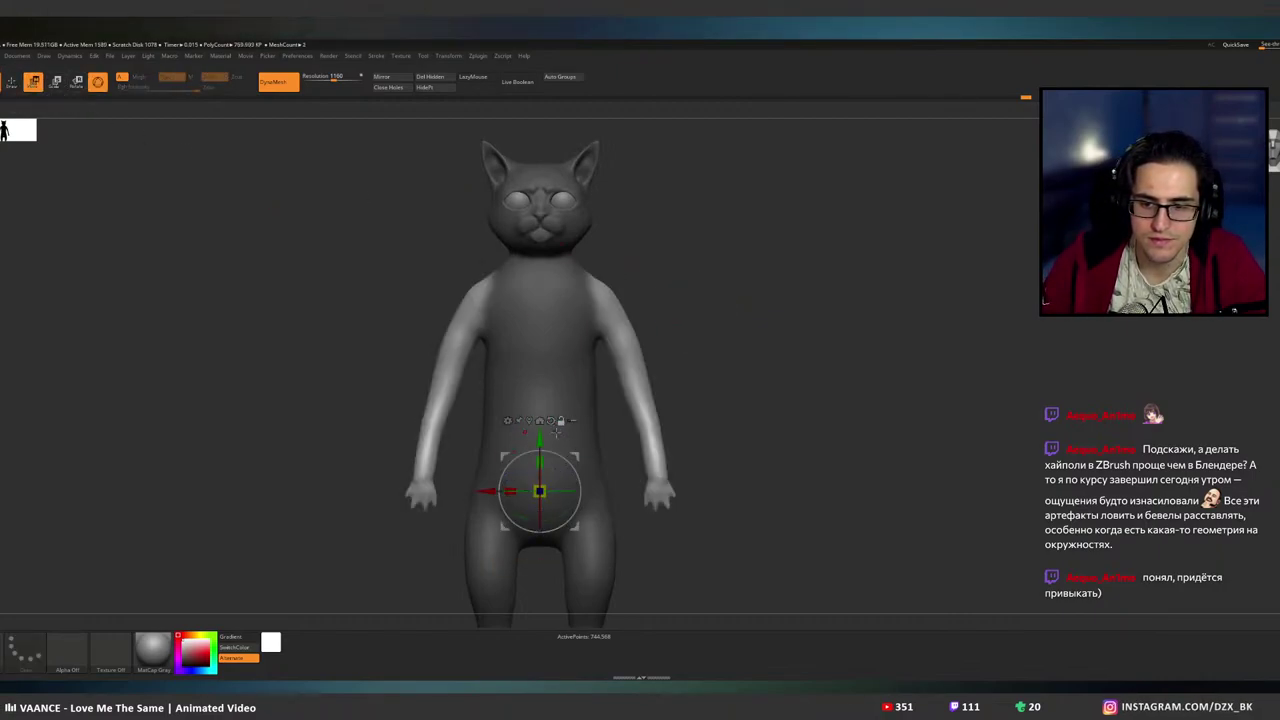
{"action": "left_click_drag", "start_coordinate": [577, 457], "coordinate": [638, 267], "text": "alt"}
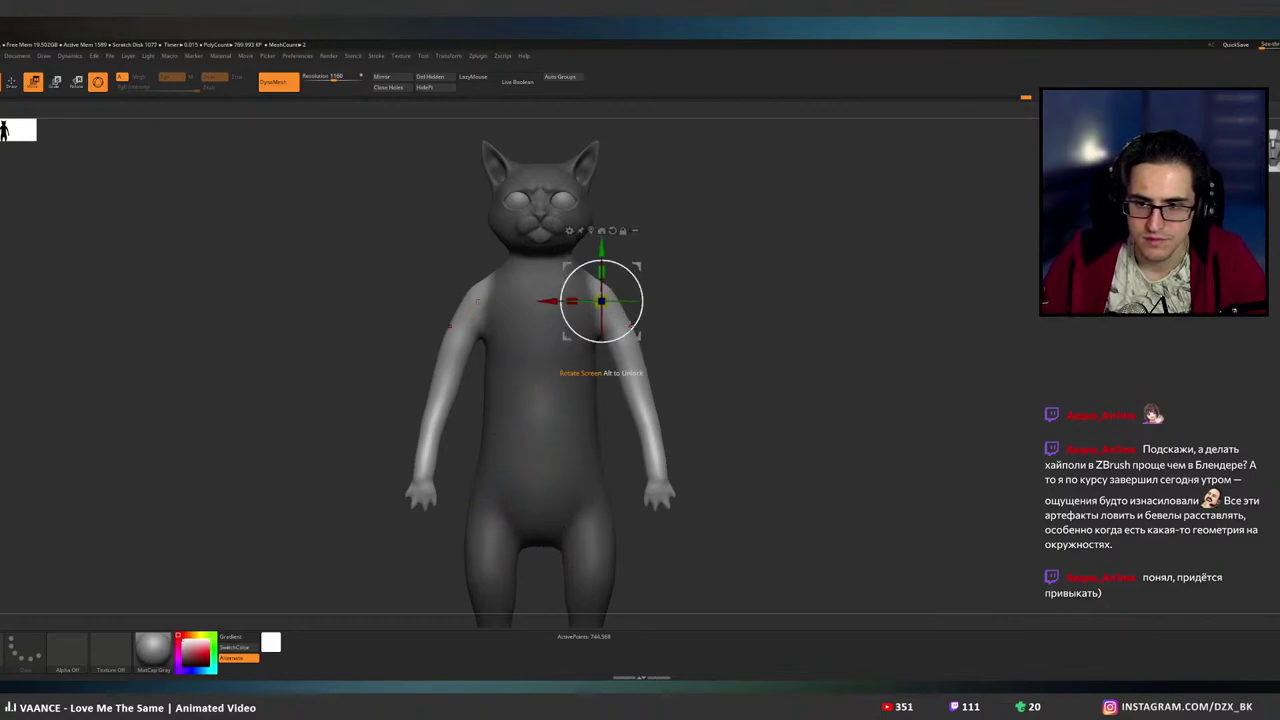
{"action": "left_click_drag", "start_coordinate": [634, 326], "coordinate": [656, 360]}
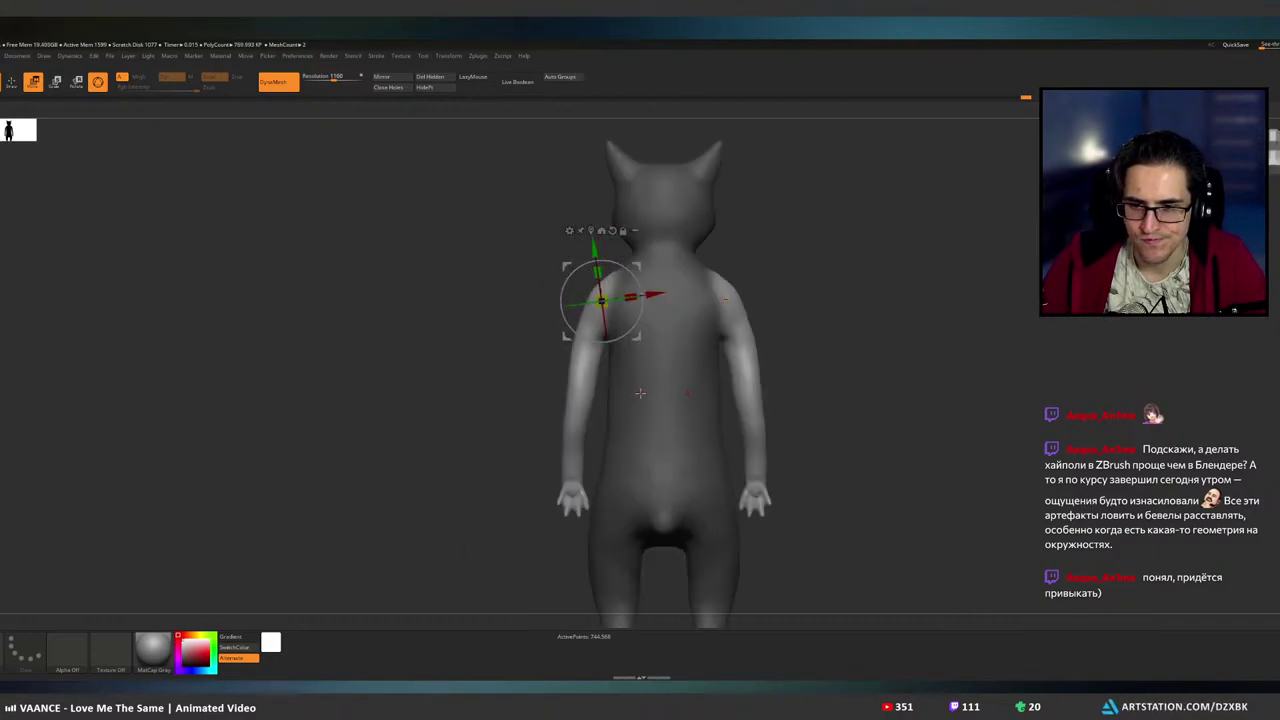
{"action": "left_click_drag", "start_coordinate": [640, 393], "coordinate": [814, 298]}
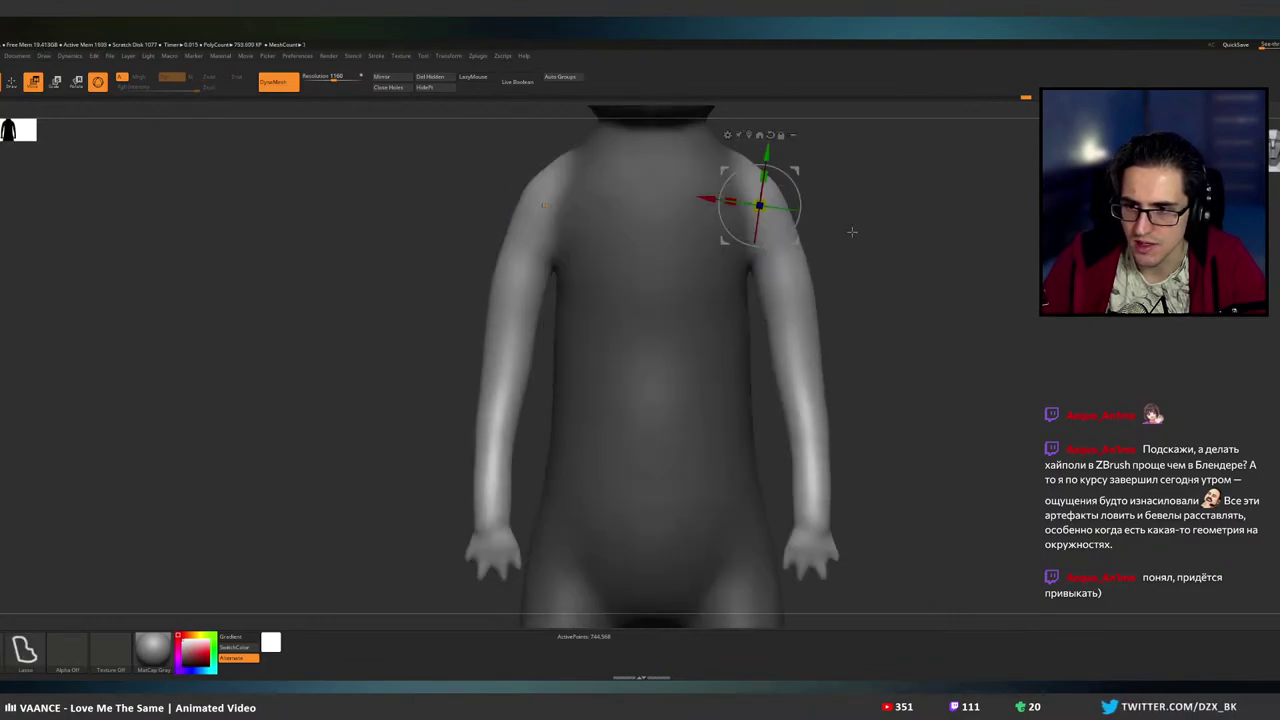
{"action": "key", "text": "ctrl+shift"}
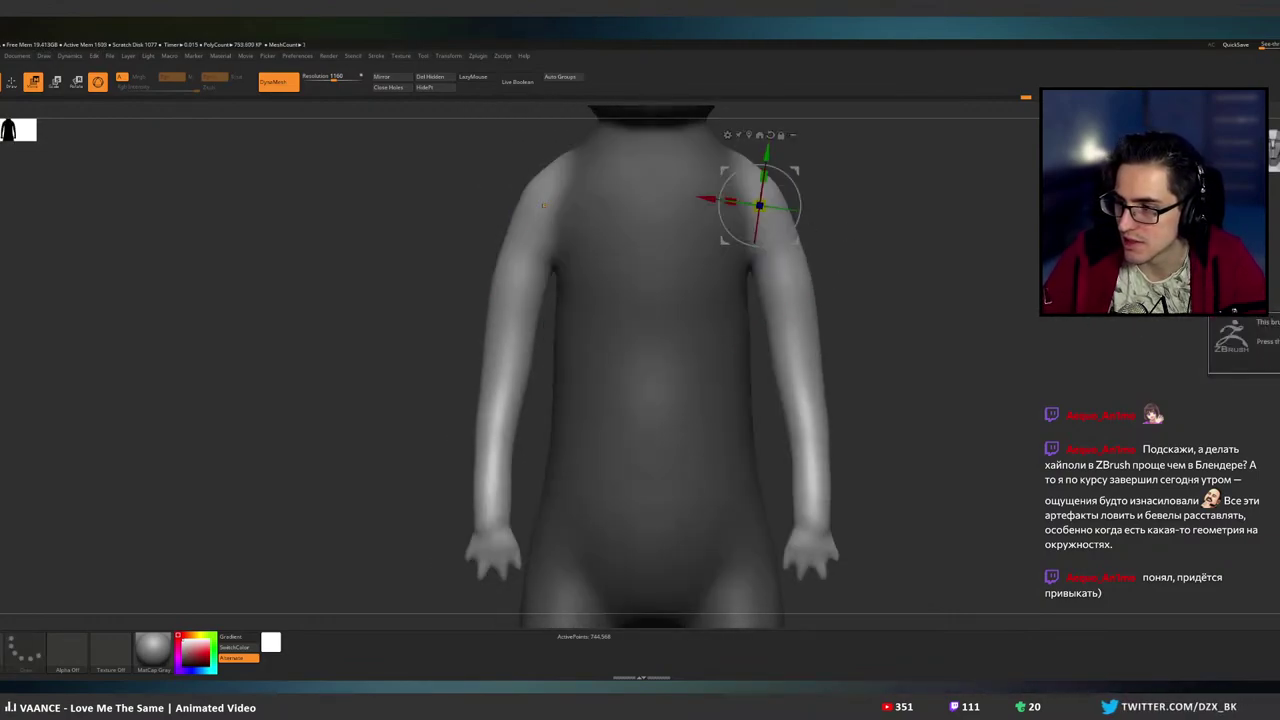
- Mask the torso and both upper arms down to the elbows, leaving only the forearms and hands unmasked
{"action": "key", "text": "q"}
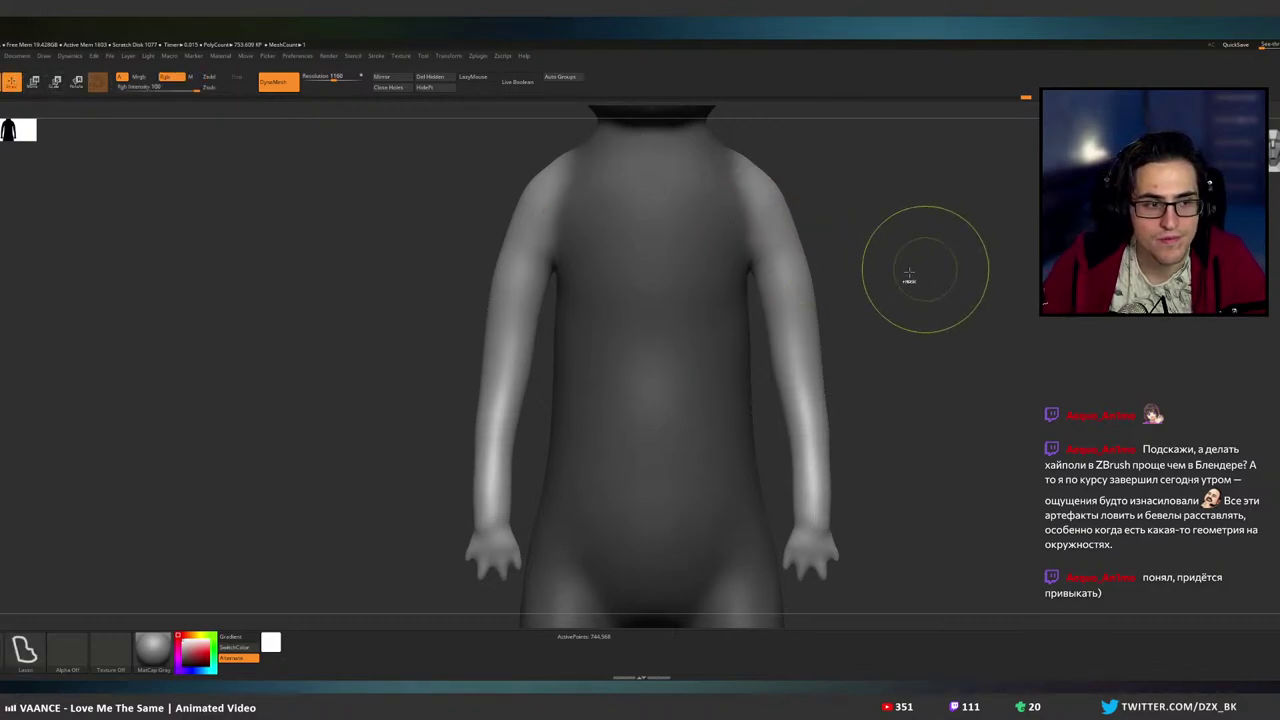
{"action": "key", "text": "ctrl"}
{"action": "mouse_move", "coordinate": [834, 328]}
{"action": "left_mouse_down", "text": "ctrl"}
{"action": "mouse_move", "coordinate": [745, 360]}
{"action": "mouse_move", "coordinate": [748, 280]}
{"action": "left_mouse_up", "text": "ctrl"}
{"action": "left_click_drag", "start_coordinate": [720, 108], "coordinate": [722, 110], "text": "ctrl"}
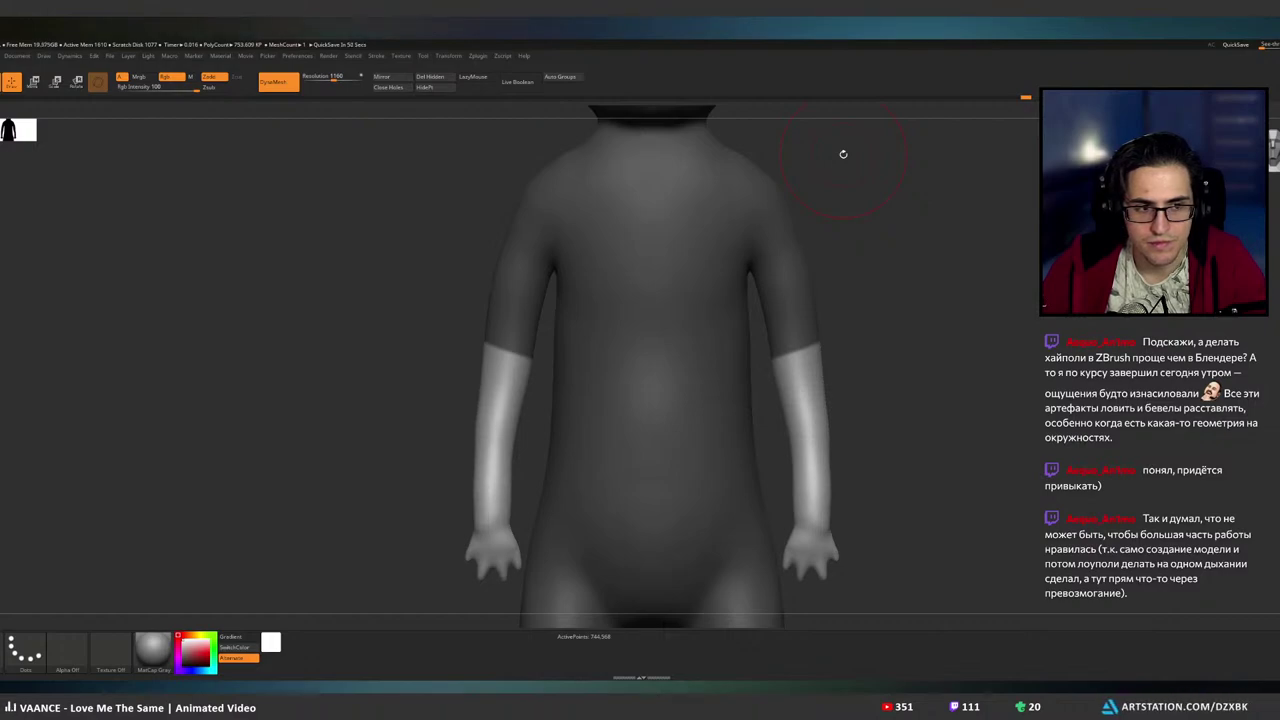
{"action": "left_click_drag", "start_coordinate": [851, 361], "coordinate": [801, 345]}
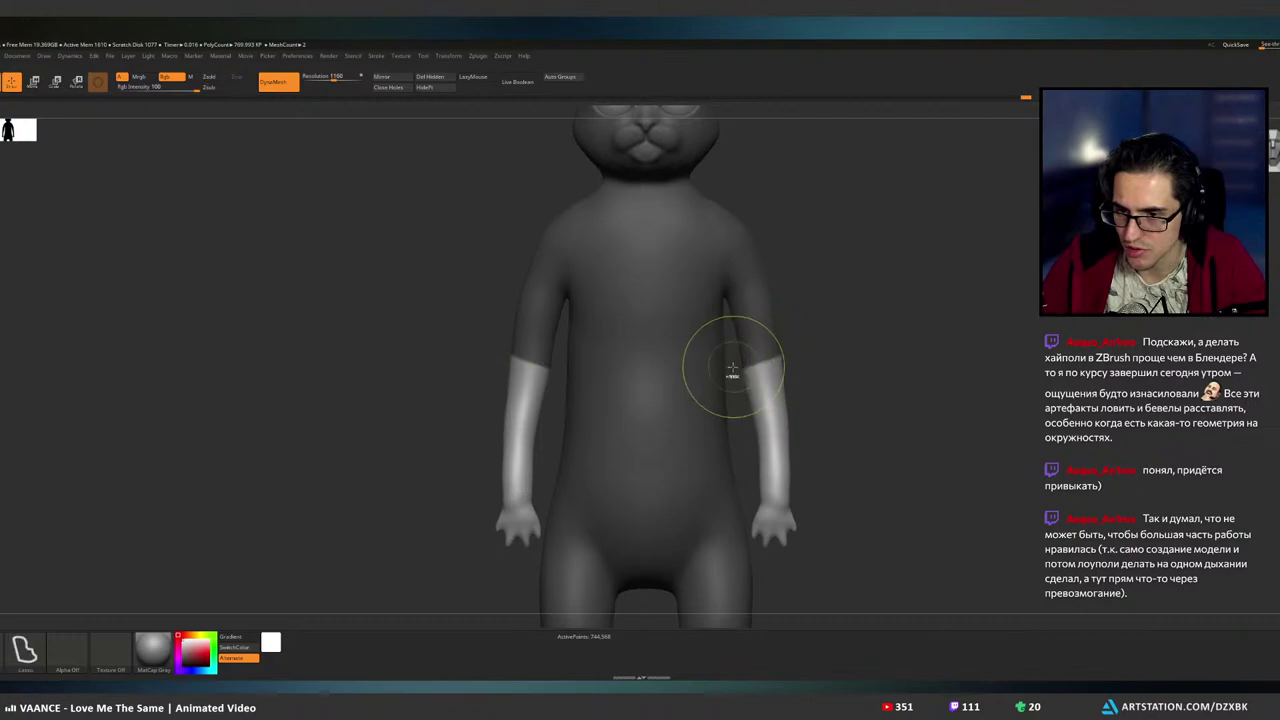
- Refine and soften the mask border at both elbows, keeping the forearms unmasked
{"action": "mouse_move", "coordinate": [735, 373]}
{"action": "left_mouse_down", "text": "ctrl"}
{"action": "mouse_move", "coordinate": [777, 306]}
{"action": "mouse_move", "coordinate": [738, 312]}
{"action": "left_mouse_up", "text": "ctrl"}
{"action": "right_click_drag", "start_coordinate": [770, 373], "coordinate": [866, 368], "text": "ctrl"}
{"action": "mouse_move", "coordinate": [866, 368]}
{"action": "left_mouse_down"}
{"action": "mouse_move", "coordinate": [826, 367]}
{"action": "mouse_move", "coordinate": [858, 366]}
{"action": "left_mouse_up"}
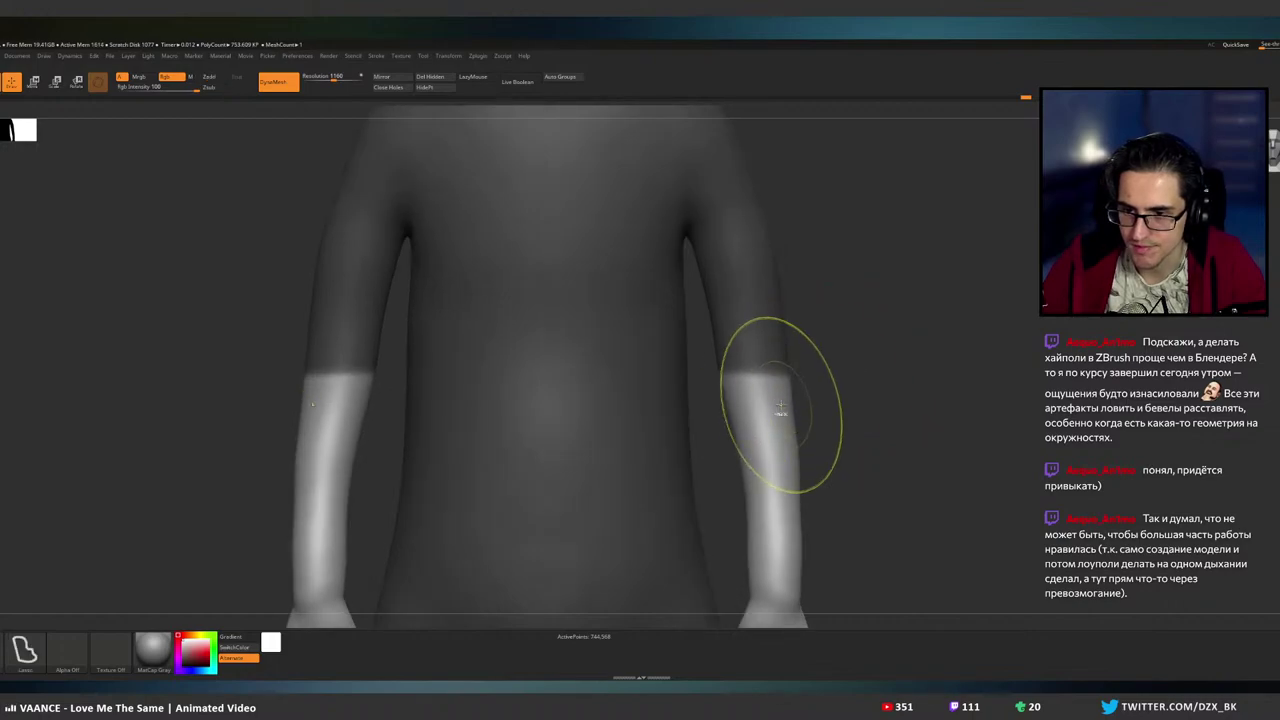
{"action": "left_click", "coordinate": [850, 370], "text": "ctrl"}
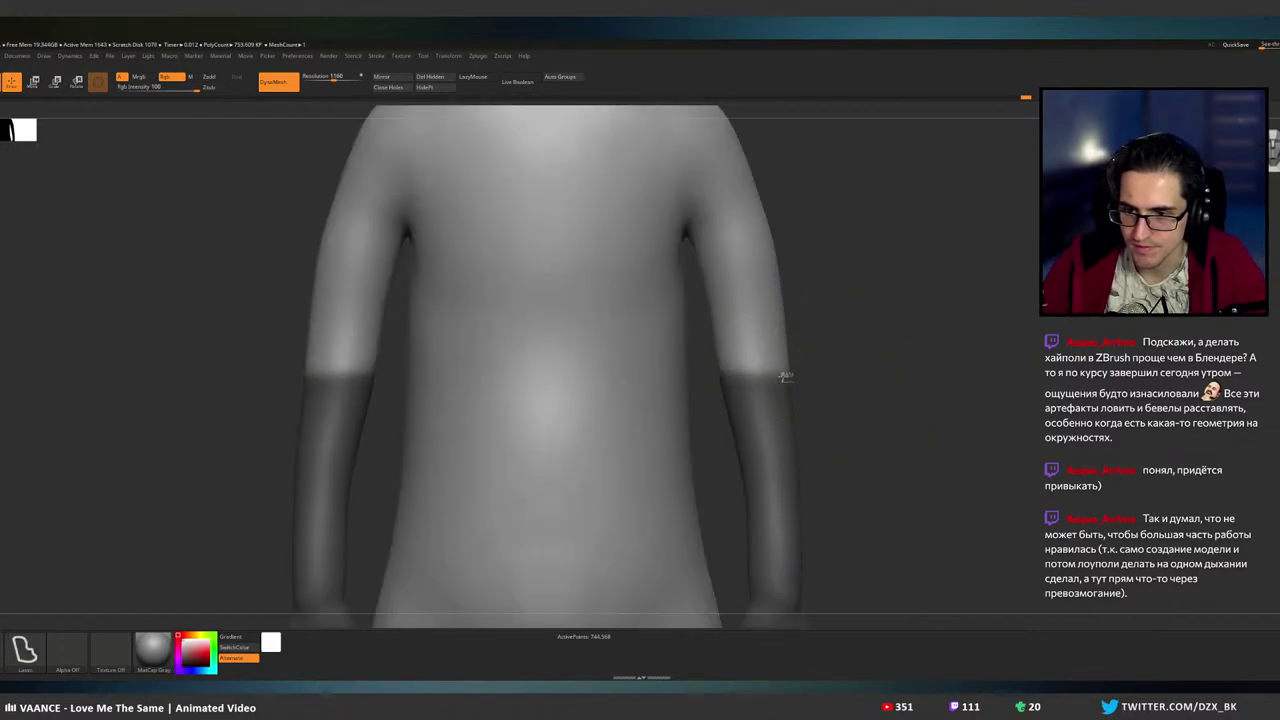
{"action": "left_click", "coordinate": [830, 420], "text": "ctrl"}
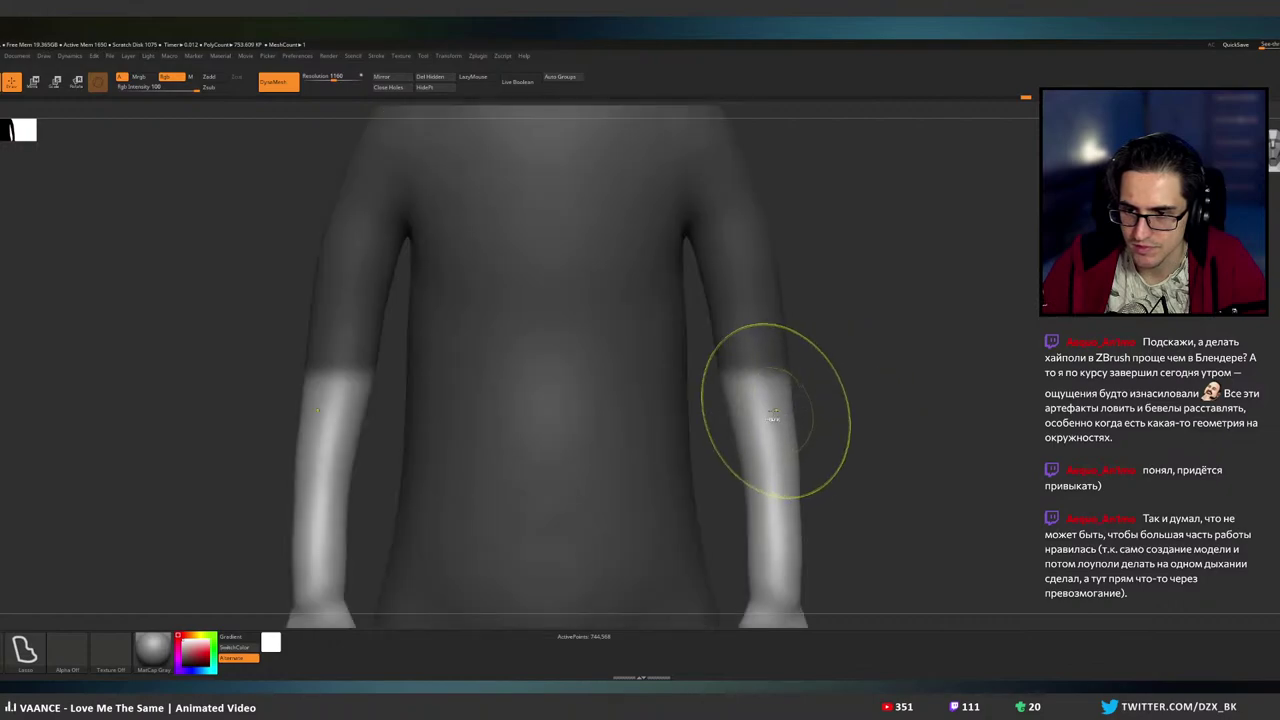
- Place the transform gizmo's pivot on the elbow in side view and rotate both forearms slightly forward
{"action": "mouse_move", "coordinate": [900, 395]}
{"action": "right_mouse_down", "text": "shift"}
{"action": "mouse_move", "coordinate": [865, 385]}
{"action": "mouse_move", "coordinate": [857, 360]}
{"action": "mouse_move", "coordinate": [772, 355]}
{"action": "right_mouse_up", "text": "shift"}
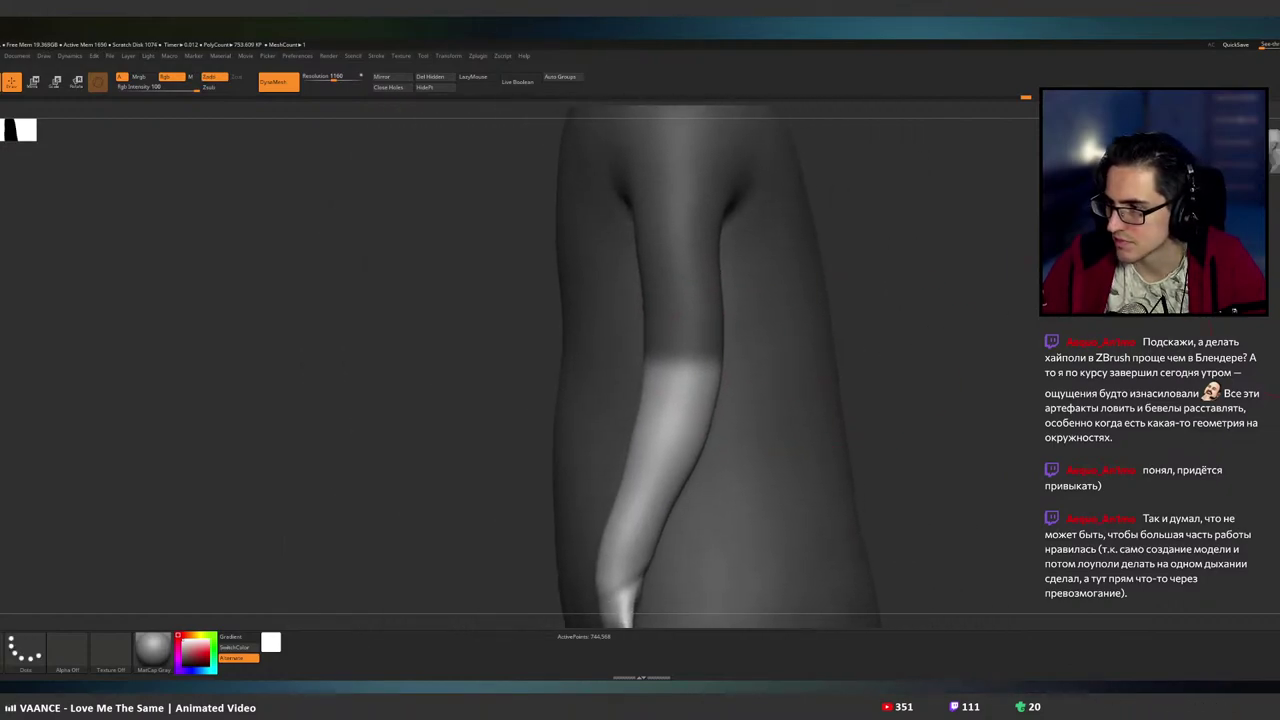
{"action": "key", "text": "w"}
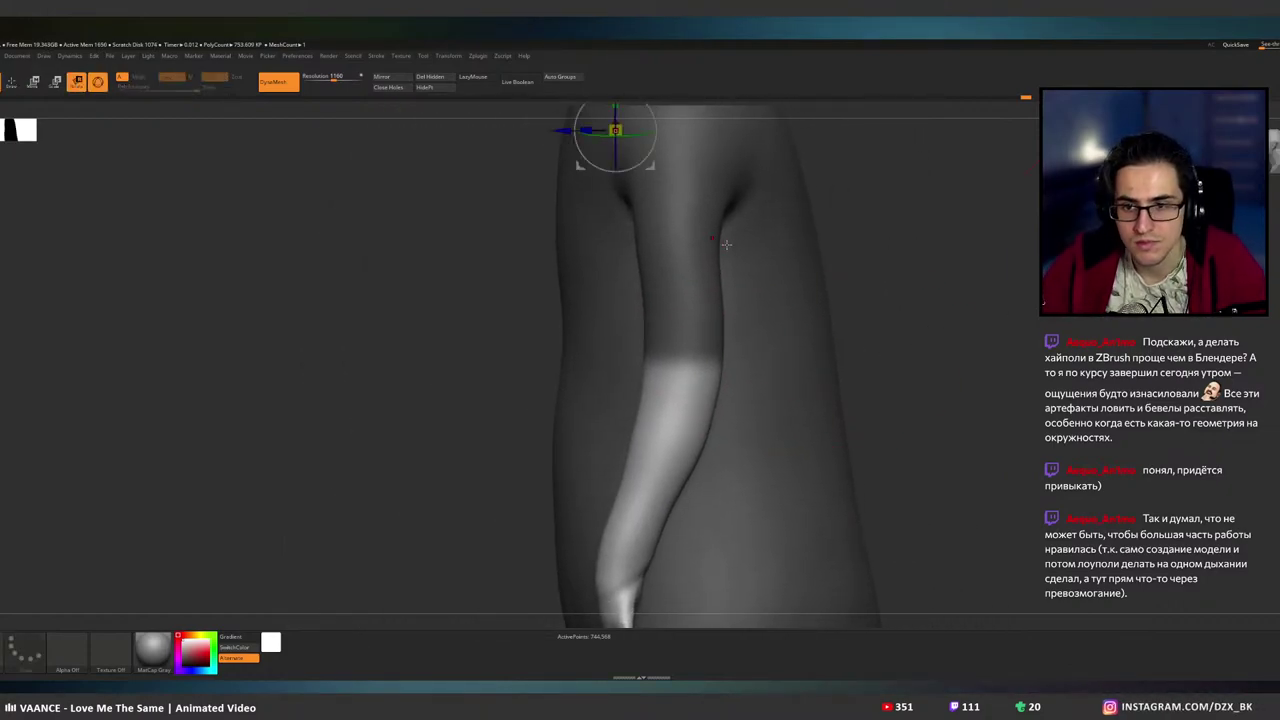
{"action": "left_click_drag", "start_coordinate": [653, 167], "coordinate": [720, 400], "text": "alt"}
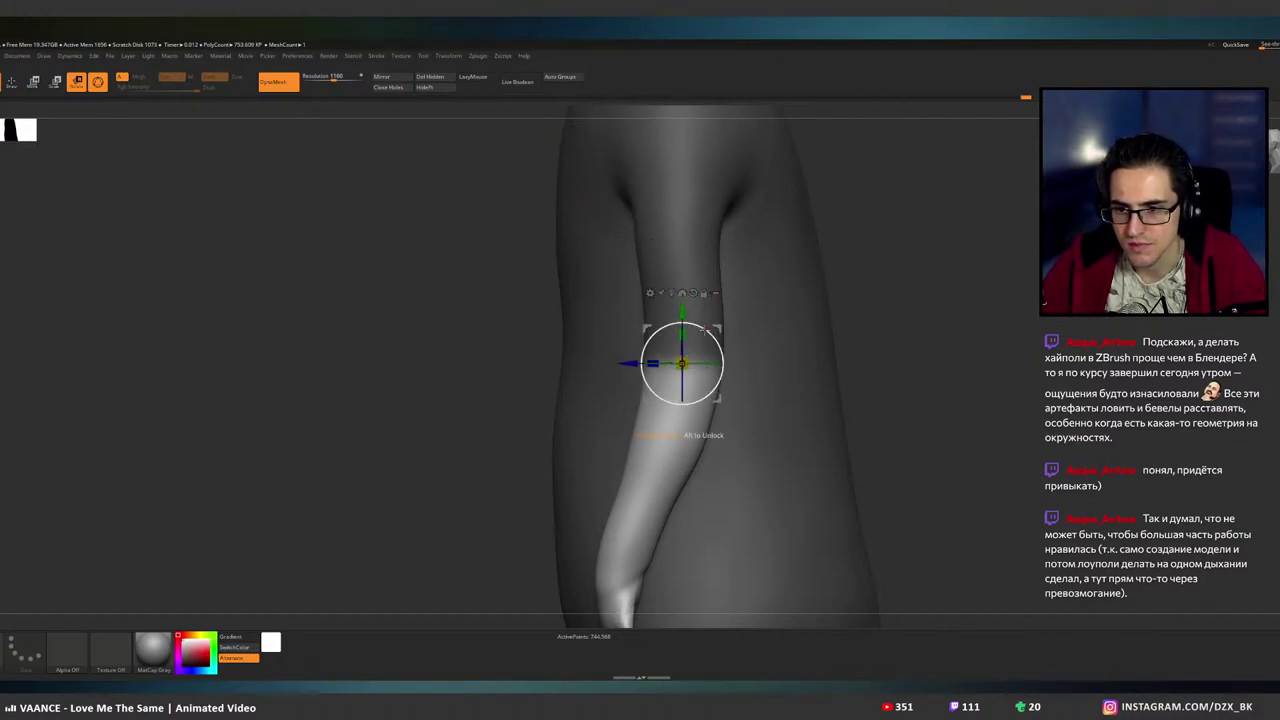
{"action": "left_click_drag", "start_coordinate": [716, 328], "coordinate": [726, 320]}
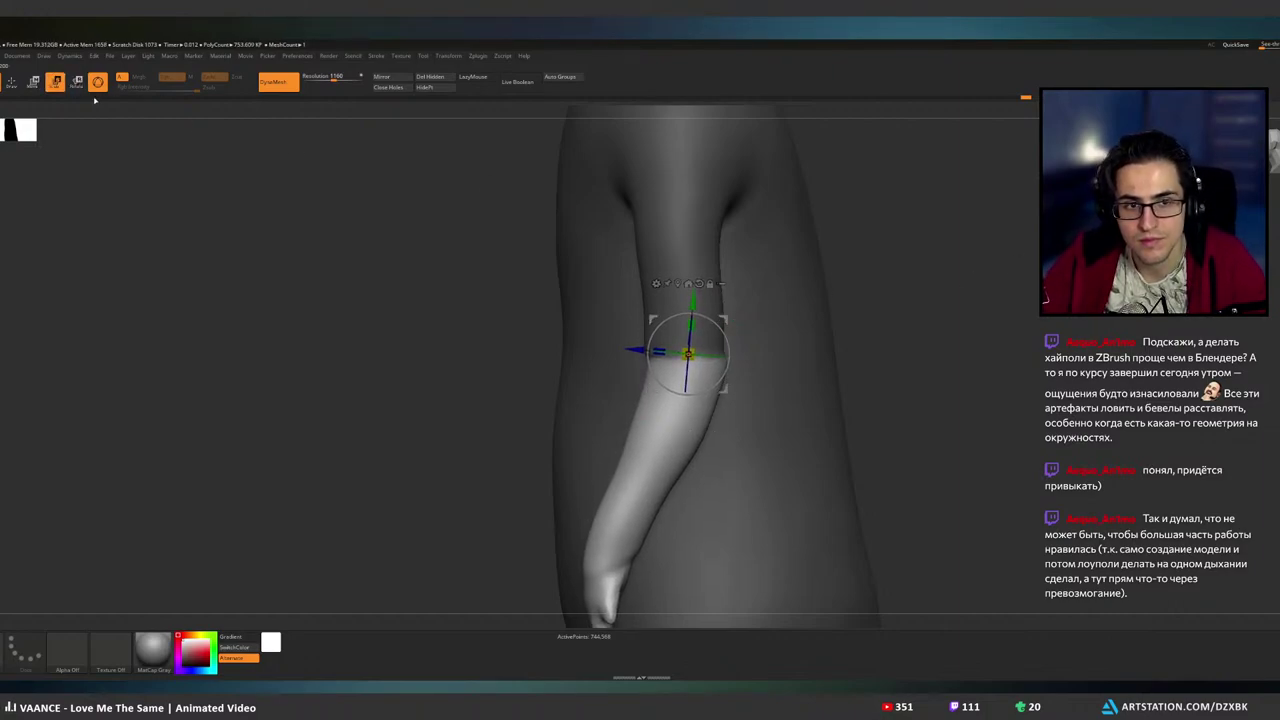
- Clear the mask and smooth the crease around both elbows with a smaller brush
{"action": "key", "text": "q"}
{"action": "left_click_drag", "start_coordinate": [852, 318], "coordinate": [920, 310]}
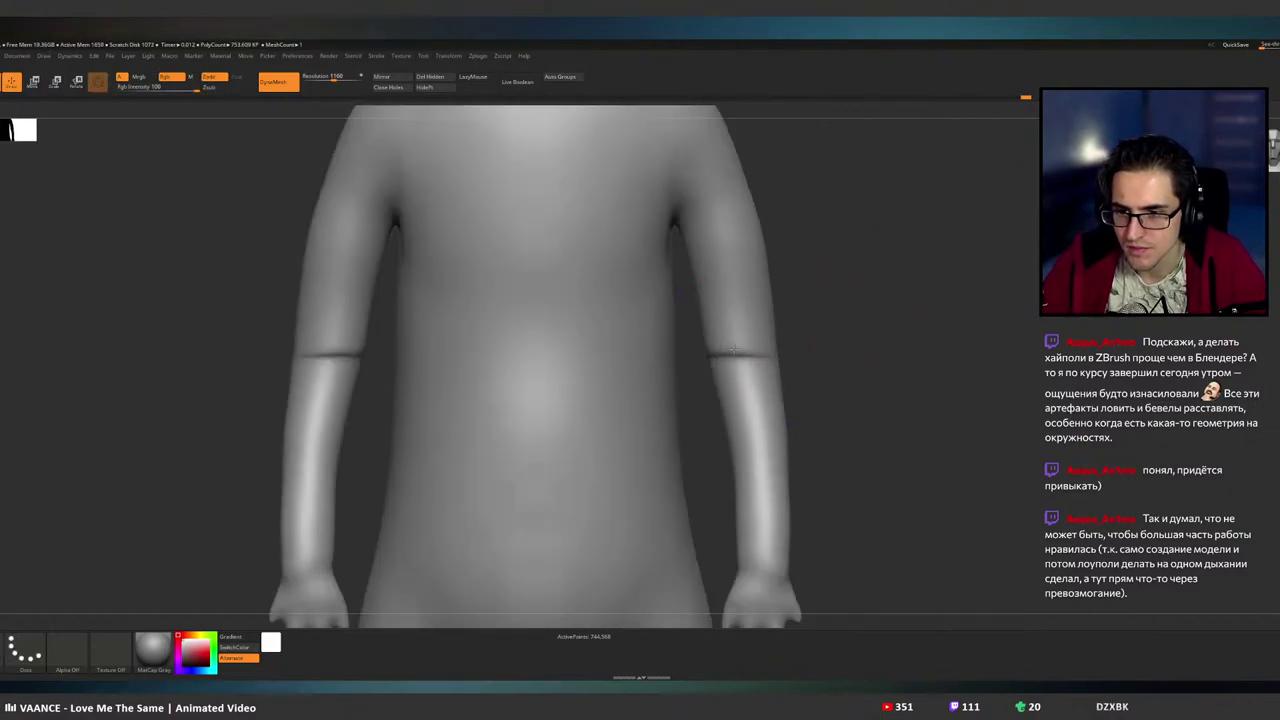
{"action": "scroll", "coordinate": [750, 330], "scroll_direction": "up", "scroll_amount": 2}
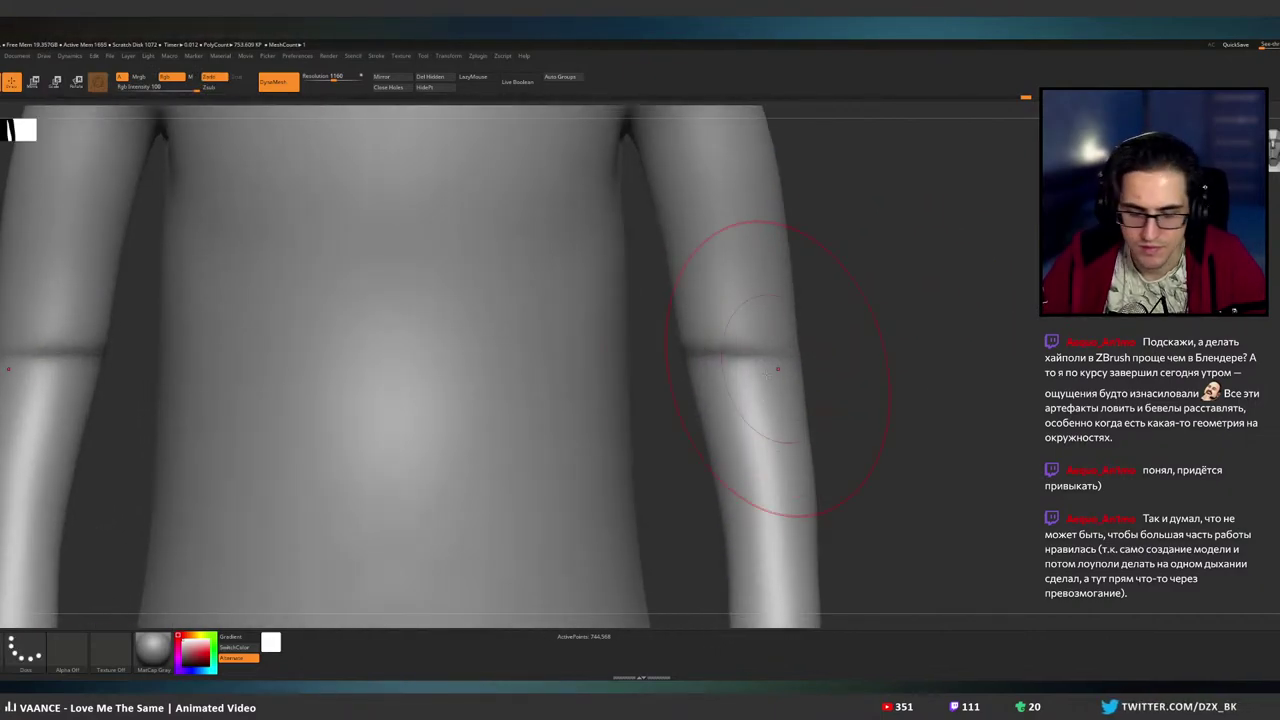
{"action": "key", "text": "bracketleft"}
{"action": "key", "text": "bracketleft"}
{"action": "key", "text": "bracketleft"}
{"action": "key", "text": "bracketleft"}
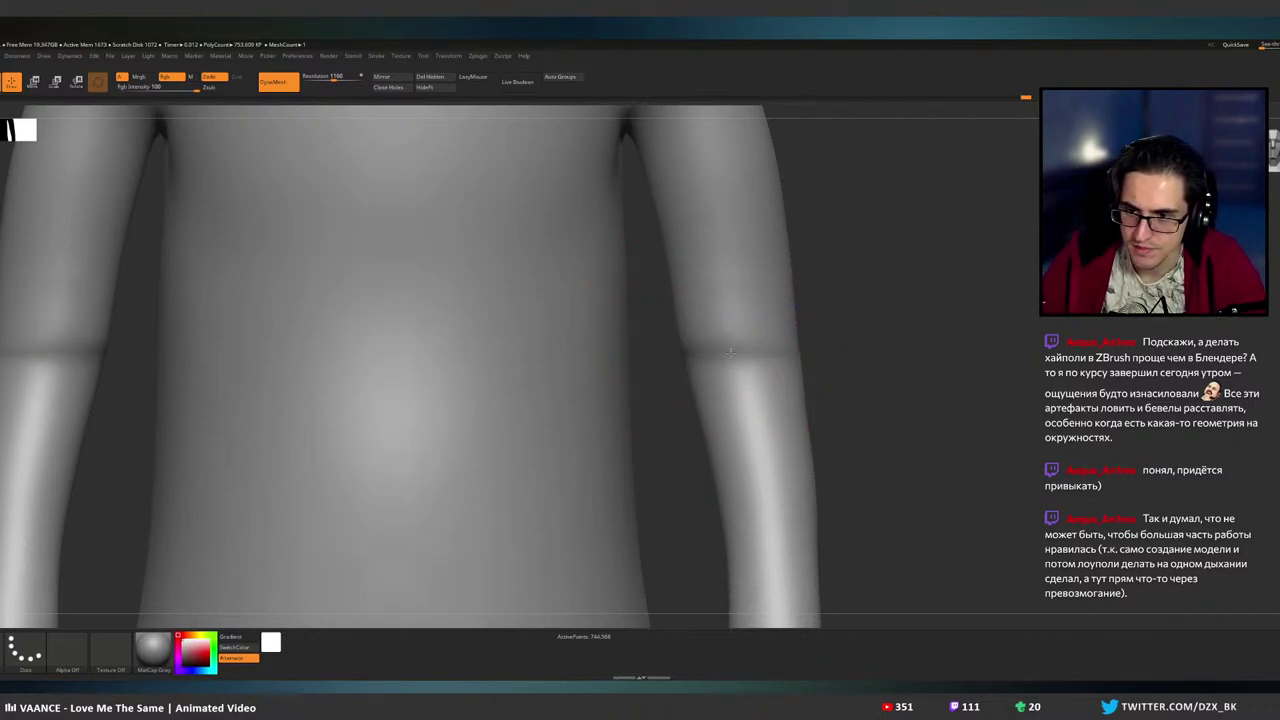
{"action": "left_click_drag", "start_coordinate": [862, 350], "coordinate": [724, 352]}
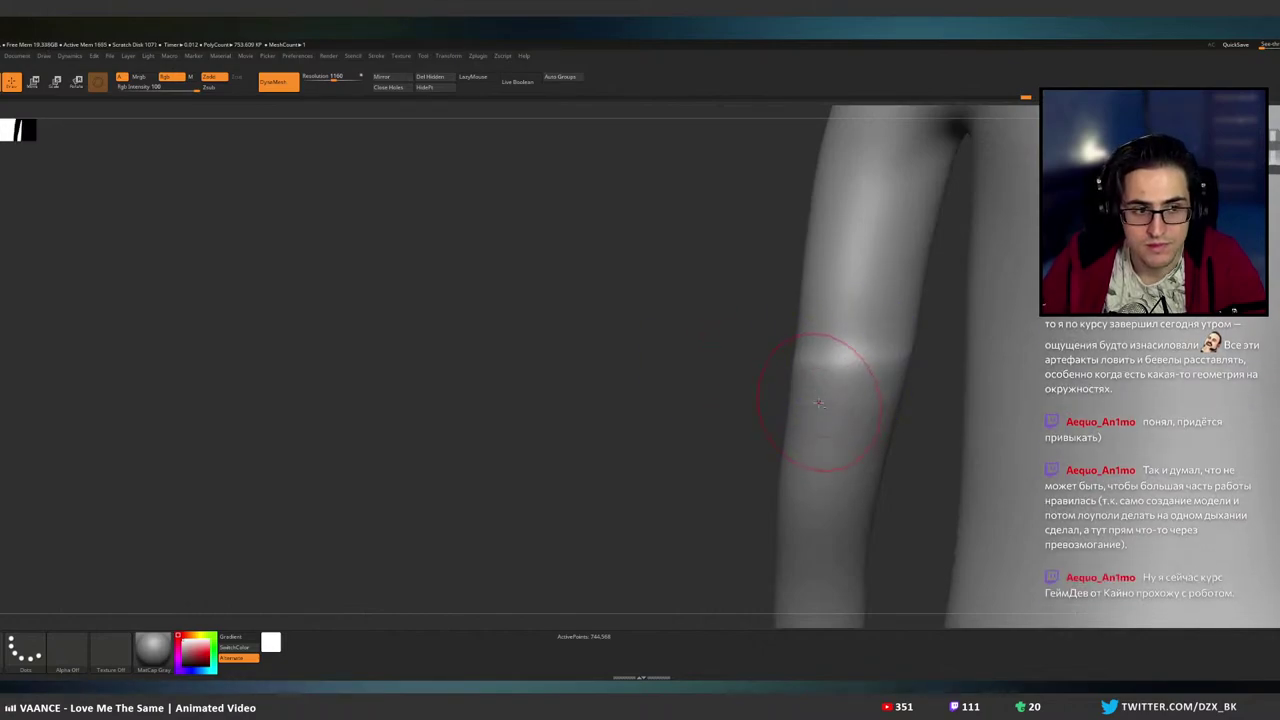
{"action": "mouse_move", "coordinate": [850, 420]}
{"action": "right_mouse_down", "text": "alt"}
{"action": "mouse_move", "coordinate": [786, 409]}
{"action": "mouse_move", "coordinate": [771, 421]}
{"action": "mouse_move", "coordinate": [702, 401]}
{"action": "right_mouse_up", "text": "alt"}
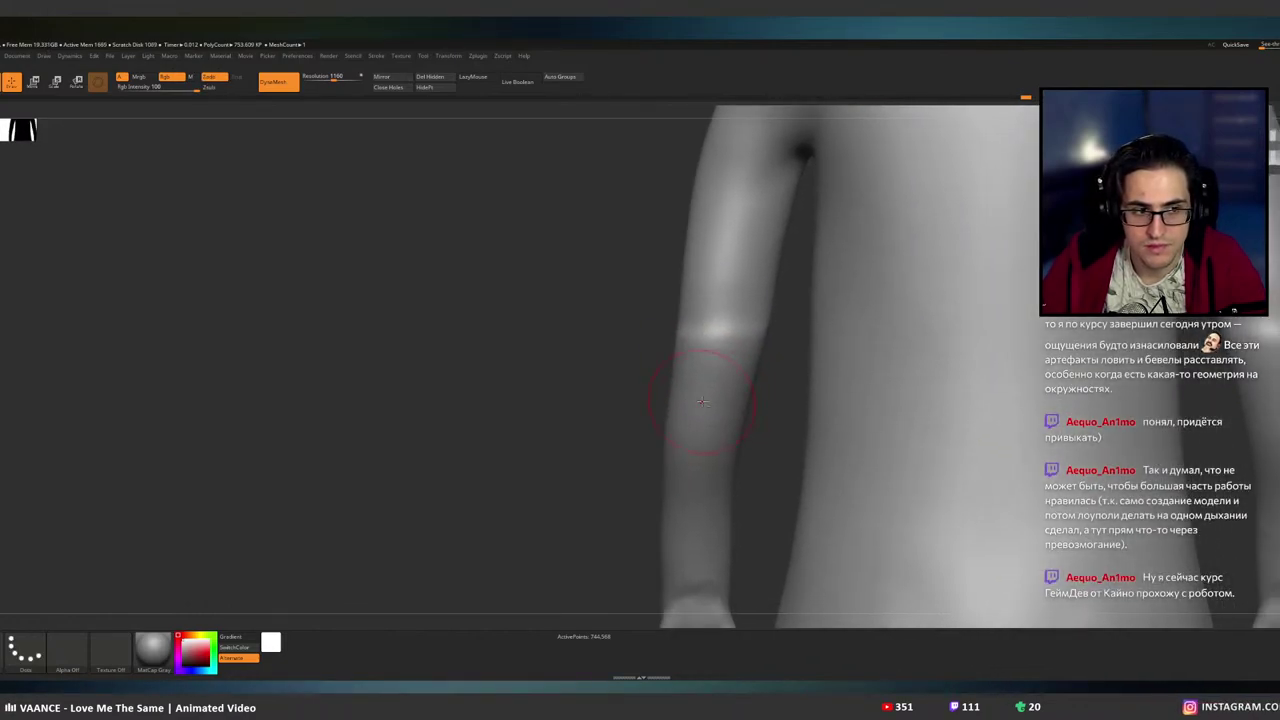
{"action": "left_click_drag", "start_coordinate": [702, 401], "coordinate": [789, 341]}
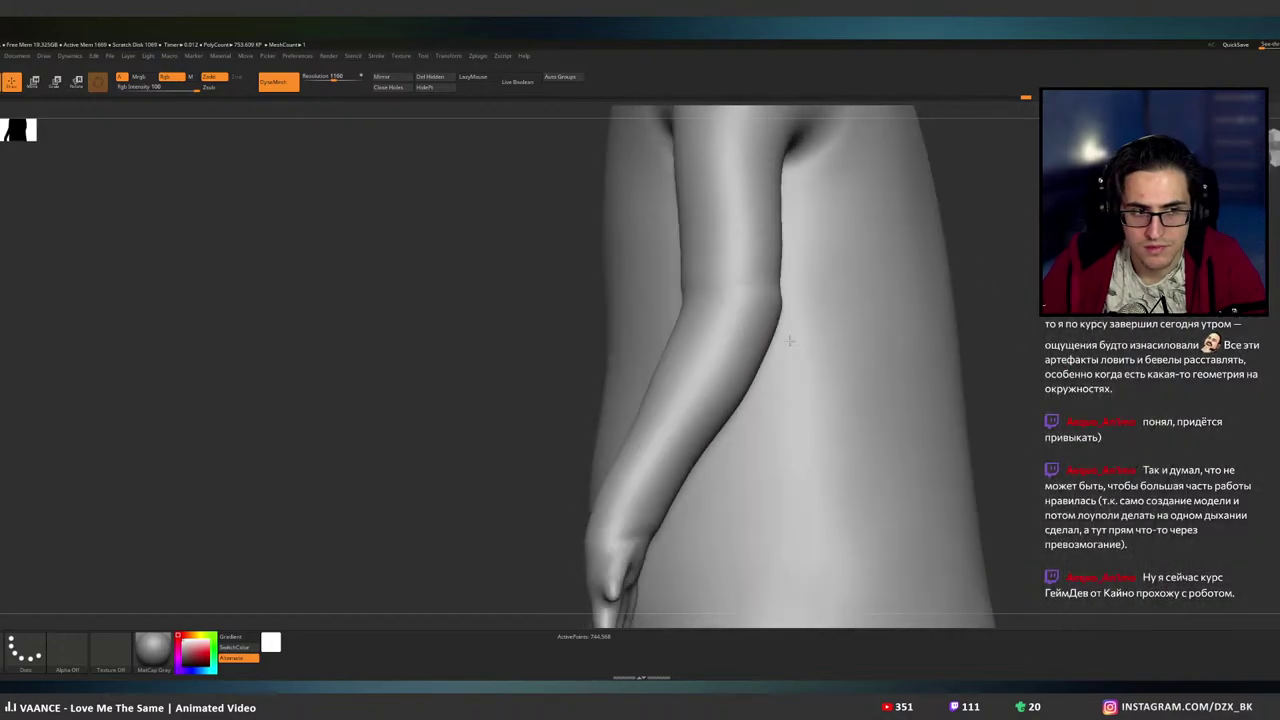
{"action": "mouse_move", "coordinate": [789, 341]}
{"action": "right_mouse_down"}
{"action": "mouse_move", "coordinate": [797, 298]}
{"action": "mouse_move", "coordinate": [755, 397]}
{"action": "mouse_move", "coordinate": [740, 380]}
{"action": "right_mouse_up"}
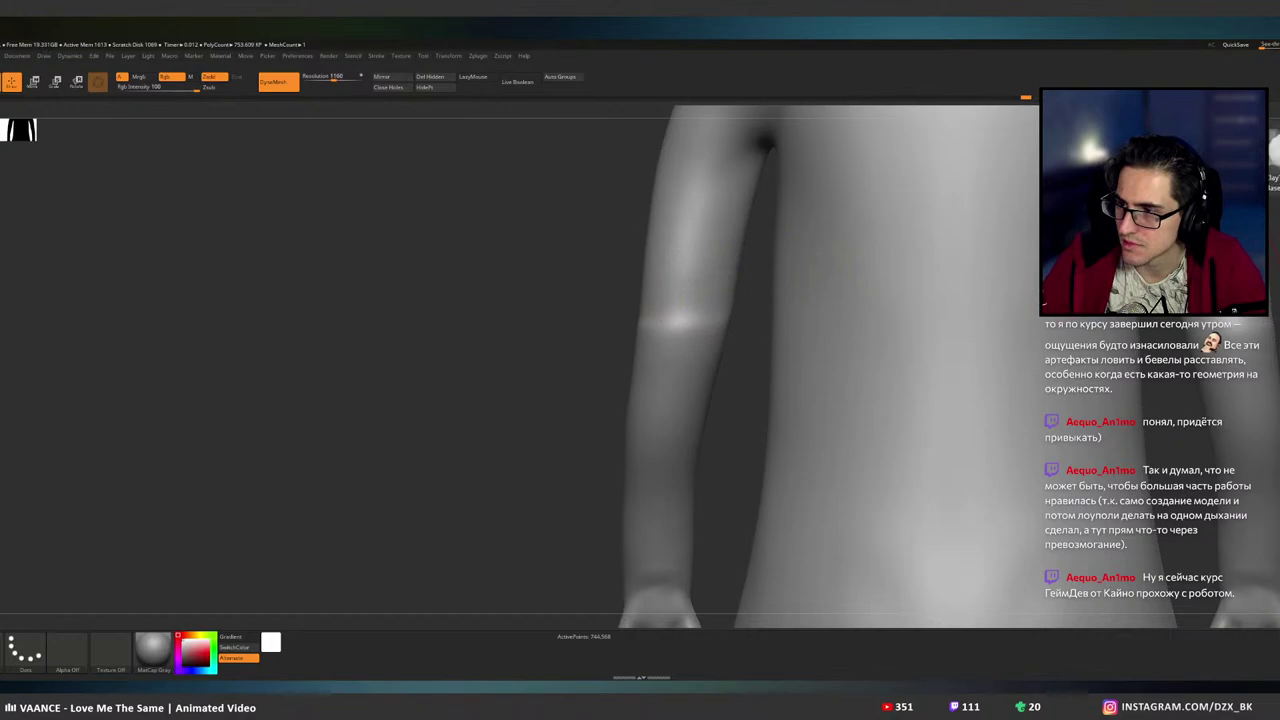
- Build up the back of the elbows with a clay brush and smooth the strokes into the upper arms
{"action": "left_click", "coordinate": [1273, 146]}
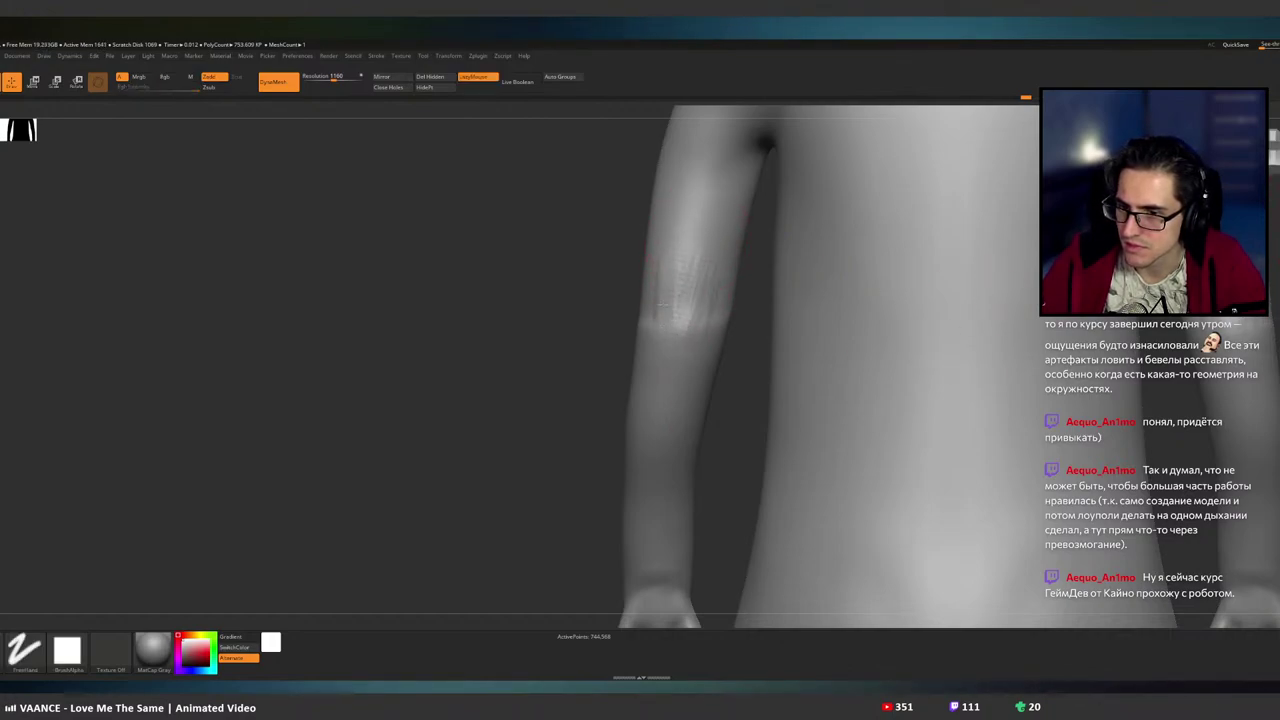
{"action": "left_click", "coordinate": [684, 320], "text": "ctrl+shift"}
{"action": "right_click_drag", "start_coordinate": [684, 320], "coordinate": [708, 285]}
{"action": "left_click", "coordinate": [696, 347], "text": "ctrl+shift"}
{"action": "mouse_move", "coordinate": [696, 347]}
{"action": "right_mouse_down"}
{"action": "mouse_move", "coordinate": [716, 328]}
{"action": "mouse_move", "coordinate": [669, 291]}
{"action": "mouse_move", "coordinate": [690, 300]}
{"action": "right_mouse_up"}
{"action": "left_click_drag", "start_coordinate": [692, 258], "coordinate": [677, 320], "text": "shift"}
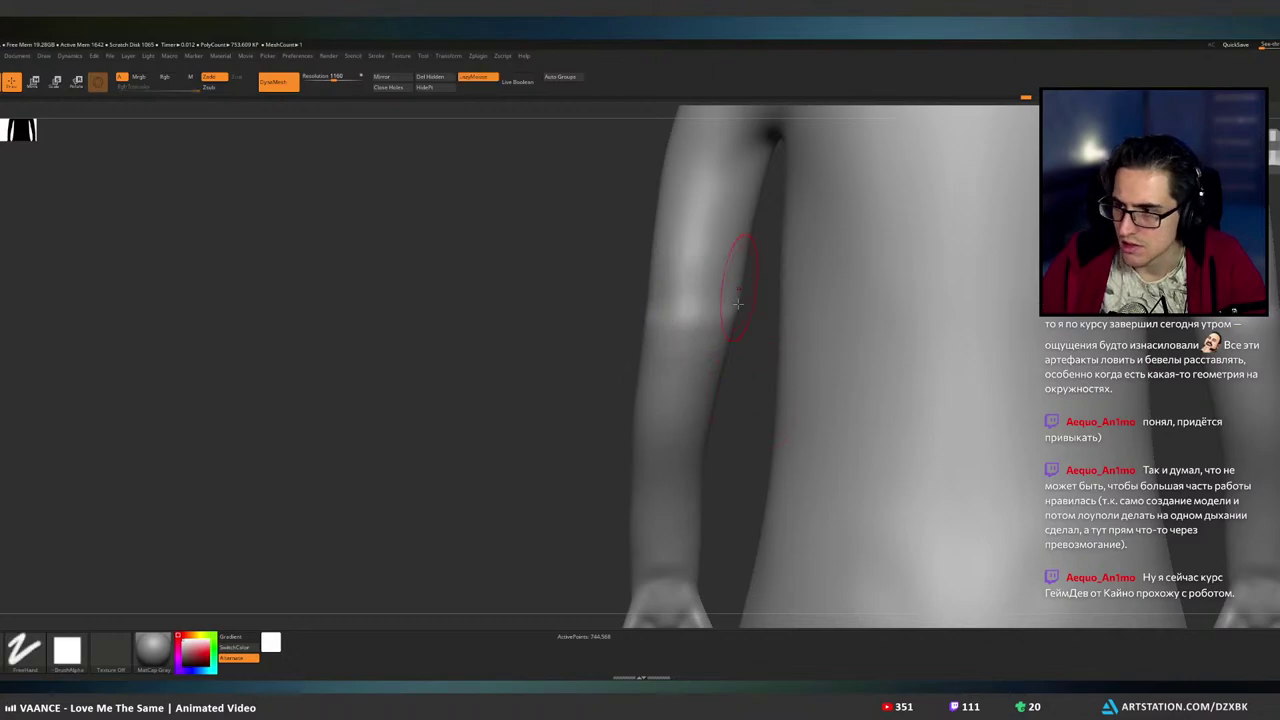
{"action": "right_click_drag", "start_coordinate": [694, 300], "coordinate": [720, 345]}
{"action": "key", "text": "shift"}
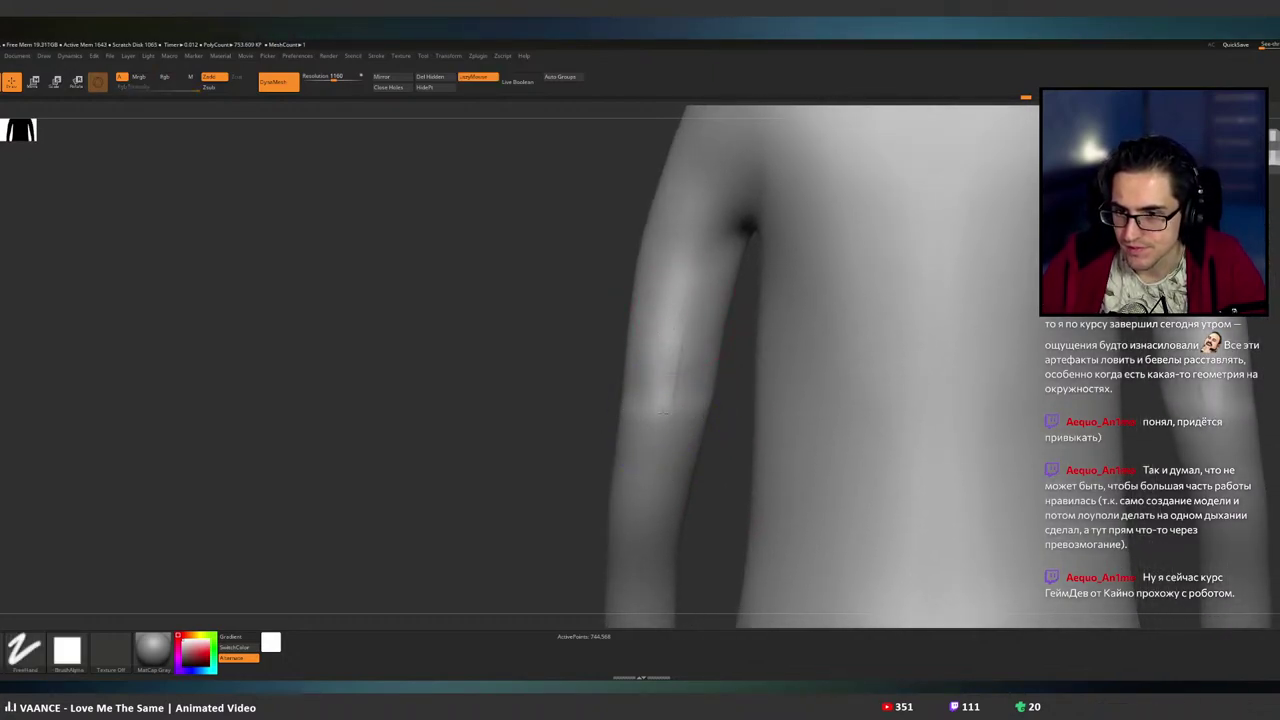
- Refine the elbow transition from behind and soften the crease on the front of both elbows
{"action": "left_click_drag", "start_coordinate": [678, 347], "coordinate": [678, 343]}
{"action": "mouse_move", "coordinate": [672, 393]}
{"action": "right_mouse_down"}
{"action": "mouse_move", "coordinate": [745, 386]}
{"action": "mouse_move", "coordinate": [665, 374]}
{"action": "mouse_move", "coordinate": [678, 395]}
{"action": "mouse_move", "coordinate": [688, 382]}
{"action": "right_mouse_up"}
{"action": "key", "text": "shift"}
{"action": "right_click_drag", "start_coordinate": [590, 405], "coordinate": [625, 362], "text": "shift"}
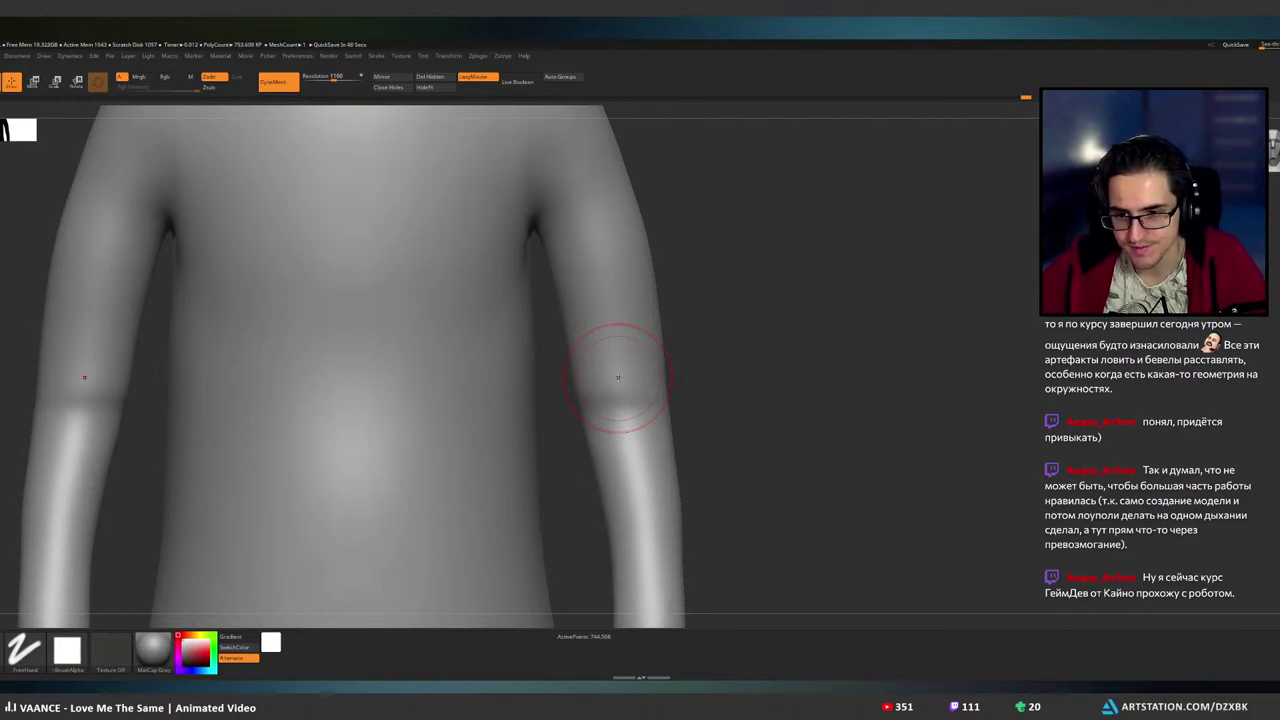
{"action": "right_click_drag", "start_coordinate": [616, 305], "coordinate": [525, 318]}
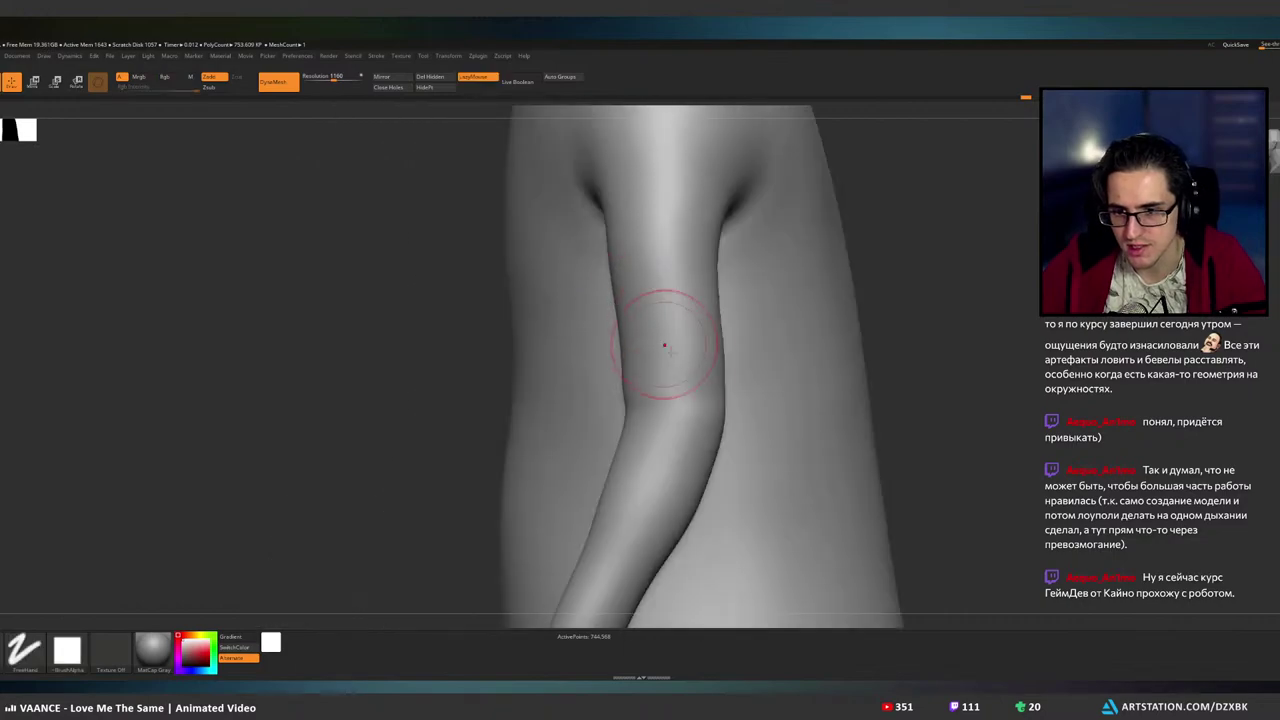
{"action": "right_click_drag", "start_coordinate": [666, 346], "coordinate": [732, 358]}
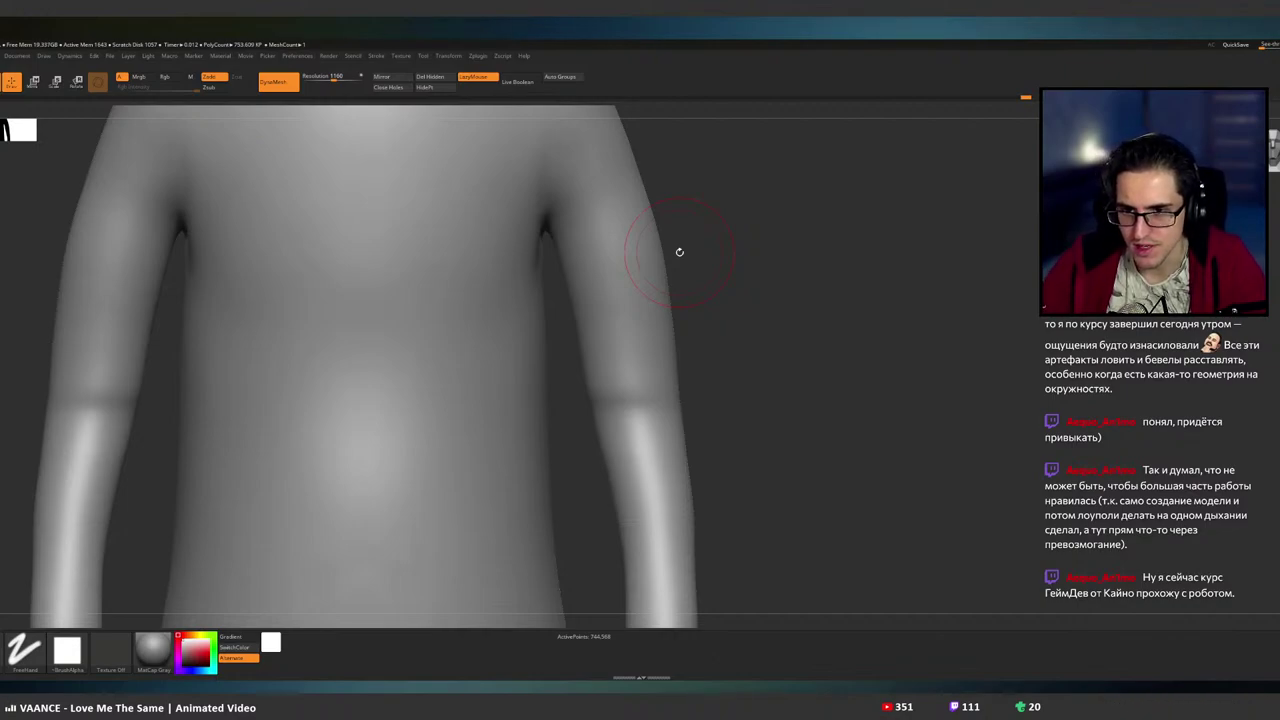
{"action": "mouse_move", "coordinate": [651, 334]}
{"action": "right_mouse_down"}
{"action": "mouse_move", "coordinate": [669, 346]}
{"action": "mouse_move", "coordinate": [611, 352]}
{"action": "right_mouse_up"}
{"action": "left_click_drag", "start_coordinate": [485, 345], "coordinate": [562, 340]}
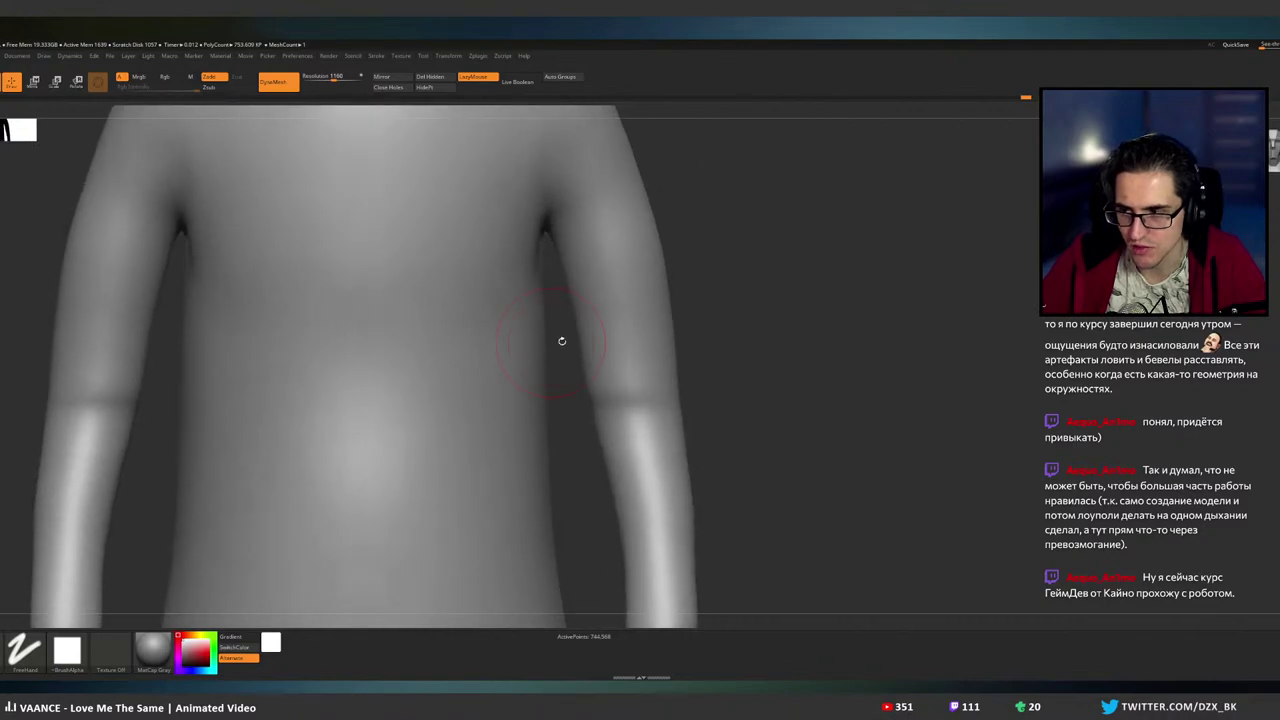
- Add lengthwise clay strokes along the back of the arms just above the elbows and smooth them
{"action": "left_click_drag", "start_coordinate": [721, 350], "coordinate": [785, 342], "text": "alt"}
{"action": "right_click_drag", "start_coordinate": [675, 378], "coordinate": [725, 372], "text": "ctrl"}
{"action": "mouse_move", "coordinate": [786, 292]}
{"action": "left_mouse_down", "text": "alt"}
{"action": "mouse_move", "coordinate": [761, 319]}
{"action": "mouse_move", "coordinate": [797, 331]}
{"action": "mouse_move", "coordinate": [766, 329]}
{"action": "left_mouse_up", "text": "alt"}
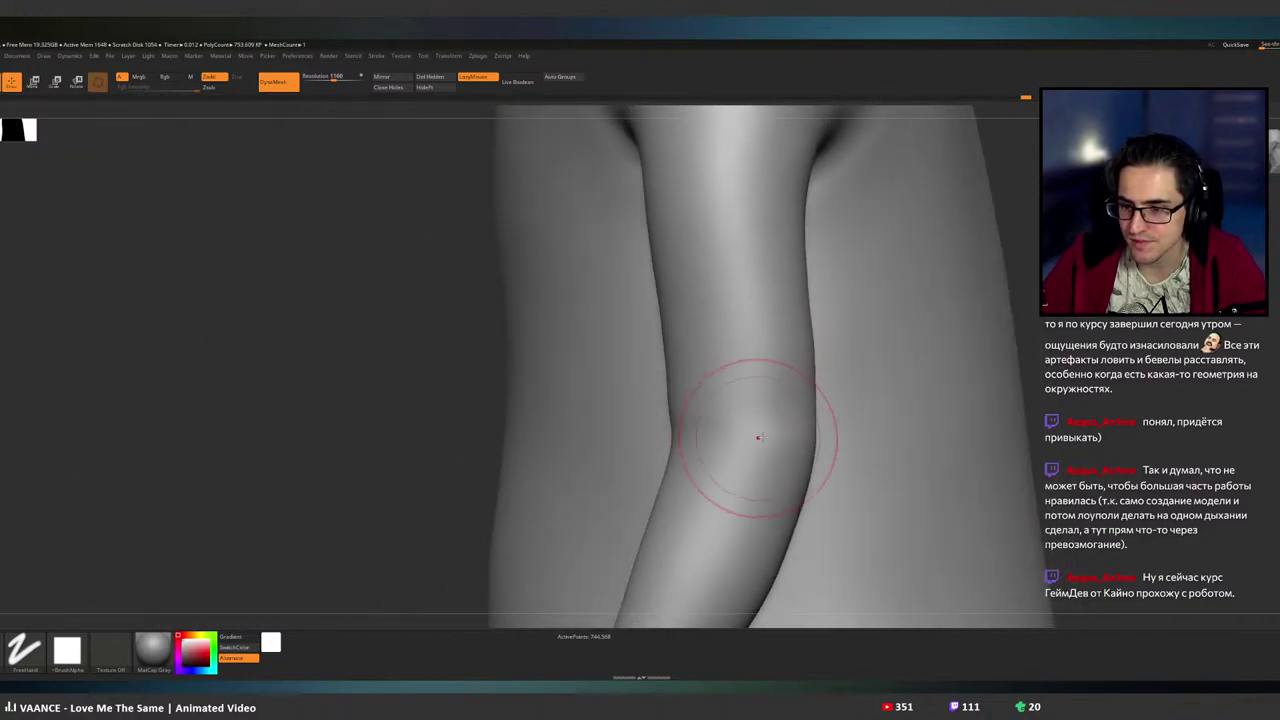
{"action": "right_click_drag", "start_coordinate": [759, 437], "coordinate": [711, 386]}
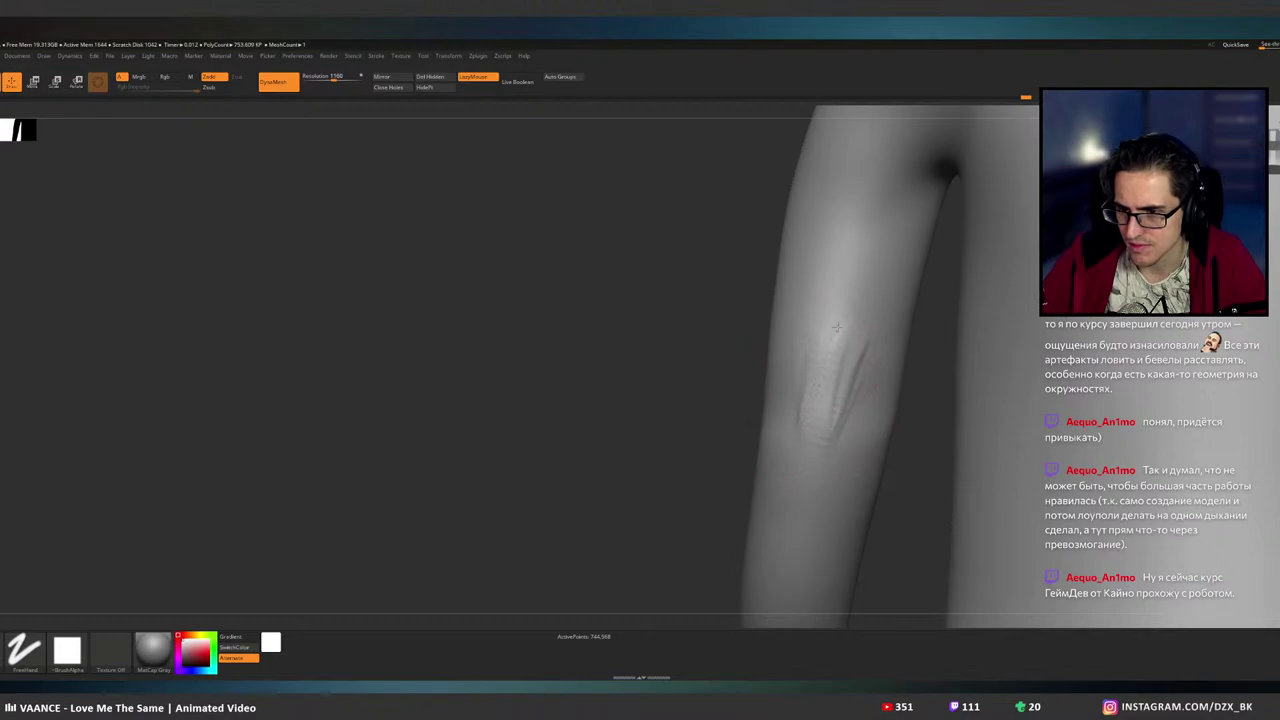
{"action": "left_click_drag", "start_coordinate": [834, 418], "coordinate": [841, 348], "text": "shift"}
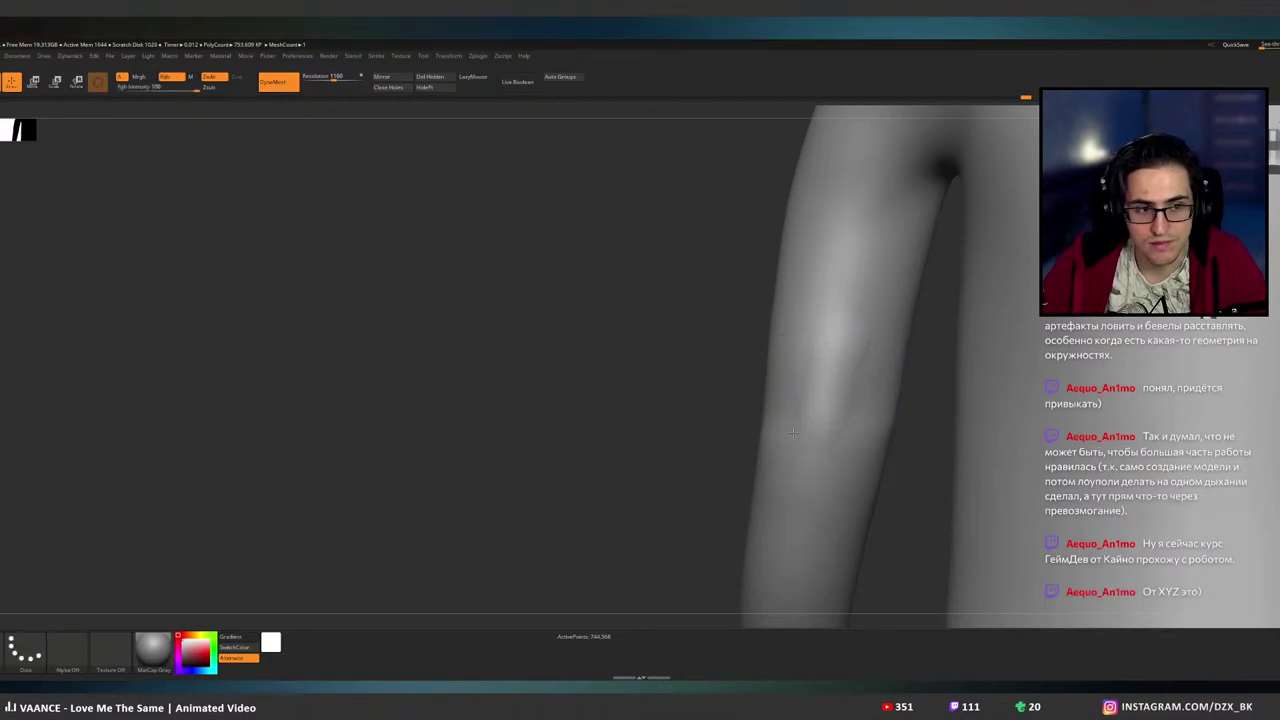
{"action": "right_click_drag", "start_coordinate": [849, 329], "coordinate": [770, 415]}
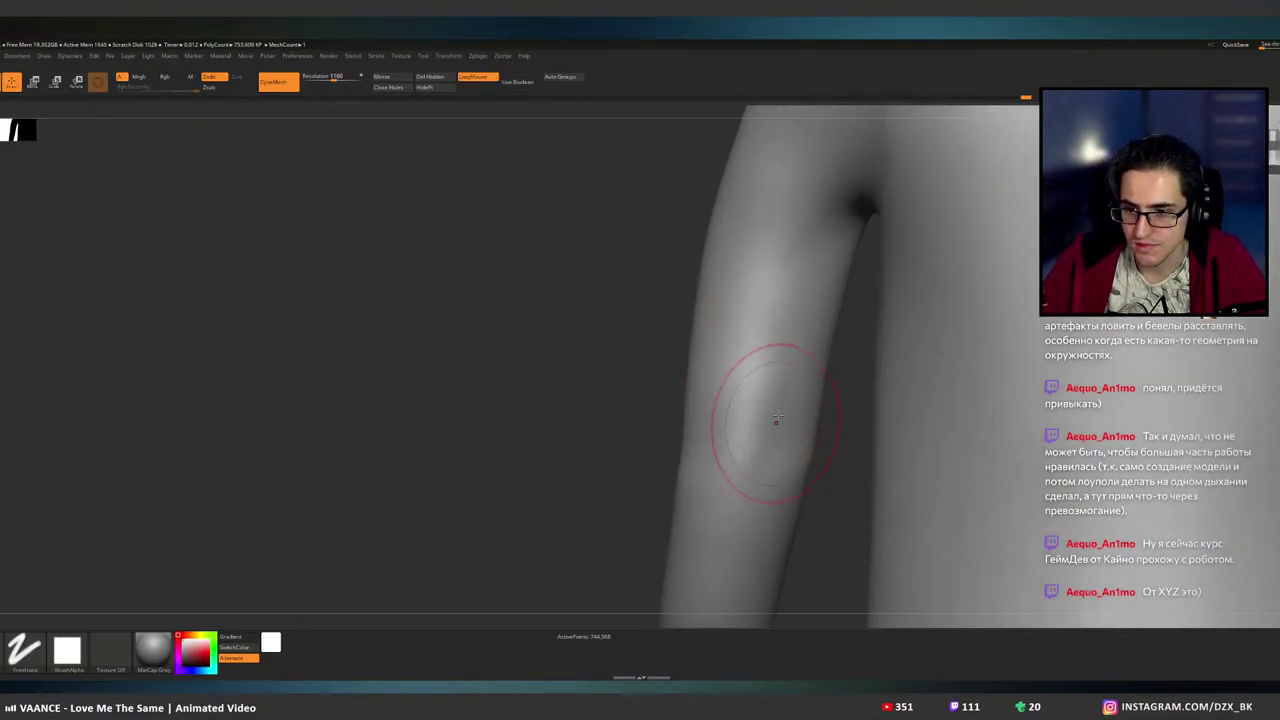
{"action": "left_click_drag", "start_coordinate": [735, 370], "coordinate": [735, 465]}
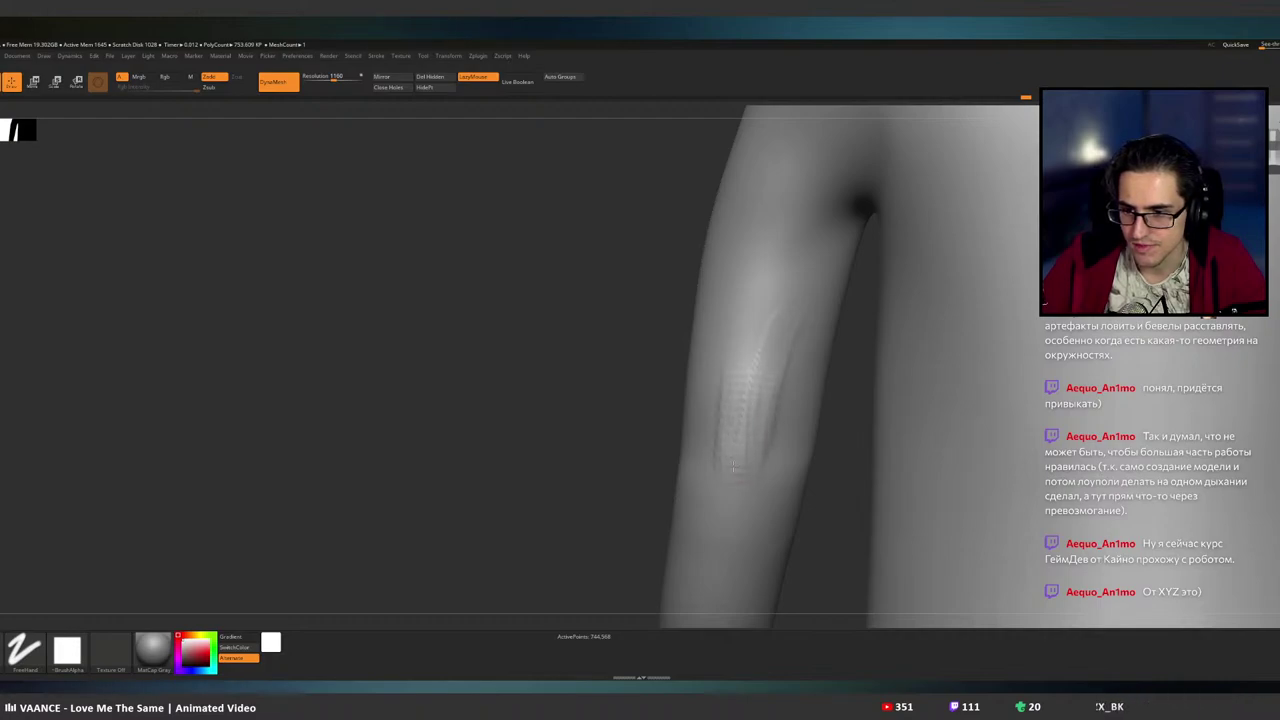
{"action": "mouse_move", "coordinate": [756, 340]}
{"action": "left_mouse_down", "text": "shift"}
{"action": "mouse_move", "coordinate": [740, 450]}
{"action": "mouse_move", "coordinate": [755, 390]}
{"action": "left_mouse_up", "text": "shift"}
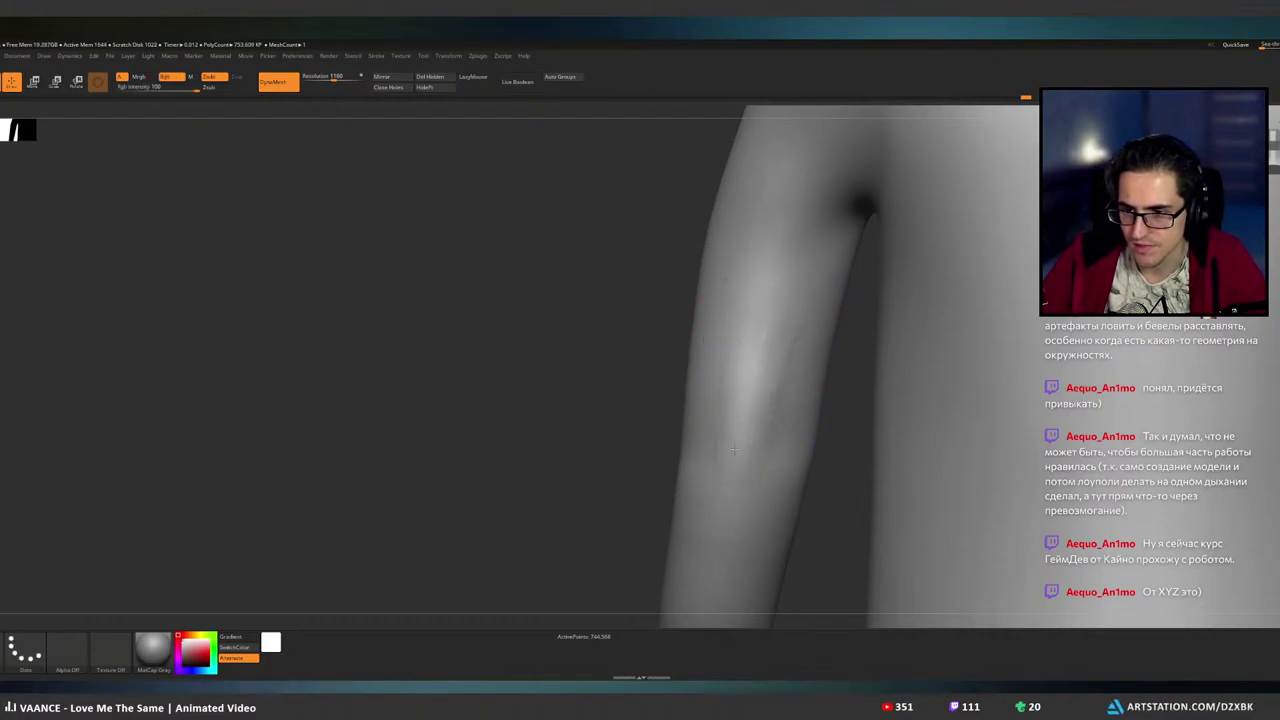
- Add short crosswise clay strokes on the back of the forearms below the elbows and smooth them
{"action": "right_click_drag", "start_coordinate": [751, 451], "coordinate": [615, 460], "text": "alt"}
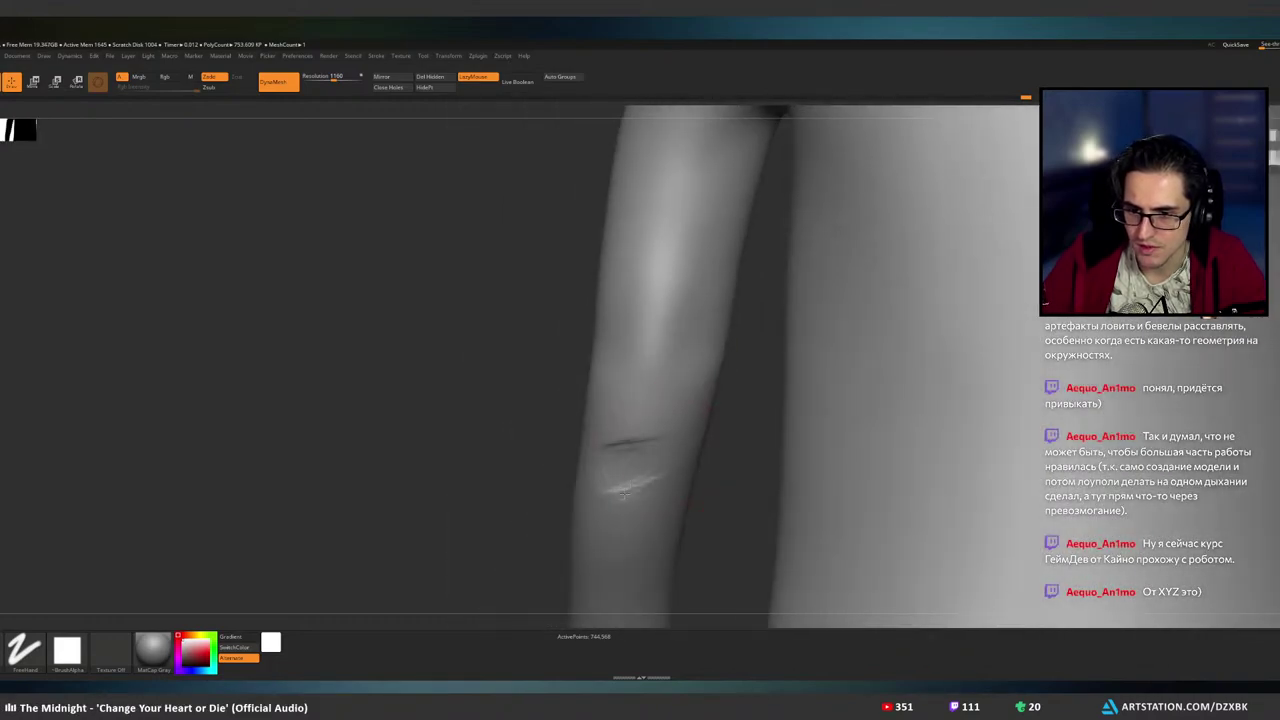
{"action": "left_click_drag", "start_coordinate": [624, 494], "coordinate": [644, 530]}
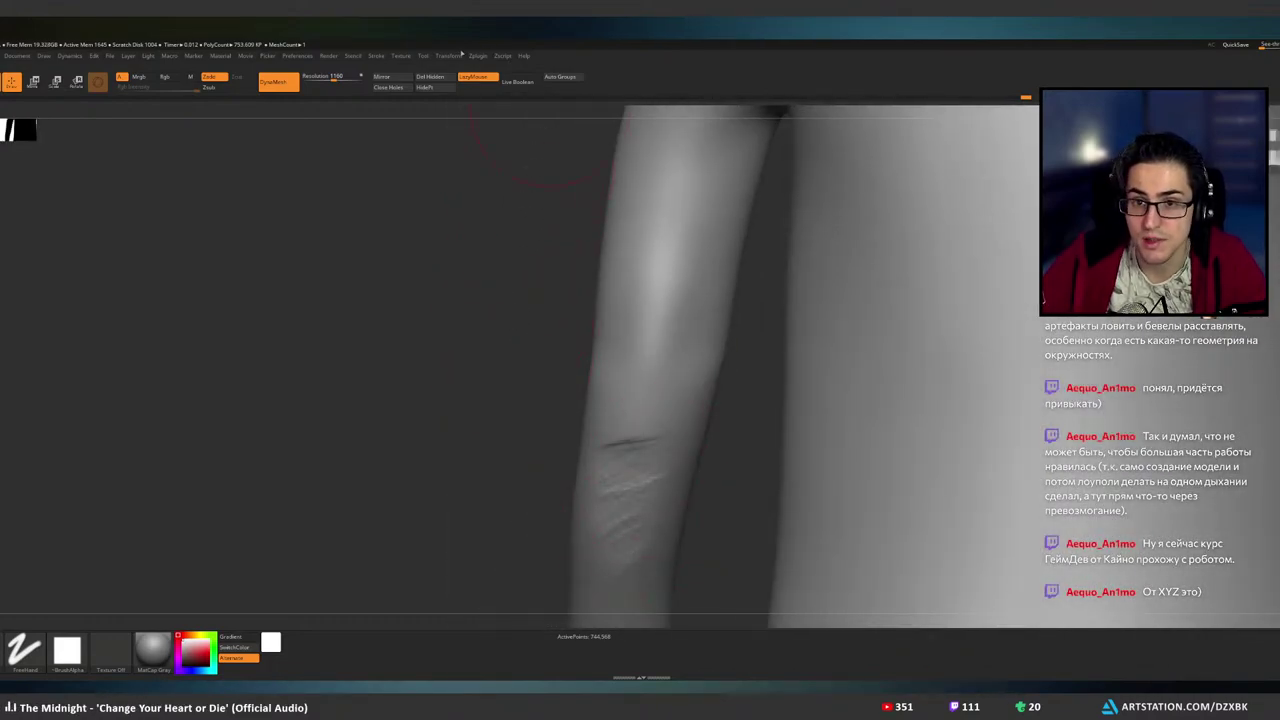
{"action": "left_click_drag", "start_coordinate": [575, 438], "coordinate": [635, 457], "text": "shift"}
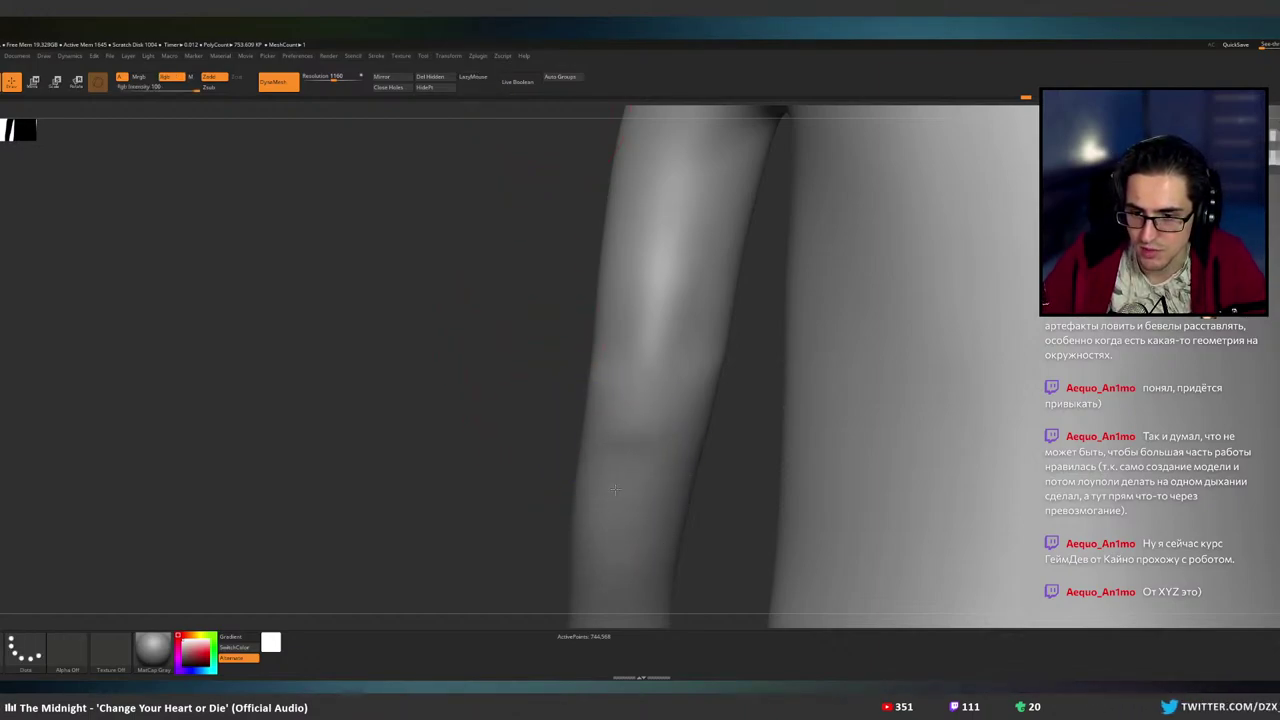
- Carve the back of both forearms with subtractive strokes and smooth the surface towards the wrists
{"action": "mouse_move", "coordinate": [632, 526]}
{"action": "right_mouse_down", "text": "alt"}
{"action": "mouse_move", "coordinate": [656, 370]}
{"action": "mouse_move", "coordinate": [583, 377]}
{"action": "mouse_move", "coordinate": [672, 391]}
{"action": "mouse_move", "coordinate": [717, 381]}
{"action": "mouse_move", "coordinate": [630, 362]}
{"action": "mouse_move", "coordinate": [577, 376]}
{"action": "right_mouse_up", "text": "alt"}
{"action": "key", "text": "2"}
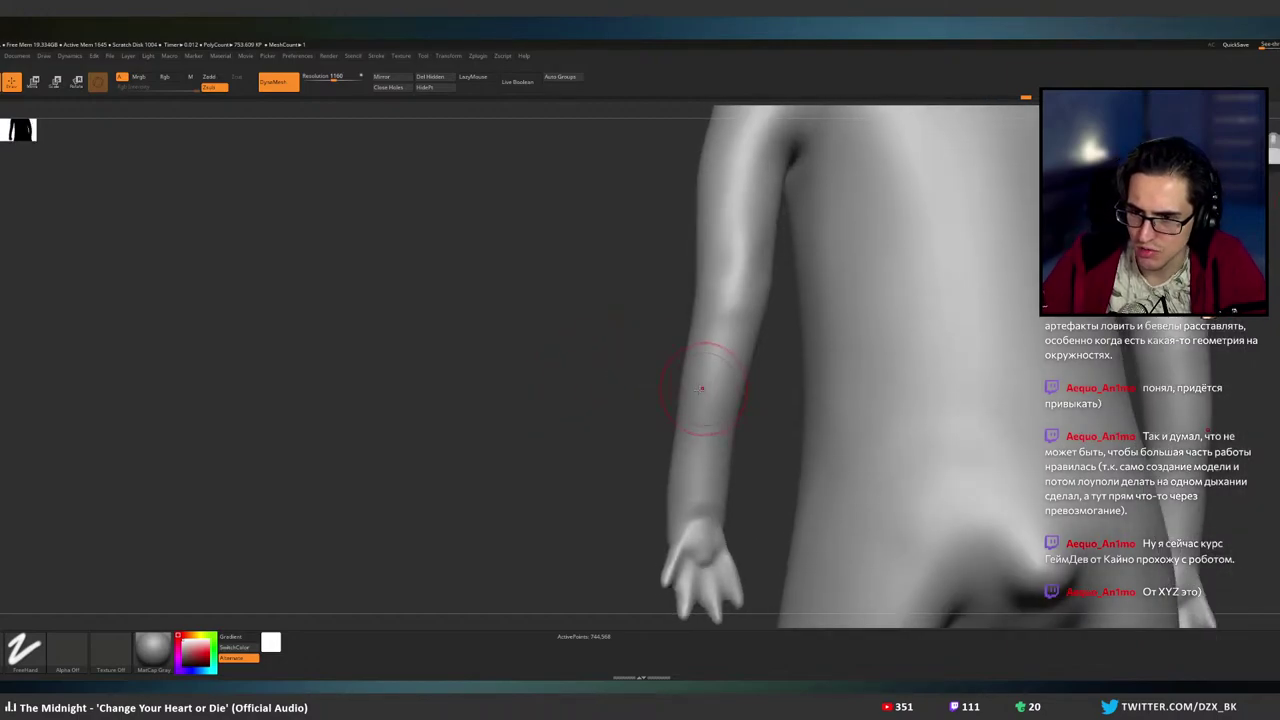
{"action": "right_click_drag", "start_coordinate": [706, 386], "coordinate": [726, 375]}
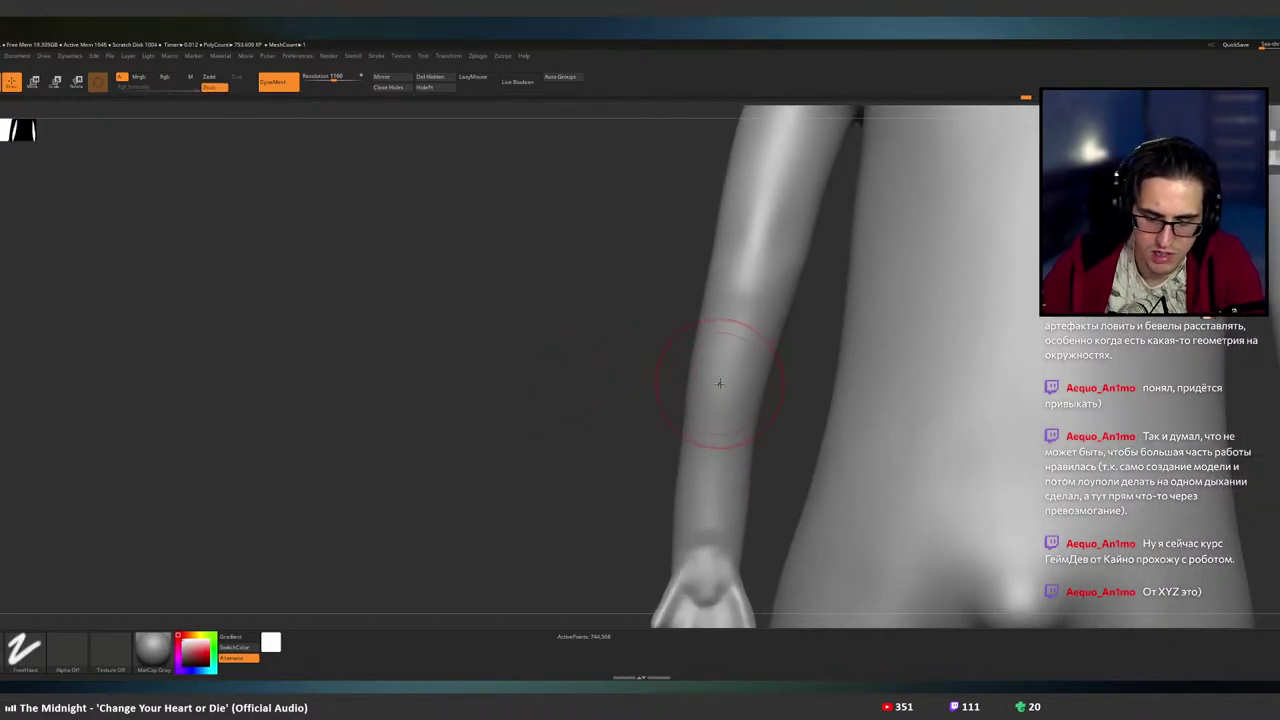
{"action": "left_click_drag", "start_coordinate": [719, 384], "coordinate": [728, 368]}
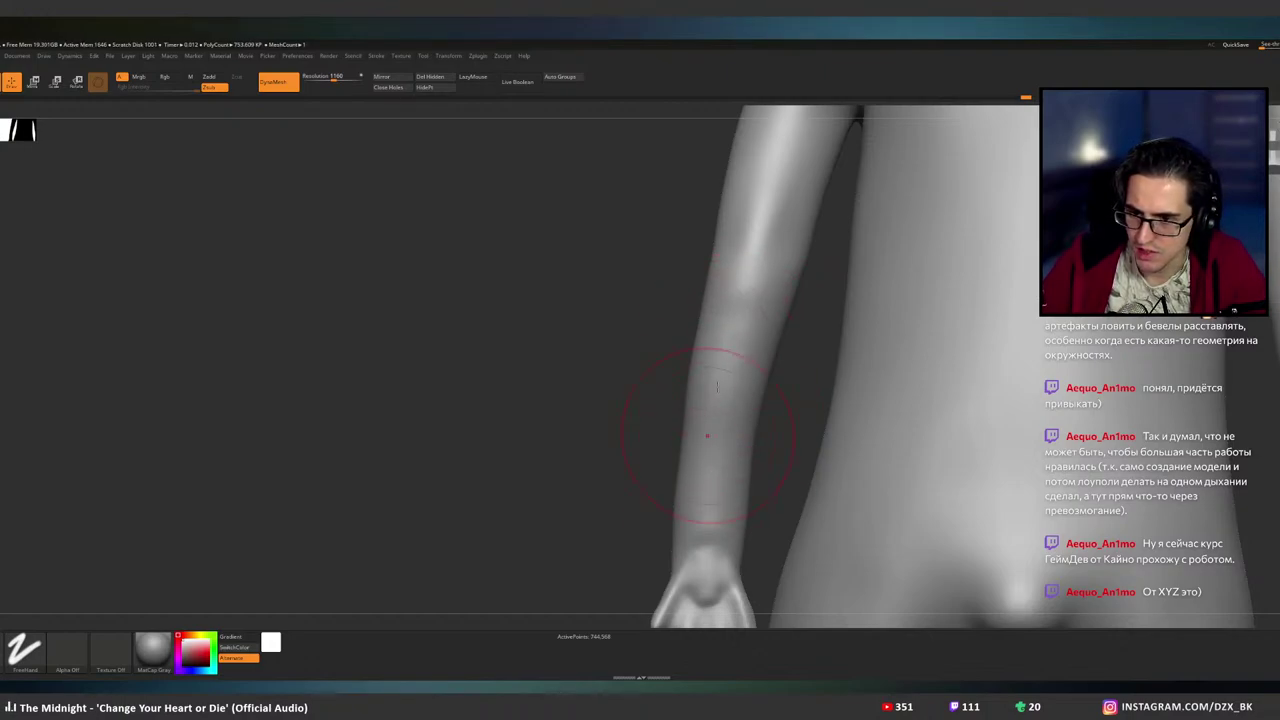
{"action": "left_click_drag", "start_coordinate": [721, 459], "coordinate": [717, 441], "text": "shift"}
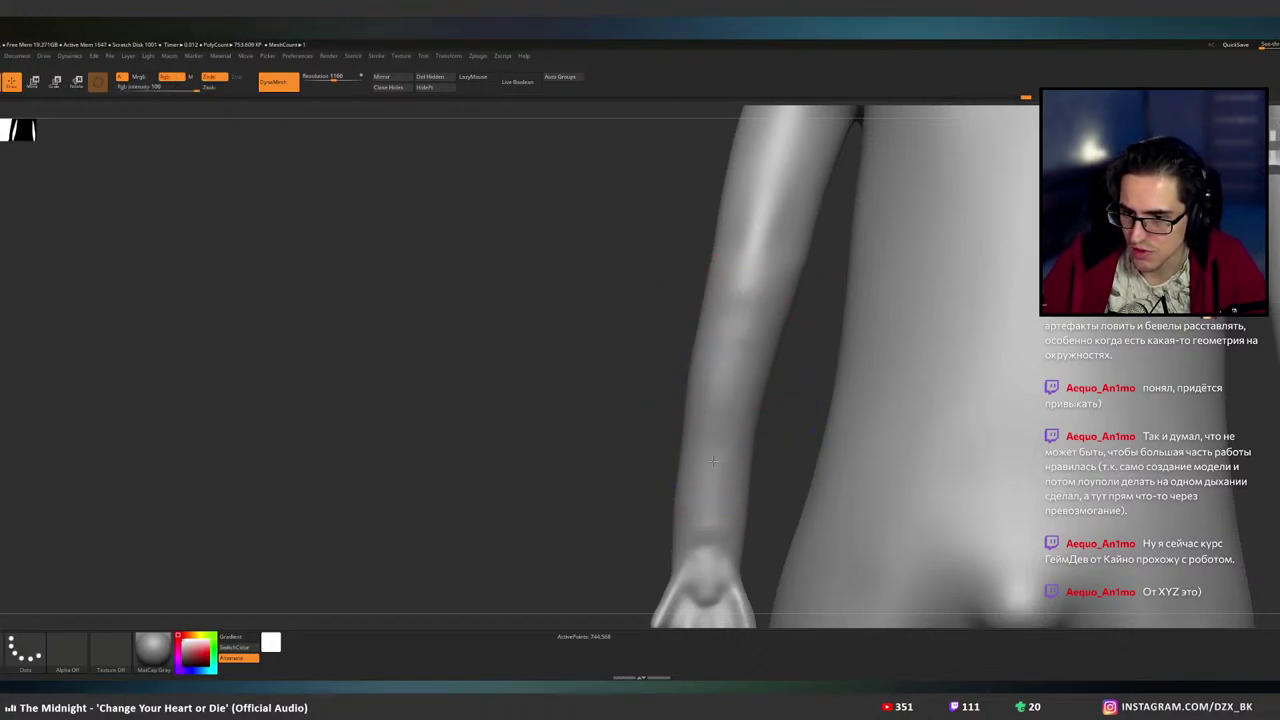
- Carve along the outer side of the forearms and smooth the strokes around to the front
{"action": "right_click_drag", "start_coordinate": [712, 424], "coordinate": [734, 371]}
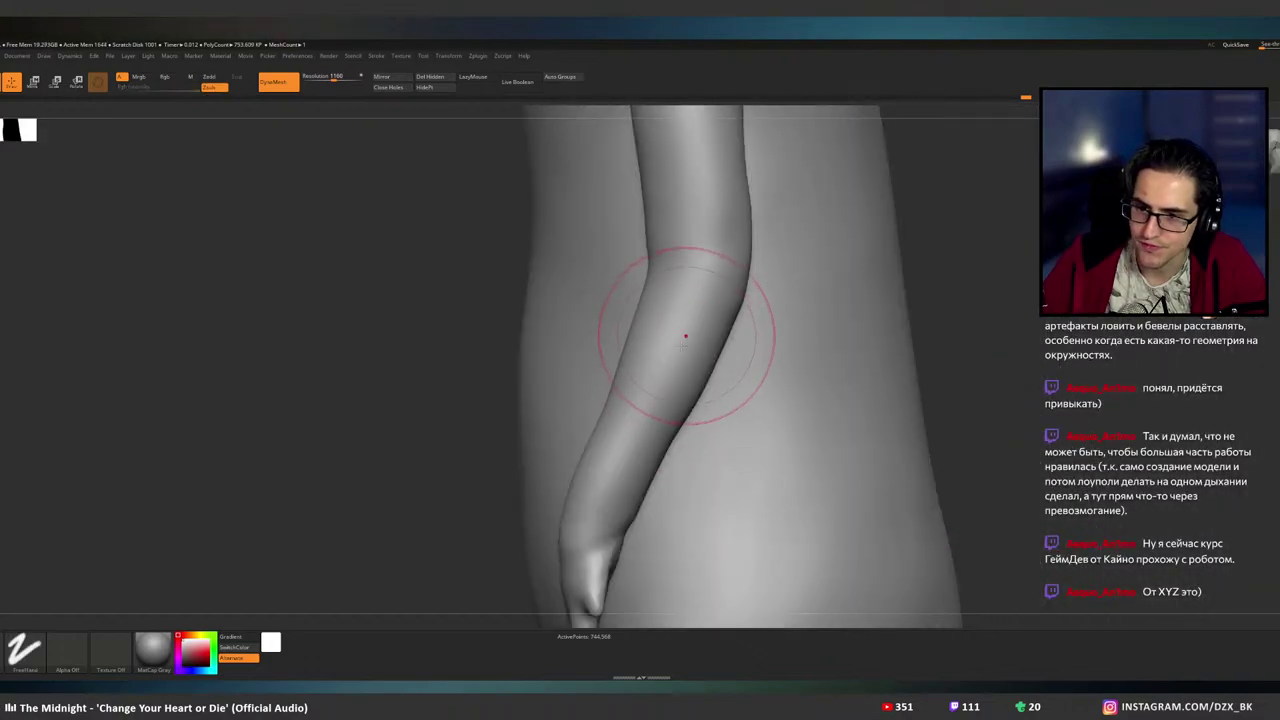
{"action": "left_click_drag", "start_coordinate": [672, 362], "coordinate": [638, 467]}
{"action": "mouse_move", "coordinate": [643, 422]}
{"action": "left_mouse_down", "text": "shift"}
{"action": "mouse_move", "coordinate": [648, 440]}
{"action": "mouse_move", "coordinate": [660, 394]}
{"action": "left_mouse_up", "text": "shift"}
{"action": "mouse_move", "coordinate": [660, 392]}
{"action": "right_mouse_down"}
{"action": "mouse_move", "coordinate": [725, 392]}
{"action": "mouse_move", "coordinate": [728, 363]}
{"action": "mouse_move", "coordinate": [743, 374]}
{"action": "mouse_move", "coordinate": [889, 317]}
{"action": "right_mouse_up"}
{"action": "key", "text": "shift"}
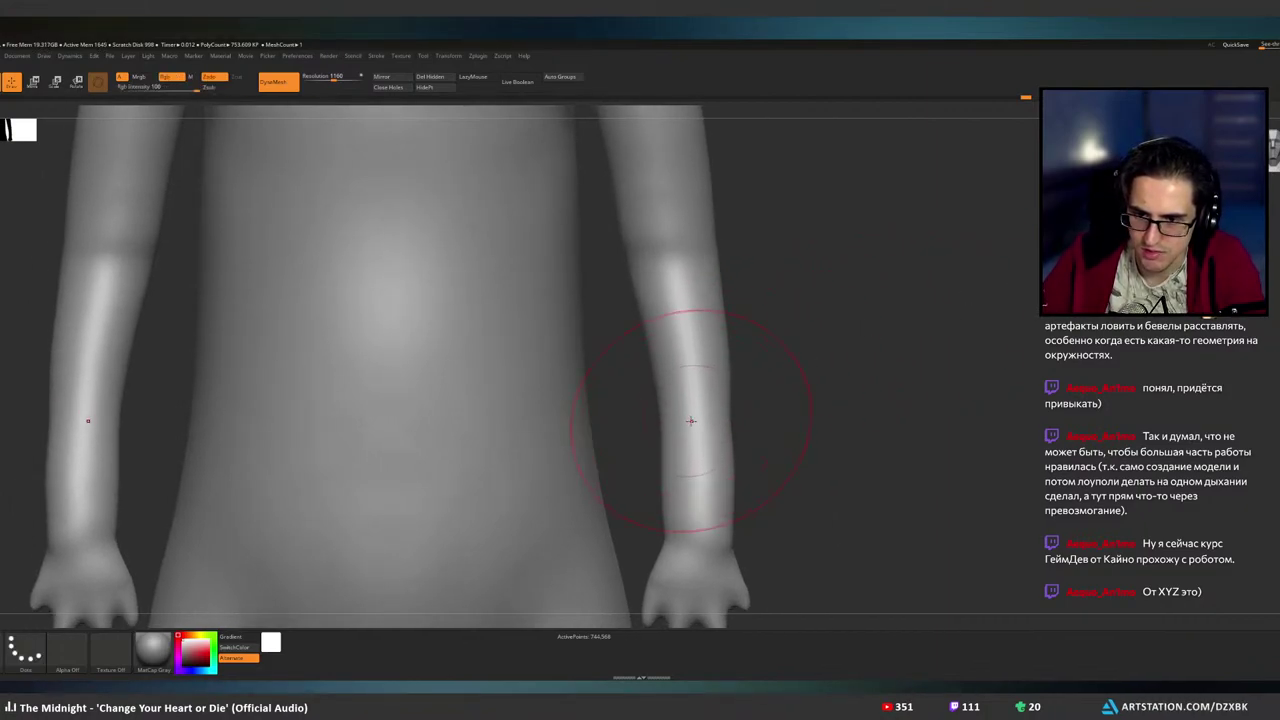
{"action": "mouse_move", "coordinate": [689, 377]}
{"action": "right_mouse_down"}
{"action": "mouse_move", "coordinate": [701, 390]}
{"action": "mouse_move", "coordinate": [545, 394]}
{"action": "right_mouse_up"}
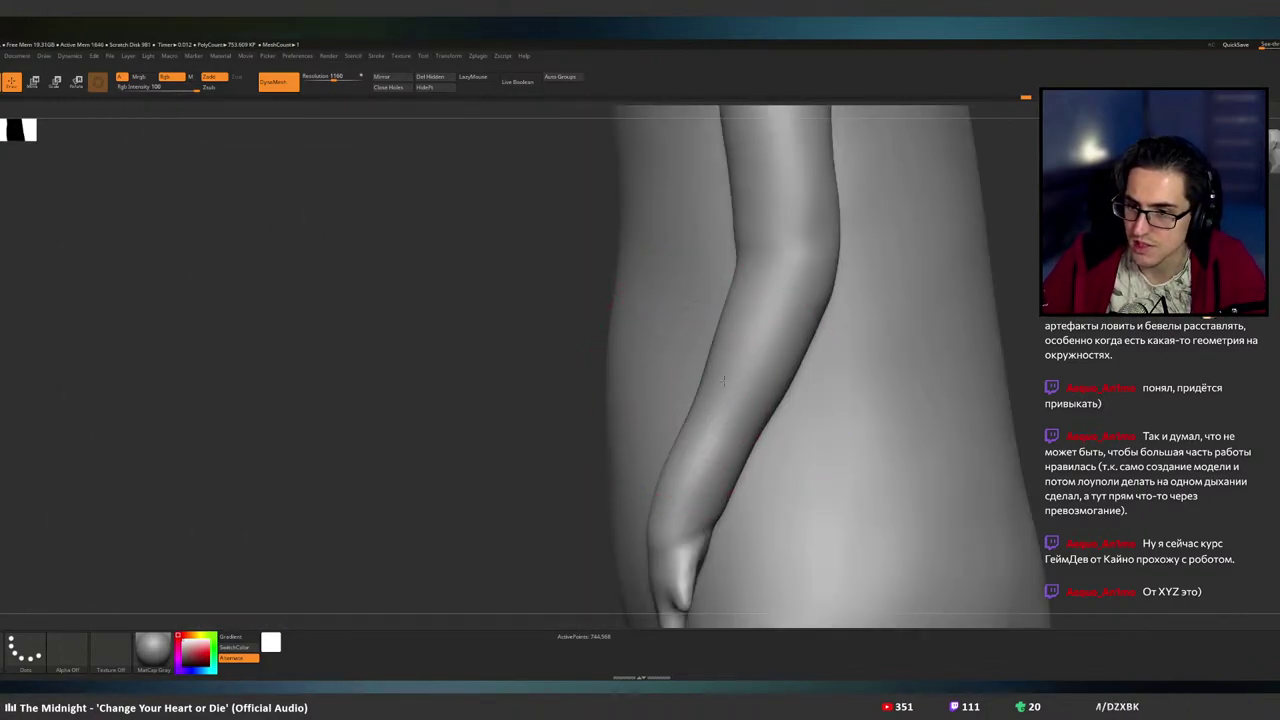
- Adjust the shape of the upper arms above the elbows from the side and turn off LazyMouse
{"action": "right_click_drag", "start_coordinate": [776, 332], "coordinate": [766, 300], "text": "alt"}
{"action": "right_click_drag", "start_coordinate": [905, 155], "coordinate": [860, 325], "text": "alt"}
{"action": "right_click_drag", "start_coordinate": [838, 275], "coordinate": [820, 371], "text": "alt"}
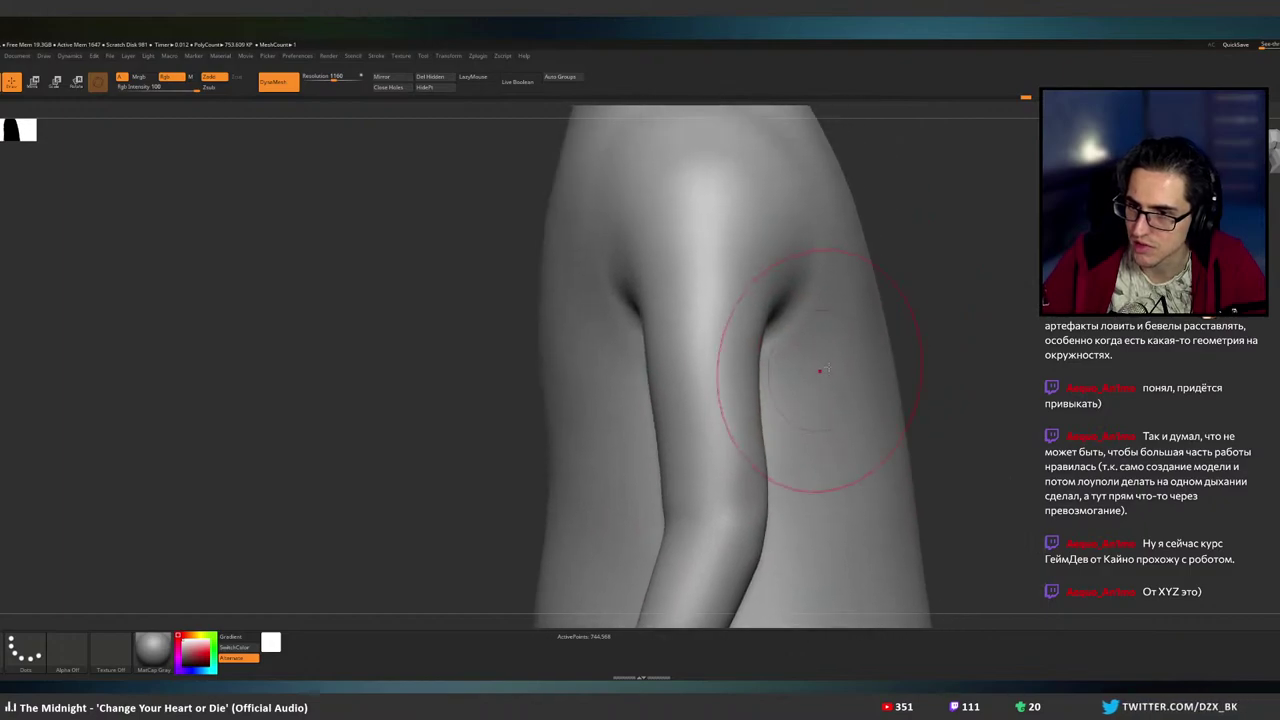
{"action": "right_click_drag", "start_coordinate": [824, 418], "coordinate": [849, 363], "text": "alt"}
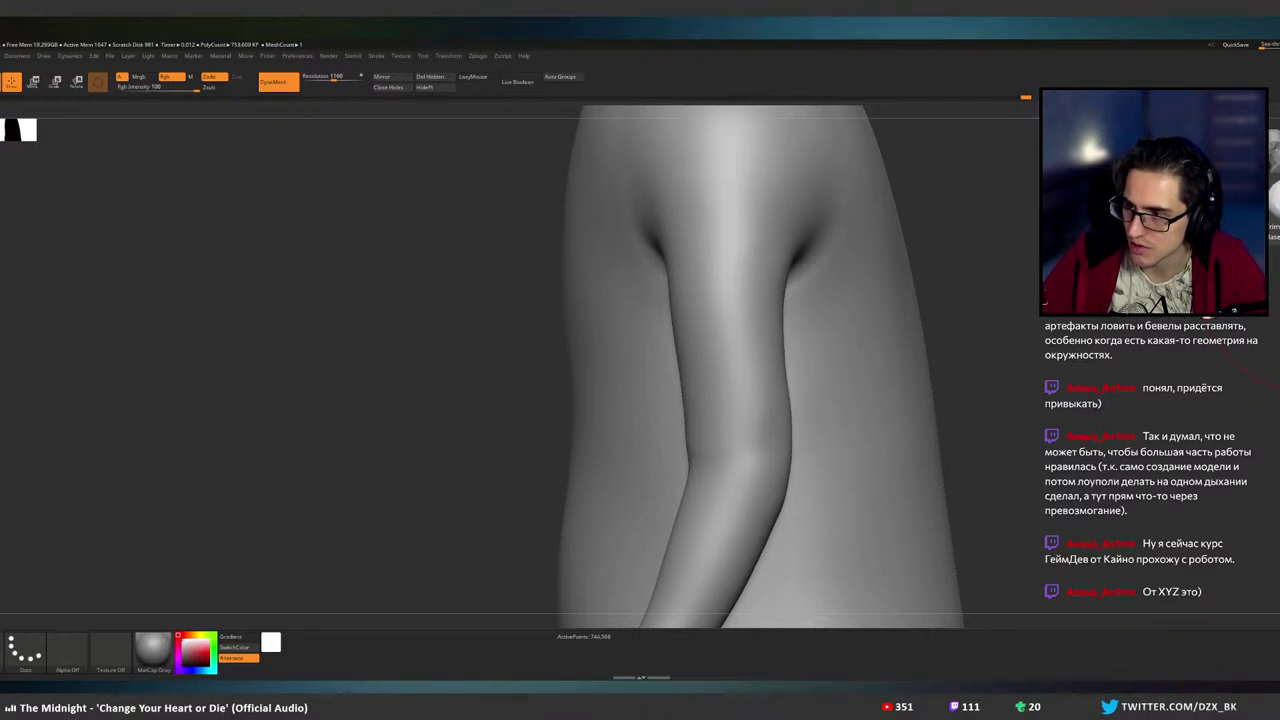
{"action": "left_click", "coordinate": [1276, 134]}
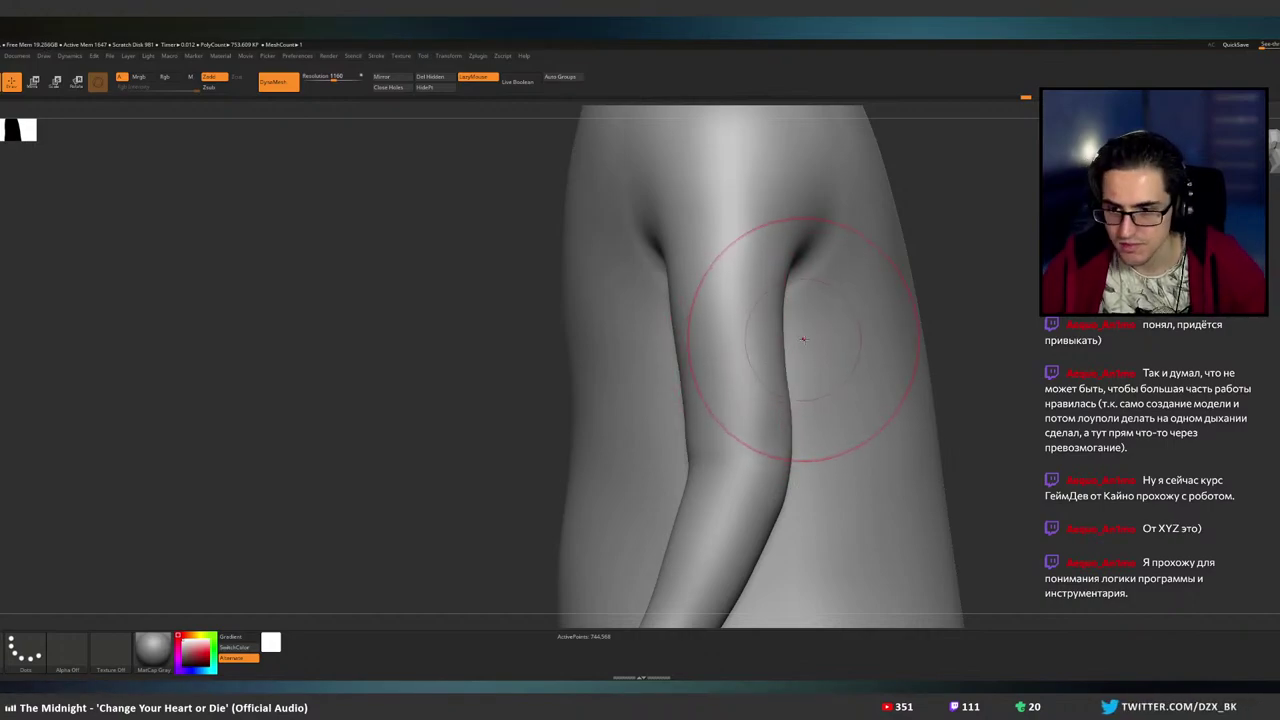
{"action": "mouse_move", "coordinate": [803, 317]}
{"action": "right_mouse_down"}
{"action": "mouse_move", "coordinate": [874, 300]}
{"action": "mouse_move", "coordinate": [908, 345]}
{"action": "mouse_move", "coordinate": [784, 335]}
{"action": "right_mouse_up"}
{"action": "left_click_drag", "start_coordinate": [718, 386], "coordinate": [736, 388]}
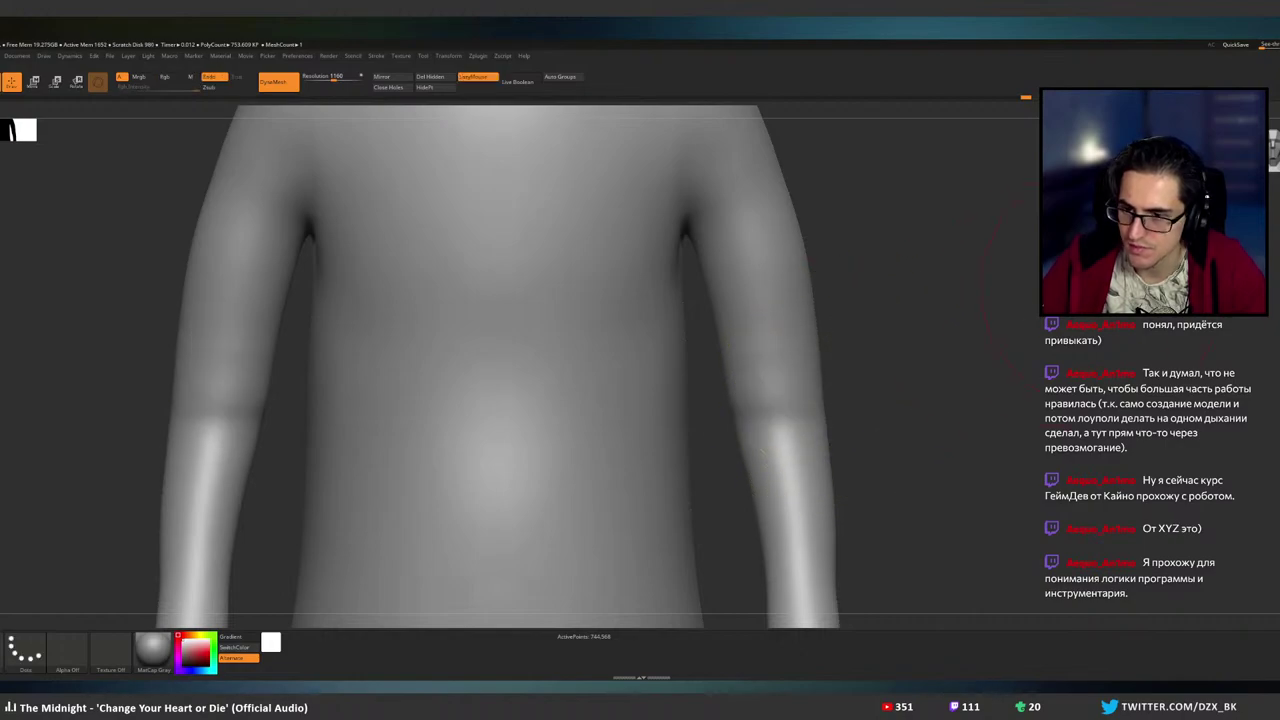
{"action": "left_click", "coordinate": [474, 77]}
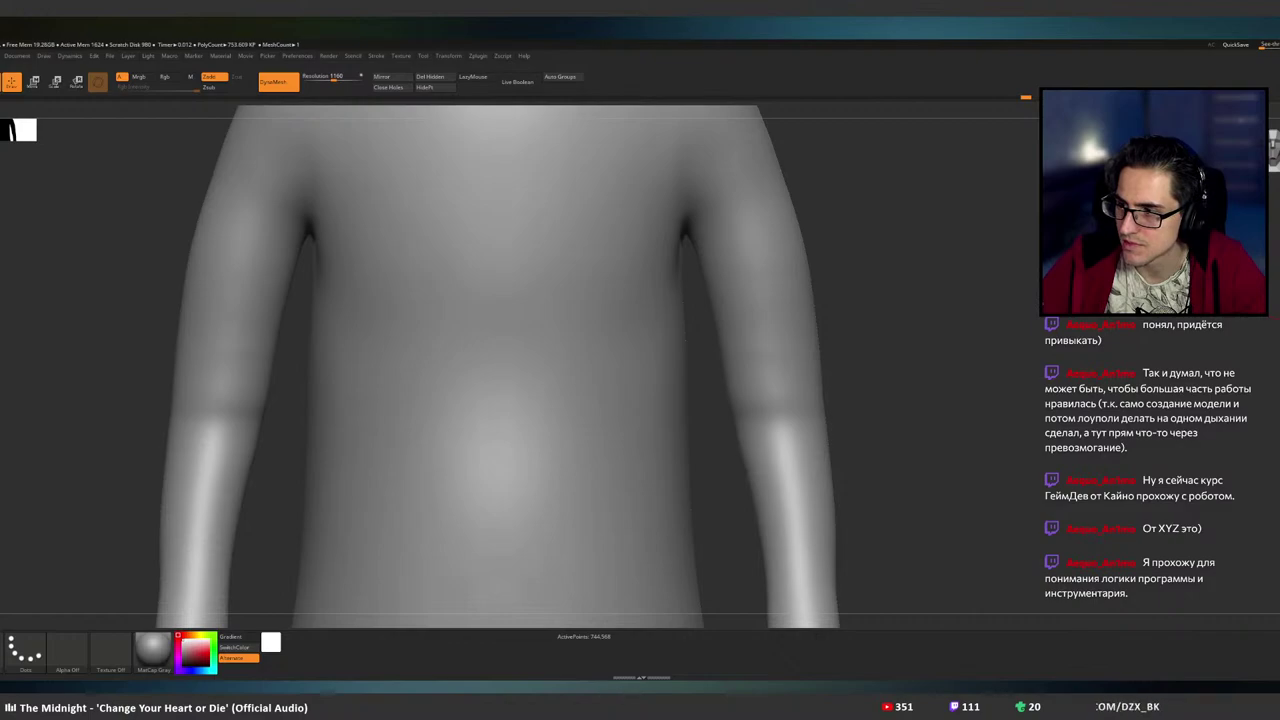
- Touch up the elbows and the back of the upper arms with a clay brush and smooth the transitions
{"action": "left_click", "coordinate": [1277, 200]}
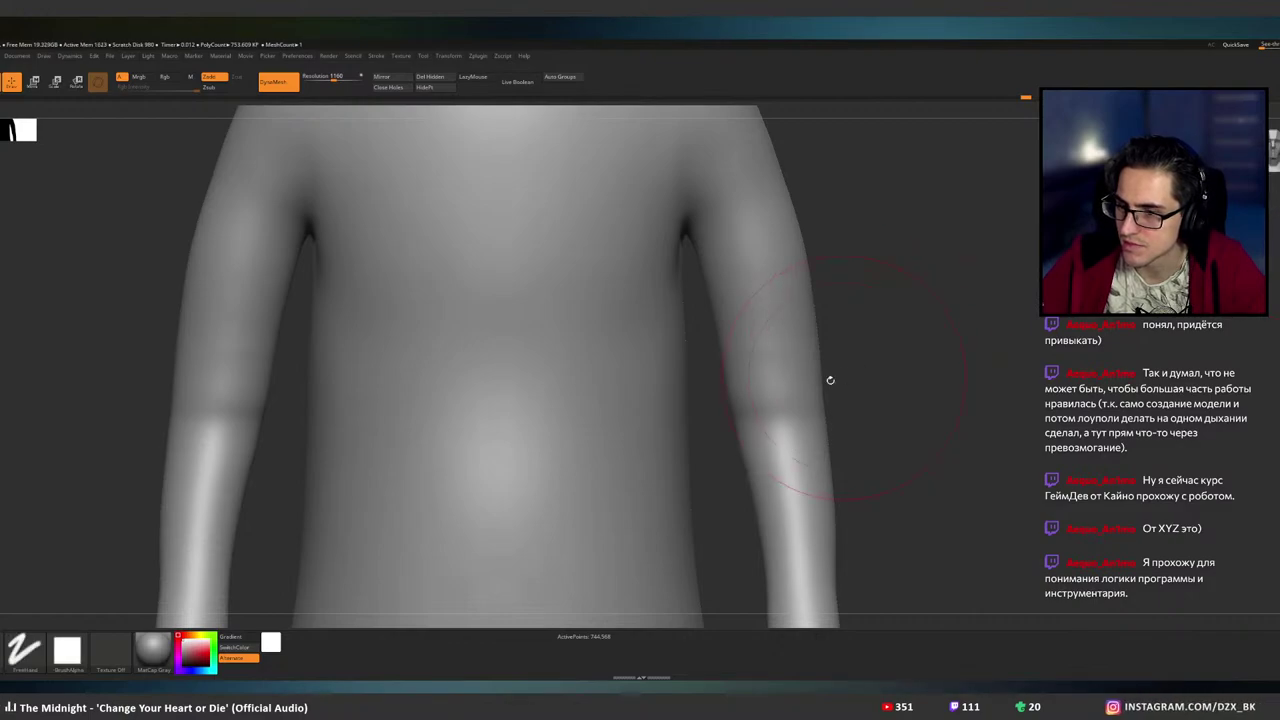
{"action": "mouse_move", "coordinate": [829, 377]}
{"action": "right_mouse_down", "text": "ctrl"}
{"action": "mouse_move", "coordinate": [768, 300]}
{"action": "mouse_move", "coordinate": [826, 374]}
{"action": "mouse_move", "coordinate": [803, 450]}
{"action": "right_mouse_up", "text": "ctrl"}
{"action": "left_click_drag", "start_coordinate": [798, 380], "coordinate": [806, 378], "text": "shift"}
{"action": "right_click_drag", "start_coordinate": [802, 377], "coordinate": [715, 382]}
{"action": "right_click_drag", "start_coordinate": [922, 377], "coordinate": [888, 380]}
{"action": "left_click_drag", "start_coordinate": [888, 380], "coordinate": [963, 368]}
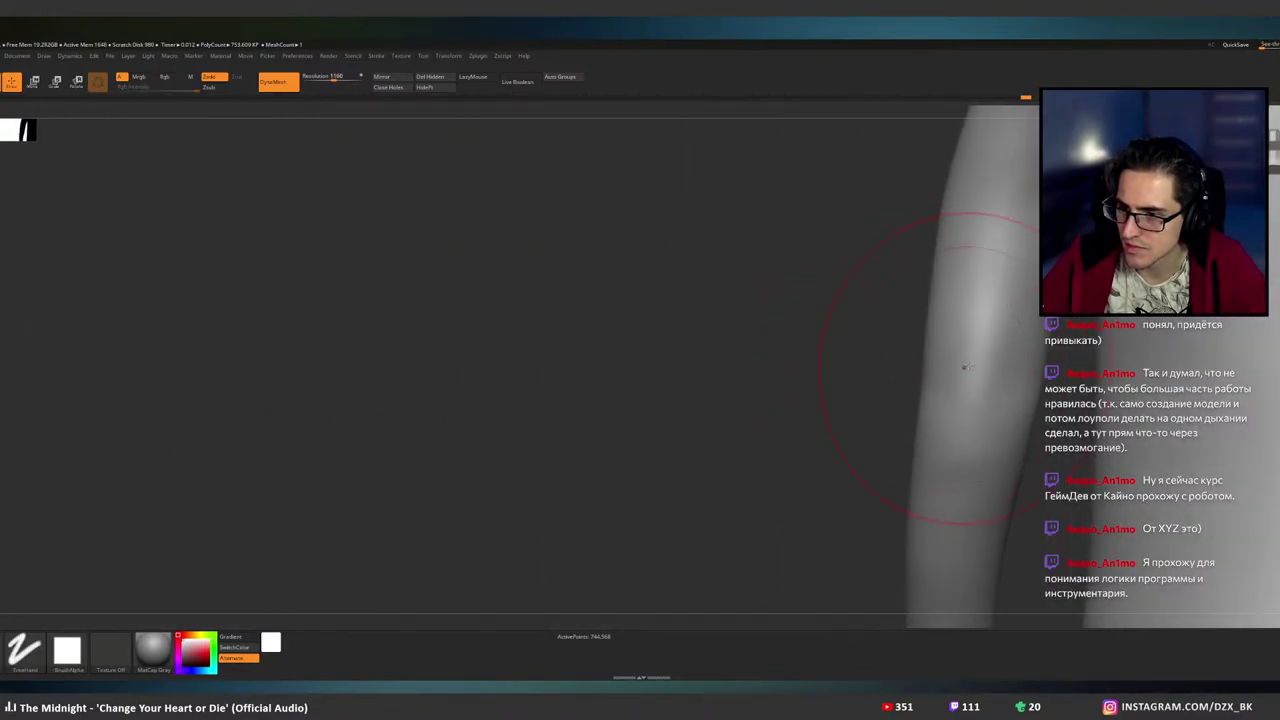
{"action": "right_click_drag", "start_coordinate": [948, 360], "coordinate": [891, 348], "text": "alt"}
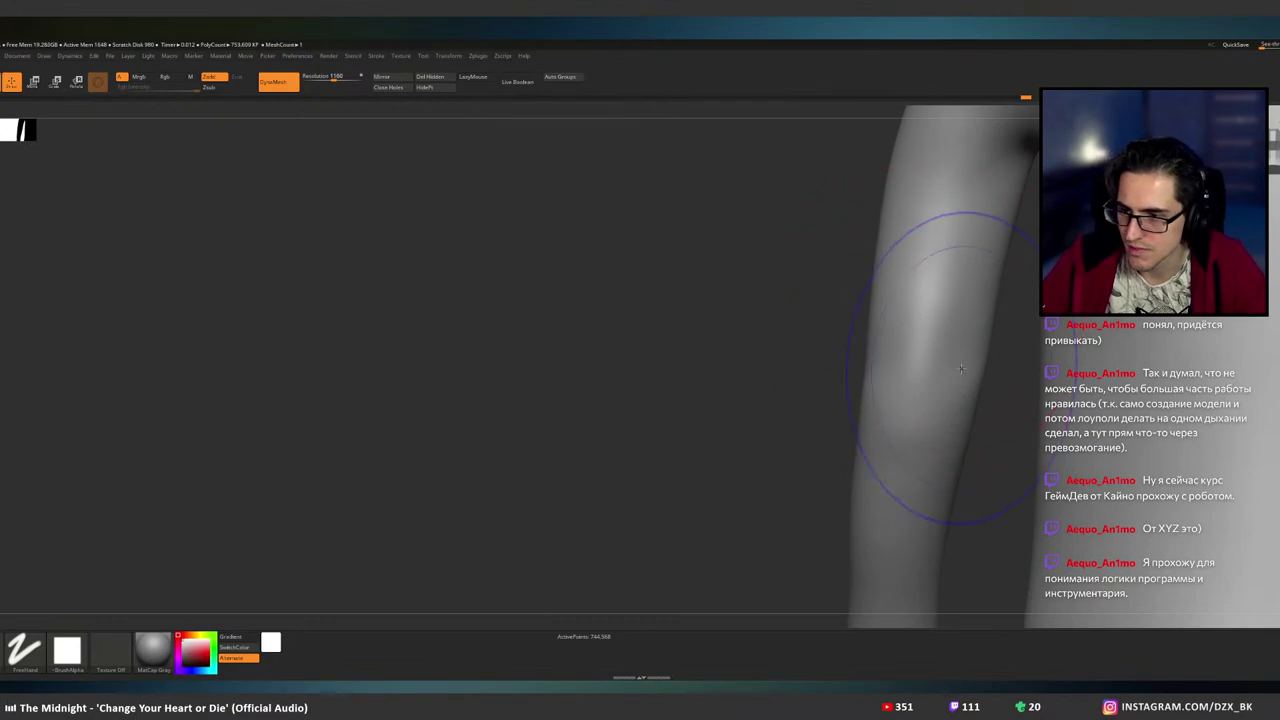
{"action": "left_click_drag", "start_coordinate": [985, 368], "coordinate": [944, 371], "text": "shift"}
{"action": "mouse_move", "coordinate": [940, 374]}
{"action": "right_mouse_down"}
{"action": "mouse_move", "coordinate": [967, 353]}
{"action": "mouse_move", "coordinate": [964, 365]}
{"action": "mouse_move", "coordinate": [894, 354]}
{"action": "mouse_move", "coordinate": [937, 352]}
{"action": "right_mouse_up"}
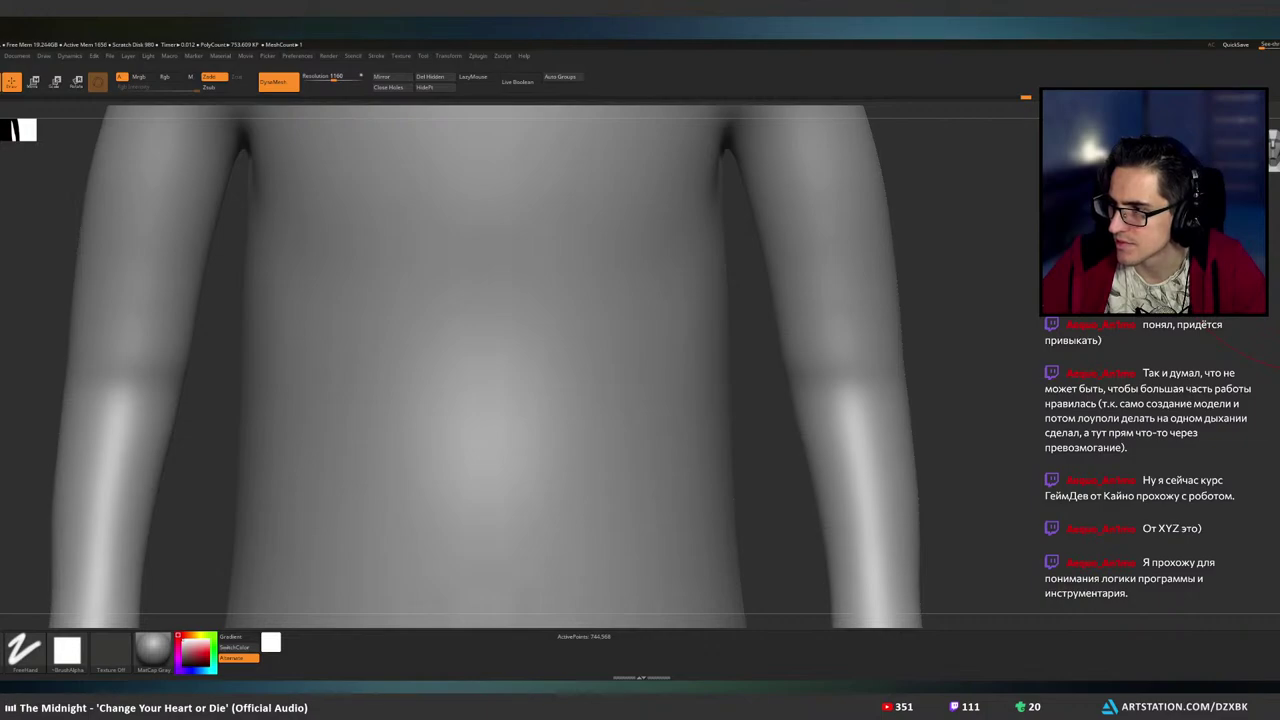
- Cut a thin crosswise crease across the front of both elbows with a small DamStandard brush, redoing the first stroke
{"action": "key", "text": "b"}
{"action": "key", "text": "d"}
{"action": "key", "text": "s"}
{"action": "key", "text": "bracketleft"}
{"action": "key", "text": "bracketleft"}
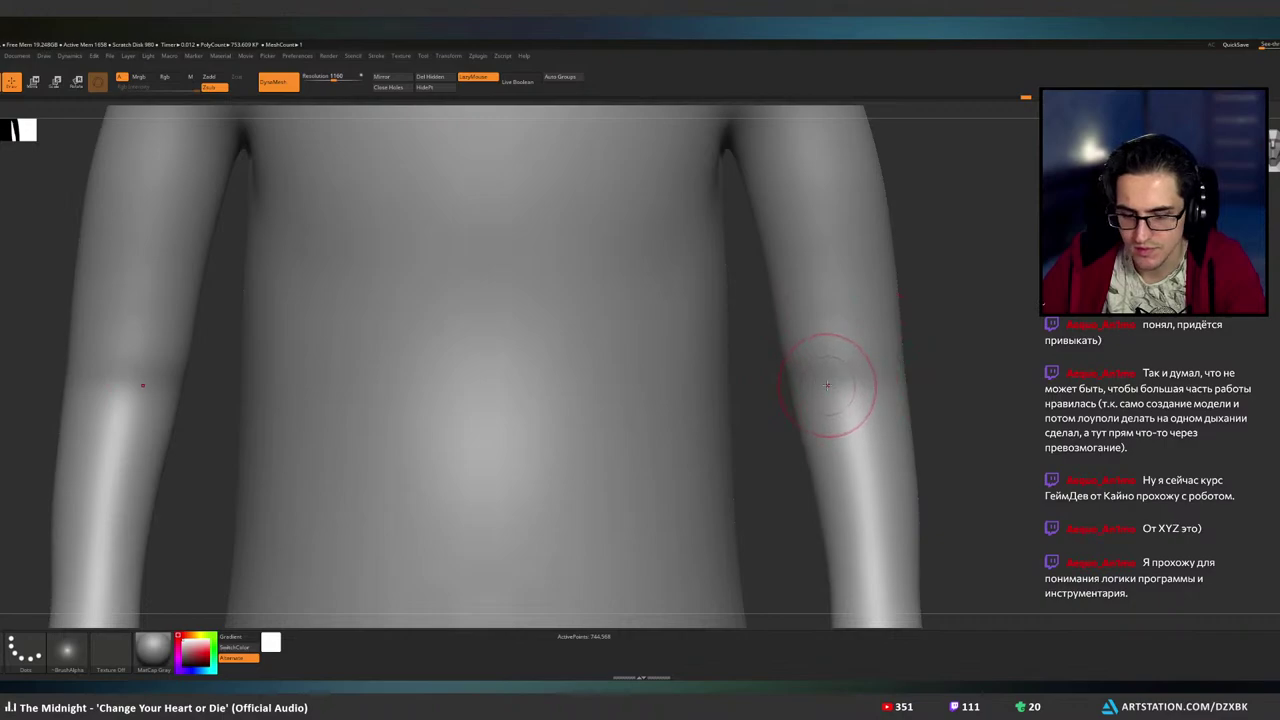
{"action": "left_click_drag", "start_coordinate": [811, 386], "coordinate": [890, 392]}
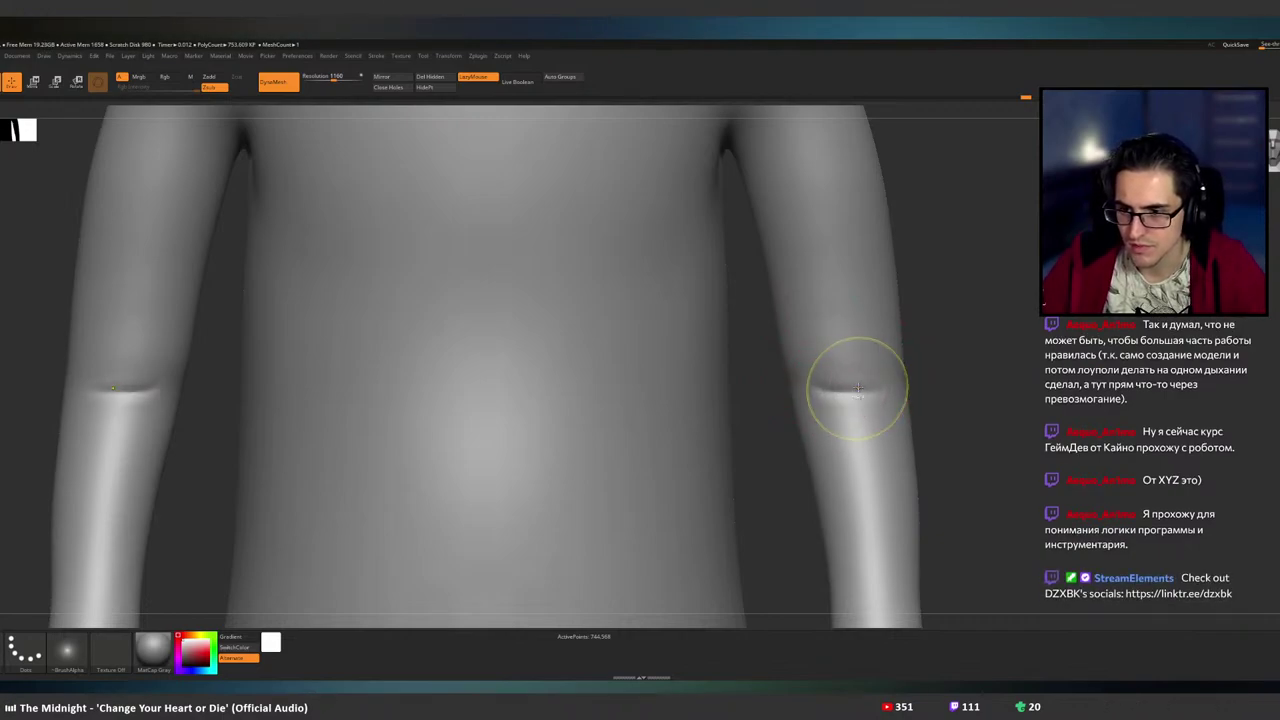
{"action": "key", "text": "ctrl+z"}
{"action": "key", "text": "ctrl+z"}
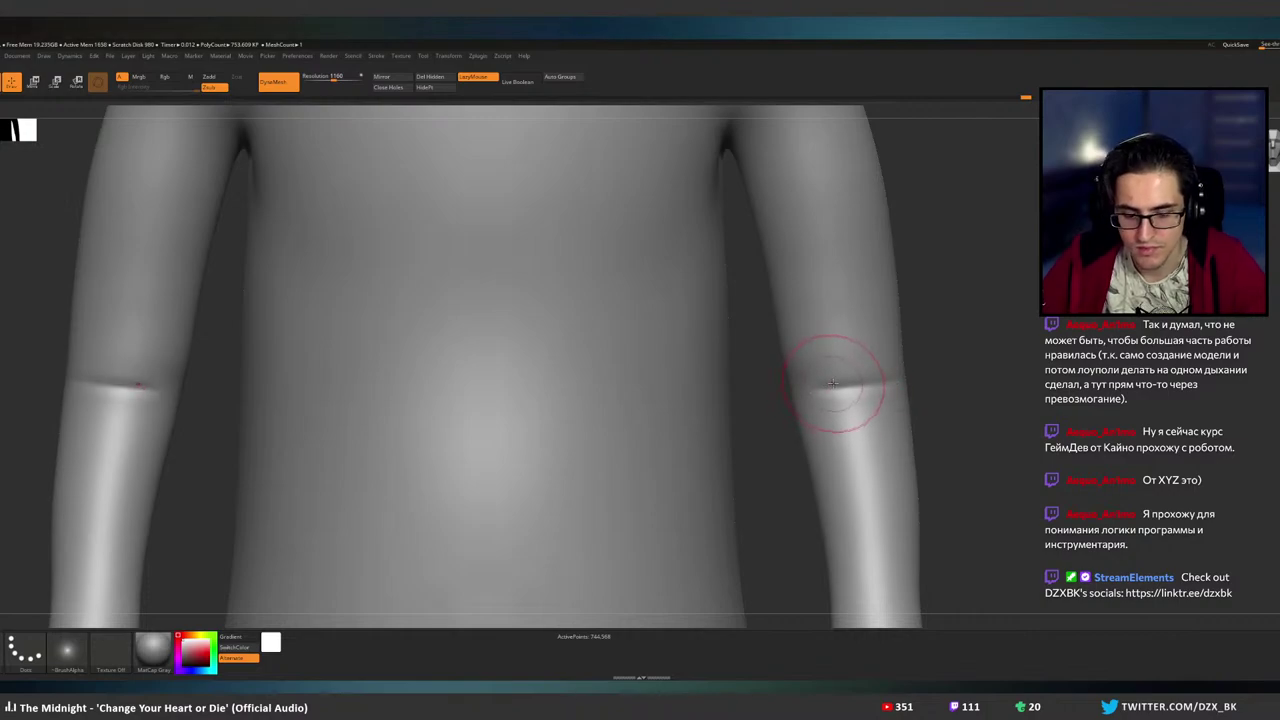
- Soften the crosswise creases on the front of both elbows
{"action": "key", "text": "shift"}
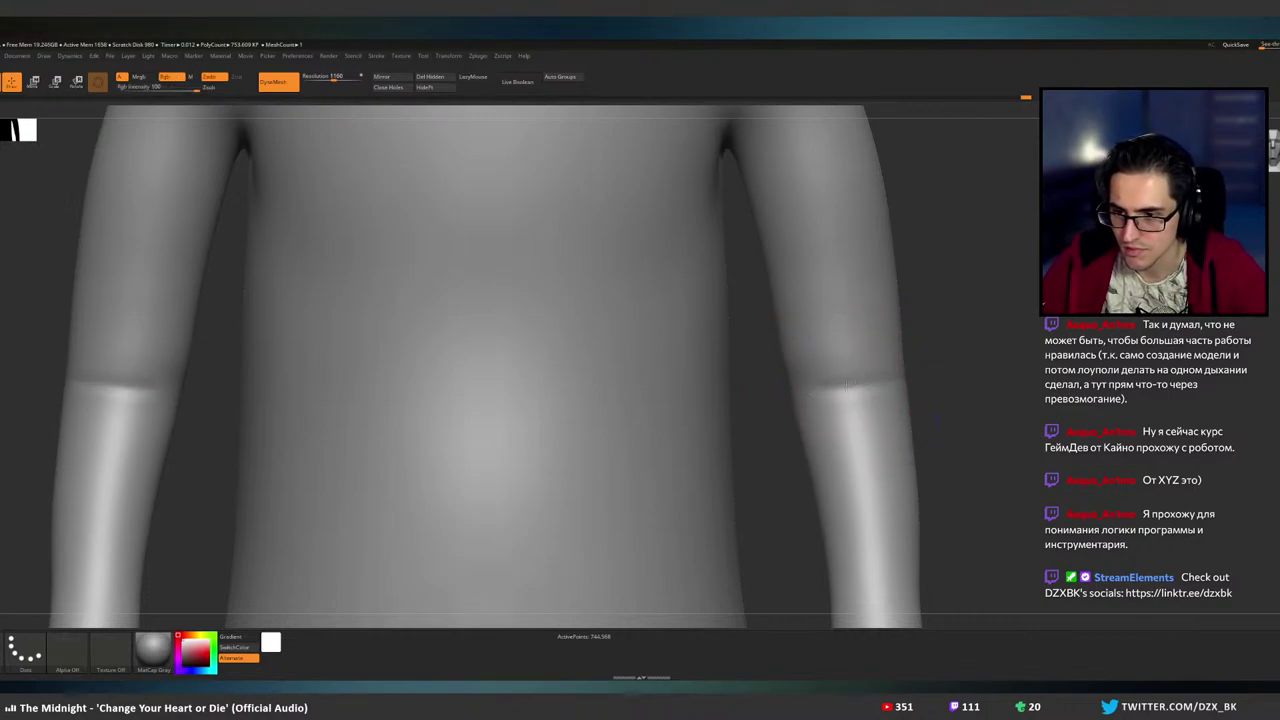
{"action": "mouse_move", "coordinate": [953, 341]}
{"action": "right_mouse_down", "text": "ctrl"}
{"action": "mouse_move", "coordinate": [854, 337]}
{"action": "mouse_move", "coordinate": [926, 370]}
{"action": "right_mouse_up", "text": "ctrl"}
{"action": "right_click_drag", "start_coordinate": [926, 370], "coordinate": [971, 366], "text": "ctrl"}
{"action": "key", "text": "shift"}
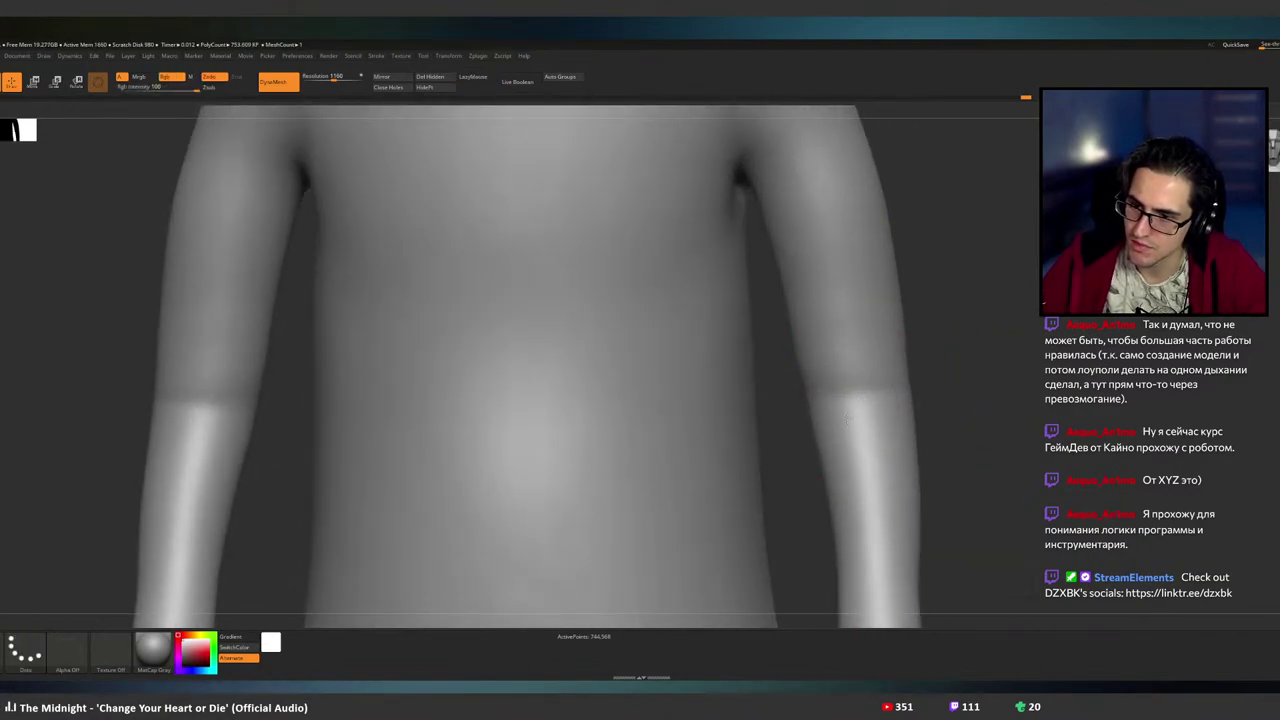
- Refine the rear contour of the forearms from the side and smooth the transition from wrist to hand
{"action": "mouse_move", "coordinate": [923, 428]}
{"action": "right_mouse_down", "text": "alt"}
{"action": "mouse_move", "coordinate": [900, 314]}
{"action": "mouse_move", "coordinate": [903, 366]}
{"action": "mouse_move", "coordinate": [878, 359]}
{"action": "mouse_move", "coordinate": [905, 393]}
{"action": "mouse_move", "coordinate": [858, 444]}
{"action": "right_mouse_up", "text": "alt"}
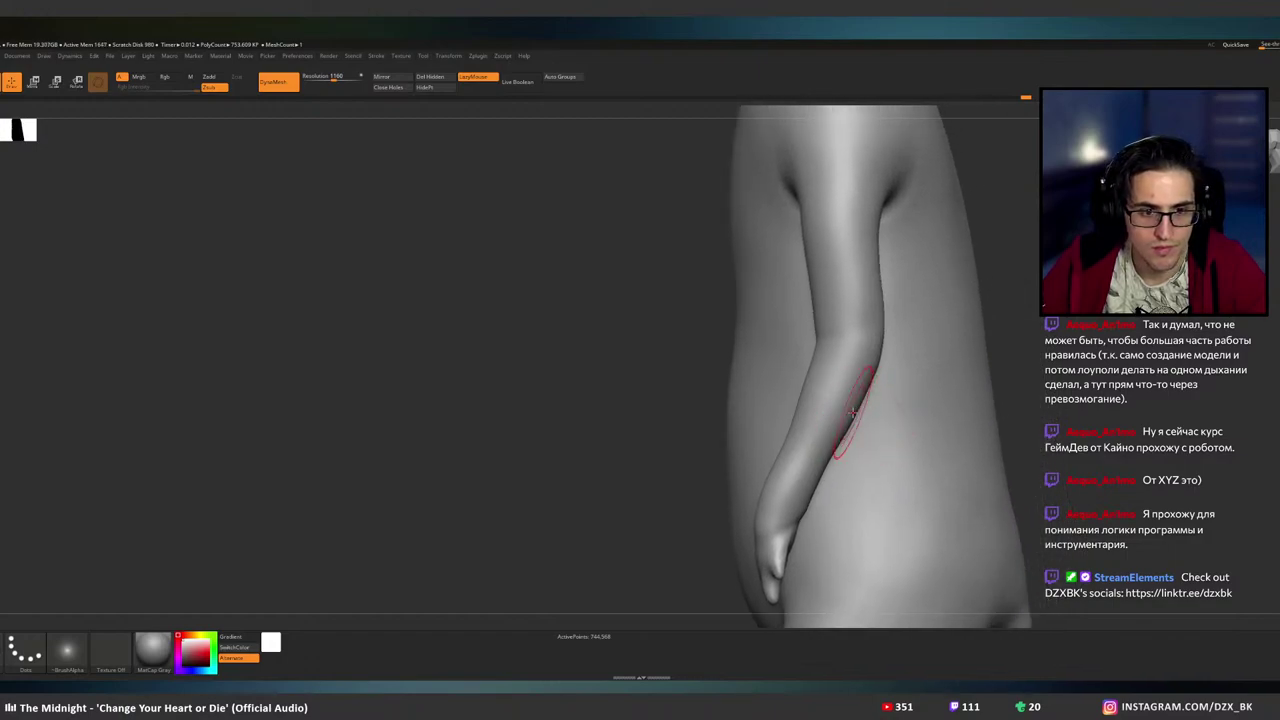
{"action": "left_click_drag", "start_coordinate": [852, 412], "coordinate": [857, 402]}
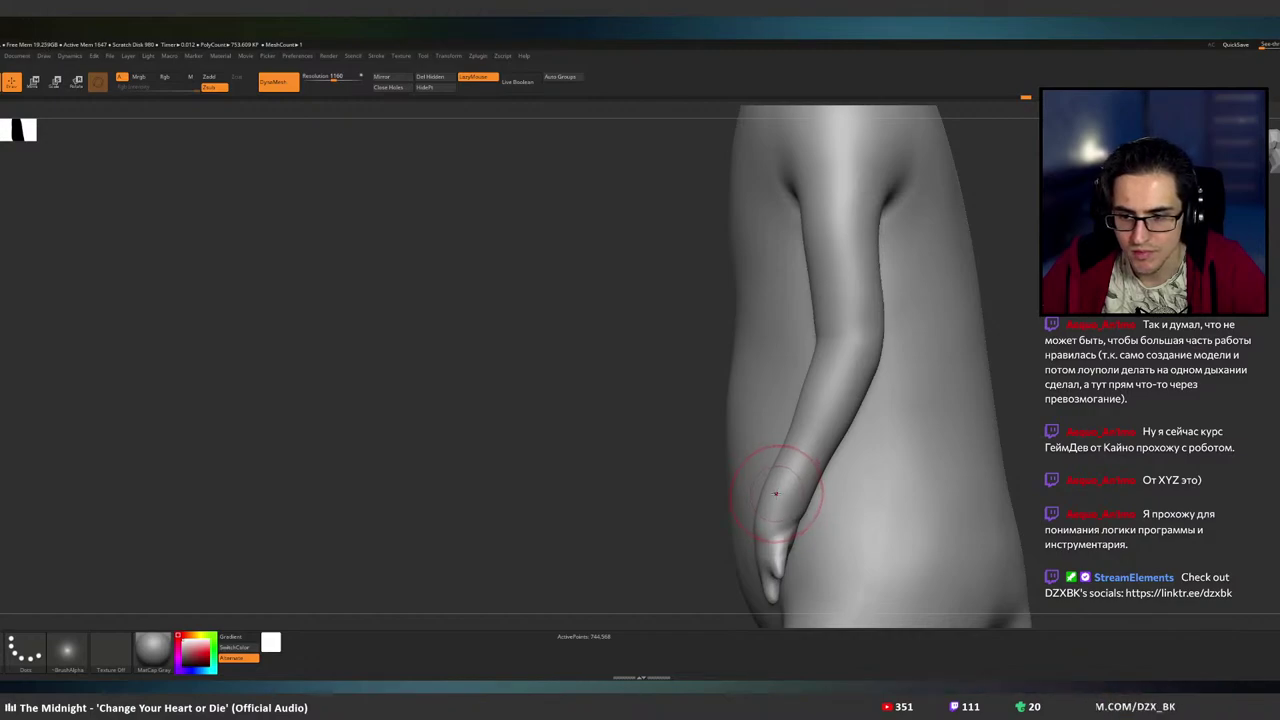
{"action": "mouse_move", "coordinate": [780, 494]}
{"action": "right_mouse_down", "text": "shift"}
{"action": "mouse_move", "coordinate": [831, 486]}
{"action": "mouse_move", "coordinate": [806, 398]}
{"action": "right_mouse_up", "text": "shift"}
{"action": "mouse_move", "coordinate": [806, 398]}
{"action": "right_mouse_down", "text": "ctrl"}
{"action": "mouse_move", "coordinate": [829, 434]}
{"action": "mouse_move", "coordinate": [812, 462]}
{"action": "right_mouse_up", "text": "ctrl"}
{"action": "key", "text": "shift"}
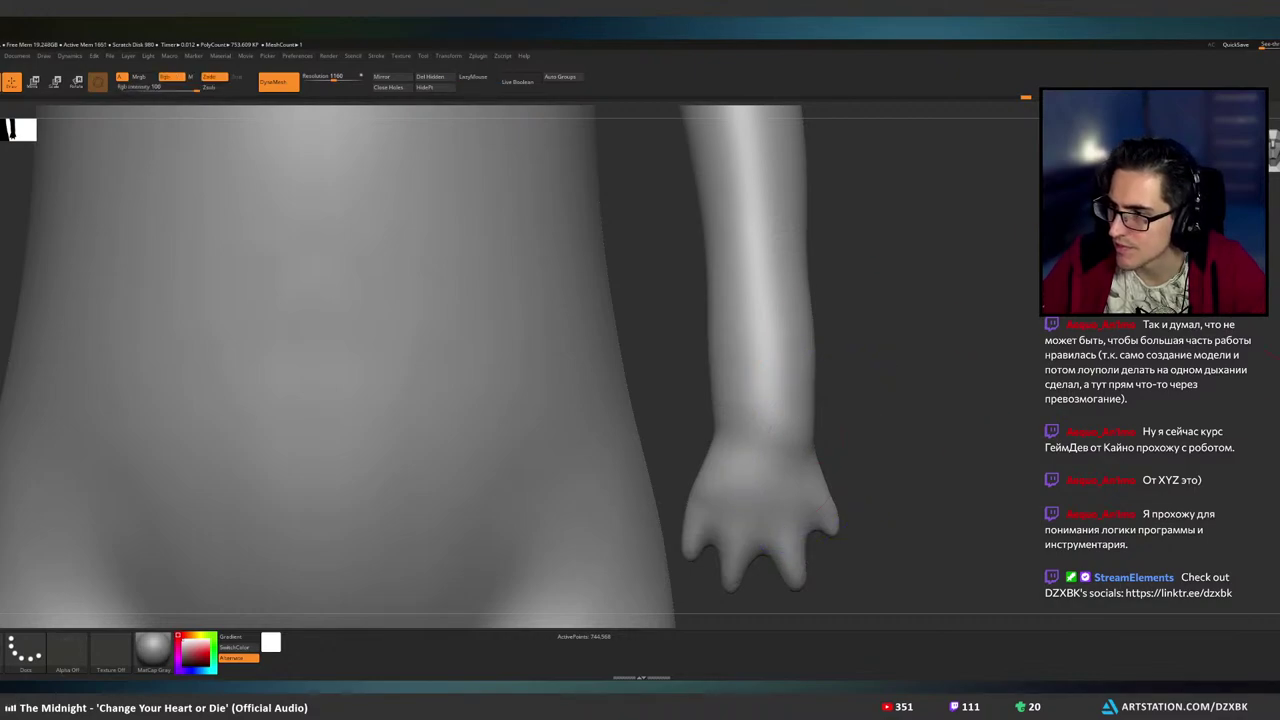
{"action": "left_click_drag", "start_coordinate": [796, 421], "coordinate": [789, 425], "text": "shift"}
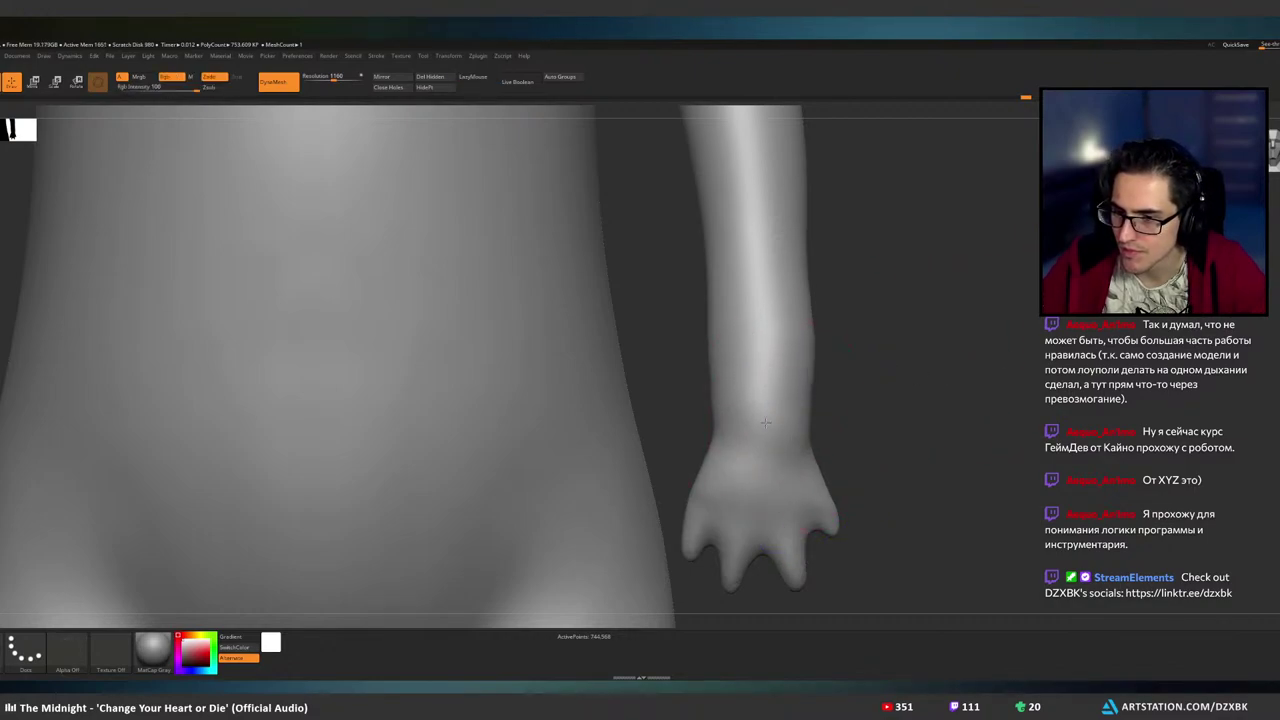
{"action": "right_click_drag", "start_coordinate": [770, 418], "coordinate": [610, 385]}
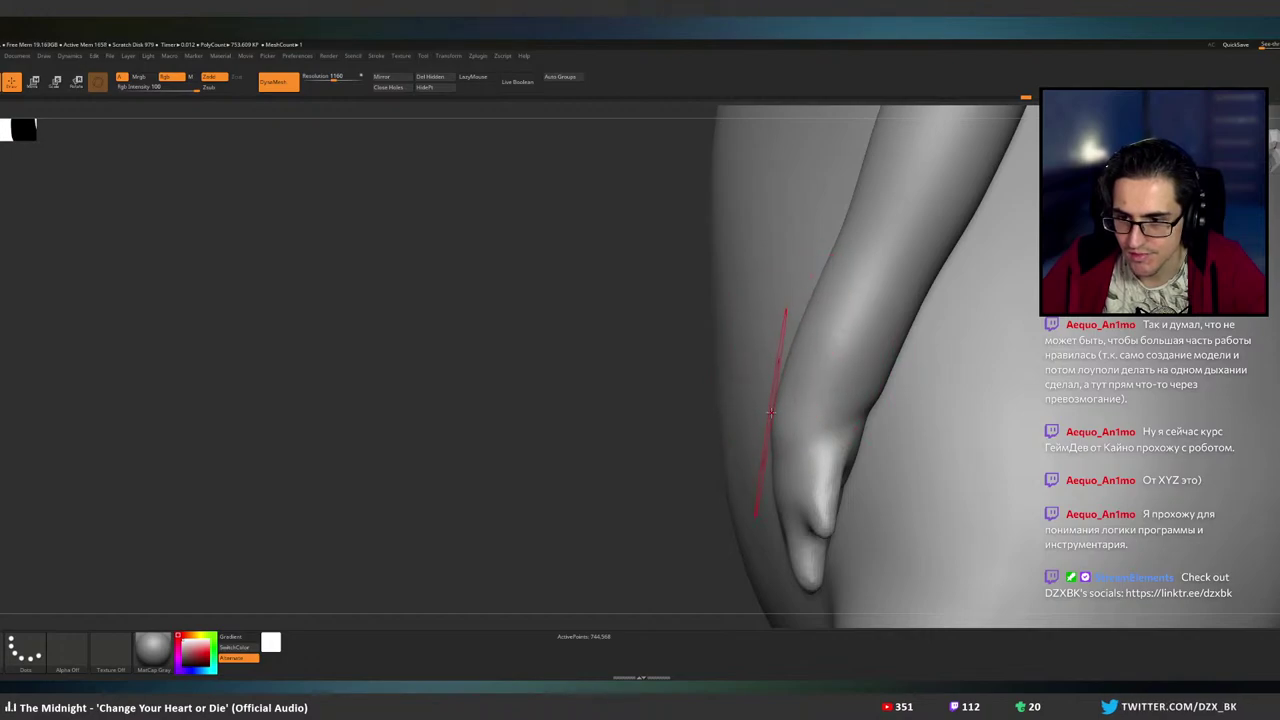
{"action": "mouse_move", "coordinate": [580, 425]}
{"action": "left_mouse_down"}
{"action": "mouse_move", "coordinate": [791, 420]}
{"action": "mouse_move", "coordinate": [749, 338]}
{"action": "left_mouse_up"}
- Smooth the forearms along their length on the front, outer side and back
{"action": "right_click_drag", "start_coordinate": [803, 343], "coordinate": [808, 408], "text": "alt"}
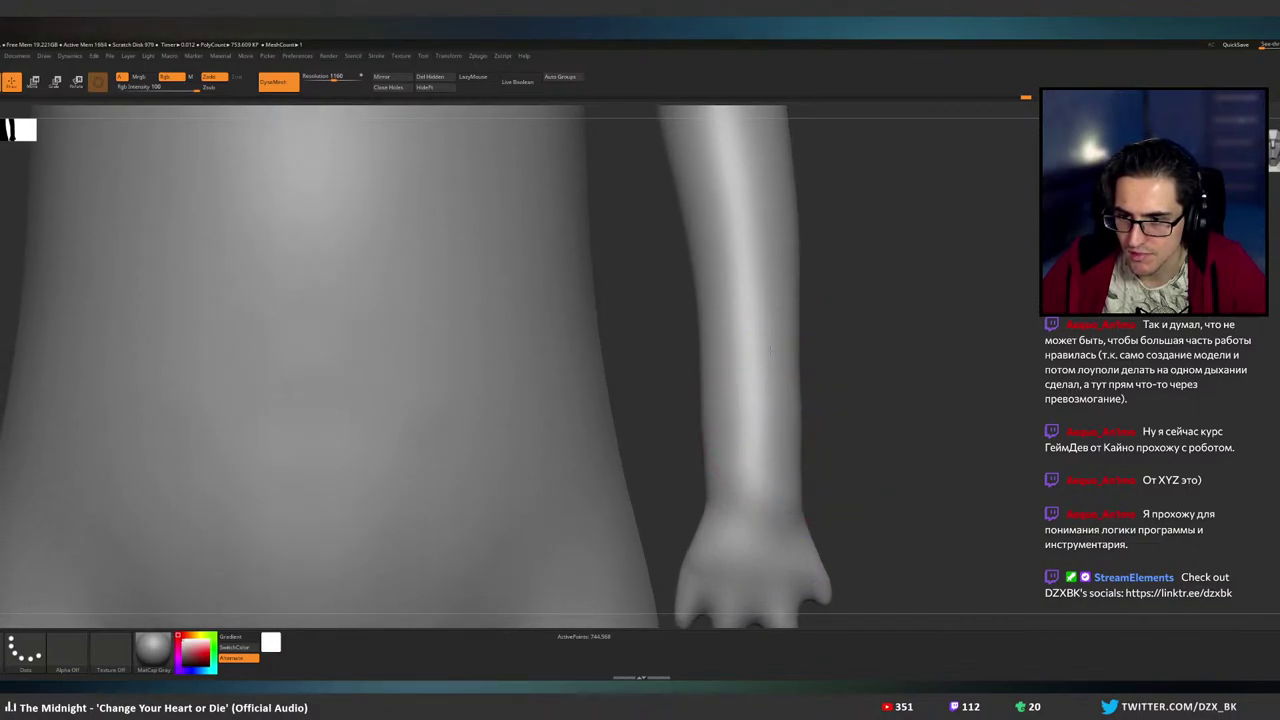
{"action": "left_click_drag", "start_coordinate": [806, 294], "coordinate": [804, 424], "text": "alt"}
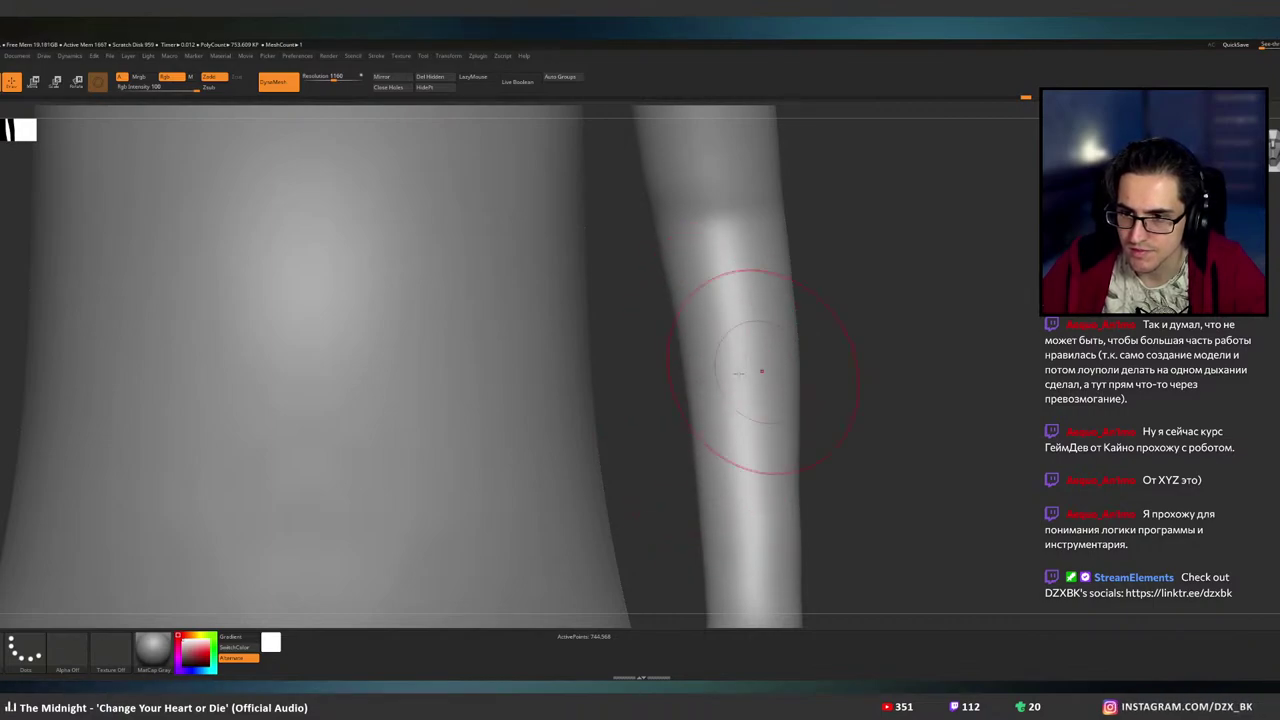
{"action": "left_click_drag", "start_coordinate": [905, 370], "coordinate": [776, 374]}
{"action": "right_click_drag", "start_coordinate": [836, 387], "coordinate": [737, 391]}
{"action": "left_click_drag", "start_coordinate": [736, 391], "coordinate": [646, 391], "text": "alt"}
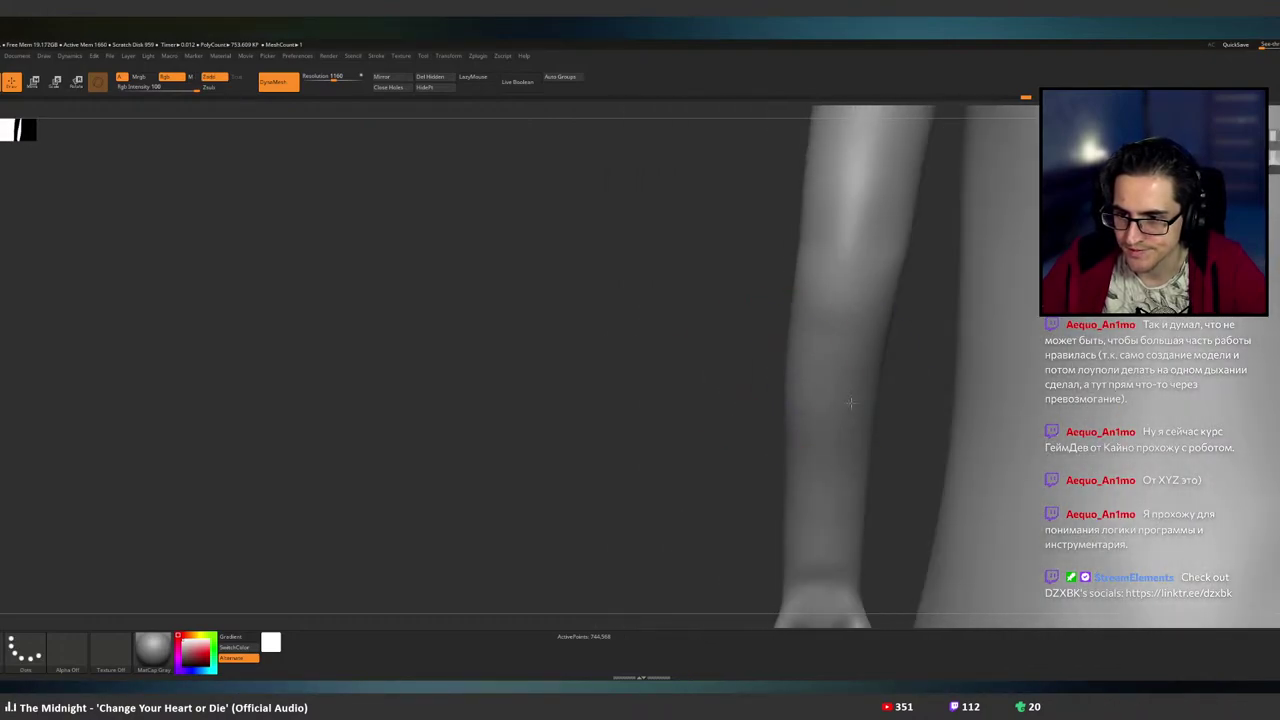
{"action": "right_click_drag", "start_coordinate": [860, 300], "coordinate": [853, 350], "text": "ctrl"}
{"action": "left_click_drag", "start_coordinate": [853, 350], "coordinate": [720, 390]}
{"action": "left_click_drag", "start_coordinate": [820, 391], "coordinate": [953, 391]}
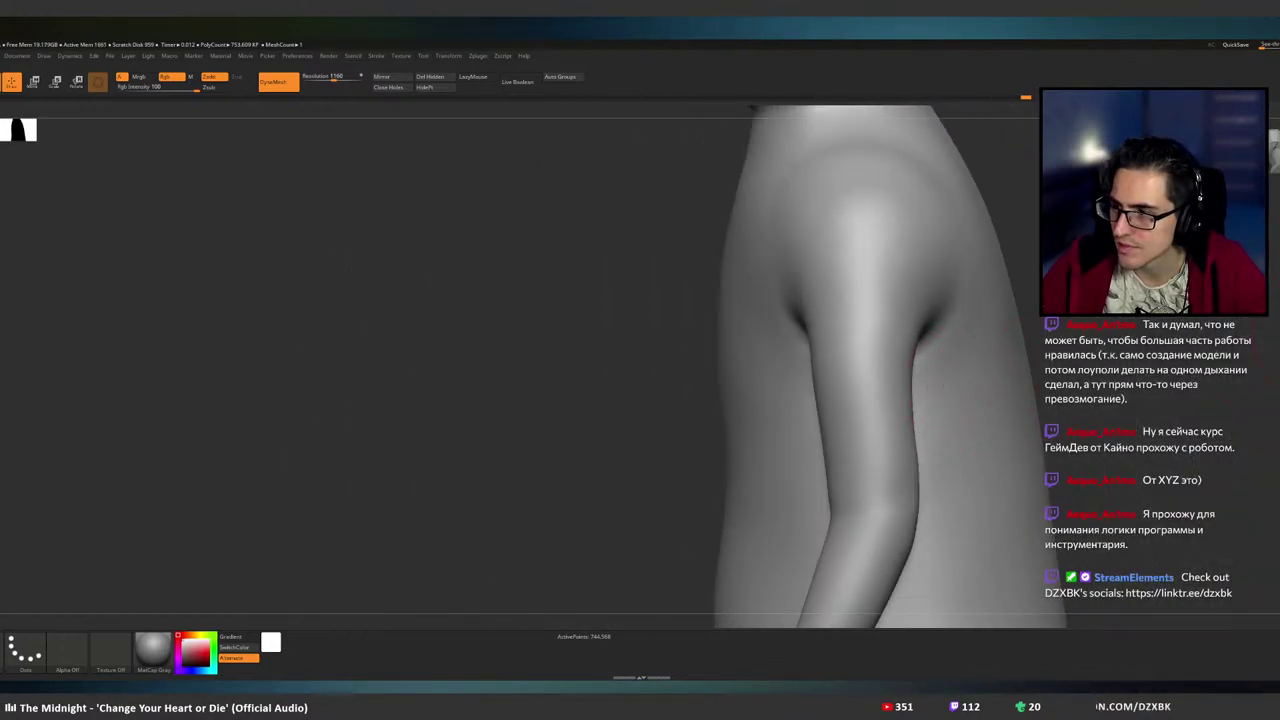
- Smooth the tops of the shoulders and their transition into the neck
{"action": "mouse_move", "coordinate": [1100, 215]}
{"action": "right_mouse_down"}
{"action": "mouse_move", "coordinate": [971, 209]}
{"action": "mouse_move", "coordinate": [841, 333]}
{"action": "mouse_move", "coordinate": [869, 329]}
{"action": "right_mouse_up"}
{"action": "mouse_move", "coordinate": [839, 275]}
{"action": "left_mouse_down", "text": "shift"}
{"action": "mouse_move", "coordinate": [802, 248]}
{"action": "mouse_move", "coordinate": [783, 262]}
{"action": "left_mouse_up", "text": "shift"}
{"action": "right_click_drag", "start_coordinate": [760, 297], "coordinate": [738, 290]}
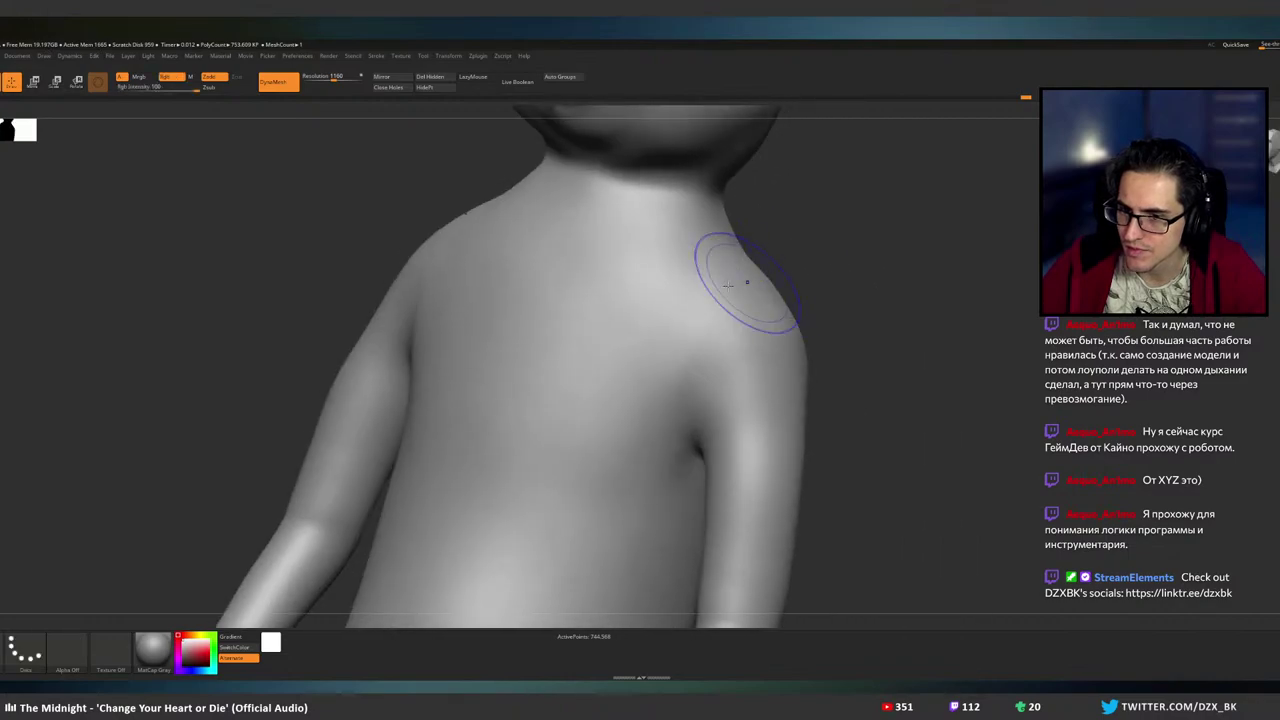
{"action": "left_click_drag", "start_coordinate": [746, 283], "coordinate": [785, 322], "text": "shift"}
{"action": "right_click_drag", "start_coordinate": [802, 339], "coordinate": [783, 331]}
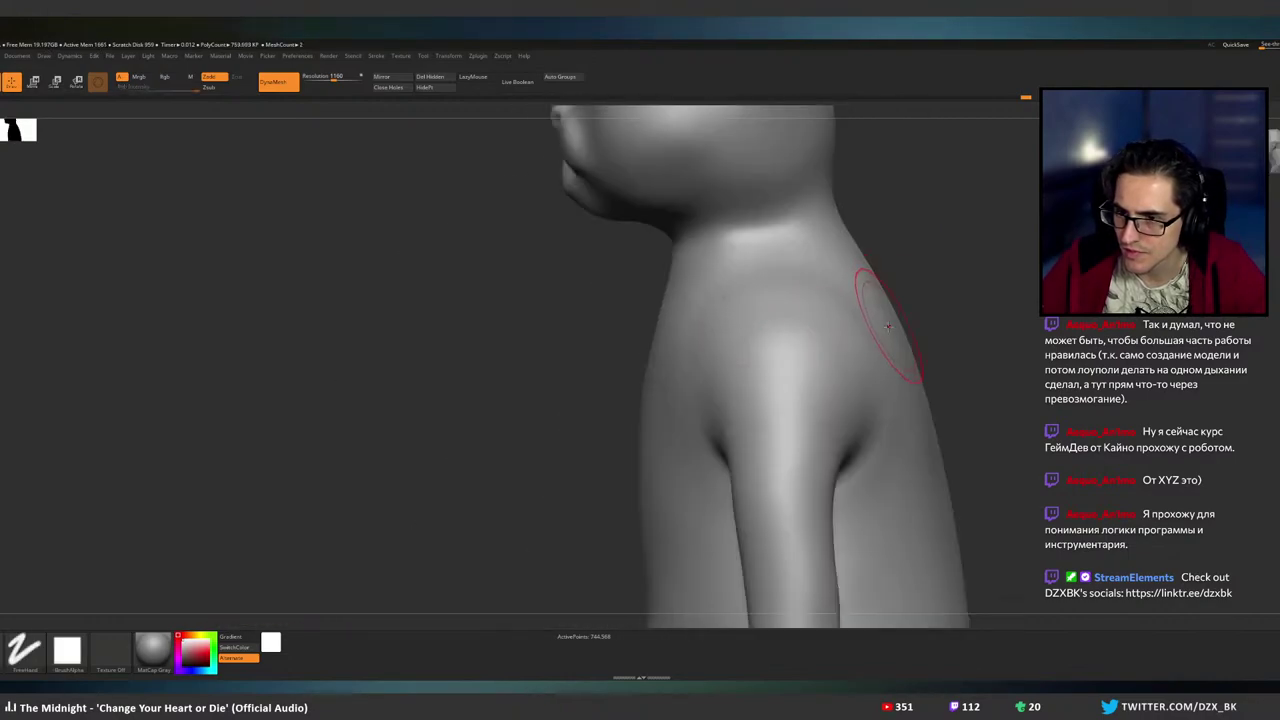
- Build up the back of the shoulder above the armpit with clay strokes and smooth them into the back
{"action": "right_click_drag", "start_coordinate": [884, 323], "coordinate": [857, 323]}
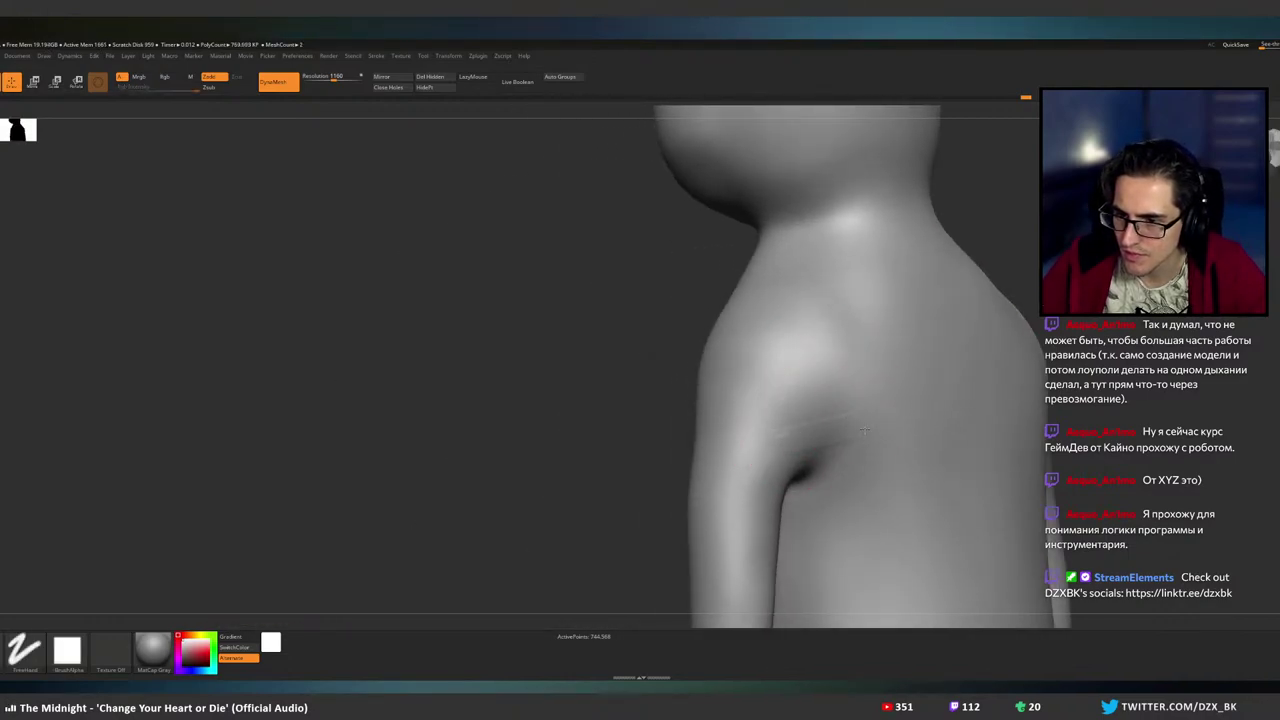
{"action": "mouse_move", "coordinate": [774, 434]}
{"action": "left_mouse_down"}
{"action": "mouse_move", "coordinate": [854, 428]}
{"action": "mouse_move", "coordinate": [852, 400]}
{"action": "left_mouse_up"}
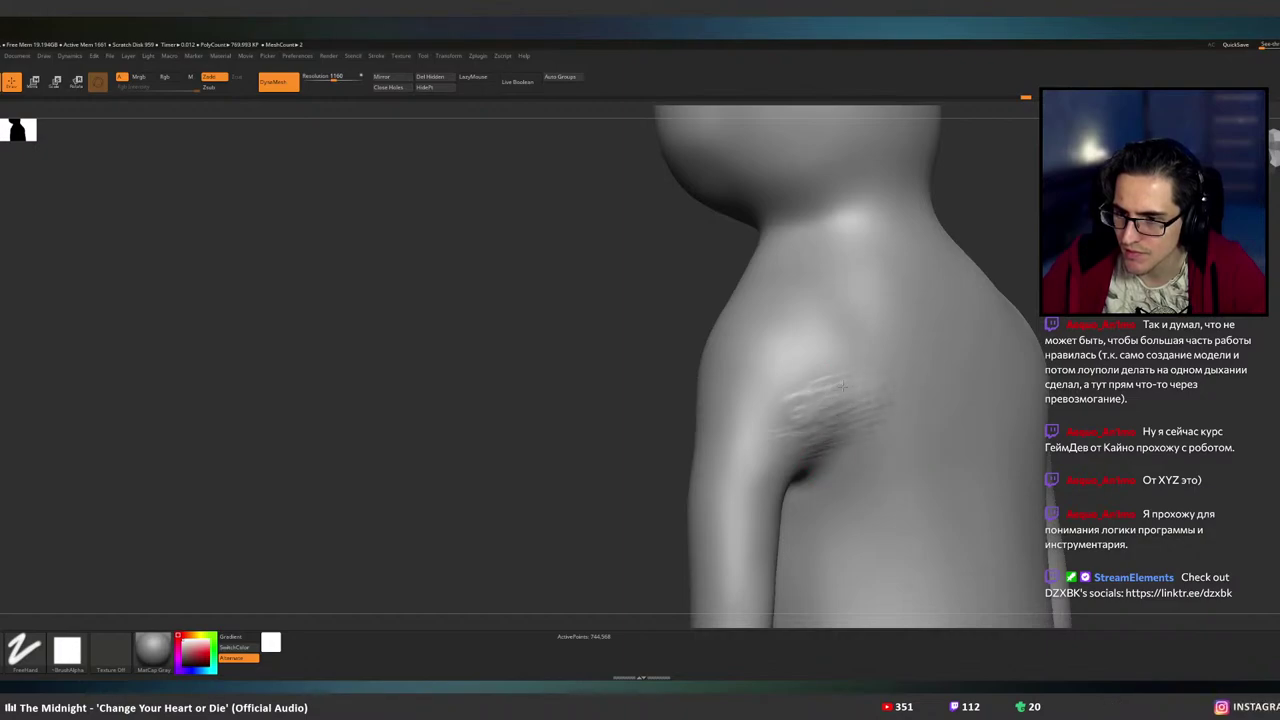
{"action": "left_click_drag", "start_coordinate": [920, 371], "coordinate": [853, 395], "text": "shift"}
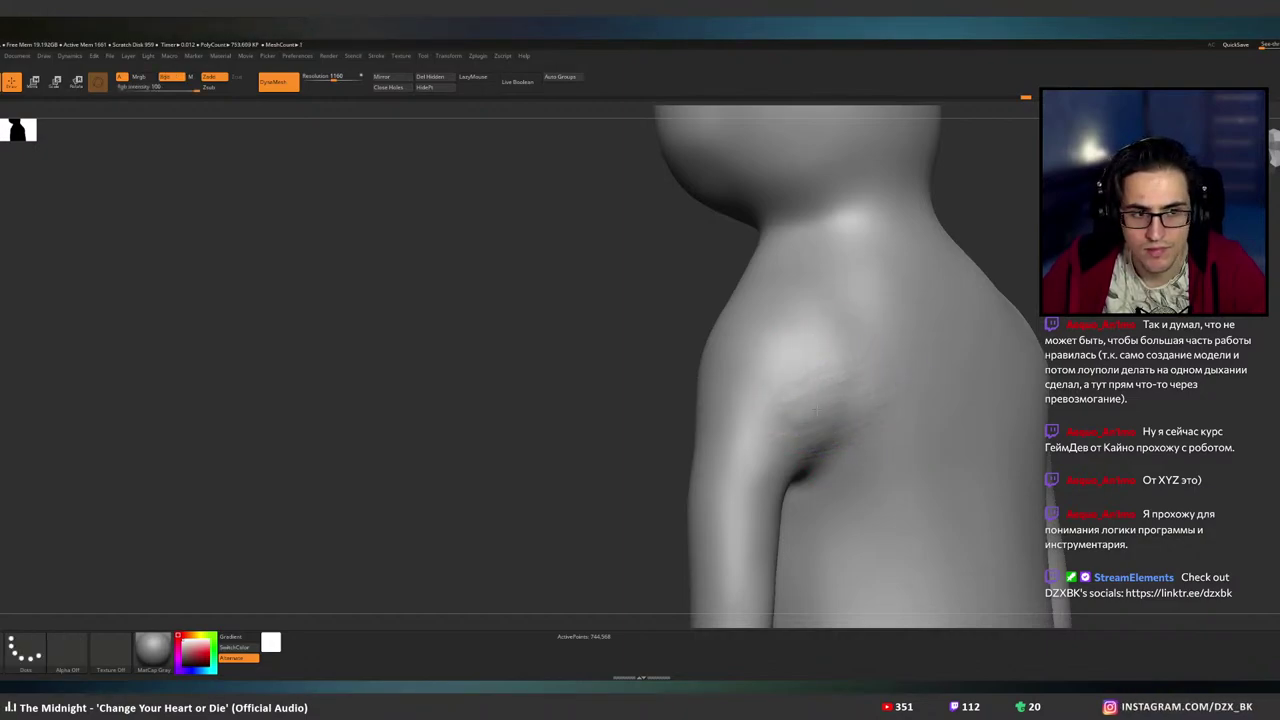
- Fill out the front of both shoulders above the armpits and blend the added volume smoothly into the chest
{"action": "right_click_drag", "start_coordinate": [876, 406], "coordinate": [945, 403]}
{"action": "right_click_drag", "start_coordinate": [802, 401], "coordinate": [872, 412]}
{"action": "left_click_drag", "start_coordinate": [723, 437], "coordinate": [749, 391]}
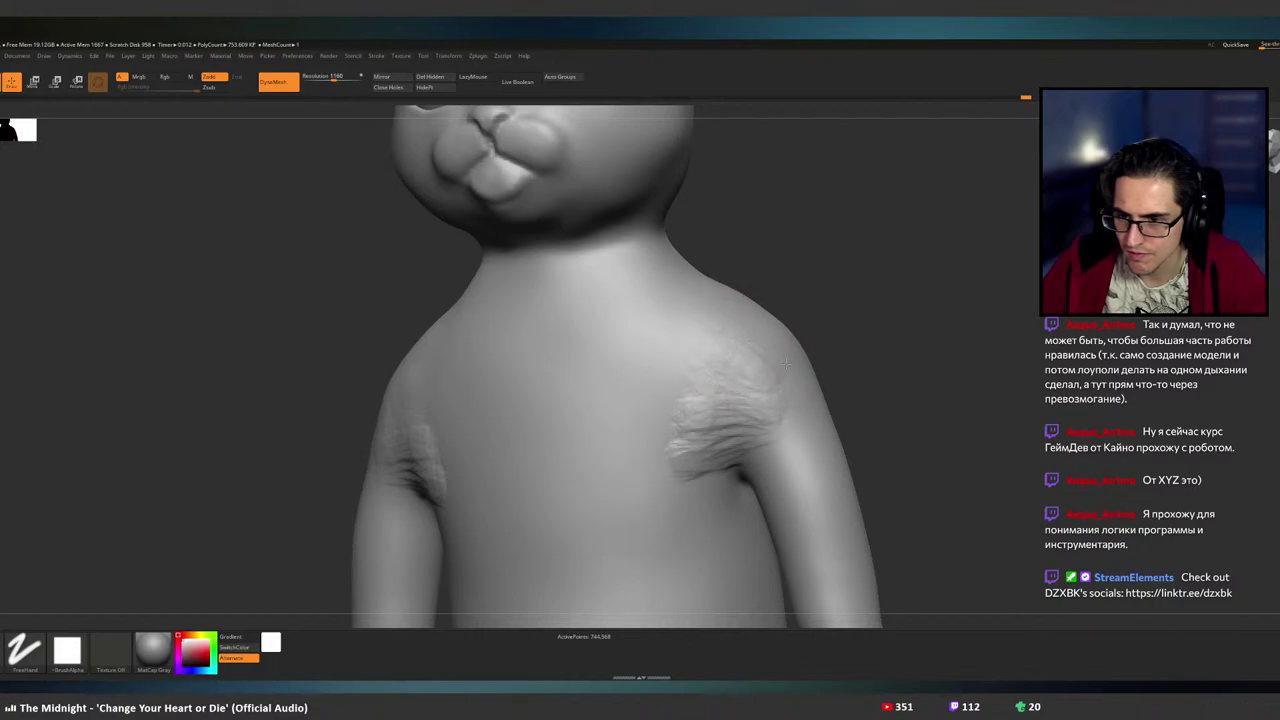
{"action": "key", "text": "shift"}
{"action": "left_click_drag", "start_coordinate": [746, 349], "coordinate": [727, 430], "text": "shift"}
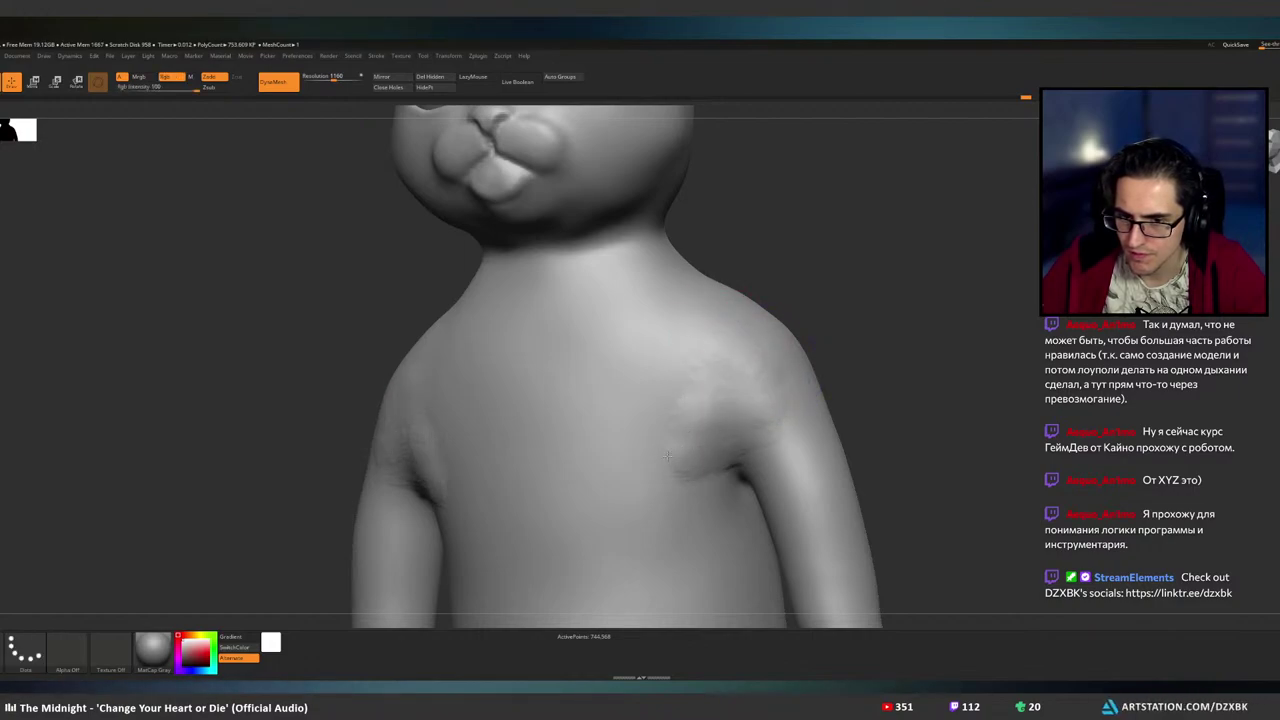
{"action": "mouse_move", "coordinate": [717, 351]}
{"action": "left_mouse_down"}
{"action": "mouse_move", "coordinate": [668, 421]}
{"action": "mouse_move", "coordinate": [676, 394]}
{"action": "left_mouse_up"}
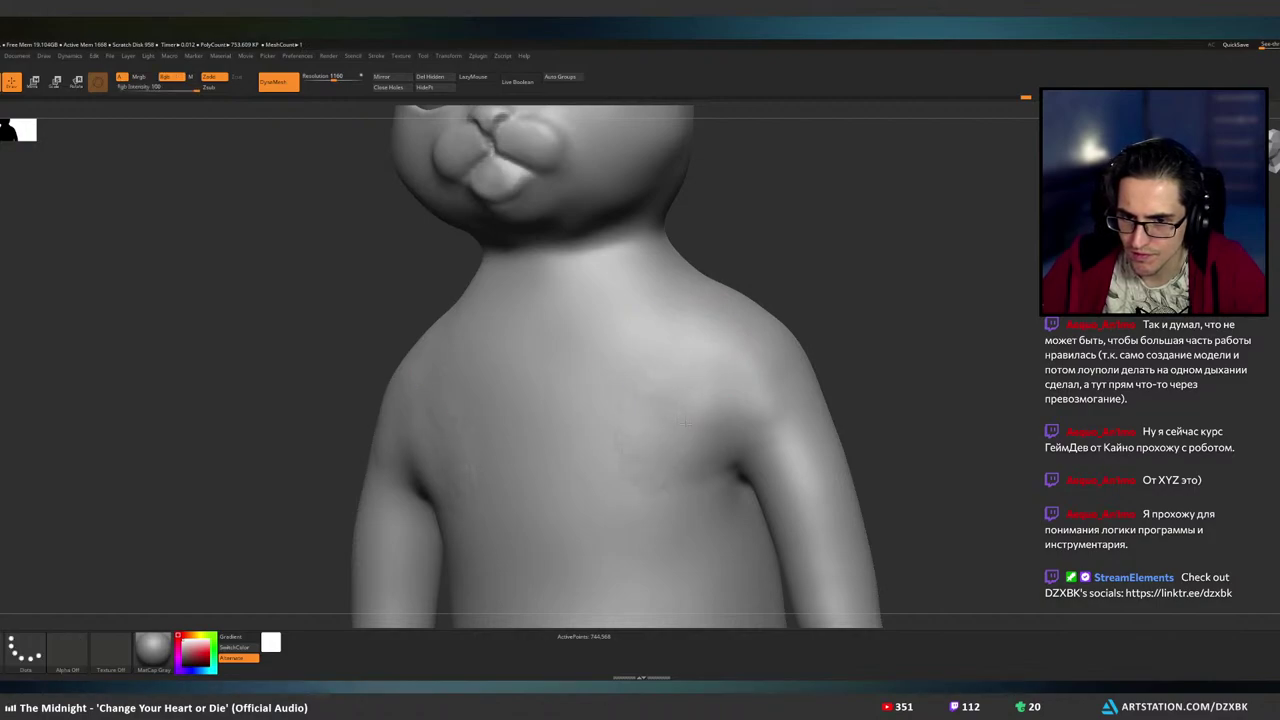
{"action": "mouse_move", "coordinate": [713, 441]}
{"action": "right_mouse_down"}
{"action": "mouse_move", "coordinate": [630, 432]}
{"action": "mouse_move", "coordinate": [851, 371]}
{"action": "mouse_move", "coordinate": [886, 383]}
{"action": "mouse_move", "coordinate": [822, 275]}
{"action": "mouse_move", "coordinate": [686, 380]}
{"action": "right_mouse_up"}
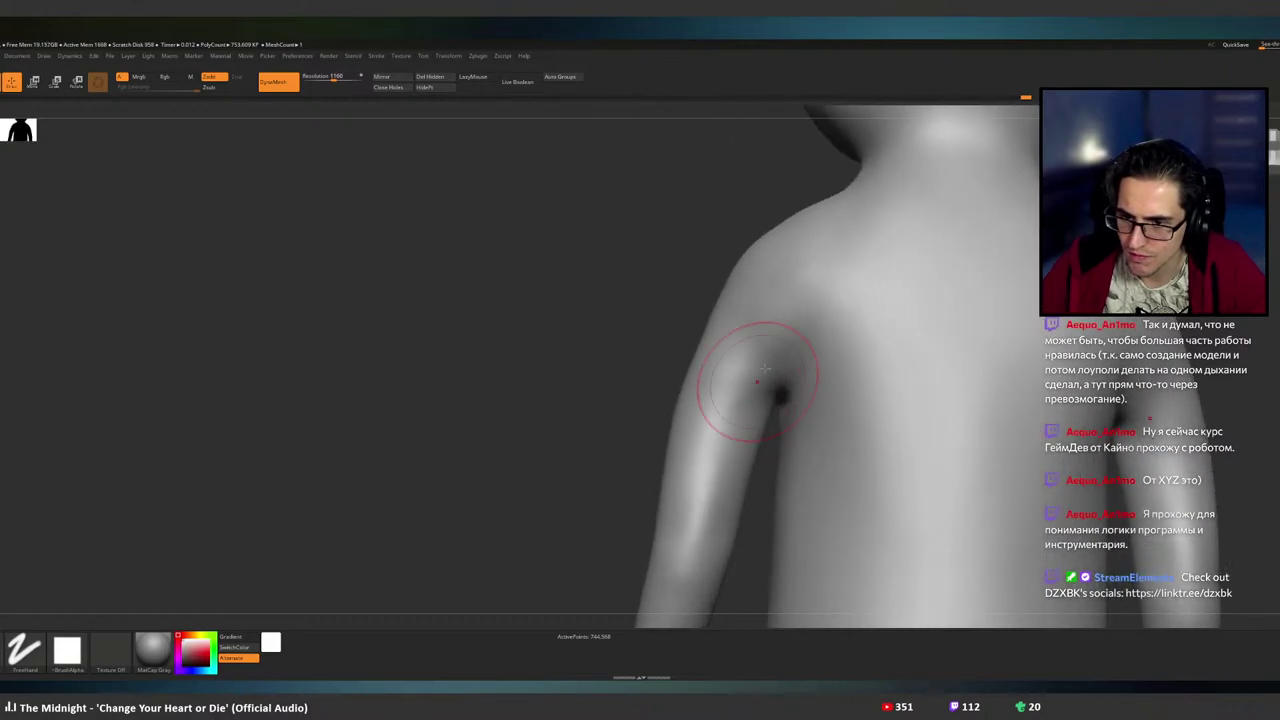
{"action": "mouse_move", "coordinate": [794, 376]}
{"action": "left_mouse_down"}
{"action": "mouse_move", "coordinate": [770, 392]}
{"action": "mouse_move", "coordinate": [774, 371]}
{"action": "left_mouse_up"}
{"action": "key", "text": "ctrl+z"}
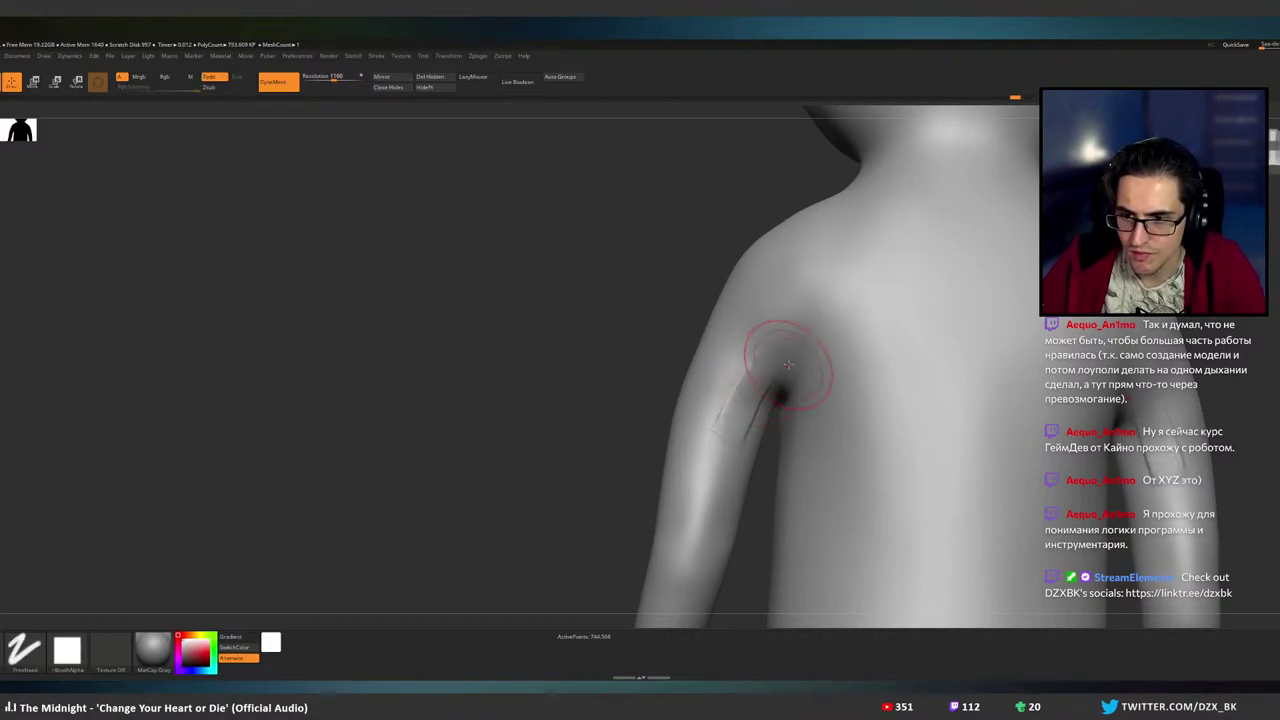
{"action": "left_click_drag", "start_coordinate": [813, 320], "coordinate": [946, 412]}
{"action": "key", "text": "ctrl+z"}
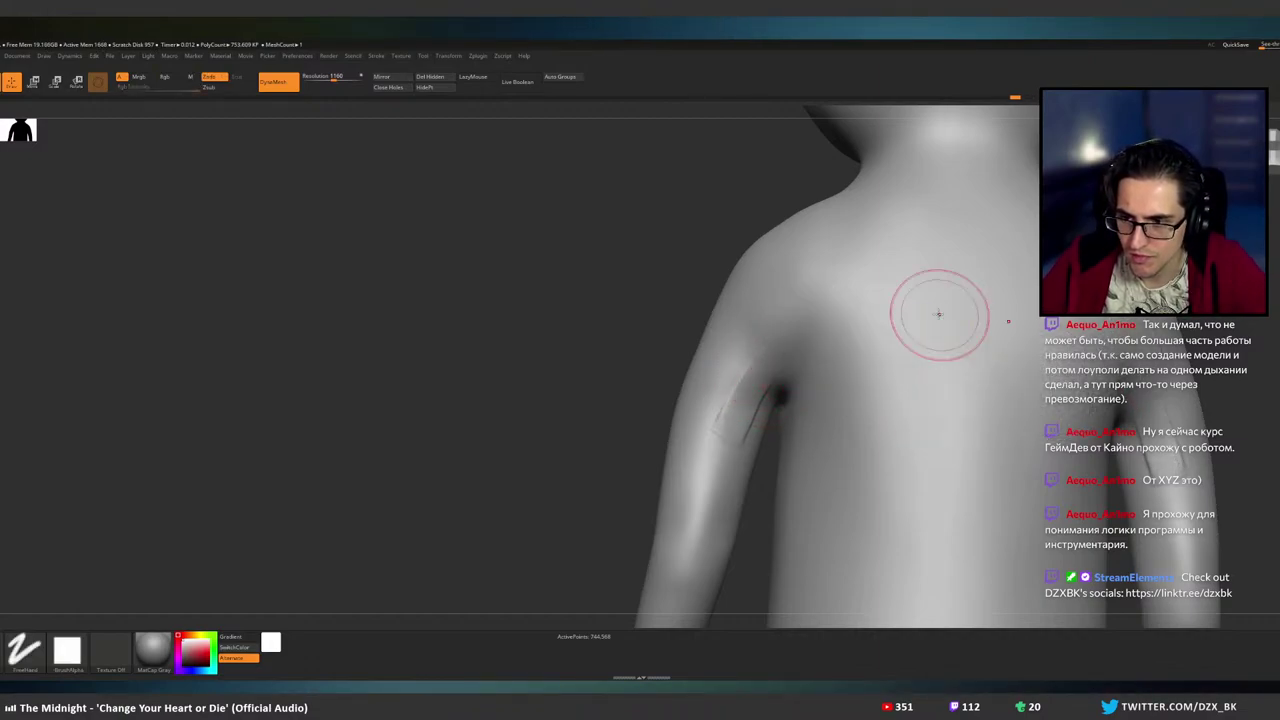
{"action": "left_click_drag", "start_coordinate": [942, 341], "coordinate": [944, 350]}
{"action": "key", "text": "ctrl+z"}
- Add clay strokes just above the rear of the armpits and smooth them into the shoulders
{"action": "mouse_move", "coordinate": [773, 366]}
{"action": "left_mouse_down"}
{"action": "mouse_move", "coordinate": [744, 402]}
{"action": "mouse_move", "coordinate": [728, 386]}
{"action": "left_mouse_up"}
{"action": "left_click_drag", "start_coordinate": [754, 330], "coordinate": [738, 344], "text": "shift"}
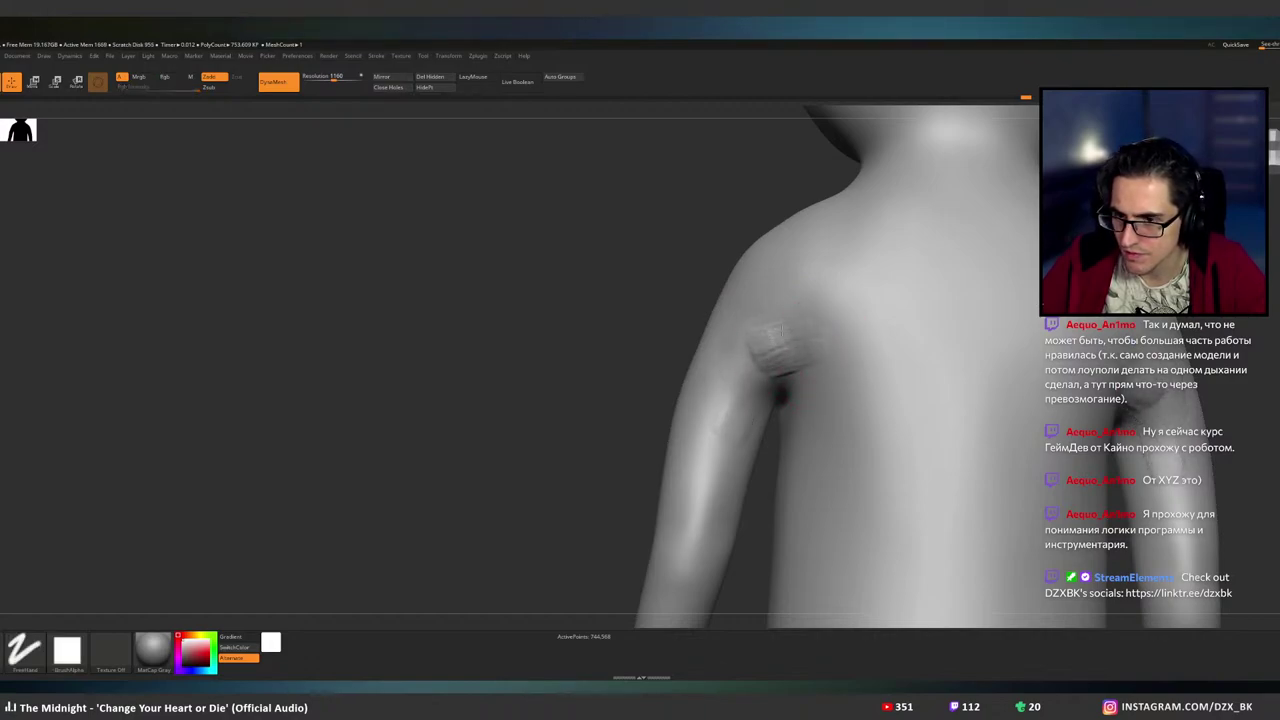
{"action": "mouse_move", "coordinate": [778, 332]}
{"action": "left_mouse_down", "text": "shift"}
{"action": "mouse_move", "coordinate": [820, 309]}
{"action": "mouse_move", "coordinate": [790, 335]}
{"action": "left_mouse_up", "text": "shift"}
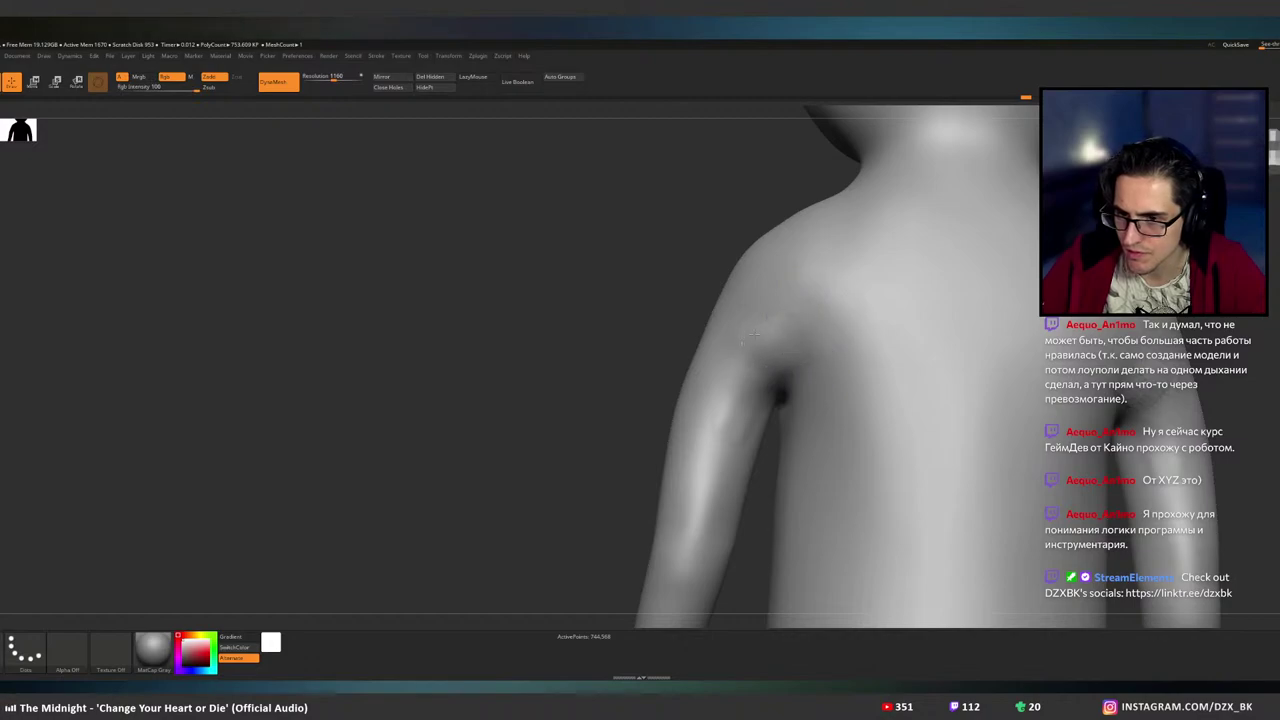
- Build up the rear inner edge of the upper arms below the armpits and smooth the strokes
{"action": "right_click_drag", "start_coordinate": [817, 340], "coordinate": [780, 328]}
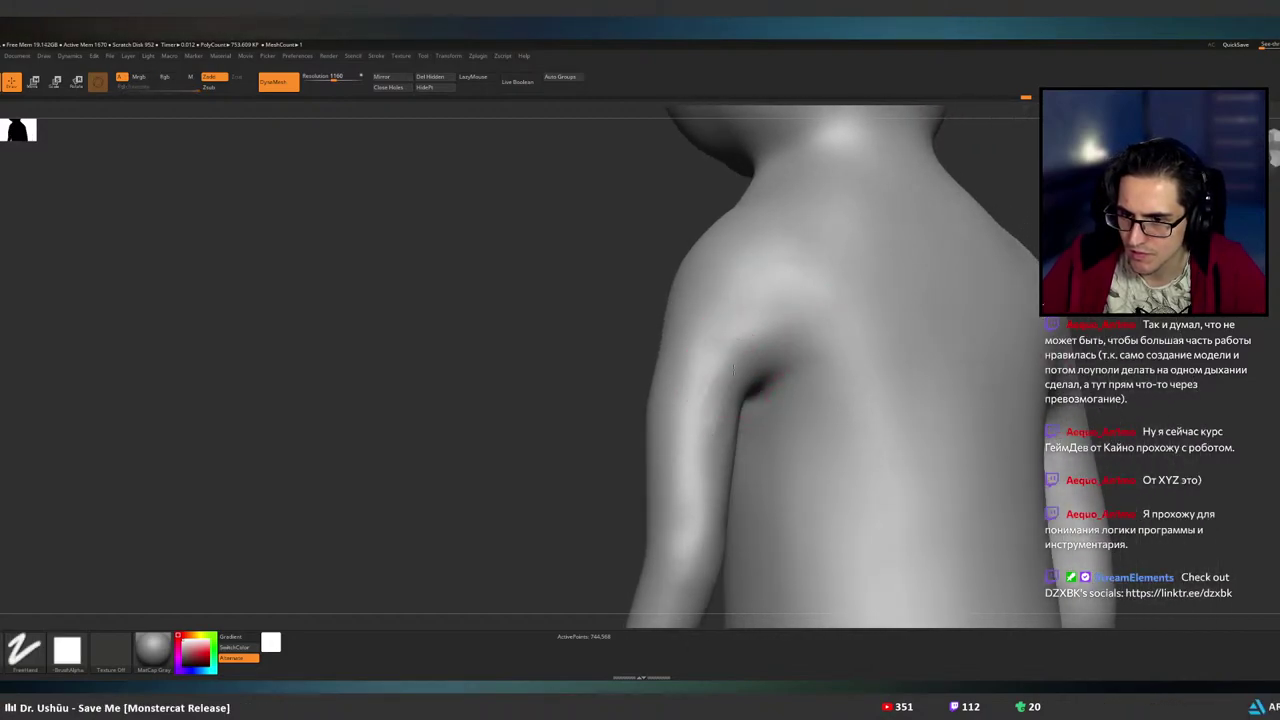
{"action": "left_click_drag", "start_coordinate": [733, 370], "coordinate": [715, 460]}
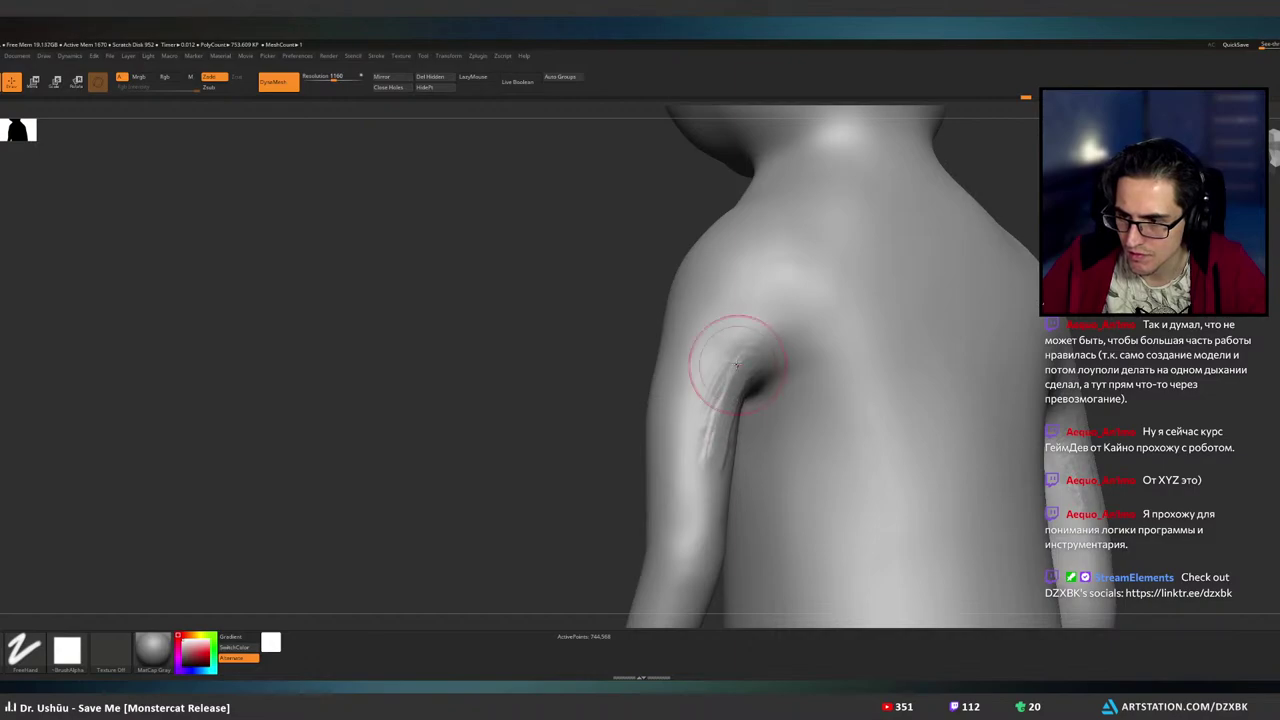
{"action": "left_click_drag", "start_coordinate": [698, 398], "coordinate": [713, 397], "text": "shift"}
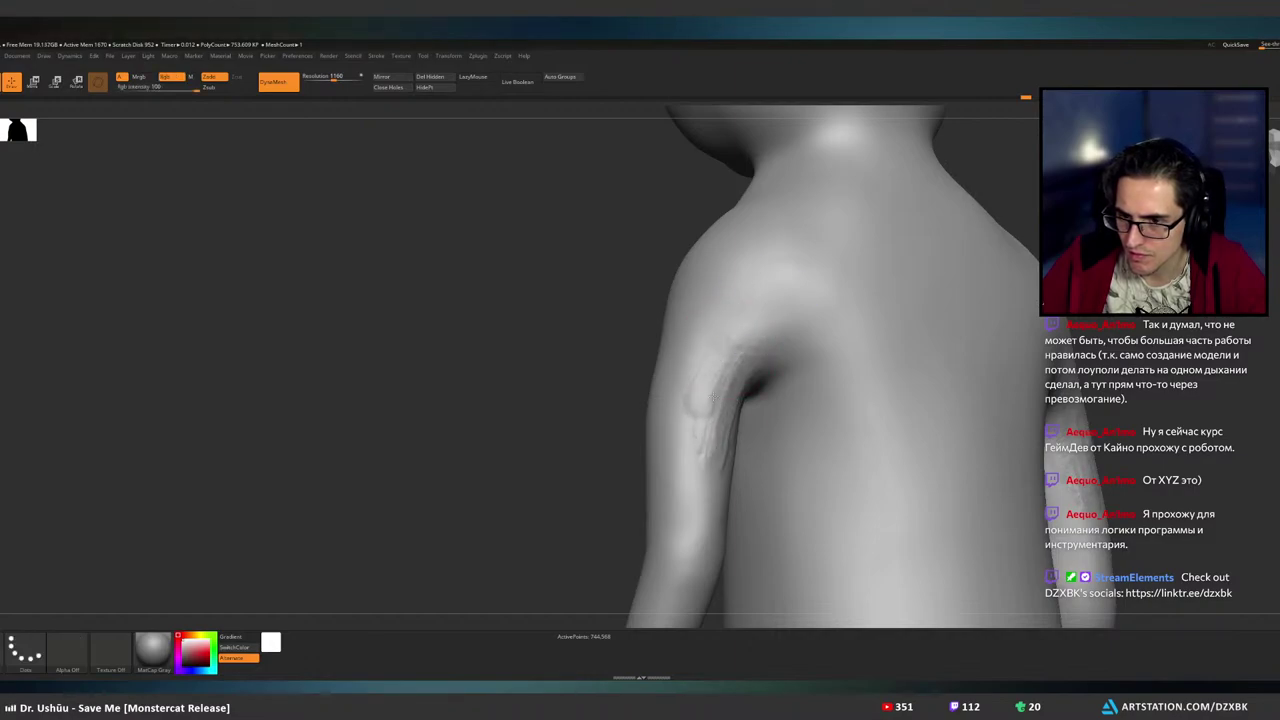
- Outline both shoulder blades on the upper back, from the shoulder tops inward and down toward the armpits
{"action": "mouse_move", "coordinate": [716, 344]}
{"action": "right_mouse_down", "text": "shift"}
{"action": "mouse_move", "coordinate": [841, 370]}
{"action": "mouse_move", "coordinate": [754, 372]}
{"action": "mouse_move", "coordinate": [757, 343]}
{"action": "mouse_move", "coordinate": [723, 306]}
{"action": "mouse_move", "coordinate": [735, 330]}
{"action": "mouse_move", "coordinate": [690, 325]}
{"action": "mouse_move", "coordinate": [714, 303]}
{"action": "right_mouse_up", "text": "shift"}
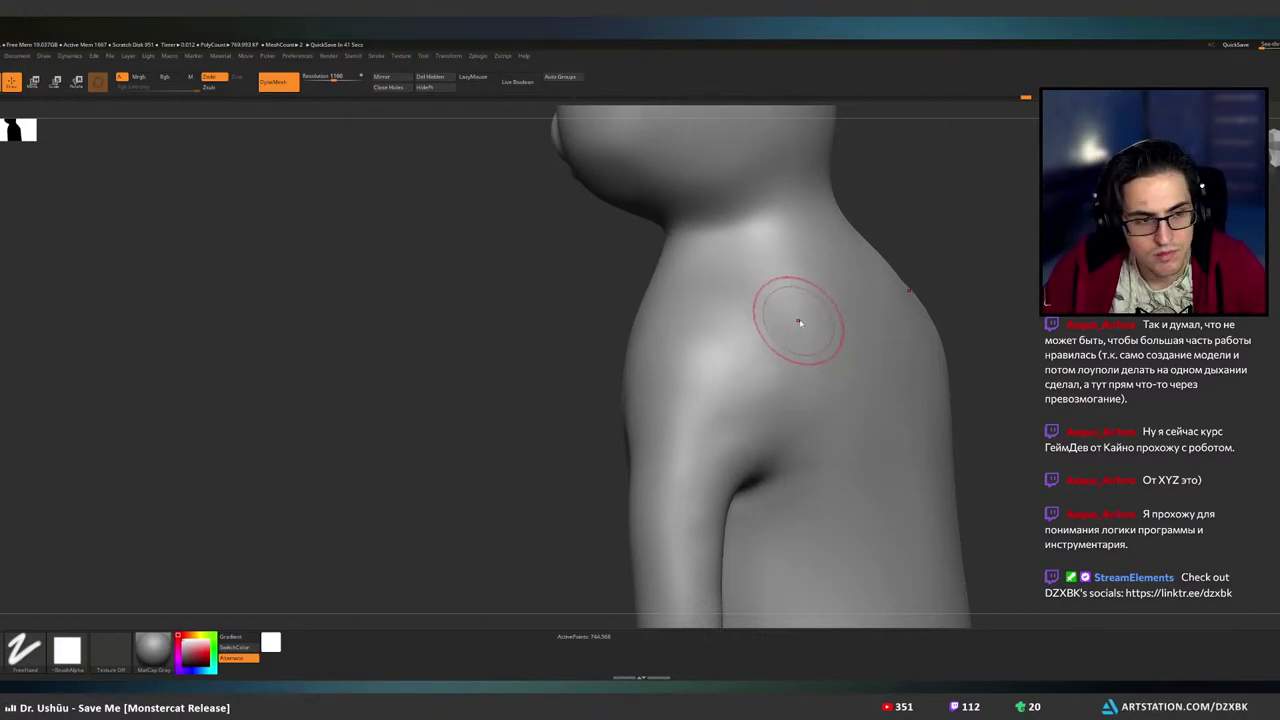
{"action": "mouse_move", "coordinate": [749, 298]}
{"action": "left_mouse_down"}
{"action": "mouse_move", "coordinate": [777, 297]}
{"action": "mouse_move", "coordinate": [737, 290]}
{"action": "mouse_move", "coordinate": [769, 302]}
{"action": "left_mouse_up"}
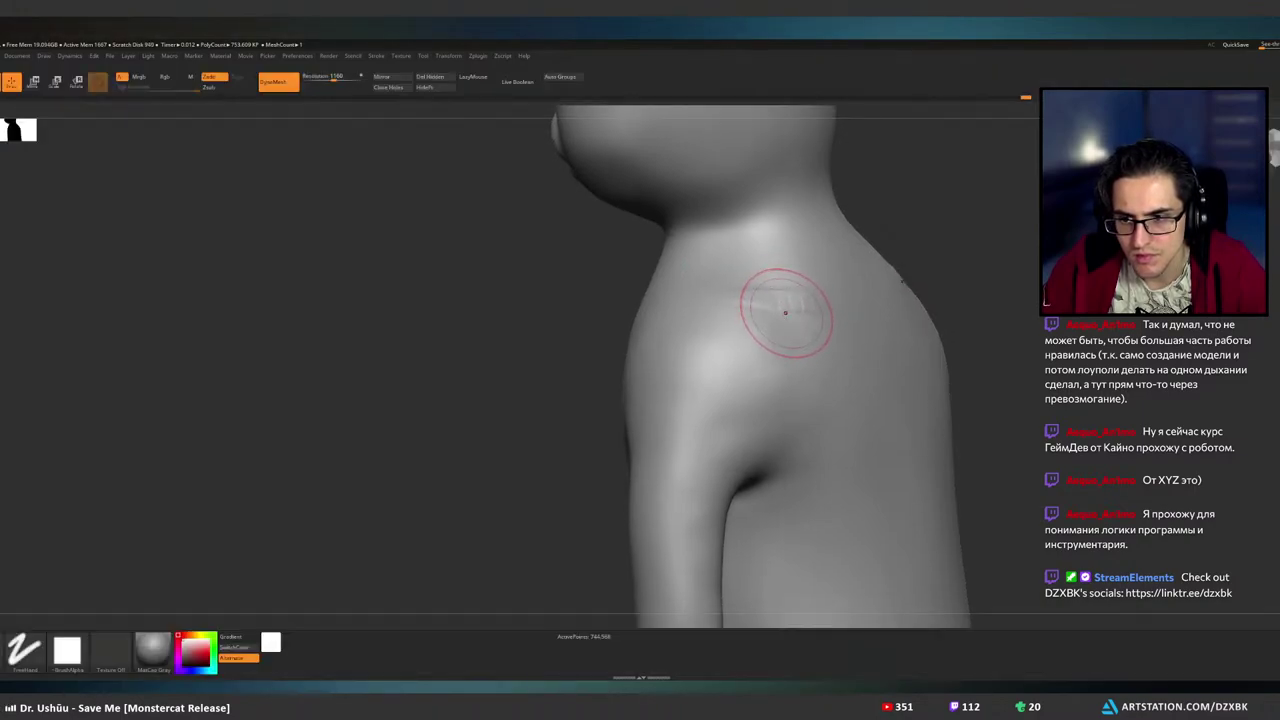
{"action": "left_click_drag", "start_coordinate": [790, 310], "coordinate": [752, 305]}
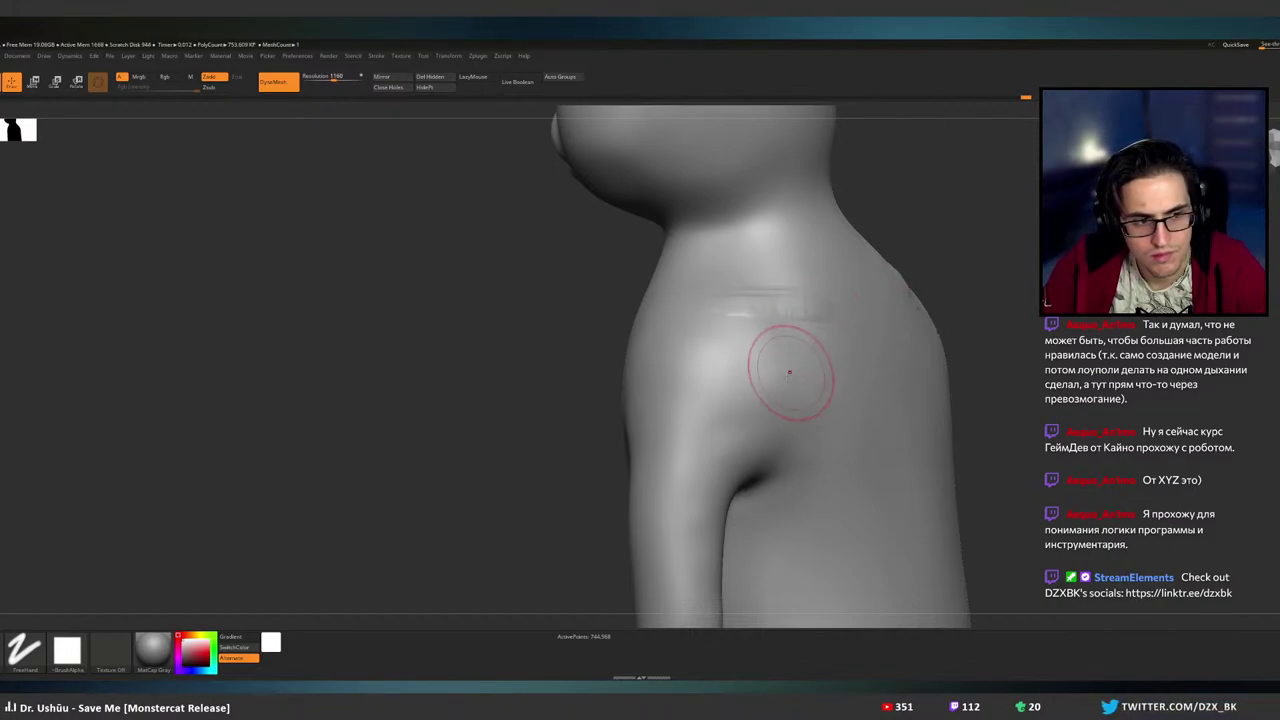
{"action": "mouse_move", "coordinate": [814, 400]}
{"action": "right_mouse_down"}
{"action": "mouse_move", "coordinate": [740, 388]}
{"action": "mouse_move", "coordinate": [738, 346]}
{"action": "right_mouse_up"}
{"action": "right_click_drag", "start_coordinate": [820, 366], "coordinate": [735, 357]}
{"action": "mouse_move", "coordinate": [745, 263]}
{"action": "left_mouse_down"}
{"action": "mouse_move", "coordinate": [795, 323]}
{"action": "mouse_move", "coordinate": [696, 362]}
{"action": "mouse_move", "coordinate": [714, 338]}
{"action": "mouse_move", "coordinate": [675, 335]}
{"action": "left_mouse_up"}
{"action": "mouse_move", "coordinate": [701, 381]}
{"action": "left_mouse_down"}
{"action": "mouse_move", "coordinate": [686, 355]}
{"action": "mouse_move", "coordinate": [673, 394]}
{"action": "left_mouse_up"}
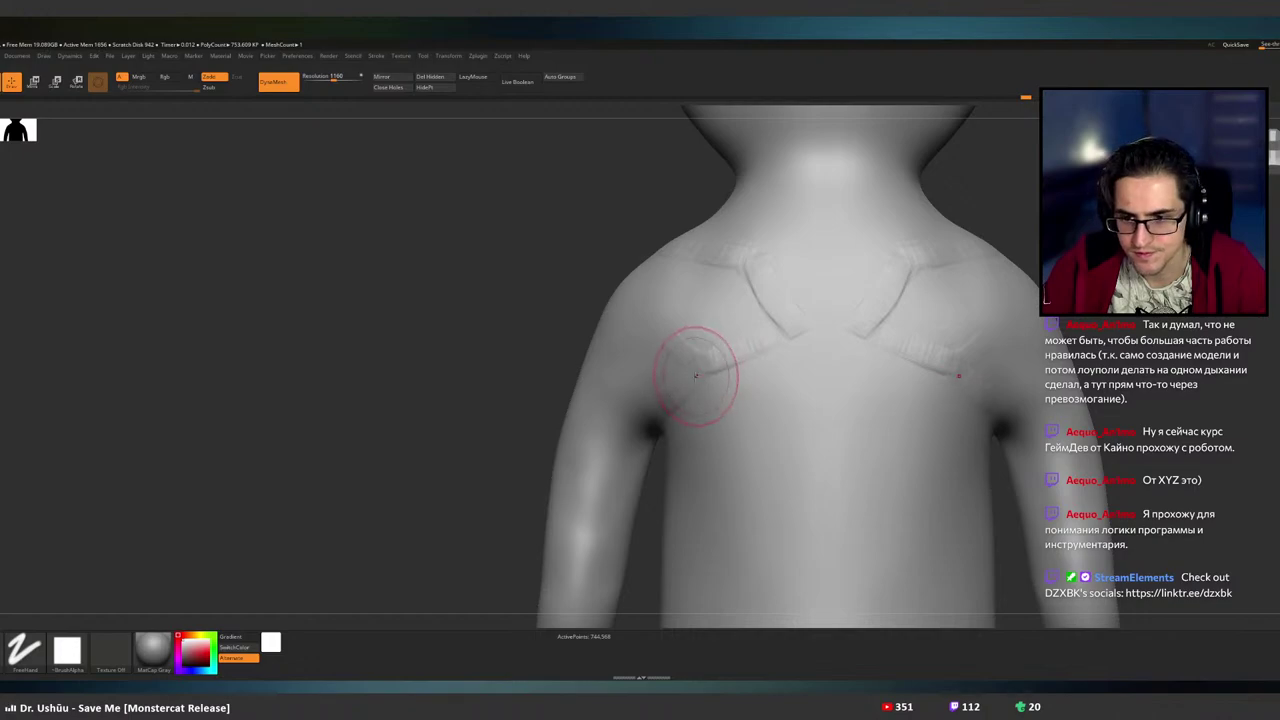
- Fill the outlined shoulder blades with hatched clay strokes to raise their volume
{"action": "right_click_drag", "start_coordinate": [623, 329], "coordinate": [676, 328]}
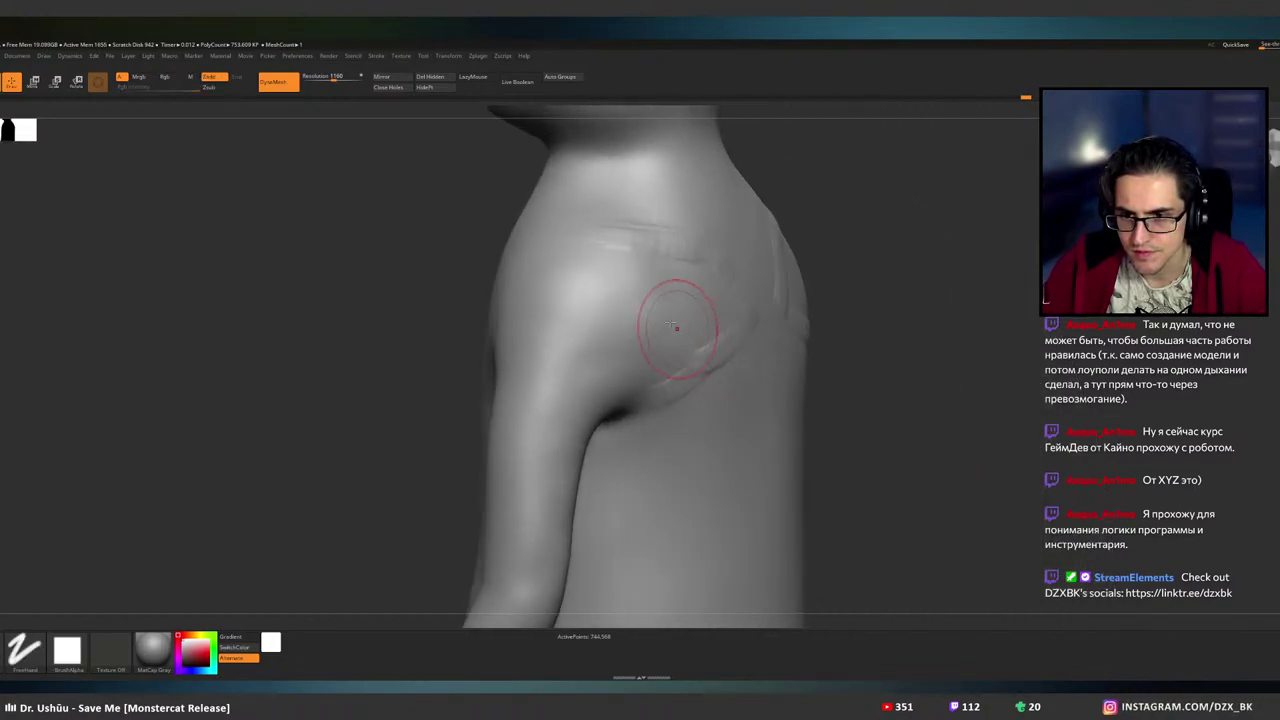
{"action": "mouse_move", "coordinate": [652, 266]}
{"action": "left_mouse_down"}
{"action": "mouse_move", "coordinate": [614, 298]}
{"action": "mouse_move", "coordinate": [614, 330]}
{"action": "left_mouse_up"}
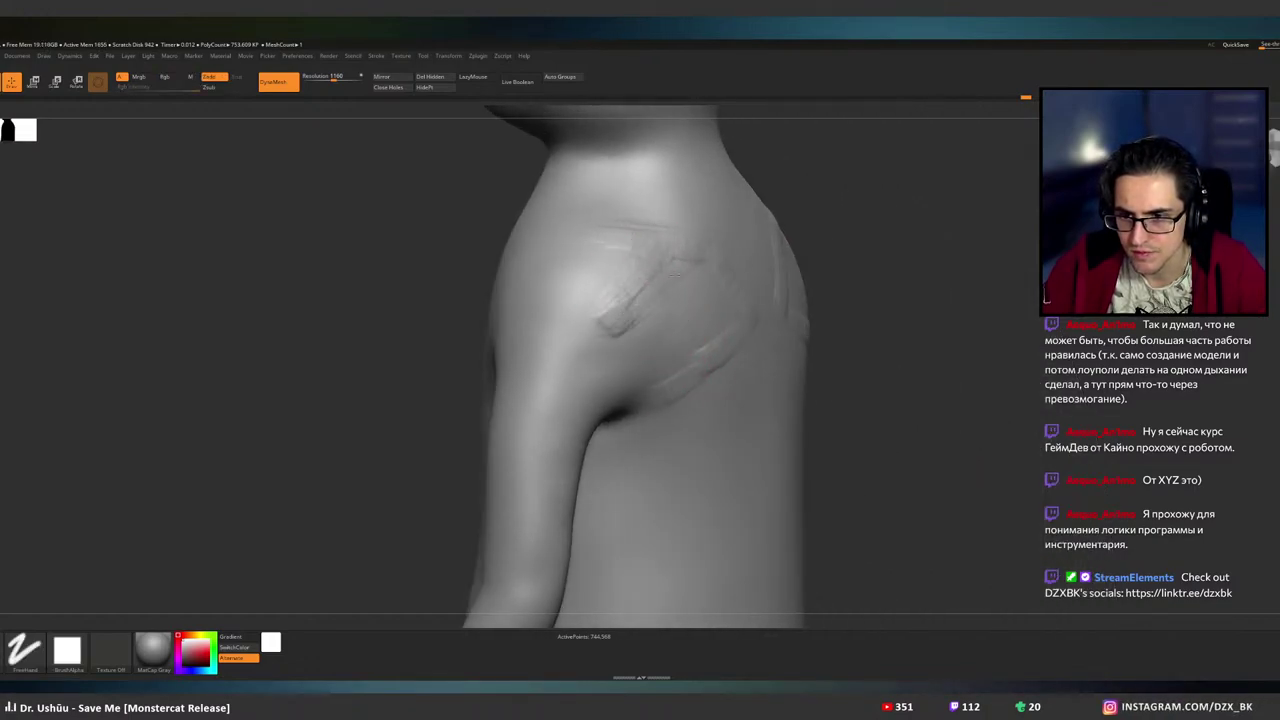
{"action": "mouse_move", "coordinate": [675, 275]}
{"action": "left_mouse_down"}
{"action": "mouse_move", "coordinate": [630, 336]}
{"action": "mouse_move", "coordinate": [648, 348]}
{"action": "left_mouse_up"}
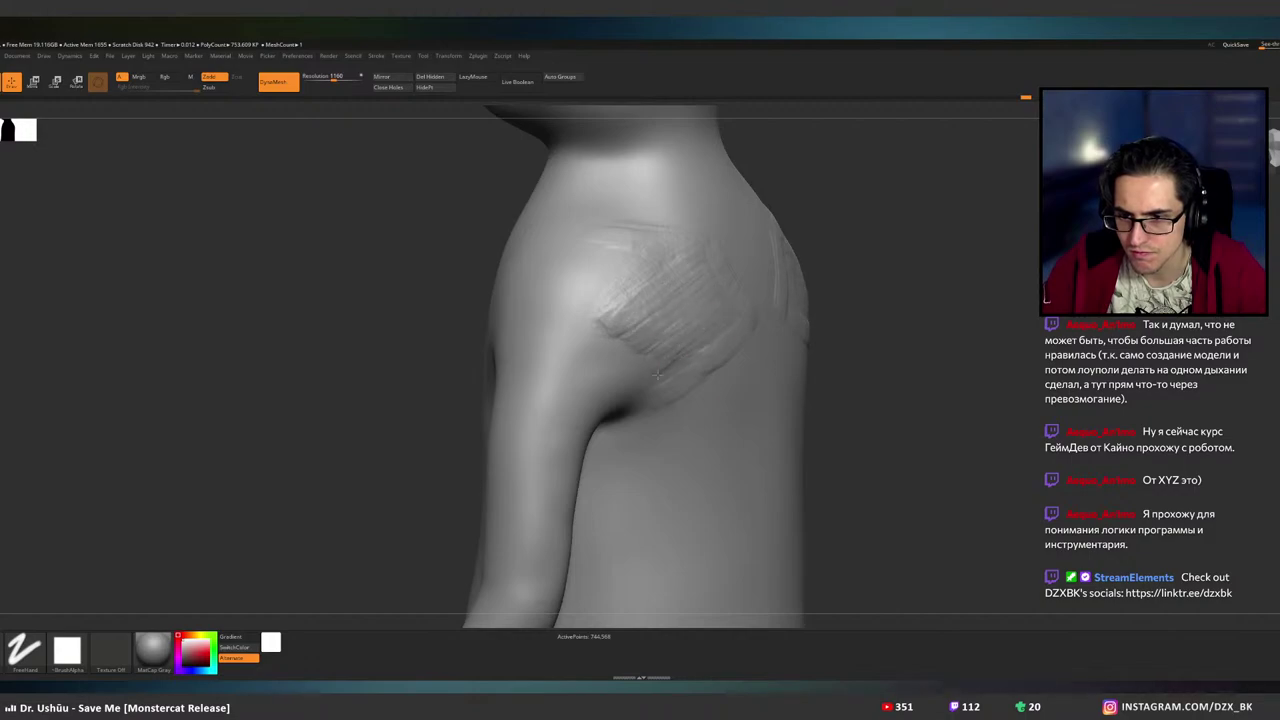
{"action": "right_click_drag", "start_coordinate": [664, 306], "coordinate": [500, 296]}
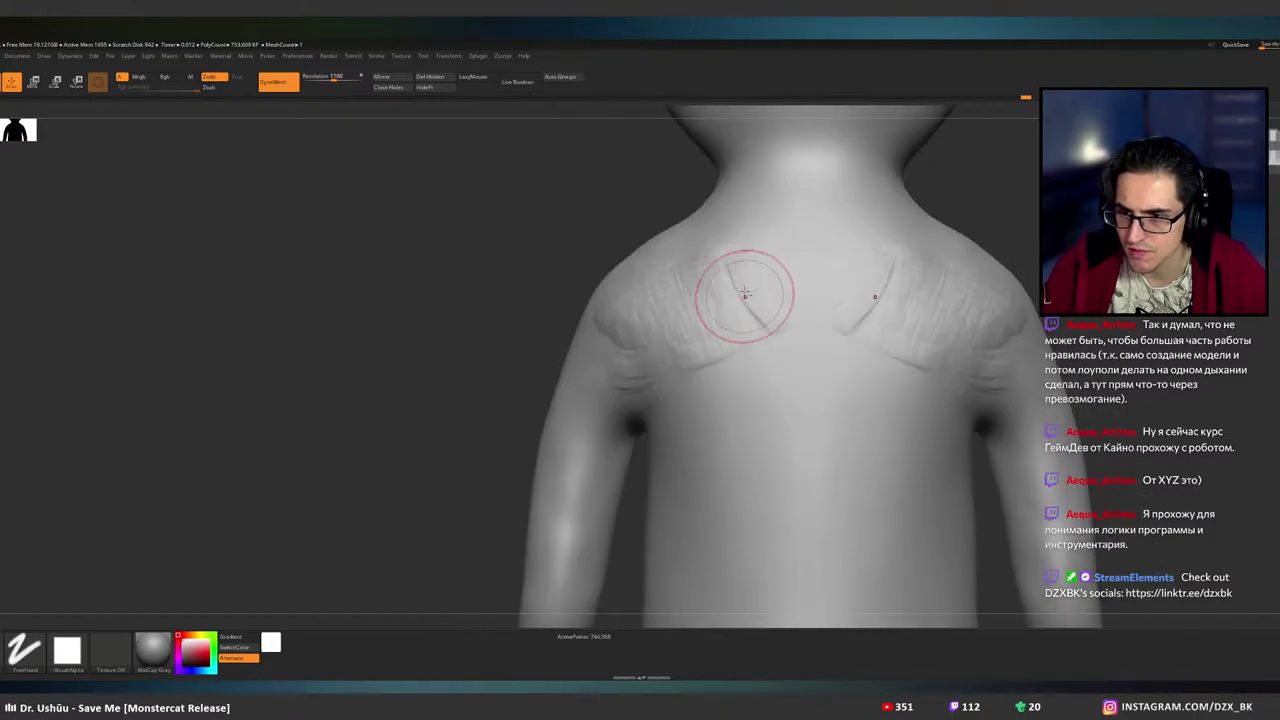
- Place a column of short vertebra bumps along the spine, from the middle of the back up to the neck
{"action": "right_click_drag", "start_coordinate": [746, 294], "coordinate": [710, 340]}
{"action": "left_click_drag", "start_coordinate": [725, 320], "coordinate": [741, 360]}
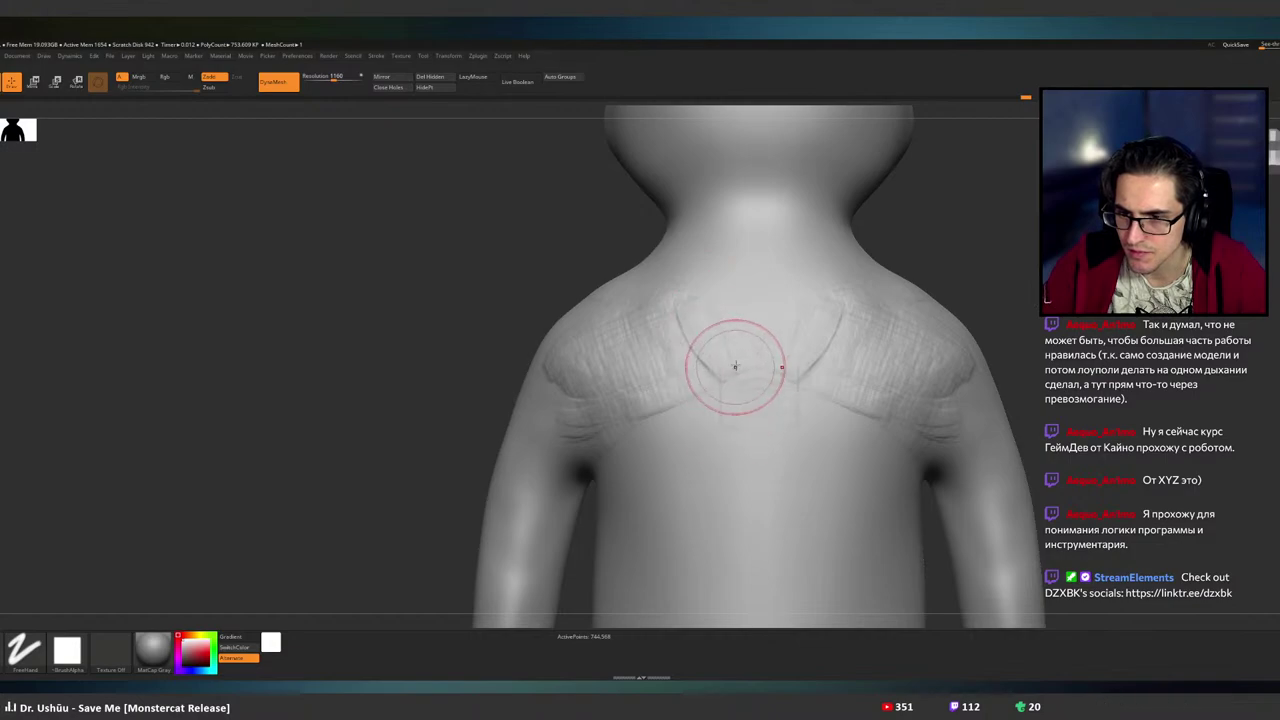
{"action": "mouse_move", "coordinate": [749, 378]}
{"action": "left_mouse_down"}
{"action": "mouse_move", "coordinate": [772, 382]}
{"action": "mouse_move", "coordinate": [776, 420]}
{"action": "left_mouse_up"}
{"action": "mouse_move", "coordinate": [748, 443]}
{"action": "left_mouse_down"}
{"action": "mouse_move", "coordinate": [772, 440]}
{"action": "mouse_move", "coordinate": [768, 488]}
{"action": "left_mouse_up"}
{"action": "mouse_move", "coordinate": [746, 540]}
{"action": "left_mouse_down"}
{"action": "mouse_move", "coordinate": [775, 540]}
{"action": "mouse_move", "coordinate": [773, 600]}
{"action": "left_mouse_up"}
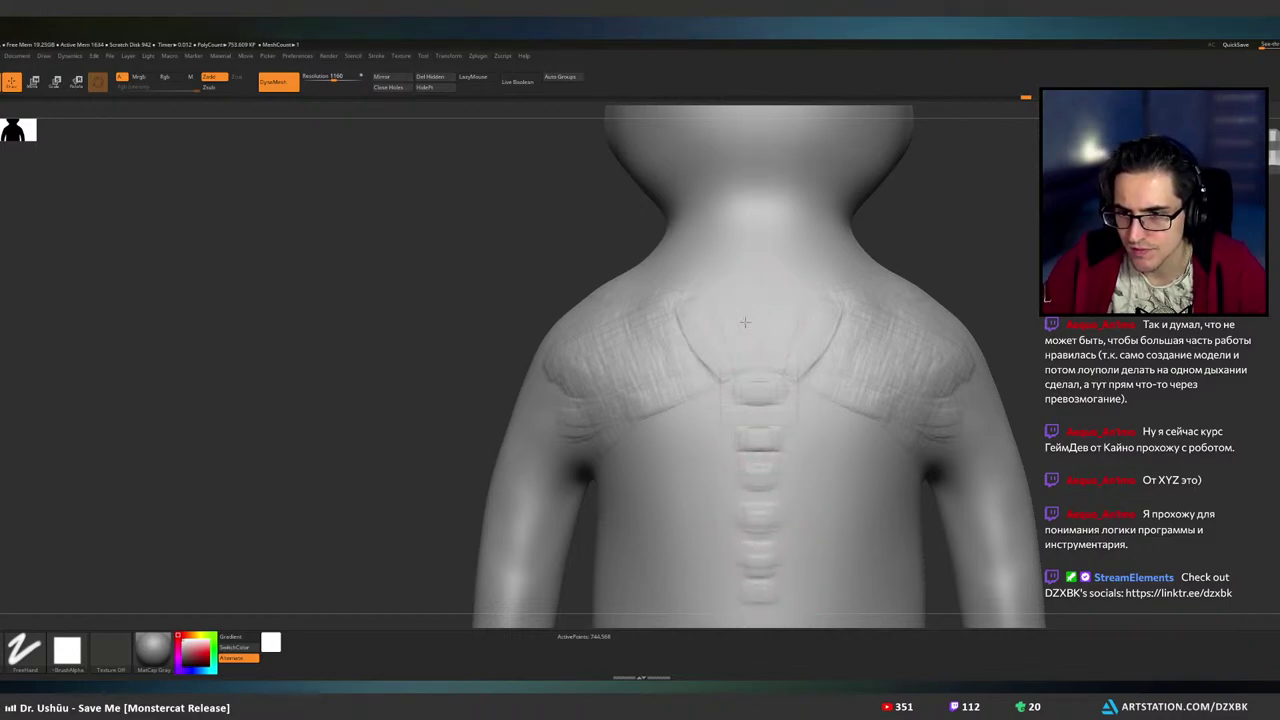
{"action": "mouse_move", "coordinate": [748, 324]}
{"action": "left_mouse_down"}
{"action": "mouse_move", "coordinate": [778, 277]}
{"action": "mouse_move", "coordinate": [760, 224]}
{"action": "mouse_move", "coordinate": [781, 189]}
{"action": "left_mouse_up"}
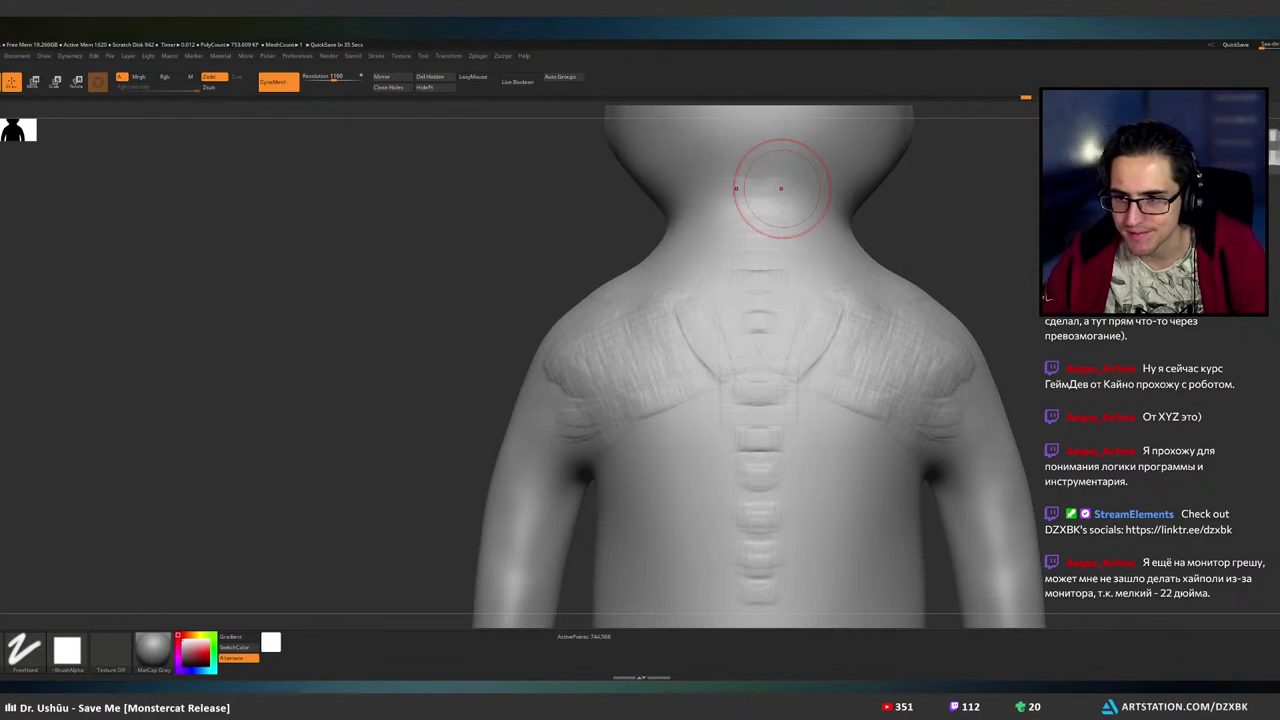
{"action": "mouse_move", "coordinate": [749, 198]}
{"action": "left_mouse_down"}
{"action": "mouse_move", "coordinate": [774, 194]}
{"action": "mouse_move", "coordinate": [722, 203]}
{"action": "left_mouse_up"}
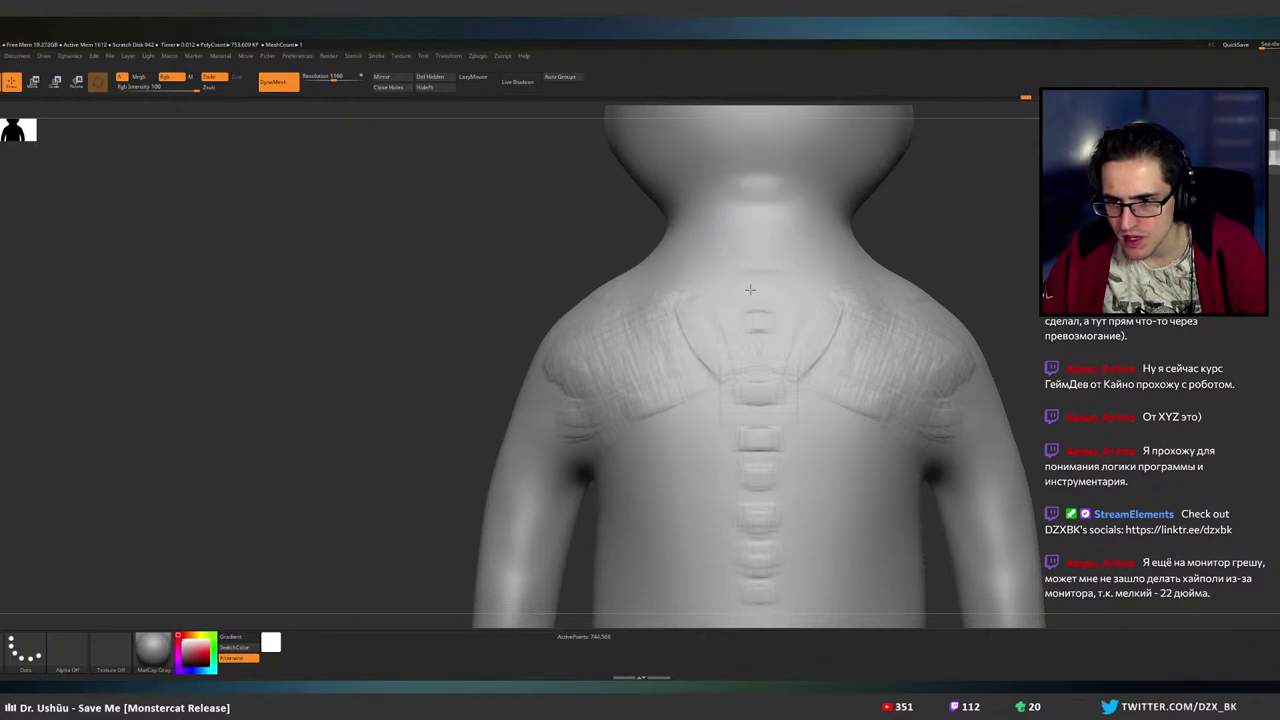
- Soften the vertebra bumps along the spine between the shoulder blades and down the back
{"action": "left_click_drag", "start_coordinate": [750, 290], "coordinate": [761, 303], "text": "shift"}
{"action": "mouse_move", "coordinate": [761, 303]}
{"action": "left_mouse_down", "text": "shift"}
{"action": "mouse_move", "coordinate": [736, 345]}
{"action": "mouse_move", "coordinate": [769, 401]}
{"action": "mouse_move", "coordinate": [740, 447]}
{"action": "left_mouse_up", "text": "shift"}
{"action": "left_click_drag", "start_coordinate": [732, 392], "coordinate": [768, 401], "text": "shift"}
{"action": "right_click_drag", "start_coordinate": [766, 324], "coordinate": [766, 286], "text": "alt"}
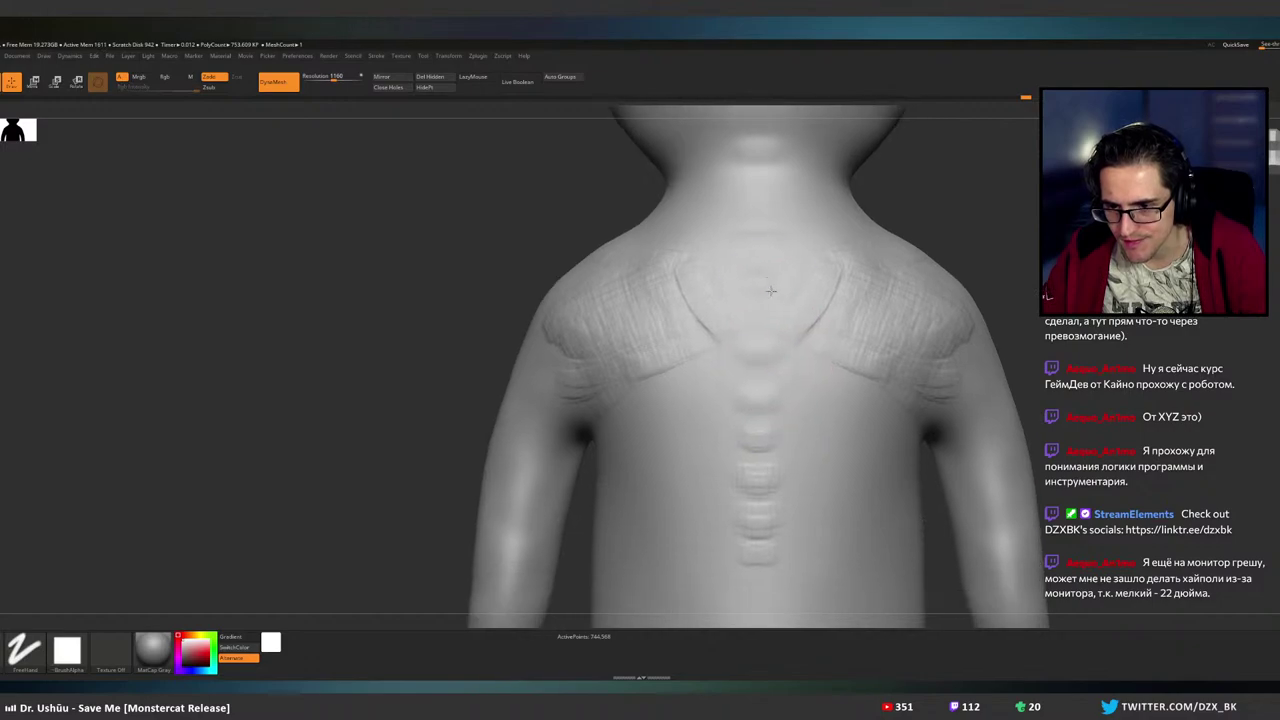
{"action": "mouse_move", "coordinate": [774, 393]}
{"action": "left_mouse_down", "text": "shift"}
{"action": "mouse_move", "coordinate": [762, 400]}
{"action": "mouse_move", "coordinate": [774, 524]}
{"action": "left_mouse_up", "text": "shift"}
{"action": "left_click_drag", "start_coordinate": [774, 524], "coordinate": [756, 541], "text": "shift"}
{"action": "mouse_move", "coordinate": [751, 389]}
{"action": "left_mouse_down", "text": "shift"}
{"action": "mouse_move", "coordinate": [757, 423]}
{"action": "mouse_move", "coordinate": [757, 393]}
{"action": "left_mouse_up", "text": "shift"}
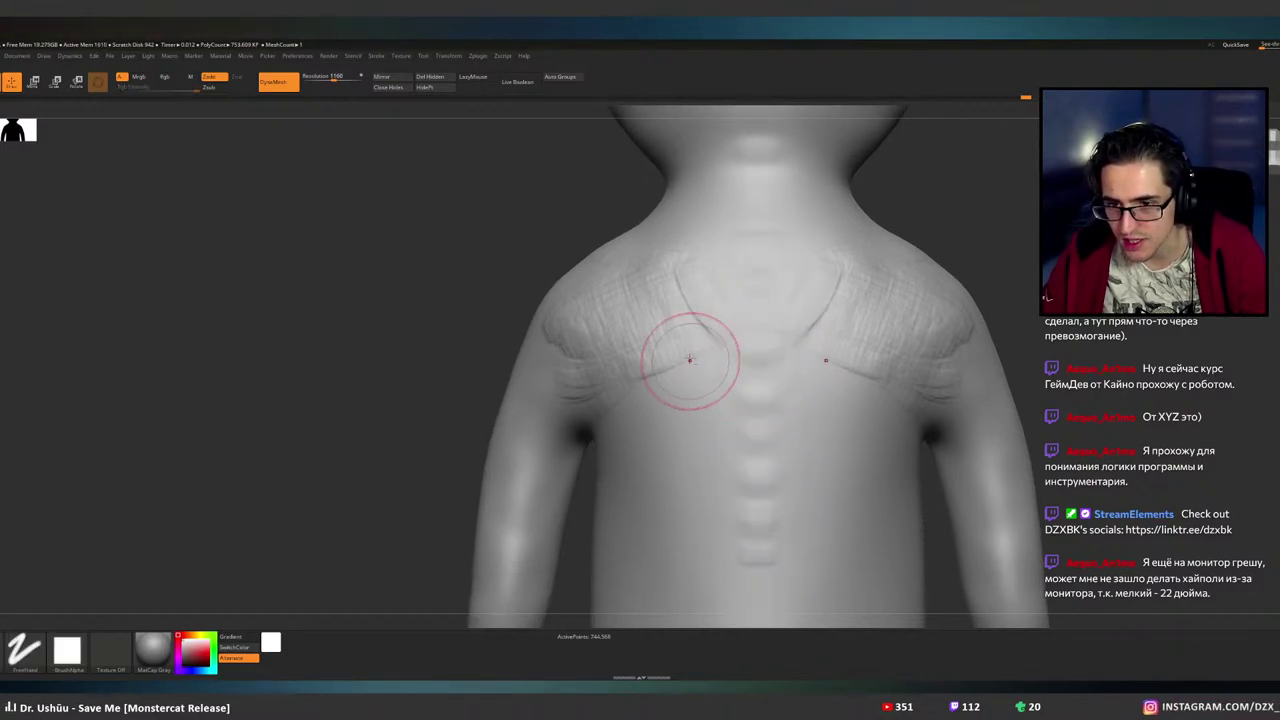
- Smooth the hatched strokes and inner edges of the shoulder blades on the upper back
{"action": "mouse_move", "coordinate": [689, 360]}
{"action": "right_mouse_down", "text": "alt"}
{"action": "mouse_move", "coordinate": [711, 440]}
{"action": "mouse_move", "coordinate": [748, 407]}
{"action": "right_mouse_up", "text": "alt"}
{"action": "left_click_drag", "start_coordinate": [710, 372], "coordinate": [704, 361], "text": "shift"}
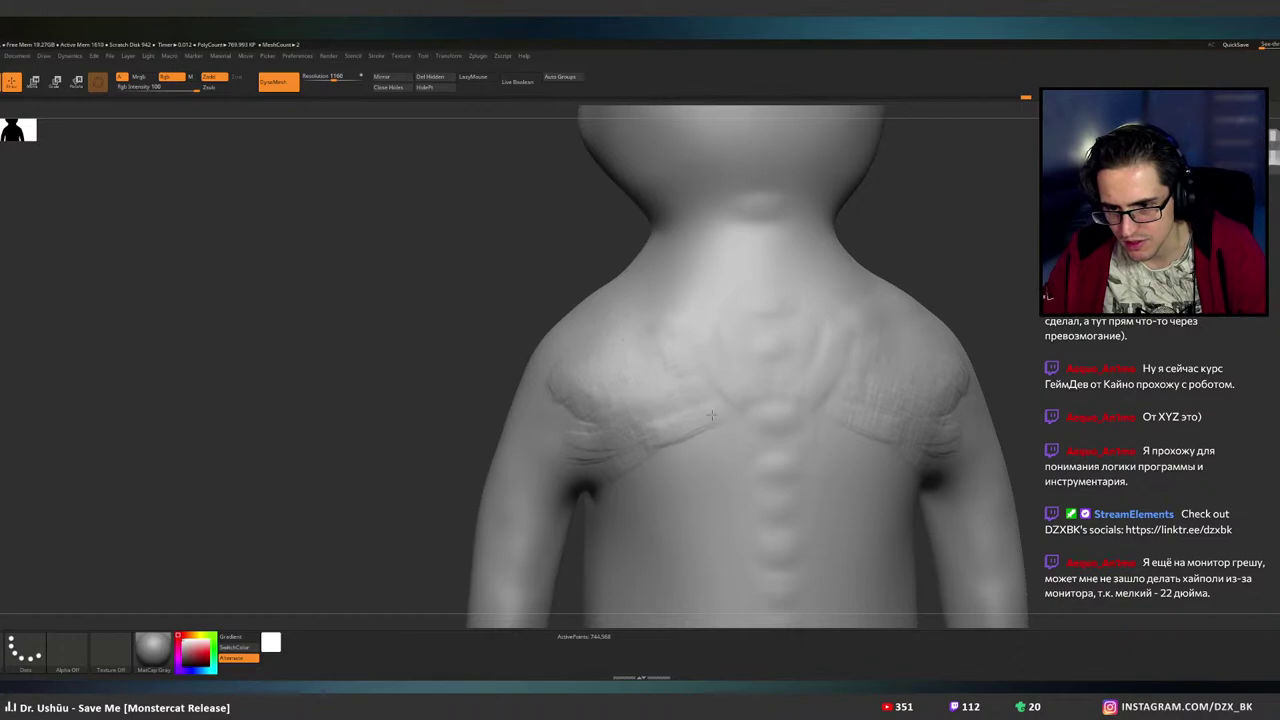
{"action": "key", "text": "b"}
{"action": "key", "text": "c"}
{"action": "key", "text": "b"}
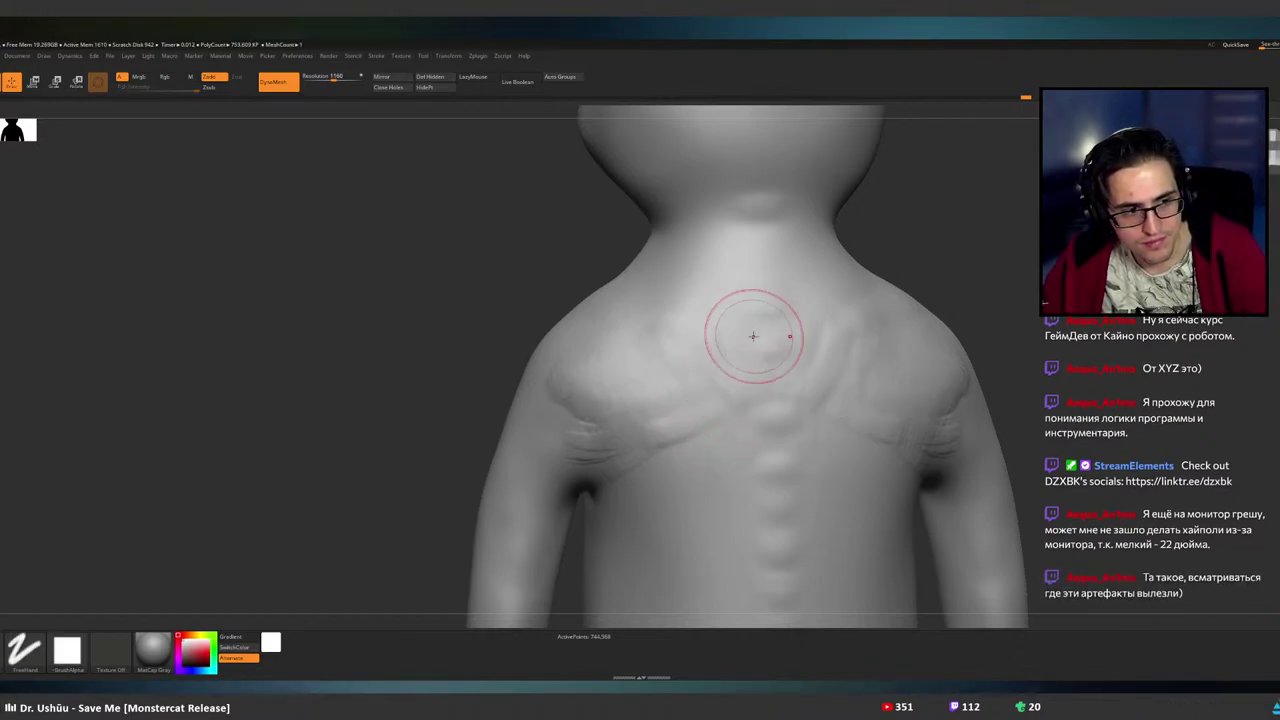
- Smooth the outer edge of the shoulder blades and the creases above the rear of the armpits
{"action": "right_click_drag", "start_coordinate": [651, 366], "coordinate": [696, 412]}
{"action": "key", "text": "b"}
{"action": "key", "text": "s"}
{"action": "key", "text": "t"}
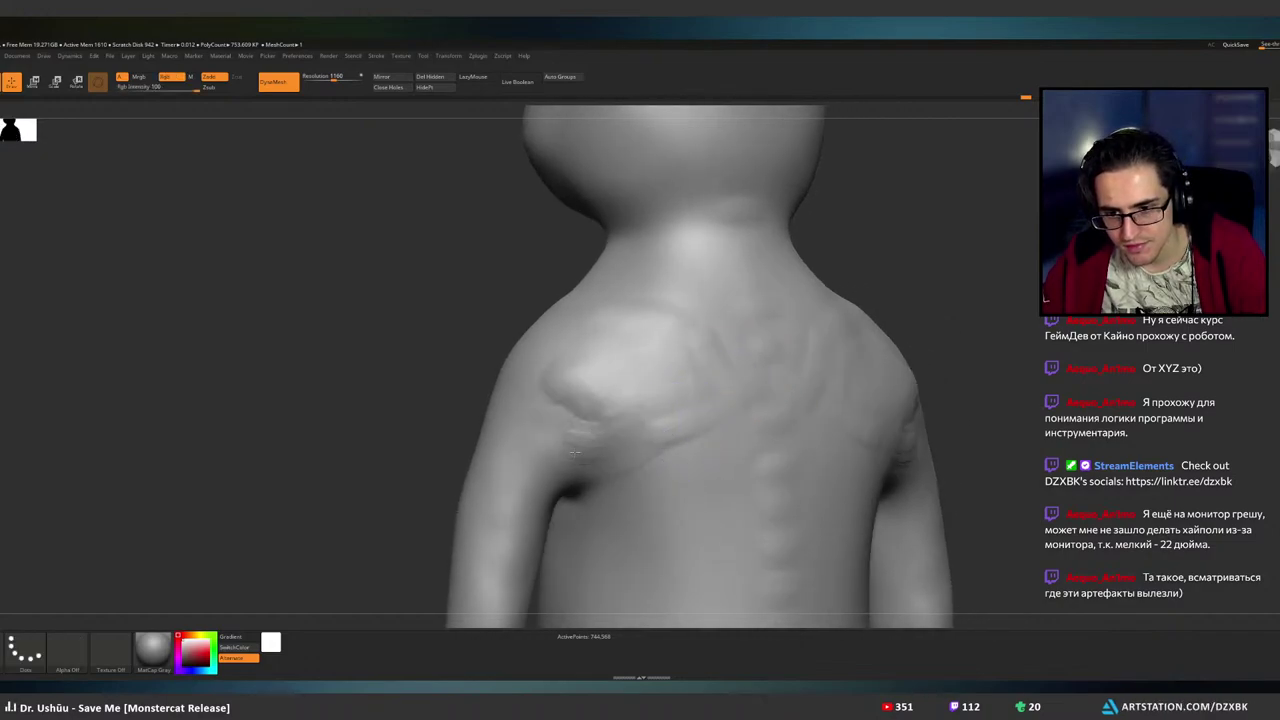
{"action": "left_click_drag", "start_coordinate": [653, 354], "coordinate": [690, 348], "text": "shift"}
- Blend the shoulder blades into the rear of the shoulders and the side of the back
{"action": "mouse_move", "coordinate": [720, 344]}
{"action": "right_mouse_down"}
{"action": "mouse_move", "coordinate": [600, 350]}
{"action": "mouse_move", "coordinate": [800, 365]}
{"action": "right_mouse_up"}
{"action": "key", "text": "b"}
{"action": "key", "text": "s"}
{"action": "key", "text": "t"}
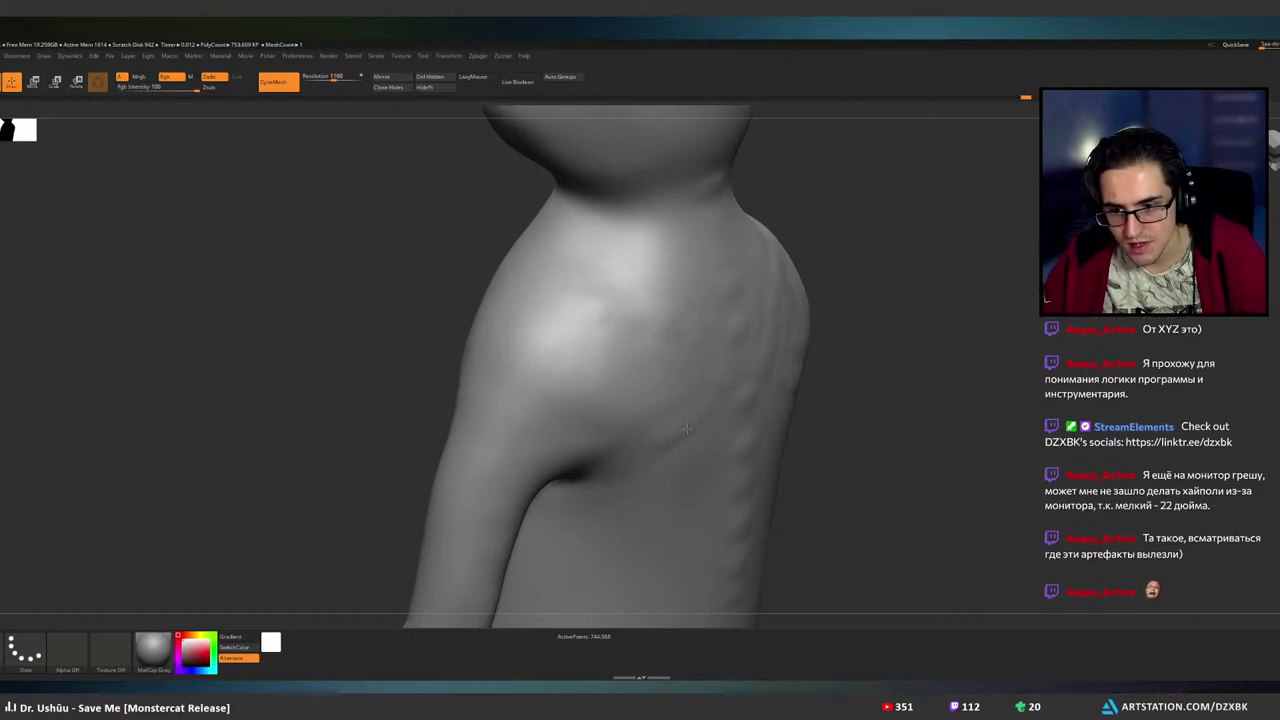
{"action": "key", "text": "b"}
{"action": "key", "text": "c"}
{"action": "key", "text": "b"}
- Even out the upper back seen from above, softening the shoulder blade ridges and the vertebra bumps between them
{"action": "right_click_drag", "start_coordinate": [678, 423], "coordinate": [663, 371]}
{"action": "mouse_move", "coordinate": [740, 340]}
{"action": "right_mouse_down"}
{"action": "mouse_move", "coordinate": [803, 277]}
{"action": "mouse_move", "coordinate": [700, 349]}
{"action": "right_mouse_up"}
{"action": "key", "text": "b"}
{"action": "key", "text": "s"}
{"action": "key", "text": "t"}
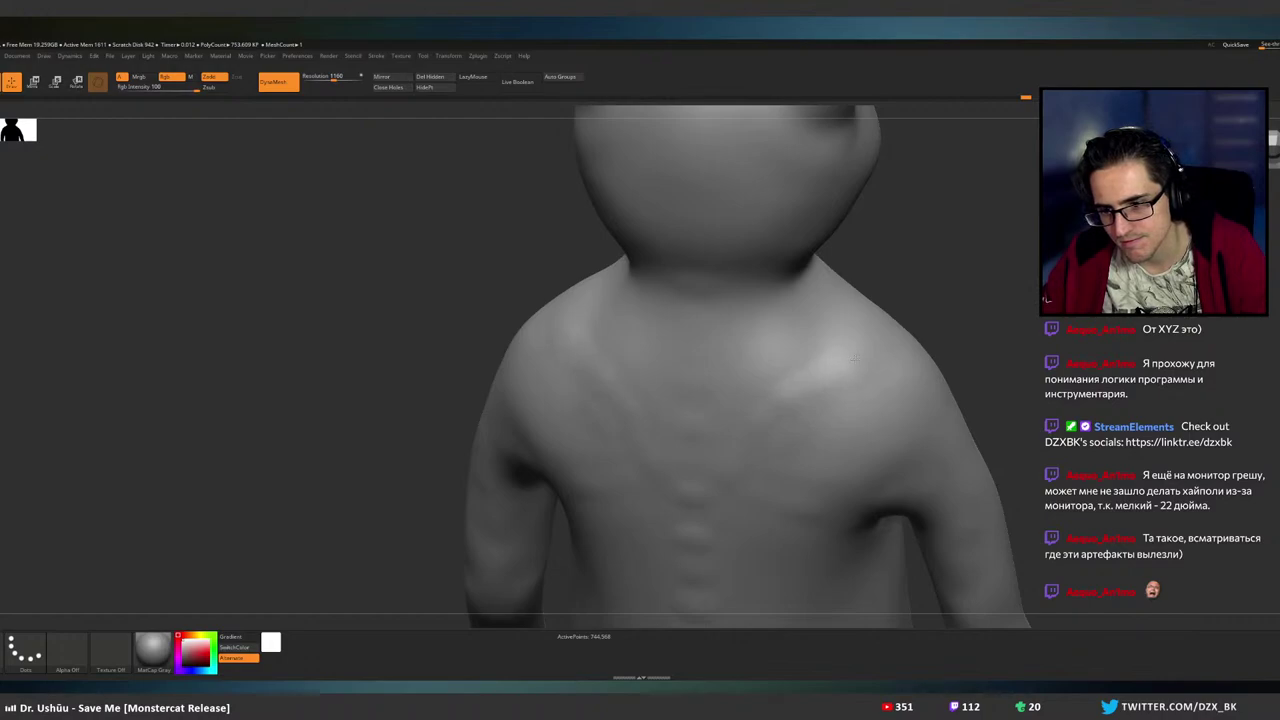
{"action": "key", "text": "b"}
{"action": "key", "text": "c"}
{"action": "key", "text": "b"}
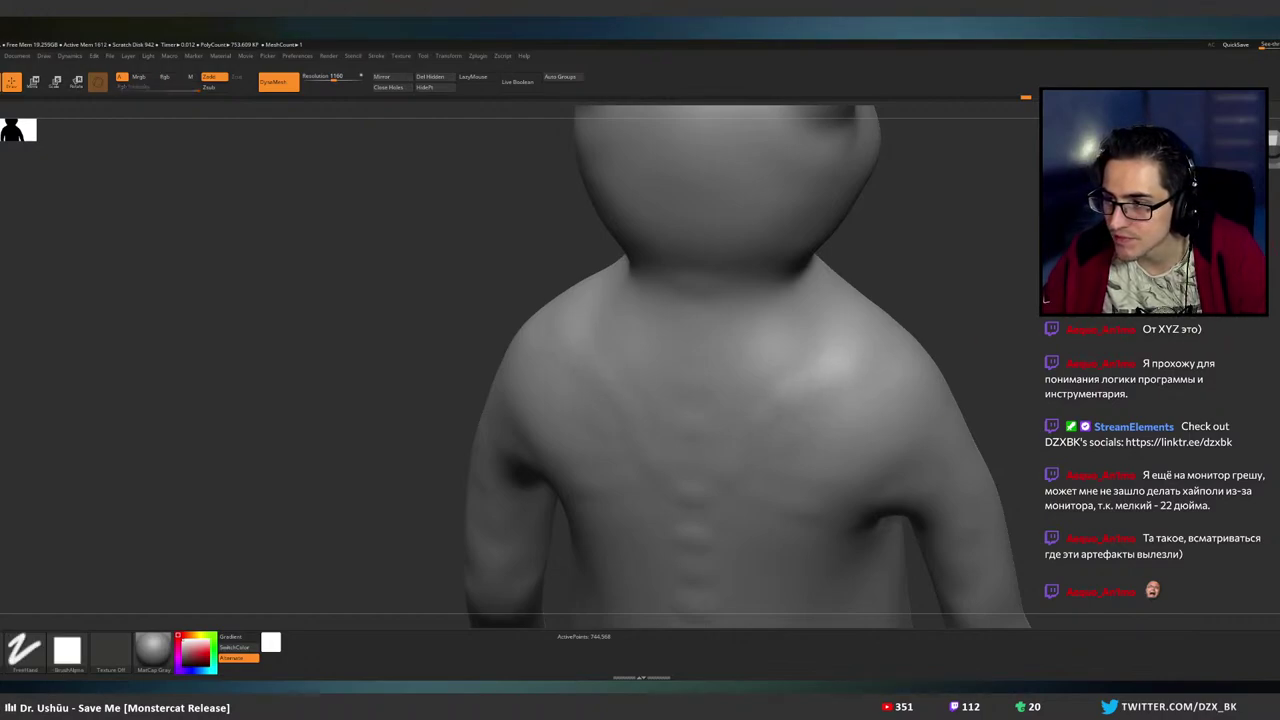
{"action": "key", "text": "b"}
{"action": "key", "text": "s"}
{"action": "key", "text": "t"}
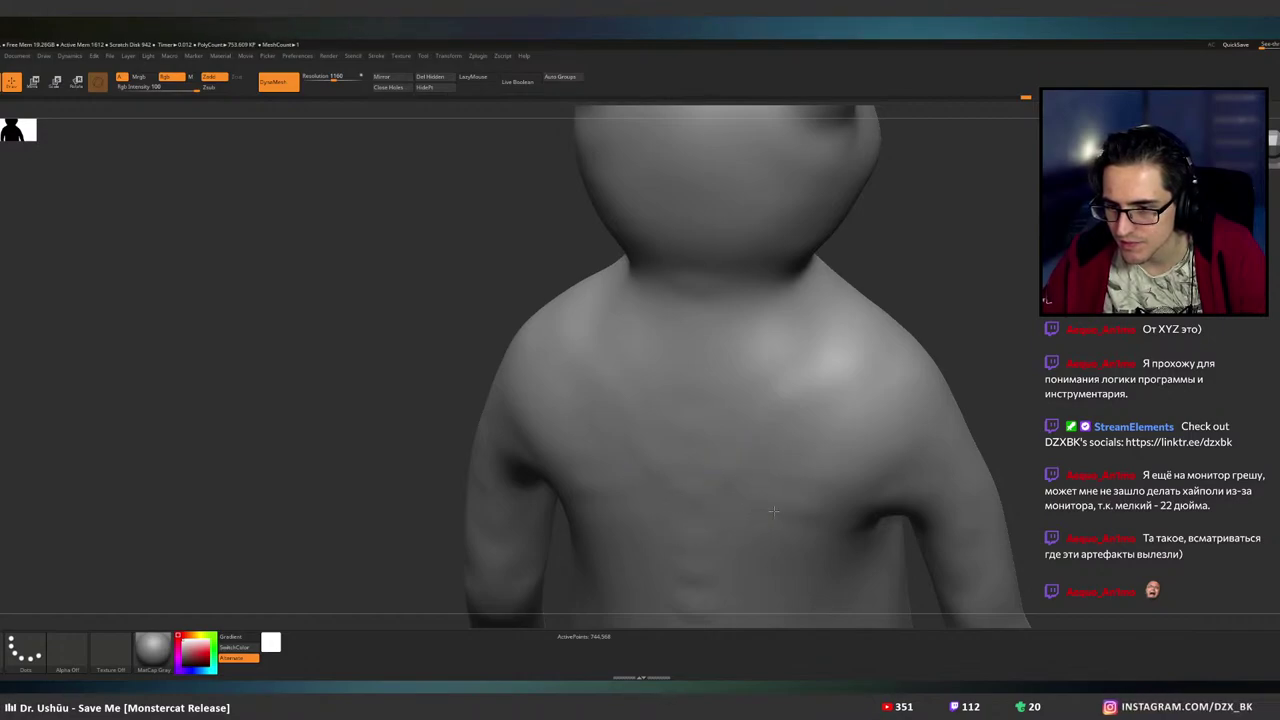
- Soften the remaining shoulder blade ridges and vertebra bumps along the spine, checking the back from behind and in profile
{"action": "right_click_drag", "start_coordinate": [820, 515], "coordinate": [655, 431]}
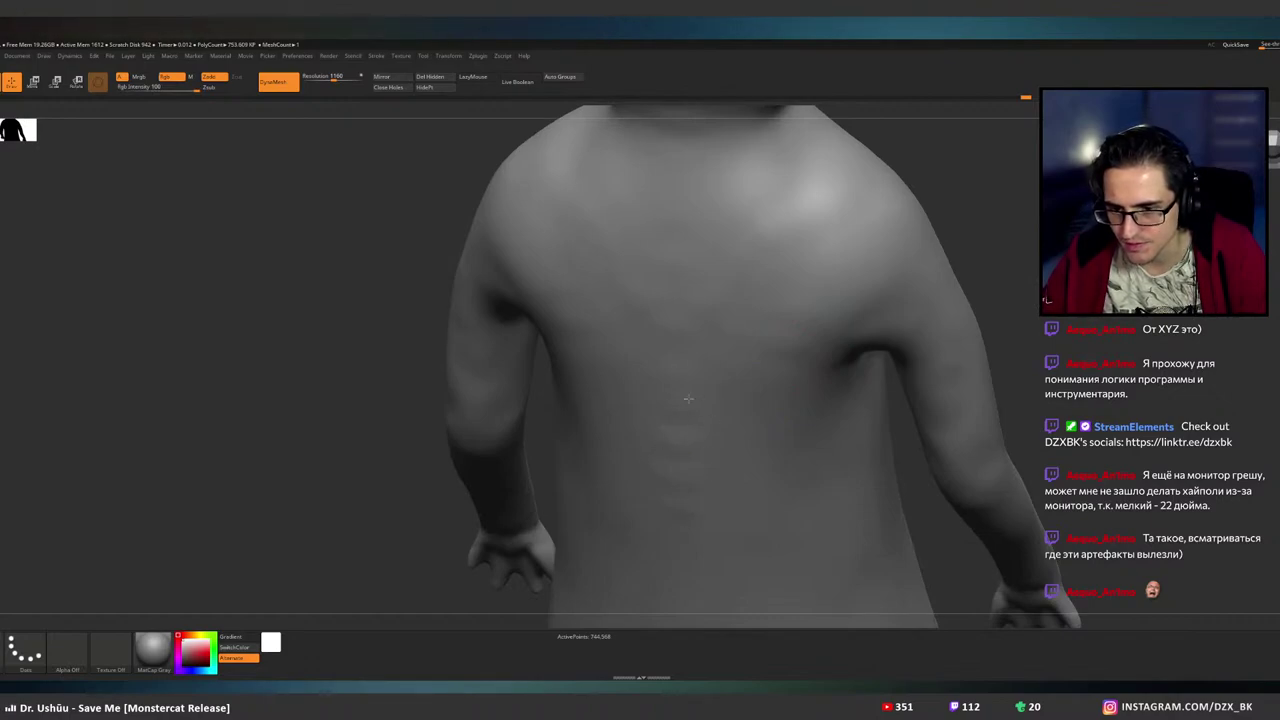
{"action": "right_click_drag", "start_coordinate": [806, 443], "coordinate": [903, 329], "text": "shift"}
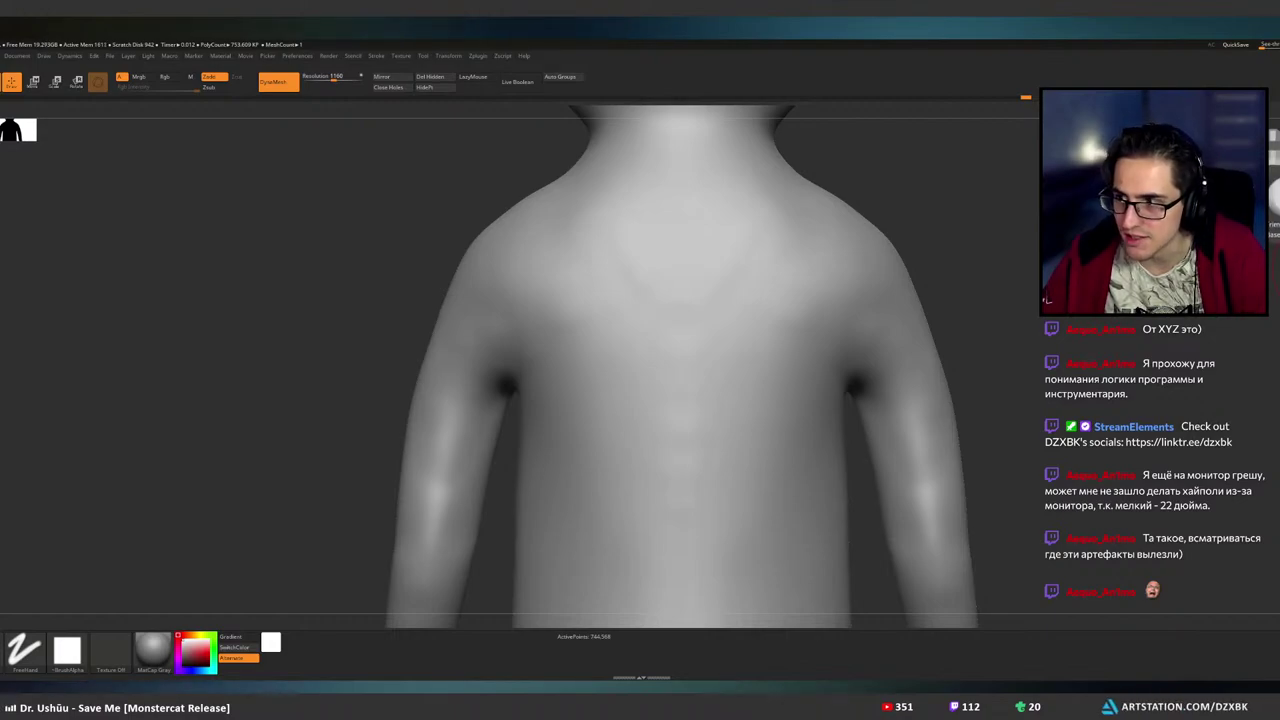
{"action": "left_click", "coordinate": [1270, 205]}
{"action": "right_click_drag", "start_coordinate": [480, 366], "coordinate": [576, 364]}
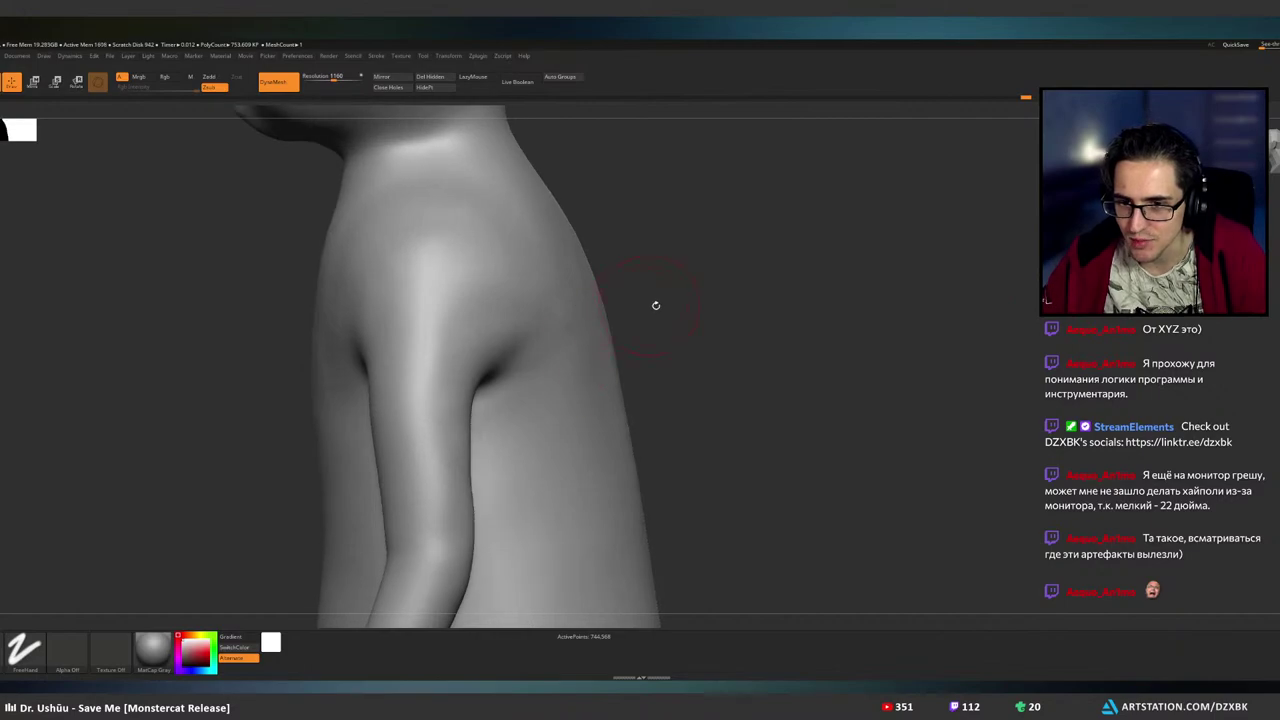
{"action": "right_click_drag", "start_coordinate": [654, 306], "coordinate": [575, 298], "text": "shift"}
{"action": "mouse_move", "coordinate": [944, 264]}
{"action": "right_mouse_down", "text": "alt"}
{"action": "mouse_move", "coordinate": [899, 328]}
{"action": "mouse_move", "coordinate": [977, 291]}
{"action": "mouse_move", "coordinate": [880, 303]}
{"action": "mouse_move", "coordinate": [854, 351]}
{"action": "mouse_move", "coordinate": [782, 358]}
{"action": "mouse_move", "coordinate": [809, 409]}
{"action": "mouse_move", "coordinate": [823, 351]}
{"action": "mouse_move", "coordinate": [737, 345]}
{"action": "mouse_move", "coordinate": [830, 304]}
{"action": "right_mouse_up", "text": "alt"}
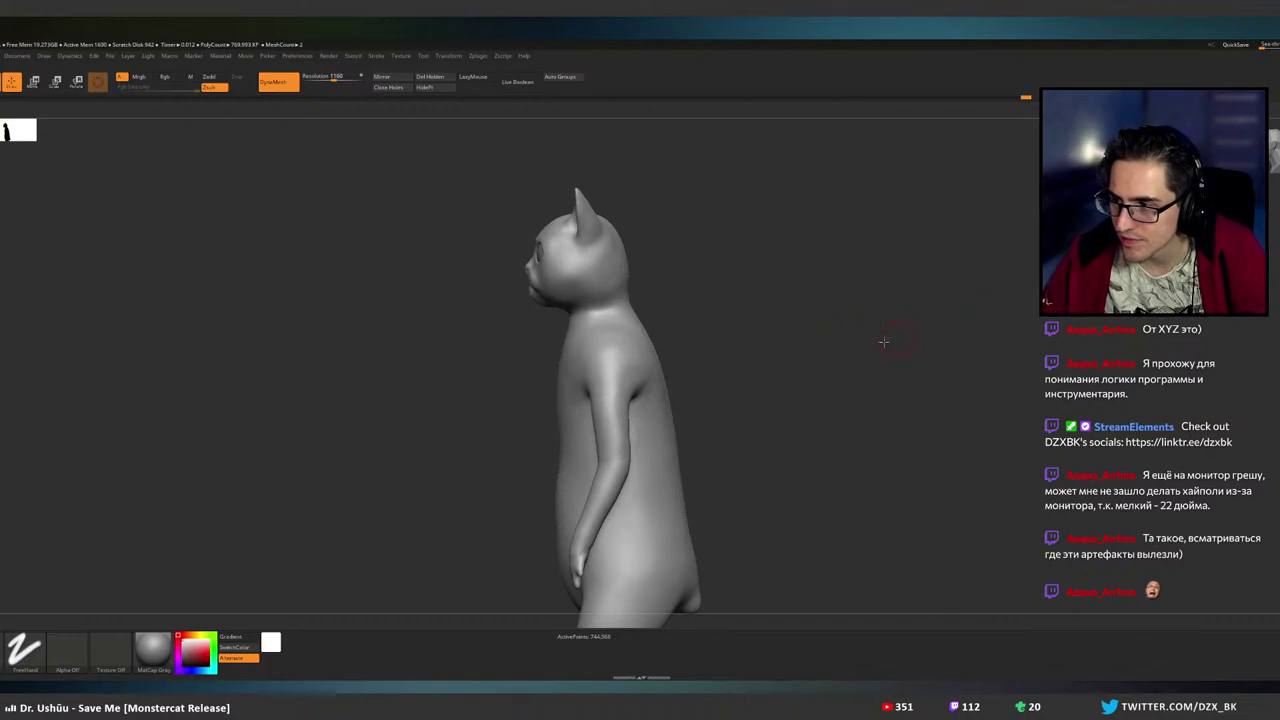
{"action": "right_click_drag", "start_coordinate": [884, 342], "coordinate": [852, 343], "text": "shift"}
{"action": "mouse_move", "coordinate": [715, 416]}
{"action": "right_mouse_down", "text": "alt"}
{"action": "mouse_move", "coordinate": [710, 349]}
{"action": "mouse_move", "coordinate": [663, 345]}
{"action": "right_mouse_up", "text": "alt"}
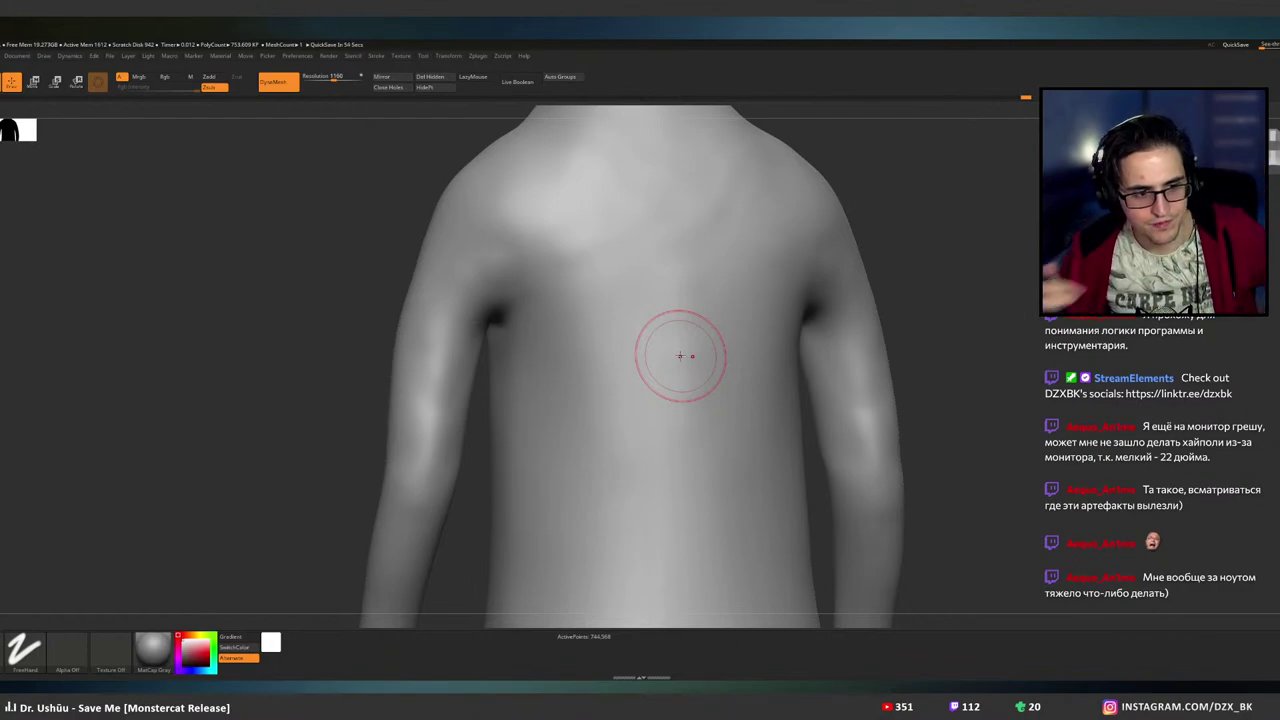
- Shape and smooth the surface between the spine and the armpits below the shoulder blades with an enlarged brush
{"action": "key", "text": "bracketright"}
{"action": "key", "text": "bracketright"}
{"action": "key", "text": "bracketright"}
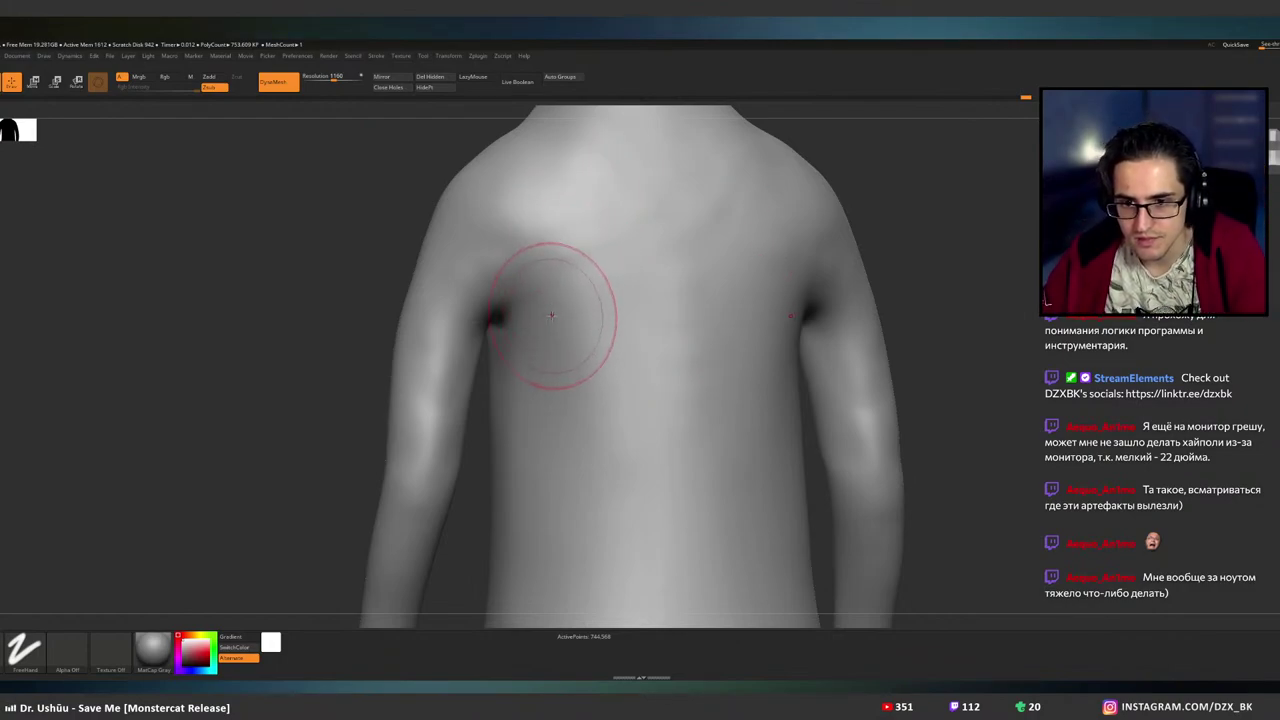
{"action": "right_click_drag", "start_coordinate": [634, 362], "coordinate": [622, 360]}
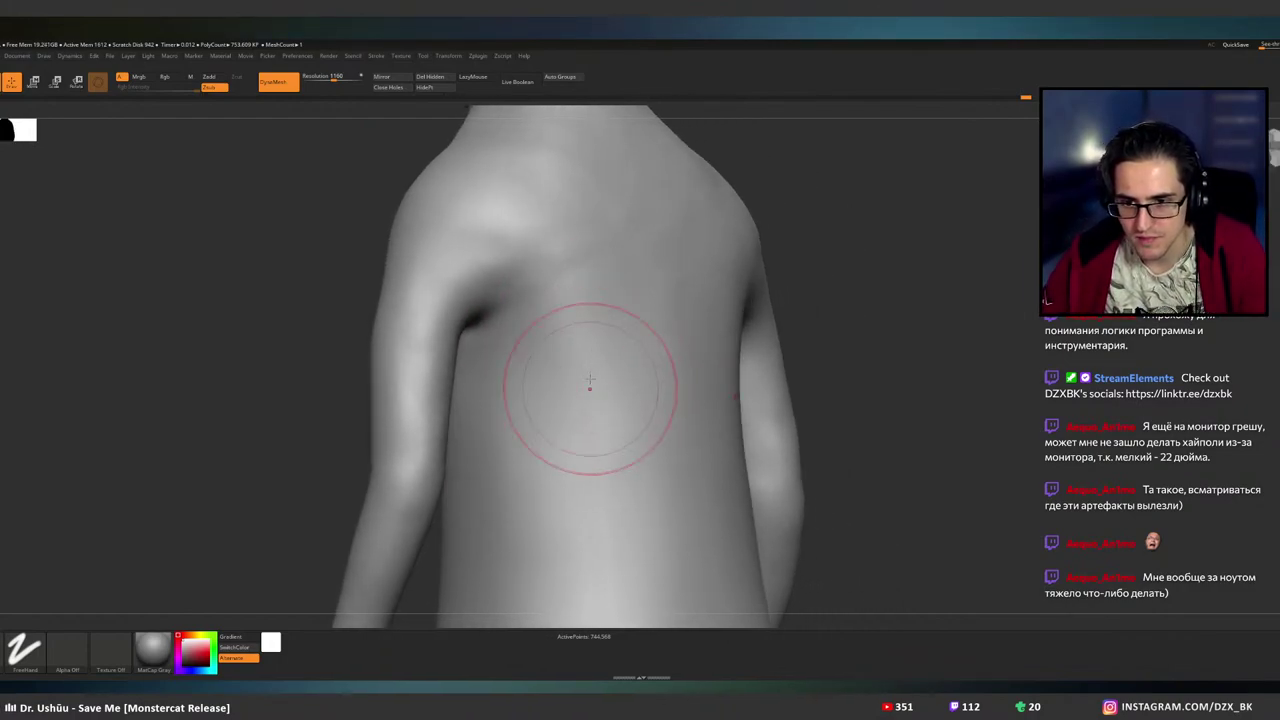
{"action": "key", "text": "shift"}
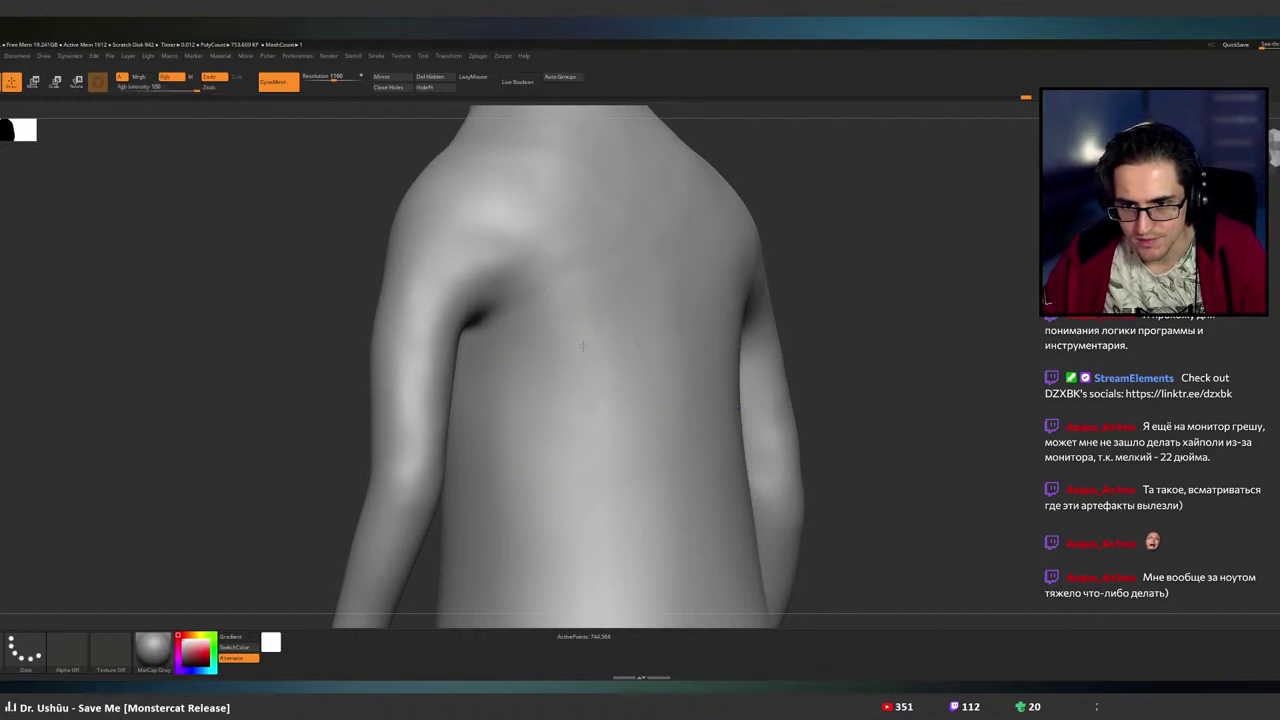
{"action": "right_click_drag", "start_coordinate": [589, 343], "coordinate": [629, 446]}
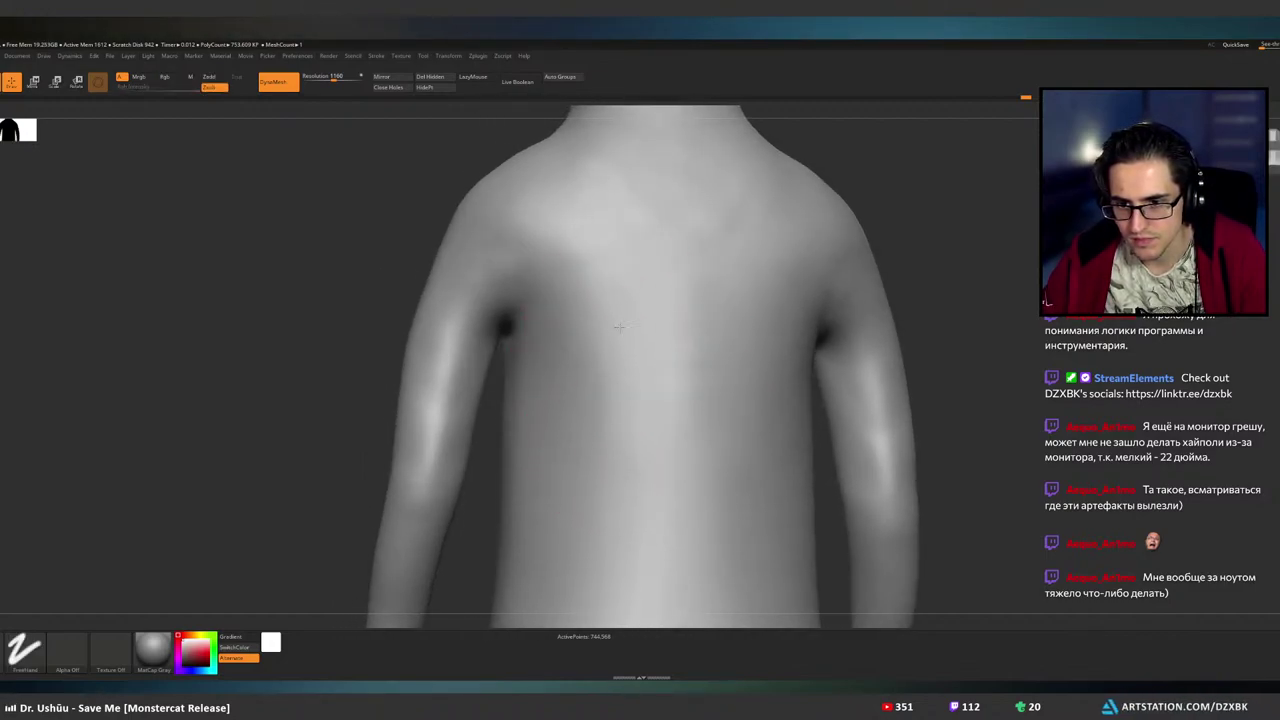
{"action": "key", "text": "b"}
{"action": "key", "text": "s"}
{"action": "key", "text": "t"}
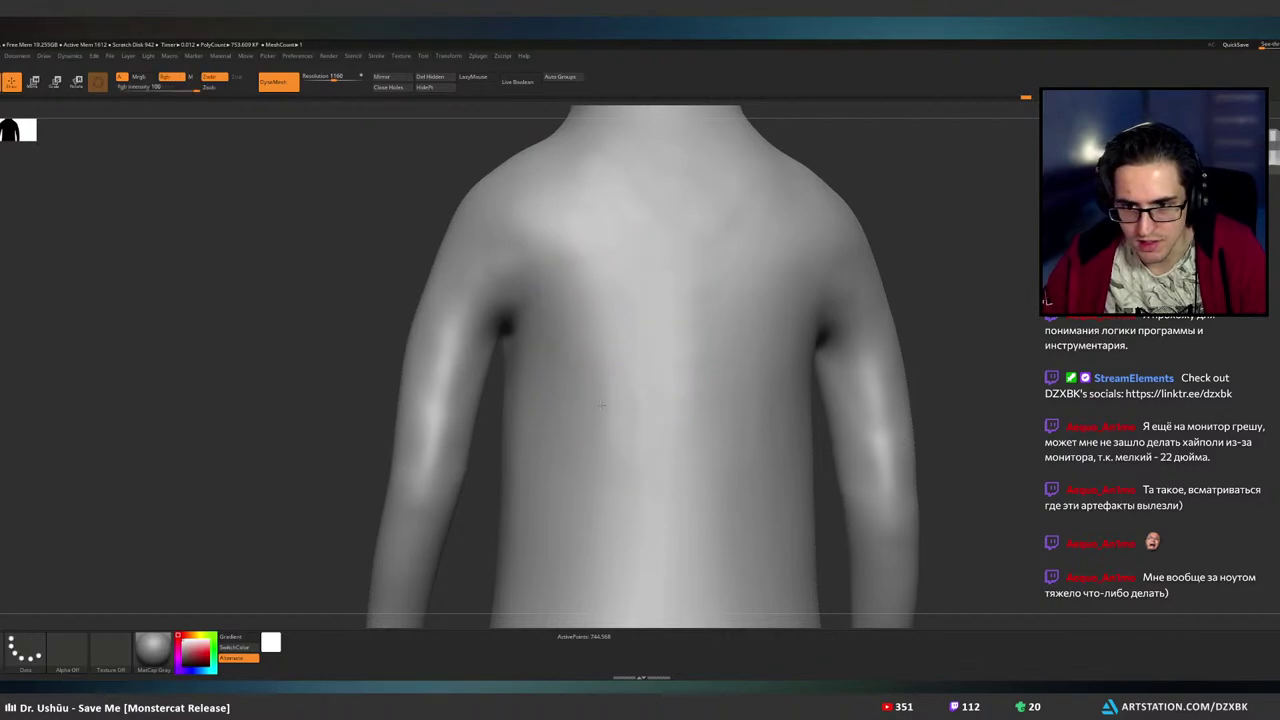
- Refine the chest and the sides of the torso from the front with the Standard brush and smoothing
{"action": "mouse_move", "coordinate": [636, 424]}
{"action": "right_mouse_down", "text": "alt"}
{"action": "mouse_move", "coordinate": [563, 309]}
{"action": "mouse_move", "coordinate": [635, 317]}
{"action": "mouse_move", "coordinate": [683, 394]}
{"action": "right_mouse_up", "text": "alt"}
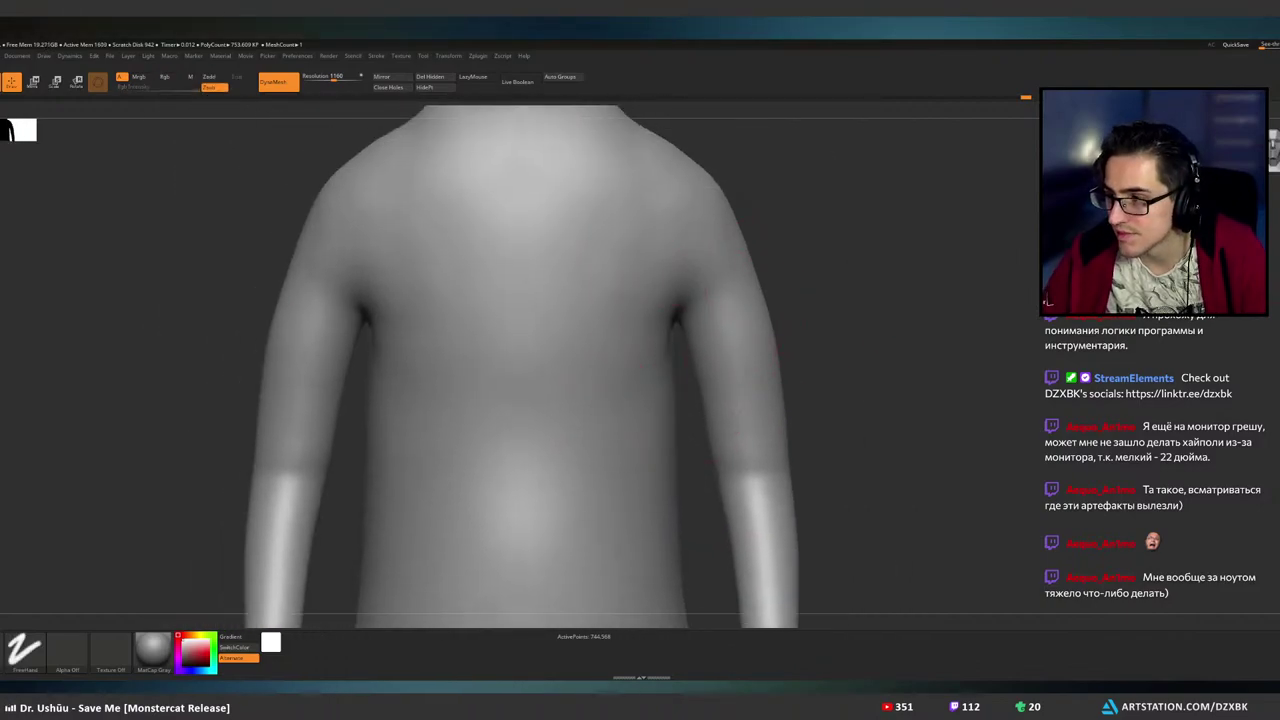
{"action": "key", "text": "b"}
{"action": "key", "text": "s"}
{"action": "key", "text": "t"}
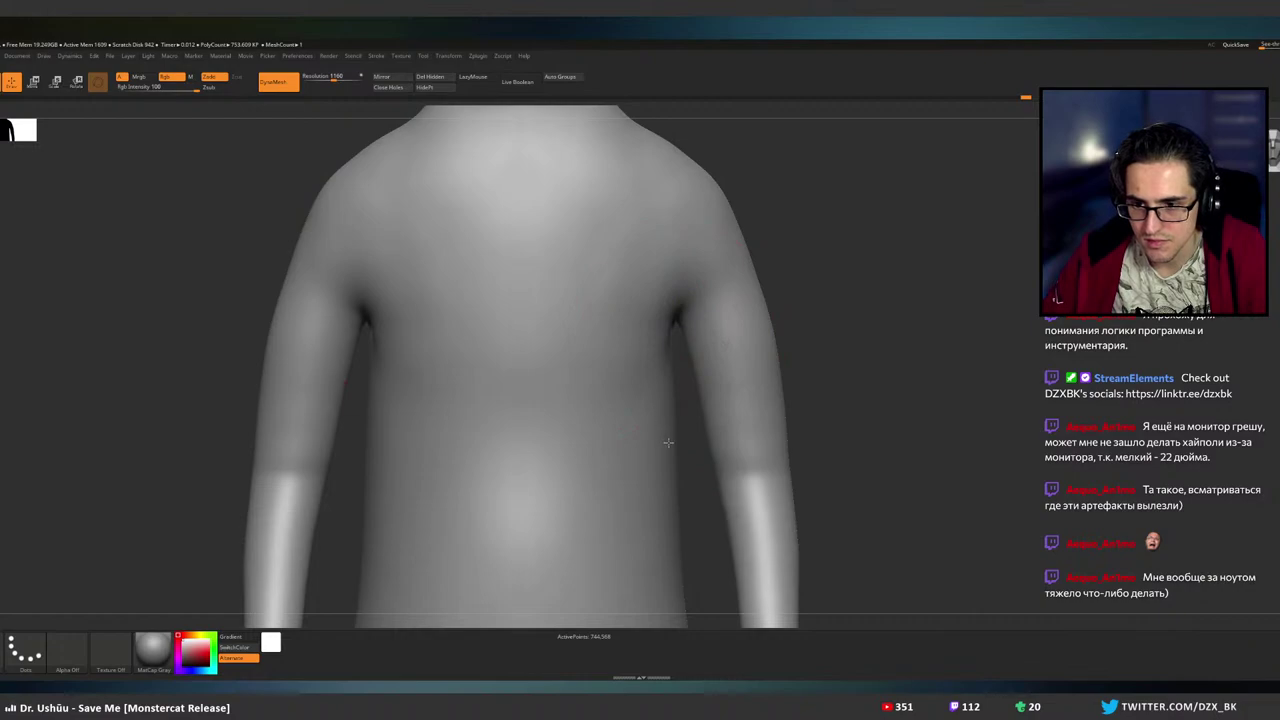
- Reshape the torso silhouette with a large brush, pulling the lower back in and adjusting the waist from behind
{"action": "right_click_drag", "start_coordinate": [615, 470], "coordinate": [626, 312], "text": "alt"}
{"action": "mouse_move", "coordinate": [626, 312]}
{"action": "right_mouse_down", "text": "ctrl"}
{"action": "mouse_move", "coordinate": [710, 315]}
{"action": "mouse_move", "coordinate": [749, 297]}
{"action": "mouse_move", "coordinate": [659, 372]}
{"action": "mouse_move", "coordinate": [580, 398]}
{"action": "mouse_move", "coordinate": [515, 392]}
{"action": "right_mouse_up", "text": "ctrl"}
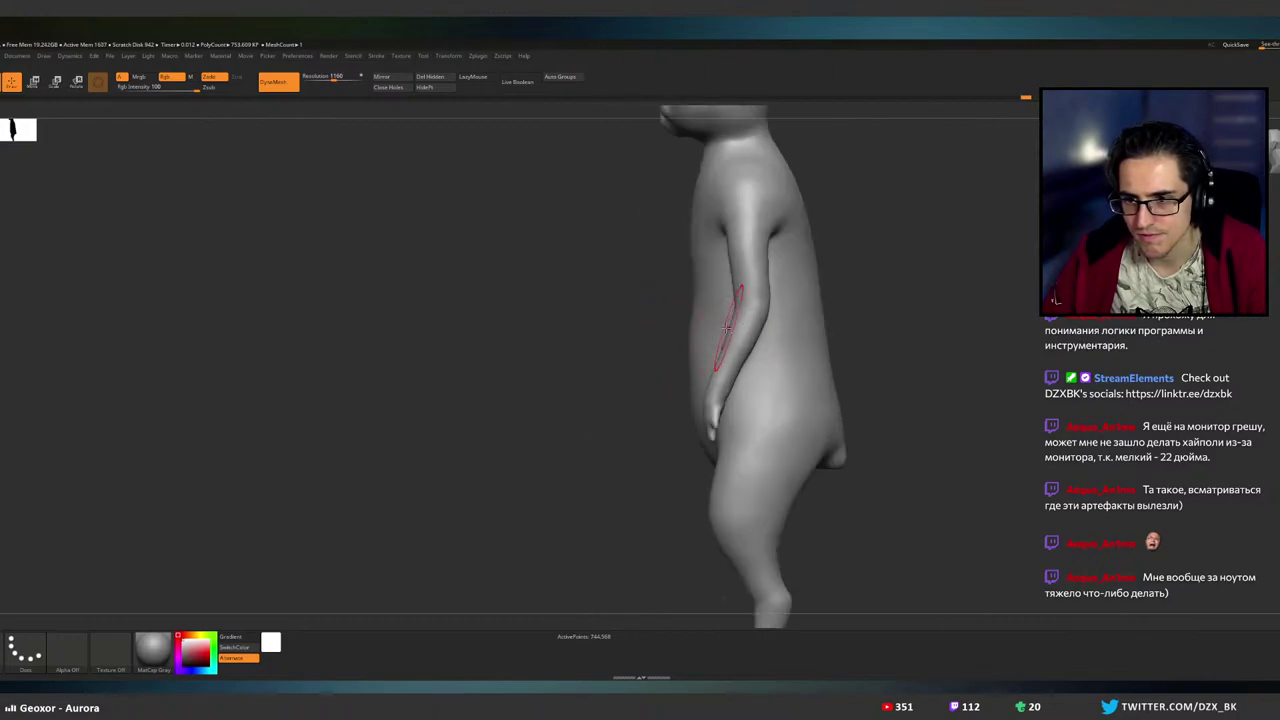
{"action": "right_click_drag", "start_coordinate": [724, 330], "coordinate": [646, 375], "text": "alt"}
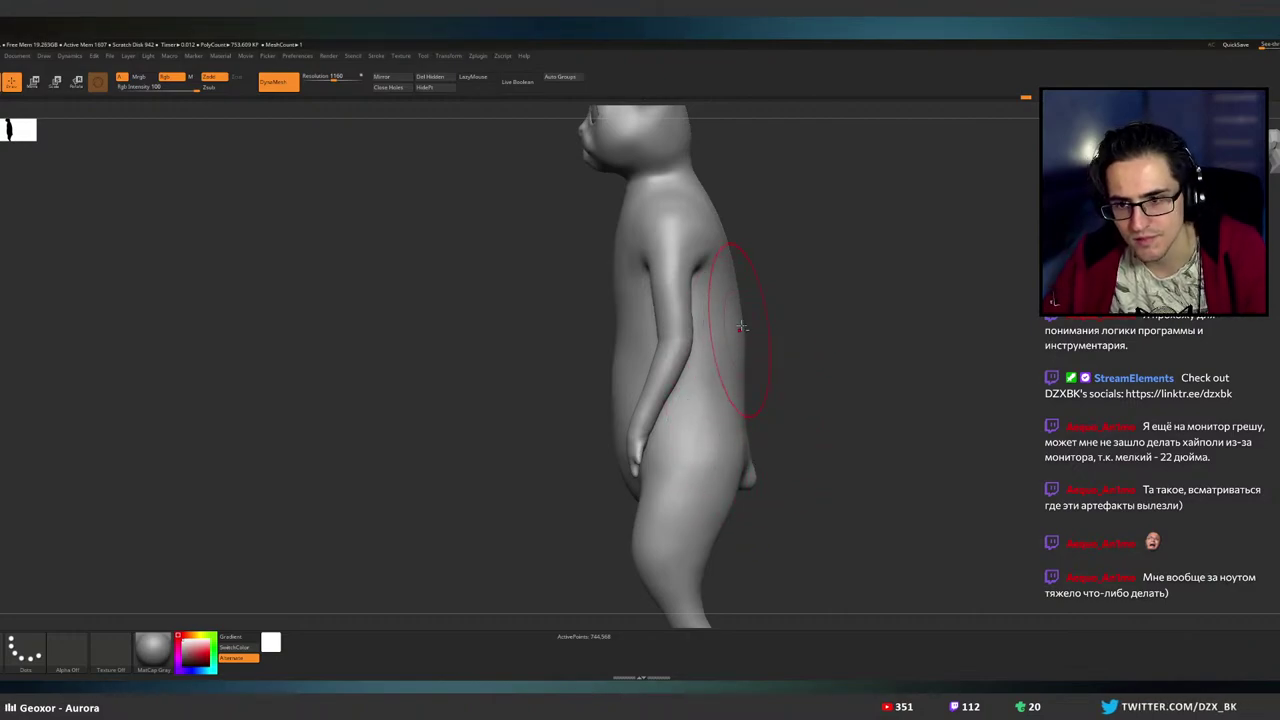
{"action": "right_click_drag", "start_coordinate": [737, 325], "coordinate": [664, 416], "text": "alt"}
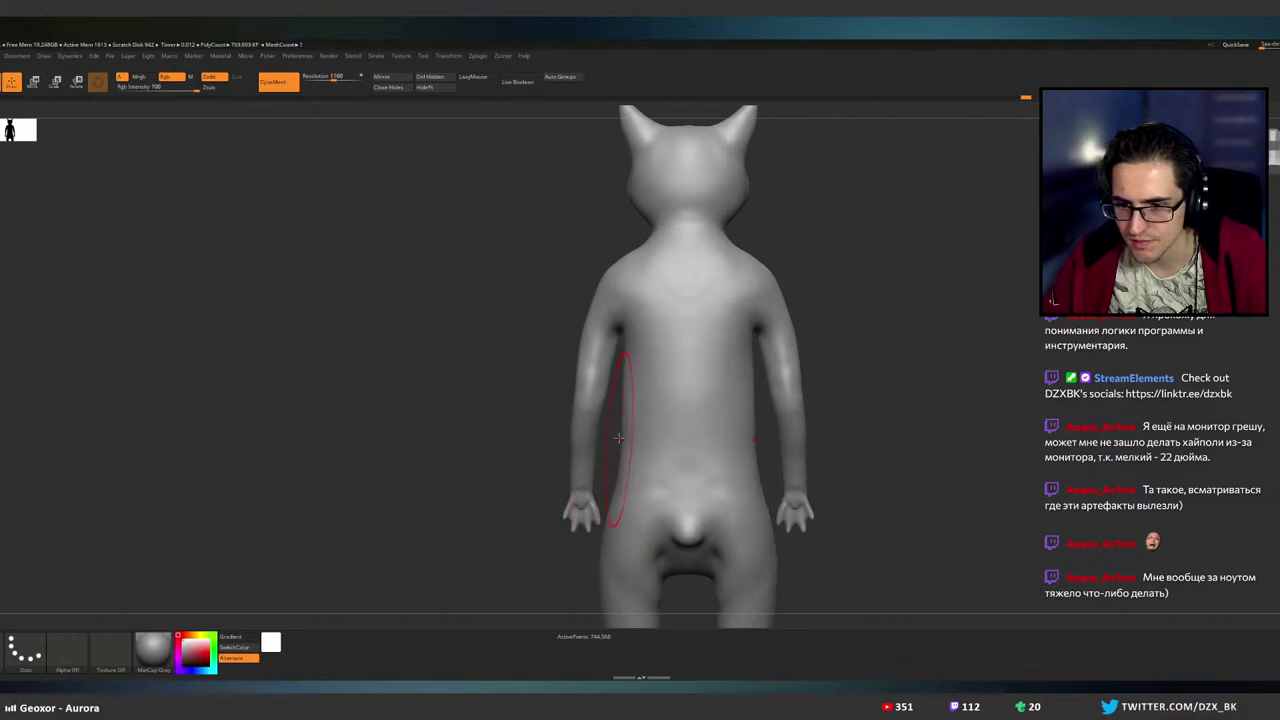
{"action": "left_click_drag", "start_coordinate": [617, 427], "coordinate": [626, 421]}
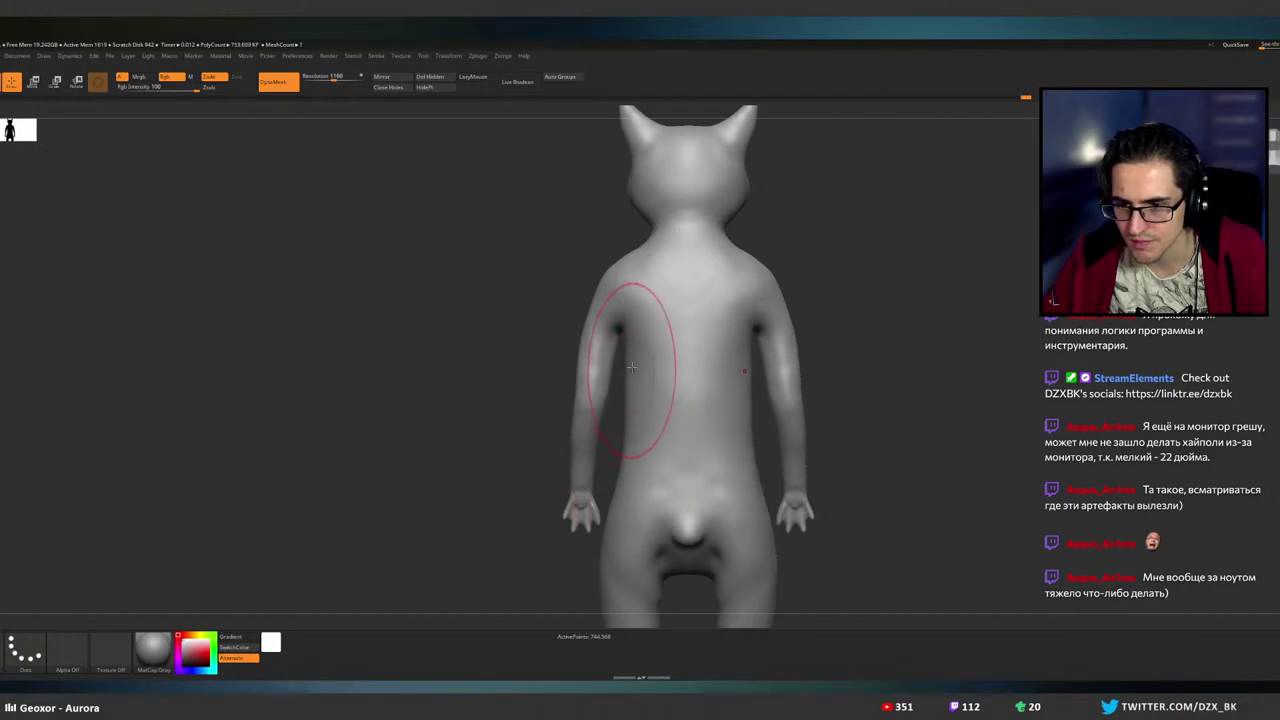
{"action": "right_click_drag", "start_coordinate": [650, 362], "coordinate": [704, 346]}
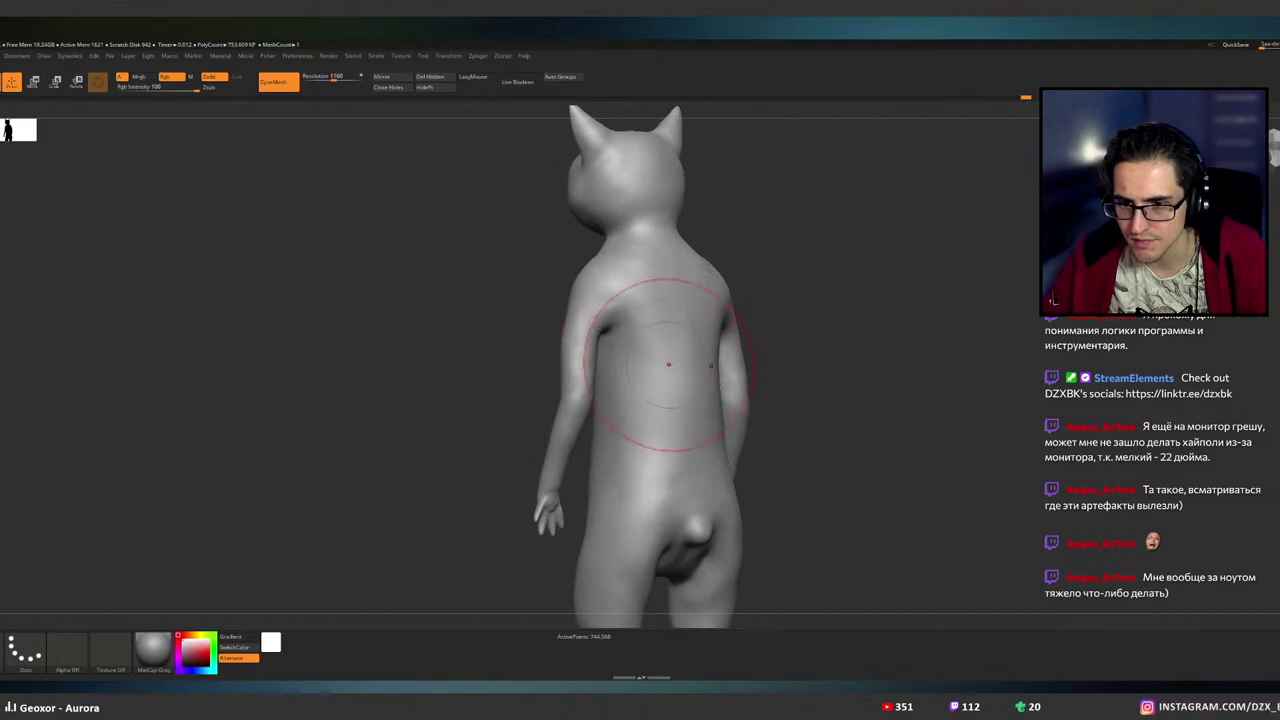
- Reduce the brush size and adjust the form of the shoulder around the rear of the armpit
{"action": "right_click_drag", "start_coordinate": [669, 363], "coordinate": [669, 410], "text": "ctrl"}
{"action": "right_click_drag", "start_coordinate": [668, 350], "coordinate": [562, 268], "text": "shift"}
{"action": "right_click_drag", "start_coordinate": [562, 290], "coordinate": [735, 345]}
{"action": "mouse_move", "coordinate": [735, 345]}
{"action": "right_mouse_down"}
{"action": "mouse_move", "coordinate": [708, 328]}
{"action": "mouse_move", "coordinate": [735, 340]}
{"action": "right_mouse_up"}
{"action": "key", "text": "bracketleft"}
{"action": "key", "text": "bracketleft"}
{"action": "key", "text": "bracketleft"}
{"action": "key", "text": "bracketleft"}
{"action": "key", "text": "bracketleft"}
{"action": "key", "text": "bracketleft"}
{"action": "key", "text": "bracketleft"}
{"action": "key", "text": "bracketleft"}
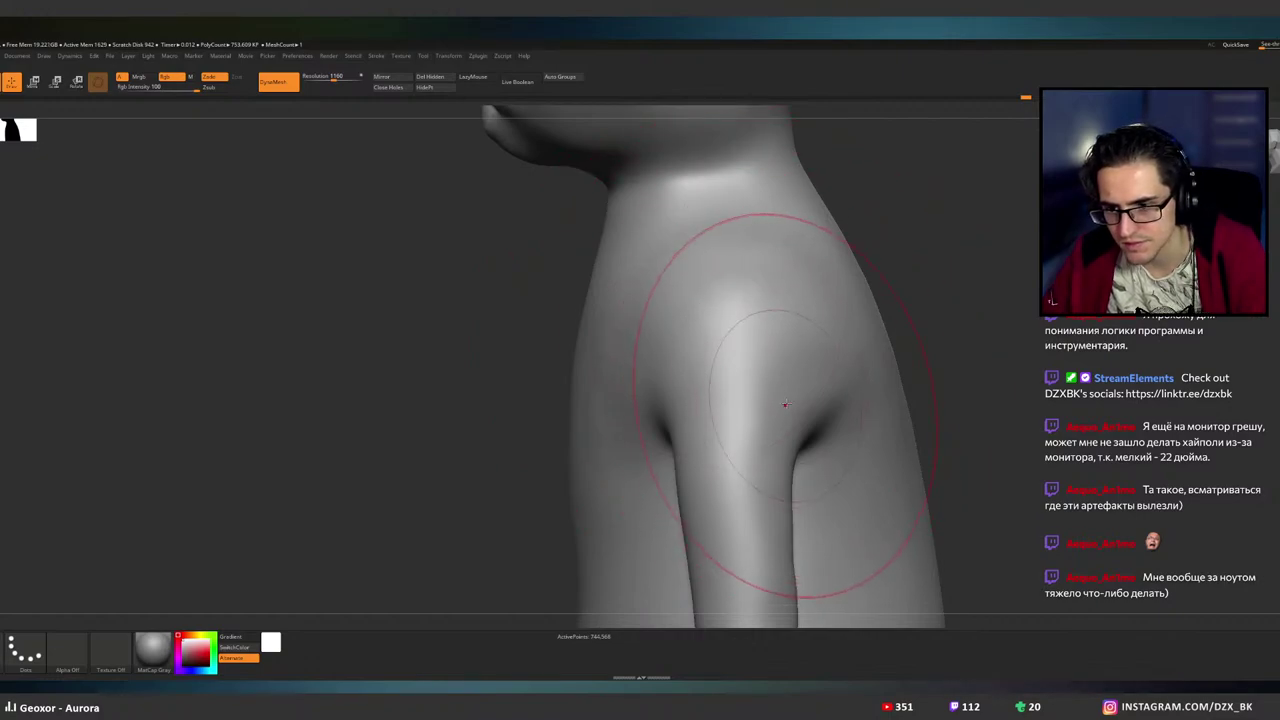
{"action": "key", "text": "bracketleft"}
{"action": "key", "text": "bracketleft"}
{"action": "mouse_move", "coordinate": [790, 397]}
{"action": "right_mouse_down"}
{"action": "mouse_move", "coordinate": [712, 397]}
{"action": "mouse_move", "coordinate": [797, 405]}
{"action": "right_mouse_up"}
{"action": "mouse_move", "coordinate": [862, 434]}
{"action": "right_mouse_down", "text": "alt"}
{"action": "mouse_move", "coordinate": [767, 366]}
{"action": "mouse_move", "coordinate": [680, 420]}
{"action": "mouse_move", "coordinate": [571, 460]}
{"action": "right_mouse_up", "text": "alt"}
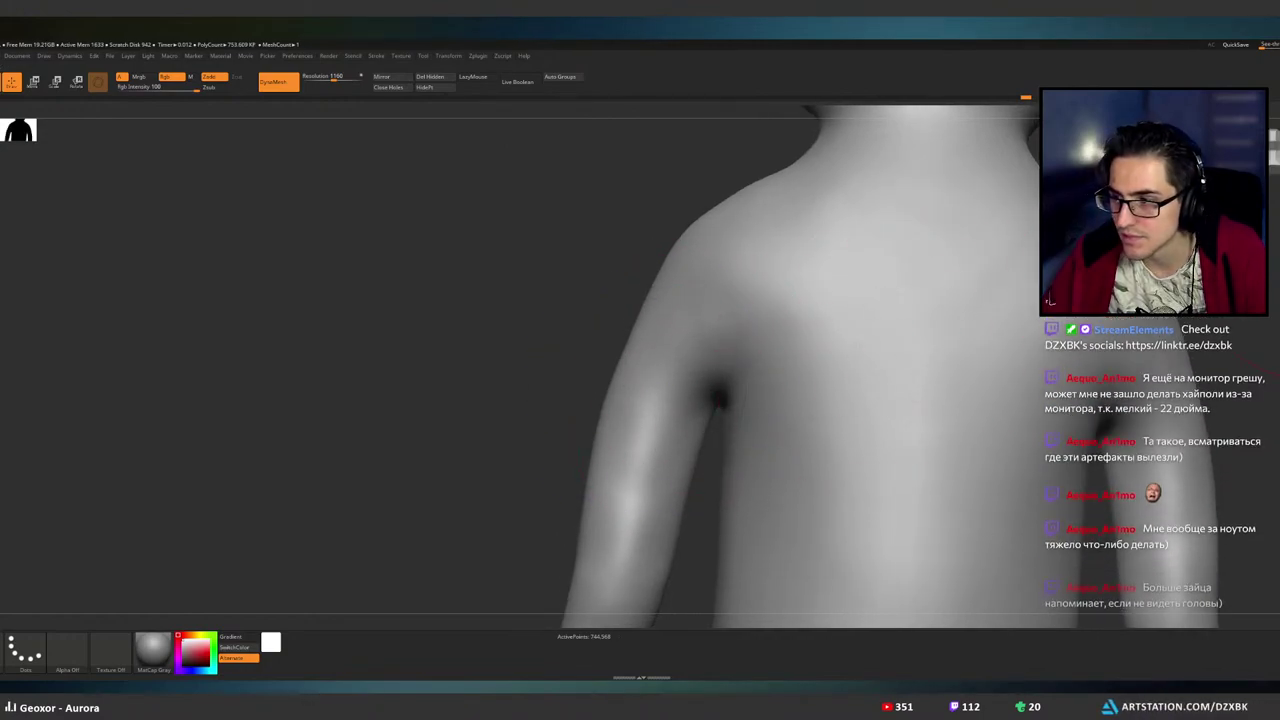
- Build up the outer shoulder and upper arm in side view and smooth them towards the elbow
{"action": "left_click", "coordinate": [1278, 240]}
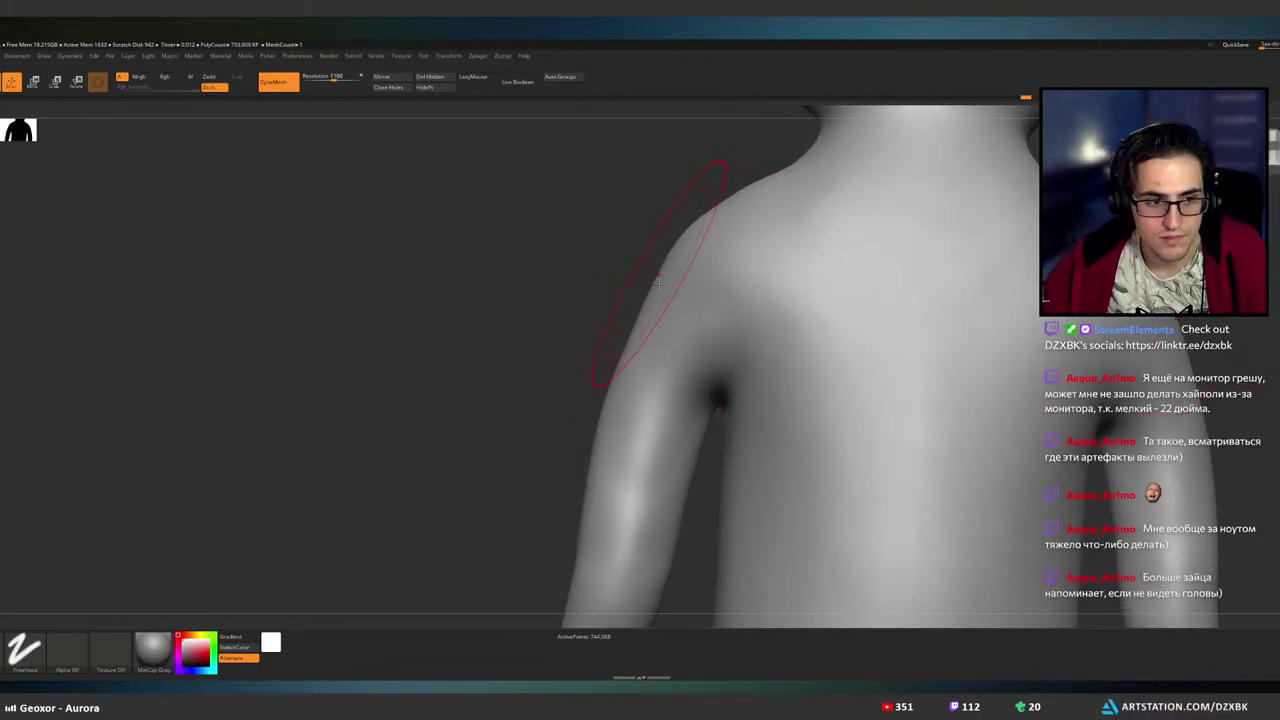
{"action": "mouse_move", "coordinate": [660, 320]}
{"action": "right_mouse_down"}
{"action": "mouse_move", "coordinate": [757, 320]}
{"action": "mouse_move", "coordinate": [711, 298]}
{"action": "mouse_move", "coordinate": [751, 333]}
{"action": "right_mouse_up"}
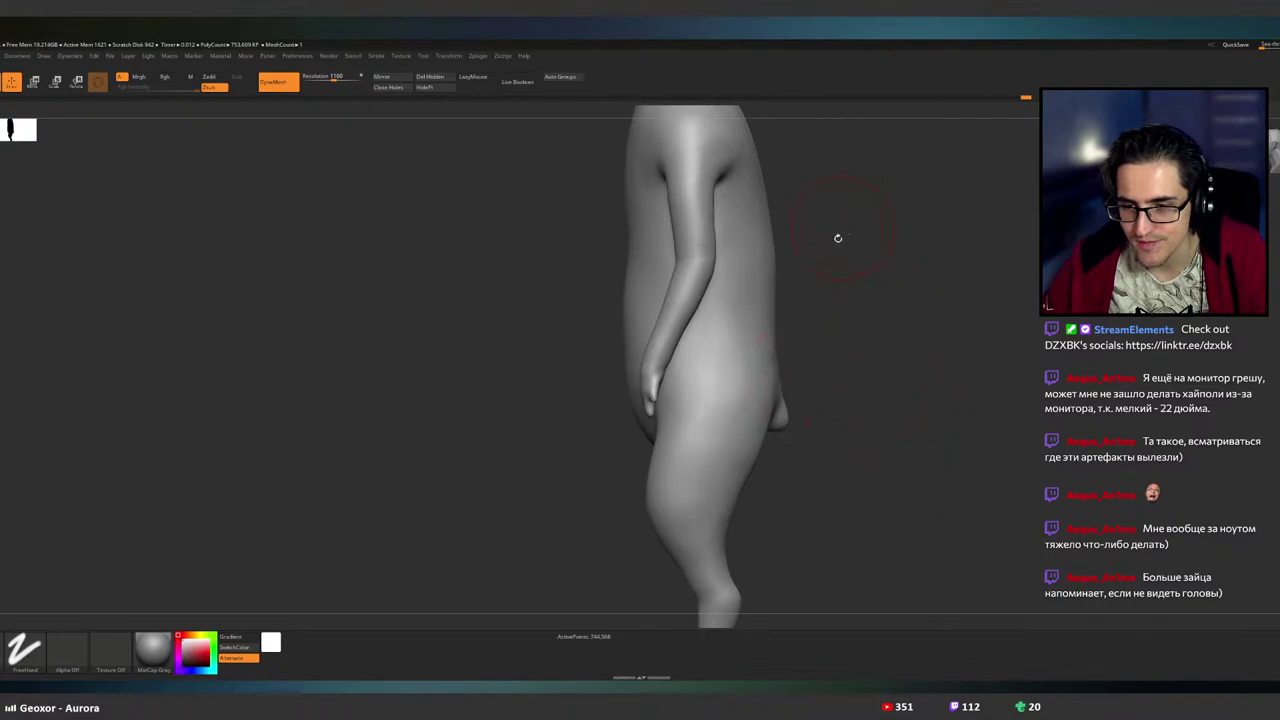
{"action": "mouse_move", "coordinate": [838, 238]}
{"action": "right_mouse_down"}
{"action": "mouse_move", "coordinate": [797, 337]}
{"action": "mouse_move", "coordinate": [831, 320]}
{"action": "mouse_move", "coordinate": [826, 330]}
{"action": "mouse_move", "coordinate": [837, 306]}
{"action": "mouse_move", "coordinate": [823, 309]}
{"action": "mouse_move", "coordinate": [823, 289]}
{"action": "mouse_move", "coordinate": [851, 314]}
{"action": "right_mouse_up"}
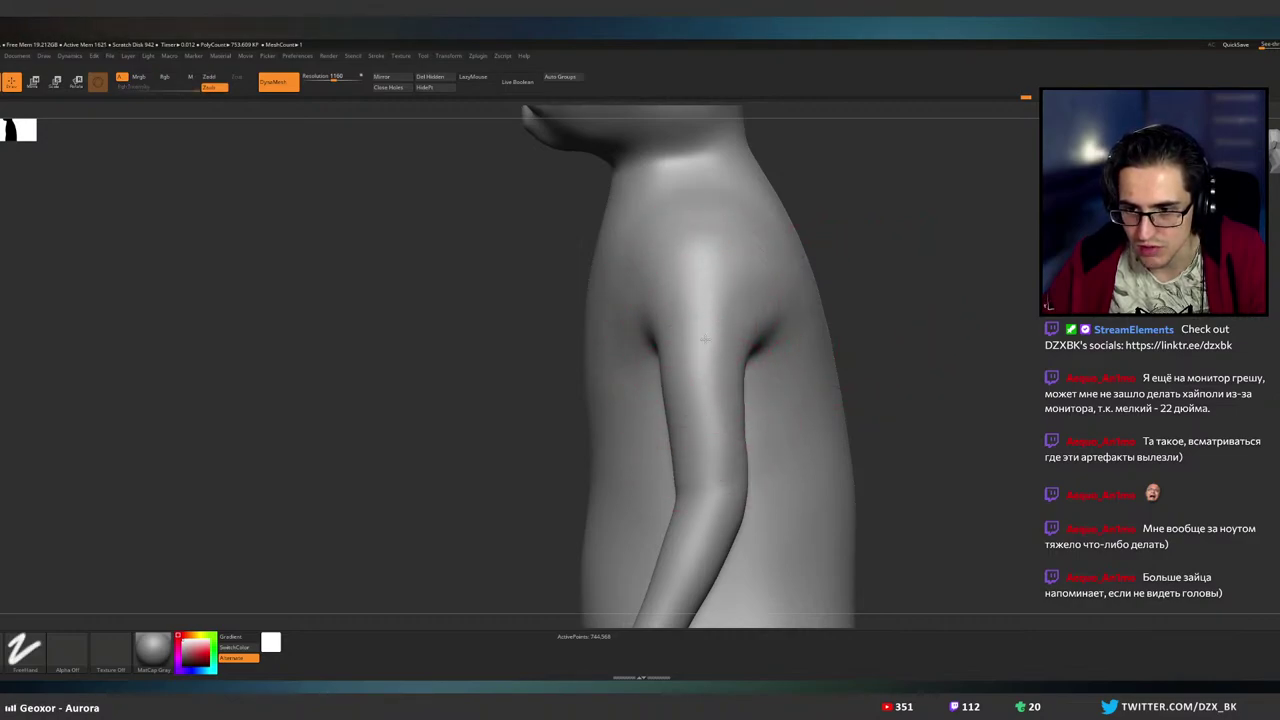
{"action": "left_click_drag", "start_coordinate": [714, 308], "coordinate": [709, 314], "text": "shift"}
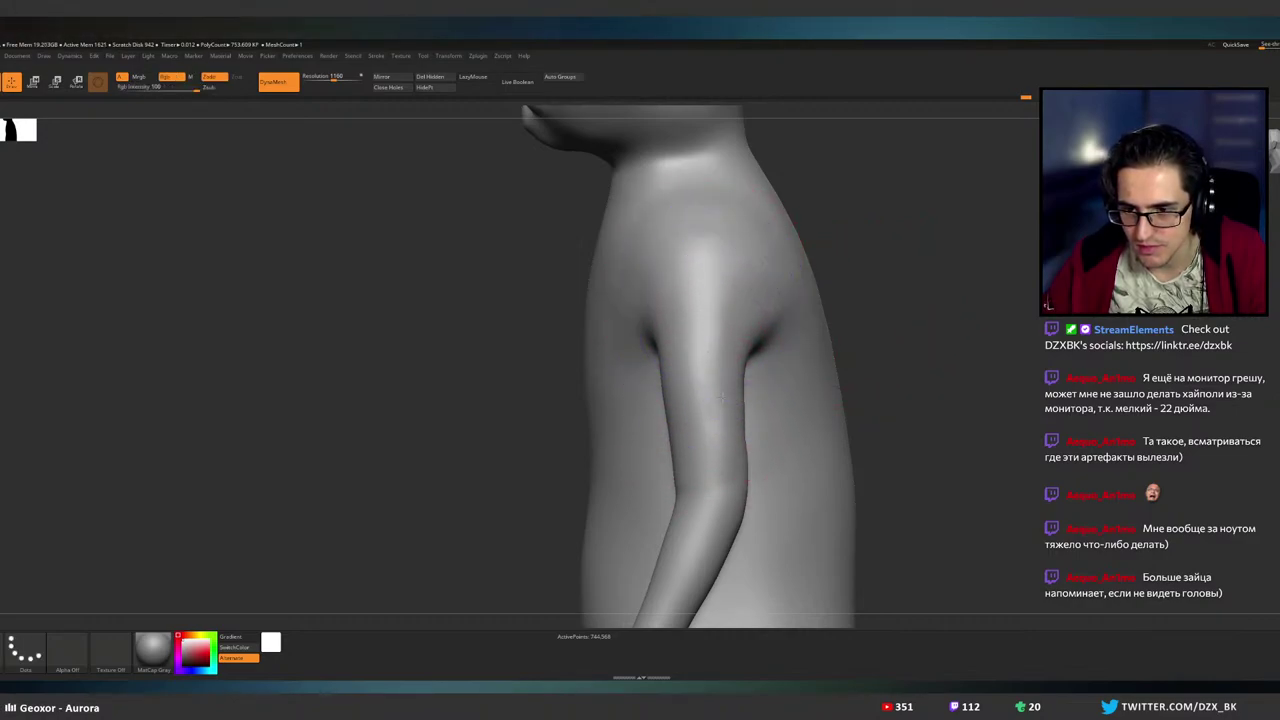
{"action": "mouse_move", "coordinate": [723, 334]}
{"action": "right_mouse_down"}
{"action": "mouse_move", "coordinate": [779, 320]}
{"action": "mouse_move", "coordinate": [704, 333]}
{"action": "right_mouse_up"}
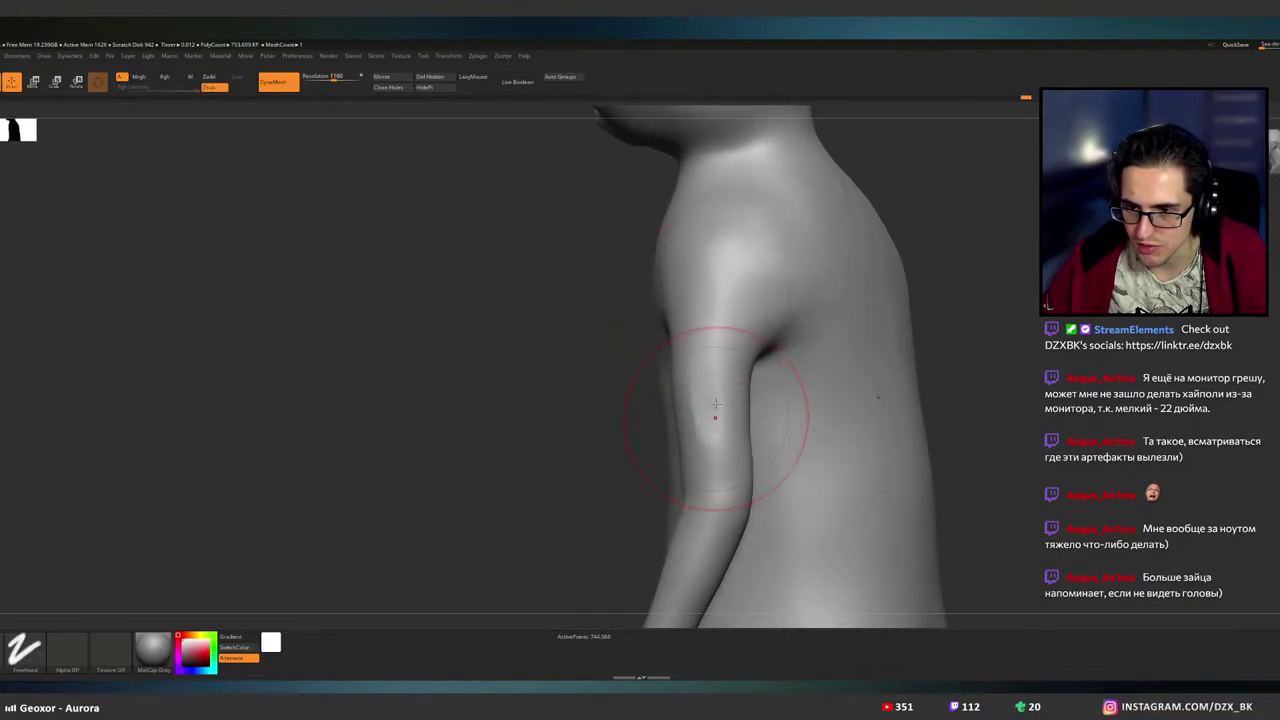
{"action": "left_click_drag", "start_coordinate": [715, 345], "coordinate": [708, 425], "text": "shift"}
{"action": "left_click_drag", "start_coordinate": [715, 356], "coordinate": [714, 351], "text": "shift"}
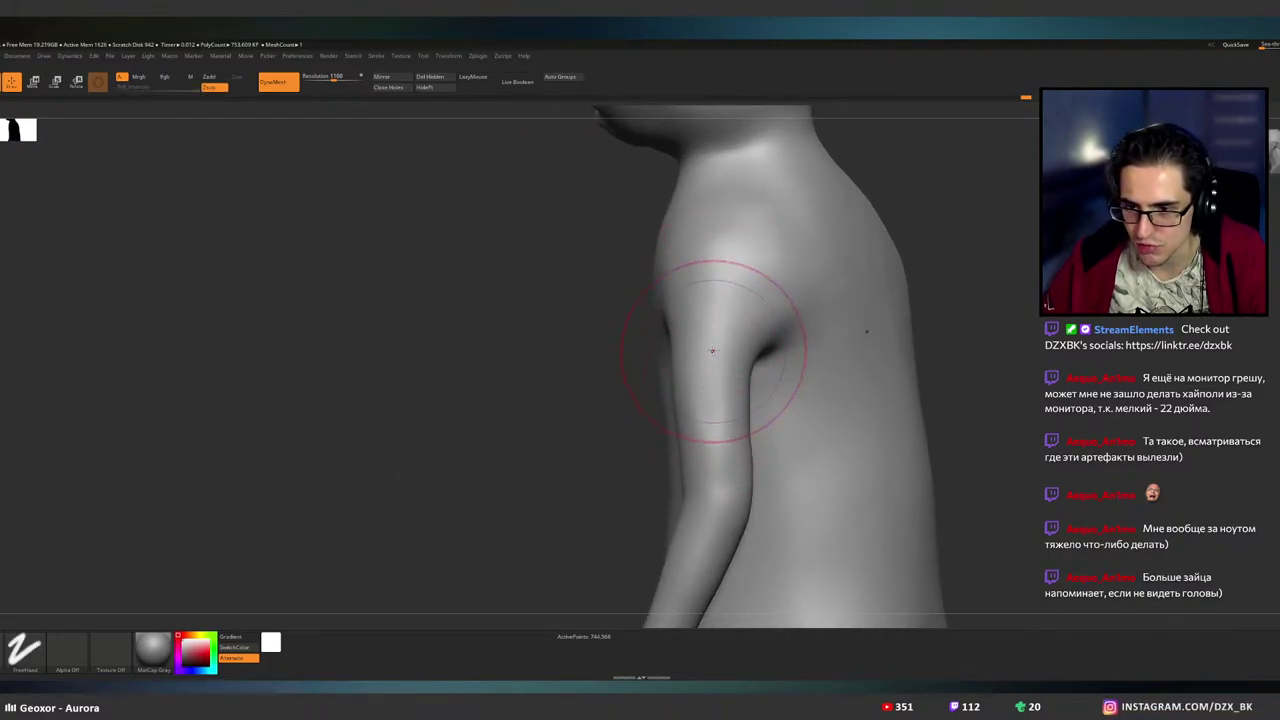
- Undo the last shoulder stroke and rework the outer upper arm from shoulder to elbow, smoothing the surface
{"action": "mouse_move", "coordinate": [714, 351]}
{"action": "right_mouse_down"}
{"action": "mouse_move", "coordinate": [755, 342]}
{"action": "mouse_move", "coordinate": [722, 333]}
{"action": "right_mouse_up"}
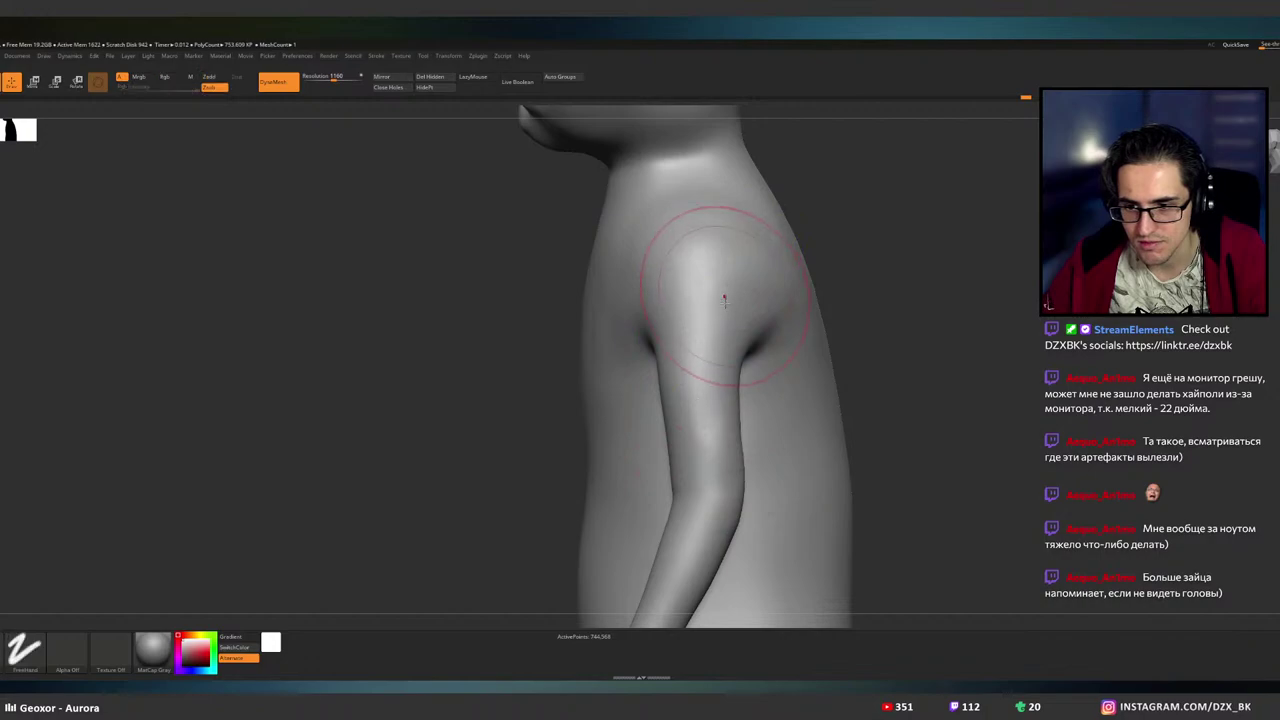
{"action": "mouse_move", "coordinate": [720, 285]}
{"action": "right_mouse_down"}
{"action": "mouse_move", "coordinate": [781, 304]}
{"action": "mouse_move", "coordinate": [690, 335]}
{"action": "right_mouse_up"}
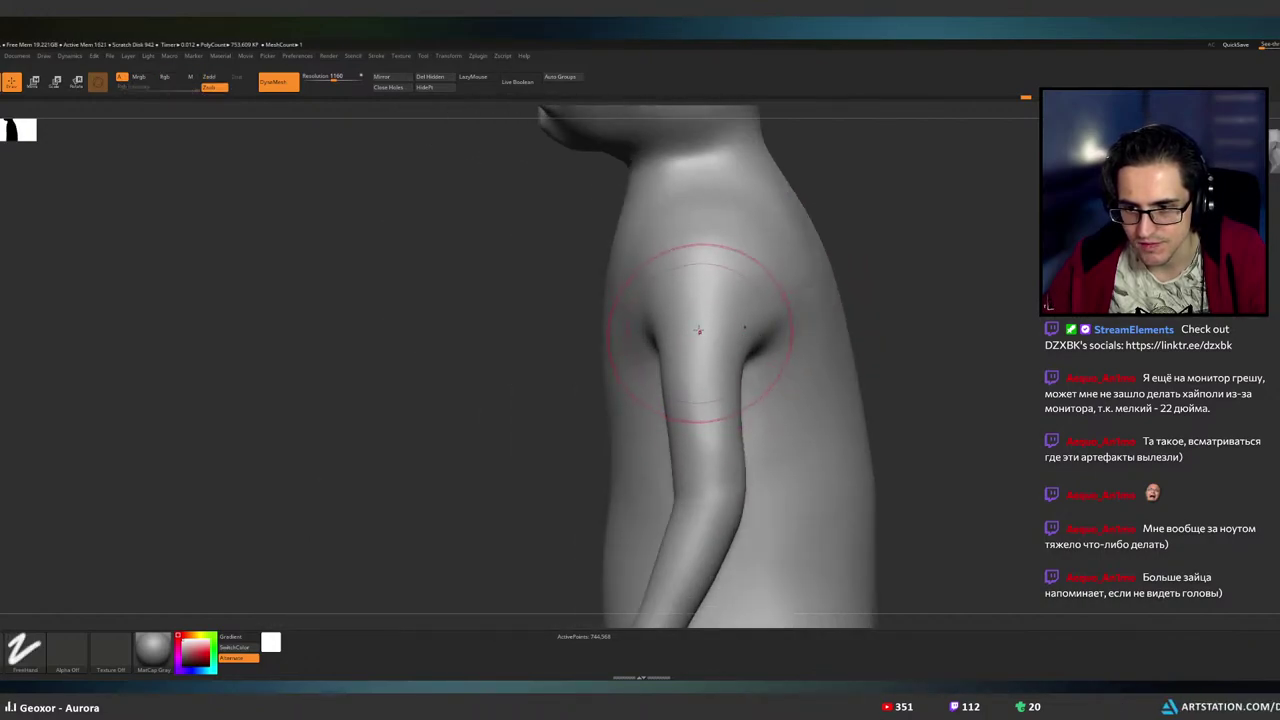
{"action": "key", "text": "ctrl+z"}
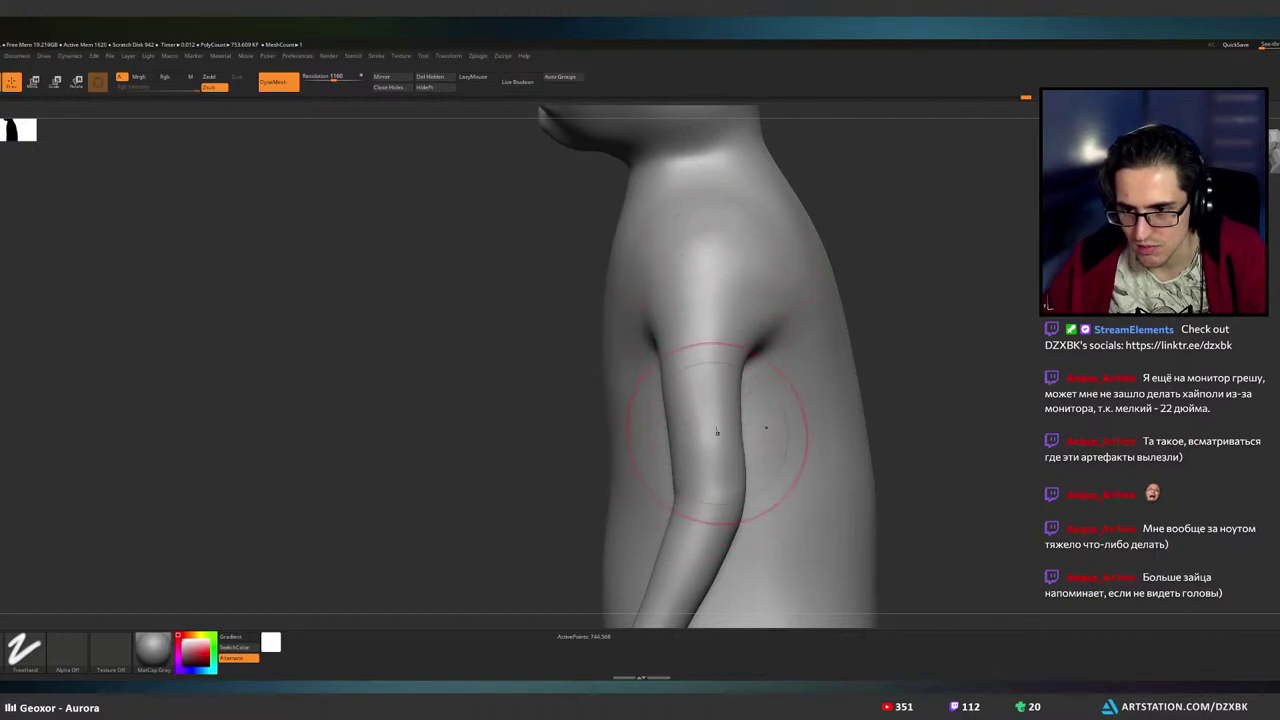
{"action": "left_click_drag", "start_coordinate": [731, 271], "coordinate": [717, 462]}
{"action": "left_click_drag", "start_coordinate": [709, 300], "coordinate": [712, 400], "text": "shift"}
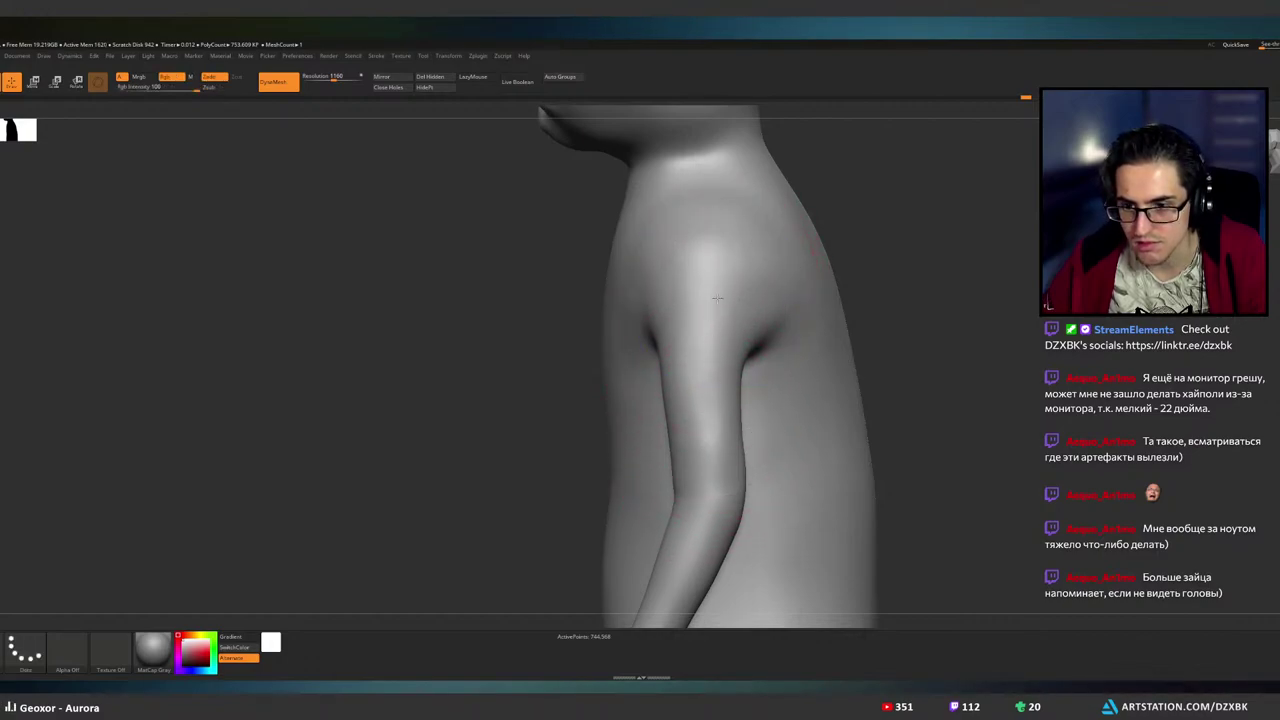
{"action": "left_click_drag", "start_coordinate": [717, 298], "coordinate": [711, 363], "text": "shift"}
- Carve along the front-facing side of the upper arm and blend the stroke smoothly into the shoulder
{"action": "mouse_move", "coordinate": [724, 288]}
{"action": "right_mouse_down"}
{"action": "mouse_move", "coordinate": [790, 284]}
{"action": "mouse_move", "coordinate": [762, 280]}
{"action": "mouse_move", "coordinate": [729, 309]}
{"action": "mouse_move", "coordinate": [770, 300]}
{"action": "mouse_move", "coordinate": [791, 323]}
{"action": "mouse_move", "coordinate": [680, 345]}
{"action": "right_mouse_up"}
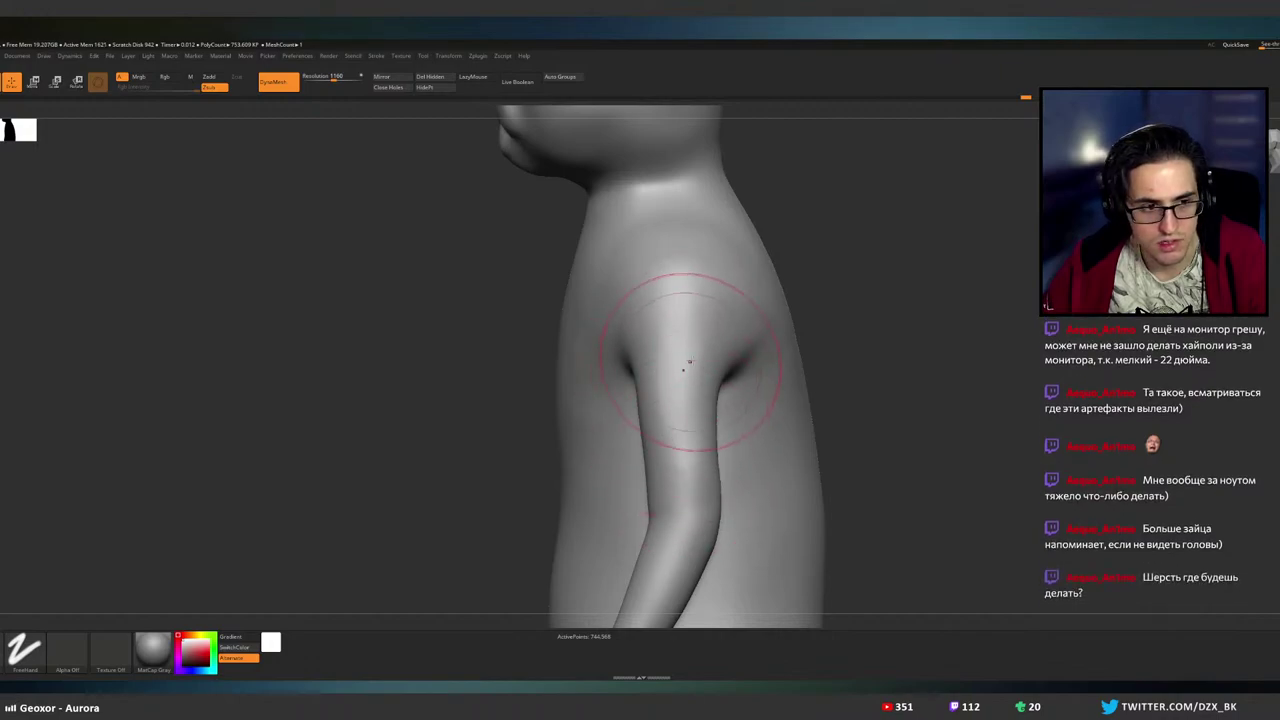
{"action": "left_click_drag", "start_coordinate": [687, 396], "coordinate": [682, 391], "text": "shift"}
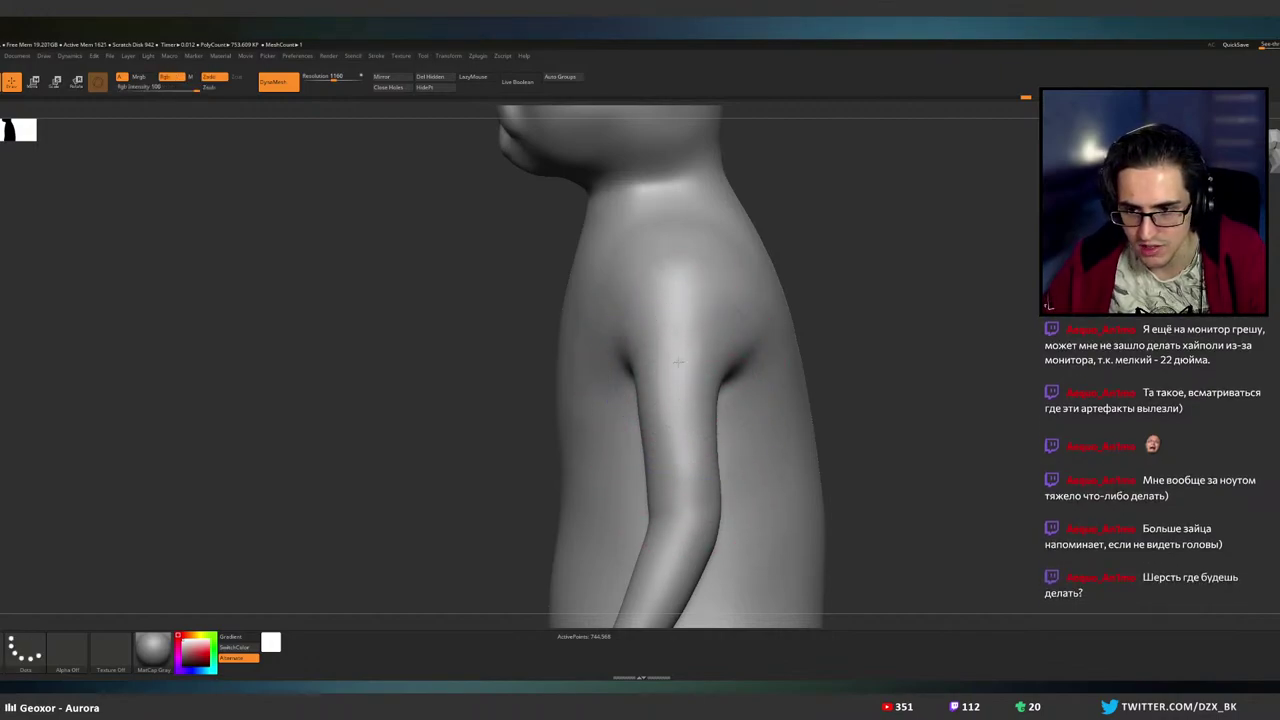
{"action": "mouse_move", "coordinate": [678, 362]}
{"action": "right_mouse_down"}
{"action": "mouse_move", "coordinate": [779, 351]}
{"action": "mouse_move", "coordinate": [735, 350]}
{"action": "right_mouse_up"}
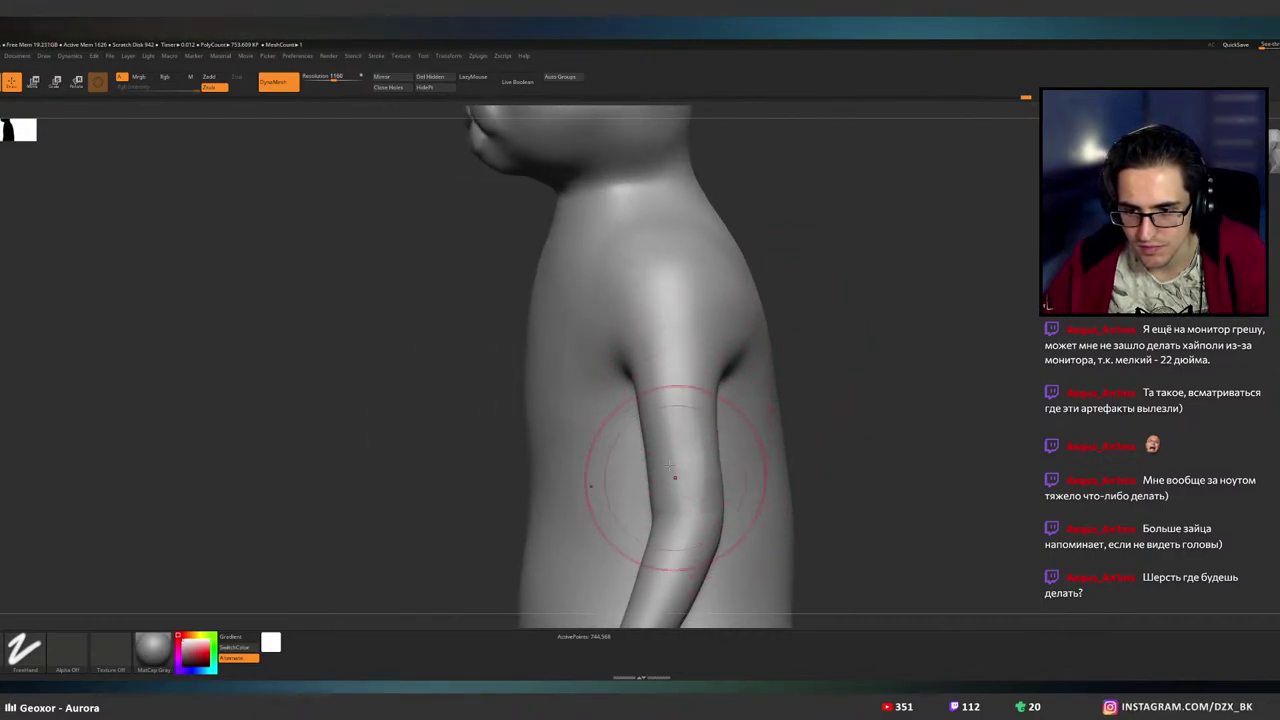
{"action": "left_click_drag", "start_coordinate": [680, 280], "coordinate": [677, 443], "text": "alt"}
{"action": "left_click_drag", "start_coordinate": [683, 274], "coordinate": [680, 439], "text": "shift"}
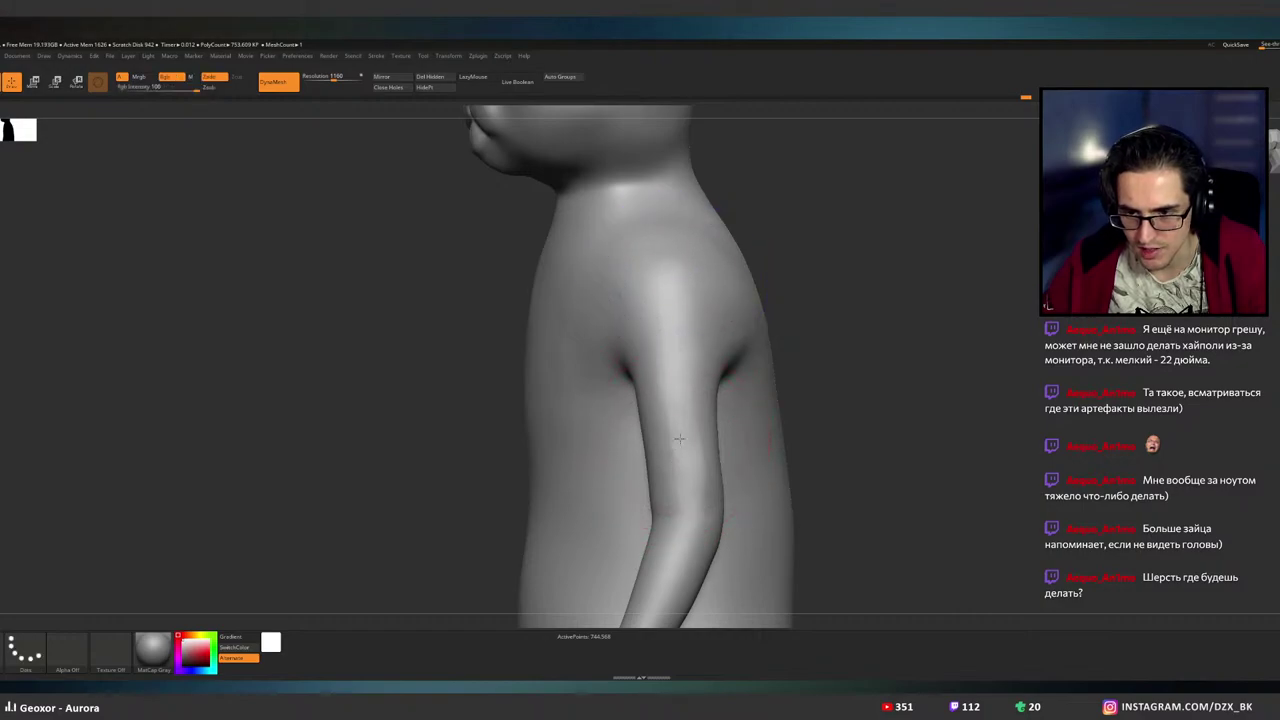
- Smooth the rear side of the upper arm between the armpit and the elbow
{"action": "mouse_move", "coordinate": [700, 400]}
{"action": "right_mouse_down"}
{"action": "mouse_move", "coordinate": [686, 414]}
{"action": "mouse_move", "coordinate": [748, 397]}
{"action": "right_mouse_up"}
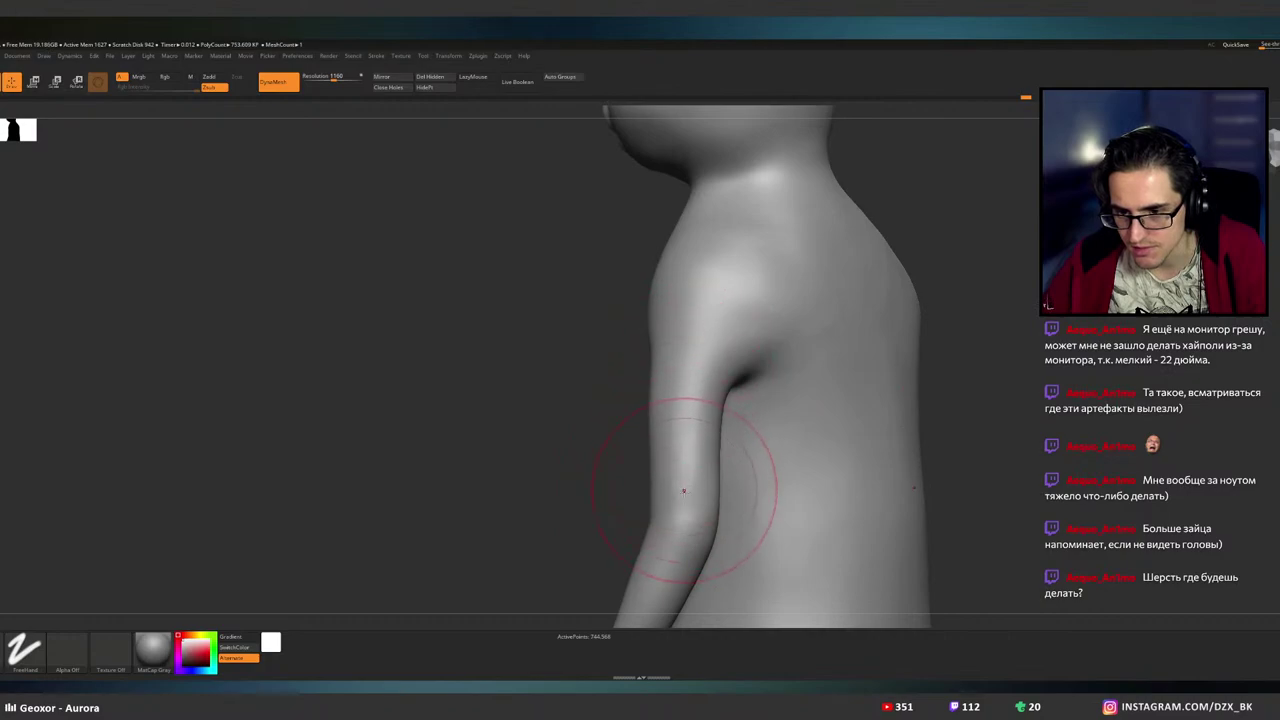
{"action": "key", "text": "shift"}
{"action": "left_click_drag", "start_coordinate": [688, 366], "coordinate": [690, 401], "text": "shift"}
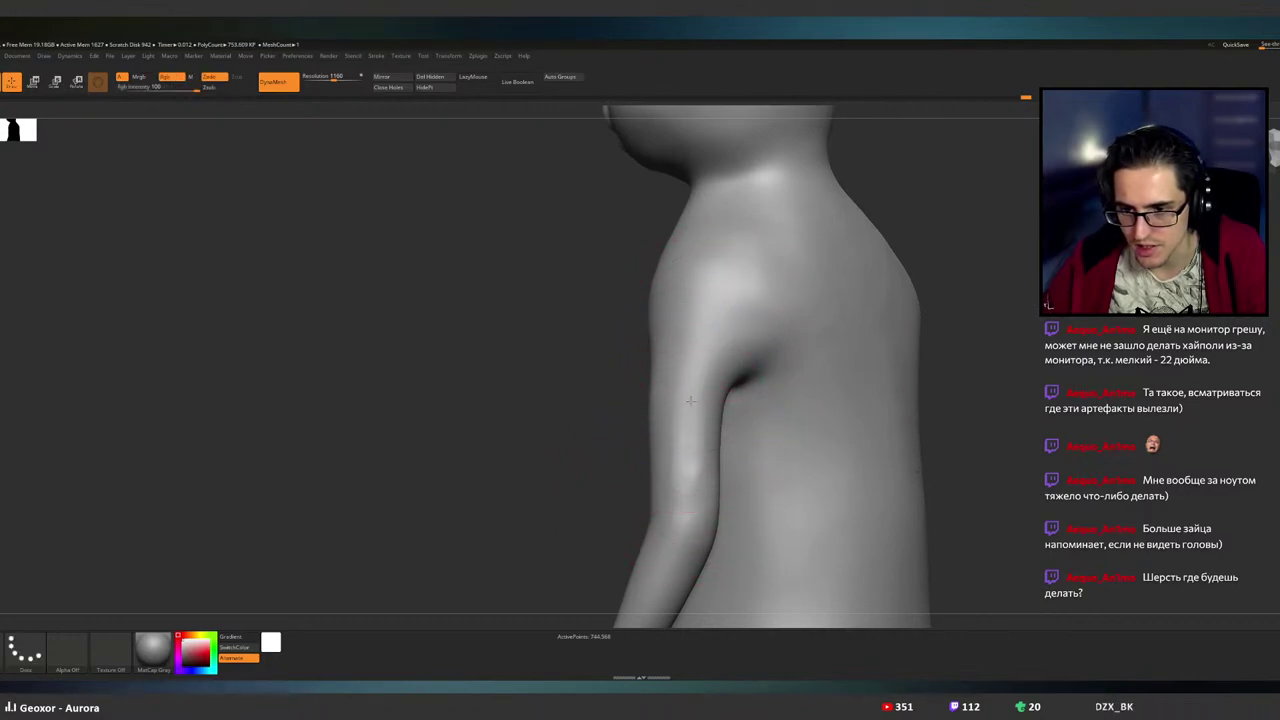
- Build up the inner back of the upper arm below the armpit with ClayBuildup, undoing the first stroke, and smooth the result
{"action": "right_click_drag", "start_coordinate": [734, 369], "coordinate": [702, 360]}
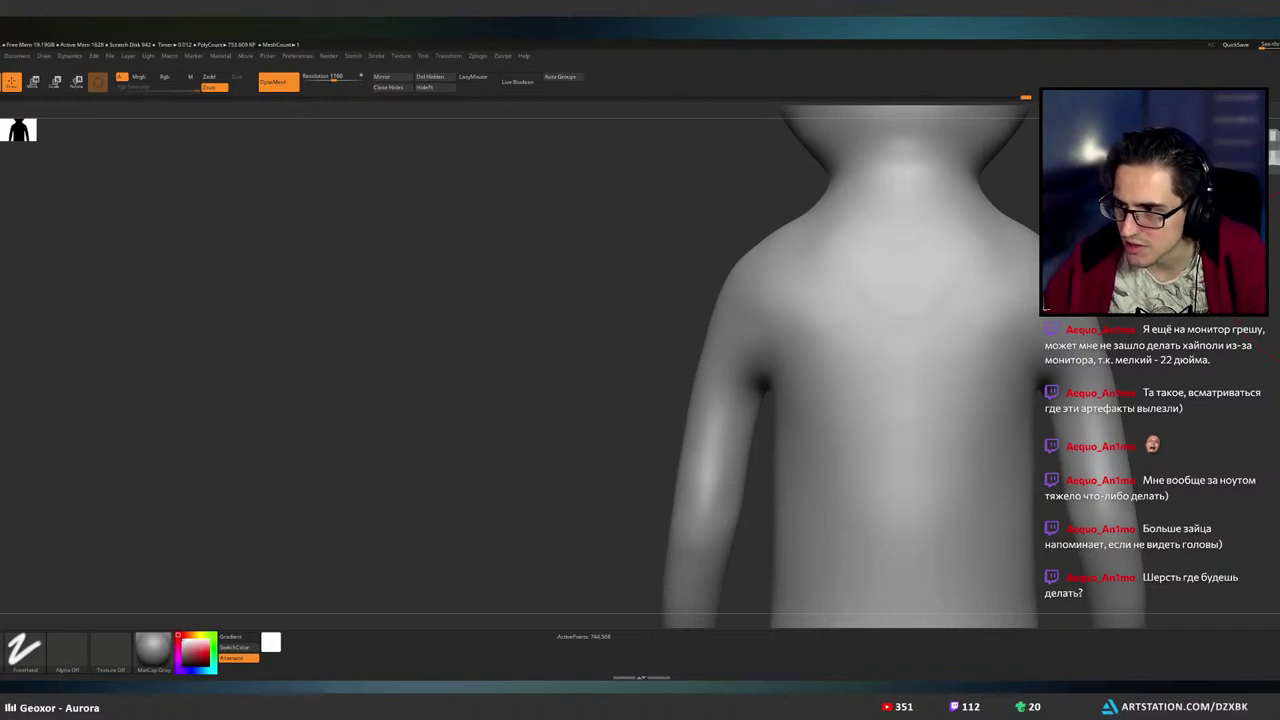
{"action": "key", "text": "b"}
{"action": "key", "text": "c"}
{"action": "key", "text": "b"}
{"action": "mouse_move", "coordinate": [714, 331]}
{"action": "right_mouse_down", "text": "alt"}
{"action": "mouse_move", "coordinate": [700, 271]}
{"action": "mouse_move", "coordinate": [713, 380]}
{"action": "mouse_move", "coordinate": [720, 371]}
{"action": "right_mouse_up", "text": "alt"}
{"action": "left_click_drag", "start_coordinate": [715, 373], "coordinate": [703, 438]}
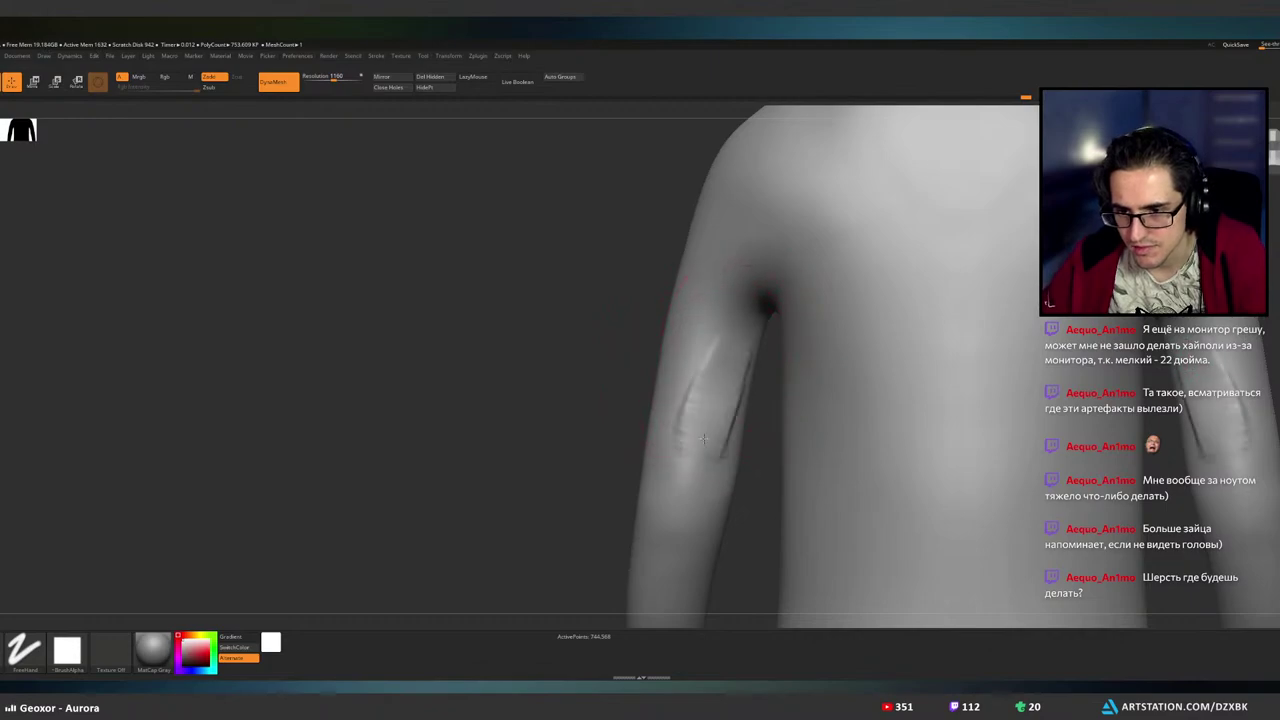
{"action": "key", "text": "ctrl+z"}
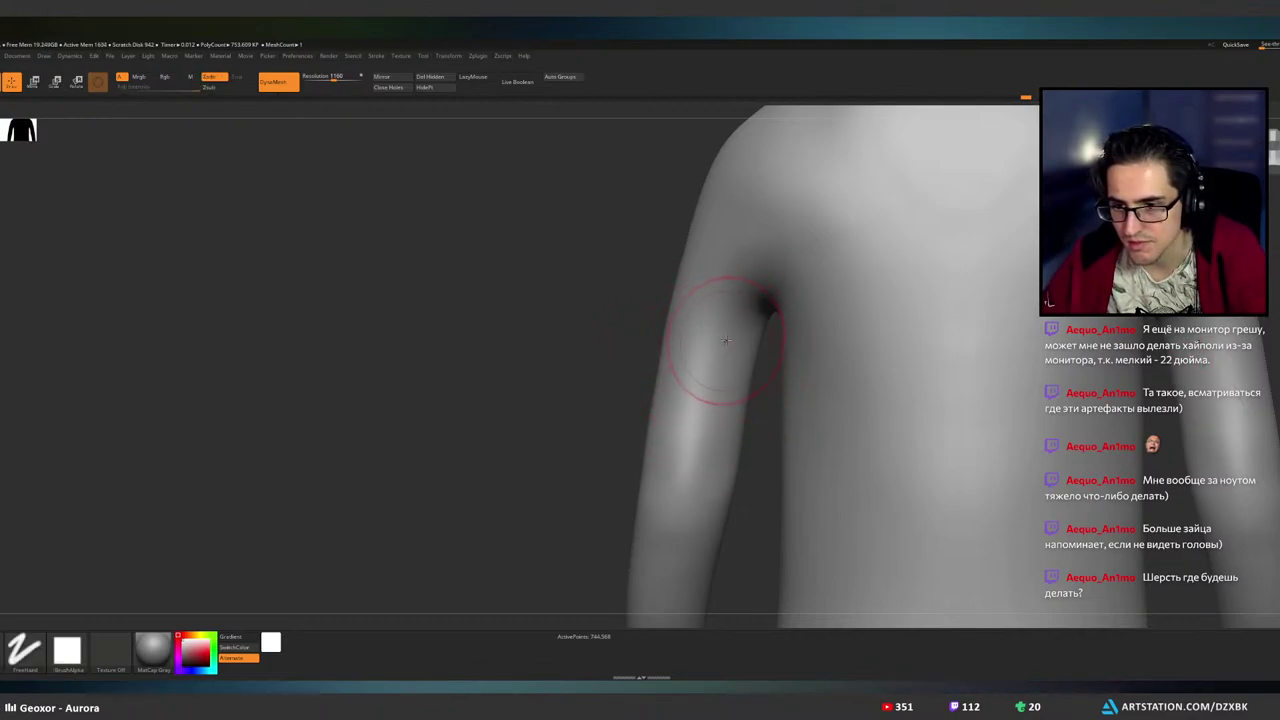
{"action": "left_click_drag", "start_coordinate": [714, 407], "coordinate": [724, 362]}
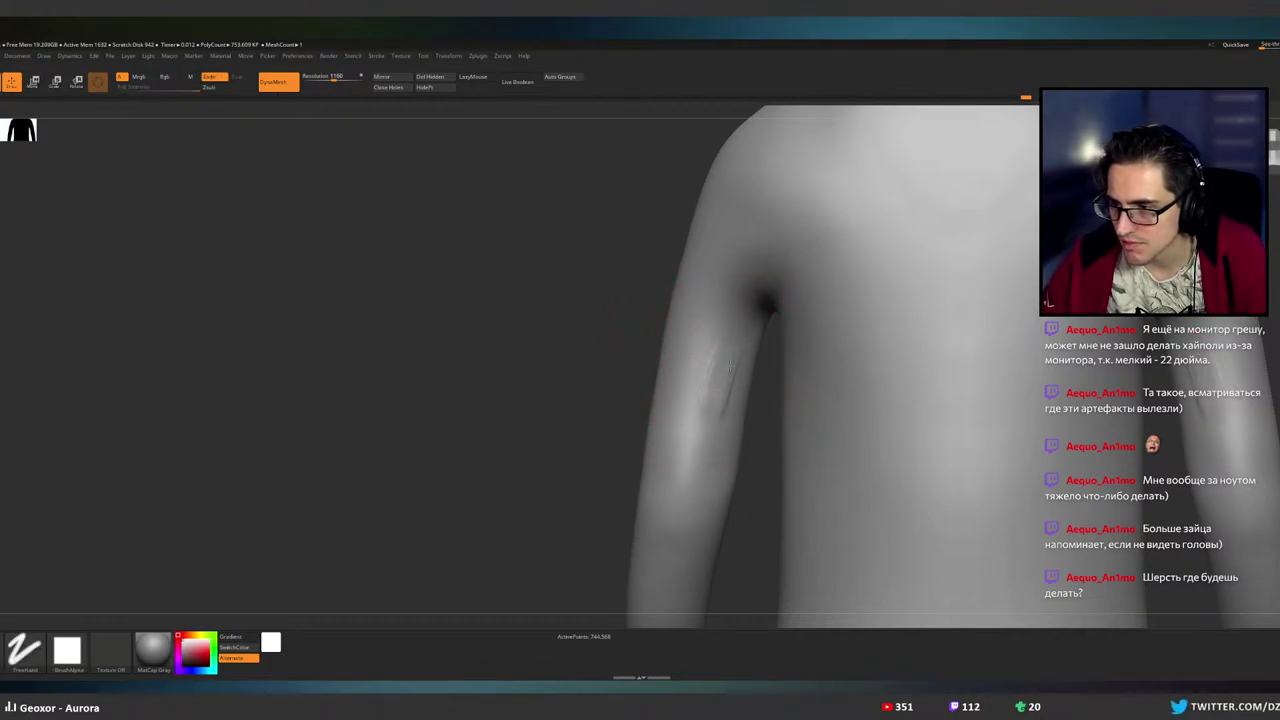
{"action": "mouse_move", "coordinate": [763, 297]}
{"action": "left_mouse_down"}
{"action": "mouse_move", "coordinate": [759, 317]}
{"action": "mouse_move", "coordinate": [743, 306]}
{"action": "mouse_move", "coordinate": [750, 333]}
{"action": "left_mouse_up"}
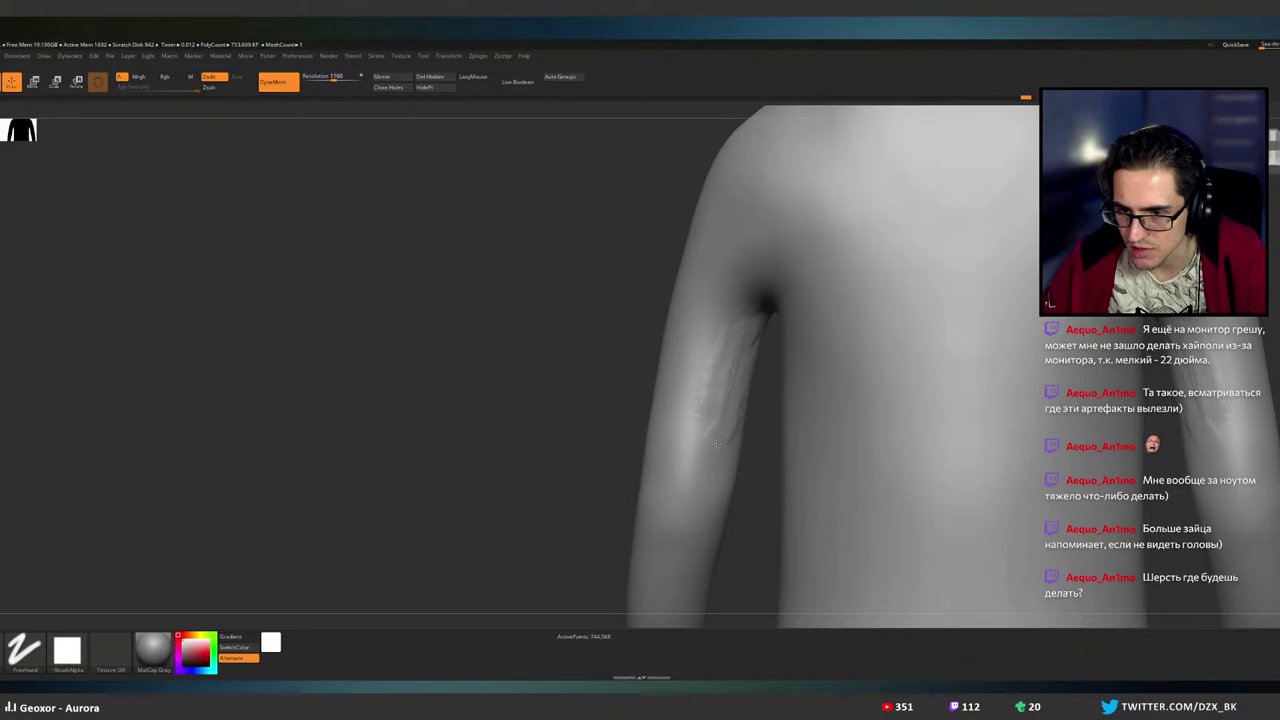
{"action": "left_click_drag", "start_coordinate": [732, 450], "coordinate": [730, 373], "text": "shift"}
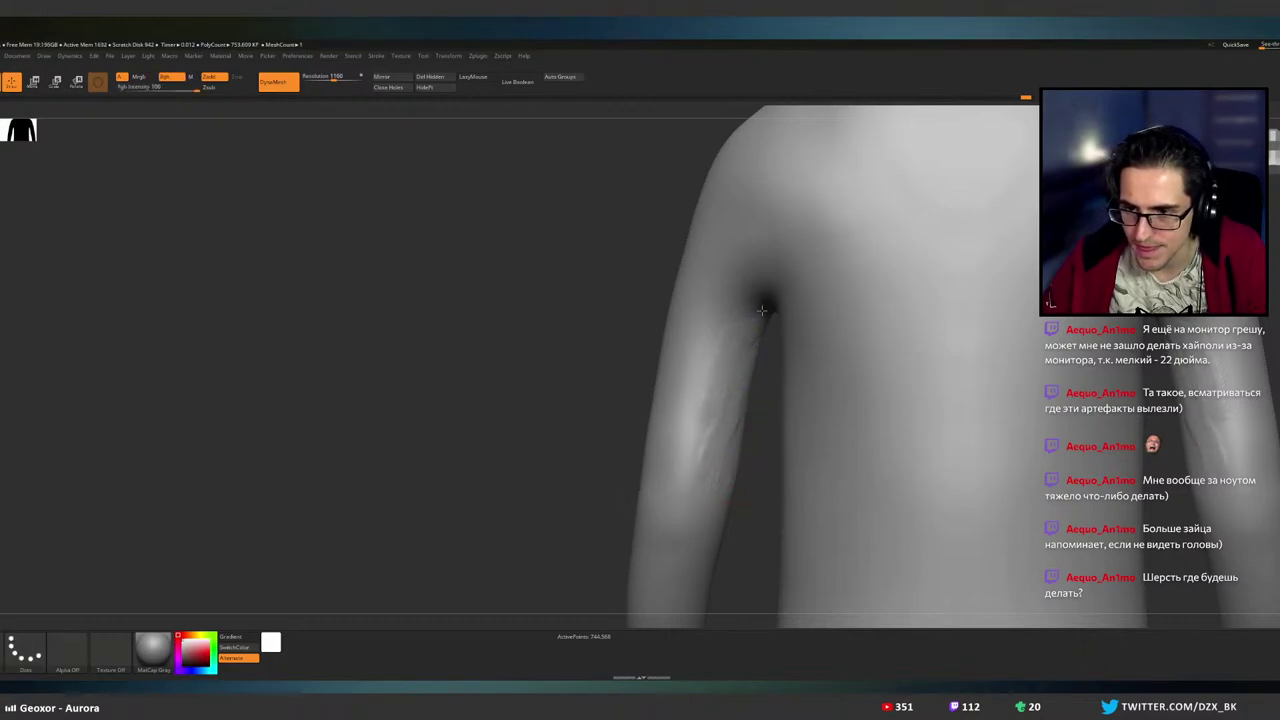
- Add clay to the inner back of the arm just above the elbow and blend it into the upper arm
{"action": "right_click_drag", "start_coordinate": [703, 474], "coordinate": [716, 391], "text": "alt"}
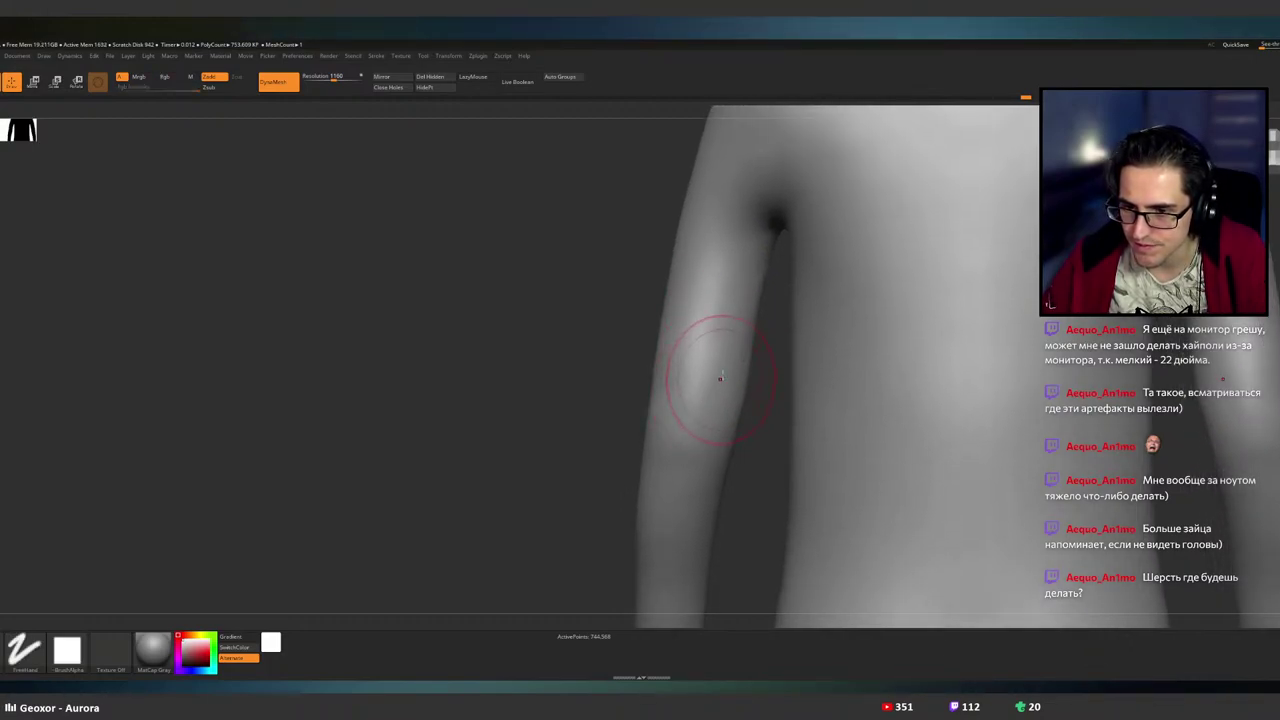
{"action": "left_click_drag", "start_coordinate": [743, 344], "coordinate": [732, 391]}
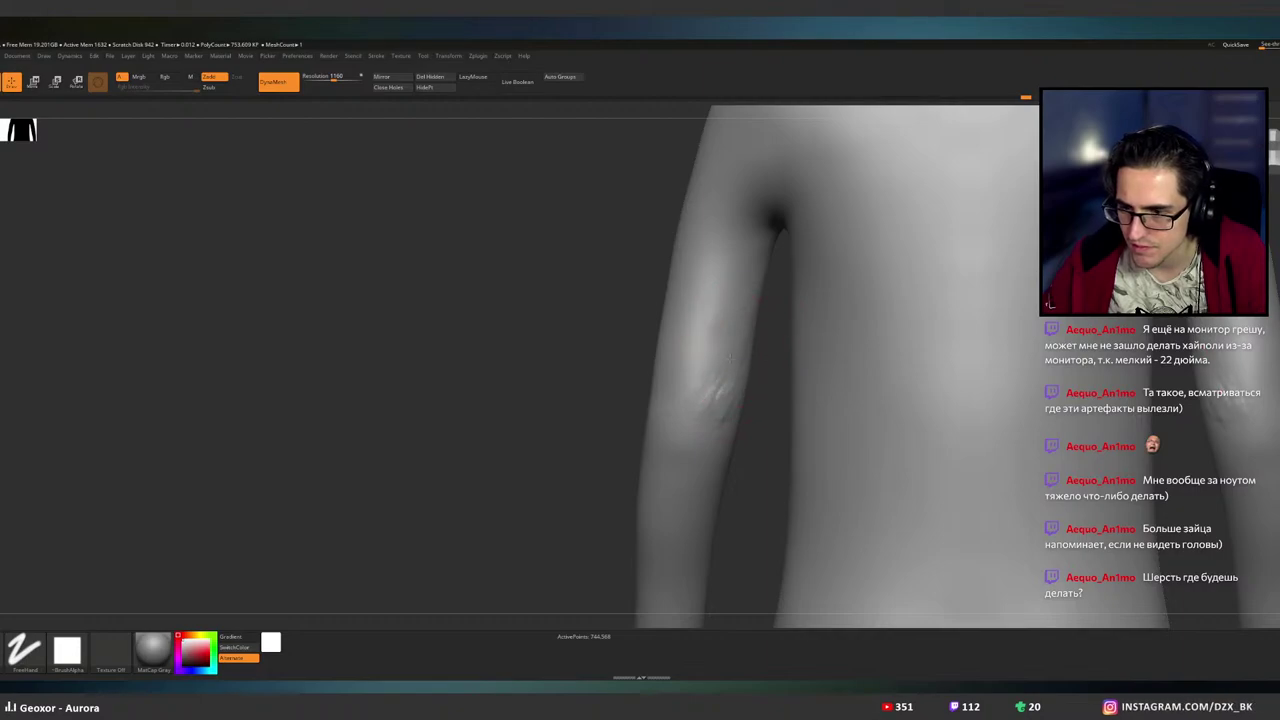
{"action": "key", "text": "ctrl"}
{"action": "mouse_move", "coordinate": [723, 393]}
{"action": "right_mouse_down", "text": "ctrl"}
{"action": "mouse_move", "coordinate": [720, 360]}
{"action": "mouse_move", "coordinate": [813, 367]}
{"action": "right_mouse_up", "text": "ctrl"}
{"action": "key", "text": "ctrl+shift"}
{"action": "key", "text": "ctrl+shift"}
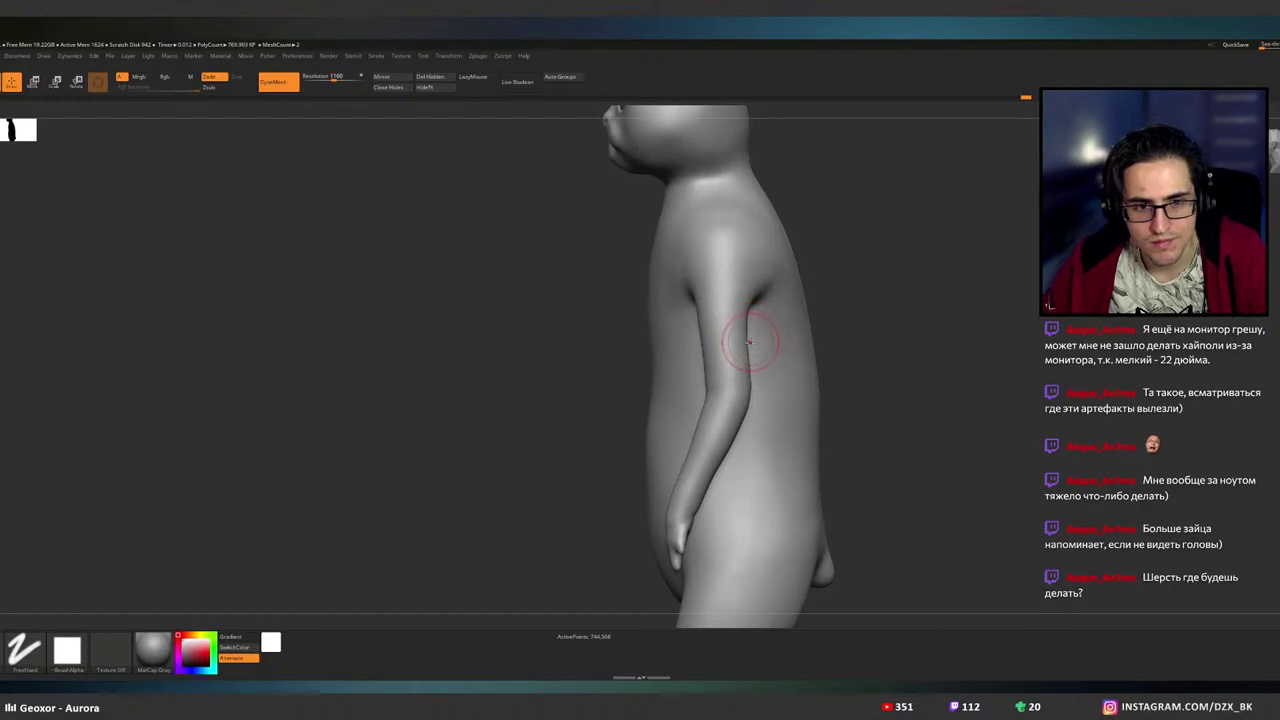
- Build up the inner front of the upper arm from the armpit downward and smooth the strokes
{"action": "mouse_move", "coordinate": [749, 343]}
{"action": "right_mouse_down", "text": "alt"}
{"action": "mouse_move", "coordinate": [741, 388]}
{"action": "mouse_move", "coordinate": [729, 374]}
{"action": "mouse_move", "coordinate": [774, 375]}
{"action": "right_mouse_up", "text": "alt"}
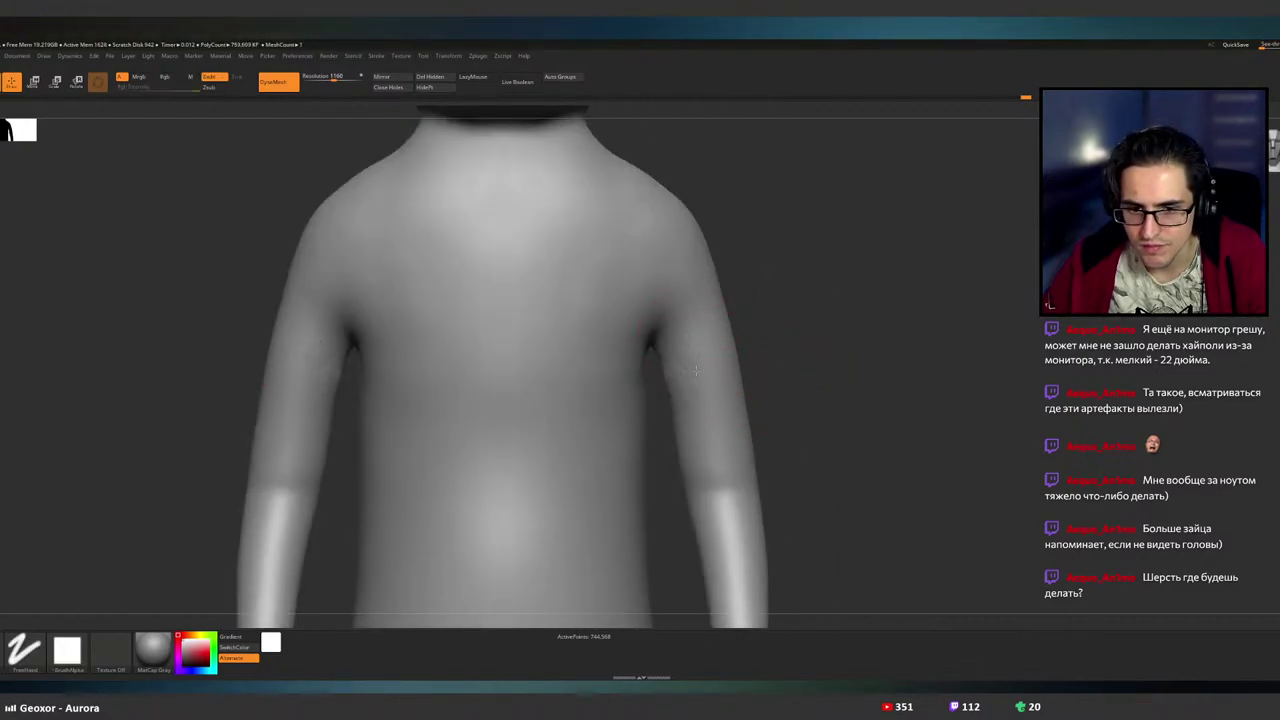
{"action": "mouse_move", "coordinate": [694, 374]}
{"action": "right_mouse_down", "text": "alt"}
{"action": "mouse_move", "coordinate": [704, 350]}
{"action": "mouse_move", "coordinate": [736, 362]}
{"action": "right_mouse_up", "text": "alt"}
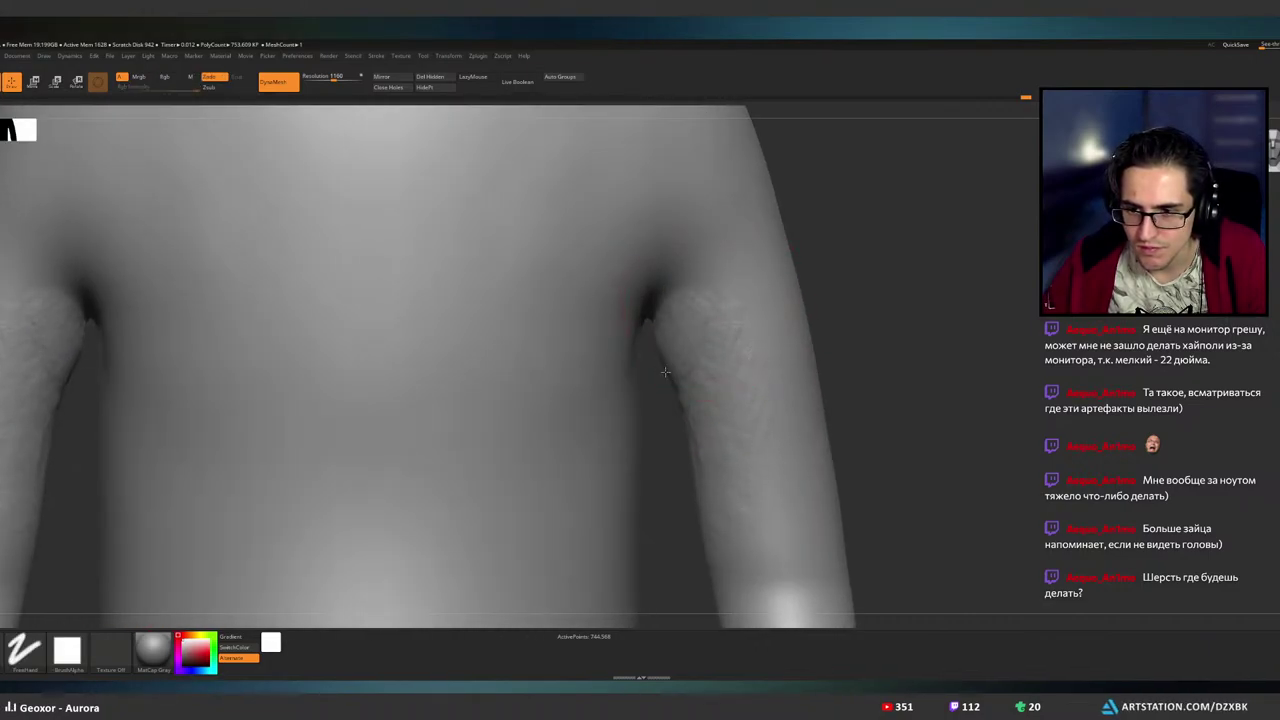
{"action": "mouse_move", "coordinate": [665, 372]}
{"action": "left_mouse_down"}
{"action": "mouse_move", "coordinate": [693, 361]}
{"action": "mouse_move", "coordinate": [701, 328]}
{"action": "left_mouse_up"}
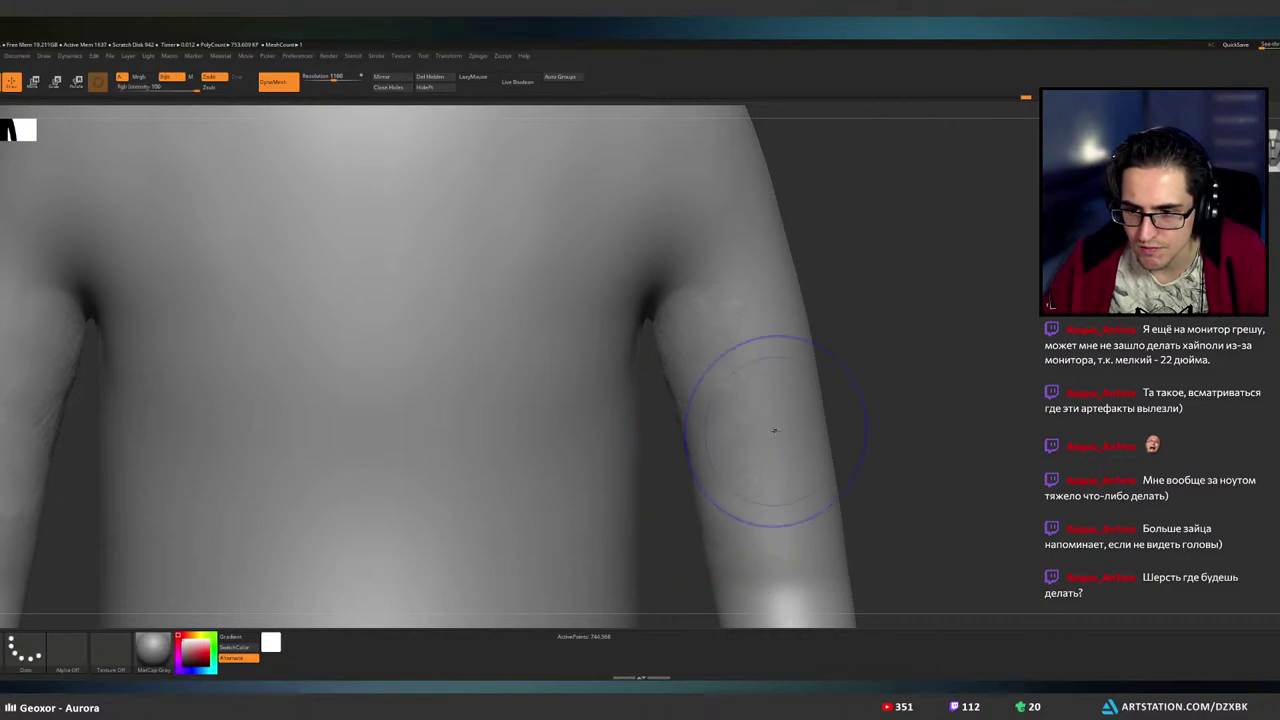
{"action": "left_click_drag", "start_coordinate": [775, 431], "coordinate": [694, 331], "text": "shift"}
- Fill out the back of the opposite upper arm with diagonal clay strokes below the armpit and smooth them
{"action": "mouse_move", "coordinate": [694, 331]}
{"action": "right_mouse_down"}
{"action": "mouse_move", "coordinate": [668, 403]}
{"action": "mouse_move", "coordinate": [721, 373]}
{"action": "mouse_move", "coordinate": [789, 375]}
{"action": "right_mouse_up"}
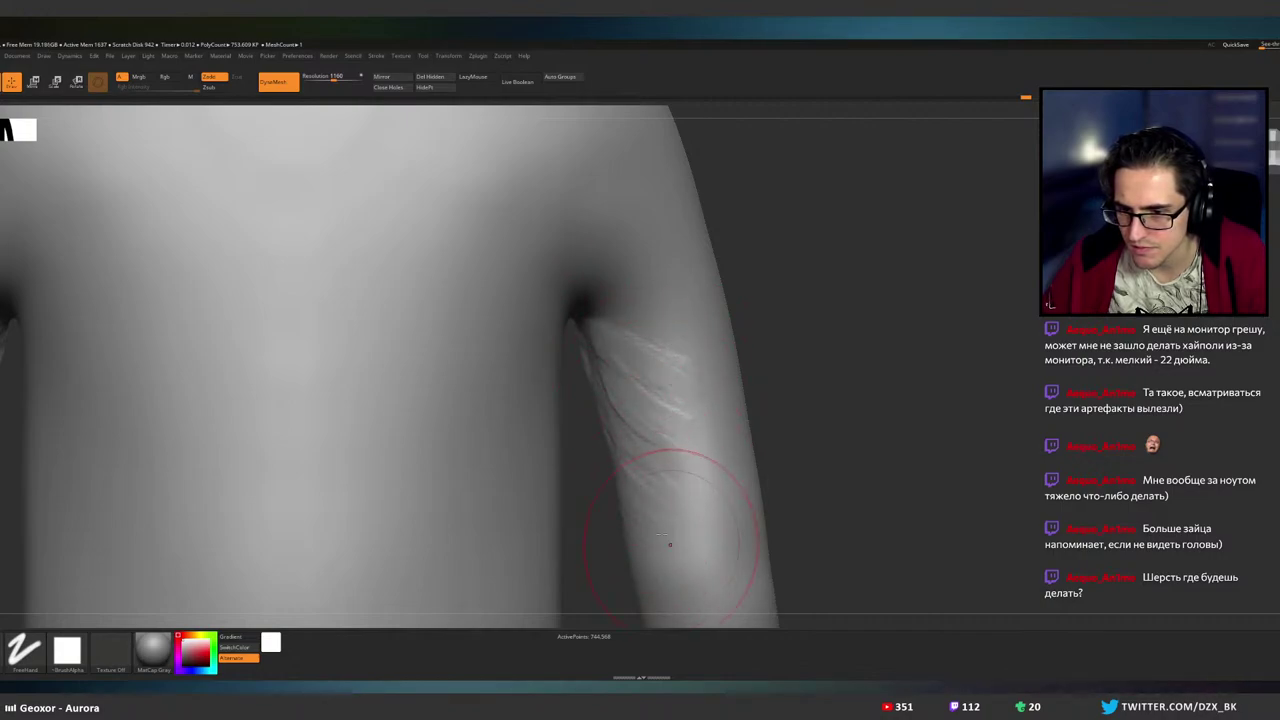
{"action": "left_click_drag", "start_coordinate": [644, 440], "coordinate": [700, 486]}
{"action": "left_click_drag", "start_coordinate": [655, 472], "coordinate": [688, 504]}
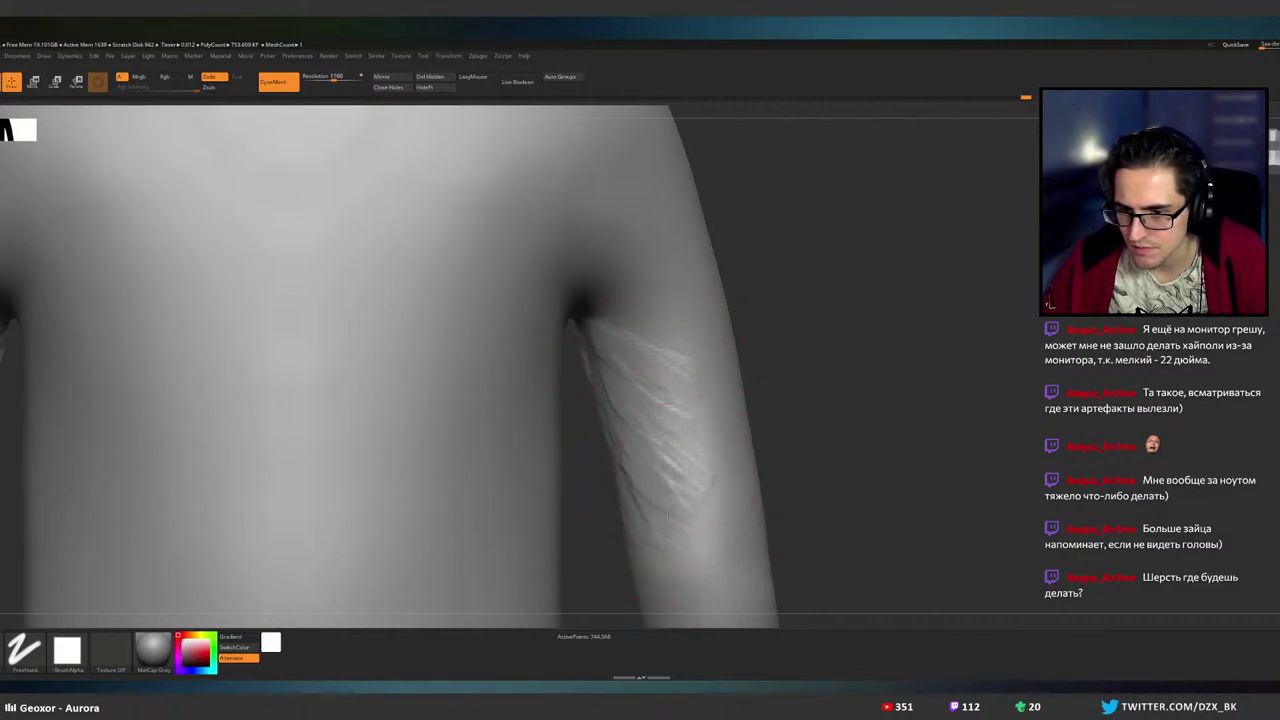
{"action": "mouse_move", "coordinate": [618, 358]}
{"action": "left_mouse_down", "text": "shift"}
{"action": "mouse_move", "coordinate": [676, 450]}
{"action": "mouse_move", "coordinate": [680, 520]}
{"action": "left_mouse_up", "text": "shift"}
{"action": "right_click_drag", "start_coordinate": [675, 403], "coordinate": [769, 373], "text": "ctrl"}
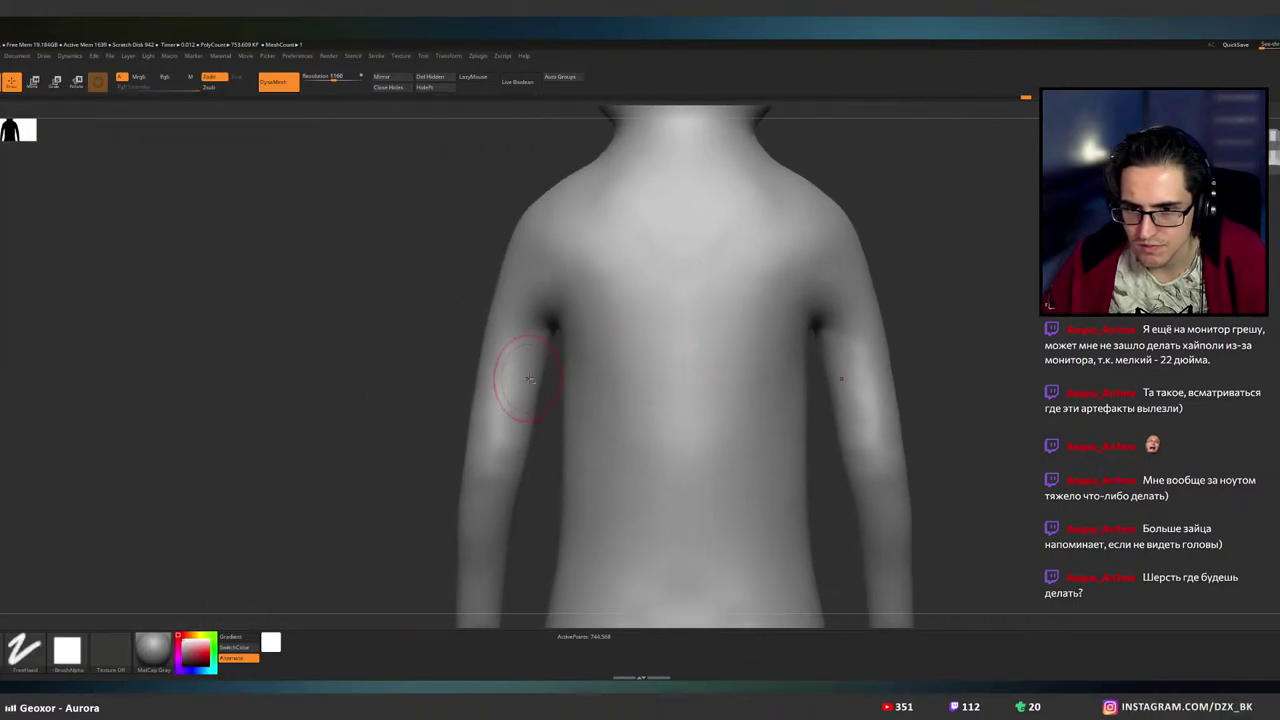
- Rework the rear armpit transition with clay strokes, smooth it, and carve along the arm's inner edge below it
{"action": "right_click_drag", "start_coordinate": [446, 351], "coordinate": [645, 325], "text": "alt"}
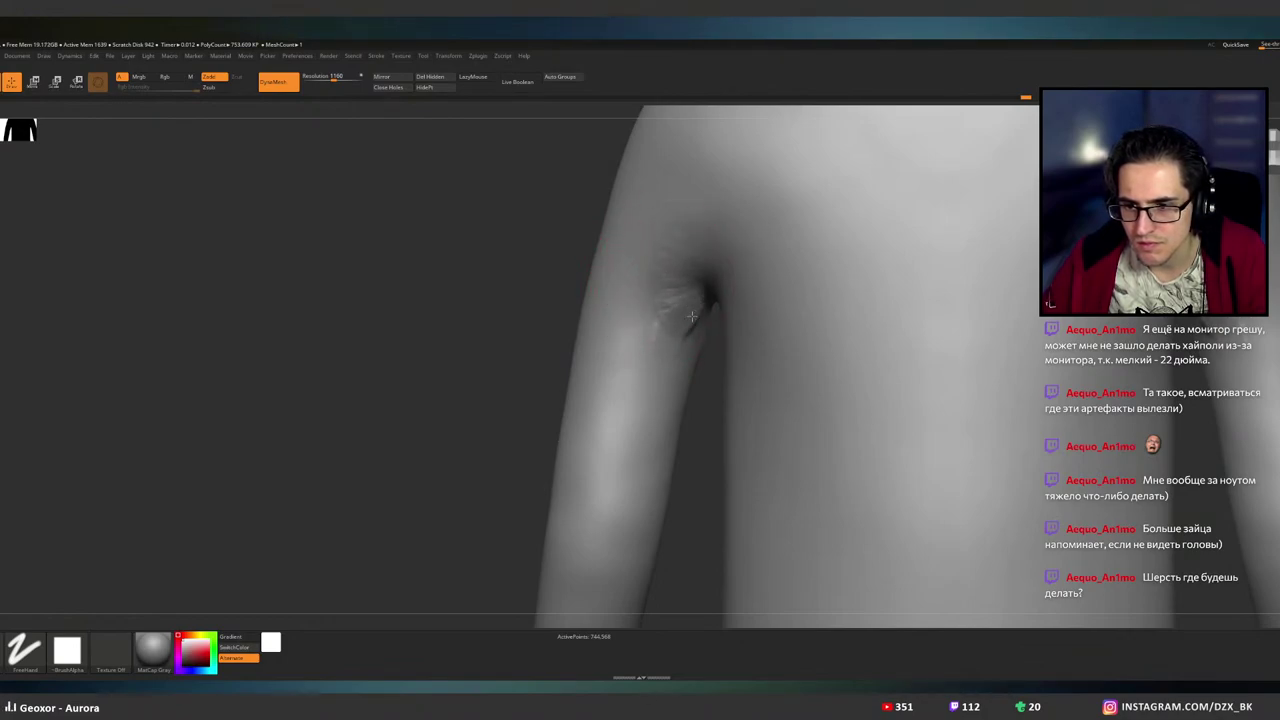
{"action": "left_click_drag", "start_coordinate": [660, 248], "coordinate": [643, 265]}
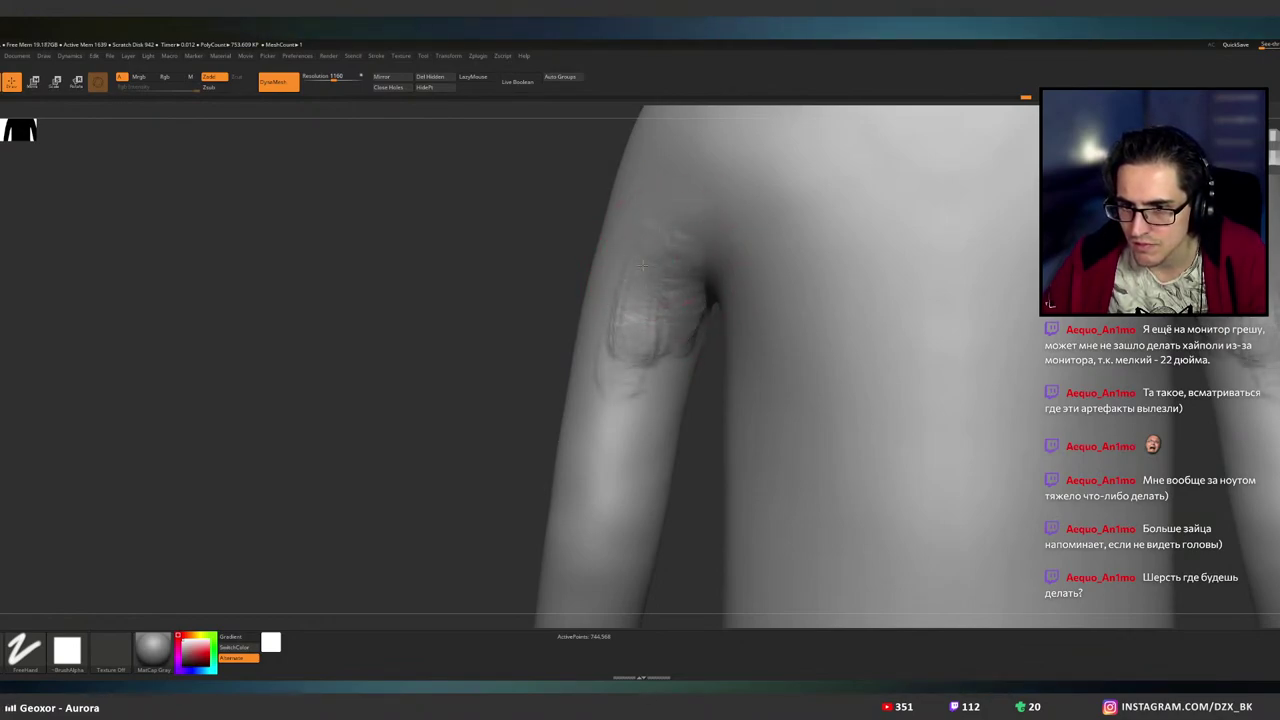
{"action": "mouse_move", "coordinate": [628, 323]}
{"action": "left_mouse_down", "text": "shift"}
{"action": "mouse_move", "coordinate": [603, 308]}
{"action": "mouse_move", "coordinate": [655, 340]}
{"action": "mouse_move", "coordinate": [664, 392]}
{"action": "left_mouse_up", "text": "shift"}
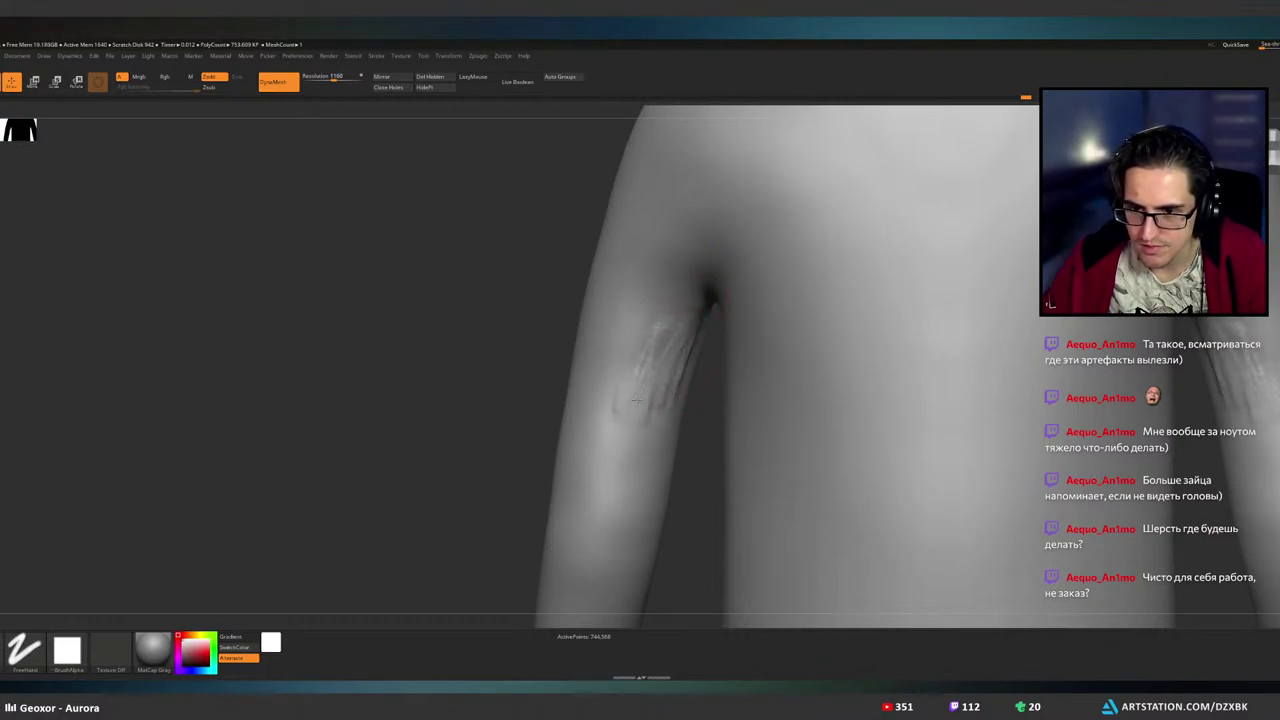
{"action": "mouse_move", "coordinate": [627, 398]}
{"action": "left_mouse_down", "text": "shift"}
{"action": "mouse_move", "coordinate": [645, 382]}
{"action": "mouse_move", "coordinate": [622, 402]}
{"action": "left_mouse_up", "text": "shift"}
{"action": "left_click_drag", "start_coordinate": [711, 337], "coordinate": [684, 385], "text": "alt"}
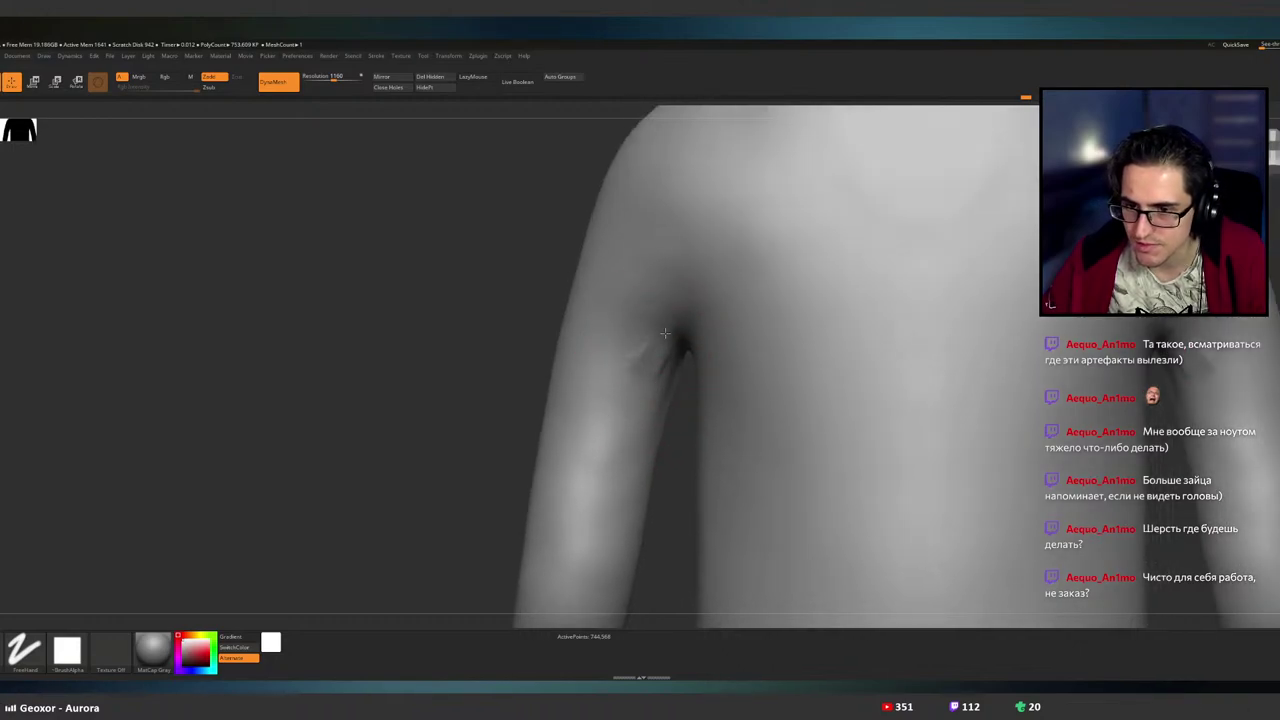
- Shape the front armpit fold between chest and upper arm with clay strokes and soften the chest side
{"action": "mouse_move", "coordinate": [600, 362]}
{"action": "right_mouse_down"}
{"action": "mouse_move", "coordinate": [725, 356]}
{"action": "mouse_move", "coordinate": [685, 342]}
{"action": "right_mouse_up"}
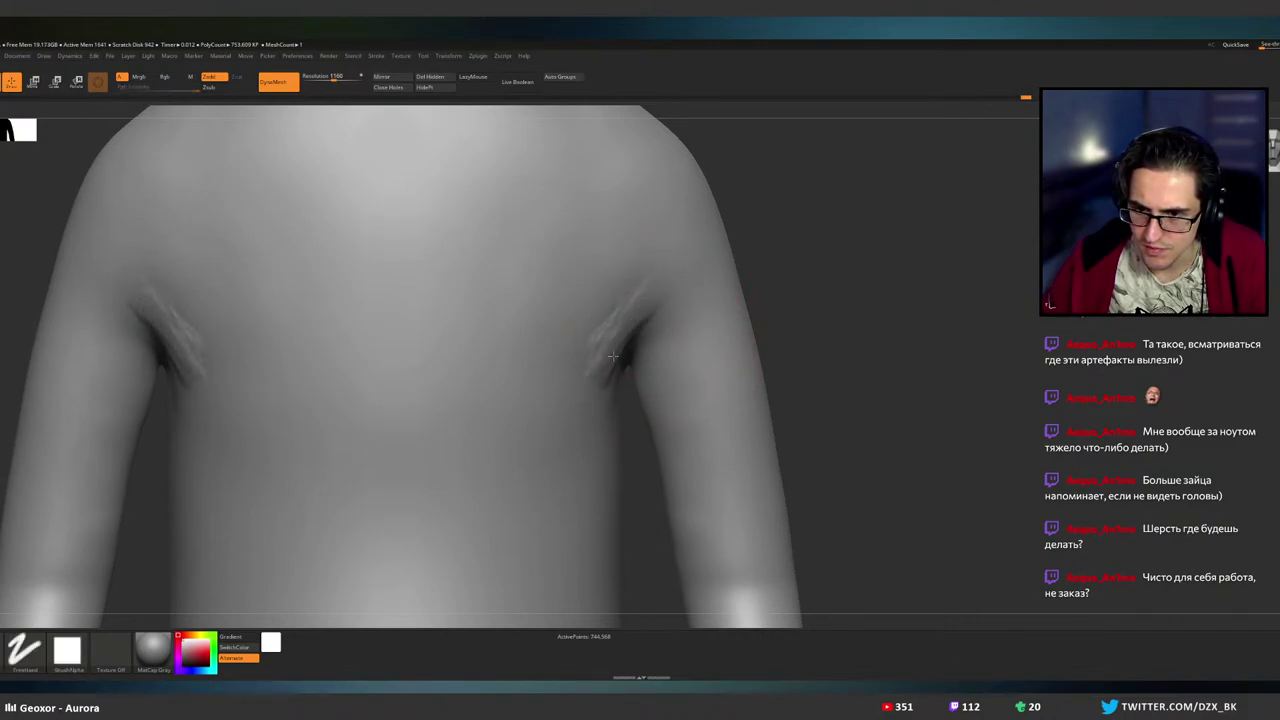
{"action": "left_click_drag", "start_coordinate": [613, 356], "coordinate": [644, 302]}
{"action": "left_click_drag", "start_coordinate": [582, 374], "coordinate": [570, 352], "text": "shift"}
{"action": "left_click_drag", "start_coordinate": [638, 309], "coordinate": [605, 351]}
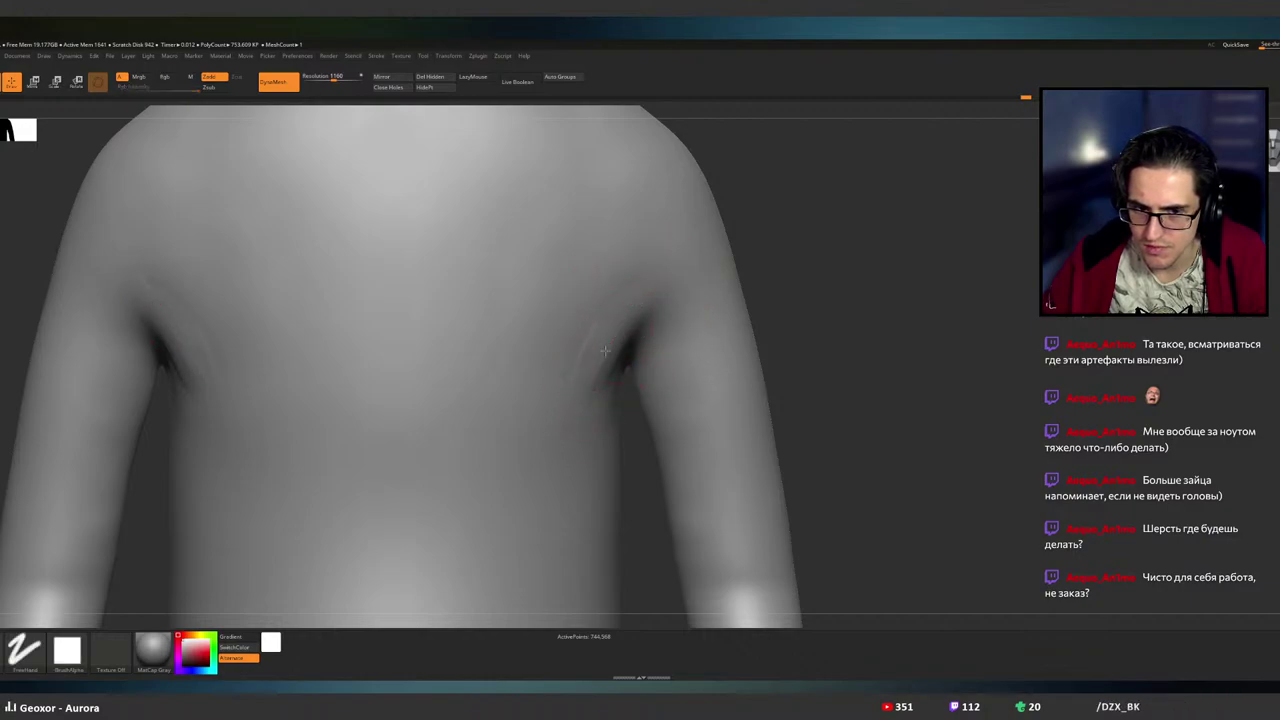
- Build up the side of the chest beside the front armpit and smooth the strokes into the torso
{"action": "right_click_drag", "start_coordinate": [608, 431], "coordinate": [545, 330]}
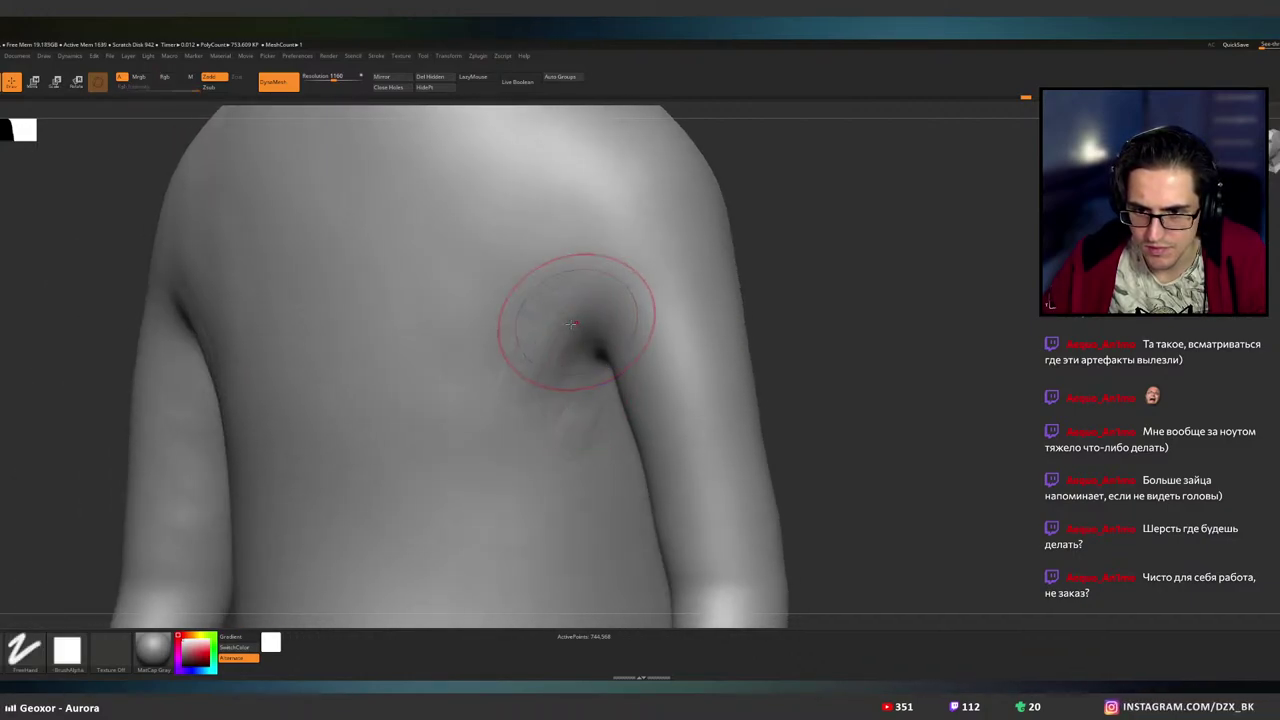
{"action": "mouse_move", "coordinate": [559, 362]}
{"action": "left_mouse_down"}
{"action": "mouse_move", "coordinate": [600, 297]}
{"action": "mouse_move", "coordinate": [553, 380]}
{"action": "left_mouse_up"}
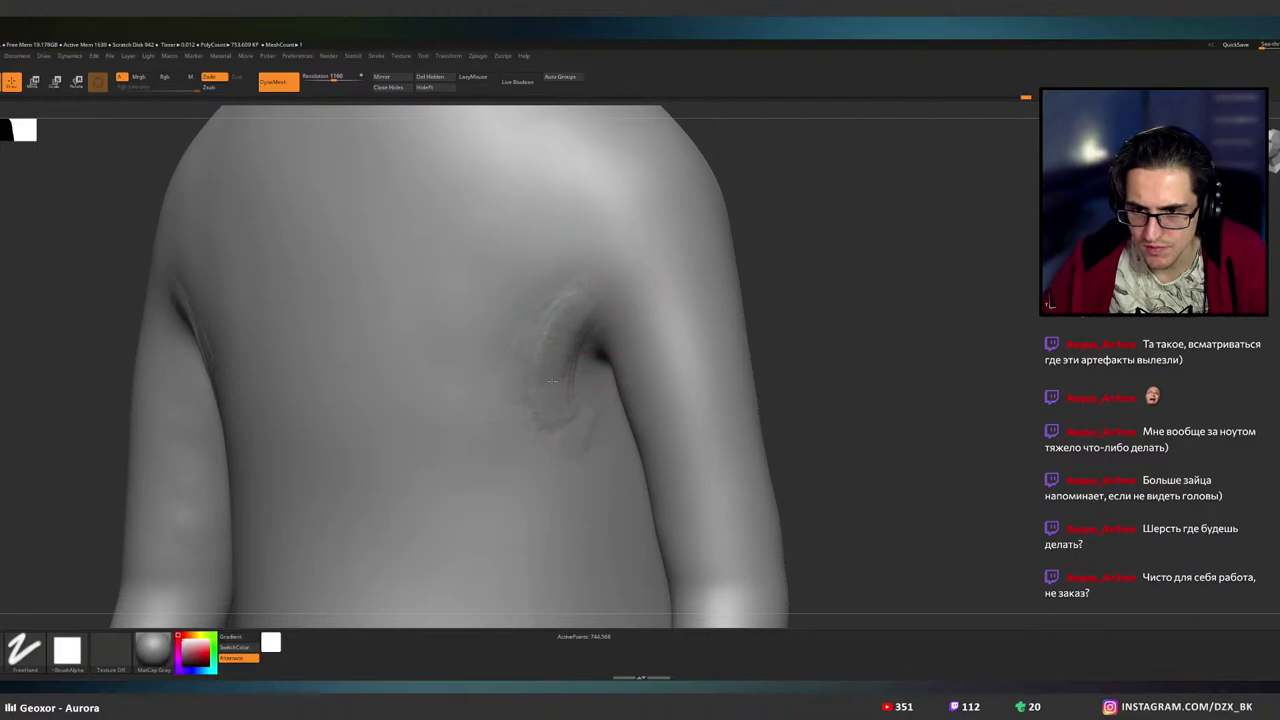
{"action": "left_click_drag", "start_coordinate": [585, 318], "coordinate": [559, 358], "text": "shift"}
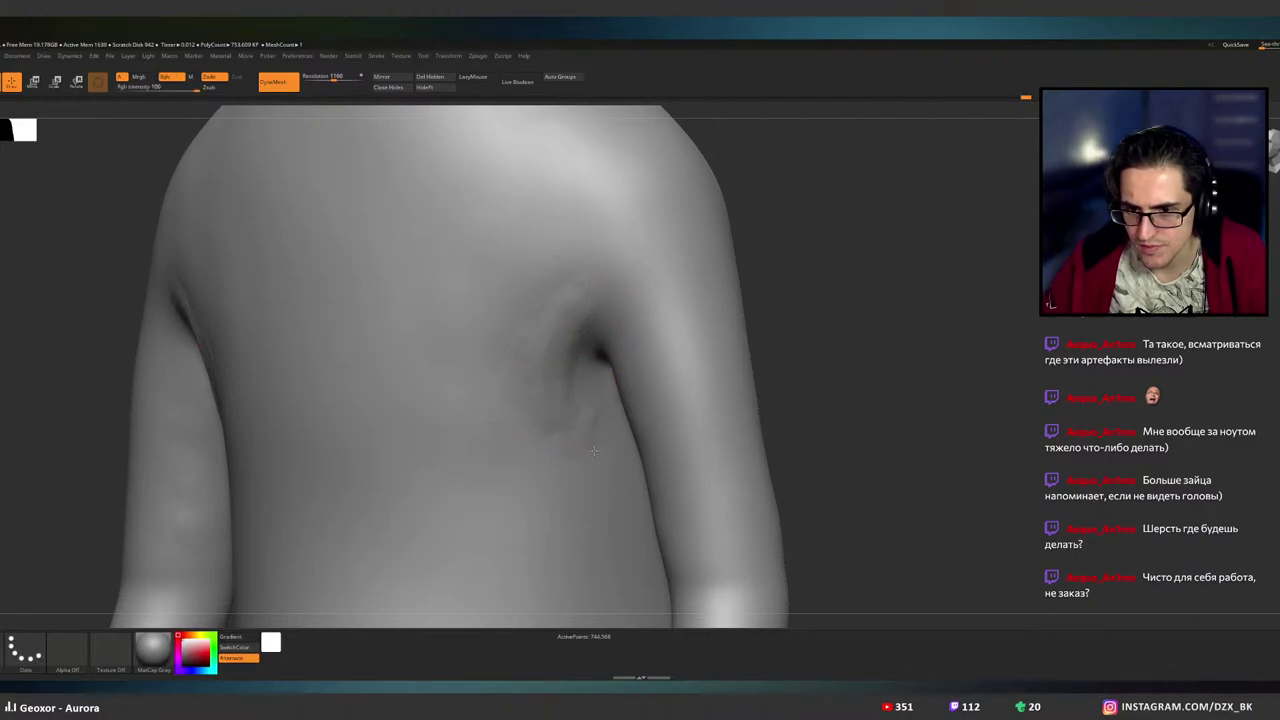
{"action": "right_click_drag", "start_coordinate": [543, 343], "coordinate": [586, 329]}
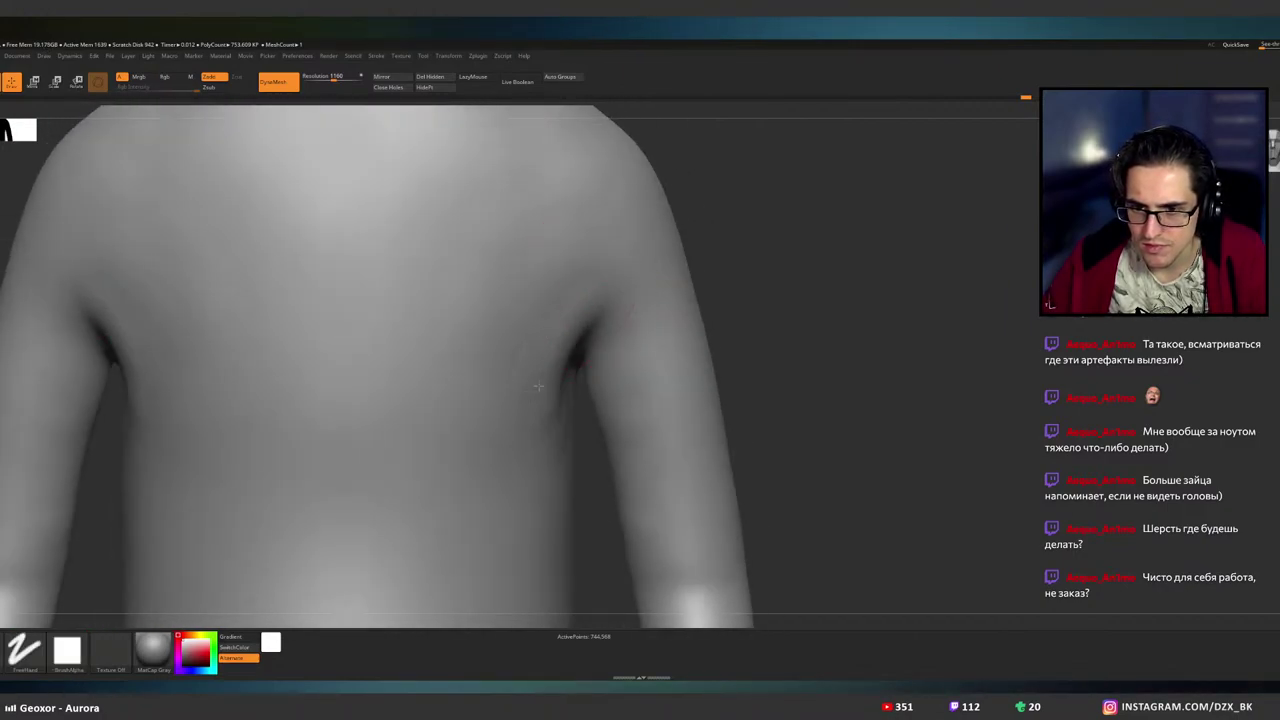
{"action": "mouse_move", "coordinate": [533, 367]}
{"action": "left_mouse_down"}
{"action": "mouse_move", "coordinate": [566, 300]}
{"action": "mouse_move", "coordinate": [521, 358]}
{"action": "left_mouse_up"}
{"action": "mouse_move", "coordinate": [581, 303]}
{"action": "left_mouse_down", "text": "shift"}
{"action": "mouse_move", "coordinate": [545, 365]}
{"action": "mouse_move", "coordinate": [569, 287]}
{"action": "left_mouse_up", "text": "shift"}
{"action": "mouse_move", "coordinate": [671, 332]}
{"action": "right_mouse_down"}
{"action": "mouse_move", "coordinate": [694, 332]}
{"action": "mouse_move", "coordinate": [656, 334]}
{"action": "right_mouse_up"}
{"action": "mouse_move", "coordinate": [590, 365]}
{"action": "right_mouse_down"}
{"action": "mouse_move", "coordinate": [614, 405]}
{"action": "mouse_move", "coordinate": [612, 366]}
{"action": "right_mouse_up"}
{"action": "key", "text": "shift"}
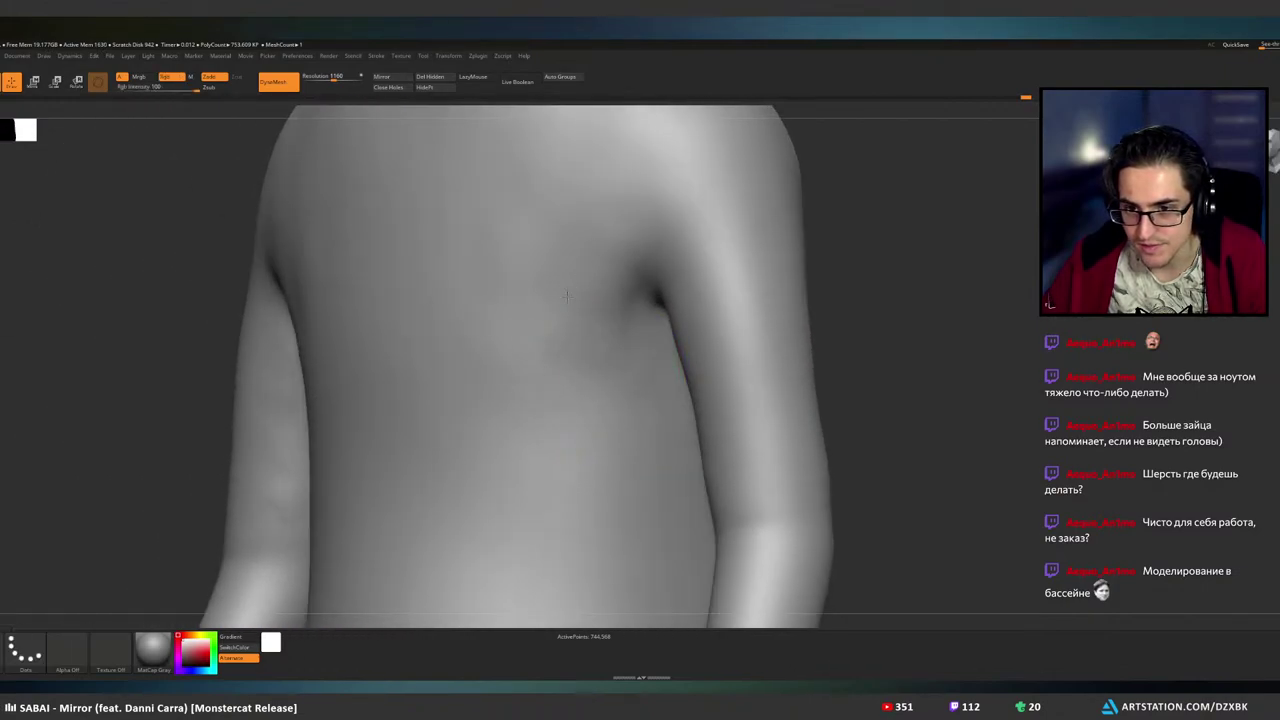
- Add clay to the side of the back around the rear armpit and smooth it into the shoulder
{"action": "right_click_drag", "start_coordinate": [566, 296], "coordinate": [660, 340]}
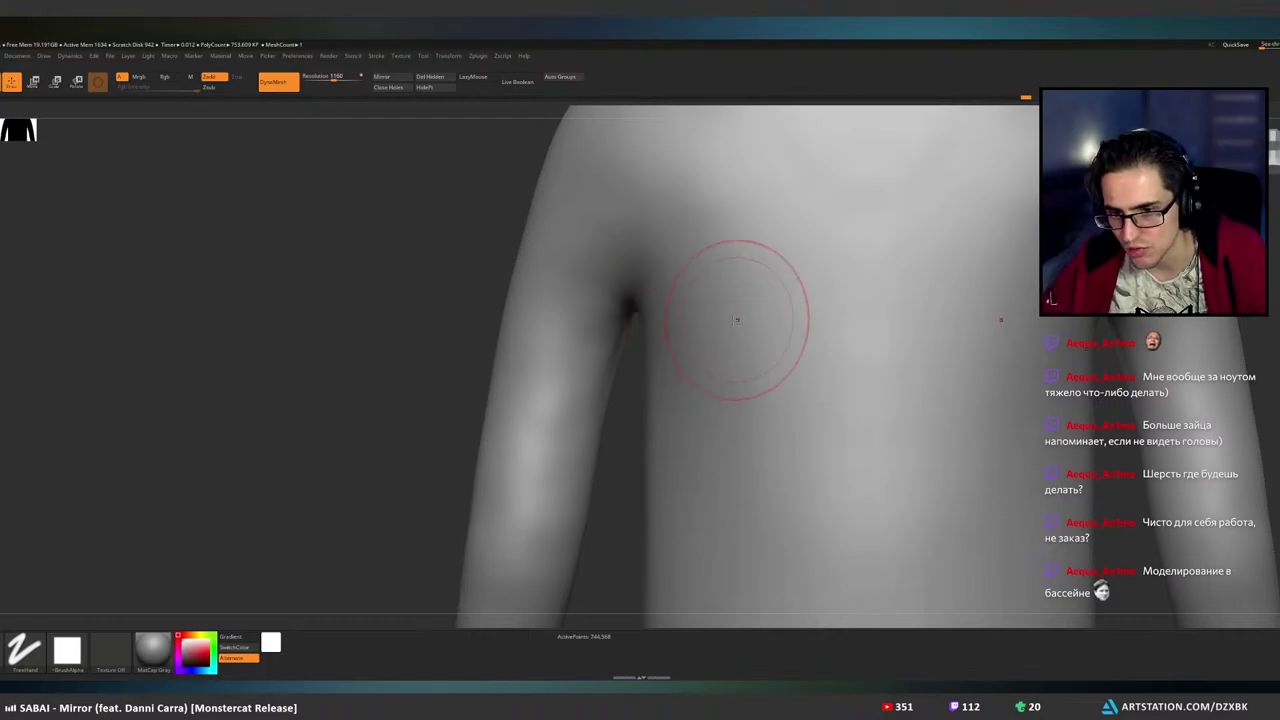
{"action": "mouse_move", "coordinate": [732, 314]}
{"action": "right_mouse_down"}
{"action": "mouse_move", "coordinate": [631, 352]}
{"action": "mouse_move", "coordinate": [557, 349]}
{"action": "right_mouse_up"}
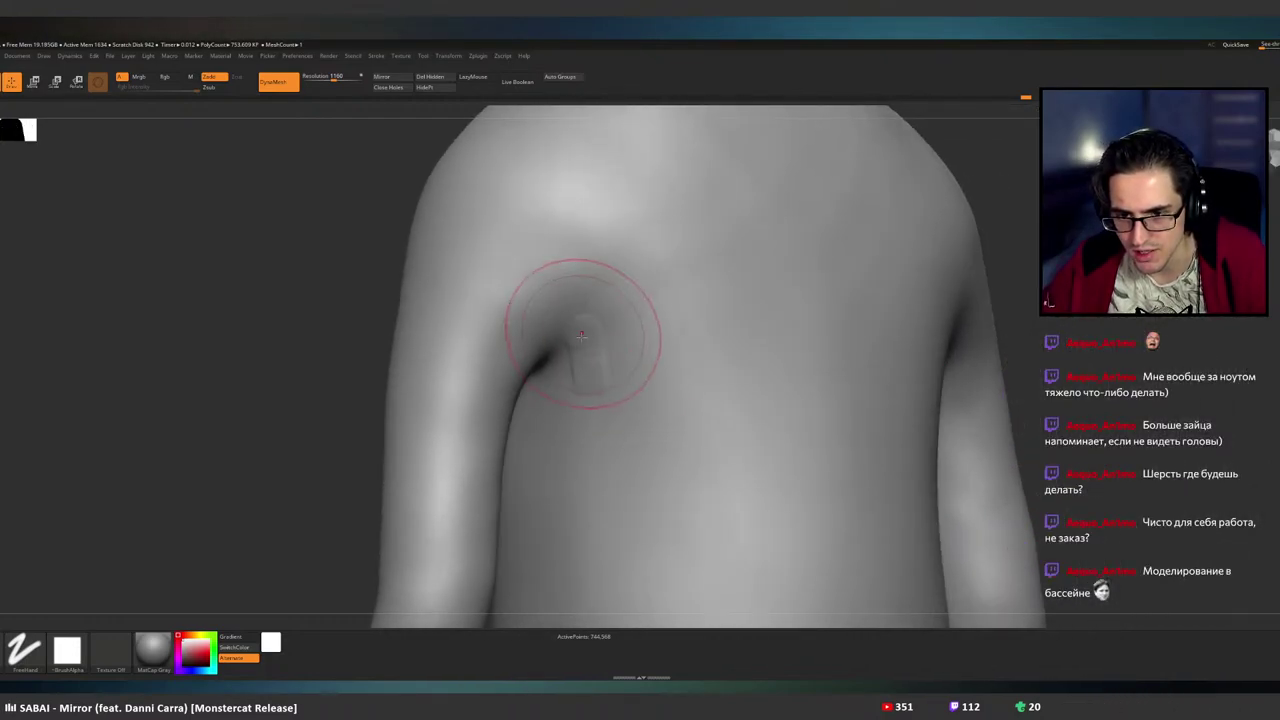
{"action": "left_click_drag", "start_coordinate": [587, 355], "coordinate": [551, 306]}
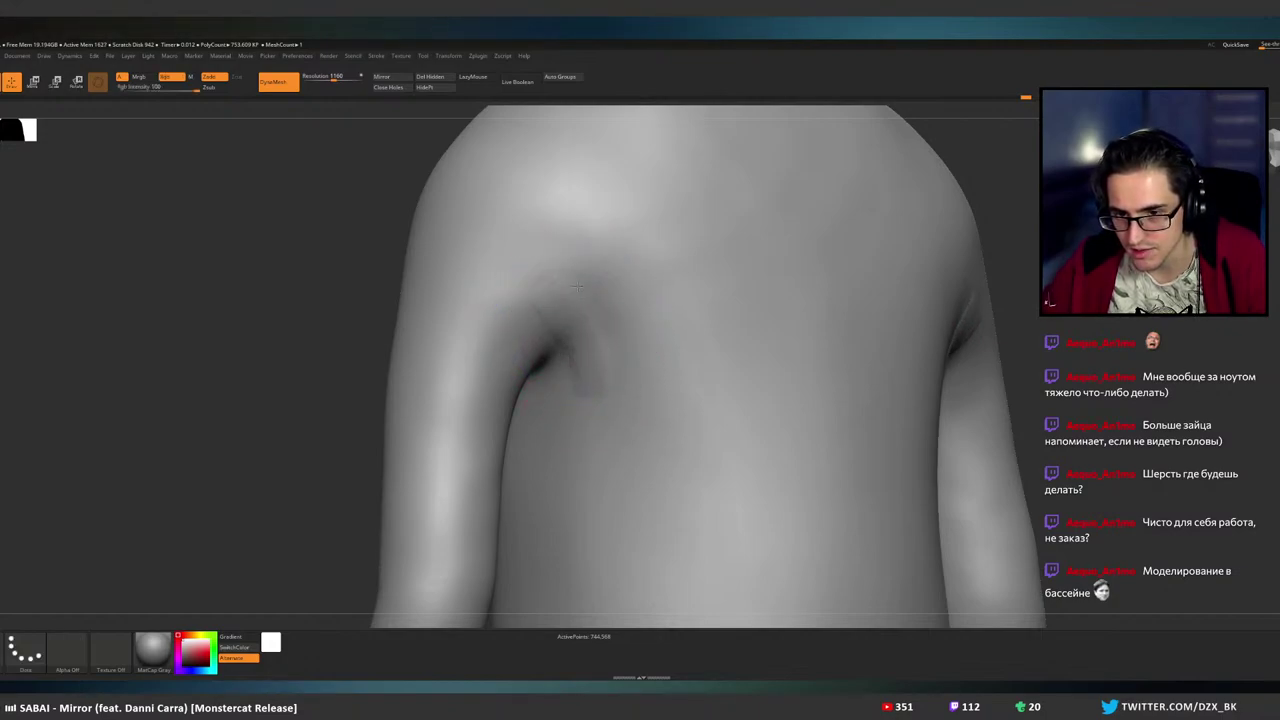
{"action": "mouse_move", "coordinate": [651, 337]}
{"action": "right_mouse_down"}
{"action": "mouse_move", "coordinate": [571, 343]}
{"action": "mouse_move", "coordinate": [640, 340]}
{"action": "right_mouse_up"}
{"action": "left_click_drag", "start_coordinate": [640, 340], "coordinate": [632, 342], "text": "shift"}
- Smooth the inner edges of the upper arm between armpit and elbow from the side, back and front
{"action": "mouse_move", "coordinate": [636, 341]}
{"action": "right_mouse_down"}
{"action": "mouse_move", "coordinate": [673, 341]}
{"action": "mouse_move", "coordinate": [664, 319]}
{"action": "right_mouse_up"}
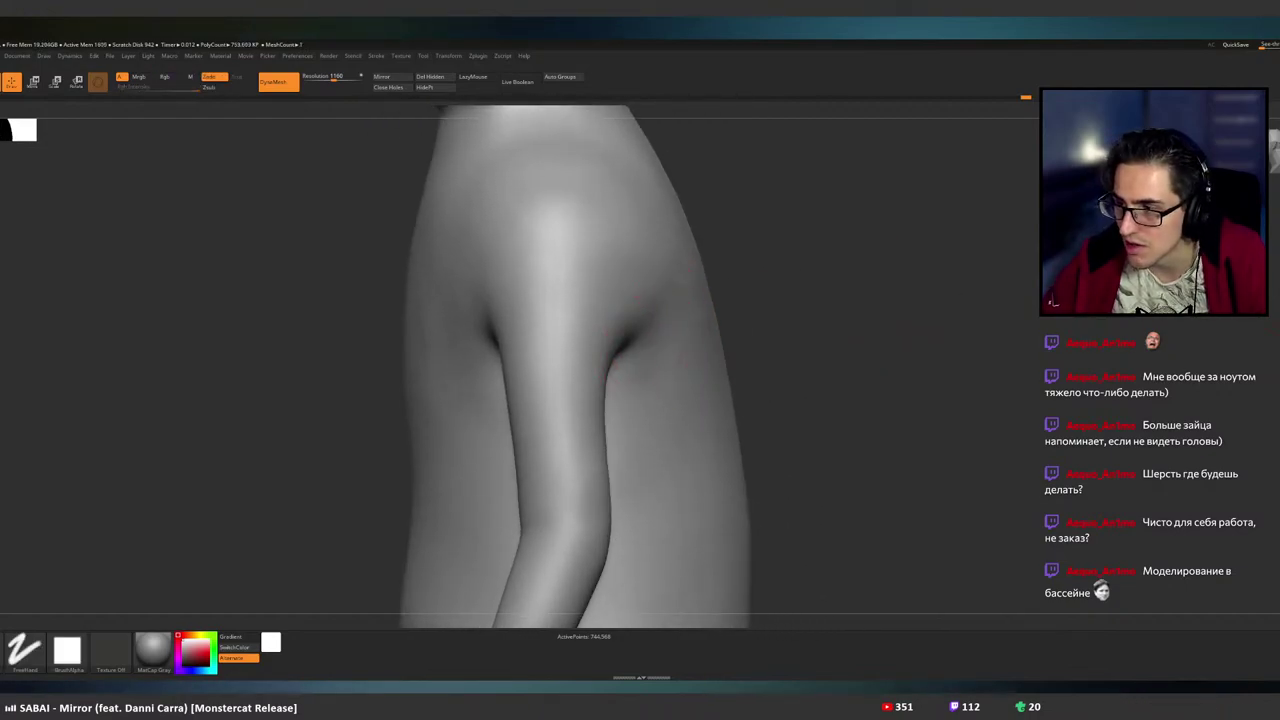
{"action": "key", "text": "shift"}
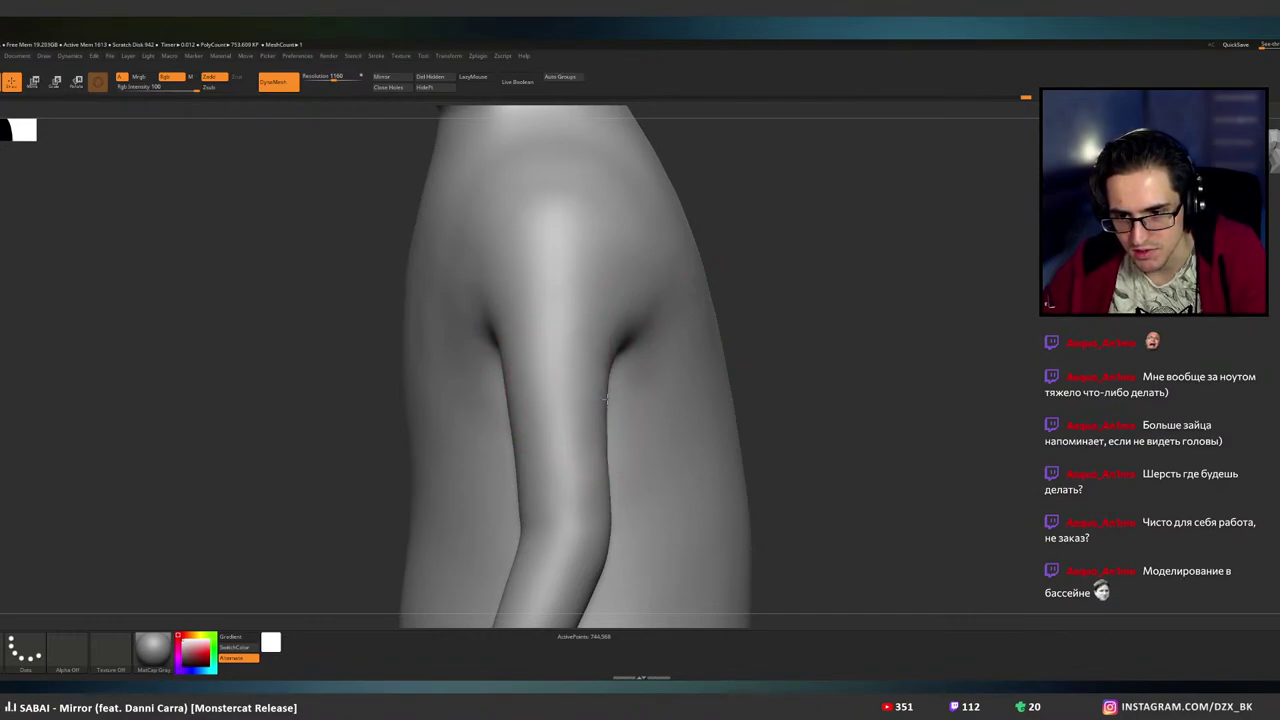
{"action": "right_click_drag", "start_coordinate": [612, 368], "coordinate": [594, 438]}
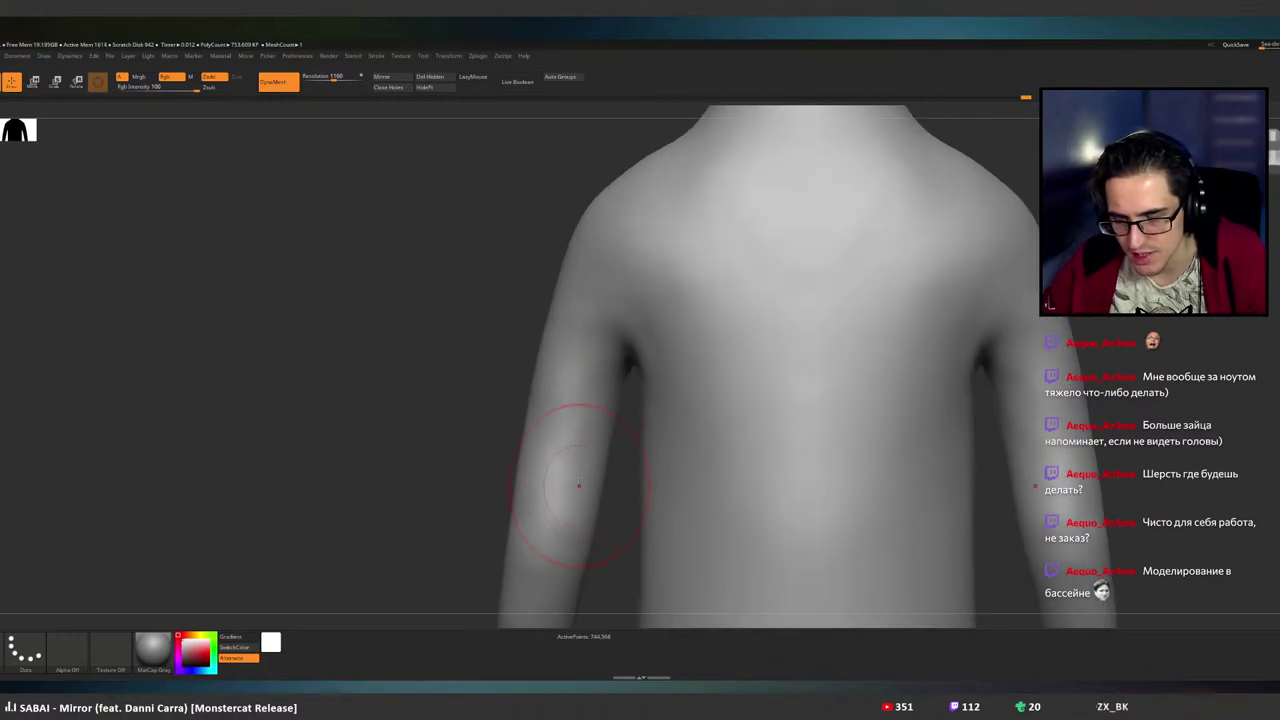
{"action": "right_click_drag", "start_coordinate": [543, 510], "coordinate": [628, 462]}
{"action": "left_click_drag", "start_coordinate": [586, 450], "coordinate": [596, 454]}
{"action": "mouse_move", "coordinate": [600, 434]}
{"action": "right_mouse_down"}
{"action": "mouse_move", "coordinate": [700, 415]}
{"action": "mouse_move", "coordinate": [574, 416]}
{"action": "right_mouse_up"}
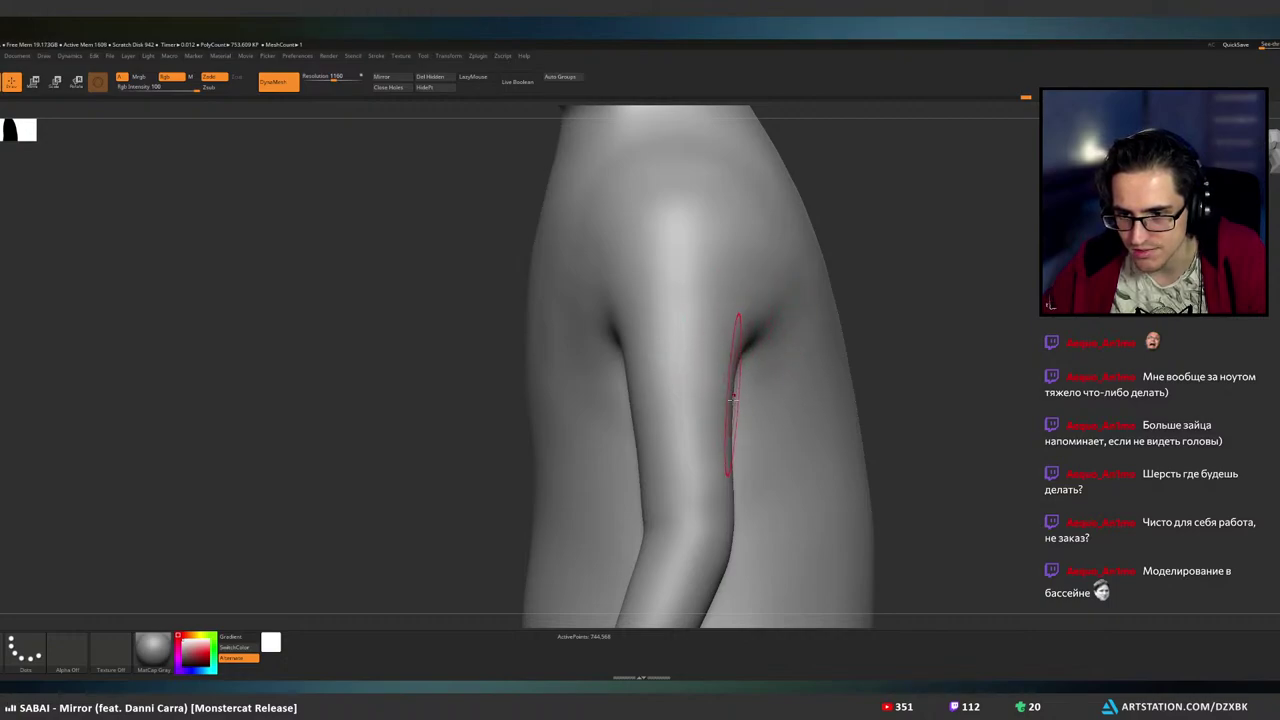
{"action": "mouse_move", "coordinate": [735, 418]}
{"action": "right_mouse_down"}
{"action": "mouse_move", "coordinate": [670, 428]}
{"action": "mouse_move", "coordinate": [700, 400]}
{"action": "right_mouse_up"}
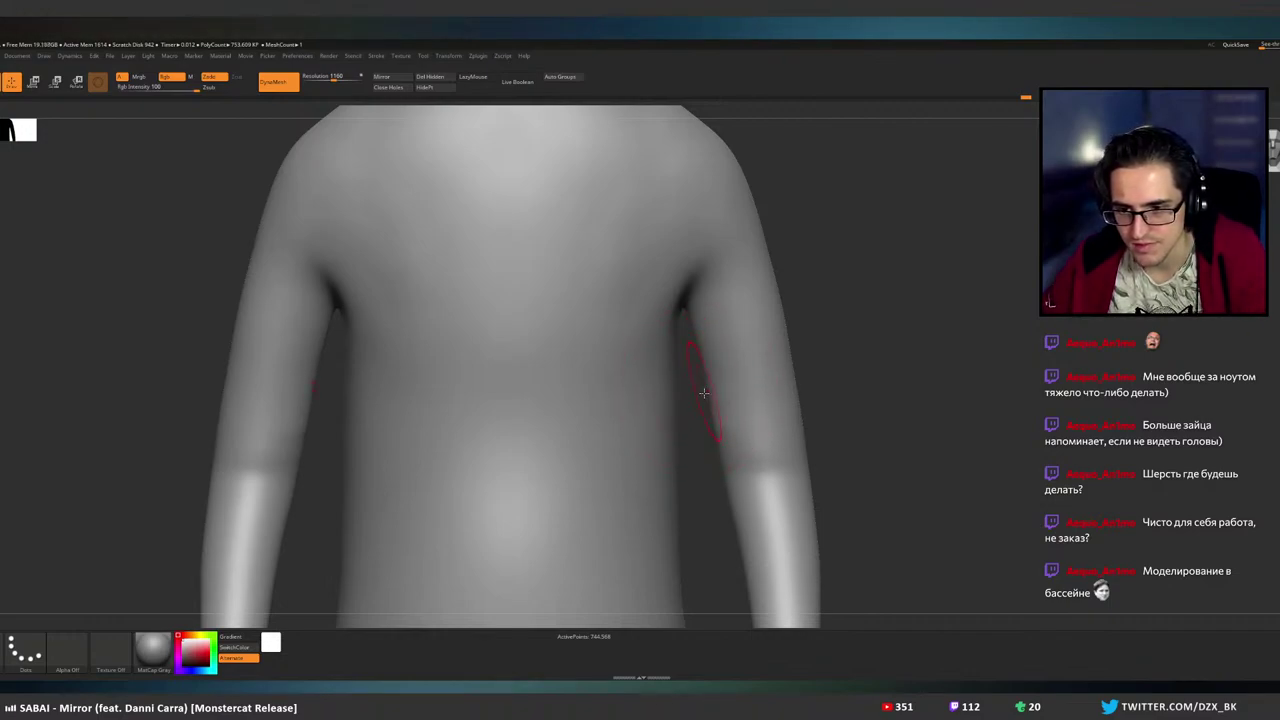
{"action": "mouse_move", "coordinate": [691, 400]}
{"action": "right_mouse_down"}
{"action": "mouse_move", "coordinate": [735, 401]}
{"action": "mouse_move", "coordinate": [691, 400]}
{"action": "right_mouse_up"}
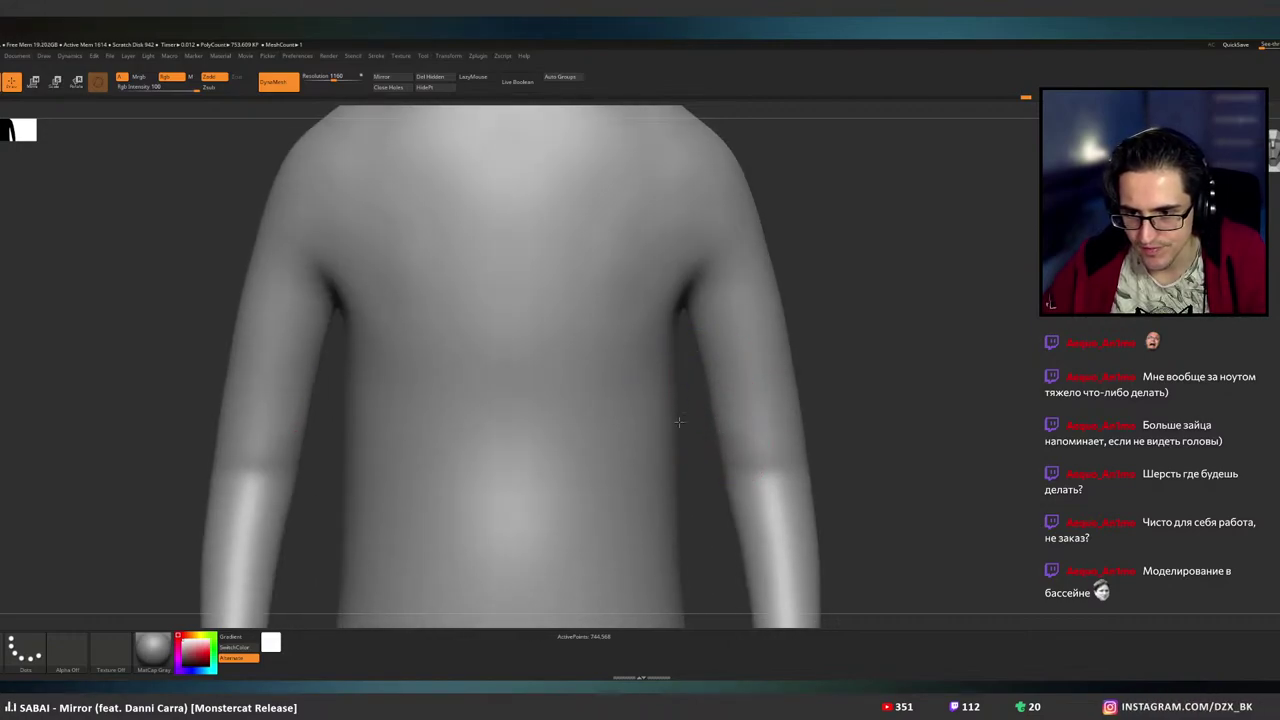
- Refine the shoulder where it meets the upper arm above the armpit, working from the front, side and back
{"action": "right_click_drag", "start_coordinate": [747, 373], "coordinate": [670, 372]}
{"action": "mouse_move", "coordinate": [856, 326]}
{"action": "right_mouse_down", "text": "alt"}
{"action": "mouse_move", "coordinate": [789, 345]}
{"action": "mouse_move", "coordinate": [725, 395]}
{"action": "mouse_move", "coordinate": [714, 357]}
{"action": "mouse_move", "coordinate": [705, 374]}
{"action": "mouse_move", "coordinate": [670, 378]}
{"action": "right_mouse_up", "text": "alt"}
{"action": "mouse_move", "coordinate": [670, 378]}
{"action": "right_mouse_down", "text": "ctrl"}
{"action": "mouse_move", "coordinate": [712, 376]}
{"action": "mouse_move", "coordinate": [684, 320]}
{"action": "right_mouse_up", "text": "ctrl"}
{"action": "scroll", "coordinate": [681, 371], "scroll_direction": "up", "scroll_amount": 2}
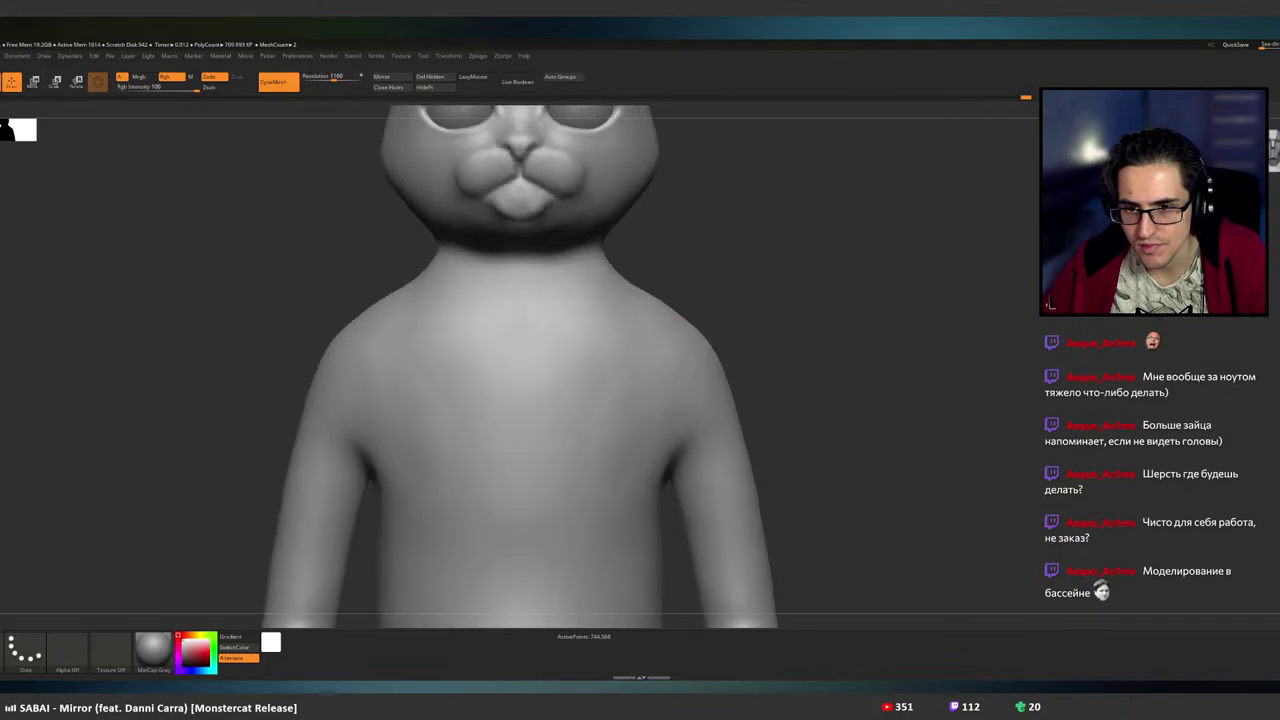
{"action": "left_click_drag", "start_coordinate": [672, 442], "coordinate": [696, 427]}
{"action": "key", "text": "ctrl+z"}
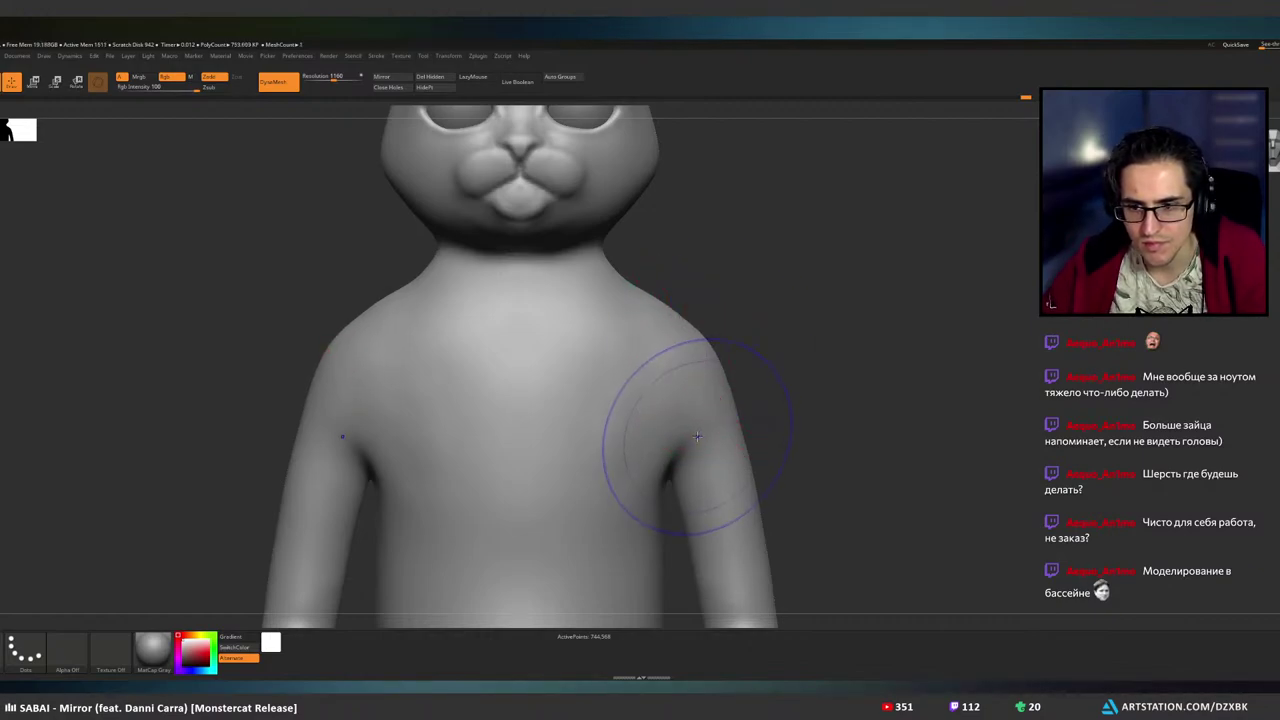
{"action": "left_click_drag", "start_coordinate": [890, 415], "coordinate": [726, 400]}
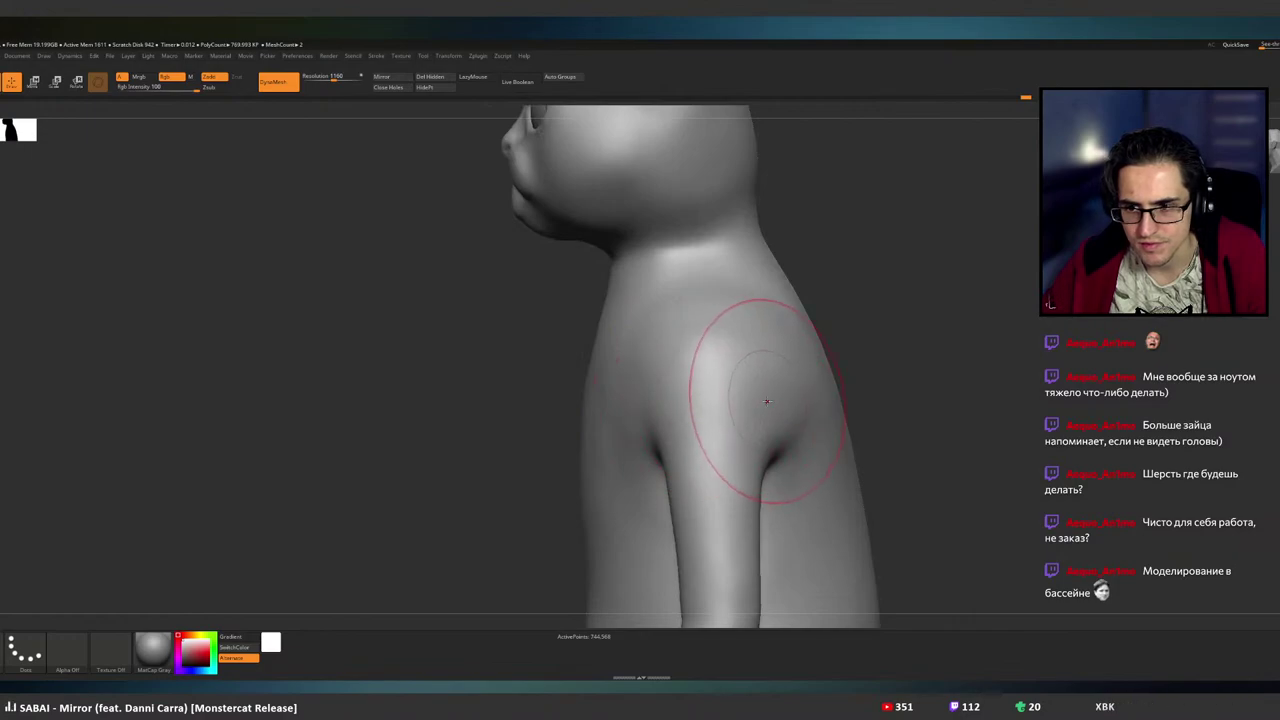
{"action": "mouse_move", "coordinate": [731, 349]}
{"action": "left_mouse_down"}
{"action": "mouse_move", "coordinate": [677, 354]}
{"action": "mouse_move", "coordinate": [720, 330]}
{"action": "left_mouse_up"}
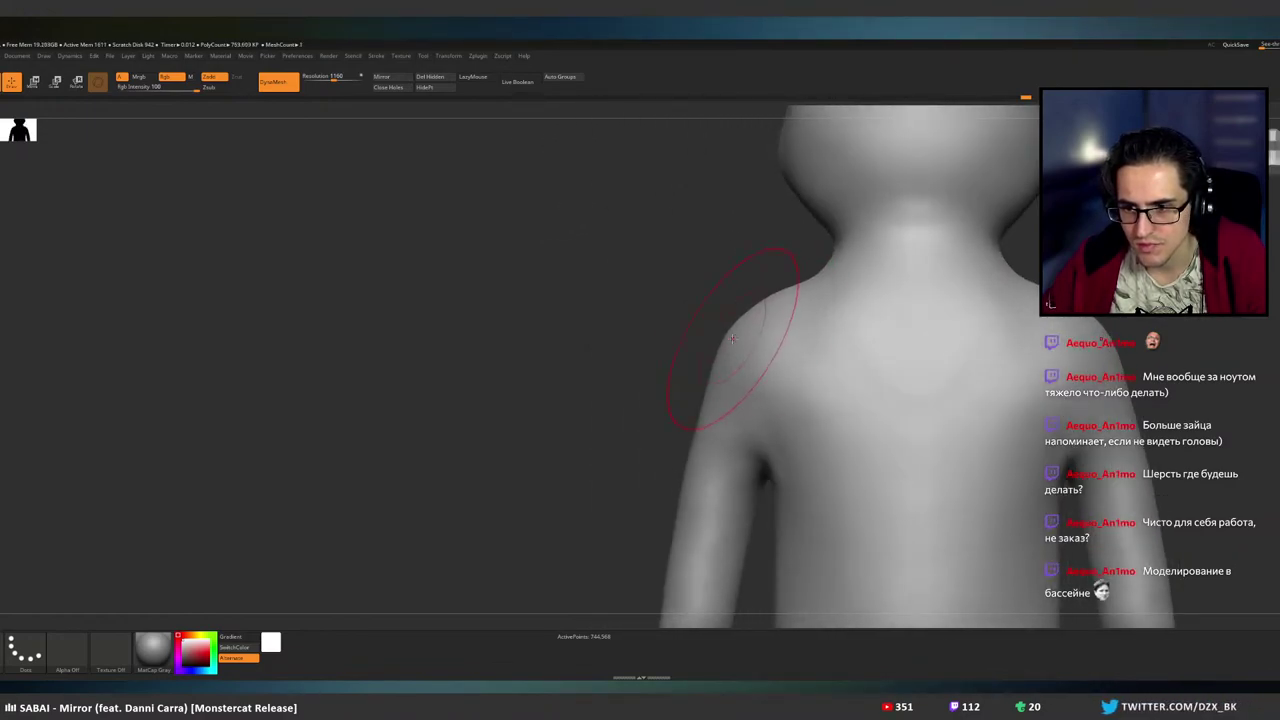
{"action": "left_click", "coordinate": [750, 379]}
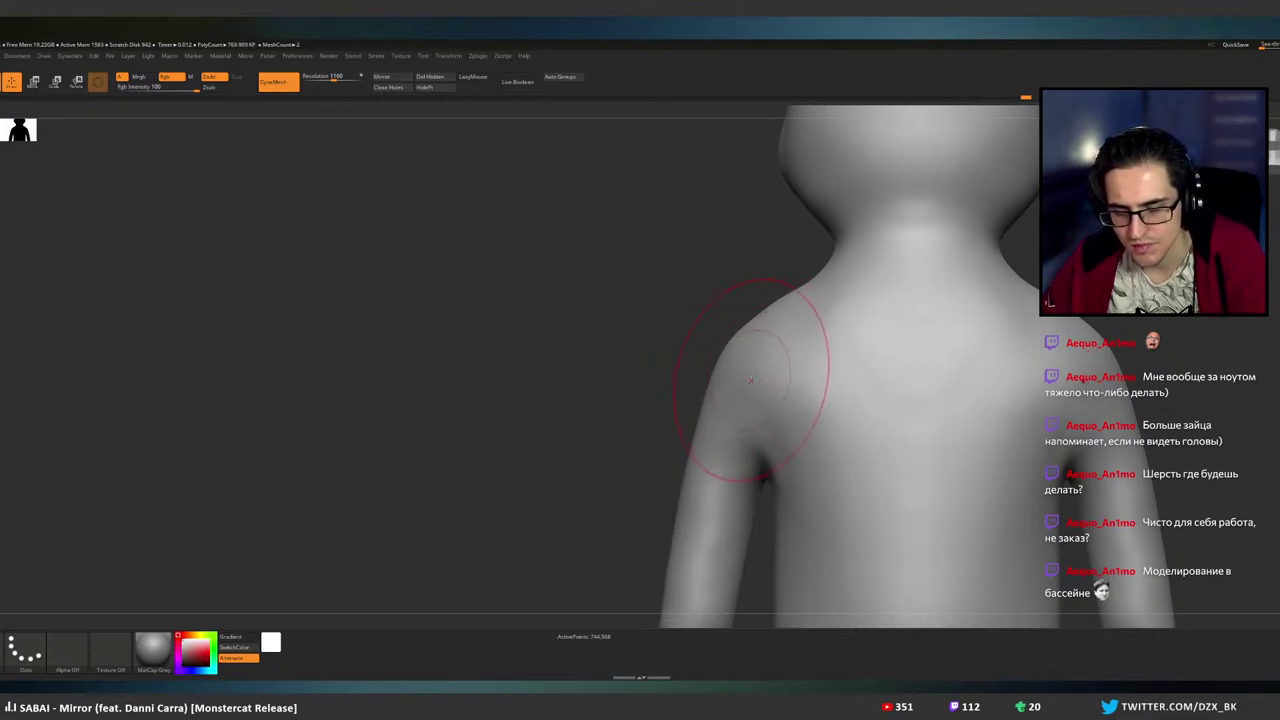
- Lasso-mask both arms from the back and remove the stray mask from the sides of the waist
{"action": "mouse_move", "coordinate": [786, 366]}
{"action": "right_mouse_down", "text": "ctrl"}
{"action": "mouse_move", "coordinate": [689, 357]}
{"action": "mouse_move", "coordinate": [720, 374]}
{"action": "mouse_move", "coordinate": [714, 394]}
{"action": "right_mouse_up", "text": "ctrl"}
{"action": "left_click_drag", "start_coordinate": [706, 521], "coordinate": [714, 486], "text": "ctrl"}
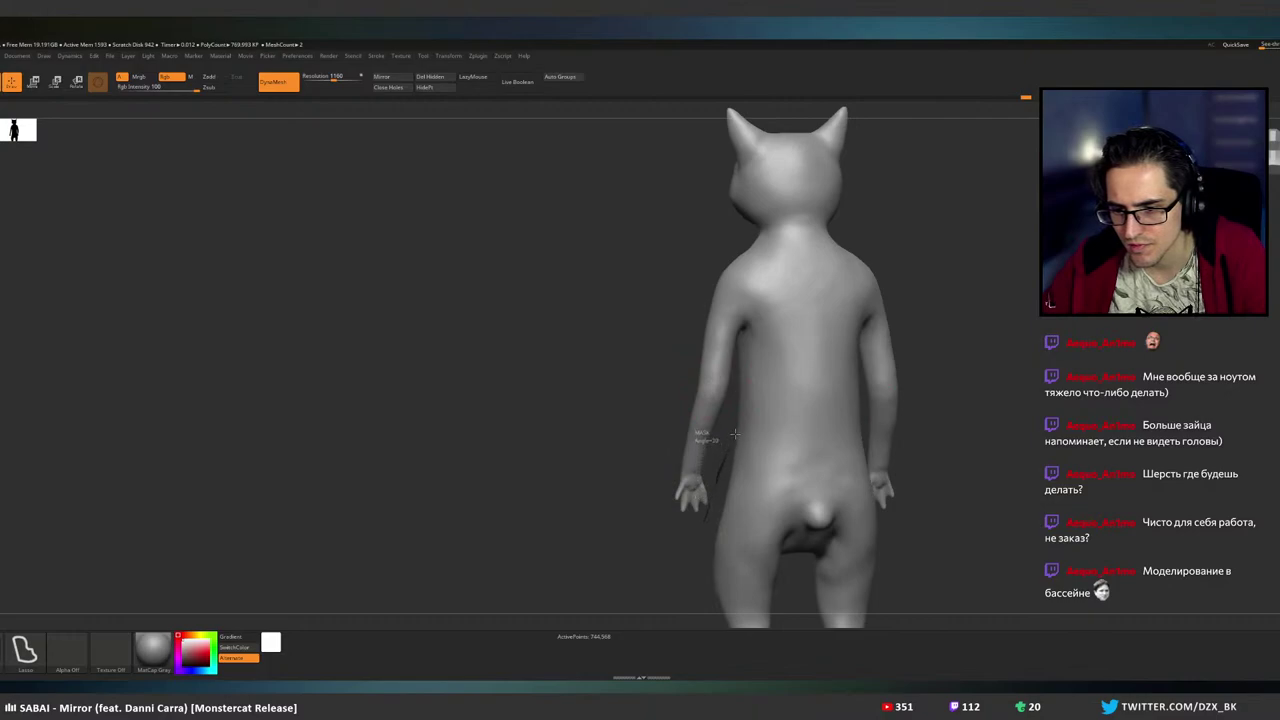
{"action": "mouse_move", "coordinate": [734, 433]}
{"action": "left_mouse_down", "text": "ctrl+shift"}
{"action": "mouse_move", "coordinate": [745, 379]}
{"action": "mouse_move", "coordinate": [724, 246]}
{"action": "mouse_move", "coordinate": [608, 527]}
{"action": "left_mouse_up", "text": "ctrl+shift"}
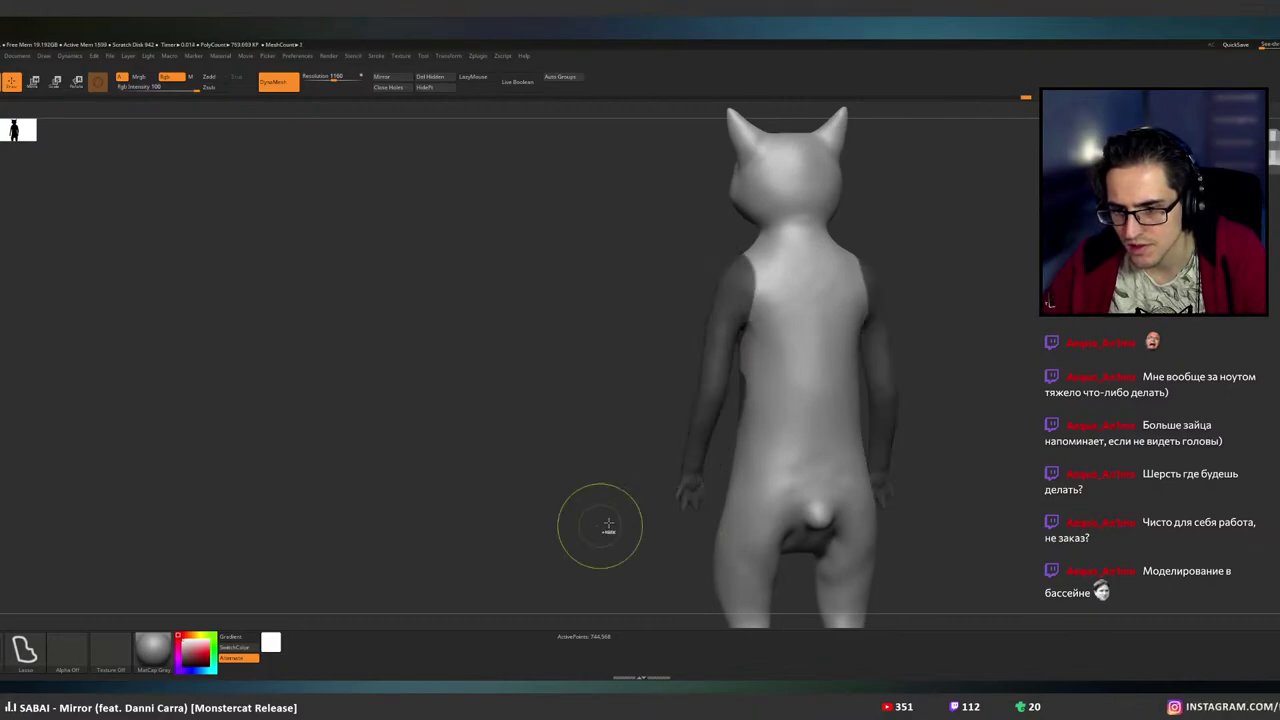
{"action": "mouse_move", "coordinate": [782, 372]}
{"action": "right_mouse_down"}
{"action": "mouse_move", "coordinate": [747, 364]}
{"action": "mouse_move", "coordinate": [754, 321]}
{"action": "mouse_move", "coordinate": [830, 329]}
{"action": "right_mouse_up"}
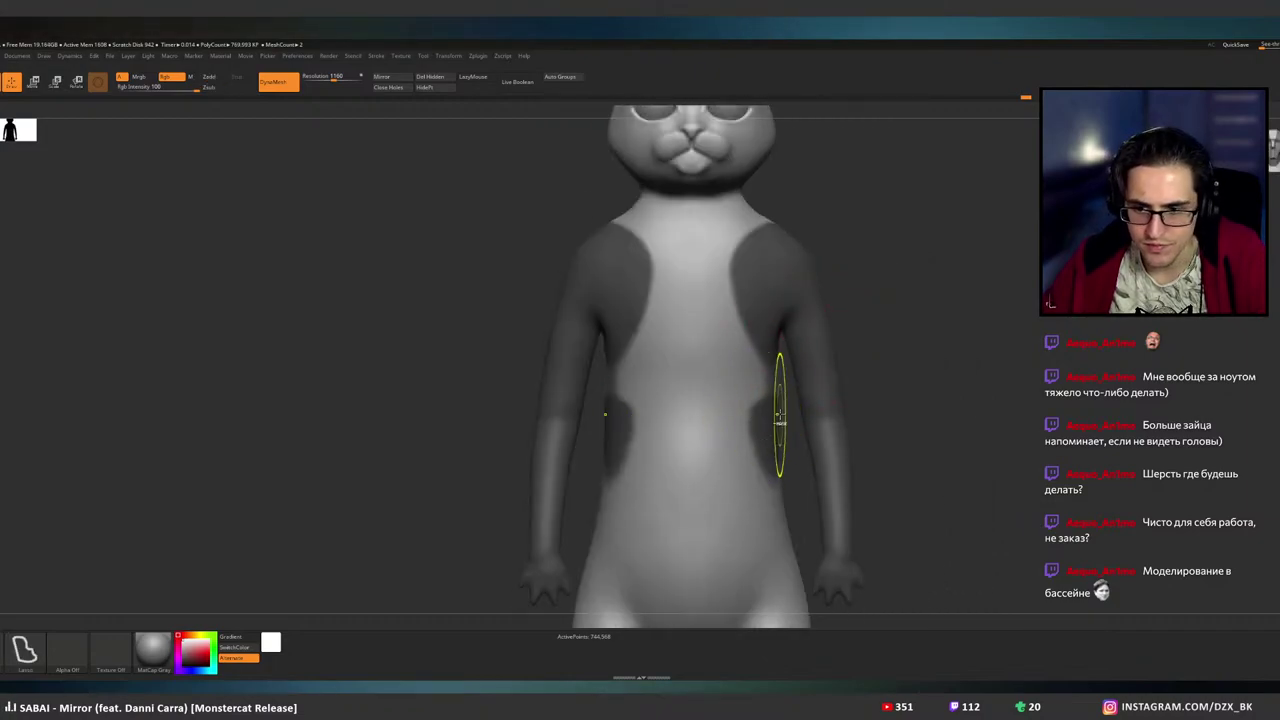
{"action": "mouse_move", "coordinate": [788, 408]}
{"action": "left_mouse_down", "text": "ctrl+alt"}
{"action": "mouse_move", "coordinate": [723, 420]}
{"action": "mouse_move", "coordinate": [782, 498]}
{"action": "mouse_move", "coordinate": [791, 446]}
{"action": "left_mouse_up", "text": "ctrl+alt"}
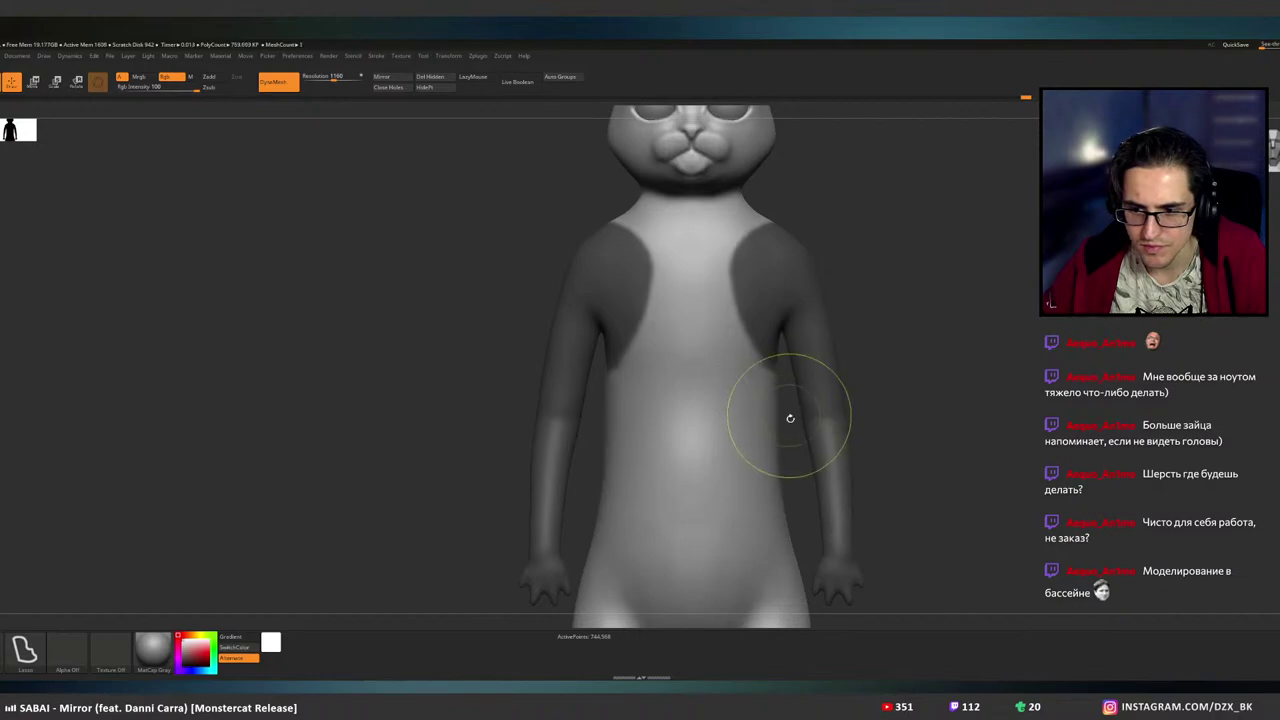
- Unmask the sides of the chest beside the front armpits so the mask covers only the arms
{"action": "right_click_drag", "start_coordinate": [782, 368], "coordinate": [773, 453], "text": "alt"}
{"action": "key", "text": "ctrl+shift"}
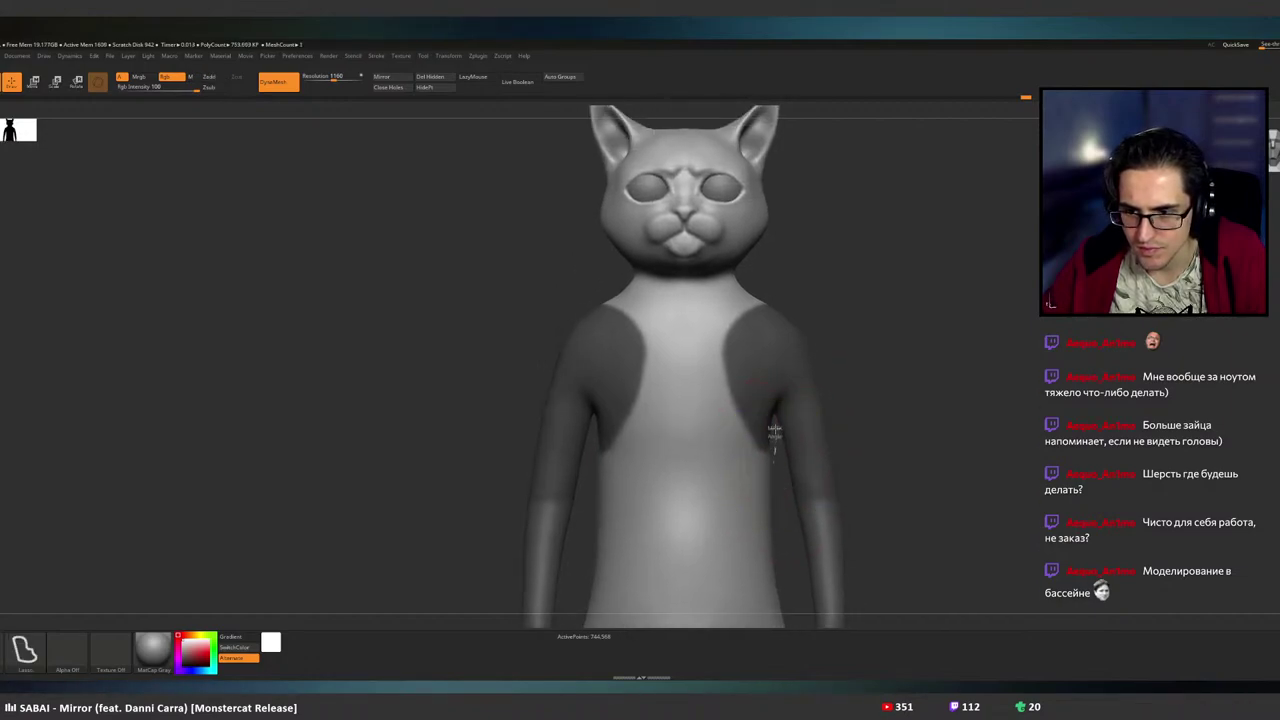
{"action": "mouse_move", "coordinate": [774, 430]}
{"action": "left_mouse_down", "text": "ctrl+shift"}
{"action": "mouse_move", "coordinate": [754, 352]}
{"action": "mouse_move", "coordinate": [772, 280]}
{"action": "mouse_move", "coordinate": [698, 348]}
{"action": "mouse_move", "coordinate": [763, 503]}
{"action": "mouse_move", "coordinate": [776, 498]}
{"action": "left_mouse_up", "text": "ctrl+shift"}
{"action": "key", "text": "ctrl+z"}
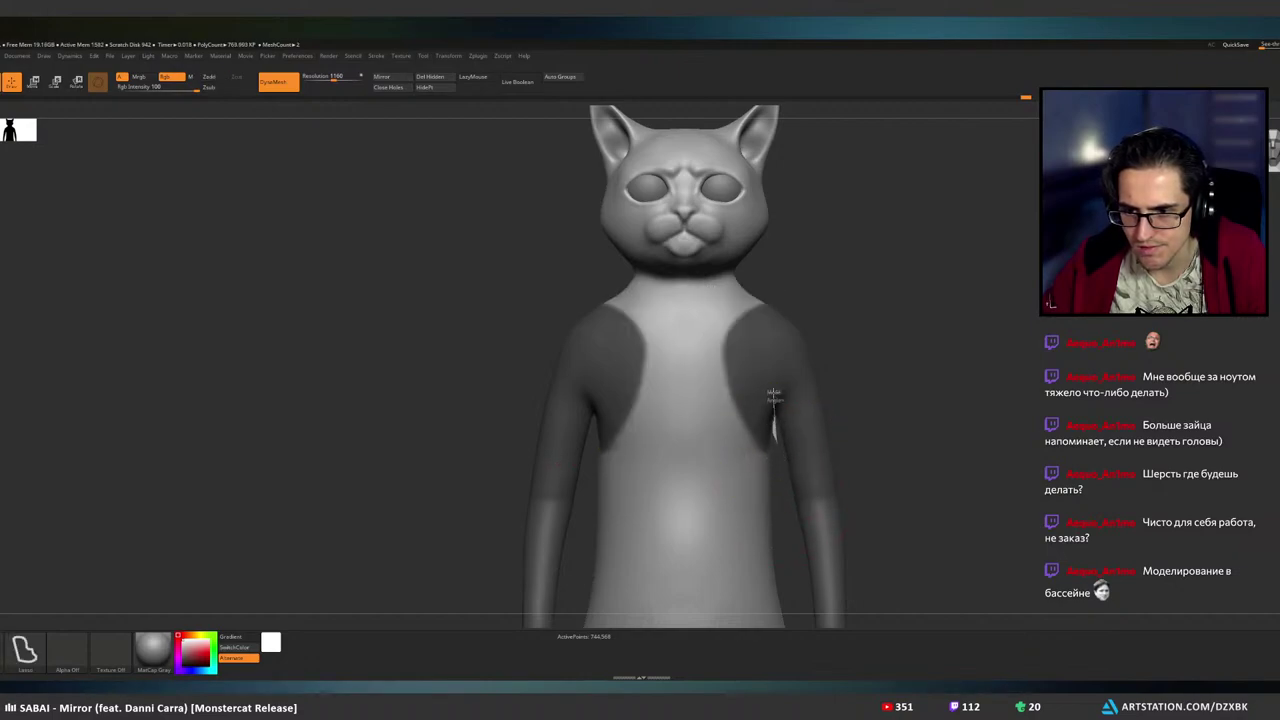
{"action": "mouse_move", "coordinate": [773, 395]}
{"action": "left_mouse_down", "text": "ctrl+alt"}
{"action": "mouse_move", "coordinate": [765, 255]}
{"action": "mouse_move", "coordinate": [720, 435]}
{"action": "mouse_move", "coordinate": [775, 490]}
{"action": "left_mouse_up", "text": "ctrl+alt"}
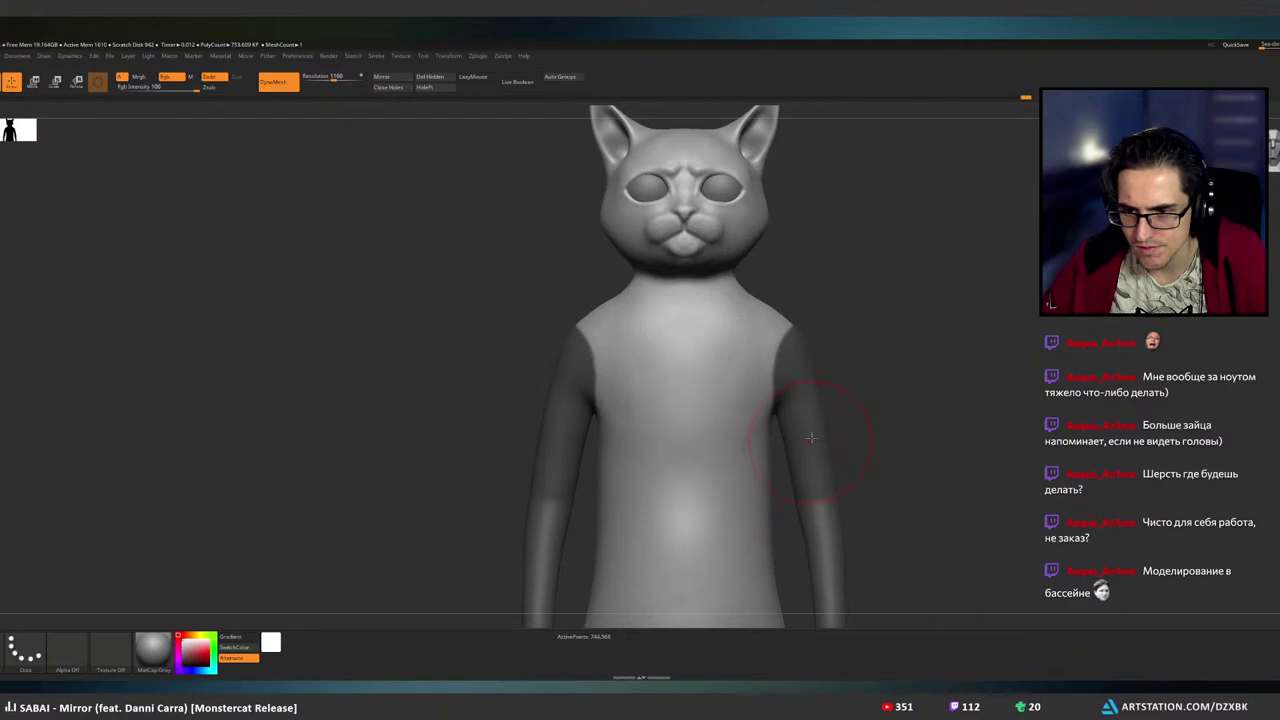
- Extend the arm masks over the shoulders from the back, then invert the masking and blur its edge
{"action": "right_click_drag", "start_coordinate": [812, 438], "coordinate": [734, 414]}
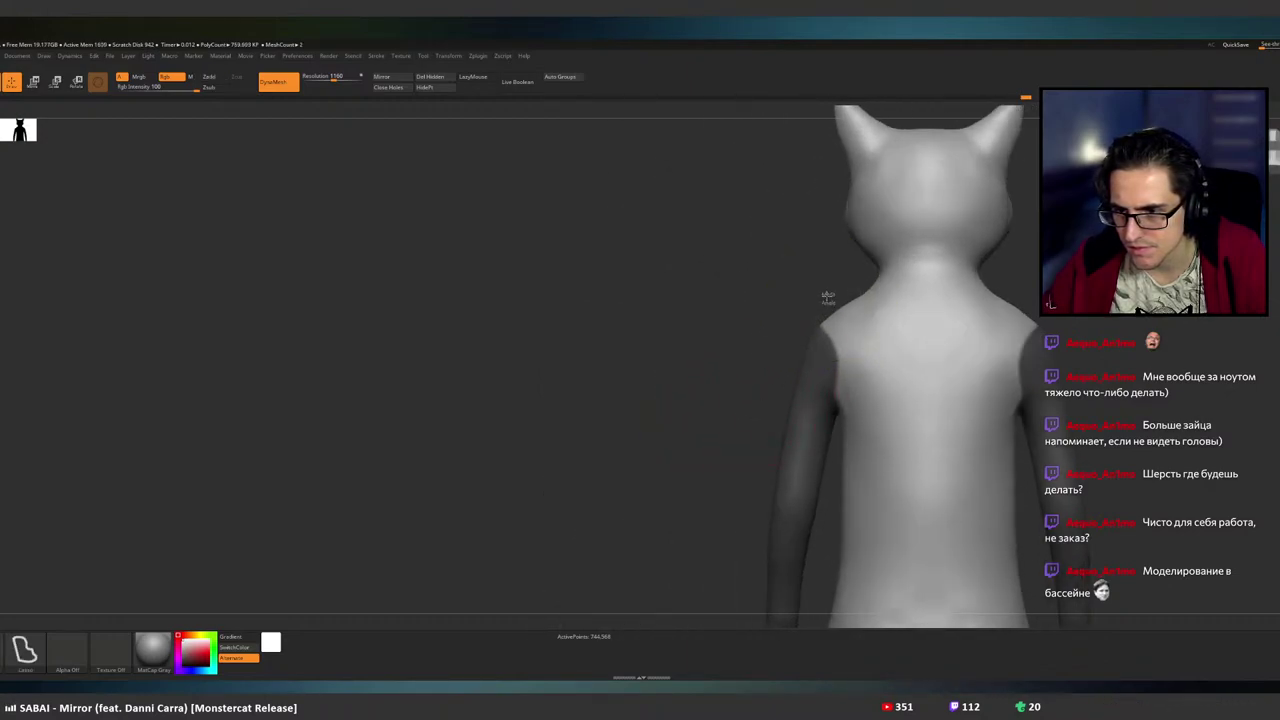
{"action": "mouse_move", "coordinate": [866, 318]}
{"action": "left_mouse_down", "text": "ctrl"}
{"action": "mouse_move", "coordinate": [838, 431]}
{"action": "mouse_move", "coordinate": [764, 300]}
{"action": "left_mouse_up", "text": "ctrl"}
{"action": "left_click", "coordinate": [908, 356], "text": "ctrl"}
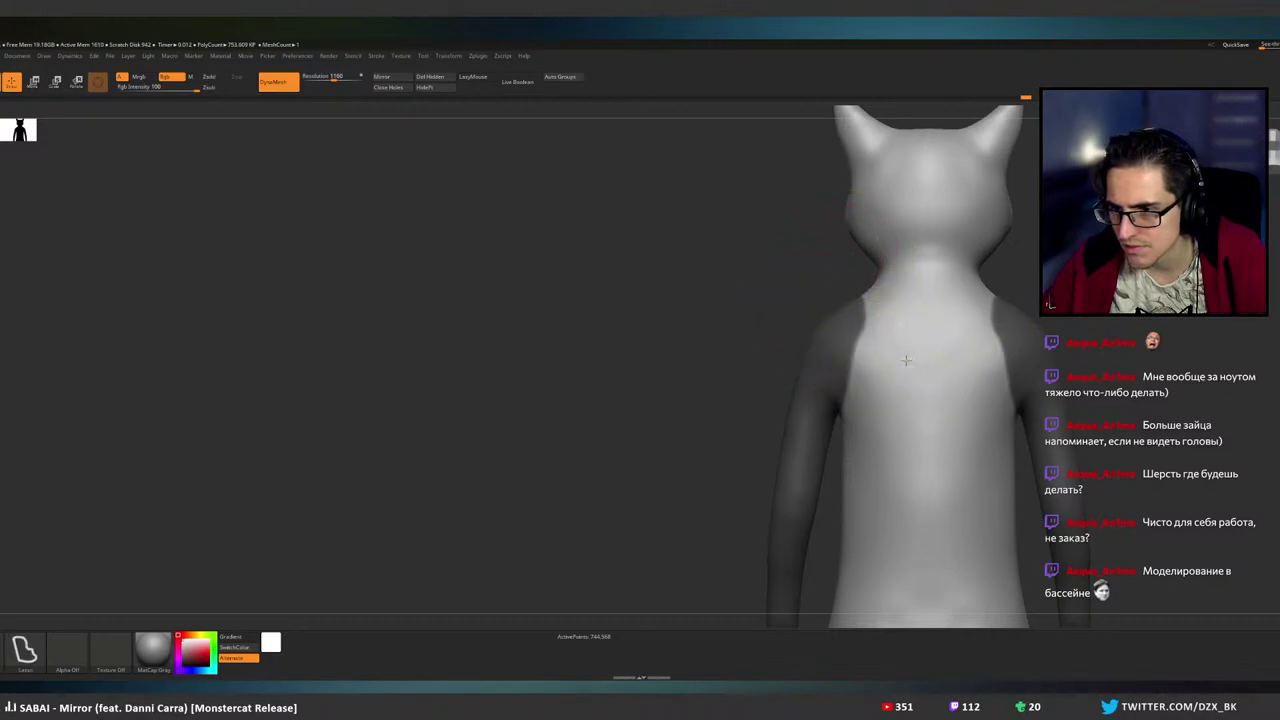
{"action": "mouse_move", "coordinate": [763, 312]}
{"action": "left_mouse_down", "text": "ctrl"}
{"action": "mouse_move", "coordinate": [778, 317]}
{"action": "mouse_move", "coordinate": [748, 314]}
{"action": "mouse_move", "coordinate": [752, 360]}
{"action": "mouse_move", "coordinate": [741, 352]}
{"action": "left_mouse_up", "text": "ctrl"}
{"action": "key", "text": "ctrl+z"}
{"action": "key", "text": "ctrl+z"}
{"action": "left_click", "coordinate": [746, 364], "text": "ctrl"}
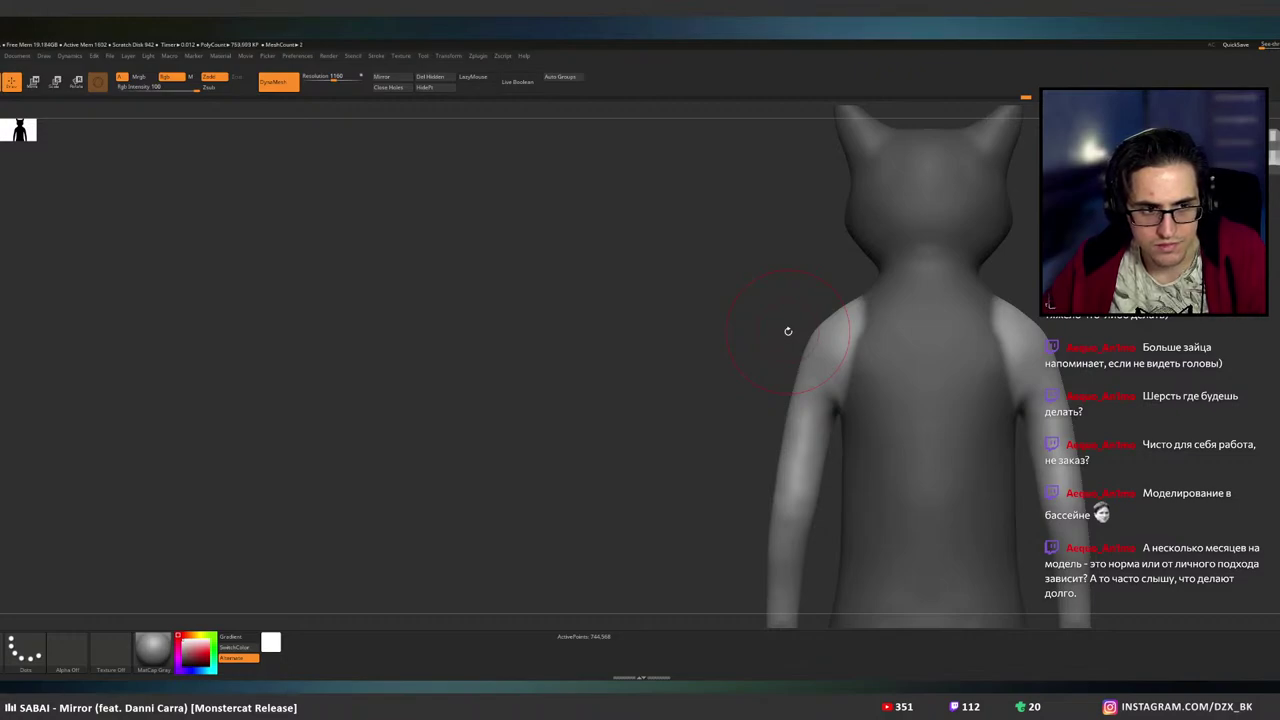
{"action": "left_click", "coordinate": [892, 376], "text": "ctrl"}
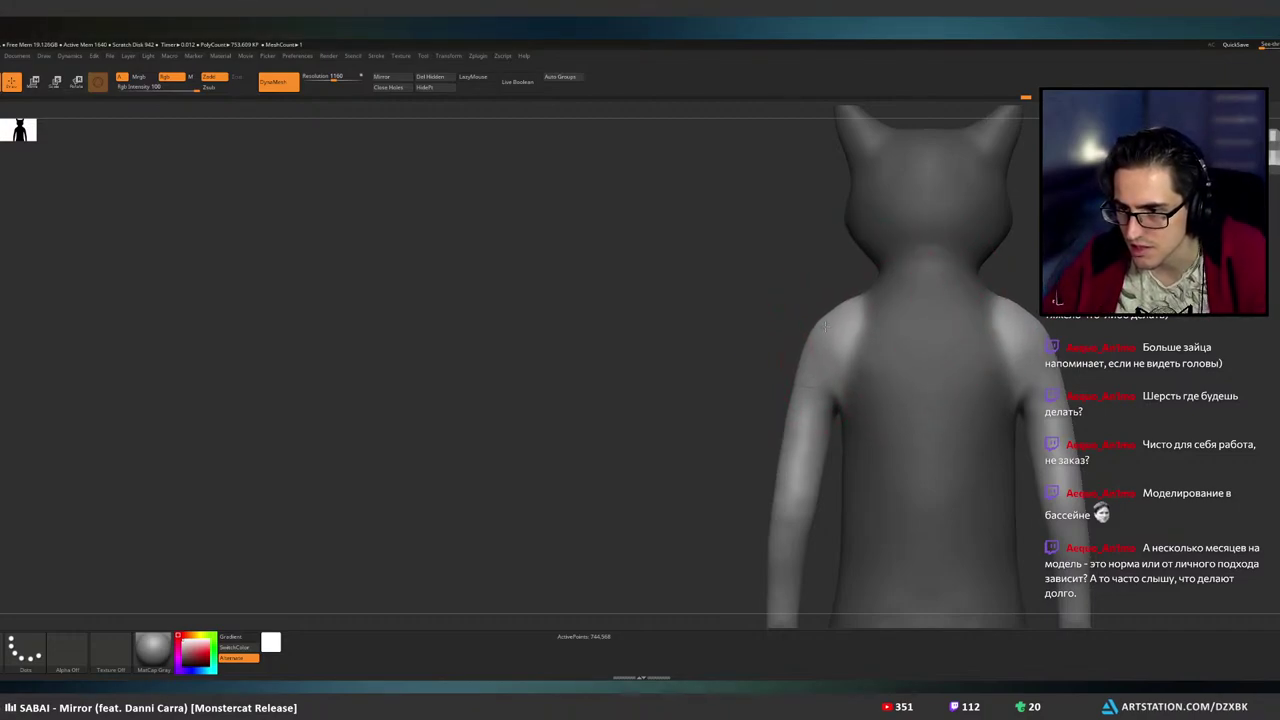
- Round out the unmasked shoulders from the front and side, and clear the mask from the body
{"action": "mouse_move", "coordinate": [822, 330]}
{"action": "right_mouse_down"}
{"action": "mouse_move", "coordinate": [902, 327]}
{"action": "mouse_move", "coordinate": [866, 325]}
{"action": "right_mouse_up"}
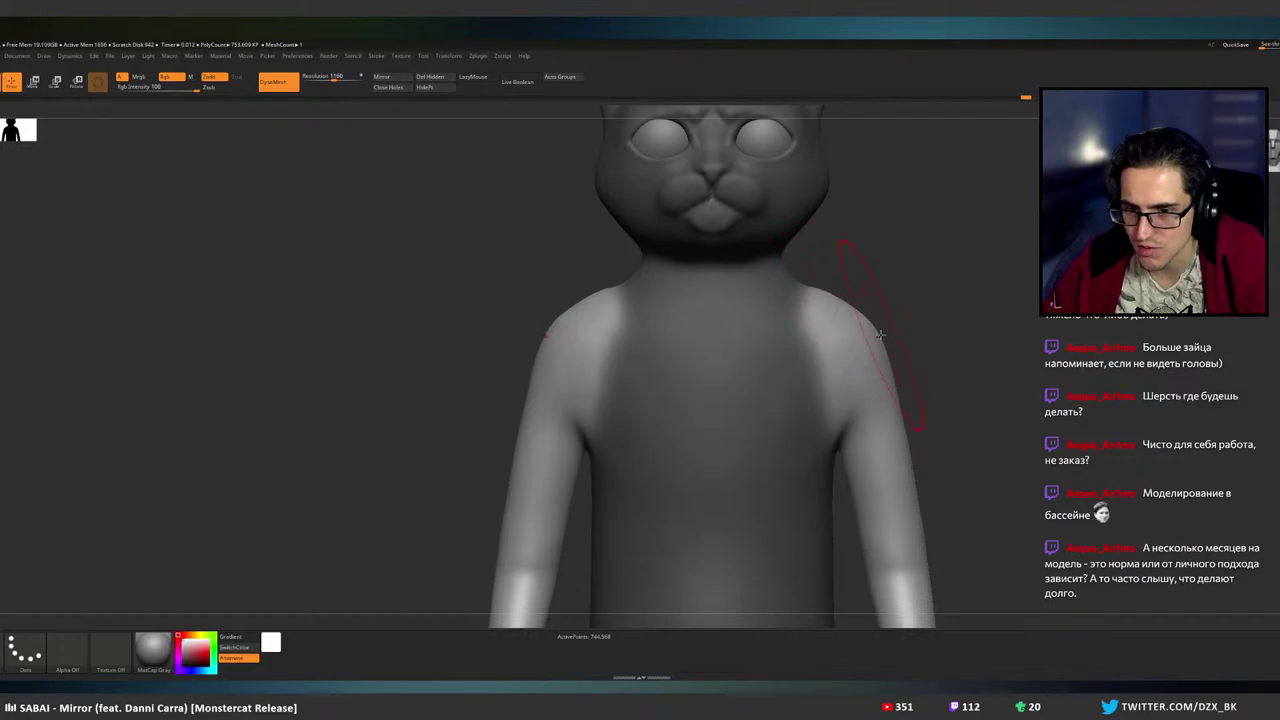
{"action": "right_click_drag", "start_coordinate": [880, 334], "coordinate": [770, 338]}
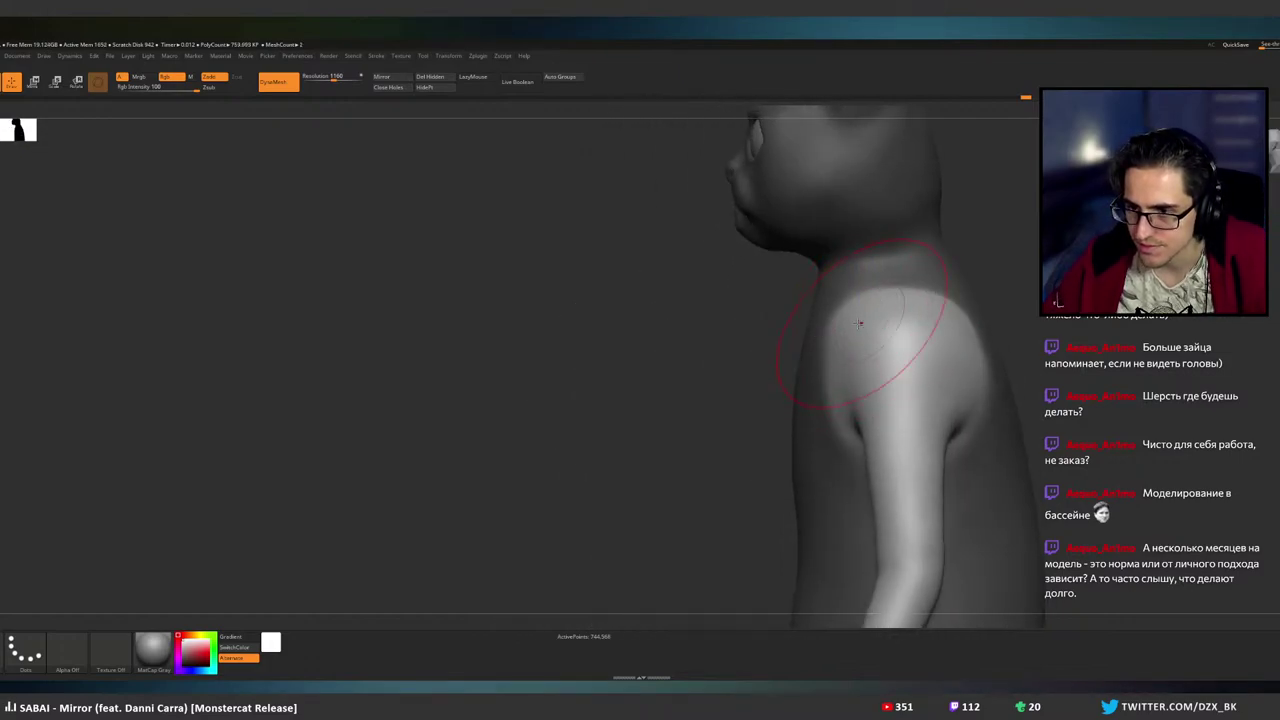
{"action": "right_click_drag", "start_coordinate": [859, 323], "coordinate": [800, 326], "text": "alt"}
{"action": "mouse_move", "coordinate": [874, 341]}
{"action": "right_mouse_down", "text": "alt"}
{"action": "mouse_move", "coordinate": [818, 334]}
{"action": "mouse_move", "coordinate": [869, 336]}
{"action": "right_mouse_up", "text": "alt"}
{"action": "left_click_drag", "start_coordinate": [1140, 280], "coordinate": [1165, 295], "text": "ctrl"}
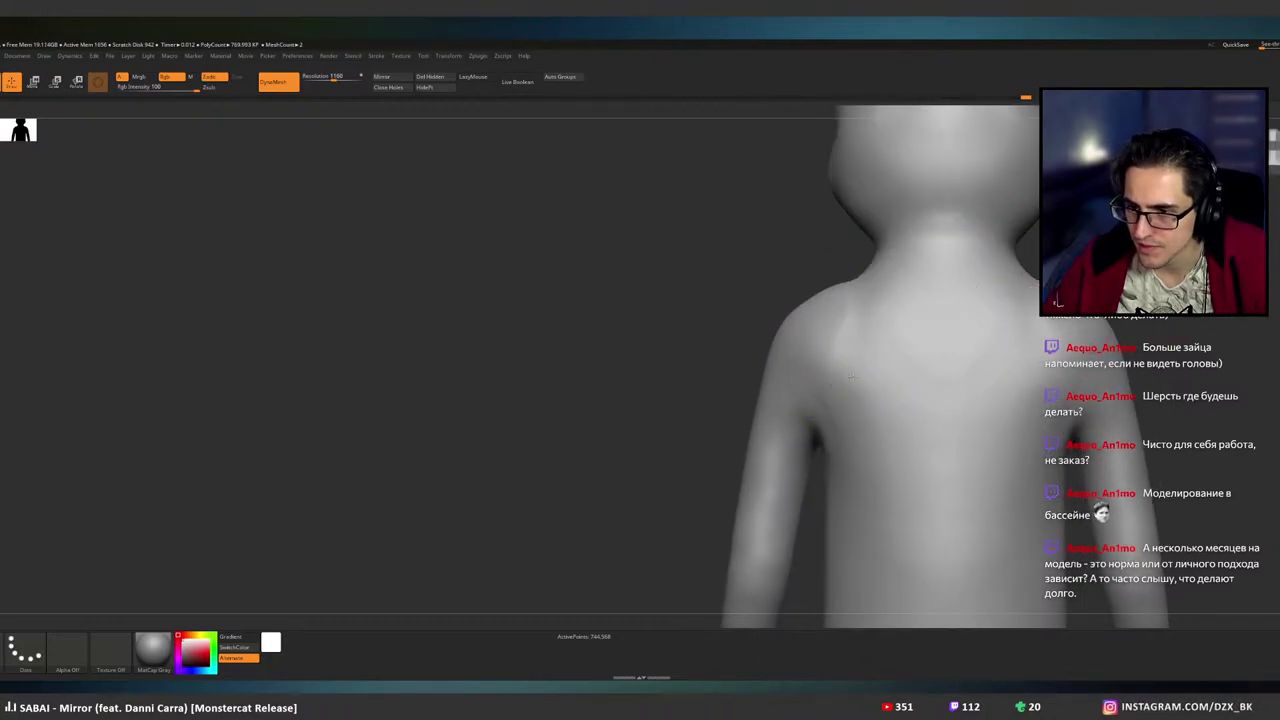
- Blend the seam left by the mask between the shoulder, upper back and base of the neck
{"action": "left_click_drag", "start_coordinate": [850, 377], "coordinate": [969, 366]}
{"action": "mouse_move", "coordinate": [880, 363]}
{"action": "left_mouse_down"}
{"action": "mouse_move", "coordinate": [870, 380]}
{"action": "mouse_move", "coordinate": [900, 394]}
{"action": "left_mouse_up"}
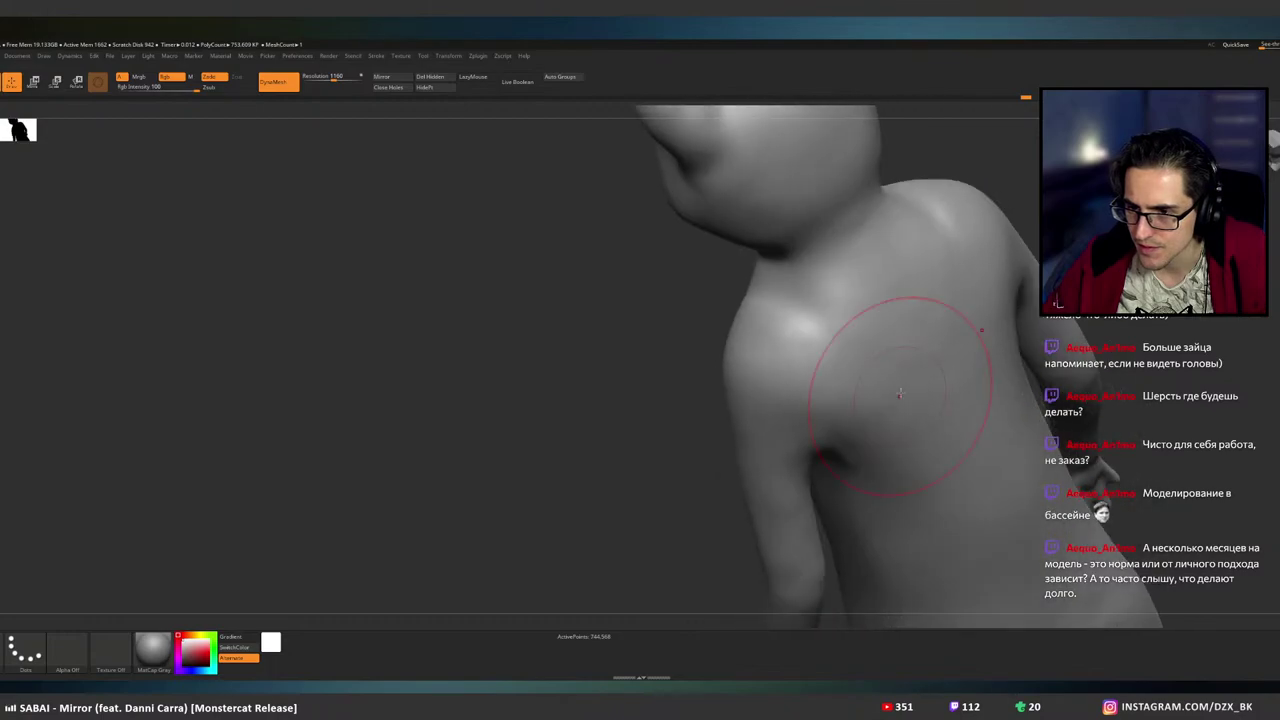
{"action": "right_click_drag", "start_coordinate": [815, 345], "coordinate": [956, 301]}
{"action": "left_click_drag", "start_coordinate": [956, 301], "coordinate": [946, 306], "text": "shift"}
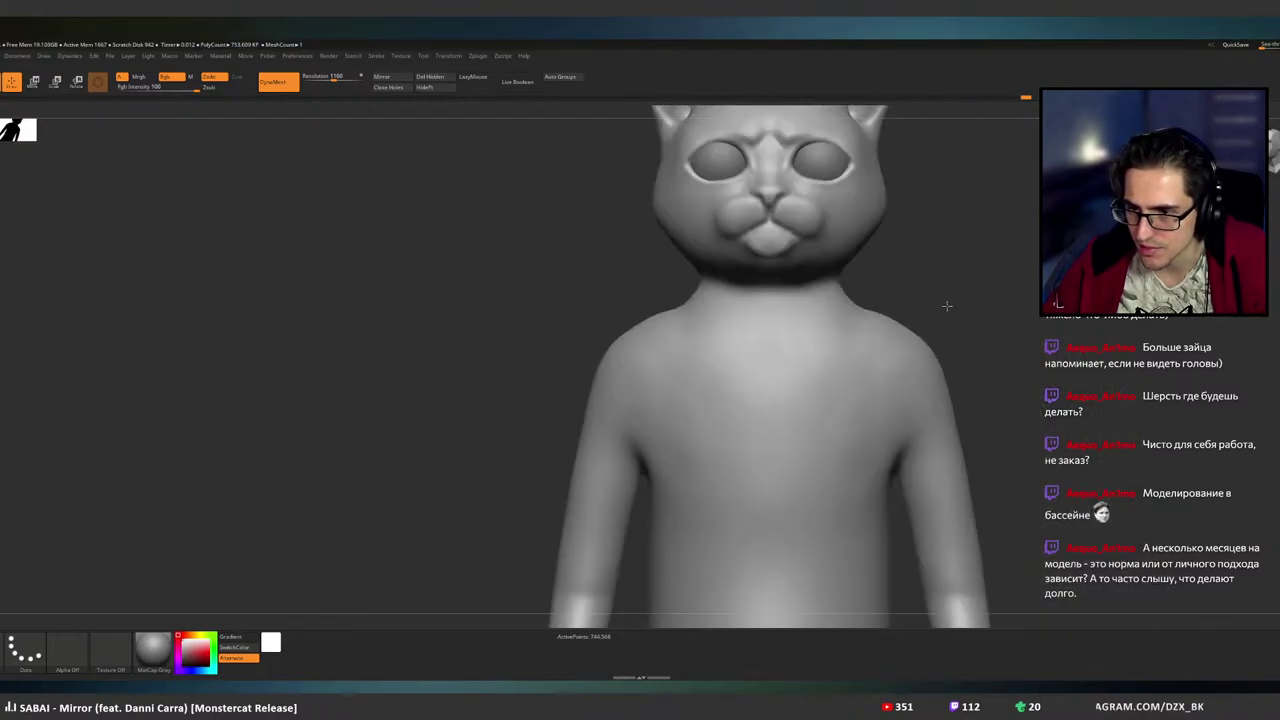
{"action": "right_click_drag", "start_coordinate": [931, 334], "coordinate": [954, 310]}
{"action": "left_click_drag", "start_coordinate": [953, 311], "coordinate": [996, 289], "text": "shift"}
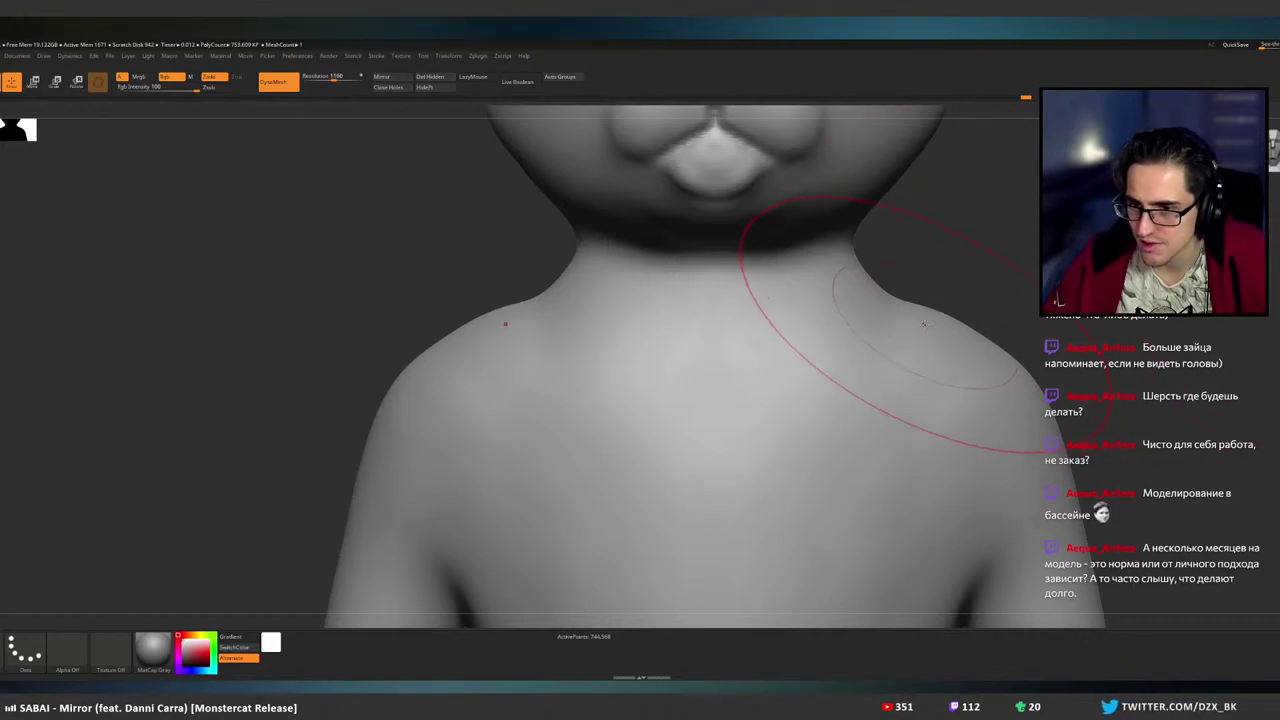
- Refine the slope from neck to shoulder and the upper back around the shoulder blade
{"action": "left_click_drag", "start_coordinate": [1031, 254], "coordinate": [870, 285]}
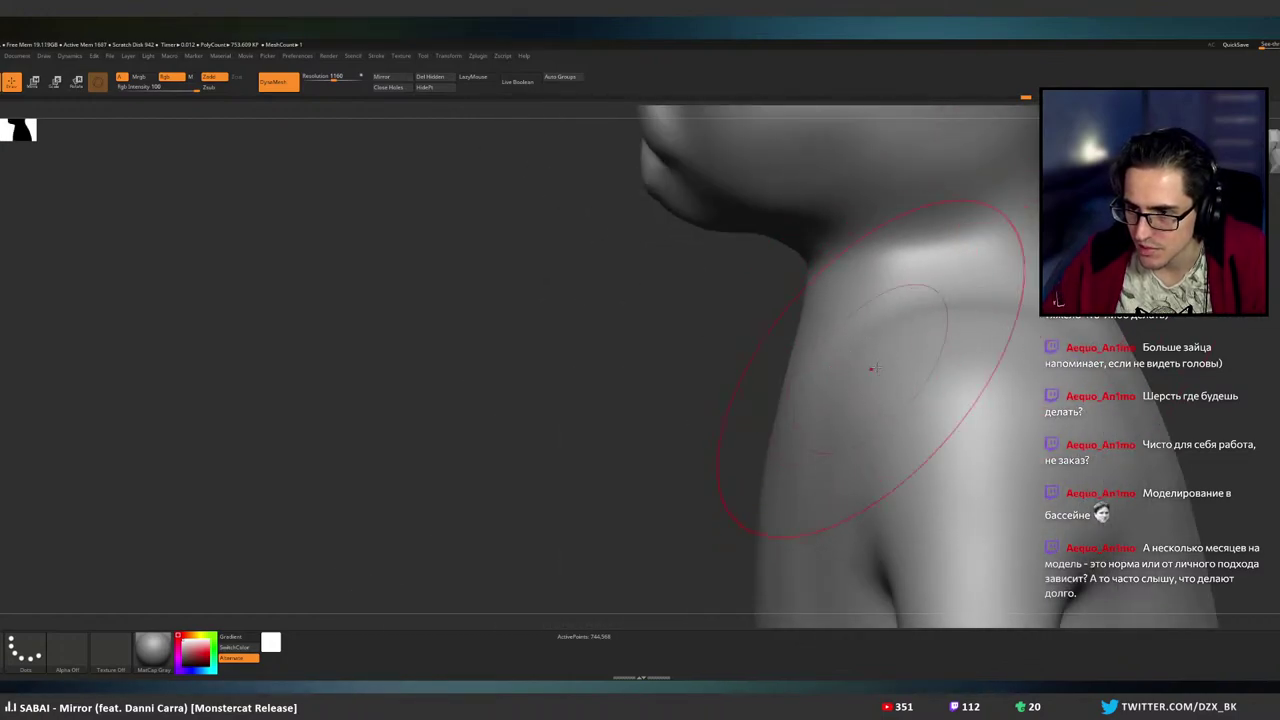
{"action": "mouse_move", "coordinate": [1080, 290]}
{"action": "right_mouse_down", "text": "ctrl"}
{"action": "mouse_move", "coordinate": [1073, 330]}
{"action": "mouse_move", "coordinate": [730, 365]}
{"action": "right_mouse_up", "text": "ctrl"}
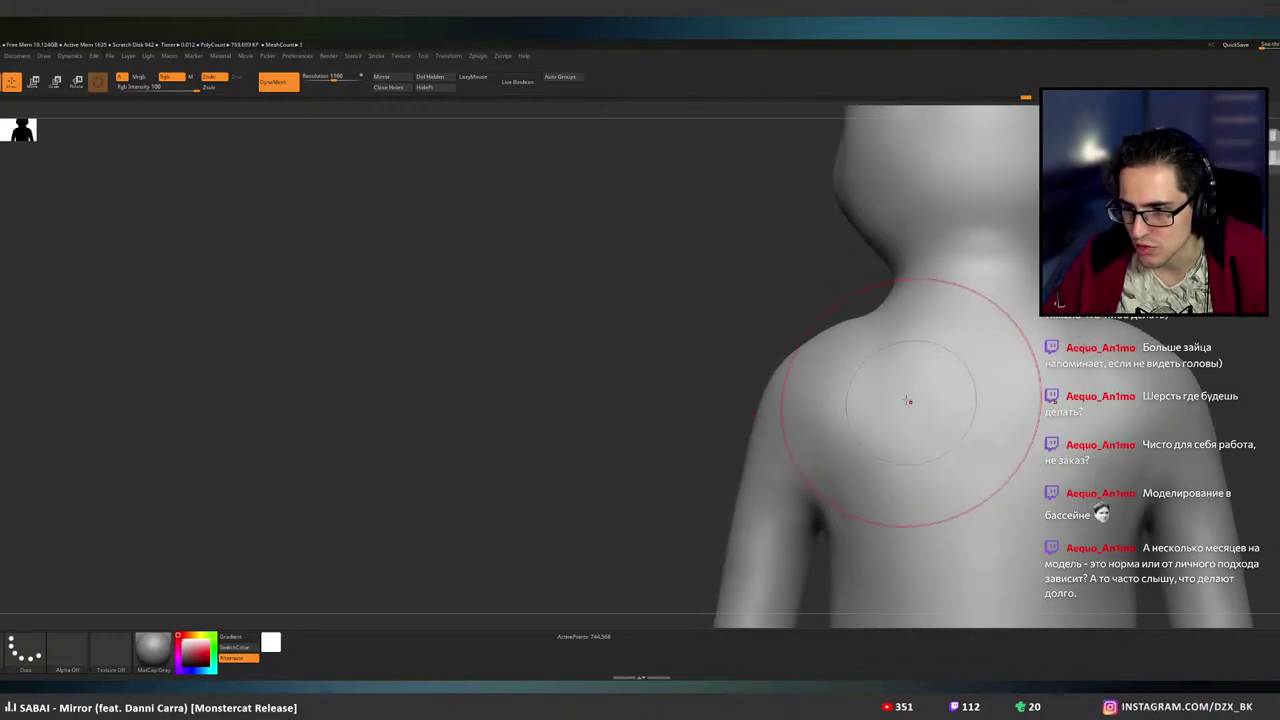
{"action": "left_click_drag", "start_coordinate": [903, 400], "coordinate": [934, 396]}
{"action": "mouse_move", "coordinate": [934, 395]}
{"action": "right_mouse_down"}
{"action": "mouse_move", "coordinate": [948, 408]}
{"action": "mouse_move", "coordinate": [920, 400]}
{"action": "right_mouse_up"}
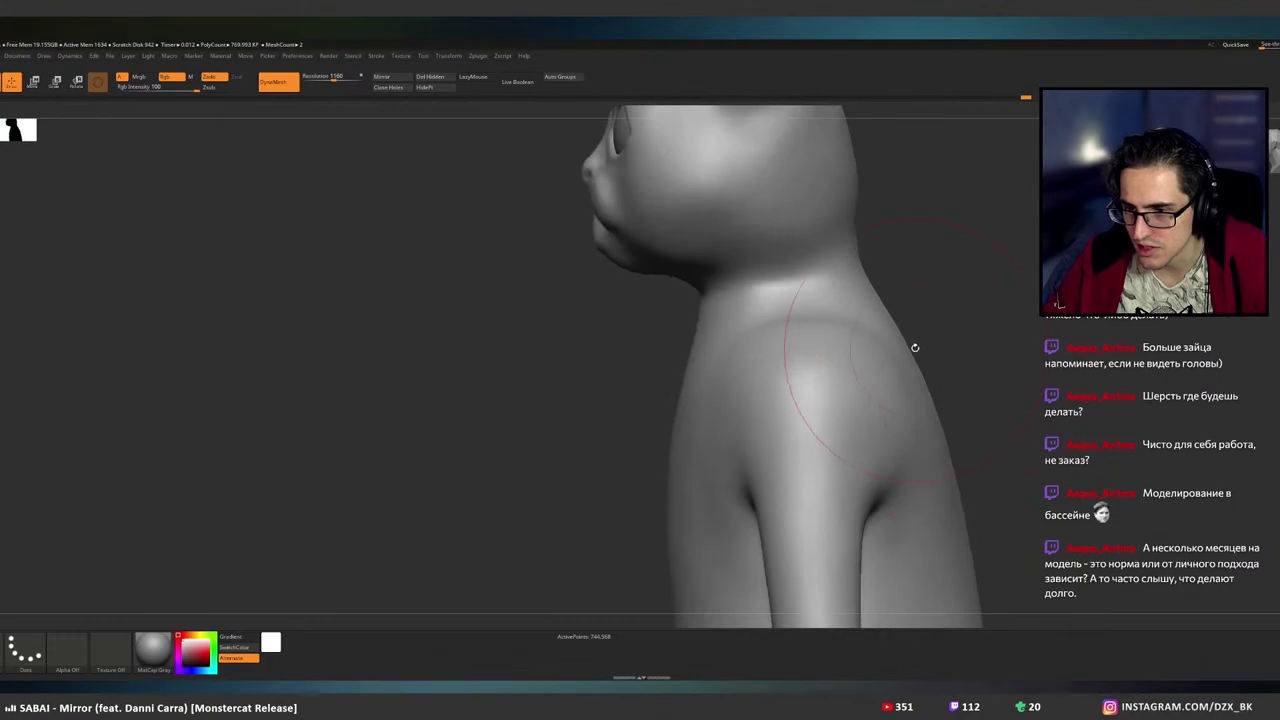
{"action": "right_click_drag", "start_coordinate": [914, 348], "coordinate": [930, 402]}
{"action": "left_click_drag", "start_coordinate": [910, 440], "coordinate": [944, 398]}
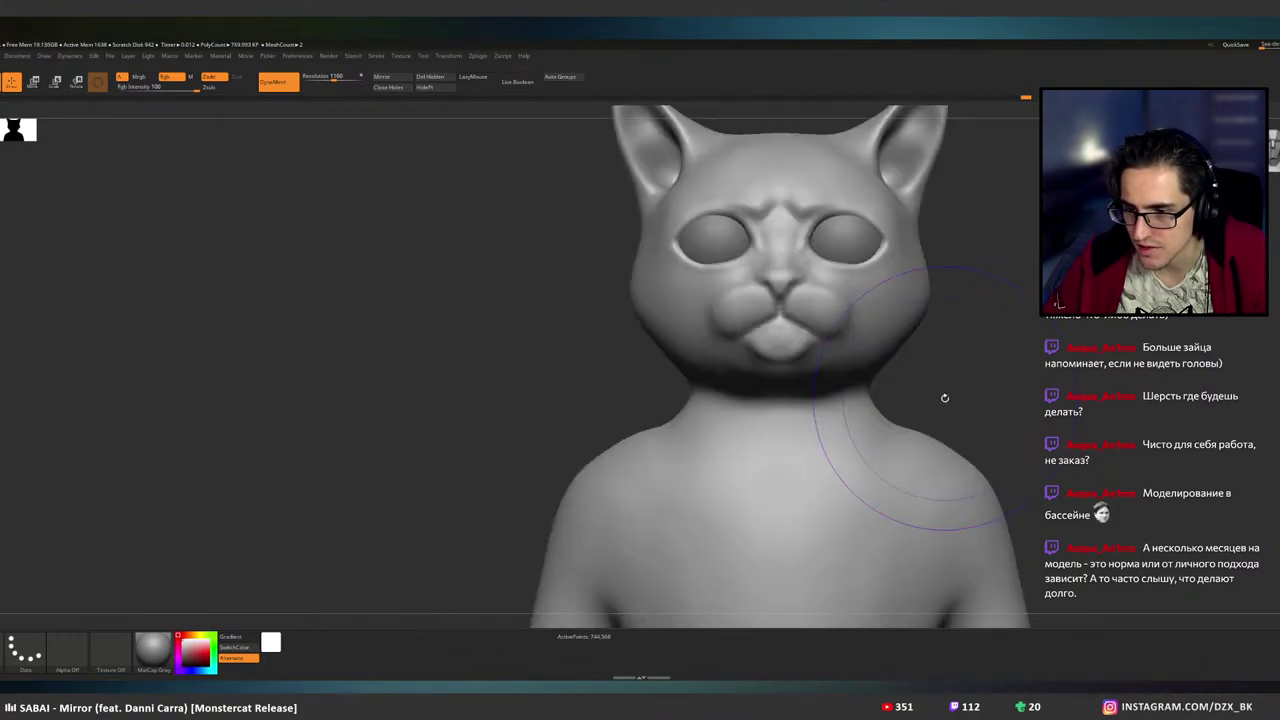
- Soften the rear of the shoulder and the rear armpit fold into the back
{"action": "right_click_drag", "start_coordinate": [992, 408], "coordinate": [1086, 197], "text": "alt"}
{"action": "right_click_drag", "start_coordinate": [1050, 312], "coordinate": [1006, 310], "text": "alt"}
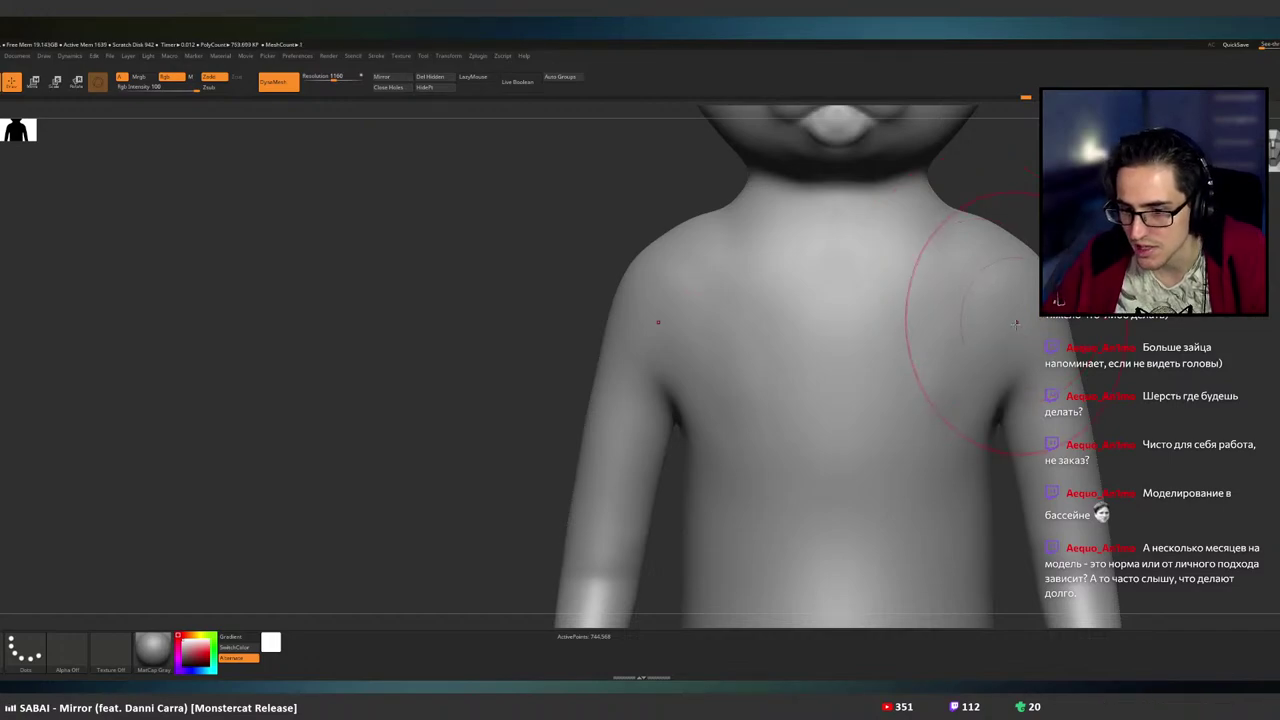
{"action": "right_click_drag", "start_coordinate": [1016, 323], "coordinate": [800, 331]}
{"action": "right_click_drag", "start_coordinate": [1165, 338], "coordinate": [962, 343], "text": "alt"}
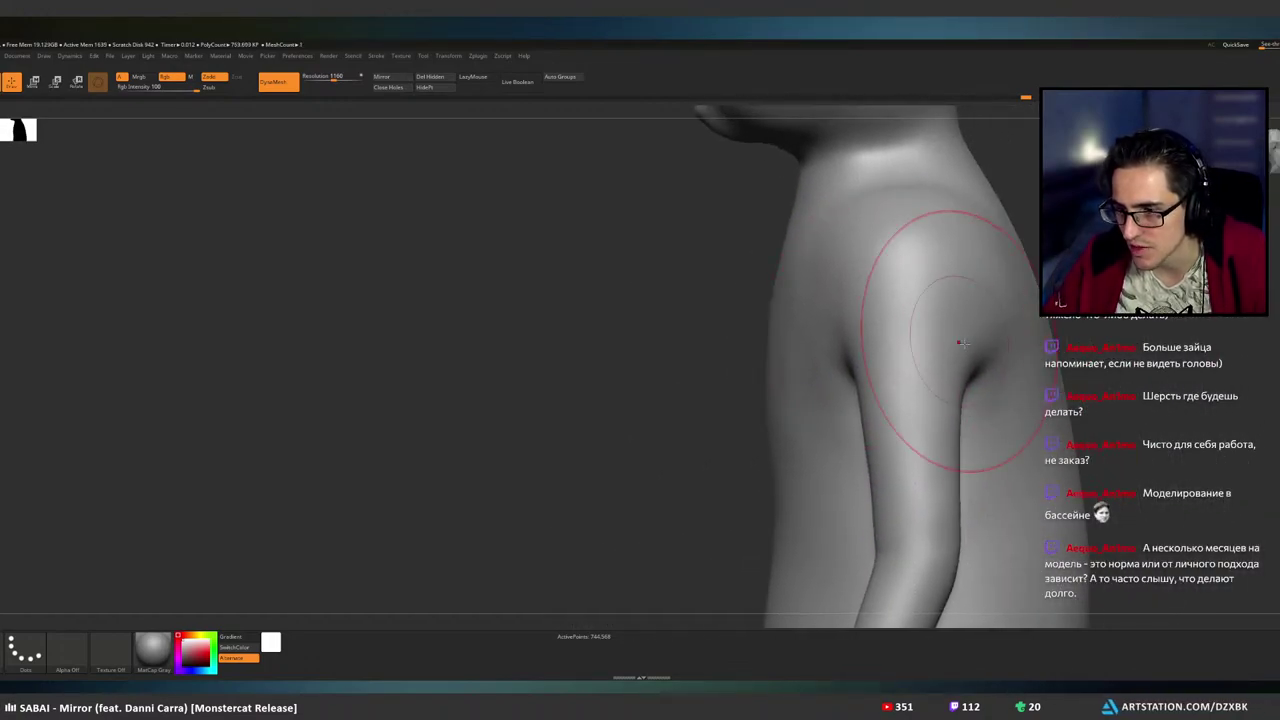
{"action": "left_click_drag", "start_coordinate": [960, 344], "coordinate": [816, 302]}
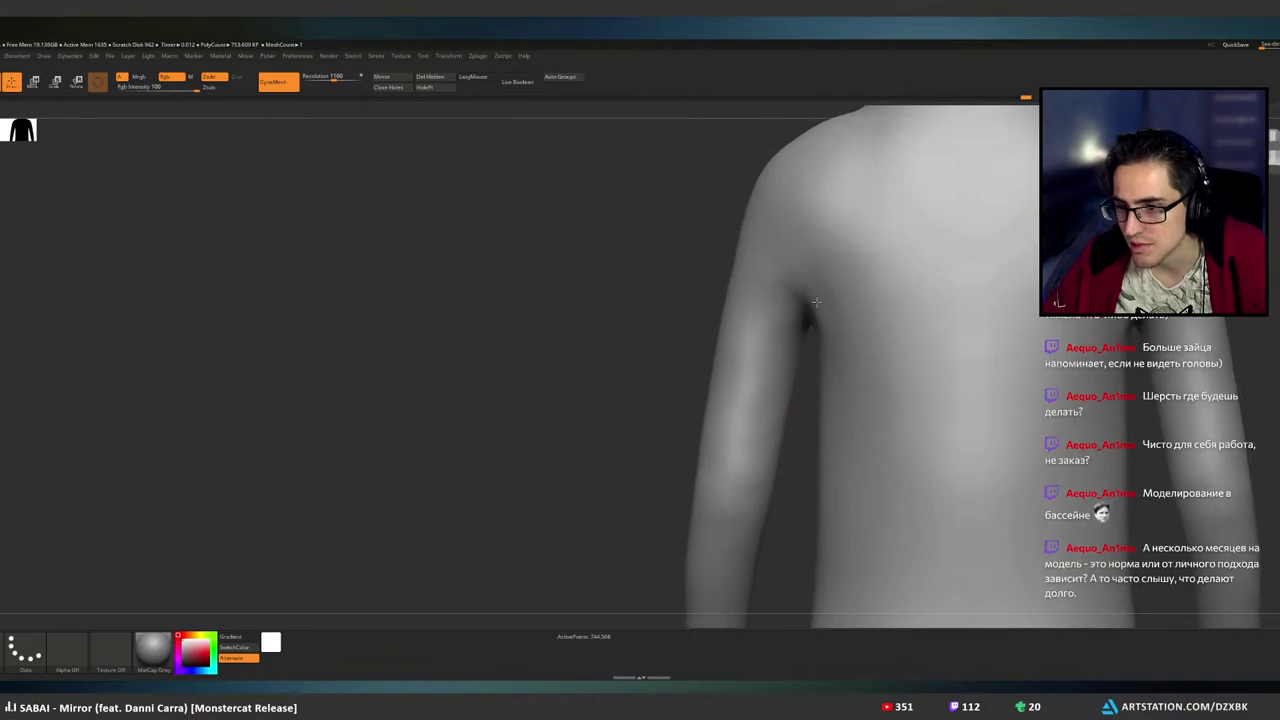
{"action": "right_click_drag", "start_coordinate": [858, 324], "coordinate": [888, 304]}
{"action": "mouse_move", "coordinate": [878, 302]}
{"action": "left_mouse_down"}
{"action": "mouse_move", "coordinate": [857, 266]}
{"action": "mouse_move", "coordinate": [843, 317]}
{"action": "mouse_move", "coordinate": [784, 360]}
{"action": "mouse_move", "coordinate": [802, 367]}
{"action": "left_mouse_up"}
{"action": "mouse_move", "coordinate": [803, 367]}
{"action": "right_mouse_down"}
{"action": "mouse_move", "coordinate": [819, 359]}
{"action": "mouse_move", "coordinate": [788, 356]}
{"action": "right_mouse_up"}
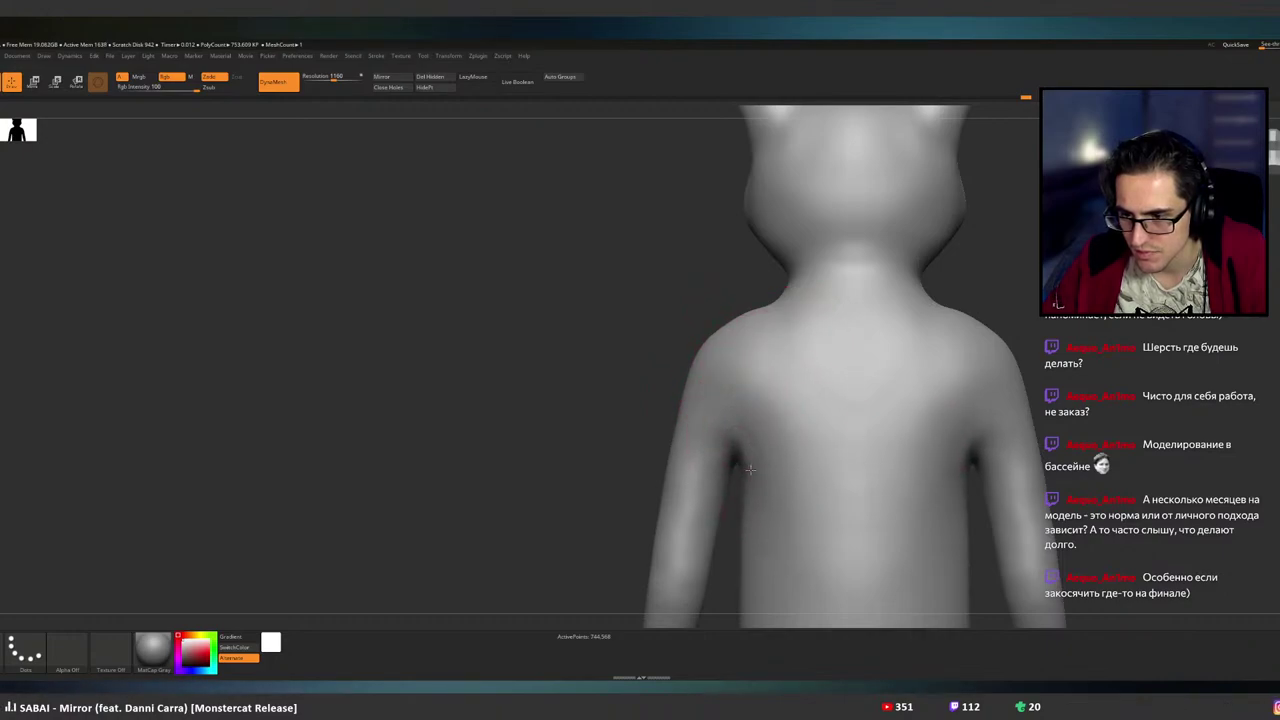
- Smooth the top of the shoulders between the neck and upper arm from the front
{"action": "right_click_drag", "start_coordinate": [752, 469], "coordinate": [796, 461]}
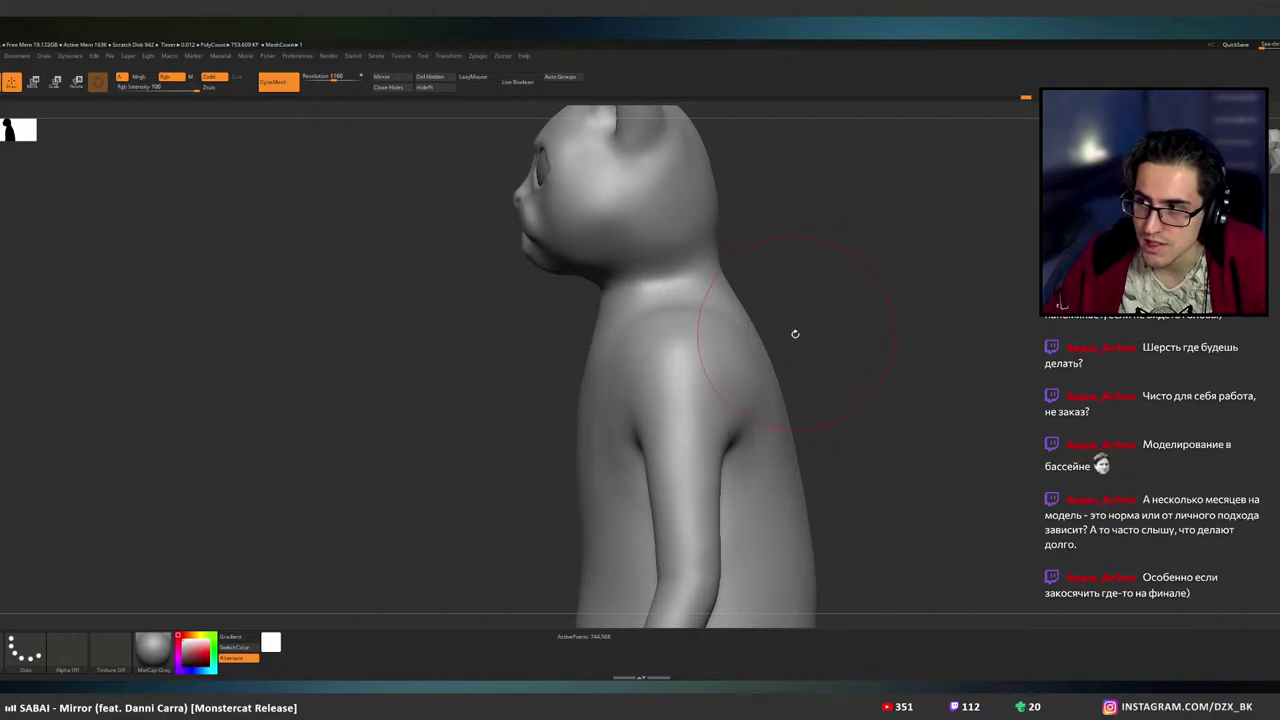
{"action": "mouse_move", "coordinate": [795, 334]}
{"action": "right_mouse_down"}
{"action": "mouse_move", "coordinate": [818, 337]}
{"action": "mouse_move", "coordinate": [841, 315]}
{"action": "right_mouse_up"}
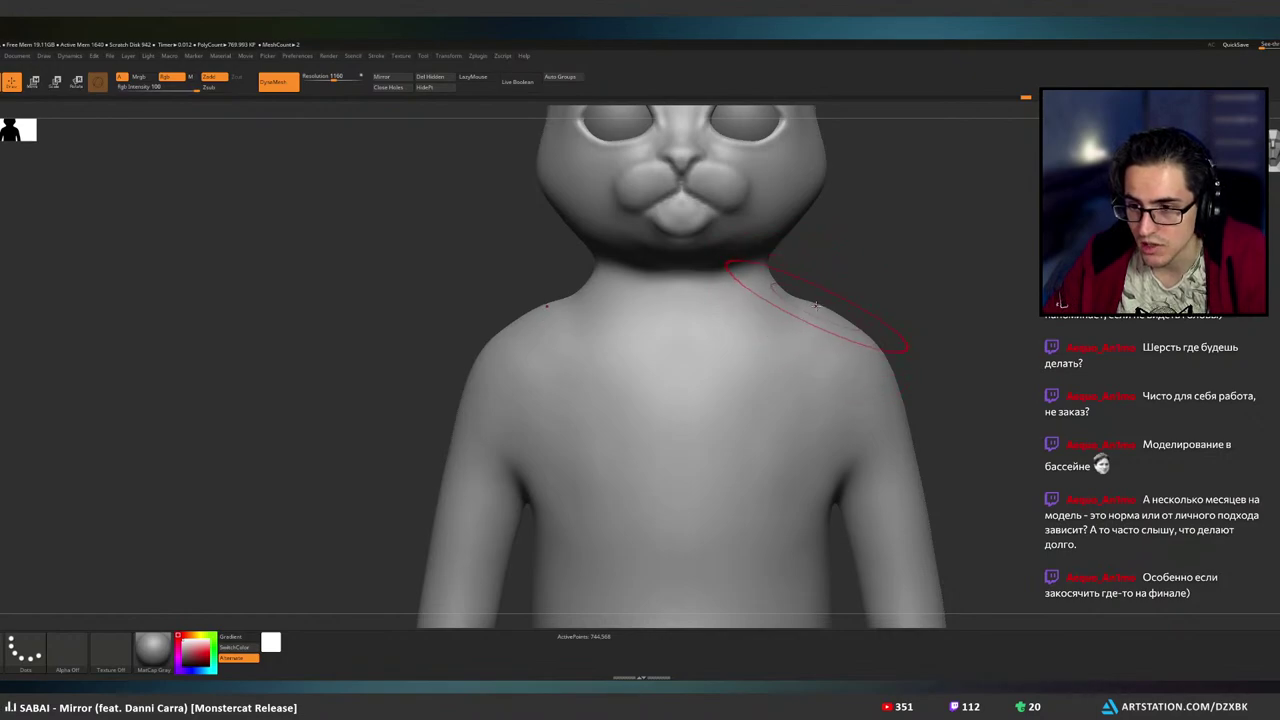
{"action": "left_click_drag", "start_coordinate": [815, 315], "coordinate": [857, 338], "text": "ctrl+alt+shift"}
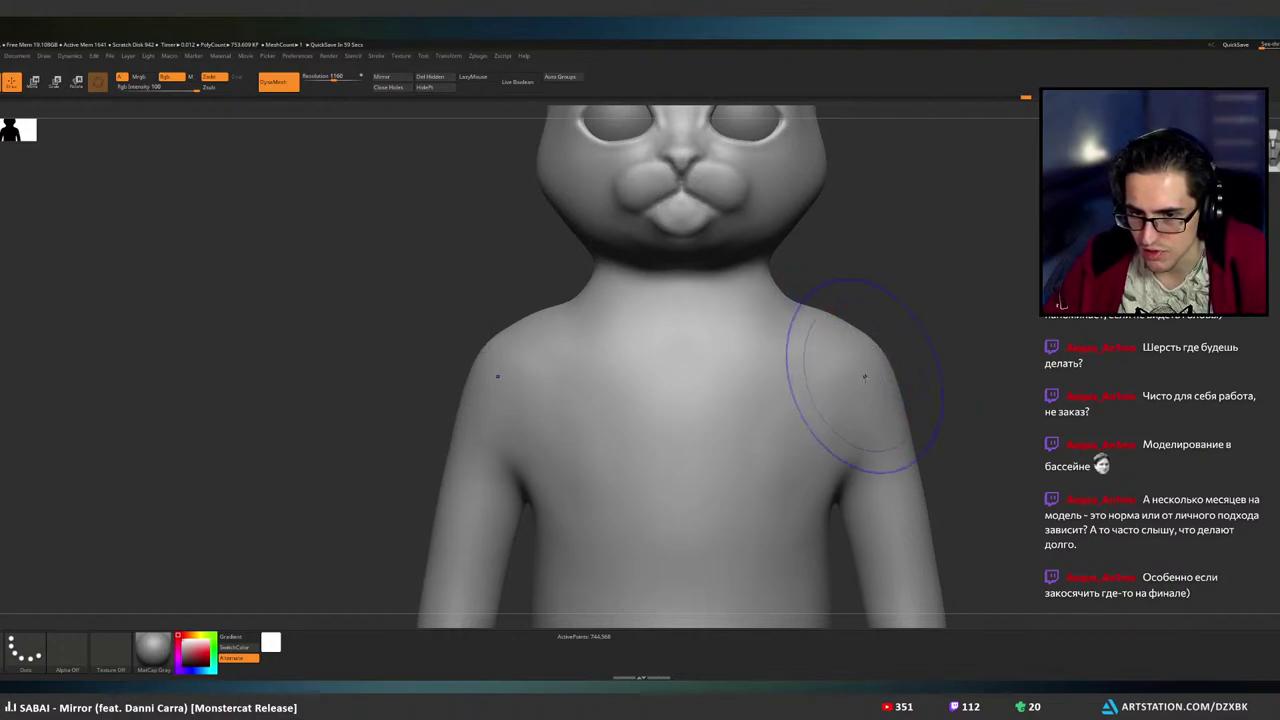
{"action": "right_click_drag", "start_coordinate": [849, 400], "coordinate": [860, 340], "text": "alt"}
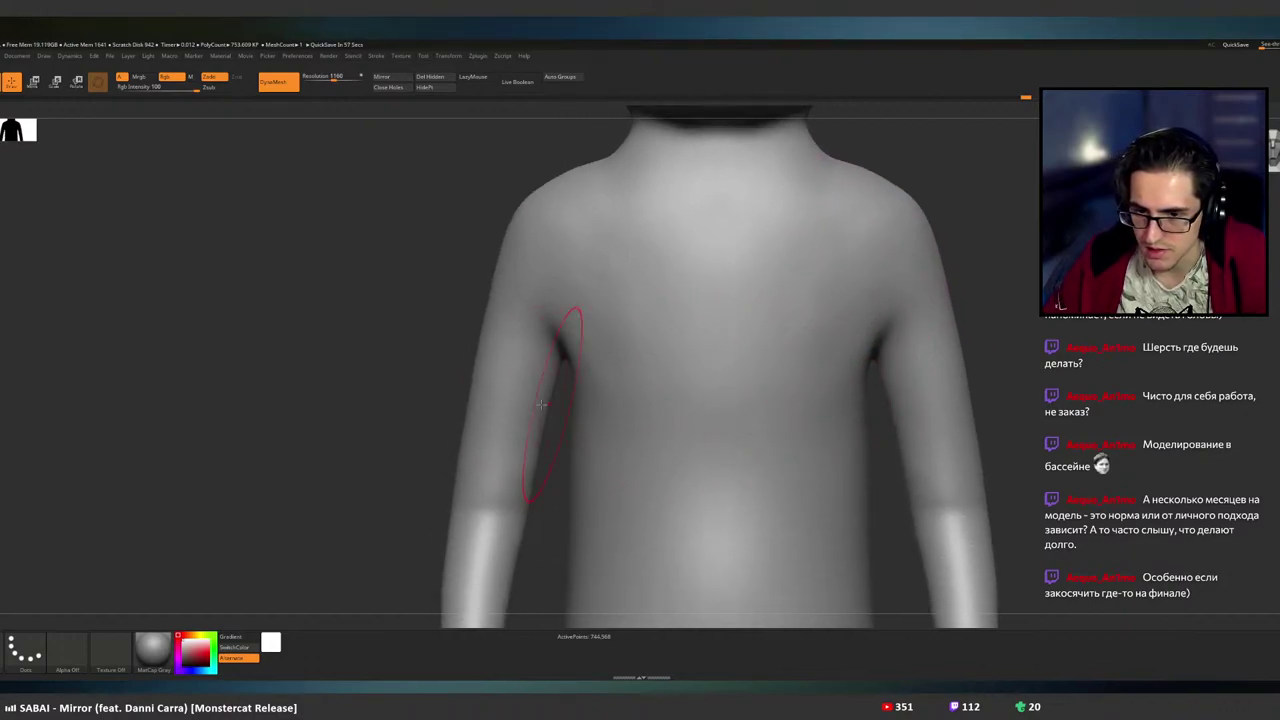
{"action": "right_click_drag", "start_coordinate": [562, 379], "coordinate": [613, 334]}
{"action": "right_click_drag", "start_coordinate": [690, 355], "coordinate": [763, 400]}
{"action": "mouse_move", "coordinate": [840, 353]}
{"action": "right_mouse_down", "text": "alt"}
{"action": "mouse_move", "coordinate": [785, 354]}
{"action": "mouse_move", "coordinate": [808, 374]}
{"action": "mouse_move", "coordinate": [760, 369]}
{"action": "mouse_move", "coordinate": [766, 390]}
{"action": "right_mouse_up", "text": "alt"}
{"action": "right_click_drag", "start_coordinate": [714, 340], "coordinate": [736, 326], "text": "ctrl"}
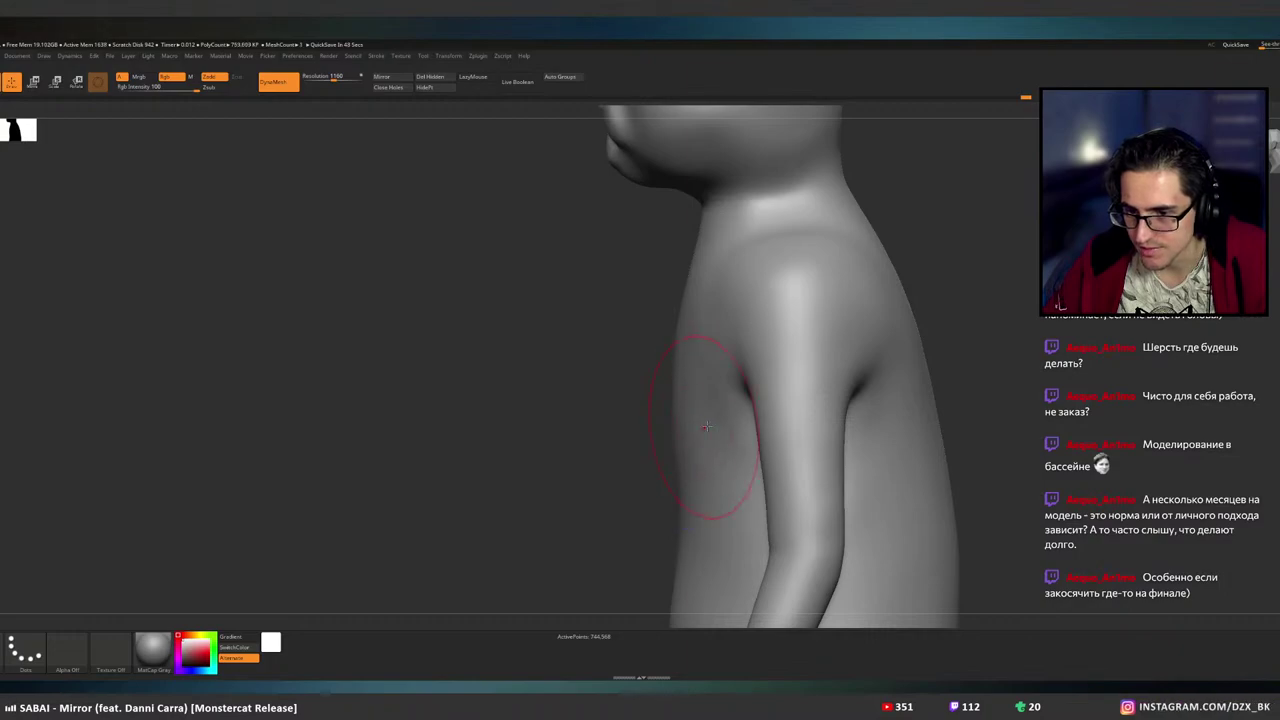
- Sculpt and smooth the upper and middle back between the shoulder blades and armpits
{"action": "mouse_move", "coordinate": [634, 414]}
{"action": "right_mouse_down"}
{"action": "mouse_move", "coordinate": [786, 371]}
{"action": "mouse_move", "coordinate": [792, 318]}
{"action": "mouse_move", "coordinate": [805, 330]}
{"action": "right_mouse_up"}
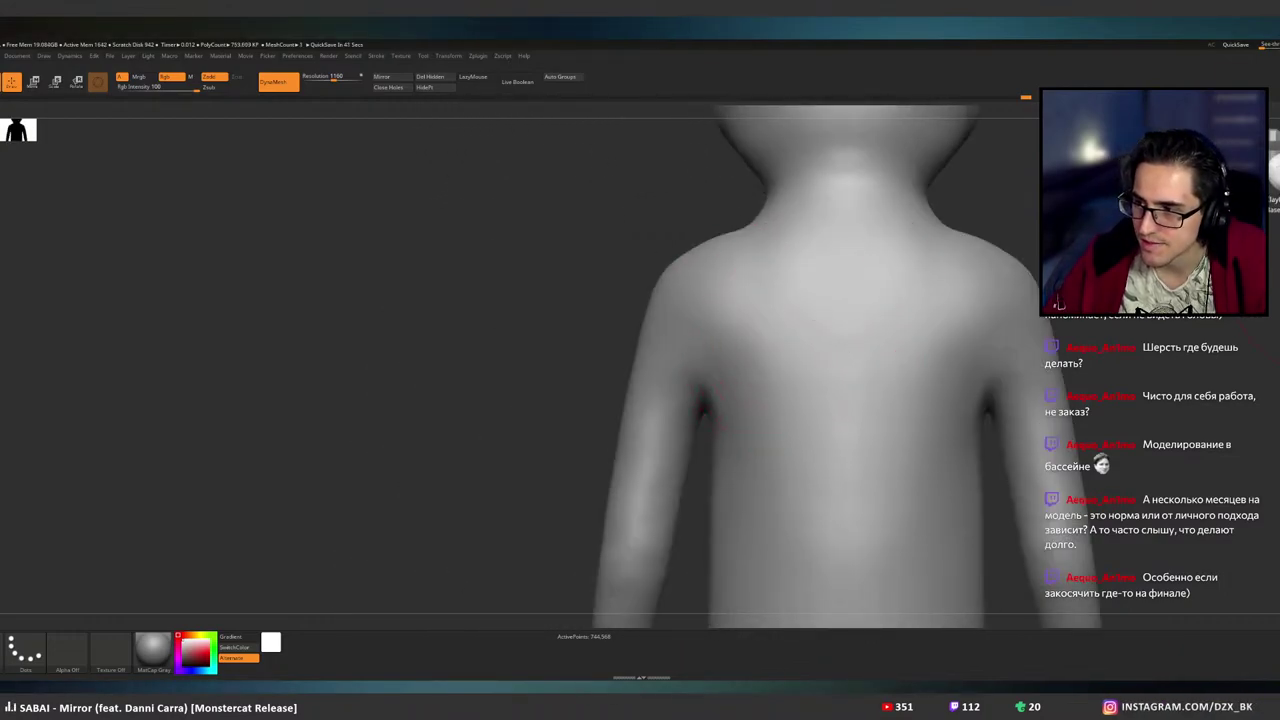
{"action": "left_click", "coordinate": [1277, 220]}
{"action": "right_click_drag", "start_coordinate": [902, 332], "coordinate": [798, 332], "text": "alt"}
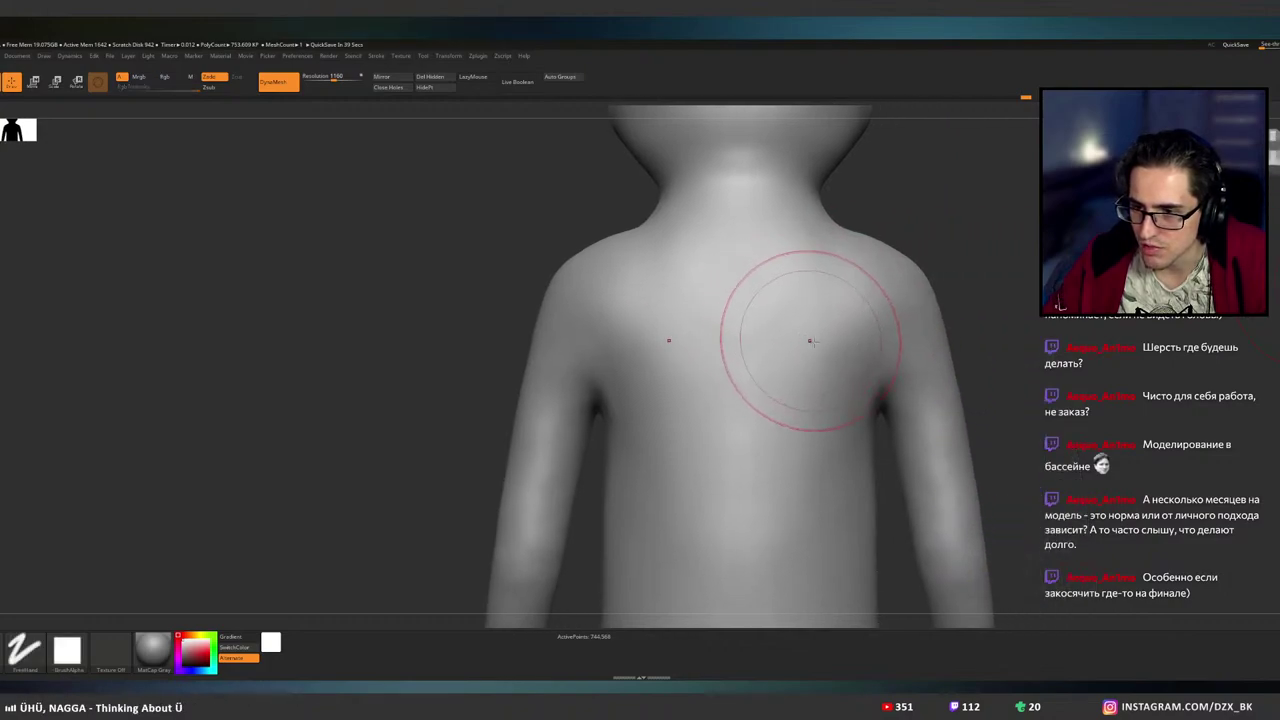
{"action": "mouse_move", "coordinate": [905, 414]}
{"action": "right_mouse_down"}
{"action": "mouse_move", "coordinate": [813, 348]}
{"action": "mouse_move", "coordinate": [828, 347]}
{"action": "right_mouse_up"}
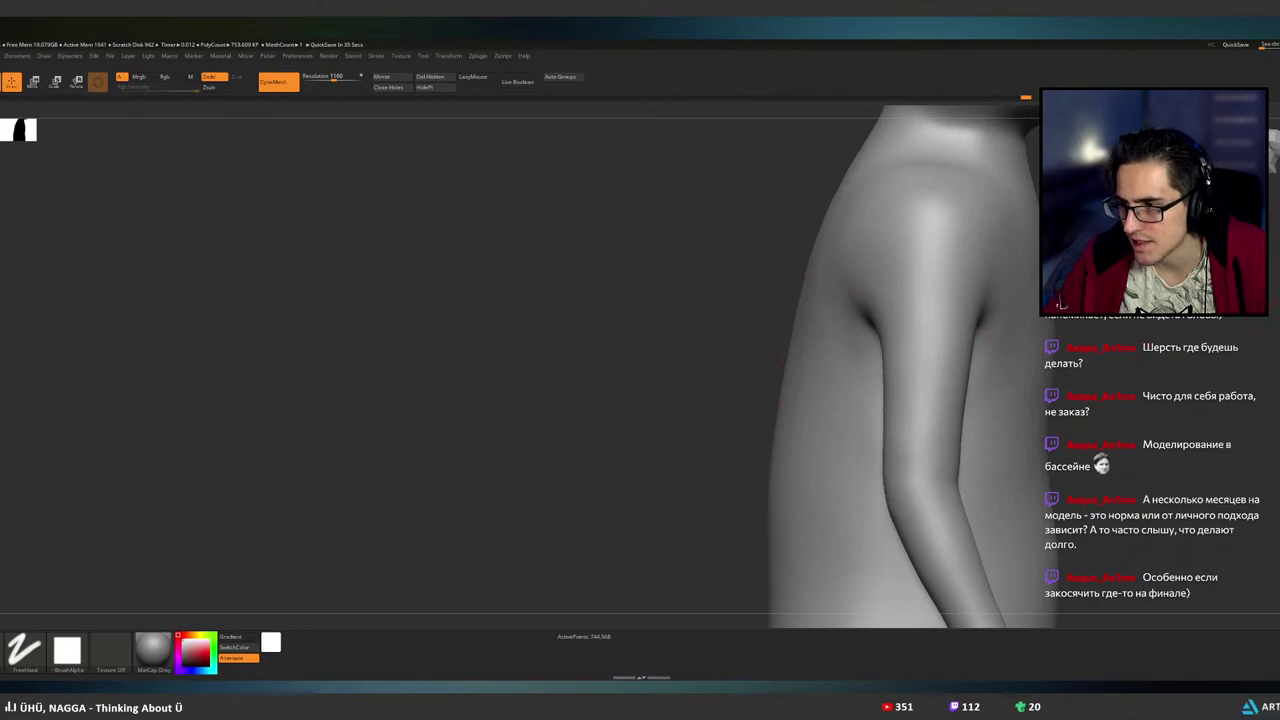
{"action": "key", "text": "shift"}
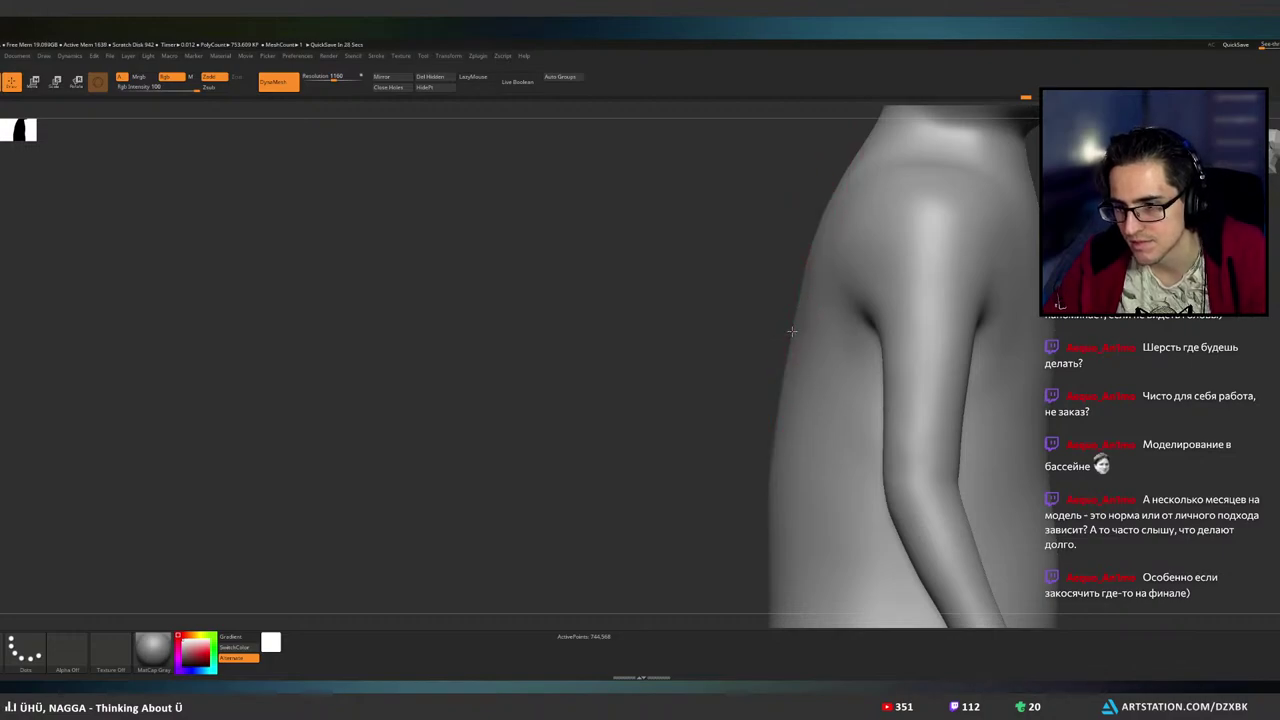
{"action": "right_click_drag", "start_coordinate": [799, 342], "coordinate": [829, 343], "text": "shift"}
{"action": "left_click_drag", "start_coordinate": [818, 357], "coordinate": [797, 401], "text": "shift"}
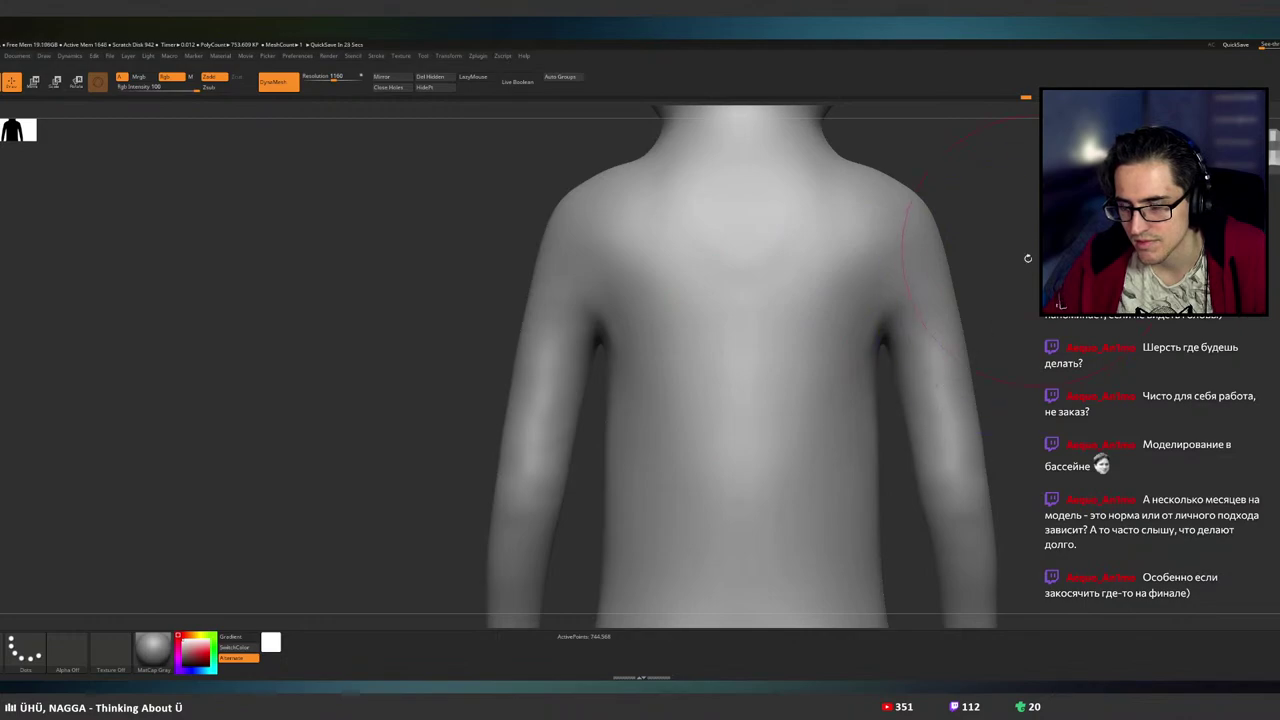
{"action": "mouse_move", "coordinate": [1028, 258]}
{"action": "right_mouse_down", "text": "ctrl"}
{"action": "mouse_move", "coordinate": [946, 257]}
{"action": "mouse_move", "coordinate": [886, 372]}
{"action": "mouse_move", "coordinate": [900, 411]}
{"action": "mouse_move", "coordinate": [927, 418]}
{"action": "mouse_move", "coordinate": [941, 409]}
{"action": "mouse_move", "coordinate": [883, 342]}
{"action": "right_mouse_up", "text": "ctrl"}
{"action": "left_click_drag", "start_coordinate": [710, 399], "coordinate": [728, 403]}
{"action": "mouse_move", "coordinate": [834, 390]}
{"action": "right_mouse_down", "text": "ctrl"}
{"action": "mouse_move", "coordinate": [857, 357]}
{"action": "mouse_move", "coordinate": [768, 341]}
{"action": "right_mouse_up", "text": "ctrl"}
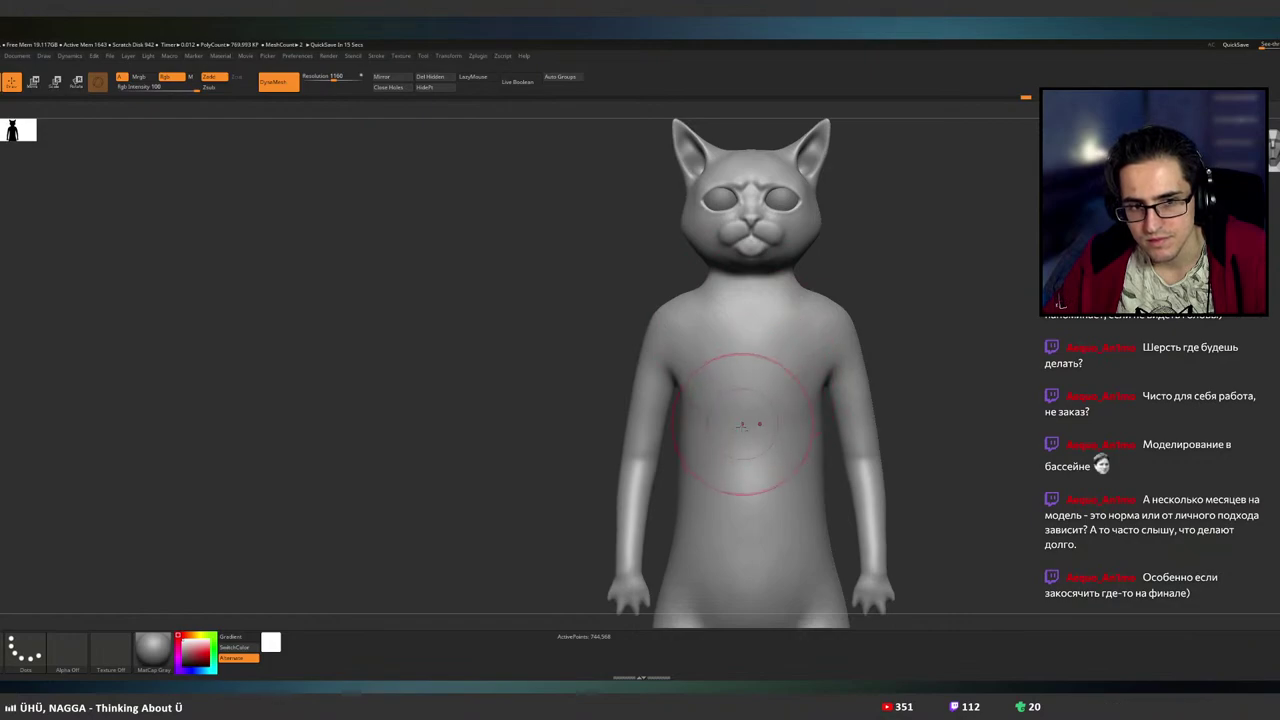
- Examine the whole figure's silhouette and arm proportions from the front, side and back
{"action": "right_click_drag", "start_coordinate": [737, 437], "coordinate": [693, 390], "text": "alt"}
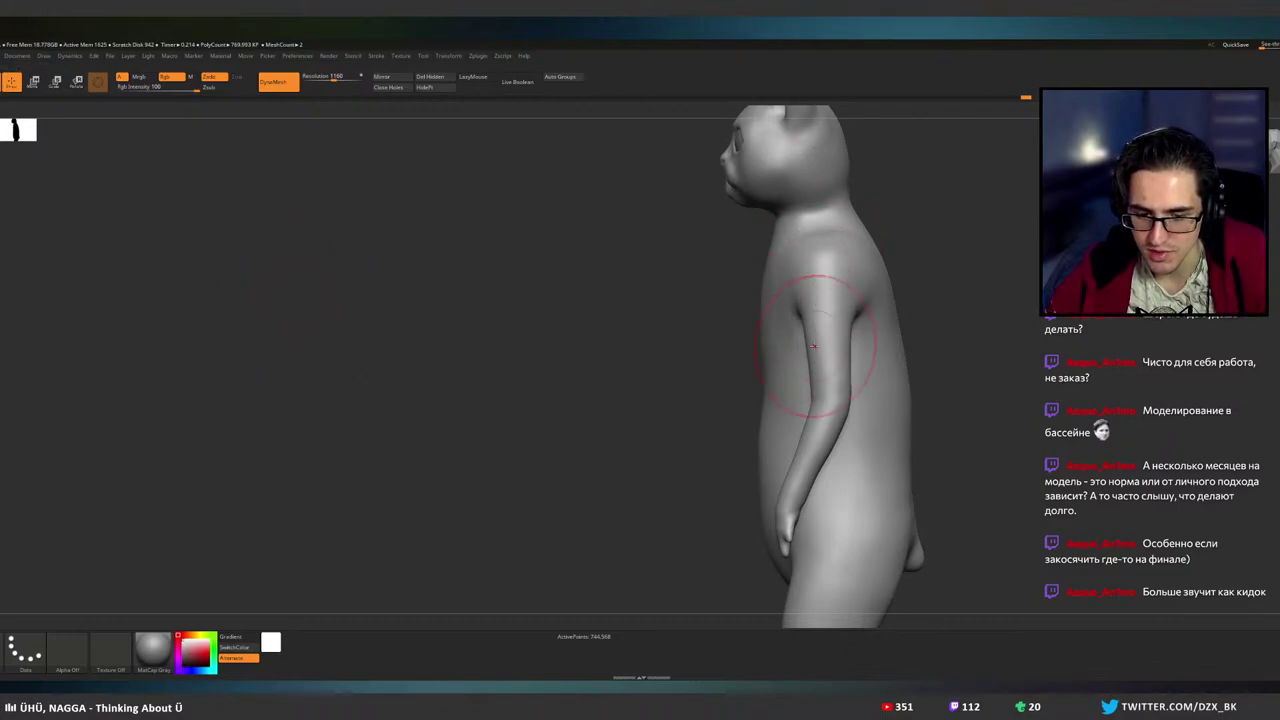
{"action": "right_click_drag", "start_coordinate": [813, 346], "coordinate": [625, 305], "text": "alt"}
{"action": "right_click_drag", "start_coordinate": [625, 305], "coordinate": [662, 328], "text": "ctrl"}
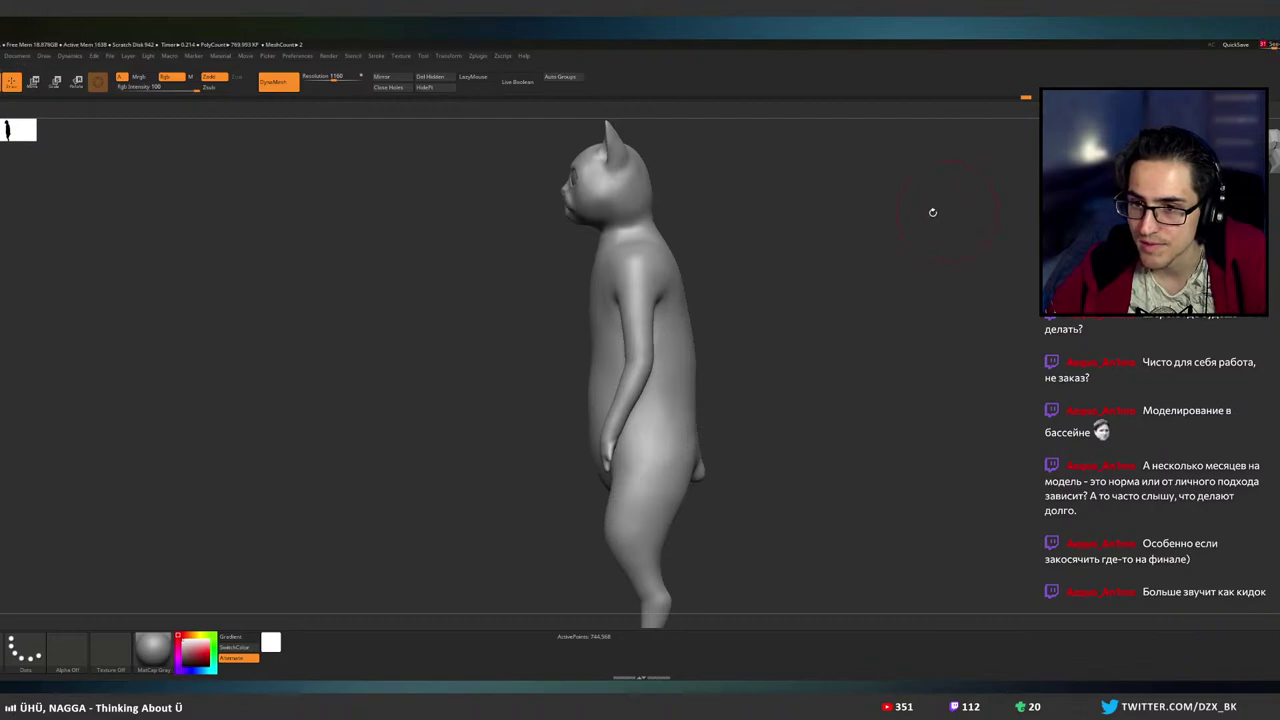
{"action": "right_click_drag", "start_coordinate": [851, 209], "coordinate": [903, 209]}
{"action": "right_click_drag", "start_coordinate": [898, 267], "coordinate": [830, 265], "text": "ctrl"}
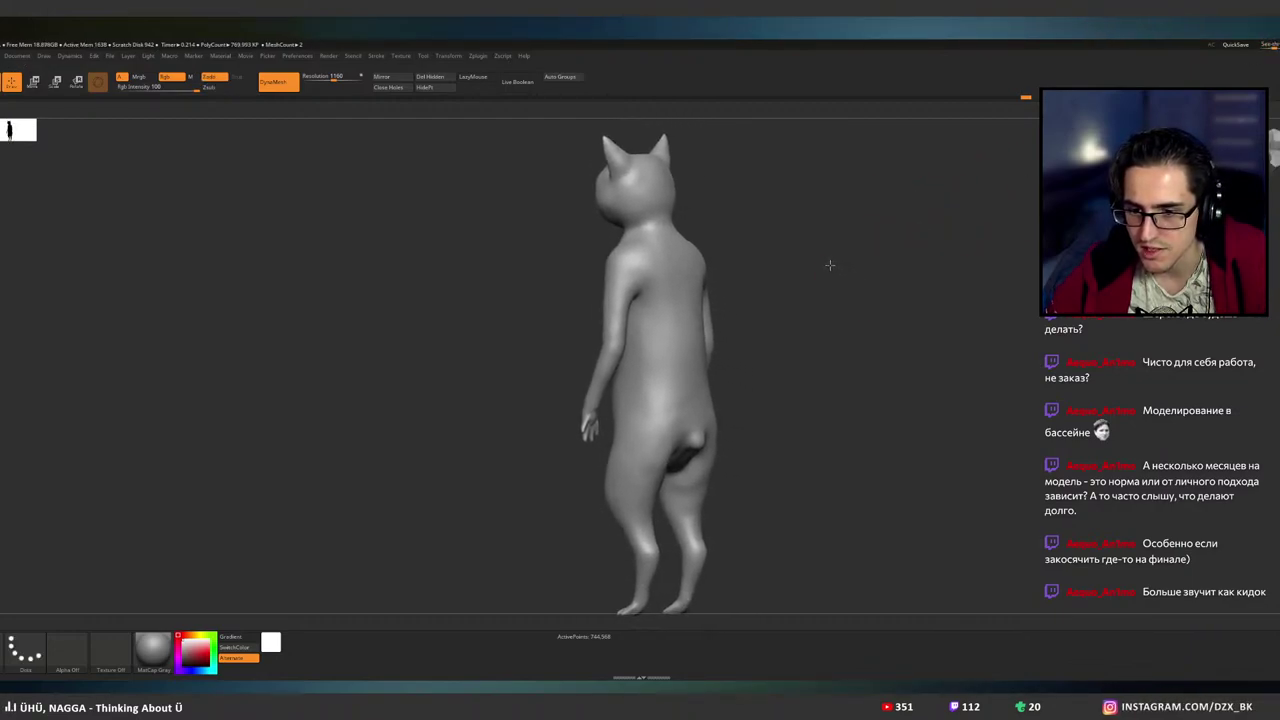
{"action": "key", "text": "ctrl+shift"}
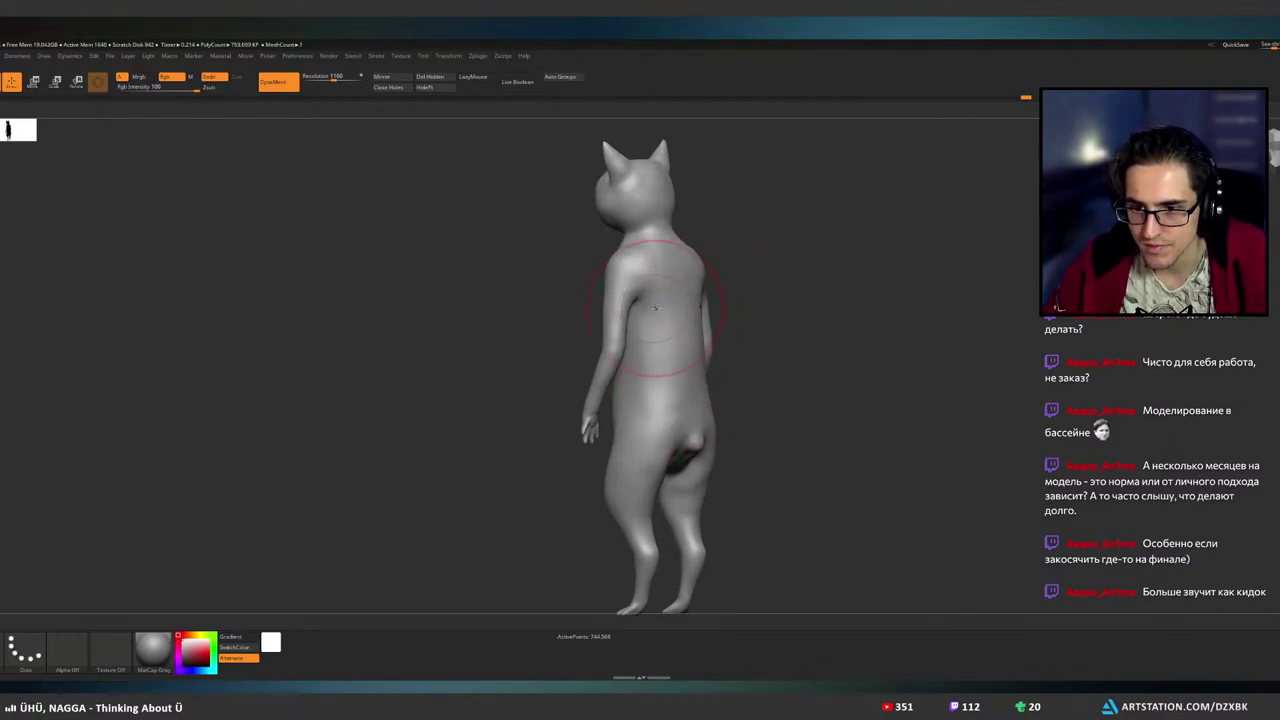
{"action": "mouse_move", "coordinate": [656, 308]}
{"action": "right_mouse_down"}
{"action": "mouse_move", "coordinate": [675, 309]}
{"action": "mouse_move", "coordinate": [621, 310]}
{"action": "right_mouse_up"}
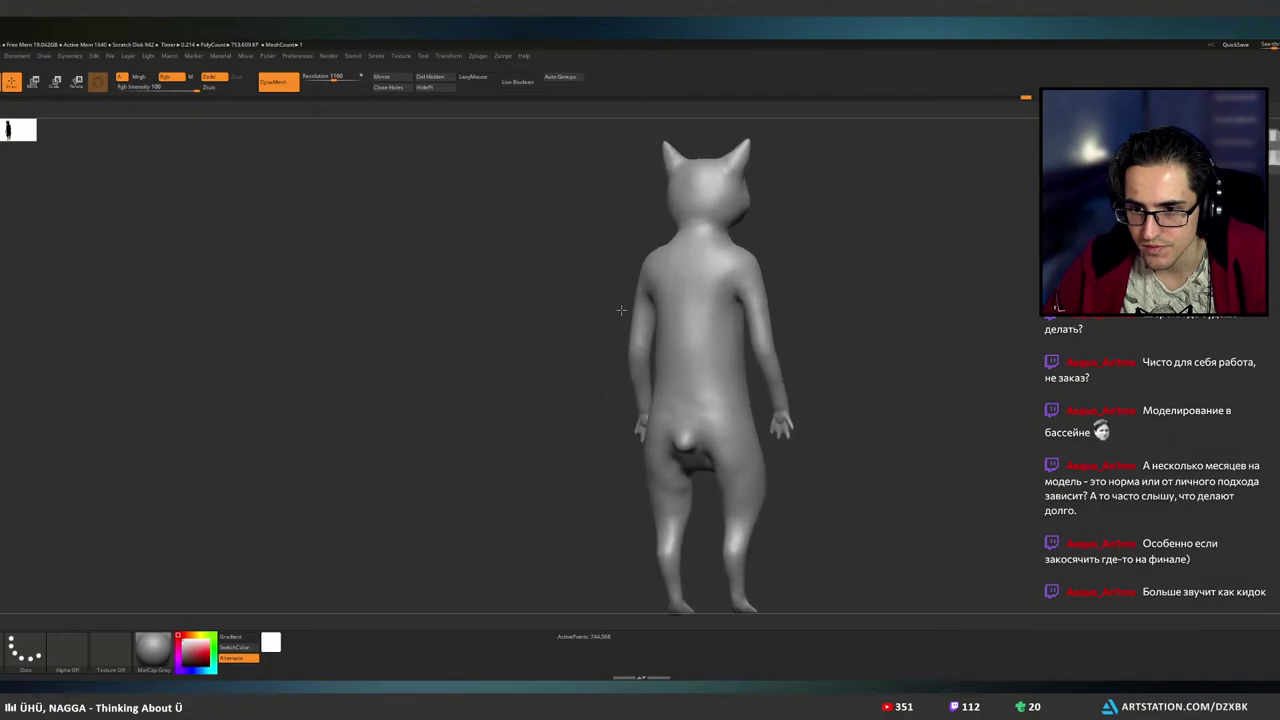
{"action": "mouse_move", "coordinate": [621, 310]}
{"action": "left_mouse_down"}
{"action": "mouse_move", "coordinate": [660, 303]}
{"action": "mouse_move", "coordinate": [627, 322]}
{"action": "mouse_move", "coordinate": [639, 322]}
{"action": "left_mouse_up"}
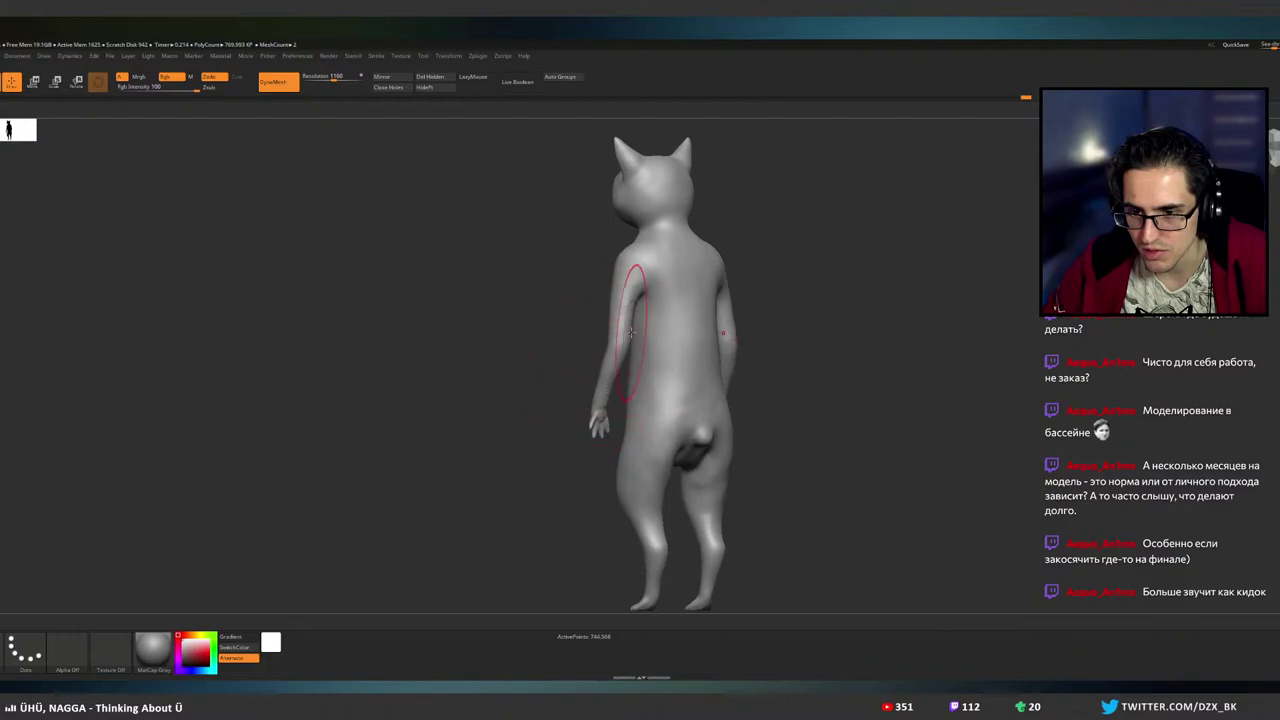
{"action": "mouse_move", "coordinate": [649, 325]}
{"action": "right_mouse_down"}
{"action": "mouse_move", "coordinate": [628, 326]}
{"action": "mouse_move", "coordinate": [644, 326]}
{"action": "right_mouse_up"}
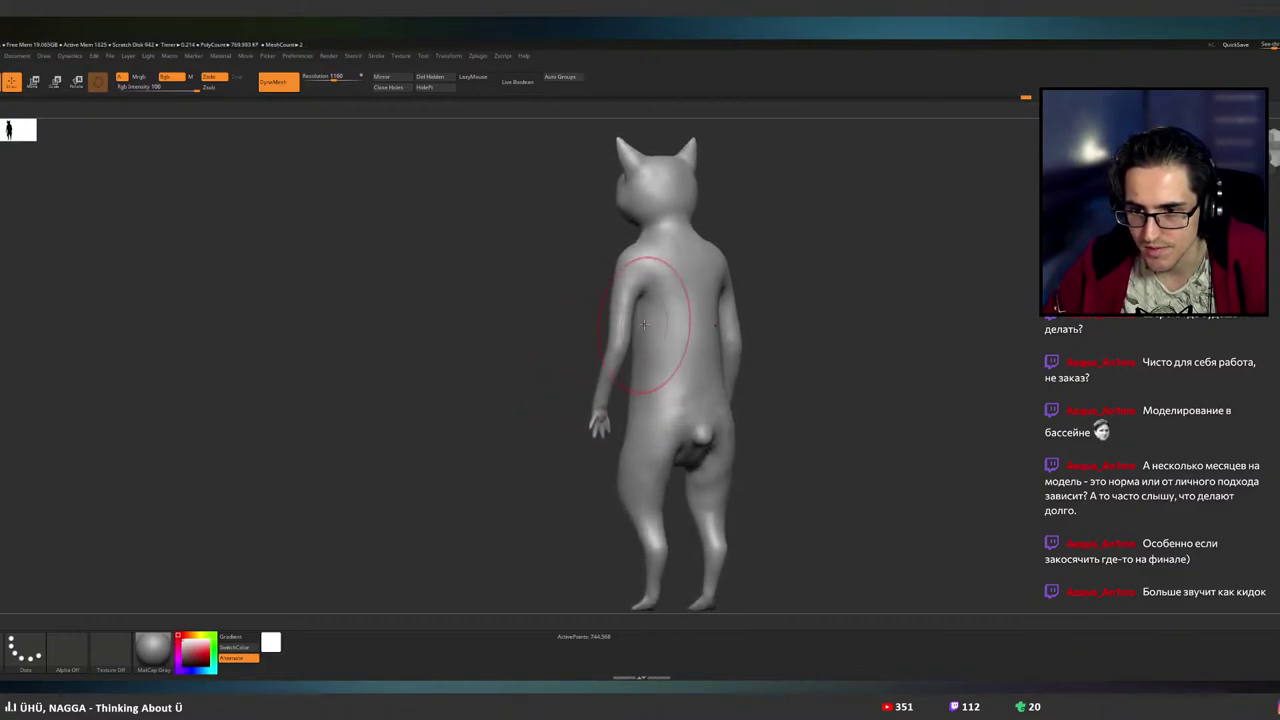
{"action": "mouse_move", "coordinate": [611, 332]}
{"action": "right_mouse_down"}
{"action": "mouse_move", "coordinate": [661, 326]}
{"action": "mouse_move", "coordinate": [630, 345]}
{"action": "right_mouse_up"}
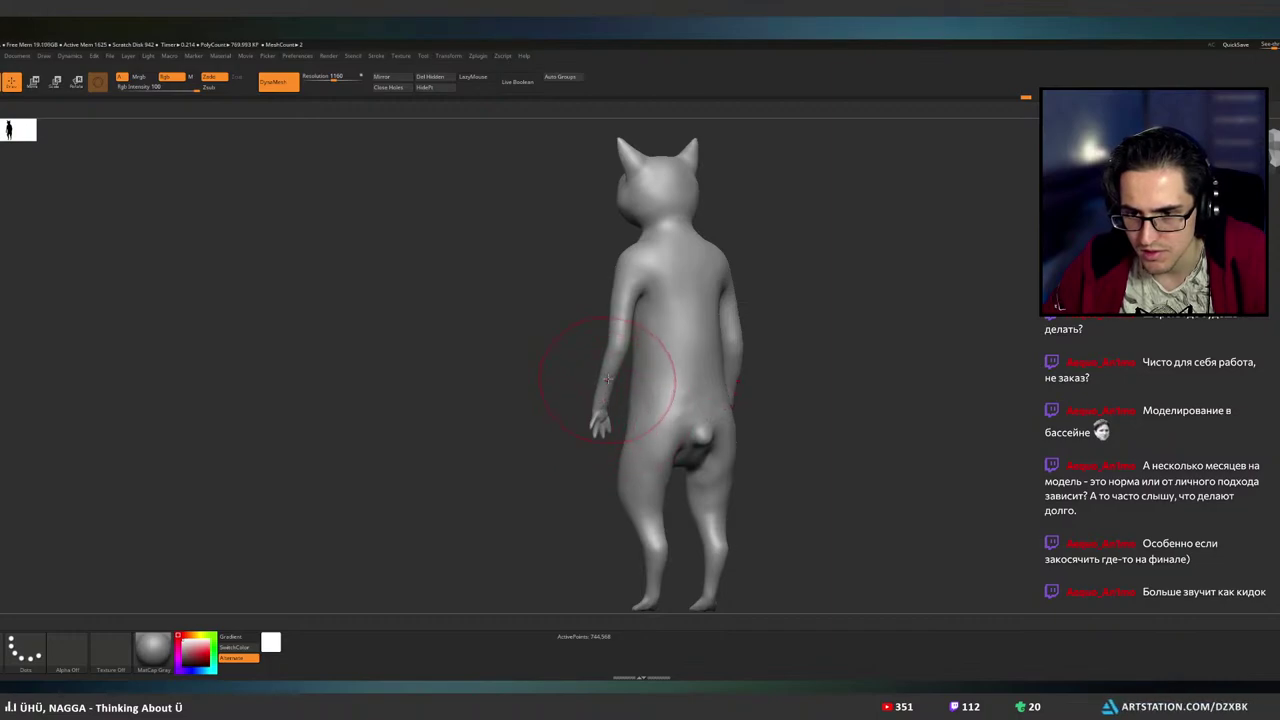
{"action": "right_click_drag", "start_coordinate": [632, 320], "coordinate": [611, 335]}
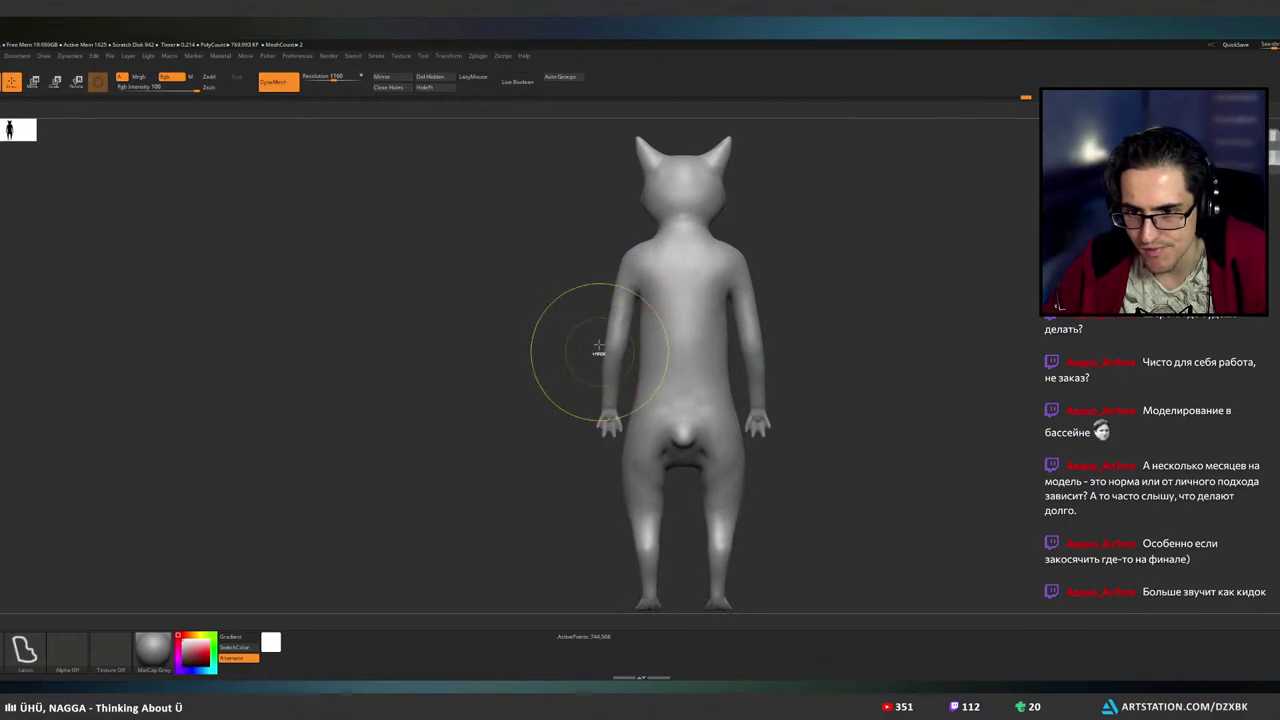
- Mask the whole body except both arms below the shoulders, using lasso masks and mask inversion
{"action": "mouse_move", "coordinate": [590, 293]}
{"action": "left_mouse_down", "text": "ctrl"}
{"action": "mouse_move", "coordinate": [630, 224]}
{"action": "mouse_move", "coordinate": [641, 266]}
{"action": "left_mouse_up", "text": "ctrl"}
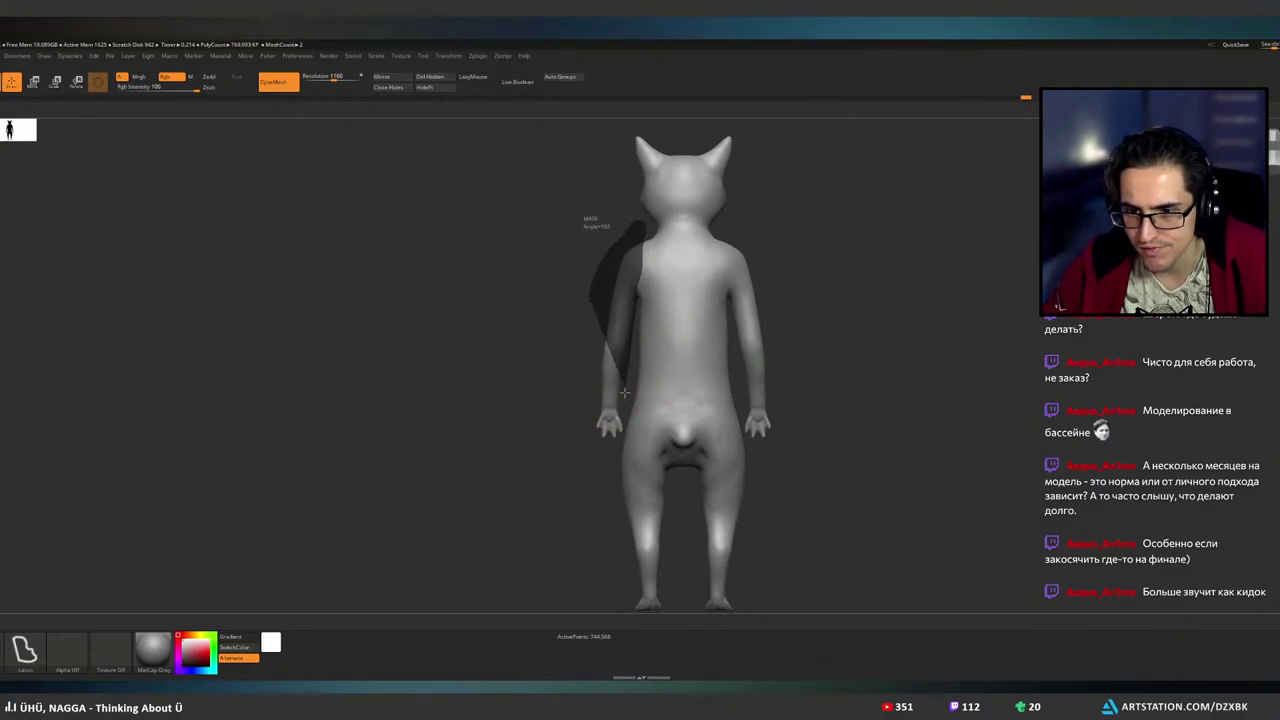
{"action": "mouse_move", "coordinate": [620, 430]}
{"action": "left_mouse_down", "text": "ctrl"}
{"action": "mouse_move", "coordinate": [528, 330]}
{"action": "mouse_move", "coordinate": [600, 290]}
{"action": "left_mouse_up", "text": "ctrl"}
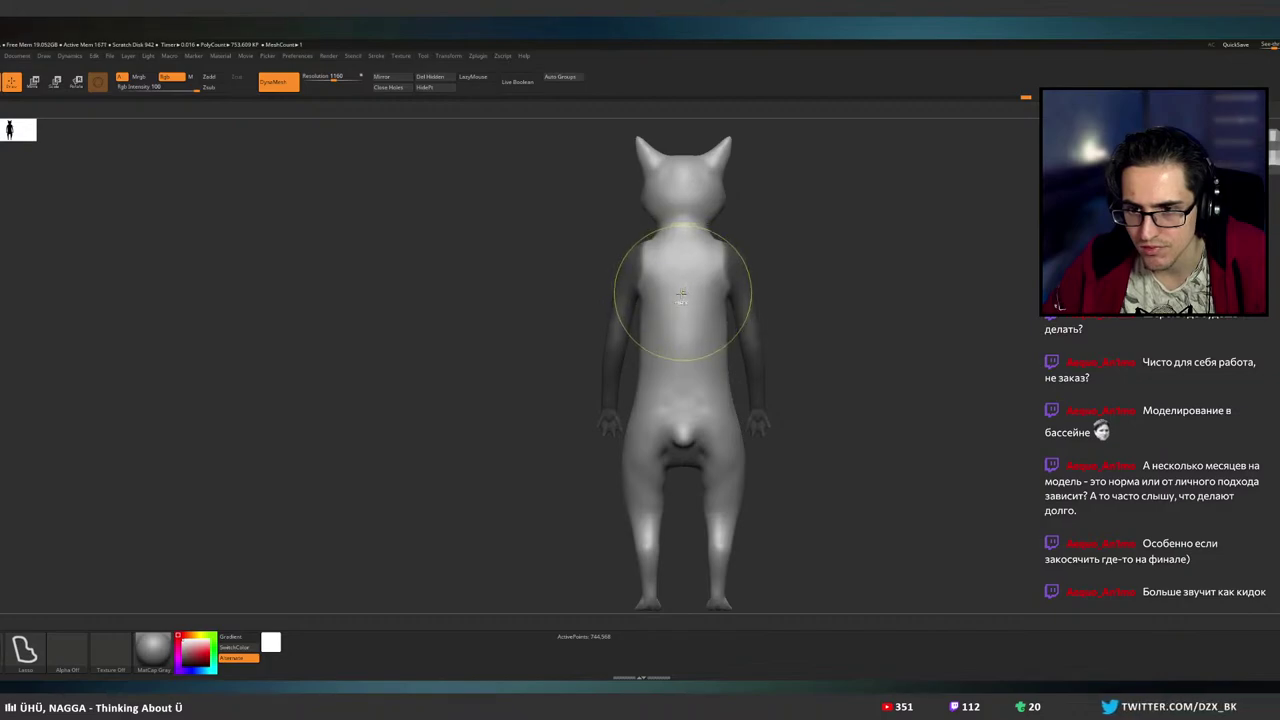
{"action": "left_click", "coordinate": [814, 289], "text": "ctrl"}
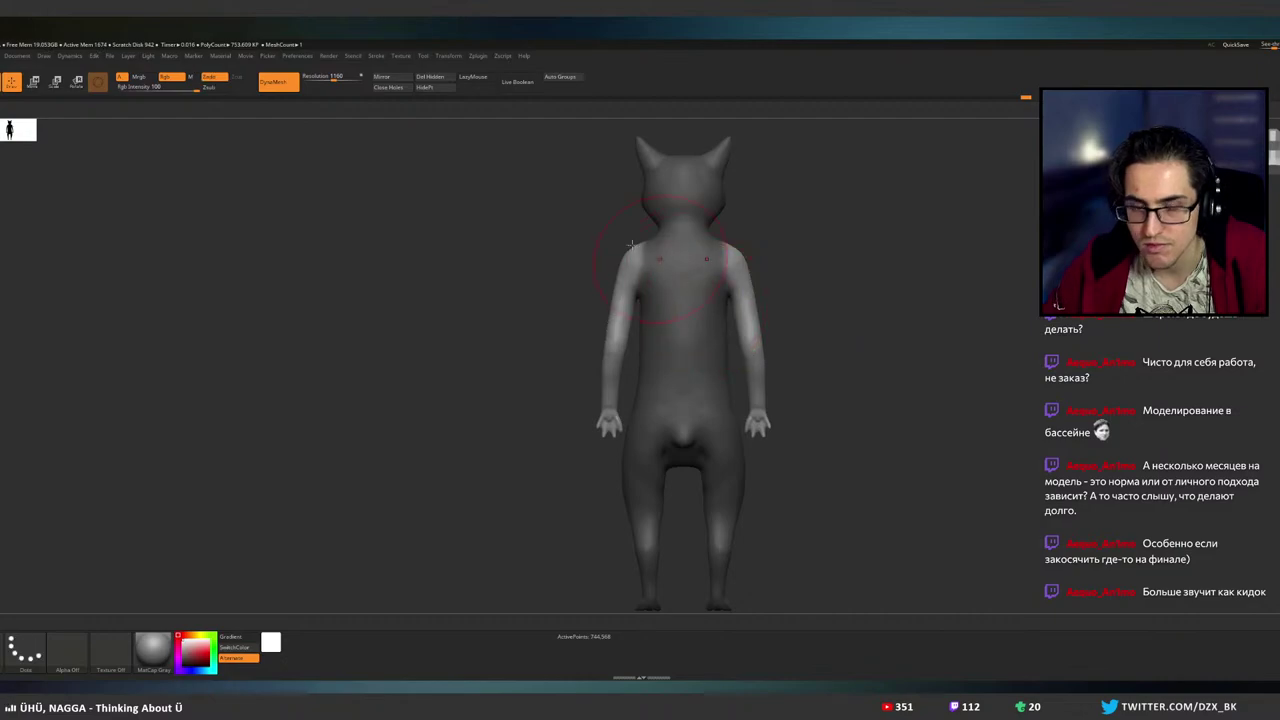
{"action": "key", "text": "w"}
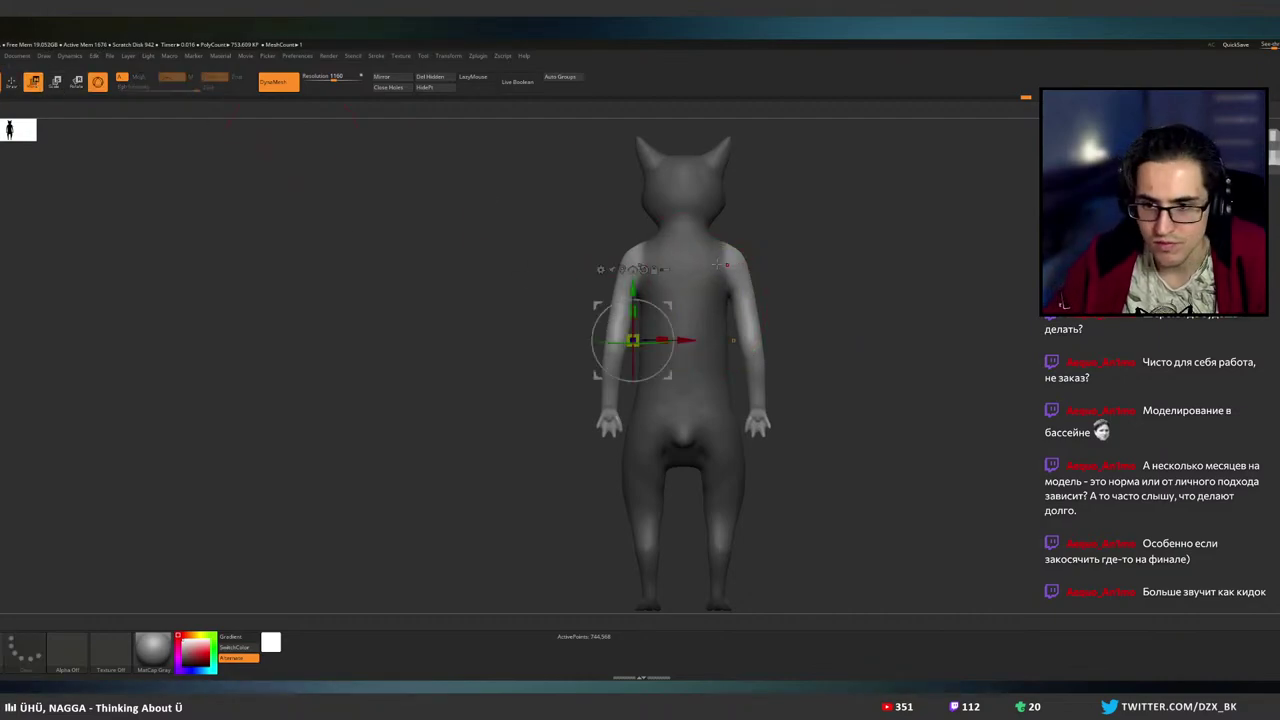
{"action": "key", "text": "q"}
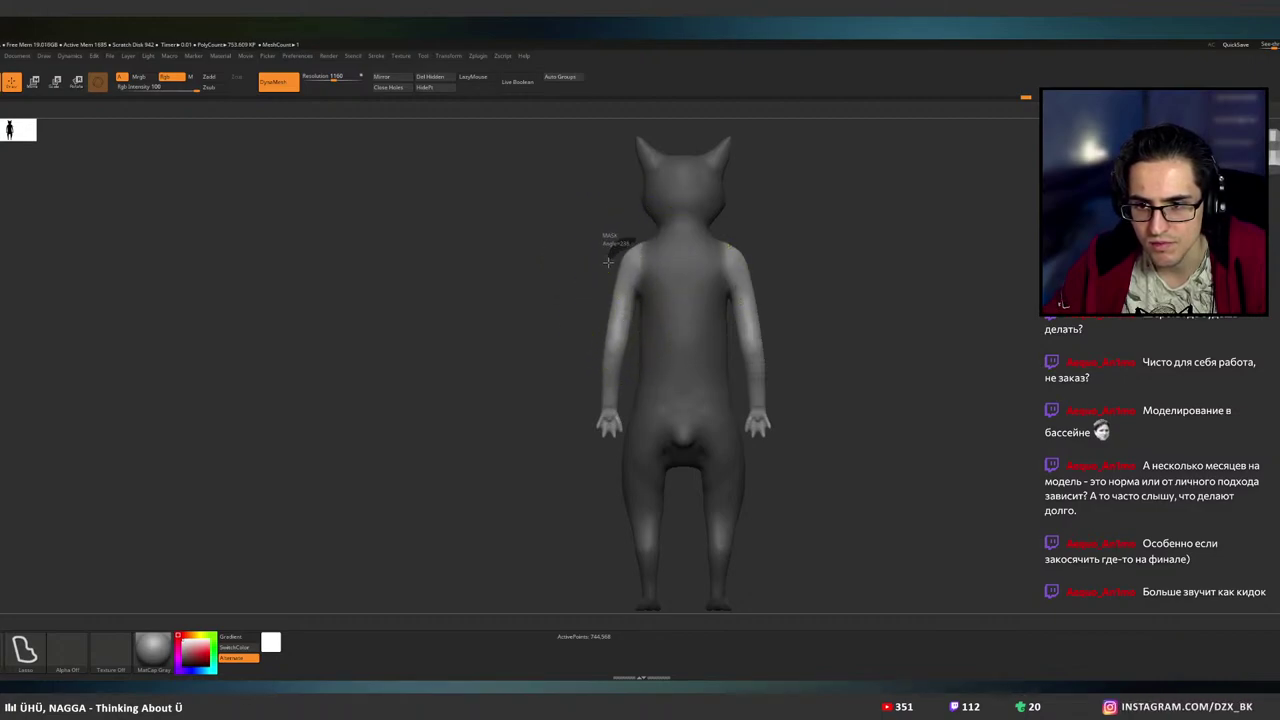
{"action": "left_click", "coordinate": [570, 225], "text": "ctrl"}
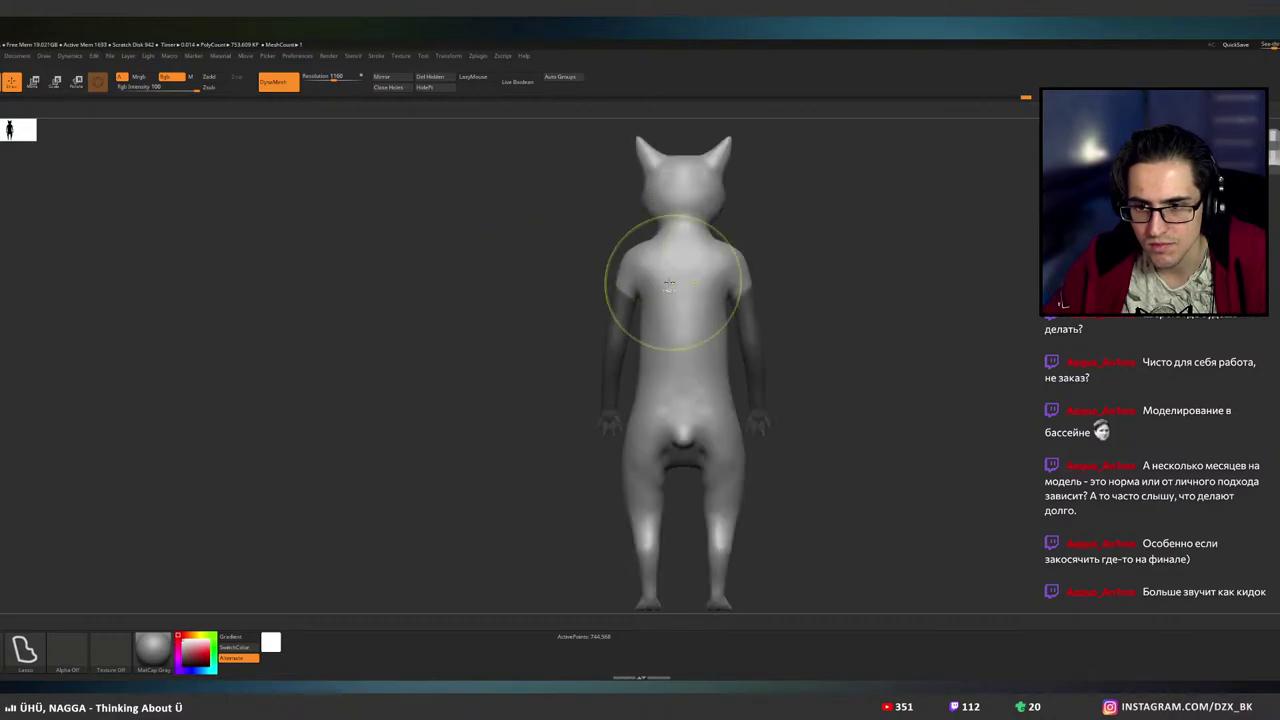
{"action": "key", "text": "ctrl+i"}
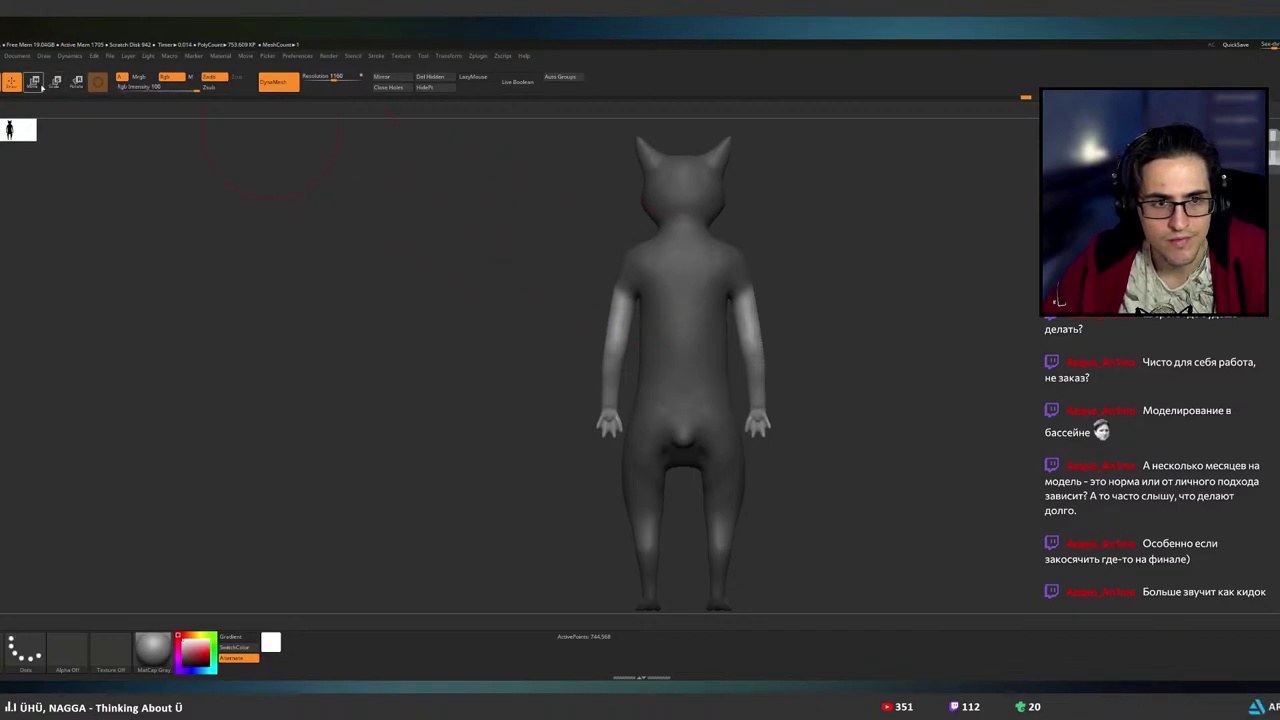
- Move the unmasked arms up and slightly inward toward the torso, and quick-save the project
{"action": "key", "text": "w"}
{"action": "left_click_drag", "start_coordinate": [634, 288], "coordinate": [634, 278]}
{"action": "left_click_drag", "start_coordinate": [689, 328], "coordinate": [693, 326]}
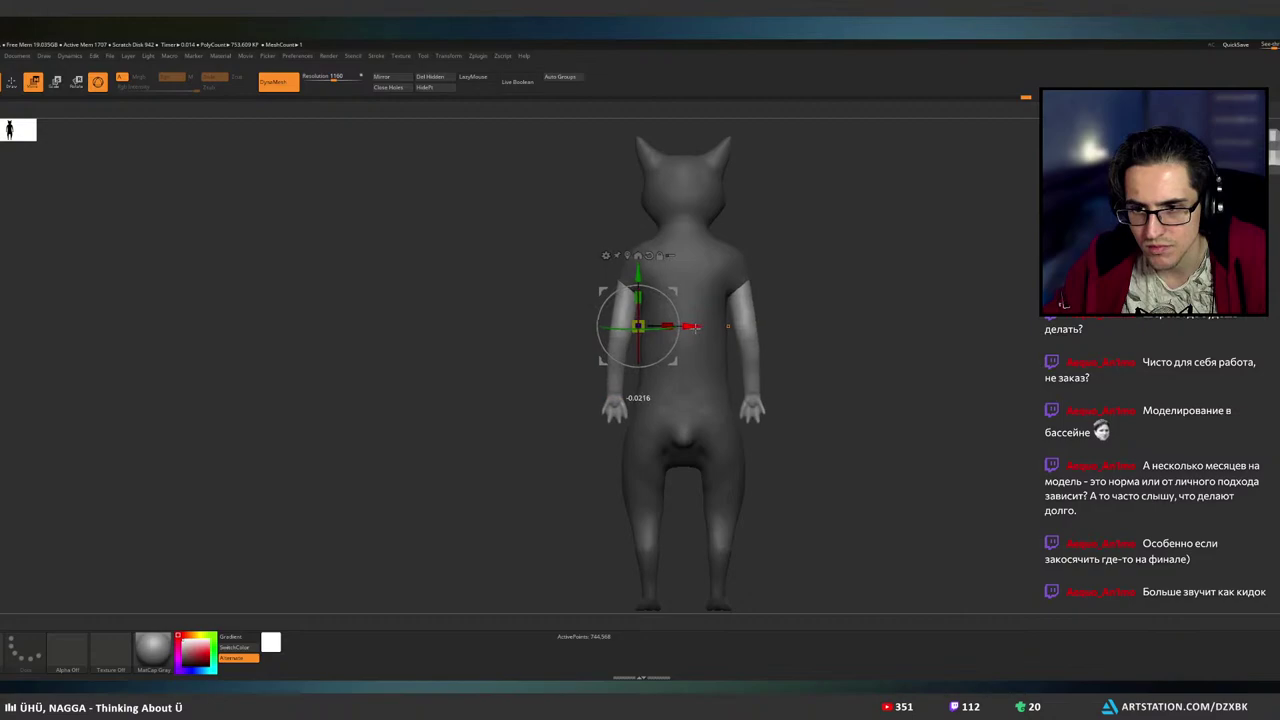
{"action": "right_click_drag", "start_coordinate": [691, 330], "coordinate": [728, 330]}
{"action": "mouse_move", "coordinate": [728, 330]}
{"action": "left_mouse_down"}
{"action": "mouse_move", "coordinate": [769, 331]}
{"action": "mouse_move", "coordinate": [731, 324]}
{"action": "left_mouse_up"}
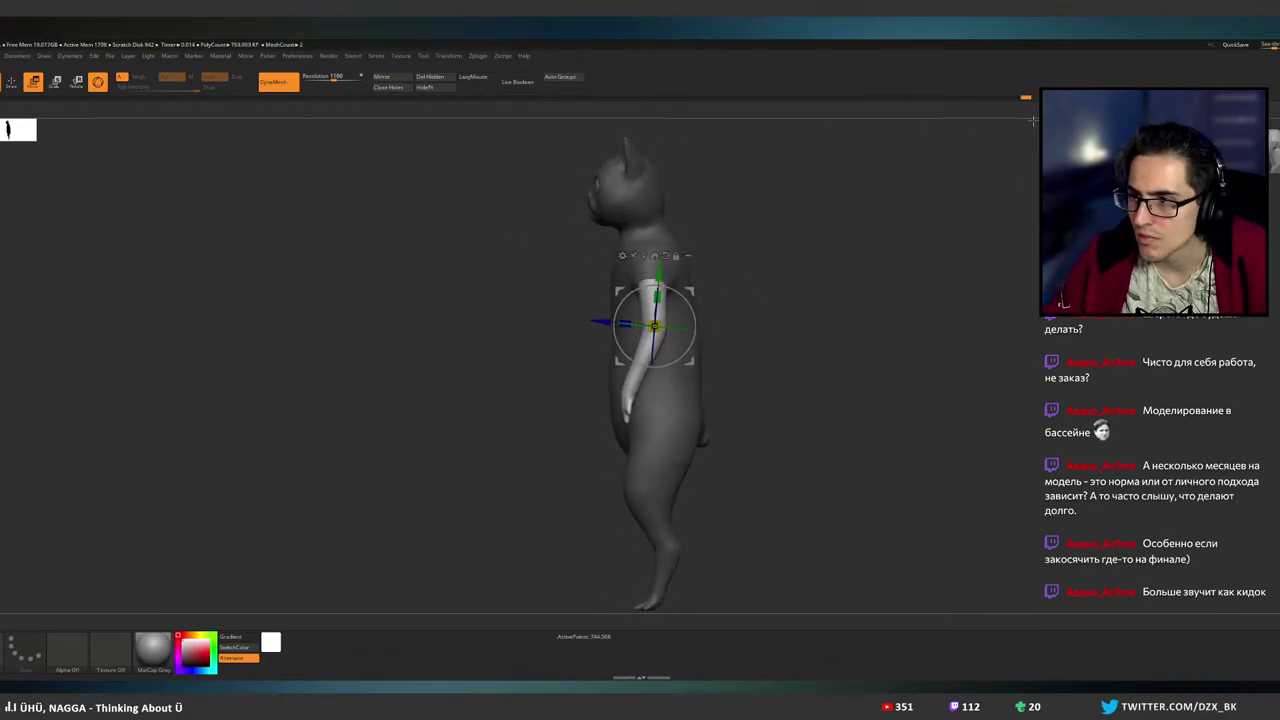
{"action": "left_click", "coordinate": [12, 81]}
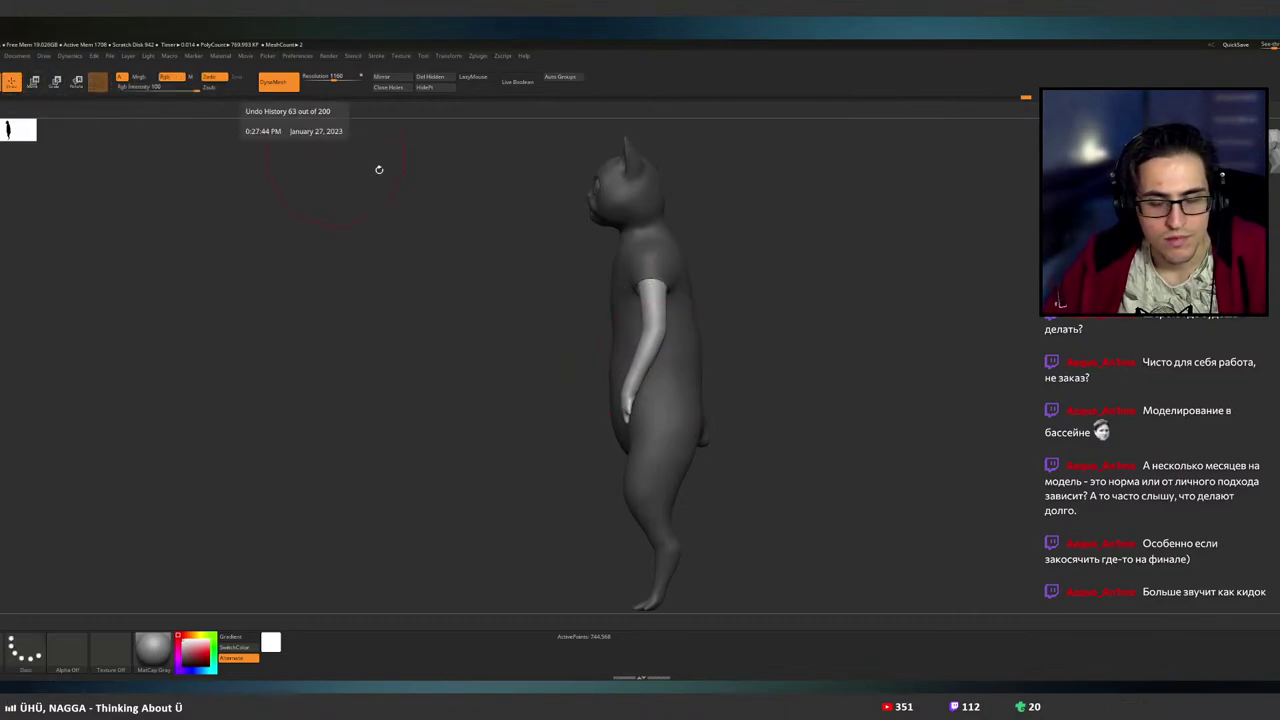
{"action": "right_click_drag", "start_coordinate": [726, 271], "coordinate": [806, 269], "text": "ctrl"}
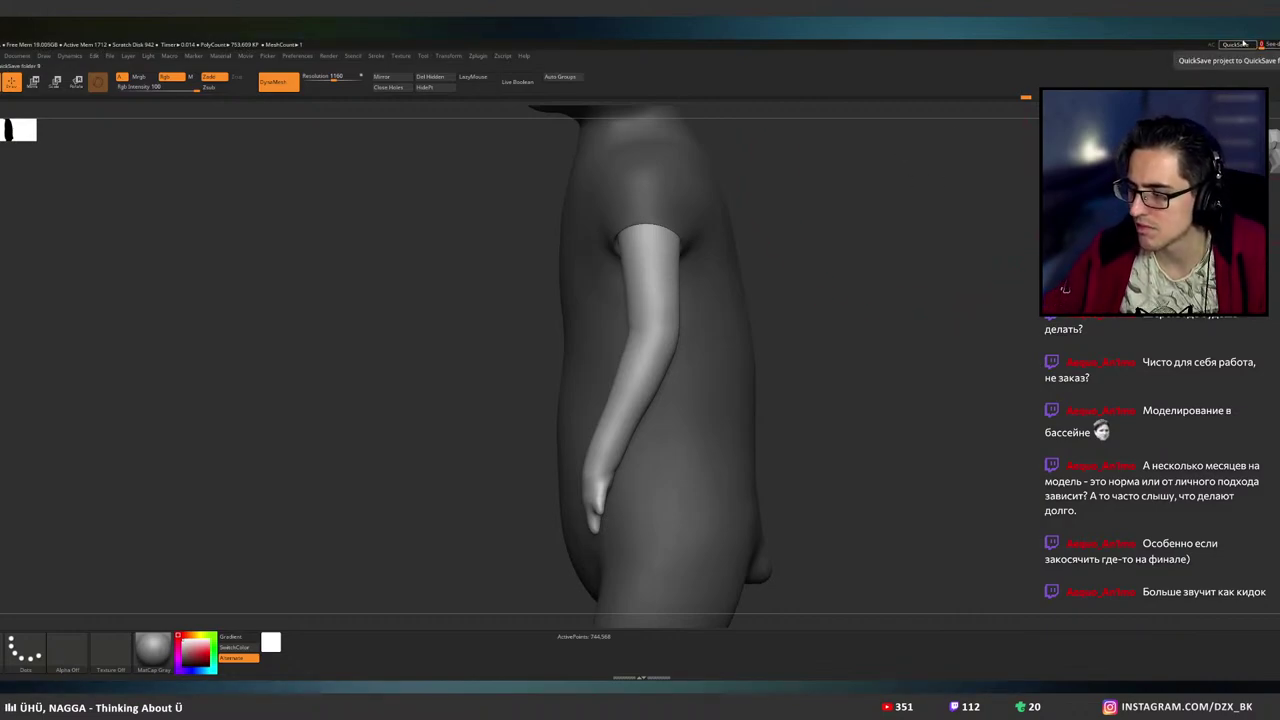
{"action": "left_click", "coordinate": [1237, 44]}
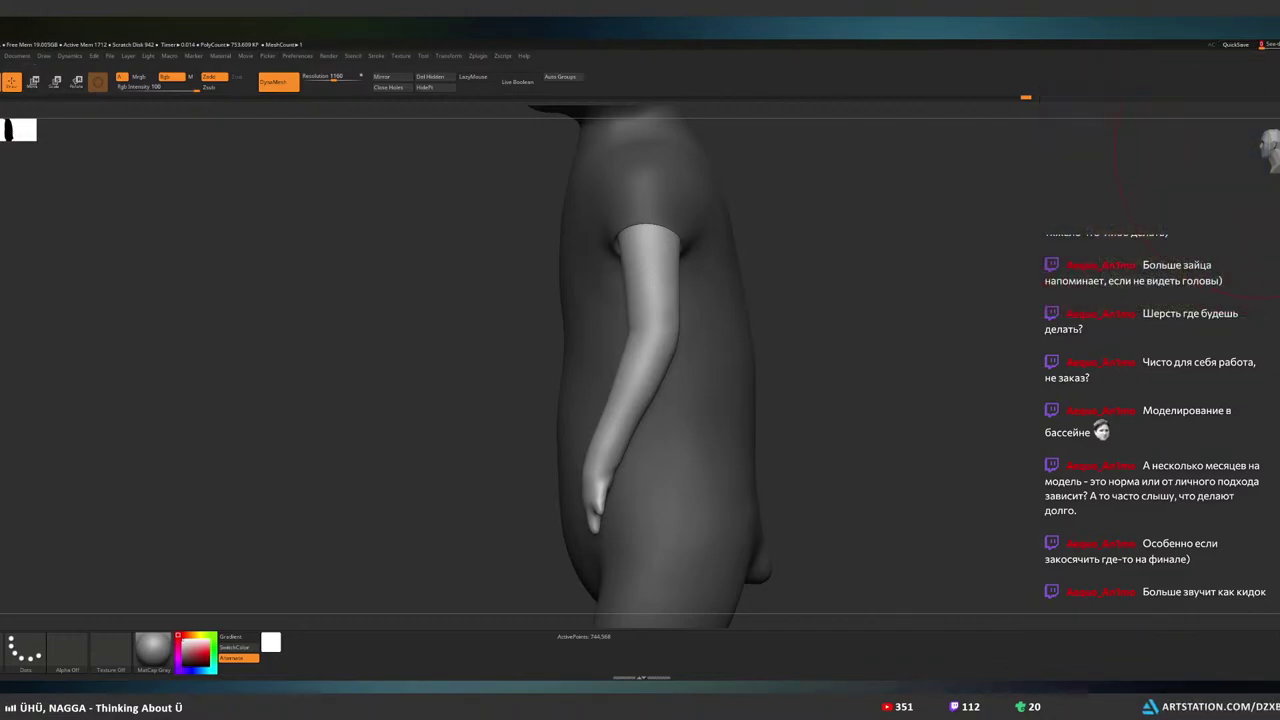
- Invert the mask and try reshaping the muzzle pads around the mouth from the front
{"action": "key", "text": "ctrl+shift"}
{"action": "right_click_drag", "start_coordinate": [991, 239], "coordinate": [940, 273], "text": "ctrl"}
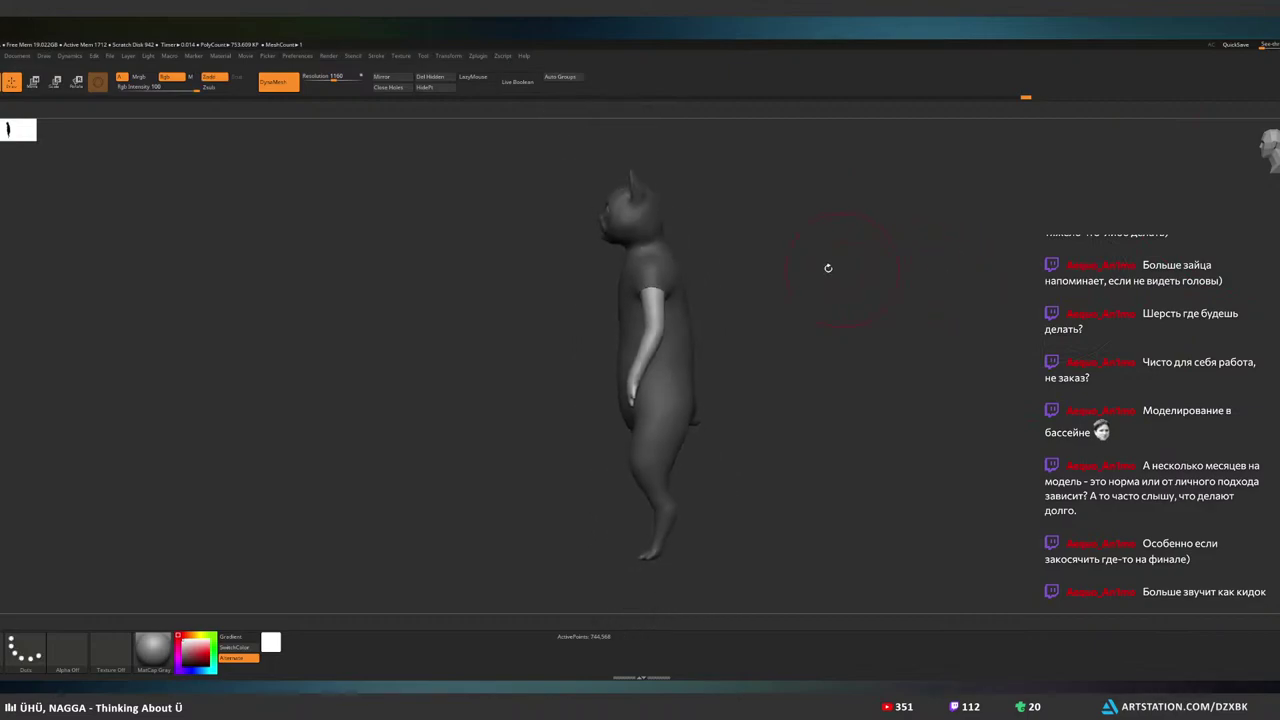
{"action": "right_click_drag", "start_coordinate": [826, 268], "coordinate": [847, 280], "text": "shift"}
{"action": "right_click_drag", "start_coordinate": [774, 261], "coordinate": [824, 260], "text": "alt"}
{"action": "left_click_drag", "start_coordinate": [824, 260], "coordinate": [950, 342]}
{"action": "left_click", "coordinate": [951, 342], "text": "ctrl"}
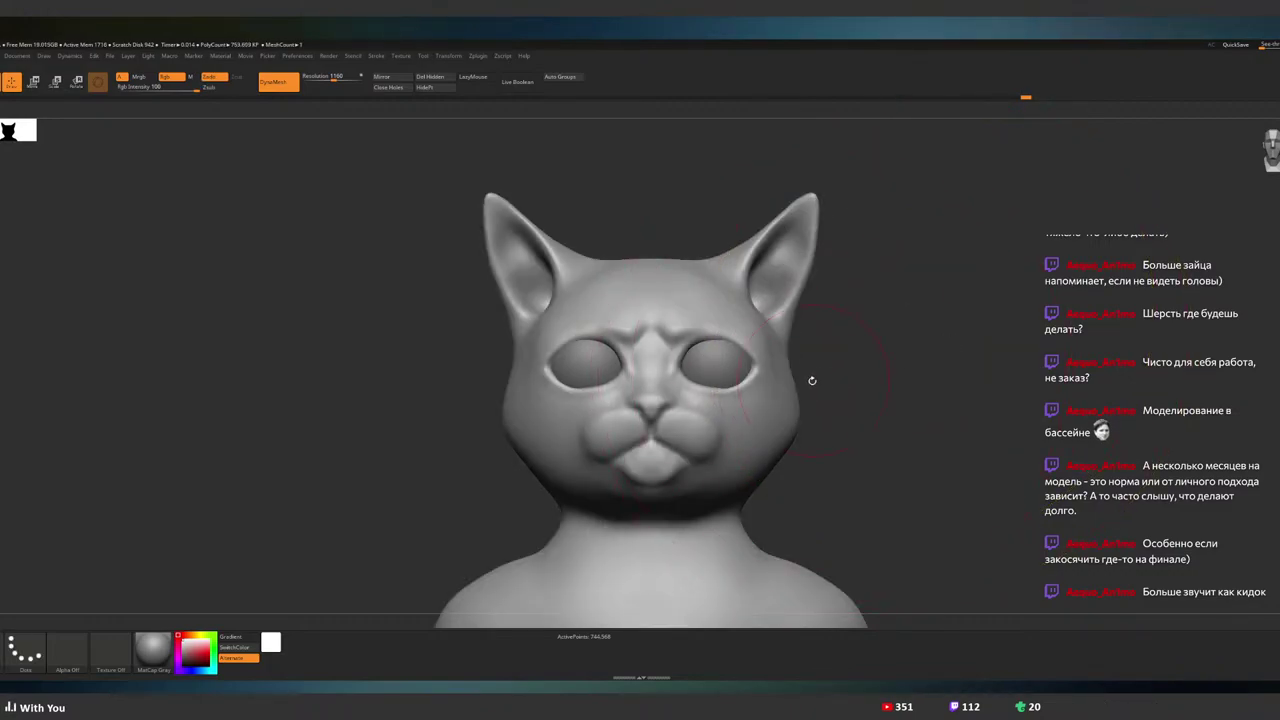
{"action": "mouse_move", "coordinate": [700, 462]}
{"action": "left_mouse_down"}
{"action": "mouse_move", "coordinate": [732, 431]}
{"action": "mouse_move", "coordinate": [722, 441]}
{"action": "left_mouse_up"}
{"action": "key", "text": "ctrl+z"}
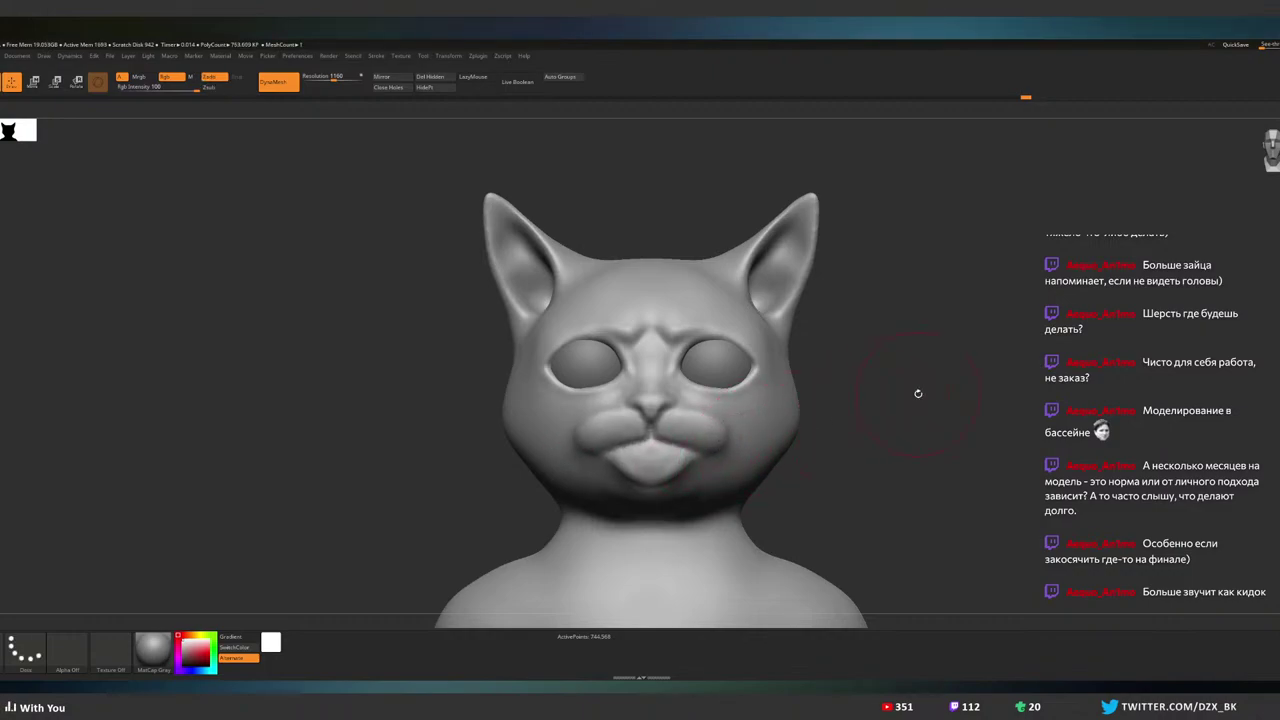
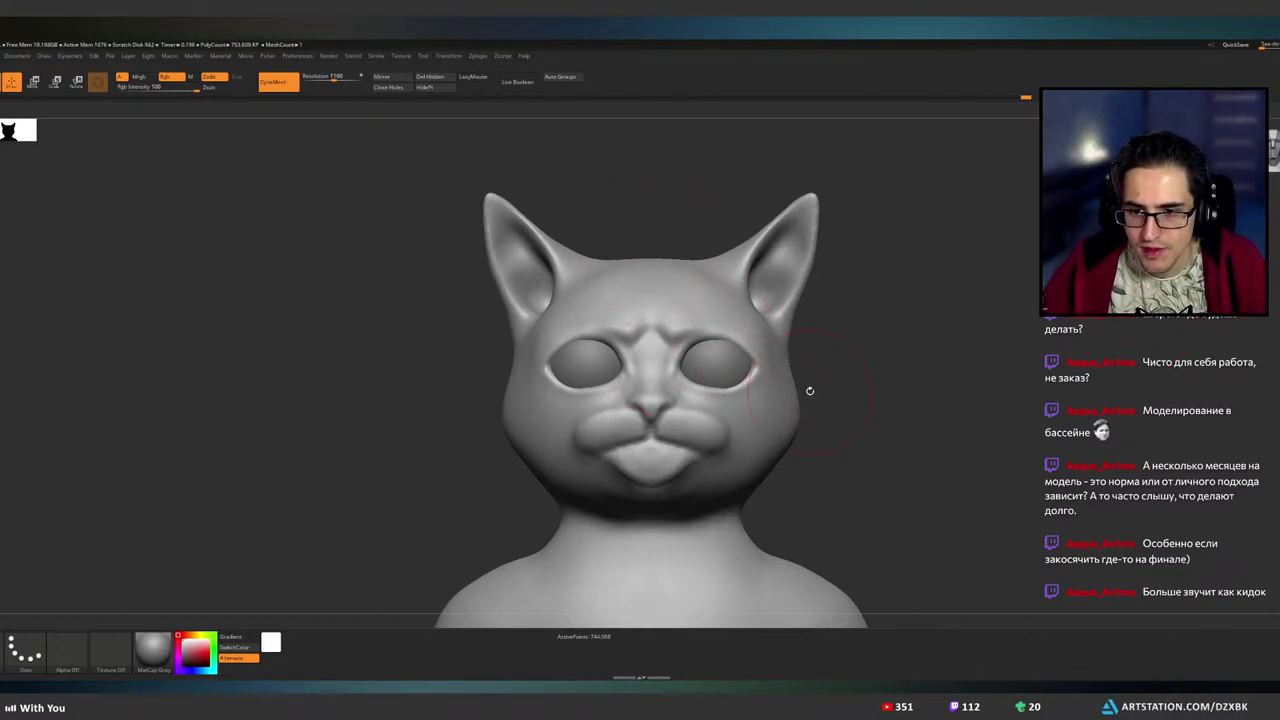
- Clear the arm mask and smooth the seam around the top of the raised arms where they enter the shoulders
{"action": "mouse_move", "coordinate": [836, 390]}
{"action": "right_mouse_down", "text": "alt"}
{"action": "mouse_move", "coordinate": [832, 355]}
{"action": "mouse_move", "coordinate": [829, 373]}
{"action": "mouse_move", "coordinate": [748, 366]}
{"action": "right_mouse_up", "text": "alt"}
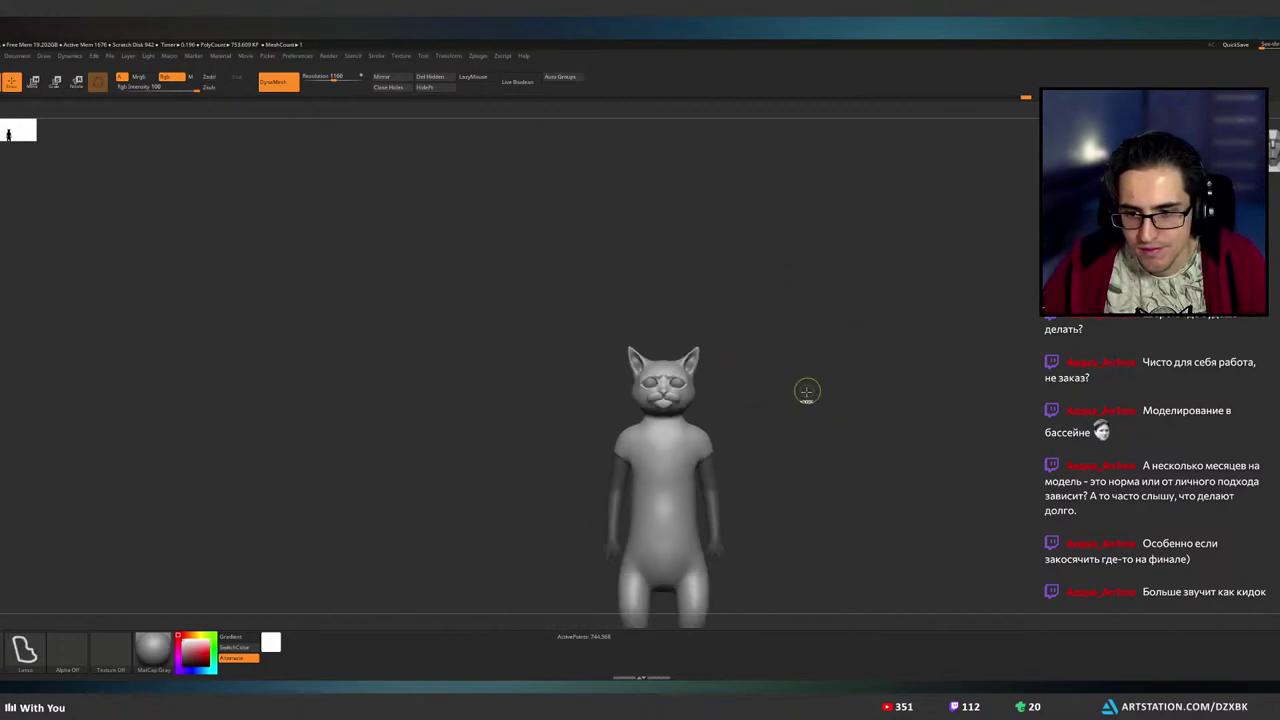
{"action": "left_click", "coordinate": [802, 398], "text": "ctrl"}
{"action": "right_click_drag", "start_coordinate": [794, 406], "coordinate": [668, 350], "text": "alt"}
{"action": "mouse_move", "coordinate": [668, 350]}
{"action": "right_mouse_down", "text": "ctrl"}
{"action": "mouse_move", "coordinate": [658, 372]}
{"action": "mouse_move", "coordinate": [738, 398]}
{"action": "right_mouse_up", "text": "ctrl"}
{"action": "mouse_move", "coordinate": [814, 363]}
{"action": "right_mouse_down"}
{"action": "mouse_move", "coordinate": [766, 351]}
{"action": "mouse_move", "coordinate": [806, 349]}
{"action": "right_mouse_up"}
{"action": "left_click_drag", "start_coordinate": [836, 360], "coordinate": [716, 350]}
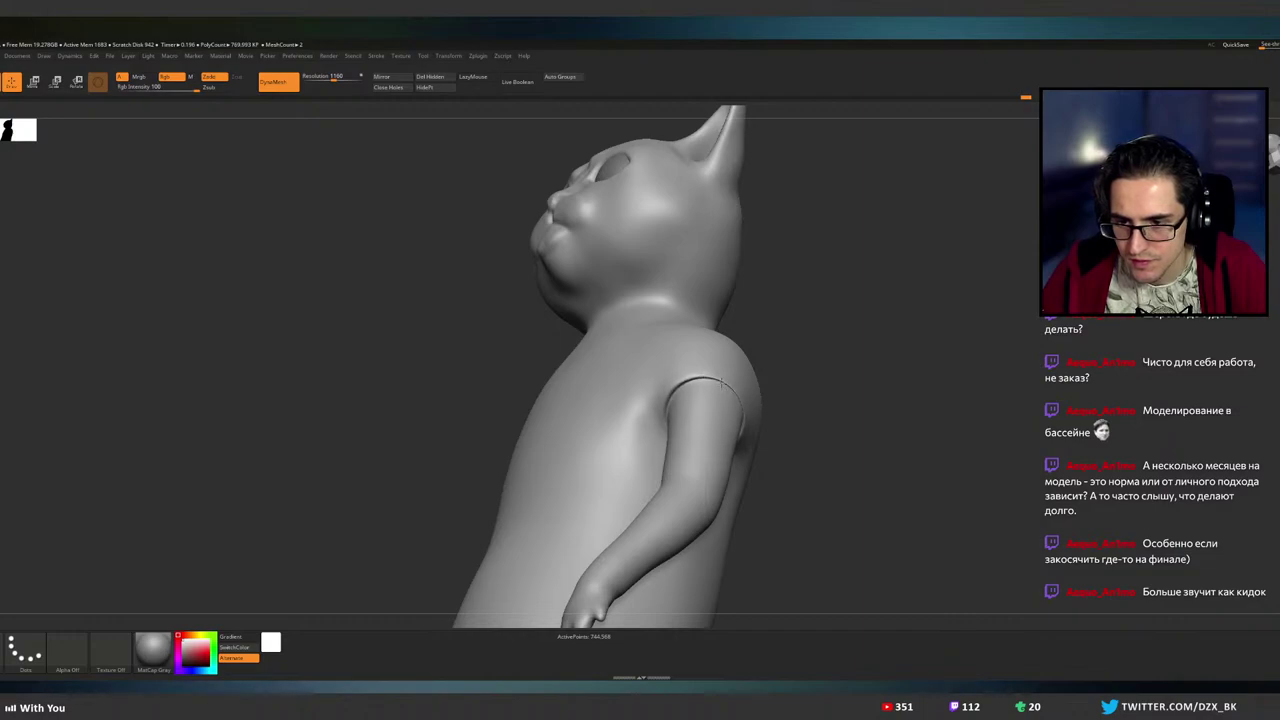
{"action": "left_click_drag", "start_coordinate": [733, 387], "coordinate": [686, 466]}
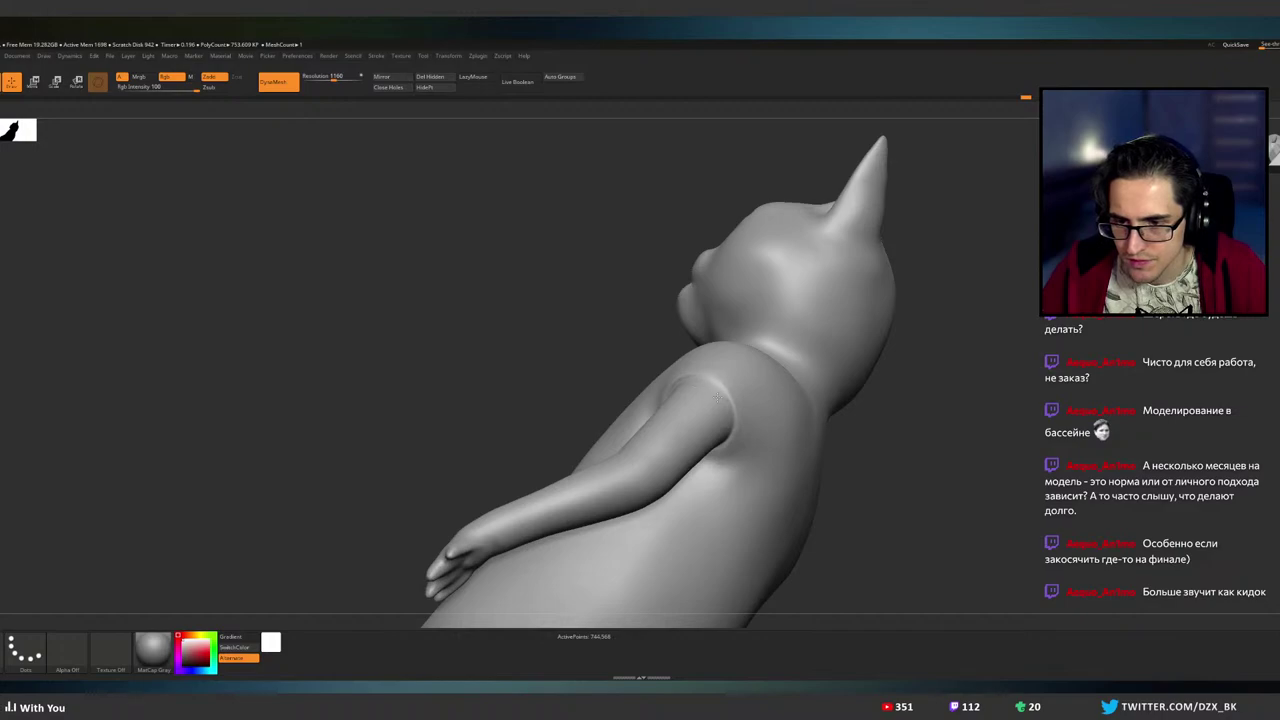
- Blend the rest of the arm seams, remesh the body, and soften the ledges under both shoulders
{"action": "left_click_drag", "start_coordinate": [722, 405], "coordinate": [965, 351]}
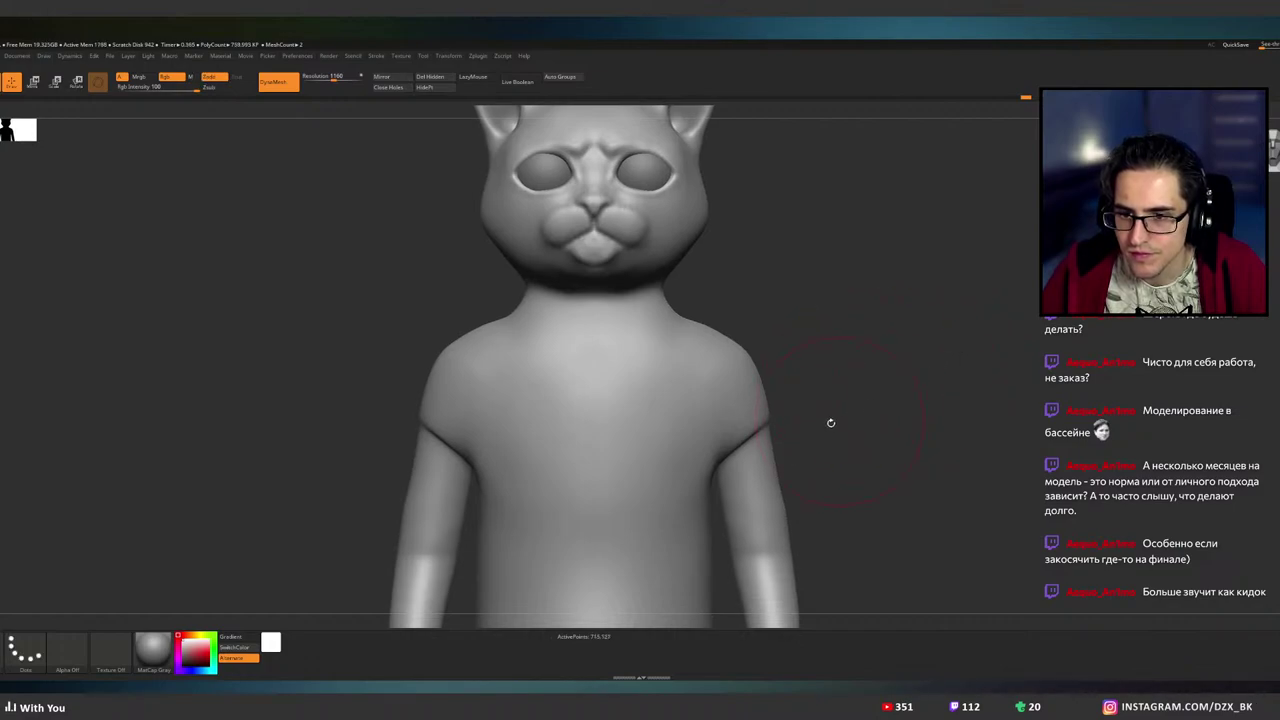
{"action": "left_click_drag", "start_coordinate": [830, 422], "coordinate": [700, 400]}
{"action": "left_click_drag", "start_coordinate": [846, 388], "coordinate": [740, 415]}
{"action": "left_click_drag", "start_coordinate": [676, 388], "coordinate": [720, 420]}
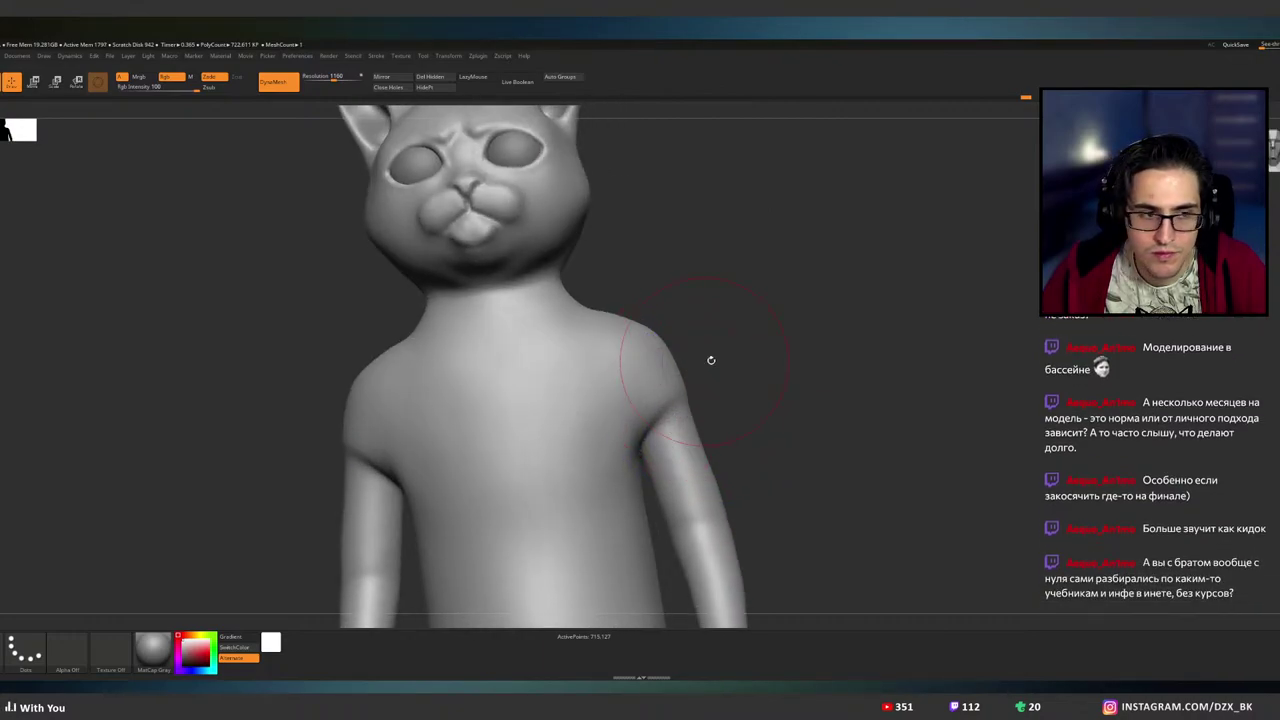
{"action": "left_click_drag", "start_coordinate": [709, 360], "coordinate": [723, 374]}
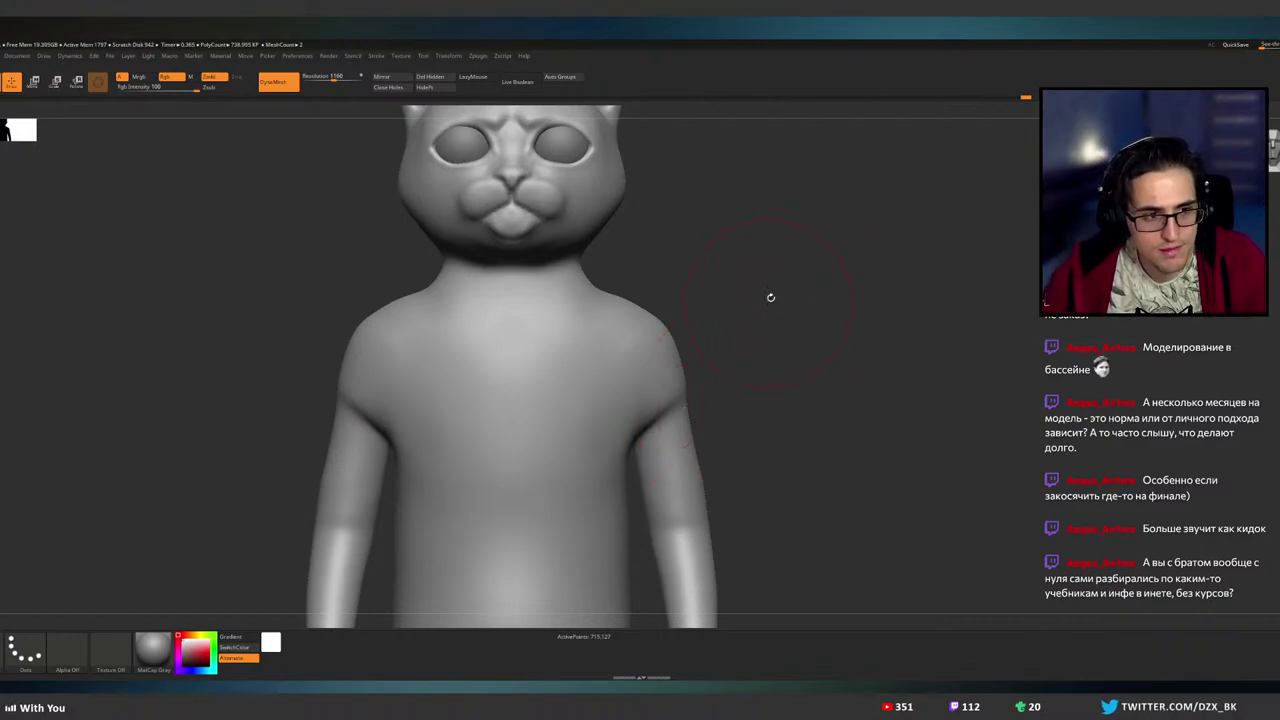
- Smooth the armpit creases and the outer upper arms into the shoulders from the front and back
{"action": "right_click_drag", "start_coordinate": [728, 371], "coordinate": [701, 361]}
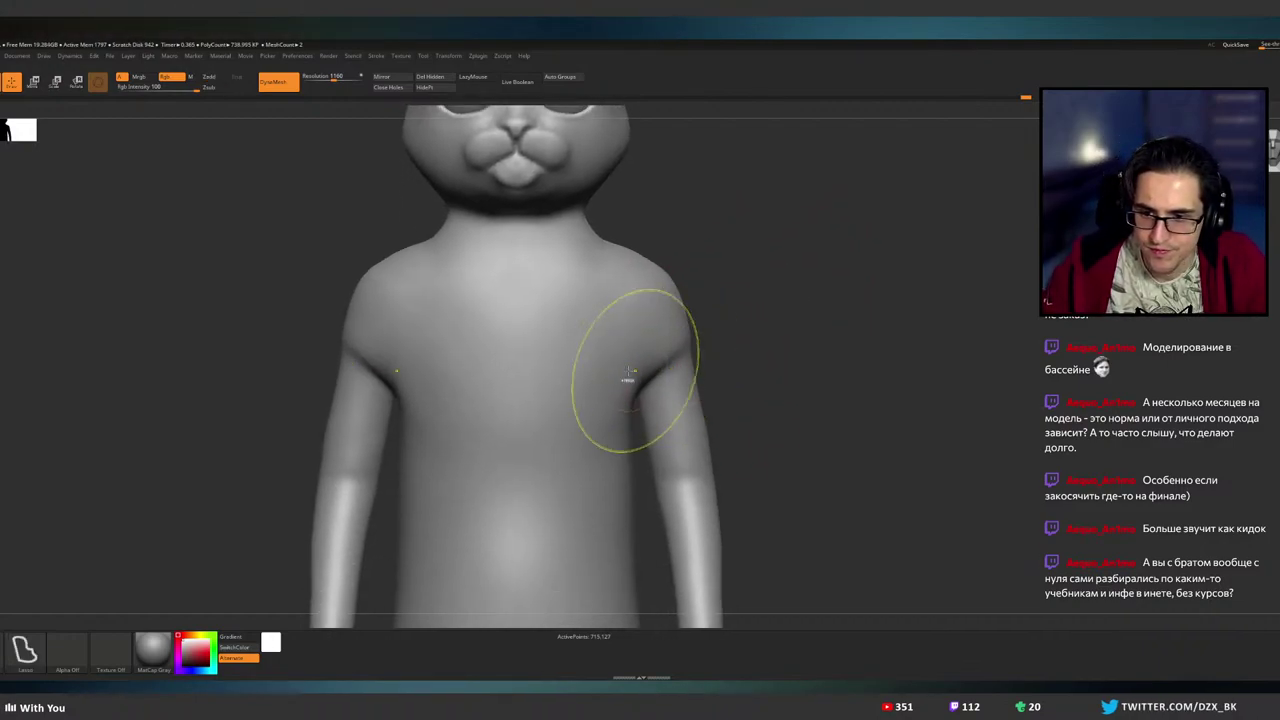
{"action": "right_click_drag", "start_coordinate": [629, 380], "coordinate": [675, 366], "text": "ctrl"}
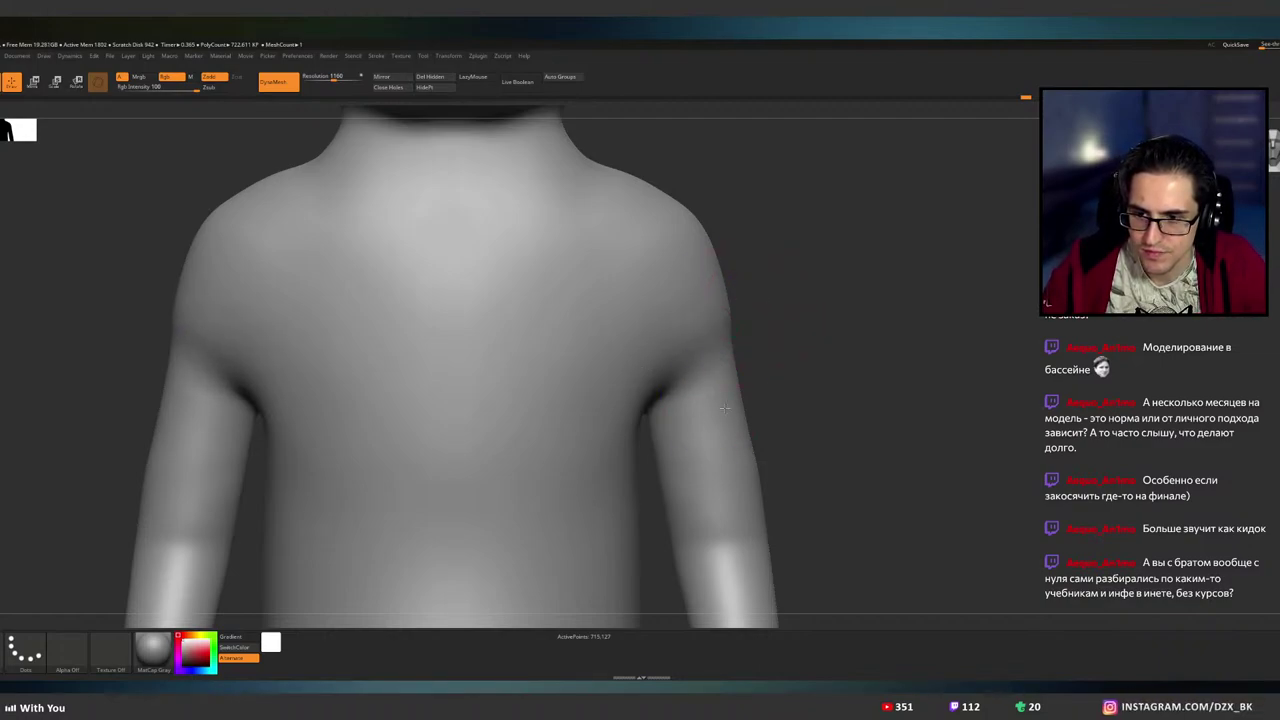
{"action": "right_click_drag", "start_coordinate": [765, 364], "coordinate": [712, 362]}
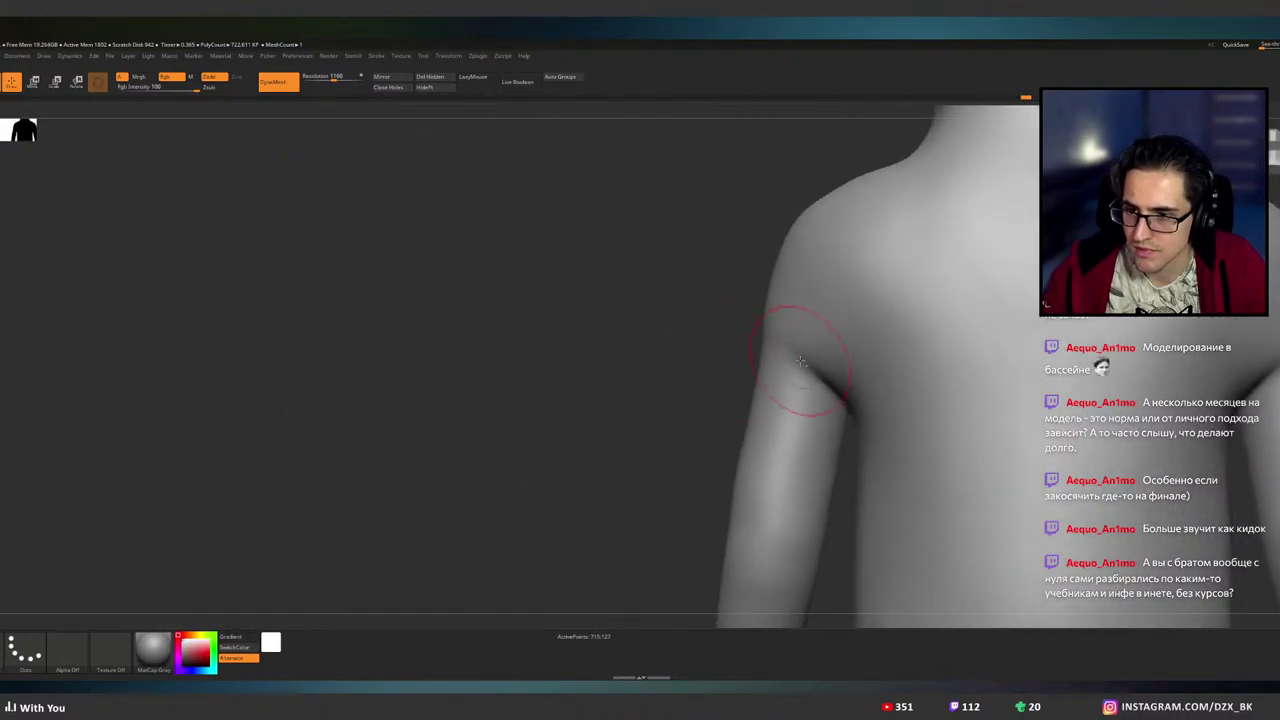
{"action": "mouse_move", "coordinate": [804, 367]}
{"action": "right_mouse_down", "text": "alt"}
{"action": "mouse_move", "coordinate": [672, 329]}
{"action": "mouse_move", "coordinate": [722, 333]}
{"action": "right_mouse_up", "text": "alt"}
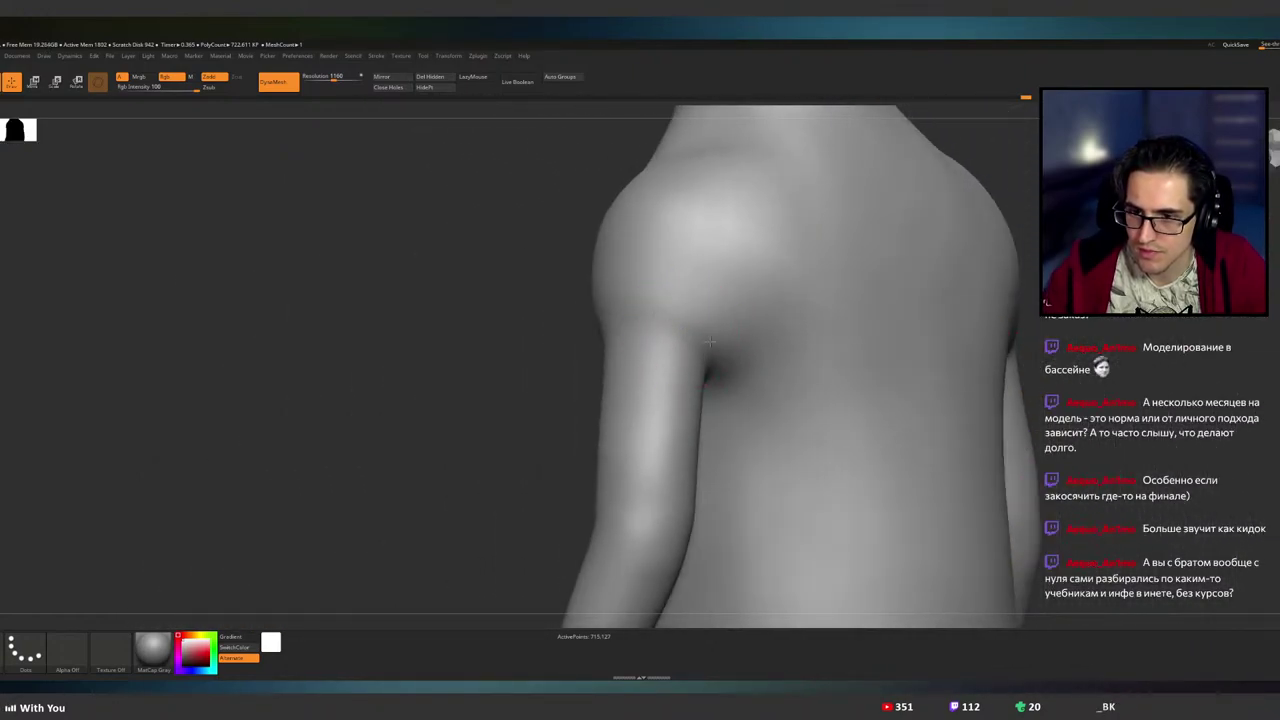
{"action": "left_click_drag", "start_coordinate": [605, 321], "coordinate": [629, 337]}
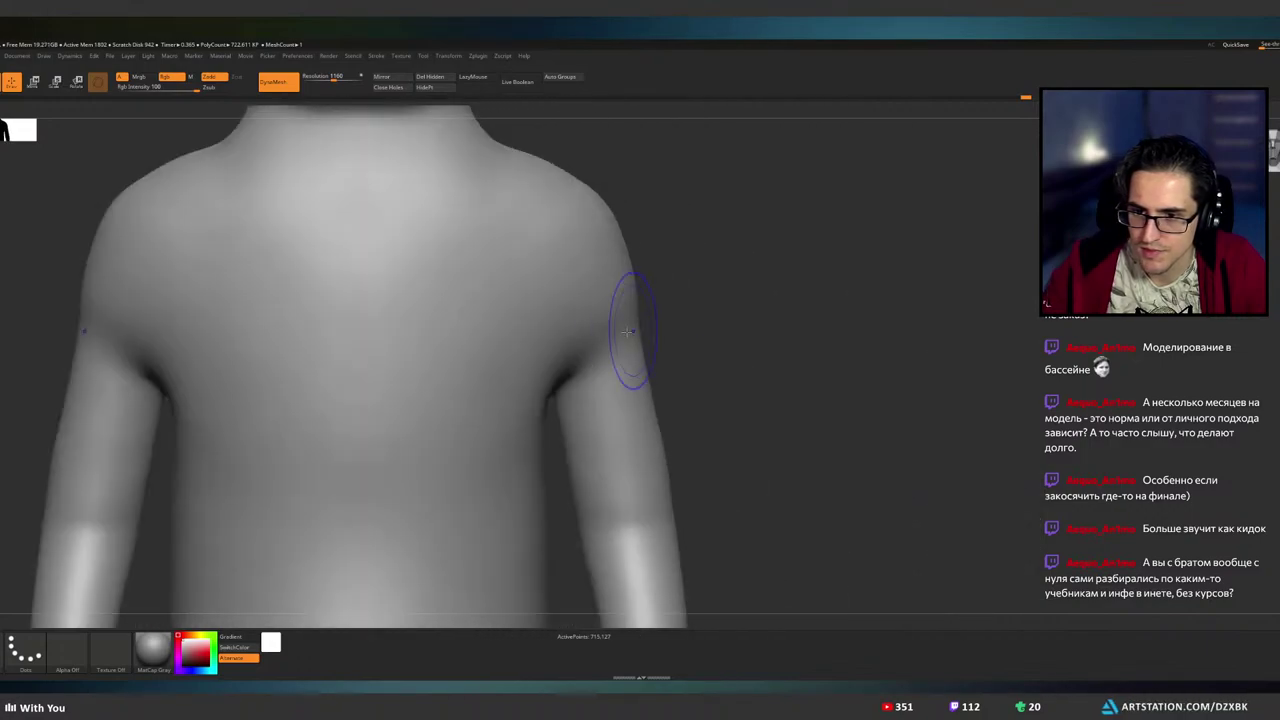
- Build up clay on the back of both arms just above the elbows and smooth it into the surface
{"action": "right_click_drag", "start_coordinate": [670, 338], "coordinate": [765, 332], "text": "ctrl"}
{"action": "left_click_drag", "start_coordinate": [765, 332], "coordinate": [663, 414]}
{"action": "left_click", "coordinate": [814, 336], "text": "ctrl+shift"}
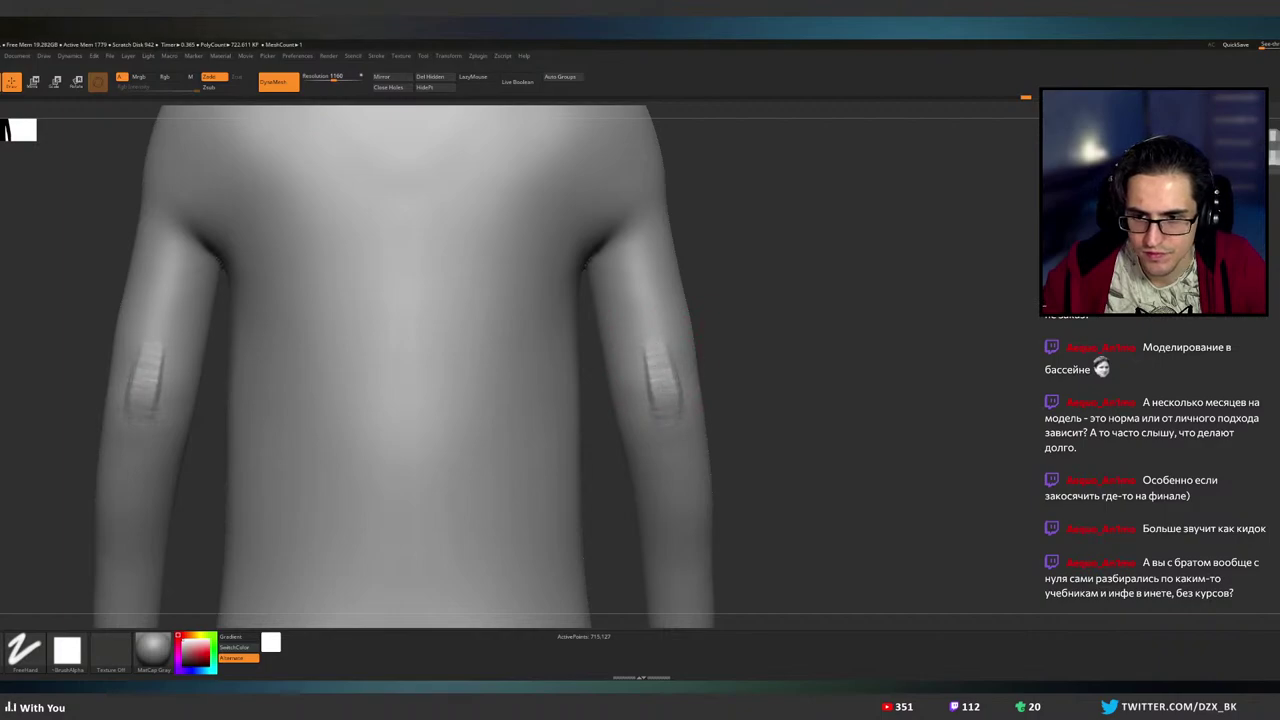
{"action": "left_click_drag", "start_coordinate": [665, 388], "coordinate": [661, 370], "text": "shift"}
{"action": "key", "text": "ctrl"}
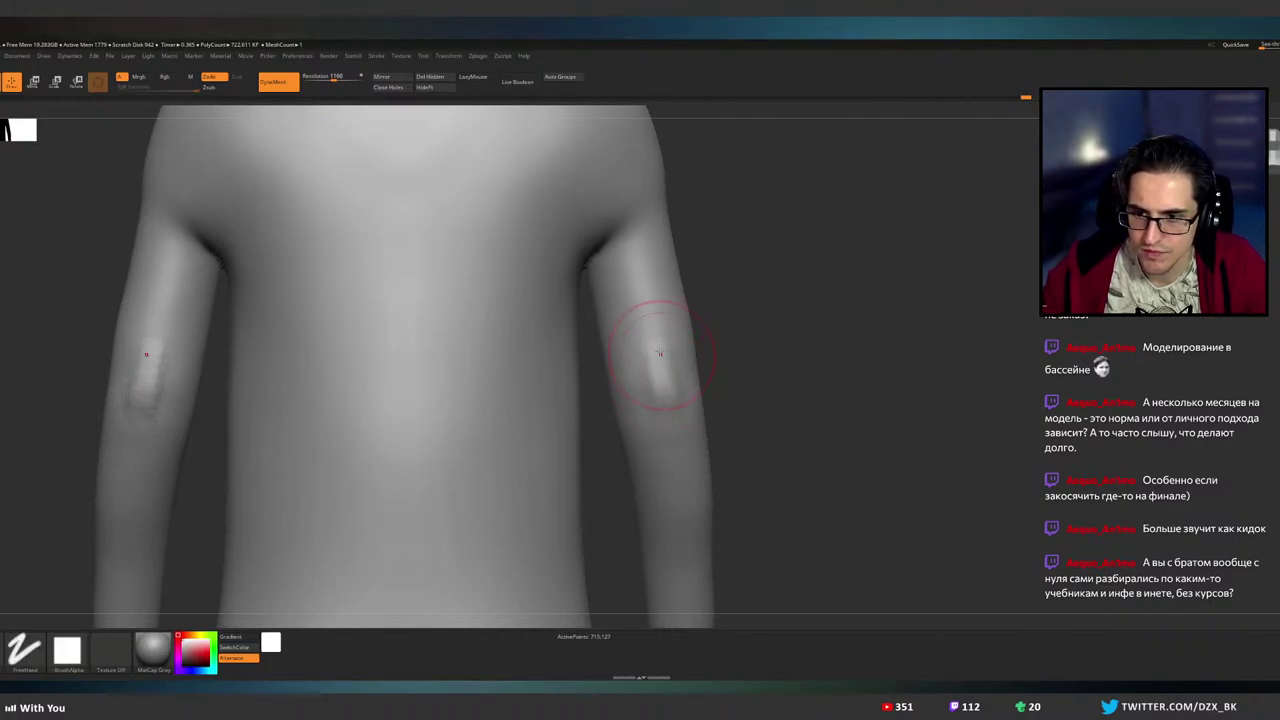
{"action": "key", "text": "ctrl"}
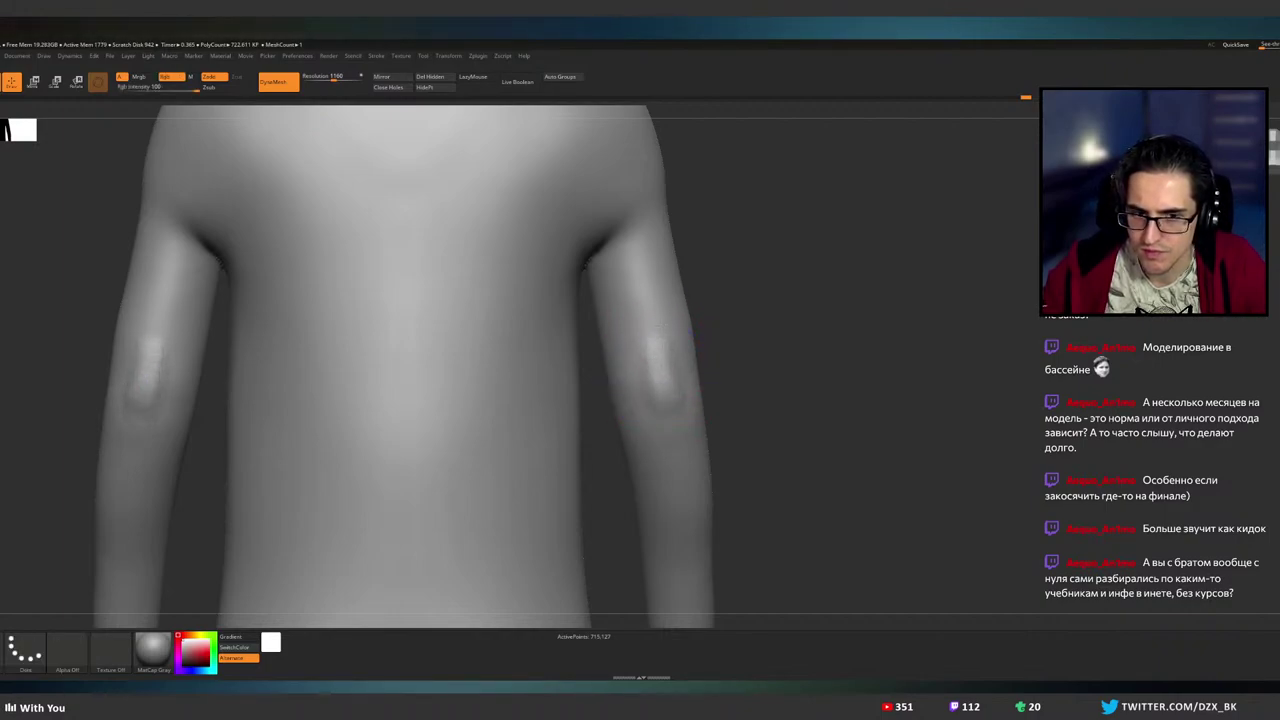
{"action": "mouse_move", "coordinate": [746, 366]}
{"action": "left_mouse_down"}
{"action": "mouse_move", "coordinate": [570, 372]}
{"action": "mouse_move", "coordinate": [668, 388]}
{"action": "mouse_move", "coordinate": [680, 366]}
{"action": "mouse_move", "coordinate": [664, 371]}
{"action": "mouse_move", "coordinate": [835, 374]}
{"action": "left_mouse_up"}
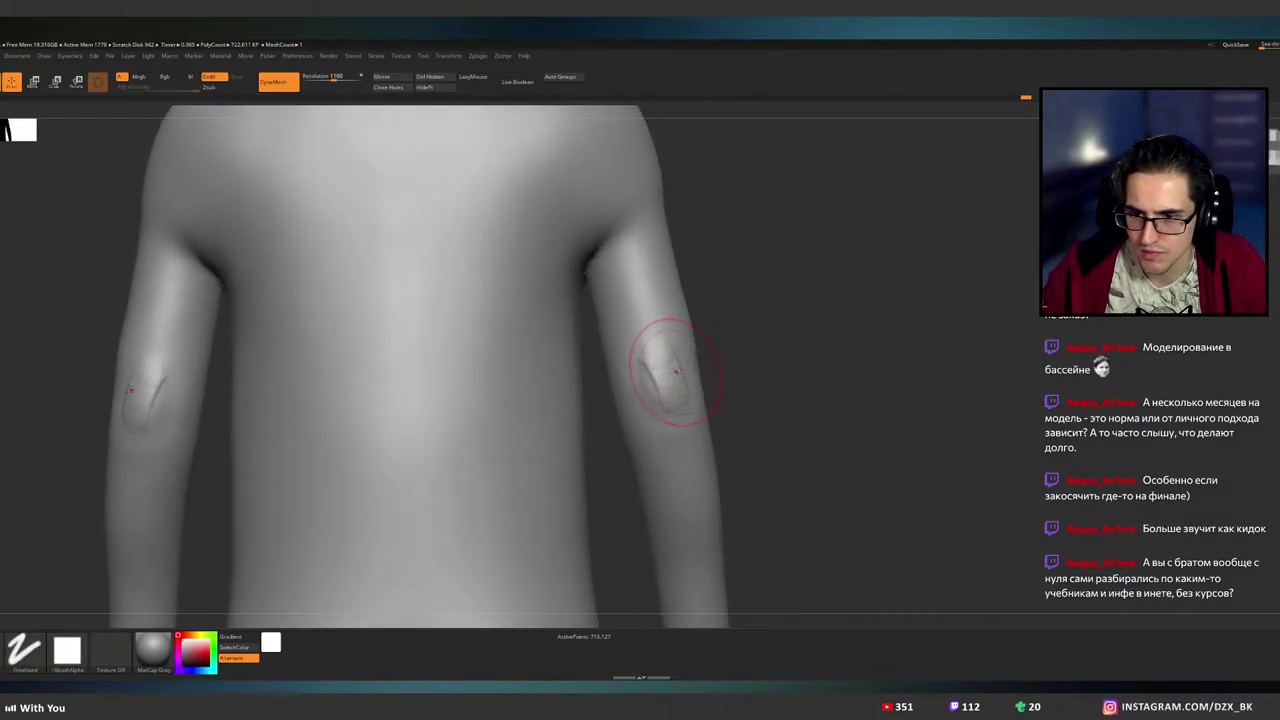
{"action": "key", "text": "ctrl+z"}
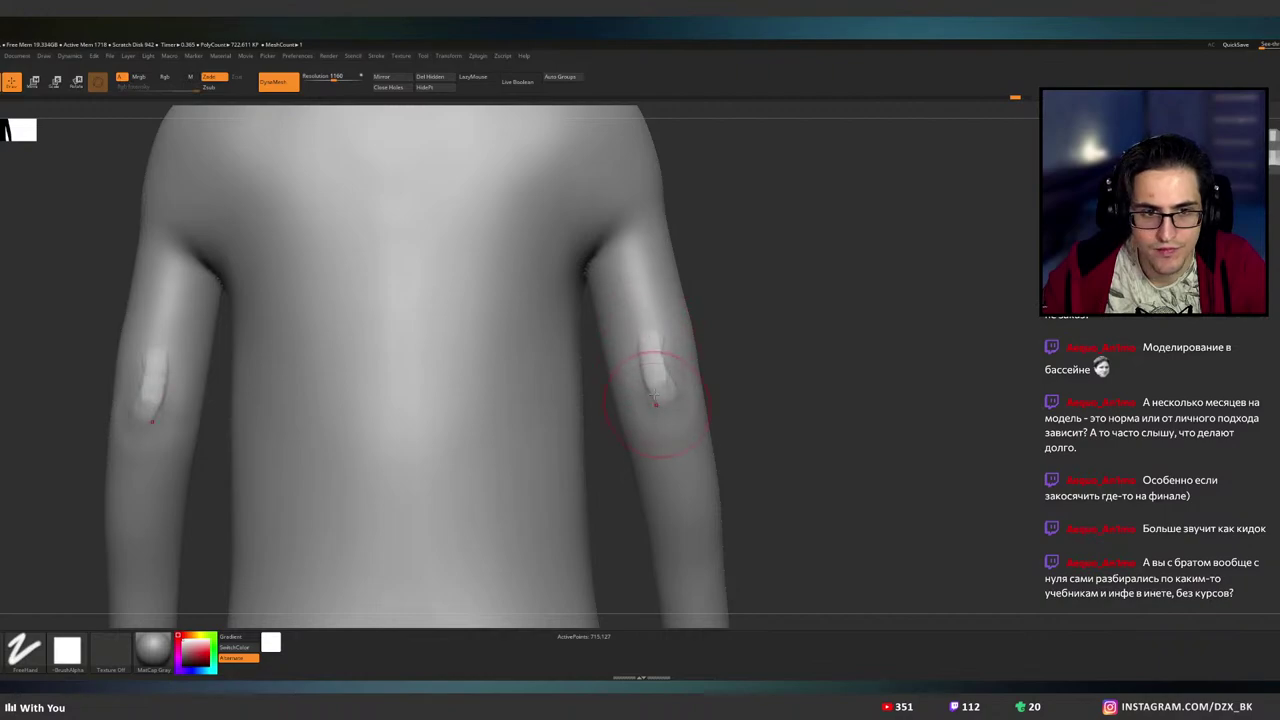
{"action": "key", "text": "ctrl+shift+z"}
{"action": "right_click_drag", "start_coordinate": [756, 398], "coordinate": [706, 392]}
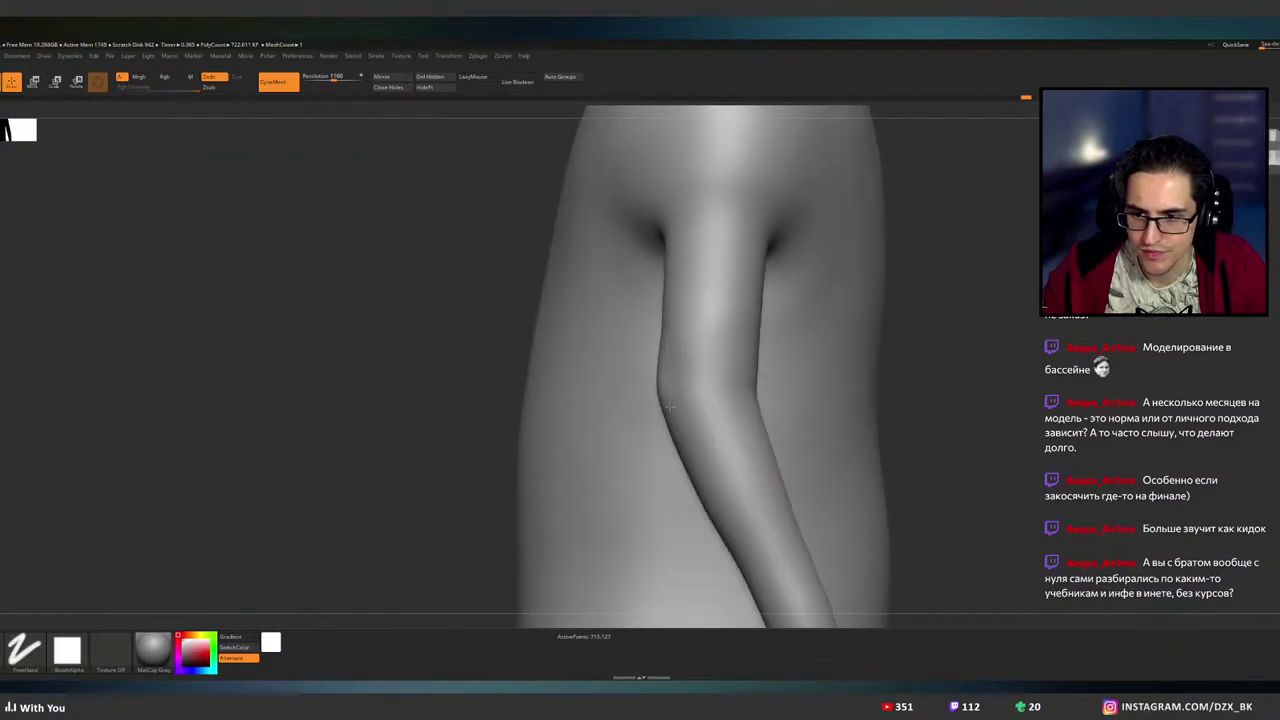
- Lower the brush intensity and add light clay strokes from the shoulder down the outer upper arm
{"action": "right_click_drag", "start_coordinate": [783, 366], "coordinate": [740, 377]}
{"action": "mouse_move", "coordinate": [728, 285]}
{"action": "right_mouse_down", "text": "alt"}
{"action": "mouse_move", "coordinate": [680, 382]}
{"action": "mouse_move", "coordinate": [715, 352]}
{"action": "right_mouse_up", "text": "alt"}
{"action": "key", "text": "bracketright"}
{"action": "key", "text": "bracketright"}
{"action": "key", "text": "bracketright"}
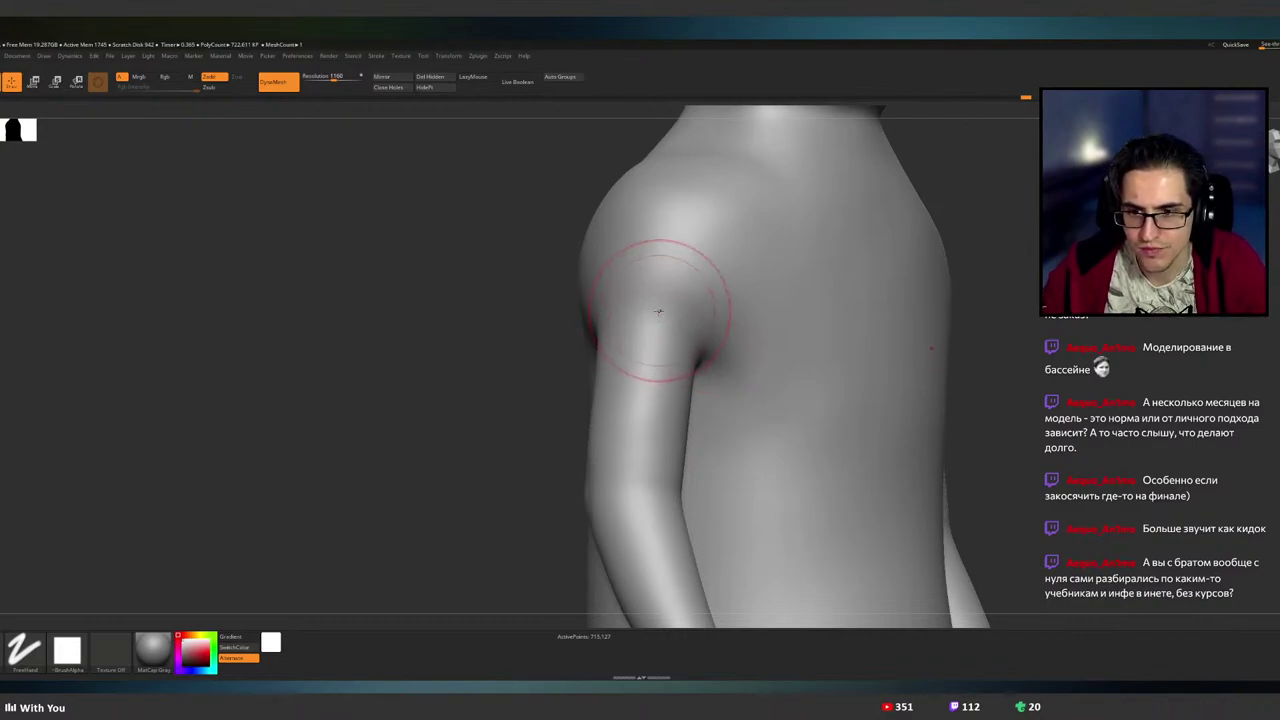
{"action": "left_click_drag", "start_coordinate": [669, 290], "coordinate": [648, 366]}
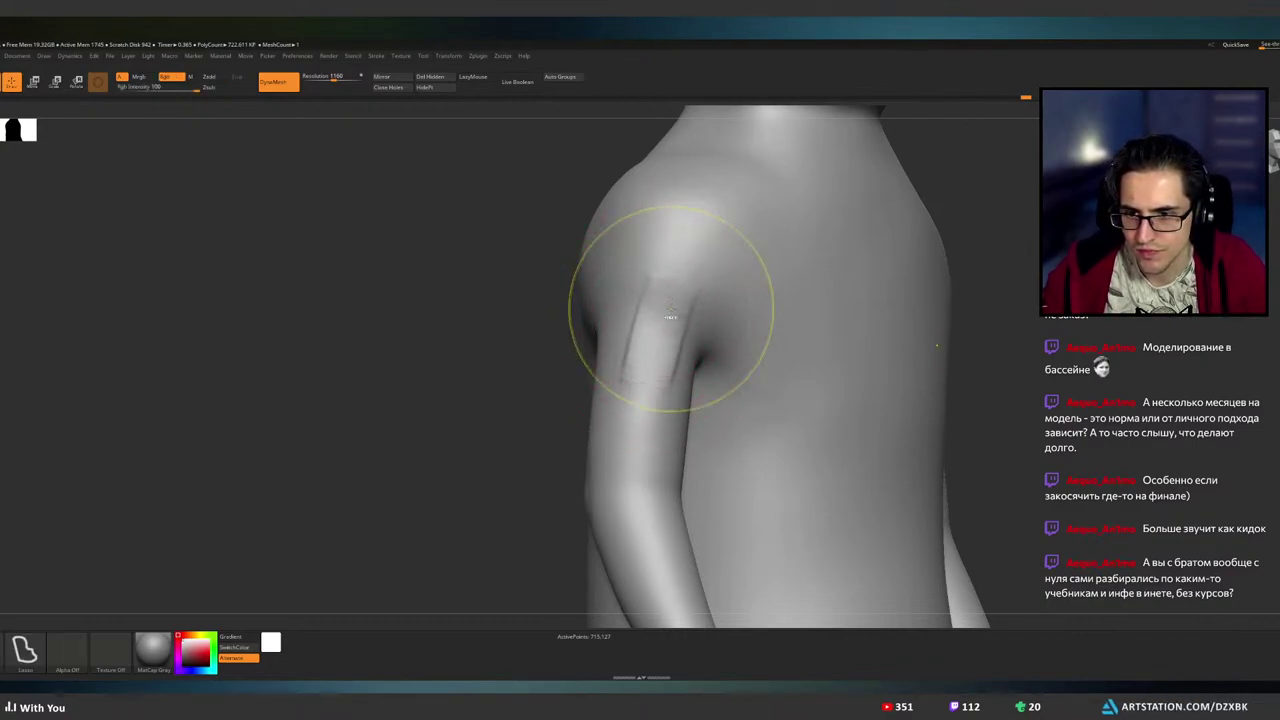
{"action": "key", "text": "ctrl+z"}
{"action": "key", "text": "space"}
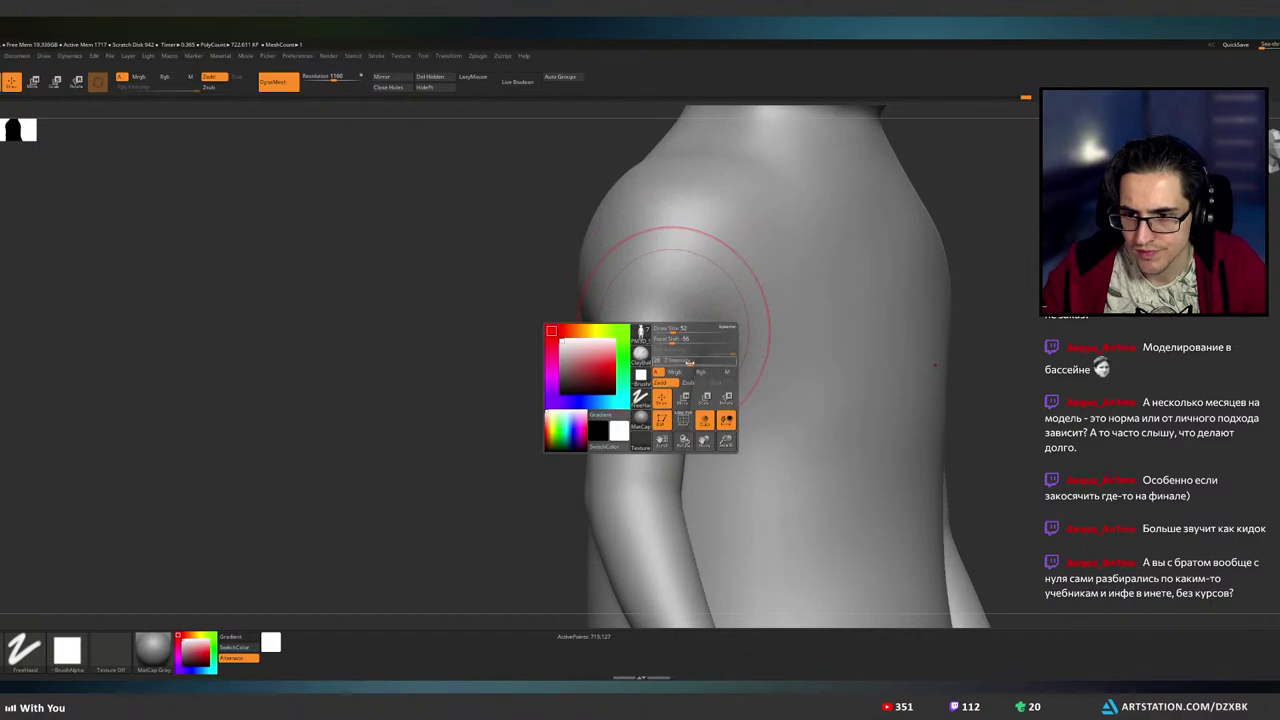
{"action": "left_click_drag", "start_coordinate": [689, 362], "coordinate": [682, 362]}
{"action": "mouse_move", "coordinate": [669, 291]}
{"action": "left_mouse_down"}
{"action": "mouse_move", "coordinate": [656, 377]}
{"action": "mouse_move", "coordinate": [617, 397]}
{"action": "mouse_move", "coordinate": [664, 315]}
{"action": "left_mouse_up"}
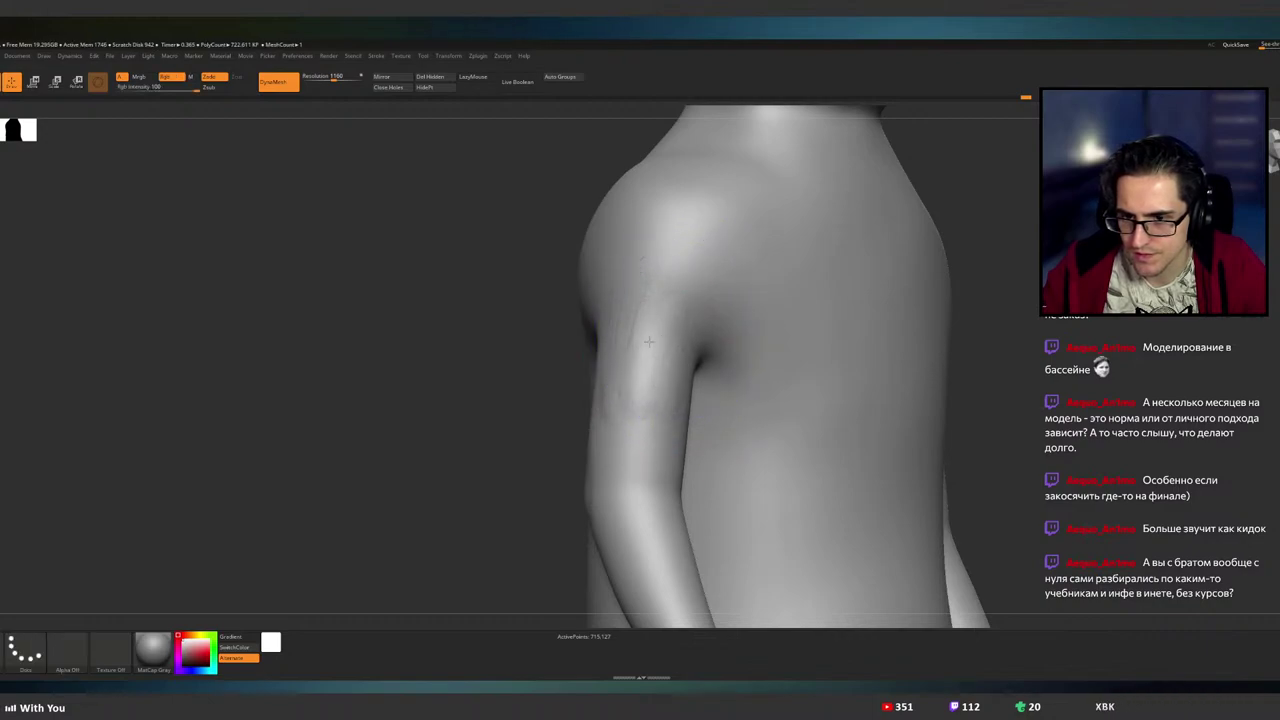
- Fill out the back of the upper arms beside the armpits and smooth them into the shoulder blades
{"action": "mouse_move", "coordinate": [520, 385]}
{"action": "left_mouse_down"}
{"action": "mouse_move", "coordinate": [703, 354]}
{"action": "mouse_move", "coordinate": [618, 389]}
{"action": "left_mouse_up"}
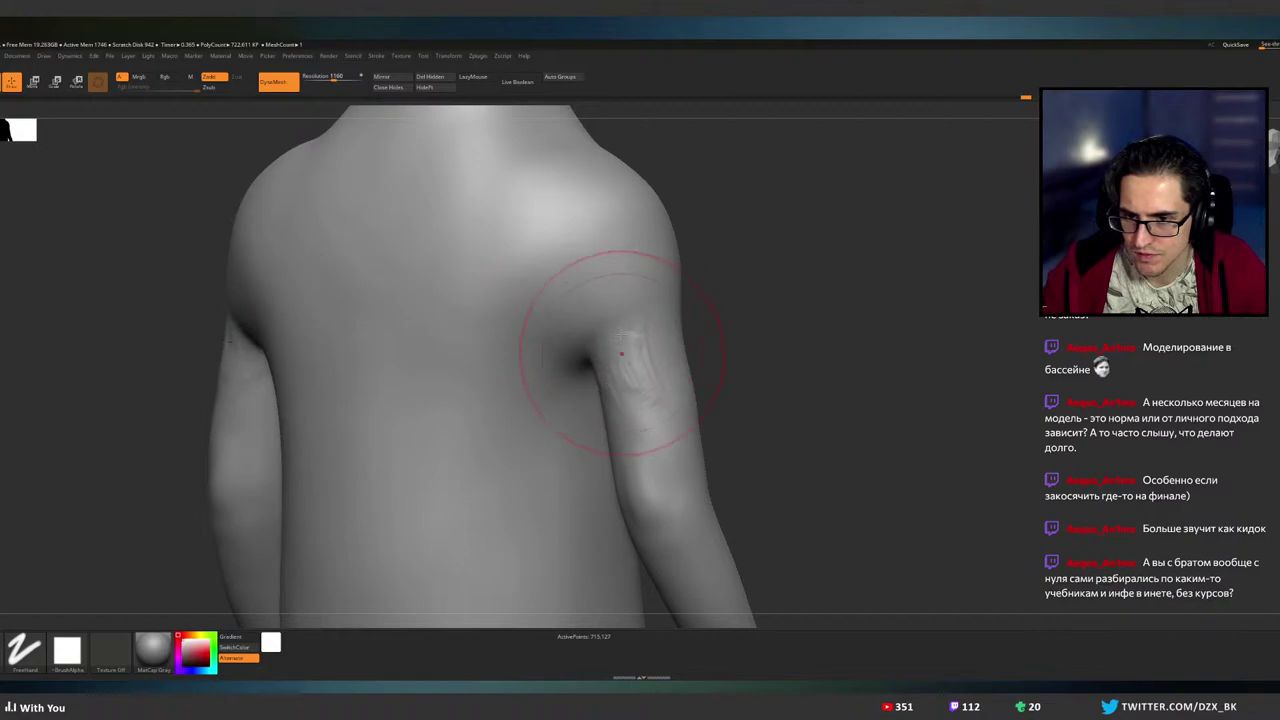
{"action": "key", "text": "shift"}
{"action": "left_click_drag", "start_coordinate": [632, 322], "coordinate": [616, 338], "text": "shift"}
{"action": "right_click_drag", "start_coordinate": [600, 342], "coordinate": [643, 323]}
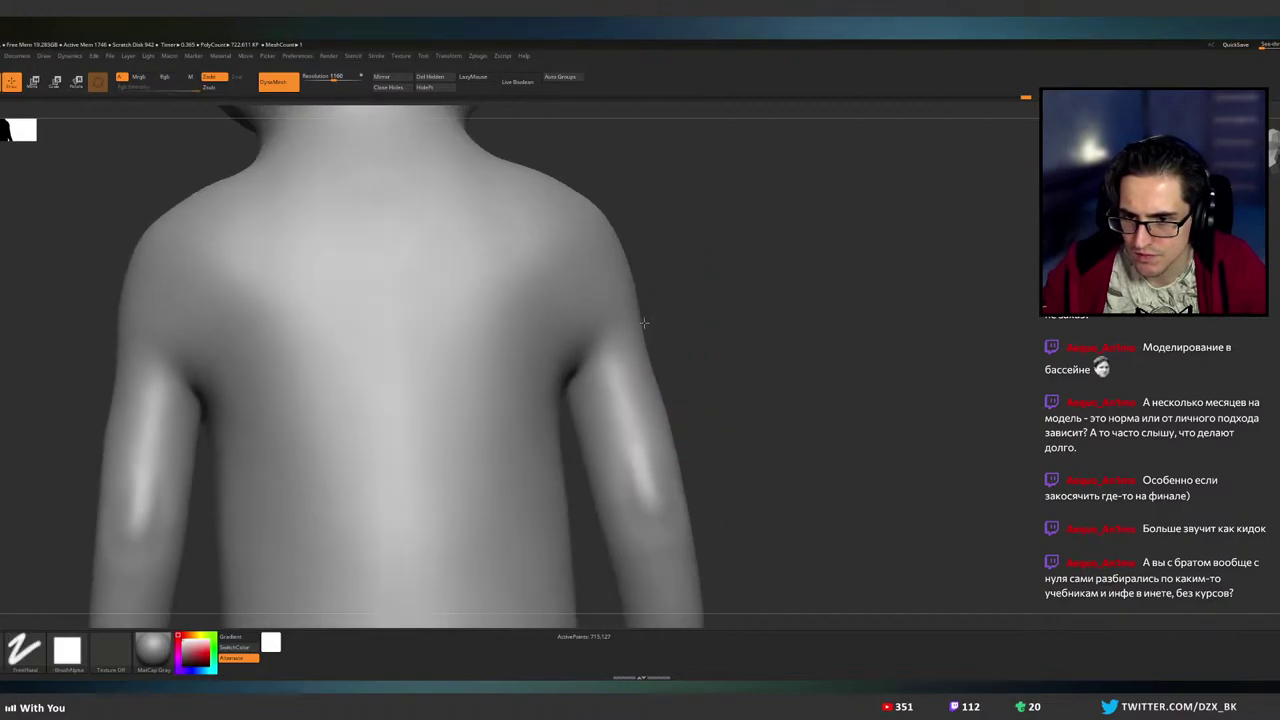
{"action": "mouse_move", "coordinate": [592, 368]}
{"action": "left_mouse_down"}
{"action": "mouse_move", "coordinate": [612, 410]}
{"action": "mouse_move", "coordinate": [613, 344]}
{"action": "left_mouse_up"}
{"action": "right_click_drag", "start_coordinate": [627, 372], "coordinate": [605, 349]}
{"action": "mouse_move", "coordinate": [603, 347]}
{"action": "left_mouse_down", "text": "shift"}
{"action": "mouse_move", "coordinate": [600, 320]}
{"action": "mouse_move", "coordinate": [634, 343]}
{"action": "left_mouse_up", "text": "shift"}
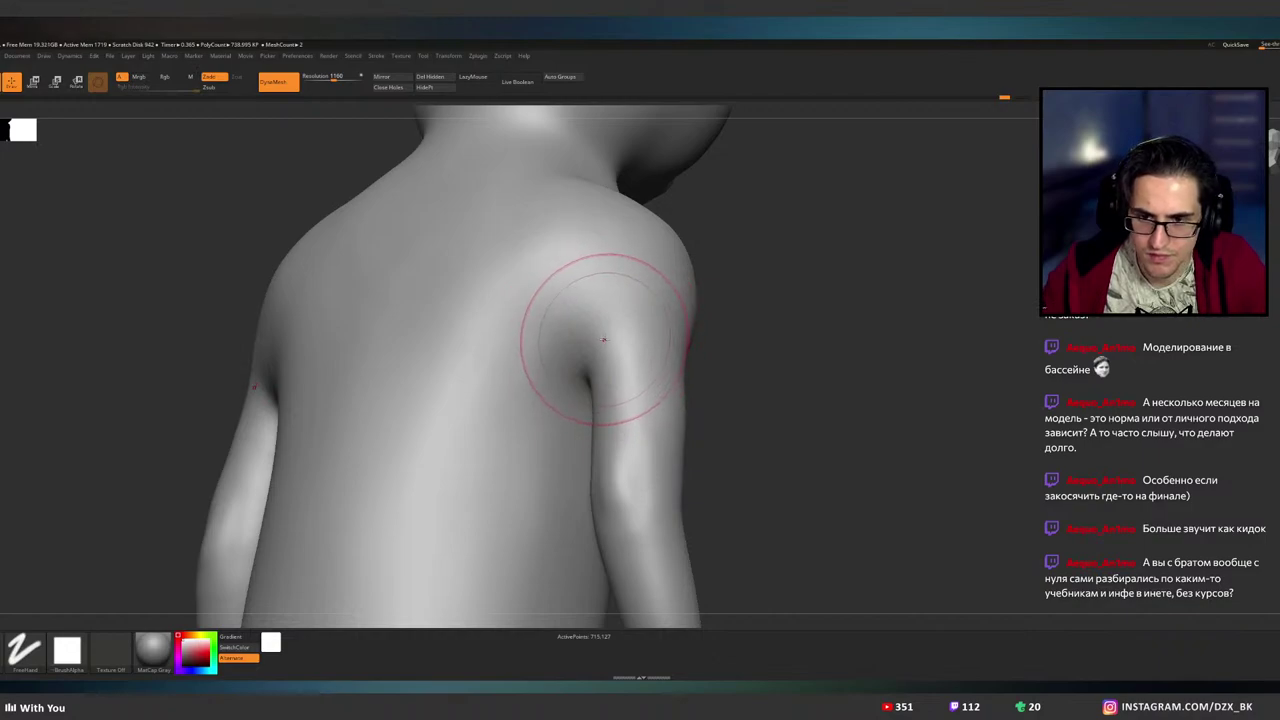
{"action": "right_click_drag", "start_coordinate": [600, 343], "coordinate": [594, 329]}
{"action": "left_click_drag", "start_coordinate": [594, 354], "coordinate": [614, 329]}
- Add volume to the front of the upper arms beside the armpits and smooth the strokes down the arms
{"action": "mouse_move", "coordinate": [690, 318]}
{"action": "right_mouse_down"}
{"action": "mouse_move", "coordinate": [676, 338]}
{"action": "mouse_move", "coordinate": [651, 309]}
{"action": "mouse_move", "coordinate": [643, 337]}
{"action": "mouse_move", "coordinate": [668, 358]}
{"action": "right_mouse_up"}
{"action": "right_click_drag", "start_coordinate": [648, 366], "coordinate": [714, 357]}
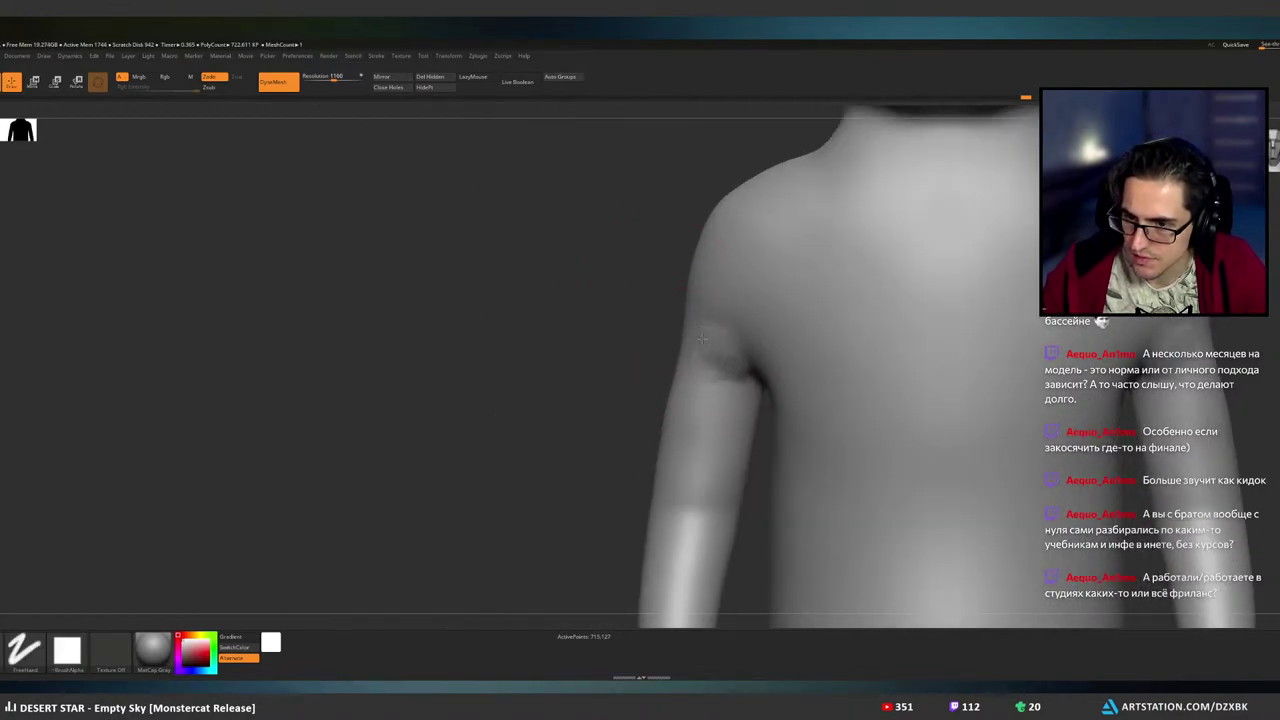
{"action": "key", "text": "shift"}
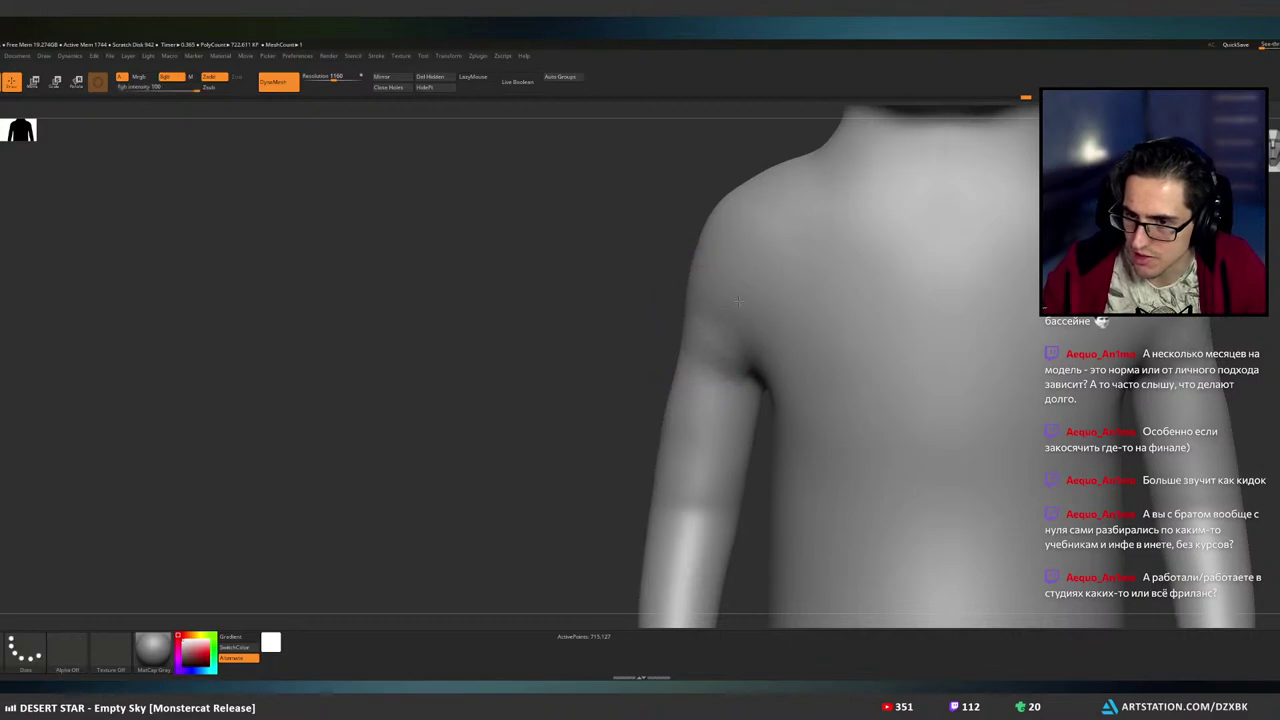
{"action": "right_click_drag", "start_coordinate": [711, 291], "coordinate": [684, 404]}
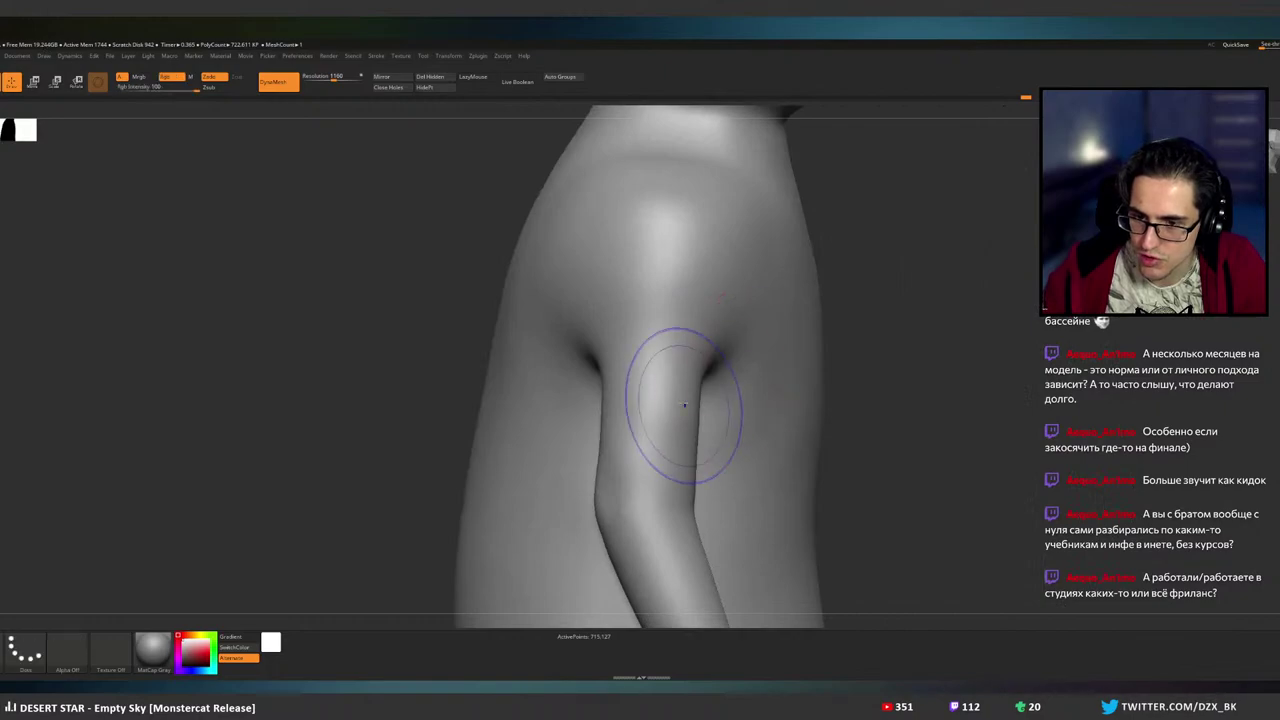
{"action": "left_click_drag", "start_coordinate": [684, 404], "coordinate": [666, 409], "text": "shift"}
{"action": "right_click_drag", "start_coordinate": [710, 416], "coordinate": [656, 347], "text": "alt"}
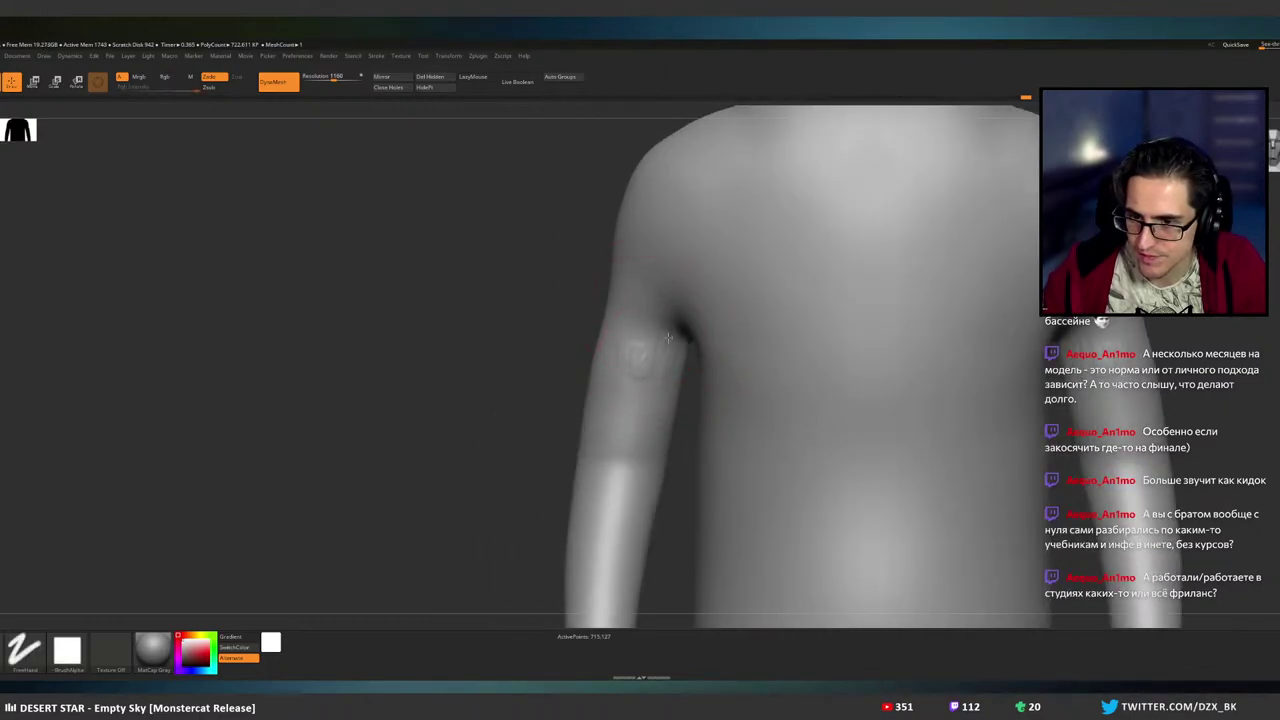
{"action": "left_click_drag", "start_coordinate": [668, 338], "coordinate": [660, 303]}
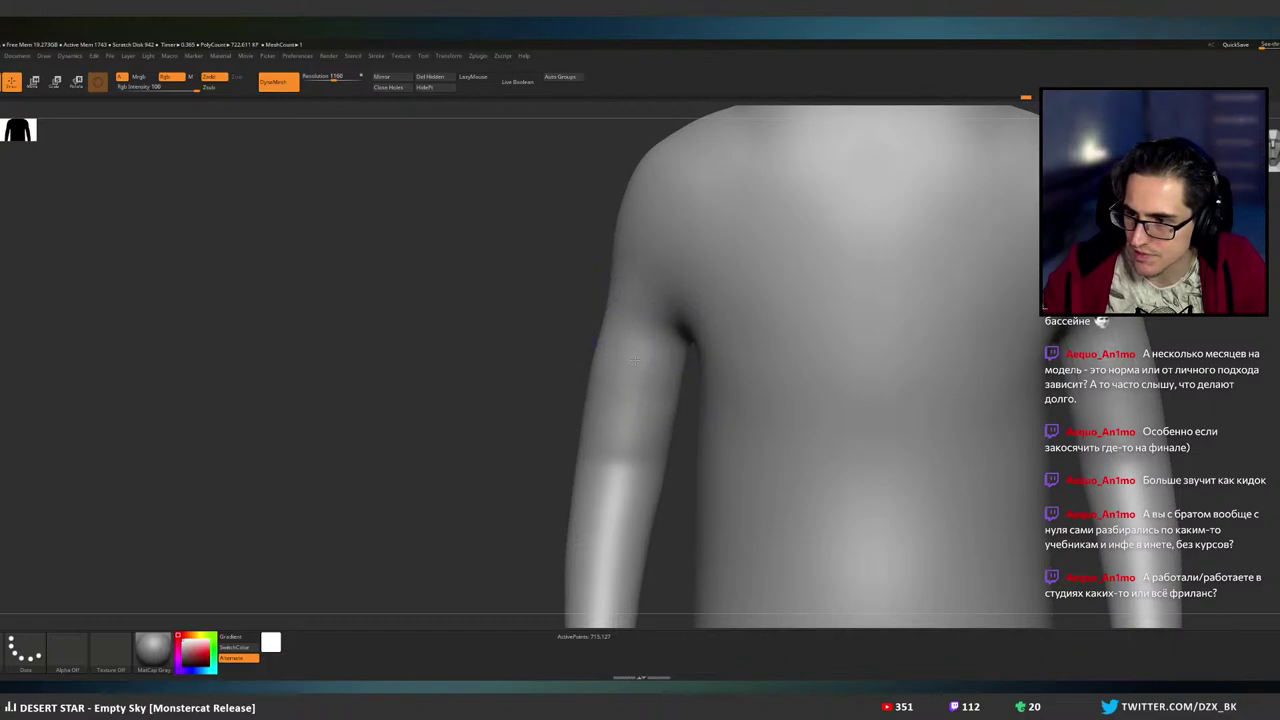
{"action": "left_click_drag", "start_coordinate": [634, 360], "coordinate": [630, 400], "text": "shift"}
{"action": "mouse_move", "coordinate": [630, 395]}
{"action": "right_mouse_down"}
{"action": "mouse_move", "coordinate": [645, 375]}
{"action": "mouse_move", "coordinate": [740, 335]}
{"action": "right_mouse_up"}
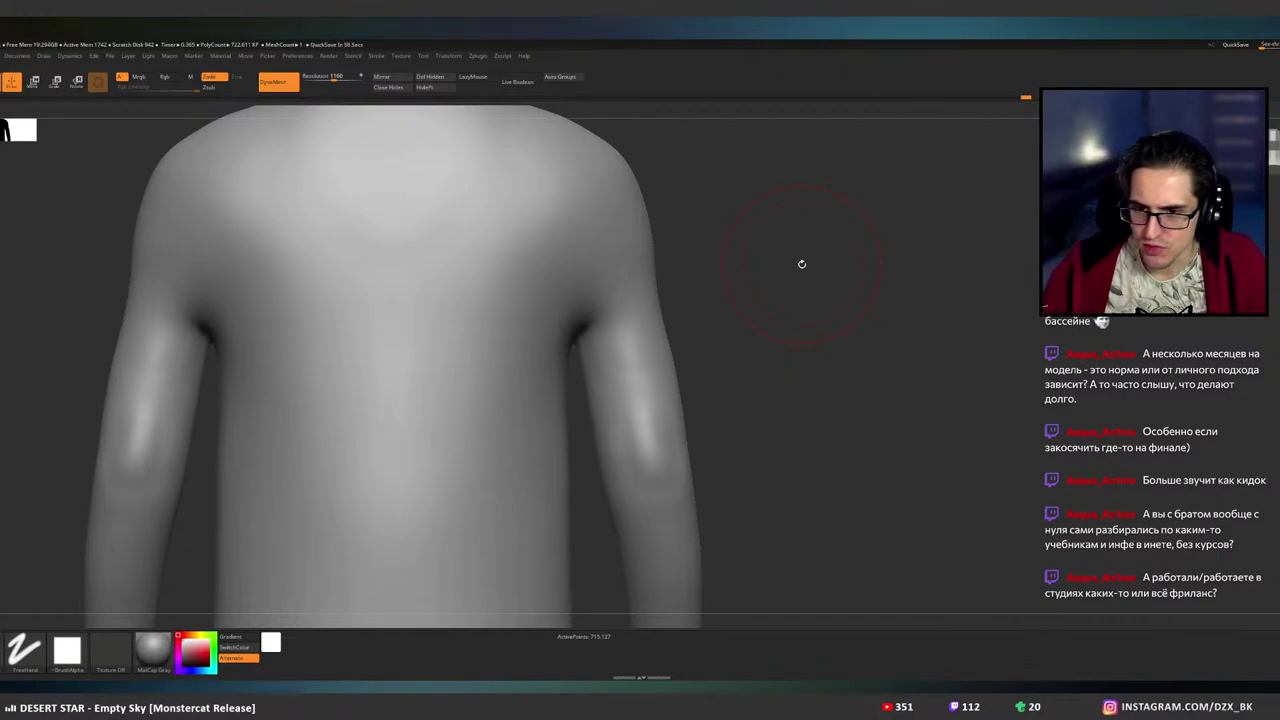
- Smooth the upper arms from the armpits down to the elbows, working from the side and back
{"action": "right_click_drag", "start_coordinate": [723, 278], "coordinate": [686, 294]}
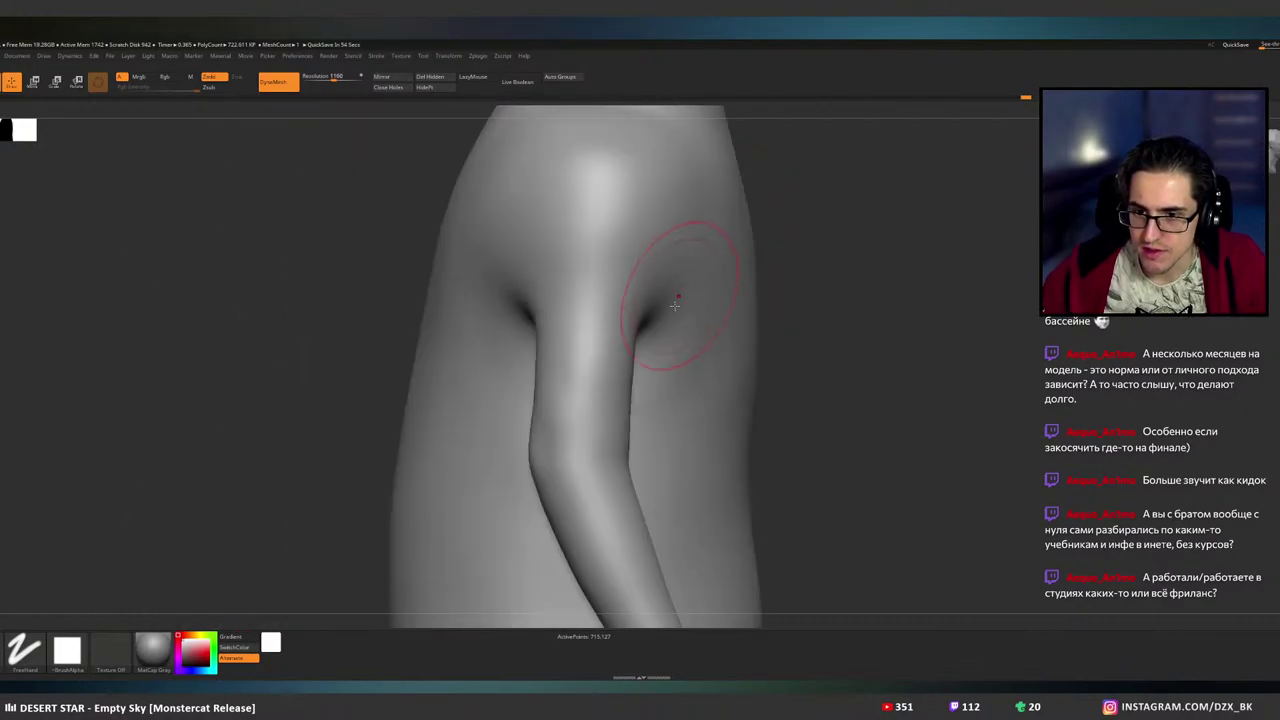
{"action": "mouse_move", "coordinate": [614, 337]}
{"action": "right_mouse_down", "text": "alt"}
{"action": "mouse_move", "coordinate": [672, 323]}
{"action": "mouse_move", "coordinate": [600, 323]}
{"action": "mouse_move", "coordinate": [691, 323]}
{"action": "right_mouse_up", "text": "alt"}
{"action": "right_click_drag", "start_coordinate": [603, 325], "coordinate": [609, 331], "text": "ctrl"}
{"action": "left_click_drag", "start_coordinate": [609, 331], "coordinate": [598, 322], "text": "shift"}
{"action": "right_click_drag", "start_coordinate": [664, 323], "coordinate": [594, 324]}
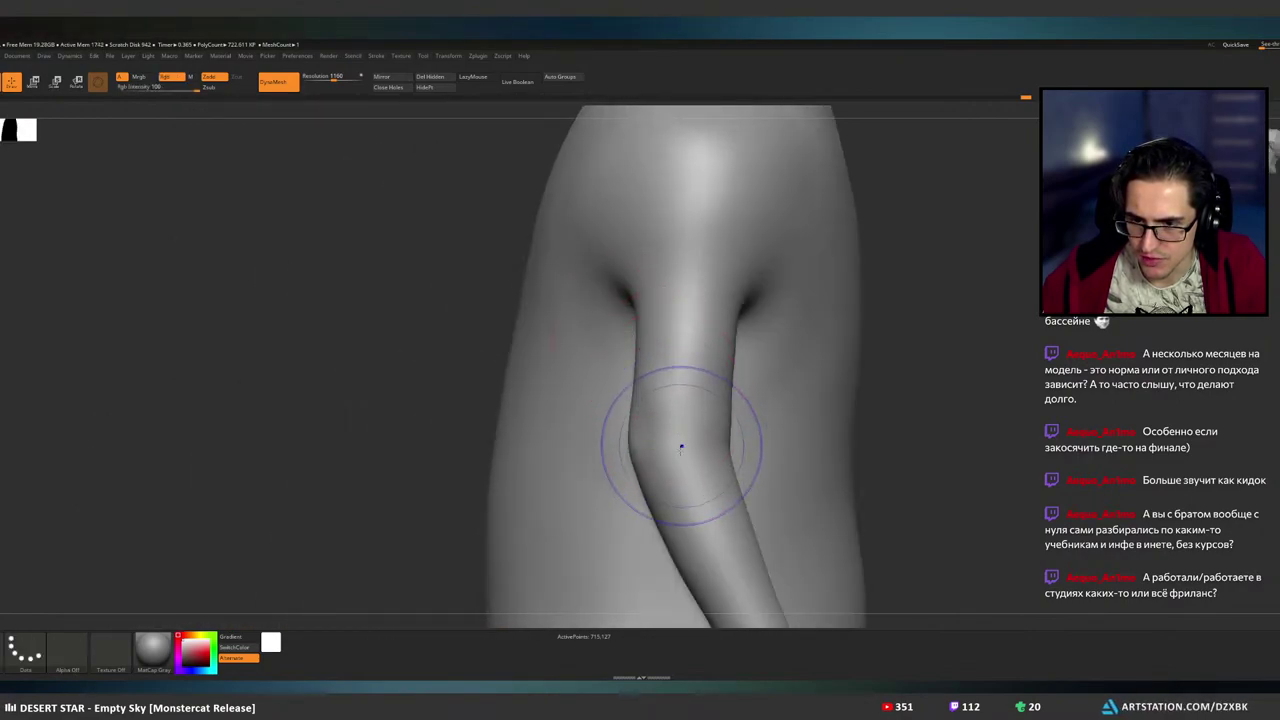
{"action": "left_click_drag", "start_coordinate": [648, 397], "coordinate": [648, 383], "text": "shift"}
{"action": "right_click_drag", "start_coordinate": [648, 382], "coordinate": [704, 365]}
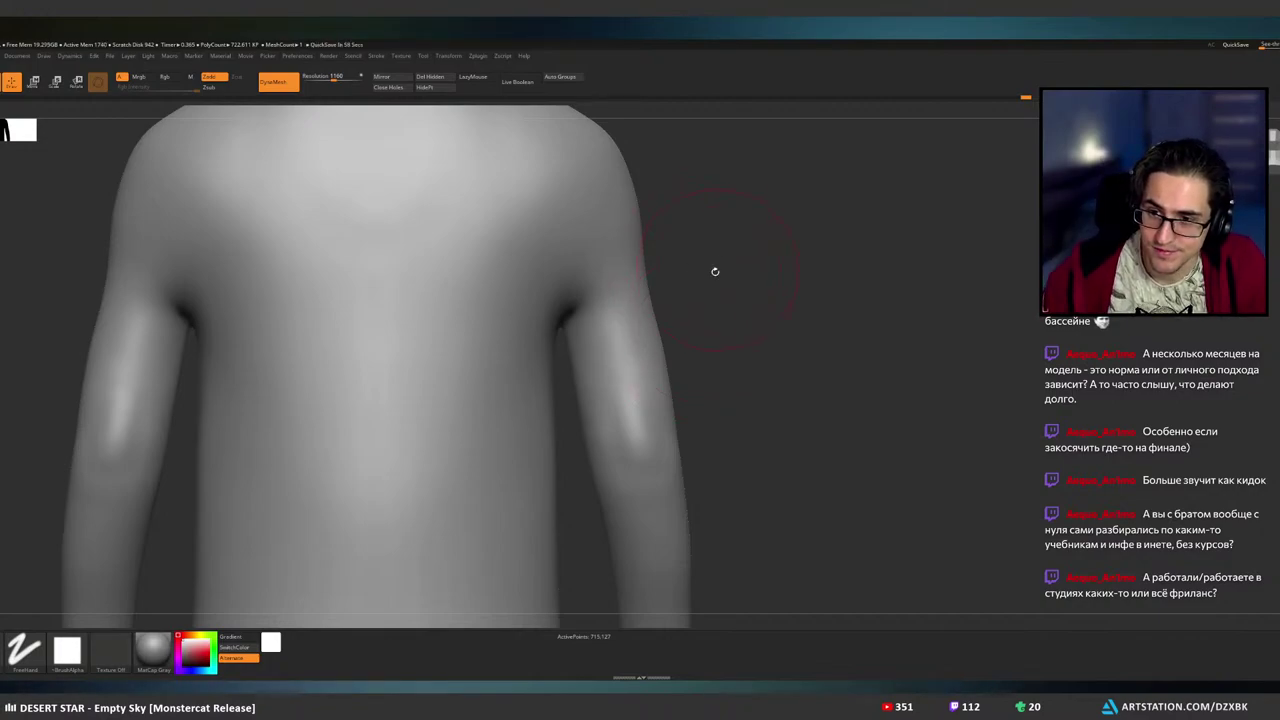
{"action": "right_click_drag", "start_coordinate": [715, 271], "coordinate": [677, 271]}
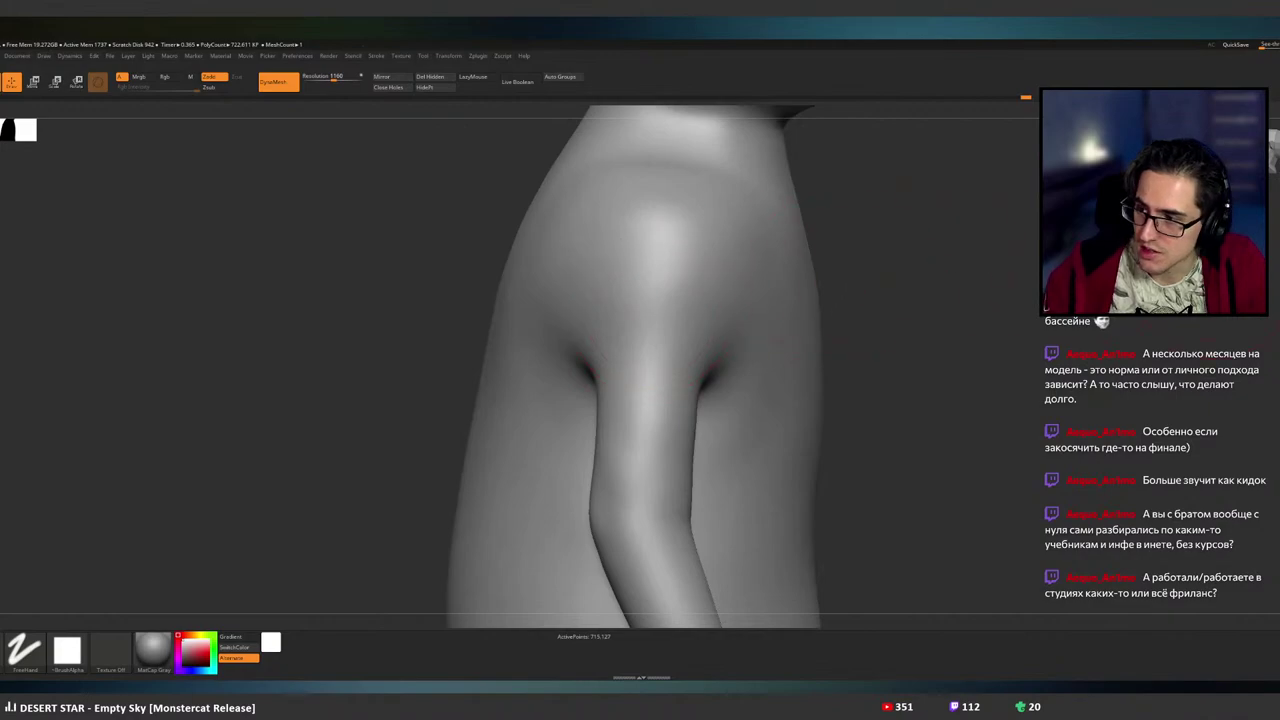
{"action": "left_click", "coordinate": [1265, 255]}
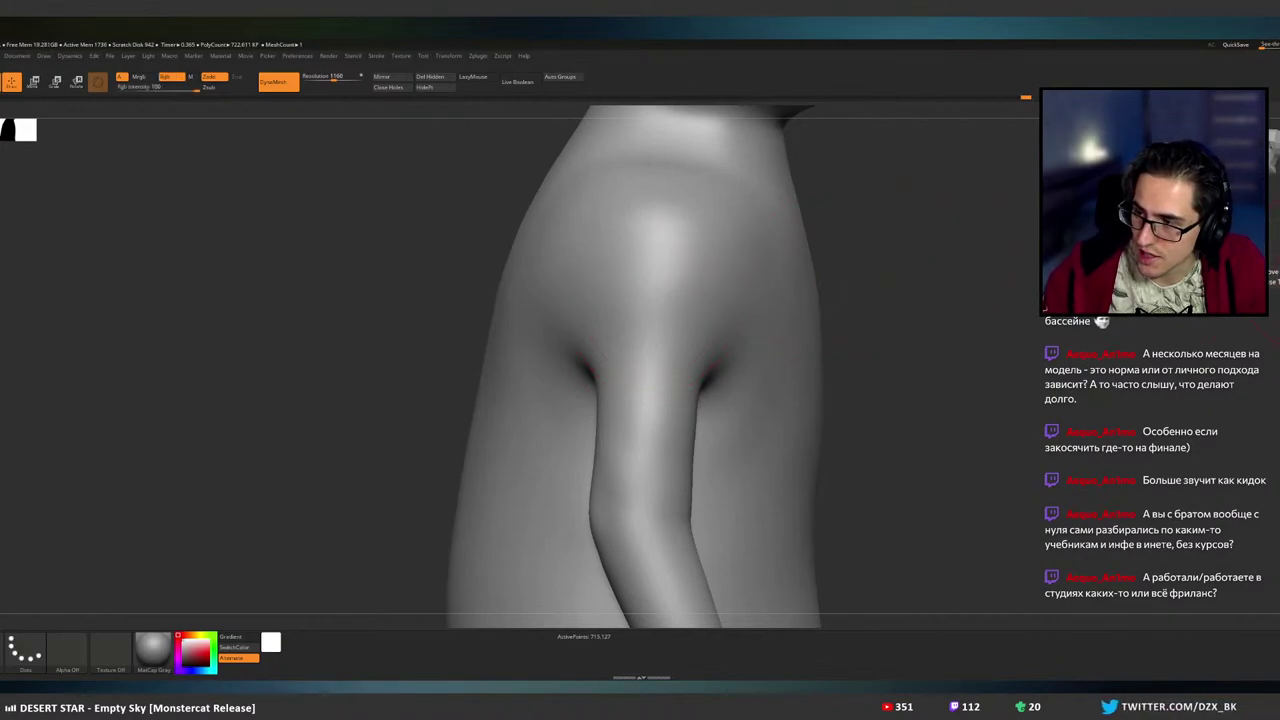
- Change the sculpting brush and smooth the top of the shoulder where it slopes down from the neck
{"action": "mouse_move", "coordinate": [832, 273]}
{"action": "right_mouse_down"}
{"action": "mouse_move", "coordinate": [866, 269]}
{"action": "mouse_move", "coordinate": [854, 260]}
{"action": "mouse_move", "coordinate": [860, 328]}
{"action": "mouse_move", "coordinate": [797, 303]}
{"action": "mouse_move", "coordinate": [757, 334]}
{"action": "mouse_move", "coordinate": [730, 310]}
{"action": "mouse_move", "coordinate": [703, 315]}
{"action": "mouse_move", "coordinate": [743, 314]}
{"action": "right_mouse_up"}
{"action": "right_click_drag", "start_coordinate": [786, 234], "coordinate": [780, 450]}
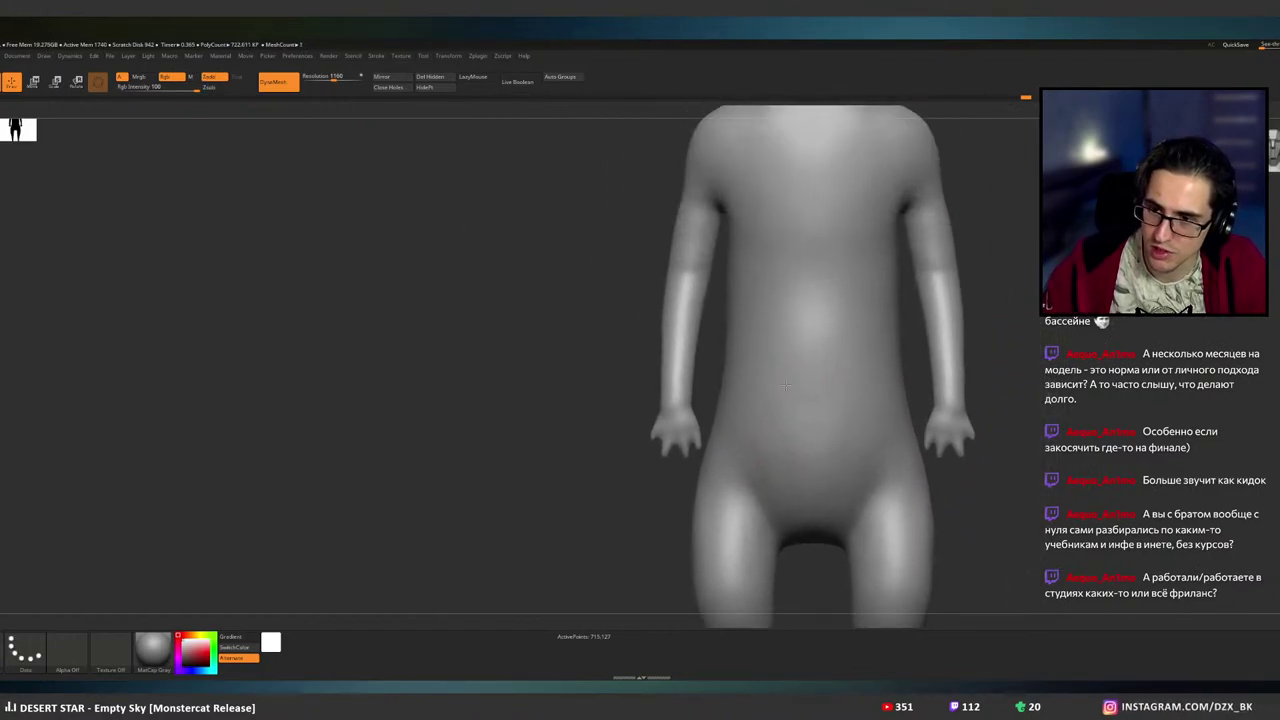
{"action": "right_click_drag", "start_coordinate": [780, 265], "coordinate": [780, 505], "text": "alt"}
{"action": "mouse_move", "coordinate": [714, 320]}
{"action": "right_mouse_down", "text": "ctrl"}
{"action": "mouse_move", "coordinate": [757, 334]}
{"action": "mouse_move", "coordinate": [785, 323]}
{"action": "right_mouse_up", "text": "ctrl"}
{"action": "key", "text": "b"}
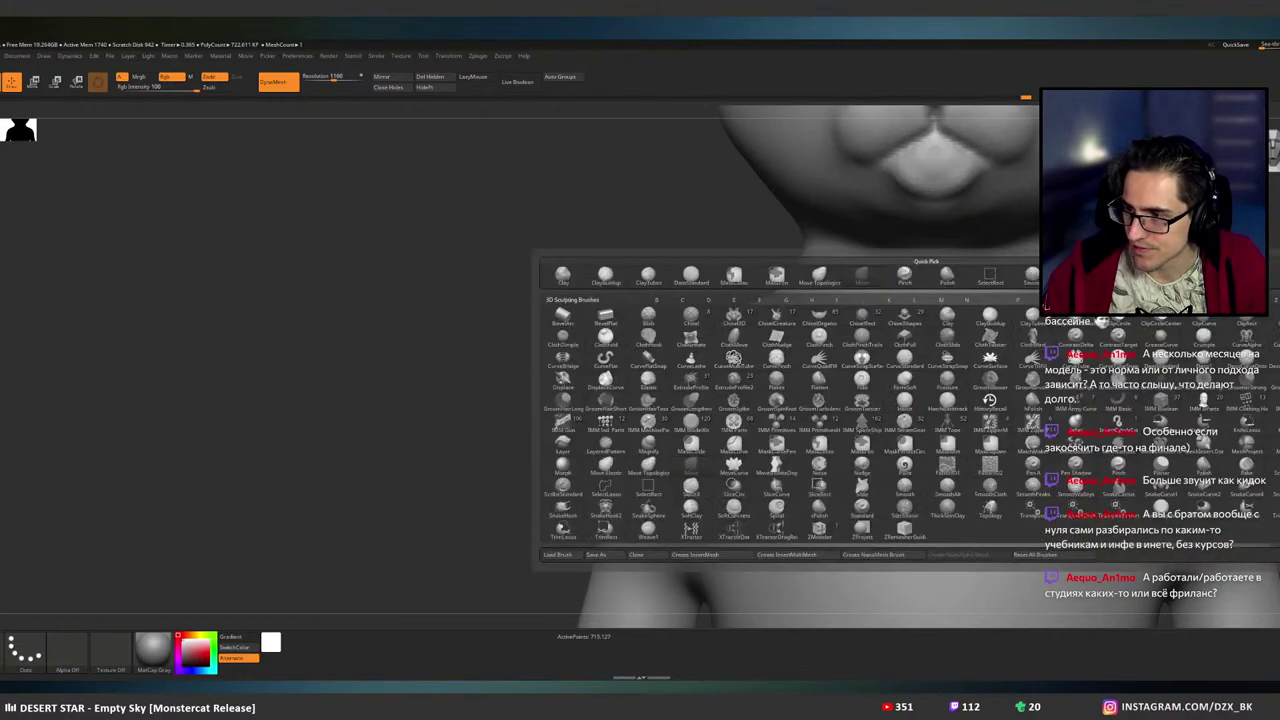
{"action": "left_click", "coordinate": [990, 277]}
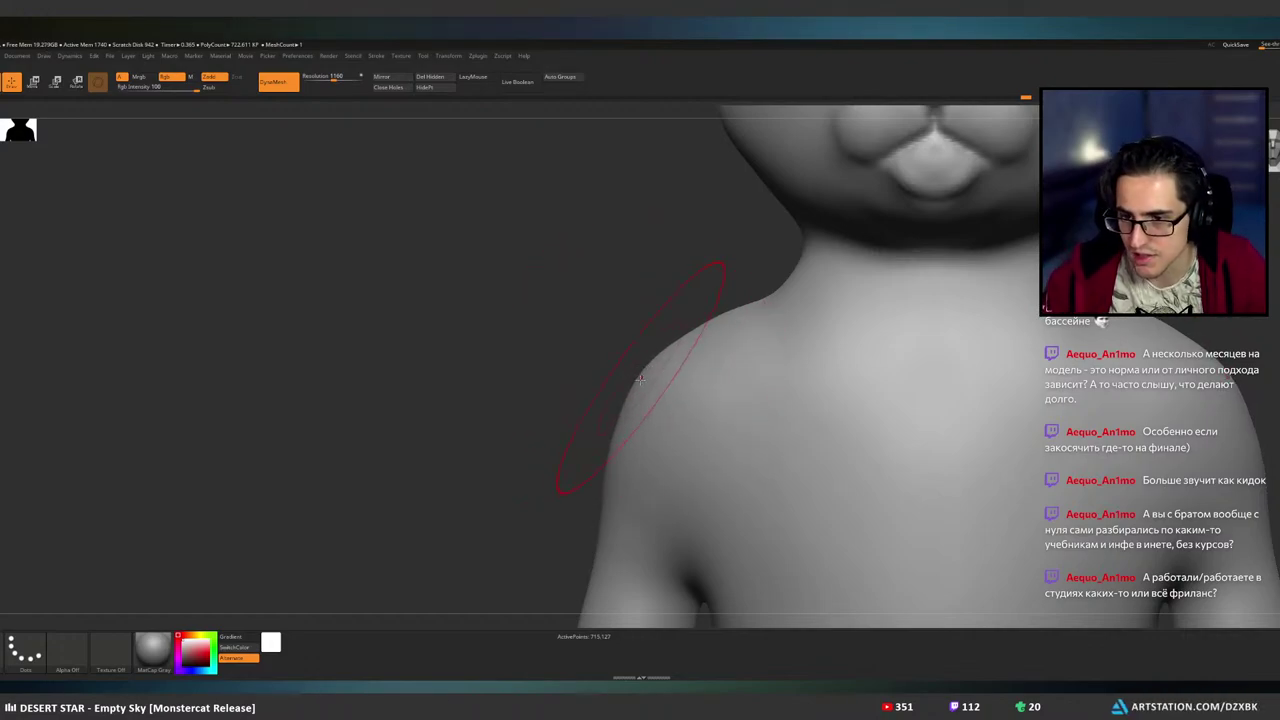
{"action": "right_click_drag", "start_coordinate": [631, 388], "coordinate": [677, 380]}
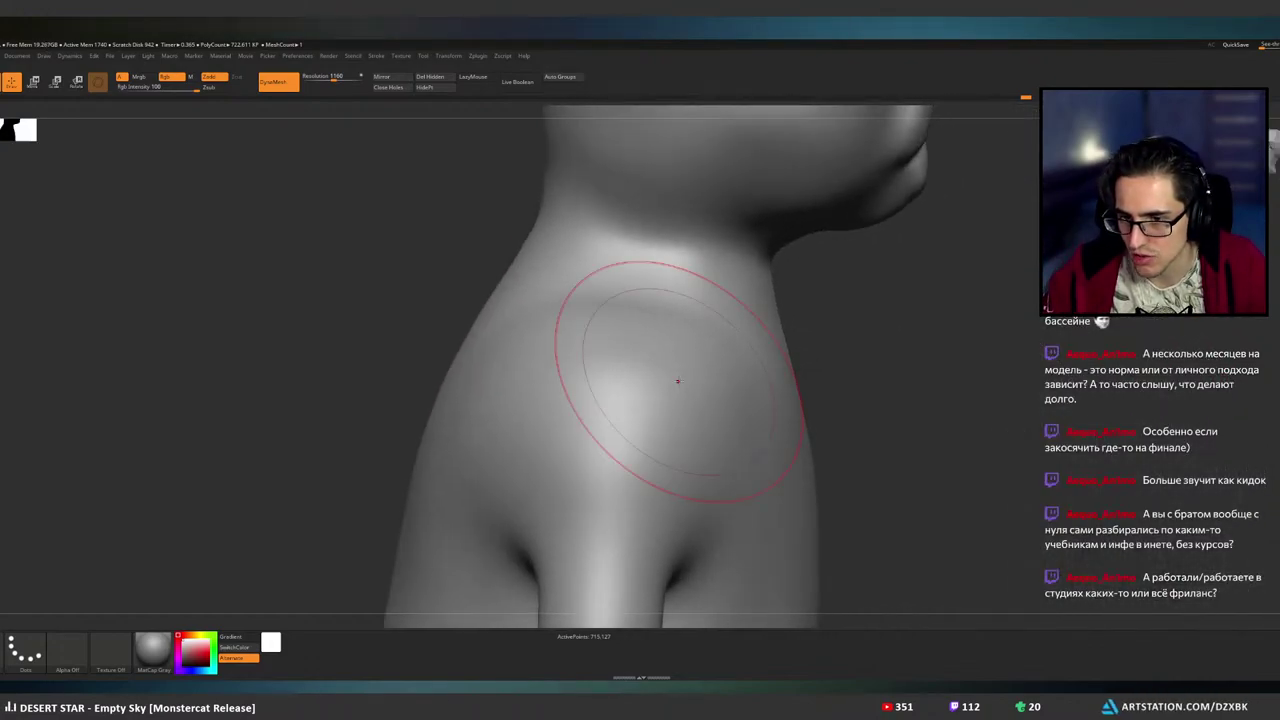
{"action": "left_click_drag", "start_coordinate": [706, 354], "coordinate": [627, 315], "text": "shift"}
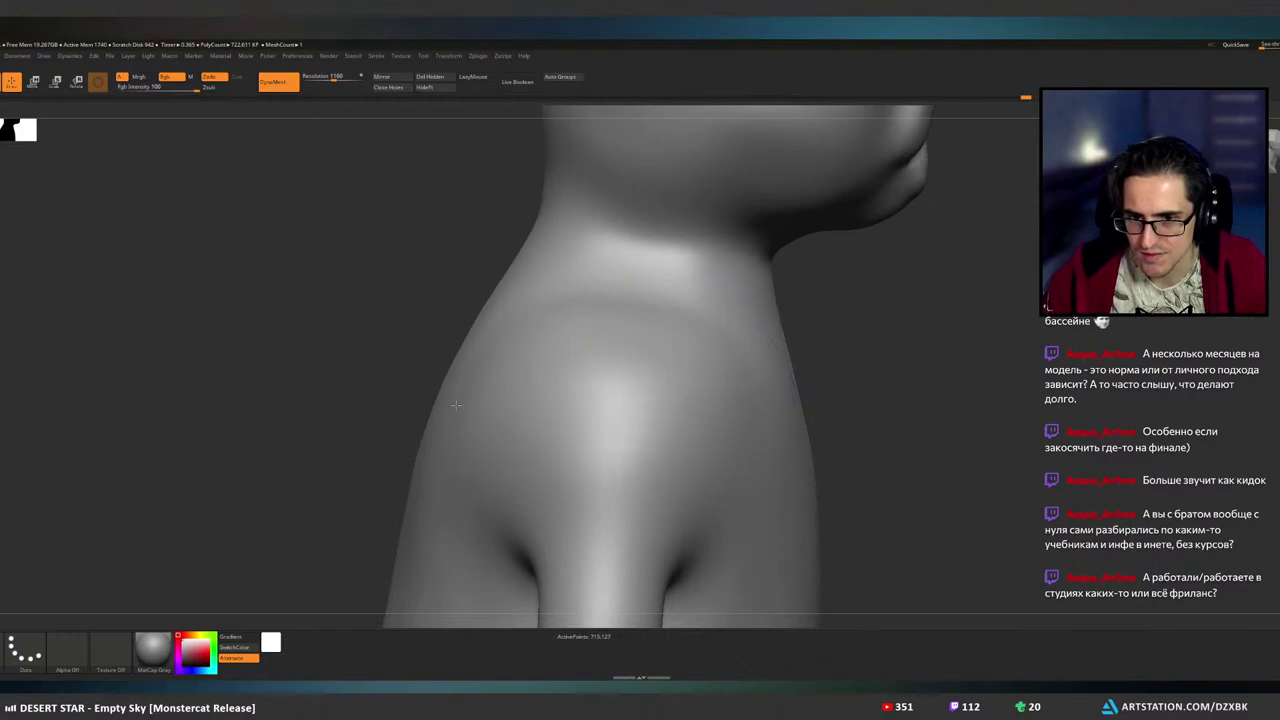
- Reshape the armpit area and the upper arm outline, working from the back, front and side
{"action": "mouse_move", "coordinate": [455, 405]}
{"action": "right_mouse_down"}
{"action": "mouse_move", "coordinate": [634, 403]}
{"action": "mouse_move", "coordinate": [820, 277]}
{"action": "mouse_move", "coordinate": [785, 315]}
{"action": "mouse_move", "coordinate": [757, 286]}
{"action": "mouse_move", "coordinate": [797, 370]}
{"action": "right_mouse_up"}
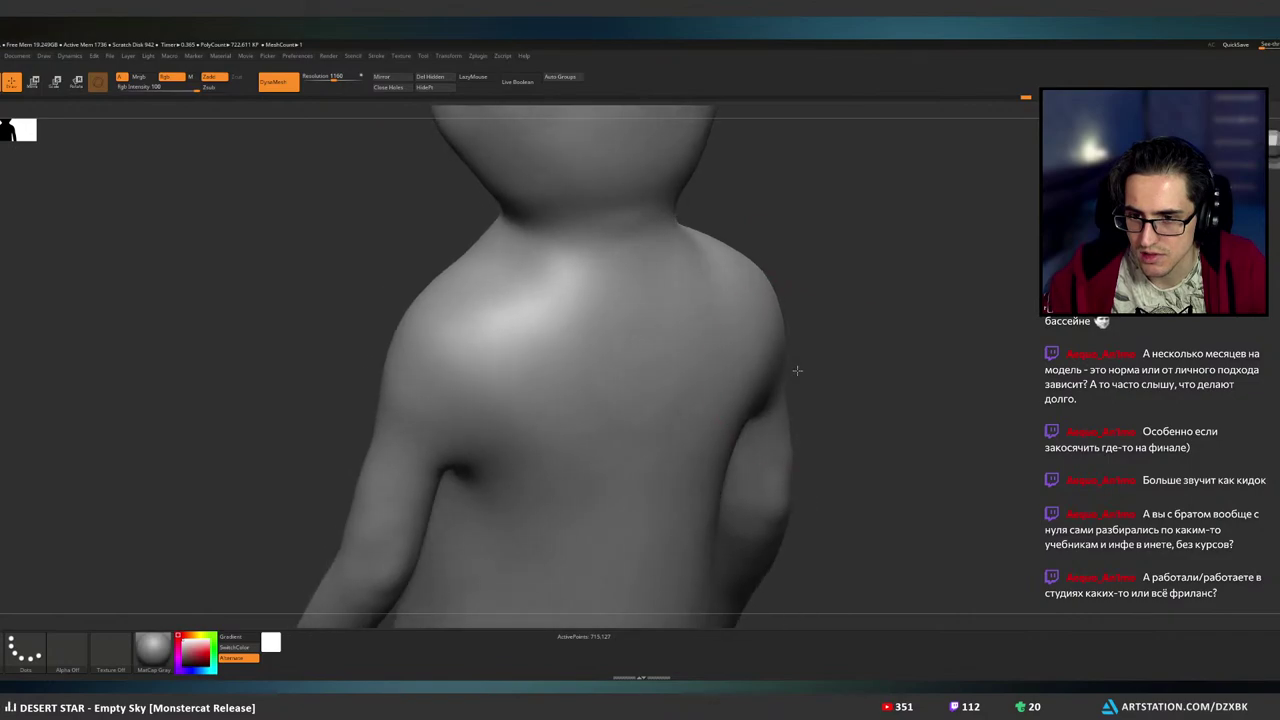
{"action": "right_click_drag", "start_coordinate": [651, 225], "coordinate": [791, 277]}
{"action": "mouse_move", "coordinate": [871, 400]}
{"action": "right_mouse_down"}
{"action": "mouse_move", "coordinate": [681, 243]}
{"action": "mouse_move", "coordinate": [756, 334]}
{"action": "right_mouse_up"}
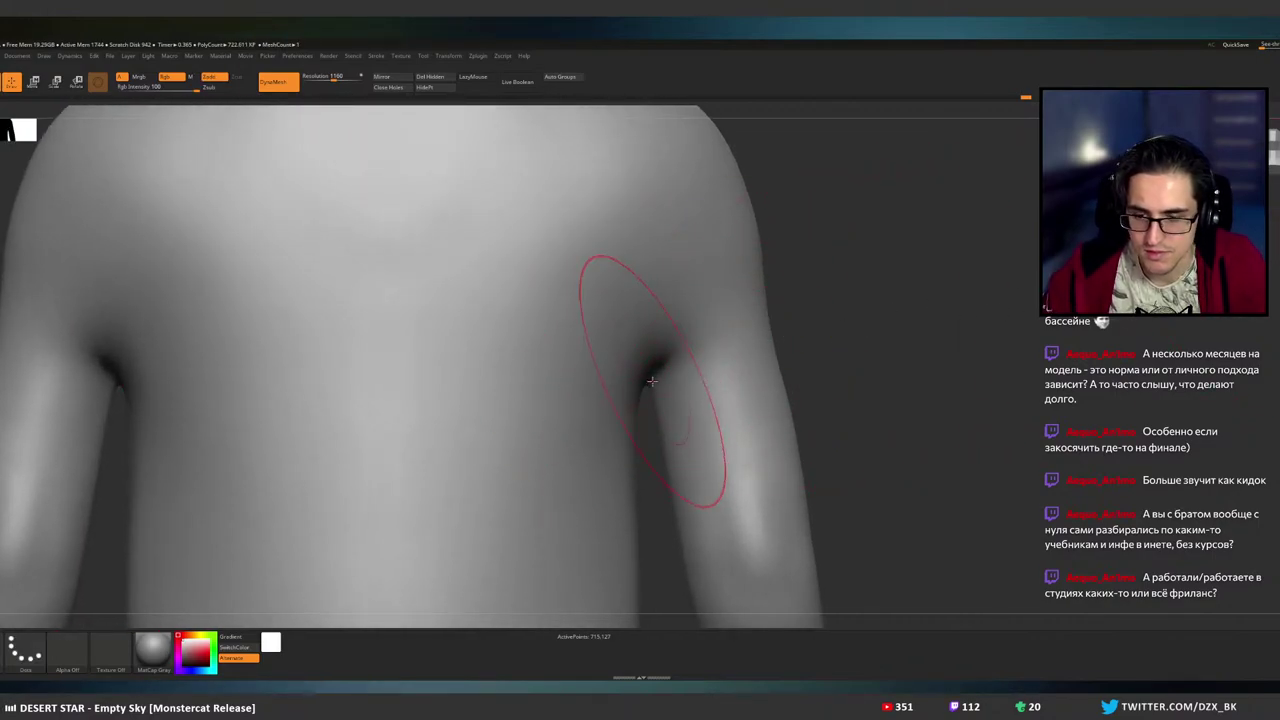
{"action": "mouse_move", "coordinate": [846, 358]}
{"action": "right_mouse_down"}
{"action": "mouse_move", "coordinate": [869, 351]}
{"action": "mouse_move", "coordinate": [680, 371]}
{"action": "mouse_move", "coordinate": [773, 357]}
{"action": "mouse_move", "coordinate": [680, 398]}
{"action": "right_mouse_up"}
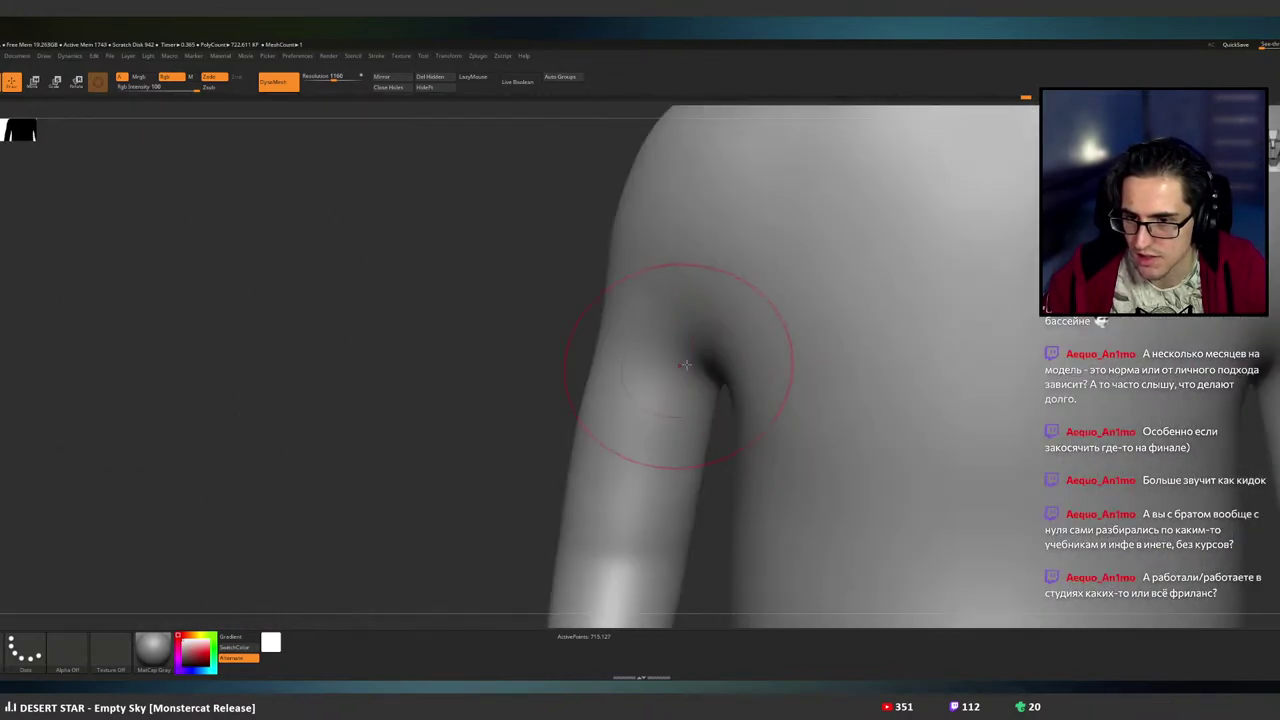
{"action": "mouse_move", "coordinate": [716, 355]}
{"action": "right_mouse_down"}
{"action": "mouse_move", "coordinate": [808, 337]}
{"action": "mouse_move", "coordinate": [721, 349]}
{"action": "right_mouse_up"}
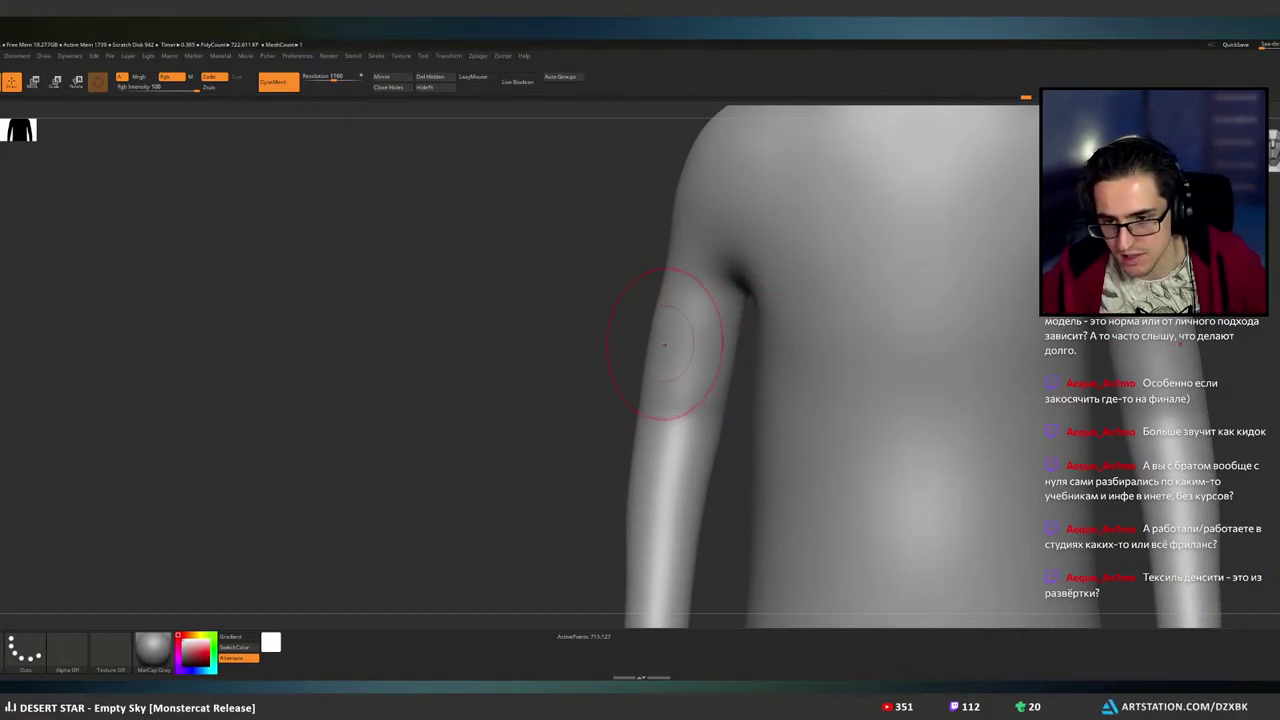
{"action": "right_click_drag", "start_coordinate": [651, 371], "coordinate": [720, 332]}
{"action": "left_click_drag", "start_coordinate": [720, 332], "coordinate": [650, 280]}
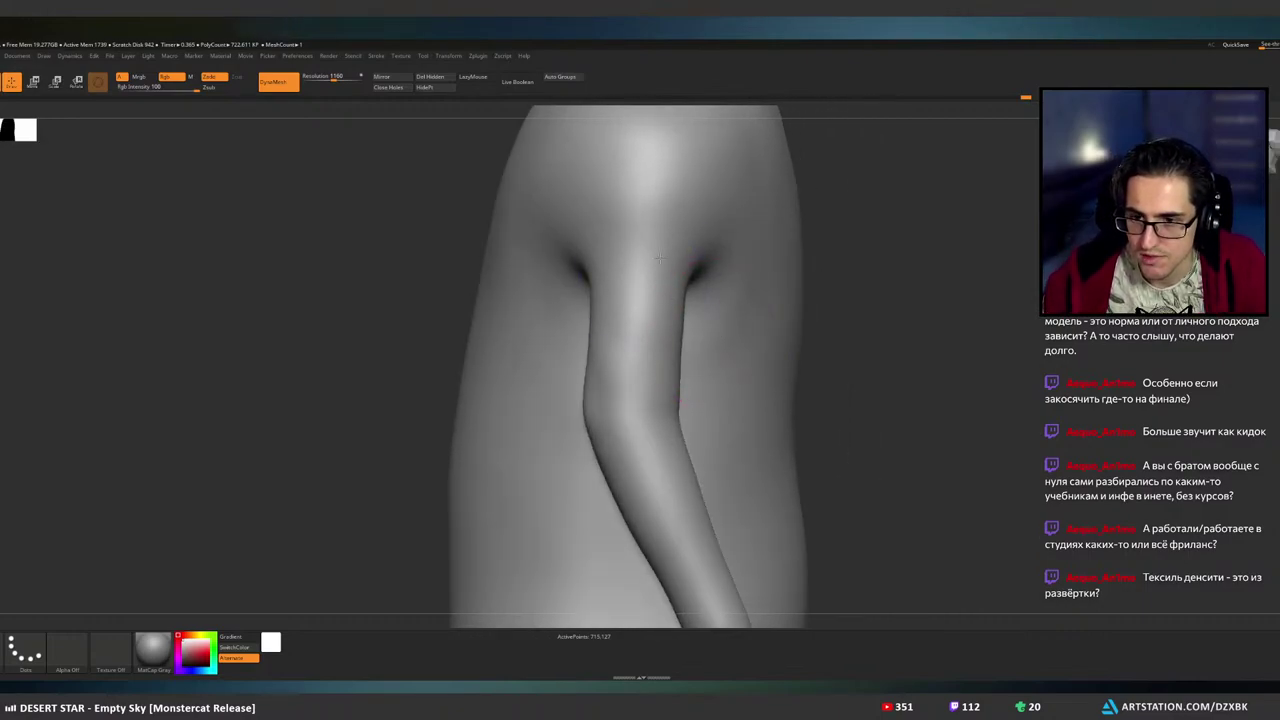
- Enlarge the brush and rework the outer shoulder where it flows into the upper arm, working from the side
{"action": "mouse_move", "coordinate": [658, 257]}
{"action": "right_mouse_down"}
{"action": "mouse_move", "coordinate": [697, 289]}
{"action": "mouse_move", "coordinate": [720, 286]}
{"action": "mouse_move", "coordinate": [706, 271]}
{"action": "mouse_move", "coordinate": [714, 315]}
{"action": "right_mouse_up"}
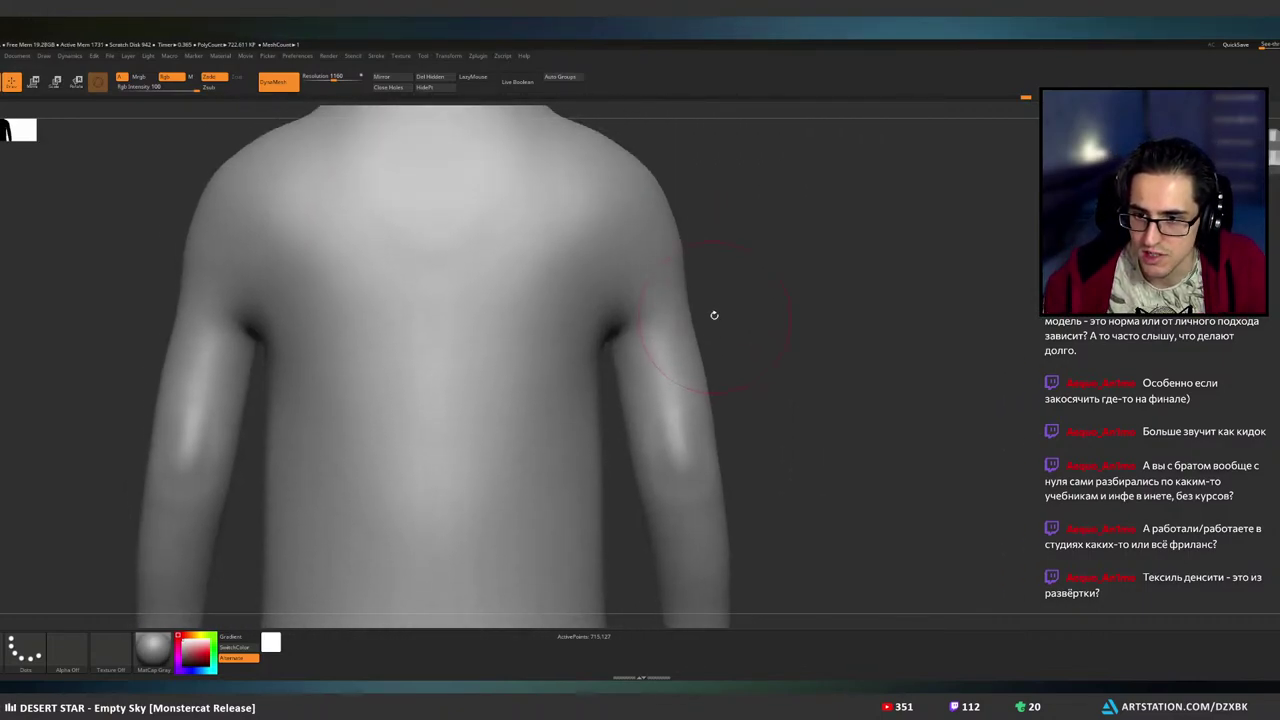
{"action": "mouse_move", "coordinate": [837, 257]}
{"action": "right_mouse_down"}
{"action": "mouse_move", "coordinate": [720, 300]}
{"action": "mouse_move", "coordinate": [709, 257]}
{"action": "mouse_move", "coordinate": [697, 310]}
{"action": "right_mouse_up"}
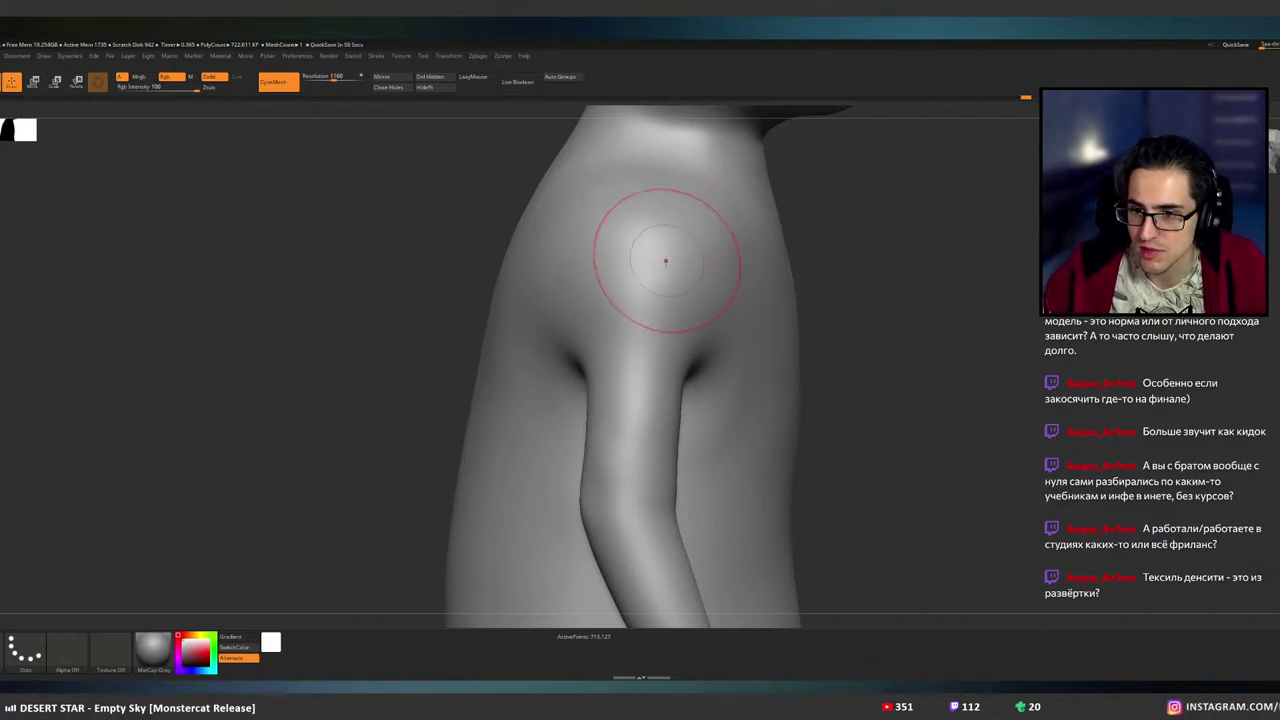
{"action": "mouse_move", "coordinate": [651, 286]}
{"action": "right_mouse_down"}
{"action": "mouse_move", "coordinate": [683, 283]}
{"action": "mouse_move", "coordinate": [617, 287]}
{"action": "mouse_move", "coordinate": [640, 266]}
{"action": "mouse_move", "coordinate": [571, 274]}
{"action": "mouse_move", "coordinate": [586, 271]}
{"action": "right_mouse_up"}
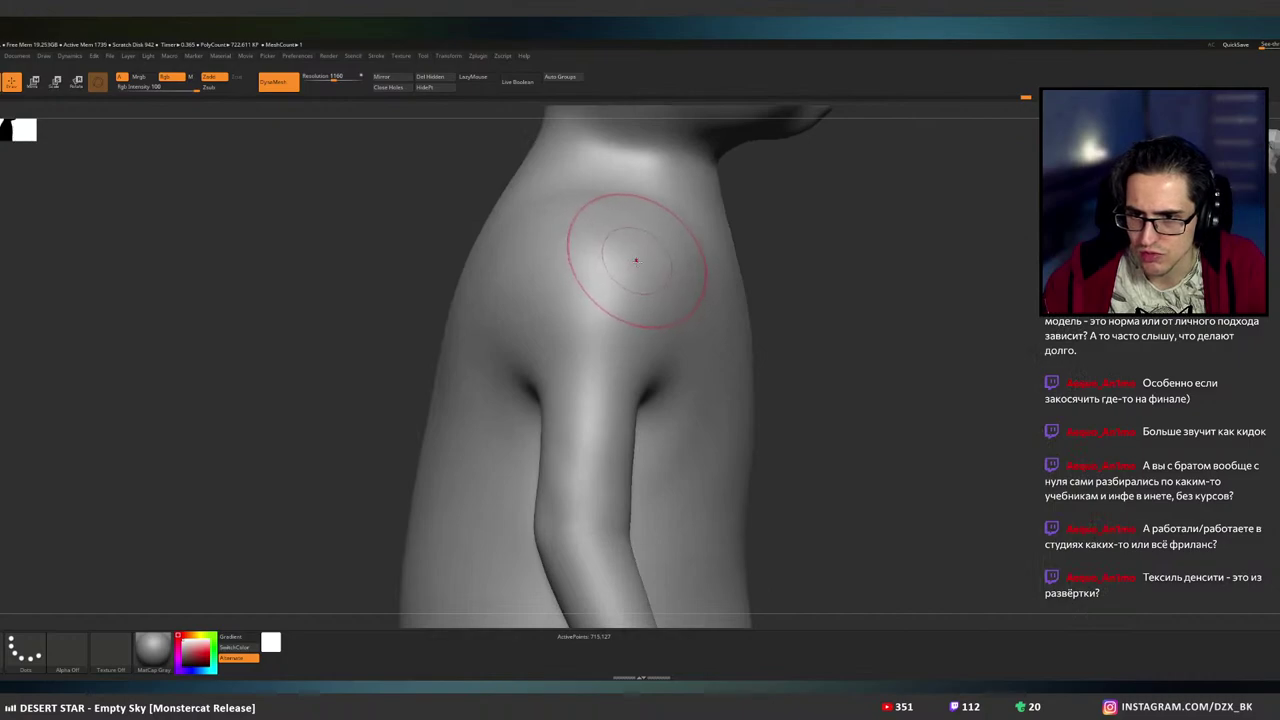
{"action": "key", "text": "bracketright"}
{"action": "key", "text": "bracketright"}
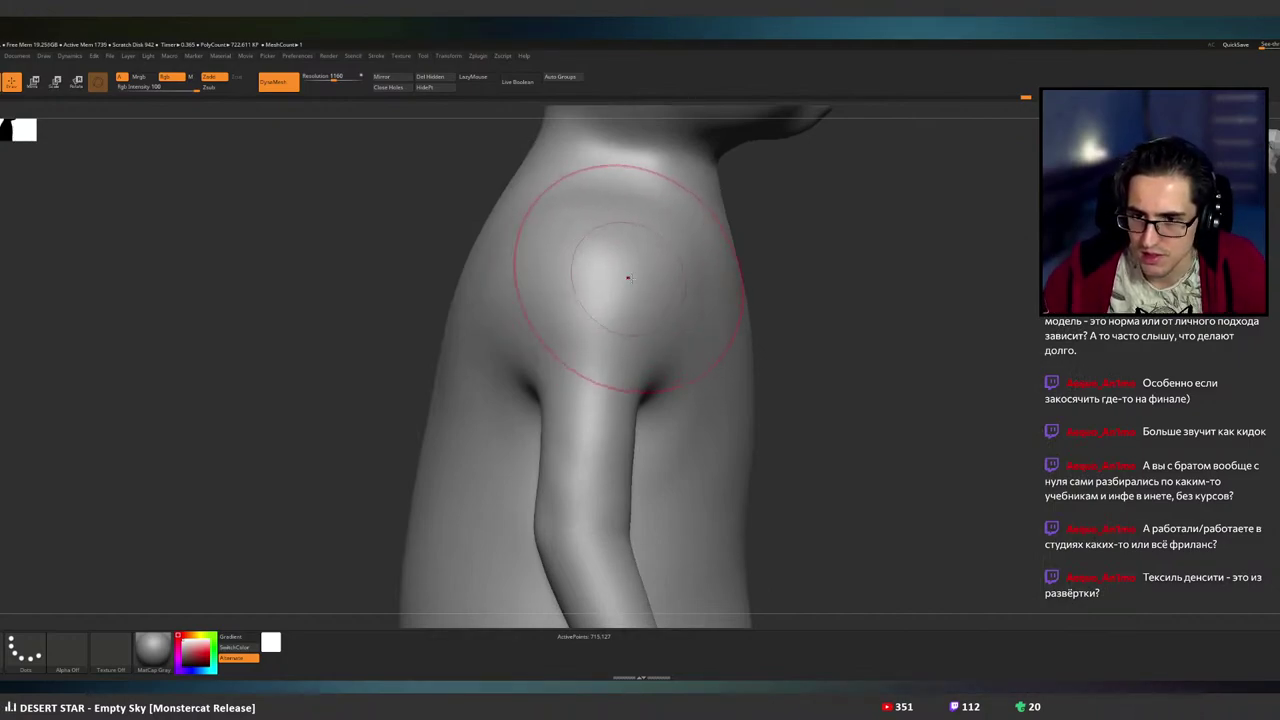
{"action": "mouse_move", "coordinate": [621, 274]}
{"action": "right_mouse_down"}
{"action": "mouse_move", "coordinate": [676, 273]}
{"action": "mouse_move", "coordinate": [636, 325]}
{"action": "mouse_move", "coordinate": [610, 296]}
{"action": "right_mouse_up"}
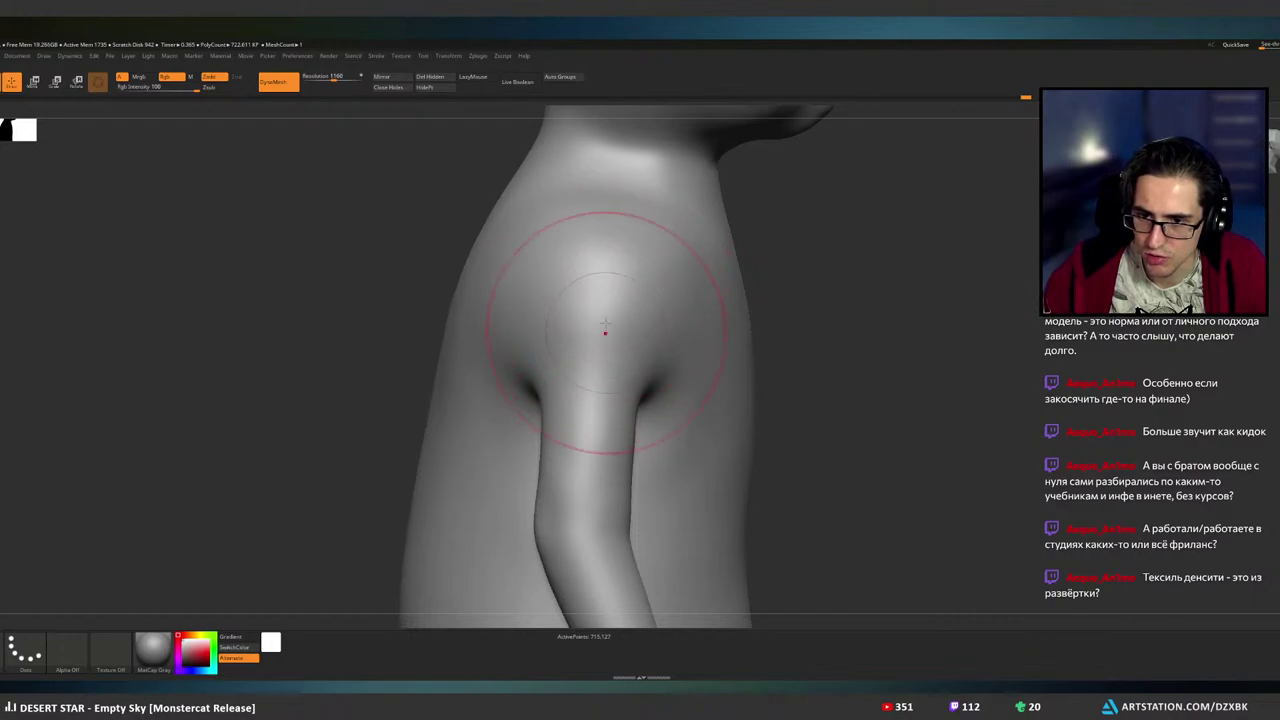
{"action": "left_click_drag", "start_coordinate": [602, 330], "coordinate": [609, 275]}
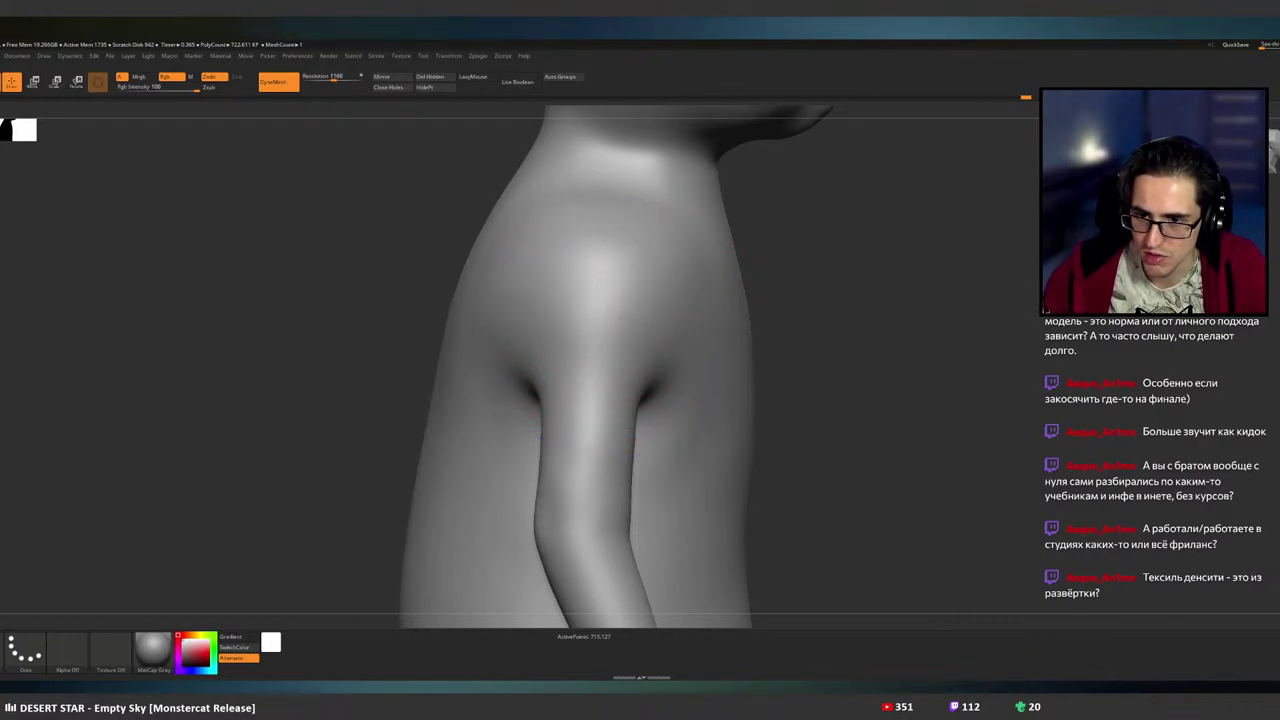
- Switch to the ClayBuildup brush and refine the back of the upper arms down to the elbows with smoothing
{"action": "right_click_drag", "start_coordinate": [626, 294], "coordinate": [580, 200]}
{"action": "mouse_move", "coordinate": [560, 374]}
{"action": "right_mouse_down", "text": "alt"}
{"action": "mouse_move", "coordinate": [573, 300]}
{"action": "mouse_move", "coordinate": [541, 297]}
{"action": "mouse_move", "coordinate": [640, 292]}
{"action": "mouse_move", "coordinate": [677, 271]}
{"action": "mouse_move", "coordinate": [686, 292]}
{"action": "mouse_move", "coordinate": [868, 262]}
{"action": "right_mouse_up", "text": "alt"}
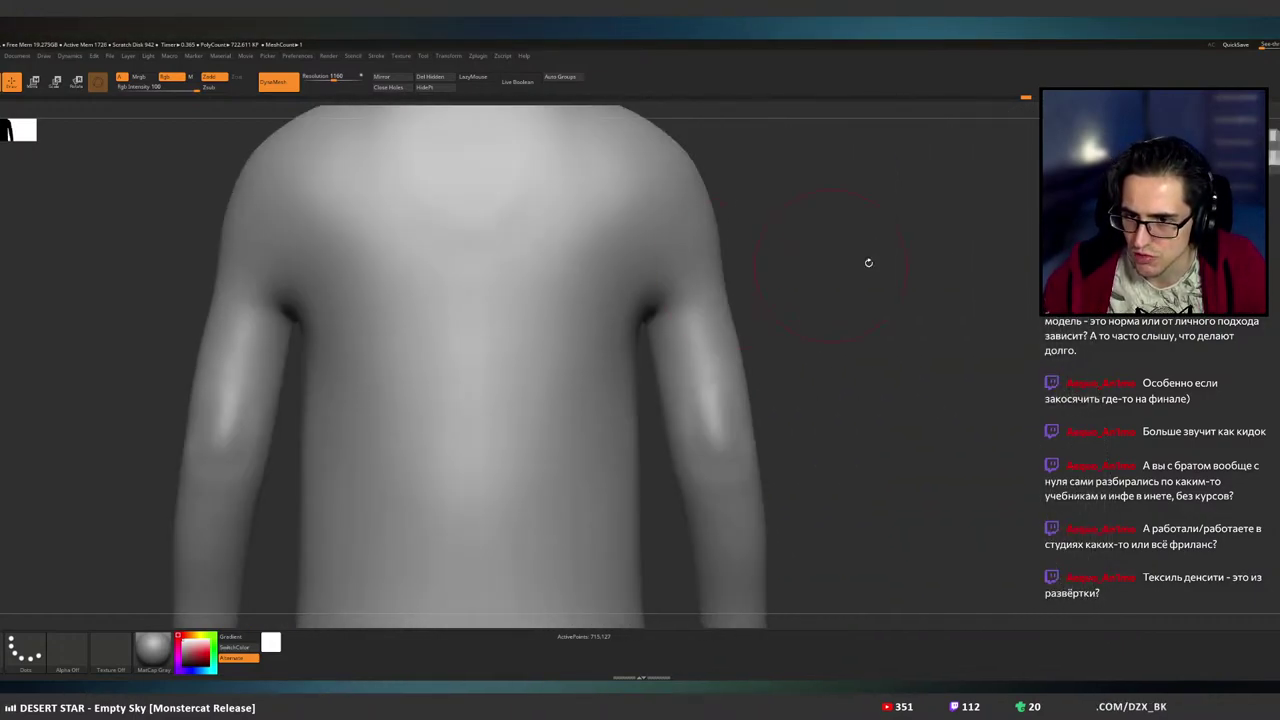
{"action": "key", "text": "b"}
{"action": "key", "text": "c"}
{"action": "key", "text": "b"}
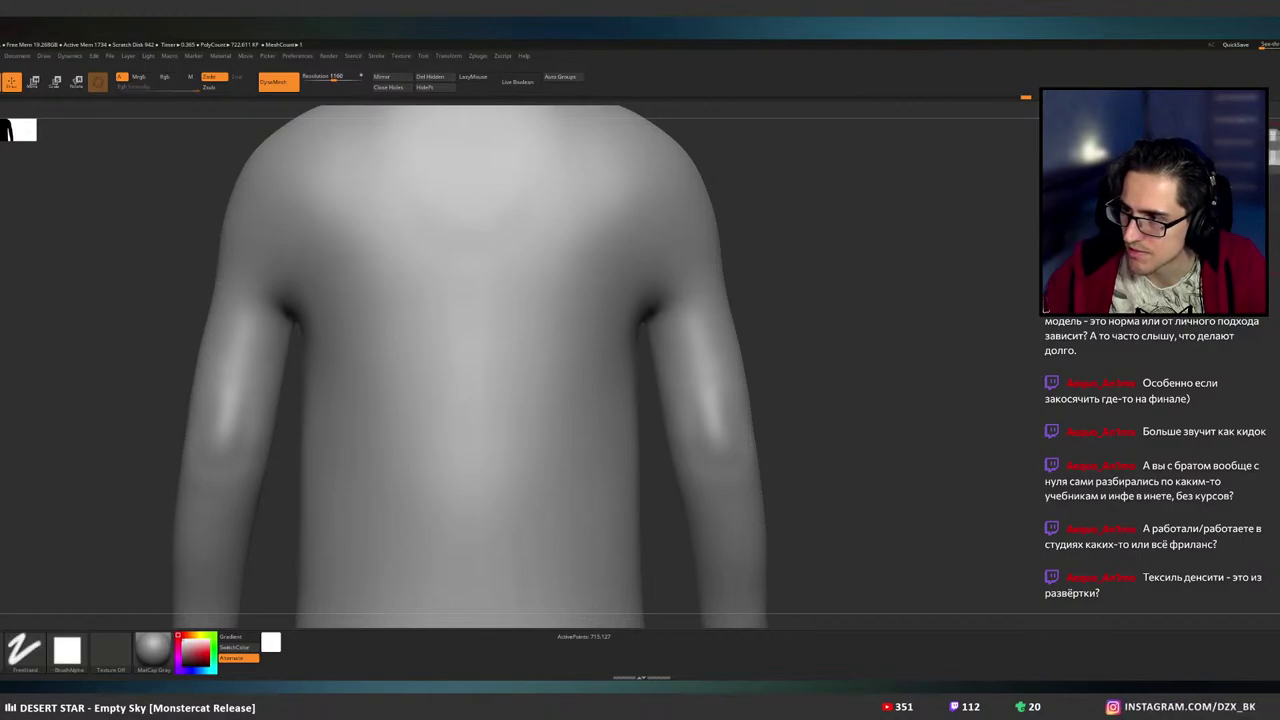
{"action": "mouse_move", "coordinate": [678, 243]}
{"action": "right_mouse_down"}
{"action": "mouse_move", "coordinate": [675, 303]}
{"action": "mouse_move", "coordinate": [745, 286]}
{"action": "right_mouse_up"}
{"action": "key", "text": "shift"}
{"action": "key", "text": "1"}
{"action": "key", "text": "1"}
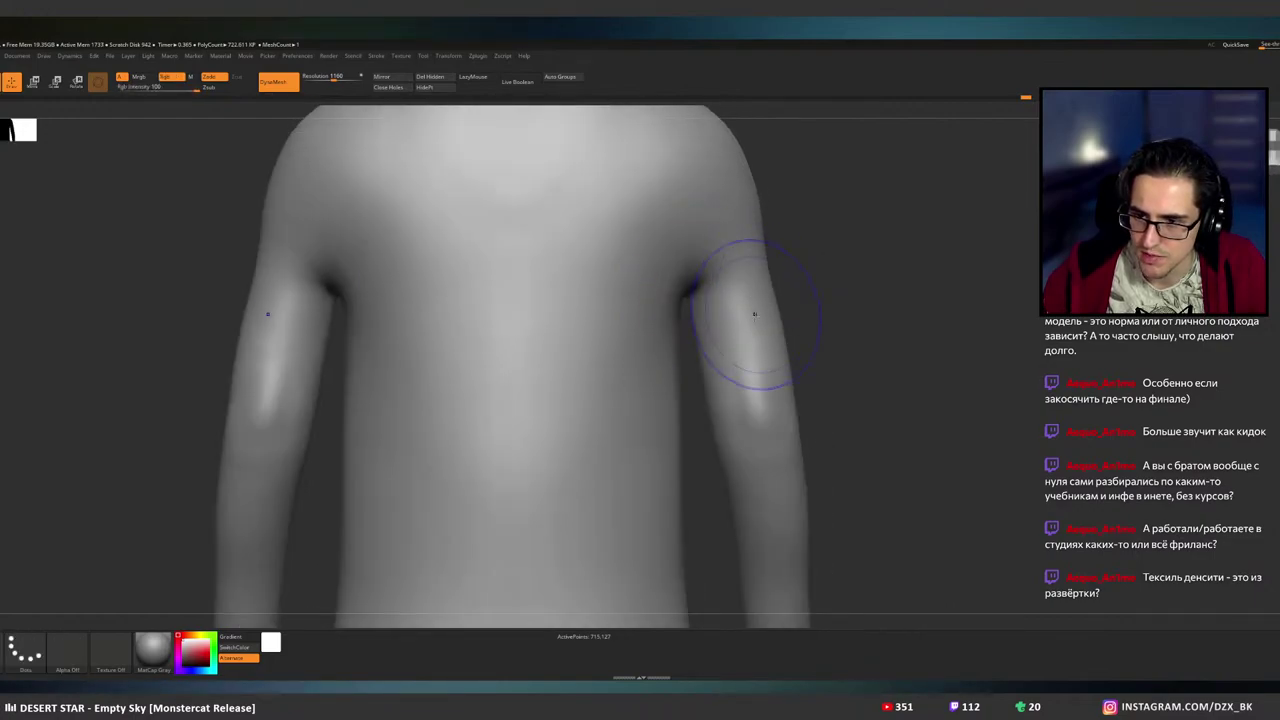
{"action": "mouse_move", "coordinate": [803, 436]}
{"action": "right_mouse_down", "text": "alt"}
{"action": "mouse_move", "coordinate": [752, 322]}
{"action": "mouse_move", "coordinate": [1032, 284]}
{"action": "right_mouse_up", "text": "alt"}
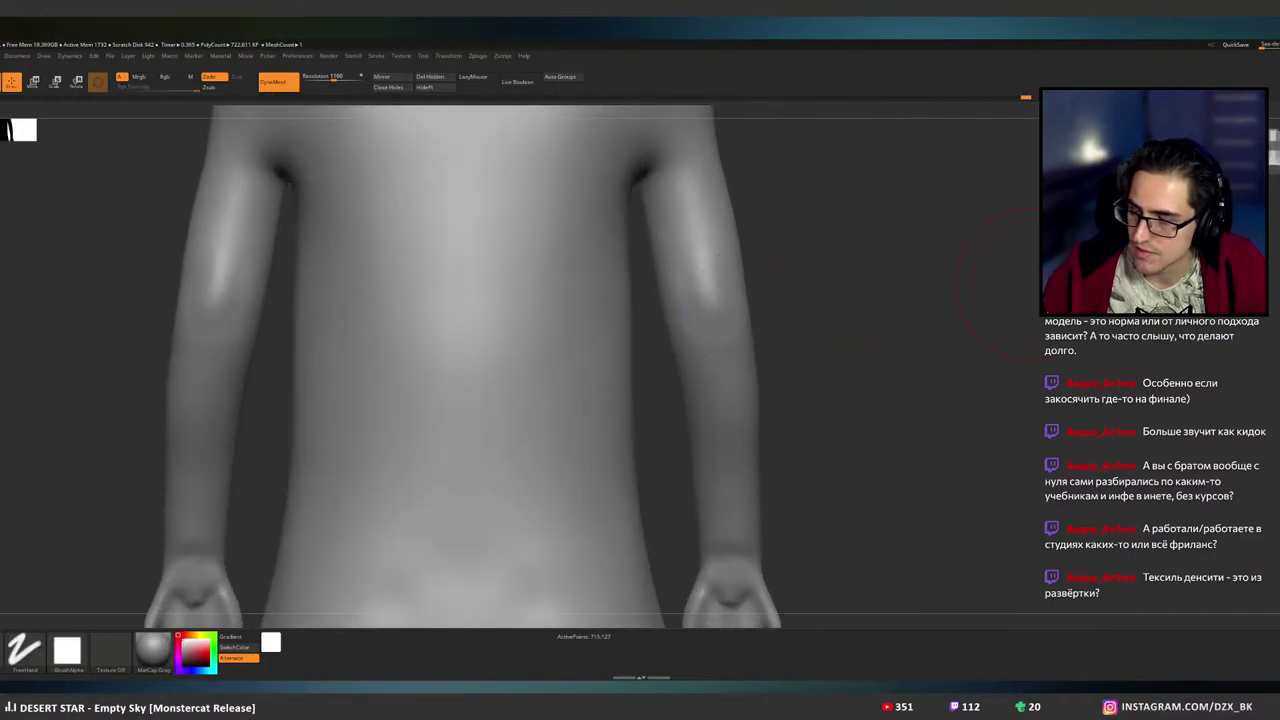
- Return to the shaping brush, enlarge it and adjust the forearm contours from the elbow down to the wrist
{"action": "key", "text": "1"}
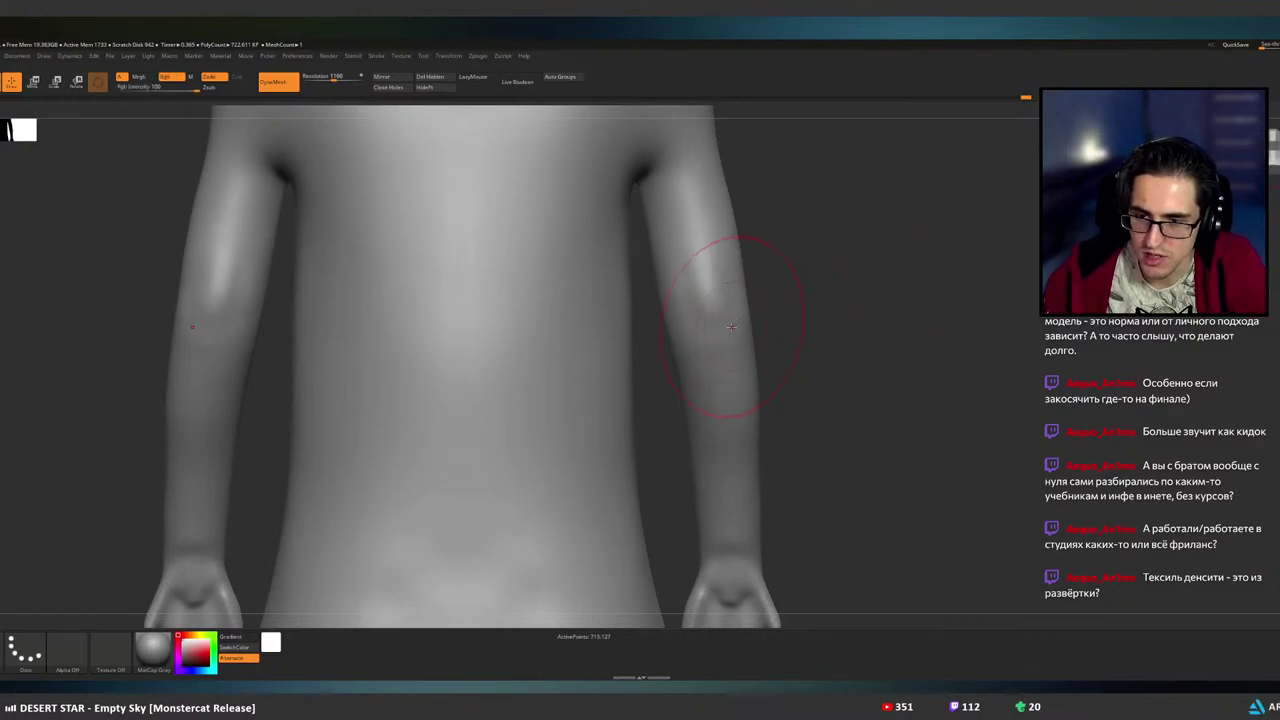
{"action": "key", "text": "]"}
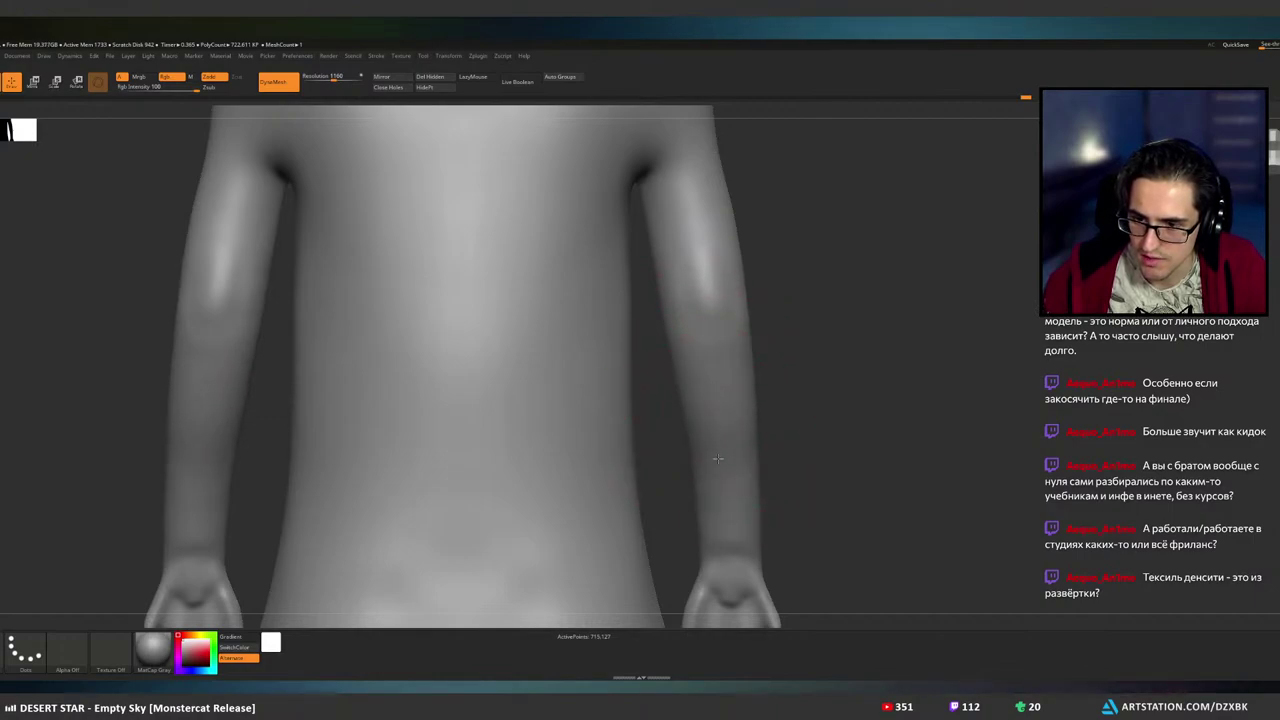
{"action": "right_click_drag", "start_coordinate": [870, 430], "coordinate": [725, 420]}
{"action": "right_click_drag", "start_coordinate": [735, 355], "coordinate": [617, 335], "text": "alt"}
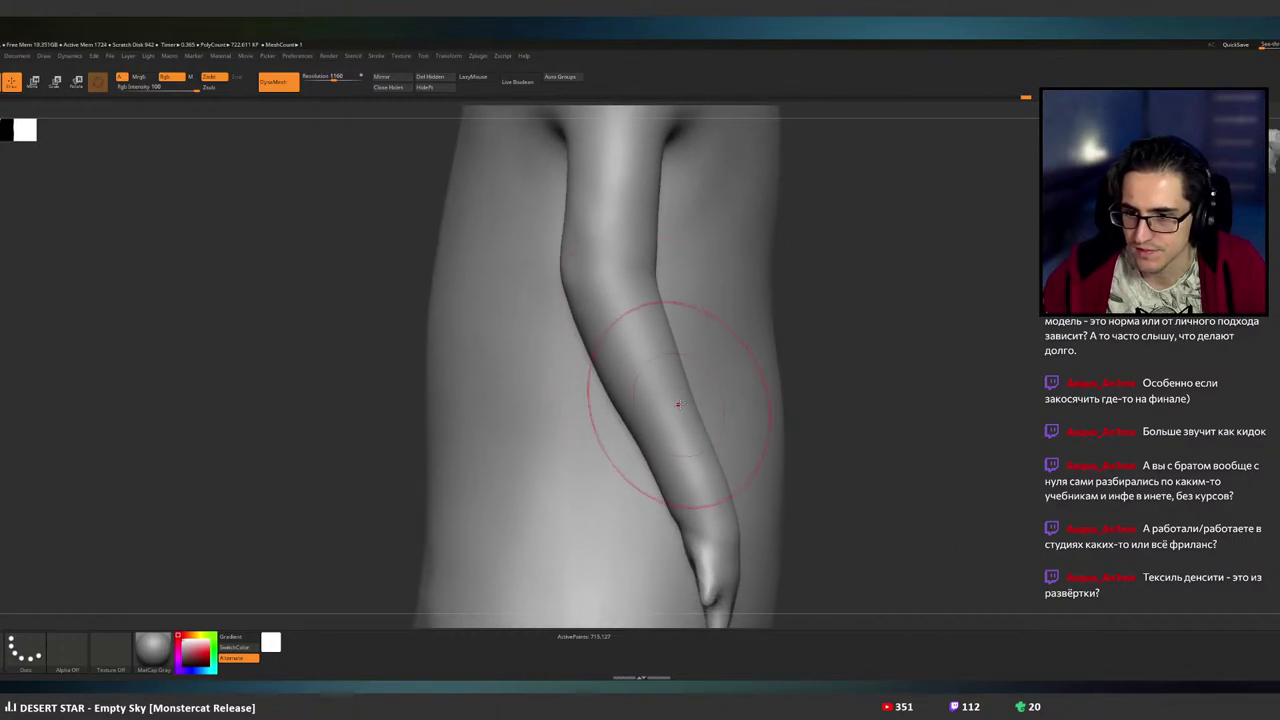
{"action": "right_click_drag", "start_coordinate": [721, 450], "coordinate": [715, 363], "text": "alt"}
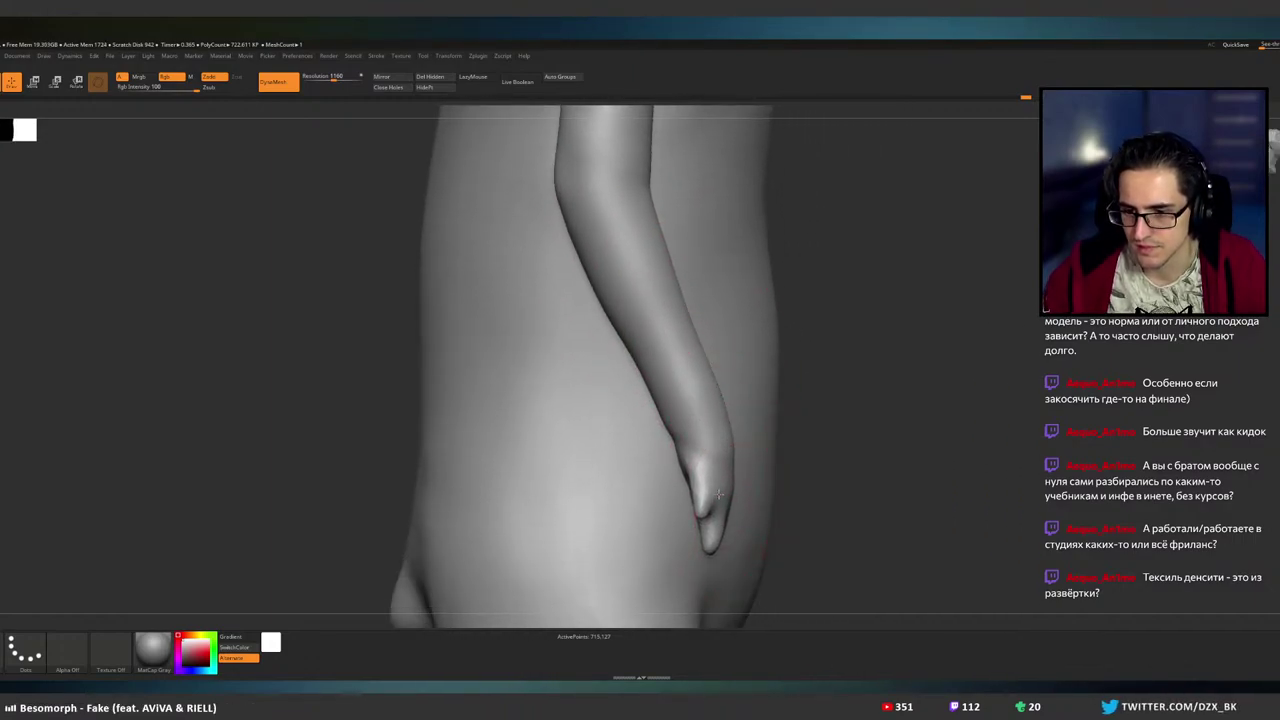
{"action": "left_click_drag", "start_coordinate": [771, 457], "coordinate": [690, 430]}
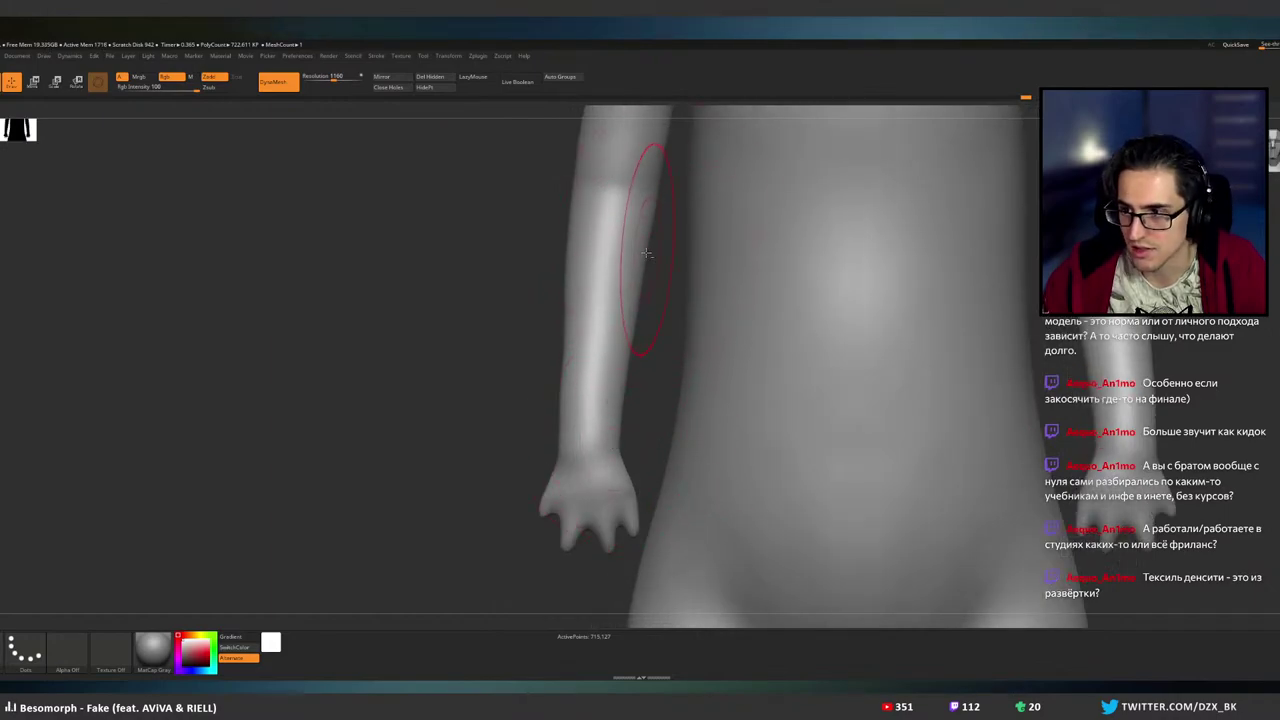
- Push out the outer contour of the upper arm between shoulder and elbow, refining it from front and side
{"action": "right_click_drag", "start_coordinate": [646, 252], "coordinate": [629, 368], "text": "alt"}
{"action": "mouse_move", "coordinate": [646, 290]}
{"action": "right_mouse_down", "text": "ctrl"}
{"action": "mouse_move", "coordinate": [626, 280]}
{"action": "mouse_move", "coordinate": [622, 360]}
{"action": "right_mouse_up", "text": "ctrl"}
{"action": "right_click_drag", "start_coordinate": [594, 297], "coordinate": [683, 287]}
{"action": "mouse_move", "coordinate": [682, 287]}
{"action": "left_mouse_down"}
{"action": "mouse_move", "coordinate": [671, 280]}
{"action": "mouse_move", "coordinate": [683, 303]}
{"action": "mouse_move", "coordinate": [769, 243]}
{"action": "mouse_move", "coordinate": [756, 273]}
{"action": "mouse_move", "coordinate": [715, 275]}
{"action": "mouse_move", "coordinate": [674, 271]}
{"action": "mouse_move", "coordinate": [726, 272]}
{"action": "mouse_move", "coordinate": [661, 247]}
{"action": "left_mouse_up"}
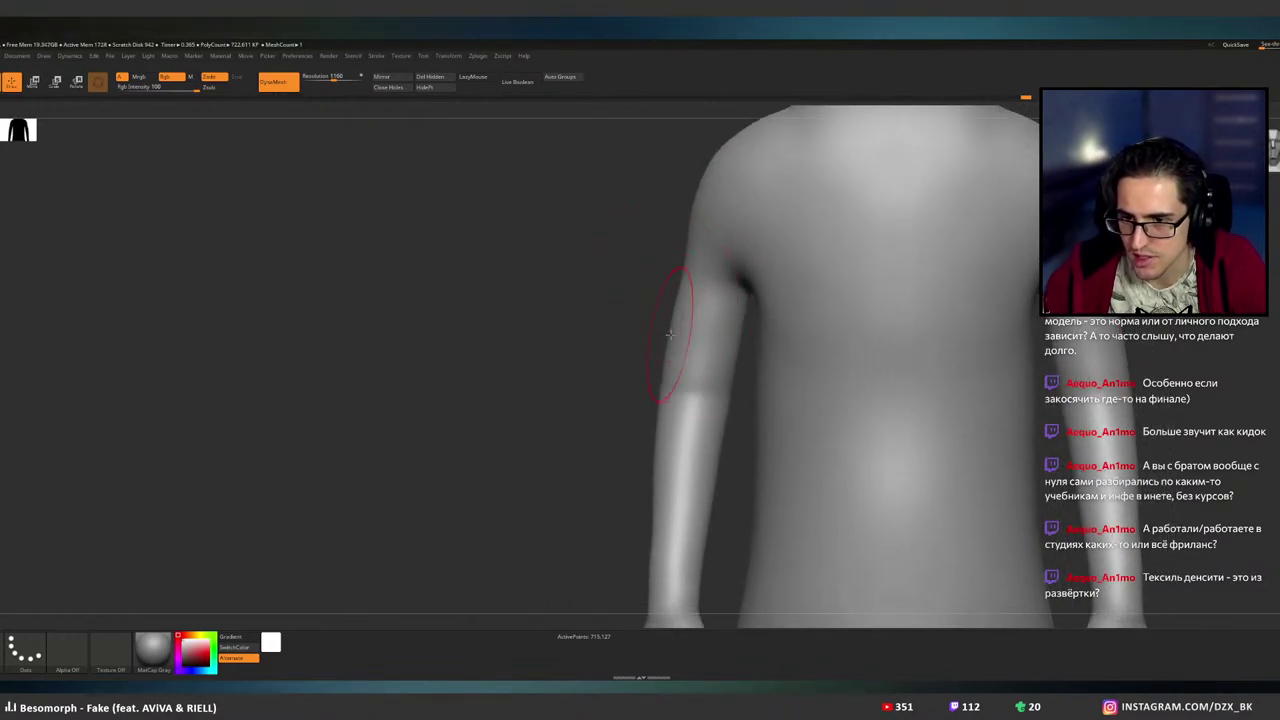
{"action": "mouse_move", "coordinate": [669, 342]}
{"action": "right_mouse_down", "text": "alt"}
{"action": "mouse_move", "coordinate": [646, 335]}
{"action": "mouse_move", "coordinate": [687, 306]}
{"action": "right_mouse_up", "text": "alt"}
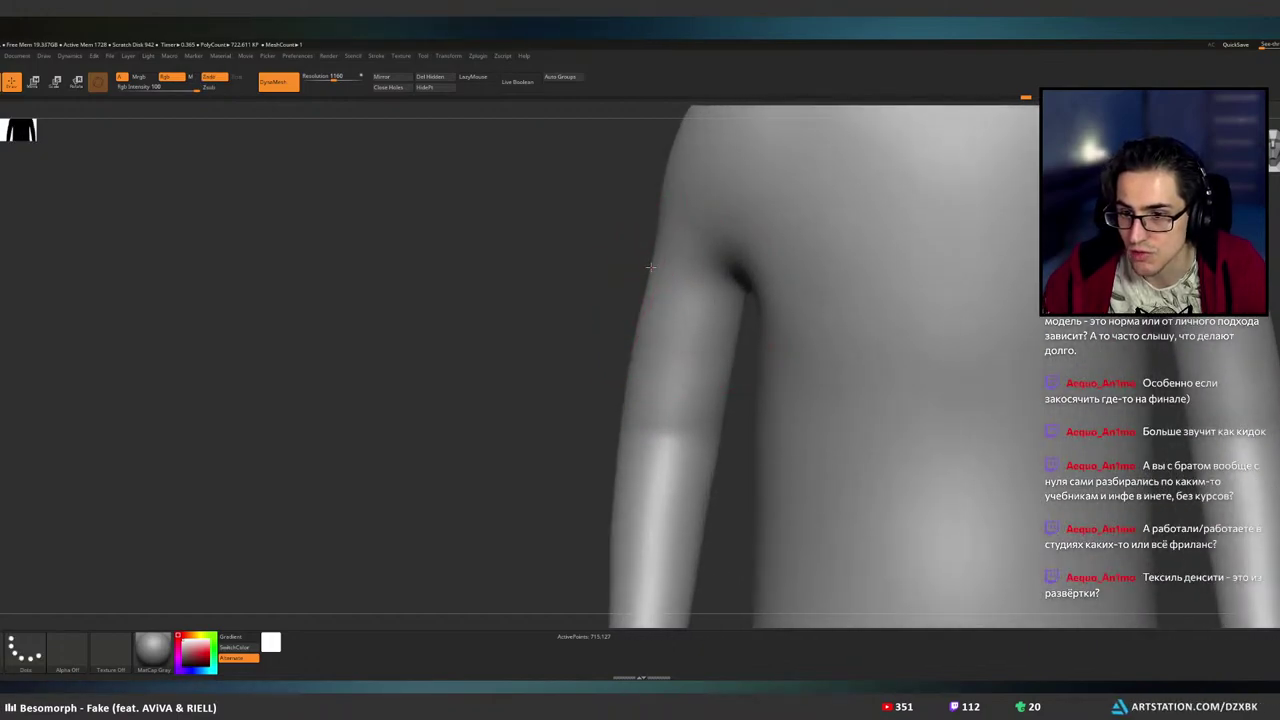
{"action": "left_click_drag", "start_coordinate": [649, 257], "coordinate": [679, 265]}
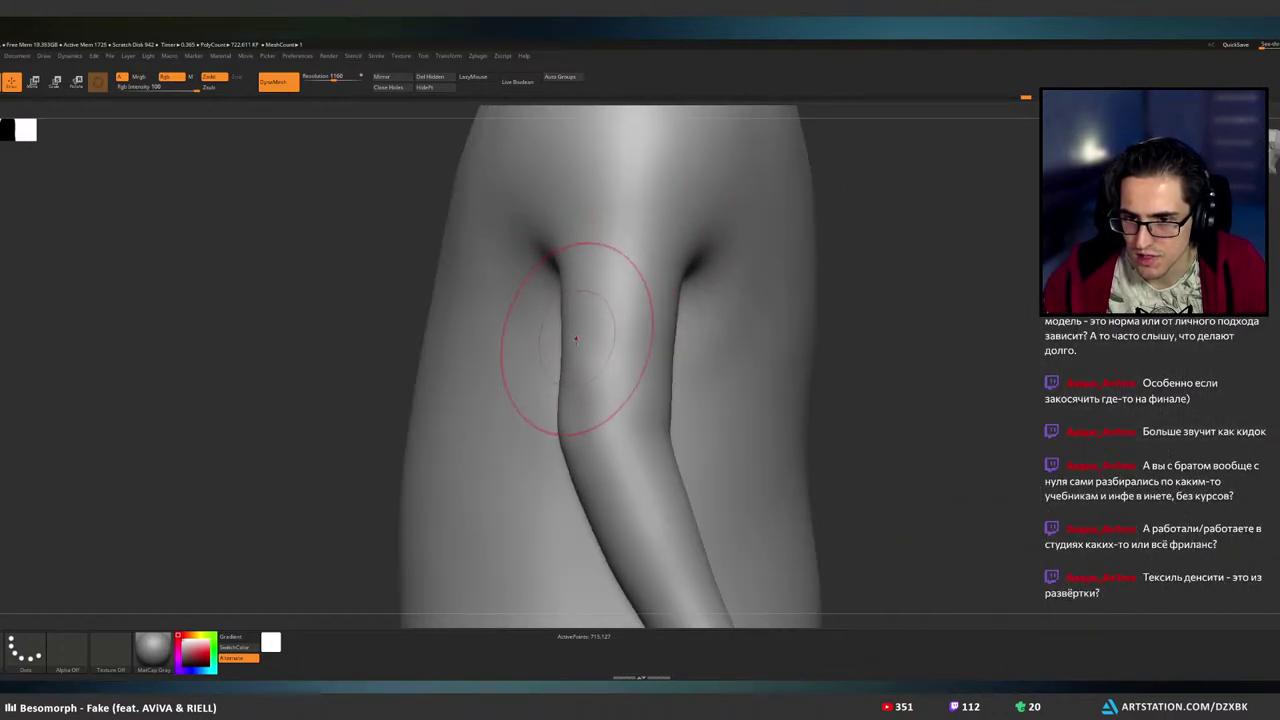
{"action": "right_click_drag", "start_coordinate": [609, 343], "coordinate": [666, 317]}
{"action": "left_click_drag", "start_coordinate": [666, 317], "coordinate": [634, 309]}
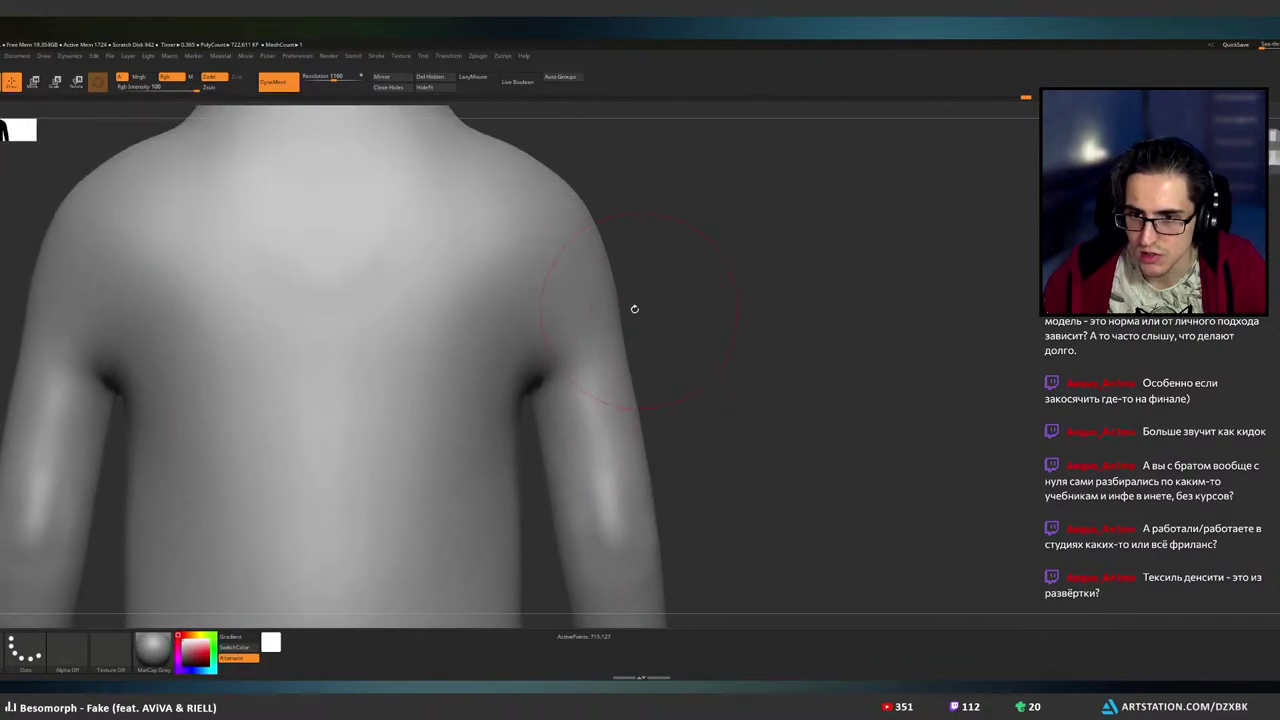
- Smooth the transition from the shoulder into the upper arm
{"action": "key", "text": "ctrl+shift"}
{"action": "right_click_drag", "start_coordinate": [683, 322], "coordinate": [635, 343], "text": "ctrl"}
{"action": "right_click_drag", "start_coordinate": [711, 286], "coordinate": [596, 302]}
{"action": "right_click_drag", "start_coordinate": [686, 338], "coordinate": [657, 305], "text": "alt"}
{"action": "mouse_move", "coordinate": [657, 300]}
{"action": "left_mouse_down", "text": "shift"}
{"action": "mouse_move", "coordinate": [657, 249]}
{"action": "mouse_move", "coordinate": [686, 206]}
{"action": "mouse_move", "coordinate": [716, 250]}
{"action": "left_mouse_up", "text": "shift"}
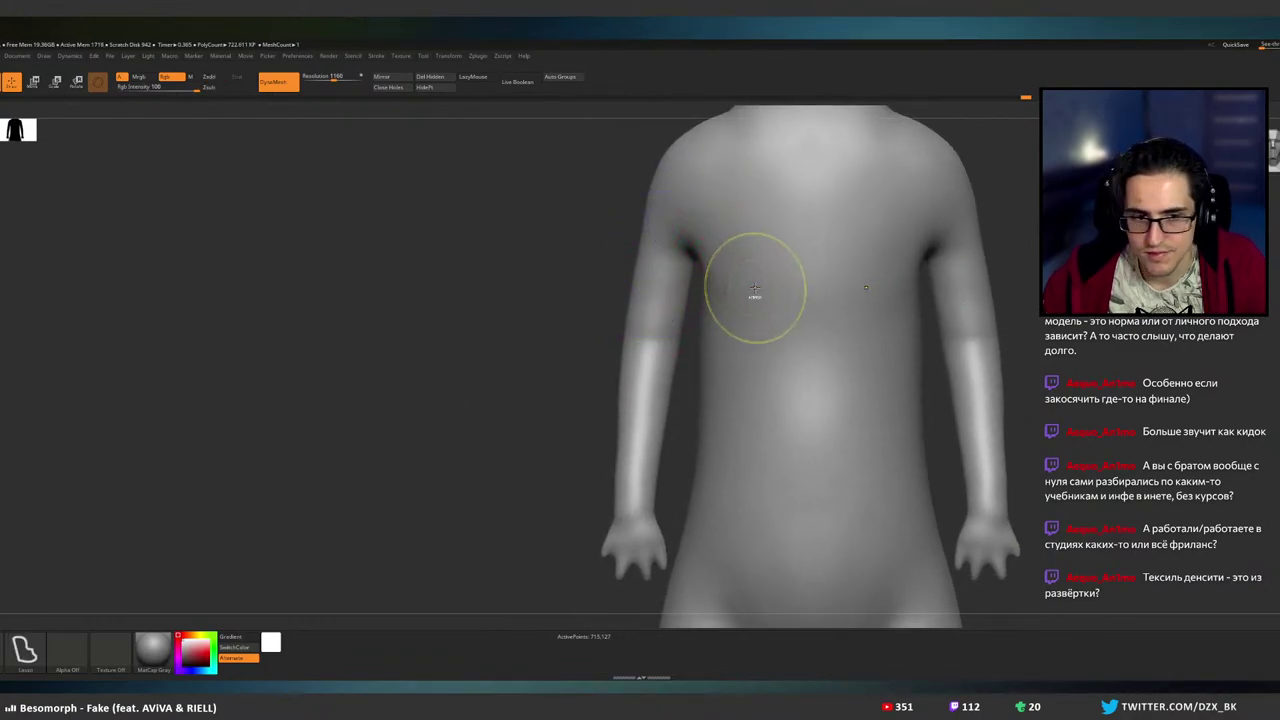
- Adjust the torso's side and lower back contour between the ribcage and the hips
{"action": "mouse_move", "coordinate": [754, 295]}
{"action": "right_mouse_down", "text": "ctrl"}
{"action": "mouse_move", "coordinate": [731, 284]}
{"action": "mouse_move", "coordinate": [788, 313]}
{"action": "mouse_move", "coordinate": [720, 320]}
{"action": "mouse_move", "coordinate": [742, 310]}
{"action": "right_mouse_up", "text": "ctrl"}
{"action": "mouse_move", "coordinate": [829, 229]}
{"action": "right_mouse_down", "text": "alt"}
{"action": "mouse_move", "coordinate": [790, 328]}
{"action": "mouse_move", "coordinate": [823, 330]}
{"action": "mouse_move", "coordinate": [820, 346]}
{"action": "mouse_move", "coordinate": [814, 271]}
{"action": "mouse_move", "coordinate": [892, 297]}
{"action": "mouse_move", "coordinate": [737, 309]}
{"action": "right_mouse_up", "text": "alt"}
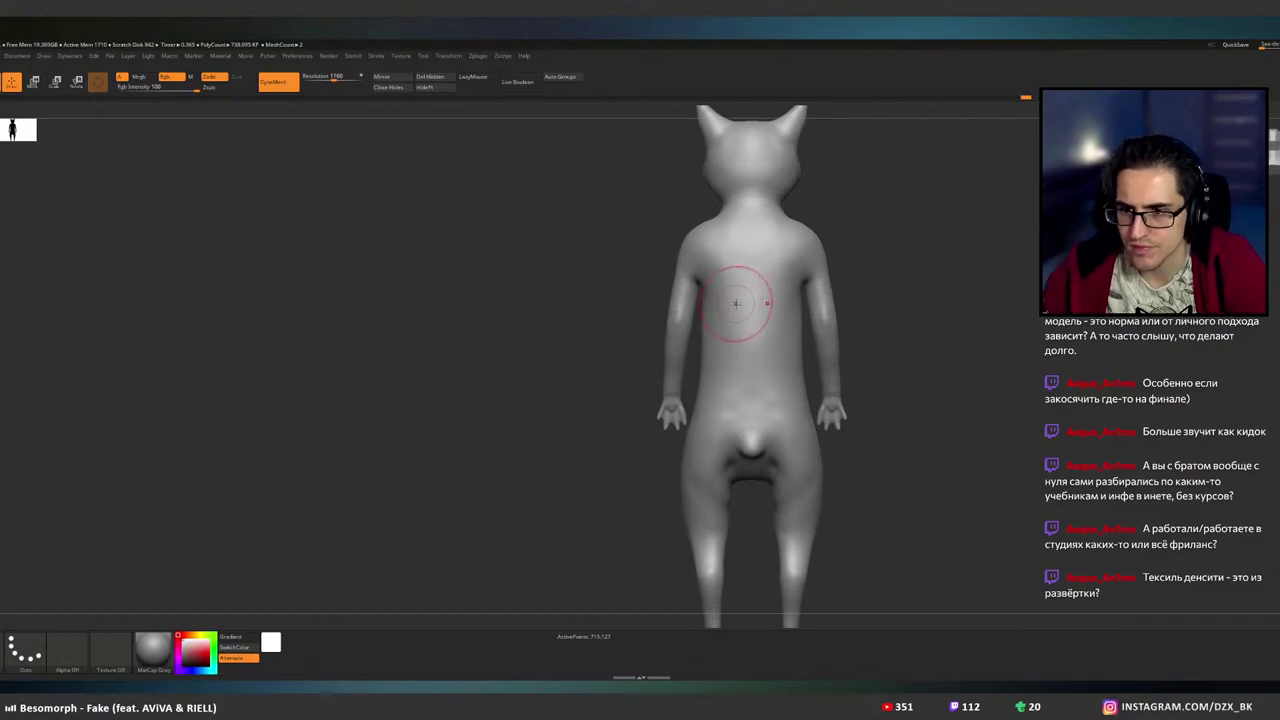
{"action": "mouse_move", "coordinate": [703, 318]}
{"action": "right_mouse_down", "text": "ctrl"}
{"action": "mouse_move", "coordinate": [730, 305]}
{"action": "mouse_move", "coordinate": [712, 306]}
{"action": "right_mouse_up", "text": "ctrl"}
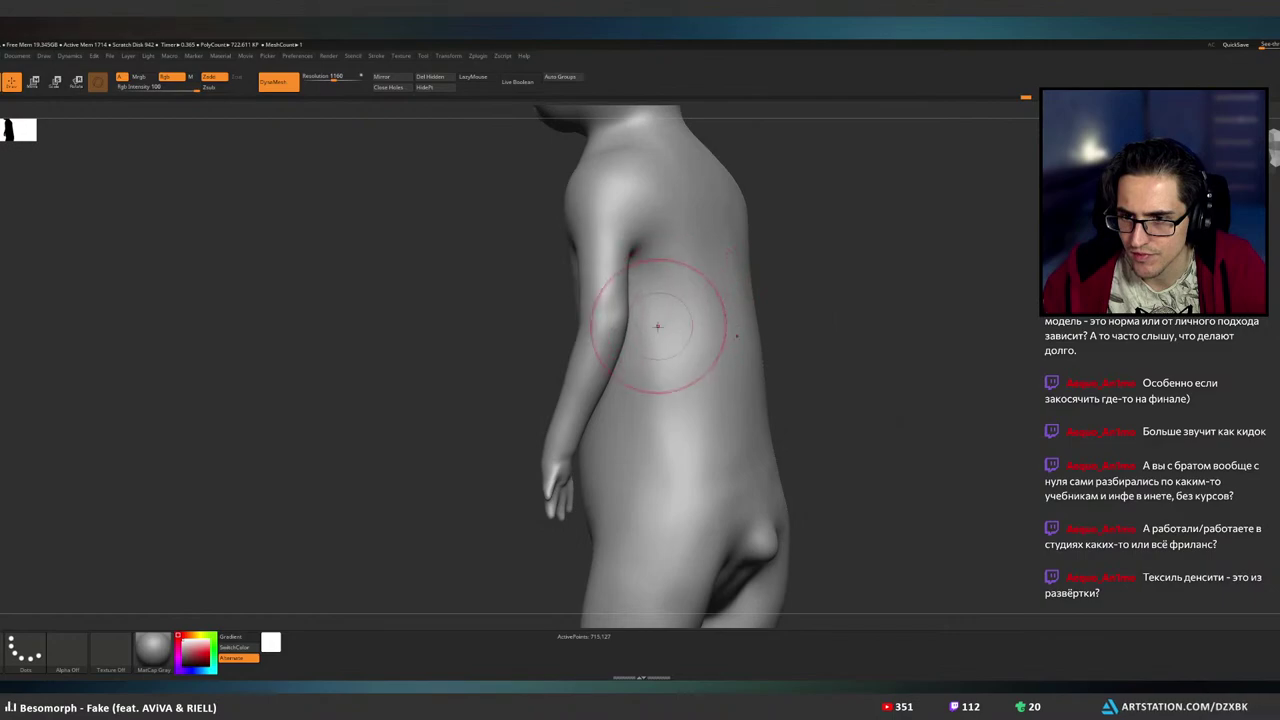
{"action": "left_click_drag", "start_coordinate": [657, 326], "coordinate": [667, 386]}
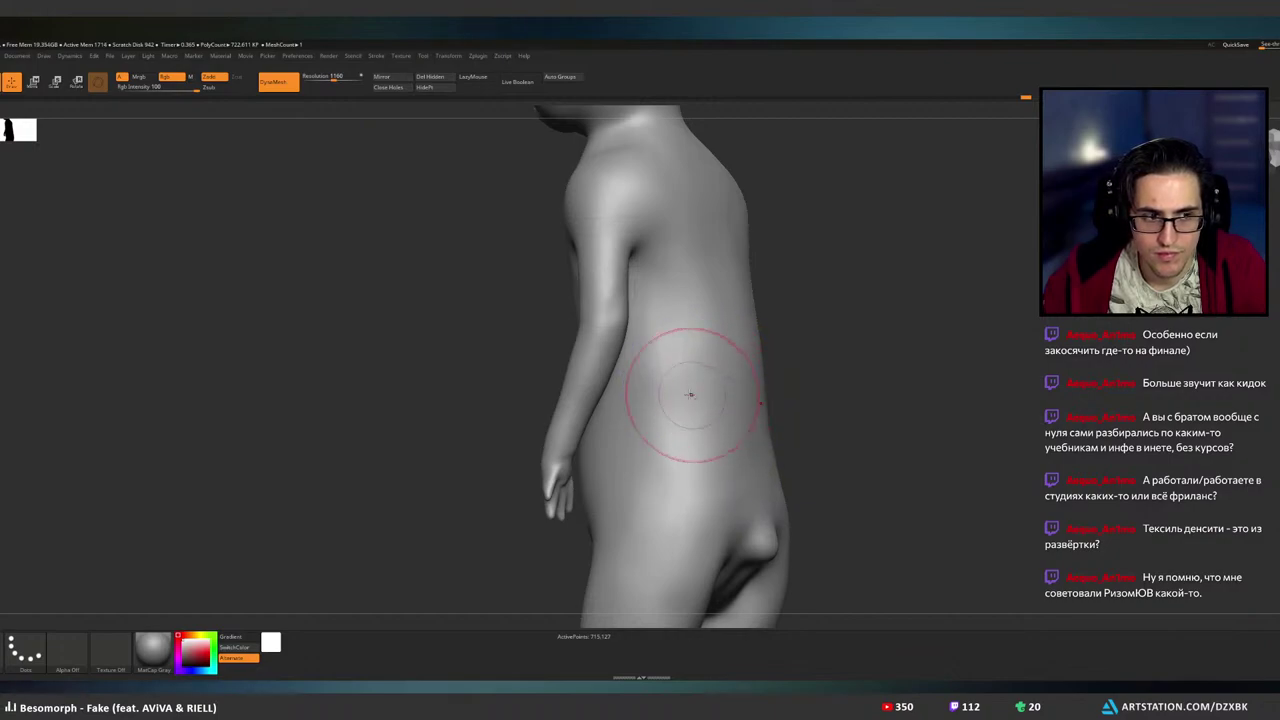
{"action": "mouse_move", "coordinate": [665, 420]}
{"action": "right_mouse_down"}
{"action": "mouse_move", "coordinate": [696, 323]}
{"action": "mouse_move", "coordinate": [606, 371]}
{"action": "mouse_move", "coordinate": [708, 313]}
{"action": "mouse_move", "coordinate": [690, 332]}
{"action": "right_mouse_up"}
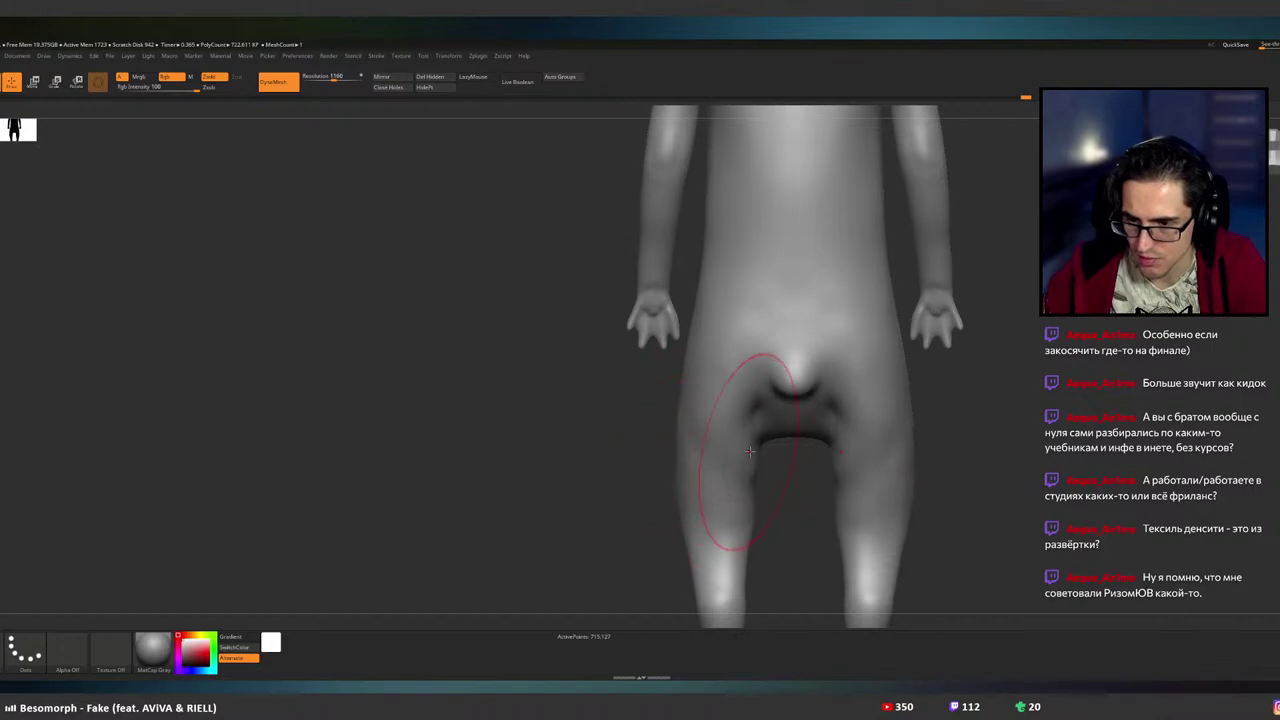
- Adjust the thigh contours from behind and switch to the ClayBuildup brush
{"action": "left_click_drag", "start_coordinate": [676, 474], "coordinate": [736, 478]}
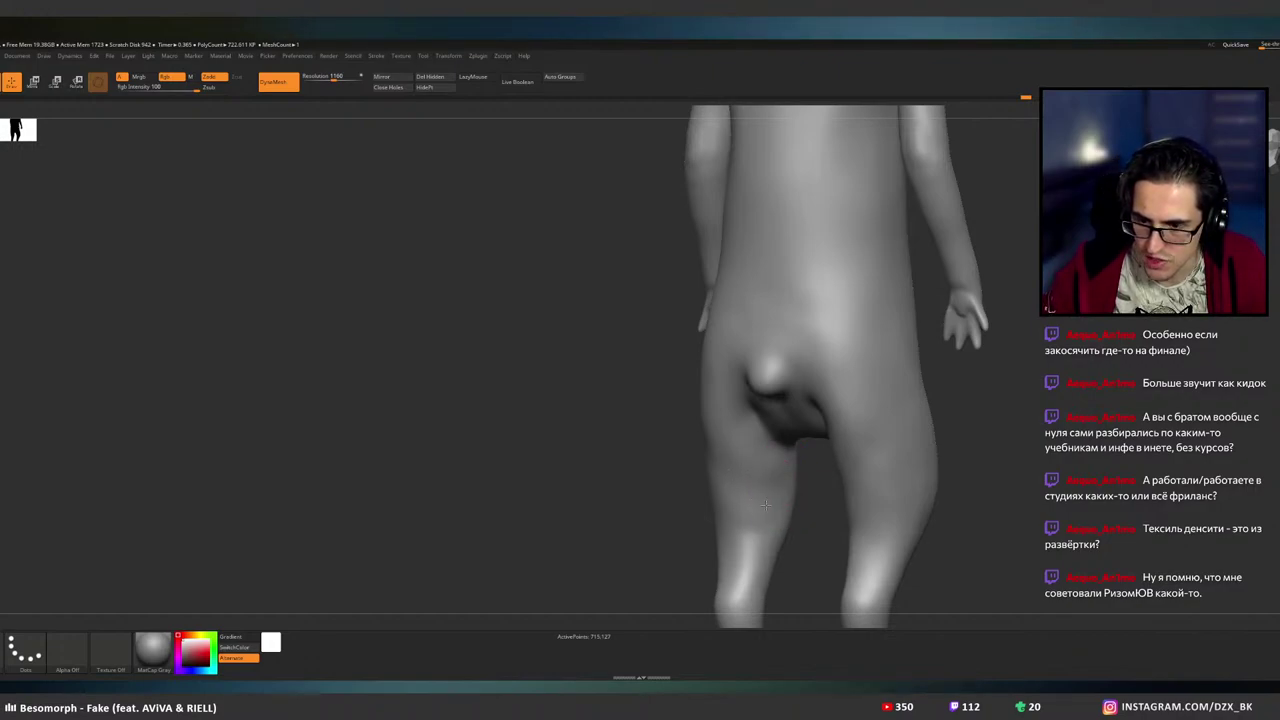
{"action": "right_click_drag", "start_coordinate": [760, 501], "coordinate": [783, 491]}
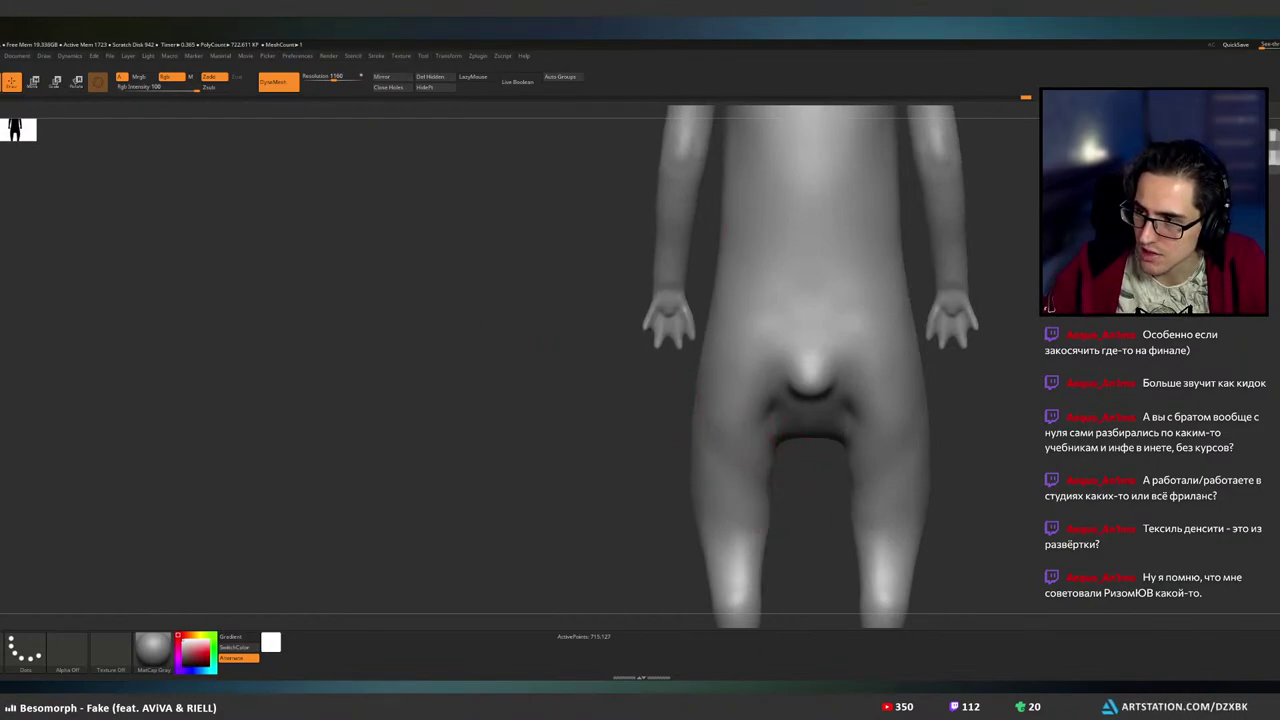
{"action": "key", "text": "ctrl"}
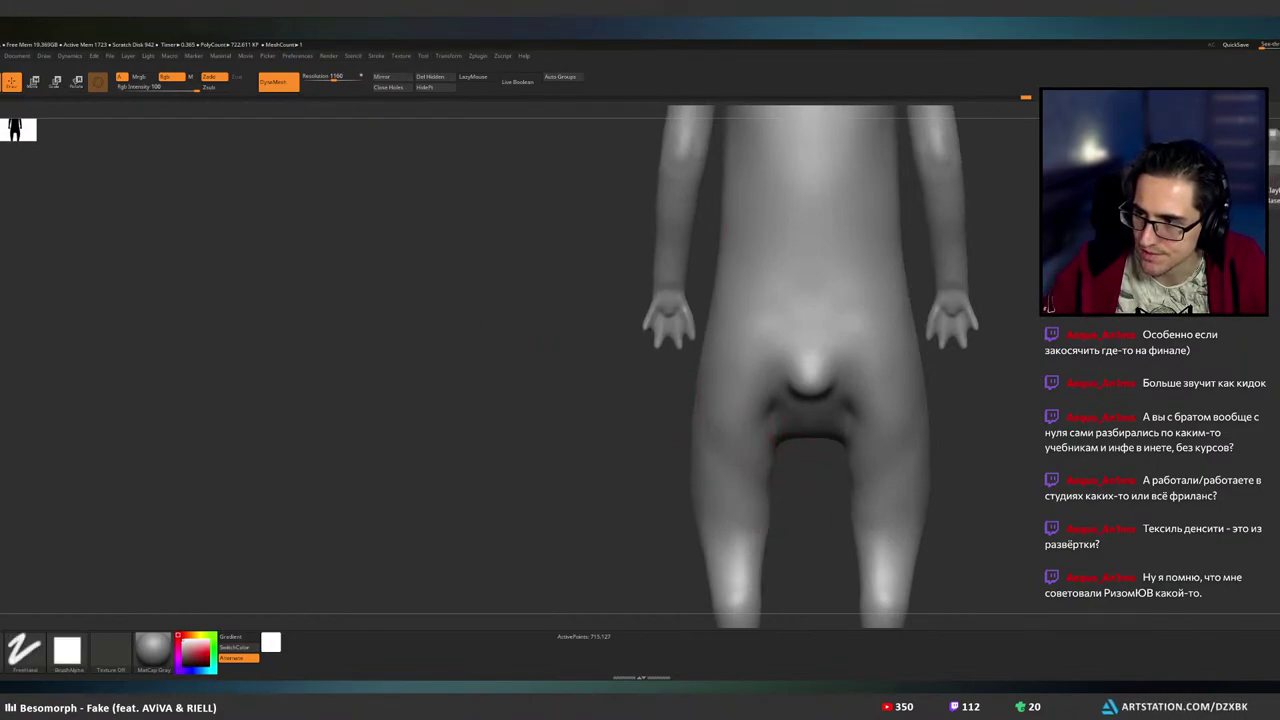
- Examine the character's hips, tail, belly and torso from the back, side and front
{"action": "mouse_move", "coordinate": [829, 315]}
{"action": "right_mouse_down", "text": "alt"}
{"action": "mouse_move", "coordinate": [809, 287]}
{"action": "mouse_move", "coordinate": [779, 320]}
{"action": "mouse_move", "coordinate": [836, 324]}
{"action": "right_mouse_up", "text": "alt"}
{"action": "right_click_drag", "start_coordinate": [818, 368], "coordinate": [776, 341]}
{"action": "right_click_drag", "start_coordinate": [857, 286], "coordinate": [790, 331]}
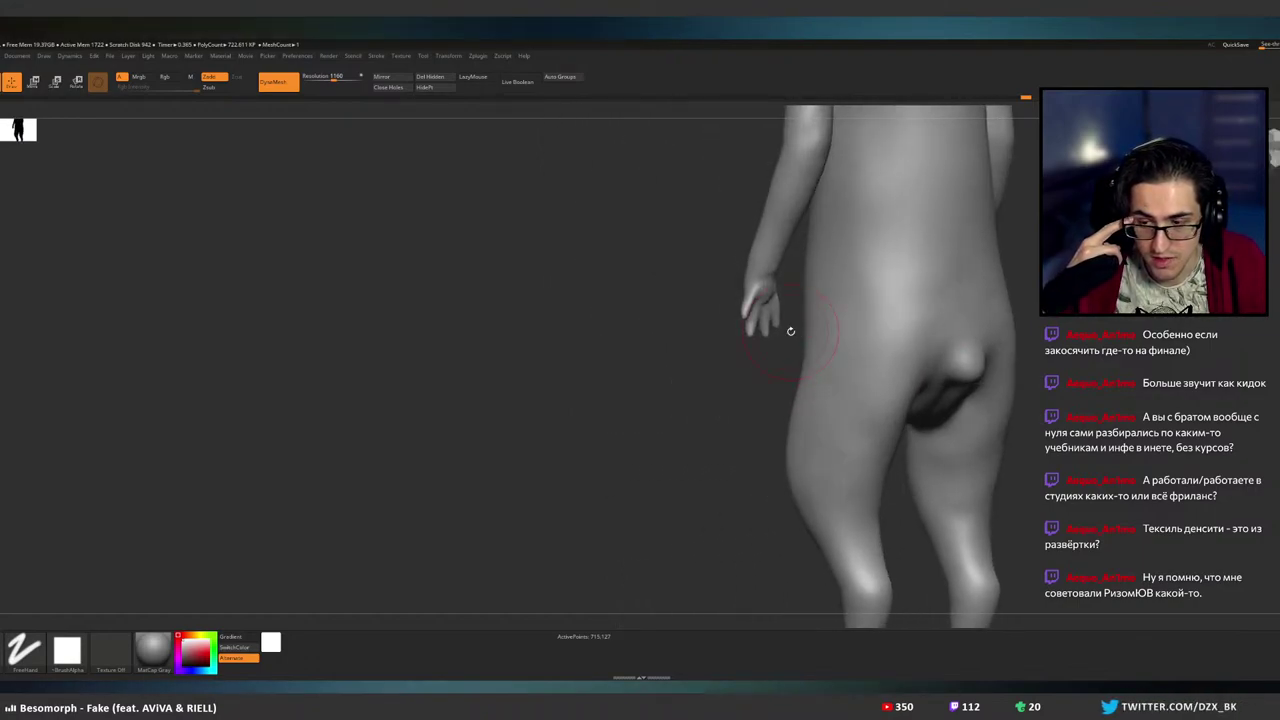
{"action": "right_click_drag", "start_coordinate": [1020, 222], "coordinate": [745, 324]}
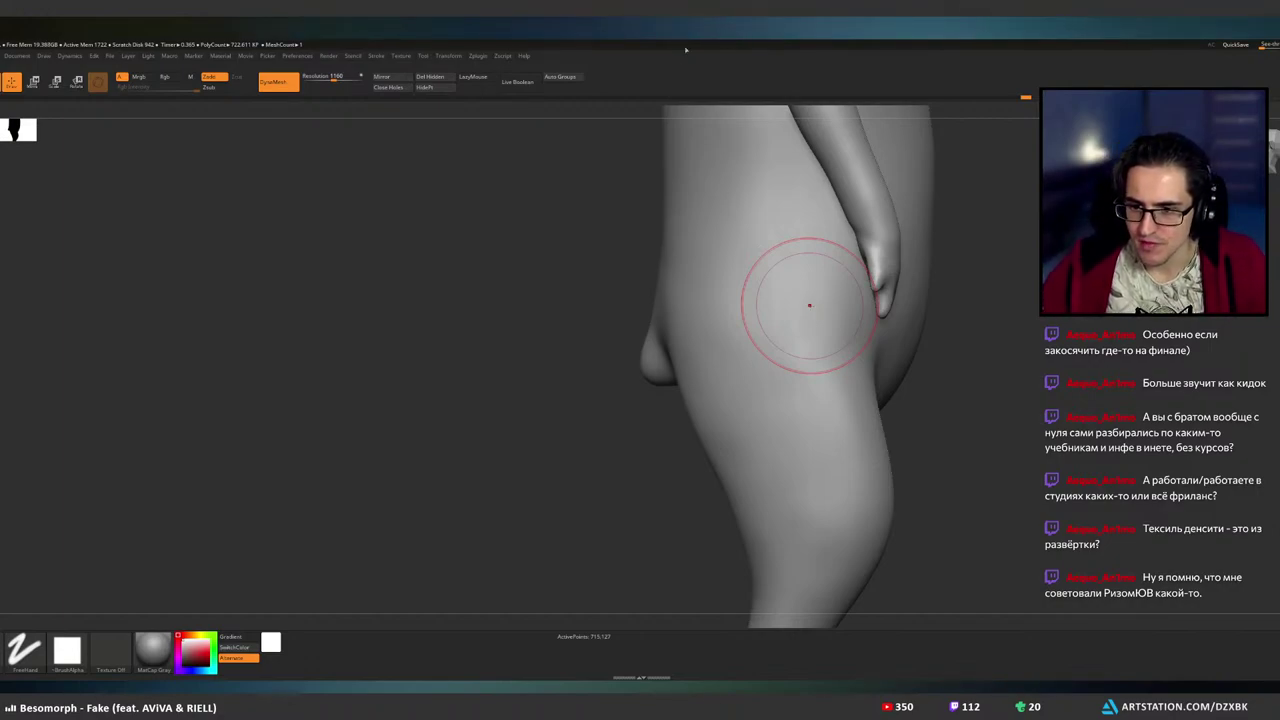
{"action": "right_click_drag", "start_coordinate": [670, 238], "coordinate": [713, 239], "text": "shift"}
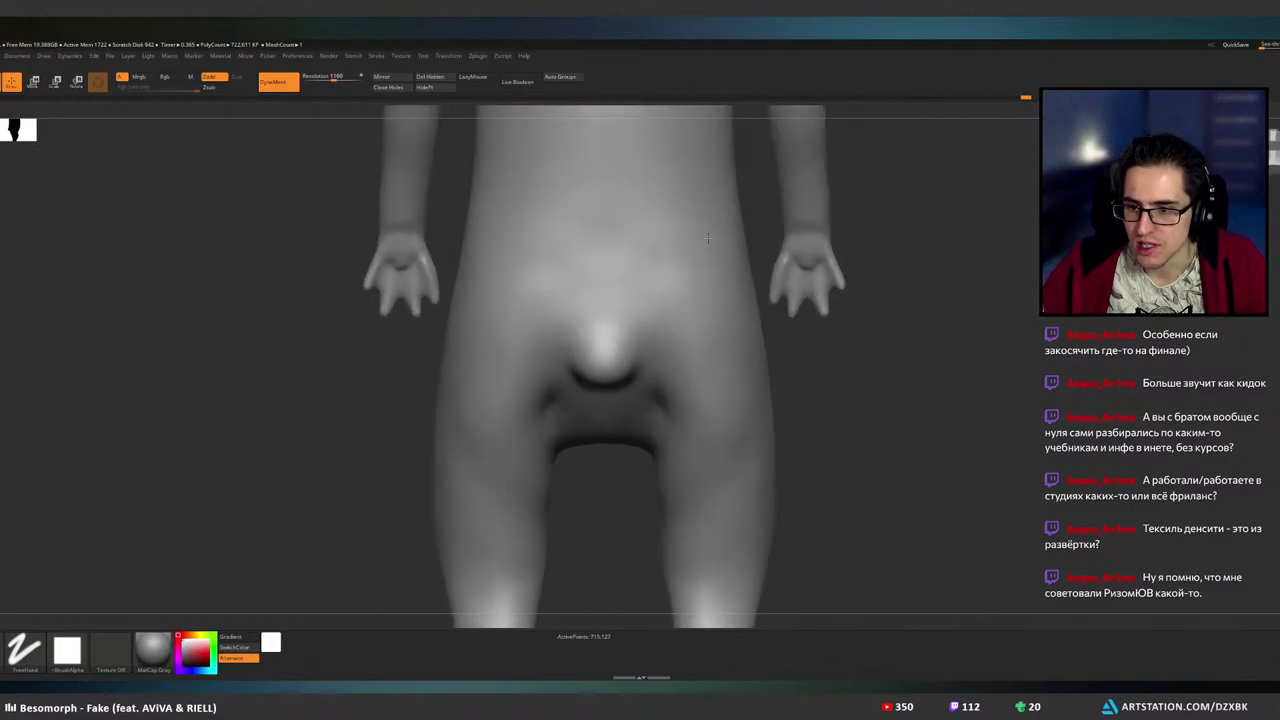
{"action": "right_click_drag", "start_coordinate": [640, 266], "coordinate": [711, 246], "text": "alt"}
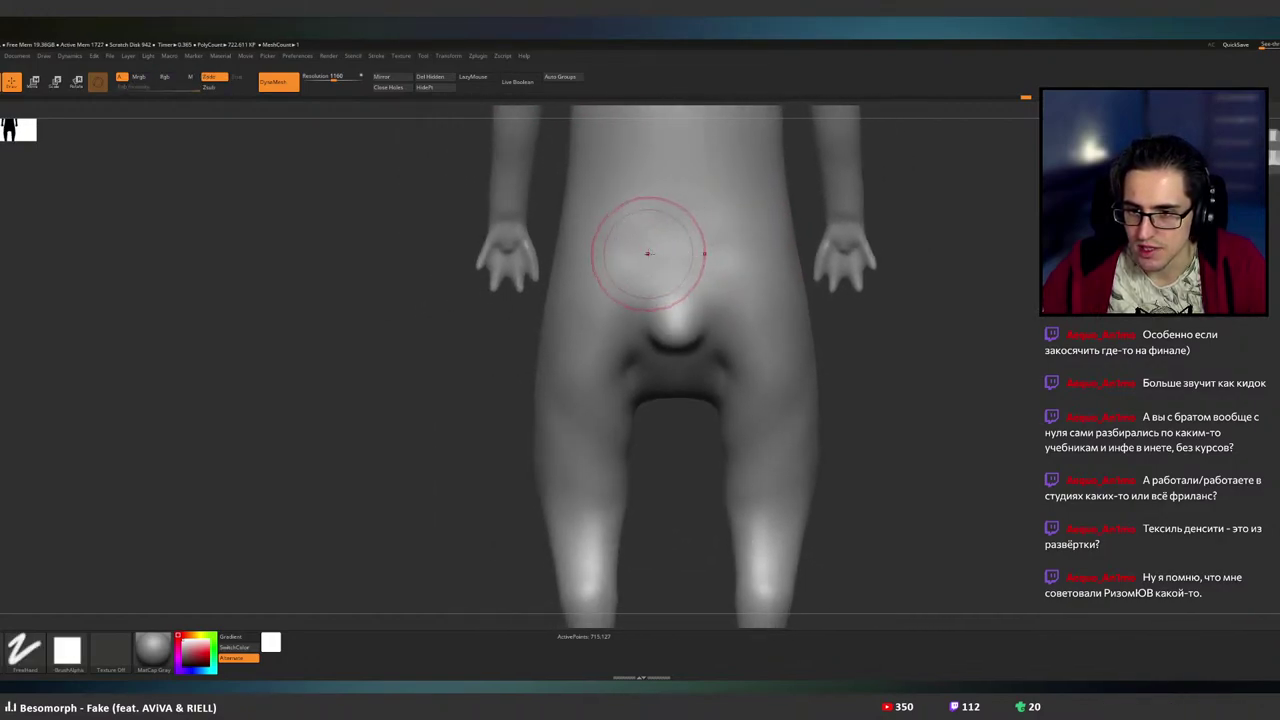
{"action": "left_click_drag", "start_coordinate": [643, 257], "coordinate": [694, 252]}
{"action": "right_click_drag", "start_coordinate": [690, 252], "coordinate": [684, 279], "text": "shift"}
{"action": "right_click_drag", "start_coordinate": [682, 194], "coordinate": [678, 274], "text": "alt"}
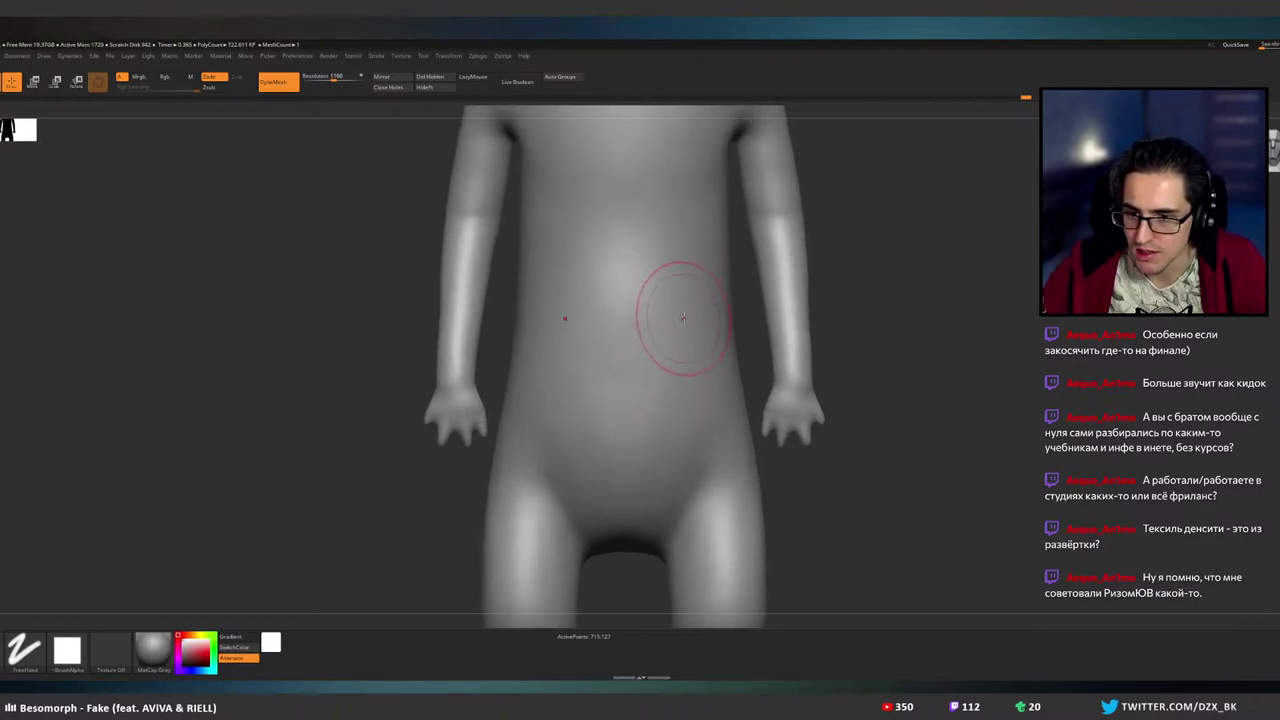
{"action": "mouse_move", "coordinate": [678, 275]}
{"action": "left_mouse_down"}
{"action": "mouse_move", "coordinate": [748, 245]}
{"action": "mouse_move", "coordinate": [717, 272]}
{"action": "left_mouse_up"}
{"action": "right_click_drag", "start_coordinate": [718, 272], "coordinate": [703, 348], "text": "alt"}
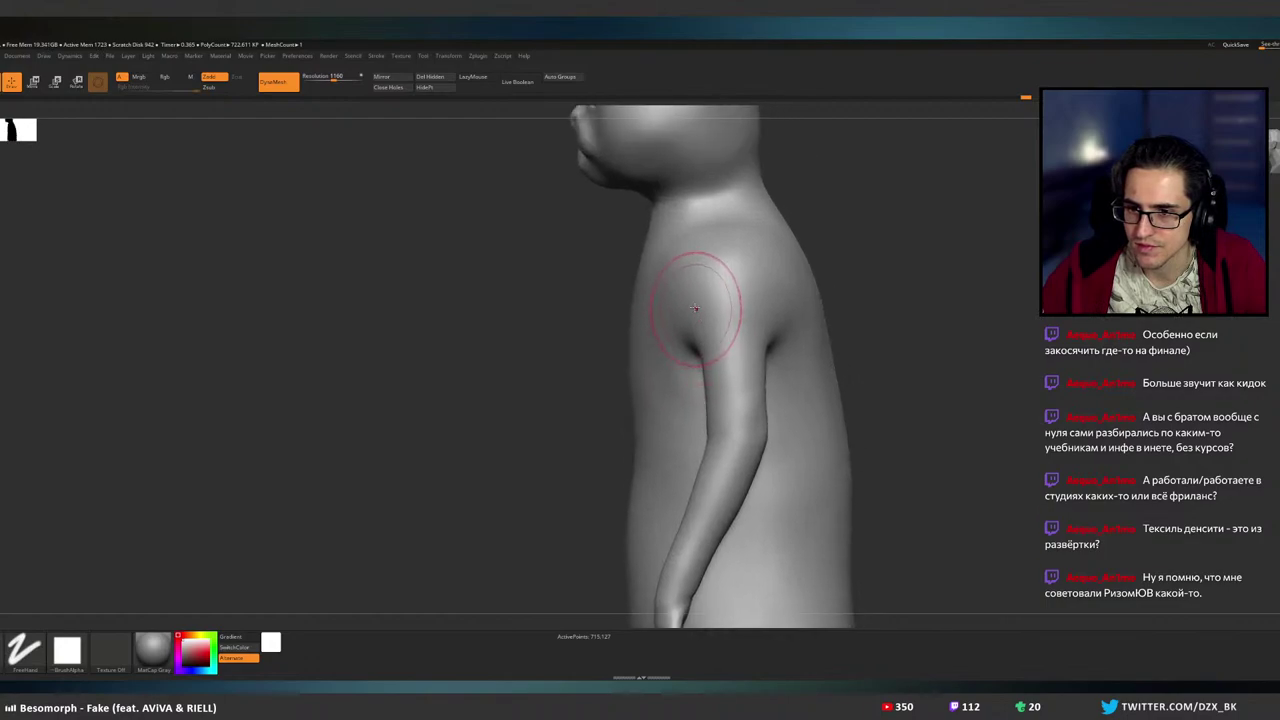
{"action": "right_click_drag", "start_coordinate": [703, 303], "coordinate": [717, 272], "text": "shift"}
{"action": "mouse_move", "coordinate": [695, 374]}
{"action": "right_mouse_down", "text": "alt"}
{"action": "mouse_move", "coordinate": [735, 250]}
{"action": "mouse_move", "coordinate": [769, 208]}
{"action": "right_mouse_up", "text": "alt"}
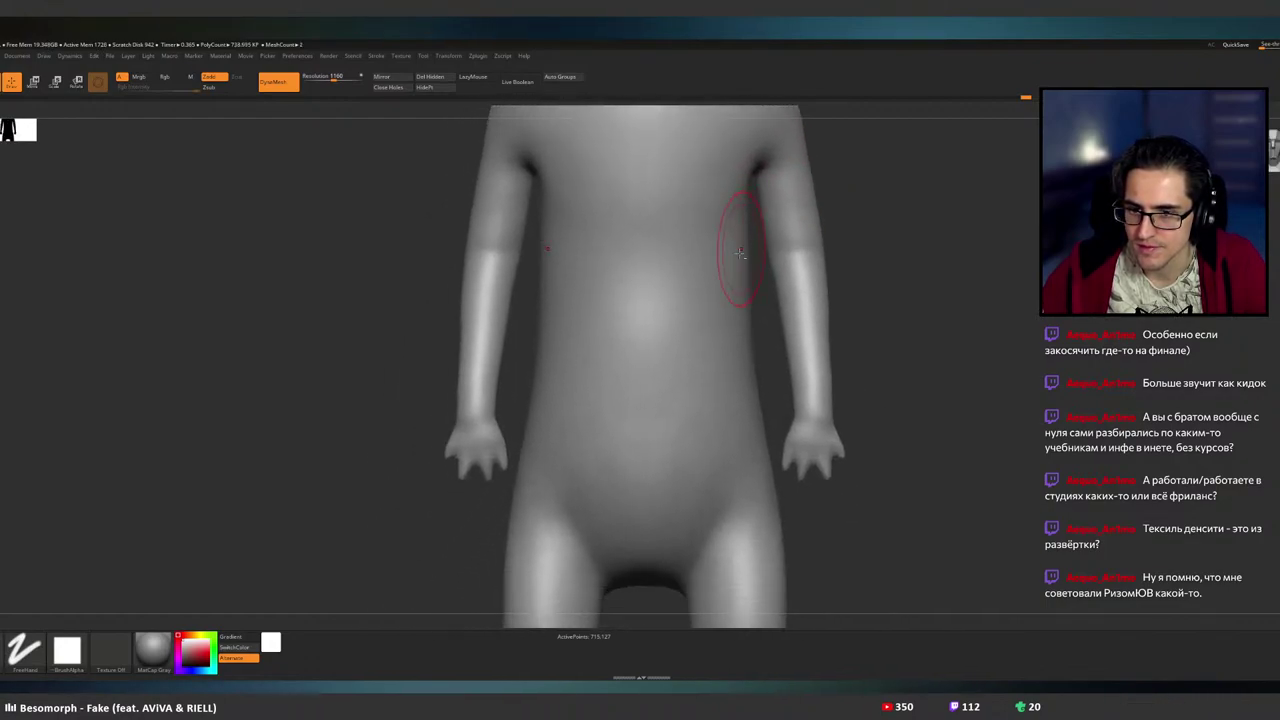
{"action": "right_click_drag", "start_coordinate": [732, 300], "coordinate": [742, 260], "text": "alt"}
- Enlarge the brush, undo the trial stroke on the belly, and smooth the lower torso, rear hips and thighs
{"action": "key", "text": "]"}
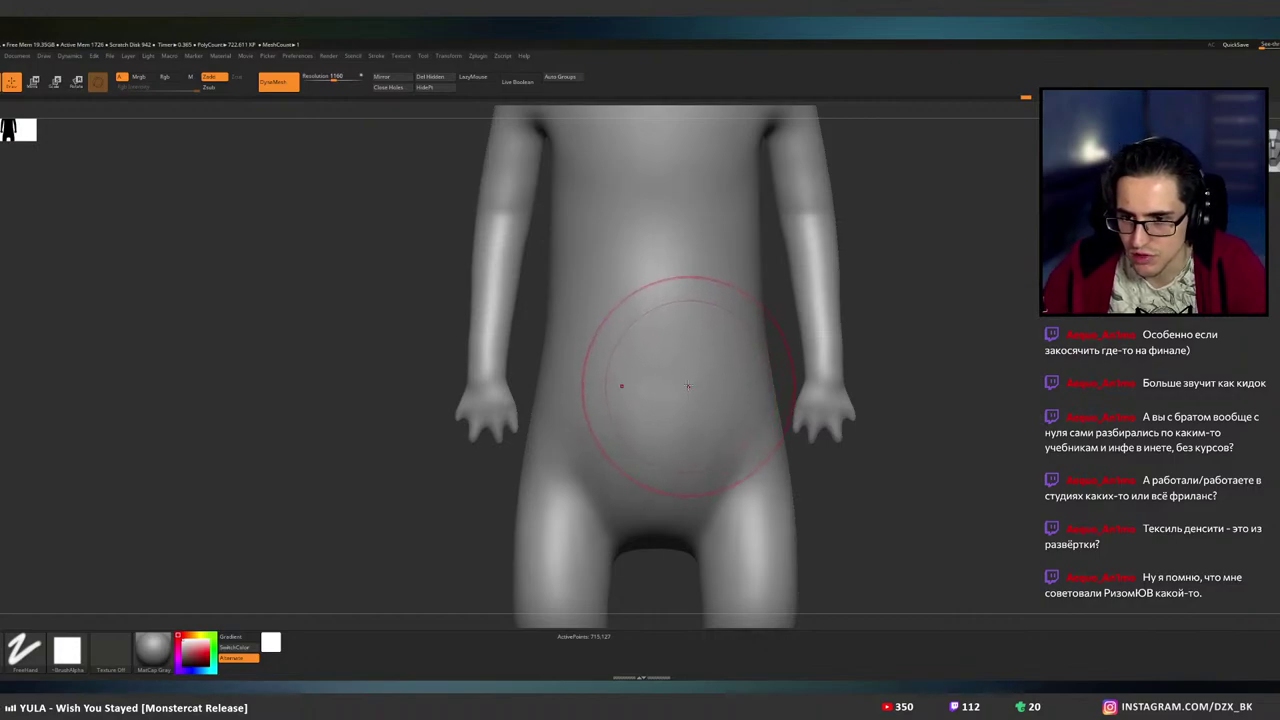
{"action": "left_click", "coordinate": [688, 381]}
{"action": "key", "text": "ctrl+z"}
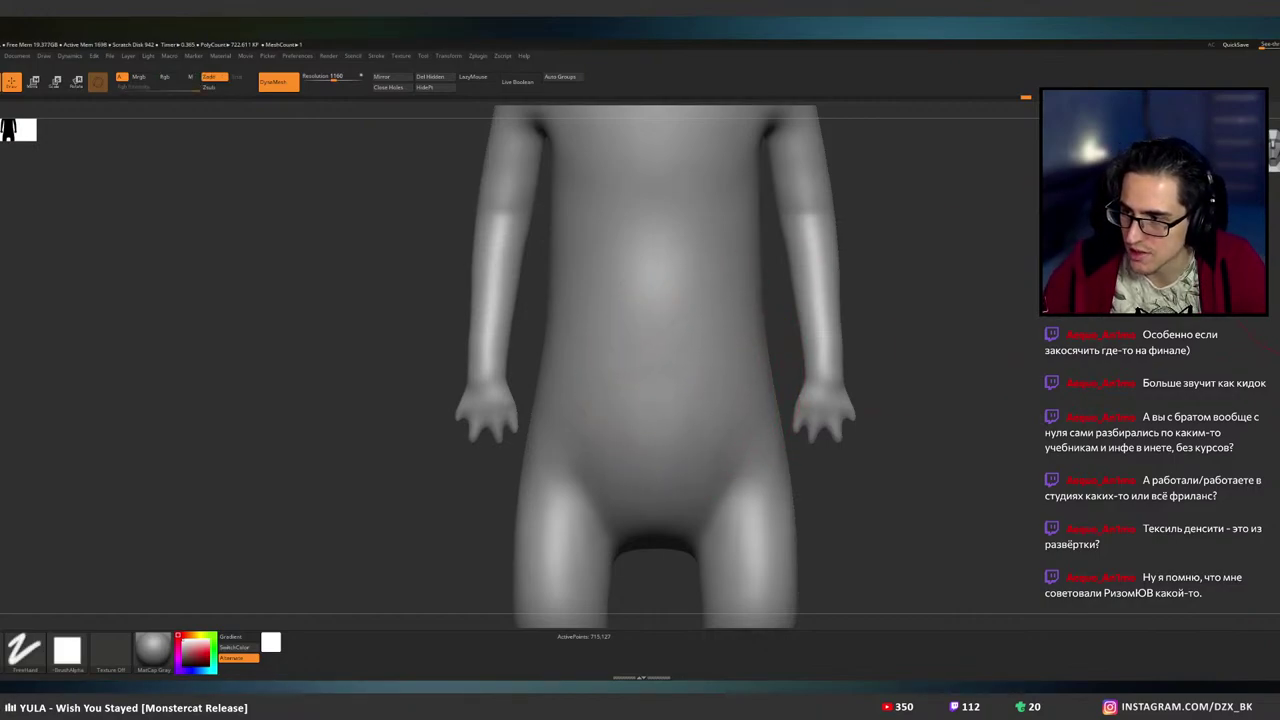
{"action": "key", "text": "shift"}
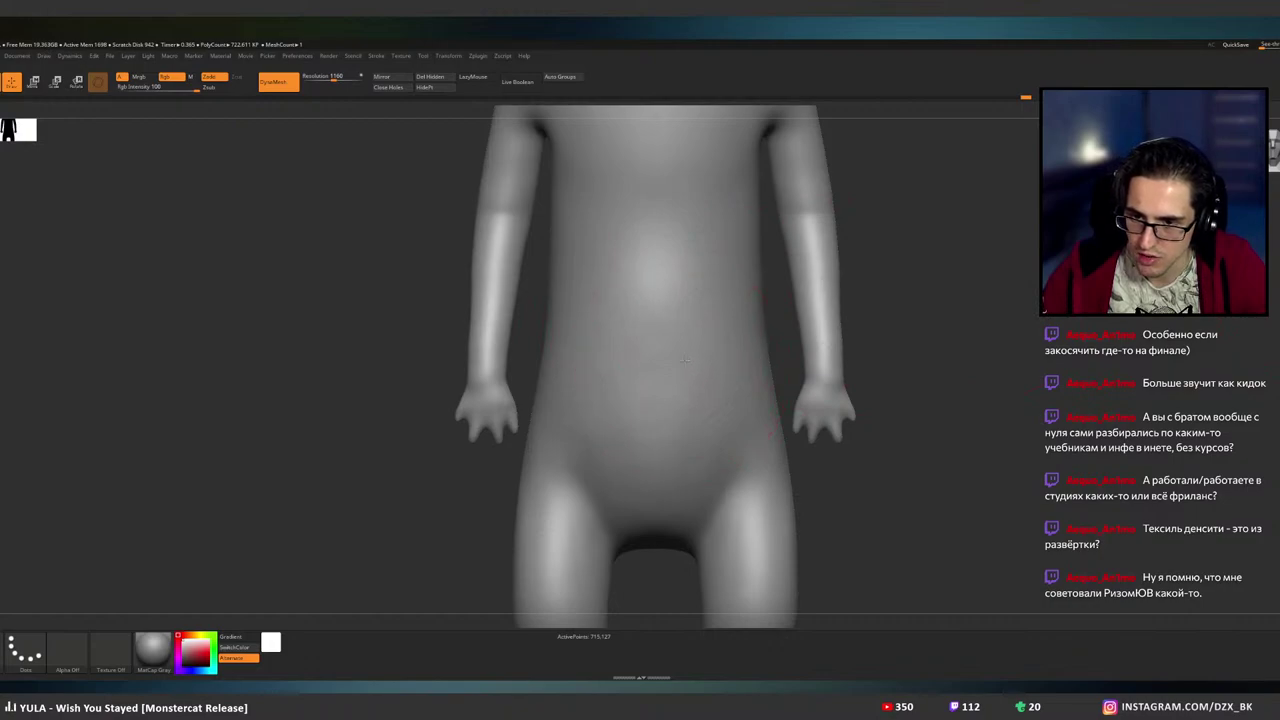
{"action": "mouse_move", "coordinate": [703, 366]}
{"action": "right_mouse_down"}
{"action": "mouse_move", "coordinate": [674, 357]}
{"action": "mouse_move", "coordinate": [714, 351]}
{"action": "mouse_move", "coordinate": [694, 420]}
{"action": "right_mouse_up"}
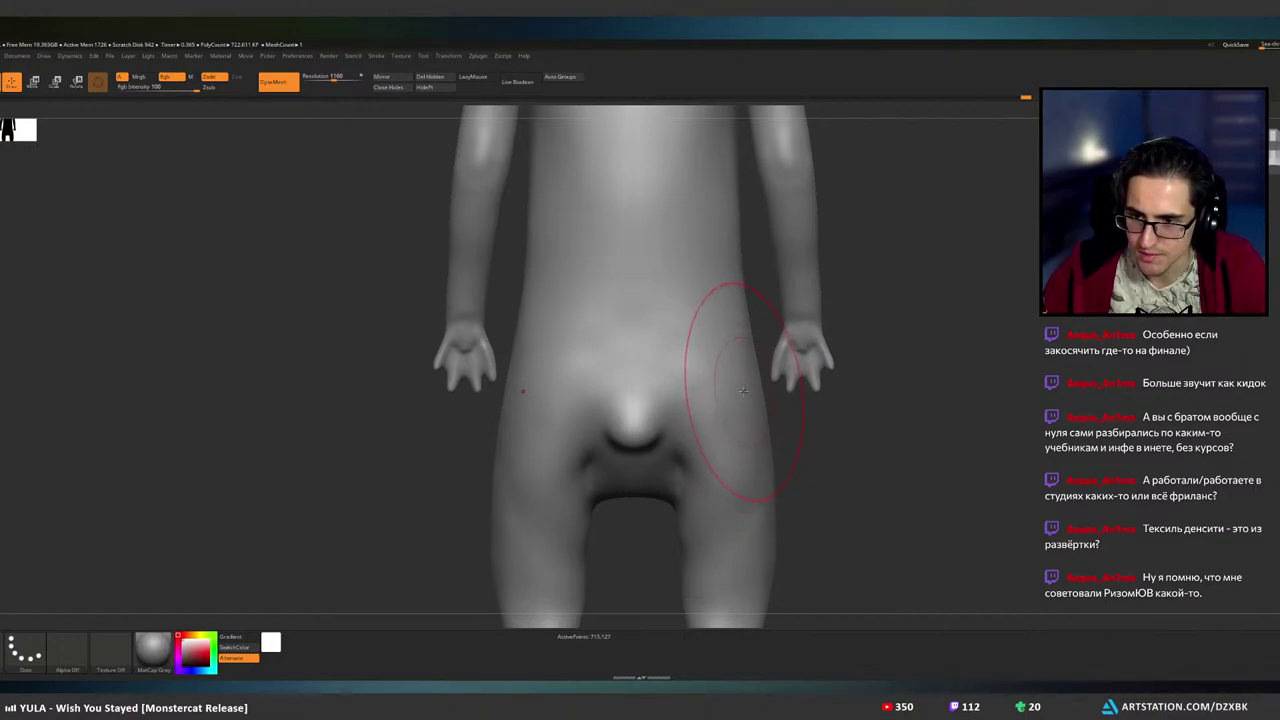
{"action": "right_click_drag", "start_coordinate": [724, 530], "coordinate": [763, 404], "text": "alt"}
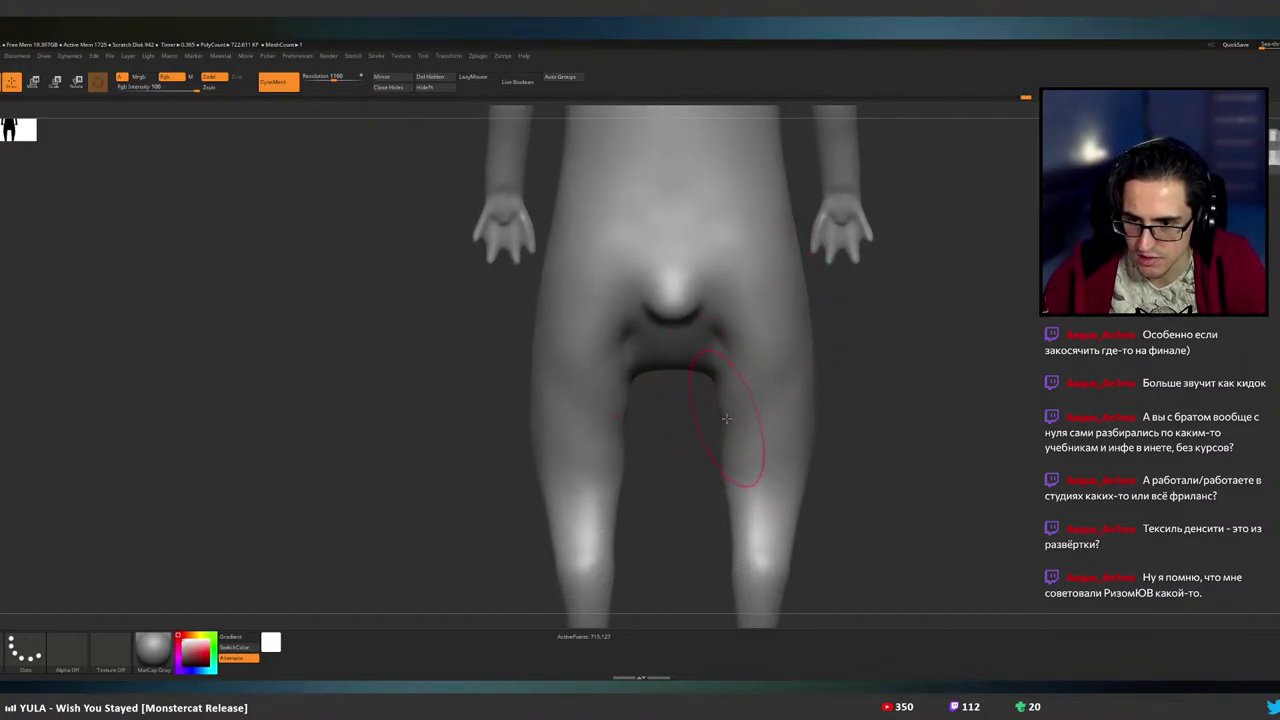
{"action": "right_click_drag", "start_coordinate": [750, 408], "coordinate": [792, 358]}
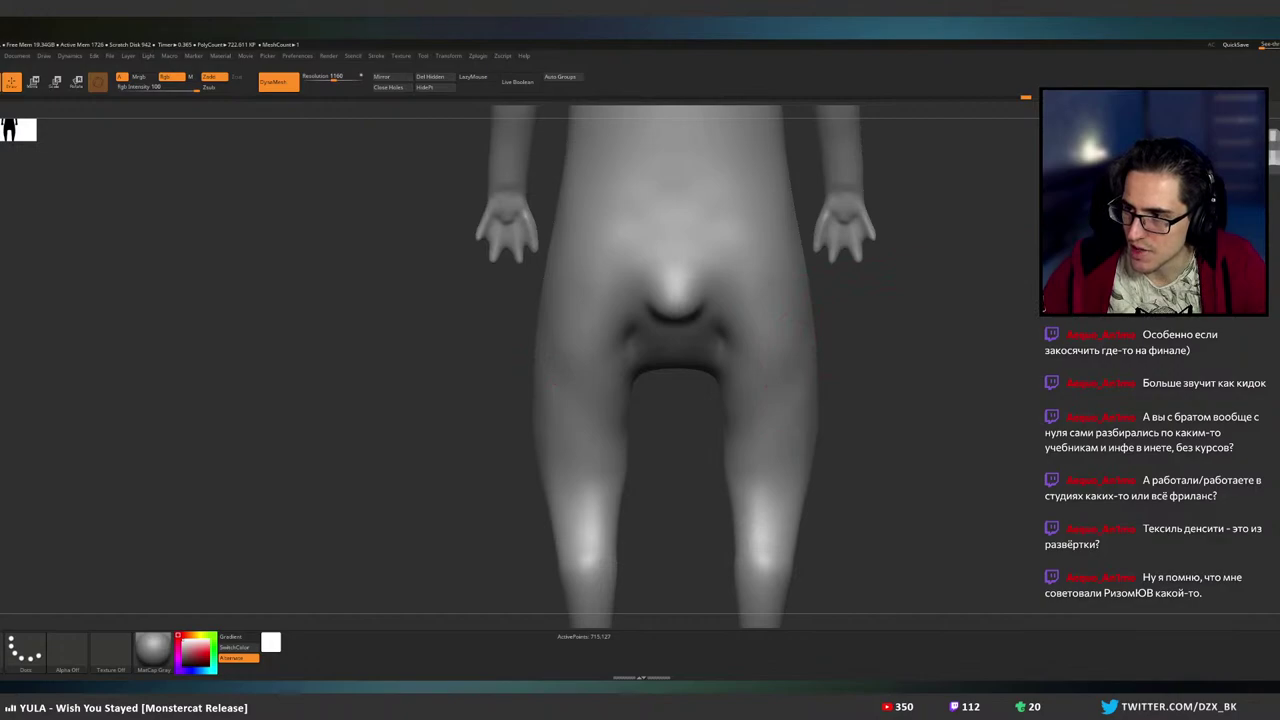
- Build up clay on the outer side of the hip below the hand and smooth the stroke marks
{"action": "left_click", "coordinate": [1271, 170]}
{"action": "mouse_move", "coordinate": [800, 340]}
{"action": "right_mouse_down"}
{"action": "mouse_move", "coordinate": [810, 368]}
{"action": "mouse_move", "coordinate": [540, 372]}
{"action": "mouse_move", "coordinate": [728, 334]}
{"action": "right_mouse_up"}
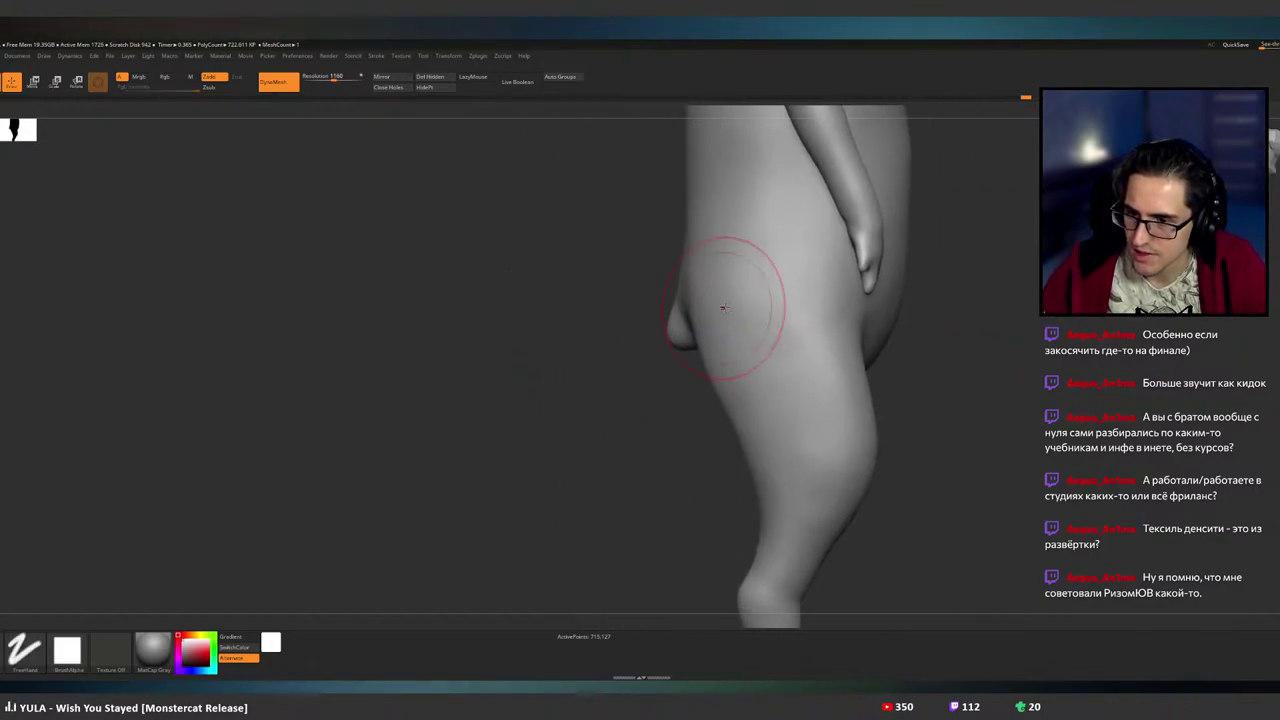
{"action": "mouse_move", "coordinate": [824, 287]}
{"action": "right_mouse_down", "text": "alt"}
{"action": "mouse_move", "coordinate": [816, 345]}
{"action": "mouse_move", "coordinate": [757, 380]}
{"action": "mouse_move", "coordinate": [810, 382]}
{"action": "right_mouse_up", "text": "alt"}
{"action": "mouse_move", "coordinate": [810, 383]}
{"action": "left_mouse_down"}
{"action": "mouse_move", "coordinate": [794, 350]}
{"action": "mouse_move", "coordinate": [837, 405]}
{"action": "mouse_move", "coordinate": [833, 447]}
{"action": "left_mouse_up"}
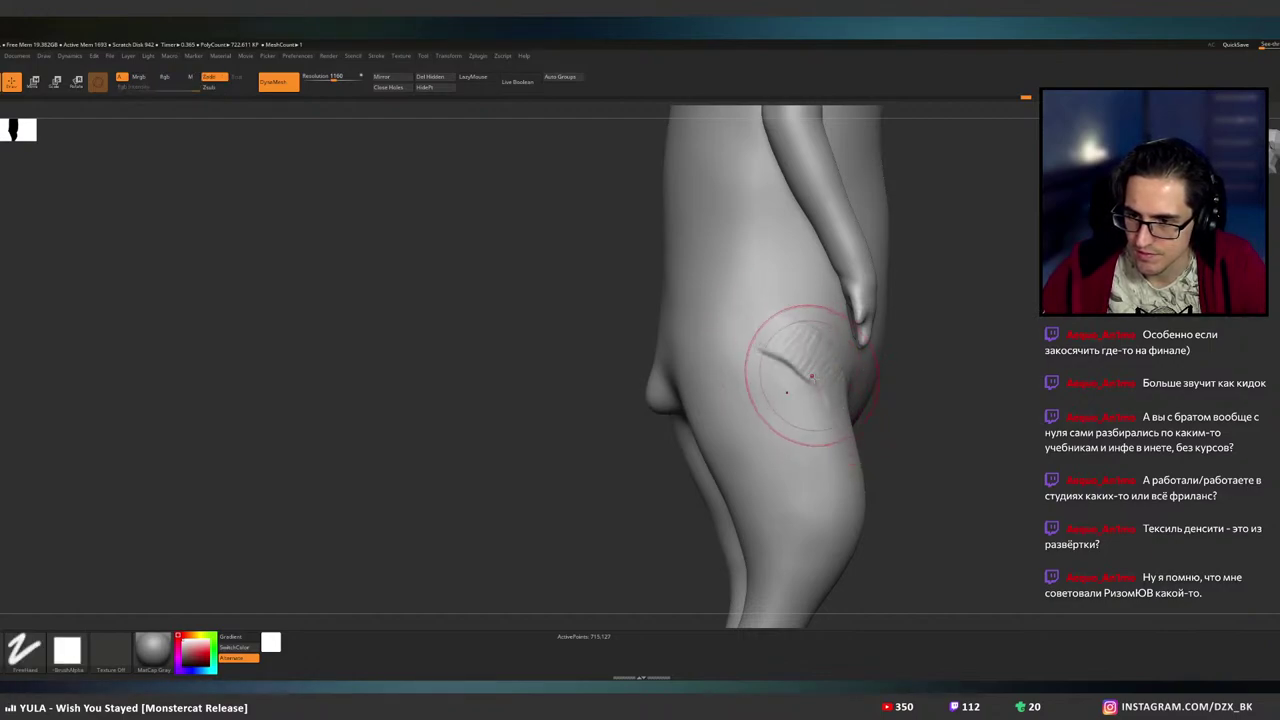
{"action": "mouse_move", "coordinate": [812, 350]}
{"action": "left_mouse_down", "text": "shift"}
{"action": "mouse_move", "coordinate": [790, 362]}
{"action": "mouse_move", "coordinate": [812, 378]}
{"action": "left_mouse_up", "text": "shift"}
{"action": "right_click_drag", "start_coordinate": [820, 384], "coordinate": [789, 400]}
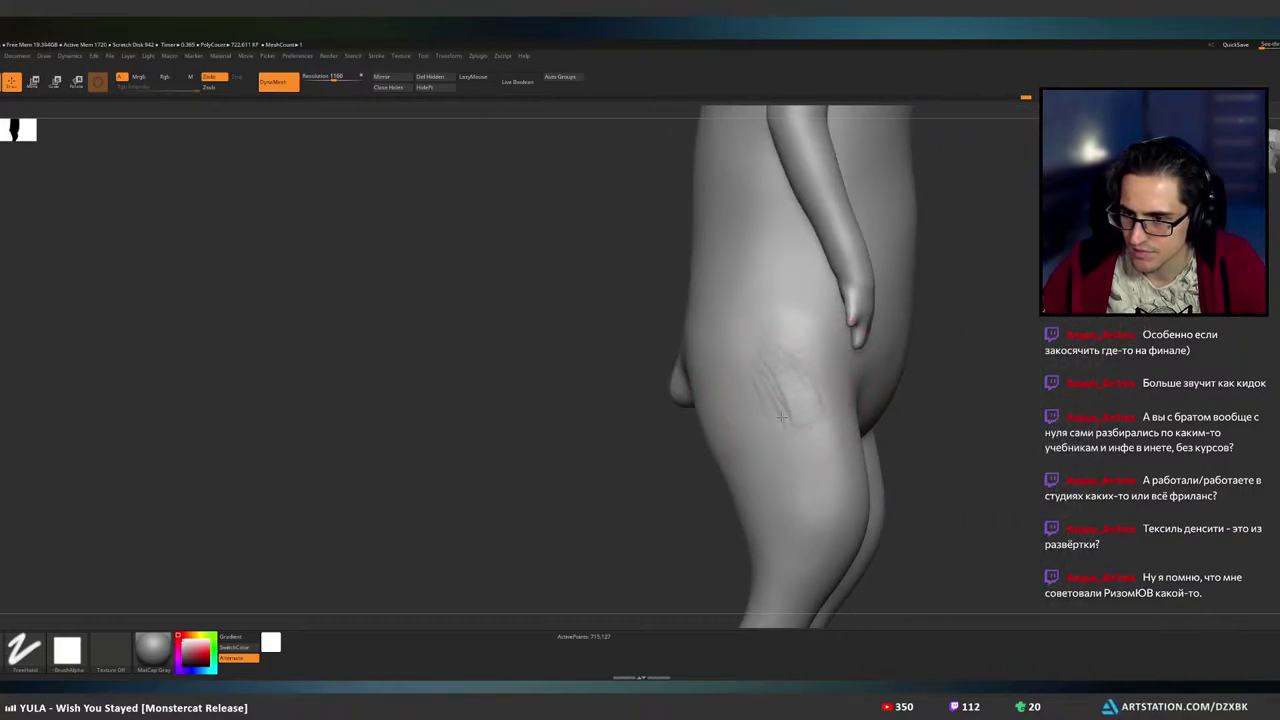
{"action": "key", "text": "shift"}
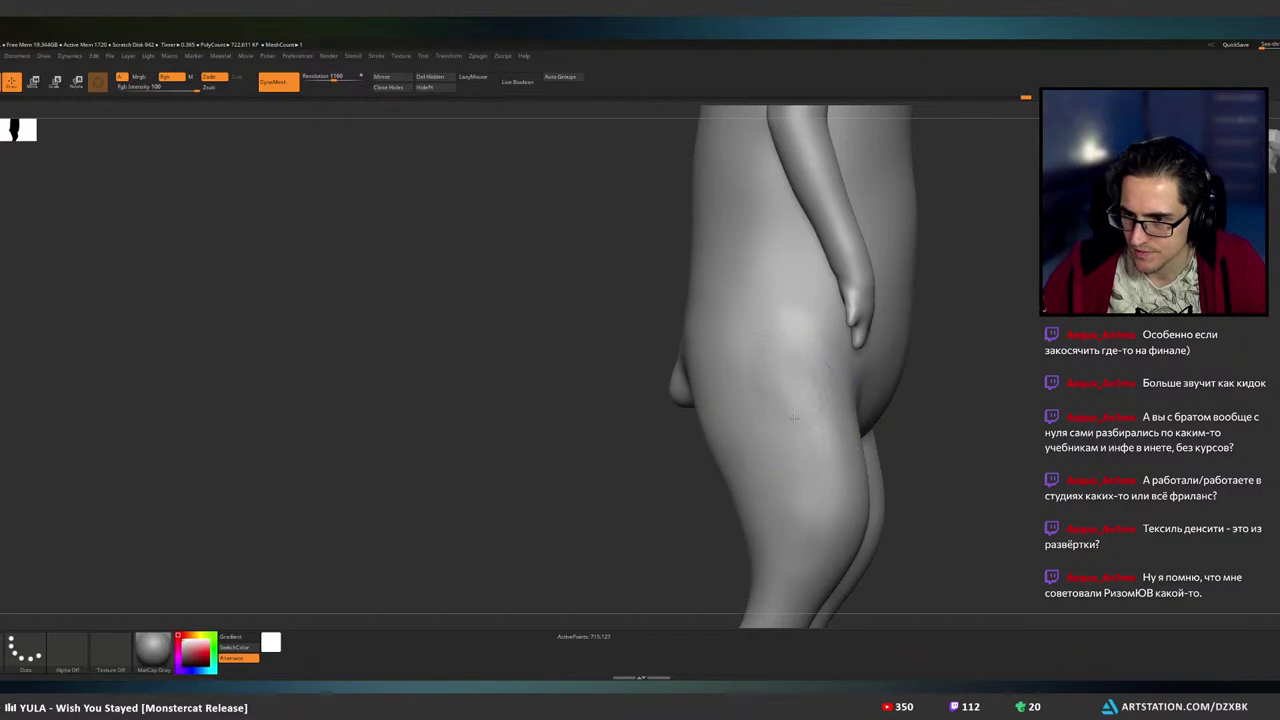
- Build up the inner rear thighs below the tail with symmetrical clay strokes and smooth them into the legs
{"action": "right_click_drag", "start_coordinate": [795, 386], "coordinate": [620, 390]}
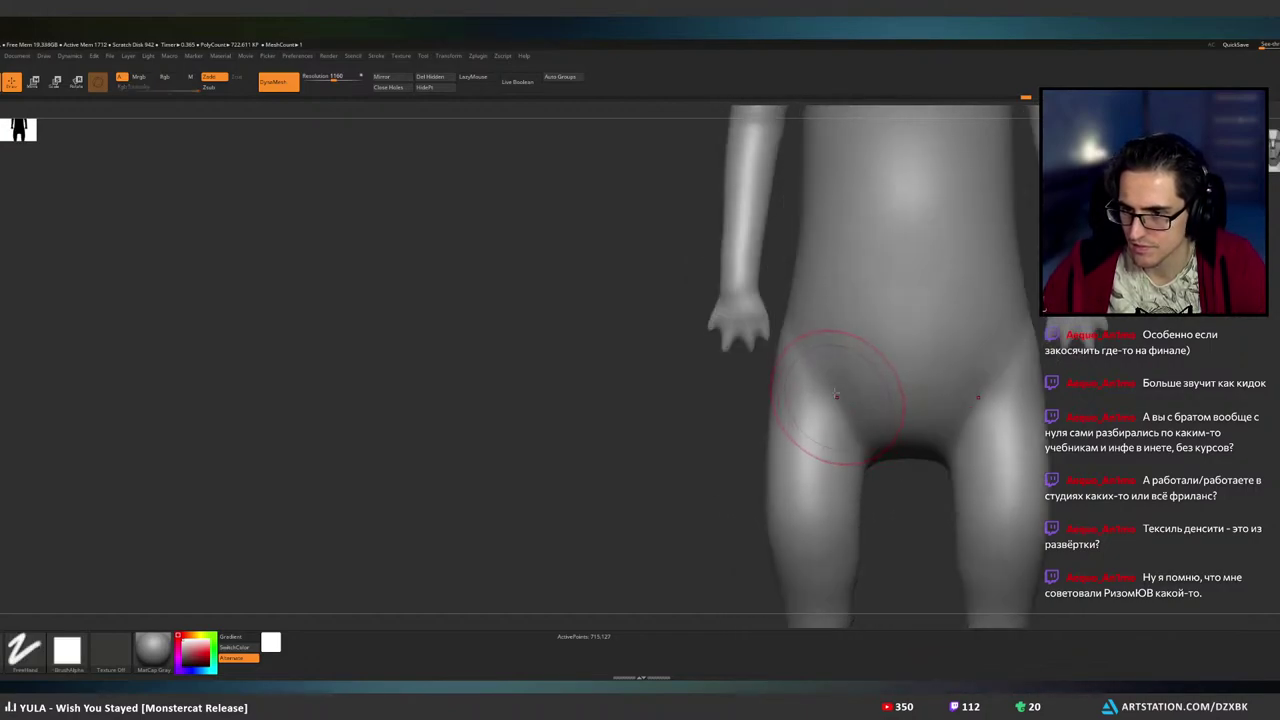
{"action": "mouse_move", "coordinate": [806, 350]}
{"action": "right_mouse_down", "text": "alt"}
{"action": "mouse_move", "coordinate": [784, 364]}
{"action": "mouse_move", "coordinate": [874, 350]}
{"action": "mouse_move", "coordinate": [630, 400]}
{"action": "mouse_move", "coordinate": [655, 278]}
{"action": "right_mouse_up", "text": "alt"}
{"action": "mouse_move", "coordinate": [652, 330]}
{"action": "right_mouse_down"}
{"action": "mouse_move", "coordinate": [650, 350]}
{"action": "mouse_move", "coordinate": [643, 322]}
{"action": "right_mouse_up"}
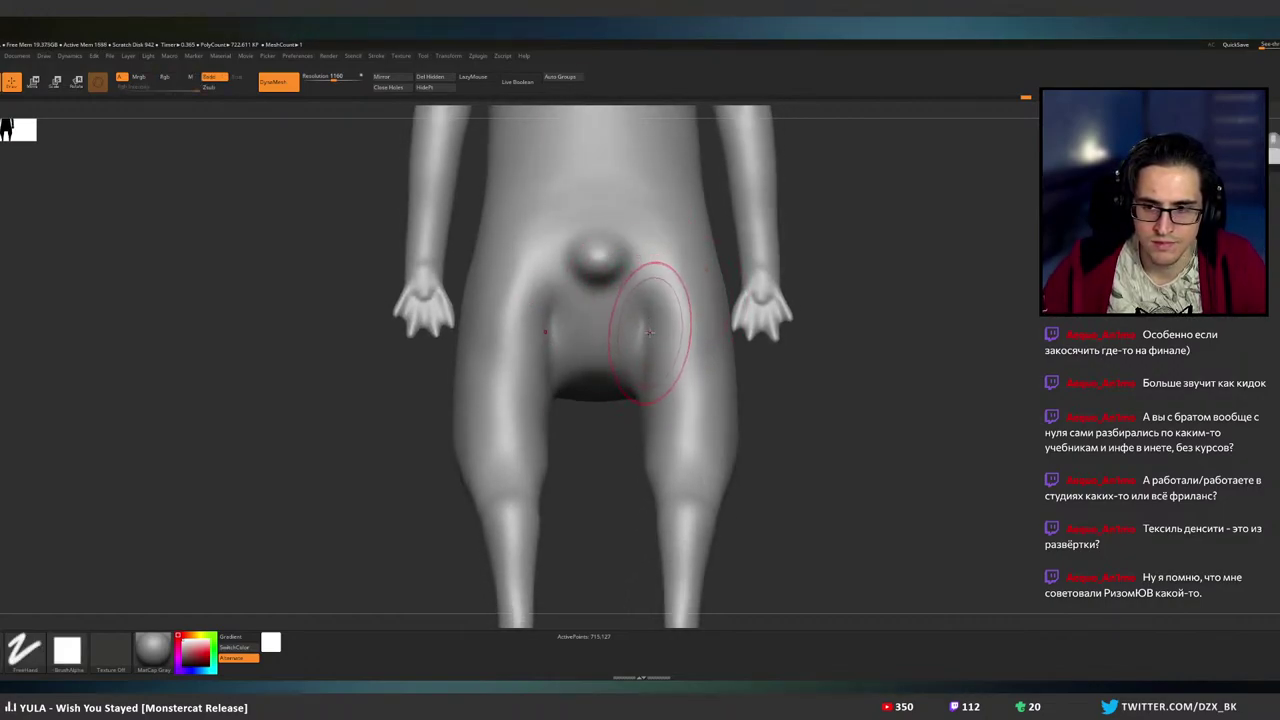
{"action": "mouse_move", "coordinate": [649, 332]}
{"action": "left_mouse_down"}
{"action": "mouse_move", "coordinate": [668, 318]}
{"action": "mouse_move", "coordinate": [665, 347]}
{"action": "left_mouse_up"}
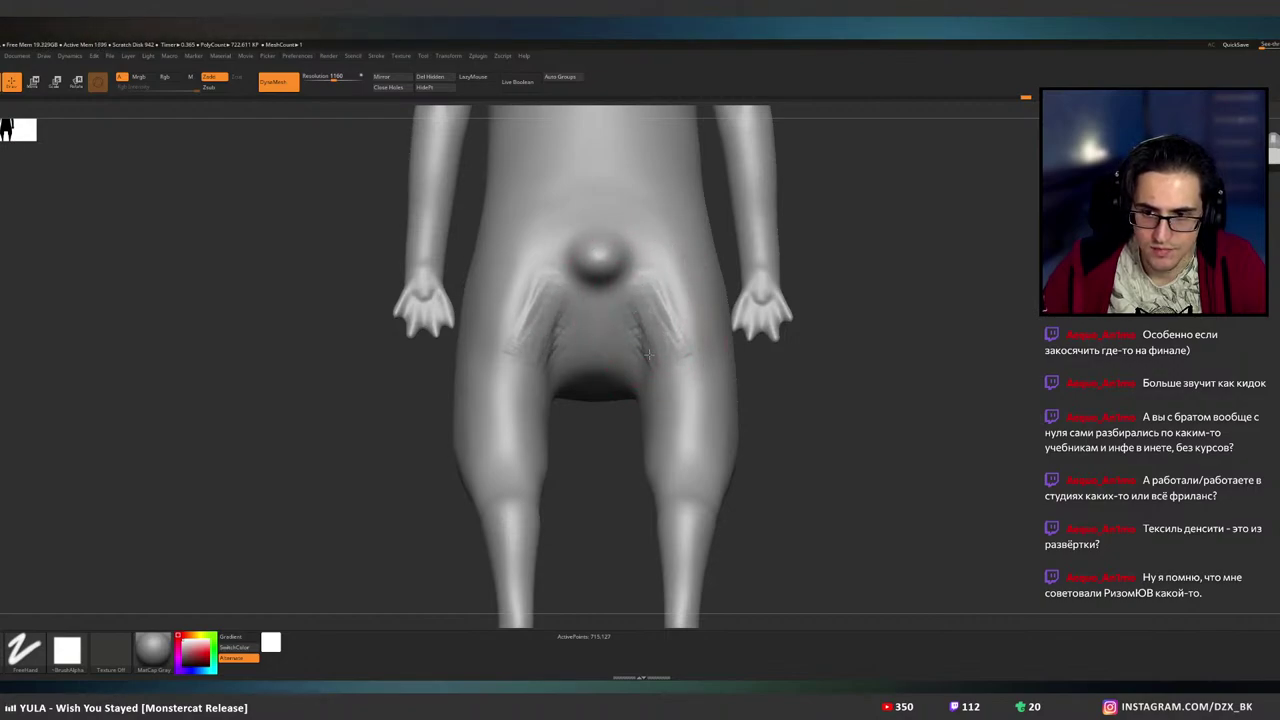
{"action": "mouse_move", "coordinate": [648, 354]}
{"action": "left_mouse_down"}
{"action": "mouse_move", "coordinate": [616, 310]}
{"action": "mouse_move", "coordinate": [634, 308]}
{"action": "left_mouse_up"}
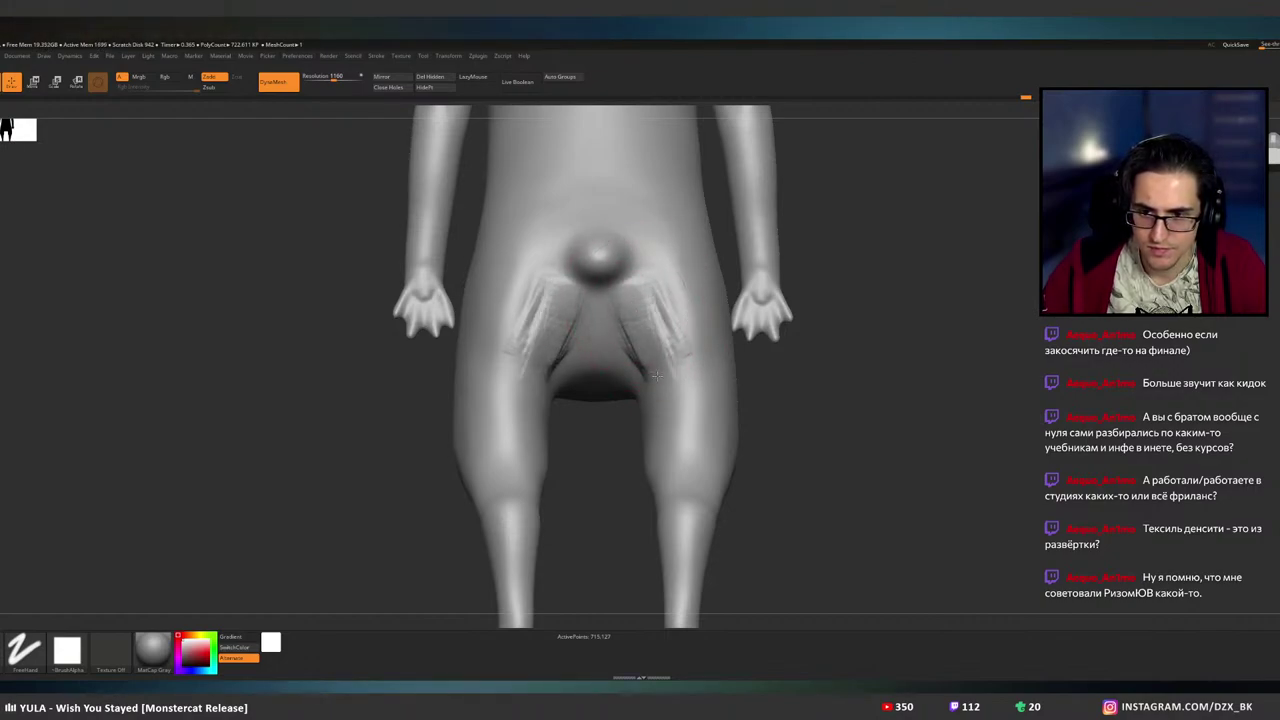
{"action": "left_click_drag", "start_coordinate": [653, 370], "coordinate": [659, 388]}
{"action": "left_click_drag", "start_coordinate": [646, 314], "coordinate": [656, 372]}
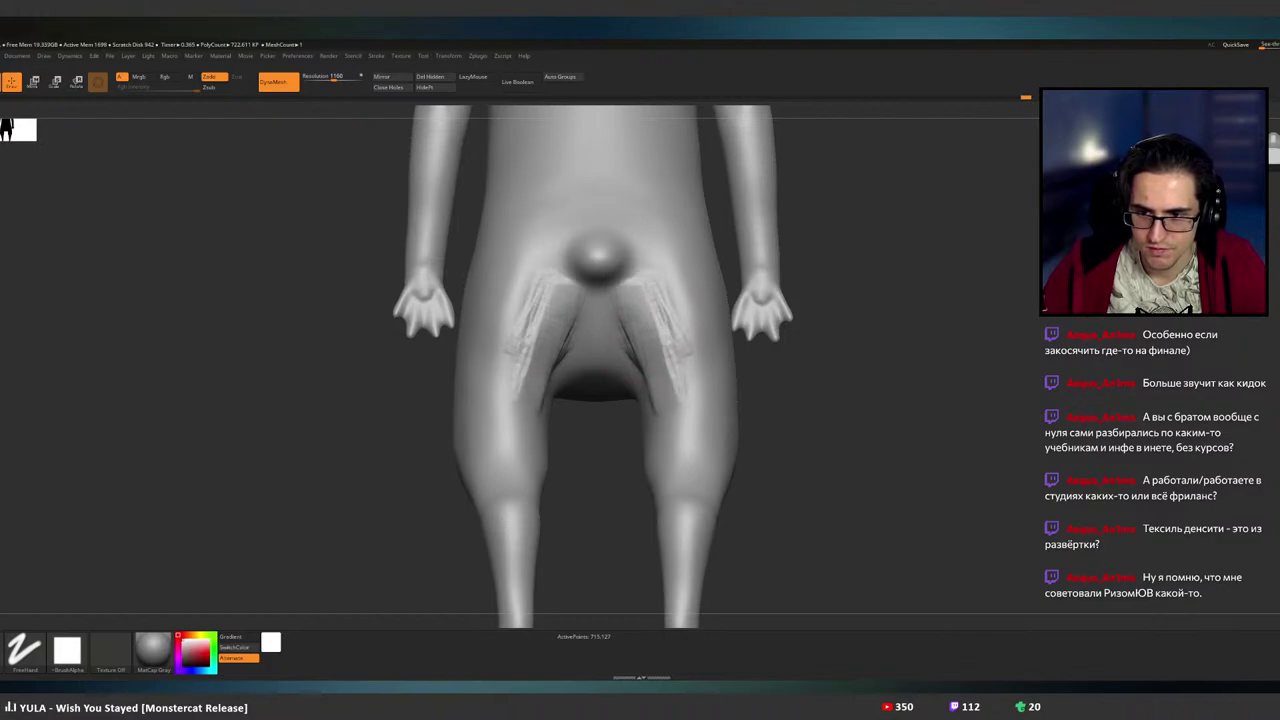
{"action": "mouse_move", "coordinate": [674, 306]}
{"action": "left_mouse_down", "text": "shift"}
{"action": "mouse_move", "coordinate": [670, 345]}
{"action": "mouse_move", "coordinate": [657, 277]}
{"action": "mouse_move", "coordinate": [645, 285]}
{"action": "left_mouse_up", "text": "shift"}
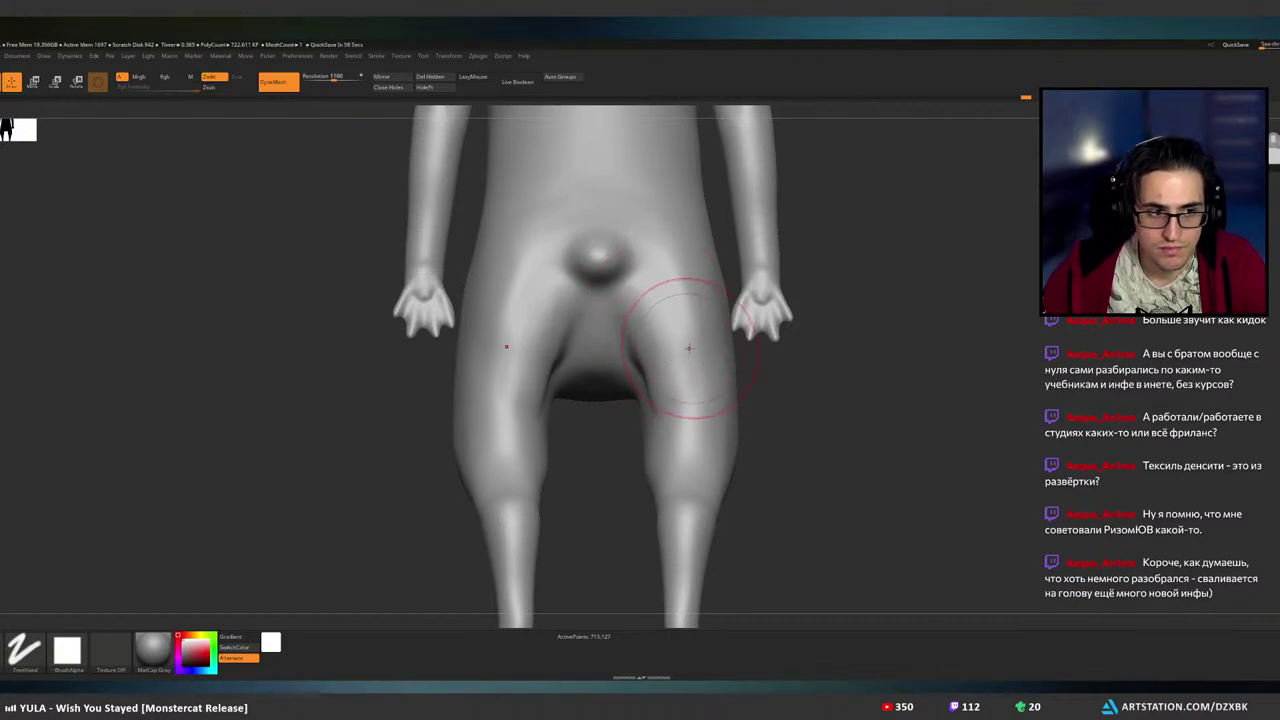
- Add volume to the back of the upper thighs and smooth the area between the legs and tail
{"action": "mouse_move", "coordinate": [688, 300]}
{"action": "right_mouse_down"}
{"action": "mouse_move", "coordinate": [711, 297]}
{"action": "mouse_move", "coordinate": [711, 322]}
{"action": "right_mouse_up"}
{"action": "left_click_drag", "start_coordinate": [711, 322], "coordinate": [757, 300]}
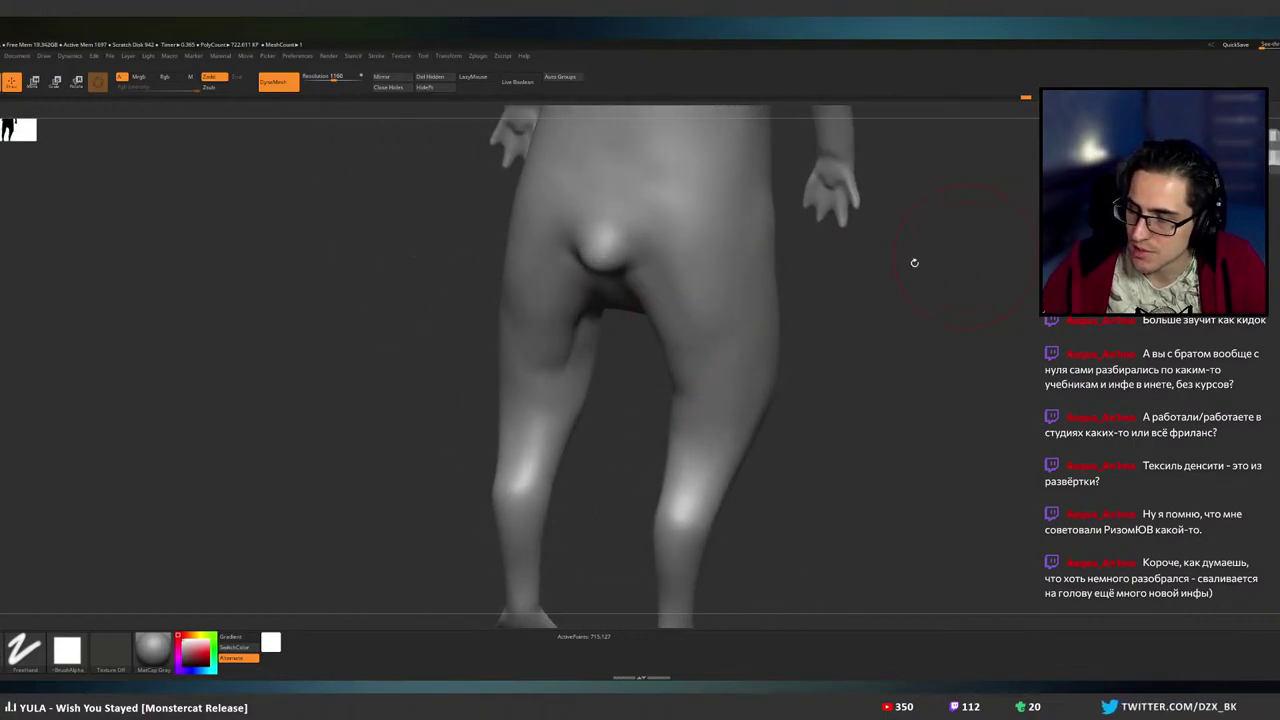
{"action": "right_click_drag", "start_coordinate": [680, 246], "coordinate": [675, 377]}
{"action": "mouse_move", "coordinate": [675, 376]}
{"action": "left_mouse_down"}
{"action": "mouse_move", "coordinate": [659, 418]}
{"action": "mouse_move", "coordinate": [666, 366]}
{"action": "left_mouse_up"}
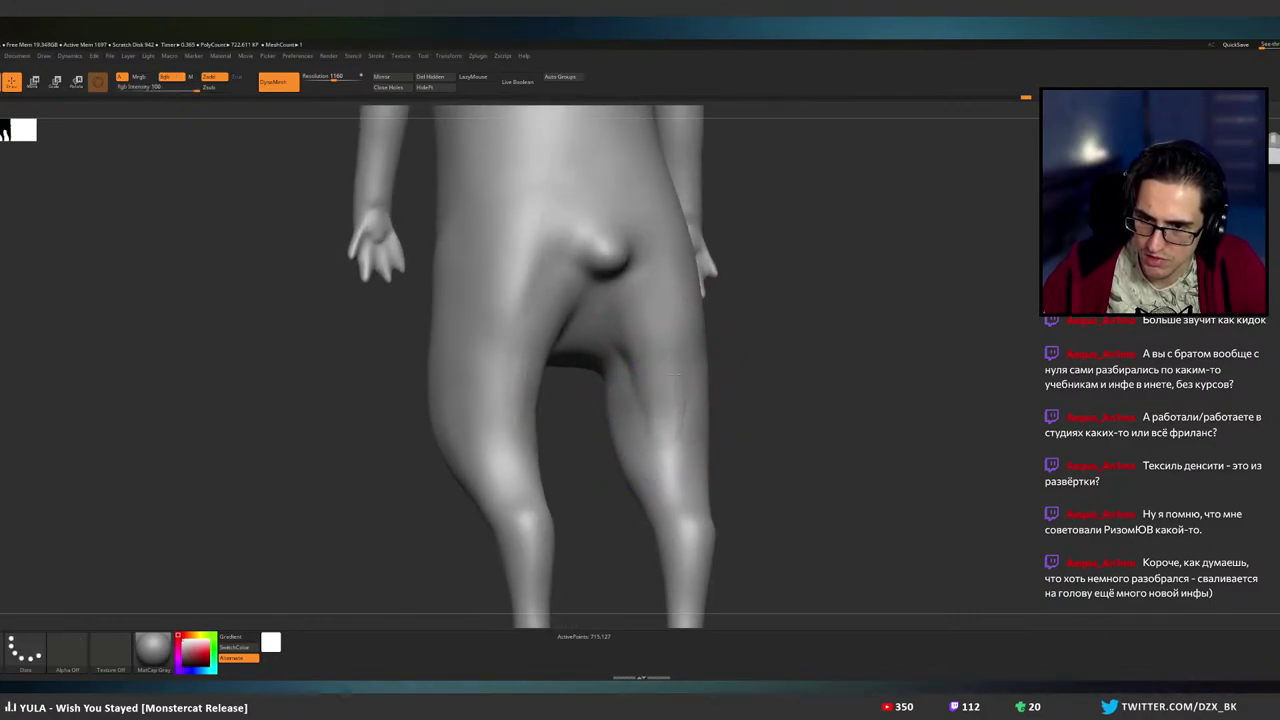
{"action": "left_click_drag", "start_coordinate": [630, 343], "coordinate": [627, 302], "text": "shift"}
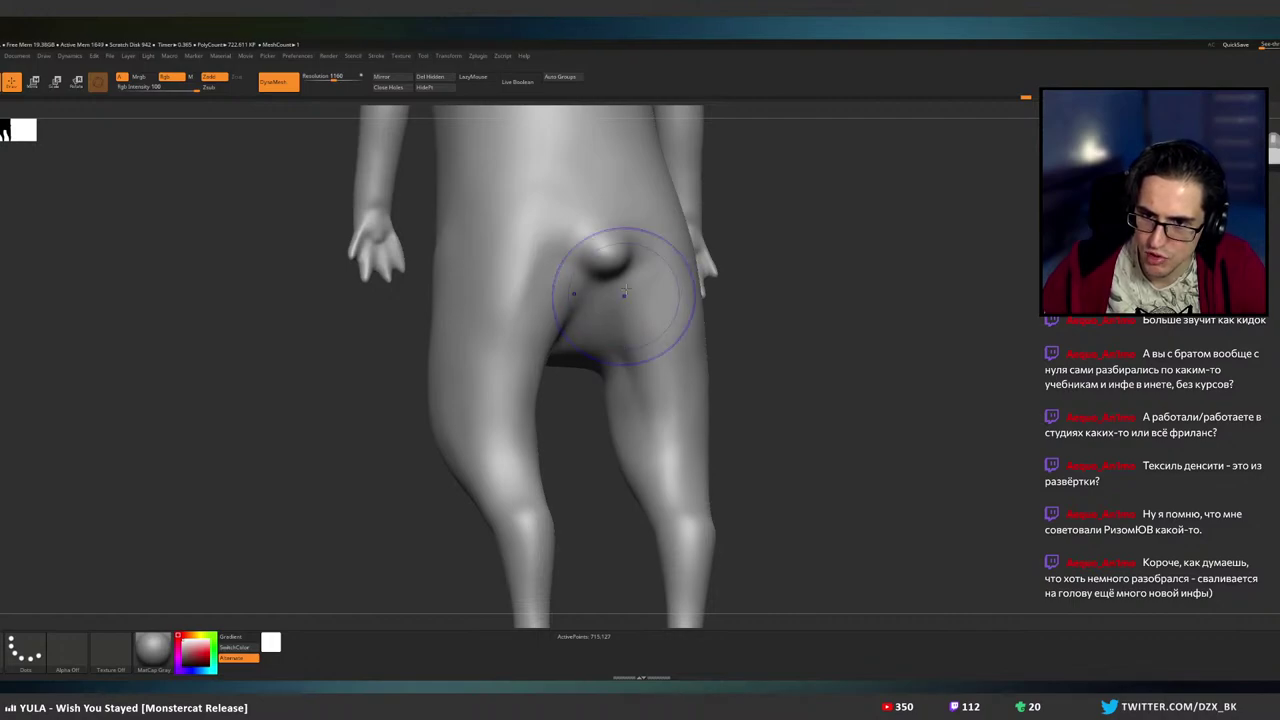
- Sculpt the buttocks beside the tail base with clay strokes, undoing the first pass and repeating it more lightly
{"action": "mouse_move", "coordinate": [627, 304]}
{"action": "right_mouse_down"}
{"action": "mouse_move", "coordinate": [585, 308]}
{"action": "mouse_move", "coordinate": [609, 318]}
{"action": "right_mouse_up"}
{"action": "left_click_drag", "start_coordinate": [543, 291], "coordinate": [545, 279]}
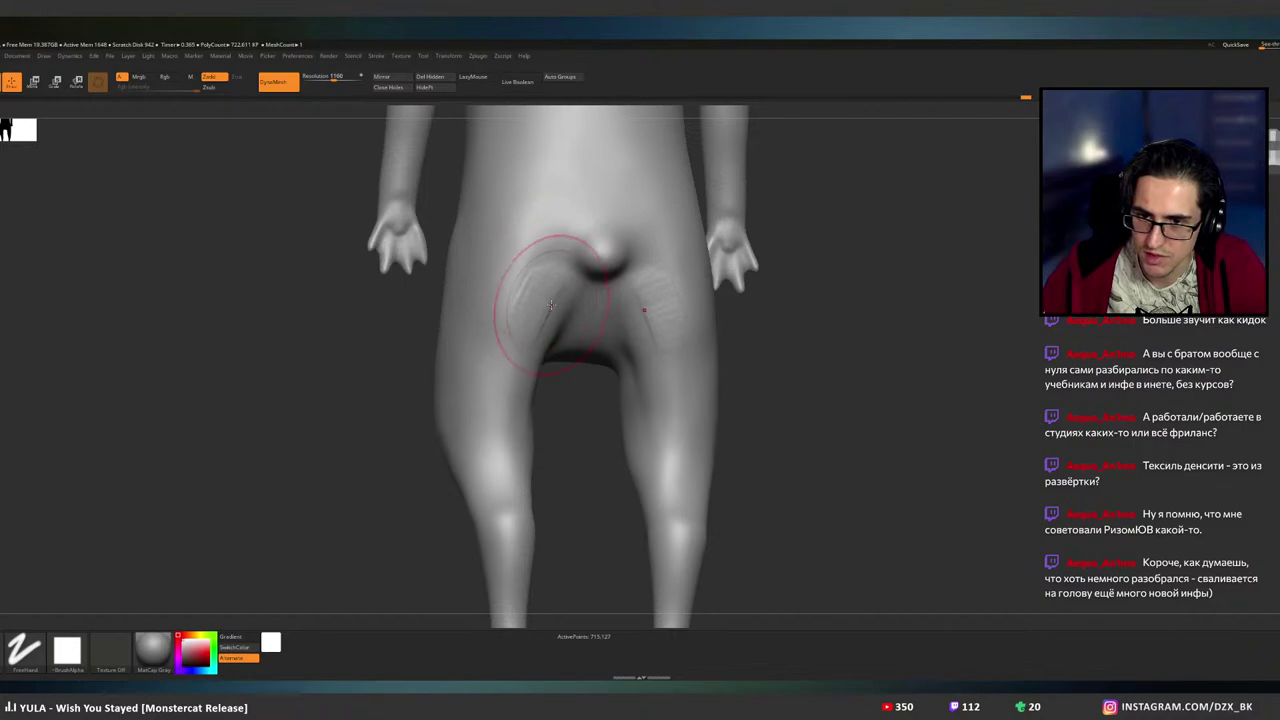
{"action": "key", "text": "ctrl+z"}
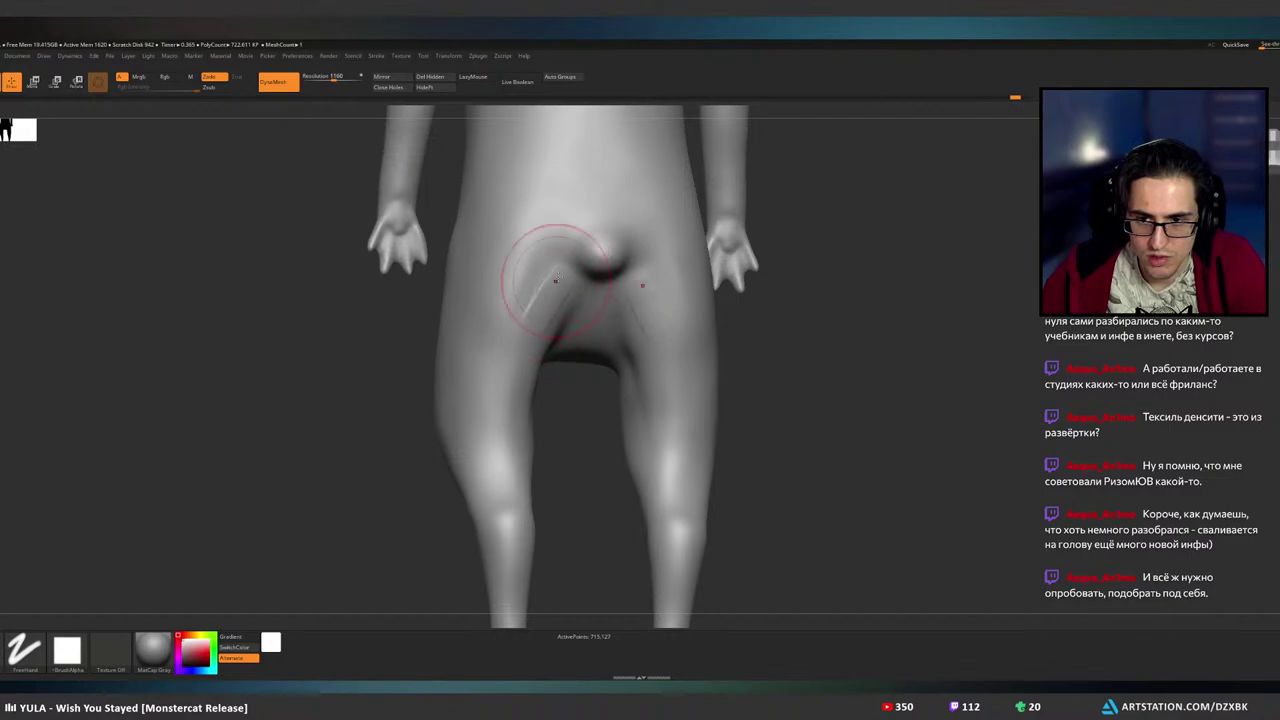
{"action": "left_click_drag", "start_coordinate": [556, 281], "coordinate": [555, 276]}
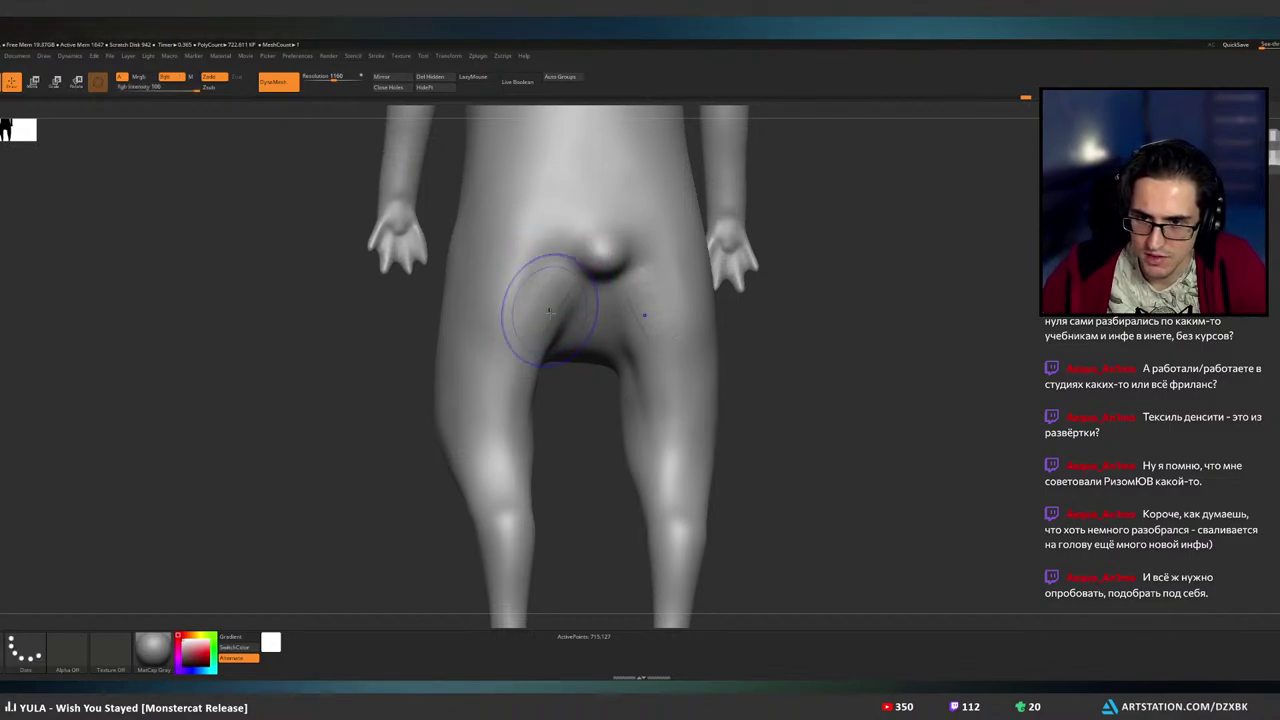
- Refine the transition from the tail base to the inner thighs from below with clay strokes and smoothing
{"action": "mouse_move", "coordinate": [580, 315]}
{"action": "right_mouse_down"}
{"action": "mouse_move", "coordinate": [662, 320]}
{"action": "mouse_move", "coordinate": [546, 324]}
{"action": "mouse_move", "coordinate": [543, 288]}
{"action": "right_mouse_up"}
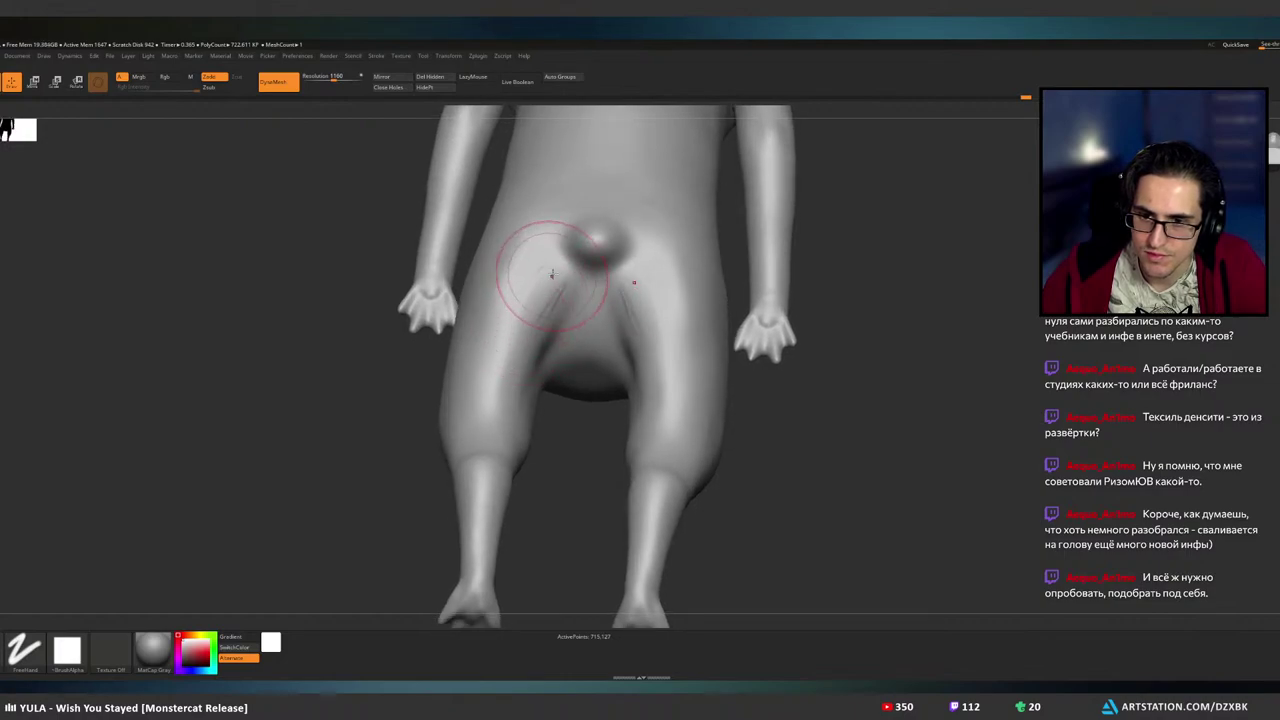
{"action": "key", "text": "ctrl"}
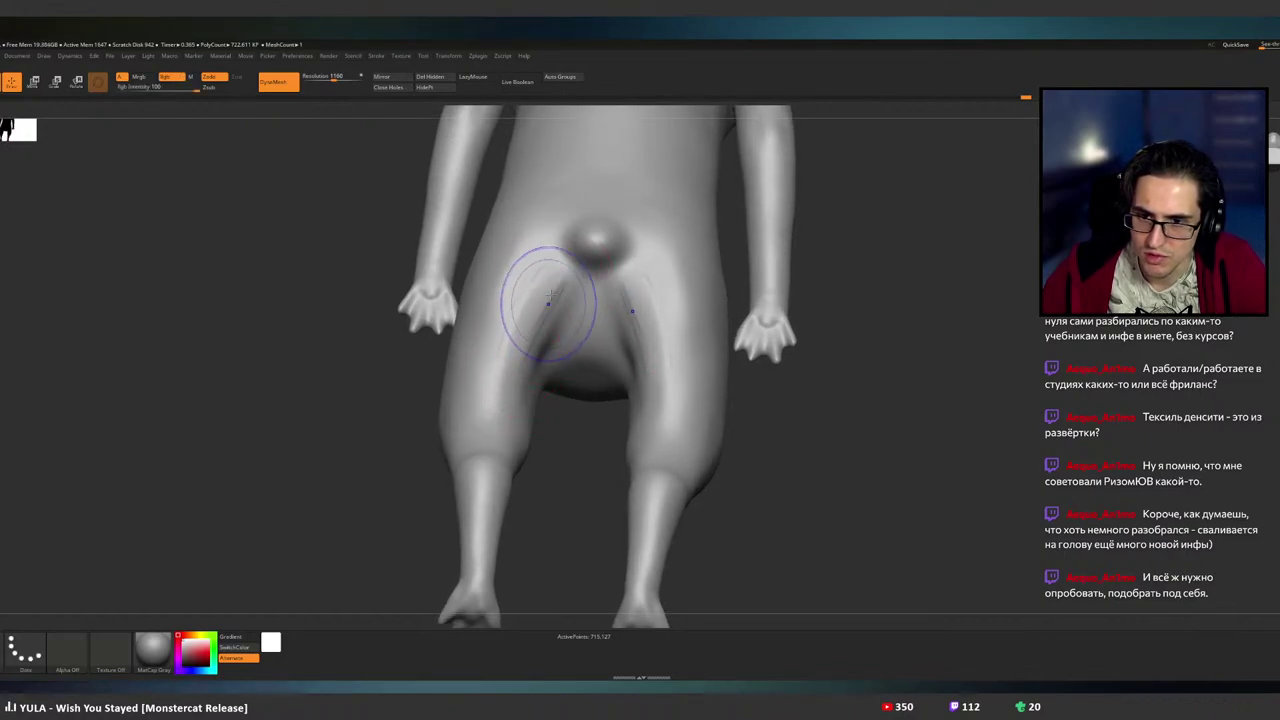
{"action": "mouse_move", "coordinate": [523, 329]}
{"action": "right_mouse_down"}
{"action": "mouse_move", "coordinate": [540, 345]}
{"action": "mouse_move", "coordinate": [527, 379]}
{"action": "mouse_move", "coordinate": [548, 318]}
{"action": "mouse_move", "coordinate": [592, 308]}
{"action": "mouse_move", "coordinate": [552, 292]}
{"action": "mouse_move", "coordinate": [547, 269]}
{"action": "right_mouse_up"}
{"action": "key", "text": "shift"}
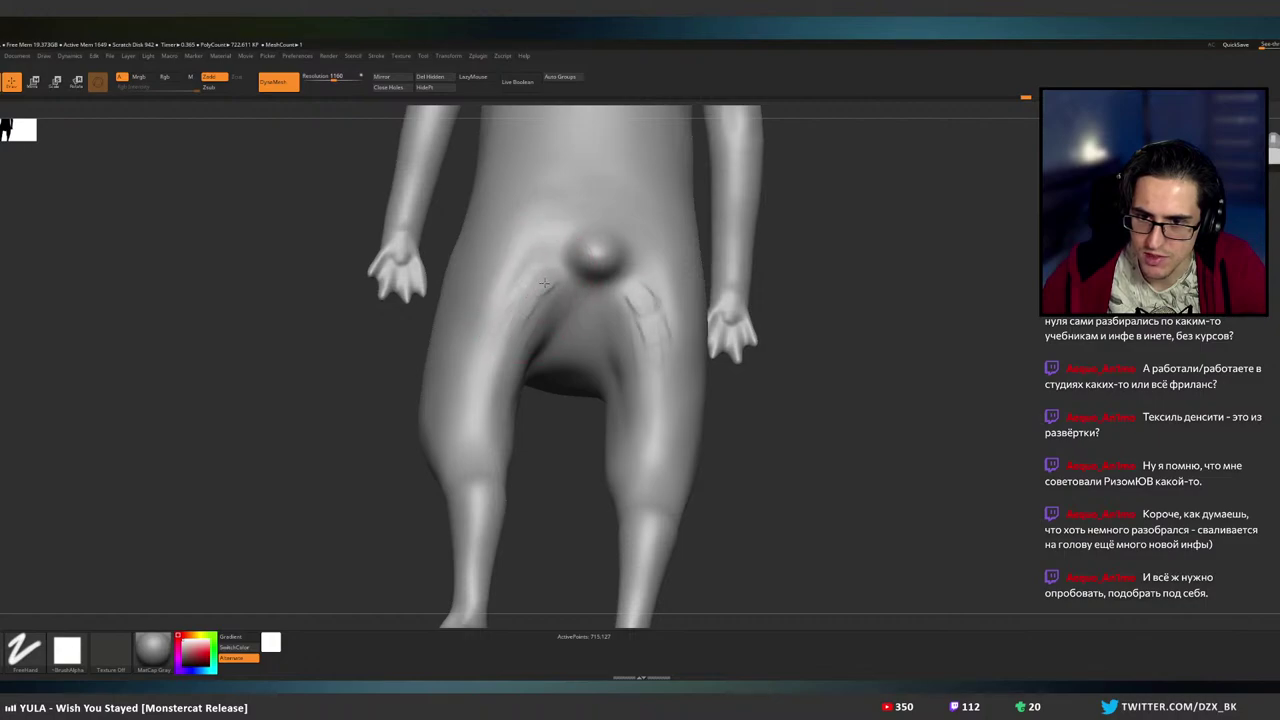
{"action": "key", "text": "ctrl"}
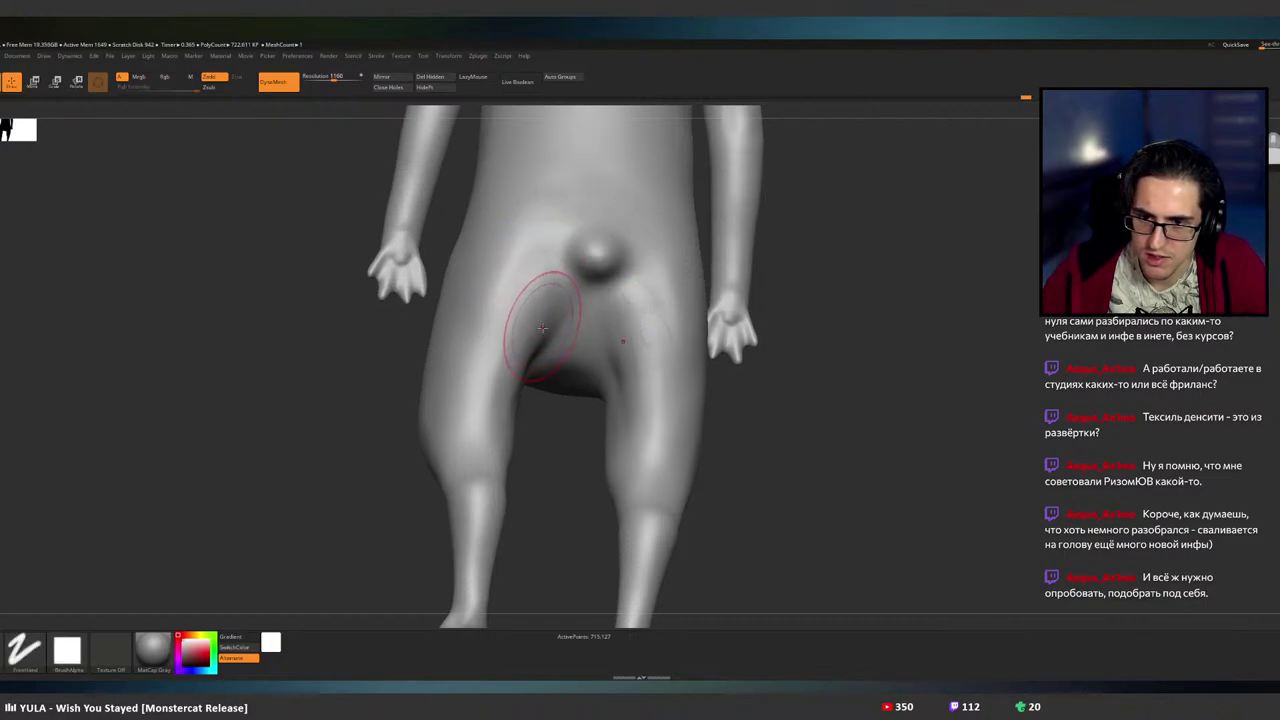
- Switch to the Dam Standard brush and carve a crease from the tail base down along the upper thigh
{"action": "mouse_move", "coordinate": [524, 300]}
{"action": "right_mouse_down"}
{"action": "mouse_move", "coordinate": [523, 320]}
{"action": "mouse_move", "coordinate": [570, 318]}
{"action": "mouse_move", "coordinate": [549, 306]}
{"action": "mouse_move", "coordinate": [581, 312]}
{"action": "right_mouse_up"}
{"action": "key", "text": "ctrl"}
{"action": "key", "text": "b"}
{"action": "key", "text": "d"}
{"action": "key", "text": "s"}
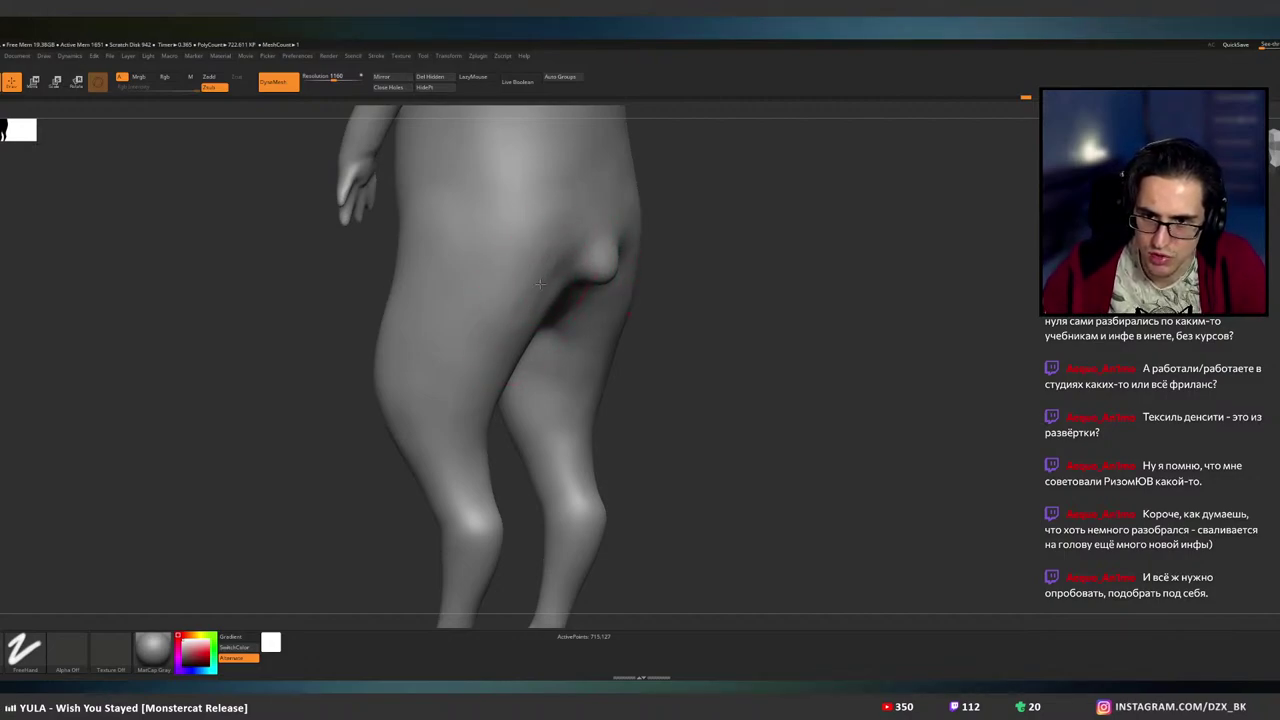
{"action": "mouse_move", "coordinate": [548, 268]}
{"action": "left_mouse_down"}
{"action": "mouse_move", "coordinate": [556, 246]}
{"action": "mouse_move", "coordinate": [527, 291]}
{"action": "left_mouse_up"}
{"action": "mouse_move", "coordinate": [498, 325]}
{"action": "right_mouse_down"}
{"action": "mouse_move", "coordinate": [648, 291]}
{"action": "mouse_move", "coordinate": [820, 280]}
{"action": "mouse_move", "coordinate": [672, 267]}
{"action": "right_mouse_up"}
{"action": "right_click_drag", "start_coordinate": [589, 268], "coordinate": [622, 290]}
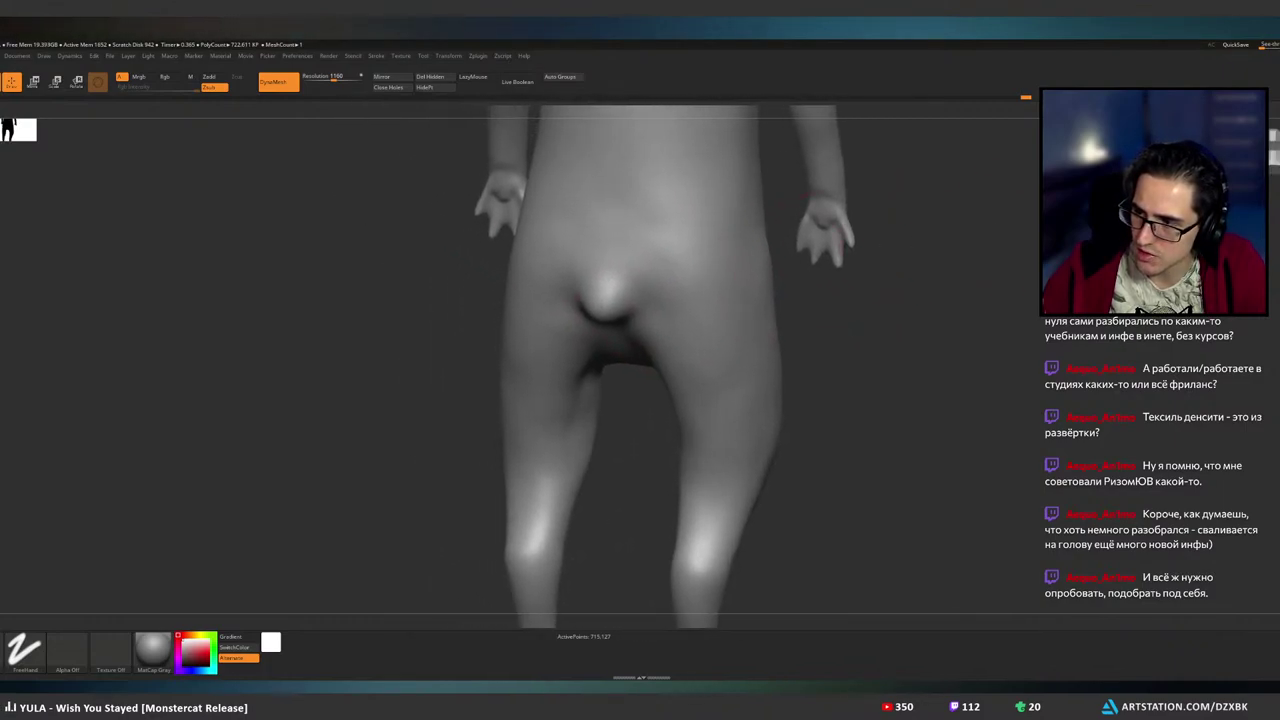
- Refine and smooth the crease beneath the tail base and the adjoining inner upper thighs
{"action": "key", "text": "shift"}
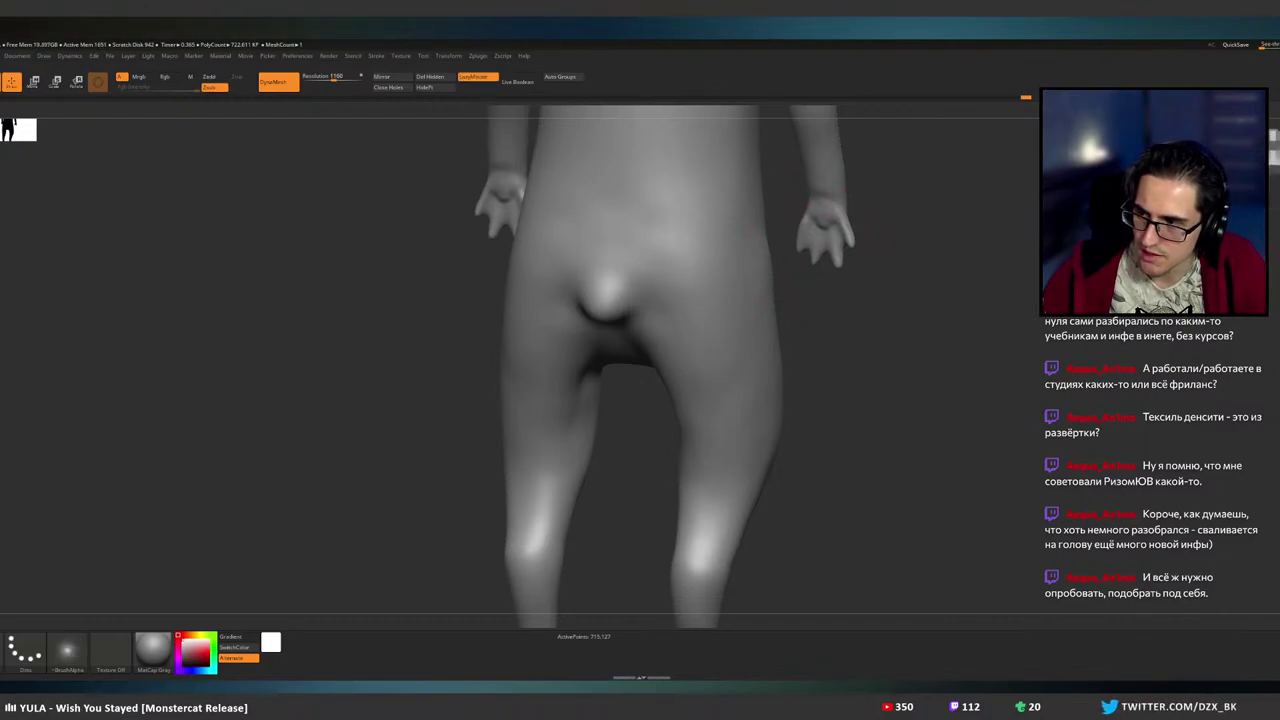
{"action": "mouse_move", "coordinate": [677, 284]}
{"action": "right_mouse_down"}
{"action": "mouse_move", "coordinate": [735, 242]}
{"action": "mouse_move", "coordinate": [710, 248]}
{"action": "right_mouse_up"}
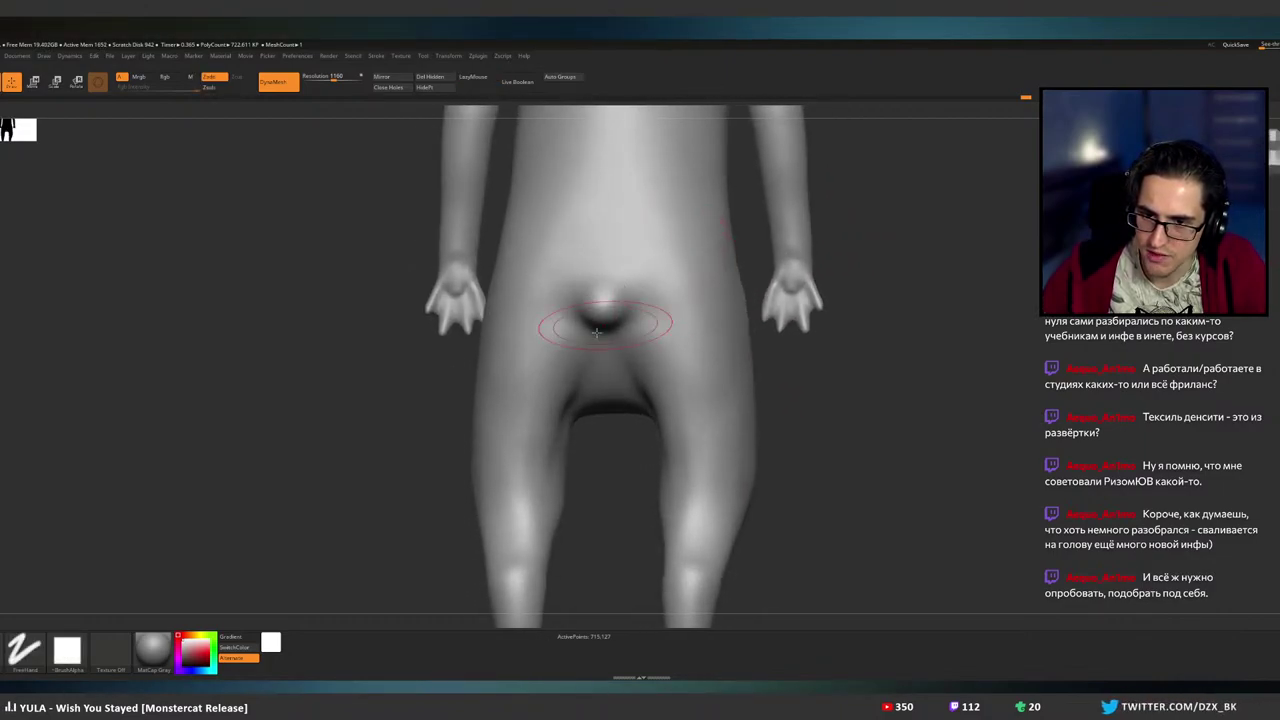
{"action": "key", "text": "shift"}
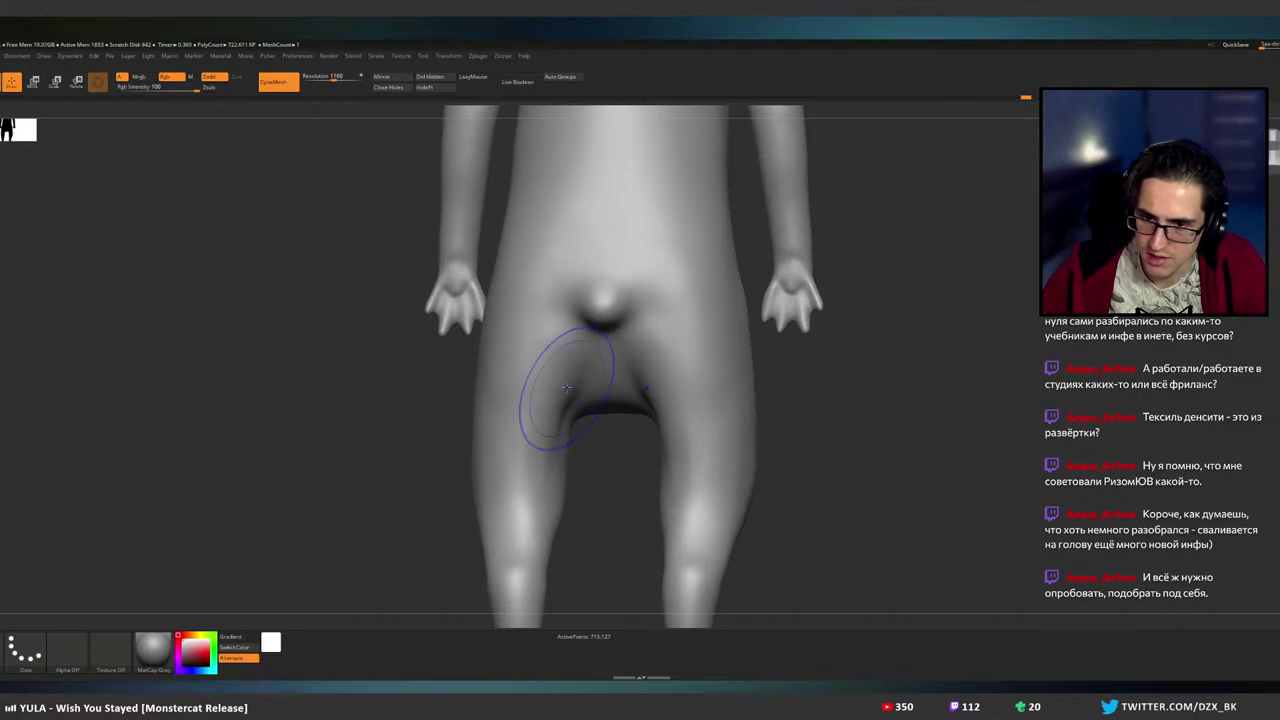
{"action": "mouse_move", "coordinate": [554, 411]}
{"action": "right_mouse_down", "text": "alt"}
{"action": "mouse_move", "coordinate": [546, 374]}
{"action": "mouse_move", "coordinate": [568, 374]}
{"action": "right_mouse_up", "text": "alt"}
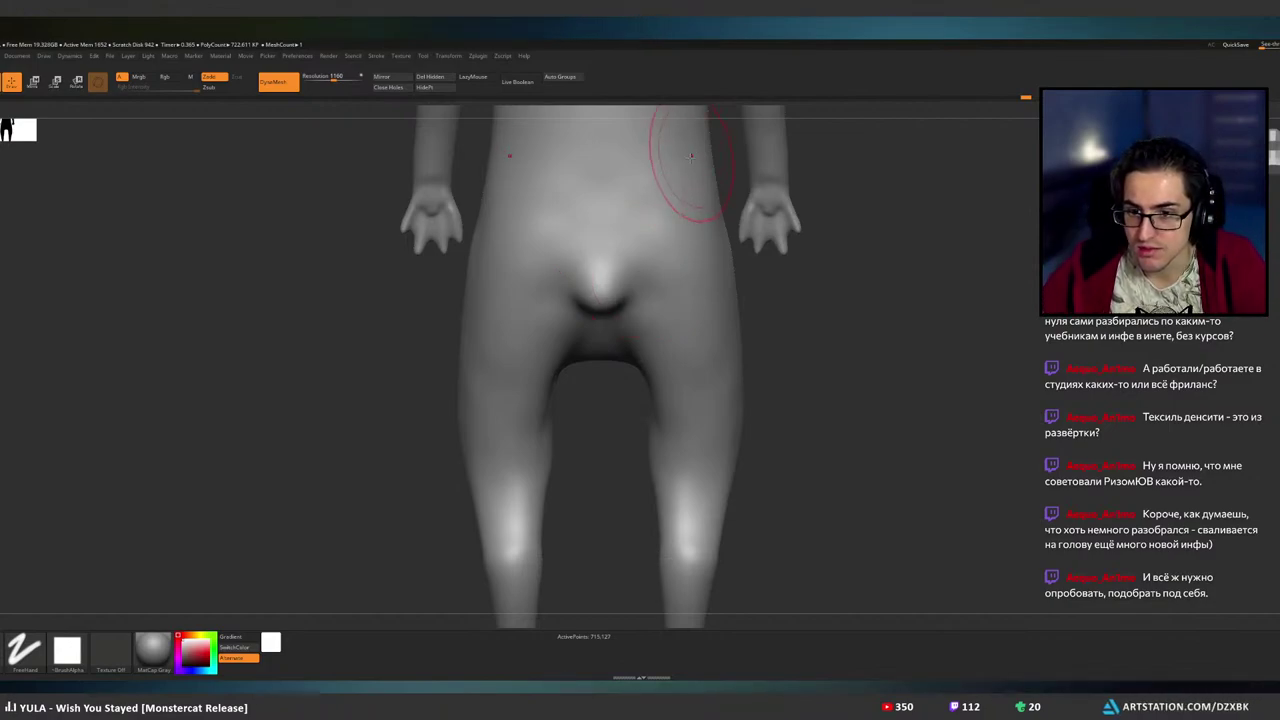
{"action": "right_click_drag", "start_coordinate": [643, 249], "coordinate": [677, 249]}
{"action": "left_click_drag", "start_coordinate": [676, 249], "coordinate": [643, 229]}
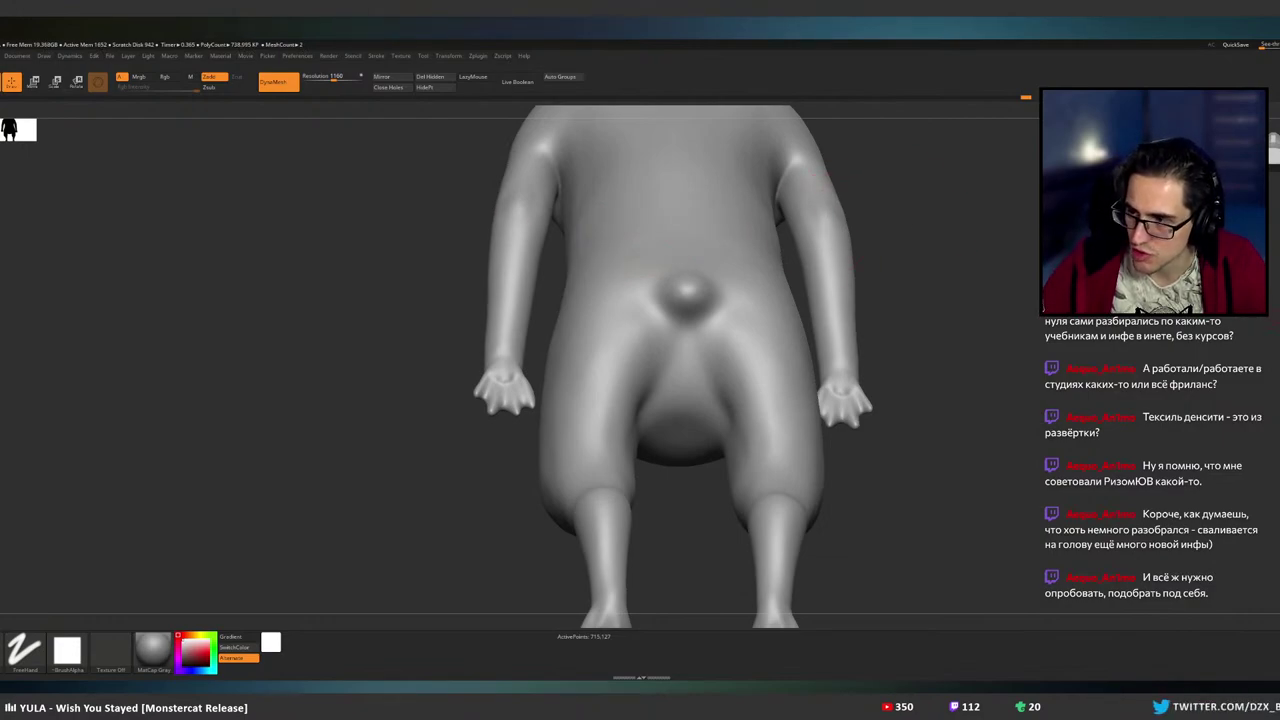
- Change the sculpting brush and shape the back of the inner thigh running down from the tail base
{"action": "key", "text": "b"}
{"action": "left_click", "coordinate": [950, 198]}
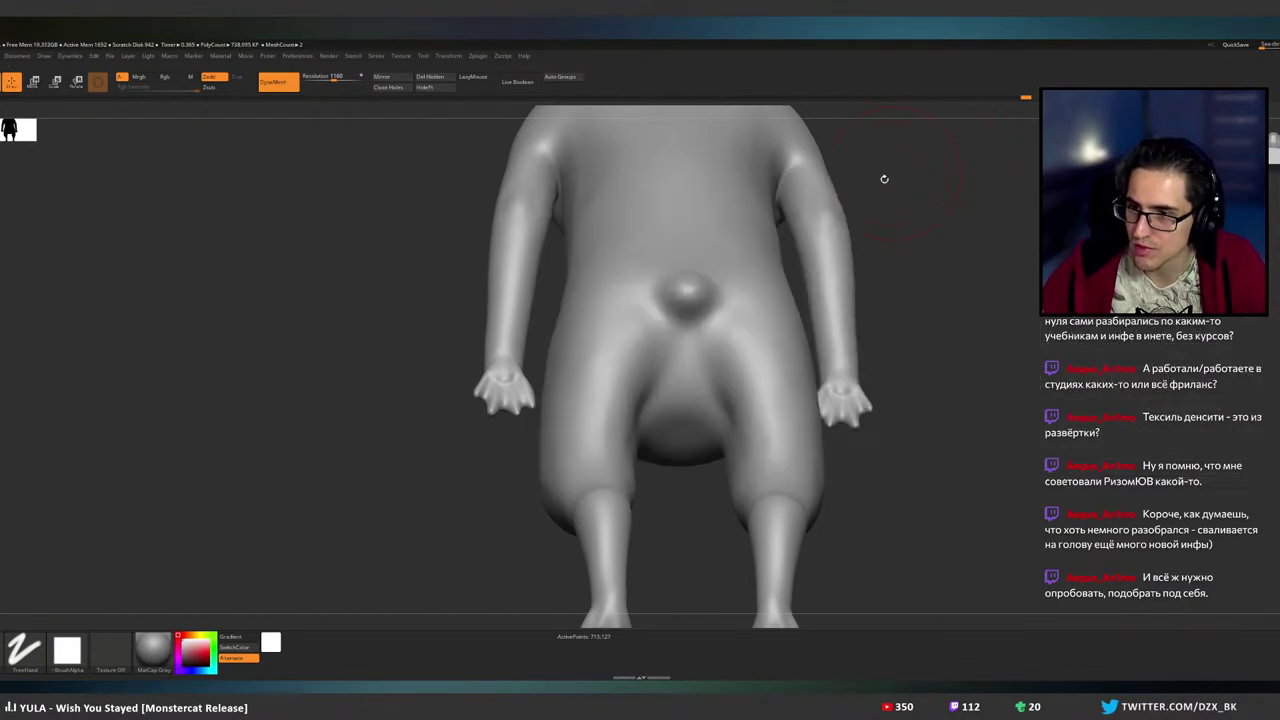
{"action": "mouse_move", "coordinate": [611, 346]}
{"action": "right_mouse_down", "text": "alt"}
{"action": "mouse_move", "coordinate": [645, 325]}
{"action": "mouse_move", "coordinate": [600, 328]}
{"action": "mouse_move", "coordinate": [705, 312]}
{"action": "mouse_move", "coordinate": [700, 228]}
{"action": "mouse_move", "coordinate": [684, 307]}
{"action": "right_mouse_up", "text": "alt"}
{"action": "left_click_drag", "start_coordinate": [684, 307], "coordinate": [658, 258]}
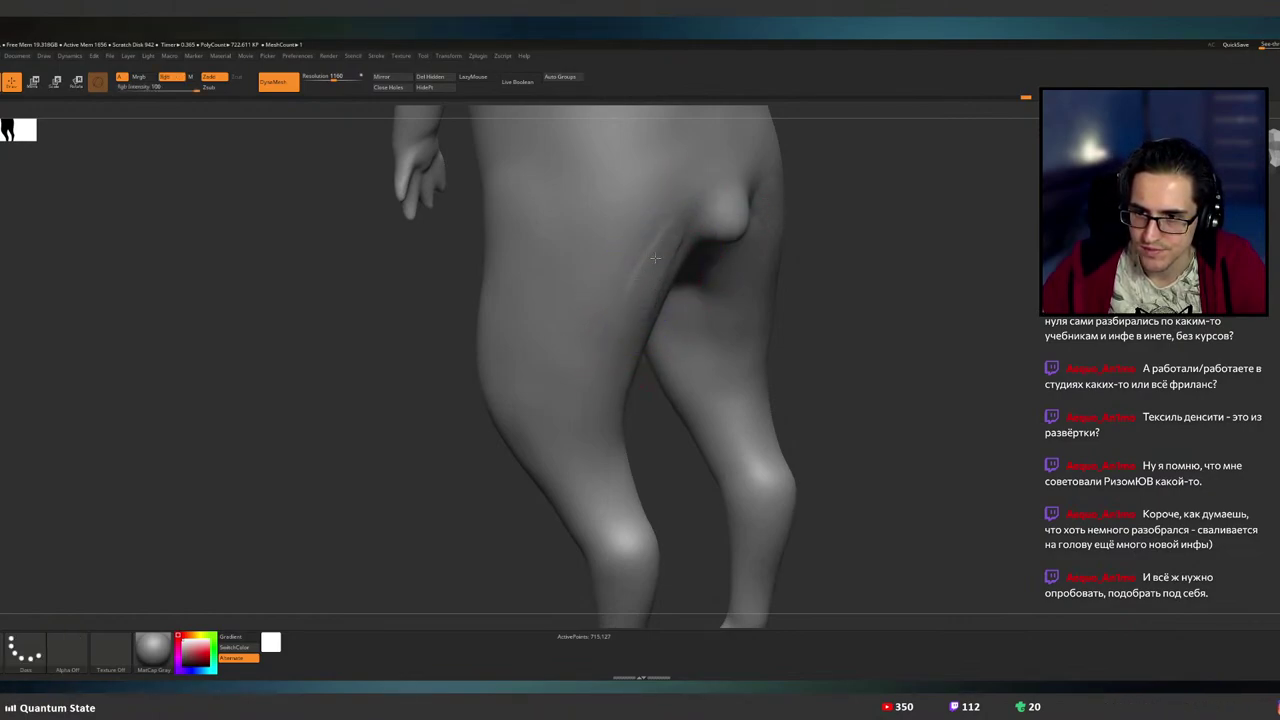
{"action": "mouse_move", "coordinate": [642, 291]}
{"action": "left_mouse_down"}
{"action": "mouse_move", "coordinate": [660, 298]}
{"action": "mouse_move", "coordinate": [584, 328]}
{"action": "mouse_move", "coordinate": [586, 280]}
{"action": "left_mouse_up"}
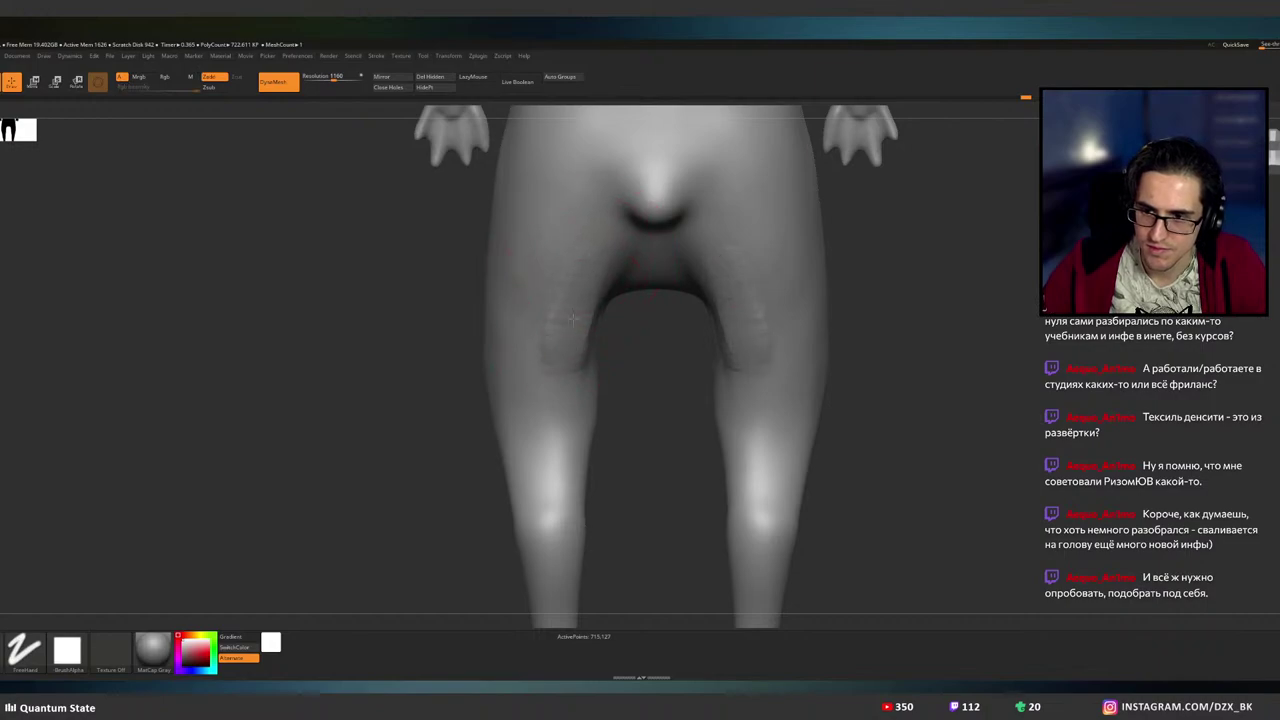
- Build up the inner back of both thighs with downward clay strokes and smooth them into the surrounding surface
{"action": "left_click_drag", "start_coordinate": [573, 319], "coordinate": [562, 375]}
{"action": "mouse_move", "coordinate": [587, 266]}
{"action": "left_mouse_down", "text": "shift"}
{"action": "mouse_move", "coordinate": [570, 320]}
{"action": "mouse_move", "coordinate": [594, 240]}
{"action": "mouse_move", "coordinate": [572, 331]}
{"action": "left_mouse_up", "text": "shift"}
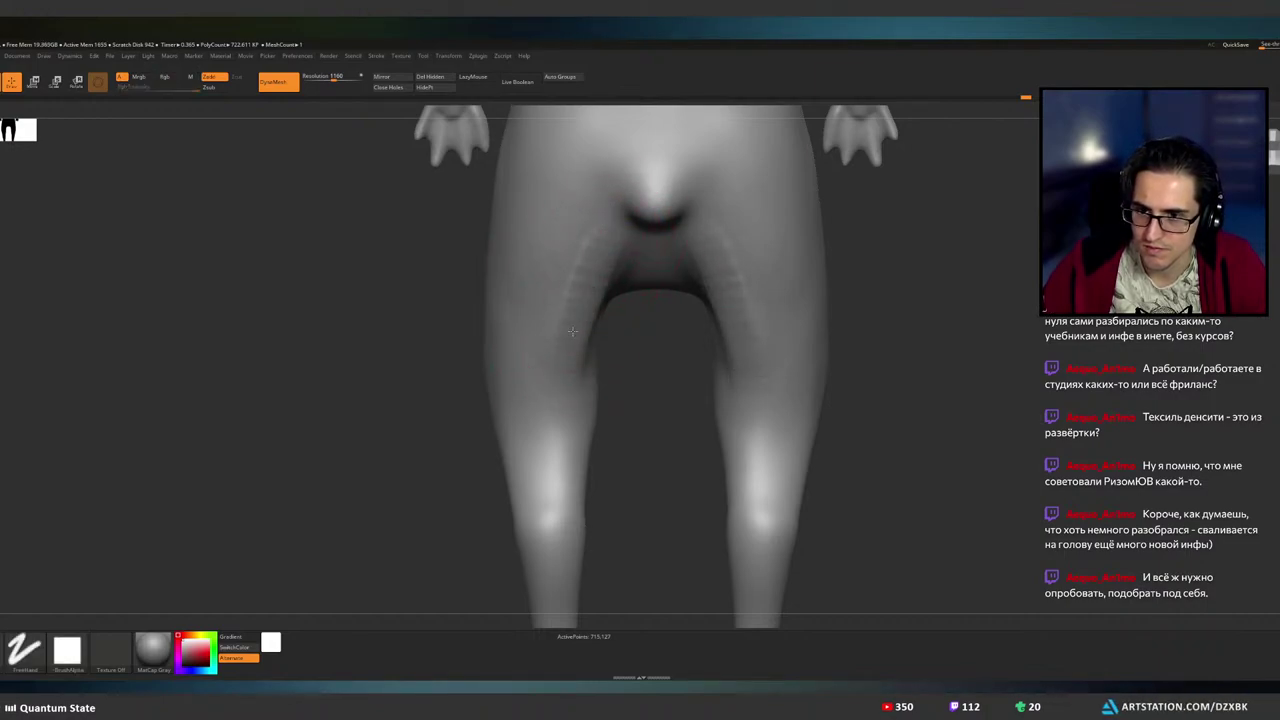
{"action": "key", "text": "shift"}
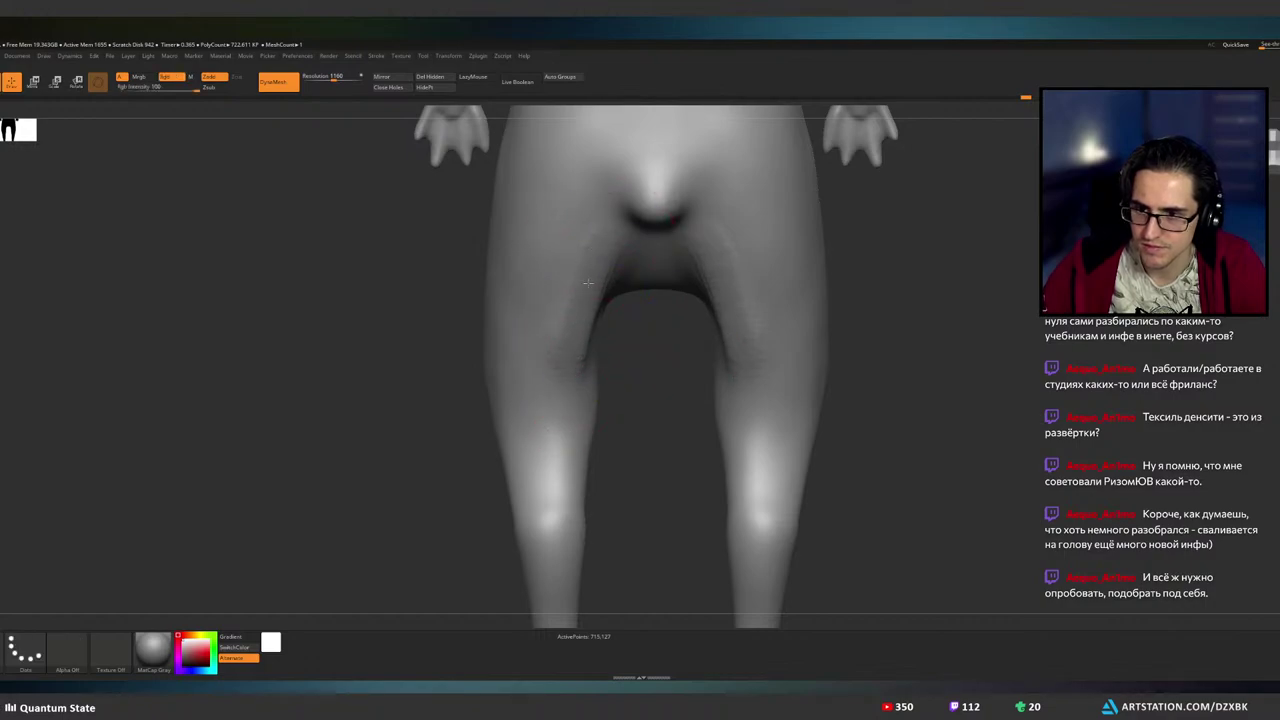
{"action": "right_click_drag", "start_coordinate": [586, 331], "coordinate": [634, 338]}
{"action": "left_click_drag", "start_coordinate": [723, 343], "coordinate": [659, 334]}
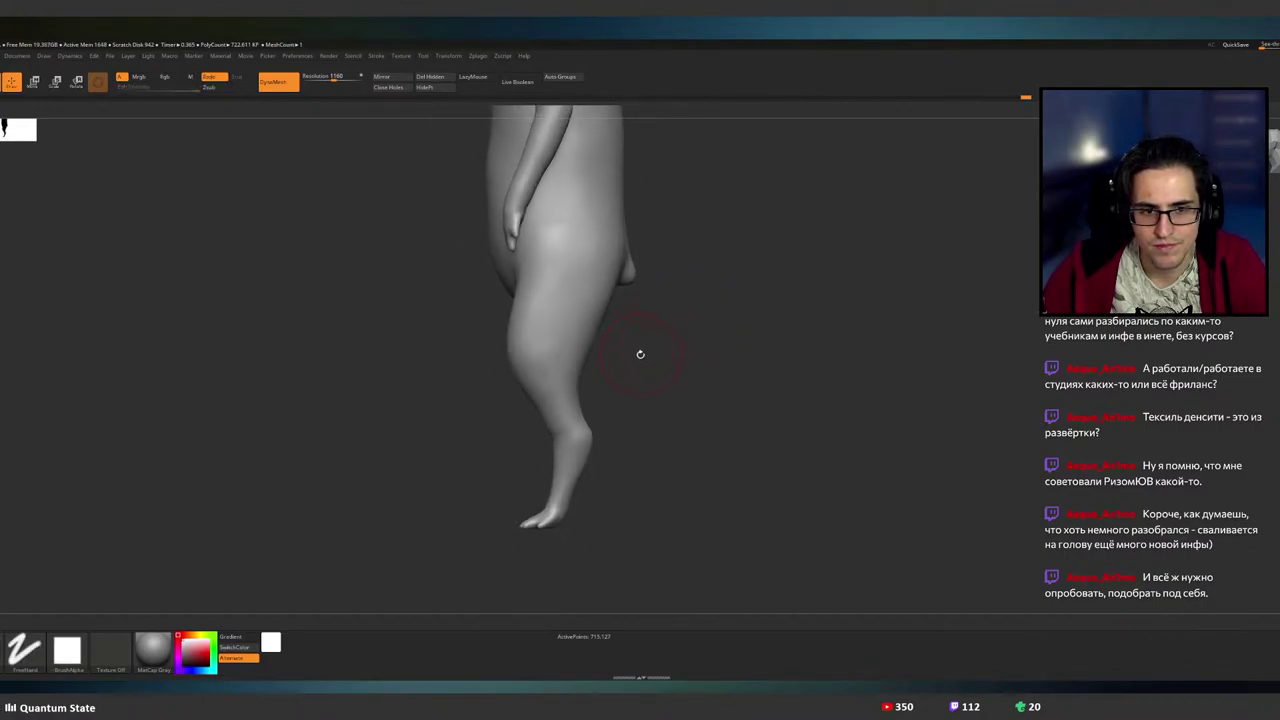
- Mask the body down to the lower thighs, leaving the lower legs and feet unmasked, and blur the mask's edge
{"action": "right_click_drag", "start_coordinate": [632, 366], "coordinate": [705, 359], "text": "ctrl"}
{"action": "right_click_drag", "start_coordinate": [607, 417], "coordinate": [648, 220], "text": "alt"}
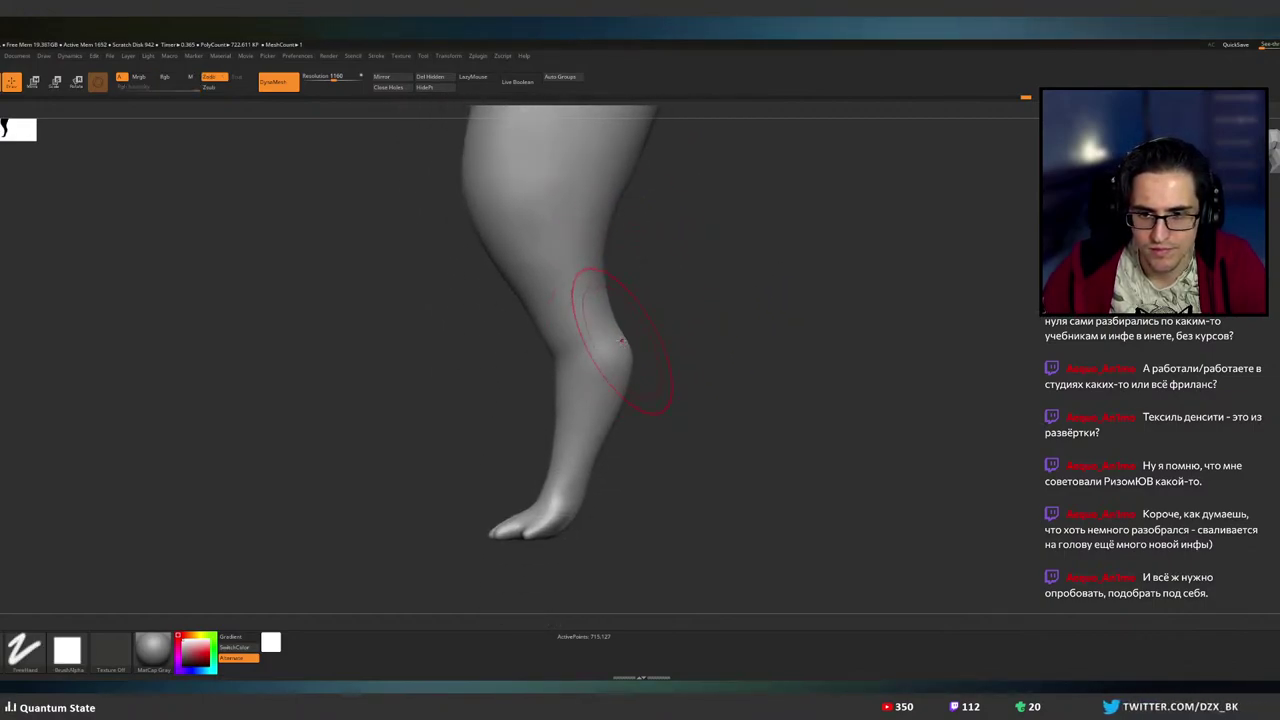
{"action": "mouse_move", "coordinate": [623, 340]}
{"action": "right_mouse_down"}
{"action": "mouse_move", "coordinate": [589, 341]}
{"action": "mouse_move", "coordinate": [674, 279]}
{"action": "right_mouse_up"}
{"action": "mouse_move", "coordinate": [673, 252]}
{"action": "left_mouse_down", "text": "ctrl"}
{"action": "mouse_move", "coordinate": [563, 420]}
{"action": "mouse_move", "coordinate": [720, 500]}
{"action": "mouse_move", "coordinate": [790, 250]}
{"action": "left_mouse_up", "text": "ctrl"}
{"action": "left_click", "coordinate": [697, 390], "text": "ctrl"}
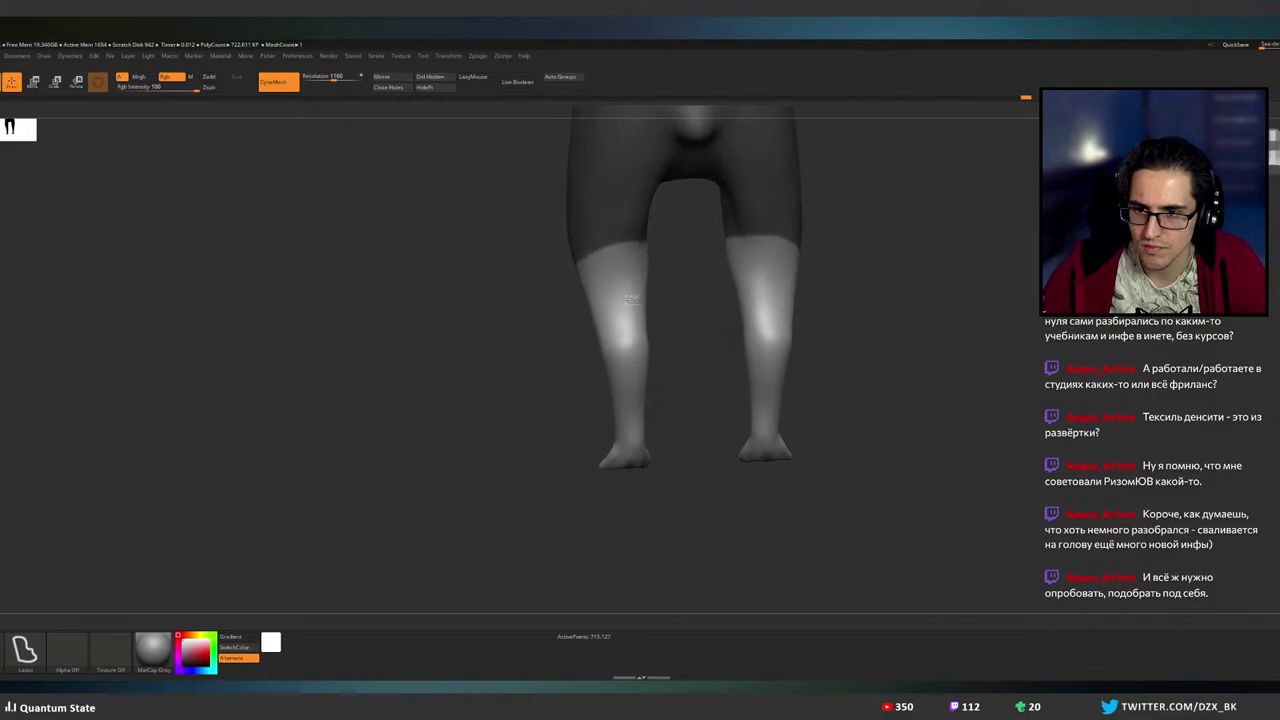
{"action": "key", "text": "ctrl+i"}
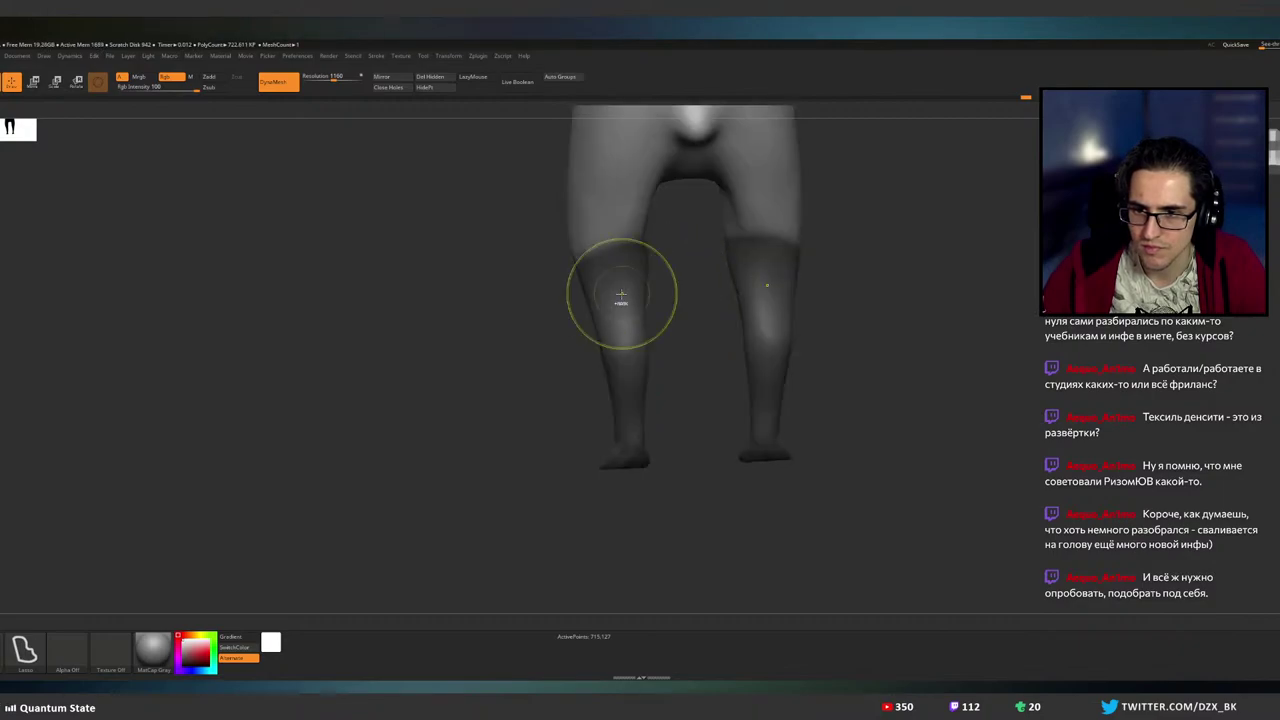
{"action": "key", "text": "ctrl+i"}
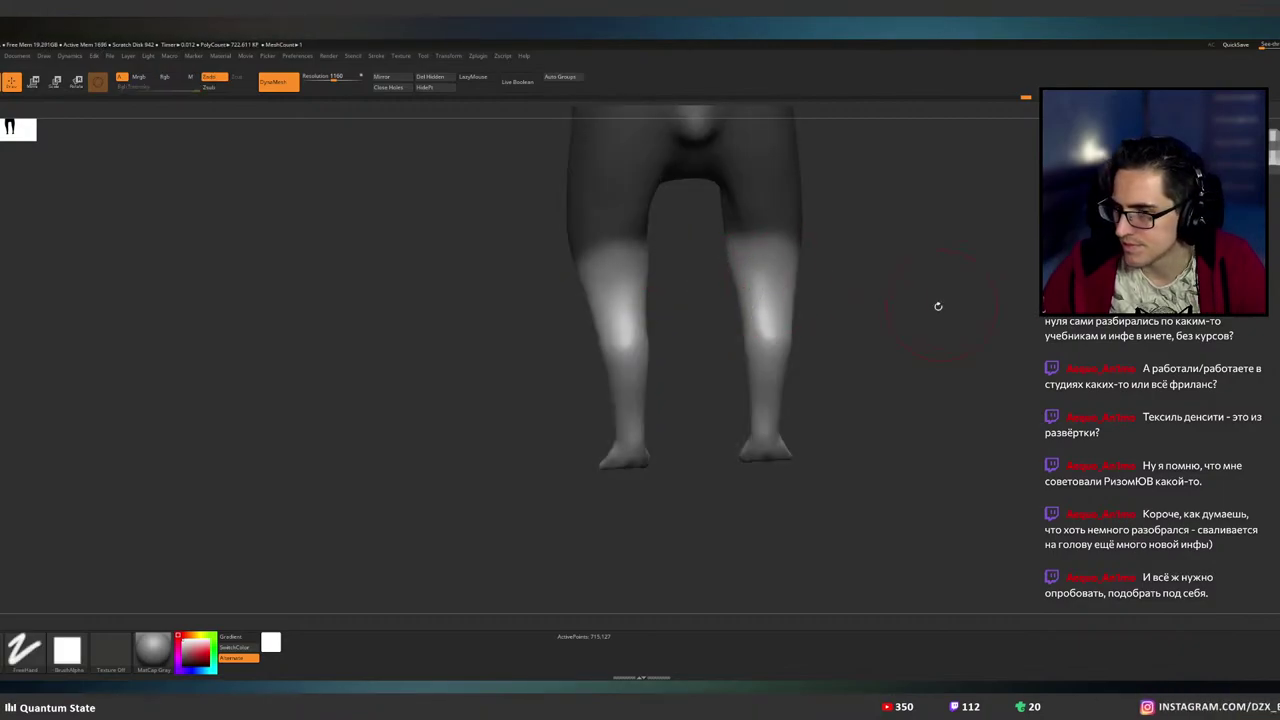
{"action": "key", "text": "space"}
{"action": "key", "text": "ctrl"}
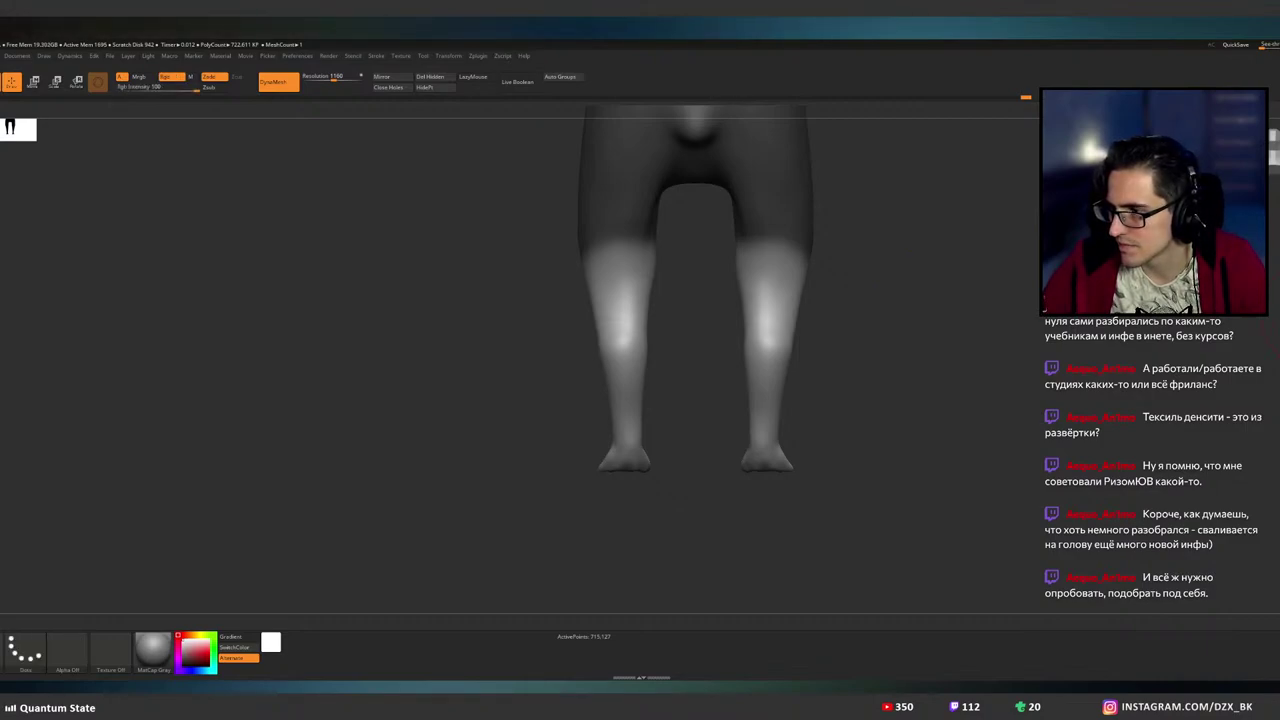
{"action": "key", "text": "ctrl"}
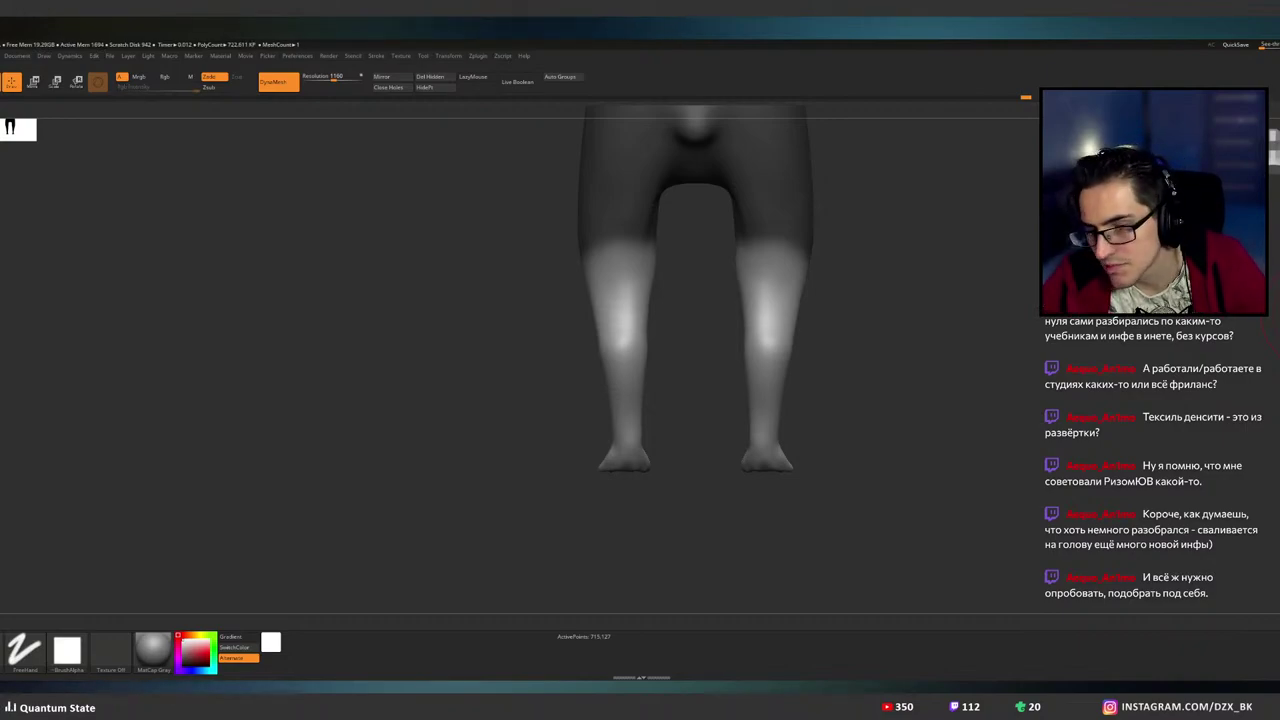
- Inflate the unmasked lower legs and feet, extend the mask to mid-shin, and settle on a moderate thickness for the shins and feet
{"action": "left_click_drag", "start_coordinate": [1270, 335], "coordinate": [1276, 335]}
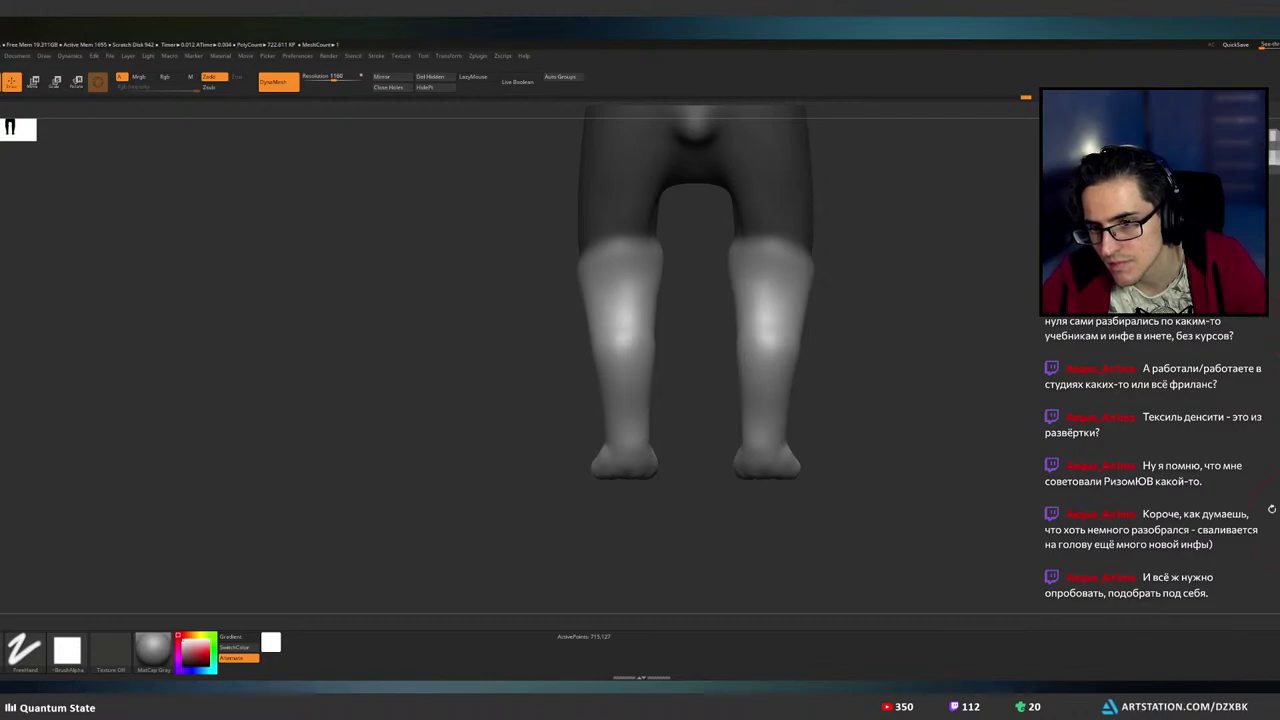
{"action": "left_click_drag", "start_coordinate": [1034, 403], "coordinate": [894, 409]}
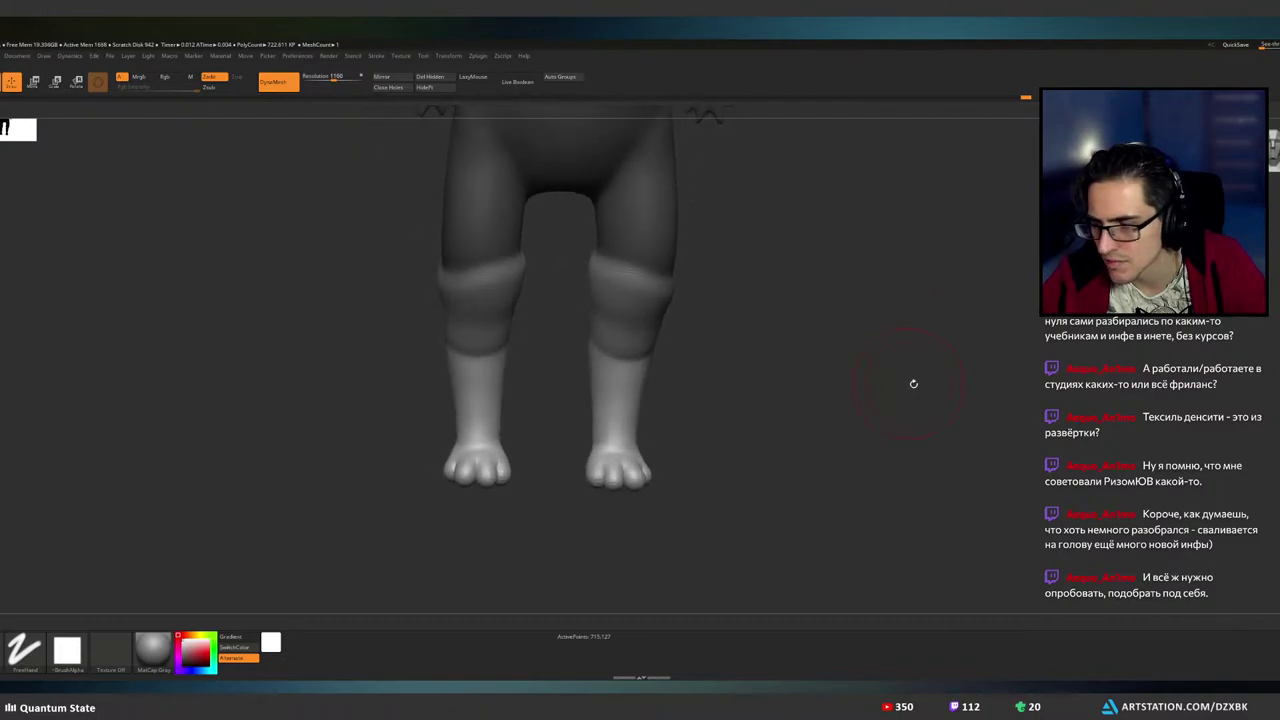
{"action": "key", "text": "ctrl+z"}
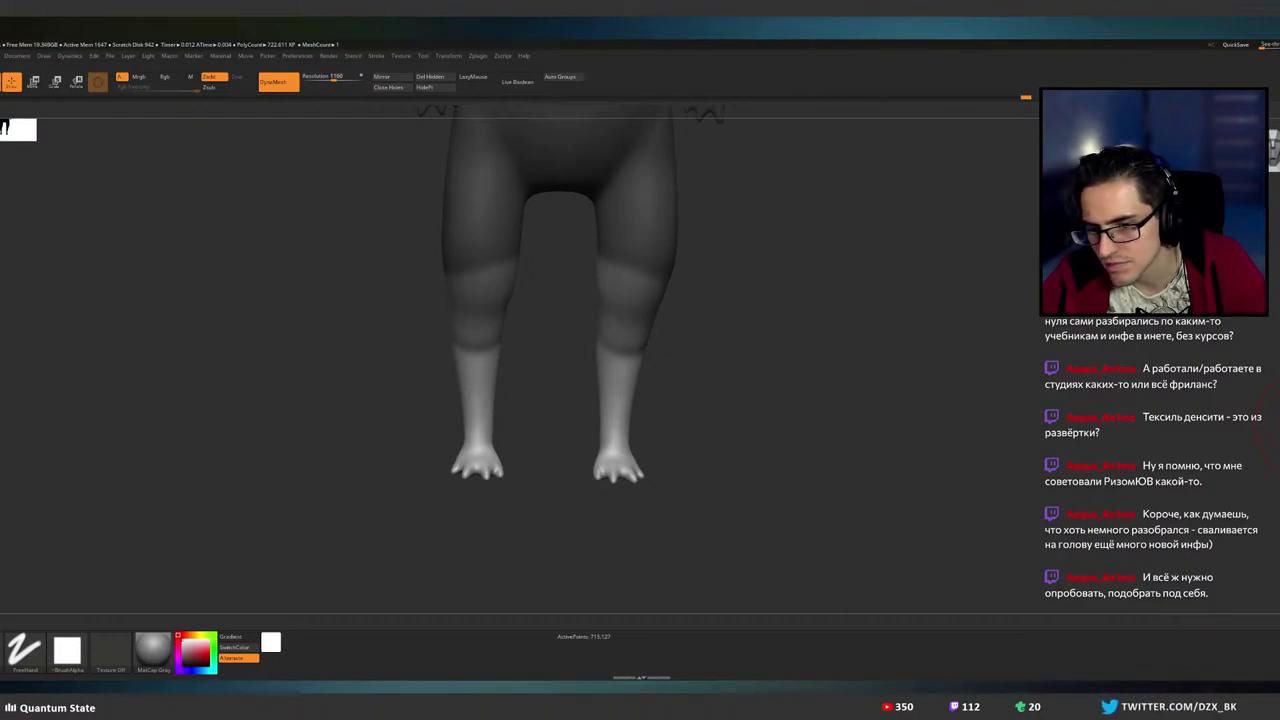
{"action": "key", "text": "ctrl+shift+z"}
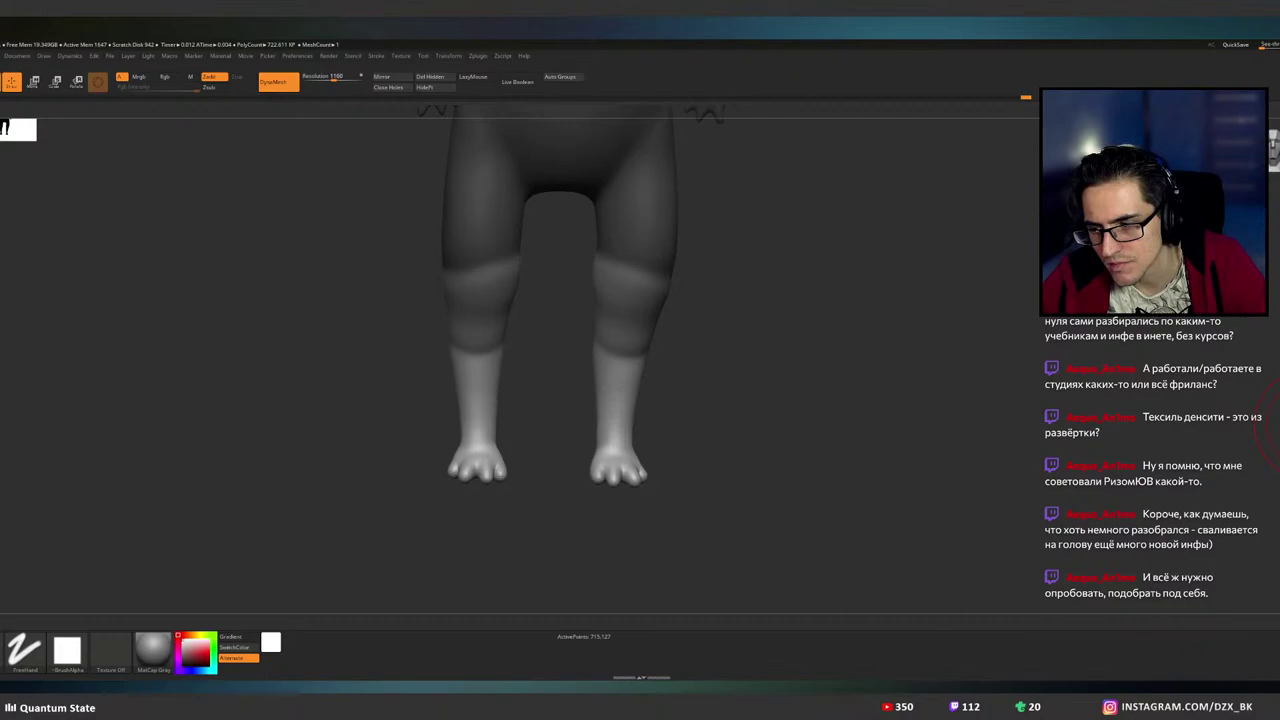
- Clear the mask and smooth the ridges left around the legs at the mask boundaries
{"action": "mouse_move", "coordinate": [914, 366]}
{"action": "left_mouse_down"}
{"action": "mouse_move", "coordinate": [826, 354]}
{"action": "mouse_move", "coordinate": [817, 334]}
{"action": "left_mouse_up"}
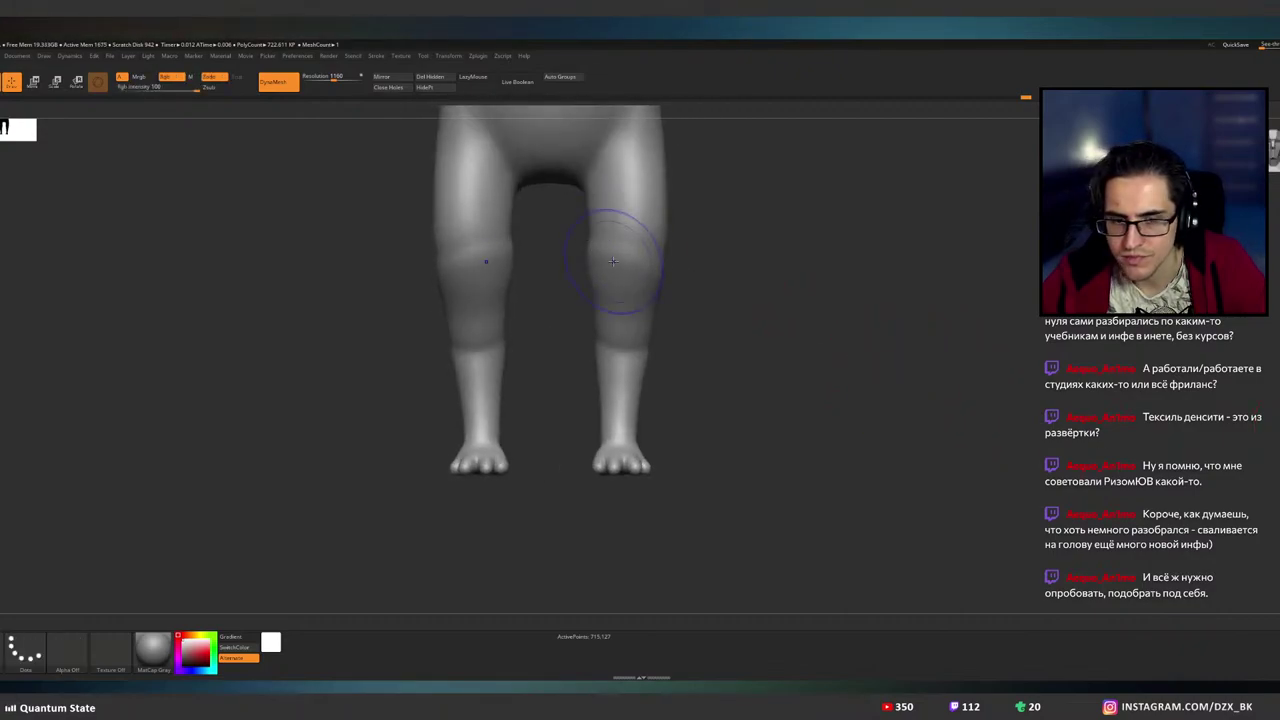
{"action": "mouse_move", "coordinate": [690, 320]}
{"action": "left_mouse_down"}
{"action": "mouse_move", "coordinate": [646, 337]}
{"action": "mouse_move", "coordinate": [565, 328]}
{"action": "mouse_move", "coordinate": [514, 250]}
{"action": "left_mouse_up"}
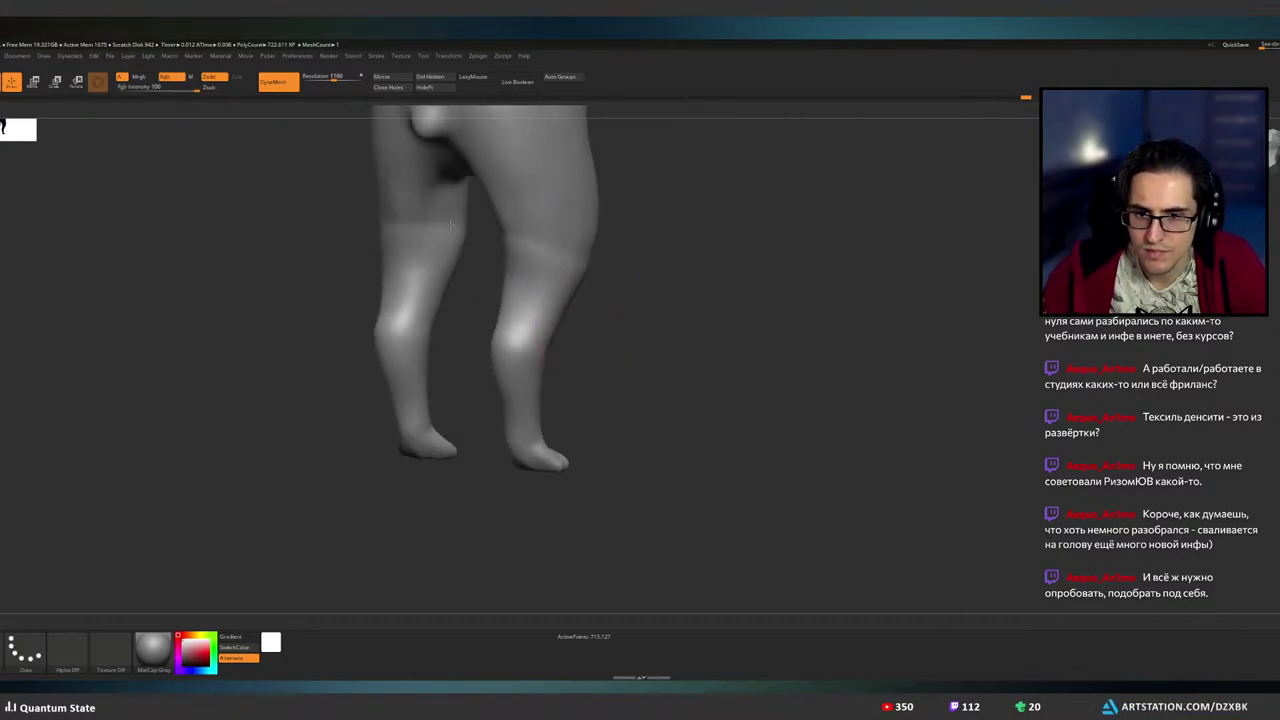
{"action": "mouse_move", "coordinate": [450, 226]}
{"action": "left_mouse_down"}
{"action": "mouse_move", "coordinate": [549, 323]}
{"action": "mouse_move", "coordinate": [662, 294]}
{"action": "left_mouse_up"}
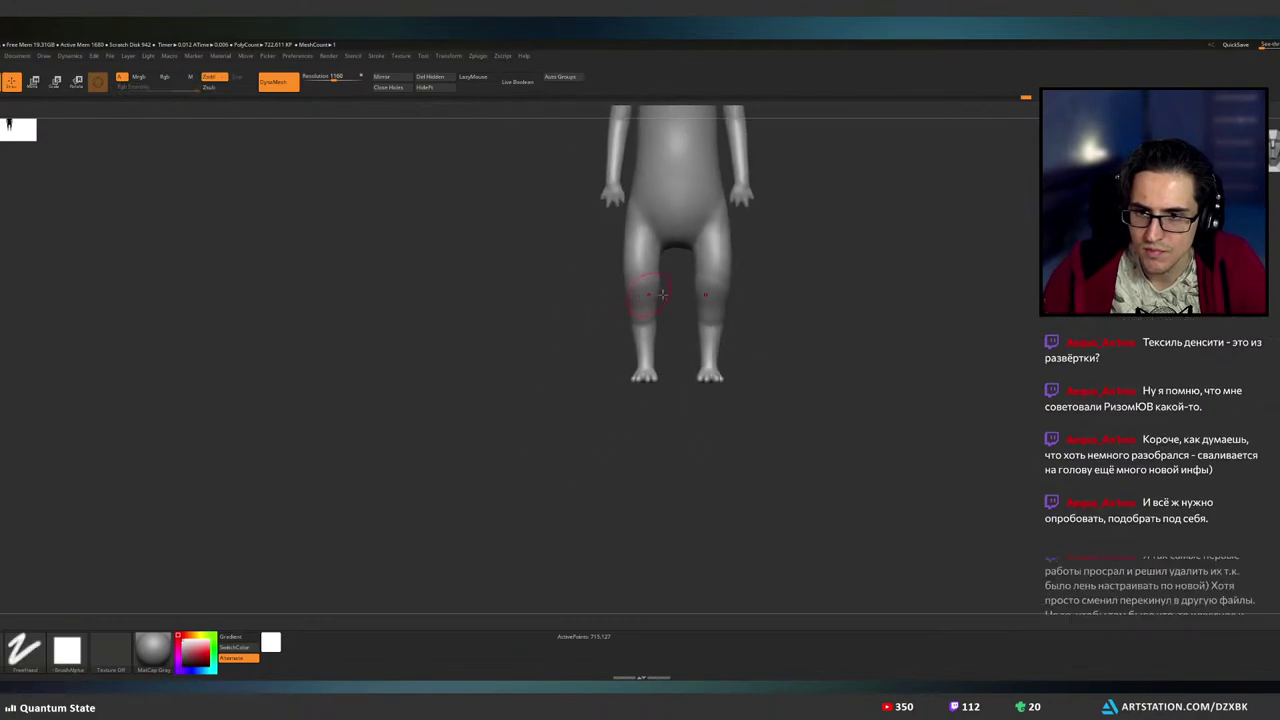
{"action": "right_click_drag", "start_coordinate": [662, 294], "coordinate": [592, 294]}
{"action": "right_click_drag", "start_coordinate": [719, 243], "coordinate": [767, 291], "text": "alt"}
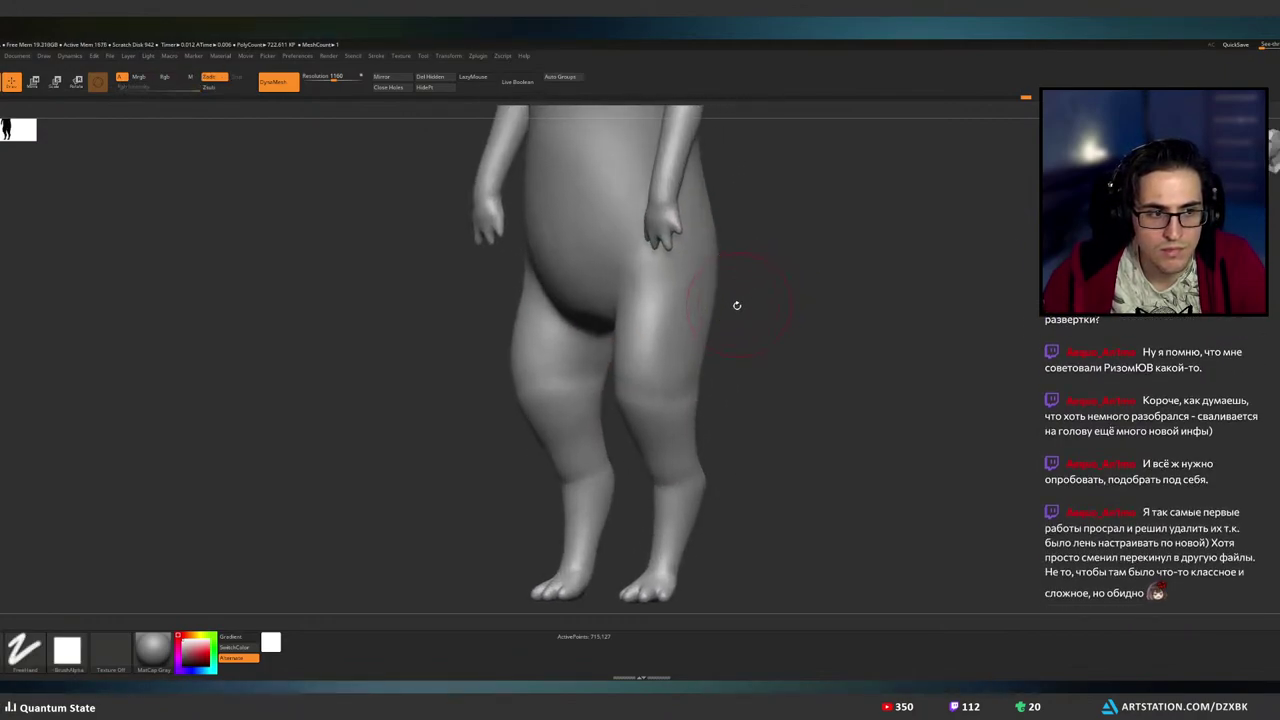
{"action": "right_click_drag", "start_coordinate": [724, 339], "coordinate": [698, 305], "text": "alt"}
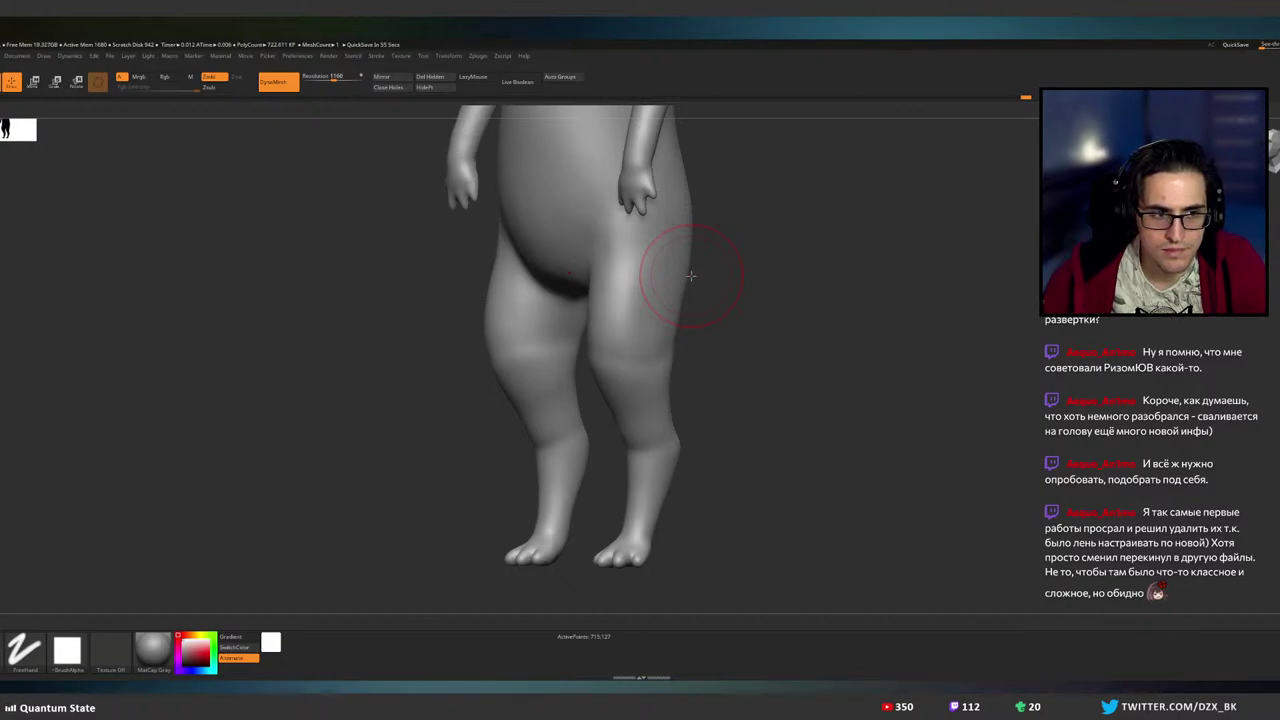
- Smooth the front of the knees to blend the step between the thighs and the thickened lower legs
{"action": "left_click_drag", "start_coordinate": [723, 386], "coordinate": [746, 389]}
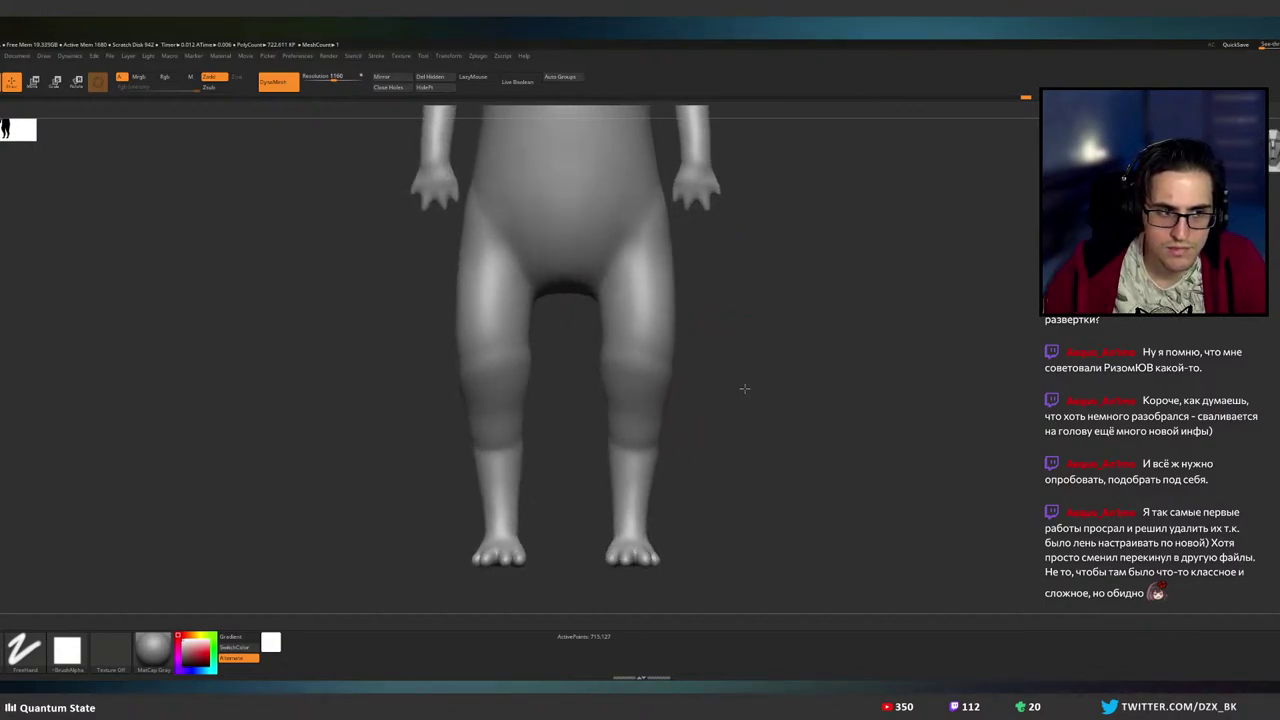
{"action": "right_click_drag", "start_coordinate": [737, 394], "coordinate": [714, 397], "text": "ctrl"}
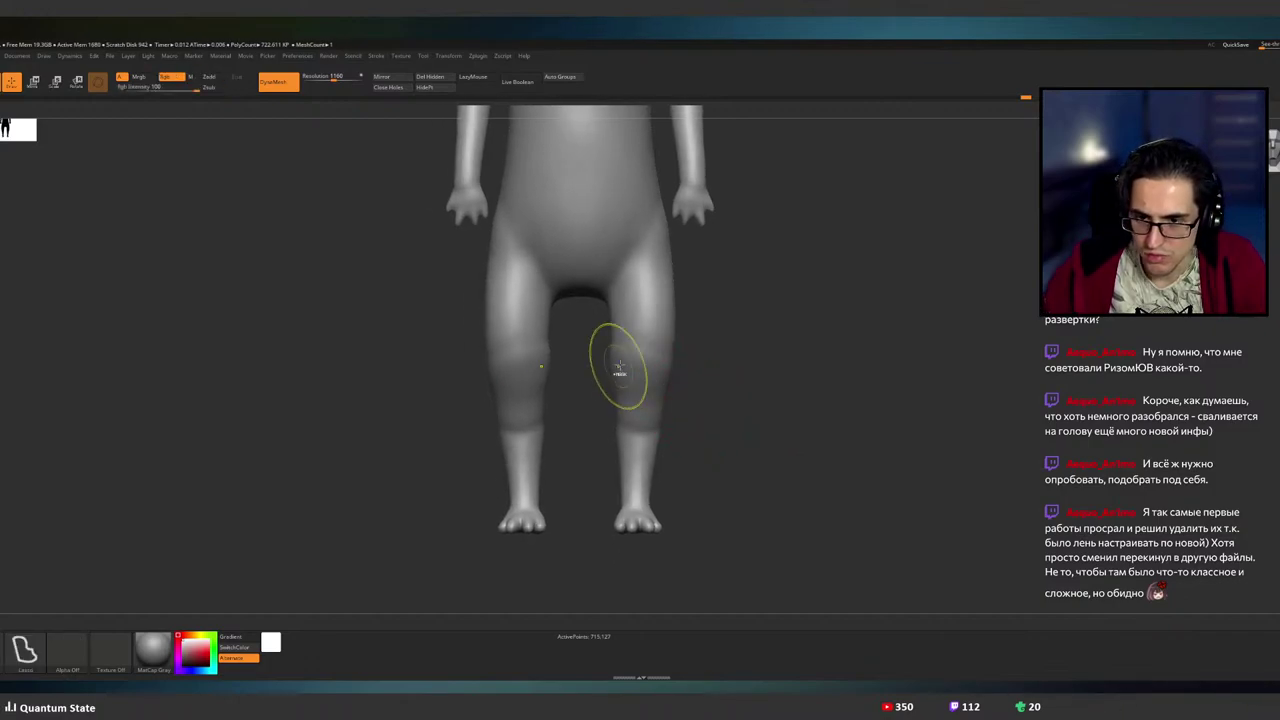
{"action": "right_click_drag", "start_coordinate": [620, 371], "coordinate": [662, 368], "text": "ctrl"}
{"action": "mouse_move", "coordinate": [649, 336]}
{"action": "left_mouse_down", "text": "shift"}
{"action": "mouse_move", "coordinate": [620, 334]}
{"action": "mouse_move", "coordinate": [631, 346]}
{"action": "left_mouse_up", "text": "shift"}
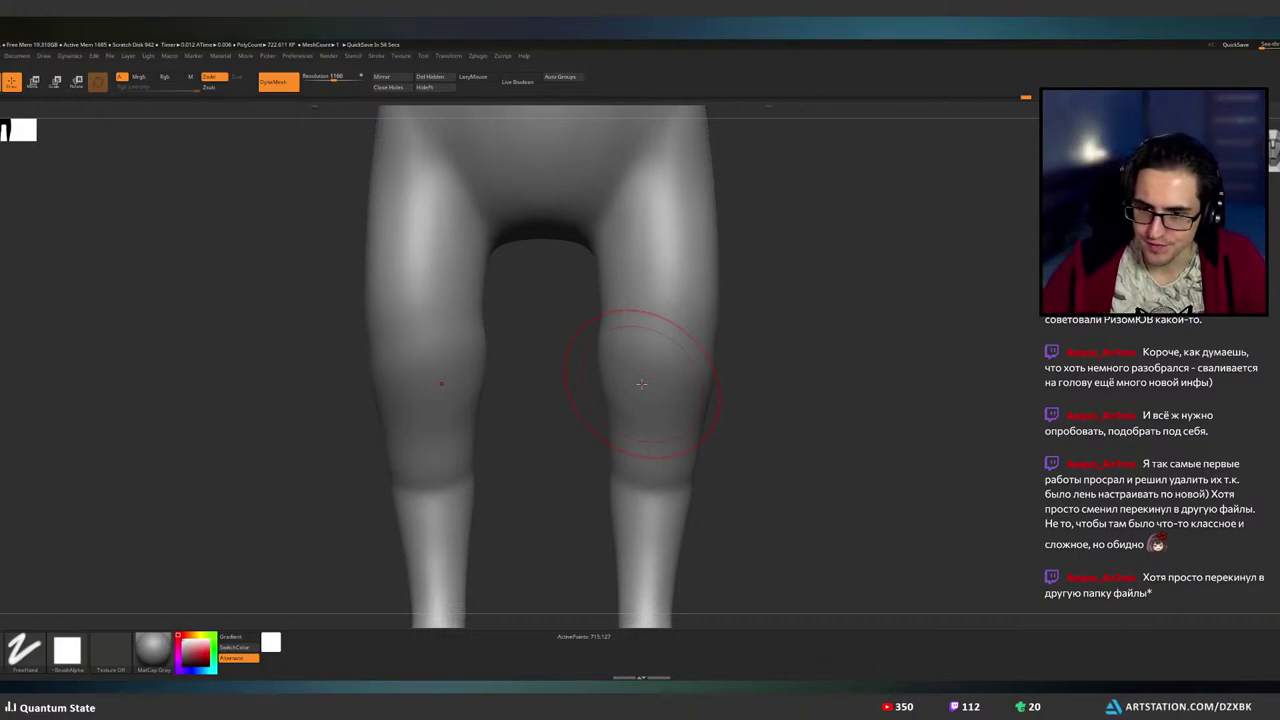
{"action": "left_click_drag", "start_coordinate": [726, 325], "coordinate": [646, 335]}
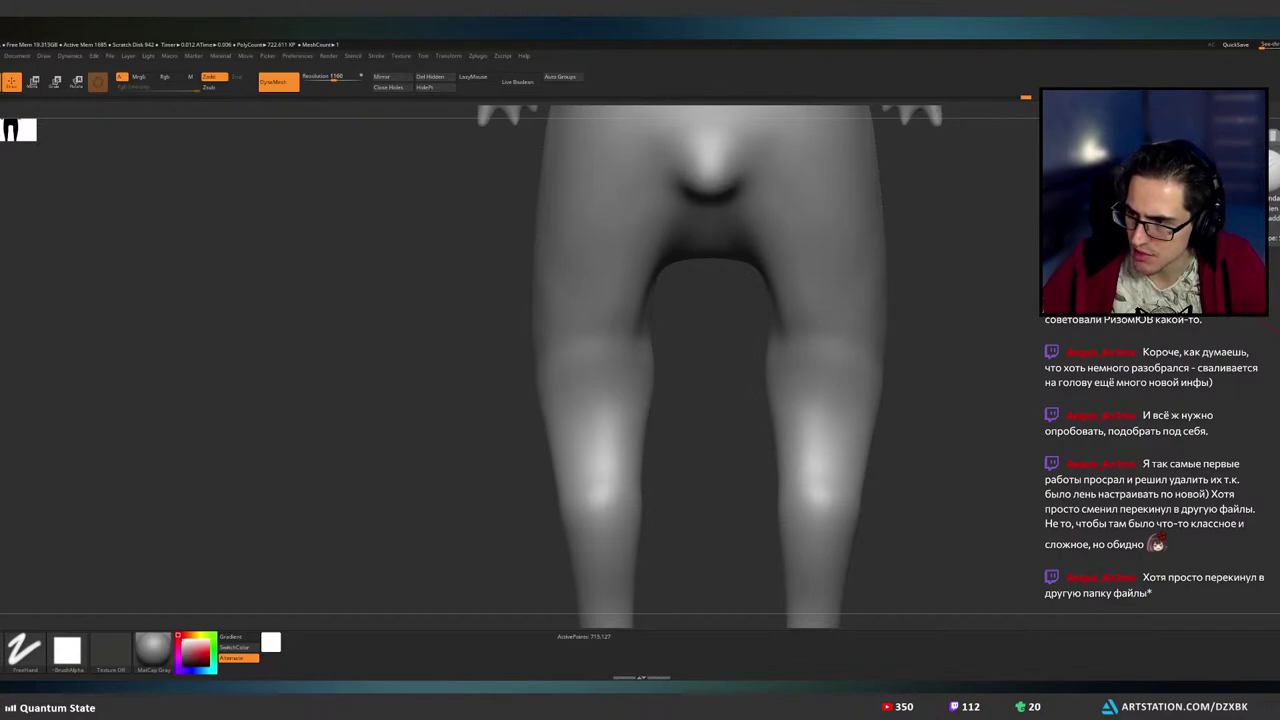
- Even out the inner contour and back of the legs around the knees with further smoothing
{"action": "left_click", "coordinate": [1276, 175]}
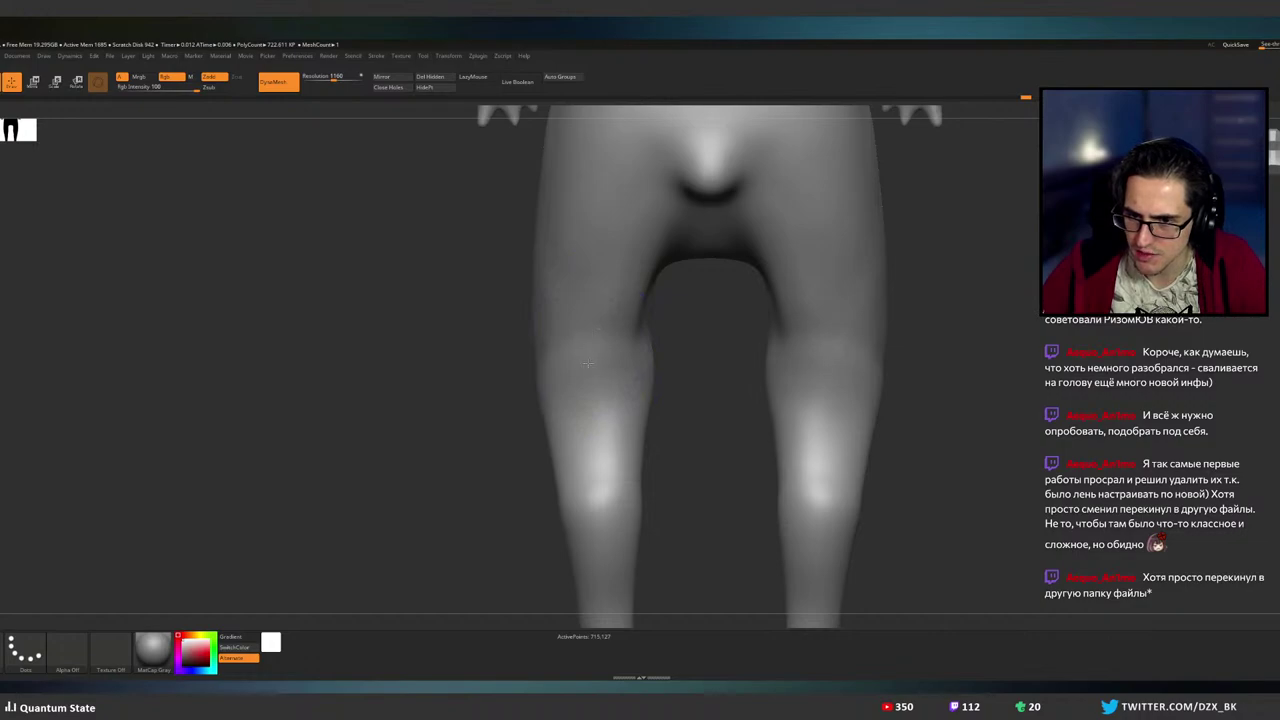
{"action": "mouse_move", "coordinate": [593, 354]}
{"action": "right_mouse_down"}
{"action": "mouse_move", "coordinate": [529, 366]}
{"action": "mouse_move", "coordinate": [560, 326]}
{"action": "mouse_move", "coordinate": [874, 300]}
{"action": "right_mouse_up"}
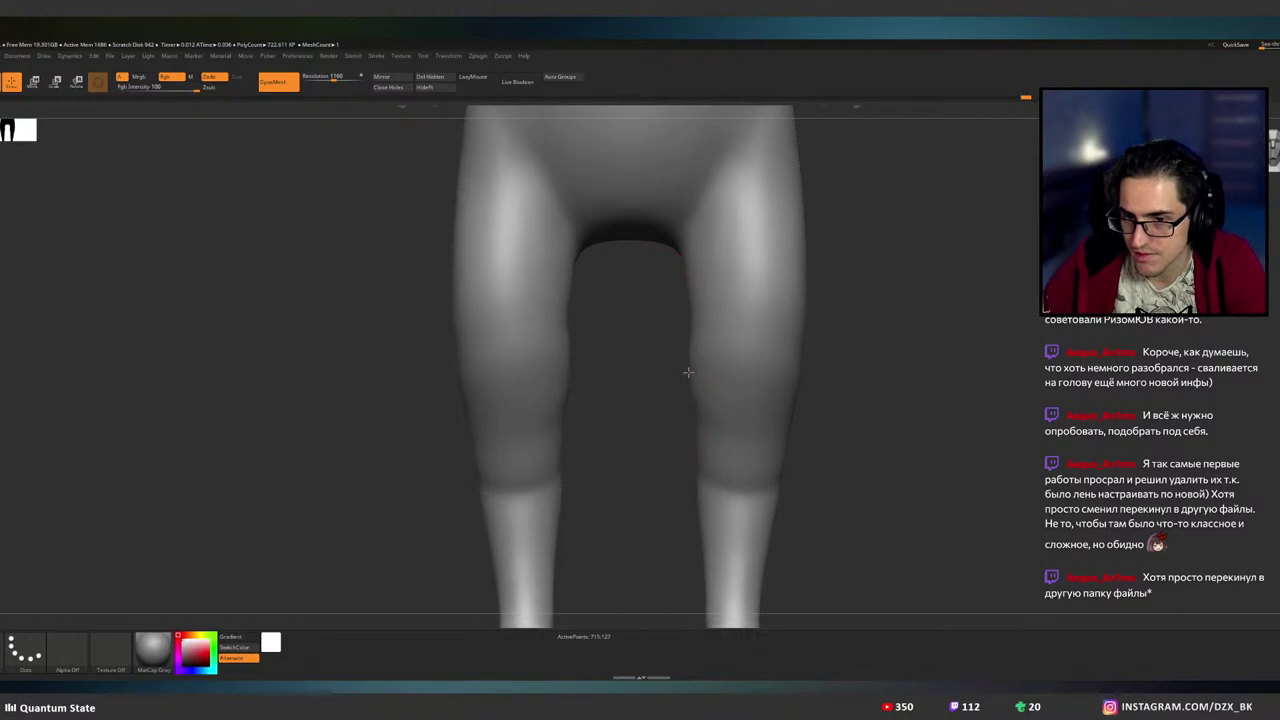
{"action": "mouse_move", "coordinate": [687, 369]}
{"action": "right_mouse_down"}
{"action": "mouse_move", "coordinate": [700, 350]}
{"action": "mouse_move", "coordinate": [682, 333]}
{"action": "mouse_move", "coordinate": [797, 340]}
{"action": "mouse_move", "coordinate": [808, 354]}
{"action": "mouse_move", "coordinate": [817, 237]}
{"action": "mouse_move", "coordinate": [752, 335]}
{"action": "mouse_move", "coordinate": [830, 323]}
{"action": "mouse_move", "coordinate": [814, 334]}
{"action": "right_mouse_up"}
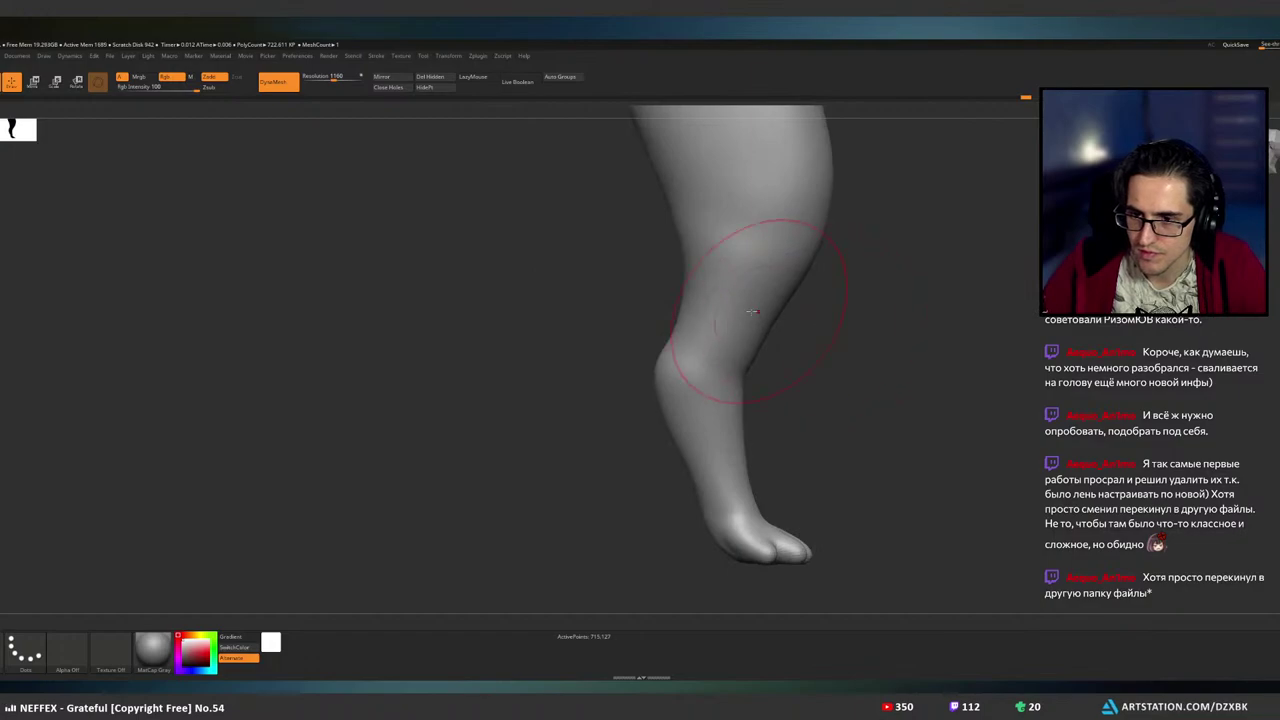
{"action": "right_click_drag", "start_coordinate": [775, 243], "coordinate": [815, 283]}
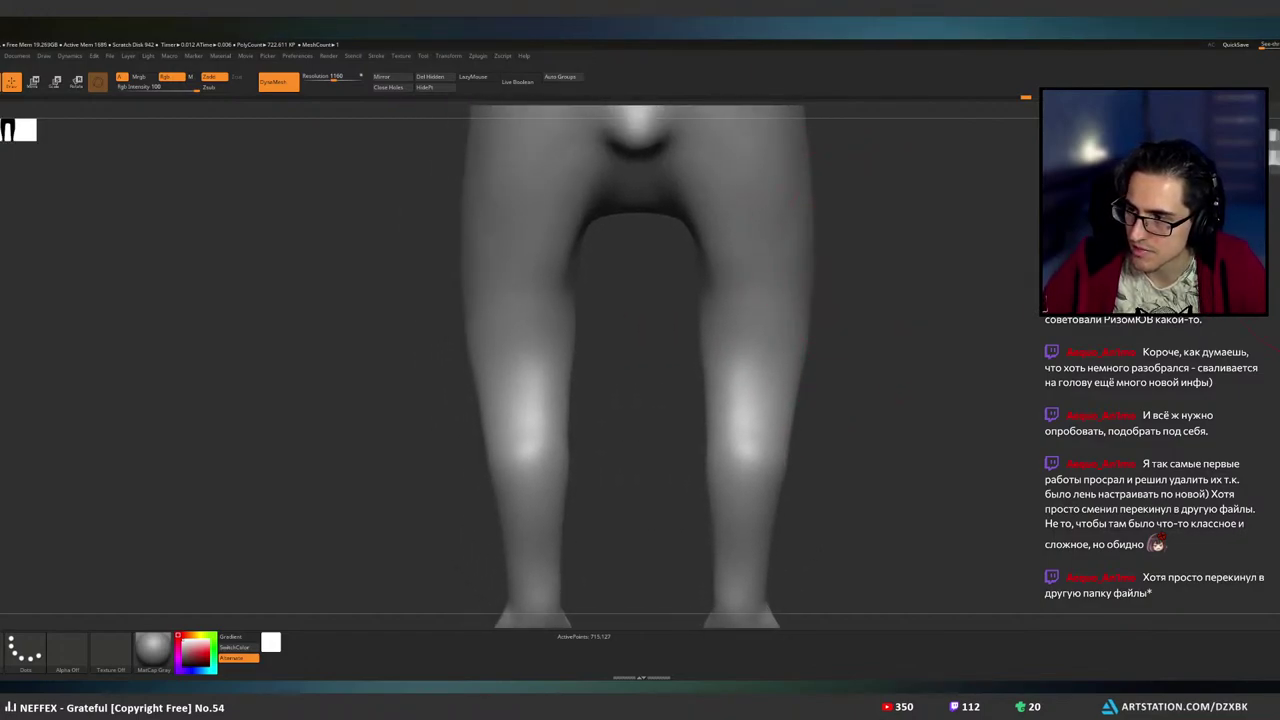
{"action": "key", "text": "ctrl"}
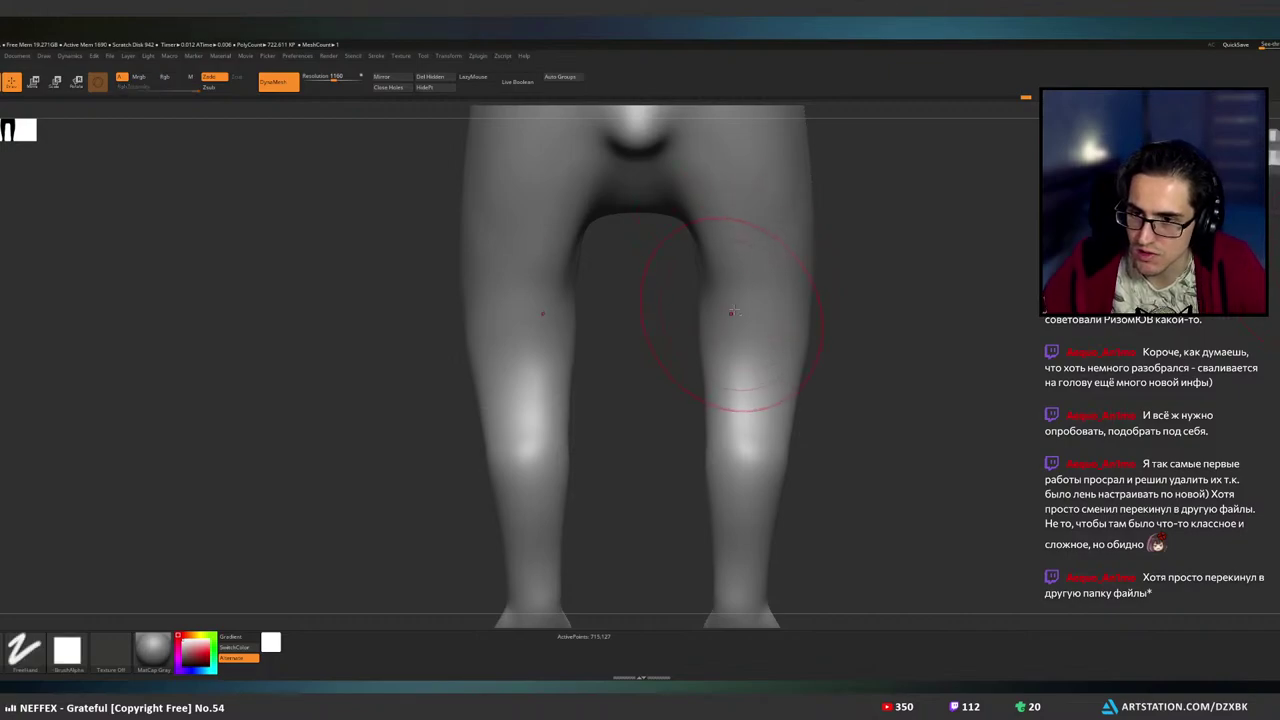
- Smooth out the marks across the backs of the upper legs, below and beside the tail stub
{"action": "right_click_drag", "start_coordinate": [733, 312], "coordinate": [800, 345], "text": "alt"}
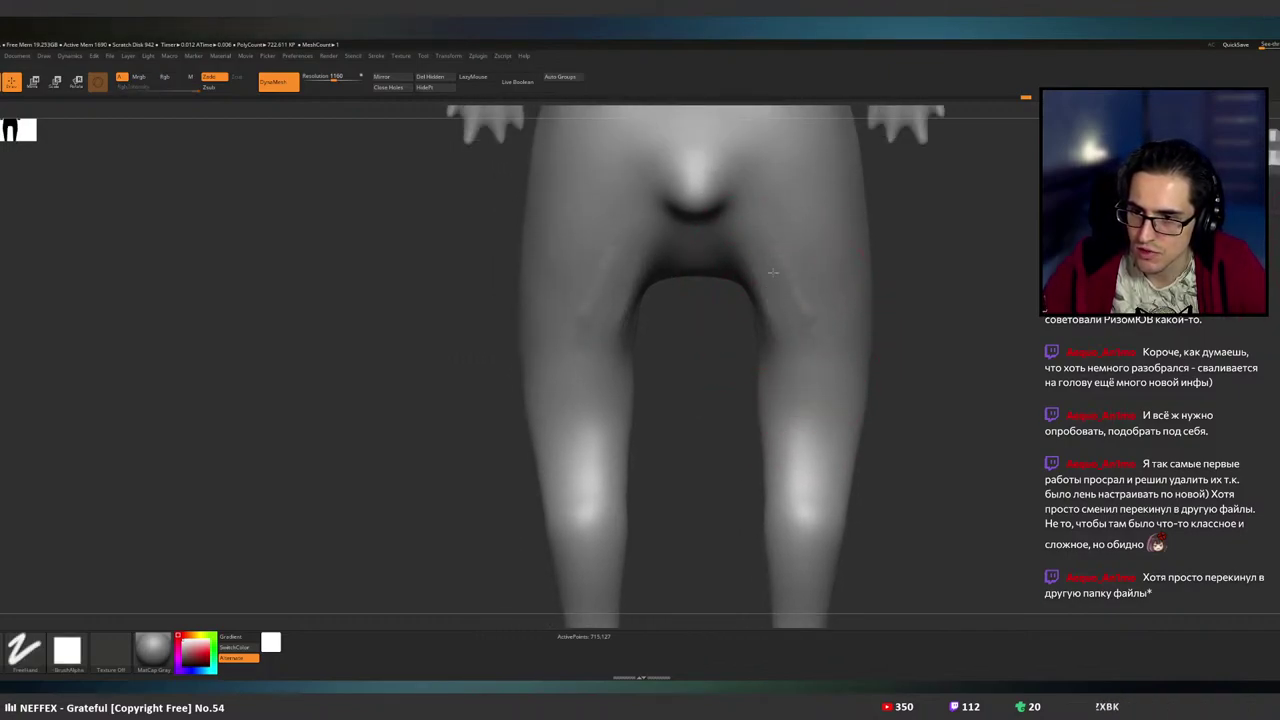
{"action": "mouse_move", "coordinate": [778, 286]}
{"action": "left_mouse_down", "text": "shift"}
{"action": "mouse_move", "coordinate": [782, 262]}
{"action": "mouse_move", "coordinate": [810, 253]}
{"action": "left_mouse_up", "text": "shift"}
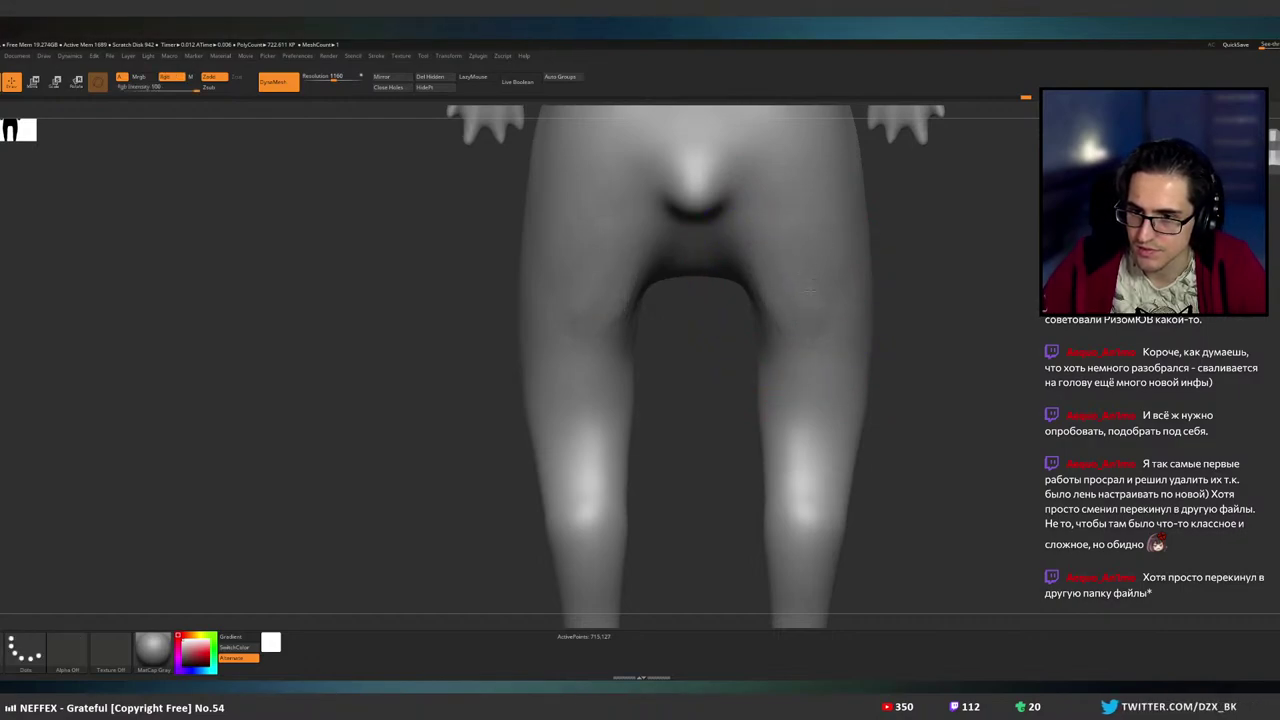
{"action": "right_click_drag", "start_coordinate": [811, 289], "coordinate": [808, 368], "text": "alt"}
{"action": "right_click_drag", "start_coordinate": [786, 306], "coordinate": [764, 281]}
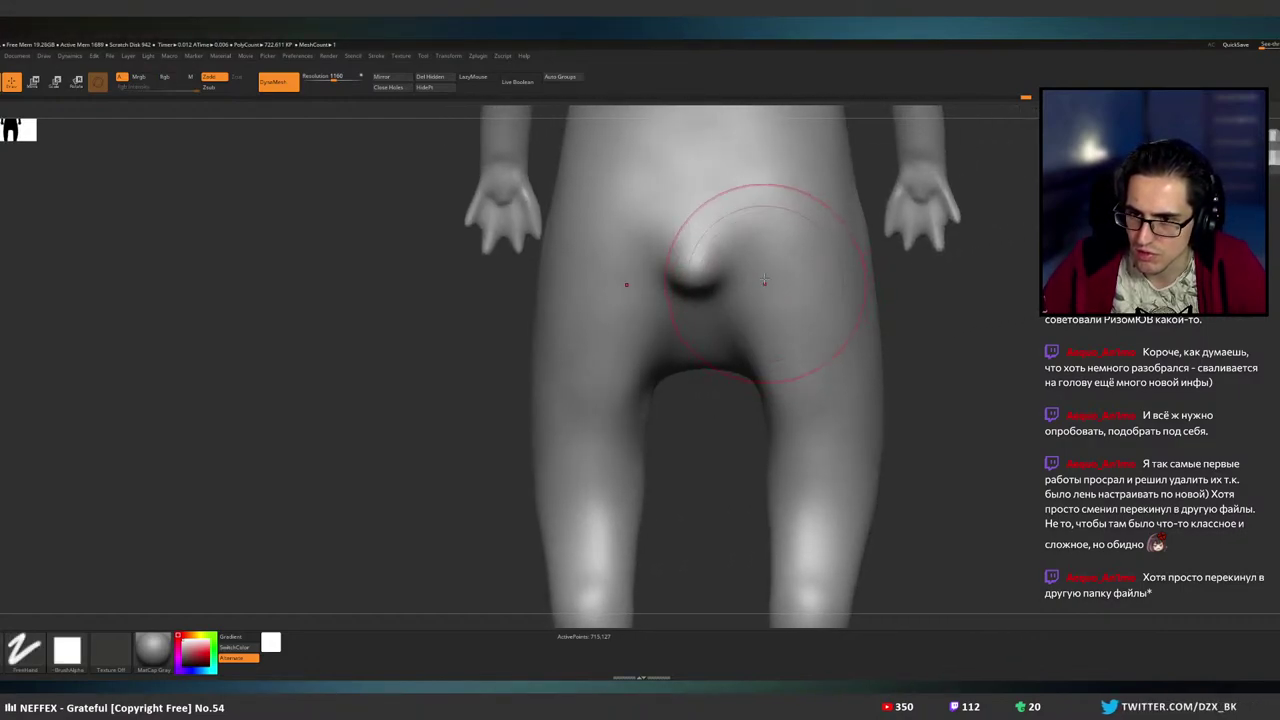
- Add volume on both sides of the tail stub down toward the inner thighs, and smooth the strokes into the surface
{"action": "left_click_drag", "start_coordinate": [765, 272], "coordinate": [781, 342]}
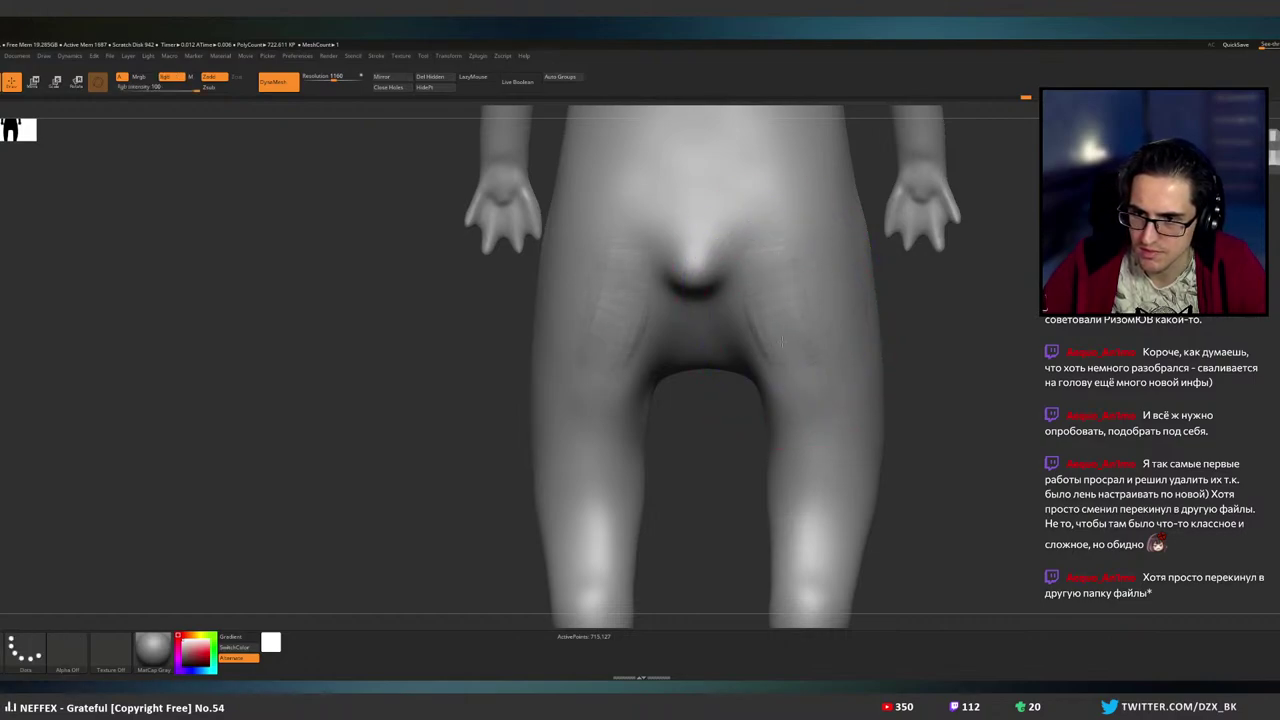
{"action": "mouse_move", "coordinate": [785, 336]}
{"action": "right_mouse_down"}
{"action": "mouse_move", "coordinate": [840, 337]}
{"action": "mouse_move", "coordinate": [768, 297]}
{"action": "right_mouse_up"}
{"action": "mouse_move", "coordinate": [768, 297]}
{"action": "left_mouse_down"}
{"action": "mouse_move", "coordinate": [780, 318]}
{"action": "mouse_move", "coordinate": [786, 259]}
{"action": "left_mouse_up"}
{"action": "right_click_drag", "start_coordinate": [817, 417], "coordinate": [812, 285], "text": "alt"}
{"action": "right_click_drag", "start_coordinate": [849, 323], "coordinate": [775, 325]}
{"action": "left_click_drag", "start_coordinate": [832, 352], "coordinate": [783, 238], "text": "shift"}
{"action": "right_click_drag", "start_coordinate": [790, 232], "coordinate": [815, 244], "text": "ctrl"}
{"action": "mouse_move", "coordinate": [815, 244]}
{"action": "right_mouse_down", "text": "alt"}
{"action": "mouse_move", "coordinate": [723, 291]}
{"action": "mouse_move", "coordinate": [780, 294]}
{"action": "mouse_move", "coordinate": [770, 349]}
{"action": "mouse_move", "coordinate": [742, 344]}
{"action": "right_mouse_up", "text": "alt"}
{"action": "mouse_move", "coordinate": [807, 374]}
{"action": "right_mouse_down", "text": "ctrl"}
{"action": "mouse_move", "coordinate": [814, 412]}
{"action": "mouse_move", "coordinate": [737, 286]}
{"action": "mouse_move", "coordinate": [766, 329]}
{"action": "mouse_move", "coordinate": [807, 329]}
{"action": "mouse_move", "coordinate": [769, 316]}
{"action": "mouse_move", "coordinate": [829, 331]}
{"action": "mouse_move", "coordinate": [737, 334]}
{"action": "mouse_move", "coordinate": [786, 337]}
{"action": "mouse_move", "coordinate": [774, 337]}
{"action": "mouse_move", "coordinate": [777, 366]}
{"action": "mouse_move", "coordinate": [760, 371]}
{"action": "mouse_move", "coordinate": [1036, 276]}
{"action": "right_mouse_up", "text": "ctrl"}
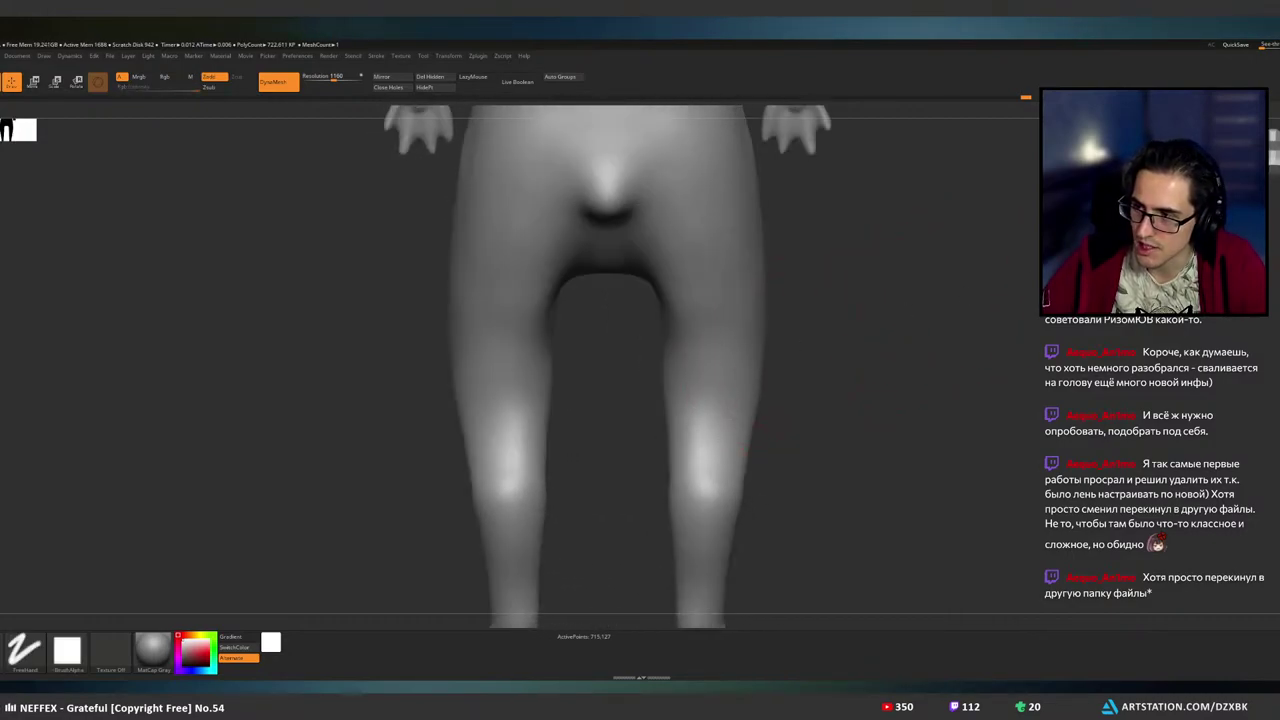
- Switch to the Dam Standard brush and turn off LazyMouse for it
{"action": "key", "text": "b"}
{"action": "key", "text": "m"}
{"action": "key", "text": "v"}
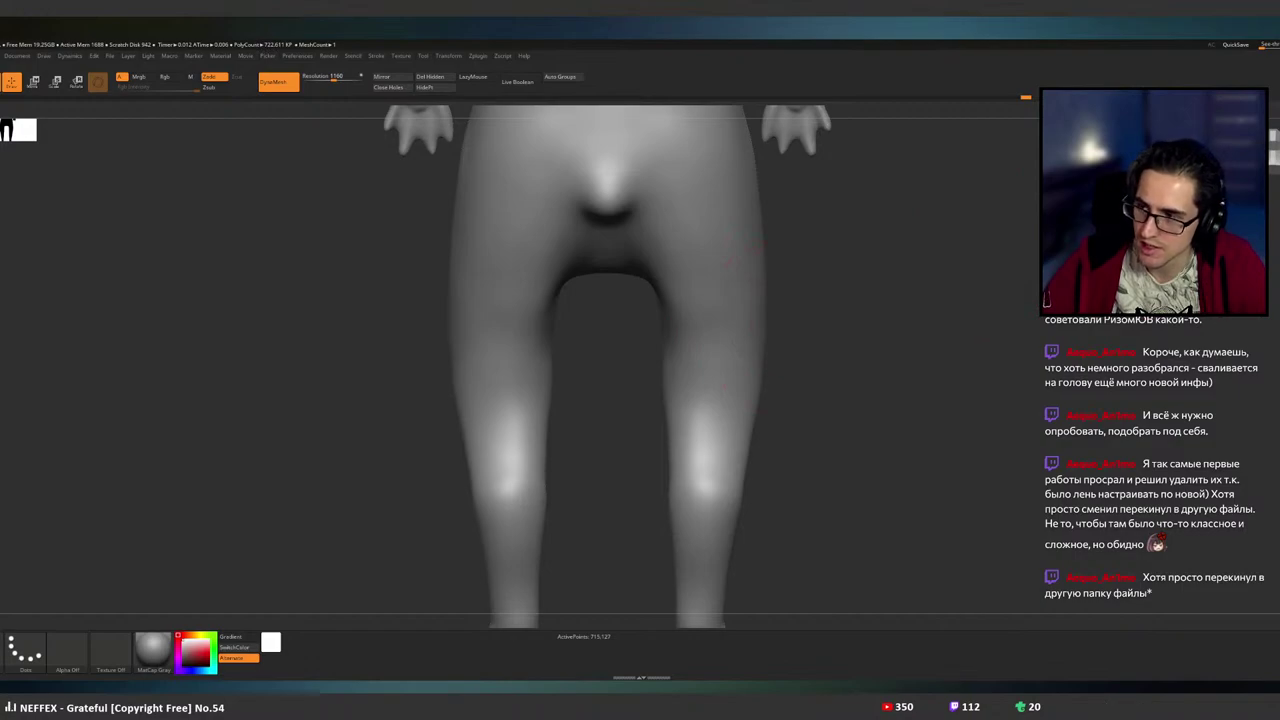
{"action": "key", "text": "b"}
{"action": "key", "text": "c"}
{"action": "key", "text": "b"}
{"action": "key", "text": "b"}
{"action": "key", "text": "d"}
{"action": "key", "text": "s"}
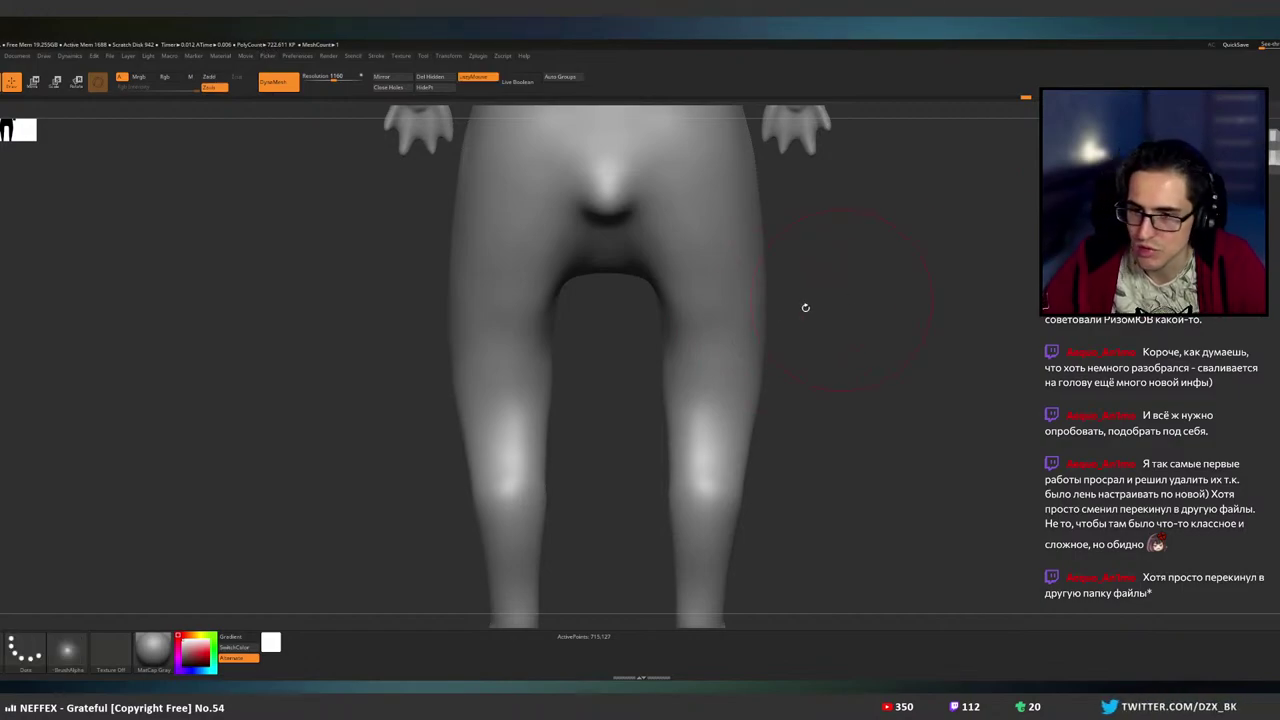
{"action": "right_click_drag", "start_coordinate": [806, 307], "coordinate": [741, 322]}
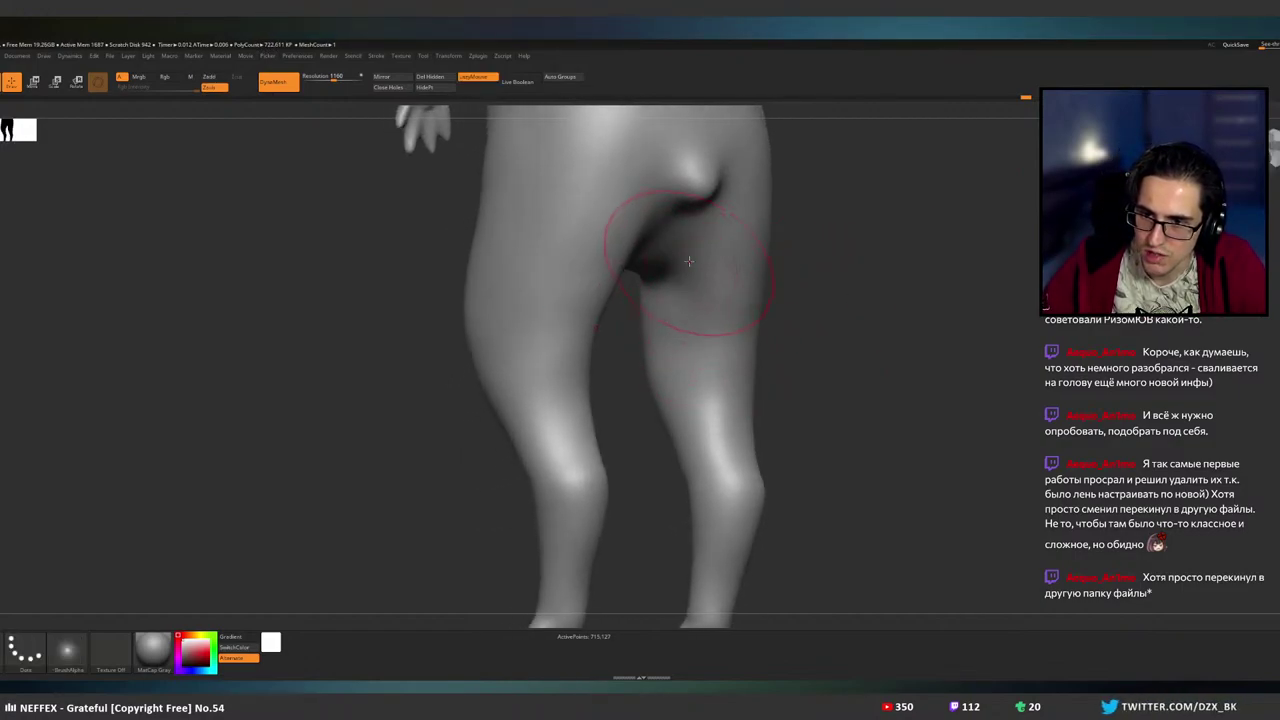
{"action": "mouse_move", "coordinate": [689, 261]}
{"action": "right_mouse_down"}
{"action": "mouse_move", "coordinate": [700, 275]}
{"action": "mouse_move", "coordinate": [686, 286]}
{"action": "right_mouse_up"}
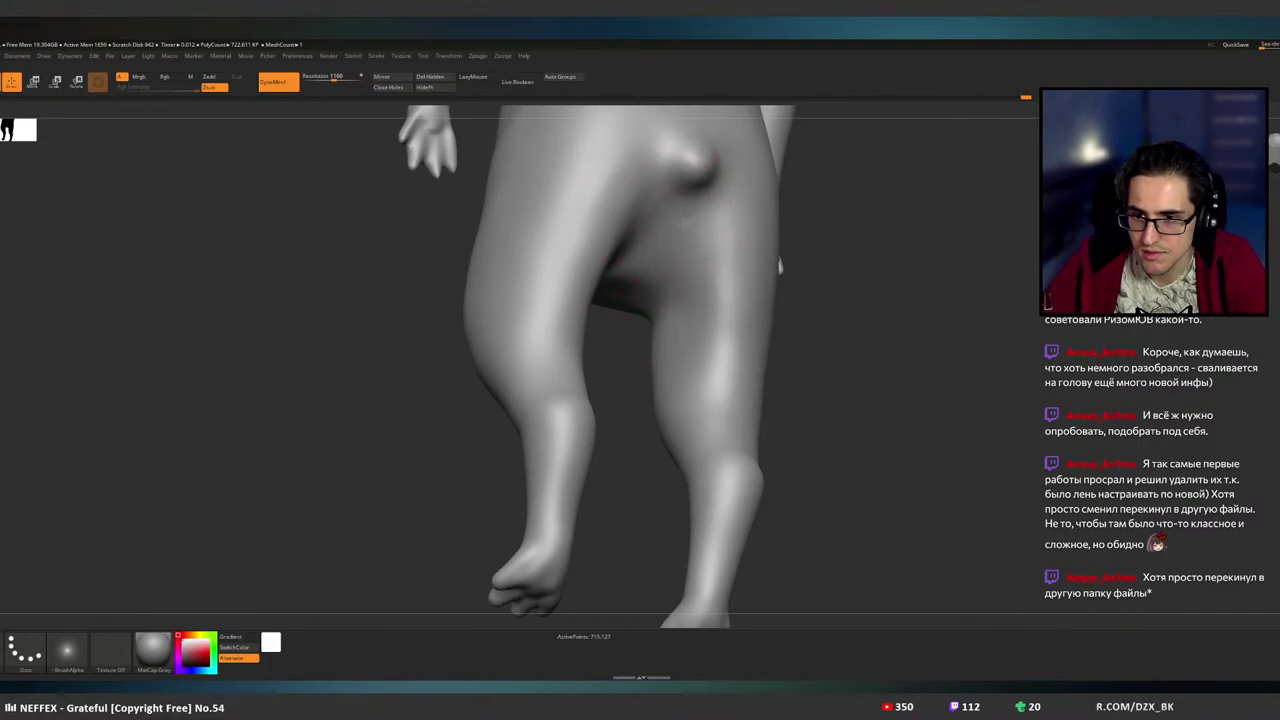
{"action": "key", "text": "space"}
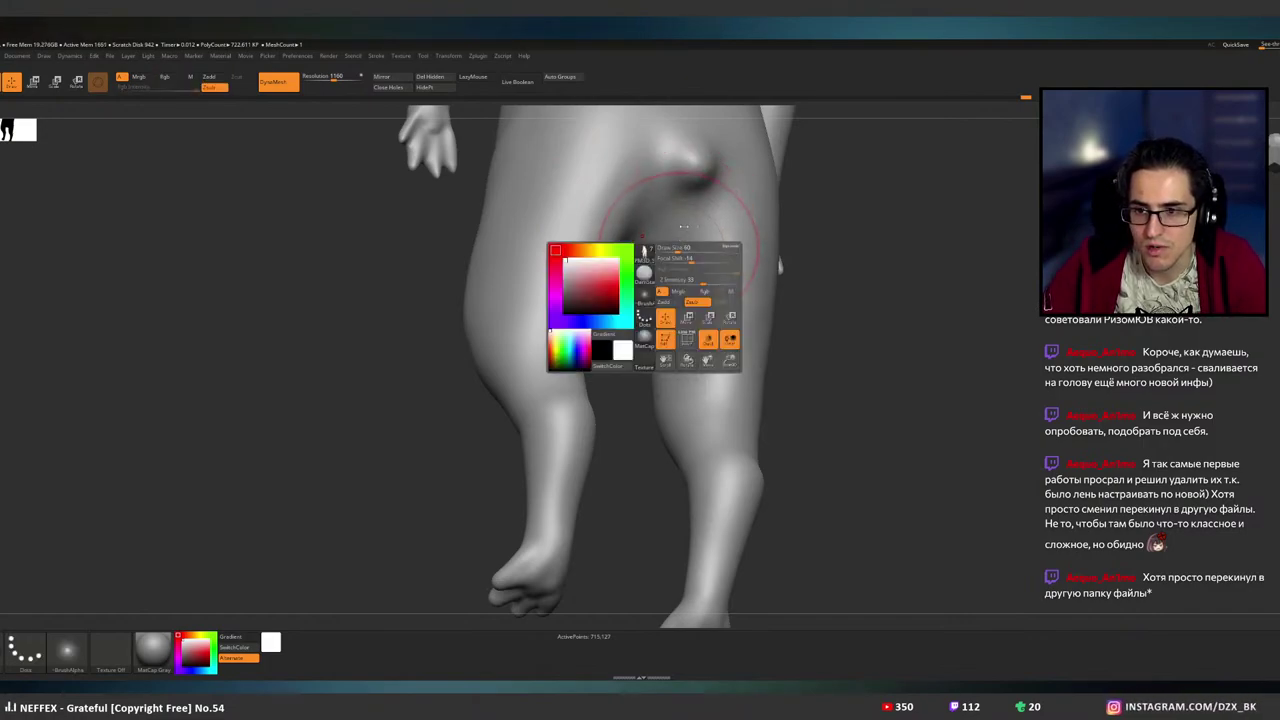
{"action": "left_click", "coordinate": [377, 58]}
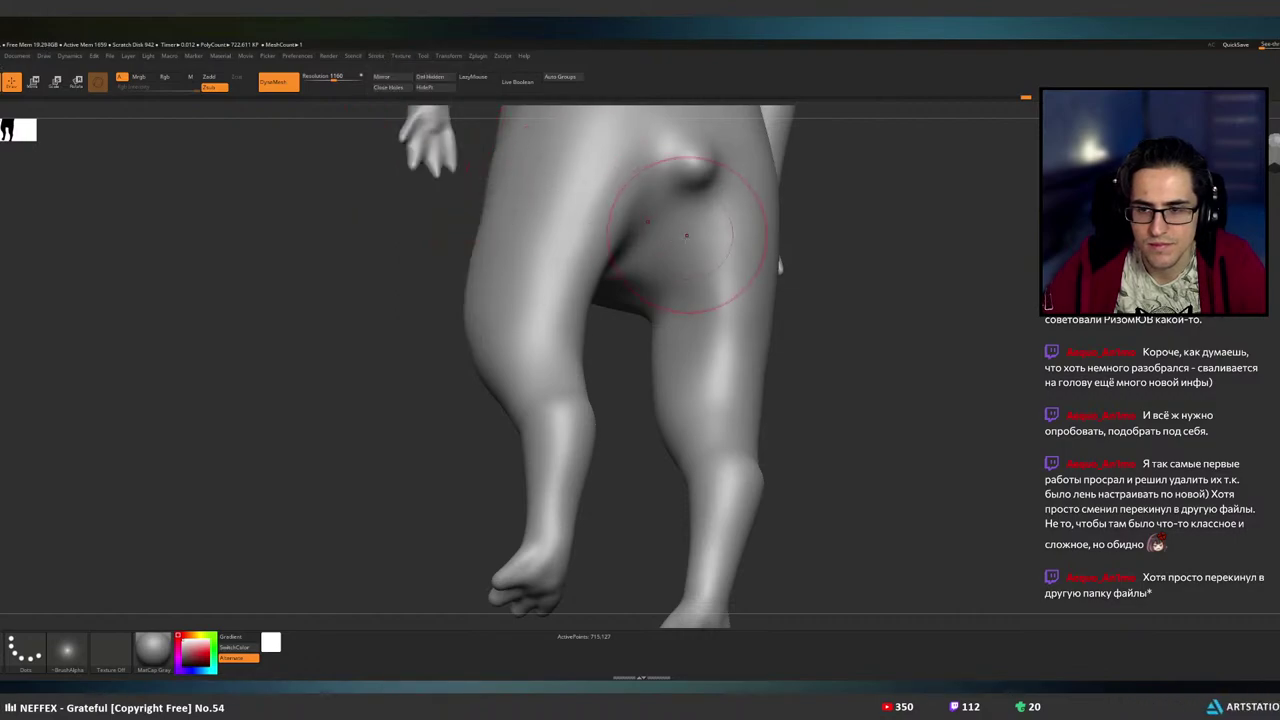
- Set the brush's stroke type to FreeHand, test it on the inner thigh below the tail, and smooth out the marks
{"action": "left_click_drag", "start_coordinate": [664, 287], "coordinate": [672, 261], "text": "shift"}
{"action": "right_click_drag", "start_coordinate": [672, 261], "coordinate": [669, 218]}
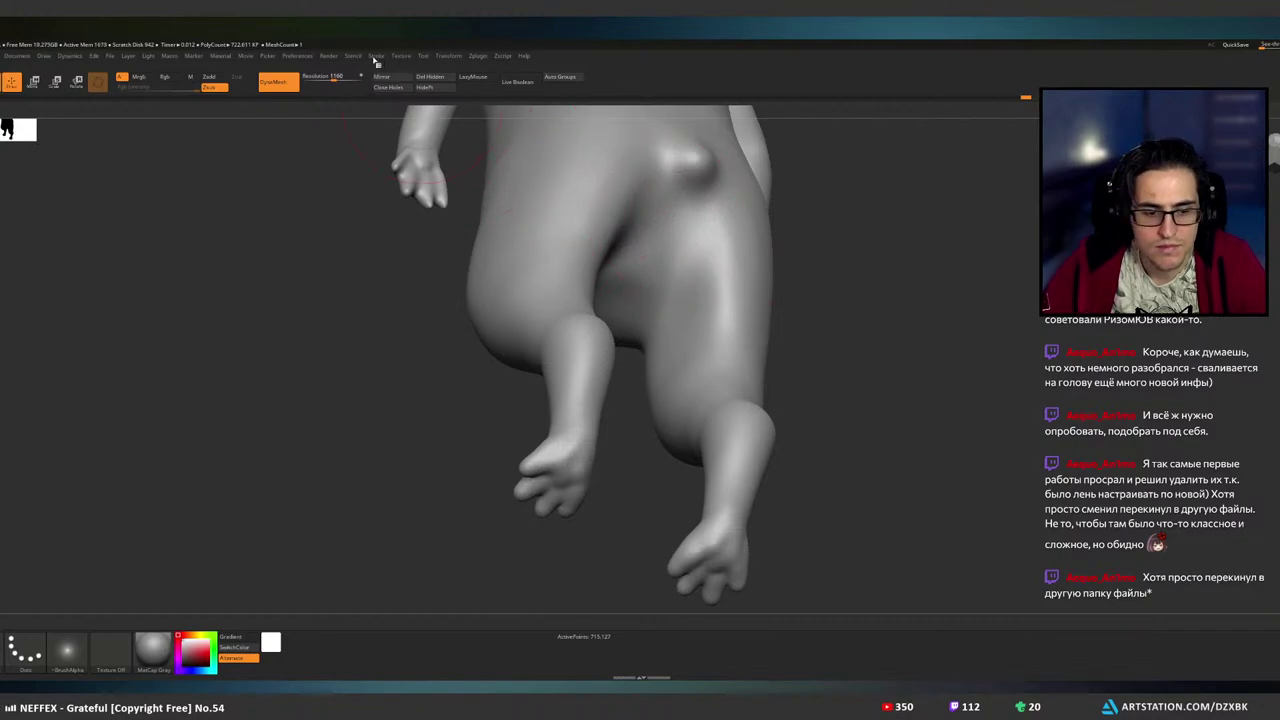
{"action": "left_click", "coordinate": [26, 648]}
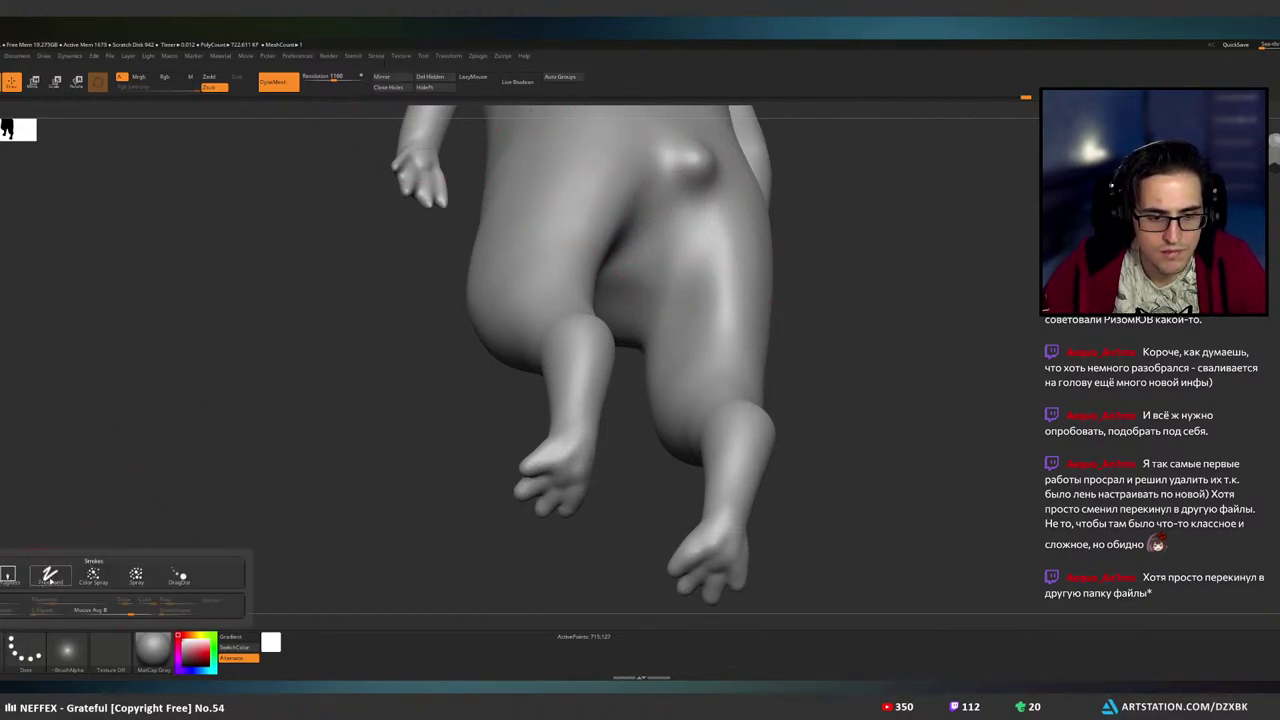
{"action": "left_click", "coordinate": [50, 578]}
{"action": "left_click_drag", "start_coordinate": [663, 292], "coordinate": [615, 250]}
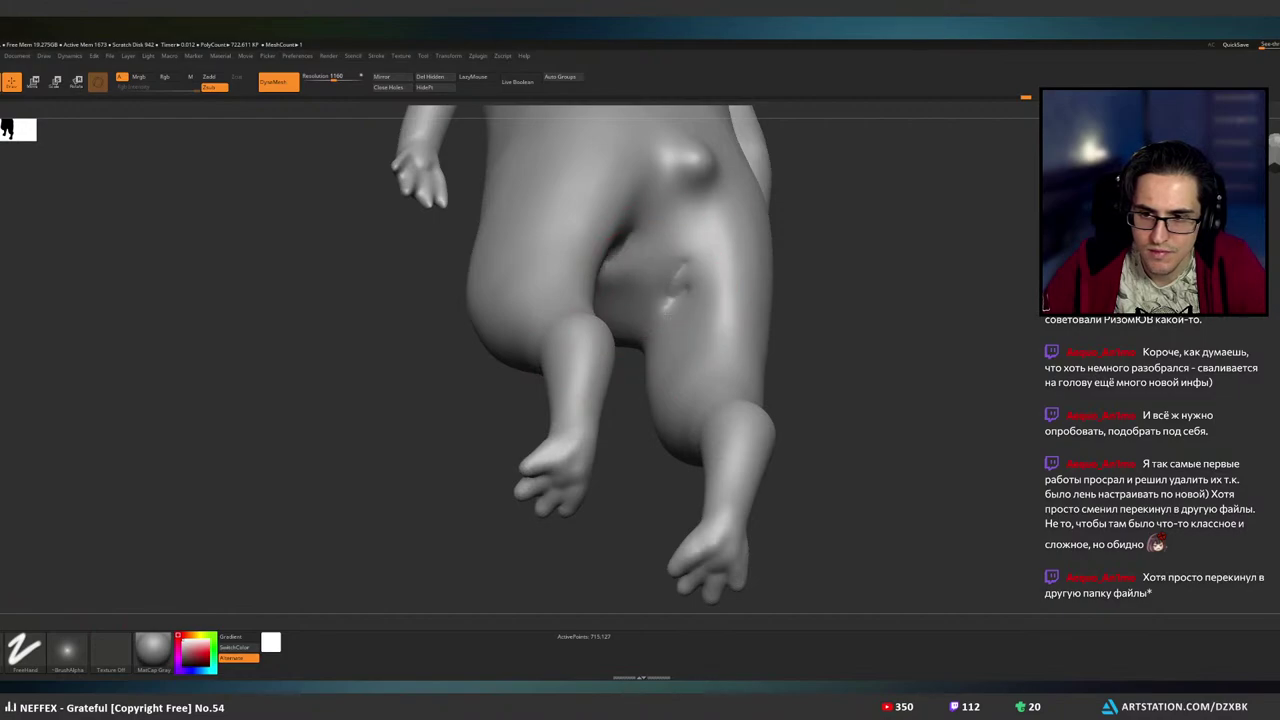
{"action": "left_click_drag", "start_coordinate": [686, 323], "coordinate": [640, 260], "text": "shift"}
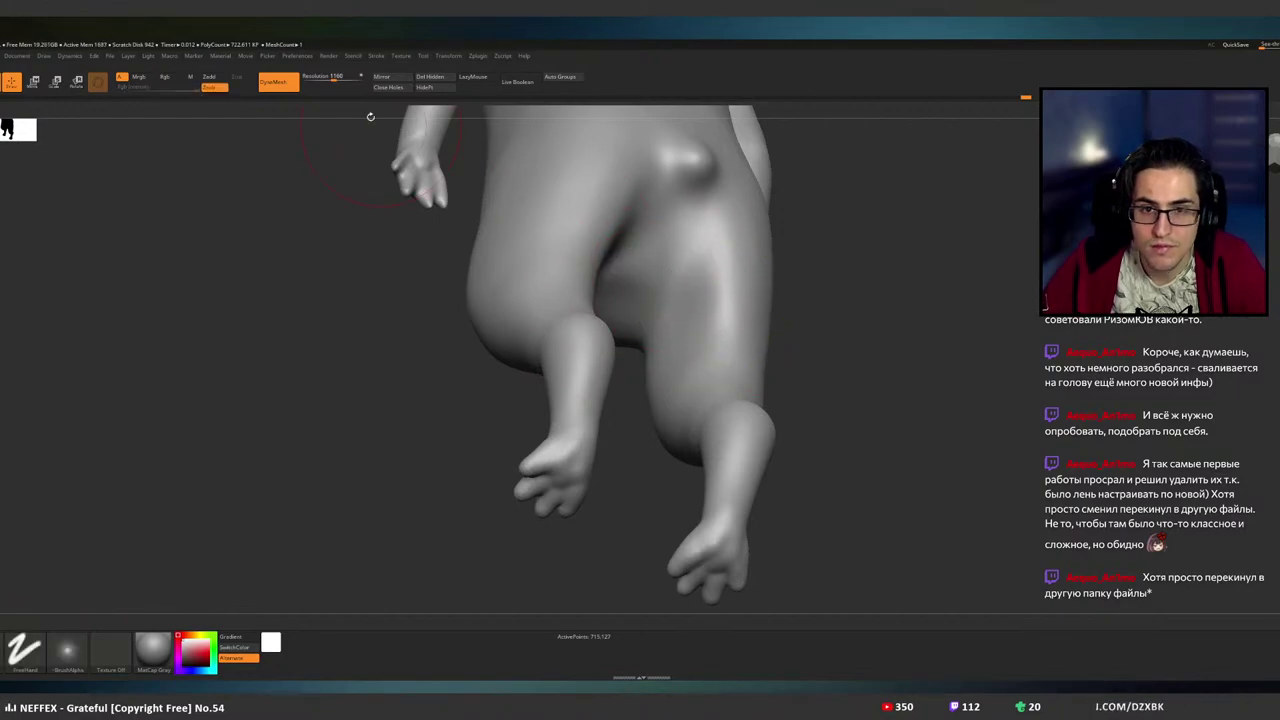
- Adjust the freehand stroke settings, undo a rough trial stroke, and define a softened fold between the inner thigh and the crotch
{"action": "left_click", "coordinate": [376, 56]}
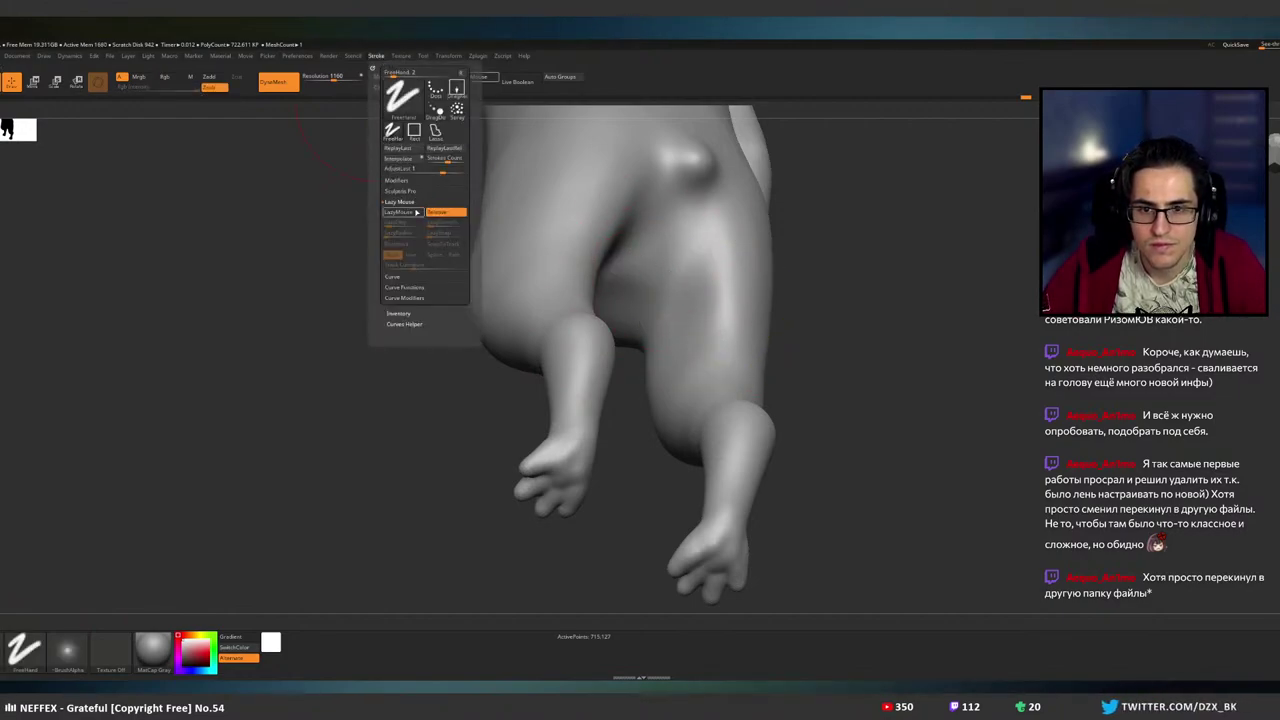
{"action": "left_click_drag", "start_coordinate": [443, 162], "coordinate": [463, 161]}
{"action": "mouse_move", "coordinate": [664, 230]}
{"action": "left_mouse_down"}
{"action": "mouse_move", "coordinate": [620, 305]}
{"action": "mouse_move", "coordinate": [662, 245]}
{"action": "left_mouse_up"}
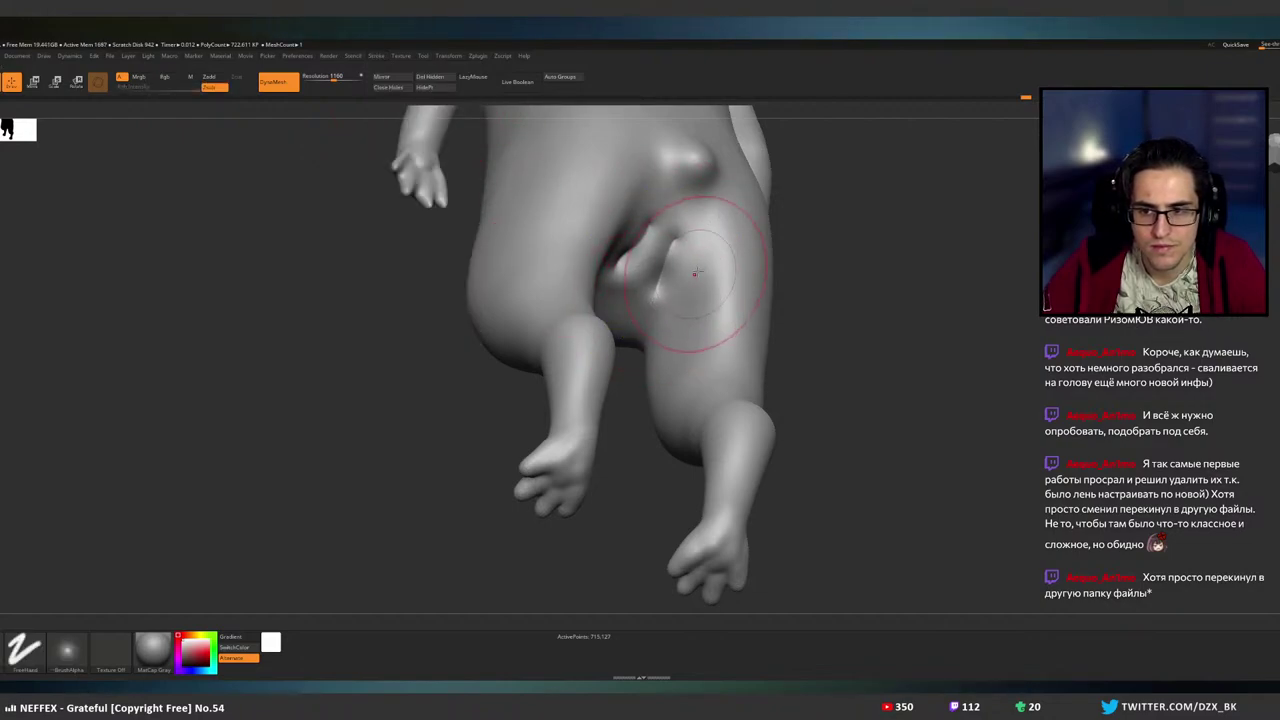
{"action": "left_click_drag", "start_coordinate": [716, 214], "coordinate": [674, 280]}
{"action": "key", "text": "ctrl+z"}
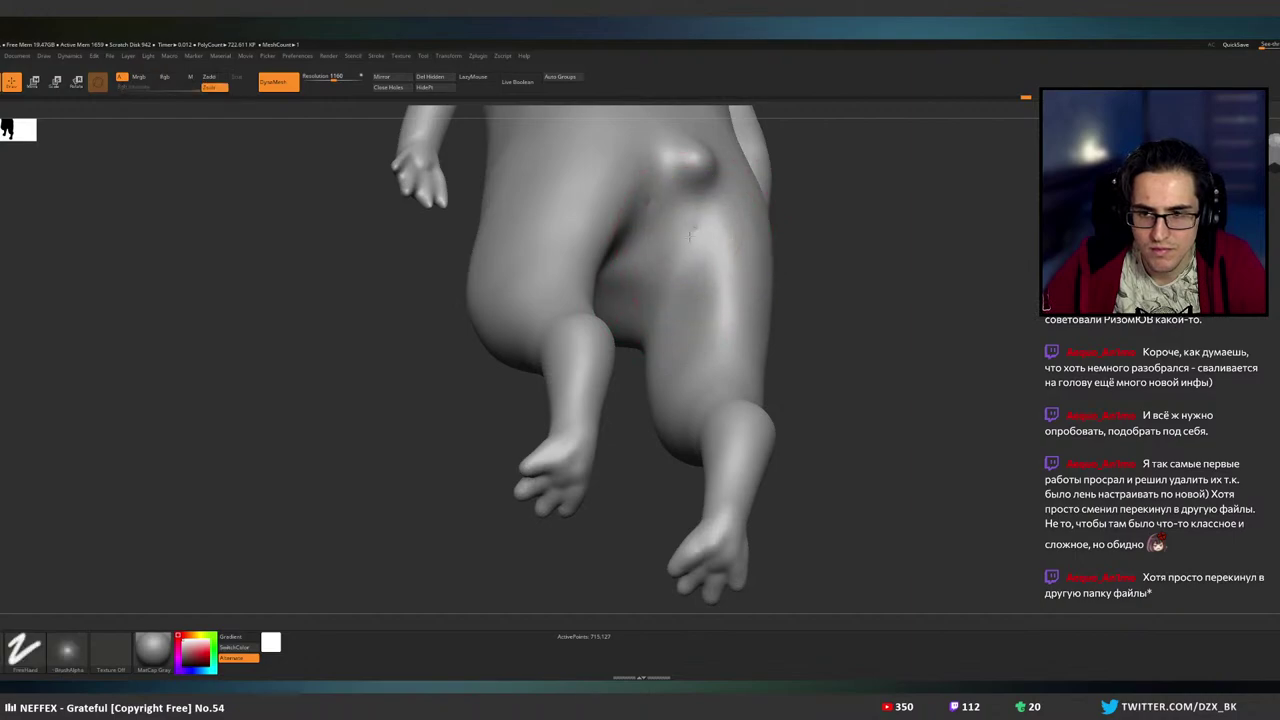
{"action": "mouse_move", "coordinate": [697, 228]}
{"action": "left_mouse_down"}
{"action": "mouse_move", "coordinate": [664, 300]}
{"action": "mouse_move", "coordinate": [690, 240]}
{"action": "mouse_move", "coordinate": [678, 264]}
{"action": "left_mouse_up"}
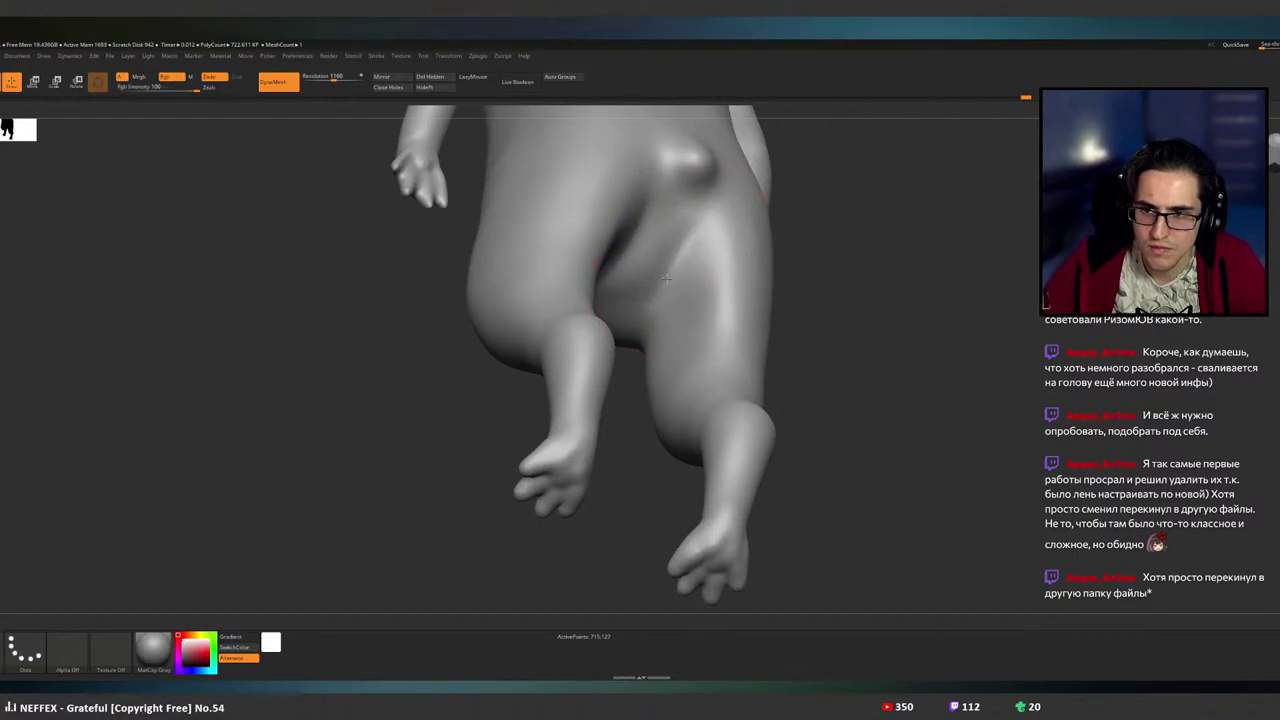
{"action": "mouse_move", "coordinate": [698, 230]}
{"action": "right_mouse_down"}
{"action": "mouse_move", "coordinate": [741, 271]}
{"action": "mouse_move", "coordinate": [786, 431]}
{"action": "right_mouse_up"}
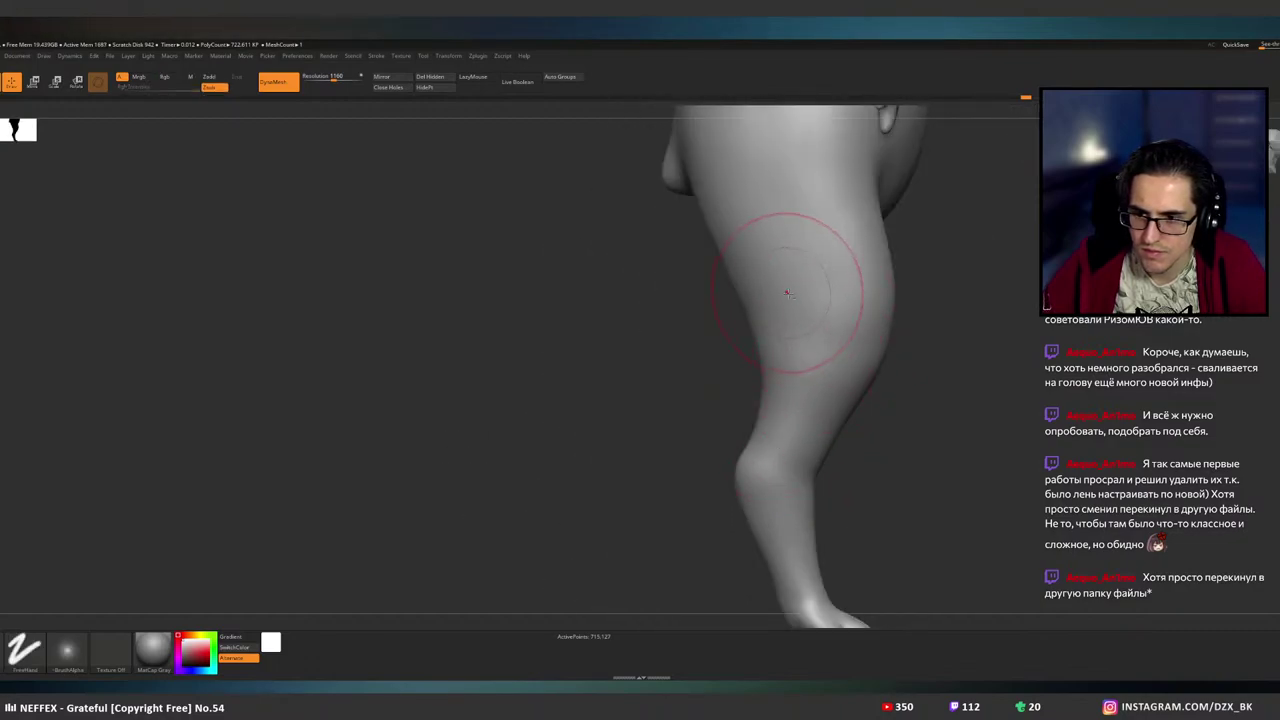
- Lasso-mask the lower leg from the rear joint down in side view, and invert the mask to protect the rest of the body
{"action": "mouse_move", "coordinate": [789, 291]}
{"action": "right_mouse_down"}
{"action": "mouse_move", "coordinate": [818, 296]}
{"action": "mouse_move", "coordinate": [814, 286]}
{"action": "mouse_move", "coordinate": [728, 309]}
{"action": "right_mouse_up"}
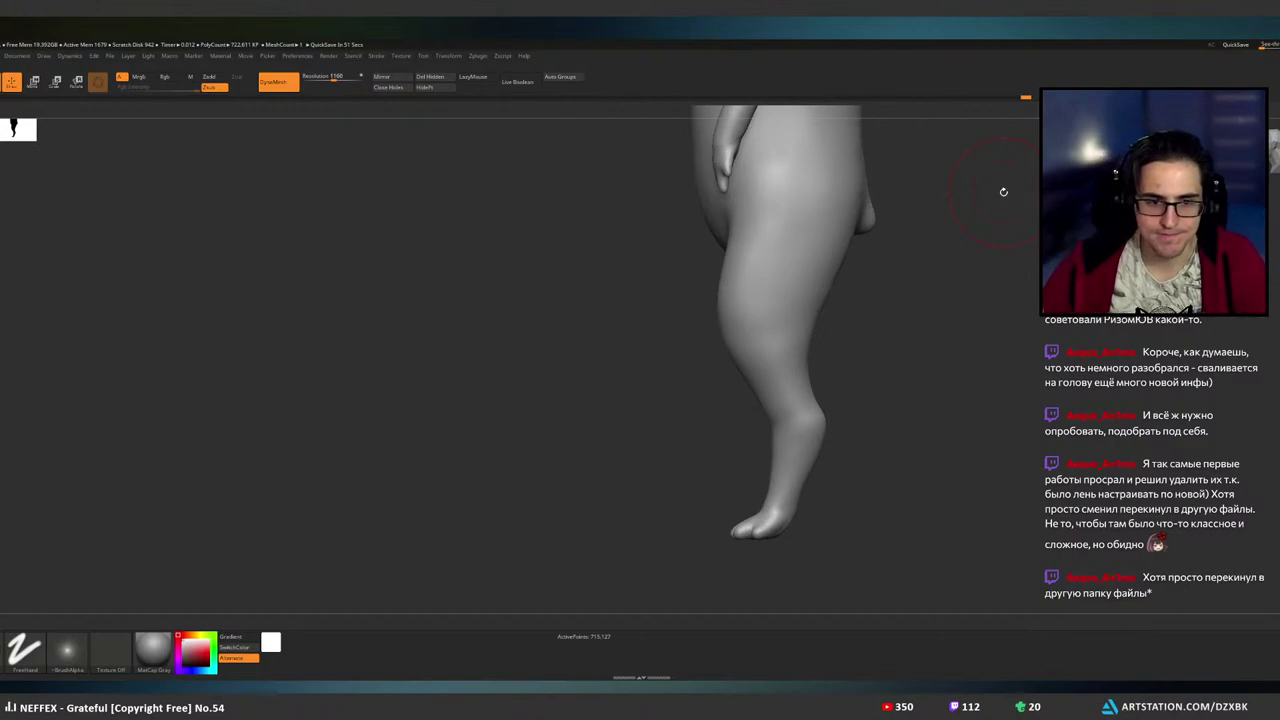
{"action": "left_click_drag", "start_coordinate": [867, 414], "coordinate": [804, 366], "text": "alt"}
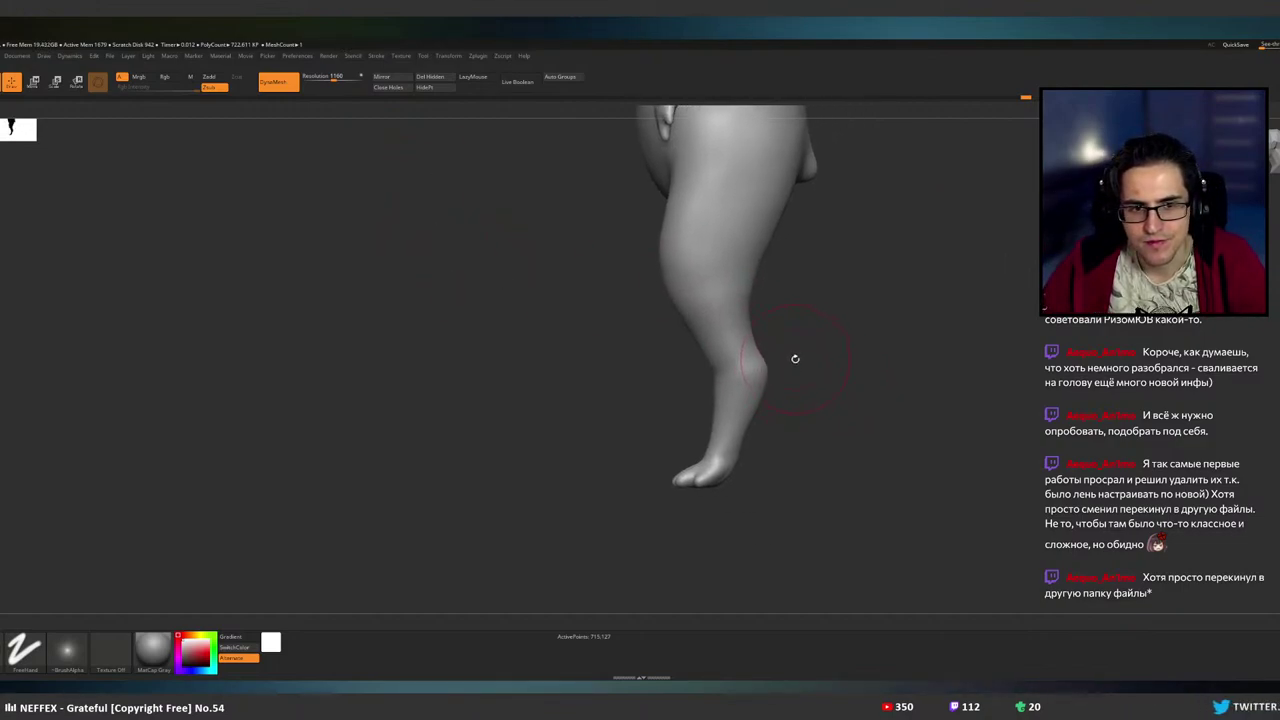
{"action": "left_click_drag", "start_coordinate": [818, 335], "coordinate": [799, 353]}
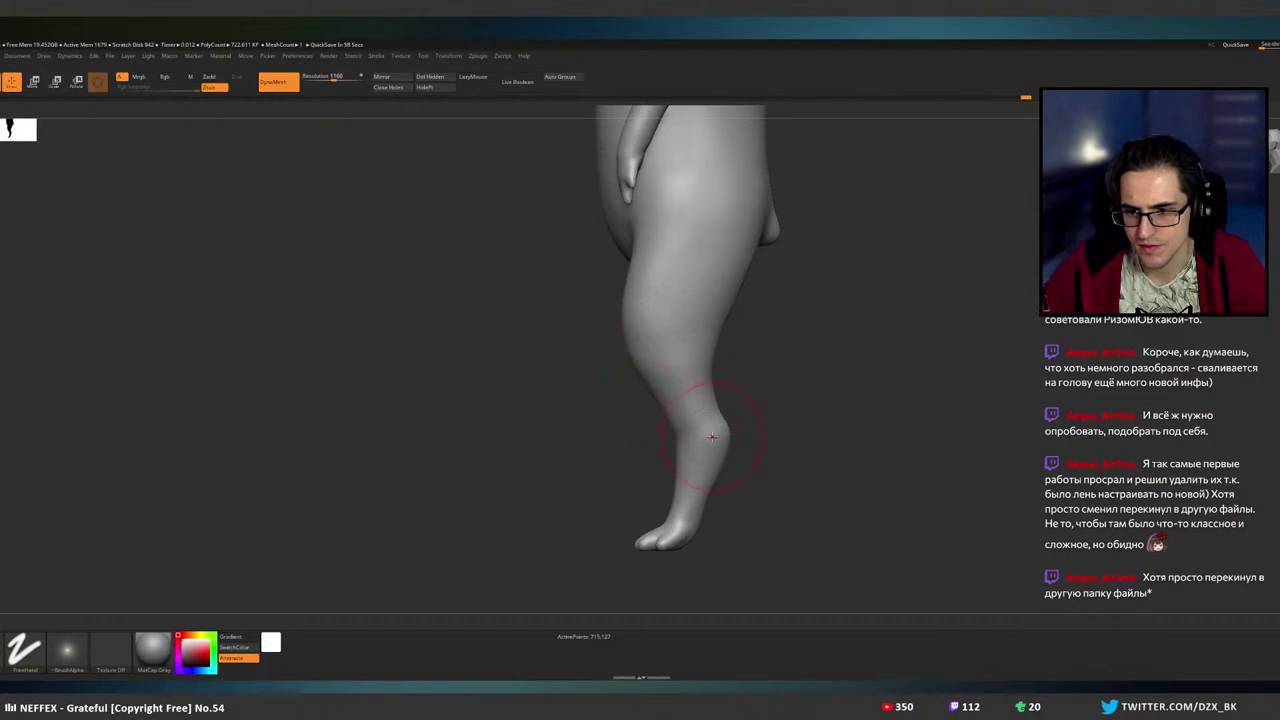
{"action": "mouse_move", "coordinate": [640, 416]}
{"action": "left_mouse_down", "text": "ctrl"}
{"action": "mouse_move", "coordinate": [738, 438]}
{"action": "mouse_move", "coordinate": [770, 594]}
{"action": "mouse_move", "coordinate": [610, 500]}
{"action": "left_mouse_up", "text": "ctrl"}
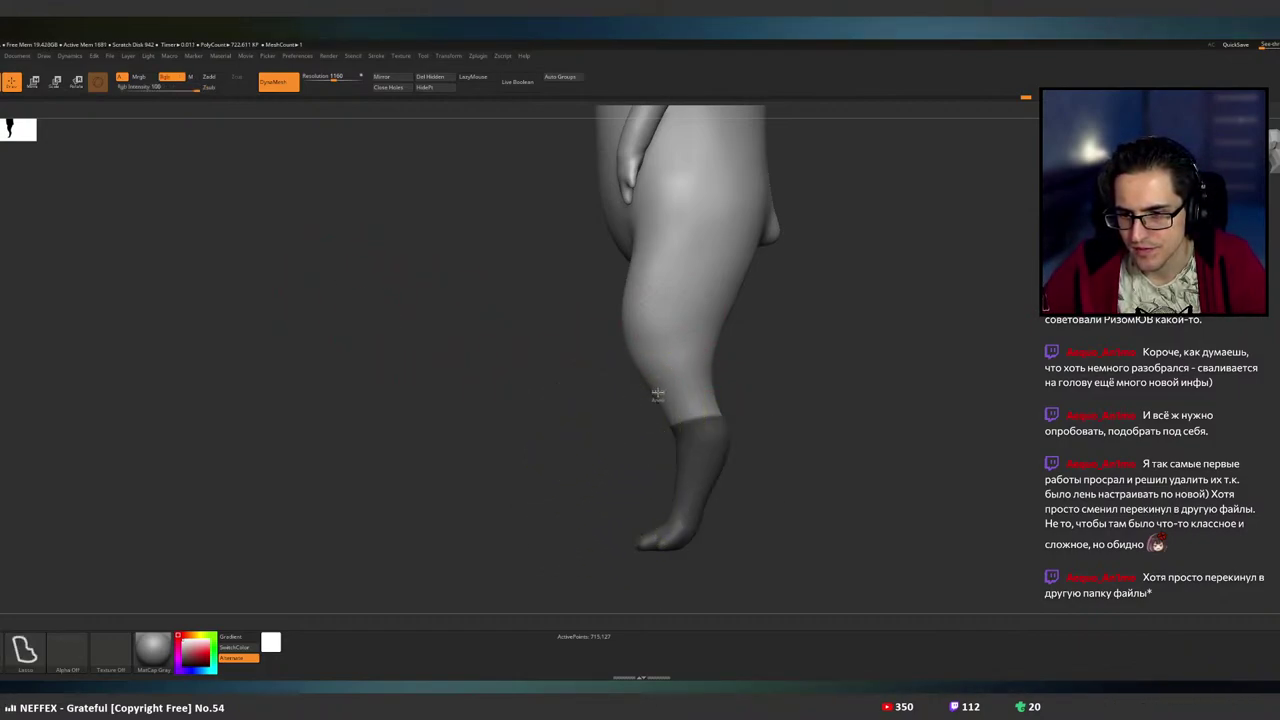
{"action": "key", "text": "ctrl+i"}
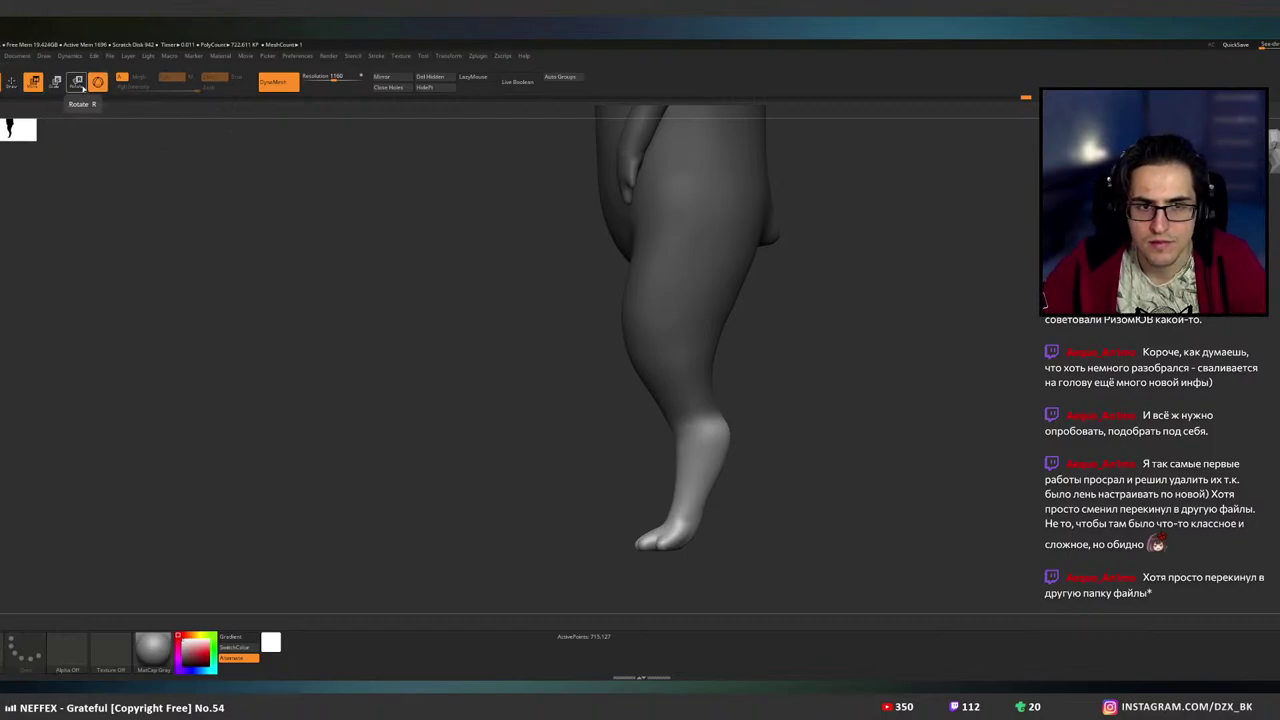
- Place the transform gizmo on the rear leg joint and rotate the unmasked lower leg and foot forward
{"action": "left_click", "coordinate": [97, 81]}
{"action": "right_click_drag", "start_coordinate": [751, 278], "coordinate": [754, 190], "text": "ctrl"}
{"action": "left_click_drag", "start_coordinate": [757, 178], "coordinate": [762, 328], "text": "alt"}
{"action": "left_click", "coordinate": [738, 293], "text": "alt"}
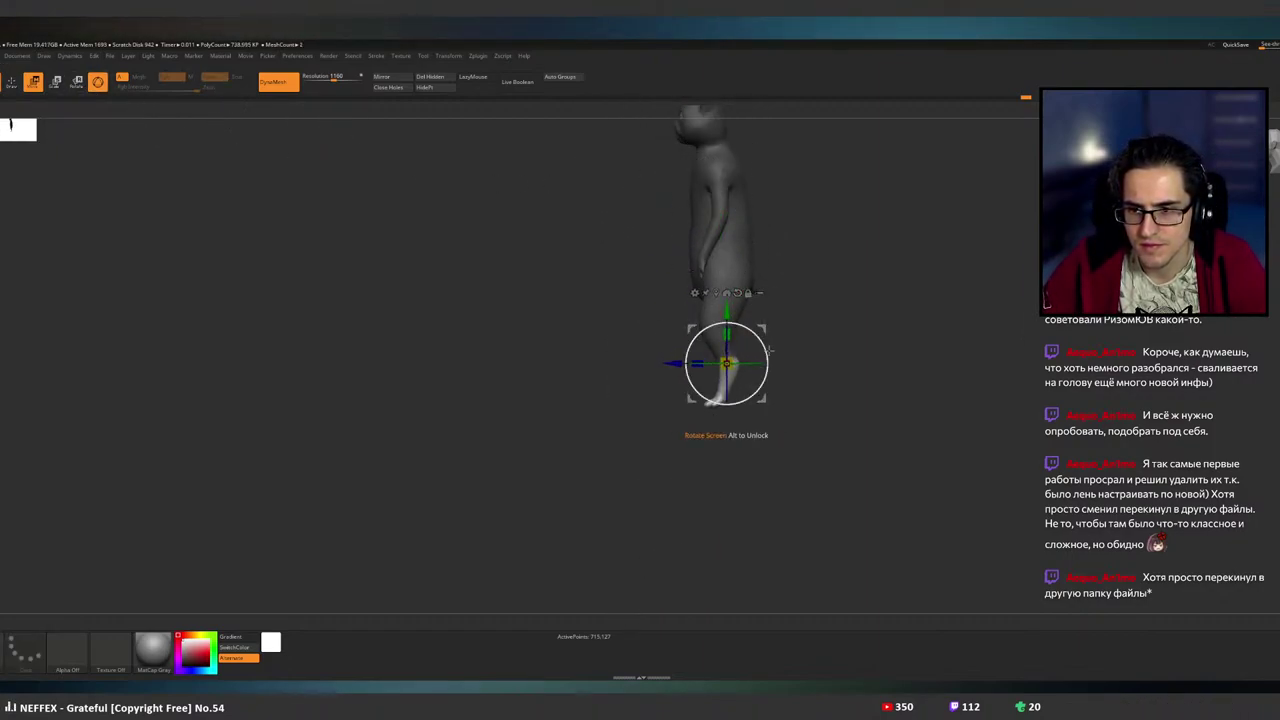
{"action": "right_click_drag", "start_coordinate": [770, 322], "coordinate": [790, 394], "text": "ctrl"}
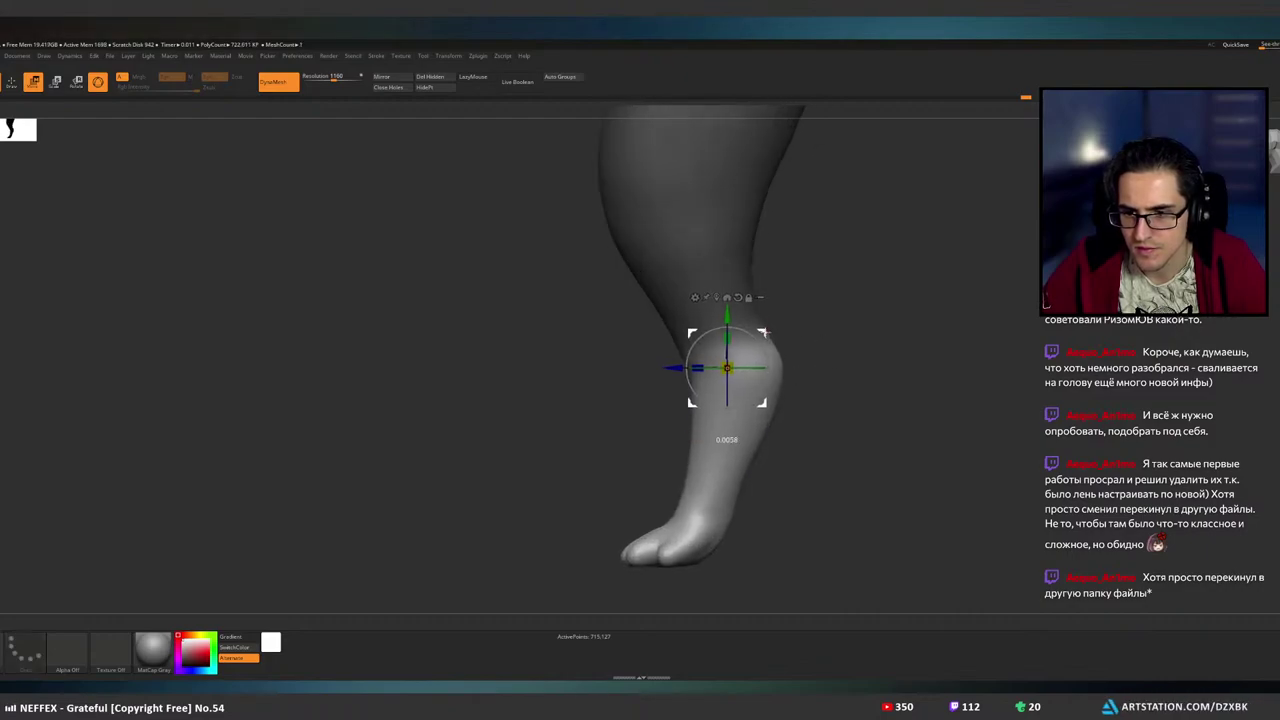
{"action": "mouse_move", "coordinate": [765, 337]}
{"action": "left_mouse_down"}
{"action": "mouse_move", "coordinate": [760, 355]}
{"action": "mouse_move", "coordinate": [763, 325]}
{"action": "left_mouse_up"}
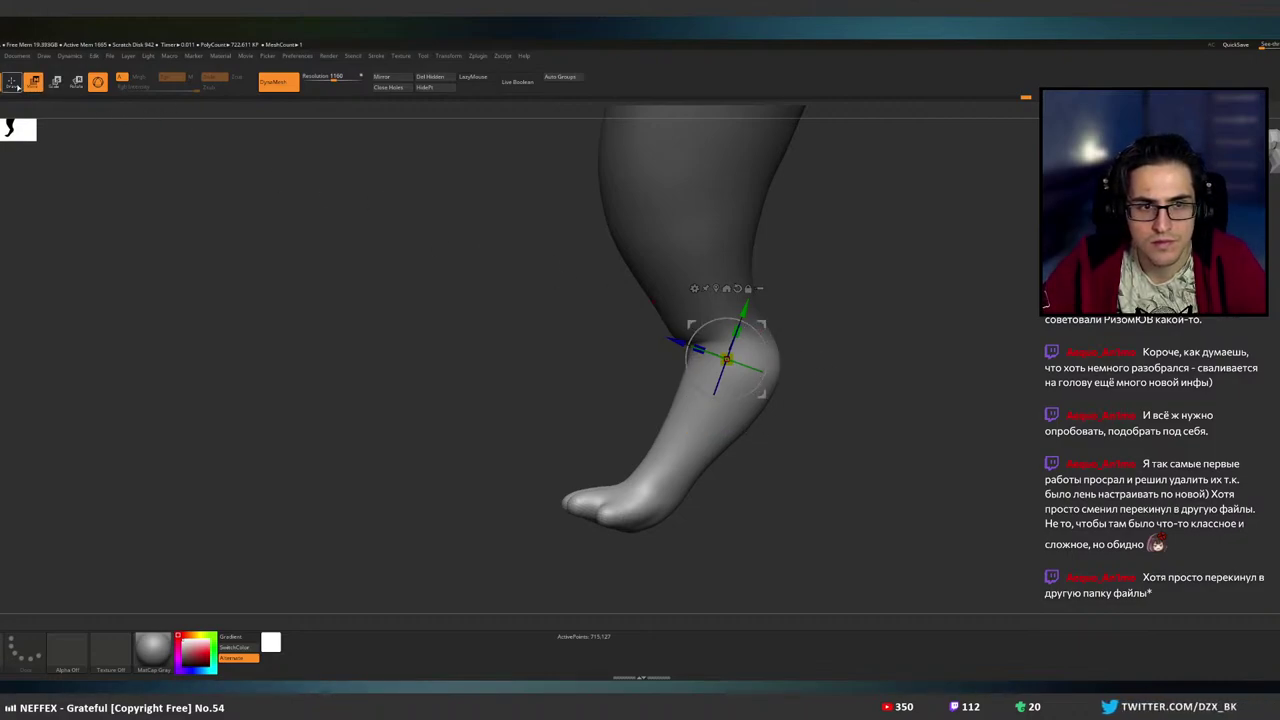
- Return to drawing mode and rework the mask so that only the foot below the ankle stays unmasked
{"action": "left_click", "coordinate": [17, 87]}
{"action": "left_click", "coordinate": [589, 413], "text": "ctrl"}
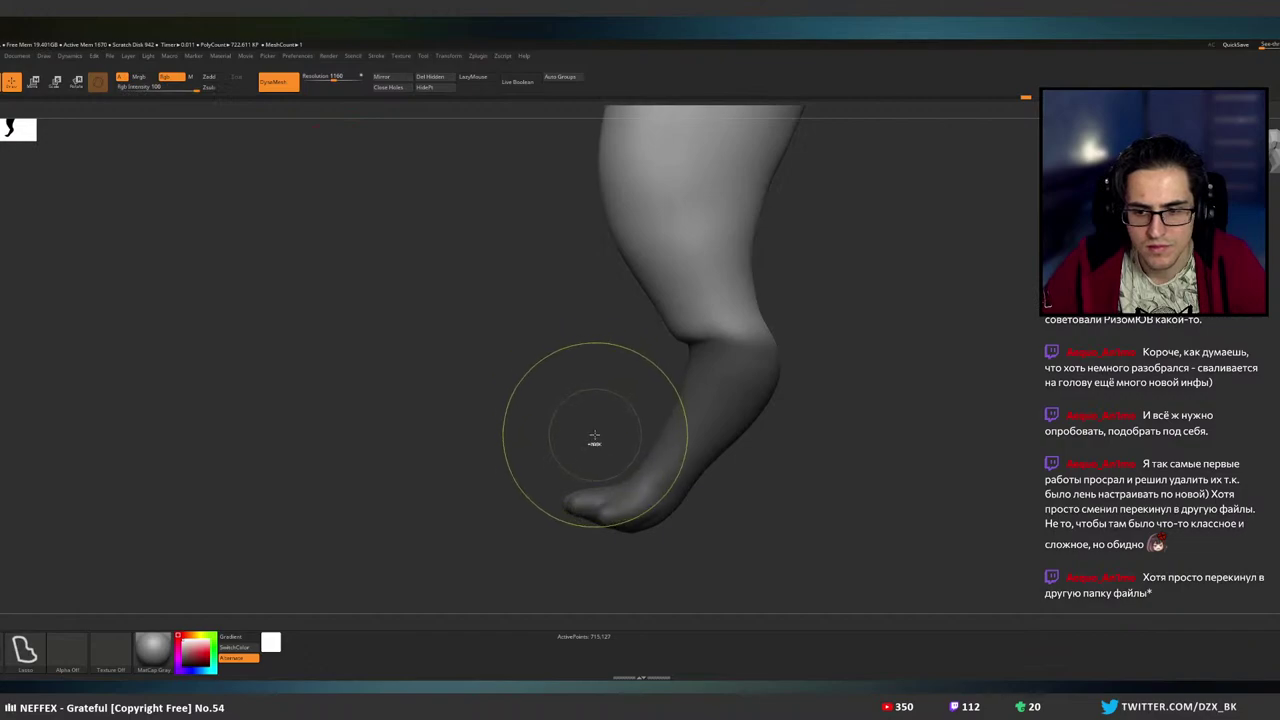
{"action": "key", "text": "ctrl+shift+z"}
{"action": "key", "text": "ctrl+z"}
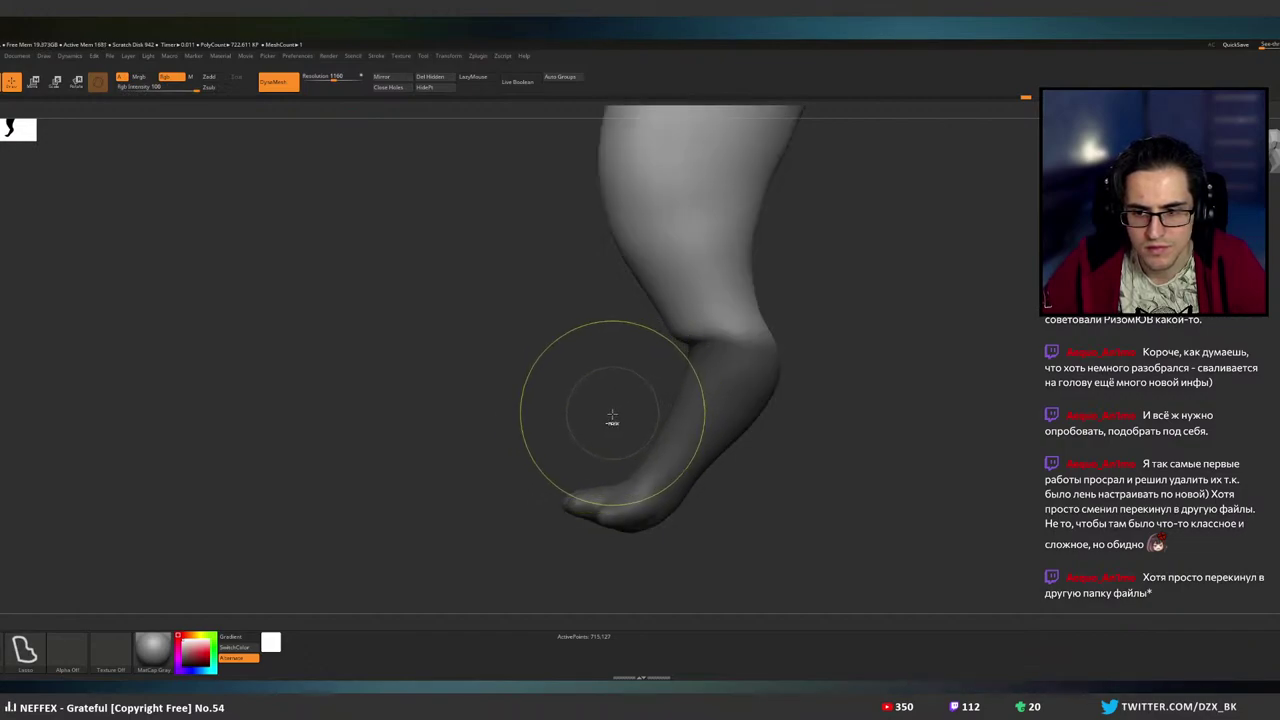
{"action": "mouse_move", "coordinate": [612, 419]}
{"action": "left_mouse_down", "text": "ctrl+alt"}
{"action": "mouse_move", "coordinate": [664, 467]}
{"action": "mouse_move", "coordinate": [812, 338]}
{"action": "mouse_move", "coordinate": [650, 320]}
{"action": "left_mouse_up", "text": "ctrl+alt"}
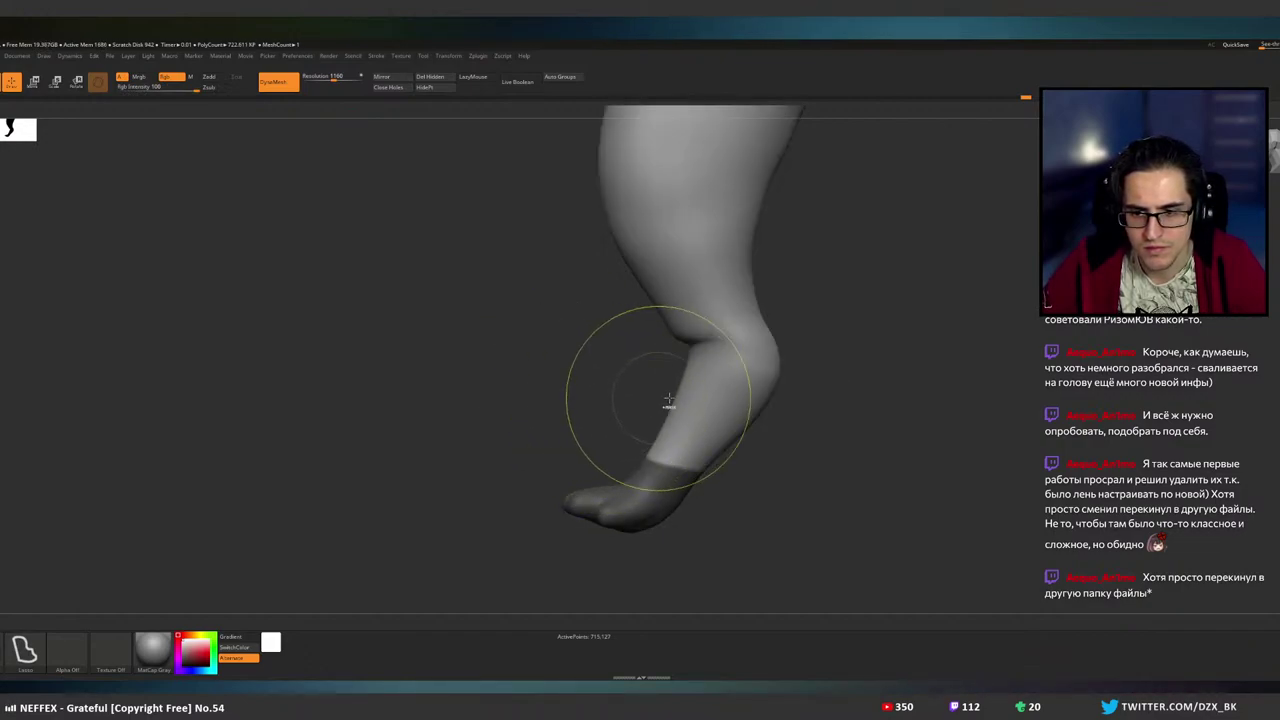
{"action": "left_click", "coordinate": [846, 382], "text": "ctrl"}
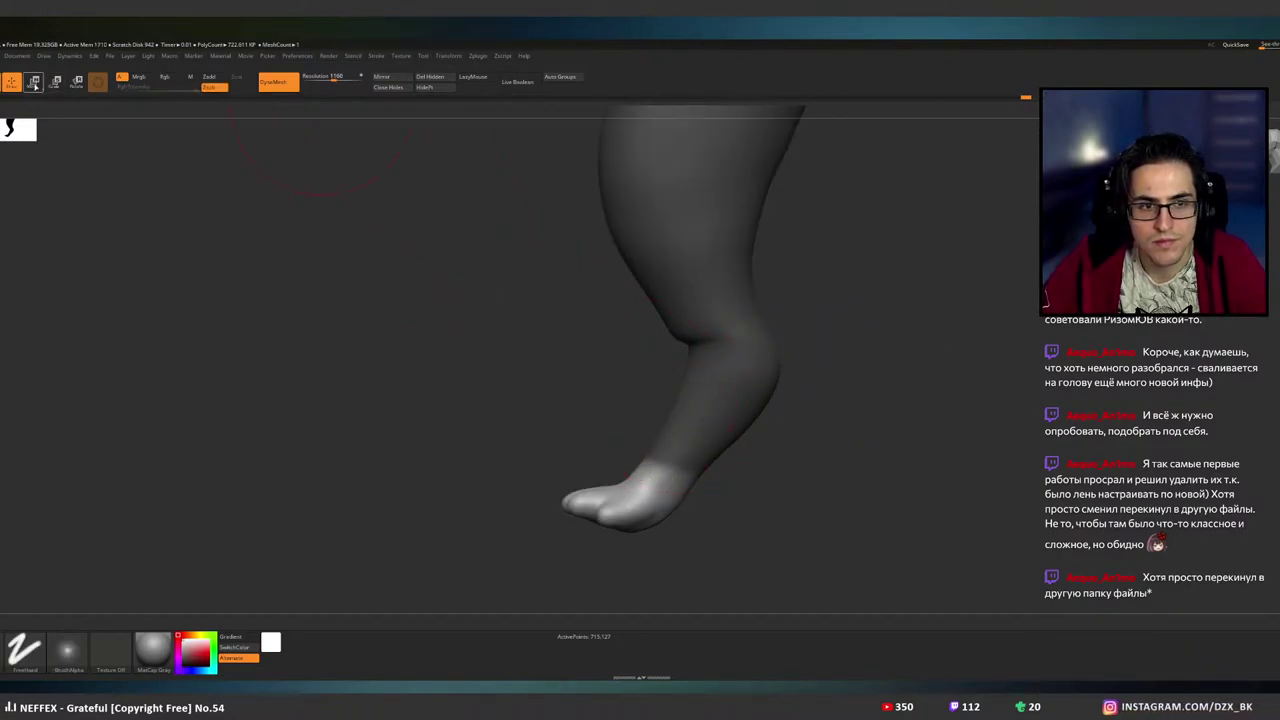
- Place the transform gizmo at the ankle, rotate the foot downward, and shift it back under the leg
{"action": "left_click", "coordinate": [77, 84]}
{"action": "left_click_drag", "start_coordinate": [764, 399], "coordinate": [689, 526], "text": "alt"}
{"action": "left_click_drag", "start_coordinate": [692, 470], "coordinate": [680, 457]}
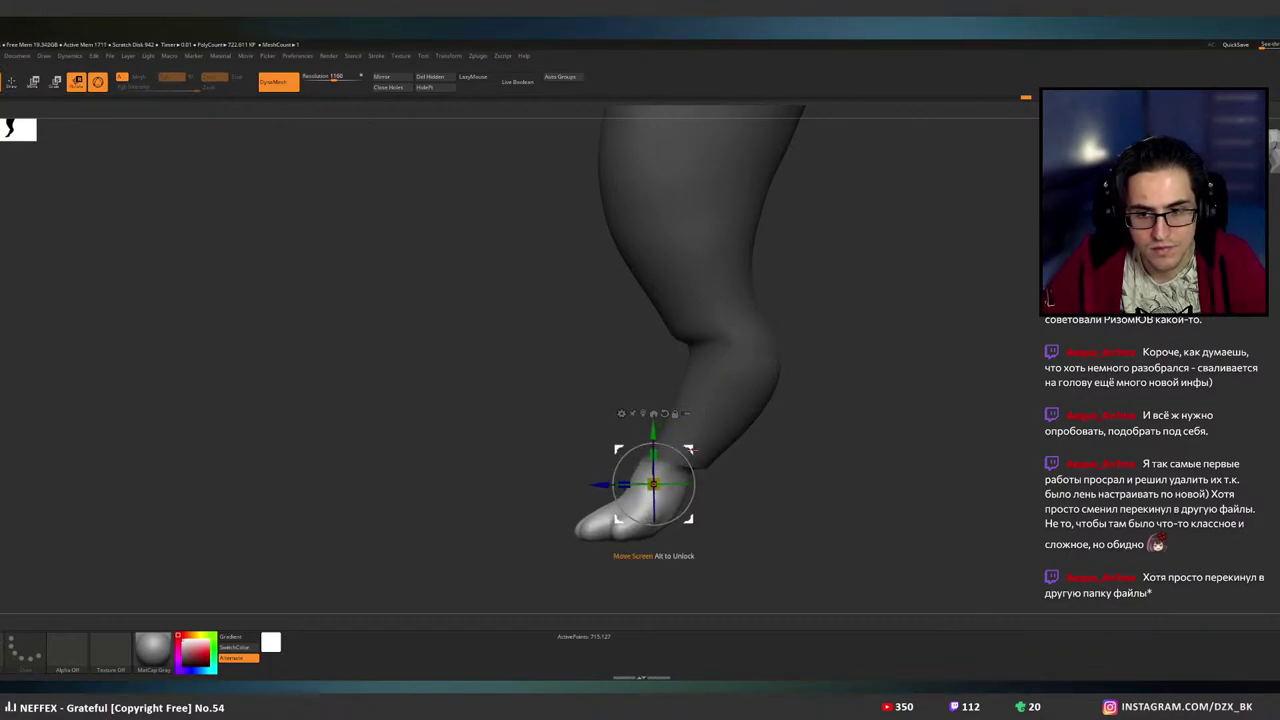
{"action": "left_click_drag", "start_coordinate": [688, 449], "coordinate": [705, 451]}
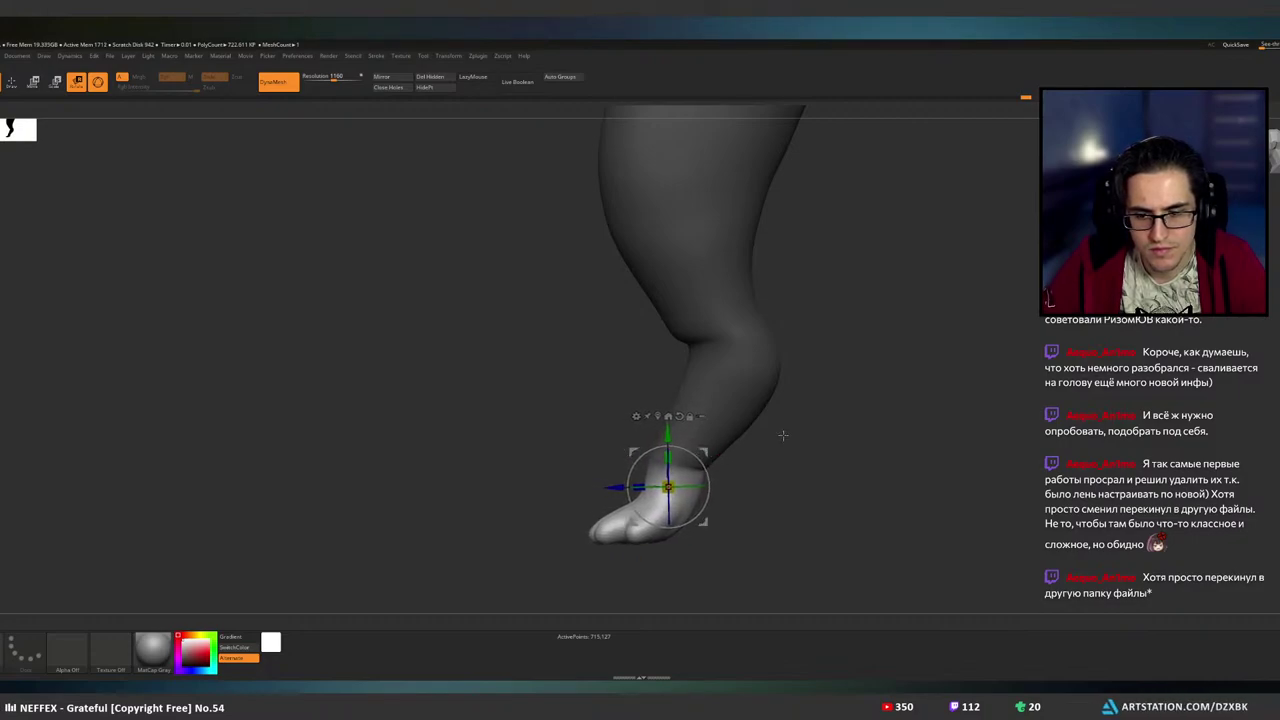
{"action": "left_click_drag", "start_coordinate": [783, 435], "coordinate": [771, 403], "text": "shift"}
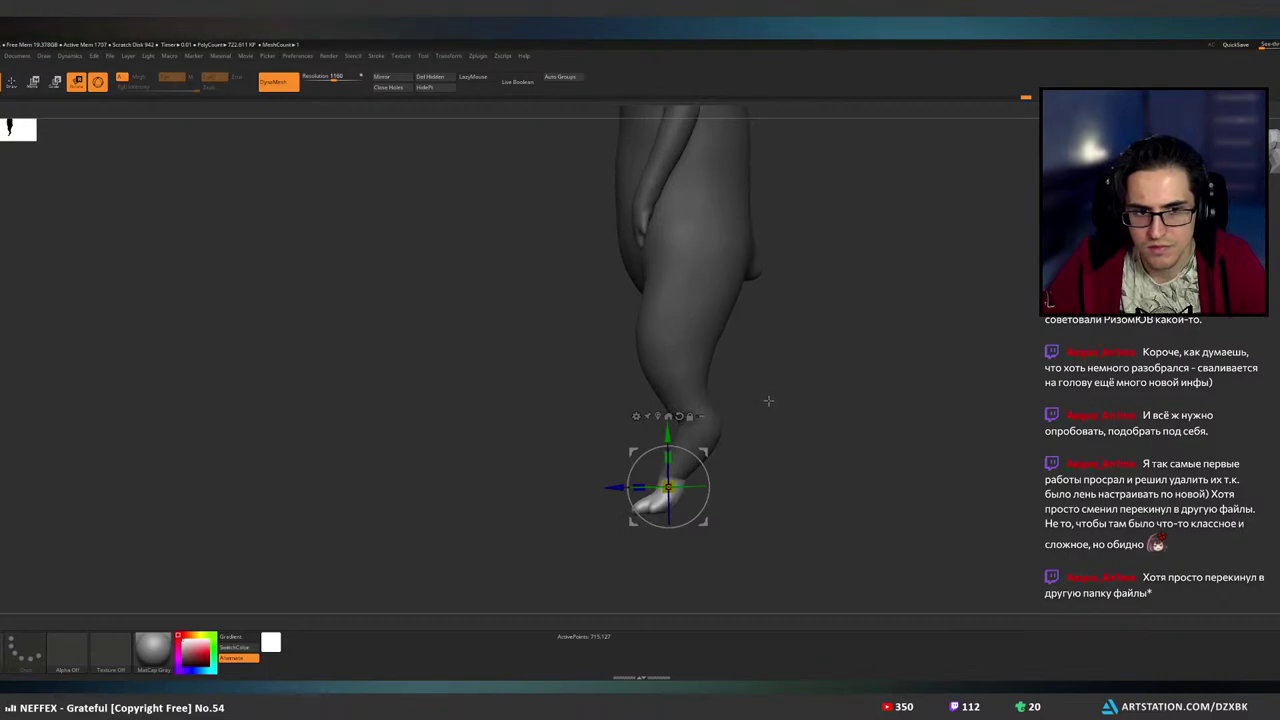
- Return to drawing mode and clear the mask from the whole body
{"action": "key", "text": "q"}
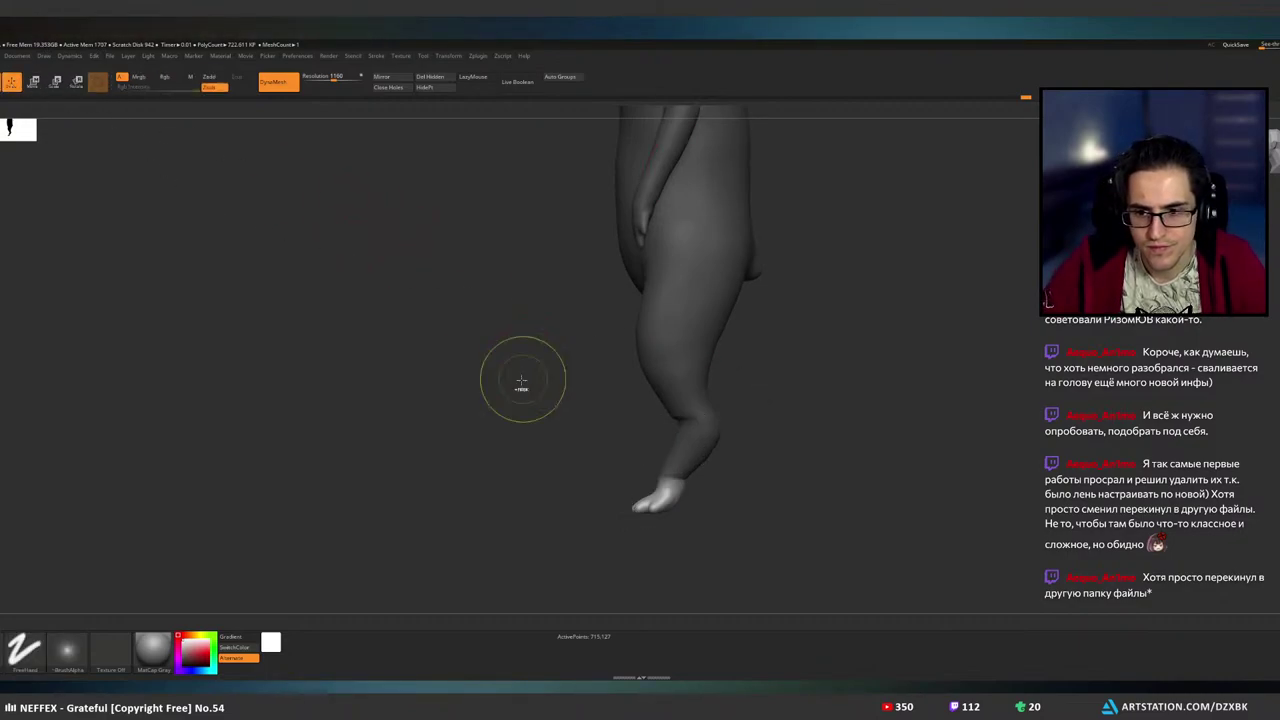
{"action": "left_click_drag", "start_coordinate": [521, 380], "coordinate": [589, 360], "text": "ctrl"}
{"action": "left_click_drag", "start_coordinate": [734, 359], "coordinate": [786, 360]}
{"action": "right_click_drag", "start_coordinate": [671, 421], "coordinate": [746, 416], "text": "ctrl"}
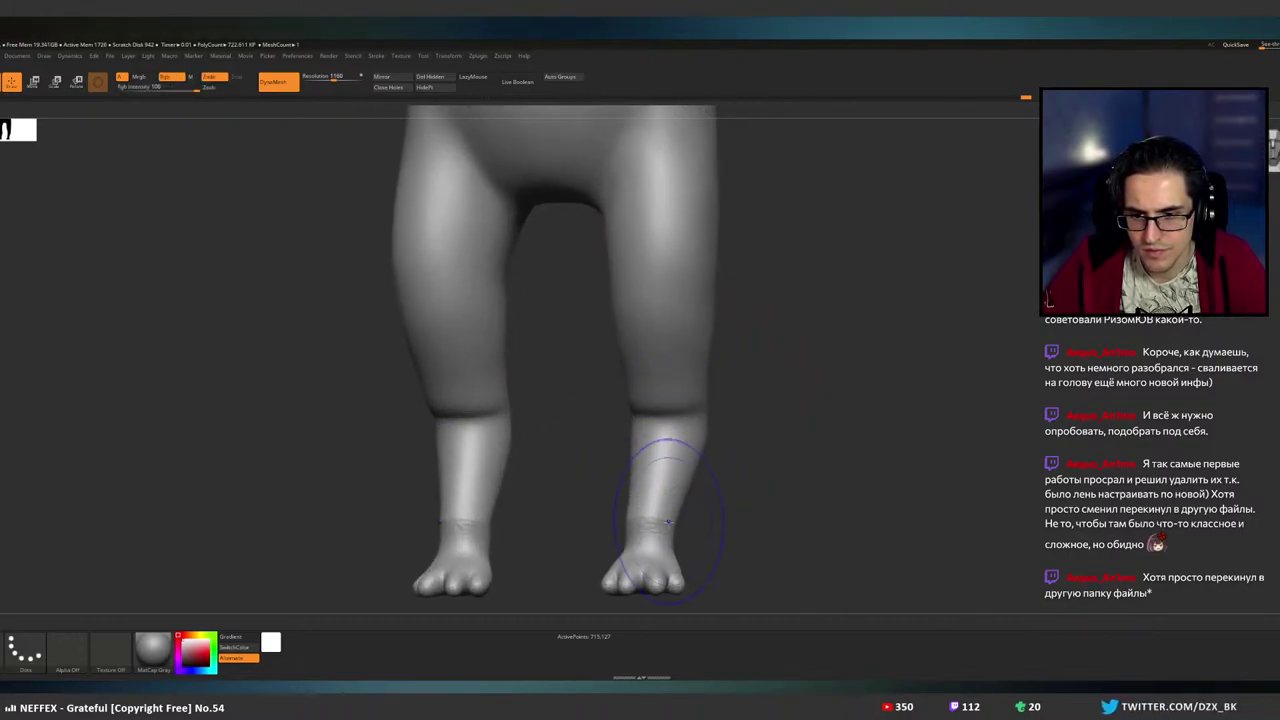
- Shrink the brush and smooth the ankle seam across the front of the lower leg
{"action": "right_click_drag", "start_coordinate": [689, 507], "coordinate": [759, 472]}
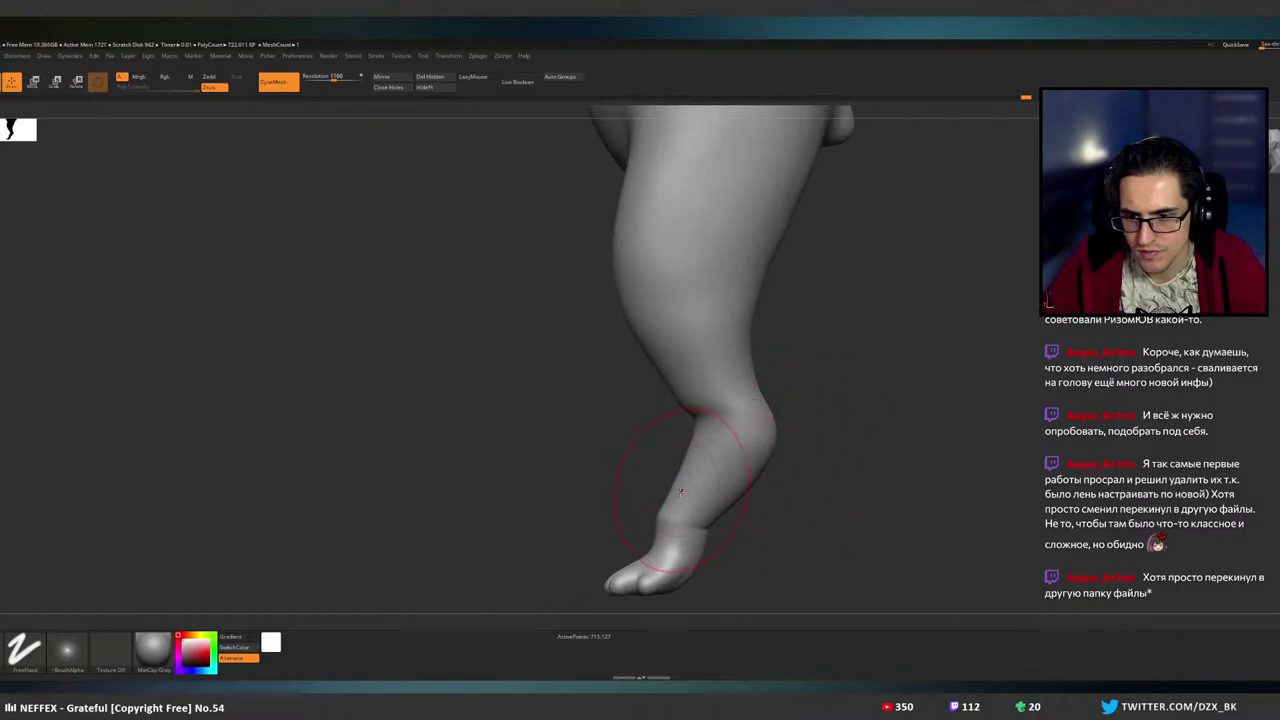
{"action": "mouse_move", "coordinate": [683, 482]}
{"action": "right_mouse_down"}
{"action": "mouse_move", "coordinate": [712, 472]}
{"action": "mouse_move", "coordinate": [672, 370]}
{"action": "mouse_move", "coordinate": [708, 392]}
{"action": "mouse_move", "coordinate": [718, 436]}
{"action": "right_mouse_up"}
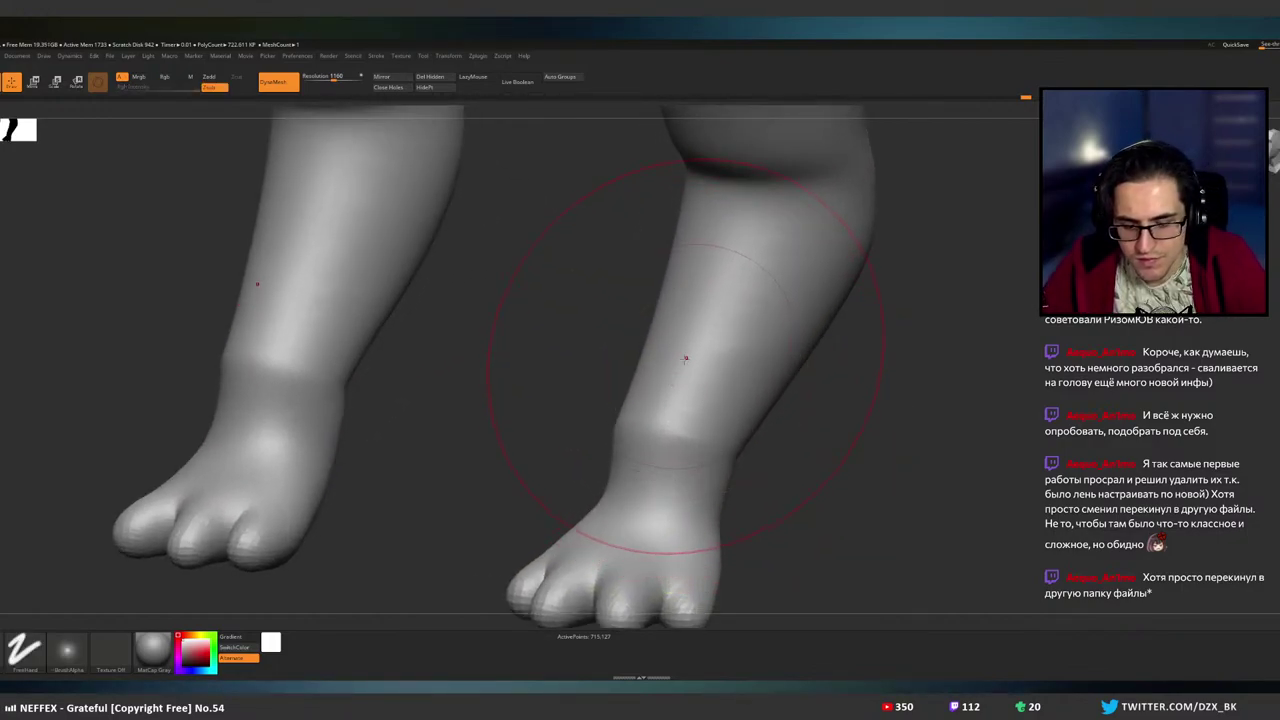
{"action": "key", "text": "bracketleft"}
{"action": "key", "text": "bracketleft"}
{"action": "key", "text": "bracketleft"}
{"action": "key", "text": "bracketleft"}
{"action": "key", "text": "bracketleft"}
{"action": "key", "text": "bracketleft"}
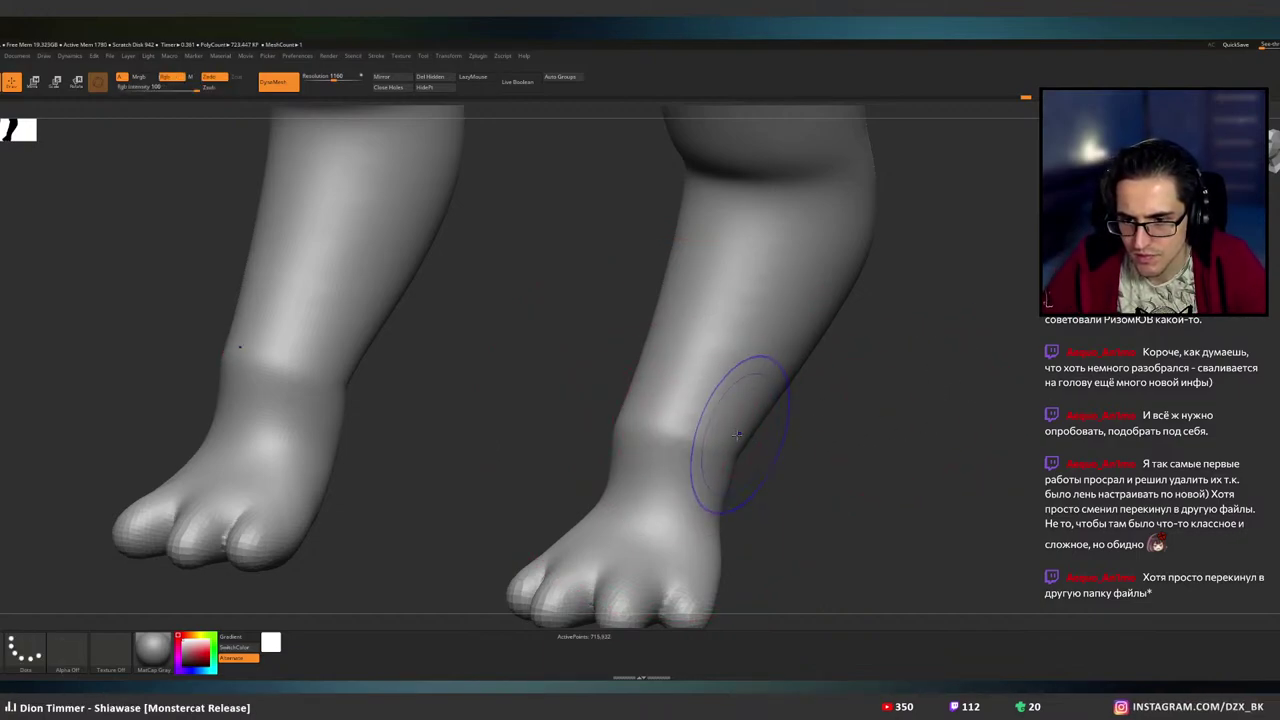
{"action": "left_click_drag", "start_coordinate": [746, 434], "coordinate": [665, 432], "text": "shift"}
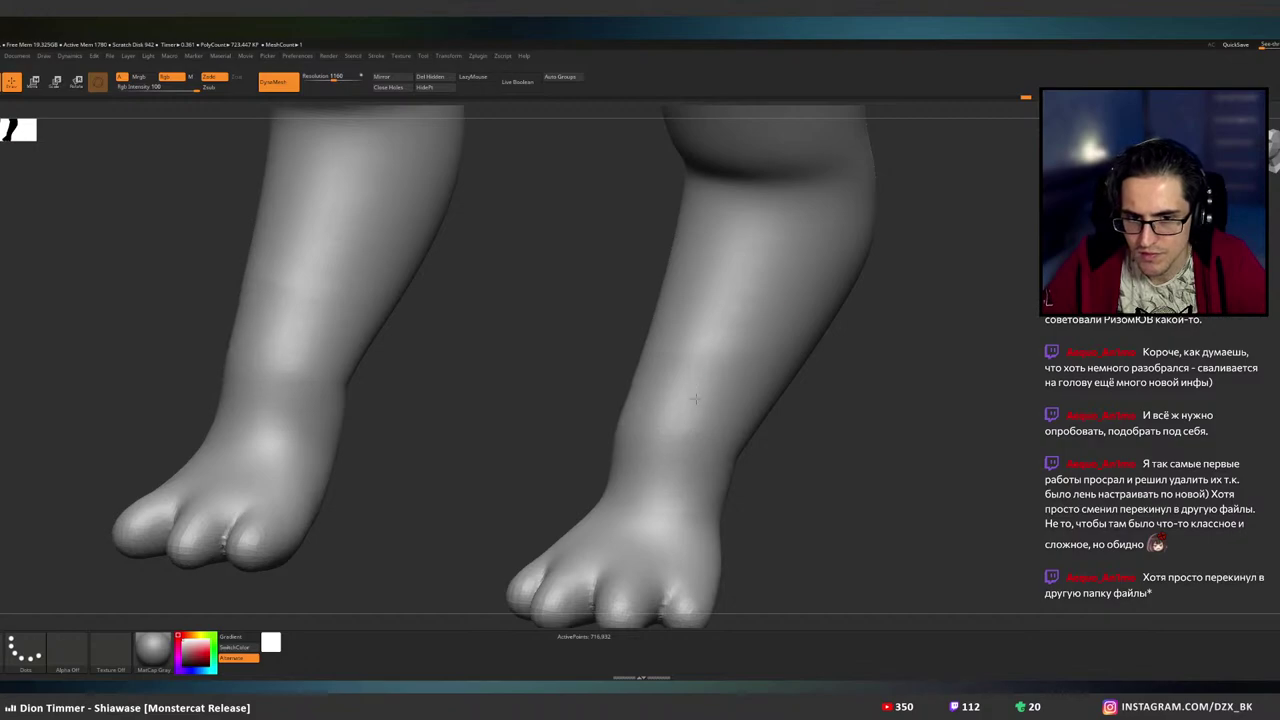
- Smooth the ankle transition along the outer side and back of the lower leg
{"action": "right_click_drag", "start_coordinate": [695, 399], "coordinate": [620, 402]}
{"action": "right_click_drag", "start_coordinate": [745, 430], "coordinate": [755, 391], "text": "alt"}
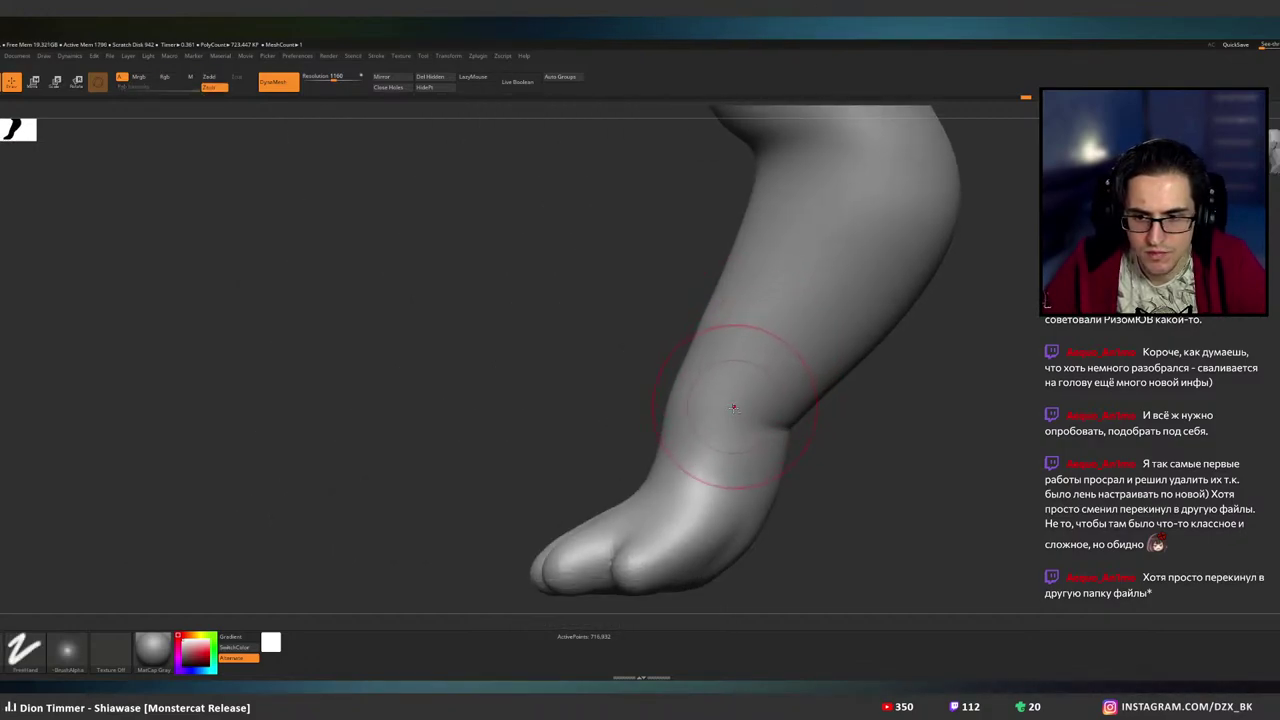
{"action": "mouse_move", "coordinate": [731, 405]}
{"action": "right_mouse_down"}
{"action": "mouse_move", "coordinate": [741, 366]}
{"action": "mouse_move", "coordinate": [720, 431]}
{"action": "right_mouse_up"}
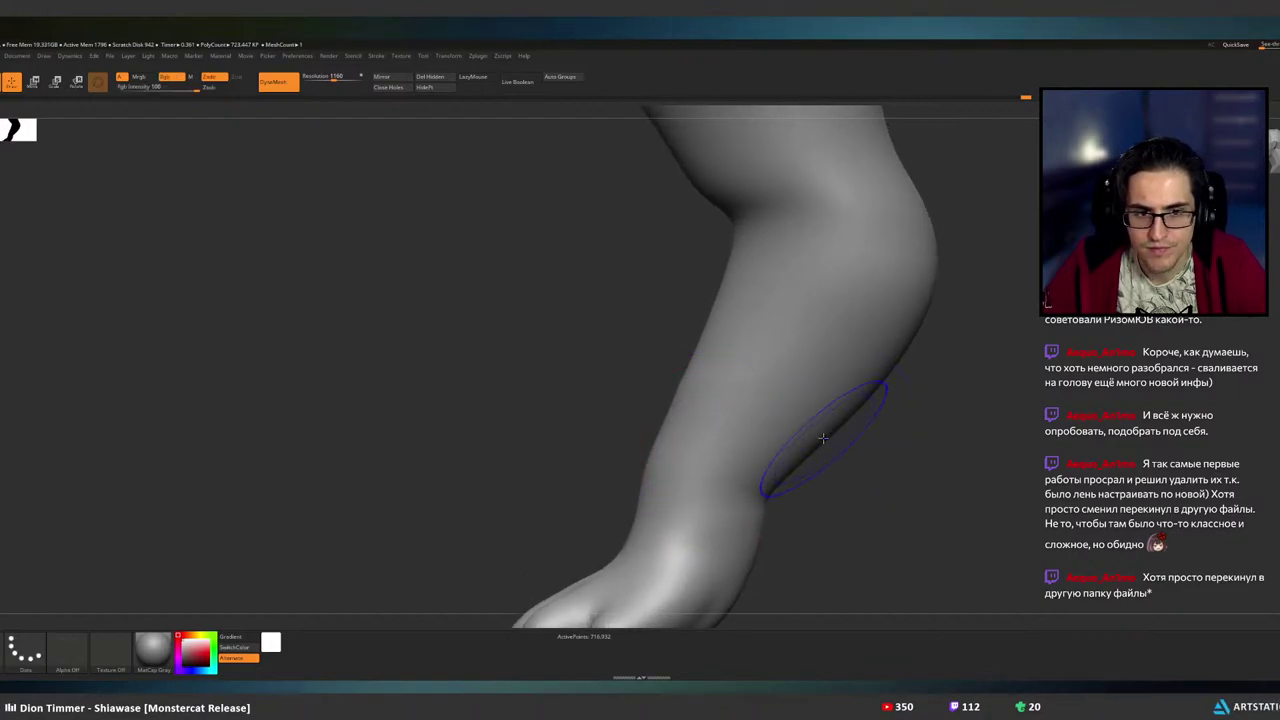
{"action": "mouse_move", "coordinate": [823, 431]}
{"action": "right_mouse_down"}
{"action": "mouse_move", "coordinate": [801, 426]}
{"action": "mouse_move", "coordinate": [805, 357]}
{"action": "right_mouse_up"}
{"action": "left_click_drag", "start_coordinate": [842, 417], "coordinate": [836, 417], "text": "shift"}
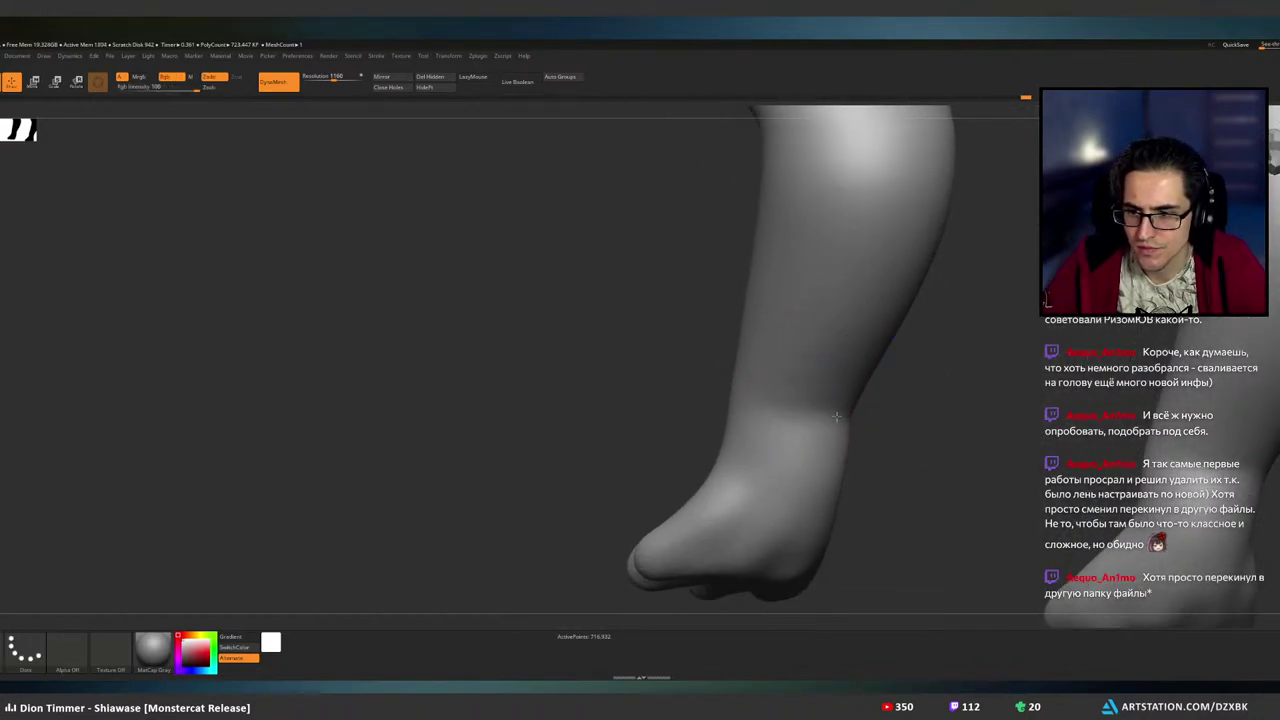
- Switch to a sculpting brush with a square alpha, build up the back of the ankle over the crease, and smooth the strokes
{"action": "left_click", "coordinate": [851, 357], "text": "ctrl+alt"}
{"action": "right_click_drag", "start_coordinate": [851, 357], "coordinate": [794, 364]}
{"action": "key", "text": "b"}
{"action": "key", "text": "s"}
{"action": "key", "text": "t"}
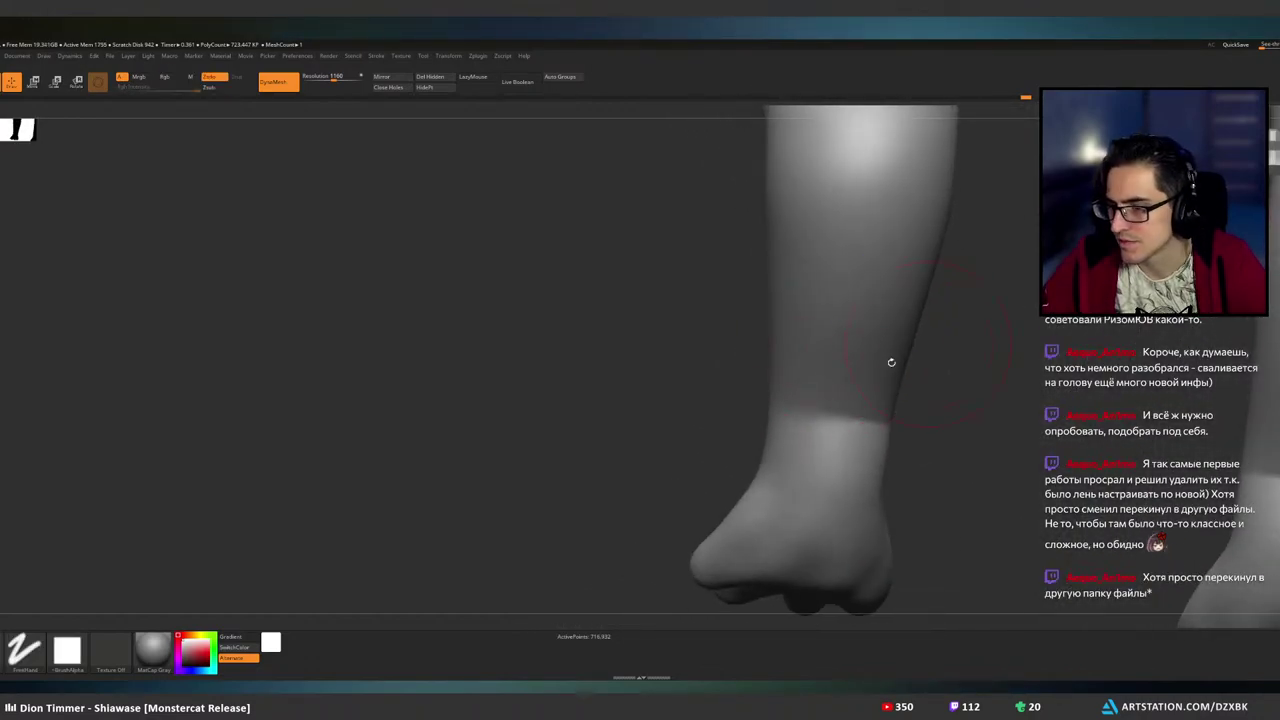
{"action": "mouse_move", "coordinate": [868, 420]}
{"action": "left_mouse_down"}
{"action": "mouse_move", "coordinate": [840, 409]}
{"action": "mouse_move", "coordinate": [869, 374]}
{"action": "left_mouse_up"}
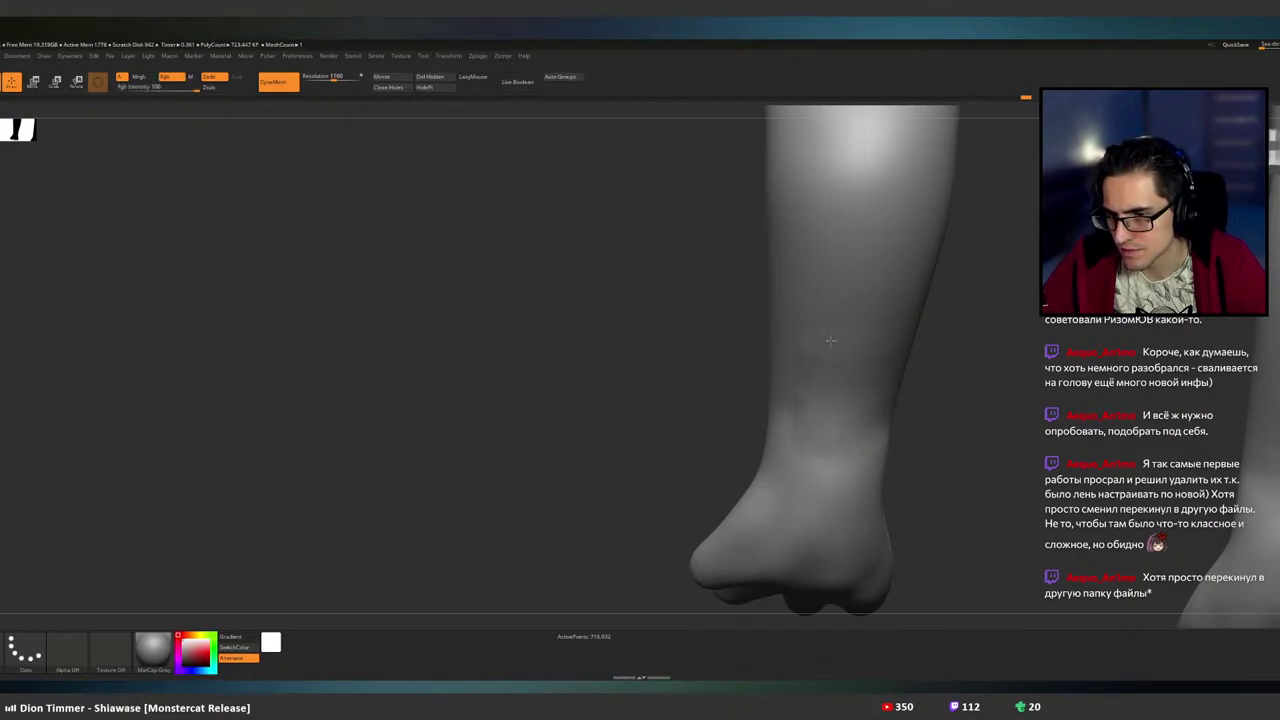
{"action": "mouse_move", "coordinate": [886, 374]}
{"action": "right_mouse_down", "text": "ctrl"}
{"action": "mouse_move", "coordinate": [857, 346]}
{"action": "mouse_move", "coordinate": [782, 357]}
{"action": "mouse_move", "coordinate": [770, 370]}
{"action": "mouse_move", "coordinate": [786, 397]}
{"action": "right_mouse_up", "text": "ctrl"}
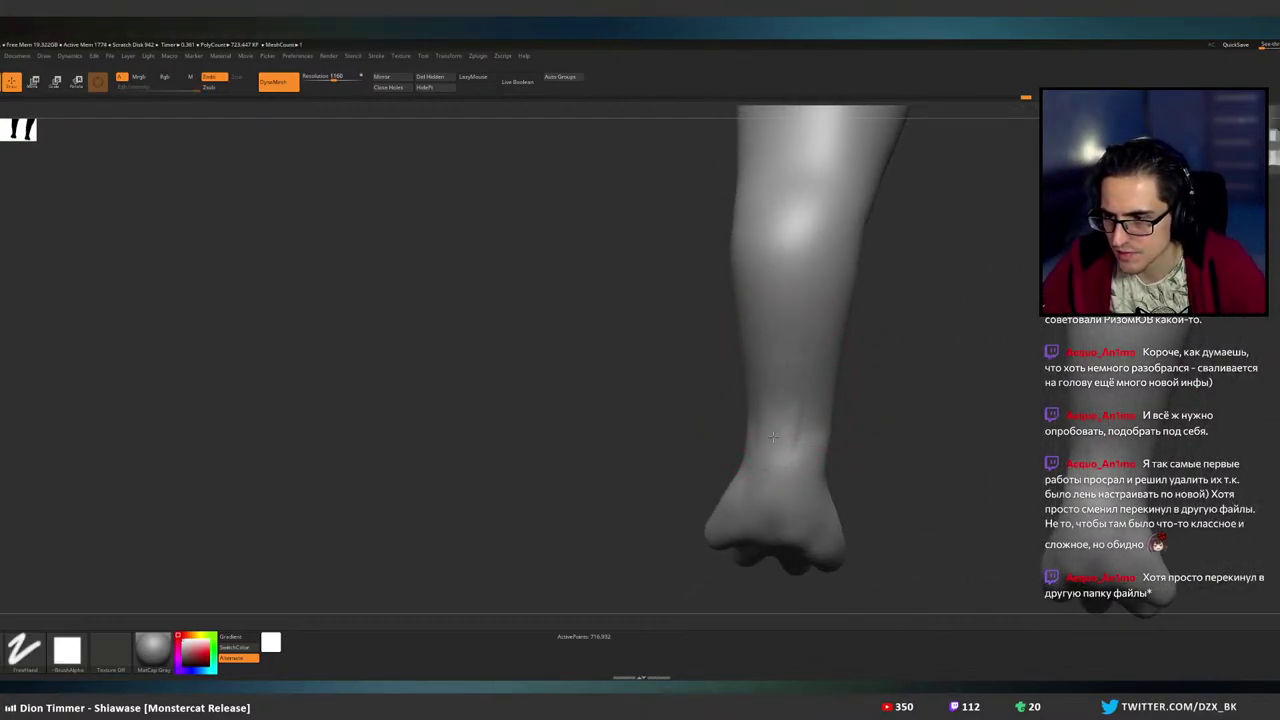
{"action": "key", "text": "shift"}
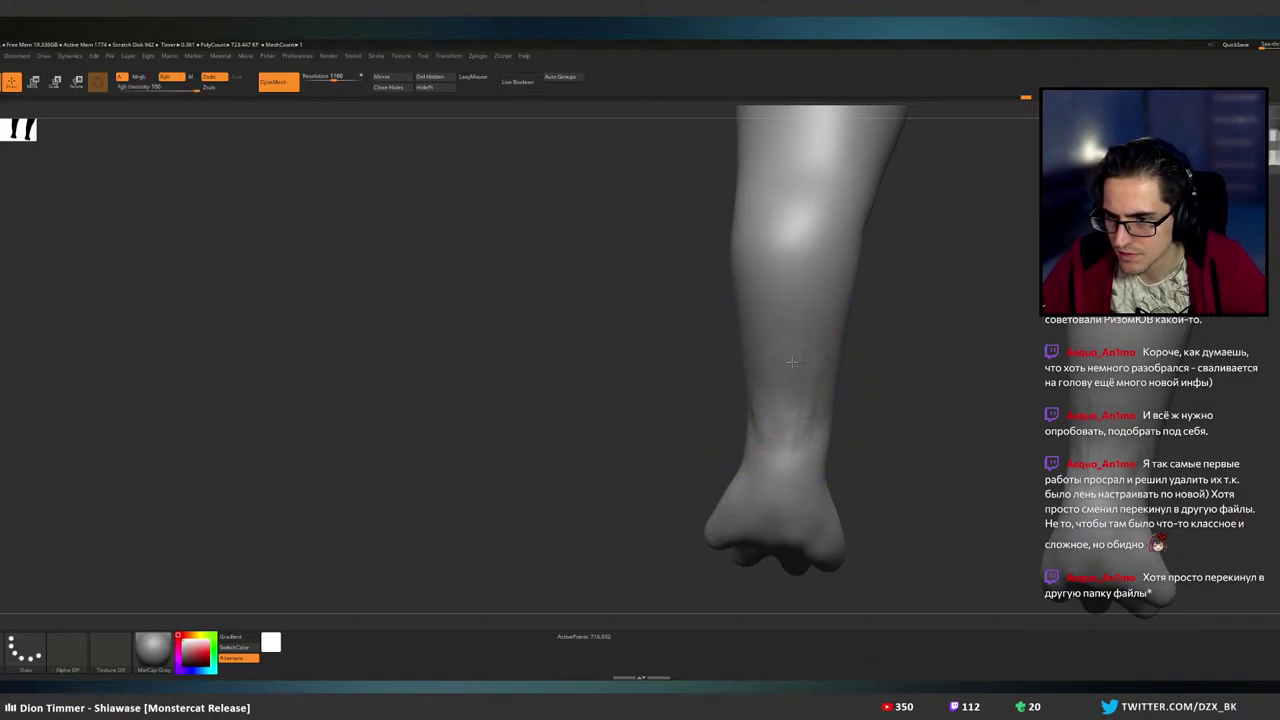
- Build up the back of the lower leg above the heel and smooth it into the calf
{"action": "right_click_drag", "start_coordinate": [768, 410], "coordinate": [806, 377]}
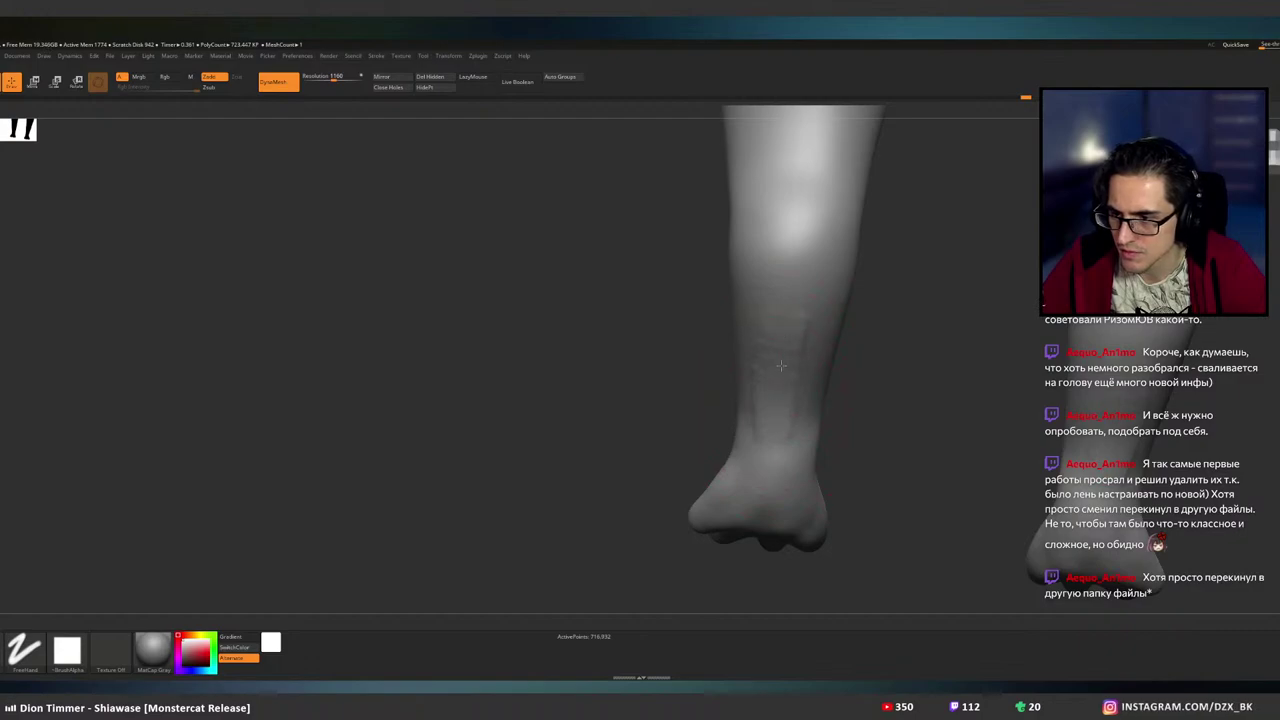
{"action": "key", "text": "shift"}
{"action": "mouse_move", "coordinate": [801, 304]}
{"action": "right_mouse_down"}
{"action": "mouse_move", "coordinate": [851, 360]}
{"action": "mouse_move", "coordinate": [871, 356]}
{"action": "right_mouse_up"}
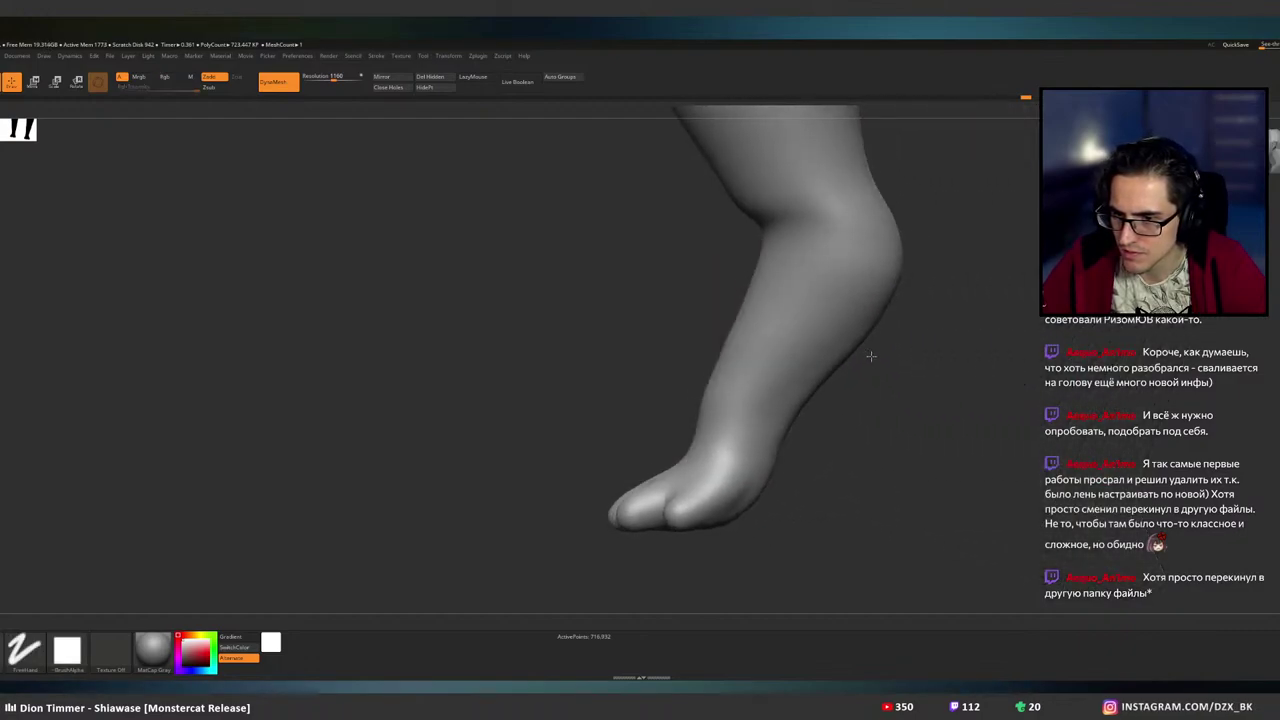
{"action": "right_click_drag", "start_coordinate": [815, 392], "coordinate": [772, 372]}
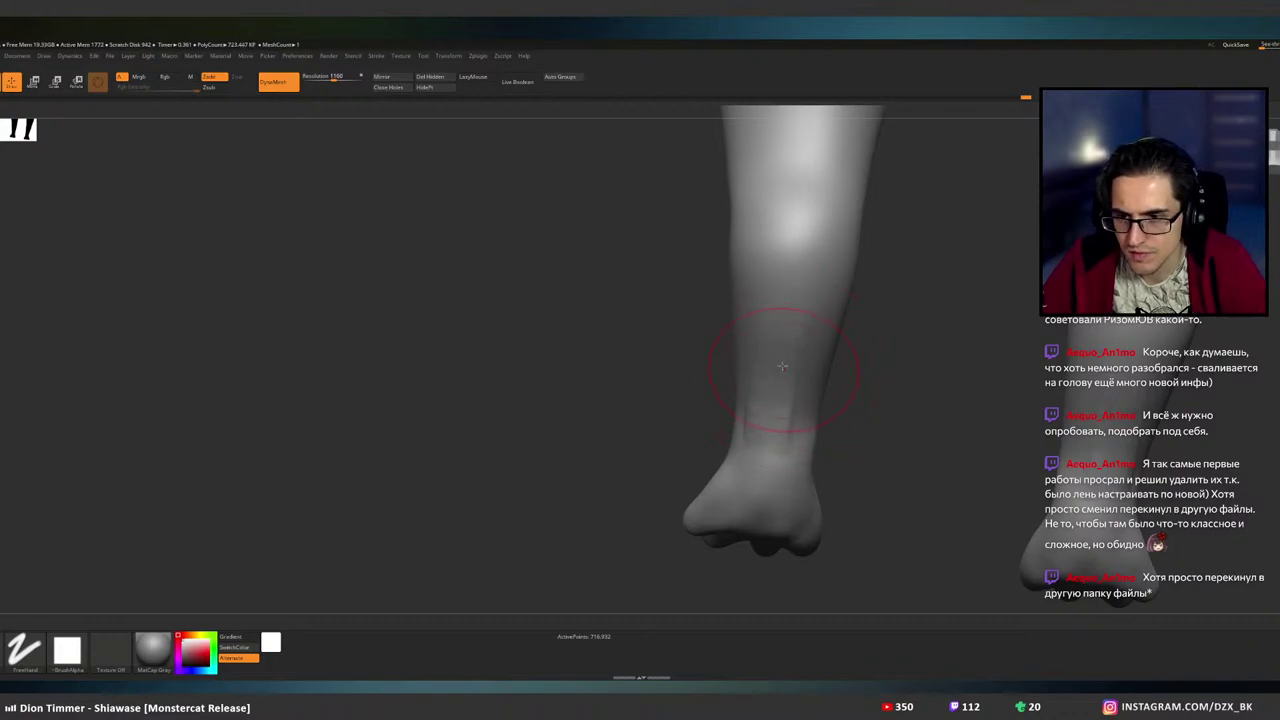
{"action": "key", "text": "shift"}
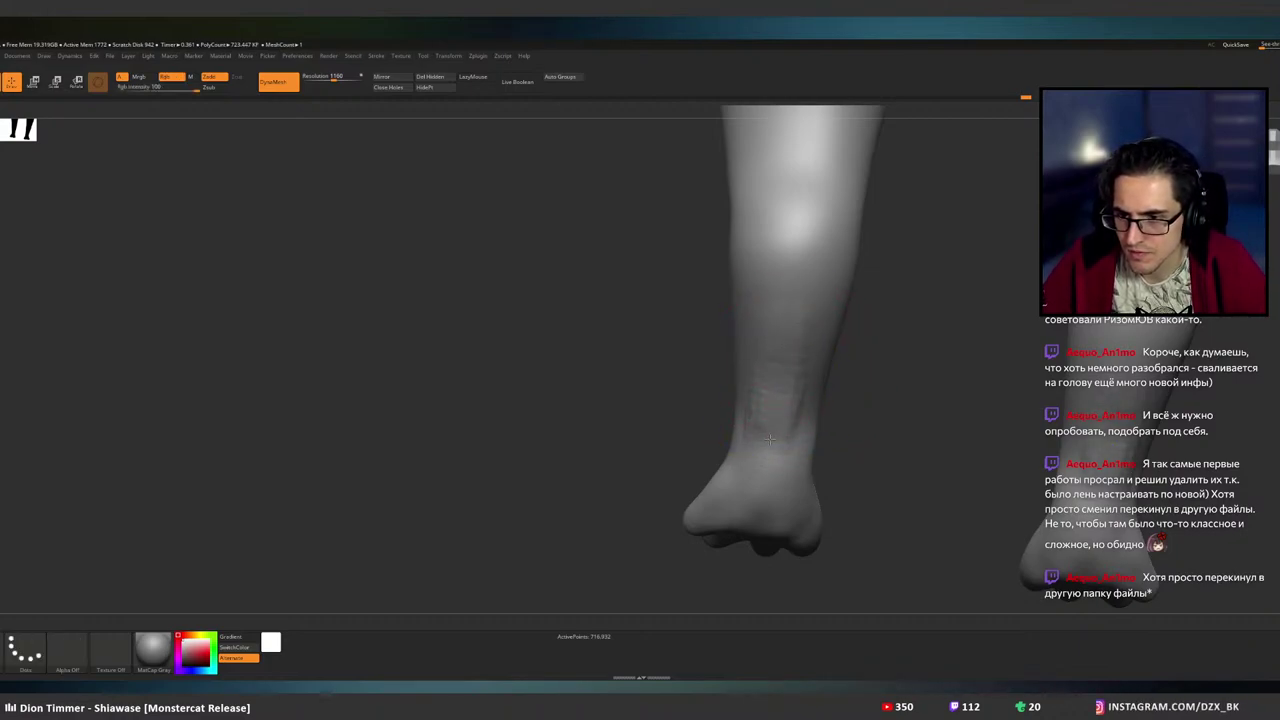
- Sculpt the tendon area above the heel from a rear three-quarter view and soften its edges
{"action": "mouse_move", "coordinate": [778, 398]}
{"action": "right_mouse_down"}
{"action": "mouse_move", "coordinate": [846, 354]}
{"action": "mouse_move", "coordinate": [737, 377]}
{"action": "mouse_move", "coordinate": [763, 423]}
{"action": "right_mouse_up"}
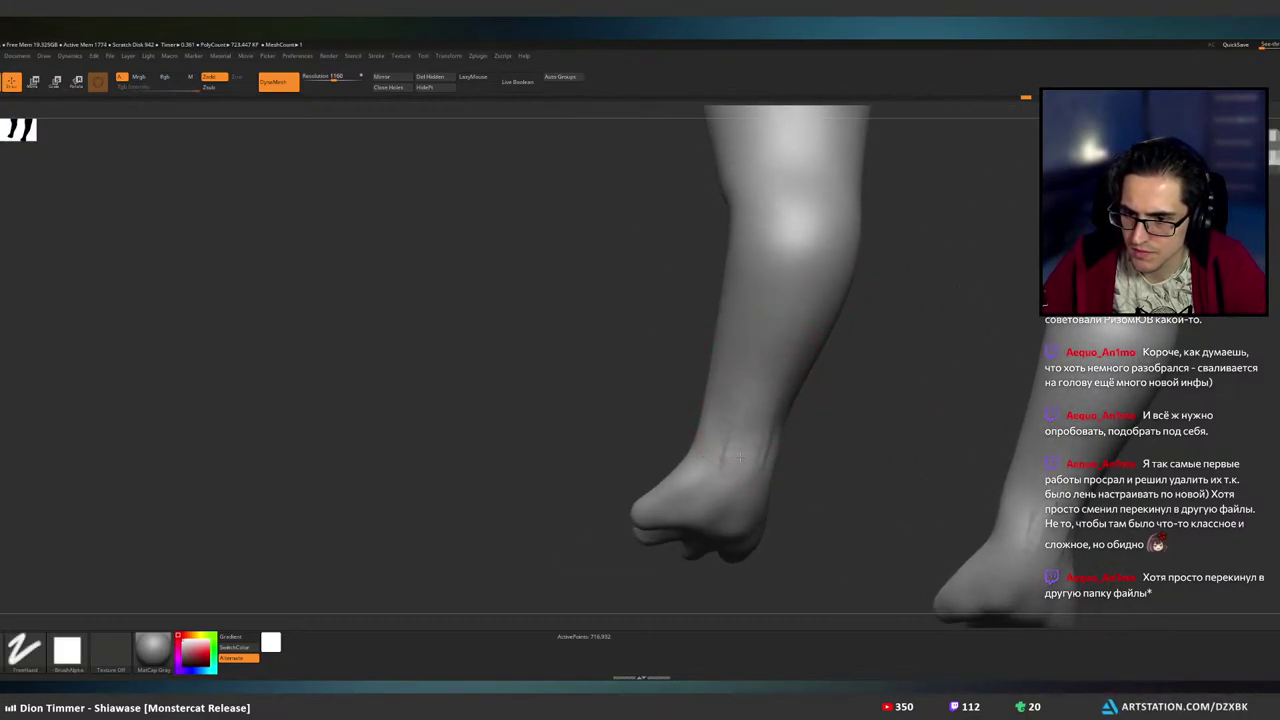
{"action": "key", "text": "shift"}
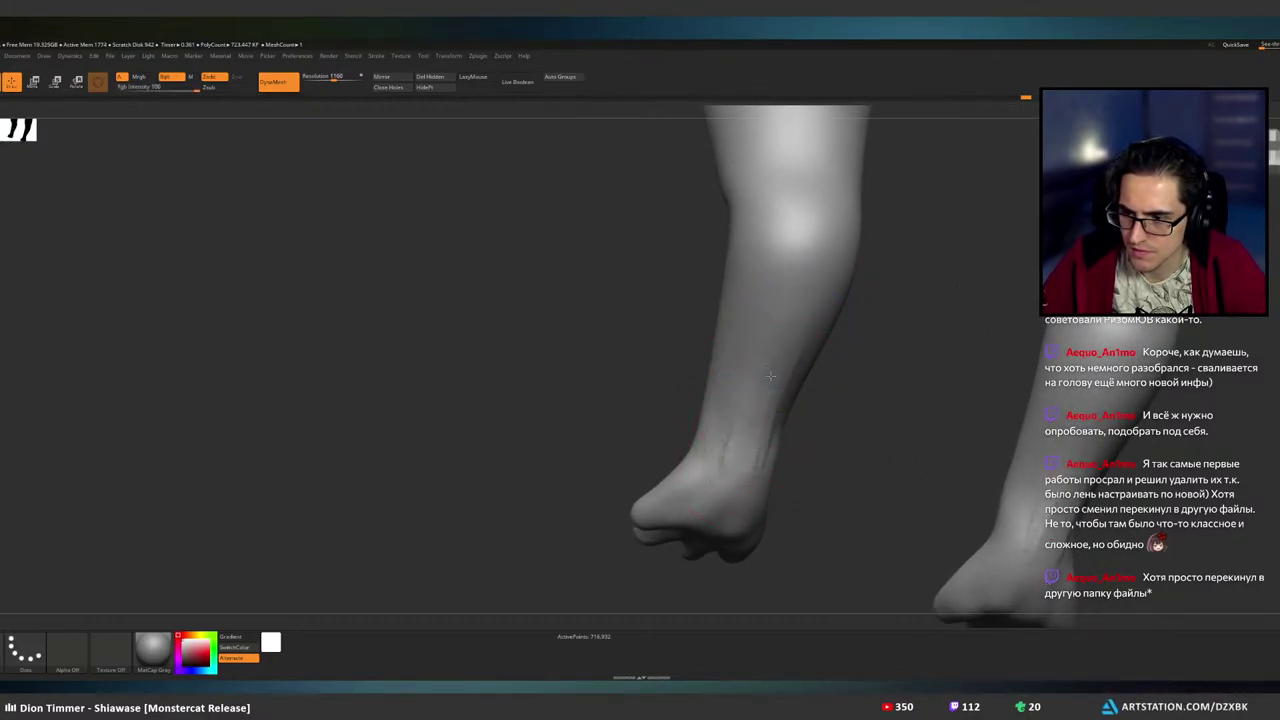
{"action": "right_click_drag", "start_coordinate": [863, 326], "coordinate": [922, 329]}
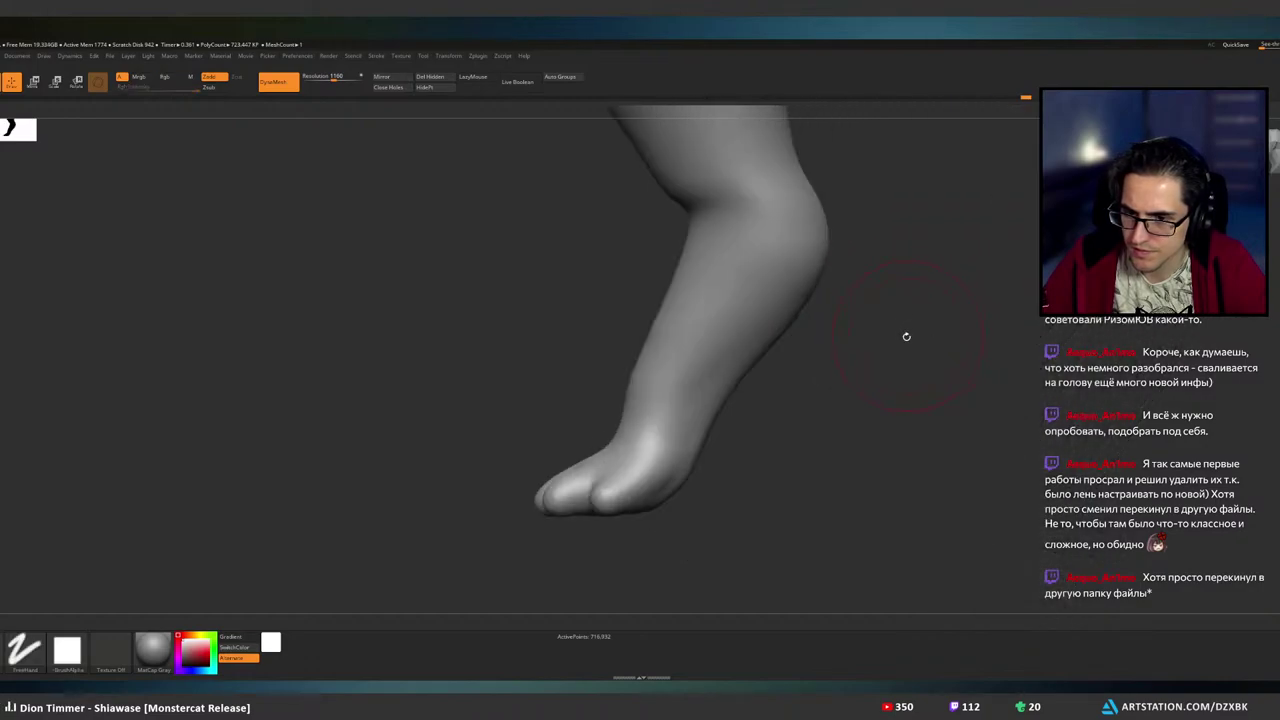
{"action": "right_click_drag", "start_coordinate": [796, 383], "coordinate": [775, 357]}
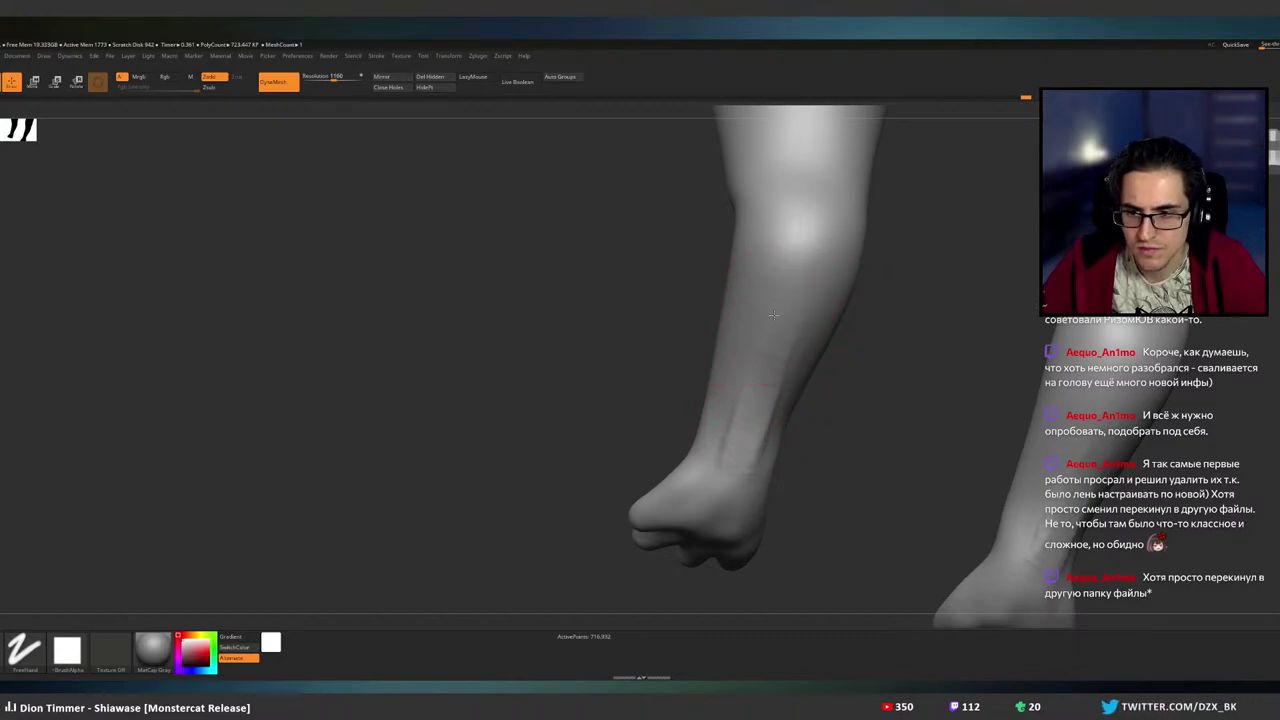
{"action": "key", "text": "shift"}
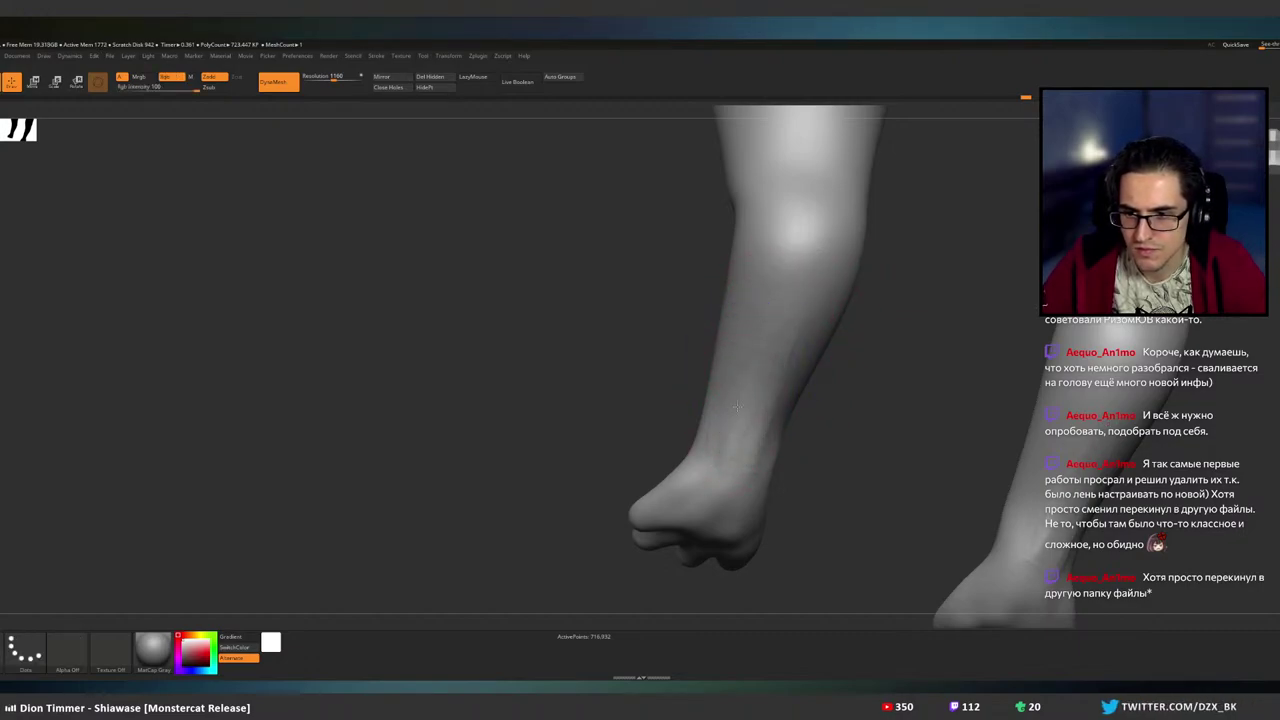
- Add volume to the other side and front of the lower leg above the foot, and smooth the strokes
{"action": "right_click_drag", "start_coordinate": [736, 405], "coordinate": [812, 342]}
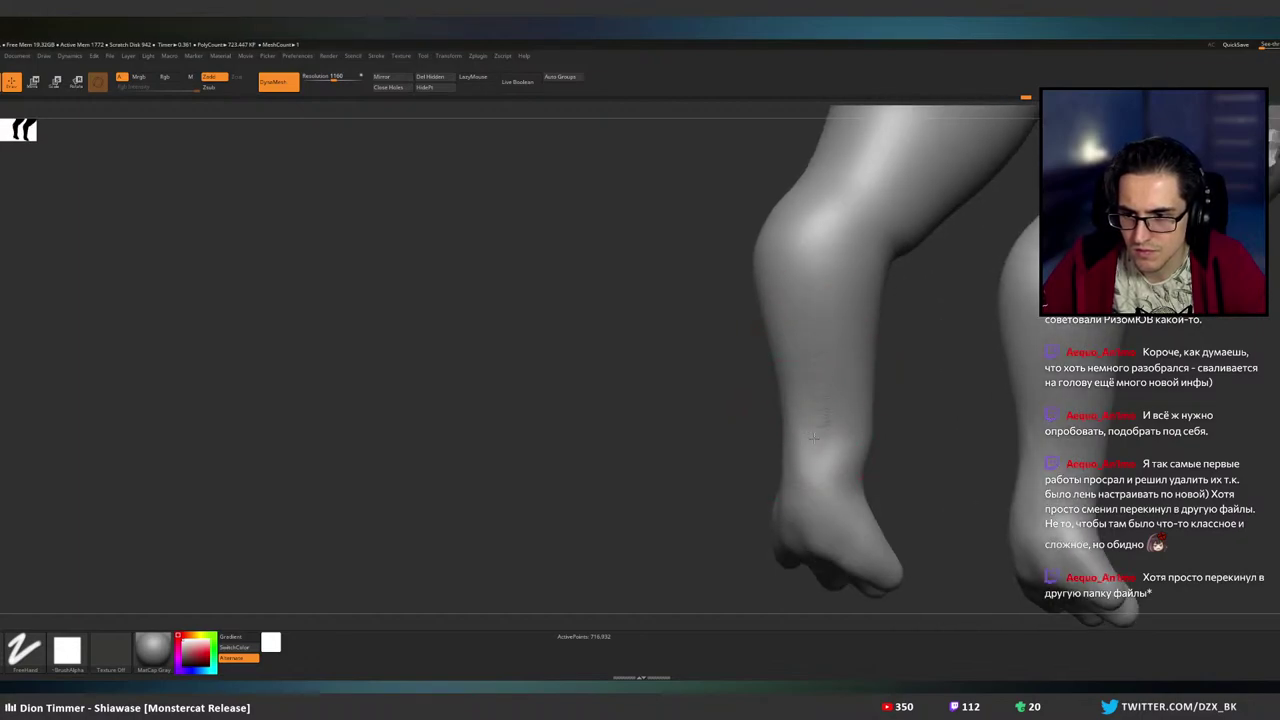
{"action": "mouse_move", "coordinate": [830, 381]}
{"action": "left_mouse_down"}
{"action": "mouse_move", "coordinate": [832, 432]}
{"action": "mouse_move", "coordinate": [820, 432]}
{"action": "mouse_move", "coordinate": [822, 415]}
{"action": "left_mouse_up"}
{"action": "mouse_move", "coordinate": [790, 410]}
{"action": "right_mouse_down"}
{"action": "mouse_move", "coordinate": [914, 386]}
{"action": "mouse_move", "coordinate": [874, 389]}
{"action": "mouse_move", "coordinate": [890, 400]}
{"action": "mouse_move", "coordinate": [872, 405]}
{"action": "right_mouse_up"}
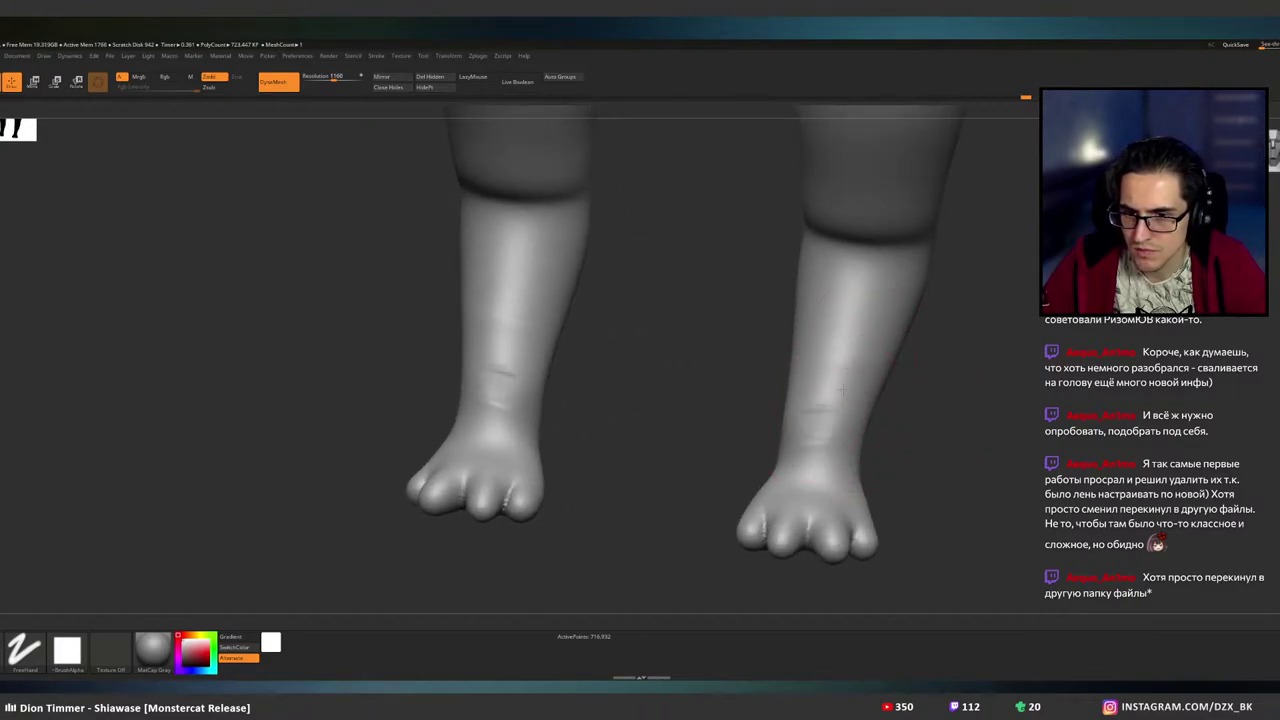
{"action": "left_click_drag", "start_coordinate": [843, 370], "coordinate": [840, 392], "text": "shift"}
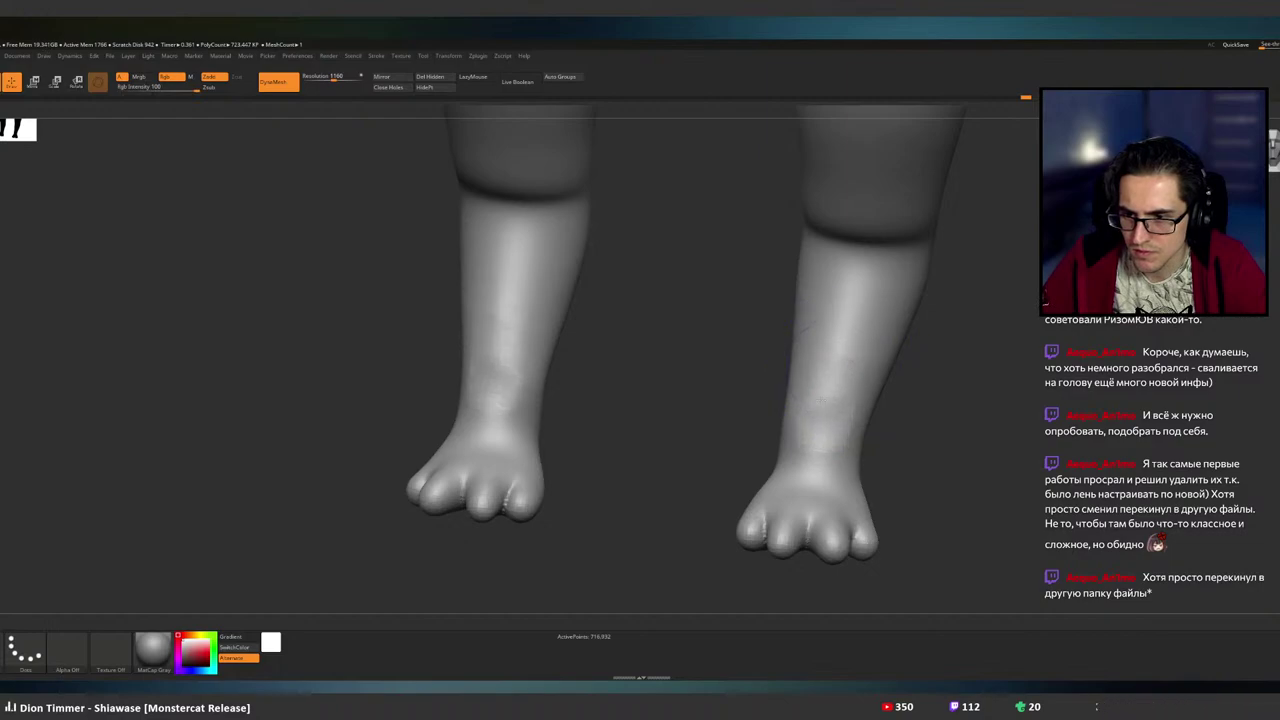
- Add further strokes across the lower front of the shin and smooth them into the ankle
{"action": "right_click_drag", "start_coordinate": [905, 350], "coordinate": [846, 337]}
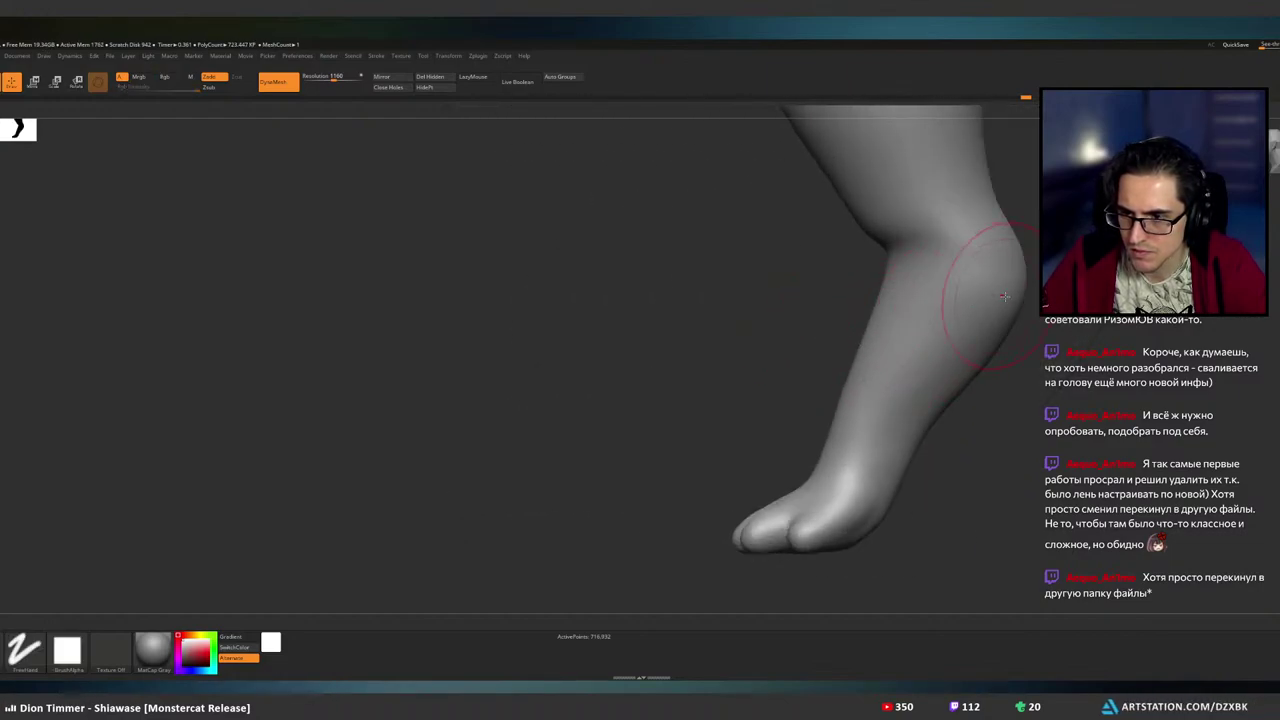
{"action": "right_click_drag", "start_coordinate": [957, 314], "coordinate": [937, 346]}
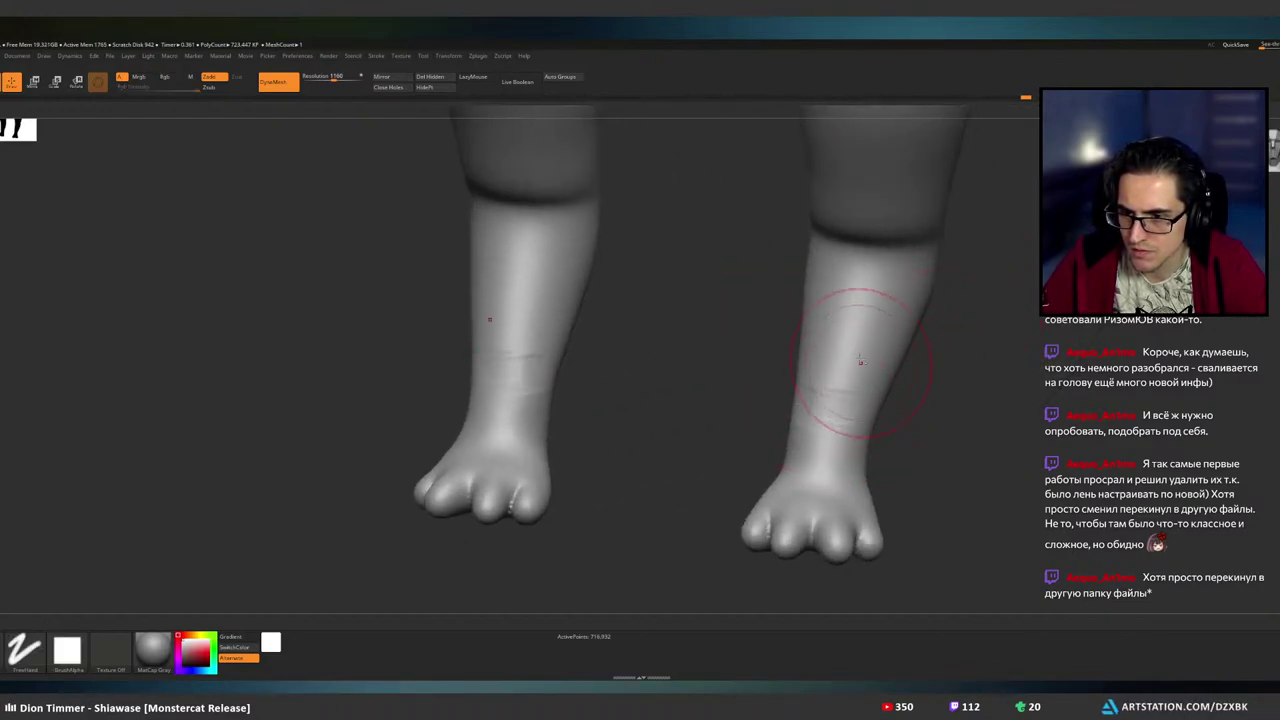
{"action": "left_click_drag", "start_coordinate": [857, 395], "coordinate": [828, 418], "text": "shift"}
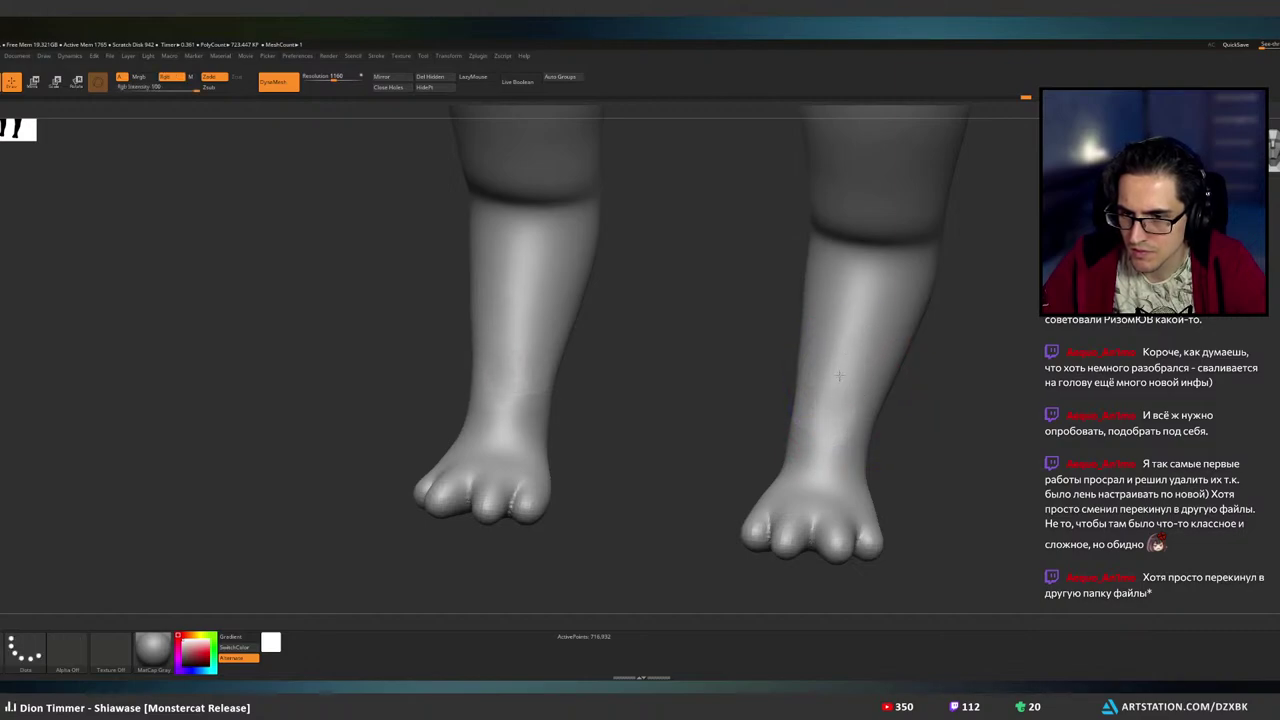
{"action": "right_click_drag", "start_coordinate": [839, 375], "coordinate": [866, 345]}
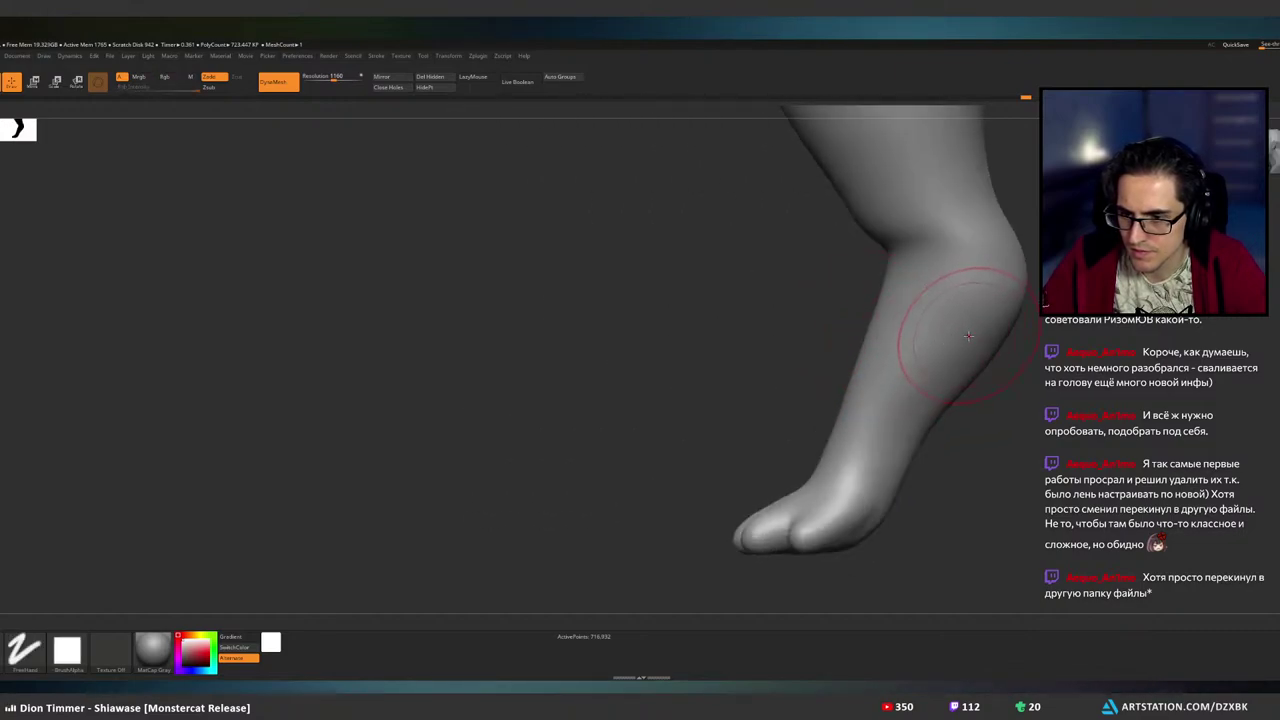
- Refine and smooth the outer side of the lower leg around the ankle in side view
{"action": "right_click_drag", "start_coordinate": [965, 333], "coordinate": [857, 360]}
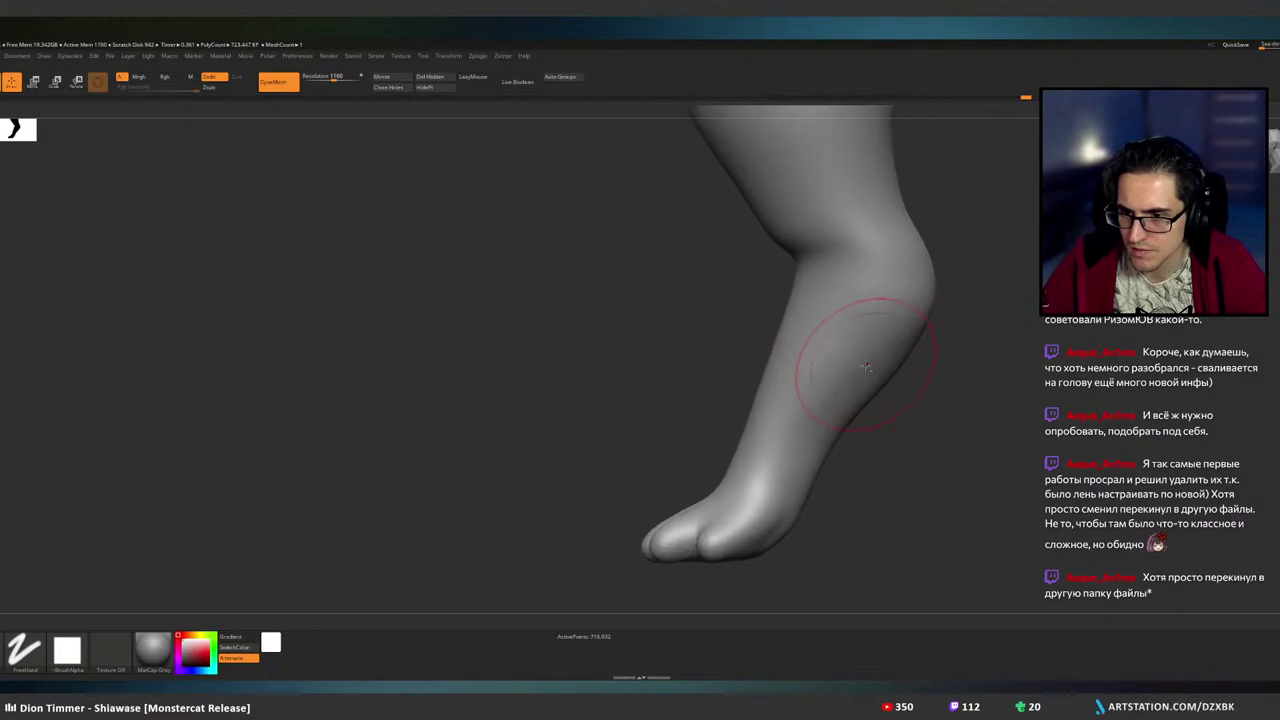
{"action": "right_click_drag", "start_coordinate": [830, 428], "coordinate": [866, 337]}
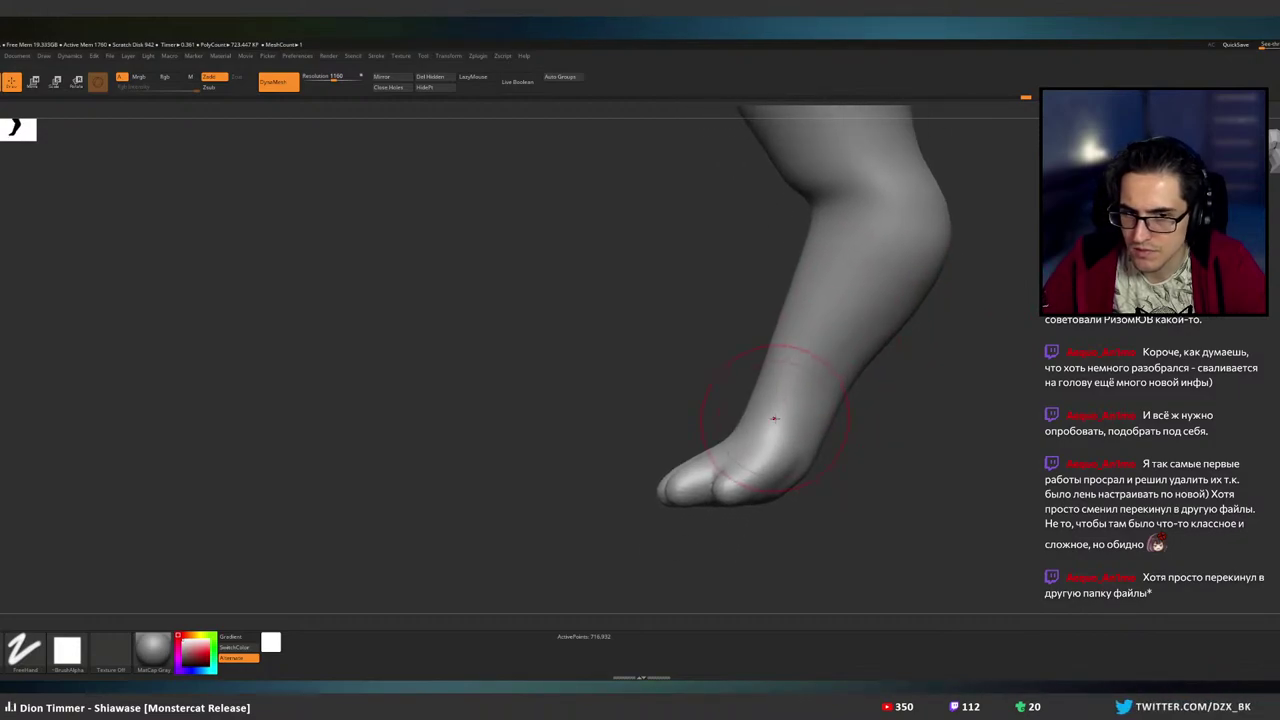
{"action": "key", "text": "shift"}
{"action": "right_click_drag", "start_coordinate": [749, 465], "coordinate": [775, 420]}
{"action": "mouse_move", "coordinate": [775, 260]}
{"action": "right_mouse_down", "text": "alt"}
{"action": "mouse_move", "coordinate": [755, 470]}
{"action": "mouse_move", "coordinate": [757, 432]}
{"action": "mouse_move", "coordinate": [738, 435]}
{"action": "mouse_move", "coordinate": [787, 456]}
{"action": "right_mouse_up", "text": "alt"}
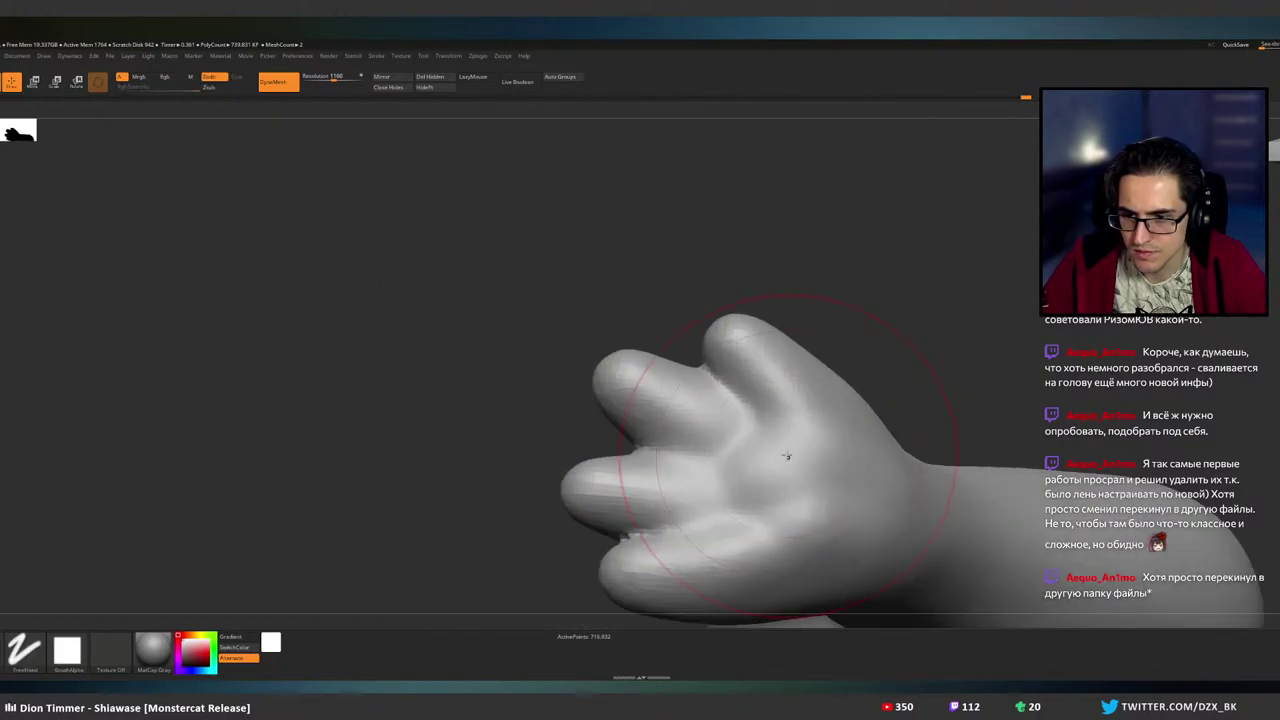
{"action": "left_click_drag", "start_coordinate": [748, 426], "coordinate": [720, 457], "text": "shift"}
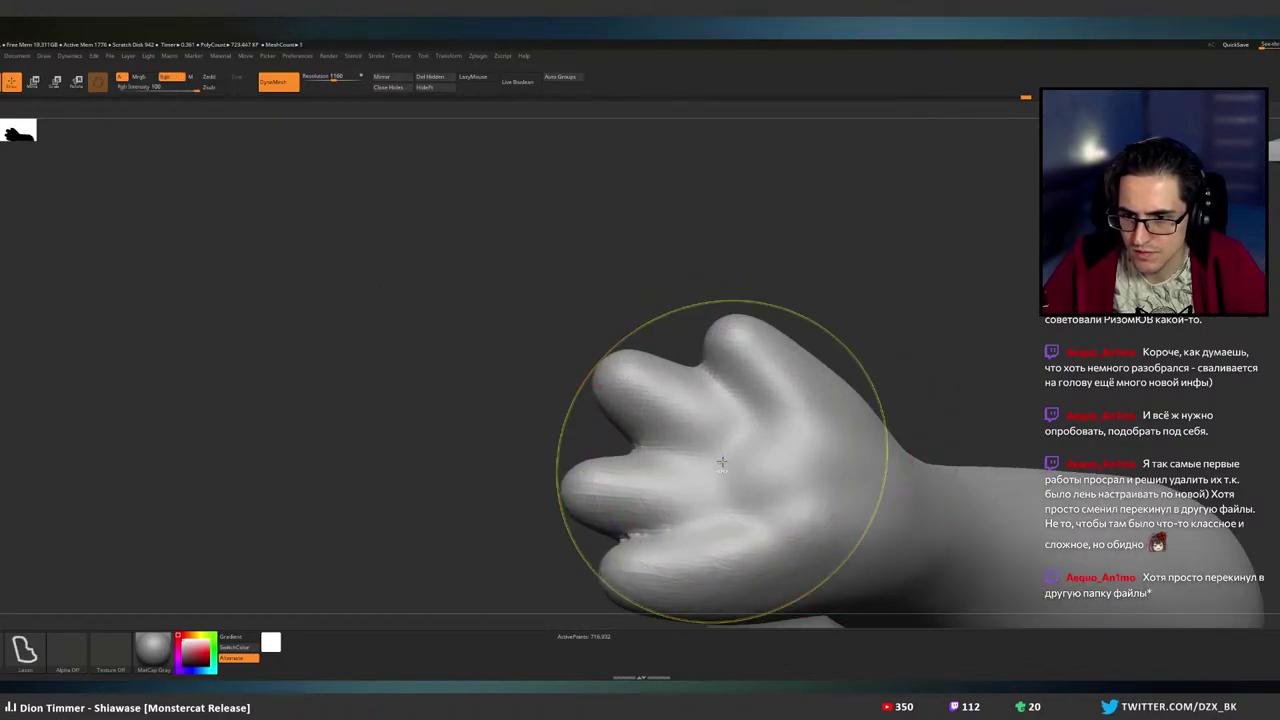
{"action": "key", "text": "ctrl+z"}
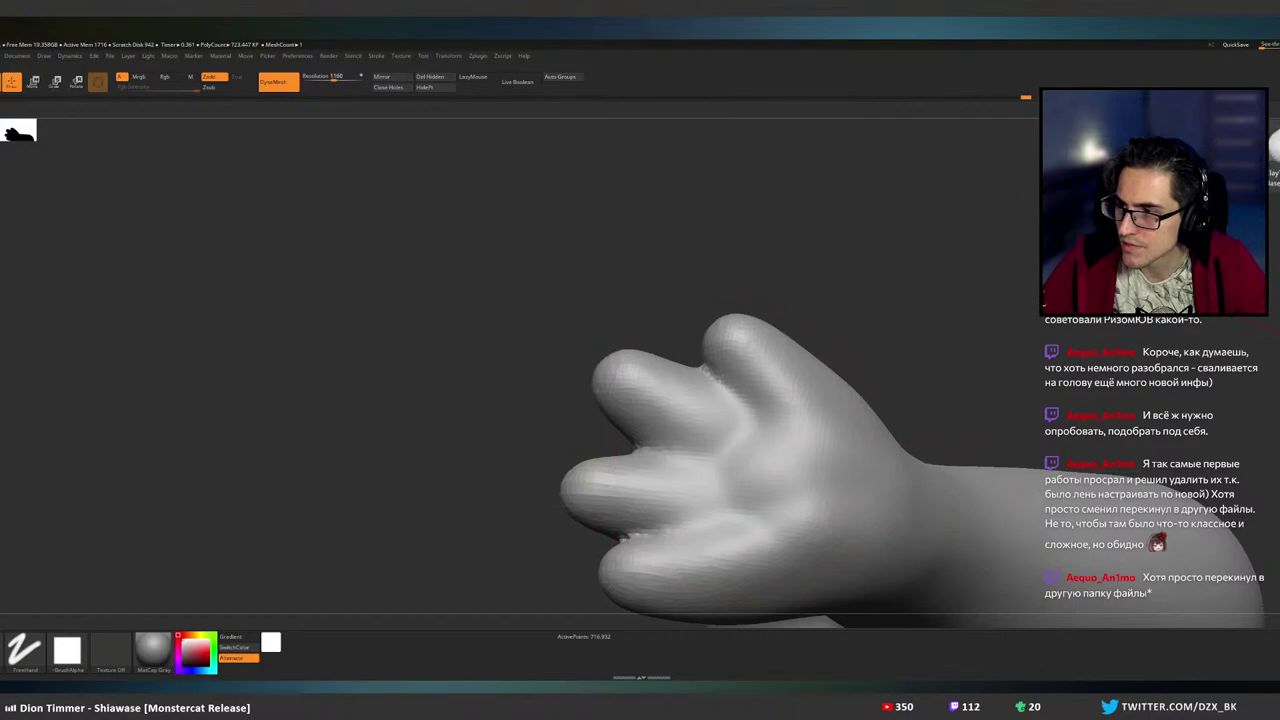
{"action": "left_click_drag", "start_coordinate": [718, 375], "coordinate": [722, 388]}
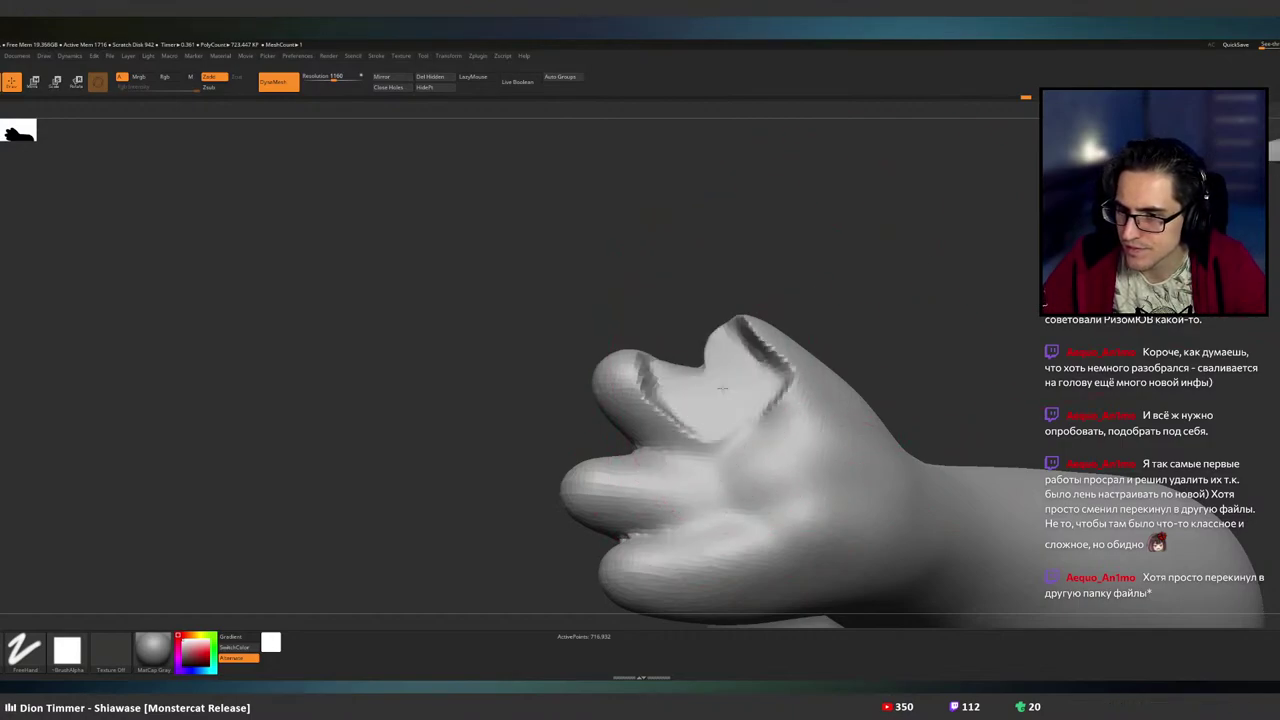
{"action": "key", "text": "ctrl+z"}
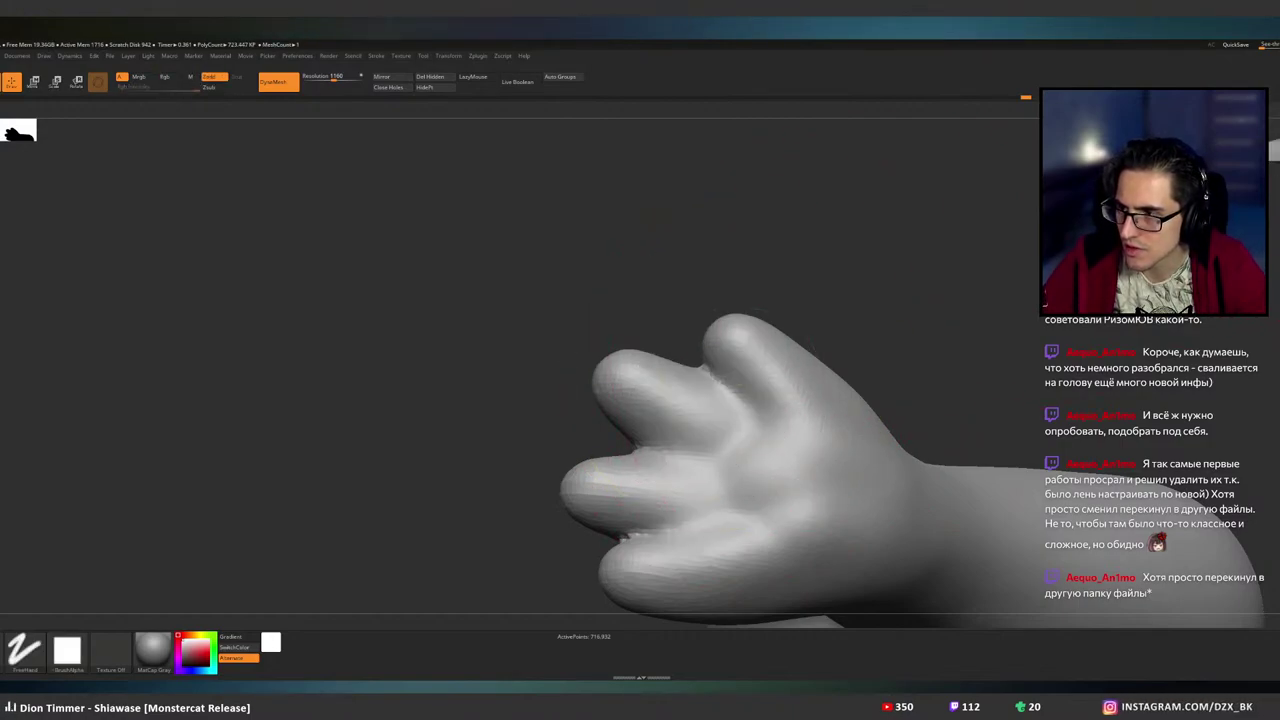
- Carve creases between the toes on the underside of the foot with the Dam Standard brush
{"action": "key", "text": "b"}
{"action": "key", "text": "d"}
{"action": "key", "text": "s"}
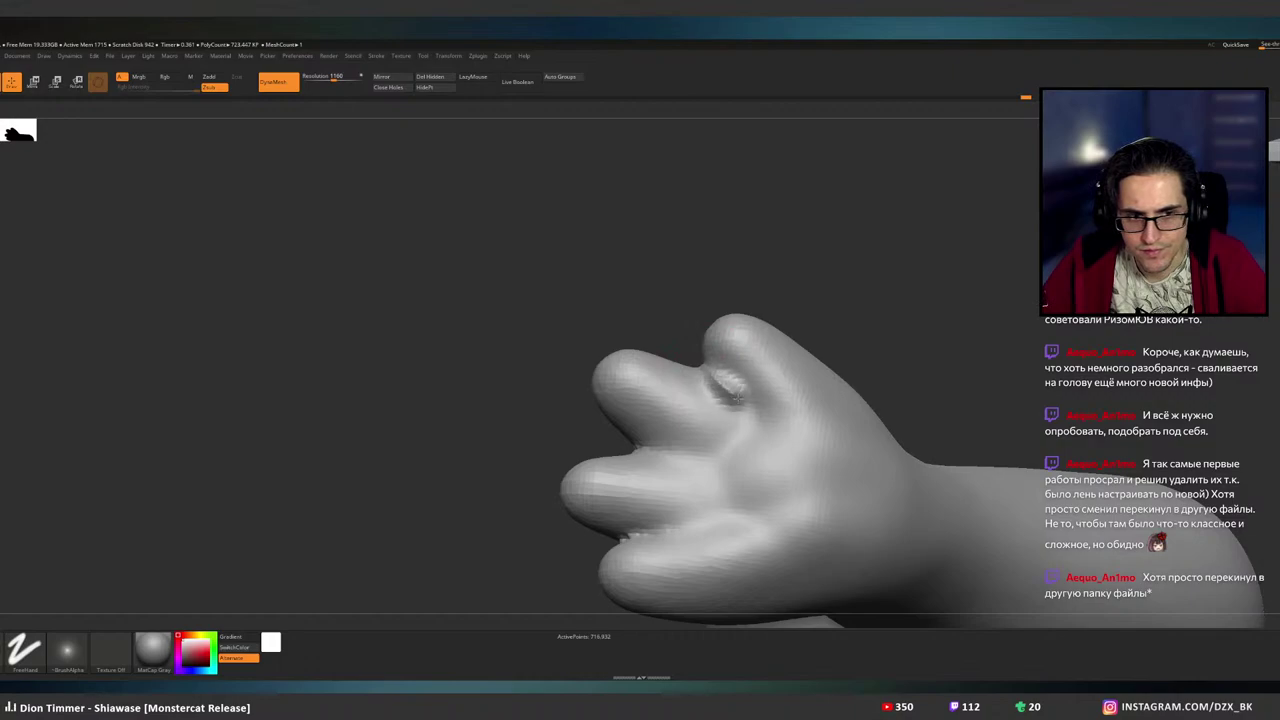
{"action": "left_click_drag", "start_coordinate": [712, 371], "coordinate": [750, 411]}
{"action": "key", "text": "ctrl+z"}
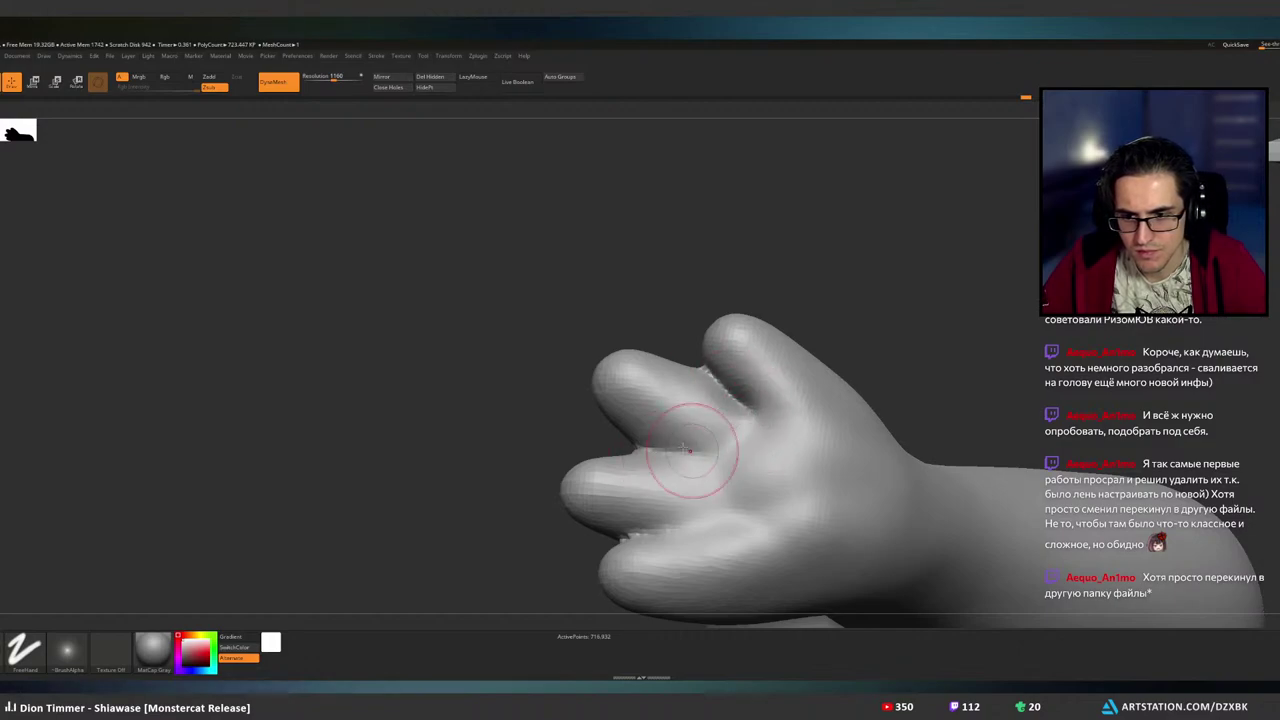
{"action": "left_click_drag", "start_coordinate": [679, 455], "coordinate": [728, 458]}
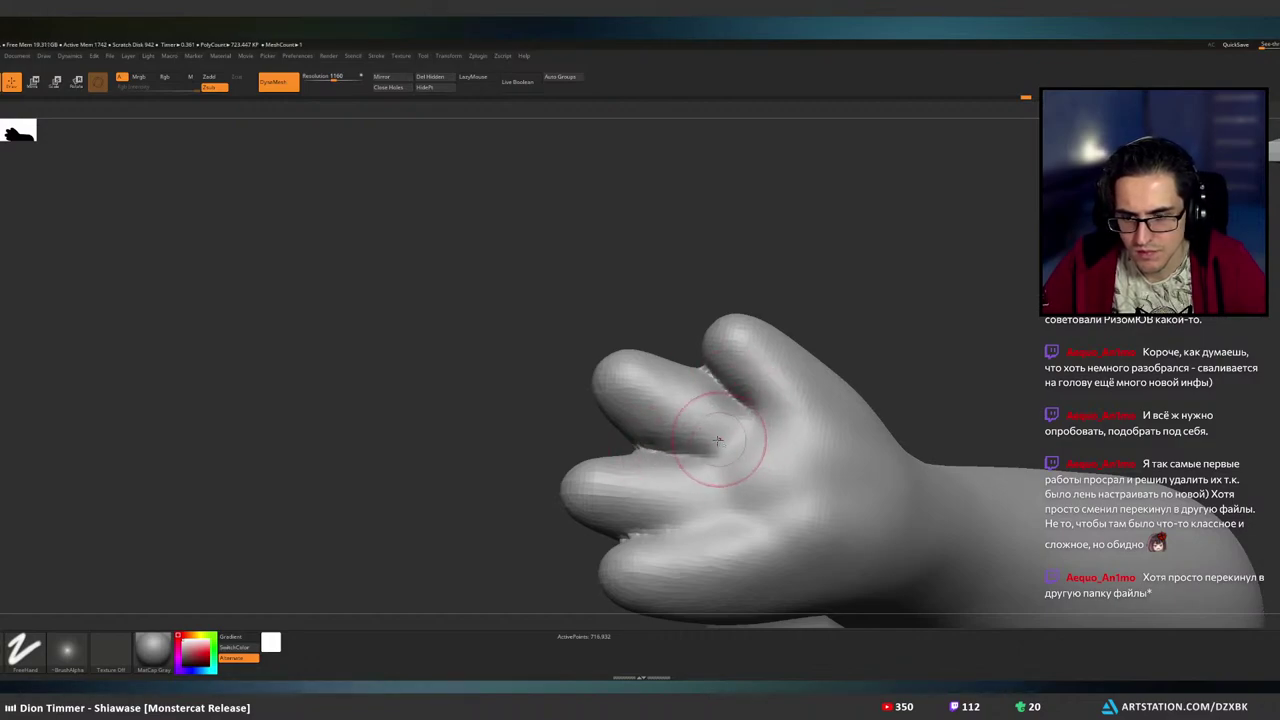
{"action": "mouse_move", "coordinate": [686, 474]}
{"action": "right_mouse_down", "text": "alt"}
{"action": "mouse_move", "coordinate": [697, 362]}
{"action": "mouse_move", "coordinate": [653, 416]}
{"action": "right_mouse_up", "text": "alt"}
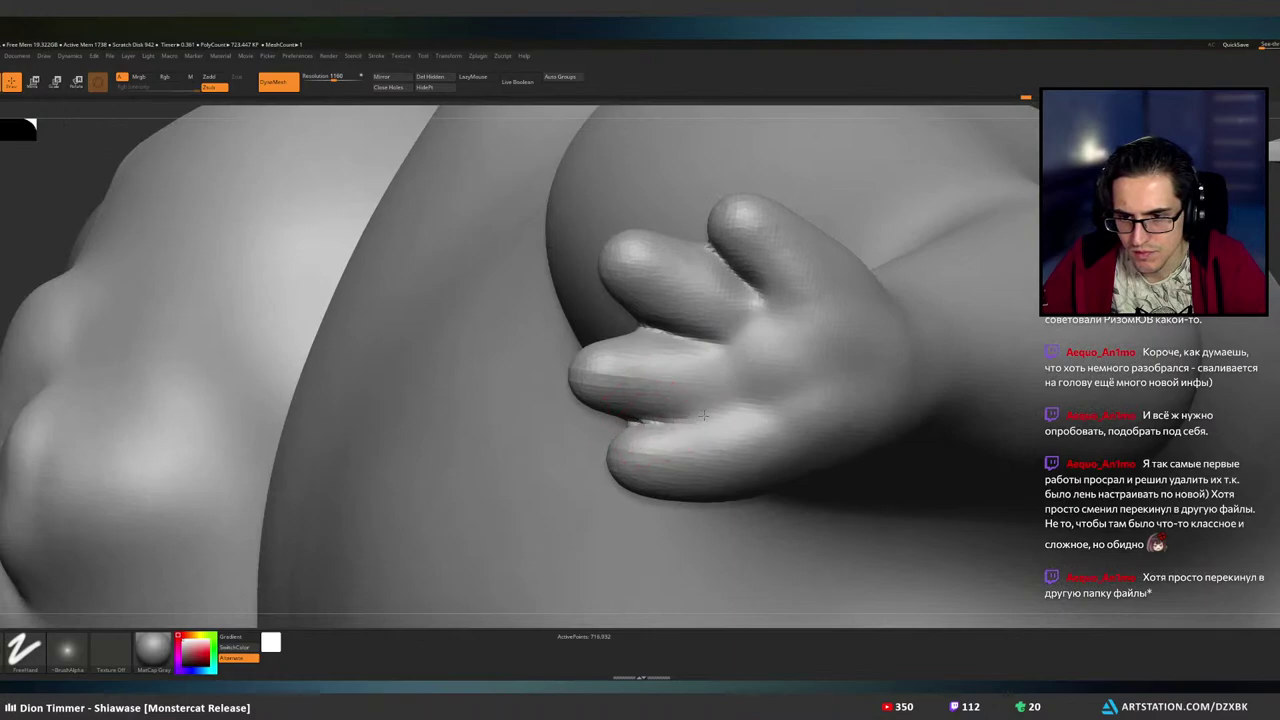
{"action": "mouse_move", "coordinate": [656, 419]}
{"action": "left_mouse_down"}
{"action": "mouse_move", "coordinate": [734, 409]}
{"action": "mouse_move", "coordinate": [722, 416]}
{"action": "left_mouse_up"}
- Carve the gaps between all four toes deeper and farther back across the top of the foot
{"action": "right_click_drag", "start_coordinate": [640, 430], "coordinate": [790, 410]}
{"action": "left_click_drag", "start_coordinate": [664, 433], "coordinate": [702, 420]}
{"action": "right_click_drag", "start_coordinate": [702, 420], "coordinate": [700, 418]}
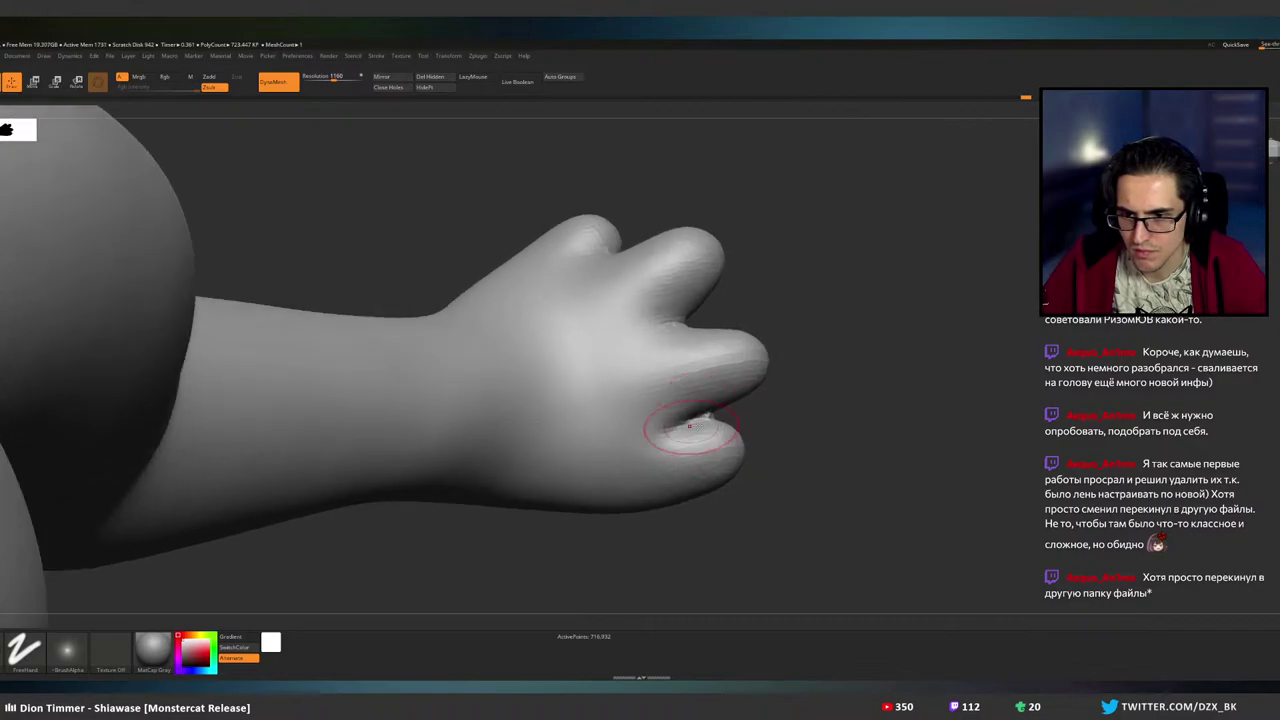
{"action": "left_click_drag", "start_coordinate": [704, 420], "coordinate": [585, 432]}
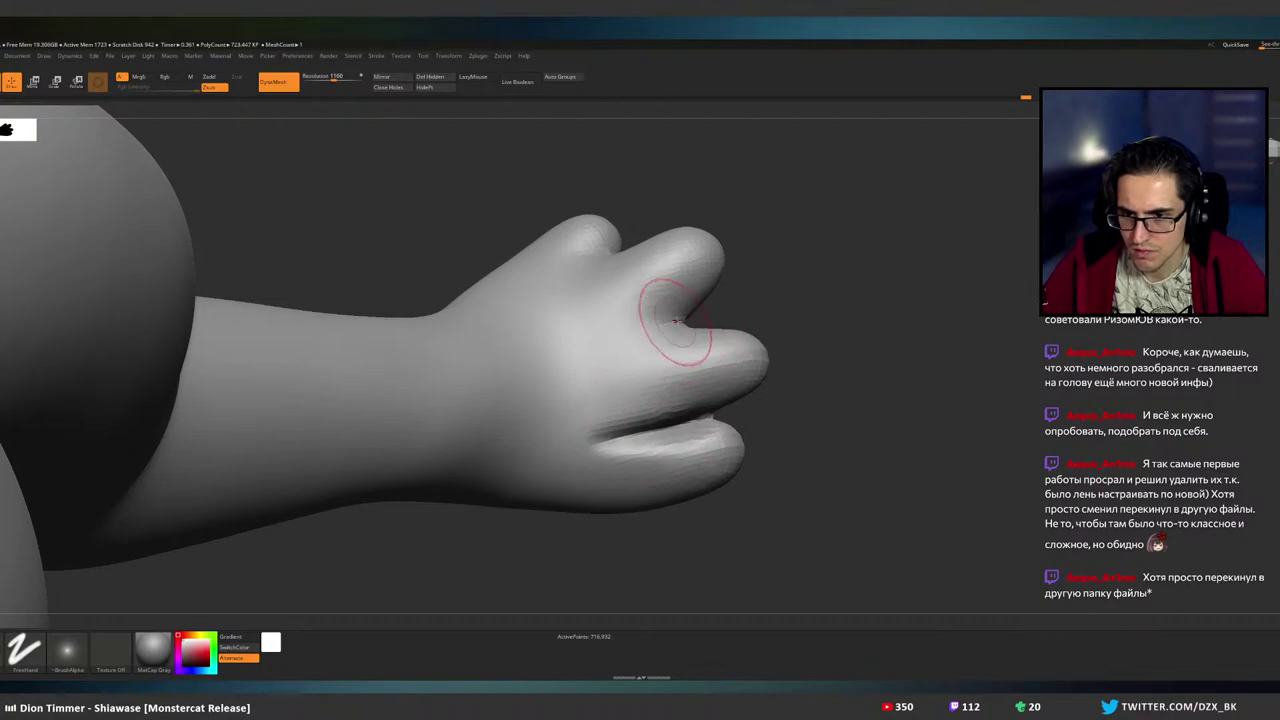
{"action": "right_click_drag", "start_coordinate": [652, 338], "coordinate": [658, 325]}
{"action": "left_click_drag", "start_coordinate": [660, 326], "coordinate": [590, 349]}
{"action": "left_click_drag", "start_coordinate": [680, 321], "coordinate": [660, 326]}
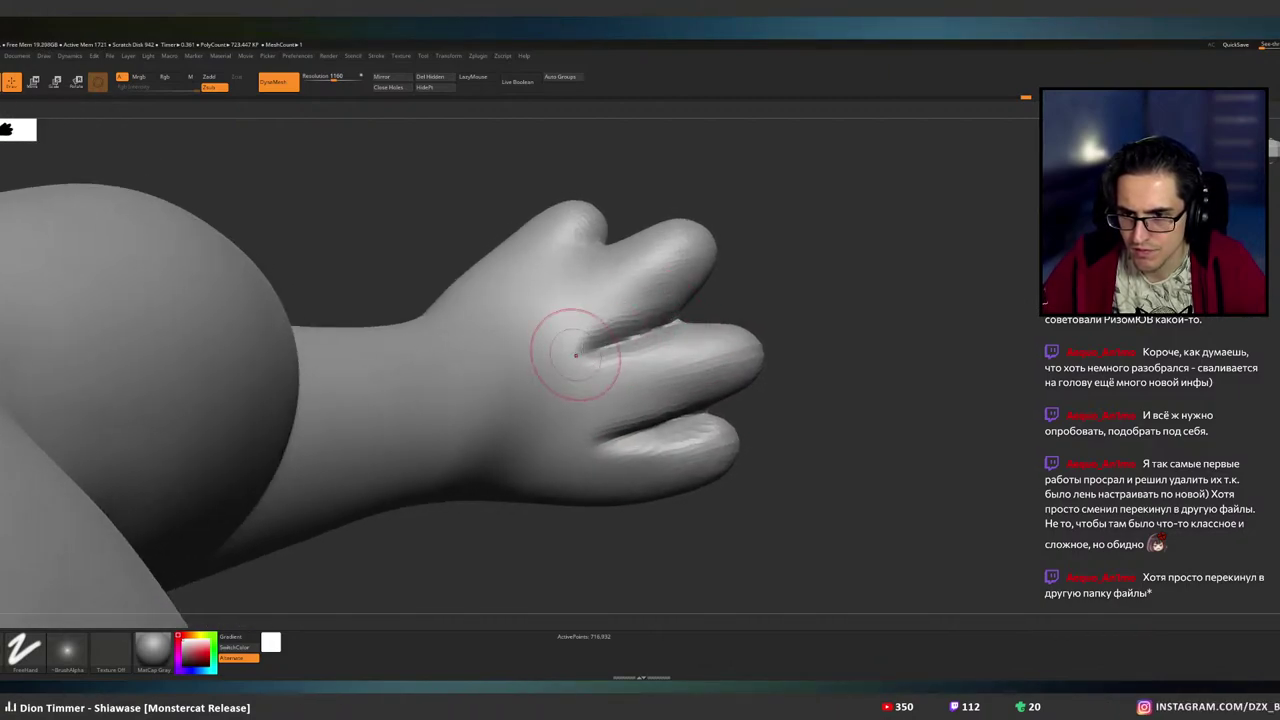
{"action": "mouse_move", "coordinate": [571, 343]}
{"action": "right_mouse_down"}
{"action": "mouse_move", "coordinate": [586, 251]}
{"action": "mouse_move", "coordinate": [634, 220]}
{"action": "mouse_move", "coordinate": [512, 240]}
{"action": "right_mouse_up"}
{"action": "left_click_drag", "start_coordinate": [510, 245], "coordinate": [476, 262]}
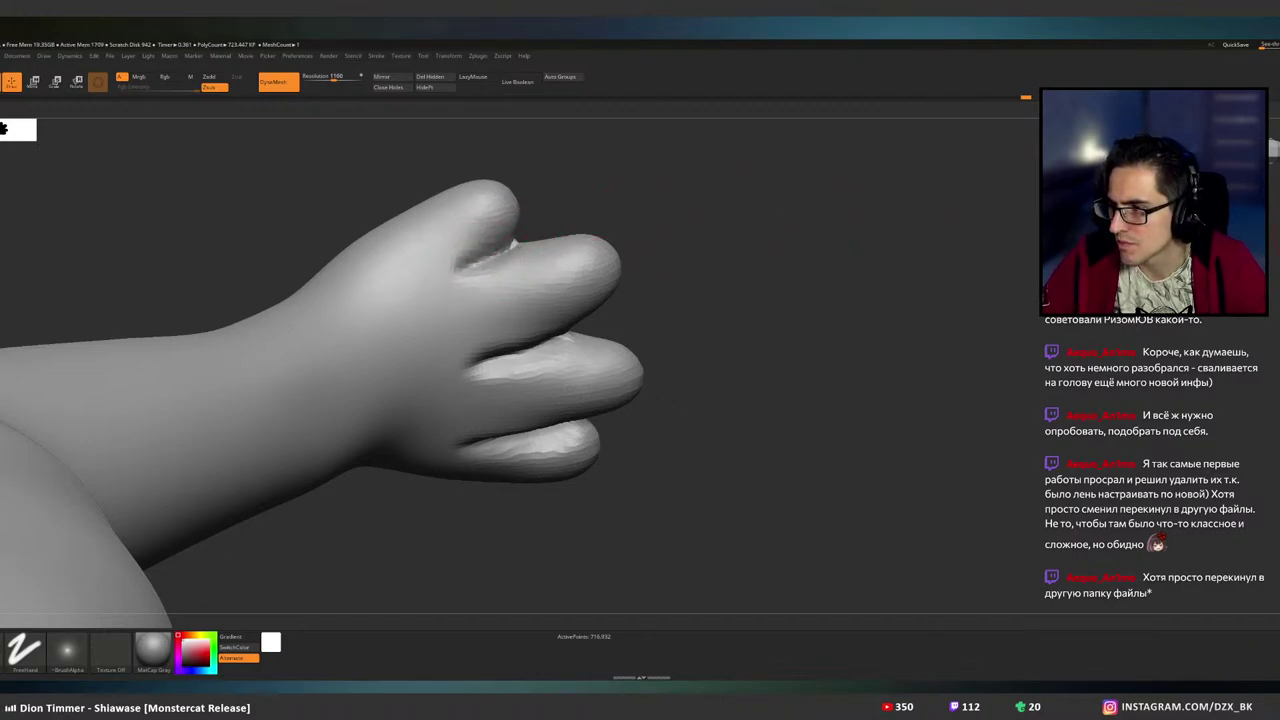
- Push the webs between the toes back with the Move brush, working from the top and underside of the foot
{"action": "key", "text": "b"}
{"action": "key", "text": "m"}
{"action": "key", "text": "v"}
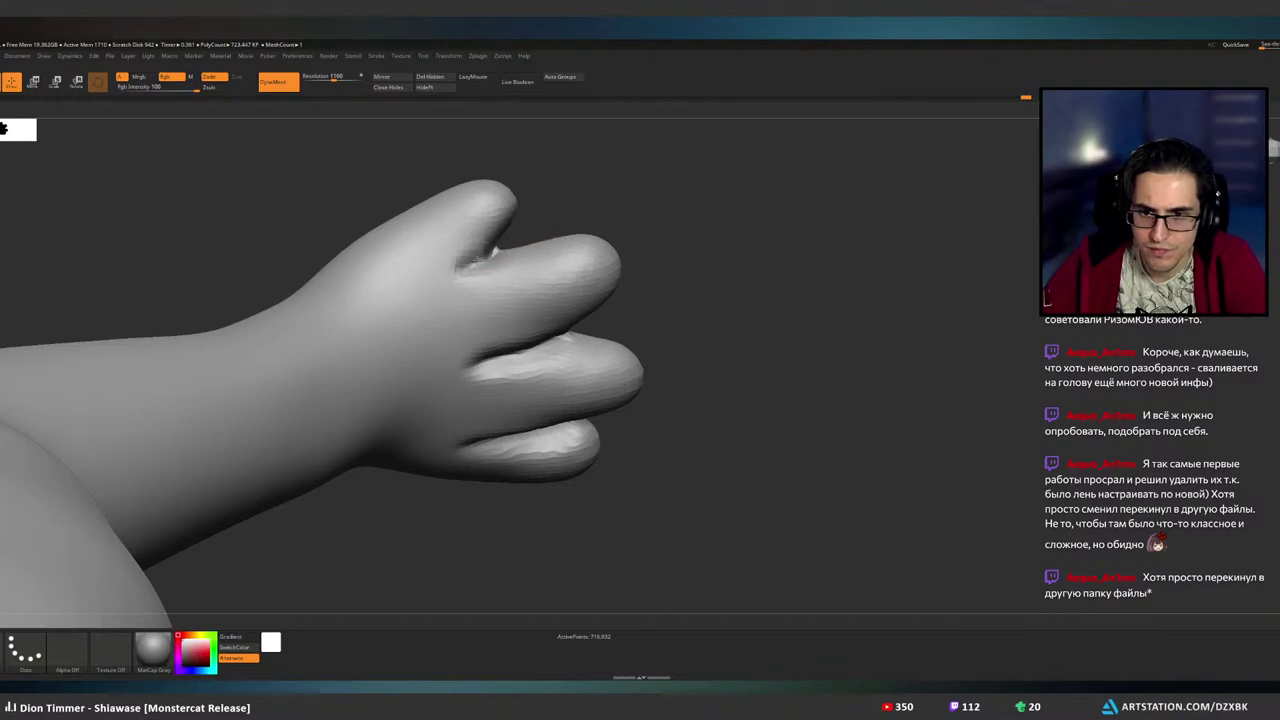
{"action": "left_click_drag", "start_coordinate": [468, 264], "coordinate": [454, 270], "text": "shift"}
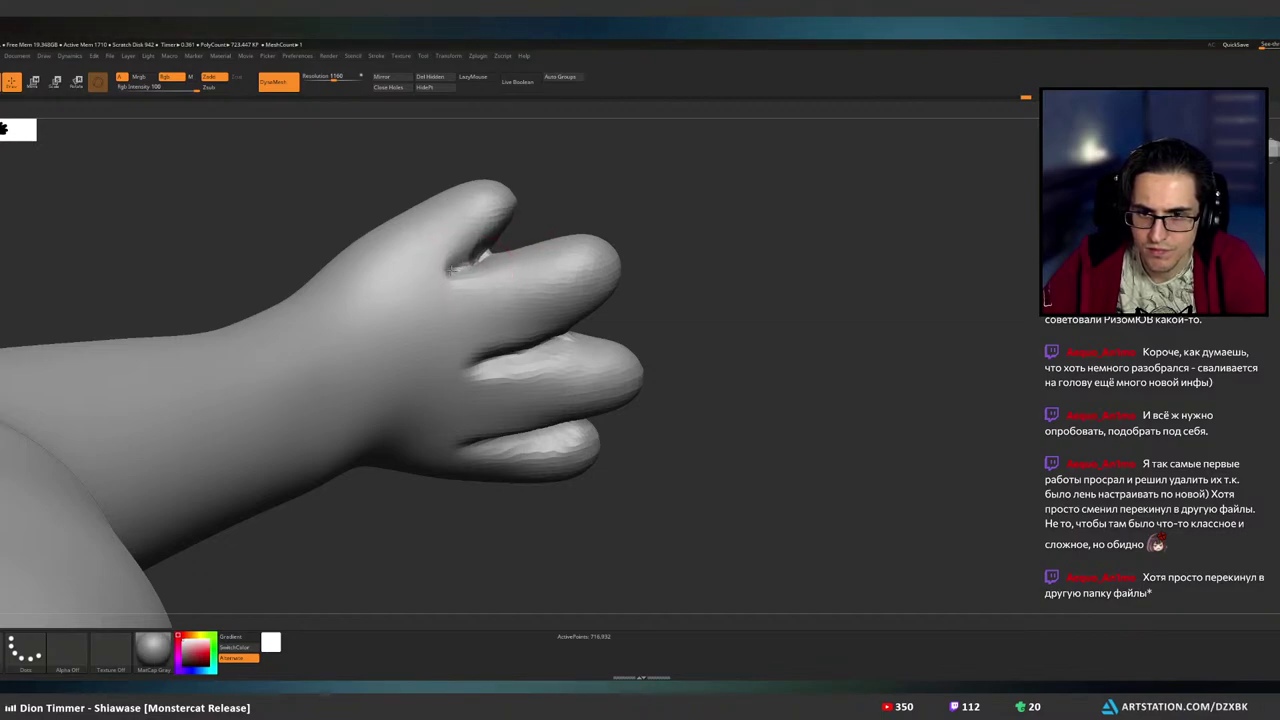
{"action": "left_click_drag", "start_coordinate": [680, 260], "coordinate": [330, 256]}
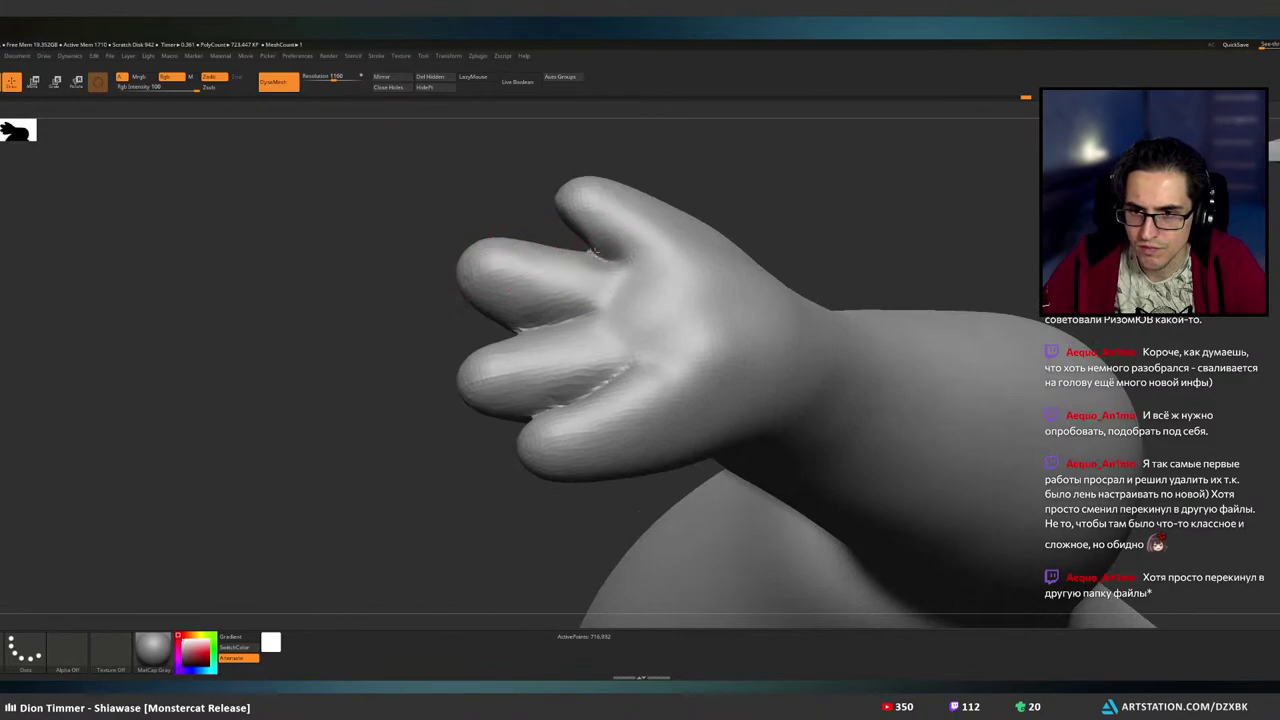
{"action": "left_click_drag", "start_coordinate": [594, 252], "coordinate": [624, 262]}
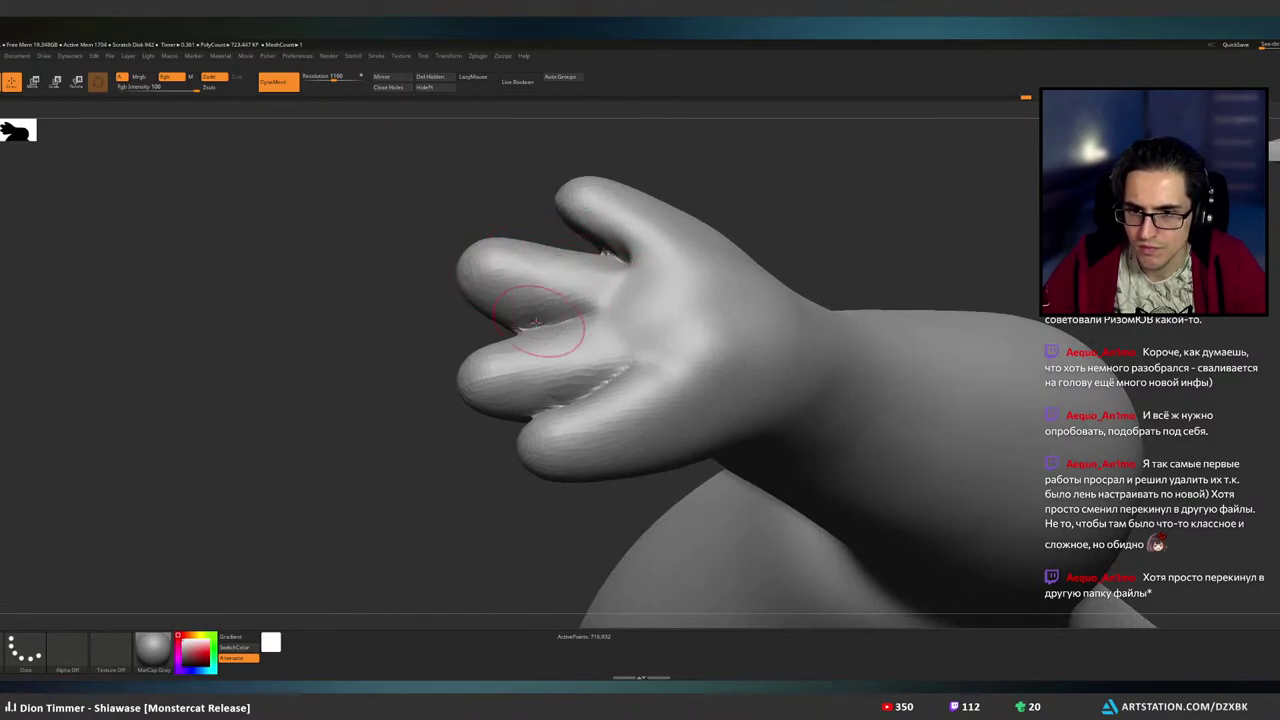
{"action": "left_click_drag", "start_coordinate": [410, 330], "coordinate": [408, 388]}
{"action": "left_click_drag", "start_coordinate": [521, 330], "coordinate": [594, 317]}
{"action": "left_click_drag", "start_coordinate": [430, 325], "coordinate": [690, 310]}
{"action": "mouse_move", "coordinate": [576, 336]}
{"action": "left_mouse_down"}
{"action": "mouse_move", "coordinate": [600, 328]}
{"action": "mouse_move", "coordinate": [576, 327]}
{"action": "left_mouse_up"}
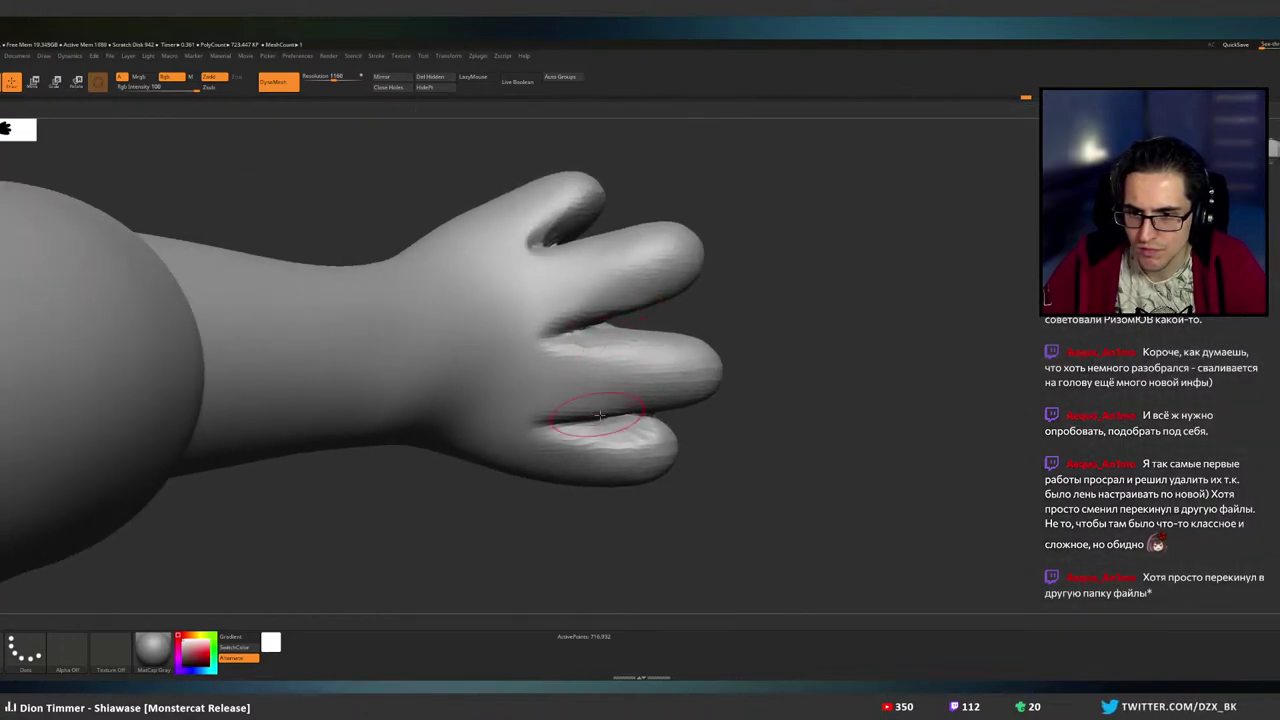
- Reshape the undersides of the toes with the Move brush, lifting the areas behind the toe tips
{"action": "right_click_drag", "start_coordinate": [599, 414], "coordinate": [632, 432]}
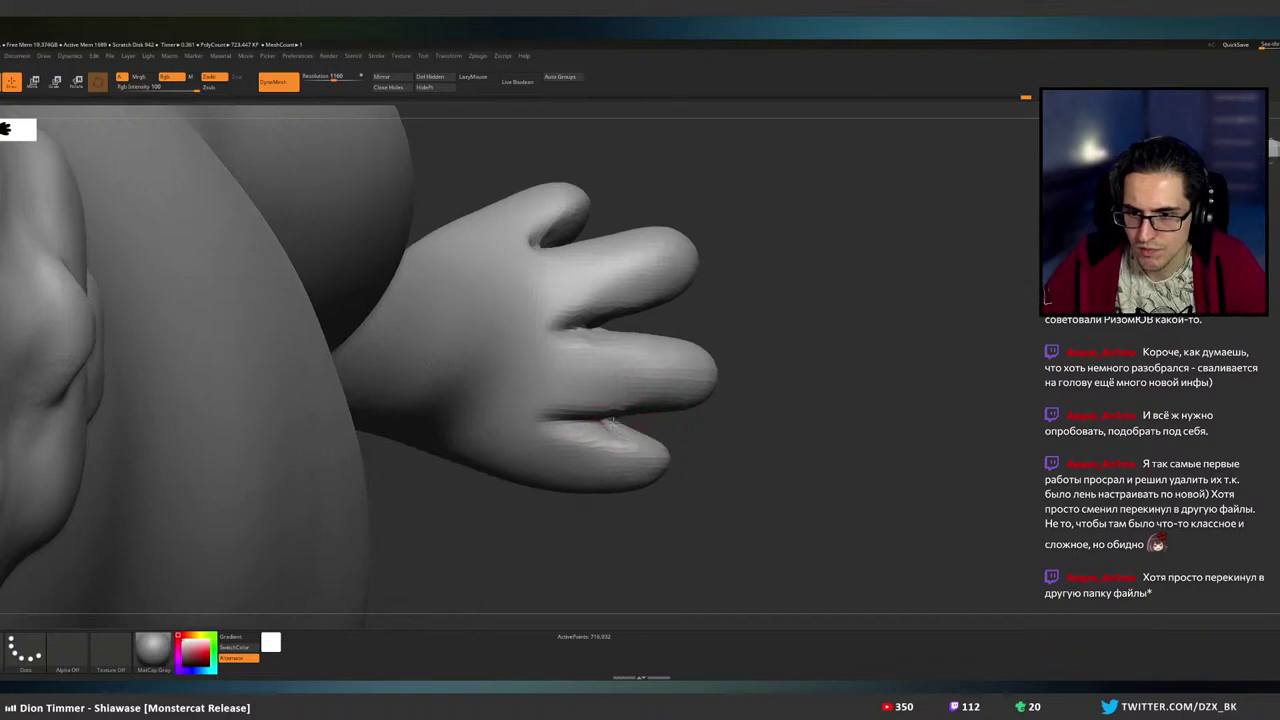
{"action": "mouse_move", "coordinate": [610, 427]}
{"action": "right_mouse_down"}
{"action": "mouse_move", "coordinate": [623, 309]}
{"action": "mouse_move", "coordinate": [638, 322]}
{"action": "mouse_move", "coordinate": [594, 400]}
{"action": "mouse_move", "coordinate": [629, 386]}
{"action": "mouse_move", "coordinate": [626, 294]}
{"action": "mouse_move", "coordinate": [666, 349]}
{"action": "mouse_move", "coordinate": [634, 334]}
{"action": "mouse_move", "coordinate": [696, 352]}
{"action": "mouse_move", "coordinate": [738, 420]}
{"action": "right_mouse_up"}
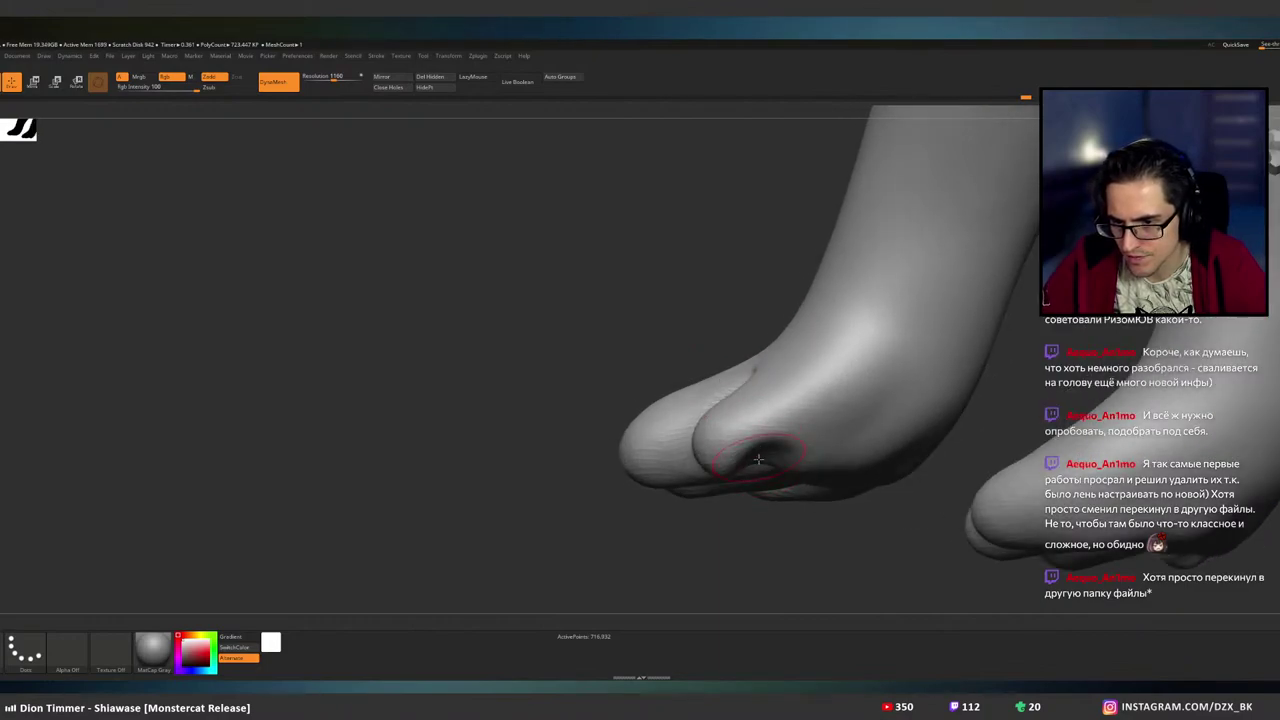
{"action": "right_click_drag", "start_coordinate": [755, 468], "coordinate": [709, 480]}
{"action": "mouse_move", "coordinate": [708, 472]}
{"action": "left_mouse_down"}
{"action": "mouse_move", "coordinate": [690, 468]}
{"action": "mouse_move", "coordinate": [720, 472]}
{"action": "mouse_move", "coordinate": [708, 486]}
{"action": "left_mouse_up"}
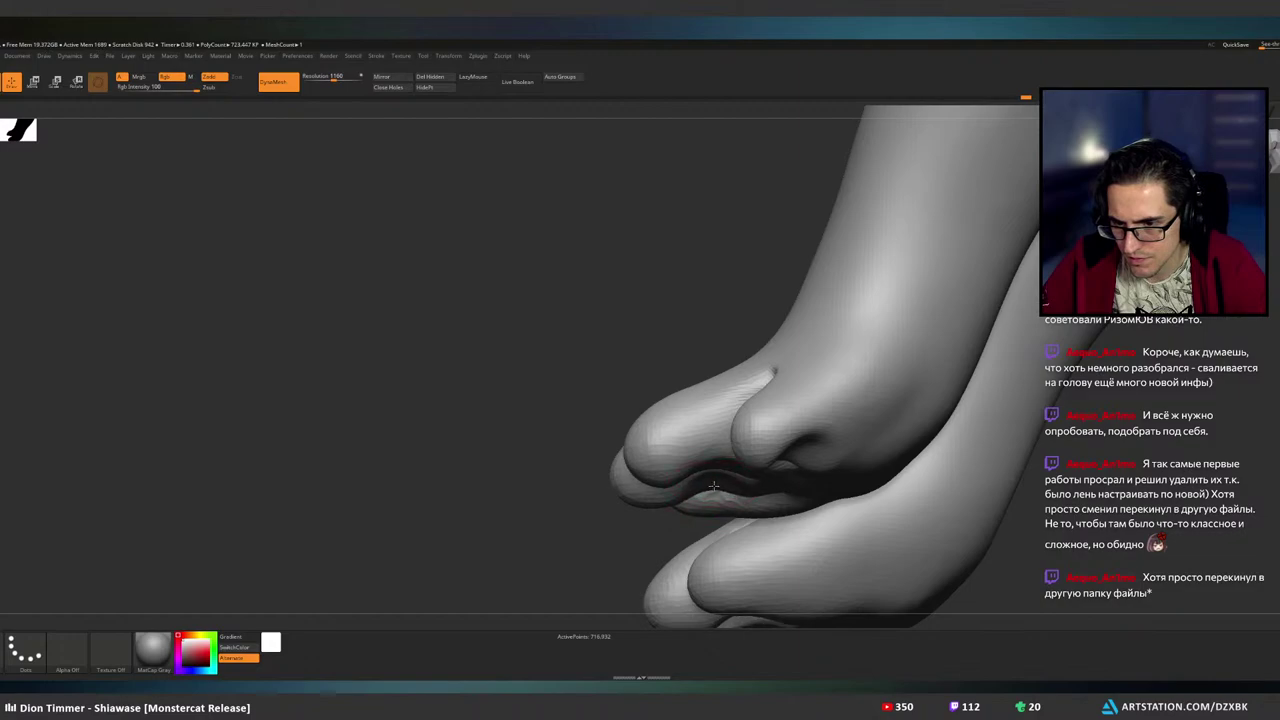
{"action": "right_click_drag", "start_coordinate": [713, 486], "coordinate": [774, 483]}
{"action": "mouse_move", "coordinate": [731, 521]}
{"action": "left_mouse_down"}
{"action": "mouse_move", "coordinate": [727, 502]}
{"action": "mouse_move", "coordinate": [783, 494]}
{"action": "mouse_move", "coordinate": [774, 478]}
{"action": "mouse_move", "coordinate": [792, 449]}
{"action": "left_mouse_up"}
{"action": "right_click_drag", "start_coordinate": [803, 436], "coordinate": [815, 446]}
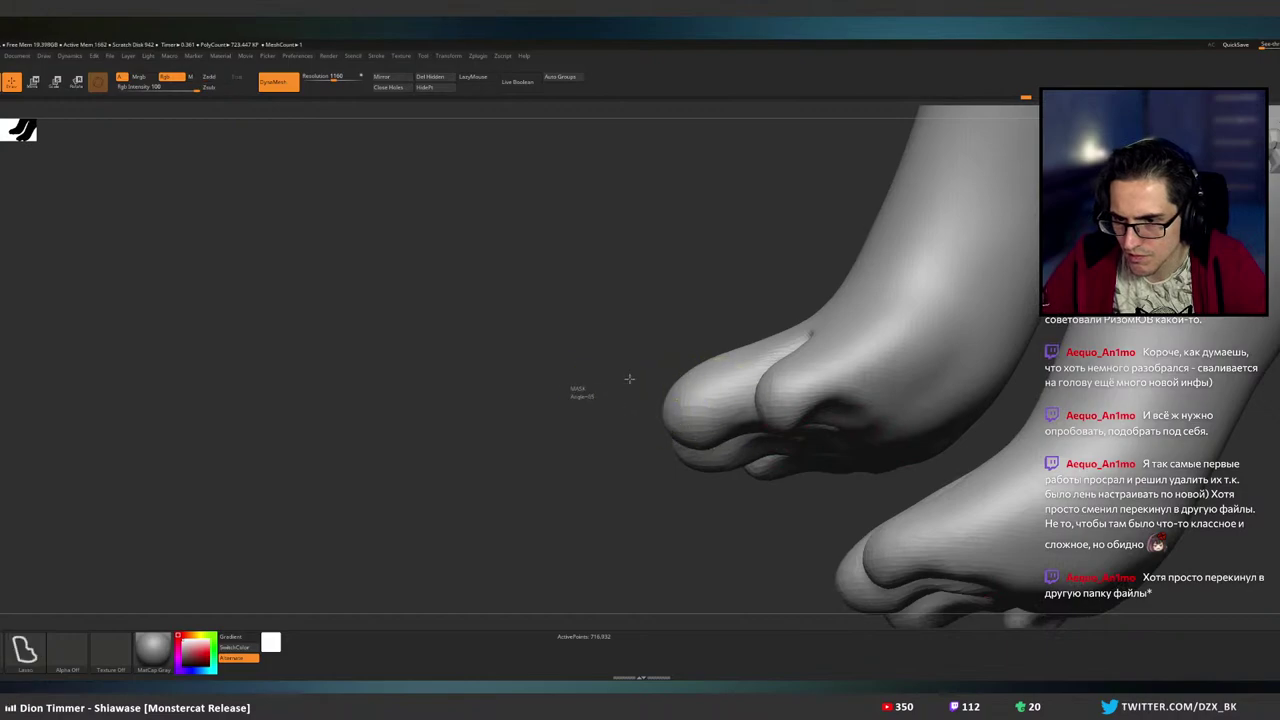
- Remesh the body with DynaMesh at resolution 1160 and smooth the undersides of the toes
{"action": "mouse_move", "coordinate": [748, 385]}
{"action": "right_mouse_down"}
{"action": "mouse_move", "coordinate": [754, 317]}
{"action": "mouse_move", "coordinate": [870, 414]}
{"action": "right_mouse_up"}
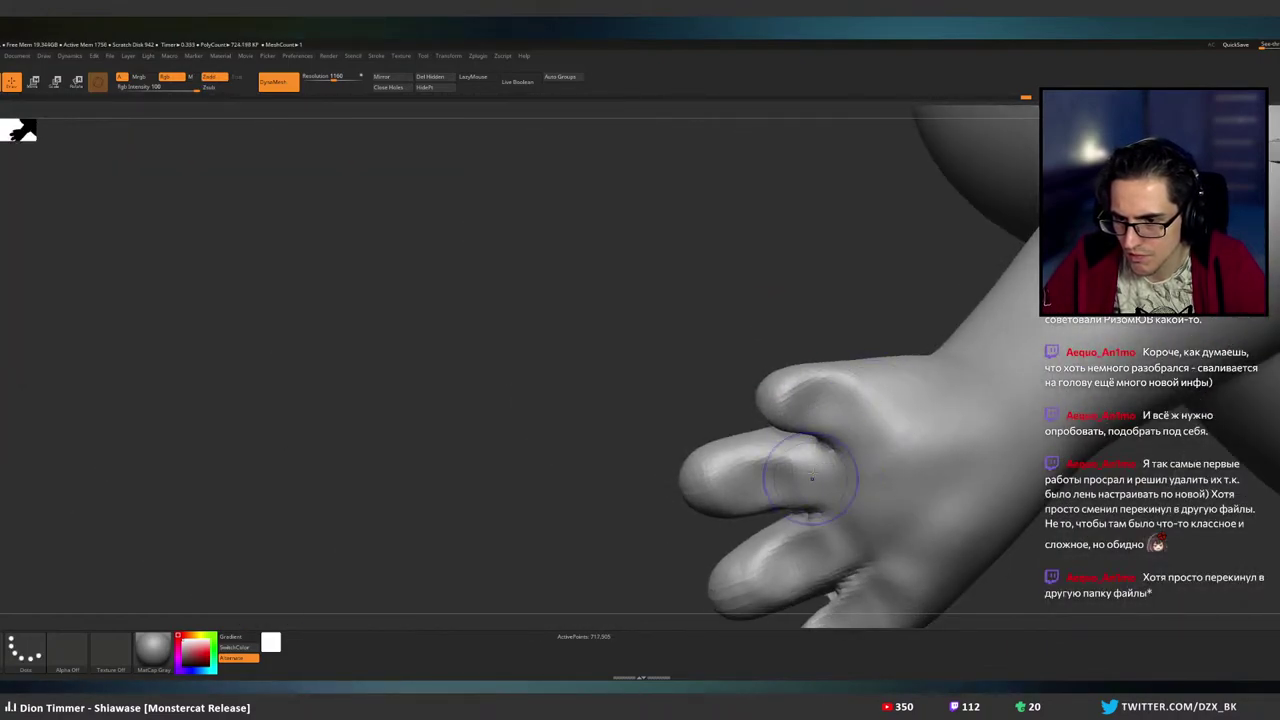
{"action": "right_click_drag", "start_coordinate": [848, 438], "coordinate": [792, 390]}
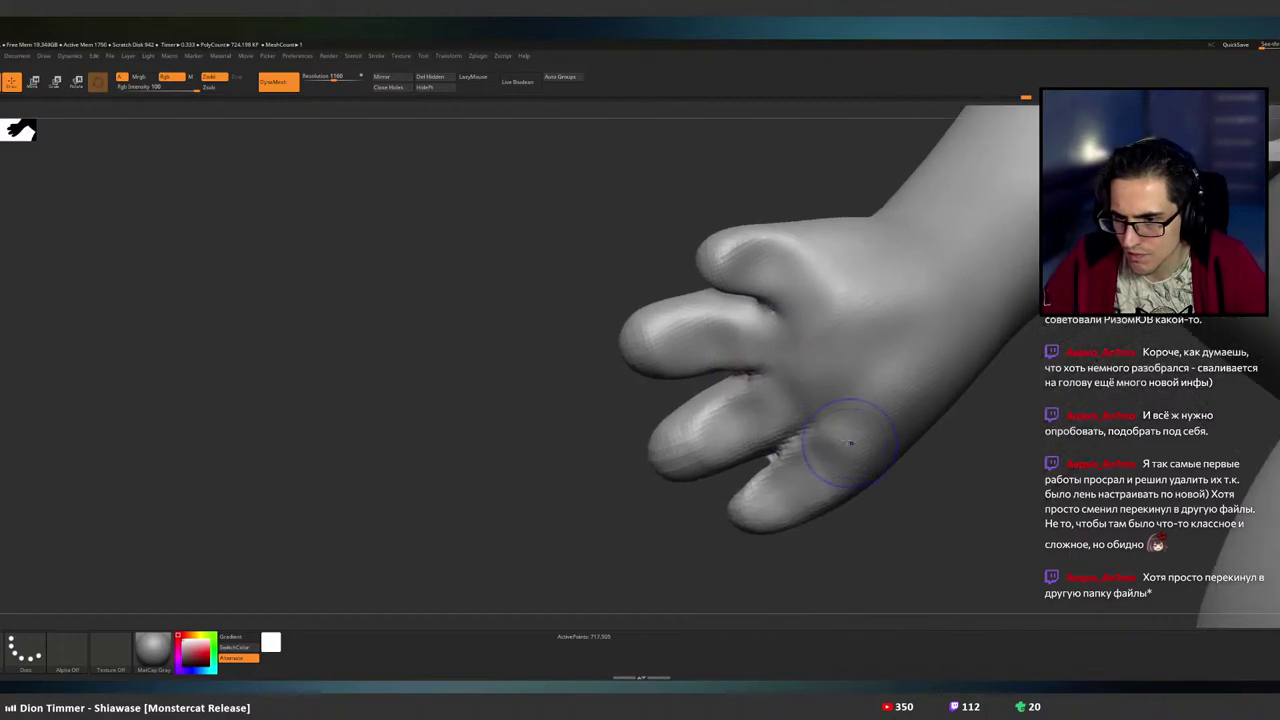
{"action": "right_click_drag", "start_coordinate": [866, 378], "coordinate": [788, 405], "text": "ctrl"}
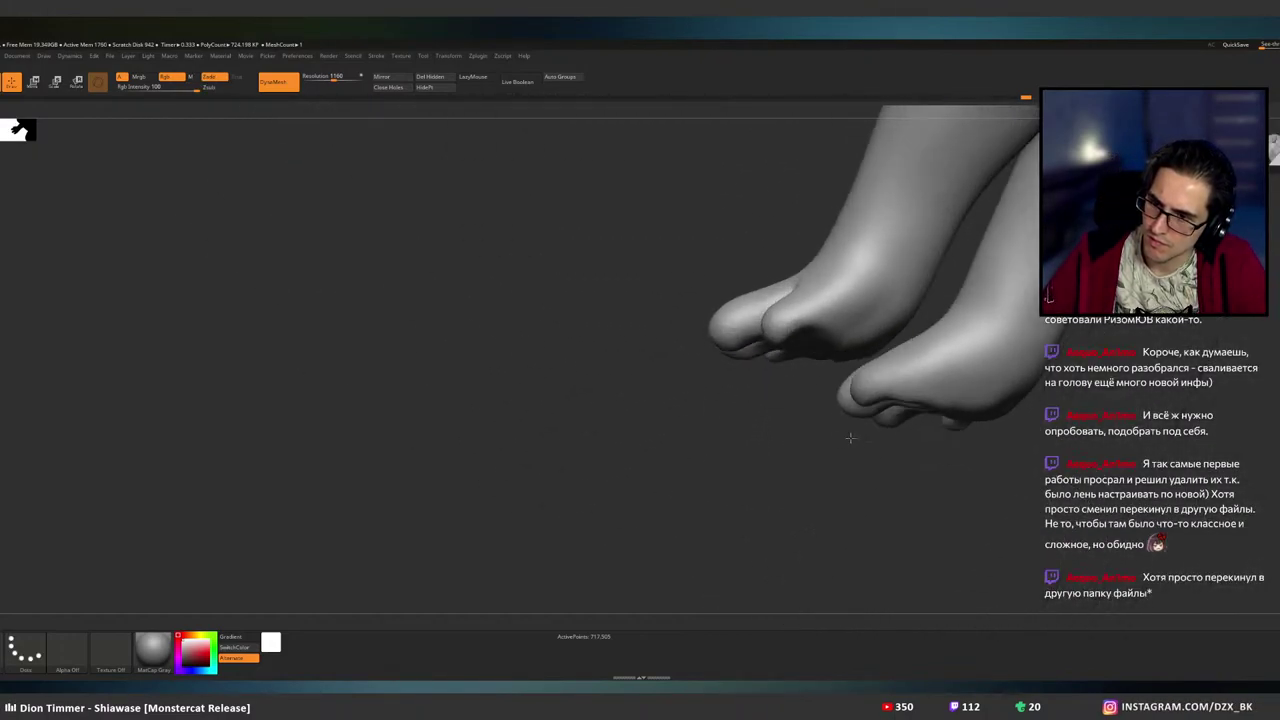
{"action": "right_click_drag", "start_coordinate": [849, 437], "coordinate": [904, 384]}
{"action": "mouse_move", "coordinate": [910, 385]}
{"action": "left_mouse_down"}
{"action": "mouse_move", "coordinate": [900, 428]}
{"action": "mouse_move", "coordinate": [803, 297]}
{"action": "left_mouse_up"}
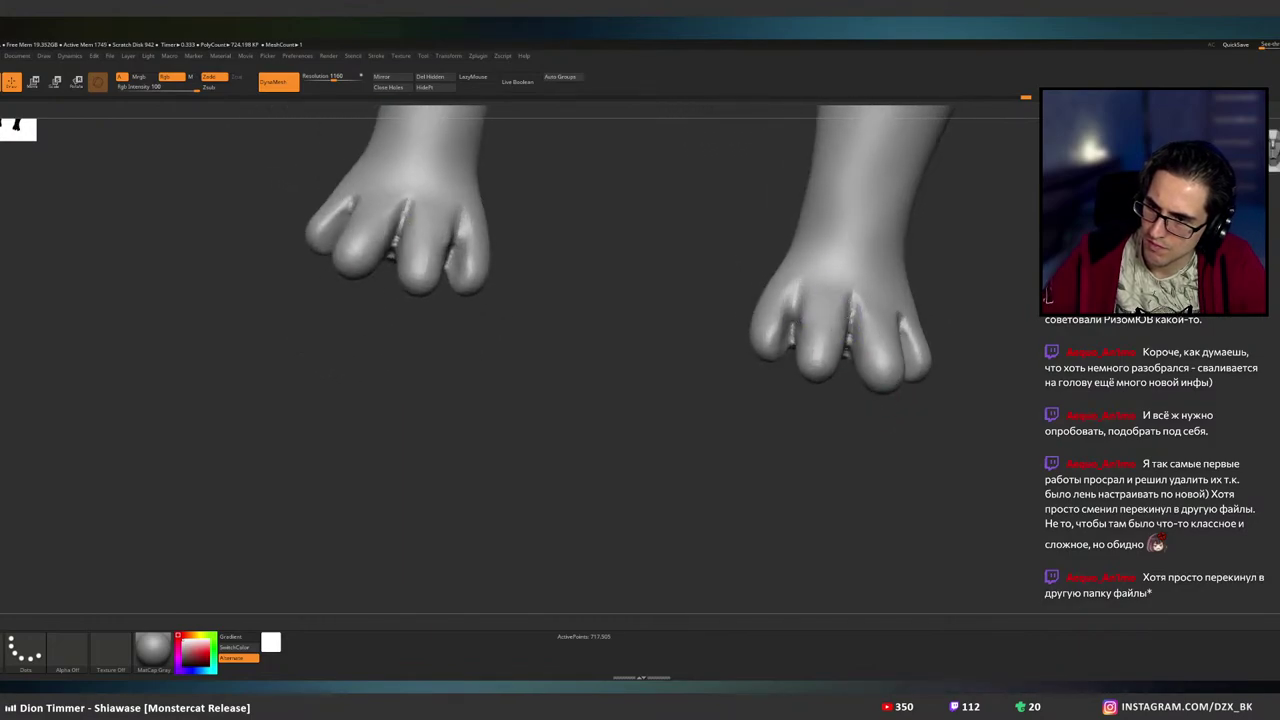
- Smooth the gaps between the toes from the front and refresh the DynaMesh
{"action": "right_click_drag", "start_coordinate": [945, 293], "coordinate": [900, 410], "text": "ctrl"}
{"action": "right_click_drag", "start_coordinate": [850, 328], "coordinate": [685, 332]}
{"action": "left_click_drag", "start_coordinate": [895, 338], "coordinate": [892, 378], "text": "shift"}
{"action": "right_click_drag", "start_coordinate": [763, 313], "coordinate": [880, 325]}
{"action": "left_click_drag", "start_coordinate": [627, 316], "coordinate": [616, 338], "text": "shift"}
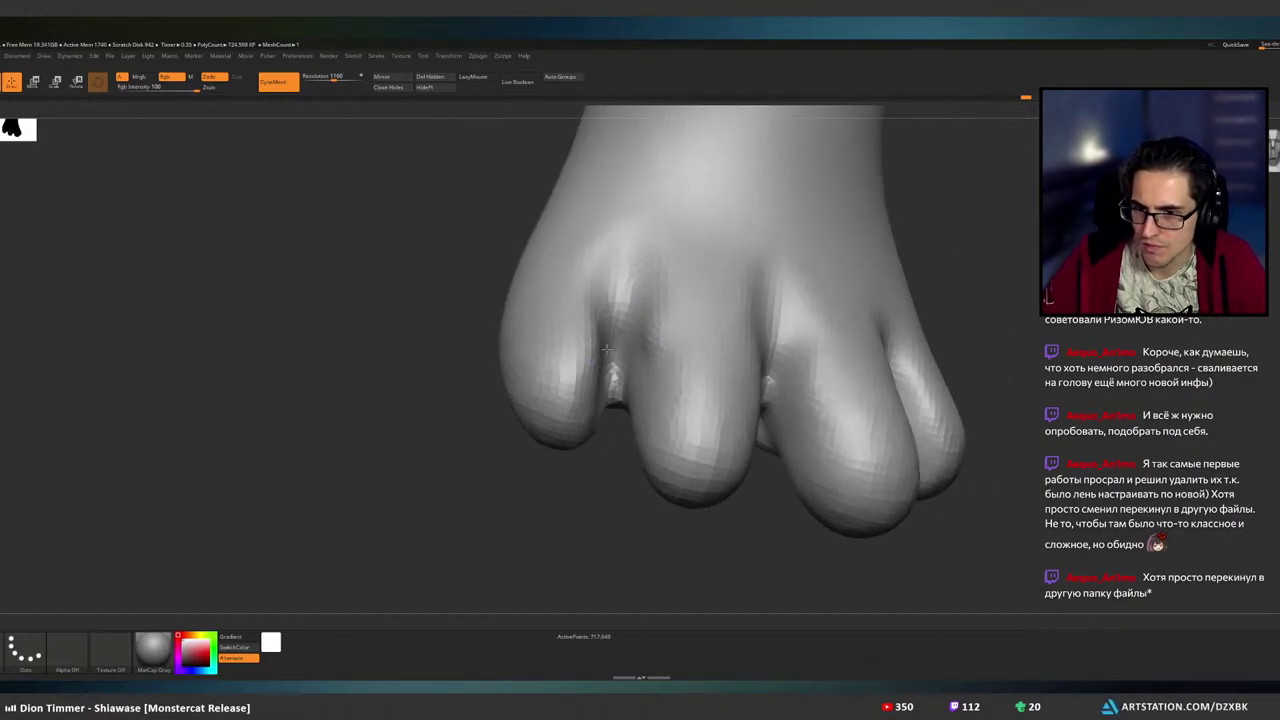
{"action": "right_click_drag", "start_coordinate": [697, 370], "coordinate": [762, 293]}
{"action": "left_click_drag", "start_coordinate": [762, 293], "coordinate": [813, 360]}
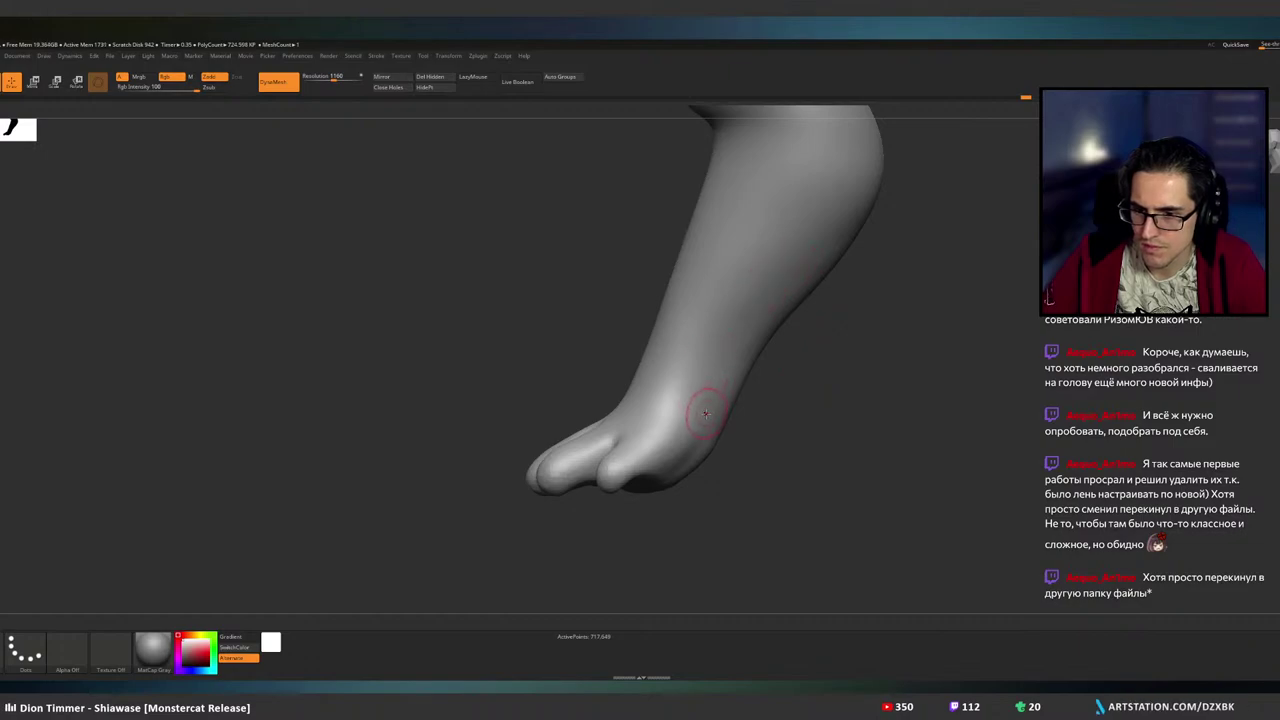
{"action": "right_click_drag", "start_coordinate": [706, 411], "coordinate": [696, 268]}
{"action": "right_click_drag", "start_coordinate": [669, 403], "coordinate": [700, 430]}
{"action": "key", "text": "b"}
{"action": "key", "text": "c"}
{"action": "key", "text": "b"}
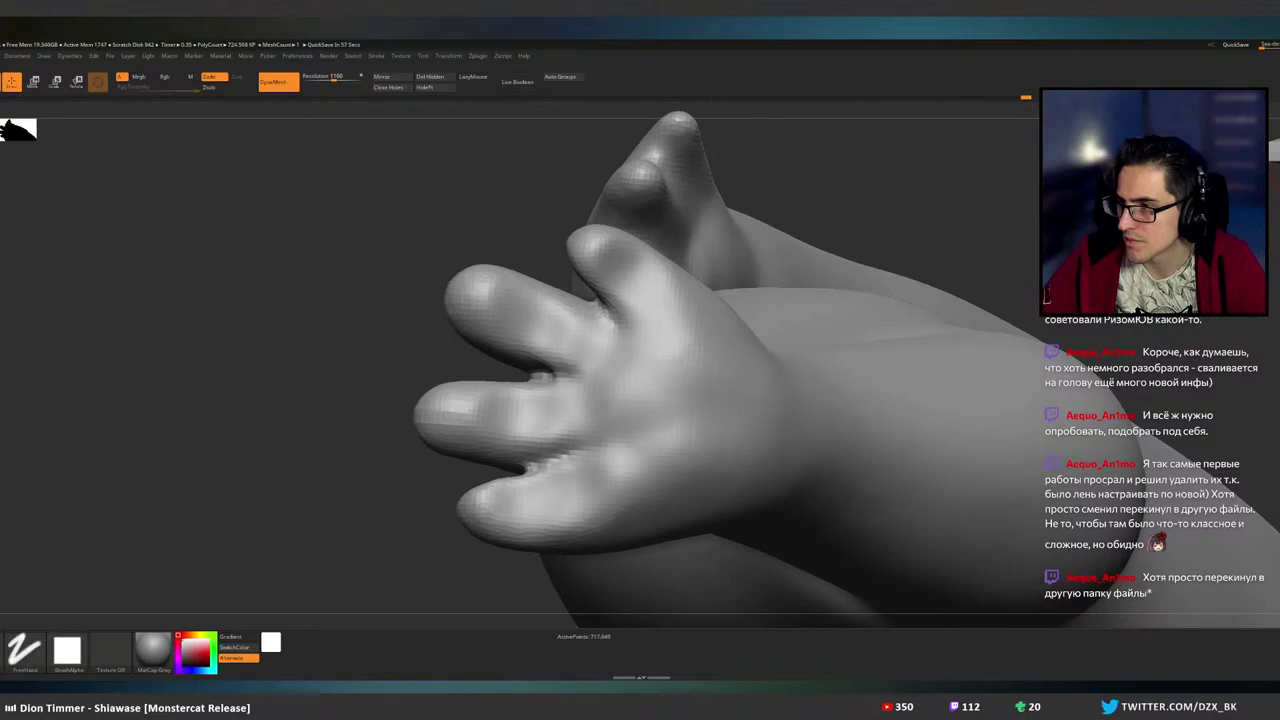
{"action": "key", "text": "alt"}
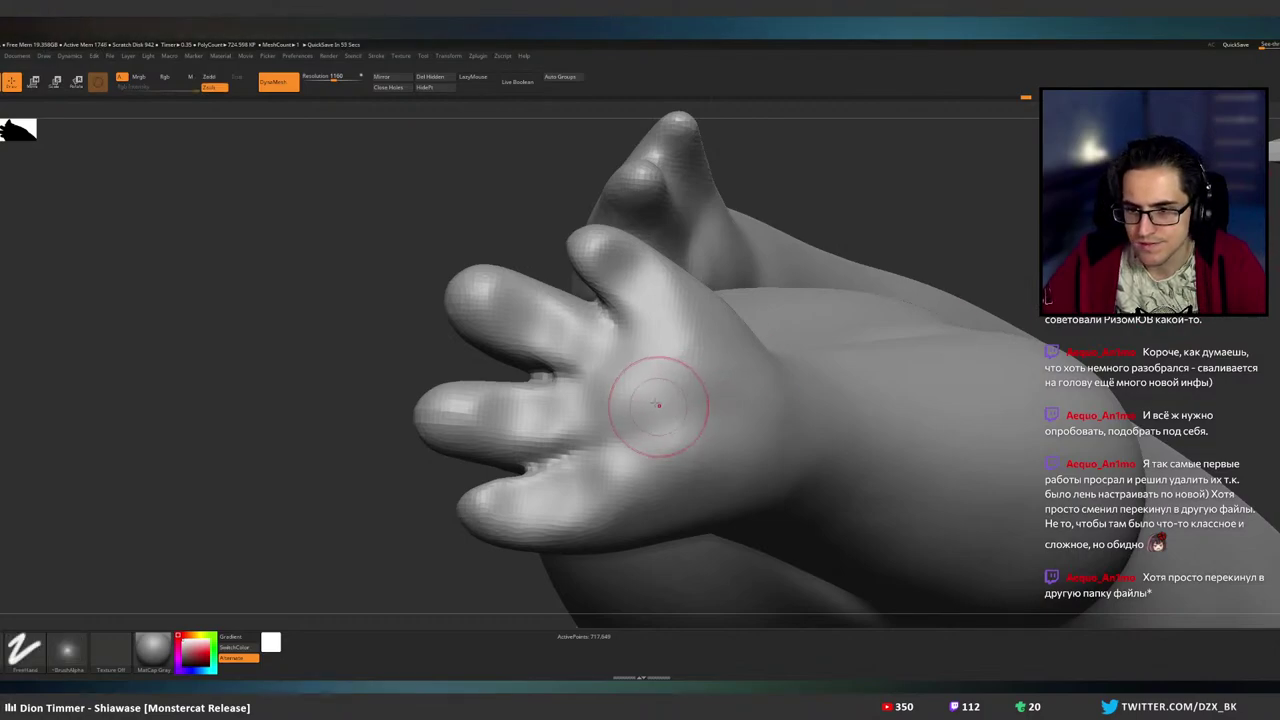
{"action": "mouse_move", "coordinate": [657, 420]}
{"action": "left_mouse_down"}
{"action": "mouse_move", "coordinate": [640, 380]}
{"action": "mouse_move", "coordinate": [616, 402]}
{"action": "mouse_move", "coordinate": [655, 424]}
{"action": "left_mouse_up"}
{"action": "mouse_move", "coordinate": [680, 370]}
{"action": "left_mouse_down"}
{"action": "mouse_move", "coordinate": [714, 338]}
{"action": "mouse_move", "coordinate": [727, 344]}
{"action": "left_mouse_up"}
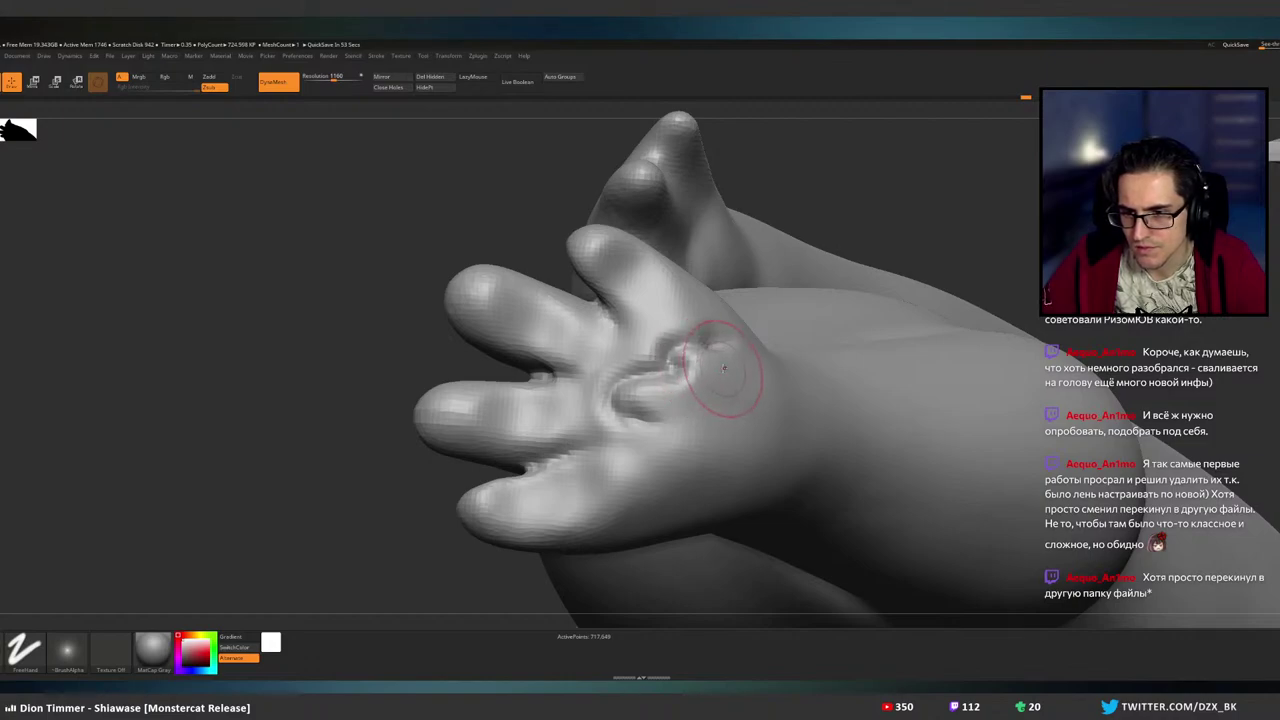
{"action": "key", "text": "ctrl+z"}
{"action": "key", "text": "ctrl+z"}
{"action": "key", "text": "ctrl+z"}
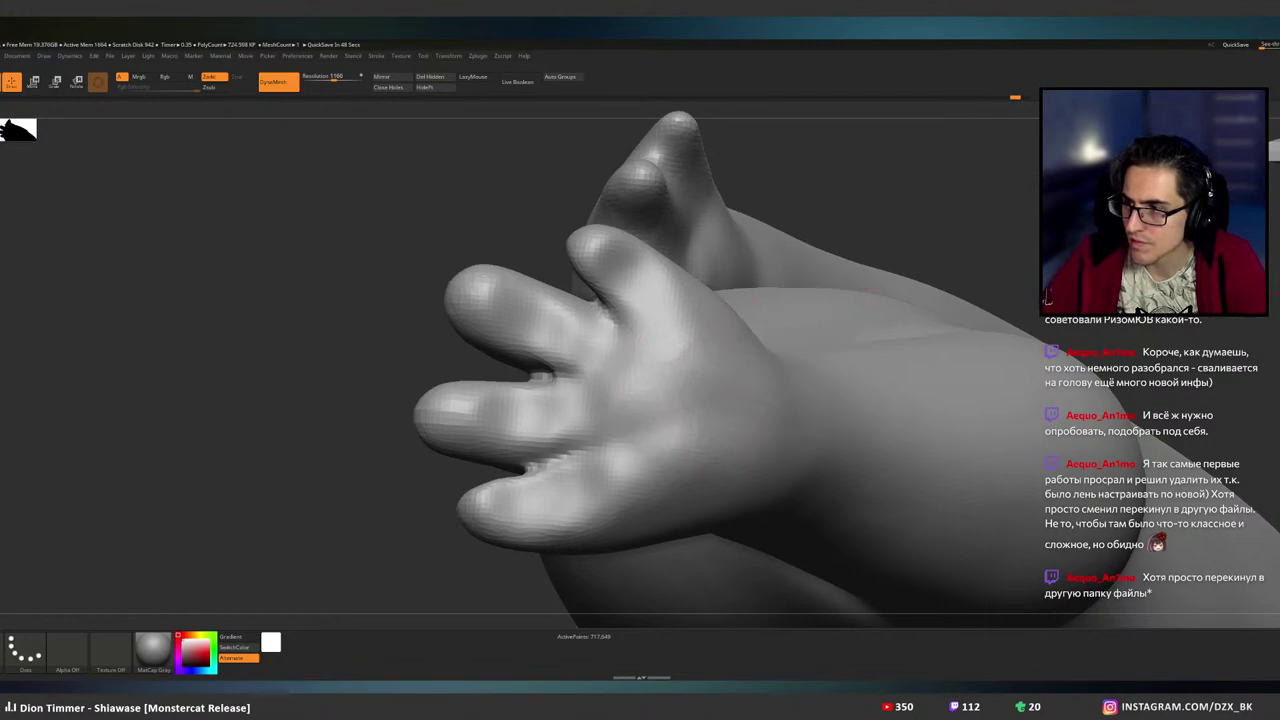
{"action": "mouse_move", "coordinate": [750, 360]}
{"action": "left_mouse_down"}
{"action": "mouse_move", "coordinate": [690, 408]}
{"action": "mouse_move", "coordinate": [672, 385]}
{"action": "mouse_move", "coordinate": [692, 392]}
{"action": "mouse_move", "coordinate": [676, 346]}
{"action": "mouse_move", "coordinate": [622, 358]}
{"action": "mouse_move", "coordinate": [640, 434]}
{"action": "mouse_move", "coordinate": [612, 470]}
{"action": "mouse_move", "coordinate": [678, 474]}
{"action": "mouse_move", "coordinate": [714, 450]}
{"action": "left_mouse_up"}
{"action": "key", "text": "ctrl+z"}
{"action": "key", "text": "ctrl+z"}
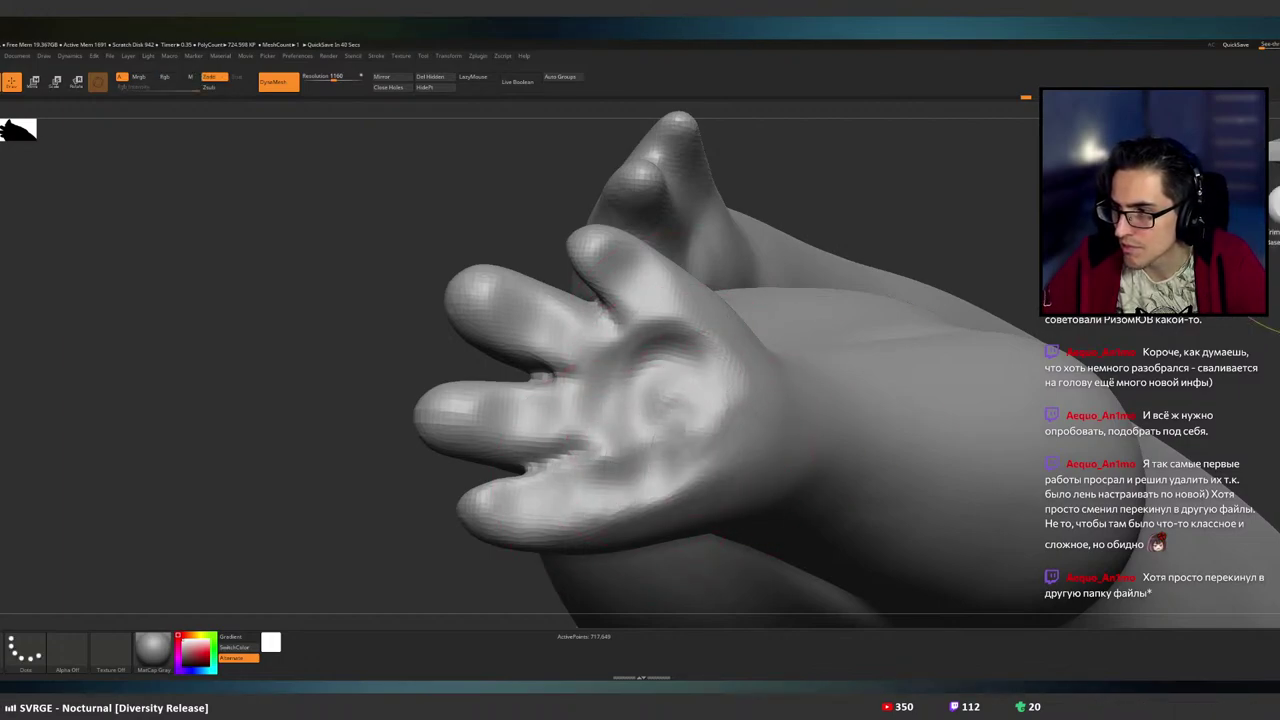
- Carve a broad hollow into the sole behind the toes and blend its edges
{"action": "mouse_move", "coordinate": [672, 382]}
{"action": "left_mouse_down", "text": "alt"}
{"action": "mouse_move", "coordinate": [694, 422]}
{"action": "mouse_move", "coordinate": [662, 440]}
{"action": "mouse_move", "coordinate": [702, 444]}
{"action": "mouse_move", "coordinate": [648, 382]}
{"action": "mouse_move", "coordinate": [657, 423]}
{"action": "mouse_move", "coordinate": [678, 402]}
{"action": "mouse_move", "coordinate": [681, 436]}
{"action": "left_mouse_up", "text": "alt"}
{"action": "left_click_drag", "start_coordinate": [732, 366], "coordinate": [640, 375], "text": "alt"}
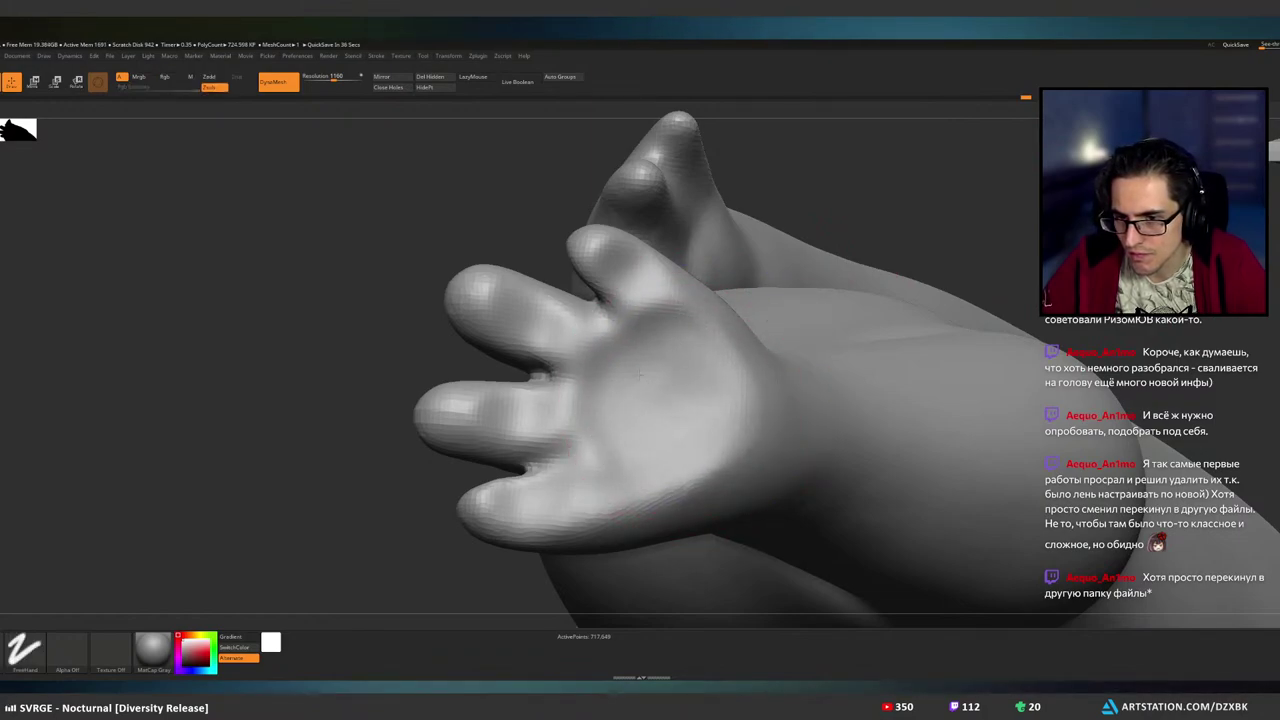
{"action": "left_click_drag", "start_coordinate": [652, 309], "coordinate": [693, 338], "text": "alt"}
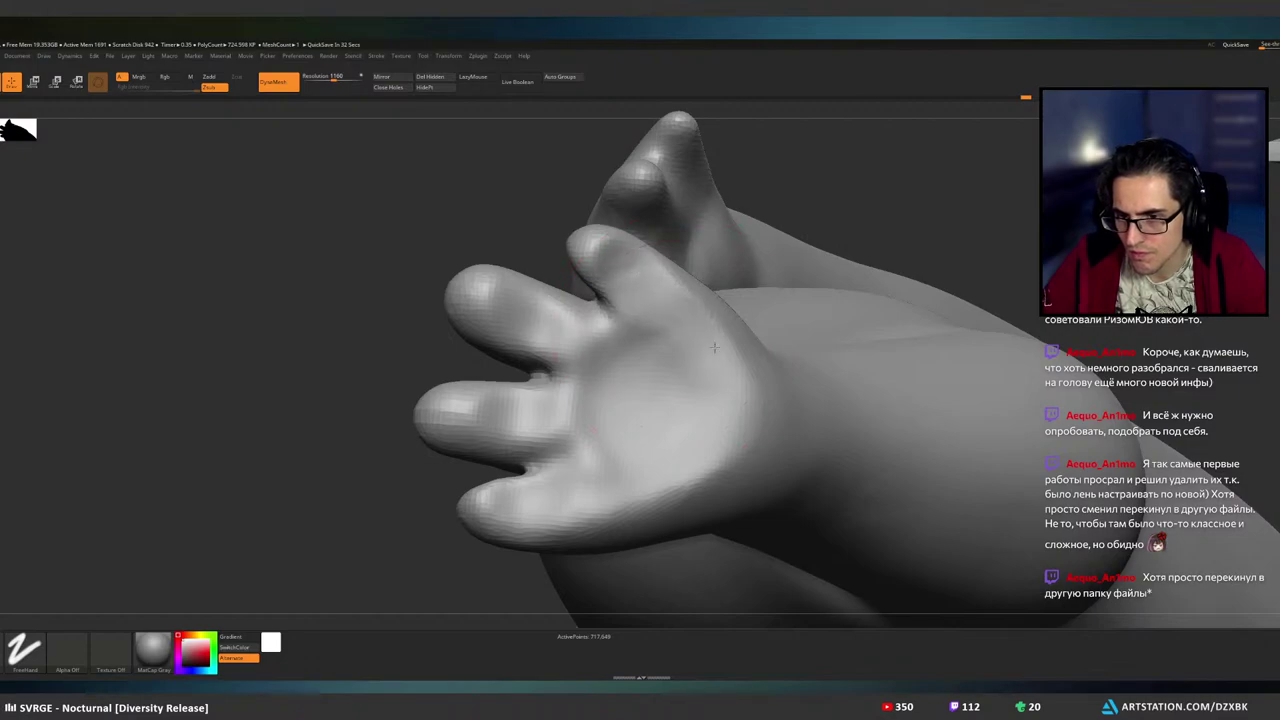
- Smooth the ridges and the hollow across the sole behind the toes and refresh the DynaMesh
{"action": "mouse_move", "coordinate": [650, 300]}
{"action": "left_mouse_down"}
{"action": "mouse_move", "coordinate": [568, 350]}
{"action": "mouse_move", "coordinate": [594, 350]}
{"action": "mouse_move", "coordinate": [541, 334]}
{"action": "left_mouse_up"}
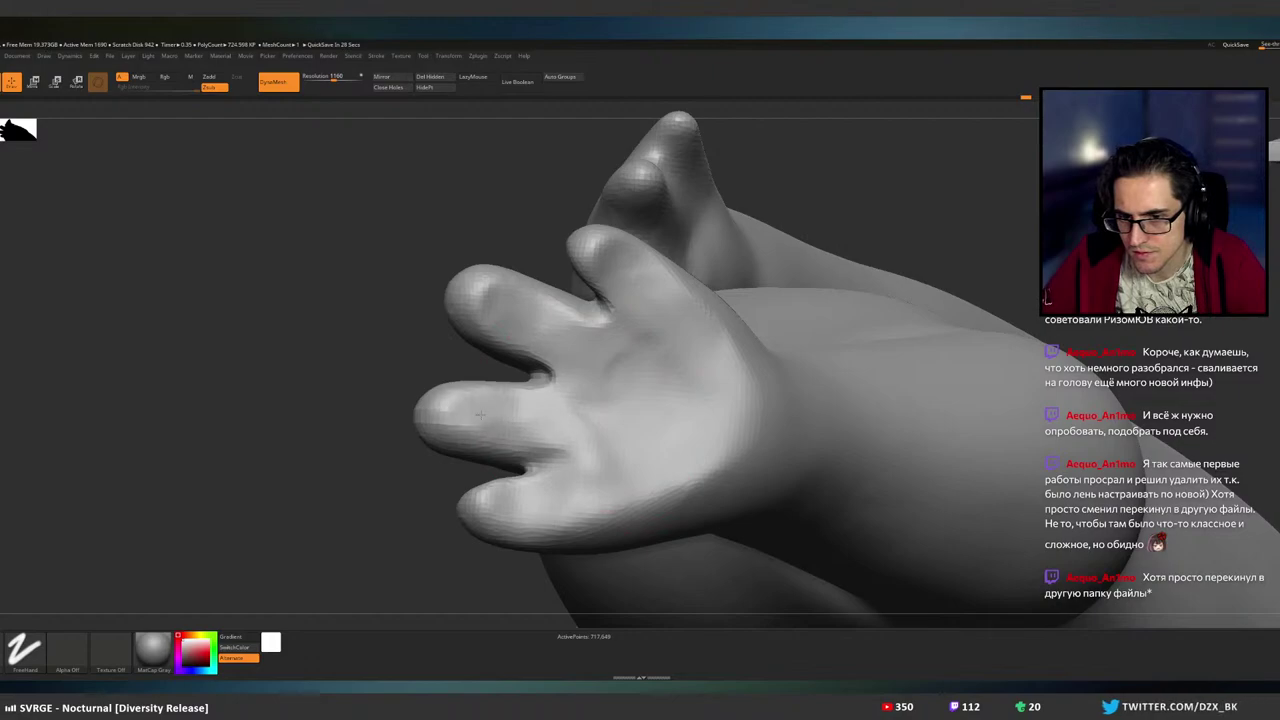
{"action": "mouse_move", "coordinate": [550, 440]}
{"action": "left_mouse_down"}
{"action": "mouse_move", "coordinate": [561, 487]}
{"action": "mouse_move", "coordinate": [639, 415]}
{"action": "left_mouse_up"}
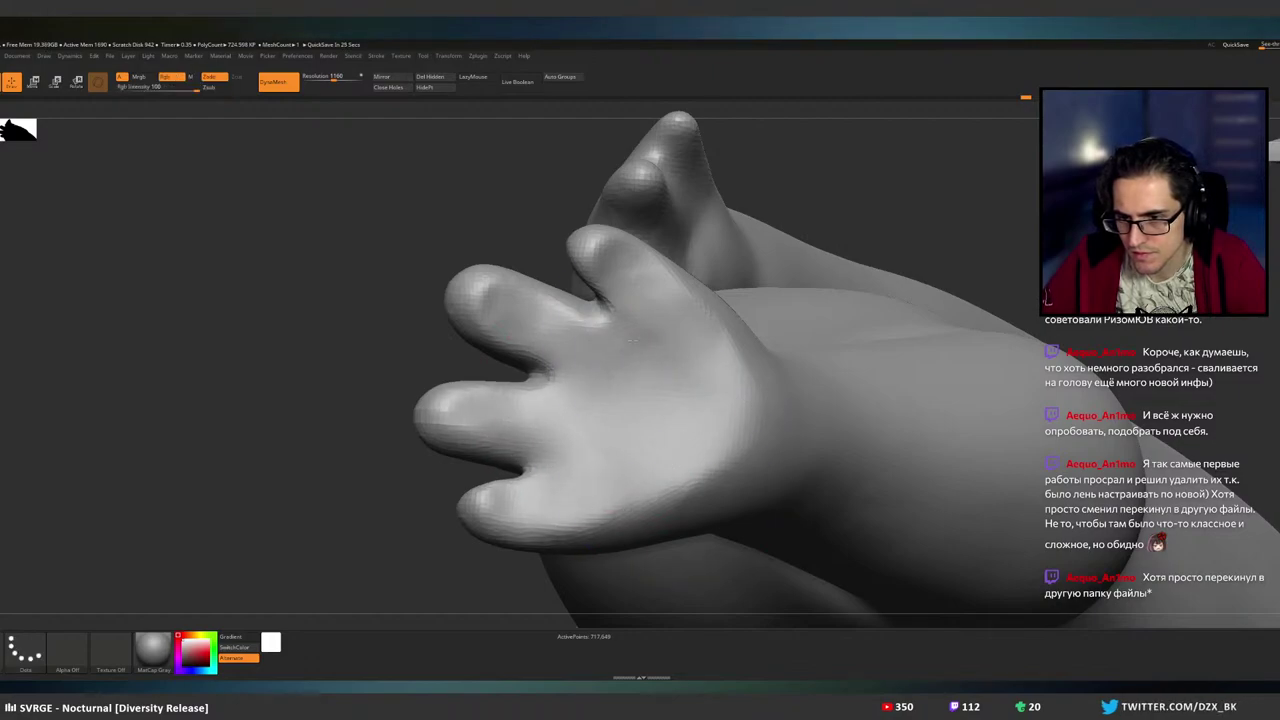
{"action": "right_click_drag", "start_coordinate": [686, 363], "coordinate": [677, 491]}
{"action": "mouse_move", "coordinate": [703, 423]}
{"action": "right_mouse_down"}
{"action": "mouse_move", "coordinate": [717, 431]}
{"action": "mouse_move", "coordinate": [734, 329]}
{"action": "right_mouse_up"}
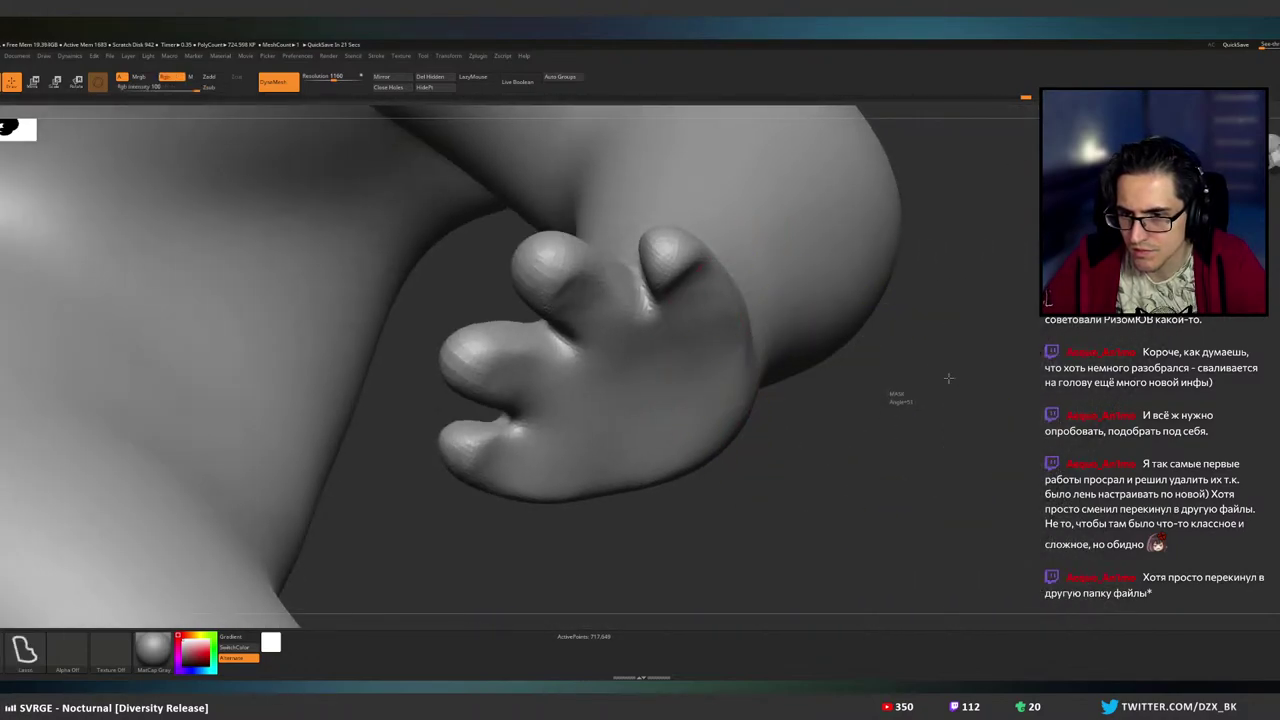
{"action": "left_click_drag", "start_coordinate": [758, 356], "coordinate": [814, 349], "text": "shift"}
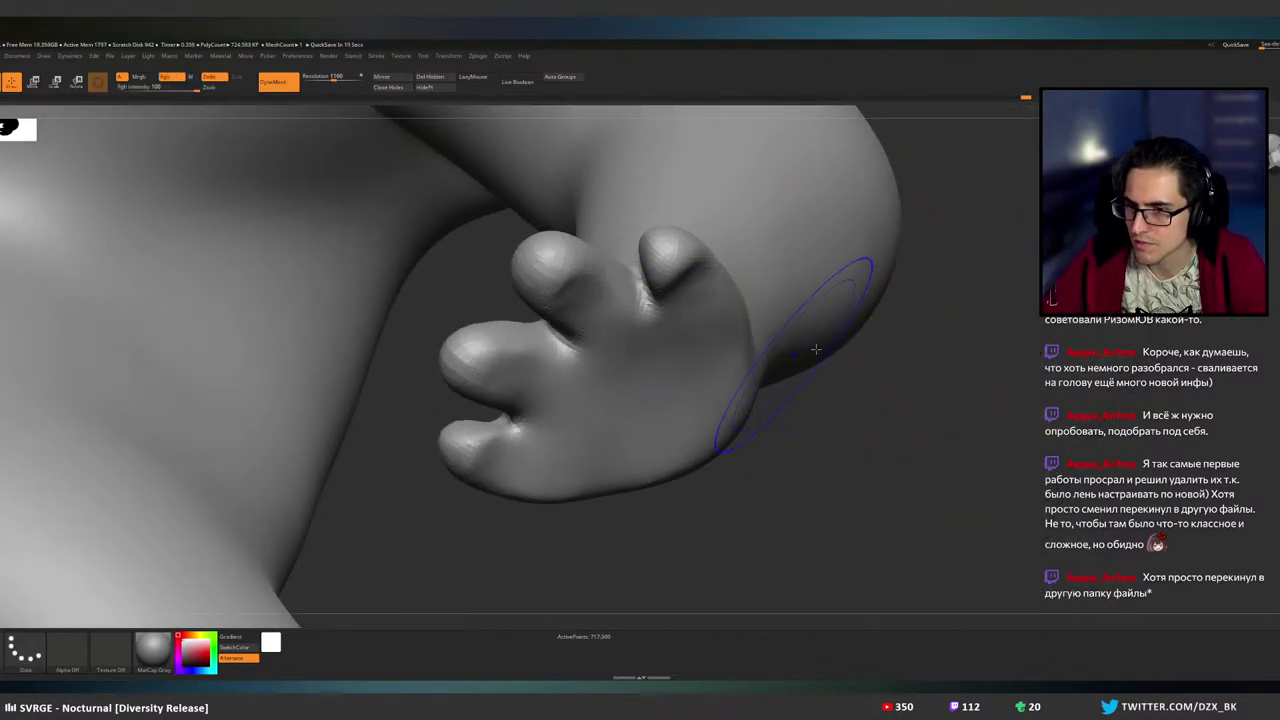
- Try sculpting a small raised ridge in the middle of the sole with a reduced brush size
{"action": "key", "text": "b"}
{"action": "key", "text": "m"}
{"action": "key", "text": "v"}
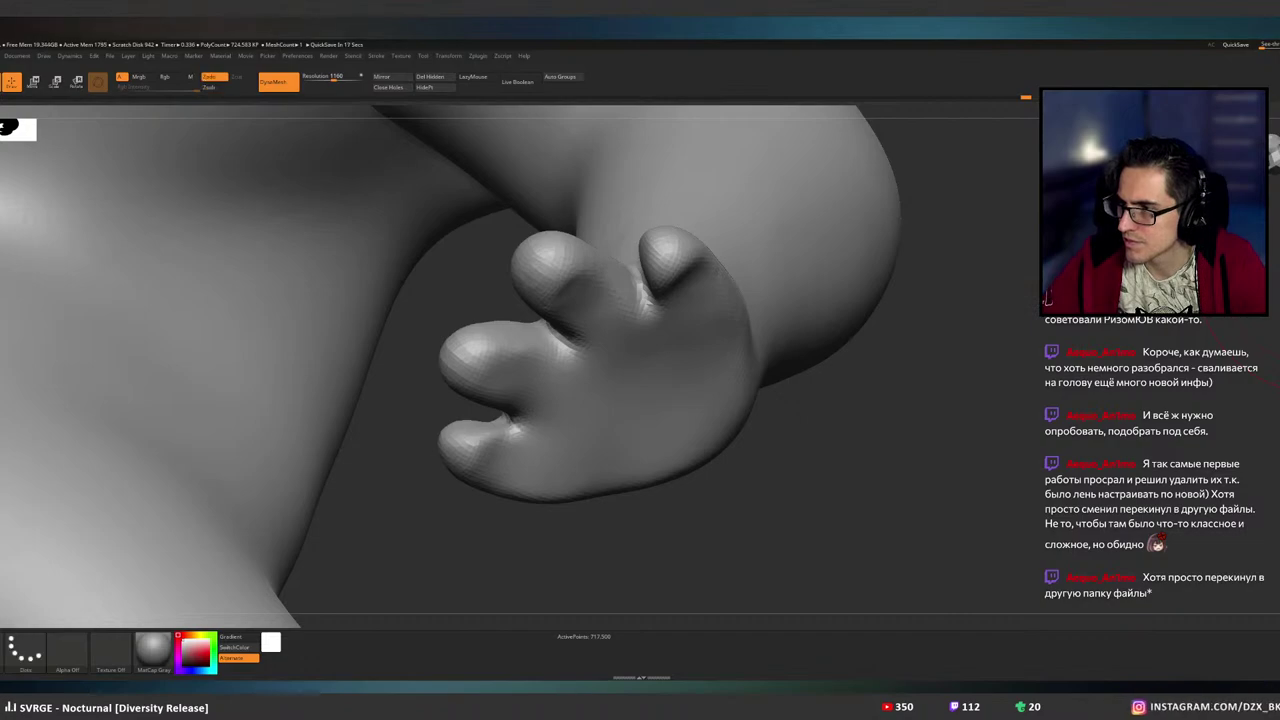
{"action": "right_click_drag", "start_coordinate": [812, 346], "coordinate": [691, 313]}
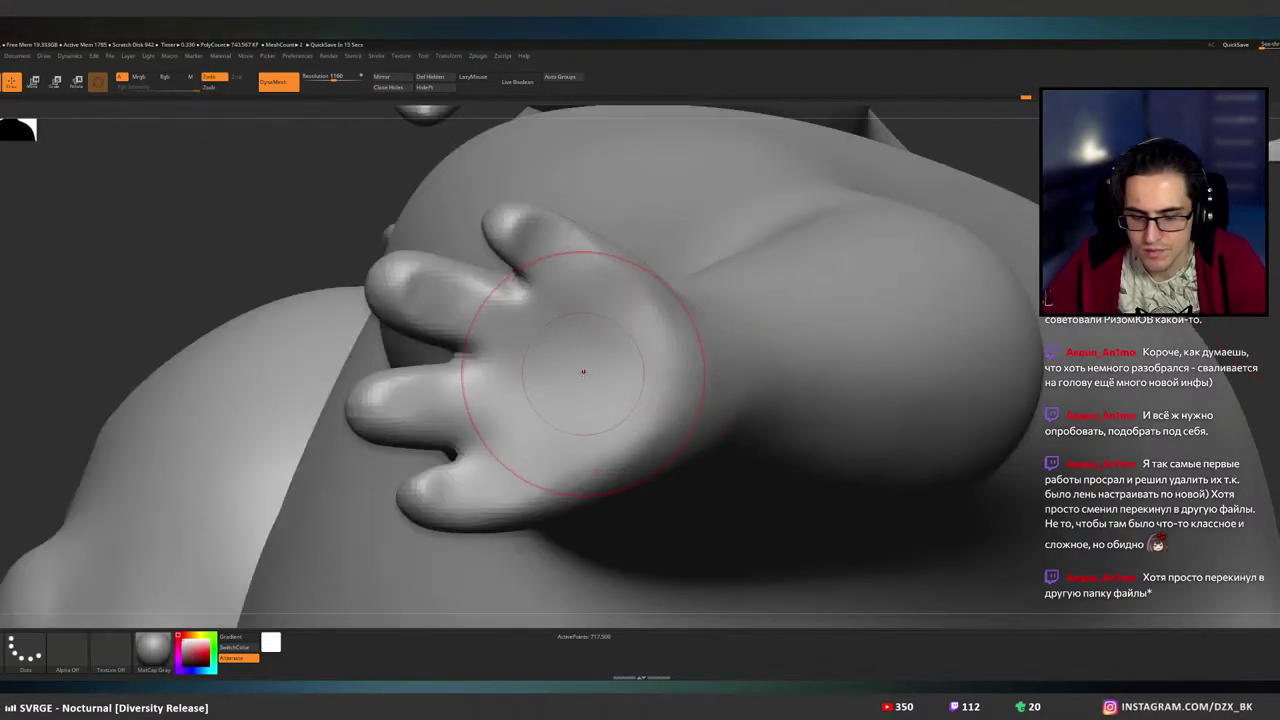
{"action": "key", "text": "["}
{"action": "key", "text": "["}
{"action": "key", "text": "["}
{"action": "key", "text": "["}
{"action": "key", "text": "["}
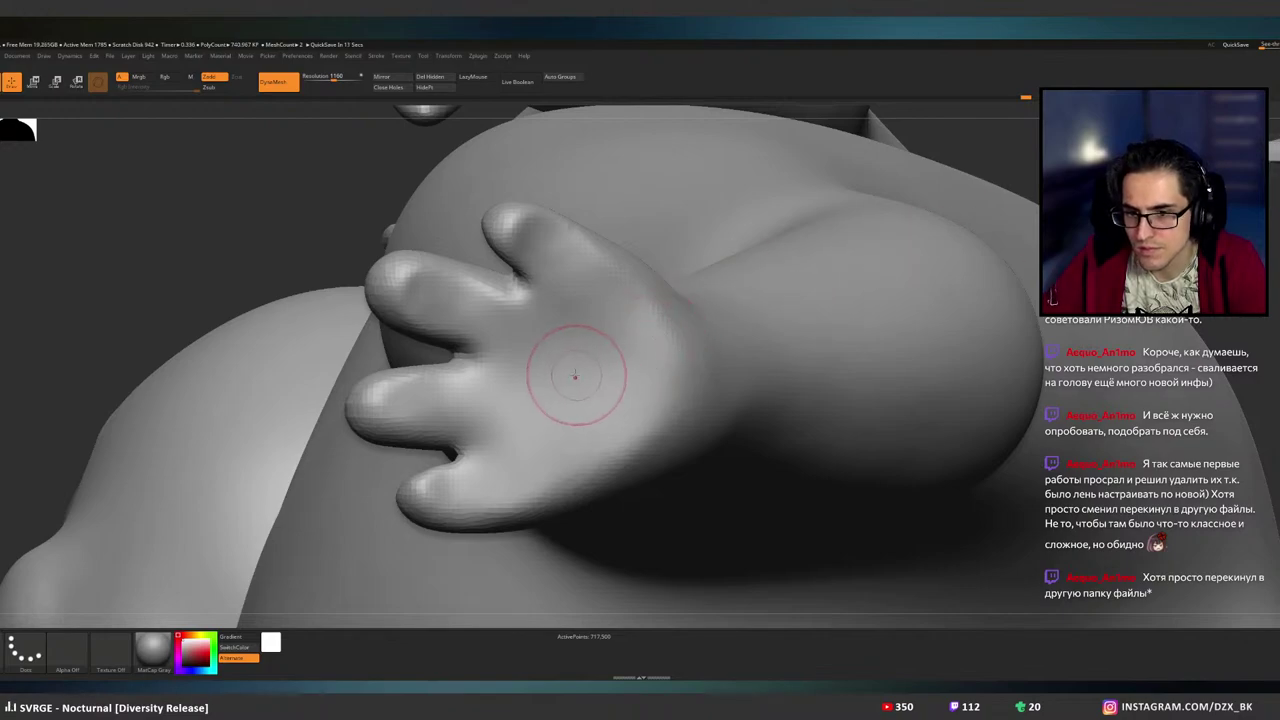
{"action": "left_click_drag", "start_coordinate": [571, 374], "coordinate": [656, 363]}
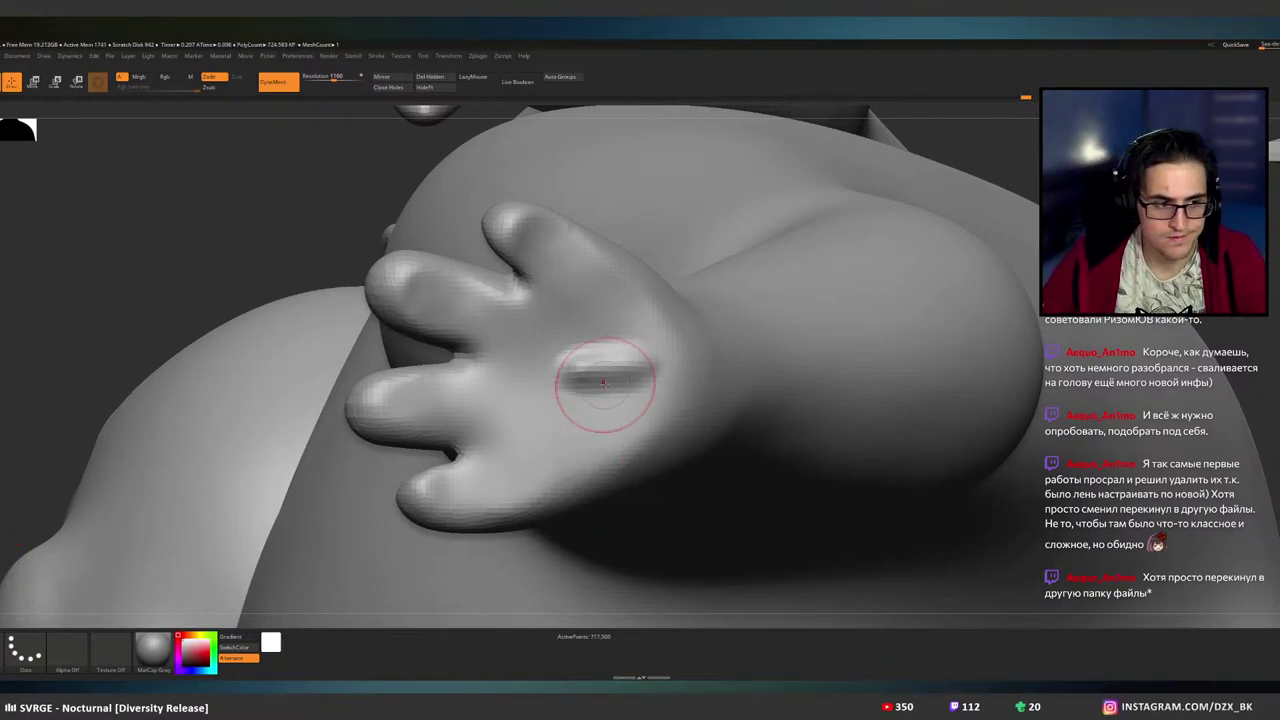
{"action": "mouse_move", "coordinate": [565, 376]}
{"action": "left_mouse_down"}
{"action": "mouse_move", "coordinate": [616, 361]}
{"action": "mouse_move", "coordinate": [586, 380]}
{"action": "mouse_move", "coordinate": [626, 378]}
{"action": "mouse_move", "coordinate": [535, 378]}
{"action": "mouse_move", "coordinate": [620, 345]}
{"action": "mouse_move", "coordinate": [604, 343]}
{"action": "mouse_move", "coordinate": [632, 318]}
{"action": "mouse_move", "coordinate": [612, 326]}
{"action": "mouse_move", "coordinate": [636, 332]}
{"action": "left_mouse_up"}
- Undo the ridge strokes in the middle of the sole
{"action": "key", "text": "ctrl+z"}
{"action": "key", "text": "ctrl+z"}
{"action": "key", "text": "ctrl+z"}
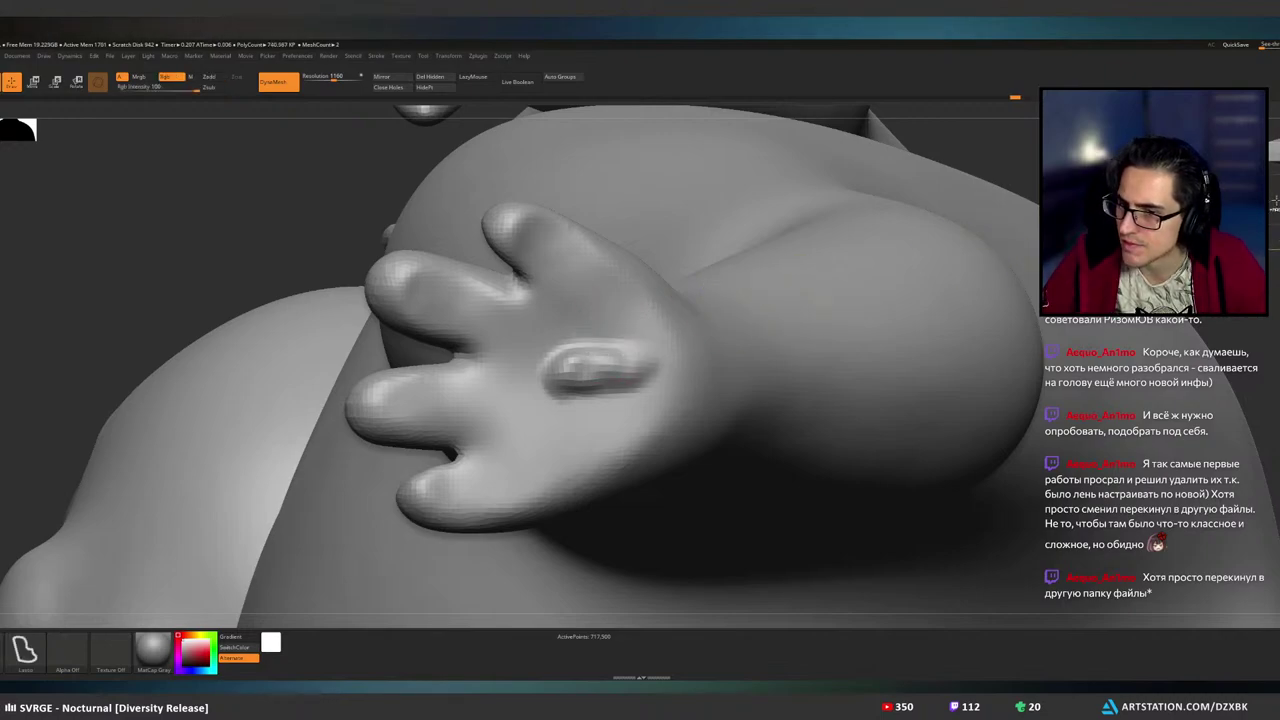
{"action": "key", "text": "ctrl+z"}
{"action": "key", "text": "ctrl+z"}
{"action": "key", "text": "ctrl+z"}
{"action": "key", "text": "ctrl+z"}
{"action": "key", "text": "ctrl+z"}
{"action": "key", "text": "ctrl+z"}
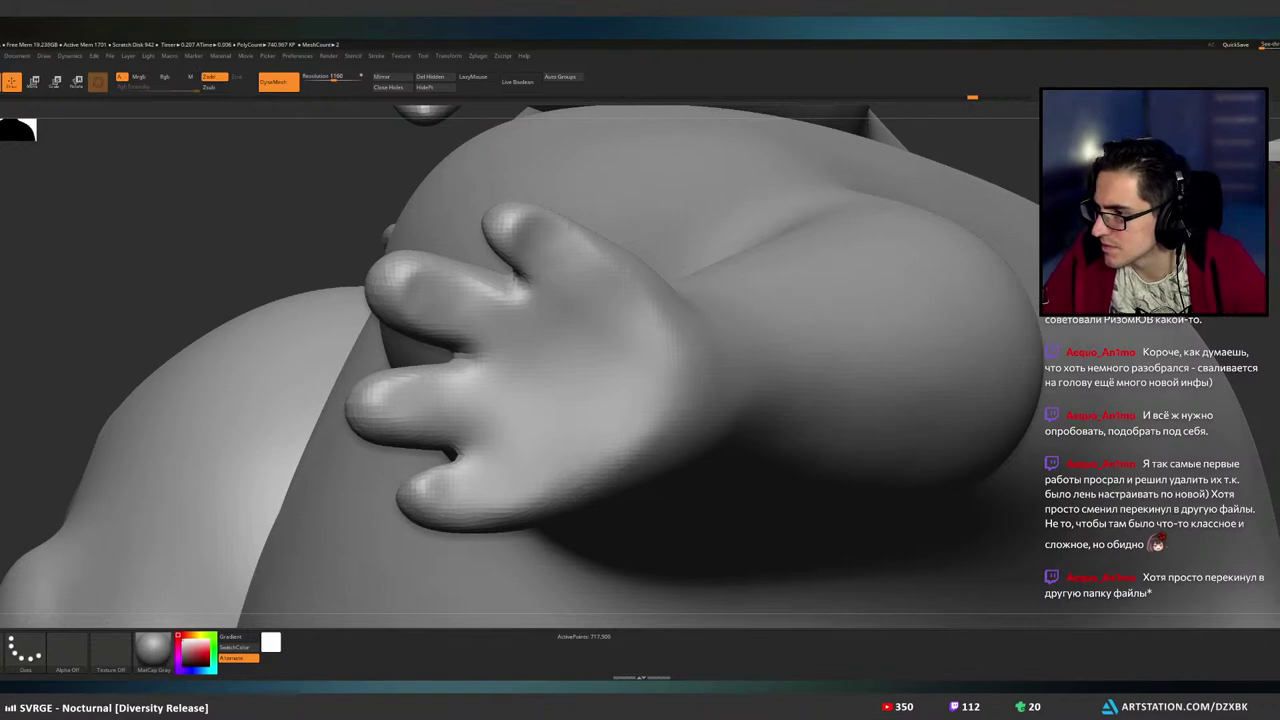
- Build up raised patches across the back of the sole with the ClayBuildup brush, extending one towards the middle toes
{"action": "key", "text": "b"}
{"action": "key", "text": "c"}
{"action": "key", "text": "b"}
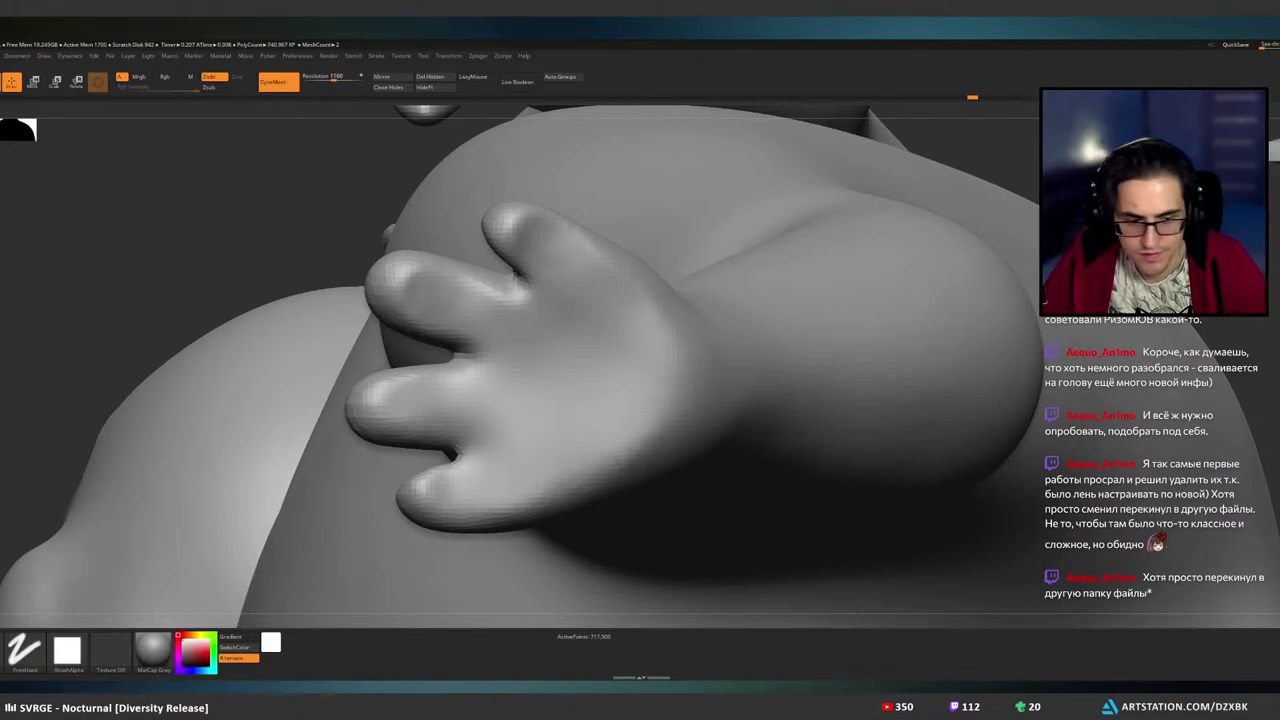
{"action": "key", "text": "b"}
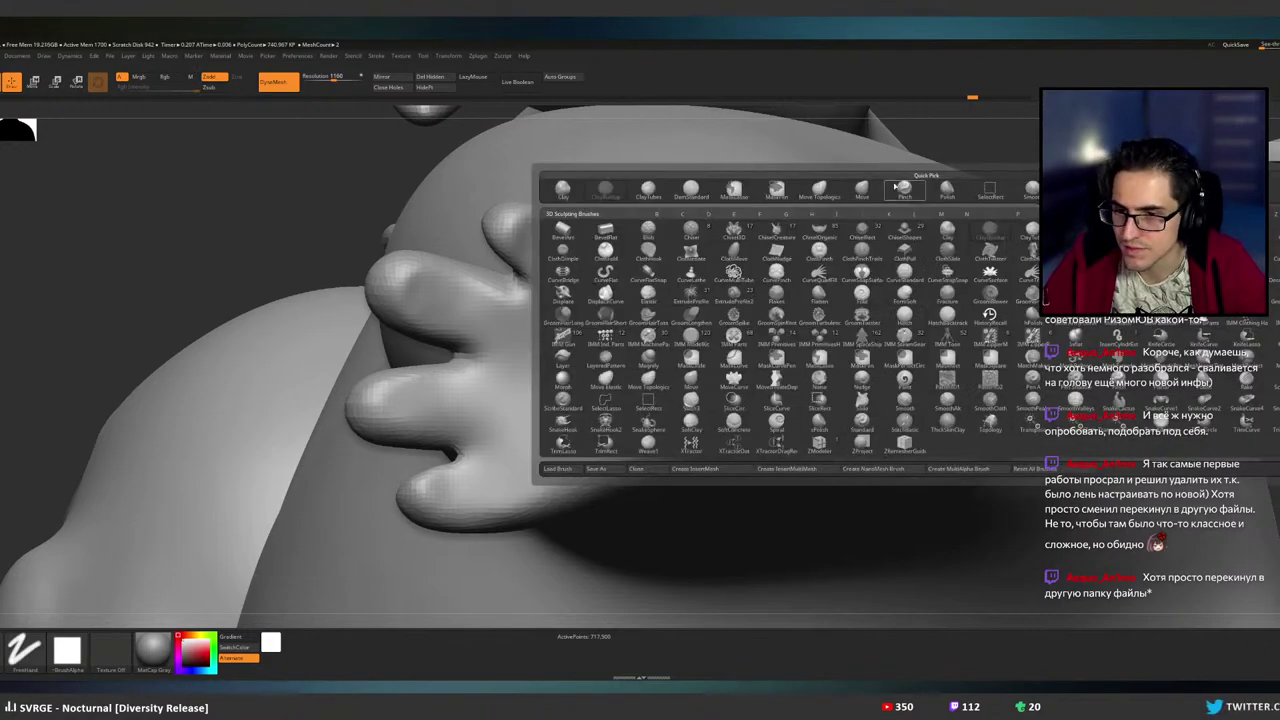
{"action": "left_click", "coordinate": [900, 188]}
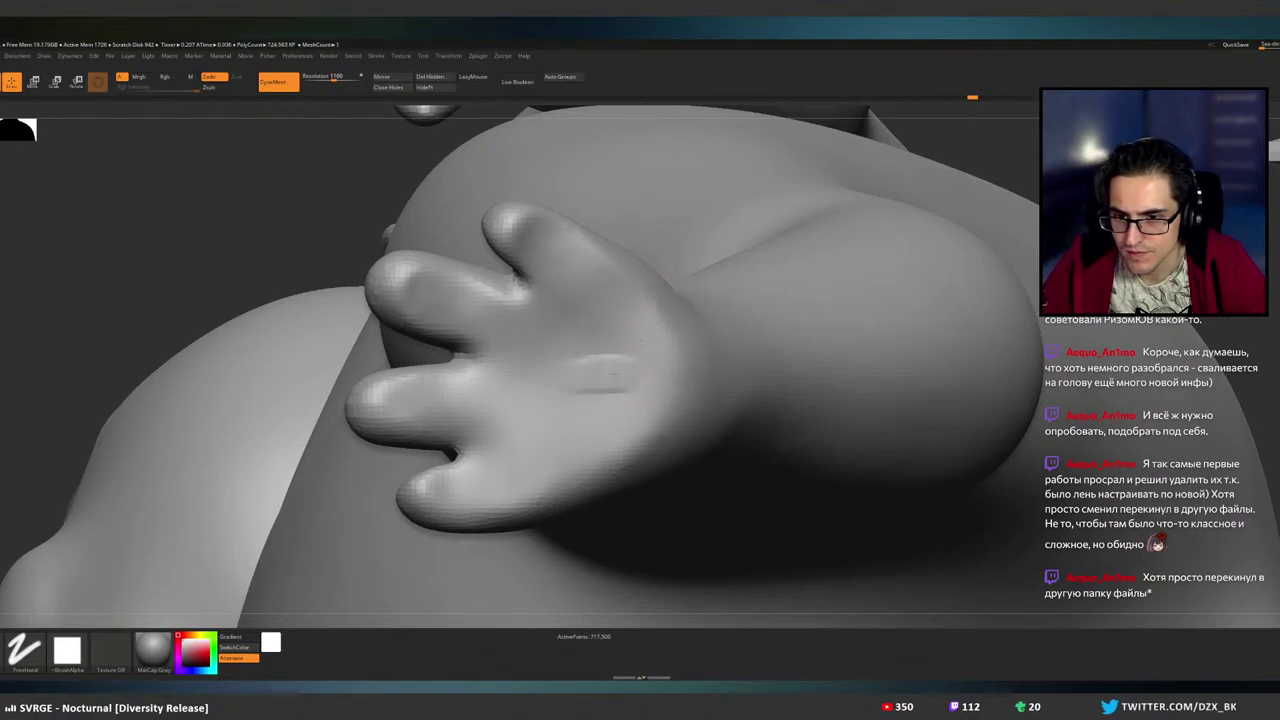
{"action": "left_click_drag", "start_coordinate": [613, 375], "coordinate": [648, 370]}
{"action": "mouse_move", "coordinate": [562, 372]}
{"action": "left_mouse_down"}
{"action": "mouse_move", "coordinate": [648, 371]}
{"action": "mouse_move", "coordinate": [612, 339]}
{"action": "mouse_move", "coordinate": [650, 331]}
{"action": "left_mouse_up"}
{"action": "key", "text": "ctrl+z"}
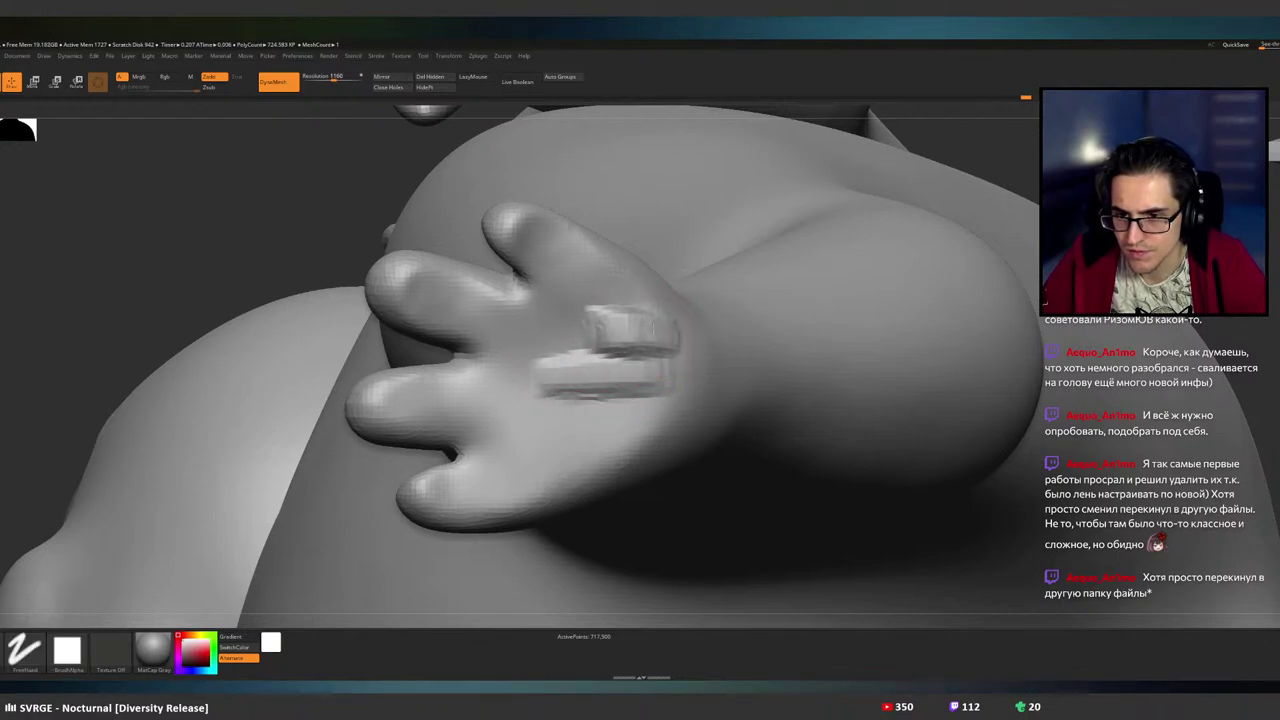
{"action": "mouse_move", "coordinate": [616, 411]}
{"action": "left_mouse_down"}
{"action": "mouse_move", "coordinate": [645, 412]}
{"action": "mouse_move", "coordinate": [532, 362]}
{"action": "left_mouse_up"}
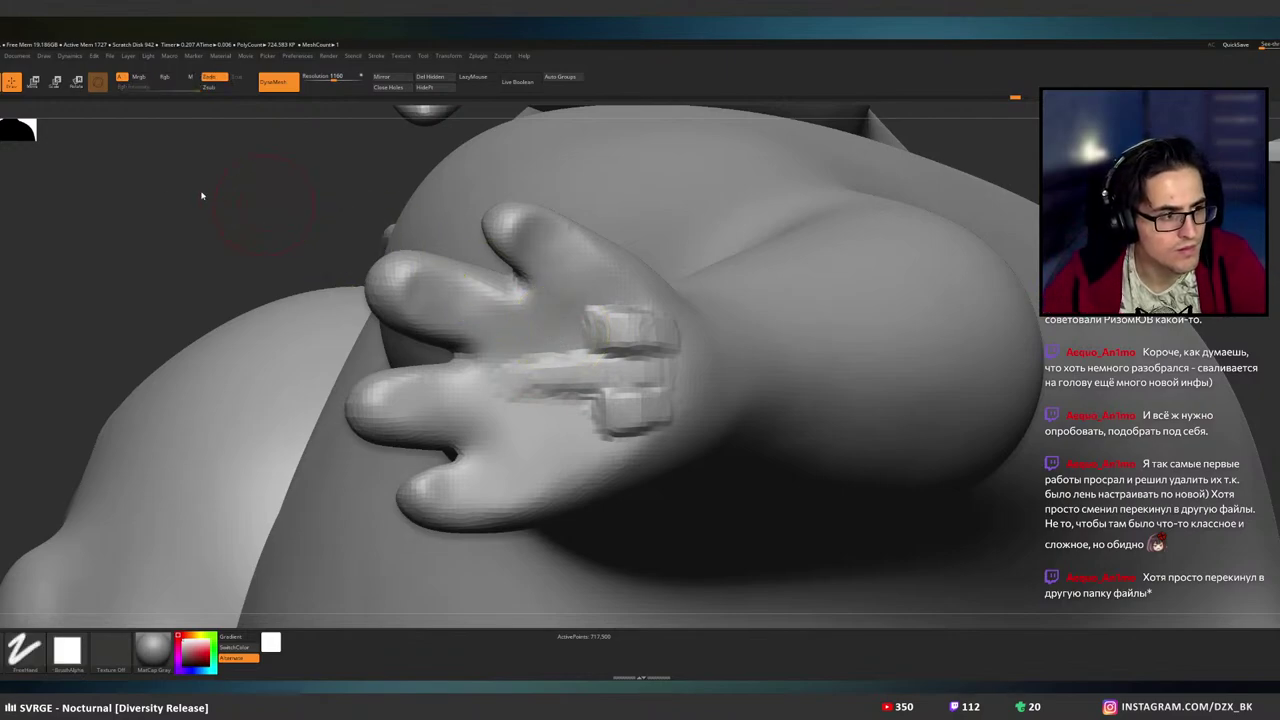
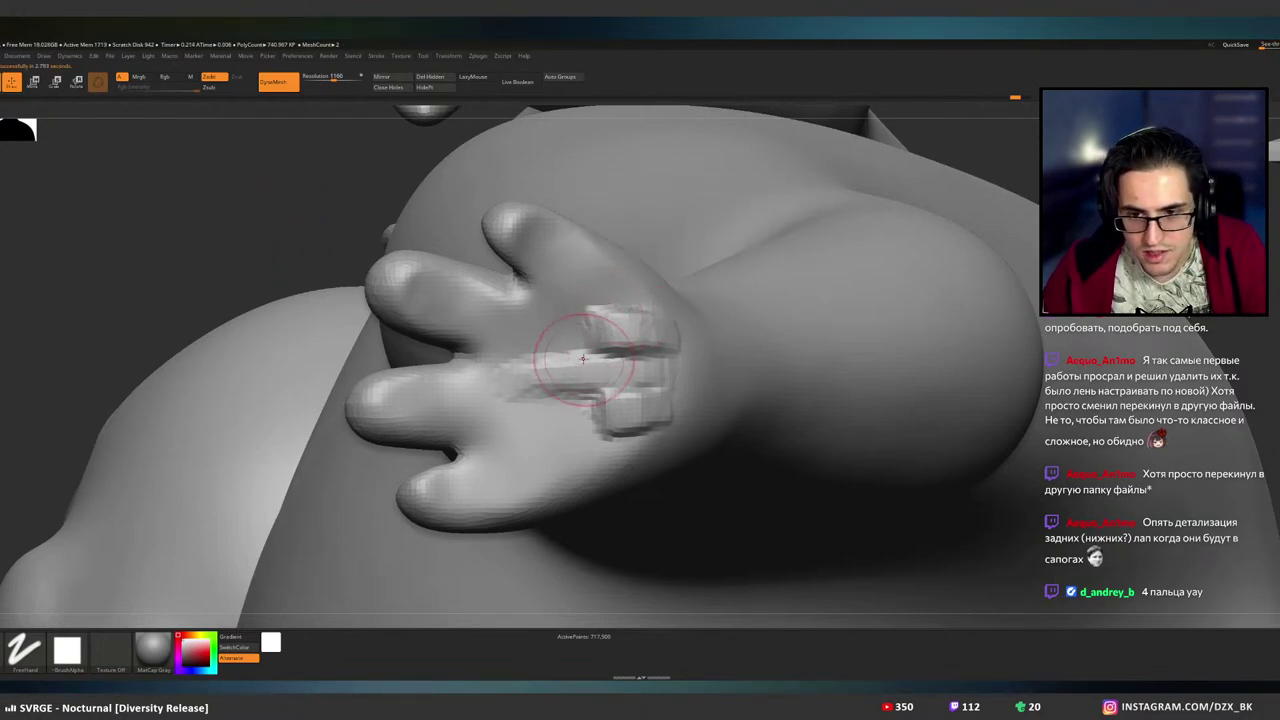
- Fill in and smooth the raised clay patches on the sole to blend them together
{"action": "mouse_move", "coordinate": [569, 367]}
{"action": "left_mouse_down", "text": "shift"}
{"action": "mouse_move", "coordinate": [555, 375]}
{"action": "mouse_move", "coordinate": [630, 371]}
{"action": "mouse_move", "coordinate": [558, 368]}
{"action": "mouse_move", "coordinate": [570, 404]}
{"action": "mouse_move", "coordinate": [556, 374]}
{"action": "mouse_move", "coordinate": [630, 392]}
{"action": "mouse_move", "coordinate": [614, 318]}
{"action": "mouse_move", "coordinate": [603, 345]}
{"action": "mouse_move", "coordinate": [612, 328]}
{"action": "mouse_move", "coordinate": [674, 350]}
{"action": "left_mouse_up", "text": "shift"}
{"action": "left_click_drag", "start_coordinate": [622, 412], "coordinate": [645, 405]}
{"action": "left_click_drag", "start_coordinate": [655, 345], "coordinate": [625, 420], "text": "shift"}
- Add a vertical clay strip along the front of both shins above the ankle bend and smooth it
{"action": "right_click_drag", "start_coordinate": [680, 376], "coordinate": [743, 291]}
{"action": "left_click_drag", "start_coordinate": [742, 292], "coordinate": [690, 287]}
{"action": "right_click_drag", "start_coordinate": [691, 287], "coordinate": [676, 413], "text": "ctrl"}
{"action": "left_click_drag", "start_coordinate": [675, 411], "coordinate": [663, 381]}
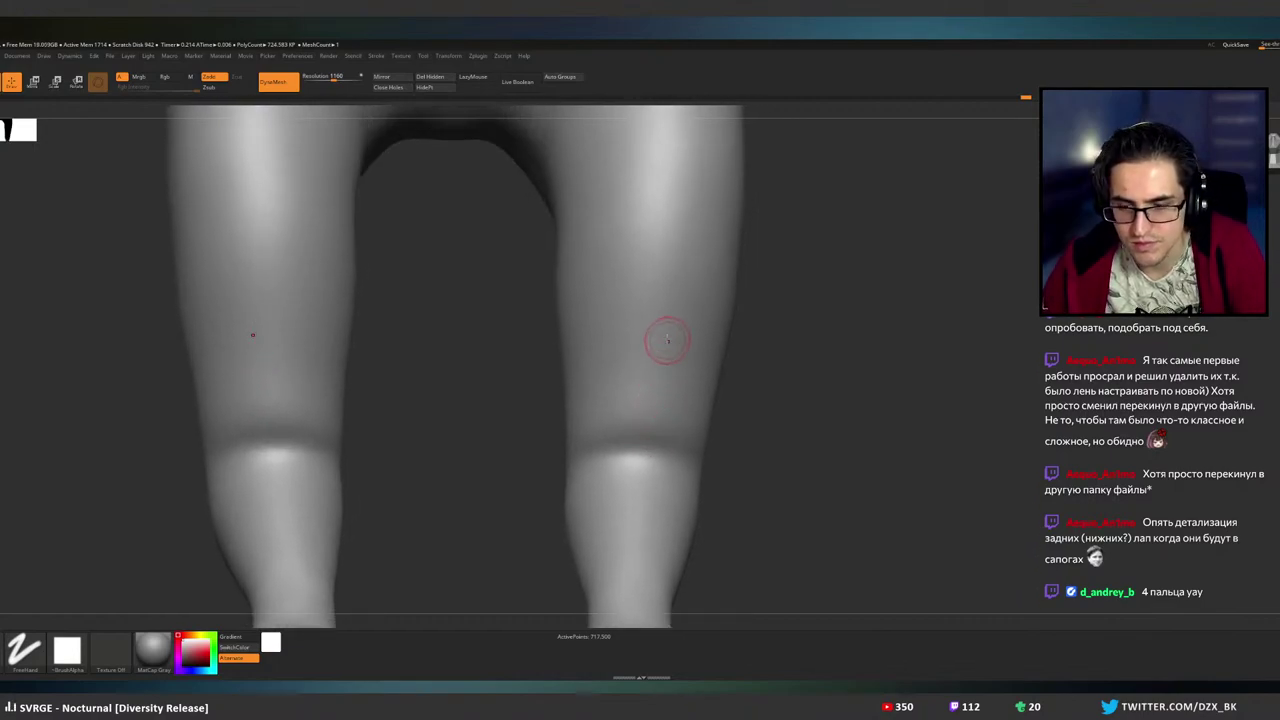
{"action": "left_click_drag", "start_coordinate": [643, 234], "coordinate": [637, 374]}
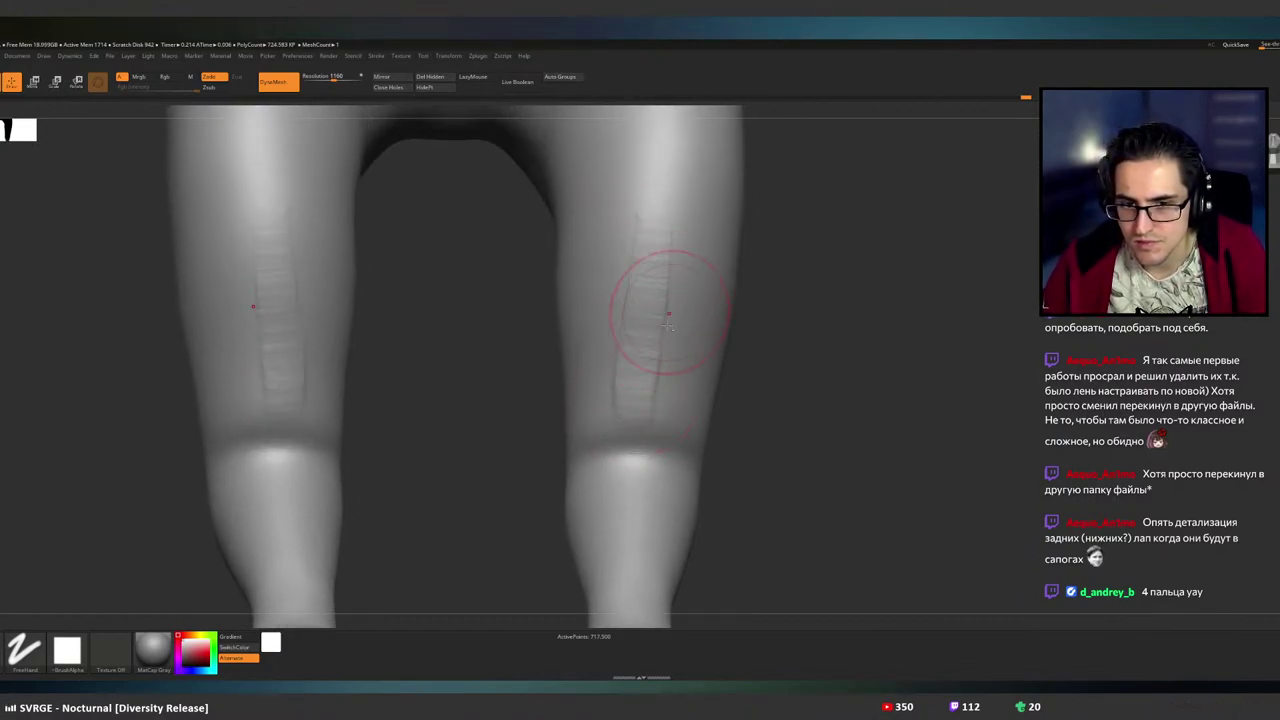
{"action": "mouse_move", "coordinate": [685, 346]}
{"action": "right_mouse_down", "text": "alt"}
{"action": "mouse_move", "coordinate": [672, 371]}
{"action": "mouse_move", "coordinate": [663, 320]}
{"action": "mouse_move", "coordinate": [620, 349]}
{"action": "mouse_move", "coordinate": [668, 340]}
{"action": "mouse_move", "coordinate": [662, 325]}
{"action": "right_mouse_up", "text": "alt"}
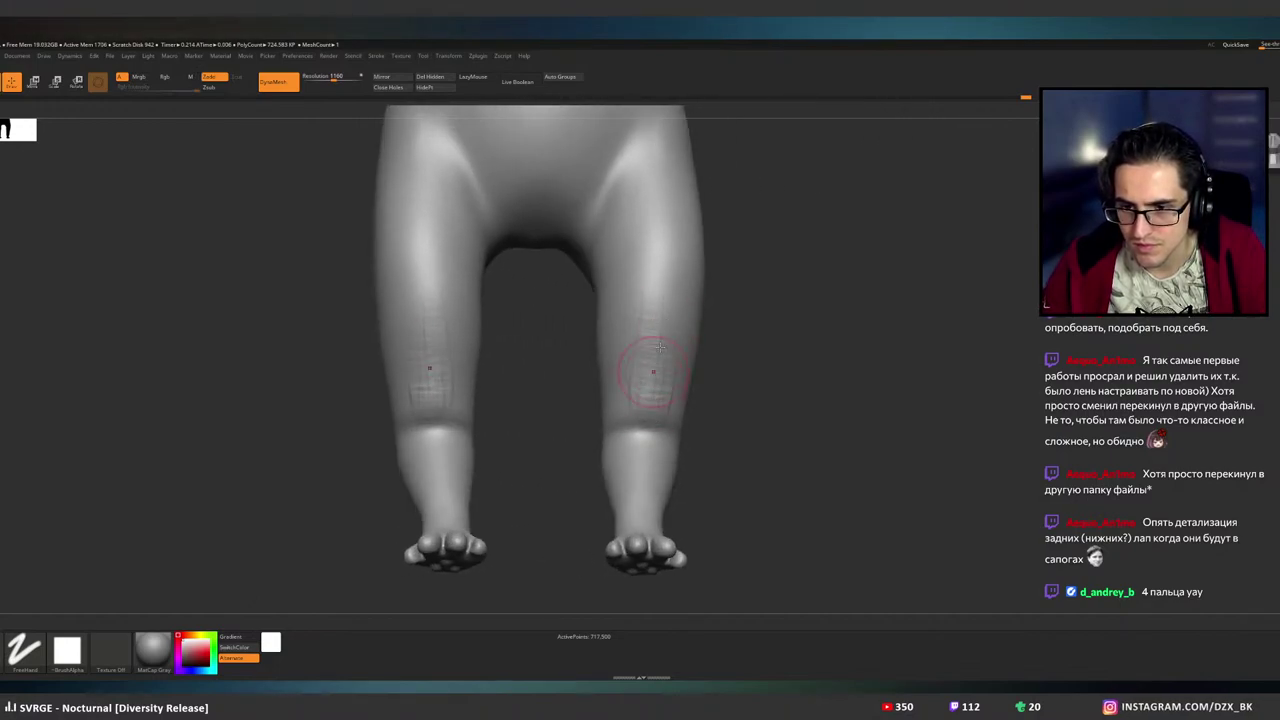
{"action": "left_click_drag", "start_coordinate": [650, 381], "coordinate": [655, 352], "text": "shift"}
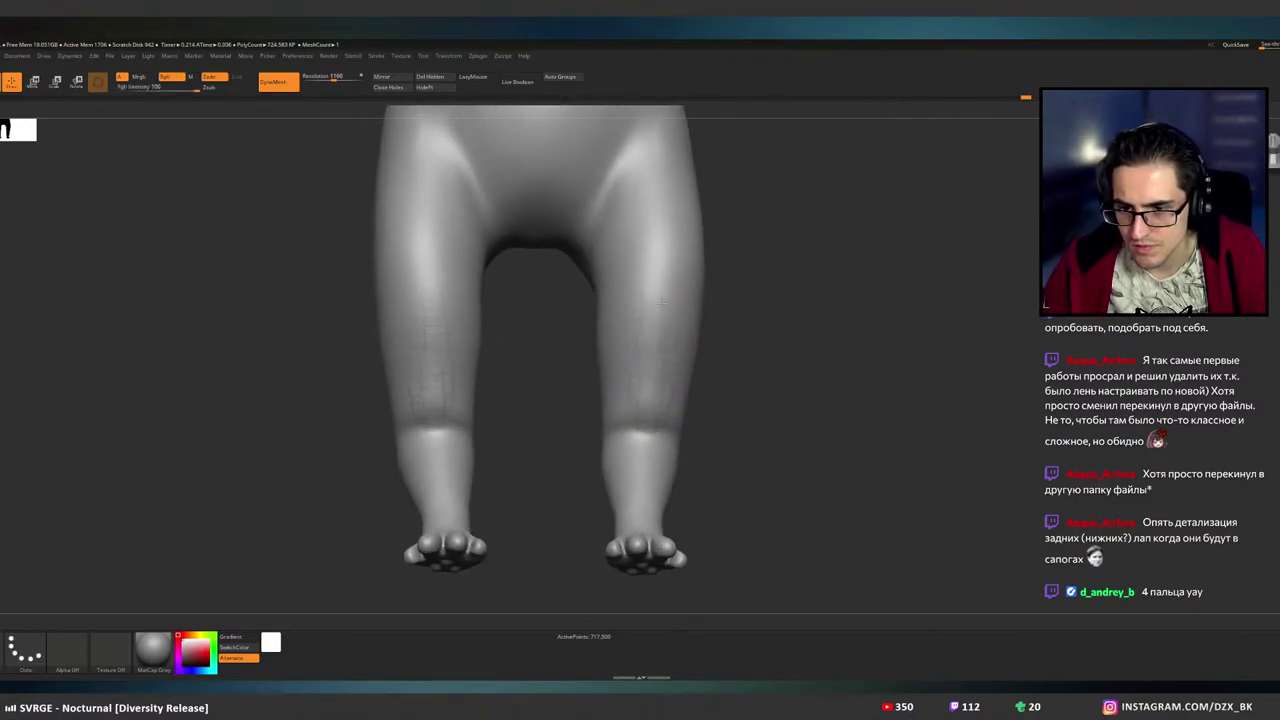
- Build up the front of both lower leg sections between the bend and the feet and smooth the surface
{"action": "right_click_drag", "start_coordinate": [662, 303], "coordinate": [642, 435]}
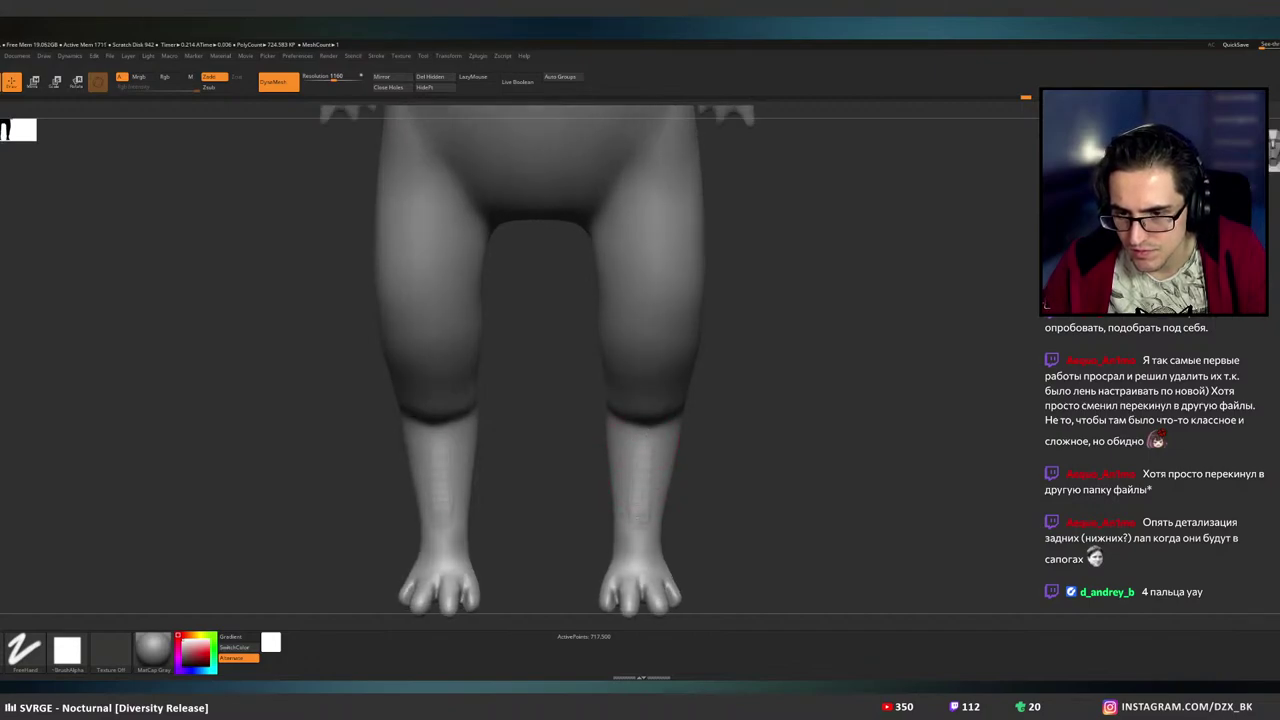
{"action": "key", "text": "ctrl"}
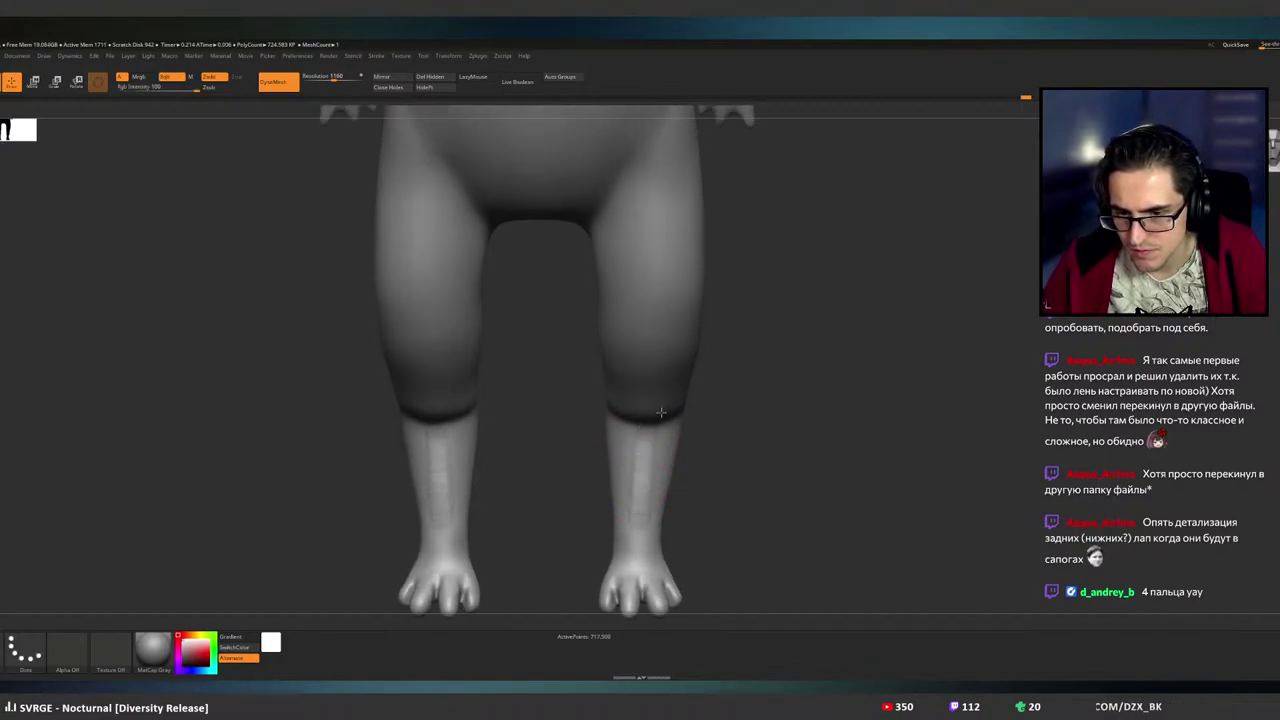
{"action": "mouse_move", "coordinate": [675, 430]}
{"action": "right_mouse_down"}
{"action": "mouse_move", "coordinate": [631, 426]}
{"action": "mouse_move", "coordinate": [611, 363]}
{"action": "mouse_move", "coordinate": [689, 343]}
{"action": "right_mouse_up"}
{"action": "left_click_drag", "start_coordinate": [648, 370], "coordinate": [630, 336], "text": "shift"}
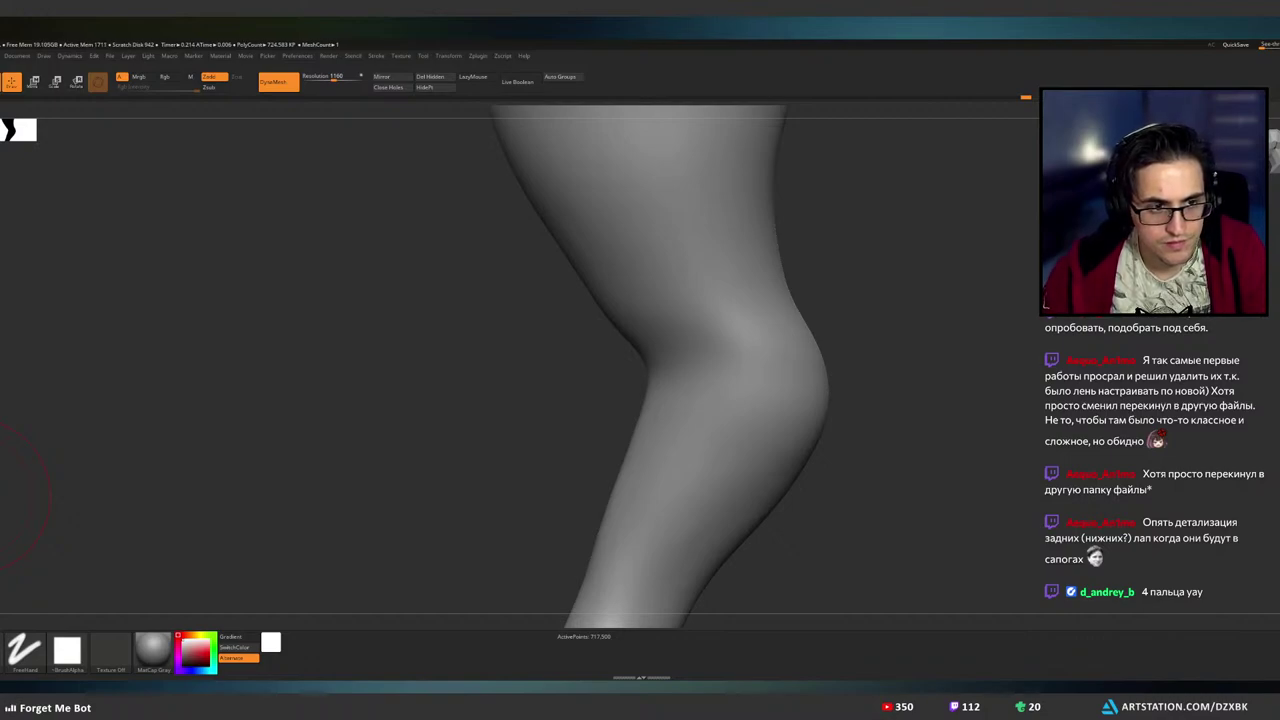
- Soften the crease at the ankle bend, lay clay strips down the front of the leg below it and blend them
{"action": "right_click_drag", "start_coordinate": [790, 352], "coordinate": [510, 334]}
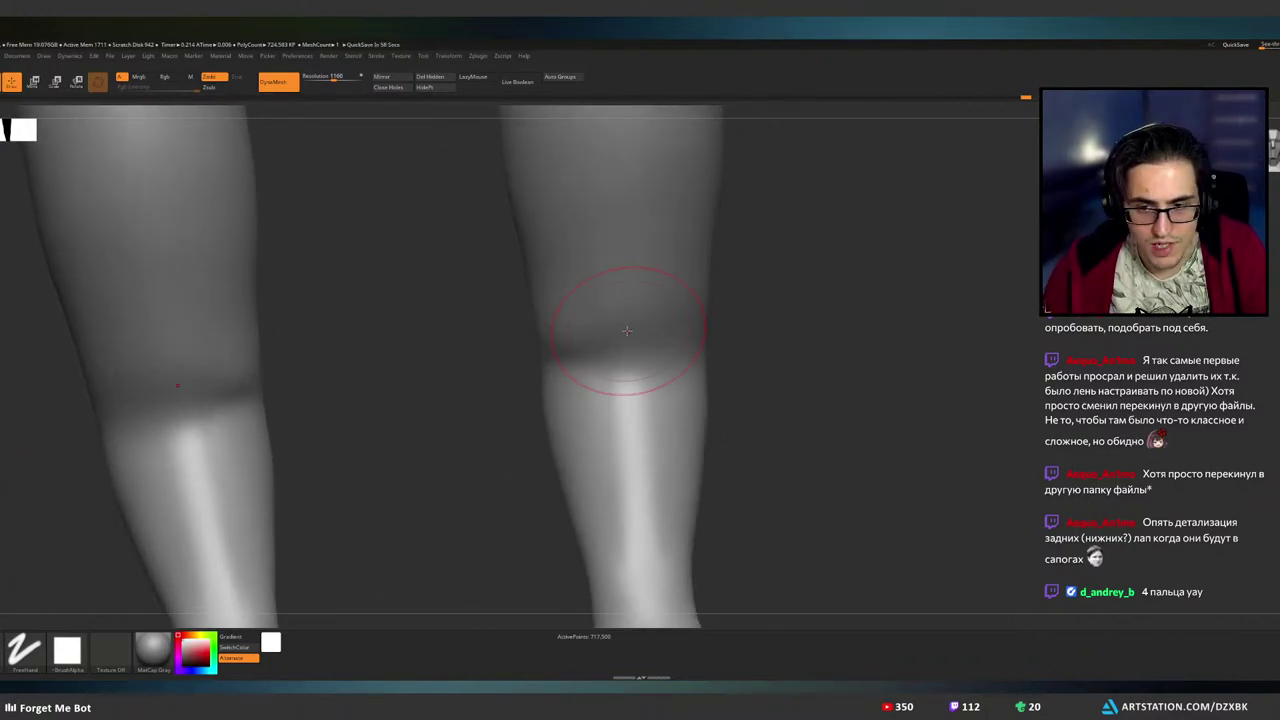
{"action": "mouse_move", "coordinate": [630, 338]}
{"action": "left_mouse_down", "text": "shift"}
{"action": "mouse_move", "coordinate": [571, 337]}
{"action": "mouse_move", "coordinate": [604, 329]}
{"action": "mouse_move", "coordinate": [622, 440]}
{"action": "left_mouse_up", "text": "shift"}
{"action": "mouse_move", "coordinate": [660, 366]}
{"action": "left_mouse_down"}
{"action": "mouse_move", "coordinate": [662, 432]}
{"action": "mouse_move", "coordinate": [622, 464]}
{"action": "left_mouse_up"}
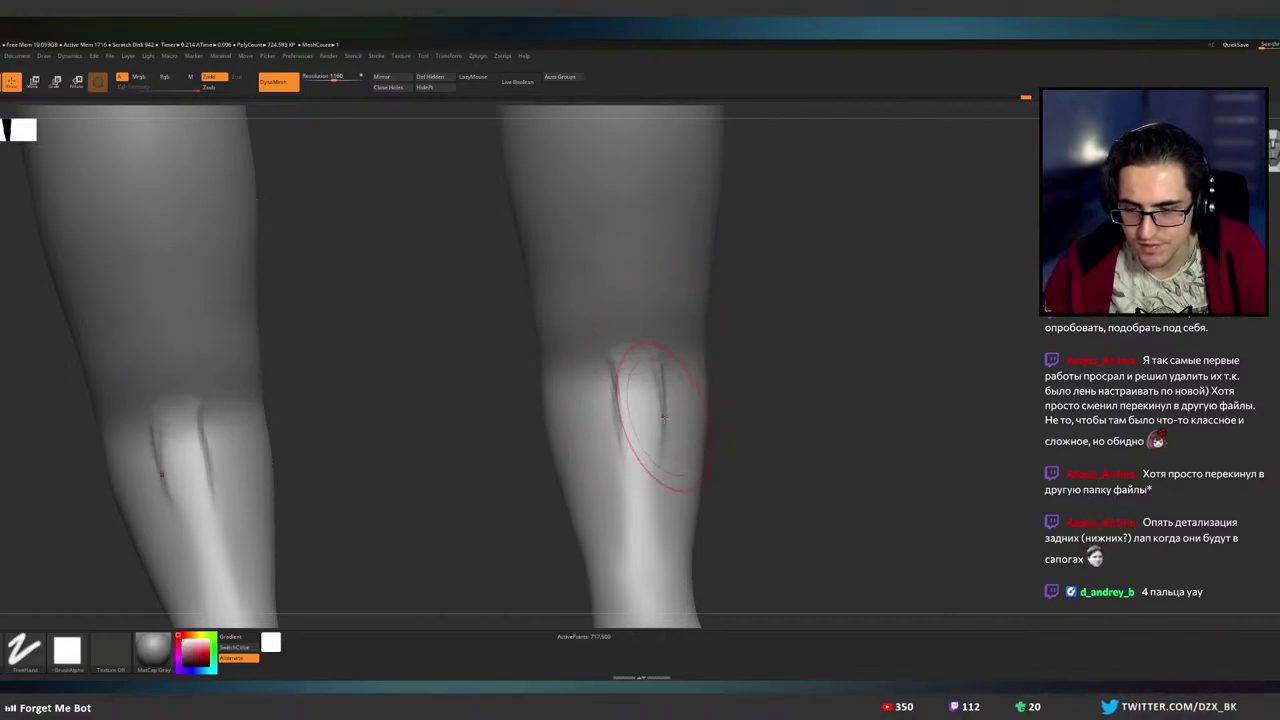
{"action": "right_click_drag", "start_coordinate": [660, 418], "coordinate": [669, 434]}
{"action": "mouse_move", "coordinate": [657, 446]}
{"action": "left_mouse_down"}
{"action": "mouse_move", "coordinate": [650, 536]}
{"action": "mouse_move", "coordinate": [652, 524]}
{"action": "left_mouse_up"}
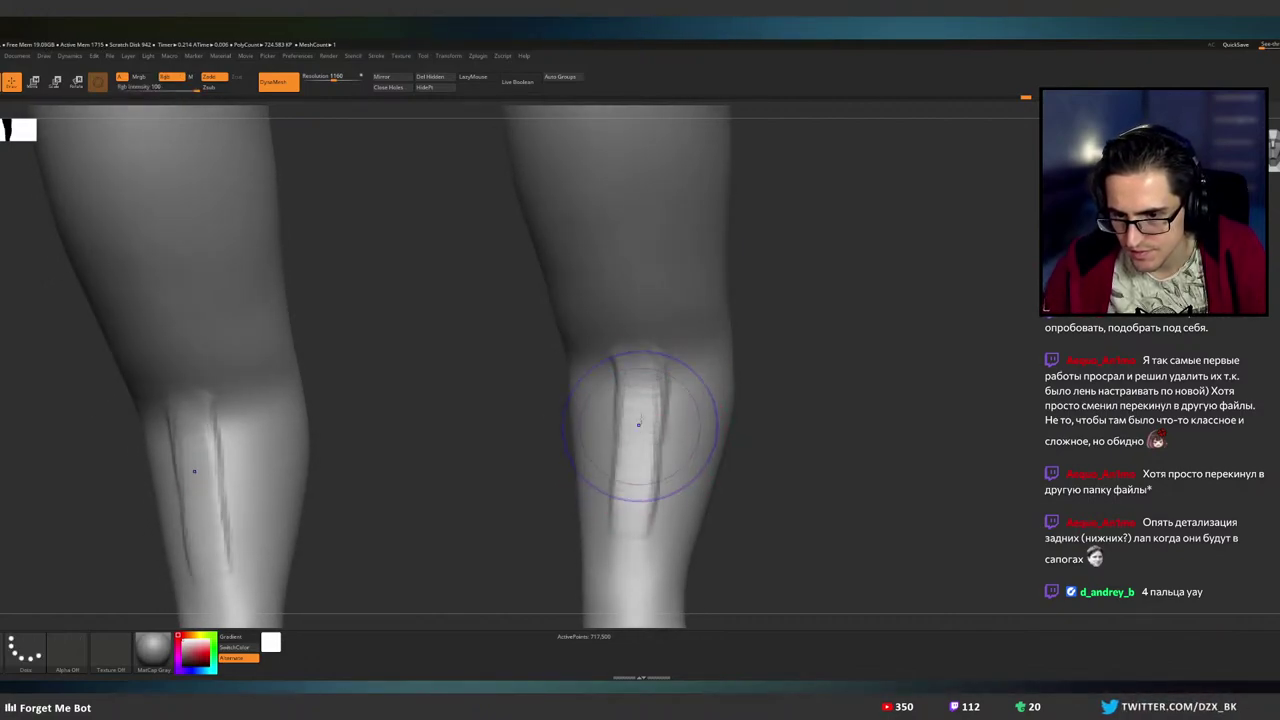
{"action": "left_click_drag", "start_coordinate": [637, 423], "coordinate": [629, 494], "text": "shift"}
{"action": "right_click_drag", "start_coordinate": [684, 418], "coordinate": [660, 480], "text": "ctrl"}
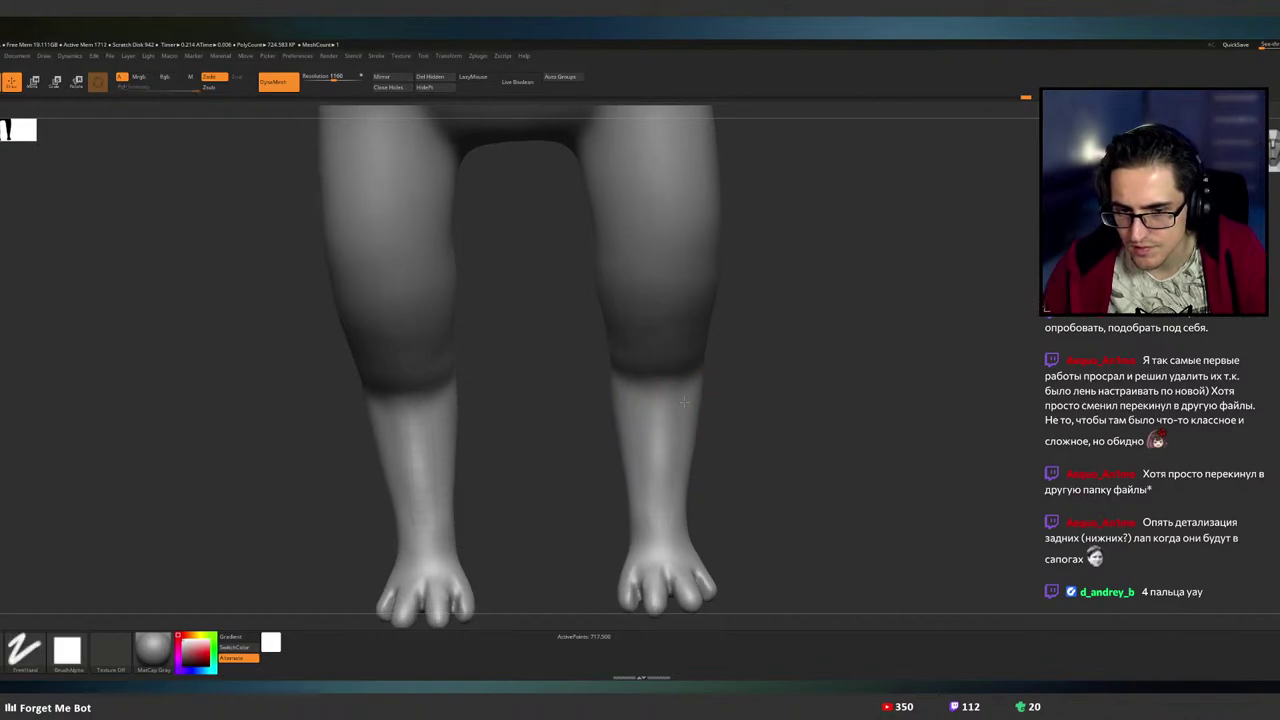
- Add volume along the front of both shins down to the ankle bend and smooth it into the surface
{"action": "mouse_move", "coordinate": [684, 401]}
{"action": "right_mouse_down"}
{"action": "mouse_move", "coordinate": [723, 380]}
{"action": "mouse_move", "coordinate": [632, 386]}
{"action": "mouse_move", "coordinate": [690, 378]}
{"action": "mouse_move", "coordinate": [680, 426]}
{"action": "mouse_move", "coordinate": [652, 405]}
{"action": "right_mouse_up"}
{"action": "left_click_drag", "start_coordinate": [657, 353], "coordinate": [657, 436]}
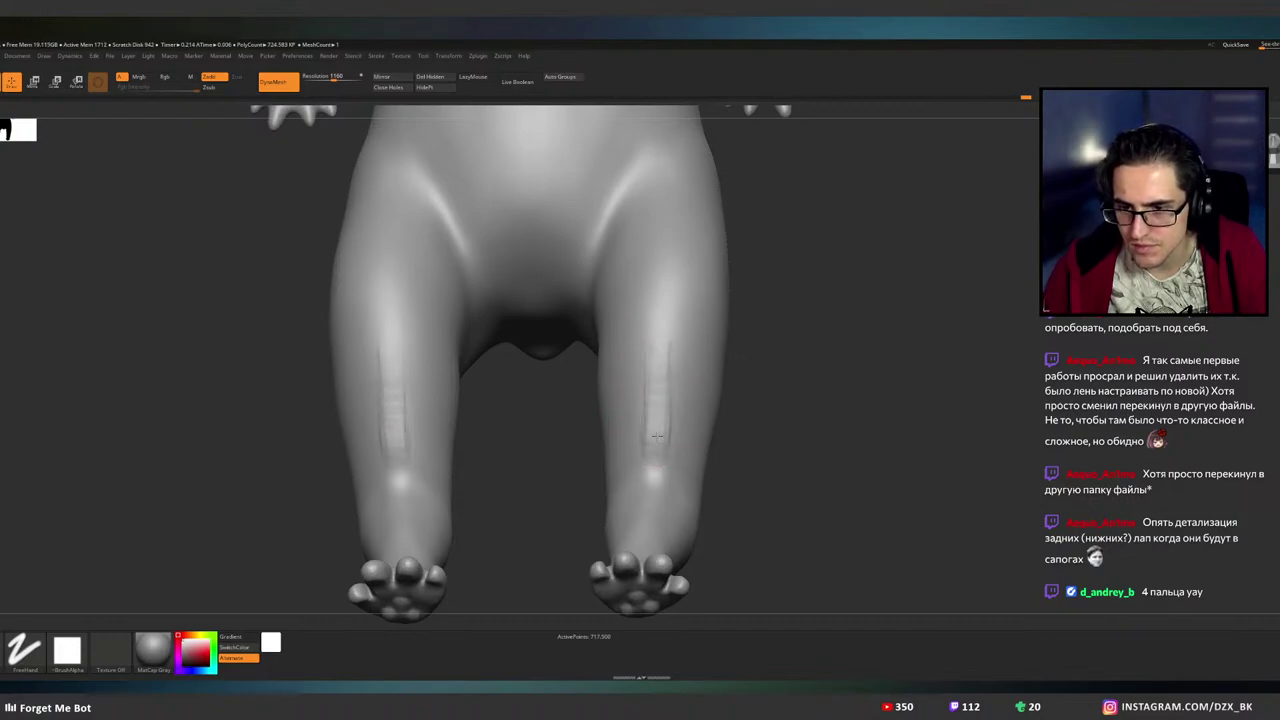
{"action": "left_click_drag", "start_coordinate": [667, 341], "coordinate": [659, 359], "text": "shift"}
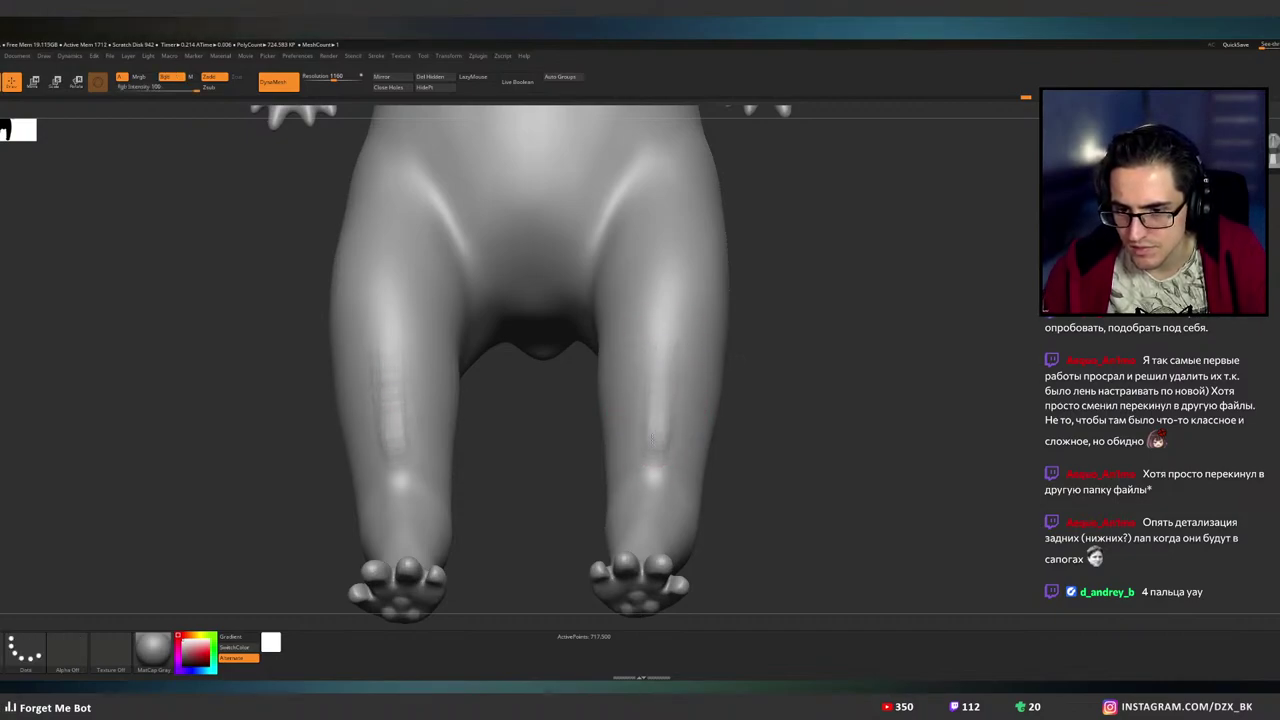
{"action": "mouse_move", "coordinate": [652, 440]}
{"action": "right_mouse_down"}
{"action": "mouse_move", "coordinate": [655, 420]}
{"action": "mouse_move", "coordinate": [717, 417]}
{"action": "mouse_move", "coordinate": [652, 390]}
{"action": "mouse_move", "coordinate": [643, 362]}
{"action": "right_mouse_up"}
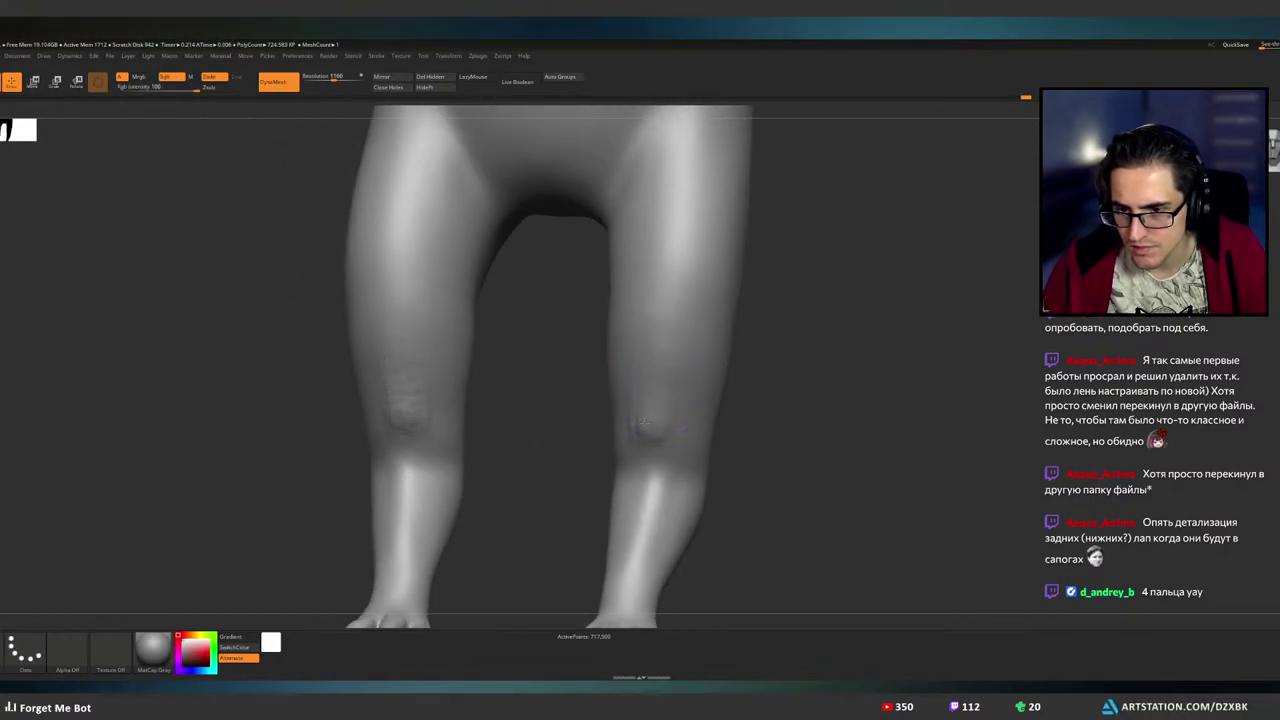
{"action": "left_click_drag", "start_coordinate": [660, 400], "coordinate": [657, 369], "text": "shift"}
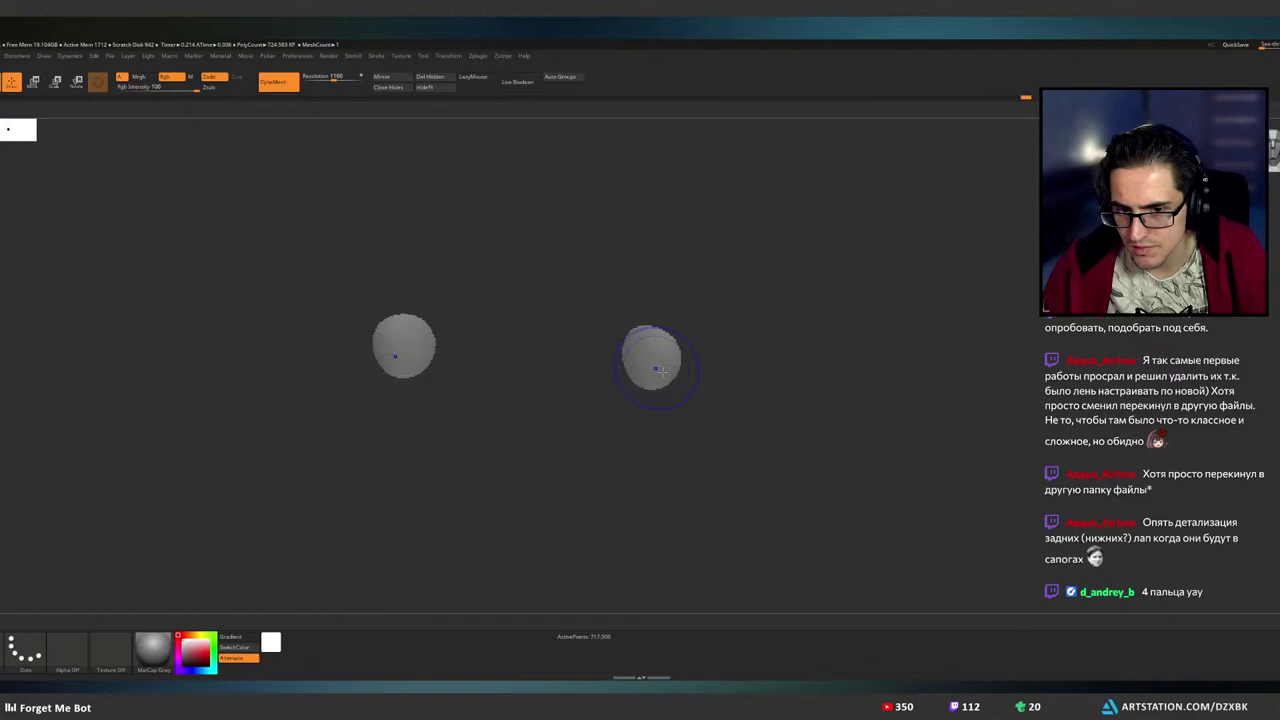
- Restore the visibility of the whole body and refresh the DynaMesh
{"action": "left_click", "coordinate": [910, 351], "text": "ctrl+shift"}
{"action": "mouse_move", "coordinate": [912, 350]}
{"action": "left_mouse_down"}
{"action": "mouse_move", "coordinate": [757, 400]}
{"action": "mouse_move", "coordinate": [737, 391]}
{"action": "left_mouse_up"}
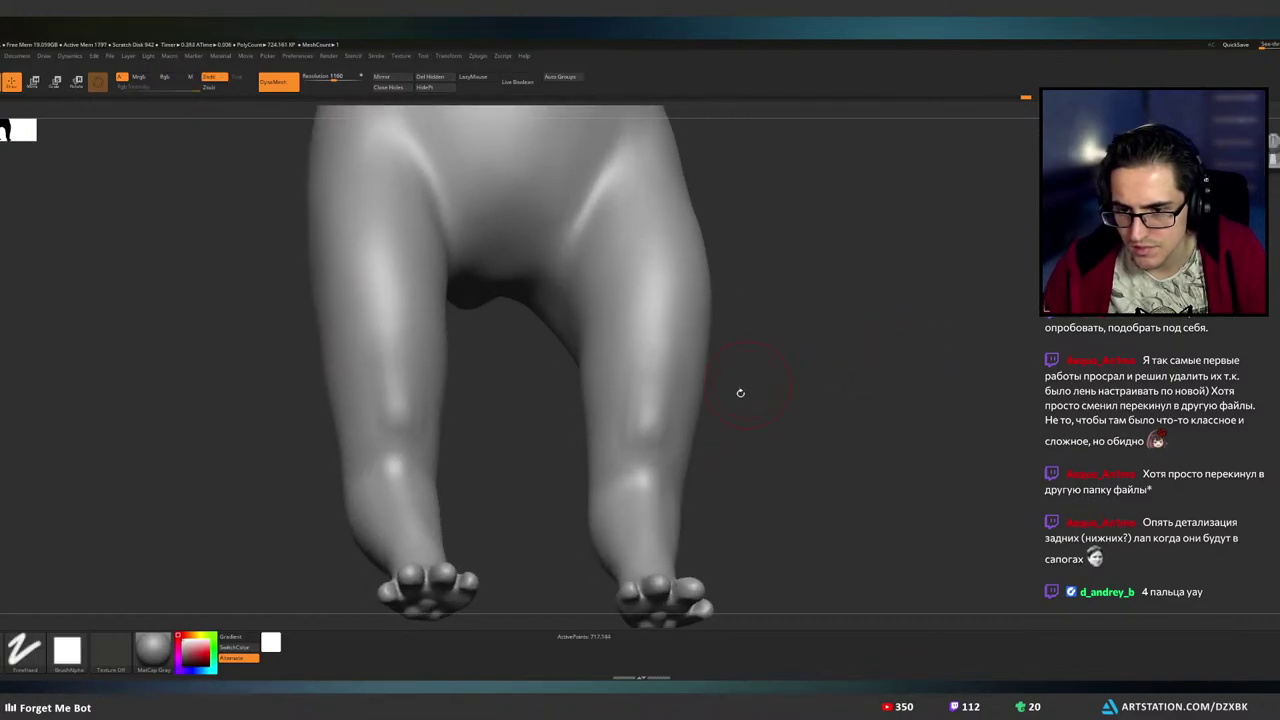
{"action": "right_click_drag", "start_coordinate": [647, 346], "coordinate": [594, 366]}
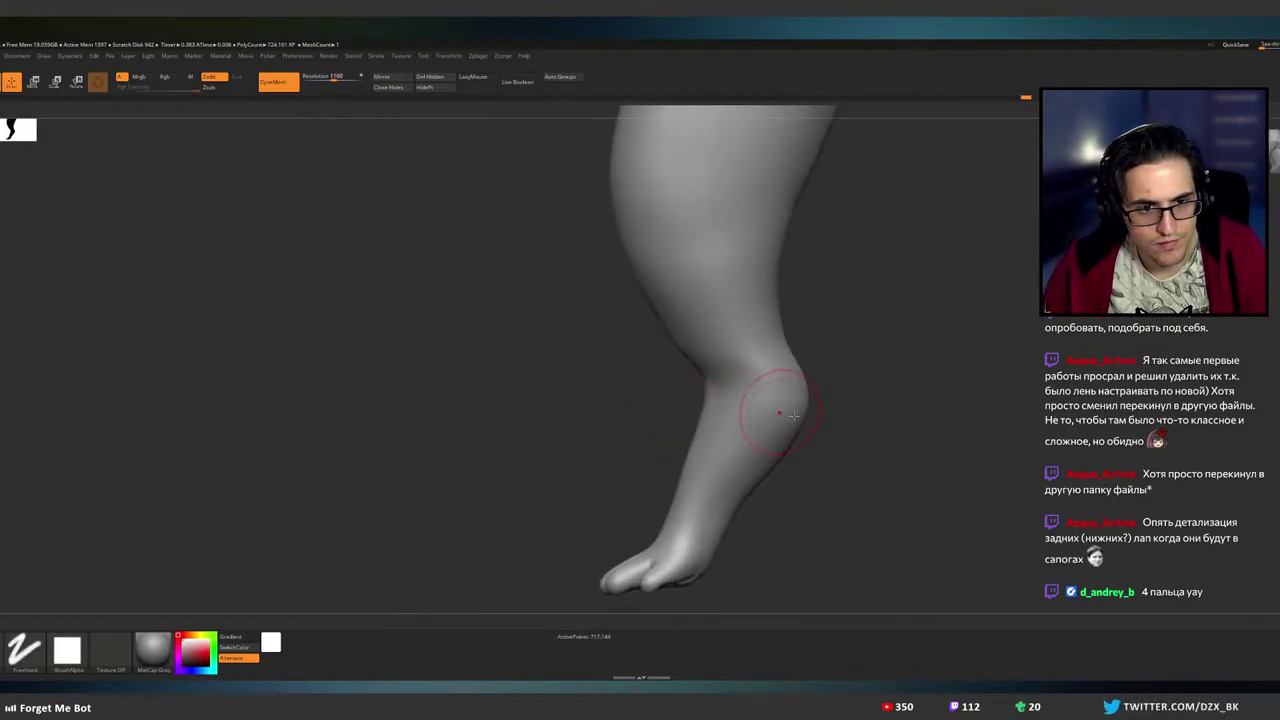
{"action": "right_click_drag", "start_coordinate": [814, 425], "coordinate": [808, 409]}
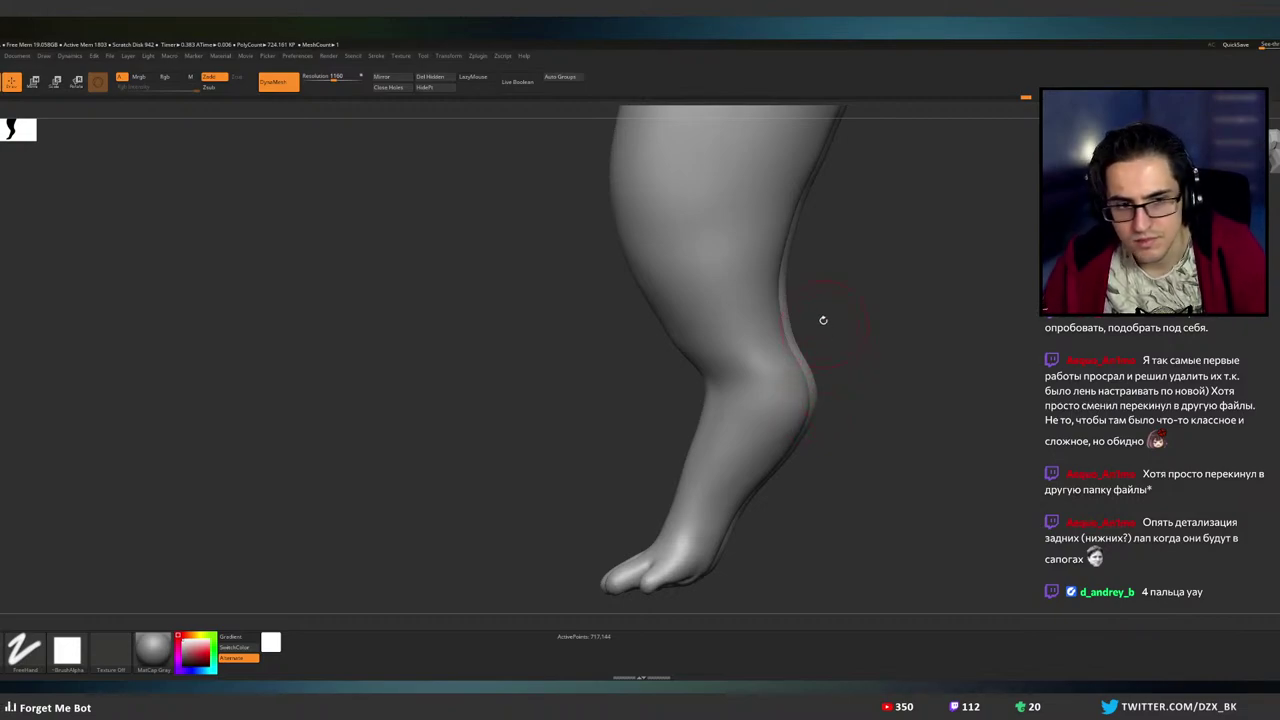
{"action": "right_click_drag", "start_coordinate": [823, 320], "coordinate": [803, 371]}
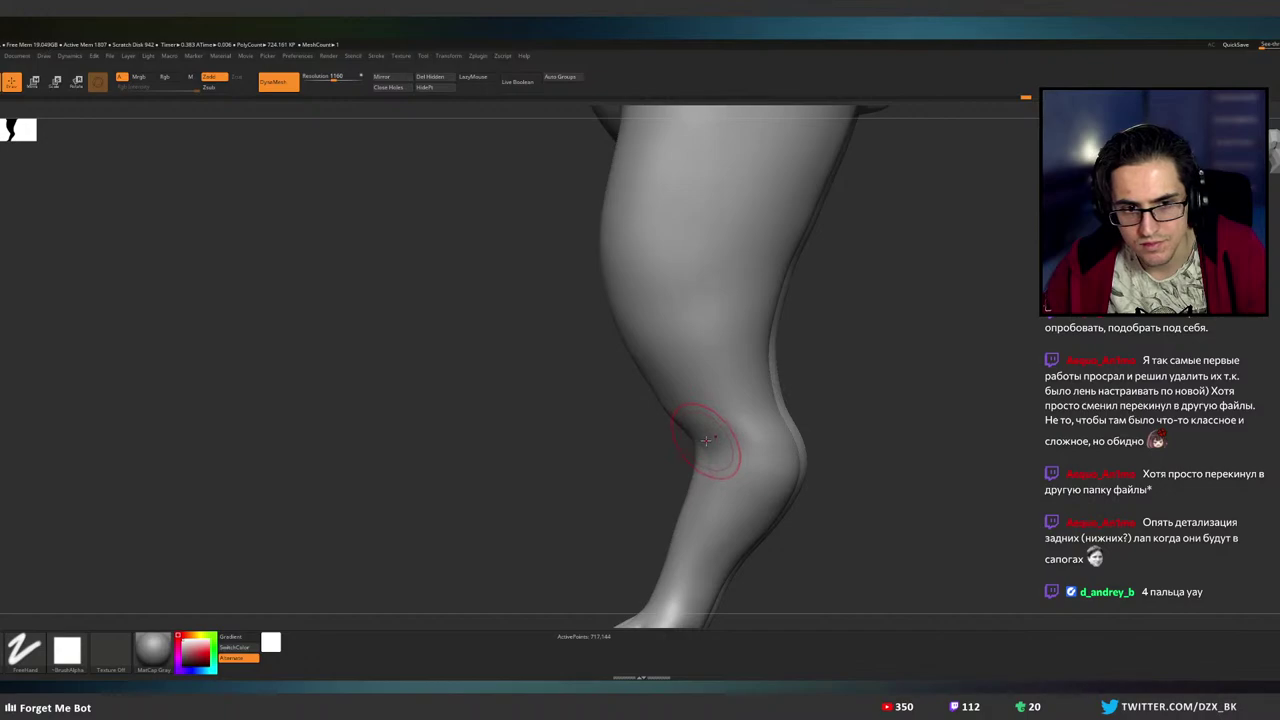
- Pull the front contour of the legs slightly forward at knee height with the Move brush
{"action": "right_click_drag", "start_coordinate": [737, 443], "coordinate": [745, 320]}
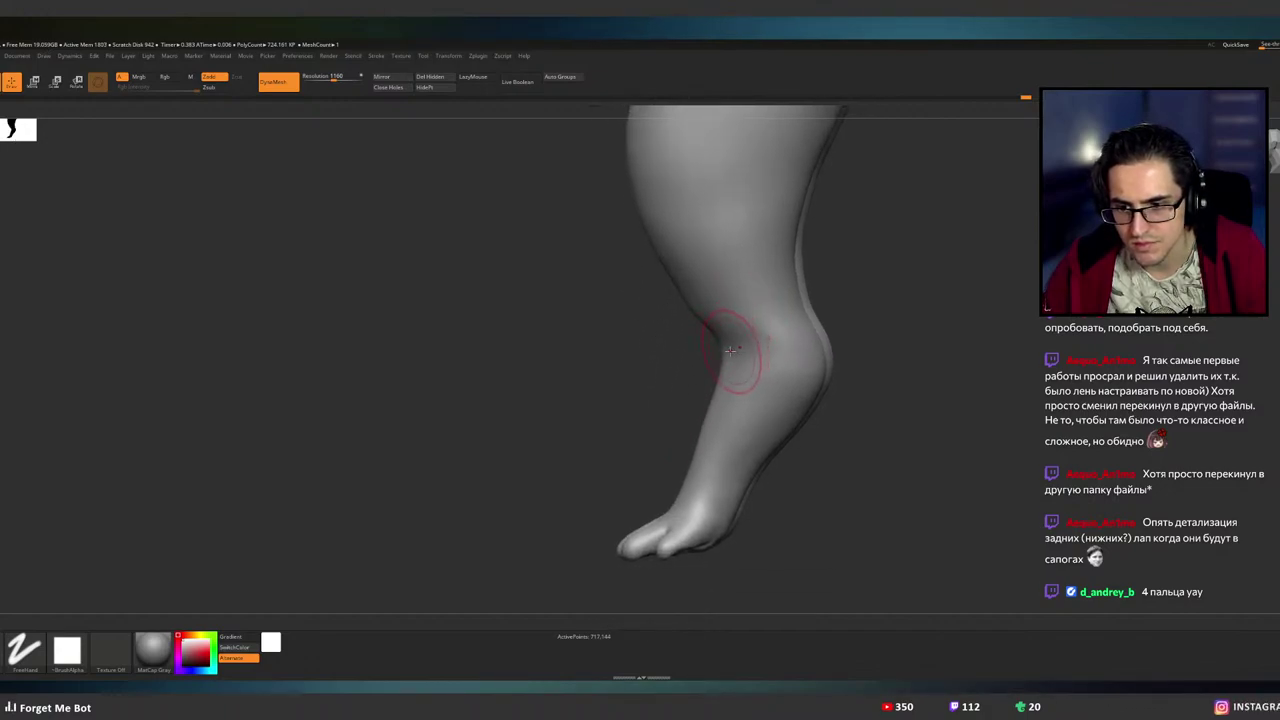
{"action": "right_click_drag", "start_coordinate": [727, 351], "coordinate": [742, 435], "text": "alt"}
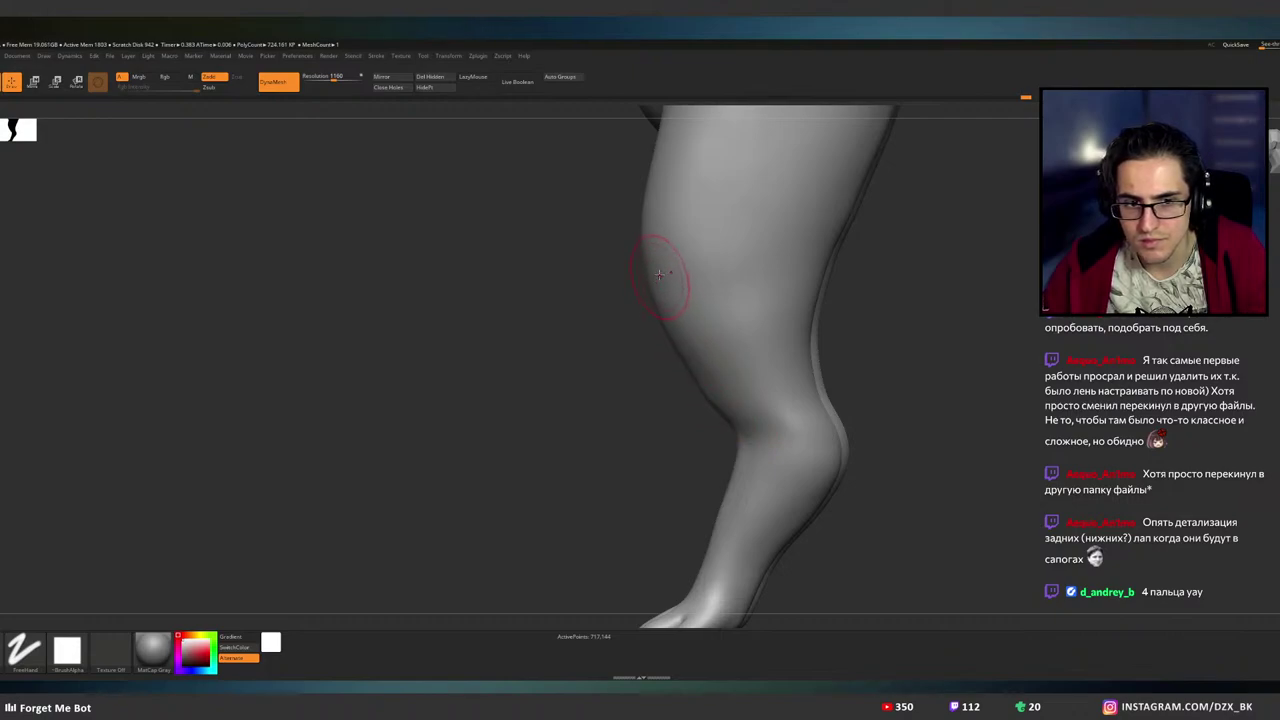
{"action": "right_click_drag", "start_coordinate": [665, 260], "coordinate": [650, 366], "text": "alt"}
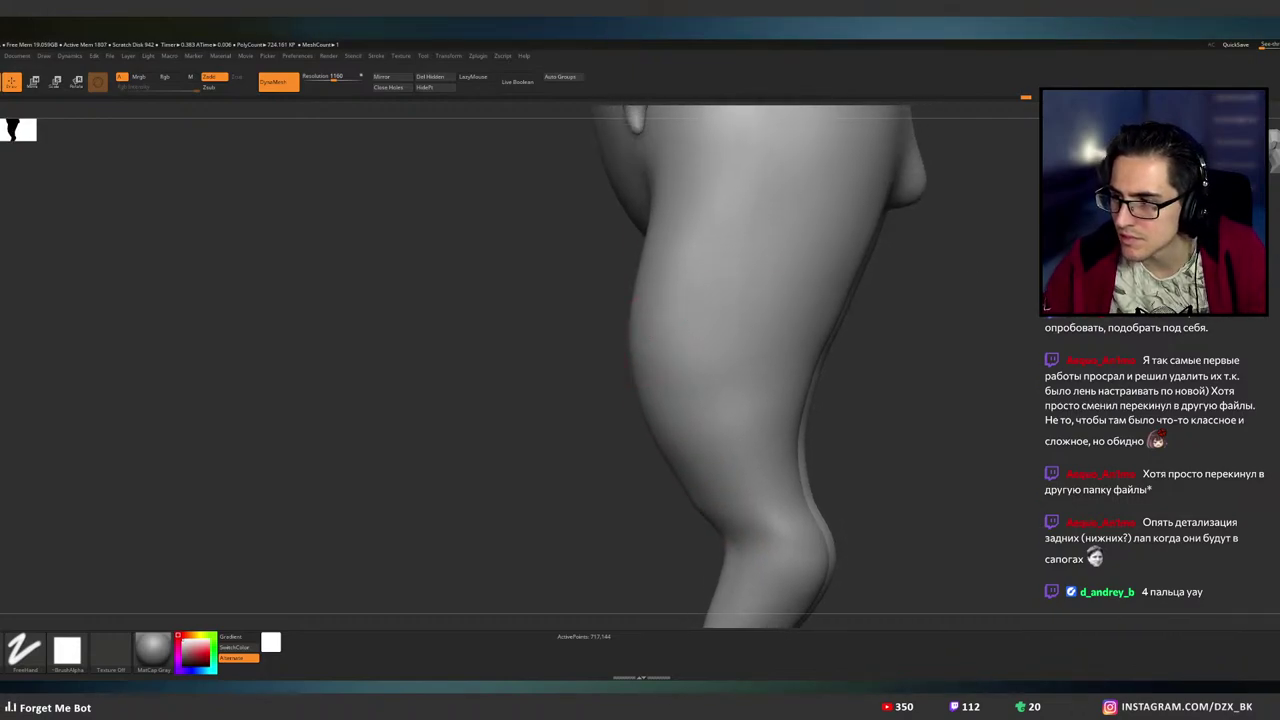
{"action": "key", "text": "b"}
{"action": "key", "text": "m"}
{"action": "key", "text": "v"}
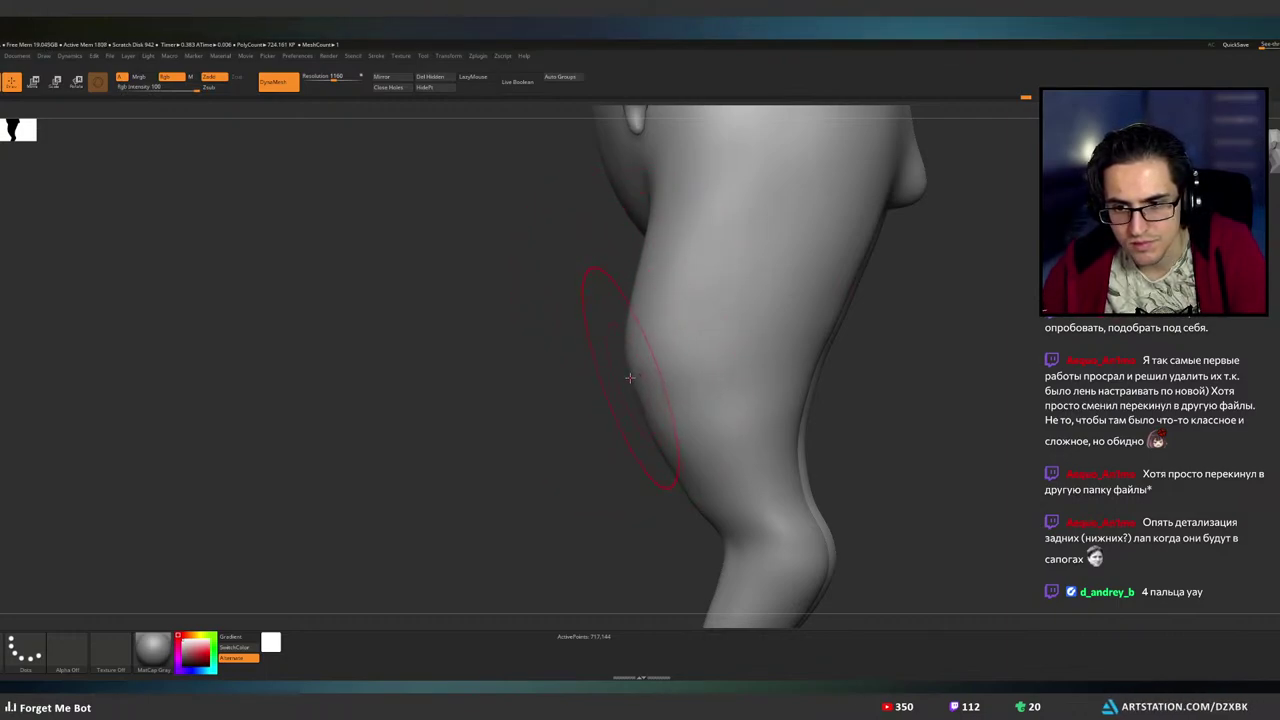
{"action": "left_click_drag", "start_coordinate": [657, 414], "coordinate": [620, 371]}
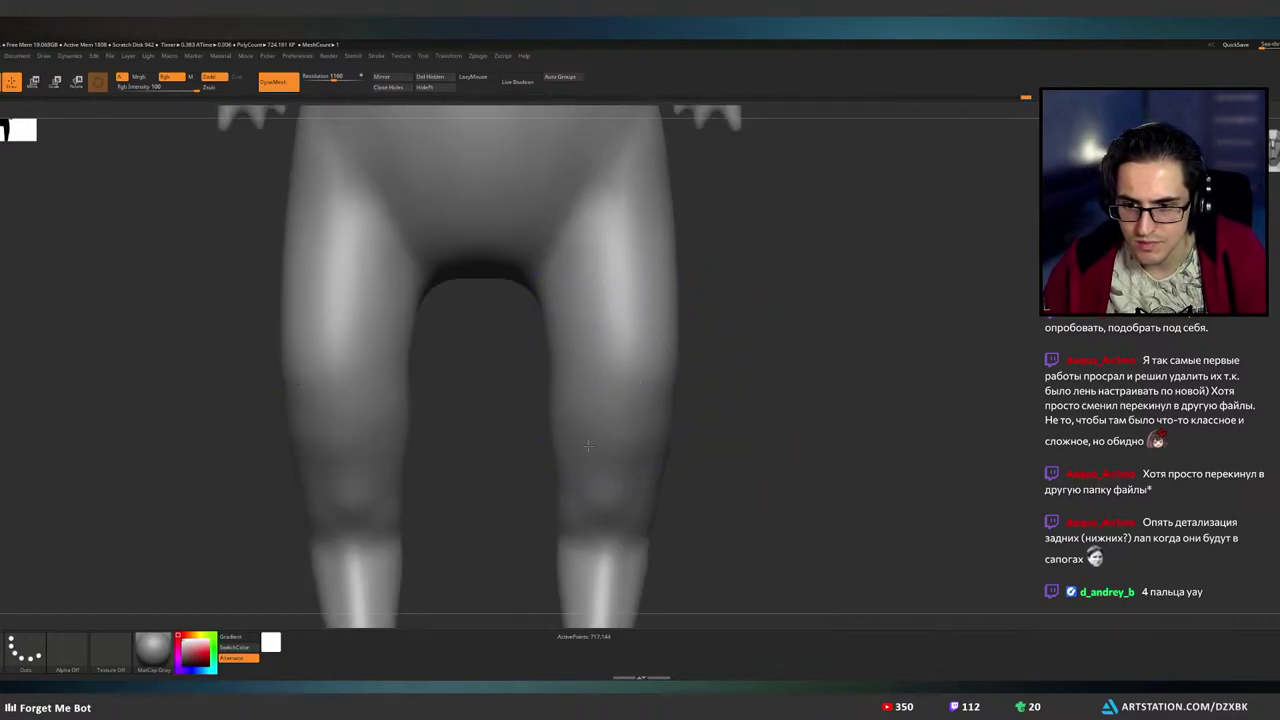
- Reshape the inner thigh contours from the crotch down to the knees with the Move brush, working from front and back
{"action": "left_click_drag", "start_coordinate": [543, 426], "coordinate": [540, 416]}
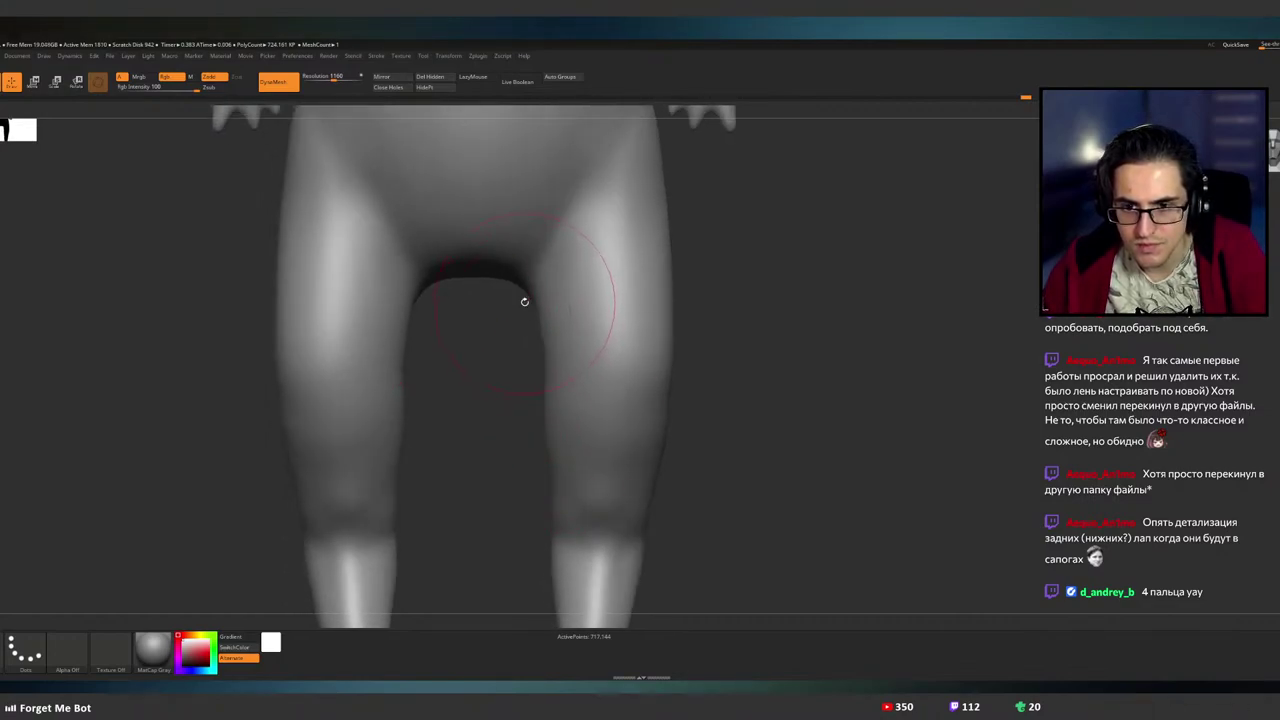
{"action": "left_click_drag", "start_coordinate": [527, 293], "coordinate": [511, 289]}
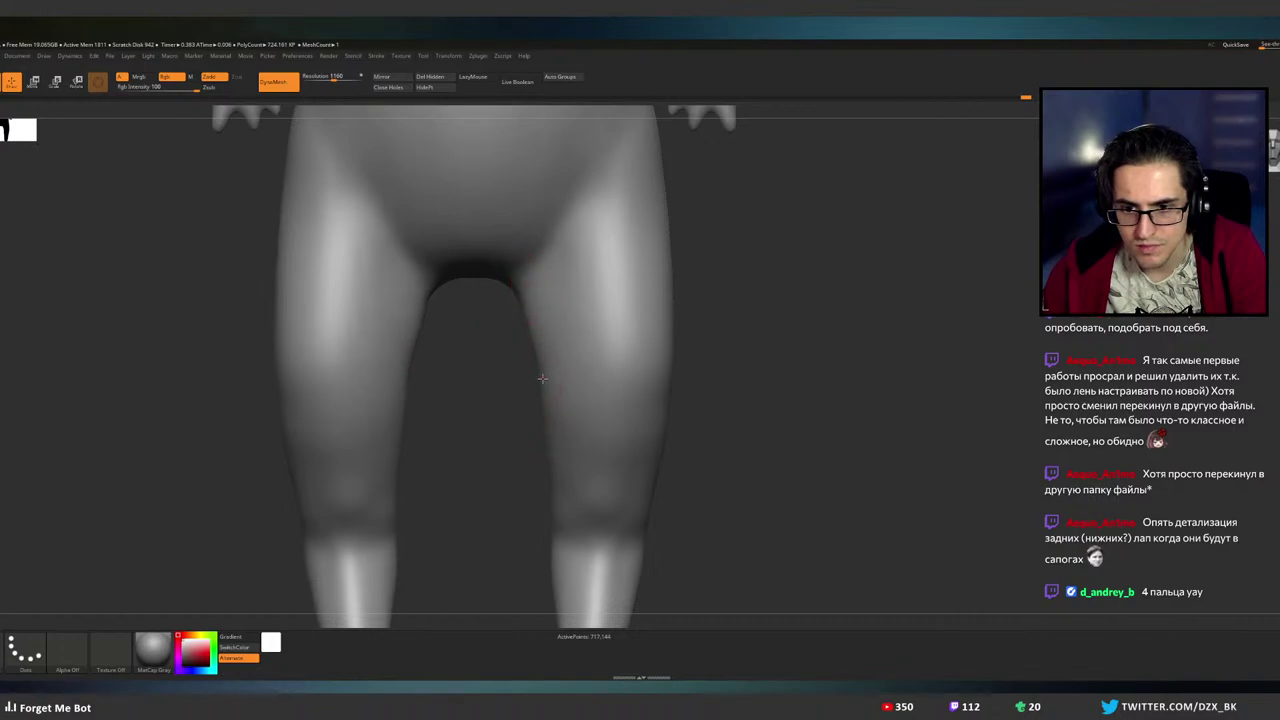
{"action": "left_click_drag", "start_coordinate": [543, 379], "coordinate": [540, 388]}
{"action": "mouse_move", "coordinate": [540, 388]}
{"action": "right_mouse_down"}
{"action": "mouse_move", "coordinate": [503, 371]}
{"action": "mouse_move", "coordinate": [537, 374]}
{"action": "right_mouse_up"}
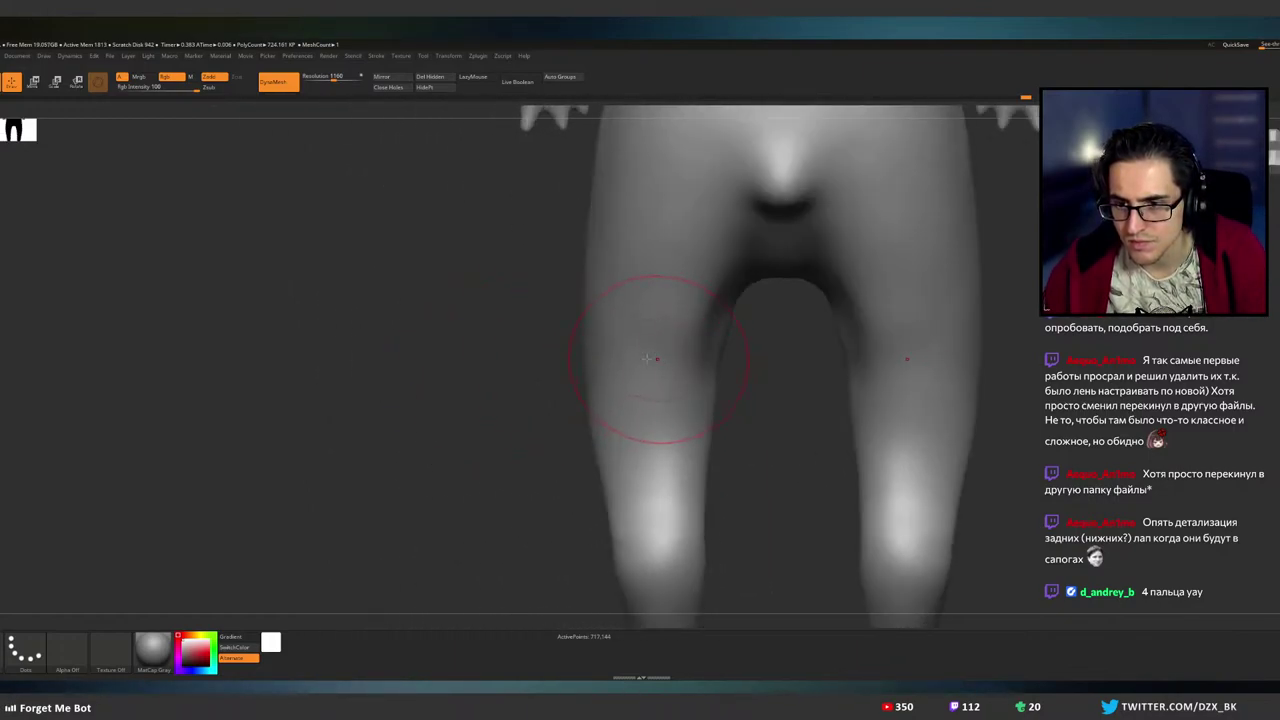
{"action": "right_click_drag", "start_coordinate": [646, 360], "coordinate": [525, 356], "text": "alt"}
{"action": "left_click_drag", "start_coordinate": [585, 323], "coordinate": [586, 381]}
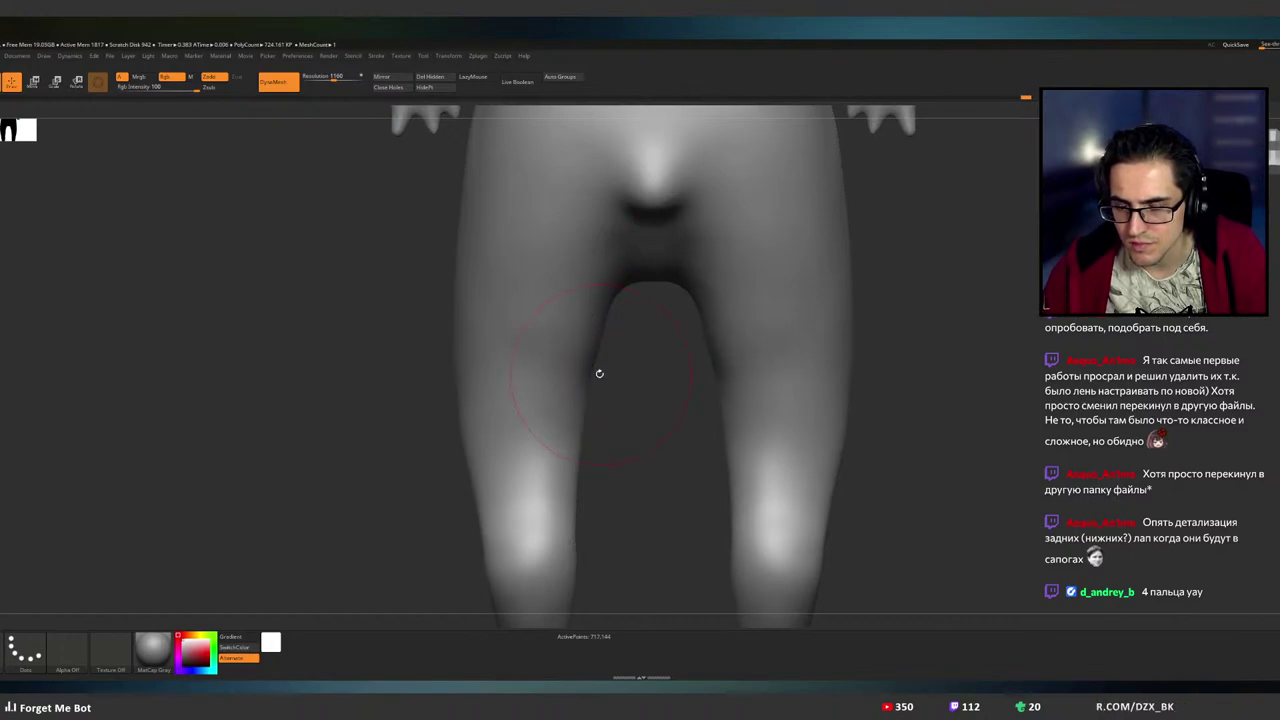
{"action": "mouse_move", "coordinate": [600, 373]}
{"action": "right_mouse_down", "text": "shift"}
{"action": "mouse_move", "coordinate": [591, 349]}
{"action": "mouse_move", "coordinate": [583, 360]}
{"action": "right_mouse_up", "text": "shift"}
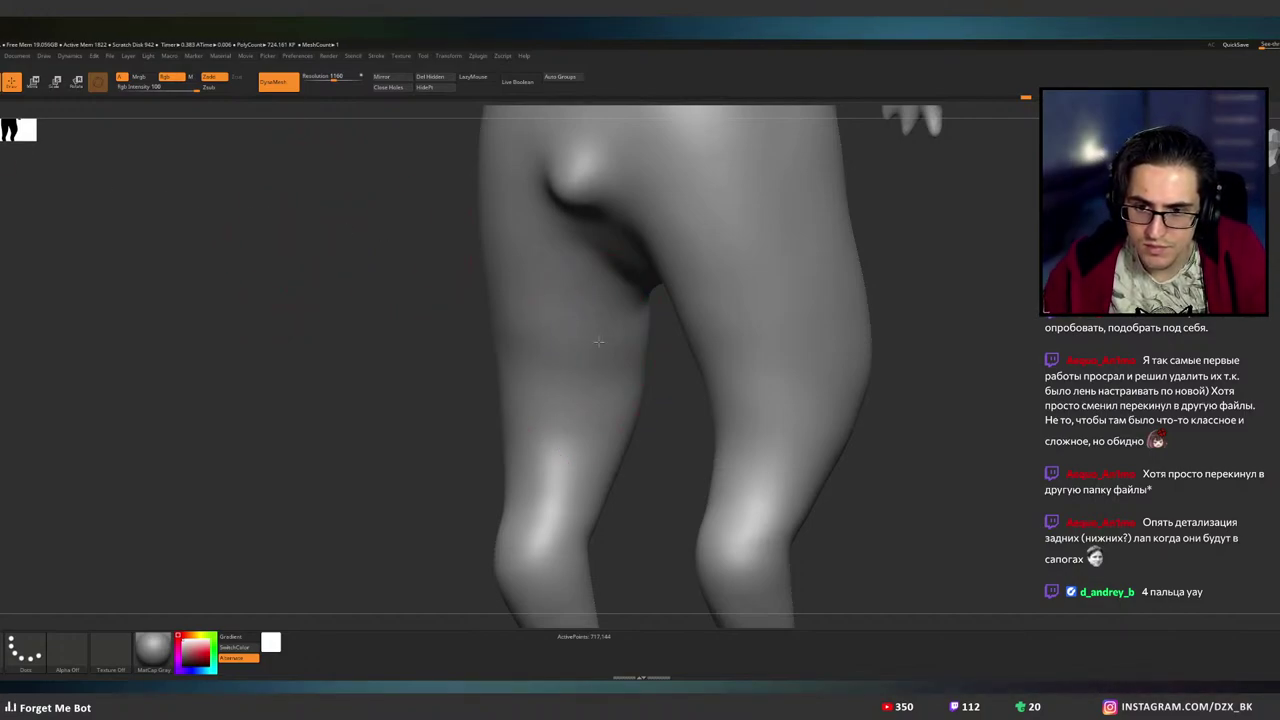
{"action": "right_click_drag", "start_coordinate": [588, 342], "coordinate": [594, 346], "text": "shift"}
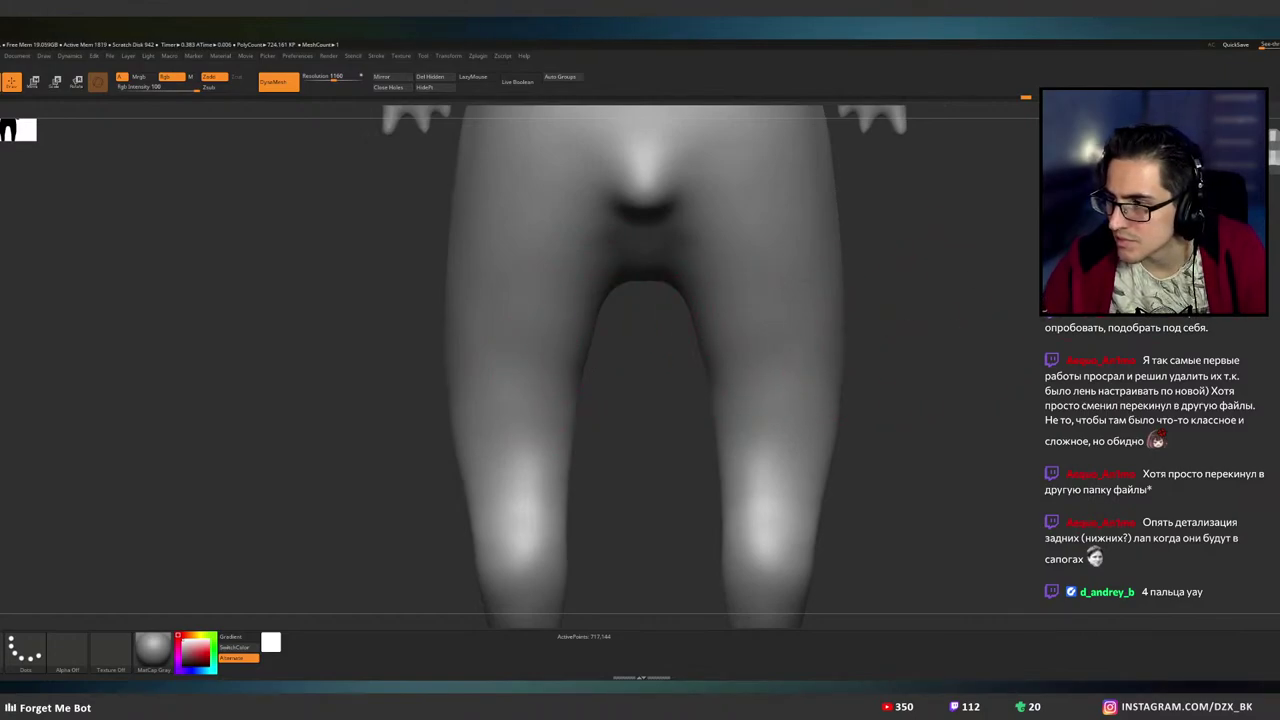
{"action": "left_click", "coordinate": [1274, 170]}
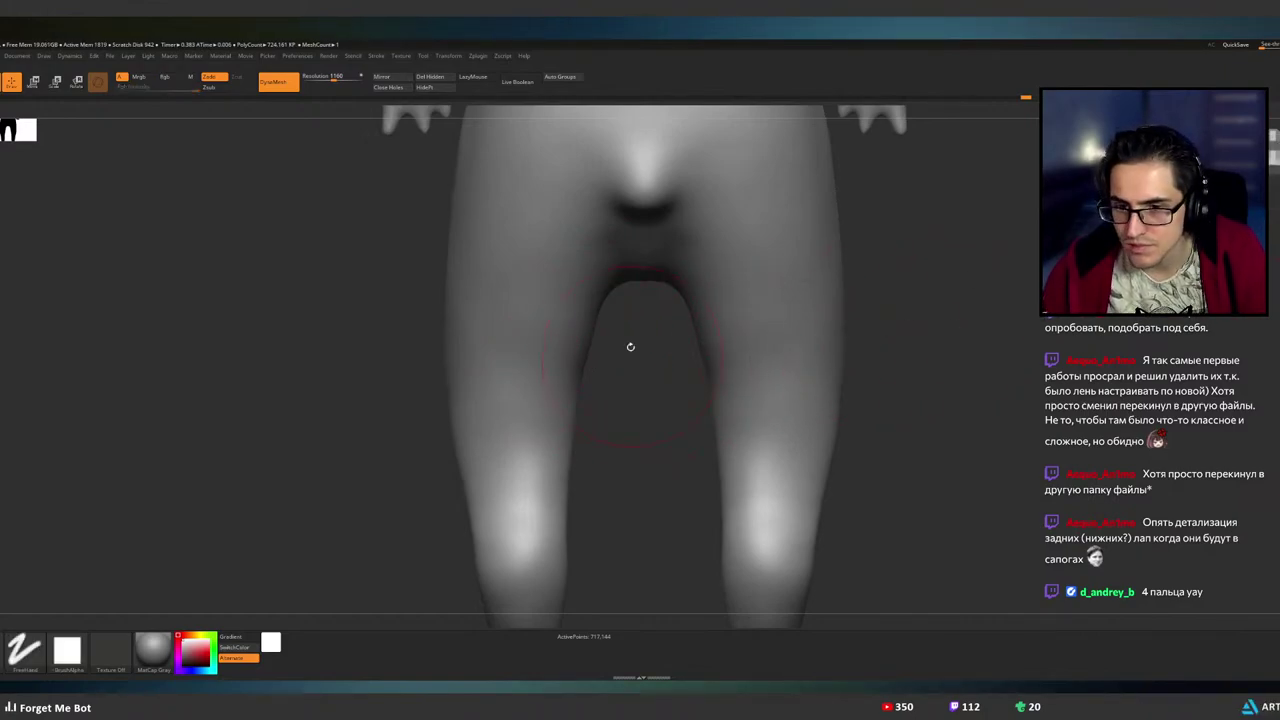
{"action": "left_click_drag", "start_coordinate": [584, 257], "coordinate": [558, 376]}
{"action": "key", "text": "ctrl+z"}
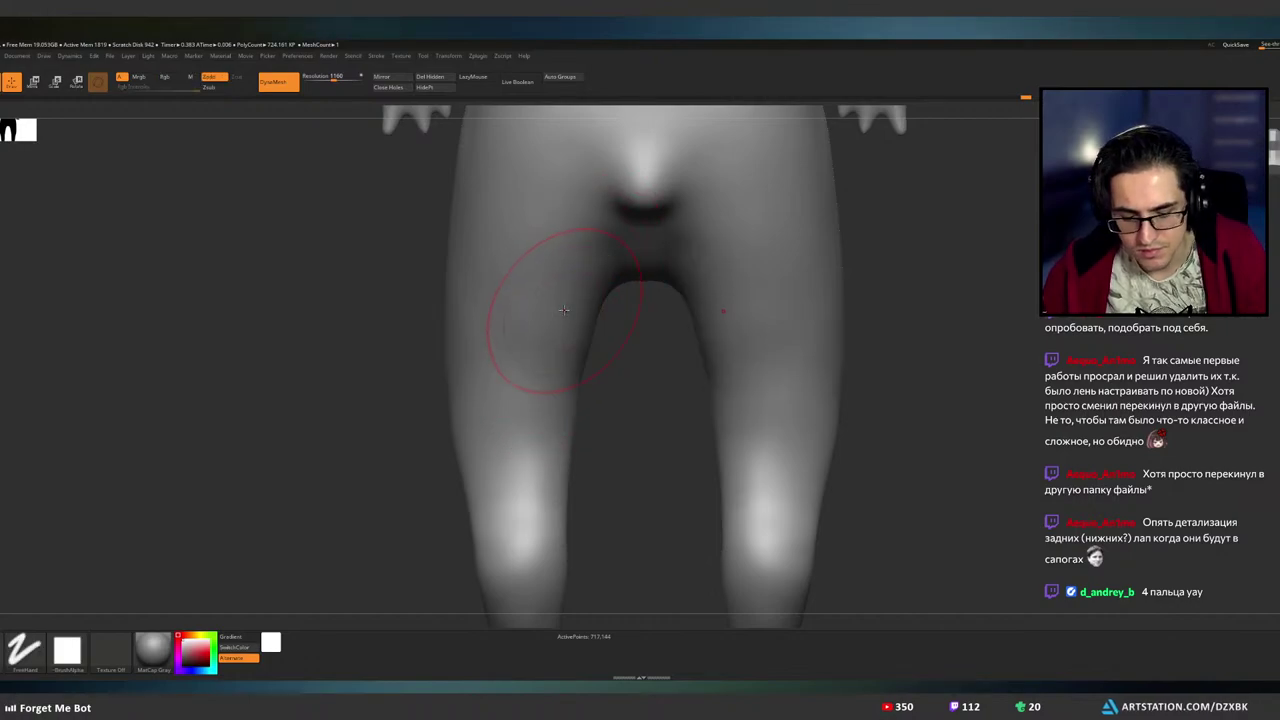
{"action": "left_click_drag", "start_coordinate": [573, 232], "coordinate": [553, 335]}
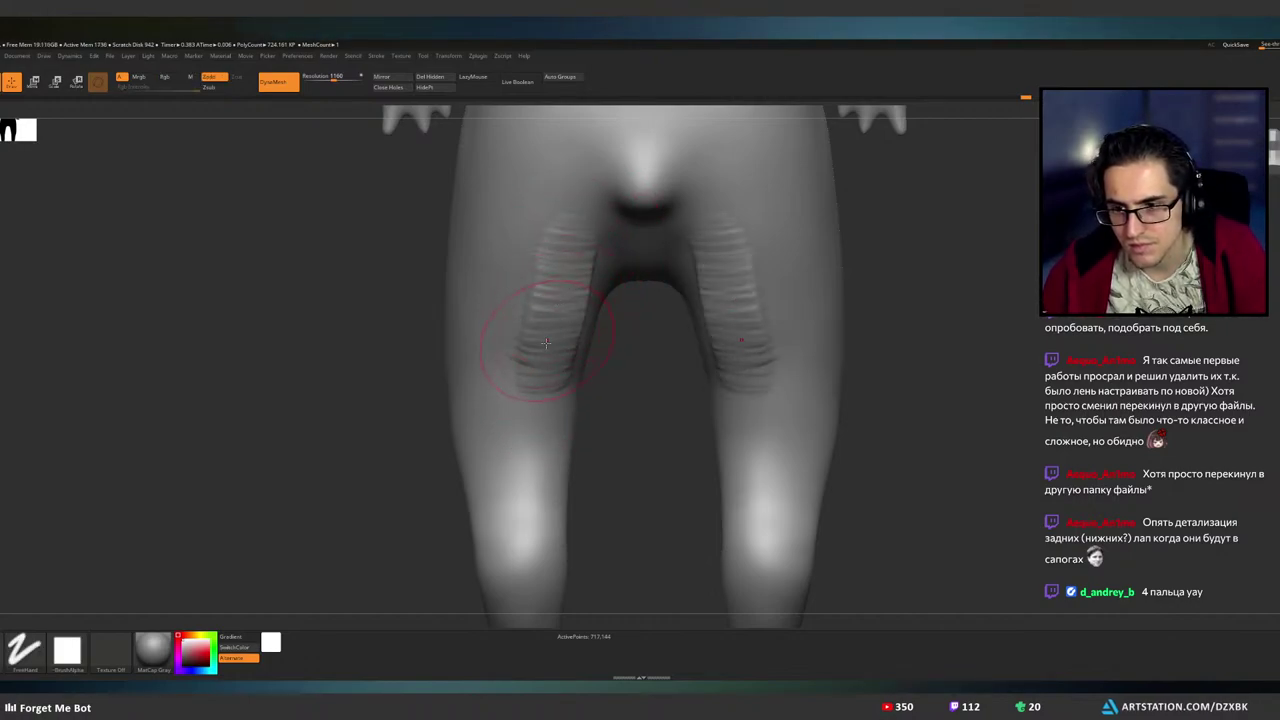
{"action": "key", "text": "ctrl+z"}
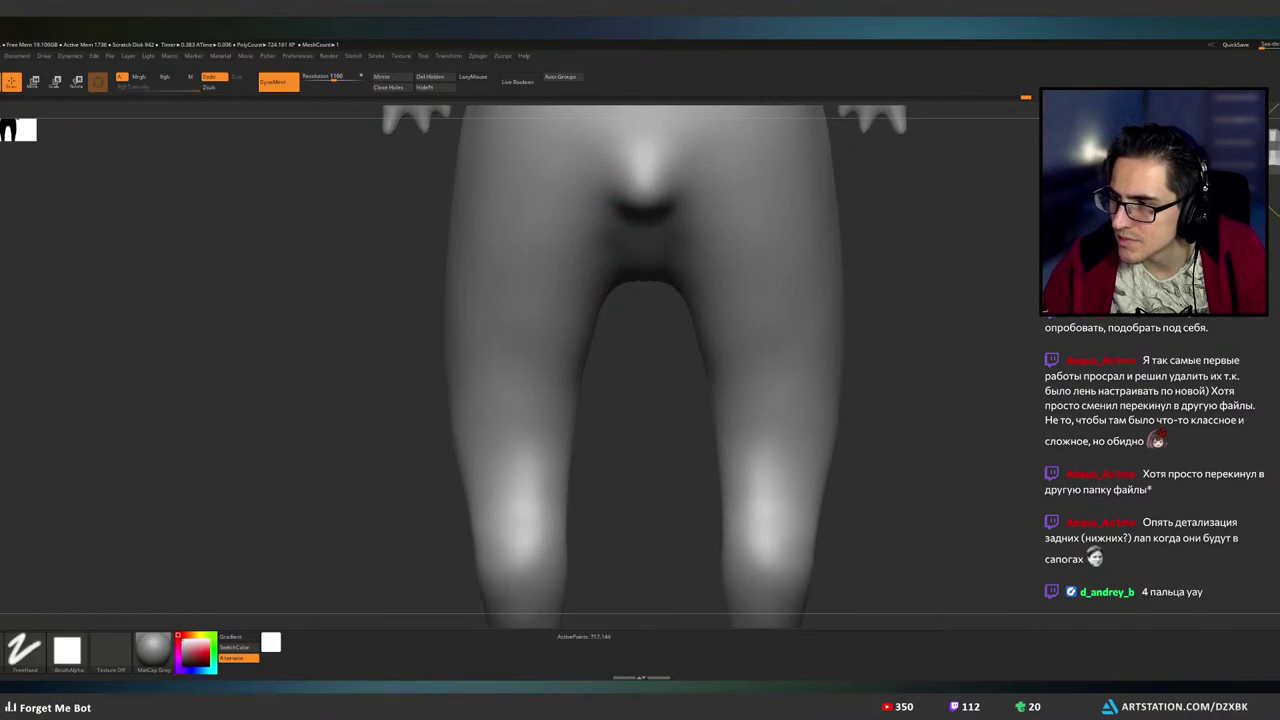
- Shape the backs of the inner thighs and calves and smooth the transition between them
{"action": "key", "text": "shift"}
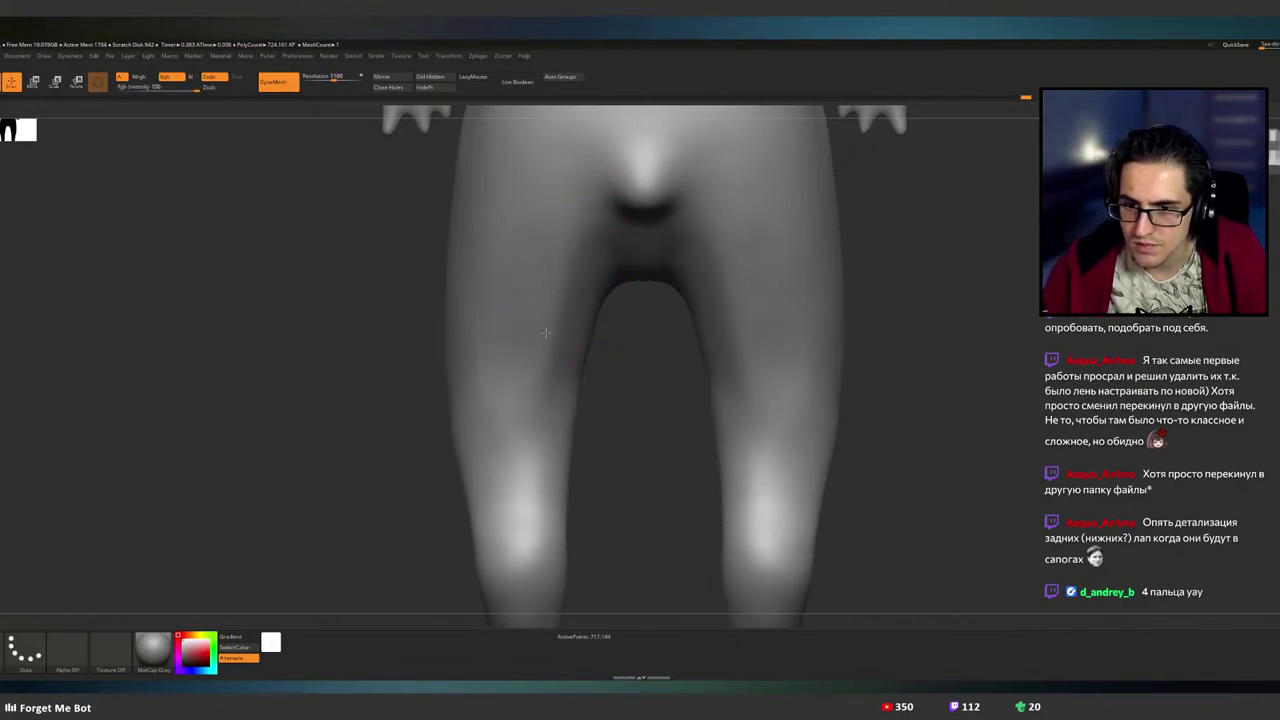
{"action": "right_click_drag", "start_coordinate": [550, 408], "coordinate": [629, 376]}
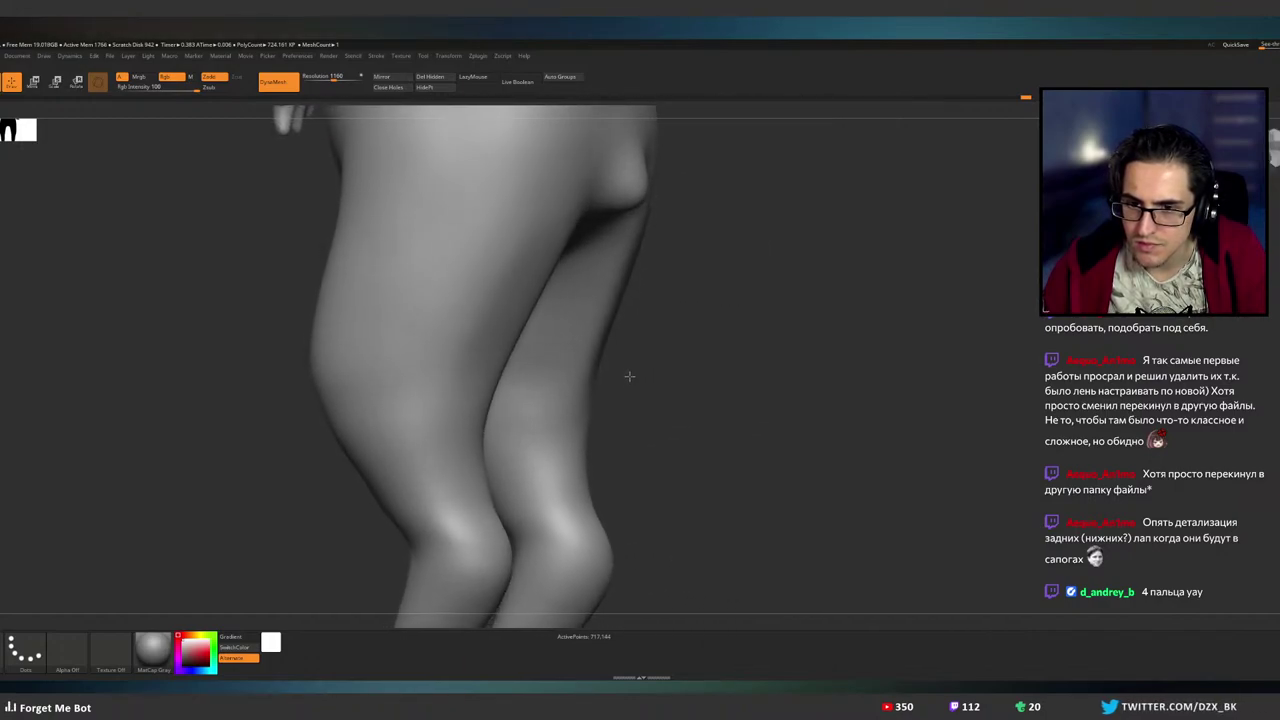
{"action": "left_click_drag", "start_coordinate": [629, 376], "coordinate": [640, 374]}
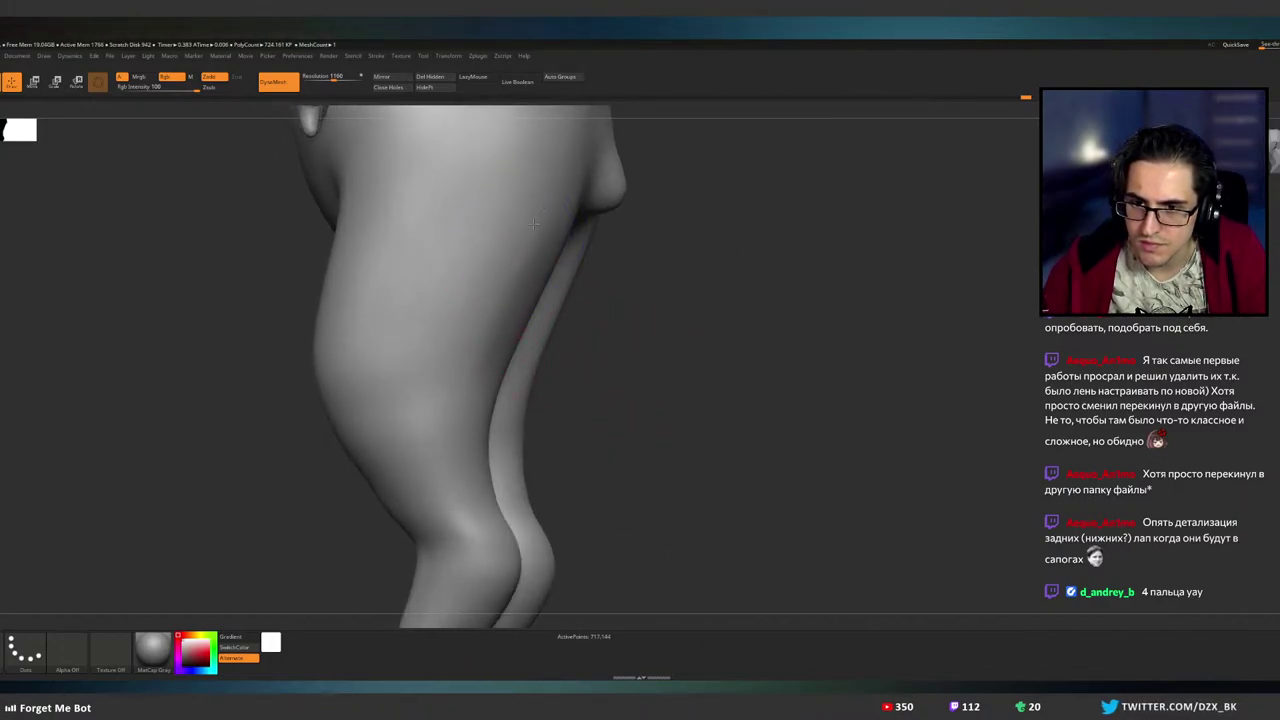
{"action": "left_click_drag", "start_coordinate": [601, 270], "coordinate": [457, 414], "text": "shift"}
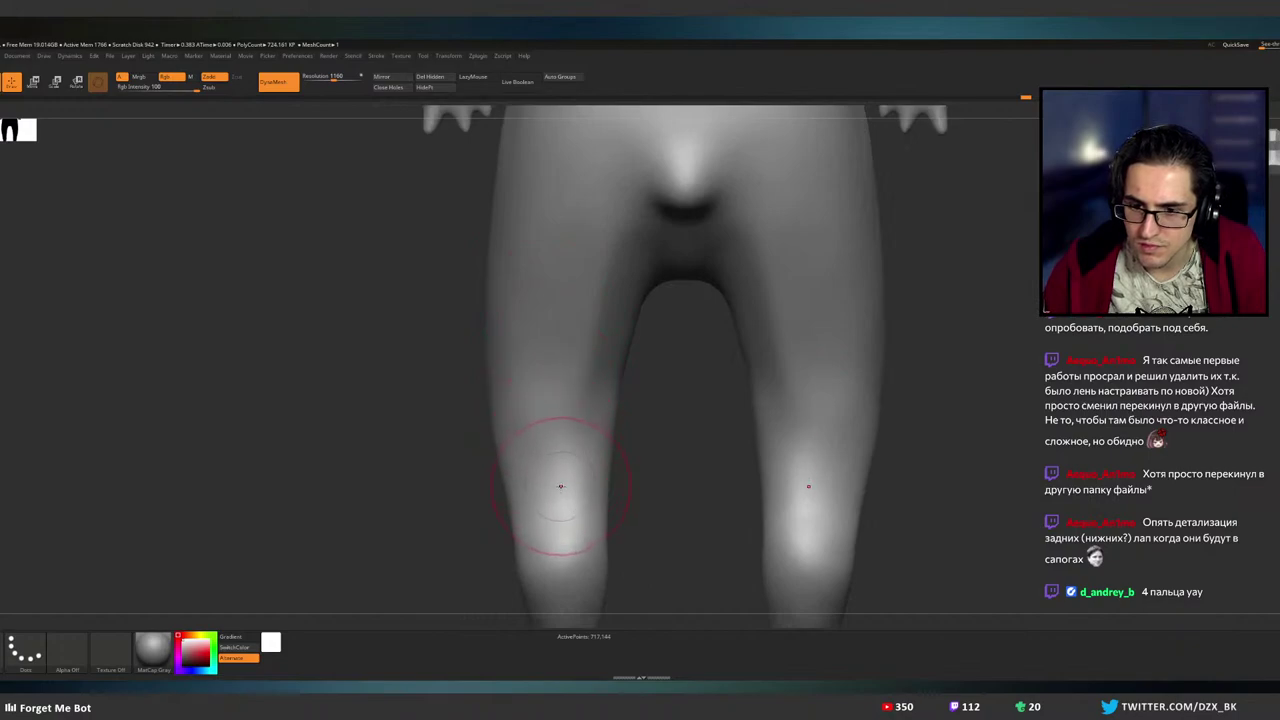
{"action": "left_click_drag", "start_coordinate": [563, 500], "coordinate": [594, 352]}
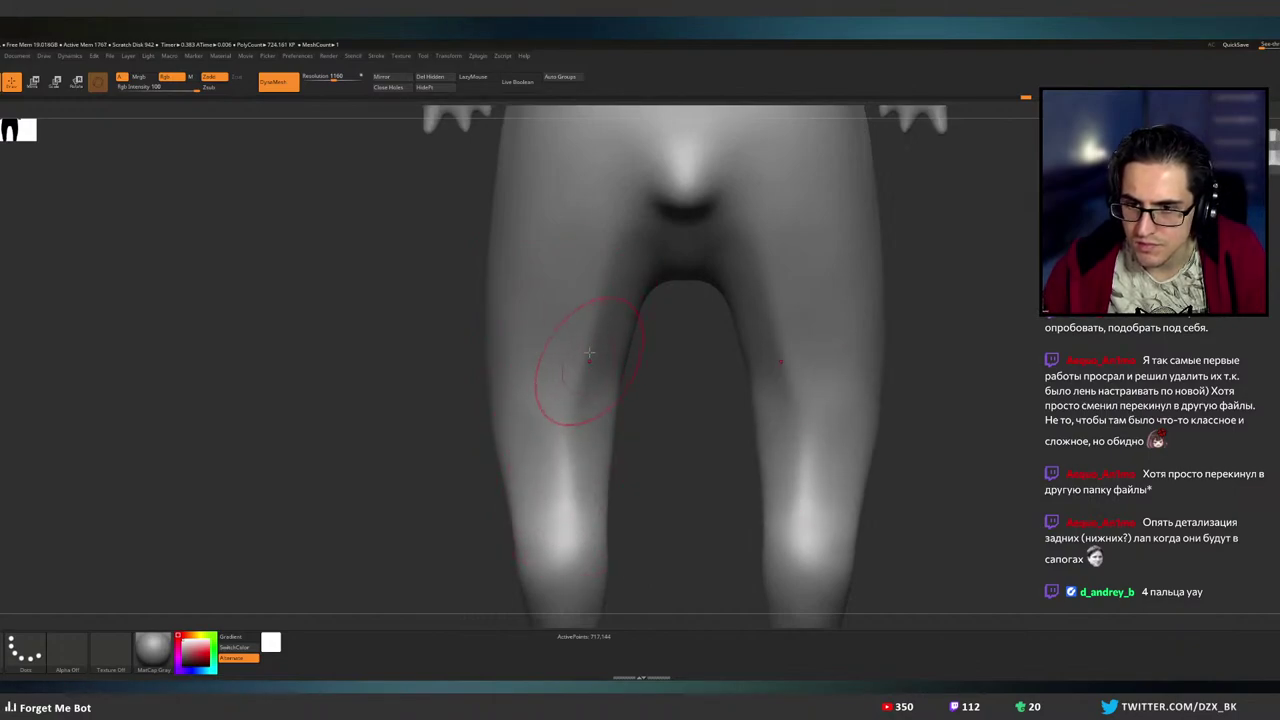
{"action": "mouse_move", "coordinate": [597, 266]}
{"action": "left_mouse_down", "text": "shift"}
{"action": "mouse_move", "coordinate": [580, 395]}
{"action": "mouse_move", "coordinate": [588, 380]}
{"action": "left_mouse_up", "text": "shift"}
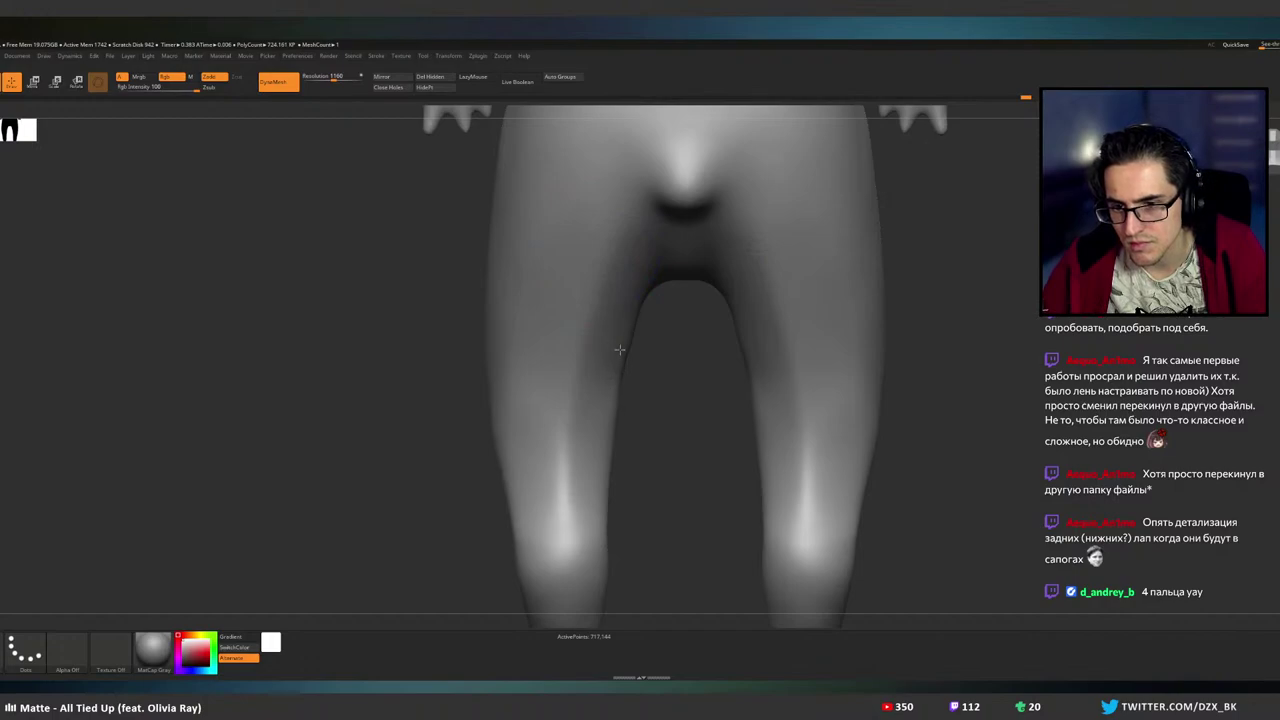
- Push the outer contour of both legs inward around knee height to refine the silhouette from behind
{"action": "right_click_drag", "start_coordinate": [613, 358], "coordinate": [635, 356]}
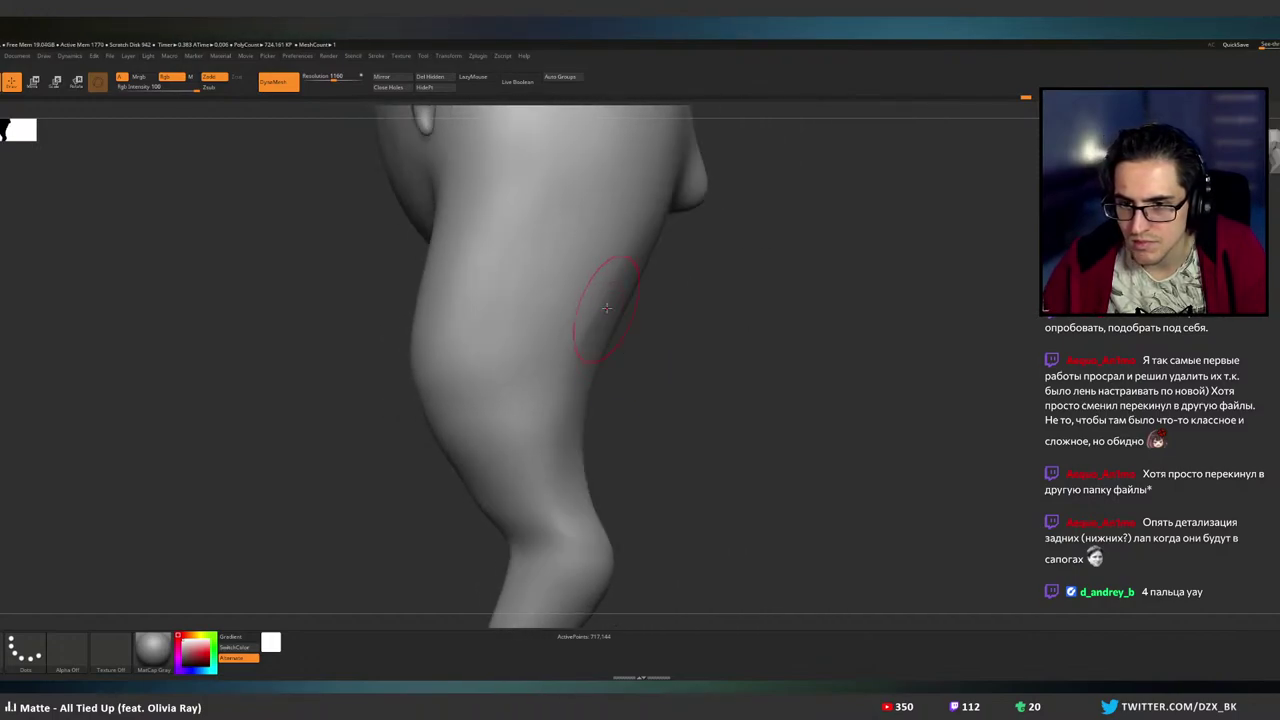
{"action": "right_click_drag", "start_coordinate": [639, 303], "coordinate": [547, 319]}
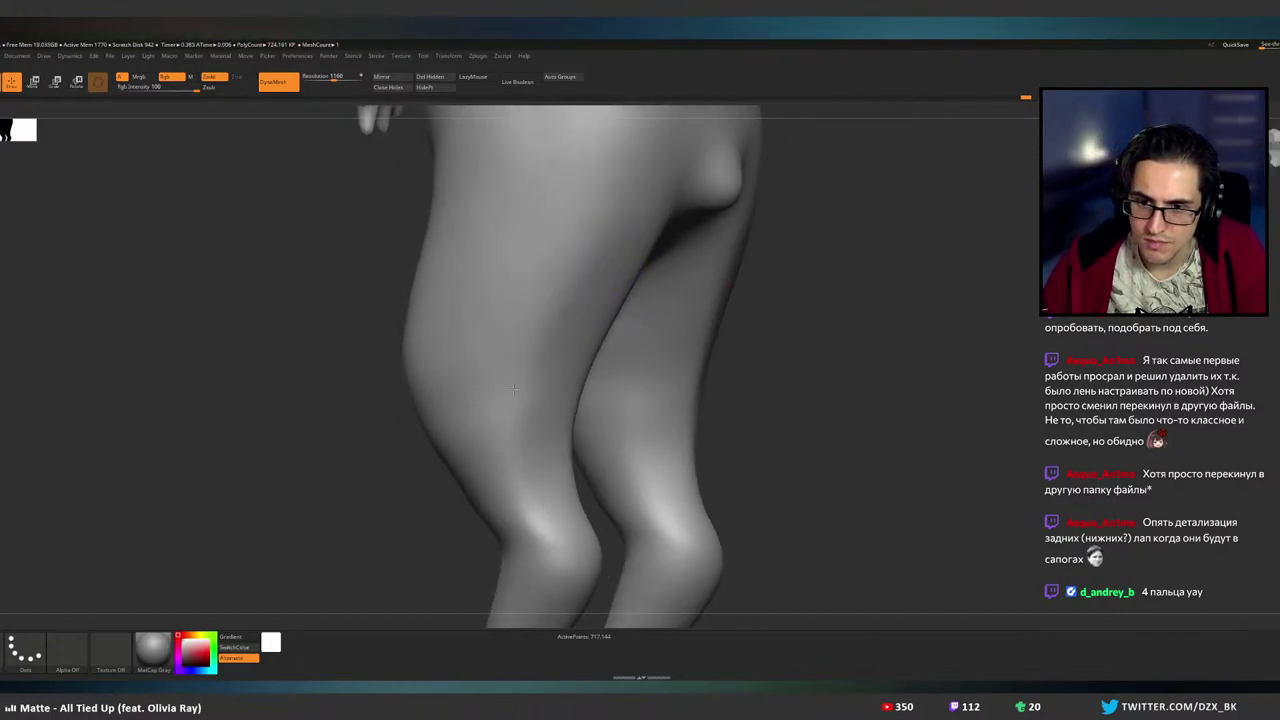
{"action": "mouse_move", "coordinate": [519, 432]}
{"action": "right_mouse_down"}
{"action": "mouse_move", "coordinate": [525, 364]}
{"action": "mouse_move", "coordinate": [568, 340]}
{"action": "mouse_move", "coordinate": [593, 358]}
{"action": "mouse_move", "coordinate": [663, 349]}
{"action": "mouse_move", "coordinate": [645, 371]}
{"action": "mouse_move", "coordinate": [610, 373]}
{"action": "mouse_move", "coordinate": [560, 354]}
{"action": "mouse_move", "coordinate": [680, 349]}
{"action": "right_mouse_up"}
{"action": "right_click", "coordinate": [680, 349]}
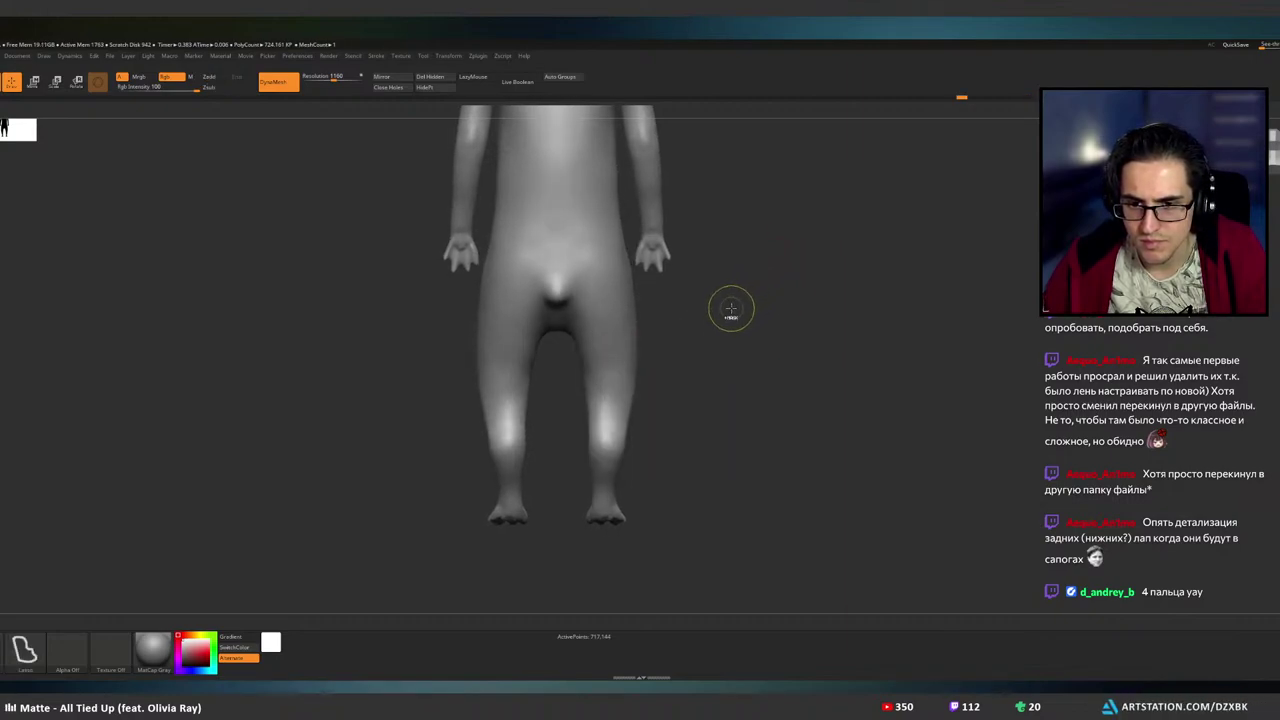
{"action": "right_click_drag", "start_coordinate": [628, 348], "coordinate": [646, 334], "text": "ctrl"}
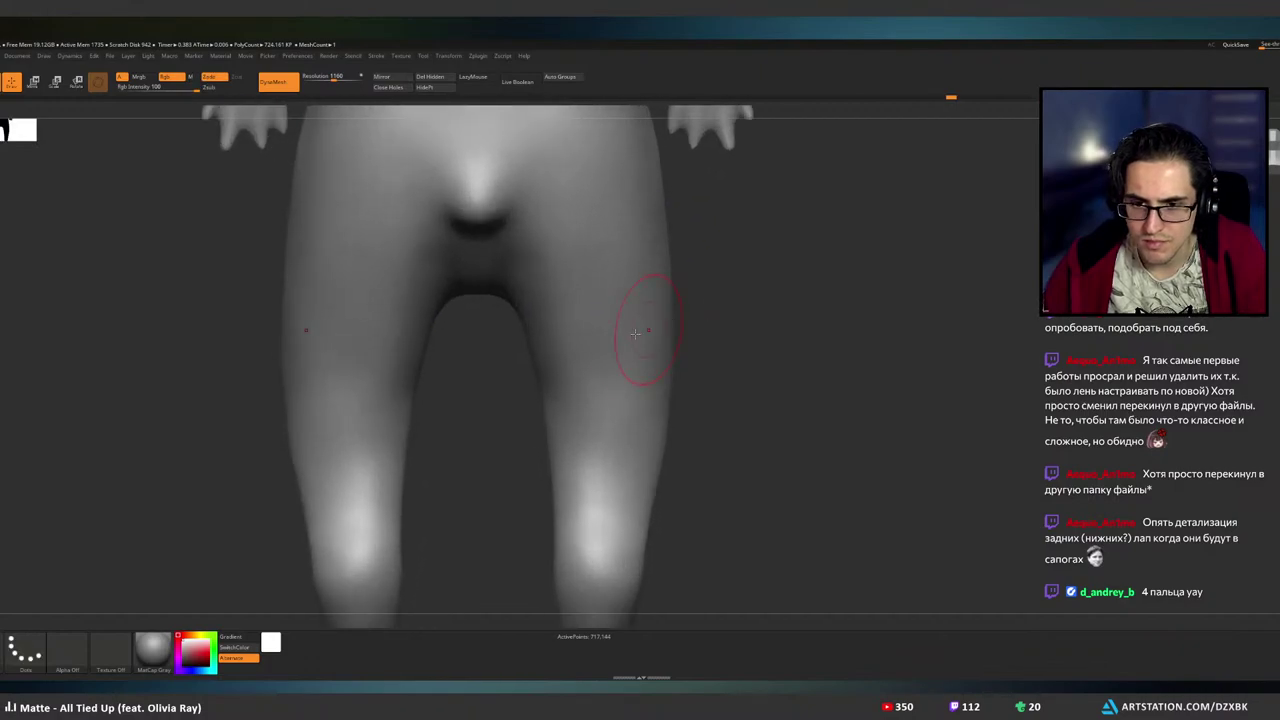
{"action": "mouse_move", "coordinate": [570, 348]}
{"action": "right_mouse_down"}
{"action": "mouse_move", "coordinate": [546, 350]}
{"action": "mouse_move", "coordinate": [683, 350]}
{"action": "right_mouse_up"}
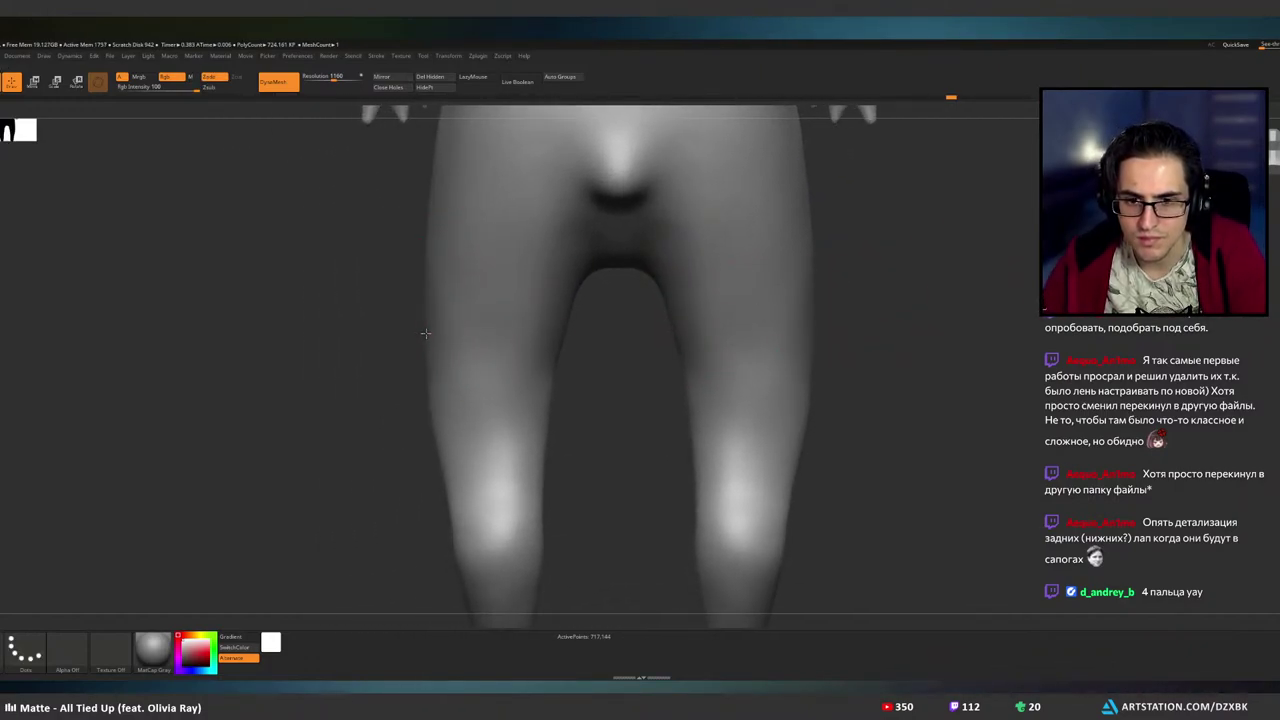
{"action": "left_click_drag", "start_coordinate": [427, 395], "coordinate": [435, 408]}
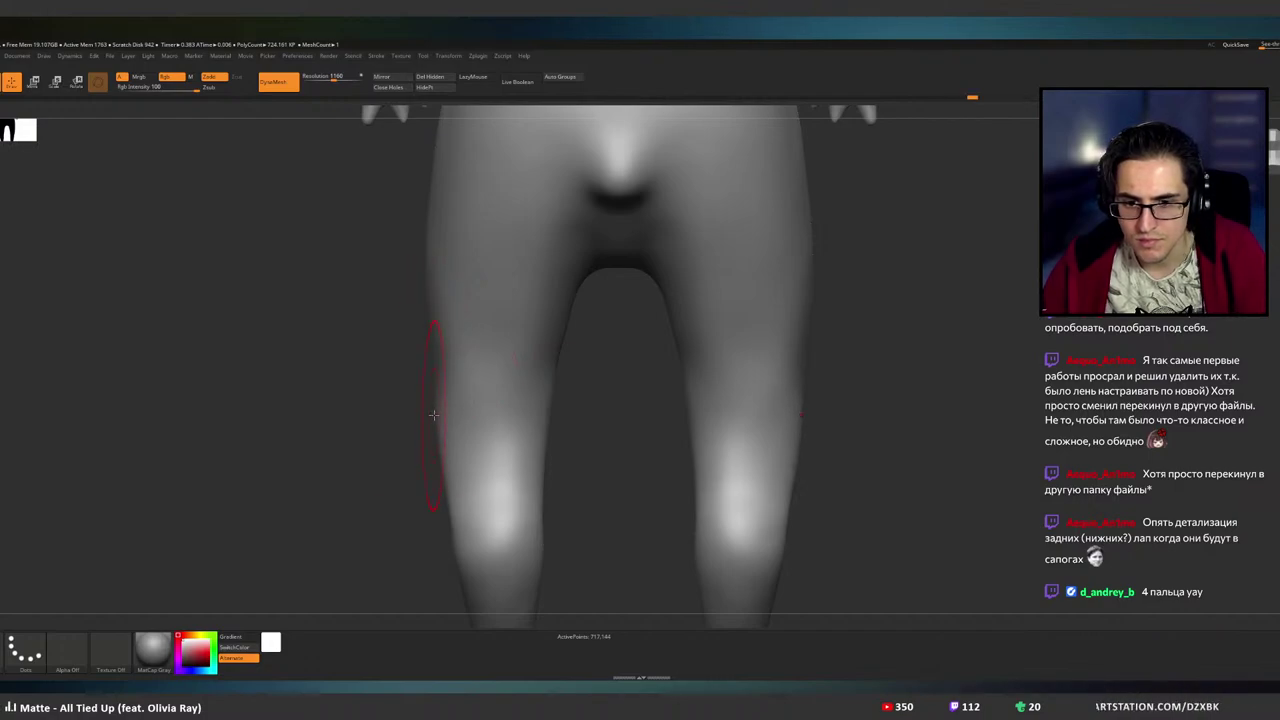
{"action": "mouse_move", "coordinate": [413, 261]}
{"action": "right_mouse_down", "text": "alt"}
{"action": "mouse_move", "coordinate": [427, 349]}
{"action": "mouse_move", "coordinate": [451, 371]}
{"action": "mouse_move", "coordinate": [432, 366]}
{"action": "right_mouse_up", "text": "alt"}
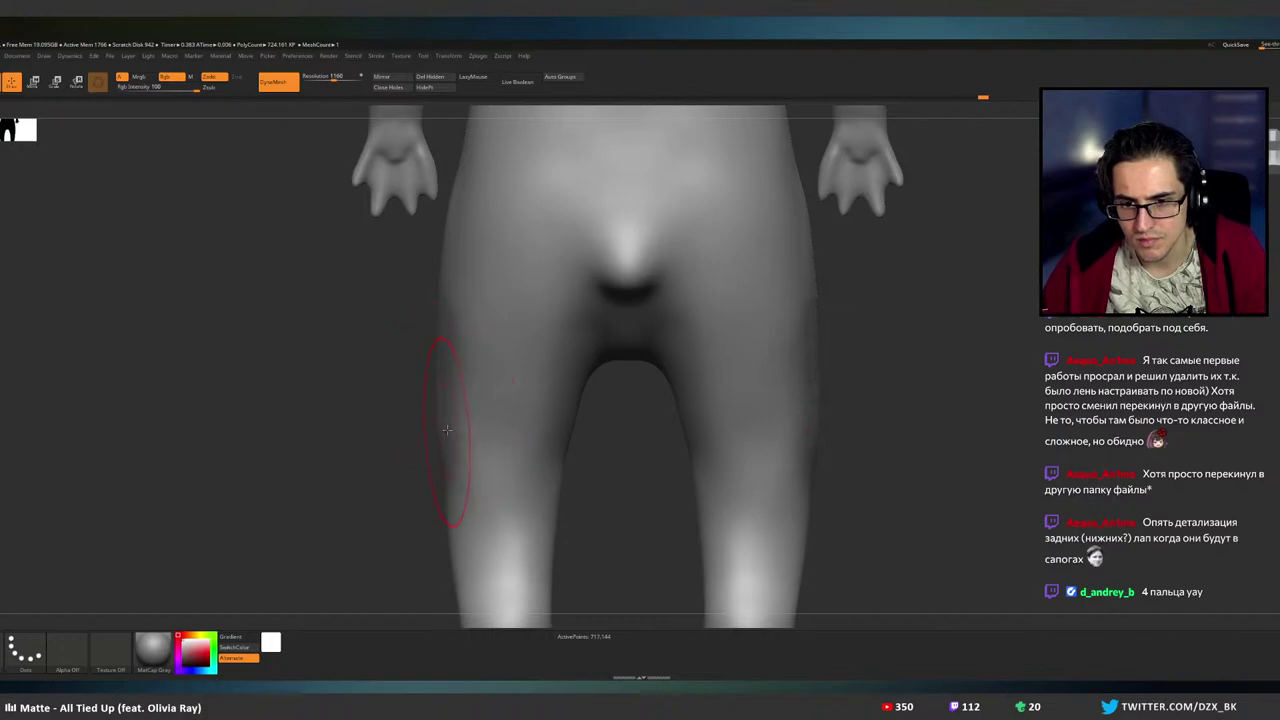
- Flatten and smooth the outer side of the thigh from the hip toward the knee
{"action": "right_click_drag", "start_coordinate": [446, 430], "coordinate": [470, 282]}
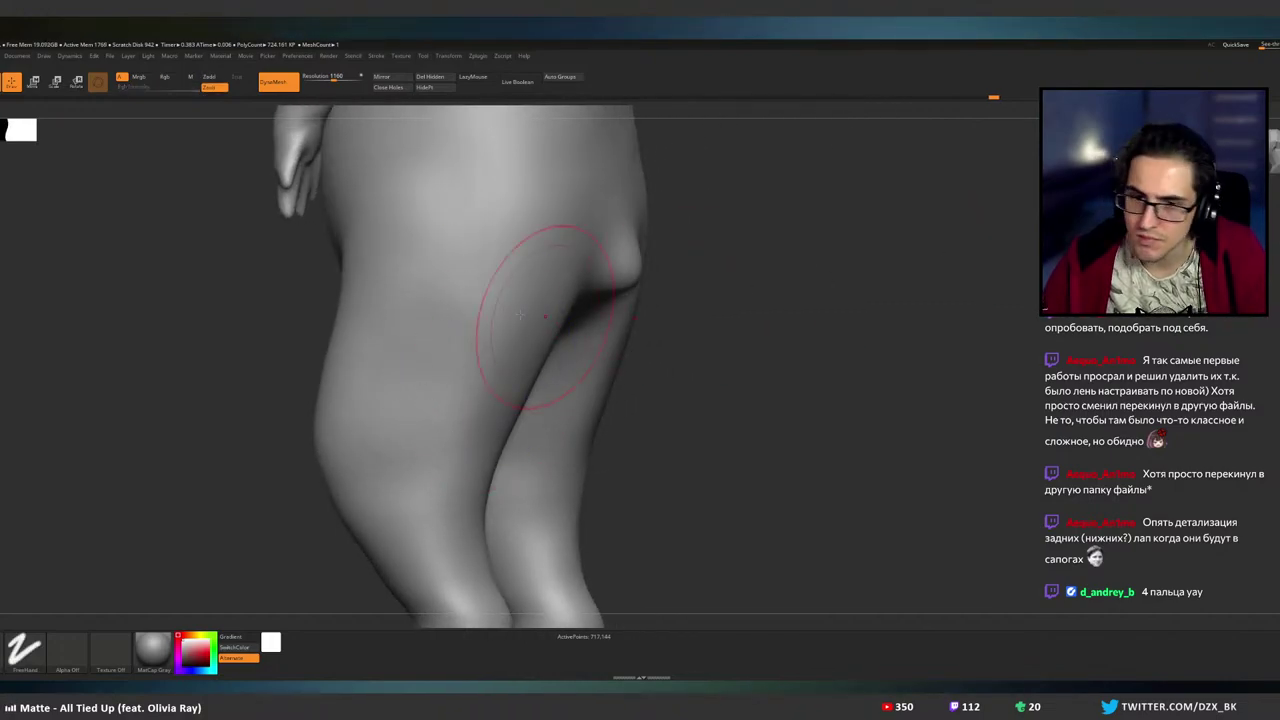
{"action": "left_click_drag", "start_coordinate": [402, 302], "coordinate": [420, 367], "text": "shift"}
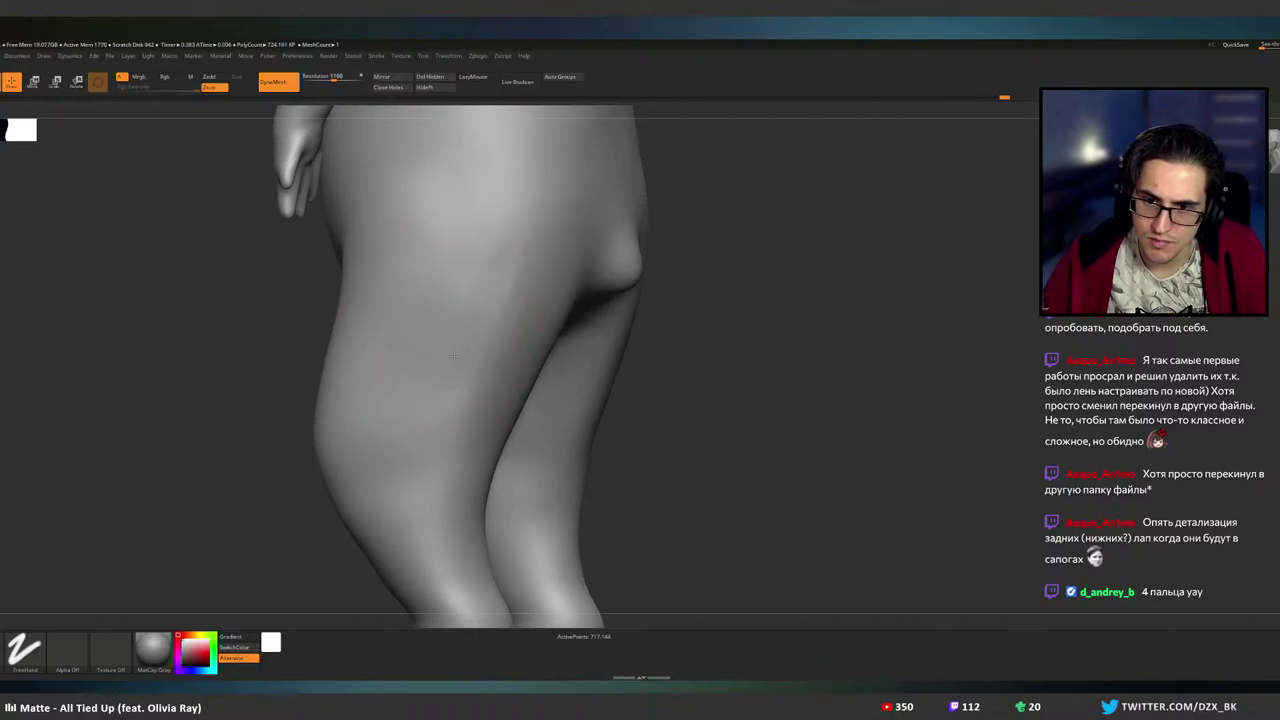
{"action": "mouse_move", "coordinate": [430, 324]}
{"action": "right_mouse_down"}
{"action": "mouse_move", "coordinate": [486, 346]}
{"action": "mouse_move", "coordinate": [445, 341]}
{"action": "right_mouse_up"}
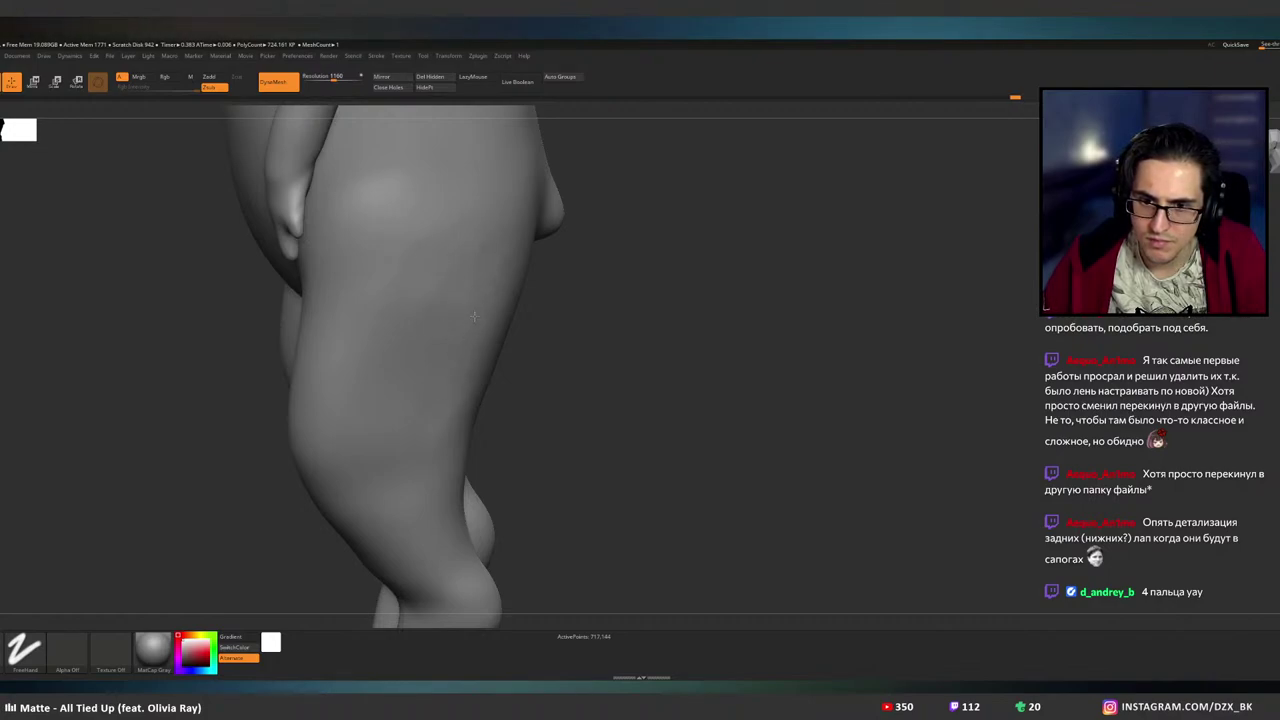
{"action": "key", "text": "shift"}
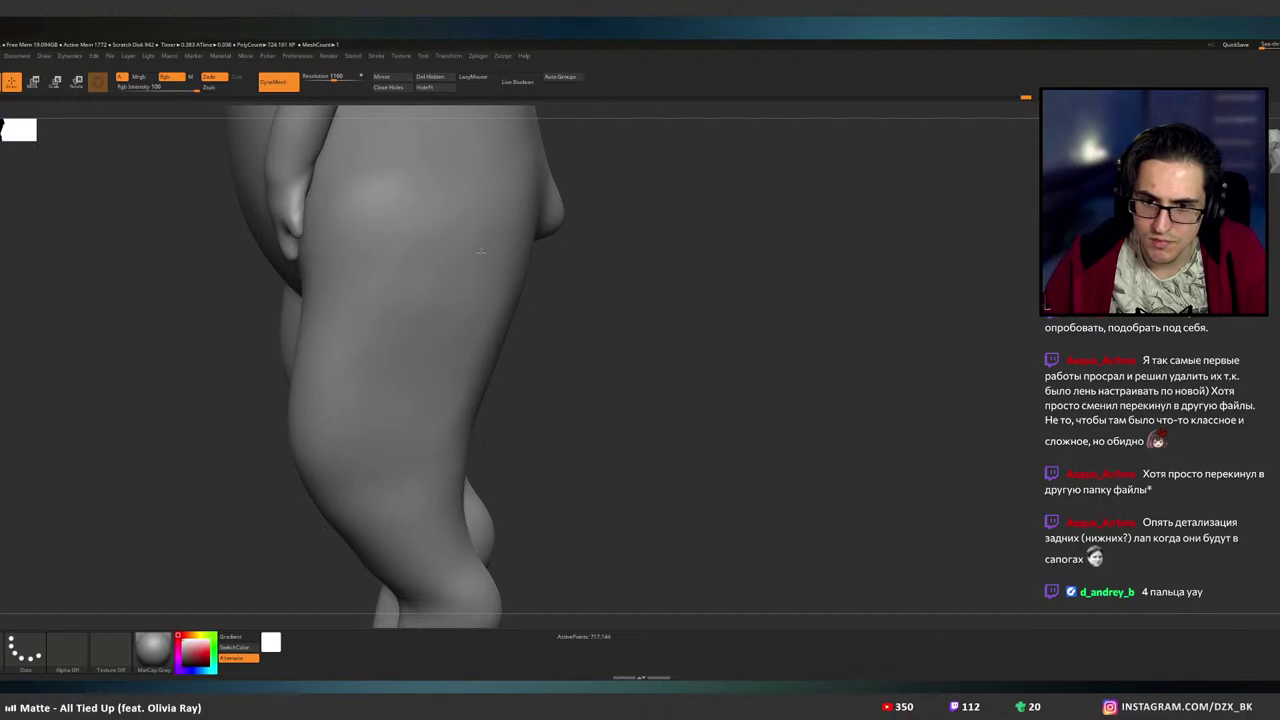
- Refine the back contour of the thigh and smooth the outer leg surface around the knee
{"action": "mouse_move", "coordinate": [522, 352]}
{"action": "left_mouse_down"}
{"action": "mouse_move", "coordinate": [551, 351]}
{"action": "mouse_move", "coordinate": [558, 322]}
{"action": "mouse_move", "coordinate": [626, 336]}
{"action": "left_mouse_up"}
{"action": "mouse_move", "coordinate": [626, 336]}
{"action": "right_mouse_down"}
{"action": "mouse_move", "coordinate": [543, 343]}
{"action": "mouse_move", "coordinate": [590, 357]}
{"action": "mouse_move", "coordinate": [520, 380]}
{"action": "mouse_move", "coordinate": [631, 256]}
{"action": "right_mouse_up"}
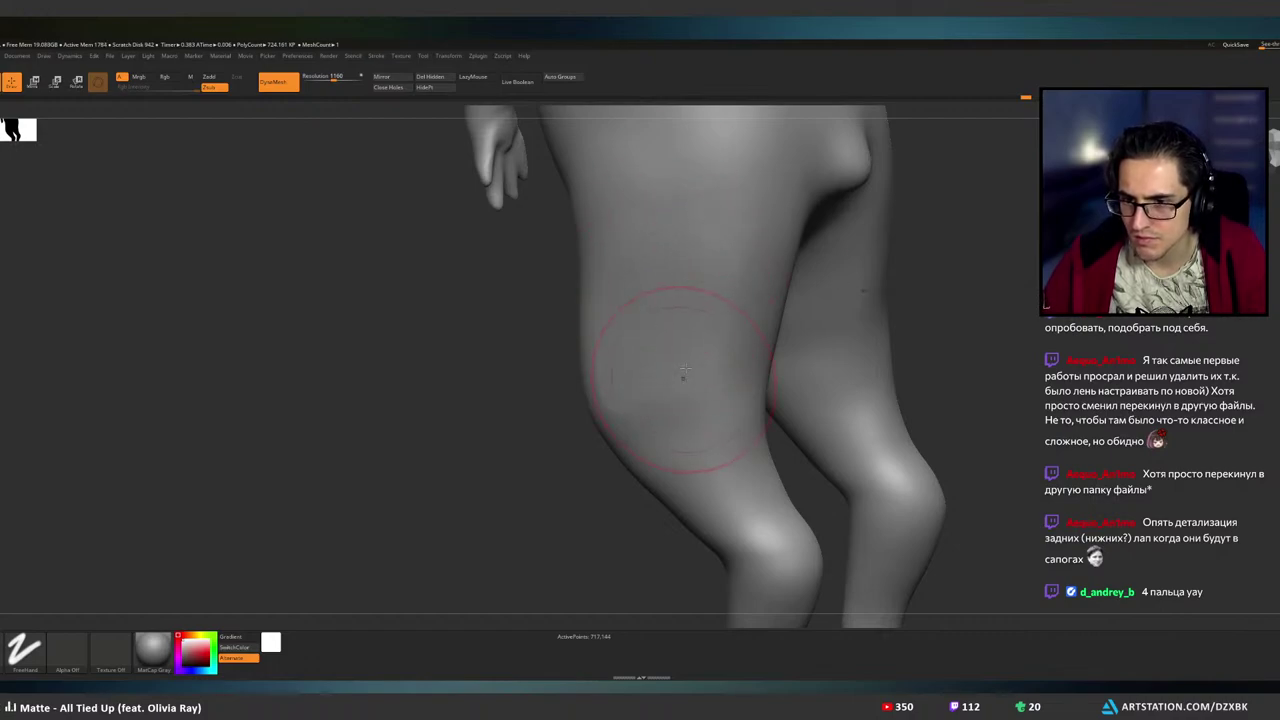
{"action": "left_click_drag", "start_coordinate": [694, 409], "coordinate": [642, 403], "text": "shift"}
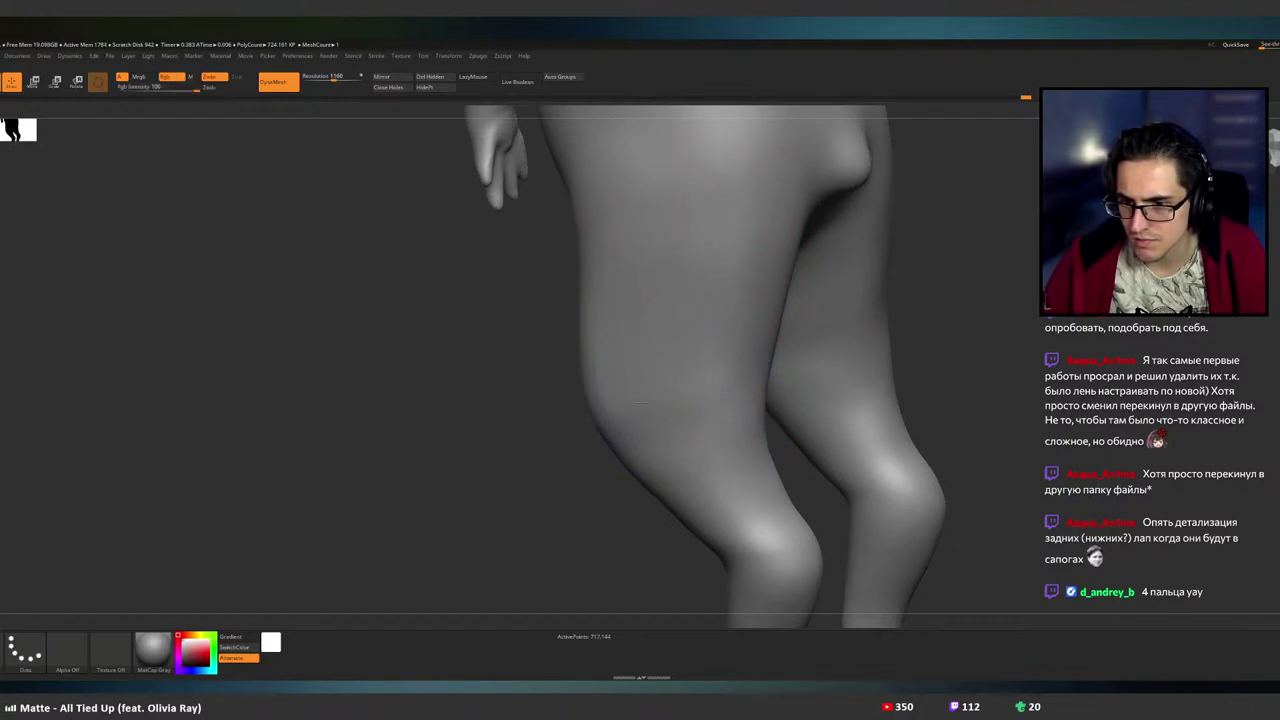
{"action": "left_click_drag", "start_coordinate": [677, 267], "coordinate": [738, 242], "text": "shift"}
{"action": "right_click_drag", "start_coordinate": [740, 240], "coordinate": [700, 269]}
{"action": "mouse_move", "coordinate": [659, 329]}
{"action": "left_mouse_down"}
{"action": "mouse_move", "coordinate": [732, 332]}
{"action": "mouse_move", "coordinate": [751, 366]}
{"action": "left_mouse_up"}
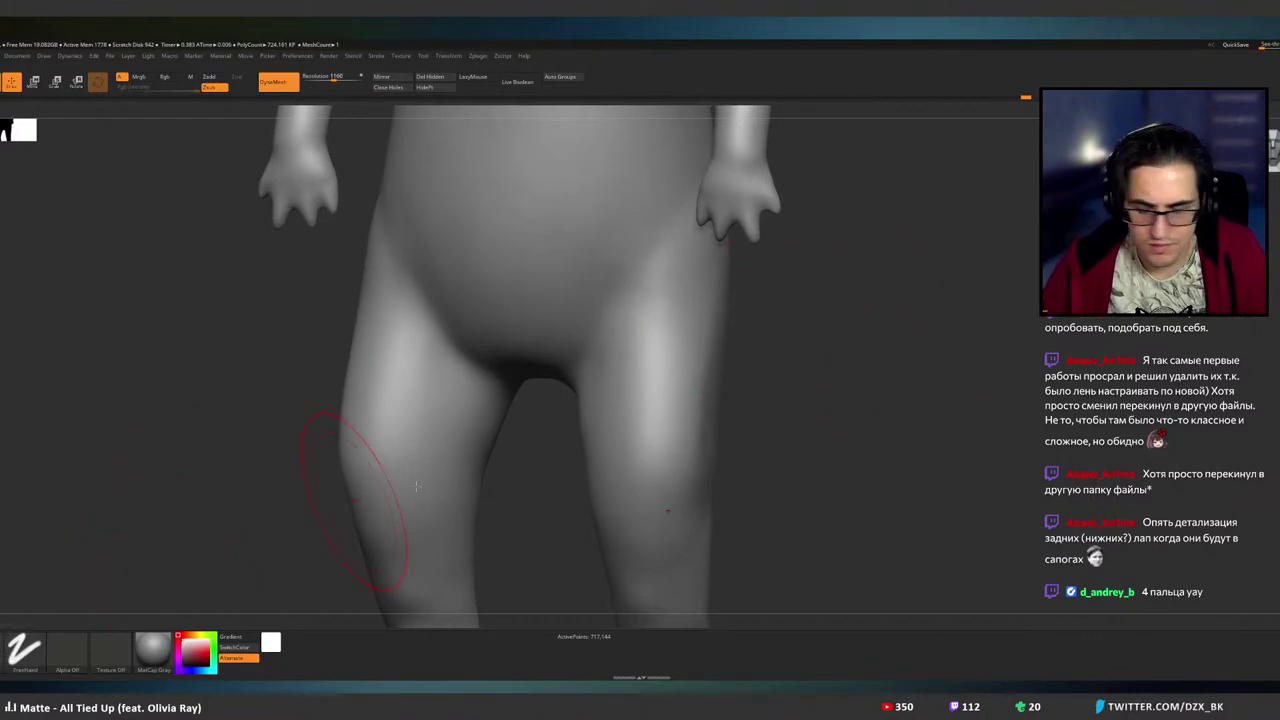
- Try cutting along the outer contour of the thigh with the SliceCurve brush
{"action": "key", "text": "ctrl"}
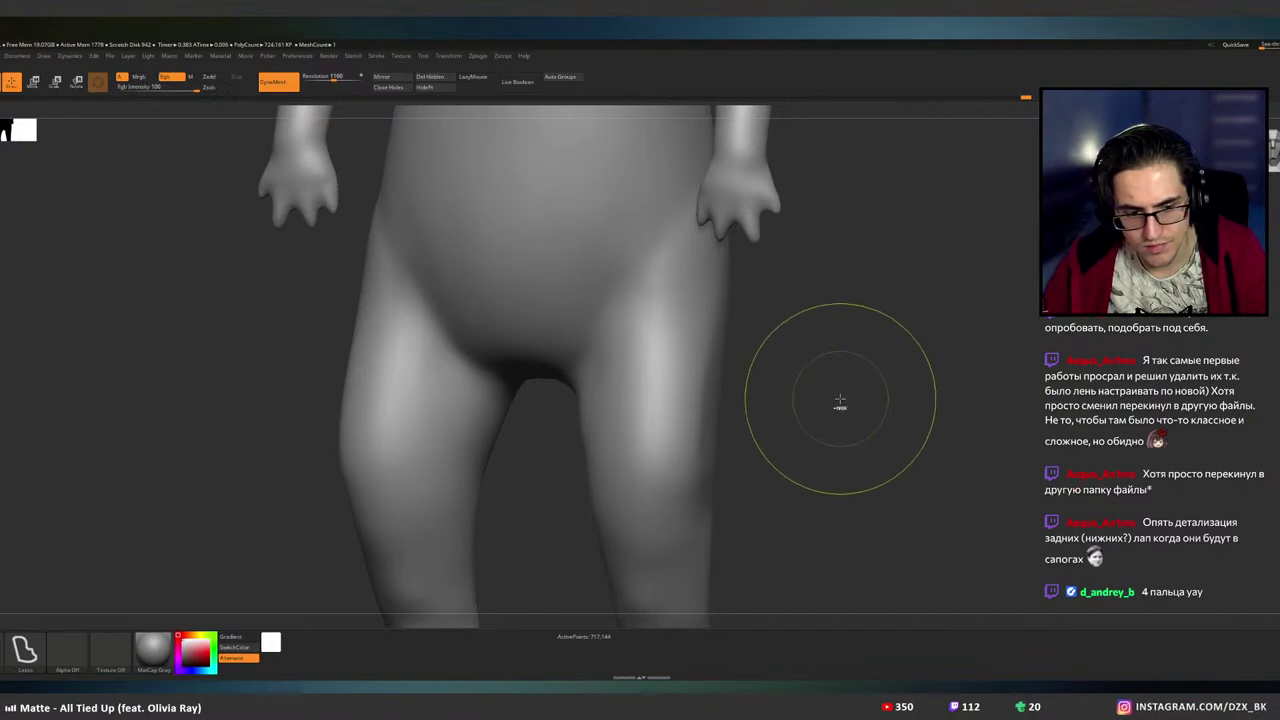
{"action": "key", "text": "ctrl+shift"}
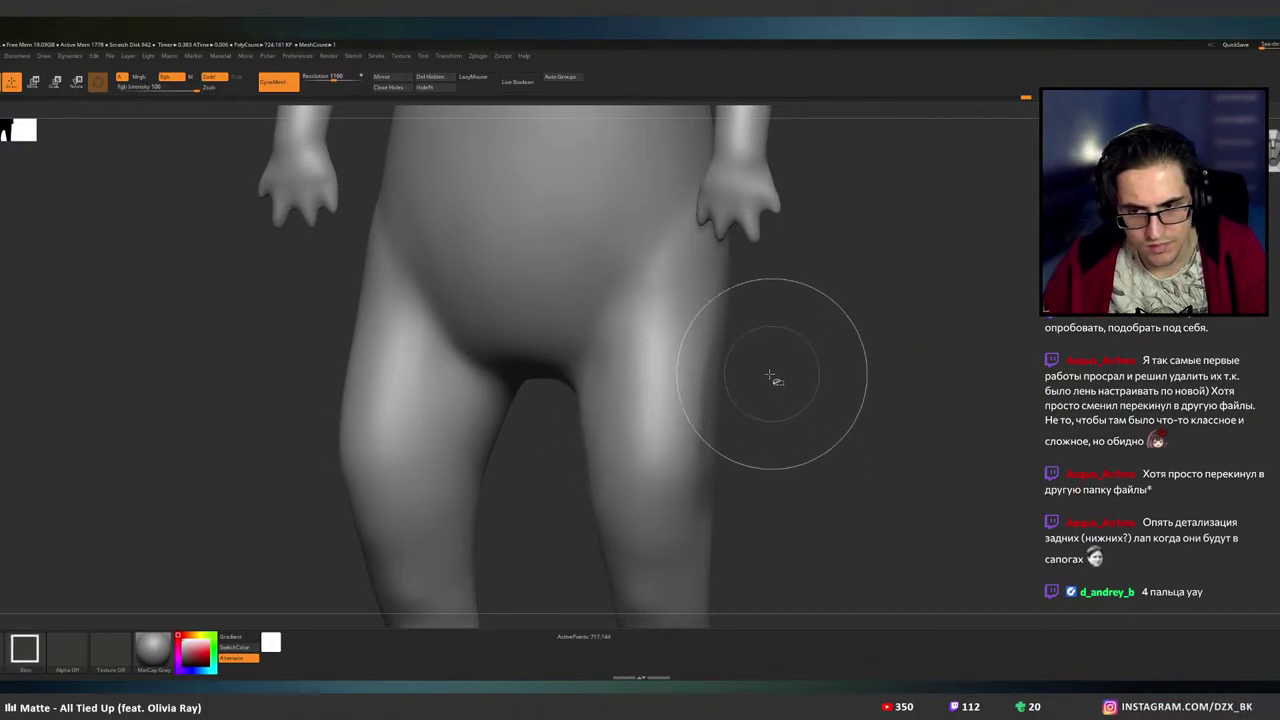
{"action": "left_click", "coordinate": [1, 650], "text": "ctrl+shift"}
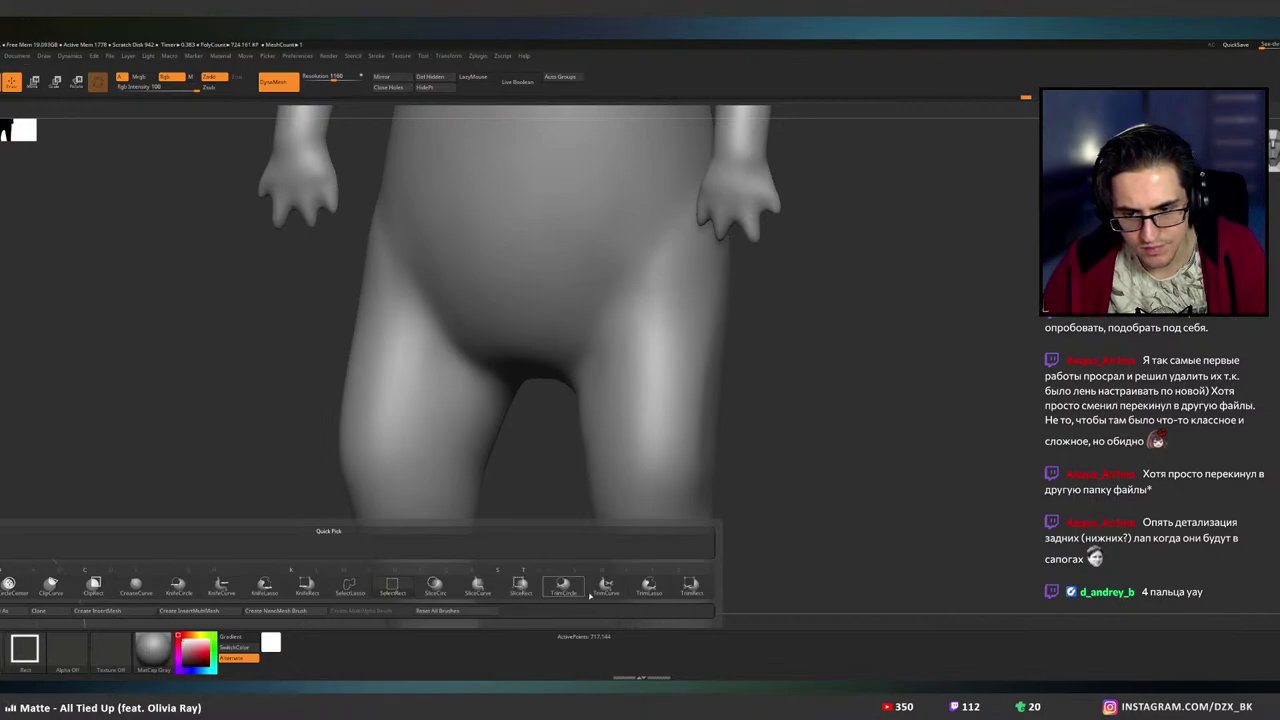
{"action": "left_click", "coordinate": [477, 592]}
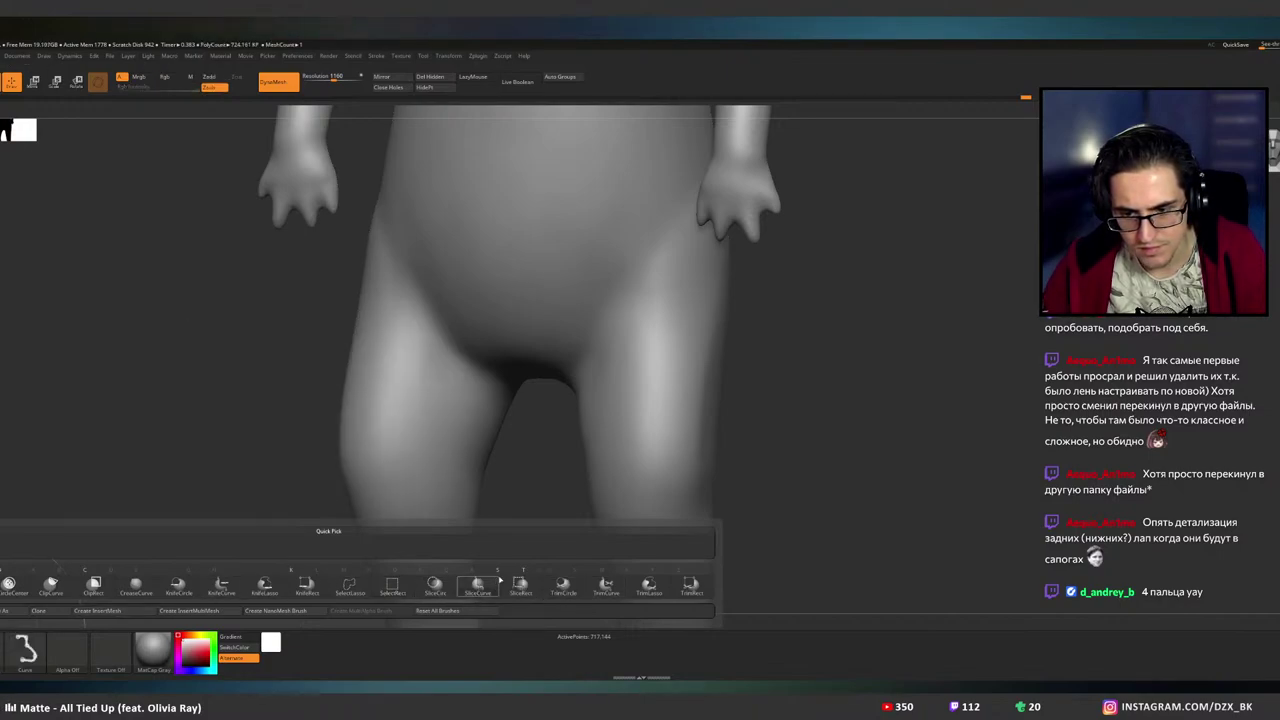
{"action": "key", "text": "ctrl+shift"}
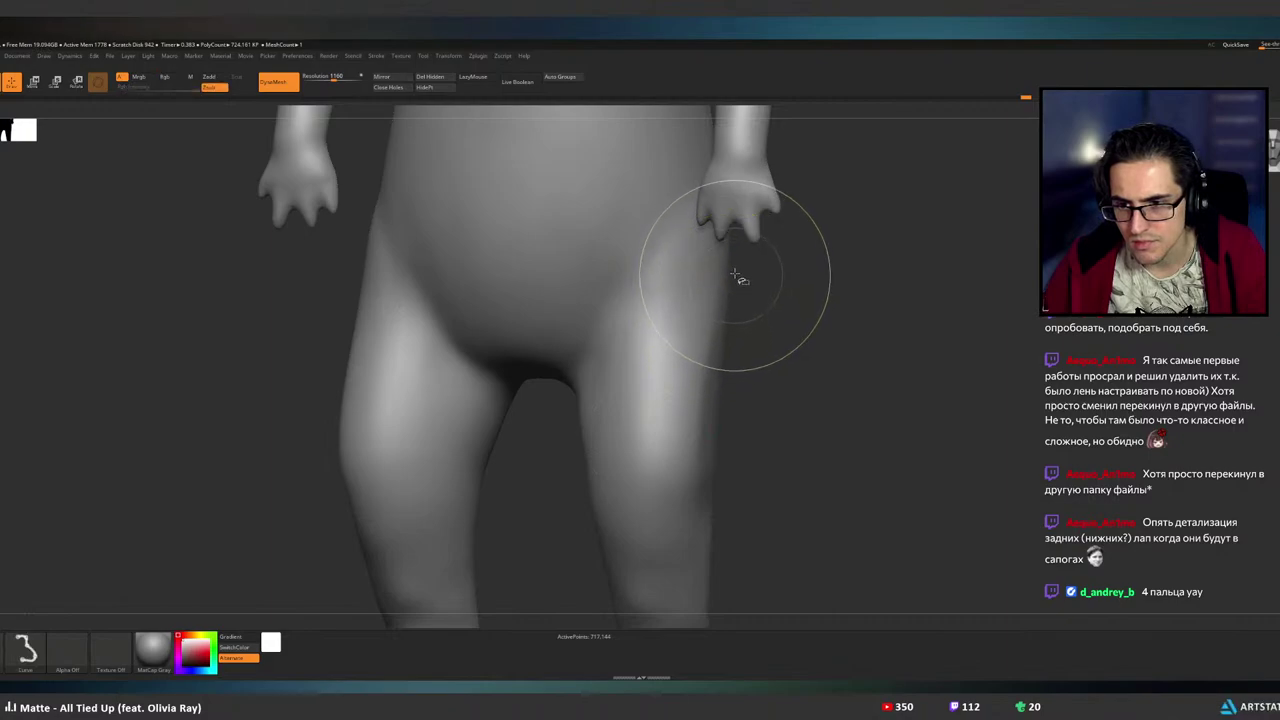
{"action": "left_click_drag", "start_coordinate": [736, 238], "coordinate": [738, 237], "text": "ctrl+shift"}
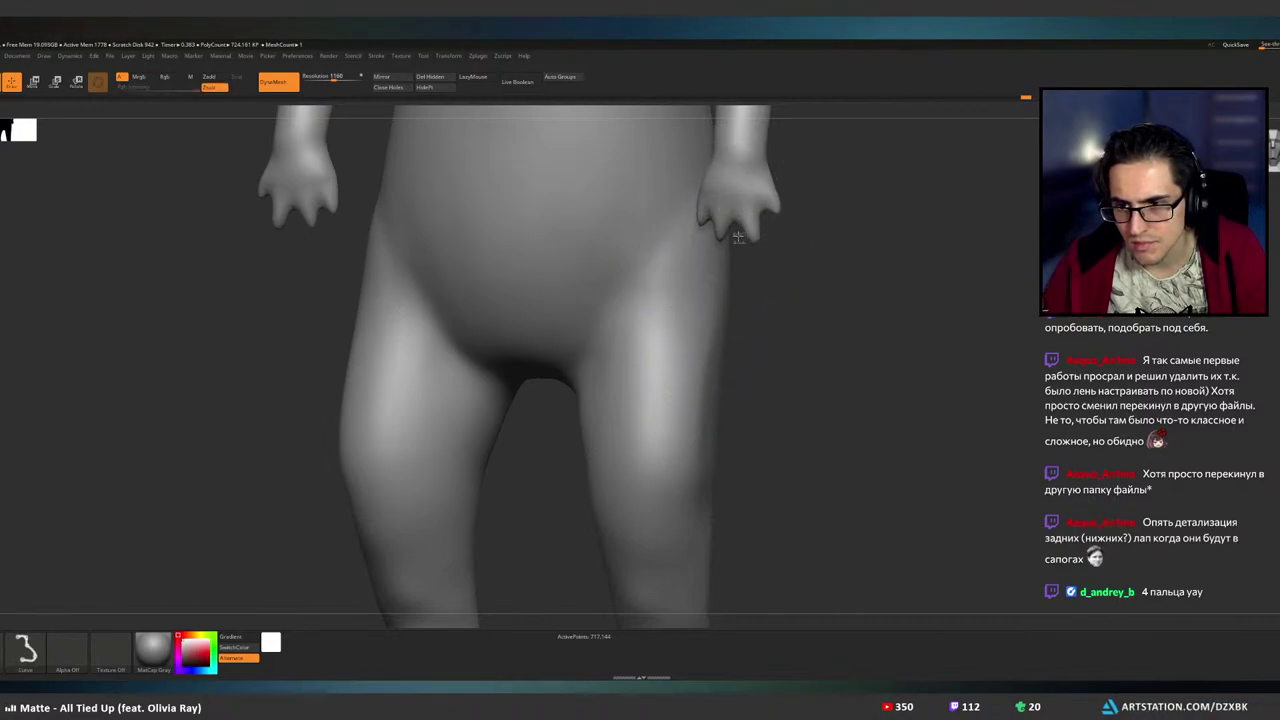
{"action": "mouse_move", "coordinate": [714, 285]}
{"action": "left_mouse_down", "text": "ctrl+shift"}
{"action": "mouse_move", "coordinate": [684, 545]}
{"action": "mouse_move", "coordinate": [707, 584]}
{"action": "mouse_move", "coordinate": [774, 546]}
{"action": "mouse_move", "coordinate": [756, 551]}
{"action": "left_mouse_up", "text": "ctrl+shift"}
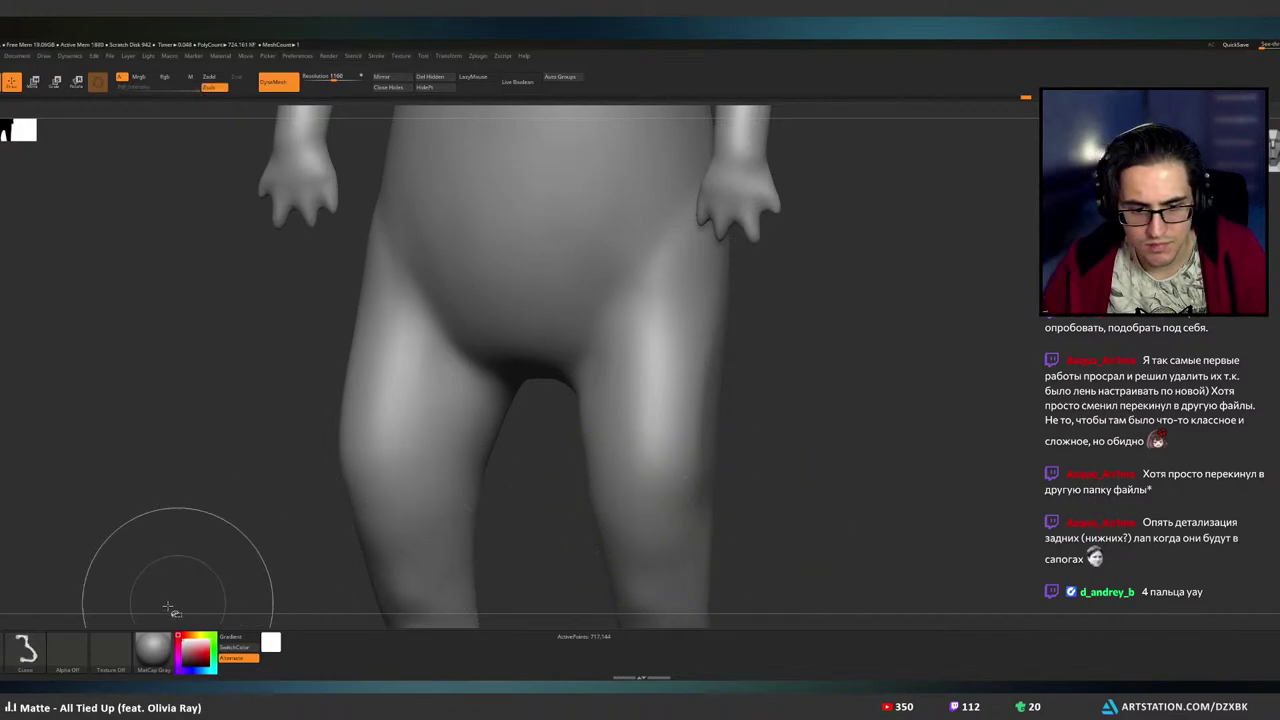
- Try trimming the outer thigh down to the knee with the TrimLasso brush, and undo the trim
{"action": "left_click", "coordinate": [2, 650], "text": "ctrl+shift"}
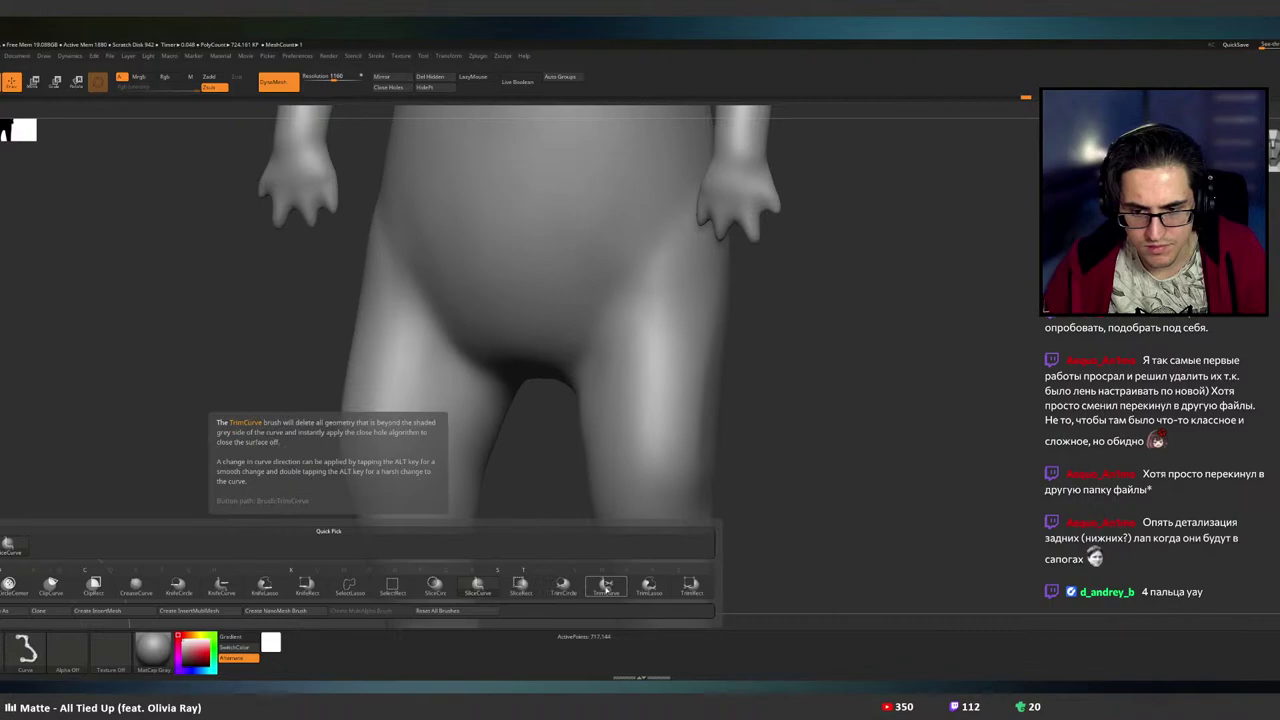
{"action": "left_click", "coordinate": [649, 587]}
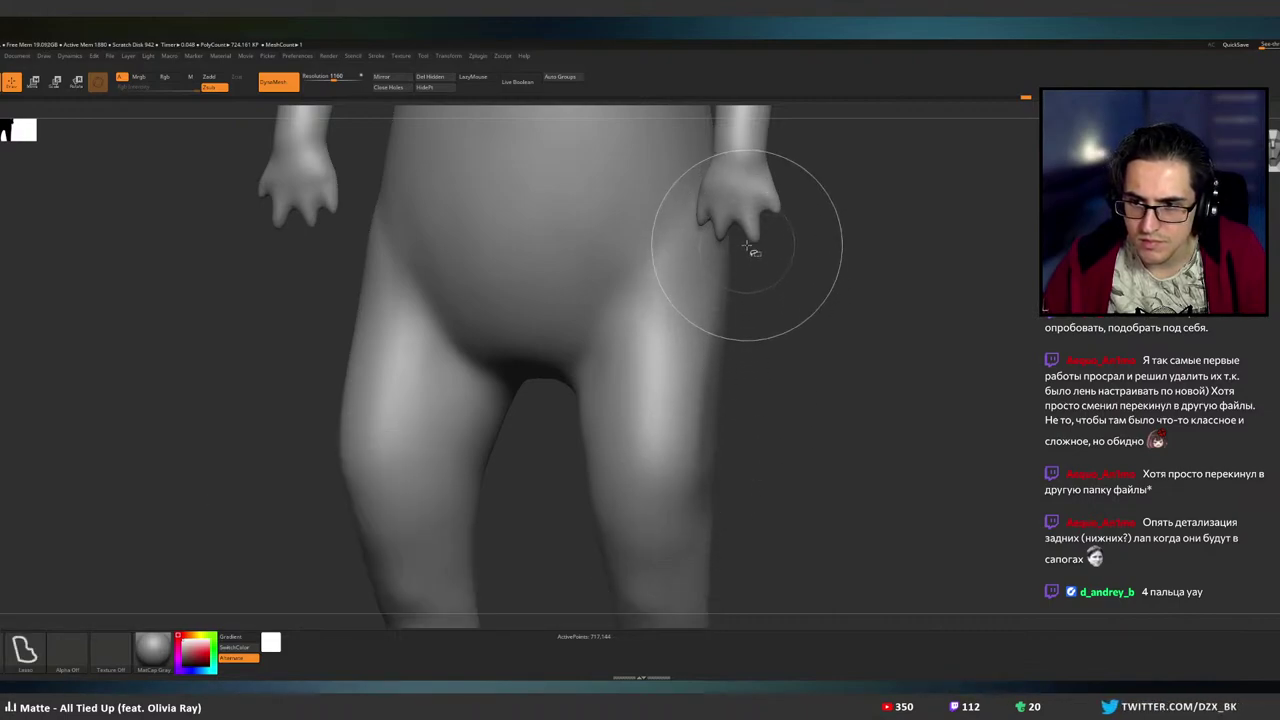
{"action": "mouse_move", "coordinate": [702, 380]}
{"action": "left_mouse_down"}
{"action": "mouse_move", "coordinate": [690, 500]}
{"action": "mouse_move", "coordinate": [865, 517]}
{"action": "left_mouse_up"}
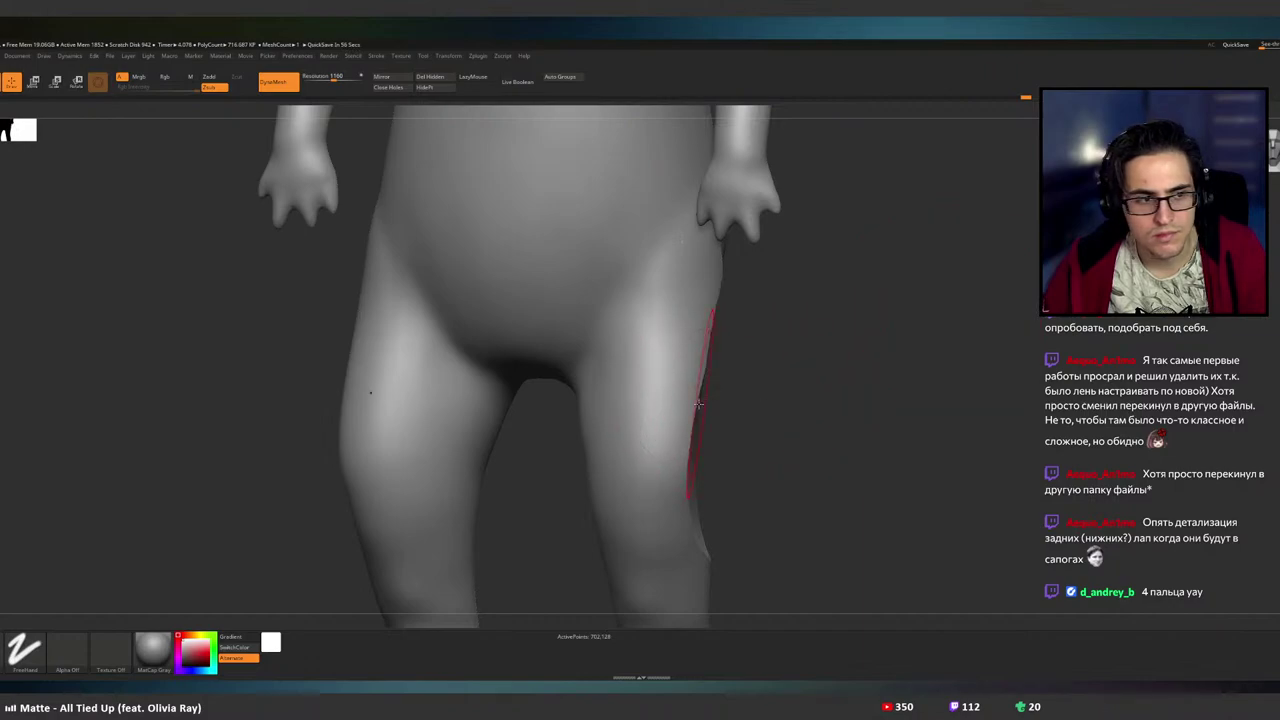
{"action": "left_click_drag", "start_coordinate": [850, 405], "coordinate": [674, 408]}
{"action": "key", "text": "ctrl+z"}
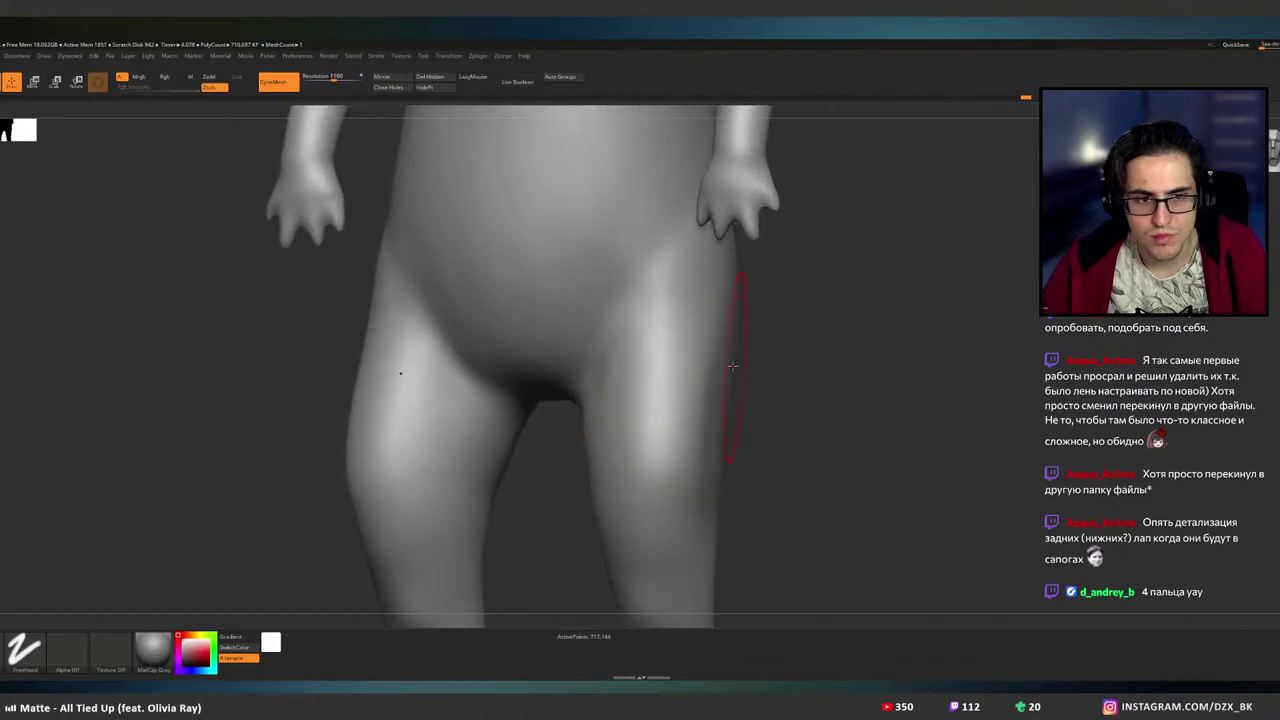
- Examine the thighs, knees and hips from the front, side and back to check the leg silhouette
{"action": "mouse_move", "coordinate": [714, 377]}
{"action": "right_mouse_down", "text": "ctrl"}
{"action": "mouse_move", "coordinate": [717, 391]}
{"action": "mouse_move", "coordinate": [748, 378]}
{"action": "mouse_move", "coordinate": [718, 422]}
{"action": "right_mouse_up", "text": "ctrl"}
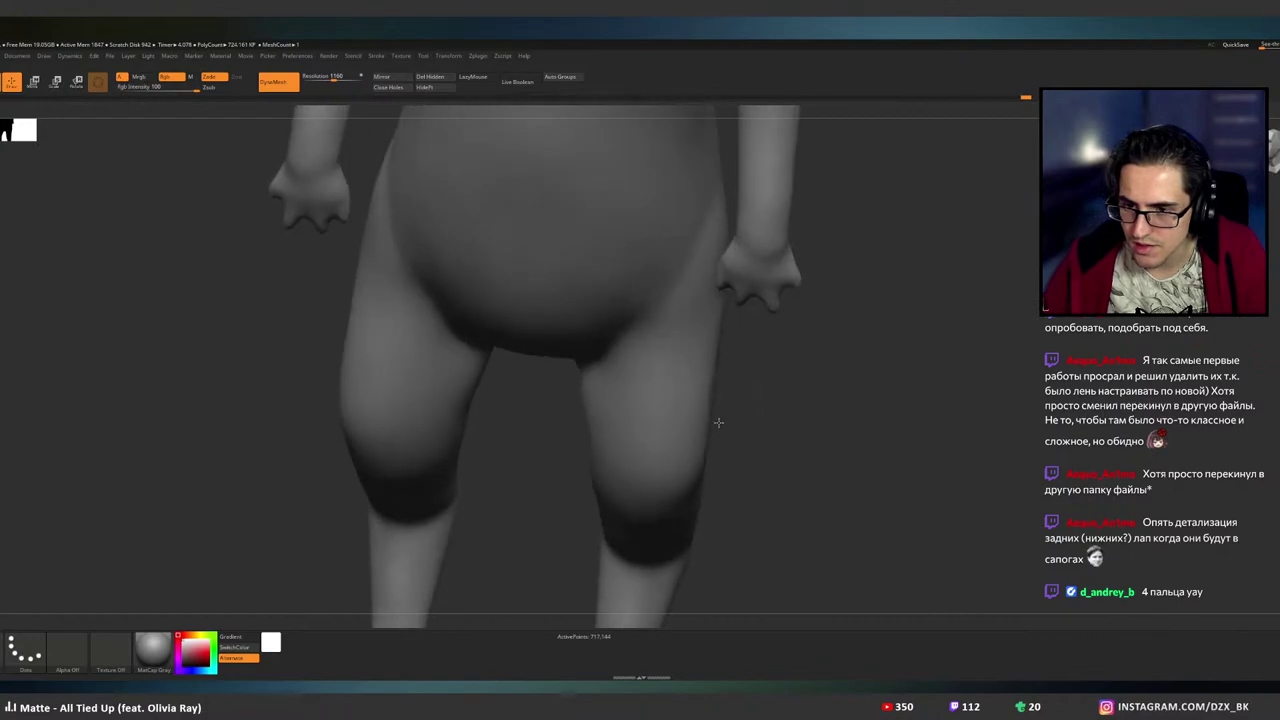
{"action": "left_click_drag", "start_coordinate": [718, 422], "coordinate": [716, 419]}
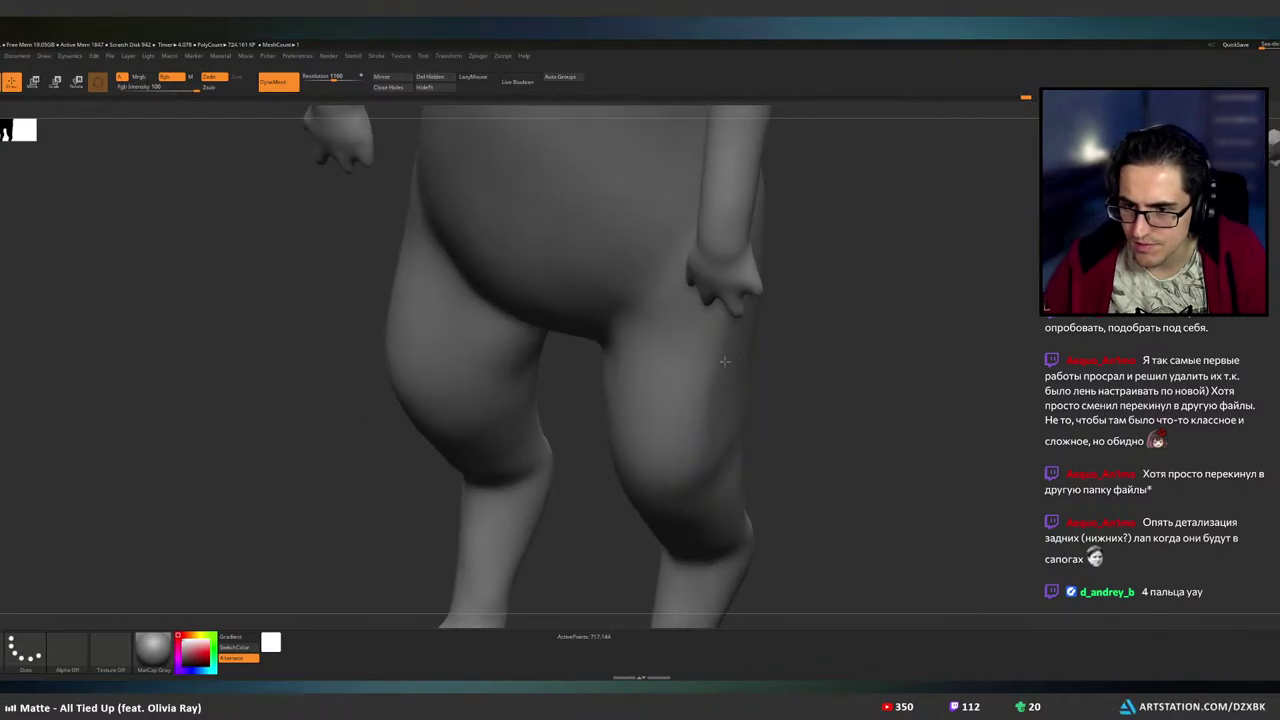
{"action": "left_click_drag", "start_coordinate": [732, 431], "coordinate": [695, 394], "text": "shift"}
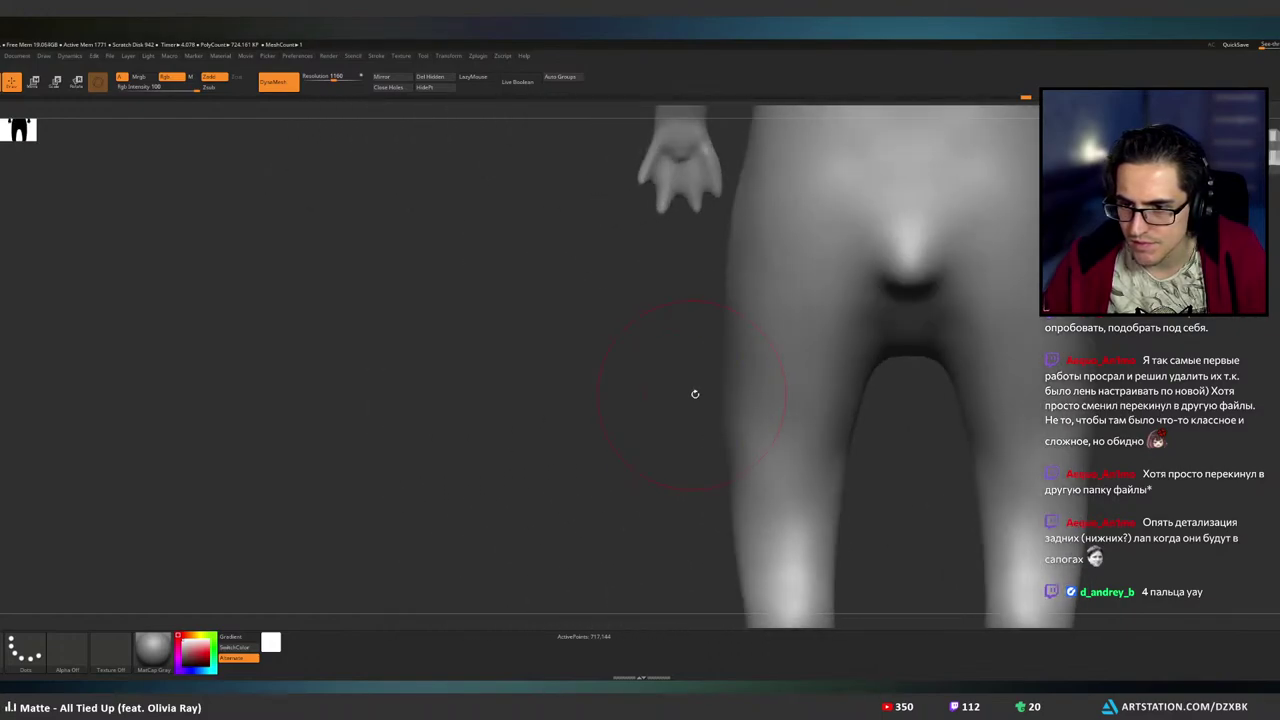
{"action": "key", "text": "ctrl"}
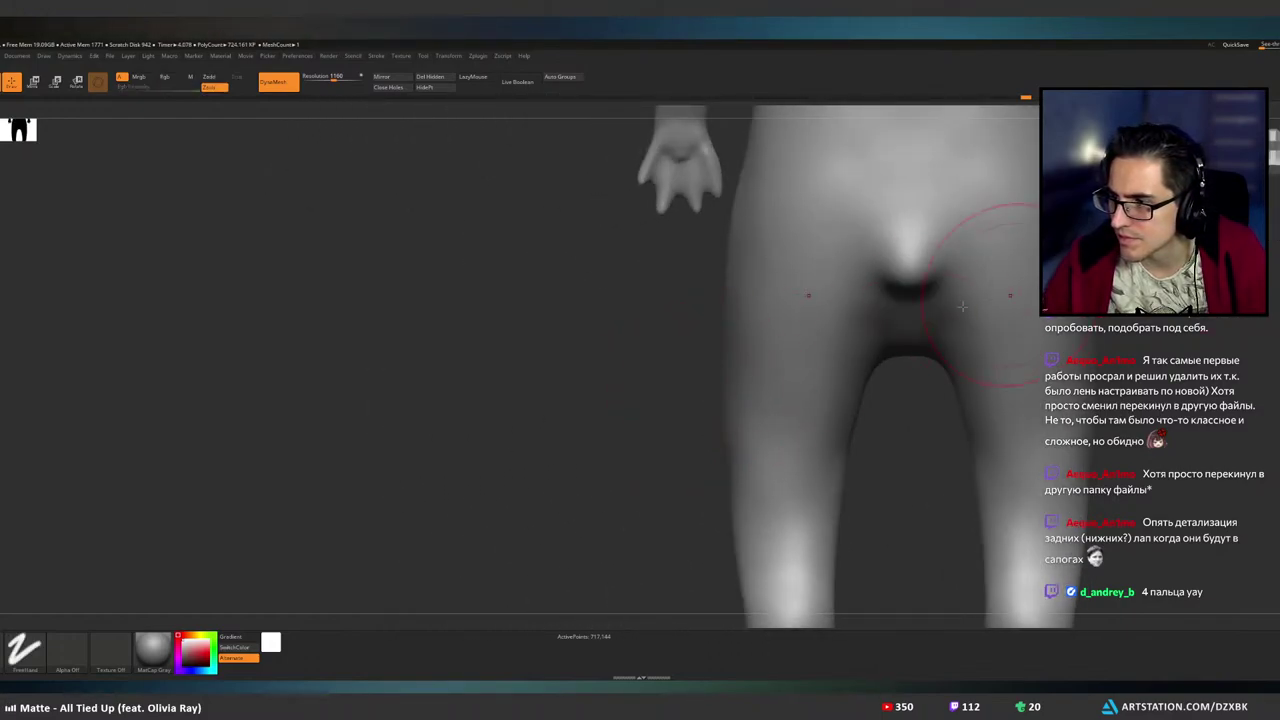
{"action": "mouse_move", "coordinate": [815, 345]}
{"action": "right_mouse_down"}
{"action": "mouse_move", "coordinate": [905, 345]}
{"action": "mouse_move", "coordinate": [870, 359]}
{"action": "right_mouse_up"}
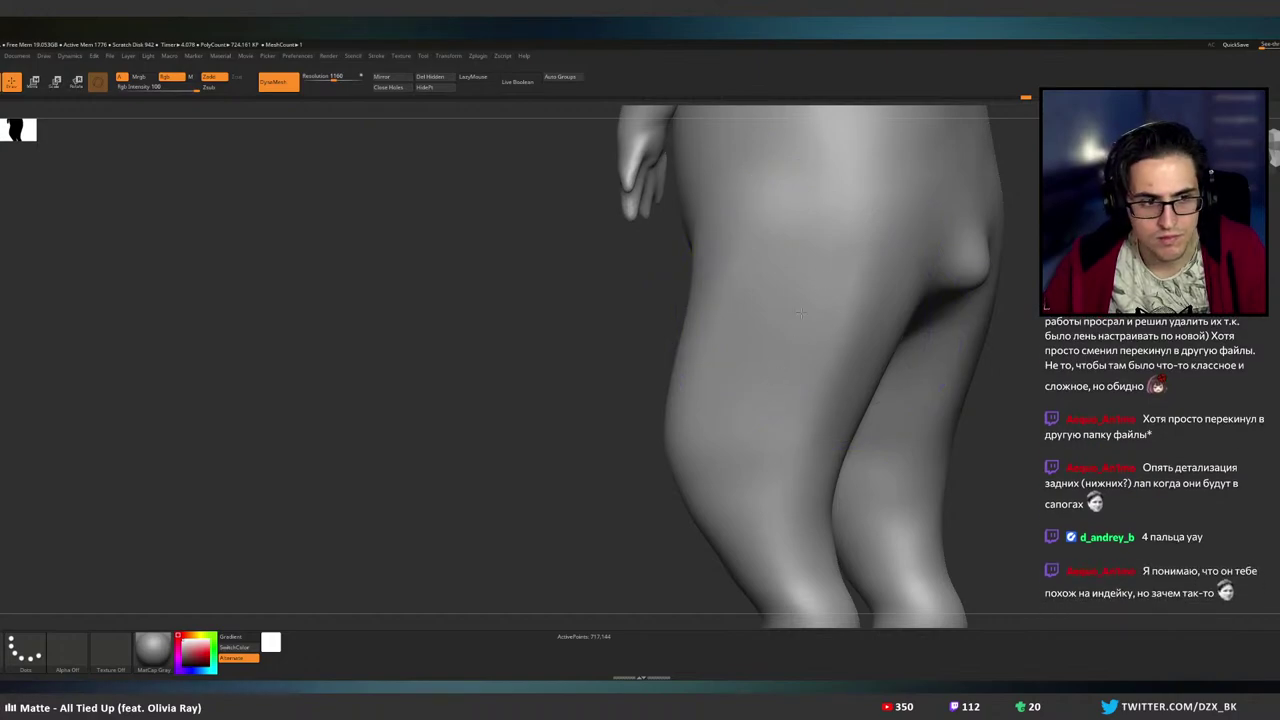
{"action": "mouse_move", "coordinate": [866, 346]}
{"action": "right_mouse_down"}
{"action": "mouse_move", "coordinate": [806, 359]}
{"action": "mouse_move", "coordinate": [608, 343]}
{"action": "right_mouse_up"}
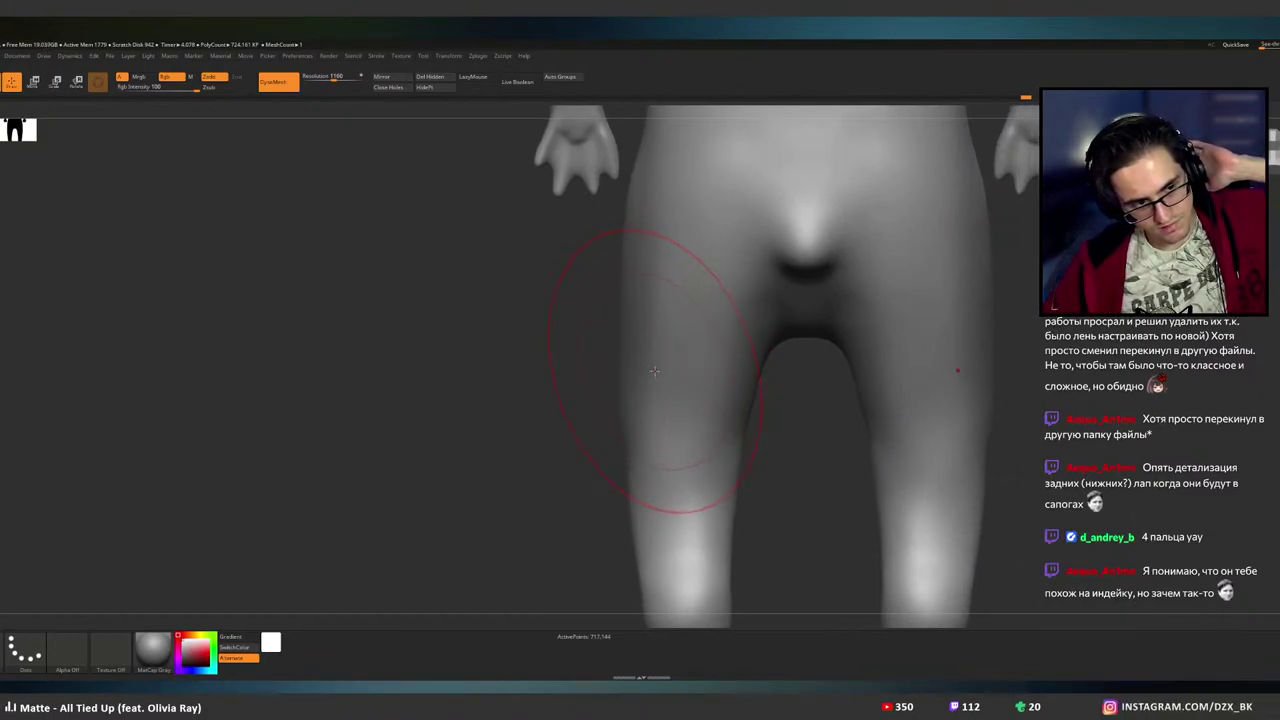
{"action": "mouse_move", "coordinate": [646, 376]}
{"action": "right_mouse_down"}
{"action": "mouse_move", "coordinate": [717, 382]}
{"action": "mouse_move", "coordinate": [722, 367]}
{"action": "mouse_move", "coordinate": [680, 377]}
{"action": "mouse_move", "coordinate": [736, 248]}
{"action": "right_mouse_up"}
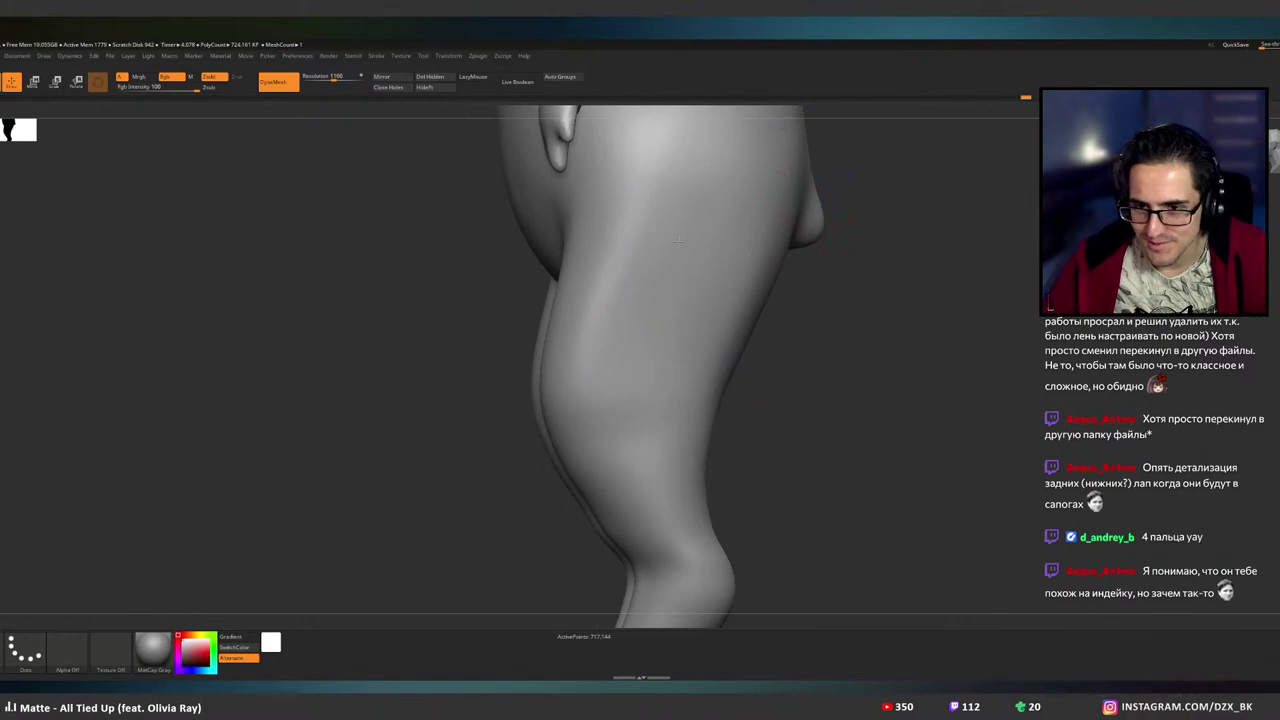
{"action": "right_click_drag", "start_coordinate": [671, 400], "coordinate": [790, 369]}
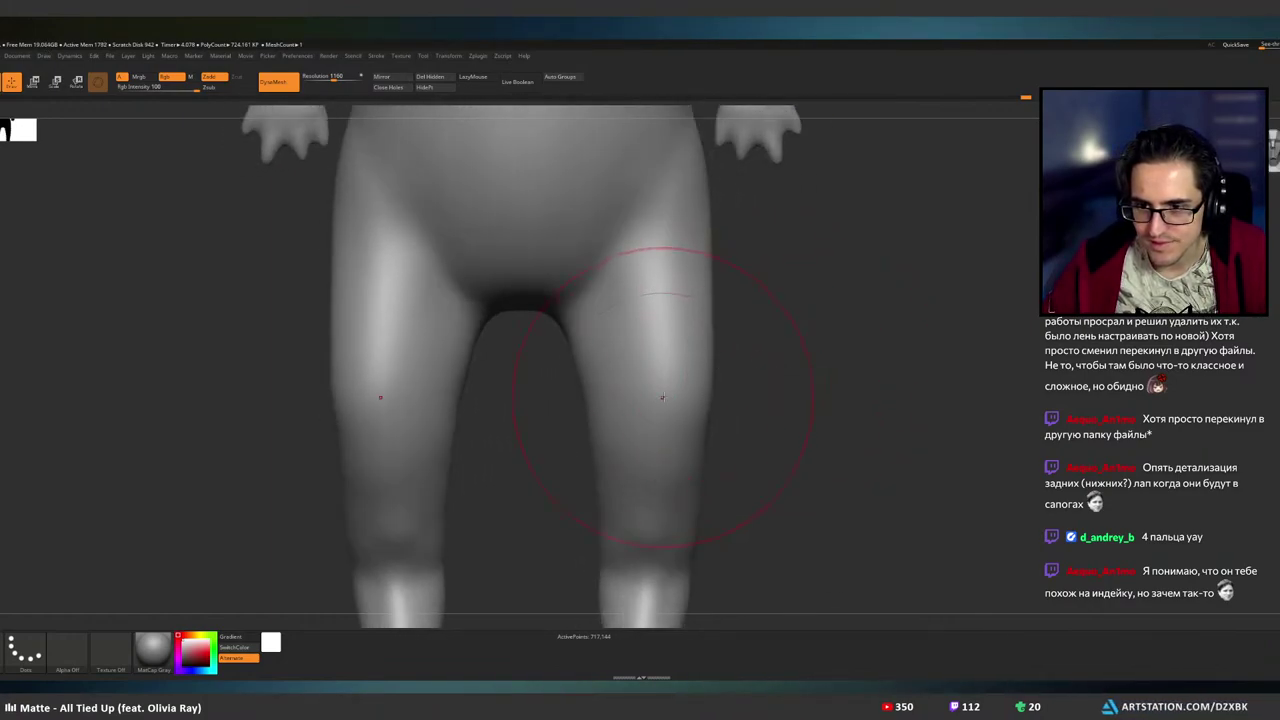
{"action": "mouse_move", "coordinate": [614, 366]}
{"action": "right_mouse_down"}
{"action": "mouse_move", "coordinate": [686, 391]}
{"action": "mouse_move", "coordinate": [640, 382]}
{"action": "mouse_move", "coordinate": [662, 380]}
{"action": "right_mouse_up"}
{"action": "right_click_drag", "start_coordinate": [697, 335], "coordinate": [708, 289]}
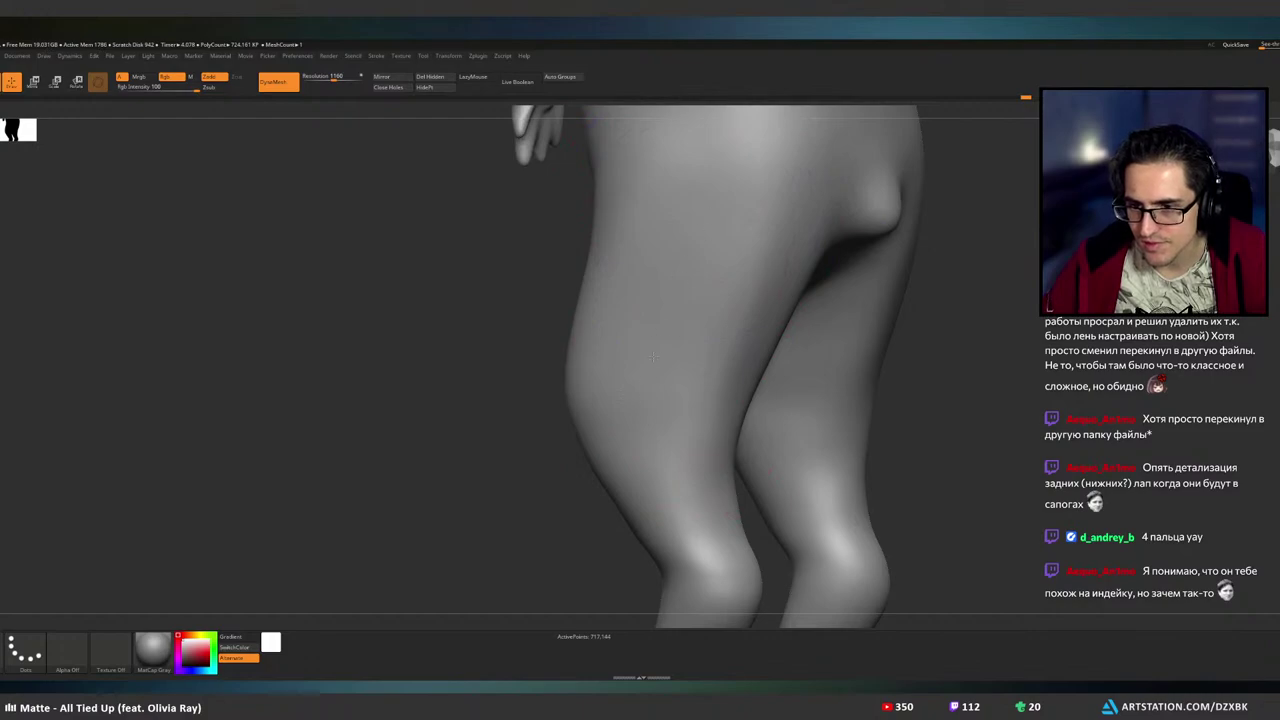
{"action": "right_click_drag", "start_coordinate": [719, 227], "coordinate": [785, 314]}
{"action": "left_click_drag", "start_coordinate": [746, 296], "coordinate": [722, 277]}
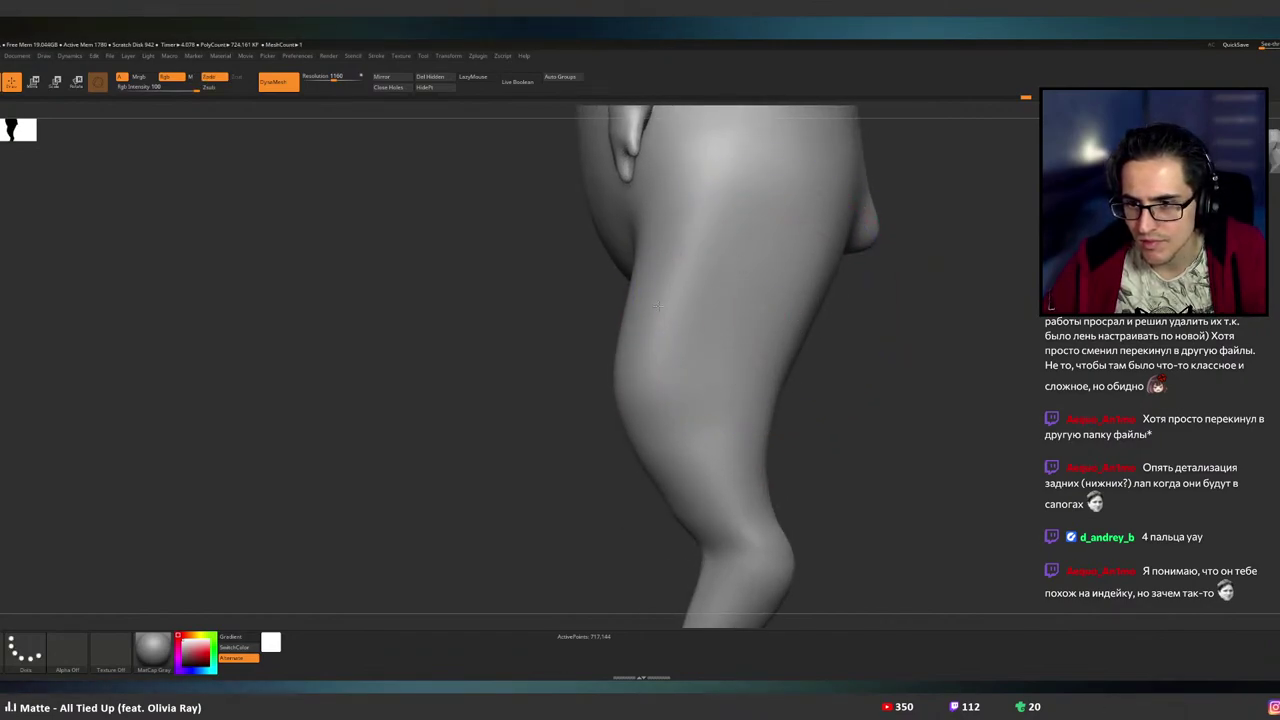
{"action": "mouse_move", "coordinate": [658, 307]}
{"action": "right_mouse_down"}
{"action": "mouse_move", "coordinate": [843, 294]}
{"action": "mouse_move", "coordinate": [766, 280]}
{"action": "mouse_move", "coordinate": [782, 282]}
{"action": "right_mouse_up"}
{"action": "mouse_move", "coordinate": [874, 284]}
{"action": "right_mouse_down"}
{"action": "mouse_move", "coordinate": [806, 300]}
{"action": "mouse_move", "coordinate": [804, 342]}
{"action": "right_mouse_up"}
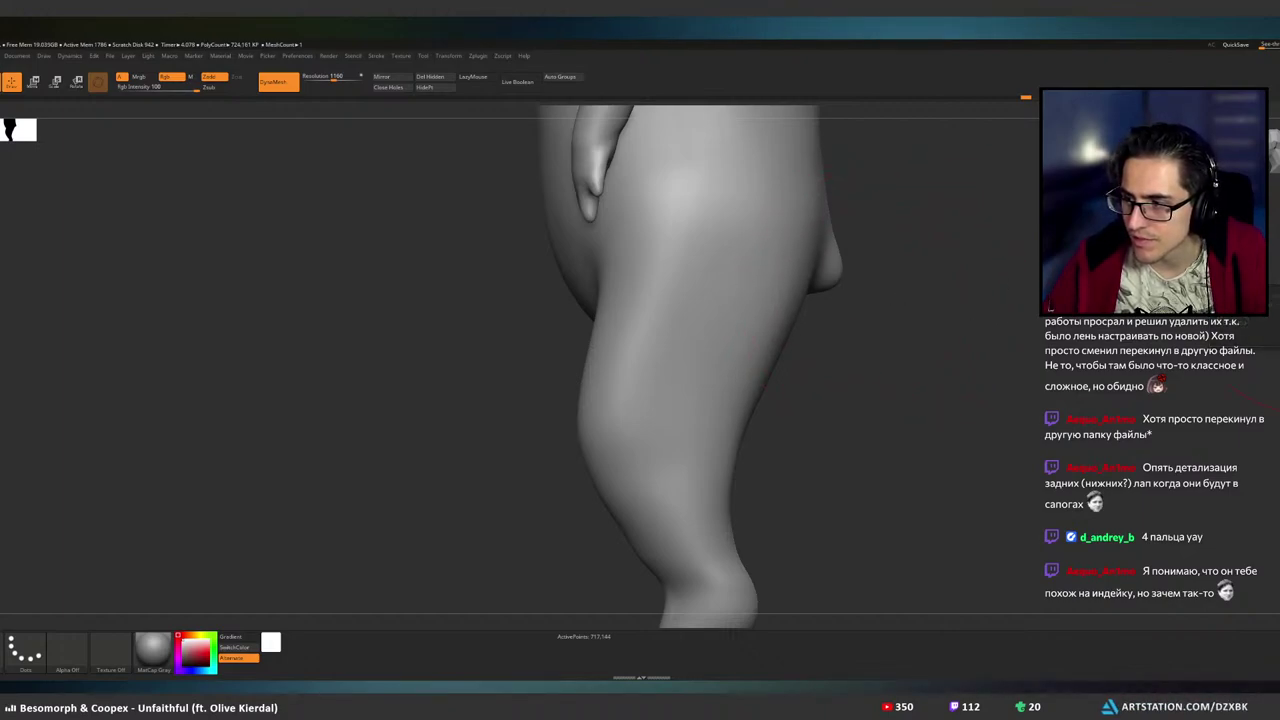
- Try pulling the tail stub outward from the lower back with a large brush, and undo the attempts
{"action": "left_click_drag", "start_coordinate": [1066, 341], "coordinate": [856, 309], "text": "alt"}
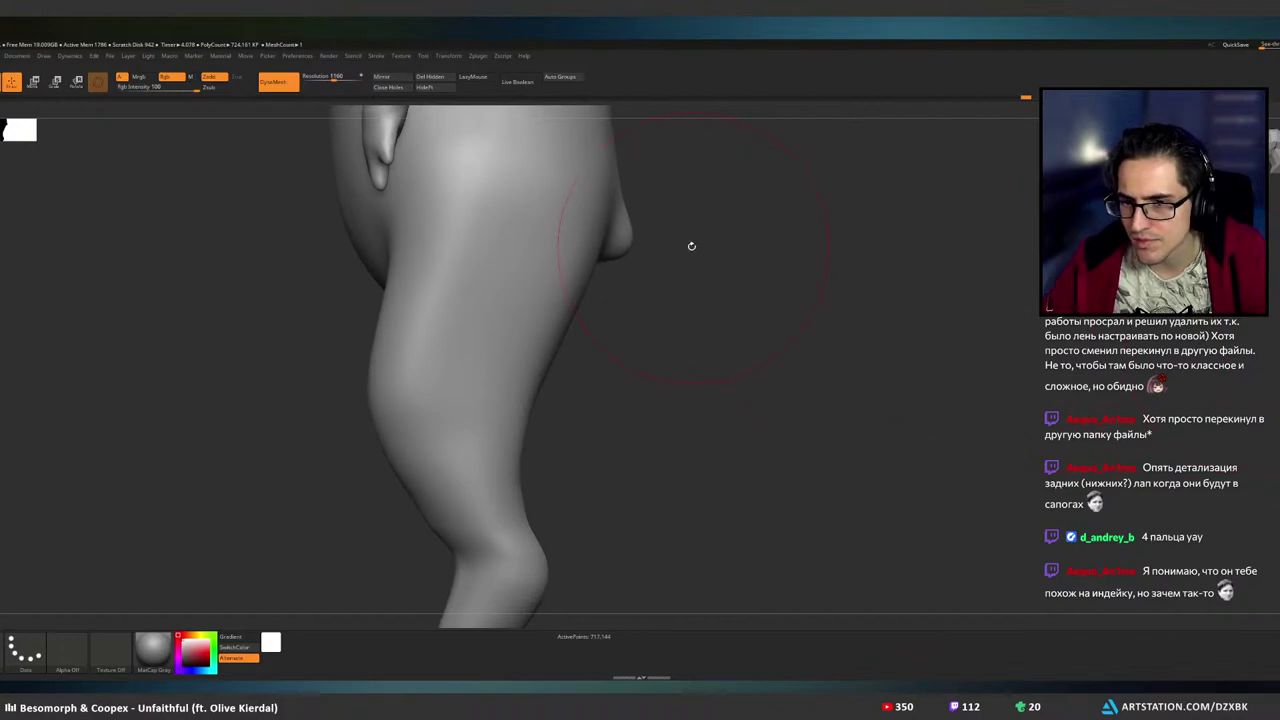
{"action": "mouse_move", "coordinate": [632, 248]}
{"action": "left_mouse_down"}
{"action": "mouse_move", "coordinate": [742, 330]}
{"action": "mouse_move", "coordinate": [975, 460]}
{"action": "mouse_move", "coordinate": [990, 420]}
{"action": "left_mouse_up"}
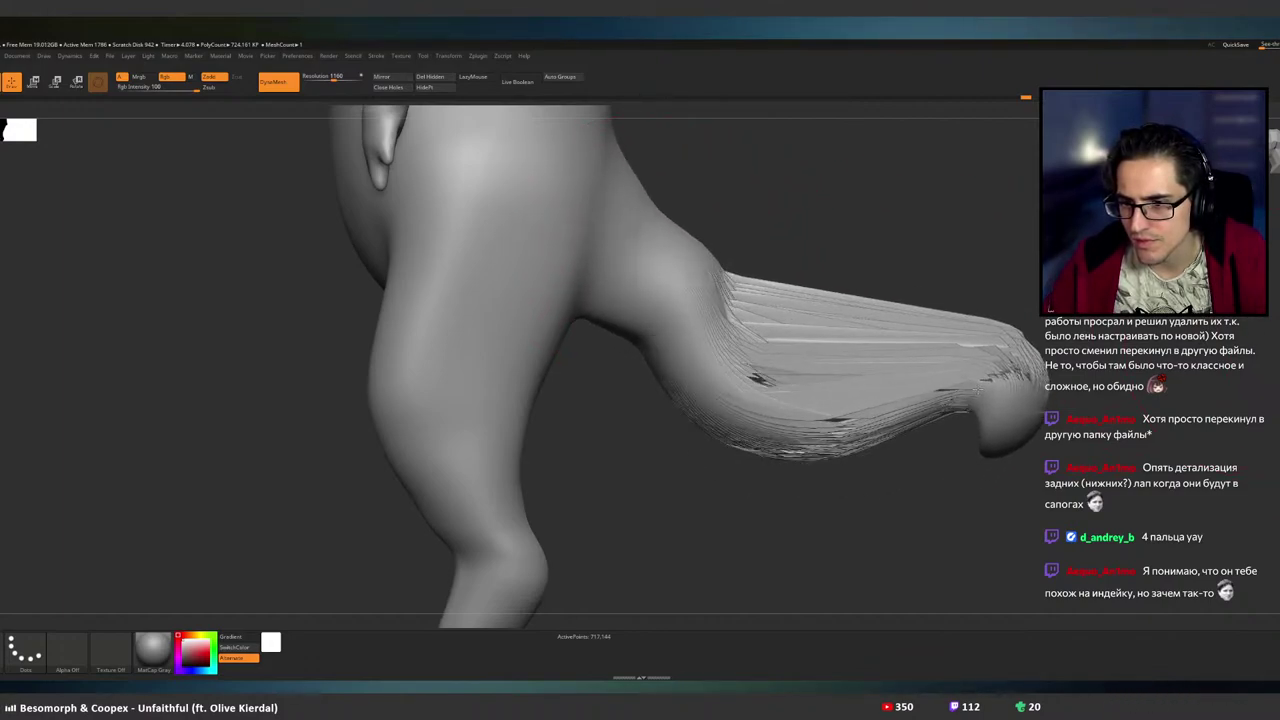
{"action": "key", "text": "ctrl+z"}
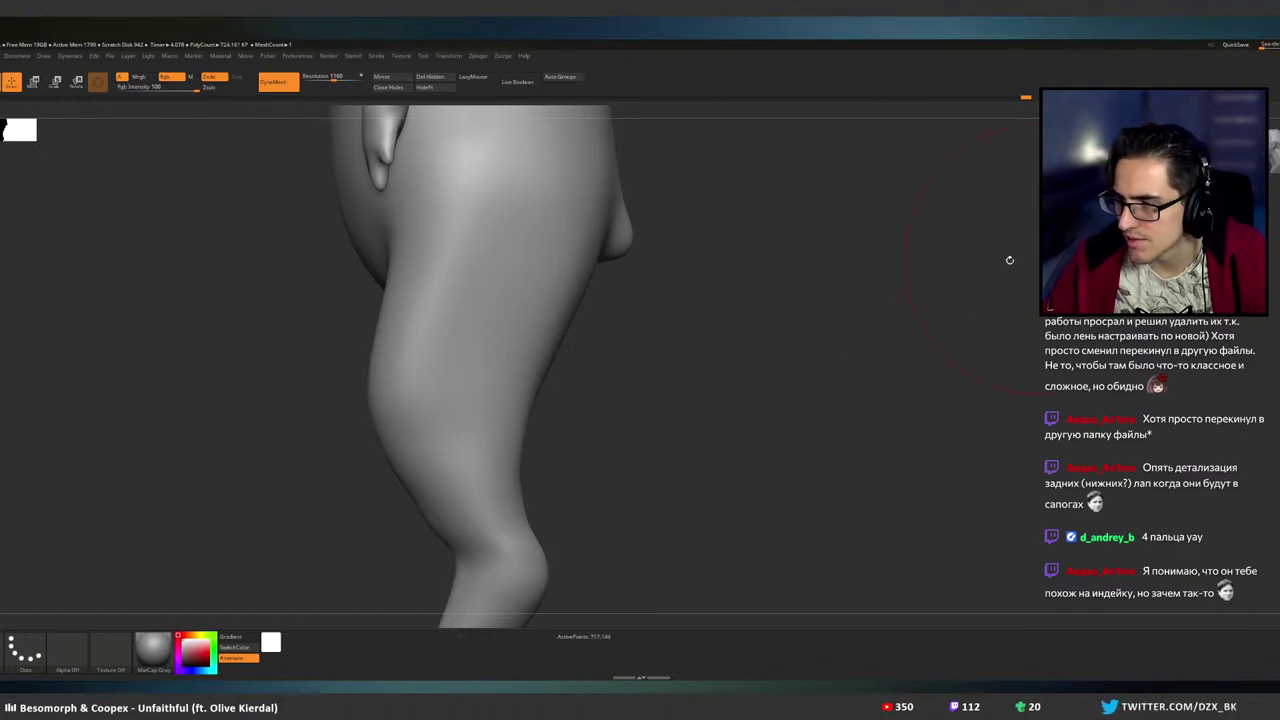
{"action": "left_click_drag", "start_coordinate": [634, 249], "coordinate": [668, 279]}
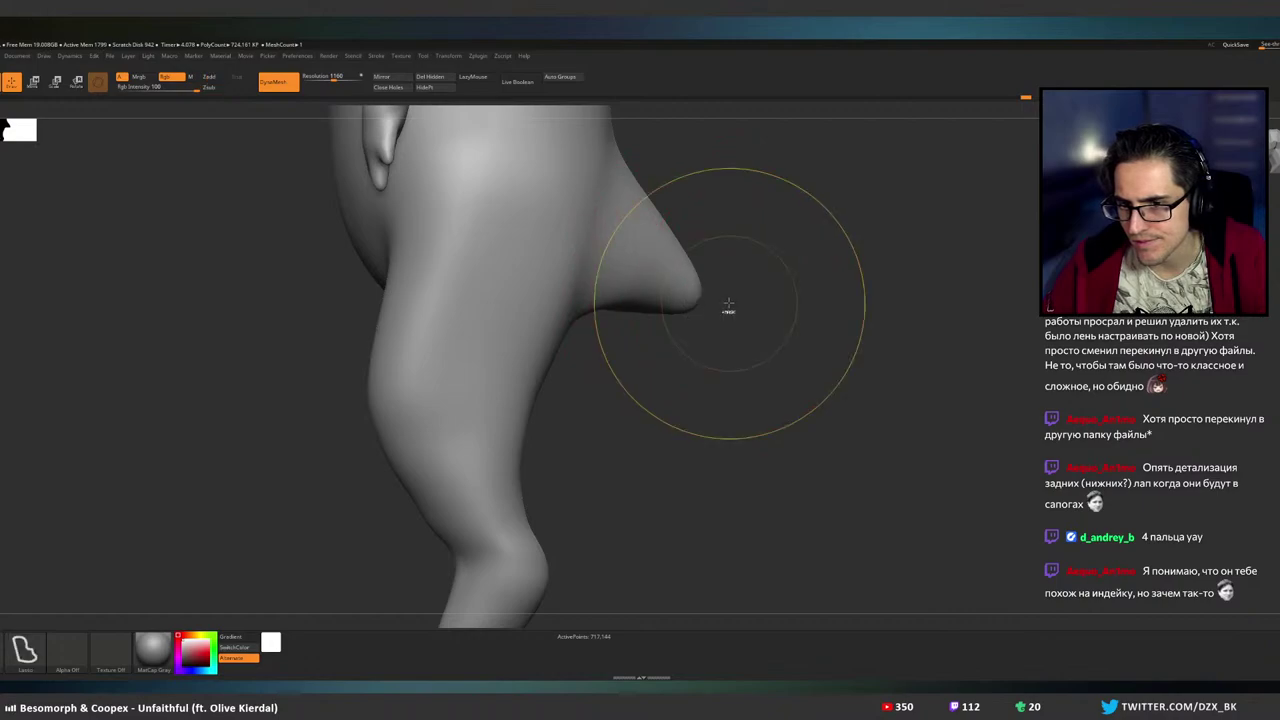
{"action": "key", "text": "ctrl+z"}
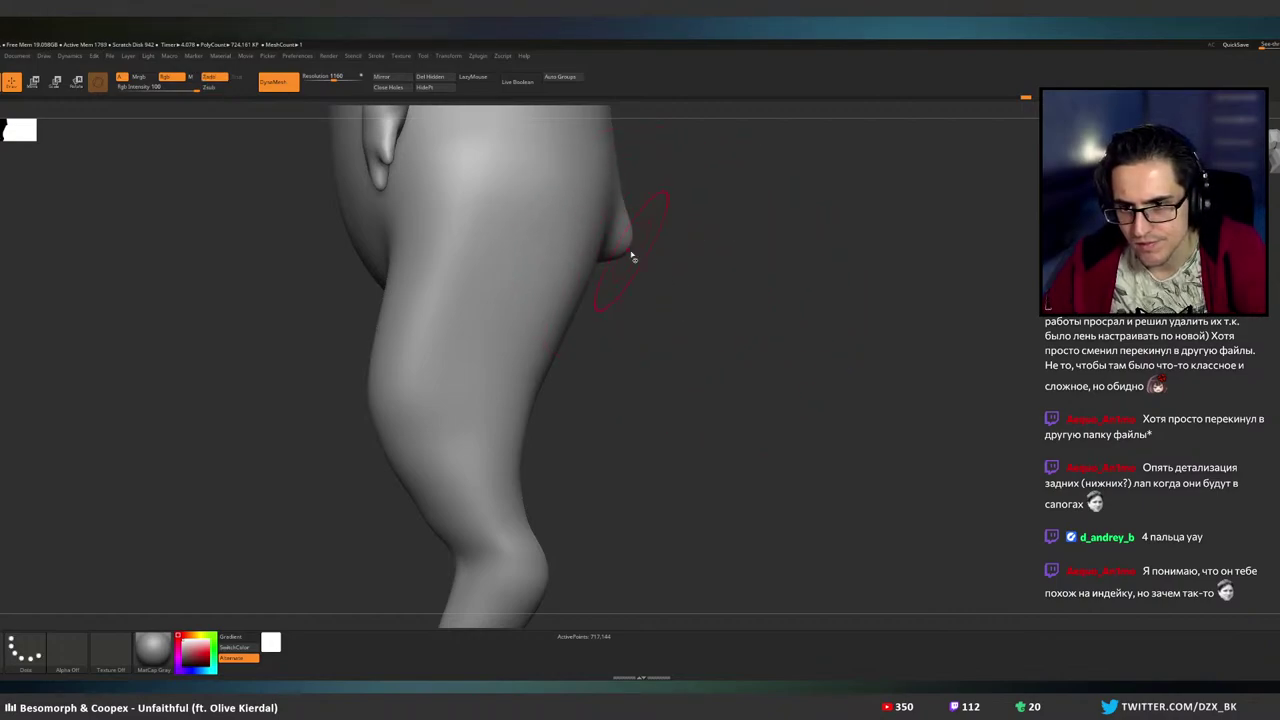
- Pull the tail stub down and backward into a thin curved tail, remeshing with DynaMesh between the strokes
{"action": "left_click_drag", "start_coordinate": [630, 250], "coordinate": [696, 302]}
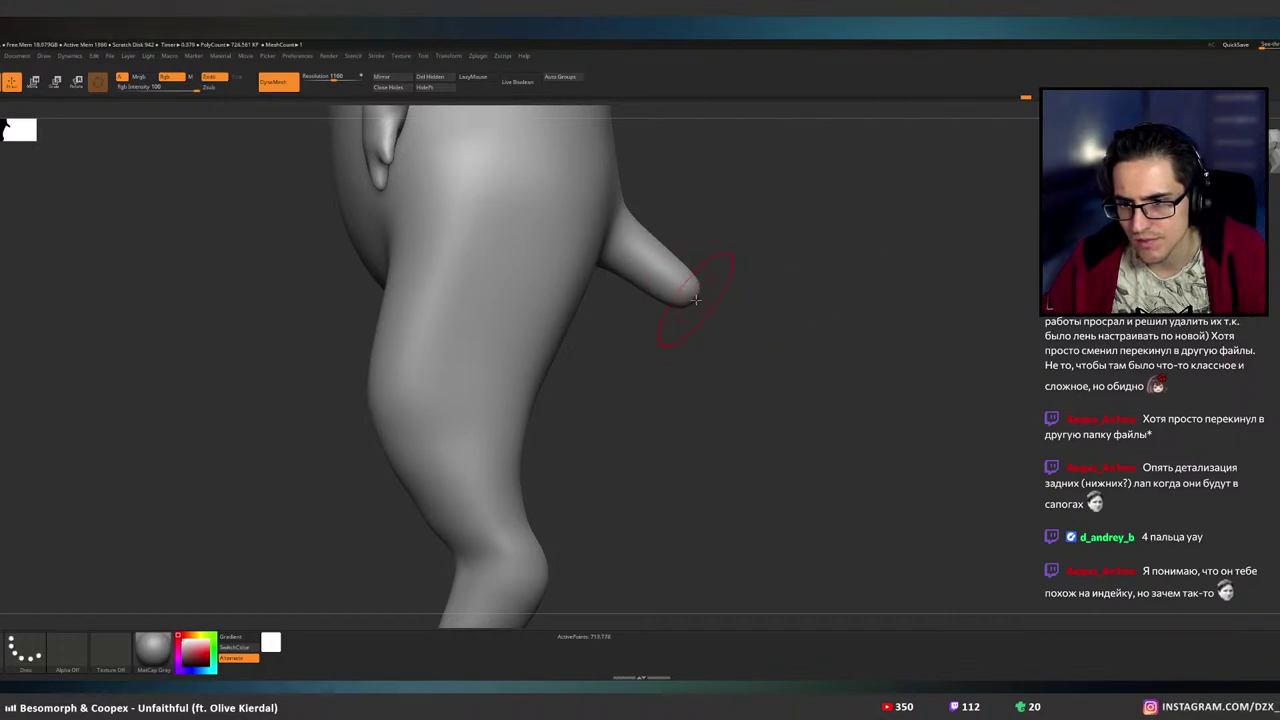
{"action": "left_click_drag", "start_coordinate": [702, 304], "coordinate": [774, 361]}
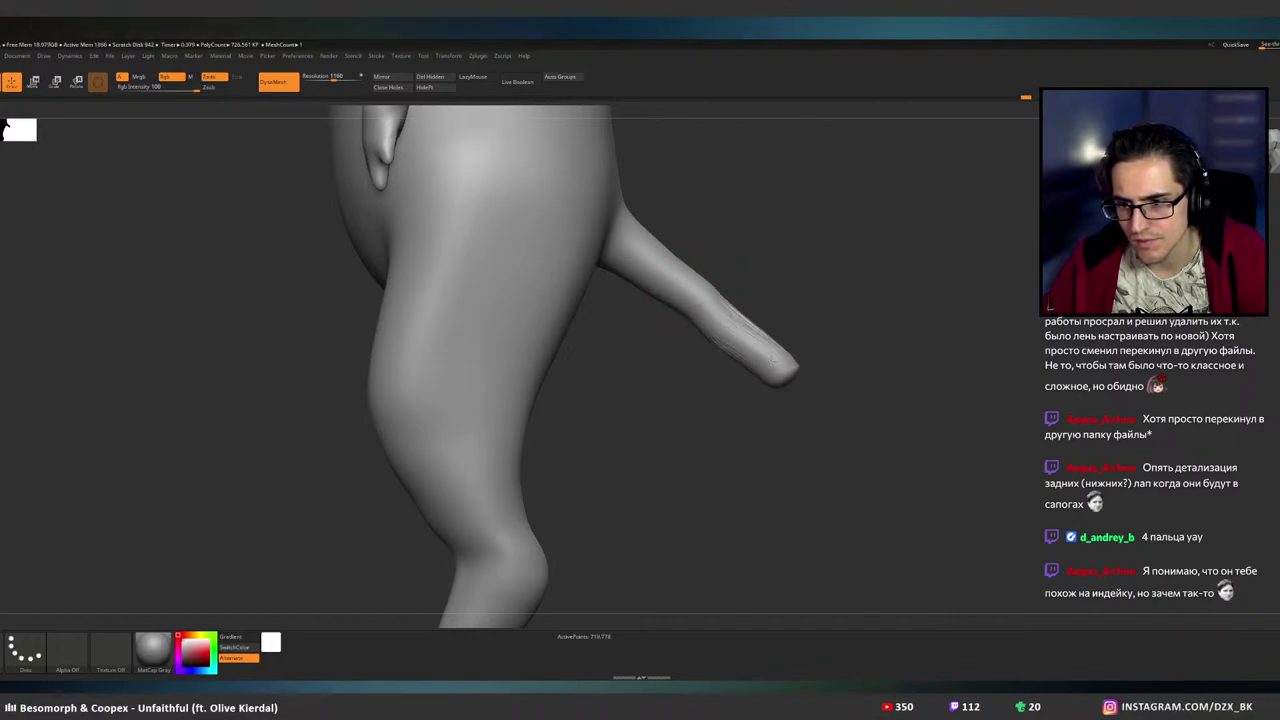
{"action": "key", "text": "ctrl"}
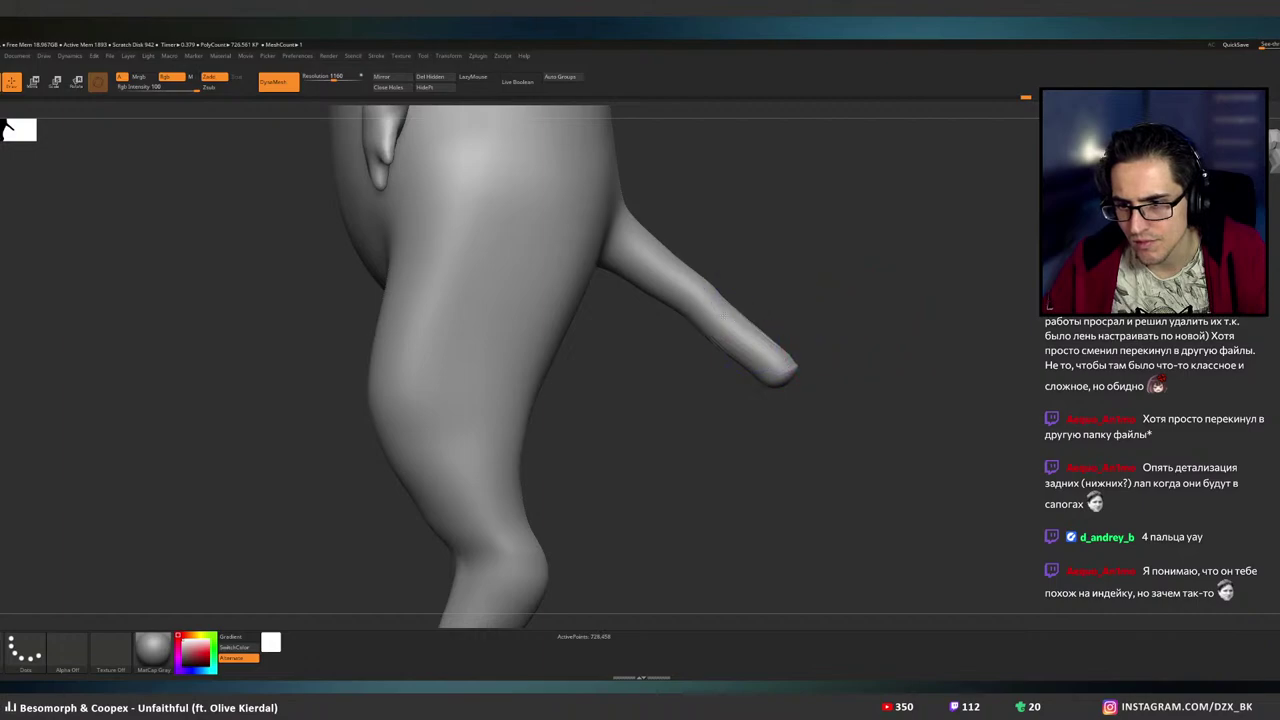
{"action": "left_click_drag", "start_coordinate": [795, 374], "coordinate": [892, 386]}
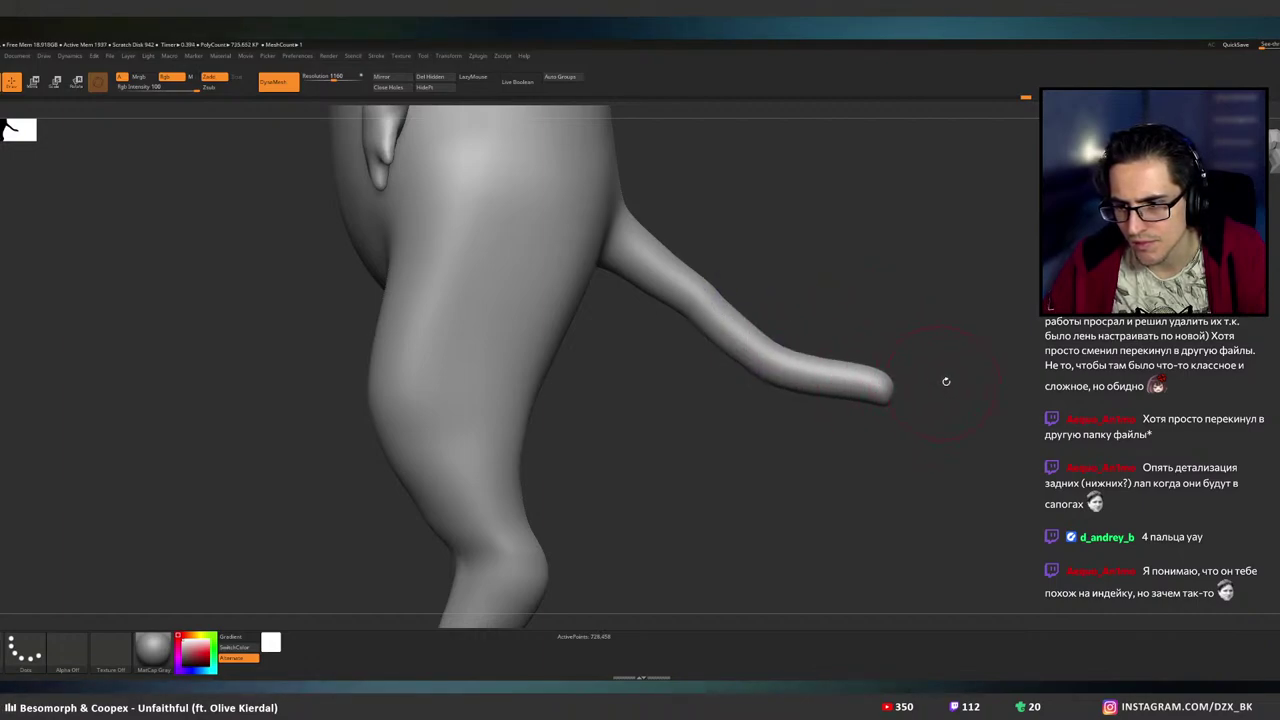
{"action": "left_click_drag", "start_coordinate": [963, 364], "coordinate": [984, 374], "text": "ctrl"}
{"action": "right_click_drag", "start_coordinate": [970, 373], "coordinate": [794, 363], "text": "ctrl"}
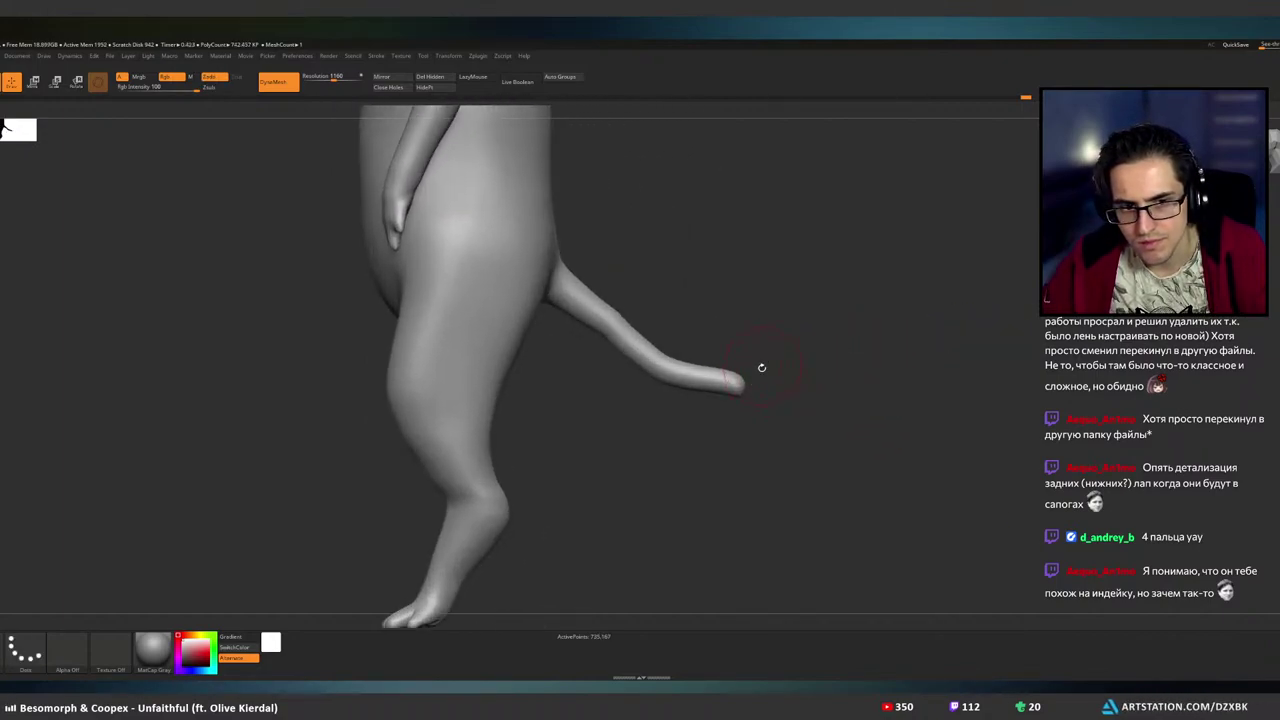
- Lengthen the tail with a long, nearly straight section and mask its outer end
{"action": "left_click_drag", "start_coordinate": [744, 391], "coordinate": [906, 414]}
{"action": "mouse_move", "coordinate": [888, 411]}
{"action": "left_mouse_down", "text": "alt"}
{"action": "mouse_move", "coordinate": [774, 389]}
{"action": "mouse_move", "coordinate": [860, 385]}
{"action": "left_mouse_up", "text": "alt"}
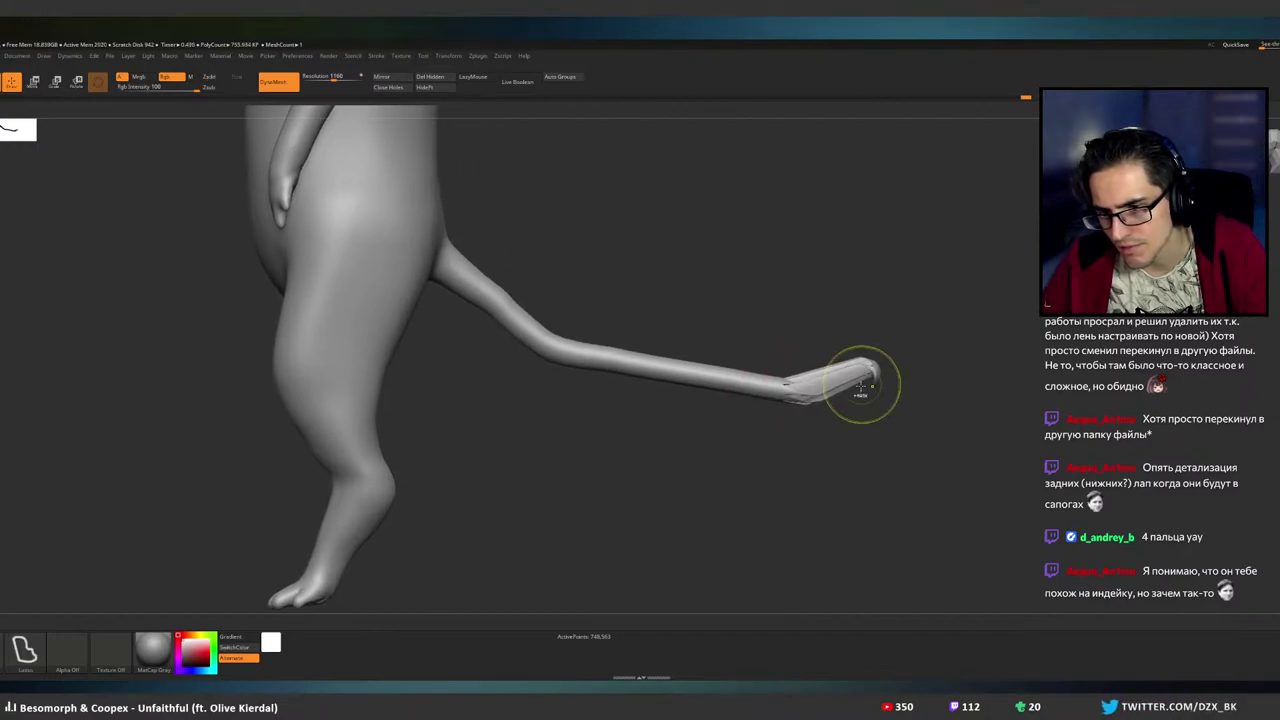
{"action": "key", "text": "ctrl+z"}
{"action": "left_click_drag", "start_coordinate": [763, 387], "coordinate": [925, 404]}
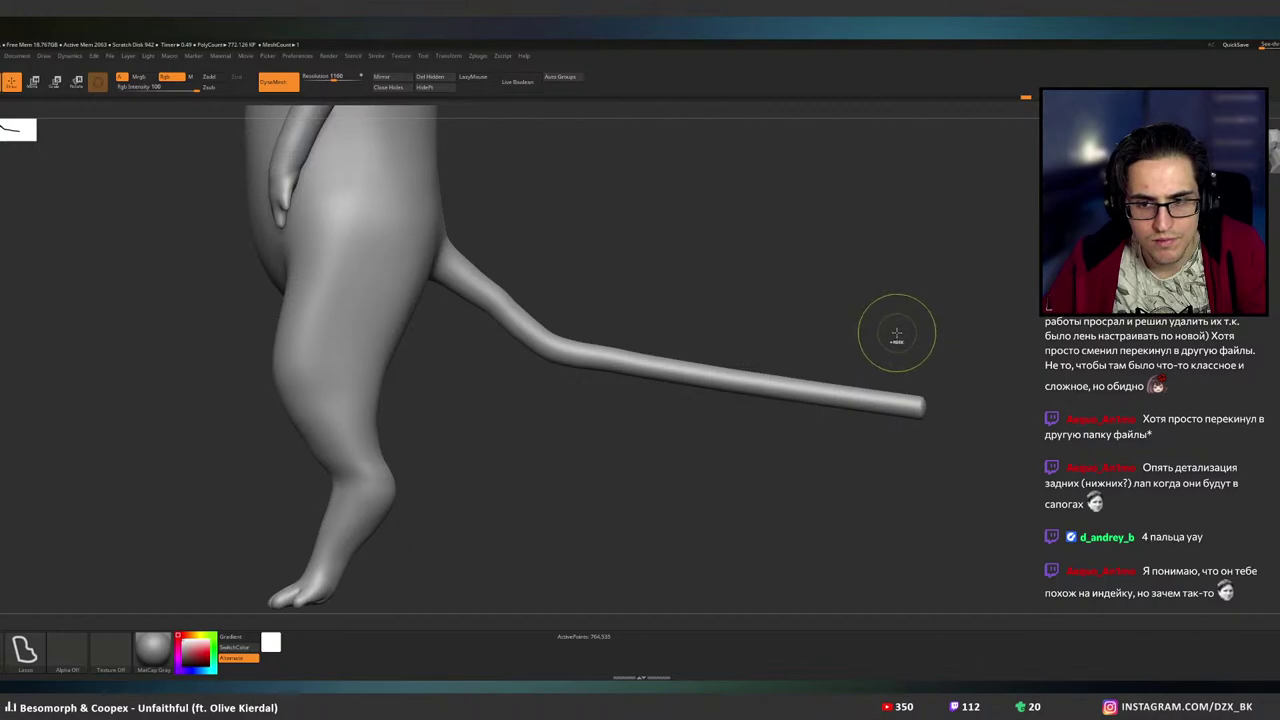
{"action": "mouse_move", "coordinate": [896, 333]}
{"action": "left_mouse_down", "text": "ctrl"}
{"action": "mouse_move", "coordinate": [715, 485]}
{"action": "mouse_move", "coordinate": [923, 434]}
{"action": "mouse_move", "coordinate": [950, 314]}
{"action": "mouse_move", "coordinate": [1024, 440]}
{"action": "left_mouse_up", "text": "ctrl"}
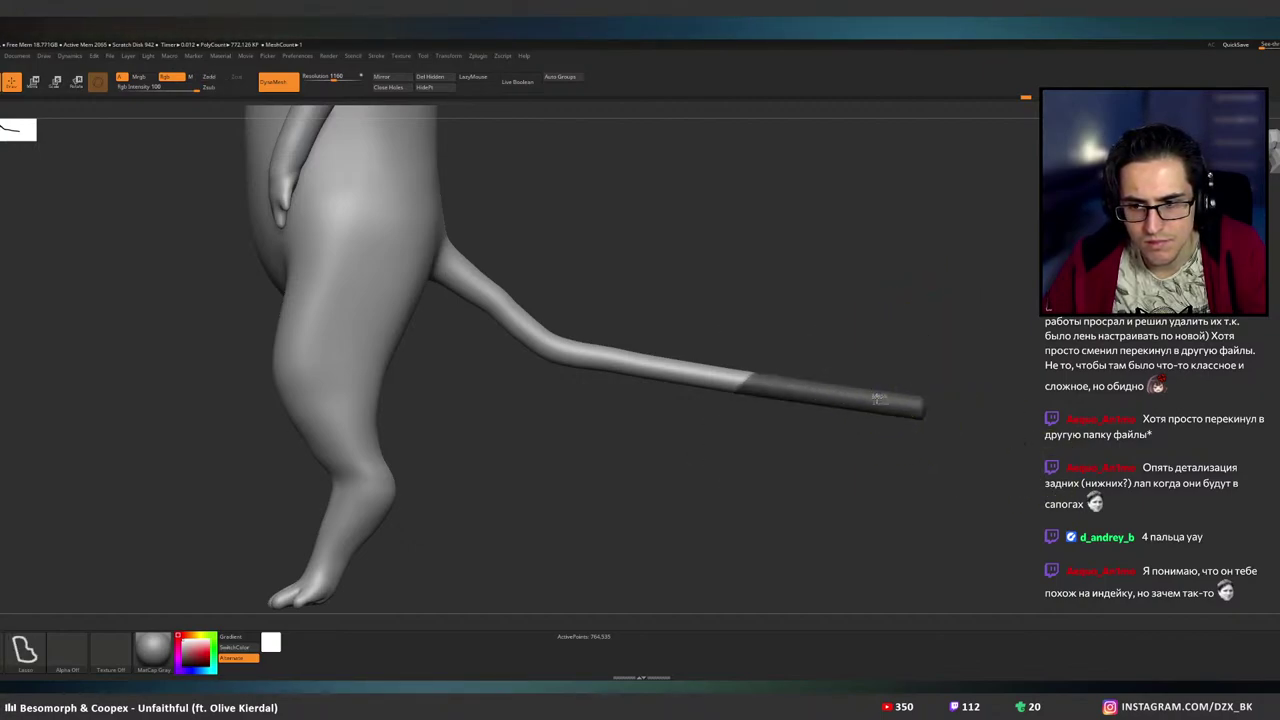
- Invert the tail mask and rotate the tail's outer section upward at the bend, clearing the mask once it is placed
{"action": "key", "text": "ctrl+z"}
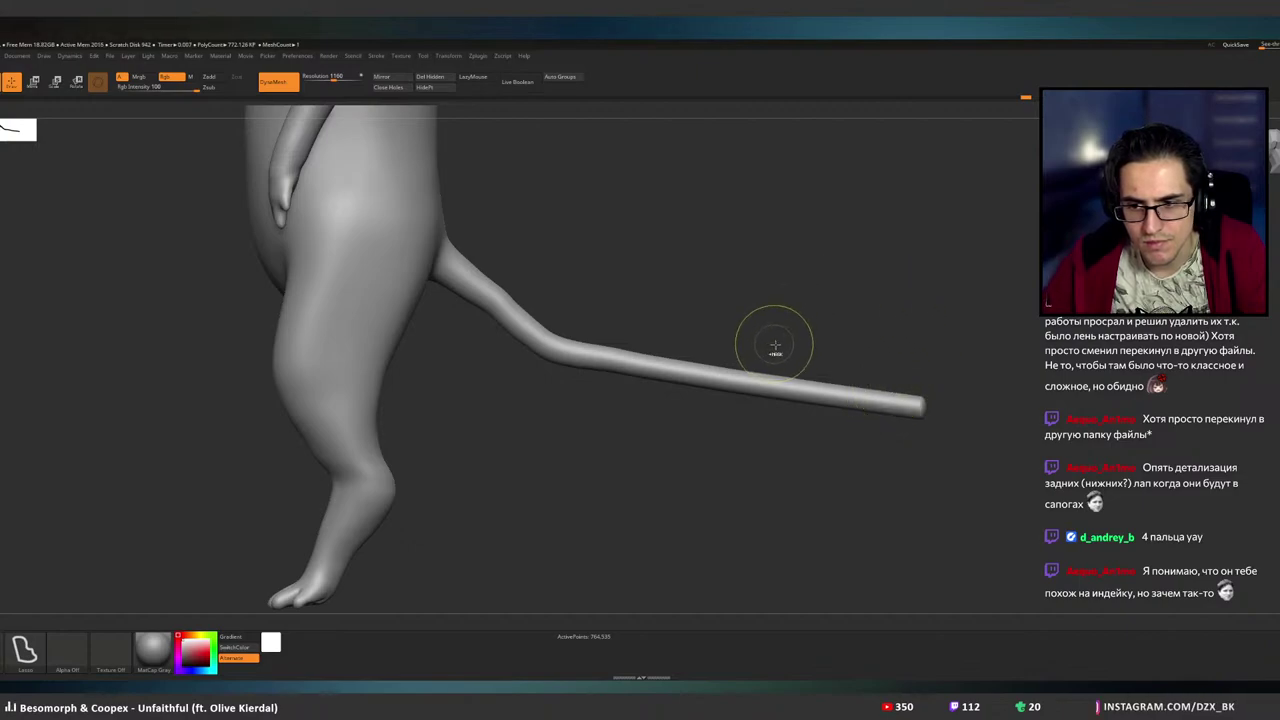
{"action": "key", "text": "ctrl+z"}
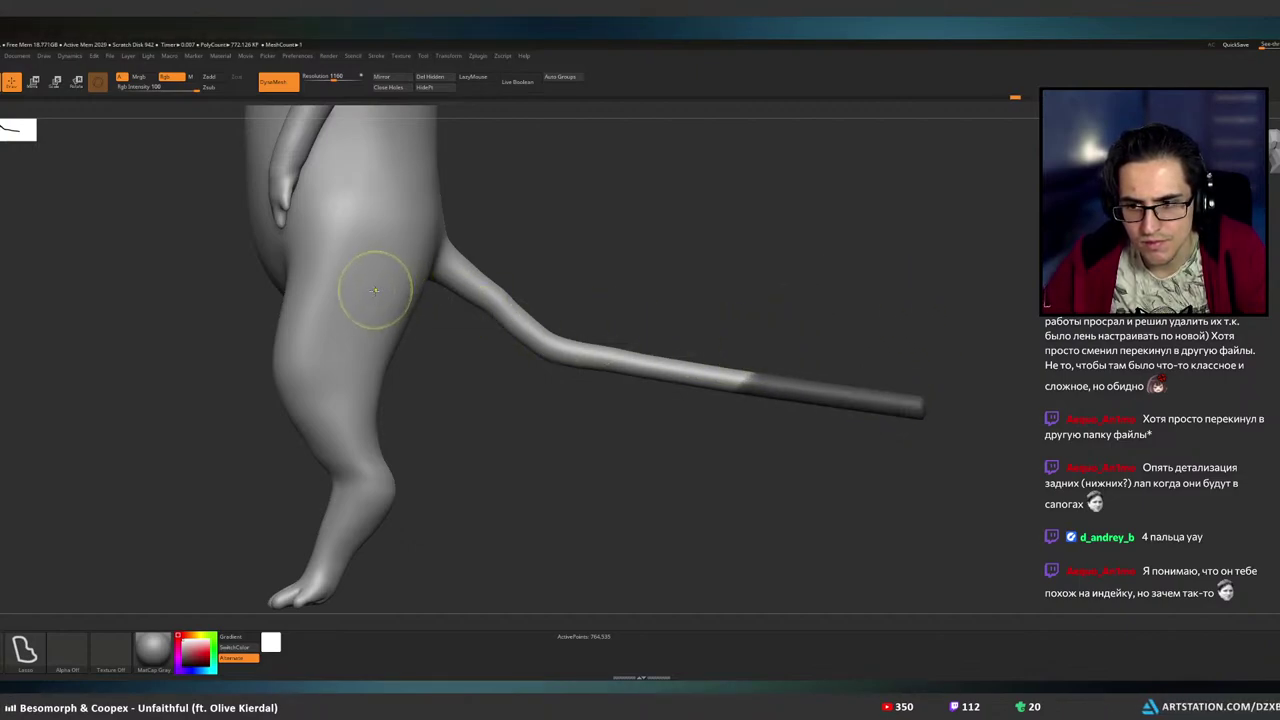
{"action": "left_click", "coordinate": [629, 257], "text": "ctrl"}
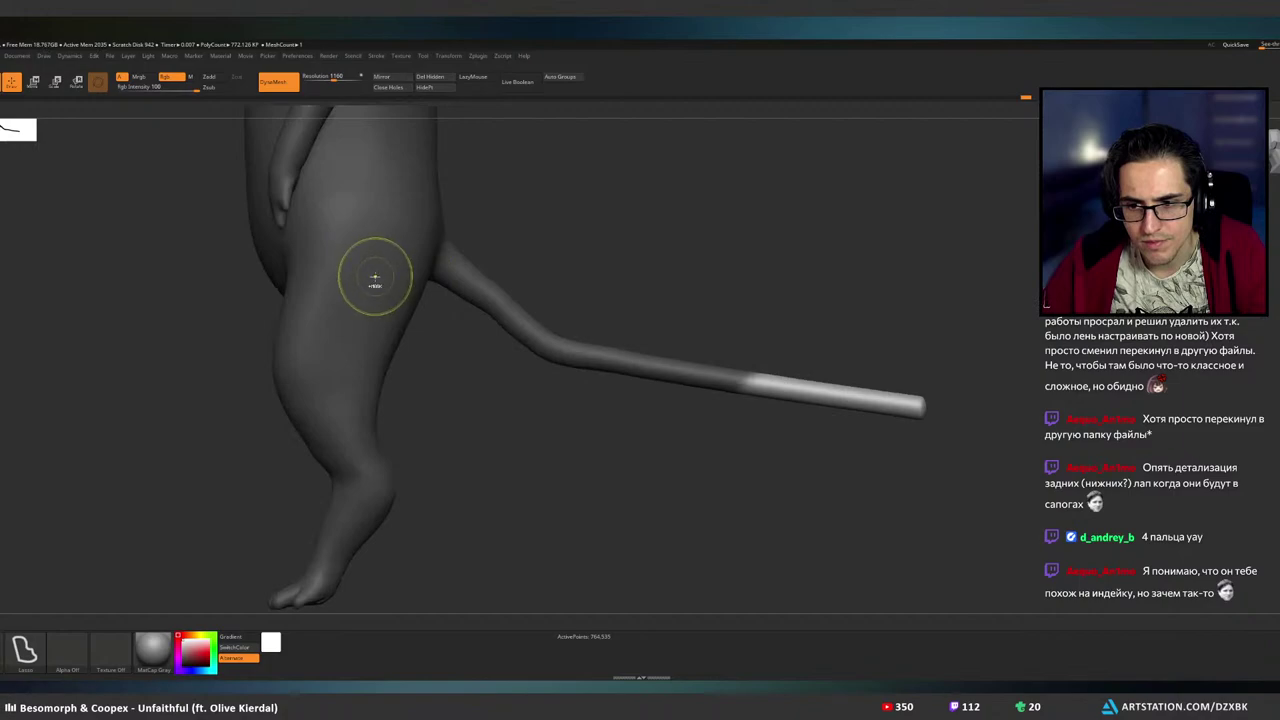
{"action": "key", "text": "w"}
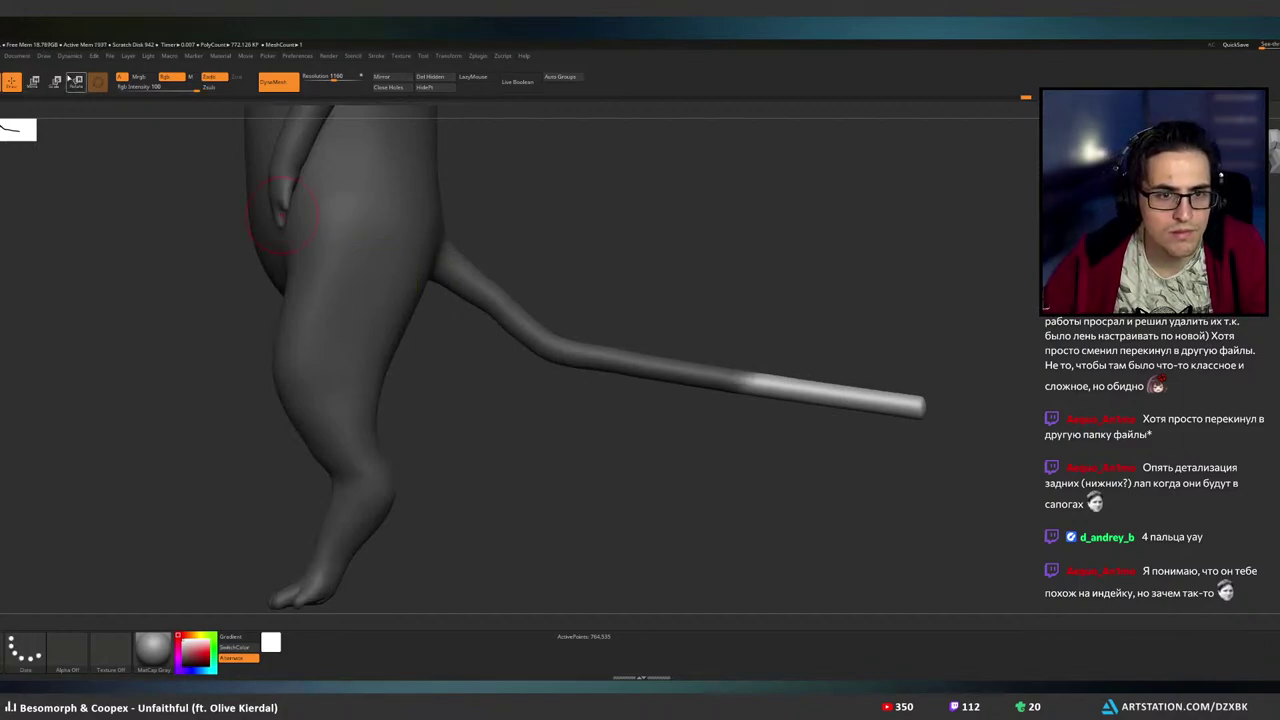
{"action": "left_click_drag", "start_coordinate": [320, 572], "coordinate": [749, 346]}
{"action": "left_click_drag", "start_coordinate": [777, 417], "coordinate": [779, 423]}
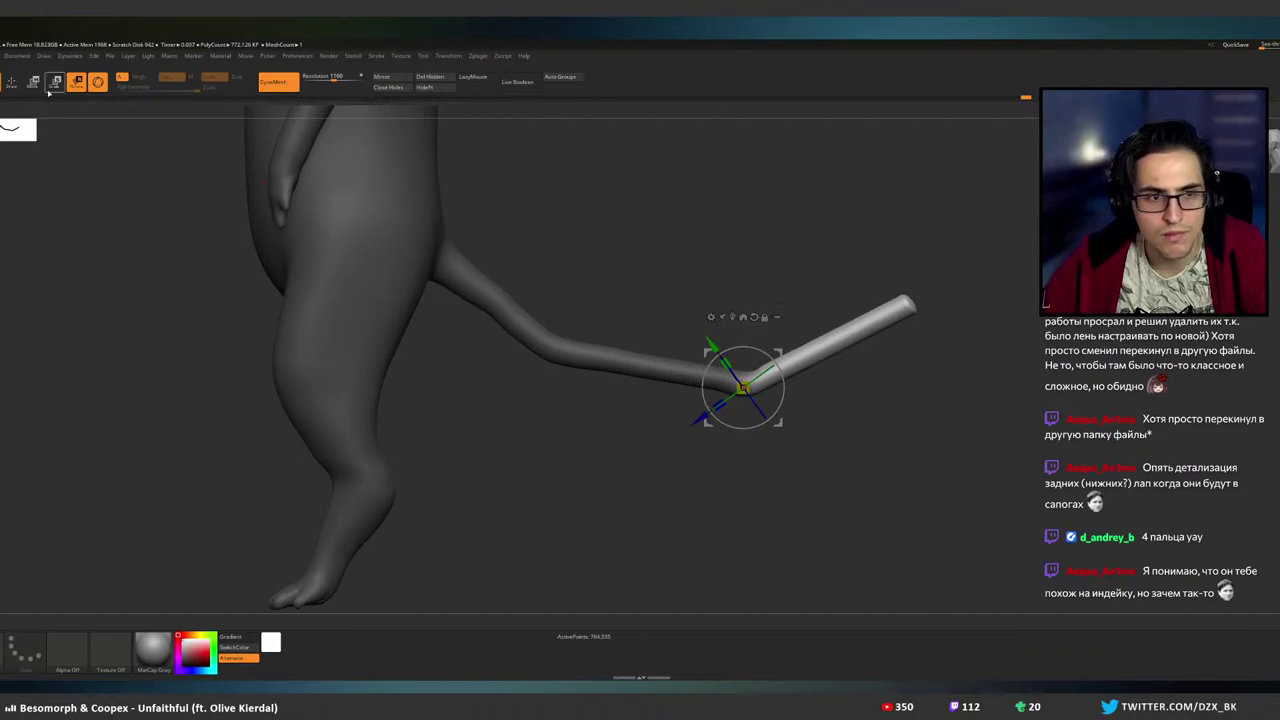
{"action": "left_click", "coordinate": [13, 84]}
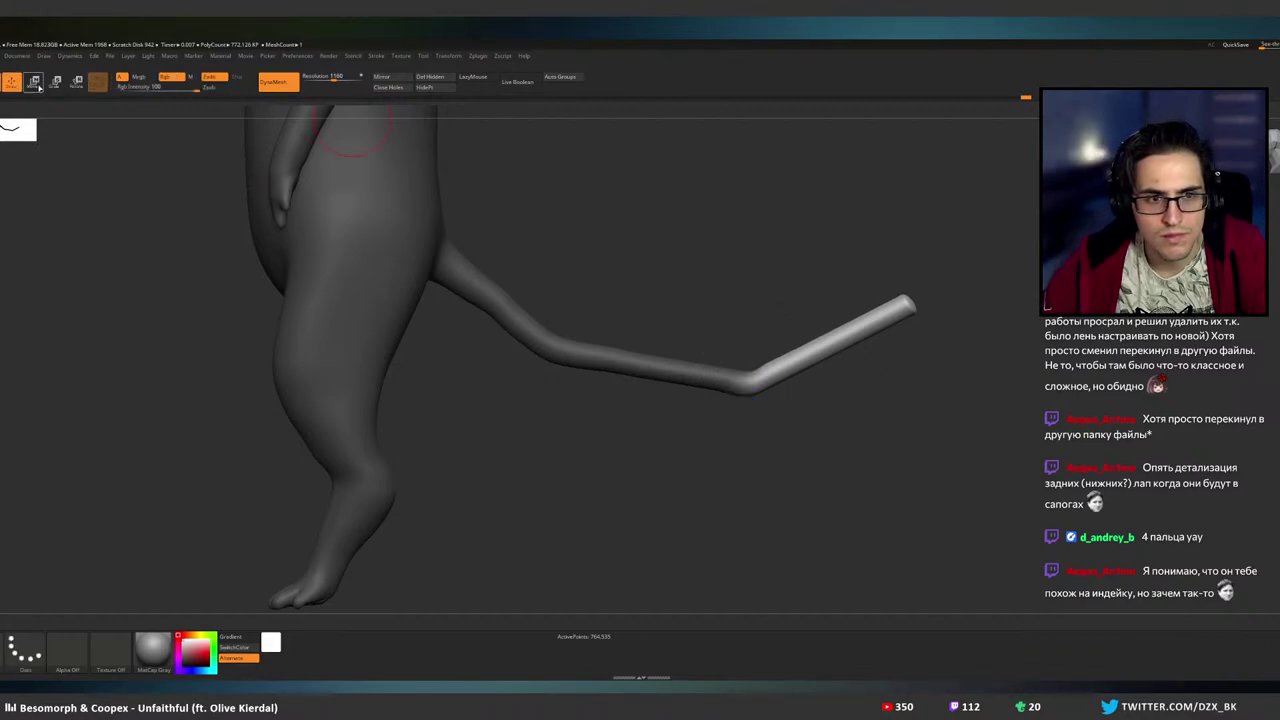
{"action": "left_click", "coordinate": [694, 286], "text": "ctrl"}
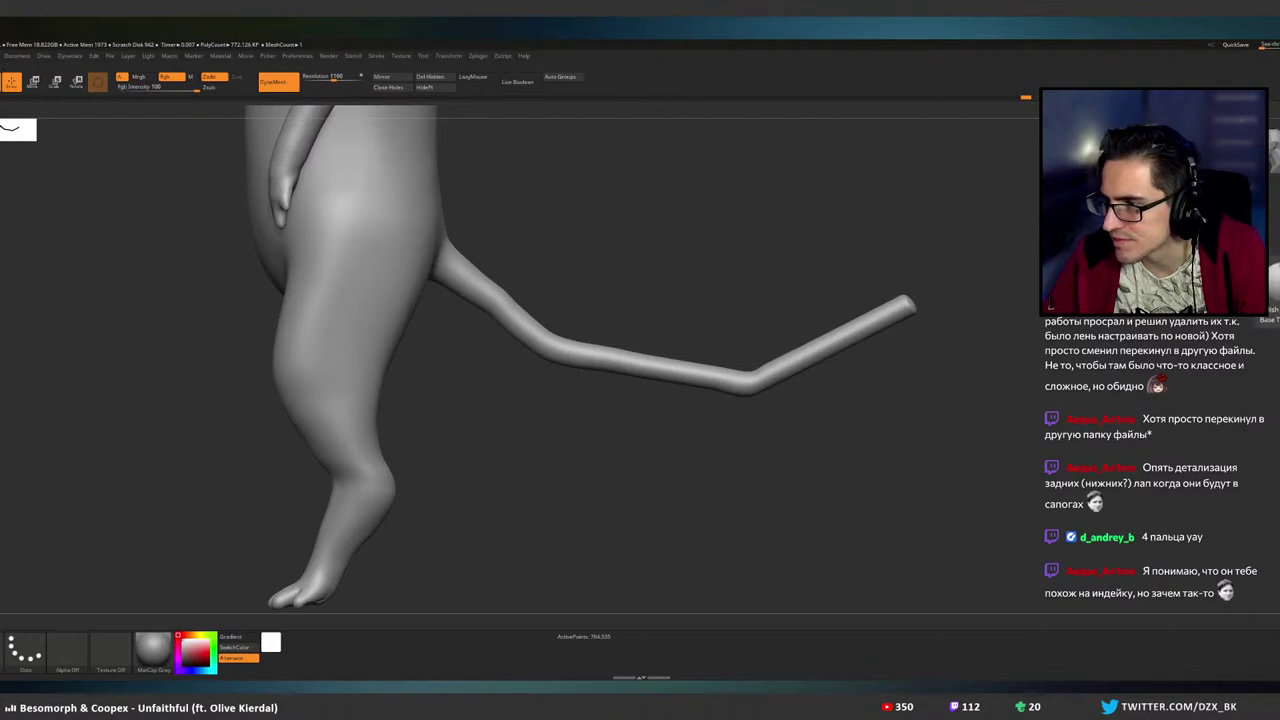
- Try reshaping the sharp bend and outer half of the tail into a softer upward curve with a large brush
{"action": "left_click", "coordinate": [1273, 298]}
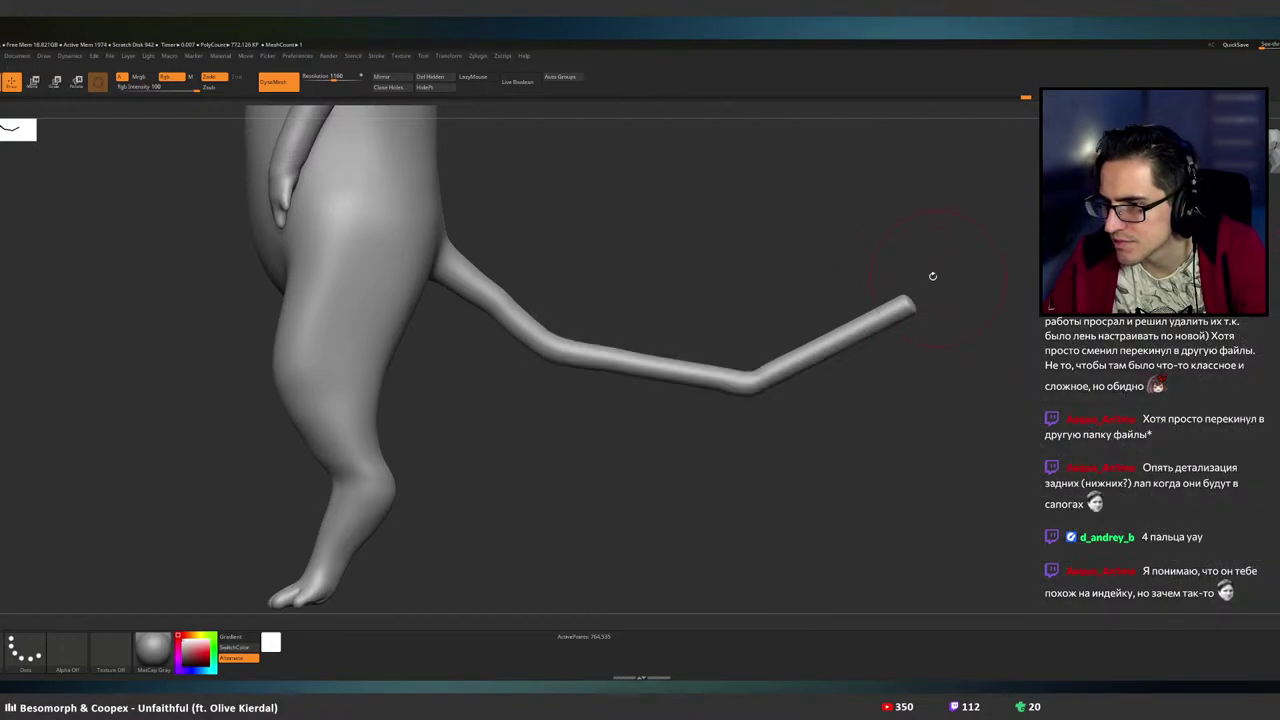
{"action": "mouse_move", "coordinate": [906, 308]}
{"action": "left_mouse_down"}
{"action": "mouse_move", "coordinate": [877, 300]}
{"action": "mouse_move", "coordinate": [908, 322]}
{"action": "left_mouse_up"}
{"action": "key", "text": "ctrl+z"}
{"action": "mouse_move", "coordinate": [813, 340]}
{"action": "left_mouse_down"}
{"action": "mouse_move", "coordinate": [828, 349]}
{"action": "mouse_move", "coordinate": [762, 380]}
{"action": "left_mouse_up"}
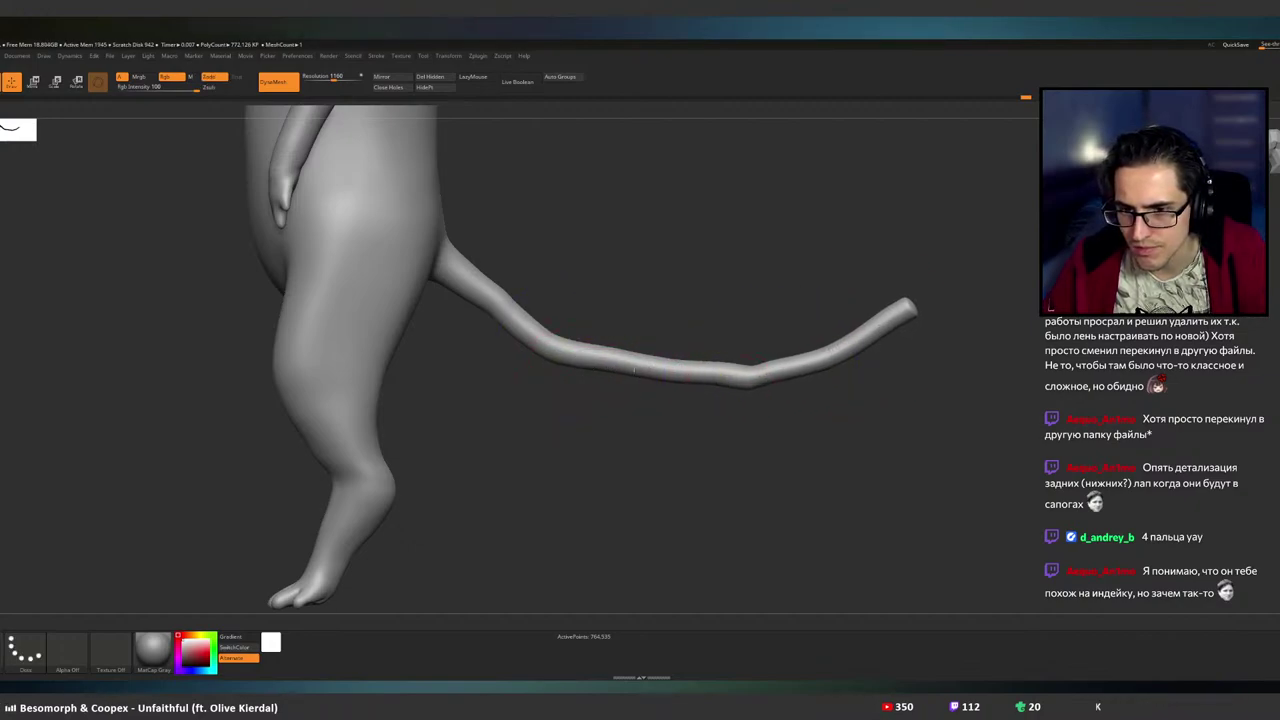
{"action": "right_click_drag", "start_coordinate": [765, 377], "coordinate": [703, 337]}
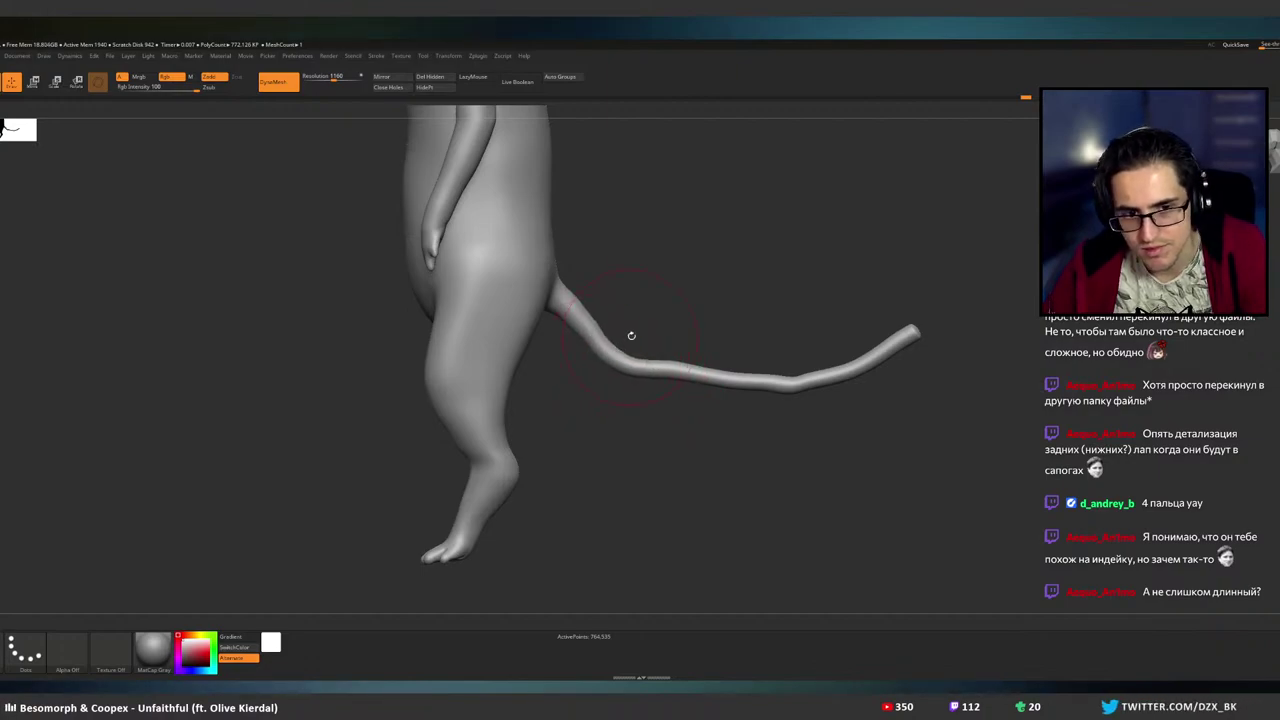
{"action": "mouse_move", "coordinate": [677, 344]}
{"action": "left_mouse_down"}
{"action": "mouse_move", "coordinate": [671, 509]}
{"action": "mouse_move", "coordinate": [697, 345]}
{"action": "left_mouse_up"}
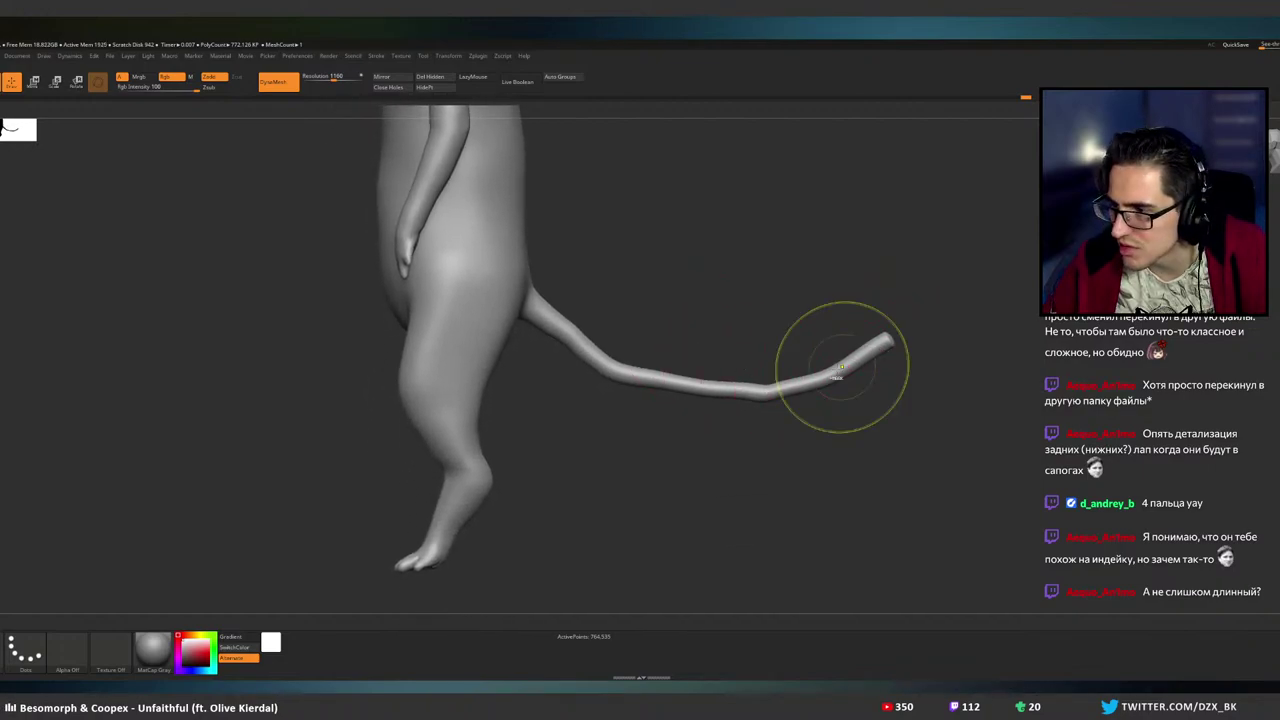
- Undo the tail's bending, masking and lengthening until only the small stub on the lower back is left
{"action": "key", "text": "ctrl+z"}
{"action": "key", "text": "ctrl+z"}
{"action": "key", "text": "ctrl+z"}
{"action": "key", "text": "ctrl+z"}
{"action": "key", "text": "ctrl+z"}
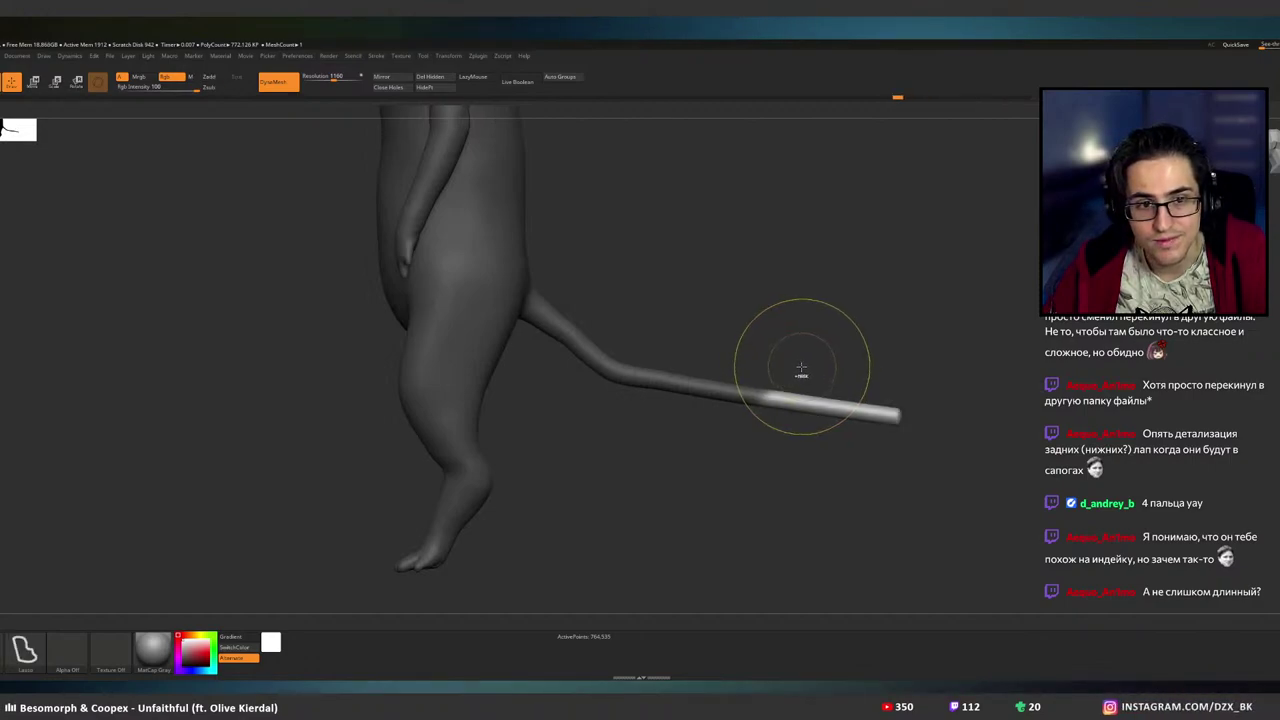
{"action": "left_click", "coordinate": [801, 369], "text": "ctrl"}
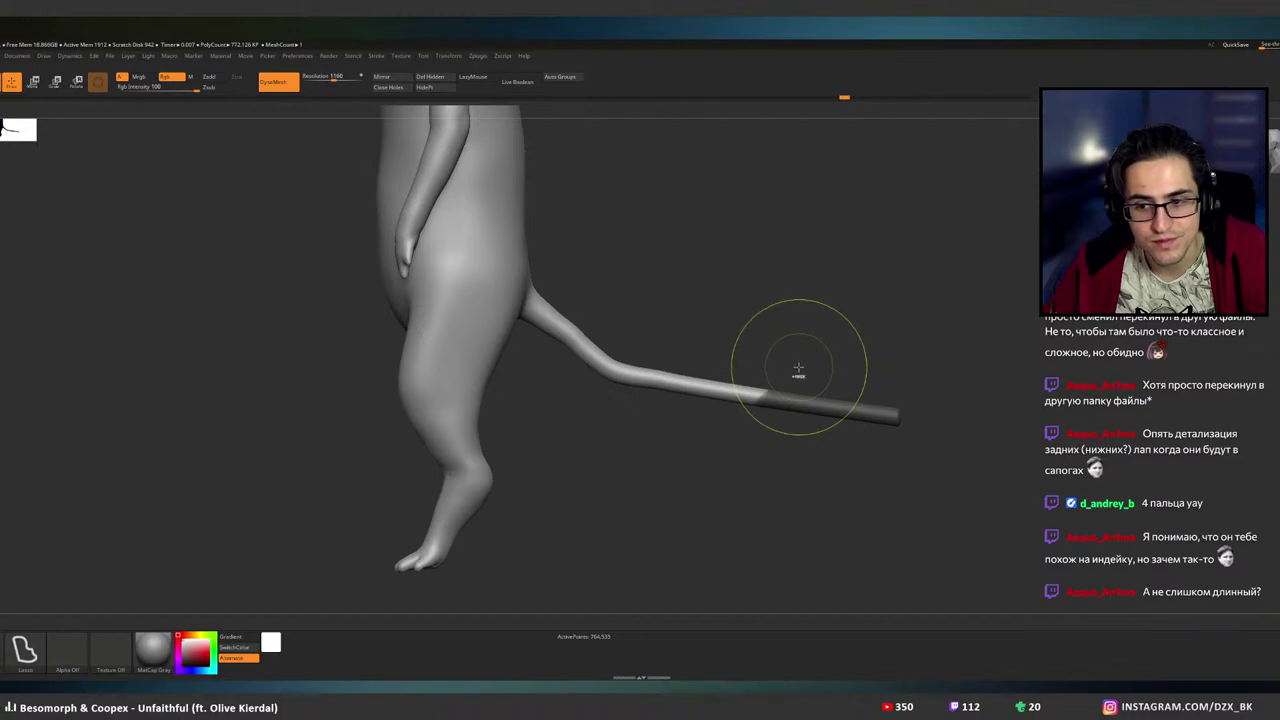
{"action": "key", "text": "ctrl+z"}
{"action": "key", "text": "ctrl+z"}
{"action": "key", "text": "ctrl+z"}
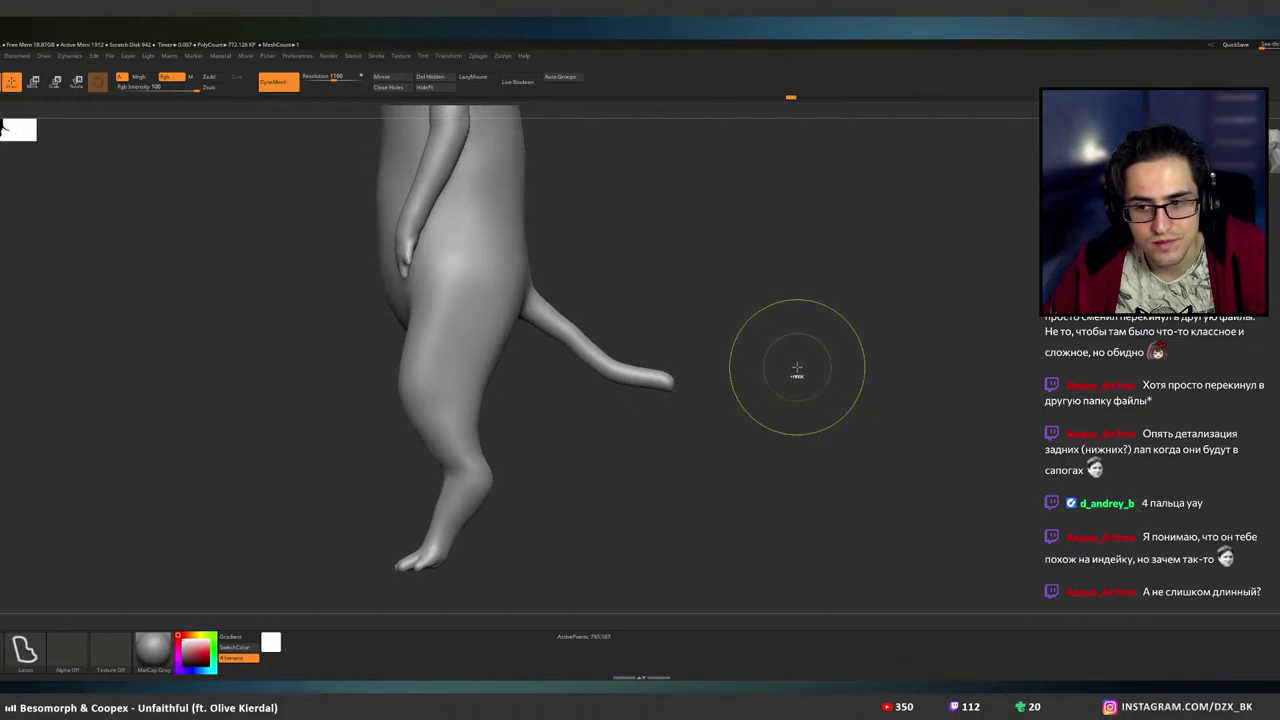
{"action": "key", "text": "ctrl+z"}
{"action": "key", "text": "ctrl+z"}
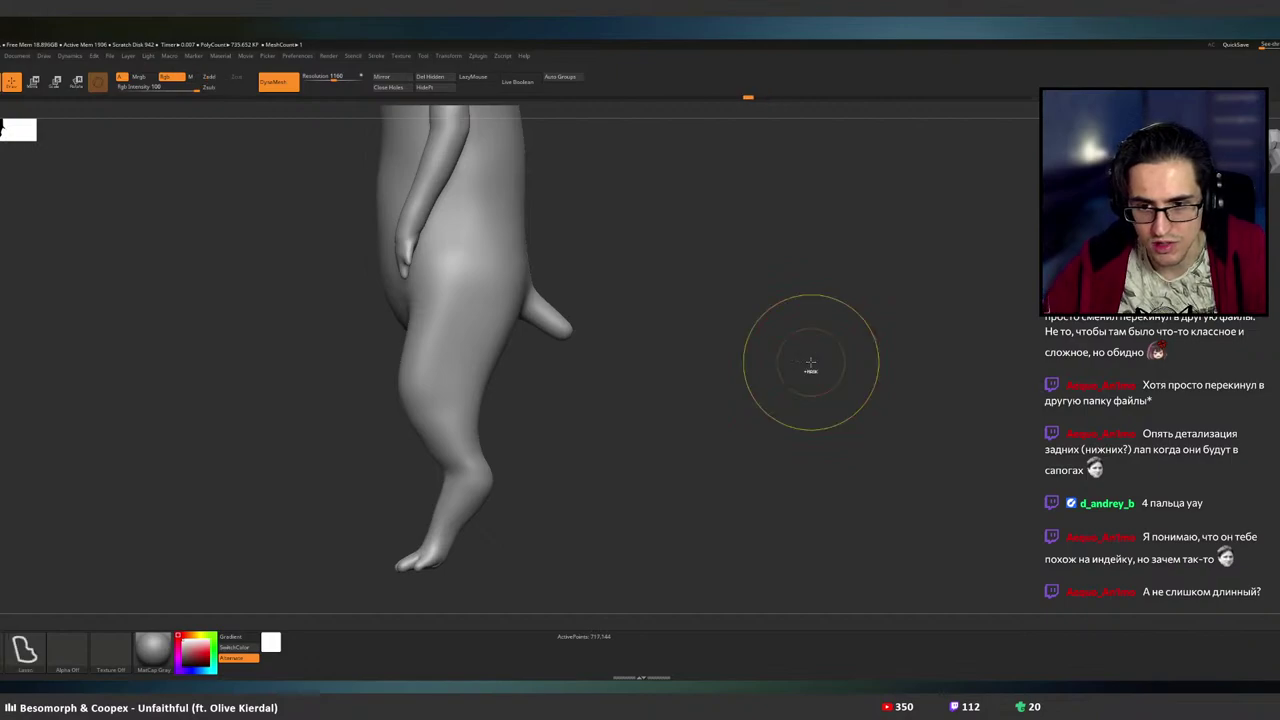
{"action": "key", "text": "ctrl+z"}
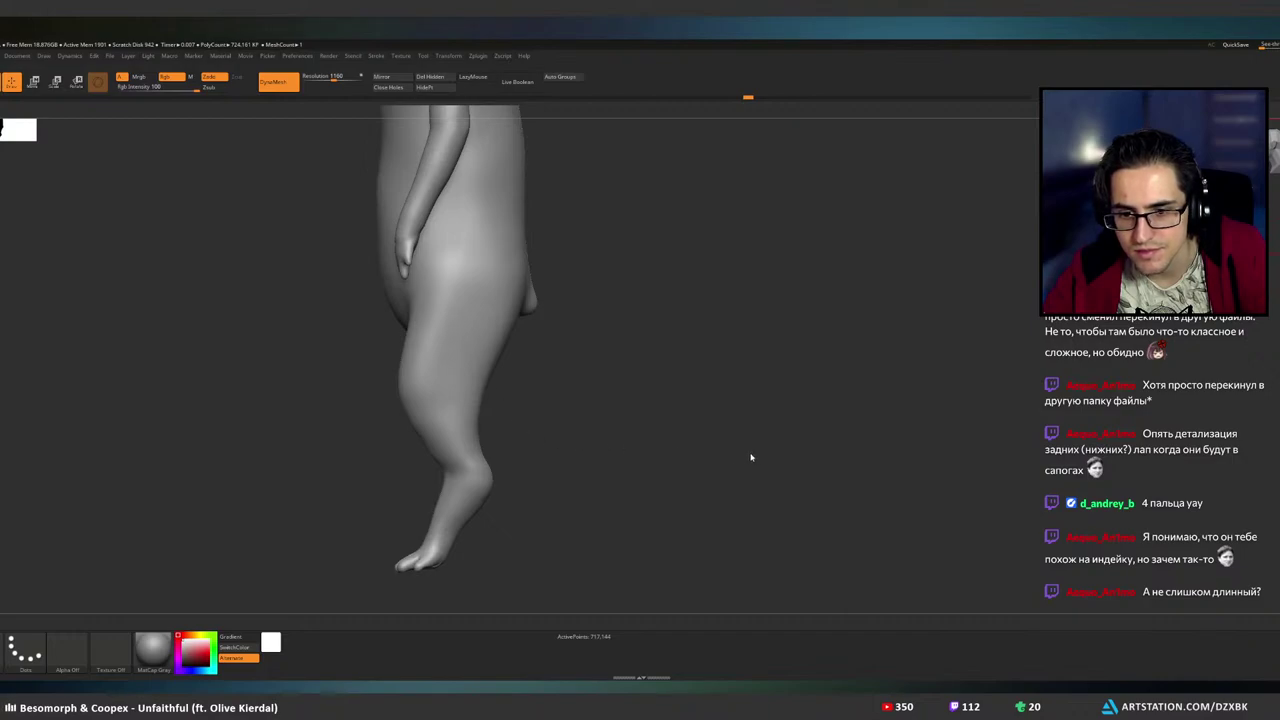
- Switch to Blender, import the character mesh into the empty scene and frame it from the side and back
{"action": "left_click_drag", "start_coordinate": [762, 459], "coordinate": [763, 459], "text": "alt"}
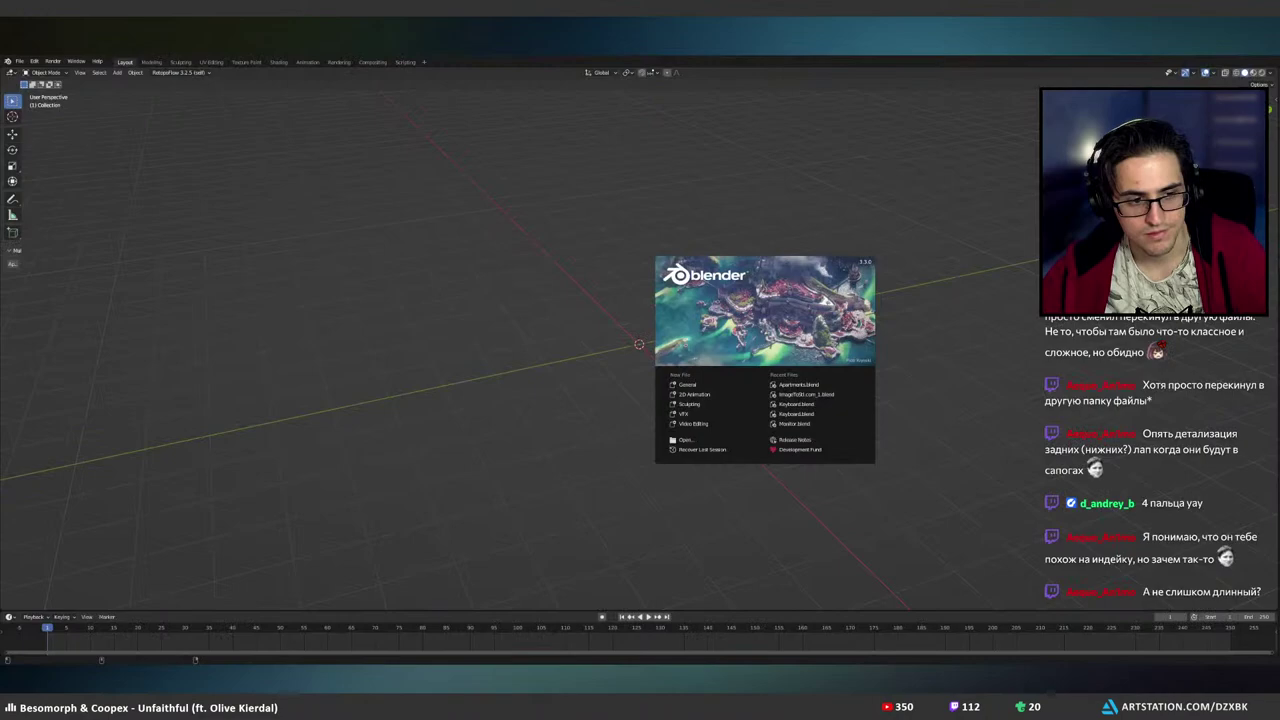
{"action": "left_click", "coordinate": [490, 395]}
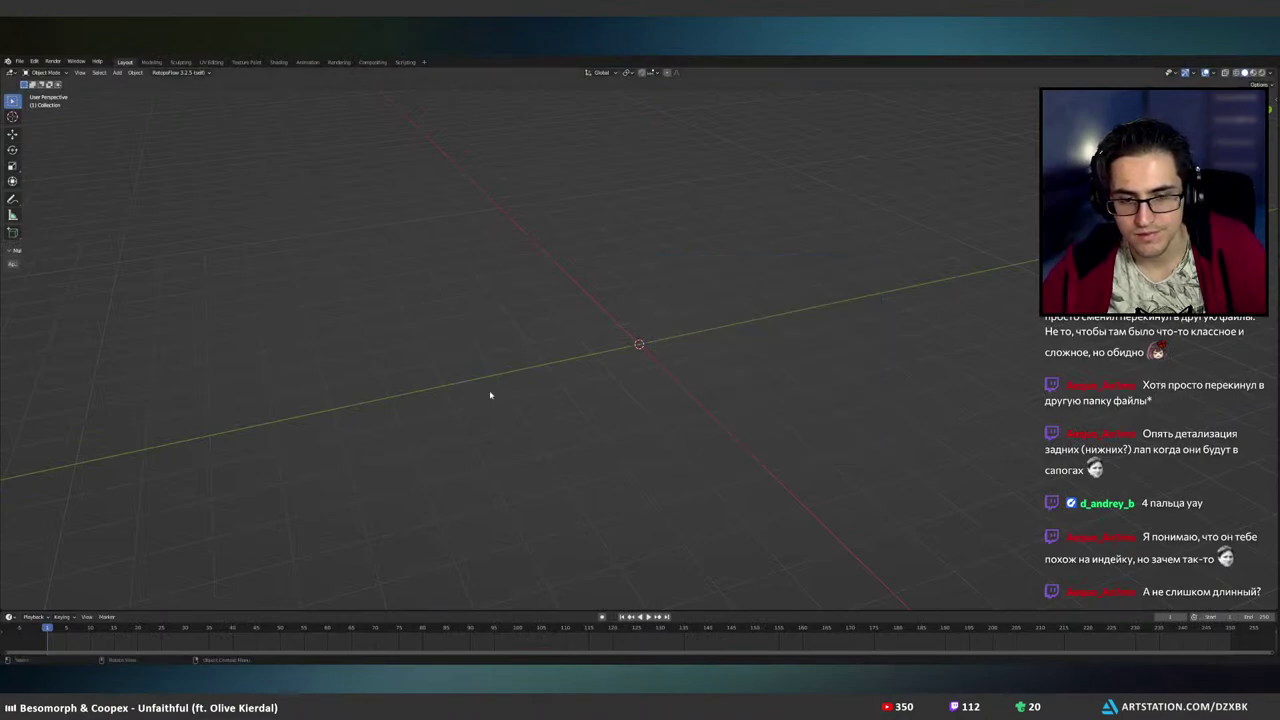
{"action": "key", "text": "F4"}
{"action": "mouse_move", "coordinate": [625, 455]}
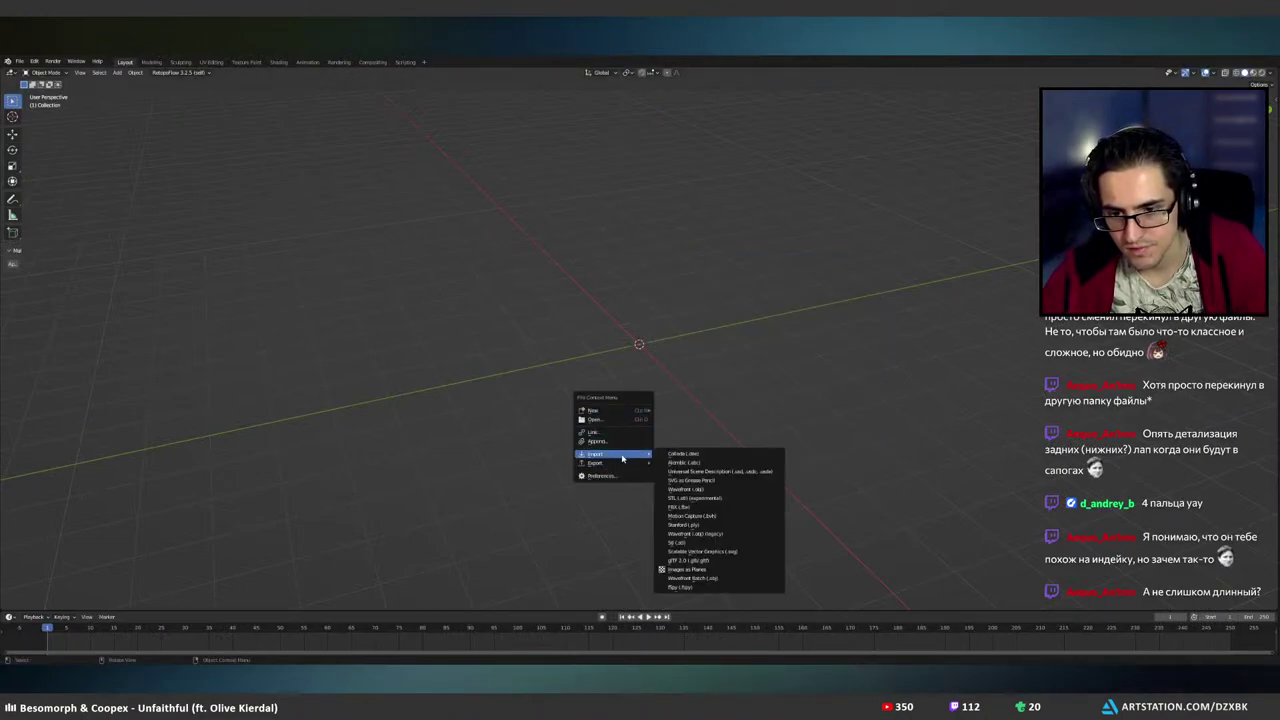
{"action": "left_click", "coordinate": [717, 494]}
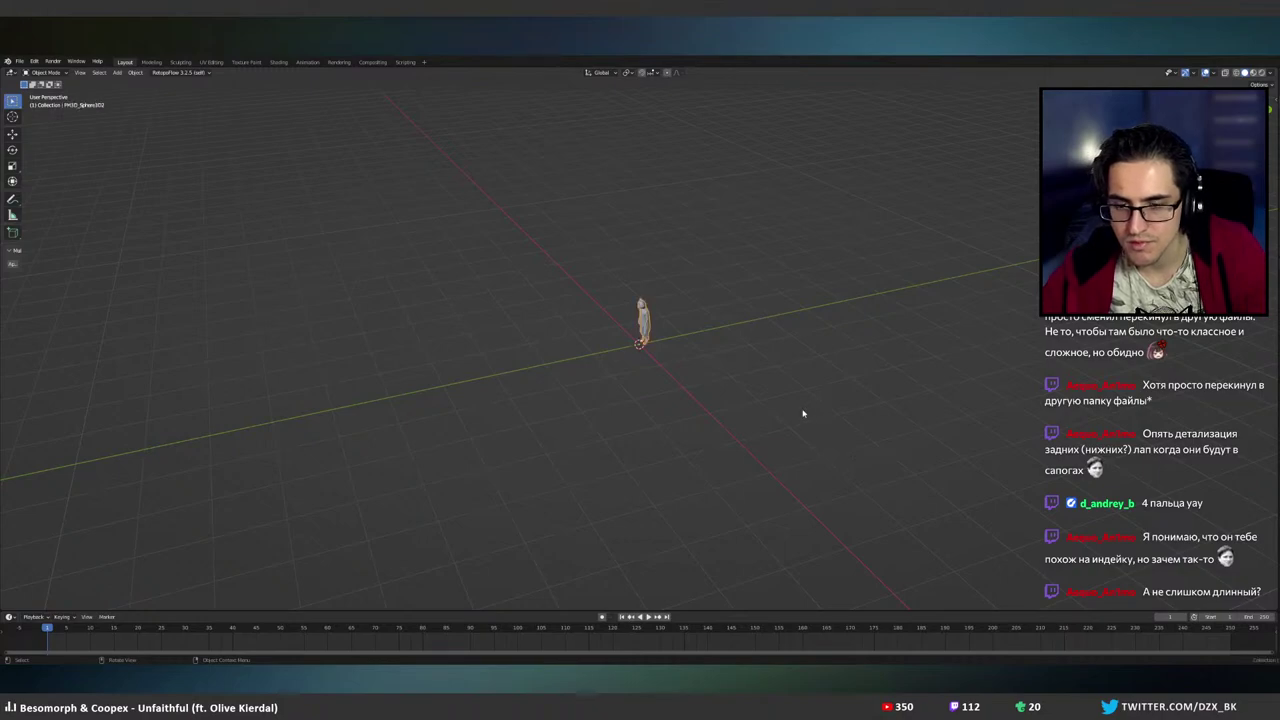
{"action": "key", "text": "KP_3"}
{"action": "scroll", "coordinate": [746, 397], "scroll_direction": "up", "scroll_amount": 3}
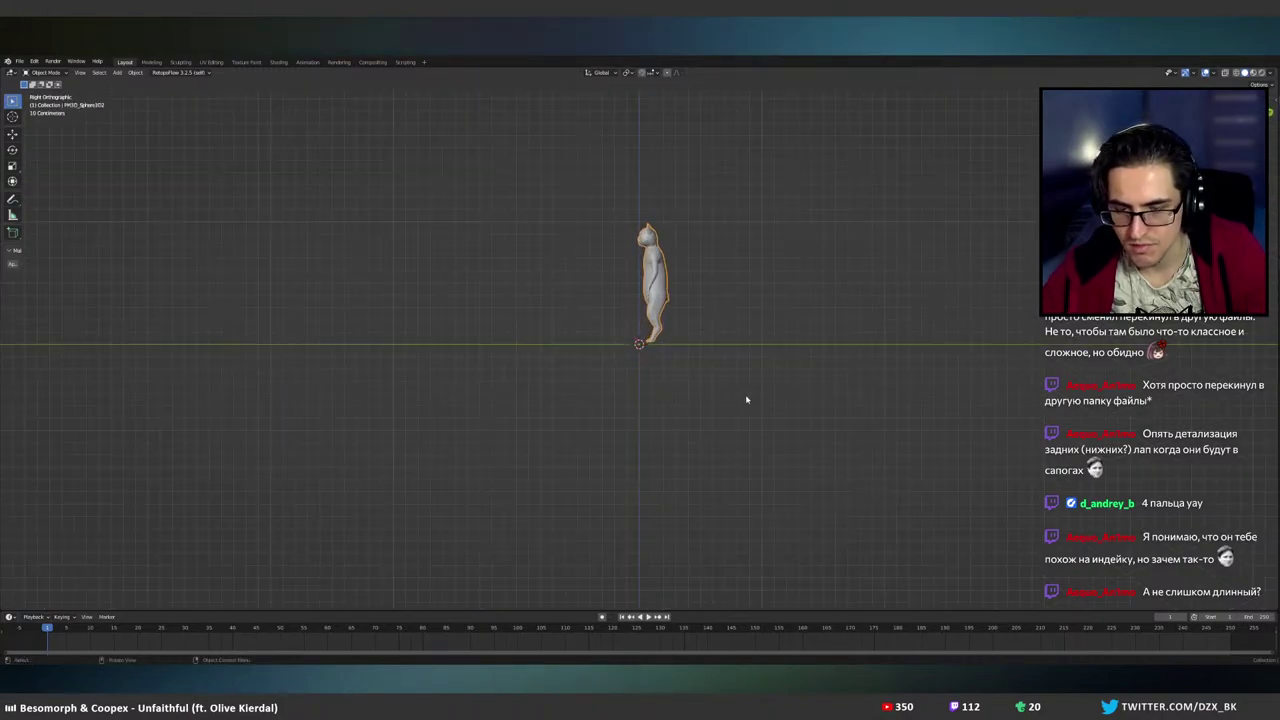
{"action": "key", "text": "KP_Decimal"}
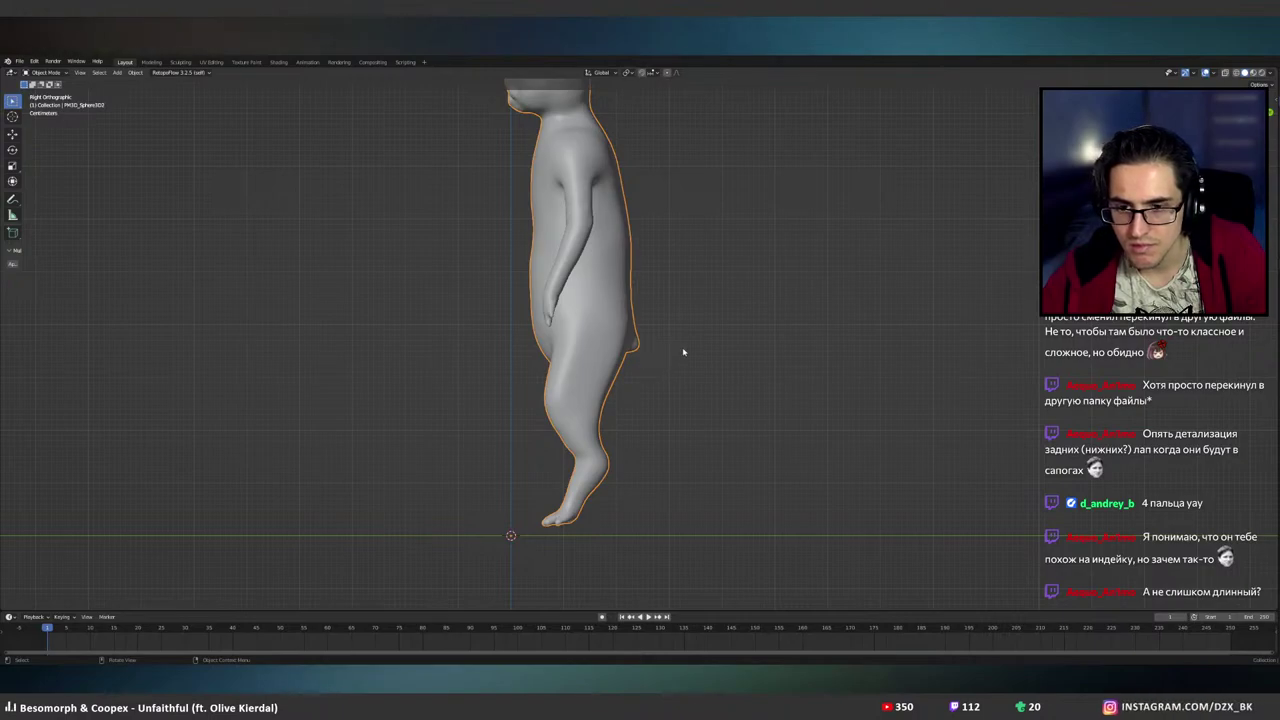
{"action": "middle_click_drag", "start_coordinate": [718, 352], "coordinate": [676, 355]}
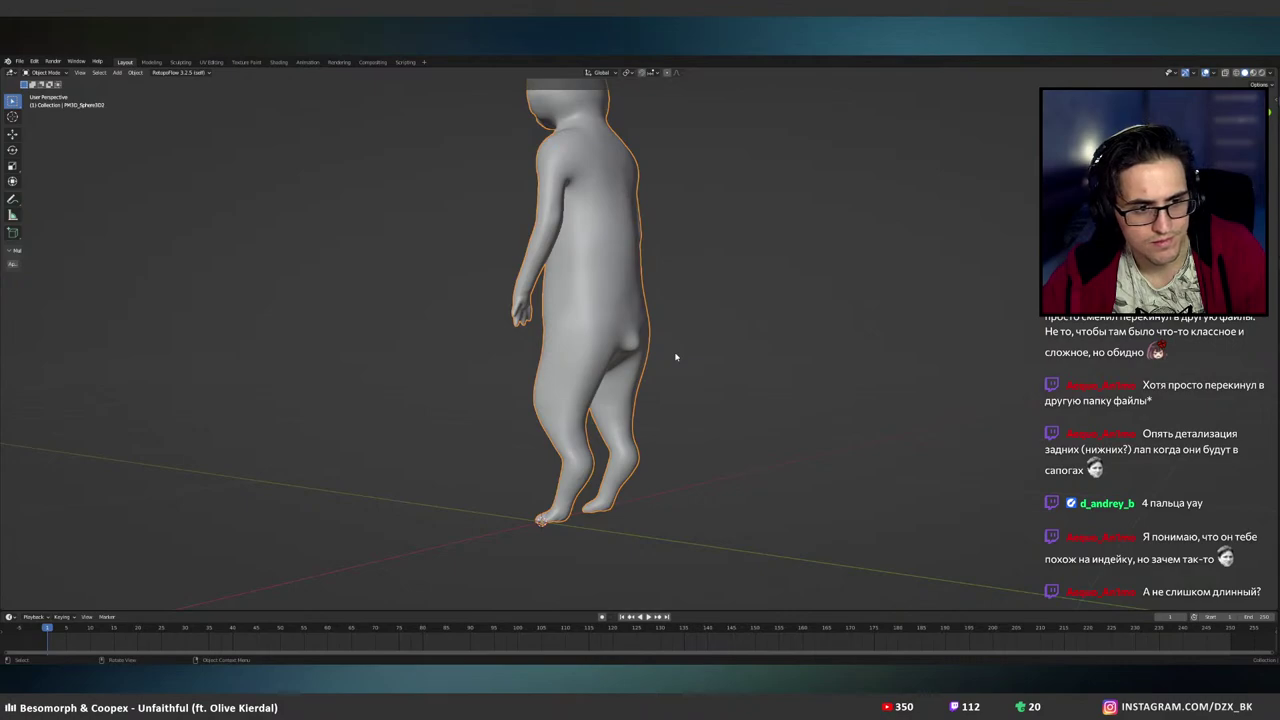
- Add a Bezier curve in the right orthographic view and move it up and behind the character's feet
{"action": "key", "text": "KP_3"}
{"action": "scroll", "coordinate": [675, 357], "scroll_direction": "up", "scroll_amount": 2}
{"action": "key", "text": "shift+a"}
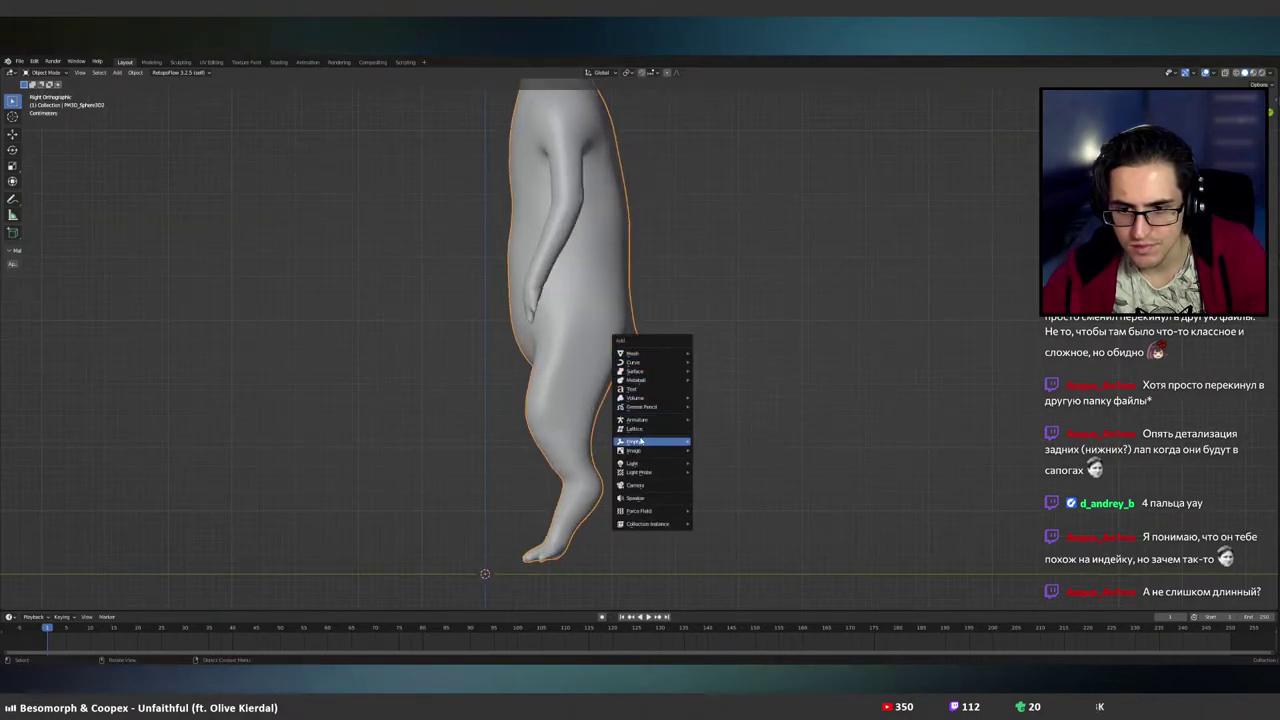
{"action": "mouse_move", "coordinate": [650, 362]}
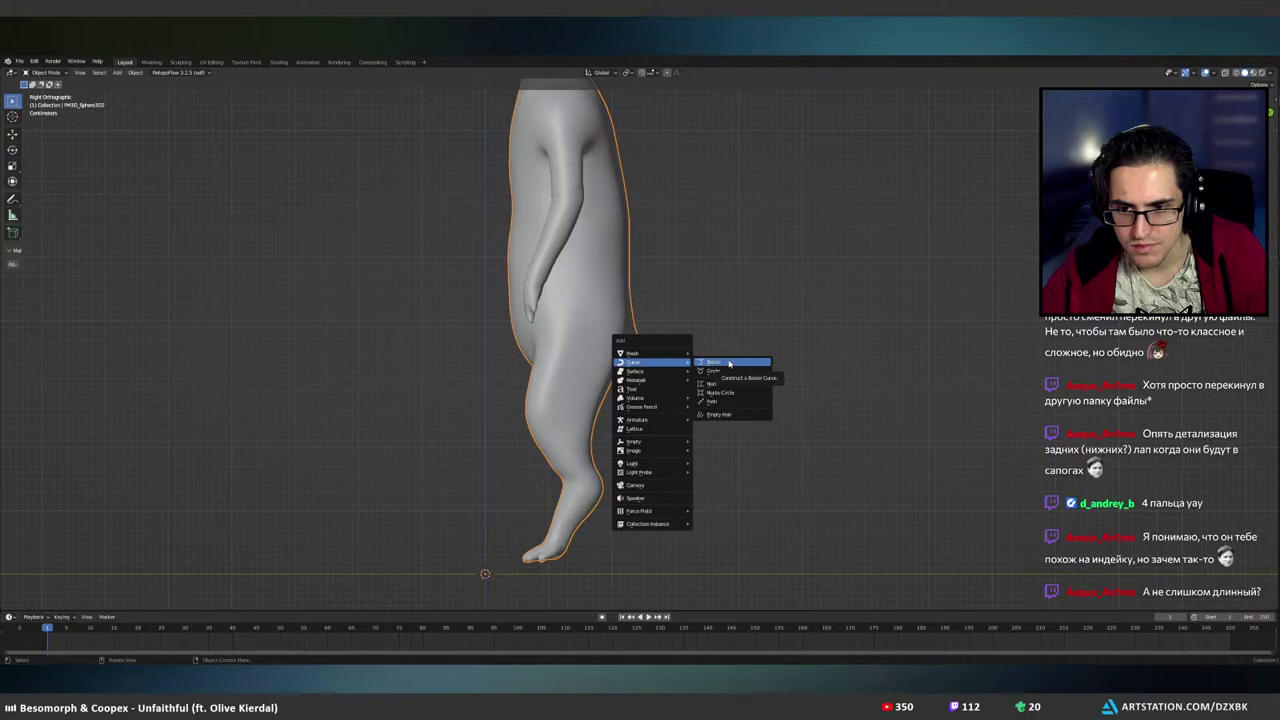
{"action": "left_click", "coordinate": [729, 363]}
{"action": "key", "text": "g"}
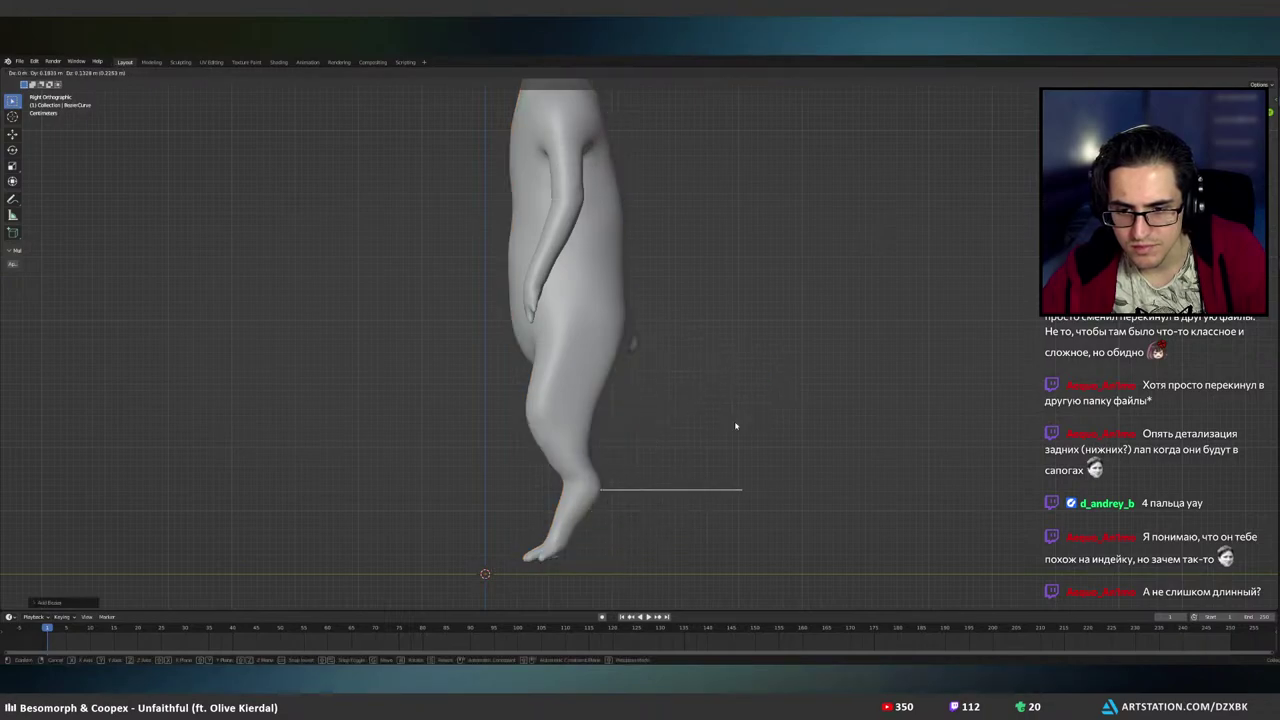
{"action": "left_click", "coordinate": [735, 426]}
{"action": "middle_click_drag", "start_coordinate": [735, 426], "coordinate": [692, 463]}
- Flatten the Bezier curve along the global Y axis in Edit Mode so it forms a straight line
{"action": "key", "text": "Tab"}
{"action": "scroll", "coordinate": [743, 455], "scroll_direction": "down", "scroll_amount": 3}
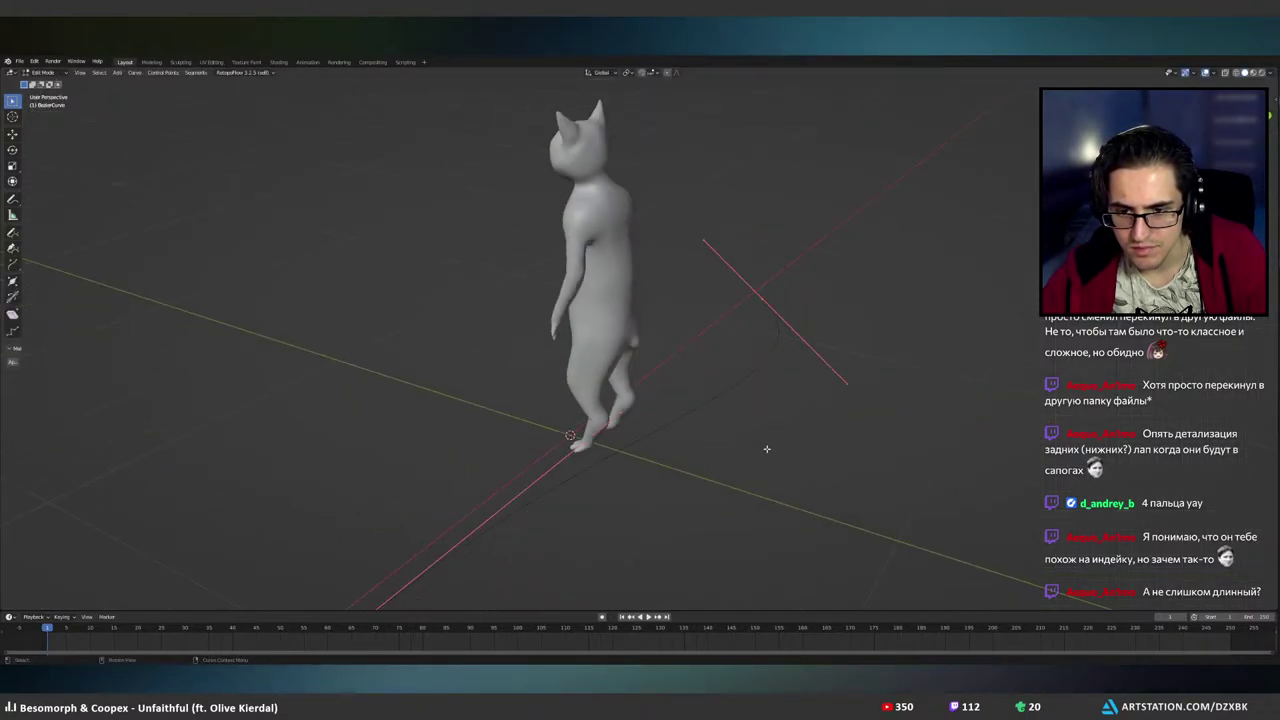
{"action": "key", "text": "s"}
{"action": "key", "text": "x"}
{"action": "left_click", "coordinate": [705, 430]}
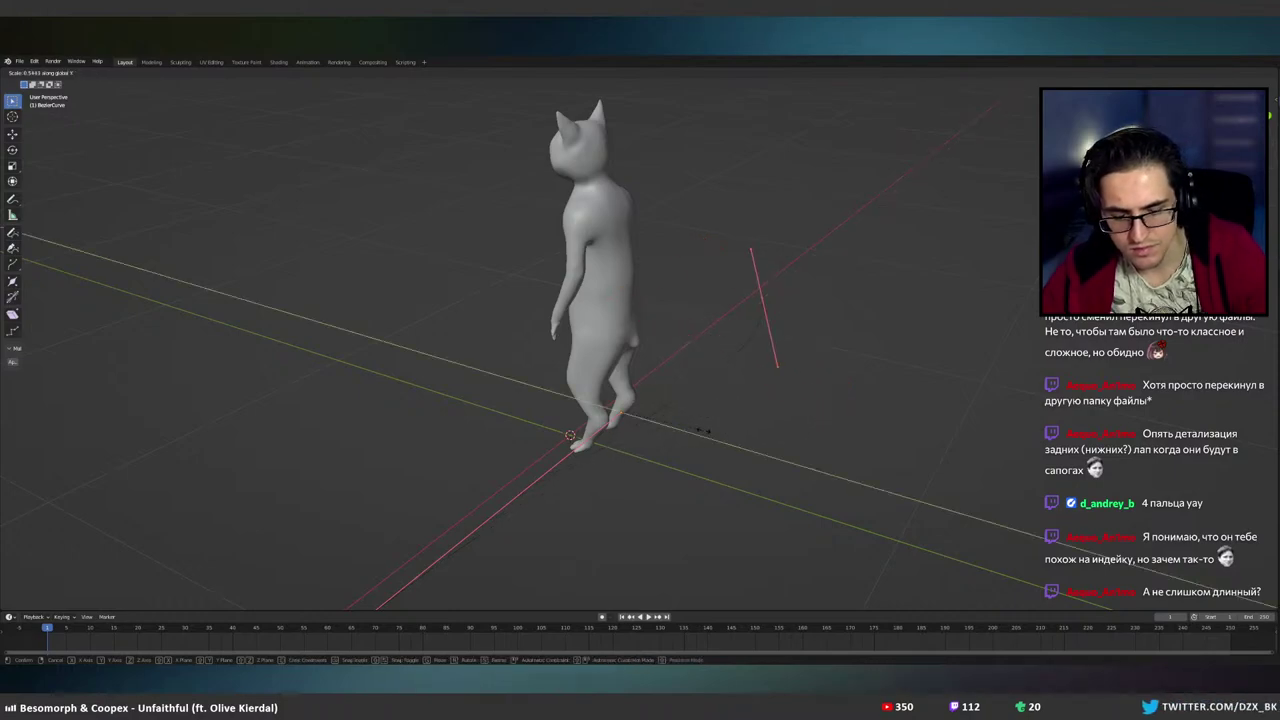
{"action": "key", "text": "Tab"}
{"action": "key", "text": "Tab"}
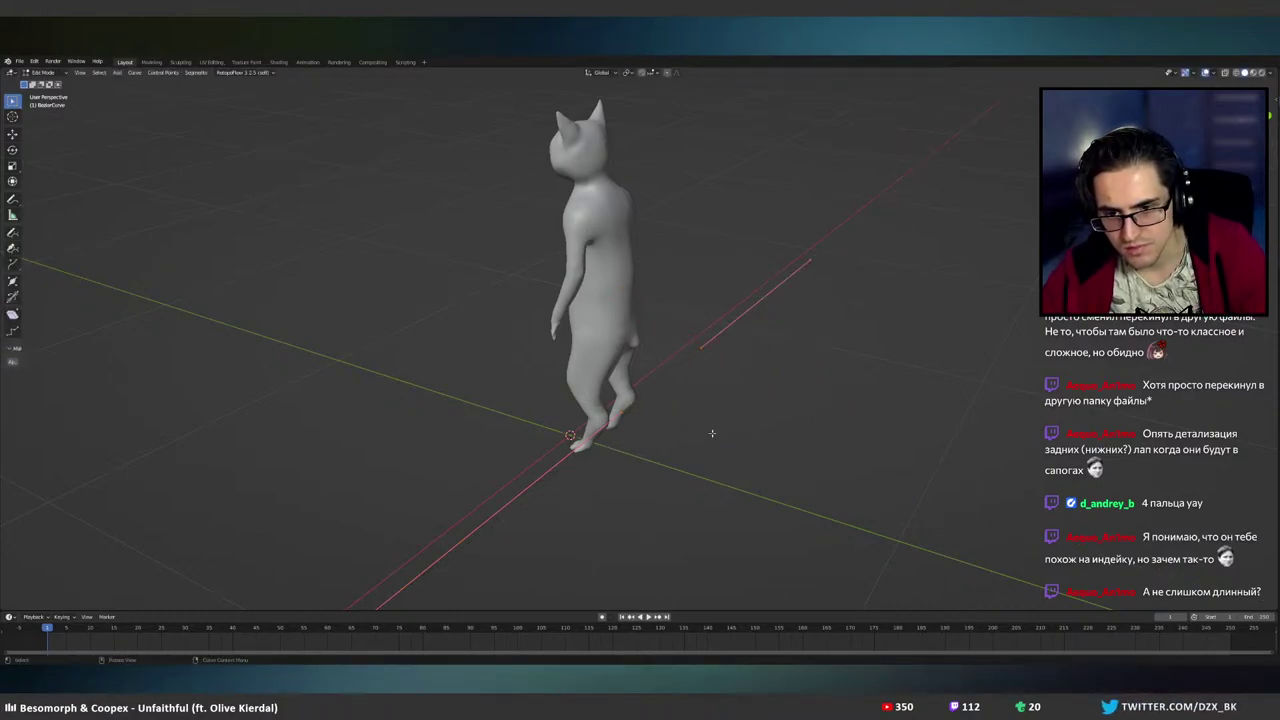
- Rotate the straightened curve 90 degrees about the global Z axis so it runs front to back
{"action": "key", "text": "g"}
{"action": "key", "text": "z"}
{"action": "right_click", "coordinate": [712, 433]}
{"action": "key", "text": "r"}
{"action": "key", "text": "z"}
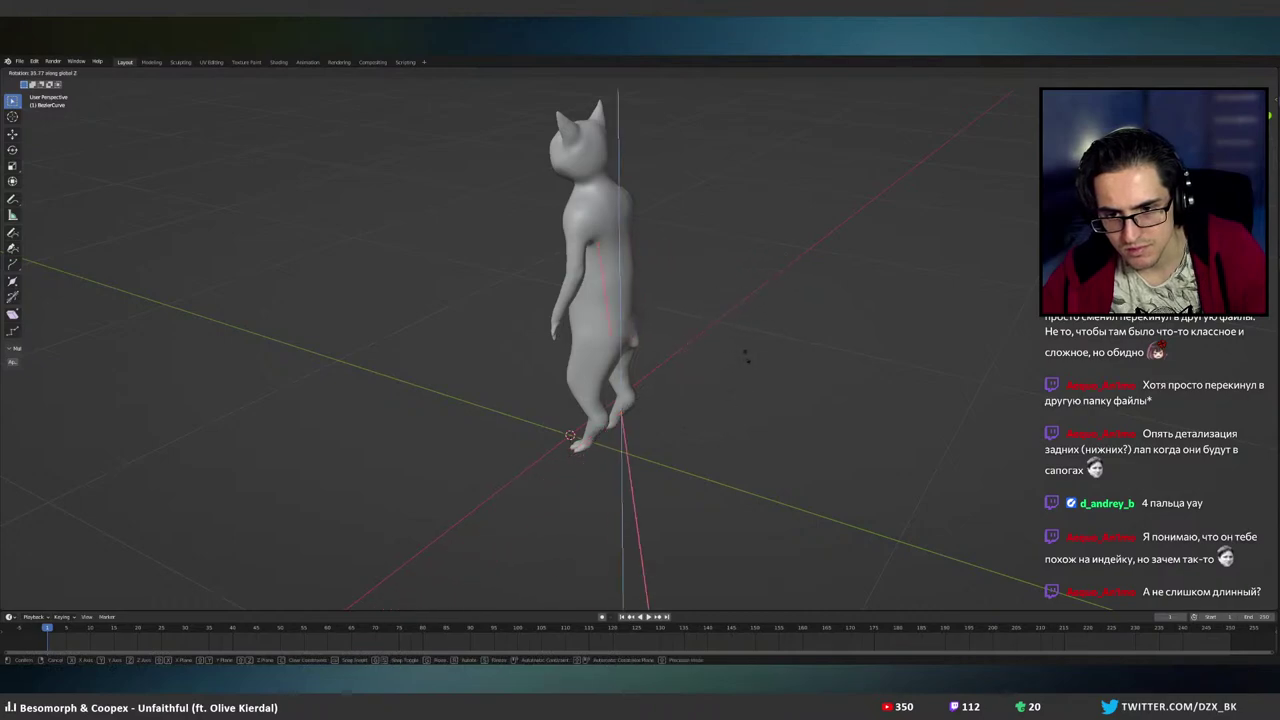
{"action": "key", "text": "9"}
{"action": "key", "text": "0"}
{"action": "key", "text": "Return"}
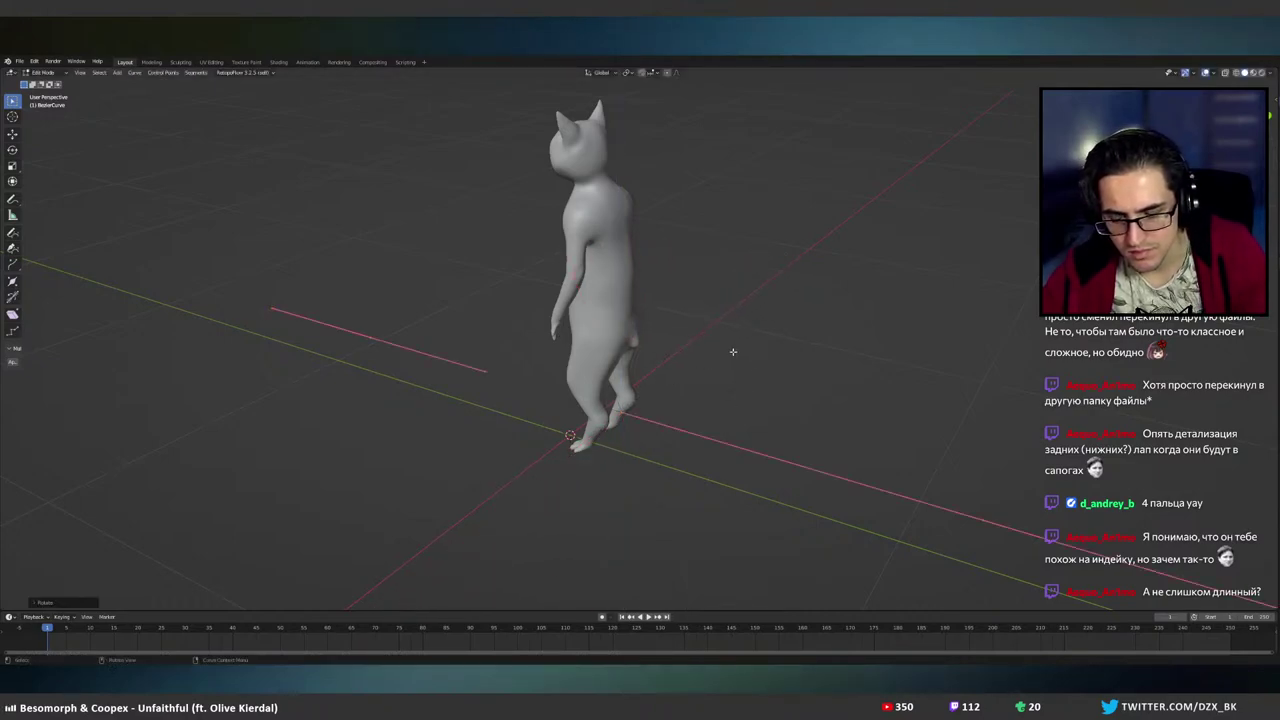
- Scale the curve down to a short segment and place it just behind the character's lower legs
{"action": "key", "text": "KP_3"}
{"action": "key", "text": "s"}
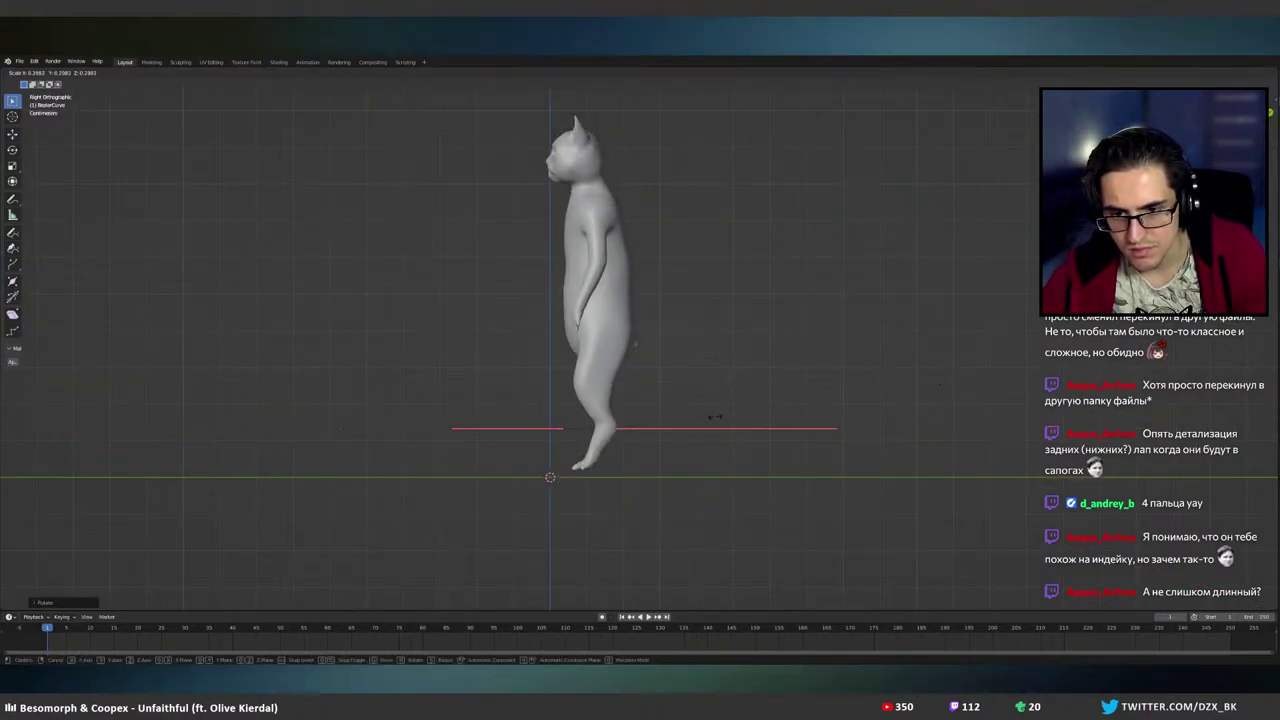
{"action": "left_click", "coordinate": [645, 428]}
{"action": "key", "text": "Tab"}
{"action": "key", "text": "g"}
{"action": "left_click", "coordinate": [706, 407]}
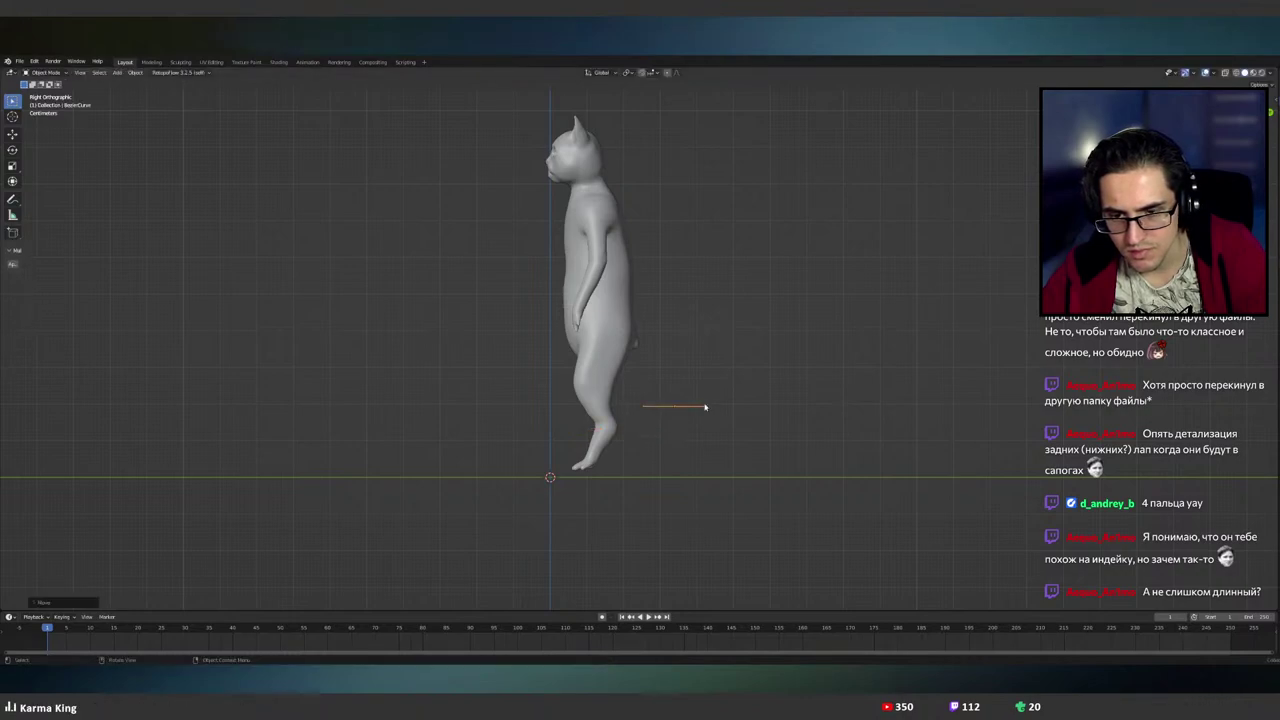
- Move the curve's front control point up to the character's rear and rotate it so the tail slopes down from the body
{"action": "key", "text": "Tab"}
{"action": "scroll", "coordinate": [722, 410], "scroll_direction": "up", "scroll_amount": 3}
{"action": "key", "text": "Tab"}
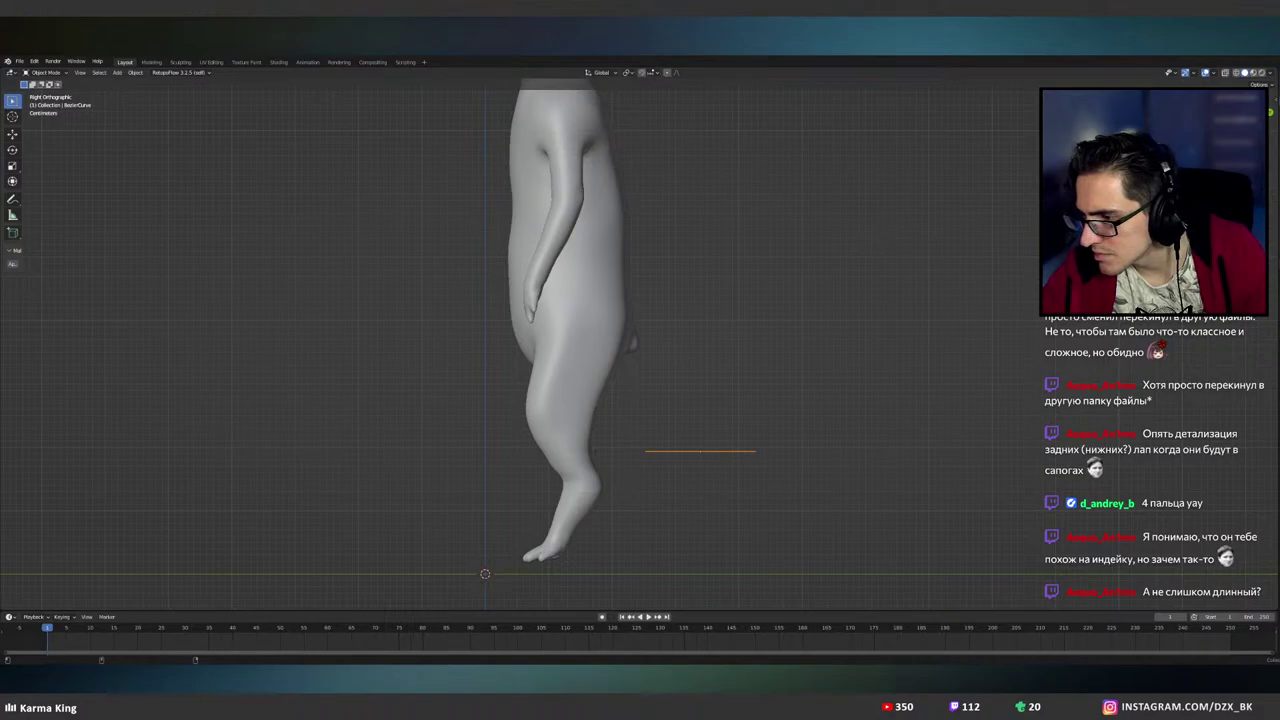
{"action": "key", "text": "Tab"}
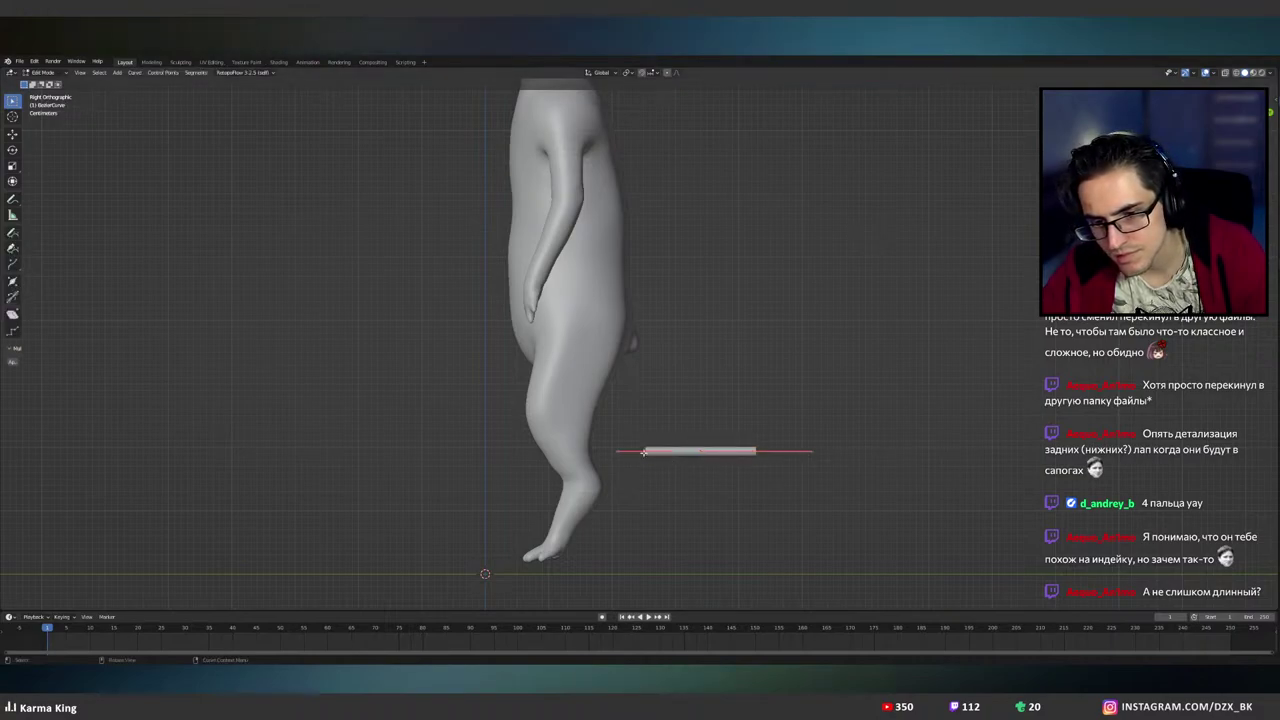
{"action": "key", "text": "g"}
{"action": "left_click", "coordinate": [705, 358]}
{"action": "key", "text": "r"}
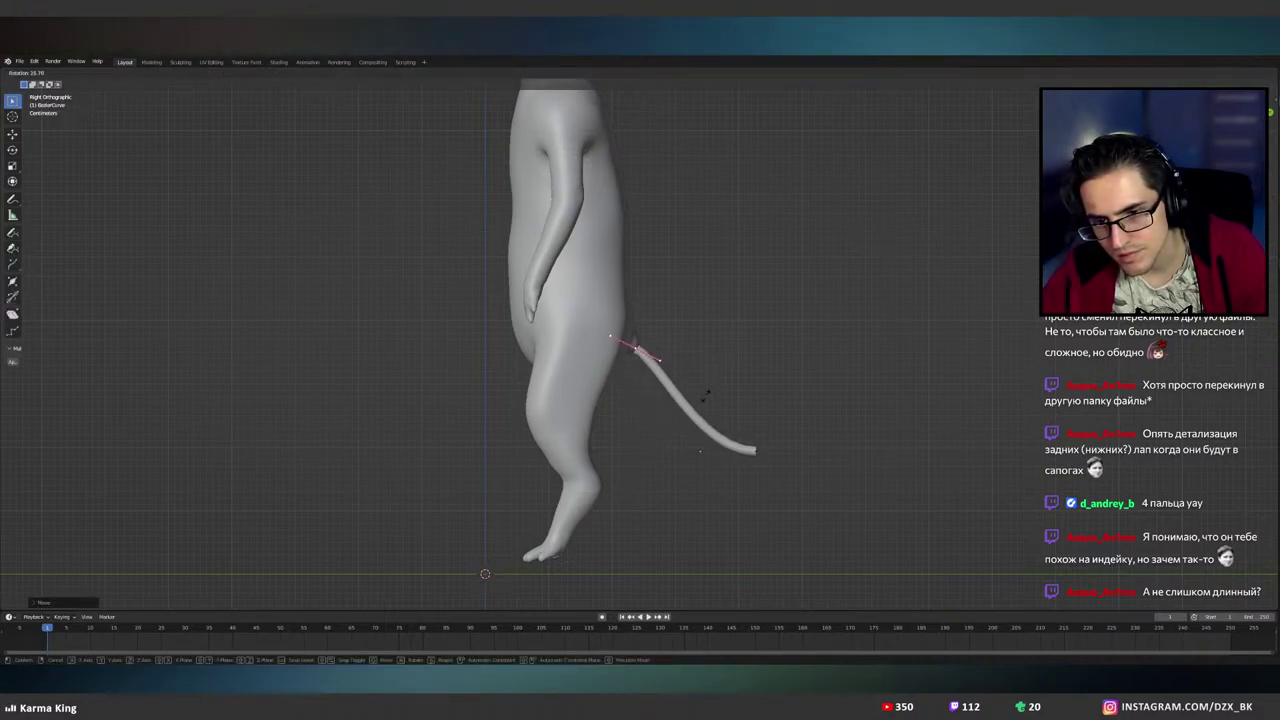
{"action": "left_click", "coordinate": [683, 421]}
{"action": "key", "text": "g"}
{"action": "left_click", "coordinate": [680, 418]}
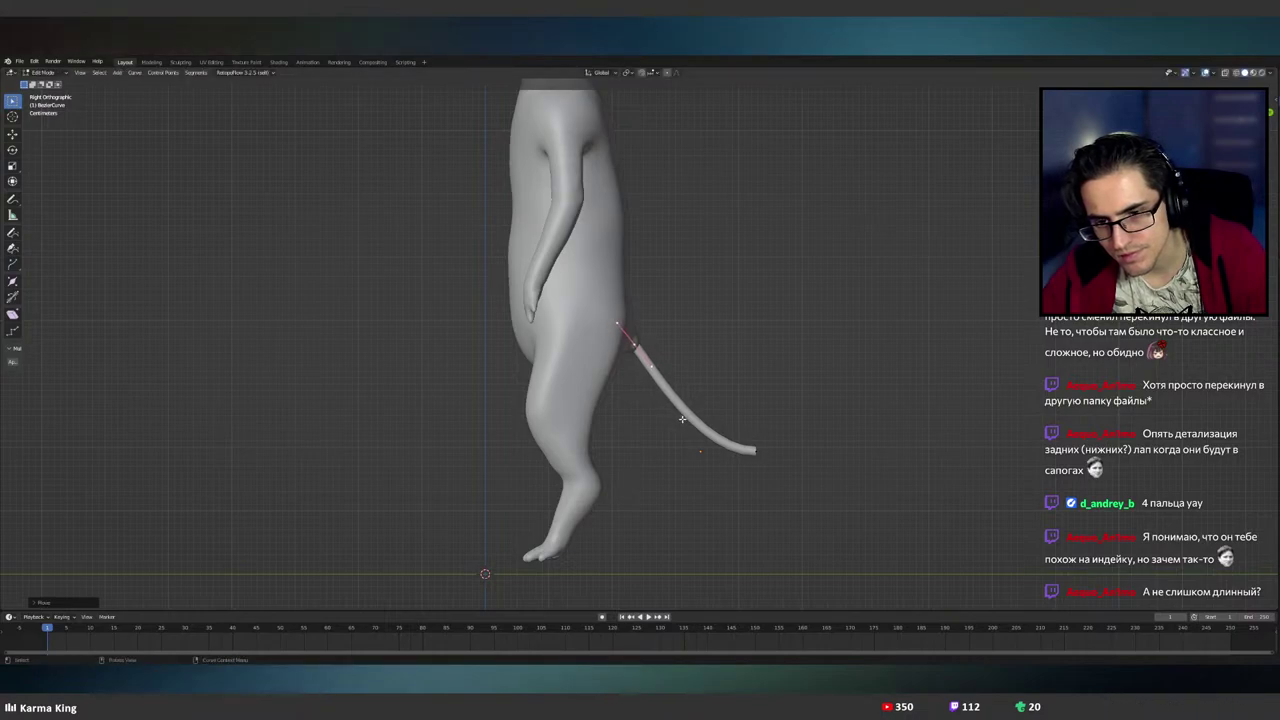
- Pull the curve's end point slightly up and inward, extrude a further tail segment, and rotate and lower its new end point
{"action": "left_click", "coordinate": [762, 446]}
{"action": "key", "text": "g"}
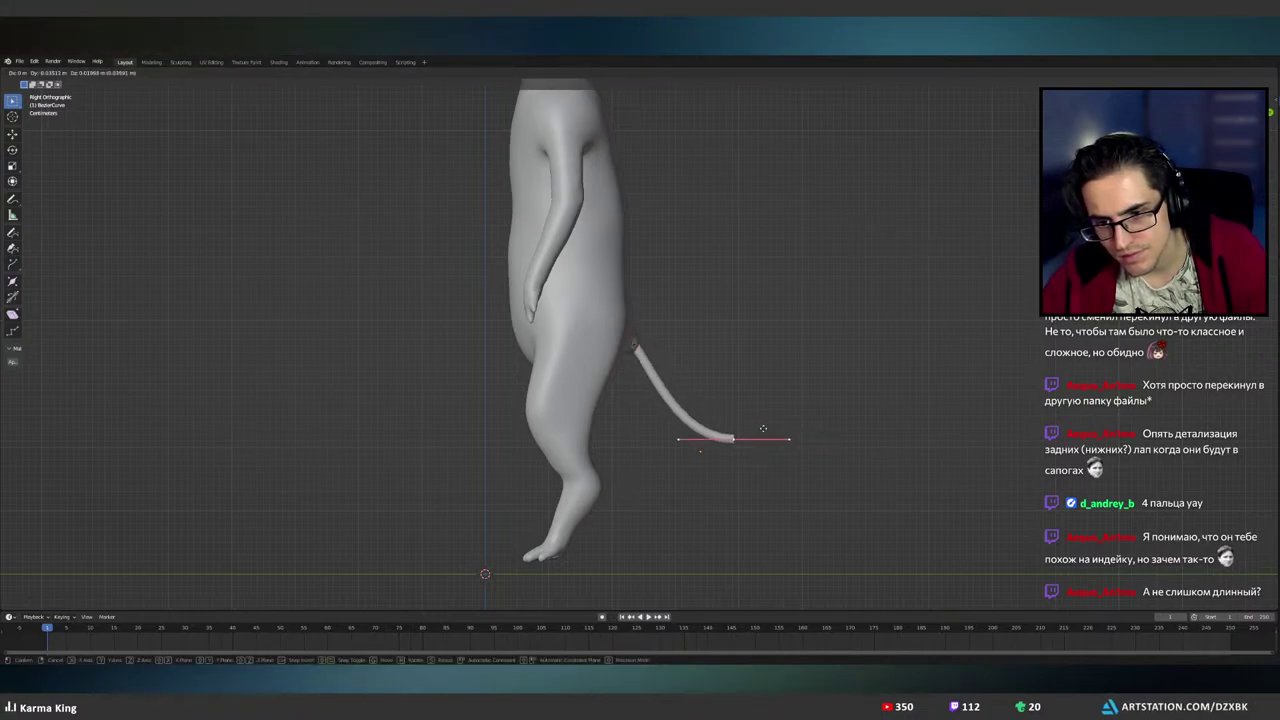
{"action": "left_click", "coordinate": [763, 428]}
{"action": "key", "text": "e"}
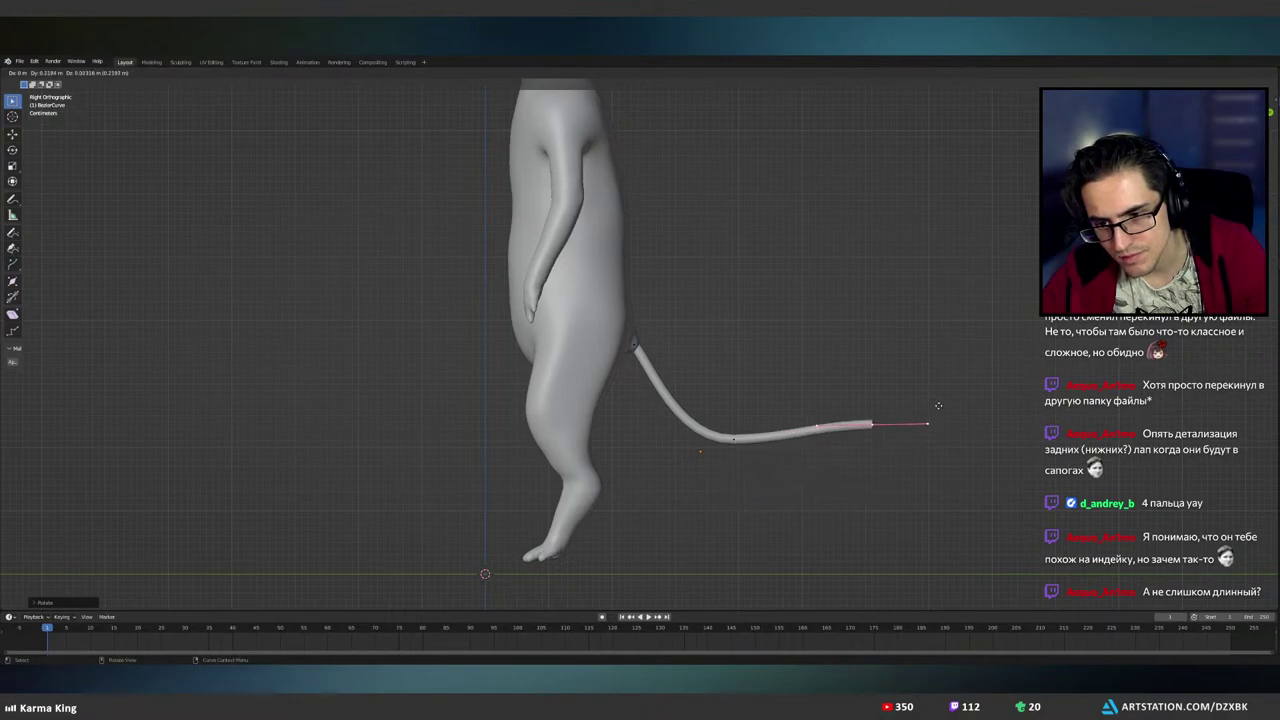
{"action": "left_click", "coordinate": [938, 405]}
{"action": "key", "text": "r"}
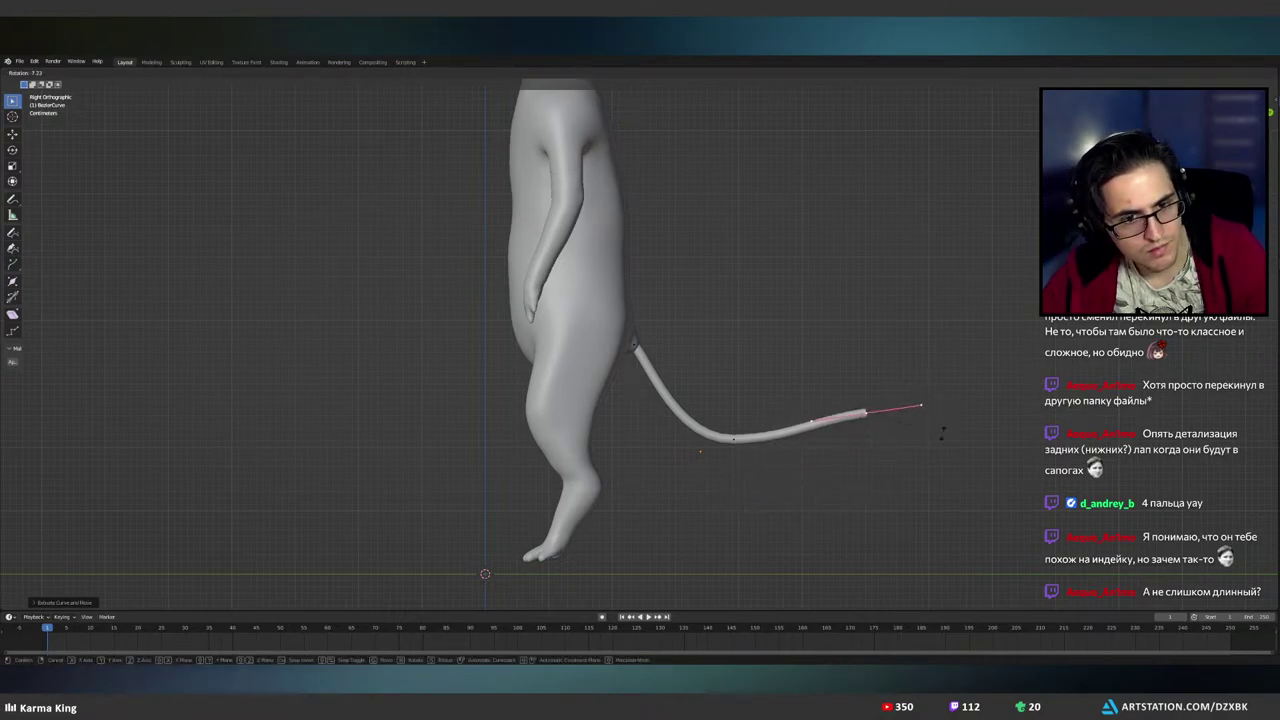
{"action": "left_click", "coordinate": [941, 404]}
{"action": "key", "text": "g"}
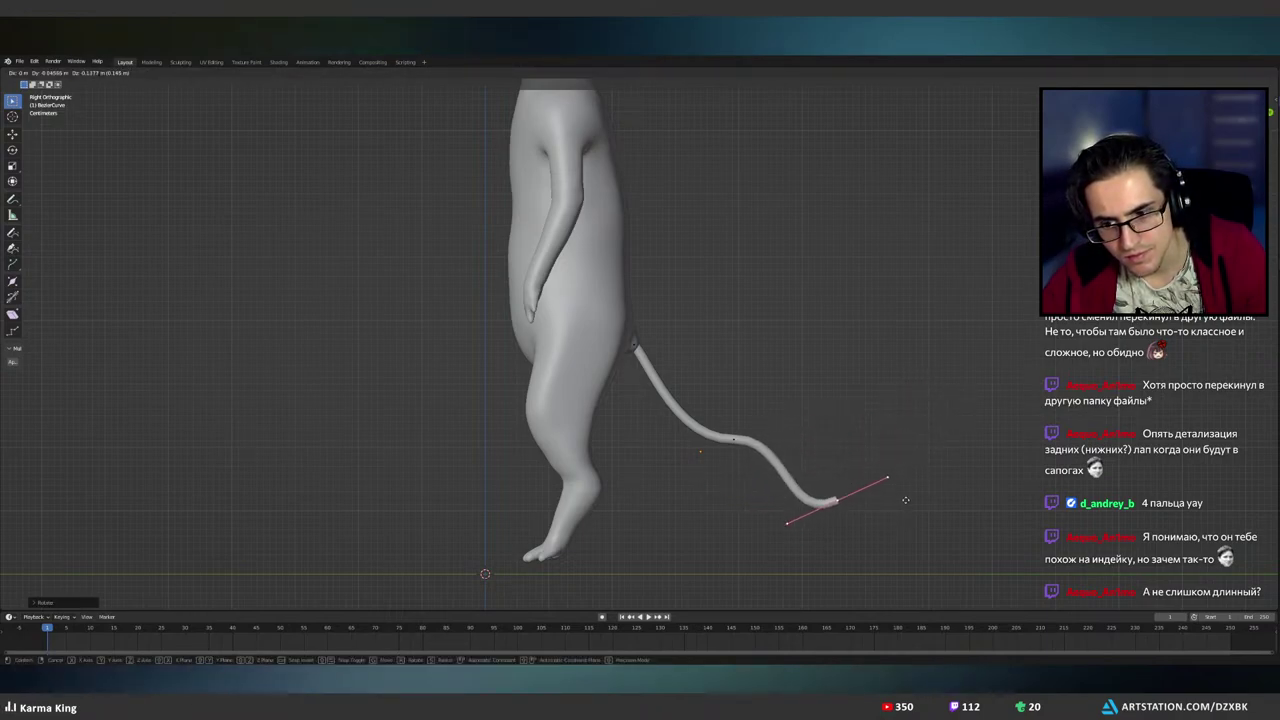
{"action": "left_click", "coordinate": [902, 497]}
- Move the middle control point down toward the legs and rotate it to make a smooth downward sweep
{"action": "left_click", "coordinate": [741, 434]}
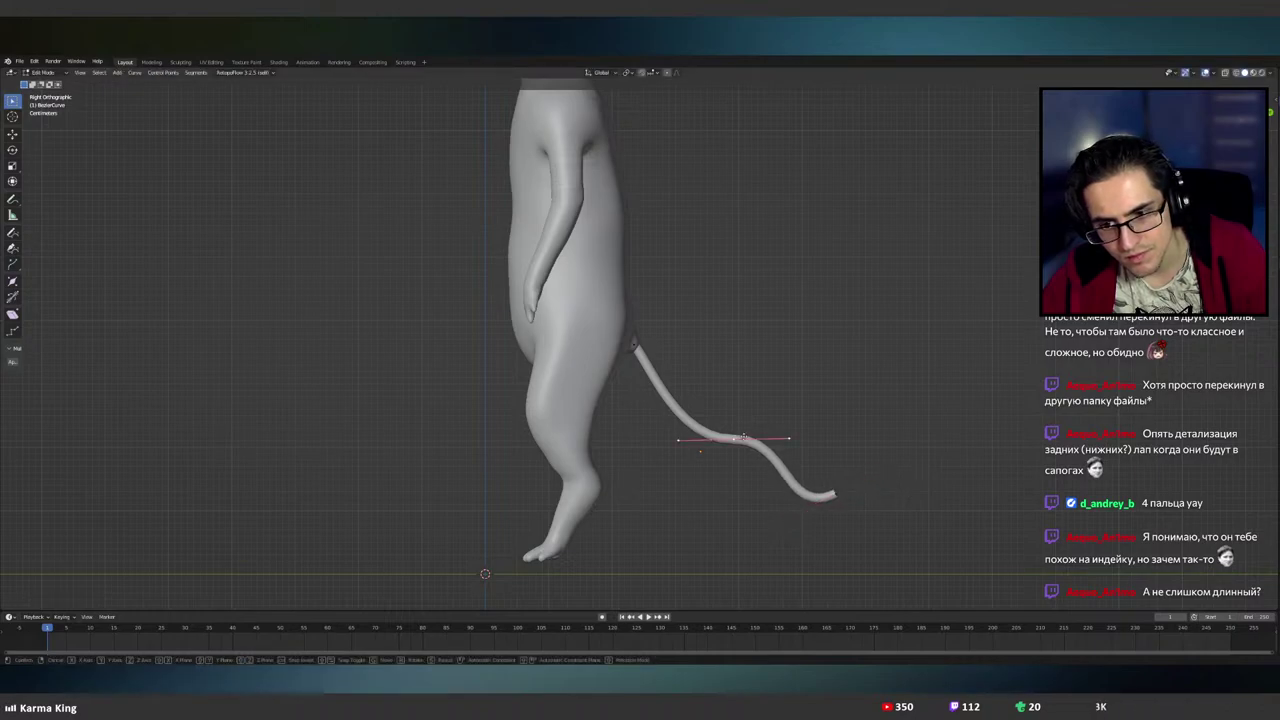
{"action": "key", "text": "g"}
{"action": "left_click", "coordinate": [716, 463]}
{"action": "key", "text": "r"}
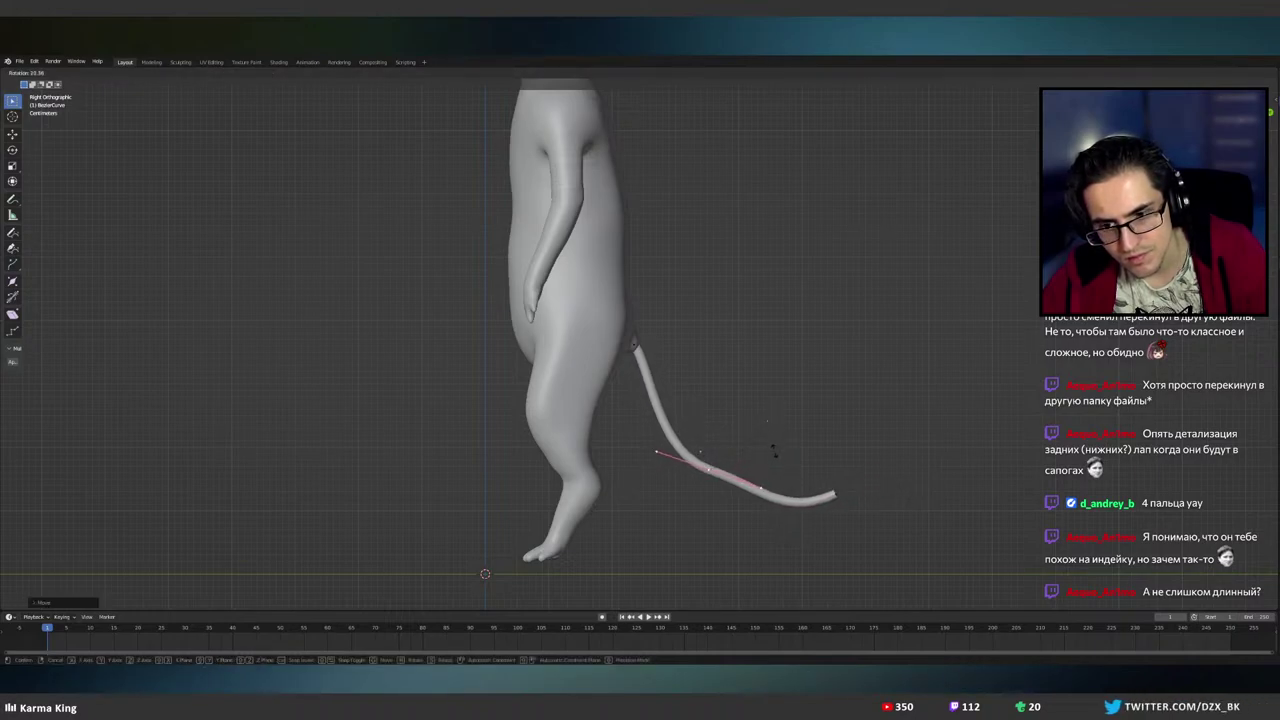
{"action": "left_click", "coordinate": [755, 476]}
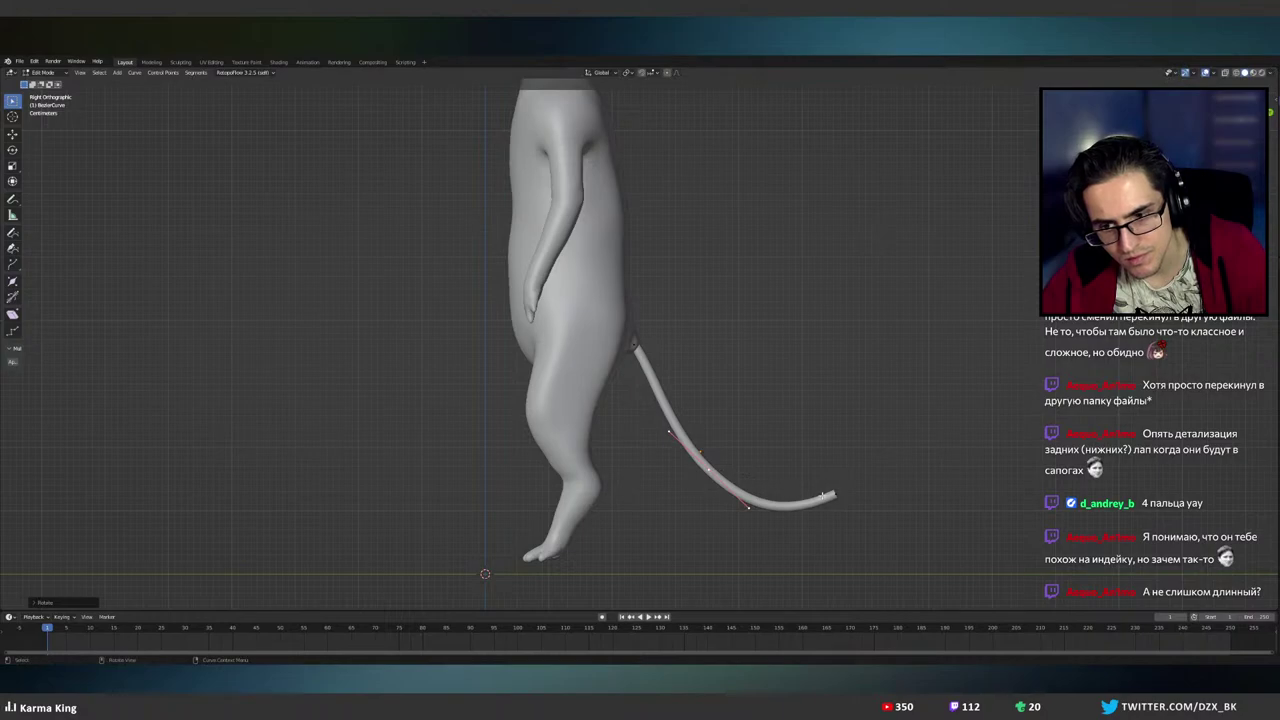
- Extrude another point from the tail's end, then rotate, lower and shrink its handles to form the upturned tip
{"action": "left_click", "coordinate": [823, 495]}
{"action": "key", "text": "e"}
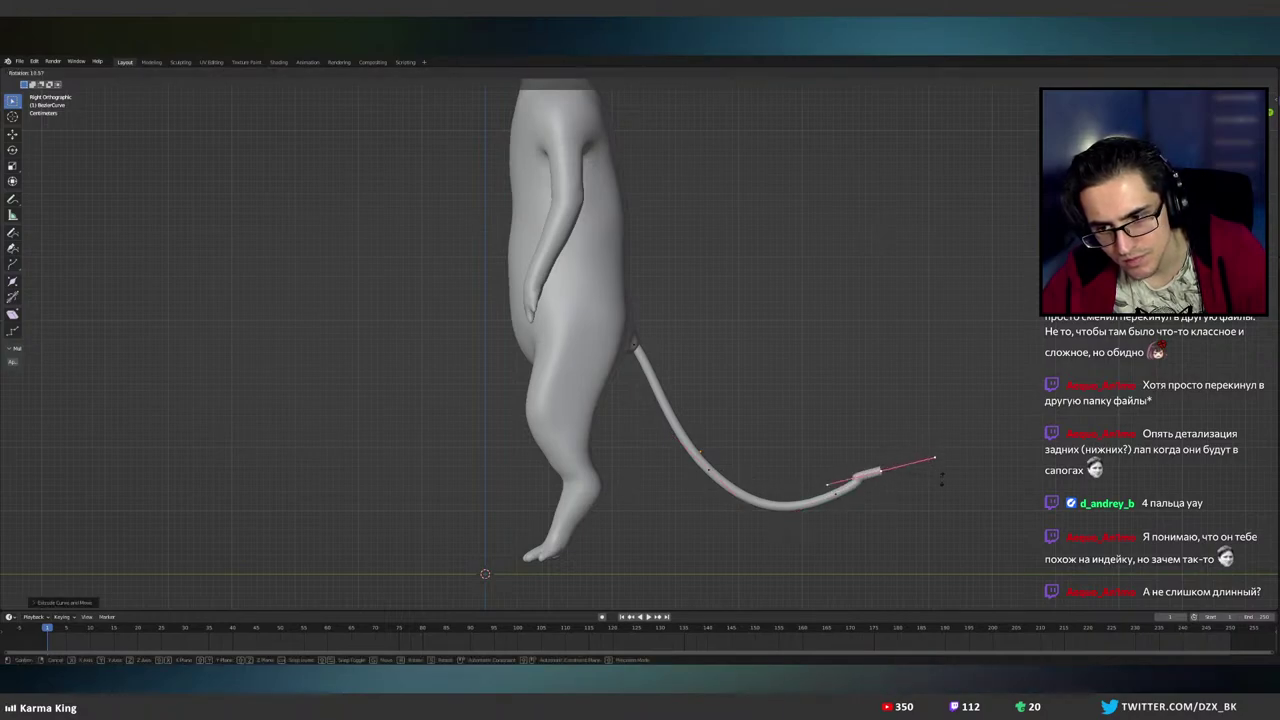
{"action": "left_click", "coordinate": [941, 506]}
{"action": "key", "text": "g"}
{"action": "left_click", "coordinate": [971, 516]}
{"action": "key", "text": "s"}
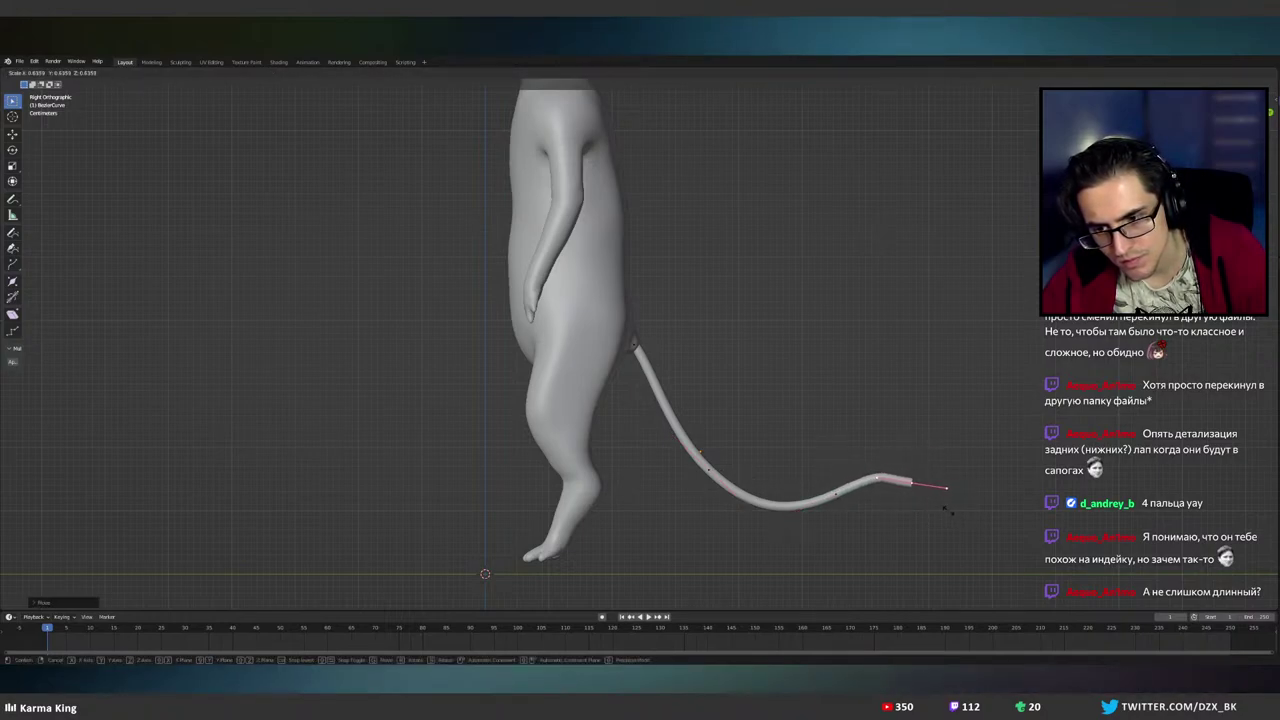
{"action": "left_click", "coordinate": [915, 500]}
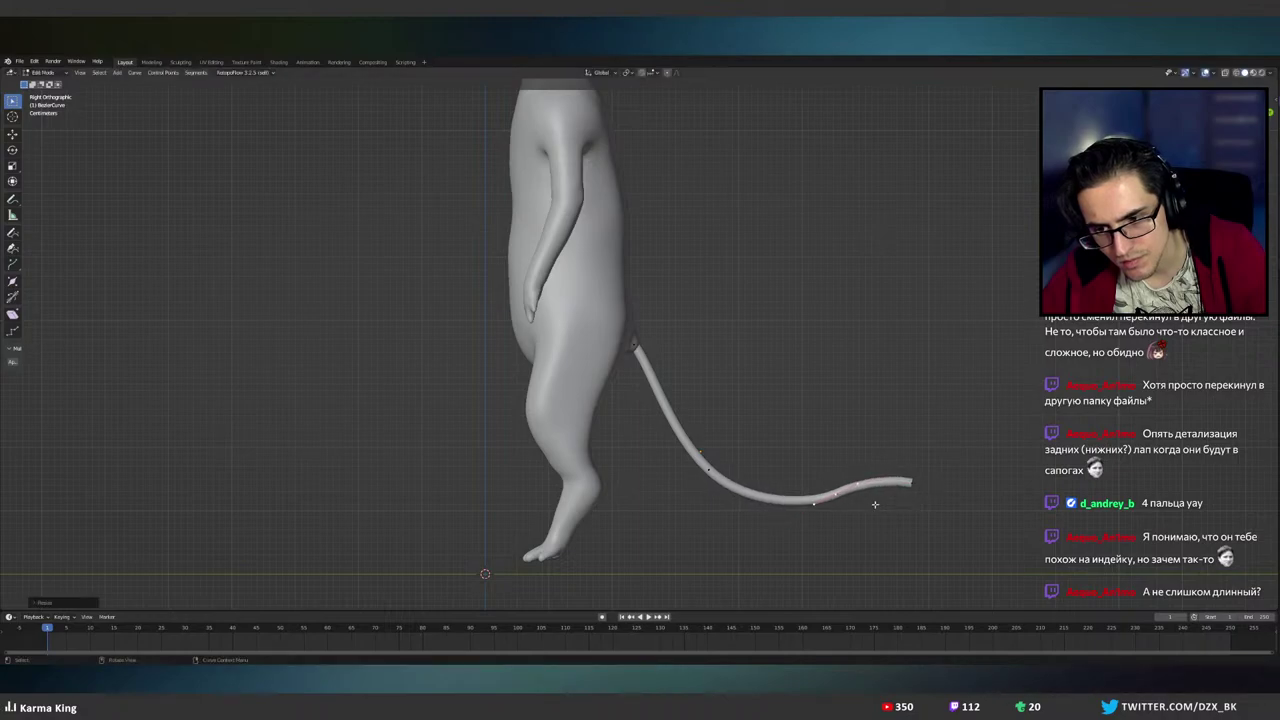
- Pull the last two control points toward the body to shorten the tail
{"action": "key", "text": "g"}
{"action": "left_click", "coordinate": [836, 510]}
{"action": "left_click", "coordinate": [924, 490]}
{"action": "key", "text": "g"}
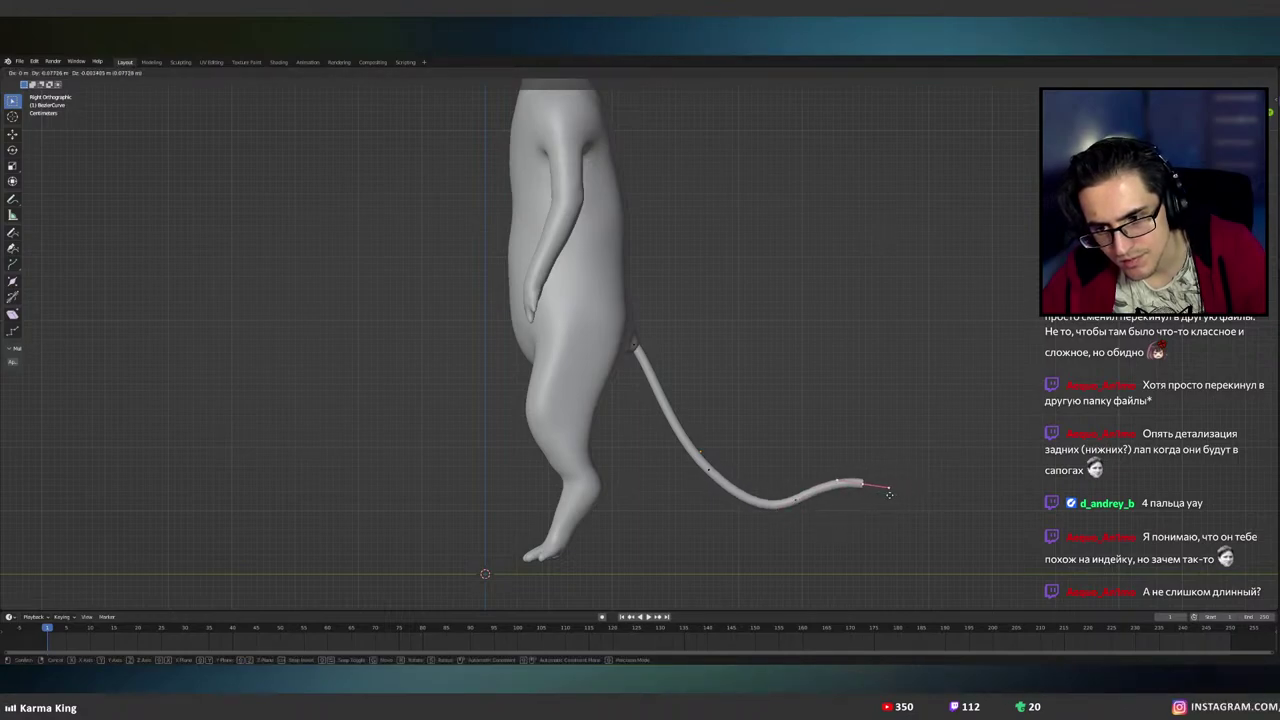
{"action": "left_click", "coordinate": [889, 494]}
- Move the tail's three lower control points together up and toward the body in the right orthographic view
{"action": "middle_click_drag", "start_coordinate": [880, 491], "coordinate": [788, 385]}
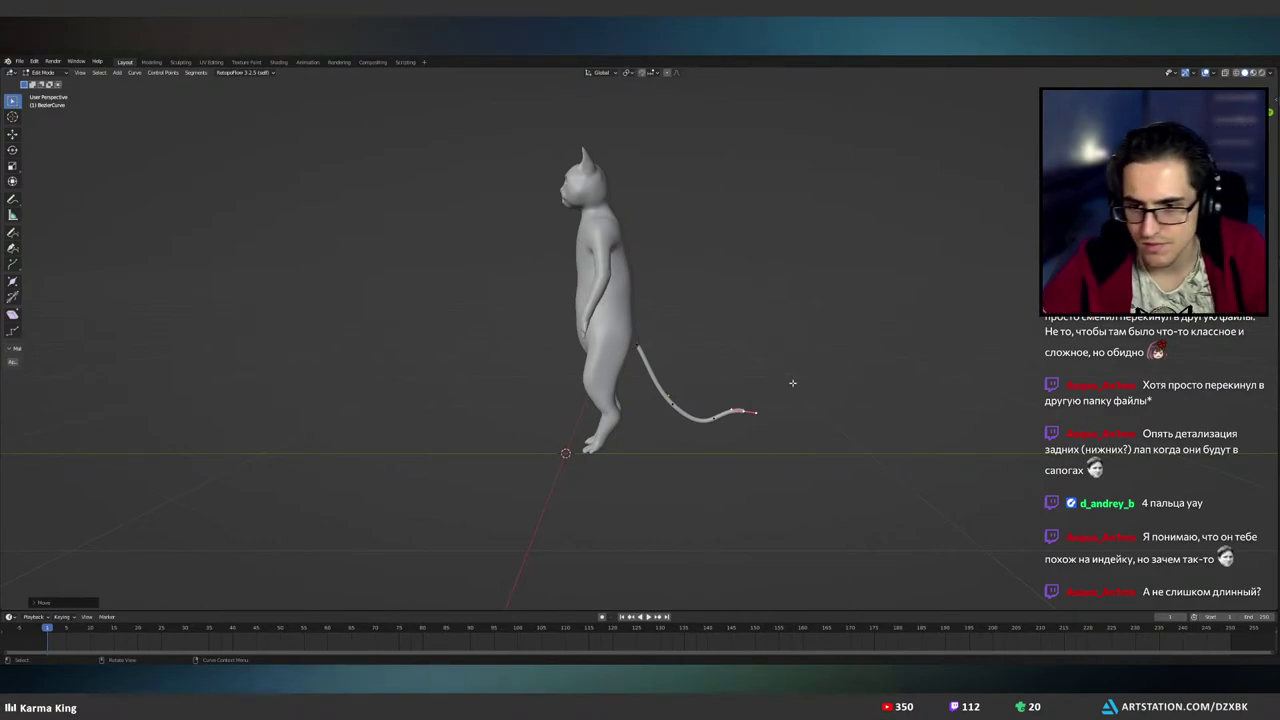
{"action": "middle_click_drag", "start_coordinate": [788, 385], "coordinate": [811, 366]}
{"action": "key", "text": "KP_1"}
{"action": "key", "text": "KP_3"}
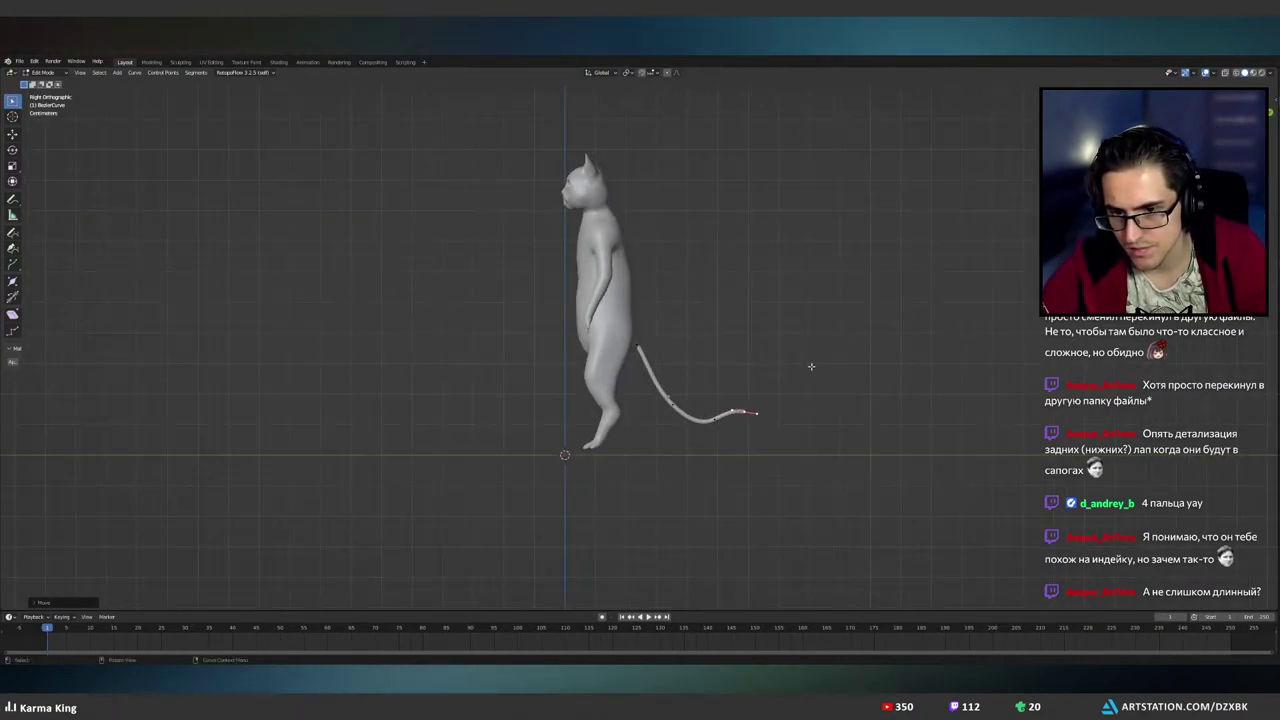
{"action": "key", "text": "KP_Decimal"}
{"action": "key", "text": "g"}
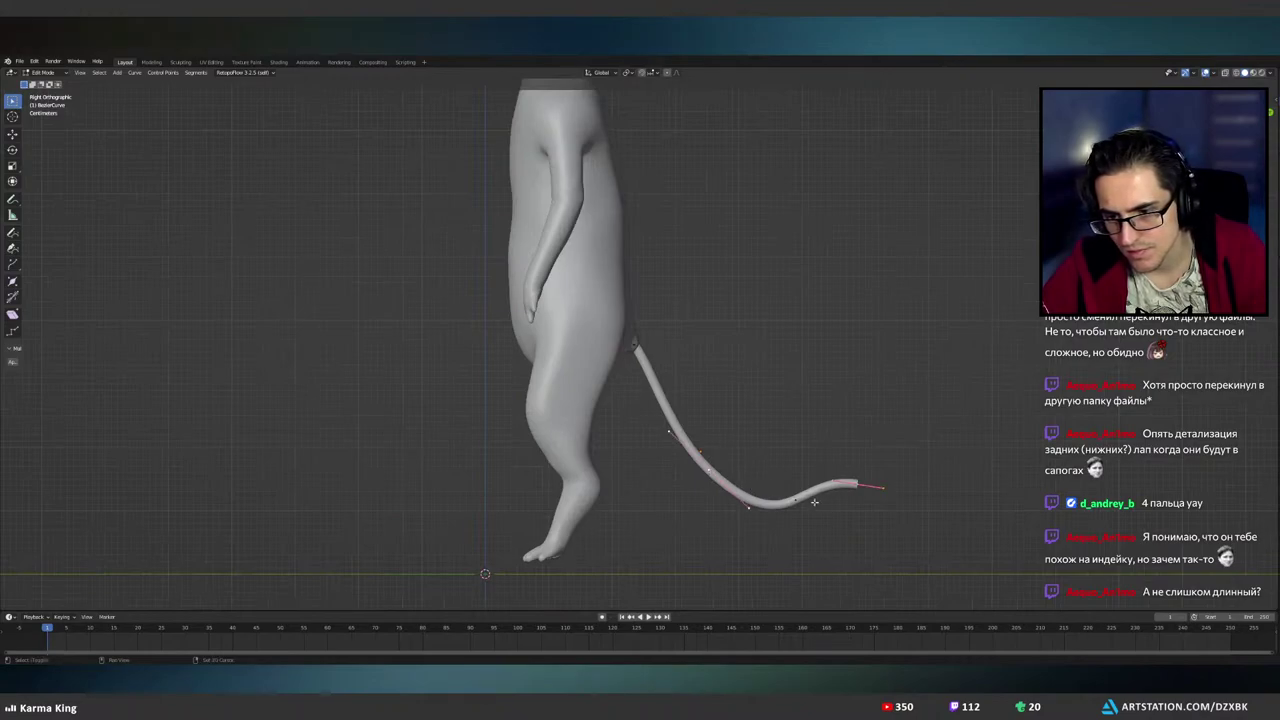
{"action": "left_click", "coordinate": [829, 482]}
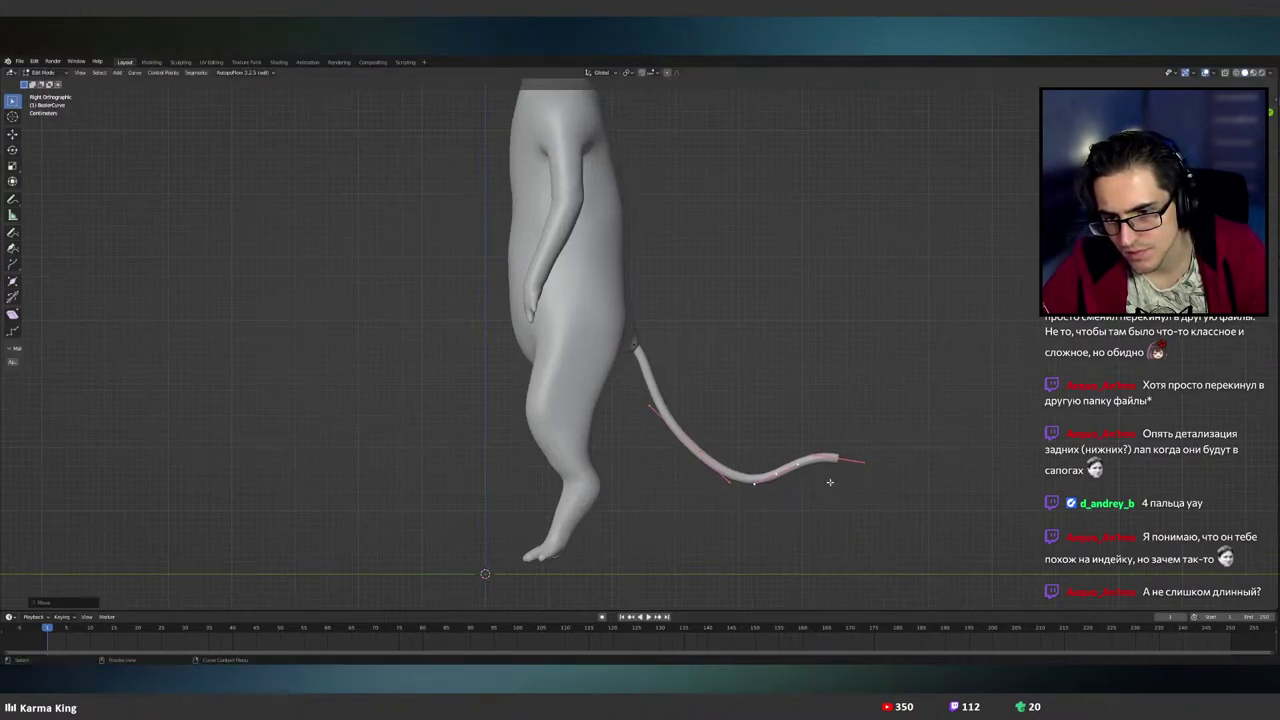
- Fine-tune the rotation of the second control point and the position of the tip point, and leave Edit Mode
{"action": "left_click", "coordinate": [690, 446]}
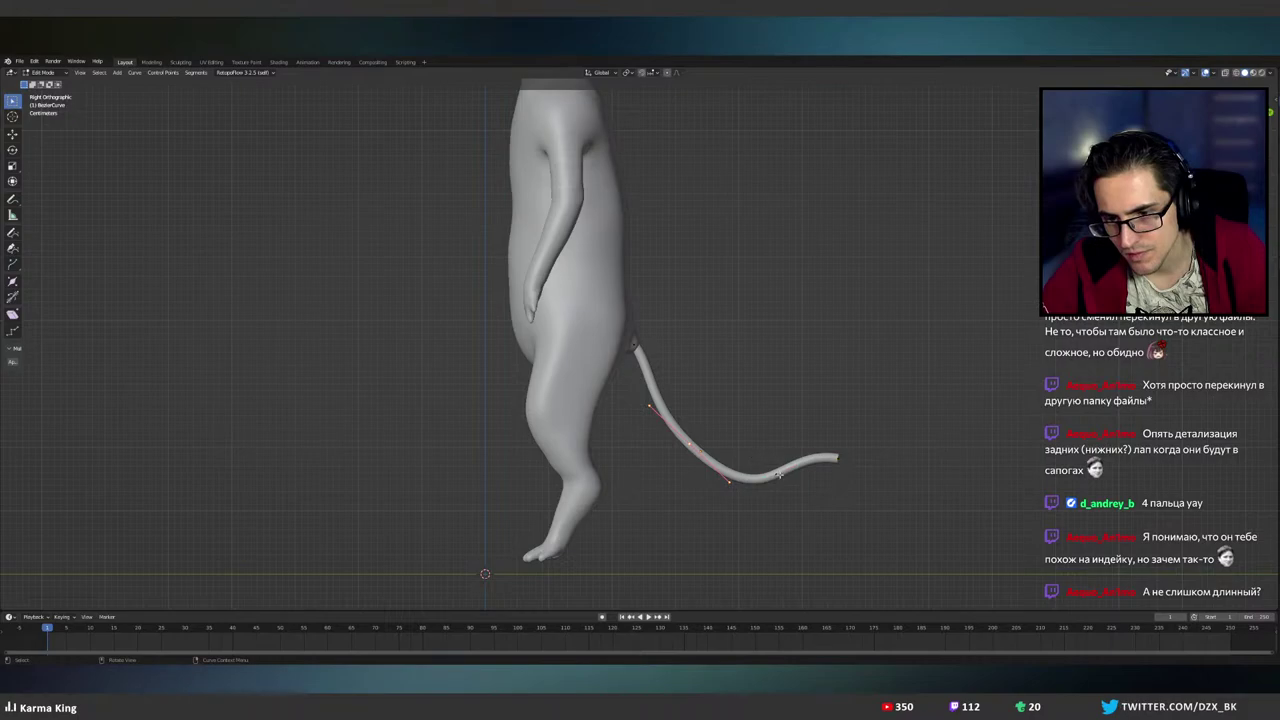
{"action": "key", "text": "r"}
{"action": "left_click", "coordinate": [814, 483]}
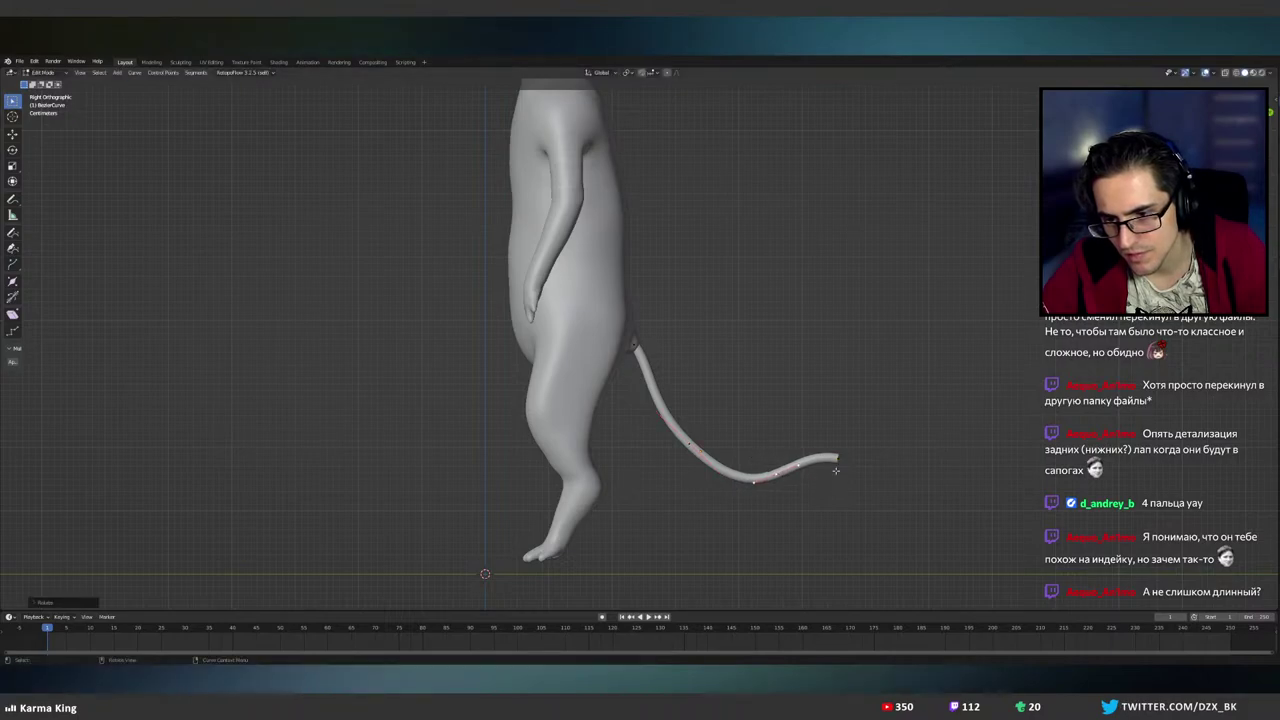
{"action": "left_click", "coordinate": [838, 462]}
{"action": "key", "text": "g"}
{"action": "left_click", "coordinate": [842, 463]}
{"action": "key", "text": "Tab"}
- Examine the tail's thickness and its attachment to the character's rear from several angles
{"action": "middle_click_drag", "start_coordinate": [874, 459], "coordinate": [780, 458]}
{"action": "scroll", "coordinate": [774, 429], "scroll_direction": "down", "scroll_amount": 4}
{"action": "left_click", "coordinate": [774, 429]}
{"action": "scroll", "coordinate": [780, 458], "scroll_direction": "up", "scroll_amount": 5}
{"action": "left_click", "coordinate": [661, 436]}
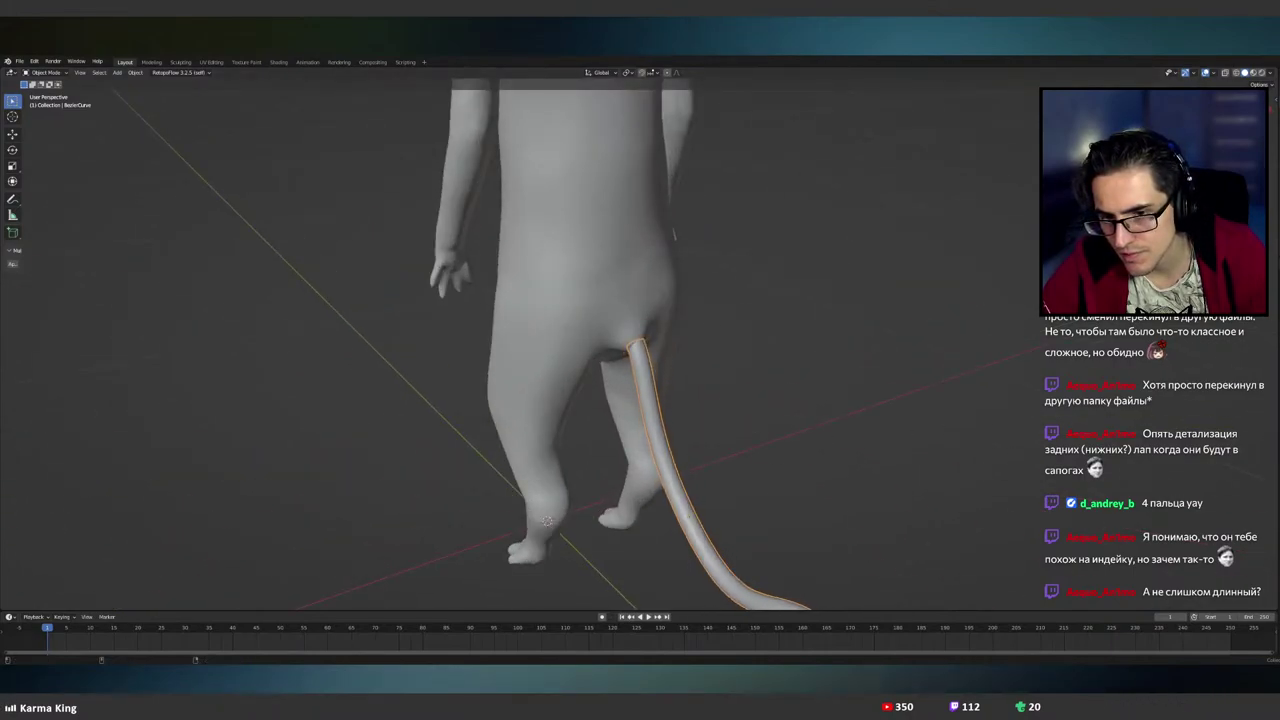
{"action": "scroll", "coordinate": [1021, 420], "scroll_direction": "down", "scroll_amount": 5}
{"action": "middle_click_drag", "start_coordinate": [1021, 420], "coordinate": [880, 400]}
{"action": "left_click", "coordinate": [880, 400]}
{"action": "scroll", "coordinate": [731, 401], "scroll_direction": "up", "scroll_amount": 6}
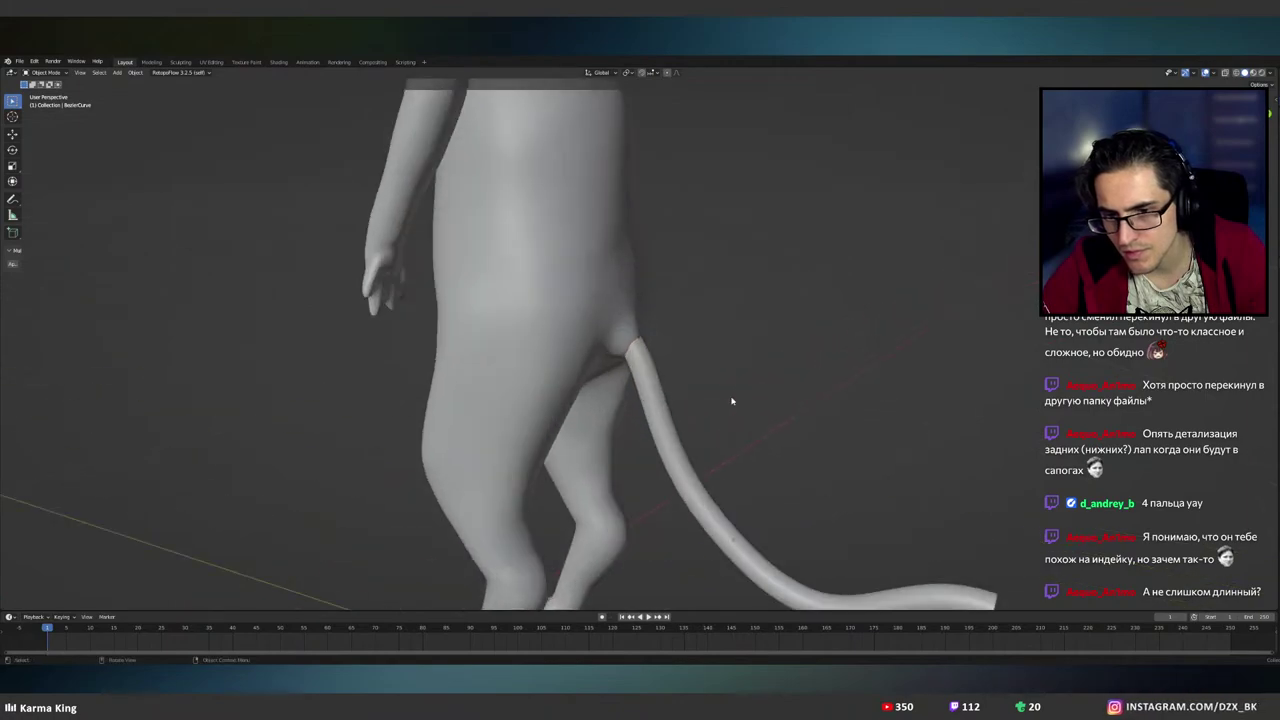
- Move the tail's base control point into the body and rotate it in the right orthographic view
{"action": "key", "text": "KP_3"}
{"action": "key", "text": "Tab"}
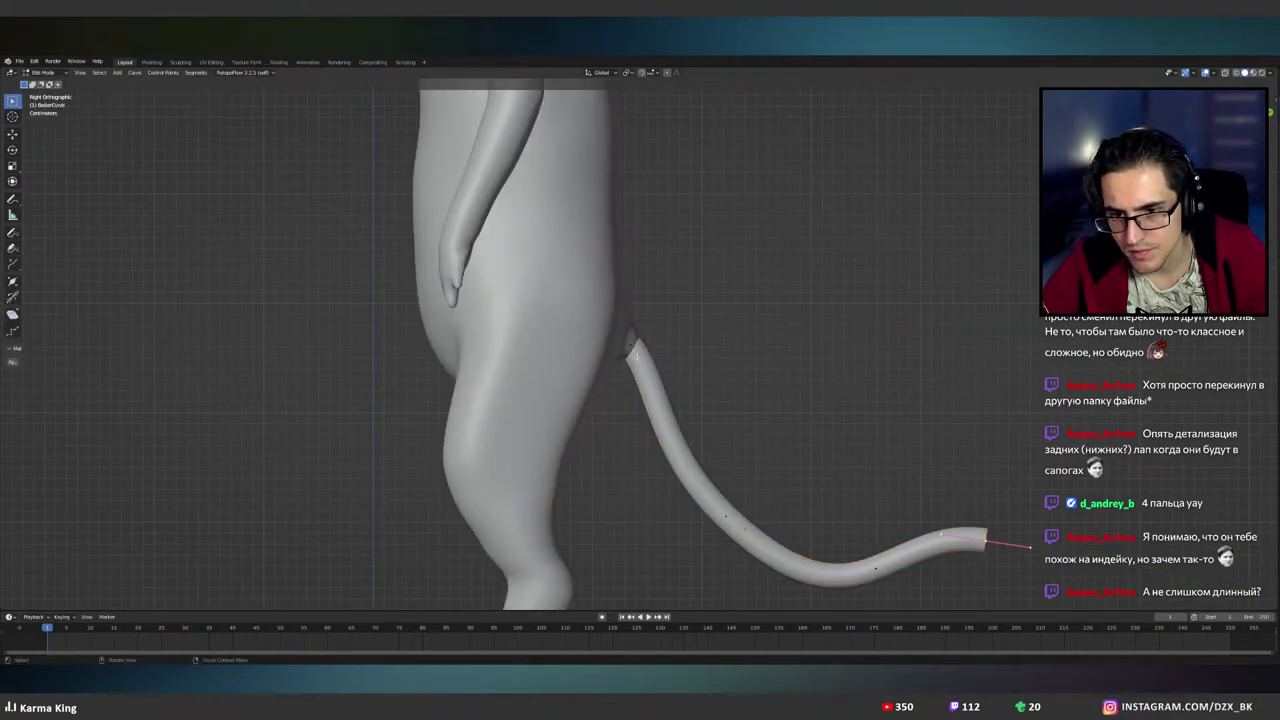
{"action": "key", "text": "Tab"}
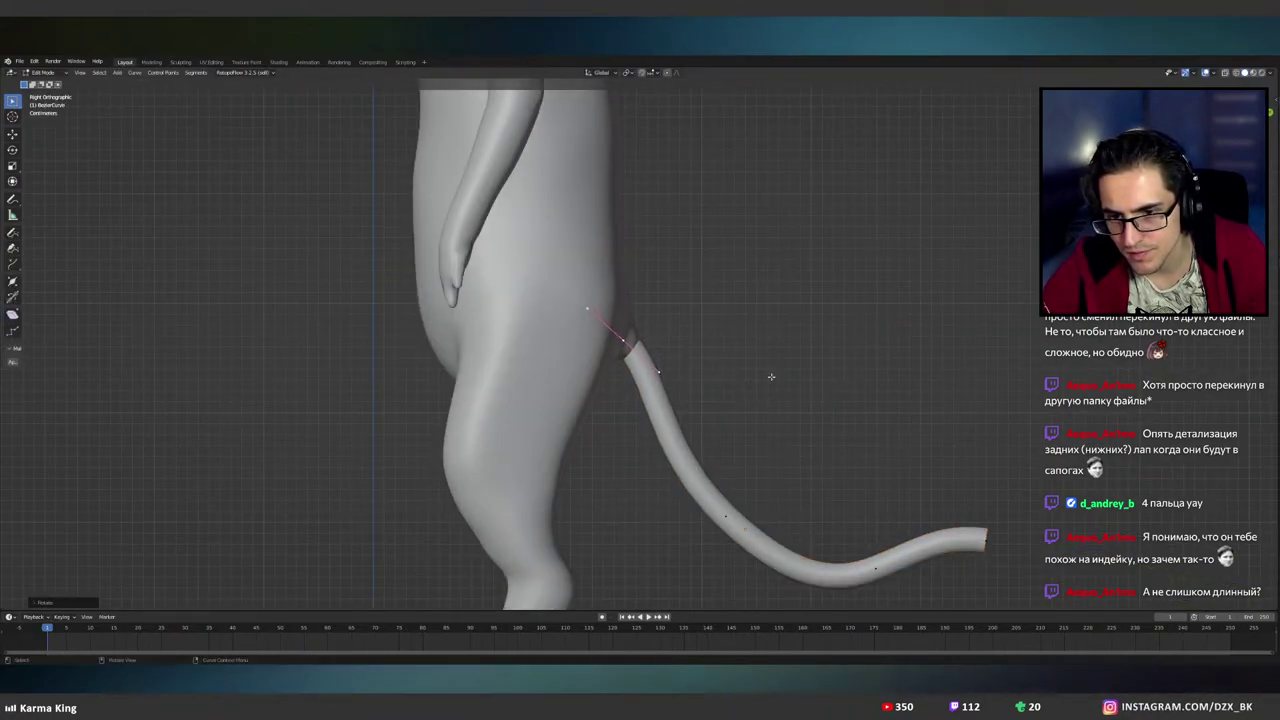
{"action": "scroll", "coordinate": [771, 385], "scroll_direction": "down", "scroll_amount": 3}
{"action": "scroll", "coordinate": [769, 395], "scroll_direction": "down", "scroll_amount": 3}
{"action": "scroll", "coordinate": [769, 395], "scroll_direction": "up", "scroll_amount": 4}
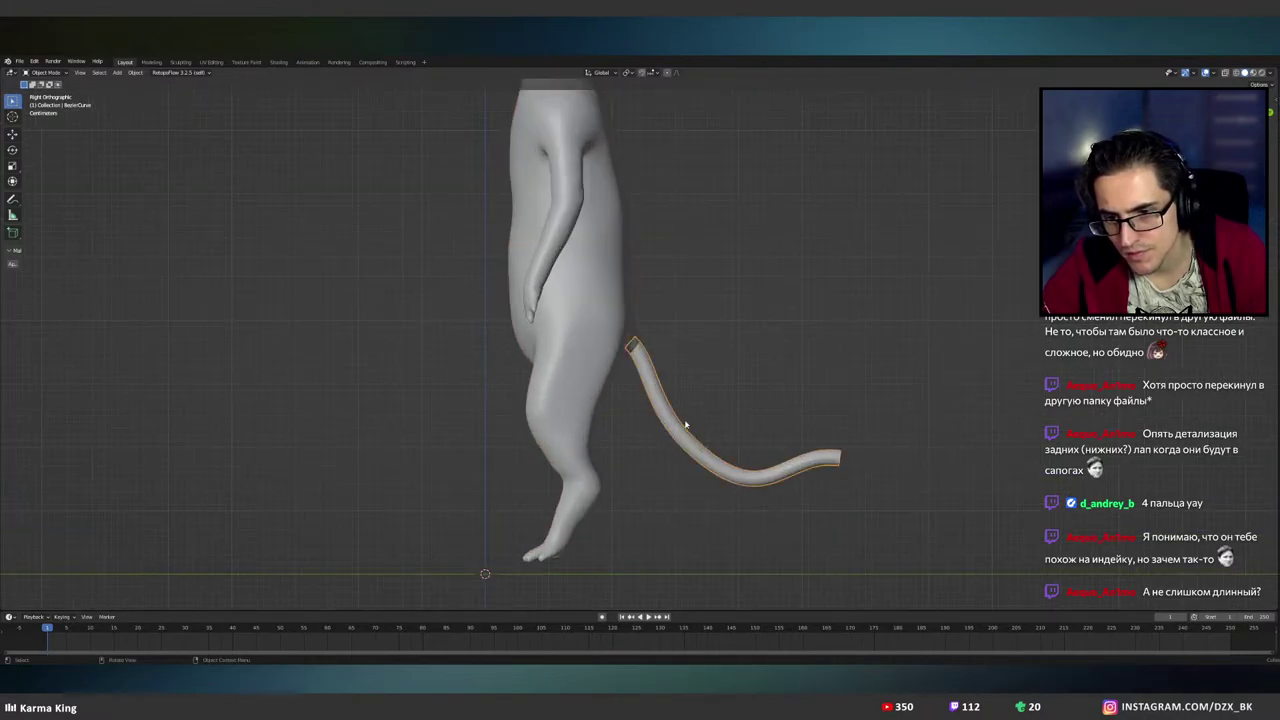
- Move the second control point slightly down toward the legs and nudge the third point to smooth the tail's bend
{"action": "key", "text": "Tab"}
{"action": "left_click", "coordinate": [689, 444]}
{"action": "key", "text": "g"}
{"action": "left_click", "coordinate": [726, 452]}
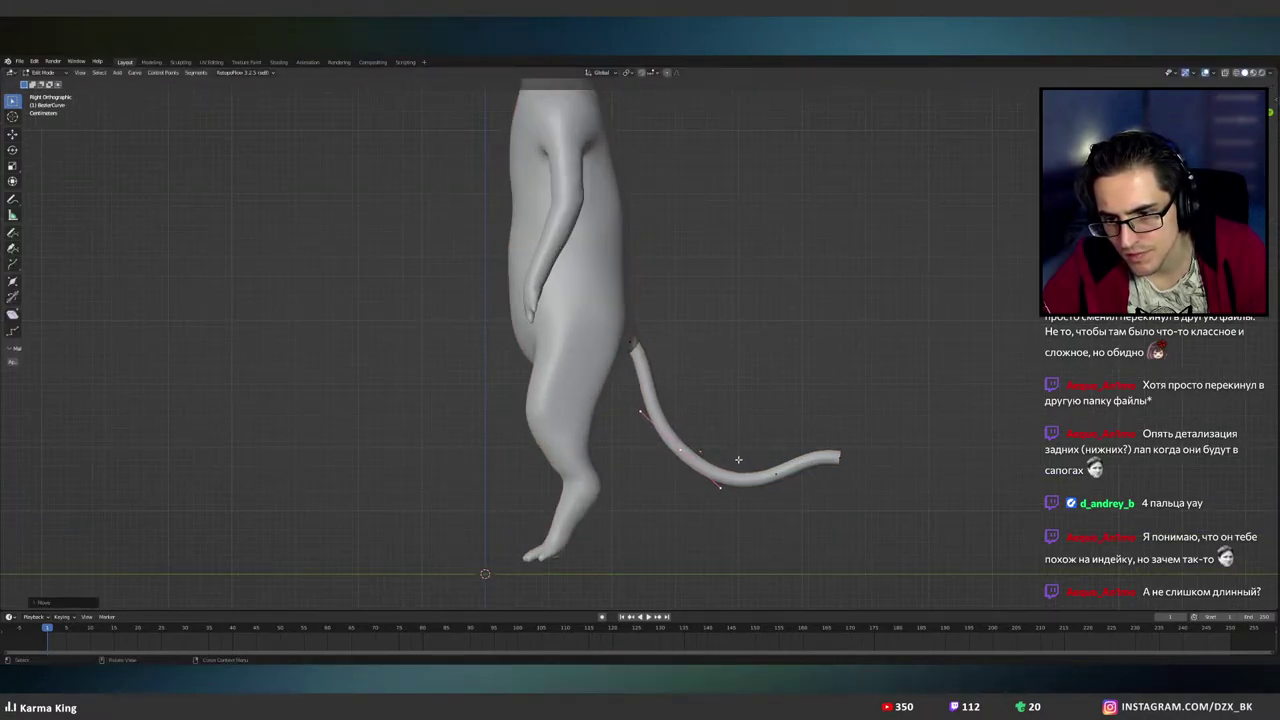
{"action": "left_click", "coordinate": [782, 482]}
{"action": "key", "text": "g"}
{"action": "left_click", "coordinate": [781, 479]}
- Nudge the tail's tip point outward and shrink its radius so the tail tapers to a thin end
{"action": "left_click", "coordinate": [837, 465]}
{"action": "key", "text": "g"}
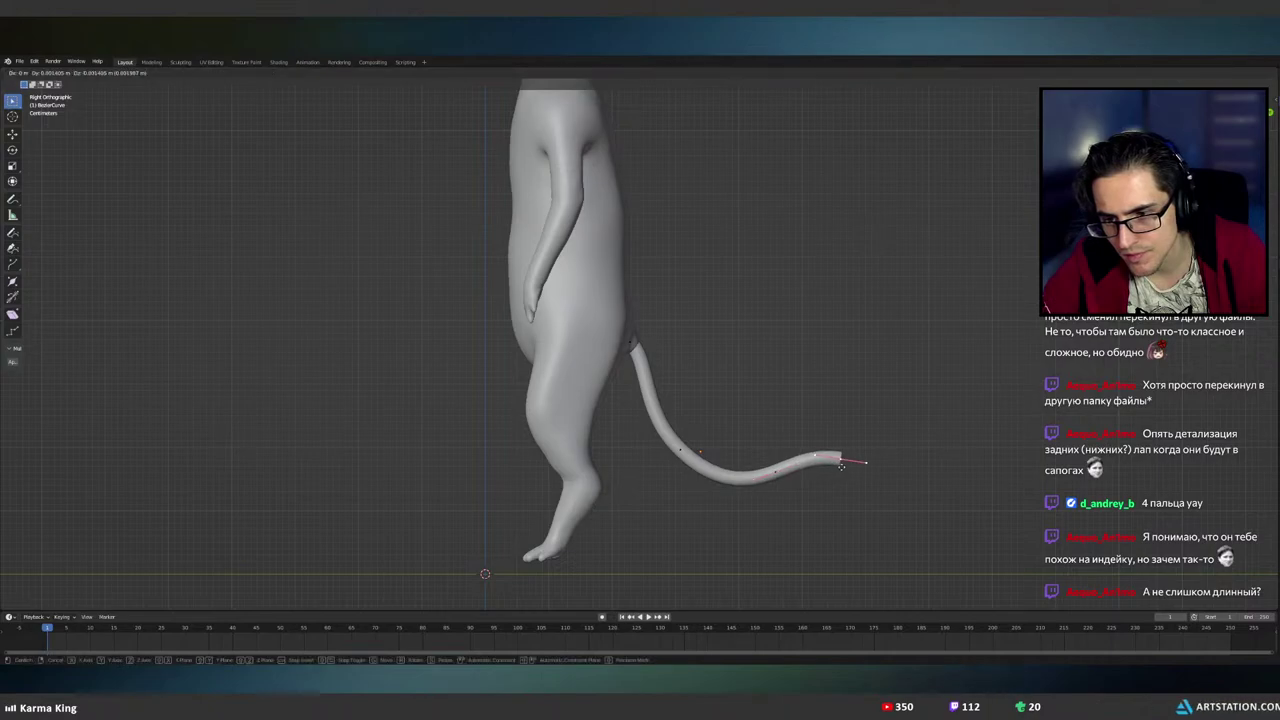
{"action": "left_click", "coordinate": [842, 468]}
{"action": "key", "text": "alt+s"}
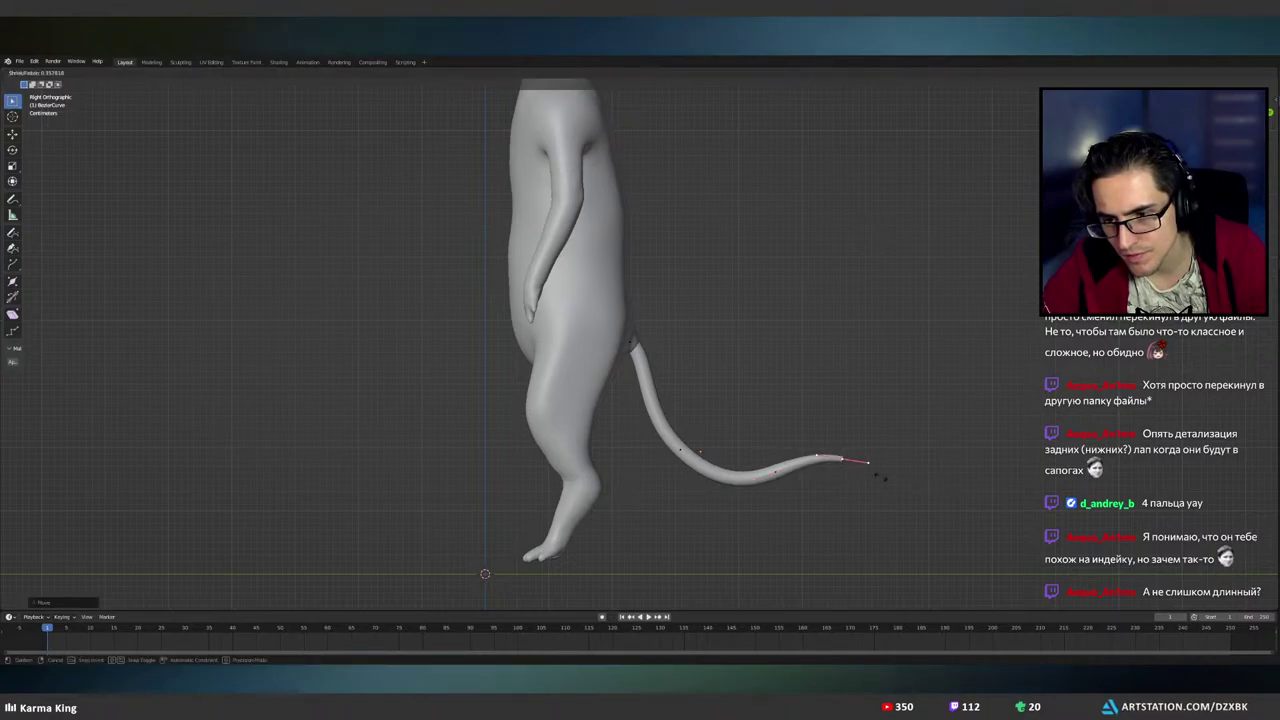
{"action": "left_click", "coordinate": [867, 473]}
- Examine the tapered tail against the character's body from the side and rear
{"action": "key", "text": "Tab"}
{"action": "scroll", "coordinate": [865, 466], "scroll_direction": "down", "scroll_amount": 3}
{"action": "middle_click_drag", "start_coordinate": [863, 463], "coordinate": [760, 470]}
{"action": "left_click", "coordinate": [746, 451]}
{"action": "scroll", "coordinate": [786, 470], "scroll_direction": "up", "scroll_amount": 3}
{"action": "key", "text": "Tab"}
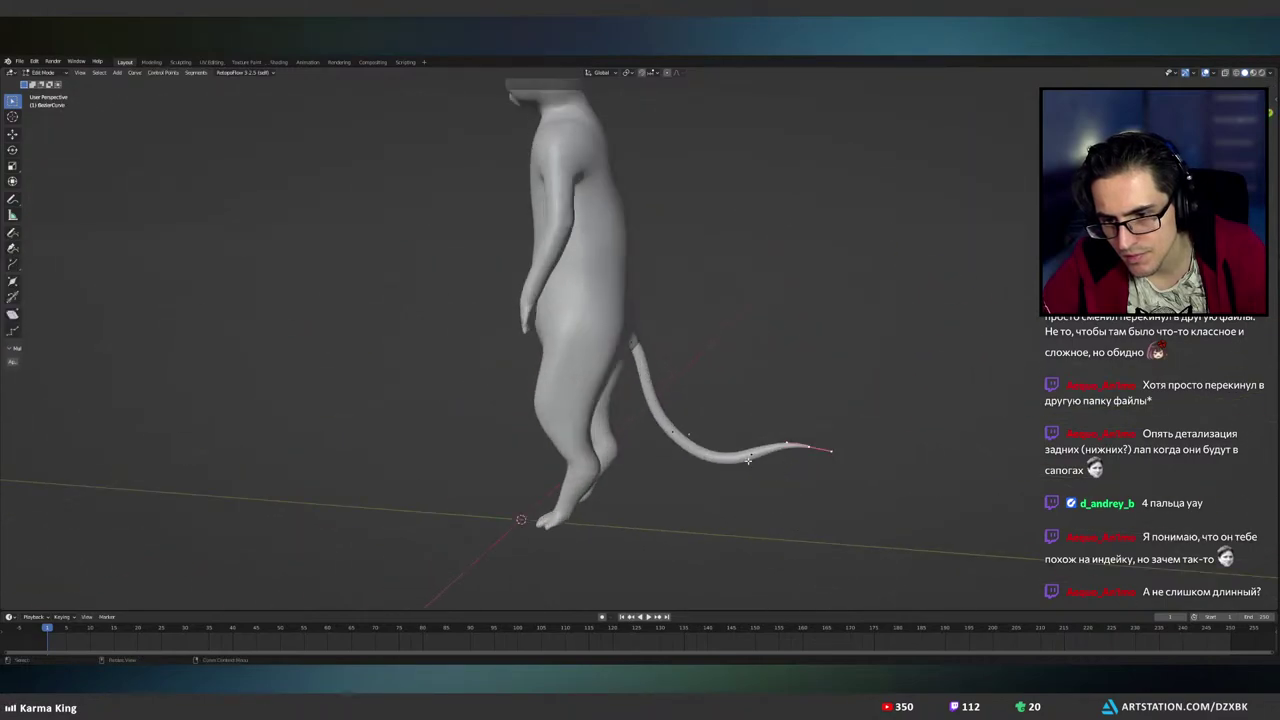
{"action": "key", "text": "Tab"}
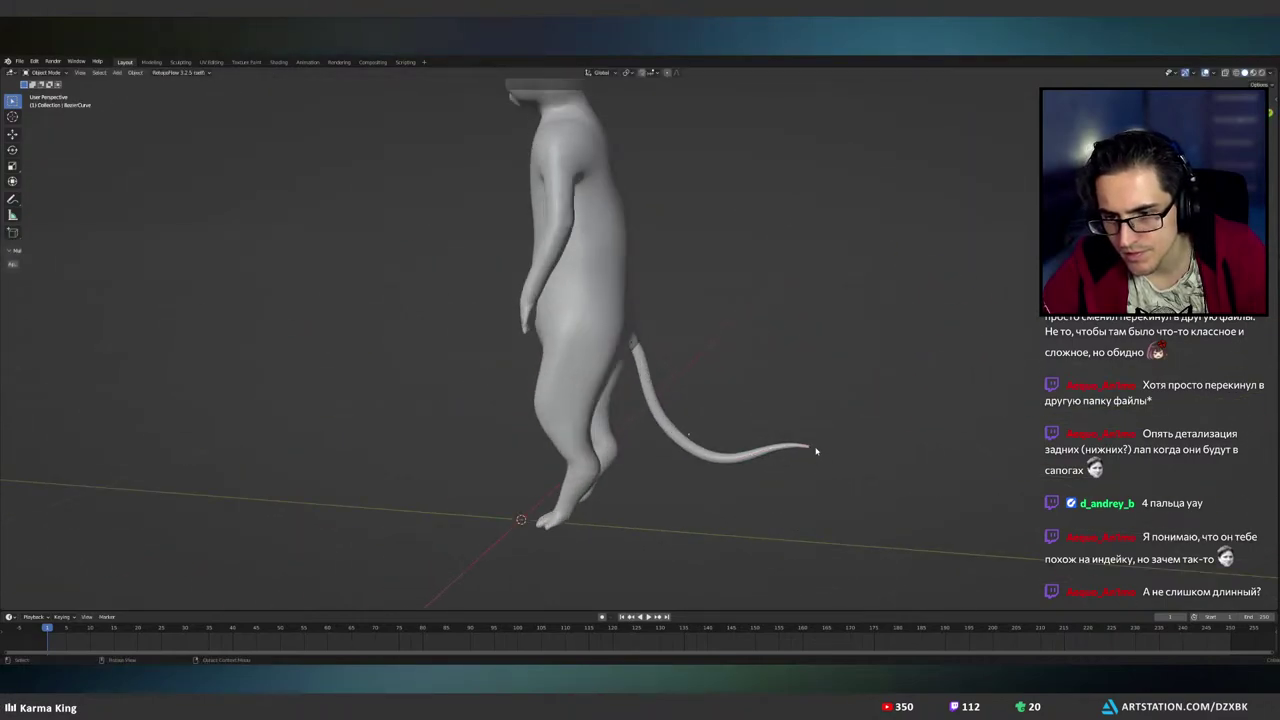
{"action": "middle_click_drag", "start_coordinate": [812, 447], "coordinate": [771, 449]}
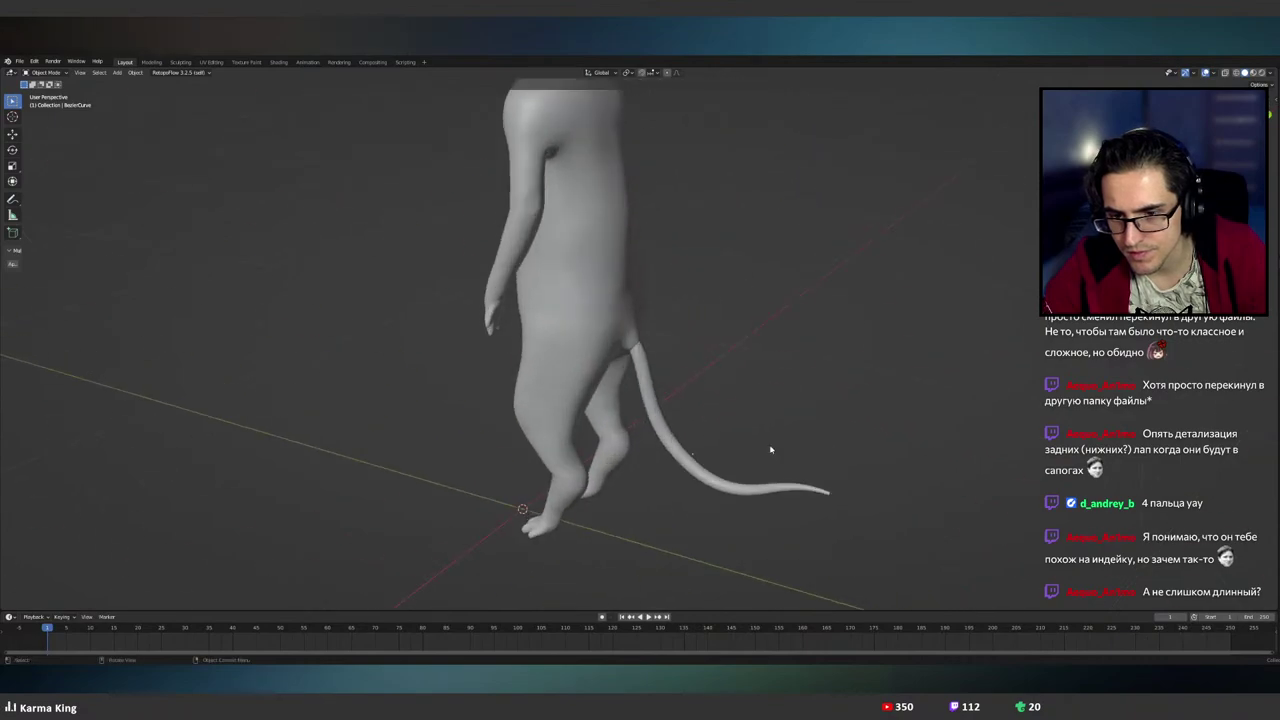
- Adjust the tail's thickness at its second control point and return to Object Mode
{"action": "scroll", "coordinate": [714, 505], "scroll_direction": "up", "scroll_amount": 3}
{"action": "key", "text": "Tab"}
{"action": "key", "text": "Tab"}
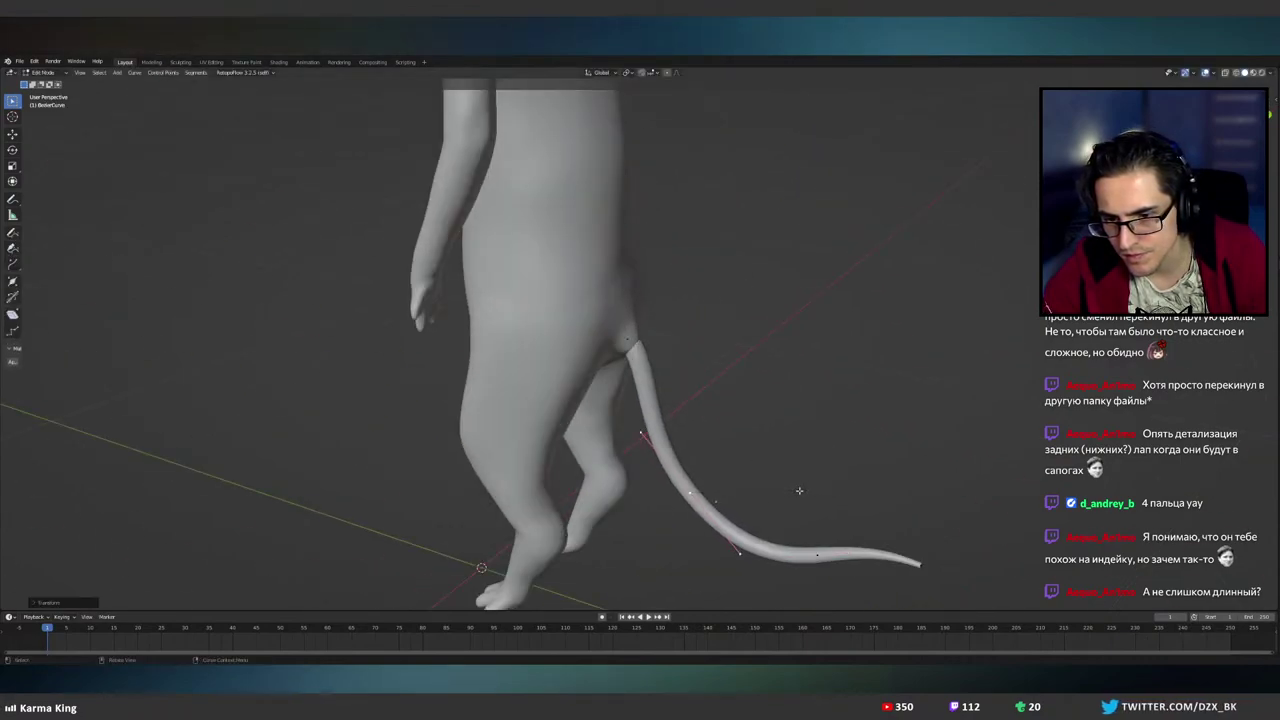
{"action": "middle_click_drag", "start_coordinate": [823, 491], "coordinate": [723, 451]}
{"action": "scroll", "coordinate": [834, 446], "scroll_direction": "down", "scroll_amount": 3}
- Open the file import and export options with the tail curve selected
{"action": "left_click", "coordinate": [562, 434]}
{"action": "key", "text": "F4"}
{"action": "mouse_move", "coordinate": [700, 462]}
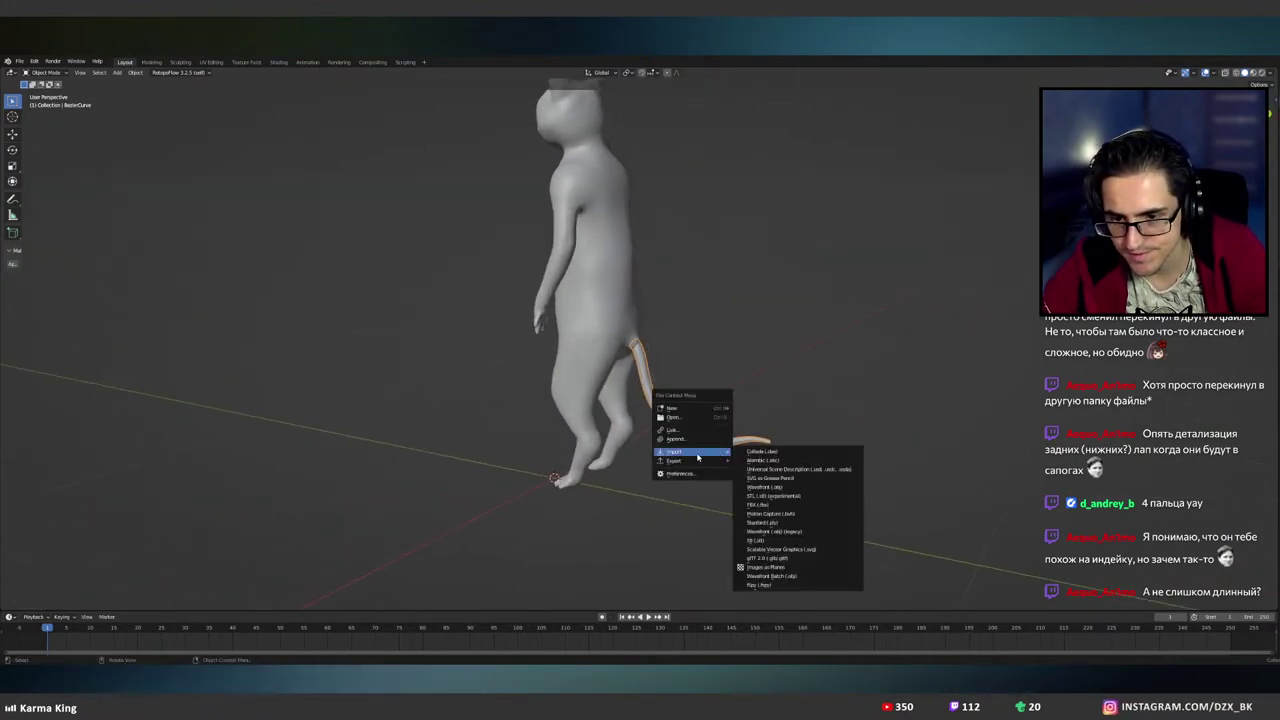
- Export the selected tail curve from Blender and switch to ZBrush
{"action": "left_click", "coordinate": [761, 505]}
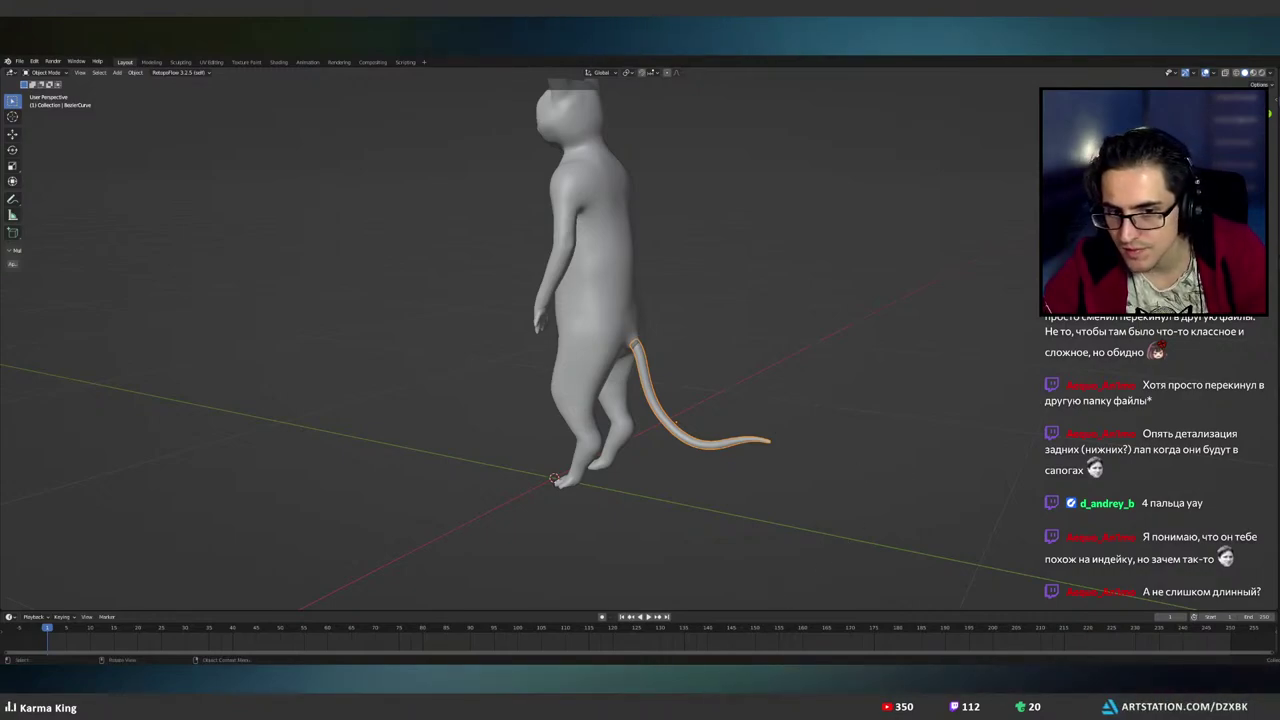
{"action": "key", "text": "alt+Tab"}
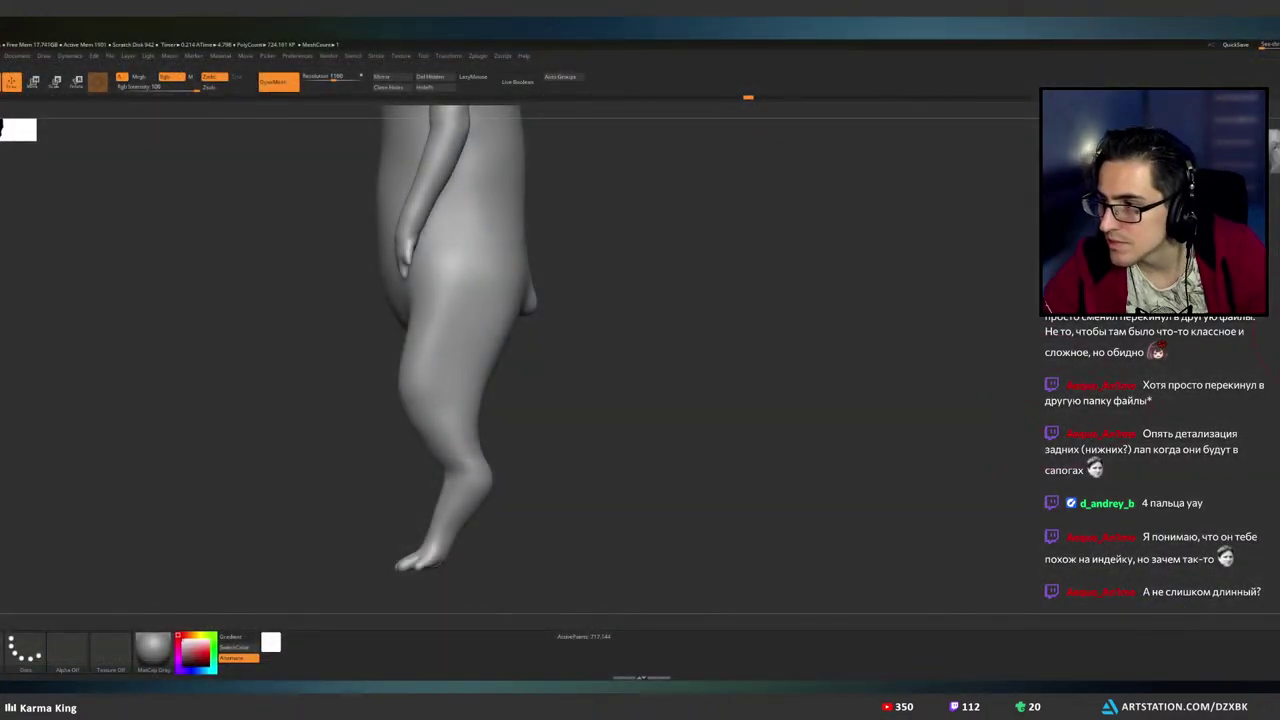
- Append the imported tail mesh as a second subtool to the body and check where it meets the lower back
{"action": "left_click", "coordinate": [1274, 152]}
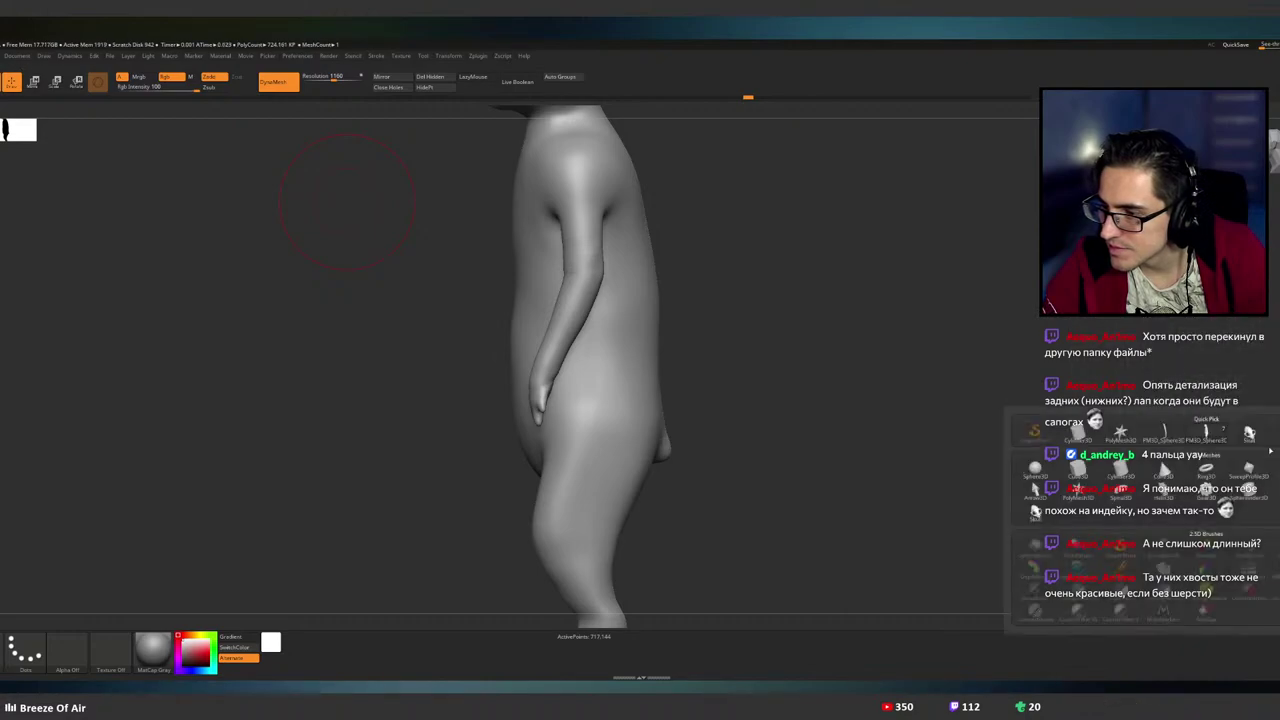
{"action": "left_click", "coordinate": [1160, 435]}
{"action": "right_click_drag", "start_coordinate": [906, 422], "coordinate": [899, 393]}
{"action": "left_click_drag", "start_coordinate": [826, 406], "coordinate": [728, 418]}
{"action": "mouse_move", "coordinate": [716, 422]}
{"action": "right_mouse_down"}
{"action": "mouse_move", "coordinate": [811, 421]}
{"action": "mouse_move", "coordinate": [760, 374]}
{"action": "mouse_move", "coordinate": [940, 437]}
{"action": "right_mouse_up"}
{"action": "mouse_move", "coordinate": [800, 446]}
{"action": "right_mouse_down", "text": "ctrl"}
{"action": "mouse_move", "coordinate": [840, 440]}
{"action": "mouse_move", "coordinate": [782, 350]}
{"action": "right_mouse_up", "text": "ctrl"}
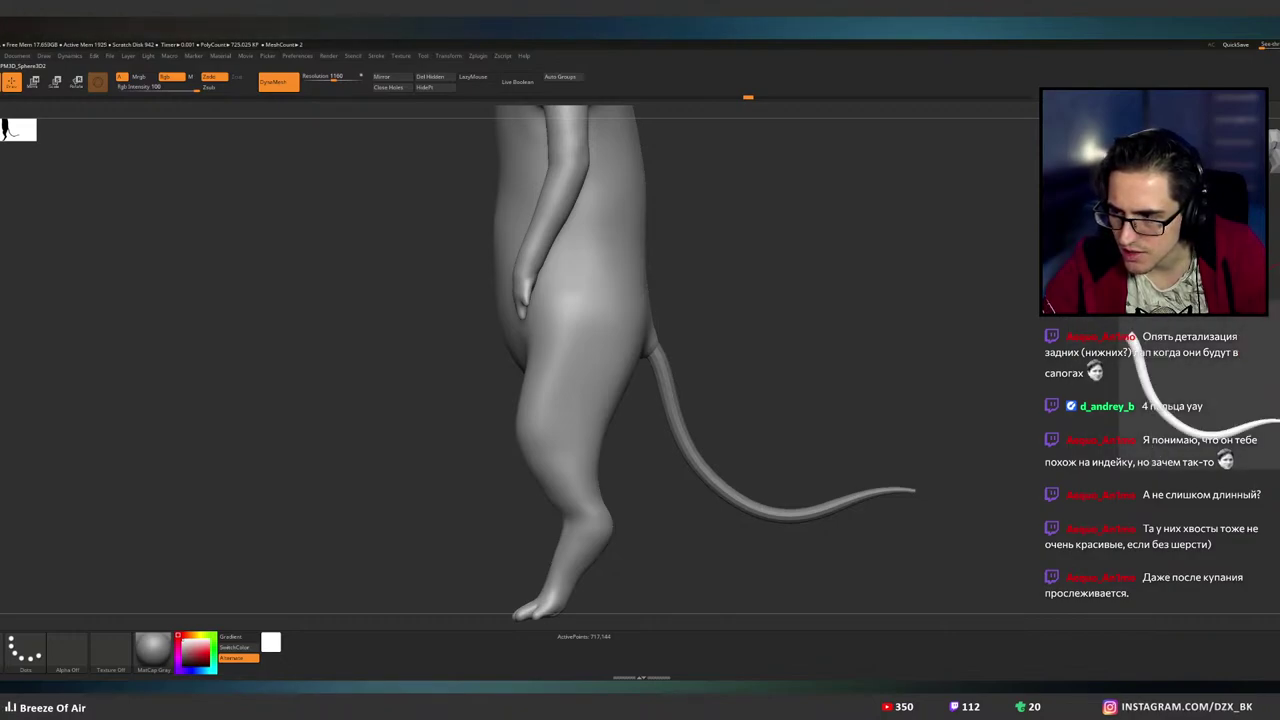
- Merge the tail subtool with the body and fuse them into one surface with DynaMesh
{"action": "left_click", "coordinate": [1277, 500]}
{"action": "left_click", "coordinate": [1277, 480]}
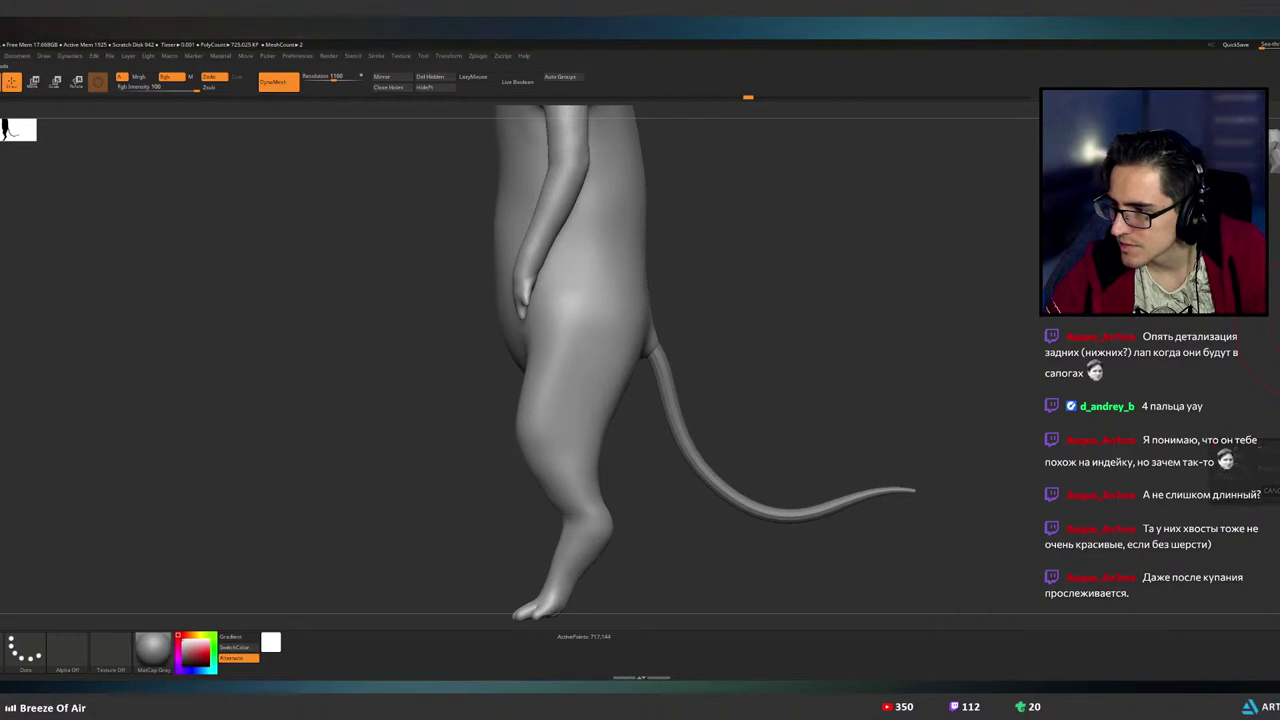
{"action": "left_click_drag", "start_coordinate": [925, 323], "coordinate": [952, 325]}
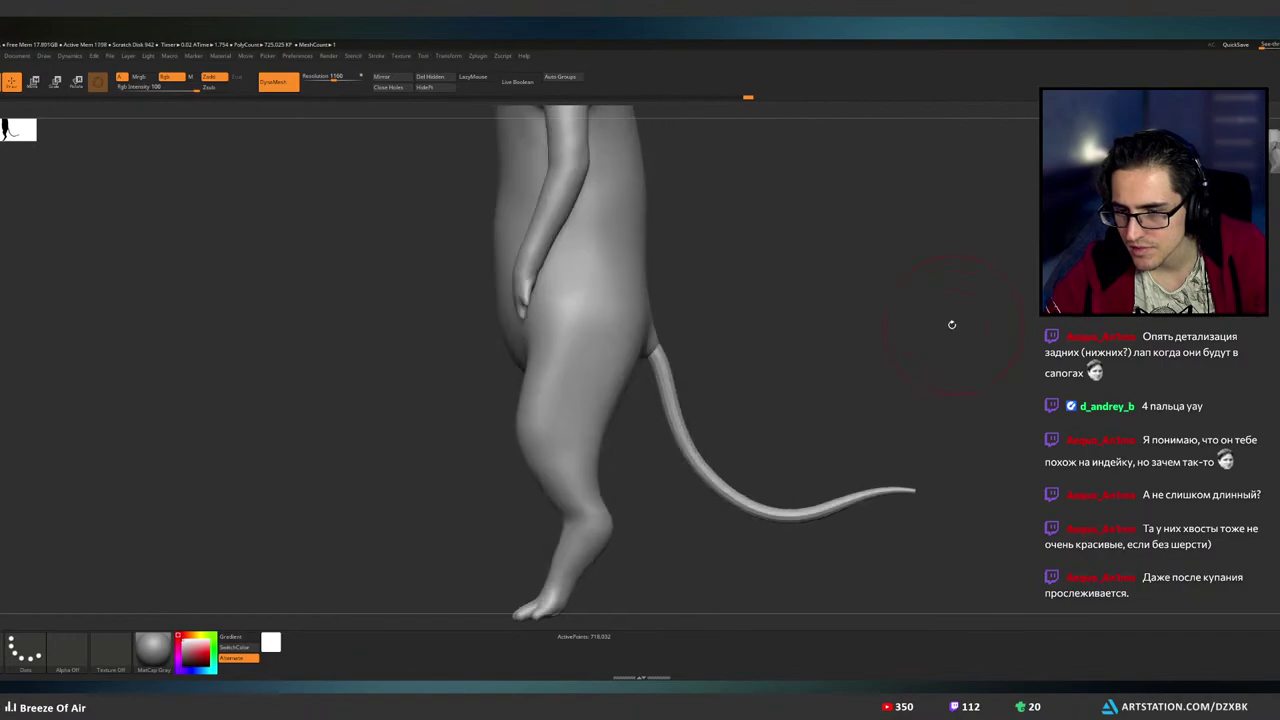
{"action": "mouse_move", "coordinate": [859, 314]}
{"action": "left_mouse_down", "text": "ctrl"}
{"action": "mouse_move", "coordinate": [903, 326]}
{"action": "mouse_move", "coordinate": [869, 331]}
{"action": "mouse_move", "coordinate": [880, 329]}
{"action": "left_mouse_up", "text": "ctrl"}
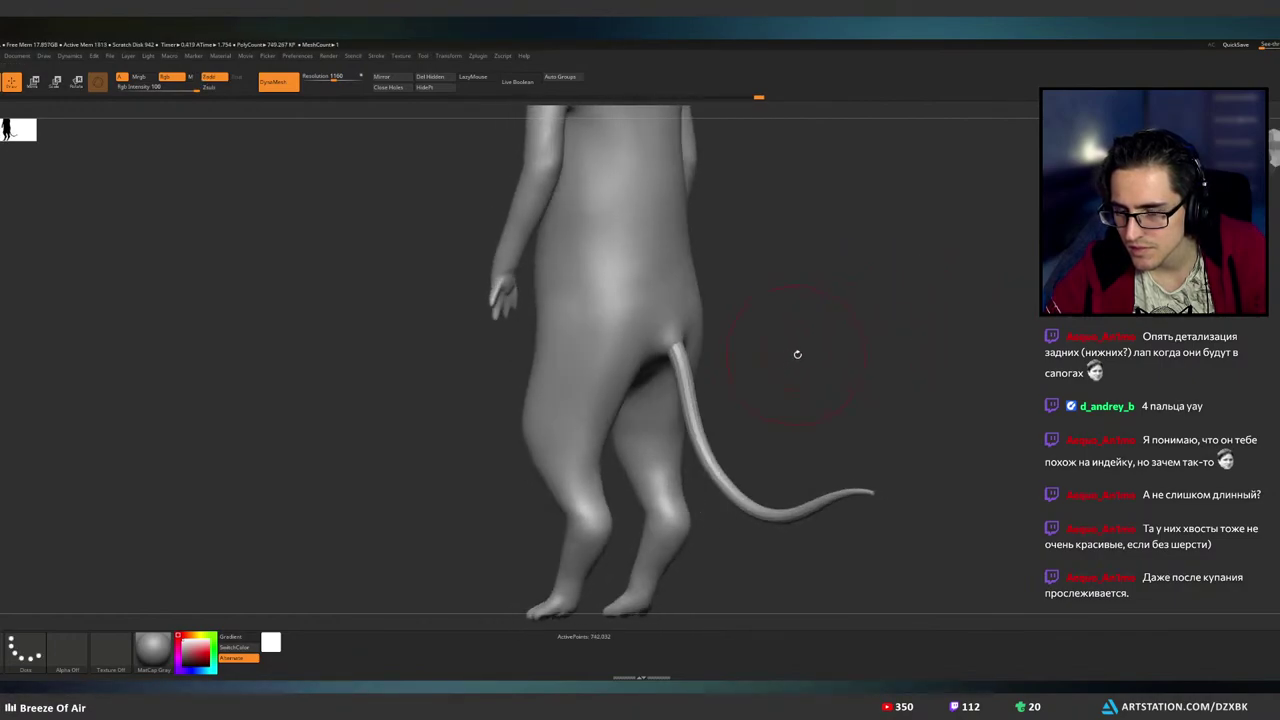
{"action": "left_click_drag", "start_coordinate": [797, 354], "coordinate": [817, 357]}
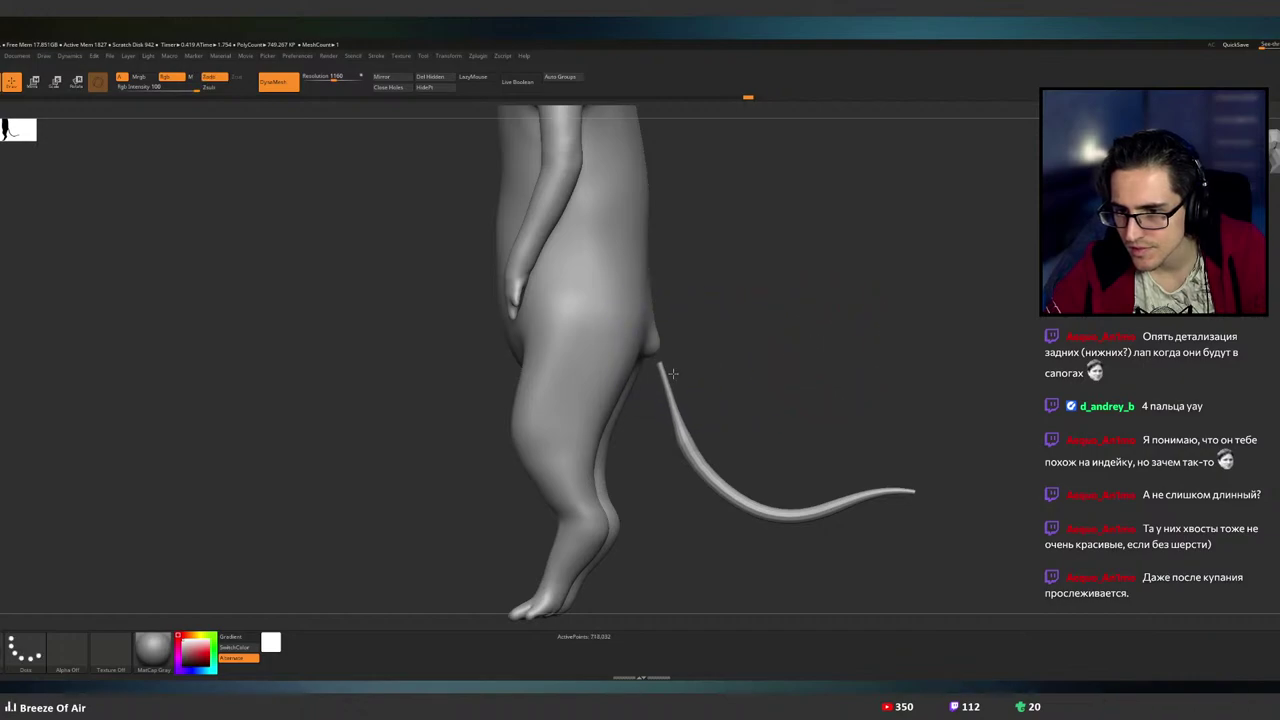
{"action": "key", "text": "ctrl"}
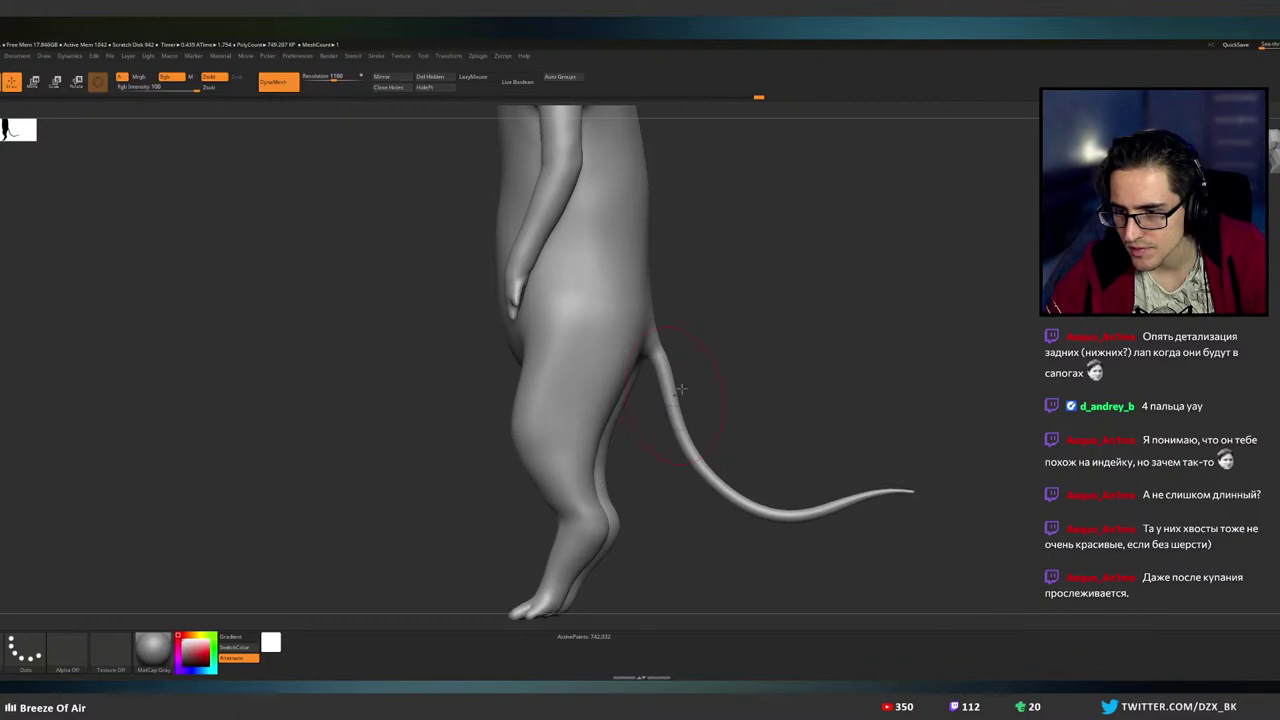
{"action": "left_click_drag", "start_coordinate": [680, 388], "coordinate": [883, 359]}
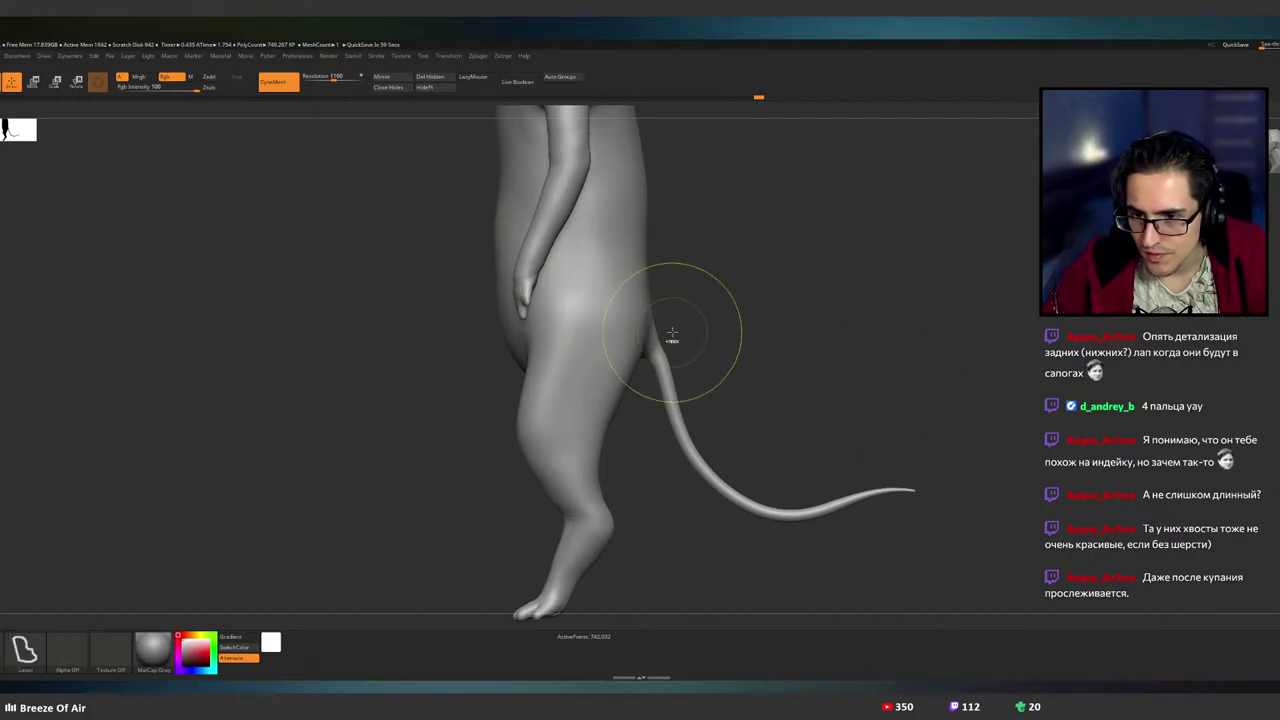
- Lasso-mask the tail, soften the mask's edge and invert it so the body is protected
{"action": "mouse_move", "coordinate": [662, 330]}
{"action": "left_mouse_down", "text": "ctrl"}
{"action": "mouse_move", "coordinate": [684, 502]}
{"action": "mouse_move", "coordinate": [880, 550]}
{"action": "mouse_move", "coordinate": [899, 392]}
{"action": "left_mouse_up", "text": "ctrl"}
{"action": "left_click", "coordinate": [766, 334], "text": "ctrl"}
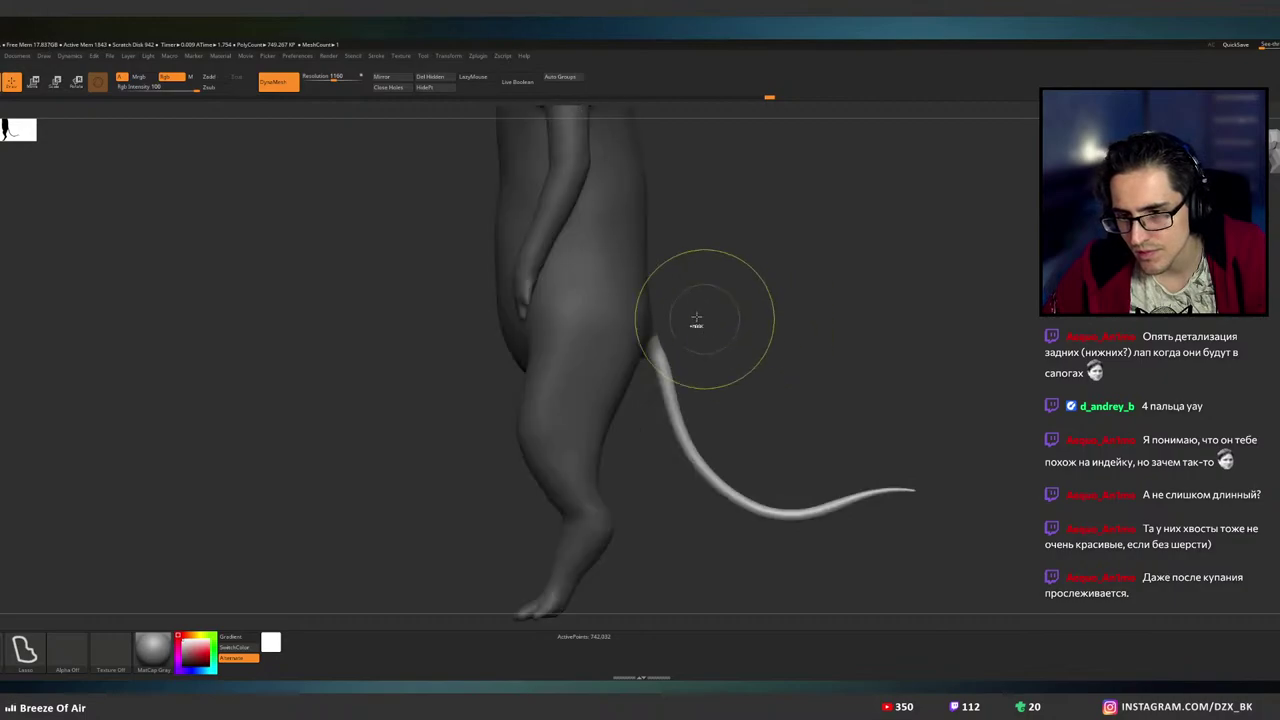
{"action": "left_click", "coordinate": [688, 326], "text": "ctrl"}
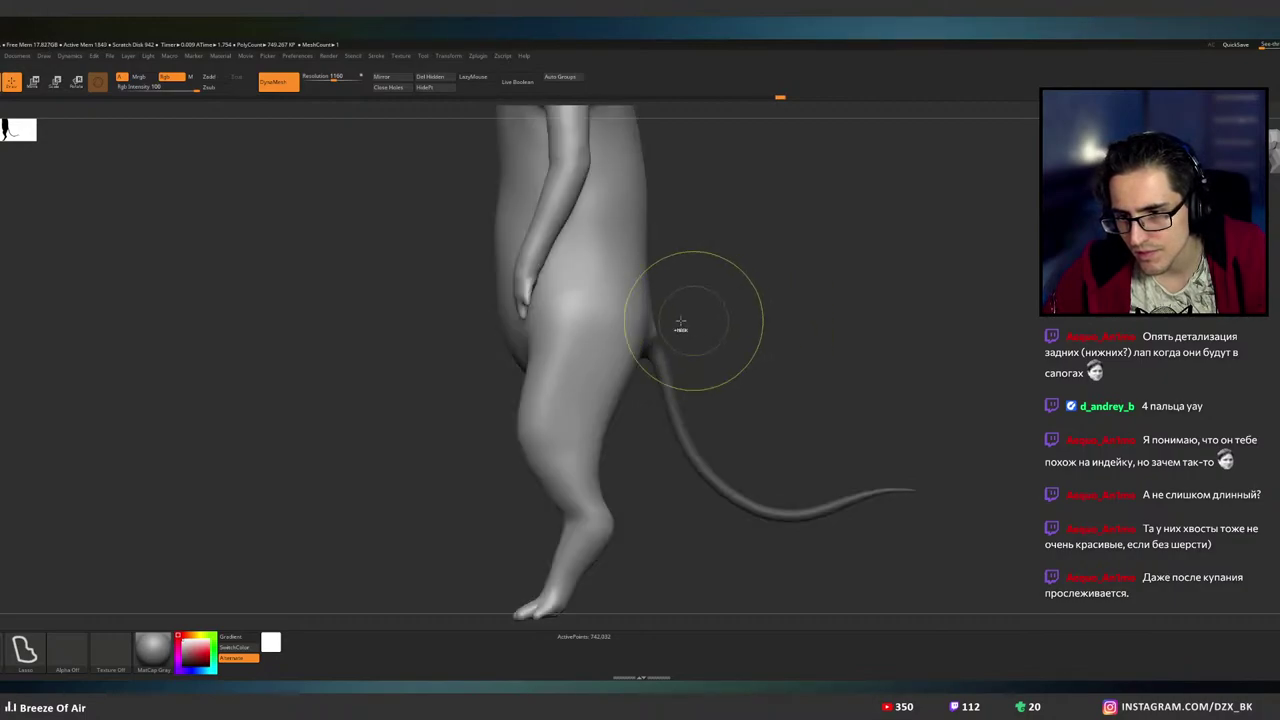
{"action": "left_click", "coordinate": [622, 330], "text": "ctrl"}
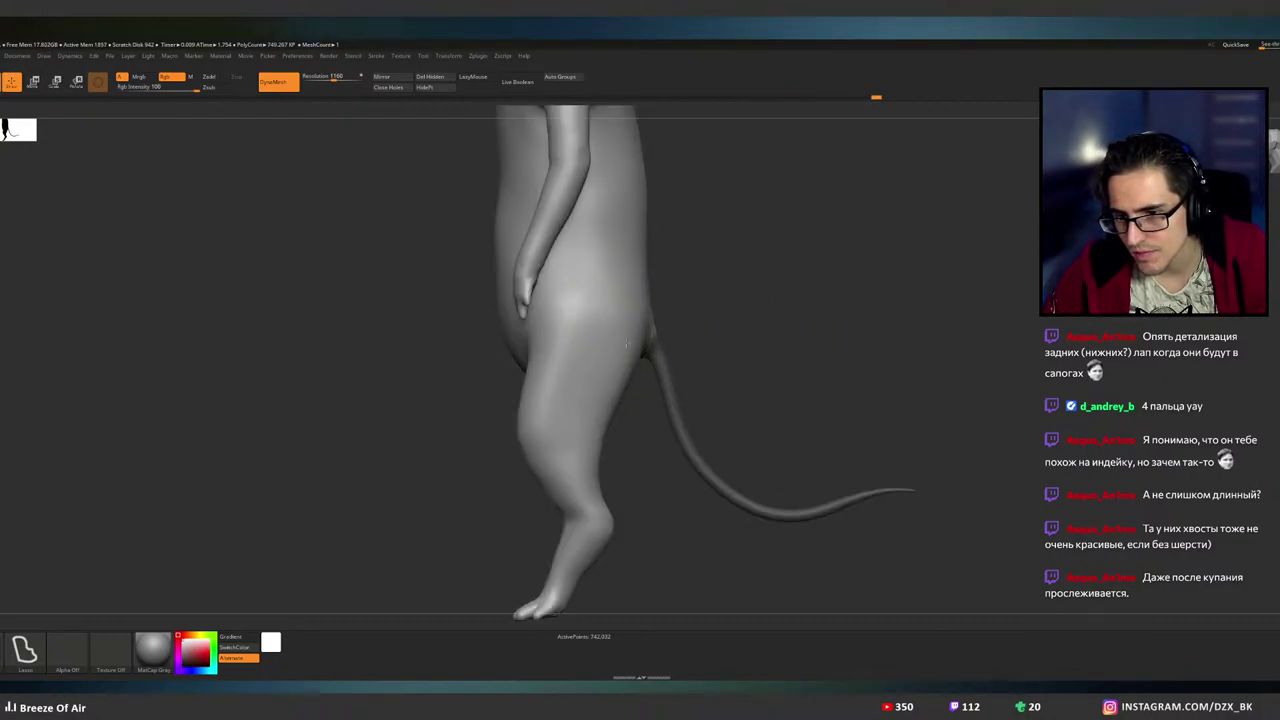
{"action": "left_click", "coordinate": [725, 315], "text": "ctrl"}
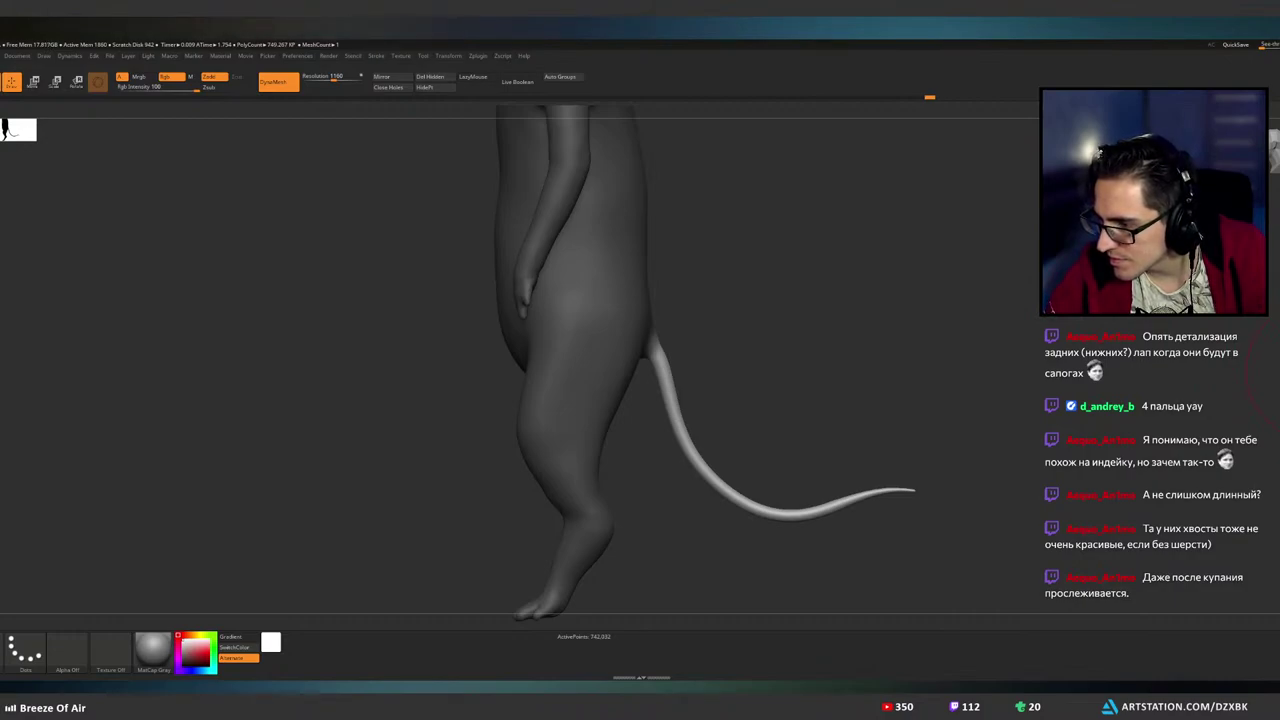
- Thicken the unmasked tail along its whole length and clear the mask from the body
{"action": "left_click_drag", "start_coordinate": [1270, 374], "coordinate": [1279, 374]}
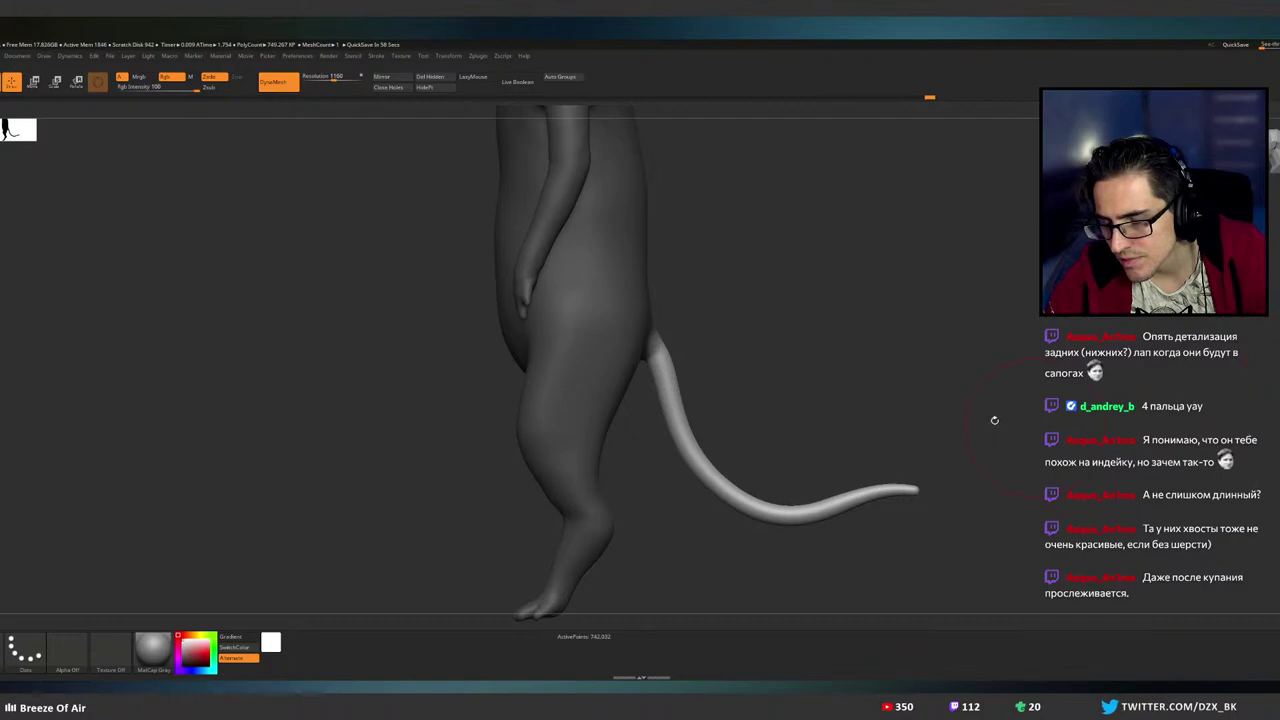
{"action": "mouse_move", "coordinate": [994, 420]}
{"action": "left_mouse_down"}
{"action": "mouse_move", "coordinate": [957, 391]}
{"action": "mouse_move", "coordinate": [837, 383]}
{"action": "mouse_move", "coordinate": [712, 328]}
{"action": "mouse_move", "coordinate": [926, 516]}
{"action": "left_mouse_up"}
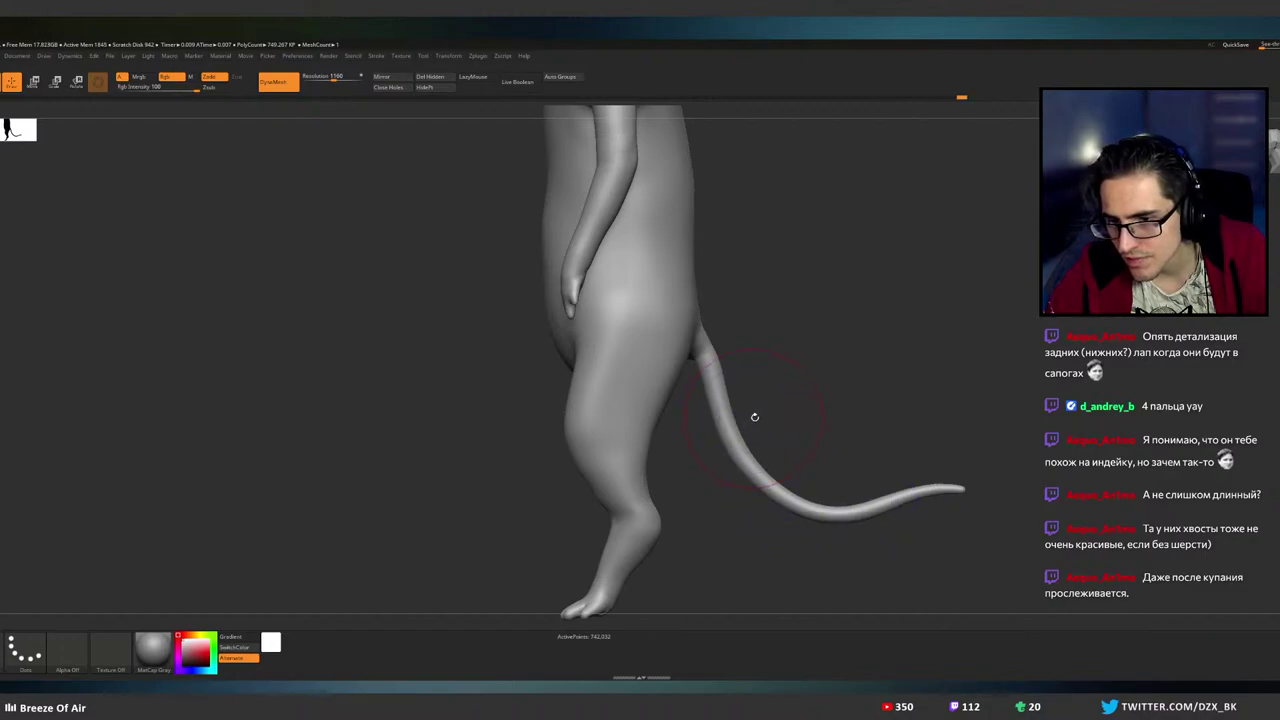
{"action": "left_click_drag", "start_coordinate": [766, 451], "coordinate": [838, 394]}
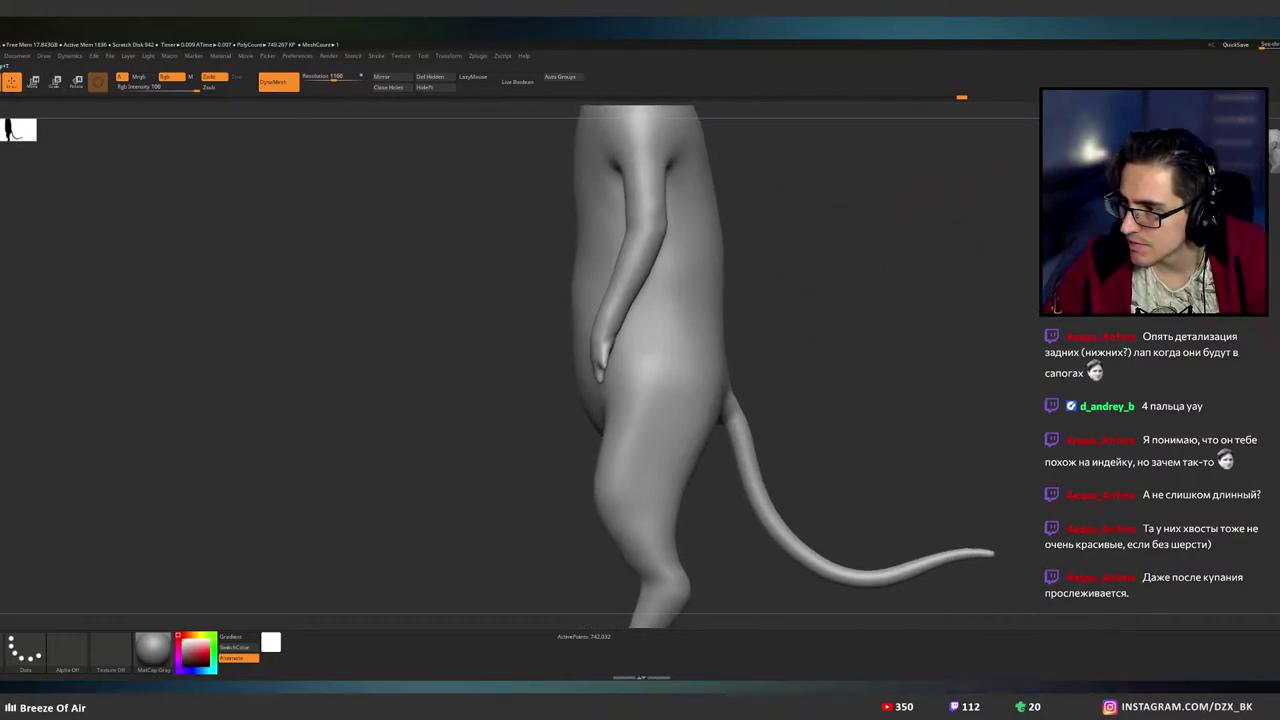
- Shape and smooth the transition between the lower back and the root of the tail
{"action": "right_click_drag", "start_coordinate": [729, 373], "coordinate": [771, 352], "text": "ctrl"}
{"action": "mouse_move", "coordinate": [665, 303]}
{"action": "left_mouse_down", "text": "alt"}
{"action": "mouse_move", "coordinate": [743, 405]}
{"action": "mouse_move", "coordinate": [652, 388]}
{"action": "left_mouse_up", "text": "alt"}
{"action": "left_click_drag", "start_coordinate": [681, 338], "coordinate": [649, 279], "text": "shift"}
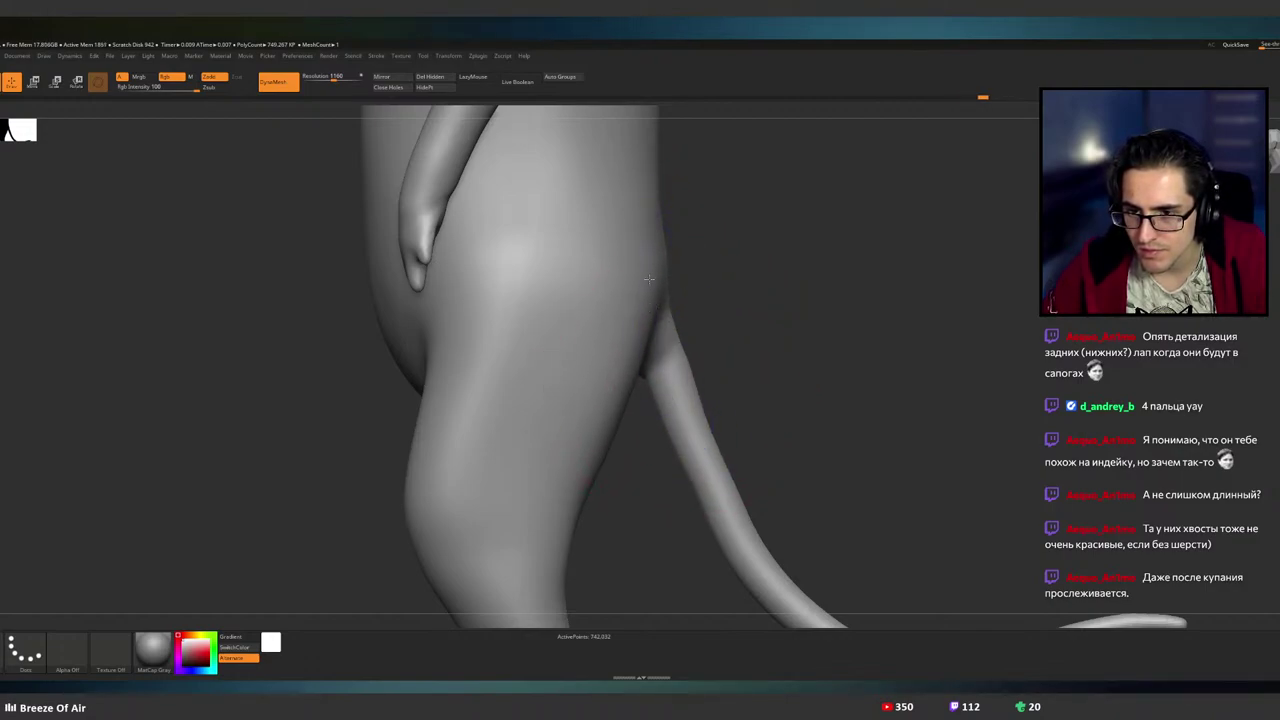
- Build up volume from the tail root up the middle of the lower back with the ClayBuildup brush and smooth it
{"action": "right_click_drag", "start_coordinate": [722, 297], "coordinate": [713, 369]}
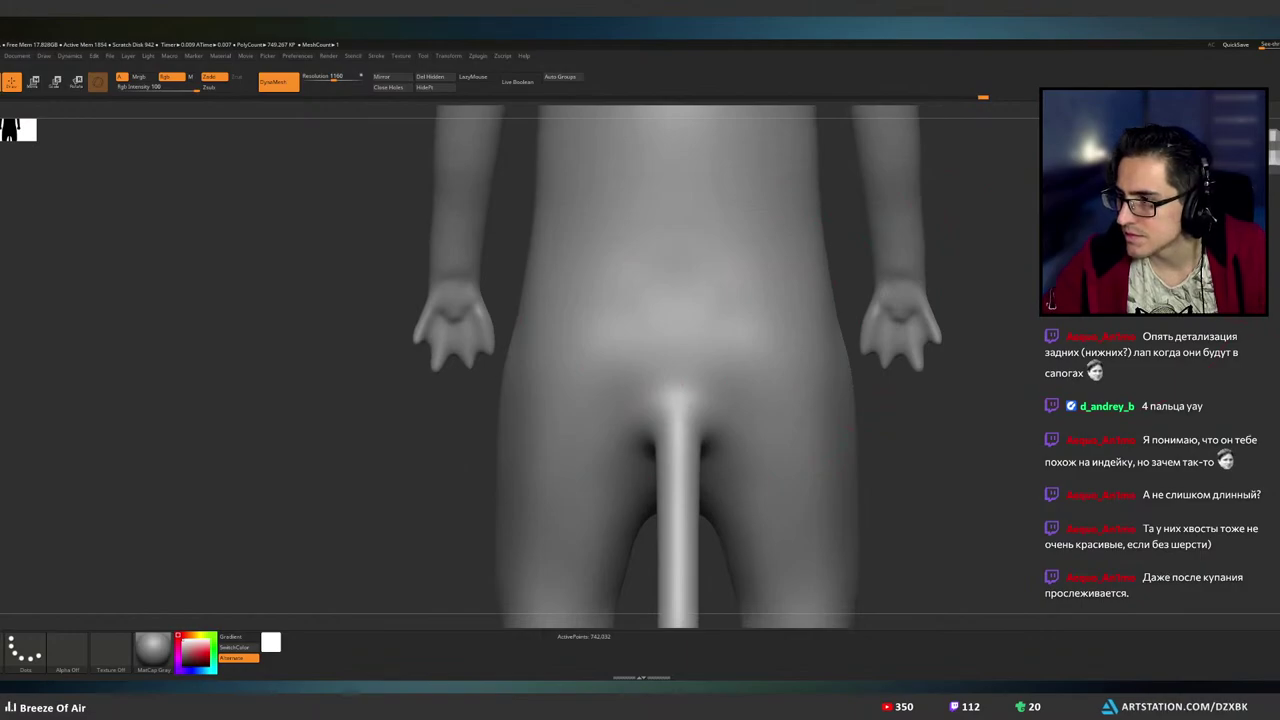
{"action": "key", "text": "b"}
{"action": "key", "text": "c"}
{"action": "key", "text": "b"}
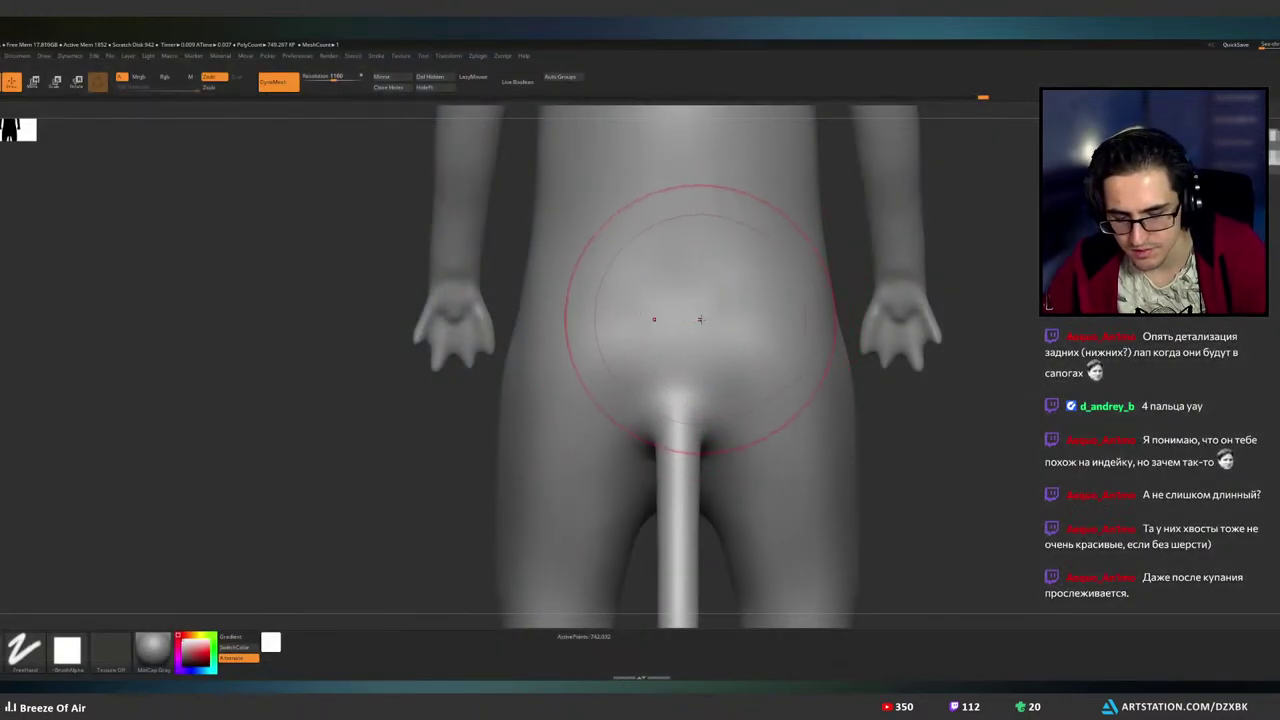
{"action": "left_click_drag", "start_coordinate": [685, 407], "coordinate": [690, 346]}
{"action": "key", "text": "ctrl+z"}
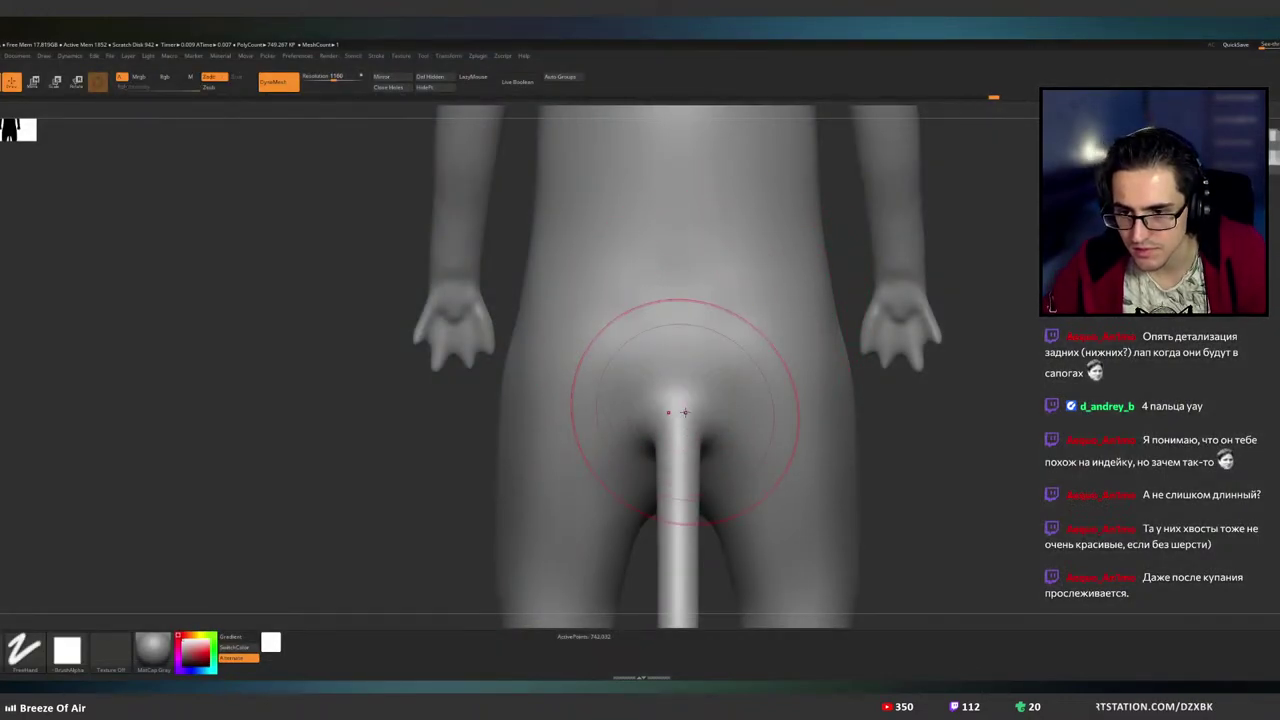
{"action": "mouse_move", "coordinate": [685, 412]}
{"action": "left_mouse_down"}
{"action": "mouse_move", "coordinate": [720, 275]}
{"action": "mouse_move", "coordinate": [708, 365]}
{"action": "mouse_move", "coordinate": [705, 345]}
{"action": "left_mouse_up"}
{"action": "mouse_move", "coordinate": [705, 345]}
{"action": "right_mouse_down"}
{"action": "mouse_move", "coordinate": [771, 340]}
{"action": "mouse_move", "coordinate": [708, 352]}
{"action": "right_mouse_up"}
{"action": "right_click_drag", "start_coordinate": [708, 352], "coordinate": [708, 424], "text": "alt"}
{"action": "left_click_drag", "start_coordinate": [664, 422], "coordinate": [651, 277]}
{"action": "key", "text": "ctrl"}
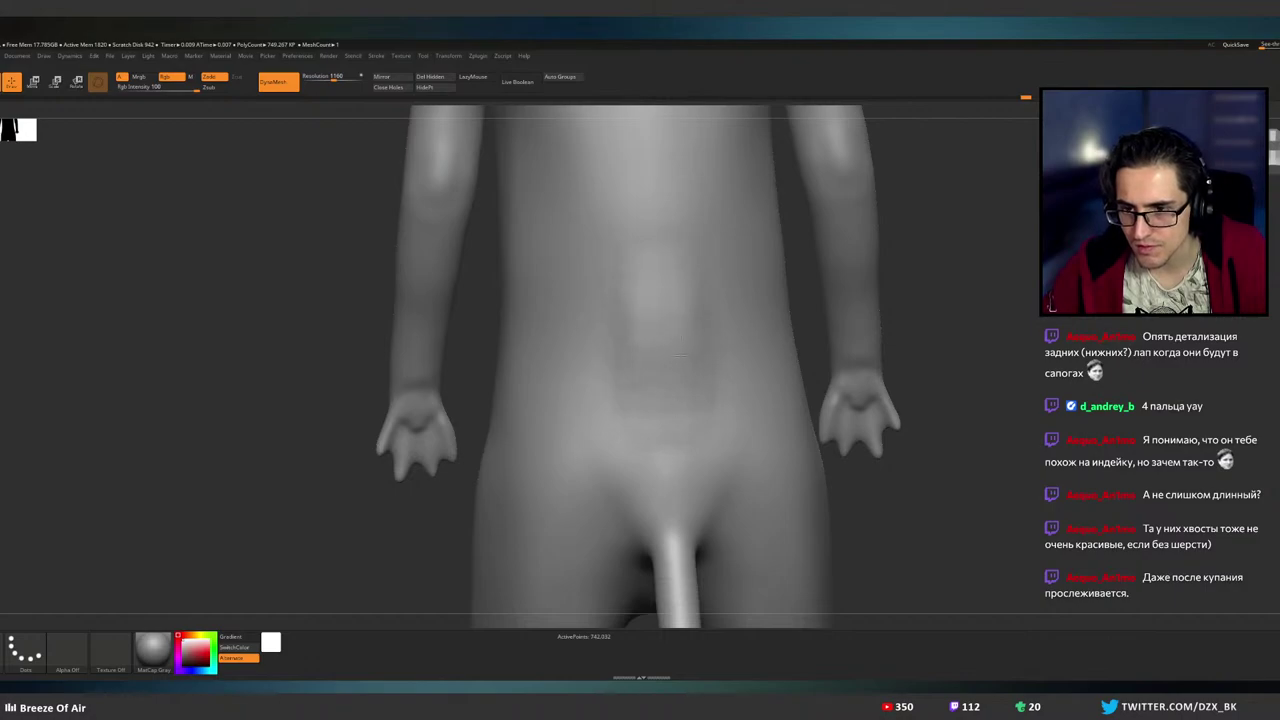
- Try to build up and smooth the rear hip beside the tail root with clay strokes
{"action": "mouse_move", "coordinate": [737, 346]}
{"action": "right_mouse_down"}
{"action": "mouse_move", "coordinate": [818, 370]}
{"action": "mouse_move", "coordinate": [771, 377]}
{"action": "mouse_move", "coordinate": [797, 374]}
{"action": "mouse_move", "coordinate": [787, 381]}
{"action": "mouse_move", "coordinate": [803, 320]}
{"action": "mouse_move", "coordinate": [800, 356]}
{"action": "right_mouse_up"}
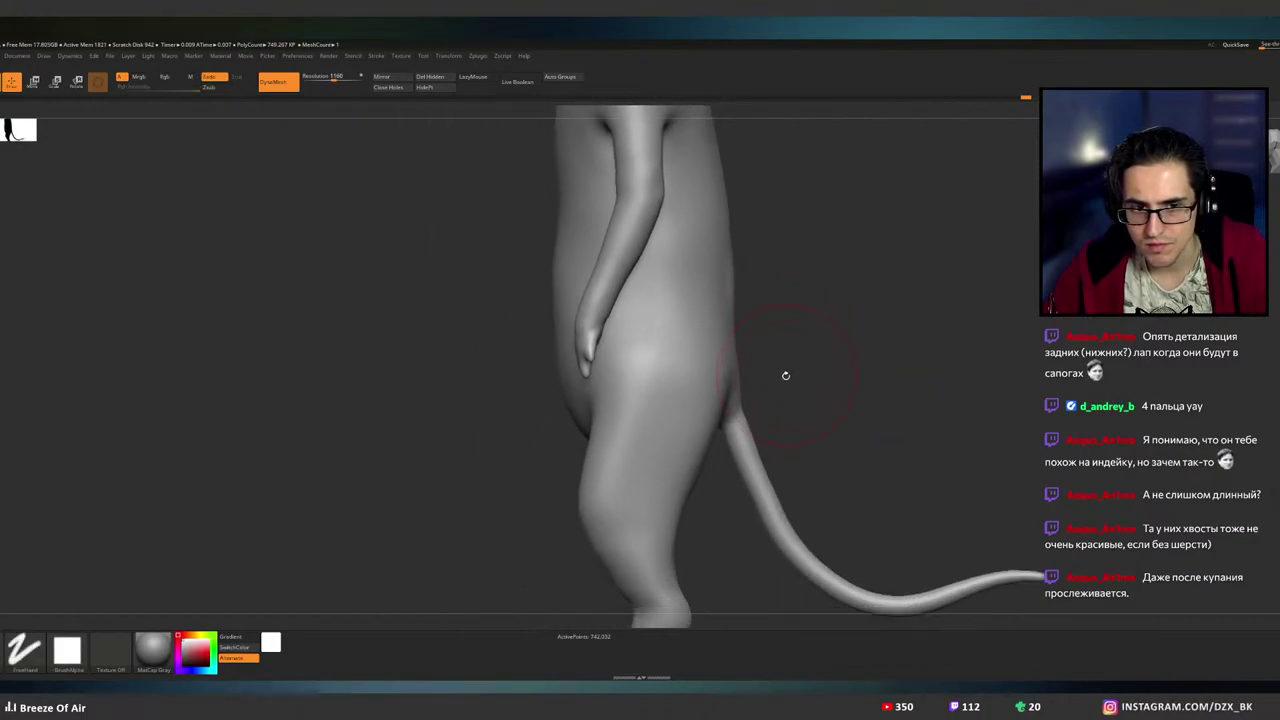
{"action": "right_click_drag", "start_coordinate": [755, 395], "coordinate": [686, 350]}
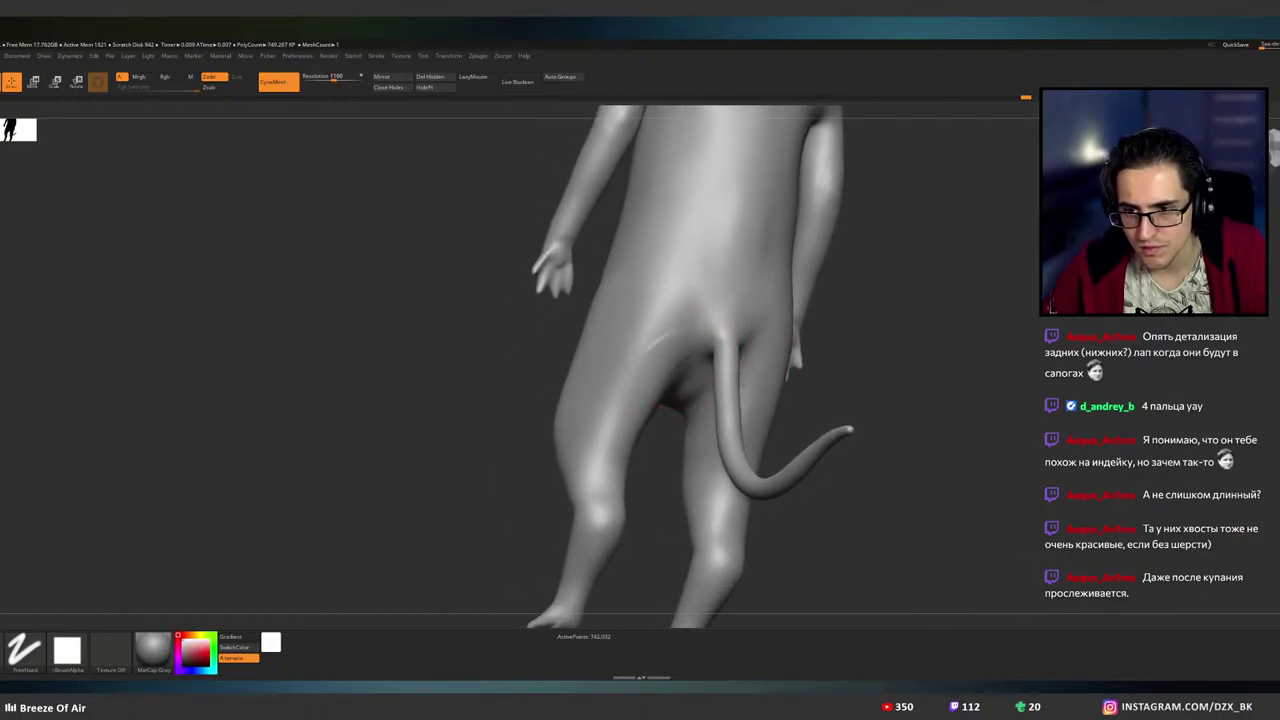
{"action": "mouse_move", "coordinate": [655, 355]}
{"action": "left_mouse_down"}
{"action": "mouse_move", "coordinate": [700, 336]}
{"action": "mouse_move", "coordinate": [668, 361]}
{"action": "left_mouse_up"}
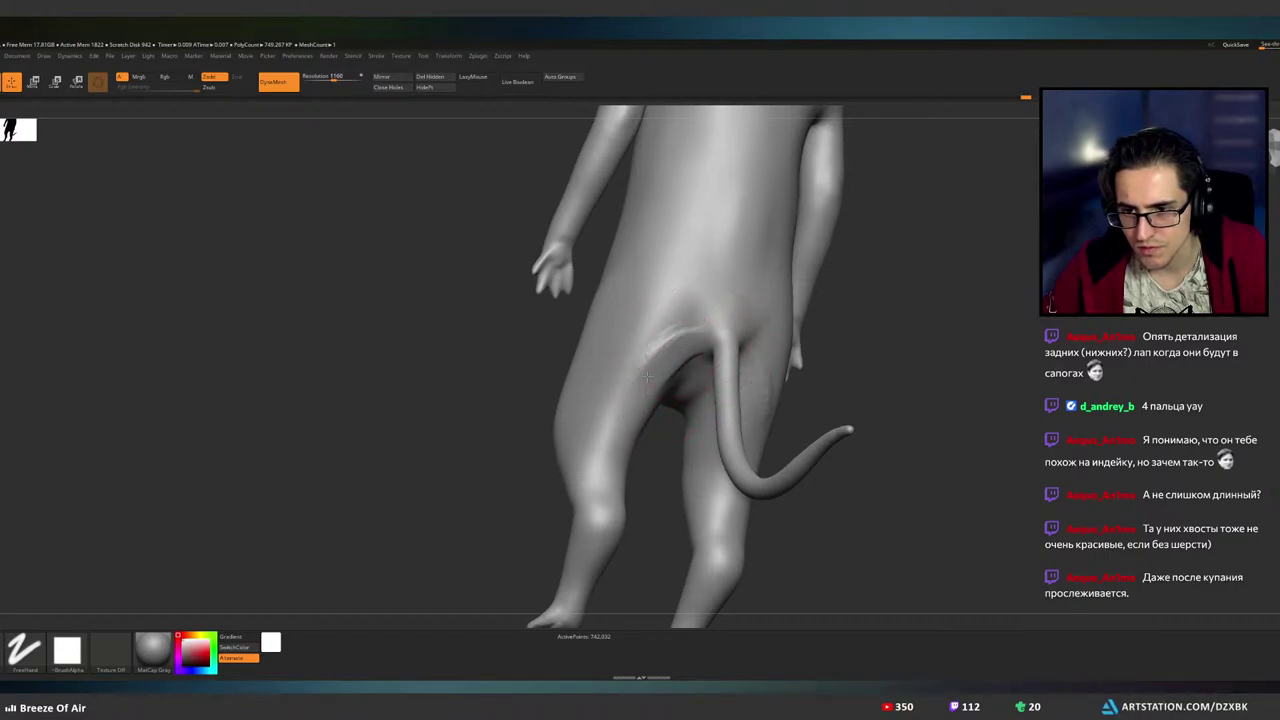
{"action": "left_click_drag", "start_coordinate": [709, 319], "coordinate": [622, 355], "text": "shift"}
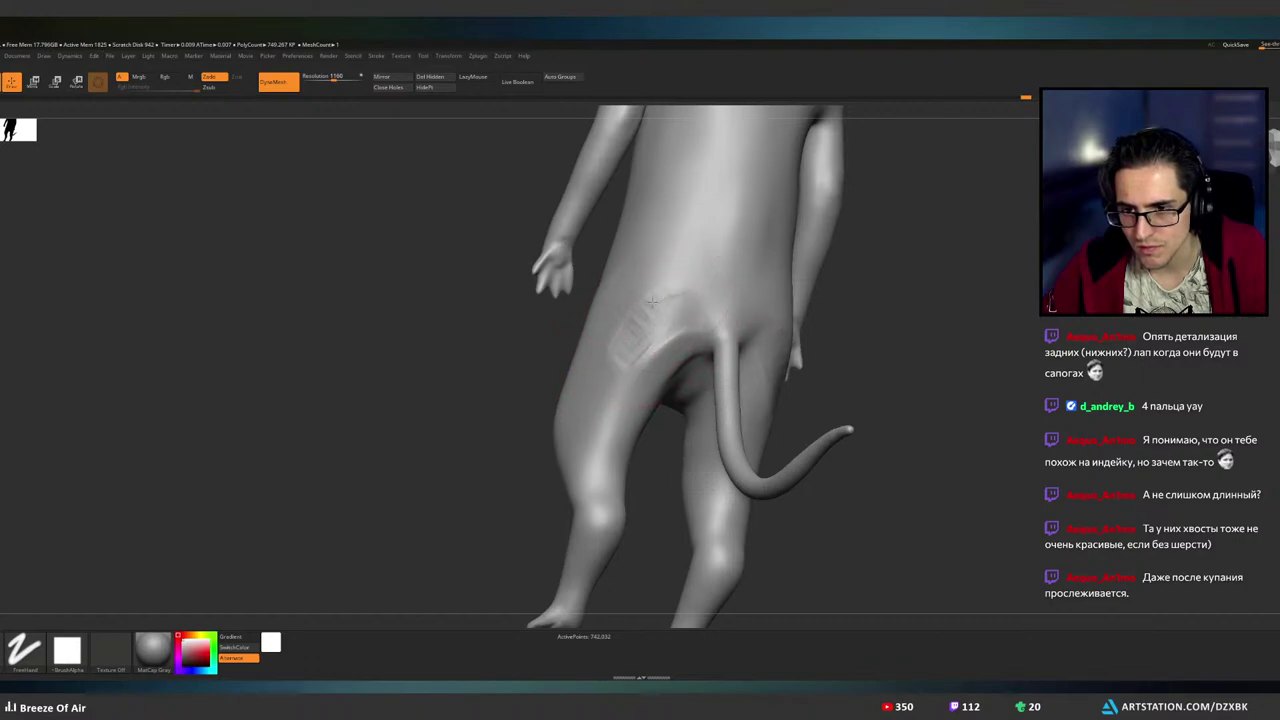
{"action": "mouse_move", "coordinate": [652, 302]}
{"action": "left_mouse_down"}
{"action": "mouse_move", "coordinate": [676, 294]}
{"action": "mouse_move", "coordinate": [665, 308]}
{"action": "left_mouse_up"}
{"action": "mouse_move", "coordinate": [740, 332]}
{"action": "right_mouse_down"}
{"action": "mouse_move", "coordinate": [783, 337]}
{"action": "mouse_move", "coordinate": [744, 335]}
{"action": "right_mouse_up"}
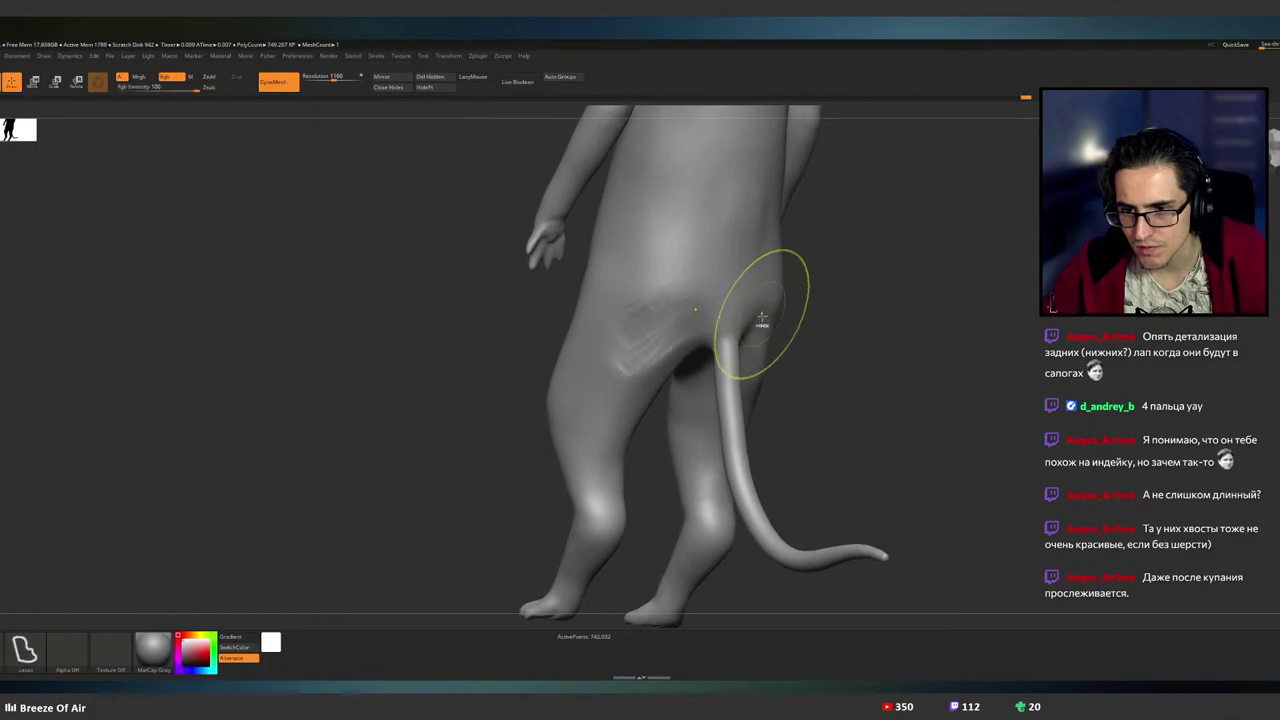
{"action": "key", "text": "ctrl+z"}
{"action": "key", "text": "ctrl+z"}
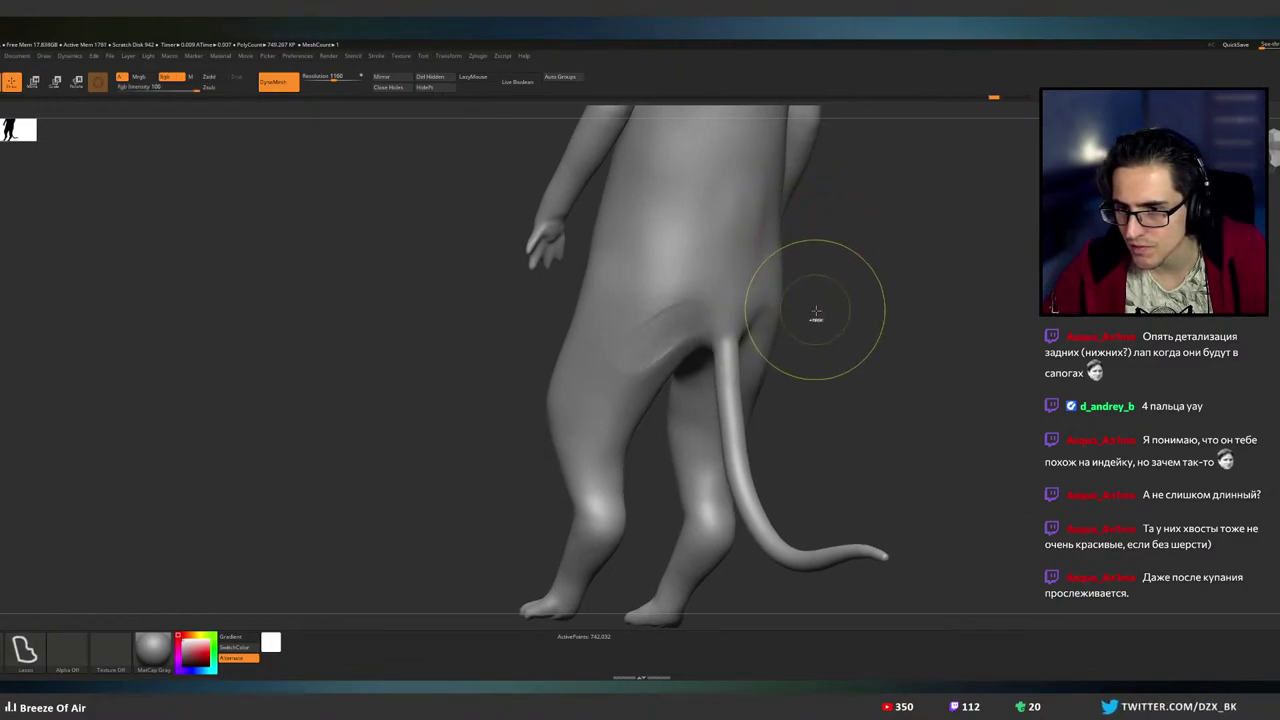
- Carve the fold running from the tail root toward the back of the thigh with the DamStandard brush and soften it
{"action": "key", "text": "b"}
{"action": "key", "text": "d"}
{"action": "key", "text": "s"}
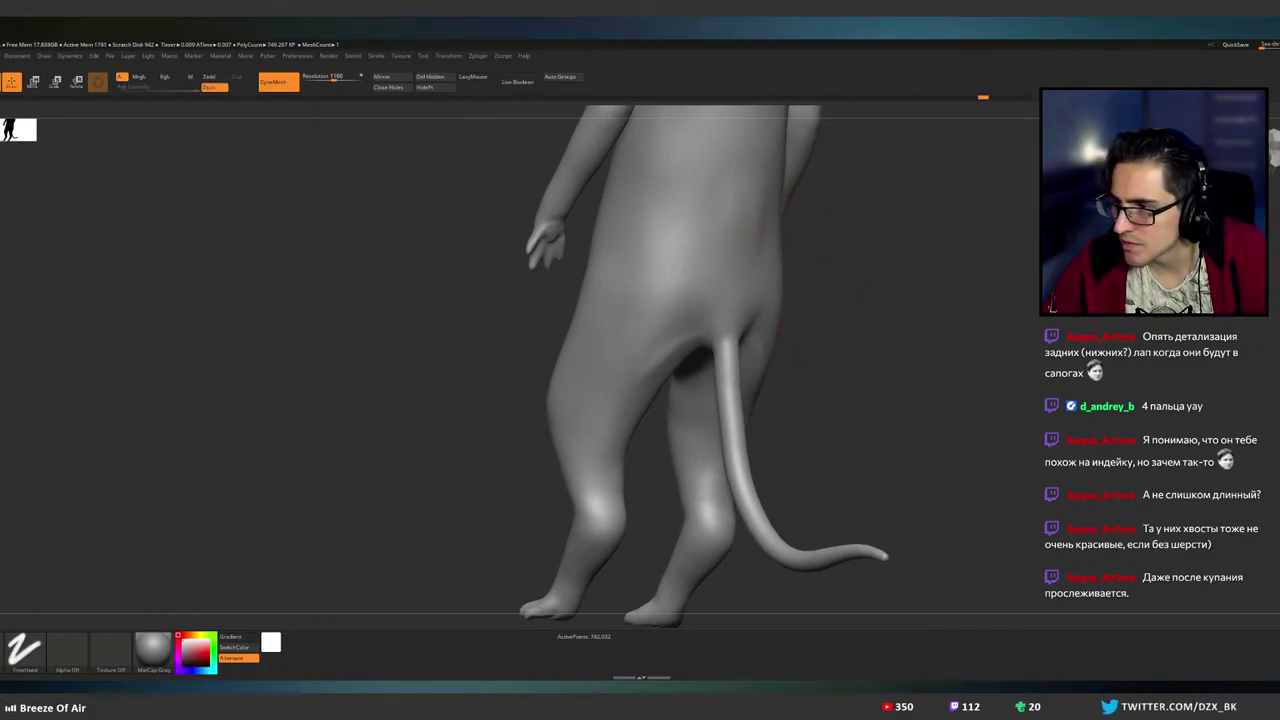
{"action": "right_click_drag", "start_coordinate": [718, 323], "coordinate": [734, 323]}
{"action": "left_click_drag", "start_coordinate": [696, 307], "coordinate": [678, 326]}
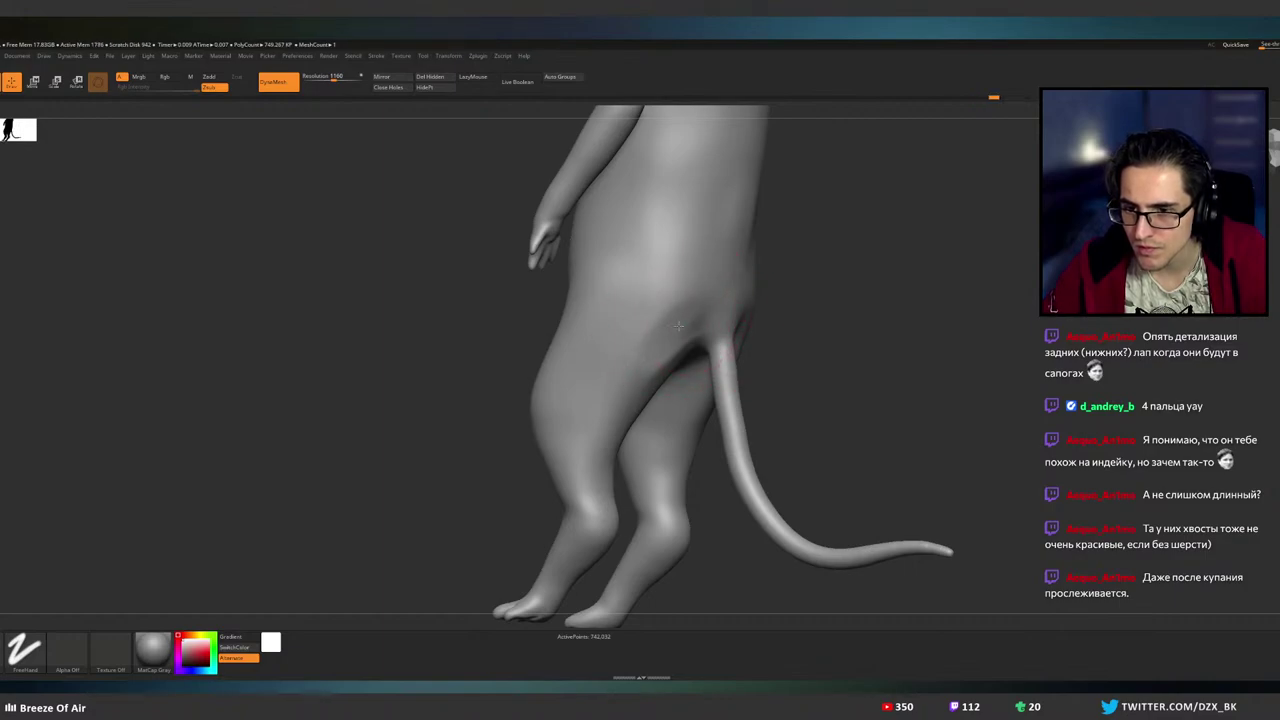
{"action": "mouse_move", "coordinate": [617, 365]}
{"action": "left_mouse_down"}
{"action": "mouse_move", "coordinate": [695, 289]}
{"action": "mouse_move", "coordinate": [639, 357]}
{"action": "left_mouse_up"}
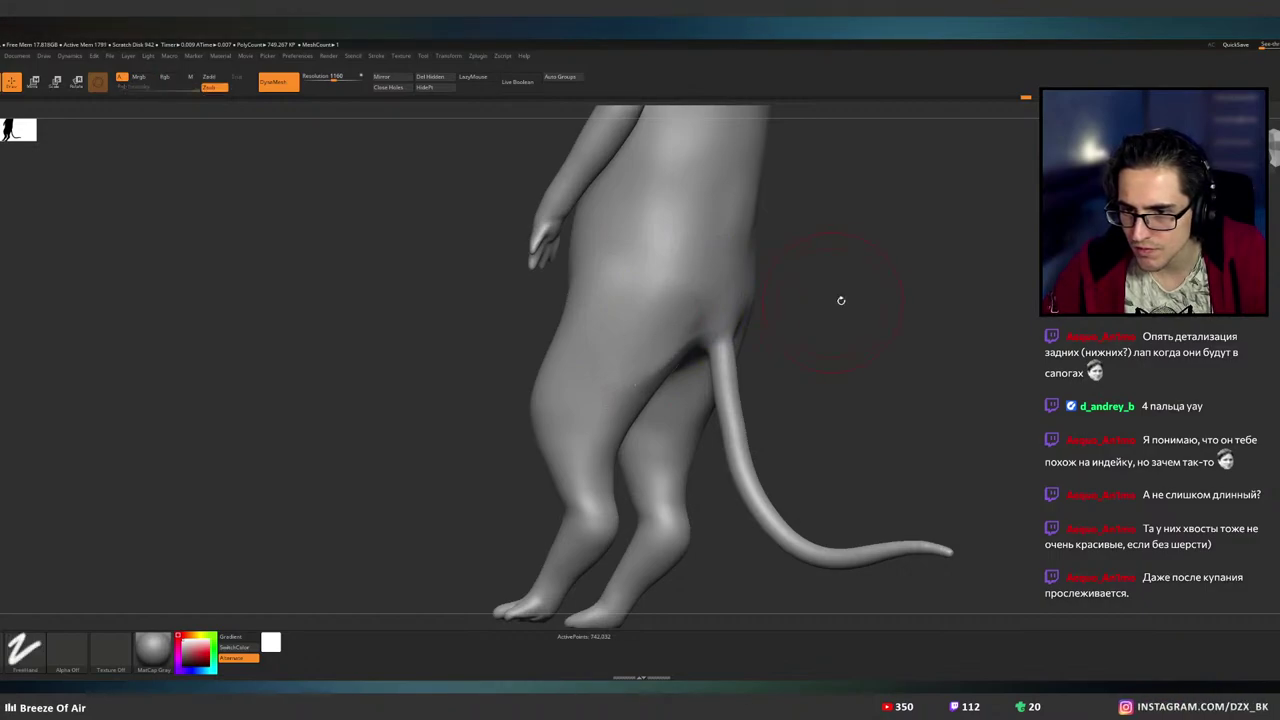
{"action": "key", "text": "shift"}
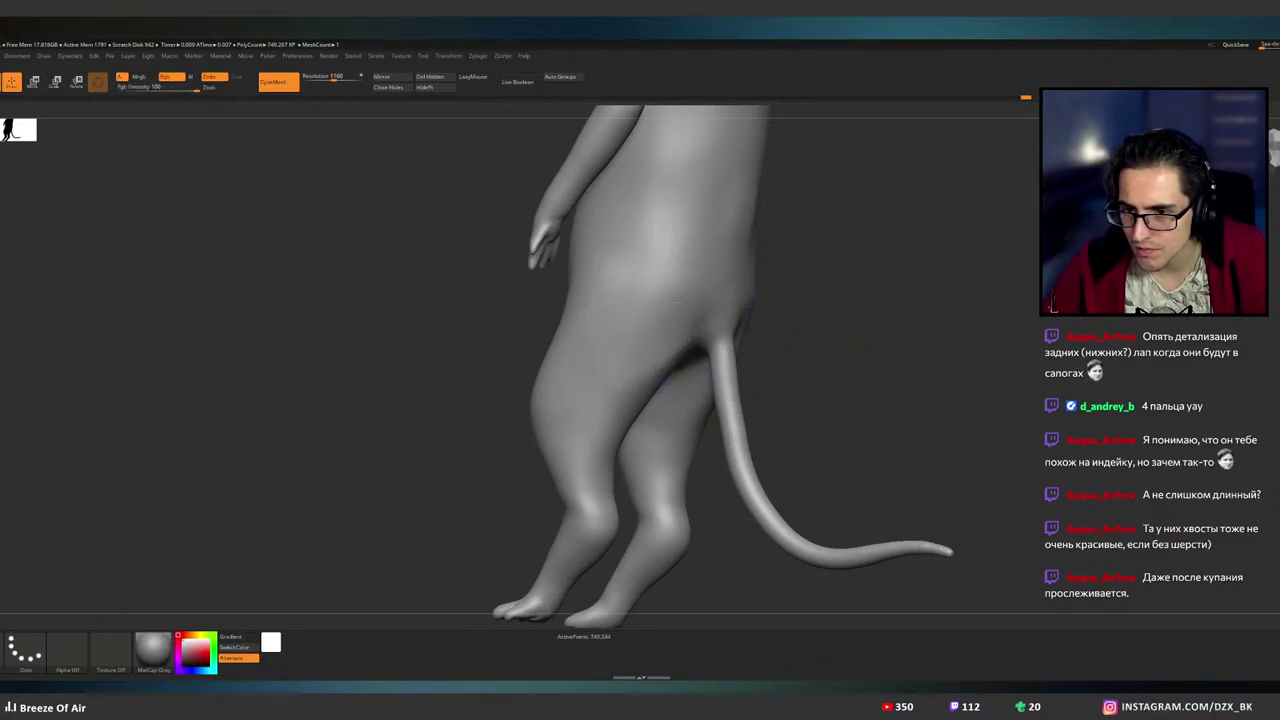
{"action": "mouse_move", "coordinate": [692, 304]}
{"action": "right_mouse_down"}
{"action": "mouse_move", "coordinate": [716, 328]}
{"action": "mouse_move", "coordinate": [673, 337]}
{"action": "mouse_move", "coordinate": [657, 360]}
{"action": "mouse_move", "coordinate": [727, 338]}
{"action": "mouse_move", "coordinate": [655, 341]}
{"action": "mouse_move", "coordinate": [679, 354]}
{"action": "mouse_move", "coordinate": [733, 306]}
{"action": "right_mouse_up"}
- Build up the rear hip above the fold beside the tail root with the ClayBuildup brush and smooth the strokes
{"action": "right_click_drag", "start_coordinate": [671, 369], "coordinate": [774, 340], "text": "ctrl"}
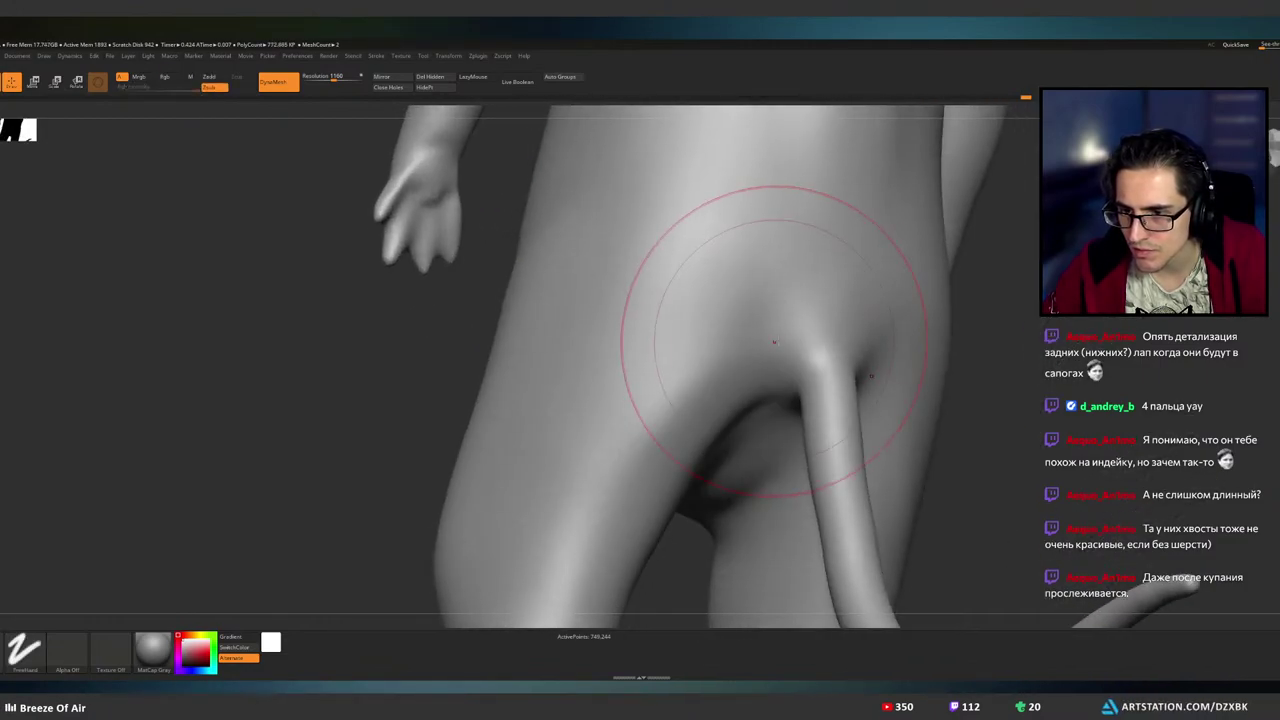
{"action": "key", "text": "b"}
{"action": "key", "text": "c"}
{"action": "key", "text": "b"}
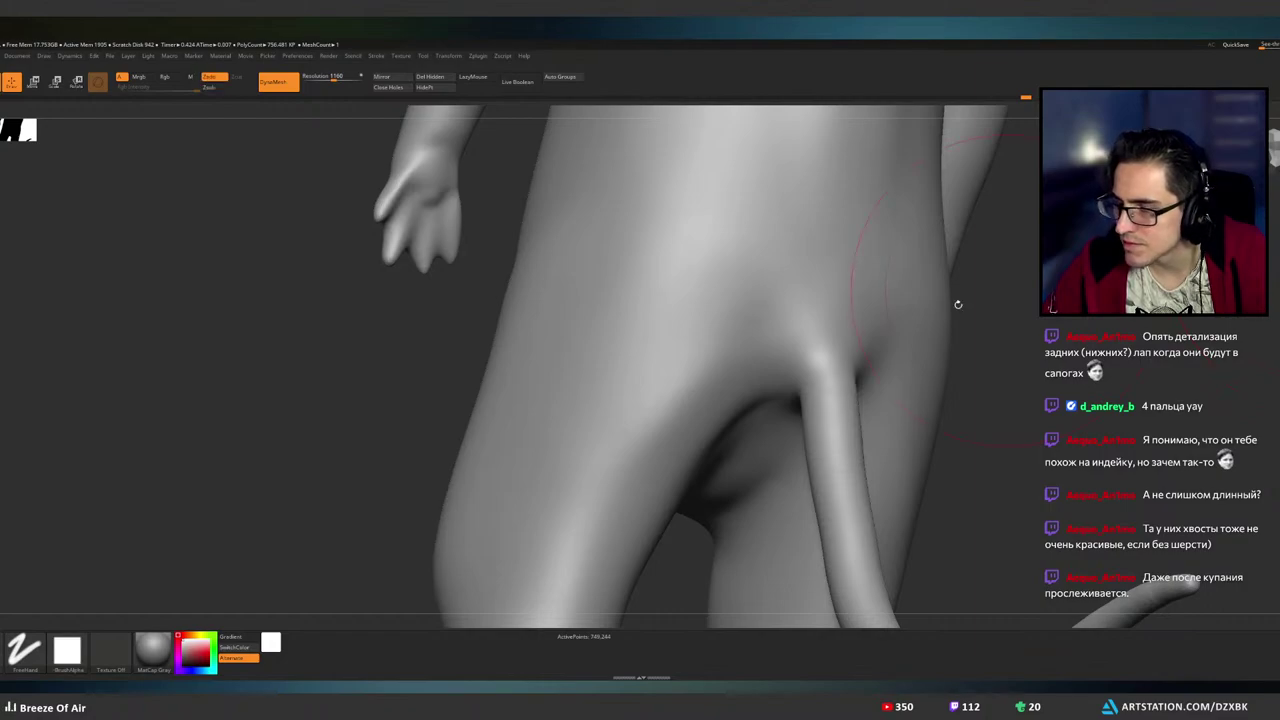
{"action": "mouse_move", "coordinate": [772, 324]}
{"action": "left_mouse_down"}
{"action": "mouse_move", "coordinate": [692, 364]}
{"action": "mouse_move", "coordinate": [766, 334]}
{"action": "mouse_move", "coordinate": [700, 398]}
{"action": "left_mouse_up"}
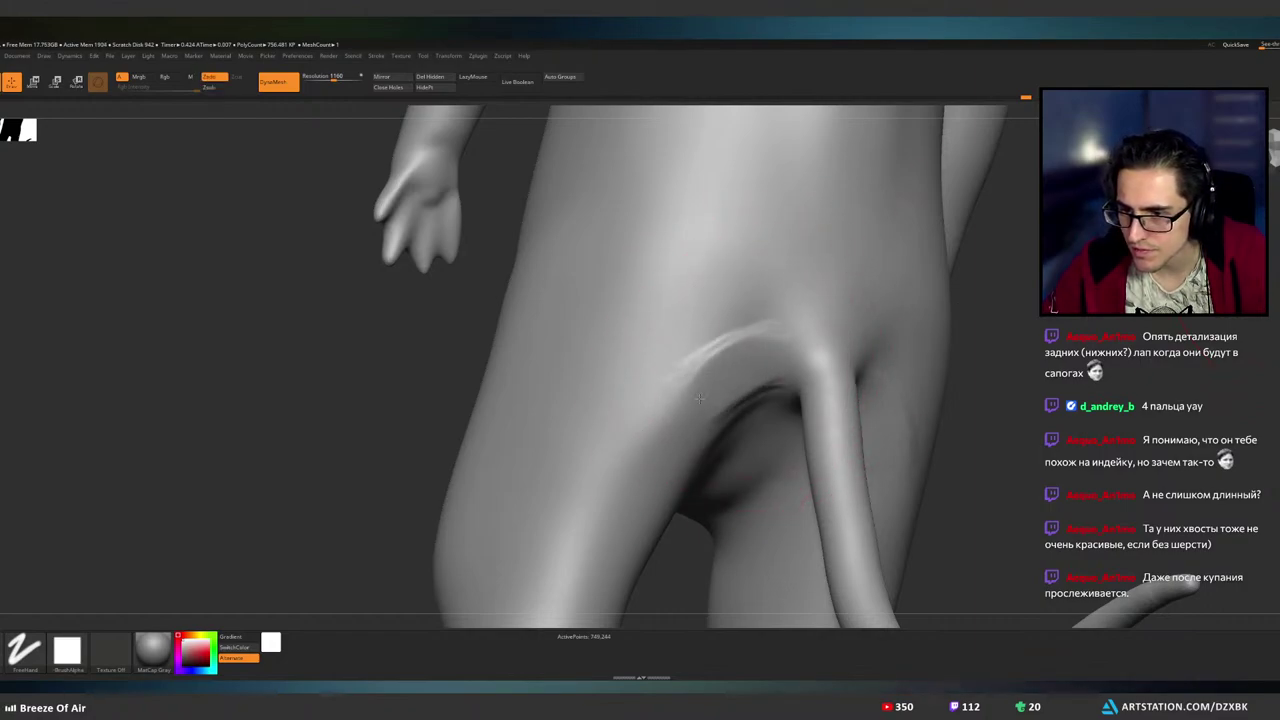
{"action": "left_click_drag", "start_coordinate": [755, 366], "coordinate": [700, 395], "text": "shift"}
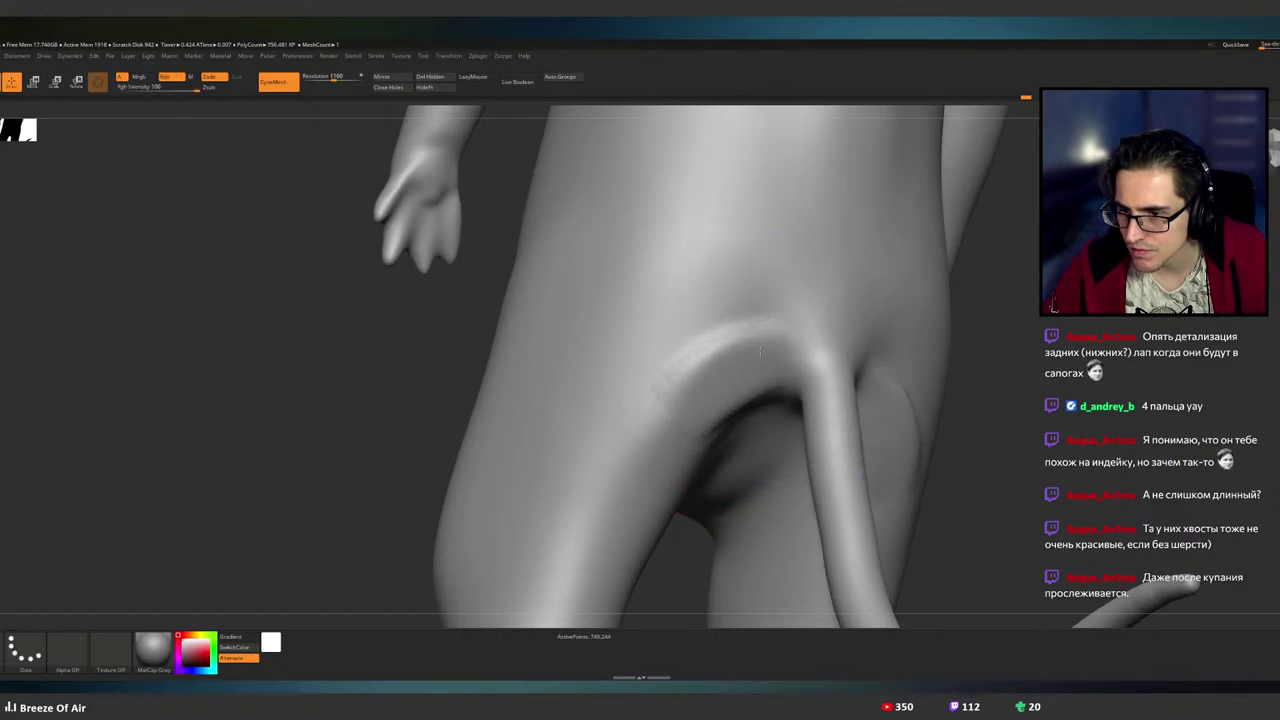
{"action": "left_click_drag", "start_coordinate": [786, 328], "coordinate": [702, 347]}
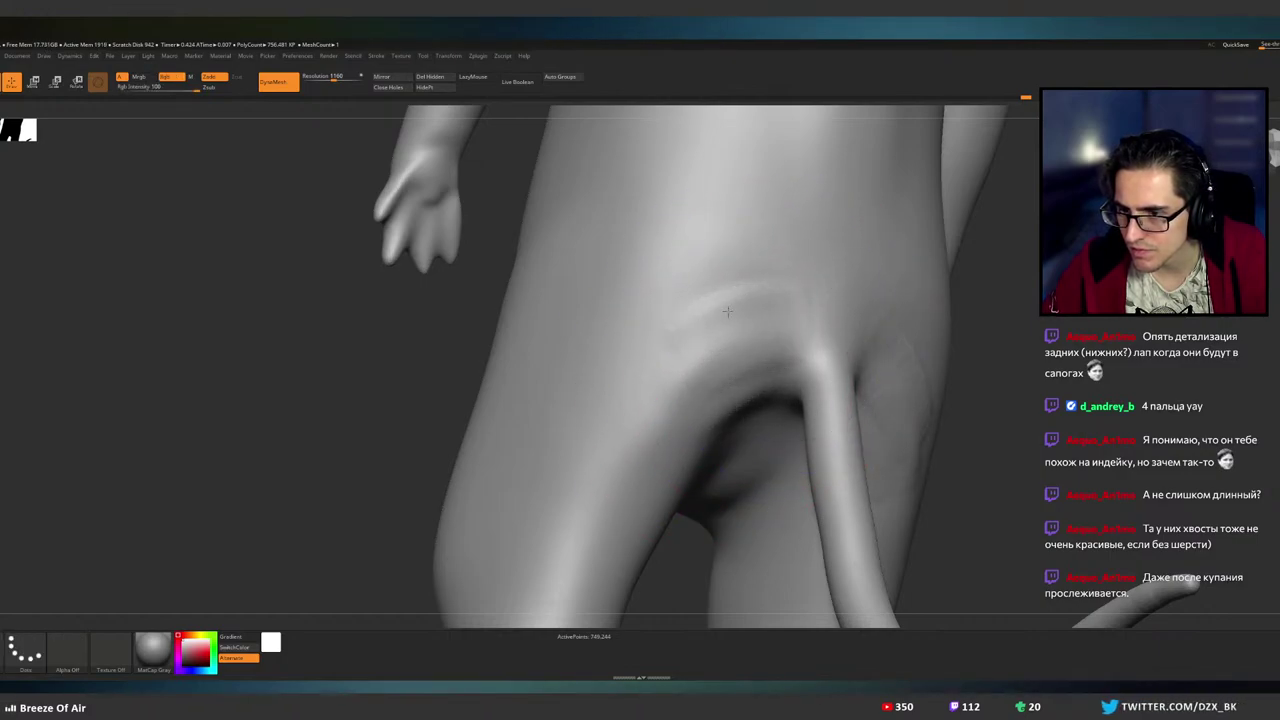
{"action": "left_click_drag", "start_coordinate": [768, 275], "coordinate": [785, 293], "text": "shift"}
{"action": "left_click_drag", "start_coordinate": [785, 293], "coordinate": [802, 328]}
{"action": "key", "text": "ctrl+z"}
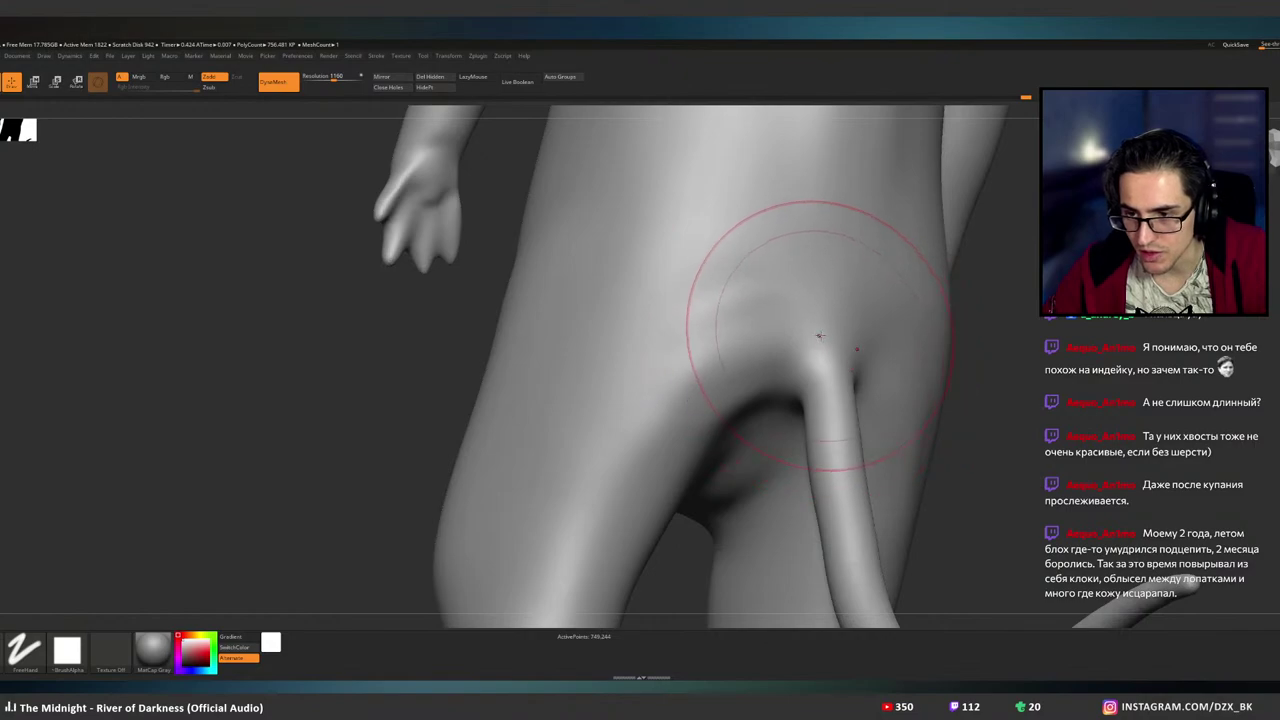
- Add symmetrical clay strokes fanning from the tail root up into the lower back and smooth them
{"action": "right_click_drag", "start_coordinate": [841, 325], "coordinate": [731, 340]}
{"action": "left_click_drag", "start_coordinate": [799, 407], "coordinate": [729, 386]}
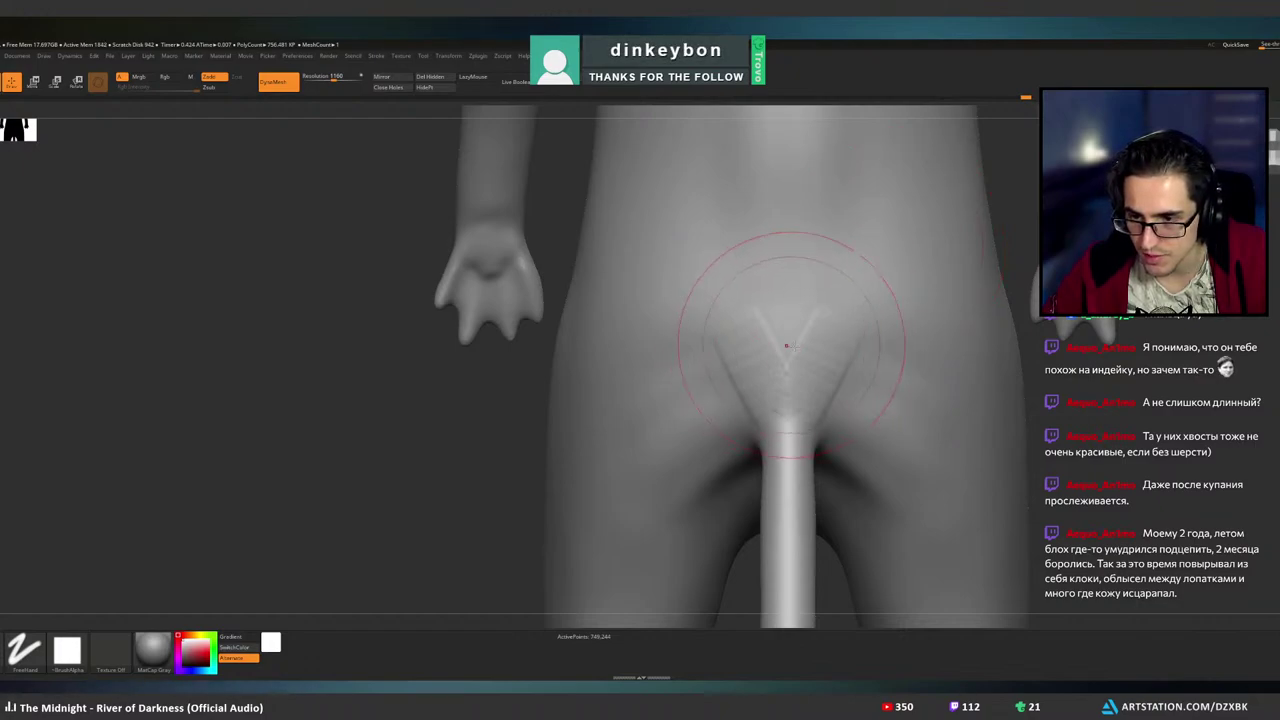
{"action": "left_click_drag", "start_coordinate": [800, 430], "coordinate": [871, 290]}
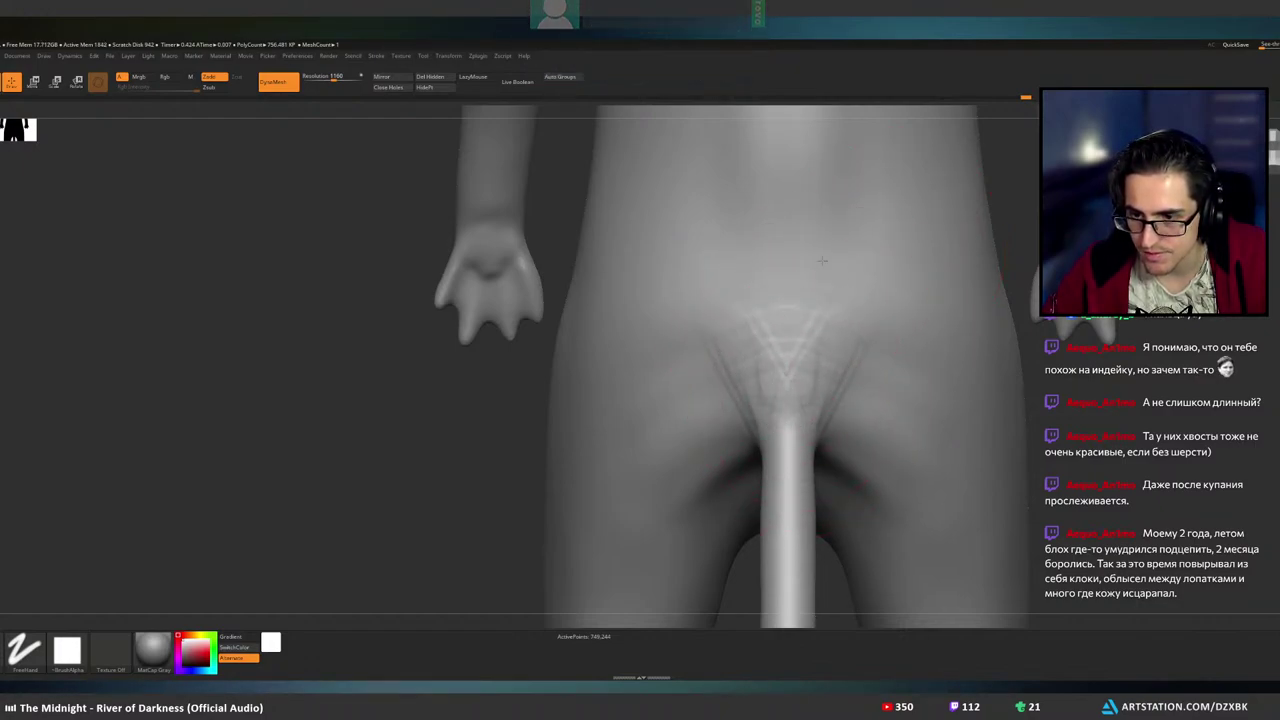
{"action": "mouse_move", "coordinate": [790, 300]}
{"action": "left_mouse_down"}
{"action": "mouse_move", "coordinate": [829, 243]}
{"action": "mouse_move", "coordinate": [848, 280]}
{"action": "left_mouse_up"}
{"action": "key", "text": "ctrl+z"}
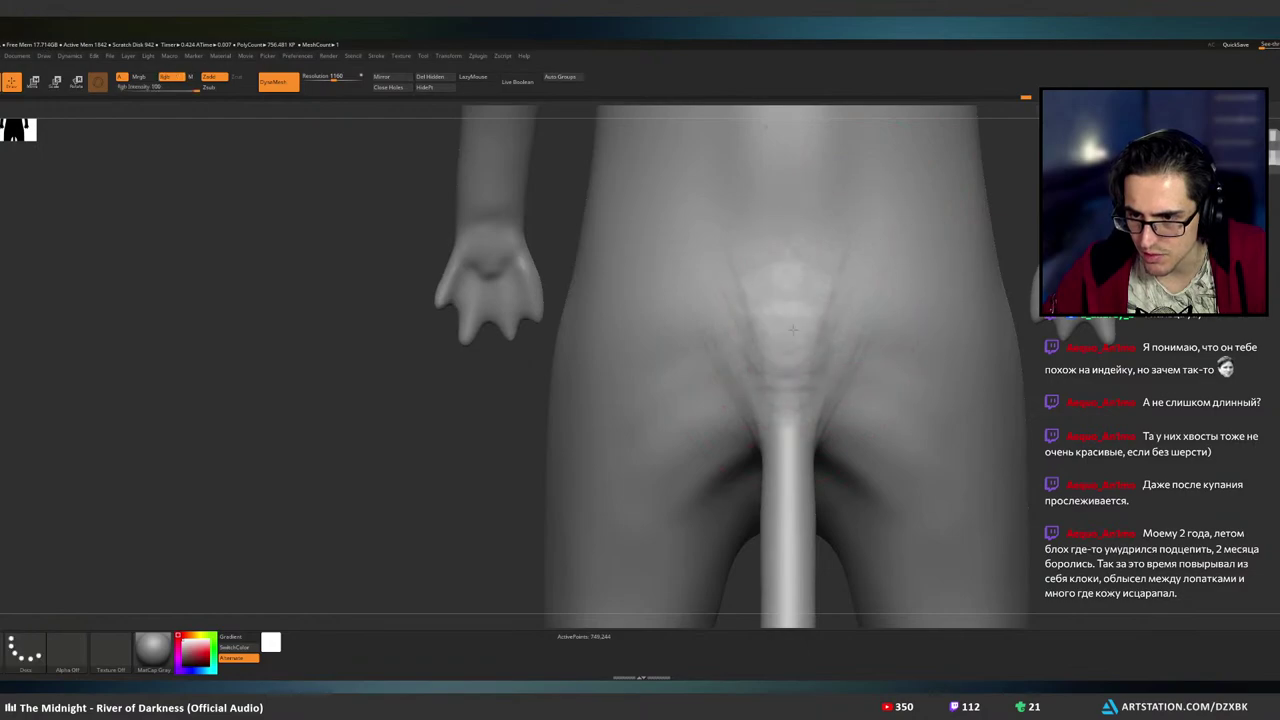
{"action": "right_click_drag", "start_coordinate": [775, 385], "coordinate": [842, 368]}
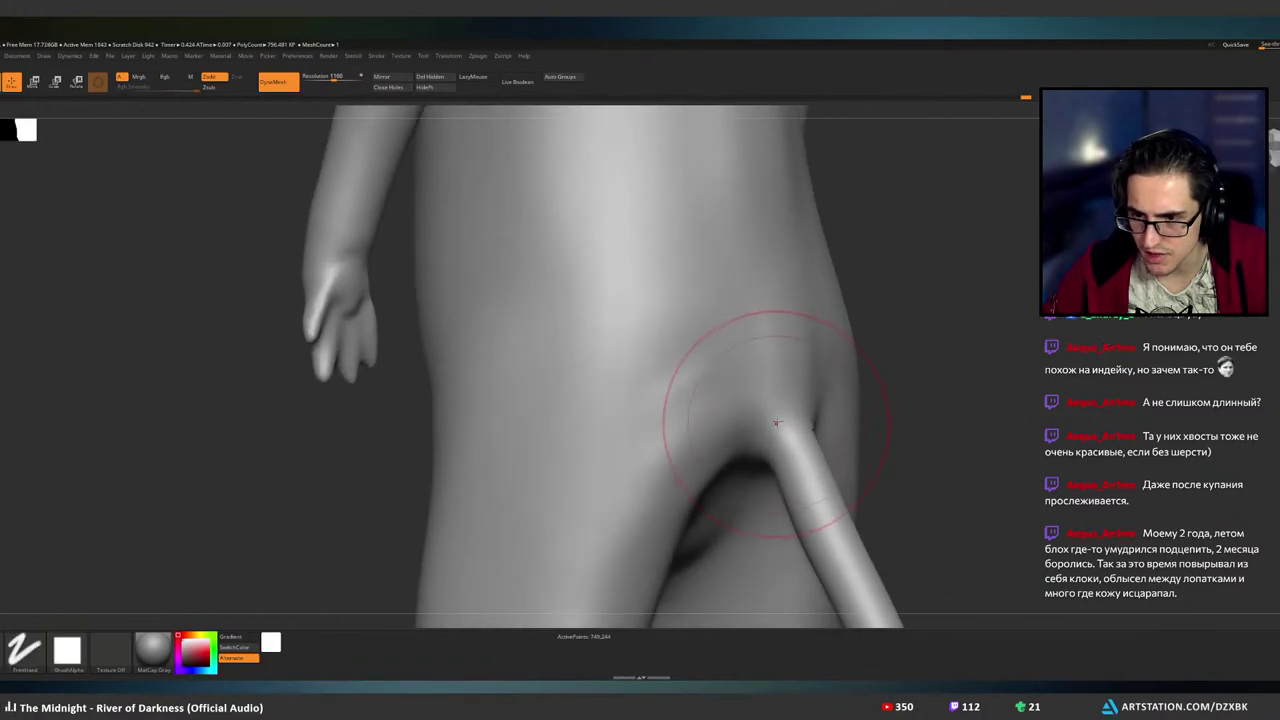
- Add clay along the midline of the lower back above the tail and blend it into the surrounding surface
{"action": "right_click_drag", "start_coordinate": [840, 420], "coordinate": [778, 396]}
{"action": "right_click_drag", "start_coordinate": [831, 317], "coordinate": [806, 370], "text": "alt"}
{"action": "left_click_drag", "start_coordinate": [788, 338], "coordinate": [792, 262]}
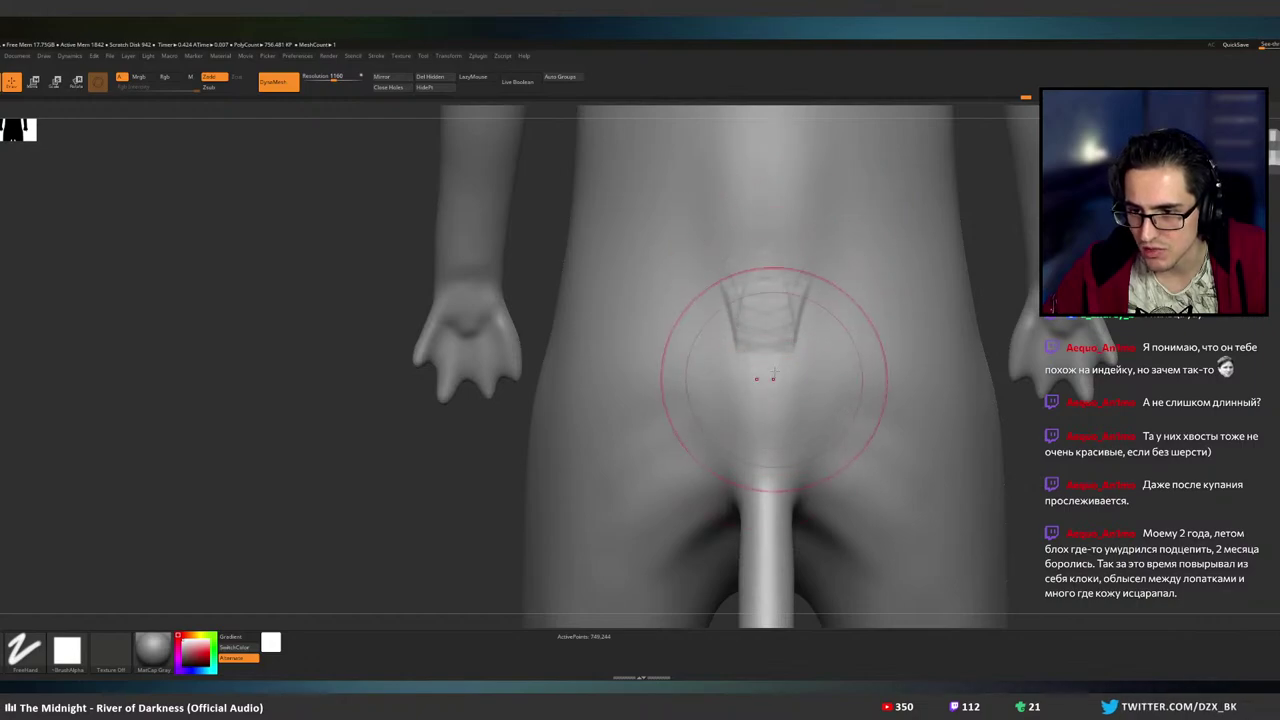
{"action": "key", "text": "ctrl"}
{"action": "left_click_drag", "start_coordinate": [773, 301], "coordinate": [782, 245], "text": "shift"}
{"action": "mouse_move", "coordinate": [793, 341]}
{"action": "right_mouse_down"}
{"action": "mouse_move", "coordinate": [720, 317]}
{"action": "mouse_move", "coordinate": [767, 360]}
{"action": "right_mouse_up"}
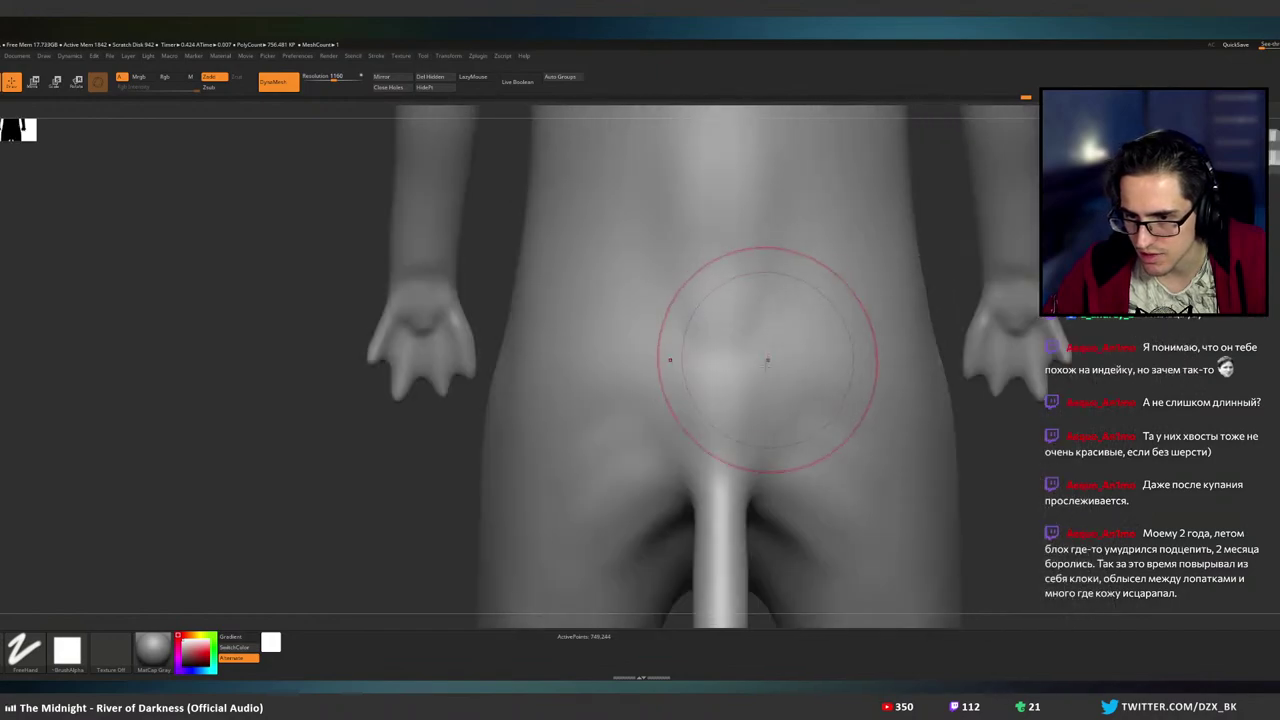
{"action": "left_click_drag", "start_coordinate": [766, 274], "coordinate": [725, 384], "text": "shift"}
{"action": "key", "text": "ctrl"}
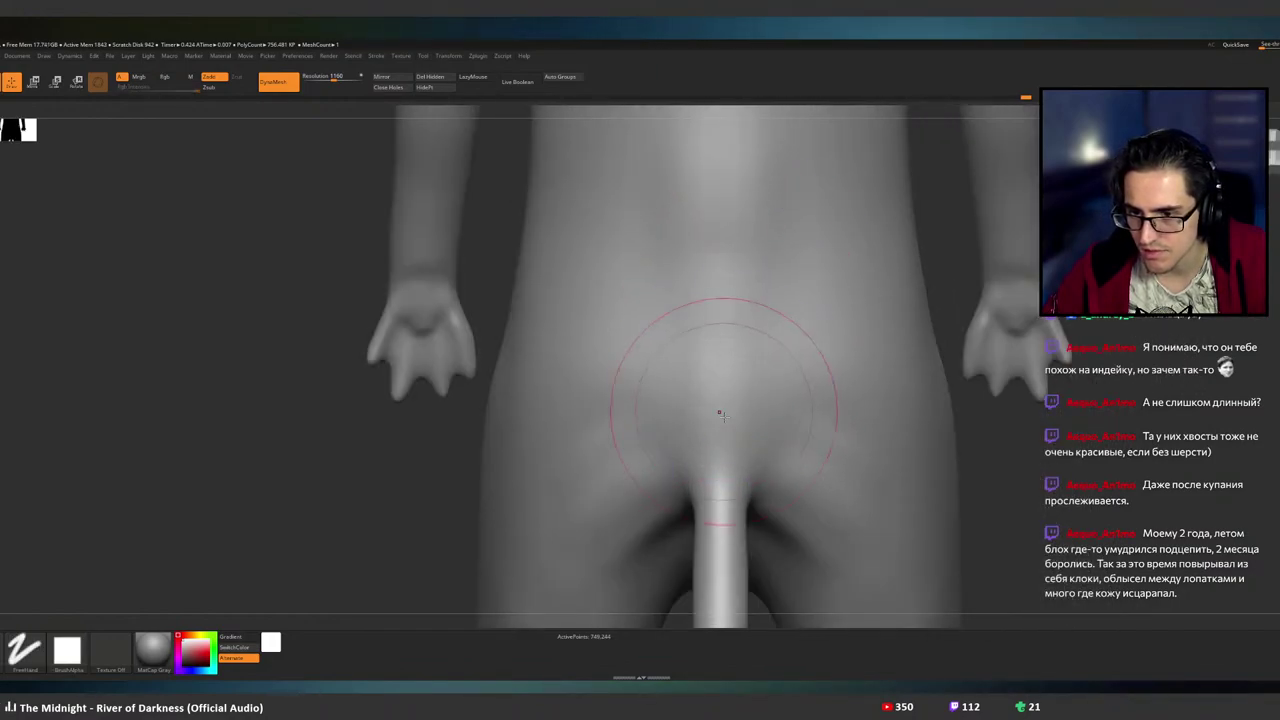
- Even out the spine line from the middle of the back down to the lower back with the Smooth brush
{"action": "mouse_move", "coordinate": [660, 430]}
{"action": "right_mouse_down"}
{"action": "mouse_move", "coordinate": [766, 437]}
{"action": "mouse_move", "coordinate": [722, 440]}
{"action": "right_mouse_up"}
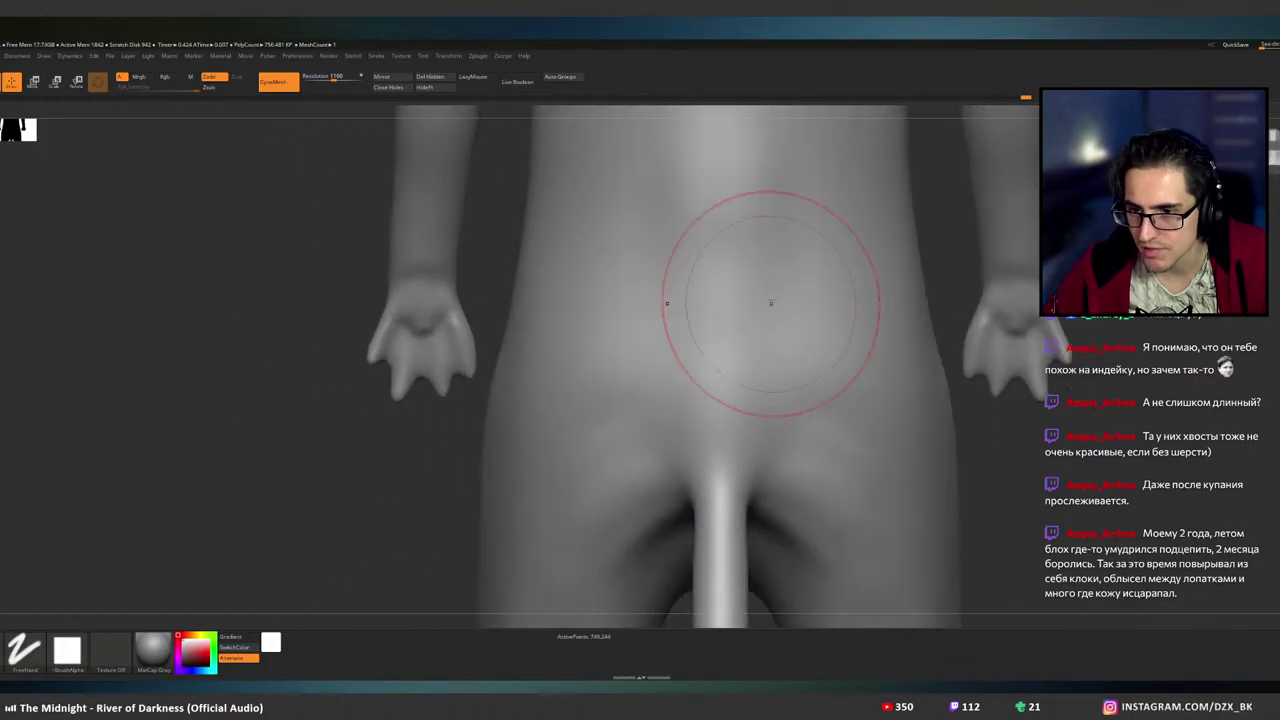
{"action": "key", "text": "ctrl"}
{"action": "right_click_drag", "start_coordinate": [752, 296], "coordinate": [731, 399]}
{"action": "mouse_move", "coordinate": [752, 303]}
{"action": "right_mouse_down", "text": "alt"}
{"action": "mouse_move", "coordinate": [772, 224]}
{"action": "mouse_move", "coordinate": [765, 335]}
{"action": "mouse_move", "coordinate": [780, 378]}
{"action": "mouse_move", "coordinate": [777, 342]}
{"action": "mouse_move", "coordinate": [808, 349]}
{"action": "mouse_move", "coordinate": [820, 406]}
{"action": "mouse_move", "coordinate": [846, 306]}
{"action": "mouse_move", "coordinate": [796, 297]}
{"action": "mouse_move", "coordinate": [749, 320]}
{"action": "mouse_move", "coordinate": [657, 306]}
{"action": "mouse_move", "coordinate": [700, 330]}
{"action": "mouse_move", "coordinate": [757, 296]}
{"action": "mouse_move", "coordinate": [736, 416]}
{"action": "right_mouse_up", "text": "alt"}
{"action": "right_click_drag", "start_coordinate": [728, 360], "coordinate": [721, 413]}
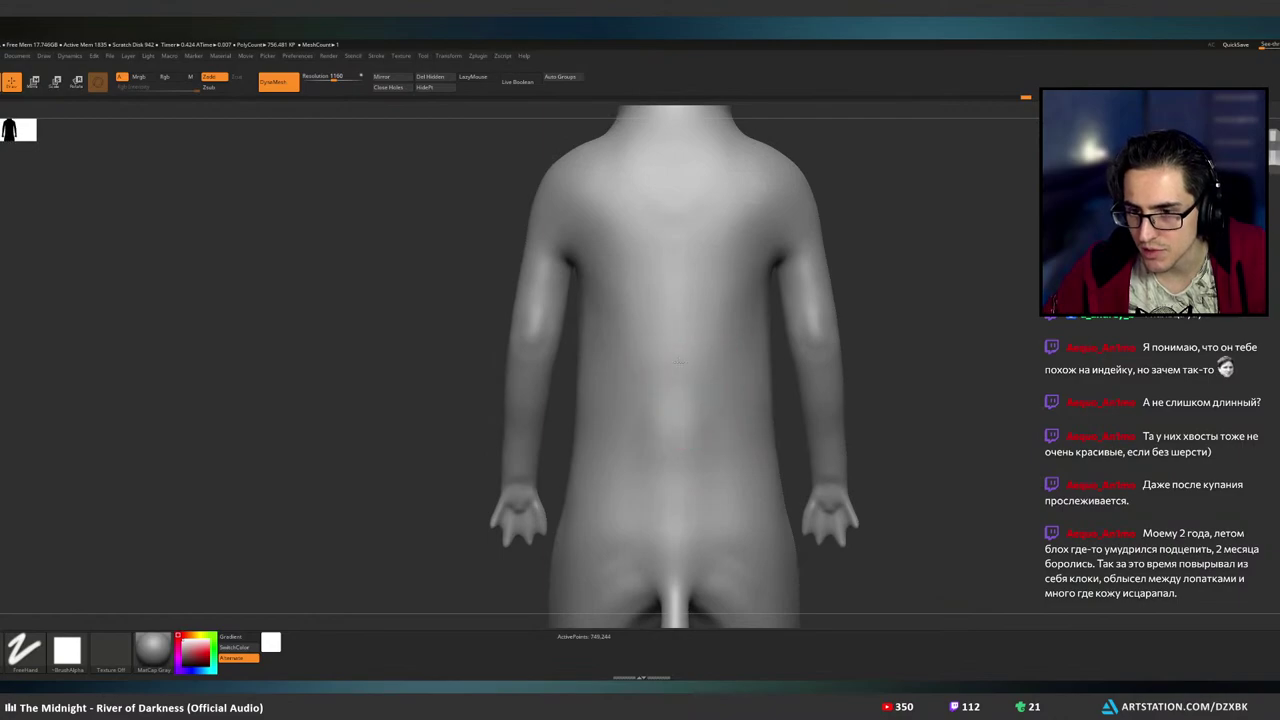
{"action": "left_click_drag", "start_coordinate": [687, 404], "coordinate": [687, 405], "text": "shift"}
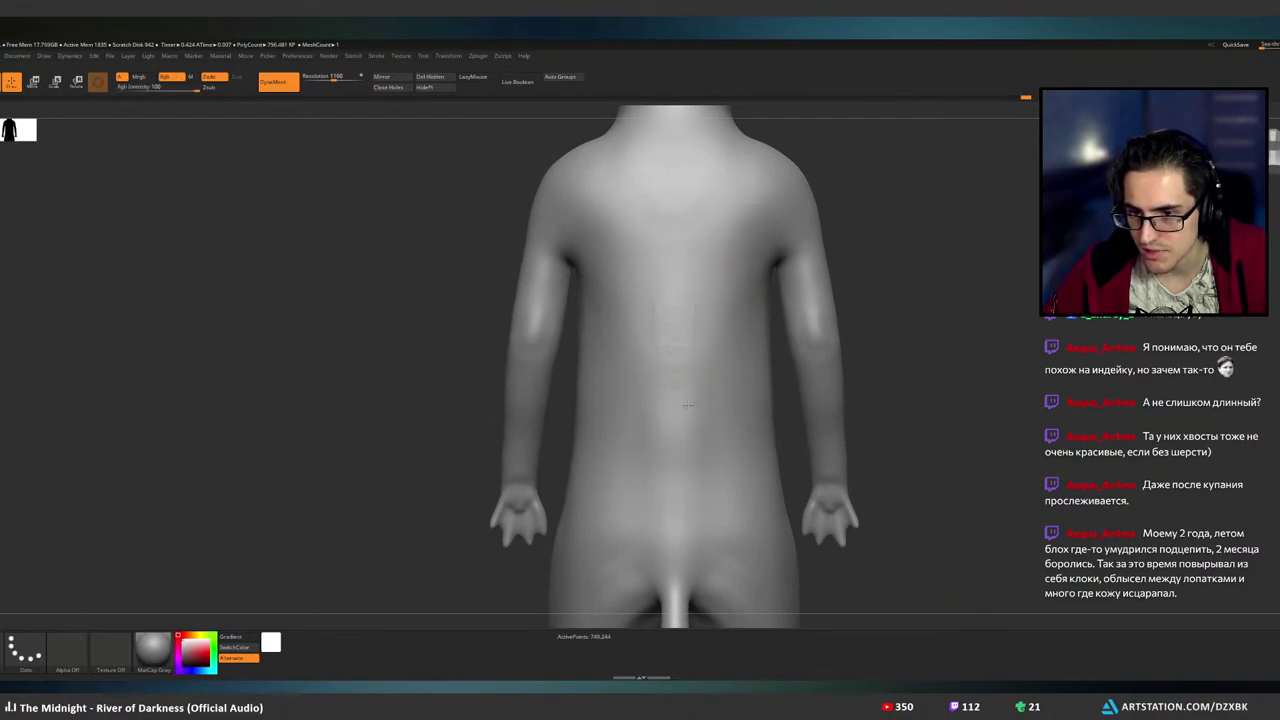
{"action": "right_click_drag", "start_coordinate": [679, 287], "coordinate": [705, 307]}
{"action": "right_click_drag", "start_coordinate": [703, 431], "coordinate": [707, 330], "text": "alt"}
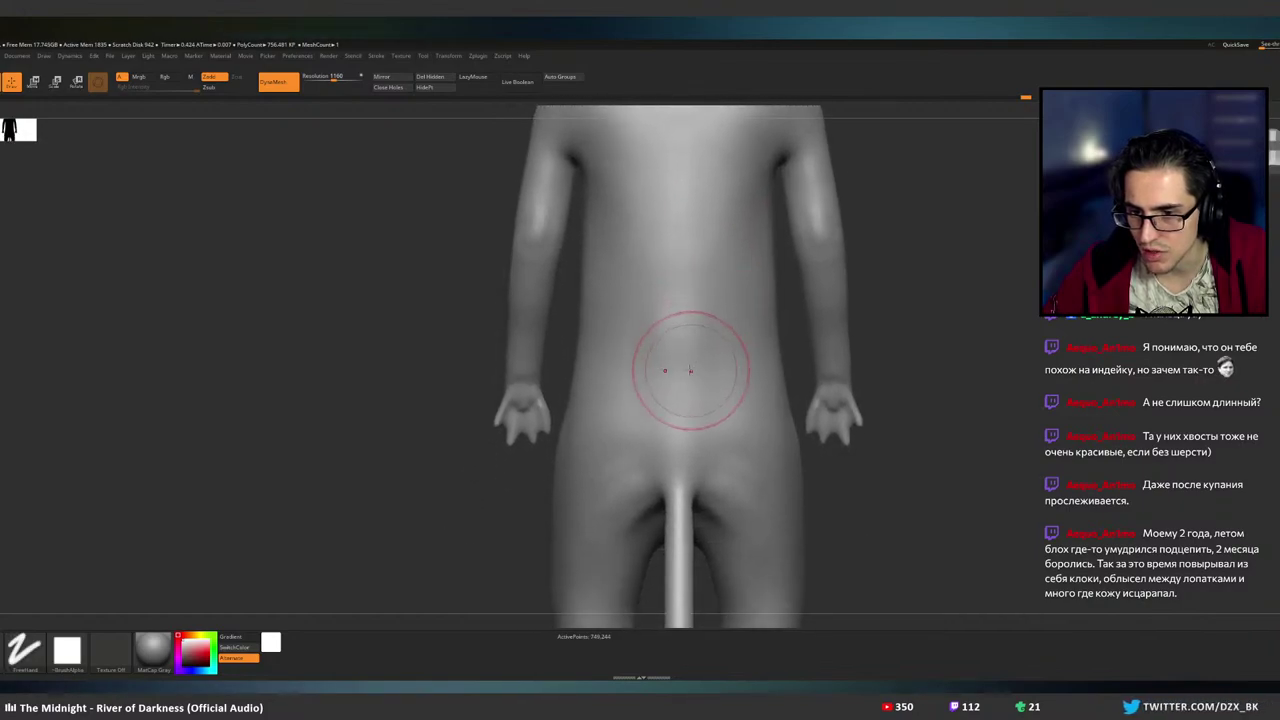
{"action": "left_click_drag", "start_coordinate": [686, 325], "coordinate": [682, 337], "text": "shift"}
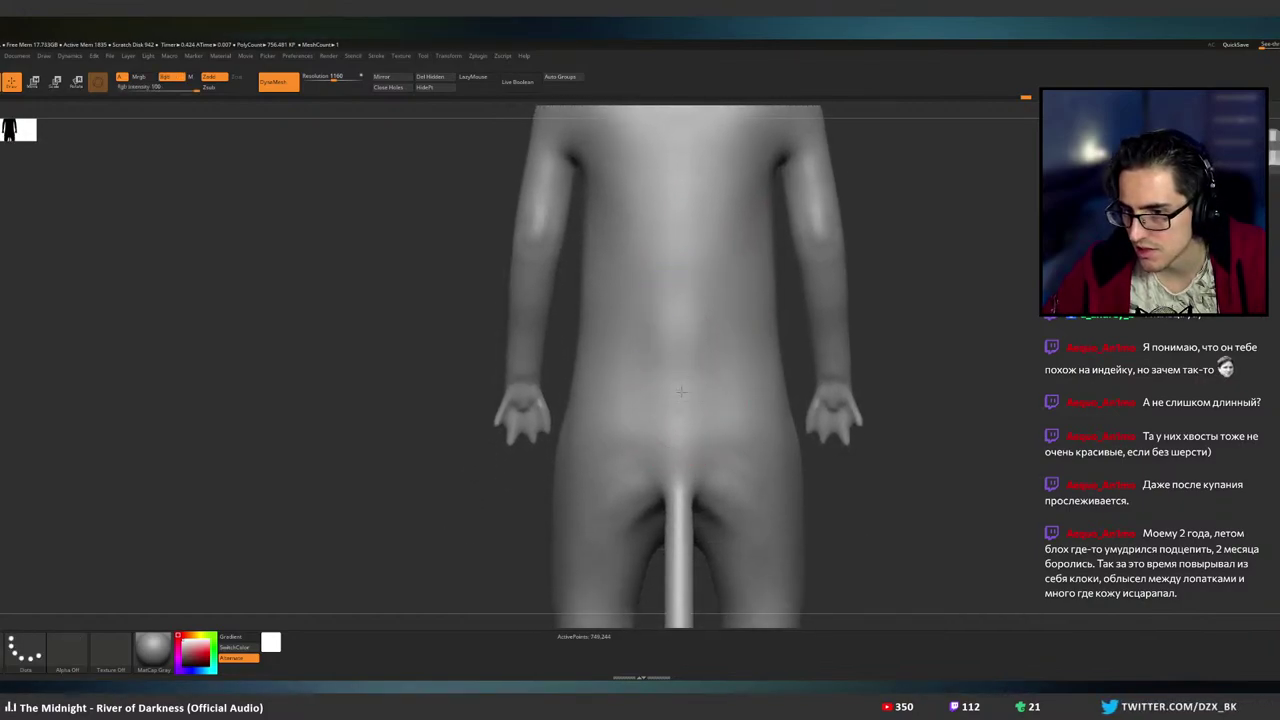
{"action": "left_click_drag", "start_coordinate": [681, 391], "coordinate": [688, 394], "text": "shift"}
- Smooth the hollows on both sides of the tail root and add clay strokes where the tail joins the hip
{"action": "mouse_move", "coordinate": [688, 401]}
{"action": "right_mouse_down", "text": "ctrl"}
{"action": "mouse_move", "coordinate": [746, 401]}
{"action": "mouse_move", "coordinate": [750, 286]}
{"action": "right_mouse_up", "text": "ctrl"}
{"action": "right_click_drag", "start_coordinate": [726, 402], "coordinate": [689, 420]}
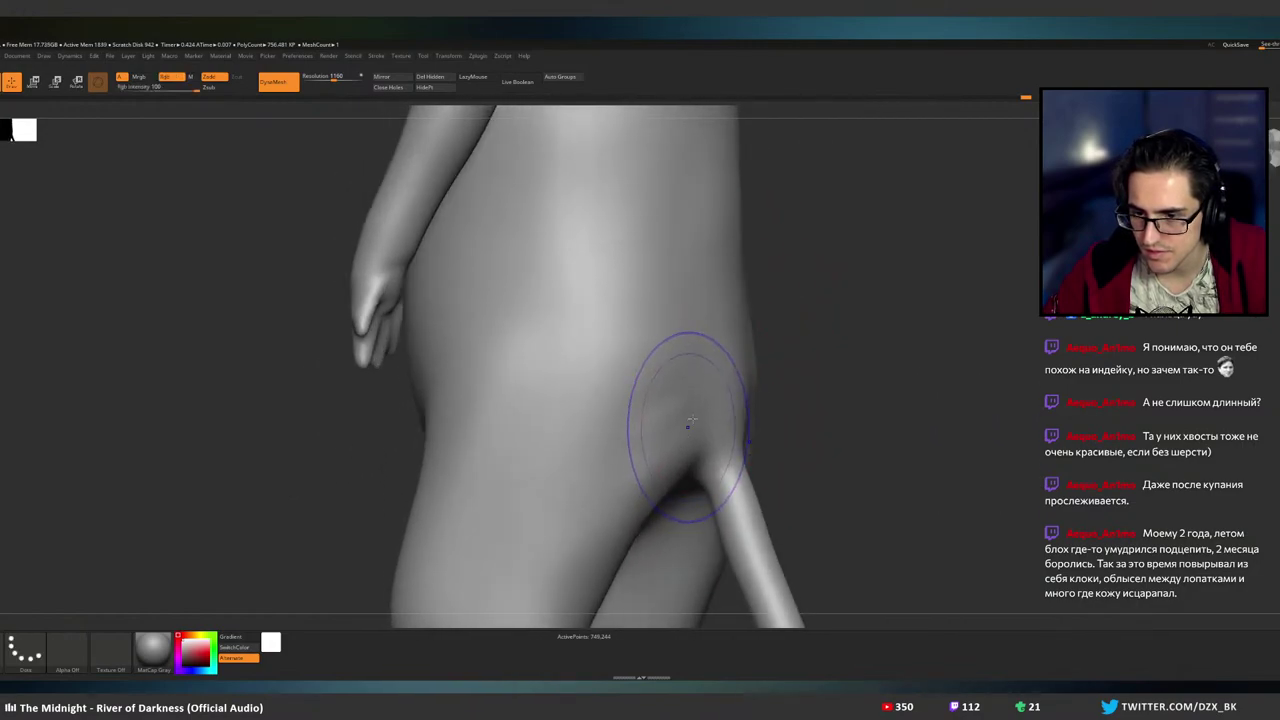
{"action": "left_click_drag", "start_coordinate": [689, 426], "coordinate": [691, 406], "text": "shift"}
{"action": "mouse_move", "coordinate": [691, 406]}
{"action": "right_mouse_down"}
{"action": "mouse_move", "coordinate": [749, 415]}
{"action": "mouse_move", "coordinate": [651, 486]}
{"action": "right_mouse_up"}
{"action": "mouse_move", "coordinate": [785, 416]}
{"action": "left_mouse_down"}
{"action": "mouse_move", "coordinate": [740, 440]}
{"action": "mouse_move", "coordinate": [786, 420]}
{"action": "left_mouse_up"}
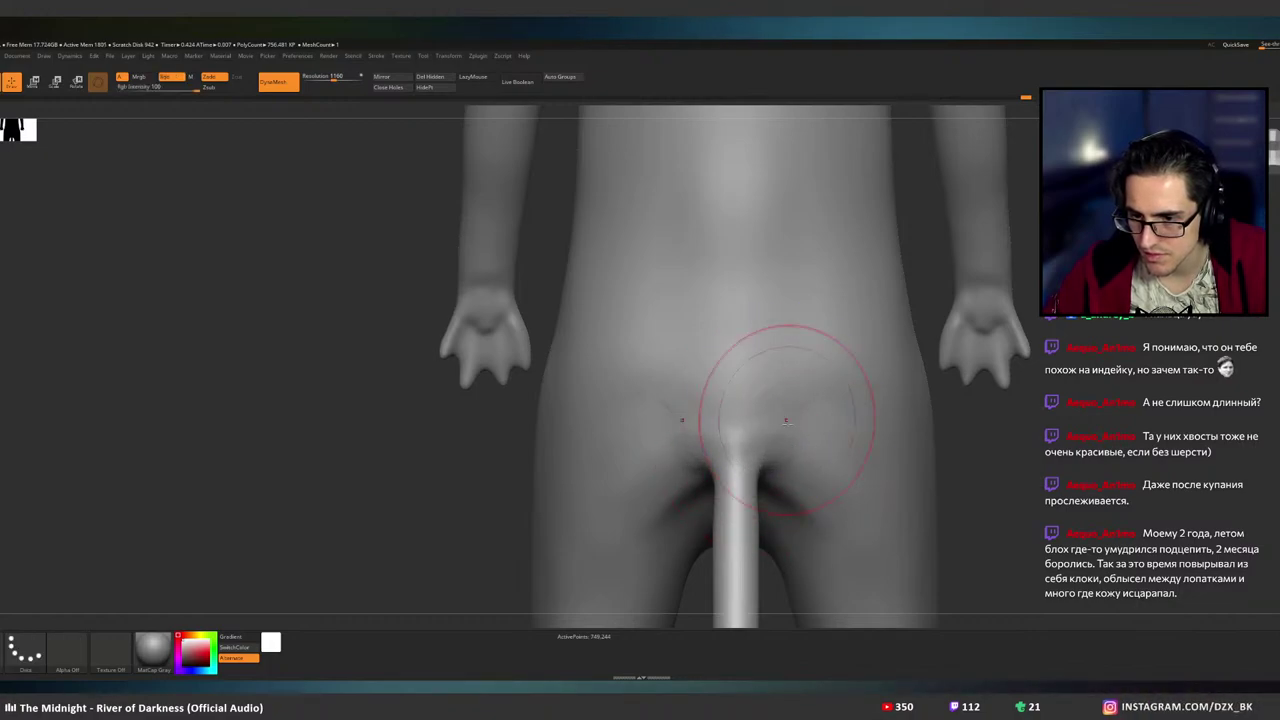
{"action": "mouse_move", "coordinate": [786, 424]}
{"action": "right_mouse_down"}
{"action": "mouse_move", "coordinate": [700, 457]}
{"action": "mouse_move", "coordinate": [738, 447]}
{"action": "right_mouse_up"}
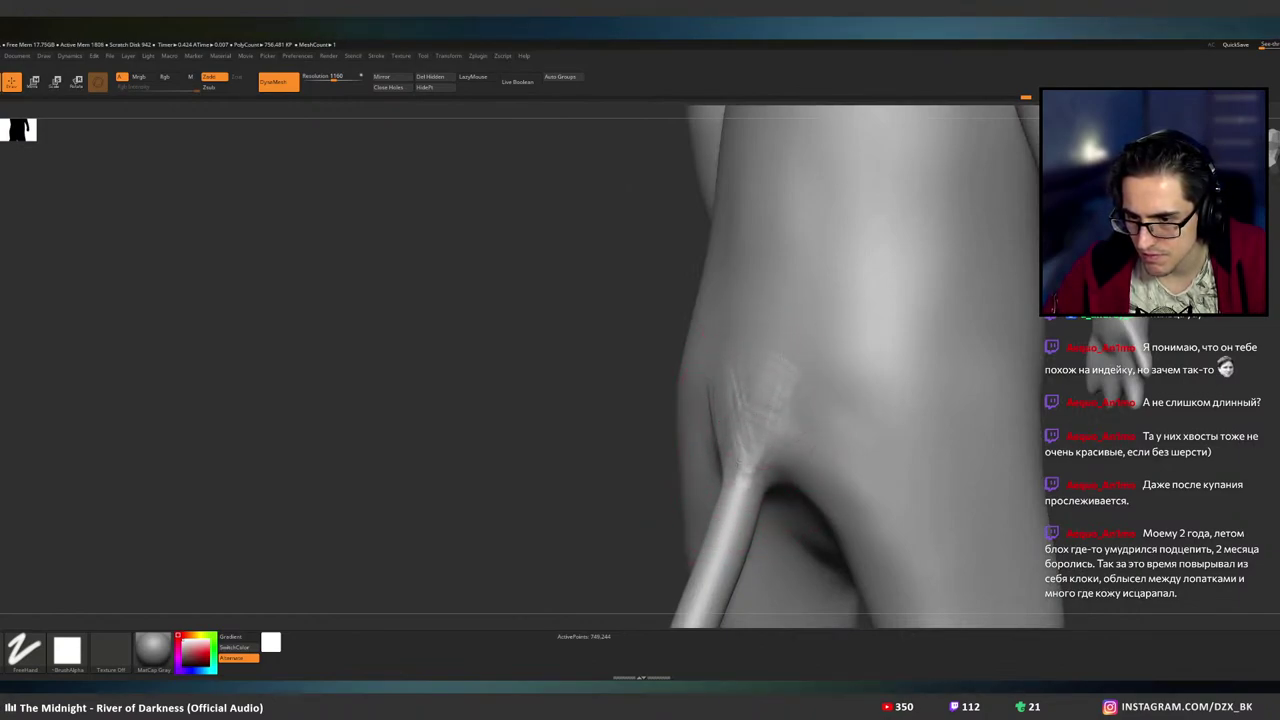
{"action": "mouse_move", "coordinate": [747, 466]}
{"action": "left_mouse_down"}
{"action": "mouse_move", "coordinate": [741, 420]}
{"action": "mouse_move", "coordinate": [742, 445]}
{"action": "left_mouse_up"}
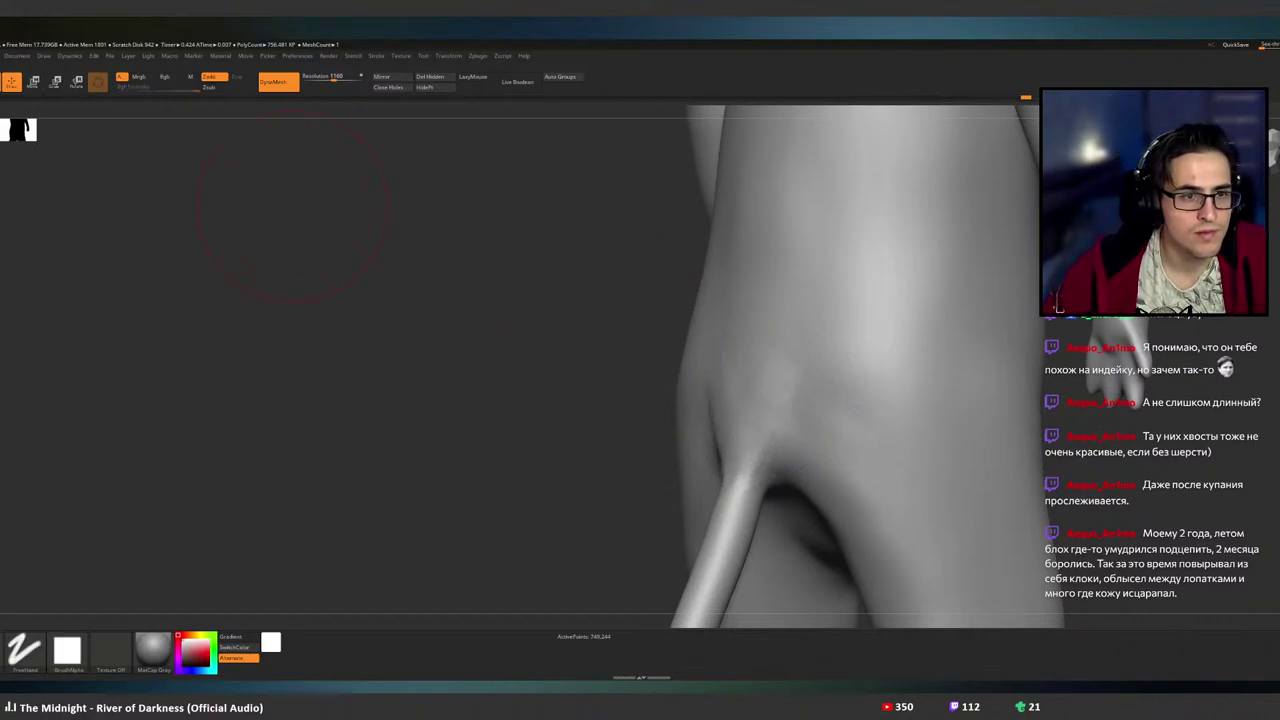
- Turn on backface masking in the ClayBuildup brush's auto masking settings
{"action": "left_click", "coordinate": [1, 56]}
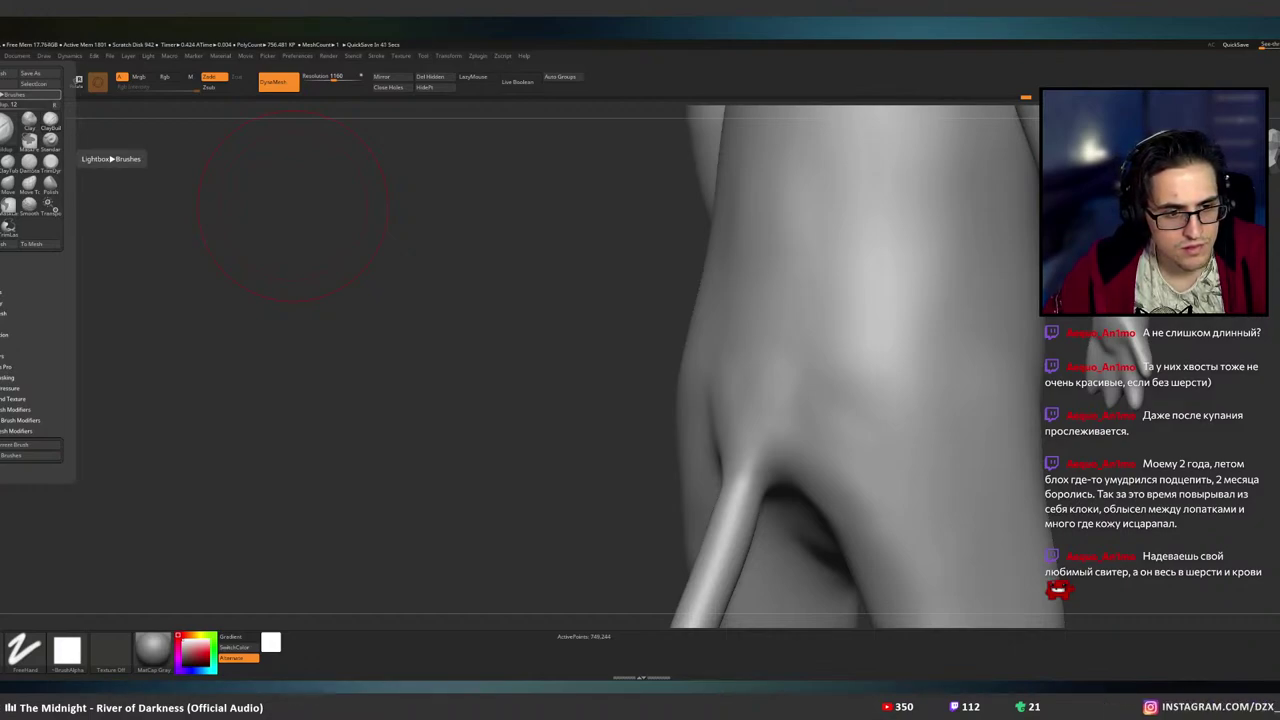
{"action": "left_click", "coordinate": [8, 377]}
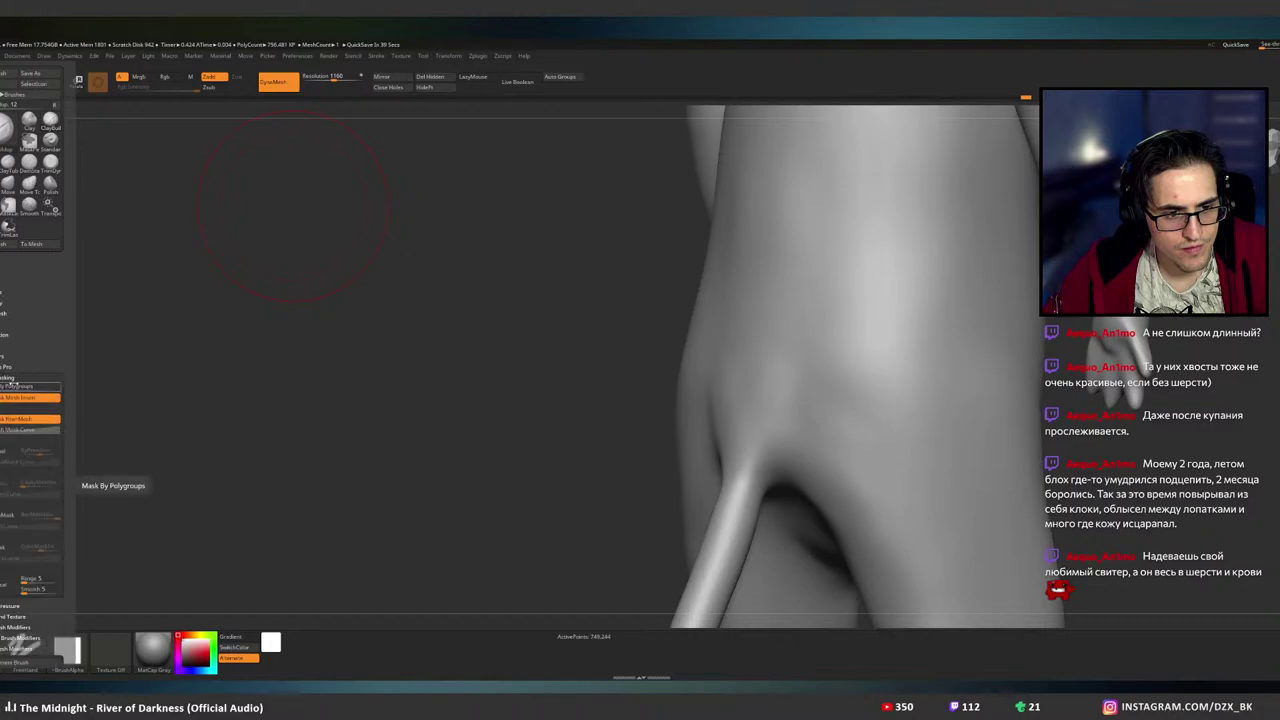
{"action": "left_click", "coordinate": [2, 517]}
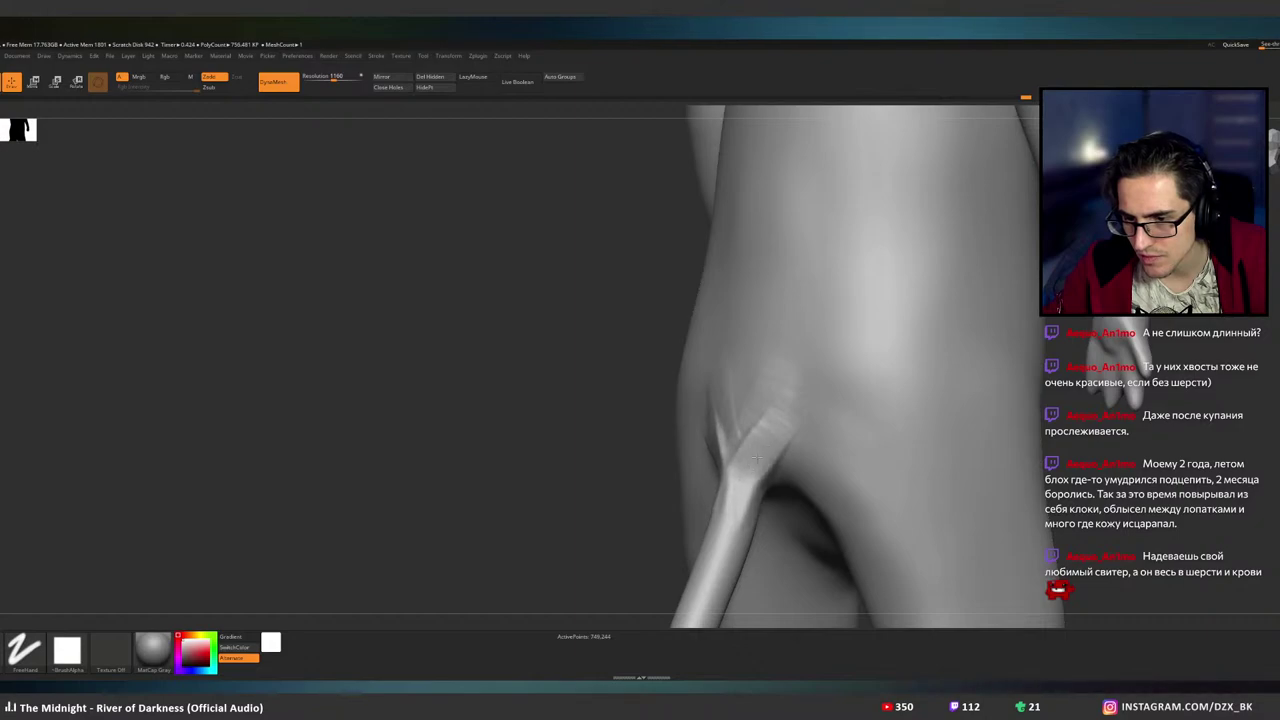
- Thicken the tail root with clay strokes running from the rear hip onto the tail and smooth the bulge
{"action": "left_click_drag", "start_coordinate": [757, 459], "coordinate": [722, 527]}
{"action": "mouse_move", "coordinate": [806, 401]}
{"action": "left_mouse_down", "text": "shift"}
{"action": "mouse_move", "coordinate": [760, 462]}
{"action": "mouse_move", "coordinate": [774, 410]}
{"action": "mouse_move", "coordinate": [719, 525]}
{"action": "left_mouse_up", "text": "shift"}
{"action": "right_click_drag", "start_coordinate": [720, 515], "coordinate": [672, 388], "text": "alt"}
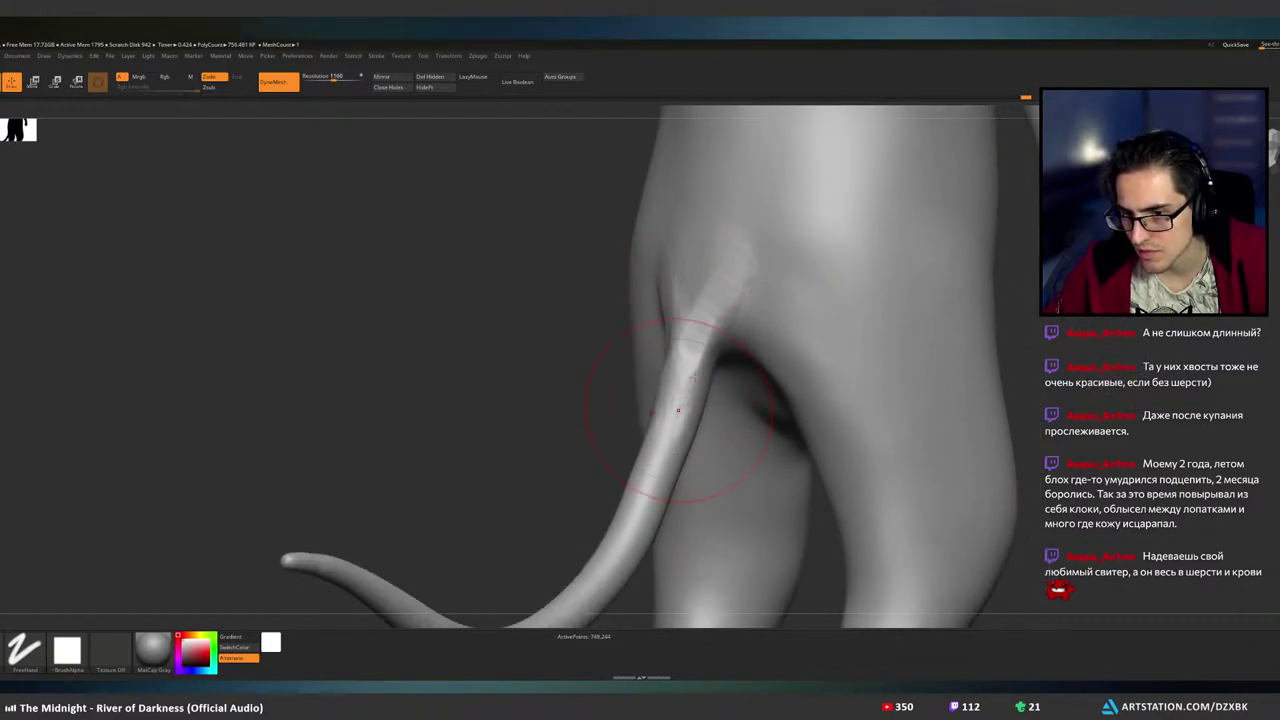
{"action": "mouse_move", "coordinate": [728, 294]}
{"action": "left_mouse_down"}
{"action": "mouse_move", "coordinate": [690, 356]}
{"action": "mouse_move", "coordinate": [751, 299]}
{"action": "left_mouse_up"}
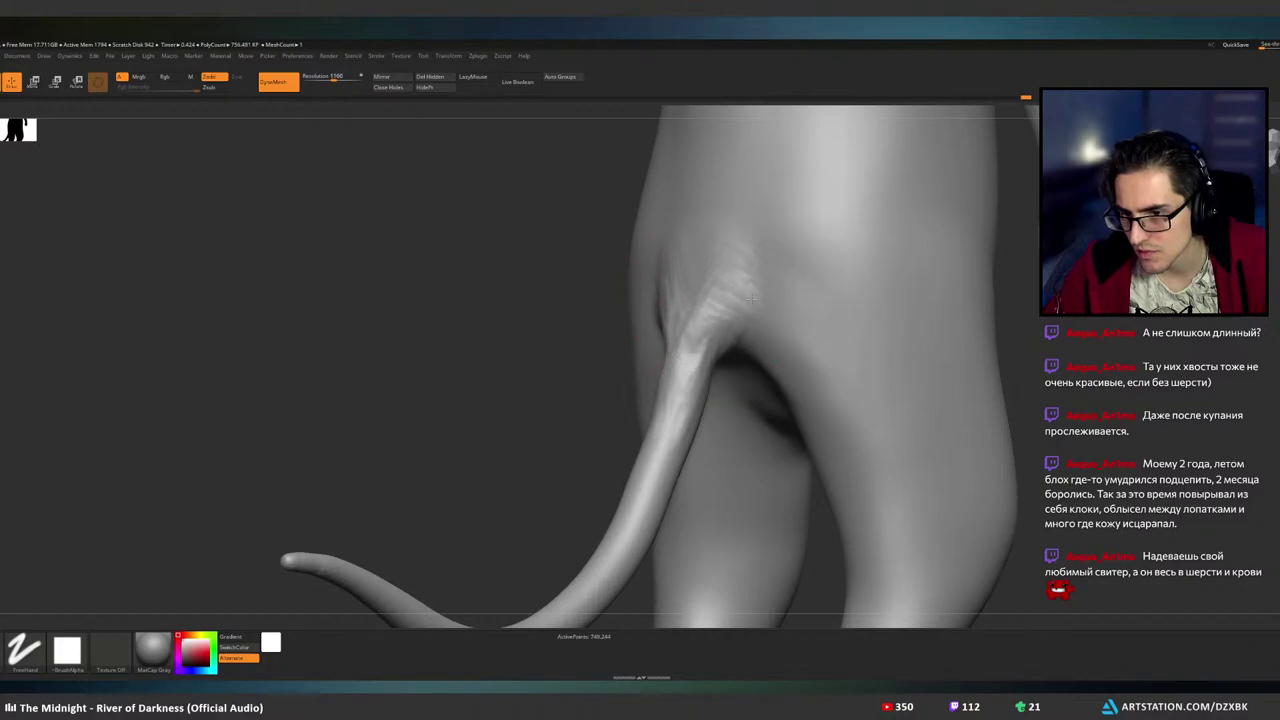
{"action": "mouse_move", "coordinate": [678, 265]}
{"action": "left_mouse_down"}
{"action": "mouse_move", "coordinate": [720, 330]}
{"action": "mouse_move", "coordinate": [747, 218]}
{"action": "mouse_move", "coordinate": [716, 279]}
{"action": "left_mouse_up"}
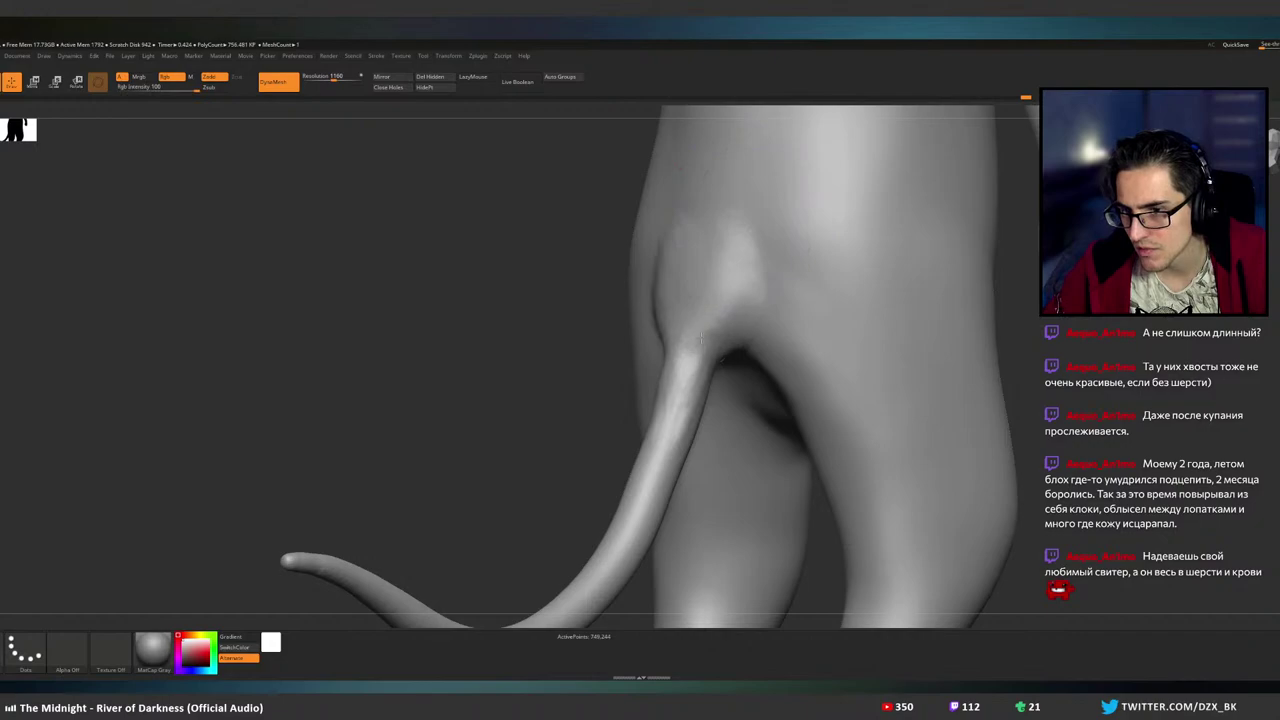
{"action": "left_click_drag", "start_coordinate": [701, 338], "coordinate": [726, 300], "text": "shift"}
- Extend the raised tail root upward with clay strokes on the lower back and soften their edges
{"action": "mouse_move", "coordinate": [690, 298]}
{"action": "right_mouse_down"}
{"action": "mouse_move", "coordinate": [749, 243]}
{"action": "mouse_move", "coordinate": [652, 376]}
{"action": "right_mouse_up"}
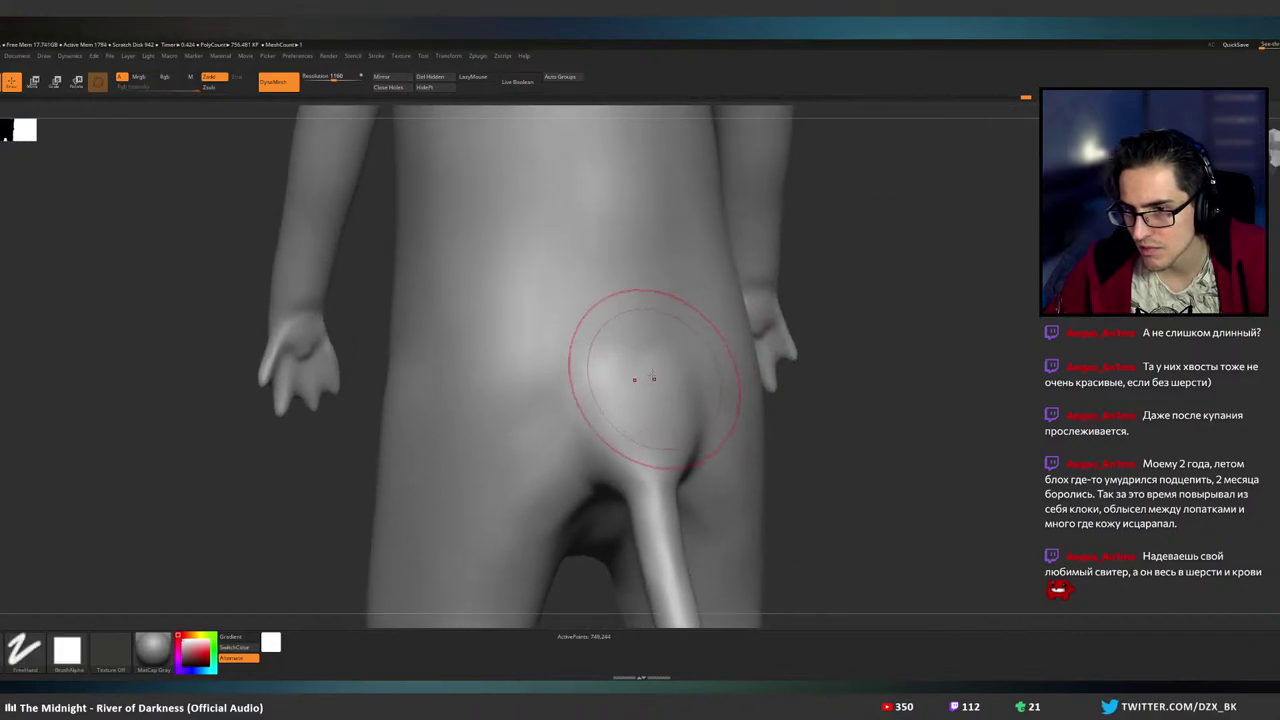
{"action": "mouse_move", "coordinate": [636, 335]}
{"action": "left_mouse_down"}
{"action": "mouse_move", "coordinate": [651, 240]}
{"action": "mouse_move", "coordinate": [660, 326]}
{"action": "left_mouse_up"}
{"action": "right_click_drag", "start_coordinate": [660, 320], "coordinate": [615, 310], "text": "shift"}
{"action": "left_click_drag", "start_coordinate": [665, 325], "coordinate": [660, 263], "text": "shift"}
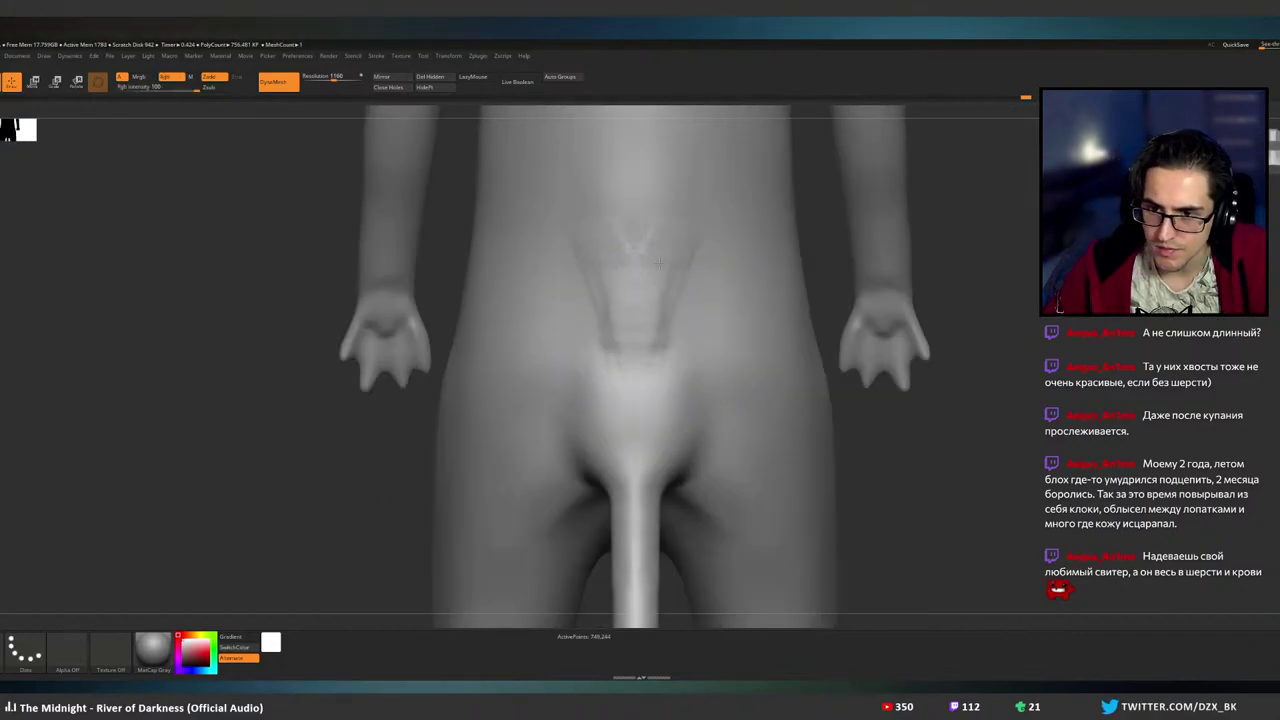
{"action": "key", "text": "ctrl+z"}
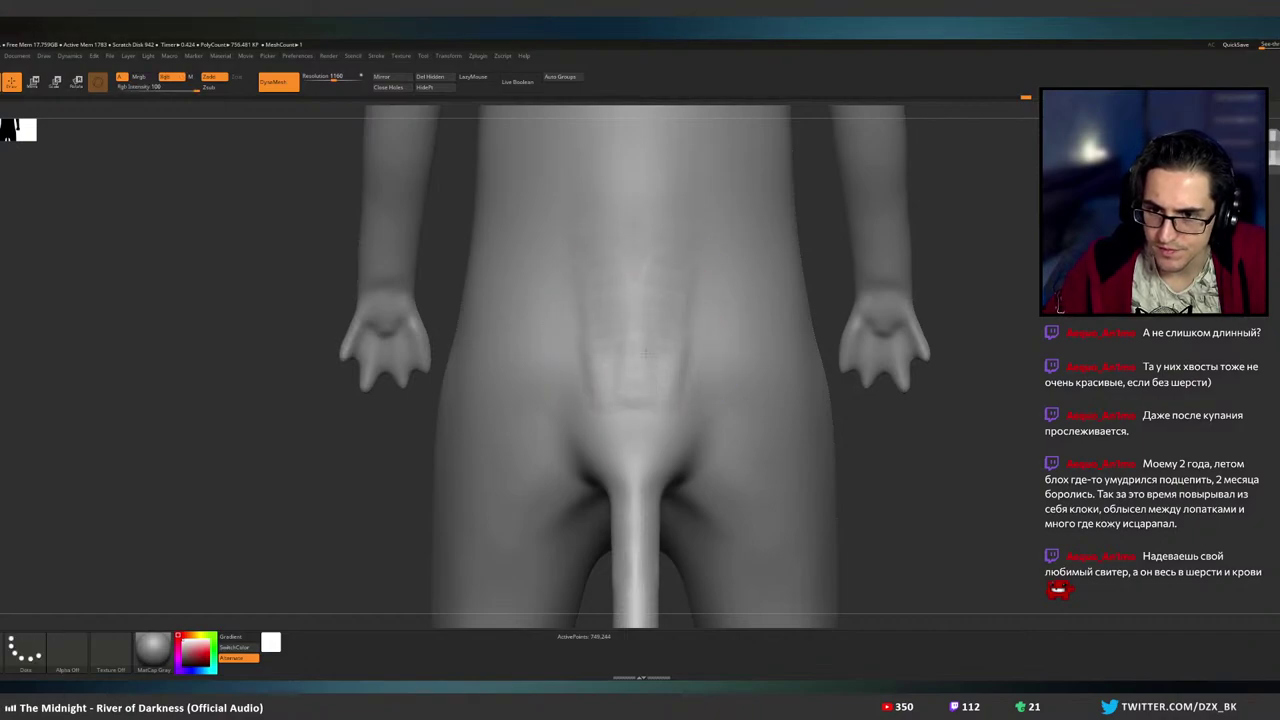
- Build up the buttock next to the underside of the tail root with clay and smooth the junction
{"action": "mouse_move", "coordinate": [656, 284]}
{"action": "right_mouse_down"}
{"action": "mouse_move", "coordinate": [766, 337]}
{"action": "mouse_move", "coordinate": [759, 288]}
{"action": "mouse_move", "coordinate": [724, 262]}
{"action": "right_mouse_up"}
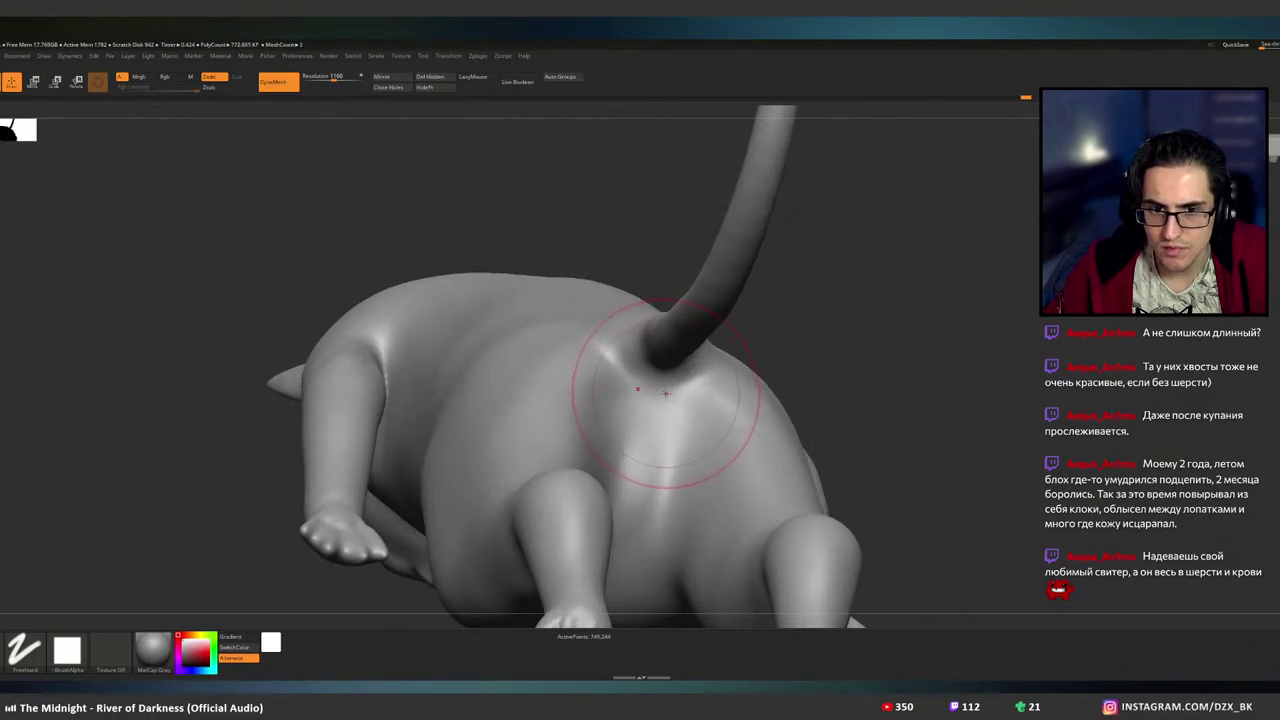
{"action": "right_click_drag", "start_coordinate": [664, 388], "coordinate": [684, 450]}
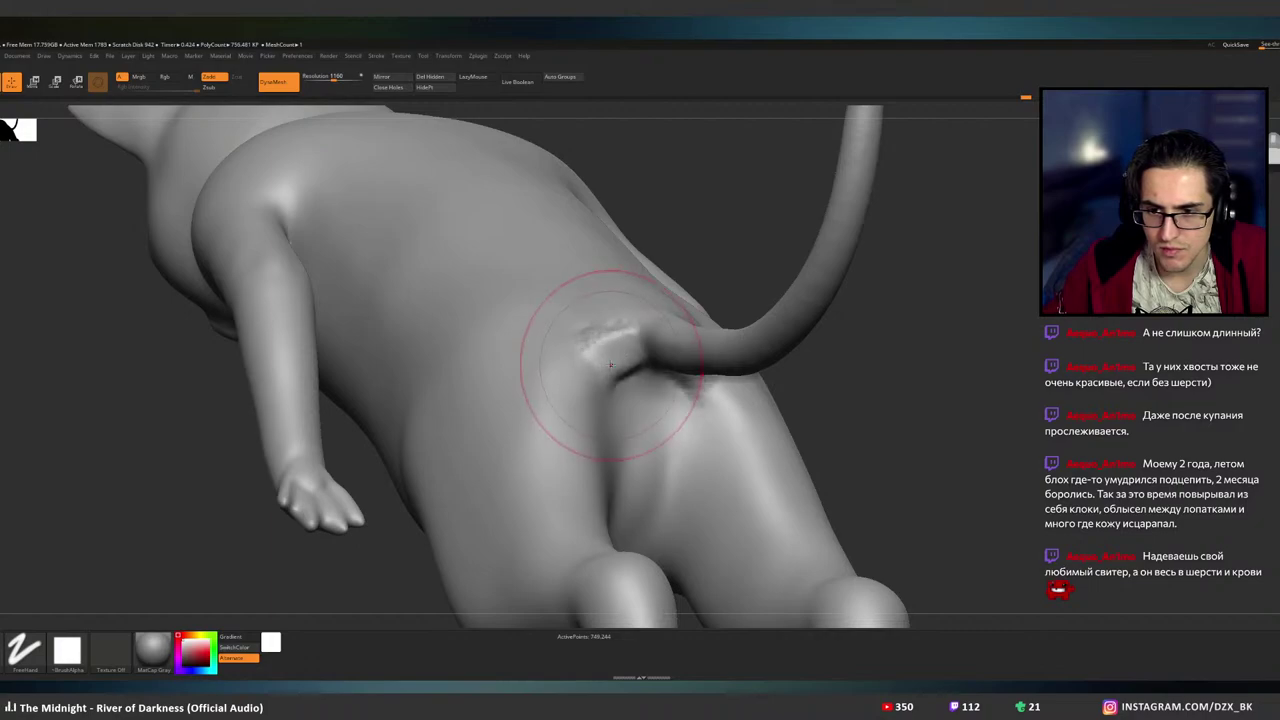
{"action": "mouse_move", "coordinate": [611, 364]}
{"action": "left_mouse_down", "text": "shift"}
{"action": "mouse_move", "coordinate": [604, 348]}
{"action": "mouse_move", "coordinate": [606, 362]}
{"action": "mouse_move", "coordinate": [624, 355]}
{"action": "mouse_move", "coordinate": [581, 369]}
{"action": "left_mouse_up", "text": "shift"}
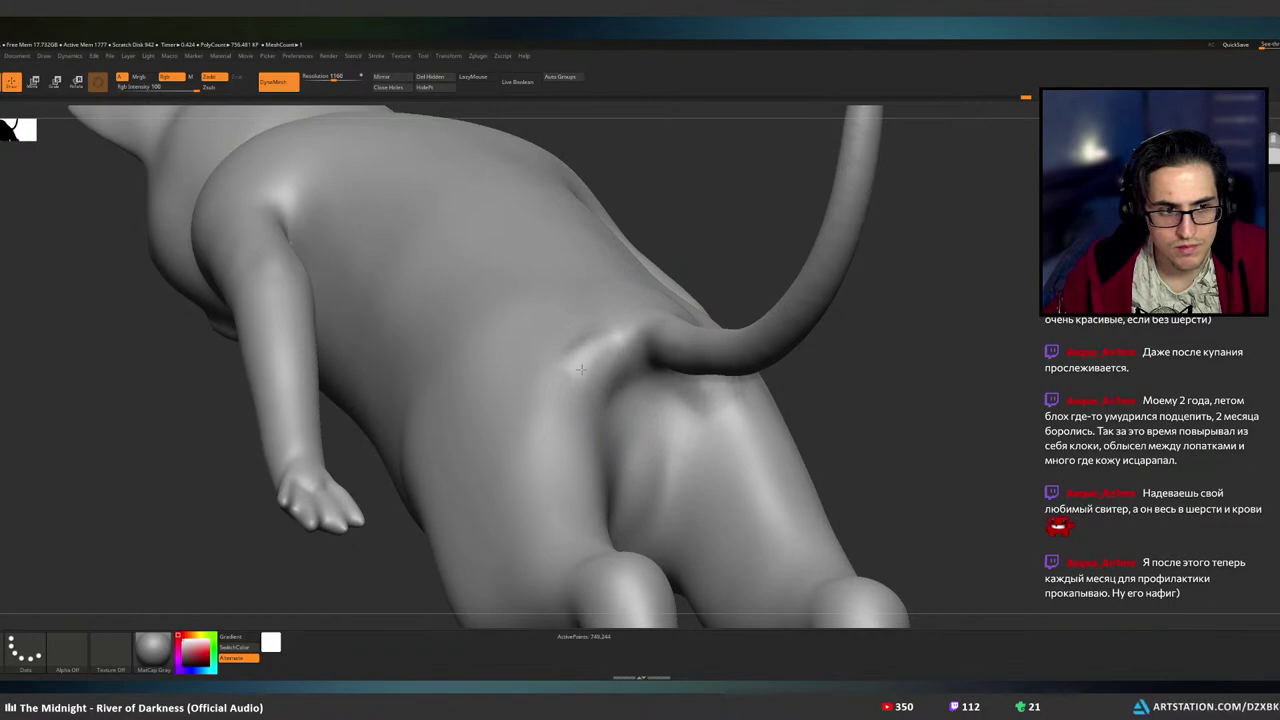
{"action": "mouse_move", "coordinate": [565, 392]}
{"action": "right_mouse_down"}
{"action": "mouse_move", "coordinate": [563, 370]}
{"action": "mouse_move", "coordinate": [662, 375]}
{"action": "mouse_move", "coordinate": [560, 378]}
{"action": "mouse_move", "coordinate": [624, 376]}
{"action": "right_mouse_up"}
{"action": "mouse_move", "coordinate": [690, 360]}
{"action": "left_mouse_down", "text": "shift"}
{"action": "mouse_move", "coordinate": [699, 386]}
{"action": "mouse_move", "coordinate": [686, 412]}
{"action": "left_mouse_up", "text": "shift"}
{"action": "mouse_move", "coordinate": [654, 388]}
{"action": "right_mouse_down"}
{"action": "mouse_move", "coordinate": [681, 476]}
{"action": "mouse_move", "coordinate": [712, 432]}
{"action": "mouse_move", "coordinate": [680, 402]}
{"action": "mouse_move", "coordinate": [661, 407]}
{"action": "right_mouse_up"}
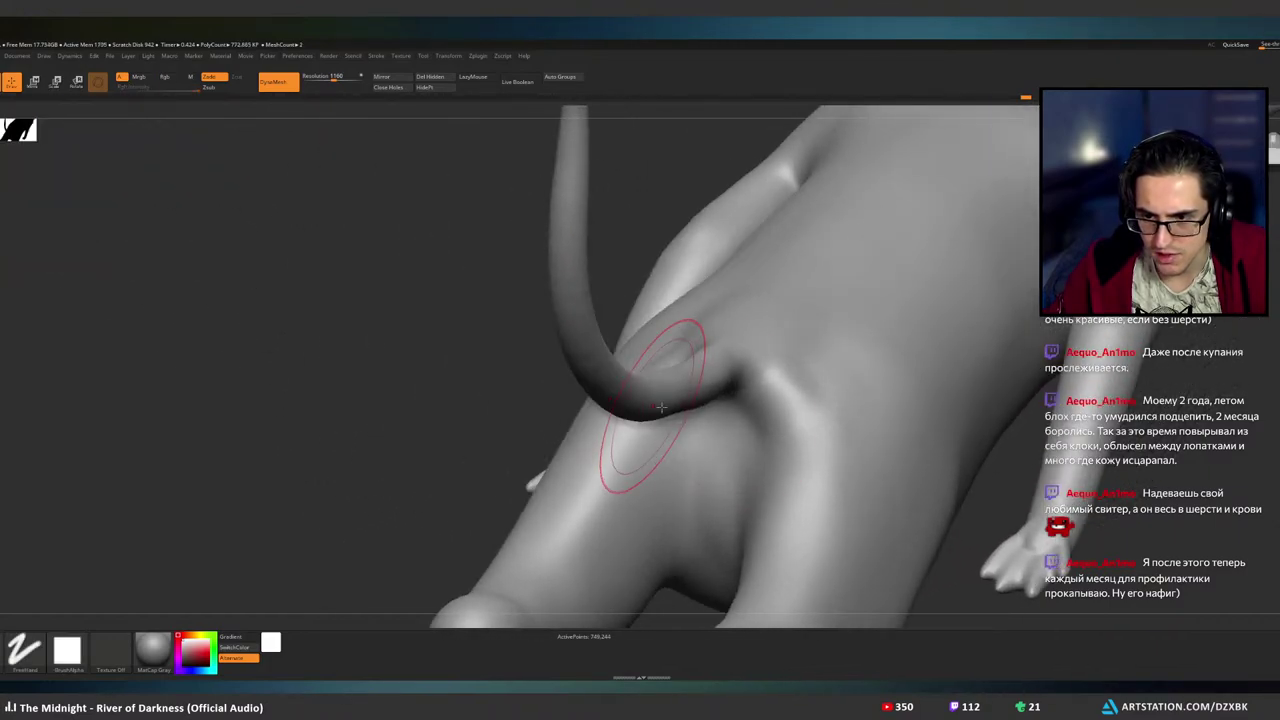
- Build up the side and top of the tail root with clay and smooth the strokes into the lower back
{"action": "mouse_move", "coordinate": [790, 386]}
{"action": "left_mouse_down"}
{"action": "mouse_move", "coordinate": [783, 418]}
{"action": "mouse_move", "coordinate": [776, 406]}
{"action": "left_mouse_up"}
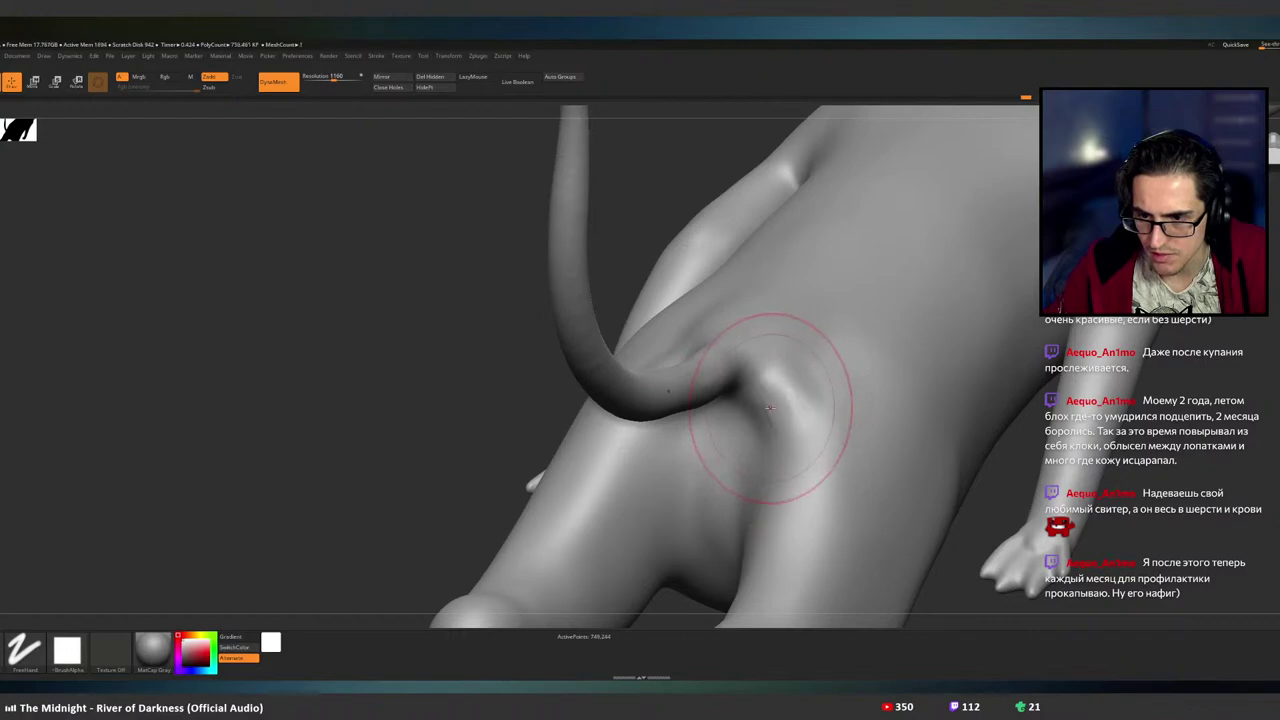
{"action": "right_click_drag", "start_coordinate": [770, 407], "coordinate": [766, 384]}
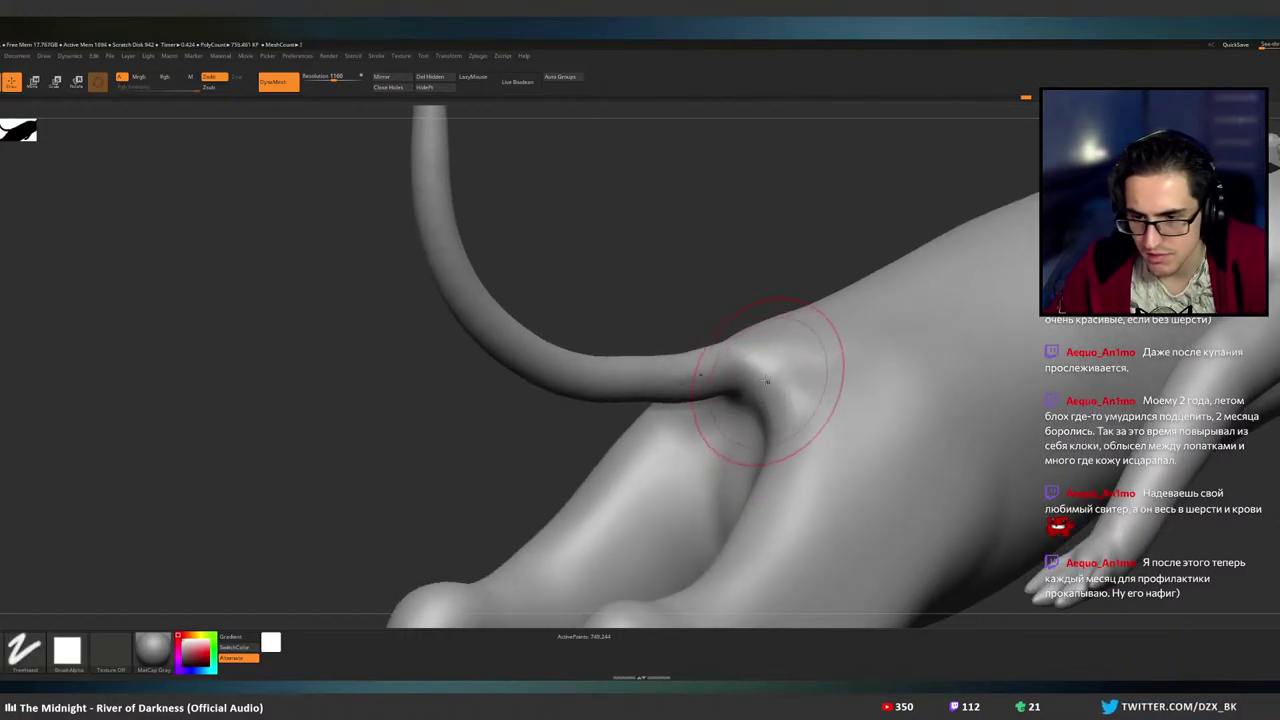
{"action": "mouse_move", "coordinate": [766, 380]}
{"action": "left_mouse_down", "text": "shift"}
{"action": "mouse_move", "coordinate": [780, 395]}
{"action": "mouse_move", "coordinate": [735, 378]}
{"action": "left_mouse_up", "text": "shift"}
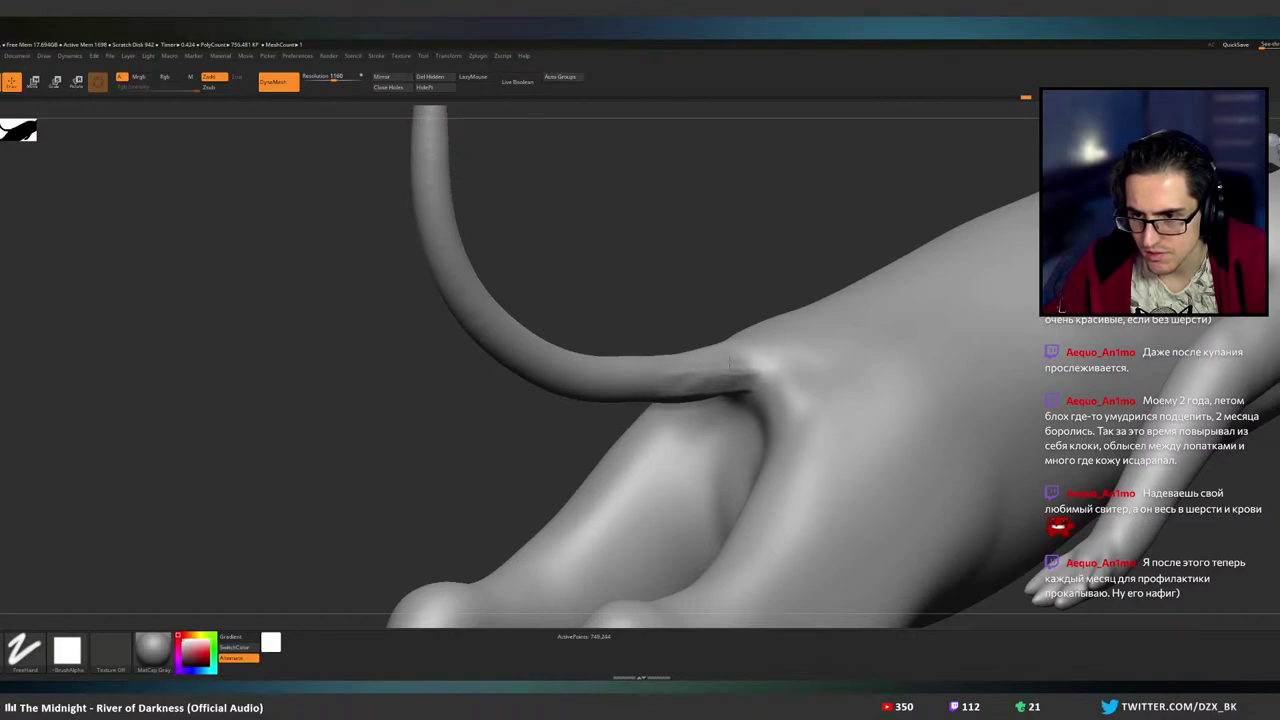
{"action": "right_click_drag", "start_coordinate": [730, 362], "coordinate": [752, 358]}
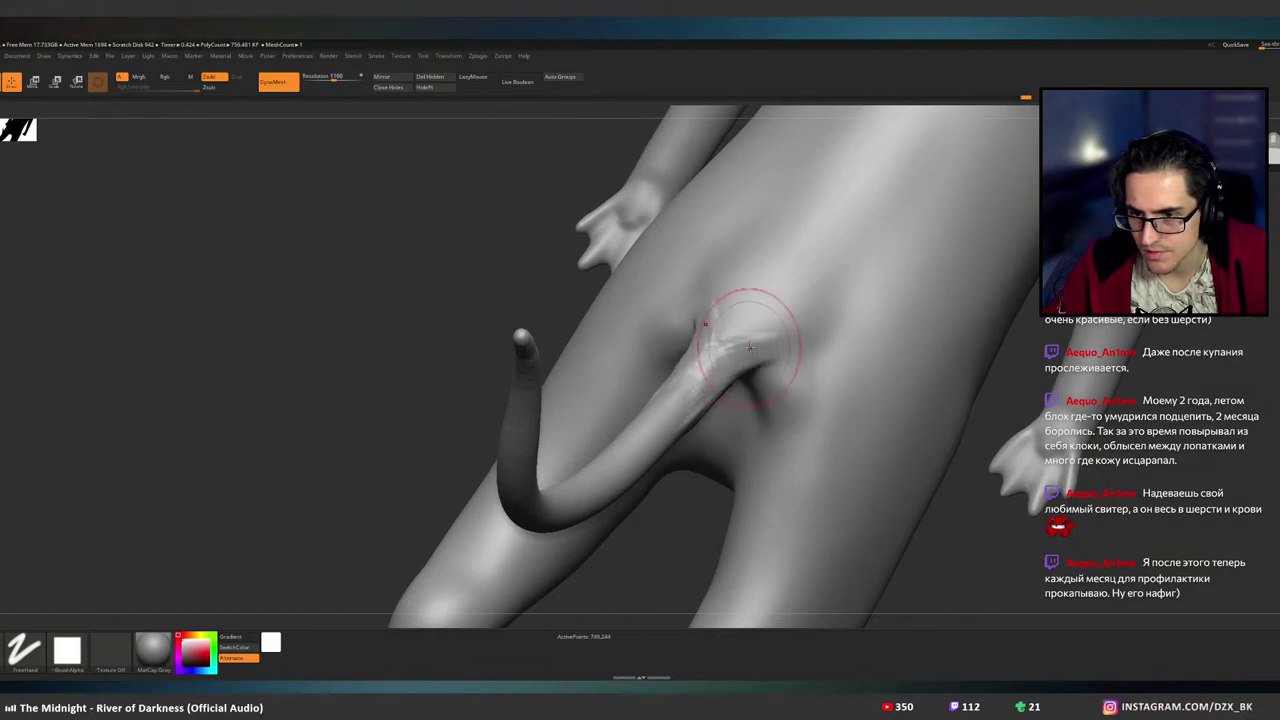
{"action": "left_click_drag", "start_coordinate": [750, 347], "coordinate": [739, 343]}
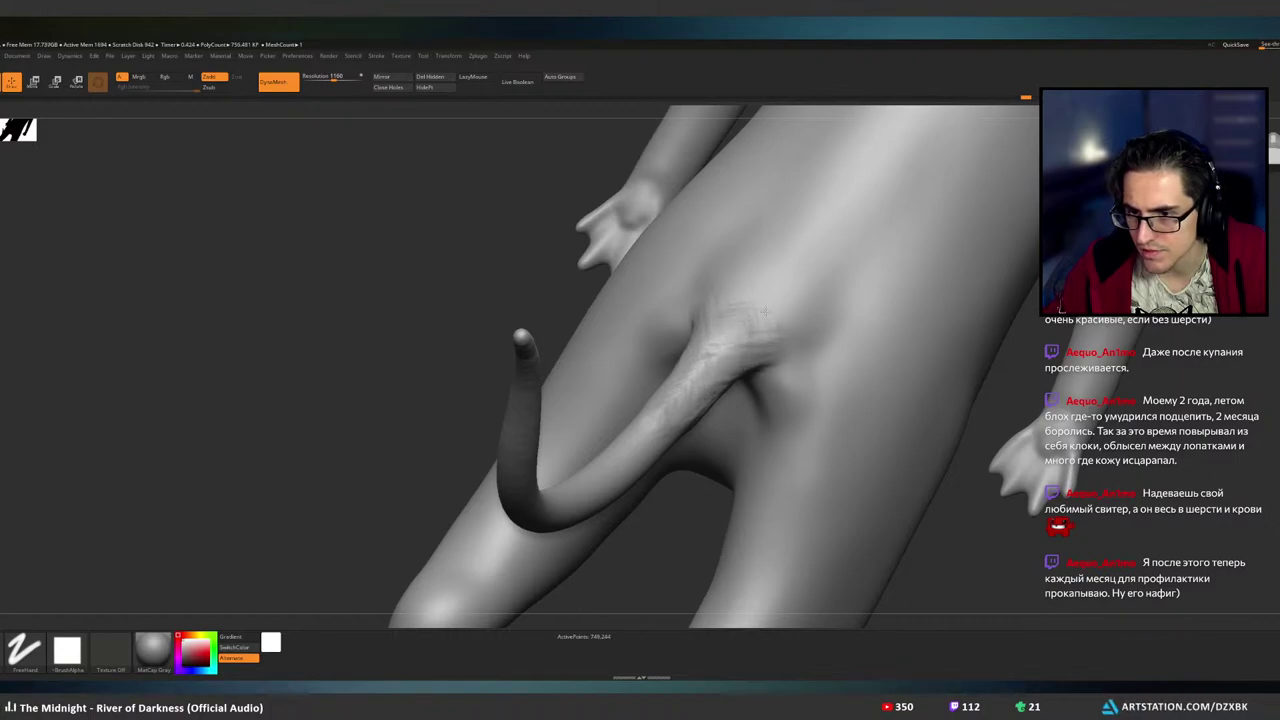
{"action": "left_click_drag", "start_coordinate": [778, 285], "coordinate": [757, 329]}
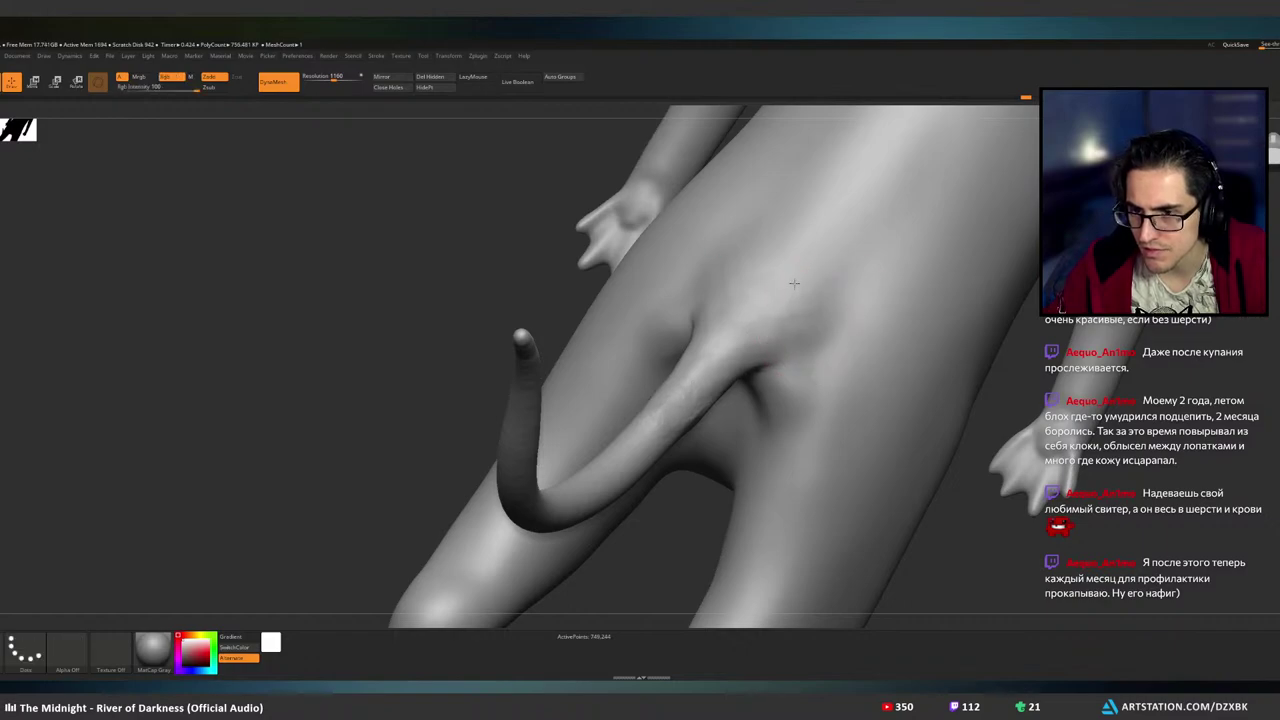
- Add clay where the tail root meets the hip and lower back, and smooth the strokes above the tail
{"action": "mouse_move", "coordinate": [798, 335]}
{"action": "right_mouse_down"}
{"action": "mouse_move", "coordinate": [828, 307]}
{"action": "mouse_move", "coordinate": [793, 322]}
{"action": "right_mouse_up"}
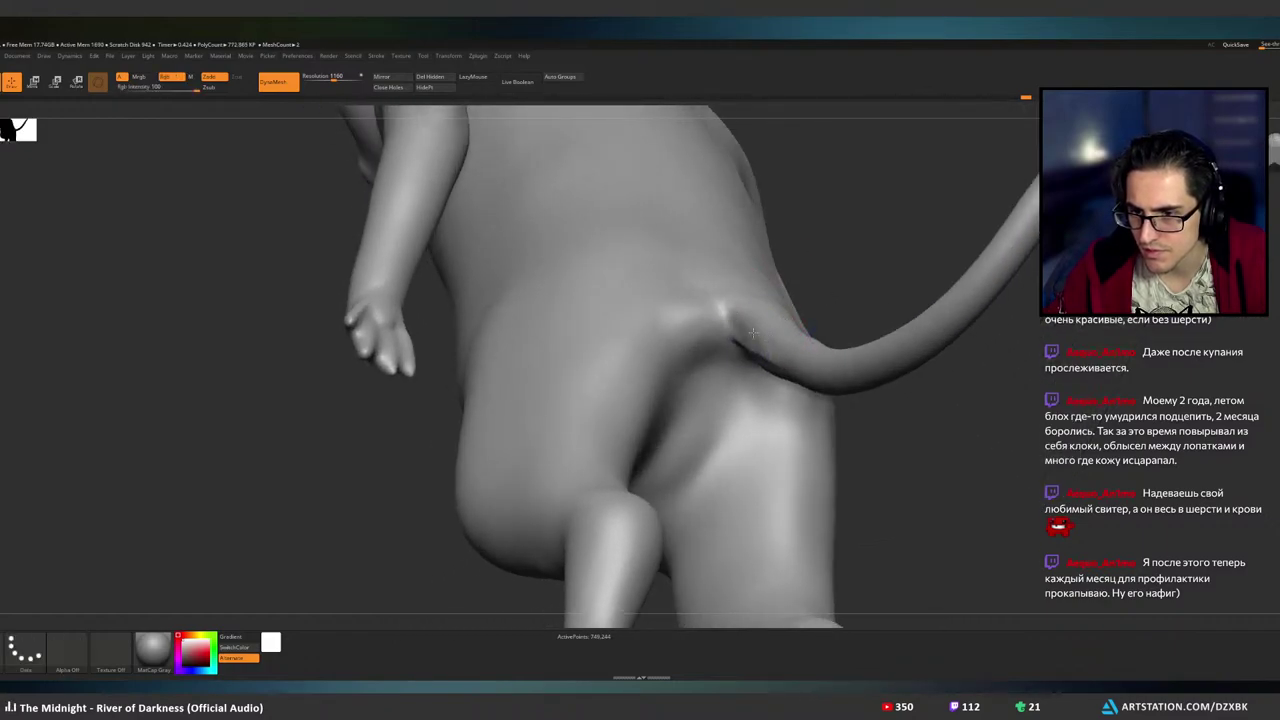
{"action": "left_click_drag", "start_coordinate": [753, 333], "coordinate": [733, 323], "text": "shift"}
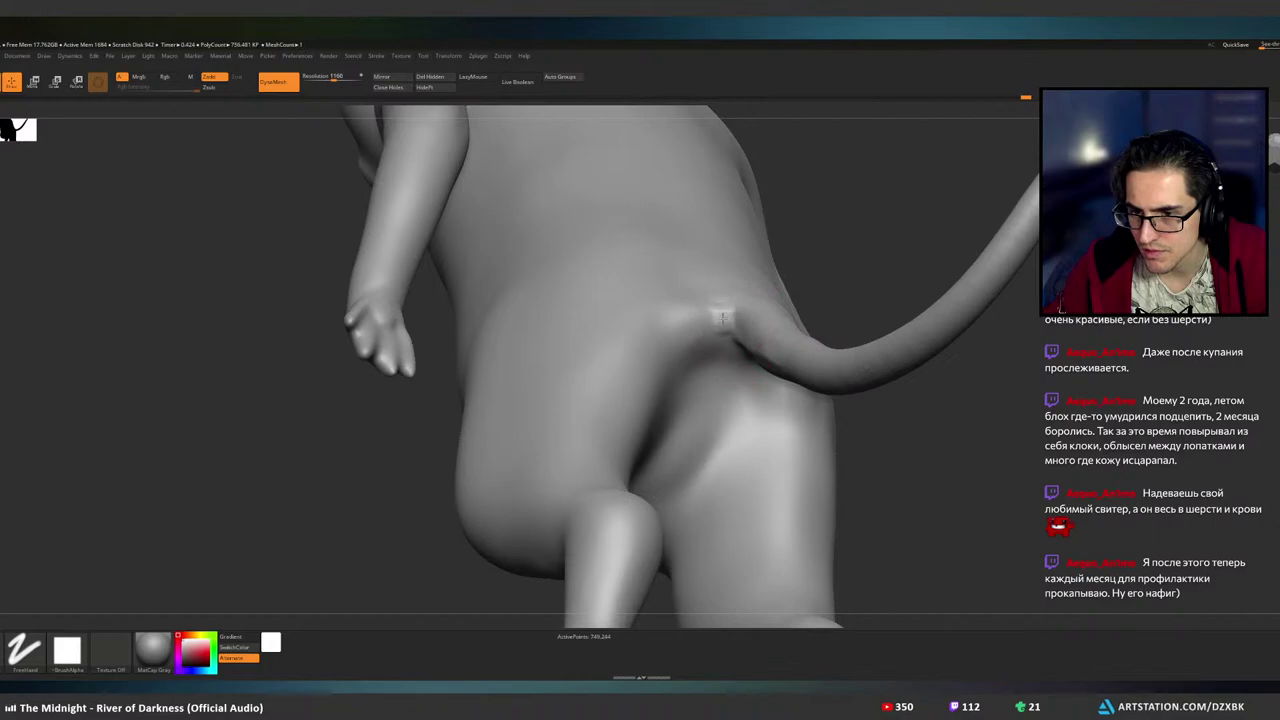
{"action": "key", "text": "p"}
{"action": "key", "text": "p"}
{"action": "right_click_drag", "start_coordinate": [671, 337], "coordinate": [700, 300]}
{"action": "mouse_move", "coordinate": [712, 301]}
{"action": "left_mouse_down"}
{"action": "mouse_move", "coordinate": [724, 314]}
{"action": "mouse_move", "coordinate": [695, 305]}
{"action": "mouse_move", "coordinate": [670, 328]}
{"action": "mouse_move", "coordinate": [738, 293]}
{"action": "left_mouse_up"}
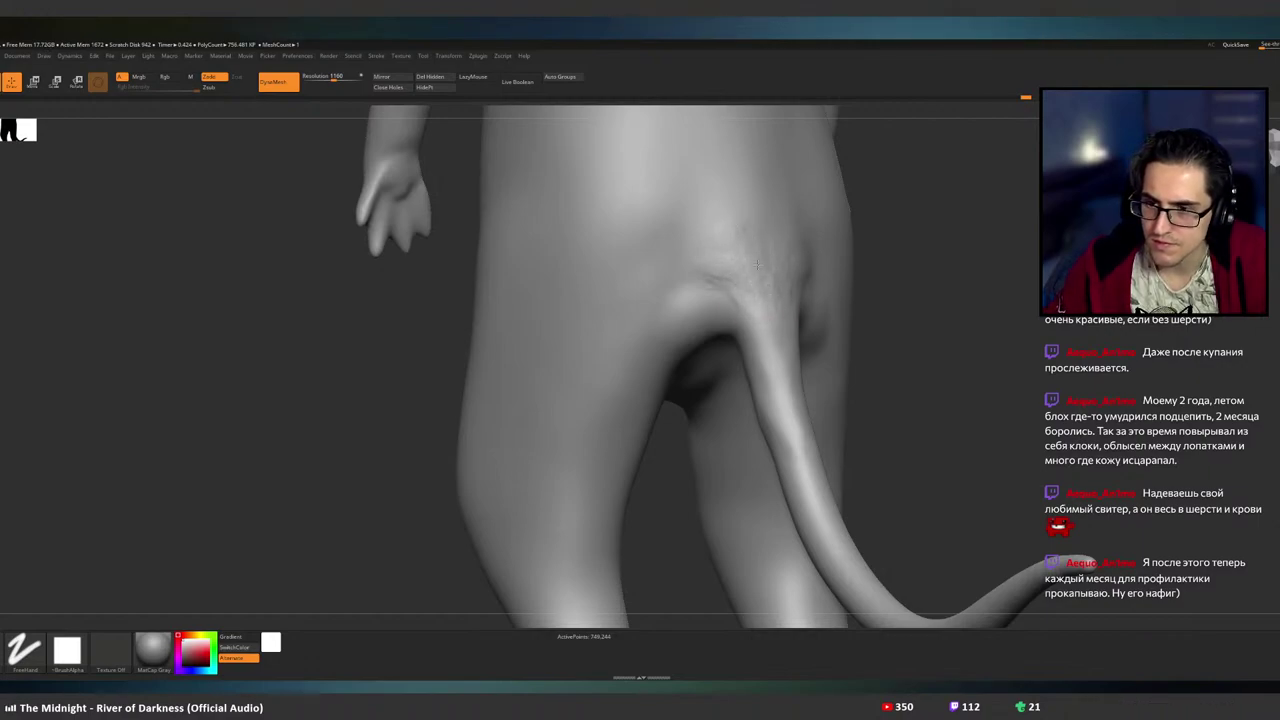
{"action": "key", "text": "shift"}
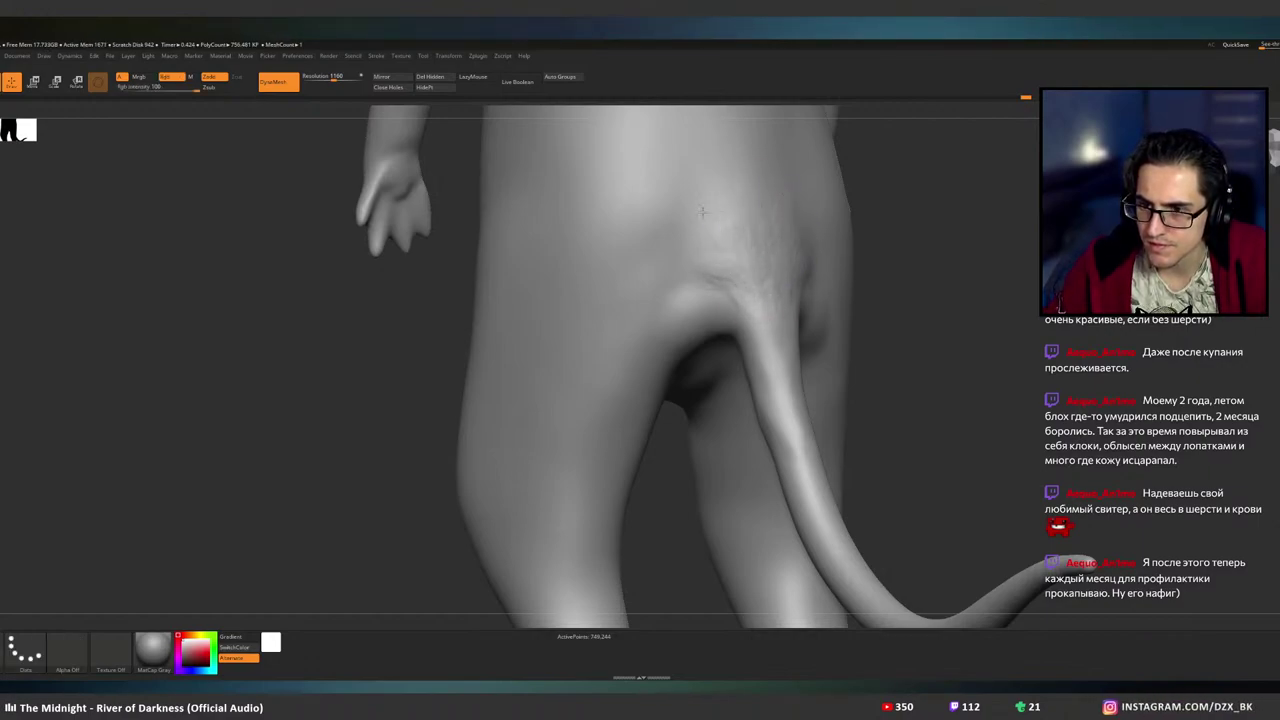
{"action": "mouse_move", "coordinate": [940, 325]}
{"action": "left_mouse_down"}
{"action": "mouse_move", "coordinate": [765, 330]}
{"action": "mouse_move", "coordinate": [737, 358]}
{"action": "left_mouse_up"}
- Fill the crease above the tail root from the opposite side with clay and blend it into the lower back
{"action": "left_click_drag", "start_coordinate": [788, 321], "coordinate": [742, 326]}
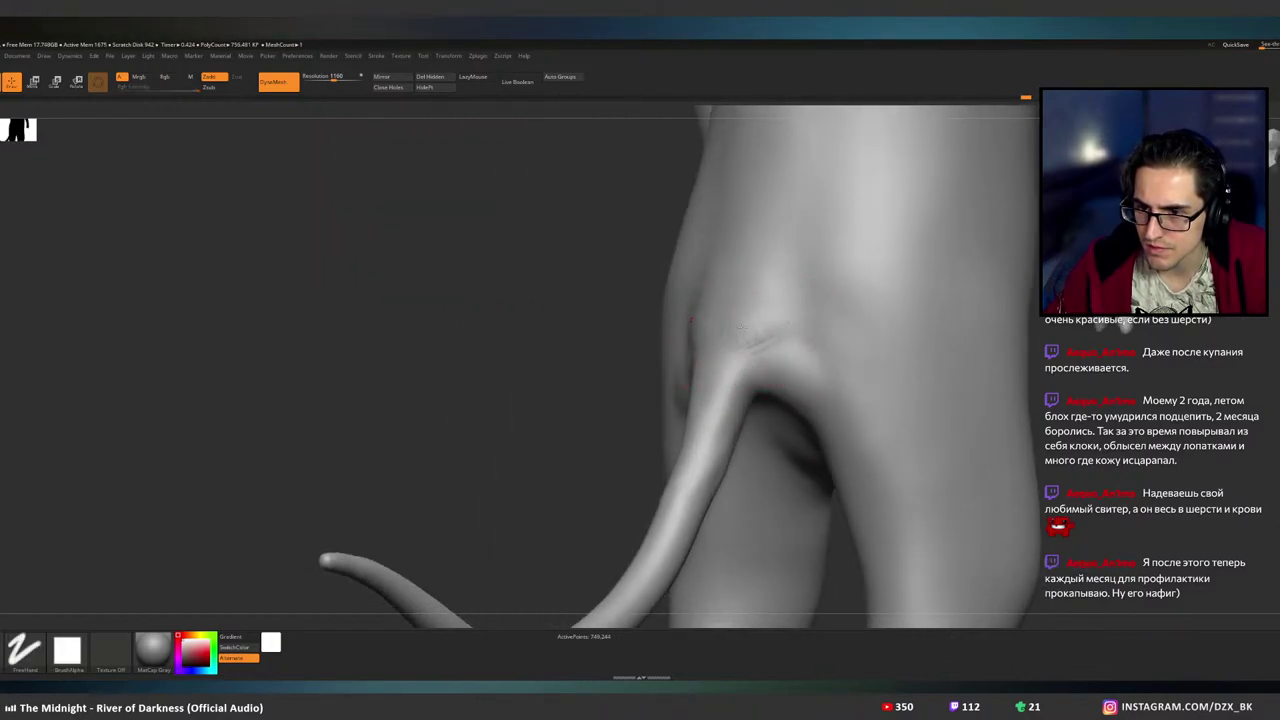
{"action": "key", "text": "shift"}
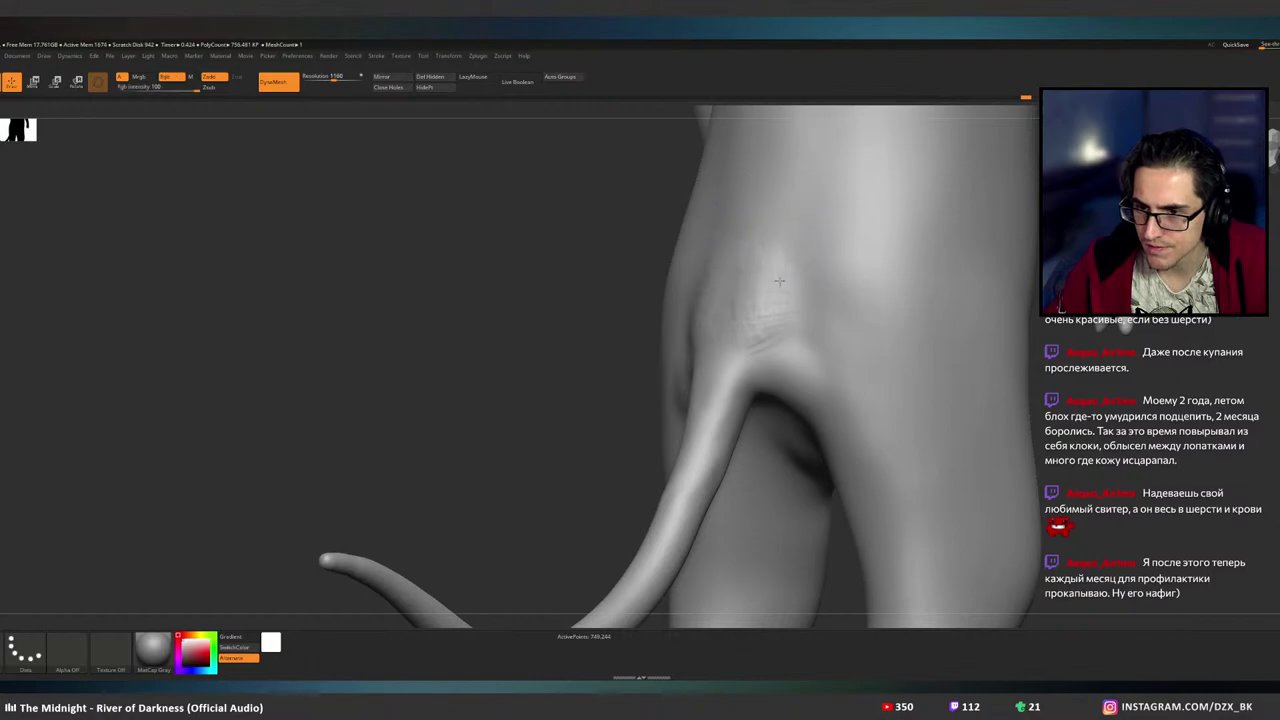
{"action": "left_click_drag", "start_coordinate": [747, 351], "coordinate": [798, 368]}
{"action": "right_click_drag", "start_coordinate": [806, 377], "coordinate": [860, 362]}
{"action": "mouse_move", "coordinate": [679, 379]}
{"action": "left_mouse_down", "text": "shift"}
{"action": "mouse_move", "coordinate": [665, 366]}
{"action": "mouse_move", "coordinate": [690, 372]}
{"action": "left_mouse_up", "text": "shift"}
{"action": "right_click_drag", "start_coordinate": [730, 380], "coordinate": [880, 374]}
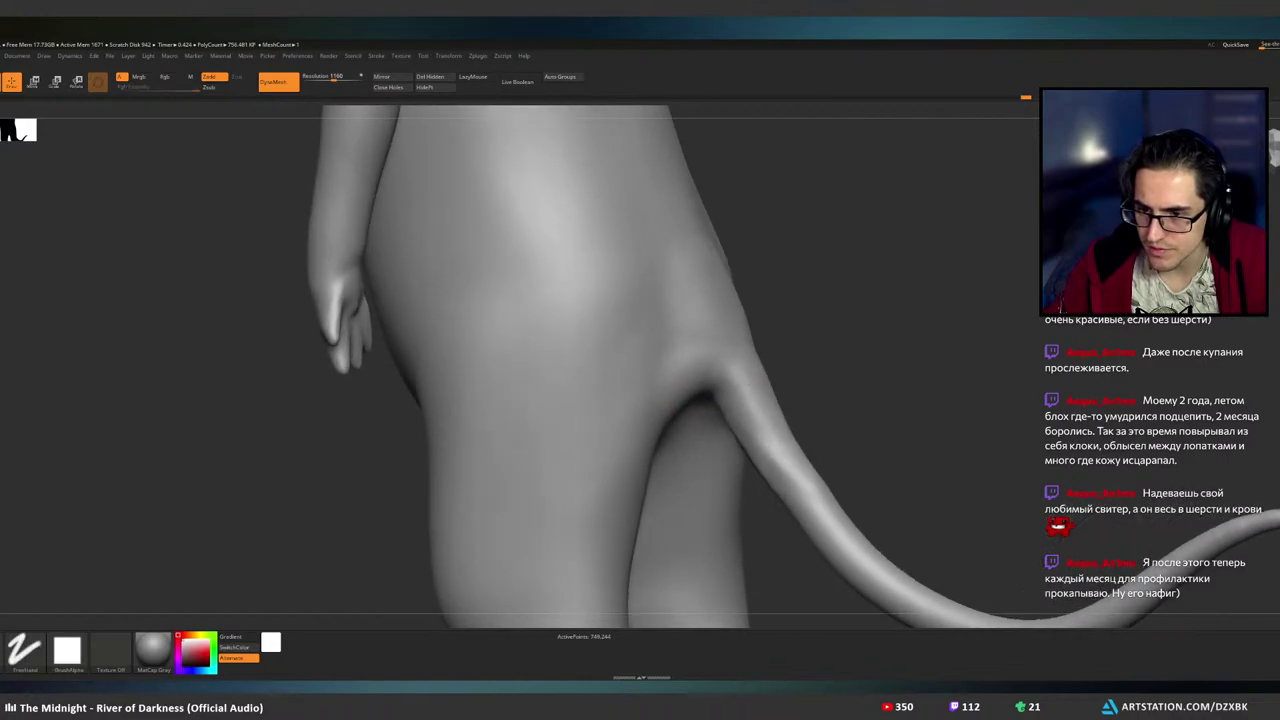
- Smooth the tail root's side profile so that the lower back runs evenly into the tail
{"action": "right_click_drag", "start_coordinate": [797, 372], "coordinate": [783, 311], "text": "alt"}
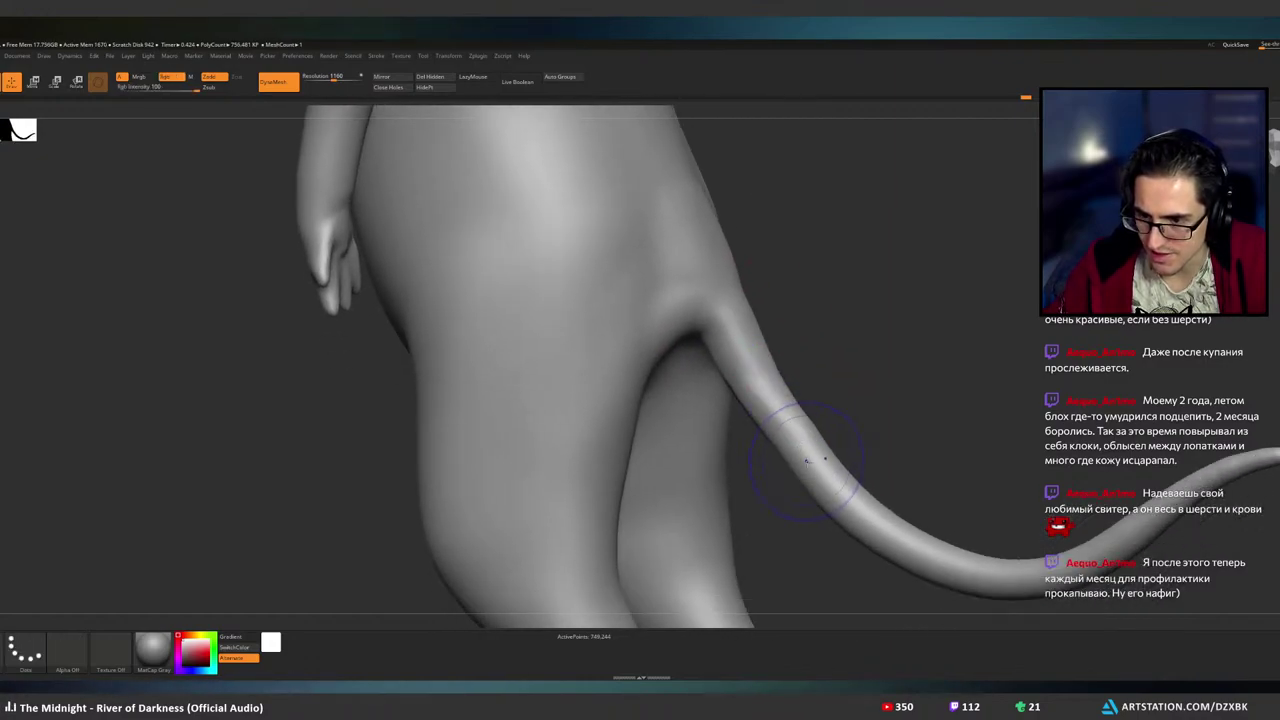
{"action": "mouse_move", "coordinate": [840, 458]}
{"action": "left_mouse_down"}
{"action": "mouse_move", "coordinate": [769, 374]}
{"action": "mouse_move", "coordinate": [726, 289]}
{"action": "mouse_move", "coordinate": [764, 355]}
{"action": "mouse_move", "coordinate": [714, 392]}
{"action": "mouse_move", "coordinate": [738, 420]}
{"action": "left_mouse_up"}
{"action": "mouse_move", "coordinate": [740, 411]}
{"action": "right_mouse_down"}
{"action": "mouse_move", "coordinate": [749, 323]}
{"action": "mouse_move", "coordinate": [712, 352]}
{"action": "mouse_move", "coordinate": [738, 345]}
{"action": "right_mouse_up"}
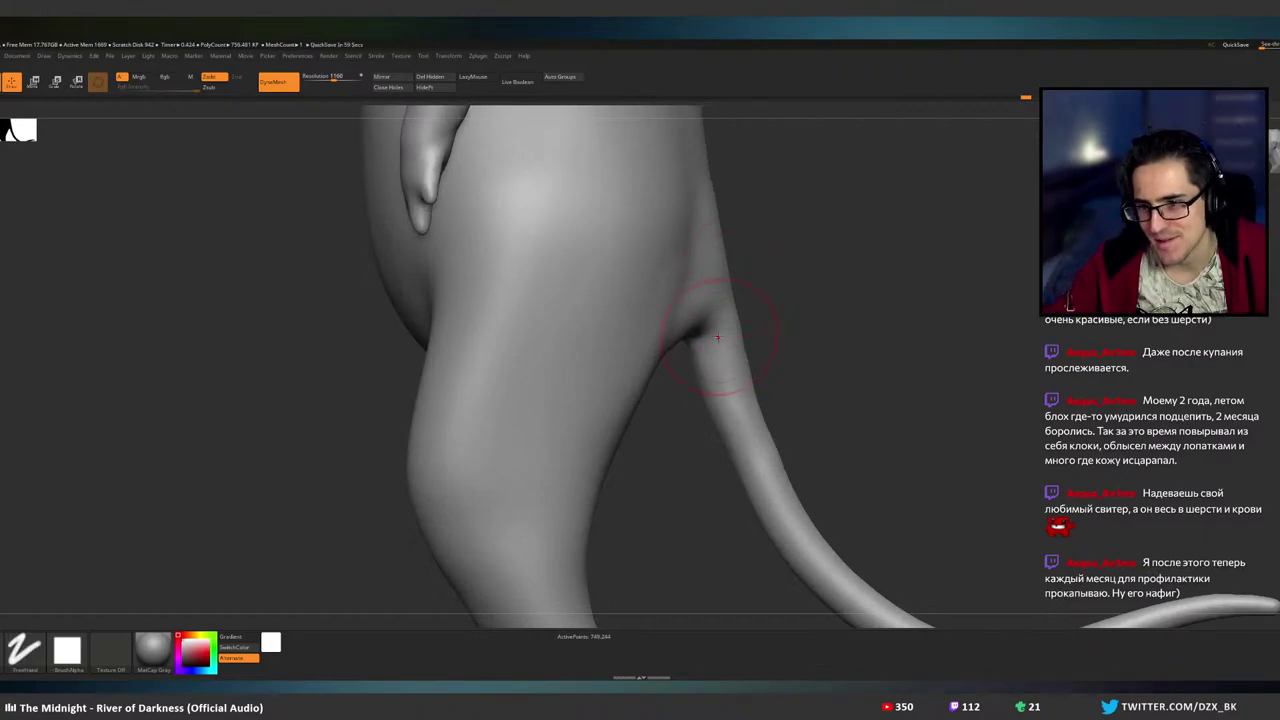
{"action": "right_click_drag", "start_coordinate": [717, 338], "coordinate": [620, 325]}
{"action": "right_click_drag", "start_coordinate": [763, 317], "coordinate": [712, 380], "text": "alt"}
{"action": "left_click_drag", "start_coordinate": [730, 280], "coordinate": [740, 263], "text": "shift"}
{"action": "right_click_drag", "start_coordinate": [757, 290], "coordinate": [703, 307]}
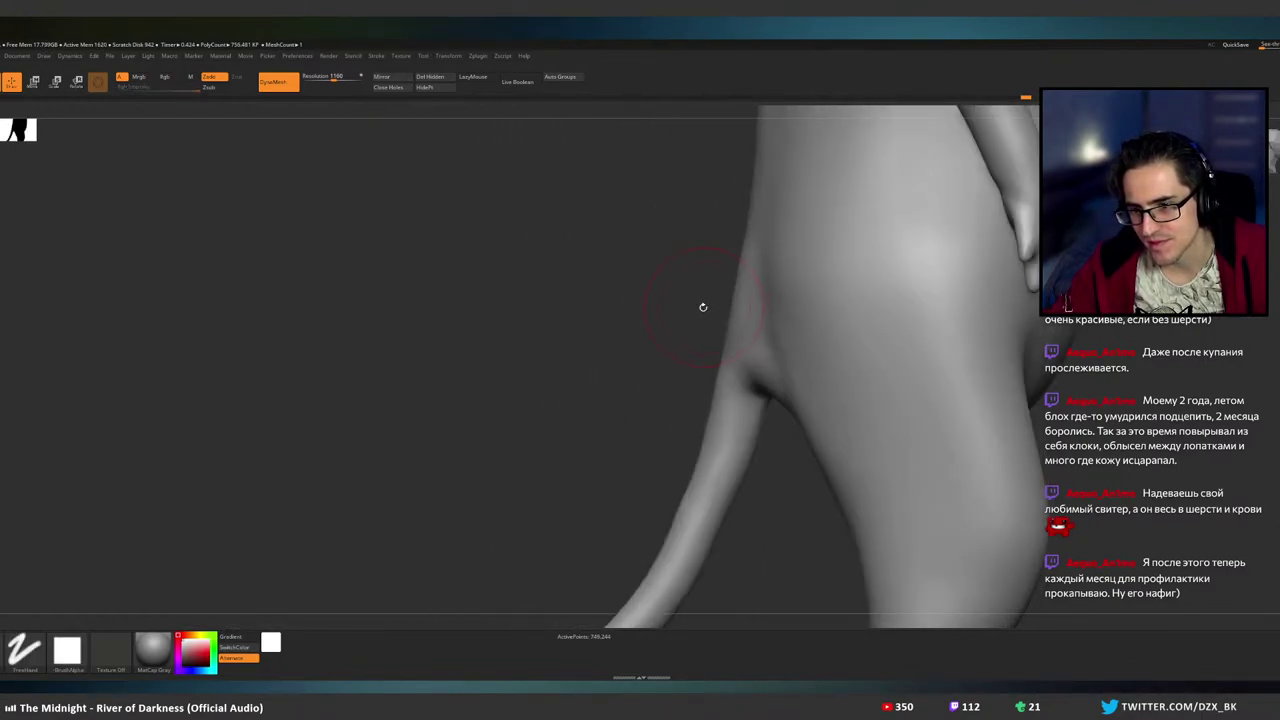
{"action": "left_click_drag", "start_coordinate": [703, 307], "coordinate": [780, 286]}
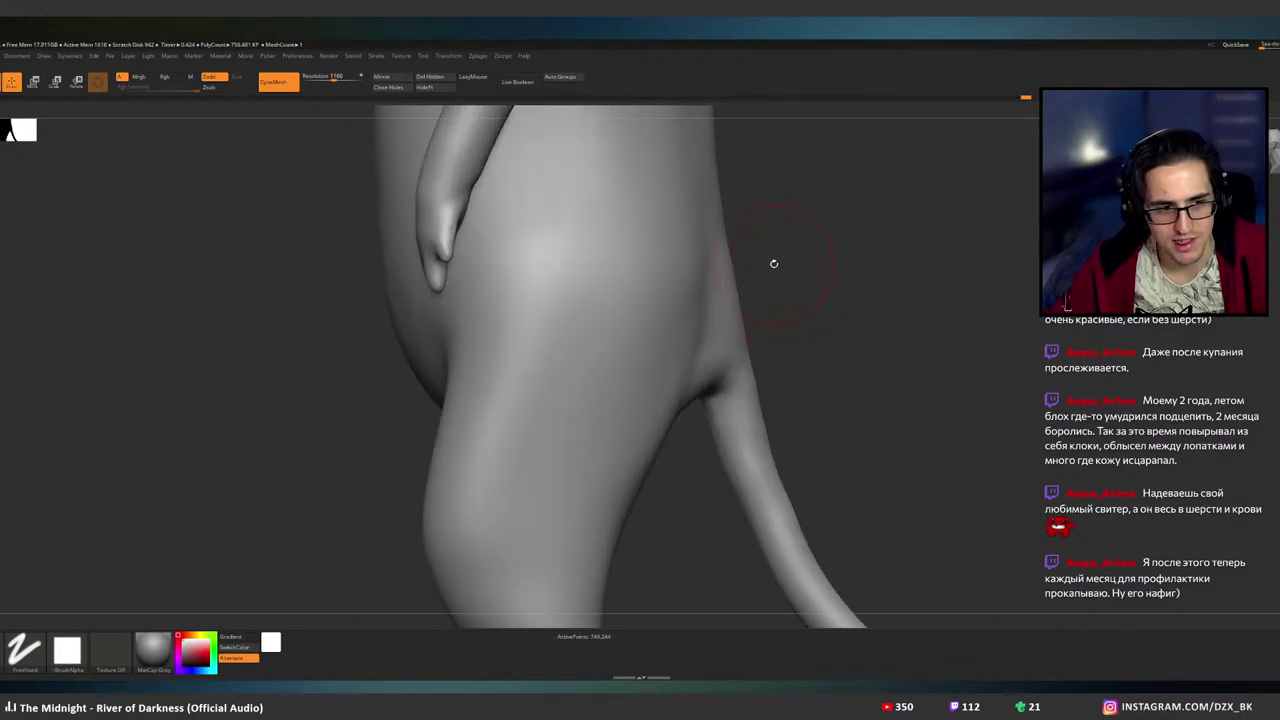
- Add clay to the rear outline just above the tail and smooth the slope from back to tail
{"action": "left_click_drag", "start_coordinate": [721, 308], "coordinate": [712, 340]}
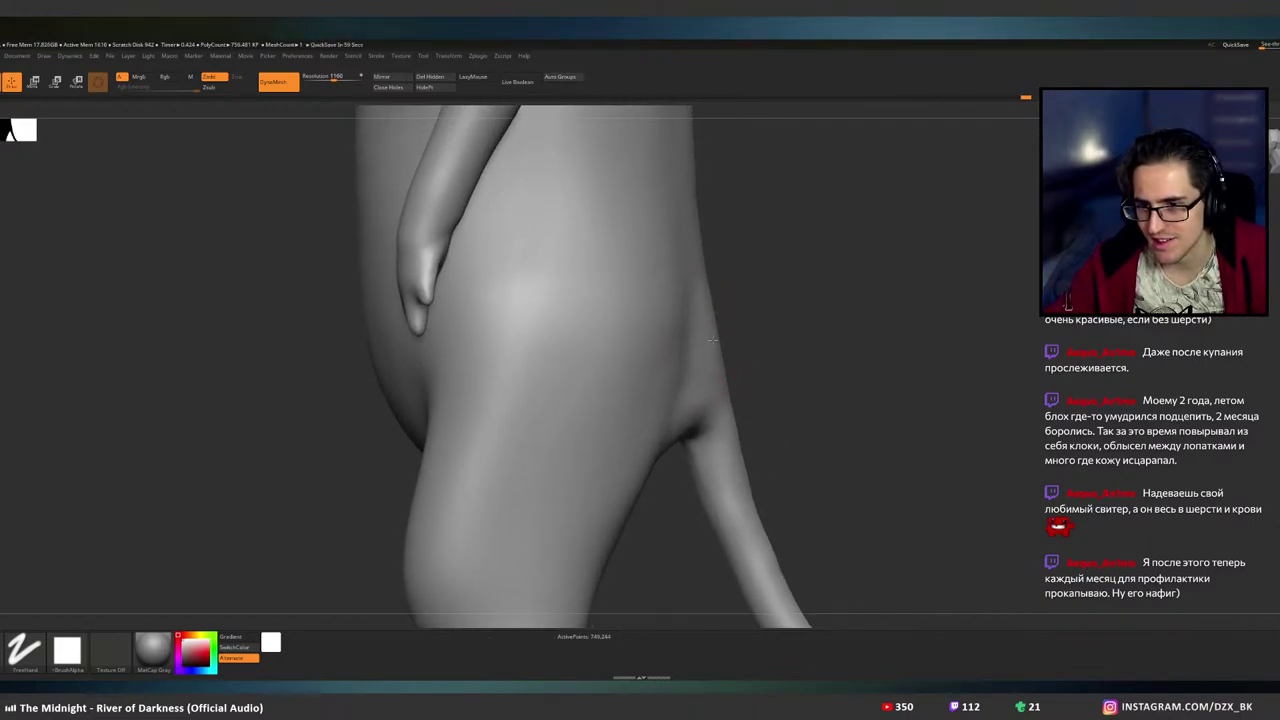
{"action": "key", "text": "shift"}
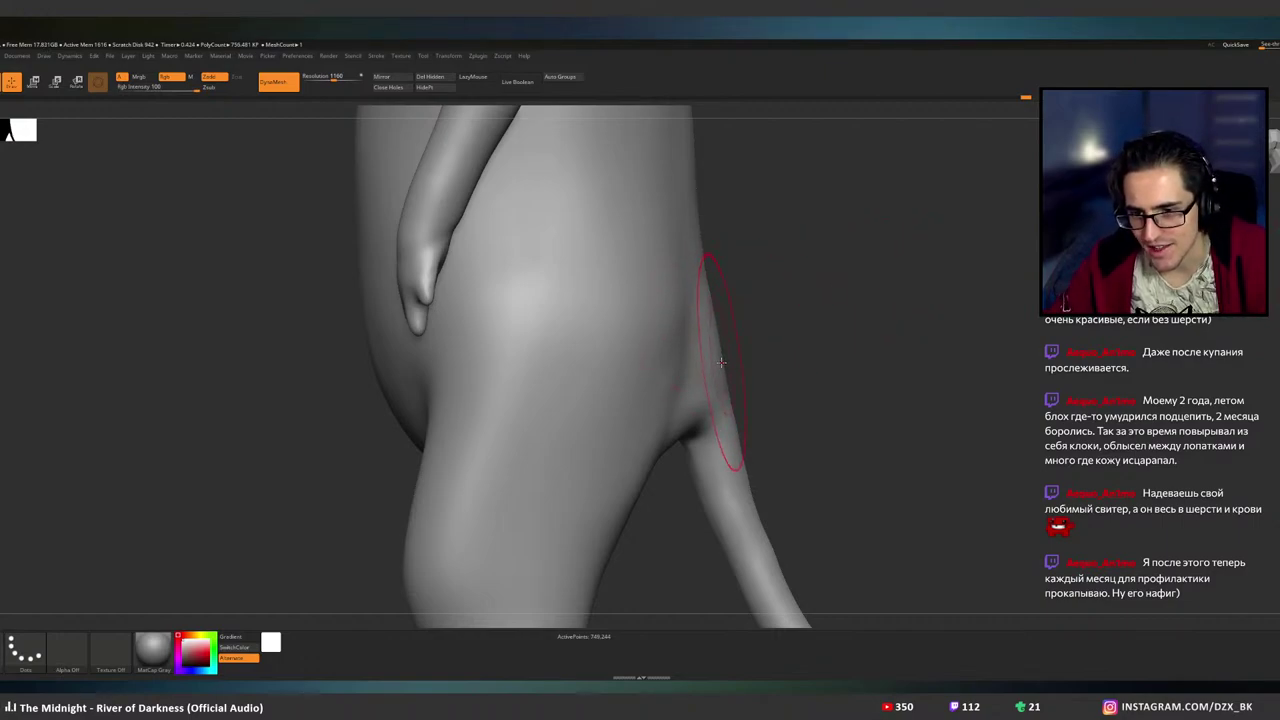
{"action": "left_click_drag", "start_coordinate": [721, 362], "coordinate": [715, 366], "text": "shift"}
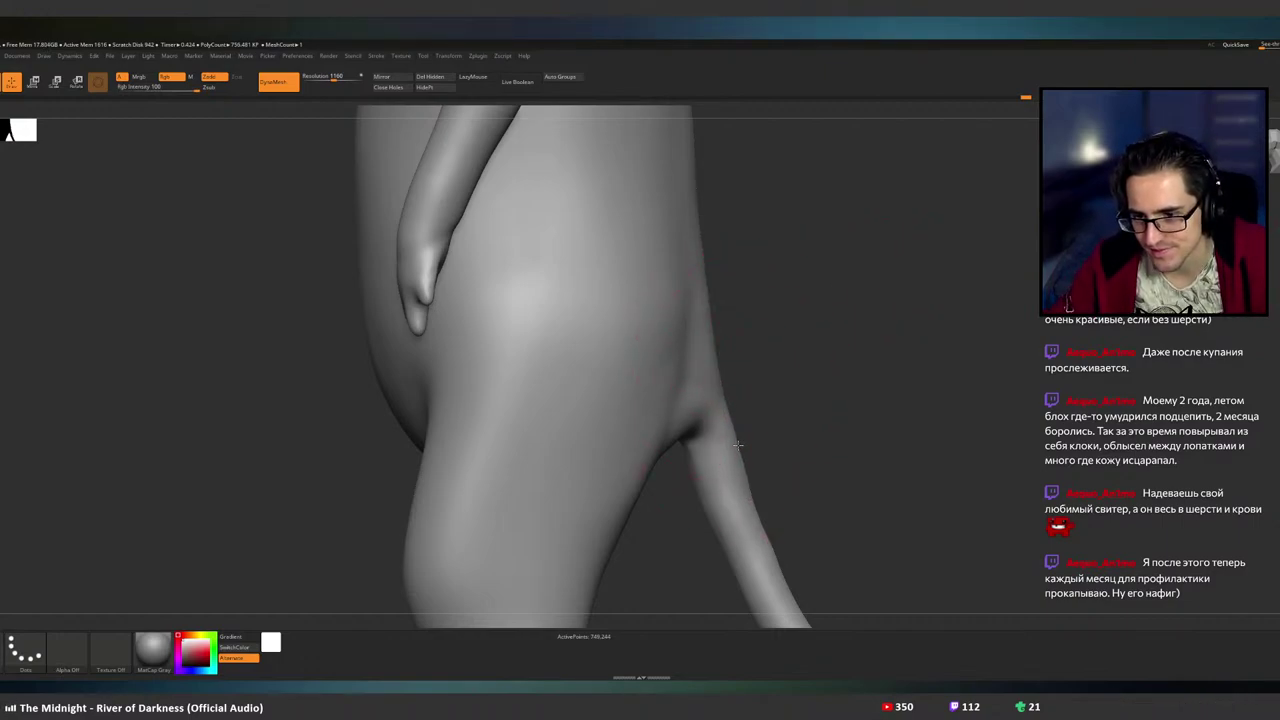
{"action": "mouse_move", "coordinate": [737, 428]}
{"action": "left_mouse_down"}
{"action": "mouse_move", "coordinate": [663, 300]}
{"action": "mouse_move", "coordinate": [700, 299]}
{"action": "mouse_move", "coordinate": [697, 276]}
{"action": "left_mouse_up"}
- Soften the junction of the tail root with the buttock and the surface directly above the tail
{"action": "left_click_drag", "start_coordinate": [674, 394], "coordinate": [646, 395]}
{"action": "mouse_move", "coordinate": [655, 371]}
{"action": "right_mouse_down"}
{"action": "mouse_move", "coordinate": [660, 330]}
{"action": "mouse_move", "coordinate": [640, 385]}
{"action": "mouse_move", "coordinate": [500, 385]}
{"action": "mouse_move", "coordinate": [708, 391]}
{"action": "mouse_move", "coordinate": [543, 366]}
{"action": "mouse_move", "coordinate": [665, 351]}
{"action": "right_mouse_up"}
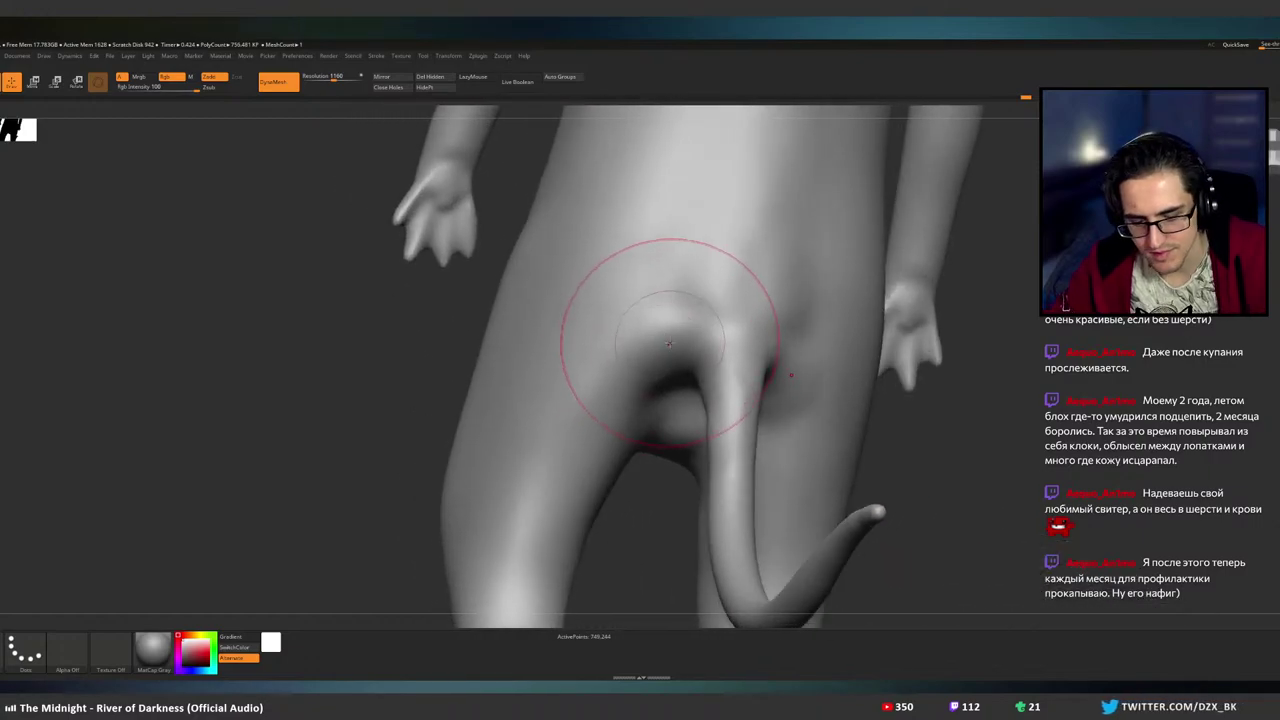
{"action": "mouse_move", "coordinate": [669, 345]}
{"action": "left_mouse_down"}
{"action": "mouse_move", "coordinate": [680, 352]}
{"action": "mouse_move", "coordinate": [673, 331]}
{"action": "left_mouse_up"}
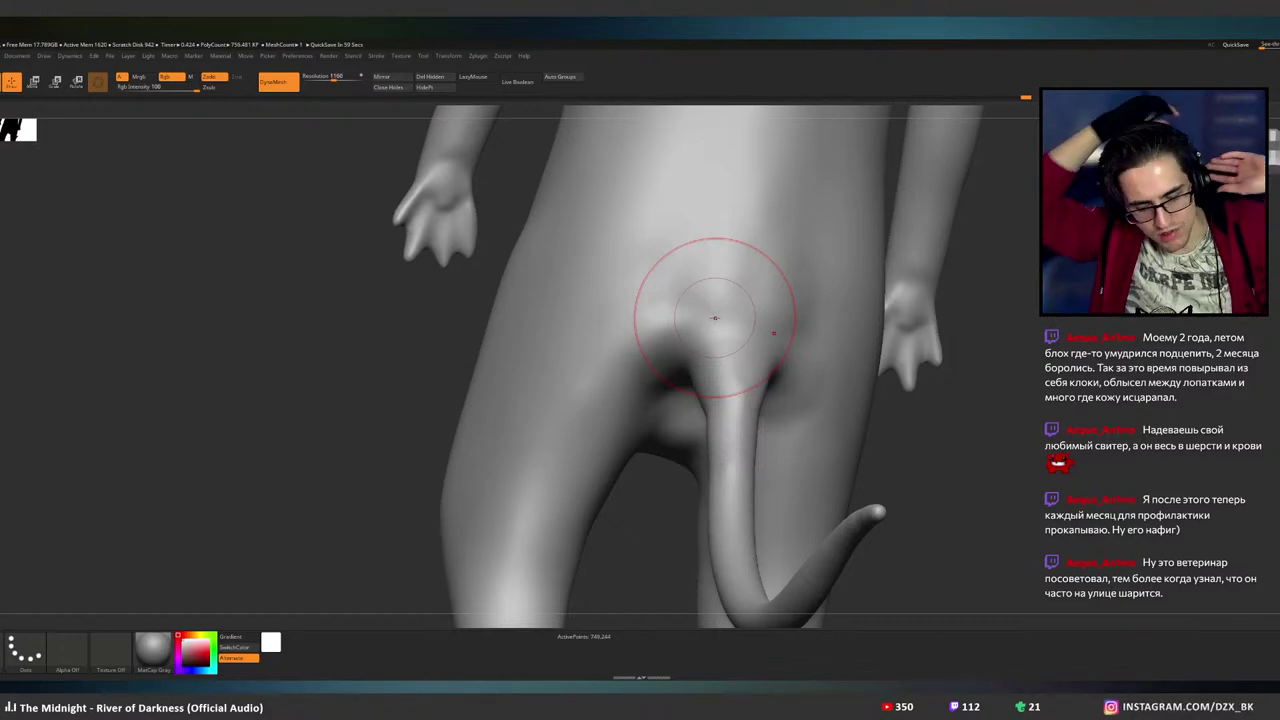
{"action": "mouse_move", "coordinate": [702, 326]}
{"action": "left_mouse_down"}
{"action": "mouse_move", "coordinate": [690, 345]}
{"action": "mouse_move", "coordinate": [698, 337]}
{"action": "left_mouse_up"}
- Widen the tail root and shape the hollows on both sides of it under the buttocks
{"action": "mouse_move", "coordinate": [712, 337]}
{"action": "right_mouse_down"}
{"action": "mouse_move", "coordinate": [610, 350]}
{"action": "mouse_move", "coordinate": [650, 360]}
{"action": "right_mouse_up"}
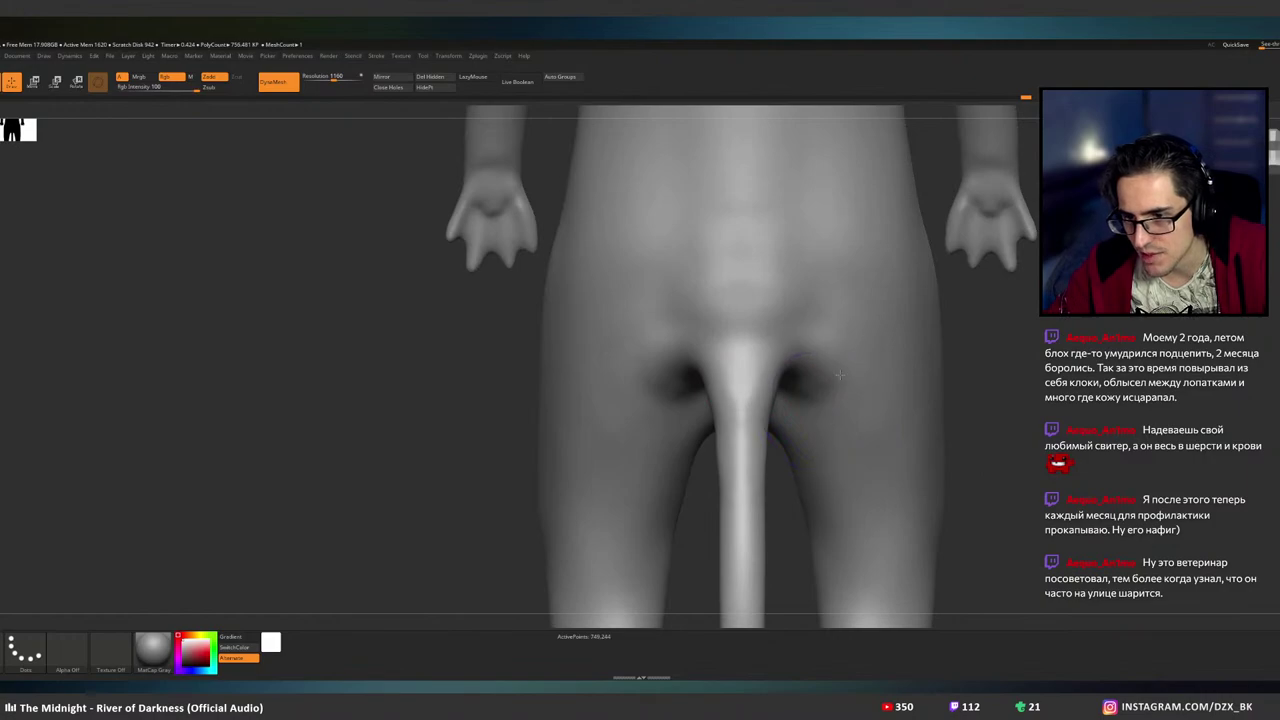
{"action": "right_click_drag", "start_coordinate": [844, 352], "coordinate": [898, 322]}
{"action": "right_click_drag", "start_coordinate": [820, 334], "coordinate": [749, 350]}
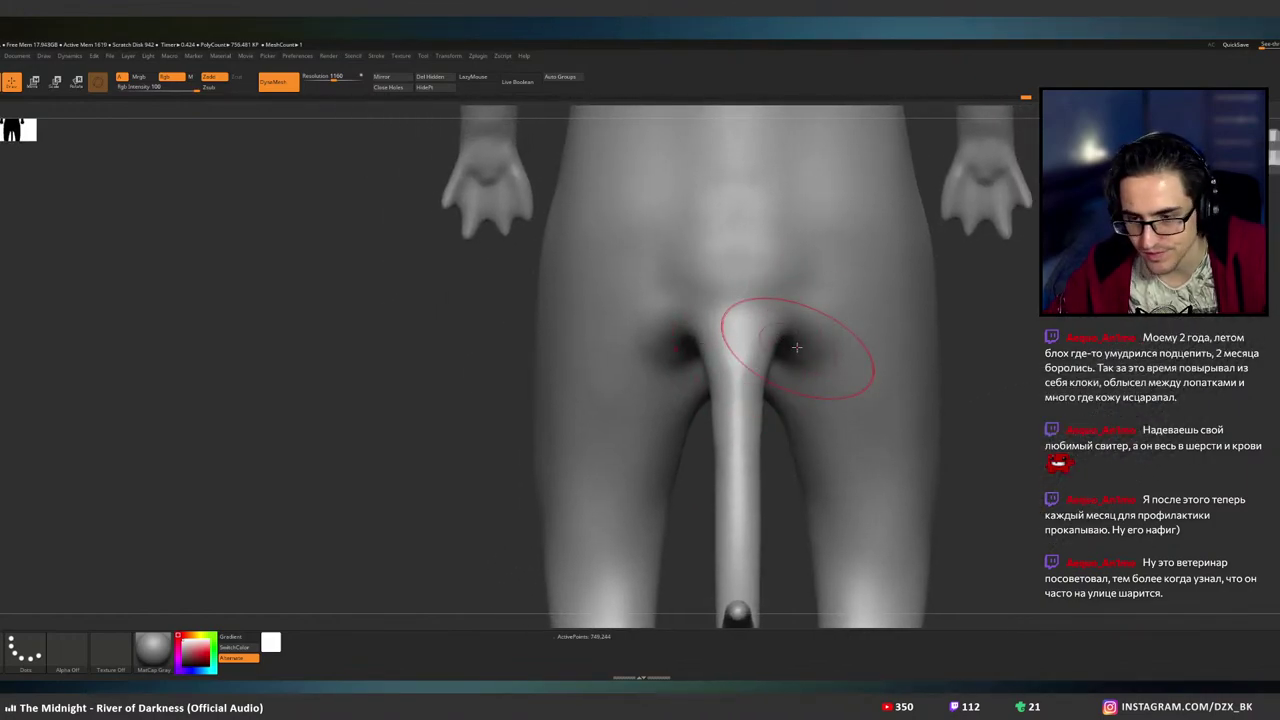
{"action": "mouse_move", "coordinate": [842, 347]}
{"action": "right_mouse_down"}
{"action": "mouse_move", "coordinate": [780, 311]}
{"action": "mouse_move", "coordinate": [789, 330]}
{"action": "right_mouse_up"}
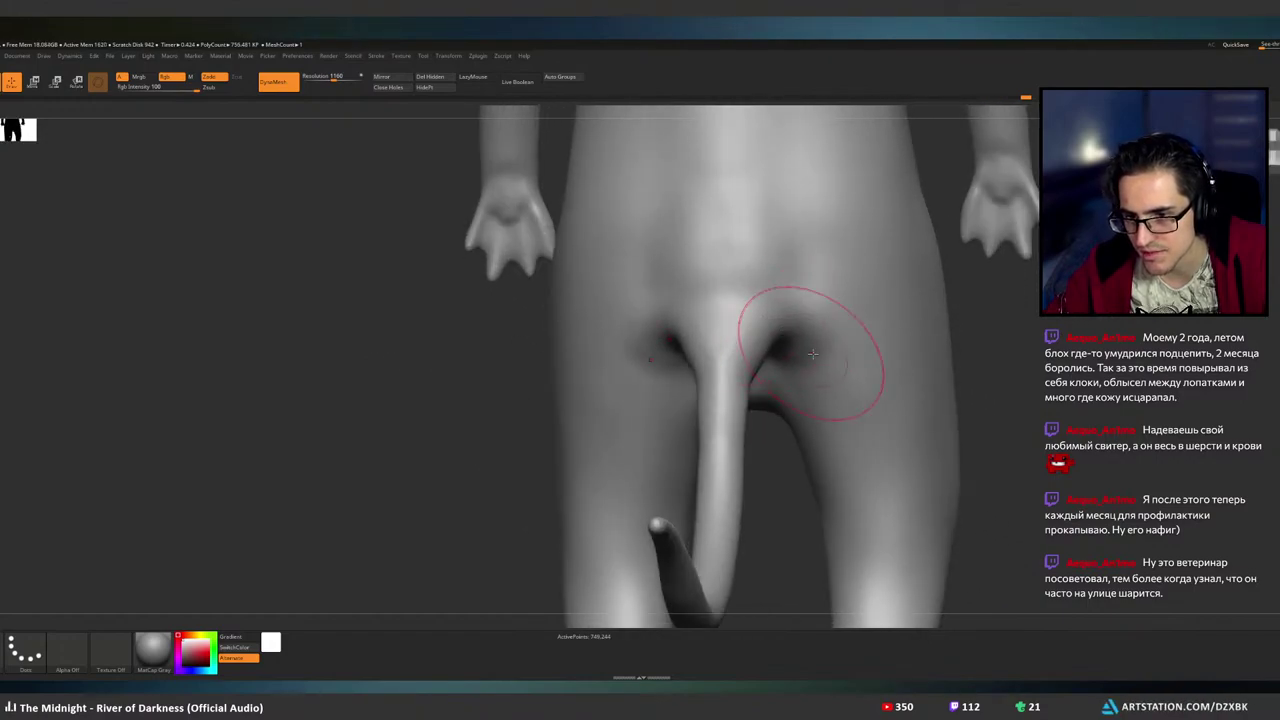
{"action": "mouse_move", "coordinate": [847, 362]}
{"action": "right_mouse_down"}
{"action": "mouse_move", "coordinate": [841, 343]}
{"action": "mouse_move", "coordinate": [686, 314]}
{"action": "right_mouse_up"}
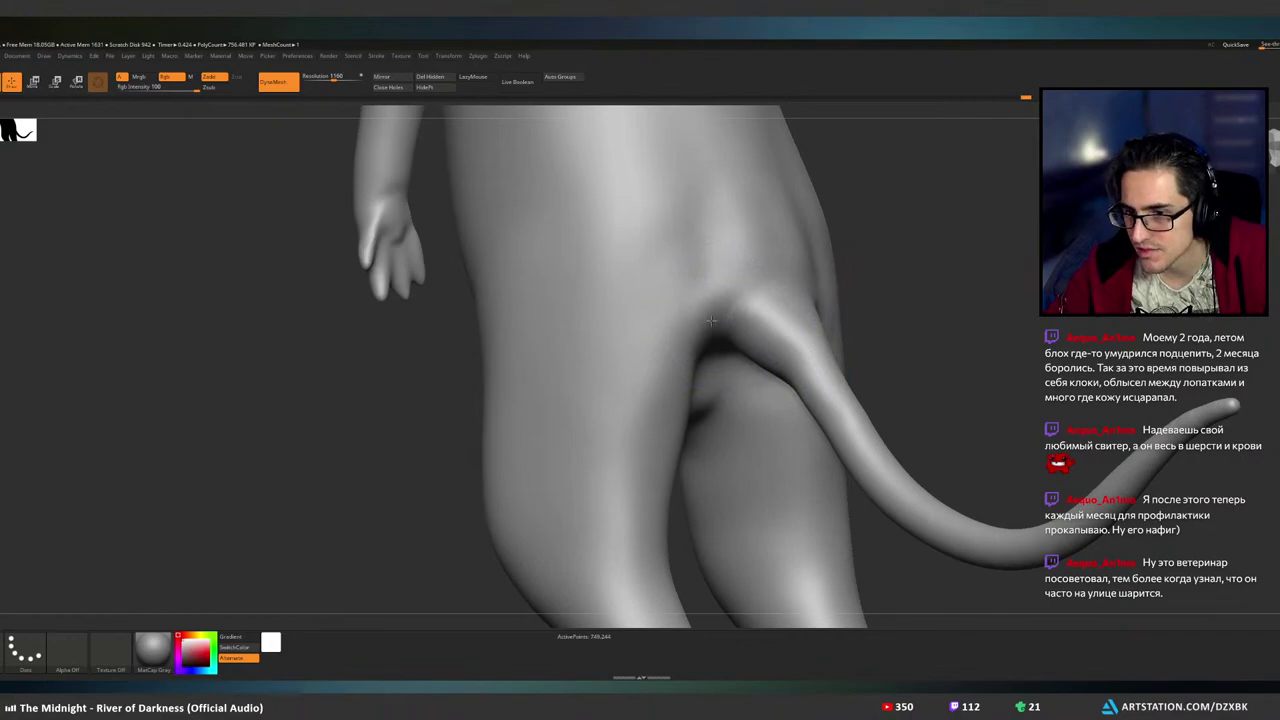
- Thicken the upper part of the tail from its root downward
{"action": "right_click_drag", "start_coordinate": [918, 316], "coordinate": [857, 300], "text": "shift"}
{"action": "right_click_drag", "start_coordinate": [871, 257], "coordinate": [810, 350]}
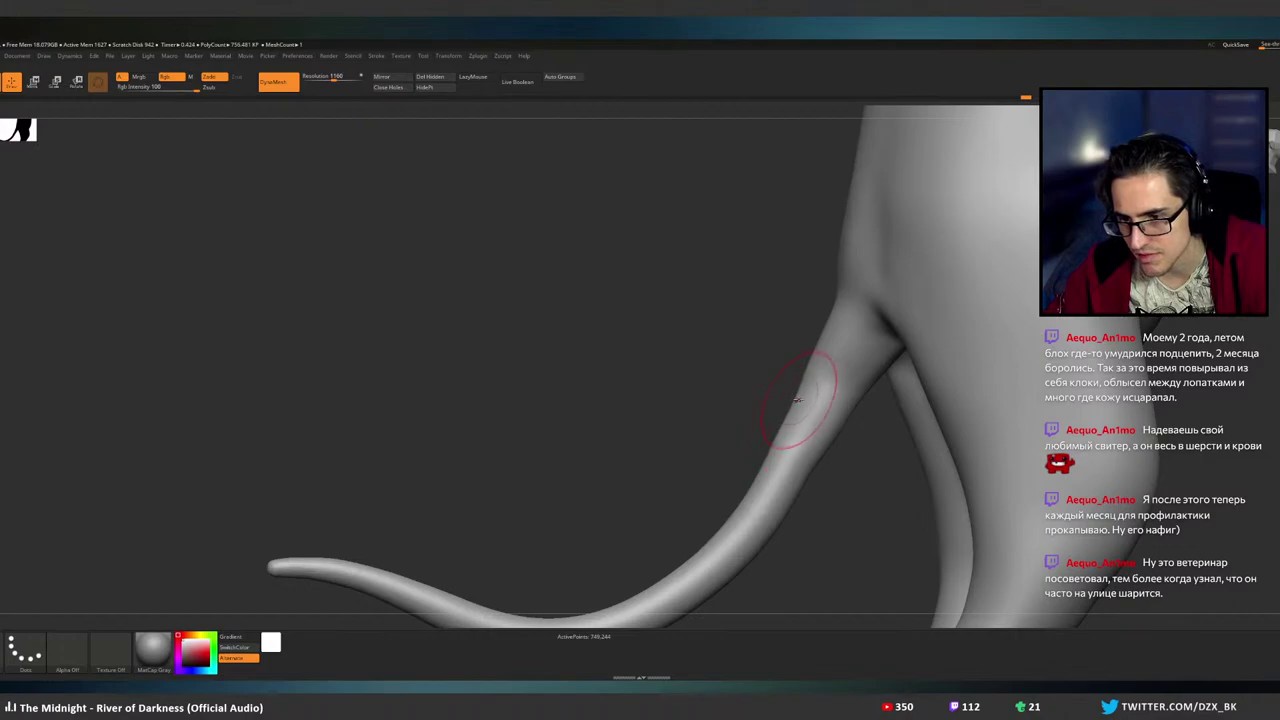
{"action": "right_click_drag", "start_coordinate": [808, 383], "coordinate": [812, 378]}
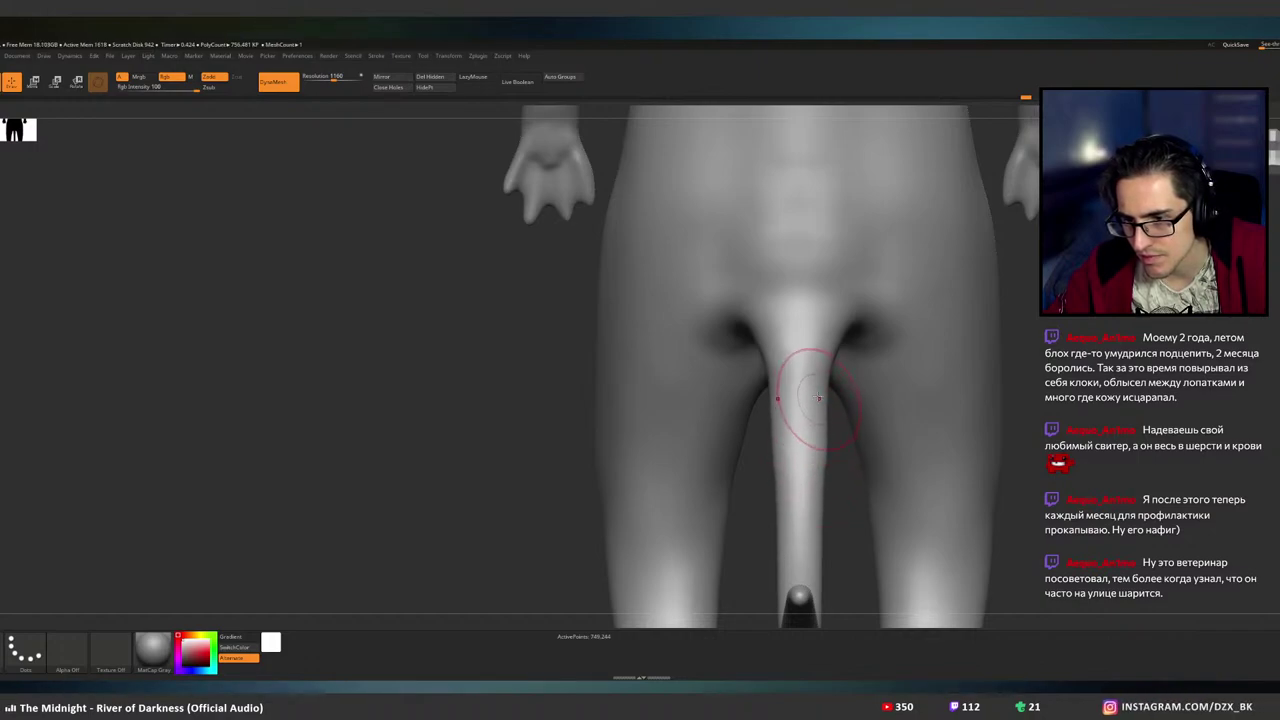
{"action": "mouse_move", "coordinate": [816, 367]}
{"action": "right_mouse_down"}
{"action": "mouse_move", "coordinate": [790, 364]}
{"action": "mouse_move", "coordinate": [834, 369]}
{"action": "mouse_move", "coordinate": [731, 372]}
{"action": "right_mouse_up"}
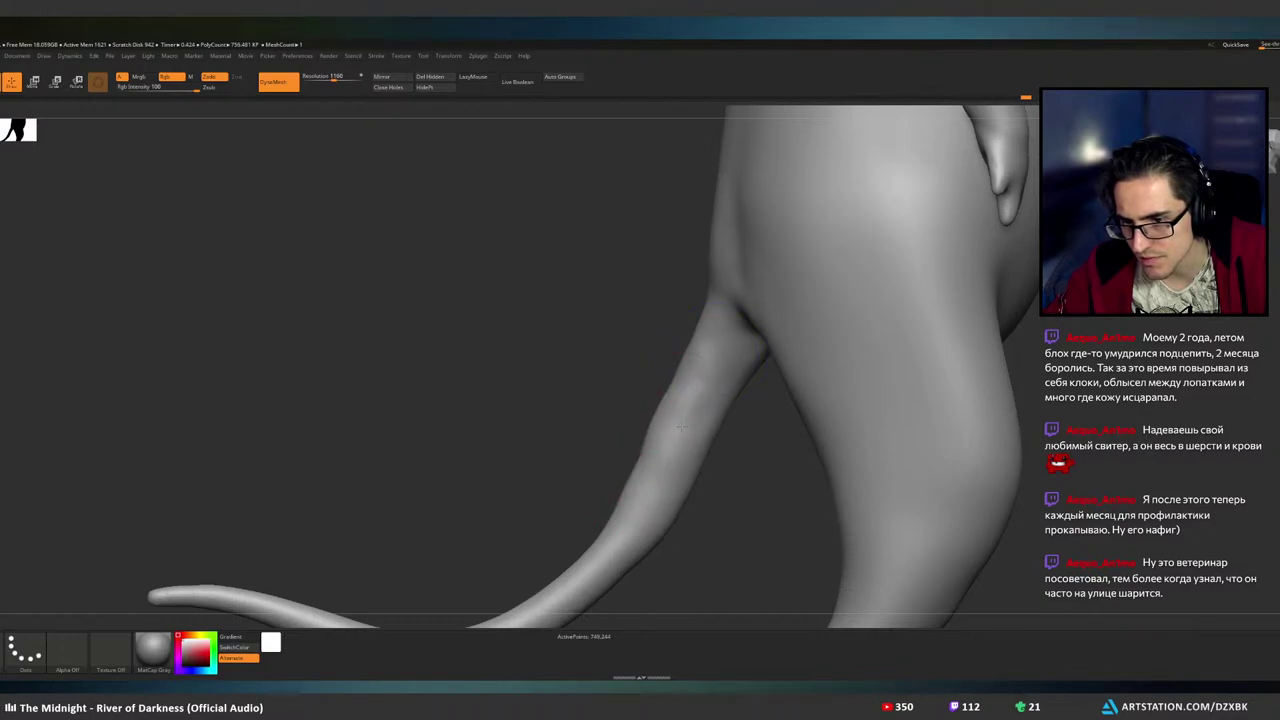
- Thicken the tail through its lower bend toward the tip and even out its taper
{"action": "right_click_drag", "start_coordinate": [729, 344], "coordinate": [839, 184], "text": "alt"}
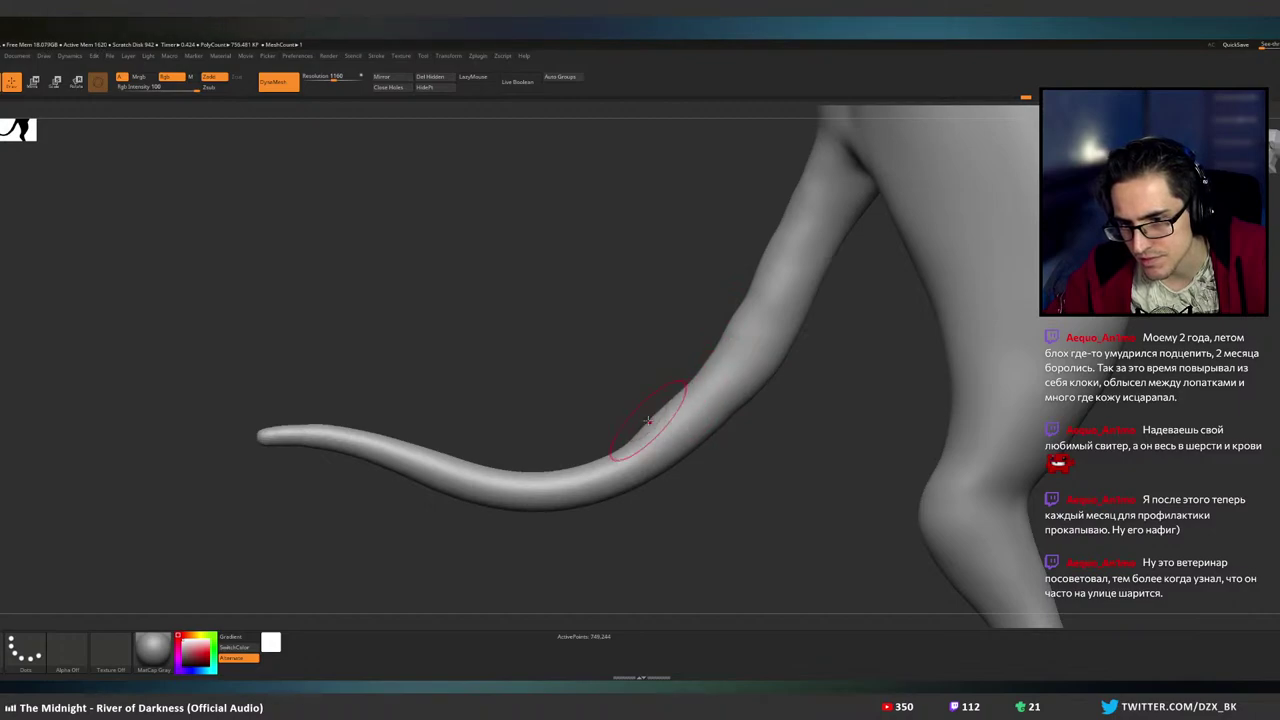
{"action": "mouse_move", "coordinate": [619, 447]}
{"action": "left_mouse_down"}
{"action": "mouse_move", "coordinate": [559, 468]}
{"action": "mouse_move", "coordinate": [500, 468]}
{"action": "mouse_move", "coordinate": [309, 419]}
{"action": "left_mouse_up"}
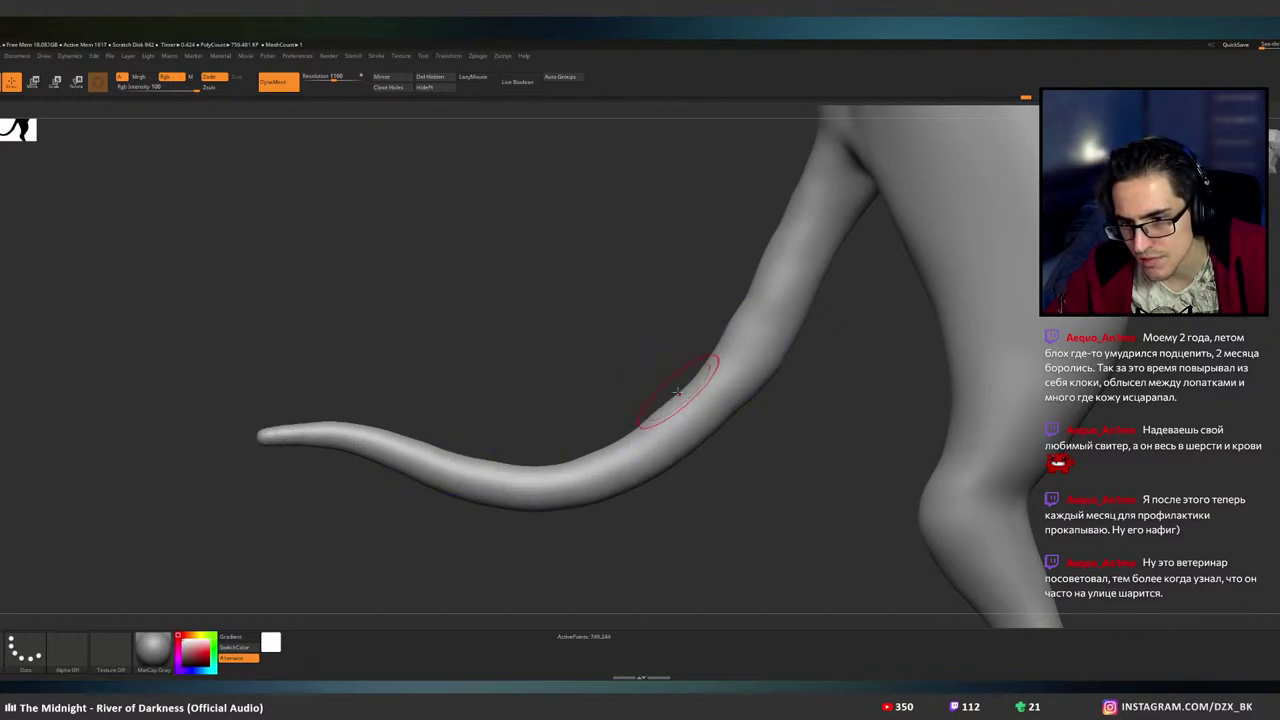
{"action": "left_click_drag", "start_coordinate": [655, 378], "coordinate": [722, 399], "text": "shift"}
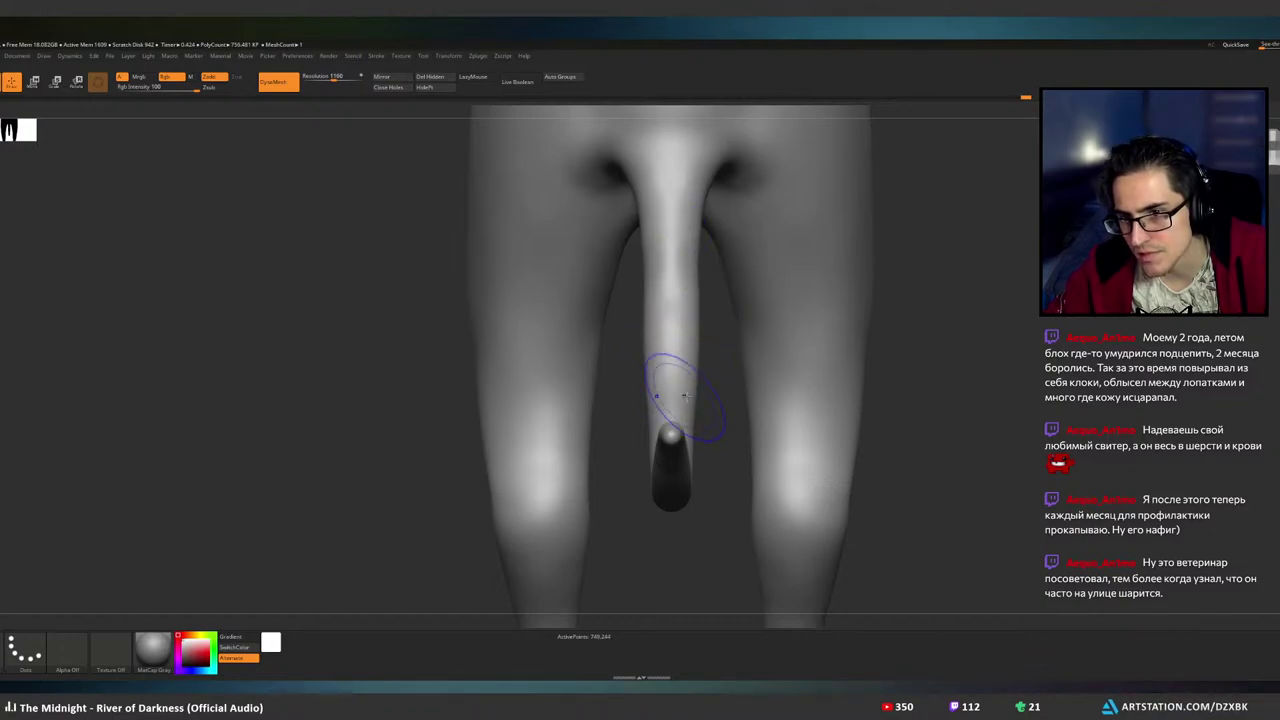
{"action": "left_click_drag", "start_coordinate": [722, 288], "coordinate": [636, 358]}
{"action": "left_click_drag", "start_coordinate": [557, 391], "coordinate": [649, 320], "text": "alt"}
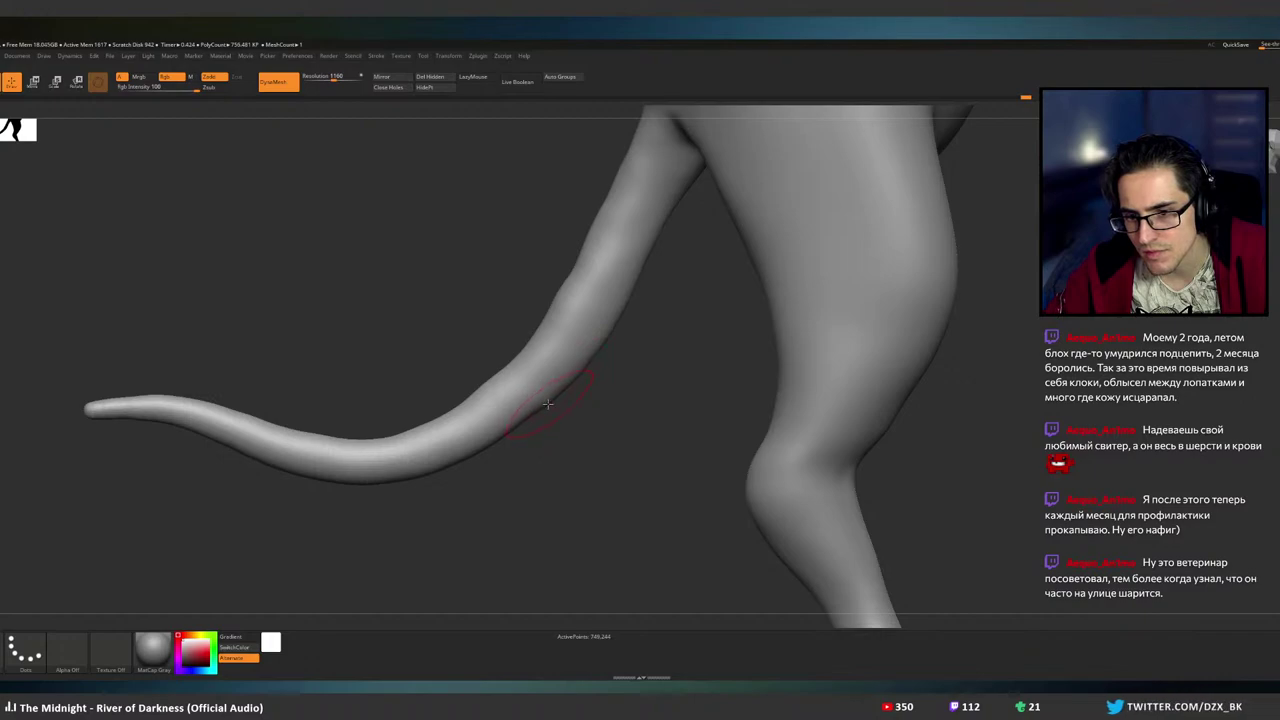
{"action": "left_click_drag", "start_coordinate": [618, 366], "coordinate": [698, 325]}
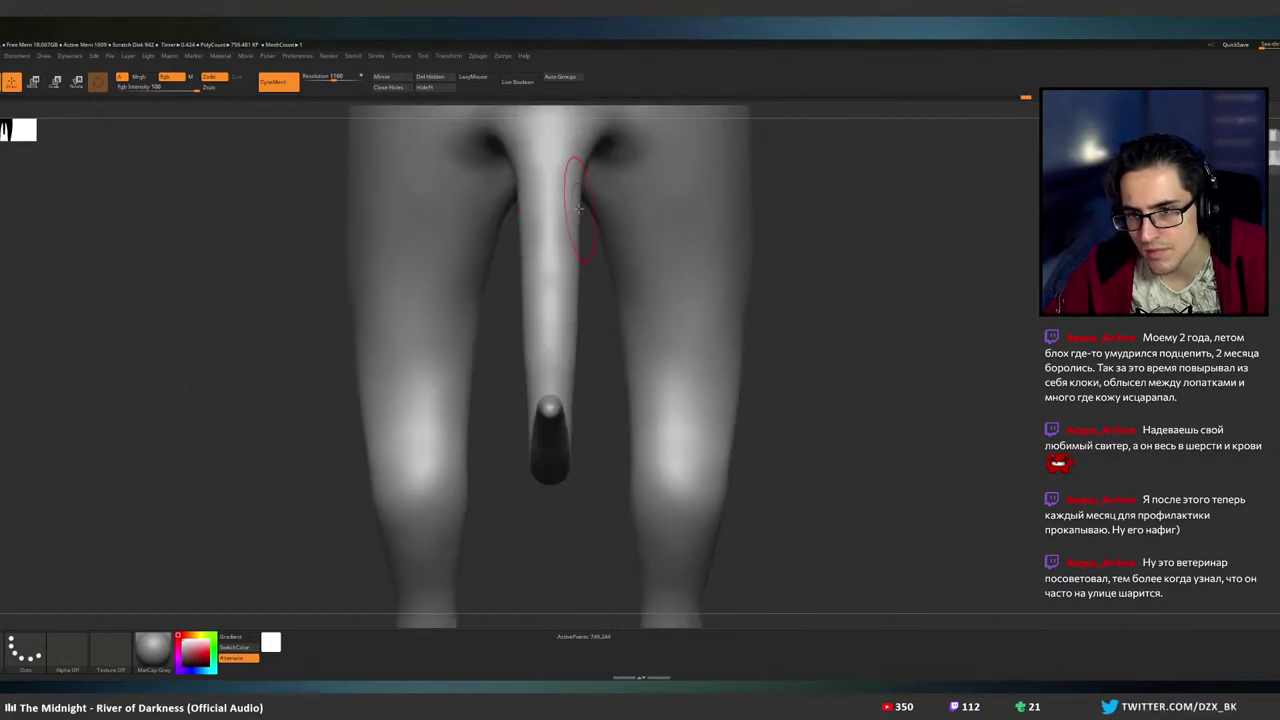
{"action": "right_click_drag", "start_coordinate": [610, 175], "coordinate": [611, 312], "text": "alt"}
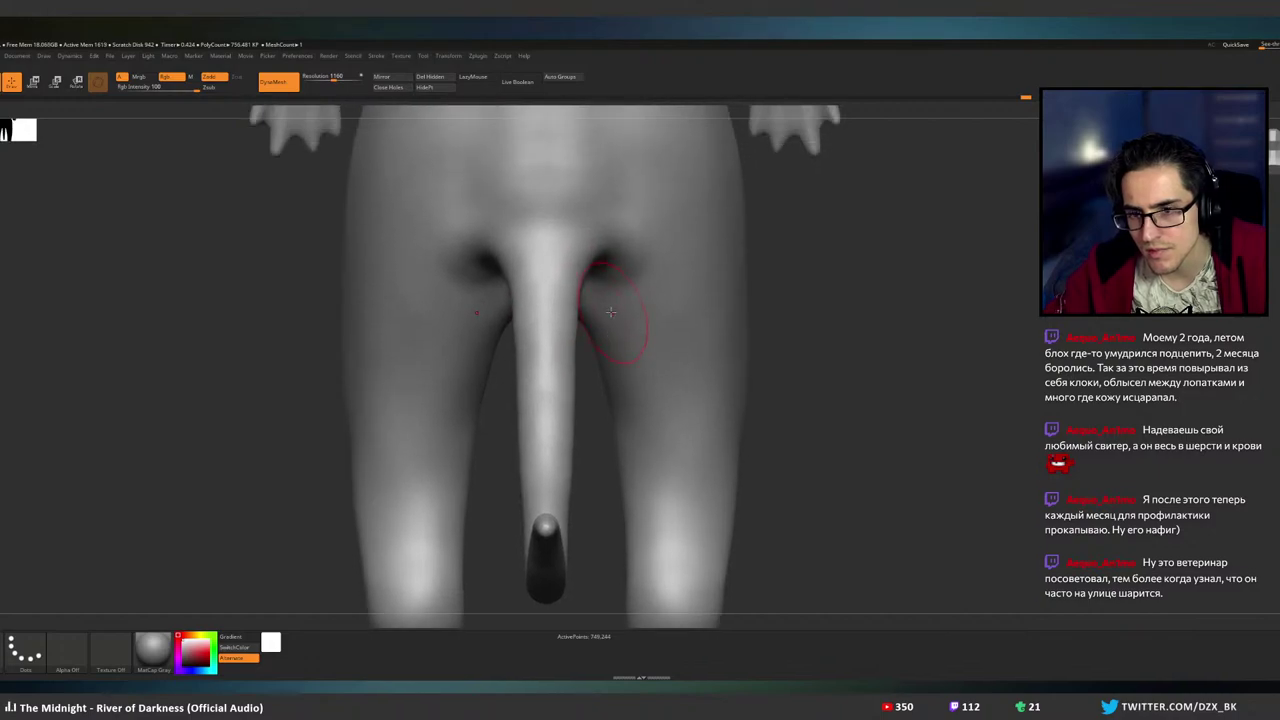
- Remesh the model with DynaMesh and smooth the upper stretch of the tail along its side
{"action": "mouse_move", "coordinate": [545, 338]}
{"action": "right_mouse_down"}
{"action": "mouse_move", "coordinate": [500, 449]}
{"action": "mouse_move", "coordinate": [600, 428]}
{"action": "right_mouse_up"}
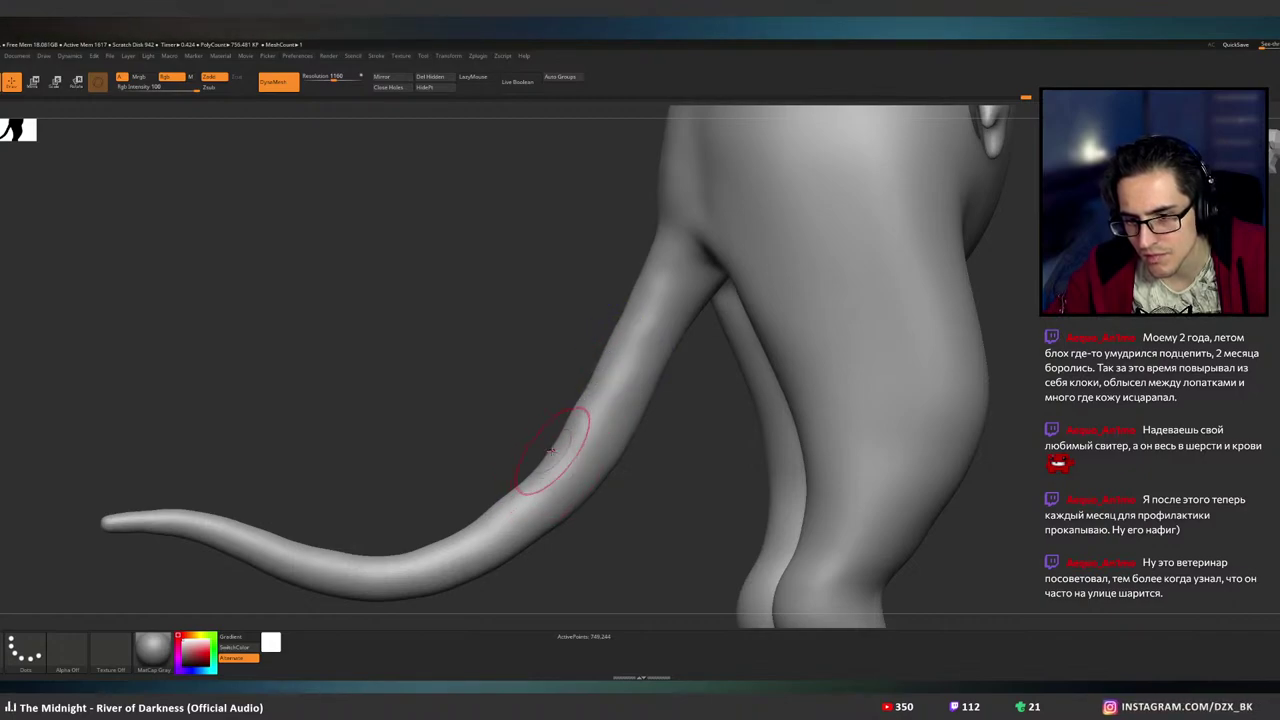
{"action": "left_click_drag", "start_coordinate": [482, 368], "coordinate": [554, 363], "text": "ctrl"}
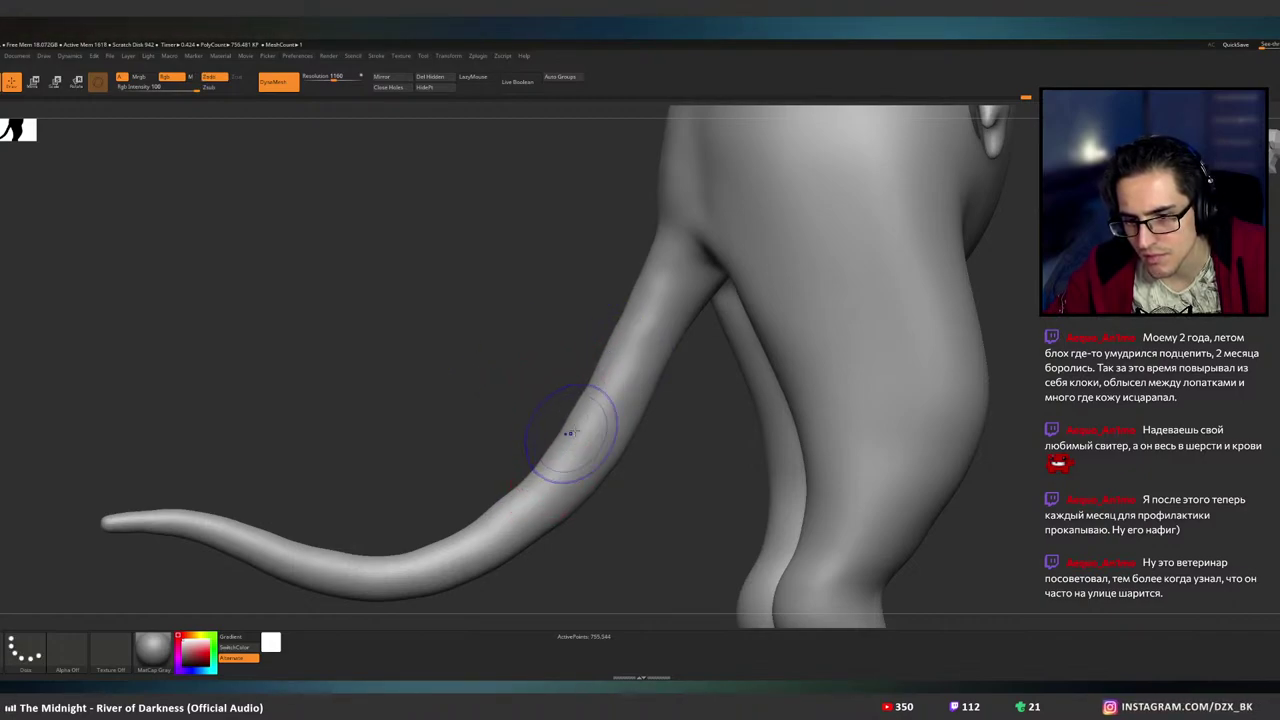
{"action": "left_click_drag", "start_coordinate": [571, 434], "coordinate": [645, 342], "text": "shift"}
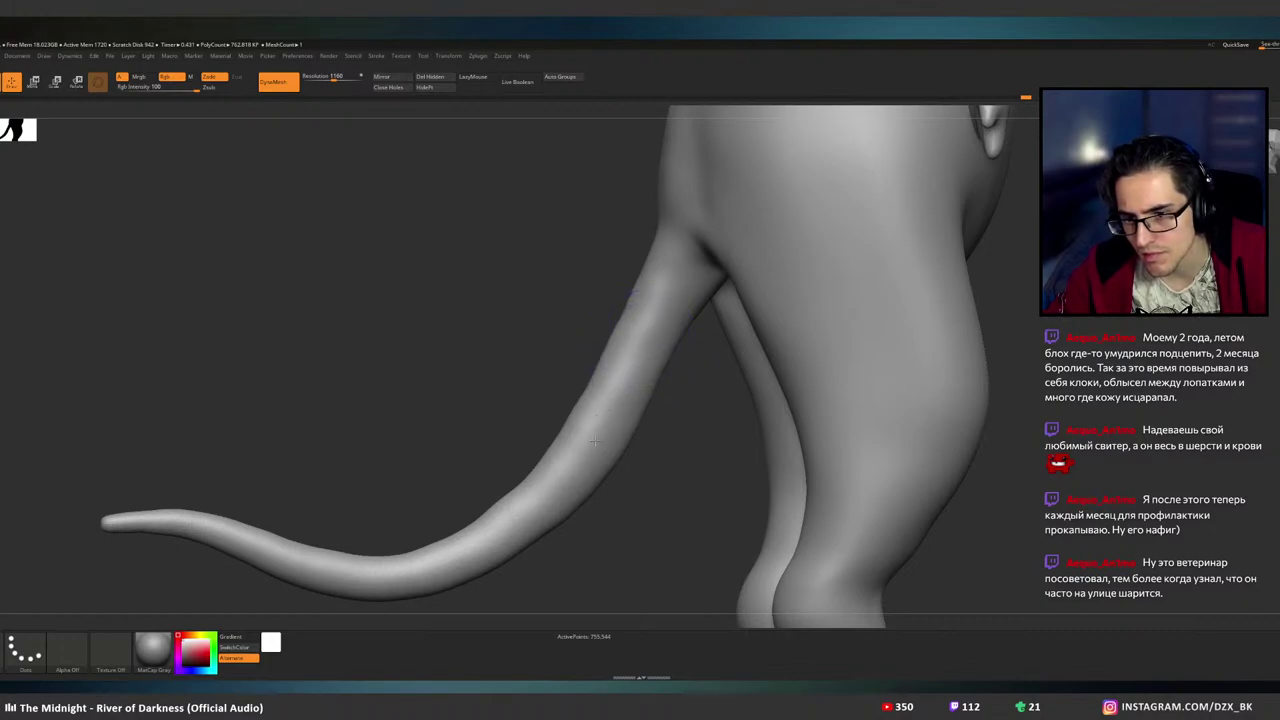
- Build up the surface directly above the tail root and smooth it into the lower back and the tail
{"action": "right_click_drag", "start_coordinate": [647, 430], "coordinate": [678, 394], "text": "ctrl"}
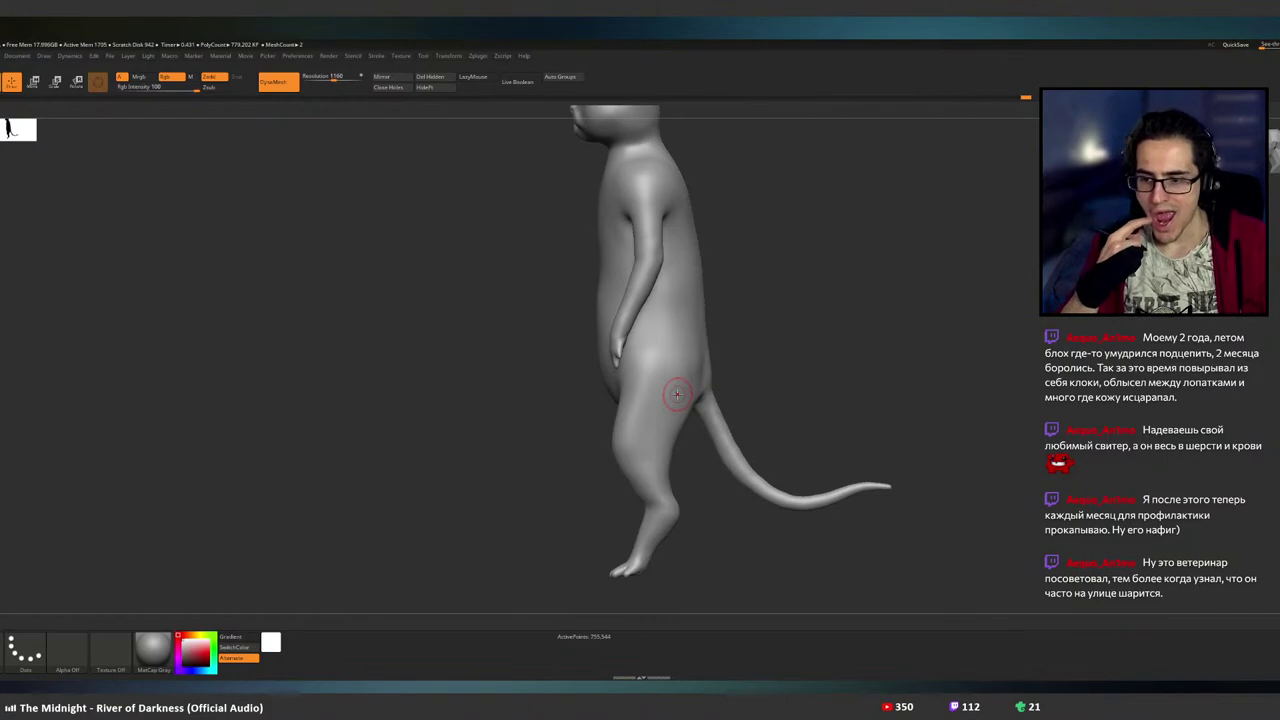
{"action": "right_click_drag", "start_coordinate": [739, 433], "coordinate": [800, 394], "text": "alt"}
{"action": "right_click_drag", "start_coordinate": [800, 394], "coordinate": [746, 389]}
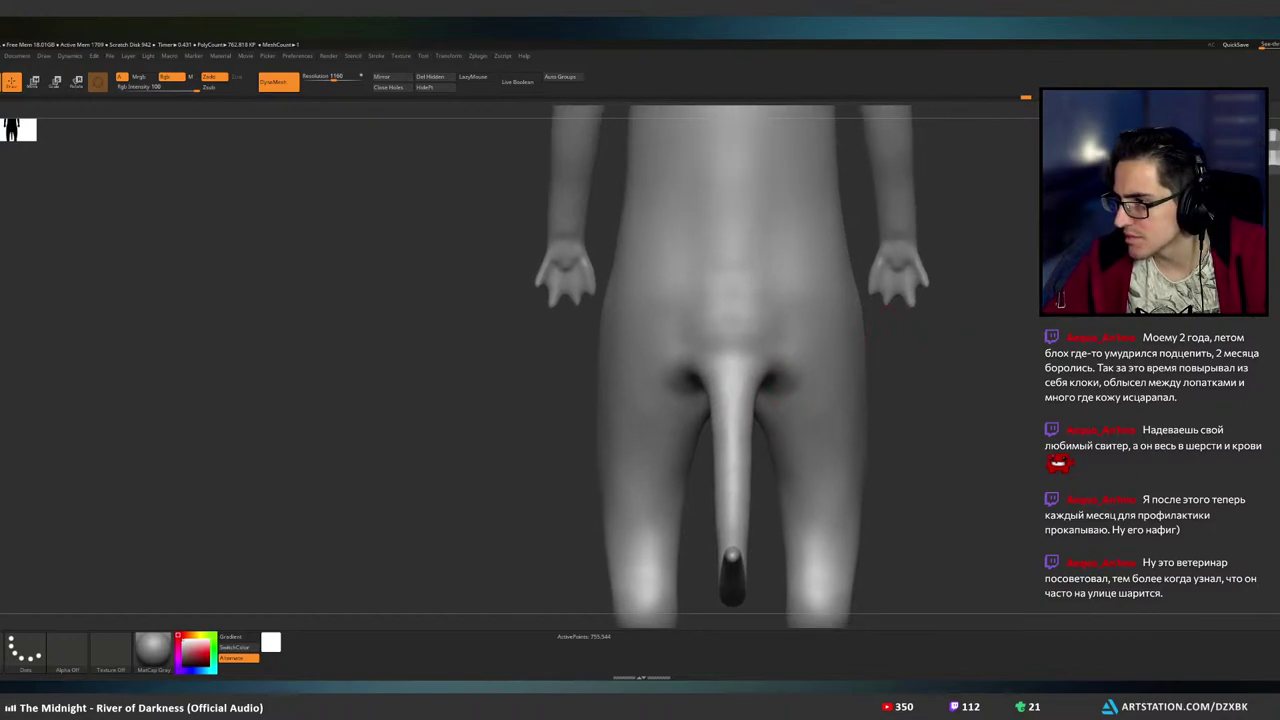
{"action": "mouse_move", "coordinate": [945, 276]}
{"action": "right_mouse_down"}
{"action": "mouse_move", "coordinate": [800, 292]}
{"action": "mouse_move", "coordinate": [860, 310]}
{"action": "right_mouse_up"}
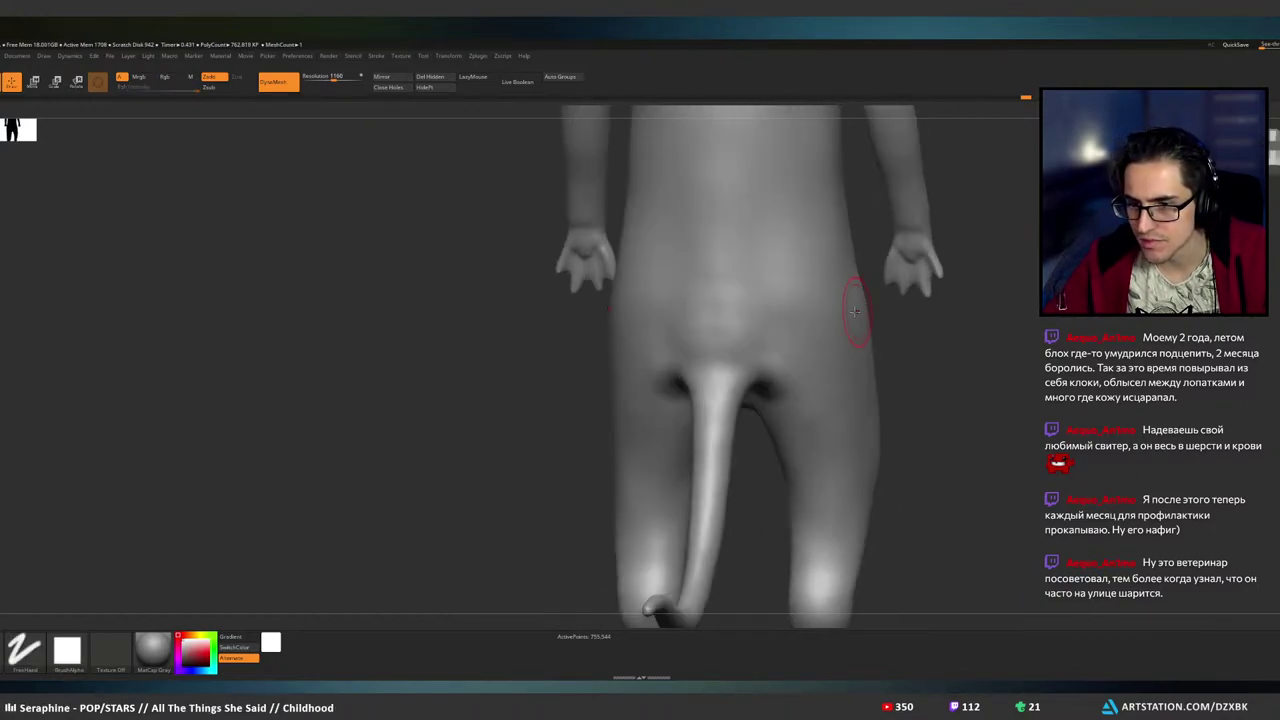
{"action": "mouse_move", "coordinate": [729, 310]}
{"action": "right_mouse_down", "text": "shift"}
{"action": "mouse_move", "coordinate": [791, 351]}
{"action": "mouse_move", "coordinate": [709, 355]}
{"action": "mouse_move", "coordinate": [752, 366]}
{"action": "right_mouse_up", "text": "shift"}
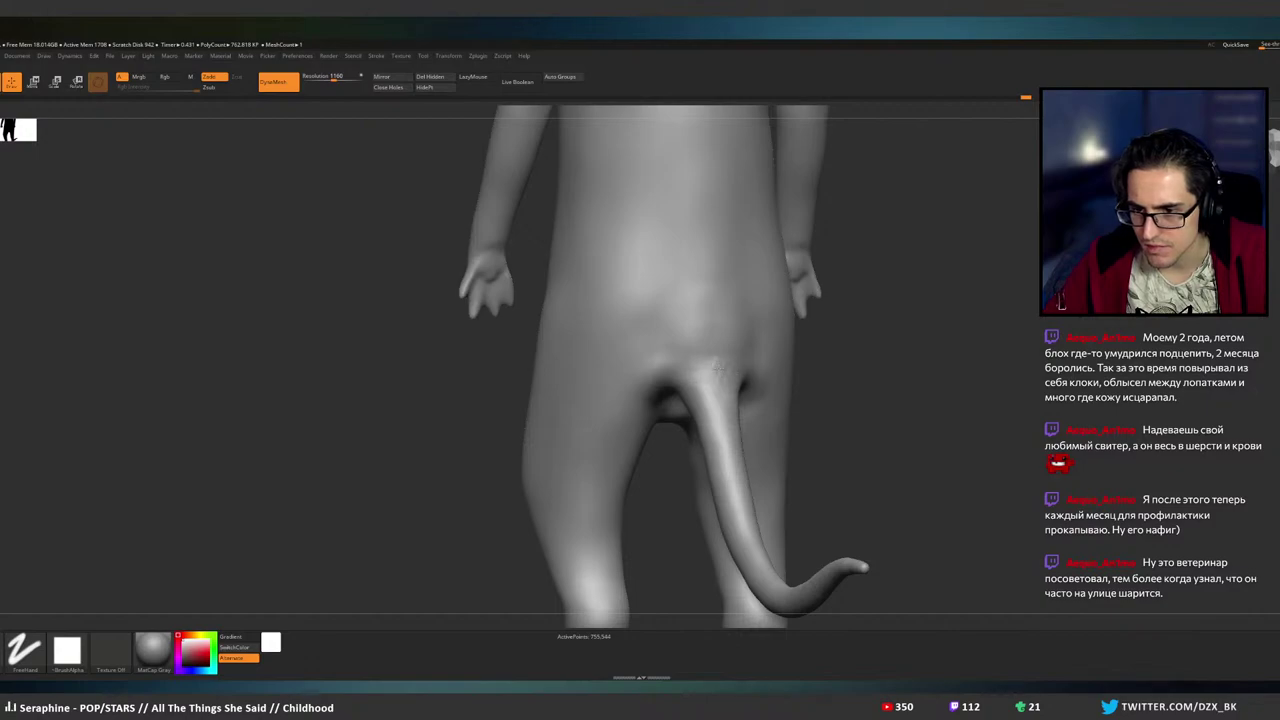
{"action": "mouse_move", "coordinate": [794, 370]}
{"action": "right_mouse_down", "text": "shift"}
{"action": "mouse_move", "coordinate": [851, 366]}
{"action": "mouse_move", "coordinate": [860, 386]}
{"action": "mouse_move", "coordinate": [671, 368]}
{"action": "right_mouse_up", "text": "shift"}
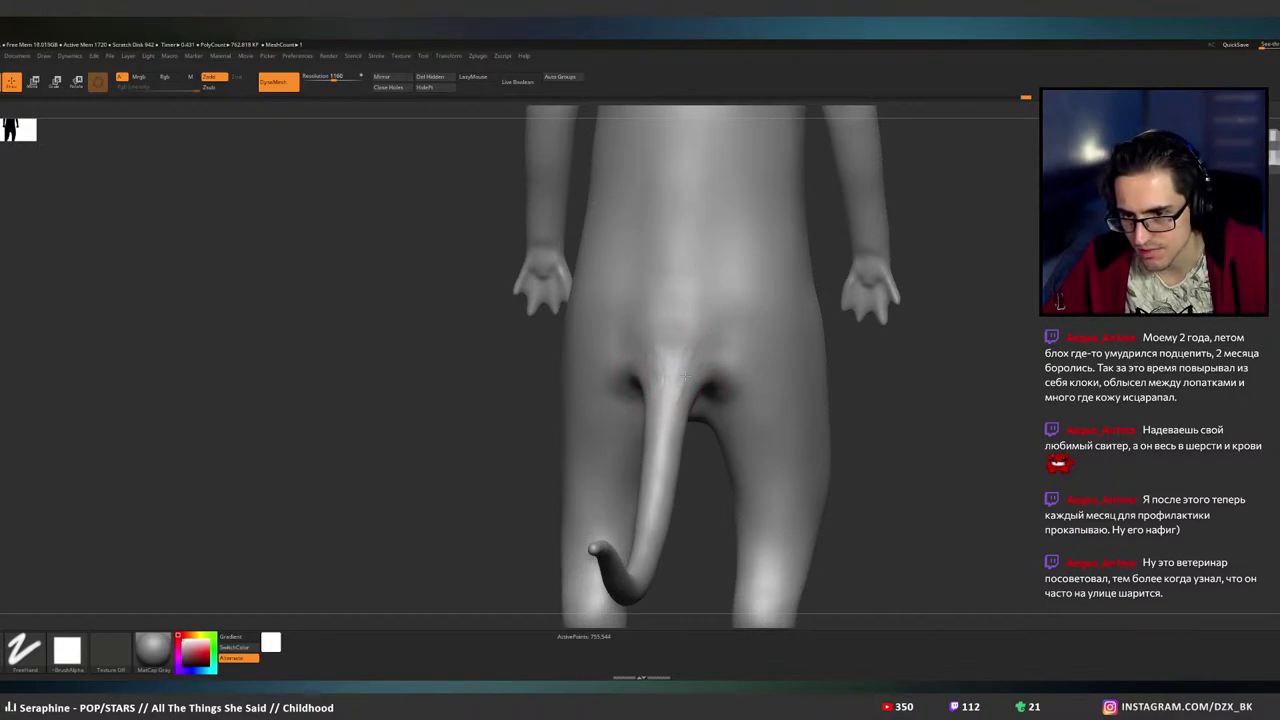
{"action": "left_click_drag", "start_coordinate": [682, 405], "coordinate": [662, 401], "text": "shift"}
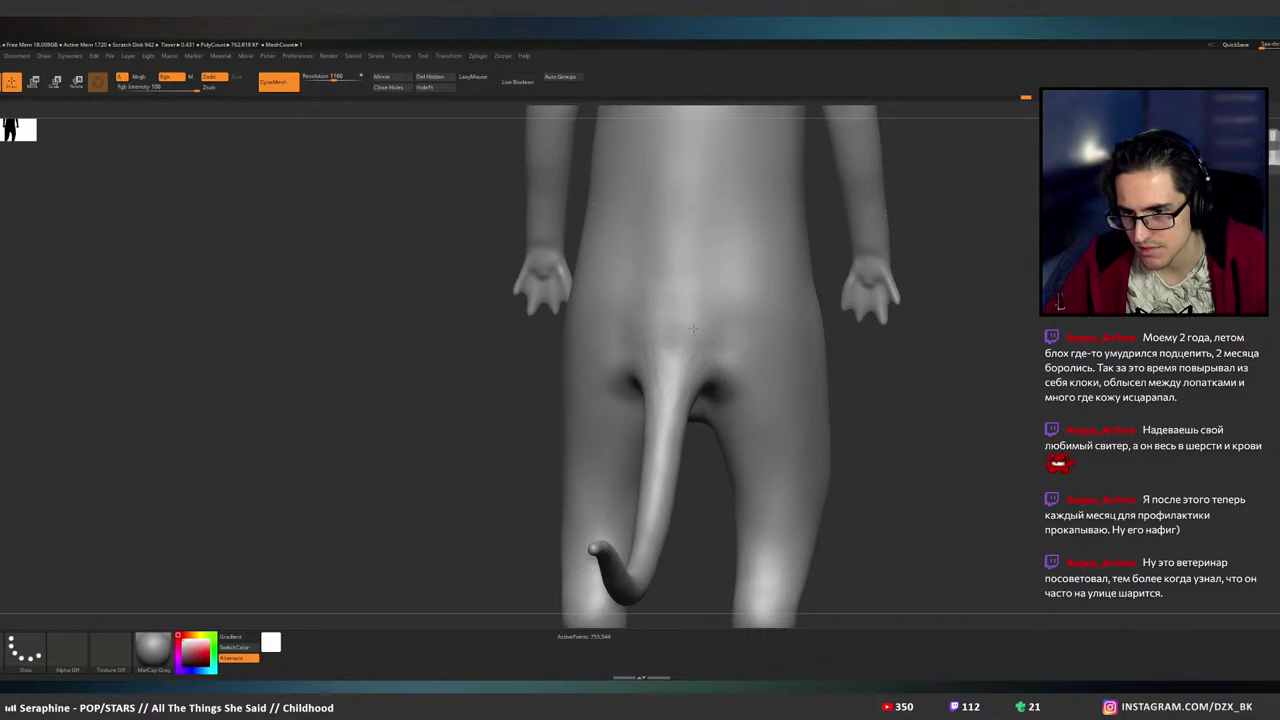
- Examine the head and shoulders from the front and the whole figure's proportions from the side
{"action": "right_click_drag", "start_coordinate": [822, 420], "coordinate": [780, 312], "text": "ctrl"}
{"action": "right_click_drag", "start_coordinate": [760, 312], "coordinate": [794, 330]}
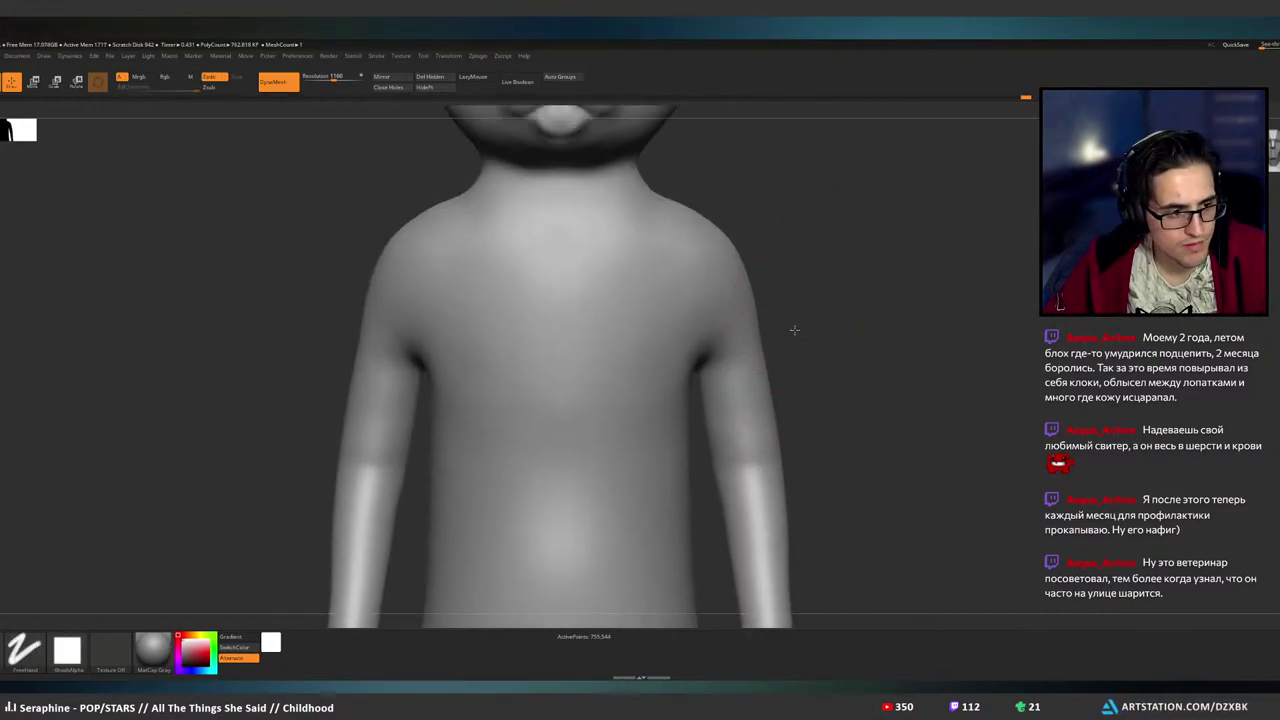
{"action": "left_click_drag", "start_coordinate": [794, 330], "coordinate": [812, 369], "text": "alt"}
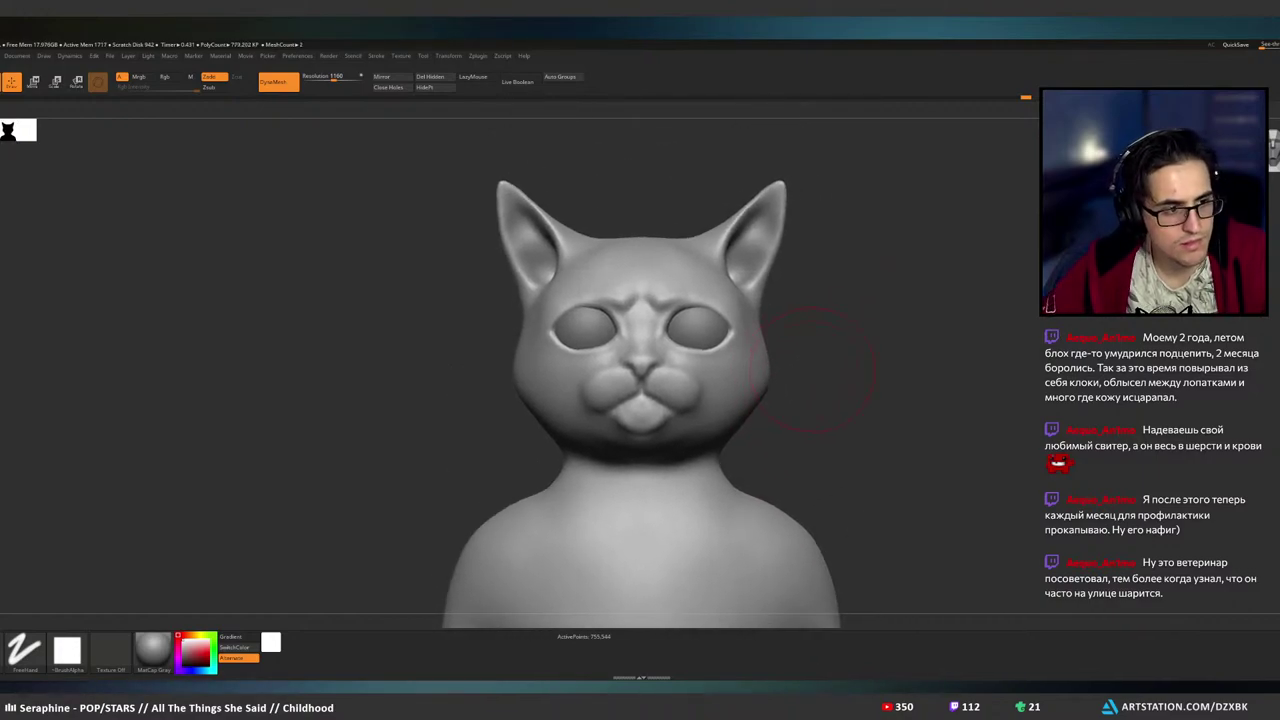
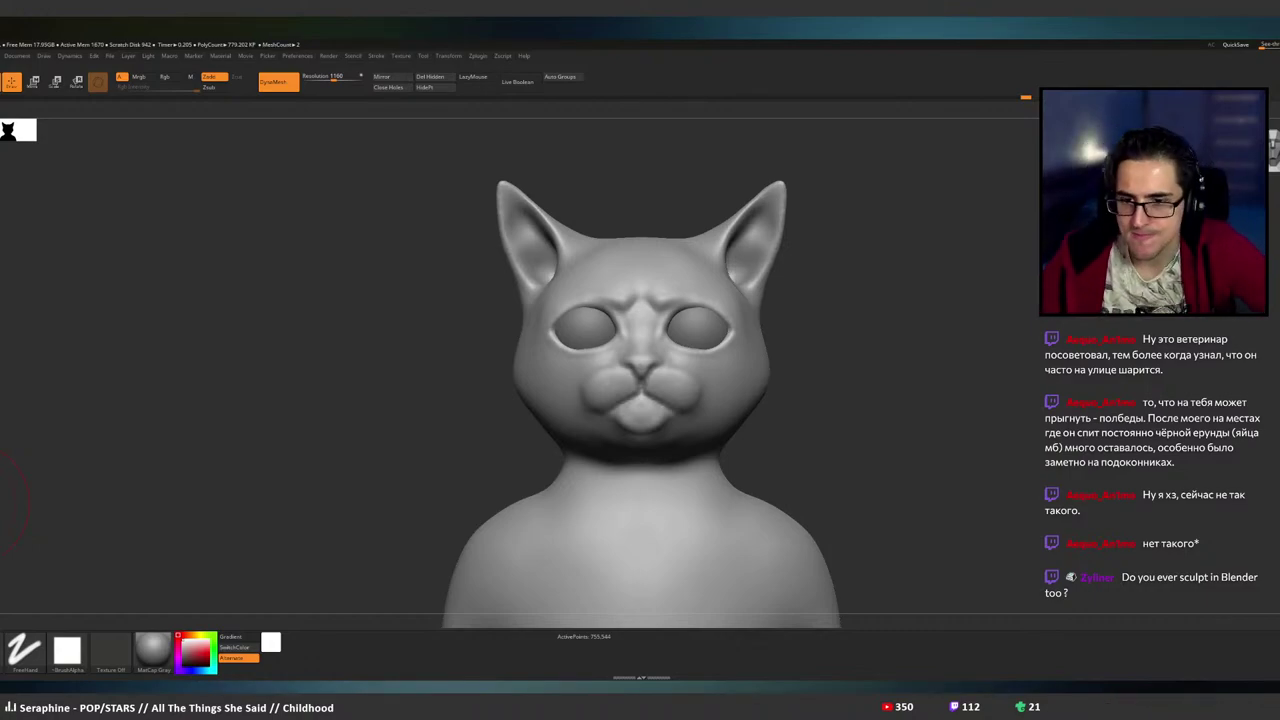
{"action": "left_click_drag", "start_coordinate": [905, 338], "coordinate": [765, 335]}
{"action": "right_click_drag", "start_coordinate": [837, 333], "coordinate": [725, 306]}
{"action": "right_click_drag", "start_coordinate": [922, 362], "coordinate": [757, 373]}
{"action": "mouse_move", "coordinate": [756, 373]}
{"action": "left_mouse_down"}
{"action": "mouse_move", "coordinate": [851, 360]}
{"action": "mouse_move", "coordinate": [806, 360]}
{"action": "mouse_move", "coordinate": [834, 337]}
{"action": "mouse_move", "coordinate": [808, 349]}
{"action": "left_mouse_up"}
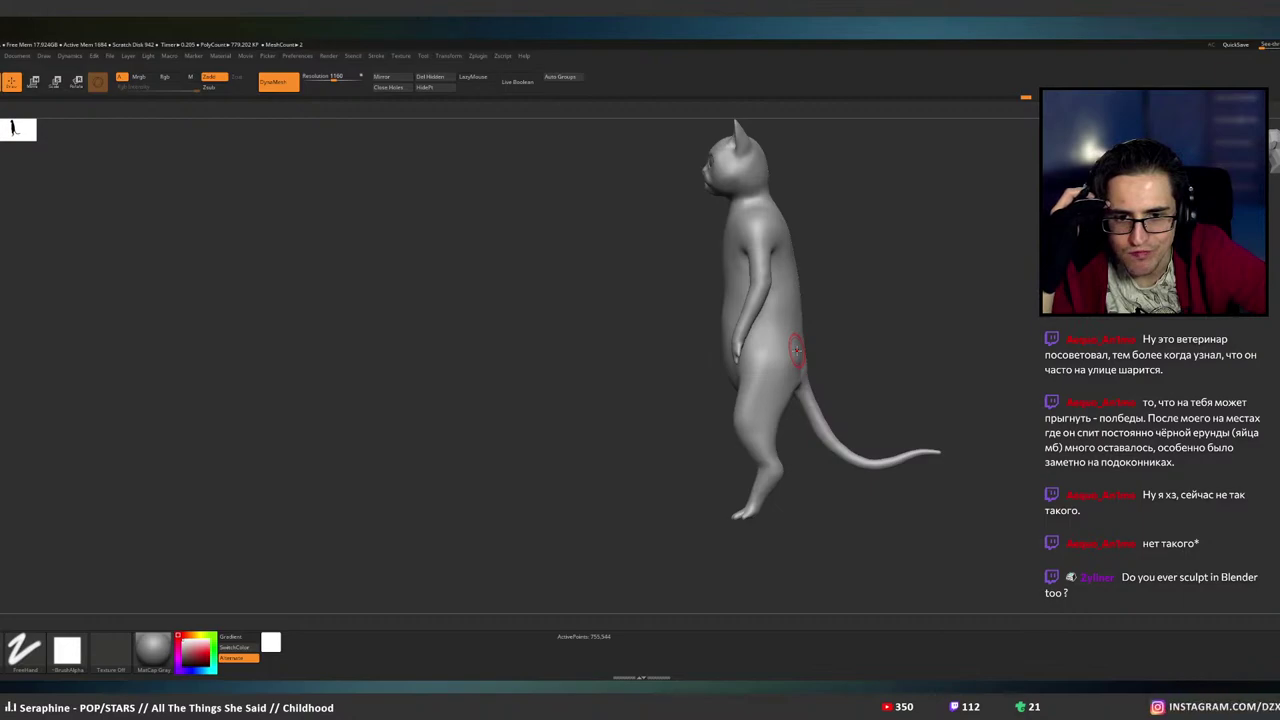
- Refine the side contour of the lower hind leg around the heel and shin
{"action": "key", "text": "ctrl+shift"}
{"action": "right_click_drag", "start_coordinate": [785, 497], "coordinate": [749, 337], "text": "ctrl"}
{"action": "mouse_move", "coordinate": [740, 454]}
{"action": "right_mouse_down", "text": "alt"}
{"action": "mouse_move", "coordinate": [748, 345]}
{"action": "mouse_move", "coordinate": [773, 415]}
{"action": "mouse_move", "coordinate": [723, 384]}
{"action": "right_mouse_up", "text": "alt"}
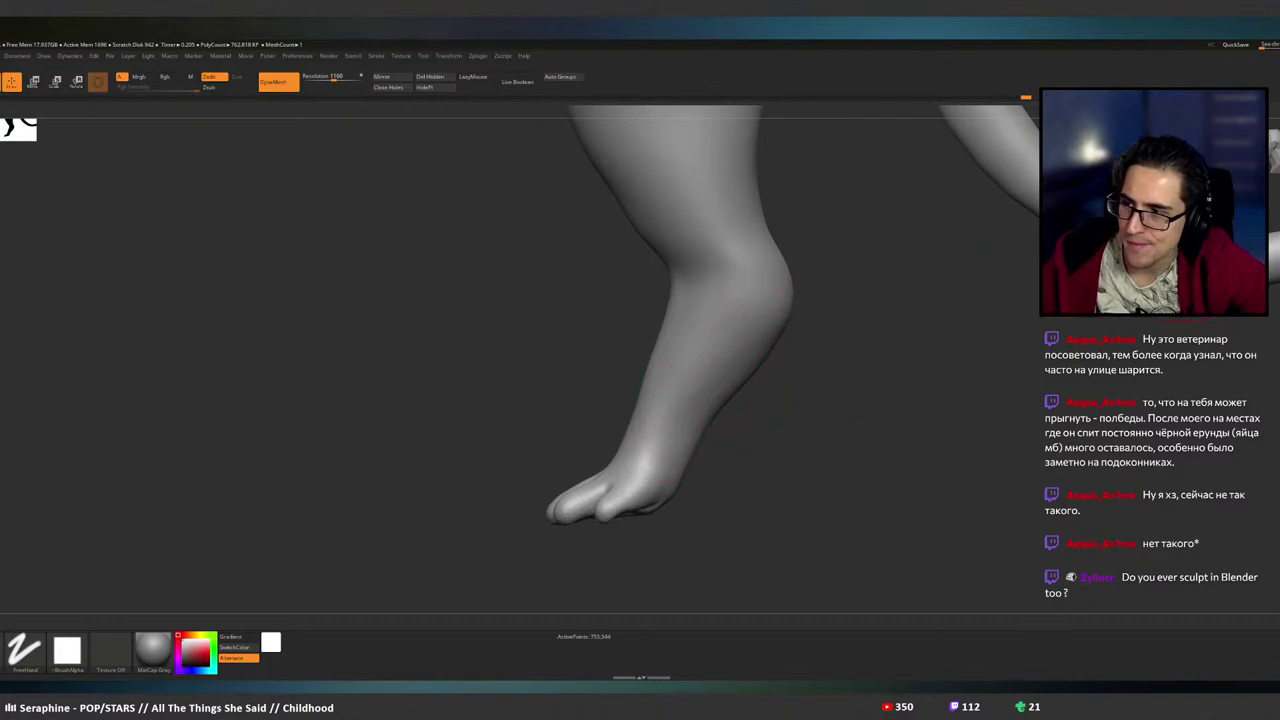
{"action": "left_click", "coordinate": [1273, 170]}
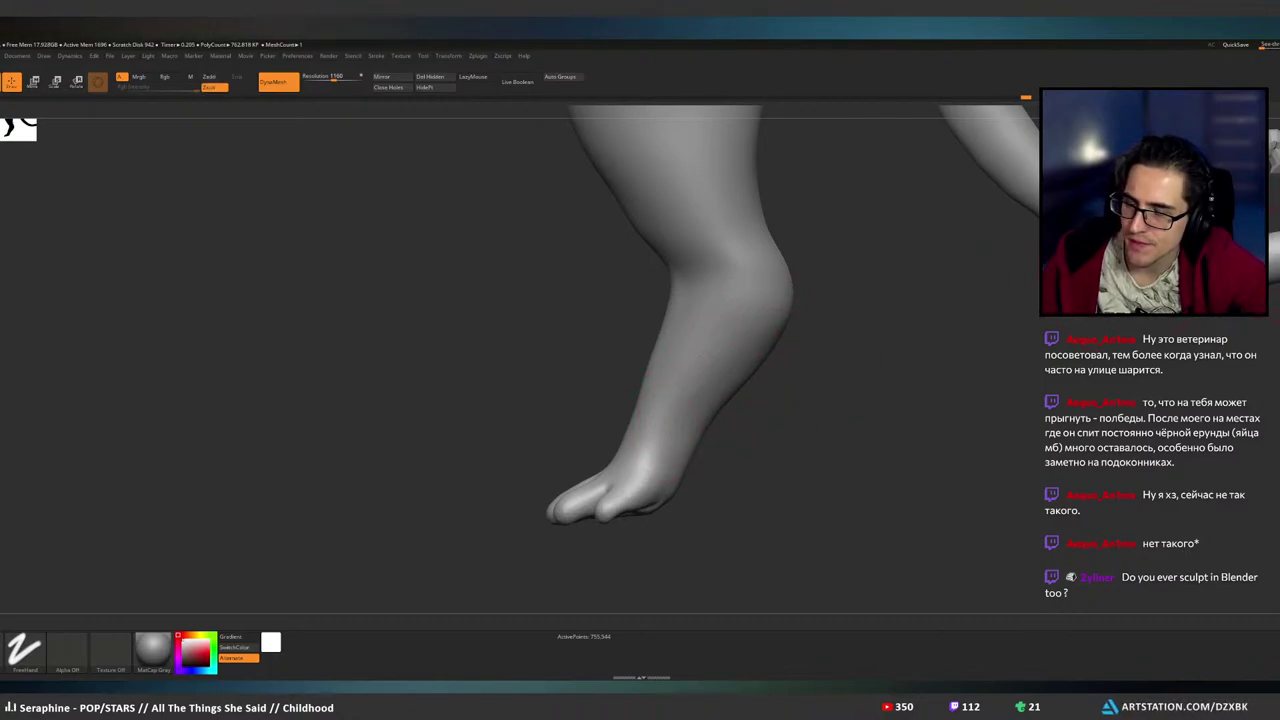
{"action": "key", "text": "ctrl+shift"}
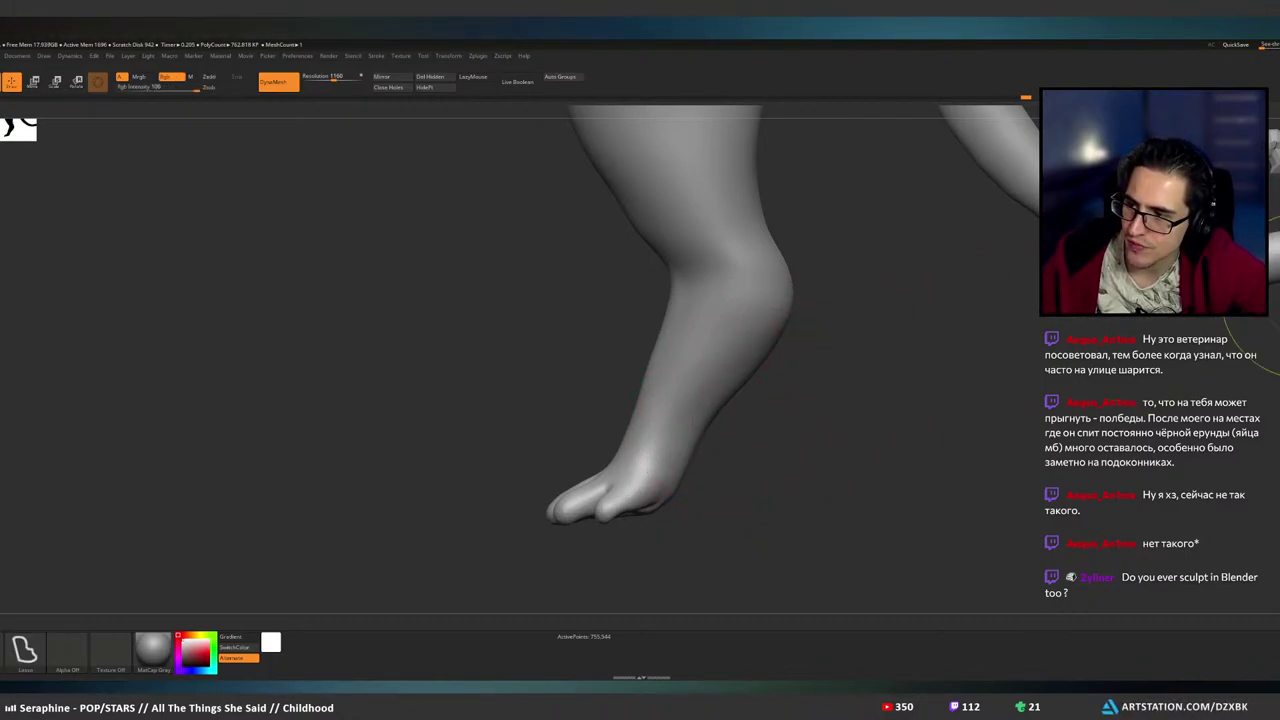
{"action": "key", "text": "shift"}
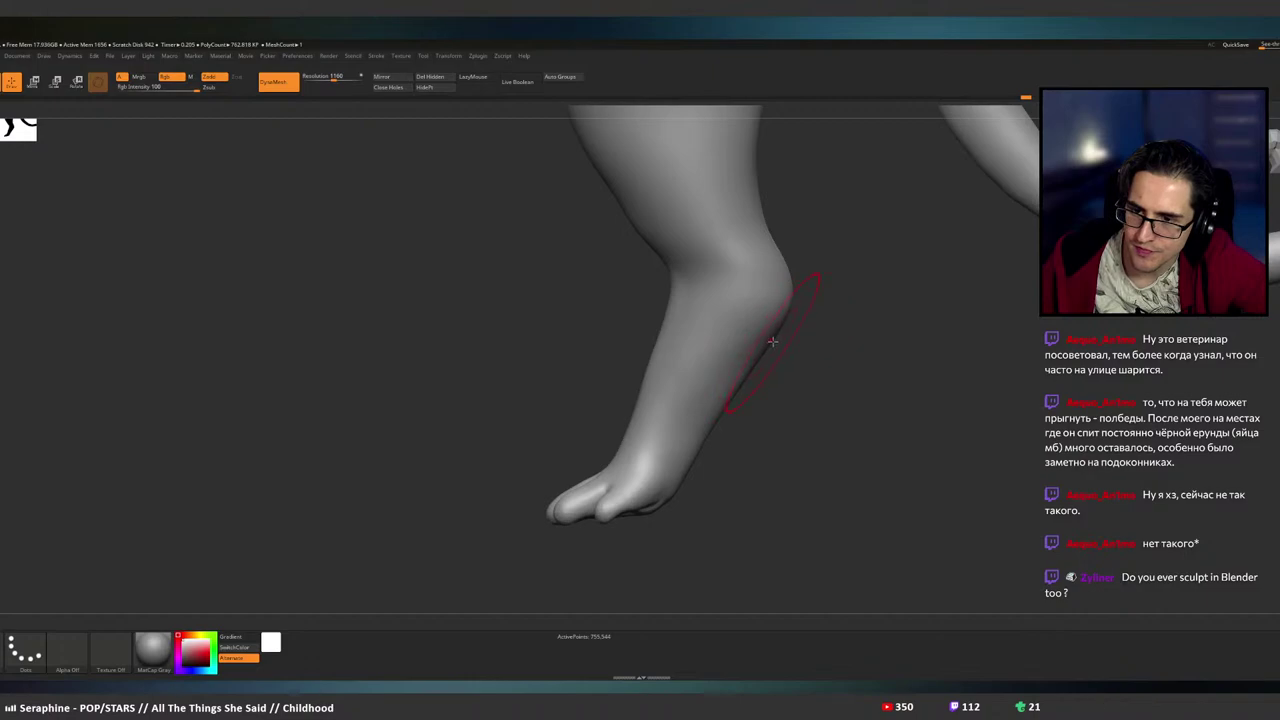
{"action": "left_click_drag", "start_coordinate": [784, 339], "coordinate": [791, 343]}
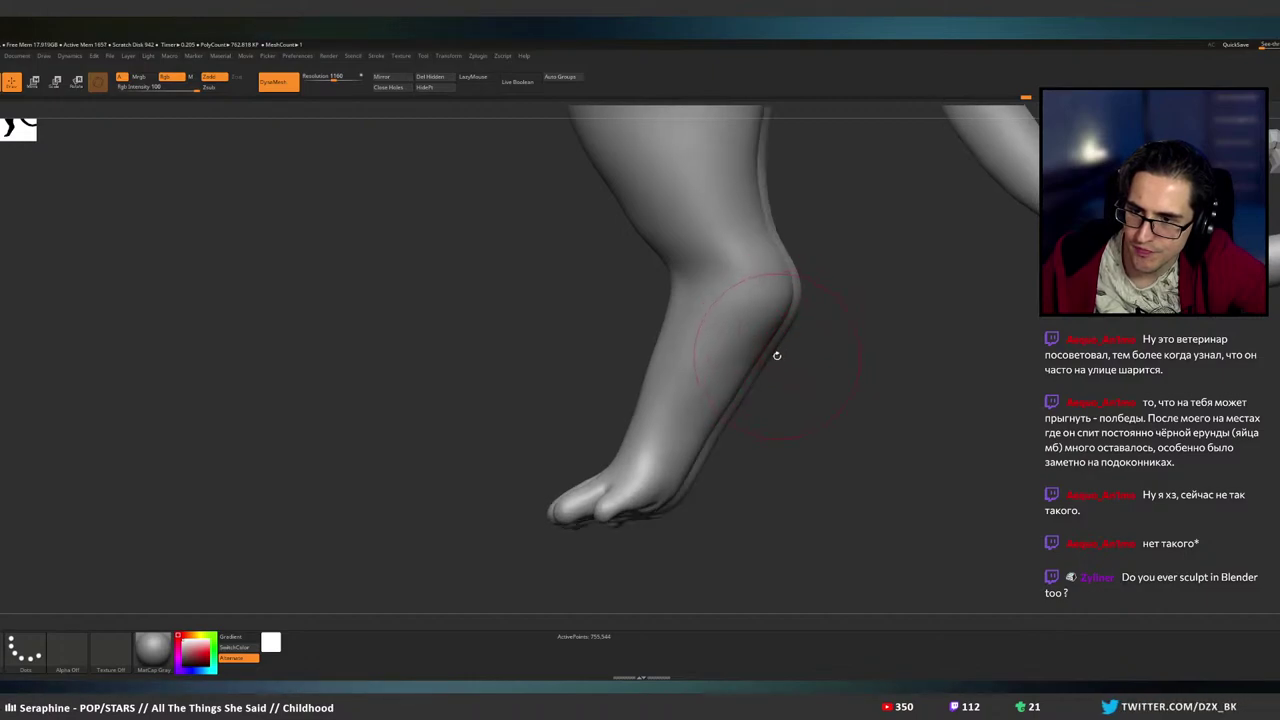
{"action": "key", "text": "ctrl+z"}
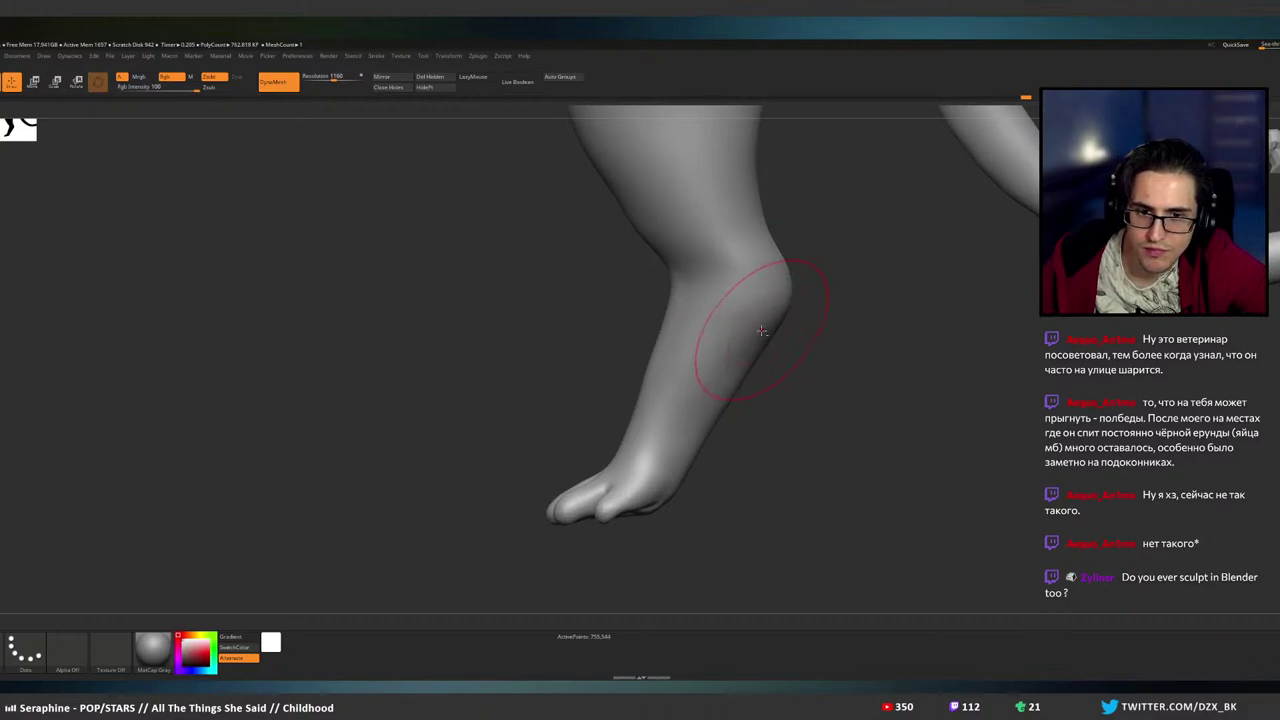
{"action": "right_click_drag", "start_coordinate": [769, 306], "coordinate": [755, 389], "text": "alt"}
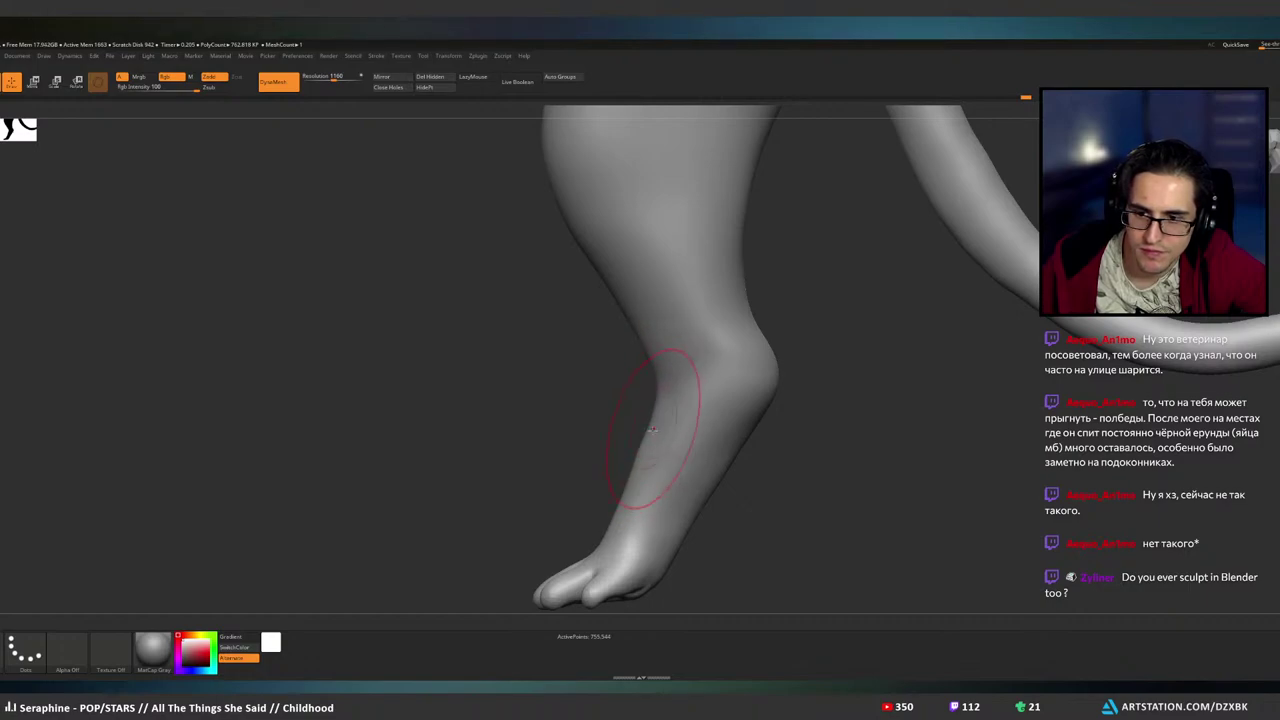
- Adjust the width of both lower legs and ankles above the paws and smooth the shins
{"action": "right_click_drag", "start_coordinate": [641, 463], "coordinate": [674, 451]}
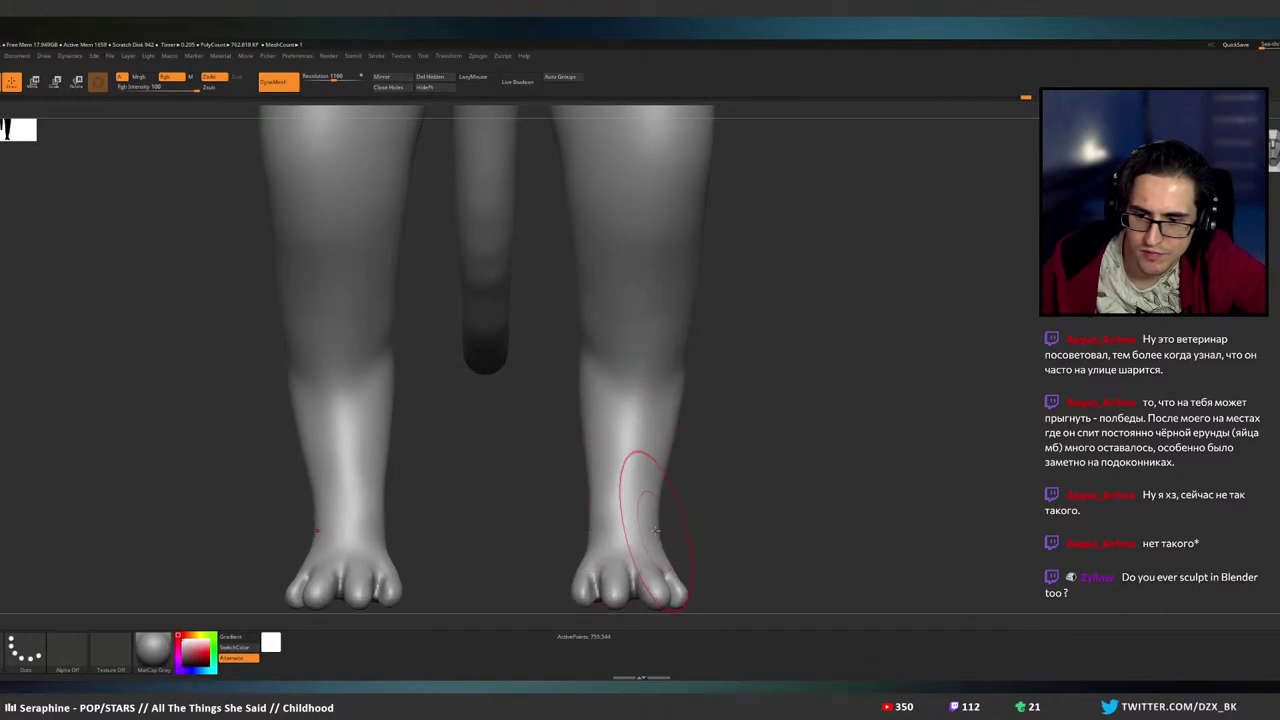
{"action": "left_click_drag", "start_coordinate": [683, 514], "coordinate": [545, 518]}
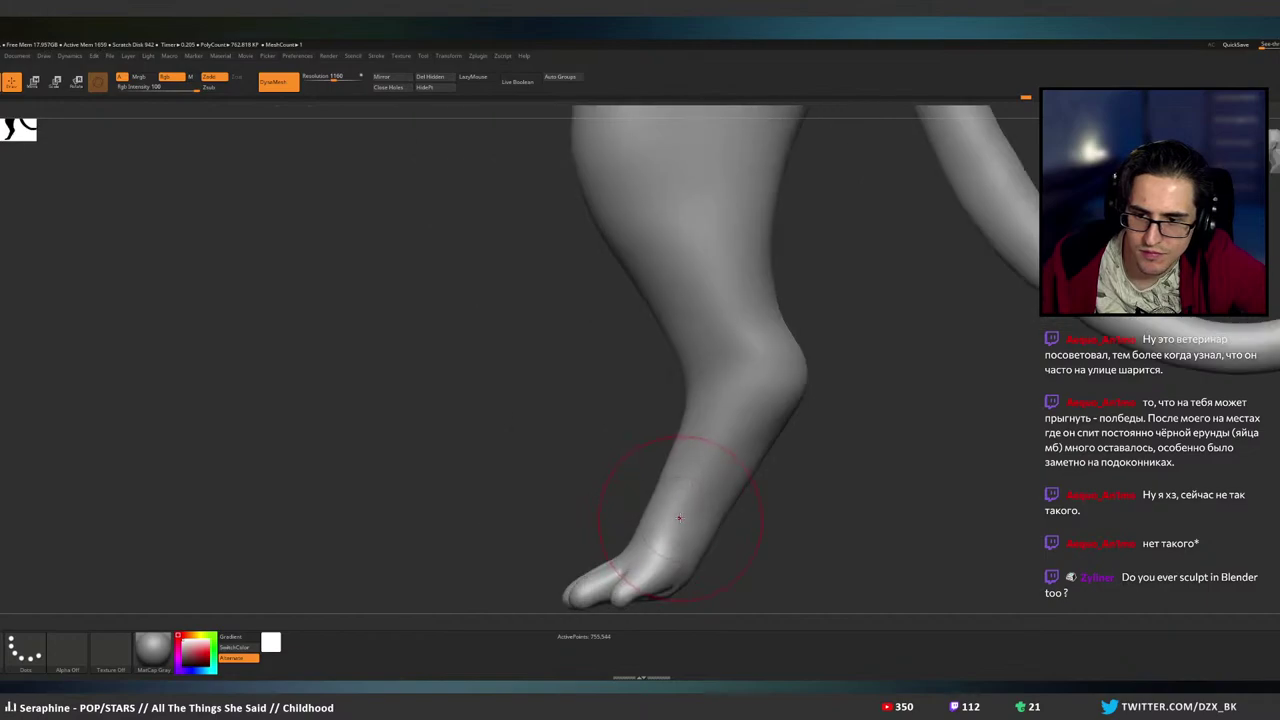
{"action": "mouse_move", "coordinate": [692, 490]}
{"action": "left_mouse_down", "text": "shift"}
{"action": "mouse_move", "coordinate": [703, 454]}
{"action": "mouse_move", "coordinate": [700, 482]}
{"action": "mouse_move", "coordinate": [646, 394]}
{"action": "mouse_move", "coordinate": [717, 386]}
{"action": "left_mouse_up", "text": "shift"}
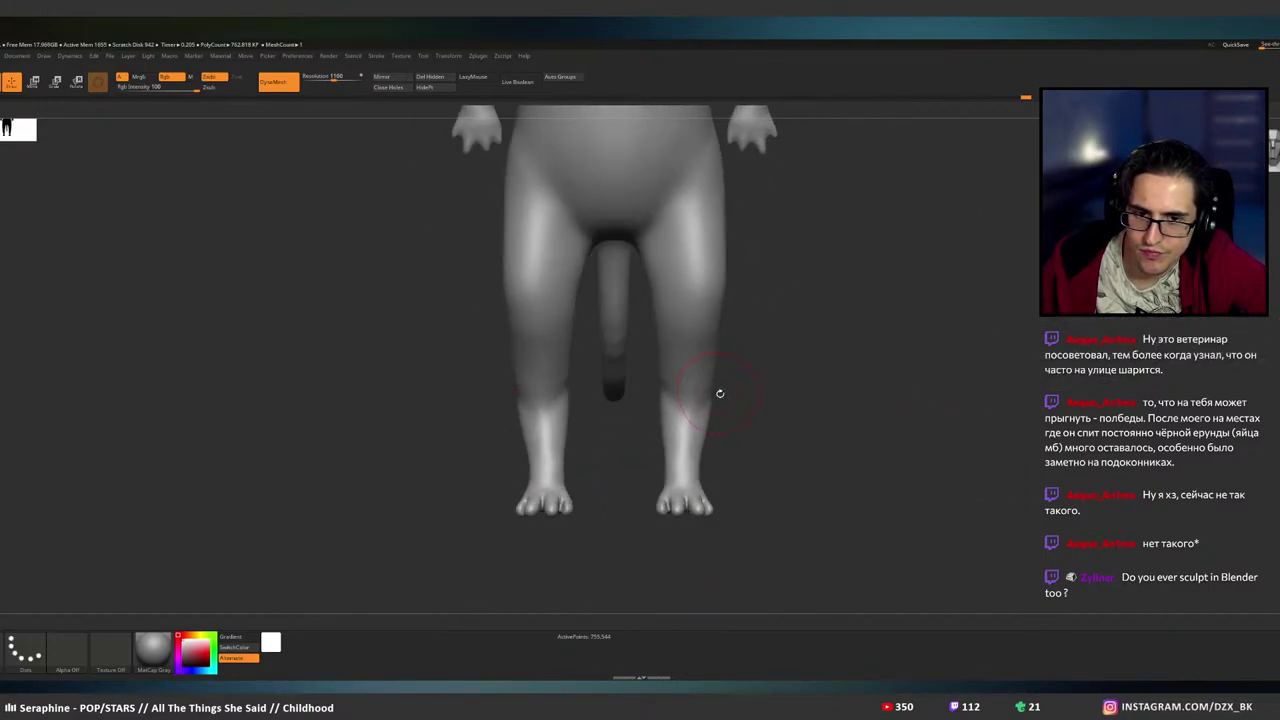
{"action": "right_click_drag", "start_coordinate": [683, 407], "coordinate": [752, 405], "text": "ctrl"}
{"action": "left_click_drag", "start_coordinate": [643, 388], "coordinate": [656, 391]}
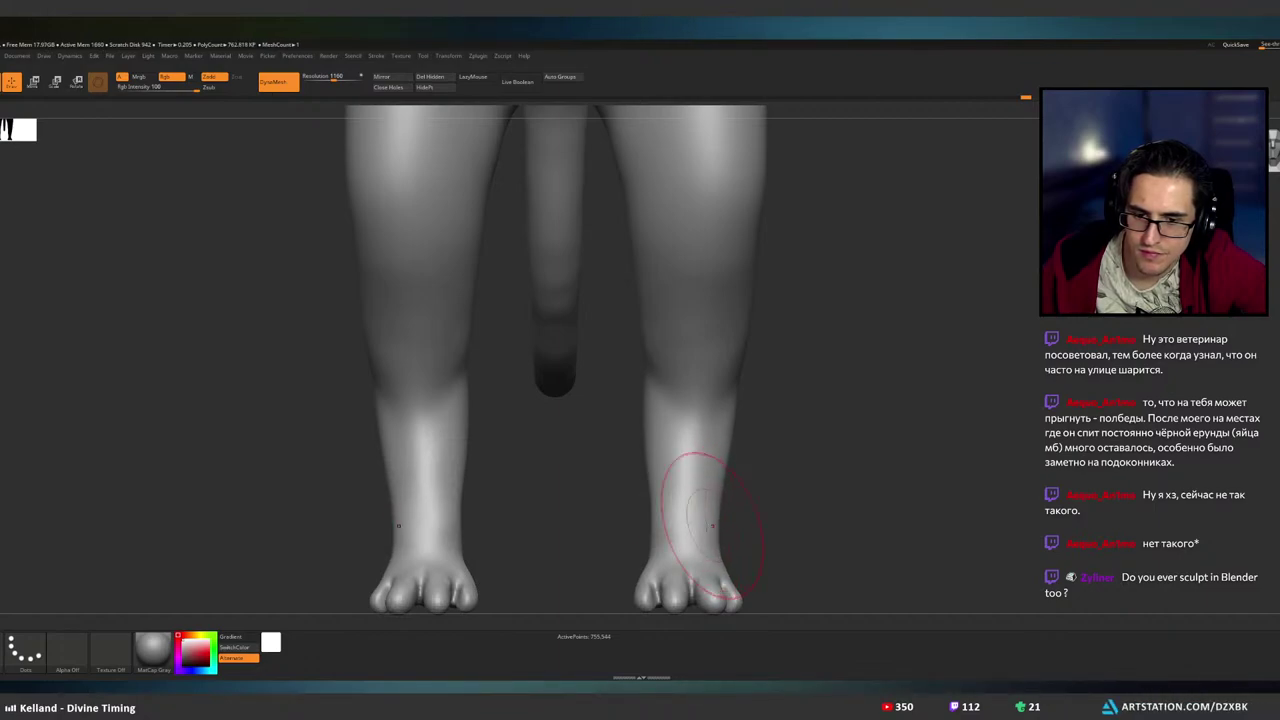
{"action": "right_click_drag", "start_coordinate": [671, 432], "coordinate": [662, 503], "text": "alt"}
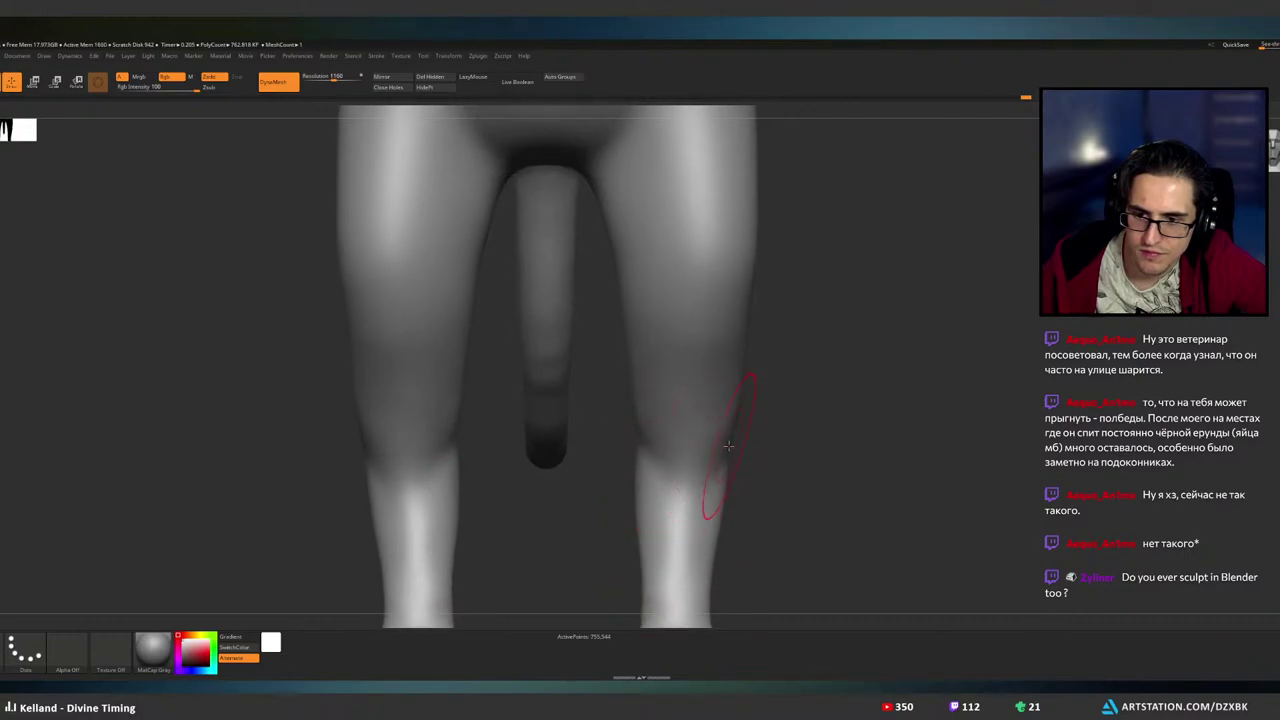
- Refine the contours of the thighs, knees and hips in side and front view
{"action": "right_click_drag", "start_coordinate": [707, 404], "coordinate": [702, 370]}
{"action": "right_click_drag", "start_coordinate": [726, 318], "coordinate": [679, 364]}
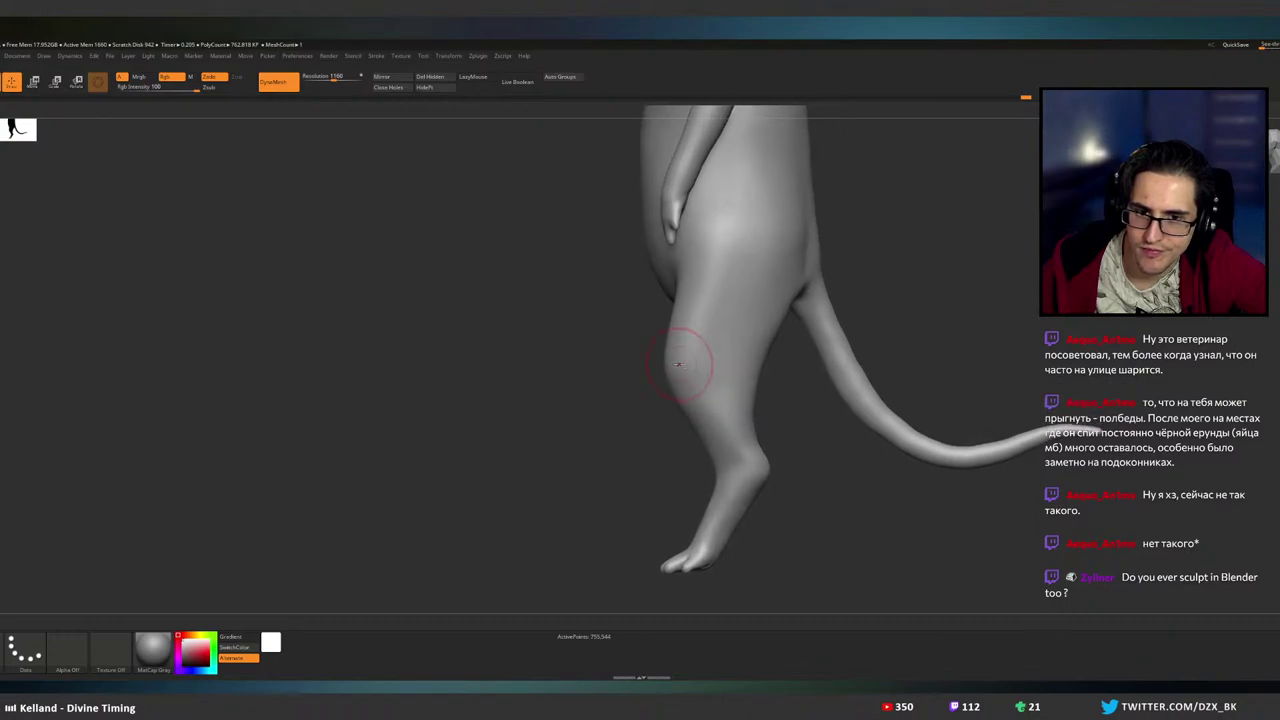
{"action": "right_click_drag", "start_coordinate": [697, 313], "coordinate": [693, 369], "text": "alt"}
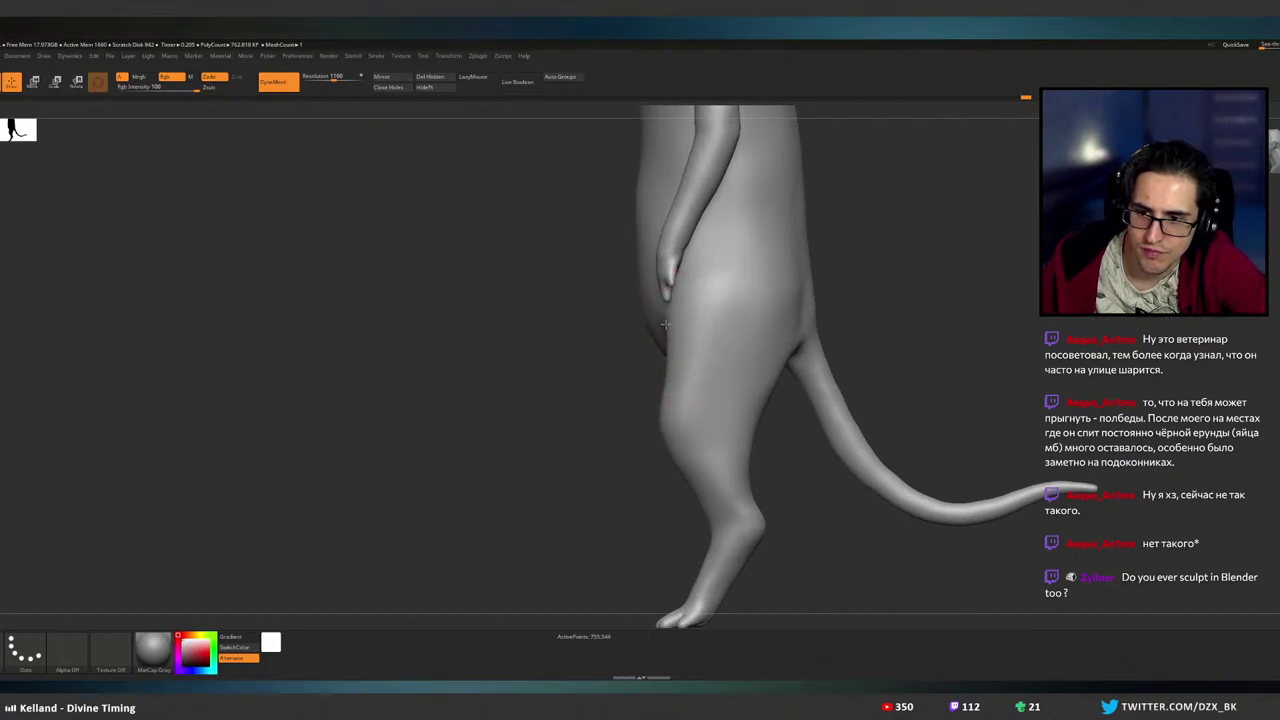
{"action": "right_click_drag", "start_coordinate": [665, 323], "coordinate": [742, 348]}
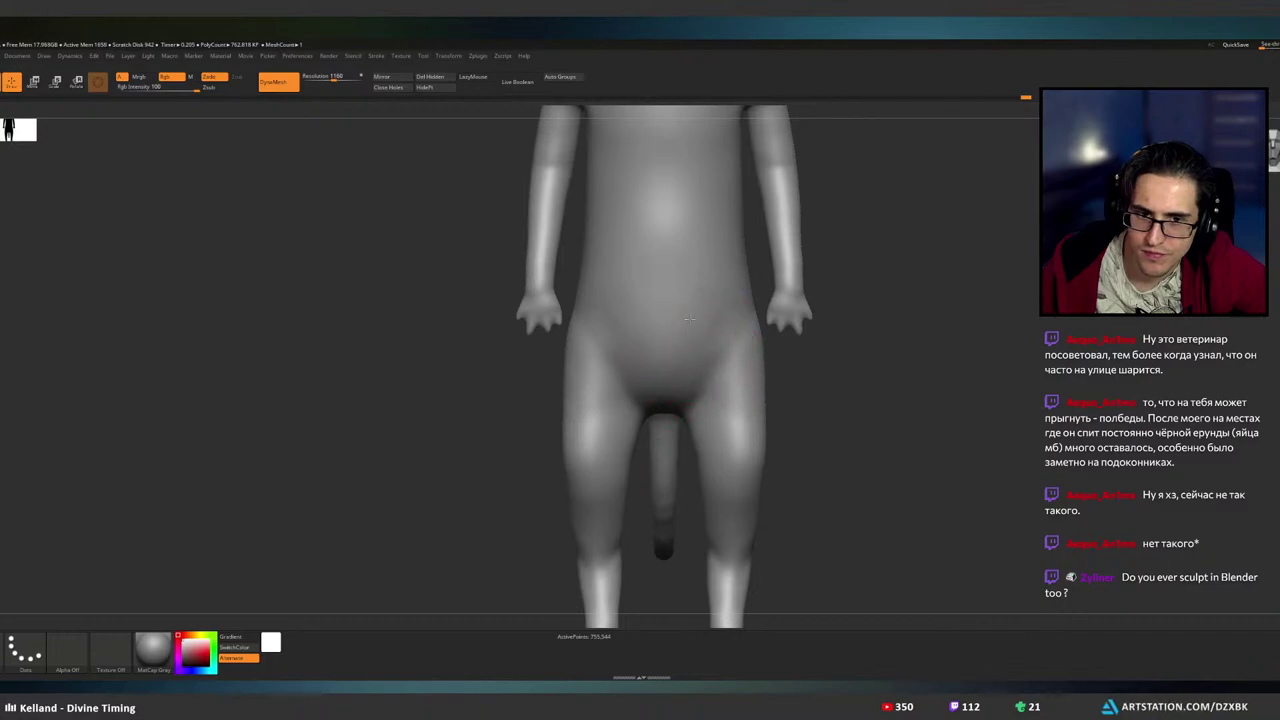
{"action": "mouse_move", "coordinate": [688, 310]}
{"action": "right_mouse_down", "text": "alt"}
{"action": "mouse_move", "coordinate": [690, 364]}
{"action": "mouse_move", "coordinate": [762, 364]}
{"action": "right_mouse_up", "text": "alt"}
{"action": "mouse_move", "coordinate": [645, 366]}
{"action": "right_mouse_down"}
{"action": "mouse_move", "coordinate": [655, 363]}
{"action": "mouse_move", "coordinate": [557, 320]}
{"action": "mouse_move", "coordinate": [611, 349]}
{"action": "right_mouse_up"}
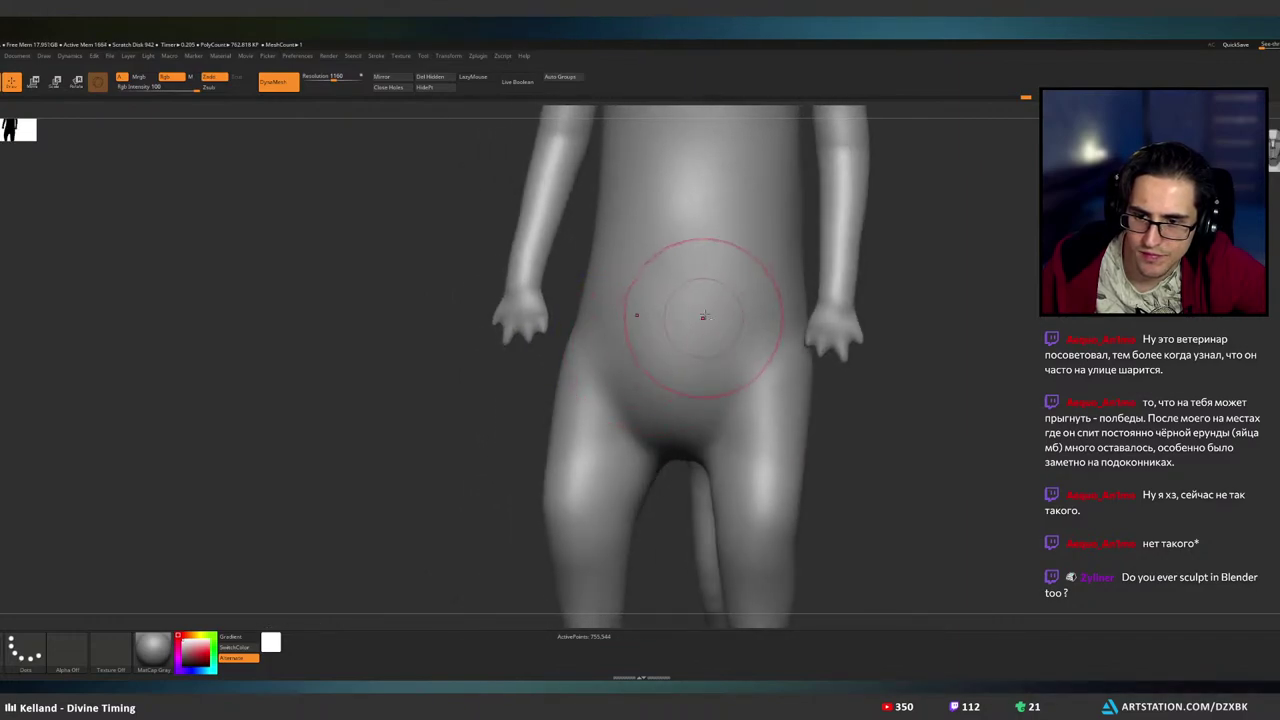
{"action": "mouse_move", "coordinate": [703, 316]}
{"action": "right_mouse_down", "text": "alt"}
{"action": "mouse_move", "coordinate": [683, 354]}
{"action": "mouse_move", "coordinate": [639, 367]}
{"action": "right_mouse_up", "text": "alt"}
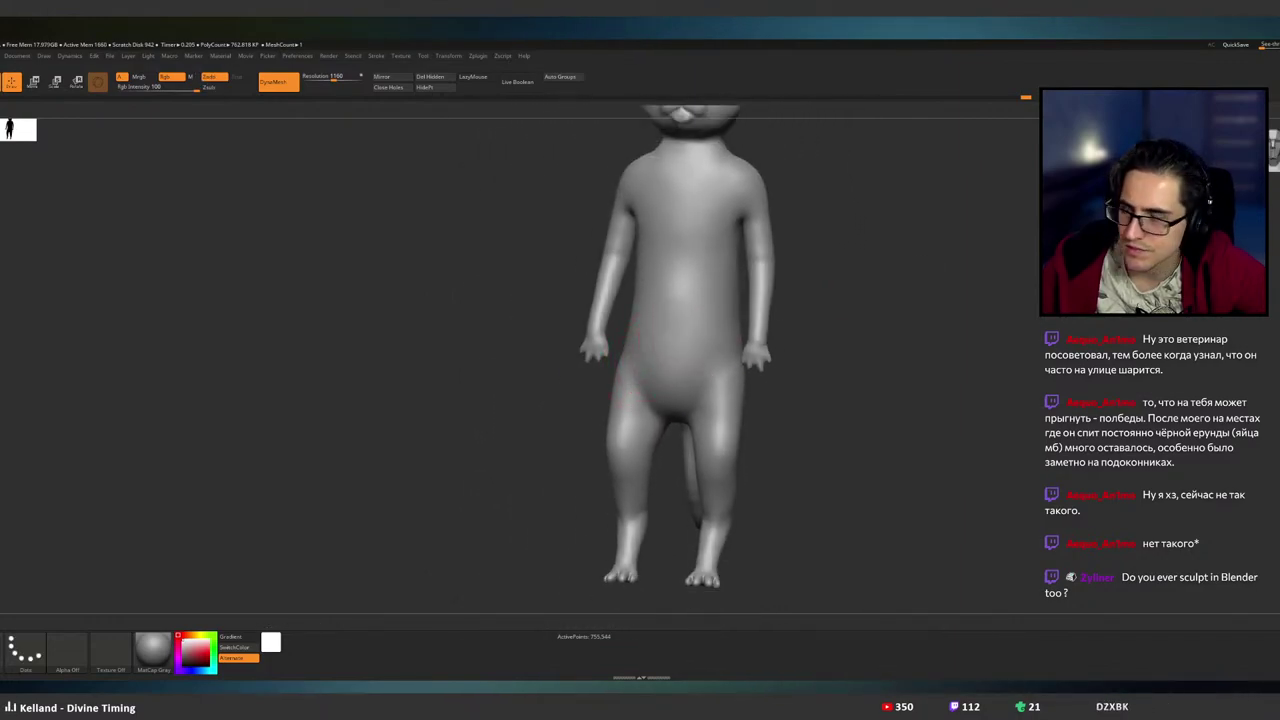
- Build up the front of the hips with the ClayBuildup brush where the thighs meet the belly
{"action": "key", "text": "b"}
{"action": "key", "text": "c"}
{"action": "key", "text": "b"}
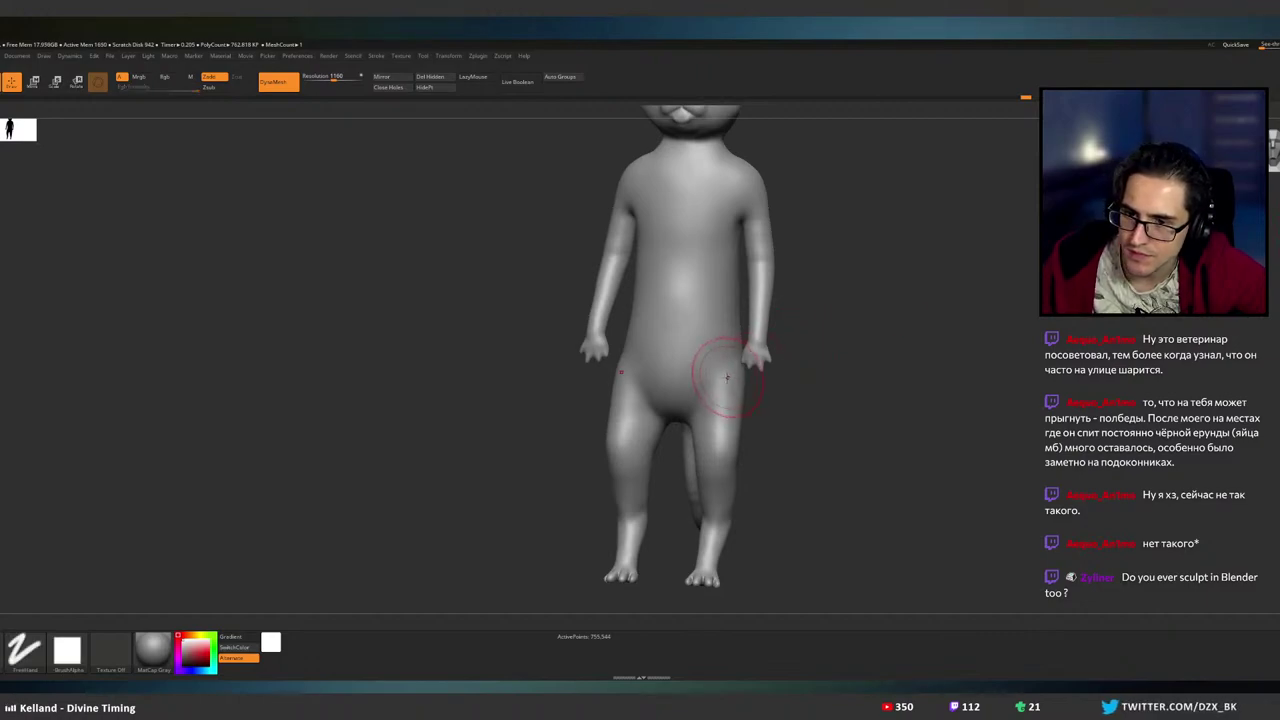
{"action": "right_click_drag", "start_coordinate": [720, 339], "coordinate": [730, 357], "text": "ctrl"}
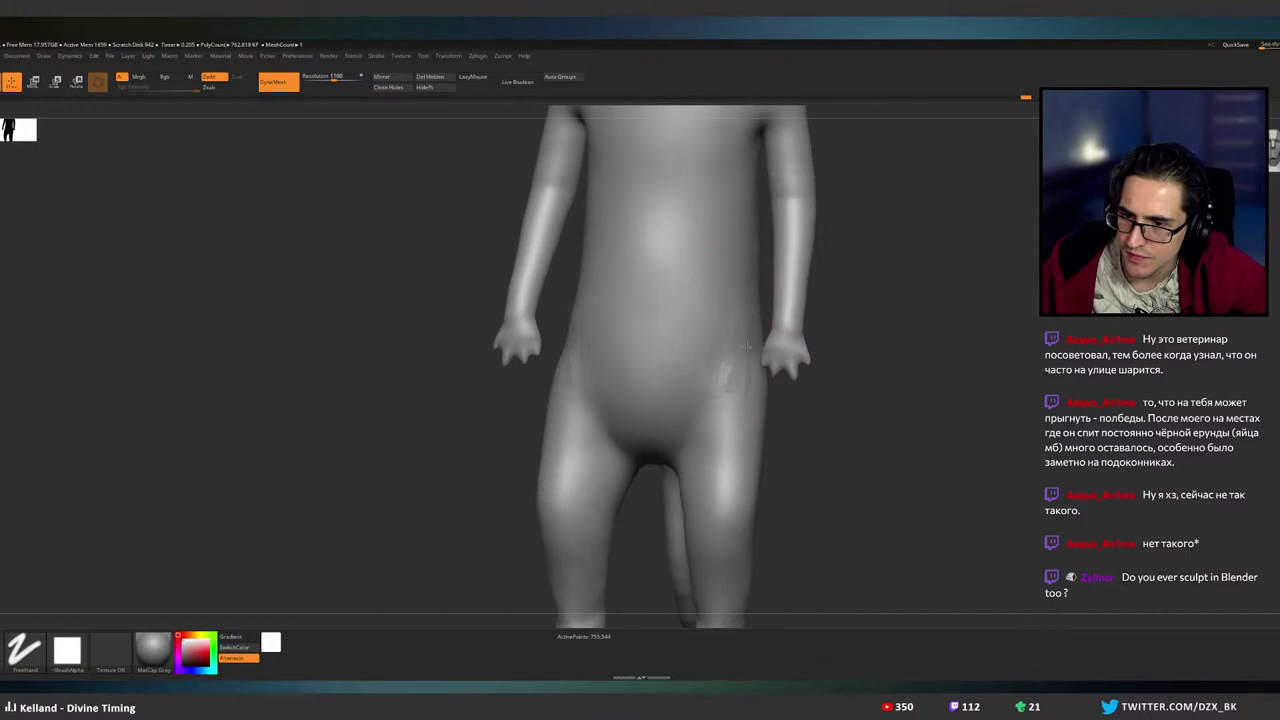
- Try smoothing the built-up hip area into the belly and thigh, and undo the last four strokes
{"action": "left_click_drag", "start_coordinate": [753, 357], "coordinate": [754, 304], "text": "shift"}
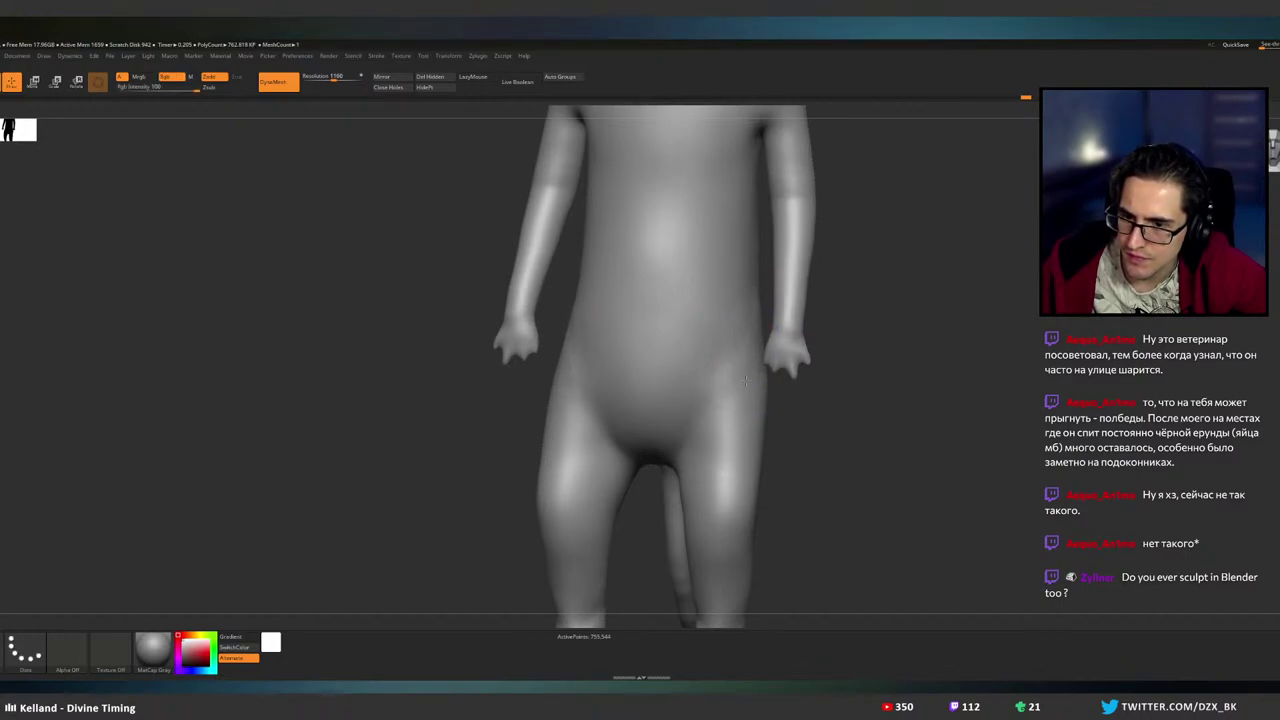
{"action": "mouse_move", "coordinate": [815, 380]}
{"action": "right_mouse_down"}
{"action": "mouse_move", "coordinate": [852, 380]}
{"action": "mouse_move", "coordinate": [778, 378]}
{"action": "mouse_move", "coordinate": [797, 376]}
{"action": "mouse_move", "coordinate": [757, 357]}
{"action": "right_mouse_up"}
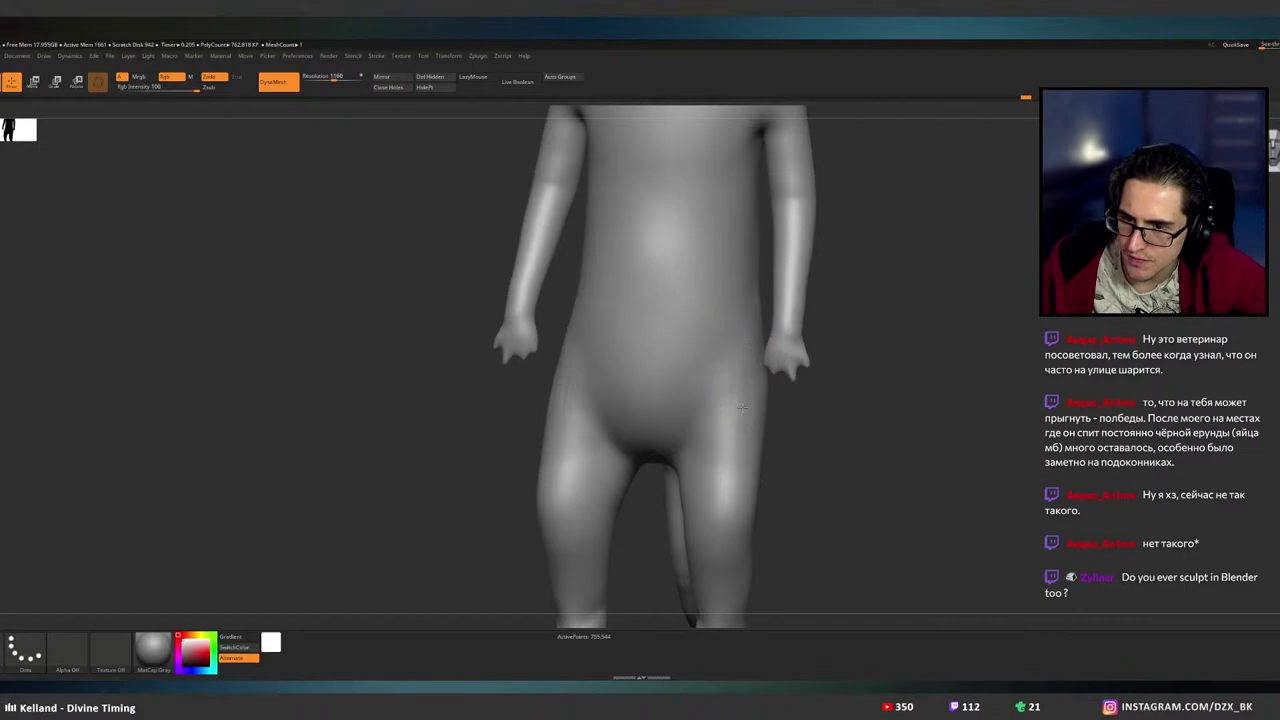
{"action": "left_click_drag", "start_coordinate": [741, 401], "coordinate": [761, 385], "text": "shift"}
{"action": "mouse_move", "coordinate": [763, 378]}
{"action": "right_mouse_down"}
{"action": "mouse_move", "coordinate": [789, 349]}
{"action": "mouse_move", "coordinate": [890, 335]}
{"action": "right_mouse_up"}
{"action": "key", "text": "ctrl+z"}
{"action": "key", "text": "ctrl+z"}
{"action": "key", "text": "ctrl+z"}
{"action": "key", "text": "ctrl+z"}
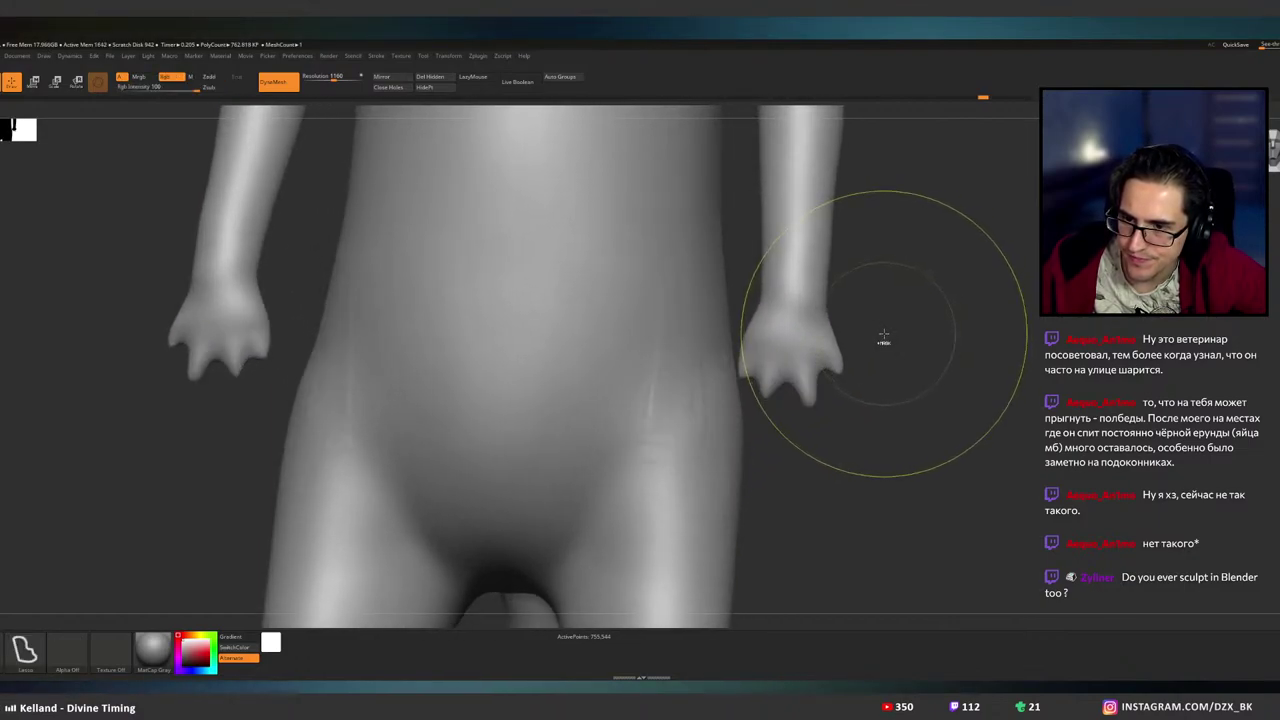
- Undo two more hip smoothing strokes and mask both forearms and hands
{"action": "key", "text": "ctrl+z"}
{"action": "key", "text": "ctrl+z"}
{"action": "right_click_drag", "start_coordinate": [879, 340], "coordinate": [907, 345]}
{"action": "mouse_move", "coordinate": [908, 338]}
{"action": "left_mouse_down", "text": "ctrl"}
{"action": "mouse_move", "coordinate": [831, 266]}
{"action": "mouse_move", "coordinate": [852, 422]}
{"action": "left_mouse_up", "text": "ctrl"}
{"action": "mouse_move", "coordinate": [847, 298]}
{"action": "left_mouse_down", "text": "ctrl"}
{"action": "mouse_move", "coordinate": [798, 257]}
{"action": "mouse_move", "coordinate": [748, 406]}
{"action": "mouse_move", "coordinate": [856, 415]}
{"action": "left_mouse_up", "text": "ctrl"}
{"action": "mouse_move", "coordinate": [933, 357]}
{"action": "right_mouse_down"}
{"action": "mouse_move", "coordinate": [954, 309]}
{"action": "mouse_move", "coordinate": [888, 289]}
{"action": "right_mouse_up"}
{"action": "mouse_move", "coordinate": [820, 212]}
{"action": "left_mouse_down", "text": "ctrl"}
{"action": "mouse_move", "coordinate": [803, 200]}
{"action": "mouse_move", "coordinate": [742, 228]}
{"action": "mouse_move", "coordinate": [800, 310]}
{"action": "mouse_move", "coordinate": [905, 281]}
{"action": "mouse_move", "coordinate": [750, 200]}
{"action": "mouse_move", "coordinate": [909, 346]}
{"action": "mouse_move", "coordinate": [907, 333]}
{"action": "left_mouse_up", "text": "ctrl"}
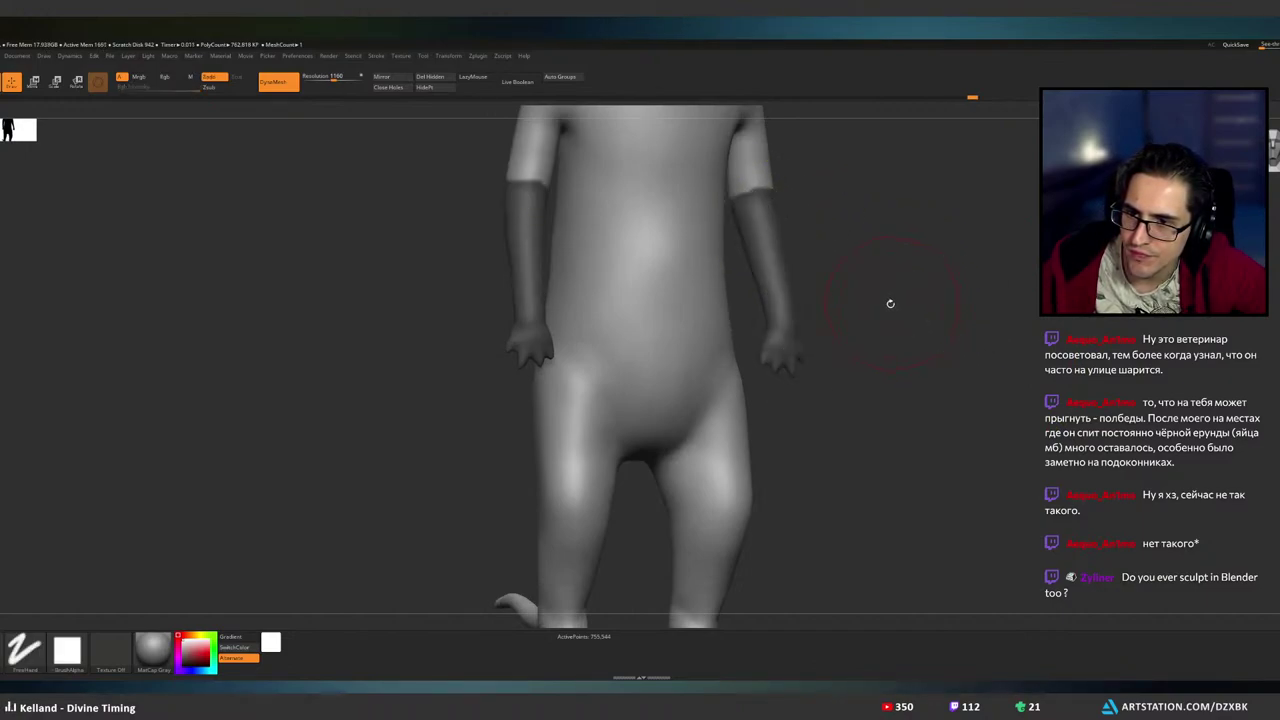
{"action": "left_click", "coordinate": [887, 295], "text": "ctrl"}
{"action": "right_click_drag", "start_coordinate": [810, 360], "coordinate": [757, 366]}
{"action": "left_click", "coordinate": [888, 332], "text": "ctrl"}
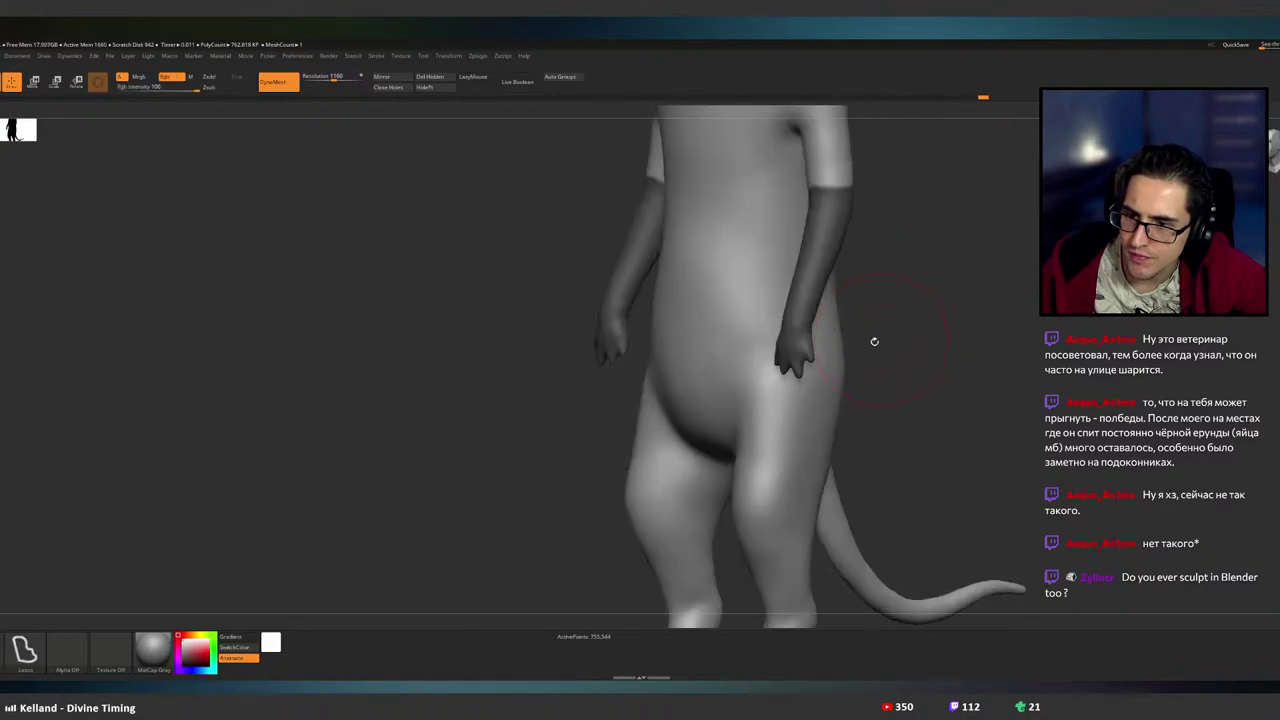
- Build up the front and outer side of the hips beside the masked hands with clay strokes
{"action": "right_click_drag", "start_coordinate": [874, 340], "coordinate": [880, 415], "text": "ctrl"}
{"action": "right_click_drag", "start_coordinate": [779, 437], "coordinate": [862, 408]}
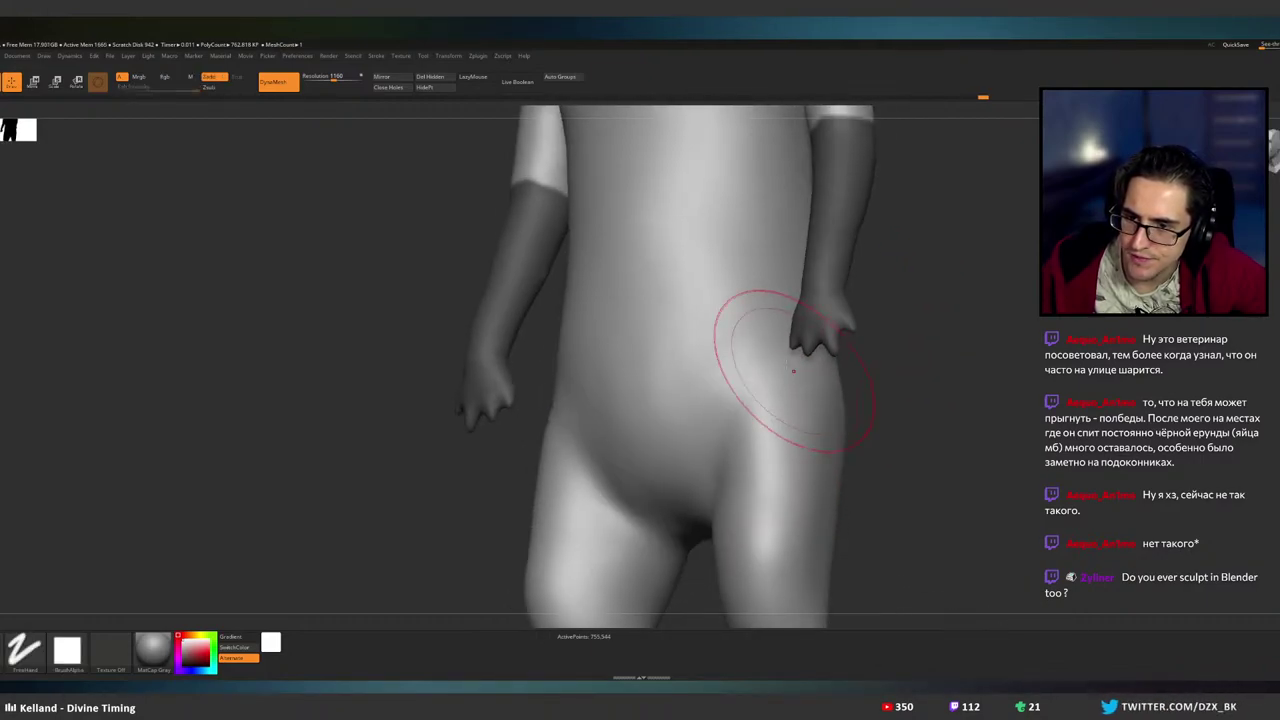
{"action": "mouse_move", "coordinate": [780, 360]}
{"action": "left_mouse_down"}
{"action": "mouse_move", "coordinate": [772, 405]}
{"action": "mouse_move", "coordinate": [780, 330]}
{"action": "mouse_move", "coordinate": [803, 408]}
{"action": "left_mouse_up"}
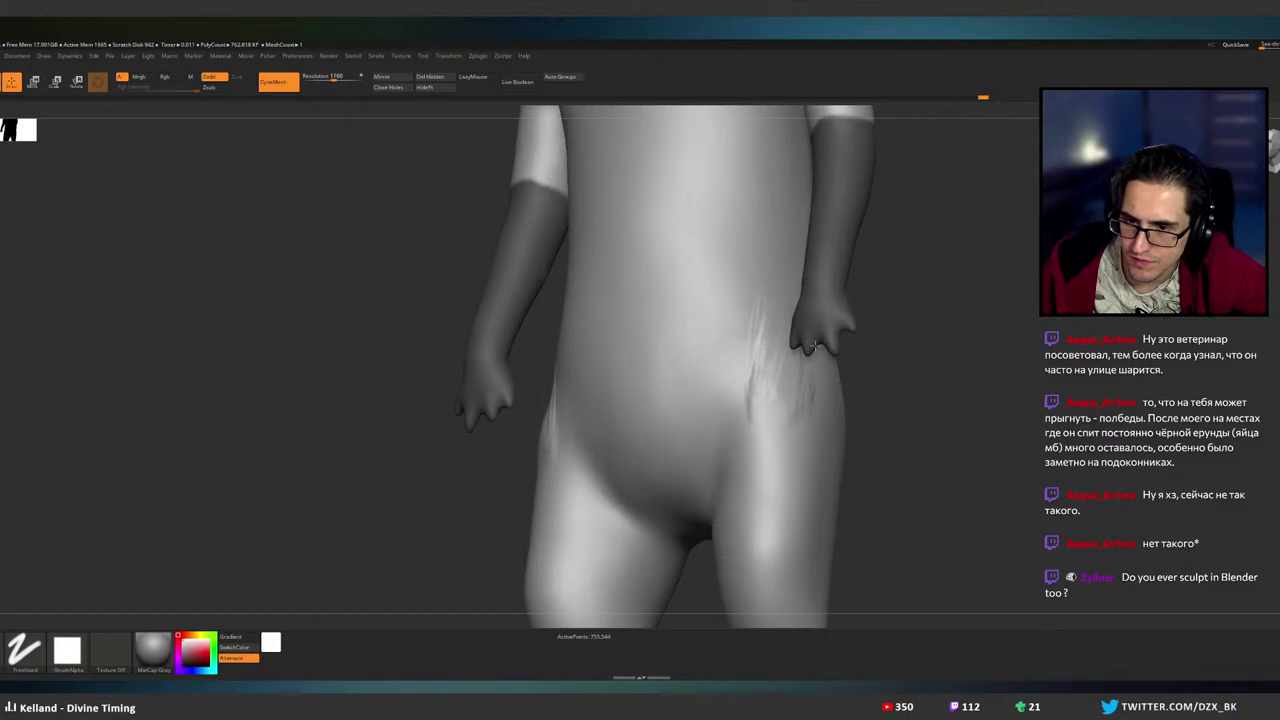
{"action": "left_click_drag", "start_coordinate": [846, 365], "coordinate": [823, 349]}
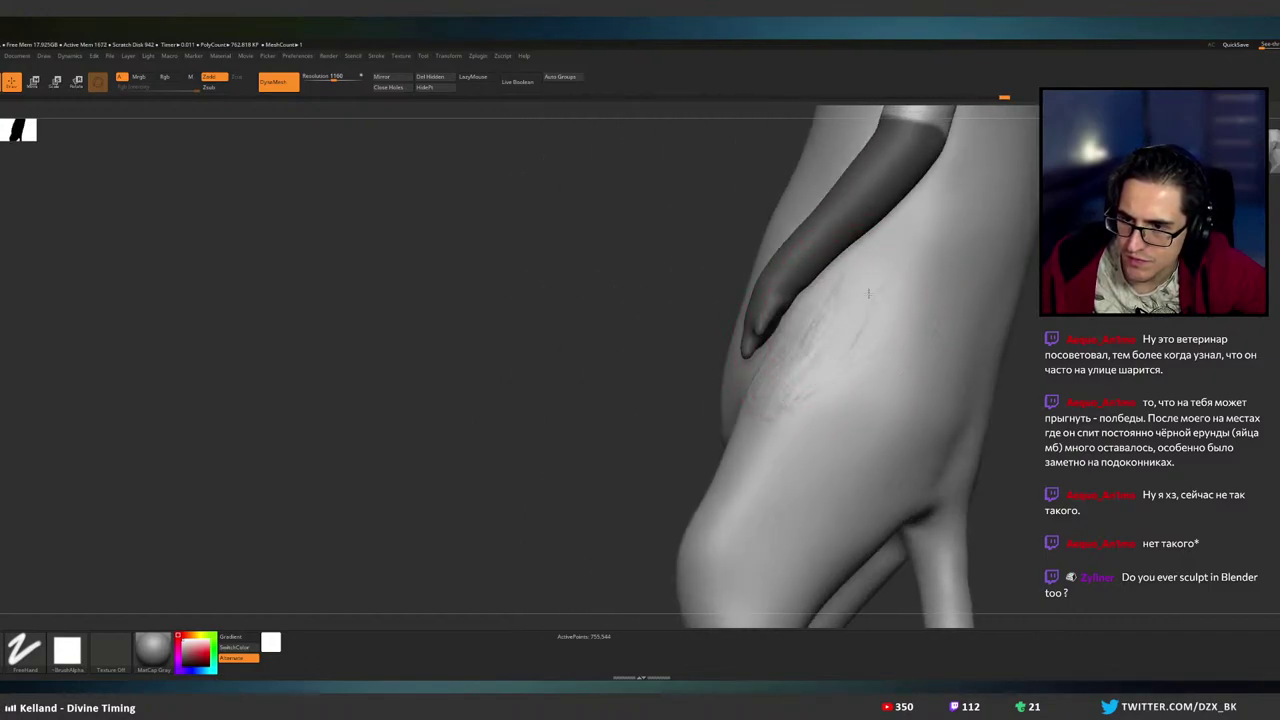
- Smooth the built-up hips into the thigh and belly from the side and front
{"action": "mouse_move", "coordinate": [880, 289]}
{"action": "left_mouse_down", "text": "shift"}
{"action": "mouse_move", "coordinate": [831, 320]}
{"action": "mouse_move", "coordinate": [815, 380]}
{"action": "left_mouse_up", "text": "shift"}
{"action": "right_click_drag", "start_coordinate": [815, 380], "coordinate": [960, 375]}
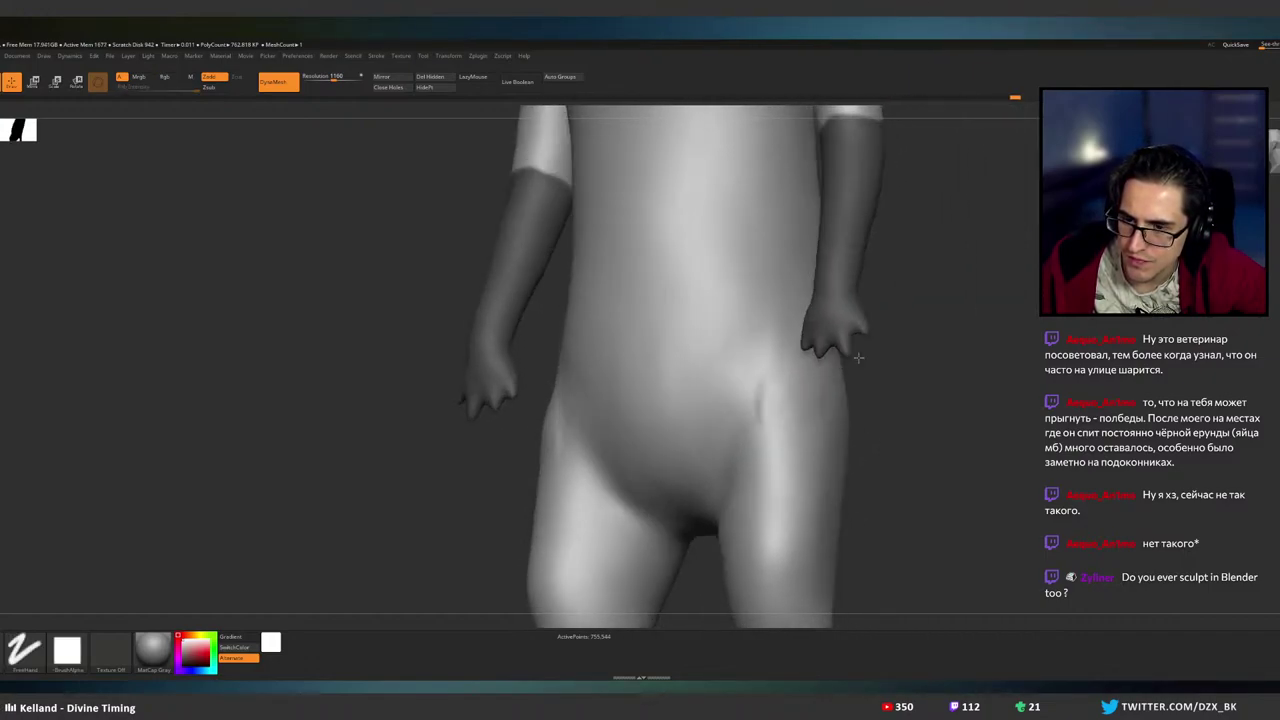
{"action": "mouse_move", "coordinate": [784, 367]}
{"action": "left_mouse_down", "text": "shift"}
{"action": "mouse_move", "coordinate": [770, 430]}
{"action": "mouse_move", "coordinate": [790, 487]}
{"action": "left_mouse_up", "text": "shift"}
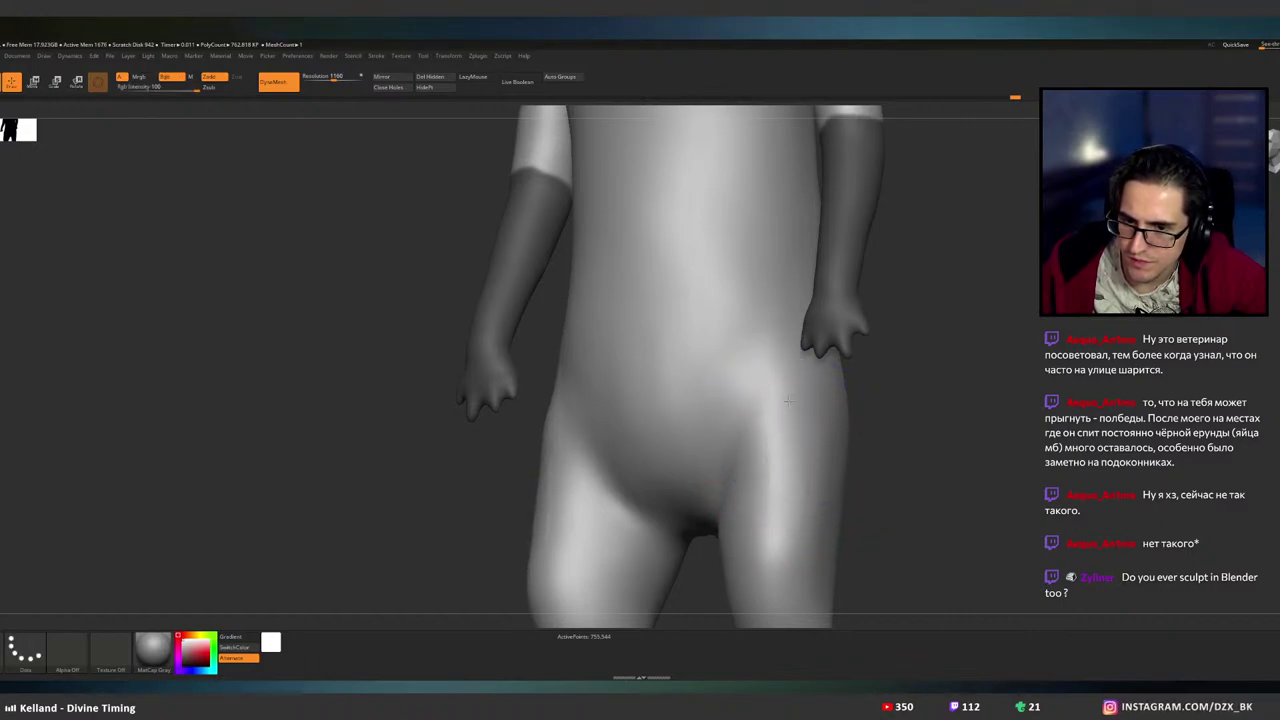
{"action": "mouse_move", "coordinate": [817, 394]}
{"action": "right_mouse_down", "text": "ctrl"}
{"action": "mouse_move", "coordinate": [803, 378]}
{"action": "mouse_move", "coordinate": [840, 374]}
{"action": "right_mouse_up", "text": "ctrl"}
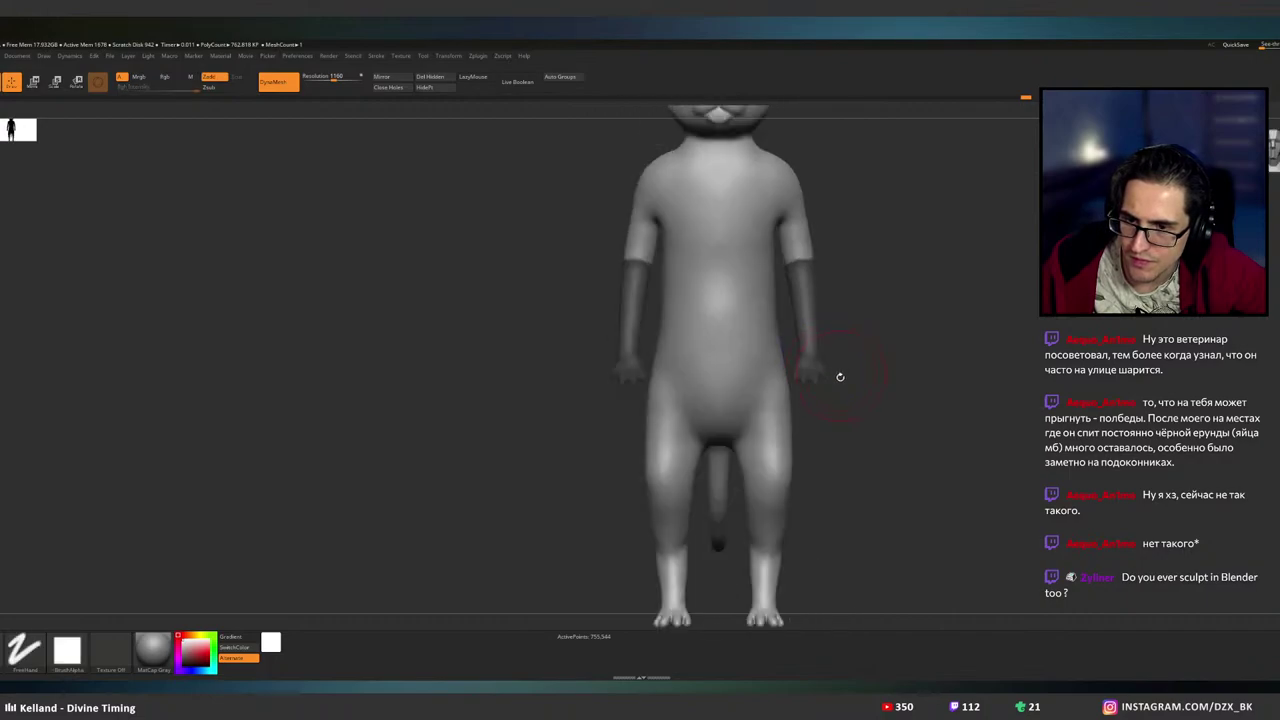
- Build up a row of short, vertebra-like bumps along the spine between the shoulders and mid-back
{"action": "right_click_drag", "start_coordinate": [843, 322], "coordinate": [869, 342], "text": "alt"}
{"action": "left_click_drag", "start_coordinate": [894, 372], "coordinate": [877, 259], "text": "alt"}
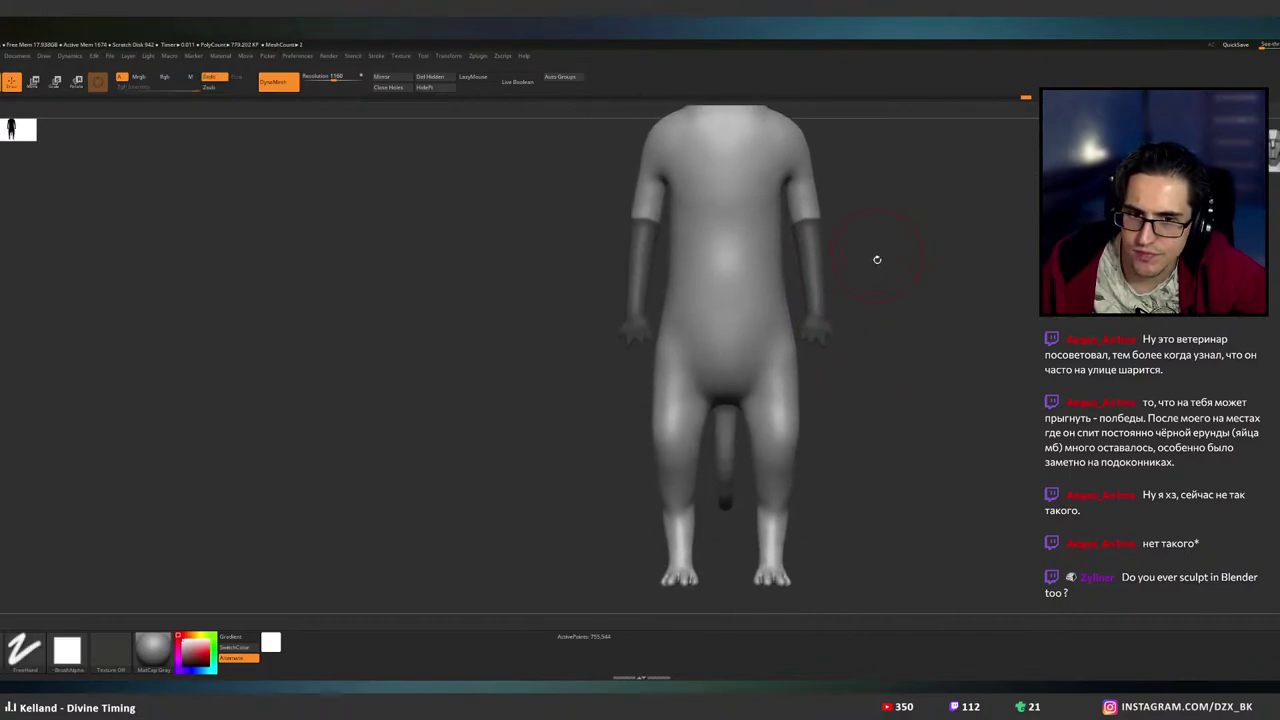
{"action": "left_click_drag", "start_coordinate": [862, 364], "coordinate": [755, 417]}
{"action": "right_click_drag", "start_coordinate": [755, 417], "coordinate": [757, 416], "text": "shift"}
{"action": "right_click_drag", "start_coordinate": [805, 295], "coordinate": [920, 337], "text": "alt"}
{"action": "mouse_move", "coordinate": [771, 368]}
{"action": "right_mouse_down"}
{"action": "mouse_move", "coordinate": [791, 420]}
{"action": "mouse_move", "coordinate": [777, 376]}
{"action": "right_mouse_up"}
{"action": "right_click_drag", "start_coordinate": [795, 482], "coordinate": [815, 285], "text": "alt"}
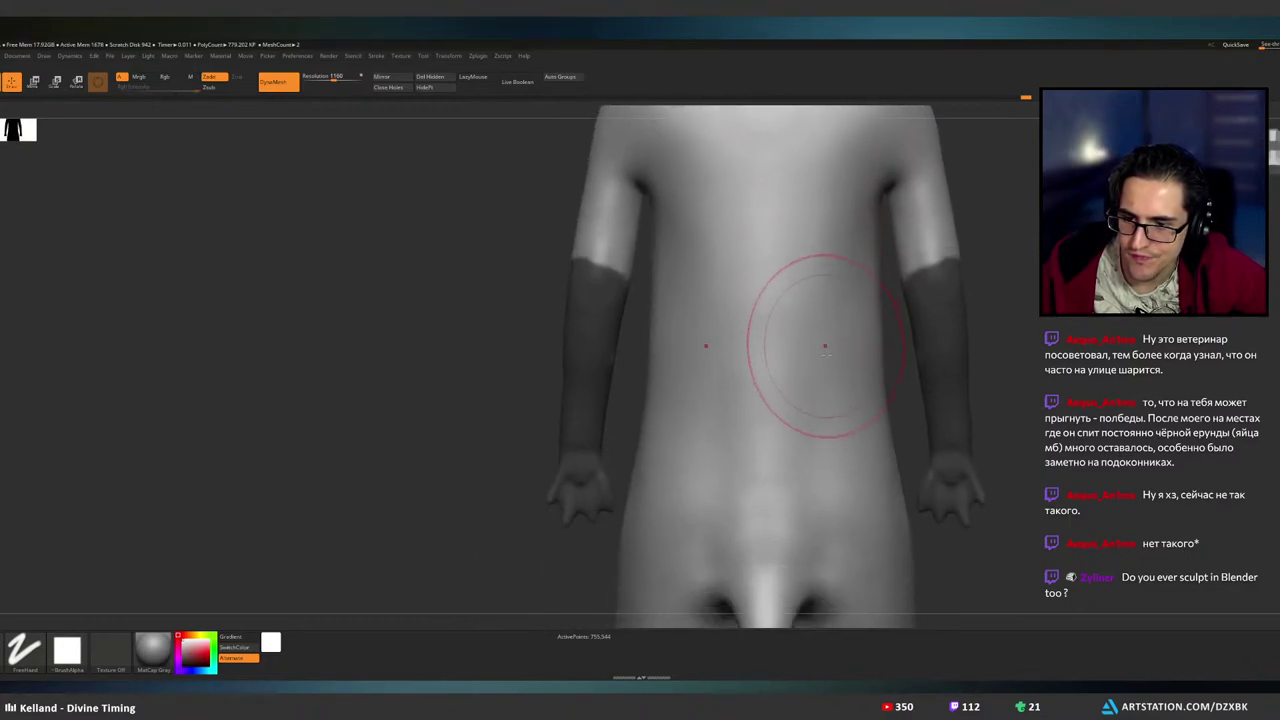
{"action": "right_click_drag", "start_coordinate": [826, 345], "coordinate": [791, 308], "text": "ctrl"}
{"action": "left_click_drag", "start_coordinate": [789, 305], "coordinate": [766, 411]}
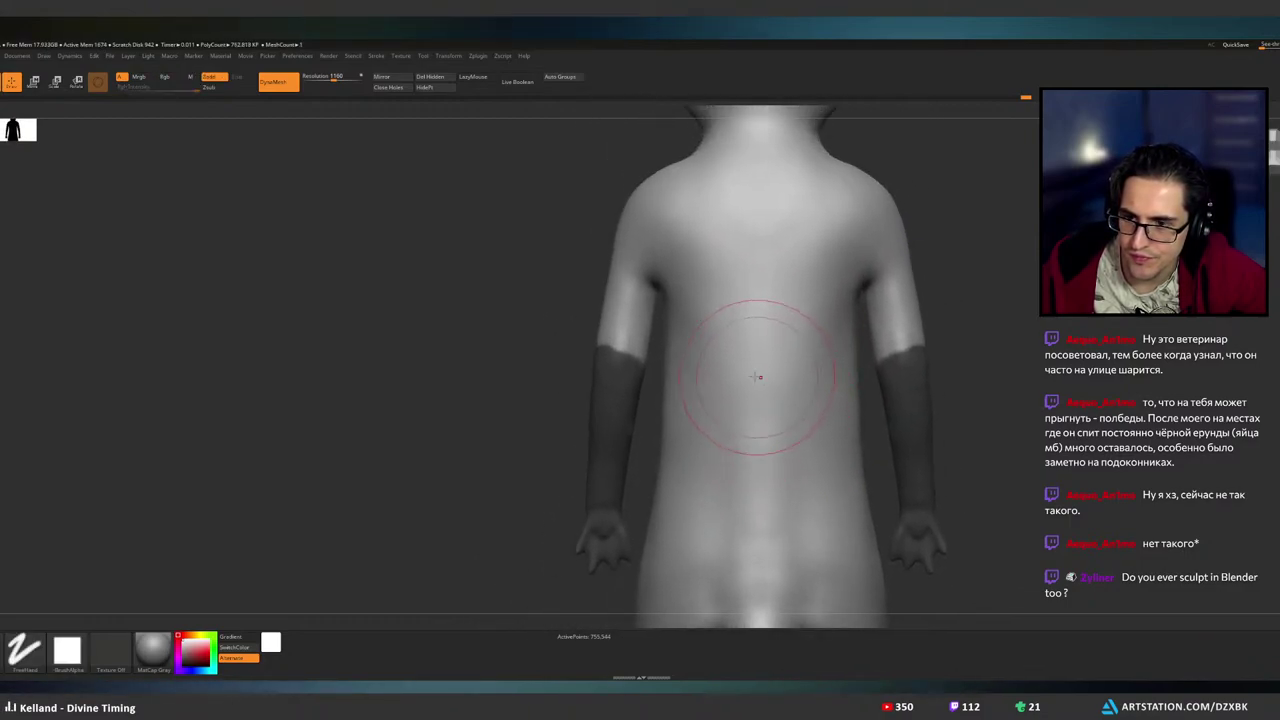
{"action": "mouse_move", "coordinate": [760, 335]}
{"action": "left_mouse_down"}
{"action": "mouse_move", "coordinate": [774, 297]}
{"action": "mouse_move", "coordinate": [763, 294]}
{"action": "left_mouse_up"}
{"action": "left_click_drag", "start_coordinate": [752, 270], "coordinate": [768, 256]}
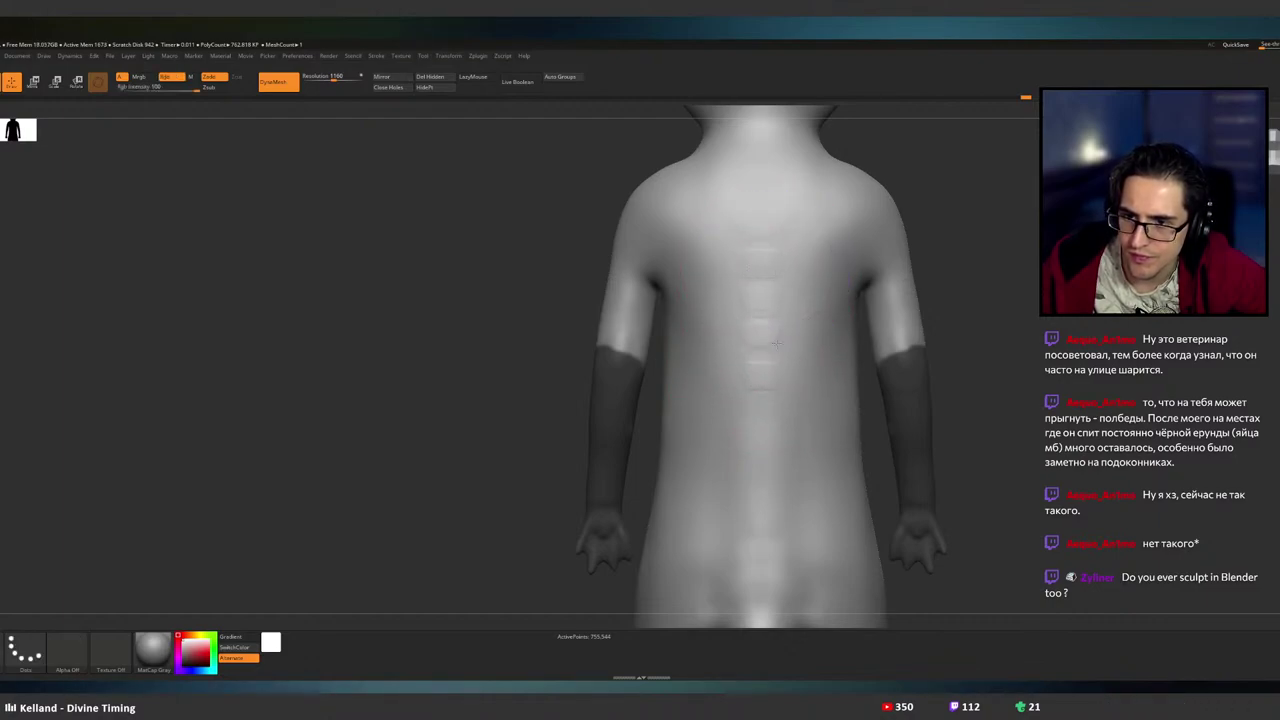
- Continue the vertebra bumps down to the lower back and soften the whole row
{"action": "key", "text": "b"}
{"action": "key", "text": "s"}
{"action": "key", "text": "t"}
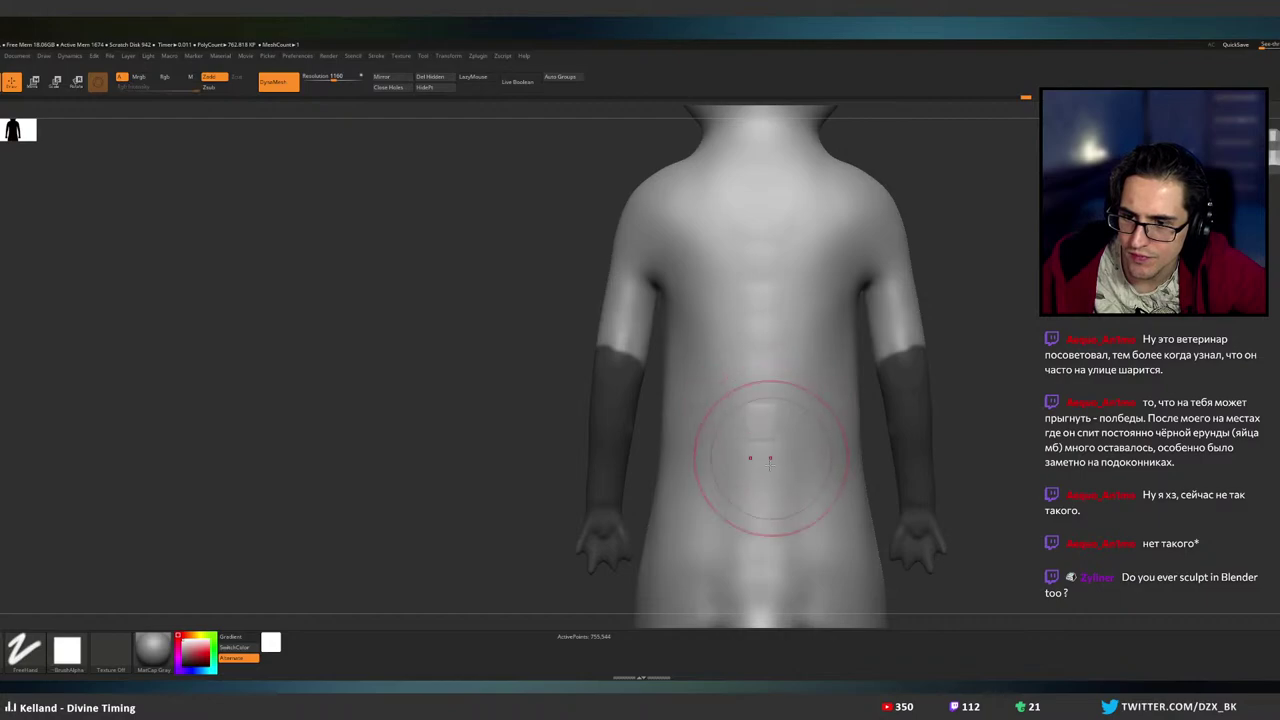
{"action": "key", "text": "b"}
{"action": "key", "text": "p"}
{"action": "key", "text": "a"}
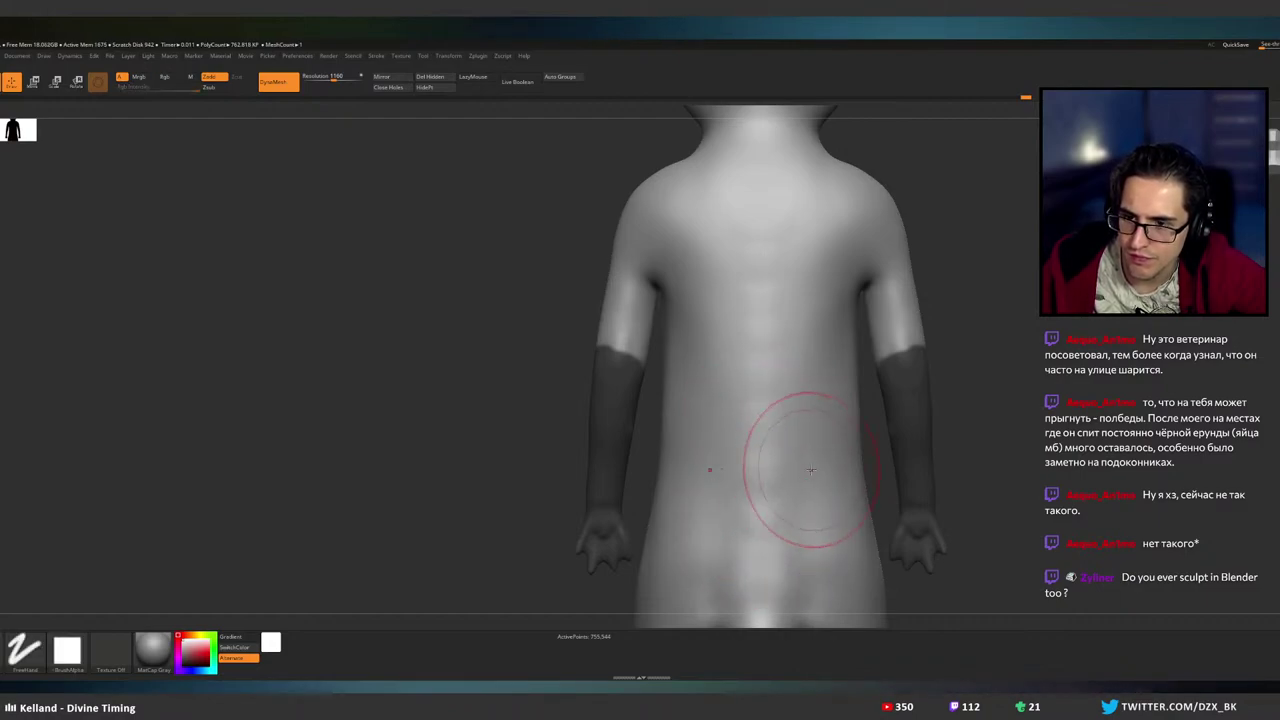
- Smooth the back and waist around the spine from rear three-quarter views
{"action": "right_click_drag", "start_coordinate": [814, 466], "coordinate": [857, 451], "text": "shift"}
{"action": "mouse_move", "coordinate": [876, 403]}
{"action": "right_mouse_down"}
{"action": "mouse_move", "coordinate": [863, 427]}
{"action": "mouse_move", "coordinate": [863, 400]}
{"action": "mouse_move", "coordinate": [800, 369]}
{"action": "right_mouse_up"}
{"action": "left_click_drag", "start_coordinate": [798, 370], "coordinate": [790, 448], "text": "shift"}
{"action": "mouse_move", "coordinate": [840, 380]}
{"action": "right_mouse_down"}
{"action": "mouse_move", "coordinate": [786, 402]}
{"action": "mouse_move", "coordinate": [791, 417]}
{"action": "mouse_move", "coordinate": [752, 390]}
{"action": "right_mouse_up"}
{"action": "key", "text": "b"}
{"action": "key", "text": "p"}
{"action": "key", "text": "a"}
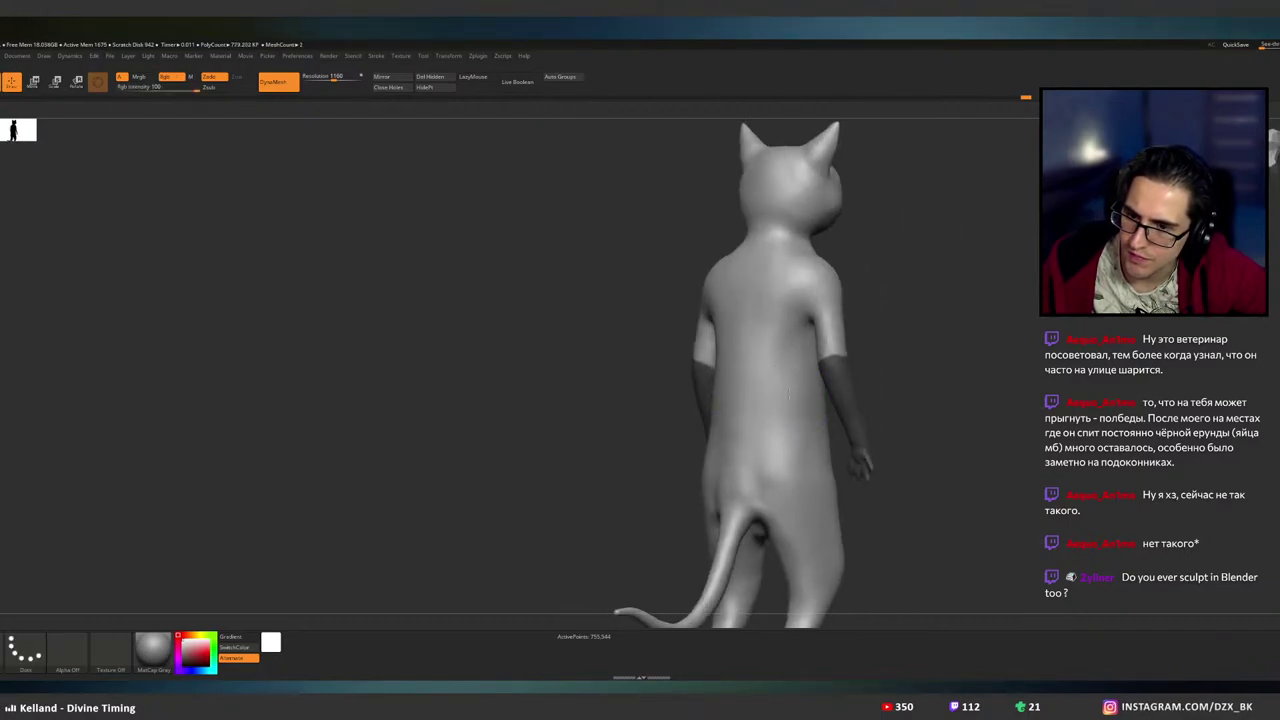
{"action": "mouse_move", "coordinate": [793, 375]}
{"action": "right_mouse_down"}
{"action": "mouse_move", "coordinate": [775, 397]}
{"action": "mouse_move", "coordinate": [762, 377]}
{"action": "right_mouse_up"}
- Reshape the underside of the chin and the muzzle in profile view
{"action": "key", "text": "b"}
{"action": "key", "text": "s"}
{"action": "key", "text": "t"}
{"action": "mouse_move", "coordinate": [864, 318]}
{"action": "right_mouse_down", "text": "alt"}
{"action": "mouse_move", "coordinate": [778, 364]}
{"action": "mouse_move", "coordinate": [888, 336]}
{"action": "mouse_move", "coordinate": [980, 345]}
{"action": "right_mouse_up", "text": "alt"}
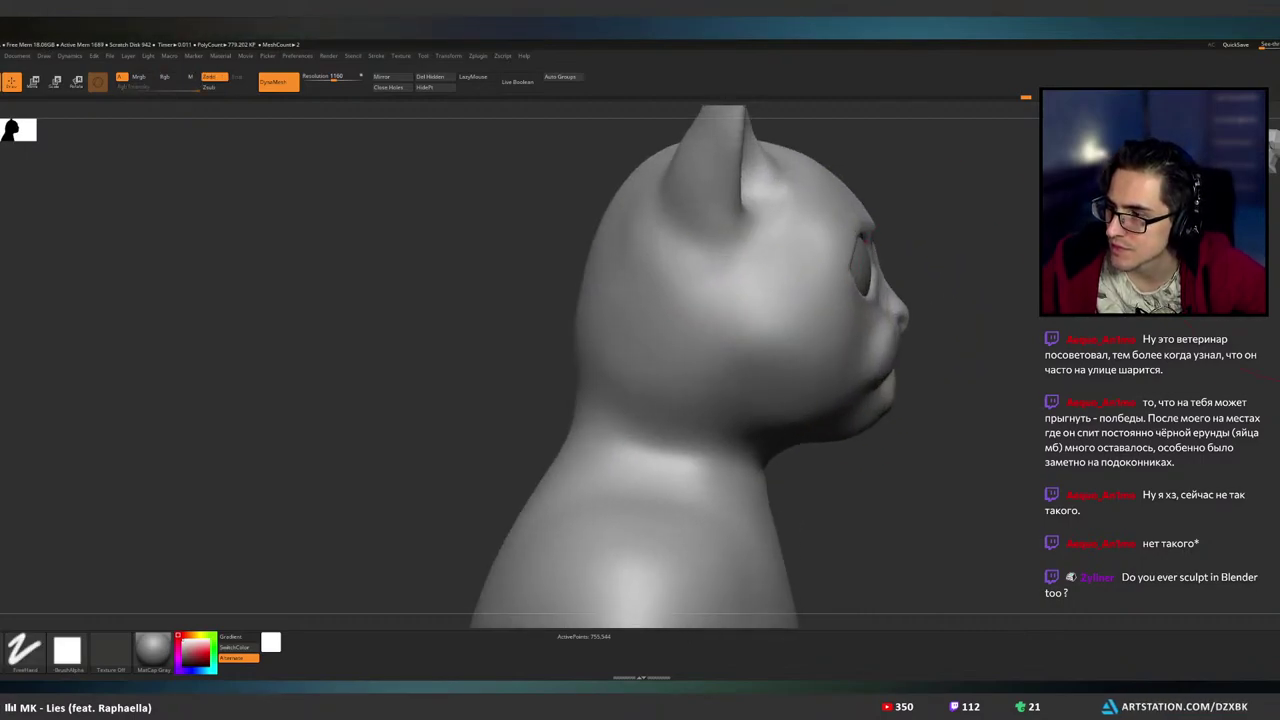
{"action": "key", "text": "shift"}
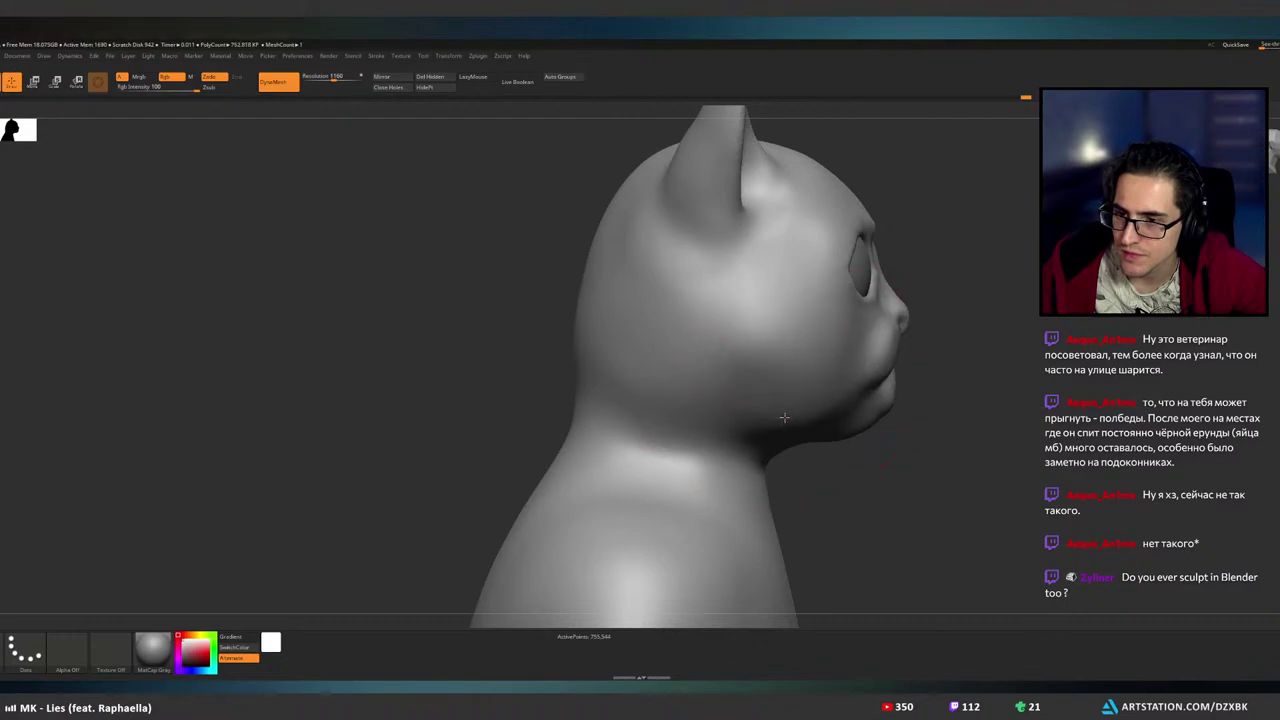
{"action": "right_click_drag", "start_coordinate": [781, 410], "coordinate": [911, 420], "text": "shift"}
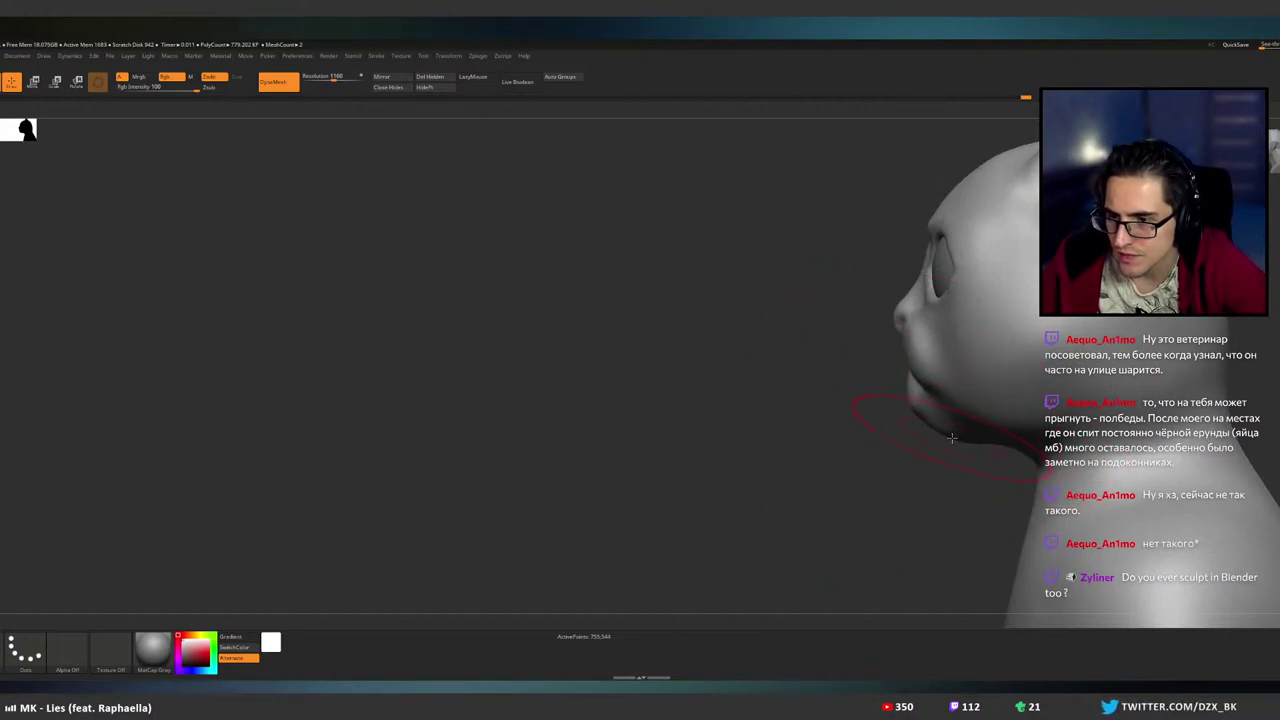
{"action": "left_click_drag", "start_coordinate": [952, 437], "coordinate": [963, 433]}
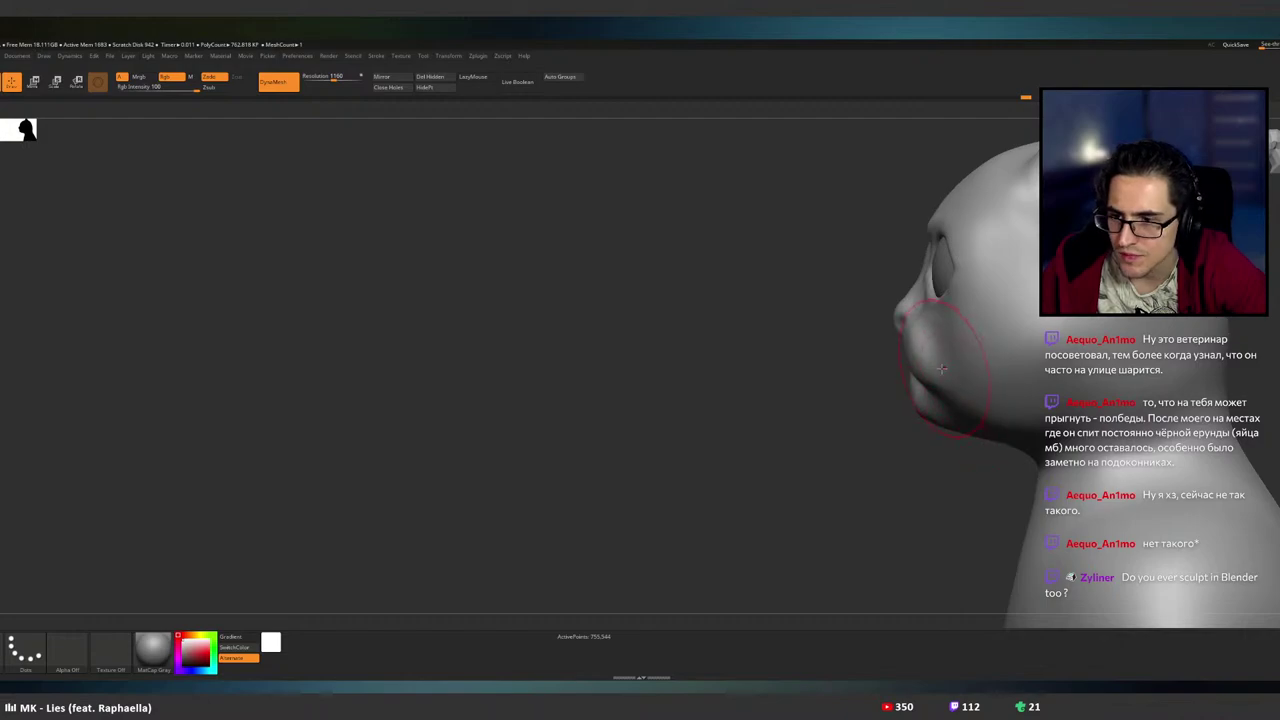
{"action": "left_click_drag", "start_coordinate": [934, 376], "coordinate": [930, 356]}
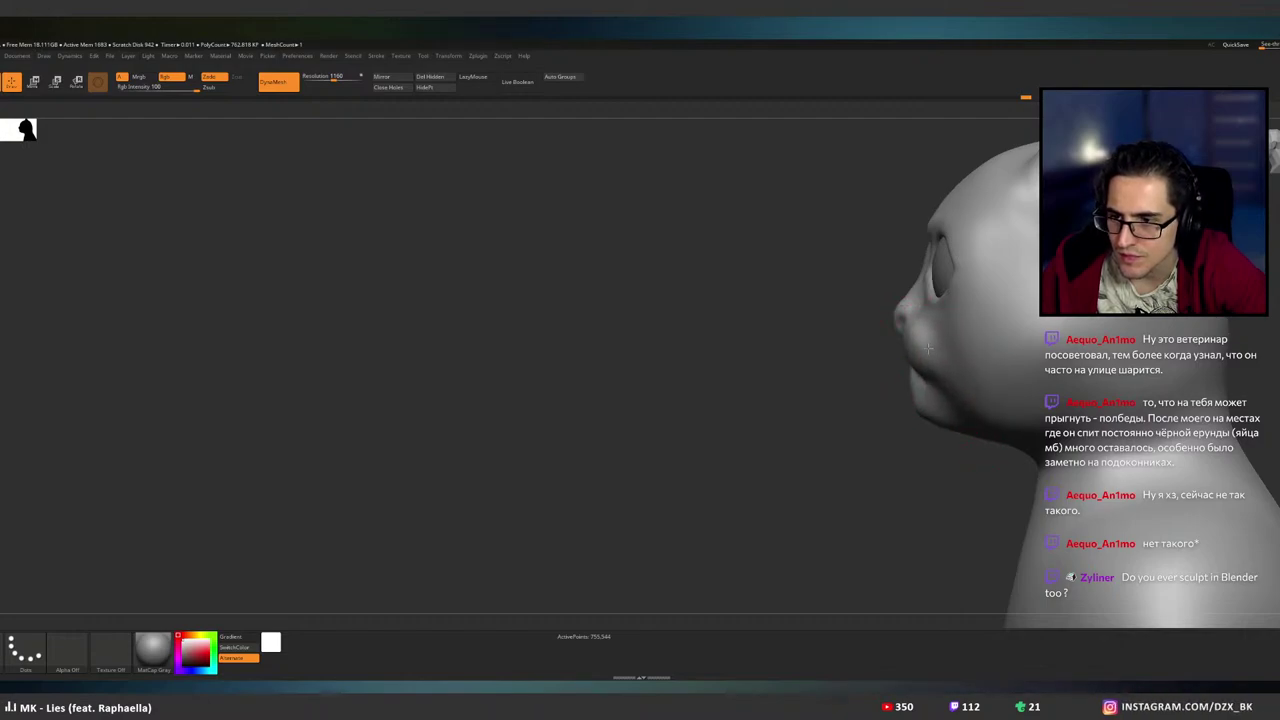
- Adjust the lower cheek and jaw contour beside the chin in front view
{"action": "right_click_drag", "start_coordinate": [929, 349], "coordinate": [1100, 370]}
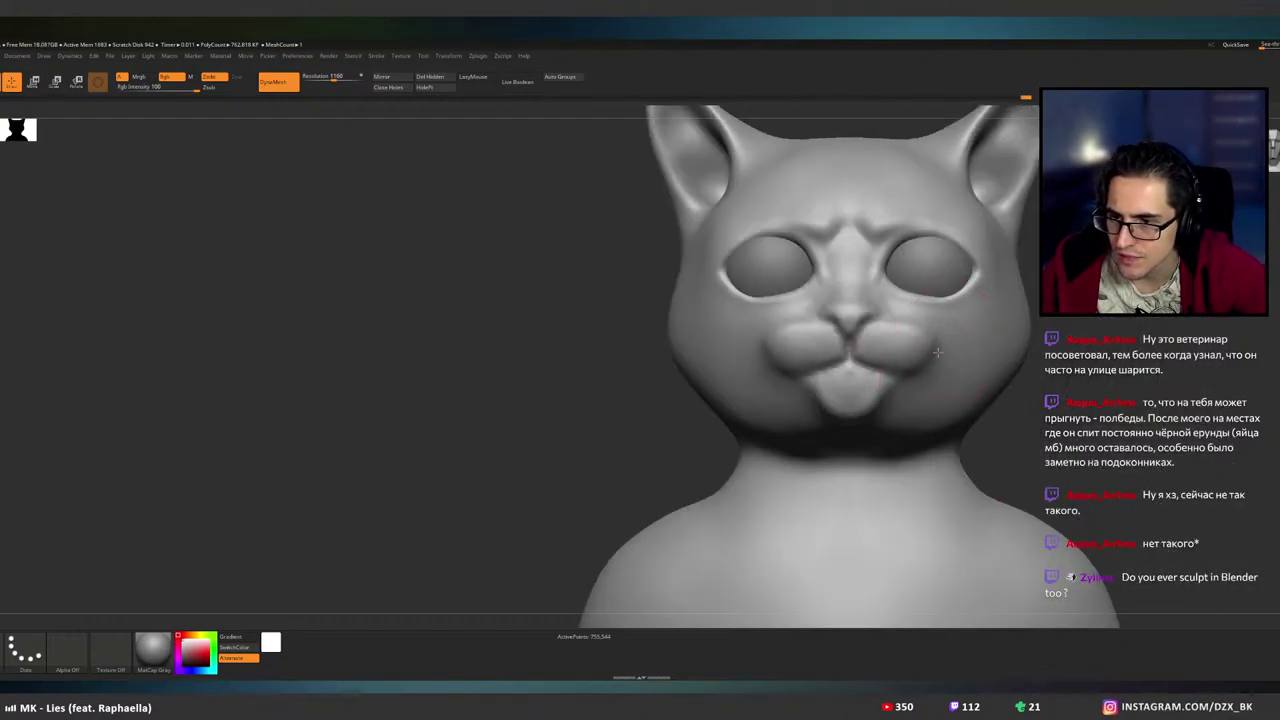
{"action": "left_click_drag", "start_coordinate": [919, 391], "coordinate": [914, 399]}
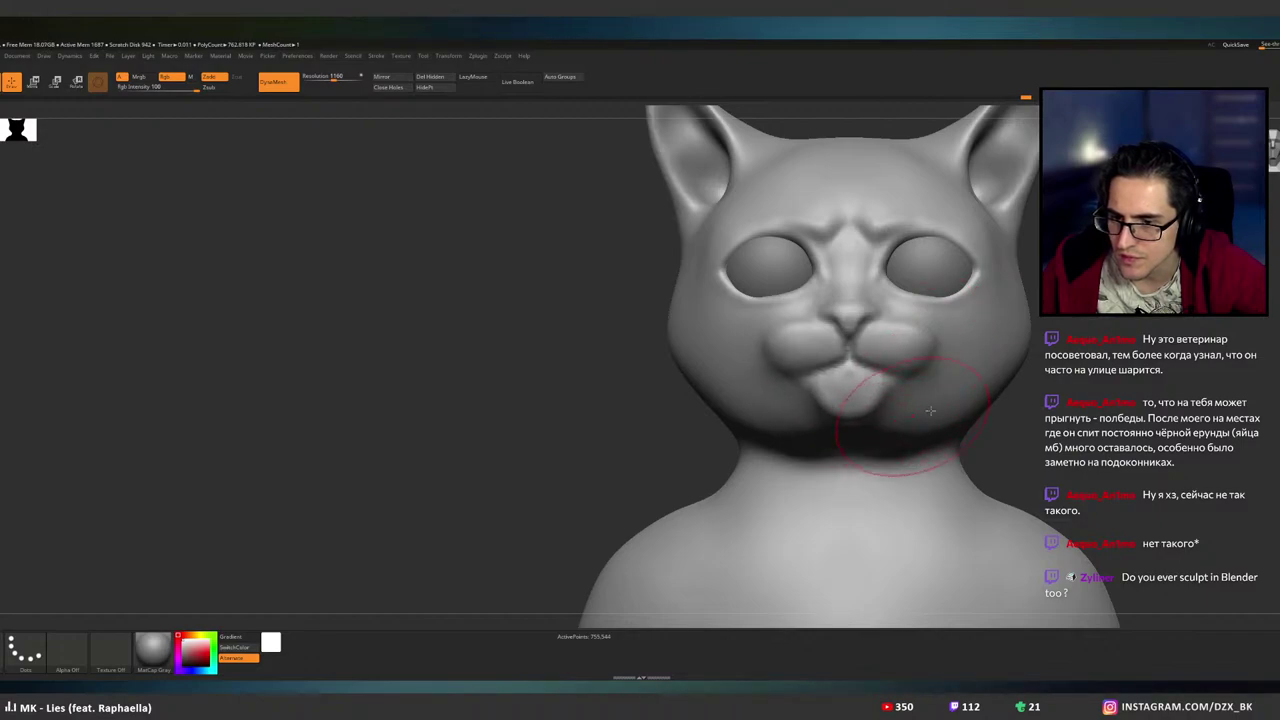
{"action": "right_click_drag", "start_coordinate": [930, 410], "coordinate": [923, 381]}
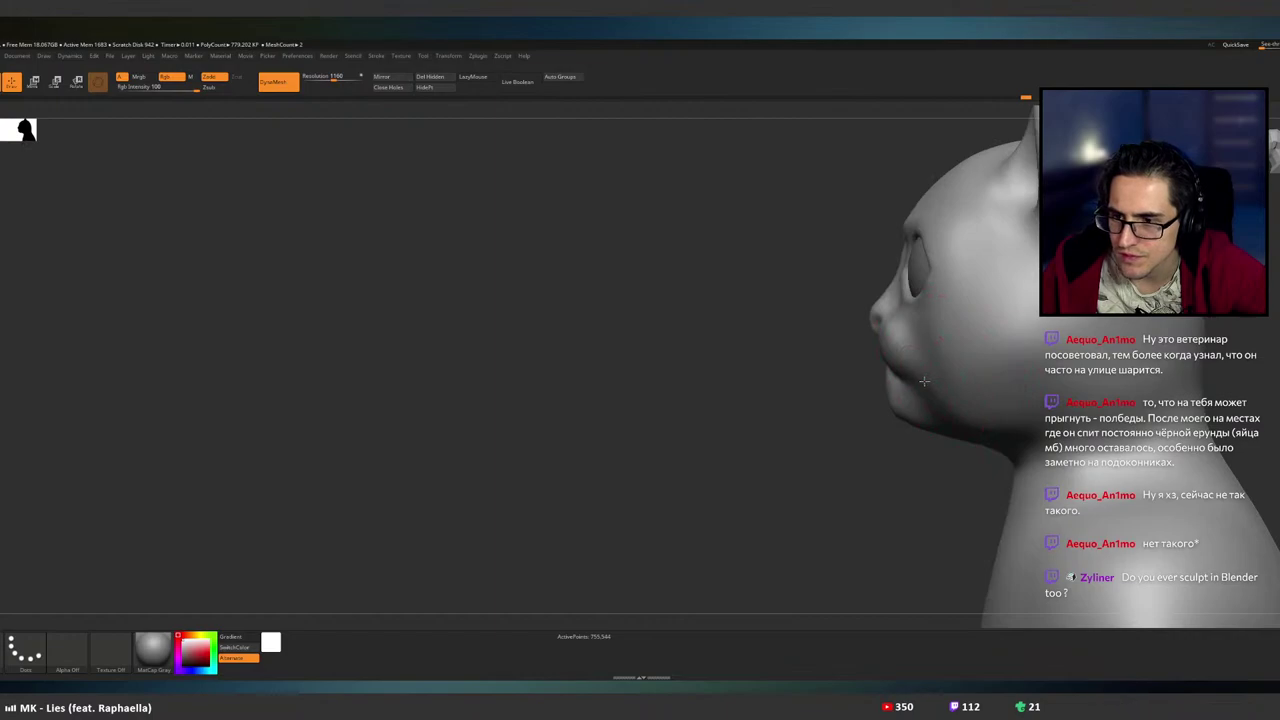
- Refine the brow and the outer edge of the eye socket in side view
{"action": "mouse_move", "coordinate": [936, 208]}
{"action": "right_mouse_down"}
{"action": "mouse_move", "coordinate": [952, 202]}
{"action": "mouse_move", "coordinate": [926, 250]}
{"action": "right_mouse_up"}
{"action": "left_click_drag", "start_coordinate": [926, 250], "coordinate": [938, 247]}
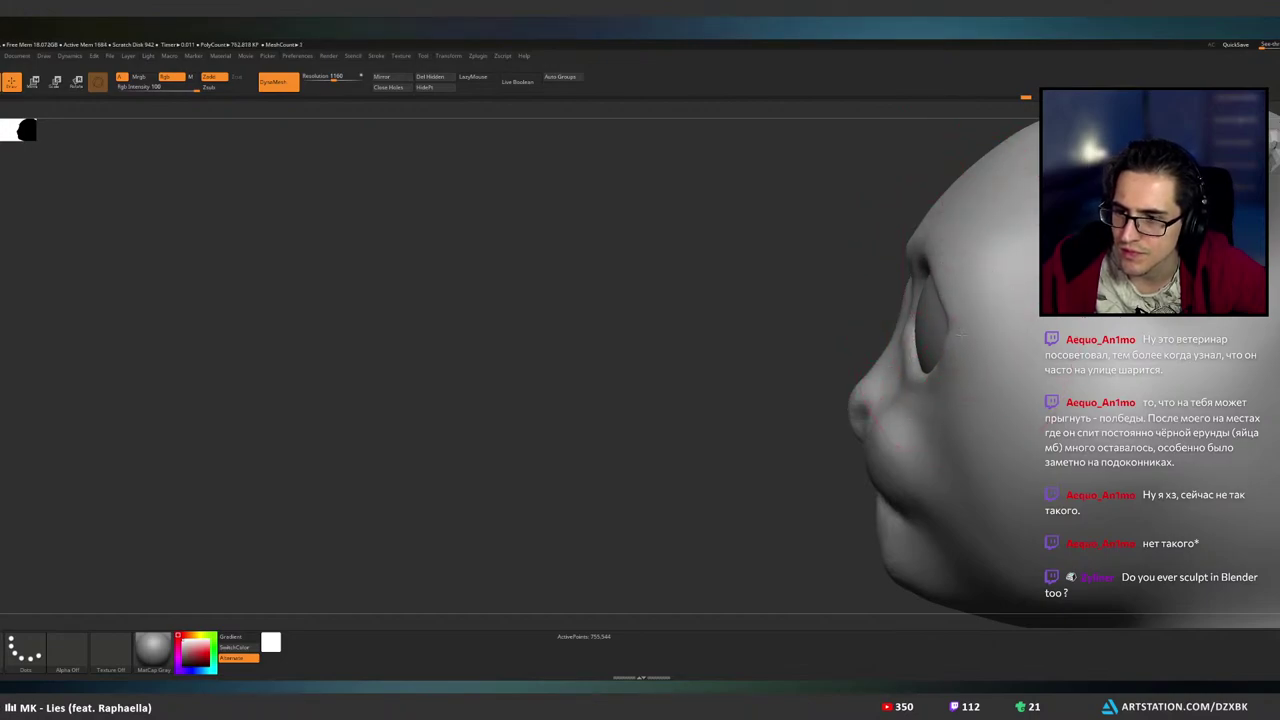
{"action": "left_click_drag", "start_coordinate": [960, 346], "coordinate": [953, 354]}
{"action": "mouse_move", "coordinate": [954, 355]}
{"action": "right_mouse_down", "text": "ctrl"}
{"action": "mouse_move", "coordinate": [990, 268]}
{"action": "mouse_move", "coordinate": [915, 324]}
{"action": "mouse_move", "coordinate": [902, 392]}
{"action": "right_mouse_up", "text": "ctrl"}
{"action": "right_click_drag", "start_coordinate": [943, 246], "coordinate": [893, 268], "text": "alt"}
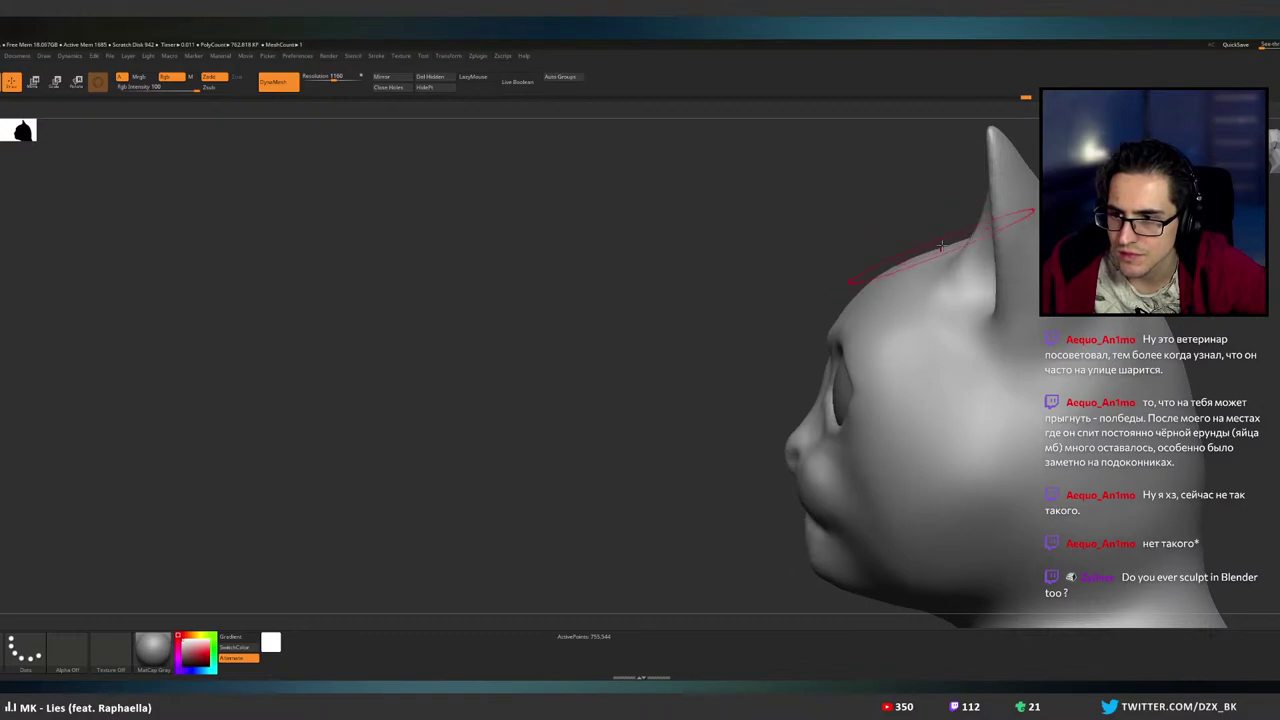
- Adjust the shape of the ears where they rise from the top of the head
{"action": "right_click_drag", "start_coordinate": [1078, 269], "coordinate": [1015, 254]}
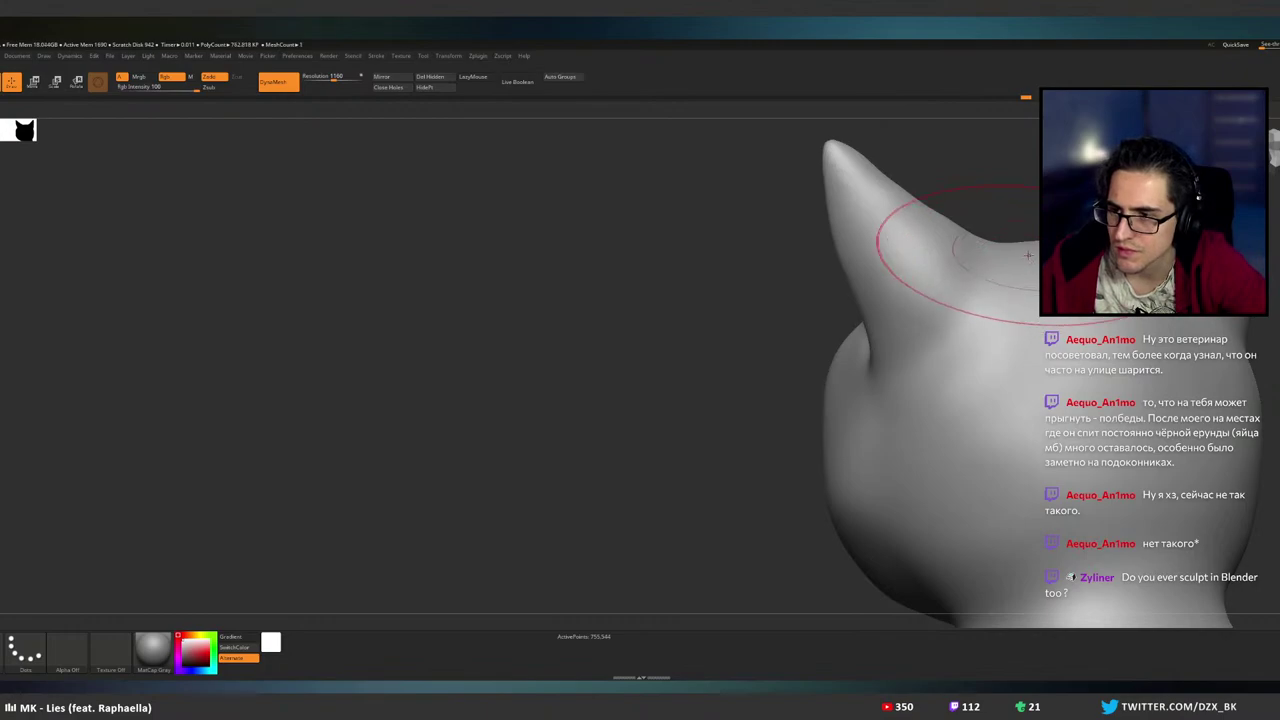
{"action": "right_click_drag", "start_coordinate": [1033, 255], "coordinate": [1035, 270]}
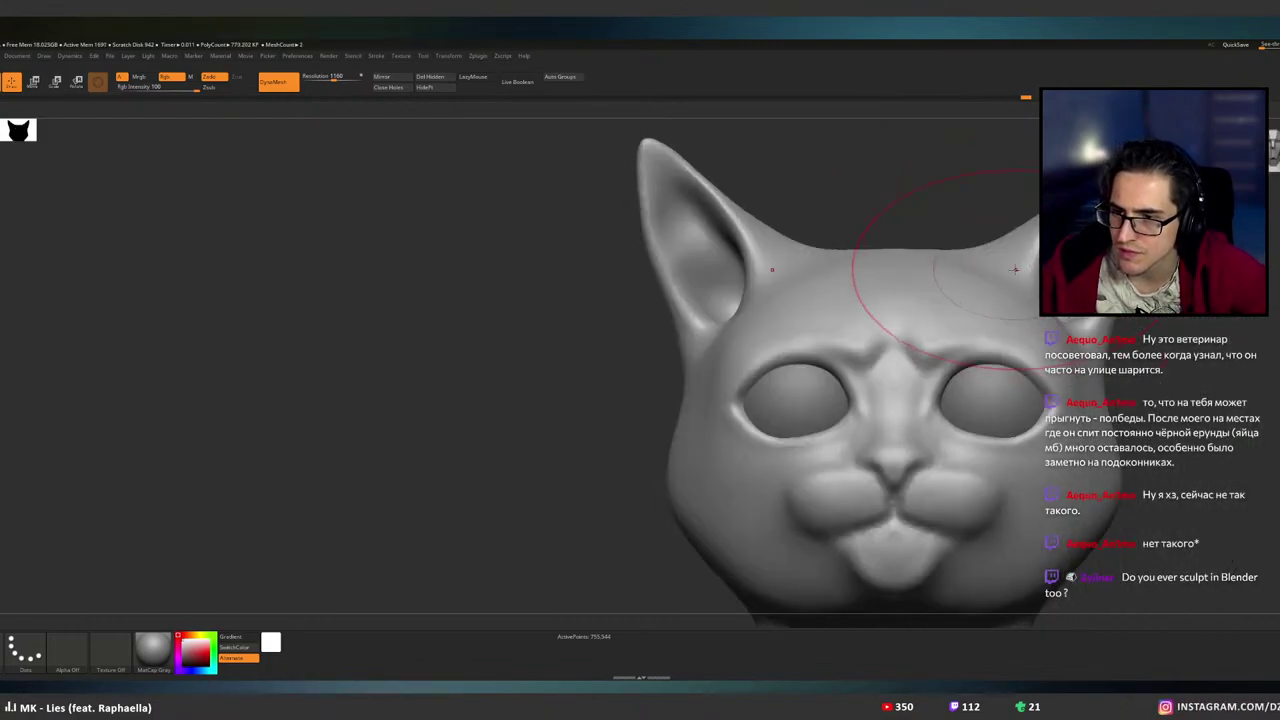
{"action": "mouse_move", "coordinate": [1055, 237]}
{"action": "left_mouse_down"}
{"action": "mouse_move", "coordinate": [1042, 217]}
{"action": "mouse_move", "coordinate": [1047, 259]}
{"action": "left_mouse_up"}
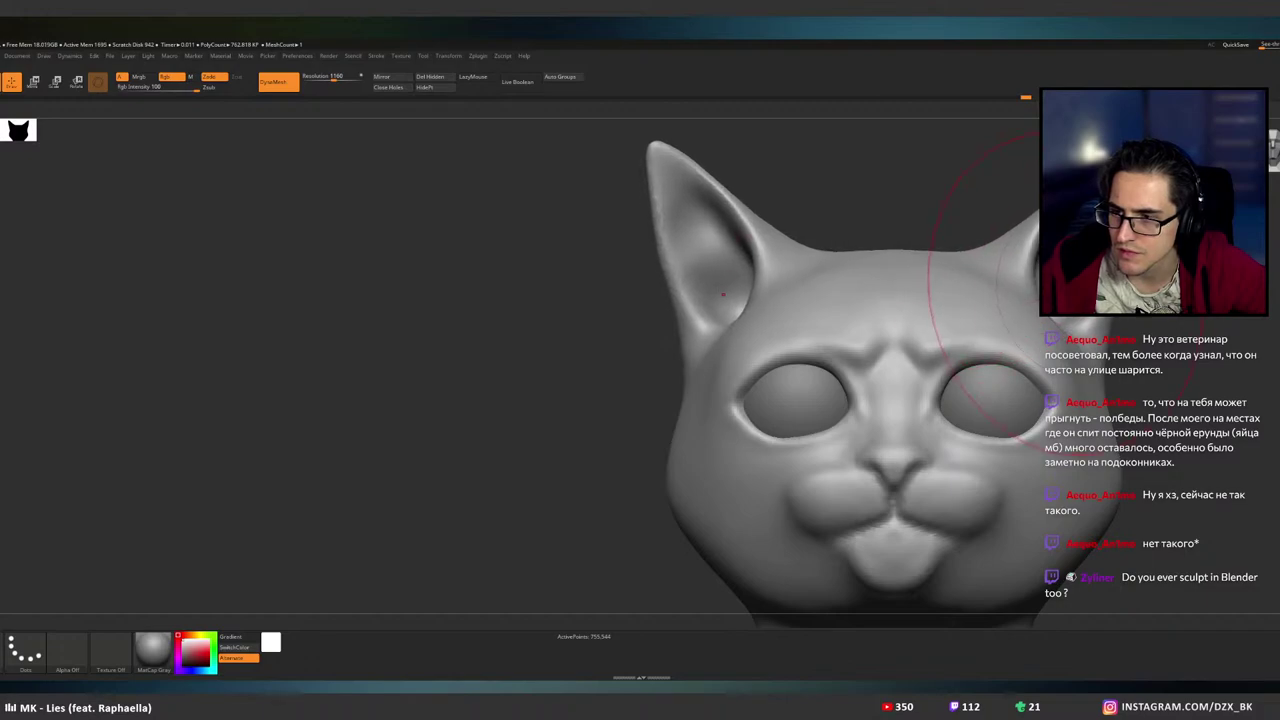
- Flatten the back of the head between the ears and smooth the edges of the flattened area
{"action": "mouse_move", "coordinate": [1080, 320]}
{"action": "right_mouse_down", "text": "alt"}
{"action": "mouse_move", "coordinate": [1035, 268]}
{"action": "mouse_move", "coordinate": [930, 275]}
{"action": "right_mouse_up", "text": "alt"}
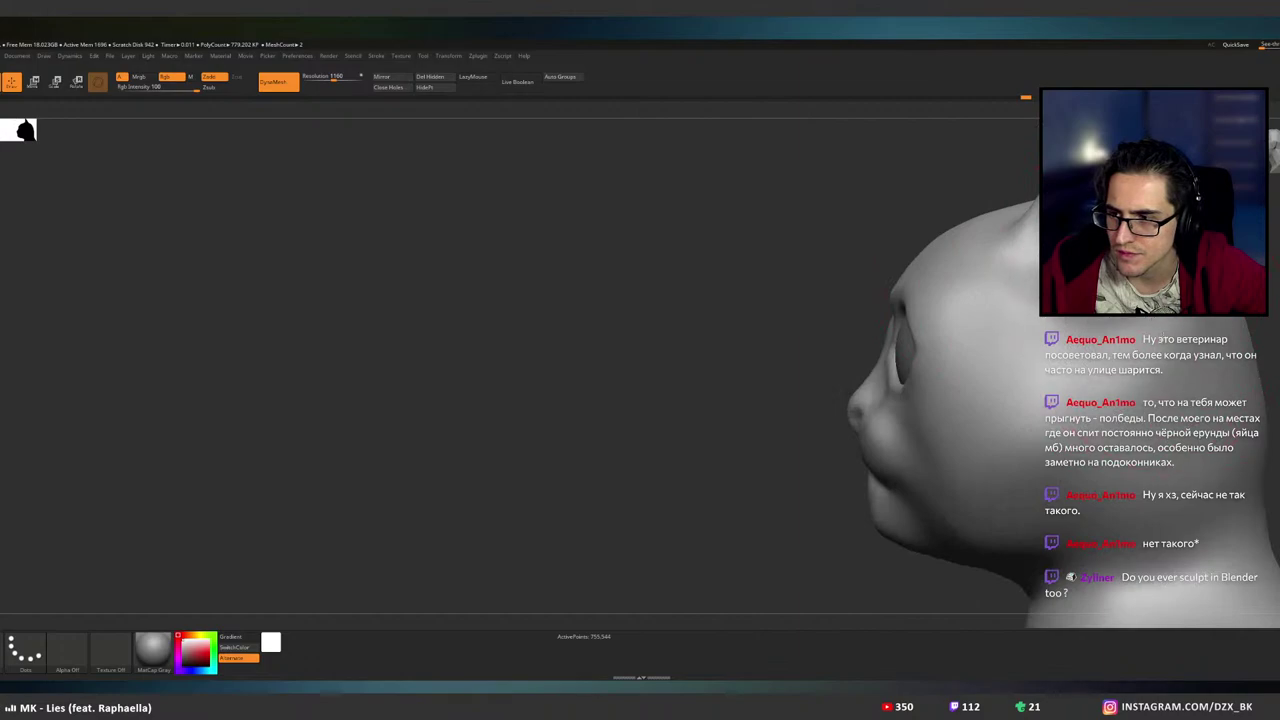
{"action": "mouse_move", "coordinate": [1223, 372]}
{"action": "right_mouse_down", "text": "alt"}
{"action": "mouse_move", "coordinate": [1088, 335]}
{"action": "mouse_move", "coordinate": [1030, 338]}
{"action": "mouse_move", "coordinate": [867, 281]}
{"action": "mouse_move", "coordinate": [922, 315]}
{"action": "mouse_move", "coordinate": [931, 279]}
{"action": "right_mouse_up", "text": "alt"}
{"action": "left_click", "coordinate": [1278, 255]}
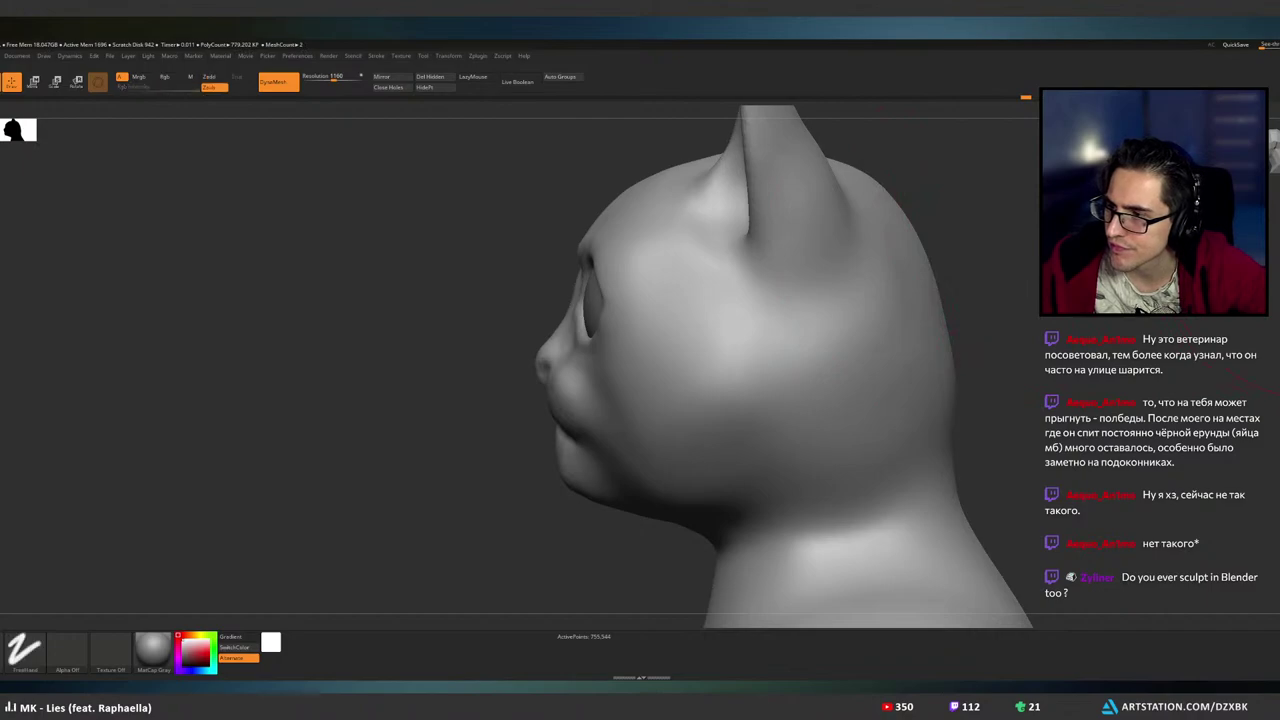
{"action": "right_click_drag", "start_coordinate": [1150, 265], "coordinate": [975, 270]}
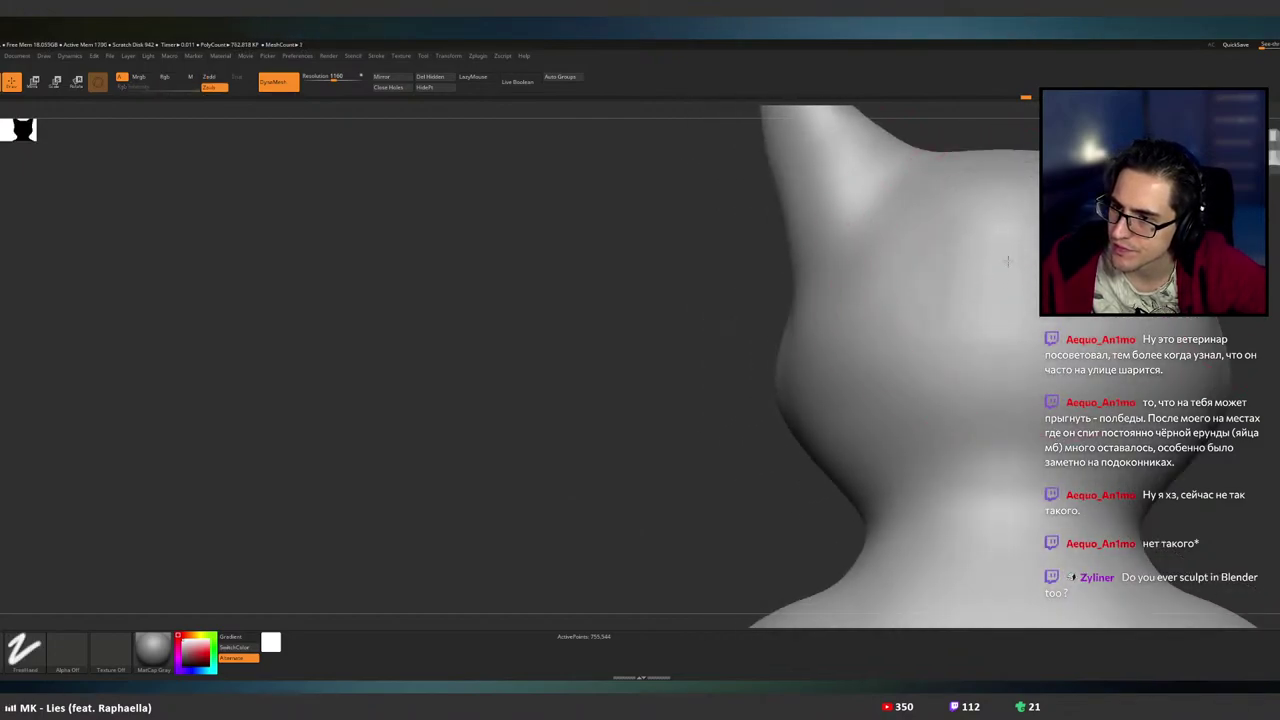
{"action": "mouse_move", "coordinate": [952, 259]}
{"action": "left_mouse_down"}
{"action": "mouse_move", "coordinate": [1006, 314]}
{"action": "mouse_move", "coordinate": [980, 332]}
{"action": "left_mouse_up"}
{"action": "left_click_drag", "start_coordinate": [916, 278], "coordinate": [900, 304], "text": "shift"}
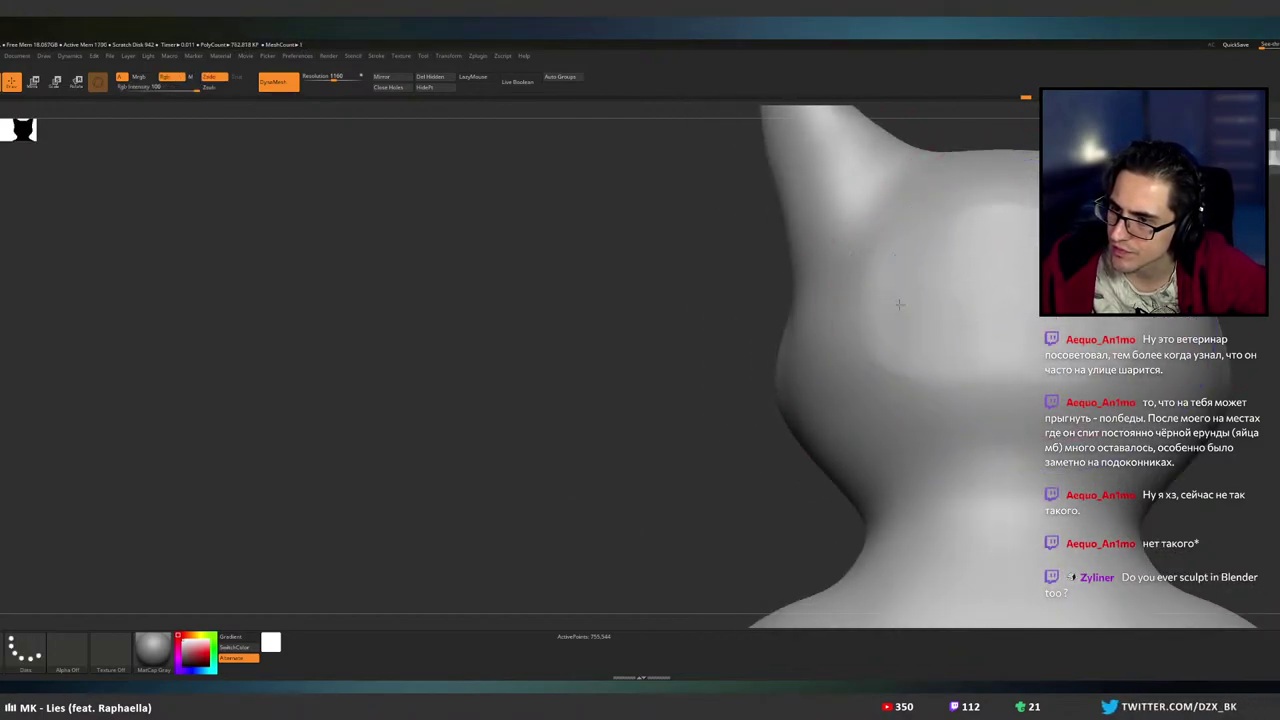
- Even out the rear side of the head behind the ear and soften the transition
{"action": "right_click_drag", "start_coordinate": [922, 318], "coordinate": [1010, 318]}
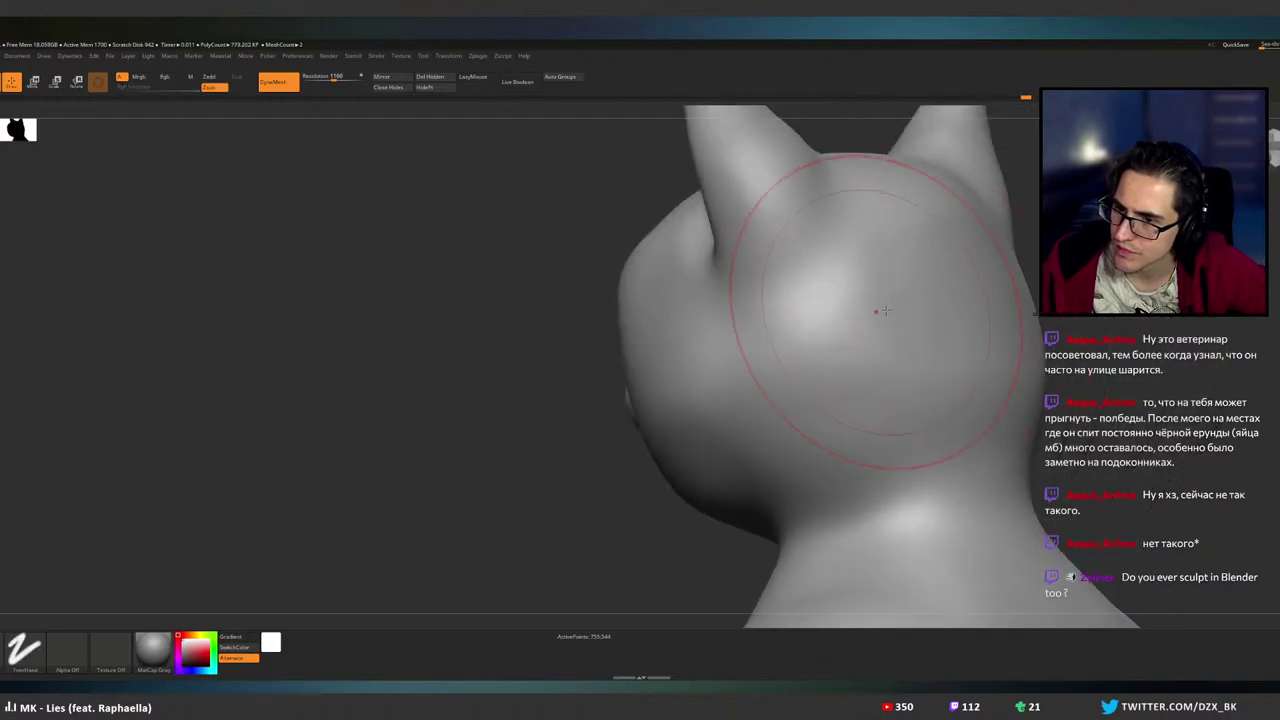
{"action": "left_click_drag", "start_coordinate": [882, 311], "coordinate": [902, 310]}
{"action": "key", "text": "1"}
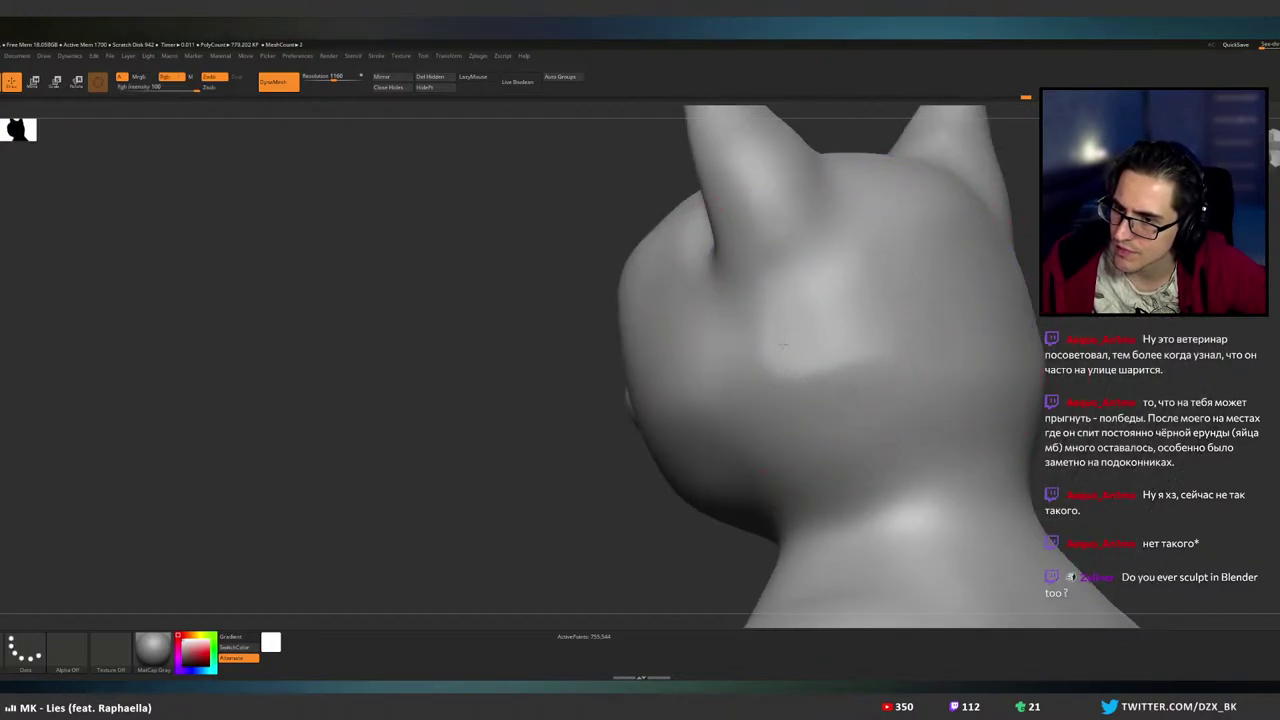
{"action": "key", "text": "1"}
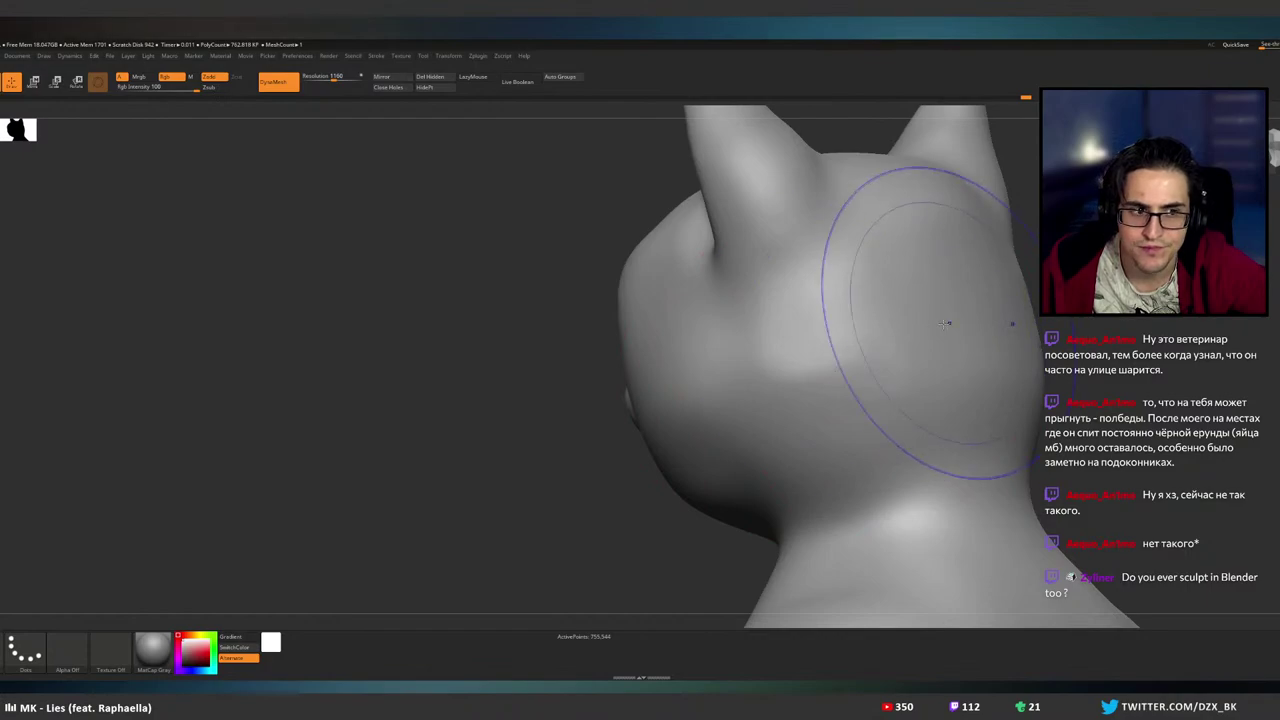
- Smooth the rear side of the head below and behind the ear
{"action": "right_click_drag", "start_coordinate": [911, 329], "coordinate": [880, 292]}
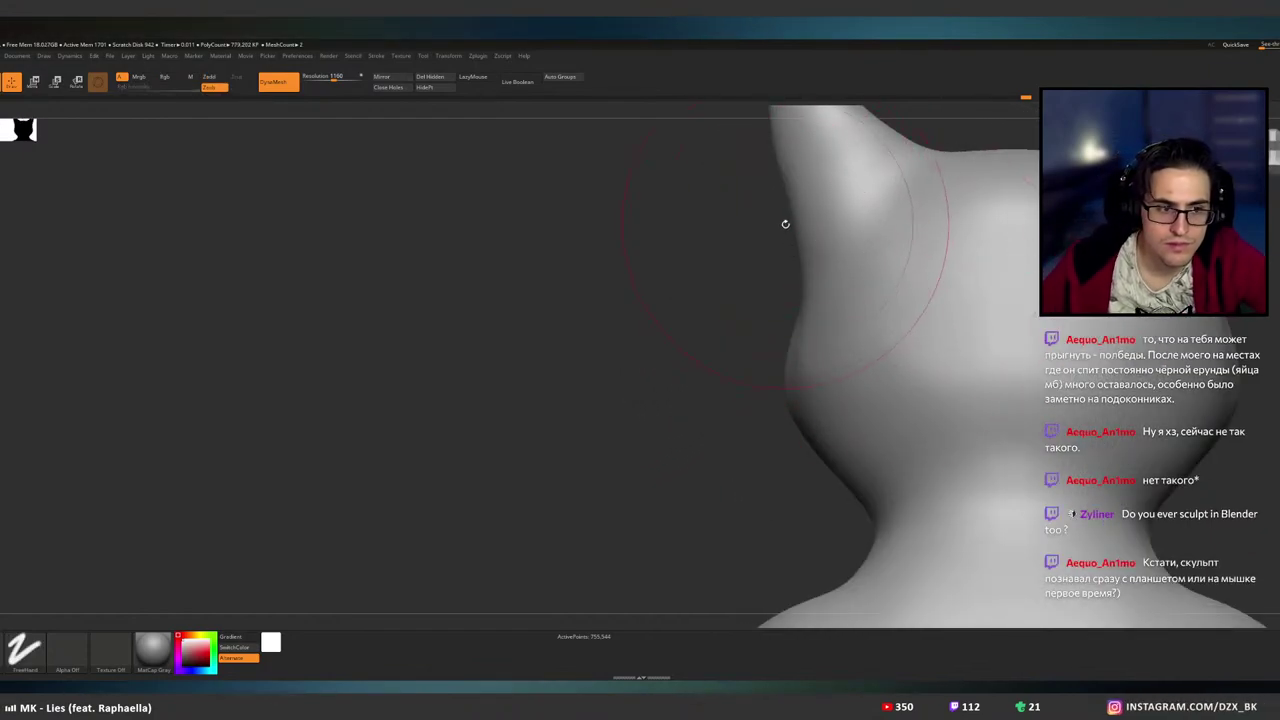
{"action": "mouse_move", "coordinate": [891, 254]}
{"action": "right_mouse_down"}
{"action": "mouse_move", "coordinate": [891, 323]}
{"action": "mouse_move", "coordinate": [857, 240]}
{"action": "mouse_move", "coordinate": [829, 314]}
{"action": "mouse_move", "coordinate": [856, 308]}
{"action": "right_mouse_up"}
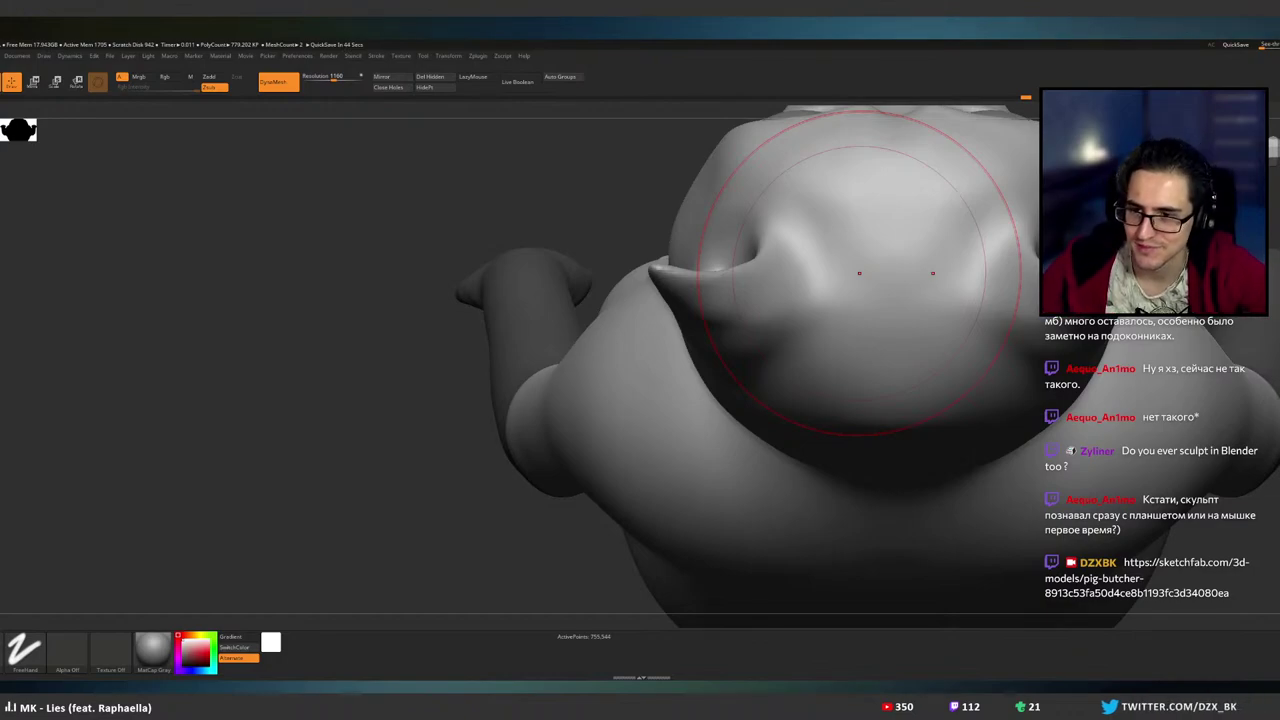
{"action": "mouse_move", "coordinate": [941, 308]}
{"action": "right_mouse_down"}
{"action": "mouse_move", "coordinate": [926, 260]}
{"action": "mouse_move", "coordinate": [940, 325]}
{"action": "mouse_move", "coordinate": [957, 243]}
{"action": "right_mouse_up"}
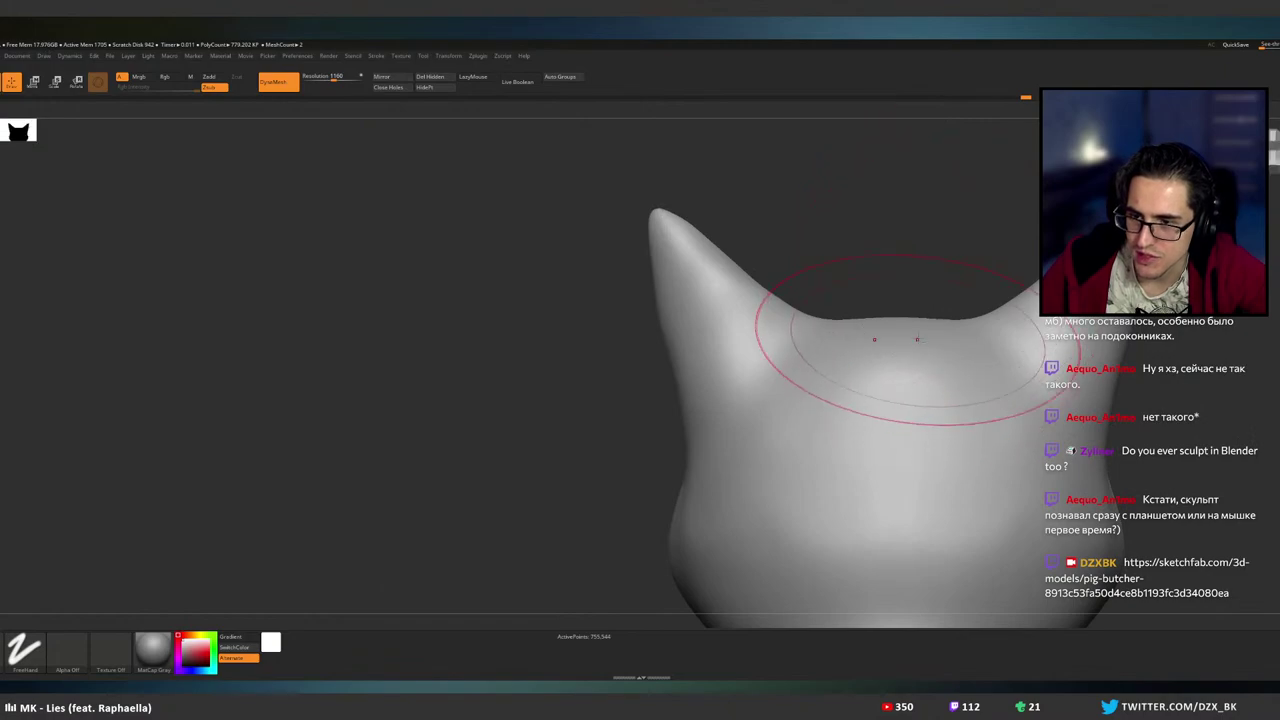
{"action": "mouse_move", "coordinate": [872, 343]}
{"action": "right_mouse_down", "text": "alt"}
{"action": "mouse_move", "coordinate": [881, 251]}
{"action": "mouse_move", "coordinate": [860, 271]}
{"action": "right_mouse_up", "text": "alt"}
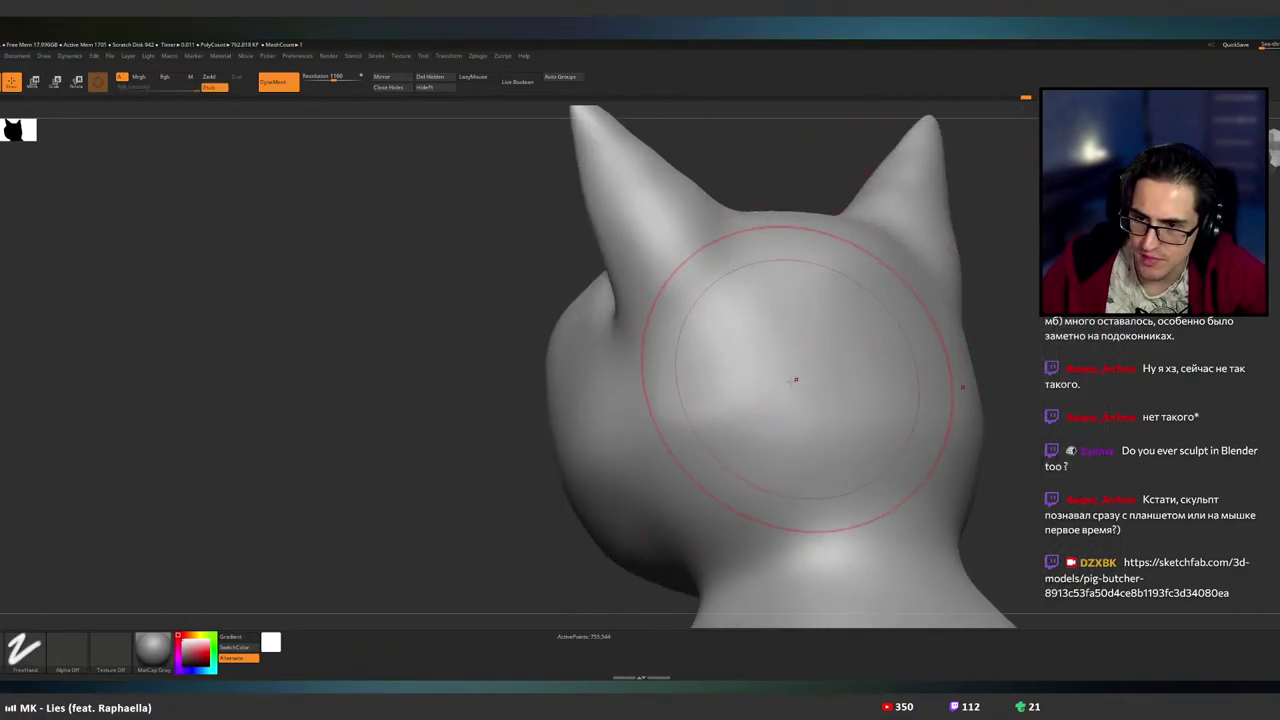
{"action": "mouse_move", "coordinate": [787, 420]}
{"action": "left_mouse_down", "text": "shift"}
{"action": "mouse_move", "coordinate": [745, 415]}
{"action": "mouse_move", "coordinate": [745, 386]}
{"action": "left_mouse_up", "text": "shift"}
{"action": "mouse_move", "coordinate": [729, 386]}
{"action": "right_mouse_down"}
{"action": "mouse_move", "coordinate": [791, 380]}
{"action": "mouse_move", "coordinate": [731, 406]}
{"action": "right_mouse_up"}
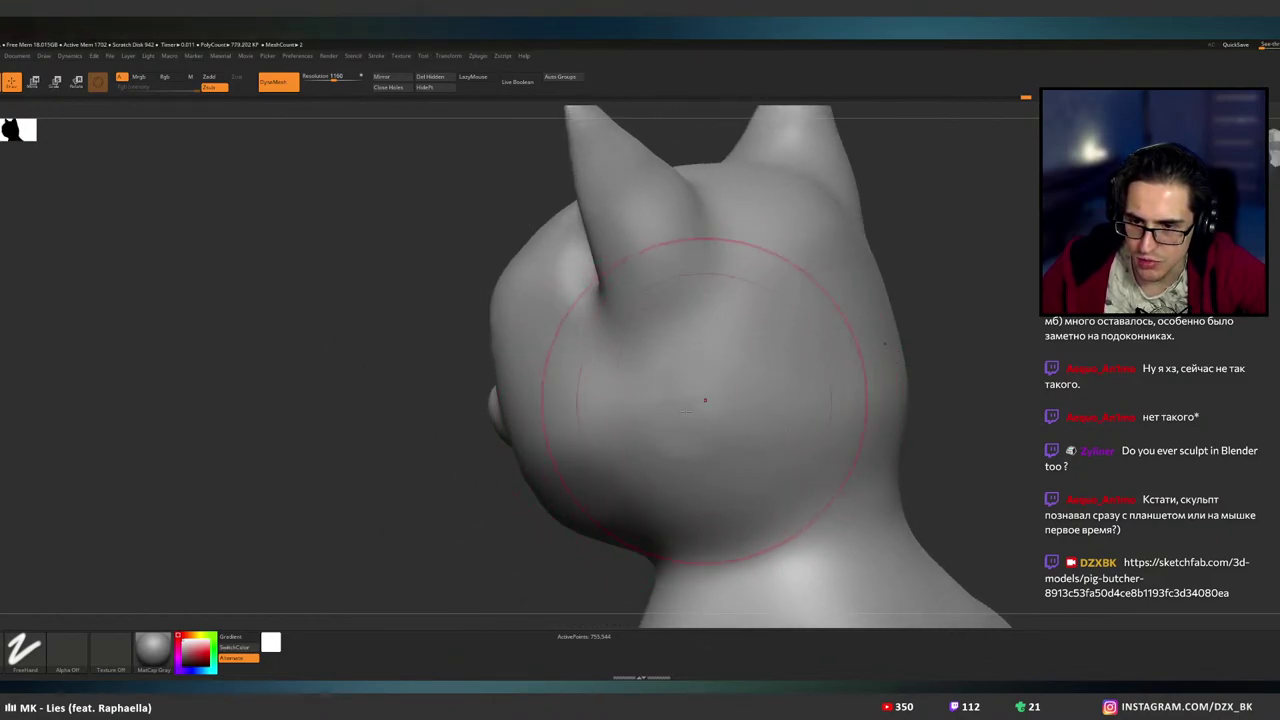
{"action": "mouse_move", "coordinate": [760, 434]}
{"action": "left_mouse_down", "text": "shift"}
{"action": "mouse_move", "coordinate": [704, 424]}
{"action": "mouse_move", "coordinate": [745, 385]}
{"action": "left_mouse_up", "text": "shift"}
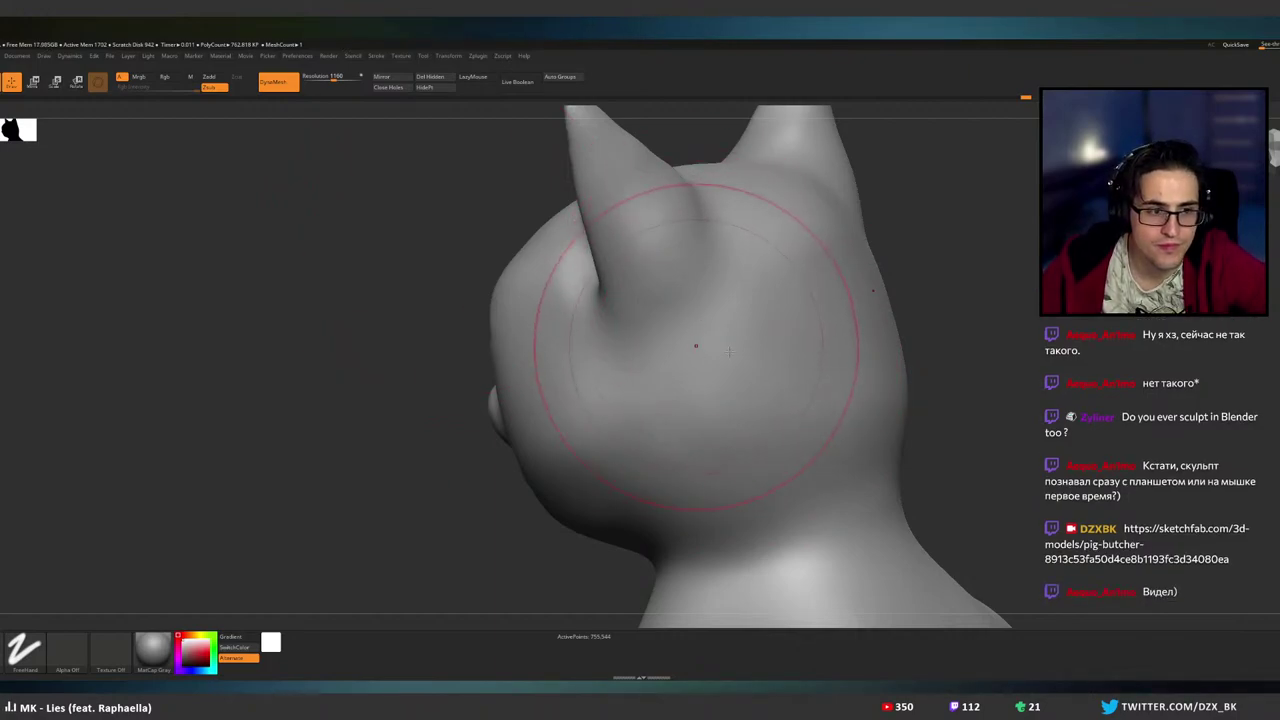
- Even out the lower rear sides of the head between the ears and the neck in back view, and soften the transitions
{"action": "mouse_move", "coordinate": [771, 338]}
{"action": "right_mouse_down"}
{"action": "mouse_move", "coordinate": [815, 358]}
{"action": "mouse_move", "coordinate": [723, 351]}
{"action": "right_mouse_up"}
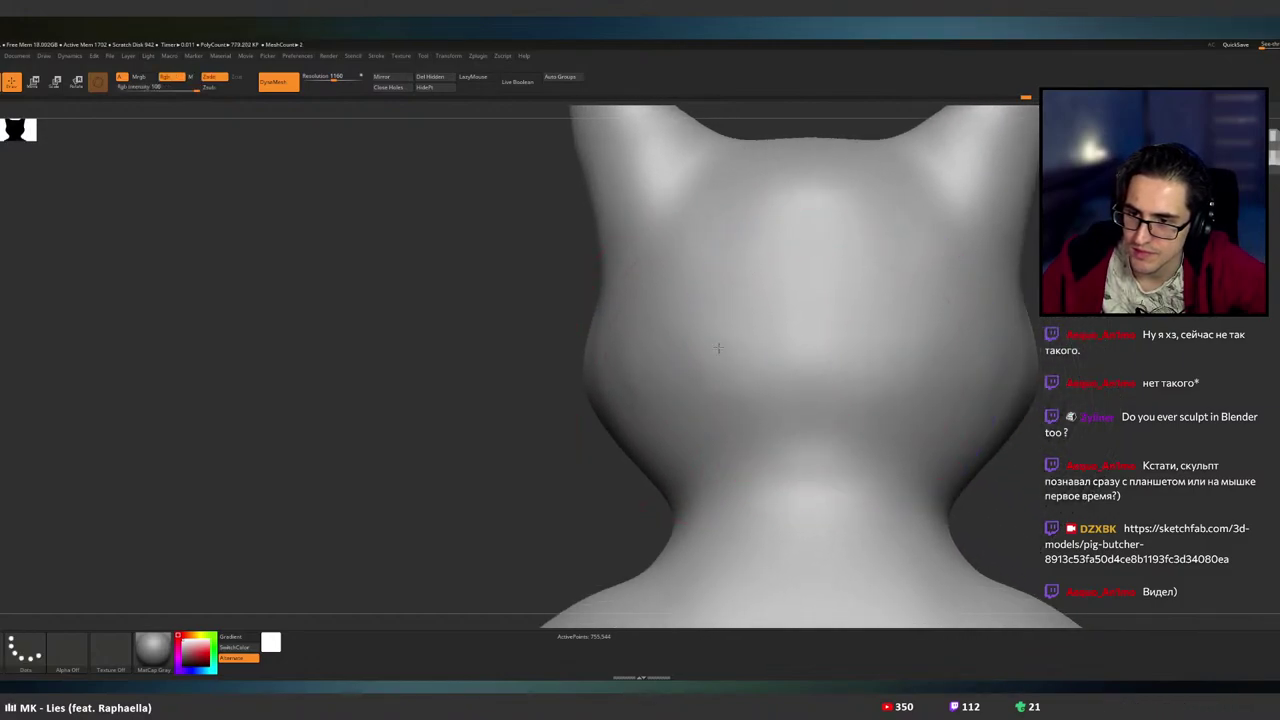
{"action": "mouse_move", "coordinate": [720, 349]}
{"action": "left_mouse_down", "text": "shift"}
{"action": "mouse_move", "coordinate": [762, 373]}
{"action": "mouse_move", "coordinate": [650, 366]}
{"action": "mouse_move", "coordinate": [620, 343]}
{"action": "mouse_move", "coordinate": [637, 382]}
{"action": "mouse_move", "coordinate": [608, 342]}
{"action": "left_mouse_up", "text": "shift"}
{"action": "left_click_drag", "start_coordinate": [692, 410], "coordinate": [624, 377]}
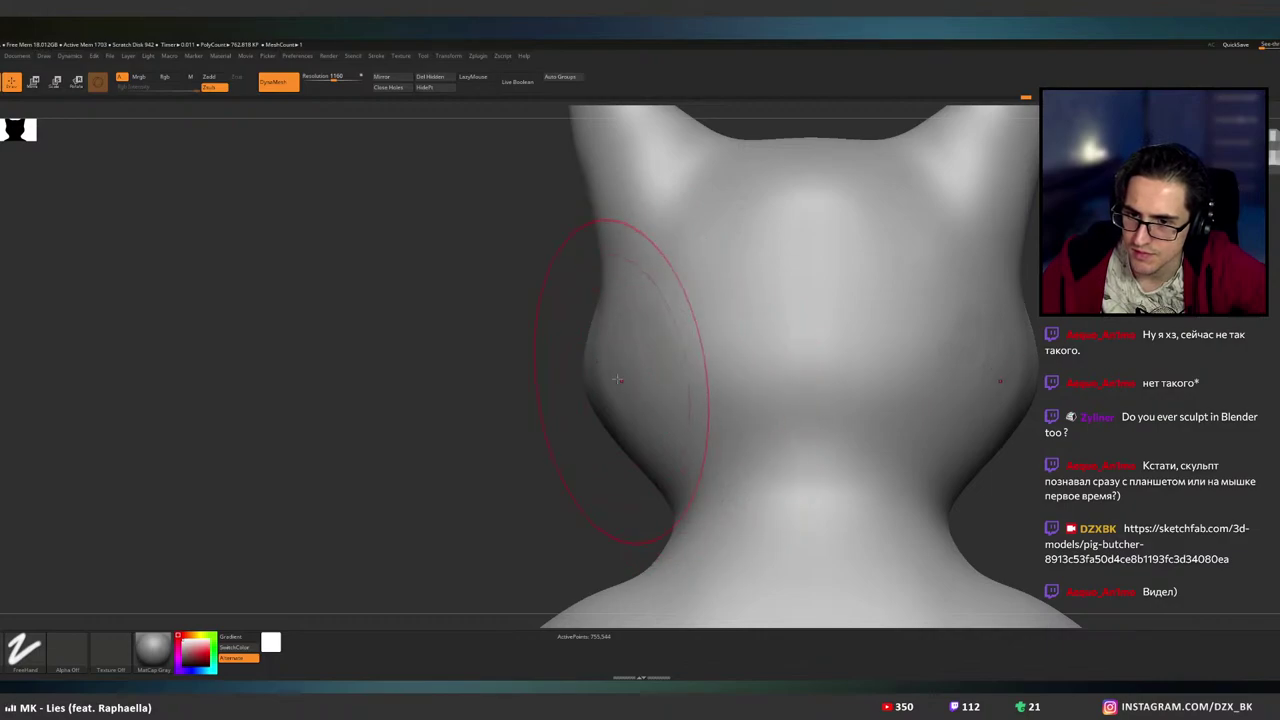
{"action": "left_click_drag", "start_coordinate": [663, 448], "coordinate": [680, 451]}
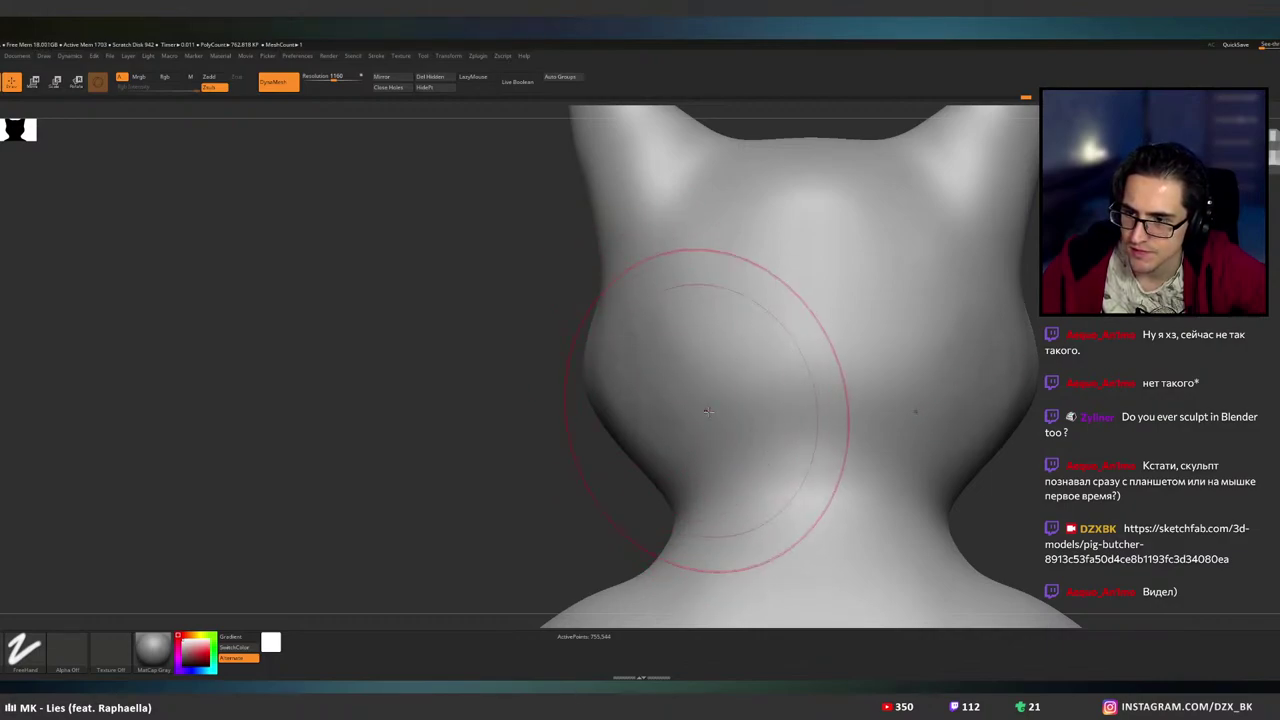
{"action": "key", "text": "shift"}
{"action": "mouse_move", "coordinate": [654, 331]}
{"action": "left_mouse_down", "text": "shift"}
{"action": "mouse_move", "coordinate": [642, 386]}
{"action": "mouse_move", "coordinate": [663, 405]}
{"action": "left_mouse_up", "text": "shift"}
{"action": "mouse_move", "coordinate": [664, 404]}
{"action": "right_mouse_down"}
{"action": "mouse_move", "coordinate": [756, 380]}
{"action": "mouse_move", "coordinate": [633, 404]}
{"action": "right_mouse_up"}
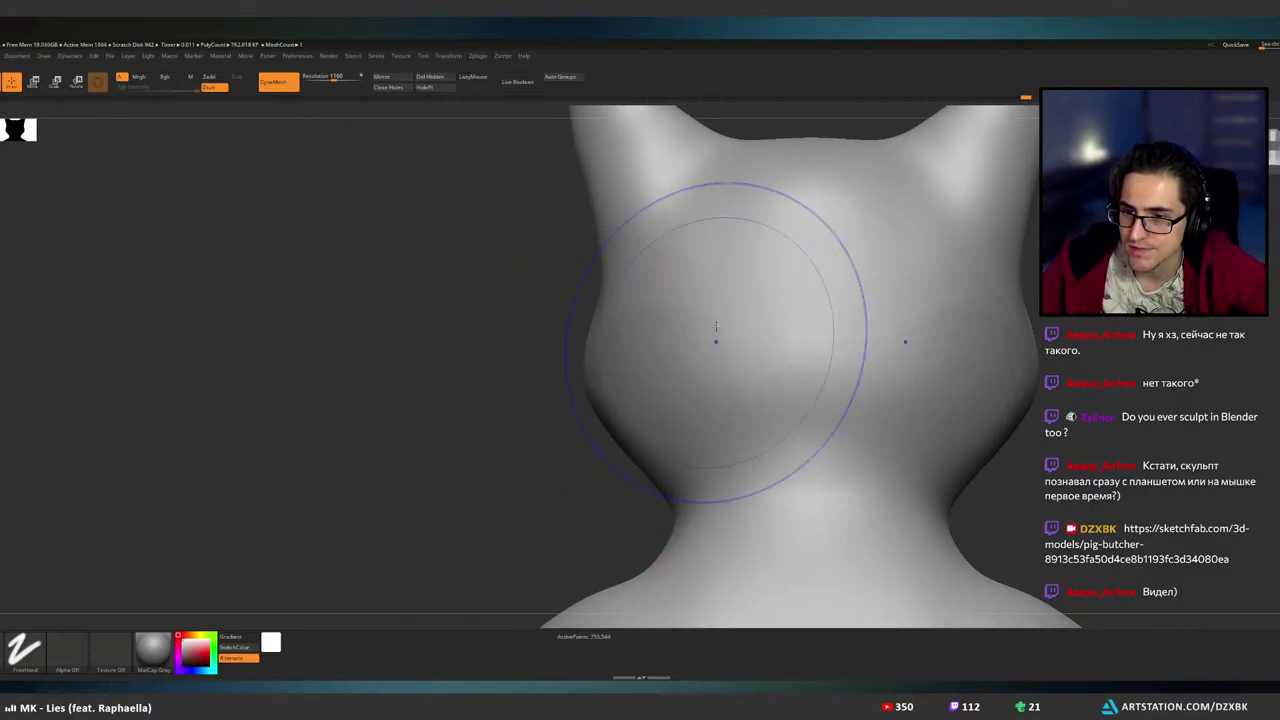
{"action": "left_click_drag", "start_coordinate": [714, 337], "coordinate": [643, 323], "text": "shift"}
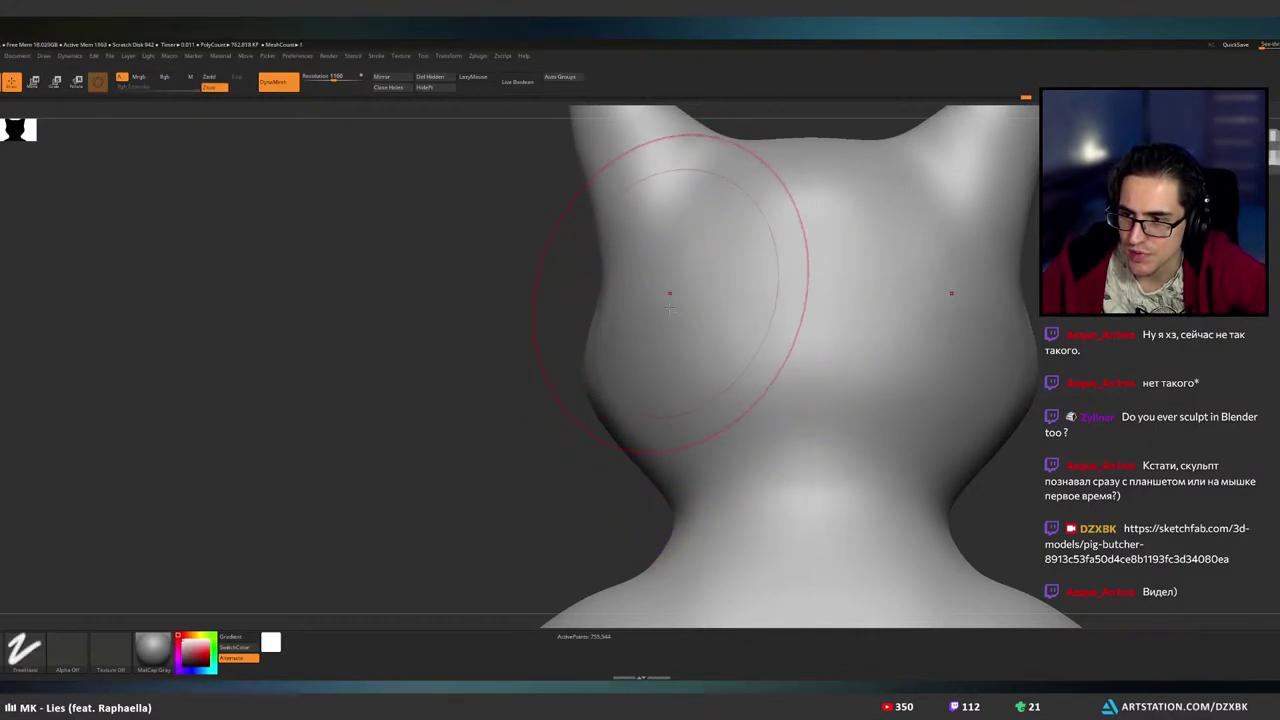
- Flatten the rear side of the head below the ear and blend it into the cheek and neck
{"action": "mouse_move", "coordinate": [671, 293]}
{"action": "right_mouse_down", "text": "alt"}
{"action": "mouse_move", "coordinate": [649, 357]}
{"action": "mouse_move", "coordinate": [677, 363]}
{"action": "mouse_move", "coordinate": [668, 374]}
{"action": "mouse_move", "coordinate": [586, 357]}
{"action": "mouse_move", "coordinate": [580, 420]}
{"action": "mouse_move", "coordinate": [614, 443]}
{"action": "mouse_move", "coordinate": [648, 385]}
{"action": "mouse_move", "coordinate": [710, 366]}
{"action": "mouse_move", "coordinate": [727, 346]}
{"action": "mouse_move", "coordinate": [733, 363]}
{"action": "mouse_move", "coordinate": [654, 357]}
{"action": "mouse_move", "coordinate": [744, 386]}
{"action": "mouse_move", "coordinate": [811, 249]}
{"action": "right_mouse_up", "text": "alt"}
{"action": "mouse_move", "coordinate": [861, 335]}
{"action": "right_mouse_down"}
{"action": "mouse_move", "coordinate": [752, 334]}
{"action": "mouse_move", "coordinate": [860, 331]}
{"action": "mouse_move", "coordinate": [843, 320]}
{"action": "mouse_move", "coordinate": [846, 303]}
{"action": "mouse_move", "coordinate": [774, 337]}
{"action": "mouse_move", "coordinate": [850, 344]}
{"action": "mouse_move", "coordinate": [778, 251]}
{"action": "mouse_move", "coordinate": [829, 314]}
{"action": "mouse_move", "coordinate": [849, 311]}
{"action": "mouse_move", "coordinate": [854, 333]}
{"action": "right_mouse_up"}
{"action": "right_click_drag", "start_coordinate": [824, 266], "coordinate": [800, 445], "text": "alt"}
{"action": "mouse_move", "coordinate": [691, 334]}
{"action": "right_mouse_down", "text": "ctrl"}
{"action": "mouse_move", "coordinate": [702, 258]}
{"action": "mouse_move", "coordinate": [765, 312]}
{"action": "mouse_move", "coordinate": [834, 334]}
{"action": "mouse_move", "coordinate": [798, 352]}
{"action": "mouse_move", "coordinate": [828, 405]}
{"action": "mouse_move", "coordinate": [726, 389]}
{"action": "right_mouse_up", "text": "ctrl"}
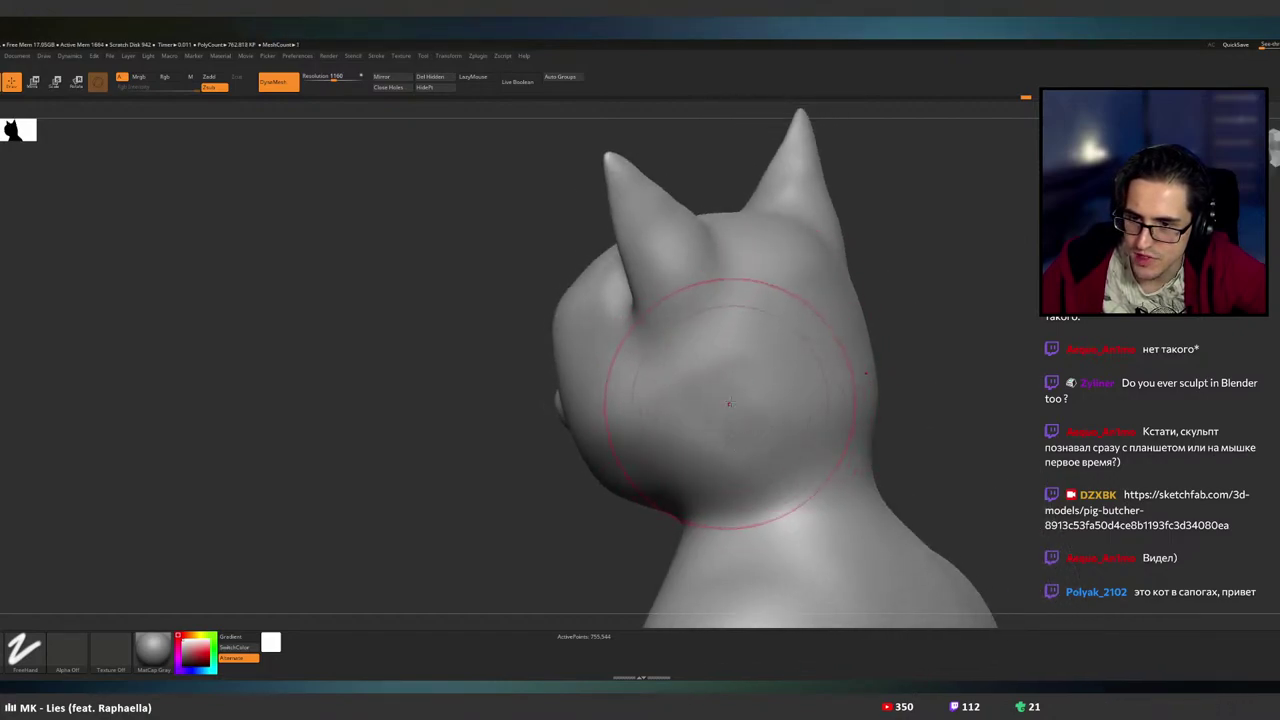
{"action": "left_click_drag", "start_coordinate": [720, 389], "coordinate": [662, 416]}
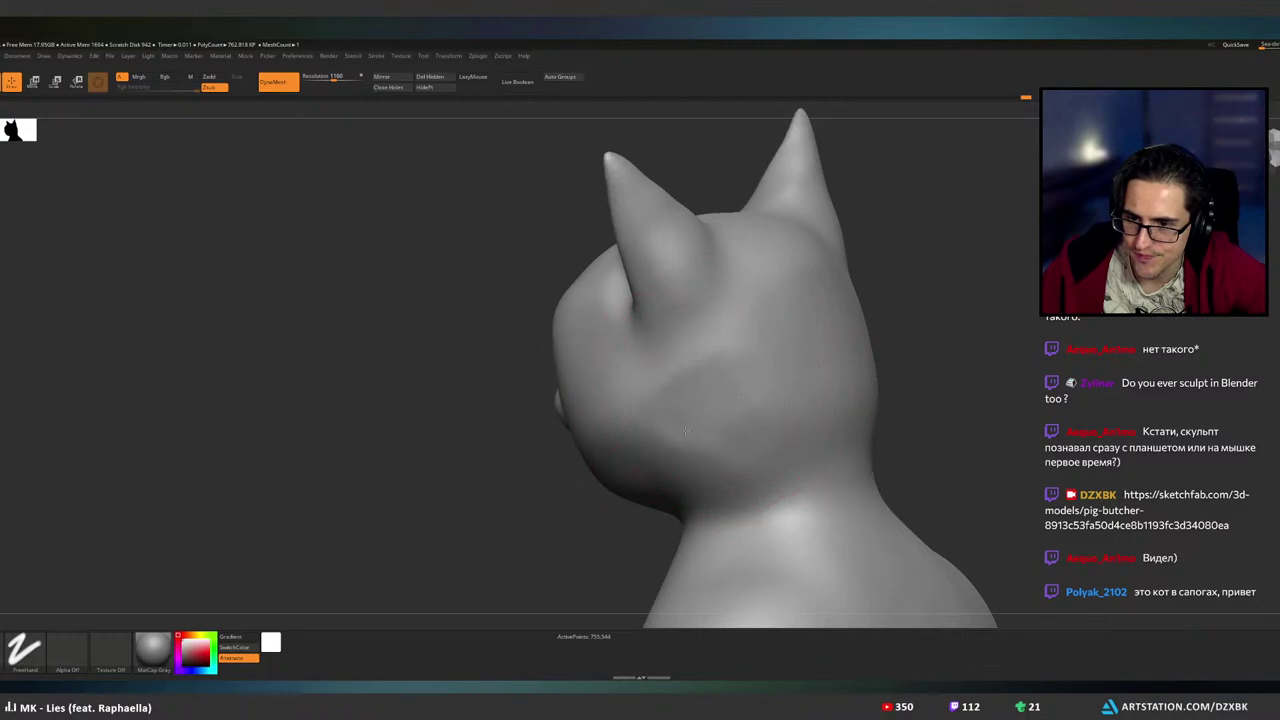
{"action": "left_click_drag", "start_coordinate": [762, 424], "coordinate": [700, 402], "text": "shift"}
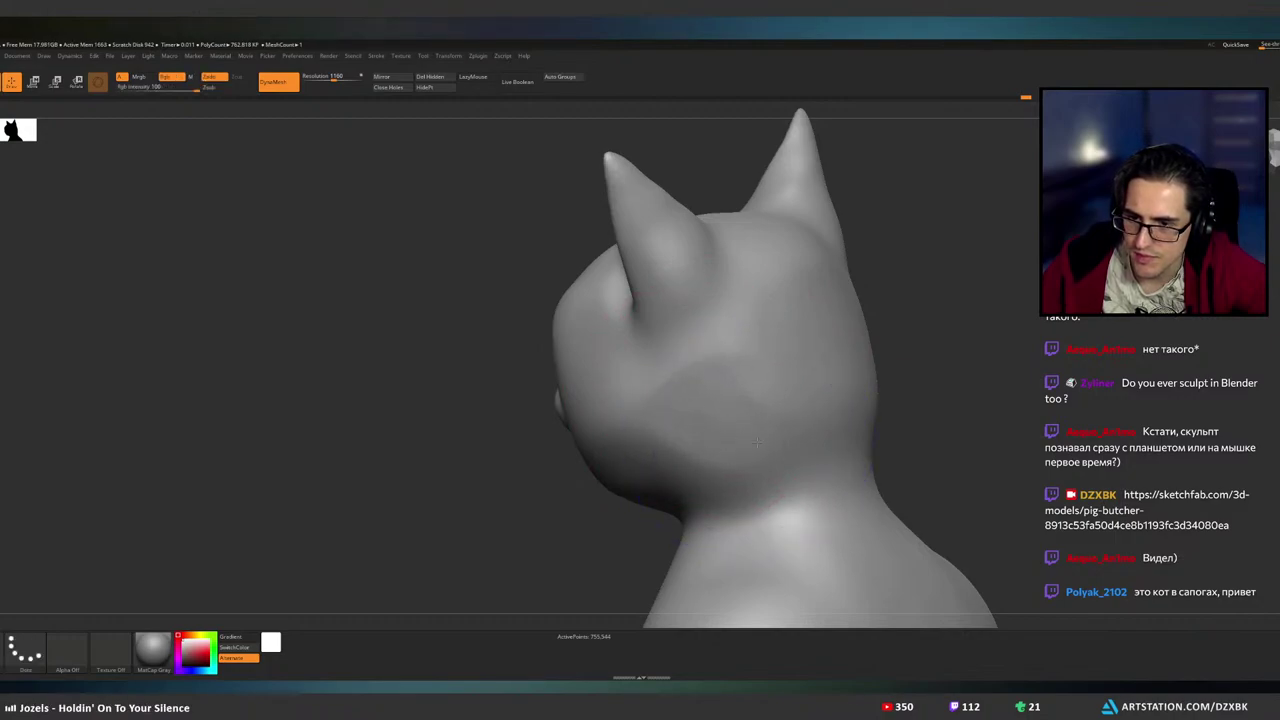
{"action": "mouse_move", "coordinate": [762, 433]}
{"action": "right_mouse_down"}
{"action": "mouse_move", "coordinate": [760, 391]}
{"action": "mouse_move", "coordinate": [771, 431]}
{"action": "mouse_move", "coordinate": [737, 431]}
{"action": "mouse_move", "coordinate": [748, 365]}
{"action": "mouse_move", "coordinate": [648, 488]}
{"action": "right_mouse_up"}
{"action": "key", "text": "ctrl+shift+z"}
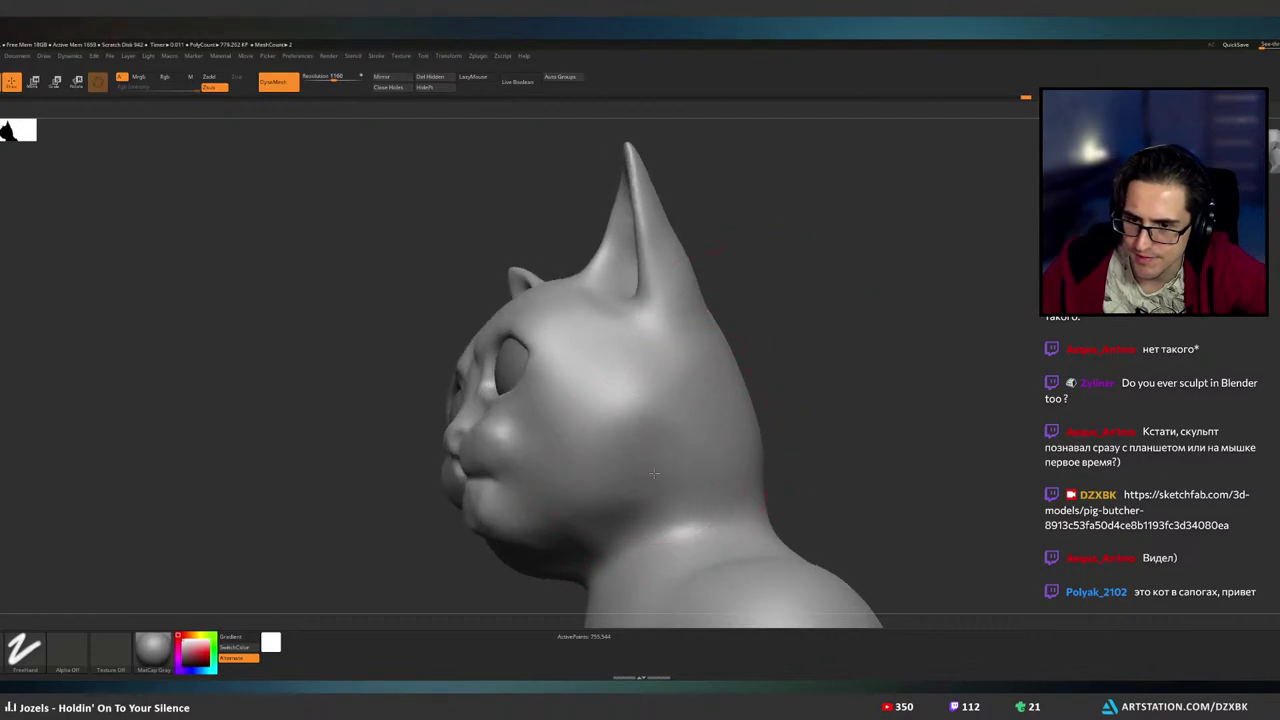
{"action": "mouse_move", "coordinate": [642, 485]}
{"action": "left_mouse_down"}
{"action": "mouse_move", "coordinate": [651, 458]}
{"action": "mouse_move", "coordinate": [622, 458]}
{"action": "mouse_move", "coordinate": [640, 440]}
{"action": "mouse_move", "coordinate": [640, 452]}
{"action": "left_mouse_up"}
{"action": "right_click_drag", "start_coordinate": [640, 452], "coordinate": [818, 373]}
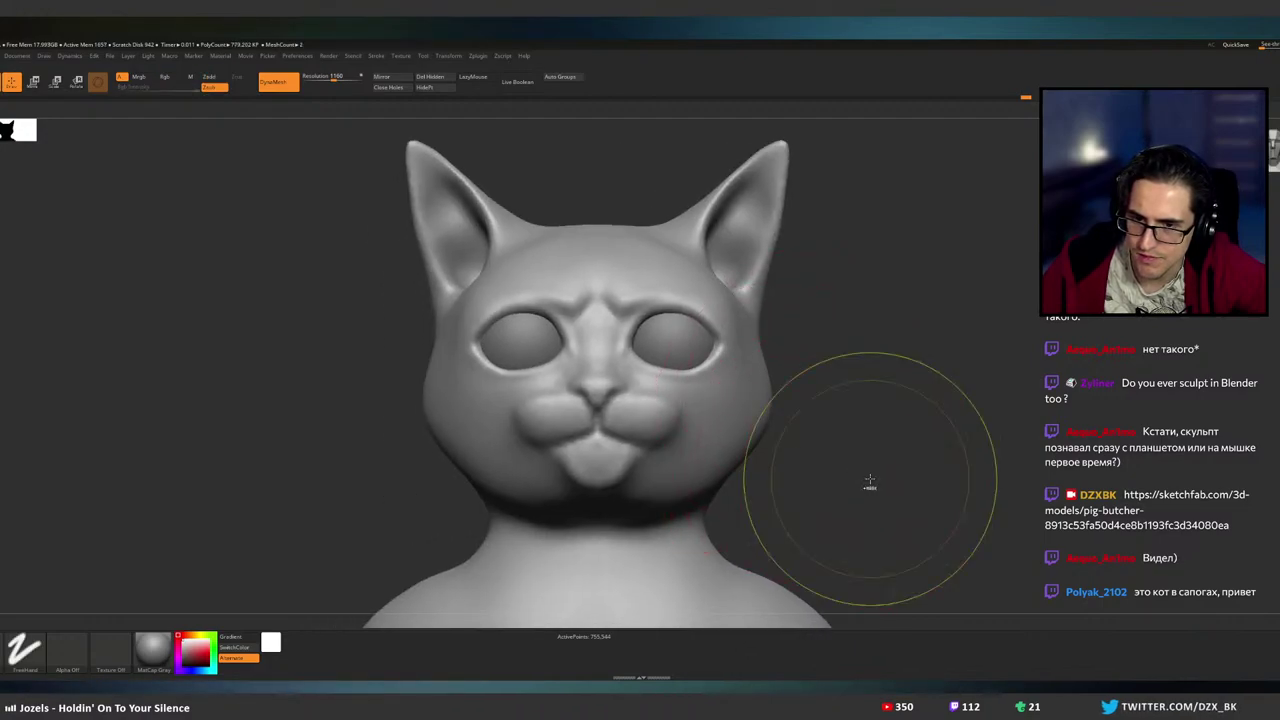
{"action": "right_click_drag", "start_coordinate": [870, 481], "coordinate": [833, 448], "text": "ctrl"}
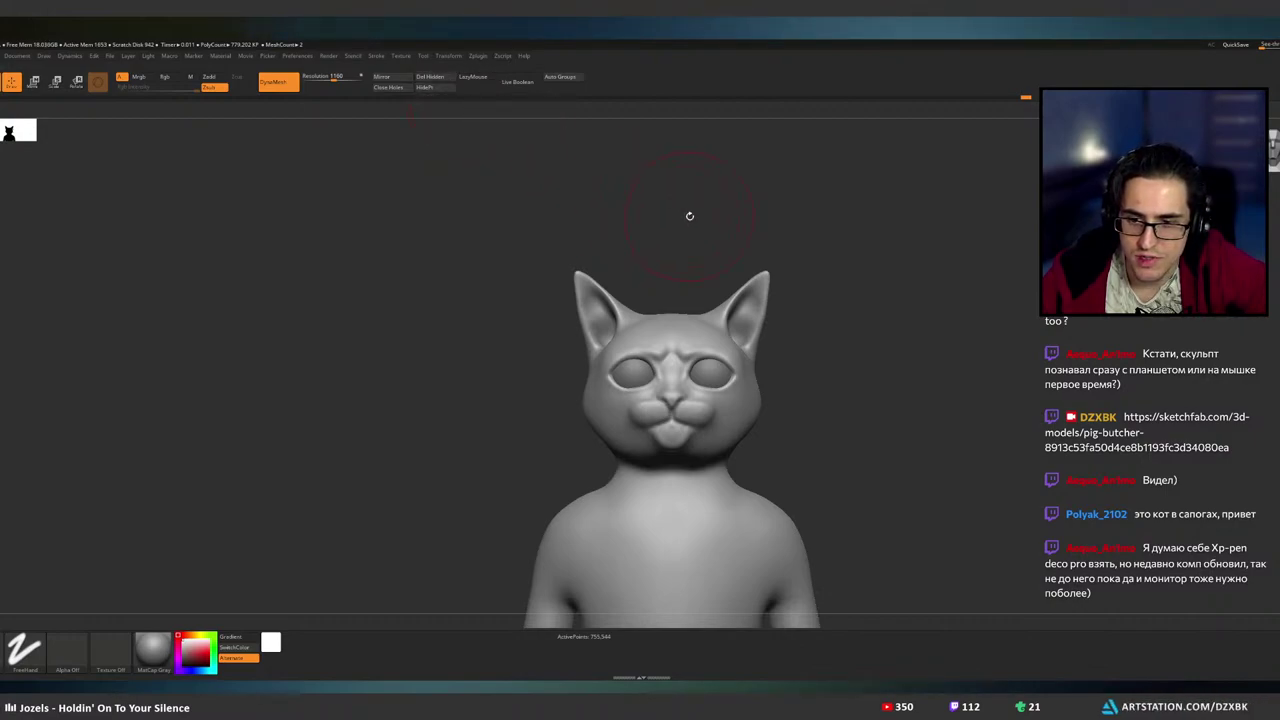
{"action": "left_click_drag", "start_coordinate": [686, 214], "coordinate": [620, 140], "text": "alt"}
{"action": "key", "text": "ctrl+shift"}
{"action": "right_click_drag", "start_coordinate": [675, 213], "coordinate": [723, 212], "text": "ctrl"}
{"action": "mouse_move", "coordinate": [637, 202]}
{"action": "right_mouse_down", "text": "alt"}
{"action": "mouse_move", "coordinate": [734, 214]}
{"action": "mouse_move", "coordinate": [661, 213]}
{"action": "right_mouse_up", "text": "alt"}
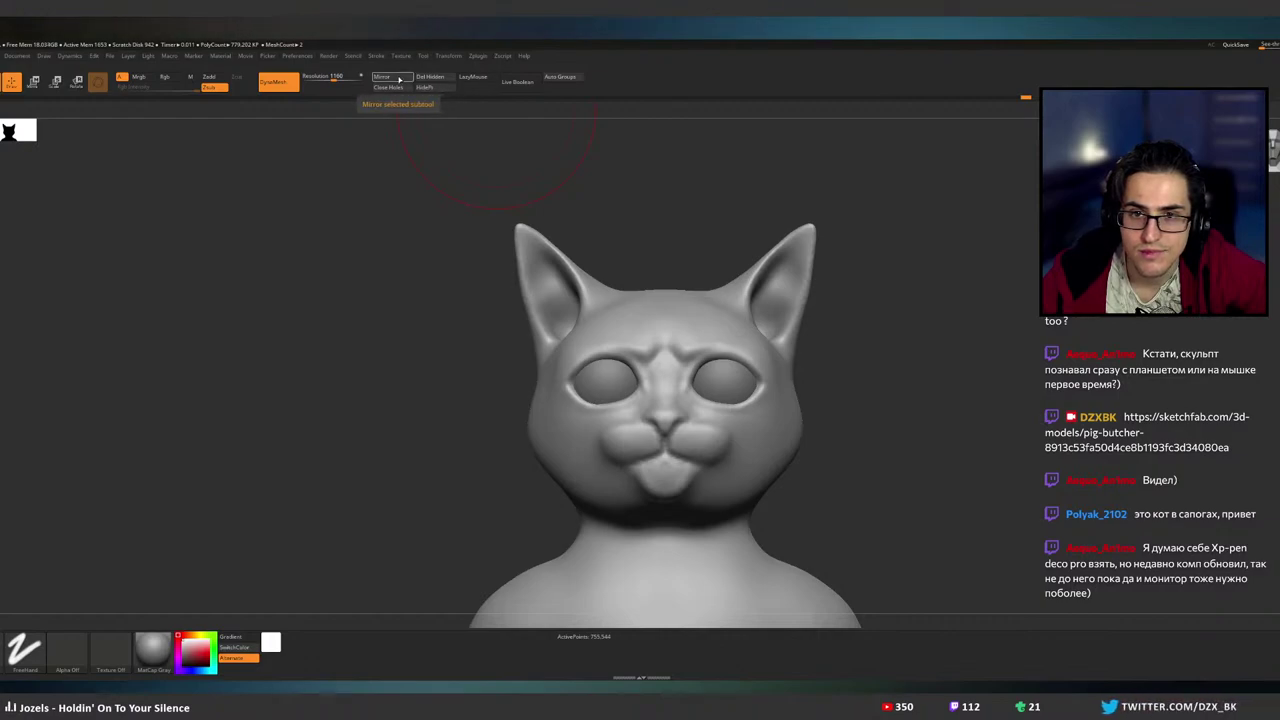
{"action": "left_click", "coordinate": [399, 79]}
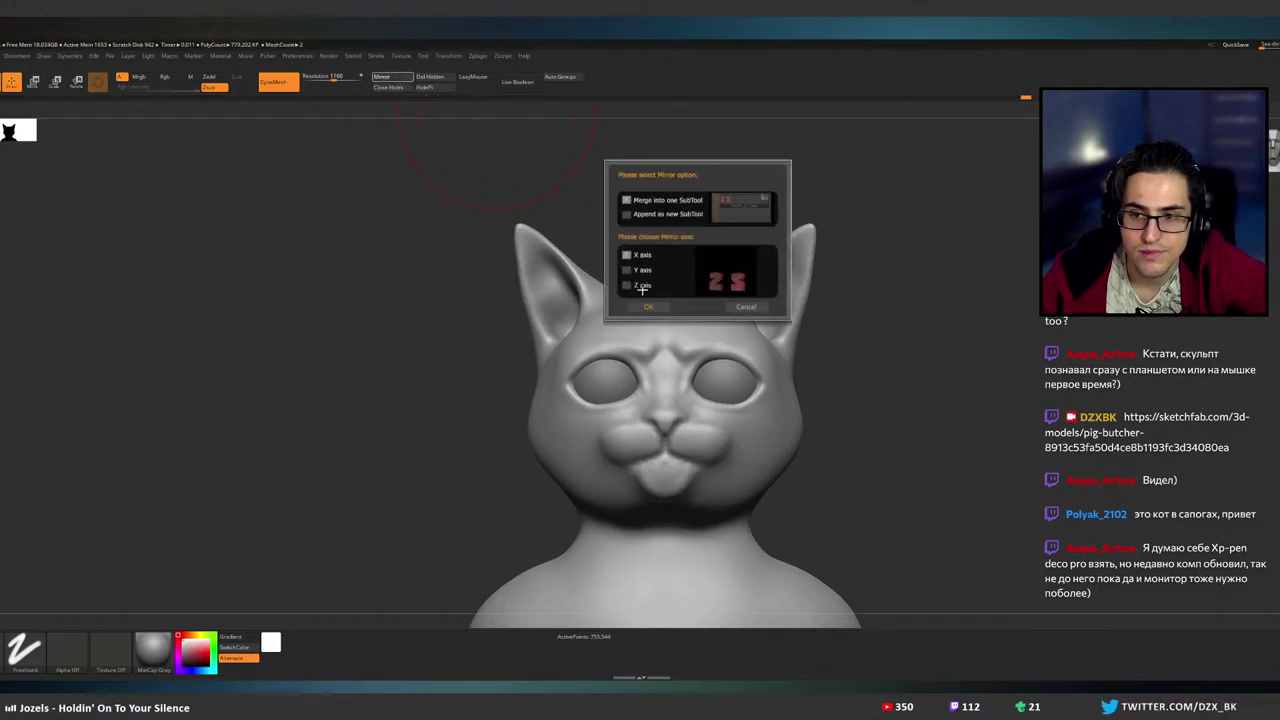
{"action": "left_click", "coordinate": [648, 306]}
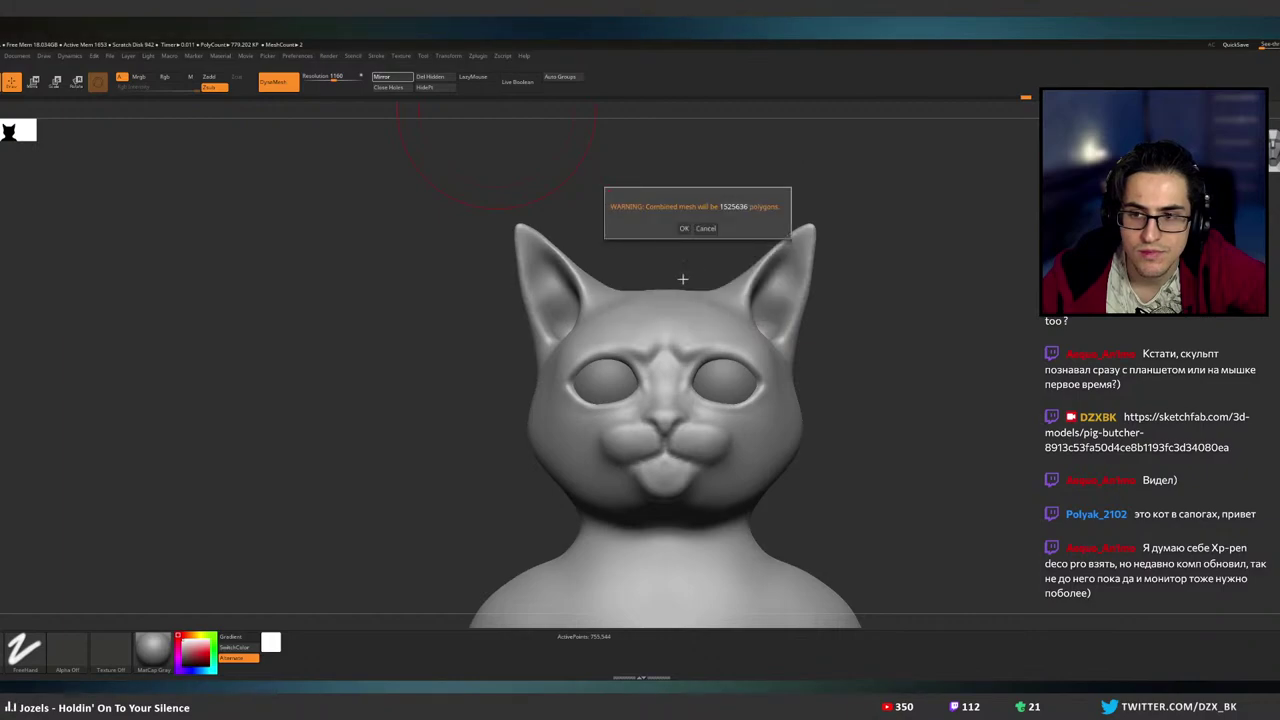
{"action": "left_click", "coordinate": [709, 230]}
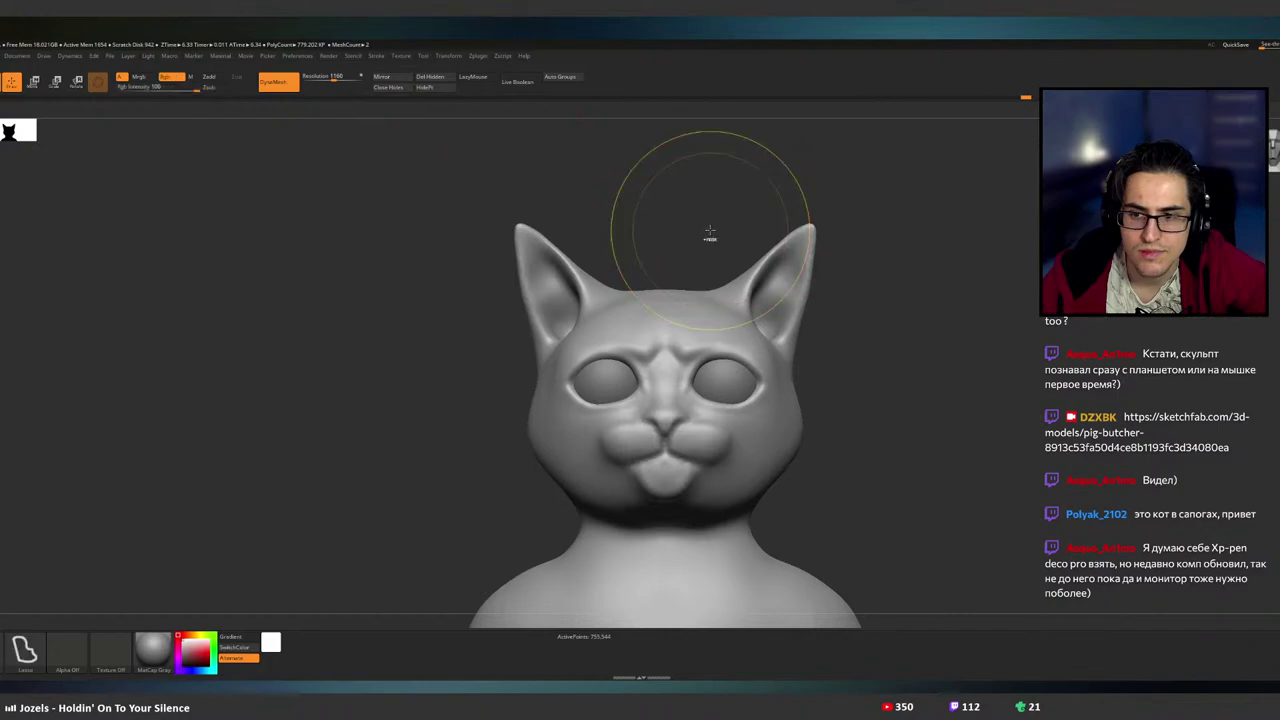
- Try to reshape the outer cheek down to the jaw in front view
{"action": "right_click_drag", "start_coordinate": [709, 231], "coordinate": [677, 219], "text": "ctrl"}
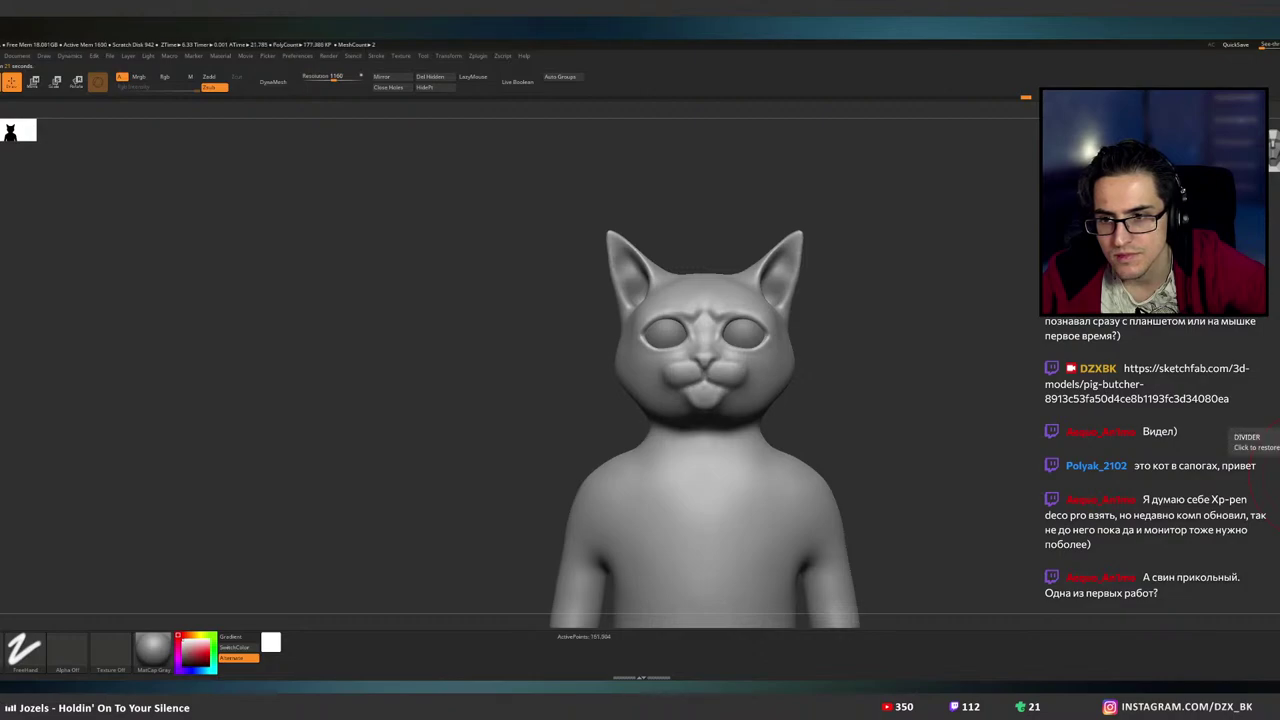
{"action": "key", "text": "ctrl+z"}
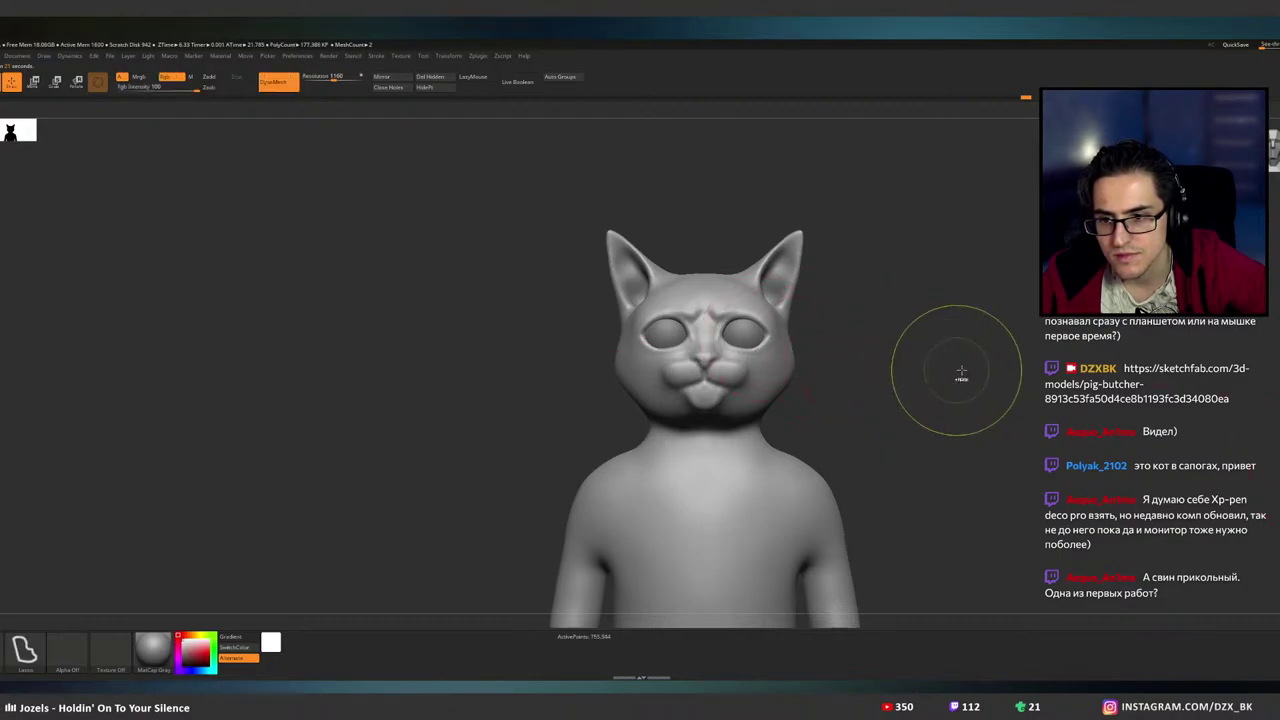
{"action": "right_click_drag", "start_coordinate": [961, 370], "coordinate": [853, 346], "text": "ctrl"}
{"action": "mouse_move", "coordinate": [848, 345]}
{"action": "right_mouse_down", "text": "ctrl"}
{"action": "mouse_move", "coordinate": [802, 350]}
{"action": "mouse_move", "coordinate": [1080, 370]}
{"action": "mouse_move", "coordinate": [916, 355]}
{"action": "mouse_move", "coordinate": [1071, 371]}
{"action": "mouse_move", "coordinate": [837, 332]}
{"action": "right_mouse_up", "text": "ctrl"}
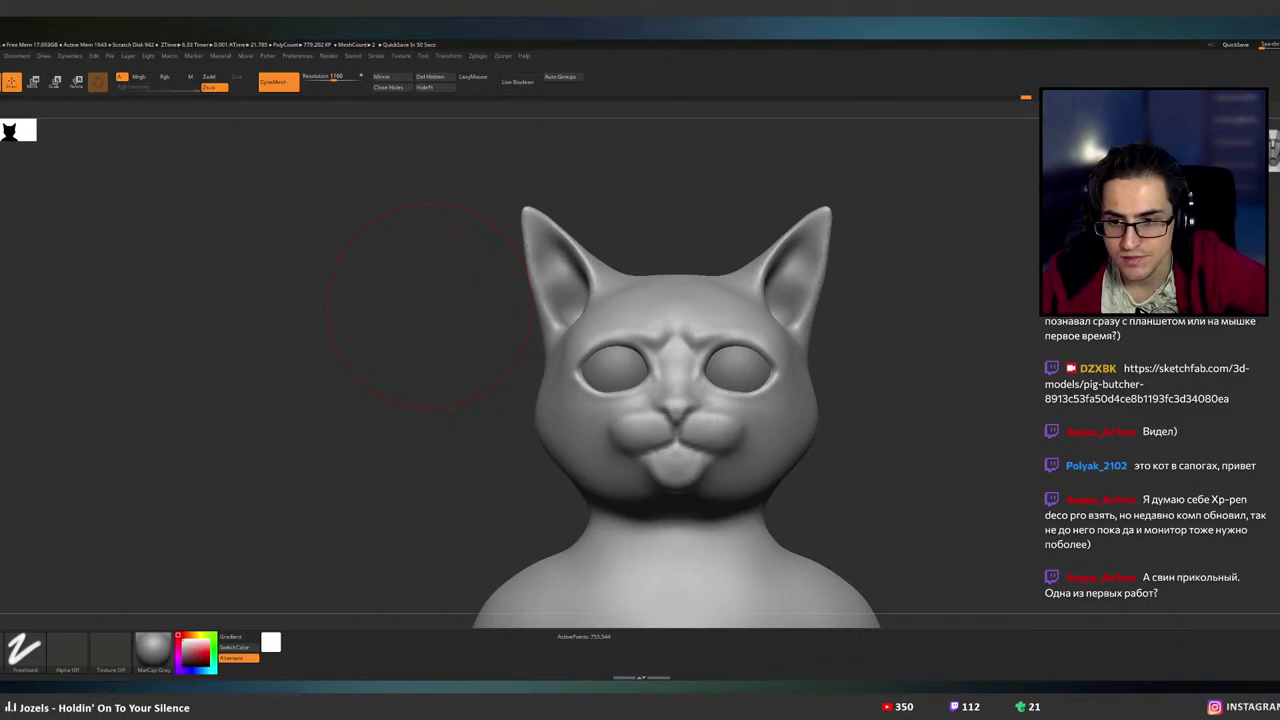
{"action": "mouse_move", "coordinate": [834, 359]}
{"action": "left_mouse_down"}
{"action": "mouse_move", "coordinate": [867, 354]}
{"action": "mouse_move", "coordinate": [825, 397]}
{"action": "mouse_move", "coordinate": [857, 354]}
{"action": "left_mouse_up"}
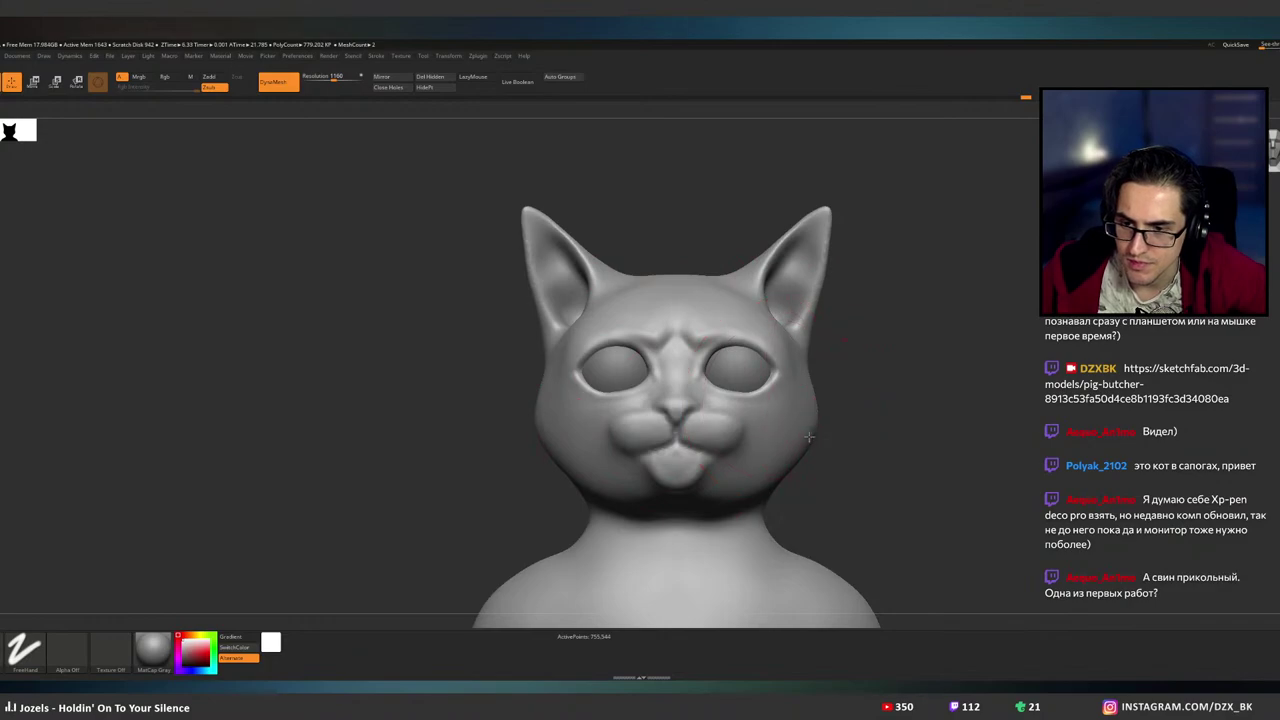
{"action": "left_click_drag", "start_coordinate": [809, 437], "coordinate": [752, 515]}
{"action": "key", "text": "ctrl+z"}
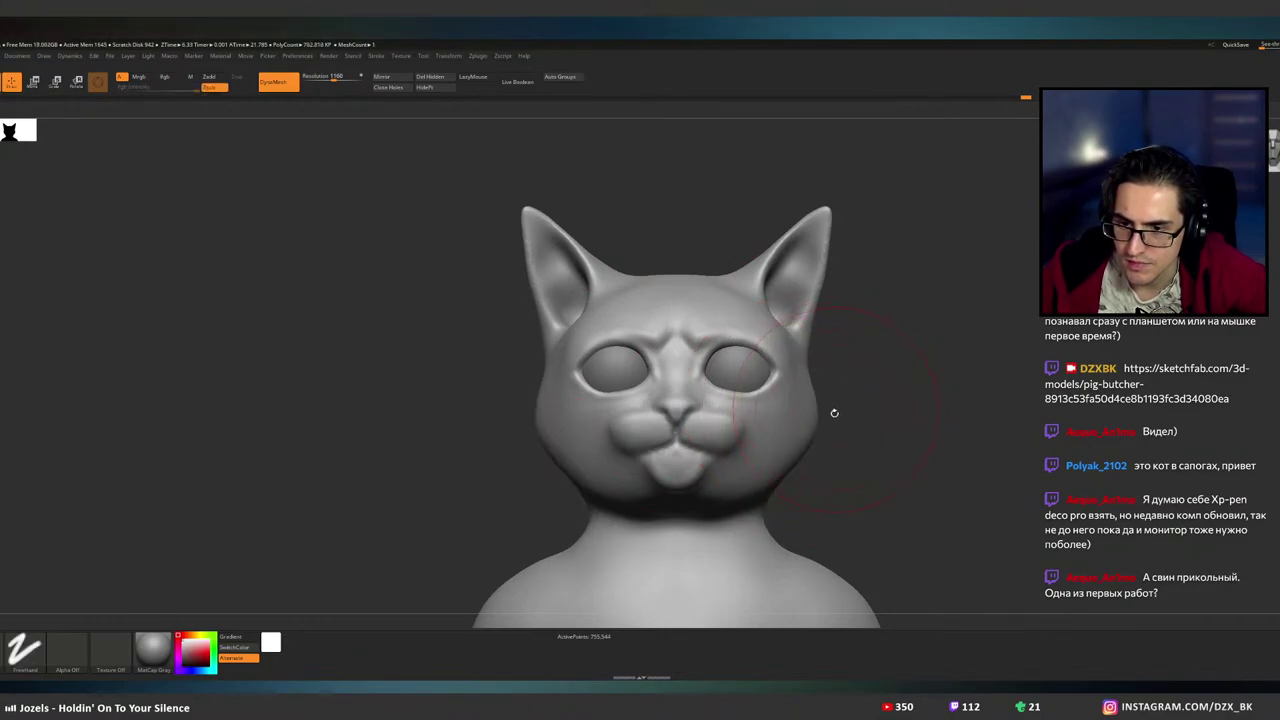
- Smooth the side of the cheek below the ear from a low angle, using a larger brush
{"action": "mouse_move", "coordinate": [834, 412]}
{"action": "left_mouse_down"}
{"action": "mouse_move", "coordinate": [814, 443]}
{"action": "mouse_move", "coordinate": [829, 509]}
{"action": "mouse_move", "coordinate": [800, 479]}
{"action": "left_mouse_up"}
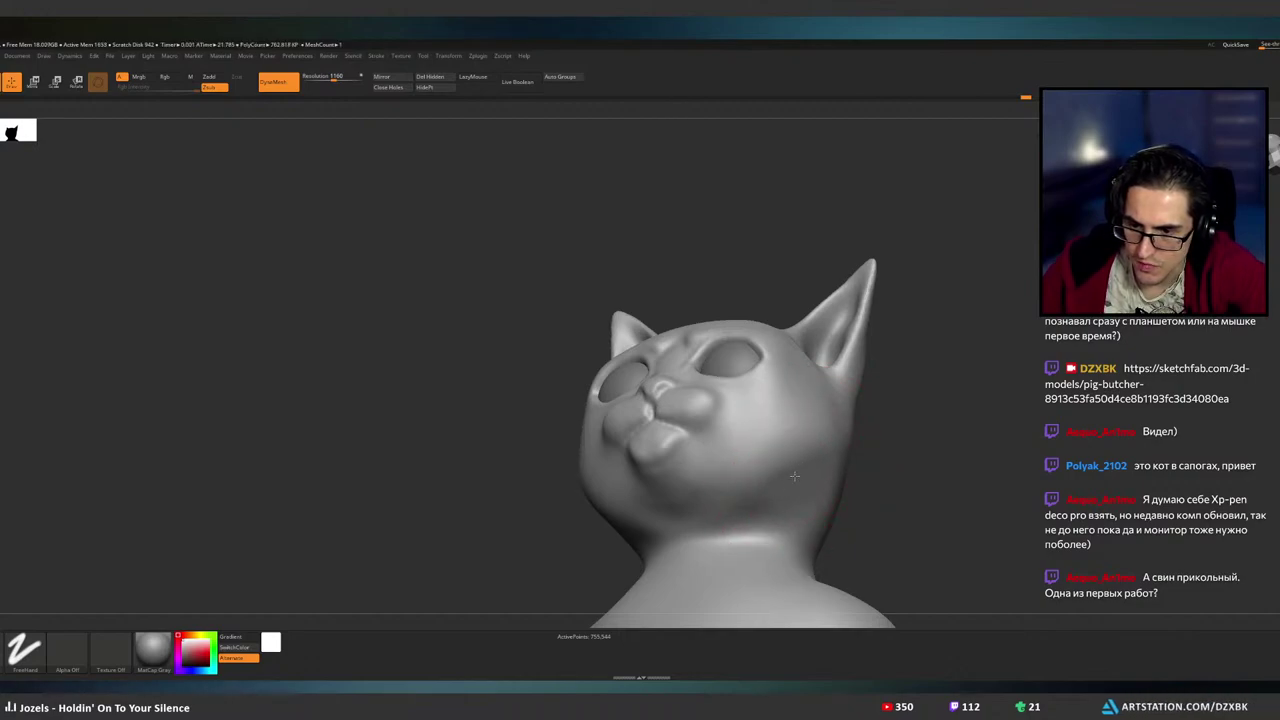
{"action": "key", "text": "bracketright"}
{"action": "key", "text": "bracketright"}
{"action": "key", "text": "bracketright"}
{"action": "key", "text": "bracketright"}
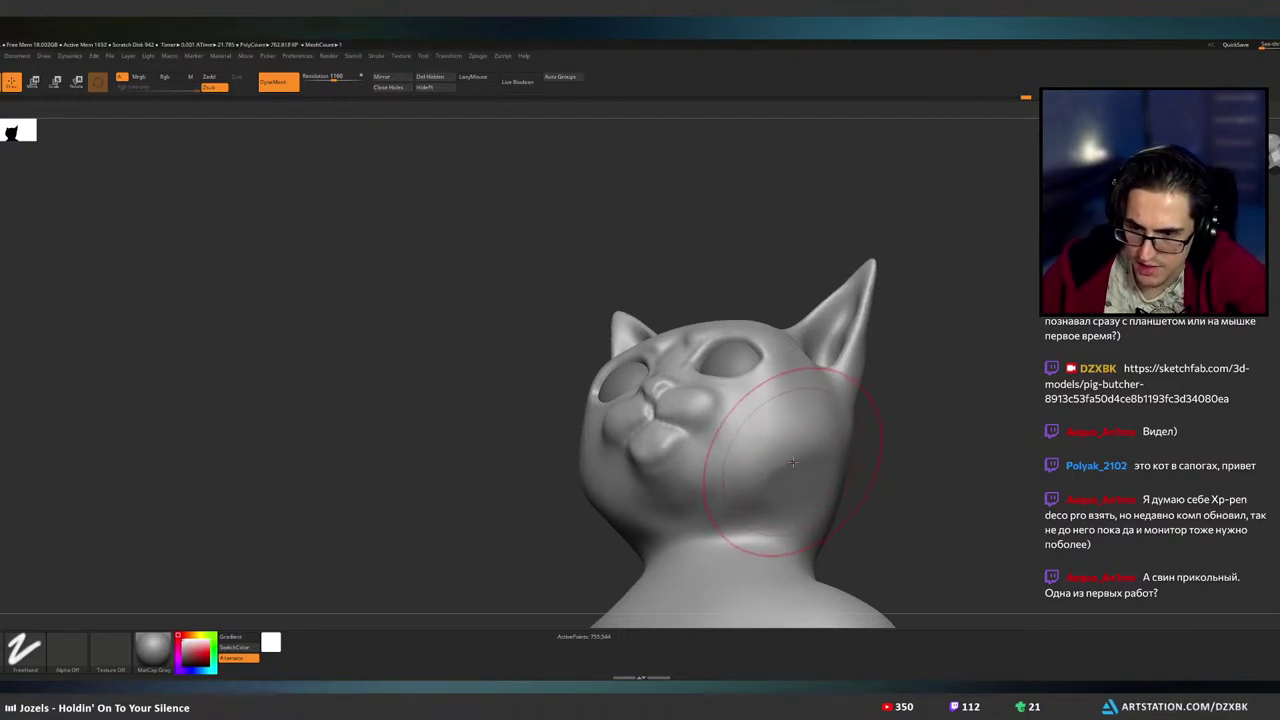
{"action": "mouse_move", "coordinate": [798, 468]}
{"action": "left_mouse_down", "text": "shift"}
{"action": "mouse_move", "coordinate": [783, 470]}
{"action": "mouse_move", "coordinate": [814, 458]}
{"action": "left_mouse_up", "text": "shift"}
- Shape the outer cheek and the jaw line below it, and soften the transition between them
{"action": "mouse_move", "coordinate": [814, 458]}
{"action": "right_mouse_down"}
{"action": "mouse_move", "coordinate": [871, 500]}
{"action": "mouse_move", "coordinate": [848, 469]}
{"action": "mouse_move", "coordinate": [830, 478]}
{"action": "right_mouse_up"}
{"action": "left_click_drag", "start_coordinate": [796, 489], "coordinate": [757, 490]}
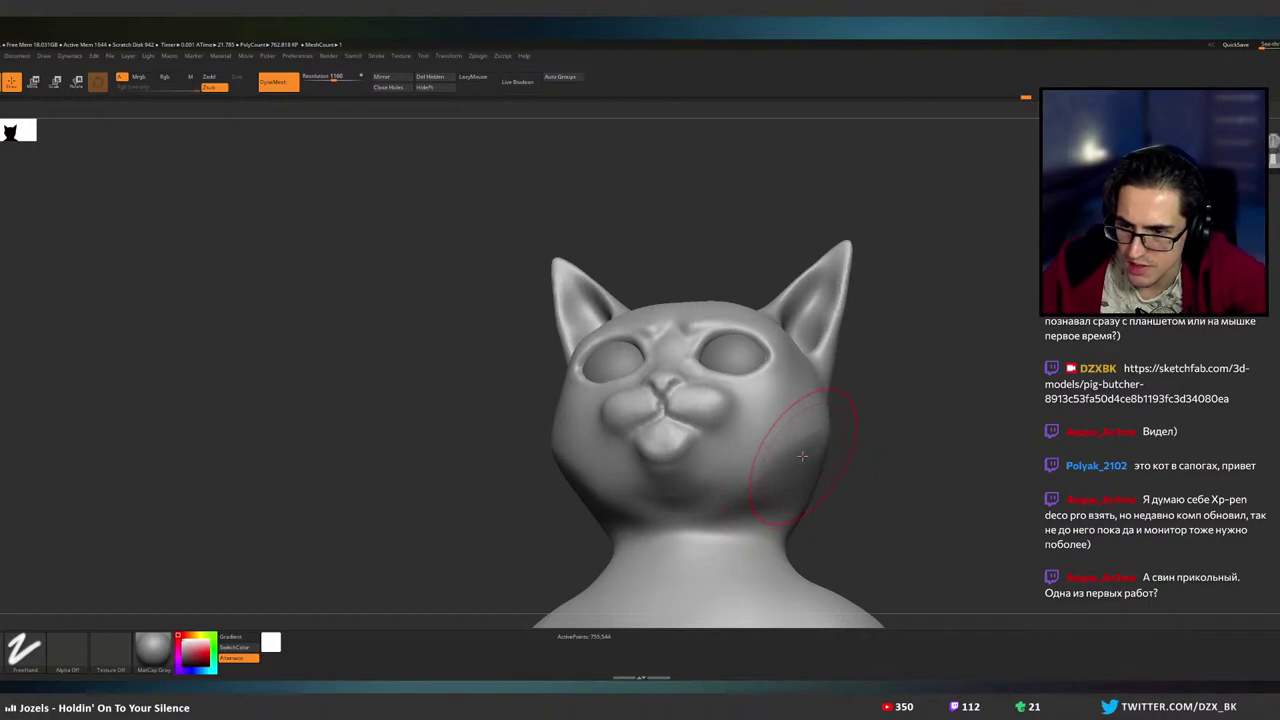
{"action": "left_click_drag", "start_coordinate": [802, 456], "coordinate": [797, 463], "text": "shift"}
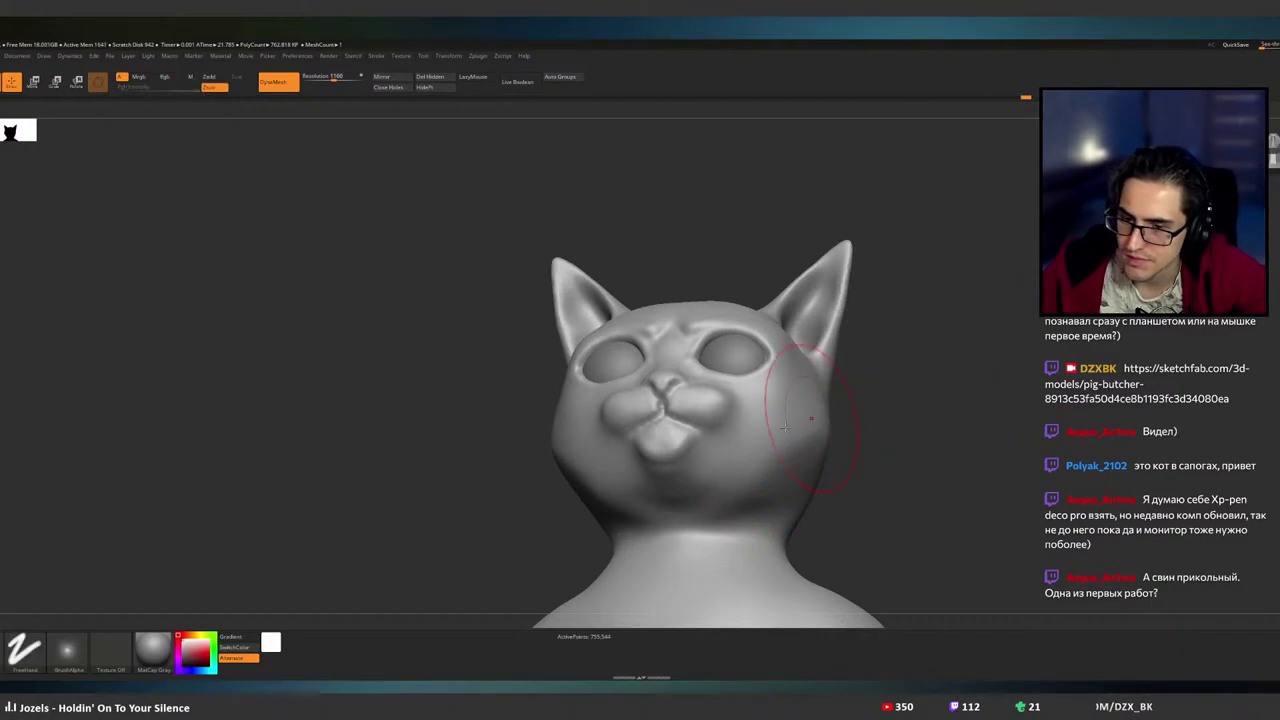
{"action": "left_click_drag", "start_coordinate": [843, 423], "coordinate": [795, 412]}
- Refine the underside of the jaw where it meets the neck and smooth the area beneath the chin
{"action": "mouse_move", "coordinate": [706, 536]}
{"action": "left_mouse_down"}
{"action": "mouse_move", "coordinate": [650, 538]}
{"action": "mouse_move", "coordinate": [762, 516]}
{"action": "mouse_move", "coordinate": [750, 522]}
{"action": "left_mouse_up"}
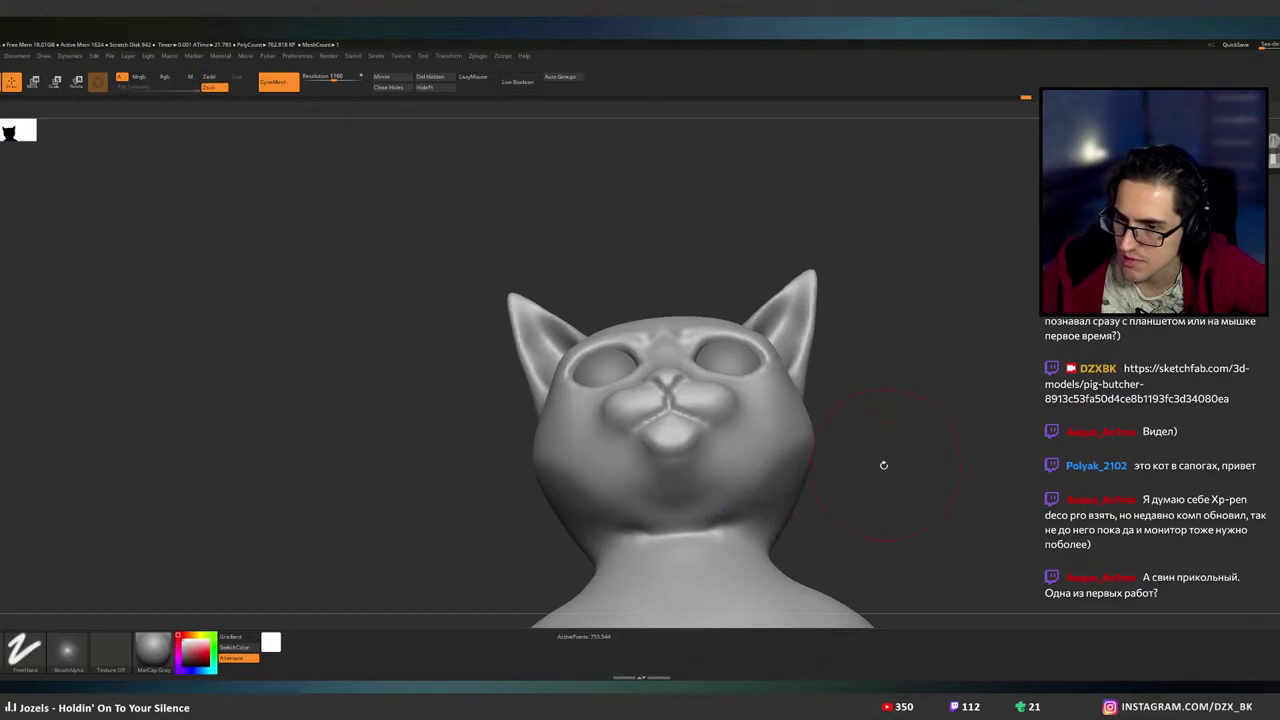
{"action": "mouse_move", "coordinate": [883, 463]}
{"action": "left_mouse_down"}
{"action": "mouse_move", "coordinate": [877, 486]}
{"action": "mouse_move", "coordinate": [836, 445]}
{"action": "left_mouse_up"}
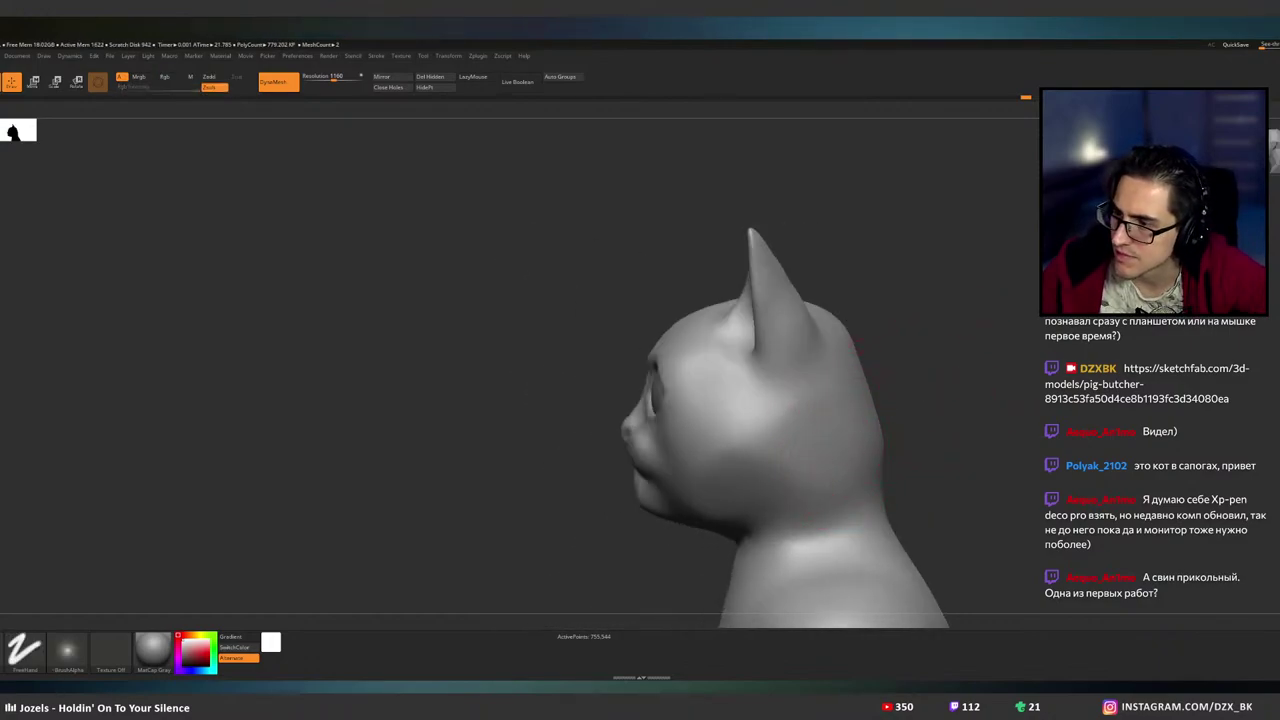
{"action": "key", "text": "shift"}
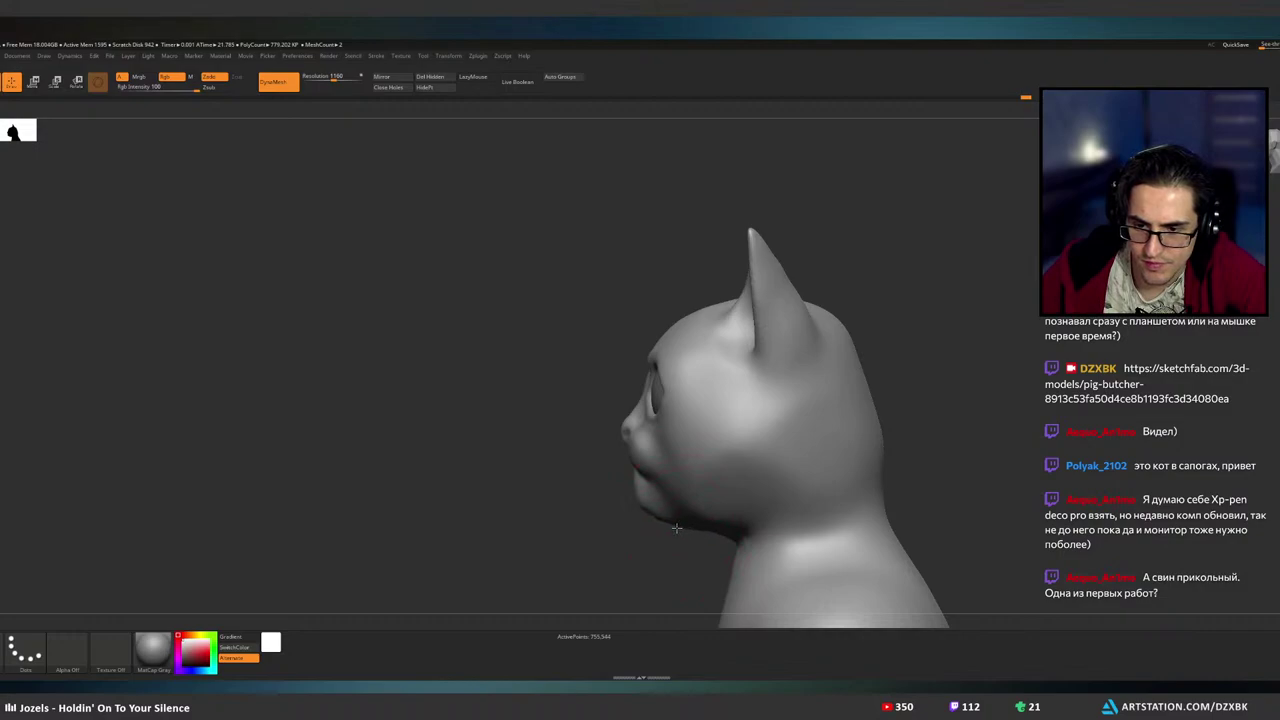
{"action": "mouse_move", "coordinate": [675, 530]}
{"action": "left_mouse_down", "text": "shift"}
{"action": "mouse_move", "coordinate": [735, 506]}
{"action": "mouse_move", "coordinate": [746, 470]}
{"action": "left_mouse_up", "text": "shift"}
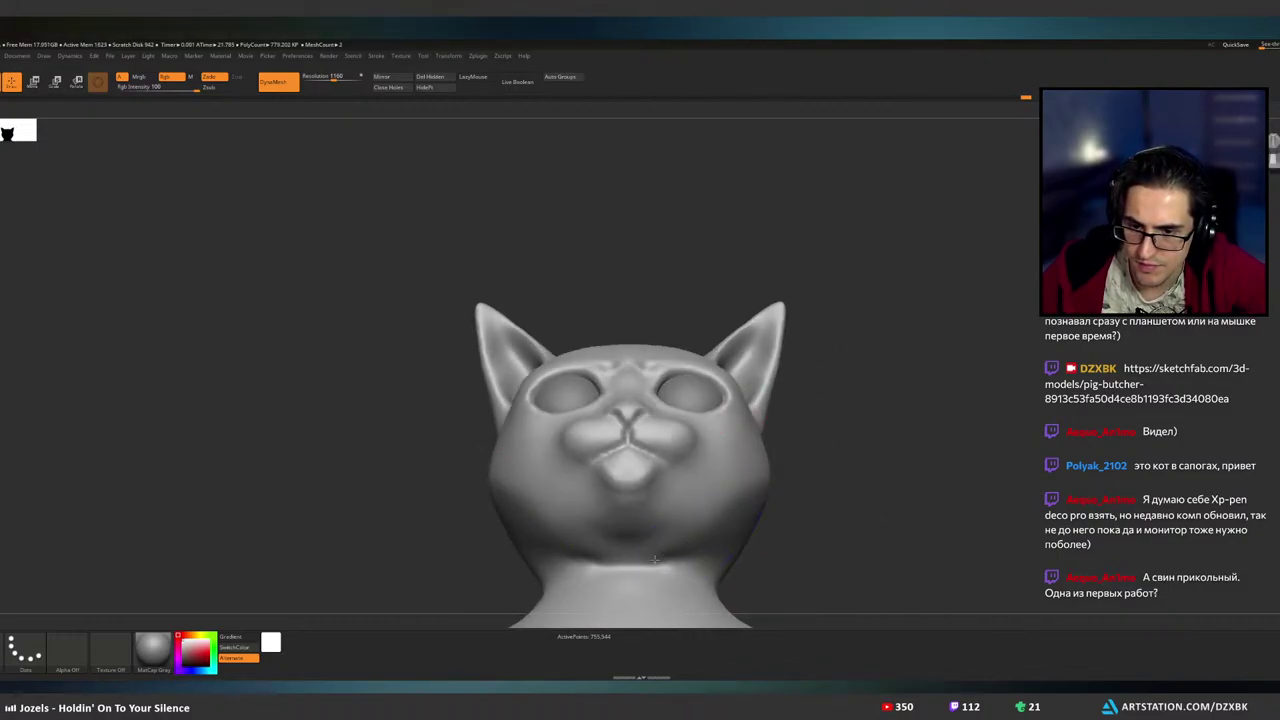
{"action": "left_click_drag", "start_coordinate": [696, 553], "coordinate": [706, 487]}
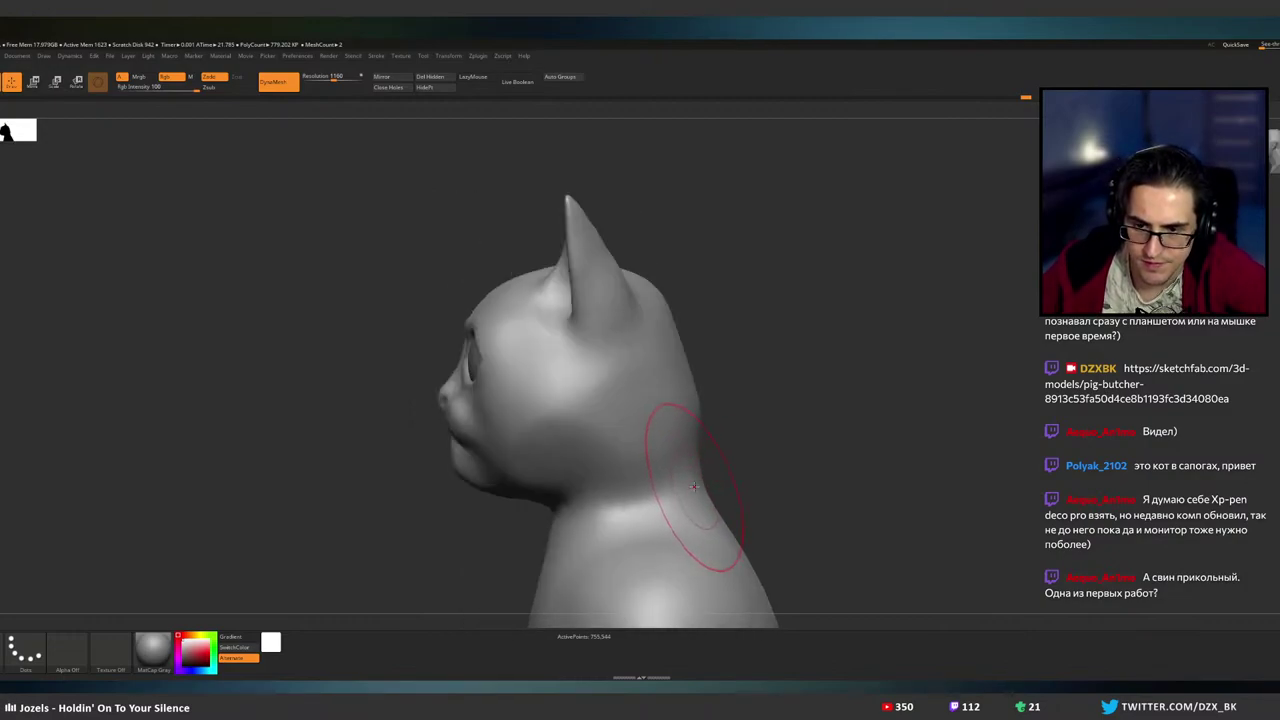
- Shape the back of the head and smooth its transition into the nape of the neck
{"action": "mouse_move", "coordinate": [666, 498]}
{"action": "right_mouse_down"}
{"action": "mouse_move", "coordinate": [676, 492]}
{"action": "mouse_move", "coordinate": [600, 482]}
{"action": "mouse_move", "coordinate": [743, 463]}
{"action": "mouse_move", "coordinate": [730, 470]}
{"action": "right_mouse_up"}
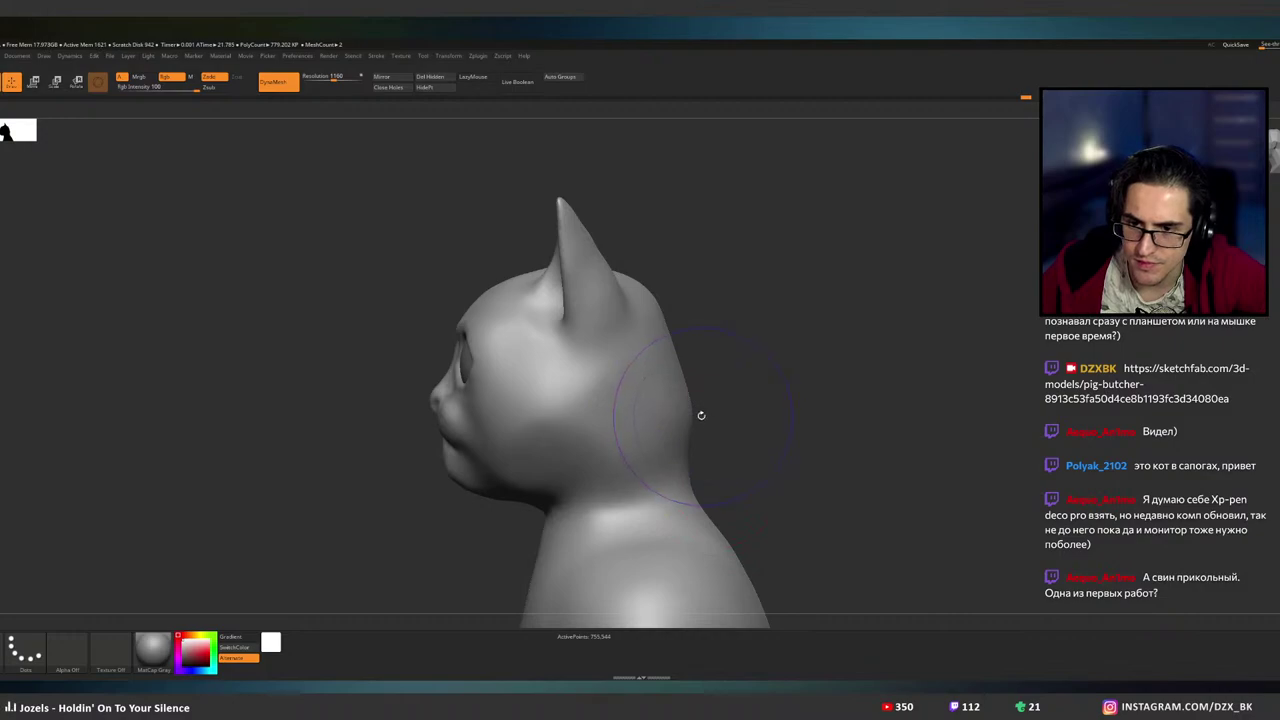
{"action": "key", "text": "b"}
{"action": "key", "text": "c"}
{"action": "key", "text": "b"}
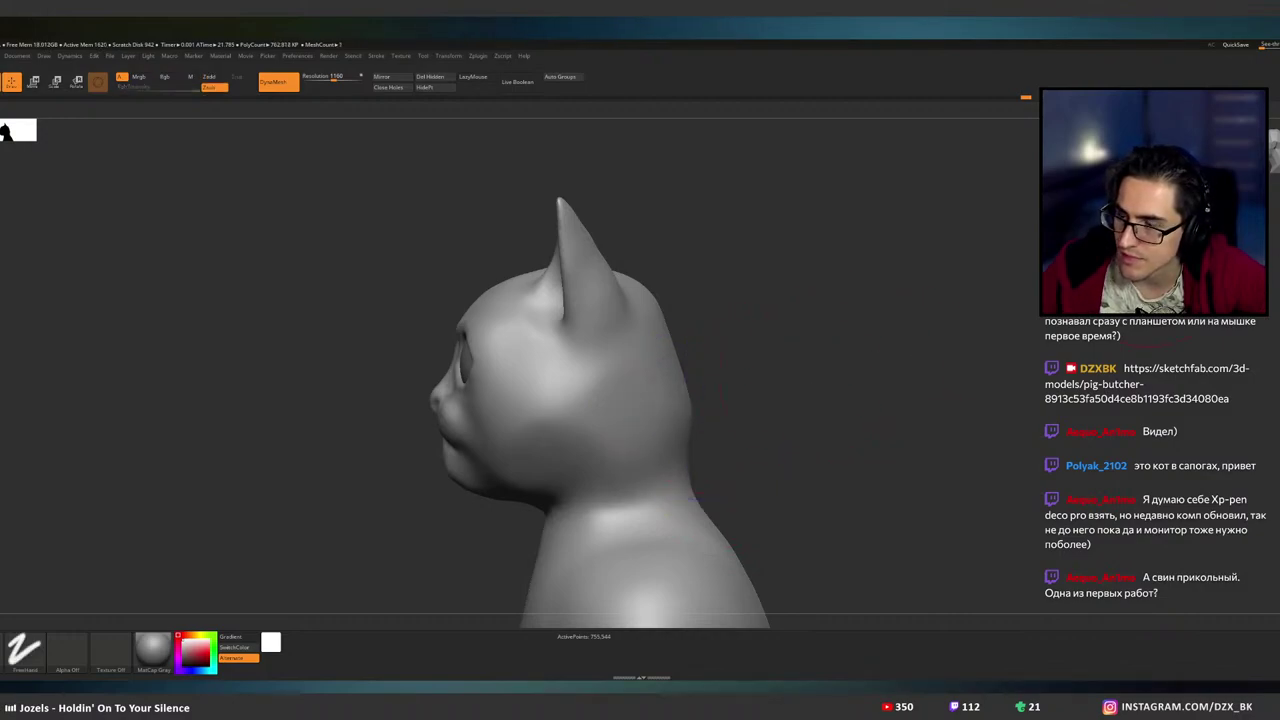
{"action": "right_click_drag", "start_coordinate": [712, 405], "coordinate": [688, 410]}
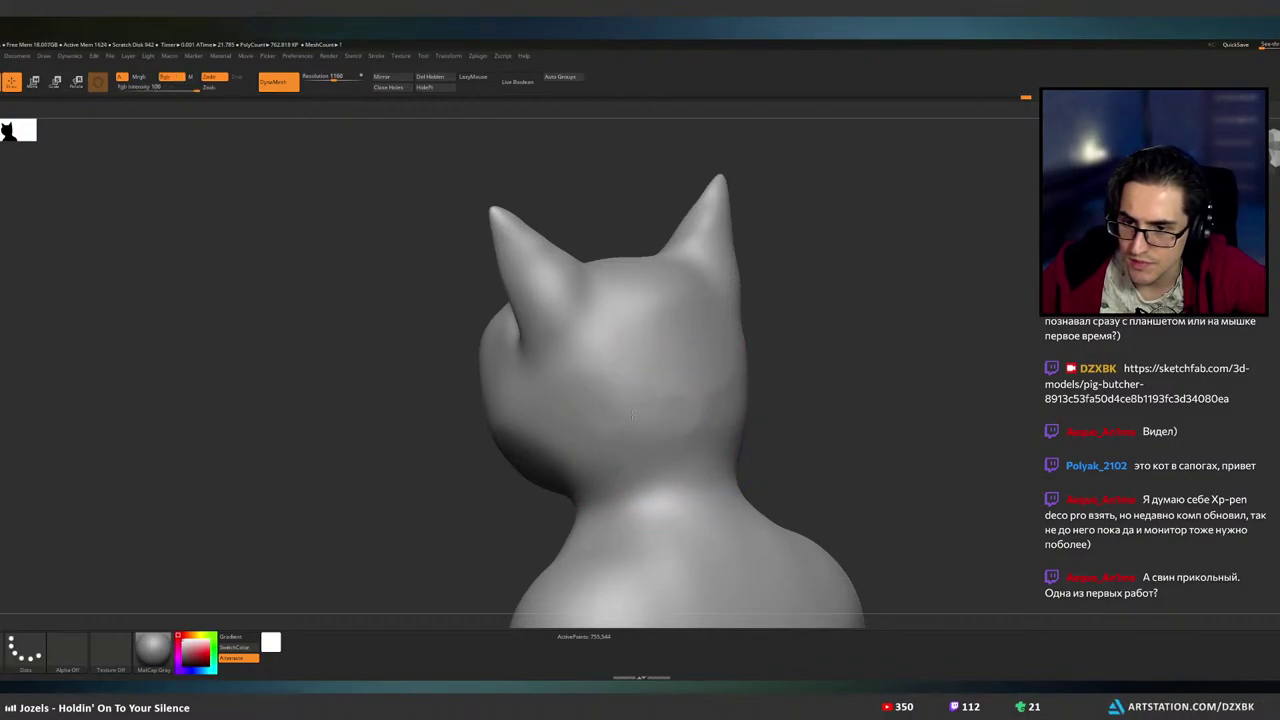
{"action": "mouse_move", "coordinate": [680, 420]}
{"action": "right_mouse_down"}
{"action": "mouse_move", "coordinate": [741, 405]}
{"action": "mouse_move", "coordinate": [686, 415]}
{"action": "right_mouse_up"}
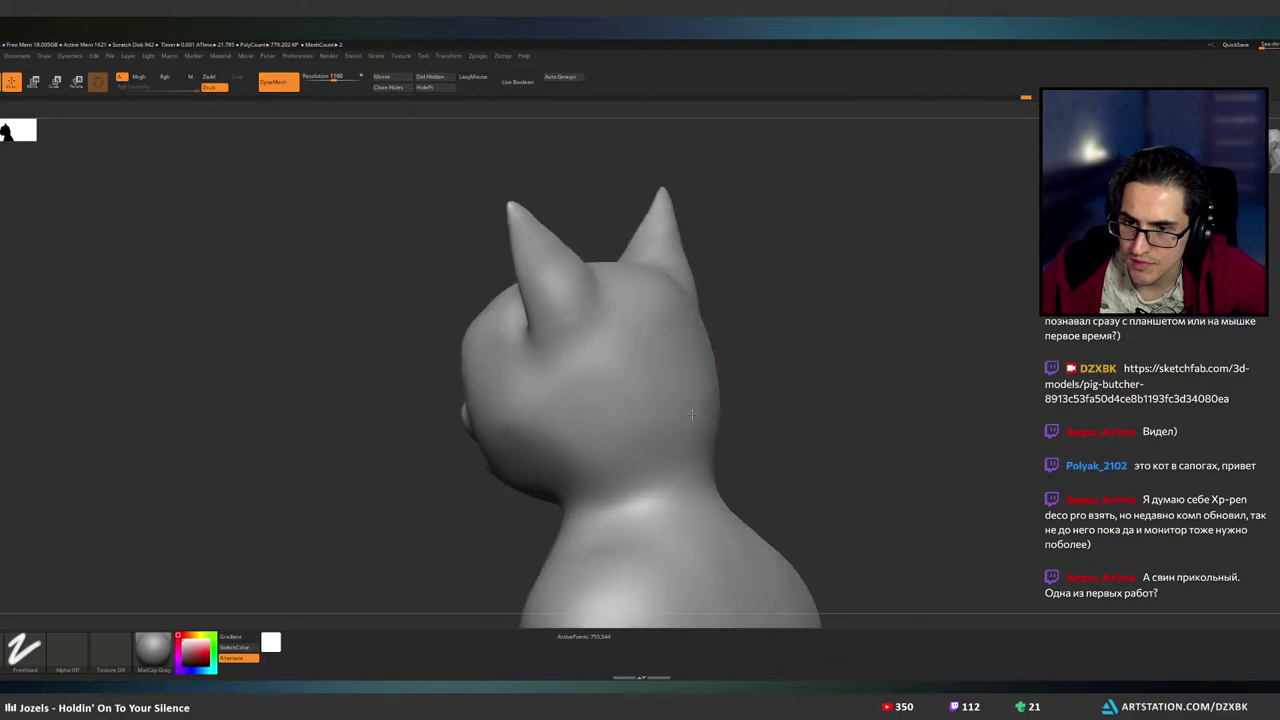
{"action": "key", "text": "shift"}
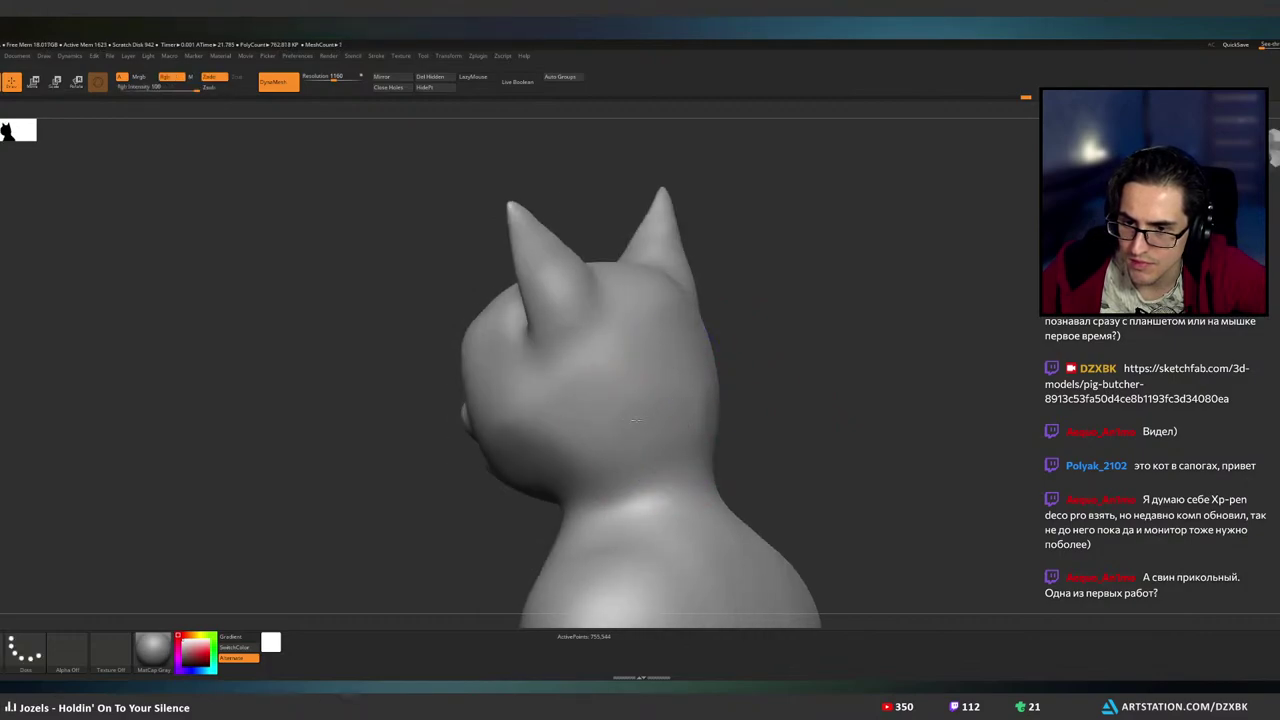
{"action": "mouse_move", "coordinate": [639, 412]}
{"action": "right_mouse_down", "text": "shift"}
{"action": "mouse_move", "coordinate": [757, 395]}
{"action": "mouse_move", "coordinate": [677, 421]}
{"action": "right_mouse_up", "text": "shift"}
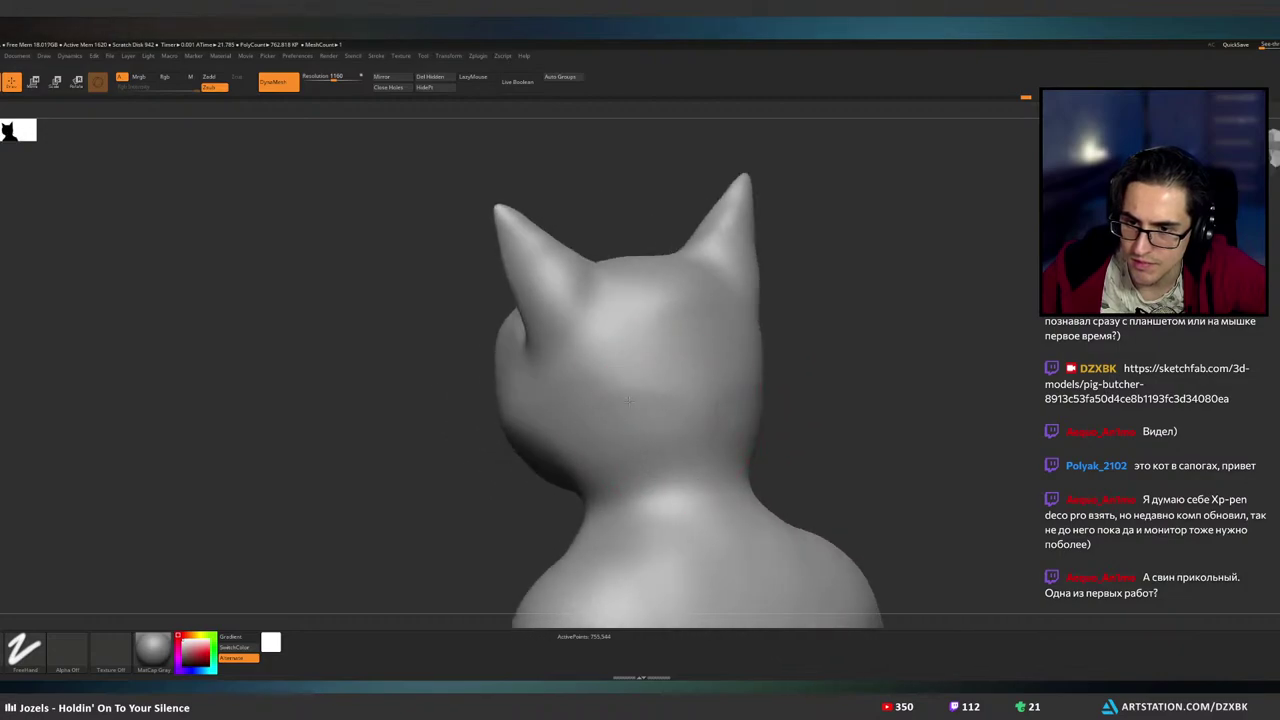
- Even out the rear of the skull behind and below the ears, following its profile from several angles
{"action": "key", "text": "b"}
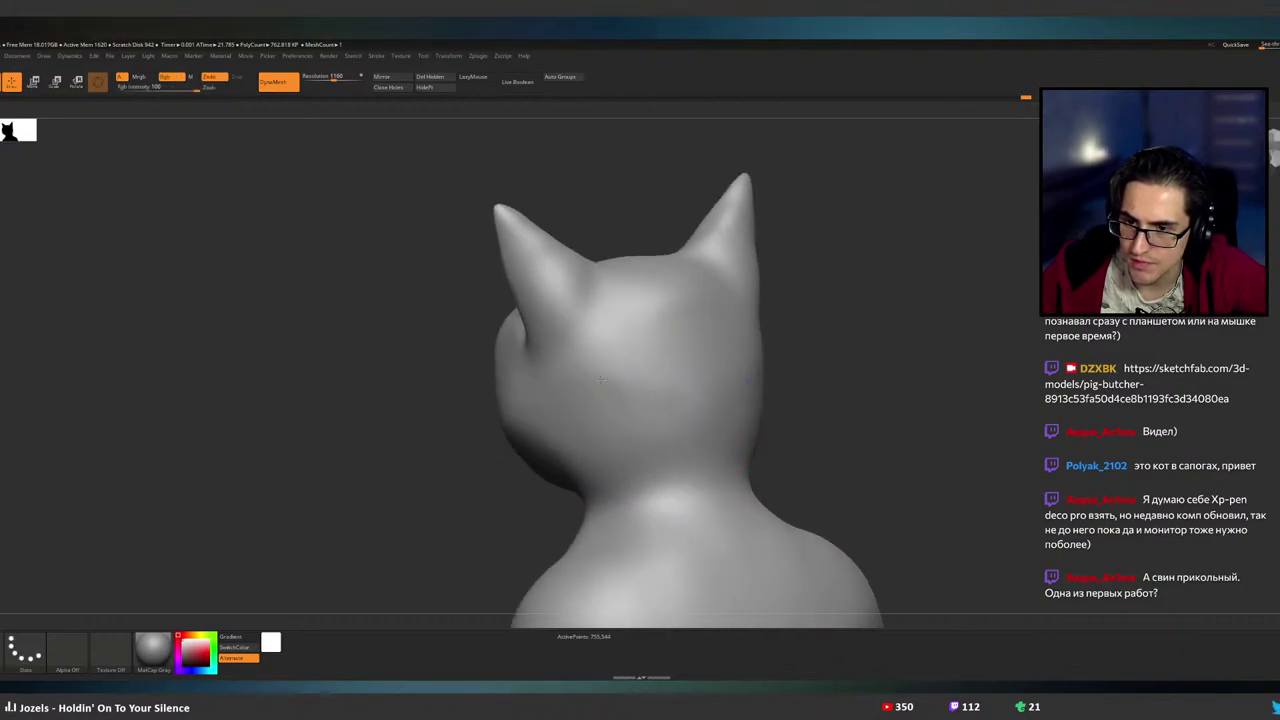
{"action": "mouse_move", "coordinate": [600, 380]}
{"action": "right_mouse_down"}
{"action": "mouse_move", "coordinate": [803, 391]}
{"action": "mouse_move", "coordinate": [586, 271]}
{"action": "right_mouse_up"}
{"action": "key", "text": "b"}
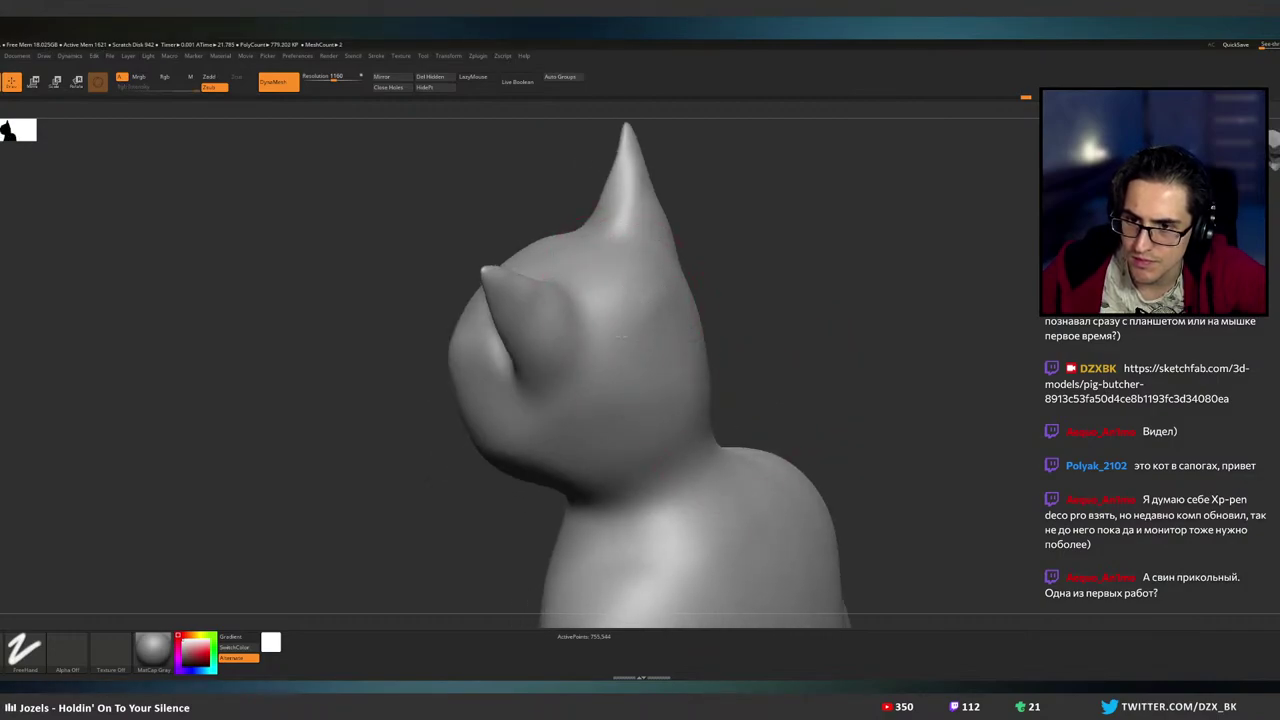
{"action": "key", "text": "b"}
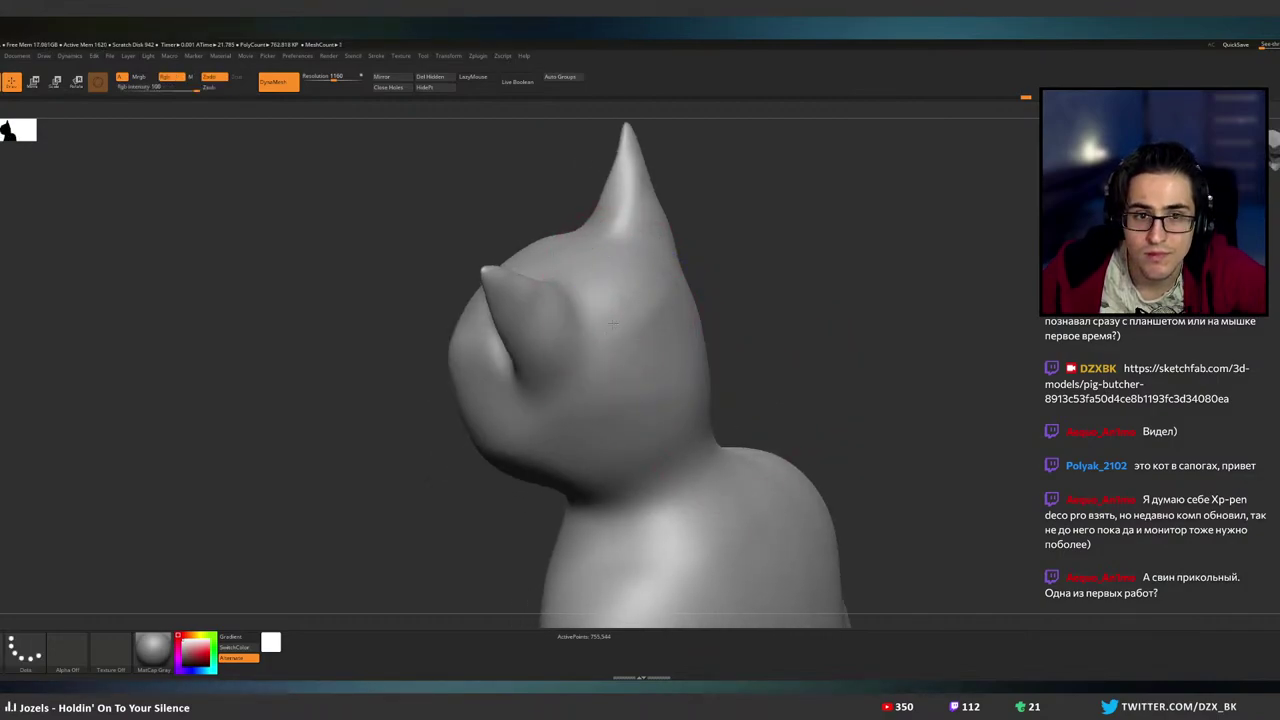
{"action": "key", "text": "b"}
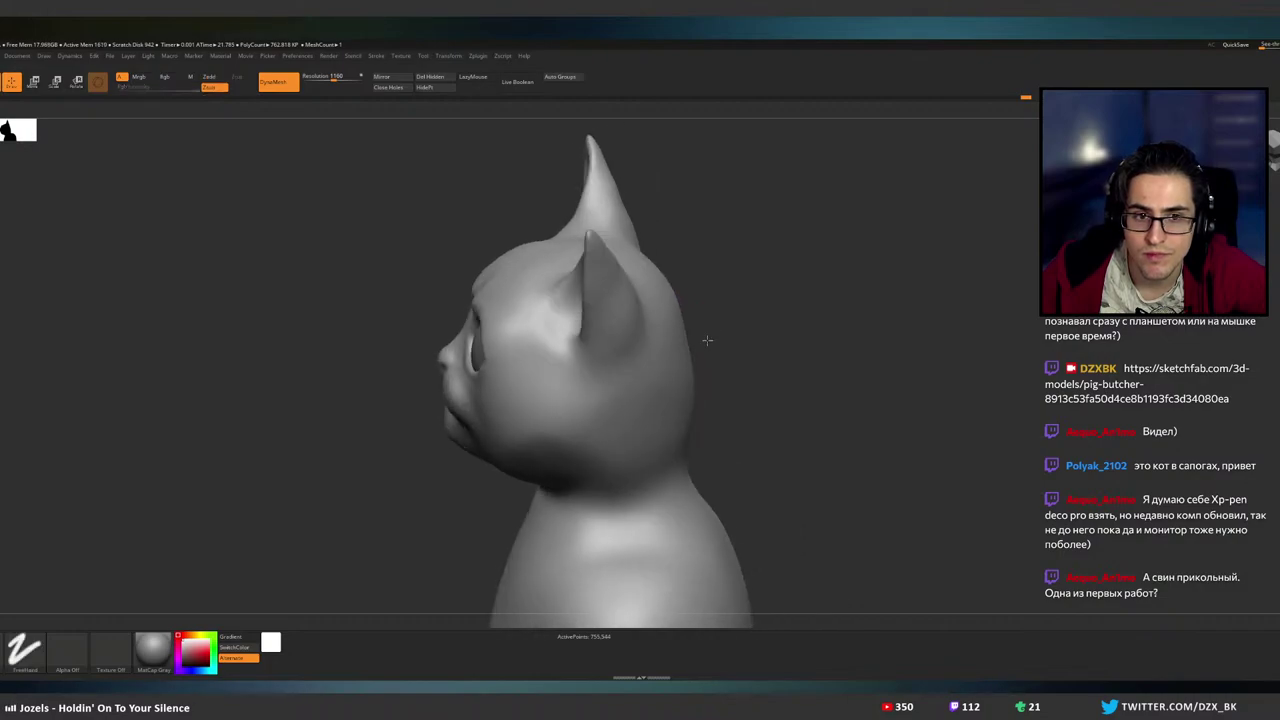
{"action": "right_click_drag", "start_coordinate": [608, 325], "coordinate": [751, 346]}
{"action": "key", "text": "b"}
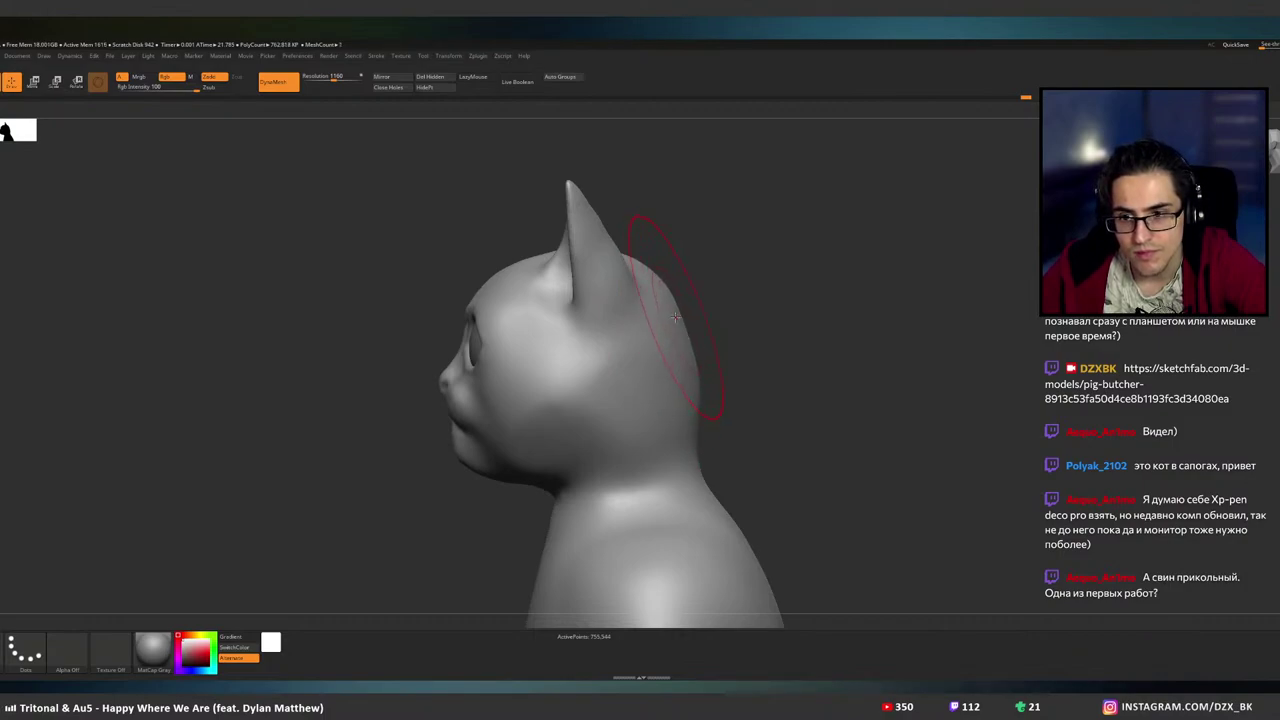
{"action": "mouse_move", "coordinate": [688, 316]}
{"action": "right_mouse_down"}
{"action": "mouse_move", "coordinate": [731, 346]}
{"action": "mouse_move", "coordinate": [735, 447]}
{"action": "right_mouse_up"}
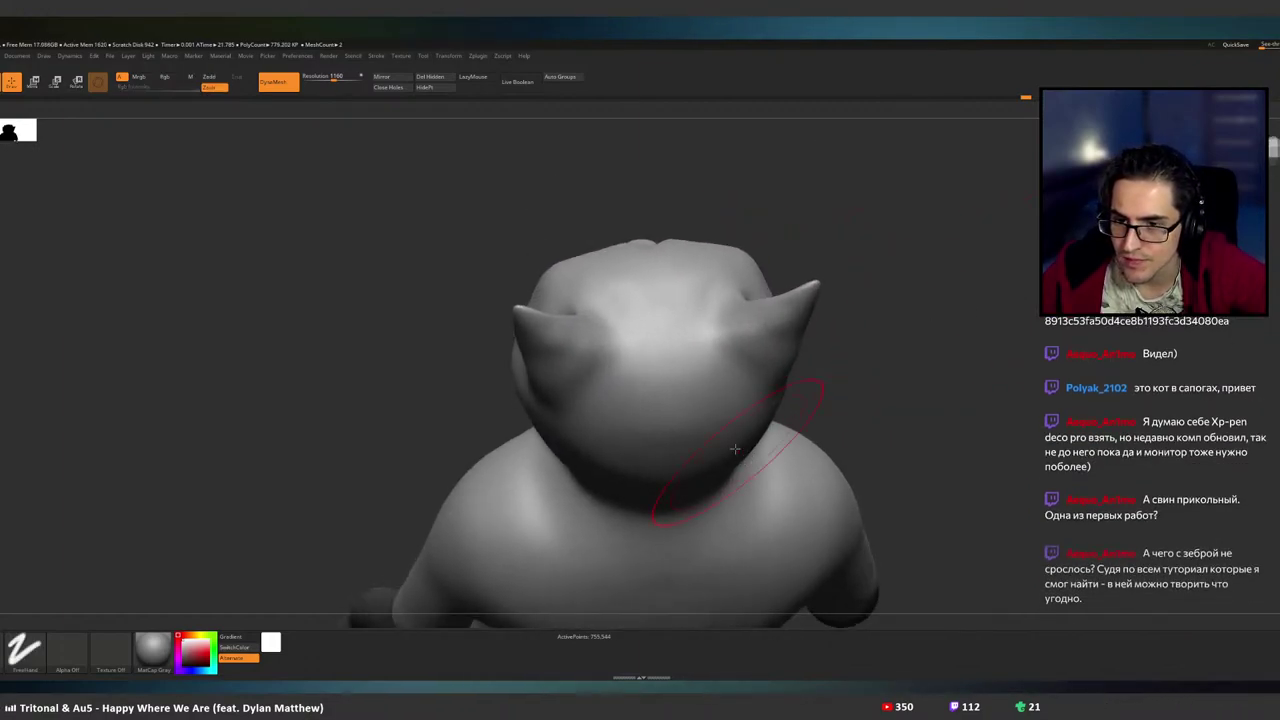
- Reshape the rear of the crown between the ears, undoing a stroke, reworking the surface and smoothing it
{"action": "right_click_drag", "start_coordinate": [713, 389], "coordinate": [670, 368]}
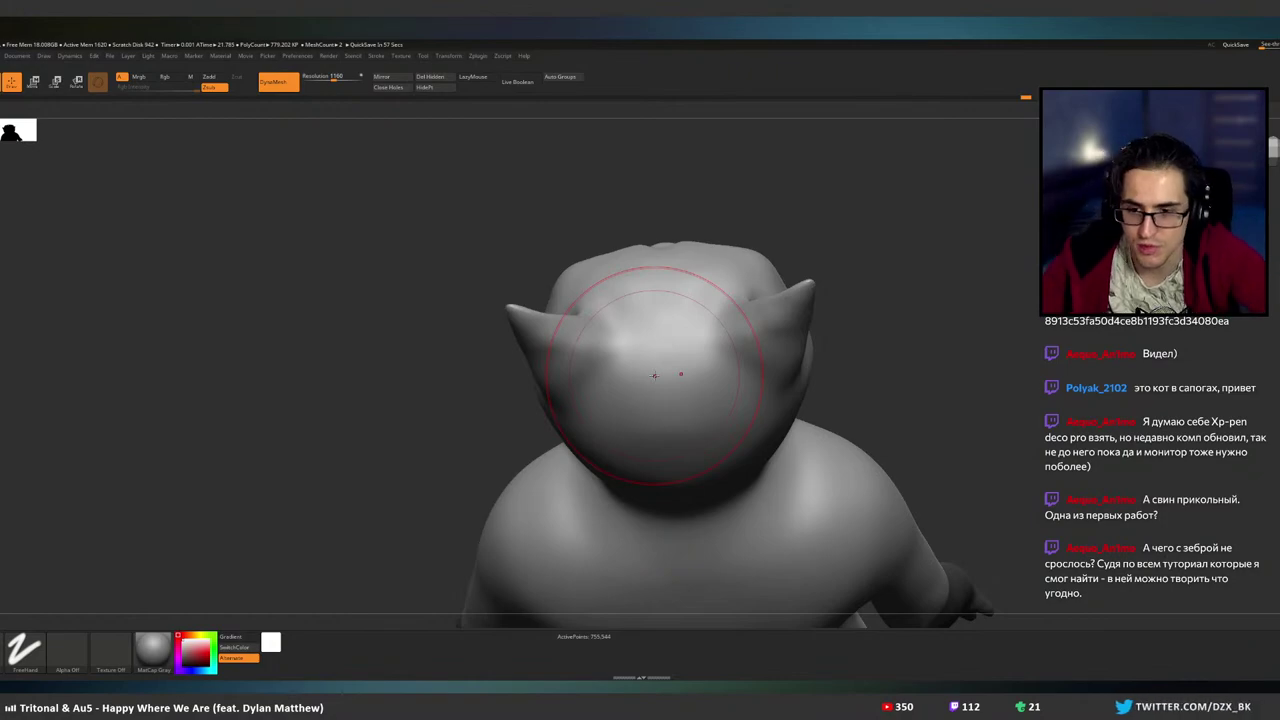
{"action": "left_click_drag", "start_coordinate": [920, 317], "coordinate": [918, 297]}
{"action": "right_click_drag", "start_coordinate": [702, 386], "coordinate": [653, 331]}
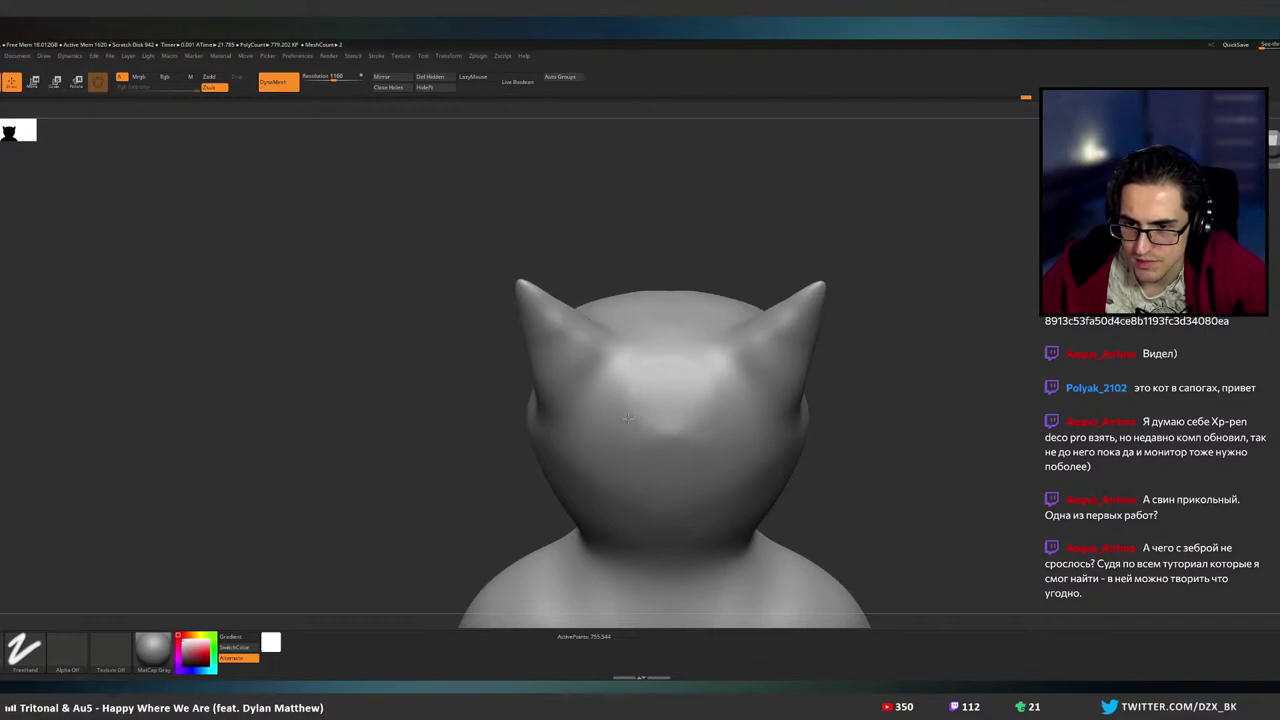
{"action": "key", "text": "ctrl+z"}
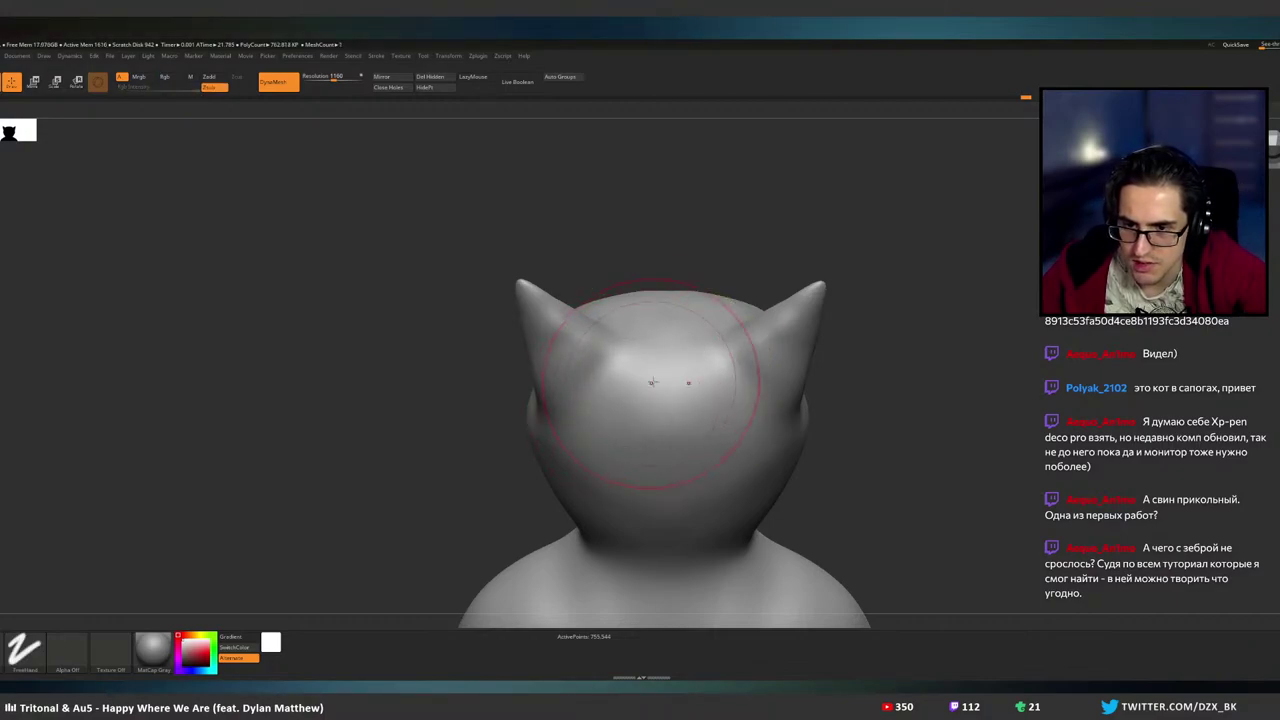
{"action": "left_click_drag", "start_coordinate": [634, 405], "coordinate": [672, 416]}
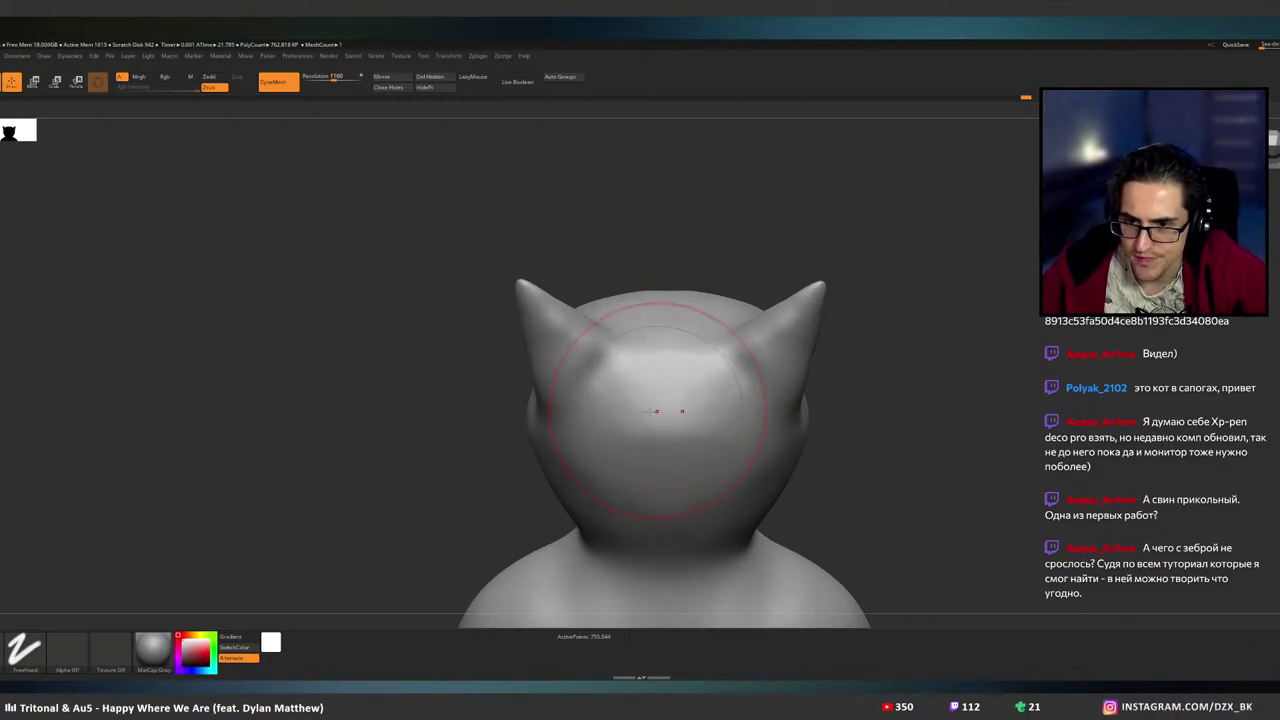
{"action": "left_click_drag", "start_coordinate": [664, 429], "coordinate": [650, 408], "text": "shift"}
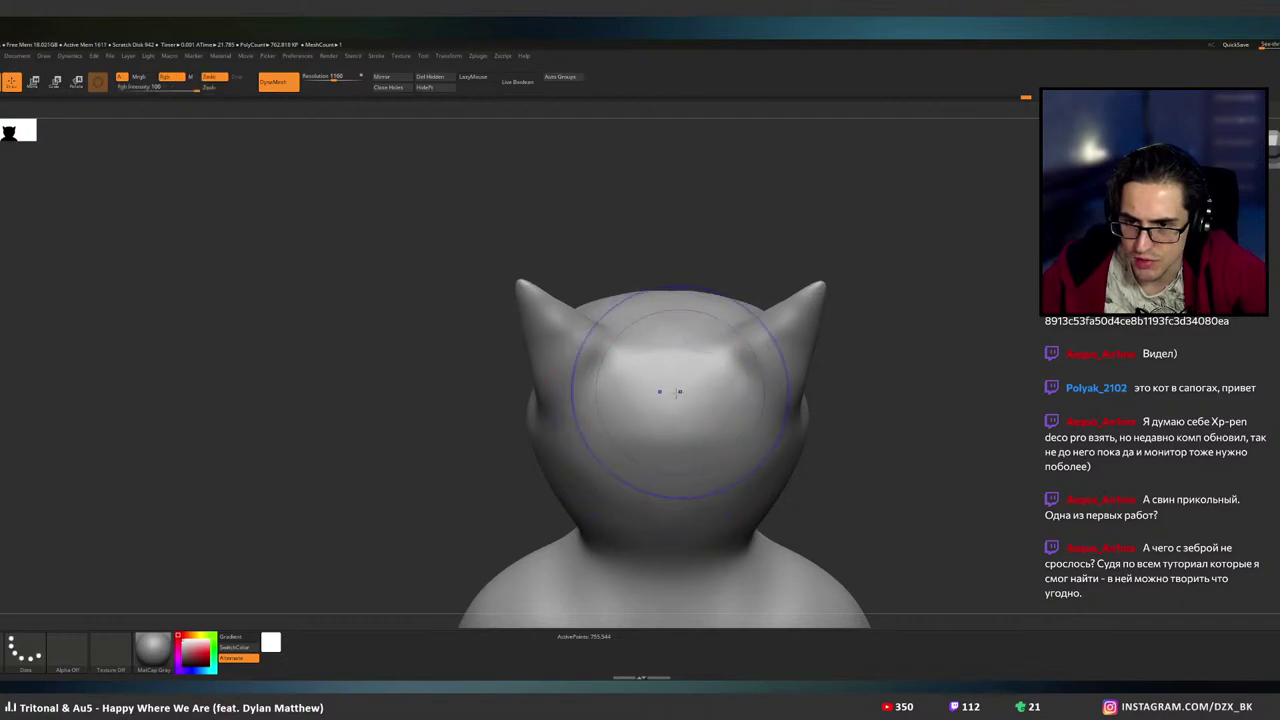
{"action": "mouse_move", "coordinate": [678, 392]}
{"action": "right_mouse_down"}
{"action": "mouse_move", "coordinate": [680, 449]}
{"action": "mouse_move", "coordinate": [646, 466]}
{"action": "mouse_move", "coordinate": [657, 491]}
{"action": "mouse_move", "coordinate": [663, 397]}
{"action": "right_mouse_up"}
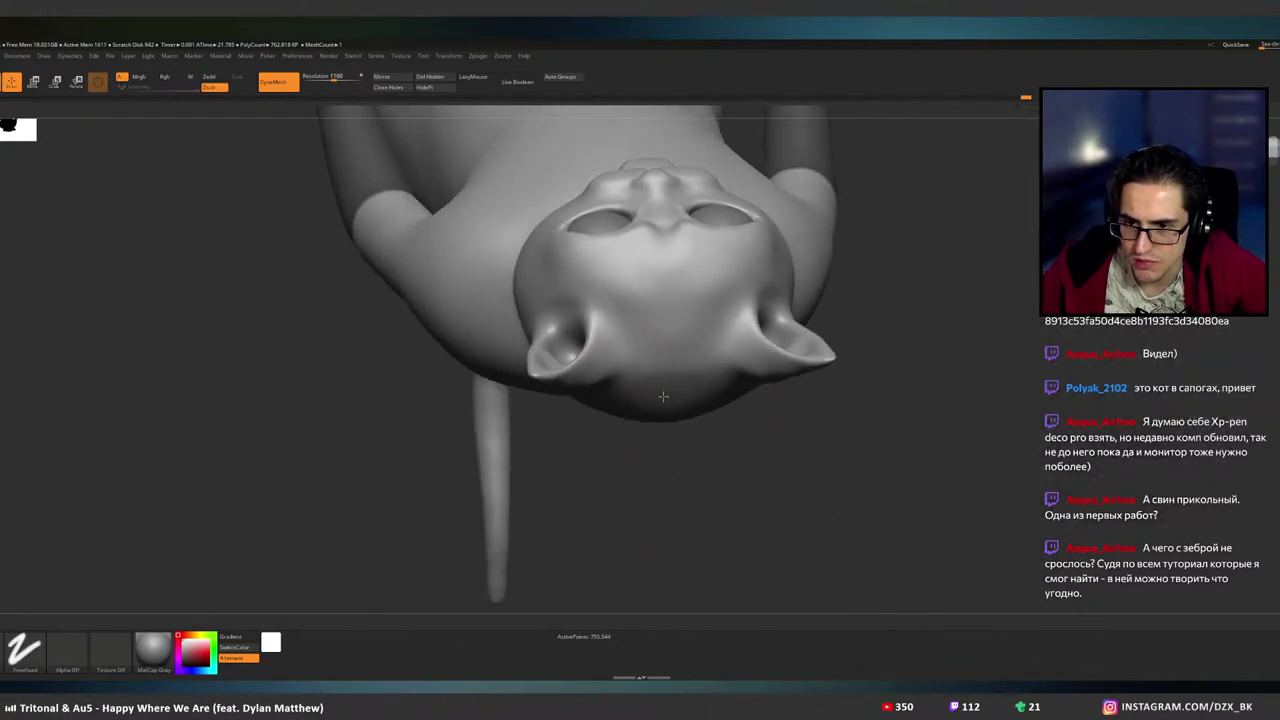
- Even out and smooth the top of the head between the ears, working from above
{"action": "left_click_drag", "start_coordinate": [663, 396], "coordinate": [666, 345]}
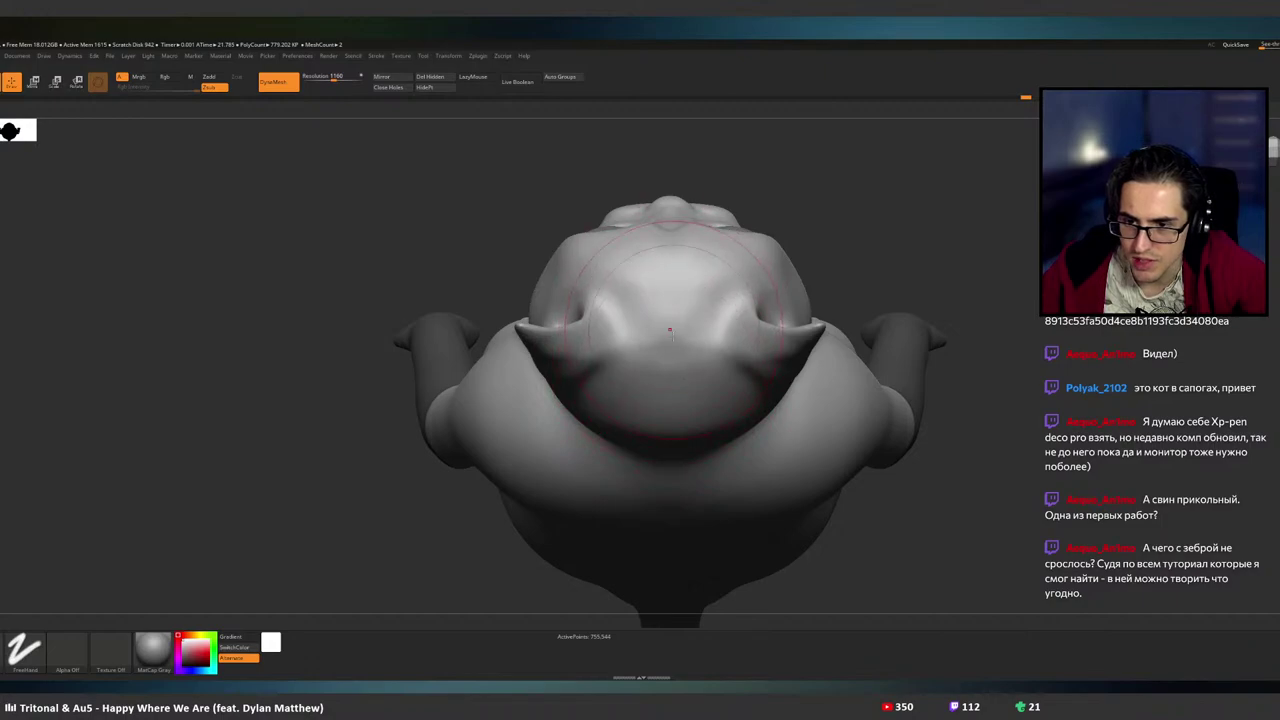
{"action": "key", "text": "ctrl"}
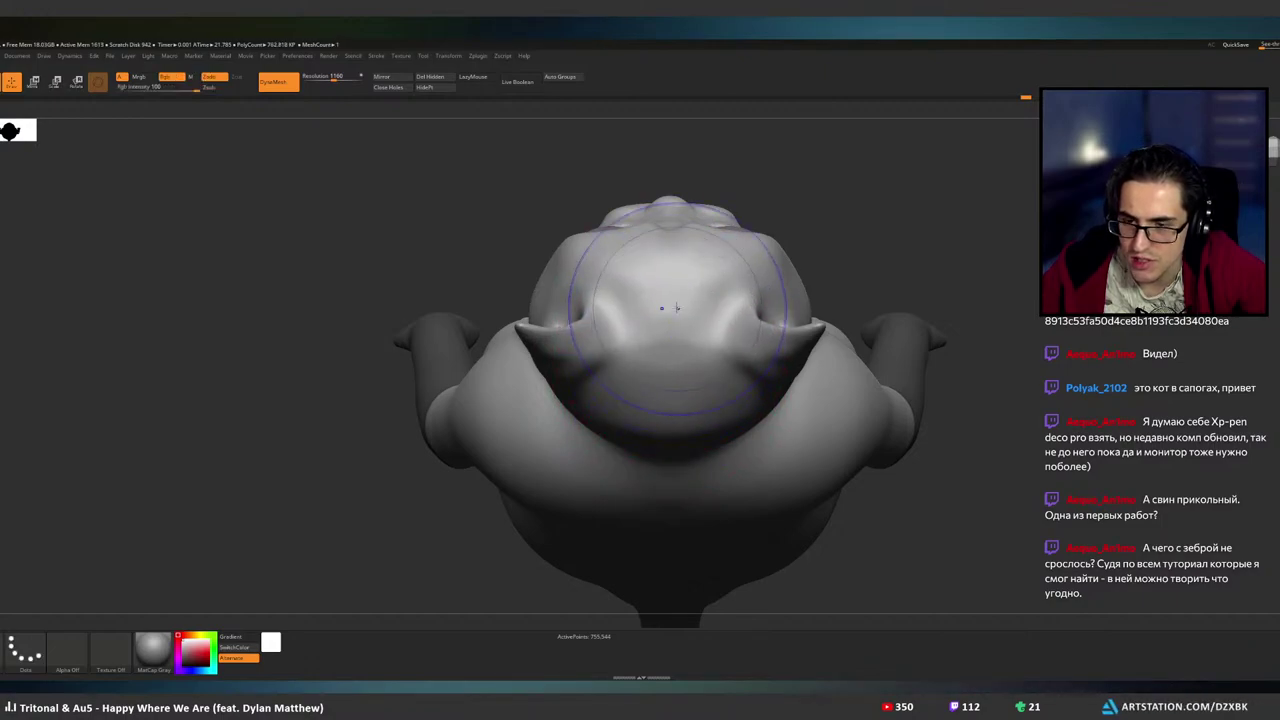
{"action": "right_click_drag", "start_coordinate": [677, 308], "coordinate": [663, 382], "text": "alt"}
{"action": "right_click_drag", "start_coordinate": [644, 437], "coordinate": [686, 409], "text": "ctrl"}
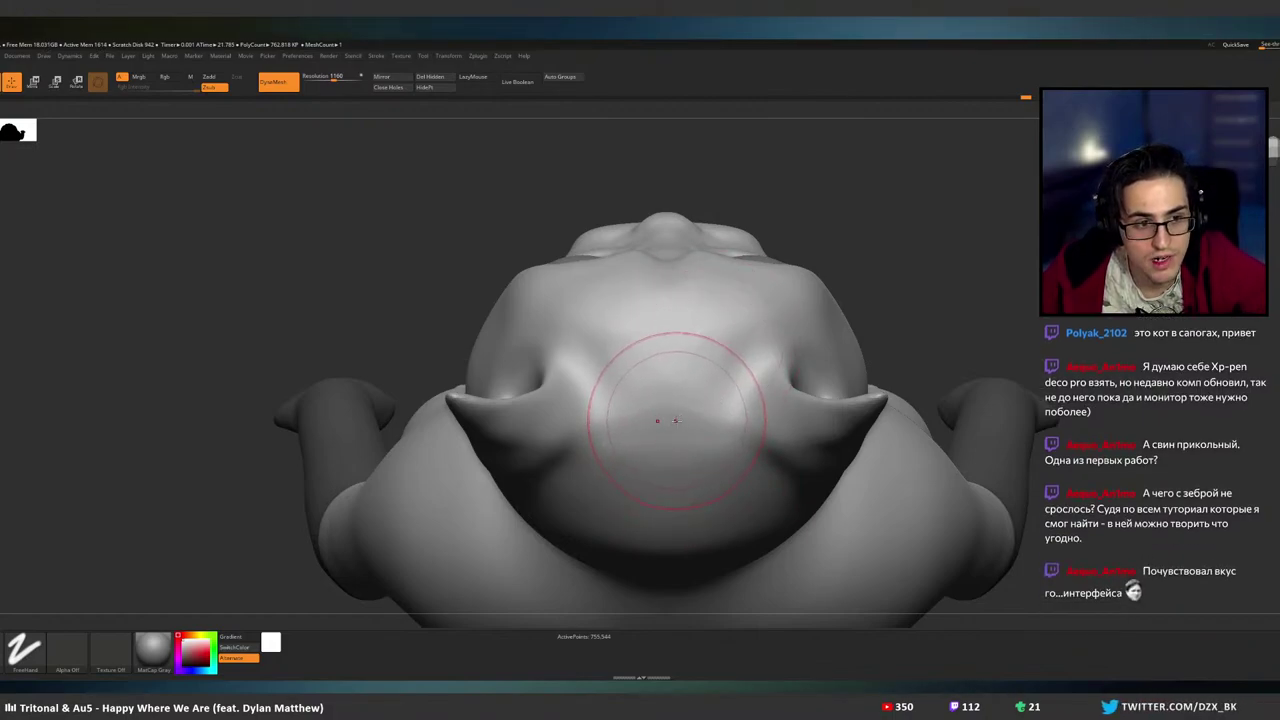
{"action": "key", "text": "shift"}
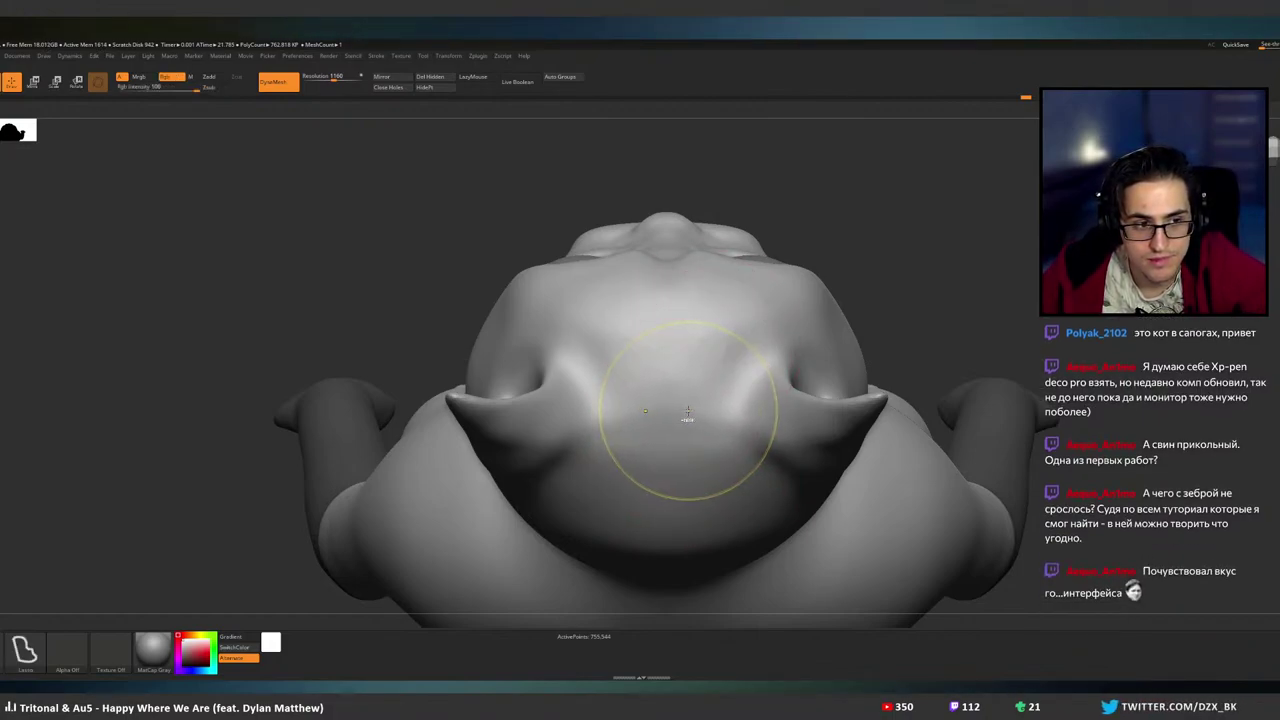
{"action": "left_click_drag", "start_coordinate": [705, 401], "coordinate": [683, 432], "text": "shift"}
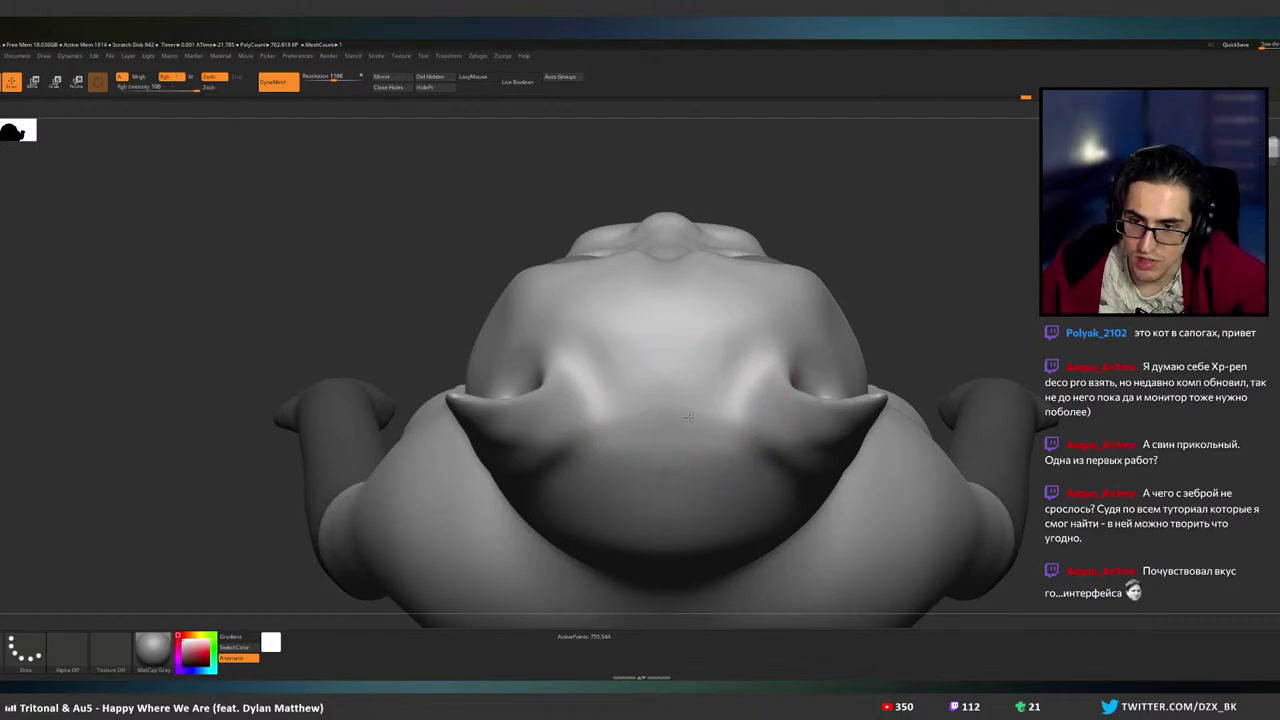
- Smooth the forehead between the ears and the brows on both sides
{"action": "right_click_drag", "start_coordinate": [688, 417], "coordinate": [688, 355]}
{"action": "right_click_drag", "start_coordinate": [708, 443], "coordinate": [692, 323], "text": "alt"}
{"action": "mouse_move", "coordinate": [704, 396]}
{"action": "right_mouse_down"}
{"action": "mouse_move", "coordinate": [667, 391]}
{"action": "mouse_move", "coordinate": [765, 392]}
{"action": "mouse_move", "coordinate": [750, 350]}
{"action": "mouse_move", "coordinate": [778, 350]}
{"action": "mouse_move", "coordinate": [726, 359]}
{"action": "mouse_move", "coordinate": [704, 419]}
{"action": "right_mouse_up"}
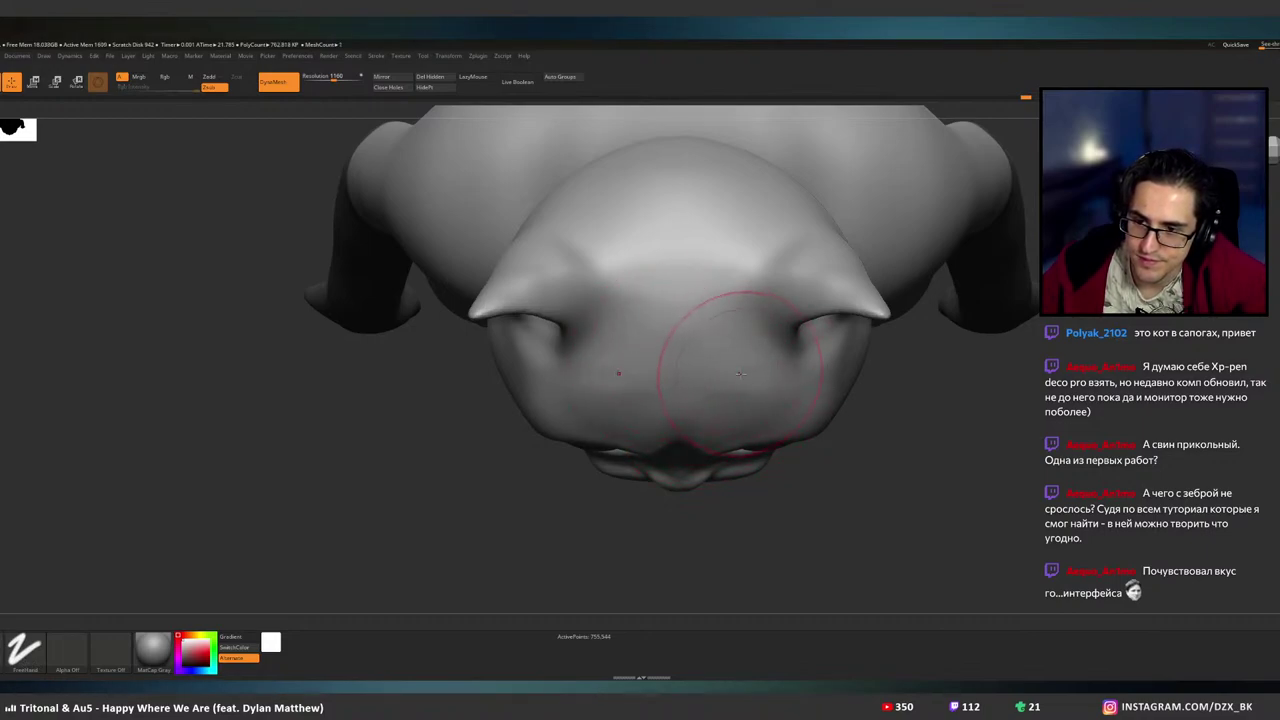
{"action": "left_click_drag", "start_coordinate": [748, 372], "coordinate": [726, 373], "text": "shift"}
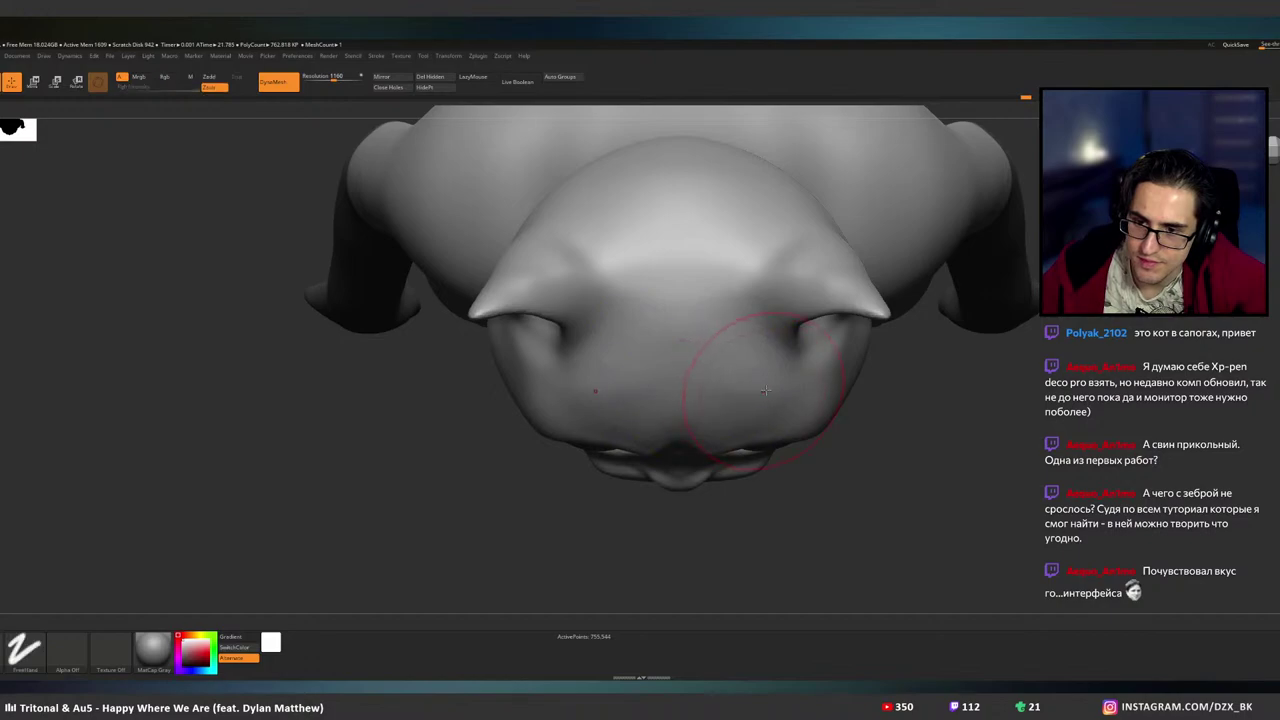
{"action": "mouse_move", "coordinate": [730, 388]}
{"action": "right_mouse_down"}
{"action": "mouse_move", "coordinate": [760, 303]}
{"action": "mouse_move", "coordinate": [766, 354]}
{"action": "right_mouse_up"}
{"action": "right_click_drag", "start_coordinate": [838, 408], "coordinate": [706, 368], "text": "alt"}
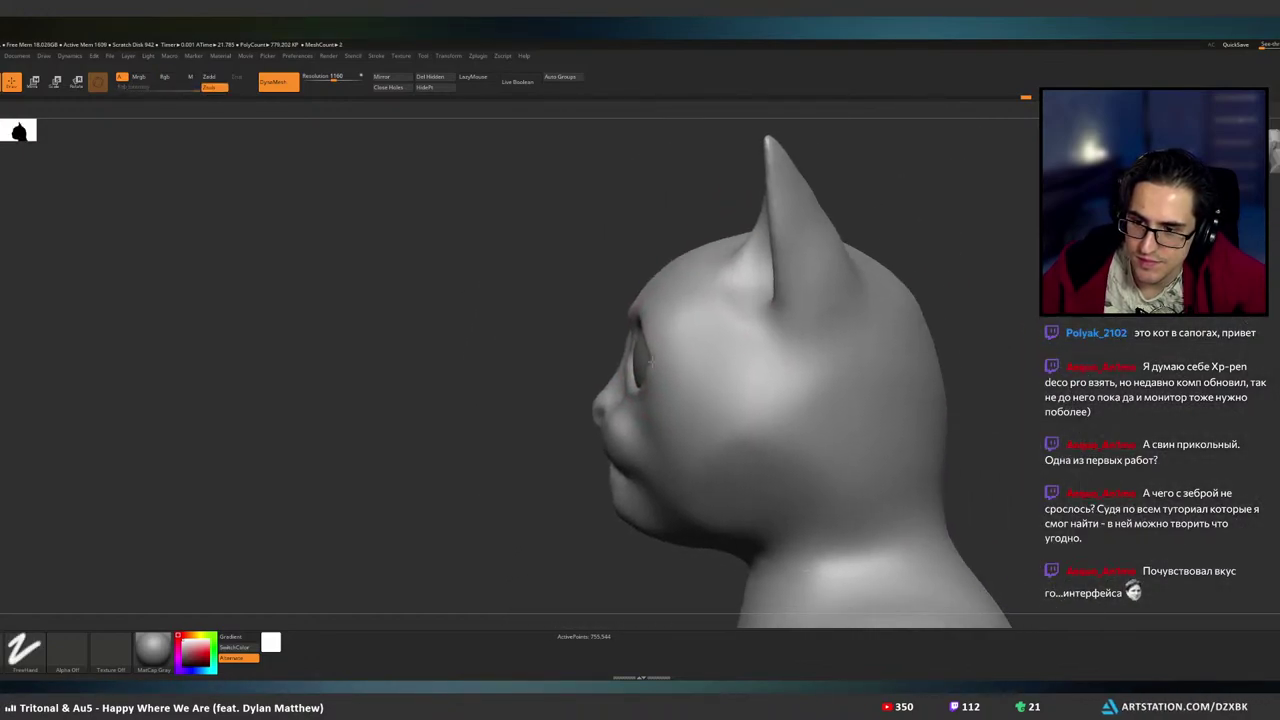
- Refine the side of the head below the ear from a low angle
{"action": "right_click_drag", "start_coordinate": [690, 555], "coordinate": [729, 364]}
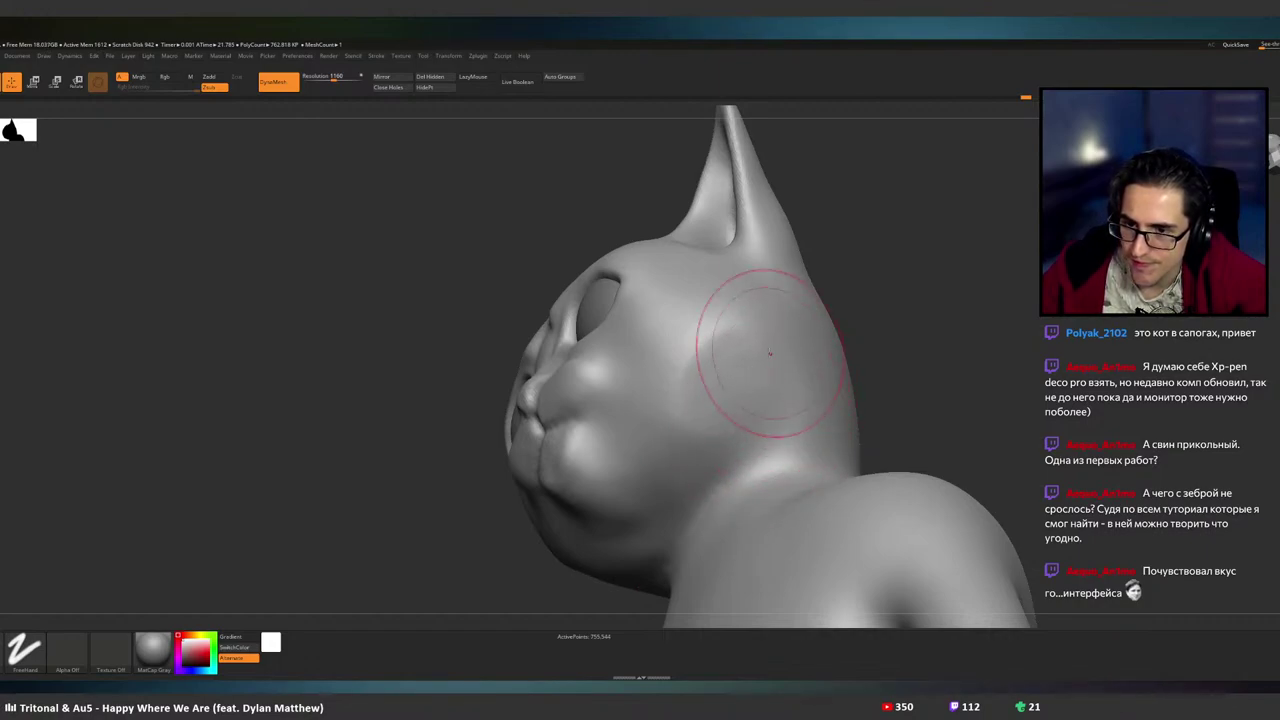
{"action": "mouse_move", "coordinate": [774, 352]}
{"action": "right_mouse_down"}
{"action": "mouse_move", "coordinate": [783, 396]}
{"action": "mouse_move", "coordinate": [771, 372]}
{"action": "mouse_move", "coordinate": [788, 346]}
{"action": "mouse_move", "coordinate": [780, 328]}
{"action": "right_mouse_up"}
{"action": "right_click_drag", "start_coordinate": [689, 417], "coordinate": [656, 366], "text": "shift"}
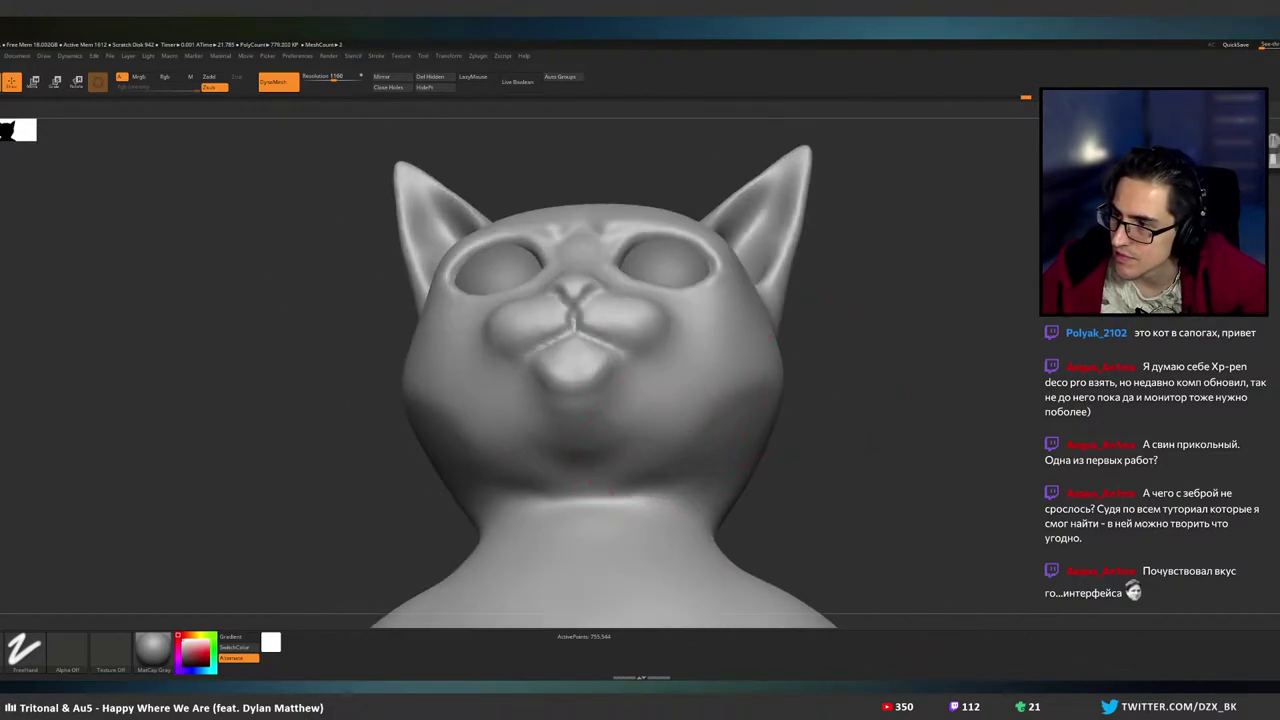
- Sculpt strokes beneath the chin with a square-alpha brush and smooth them into the jaw and neck
{"action": "left_click", "coordinate": [1274, 172]}
{"action": "left_click_drag", "start_coordinate": [662, 438], "coordinate": [592, 464]}
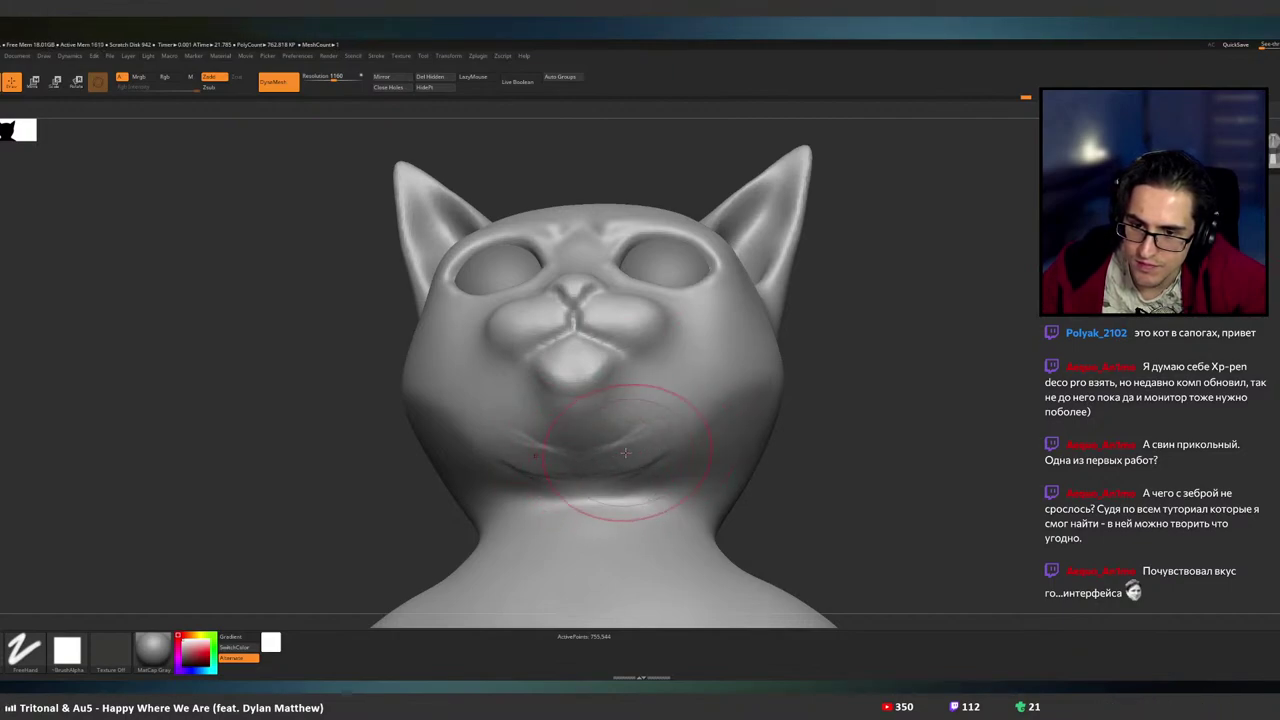
{"action": "left_click_drag", "start_coordinate": [618, 450], "coordinate": [567, 465], "text": "shift"}
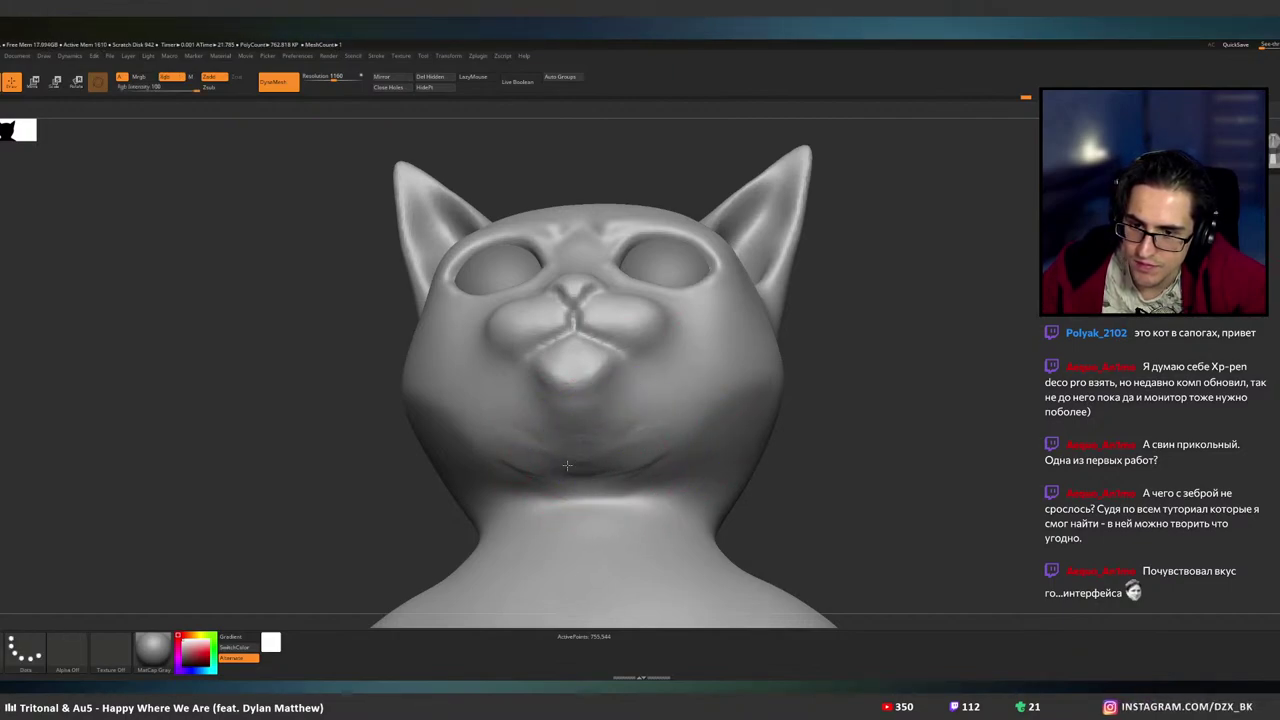
{"action": "right_click_drag", "start_coordinate": [651, 456], "coordinate": [555, 462]}
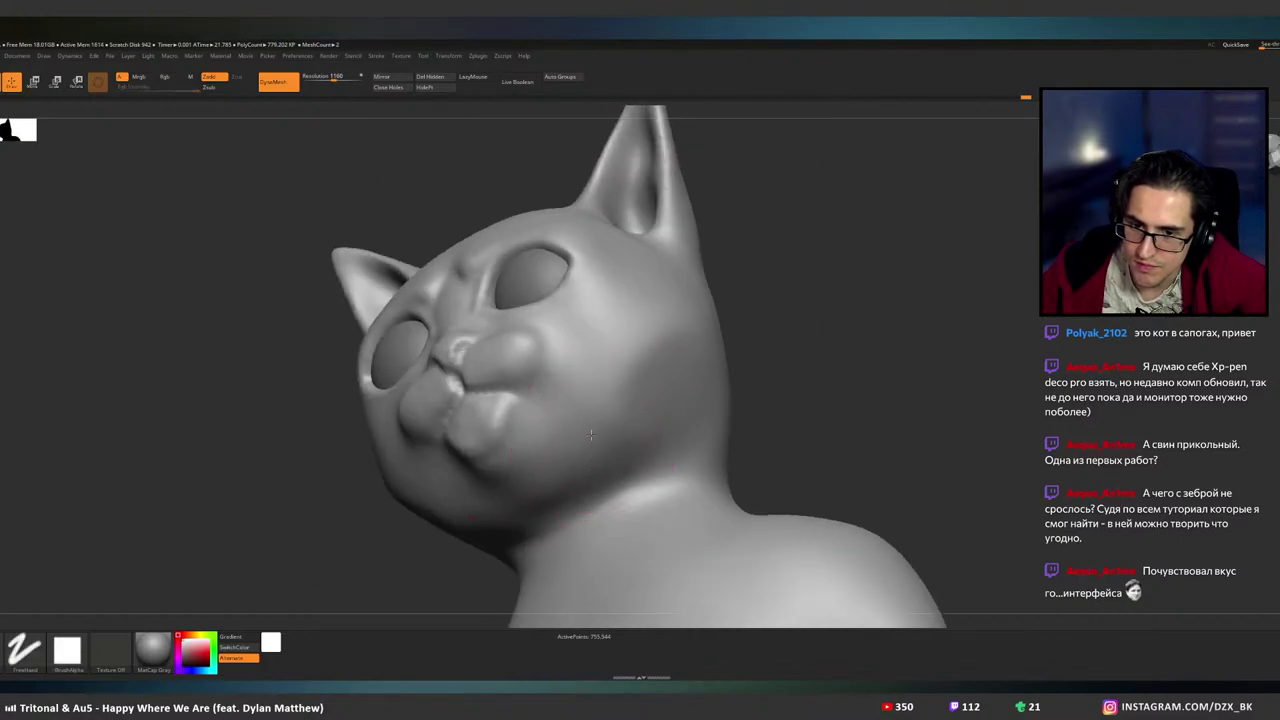
{"action": "left_click_drag", "start_coordinate": [550, 470], "coordinate": [565, 465], "text": "shift"}
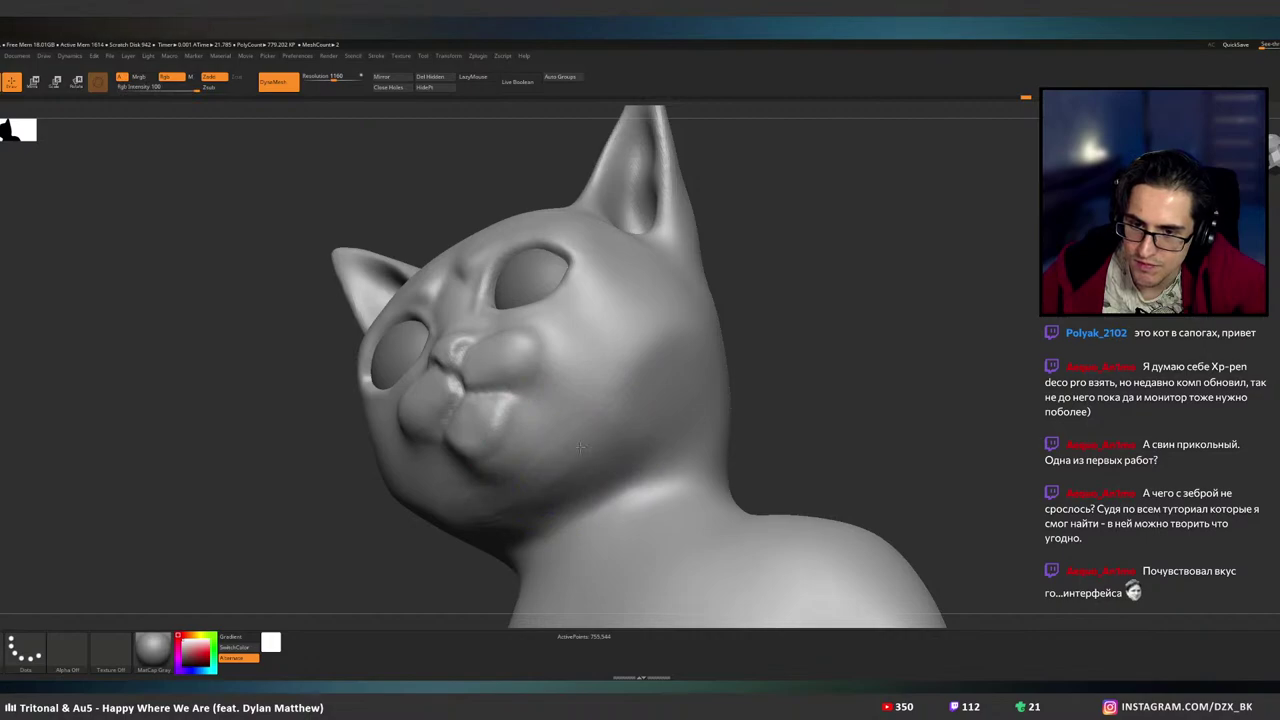
- Touch up the surface directly under the chin and even out the lower jaw near the neck
{"action": "mouse_move", "coordinate": [580, 447]}
{"action": "right_mouse_down", "text": "shift"}
{"action": "mouse_move", "coordinate": [640, 425]}
{"action": "mouse_move", "coordinate": [625, 378]}
{"action": "right_mouse_up", "text": "shift"}
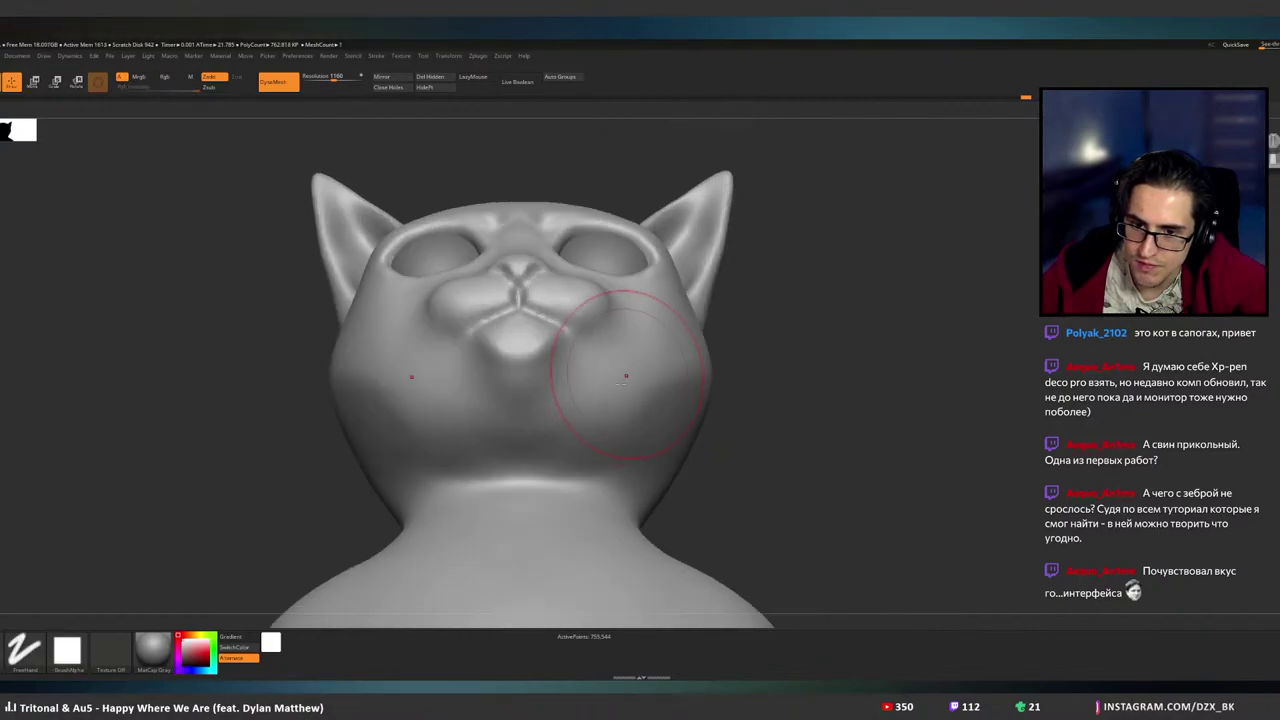
{"action": "mouse_move", "coordinate": [524, 424]}
{"action": "left_mouse_down"}
{"action": "mouse_move", "coordinate": [544, 422]}
{"action": "mouse_move", "coordinate": [540, 404]}
{"action": "mouse_move", "coordinate": [519, 421]}
{"action": "left_mouse_up"}
{"action": "right_click_drag", "start_coordinate": [600, 422], "coordinate": [612, 478]}
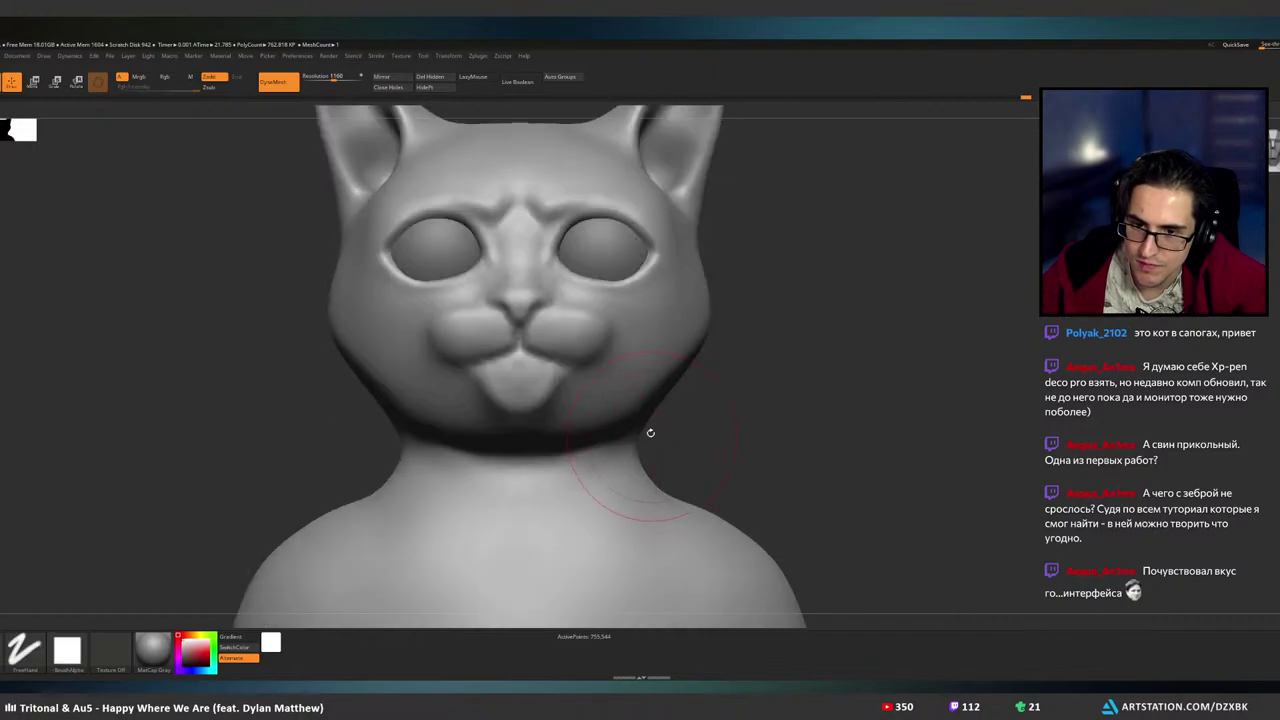
{"action": "right_click_drag", "start_coordinate": [650, 433], "coordinate": [620, 431], "text": "shift"}
- Pull the nose tip and the mouth area forward in profile with the Move brush
{"action": "right_click_drag", "start_coordinate": [600, 360], "coordinate": [772, 358]}
{"action": "key", "text": "b"}
{"action": "key", "text": "s"}
{"action": "key", "text": "t"}
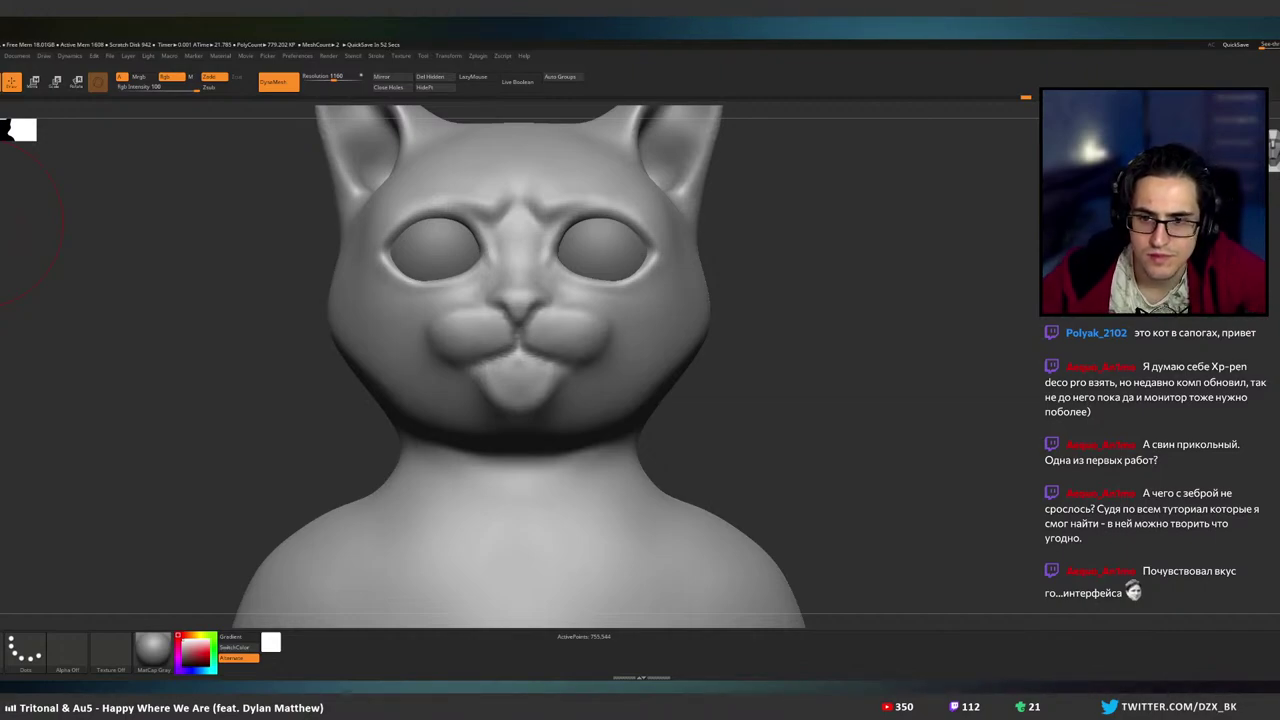
{"action": "mouse_move", "coordinate": [612, 346]}
{"action": "right_mouse_down"}
{"action": "mouse_move", "coordinate": [512, 334]}
{"action": "mouse_move", "coordinate": [594, 353]}
{"action": "right_mouse_up"}
{"action": "left_click", "coordinate": [587, 328], "text": "ctrl+shift"}
{"action": "right_click_drag", "start_coordinate": [754, 306], "coordinate": [652, 304]}
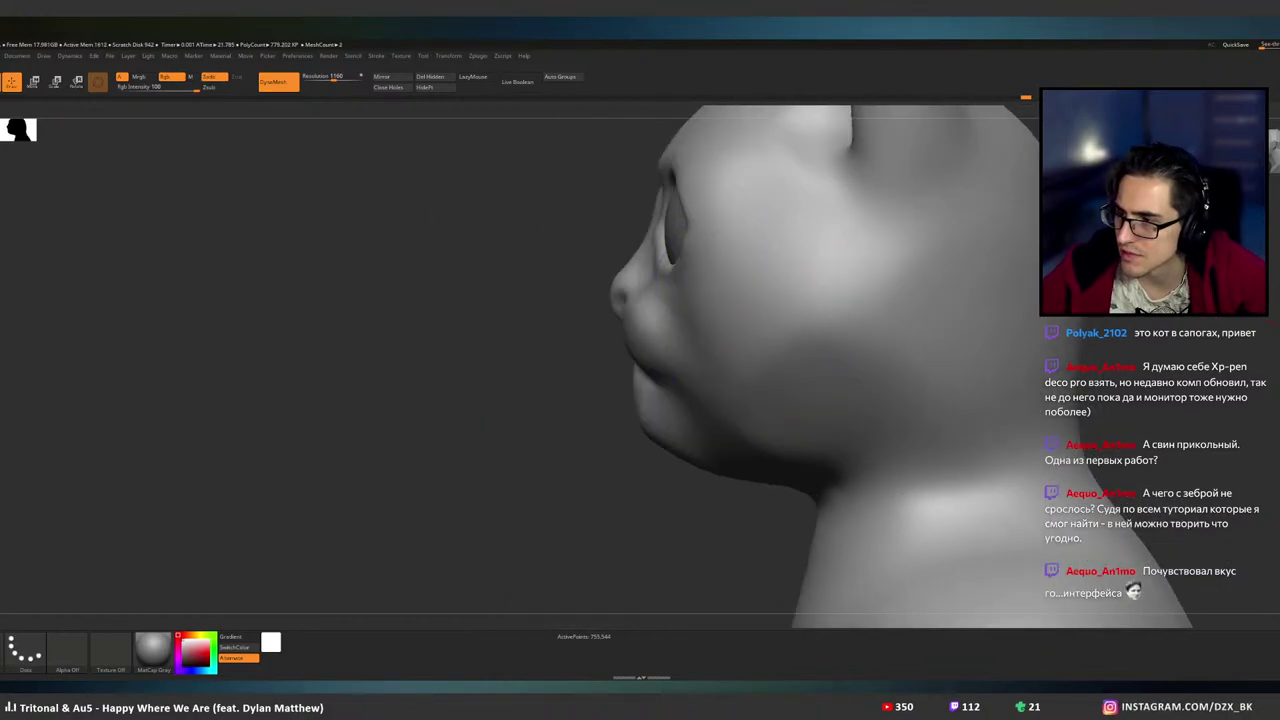
{"action": "key", "text": "b"}
{"action": "left_click", "coordinate": [691, 328]}
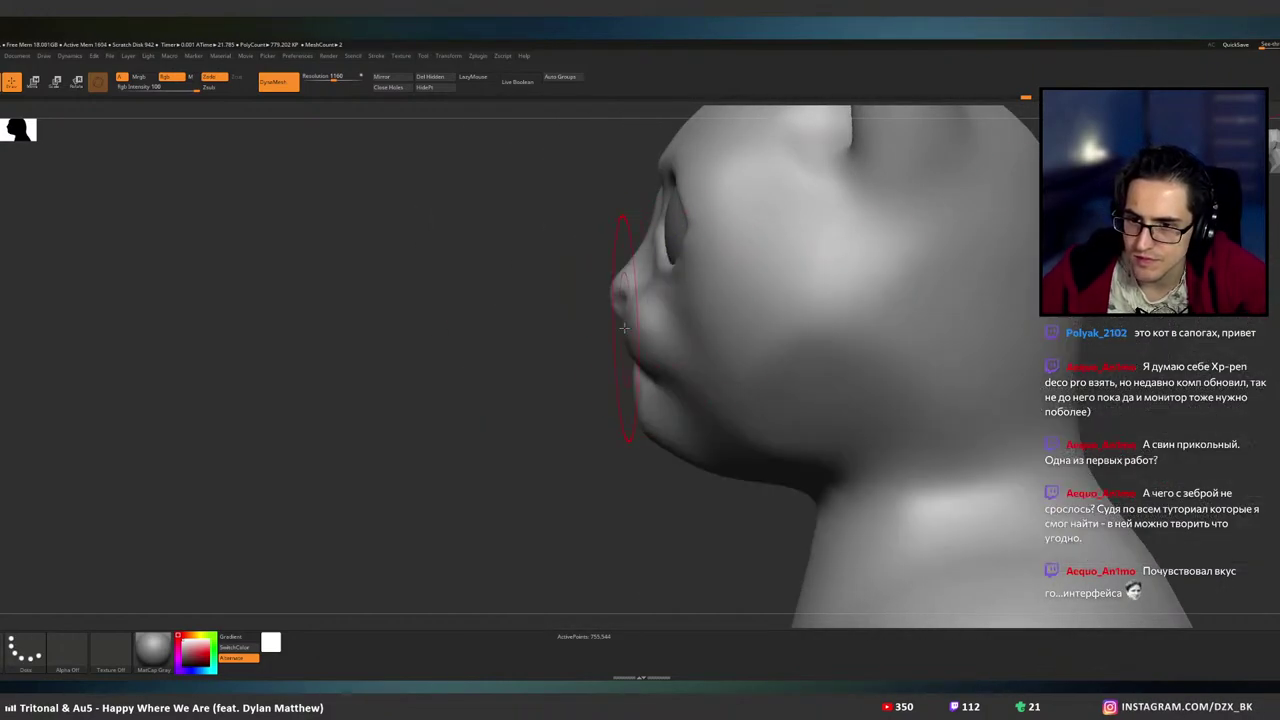
{"action": "left_click_drag", "start_coordinate": [625, 328], "coordinate": [614, 303]}
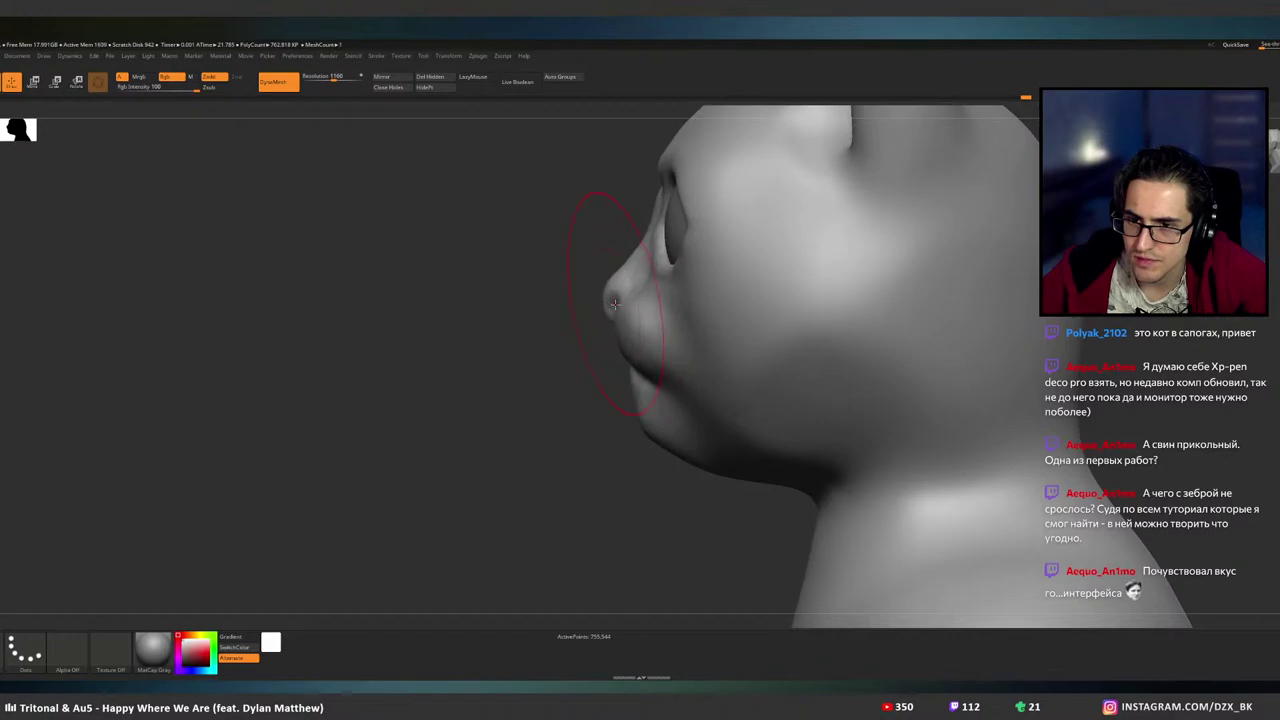
{"action": "mouse_move", "coordinate": [632, 378]}
{"action": "left_mouse_down"}
{"action": "mouse_move", "coordinate": [620, 384]}
{"action": "mouse_move", "coordinate": [686, 343]}
{"action": "mouse_move", "coordinate": [600, 386]}
{"action": "left_mouse_up"}
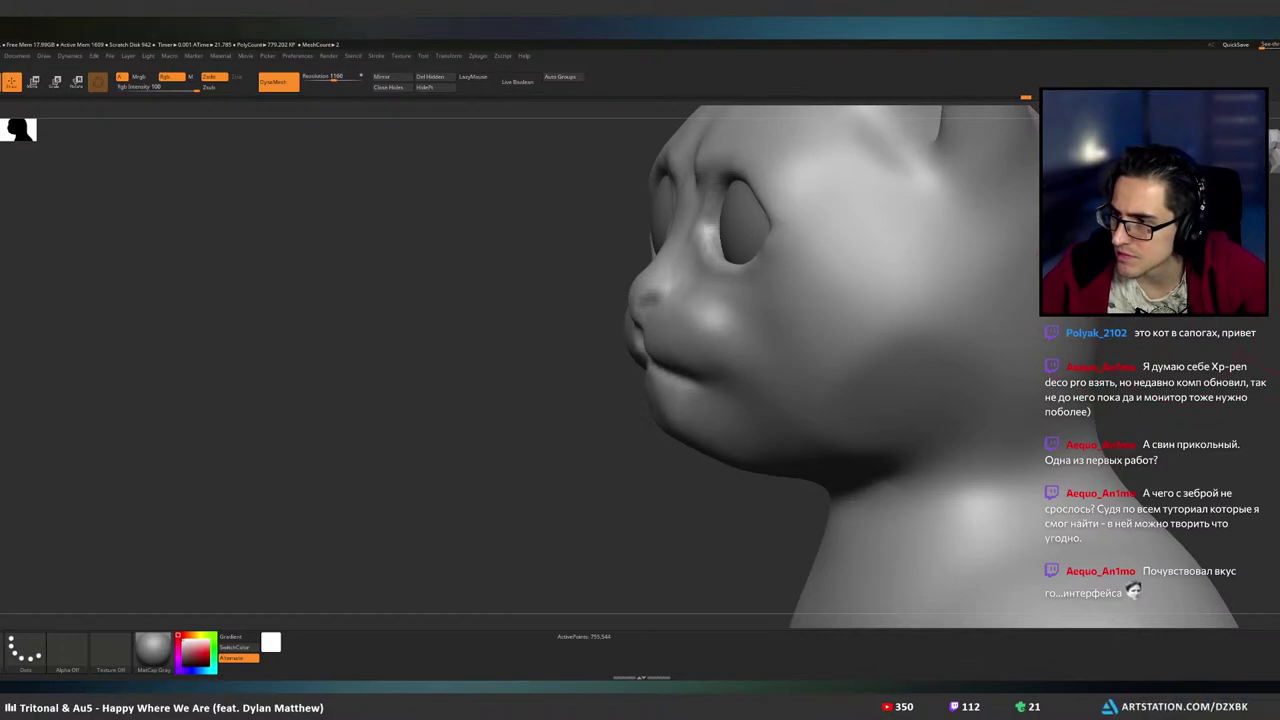
- Sculpt the side of the muzzle and the mouth corner with a smaller square-alpha brush and smooth it into the cheek
{"action": "mouse_move", "coordinate": [714, 314]}
{"action": "right_mouse_down", "text": "ctrl"}
{"action": "mouse_move", "coordinate": [758, 321]}
{"action": "mouse_move", "coordinate": [744, 336]}
{"action": "right_mouse_up", "text": "ctrl"}
{"action": "key", "text": "["}
{"action": "key", "text": "["}
{"action": "key", "text": "["}
{"action": "key", "text": "["}
{"action": "key", "text": "["}
{"action": "key", "text": "["}
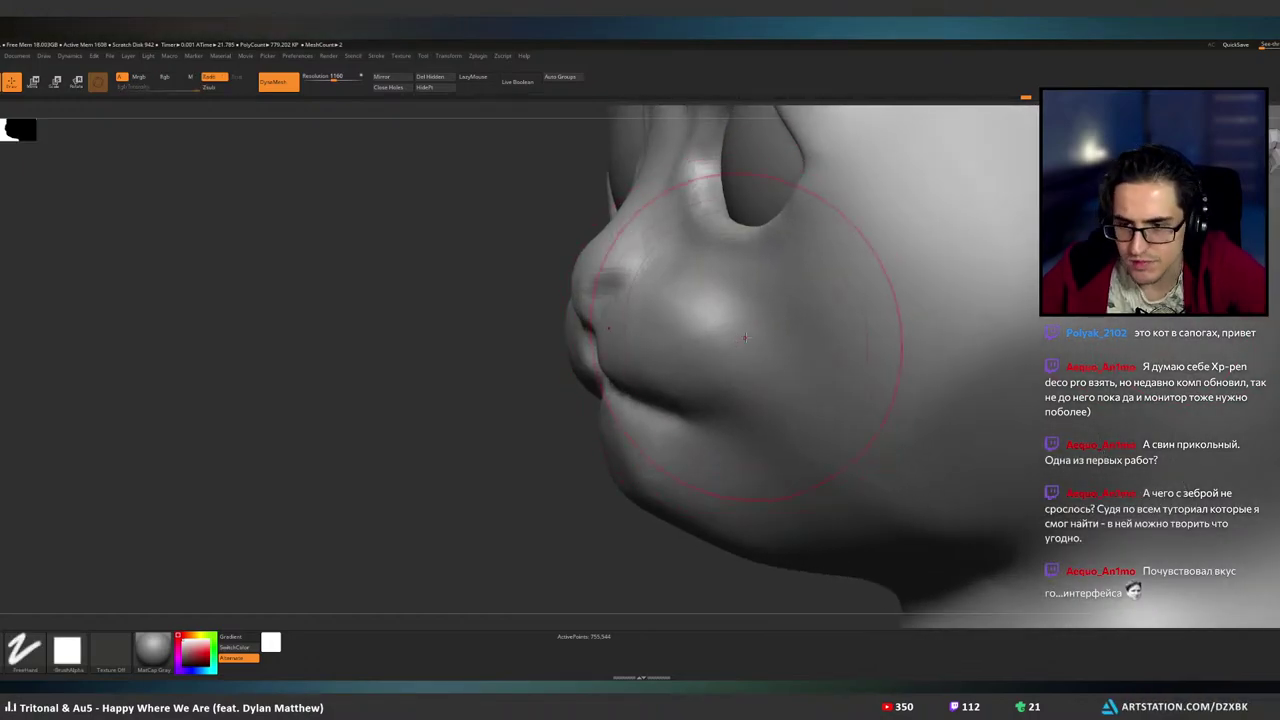
{"action": "mouse_move", "coordinate": [750, 332]}
{"action": "left_mouse_down"}
{"action": "mouse_move", "coordinate": [750, 318]}
{"action": "mouse_move", "coordinate": [768, 333]}
{"action": "mouse_move", "coordinate": [762, 369]}
{"action": "mouse_move", "coordinate": [773, 372]}
{"action": "mouse_move", "coordinate": [738, 336]}
{"action": "mouse_move", "coordinate": [752, 318]}
{"action": "mouse_move", "coordinate": [776, 336]}
{"action": "mouse_move", "coordinate": [721, 383]}
{"action": "left_mouse_up"}
{"action": "right_click_drag", "start_coordinate": [722, 381], "coordinate": [814, 357]}
{"action": "left_click_drag", "start_coordinate": [808, 314], "coordinate": [745, 381]}
{"action": "left_click_drag", "start_coordinate": [745, 322], "coordinate": [806, 315], "text": "shift"}
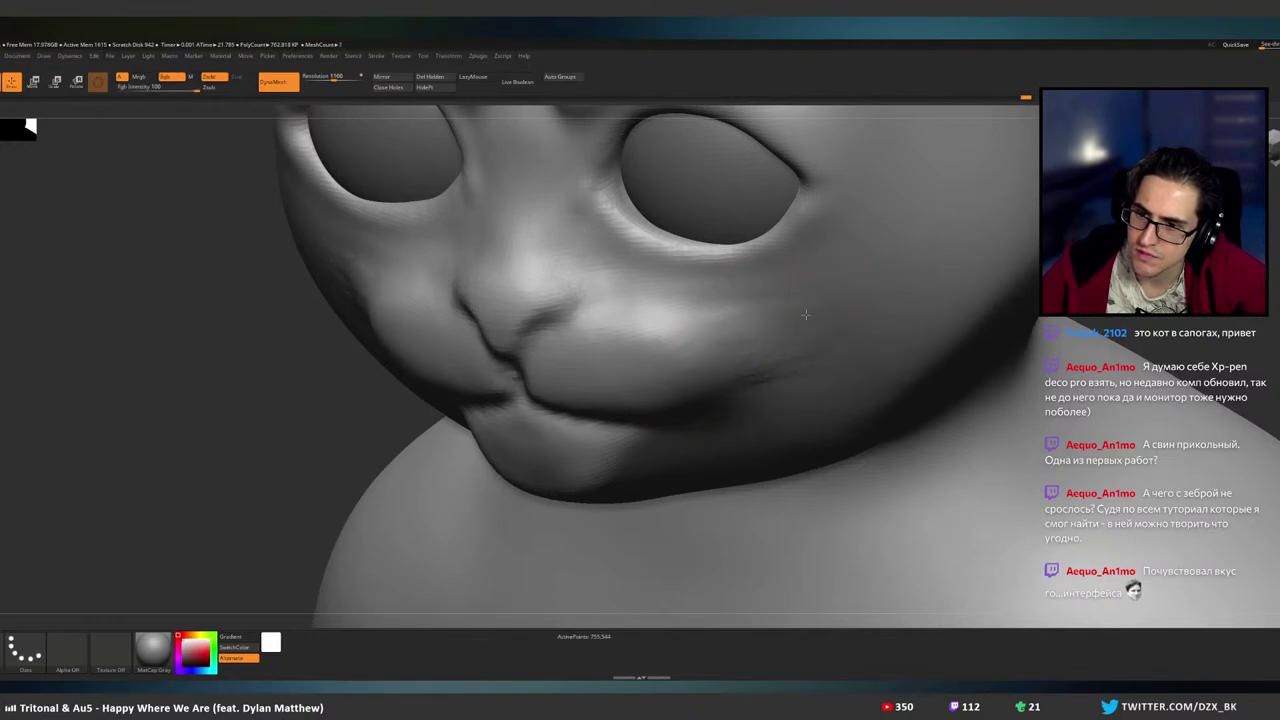
- Duplicate the cat body, try a lighter remesh on it, and undo the remesh
{"action": "mouse_move", "coordinate": [742, 377]}
{"action": "right_mouse_down"}
{"action": "mouse_move", "coordinate": [757, 386]}
{"action": "mouse_move", "coordinate": [797, 318]}
{"action": "mouse_move", "coordinate": [757, 351]}
{"action": "mouse_move", "coordinate": [740, 297]}
{"action": "right_mouse_up"}
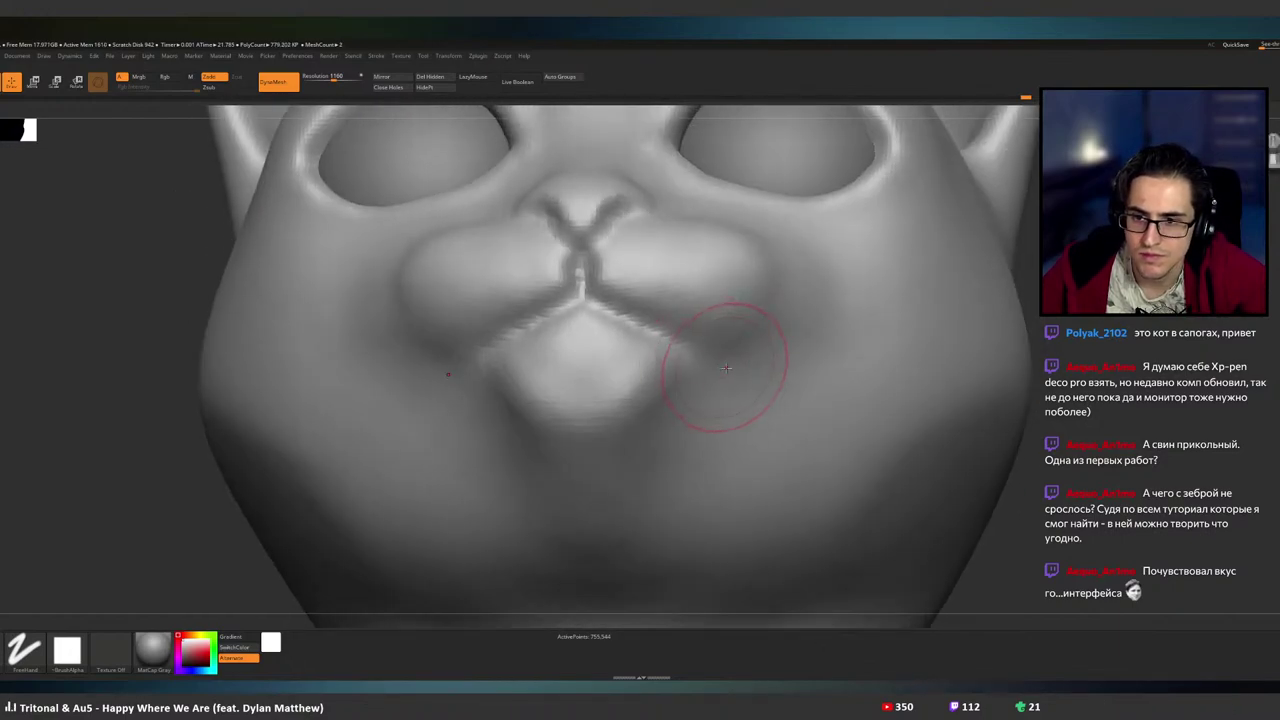
{"action": "mouse_move", "coordinate": [1010, 400]}
{"action": "right_mouse_down", "text": "ctrl"}
{"action": "mouse_move", "coordinate": [985, 297]}
{"action": "mouse_move", "coordinate": [1012, 367]}
{"action": "mouse_move", "coordinate": [919, 375]}
{"action": "mouse_move", "coordinate": [934, 340]}
{"action": "mouse_move", "coordinate": [957, 343]}
{"action": "mouse_move", "coordinate": [903, 380]}
{"action": "mouse_move", "coordinate": [947, 390]}
{"action": "right_mouse_up", "text": "ctrl"}
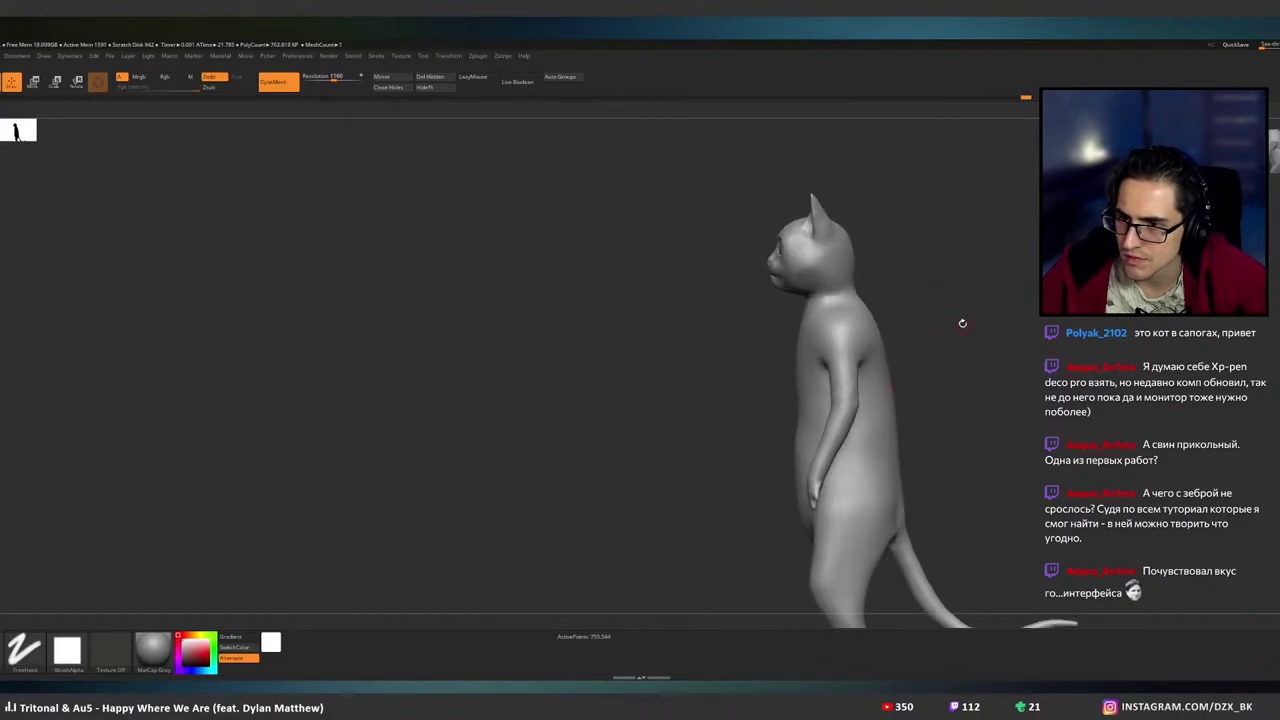
{"action": "right_click_drag", "start_coordinate": [962, 323], "coordinate": [857, 303], "text": "alt"}
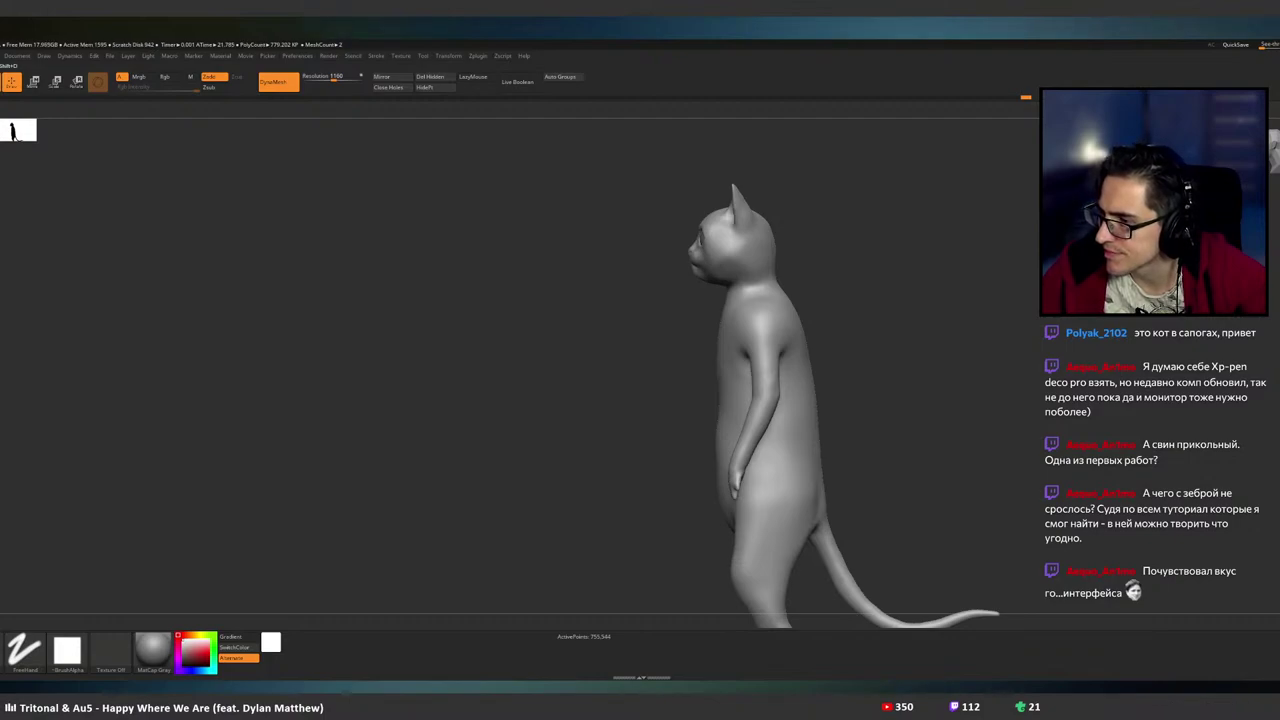
{"action": "key", "text": "ctrl+shift+d"}
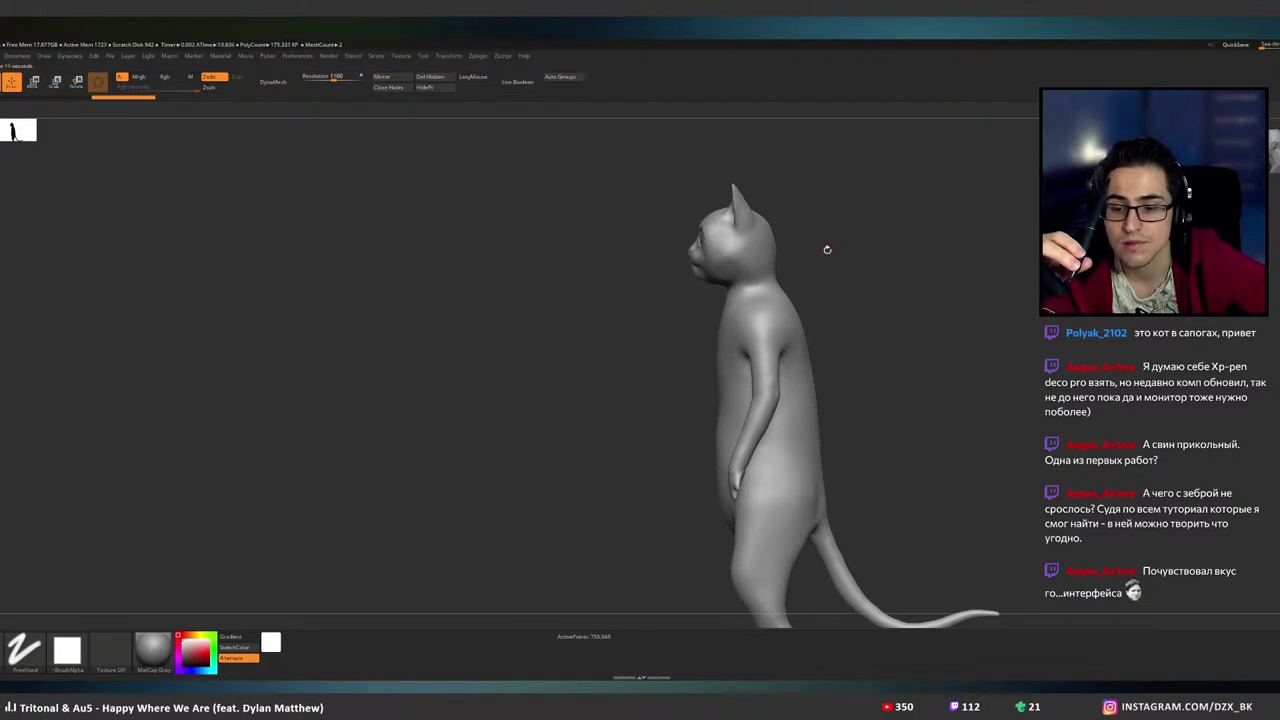
{"action": "left_click_drag", "start_coordinate": [839, 369], "coordinate": [883, 360]}
{"action": "left_click_drag", "start_coordinate": [772, 321], "coordinate": [768, 419], "text": "alt"}
{"action": "mouse_move", "coordinate": [700, 357]}
{"action": "right_mouse_down", "text": "ctrl"}
{"action": "mouse_move", "coordinate": [728, 399]}
{"action": "mouse_move", "coordinate": [797, 382]}
{"action": "right_mouse_up", "text": "ctrl"}
{"action": "key", "text": "ctrl+z"}
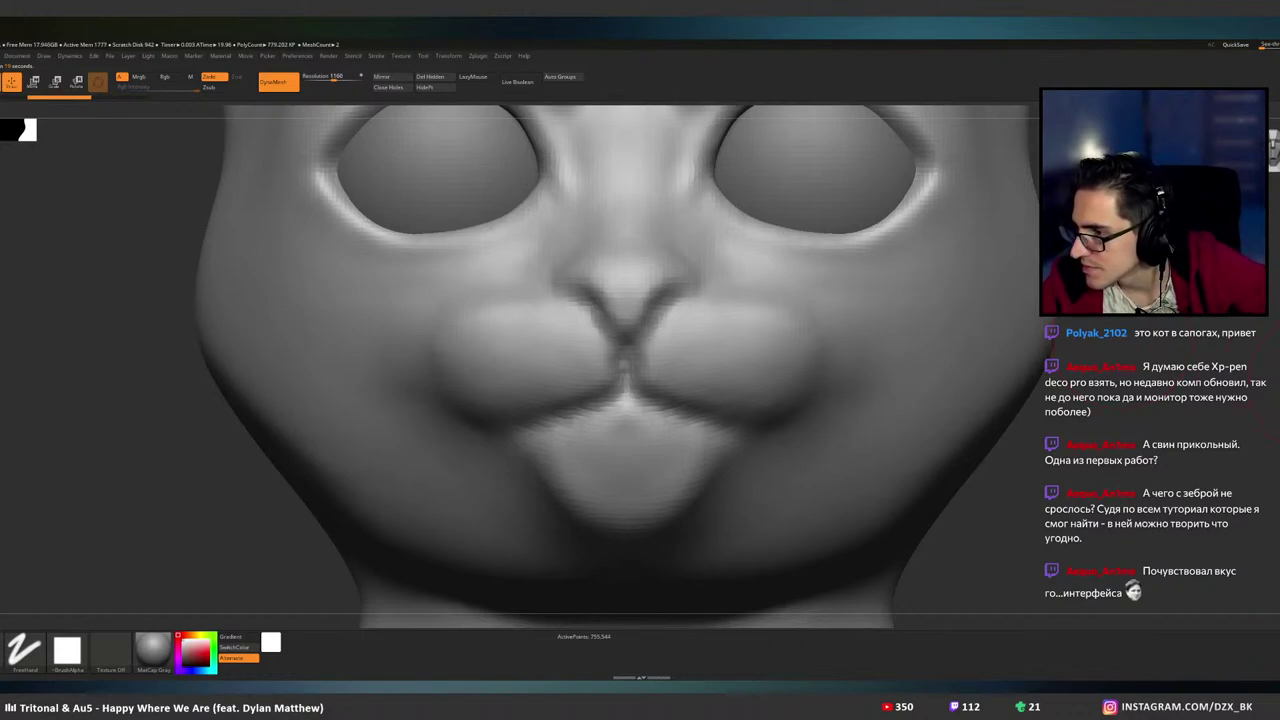
- Remesh the cat body with DynaMesh at a resolution of 2480
{"action": "left_click", "coordinate": [347, 79]}
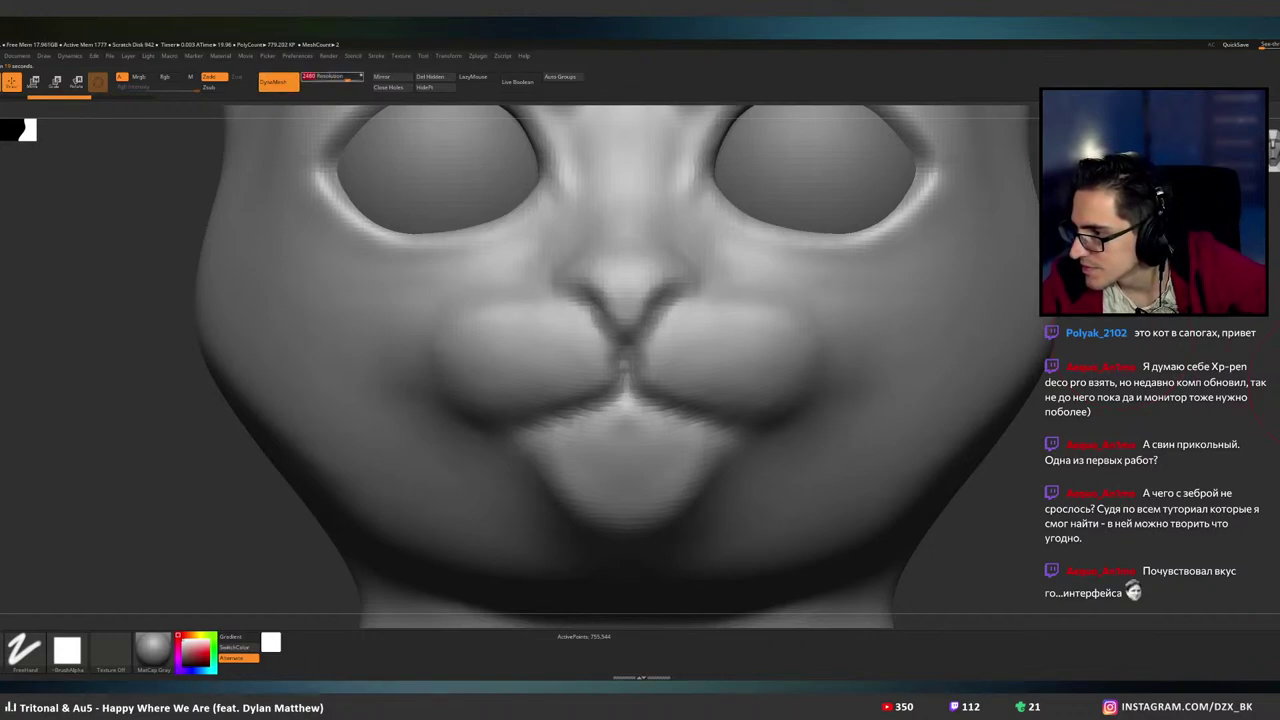
{"action": "left_click_drag", "start_coordinate": [1150, 315], "coordinate": [1187, 343], "text": "ctrl"}
{"action": "key", "text": "ctrl"}
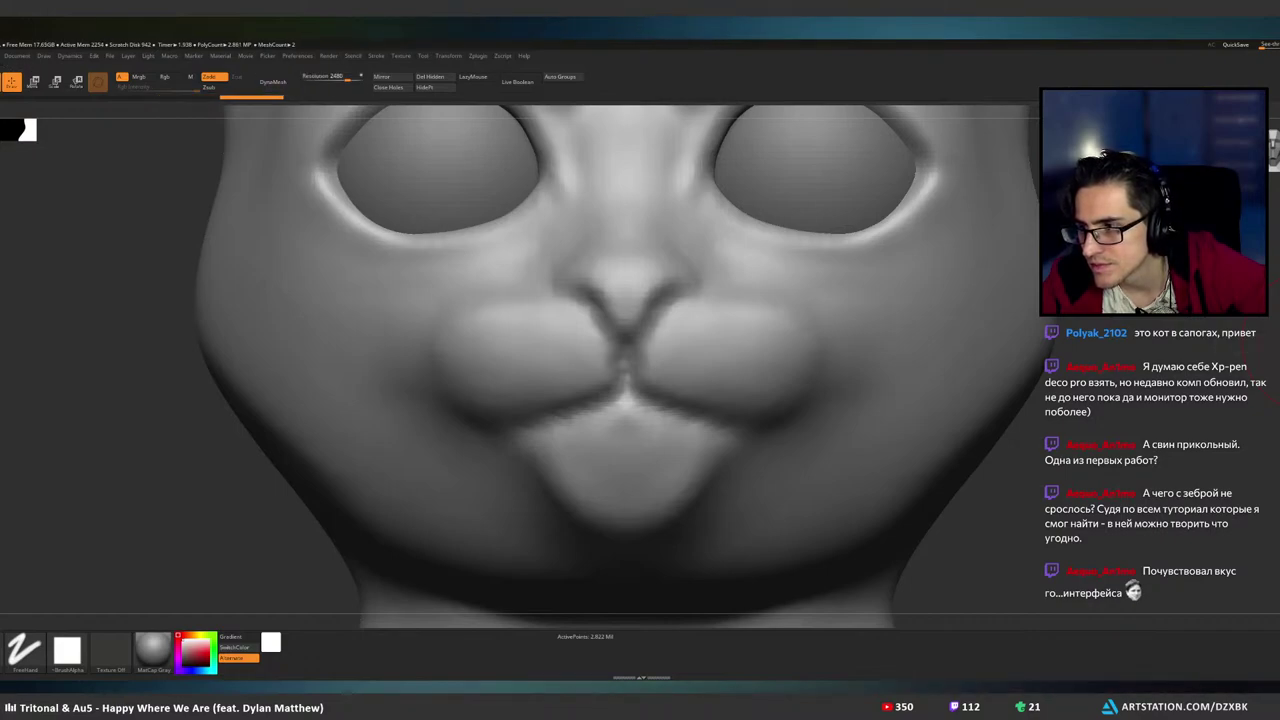
- Check the wireframe of the remeshed cat body and add a further subdivision level
{"action": "key", "text": "shift"}
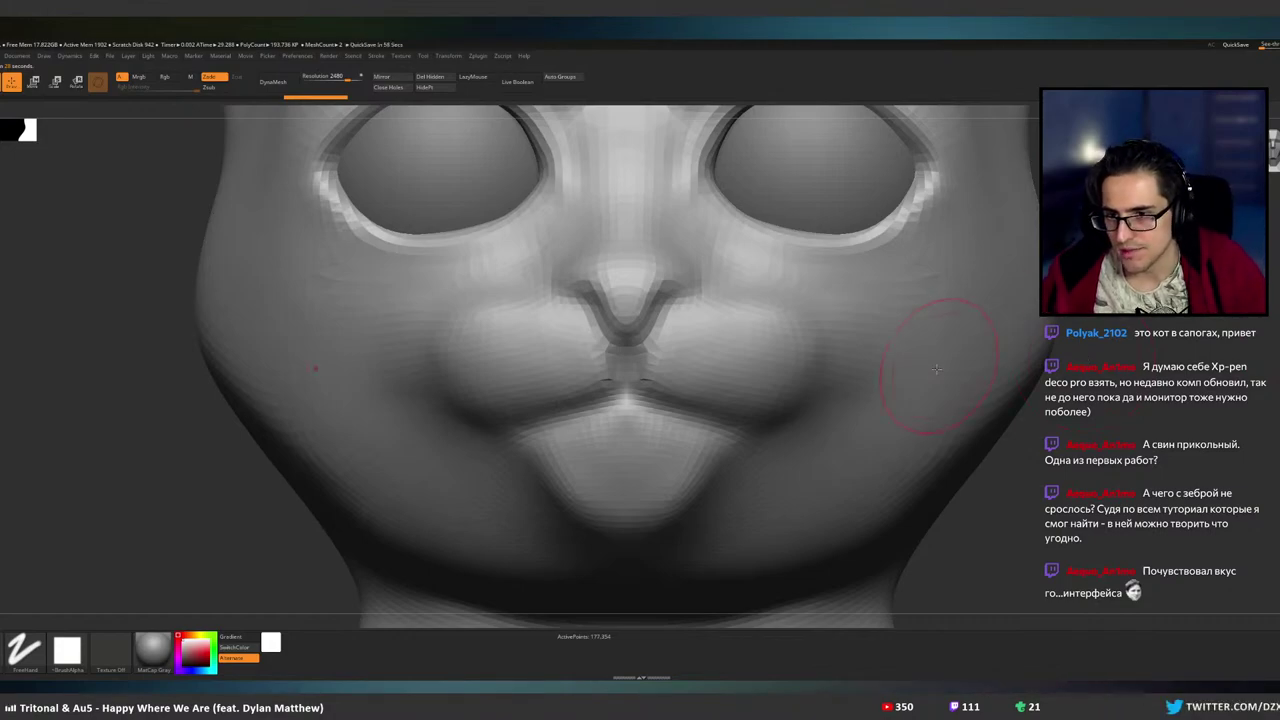
{"action": "key", "text": "shift+f"}
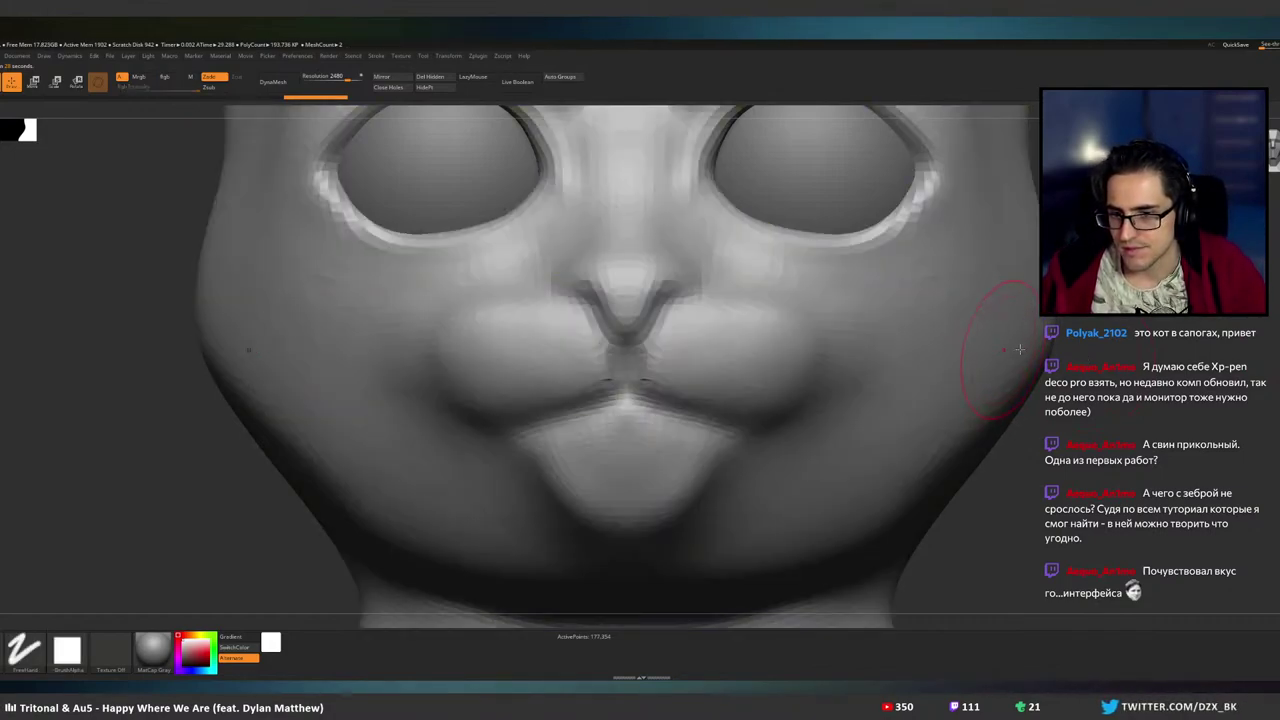
{"action": "key", "text": "shift+f"}
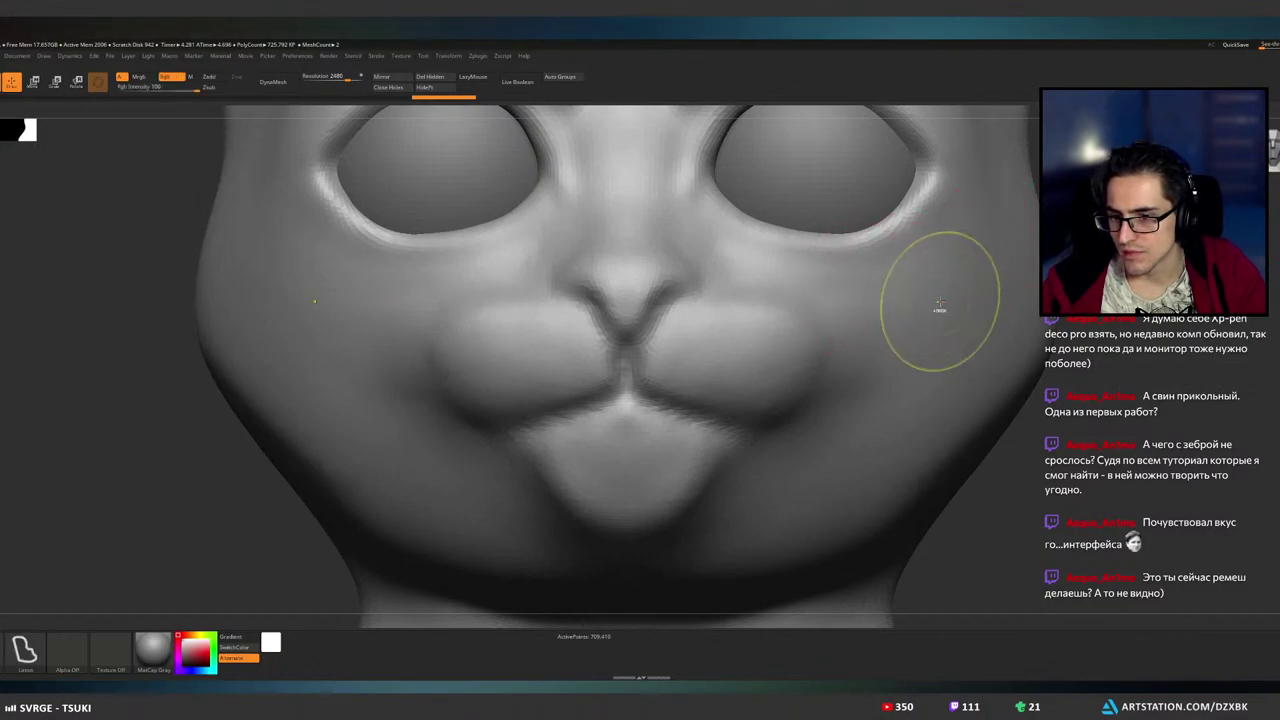
{"action": "key", "text": "ctrl+d"}
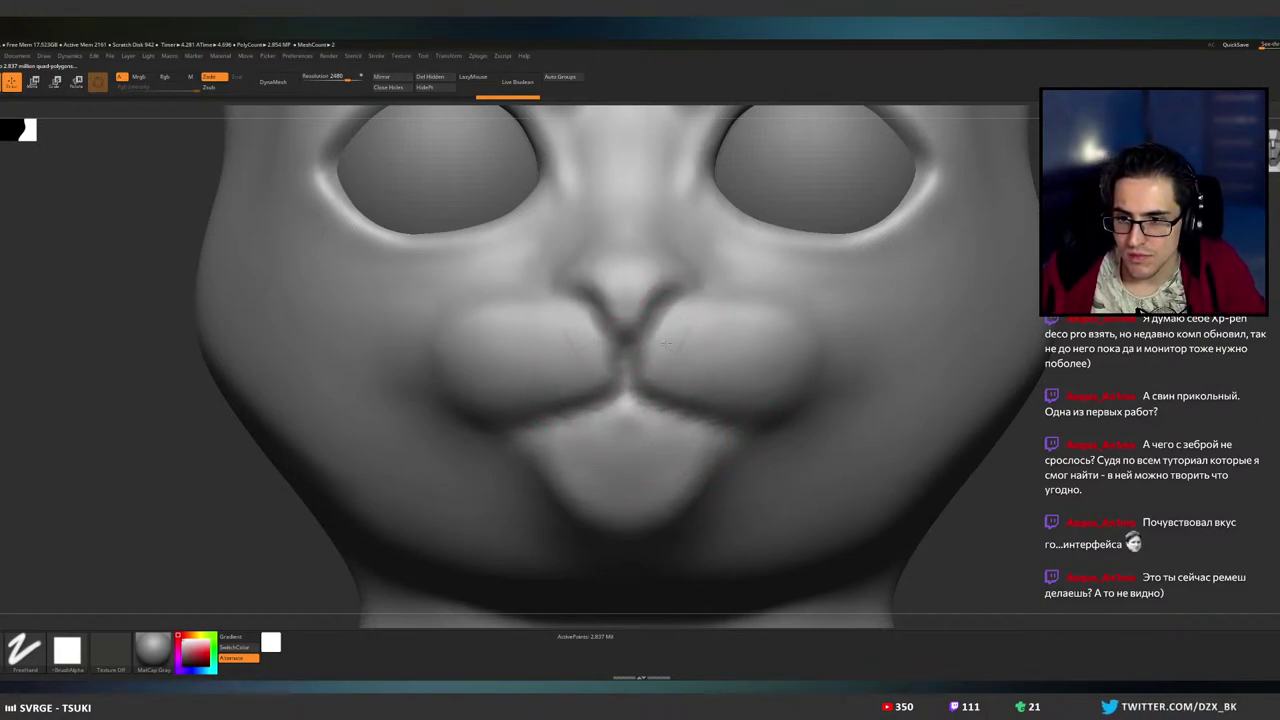
- Sculpt the inner edges of the muzzle pads beside the philtrum and along the upper lip line
{"action": "left_click_drag", "start_coordinate": [685, 332], "coordinate": [669, 369]}
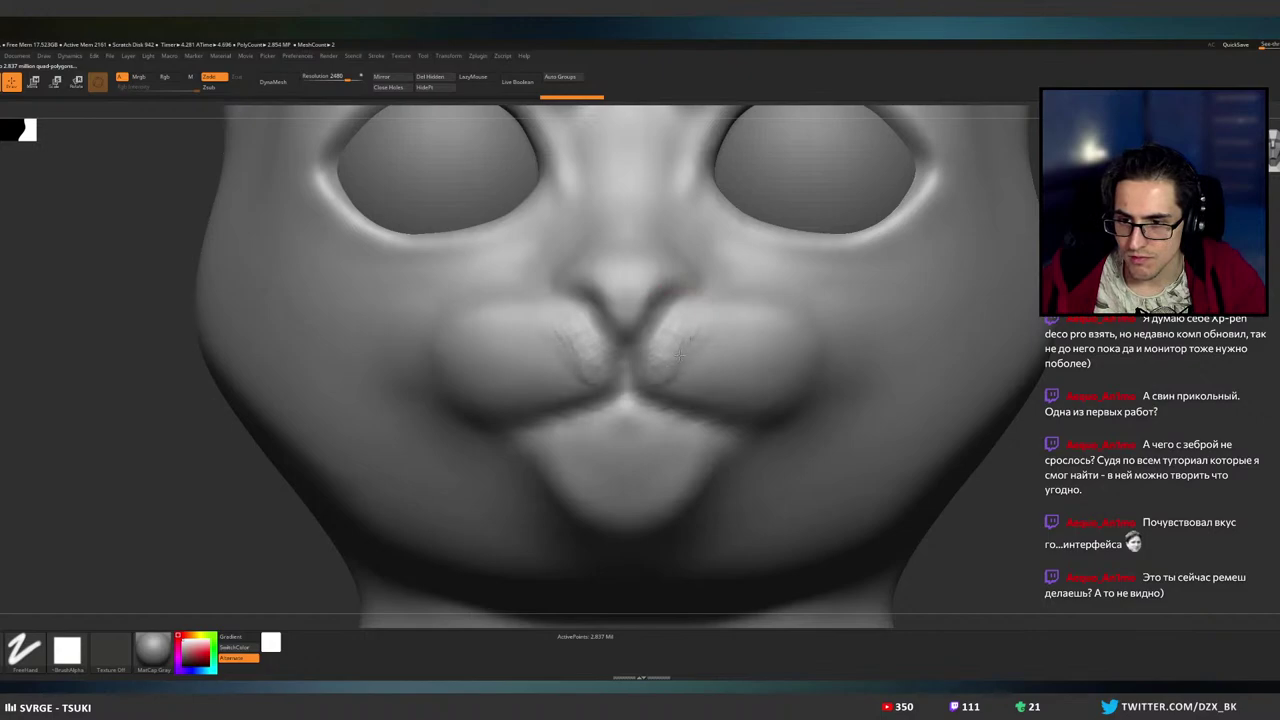
{"action": "mouse_move", "coordinate": [703, 349]}
{"action": "left_mouse_down"}
{"action": "mouse_move", "coordinate": [690, 356]}
{"action": "mouse_move", "coordinate": [708, 384]}
{"action": "left_mouse_up"}
{"action": "right_click_drag", "start_coordinate": [692, 360], "coordinate": [643, 357]}
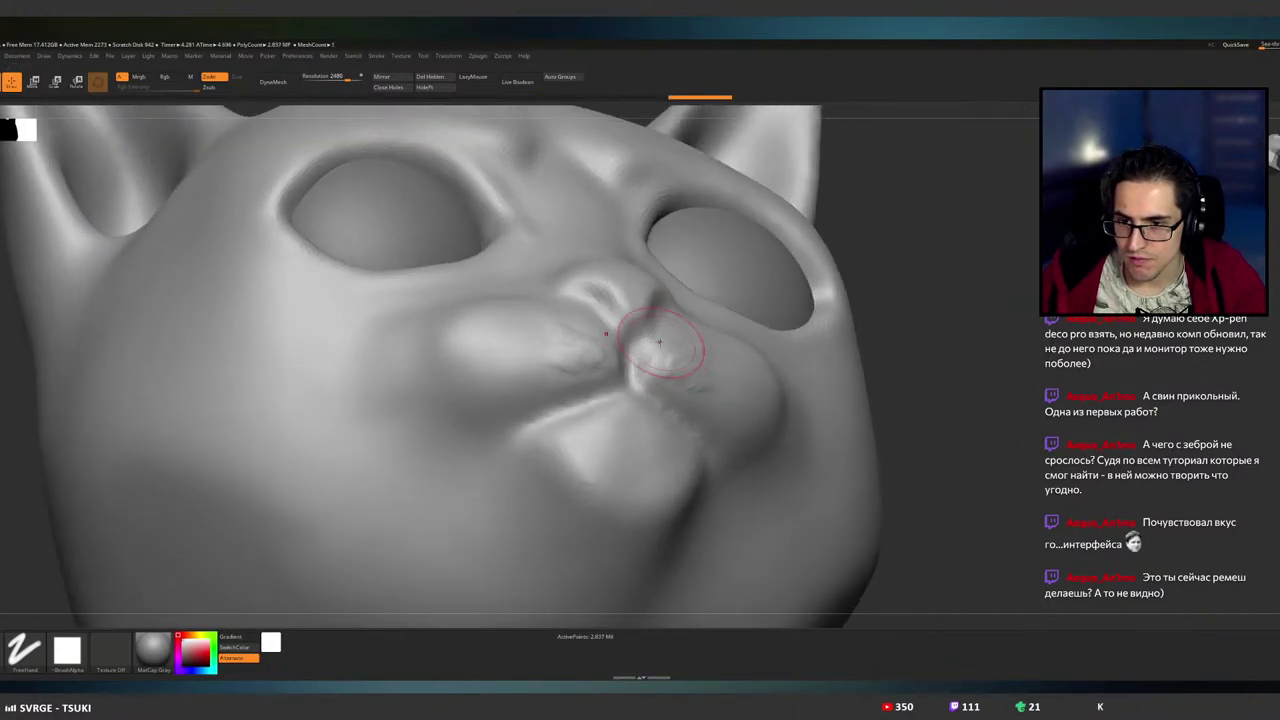
{"action": "mouse_move", "coordinate": [654, 352]}
{"action": "left_mouse_down"}
{"action": "mouse_move", "coordinate": [652, 372]}
{"action": "mouse_move", "coordinate": [698, 401]}
{"action": "mouse_move", "coordinate": [685, 376]}
{"action": "mouse_move", "coordinate": [663, 374]}
{"action": "mouse_move", "coordinate": [732, 438]}
{"action": "left_mouse_up"}
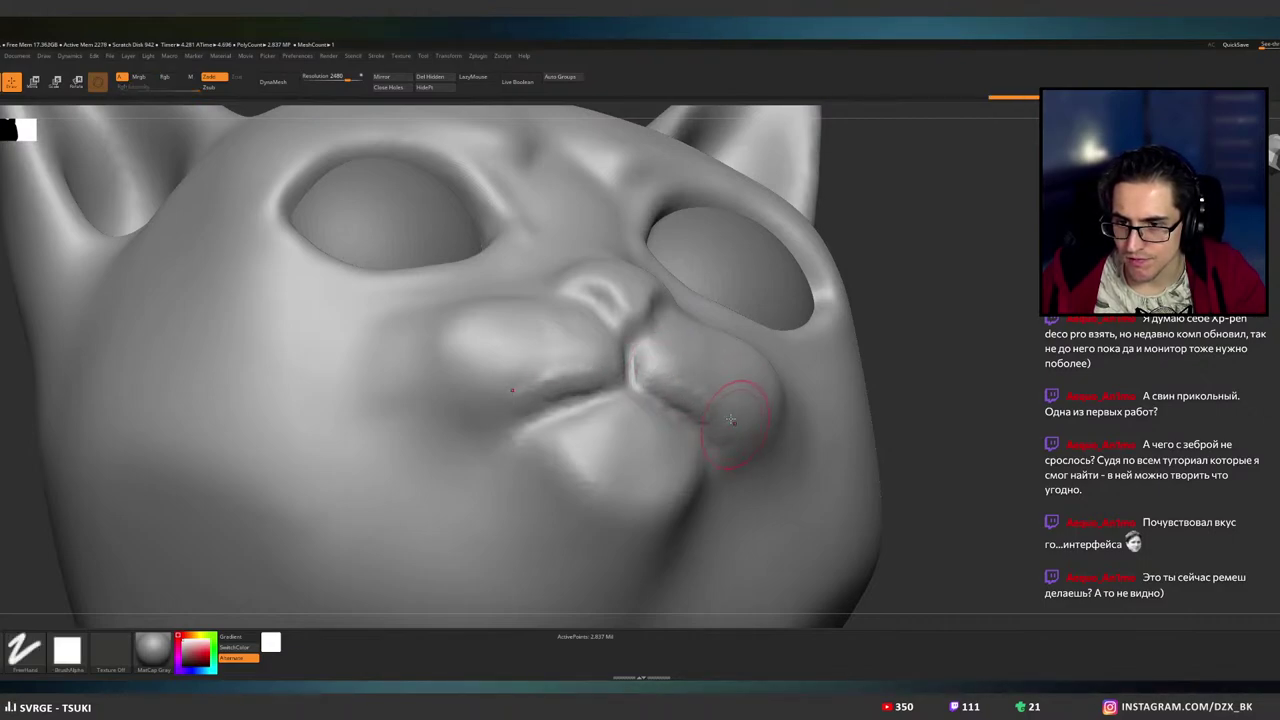
{"action": "mouse_move", "coordinate": [655, 380]}
{"action": "left_mouse_down"}
{"action": "mouse_move", "coordinate": [678, 391]}
{"action": "mouse_move", "coordinate": [640, 375]}
{"action": "mouse_move", "coordinate": [714, 405]}
{"action": "left_mouse_up"}
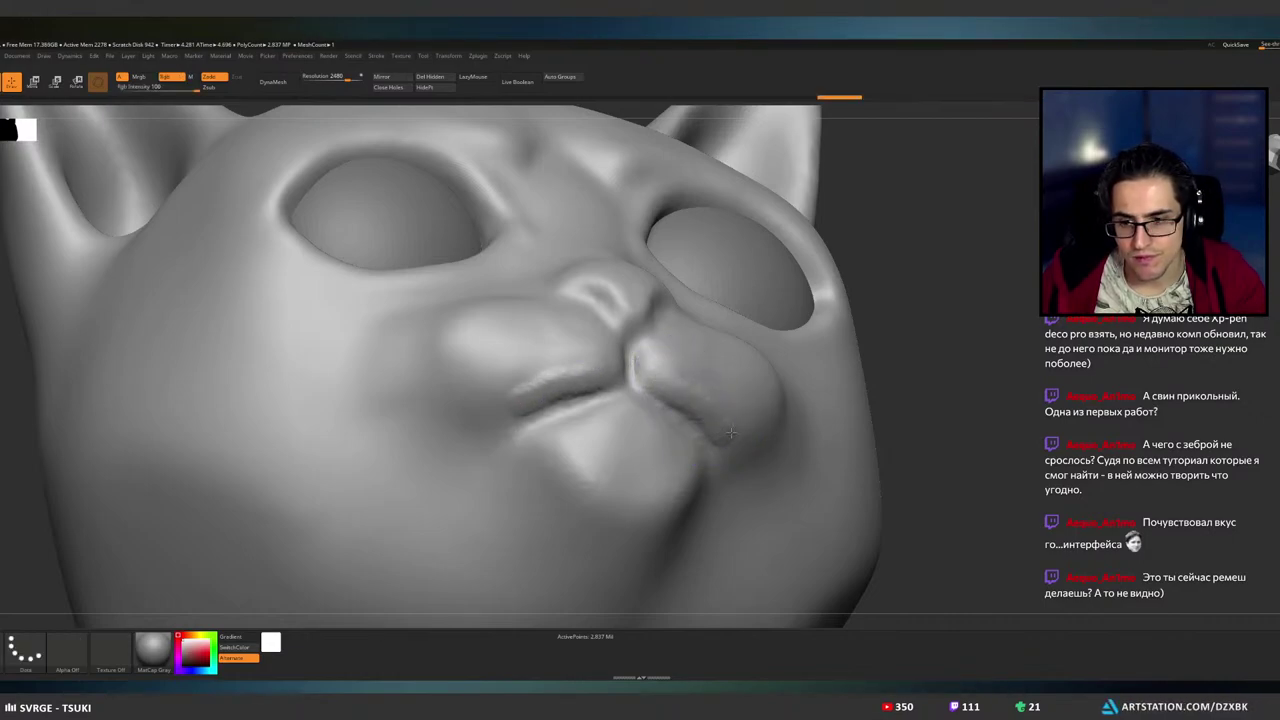
- Round out the muzzle pads above the mouth crease and just below the nose
{"action": "right_click_drag", "start_coordinate": [770, 405], "coordinate": [657, 398]}
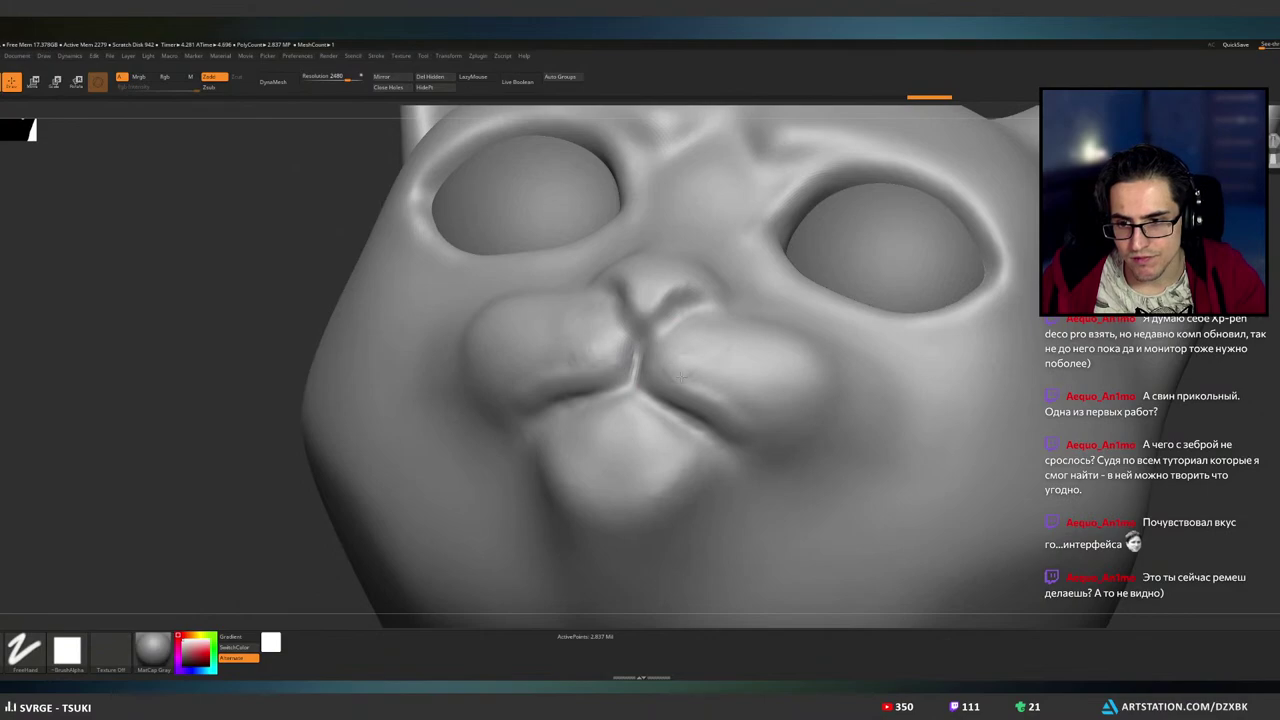
{"action": "left_click_drag", "start_coordinate": [682, 377], "coordinate": [735, 396]}
{"action": "mouse_move", "coordinate": [754, 406]}
{"action": "right_mouse_down"}
{"action": "mouse_move", "coordinate": [741, 416]}
{"action": "mouse_move", "coordinate": [705, 340]}
{"action": "right_mouse_up"}
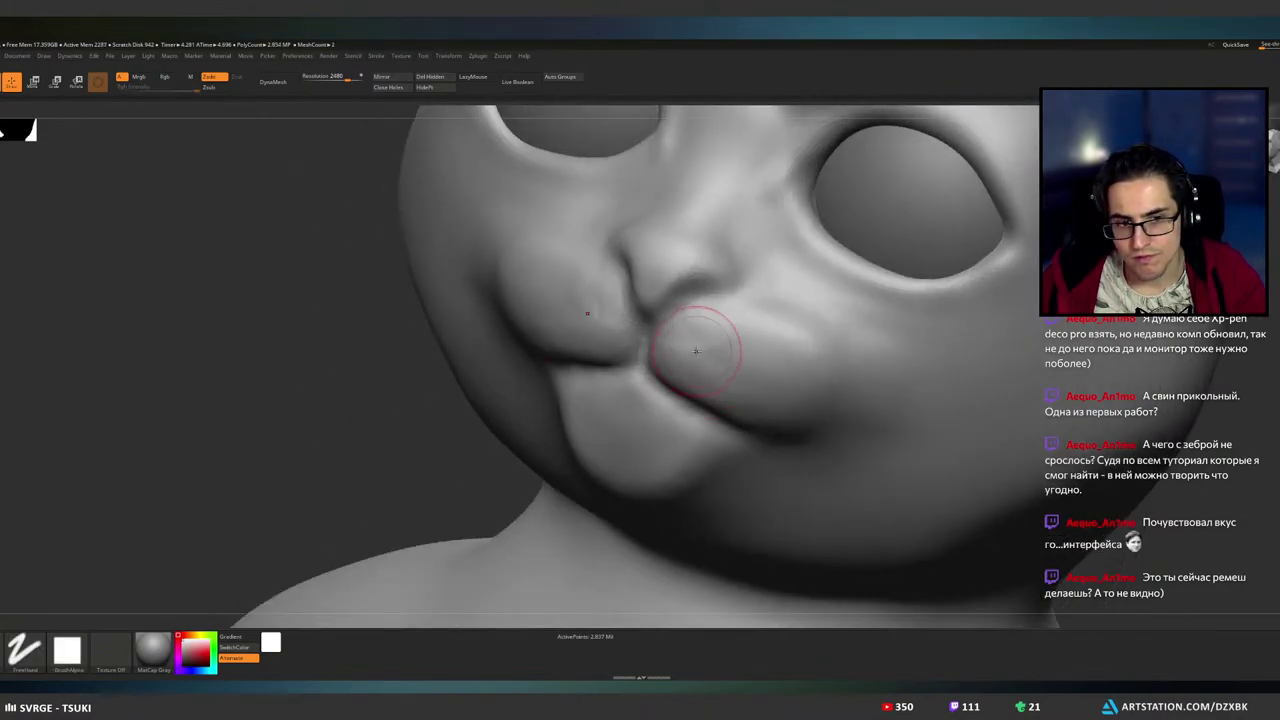
{"action": "mouse_move", "coordinate": [703, 320]}
{"action": "left_mouse_down"}
{"action": "mouse_move", "coordinate": [667, 329]}
{"action": "mouse_move", "coordinate": [705, 340]}
{"action": "mouse_move", "coordinate": [690, 318]}
{"action": "mouse_move", "coordinate": [699, 330]}
{"action": "left_mouse_up"}
{"action": "mouse_move", "coordinate": [740, 349]}
{"action": "right_mouse_down"}
{"action": "mouse_move", "coordinate": [695, 385]}
{"action": "mouse_move", "coordinate": [665, 333]}
{"action": "mouse_move", "coordinate": [706, 329]}
{"action": "mouse_move", "coordinate": [650, 337]}
{"action": "mouse_move", "coordinate": [693, 321]}
{"action": "right_mouse_up"}
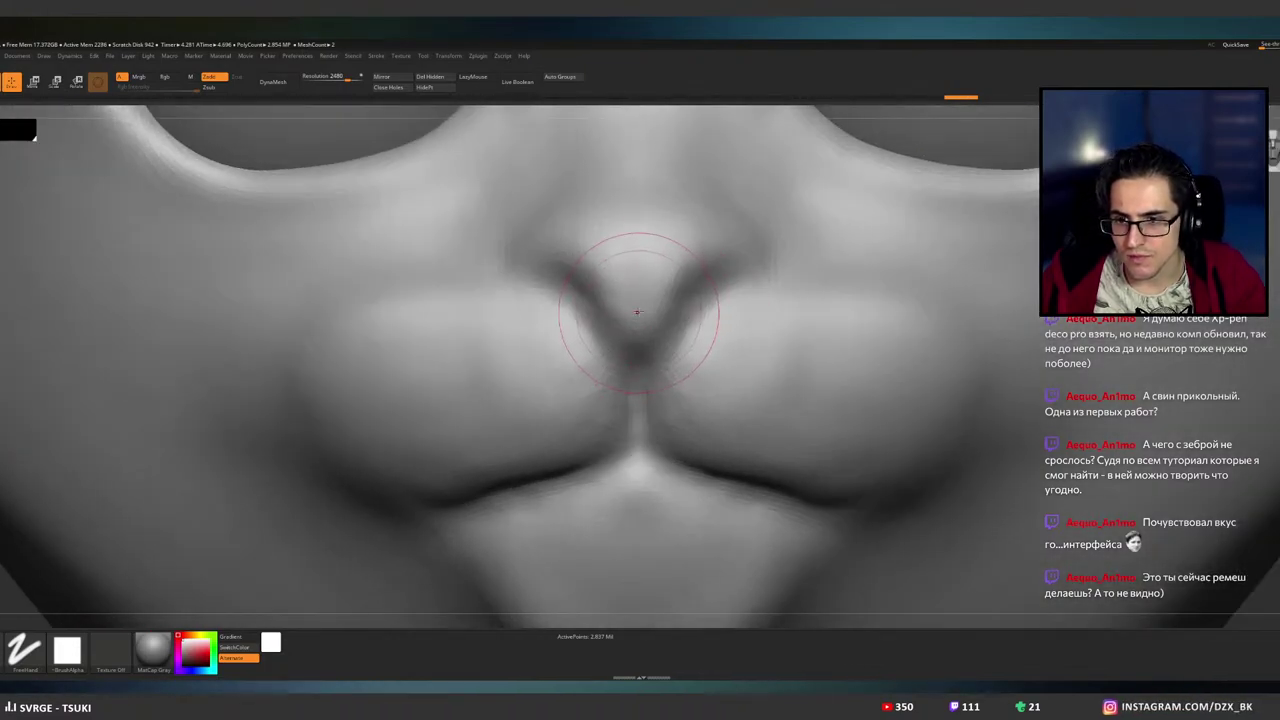
- Mask both muzzle pads to shape the underside of the nose between them, and clear the mask
{"action": "key", "text": "shift"}
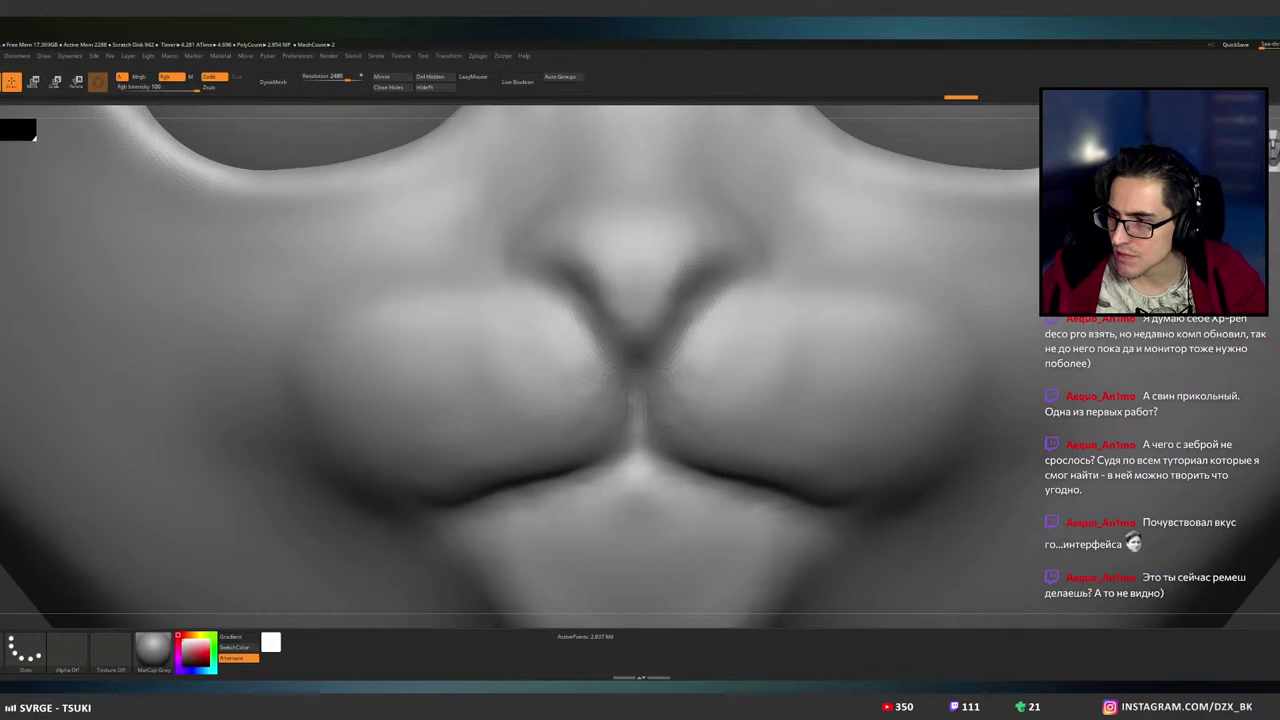
{"action": "mouse_move", "coordinate": [745, 290]}
{"action": "left_mouse_down", "text": "ctrl"}
{"action": "mouse_move", "coordinate": [706, 312]}
{"action": "mouse_move", "coordinate": [656, 430]}
{"action": "mouse_move", "coordinate": [815, 516]}
{"action": "mouse_move", "coordinate": [1000, 275]}
{"action": "mouse_move", "coordinate": [960, 265]}
{"action": "left_mouse_up", "text": "ctrl"}
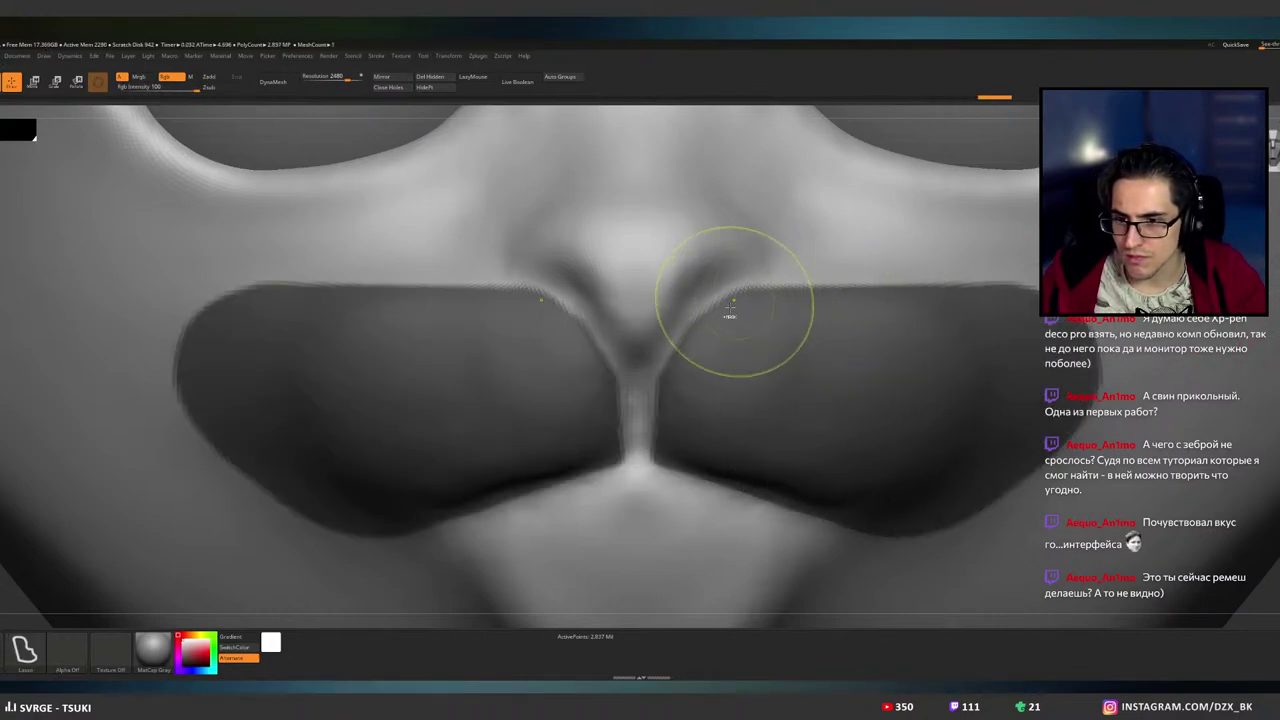
{"action": "mouse_move", "coordinate": [730, 307]}
{"action": "right_mouse_down"}
{"action": "mouse_move", "coordinate": [646, 338]}
{"action": "mouse_move", "coordinate": [674, 346]}
{"action": "right_mouse_up"}
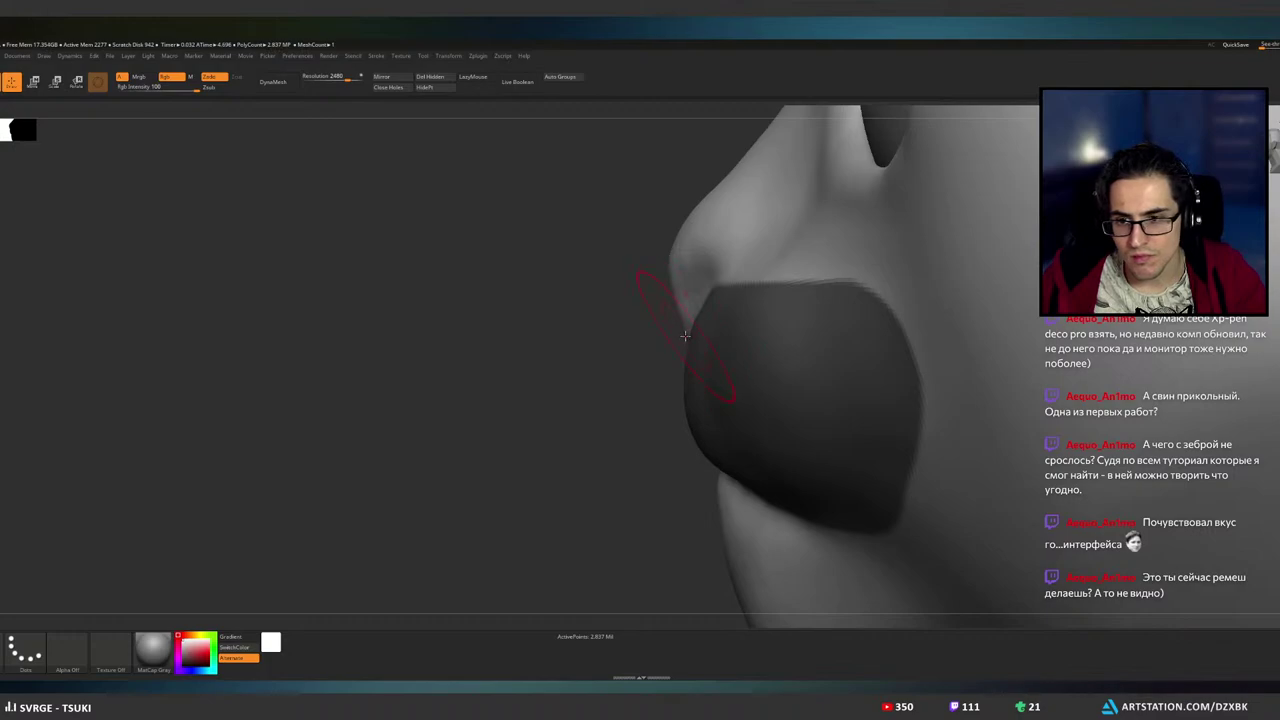
{"action": "right_click_drag", "start_coordinate": [681, 338], "coordinate": [773, 346]}
{"action": "key", "text": "ctrl+z"}
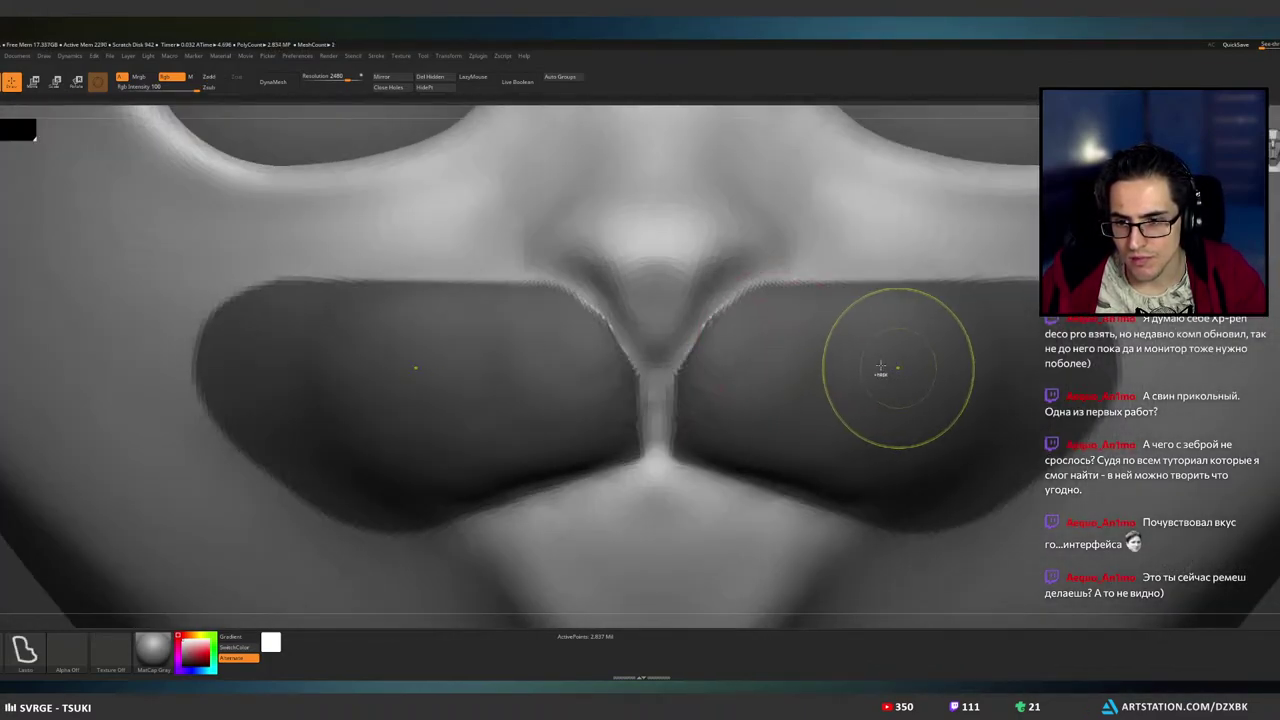
{"action": "right_click_drag", "start_coordinate": [886, 371], "coordinate": [1115, 425], "text": "ctrl"}
{"action": "left_click_drag", "start_coordinate": [1116, 425], "coordinate": [1142, 452], "text": "ctrl"}
- Smooth the rough seams between the underside of the nose and the muzzle pads
{"action": "right_click_drag", "start_coordinate": [908, 345], "coordinate": [797, 368], "text": "ctrl"}
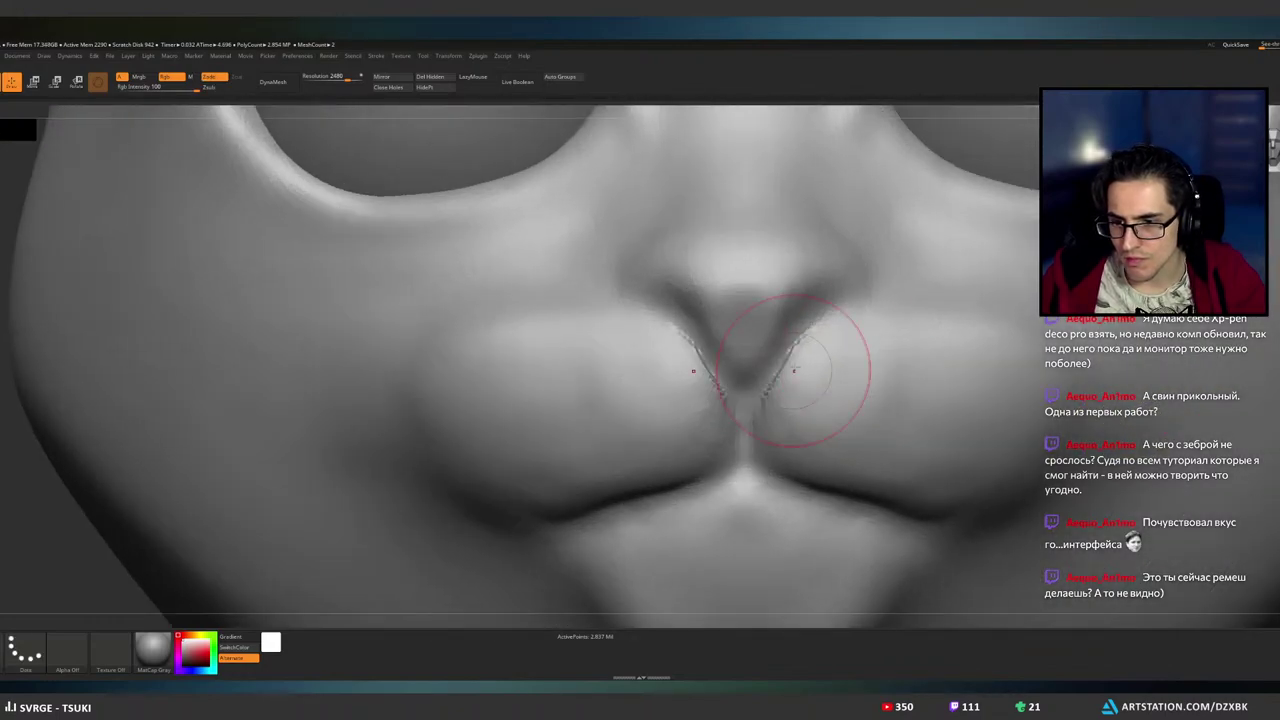
{"action": "left_click_drag", "start_coordinate": [815, 359], "coordinate": [823, 346], "text": "shift"}
{"action": "left_click_drag", "start_coordinate": [774, 406], "coordinate": [800, 370], "text": "shift"}
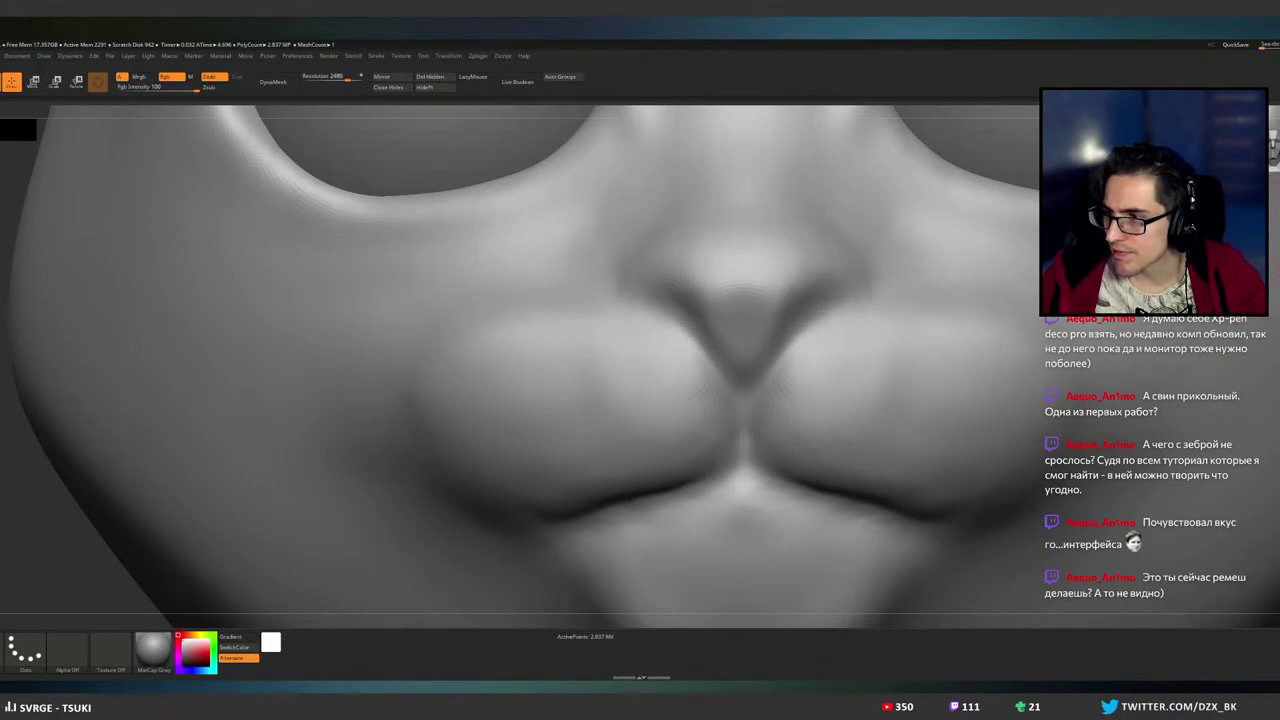
- Switch to a fine crease brush and carve the inner edges of both nostrils
{"action": "left_click", "coordinate": [1274, 150]}
{"action": "left_click_drag", "start_coordinate": [798, 343], "coordinate": [791, 334]}
{"action": "key", "text": "ctrl+z"}
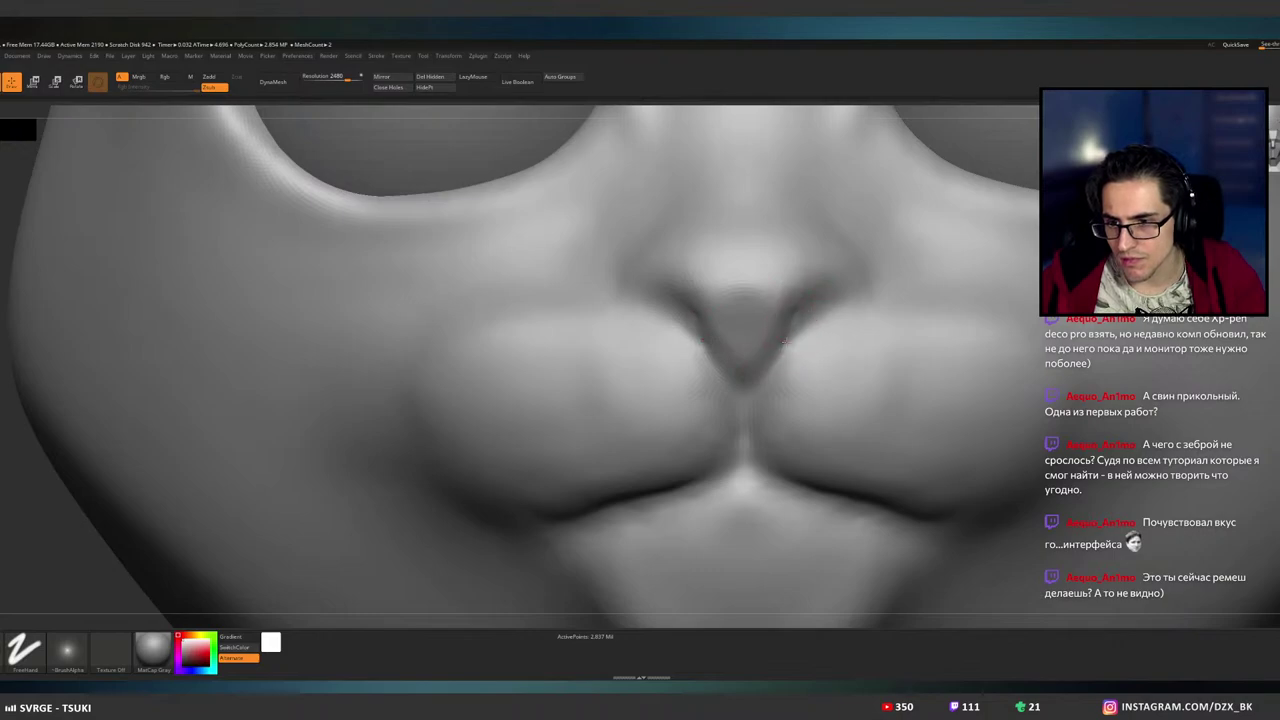
{"action": "left_click_drag", "start_coordinate": [785, 341], "coordinate": [787, 320]}
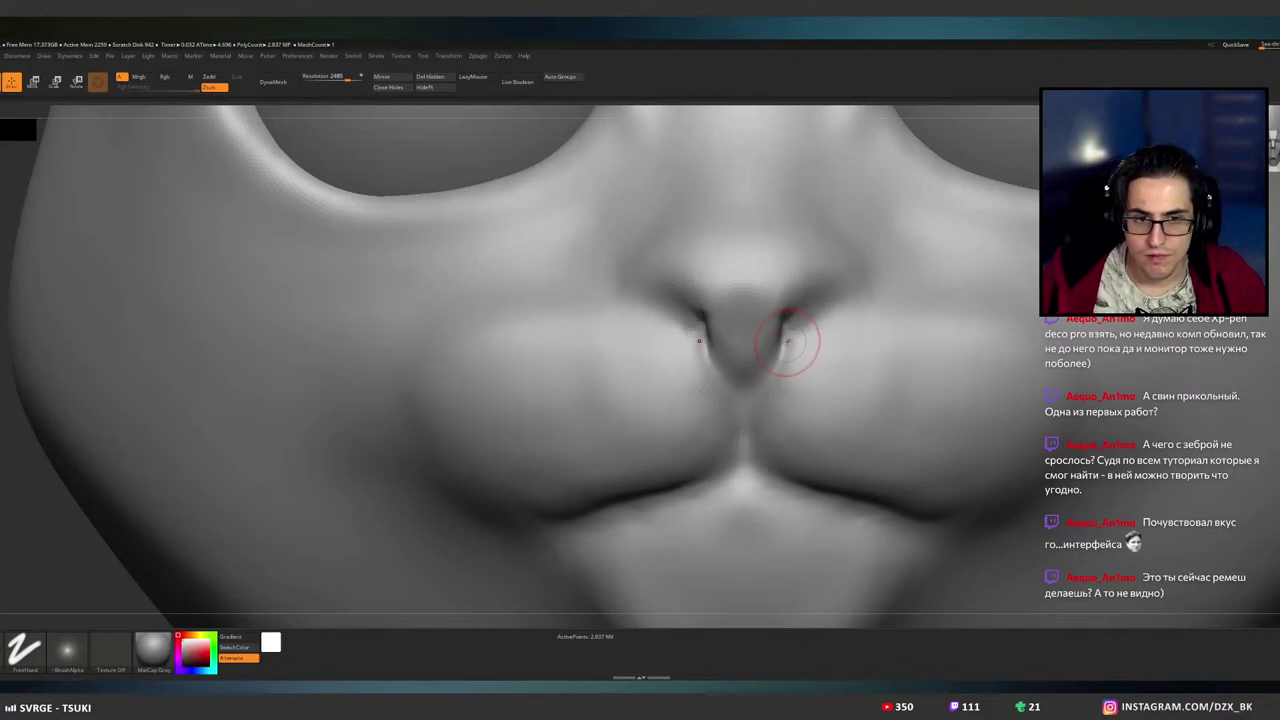
- Cut sharp creases from the nostrils along the muzzle pads and down into the philtrum
{"action": "left_click_drag", "start_coordinate": [836, 314], "coordinate": [790, 345]}
{"action": "mouse_move", "coordinate": [836, 312]}
{"action": "left_mouse_down"}
{"action": "mouse_move", "coordinate": [785, 352]}
{"action": "mouse_move", "coordinate": [838, 312]}
{"action": "left_mouse_up"}
{"action": "left_click_drag", "start_coordinate": [747, 403], "coordinate": [744, 440]}
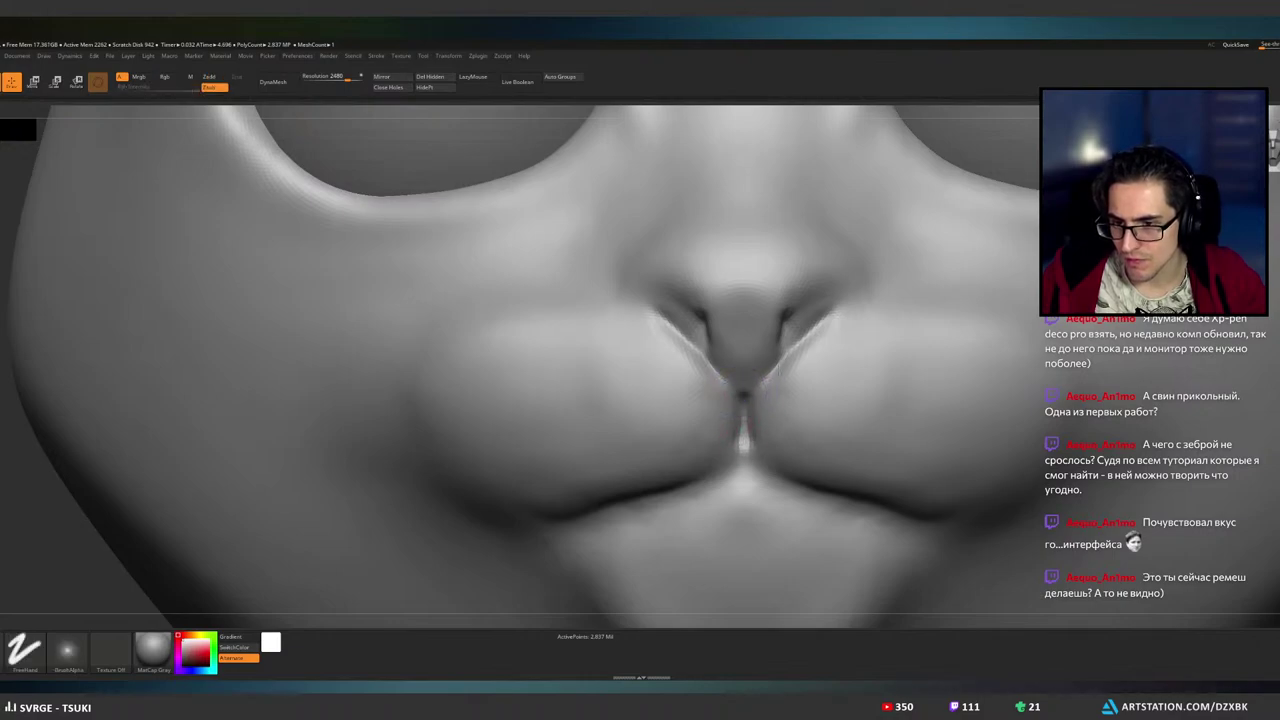
{"action": "left_click_drag", "start_coordinate": [790, 353], "coordinate": [754, 400]}
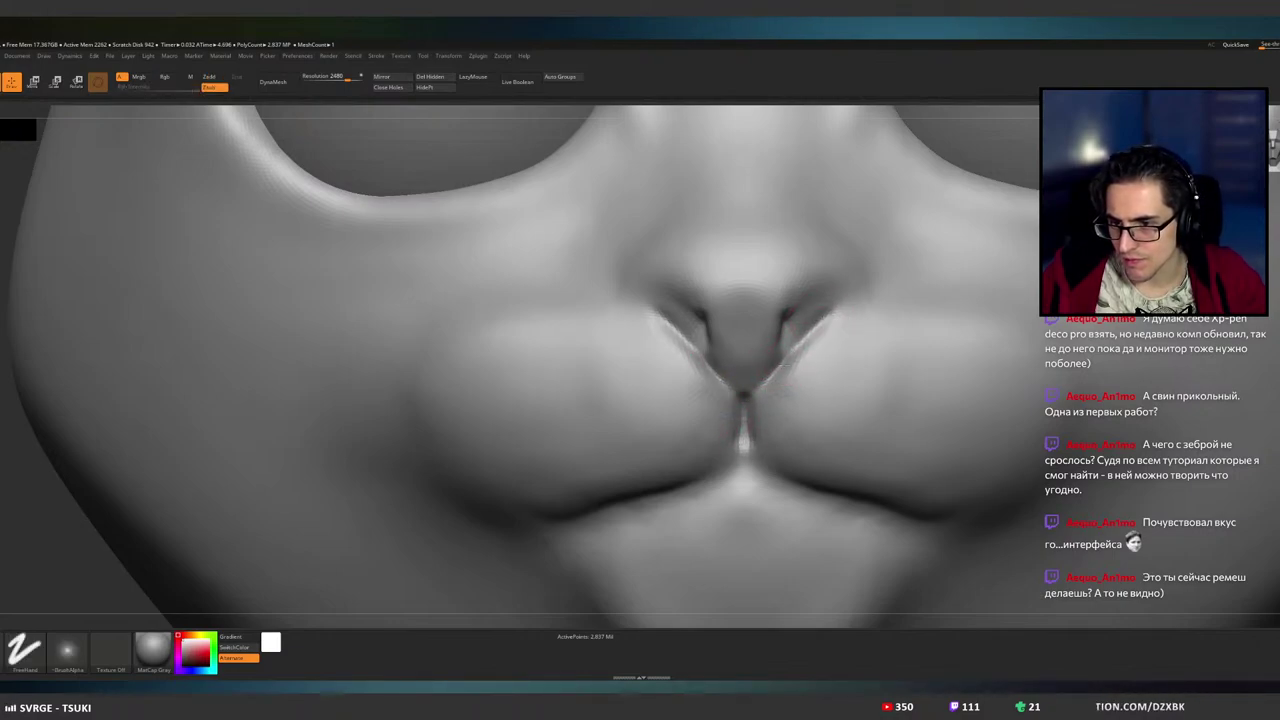
- Subdivide the body mesh once more and smooth the jagged creases running from the nostrils along the muzzle pads
{"action": "left_click_drag", "start_coordinate": [796, 364], "coordinate": [745, 408]}
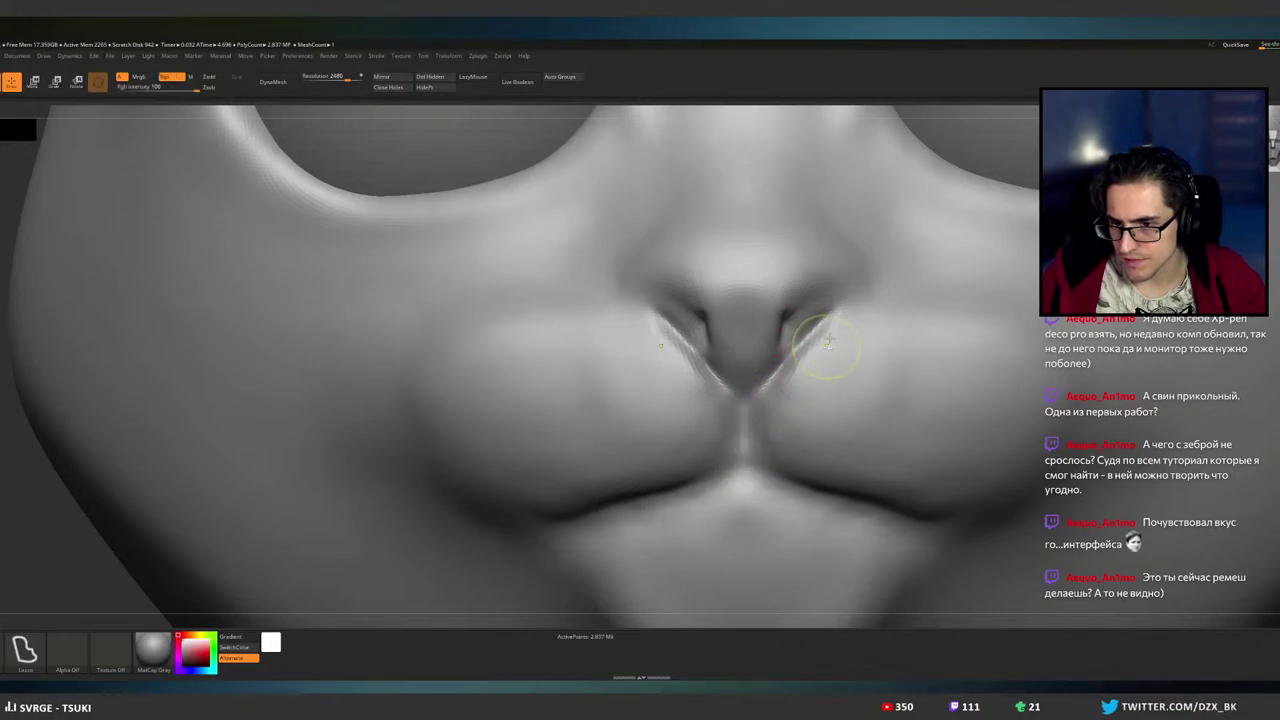
{"action": "key", "text": "ctrl+z"}
{"action": "mouse_move", "coordinate": [912, 349]}
{"action": "right_mouse_down", "text": "ctrl"}
{"action": "mouse_move", "coordinate": [842, 341]}
{"action": "mouse_move", "coordinate": [1030, 344]}
{"action": "mouse_move", "coordinate": [942, 352]}
{"action": "right_mouse_up", "text": "ctrl"}
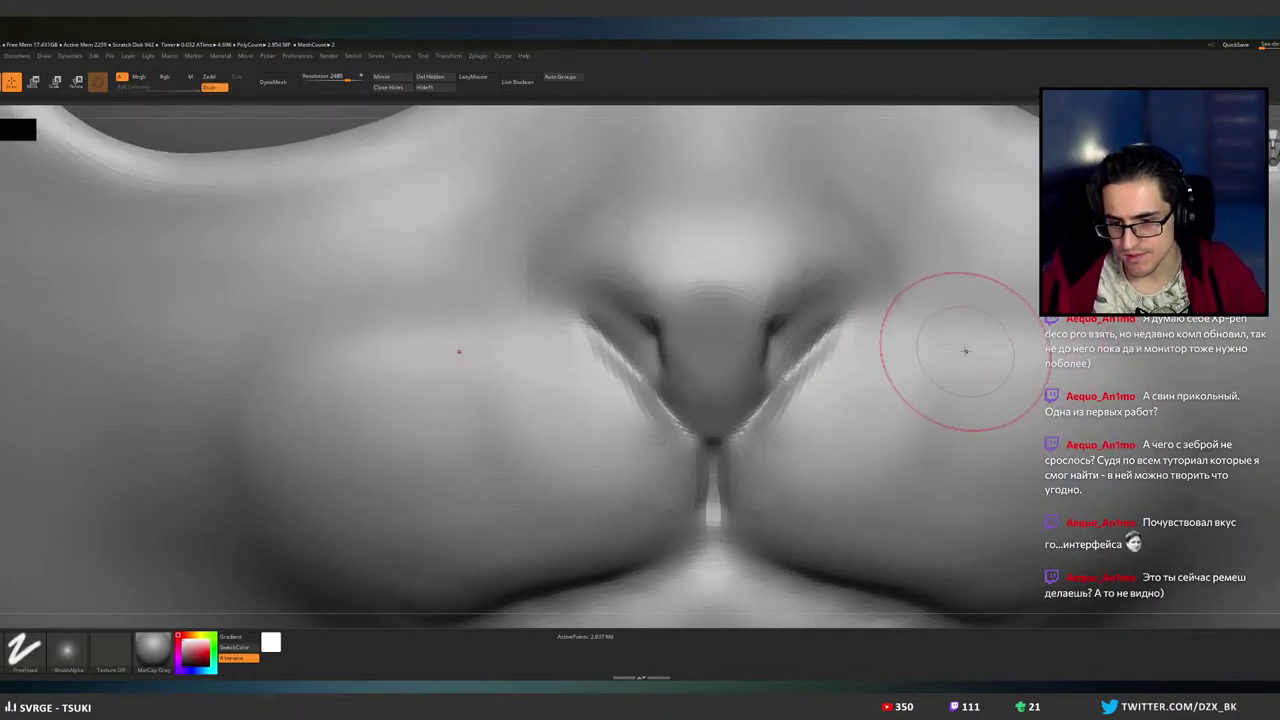
{"action": "key", "text": "ctrl+d"}
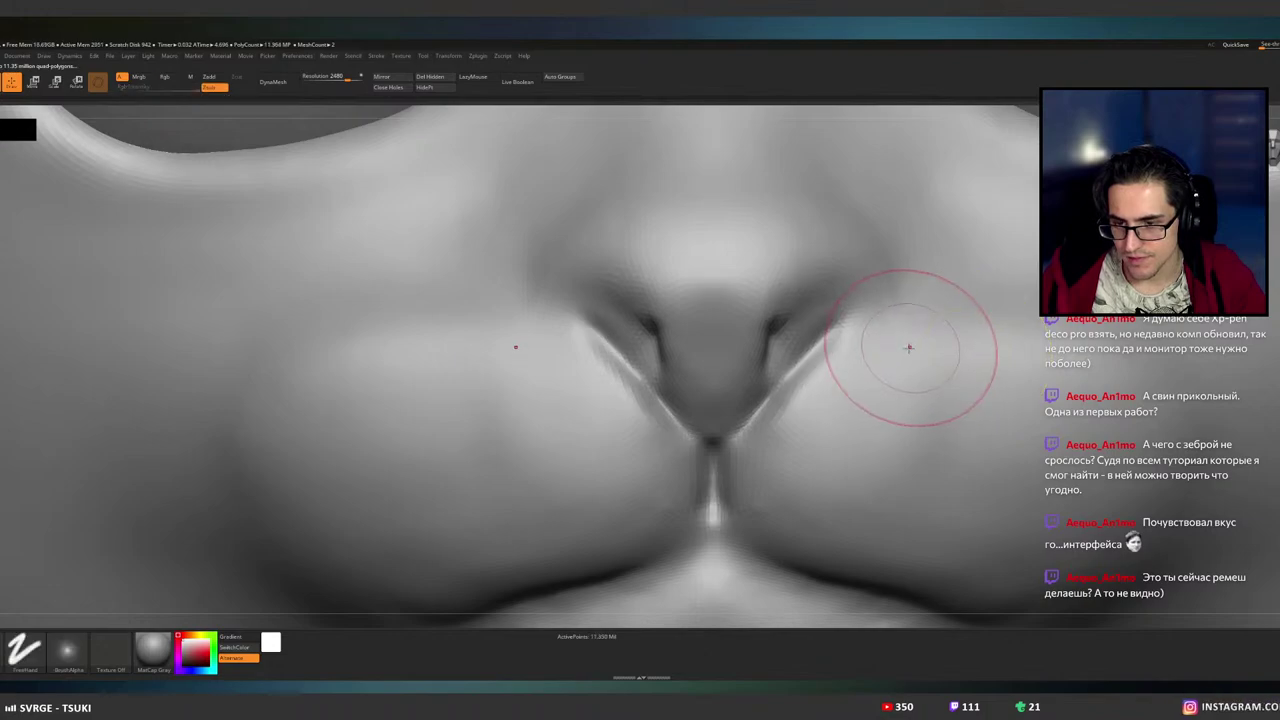
{"action": "key", "text": "d"}
{"action": "left_click_drag", "start_coordinate": [780, 419], "coordinate": [812, 390], "text": "shift"}
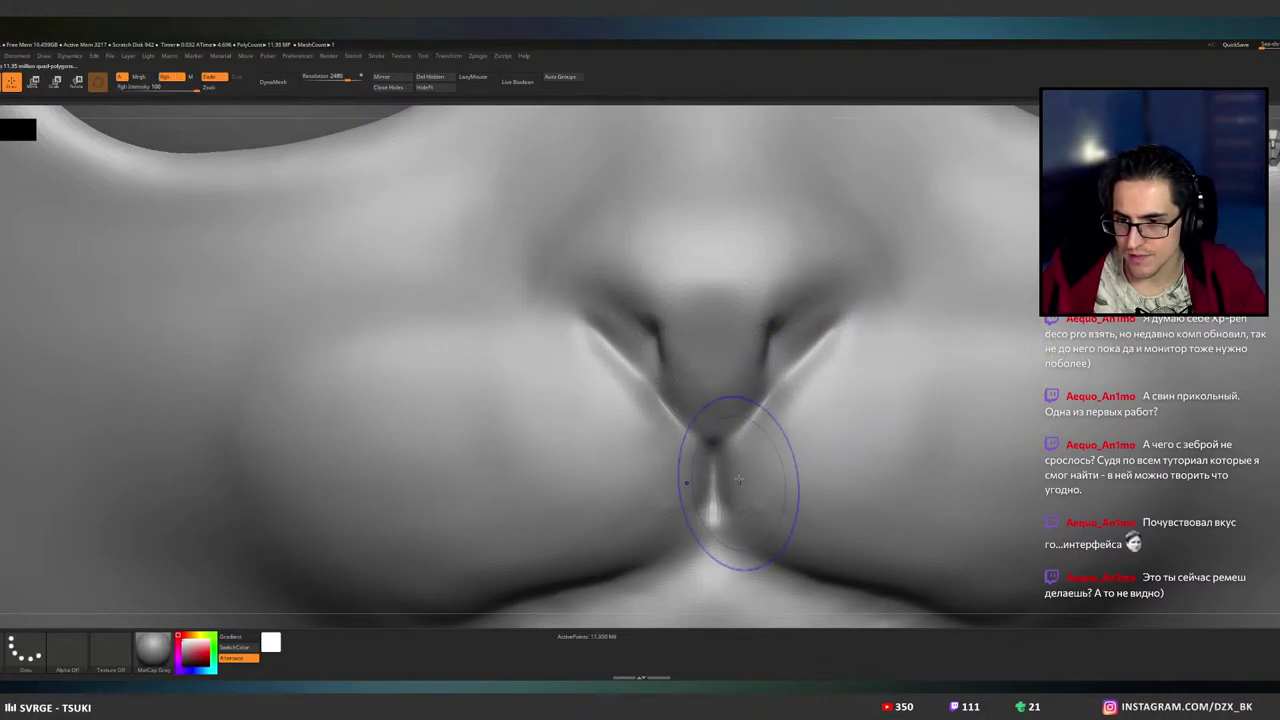
- Undo the smoothing at the nose's lower point and deepen the creases along the lower edges of both nostrils
{"action": "left_click_drag", "start_coordinate": [717, 438], "coordinate": [714, 420]}
{"action": "key", "text": "ctrl+shift"}
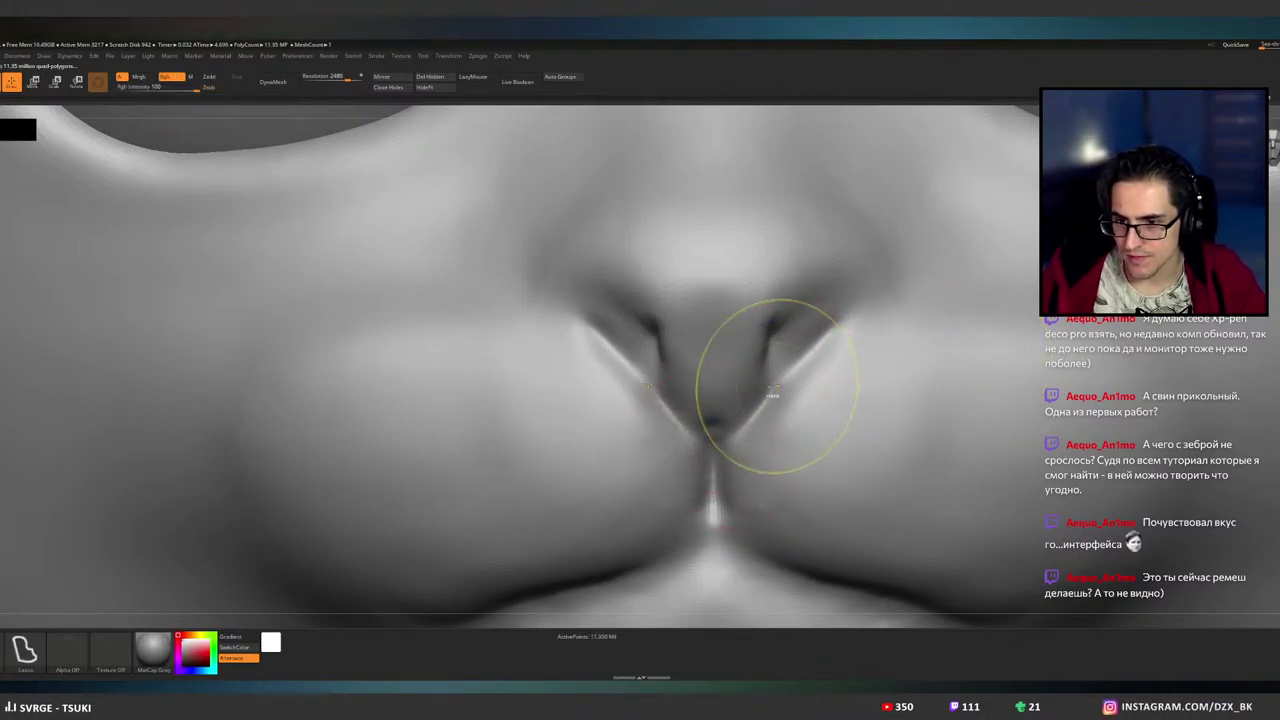
{"action": "key", "text": "ctrl+z"}
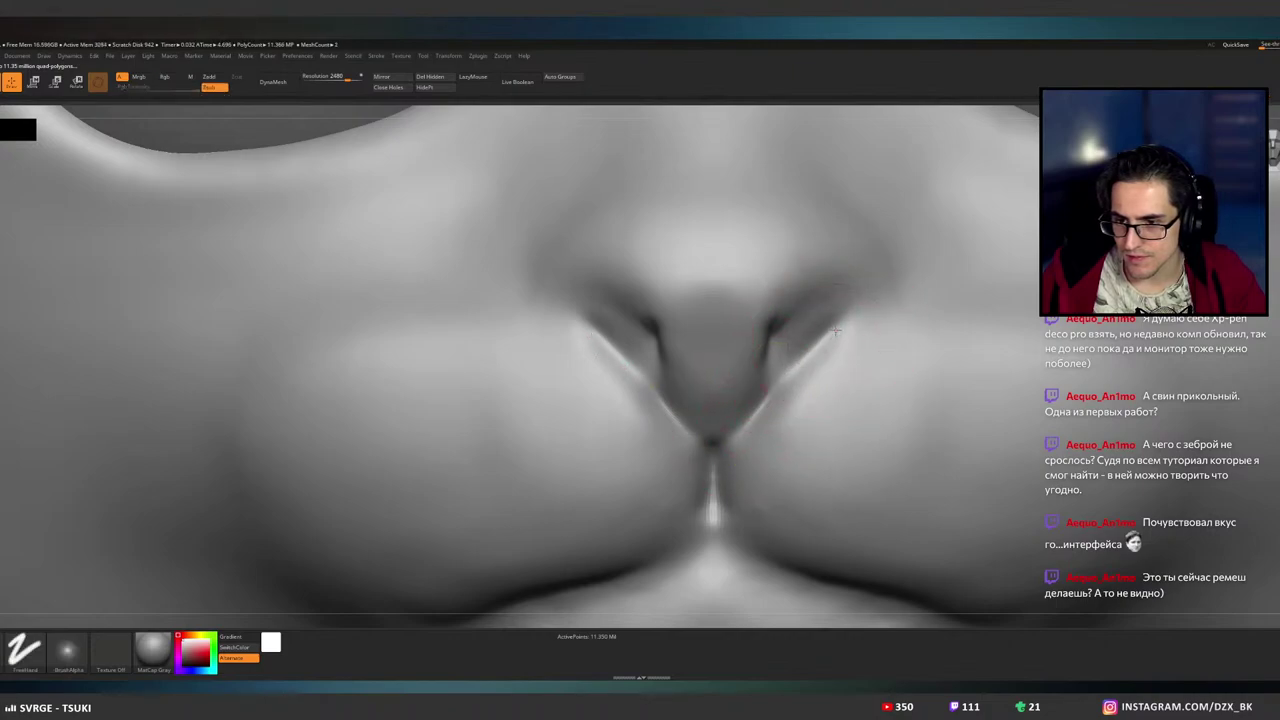
{"action": "mouse_move", "coordinate": [836, 337]}
{"action": "left_mouse_down"}
{"action": "mouse_move", "coordinate": [756, 402]}
{"action": "mouse_move", "coordinate": [772, 379]}
{"action": "left_mouse_up"}
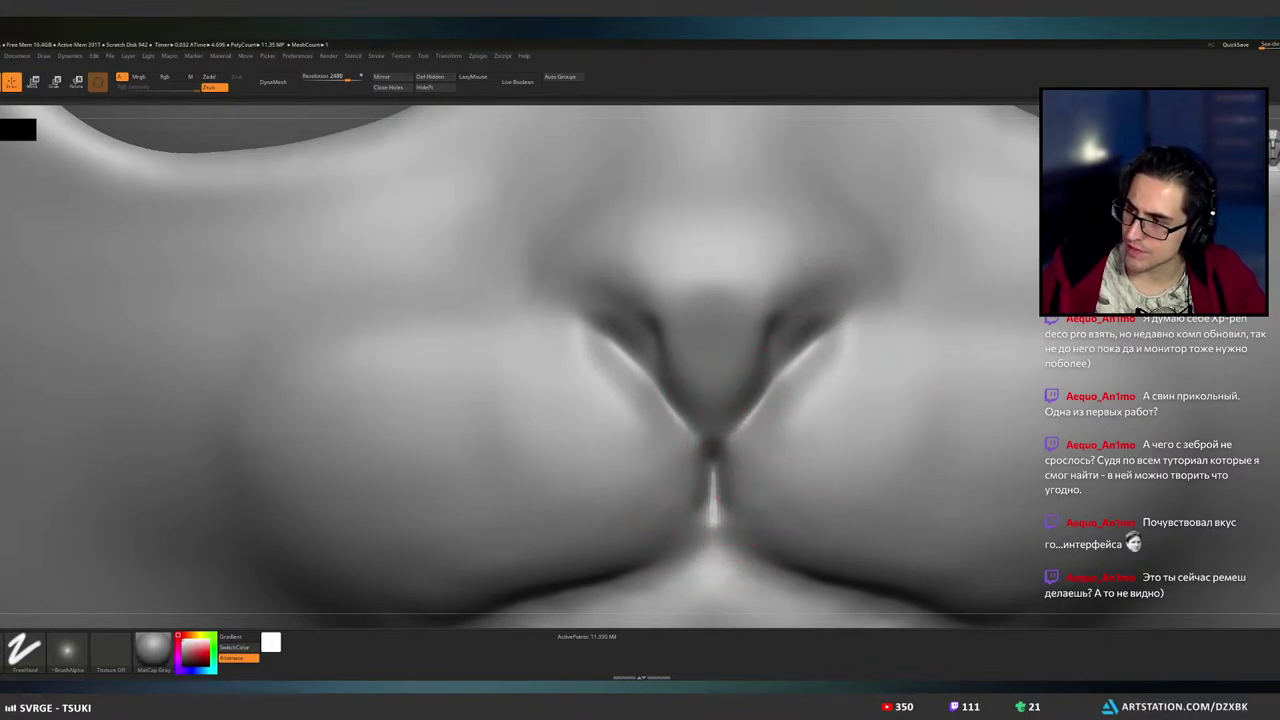
- Build up the inner faces of the muzzle pads beside the nose with clay strokes and smooth them
{"action": "mouse_move", "coordinate": [754, 446]}
{"action": "left_mouse_down"}
{"action": "mouse_move", "coordinate": [755, 504]}
{"action": "mouse_move", "coordinate": [826, 416]}
{"action": "left_mouse_up"}
{"action": "mouse_move", "coordinate": [857, 368]}
{"action": "left_mouse_down"}
{"action": "mouse_move", "coordinate": [805, 436]}
{"action": "mouse_move", "coordinate": [862, 390]}
{"action": "left_mouse_up"}
{"action": "mouse_move", "coordinate": [870, 388]}
{"action": "left_mouse_down"}
{"action": "mouse_move", "coordinate": [822, 454]}
{"action": "mouse_move", "coordinate": [878, 388]}
{"action": "left_mouse_up"}
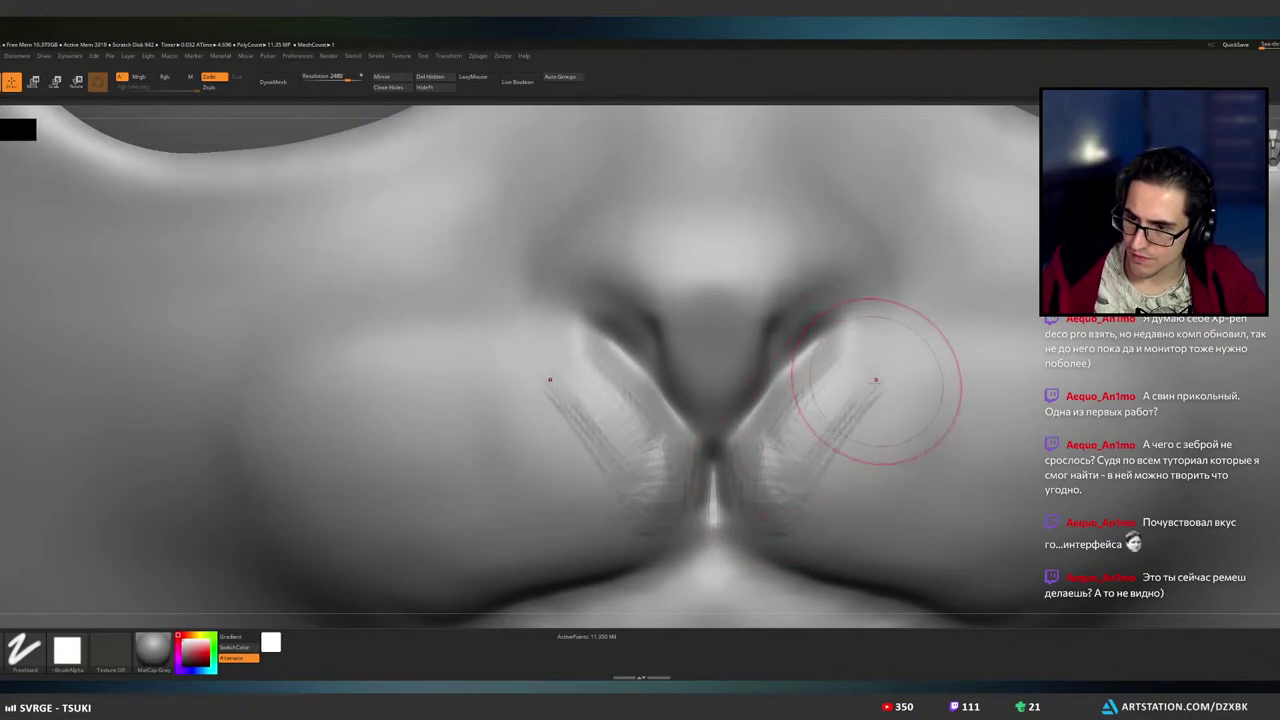
{"action": "mouse_move", "coordinate": [823, 468]}
{"action": "left_mouse_down"}
{"action": "mouse_move", "coordinate": [880, 400]}
{"action": "mouse_move", "coordinate": [827, 487]}
{"action": "left_mouse_up"}
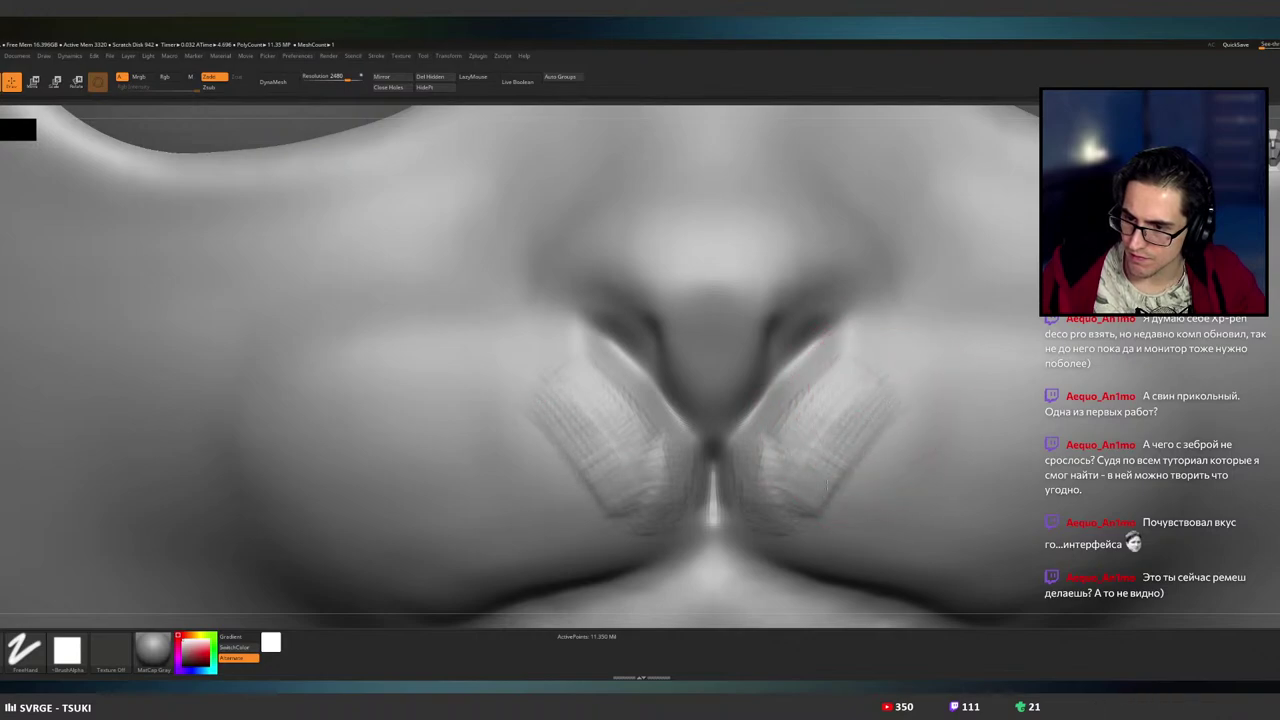
{"action": "left_click_drag", "start_coordinate": [843, 443], "coordinate": [870, 414], "text": "shift"}
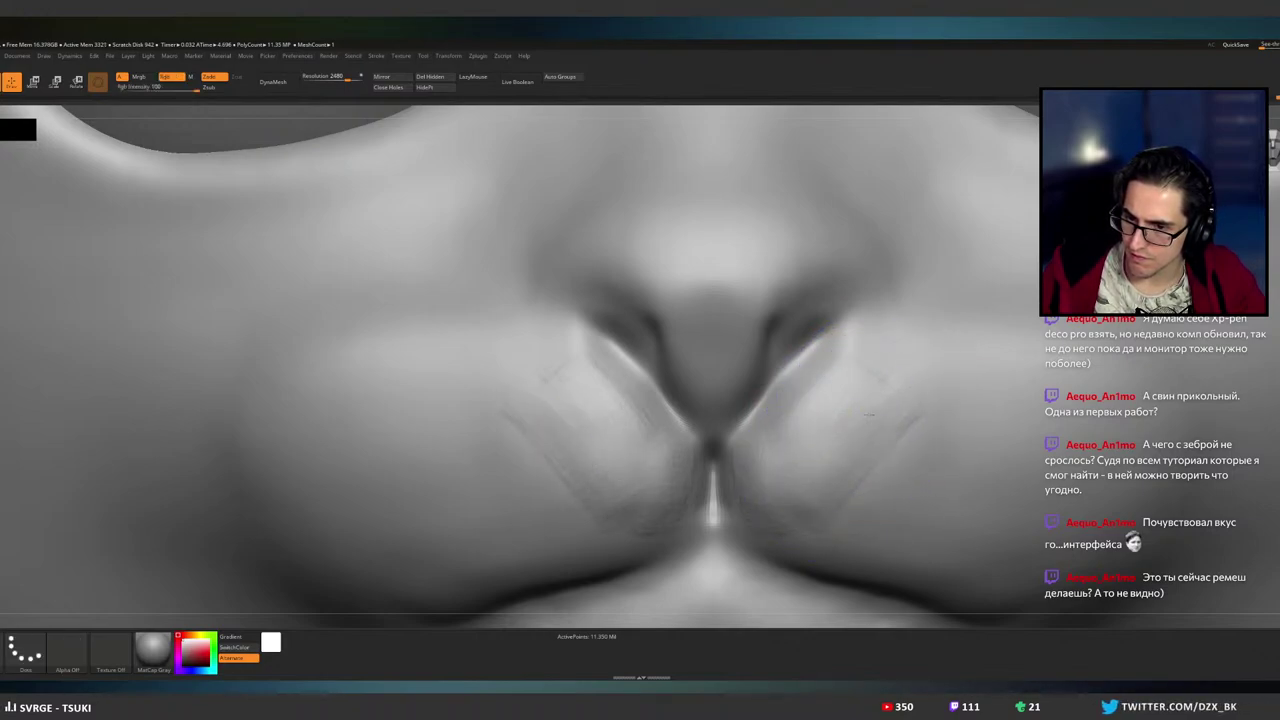
{"action": "mouse_move", "coordinate": [872, 346]}
{"action": "left_mouse_down"}
{"action": "mouse_move", "coordinate": [784, 442]}
{"action": "mouse_move", "coordinate": [860, 360]}
{"action": "mouse_move", "coordinate": [797, 468]}
{"action": "left_mouse_up"}
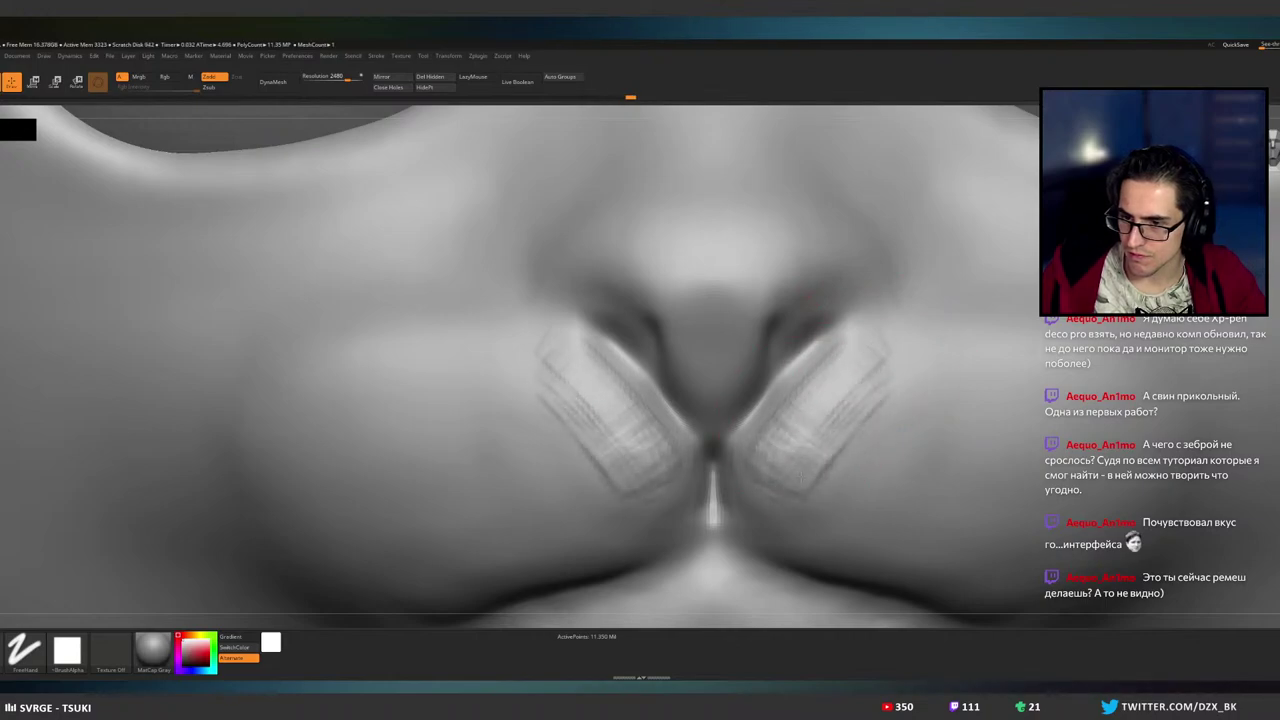
{"action": "mouse_move", "coordinate": [857, 343]}
{"action": "left_mouse_down", "text": "shift"}
{"action": "mouse_move", "coordinate": [880, 368]}
{"action": "mouse_move", "coordinate": [921, 366]}
{"action": "left_mouse_up", "text": "shift"}
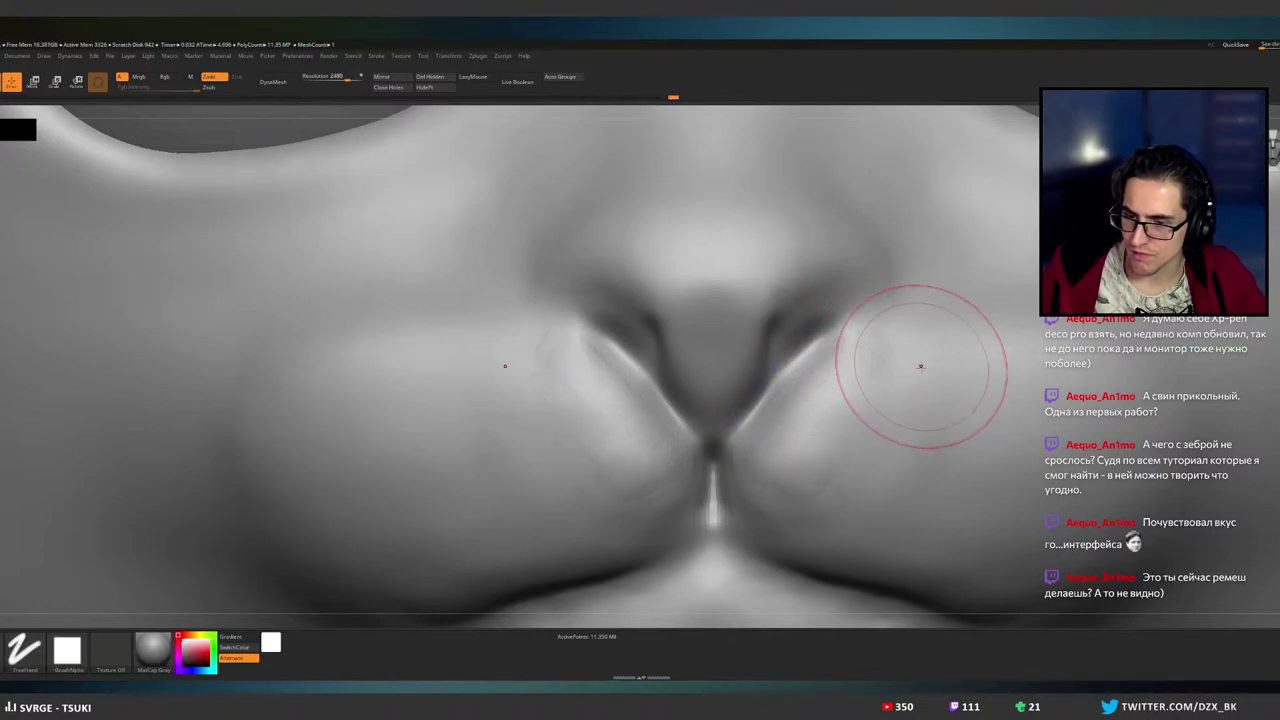
- Fill the small dents on the front of the muzzle pads with clay and smooth them into the surface
{"action": "mouse_move", "coordinate": [921, 366]}
{"action": "right_mouse_down", "text": "ctrl"}
{"action": "mouse_move", "coordinate": [915, 290]}
{"action": "mouse_move", "coordinate": [800, 330]}
{"action": "mouse_move", "coordinate": [860, 370]}
{"action": "mouse_move", "coordinate": [847, 367]}
{"action": "right_mouse_up", "text": "ctrl"}
{"action": "right_click_drag", "start_coordinate": [852, 417], "coordinate": [890, 444]}
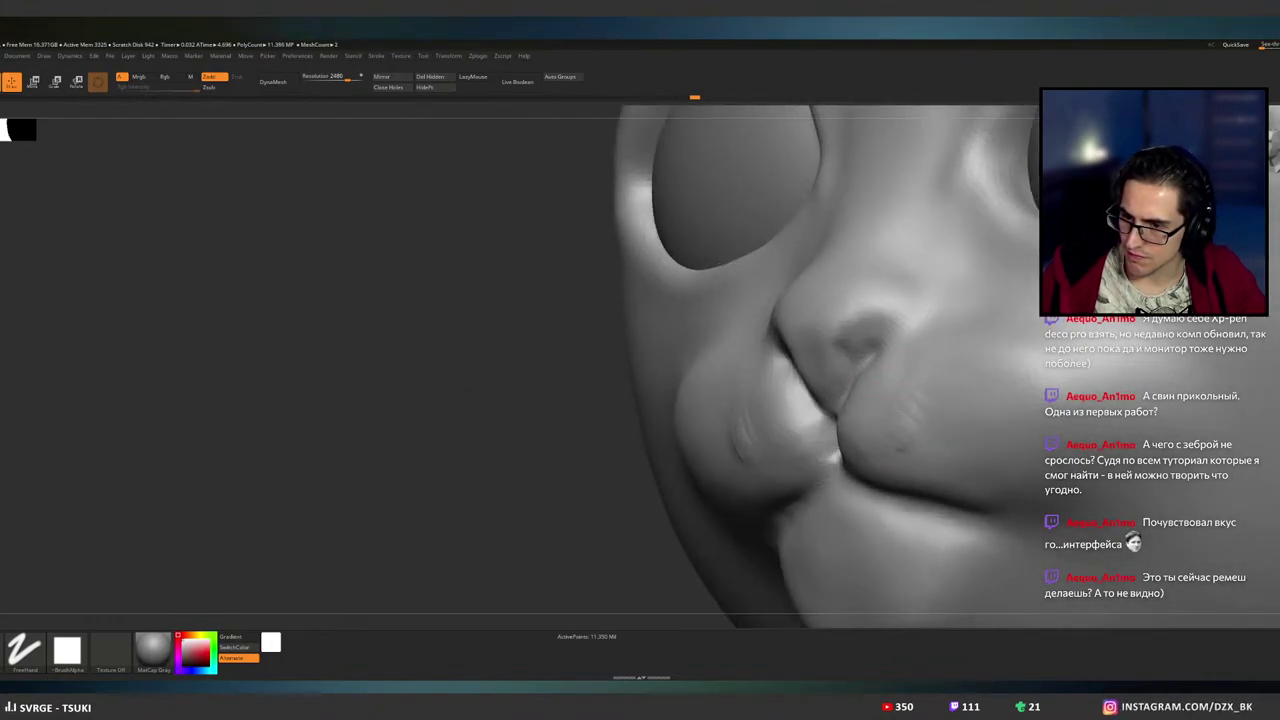
{"action": "left_click_drag", "start_coordinate": [952, 441], "coordinate": [960, 428]}
{"action": "mouse_move", "coordinate": [944, 413]}
{"action": "left_mouse_down", "text": "shift"}
{"action": "mouse_move", "coordinate": [912, 427]}
{"action": "mouse_move", "coordinate": [918, 389]}
{"action": "left_mouse_up", "text": "shift"}
{"action": "right_click_drag", "start_coordinate": [945, 387], "coordinate": [956, 382]}
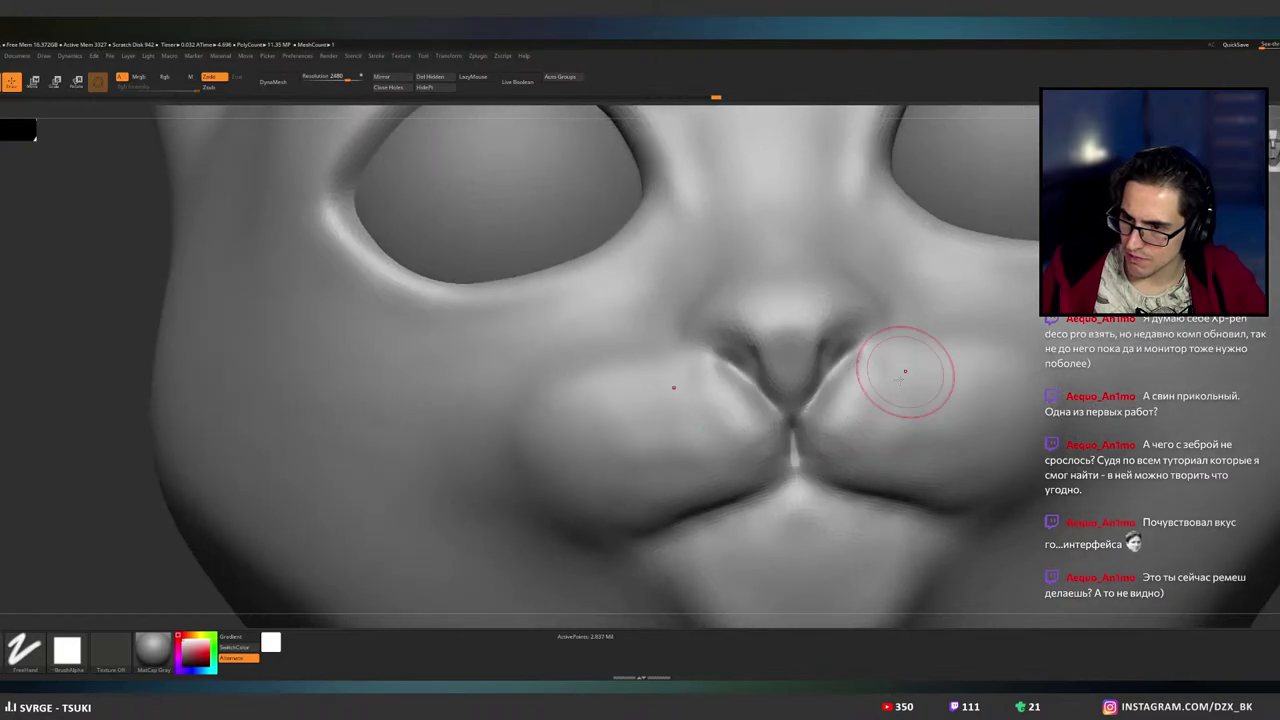
- Add clay to the tops of the muzzle pads just outside the nostrils and smooth it
{"action": "left_click_drag", "start_coordinate": [916, 356], "coordinate": [955, 356]}
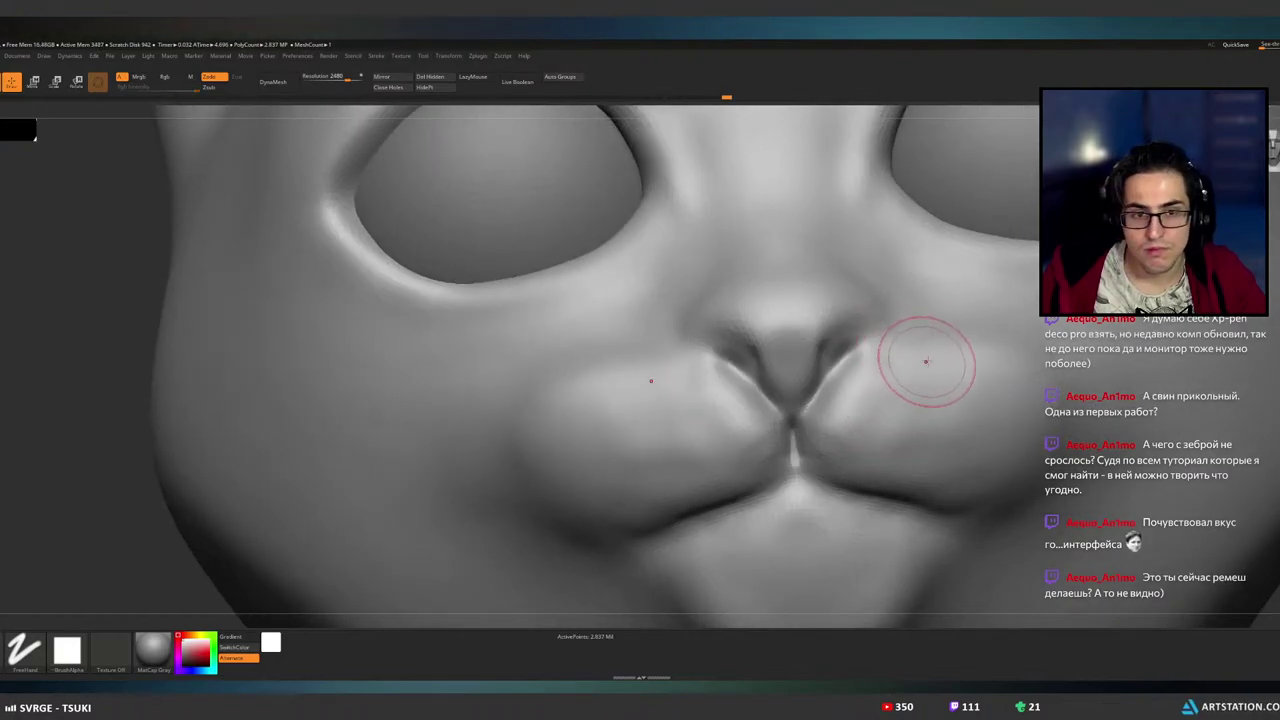
{"action": "right_click_drag", "start_coordinate": [923, 363], "coordinate": [900, 422]}
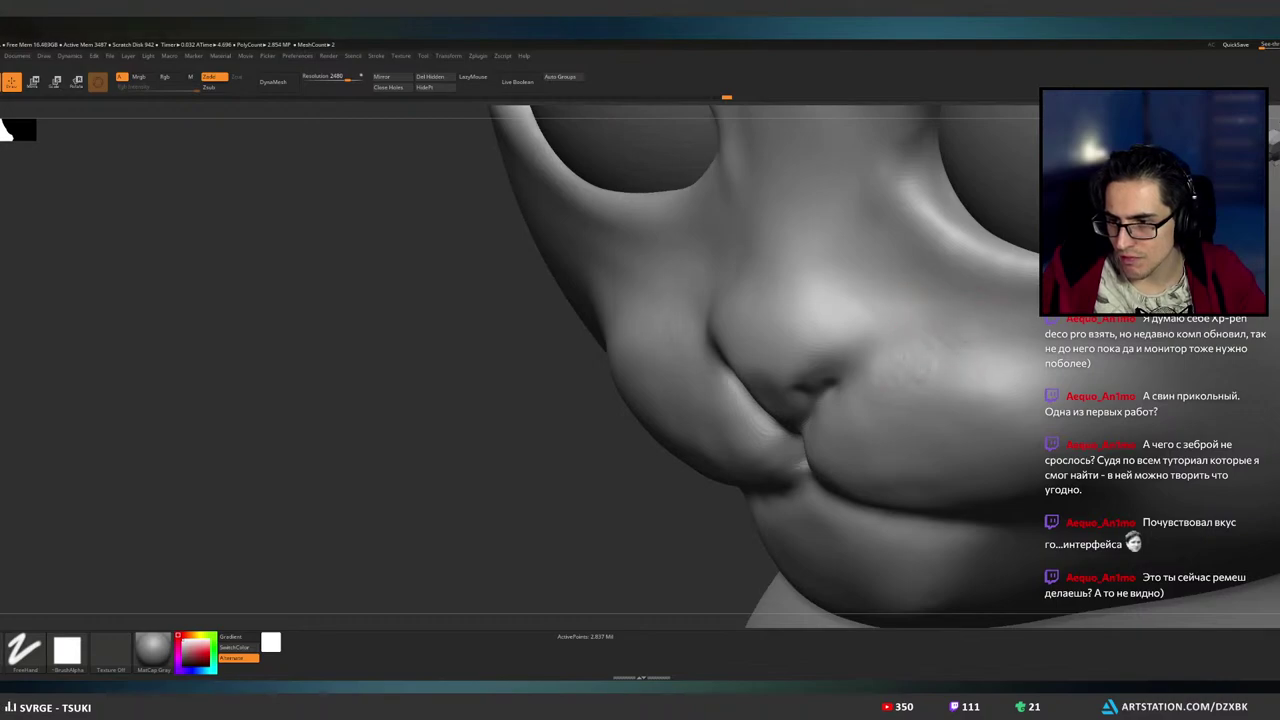
{"action": "left_click_drag", "start_coordinate": [937, 380], "coordinate": [897, 371], "text": "shift"}
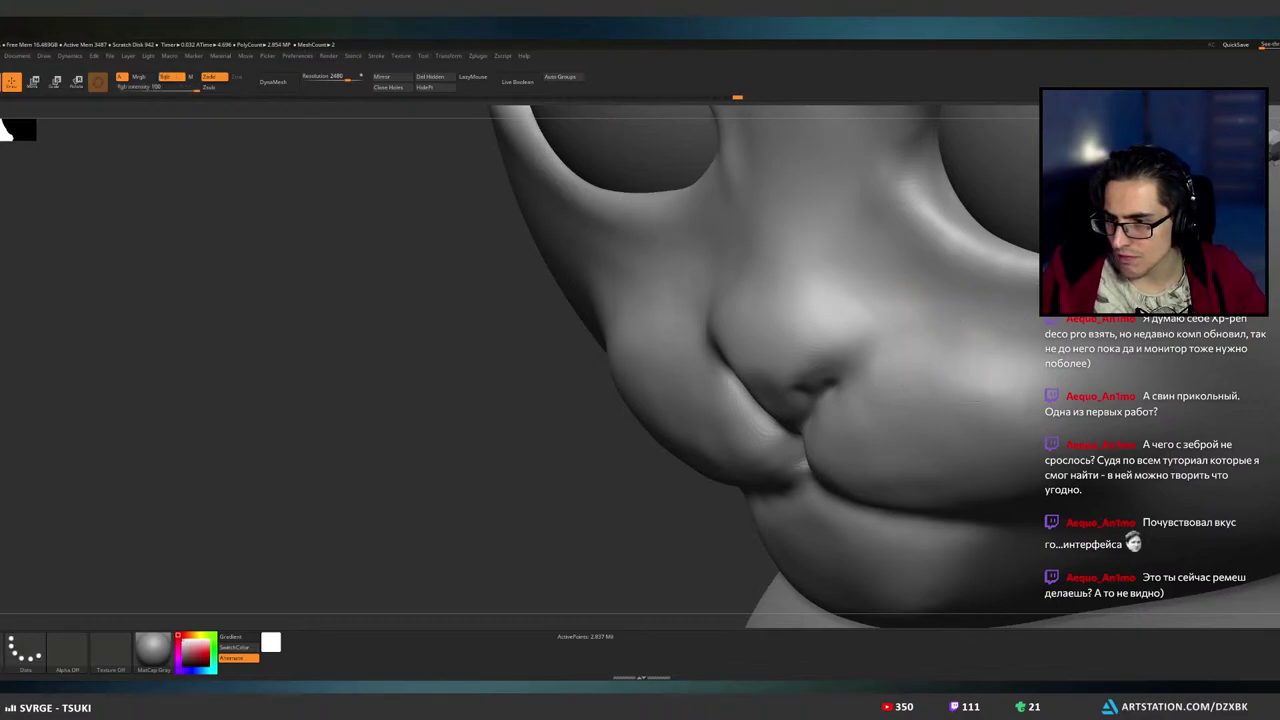
- Enlarge the brush, build up the muzzle pads above the mouth corners with clay strokes and smooth them
{"action": "mouse_move", "coordinate": [1037, 406]}
{"action": "right_mouse_down"}
{"action": "mouse_move", "coordinate": [900, 352]}
{"action": "mouse_move", "coordinate": [916, 333]}
{"action": "mouse_move", "coordinate": [794, 383]}
{"action": "right_mouse_up"}
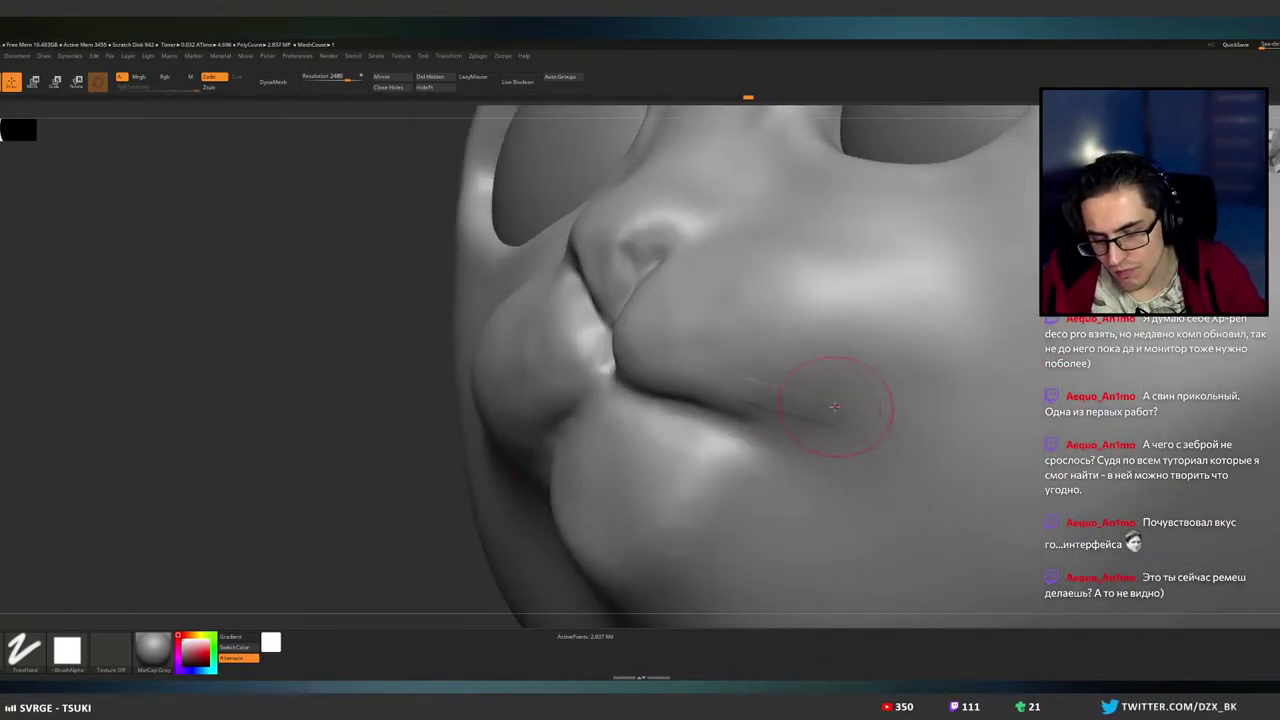
{"action": "key", "text": "]"}
{"action": "left_click_drag", "start_coordinate": [757, 394], "coordinate": [900, 417]}
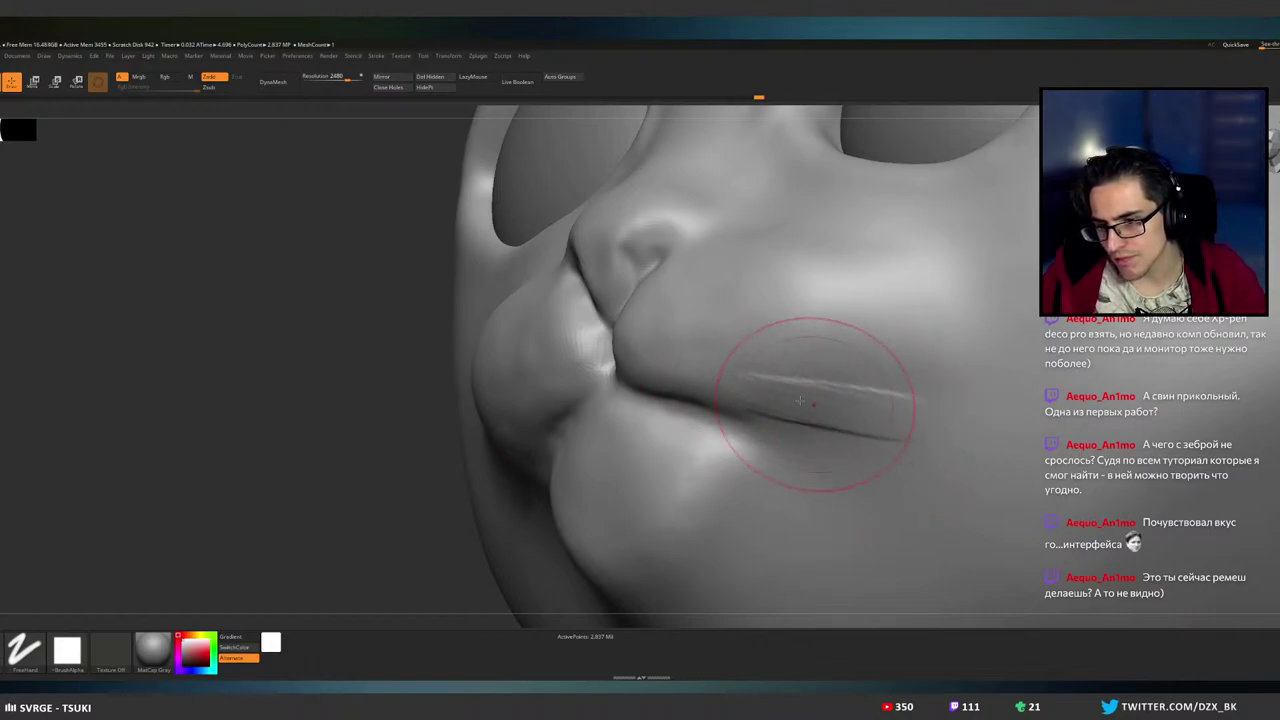
{"action": "left_click_drag", "start_coordinate": [806, 396], "coordinate": [908, 400]}
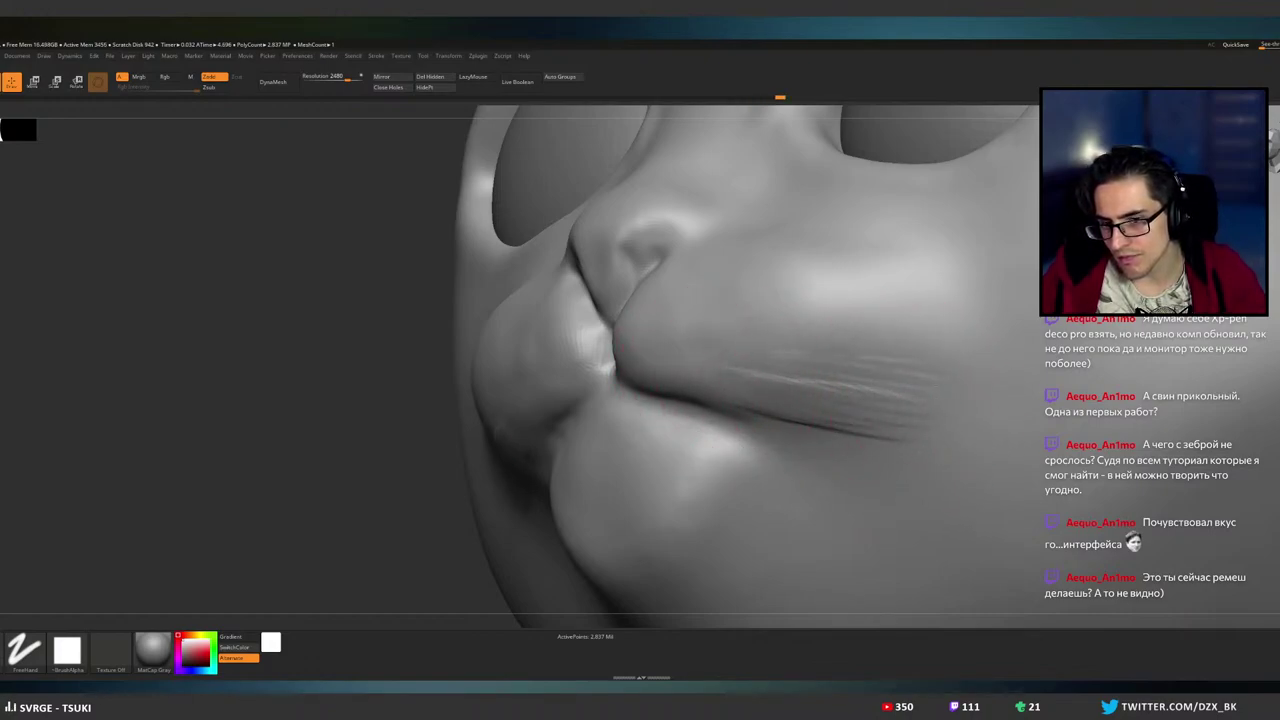
{"action": "left_click_drag", "start_coordinate": [774, 364], "coordinate": [950, 390]}
{"action": "left_click_drag", "start_coordinate": [843, 377], "coordinate": [917, 389], "text": "shift"}
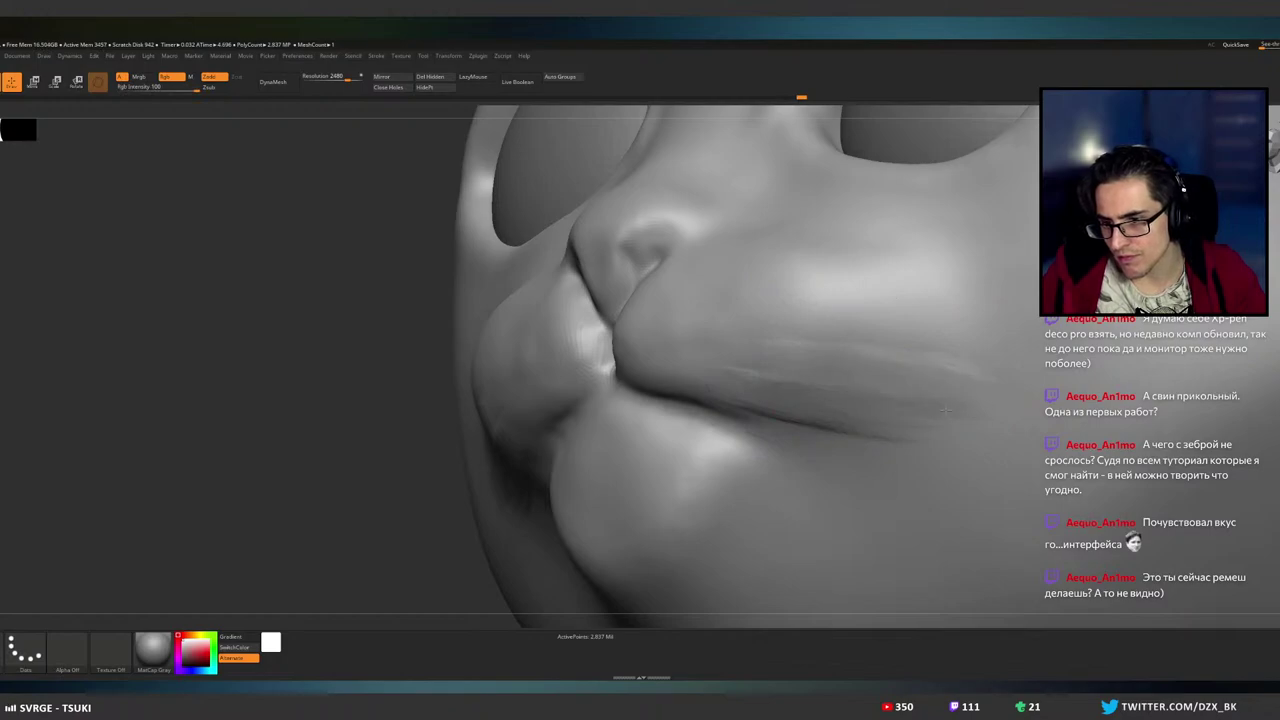
{"action": "left_click_drag", "start_coordinate": [797, 349], "coordinate": [965, 378]}
{"action": "left_click_drag", "start_coordinate": [810, 358], "coordinate": [1002, 369]}
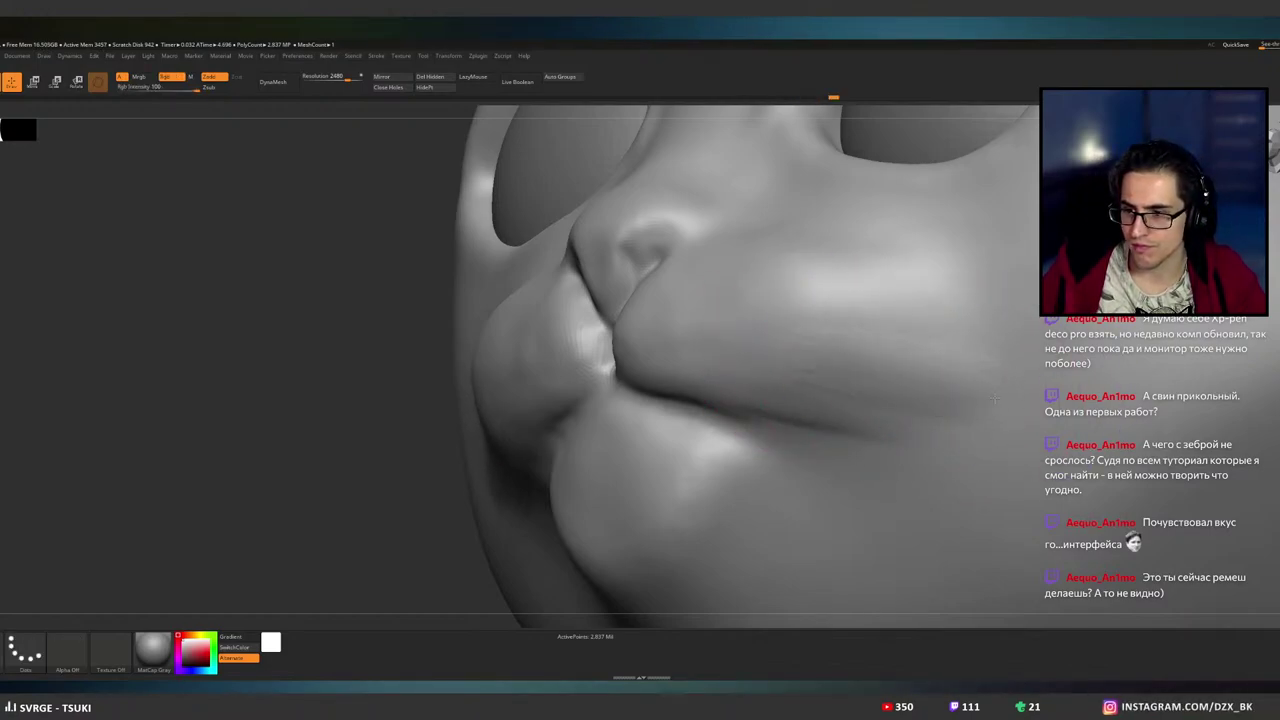
- Add clay across the outer sides of the muzzle pads toward the cheeks and smooth the transition
{"action": "mouse_move", "coordinate": [922, 298]}
{"action": "right_mouse_down"}
{"action": "mouse_move", "coordinate": [911, 326]}
{"action": "mouse_move", "coordinate": [895, 270]}
{"action": "mouse_move", "coordinate": [922, 316]}
{"action": "right_mouse_up"}
{"action": "left_click_drag", "start_coordinate": [908, 306], "coordinate": [1028, 315]}
{"action": "mouse_move", "coordinate": [834, 323]}
{"action": "left_mouse_down"}
{"action": "mouse_move", "coordinate": [1010, 330]}
{"action": "mouse_move", "coordinate": [992, 346]}
{"action": "left_mouse_up"}
{"action": "mouse_move", "coordinate": [866, 352]}
{"action": "left_mouse_down"}
{"action": "mouse_move", "coordinate": [1010, 362]}
{"action": "mouse_move", "coordinate": [998, 371]}
{"action": "left_mouse_up"}
{"action": "left_click_drag", "start_coordinate": [848, 380], "coordinate": [1000, 398]}
{"action": "left_click_drag", "start_coordinate": [848, 392], "coordinate": [1006, 413]}
{"action": "mouse_move", "coordinate": [1000, 330]}
{"action": "left_mouse_down", "text": "shift"}
{"action": "mouse_move", "coordinate": [900, 330]}
{"action": "mouse_move", "coordinate": [926, 318]}
{"action": "left_mouse_up", "text": "shift"}
{"action": "left_click_drag", "start_coordinate": [843, 402], "coordinate": [1014, 420], "text": "shift"}
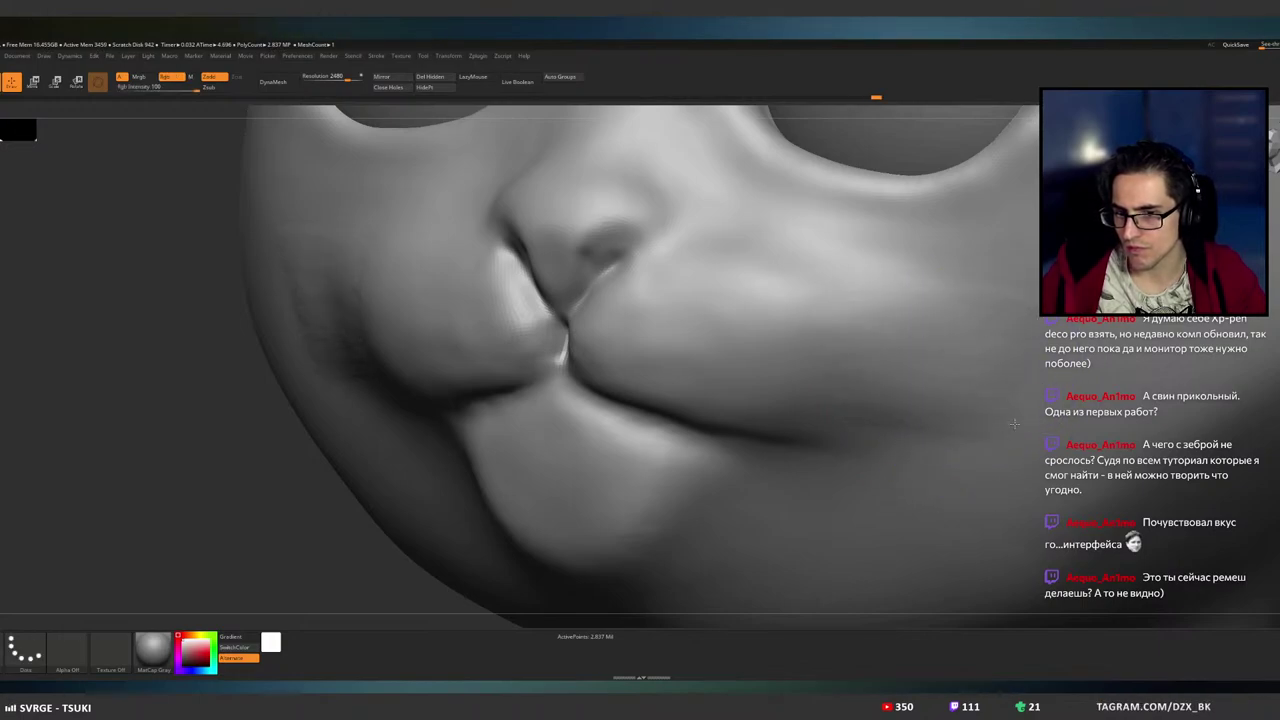
- Add a clay ridge along the upper lip near the mouth corners and blend it smoothly into the muzzle pads
{"action": "mouse_move", "coordinate": [840, 400]}
{"action": "right_mouse_down"}
{"action": "mouse_move", "coordinate": [905, 396]}
{"action": "mouse_move", "coordinate": [850, 340]}
{"action": "mouse_move", "coordinate": [887, 359]}
{"action": "mouse_move", "coordinate": [829, 343]}
{"action": "mouse_move", "coordinate": [851, 366]}
{"action": "right_mouse_up"}
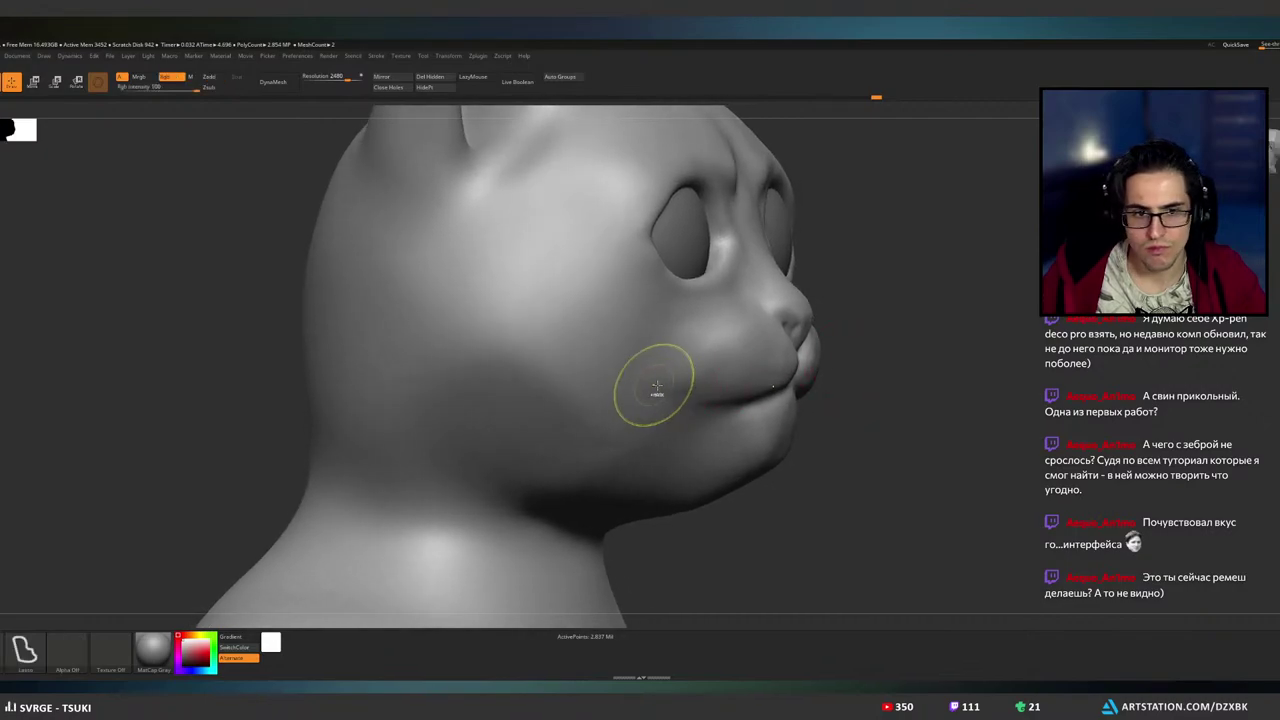
{"action": "right_click_drag", "start_coordinate": [657, 391], "coordinate": [627, 408], "text": "ctrl"}
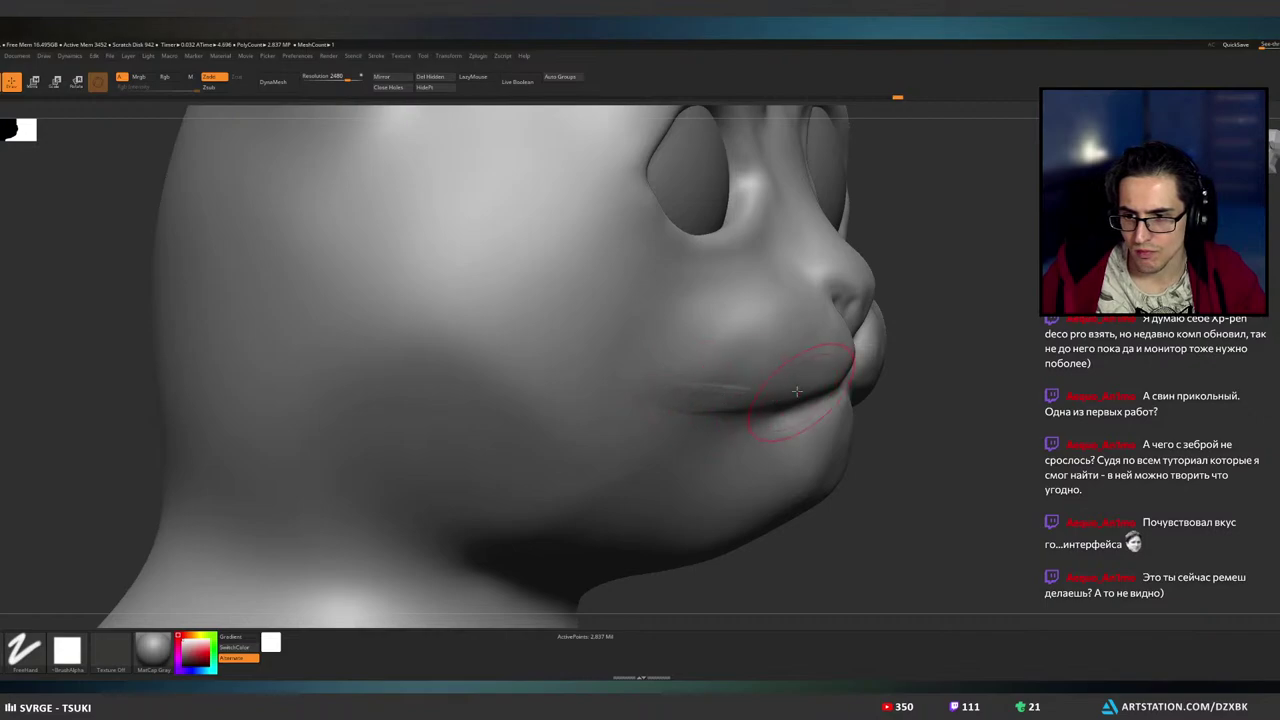
{"action": "right_click_drag", "start_coordinate": [797, 391], "coordinate": [808, 400]}
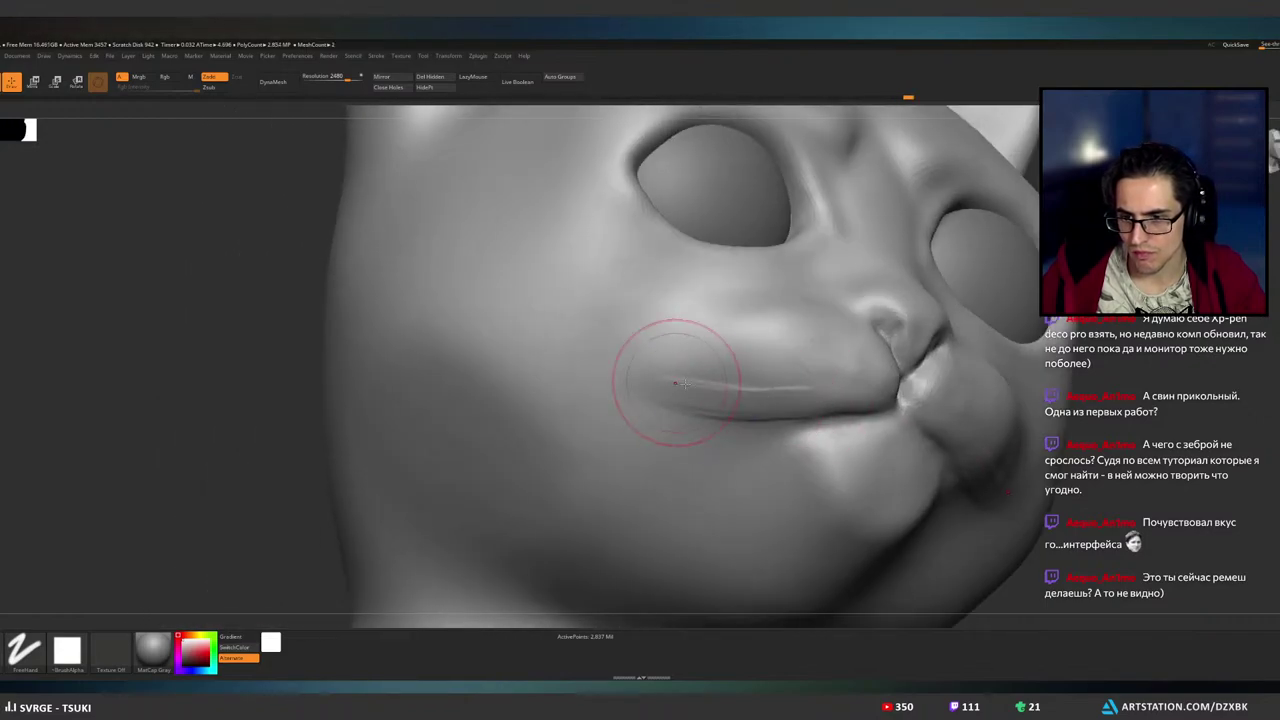
{"action": "left_click_drag", "start_coordinate": [684, 384], "coordinate": [690, 390], "text": "shift"}
{"action": "mouse_move", "coordinate": [784, 386]}
{"action": "left_mouse_down", "text": "shift"}
{"action": "mouse_move", "coordinate": [711, 368]}
{"action": "mouse_move", "coordinate": [832, 372]}
{"action": "mouse_move", "coordinate": [765, 362]}
{"action": "left_mouse_up", "text": "shift"}
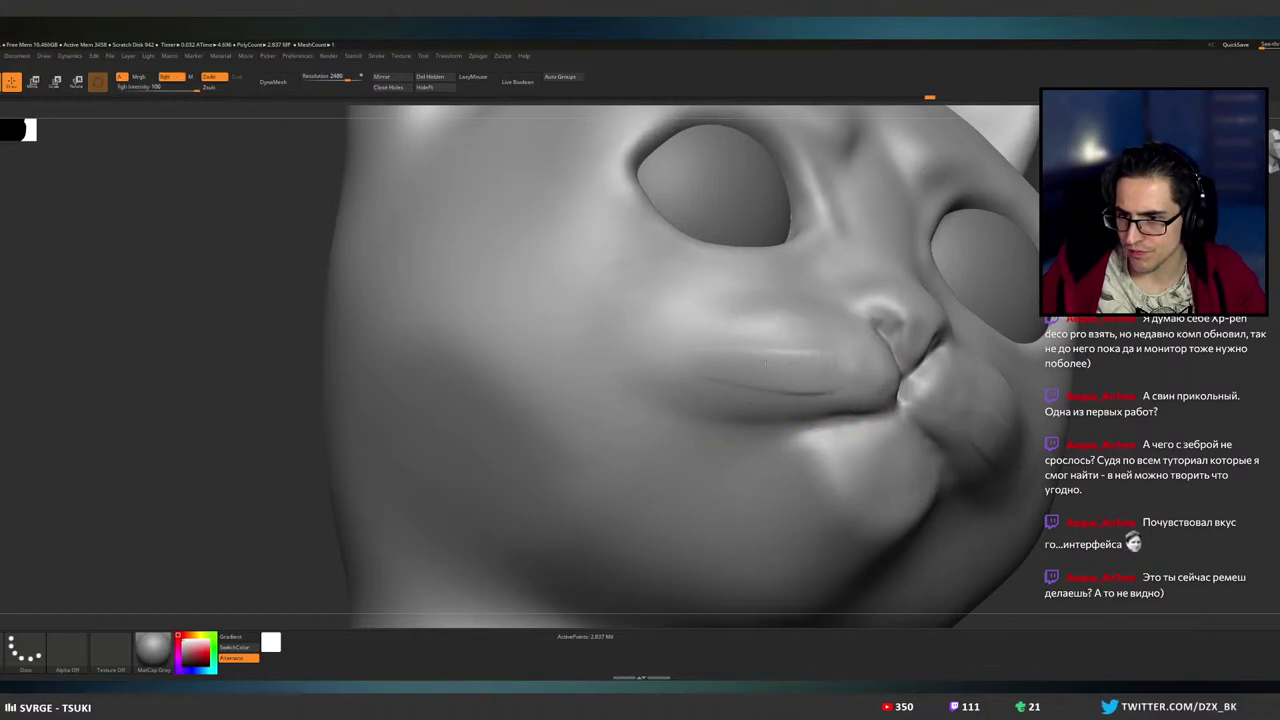
- Switch to the ClayBuildup brush, fill out the fronts of the muzzle pads and smooth the strokes
{"action": "mouse_move", "coordinate": [960, 370]}
{"action": "right_mouse_down"}
{"action": "mouse_move", "coordinate": [813, 395]}
{"action": "mouse_move", "coordinate": [786, 369]}
{"action": "mouse_move", "coordinate": [790, 440]}
{"action": "right_mouse_up"}
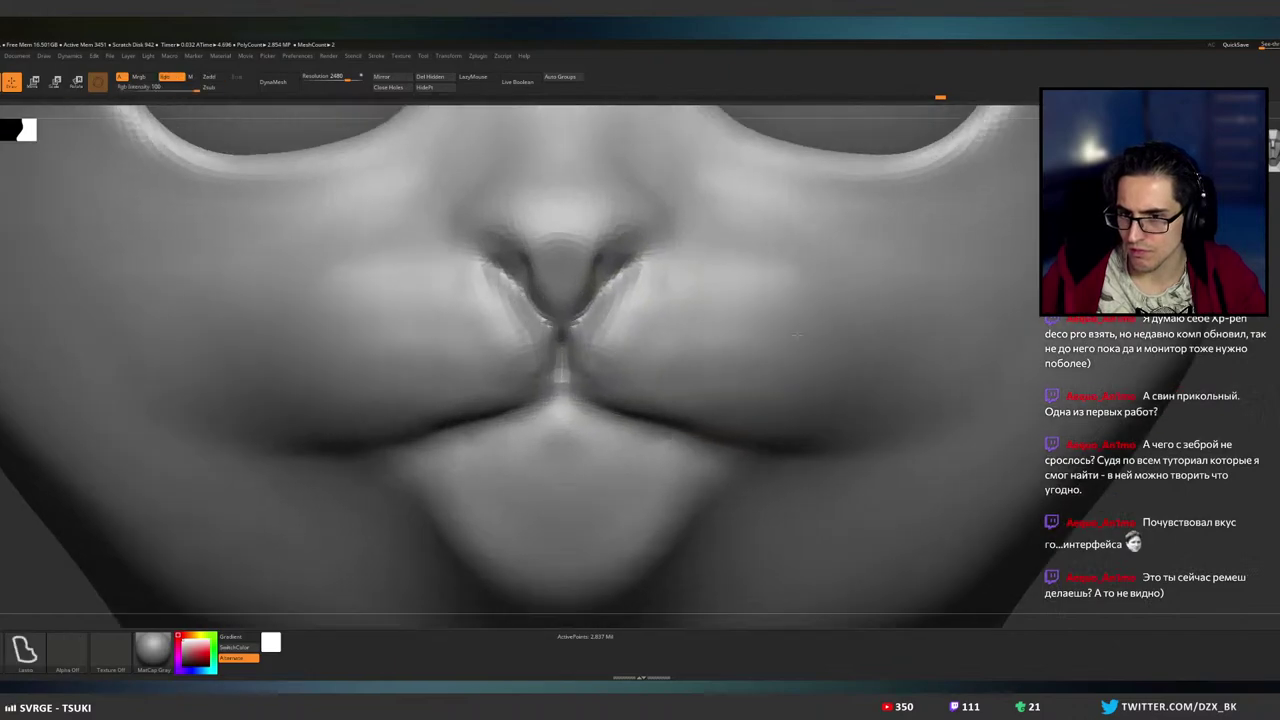
{"action": "key", "text": "b"}
{"action": "key", "text": "d"}
{"action": "key", "text": "s"}
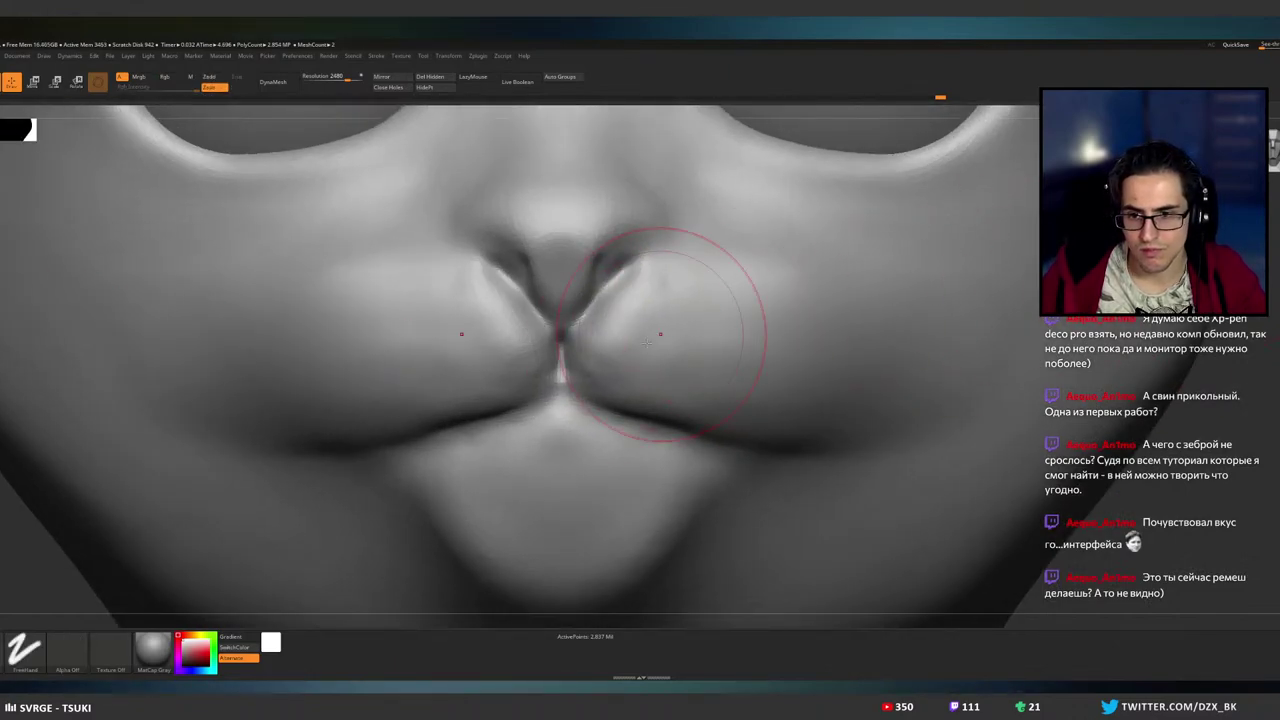
{"action": "mouse_move", "coordinate": [732, 321]}
{"action": "left_mouse_down"}
{"action": "mouse_move", "coordinate": [722, 301]}
{"action": "mouse_move", "coordinate": [650, 320]}
{"action": "mouse_move", "coordinate": [711, 297]}
{"action": "mouse_move", "coordinate": [720, 321]}
{"action": "left_mouse_up"}
{"action": "key", "text": "b"}
{"action": "key", "text": "c"}
{"action": "key", "text": "b"}
{"action": "left_click_drag", "start_coordinate": [652, 250], "coordinate": [636, 345]}
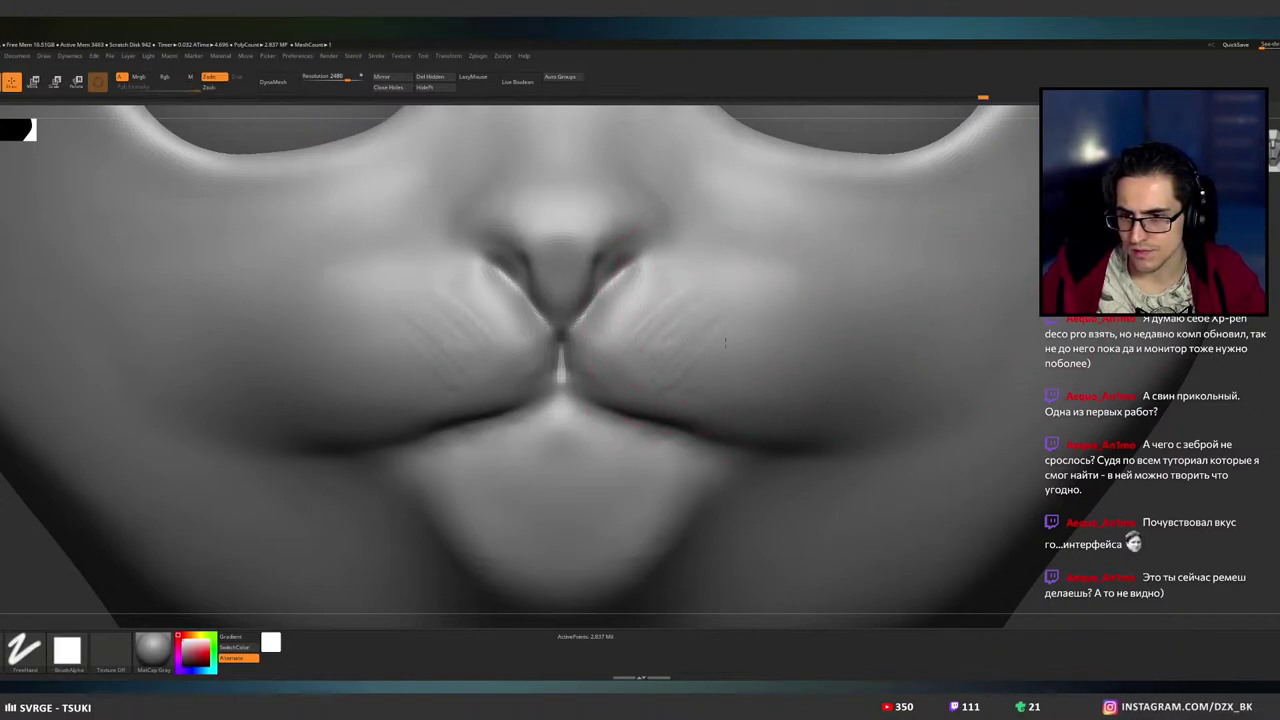
{"action": "left_click_drag", "start_coordinate": [762, 347], "coordinate": [738, 337], "text": "shift"}
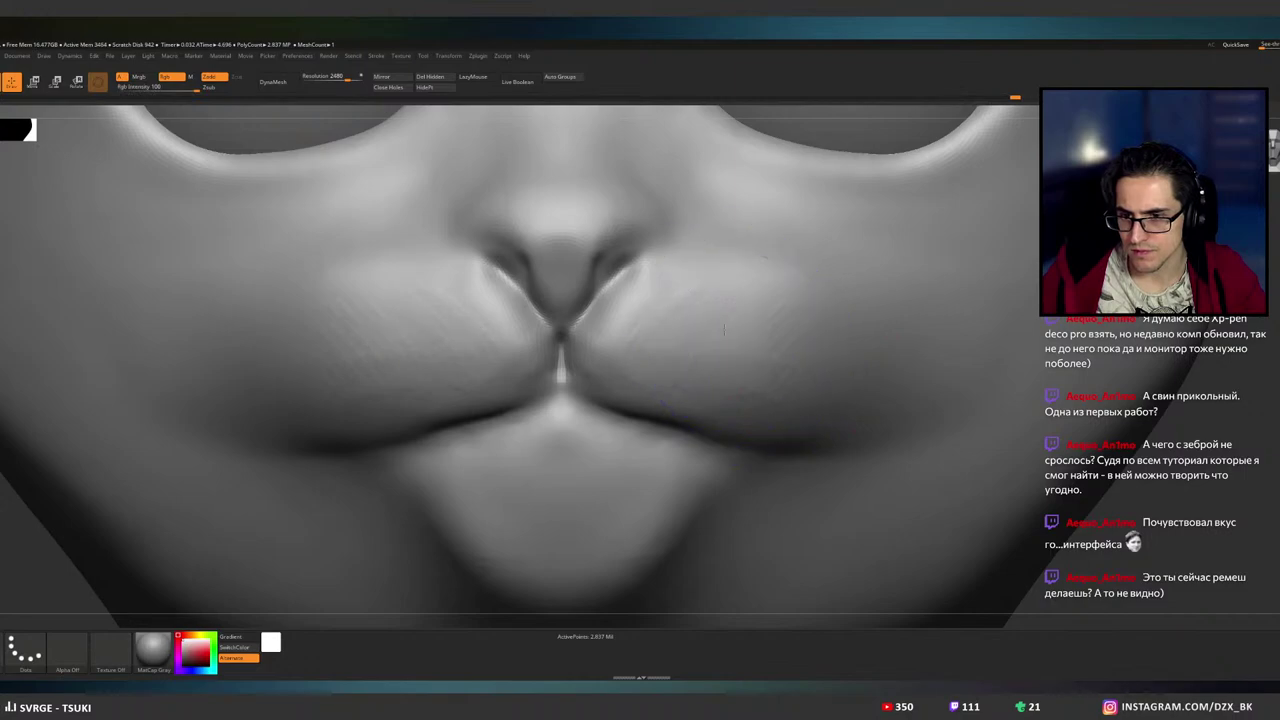
- Switch to the DamStandard brush, reduce its size and carve sharp creases outward from the nostrils between nose and muzzle pads
{"action": "mouse_move", "coordinate": [793, 389]}
{"action": "right_mouse_down", "text": "ctrl"}
{"action": "mouse_move", "coordinate": [832, 345]}
{"action": "mouse_move", "coordinate": [794, 366]}
{"action": "right_mouse_up", "text": "ctrl"}
{"action": "mouse_move", "coordinate": [746, 291]}
{"action": "right_mouse_down", "text": "ctrl"}
{"action": "mouse_move", "coordinate": [797, 378]}
{"action": "mouse_move", "coordinate": [809, 354]}
{"action": "right_mouse_up", "text": "ctrl"}
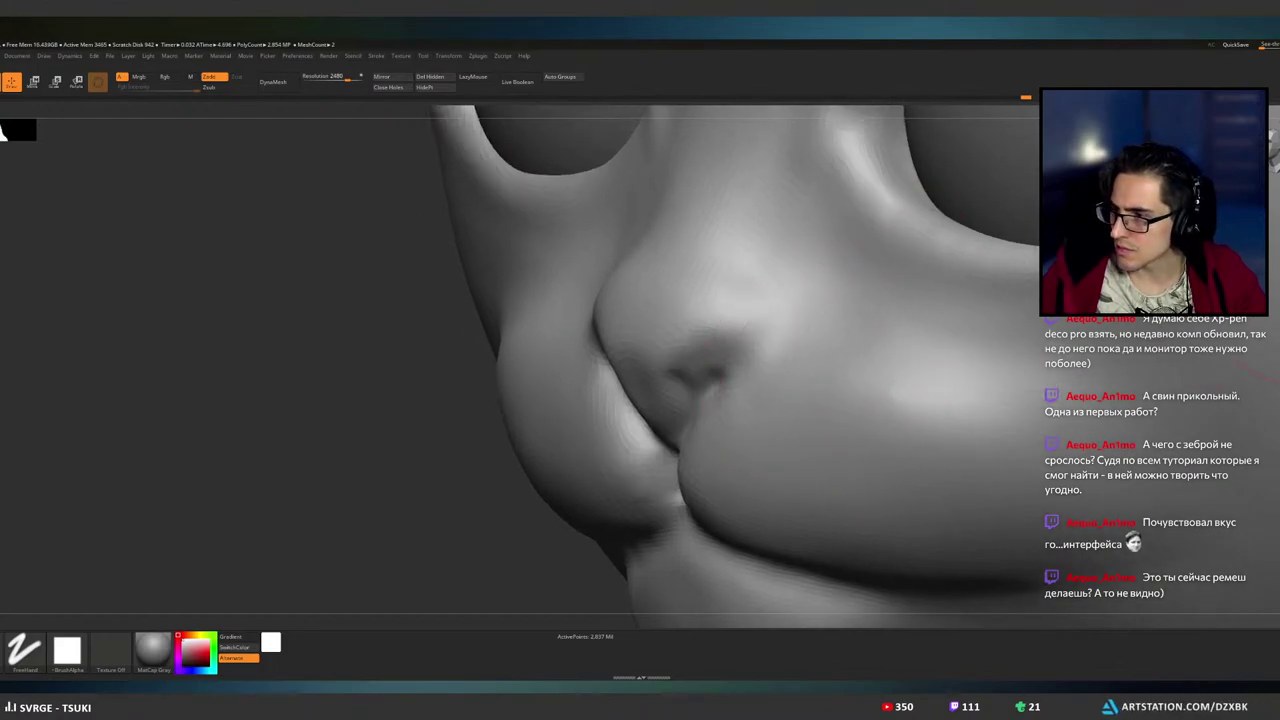
{"action": "key", "text": "b"}
{"action": "key", "text": "d"}
{"action": "key", "text": "s"}
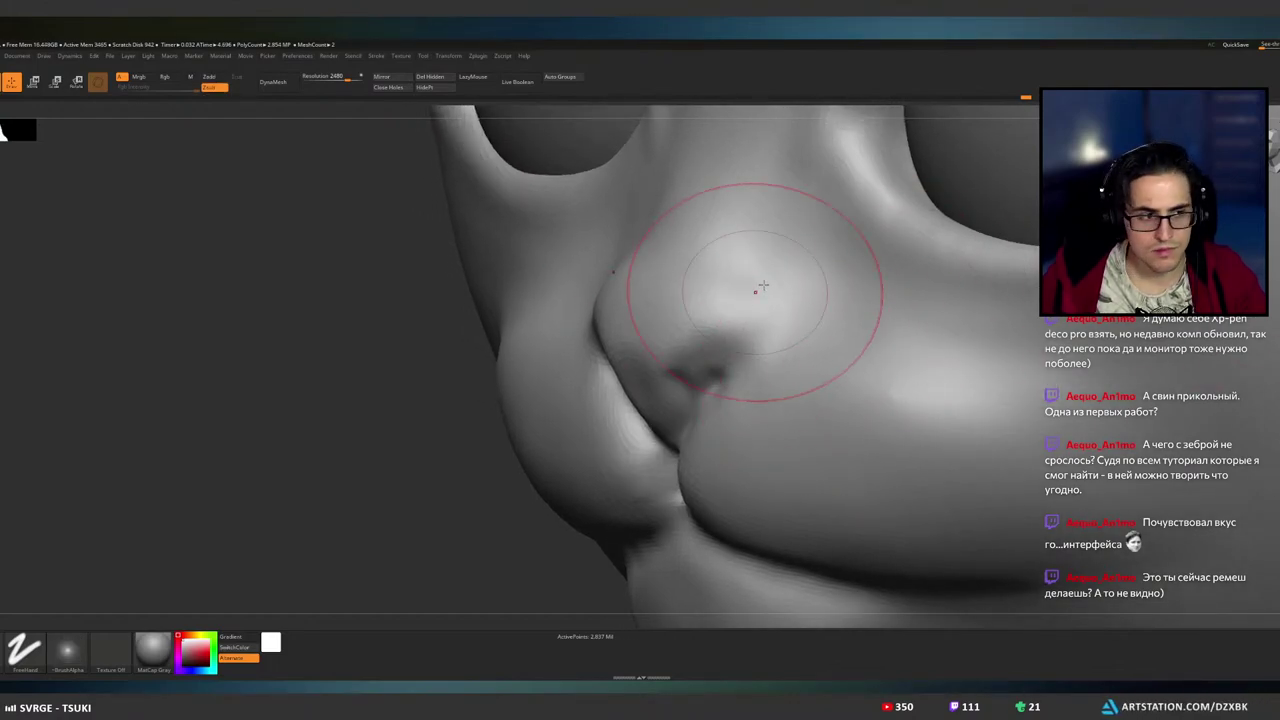
{"action": "key", "text": "["}
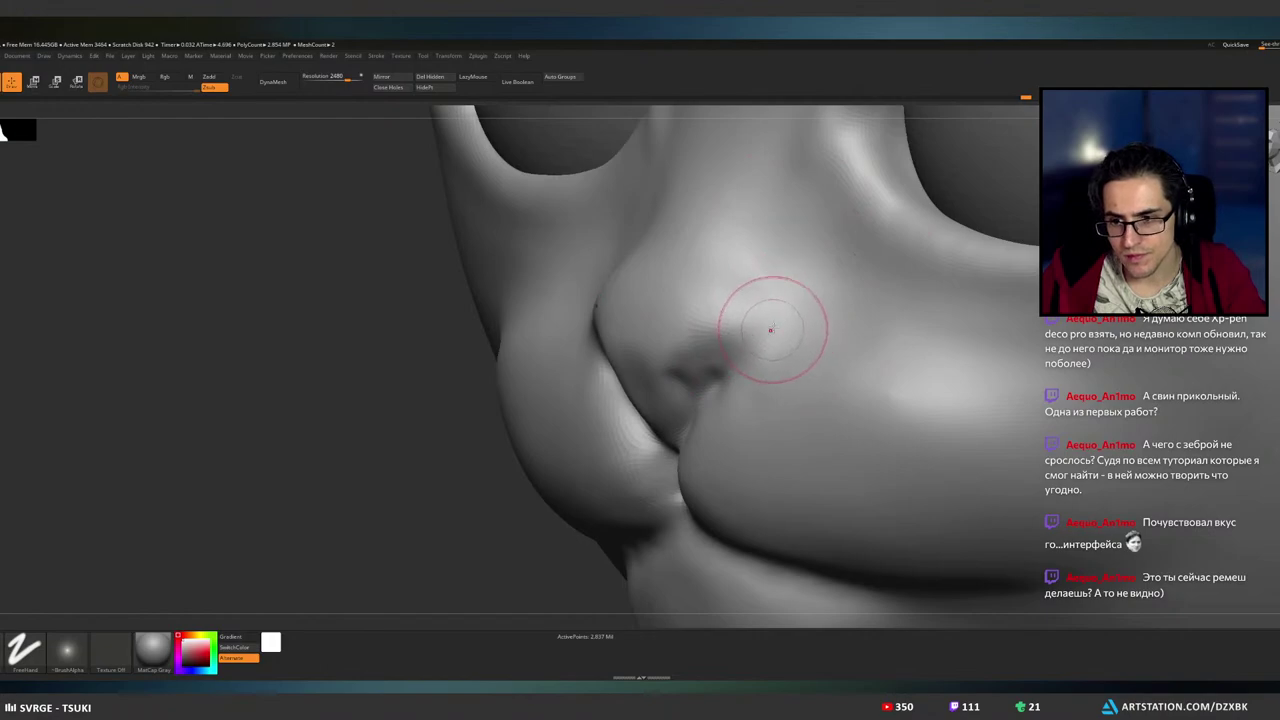
{"action": "left_click_drag", "start_coordinate": [779, 321], "coordinate": [732, 366]}
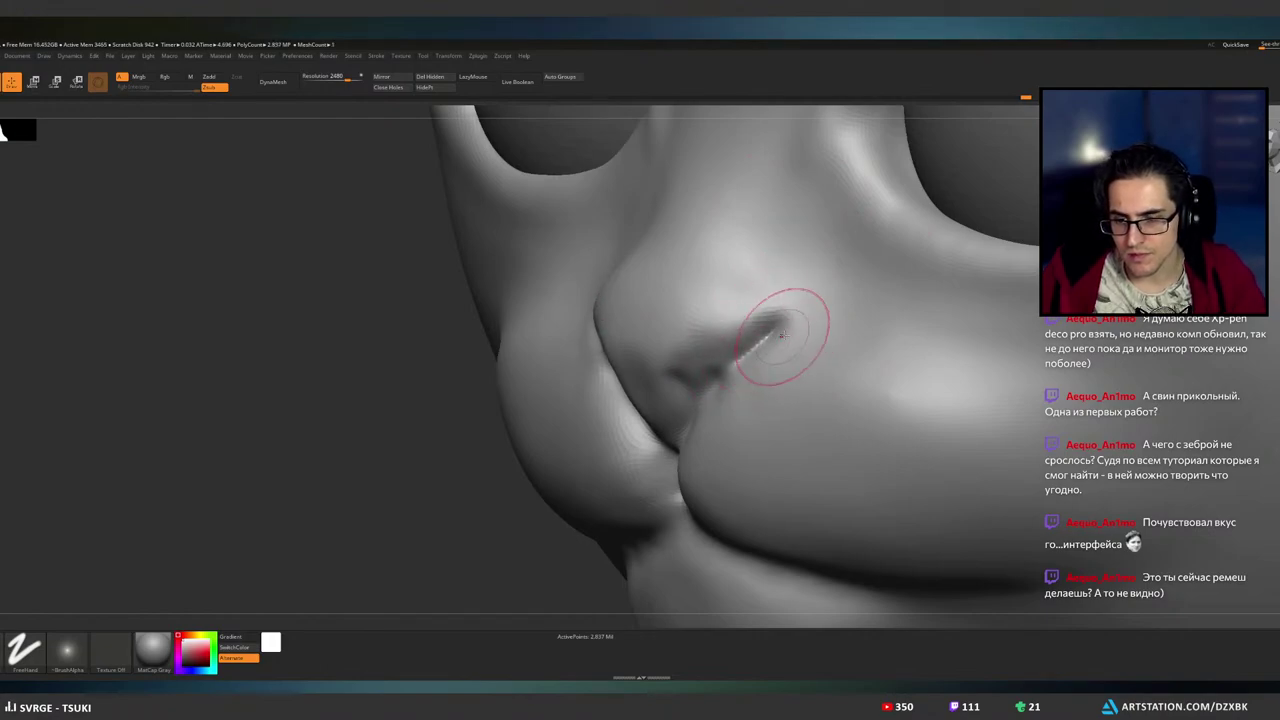
{"action": "right_click_drag", "start_coordinate": [782, 336], "coordinate": [872, 342]}
{"action": "left_click_drag", "start_coordinate": [766, 335], "coordinate": [722, 376]}
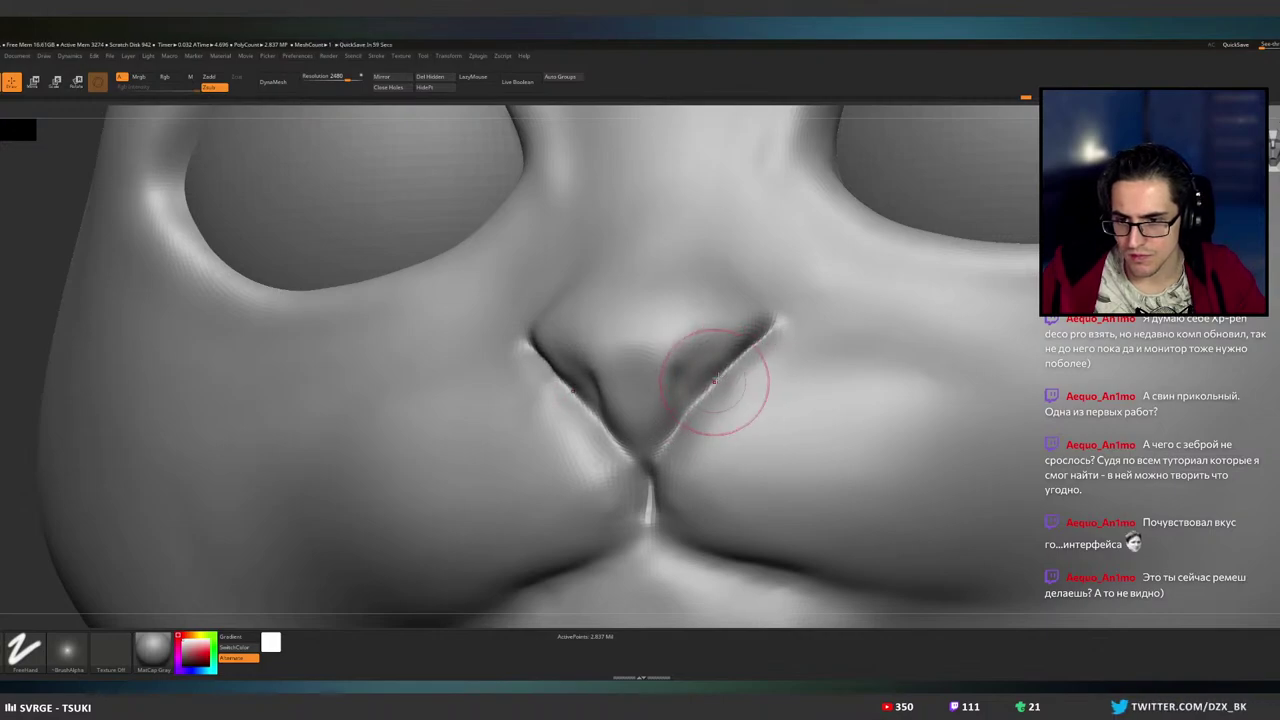
{"action": "mouse_move", "coordinate": [712, 382]}
{"action": "right_mouse_down"}
{"action": "mouse_move", "coordinate": [740, 374]}
{"action": "mouse_move", "coordinate": [717, 372]}
{"action": "right_mouse_up"}
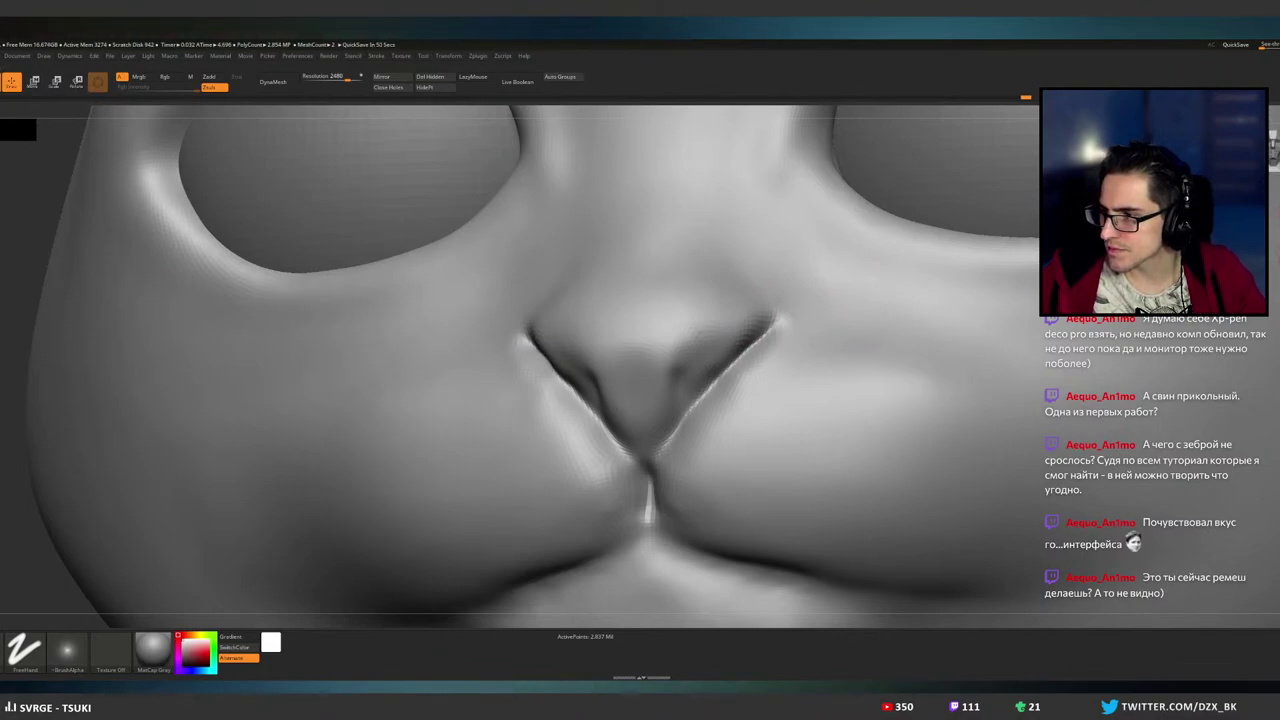
- Switch to the Move brush and reshape the nose's upper edge into a clean arch reaching both outer corners
{"action": "key", "text": "b"}
{"action": "key", "text": "m"}
{"action": "key", "text": "v"}
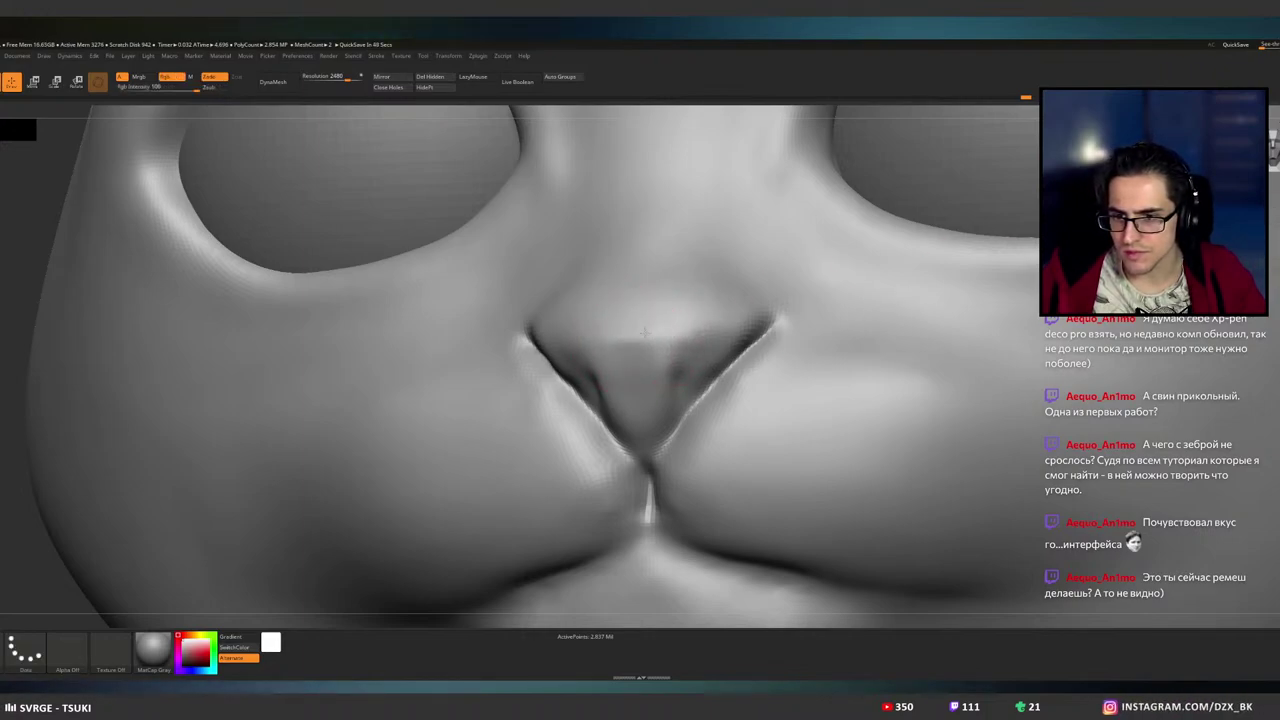
{"action": "mouse_move", "coordinate": [645, 333]}
{"action": "left_mouse_down"}
{"action": "mouse_move", "coordinate": [640, 323]}
{"action": "mouse_move", "coordinate": [663, 314]}
{"action": "mouse_move", "coordinate": [680, 320]}
{"action": "mouse_move", "coordinate": [665, 330]}
{"action": "left_mouse_up"}
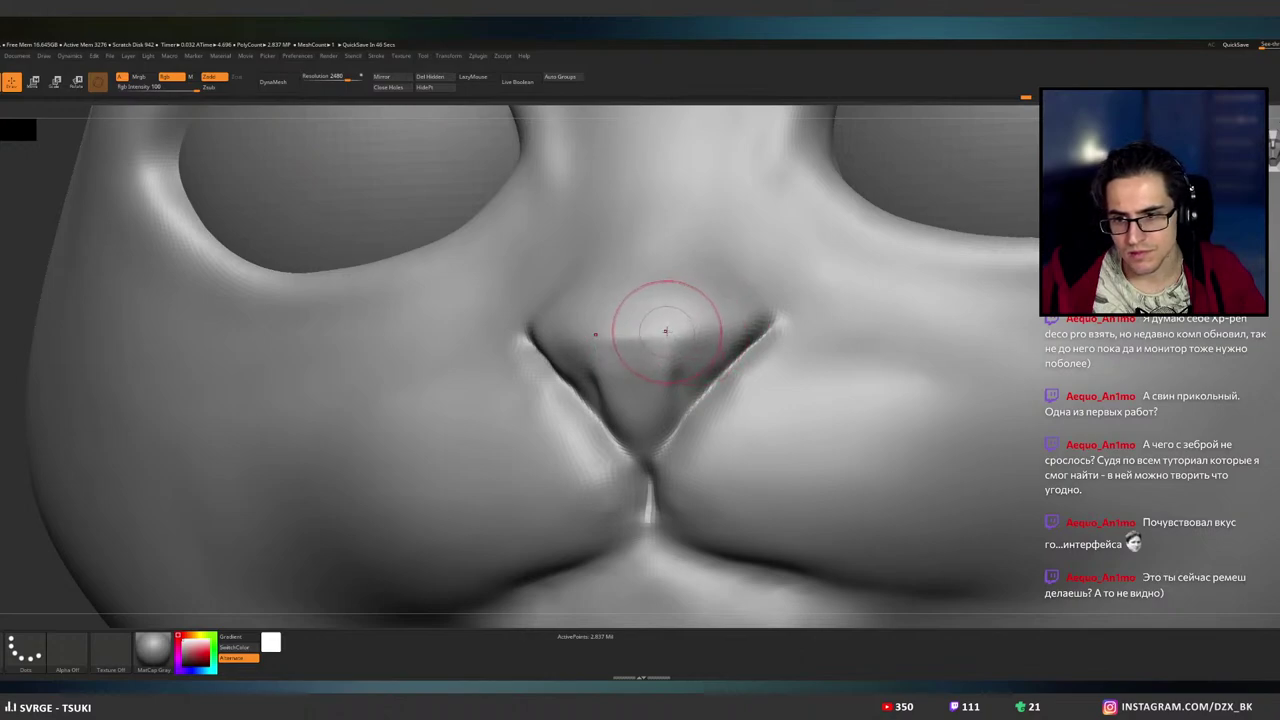
{"action": "left_click_drag", "start_coordinate": [743, 323], "coordinate": [733, 317]}
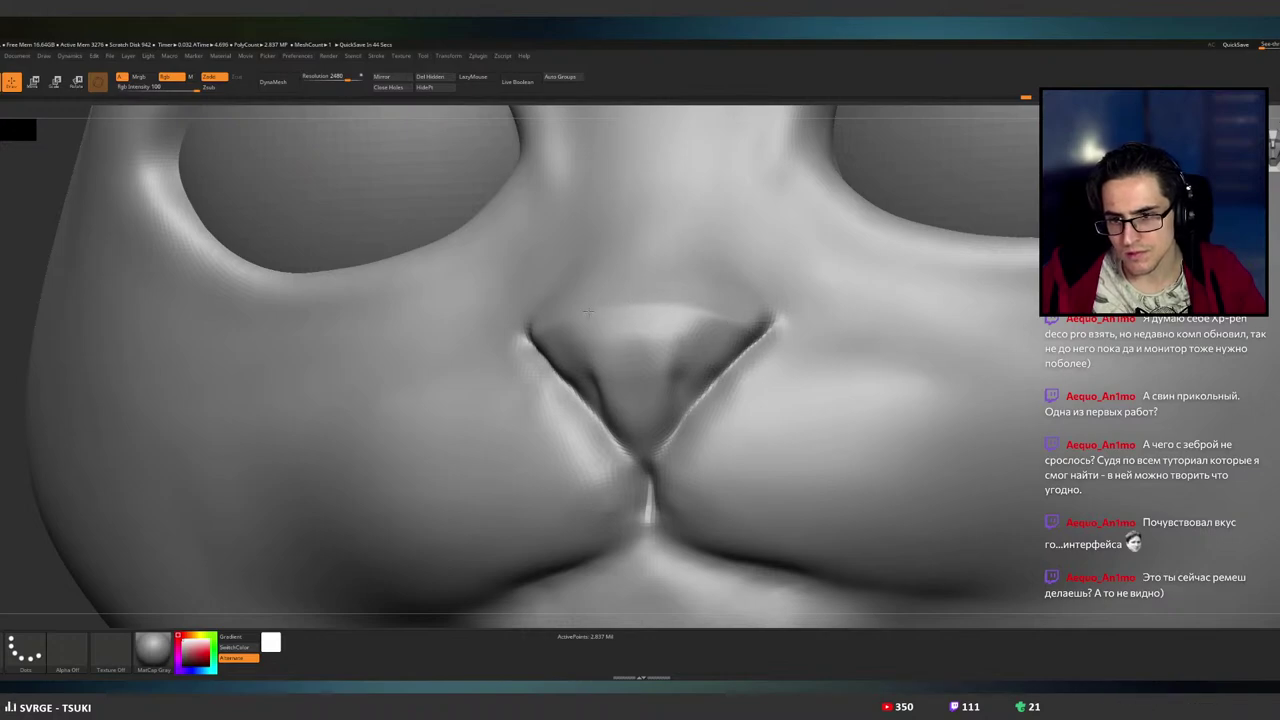
{"action": "left_click_drag", "start_coordinate": [588, 311], "coordinate": [672, 307]}
{"action": "right_click_drag", "start_coordinate": [672, 307], "coordinate": [594, 320]}
{"action": "left_click_drag", "start_coordinate": [591, 322], "coordinate": [640, 306]}
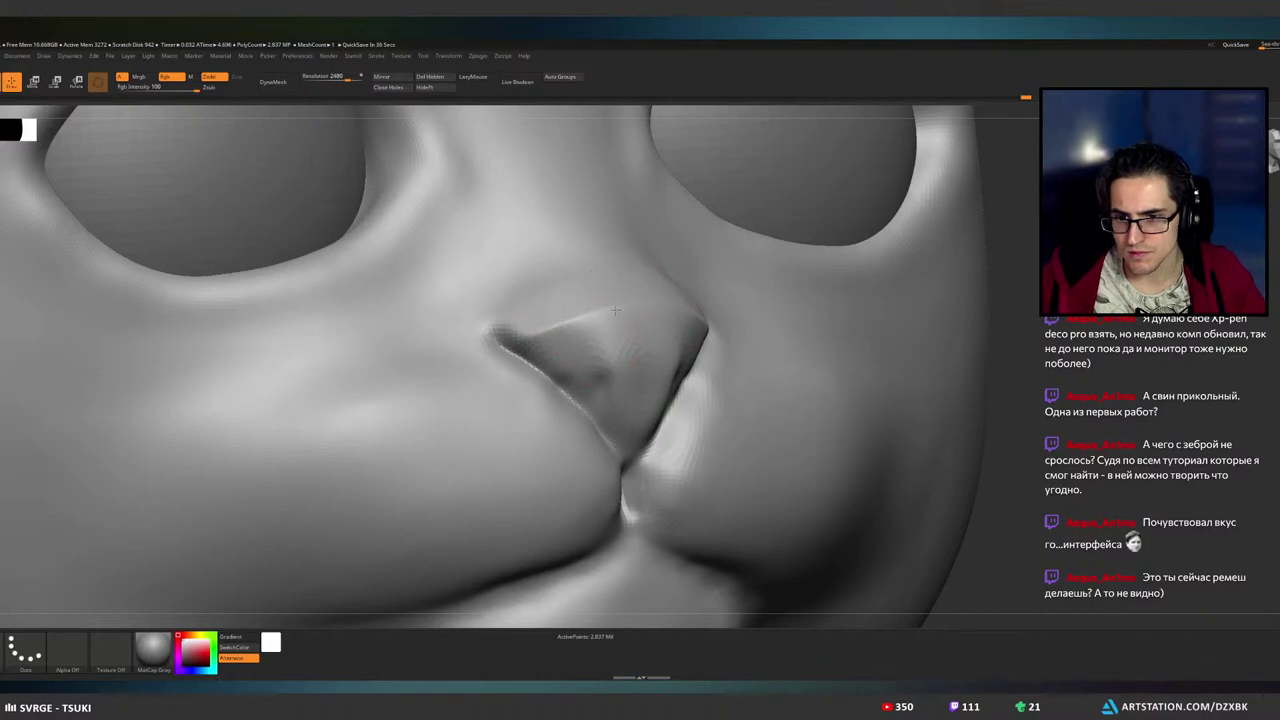
{"action": "left_click_drag", "start_coordinate": [589, 317], "coordinate": [485, 329]}
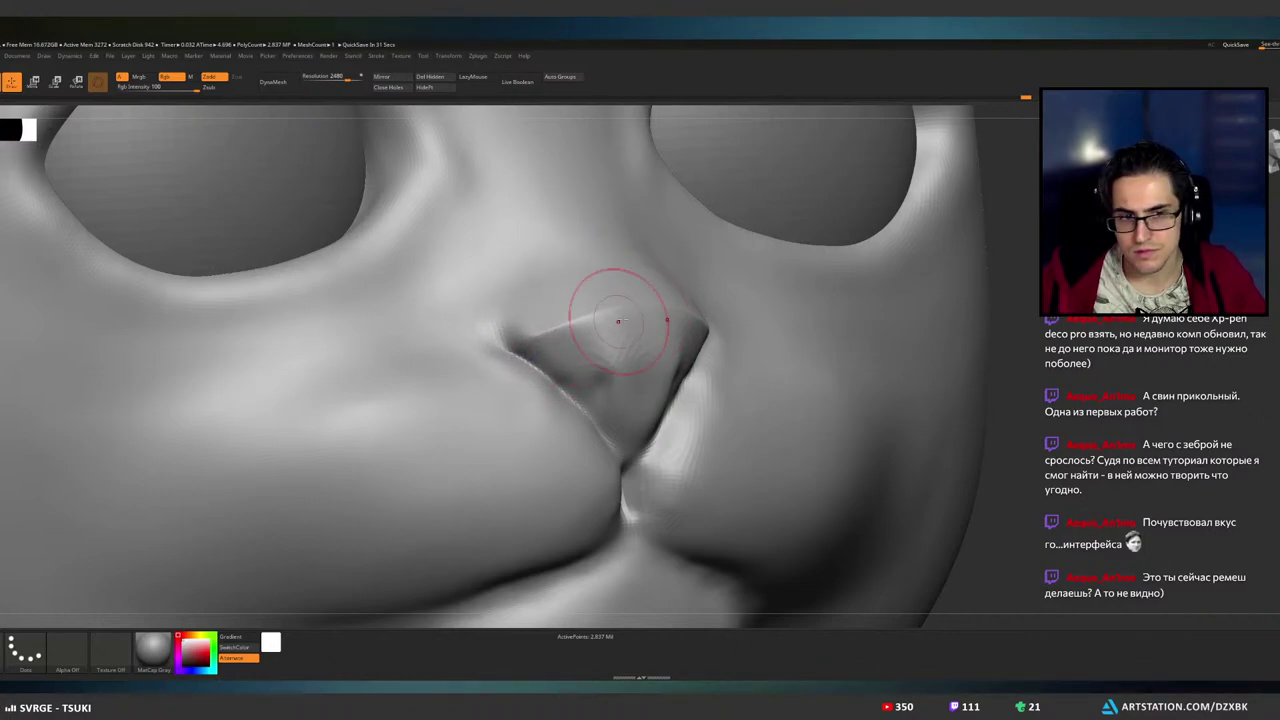
{"action": "mouse_move", "coordinate": [653, 332]}
{"action": "right_mouse_down"}
{"action": "mouse_move", "coordinate": [626, 329]}
{"action": "mouse_move", "coordinate": [645, 328]}
{"action": "mouse_move", "coordinate": [645, 345]}
{"action": "right_mouse_up"}
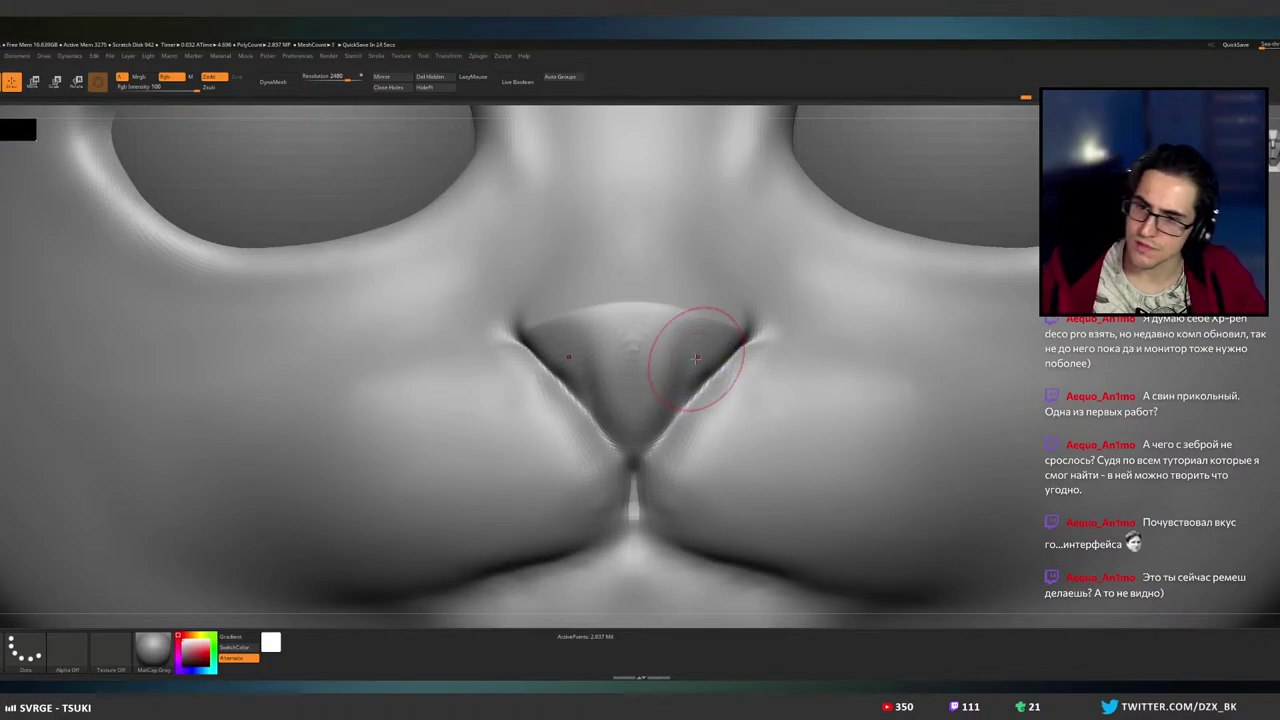
- Turn off Rgb, subdivide the head mesh and push nostril hollows into both sides of the nose
{"action": "left_click", "coordinate": [165, 77]}
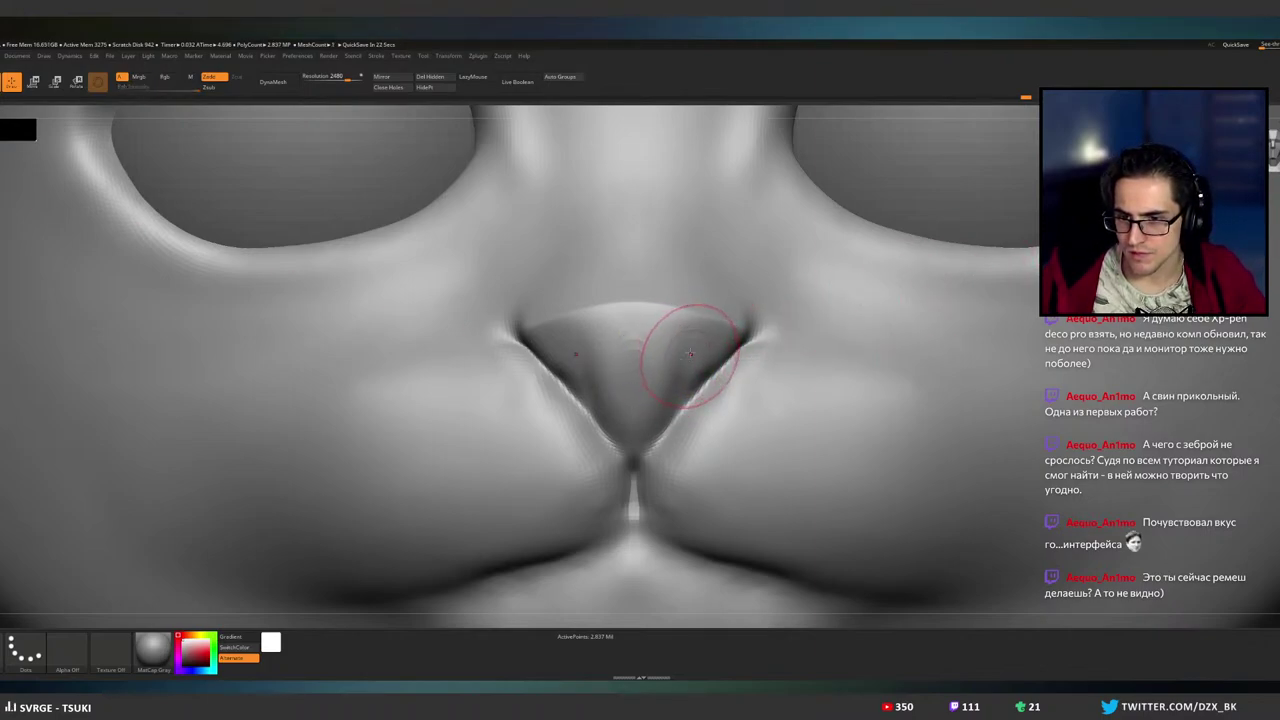
{"action": "key", "text": "ctrl+d"}
{"action": "mouse_move", "coordinate": [681, 351]}
{"action": "left_mouse_down", "text": "alt"}
{"action": "mouse_move", "coordinate": [660, 428]}
{"action": "mouse_move", "coordinate": [678, 398]}
{"action": "left_mouse_up", "text": "alt"}
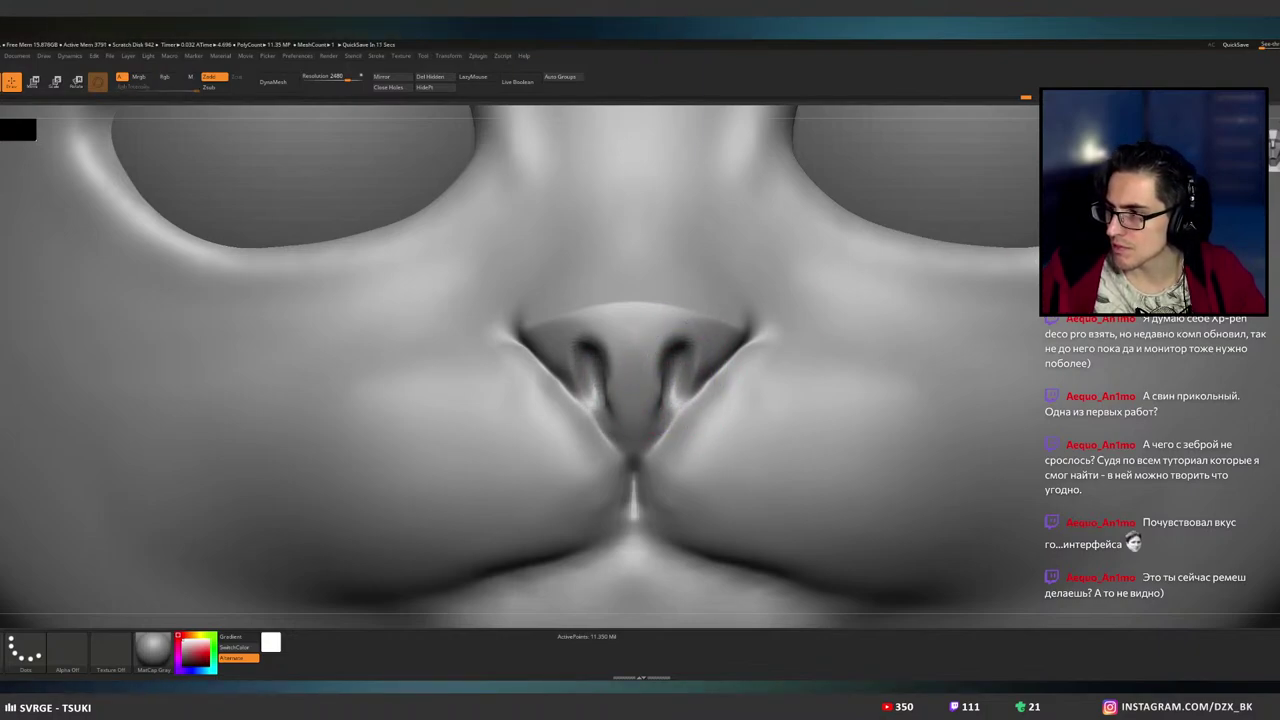
{"action": "key", "text": "ctrl+z"}
- Carve a vertical groove down the middle of the nose with the DamStandard brush and soften it
{"action": "key", "text": "b"}
{"action": "key", "text": "d"}
{"action": "key", "text": "s"}
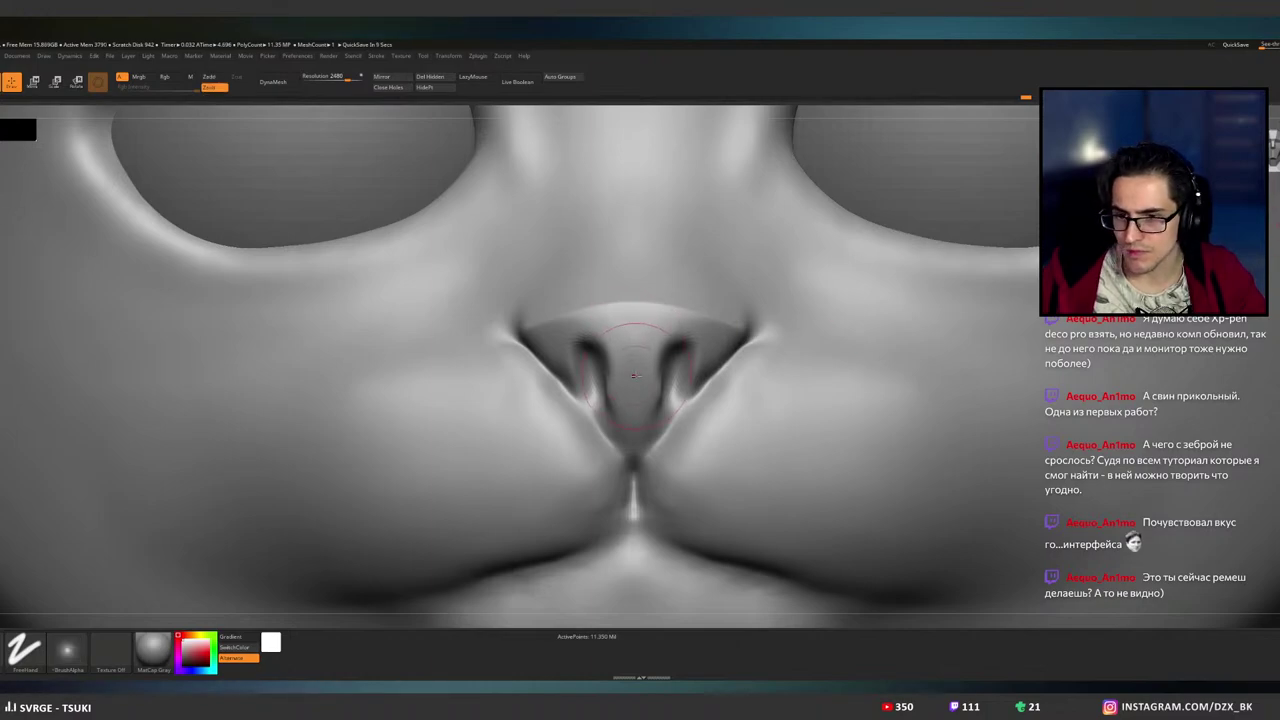
{"action": "left_click_drag", "start_coordinate": [633, 342], "coordinate": [633, 410]}
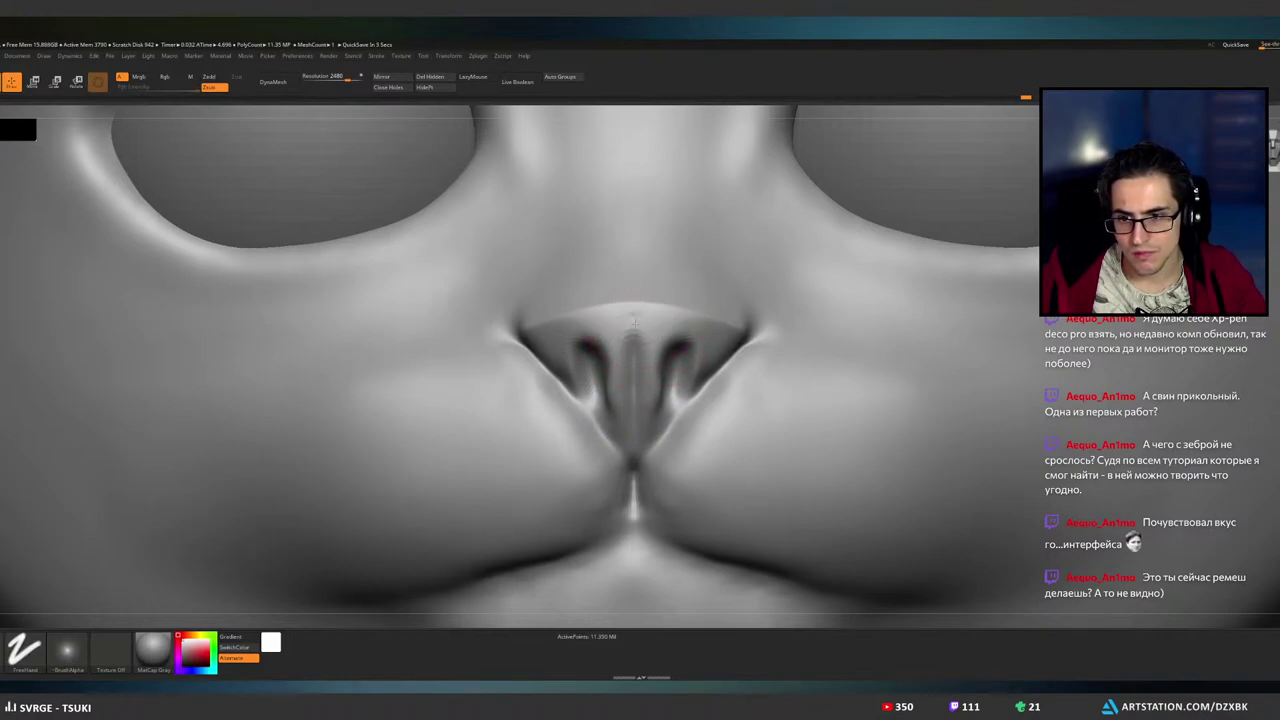
{"action": "left_click_drag", "start_coordinate": [635, 362], "coordinate": [634, 322], "text": "shift"}
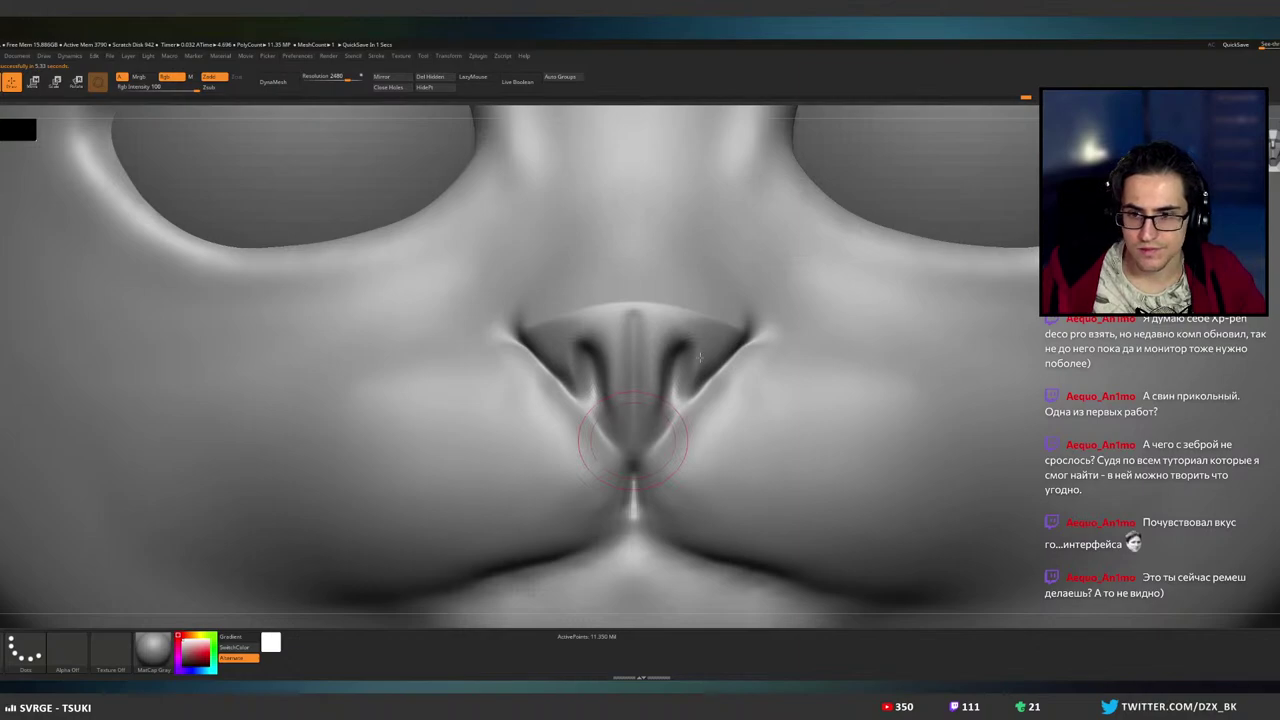
{"action": "key", "text": "shift"}
{"action": "key", "text": "shift"}
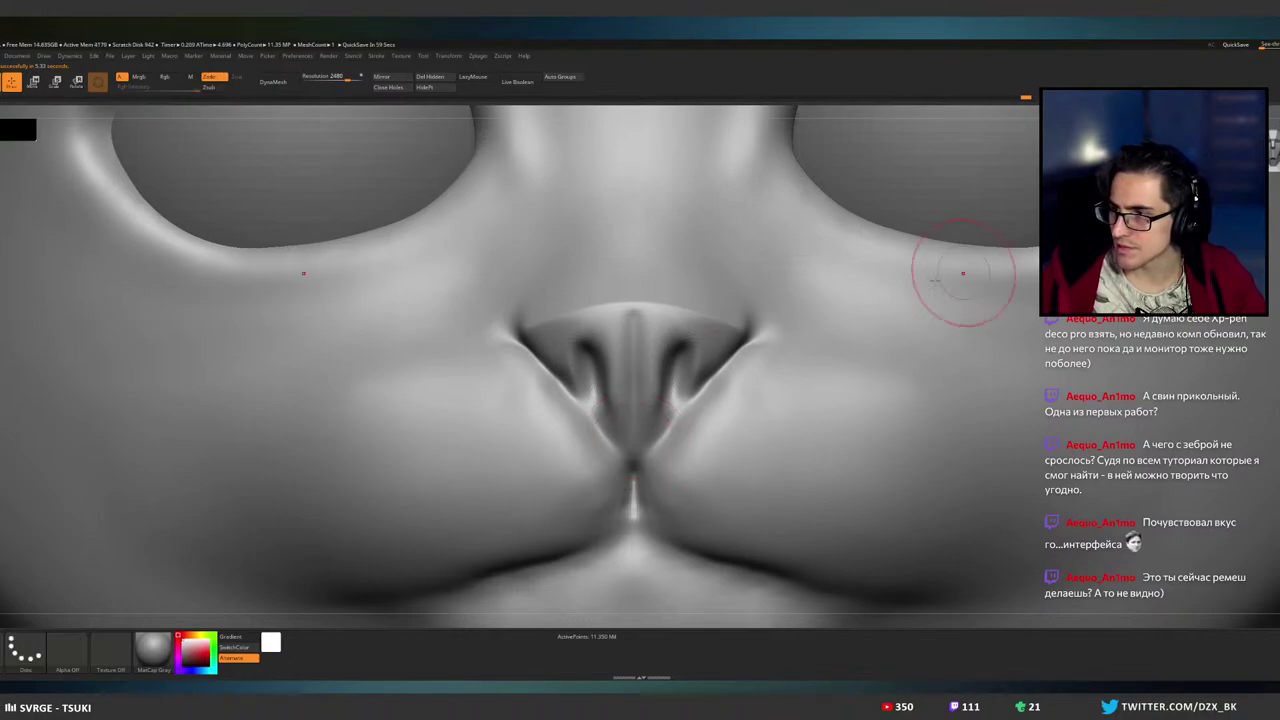
- Smooth the inner nostril walls and widen both nostrils toward the outer edges of the nose
{"action": "mouse_move", "coordinate": [660, 367]}
{"action": "left_mouse_down", "text": "shift"}
{"action": "mouse_move", "coordinate": [655, 400]}
{"action": "mouse_move", "coordinate": [672, 373]}
{"action": "mouse_move", "coordinate": [655, 420]}
{"action": "left_mouse_up", "text": "shift"}
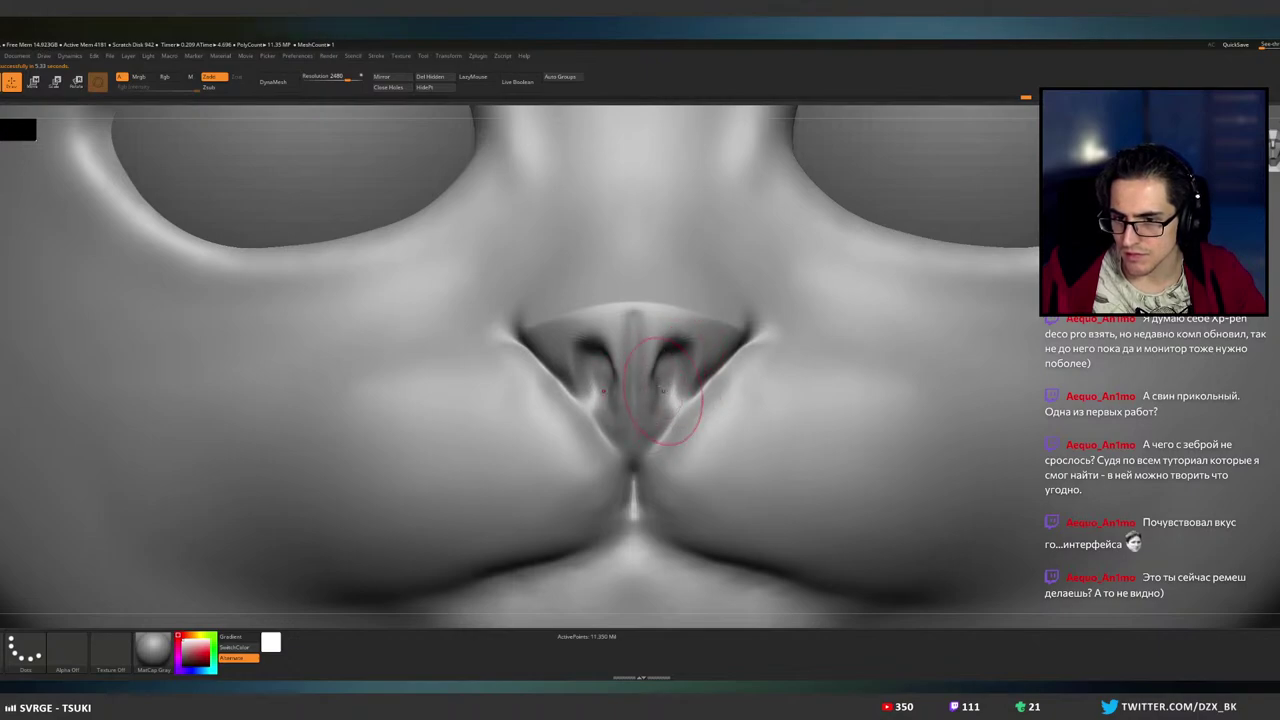
{"action": "mouse_move", "coordinate": [682, 365]}
{"action": "left_mouse_down"}
{"action": "mouse_move", "coordinate": [700, 370]}
{"action": "mouse_move", "coordinate": [690, 395]}
{"action": "left_mouse_up"}
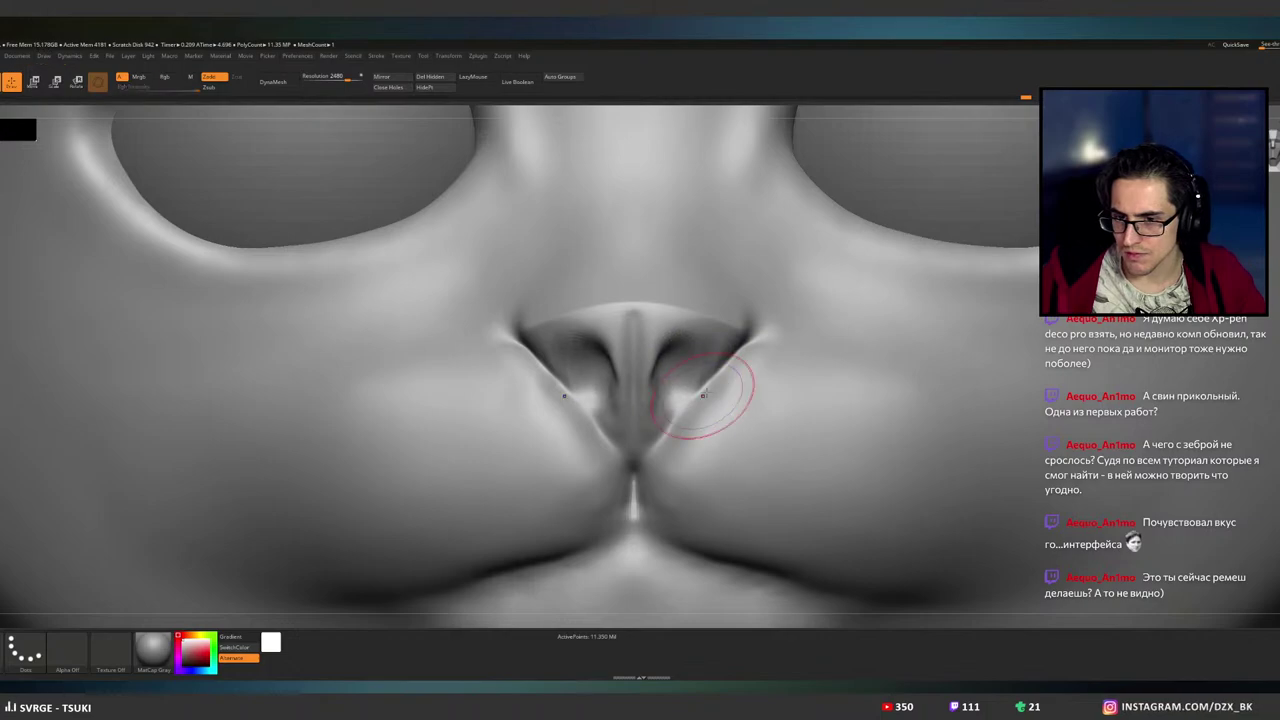
{"action": "mouse_move", "coordinate": [703, 395]}
{"action": "right_mouse_down"}
{"action": "mouse_move", "coordinate": [545, 380]}
{"action": "mouse_move", "coordinate": [692, 372]}
{"action": "mouse_move", "coordinate": [600, 405]}
{"action": "mouse_move", "coordinate": [614, 408]}
{"action": "mouse_move", "coordinate": [694, 380]}
{"action": "mouse_move", "coordinate": [670, 314]}
{"action": "right_mouse_up"}
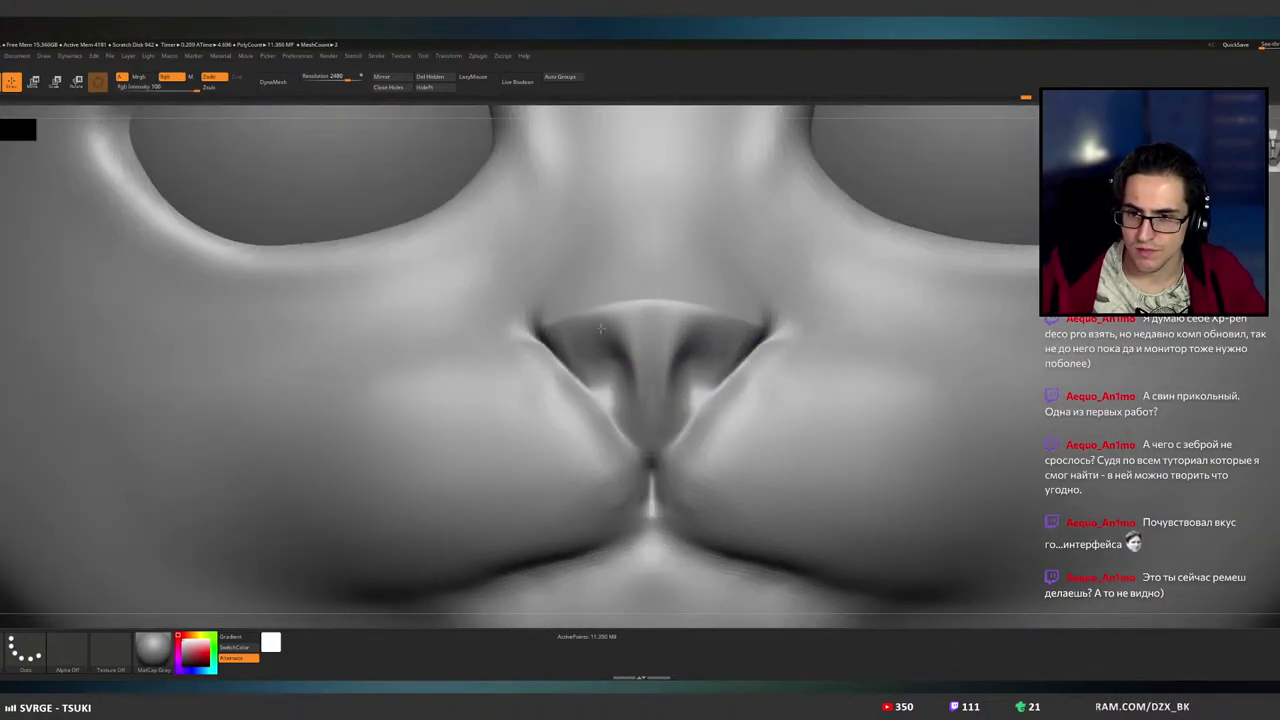
- Build up clay along the strip between the nostrils and across their upper rims
{"action": "mouse_move", "coordinate": [671, 330]}
{"action": "right_mouse_down"}
{"action": "mouse_move", "coordinate": [790, 350]}
{"action": "mouse_move", "coordinate": [747, 317]}
{"action": "right_mouse_up"}
{"action": "mouse_move", "coordinate": [747, 317]}
{"action": "left_mouse_down"}
{"action": "mouse_move", "coordinate": [725, 356]}
{"action": "mouse_move", "coordinate": [730, 442]}
{"action": "left_mouse_up"}
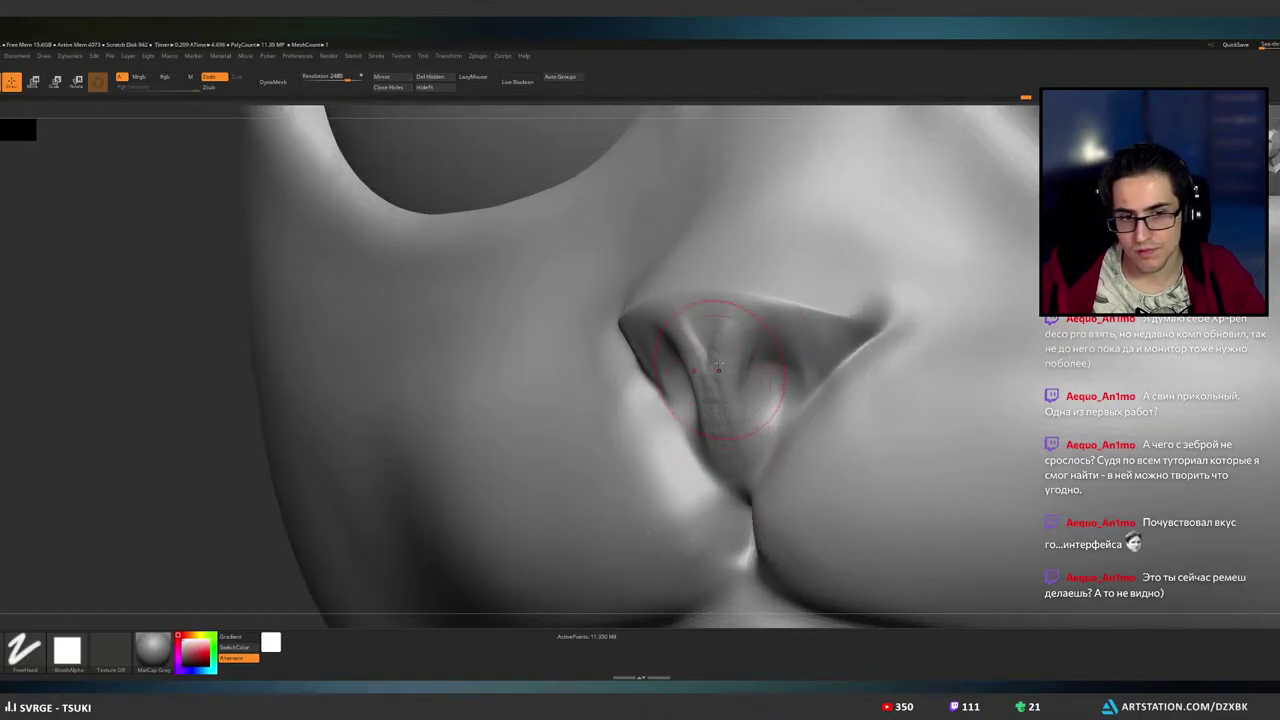
{"action": "left_click_drag", "start_coordinate": [719, 319], "coordinate": [714, 360]}
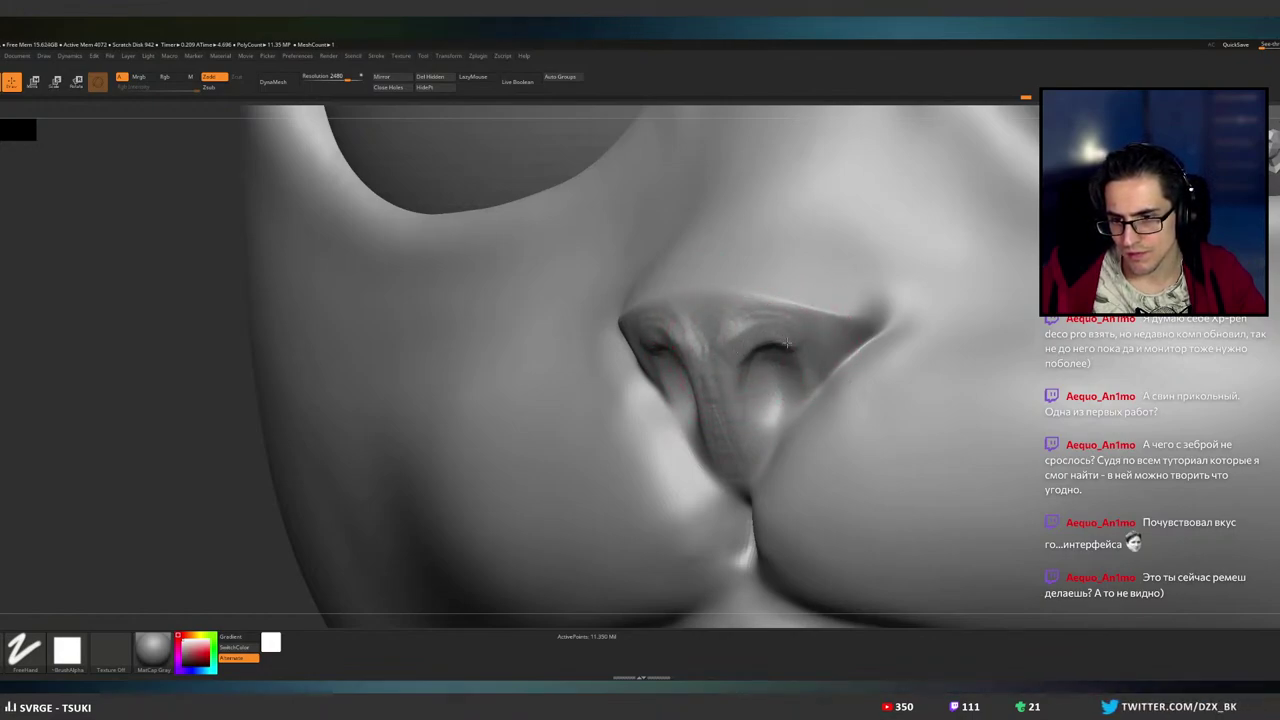
{"action": "mouse_move", "coordinate": [787, 343]}
{"action": "left_mouse_down"}
{"action": "mouse_move", "coordinate": [826, 347]}
{"action": "mouse_move", "coordinate": [766, 333]}
{"action": "mouse_move", "coordinate": [716, 346]}
{"action": "left_mouse_up"}
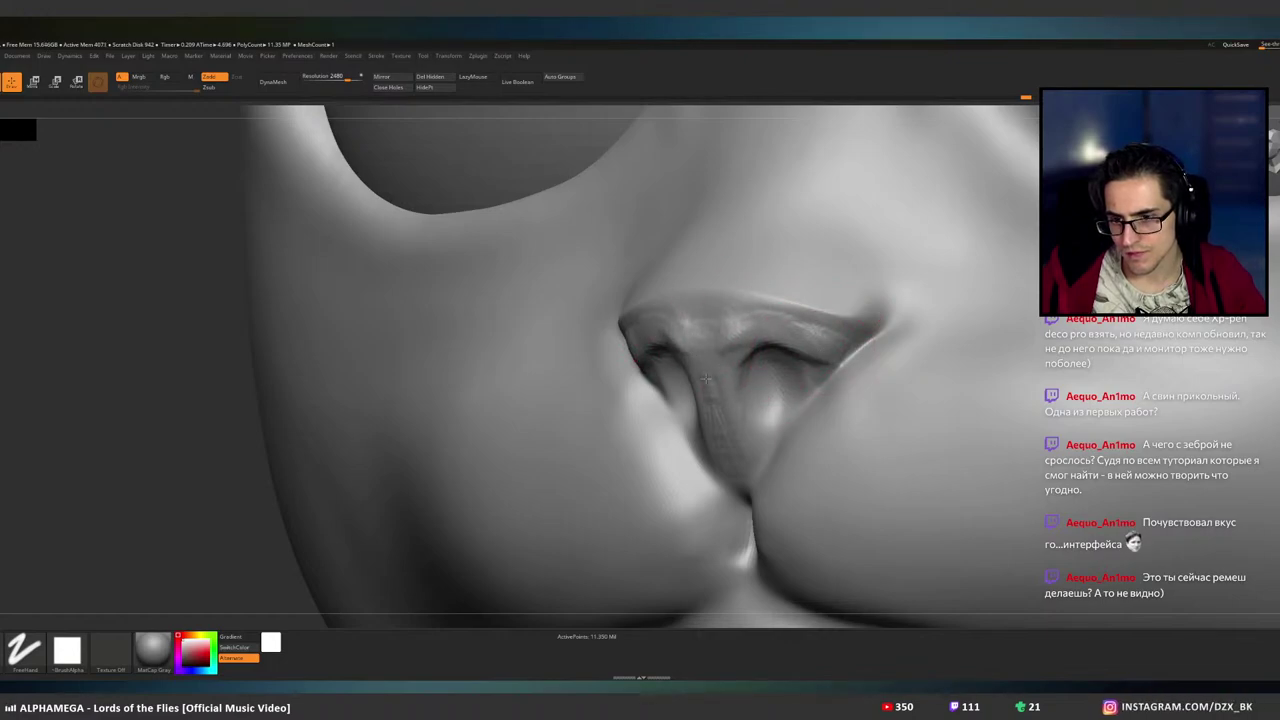
- Fill out the lower part of the nose with clay and smooth the strokes around the nostrils
{"action": "right_click_drag", "start_coordinate": [740, 463], "coordinate": [726, 349]}
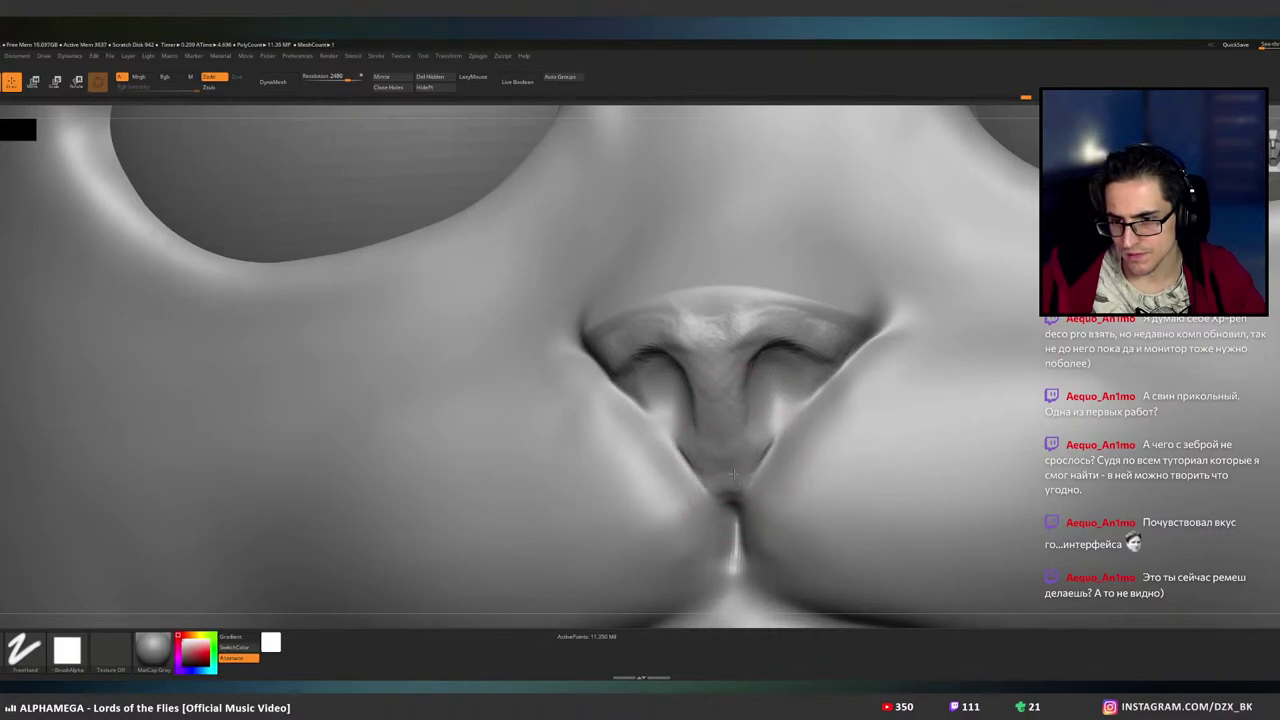
{"action": "left_click_drag", "start_coordinate": [726, 440], "coordinate": [727, 450]}
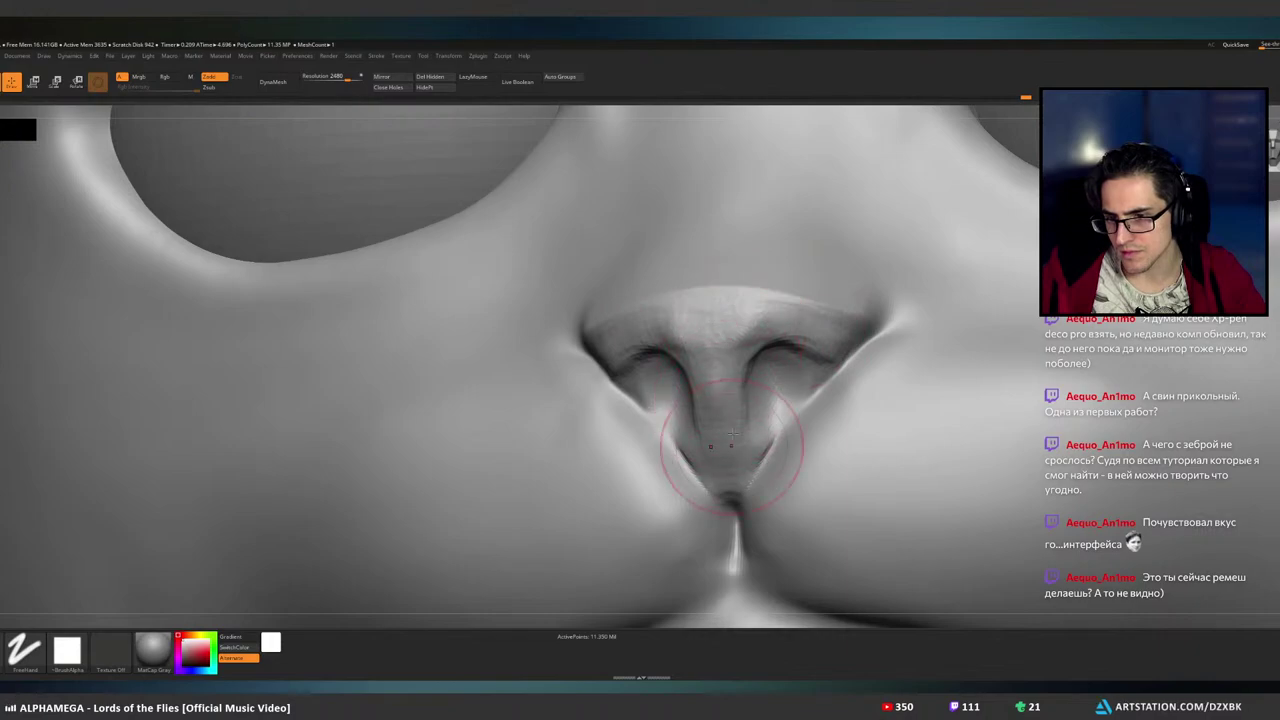
{"action": "mouse_move", "coordinate": [731, 453]}
{"action": "left_mouse_down"}
{"action": "mouse_move", "coordinate": [729, 431]}
{"action": "mouse_move", "coordinate": [744, 440]}
{"action": "left_mouse_up"}
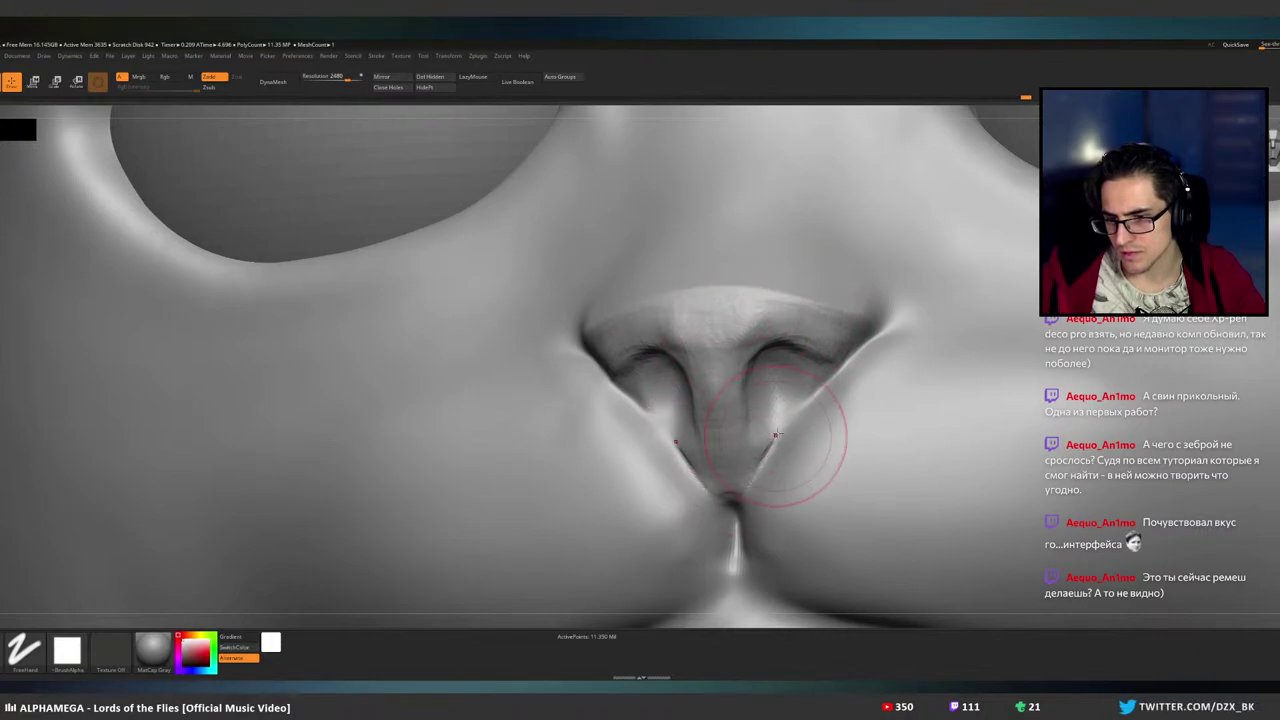
{"action": "right_click_drag", "start_coordinate": [808, 398], "coordinate": [888, 378]}
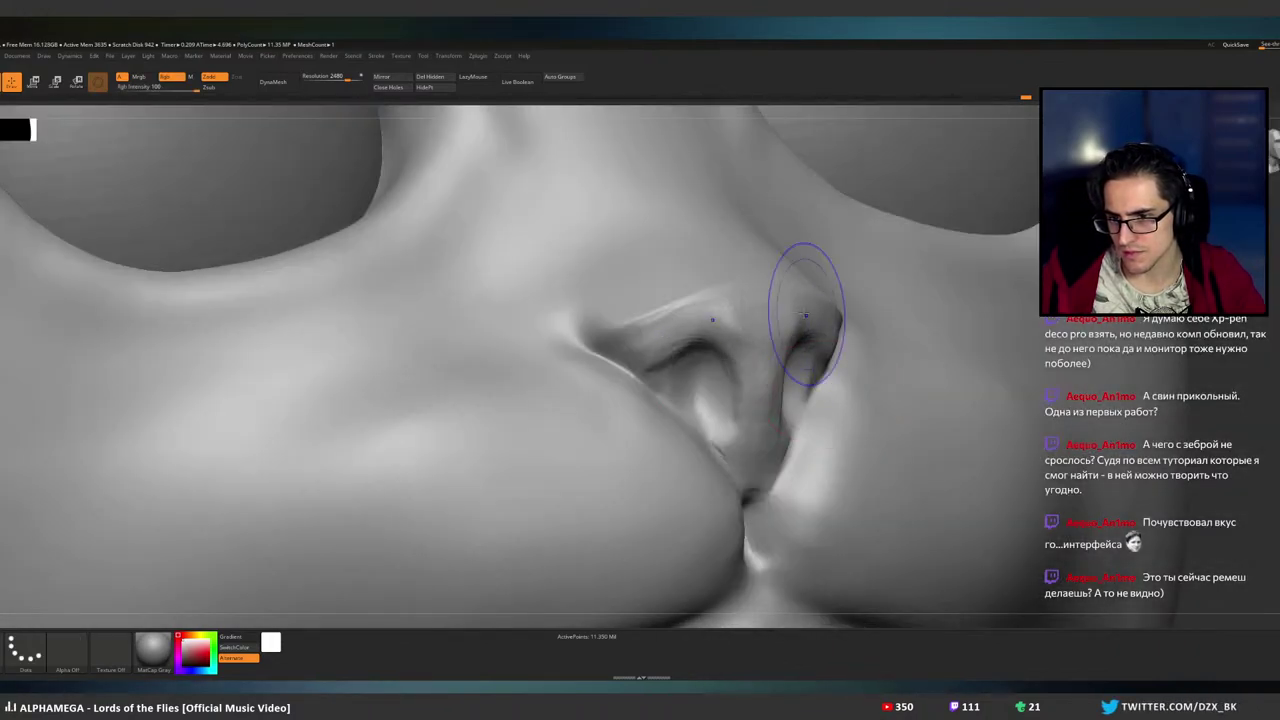
{"action": "left_click_drag", "start_coordinate": [752, 485], "coordinate": [752, 468], "text": "shift"}
{"action": "left_click_drag", "start_coordinate": [756, 353], "coordinate": [700, 335], "text": "shift"}
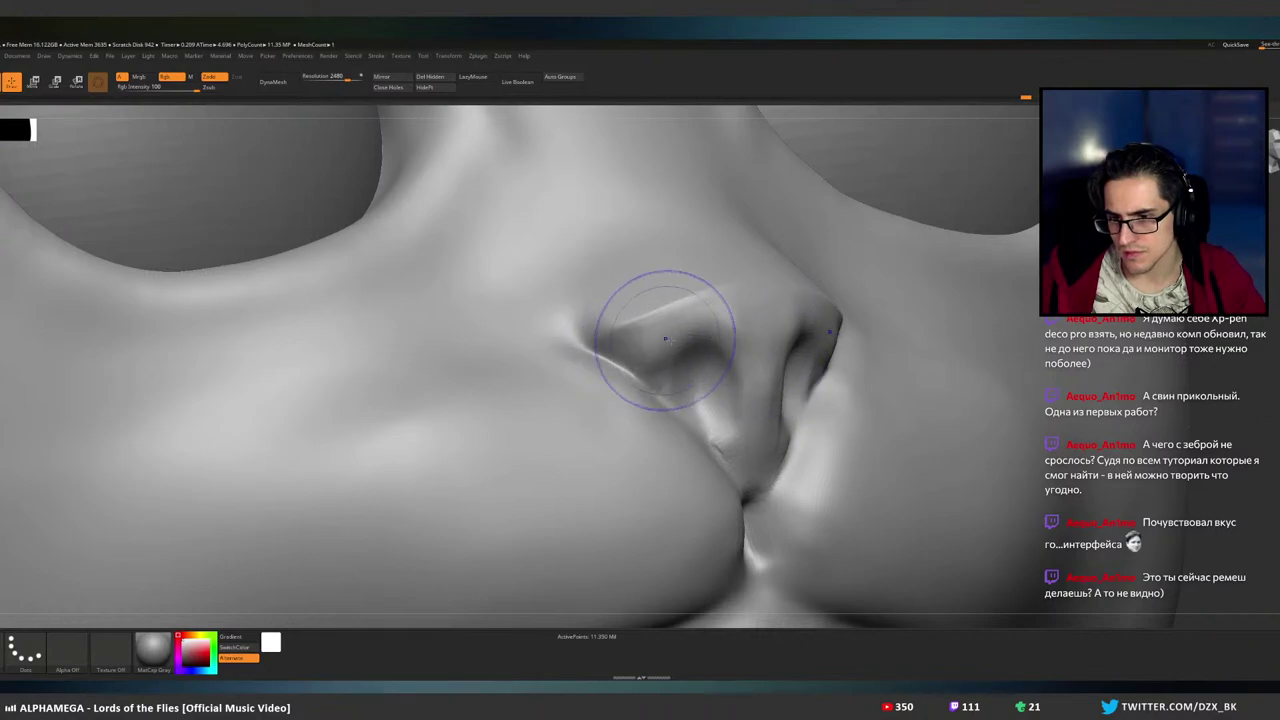
- Pull the upper and outer nostril rims into cleaner, rounder, more sharply defined arcs
{"action": "mouse_move", "coordinate": [776, 383]}
{"action": "right_mouse_down"}
{"action": "mouse_move", "coordinate": [746, 373]}
{"action": "mouse_move", "coordinate": [764, 368]}
{"action": "right_mouse_up"}
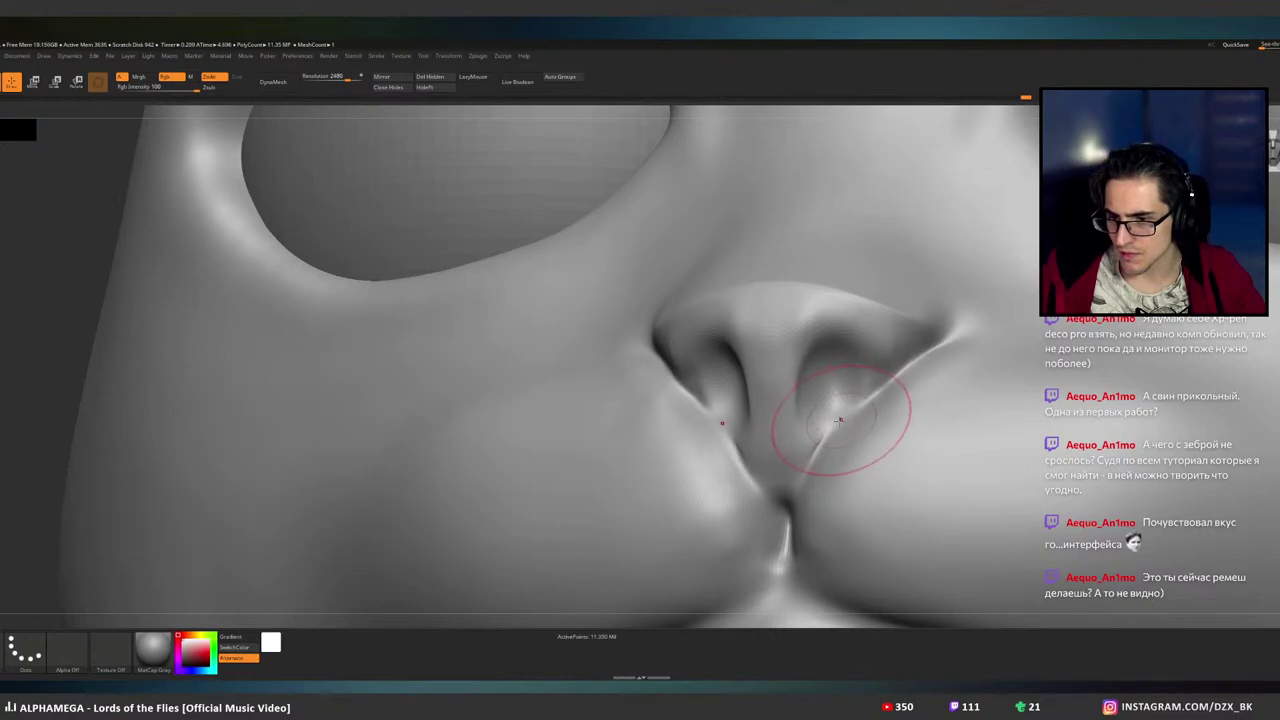
{"action": "key", "text": "ctrl+shift"}
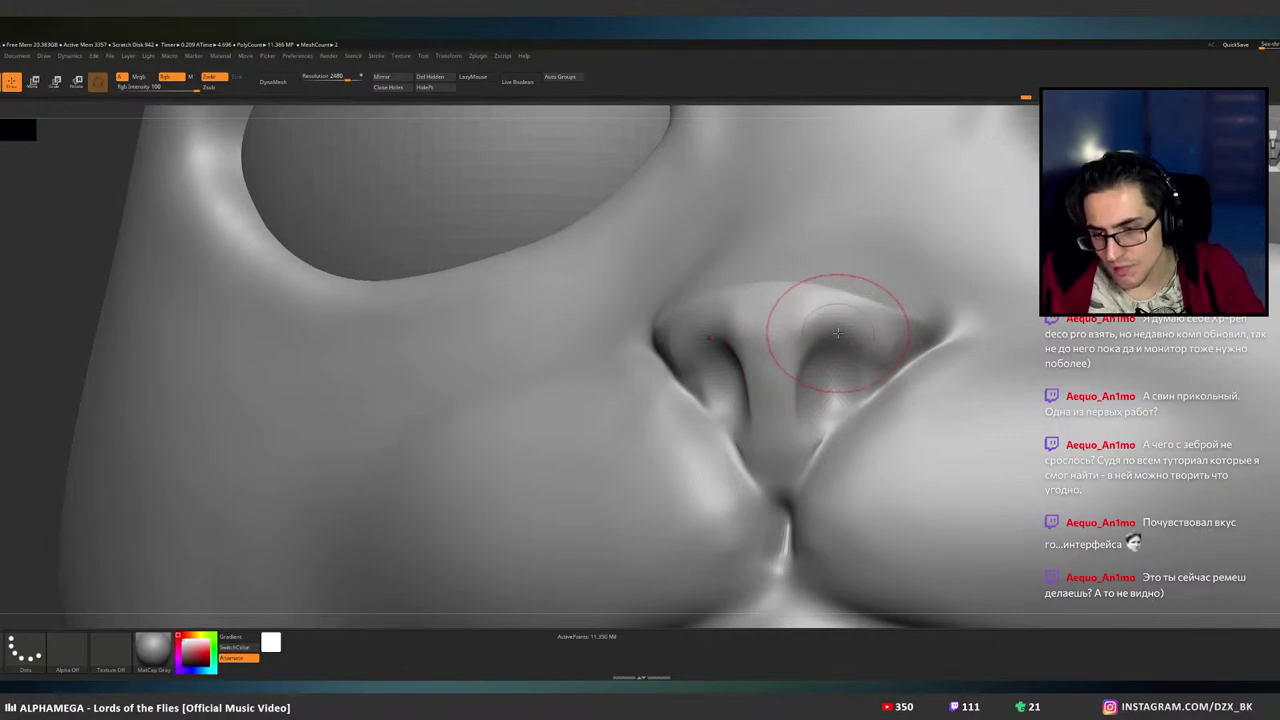
{"action": "left_click_drag", "start_coordinate": [836, 324], "coordinate": [822, 332]}
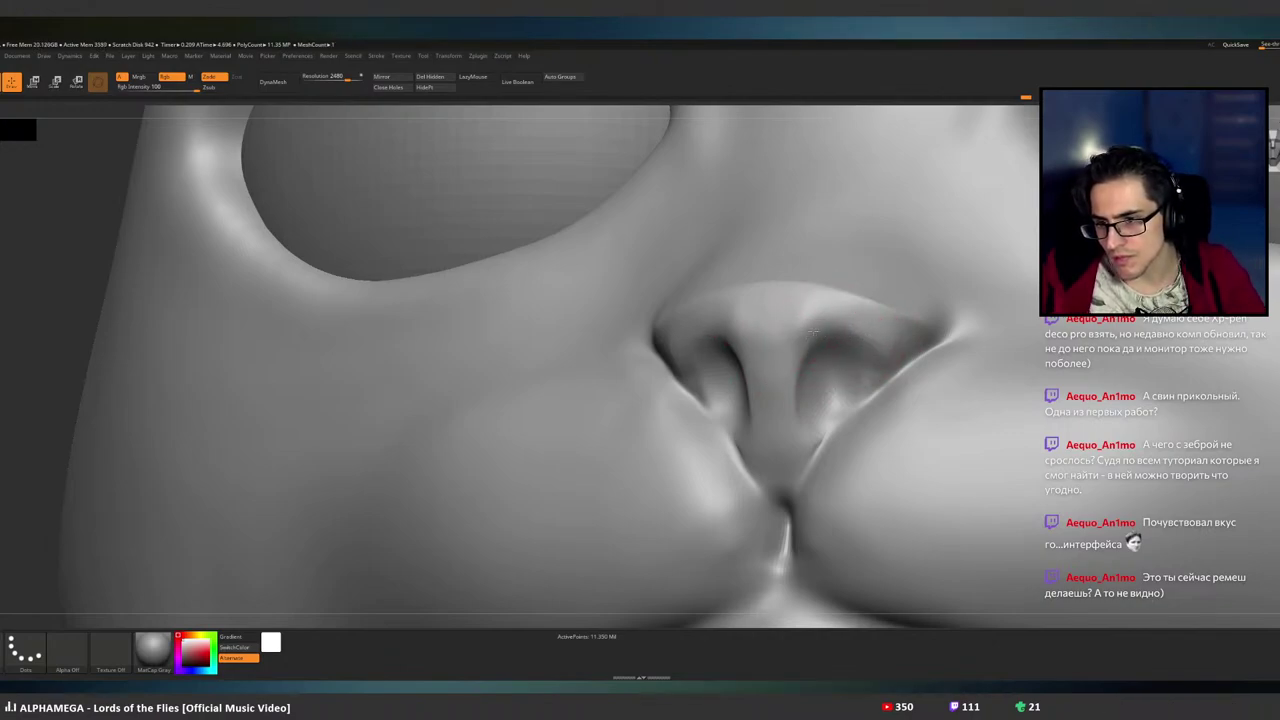
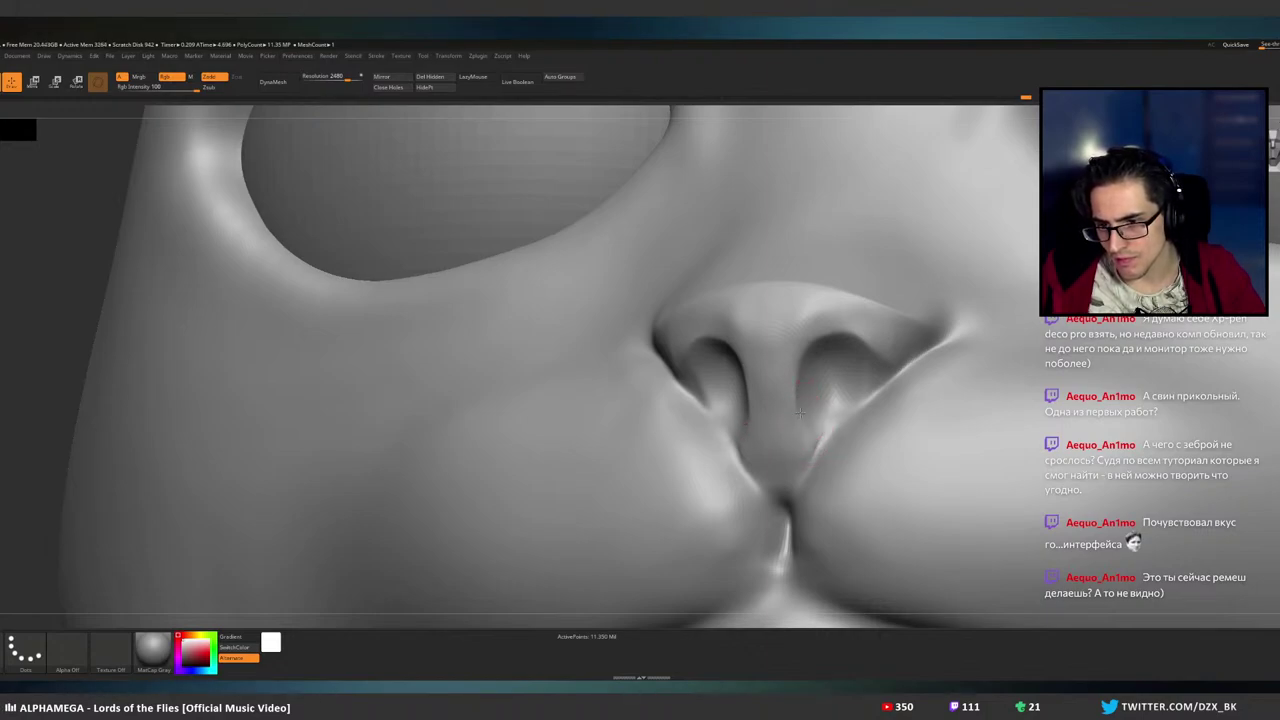
{"action": "left_click_drag", "start_coordinate": [825, 344], "coordinate": [864, 334]}
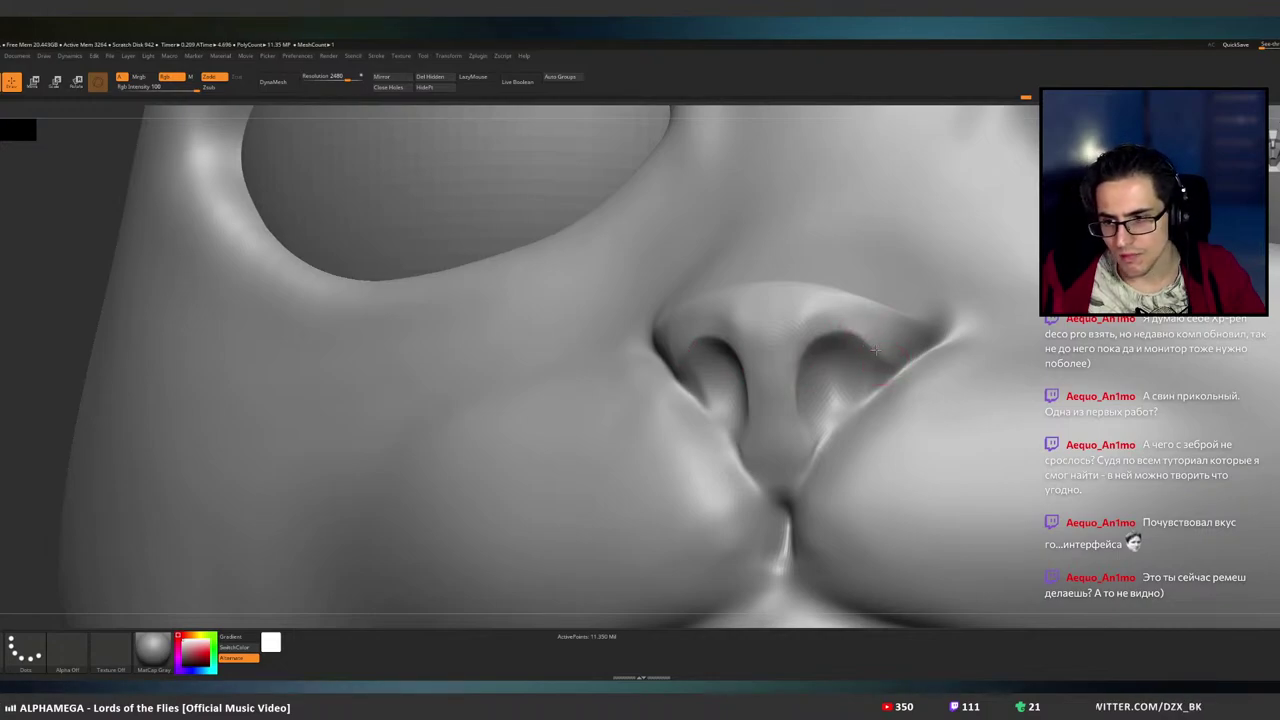
{"action": "left_click_drag", "start_coordinate": [876, 355], "coordinate": [836, 333]}
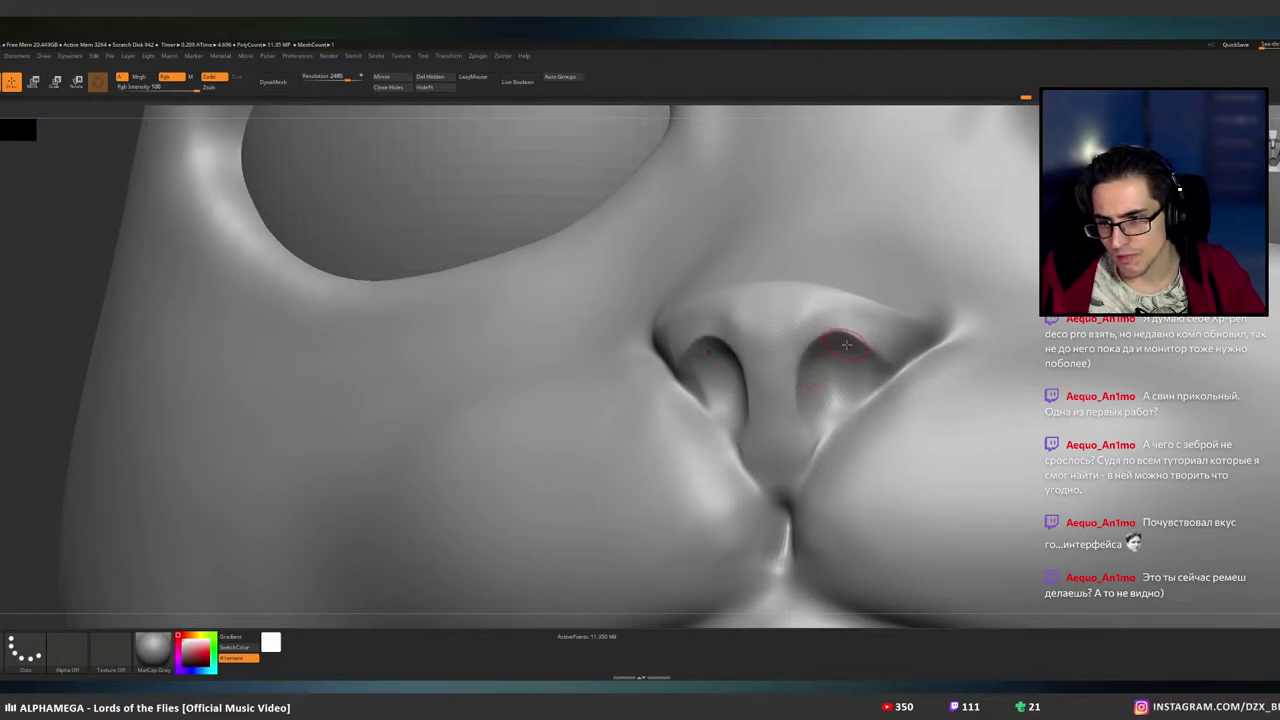
- Undo the last two sculpting strokes at the cat's nostrils and rework the nostrils' upper rims
{"action": "key", "text": "ctrl+z"}
{"action": "key", "text": "ctrl+z"}
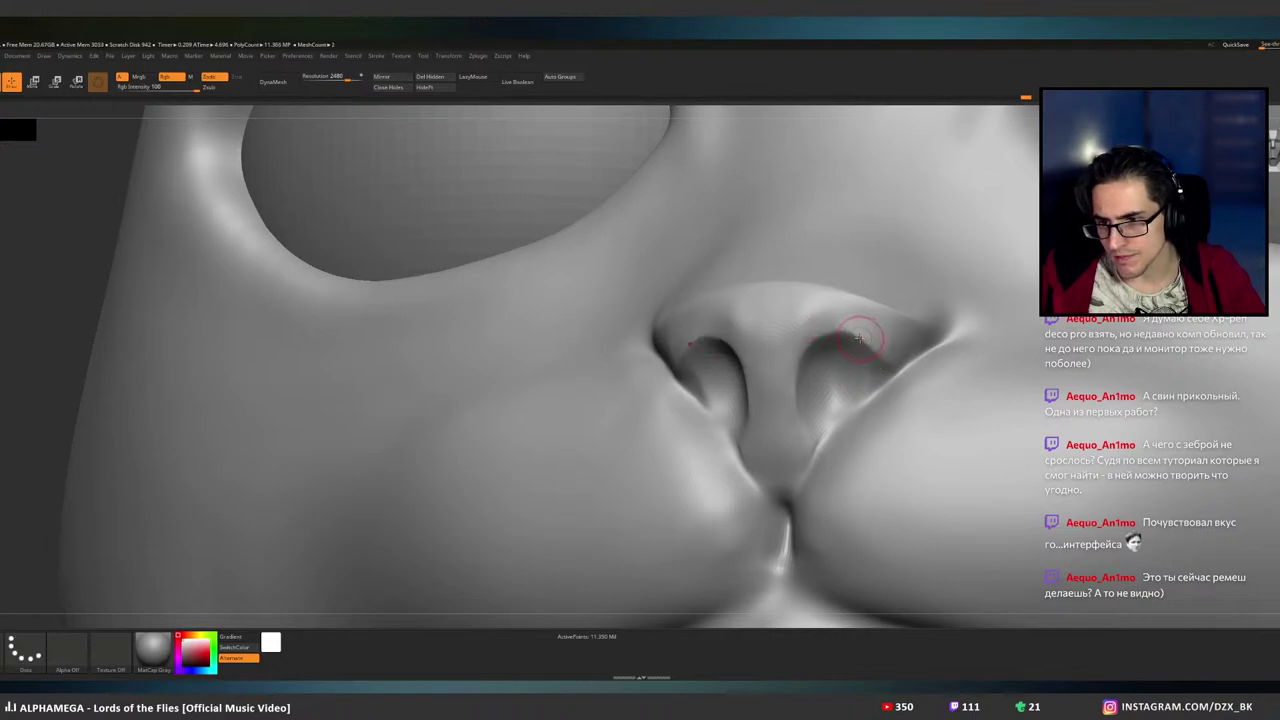
{"action": "key", "text": "ctrl+shift"}
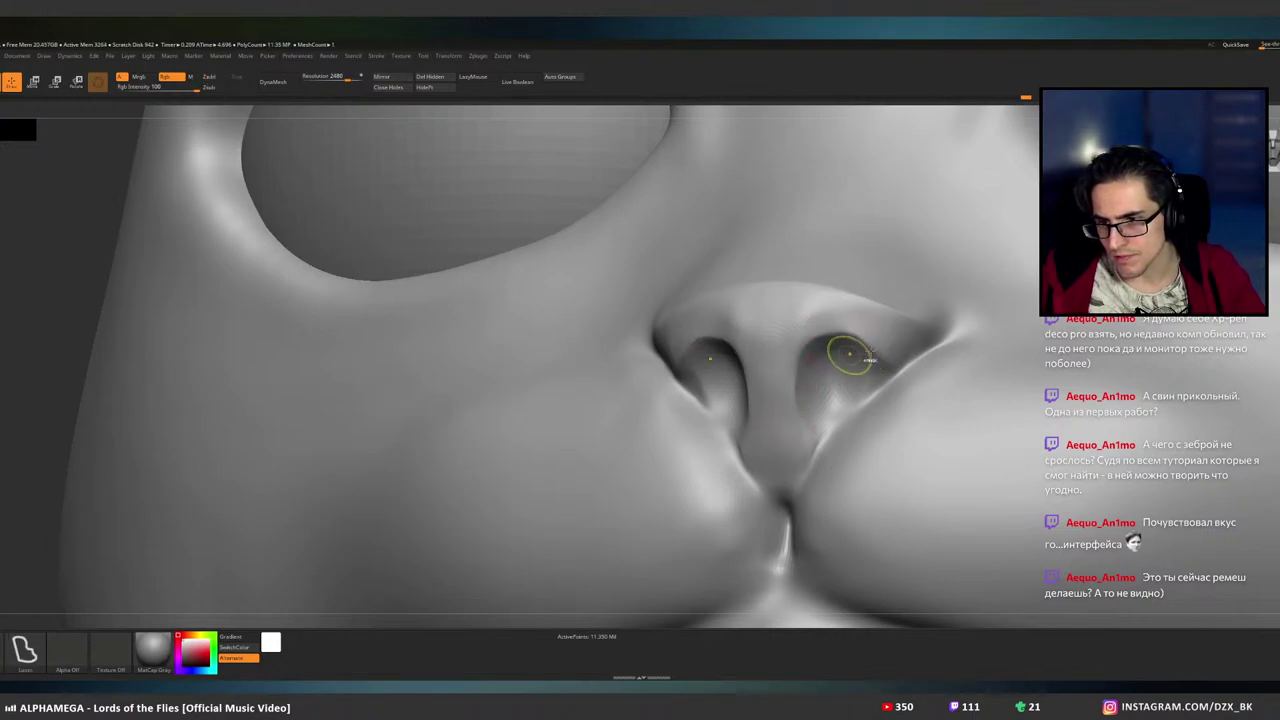
{"action": "left_click", "coordinate": [850, 352], "text": "ctrl+shift"}
{"action": "key", "text": "ctrl+shift"}
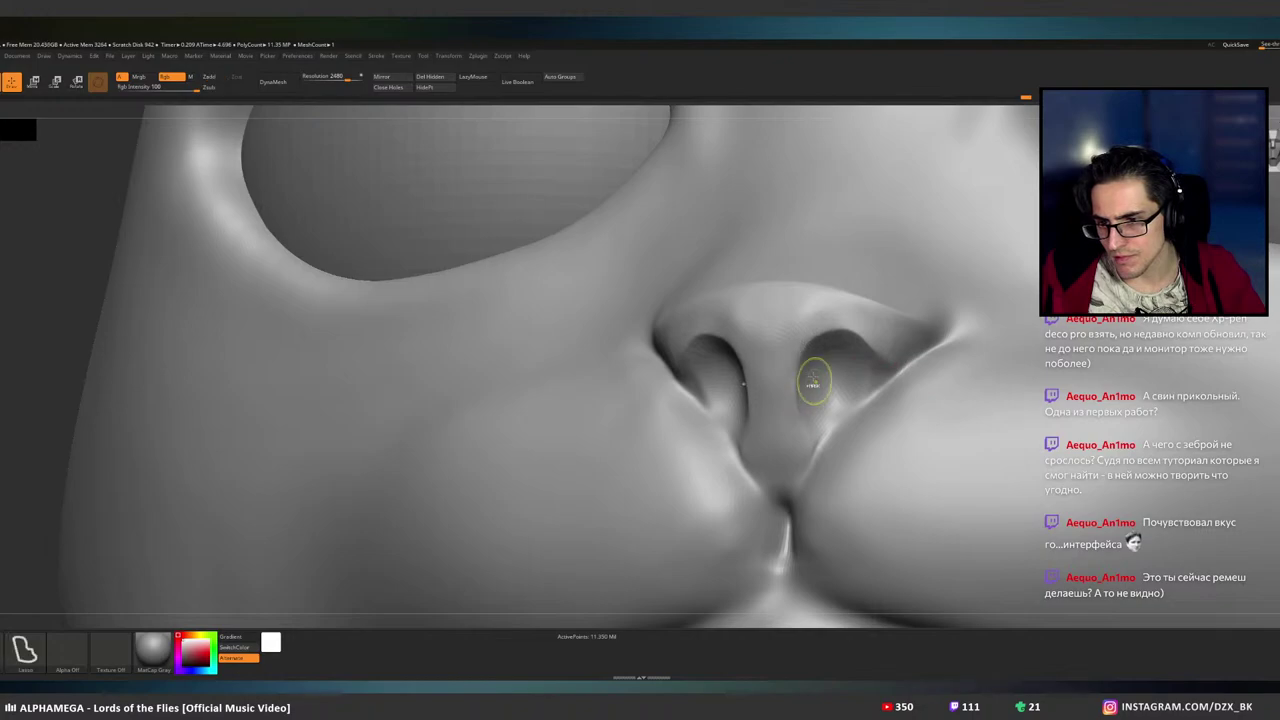
{"action": "key", "text": "ctrl+shift+z"}
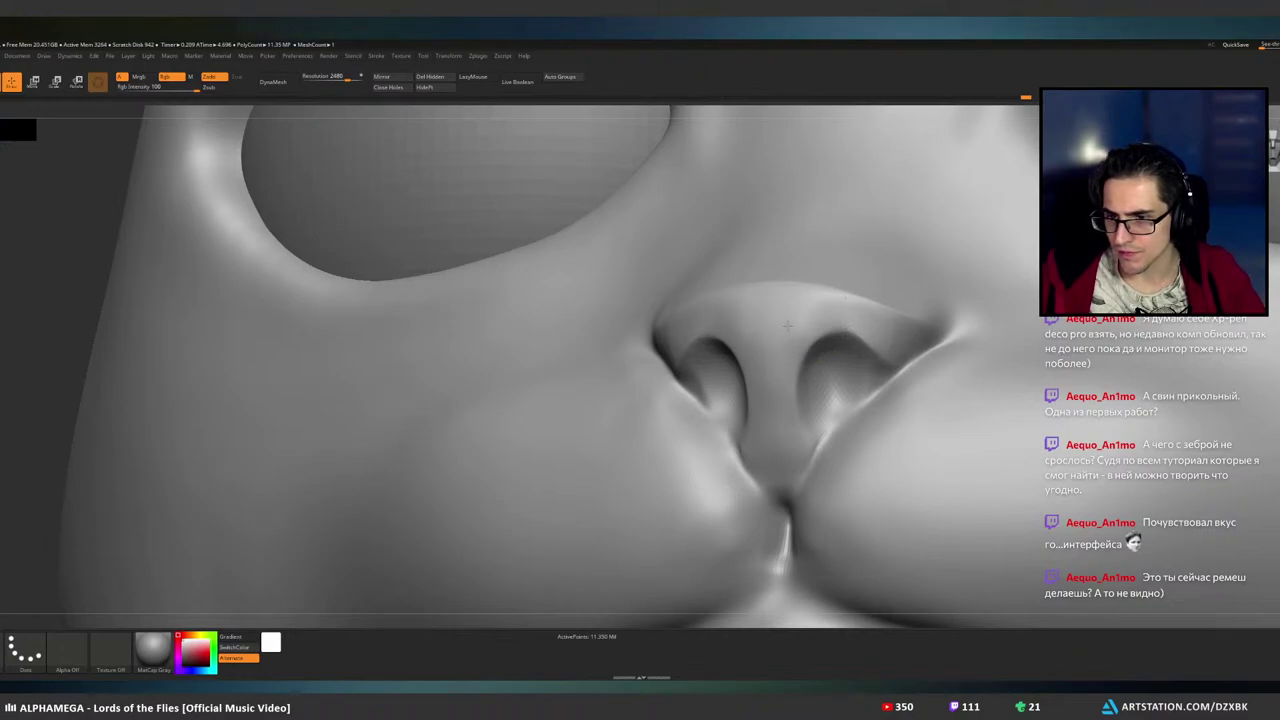
- Reshape the nose's upper edge so its central arch becomes flatter
{"action": "right_click_drag", "start_coordinate": [780, 423], "coordinate": [786, 325]}
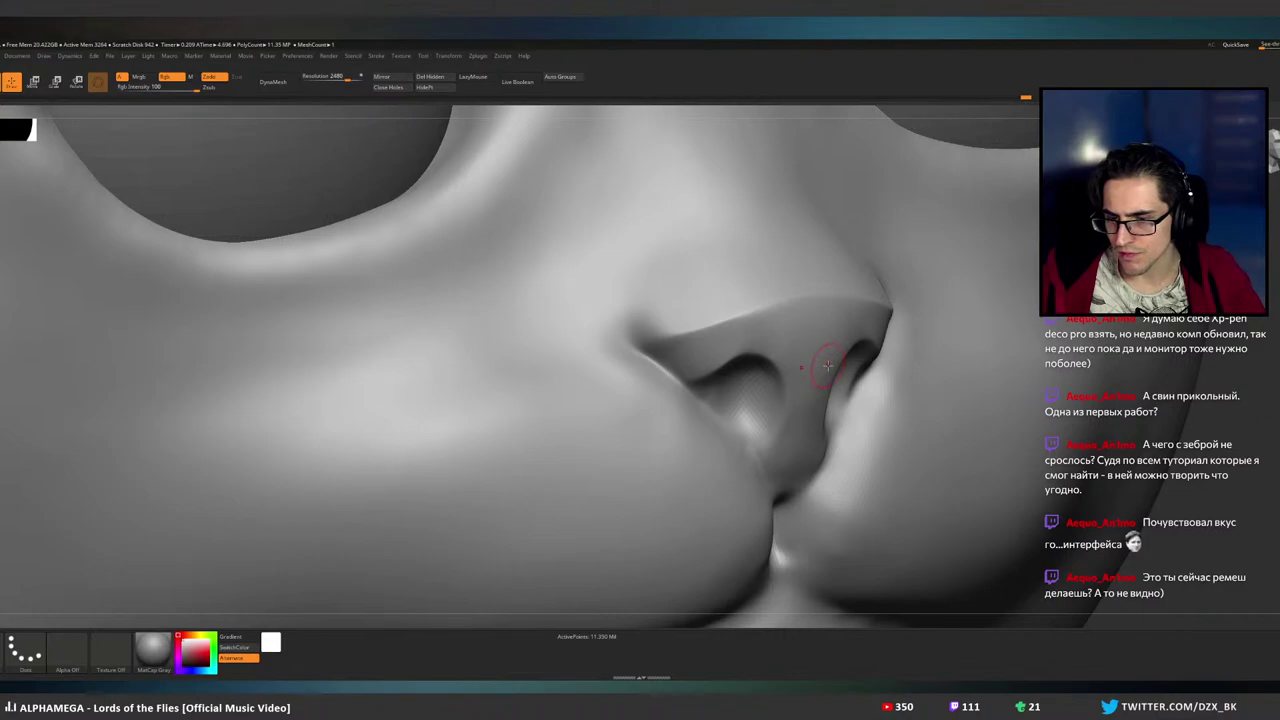
{"action": "right_click_drag", "start_coordinate": [828, 366], "coordinate": [778, 393]}
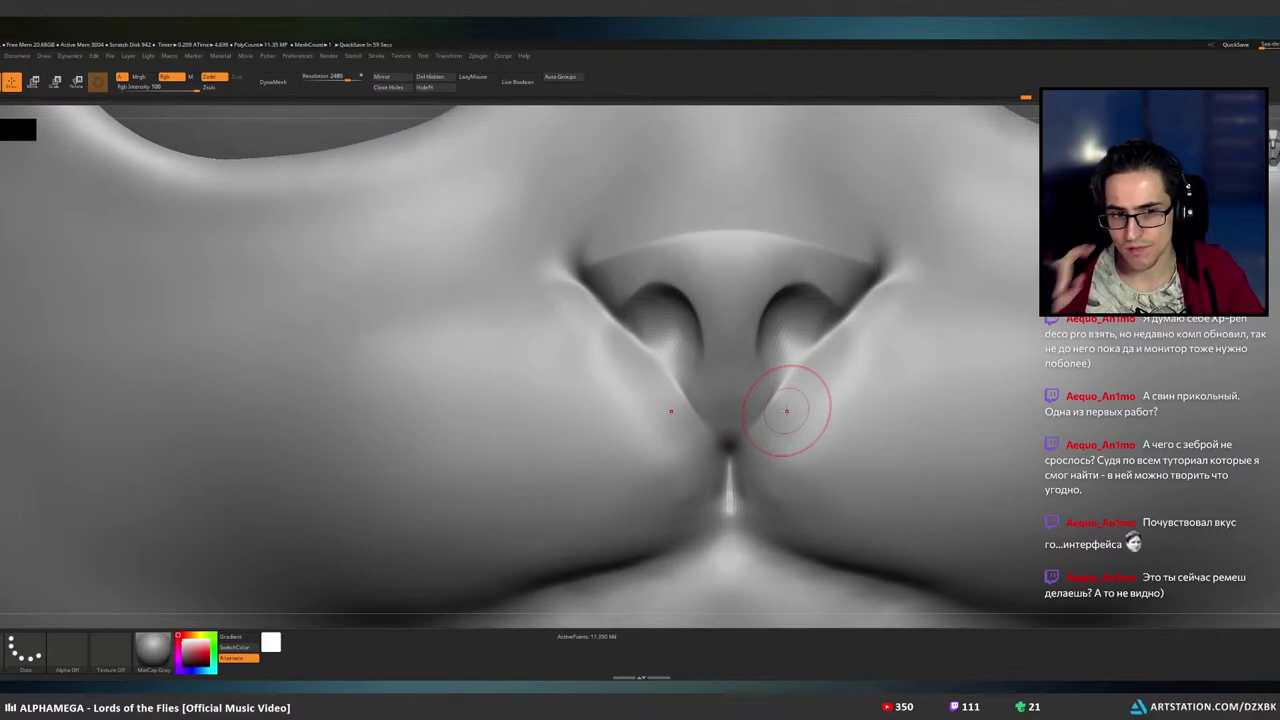
{"action": "mouse_move", "coordinate": [808, 284]}
{"action": "right_mouse_down", "text": "alt"}
{"action": "mouse_move", "coordinate": [799, 360]}
{"action": "mouse_move", "coordinate": [871, 286]}
{"action": "mouse_move", "coordinate": [994, 303]}
{"action": "mouse_move", "coordinate": [914, 297]}
{"action": "mouse_move", "coordinate": [828, 323]}
{"action": "mouse_move", "coordinate": [900, 325]}
{"action": "mouse_move", "coordinate": [828, 328]}
{"action": "mouse_move", "coordinate": [910, 314]}
{"action": "right_mouse_up", "text": "alt"}
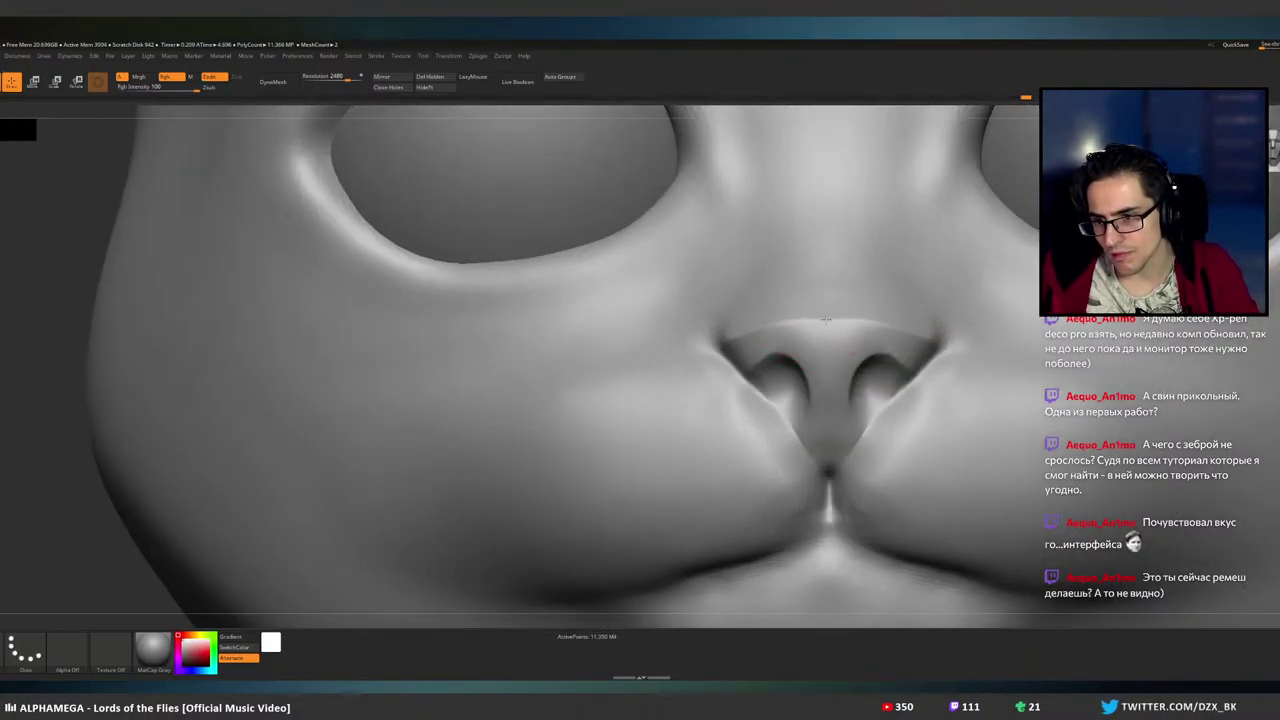
{"action": "left_click_drag", "start_coordinate": [826, 319], "coordinate": [817, 321]}
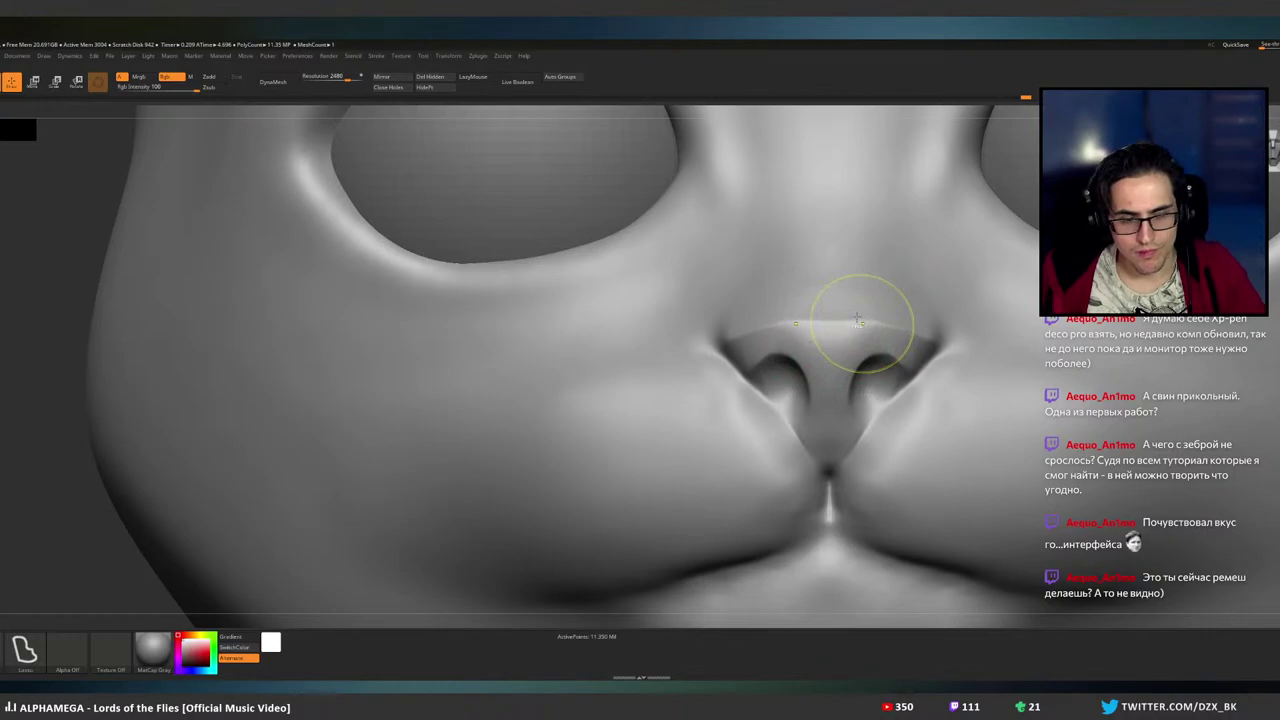
{"action": "right_click_drag", "start_coordinate": [857, 318], "coordinate": [857, 322]}
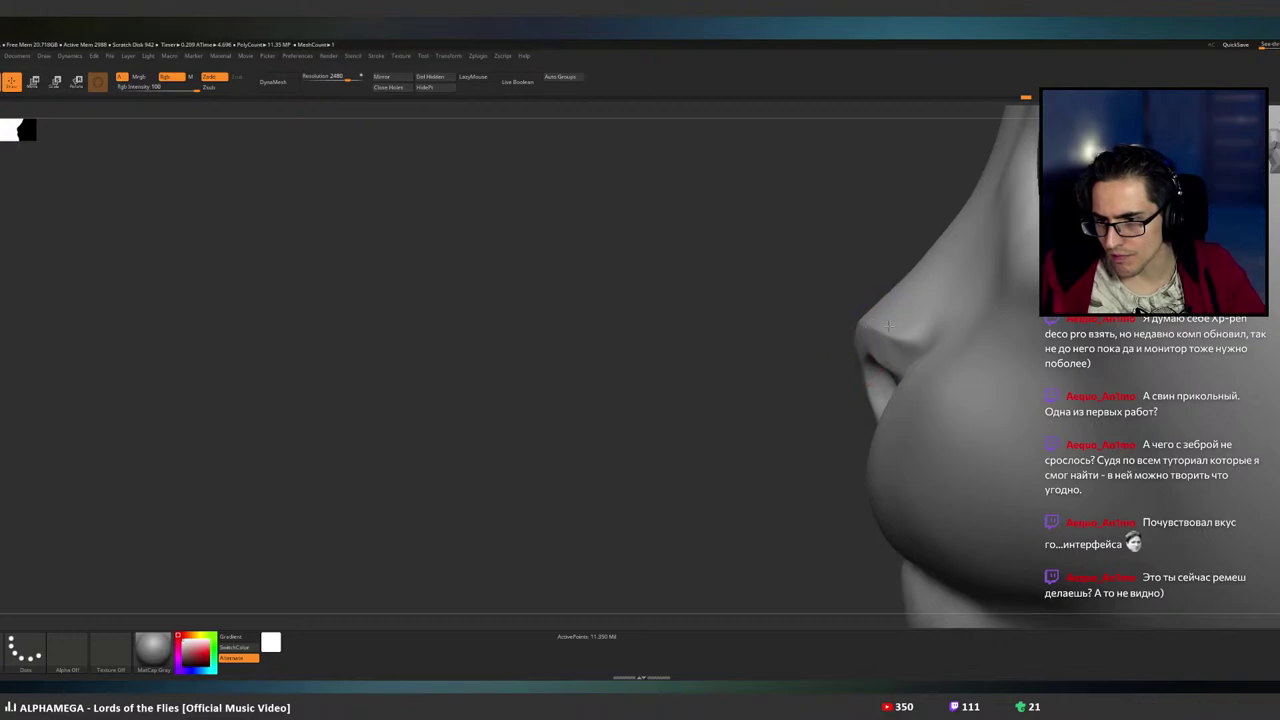
{"action": "right_click_drag", "start_coordinate": [889, 326], "coordinate": [838, 400]}
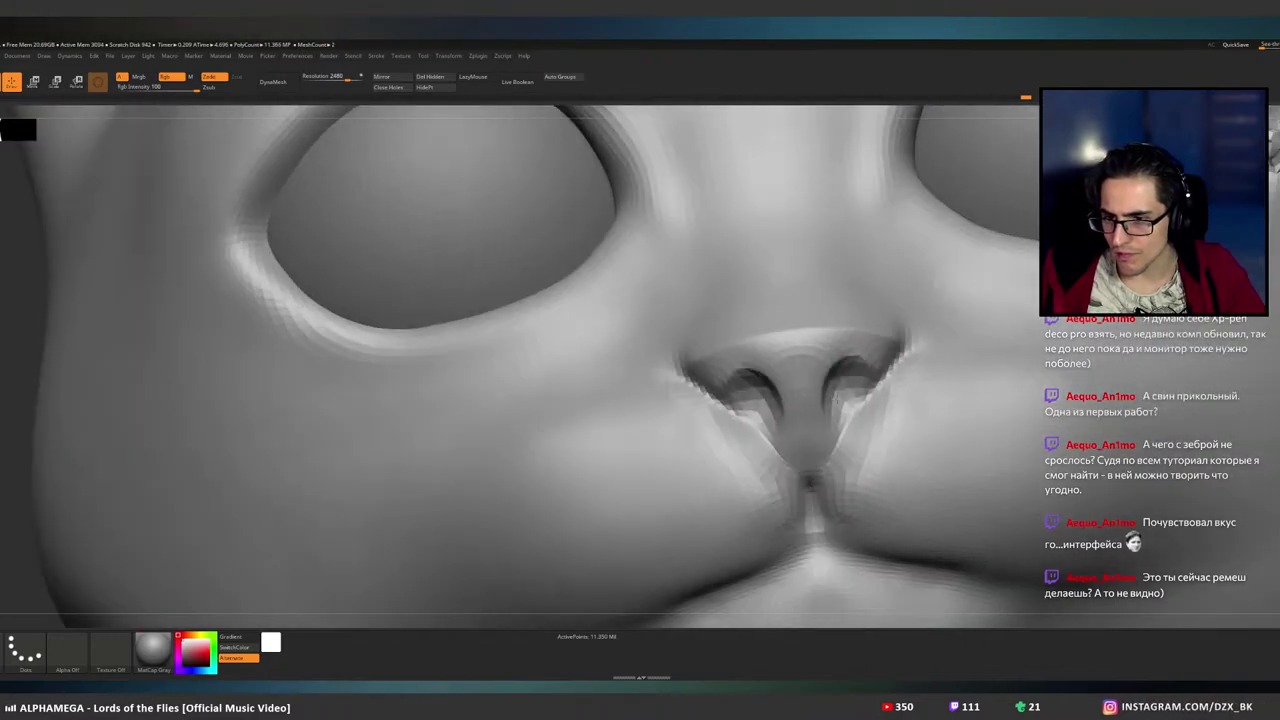
{"action": "left_click_drag", "start_coordinate": [835, 400], "coordinate": [801, 413]}
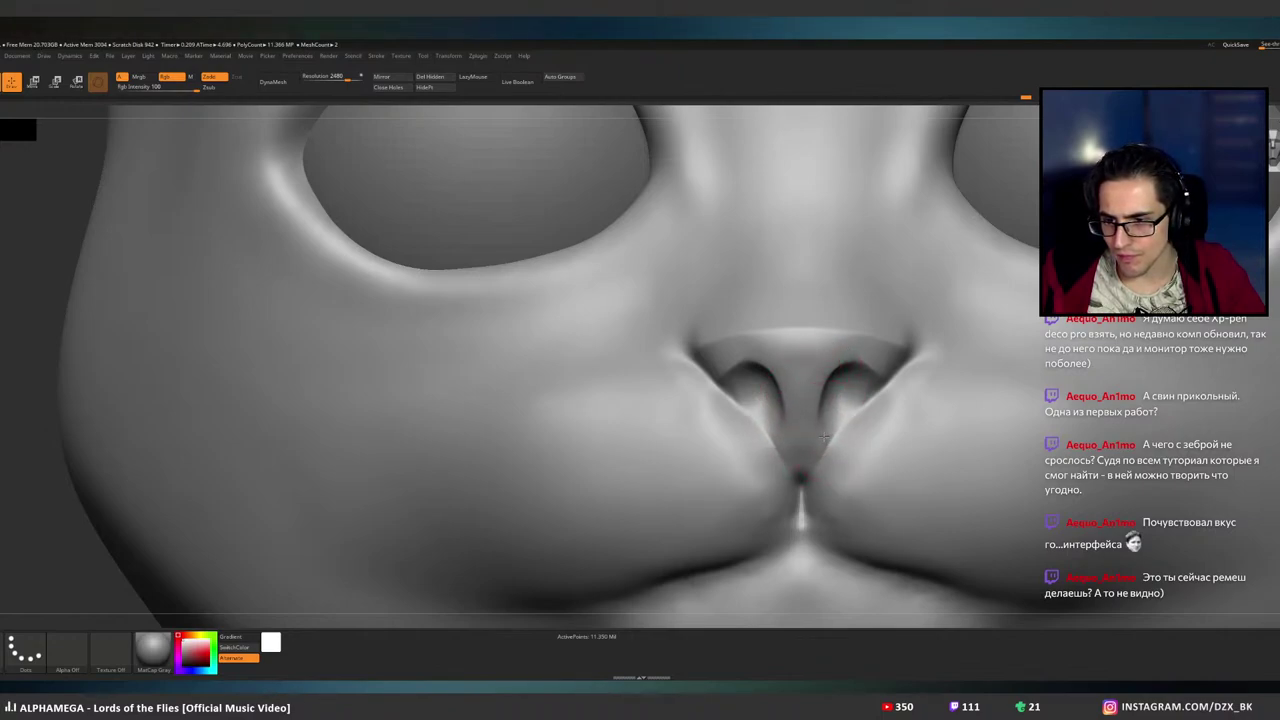
- Refine the inner nostril rims, flatten the edge above them and soften the nose's outer corners
{"action": "left_click_drag", "start_coordinate": [827, 437], "coordinate": [825, 430]}
{"action": "key", "text": "ctrl+z"}
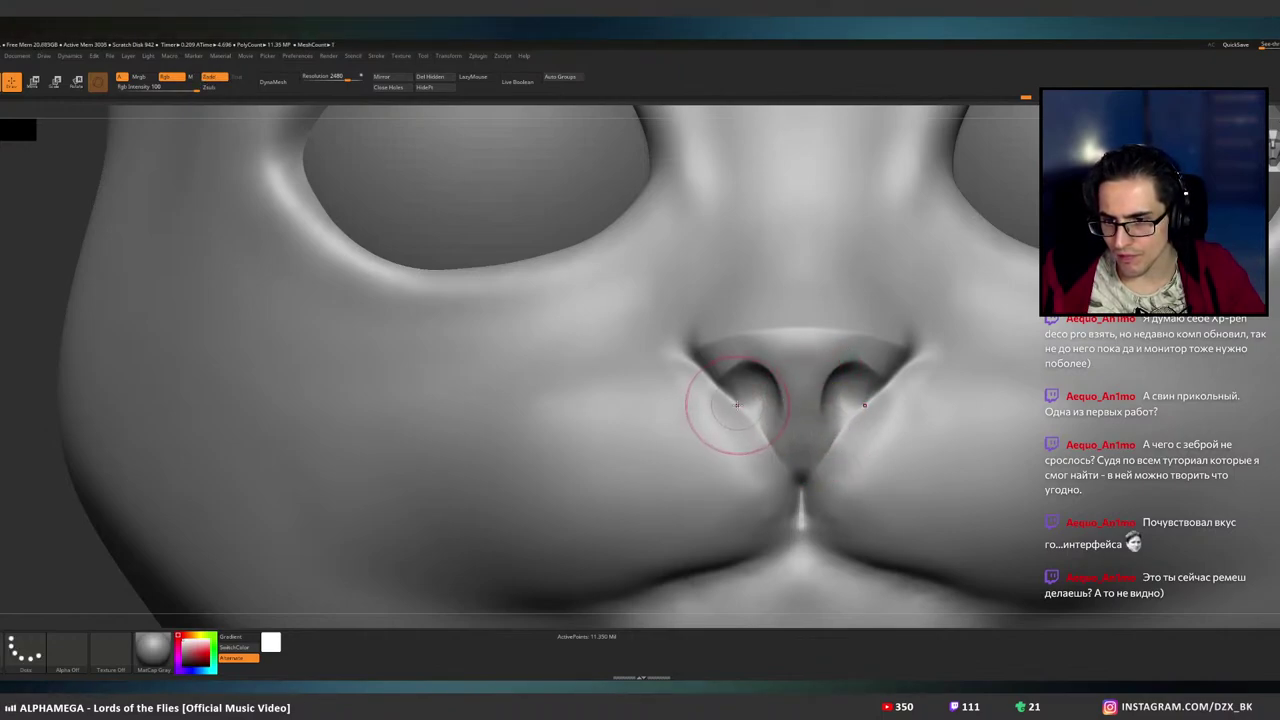
{"action": "mouse_move", "coordinate": [722, 376]}
{"action": "left_mouse_down"}
{"action": "mouse_move", "coordinate": [719, 386]}
{"action": "mouse_move", "coordinate": [753, 372]}
{"action": "left_mouse_up"}
{"action": "key", "text": "ctrl+z"}
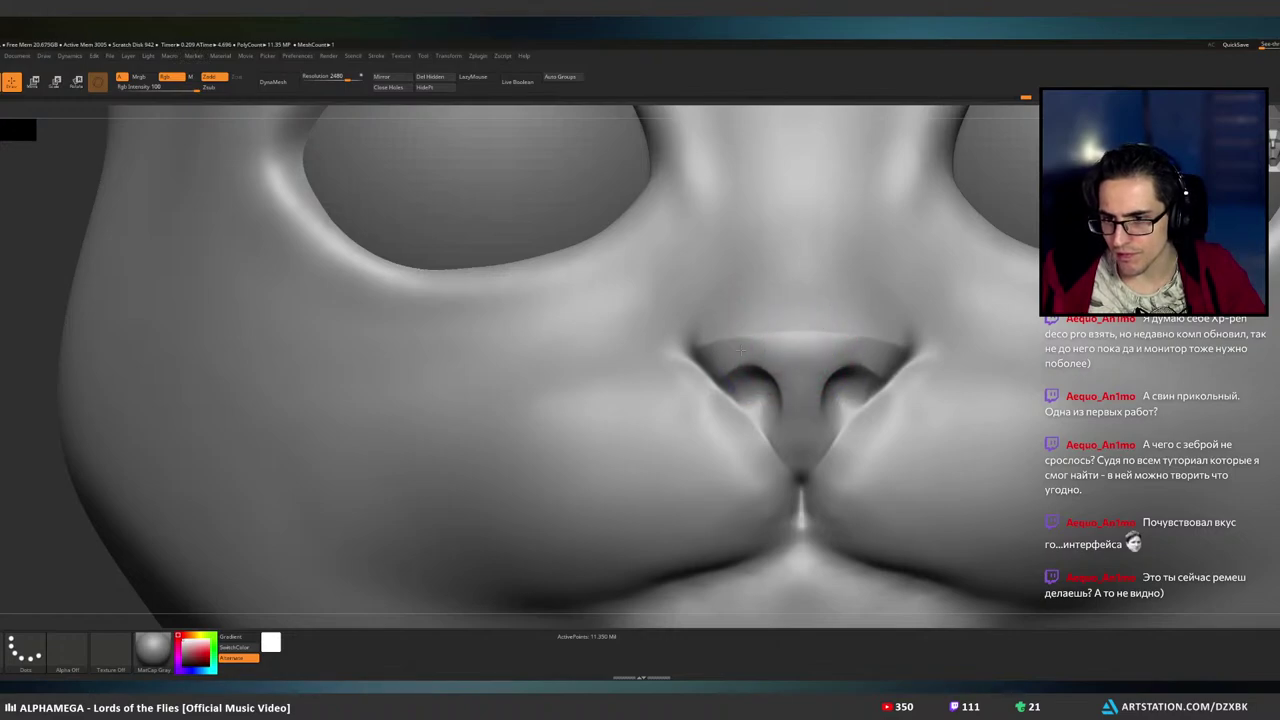
{"action": "mouse_move", "coordinate": [811, 338]}
{"action": "right_mouse_down"}
{"action": "mouse_move", "coordinate": [854, 357]}
{"action": "mouse_move", "coordinate": [801, 362]}
{"action": "right_mouse_up"}
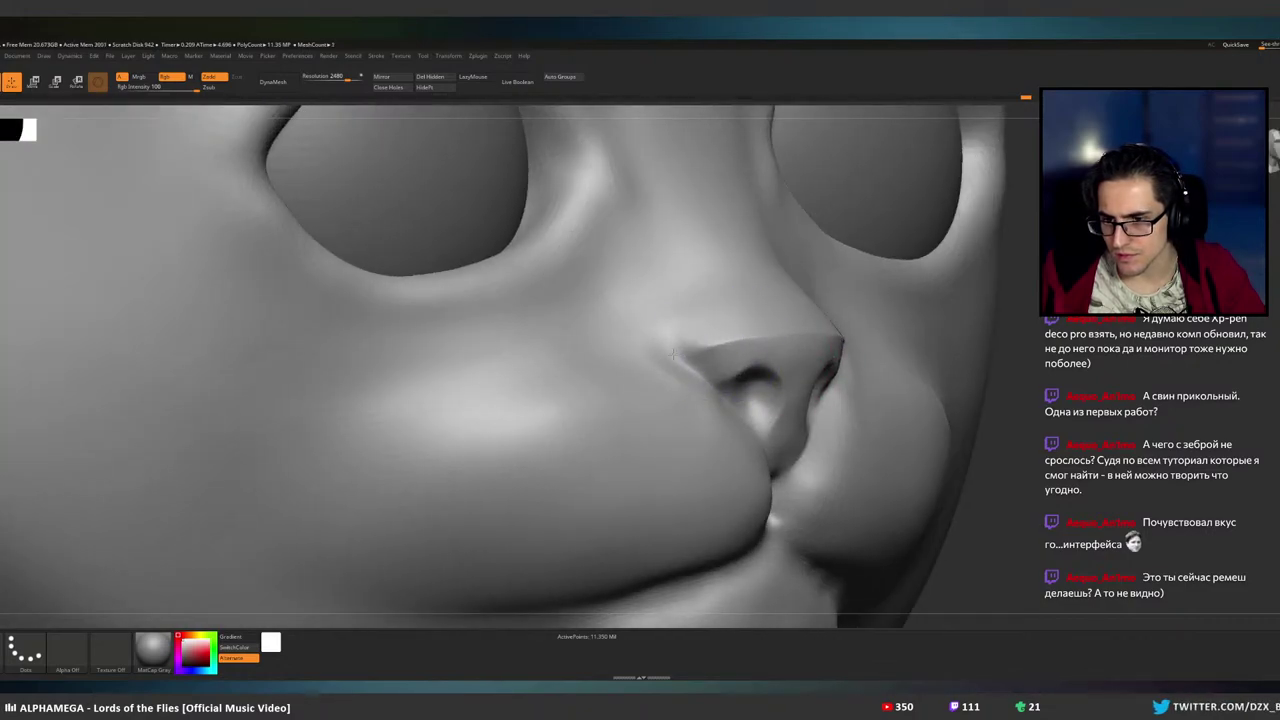
{"action": "mouse_move", "coordinate": [765, 340]}
{"action": "right_mouse_down"}
{"action": "mouse_move", "coordinate": [768, 365]}
{"action": "mouse_move", "coordinate": [580, 366]}
{"action": "right_mouse_up"}
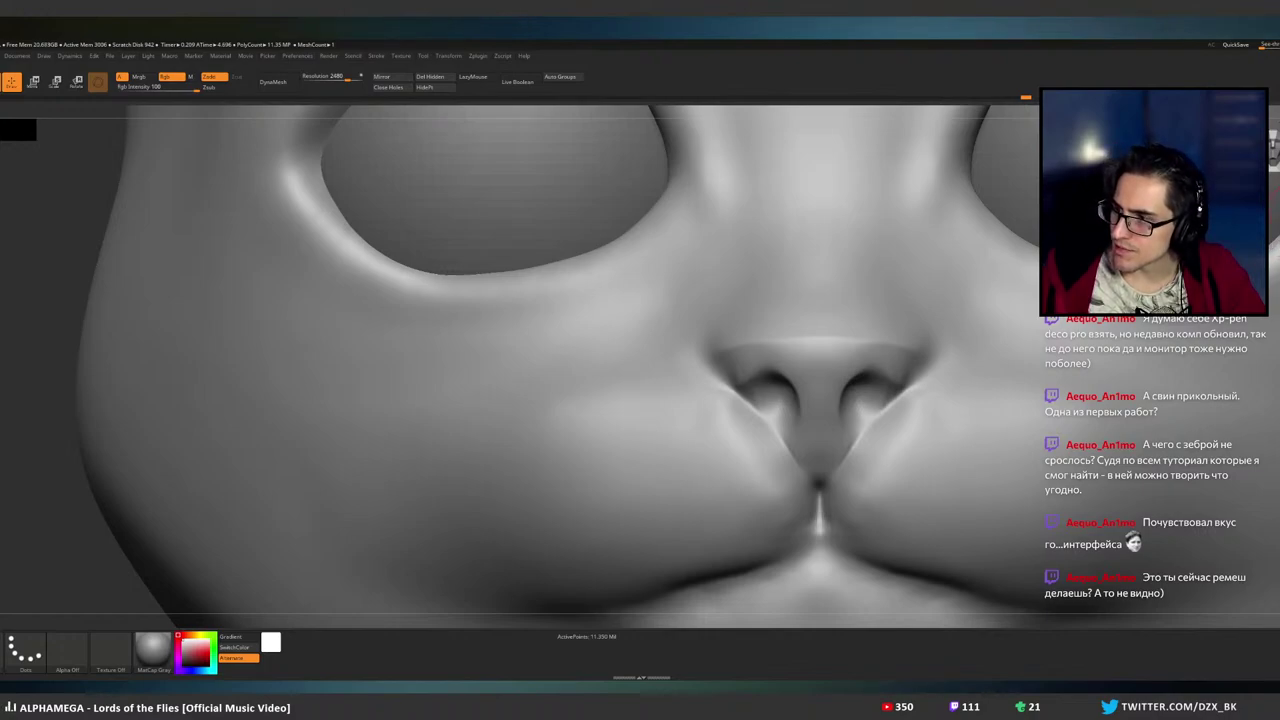
{"action": "left_click", "coordinate": [1272, 185]}
{"action": "left_click_drag", "start_coordinate": [768, 343], "coordinate": [742, 348]}
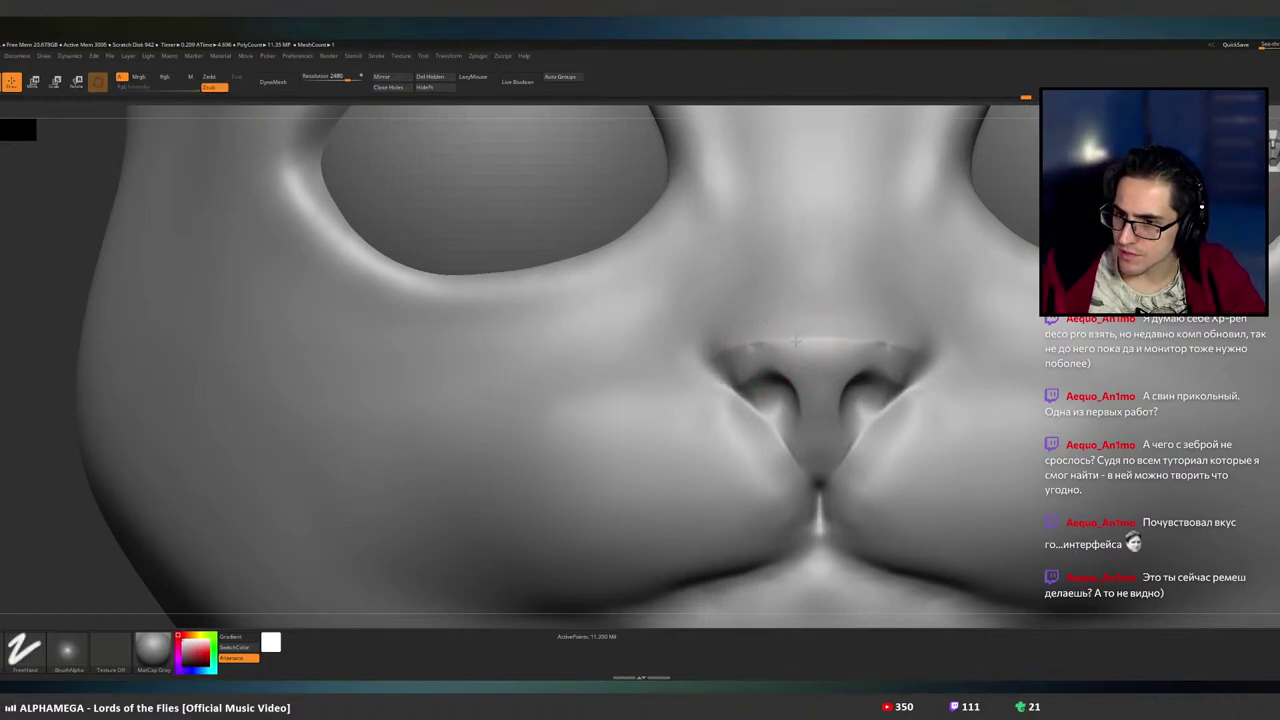
{"action": "key", "text": "ctrl+z"}
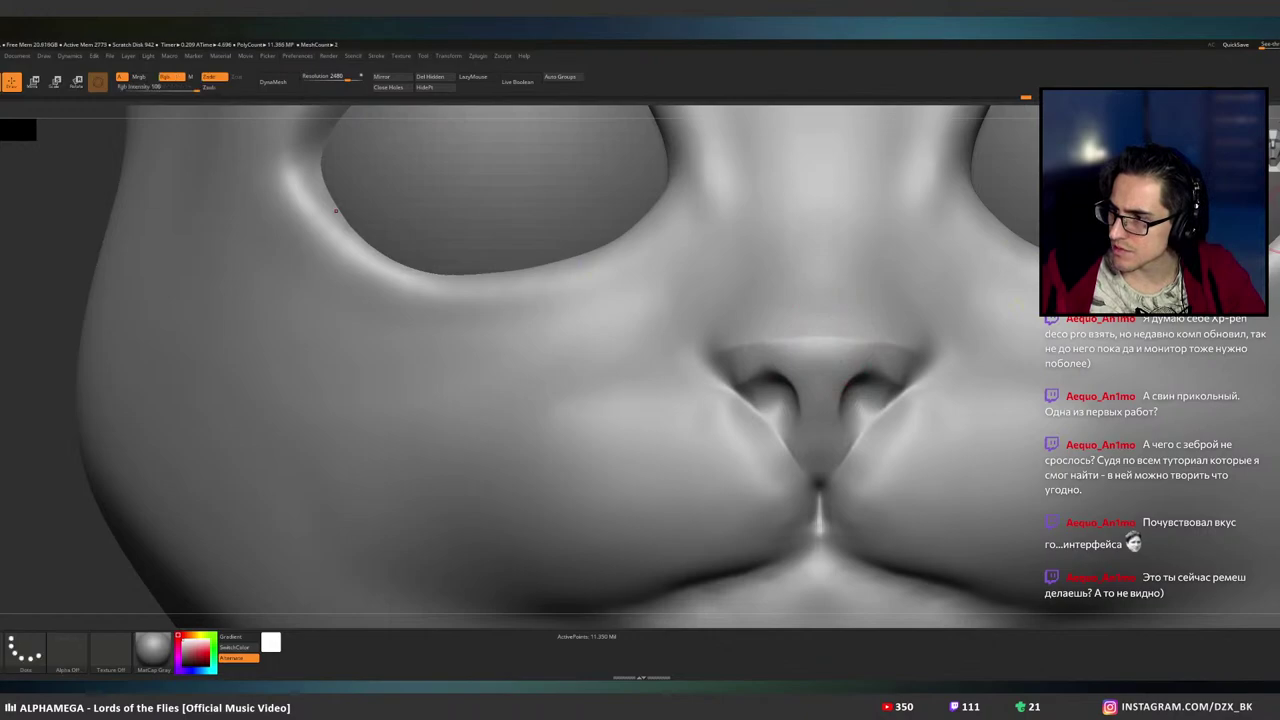
- Adjust the outline of the nose's upper edge between the centre and its outer corners
{"action": "left_click_drag", "start_coordinate": [776, 343], "coordinate": [762, 345]}
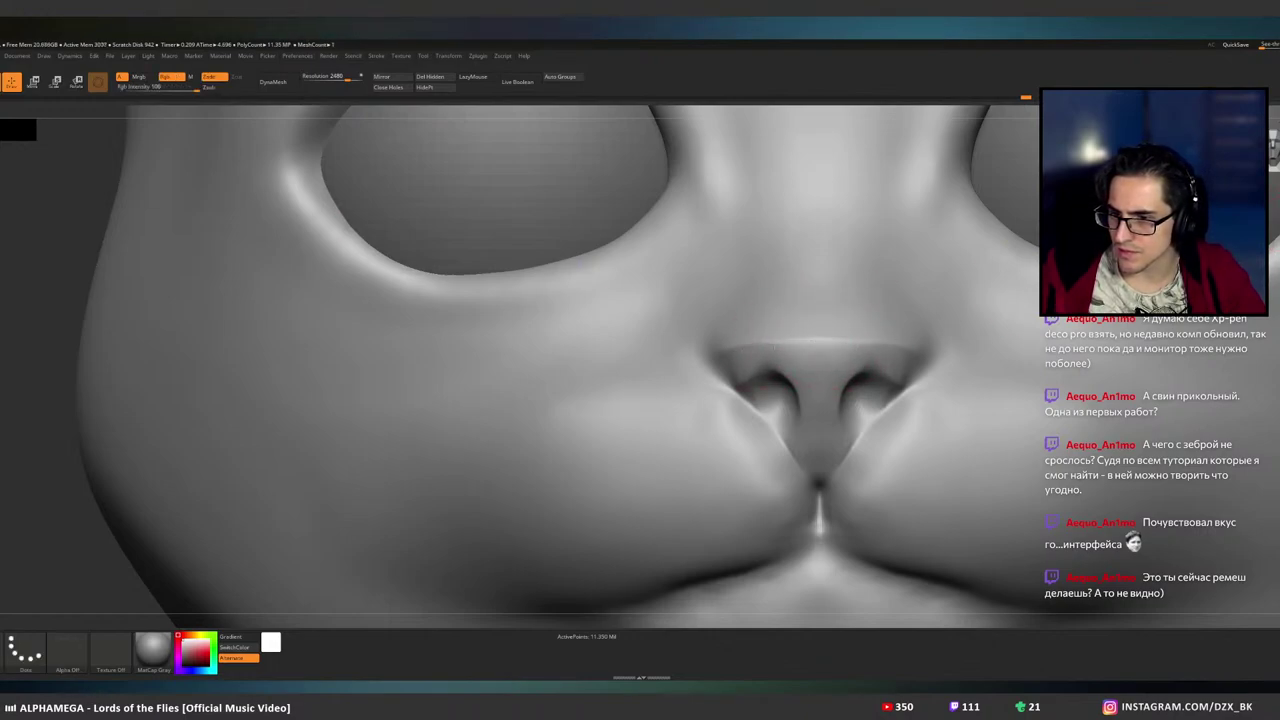
{"action": "key", "text": "ctrl"}
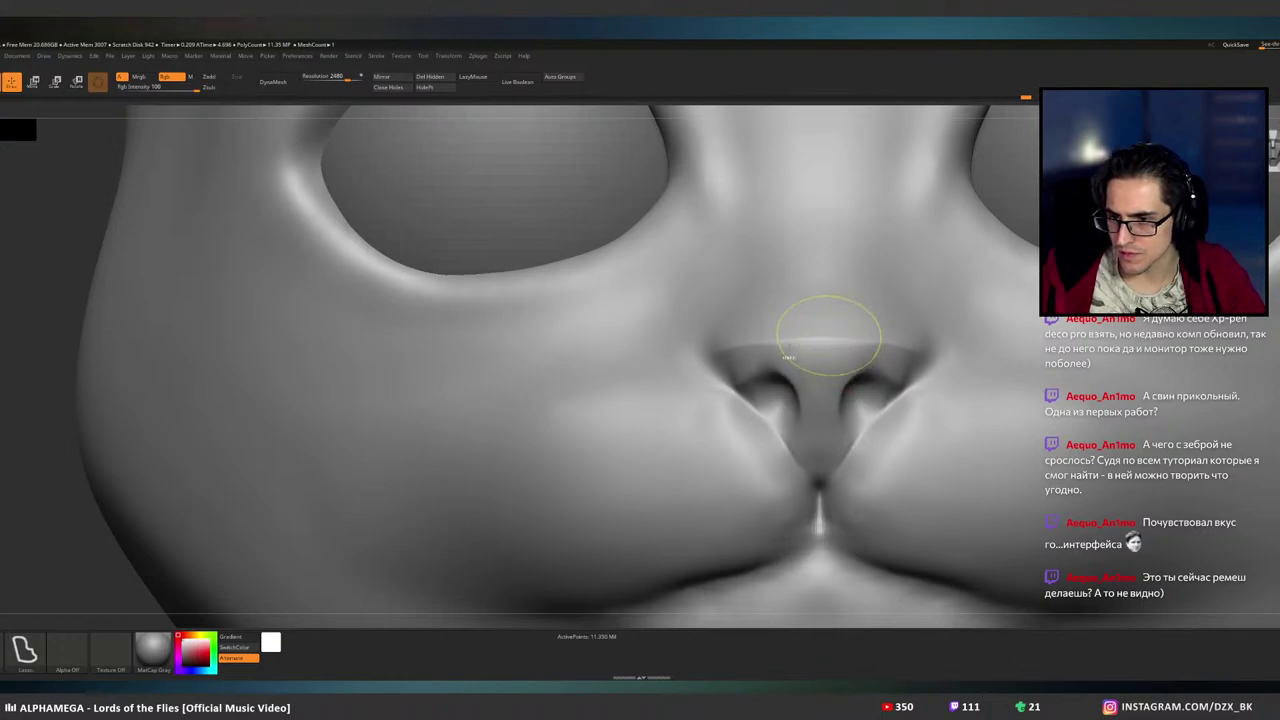
{"action": "right_click_drag", "start_coordinate": [789, 349], "coordinate": [851, 348], "text": "ctrl"}
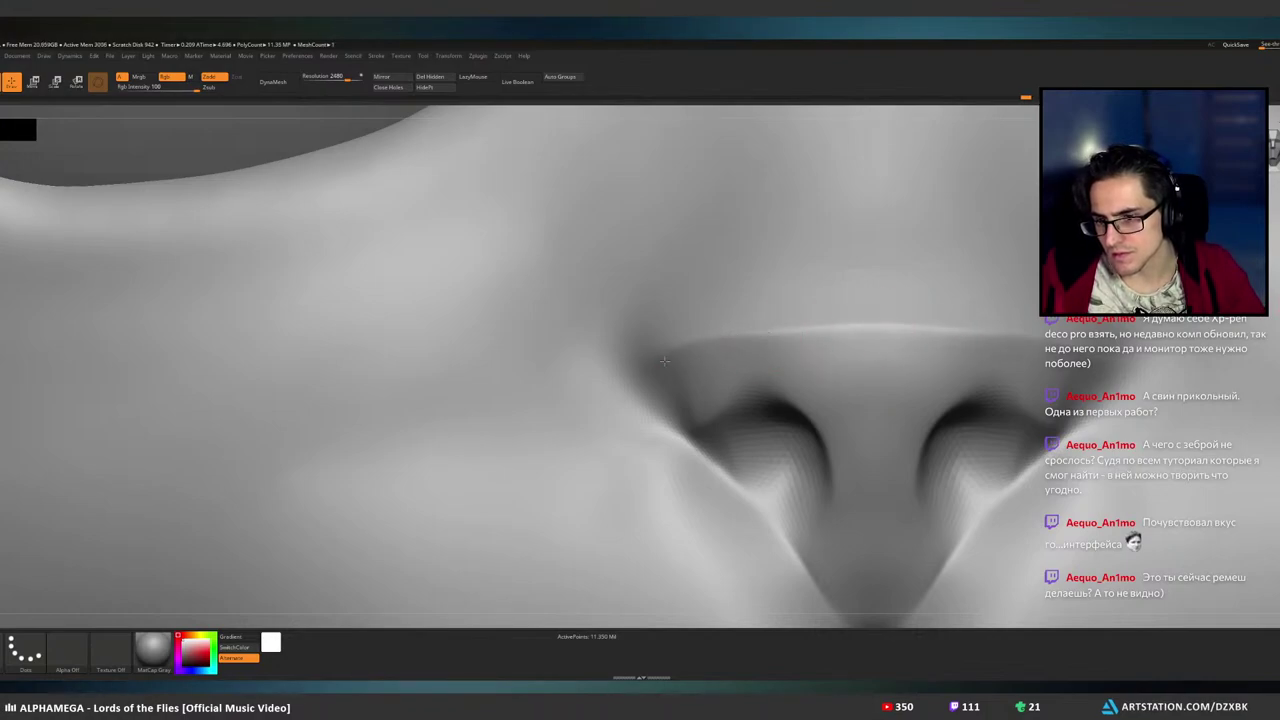
{"action": "mouse_move", "coordinate": [809, 337]}
{"action": "right_mouse_down"}
{"action": "mouse_move", "coordinate": [843, 340]}
{"action": "mouse_move", "coordinate": [828, 330]}
{"action": "right_mouse_up"}
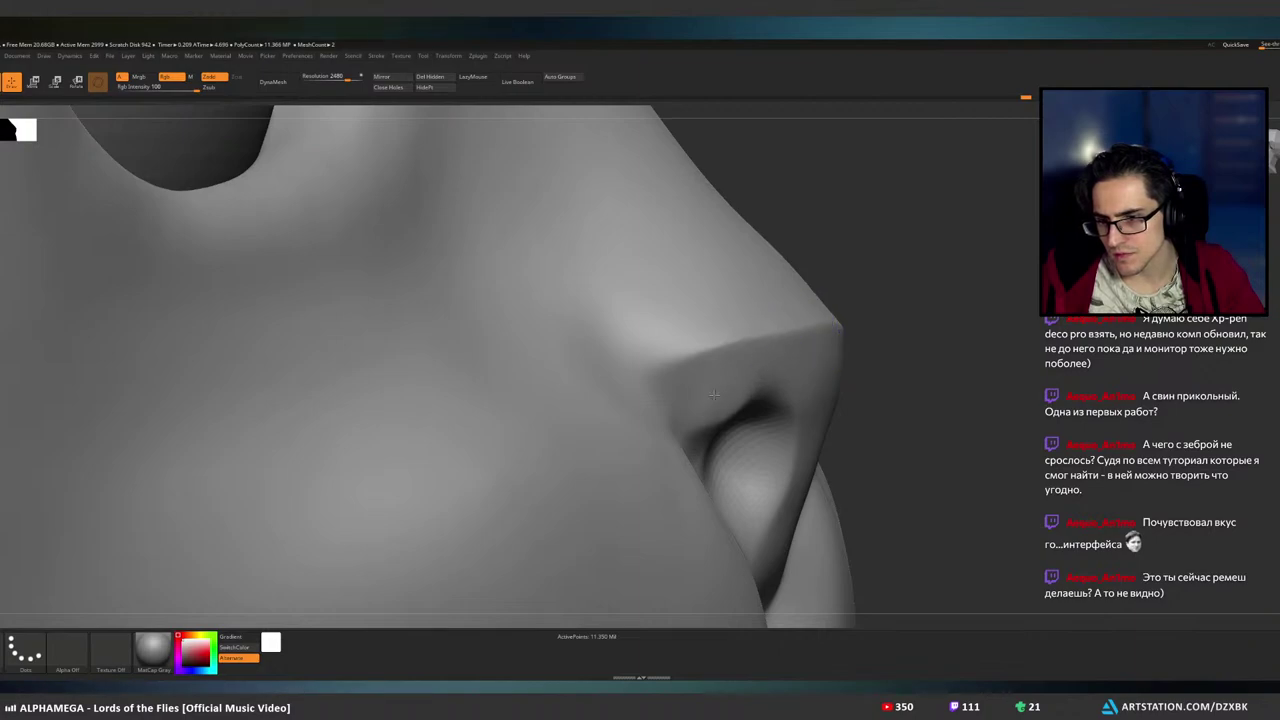
{"action": "right_click_drag", "start_coordinate": [713, 395], "coordinate": [740, 400]}
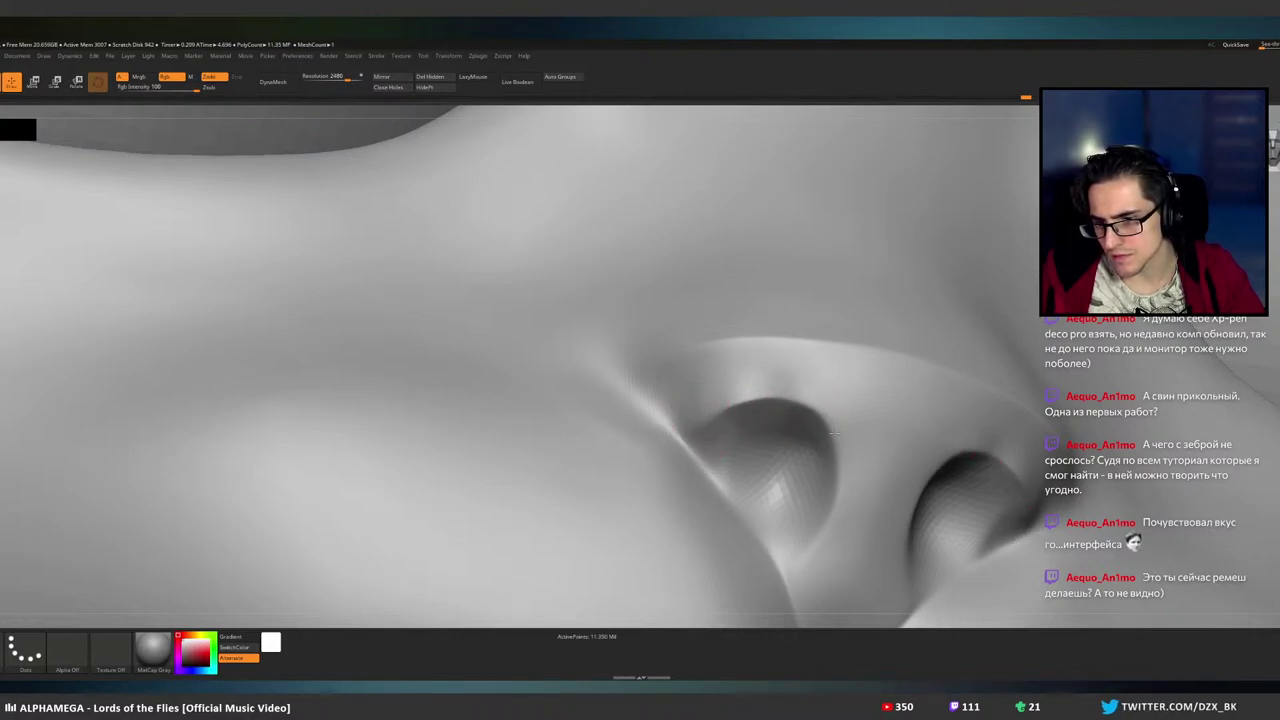
- Shape and smooth the surface between the nostril openings and the nose's upper edge
{"action": "right_click_drag", "start_coordinate": [850, 498], "coordinate": [1014, 462]}
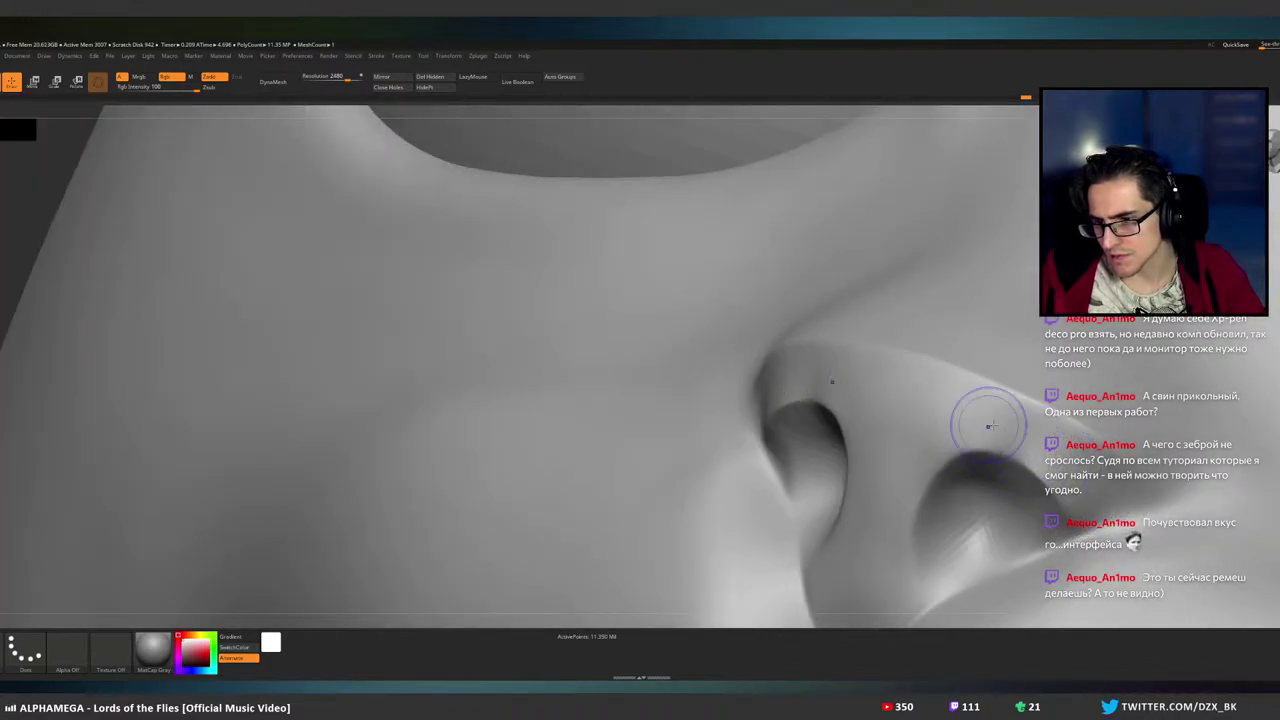
{"action": "mouse_move", "coordinate": [937, 394]}
{"action": "right_mouse_down"}
{"action": "mouse_move", "coordinate": [832, 380]}
{"action": "mouse_move", "coordinate": [930, 384]}
{"action": "right_mouse_up"}
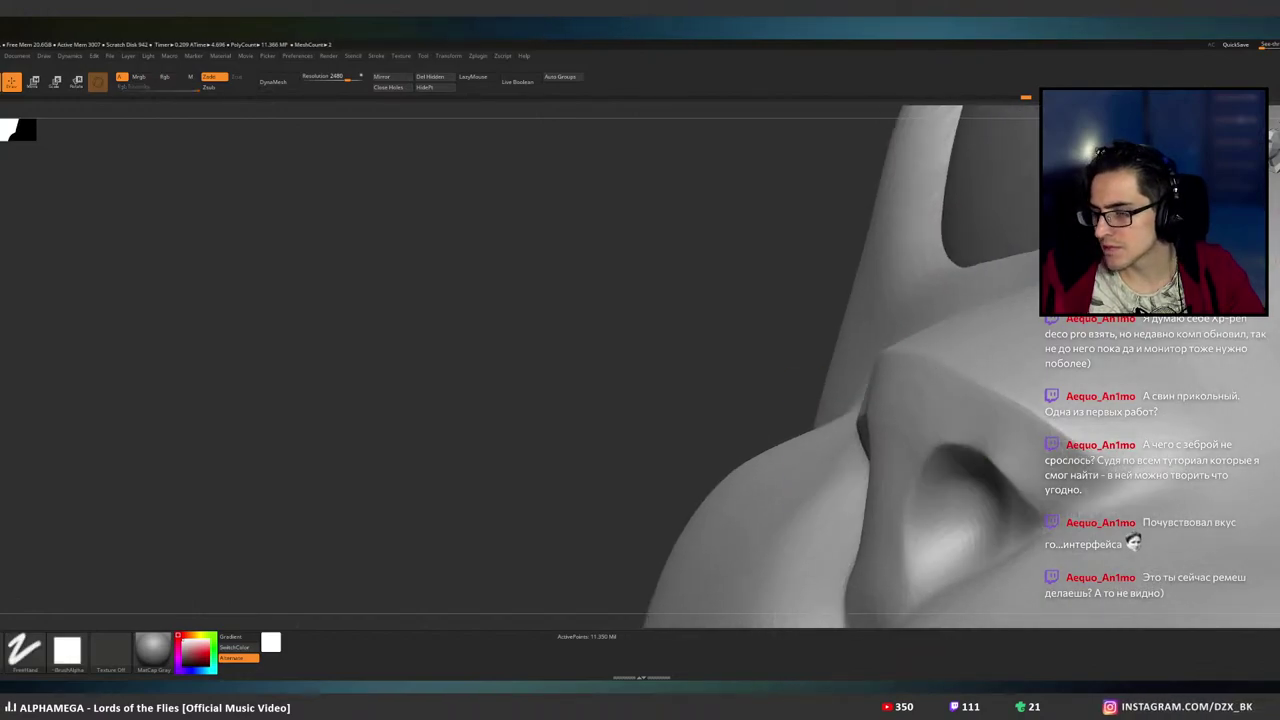
{"action": "mouse_move", "coordinate": [1279, 258]}
{"action": "right_mouse_down", "text": "ctrl"}
{"action": "mouse_move", "coordinate": [1109, 372]}
{"action": "mouse_move", "coordinate": [1150, 400]}
{"action": "mouse_move", "coordinate": [832, 318]}
{"action": "mouse_move", "coordinate": [839, 330]}
{"action": "right_mouse_up", "text": "ctrl"}
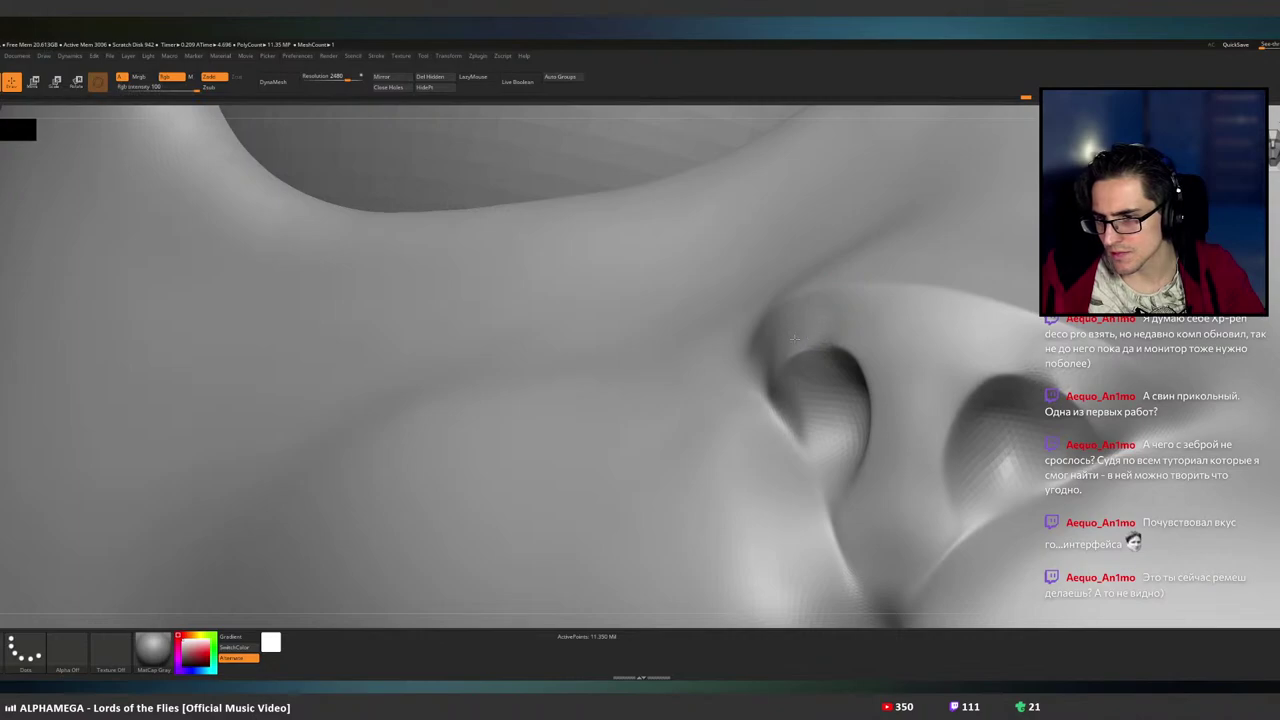
{"action": "key", "text": "shift"}
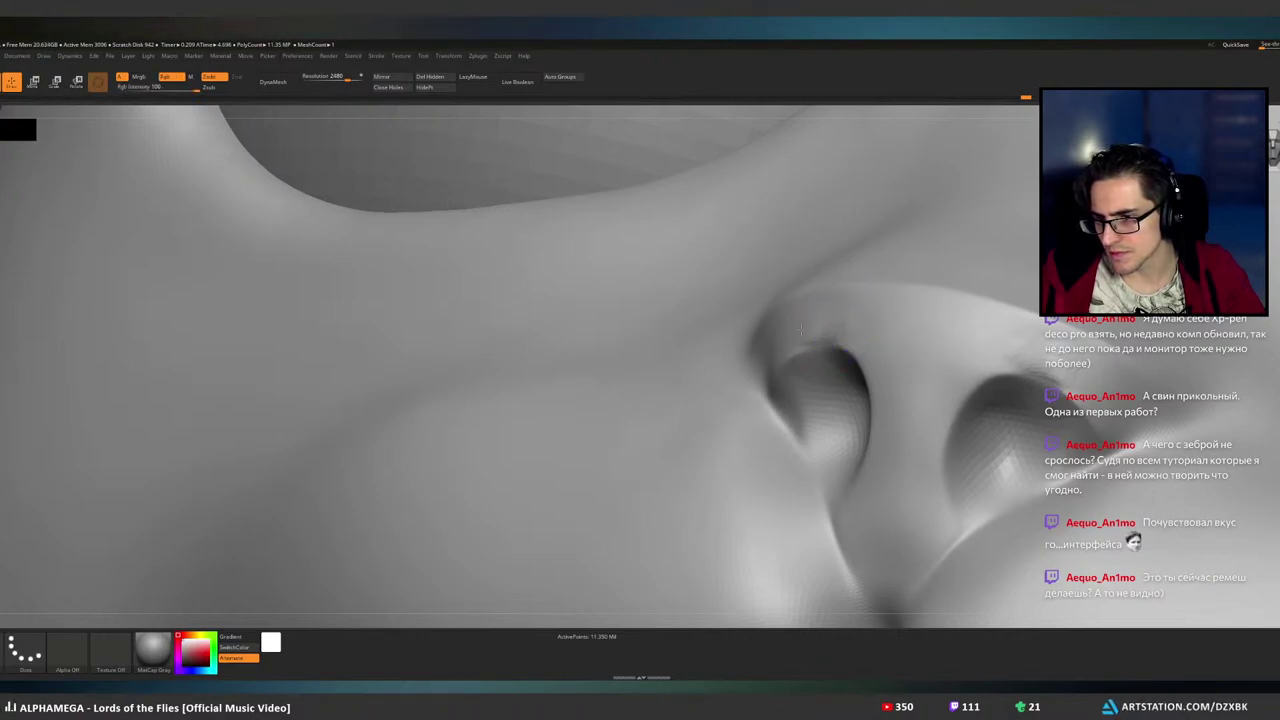
{"action": "key", "text": "shift"}
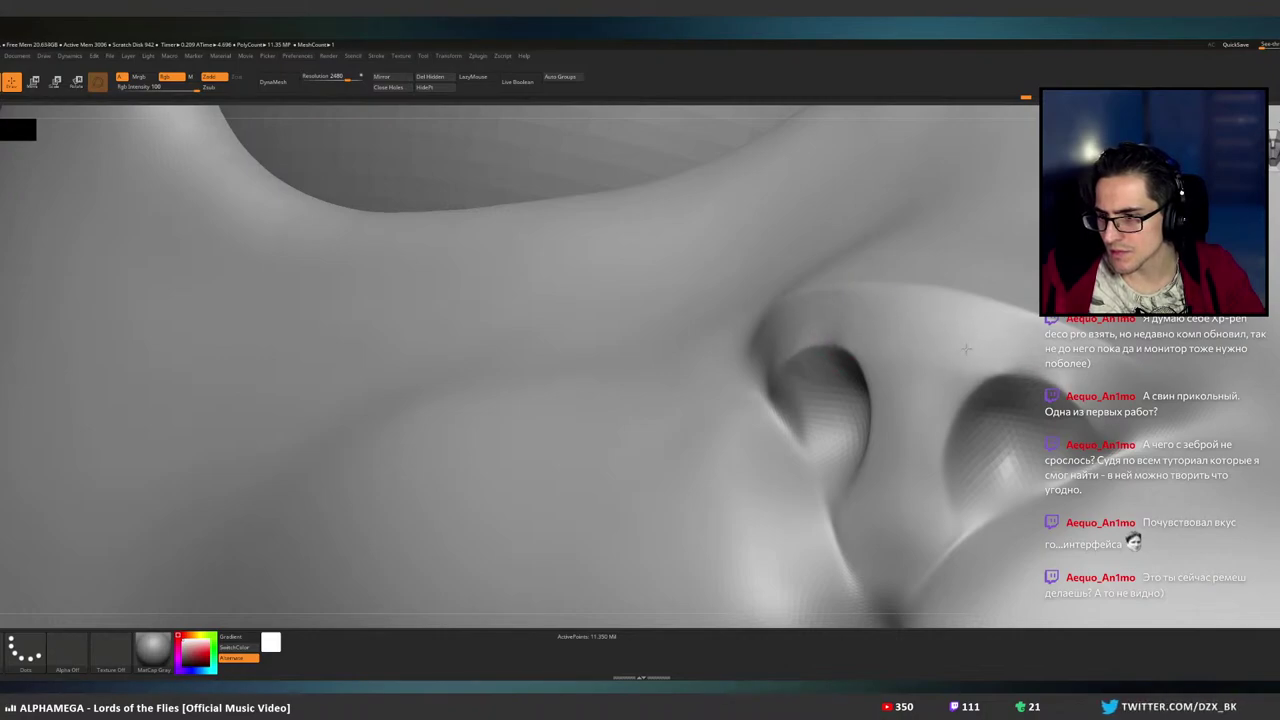
- Refine the surface between the nostril opening and the nose's outer upper edge with the Dam Standard brush, and smooth it
{"action": "mouse_move", "coordinate": [1016, 381]}
{"action": "right_mouse_down", "text": "ctrl"}
{"action": "mouse_move", "coordinate": [966, 337]}
{"action": "mouse_move", "coordinate": [1030, 350]}
{"action": "mouse_move", "coordinate": [877, 369]}
{"action": "mouse_move", "coordinate": [931, 331]}
{"action": "mouse_move", "coordinate": [972, 339]}
{"action": "mouse_move", "coordinate": [937, 330]}
{"action": "right_mouse_up", "text": "ctrl"}
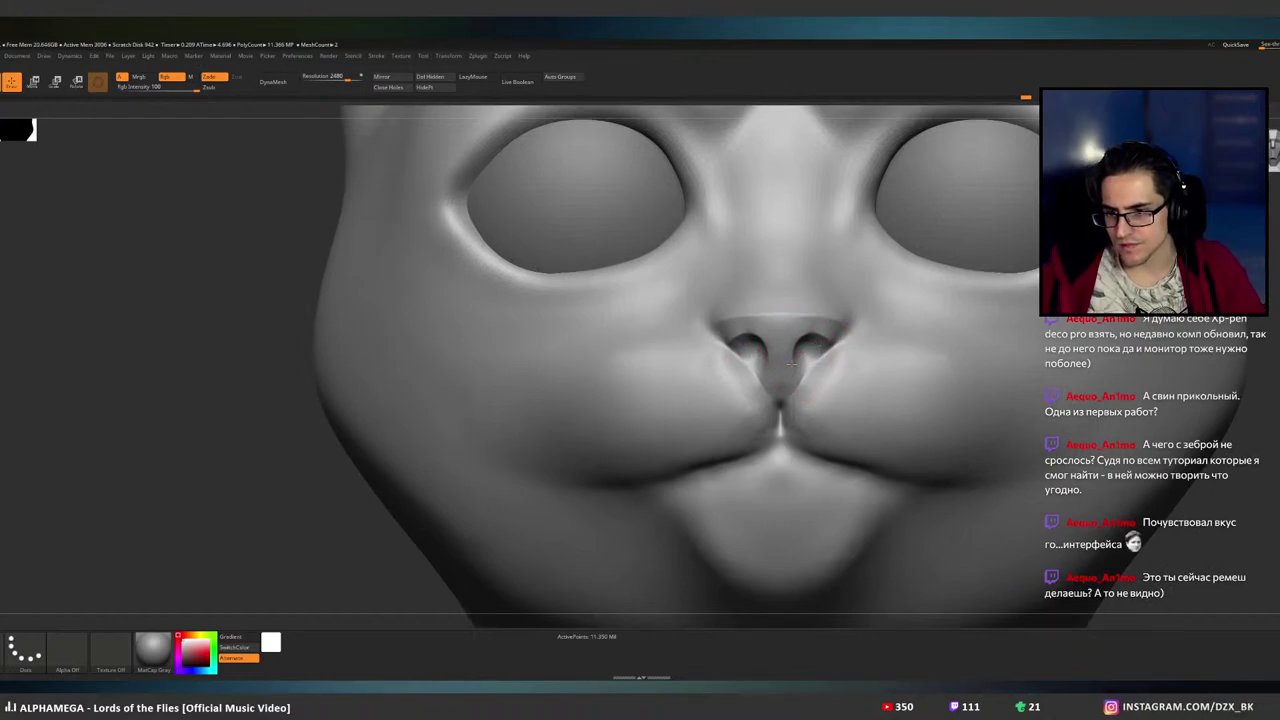
{"action": "mouse_move", "coordinate": [872, 387]}
{"action": "right_mouse_down"}
{"action": "mouse_move", "coordinate": [866, 367]}
{"action": "mouse_move", "coordinate": [841, 377]}
{"action": "mouse_move", "coordinate": [810, 365]}
{"action": "mouse_move", "coordinate": [814, 340]}
{"action": "right_mouse_up"}
{"action": "key", "text": "ctrl+shift"}
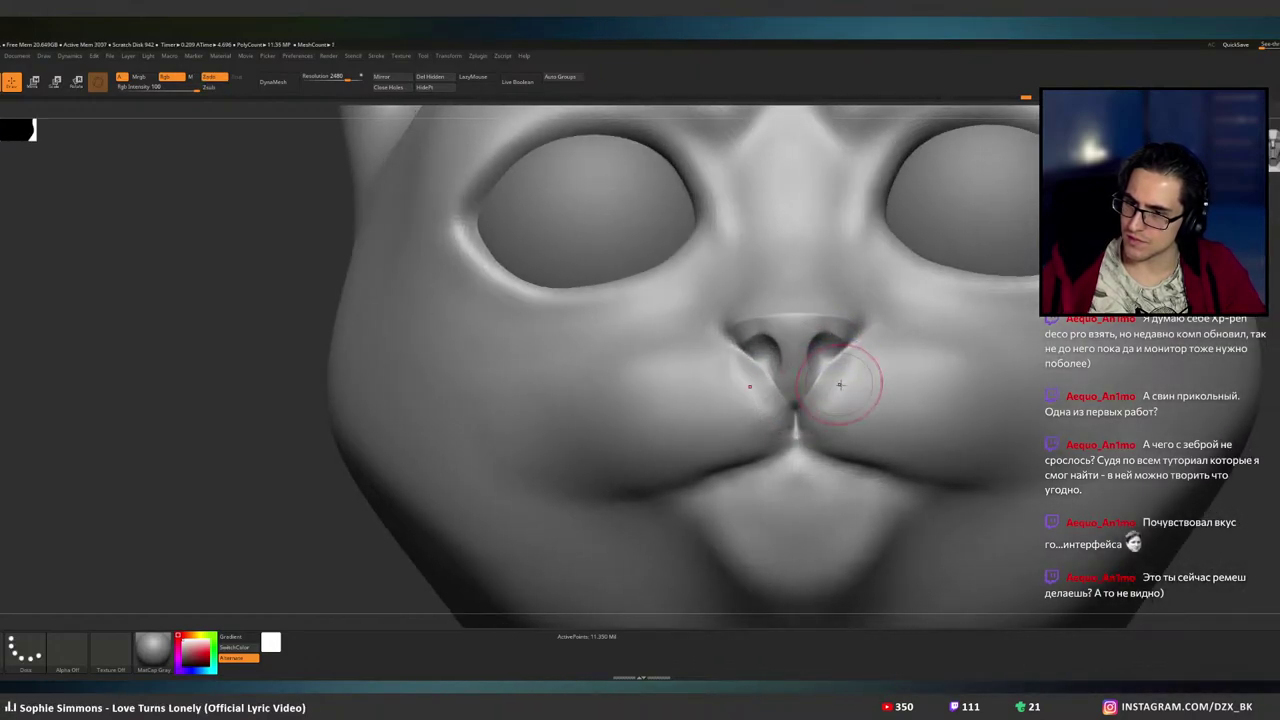
{"action": "right_click_drag", "start_coordinate": [857, 380], "coordinate": [943, 400]}
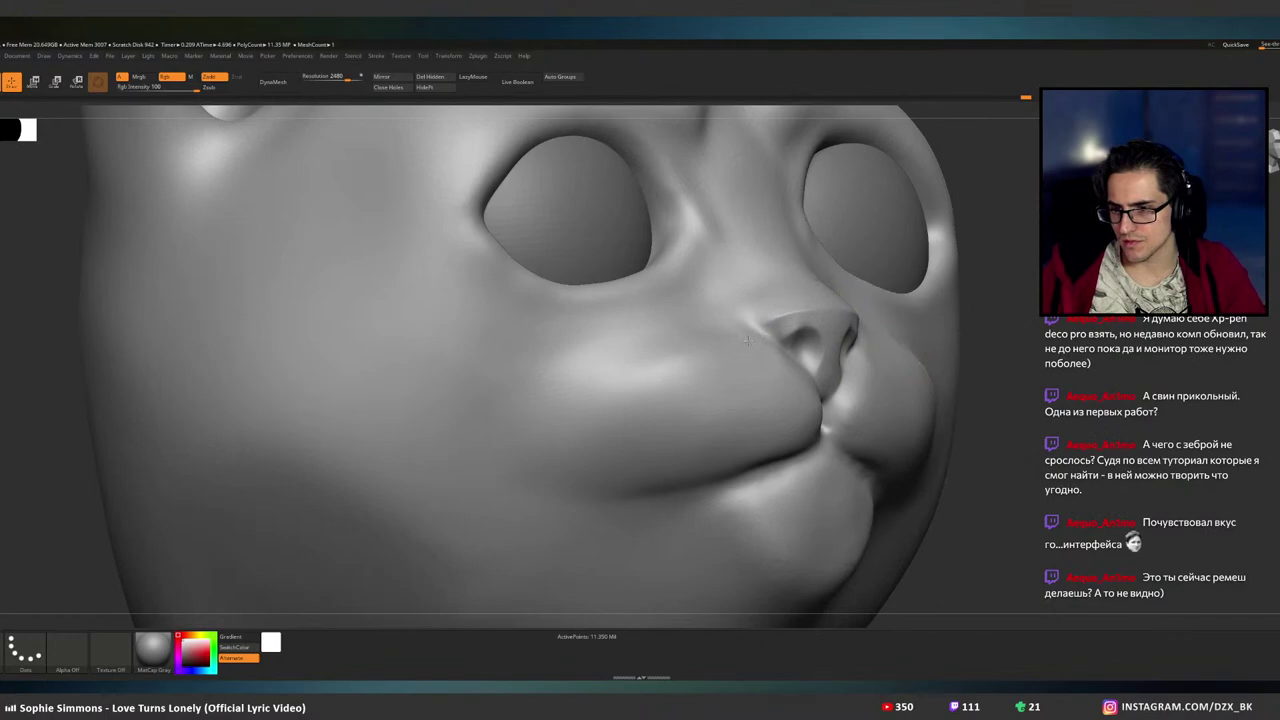
{"action": "right_click_drag", "start_coordinate": [748, 340], "coordinate": [880, 468]}
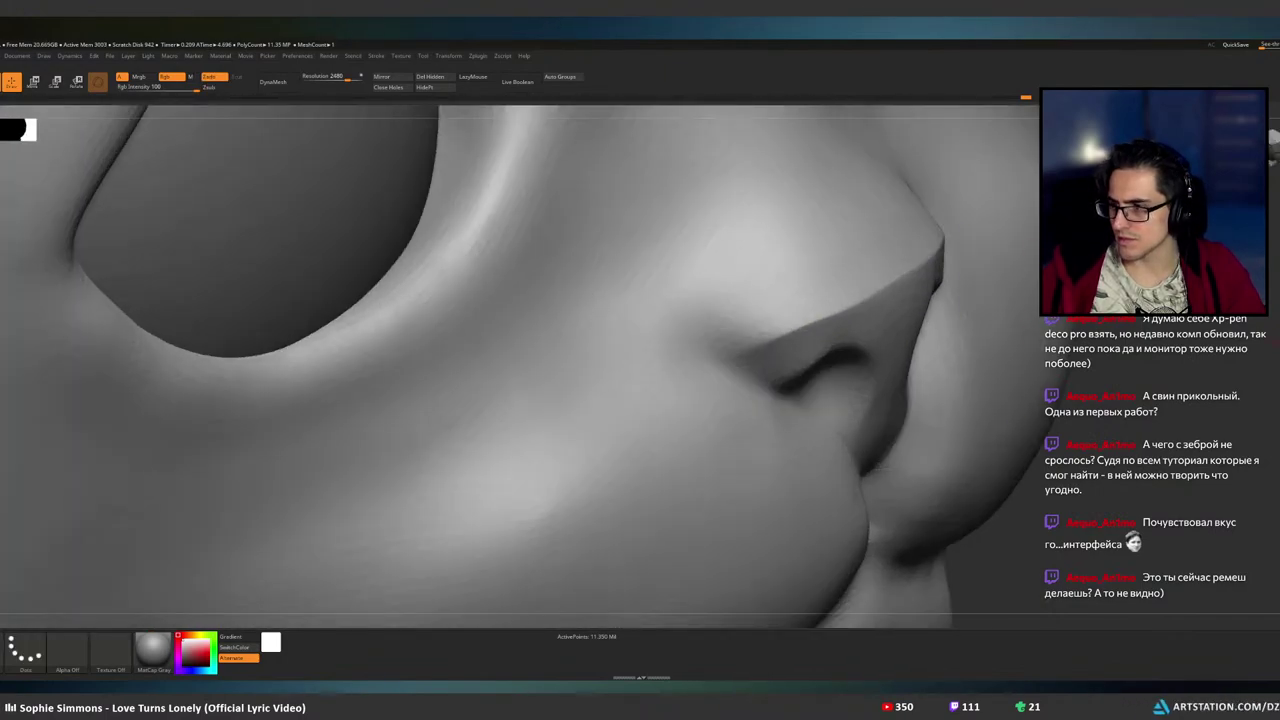
{"action": "key", "text": "b"}
{"action": "key", "text": "d"}
{"action": "key", "text": "s"}
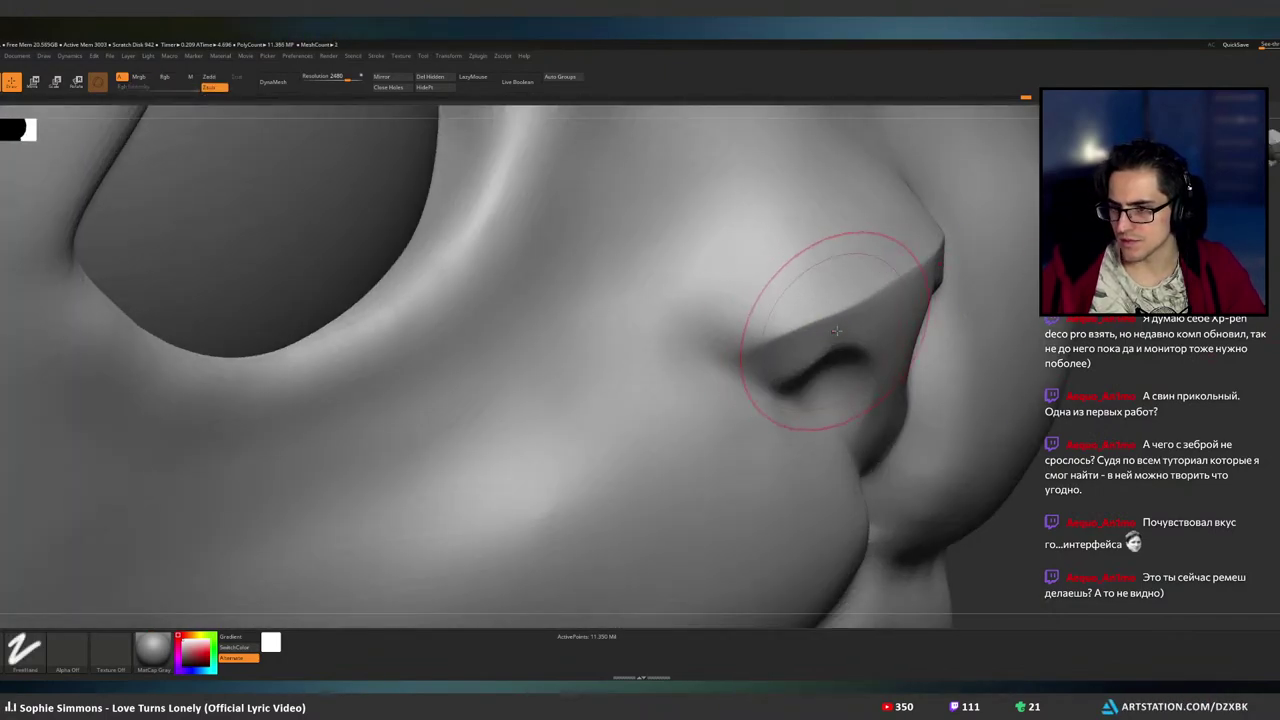
{"action": "key", "text": "ctrl"}
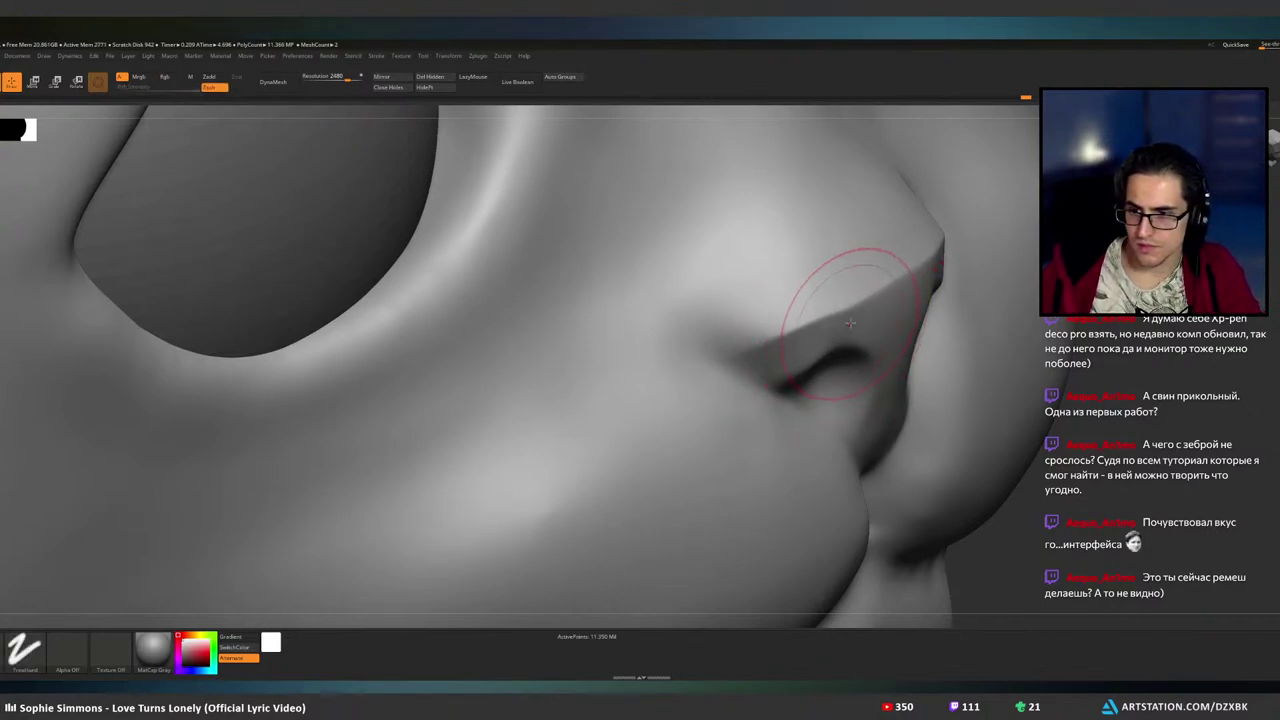
{"action": "key", "text": "ctrl"}
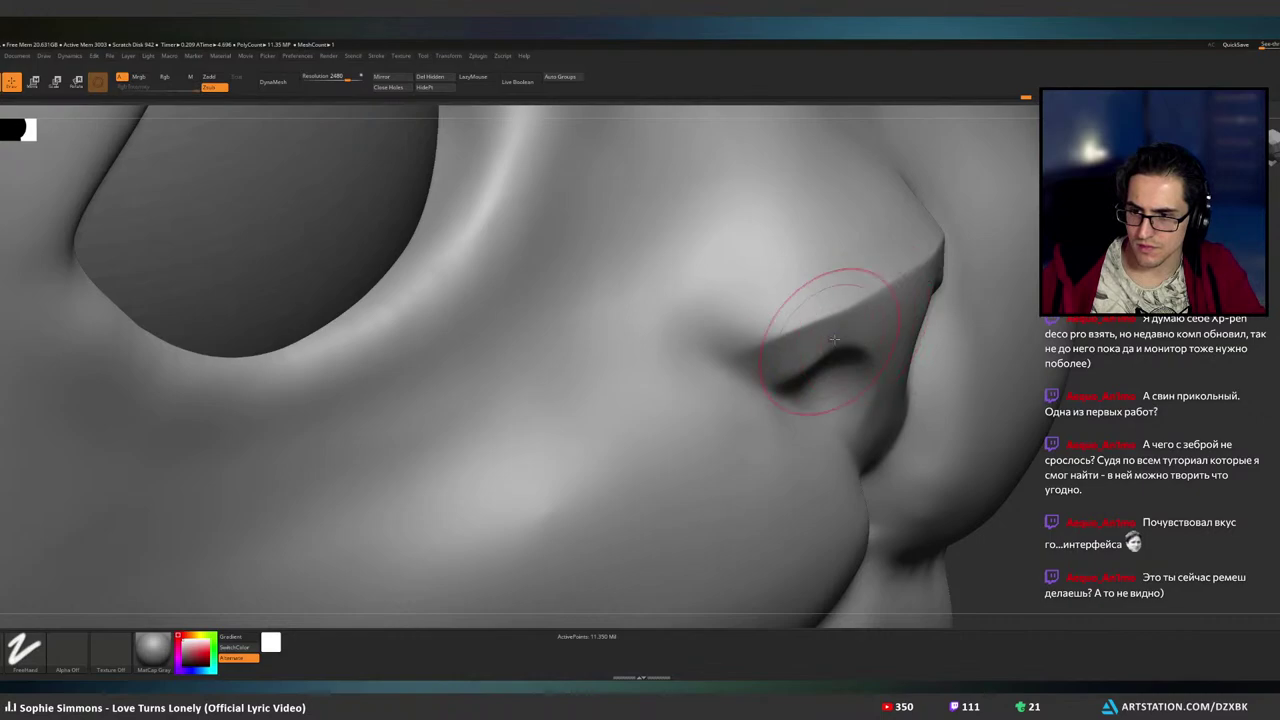
{"action": "right_click_drag", "start_coordinate": [829, 347], "coordinate": [810, 361]}
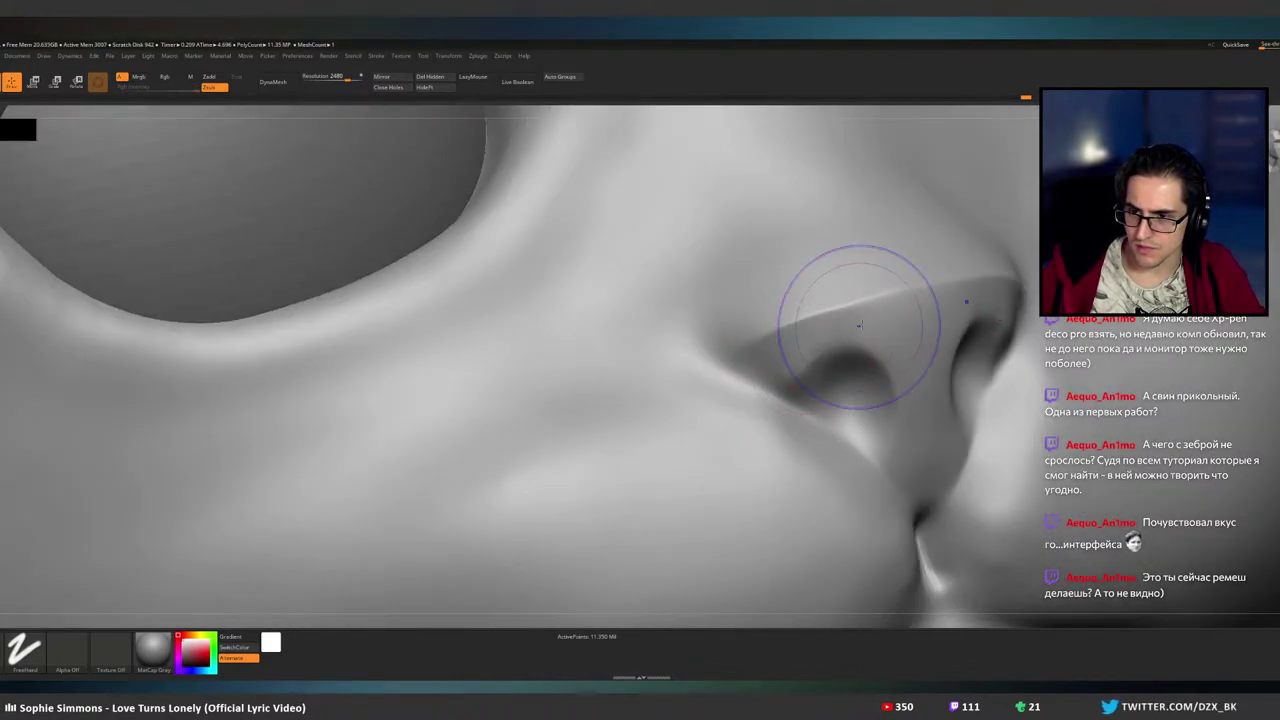
{"action": "mouse_move", "coordinate": [858, 325]}
{"action": "right_mouse_down"}
{"action": "mouse_move", "coordinate": [945, 332]}
{"action": "mouse_move", "coordinate": [877, 306]}
{"action": "mouse_move", "coordinate": [894, 306]}
{"action": "mouse_move", "coordinate": [917, 341]}
{"action": "mouse_move", "coordinate": [868, 370]}
{"action": "mouse_move", "coordinate": [730, 368]}
{"action": "mouse_move", "coordinate": [876, 368]}
{"action": "mouse_move", "coordinate": [770, 343]}
{"action": "right_mouse_up"}
- Build up the cheeks between the lower eyelids and the muzzle with clay strokes at a lower subdivision level, and smooth them
{"action": "right_click_drag", "start_coordinate": [1021, 326], "coordinate": [1022, 420], "text": "ctrl"}
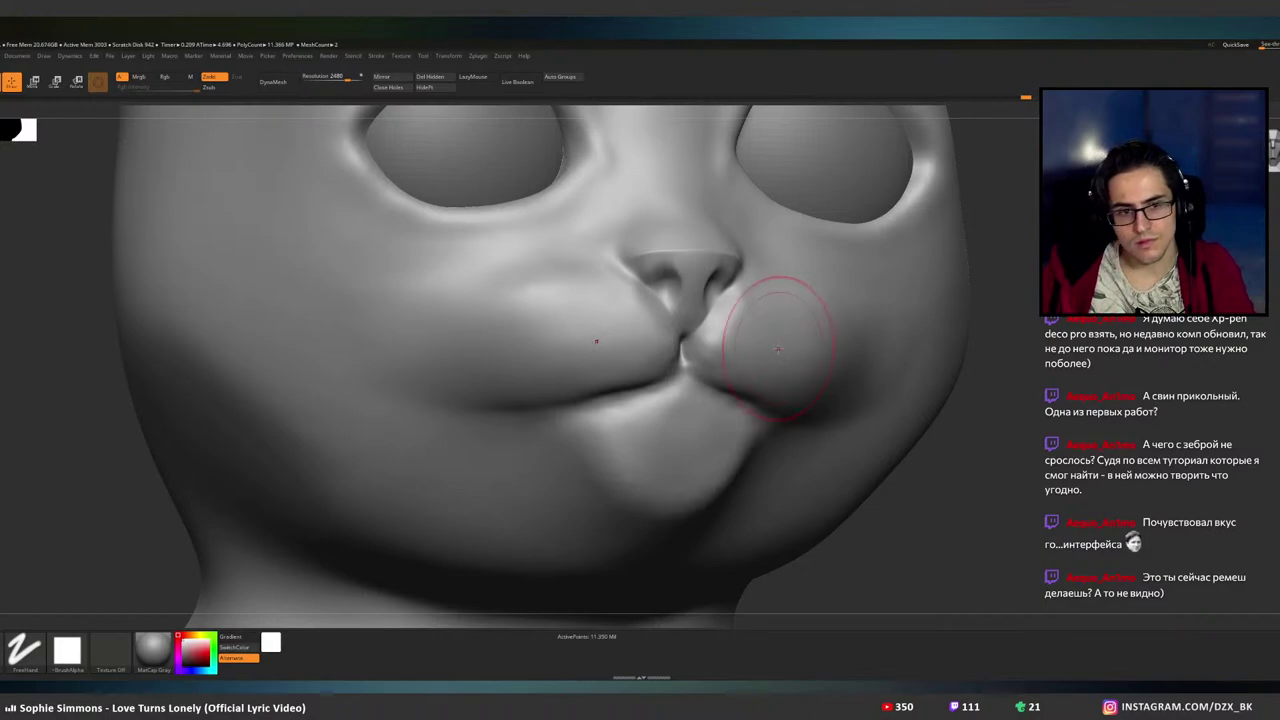
{"action": "right_click_drag", "start_coordinate": [778, 349], "coordinate": [690, 382]}
{"action": "right_click_drag", "start_coordinate": [808, 286], "coordinate": [749, 326], "text": "alt"}
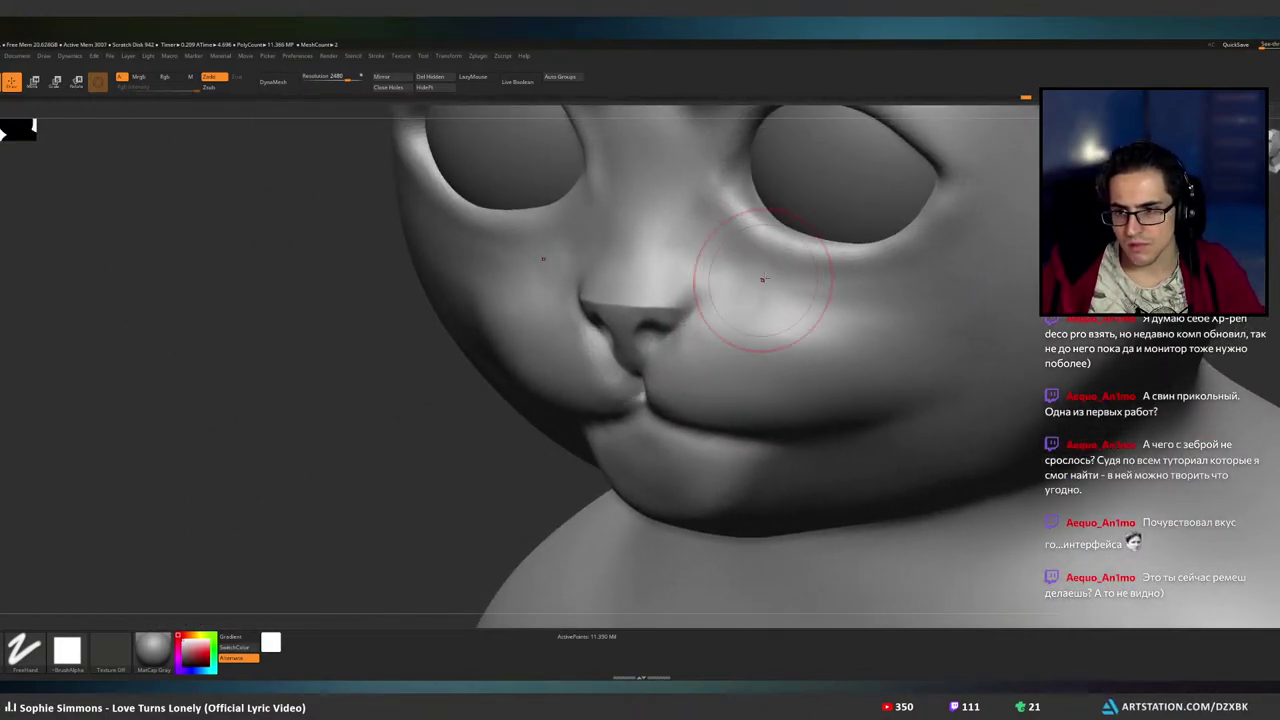
{"action": "mouse_move", "coordinate": [762, 280]}
{"action": "left_mouse_down"}
{"action": "mouse_move", "coordinate": [754, 306]}
{"action": "mouse_move", "coordinate": [805, 333]}
{"action": "left_mouse_up"}
{"action": "key", "text": "ctrl+z"}
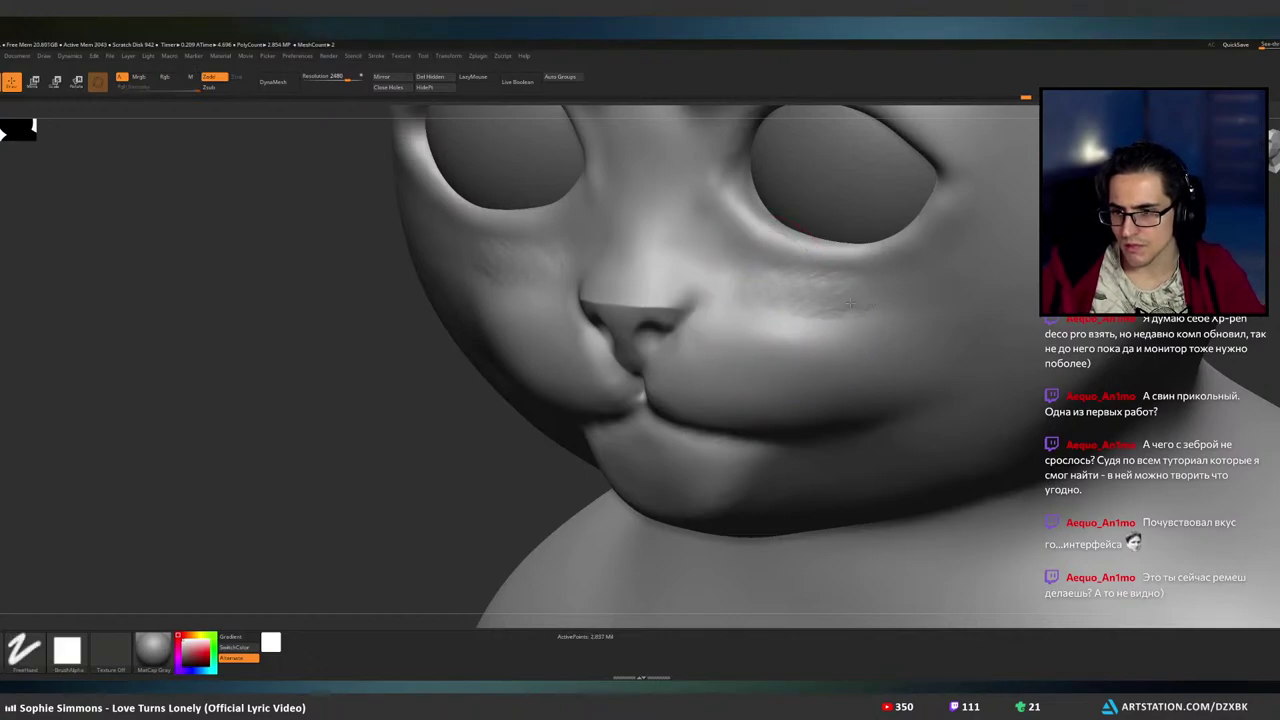
{"action": "key", "text": "ctrl"}
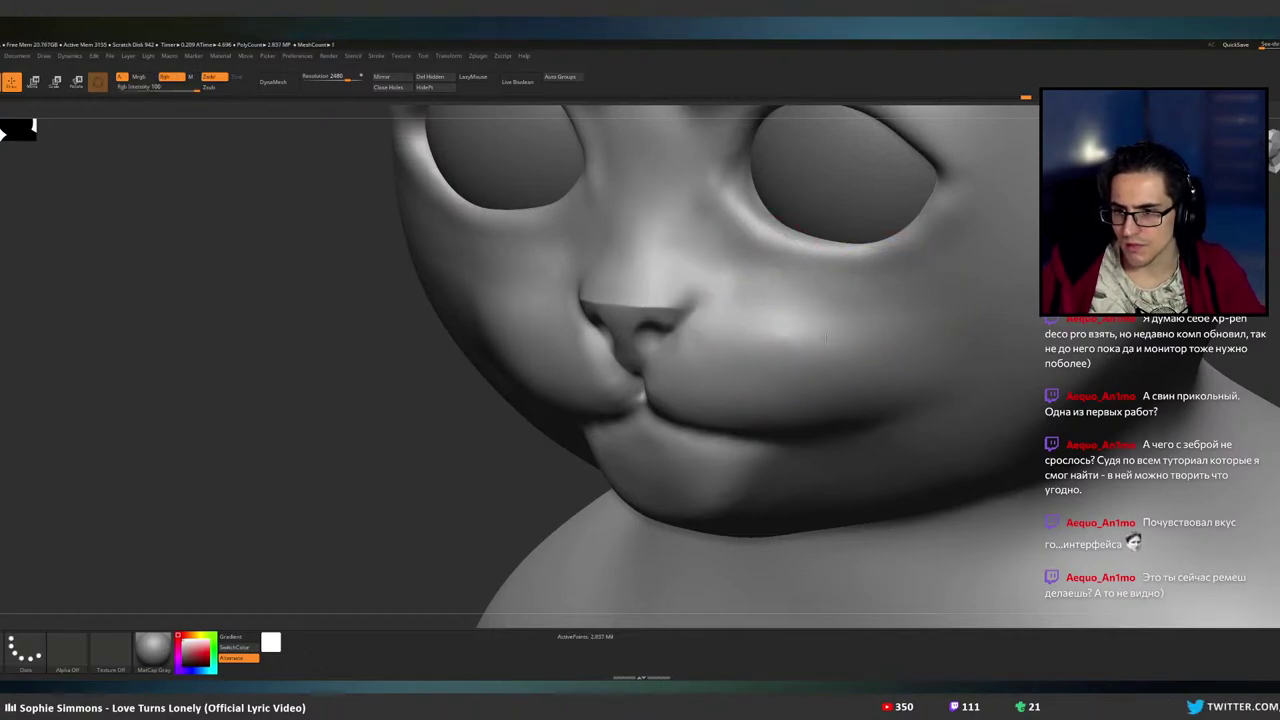
{"action": "mouse_move", "coordinate": [798, 323]}
{"action": "right_mouse_down"}
{"action": "mouse_move", "coordinate": [775, 325]}
{"action": "mouse_move", "coordinate": [841, 332]}
{"action": "right_mouse_up"}
{"action": "key", "text": "ctrl"}
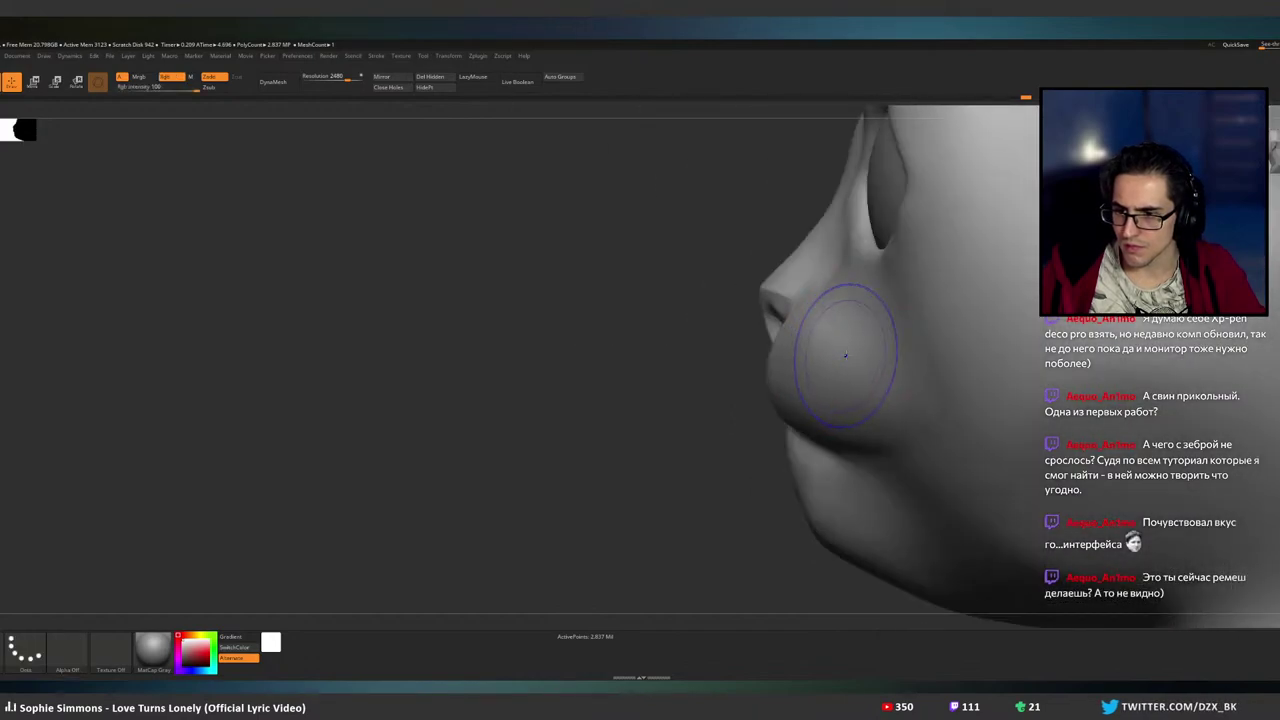
- Raise the subdivision level and build up clay along the muzzle's lower edges from the centre crease towards the mouth corners
{"action": "right_click_drag", "start_coordinate": [842, 402], "coordinate": [880, 400]}
{"action": "mouse_move", "coordinate": [765, 394]}
{"action": "right_mouse_down", "text": "alt"}
{"action": "mouse_move", "coordinate": [839, 343]}
{"action": "mouse_move", "coordinate": [877, 336]}
{"action": "right_mouse_up", "text": "alt"}
{"action": "mouse_move", "coordinate": [809, 378]}
{"action": "right_mouse_down", "text": "ctrl"}
{"action": "mouse_move", "coordinate": [834, 363]}
{"action": "mouse_move", "coordinate": [786, 334]}
{"action": "mouse_move", "coordinate": [777, 298]}
{"action": "right_mouse_up", "text": "ctrl"}
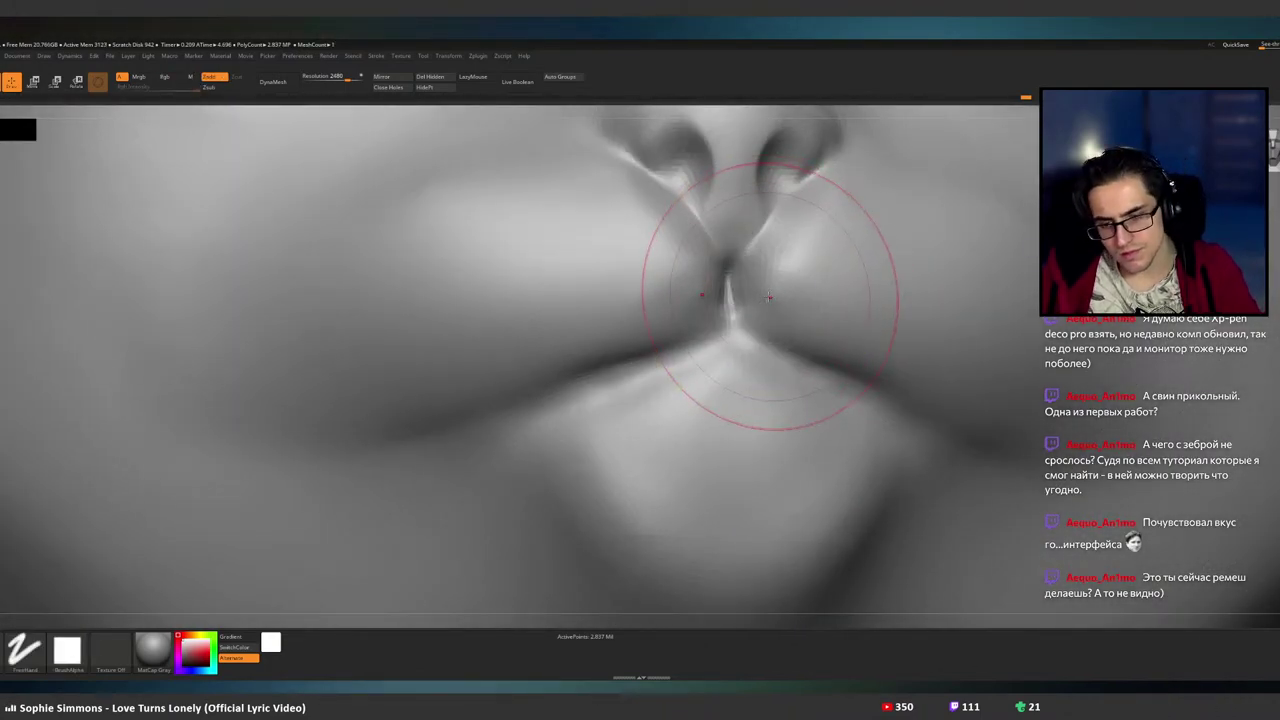
{"action": "key", "text": "ctrl+d"}
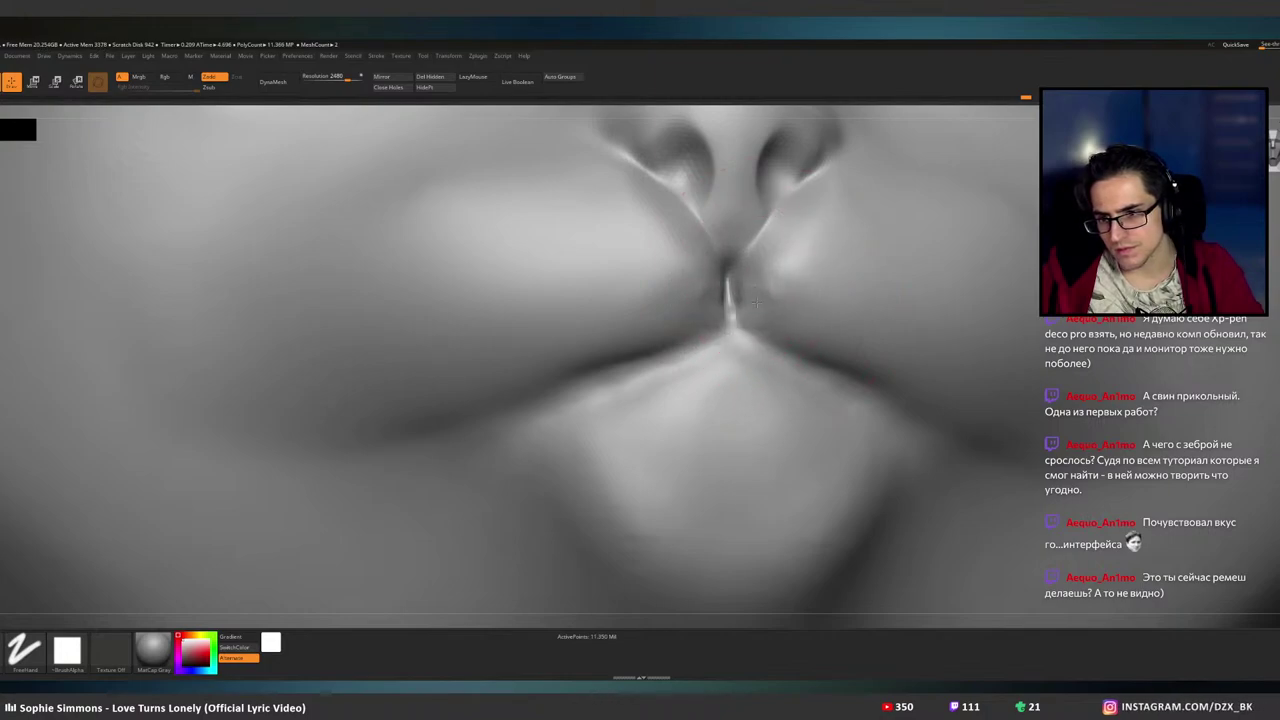
{"action": "left_click_drag", "start_coordinate": [751, 280], "coordinate": [838, 356]}
{"action": "left_click_drag", "start_coordinate": [772, 308], "coordinate": [832, 346]}
{"action": "mouse_move", "coordinate": [752, 272]}
{"action": "left_mouse_down"}
{"action": "mouse_move", "coordinate": [742, 284]}
{"action": "mouse_move", "coordinate": [757, 316]}
{"action": "mouse_move", "coordinate": [886, 370]}
{"action": "left_mouse_up"}
{"action": "key", "text": "ctrl+z"}
{"action": "left_click_drag", "start_coordinate": [789, 317], "coordinate": [998, 424]}
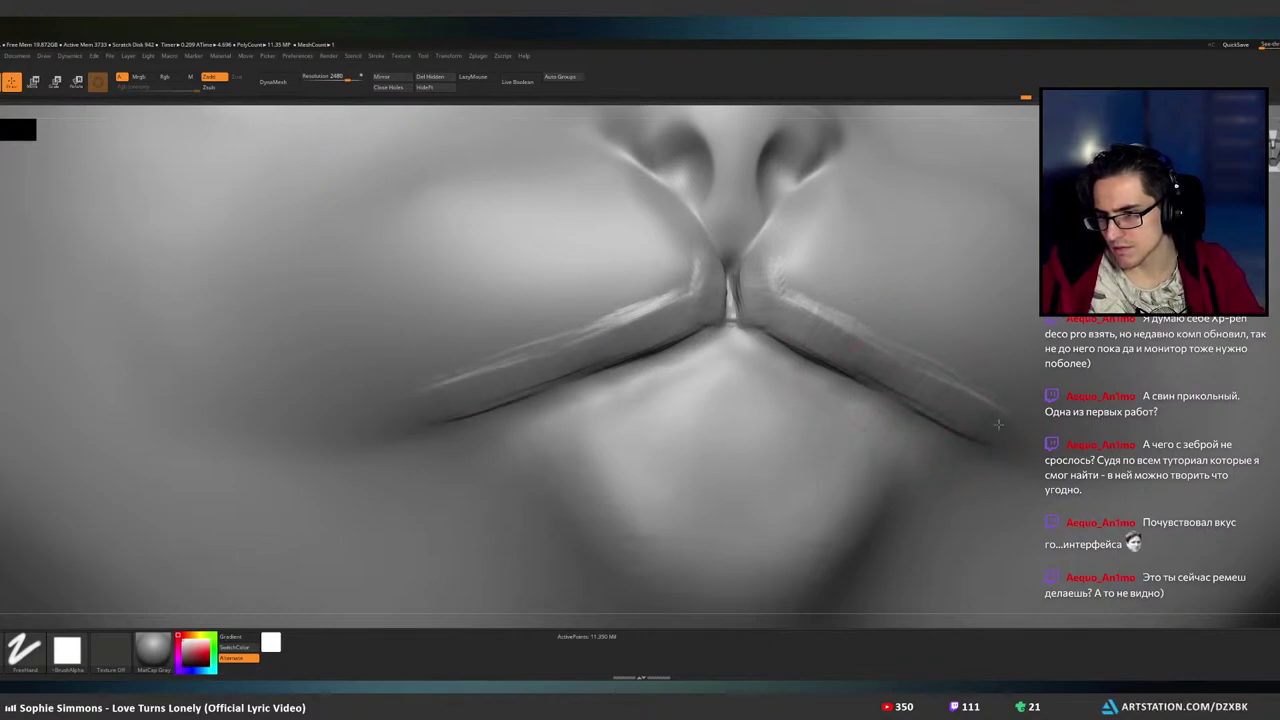
- Blend the clay along the muzzle's lower edges into the cheeks and extend it softly to the mouth corners
{"action": "mouse_move", "coordinate": [804, 306]}
{"action": "left_mouse_down"}
{"action": "mouse_move", "coordinate": [950, 374]}
{"action": "mouse_move", "coordinate": [814, 290]}
{"action": "left_mouse_up"}
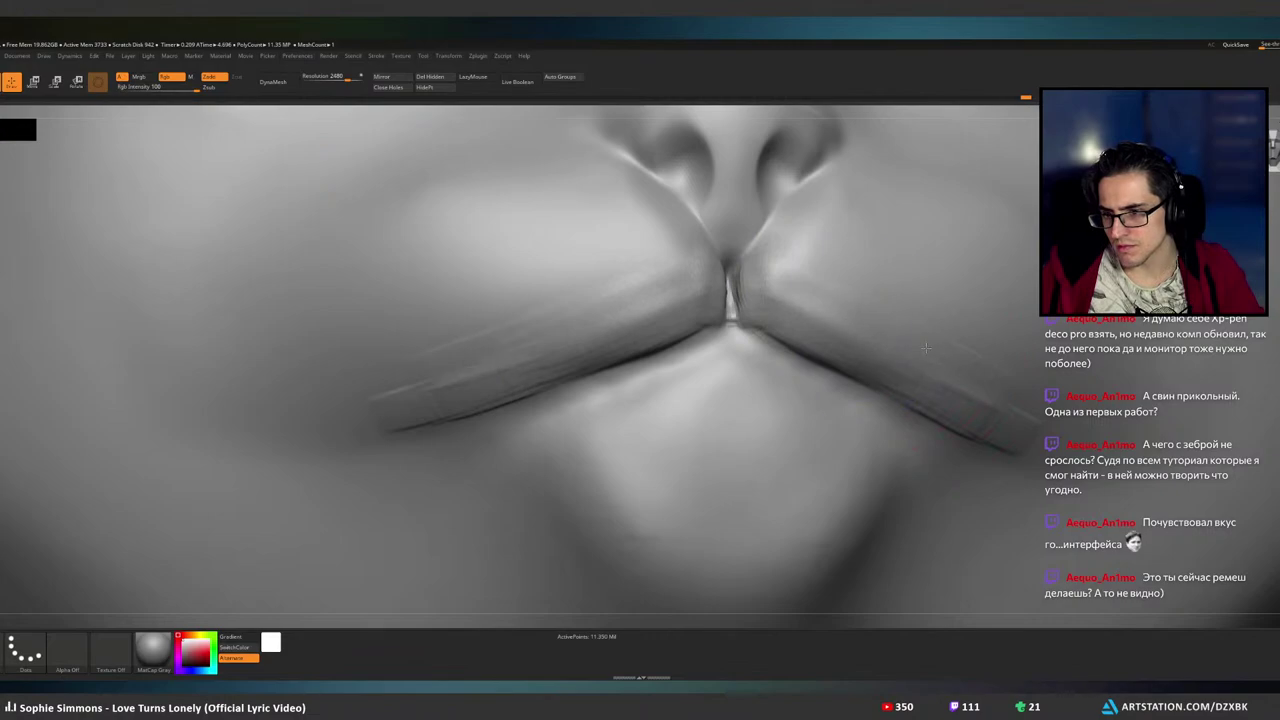
{"action": "right_click_drag", "start_coordinate": [991, 391], "coordinate": [866, 315]}
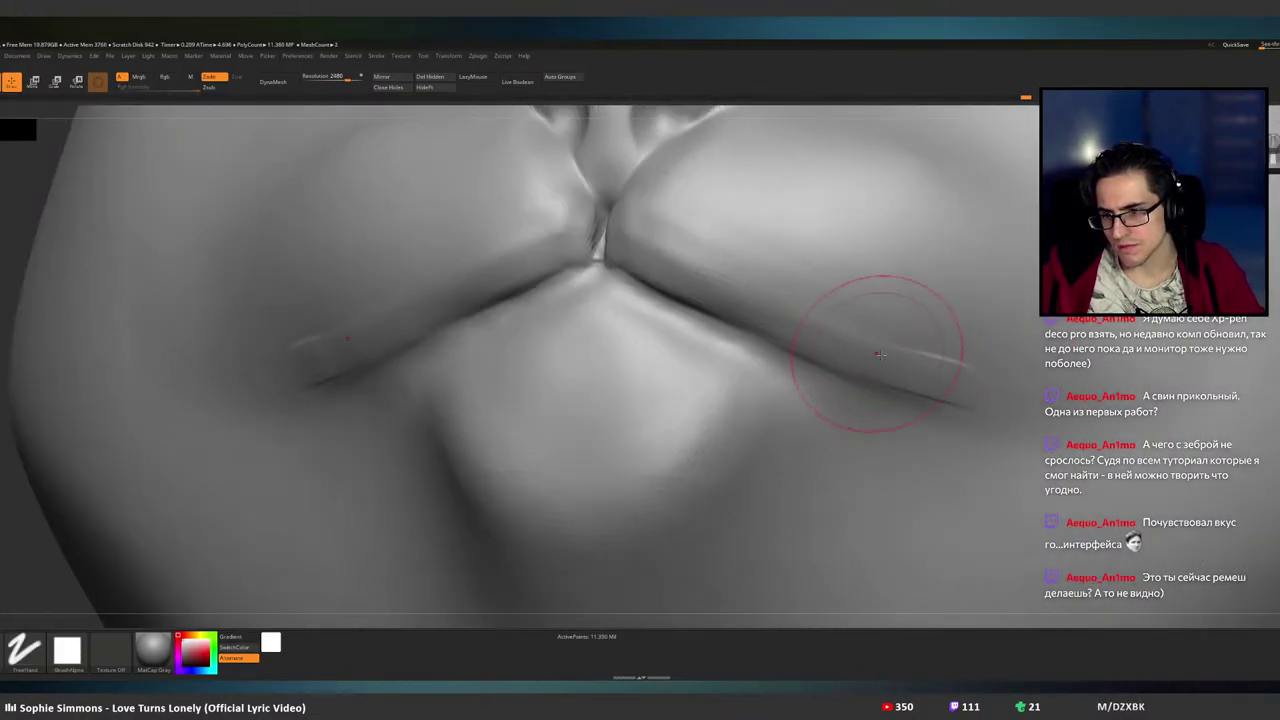
{"action": "mouse_move", "coordinate": [894, 329]}
{"action": "left_mouse_down"}
{"action": "mouse_move", "coordinate": [1010, 397]}
{"action": "mouse_move", "coordinate": [829, 326]}
{"action": "left_mouse_up"}
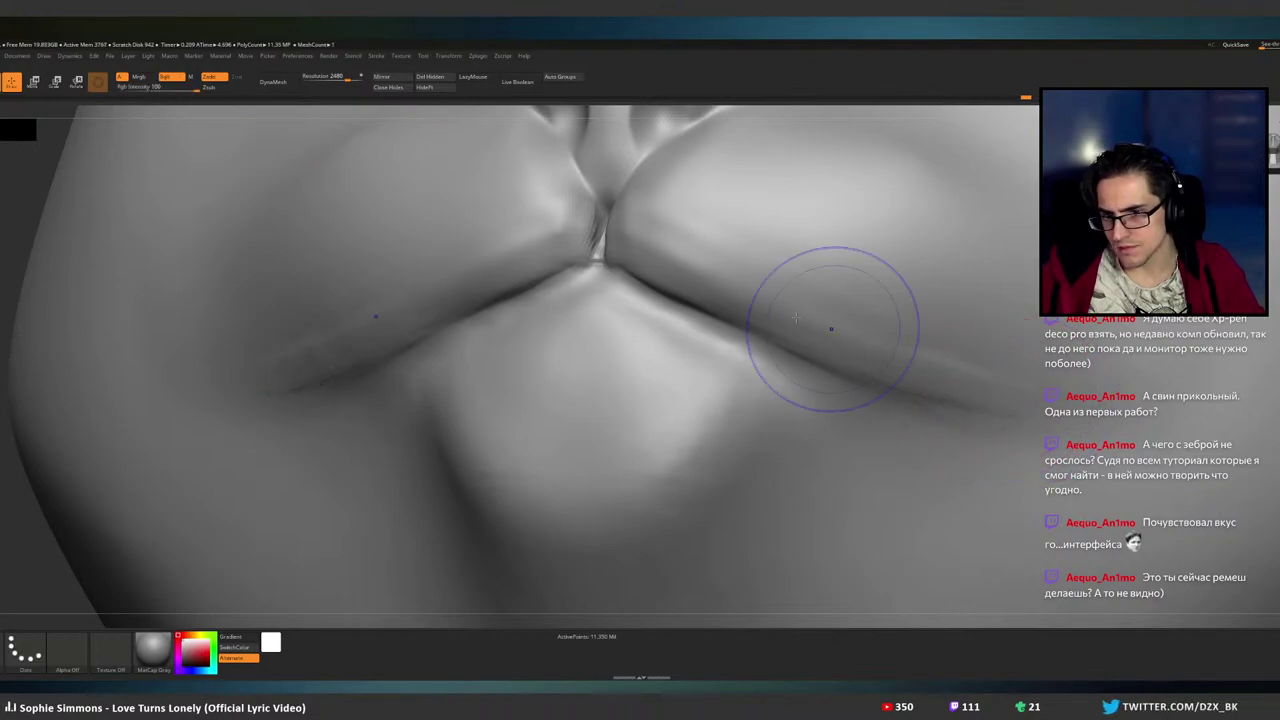
- Fill out the muzzle pads above the mouth line with clay strokes and smooth them into the surrounding form
{"action": "mouse_move", "coordinate": [715, 255]}
{"action": "left_mouse_down"}
{"action": "mouse_move", "coordinate": [627, 243]}
{"action": "mouse_move", "coordinate": [644, 232]}
{"action": "mouse_move", "coordinate": [628, 242]}
{"action": "mouse_move", "coordinate": [660, 303]}
{"action": "mouse_move", "coordinate": [805, 336]}
{"action": "mouse_move", "coordinate": [695, 273]}
{"action": "mouse_move", "coordinate": [752, 270]}
{"action": "left_mouse_up"}
{"action": "left_click_drag", "start_coordinate": [668, 217], "coordinate": [826, 282]}
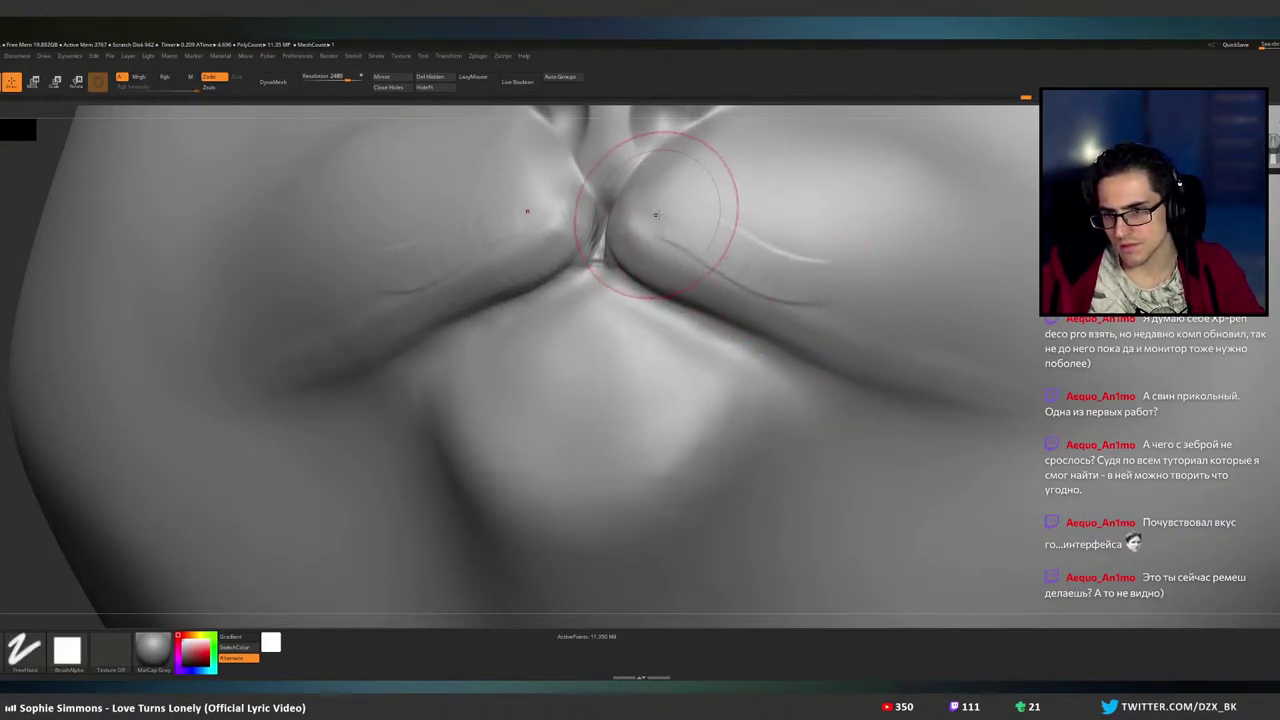
{"action": "key", "text": "ctrl"}
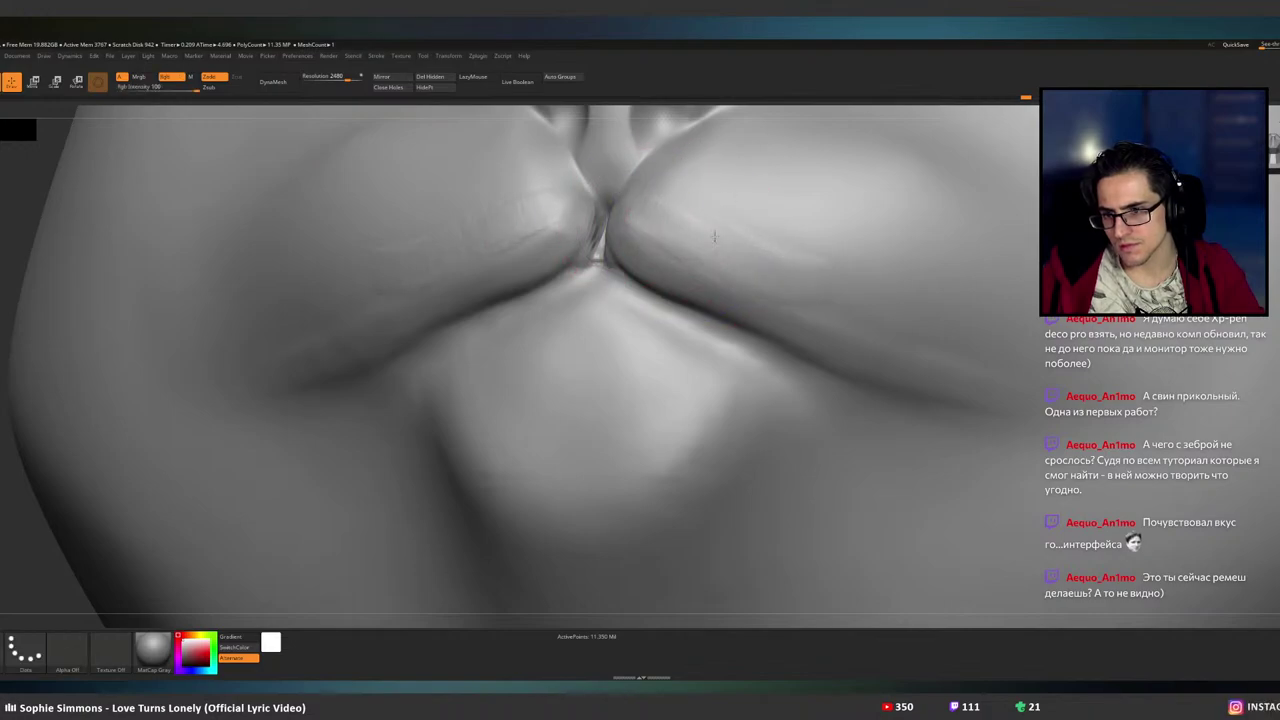
{"action": "left_click_drag", "start_coordinate": [715, 237], "coordinate": [785, 265], "text": "shift"}
{"action": "mouse_move", "coordinate": [812, 278]}
{"action": "right_mouse_down", "text": "ctrl"}
{"action": "mouse_move", "coordinate": [756, 259]}
{"action": "mouse_move", "coordinate": [831, 287]}
{"action": "right_mouse_up", "text": "ctrl"}
{"action": "key", "text": "ctrl"}
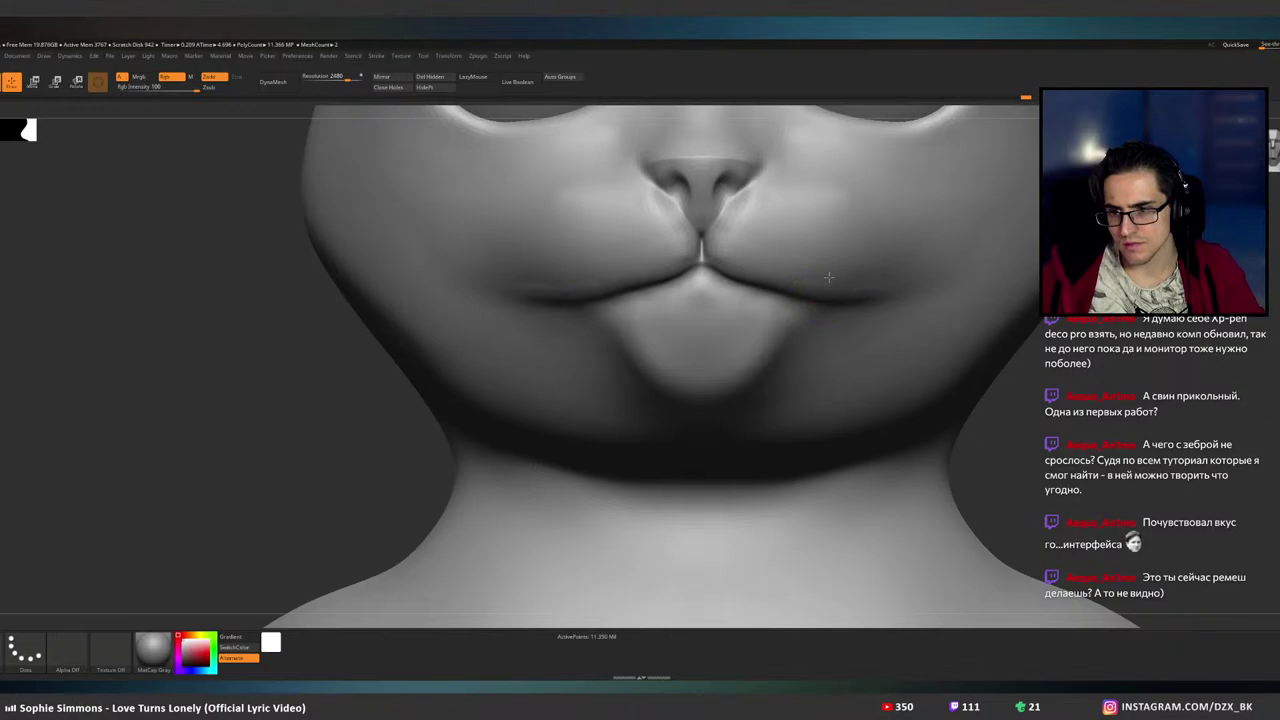
- Lay a narrow clay band along the lower lip's upper edge and smooth it into the chin
{"action": "mouse_move", "coordinate": [737, 286]}
{"action": "right_mouse_down", "text": "ctrl"}
{"action": "mouse_move", "coordinate": [786, 277]}
{"action": "mouse_move", "coordinate": [746, 287]}
{"action": "right_mouse_up", "text": "ctrl"}
{"action": "right_click_drag", "start_coordinate": [654, 306], "coordinate": [728, 307]}
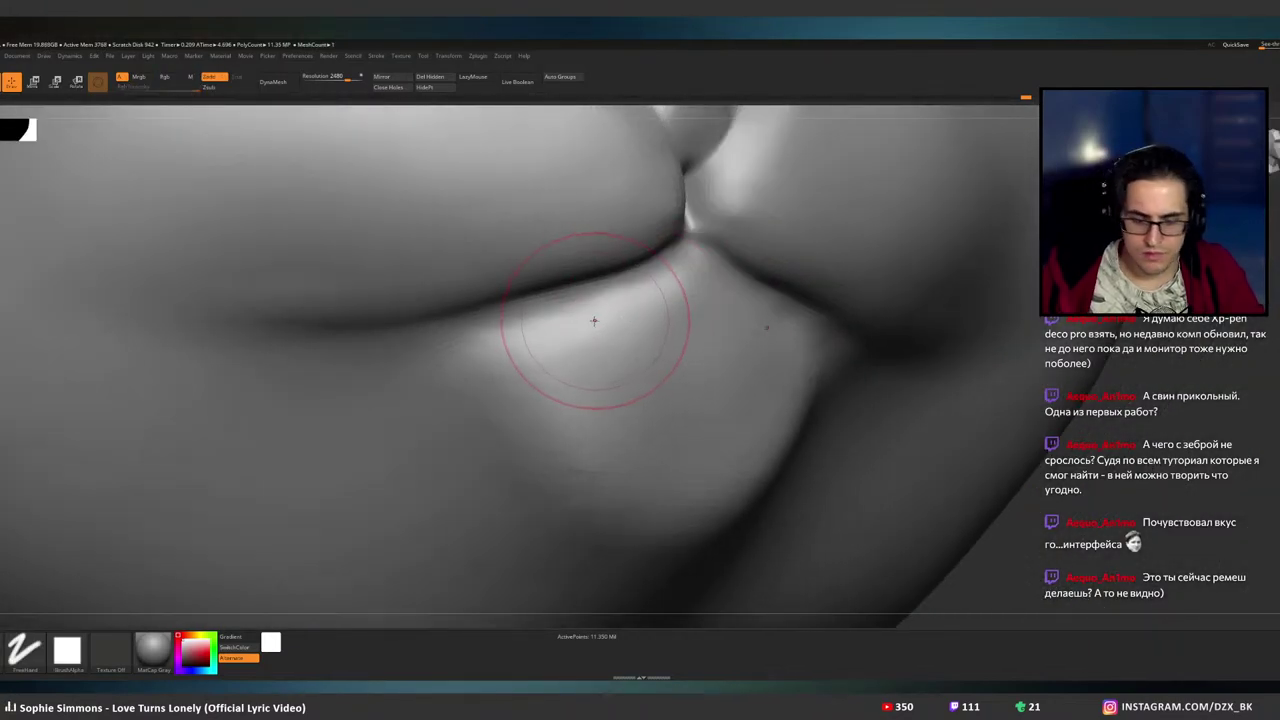
{"action": "mouse_move", "coordinate": [564, 341]}
{"action": "left_mouse_down"}
{"action": "mouse_move", "coordinate": [571, 332]}
{"action": "mouse_move", "coordinate": [490, 335]}
{"action": "mouse_move", "coordinate": [690, 265]}
{"action": "mouse_move", "coordinate": [530, 312]}
{"action": "left_mouse_up"}
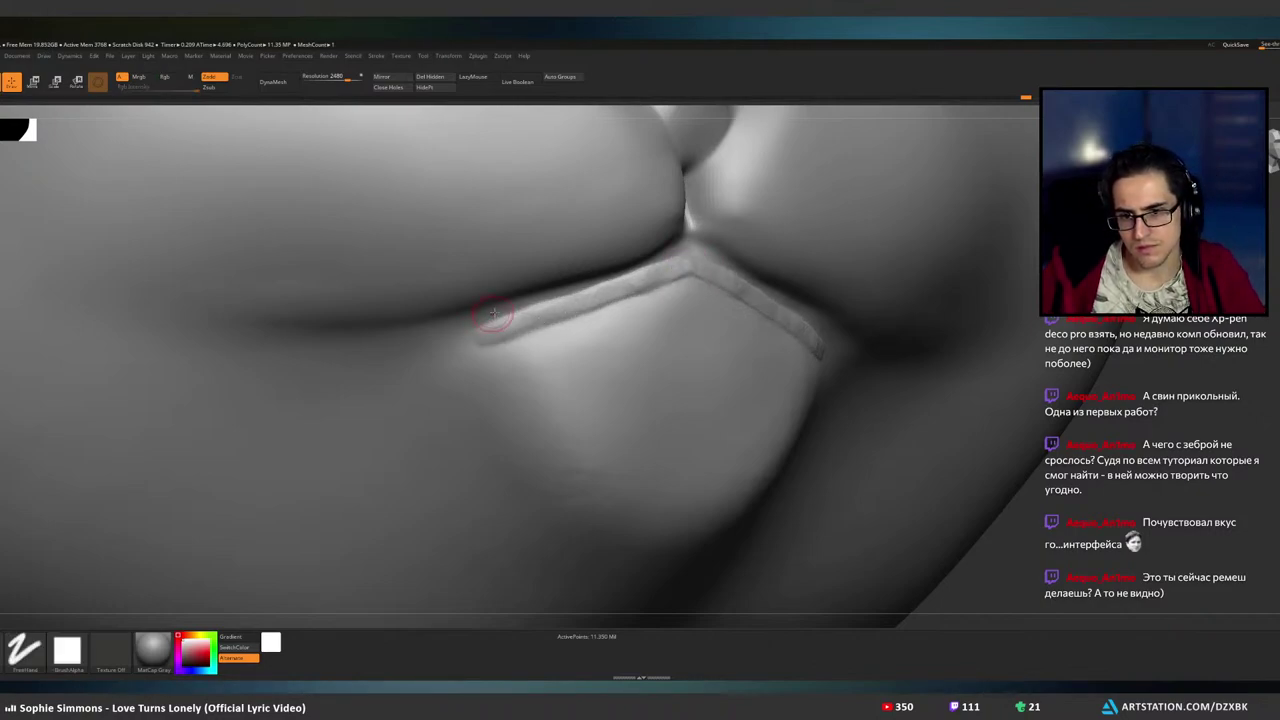
{"action": "mouse_move", "coordinate": [495, 320]}
{"action": "right_mouse_down"}
{"action": "mouse_move", "coordinate": [500, 350]}
{"action": "mouse_move", "coordinate": [515, 296]}
{"action": "right_mouse_up"}
{"action": "left_click_drag", "start_coordinate": [656, 270], "coordinate": [520, 291]}
{"action": "key", "text": "ctrl+z"}
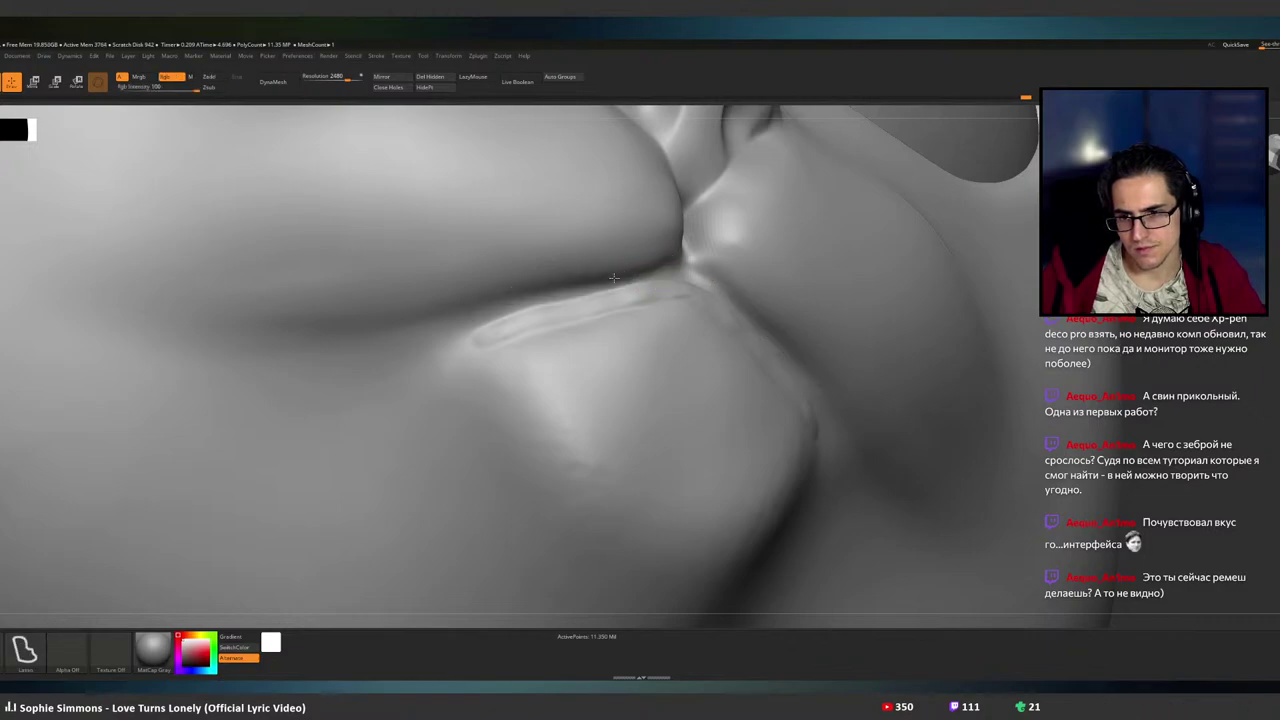
- Add a thin upper lip ridge along the underside of the muzzle and smooth it towards the centre crease
{"action": "left_click_drag", "start_coordinate": [670, 262], "coordinate": [416, 314]}
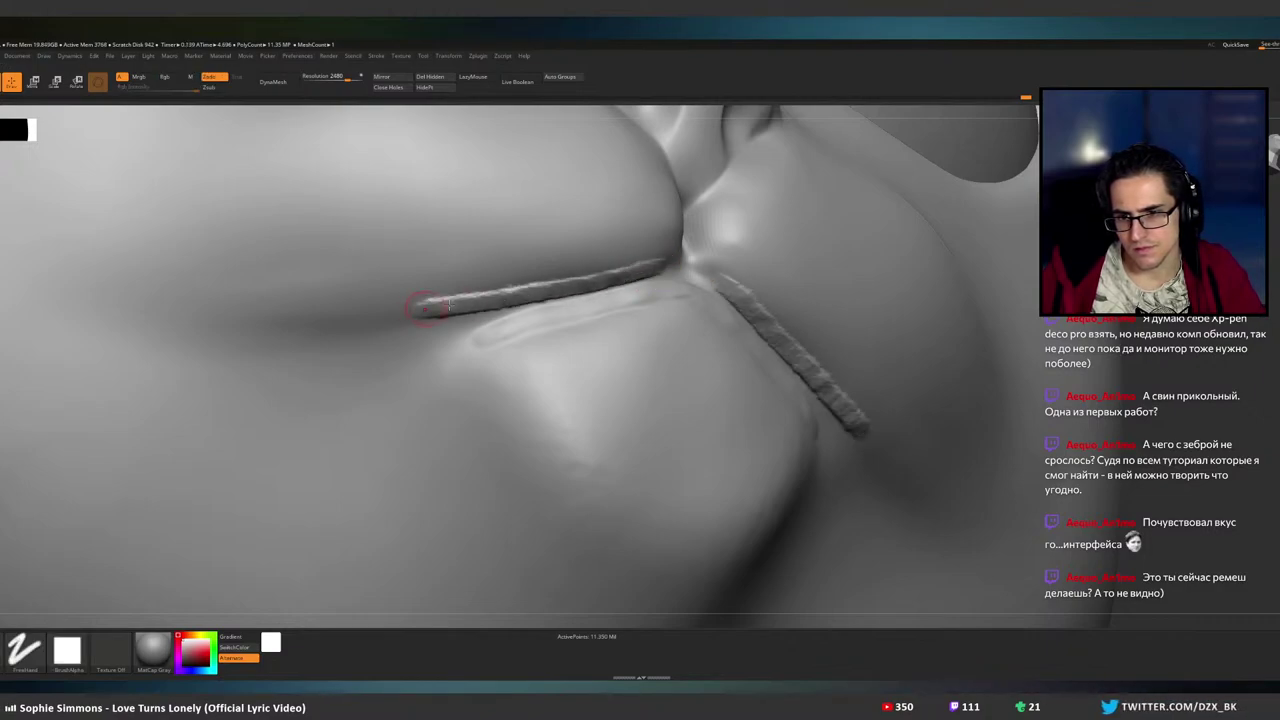
{"action": "left_click_drag", "start_coordinate": [629, 274], "coordinate": [547, 287], "text": "shift"}
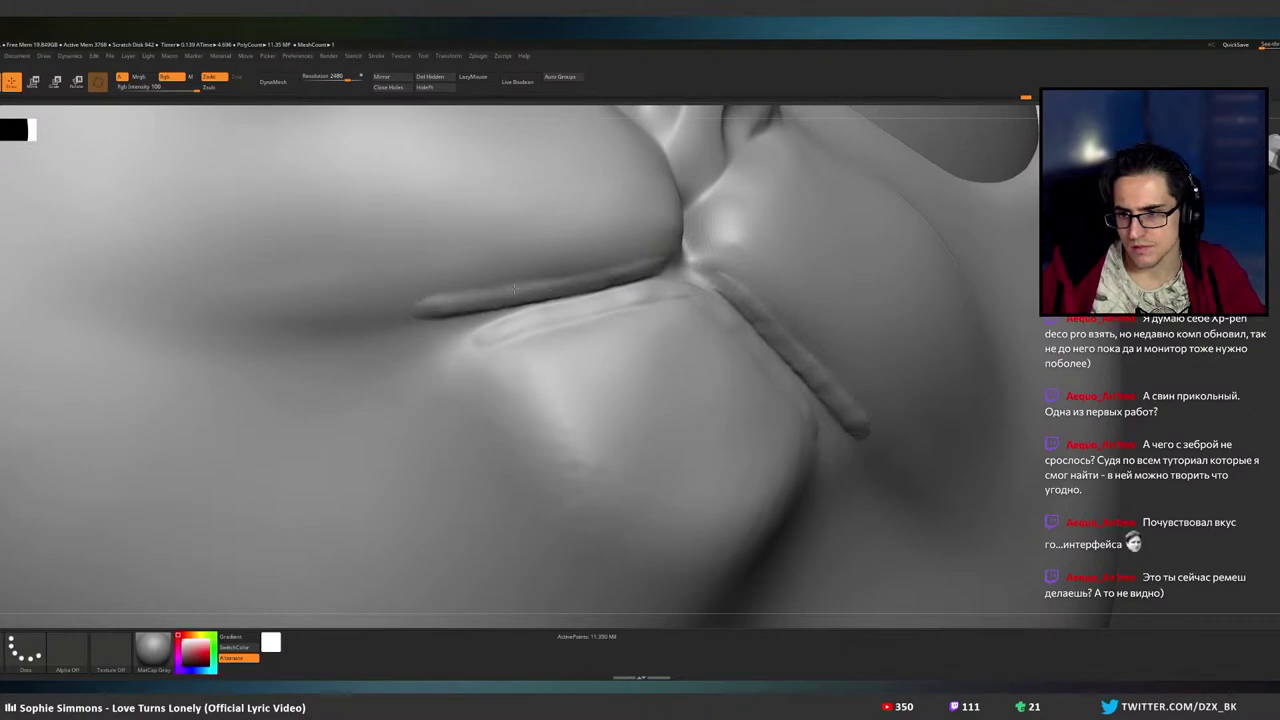
{"action": "left_click_drag", "start_coordinate": [685, 265], "coordinate": [643, 268]}
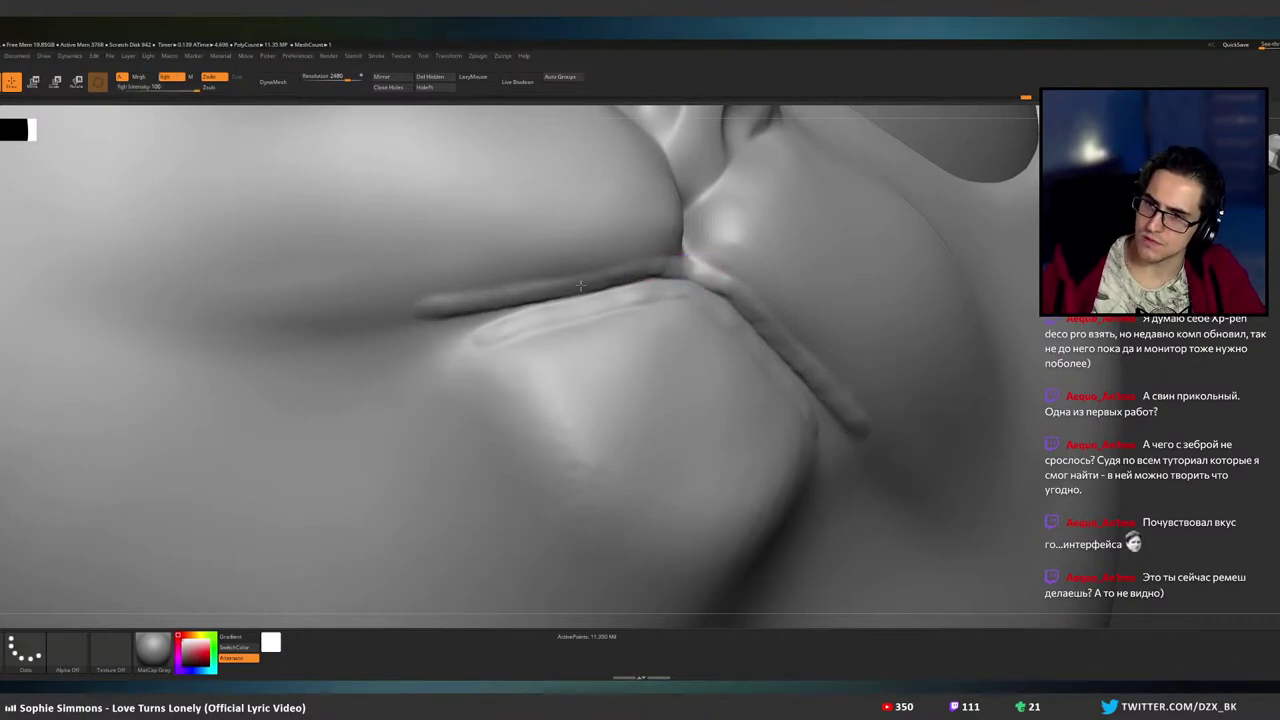
- Extend the lower lip band out to the mouth corner and smooth it into the chin
{"action": "mouse_move", "coordinate": [790, 285]}
{"action": "right_mouse_down"}
{"action": "mouse_move", "coordinate": [704, 316]}
{"action": "mouse_move", "coordinate": [668, 302]}
{"action": "right_mouse_up"}
{"action": "mouse_move", "coordinate": [700, 302]}
{"action": "right_mouse_down"}
{"action": "mouse_move", "coordinate": [660, 297]}
{"action": "mouse_move", "coordinate": [730, 300]}
{"action": "mouse_move", "coordinate": [680, 297]}
{"action": "right_mouse_up"}
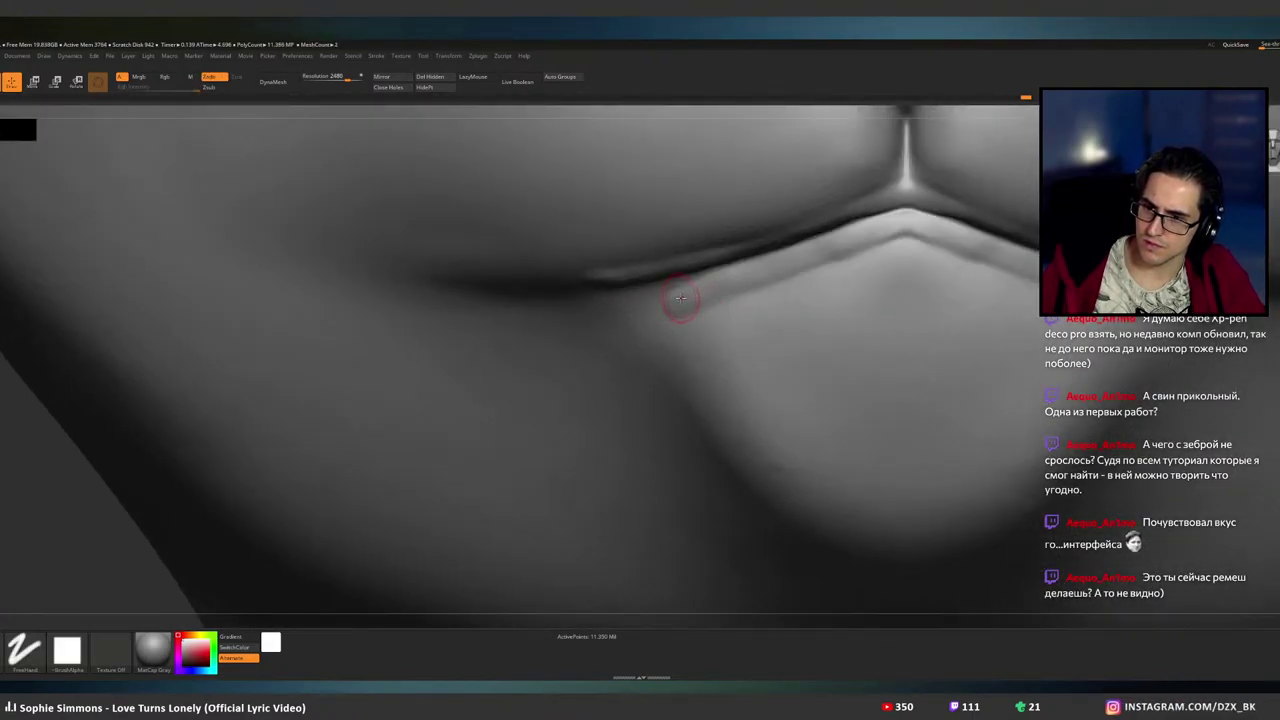
{"action": "mouse_move", "coordinate": [626, 314]}
{"action": "left_mouse_down", "text": "shift"}
{"action": "mouse_move", "coordinate": [638, 308]}
{"action": "mouse_move", "coordinate": [601, 298]}
{"action": "left_mouse_up", "text": "shift"}
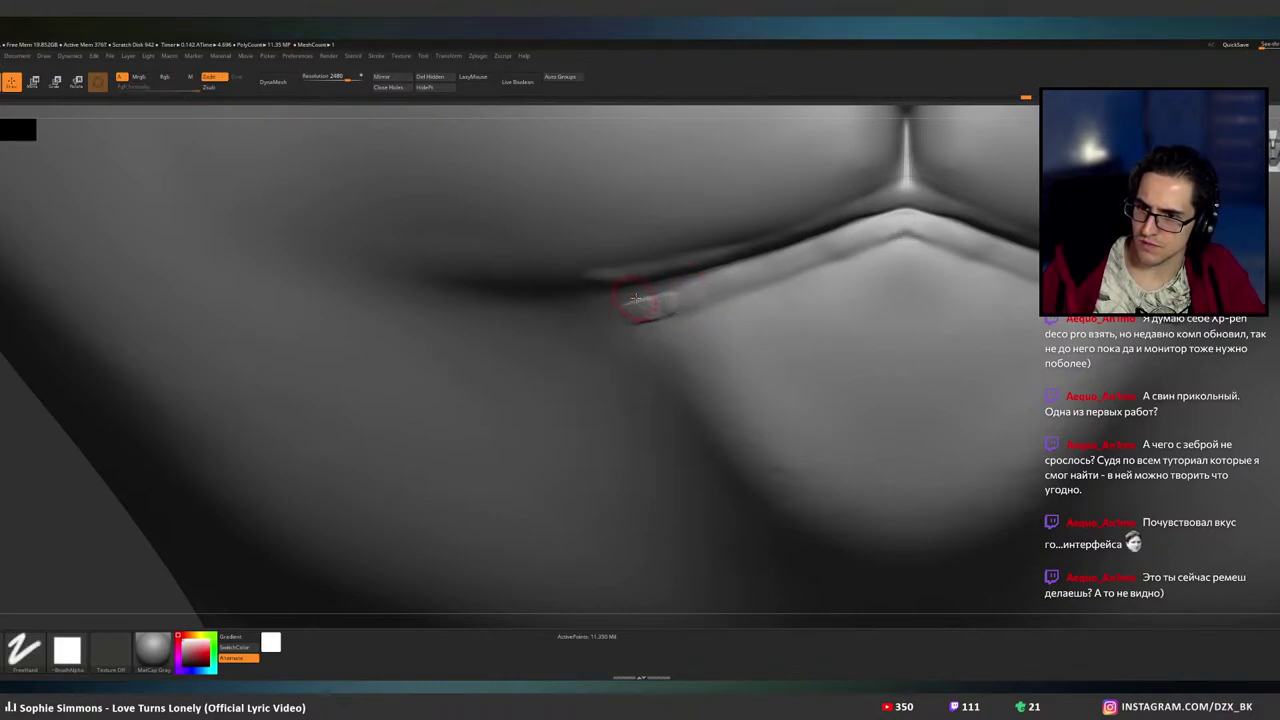
{"action": "key", "text": "ctrl+z"}
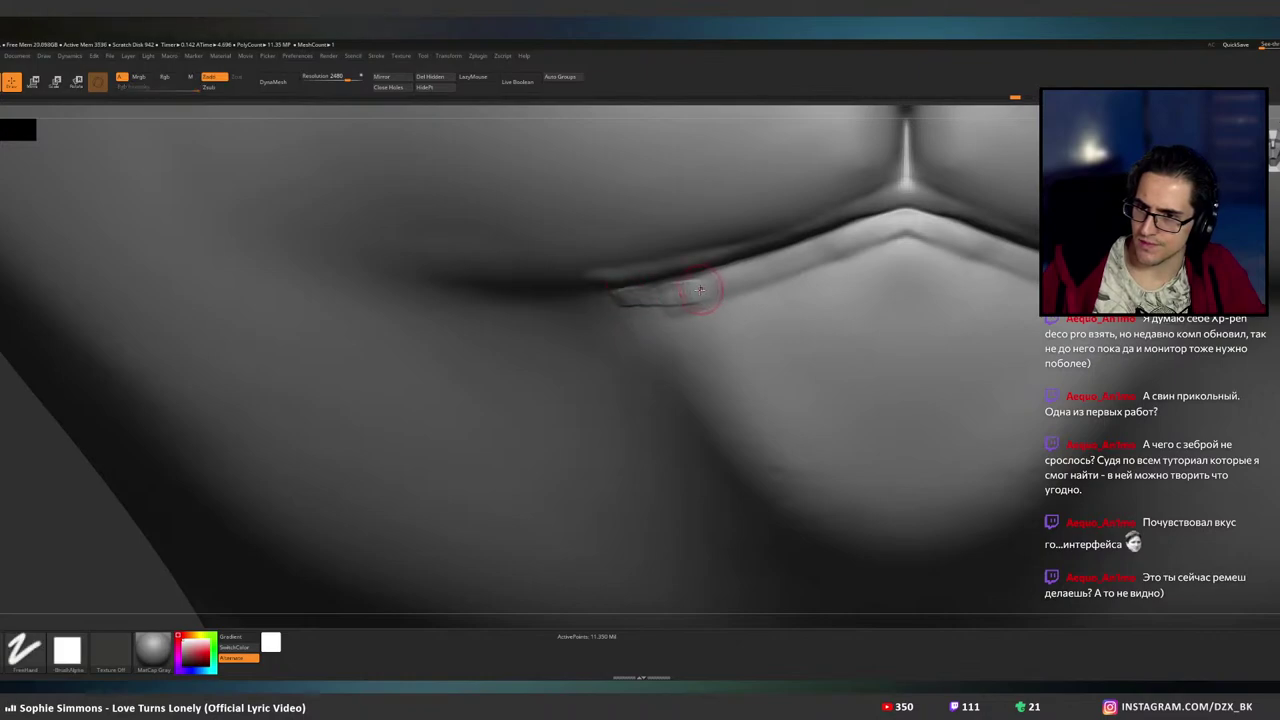
{"action": "key", "text": "ctrl"}
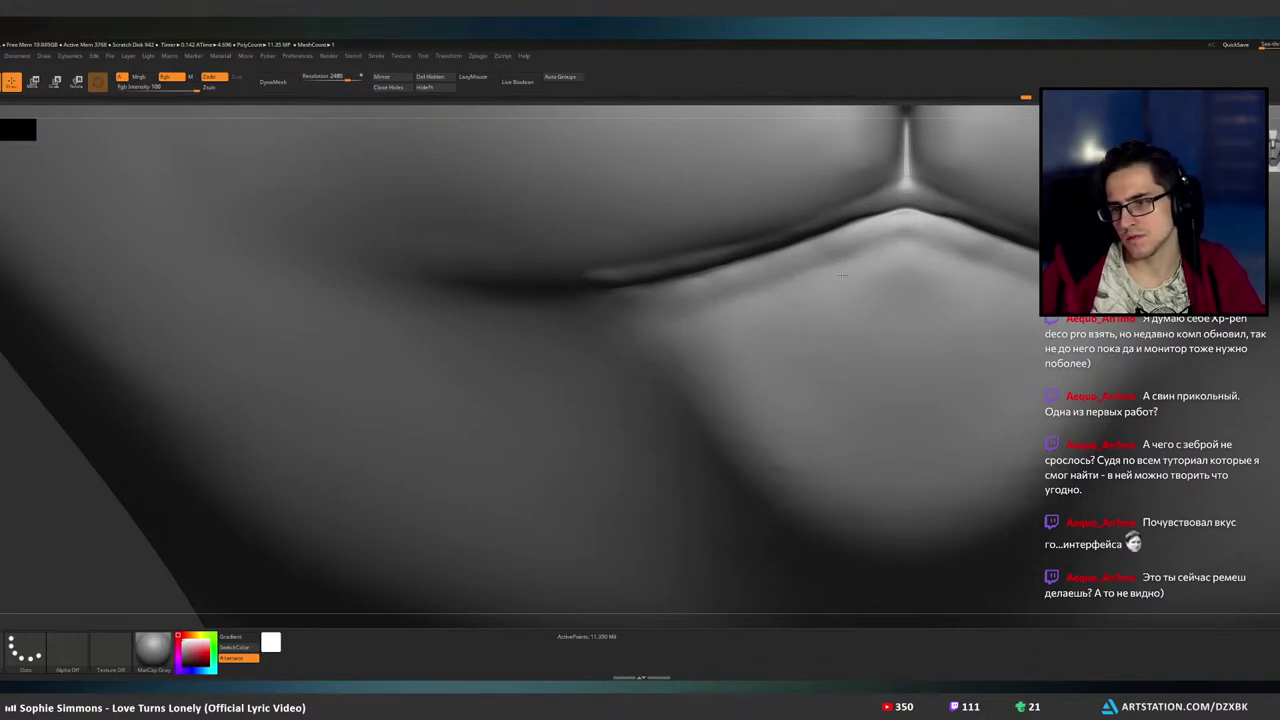
- Carve a crease along the upper edge of the upper lip ridge, from the centre out to the mouth corner
{"action": "mouse_move", "coordinate": [820, 263]}
{"action": "right_mouse_down", "text": "alt"}
{"action": "mouse_move", "coordinate": [795, 325]}
{"action": "mouse_move", "coordinate": [812, 272]}
{"action": "right_mouse_up", "text": "alt"}
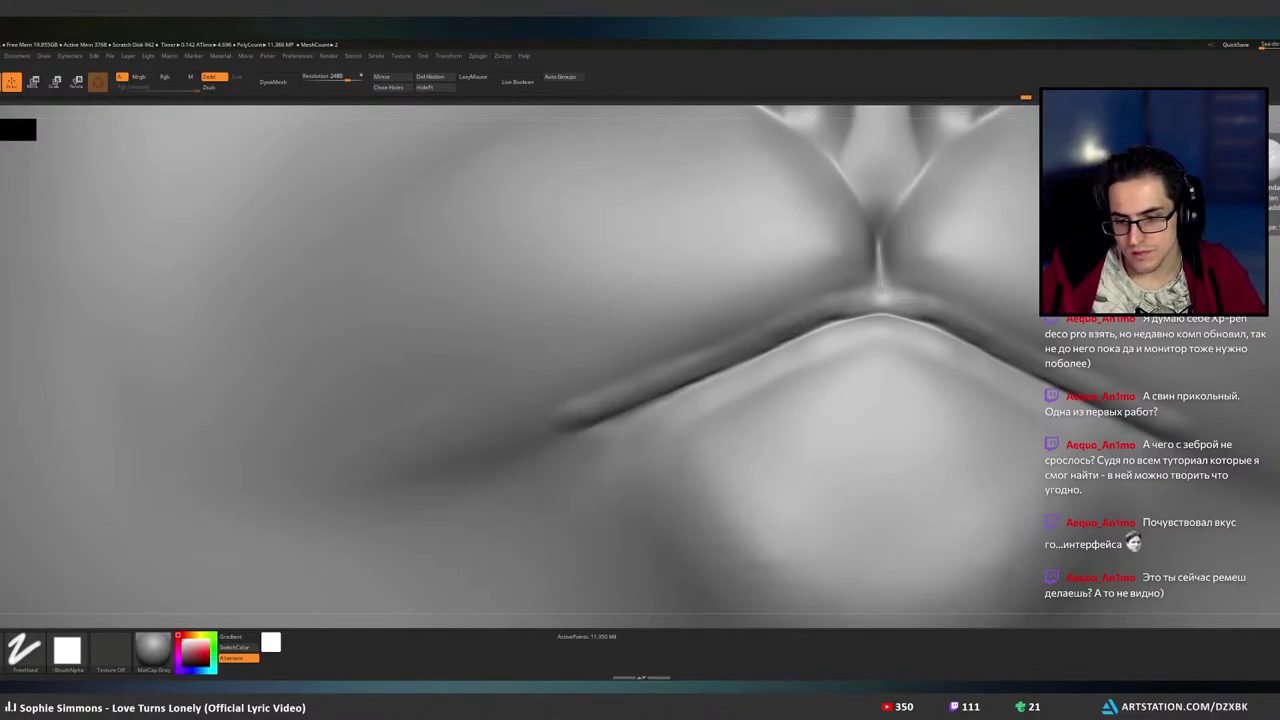
{"action": "key", "text": "ctrl"}
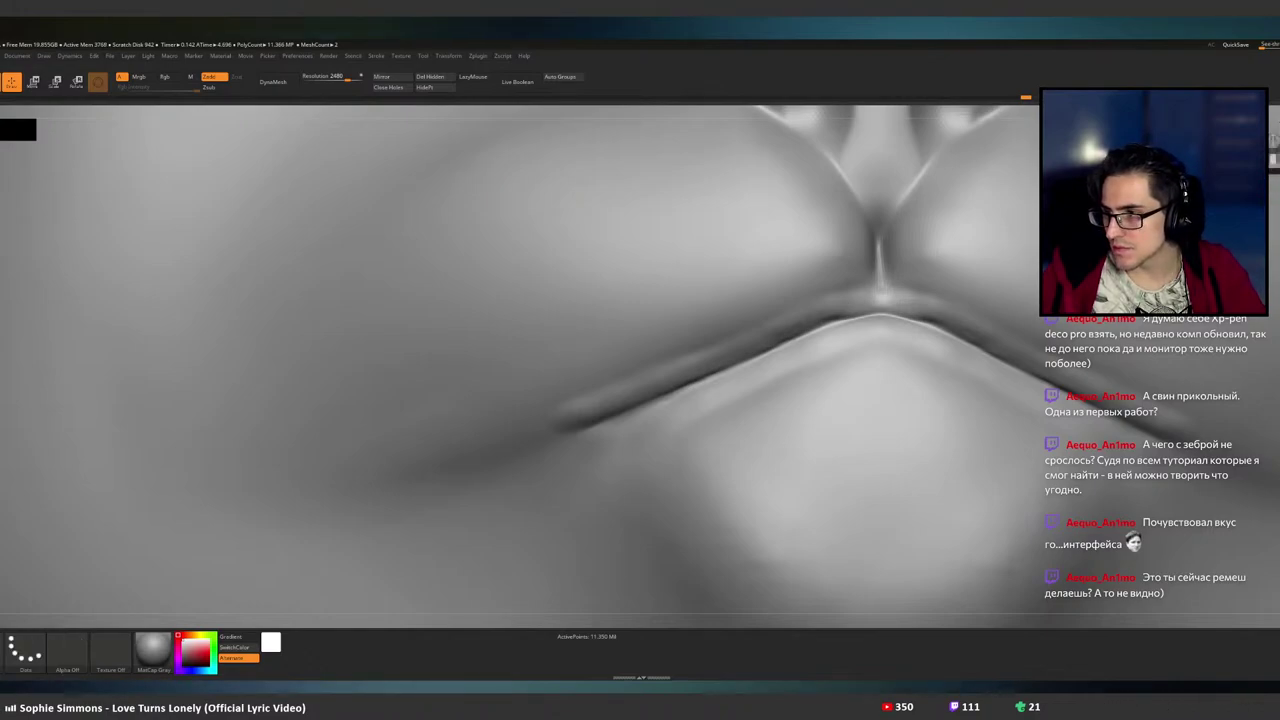
{"action": "key", "text": "alt"}
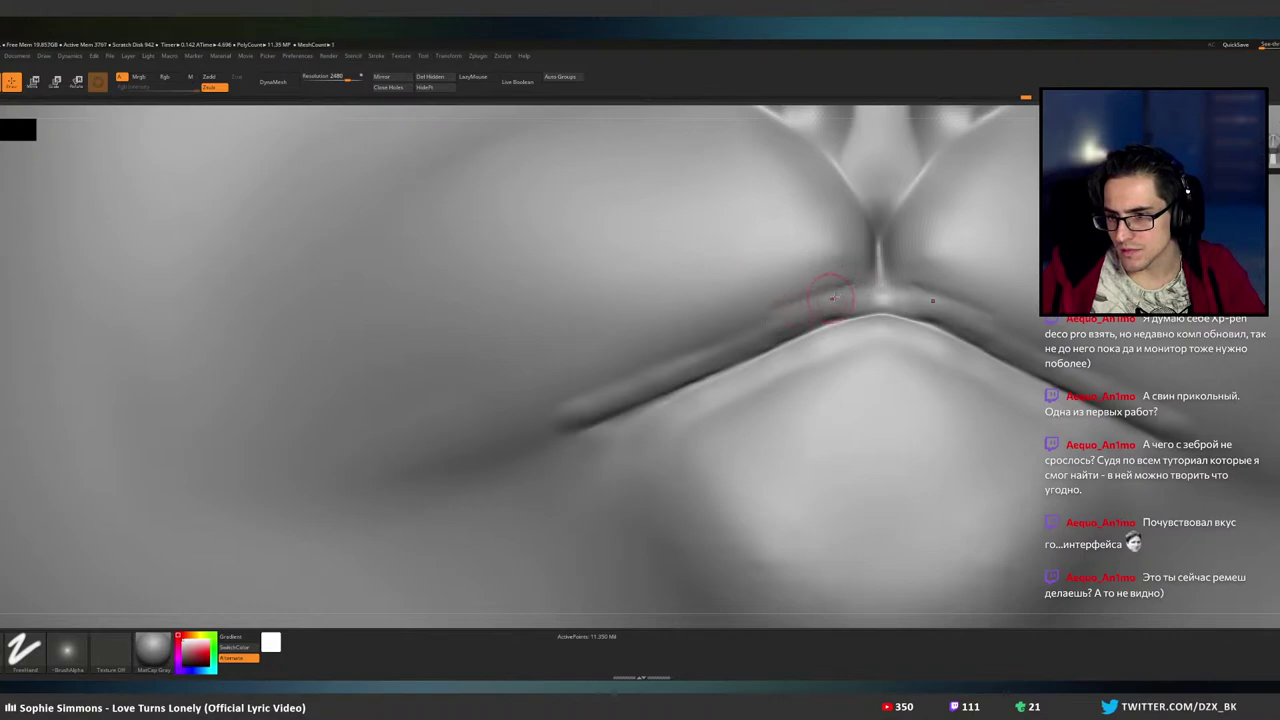
{"action": "left_click_drag", "start_coordinate": [855, 285], "coordinate": [751, 314], "text": "alt"}
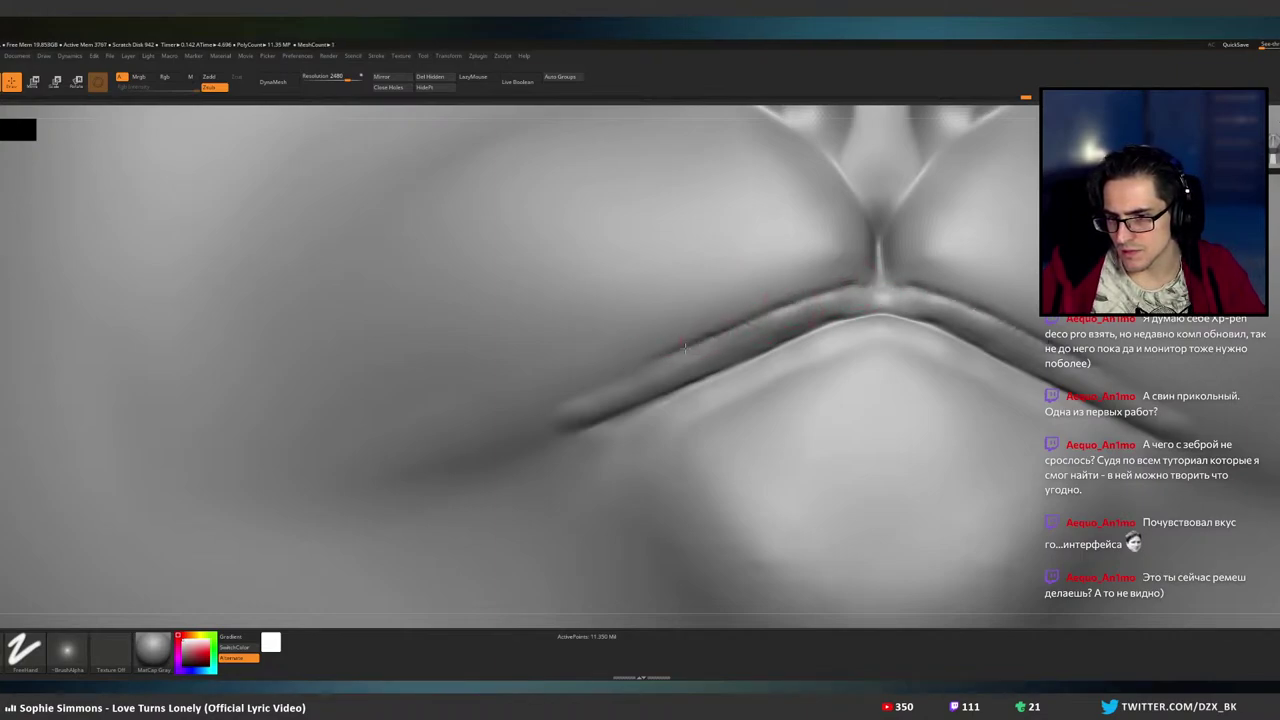
{"action": "key", "text": "ctrl"}
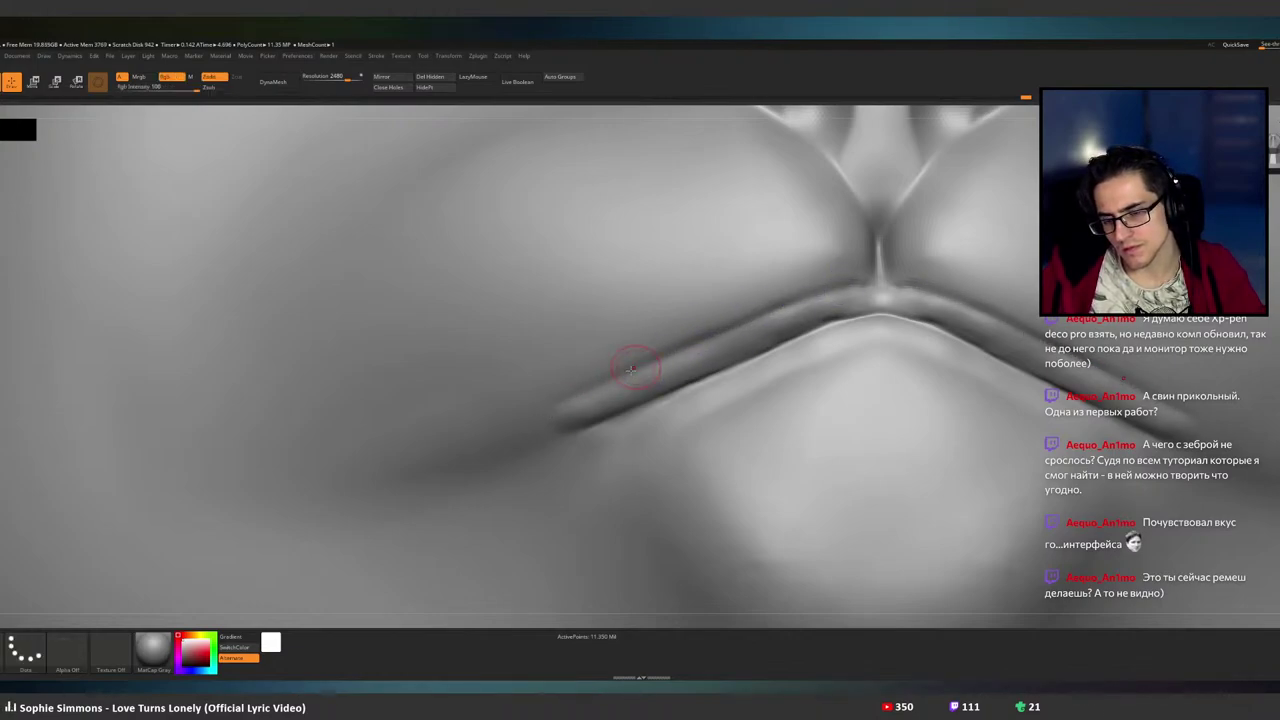
{"action": "right_click_drag", "start_coordinate": [631, 370], "coordinate": [751, 289], "text": "alt"}
{"action": "left_click_drag", "start_coordinate": [634, 344], "coordinate": [674, 321]}
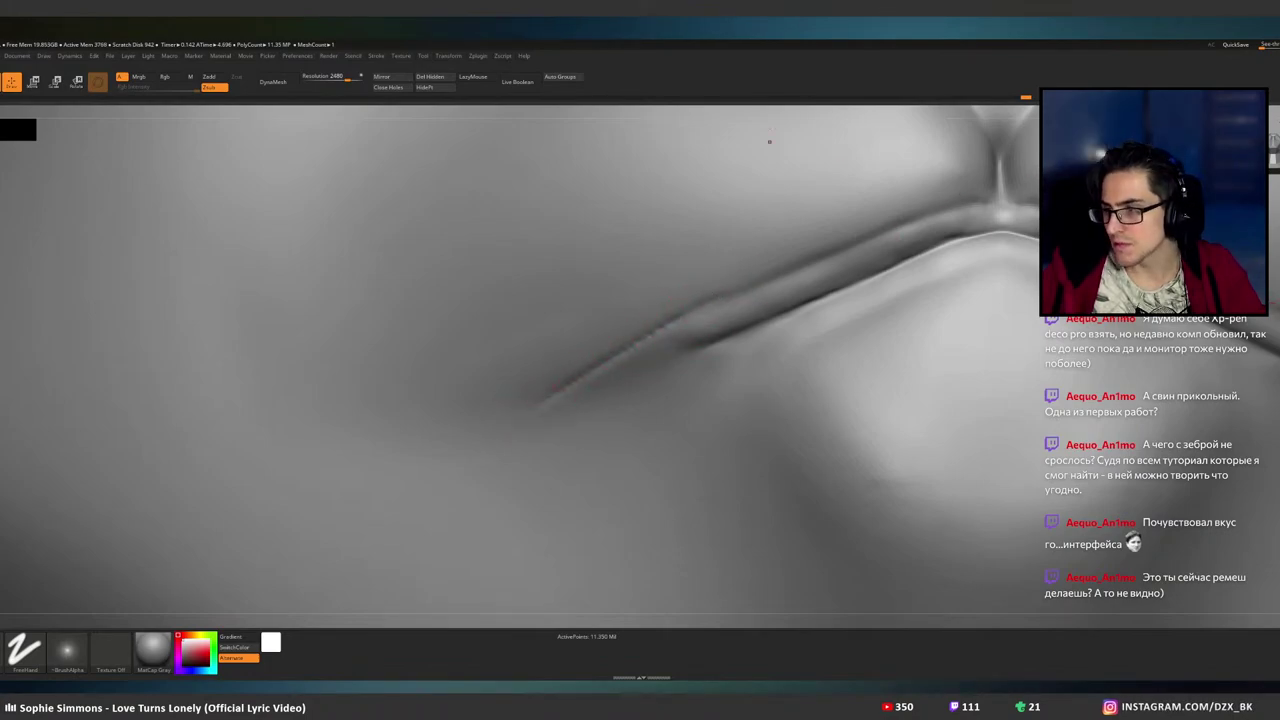
- Extend the upper lip ridge to the mouth corner with Clay Buildup strokes and smooth them into the mouth line
{"action": "key", "text": "b"}
{"action": "key", "text": "c"}
{"action": "key", "text": "b"}
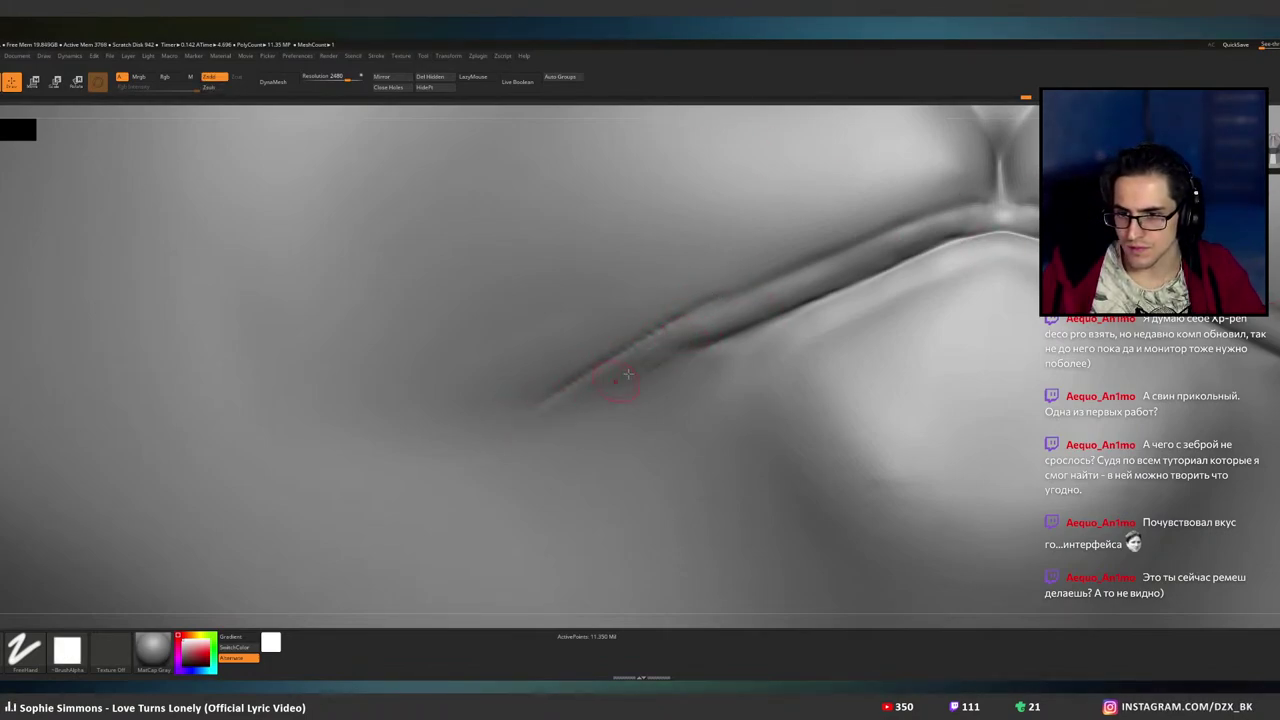
{"action": "key", "text": "shift"}
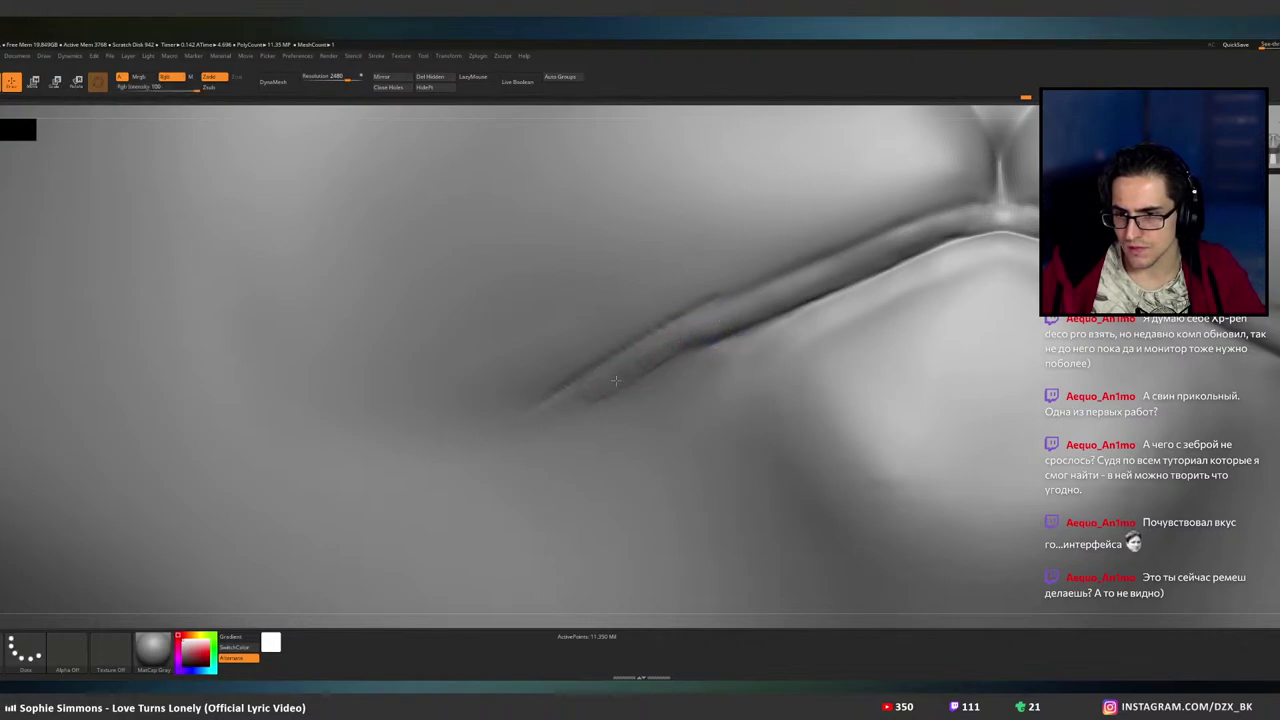
{"action": "left_click_drag", "start_coordinate": [704, 332], "coordinate": [616, 380]}
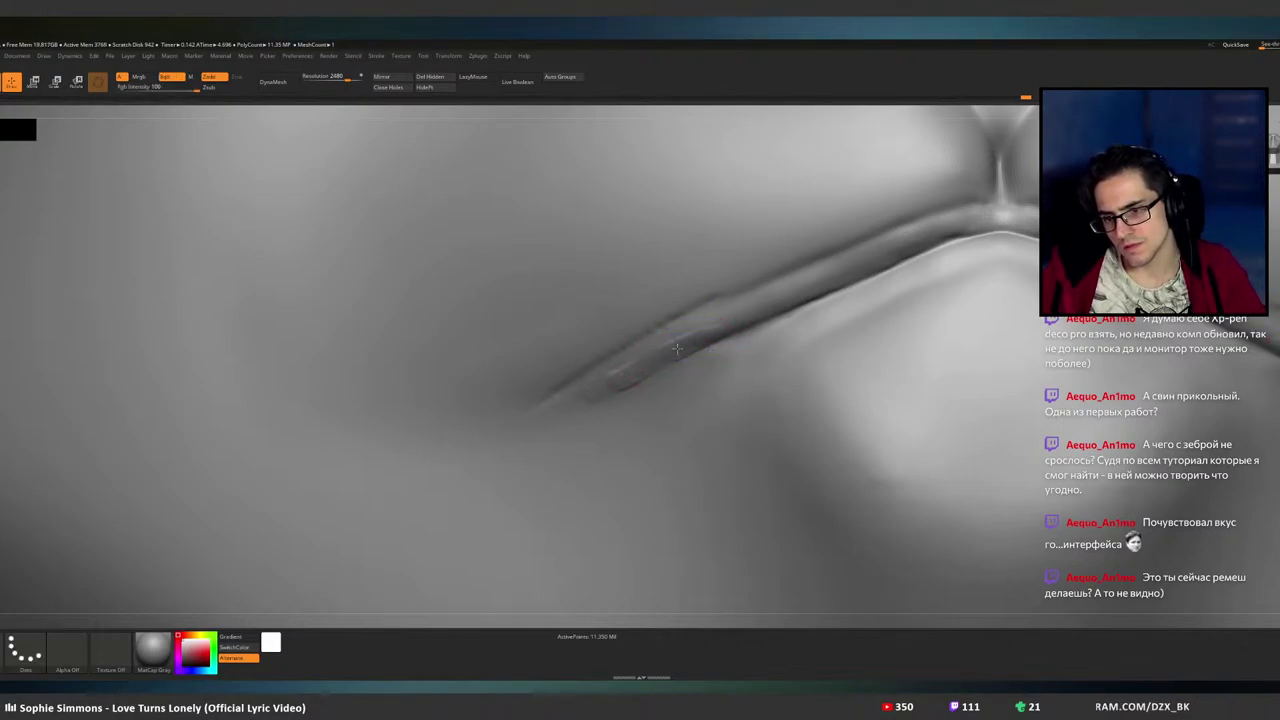
{"action": "left_click_drag", "start_coordinate": [677, 346], "coordinate": [697, 337], "text": "shift"}
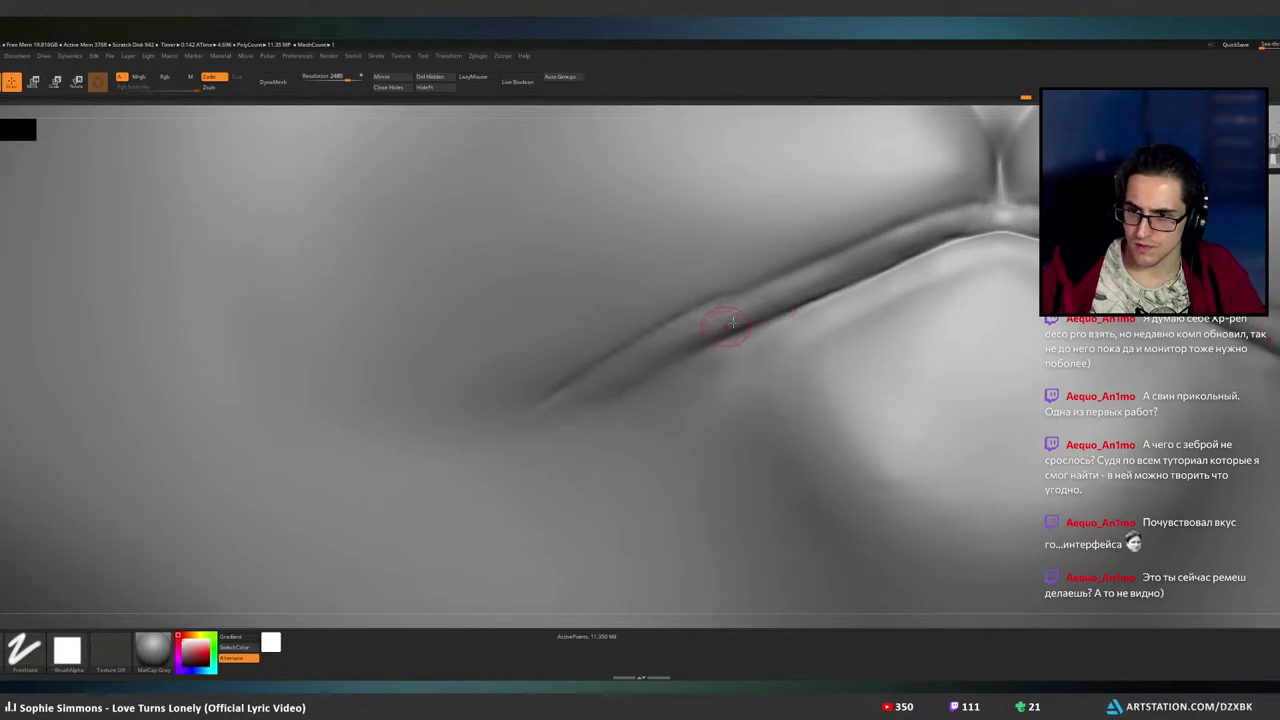
{"action": "key", "text": "shift"}
{"action": "key", "text": "shift"}
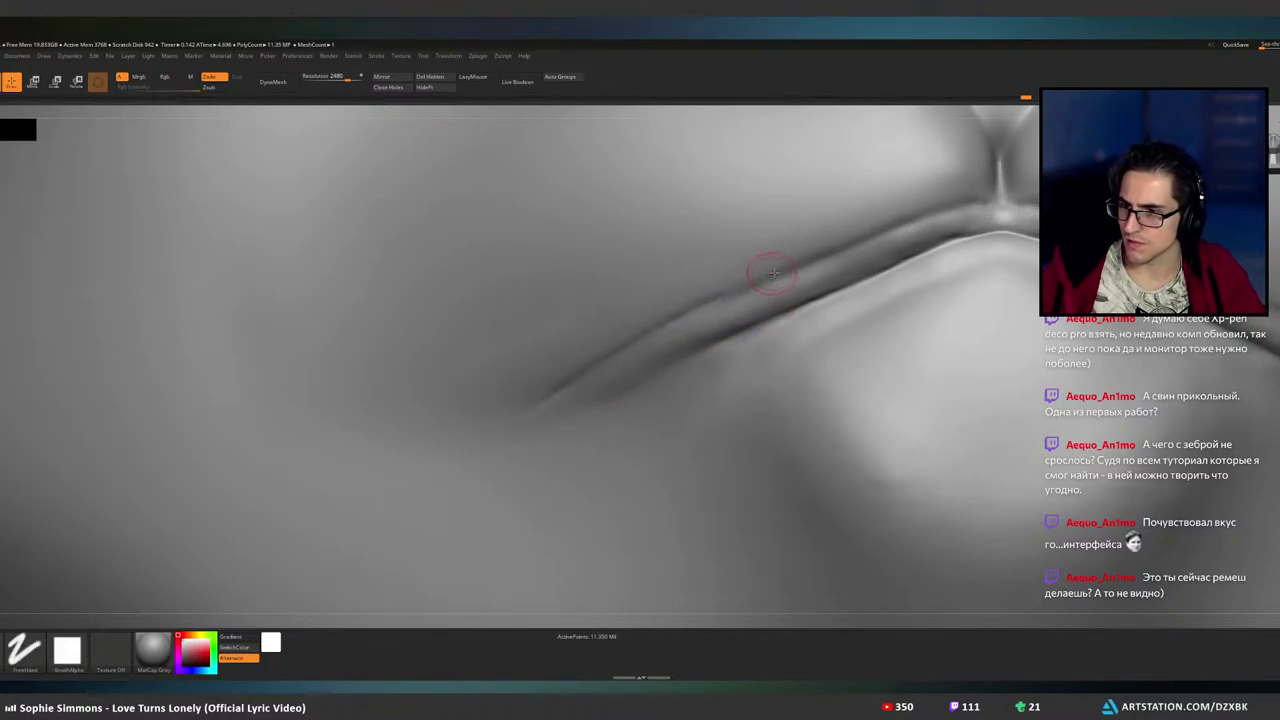
- Even out the crease above the upper lip near the mouth corner and soften its outer end into the cheek
{"action": "key", "text": "alt"}
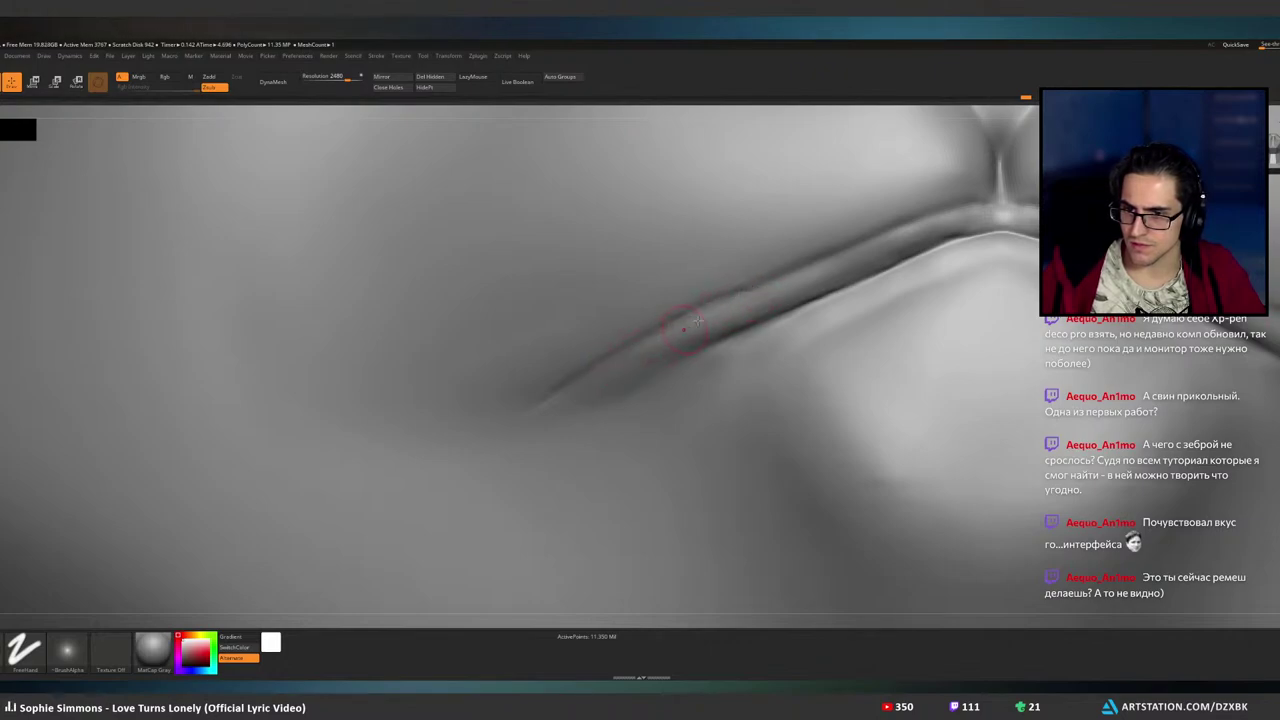
{"action": "key", "text": "shift"}
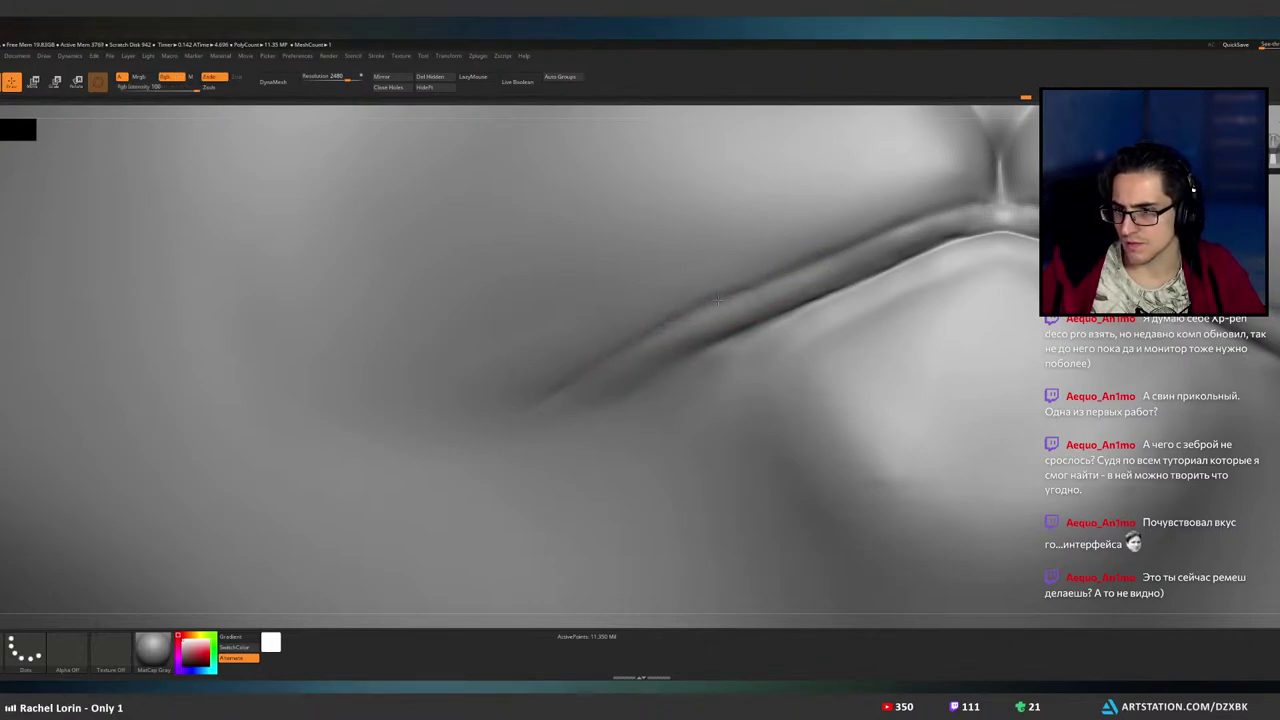
{"action": "key", "text": "shift"}
{"action": "key", "text": "1"}
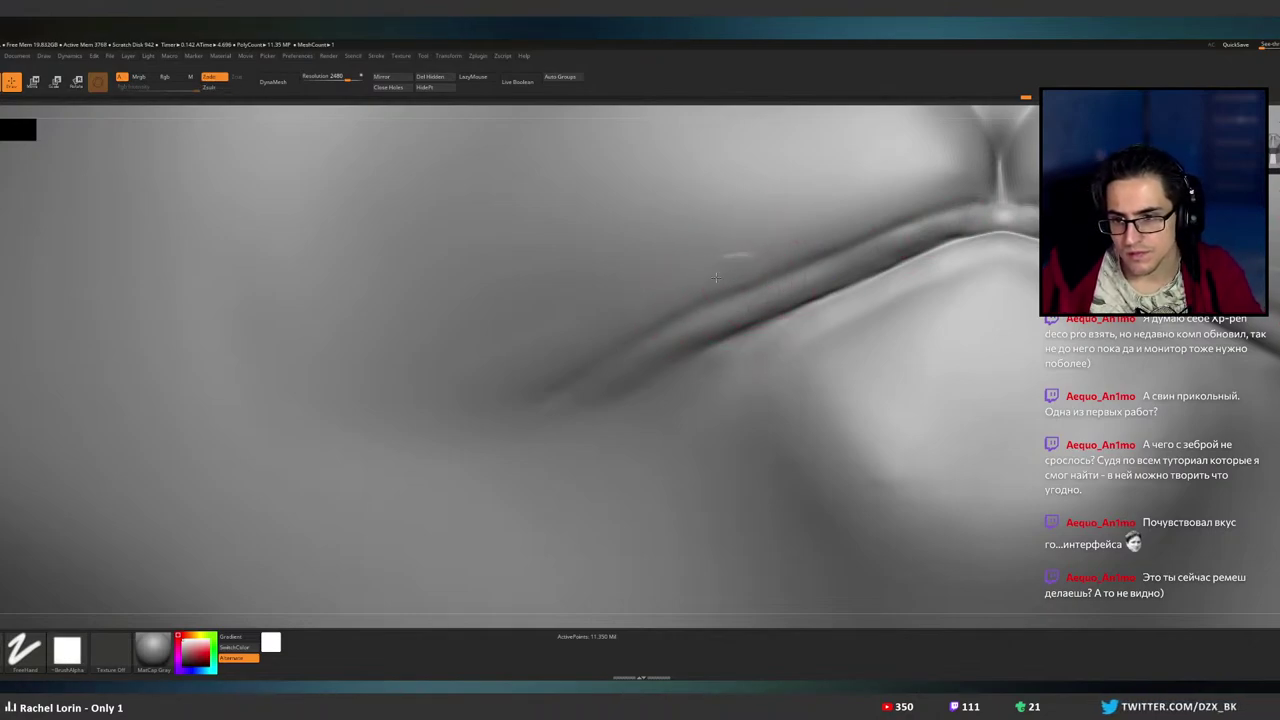
{"action": "left_click_drag", "start_coordinate": [716, 277], "coordinate": [722, 277]}
{"action": "key", "text": "ctrl+z"}
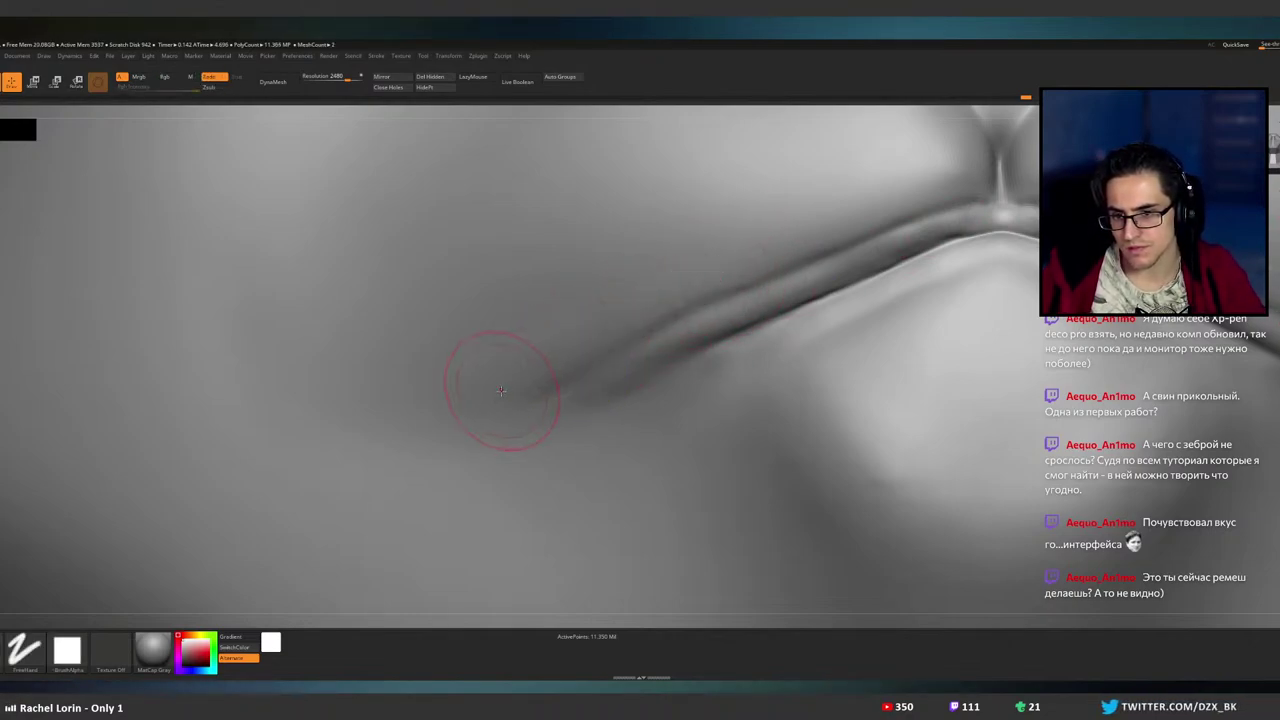
{"action": "key", "text": "shift"}
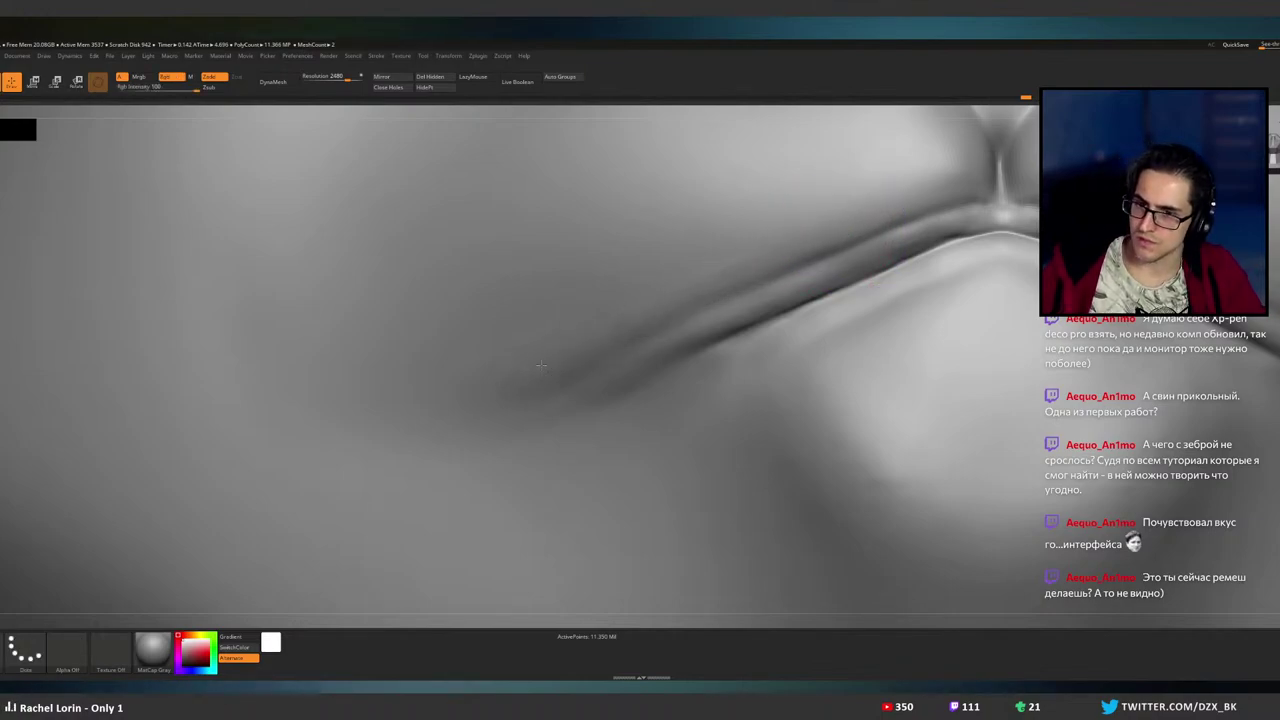
- Fill out the lower muzzle above the mouth corner with light clay strokes and smooth them
{"action": "mouse_move", "coordinate": [735, 352]}
{"action": "right_mouse_down"}
{"action": "mouse_move", "coordinate": [786, 374]}
{"action": "mouse_move", "coordinate": [740, 325]}
{"action": "mouse_move", "coordinate": [651, 286]}
{"action": "right_mouse_up"}
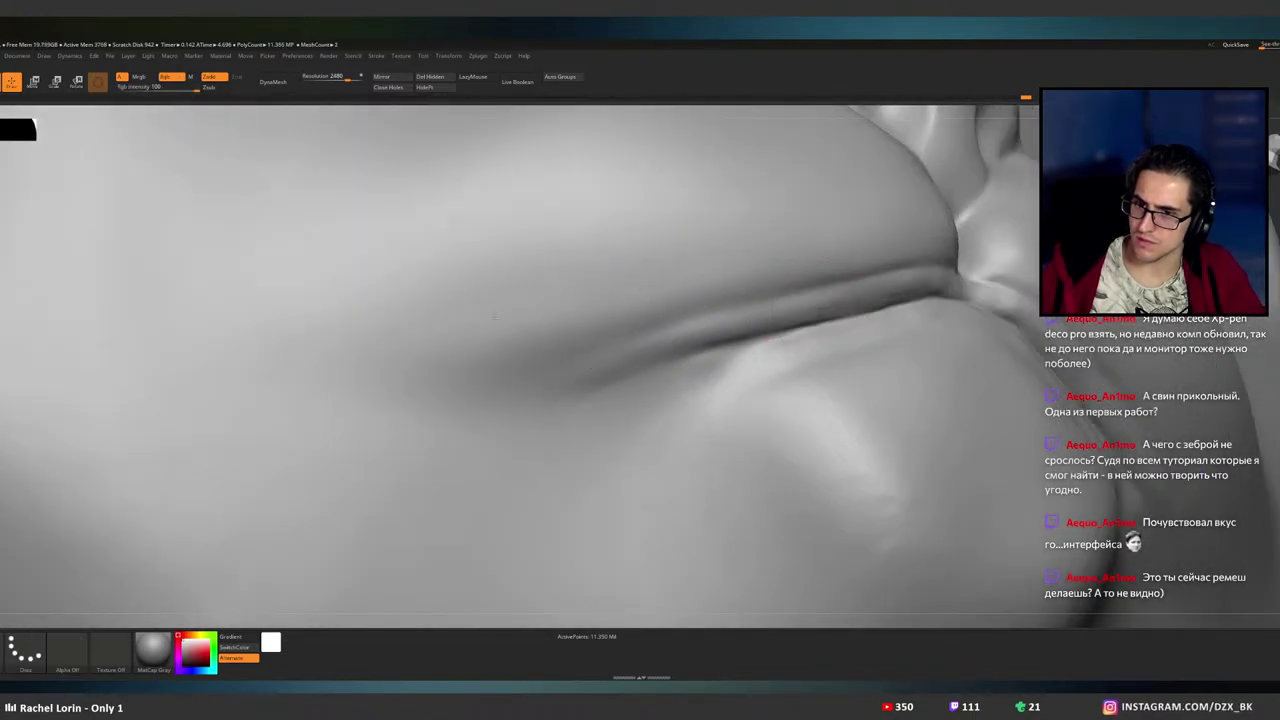
{"action": "key", "text": "shift"}
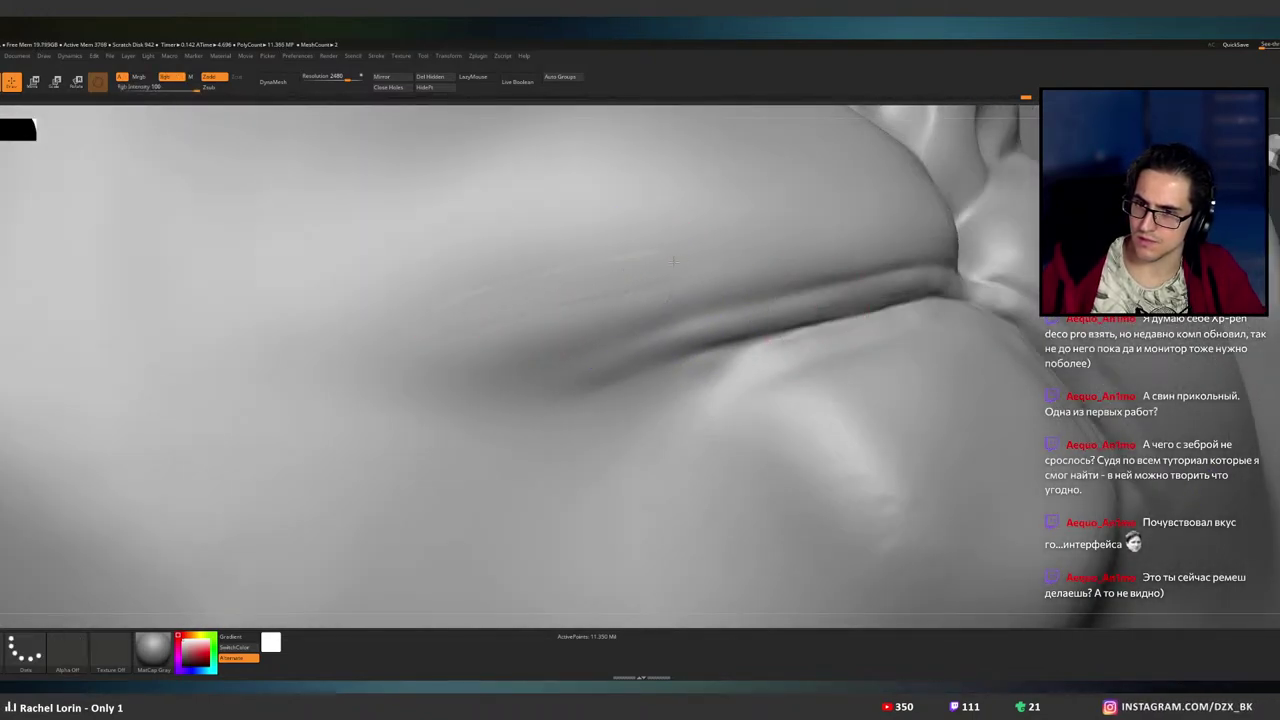
{"action": "left_click_drag", "start_coordinate": [673, 261], "coordinate": [580, 285], "text": "shift"}
{"action": "left_click_drag", "start_coordinate": [743, 245], "coordinate": [522, 300]}
{"action": "key", "text": "shift"}
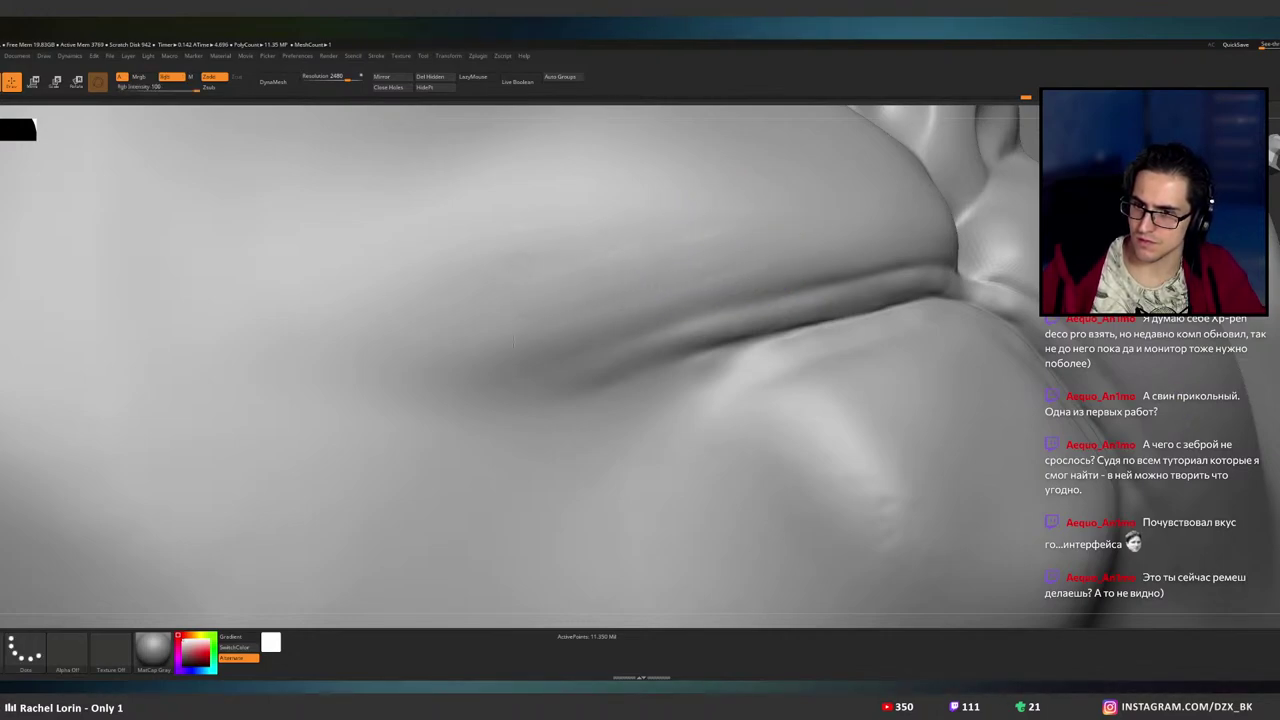
- Build up the muzzle's lower edge along the upper lip crease with clay strokes and smooth them outward from the centre
{"action": "mouse_move", "coordinate": [704, 307]}
{"action": "right_mouse_down", "text": "ctrl"}
{"action": "mouse_move", "coordinate": [734, 303]}
{"action": "mouse_move", "coordinate": [726, 286]}
{"action": "mouse_move", "coordinate": [646, 323]}
{"action": "mouse_move", "coordinate": [802, 293]}
{"action": "mouse_move", "coordinate": [822, 308]}
{"action": "mouse_move", "coordinate": [800, 330]}
{"action": "mouse_move", "coordinate": [771, 271]}
{"action": "mouse_move", "coordinate": [829, 289]}
{"action": "right_mouse_up", "text": "ctrl"}
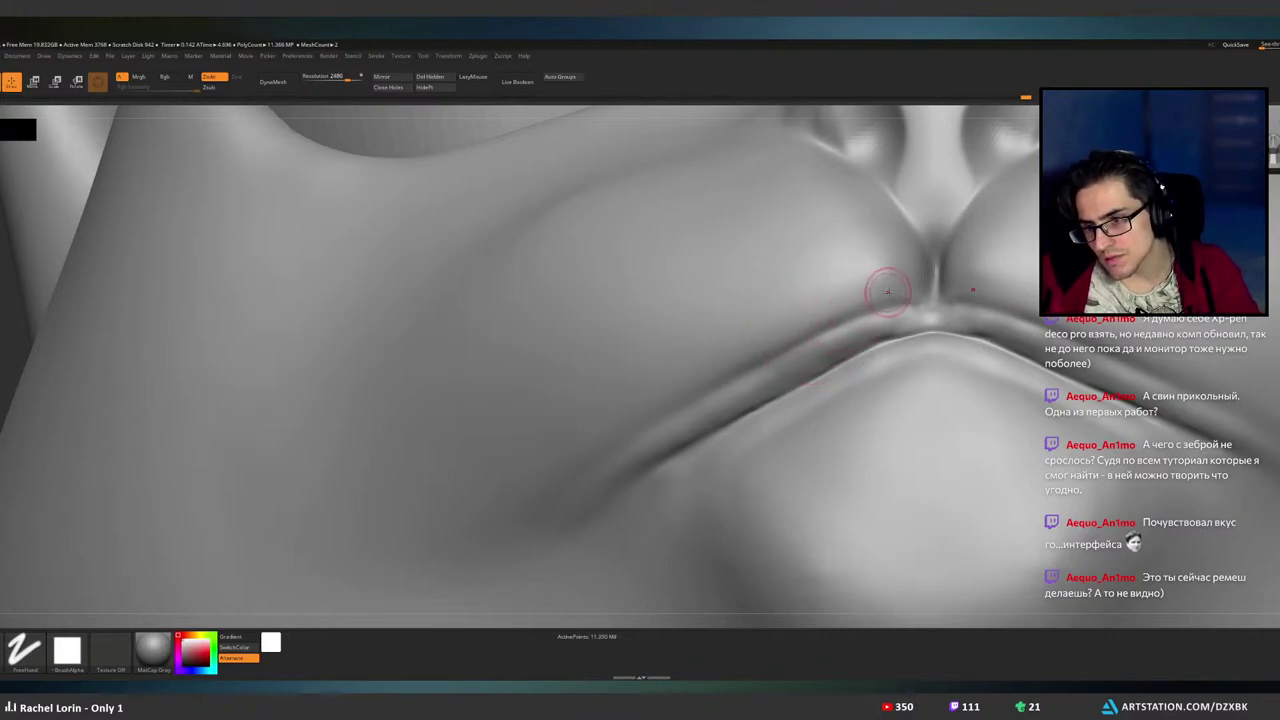
{"action": "mouse_move", "coordinate": [888, 291]}
{"action": "left_mouse_down"}
{"action": "mouse_move", "coordinate": [806, 328]}
{"action": "mouse_move", "coordinate": [856, 304]}
{"action": "left_mouse_up"}
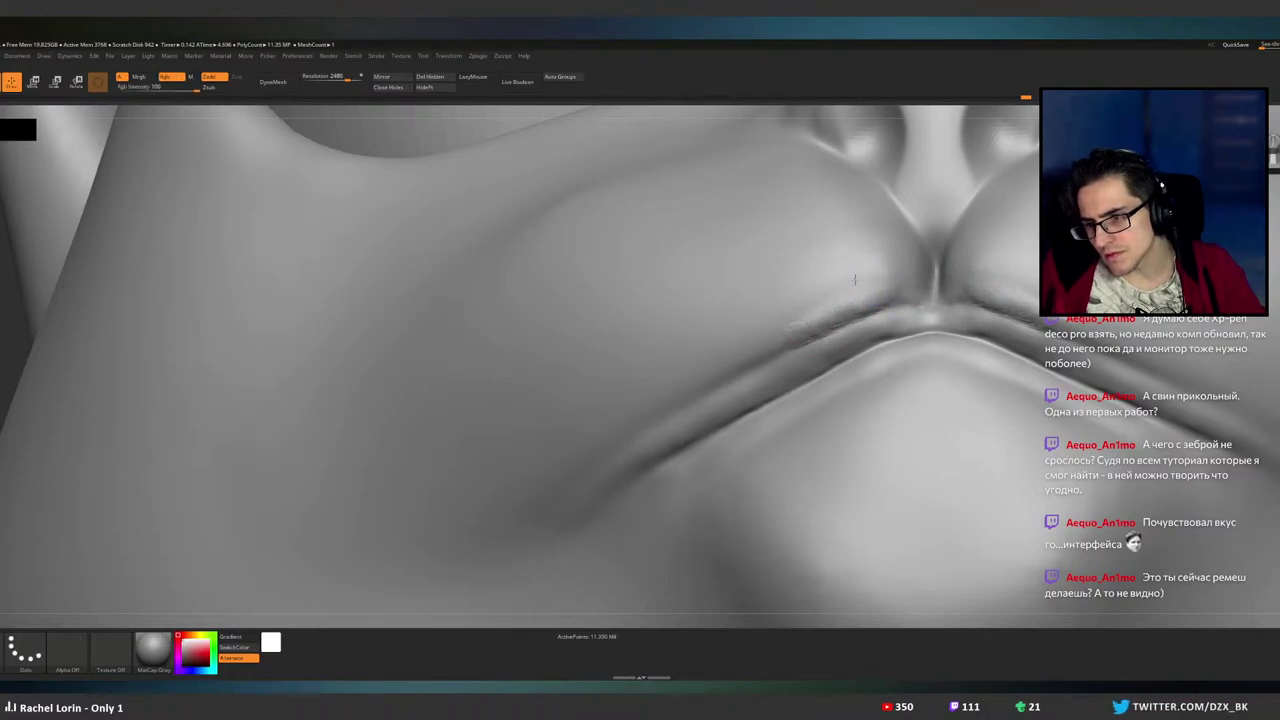
{"action": "mouse_move", "coordinate": [800, 328]}
{"action": "left_mouse_down"}
{"action": "mouse_move", "coordinate": [724, 374]}
{"action": "mouse_move", "coordinate": [748, 356]}
{"action": "mouse_move", "coordinate": [766, 368]}
{"action": "left_mouse_up"}
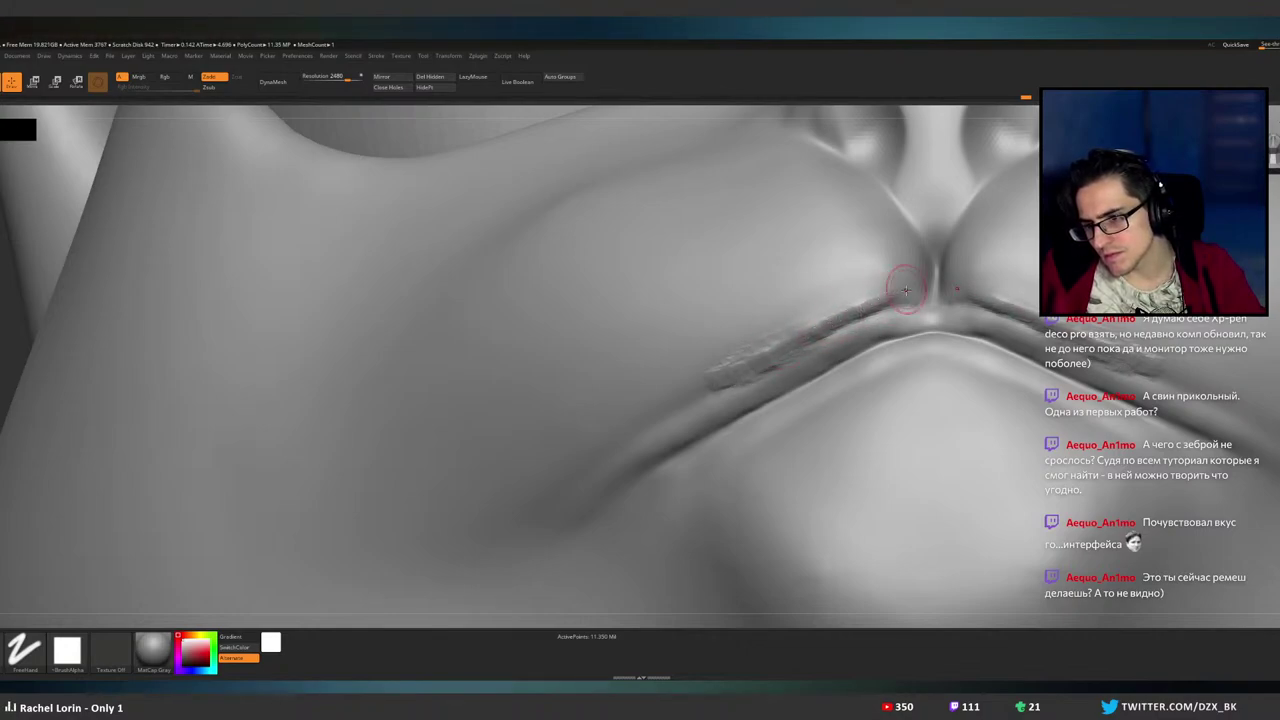
{"action": "left_click_drag", "start_coordinate": [882, 299], "coordinate": [790, 339]}
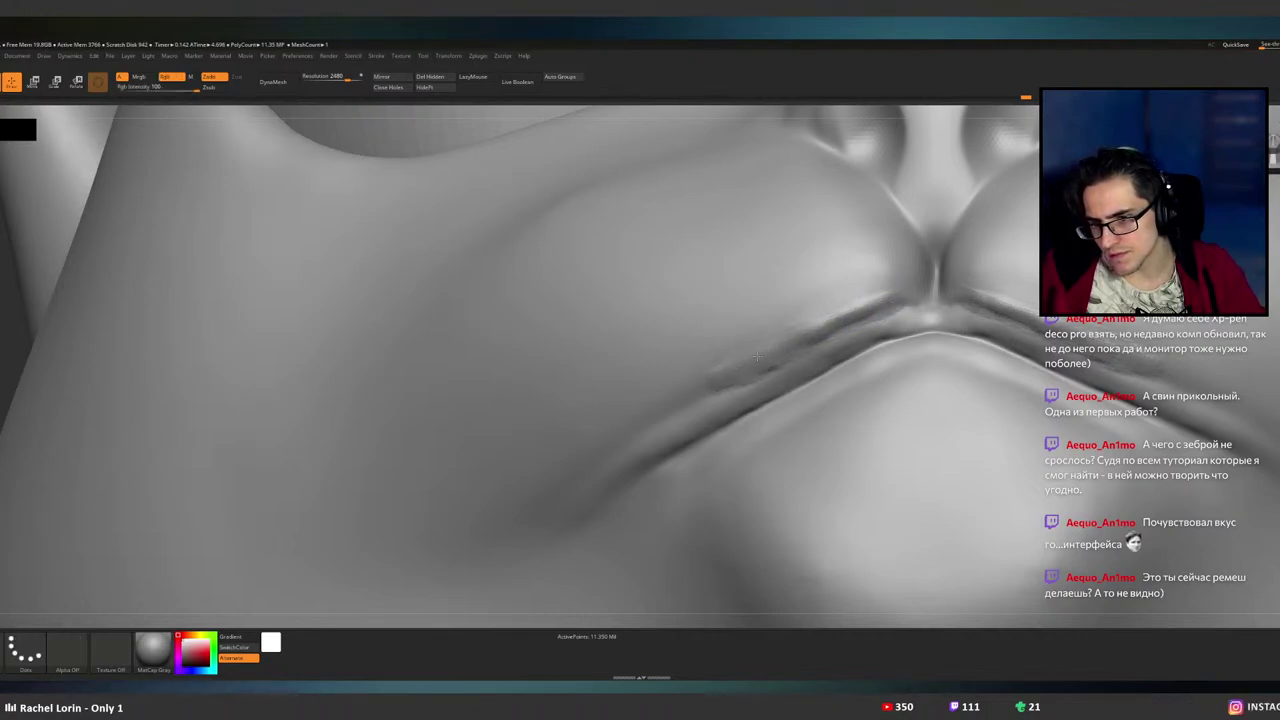
{"action": "left_click_drag", "start_coordinate": [809, 330], "coordinate": [875, 301], "text": "shift"}
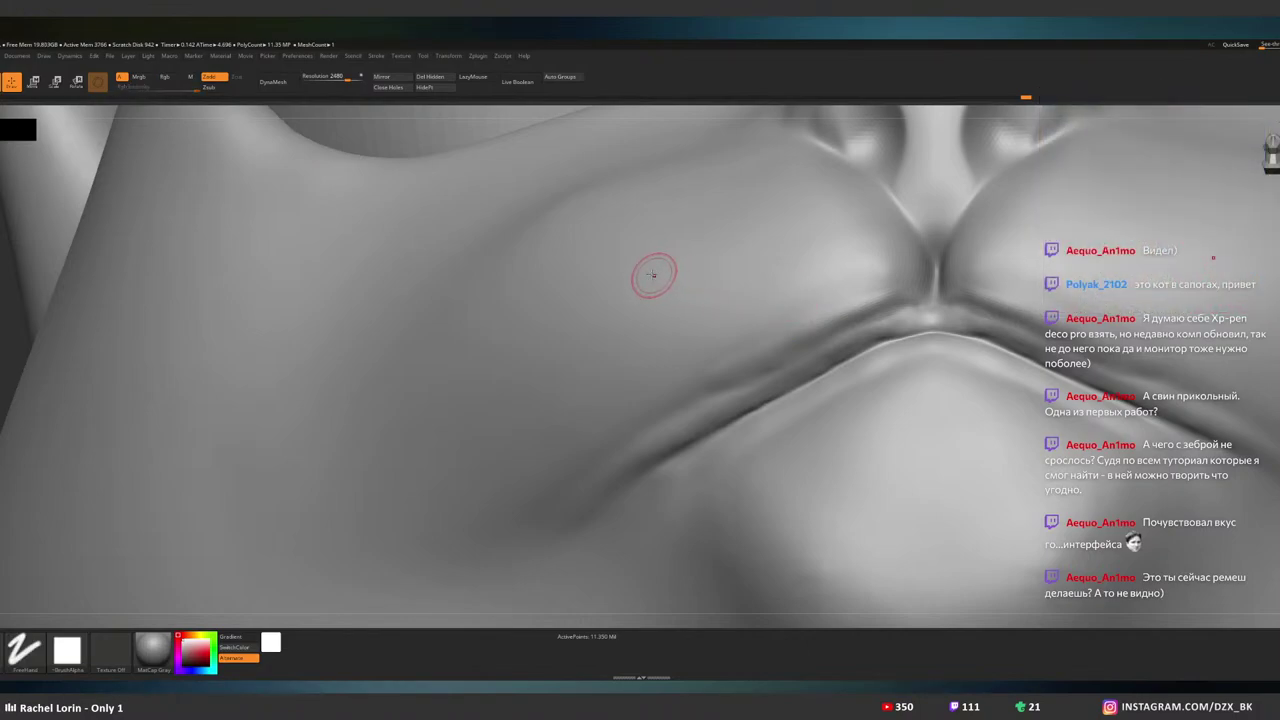
- Undo the last stroke beside the centre crease and smooth the clay marks on the muzzle's lower edge with a larger brush
{"action": "mouse_move", "coordinate": [886, 363]}
{"action": "right_mouse_down", "text": "ctrl"}
{"action": "mouse_move", "coordinate": [945, 302]}
{"action": "mouse_move", "coordinate": [960, 324]}
{"action": "mouse_move", "coordinate": [770, 347]}
{"action": "right_mouse_up", "text": "ctrl"}
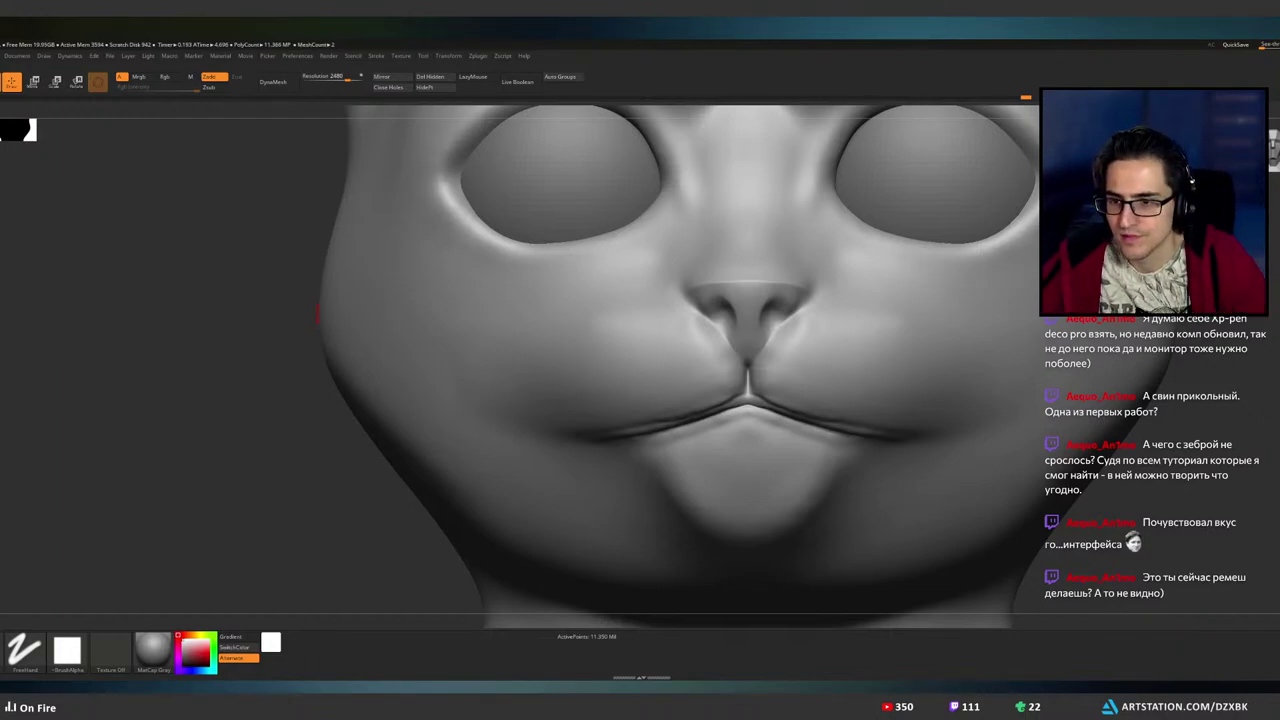
{"action": "right_click_drag", "start_coordinate": [817, 326], "coordinate": [842, 328]}
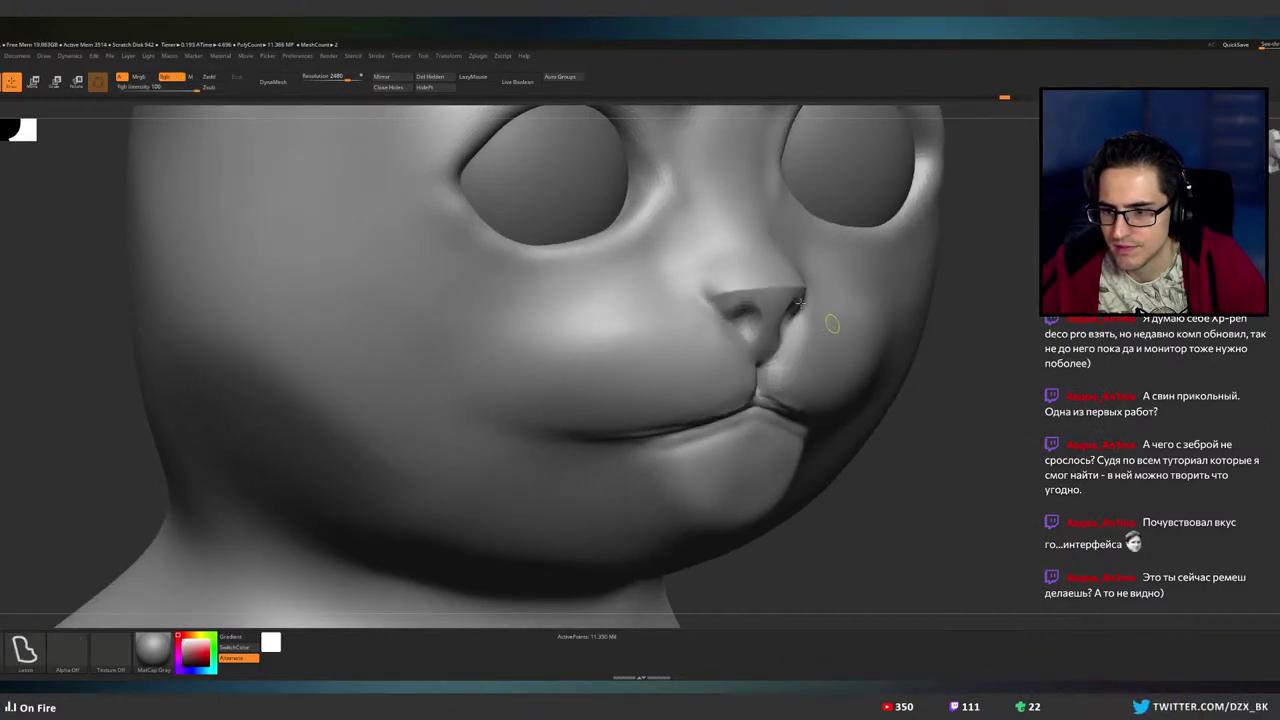
{"action": "right_click_drag", "start_coordinate": [831, 323], "coordinate": [775, 330], "text": "shift"}
{"action": "right_click_drag", "start_coordinate": [712, 385], "coordinate": [762, 334], "text": "ctrl"}
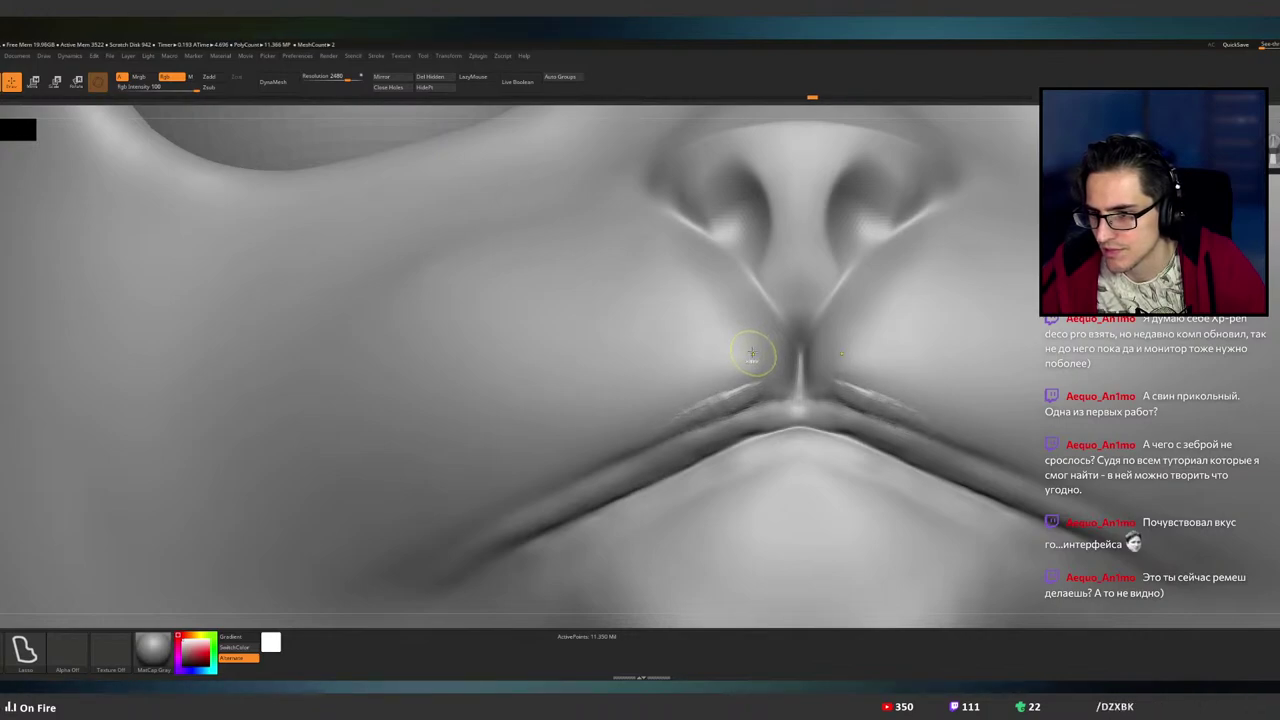
{"action": "key", "text": "ctrl+z"}
{"action": "key", "text": "]"}
{"action": "key", "text": "]"}
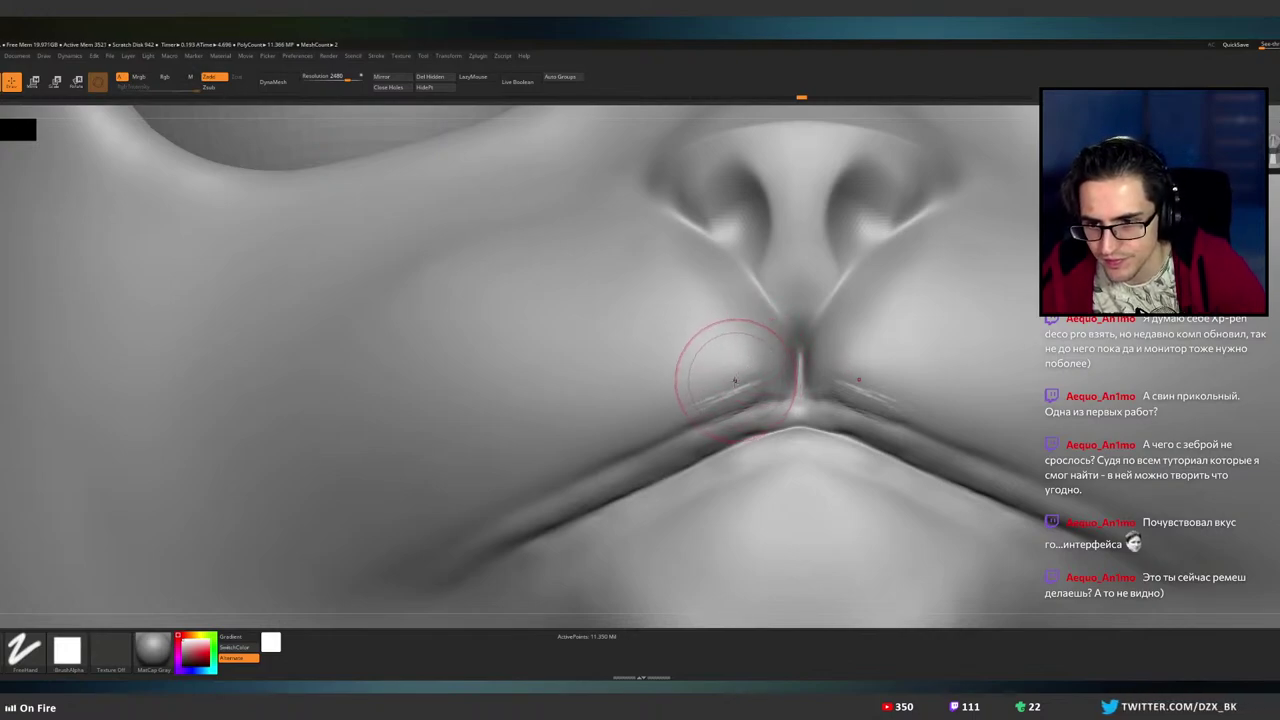
{"action": "left_click", "coordinate": [737, 371], "text": "shift"}
{"action": "left_click", "coordinate": [711, 441]}
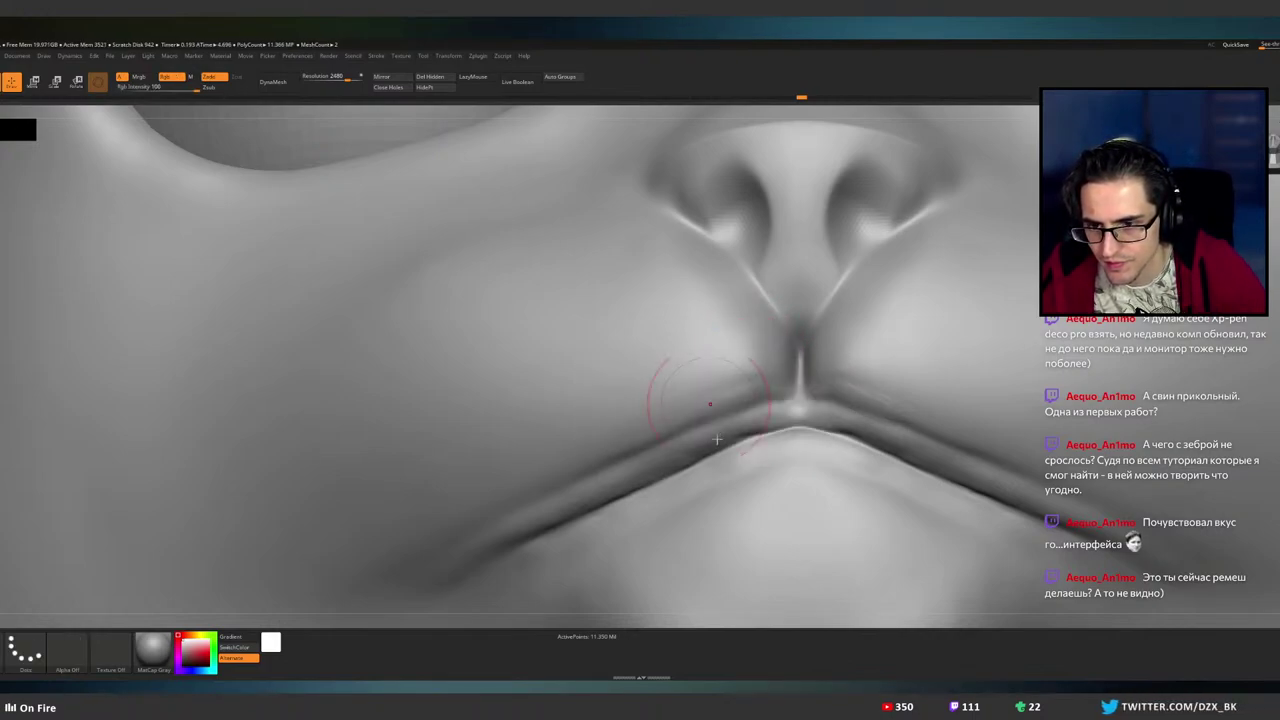
- Remesh the cat head with DynaMesh at resolution 2480
{"action": "mouse_move", "coordinate": [778, 383]}
{"action": "right_mouse_down", "text": "ctrl"}
{"action": "mouse_move", "coordinate": [737, 371]}
{"action": "mouse_move", "coordinate": [745, 415]}
{"action": "mouse_move", "coordinate": [700, 420]}
{"action": "mouse_move", "coordinate": [750, 370]}
{"action": "mouse_move", "coordinate": [737, 329]}
{"action": "right_mouse_up", "text": "ctrl"}
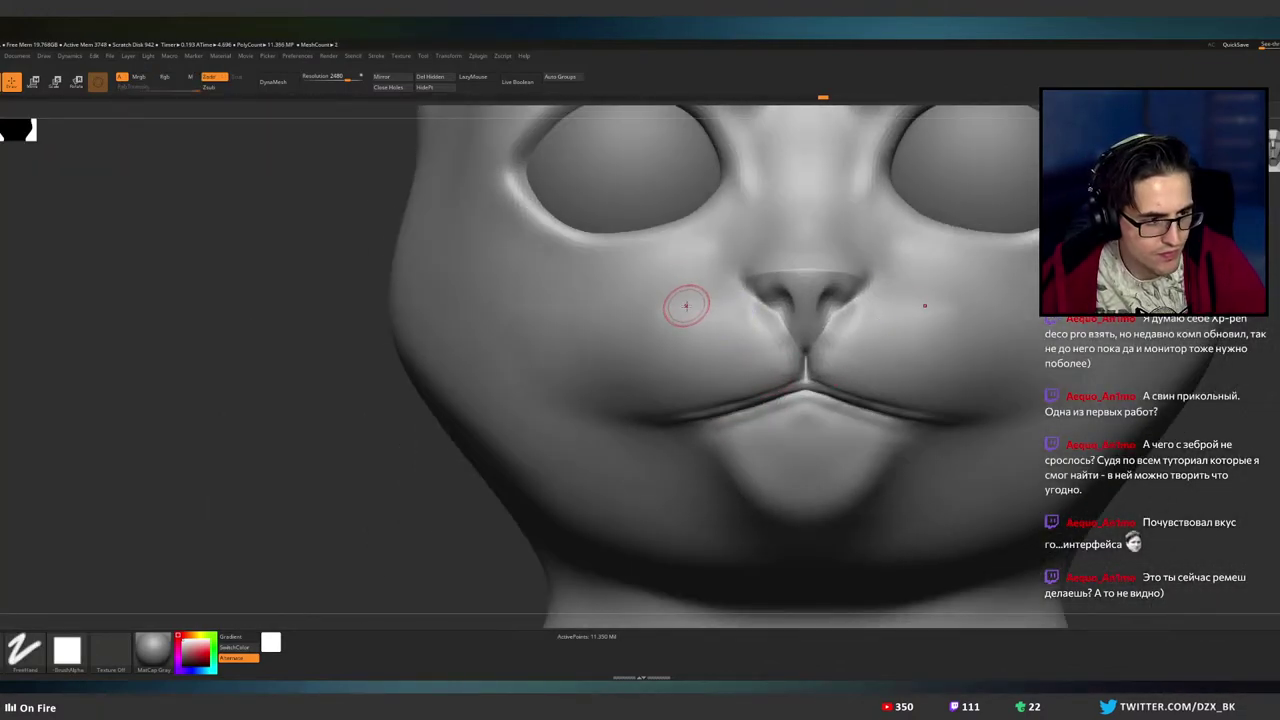
{"action": "mouse_move", "coordinate": [660, 344]}
{"action": "right_mouse_down", "text": "alt"}
{"action": "mouse_move", "coordinate": [750, 305]}
{"action": "mouse_move", "coordinate": [622, 345]}
{"action": "right_mouse_up", "text": "alt"}
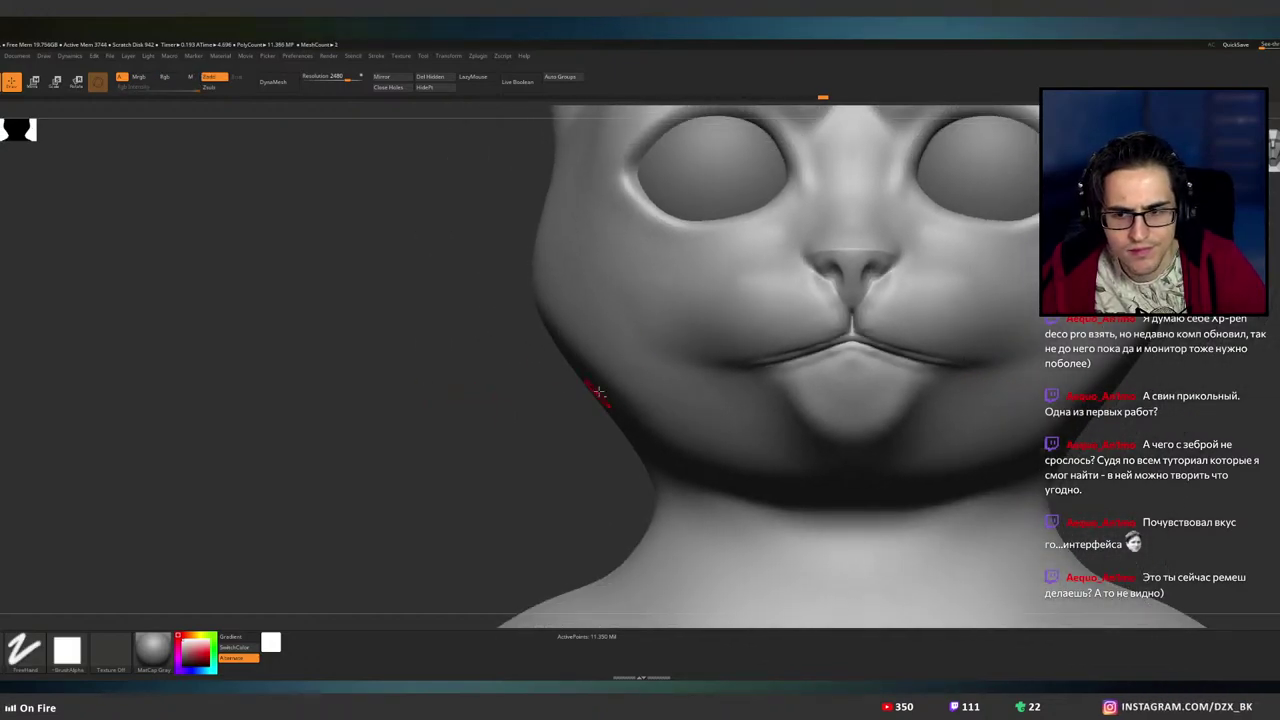
{"action": "right_click_drag", "start_coordinate": [598, 393], "coordinate": [520, 395]}
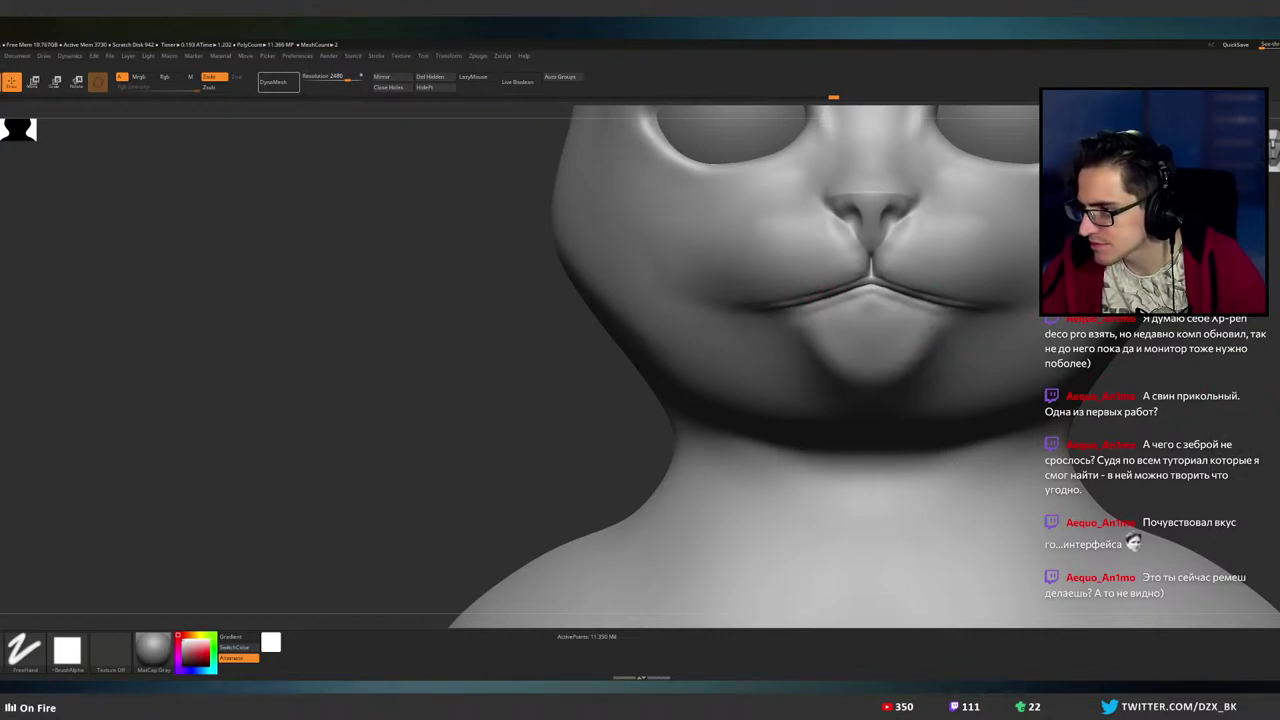
{"action": "left_click", "coordinate": [278, 81]}
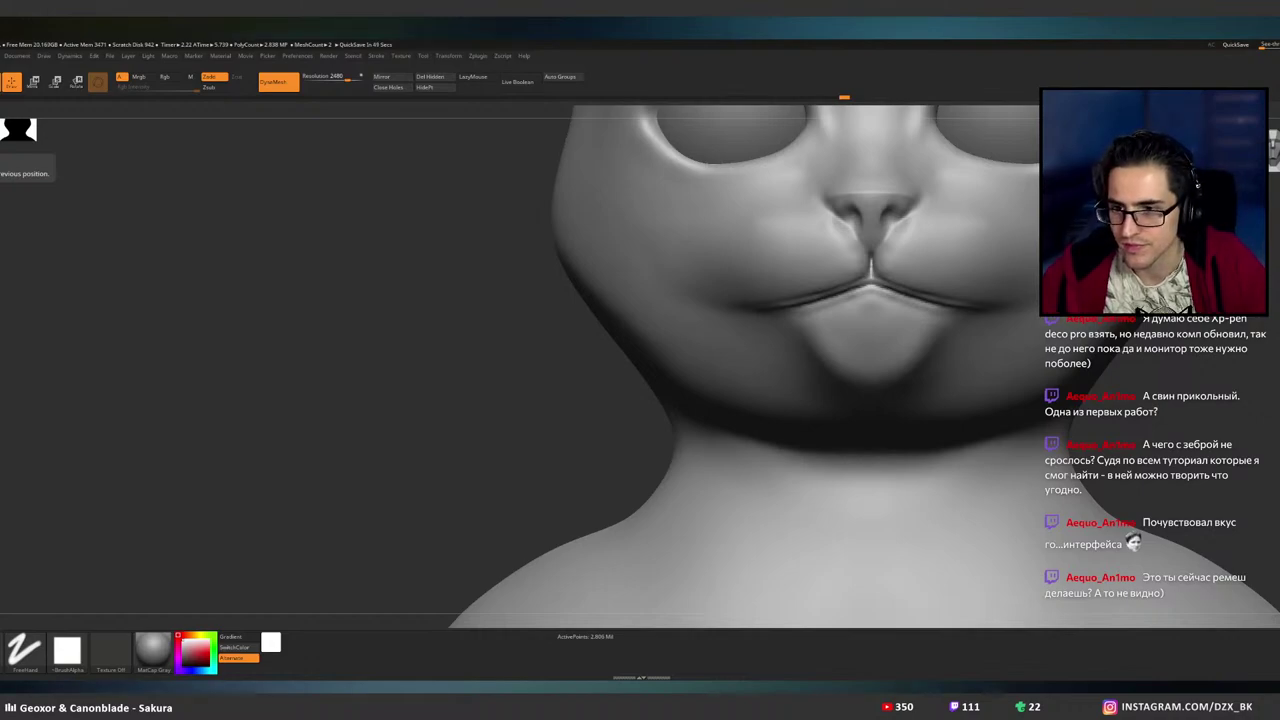
{"action": "left_click_drag", "start_coordinate": [572, 303], "coordinate": [547, 319]}
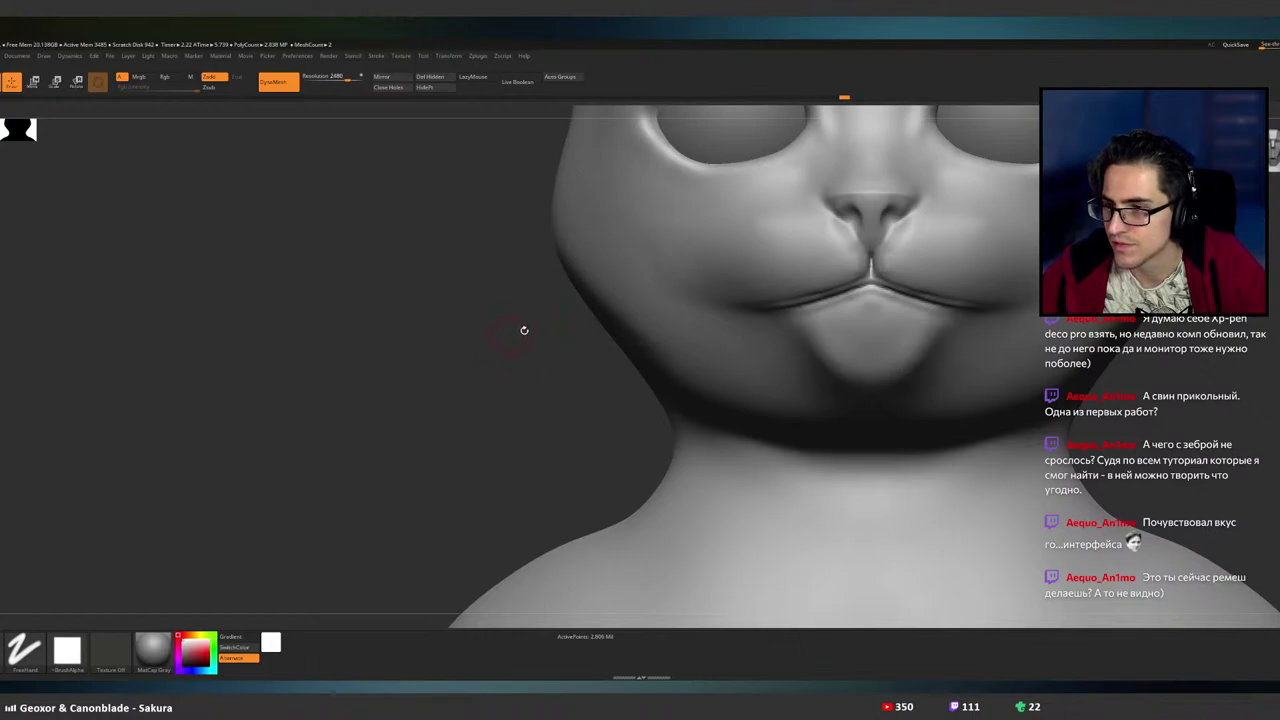
{"action": "right_click_drag", "start_coordinate": [820, 263], "coordinate": [620, 308], "text": "alt"}
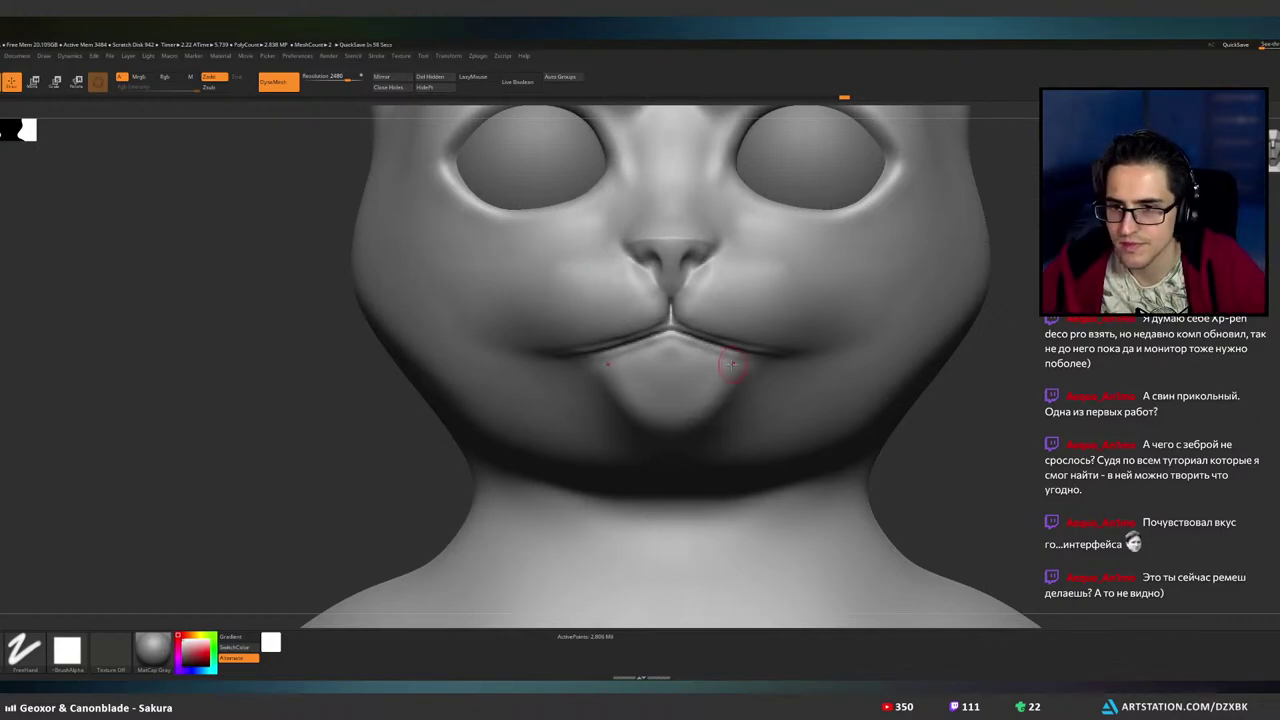
- Fill out the muzzle beside the nose with light diagonal clay strokes and smooth them
{"action": "mouse_move", "coordinate": [732, 364]}
{"action": "right_mouse_down", "text": "ctrl"}
{"action": "mouse_move", "coordinate": [591, 323]}
{"action": "mouse_move", "coordinate": [664, 393]}
{"action": "right_mouse_up", "text": "ctrl"}
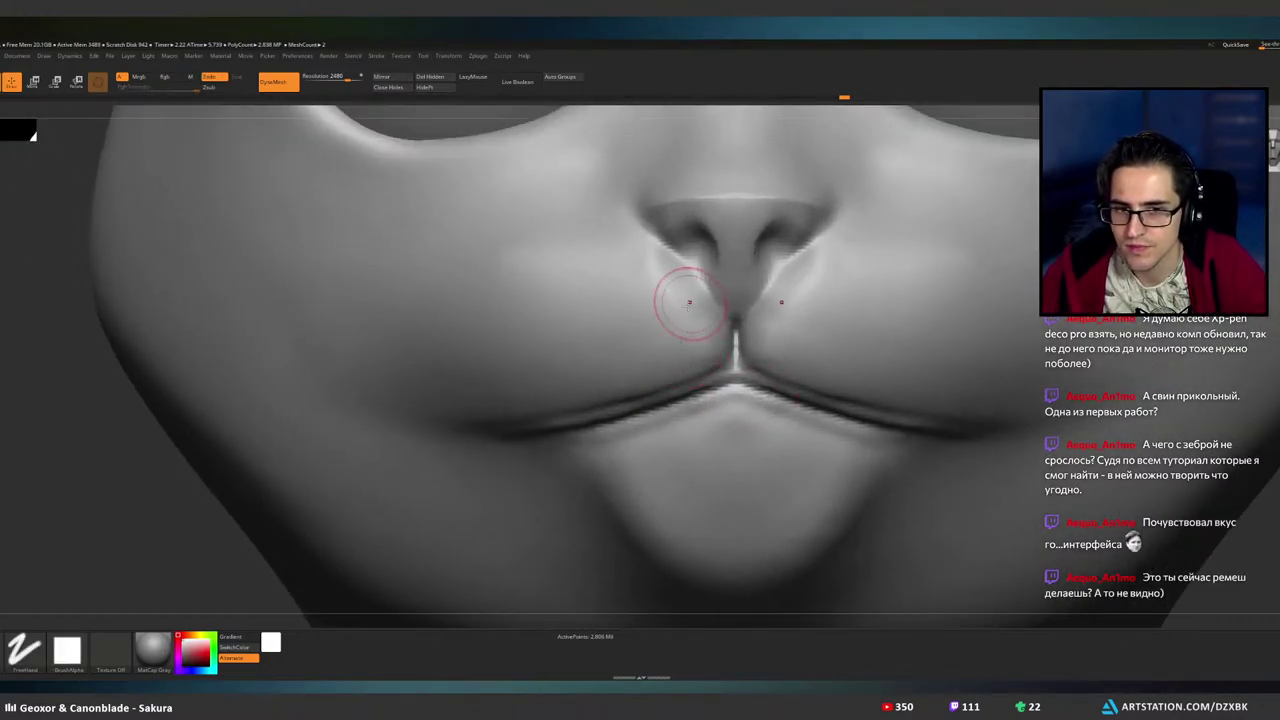
{"action": "left_click_drag", "start_coordinate": [697, 266], "coordinate": [704, 296]}
{"action": "mouse_move", "coordinate": [743, 296]}
{"action": "right_mouse_down", "text": "alt"}
{"action": "mouse_move", "coordinate": [669, 366]}
{"action": "mouse_move", "coordinate": [750, 350]}
{"action": "mouse_move", "coordinate": [723, 364]}
{"action": "right_mouse_up", "text": "alt"}
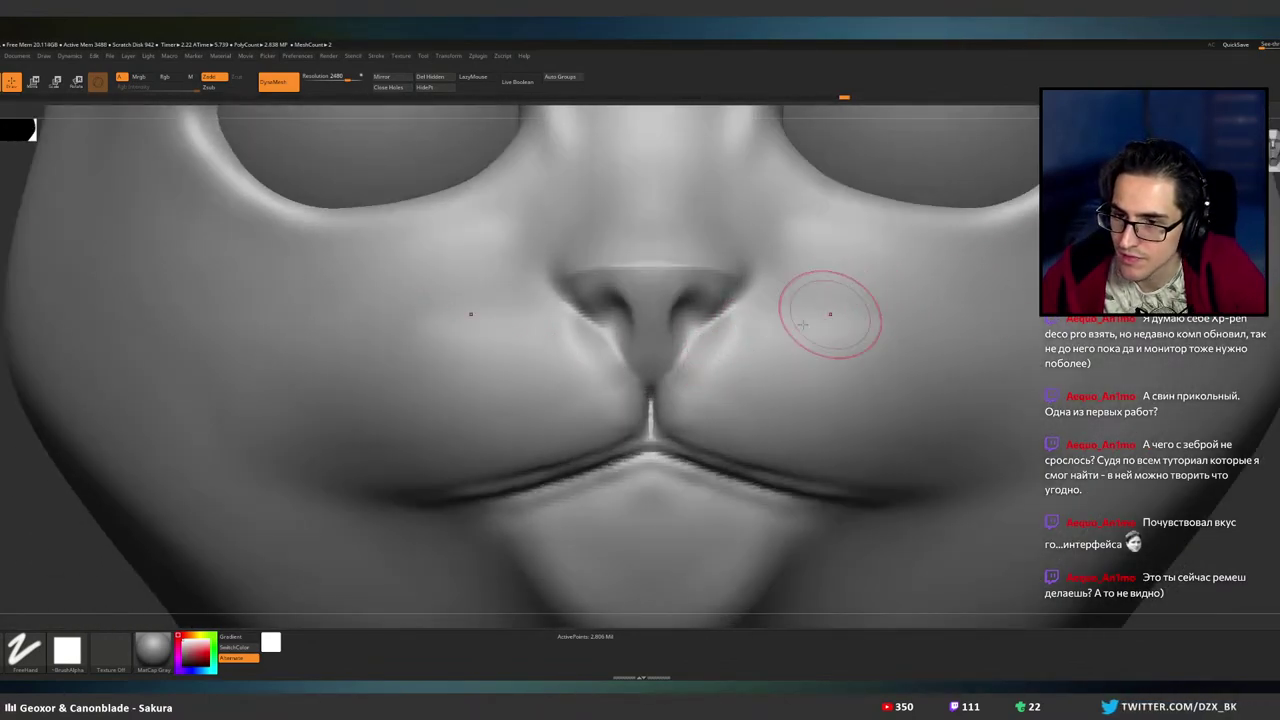
{"action": "mouse_move", "coordinate": [757, 342]}
{"action": "left_mouse_down"}
{"action": "mouse_move", "coordinate": [713, 390]}
{"action": "mouse_move", "coordinate": [708, 381]}
{"action": "left_mouse_up"}
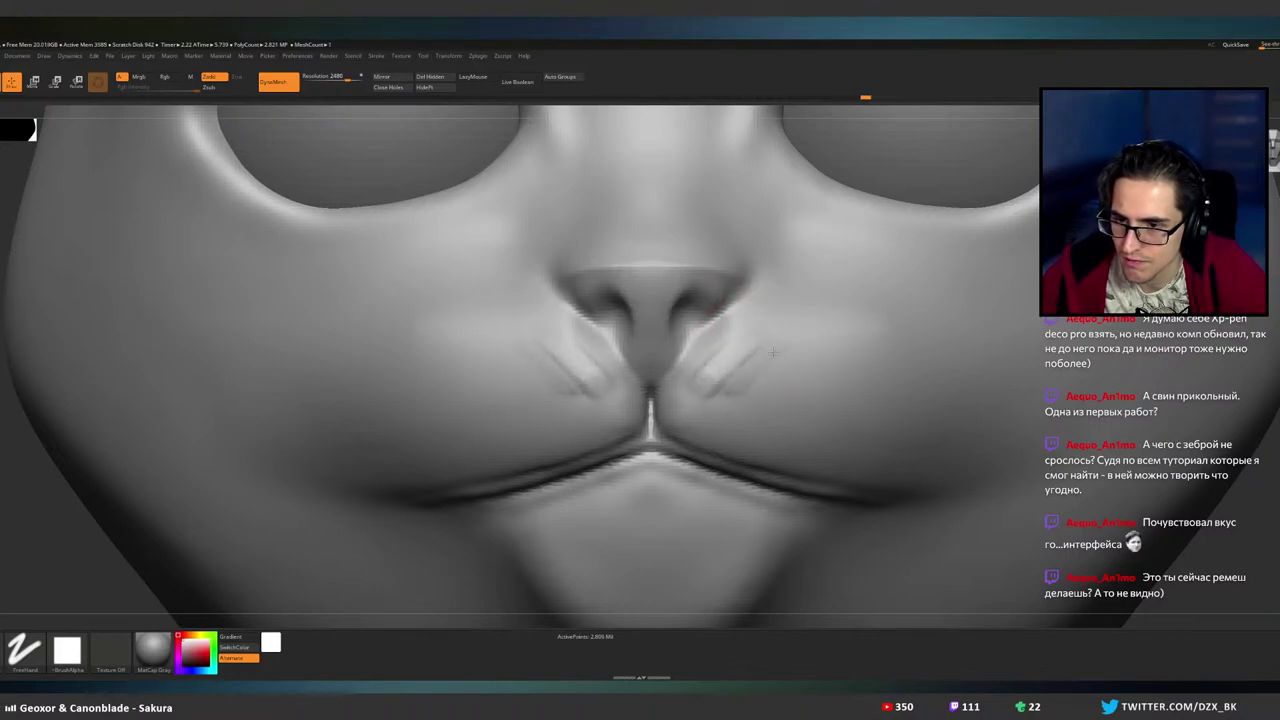
{"action": "left_click_drag", "start_coordinate": [756, 376], "coordinate": [724, 391]}
{"action": "left_click_drag", "start_coordinate": [810, 372], "coordinate": [720, 385]}
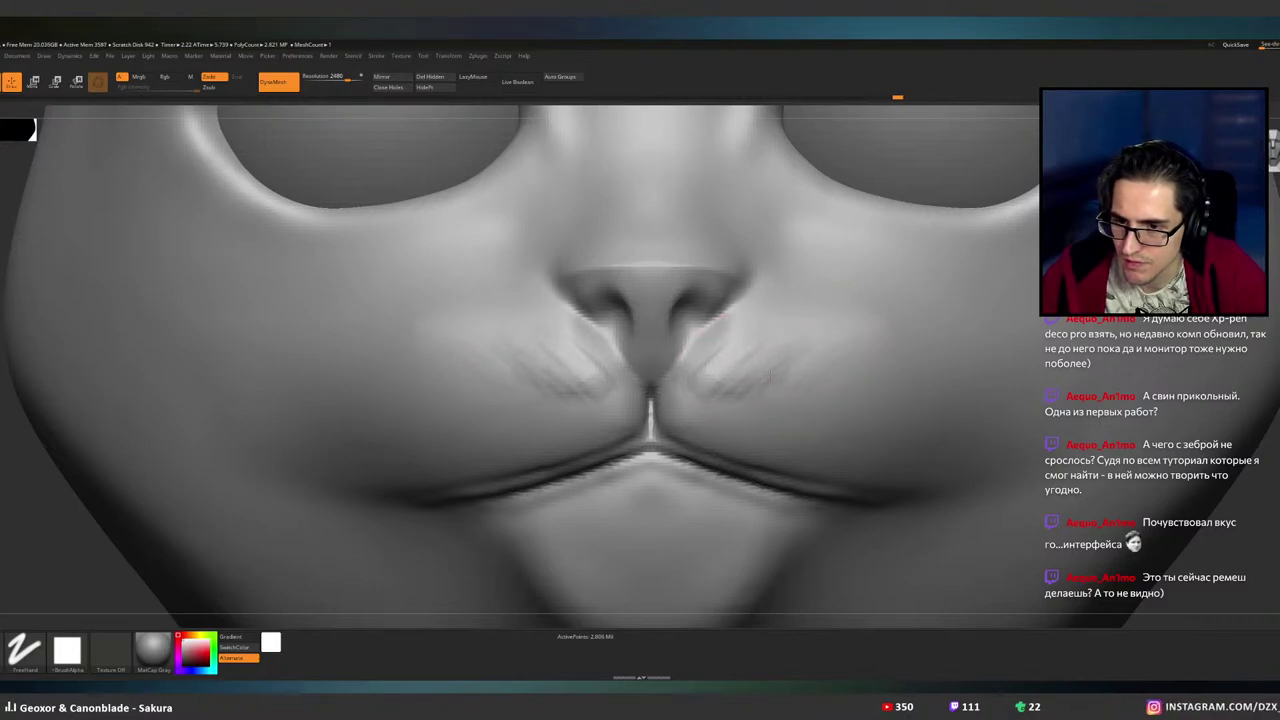
{"action": "left_click_drag", "start_coordinate": [780, 340], "coordinate": [686, 390]}
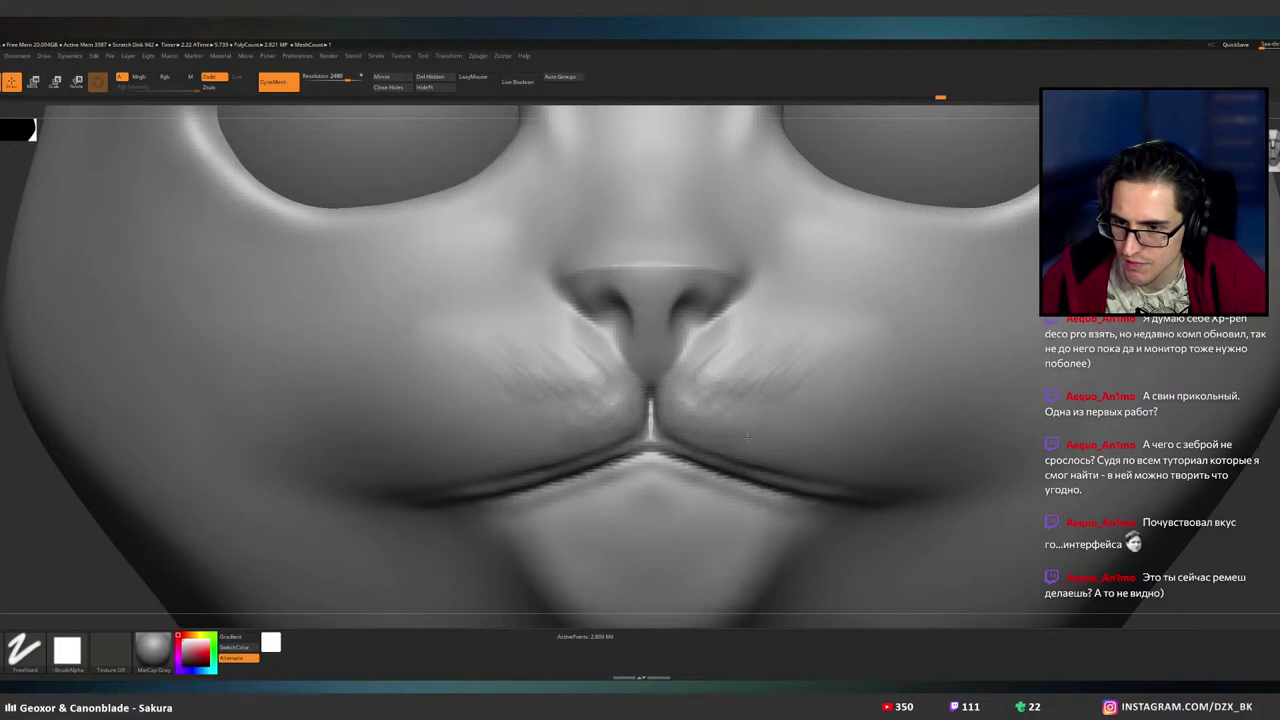
{"action": "left_click_drag", "start_coordinate": [746, 392], "coordinate": [728, 350], "text": "shift"}
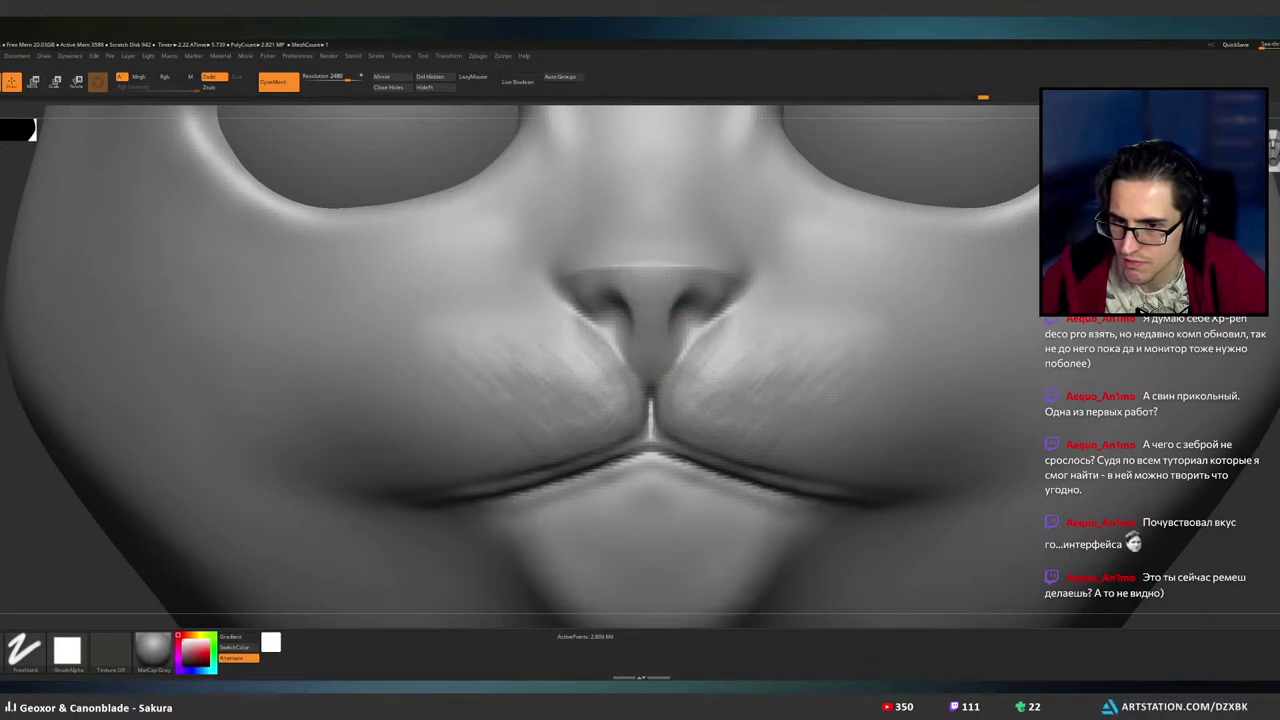
- Extend the clay strokes towards the outer muzzle and smooth them into the cheek
{"action": "left_click_drag", "start_coordinate": [875, 367], "coordinate": [797, 407]}
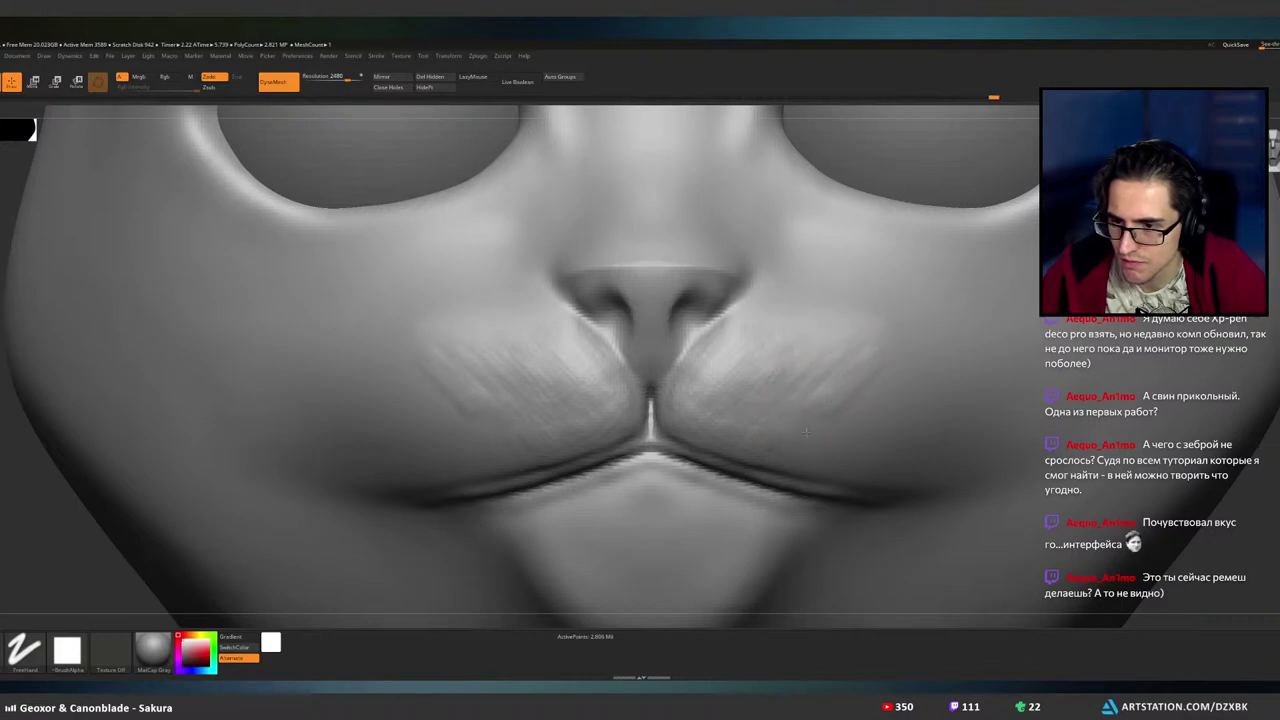
{"action": "left_click_drag", "start_coordinate": [800, 363], "coordinate": [761, 345], "text": "shift"}
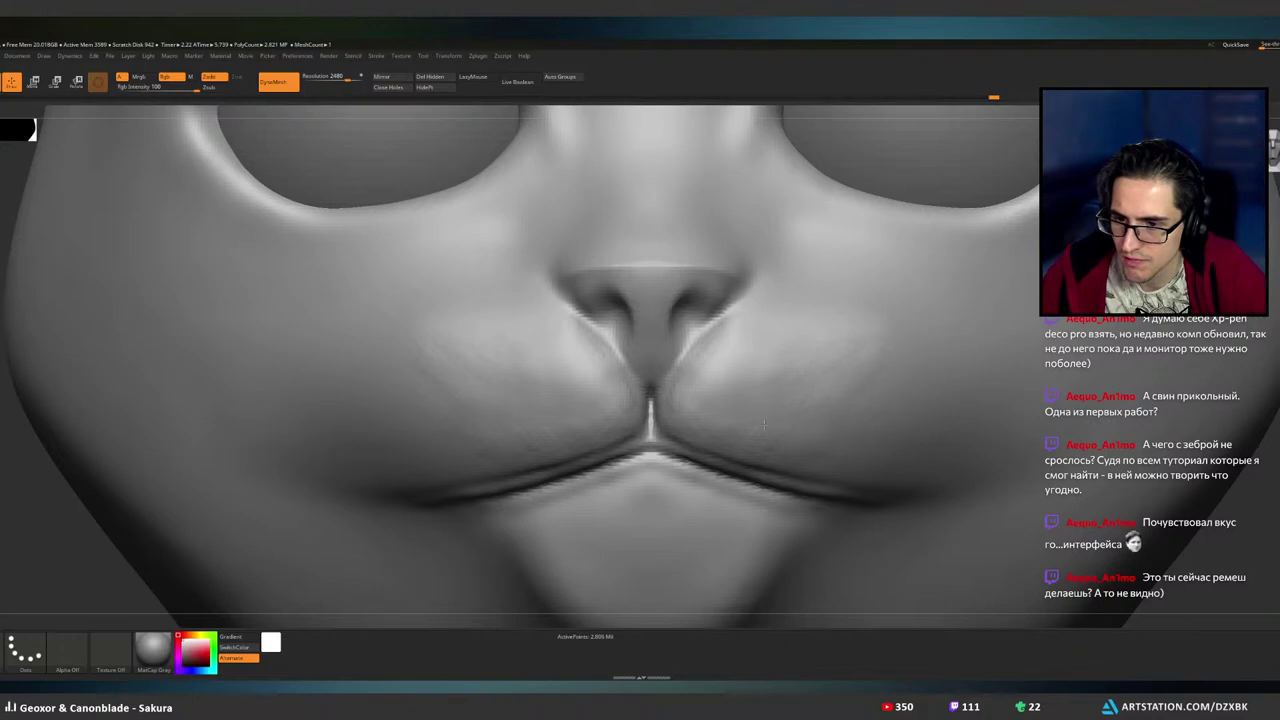
{"action": "right_click_drag", "start_coordinate": [855, 326], "coordinate": [861, 394]}
{"action": "right_click_drag", "start_coordinate": [798, 336], "coordinate": [708, 331]}
{"action": "right_click_drag", "start_coordinate": [770, 376], "coordinate": [706, 378]}
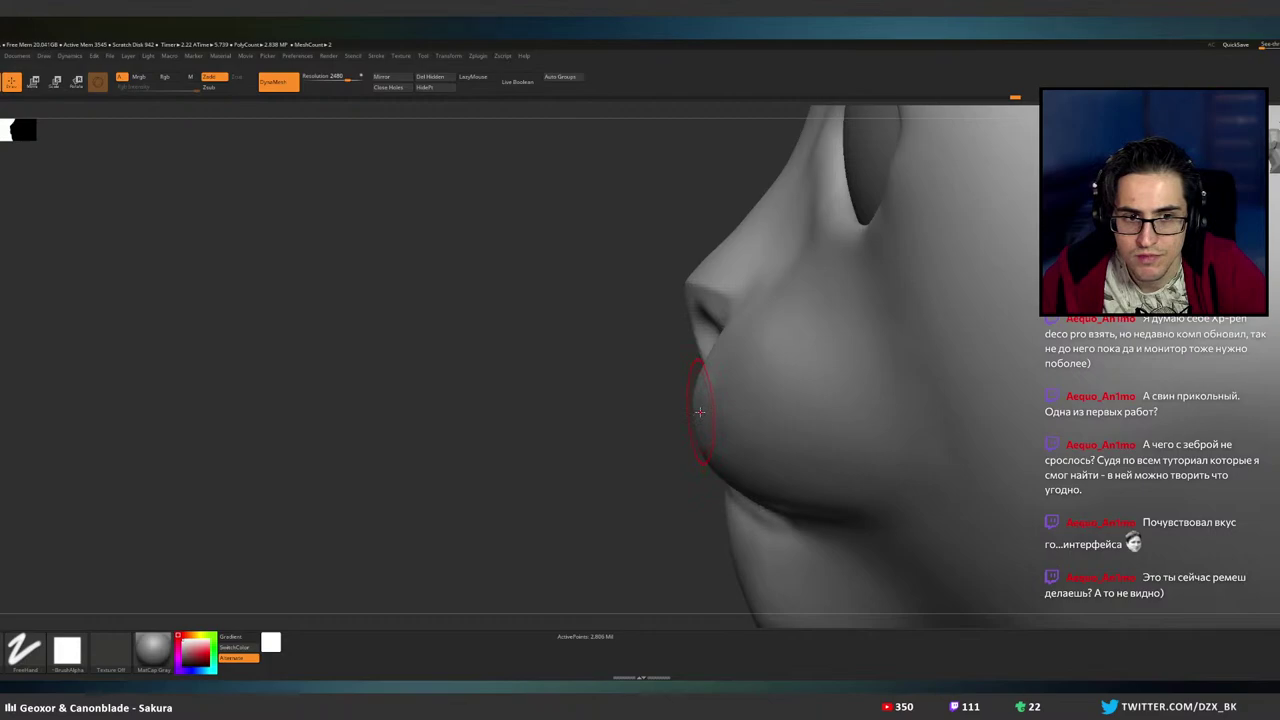
- Add short clay strokes to the upper muzzle just outside the nostril and smooth away the marks
{"action": "right_click_drag", "start_coordinate": [722, 392], "coordinate": [677, 349]}
{"action": "mouse_move", "coordinate": [662, 338]}
{"action": "left_mouse_down"}
{"action": "mouse_move", "coordinate": [650, 376]}
{"action": "mouse_move", "coordinate": [689, 363]}
{"action": "mouse_move", "coordinate": [678, 365]}
{"action": "left_mouse_up"}
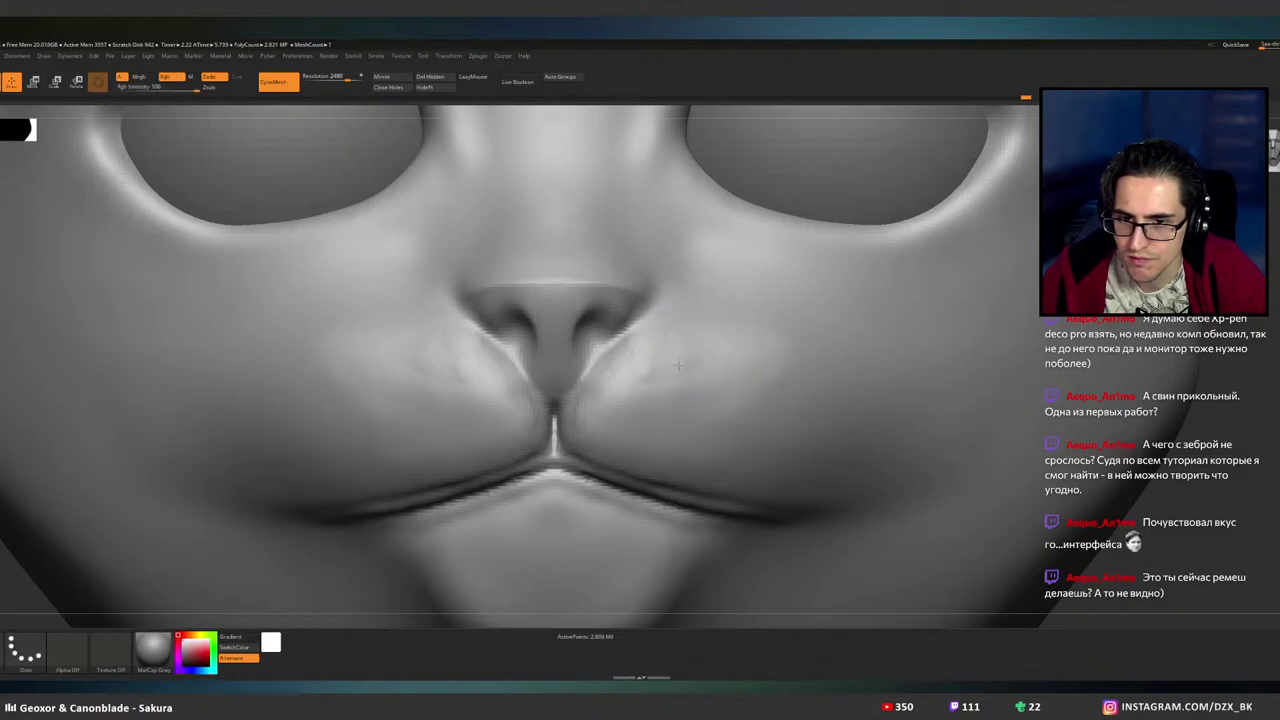
{"action": "mouse_move", "coordinate": [678, 366]}
{"action": "right_mouse_down"}
{"action": "mouse_move", "coordinate": [698, 392]}
{"action": "mouse_move", "coordinate": [660, 350]}
{"action": "right_mouse_up"}
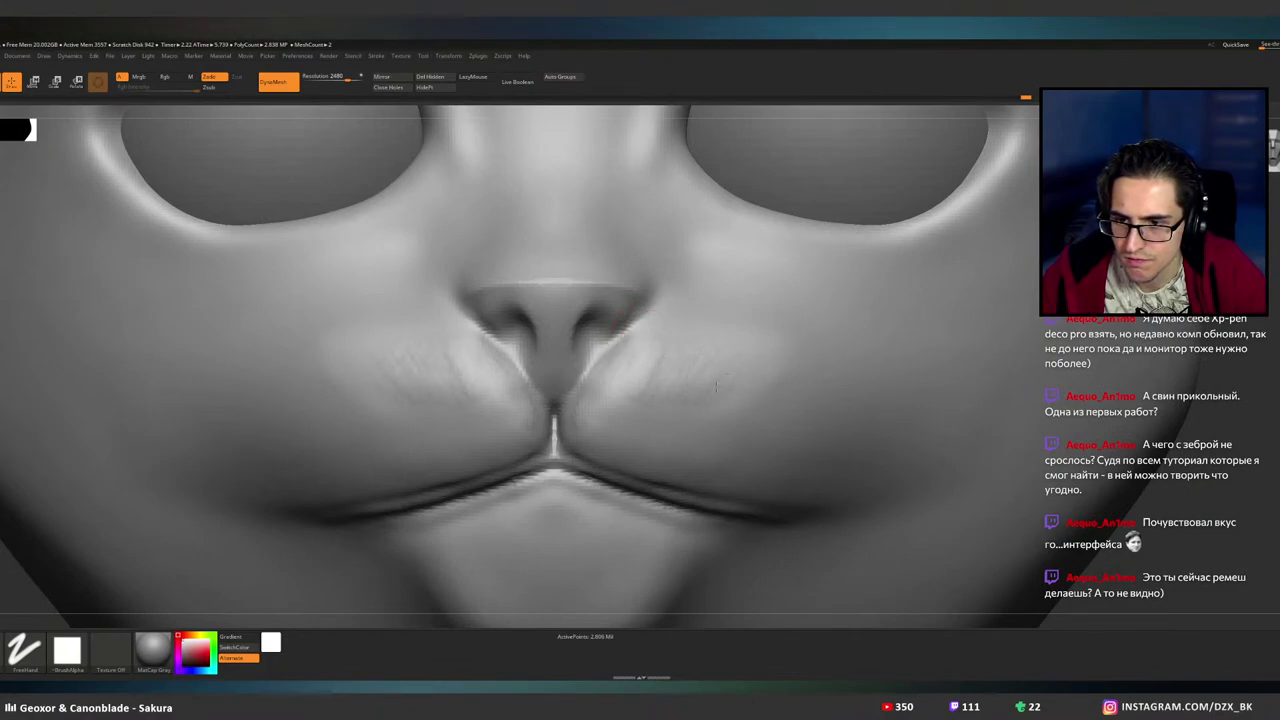
{"action": "left_click_drag", "start_coordinate": [716, 386], "coordinate": [682, 352], "text": "shift"}
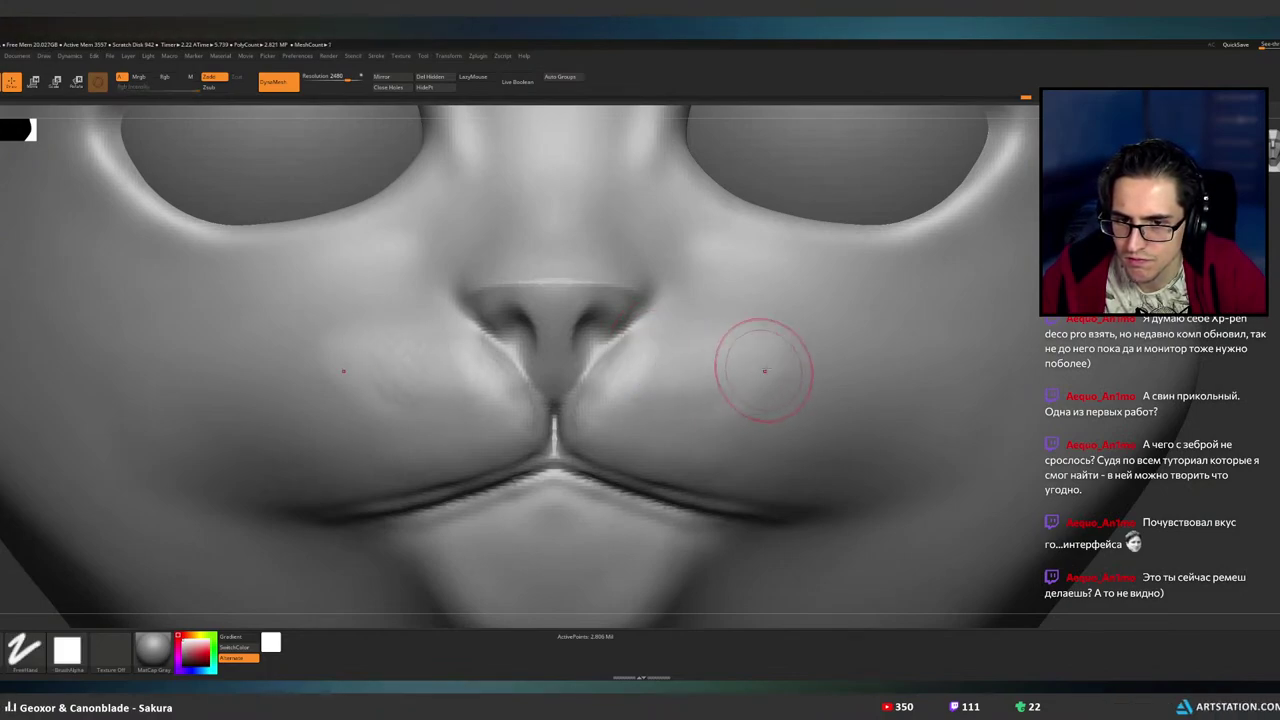
{"action": "mouse_move", "coordinate": [705, 388]}
{"action": "right_mouse_down"}
{"action": "mouse_move", "coordinate": [722, 390]}
{"action": "mouse_move", "coordinate": [684, 441]}
{"action": "right_mouse_up"}
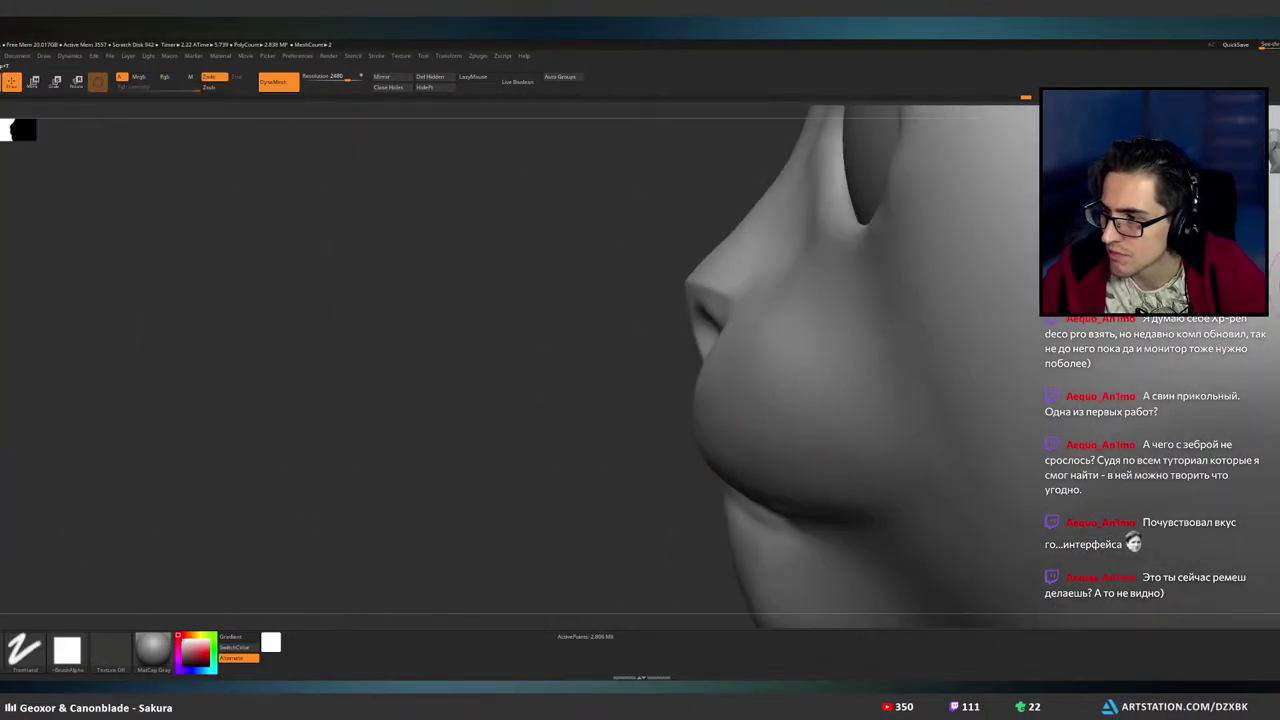
- Switch to a subtractive brush, reduce its size, and even out the muzzle surface beside the nose
{"action": "key", "text": "2"}
{"action": "right_click_drag", "start_coordinate": [734, 349], "coordinate": [770, 374]}
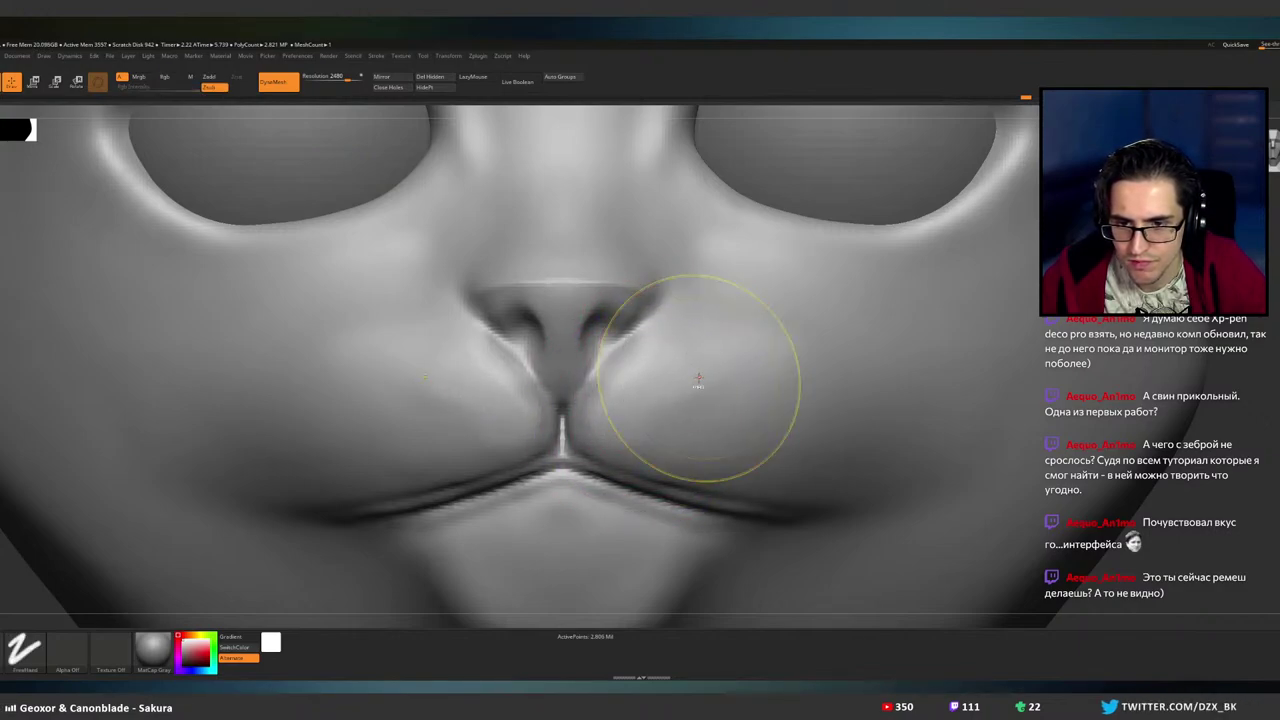
{"action": "key", "text": "ctrl+shift"}
{"action": "key", "text": "bracketleft"}
{"action": "key", "text": "bracketleft"}
{"action": "key", "text": "bracketleft"}
{"action": "key", "text": "bracketleft"}
{"action": "key", "text": "bracketleft"}
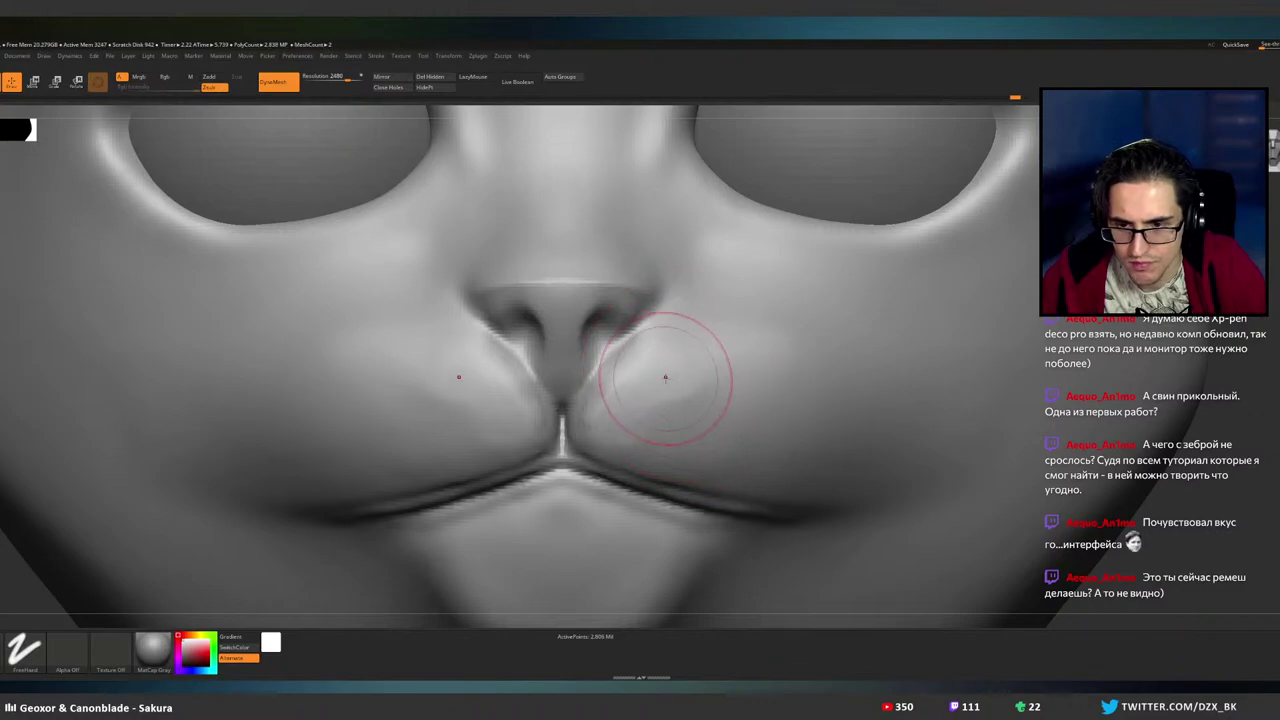
{"action": "key", "text": "ctrl"}
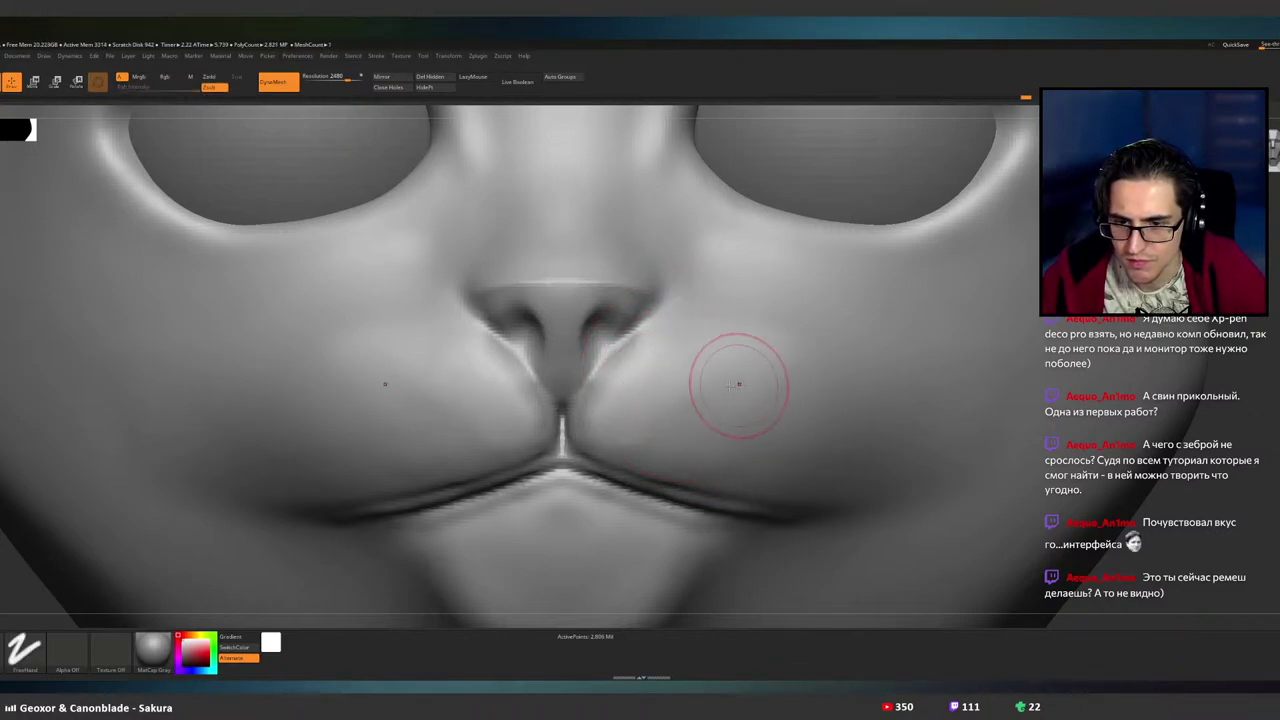
{"action": "mouse_move", "coordinate": [737, 371]}
{"action": "right_mouse_down"}
{"action": "mouse_move", "coordinate": [689, 377]}
{"action": "mouse_move", "coordinate": [733, 441]}
{"action": "right_mouse_up"}
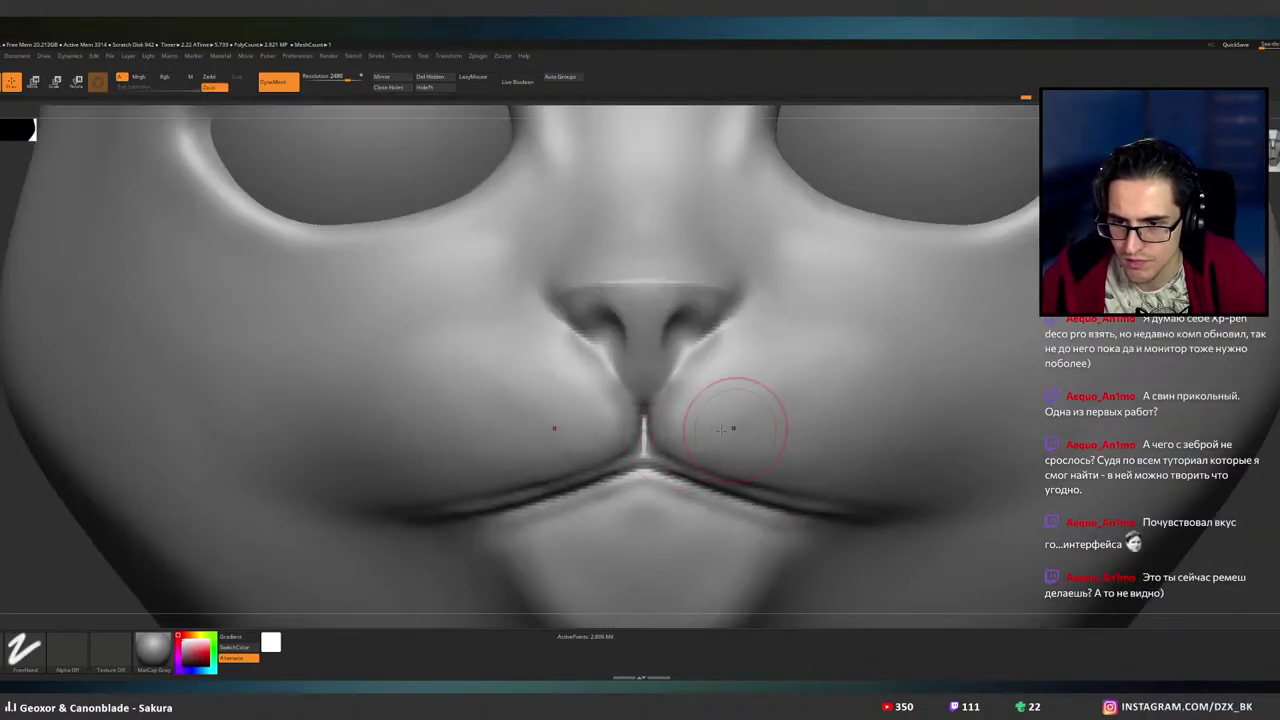
- Refine the lower muzzle above the mouth line with the subtractive brush and smooth it towards the centre
{"action": "key", "text": "ctrl"}
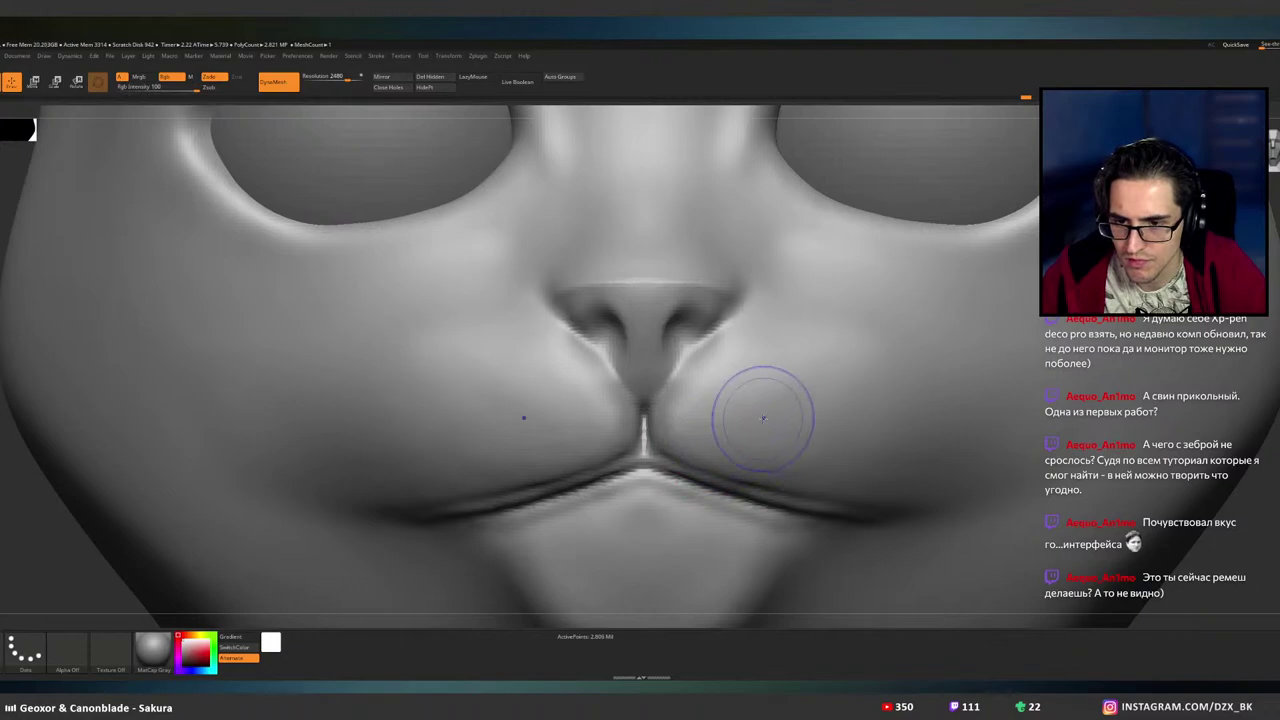
{"action": "mouse_move", "coordinate": [763, 418]}
{"action": "right_mouse_down"}
{"action": "mouse_move", "coordinate": [730, 417]}
{"action": "mouse_move", "coordinate": [830, 441]}
{"action": "right_mouse_up"}
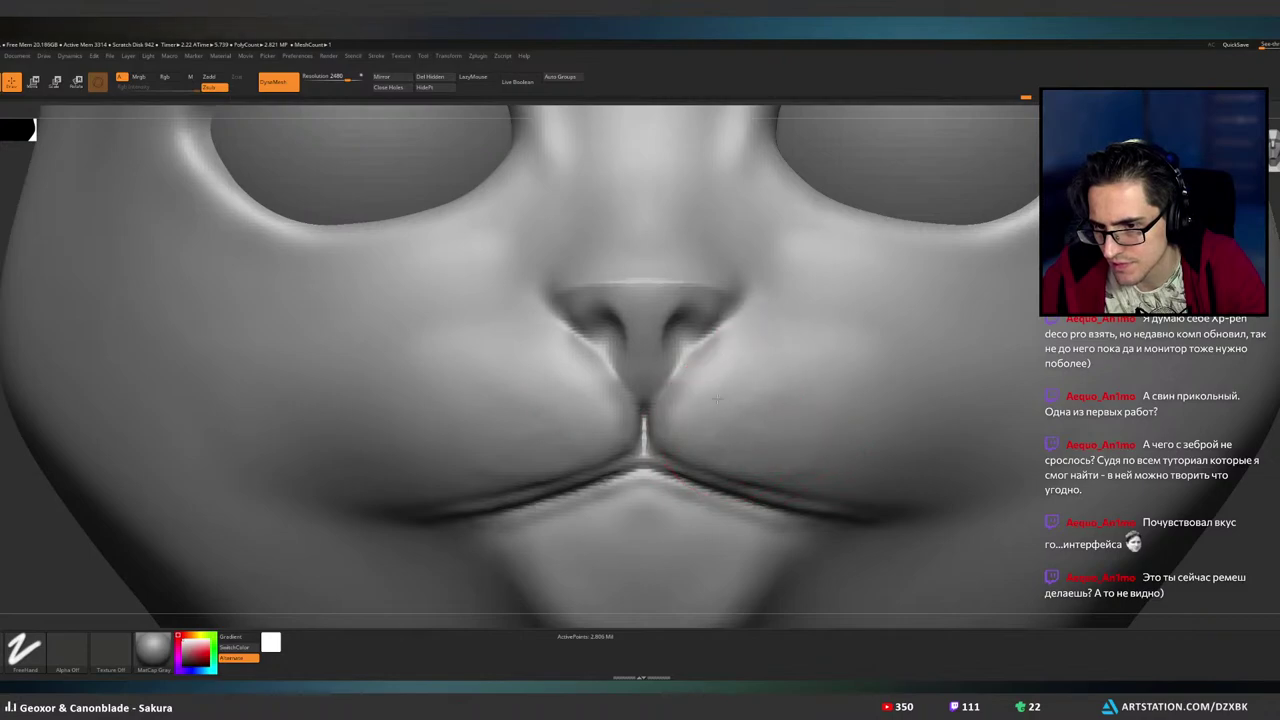
{"action": "key", "text": "shift"}
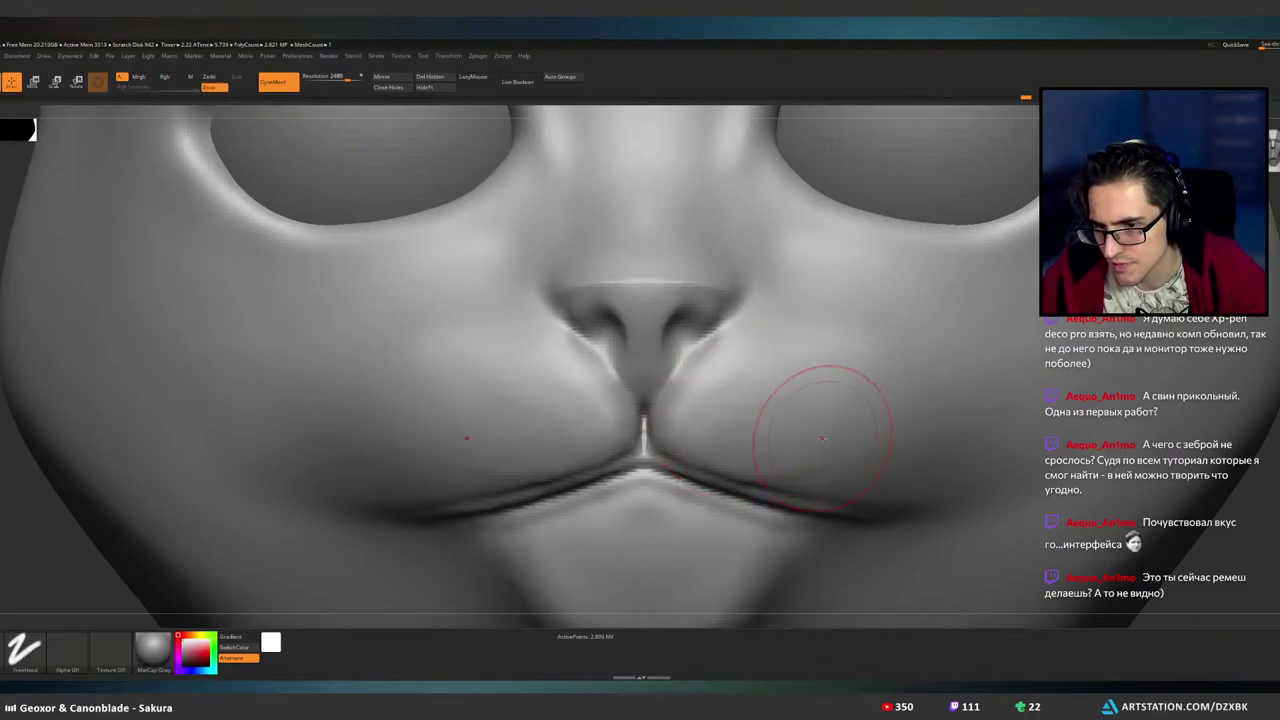
{"action": "mouse_move", "coordinate": [834, 437]}
{"action": "right_mouse_down"}
{"action": "mouse_move", "coordinate": [756, 438]}
{"action": "mouse_move", "coordinate": [814, 431]}
{"action": "mouse_move", "coordinate": [906, 458]}
{"action": "right_mouse_up"}
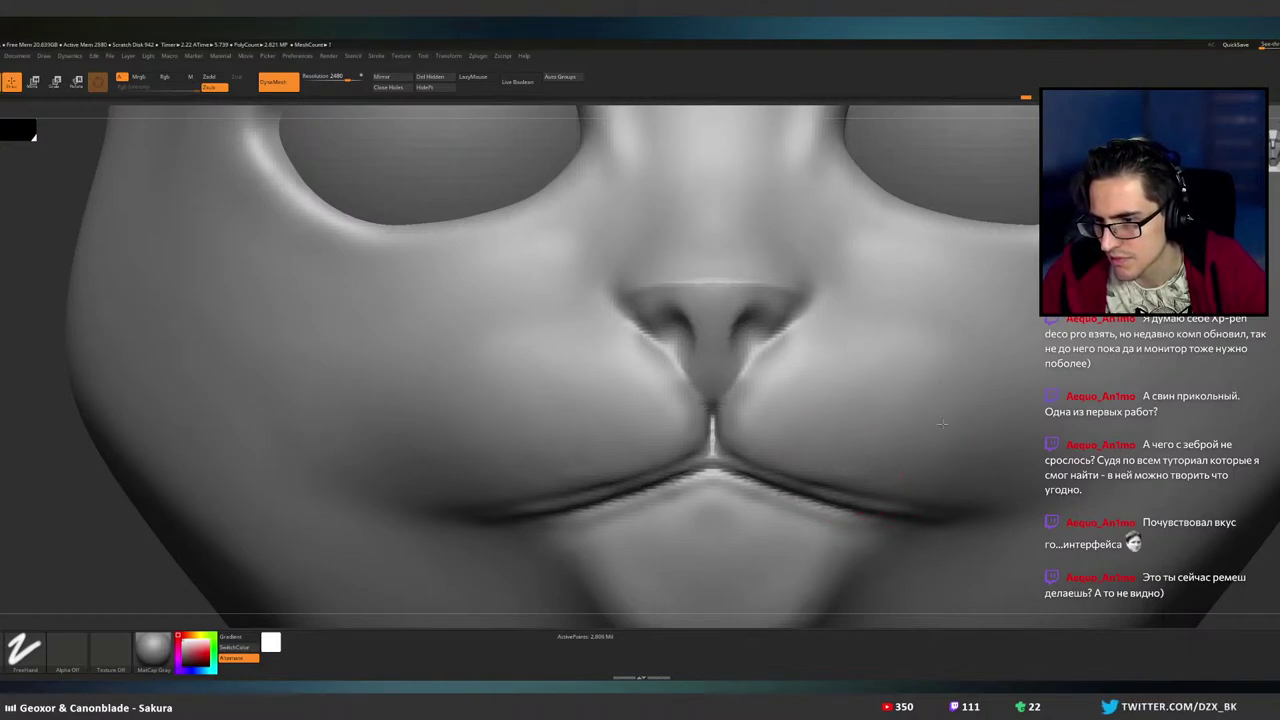
{"action": "right_click_drag", "start_coordinate": [857, 416], "coordinate": [800, 452]}
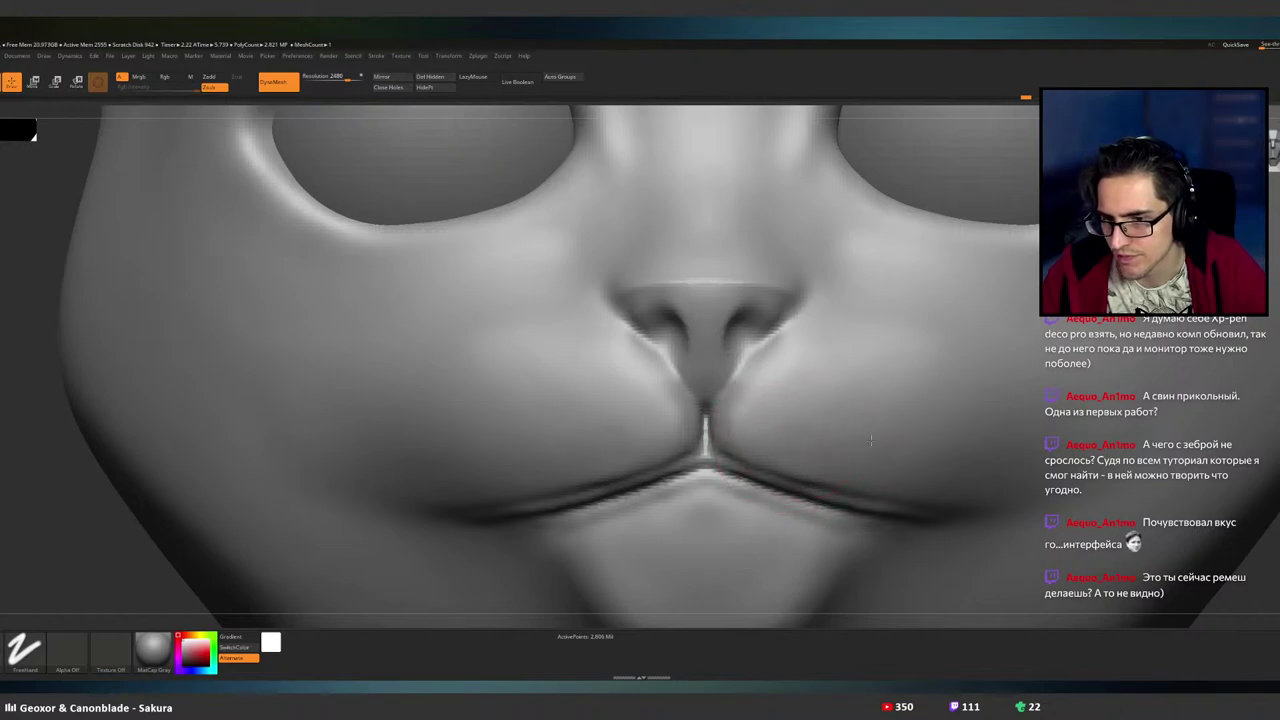
{"action": "left_click_drag", "start_coordinate": [914, 436], "coordinate": [782, 422], "text": "shift"}
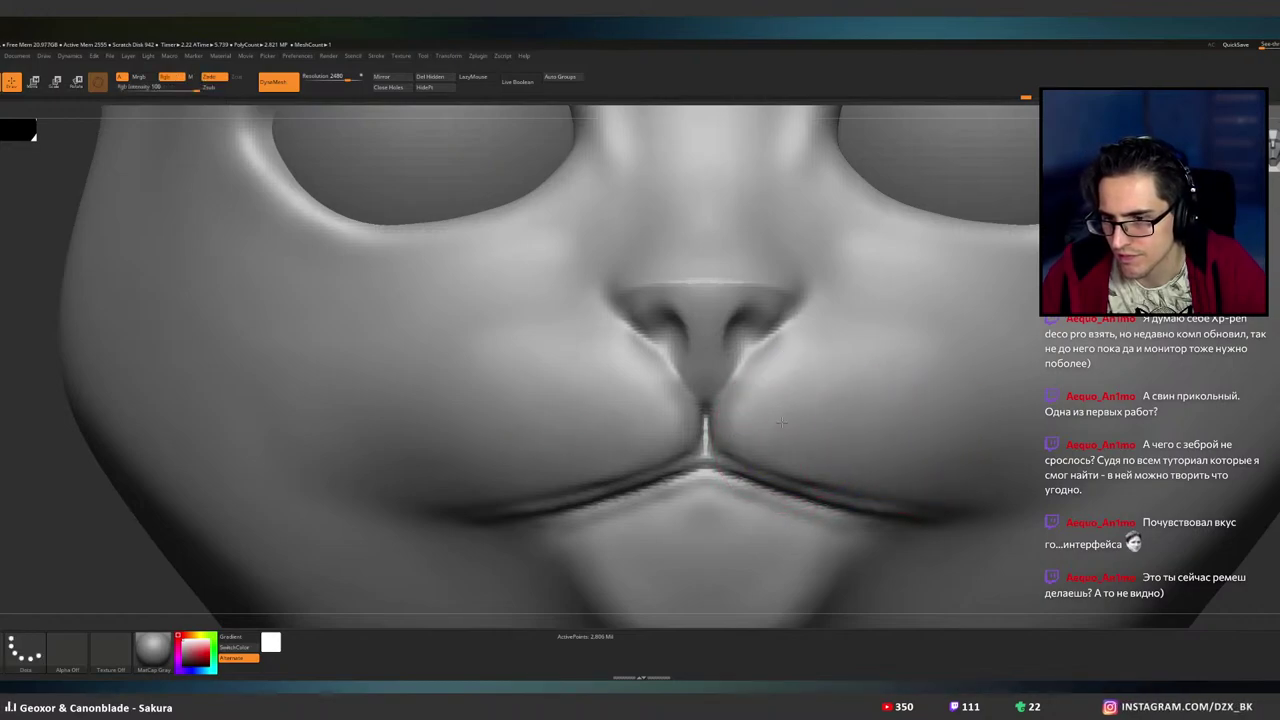
- Smooth the muzzle below the nostrils and along the centre crease down to the upper lip
{"action": "mouse_move", "coordinate": [781, 423]}
{"action": "right_mouse_down"}
{"action": "mouse_move", "coordinate": [846, 440]}
{"action": "mouse_move", "coordinate": [1000, 434]}
{"action": "right_mouse_up"}
{"action": "right_click_drag", "start_coordinate": [906, 428], "coordinate": [776, 420], "text": "alt"}
{"action": "right_click_drag", "start_coordinate": [677, 405], "coordinate": [663, 372], "text": "shift"}
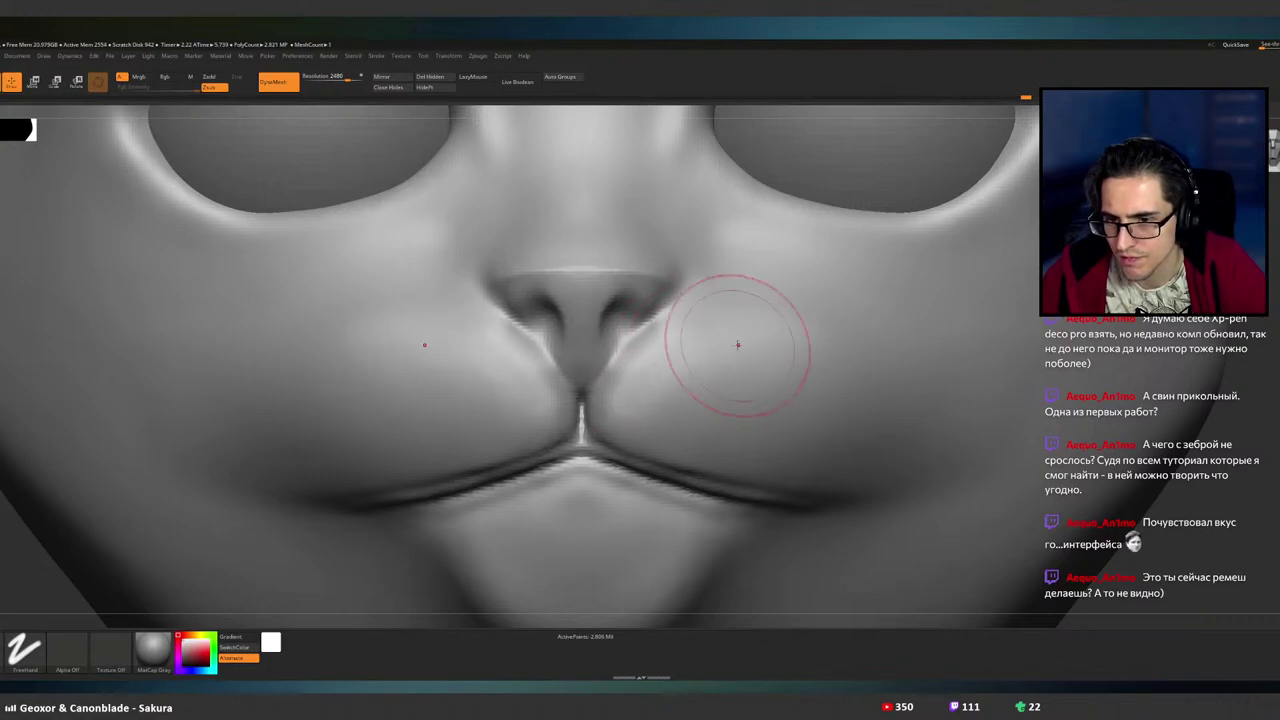
{"action": "mouse_move", "coordinate": [674, 368]}
{"action": "left_mouse_down", "text": "shift"}
{"action": "mouse_move", "coordinate": [668, 378]}
{"action": "mouse_move", "coordinate": [692, 358]}
{"action": "left_mouse_up", "text": "shift"}
{"action": "mouse_move", "coordinate": [722, 391]}
{"action": "right_mouse_down"}
{"action": "mouse_move", "coordinate": [712, 420]}
{"action": "mouse_move", "coordinate": [688, 414]}
{"action": "right_mouse_up"}
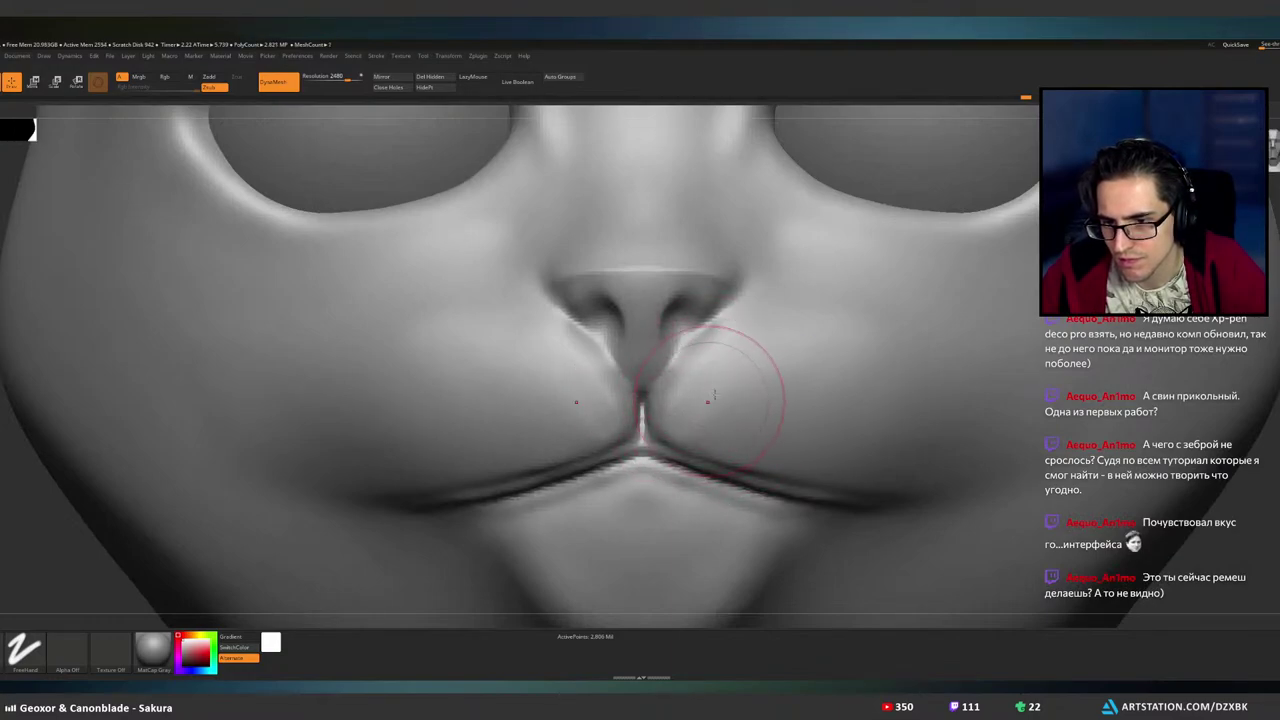
{"action": "left_click_drag", "start_coordinate": [721, 413], "coordinate": [688, 402], "text": "shift"}
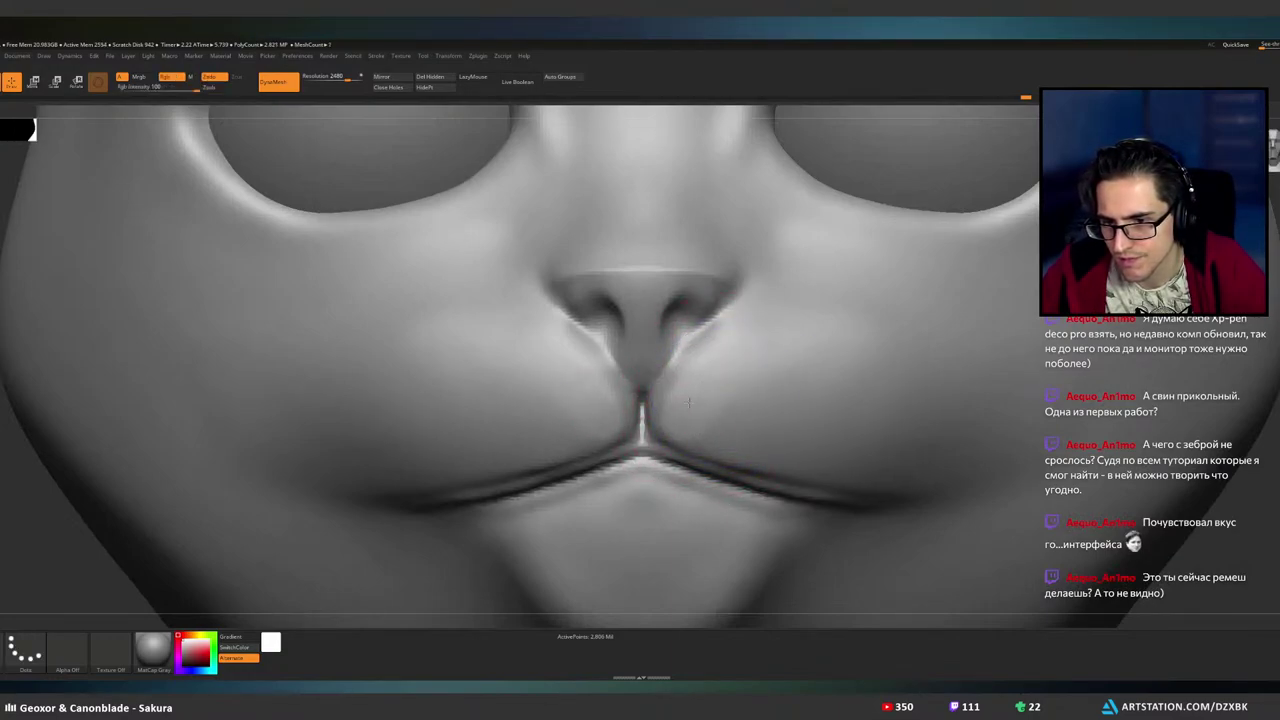
{"action": "mouse_move", "coordinate": [713, 400]}
{"action": "right_mouse_down"}
{"action": "mouse_move", "coordinate": [757, 411]}
{"action": "mouse_move", "coordinate": [848, 391]}
{"action": "mouse_move", "coordinate": [806, 377]}
{"action": "mouse_move", "coordinate": [843, 386]}
{"action": "mouse_move", "coordinate": [848, 410]}
{"action": "mouse_move", "coordinate": [766, 392]}
{"action": "mouse_move", "coordinate": [844, 409]}
{"action": "right_mouse_up"}
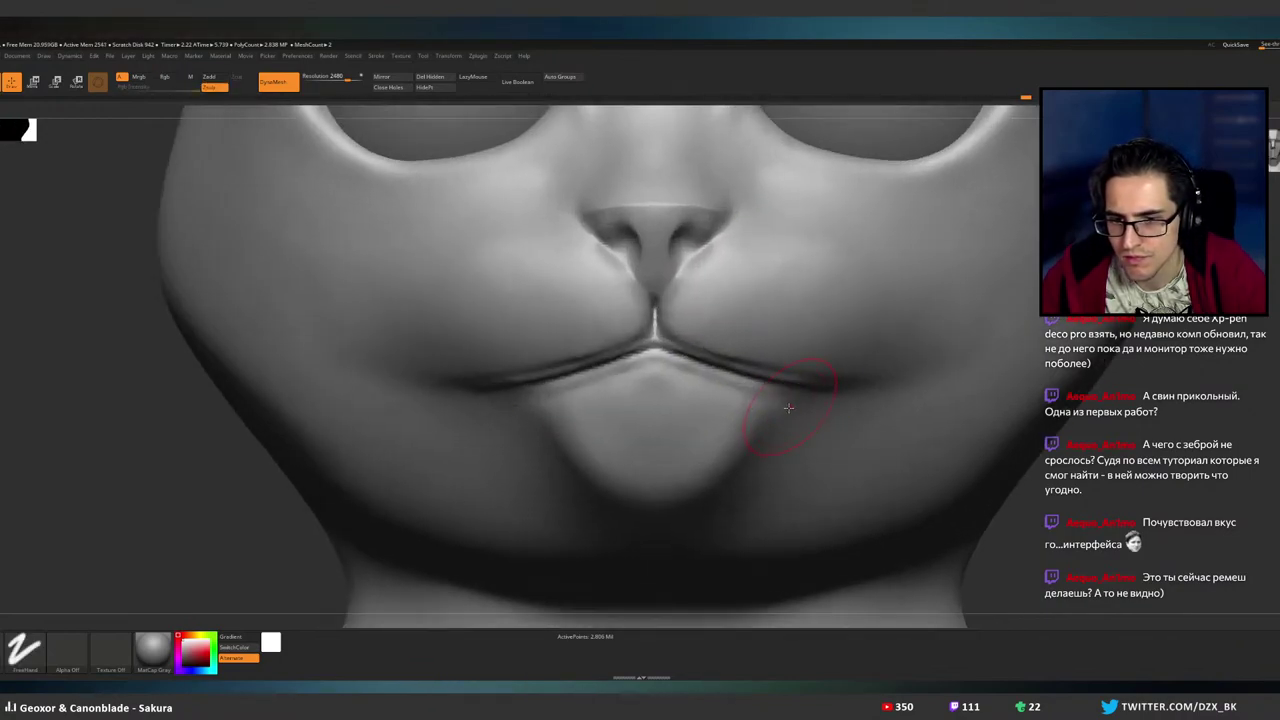
- Reduce the brush size and dot small whisker dimples in scattered rows across both sides of the muzzle
{"action": "mouse_move", "coordinate": [762, 425]}
{"action": "right_mouse_down", "text": "alt"}
{"action": "mouse_move", "coordinate": [692, 392]}
{"action": "mouse_move", "coordinate": [708, 372]}
{"action": "mouse_move", "coordinate": [685, 377]}
{"action": "mouse_move", "coordinate": [720, 368]}
{"action": "mouse_move", "coordinate": [754, 420]}
{"action": "mouse_move", "coordinate": [750, 456]}
{"action": "right_mouse_up", "text": "alt"}
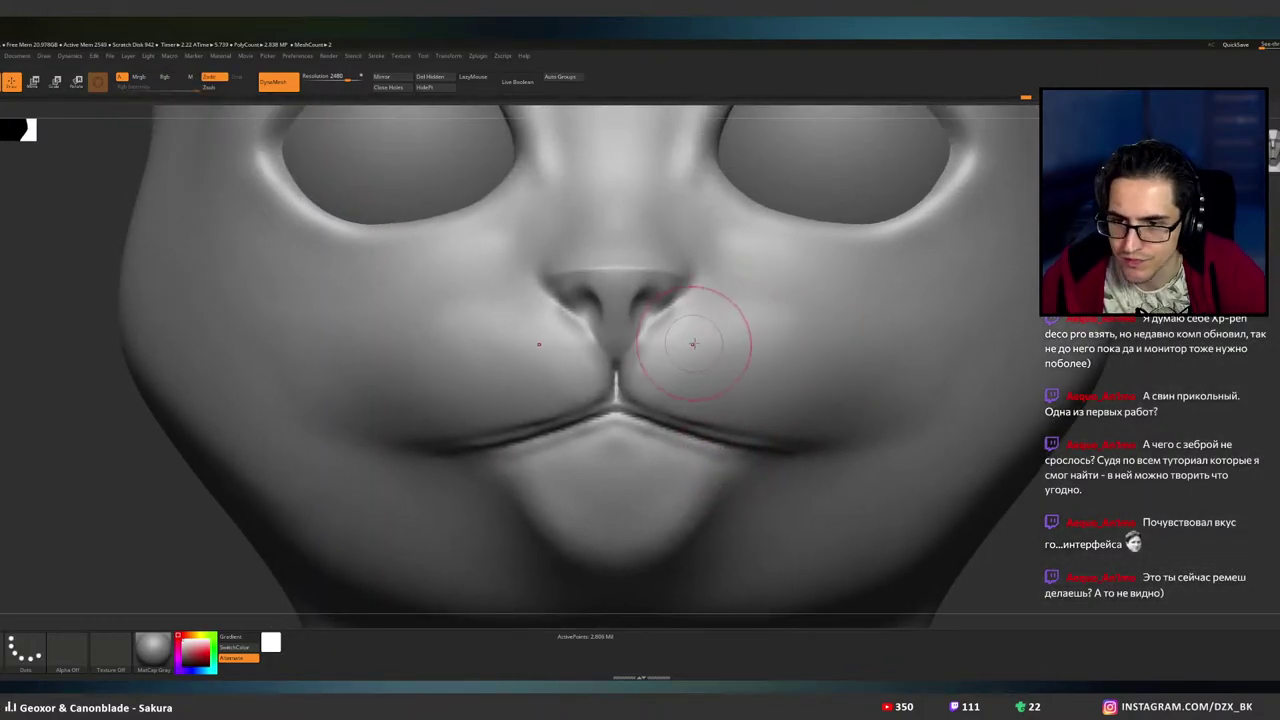
{"action": "key", "text": "bracketleft"}
{"action": "key", "text": "bracketleft"}
{"action": "key", "text": "bracketleft"}
{"action": "key", "text": "bracketleft"}
{"action": "key", "text": "bracketleft"}
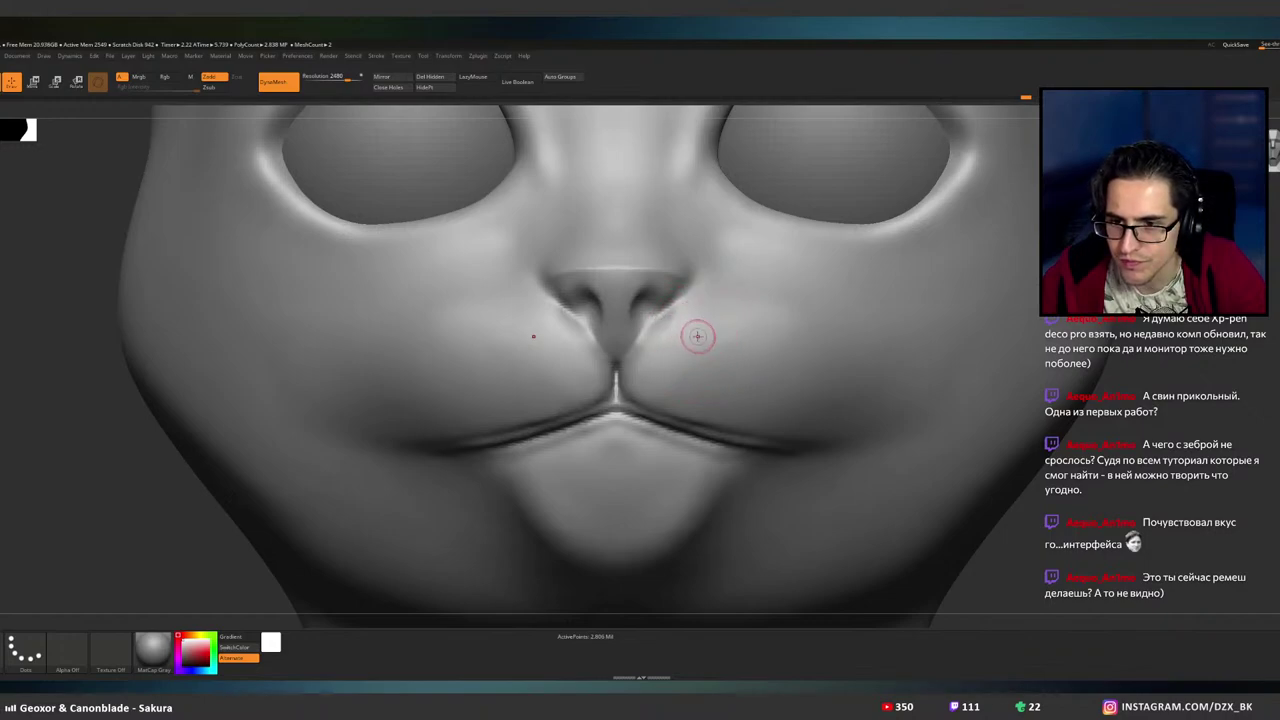
{"action": "left_click", "coordinate": [697, 332]}
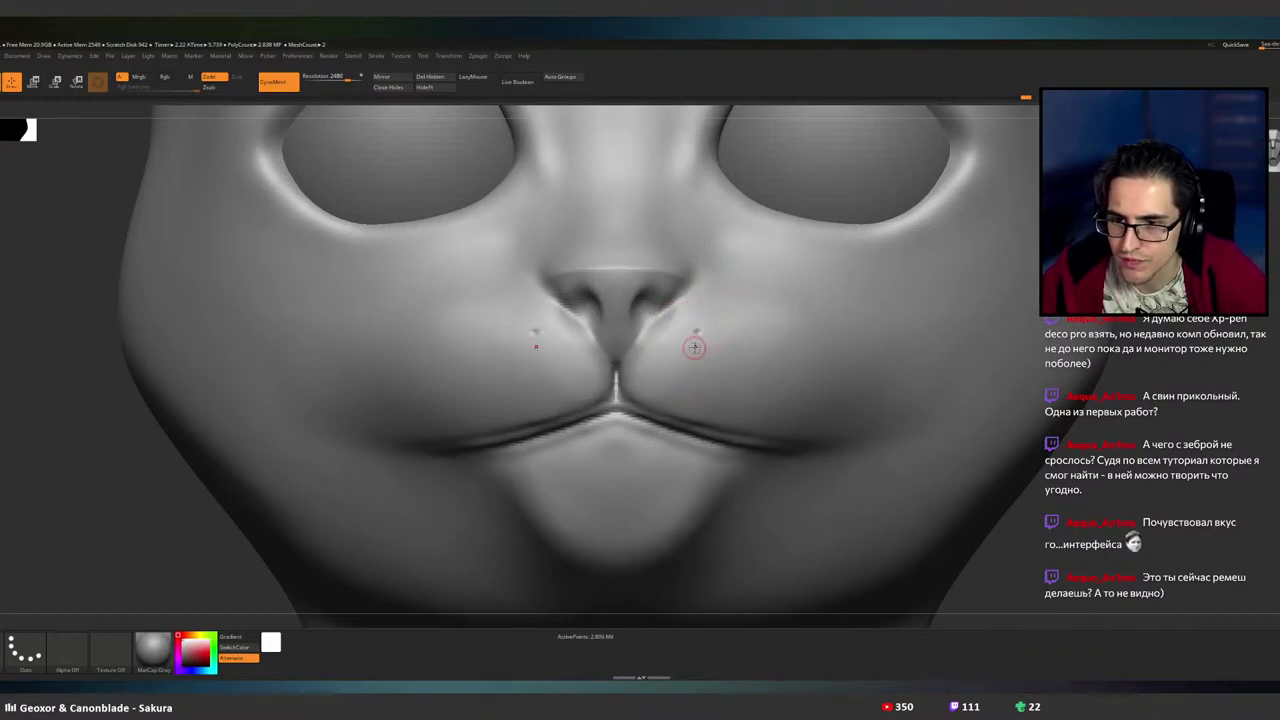
{"action": "left_click", "coordinate": [694, 347]}
{"action": "left_click", "coordinate": [700, 357]}
{"action": "left_click", "coordinate": [720, 358]}
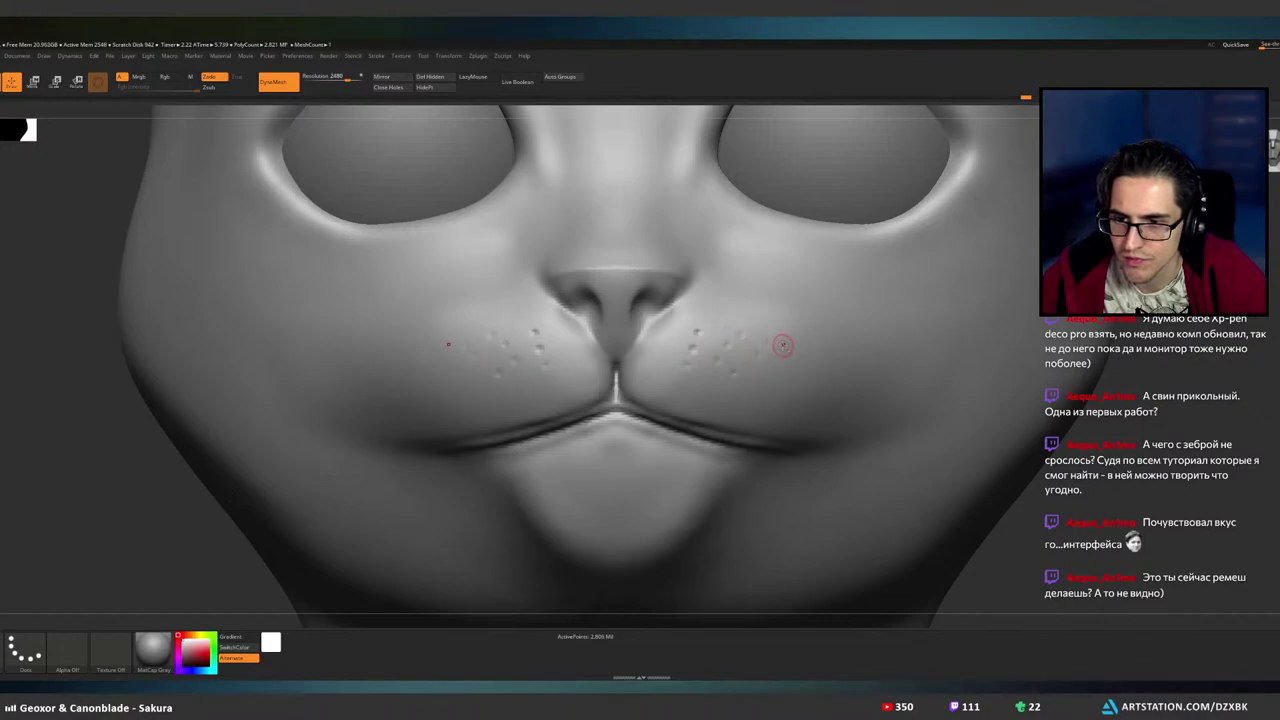
{"action": "mouse_move", "coordinate": [796, 360]}
{"action": "right_mouse_down"}
{"action": "mouse_move", "coordinate": [665, 362]}
{"action": "mouse_move", "coordinate": [797, 361]}
{"action": "right_mouse_up"}
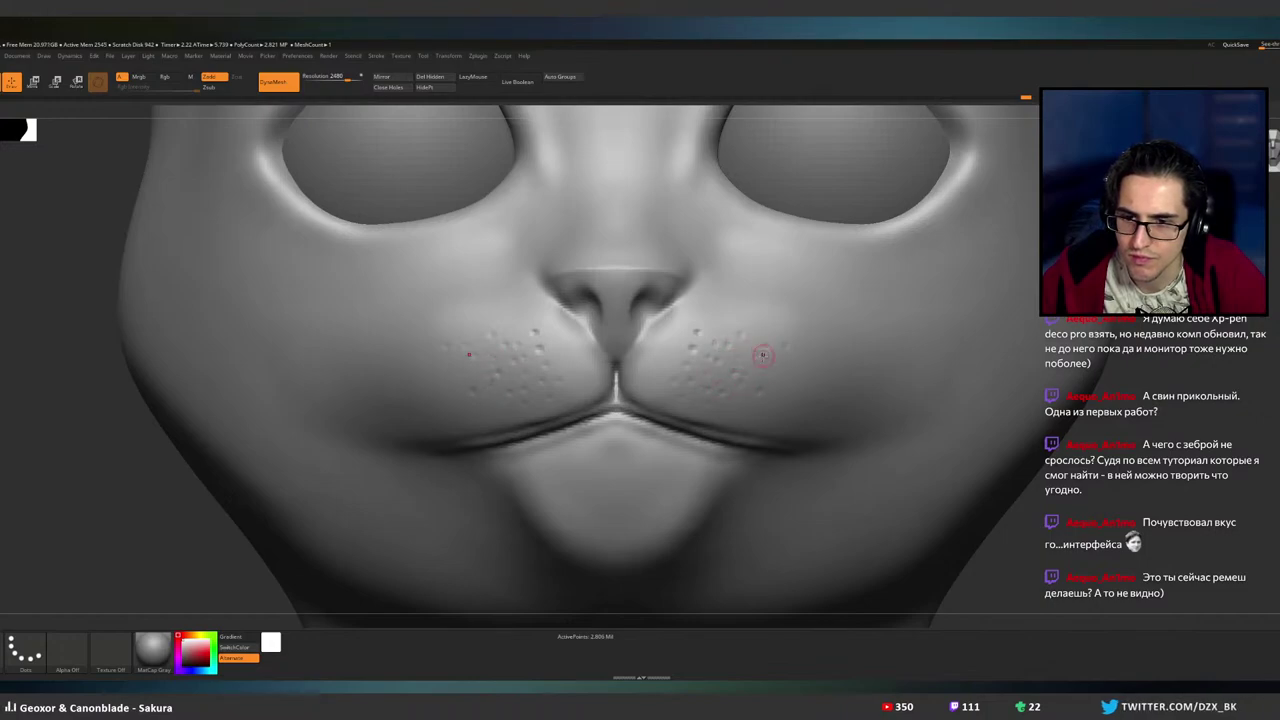
- Enable Rgb for the brush and pull both ear tips symmetrically down and inward to shorten the ears
{"action": "mouse_move", "coordinate": [798, 391]}
{"action": "right_mouse_down"}
{"action": "mouse_move", "coordinate": [803, 369]}
{"action": "mouse_move", "coordinate": [720, 349]}
{"action": "mouse_move", "coordinate": [703, 391]}
{"action": "mouse_move", "coordinate": [706, 373]}
{"action": "mouse_move", "coordinate": [820, 394]}
{"action": "mouse_move", "coordinate": [796, 366]}
{"action": "mouse_move", "coordinate": [853, 366]}
{"action": "mouse_move", "coordinate": [766, 357]}
{"action": "mouse_move", "coordinate": [676, 391]}
{"action": "mouse_move", "coordinate": [691, 344]}
{"action": "right_mouse_up"}
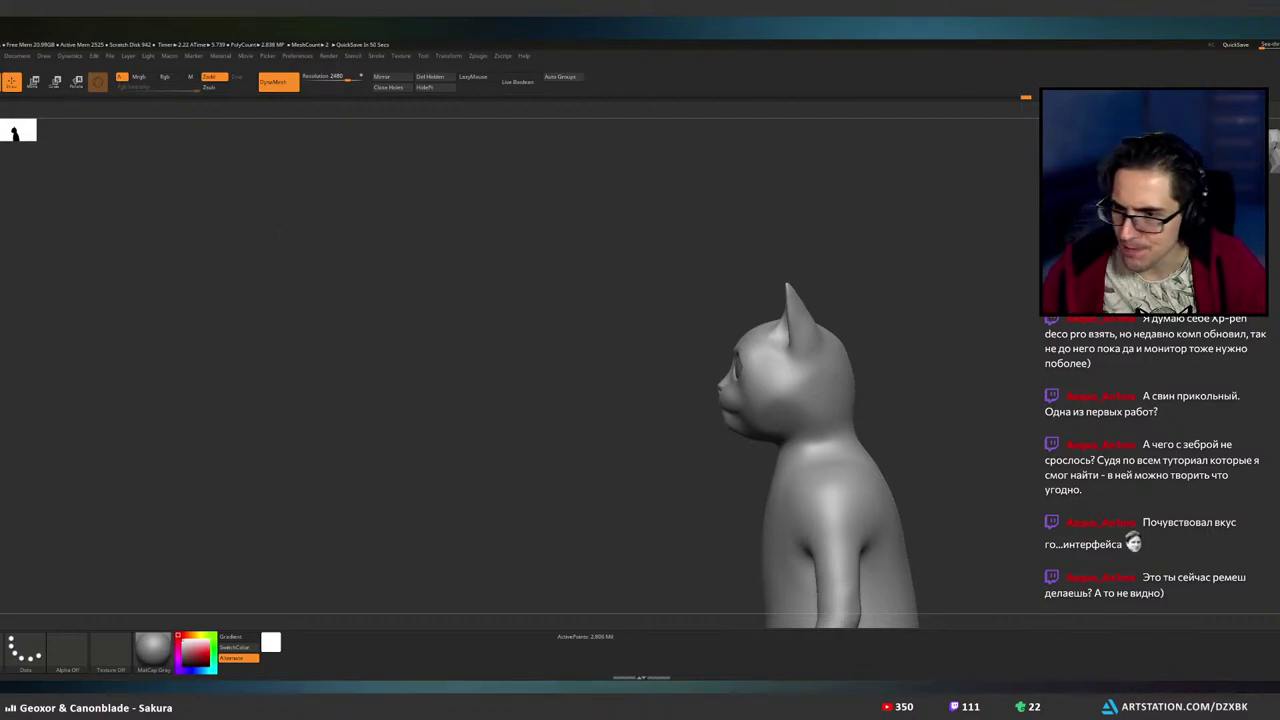
{"action": "mouse_move", "coordinate": [279, 233]}
{"action": "left_mouse_down", "text": "shift"}
{"action": "mouse_move", "coordinate": [430, 235]}
{"action": "mouse_move", "coordinate": [440, 340]}
{"action": "left_mouse_up", "text": "shift"}
{"action": "mouse_move", "coordinate": [767, 368]}
{"action": "right_mouse_down", "text": "ctrl"}
{"action": "mouse_move", "coordinate": [767, 410]}
{"action": "mouse_move", "coordinate": [685, 460]}
{"action": "right_mouse_up", "text": "ctrl"}
{"action": "left_click", "coordinate": [171, 77]}
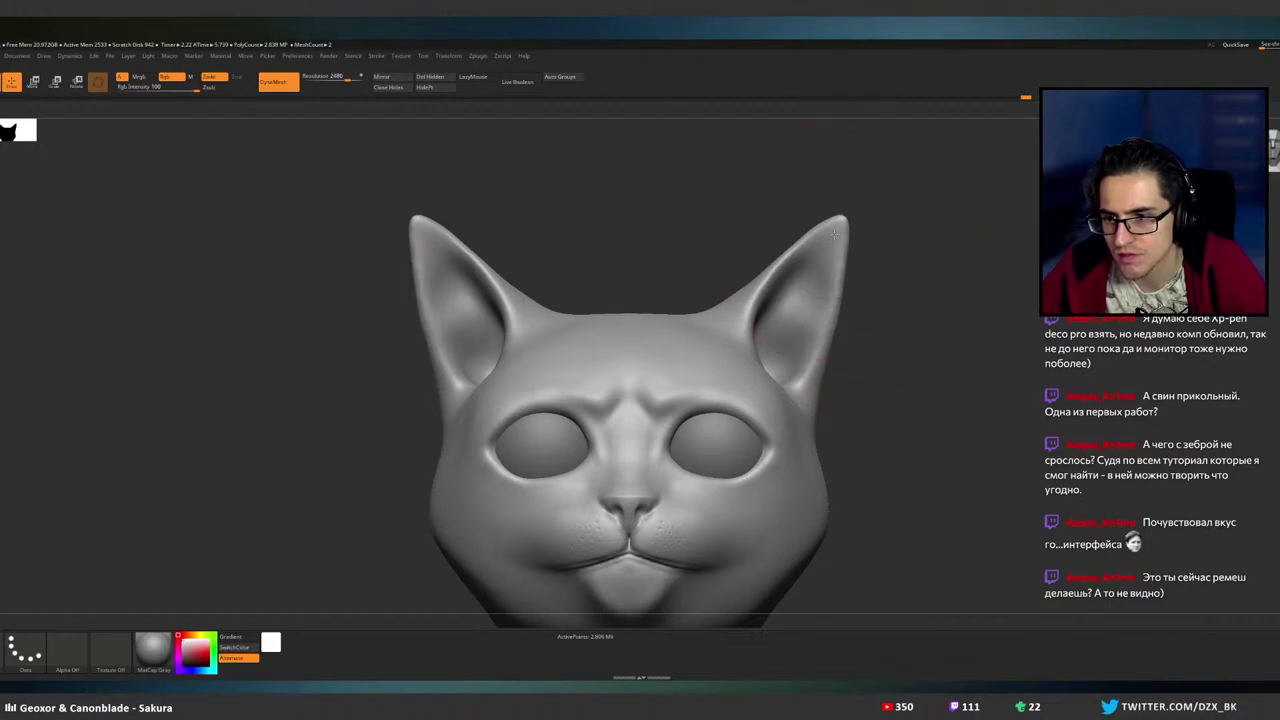
{"action": "left_click_drag", "start_coordinate": [834, 234], "coordinate": [828, 246]}
{"action": "left_click_drag", "start_coordinate": [811, 306], "coordinate": [801, 320]}
{"action": "mouse_move", "coordinate": [834, 247]}
{"action": "left_mouse_down"}
{"action": "mouse_move", "coordinate": [828, 260]}
{"action": "mouse_move", "coordinate": [836, 246]}
{"action": "left_mouse_up"}
{"action": "mouse_move", "coordinate": [905, 245]}
{"action": "left_mouse_down"}
{"action": "mouse_move", "coordinate": [890, 262]}
{"action": "mouse_move", "coordinate": [920, 252]}
{"action": "mouse_move", "coordinate": [775, 253]}
{"action": "mouse_move", "coordinate": [851, 262]}
{"action": "mouse_move", "coordinate": [833, 274]}
{"action": "left_mouse_up"}
- Refine the shape of the ear tips and outer ear contours, working from behind and from the front
{"action": "key", "text": "space"}
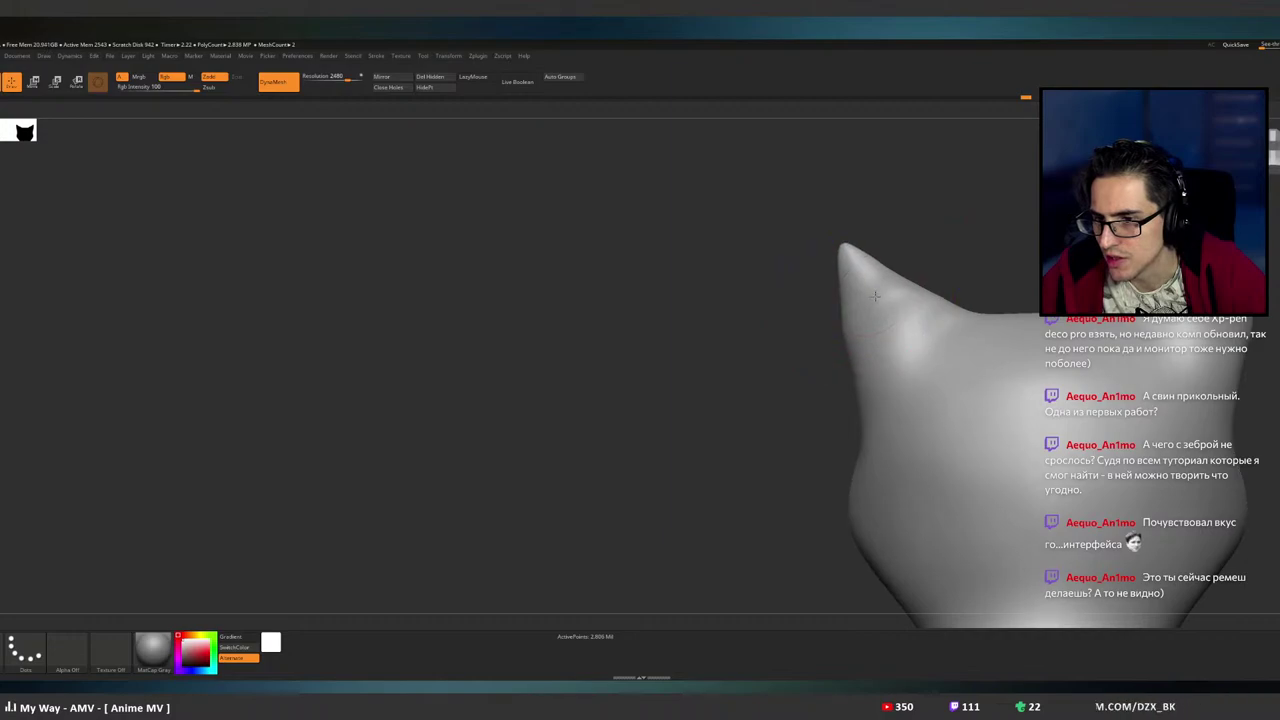
{"action": "key", "text": "space"}
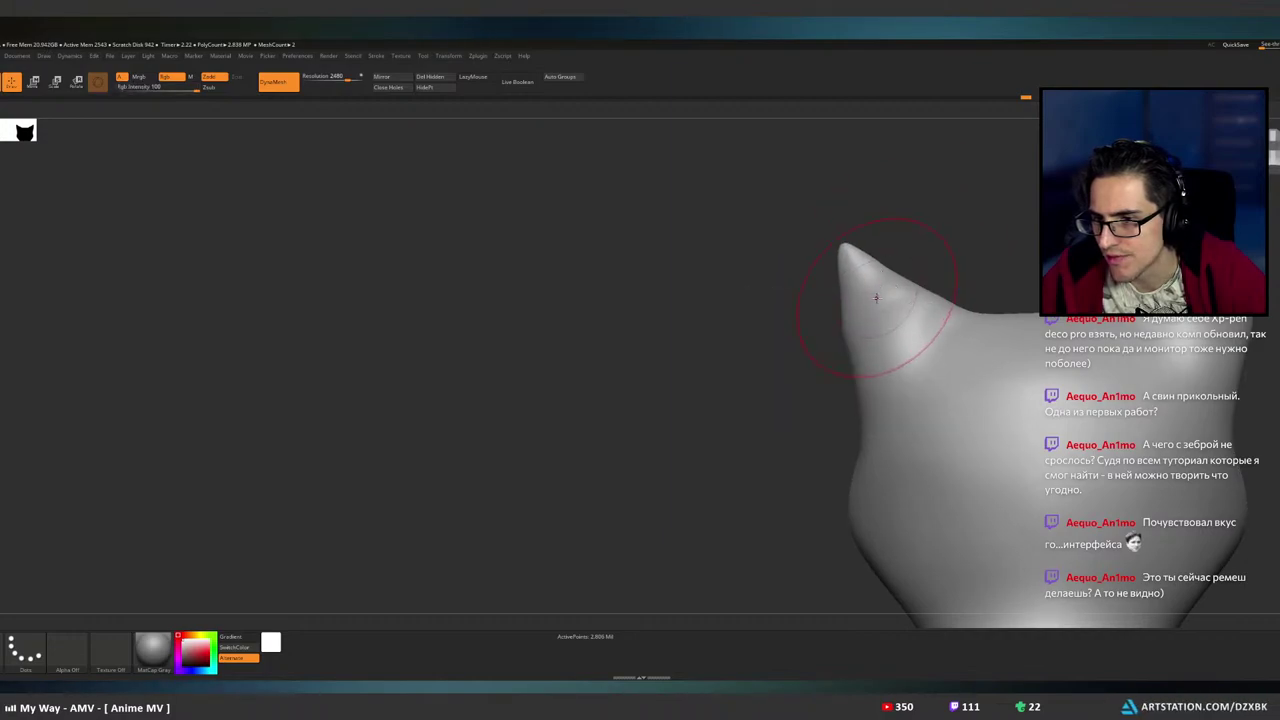
{"action": "key", "text": "space"}
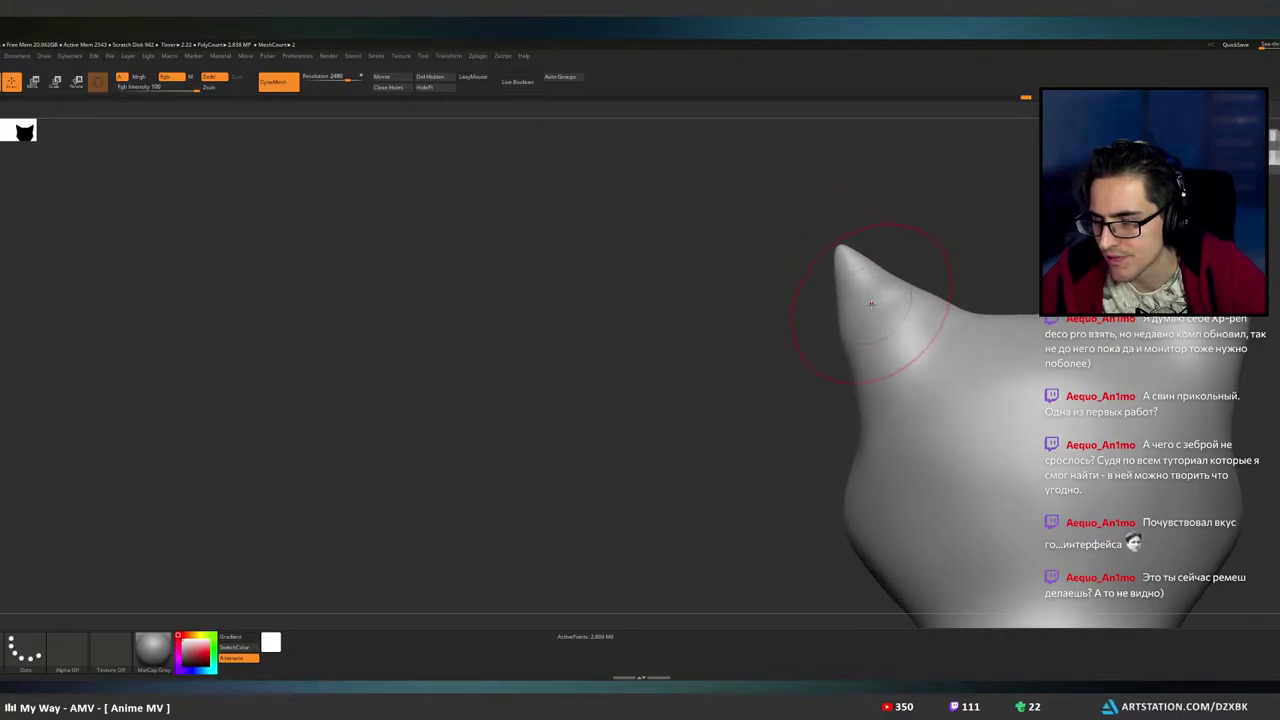
{"action": "key", "text": "f"}
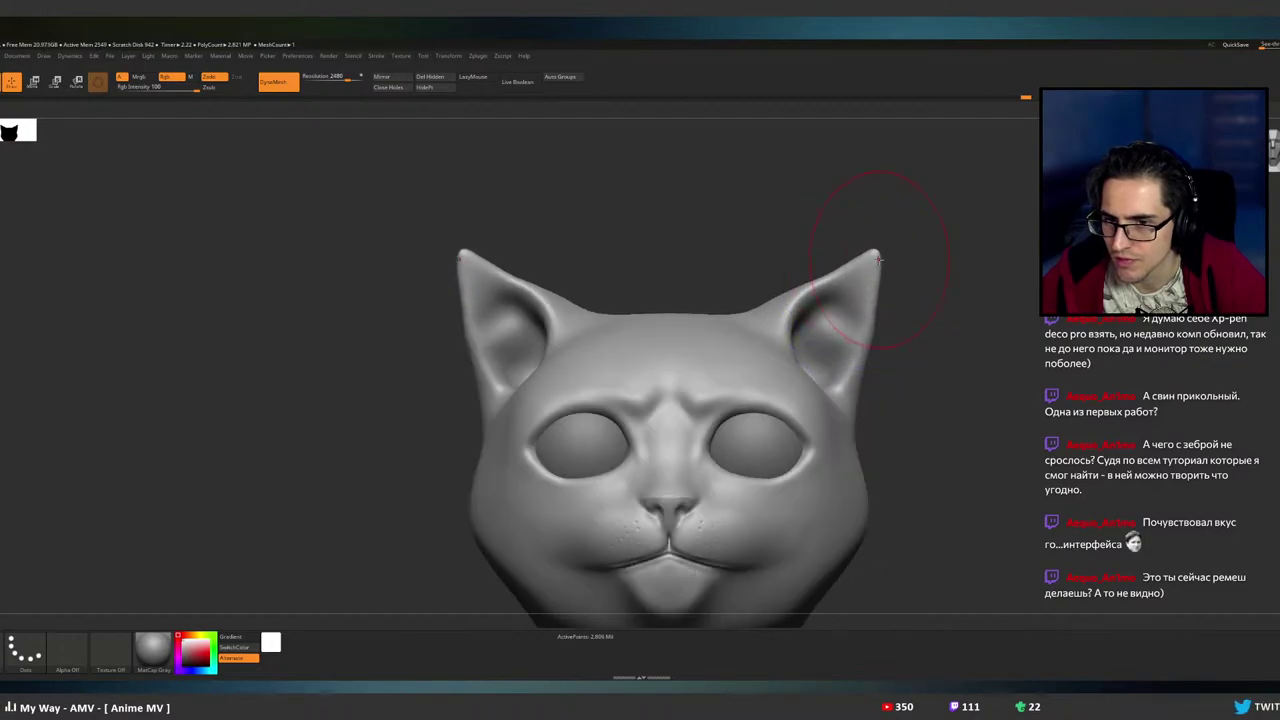
{"action": "left_click_drag", "start_coordinate": [886, 271], "coordinate": [855, 288]}
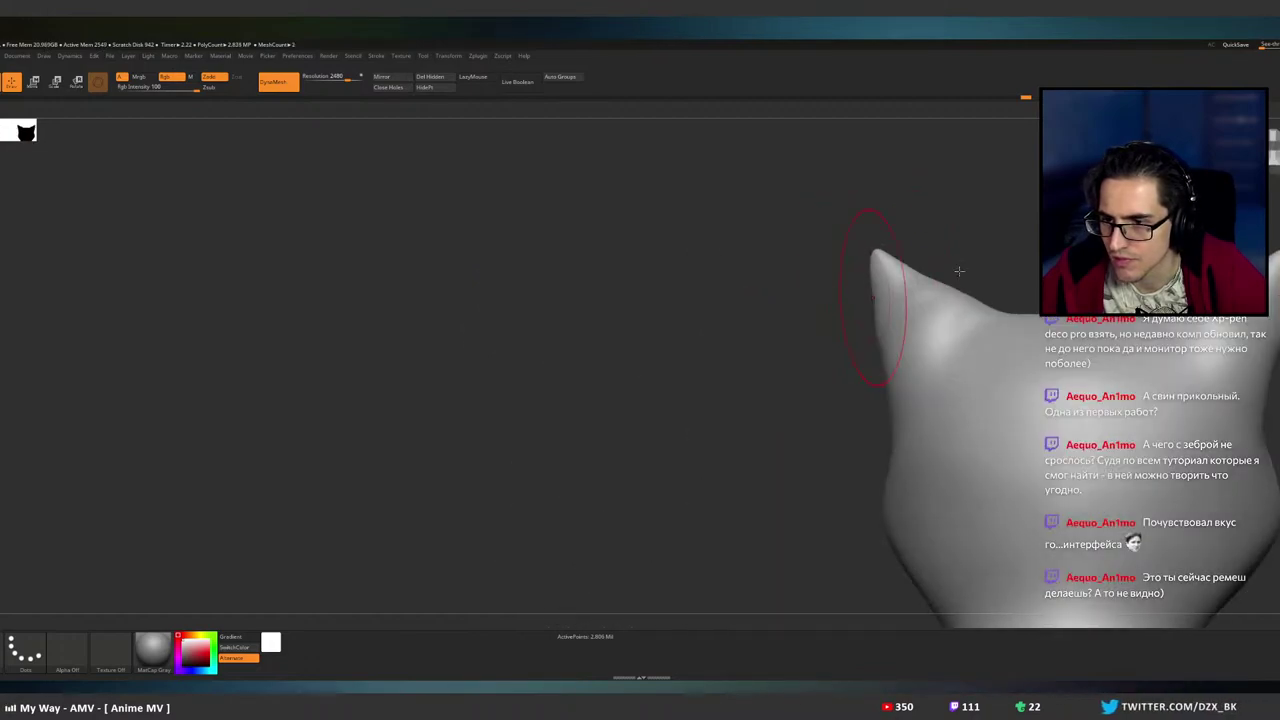
{"action": "mouse_move", "coordinate": [908, 338]}
{"action": "right_mouse_down"}
{"action": "mouse_move", "coordinate": [862, 342]}
{"action": "mouse_move", "coordinate": [908, 350]}
{"action": "right_mouse_up"}
{"action": "mouse_move", "coordinate": [885, 427]}
{"action": "right_mouse_down", "text": "alt"}
{"action": "mouse_move", "coordinate": [869, 309]}
{"action": "mouse_move", "coordinate": [946, 313]}
{"action": "mouse_move", "coordinate": [951, 295]}
{"action": "mouse_move", "coordinate": [943, 315]}
{"action": "right_mouse_up", "text": "alt"}
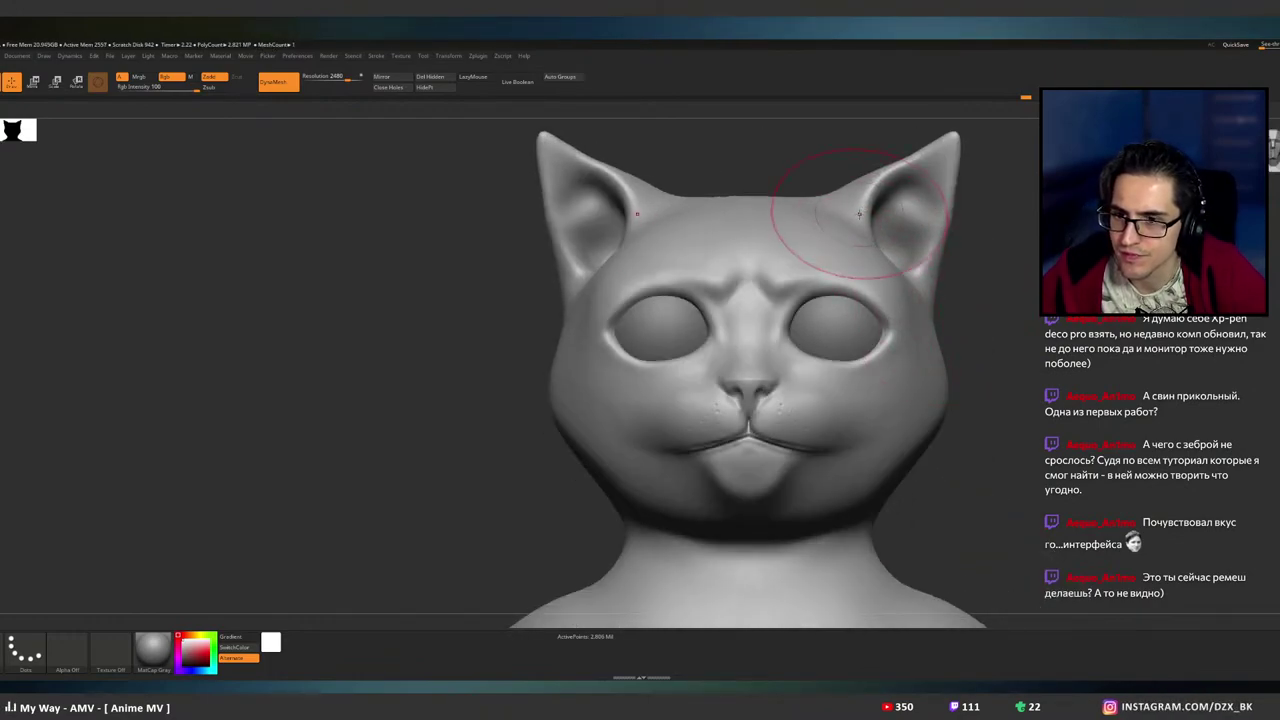
- Adjust the upper edges of both ears near the tips to give them a fuller outline
{"action": "key", "text": "ctrl+shift"}
{"action": "right_click_drag", "start_coordinate": [895, 346], "coordinate": [858, 267], "text": "alt"}
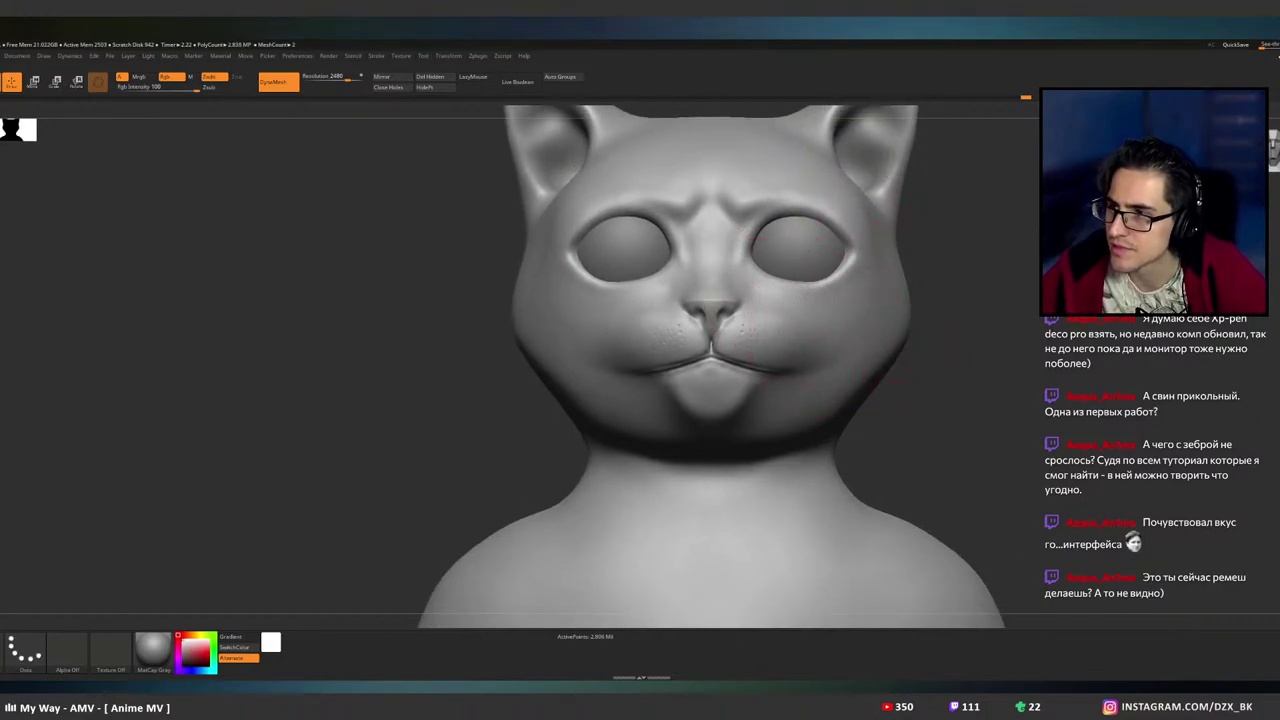
{"action": "left_click", "coordinate": [1275, 51]}
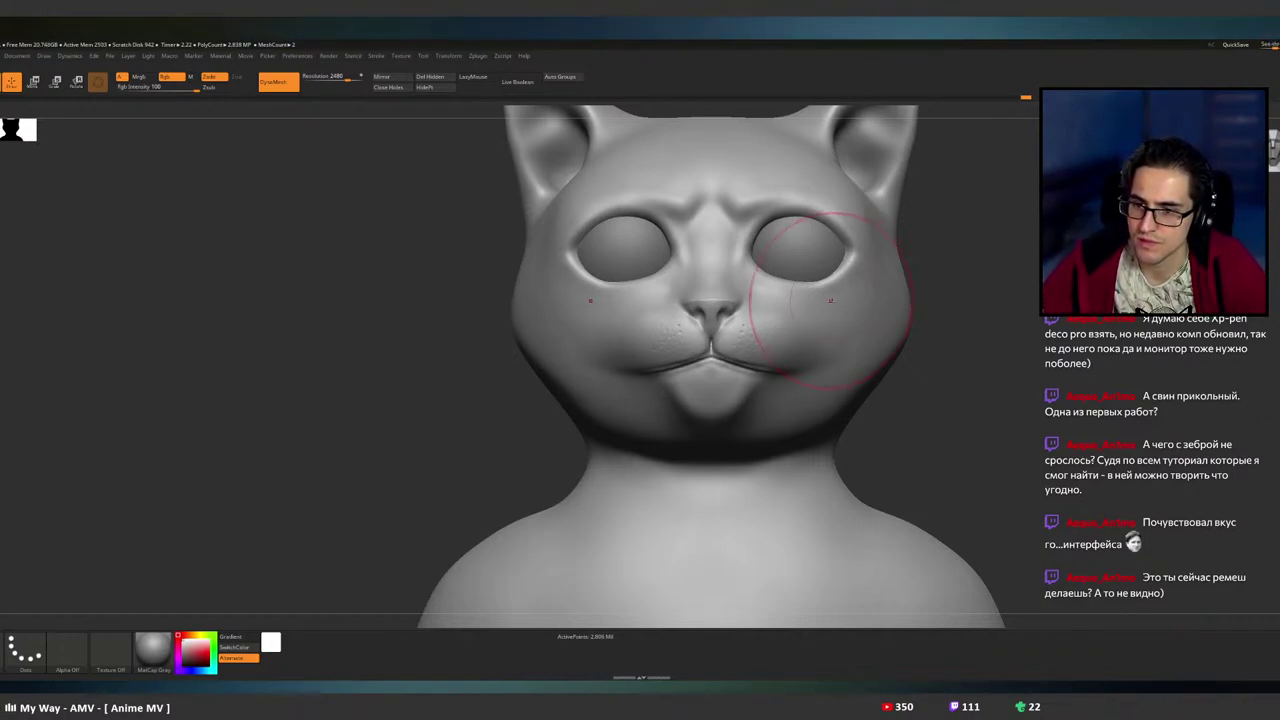
{"action": "left_click_drag", "start_coordinate": [908, 279], "coordinate": [908, 321], "text": "alt"}
{"action": "right_click_drag", "start_coordinate": [914, 332], "coordinate": [884, 324], "text": "ctrl"}
{"action": "left_click_drag", "start_coordinate": [884, 324], "coordinate": [880, 322]}
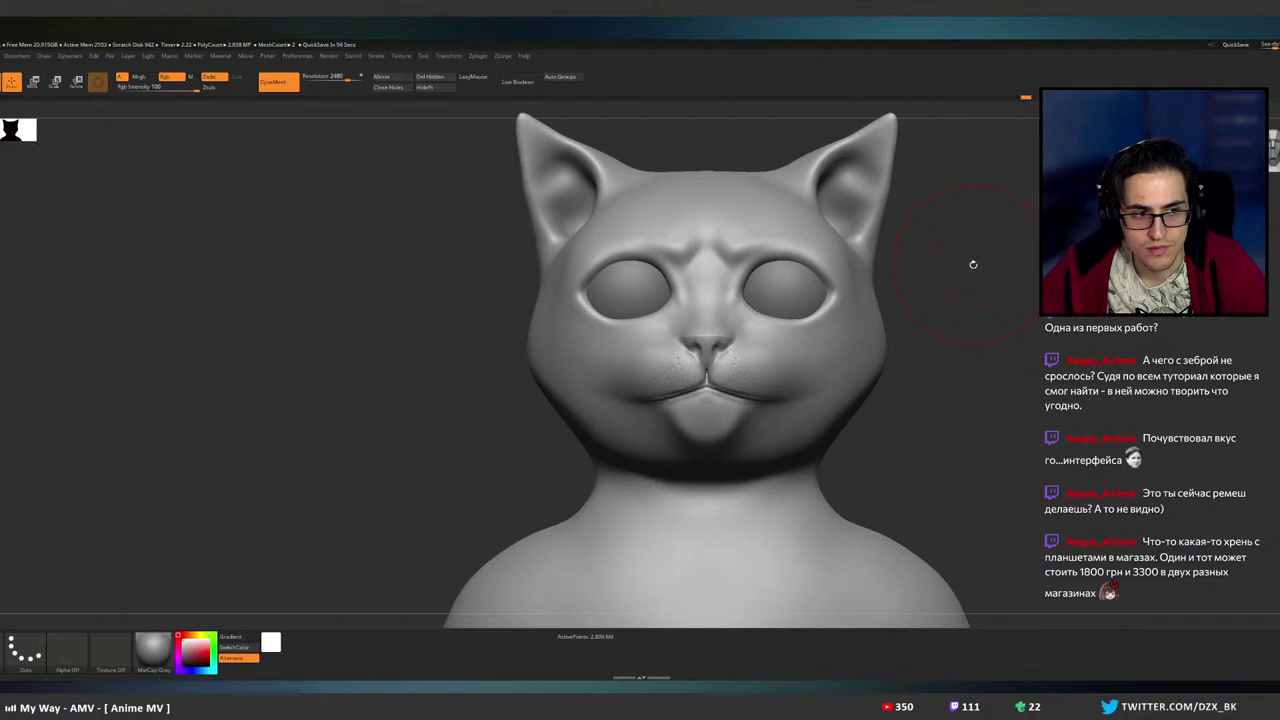
{"action": "mouse_move", "coordinate": [838, 377]}
{"action": "right_mouse_down", "text": "ctrl"}
{"action": "mouse_move", "coordinate": [866, 378]}
{"action": "mouse_move", "coordinate": [852, 382]}
{"action": "right_mouse_up", "text": "ctrl"}
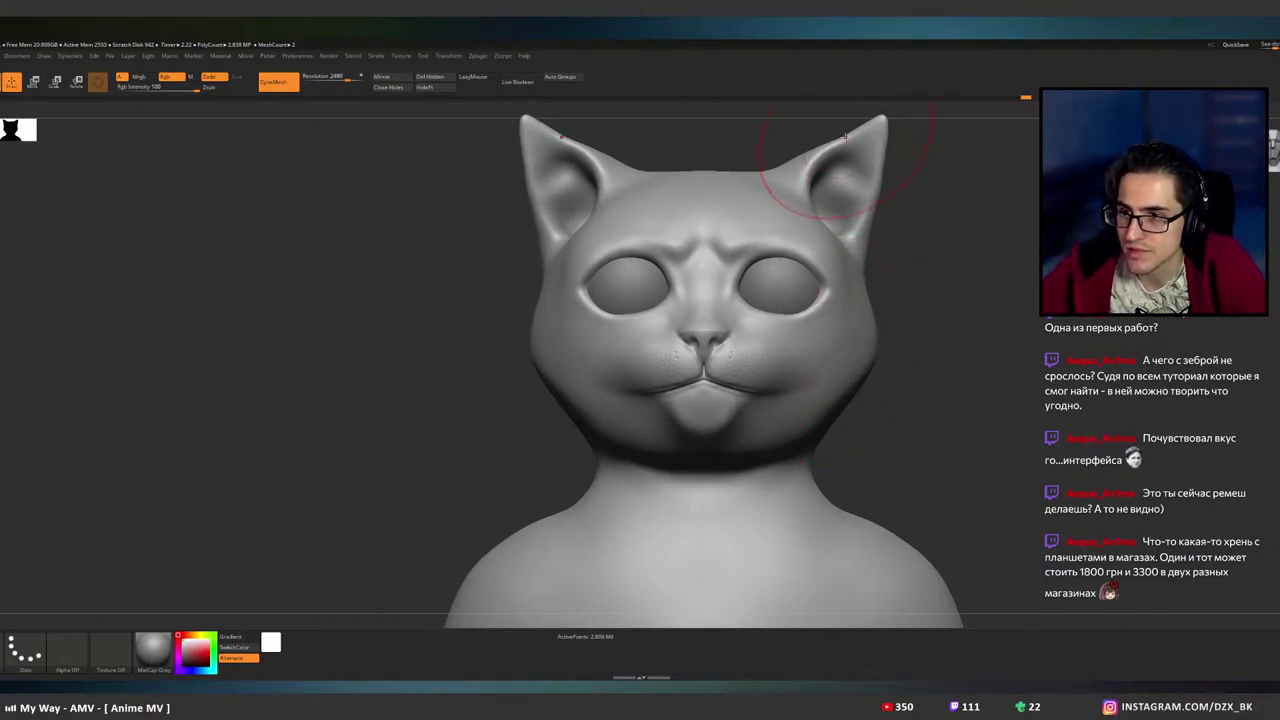
{"action": "mouse_move", "coordinate": [849, 132]}
{"action": "left_mouse_down"}
{"action": "mouse_move", "coordinate": [789, 163]}
{"action": "mouse_move", "coordinate": [842, 131]}
{"action": "mouse_move", "coordinate": [884, 159]}
{"action": "left_mouse_up"}
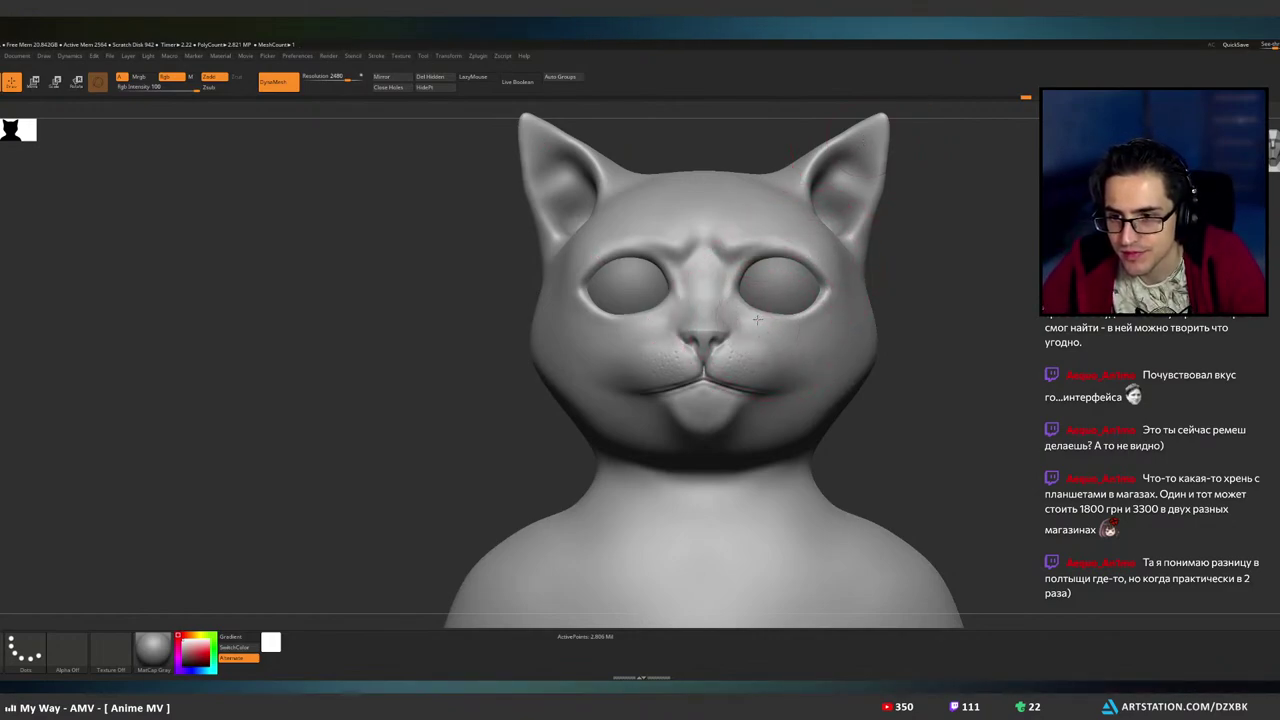
- Reshape the eye openings by pulling the lower eyelids down and adjusting the inner corners on both sides
{"action": "mouse_move", "coordinate": [762, 314]}
{"action": "left_mouse_down"}
{"action": "mouse_move", "coordinate": [761, 326]}
{"action": "mouse_move", "coordinate": [747, 318]}
{"action": "left_mouse_up"}
{"action": "mouse_move", "coordinate": [746, 267]}
{"action": "left_mouse_down"}
{"action": "mouse_move", "coordinate": [725, 245]}
{"action": "mouse_move", "coordinate": [750, 317]}
{"action": "mouse_move", "coordinate": [735, 291]}
{"action": "left_mouse_up"}
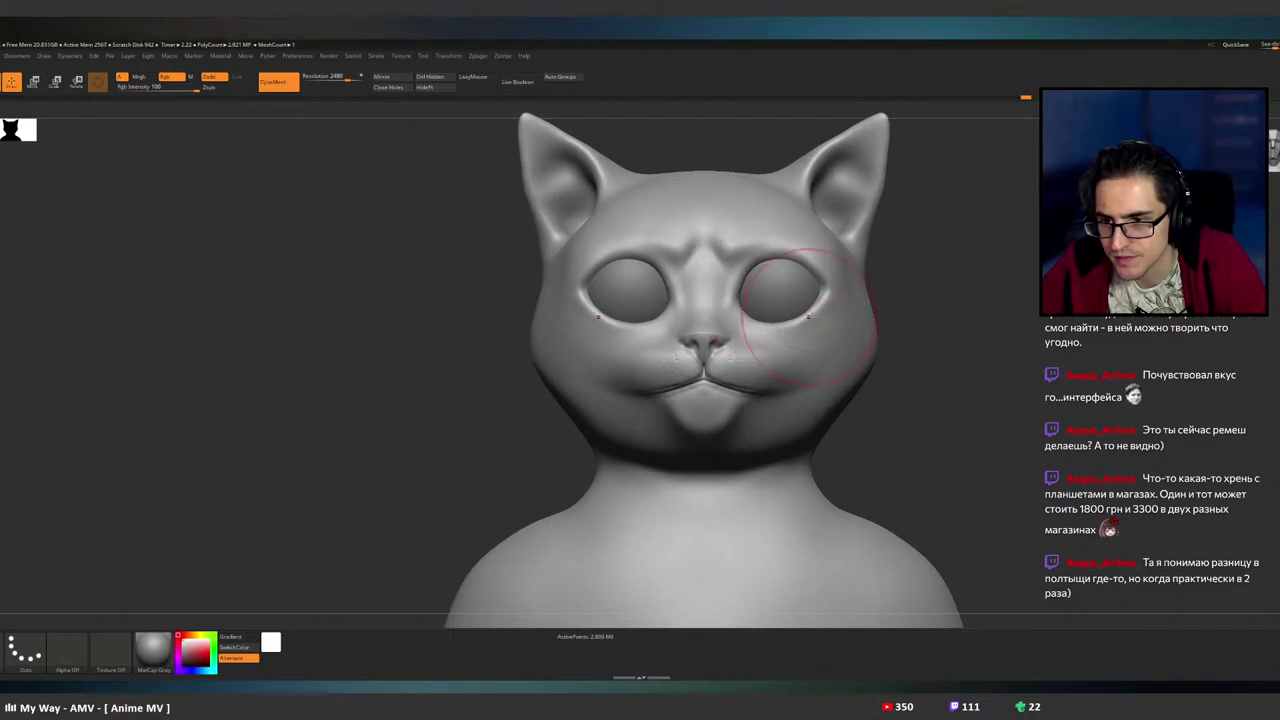
{"action": "mouse_move", "coordinate": [814, 311]}
{"action": "left_mouse_down"}
{"action": "mouse_move", "coordinate": [810, 270]}
{"action": "mouse_move", "coordinate": [772, 255]}
{"action": "mouse_move", "coordinate": [736, 296]}
{"action": "mouse_move", "coordinate": [767, 330]}
{"action": "left_mouse_up"}
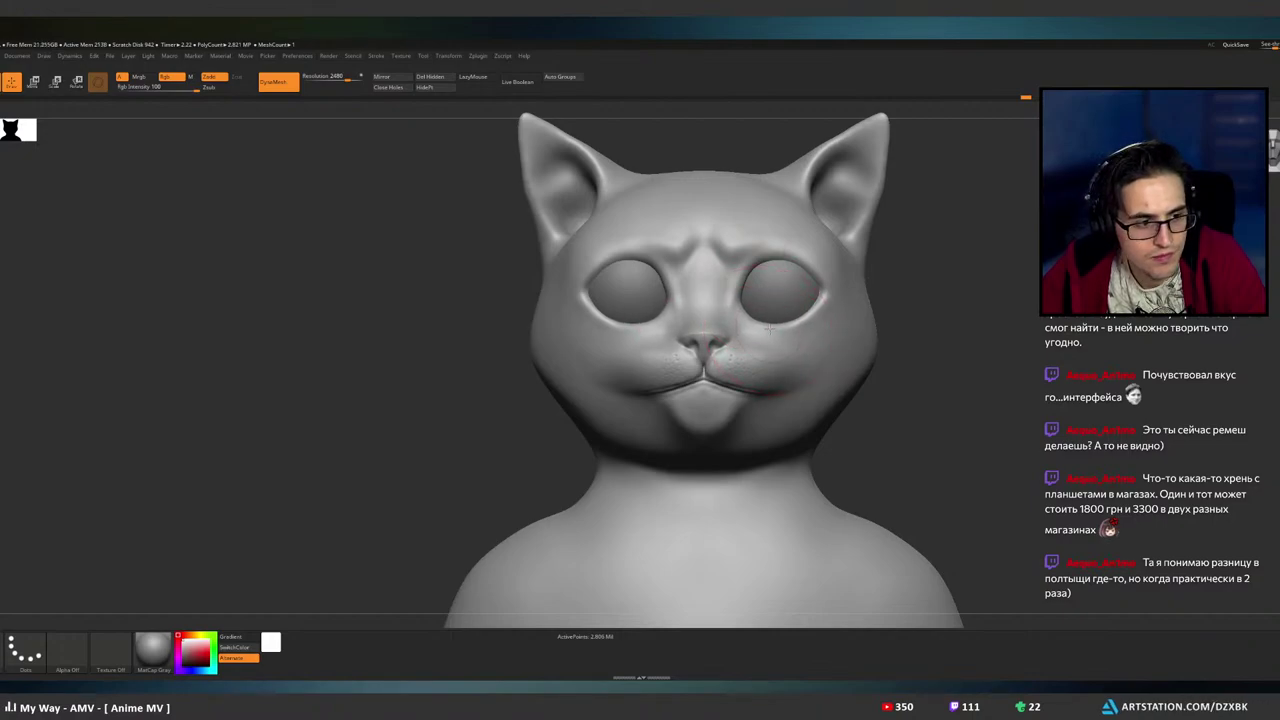
{"action": "mouse_move", "coordinate": [889, 286]}
{"action": "left_mouse_down"}
{"action": "mouse_move", "coordinate": [850, 285]}
{"action": "mouse_move", "coordinate": [904, 276]}
{"action": "left_mouse_up"}
{"action": "mouse_move", "coordinate": [977, 171]}
{"action": "left_mouse_down"}
{"action": "mouse_move", "coordinate": [969, 206]}
{"action": "mouse_move", "coordinate": [857, 271]}
{"action": "left_mouse_up"}
{"action": "left_click_drag", "start_coordinate": [765, 331], "coordinate": [761, 324]}
{"action": "right_click_drag", "start_coordinate": [760, 335], "coordinate": [792, 334]}
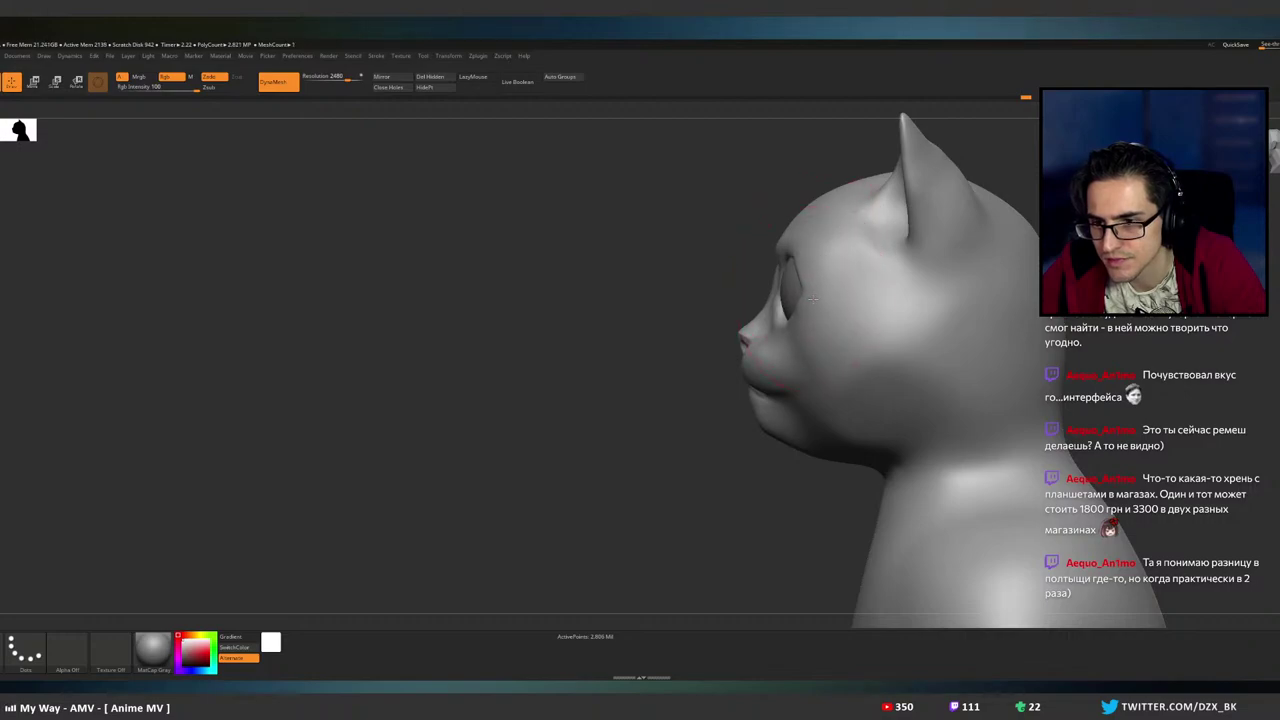
{"action": "mouse_move", "coordinate": [811, 257]}
{"action": "right_mouse_down"}
{"action": "mouse_move", "coordinate": [840, 262]}
{"action": "mouse_move", "coordinate": [870, 230]}
{"action": "right_mouse_up"}
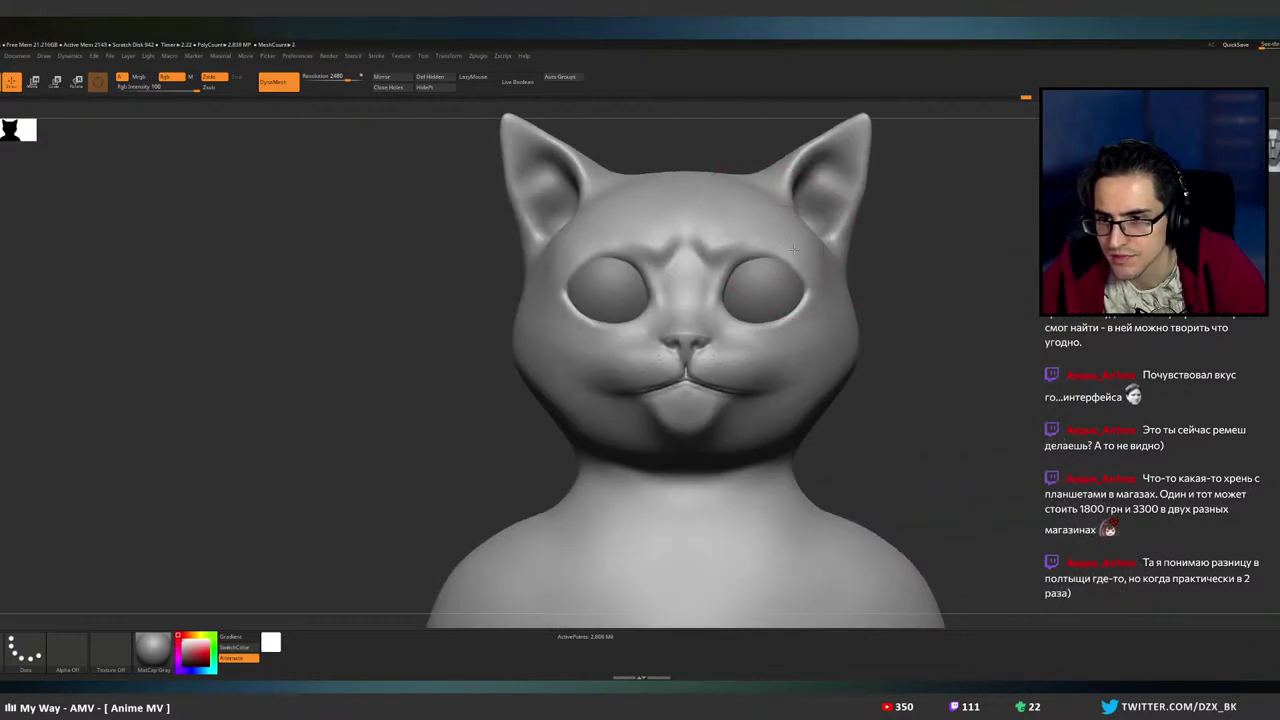
- Select the eyeball spheres, move them slightly back into the head along Z, and reselect the body
{"action": "mouse_move", "coordinate": [780, 255]}
{"action": "right_mouse_down"}
{"action": "mouse_move", "coordinate": [783, 281]}
{"action": "mouse_move", "coordinate": [951, 250]}
{"action": "right_mouse_up"}
{"action": "key", "text": "ctrl+shift"}
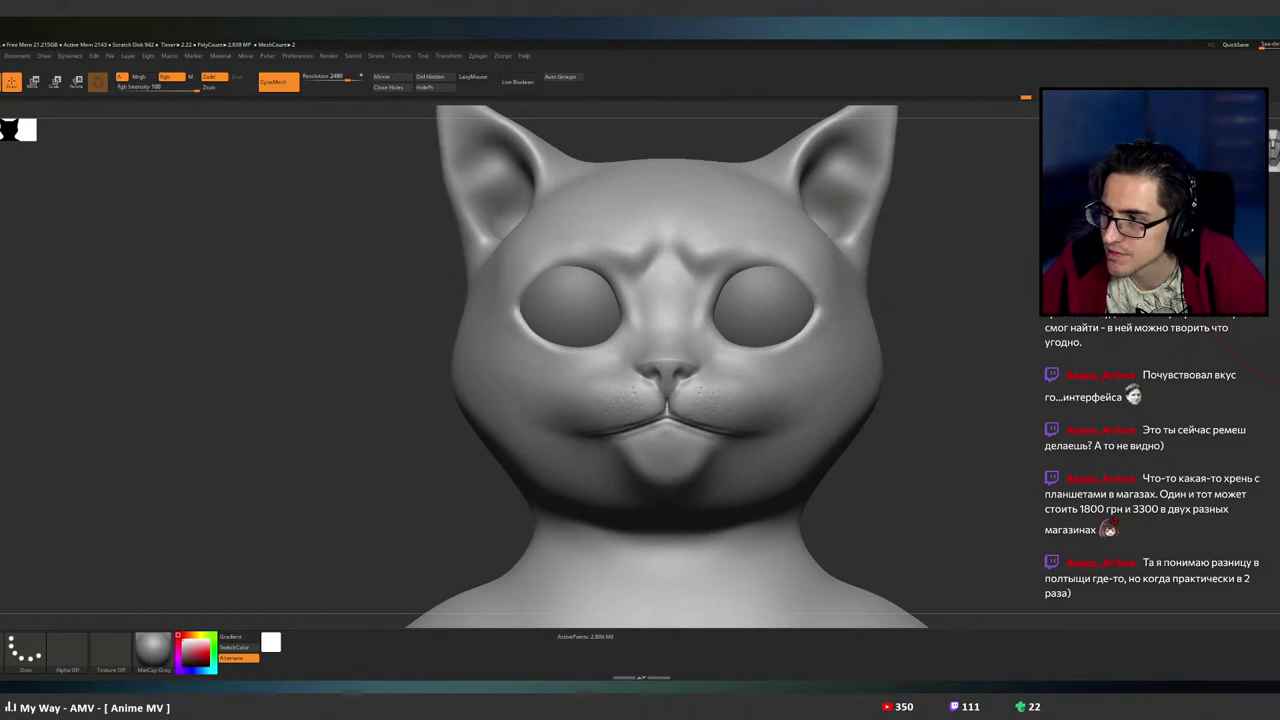
{"action": "left_click", "coordinate": [1272, 300]}
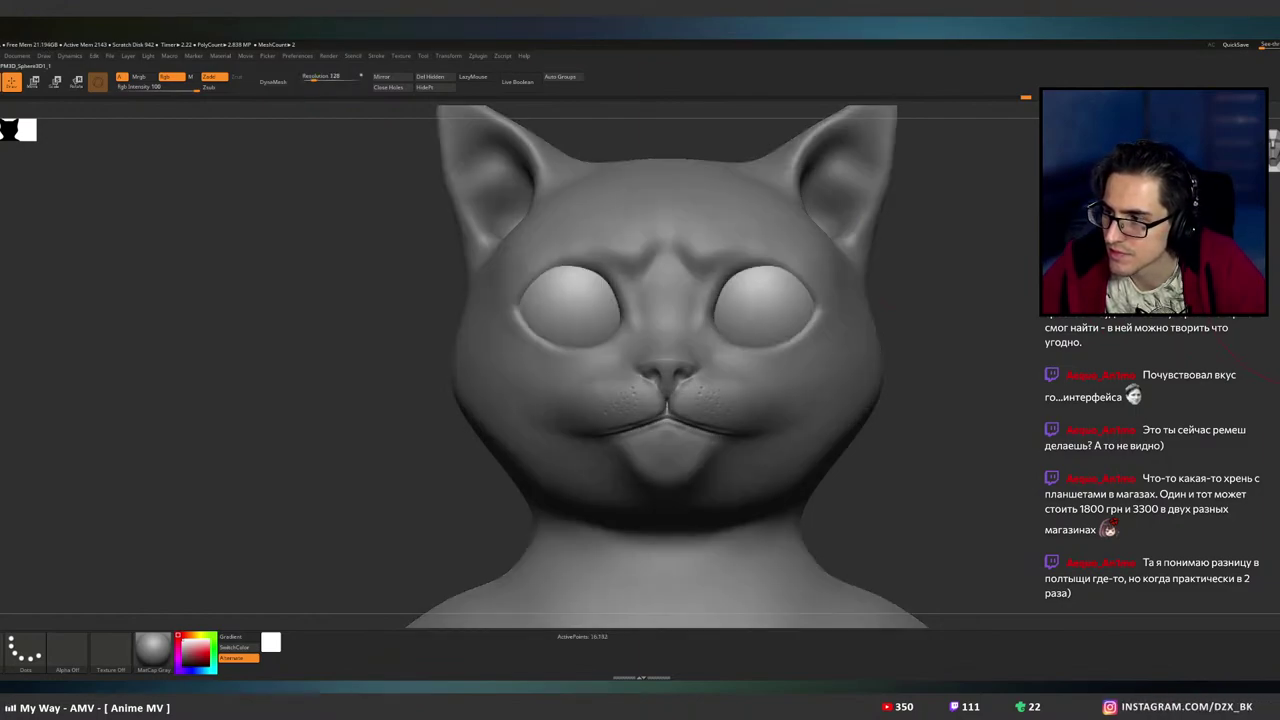
{"action": "left_click_drag", "start_coordinate": [1021, 252], "coordinate": [857, 214]}
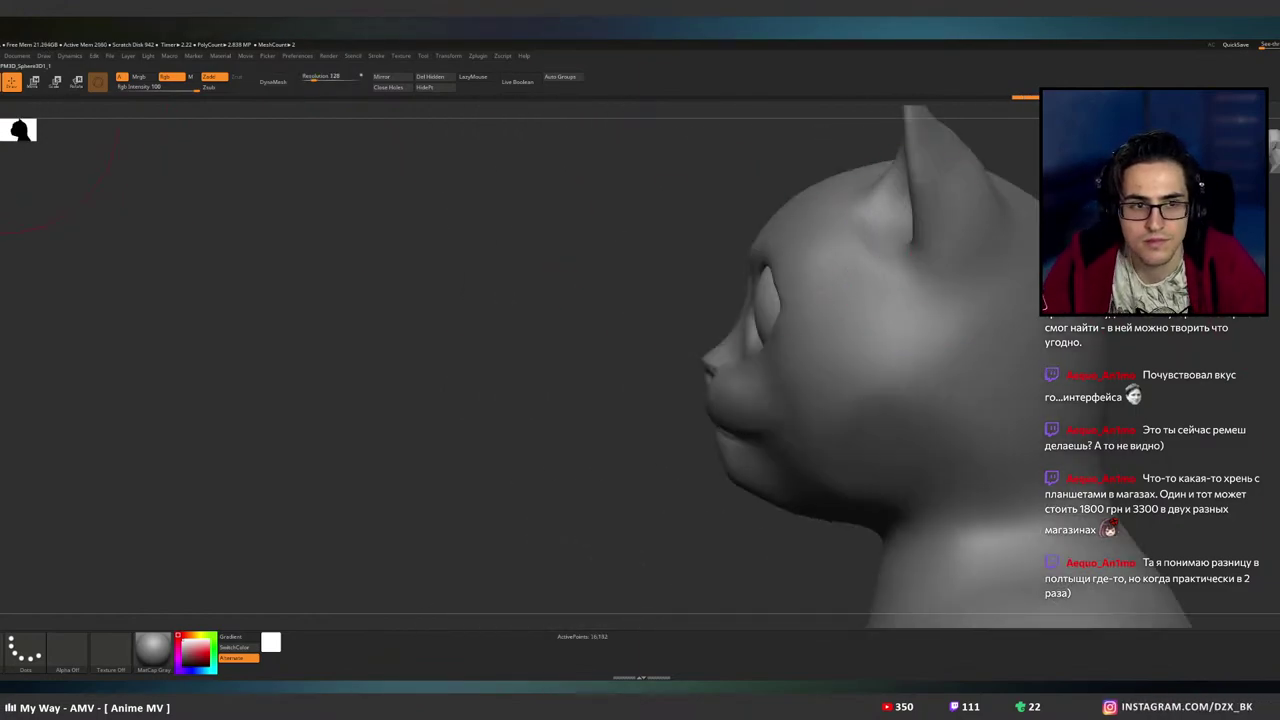
{"action": "key", "text": "w"}
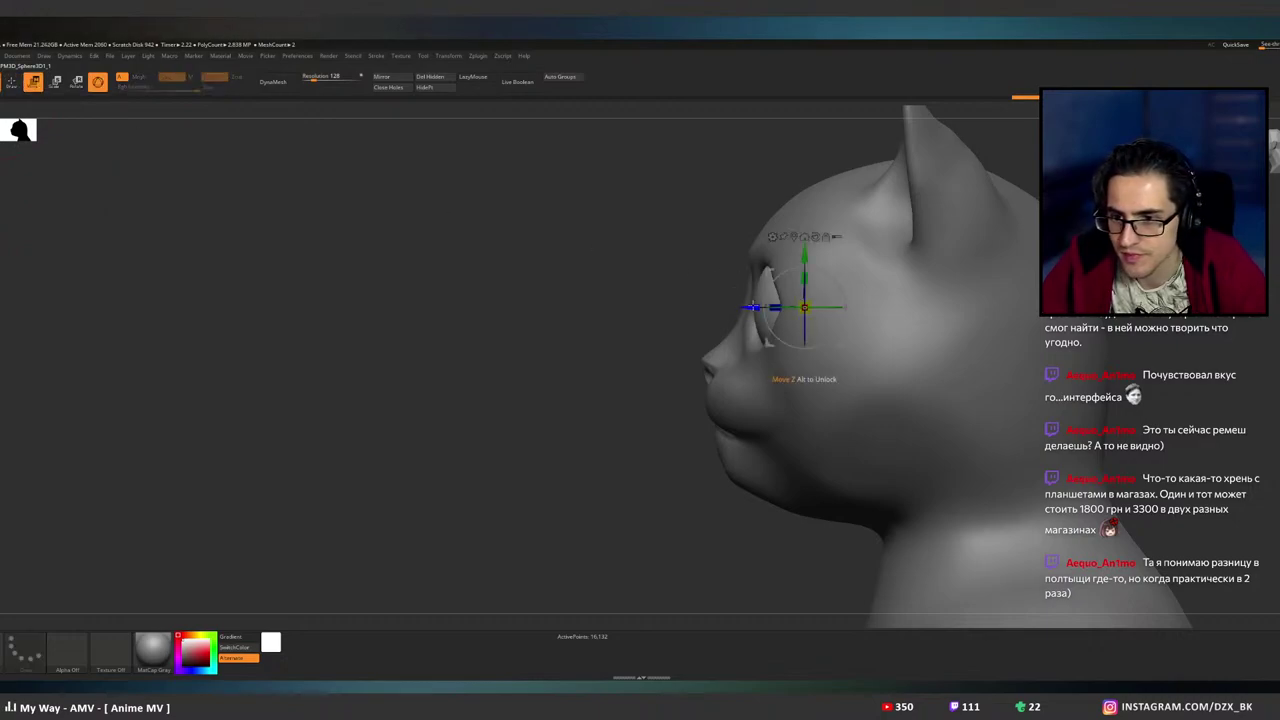
{"action": "left_click_drag", "start_coordinate": [752, 306], "coordinate": [757, 307]}
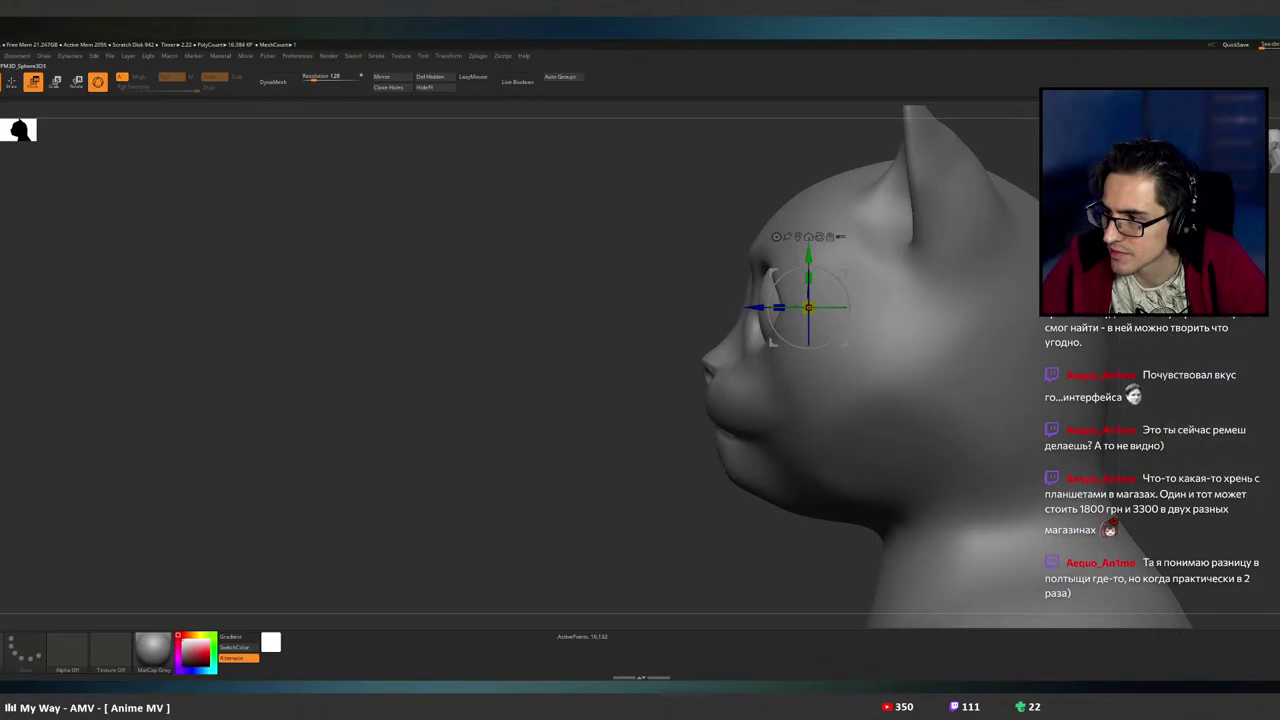
{"action": "left_click", "coordinate": [900, 266], "text": "alt"}
{"action": "left_click_drag", "start_coordinate": [668, 266], "coordinate": [1035, 237]}
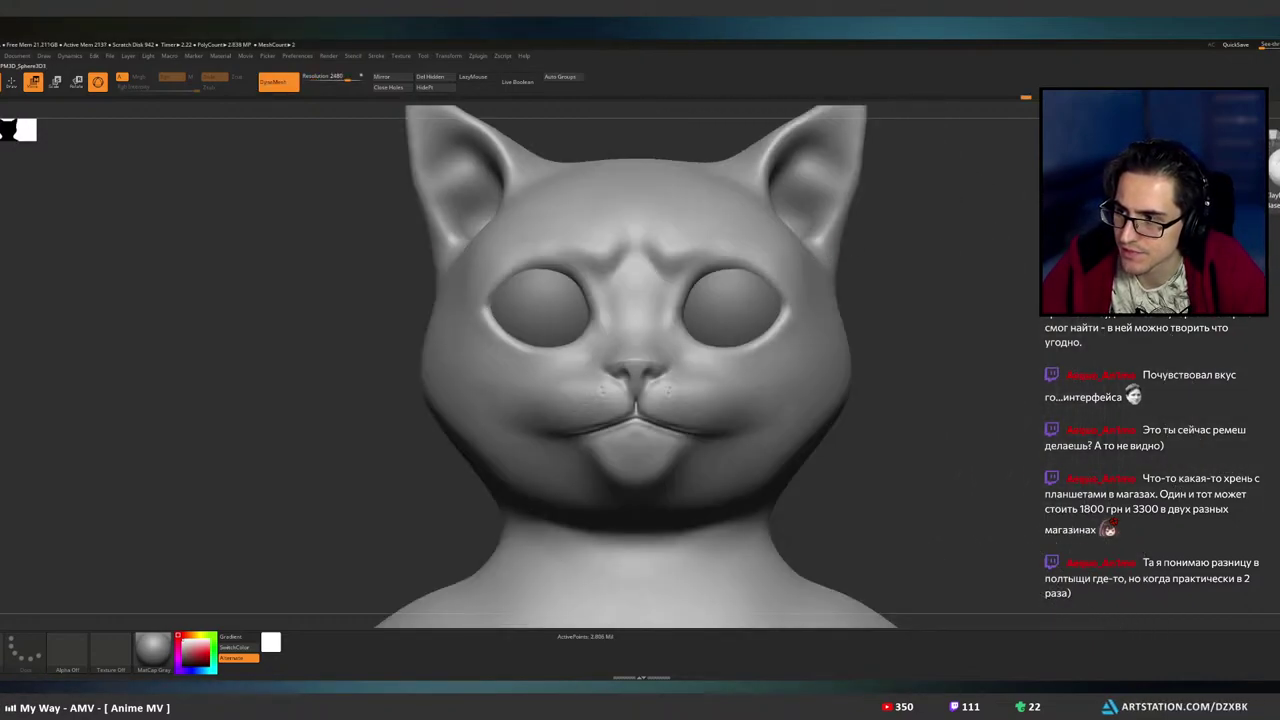
{"action": "key", "text": "q"}
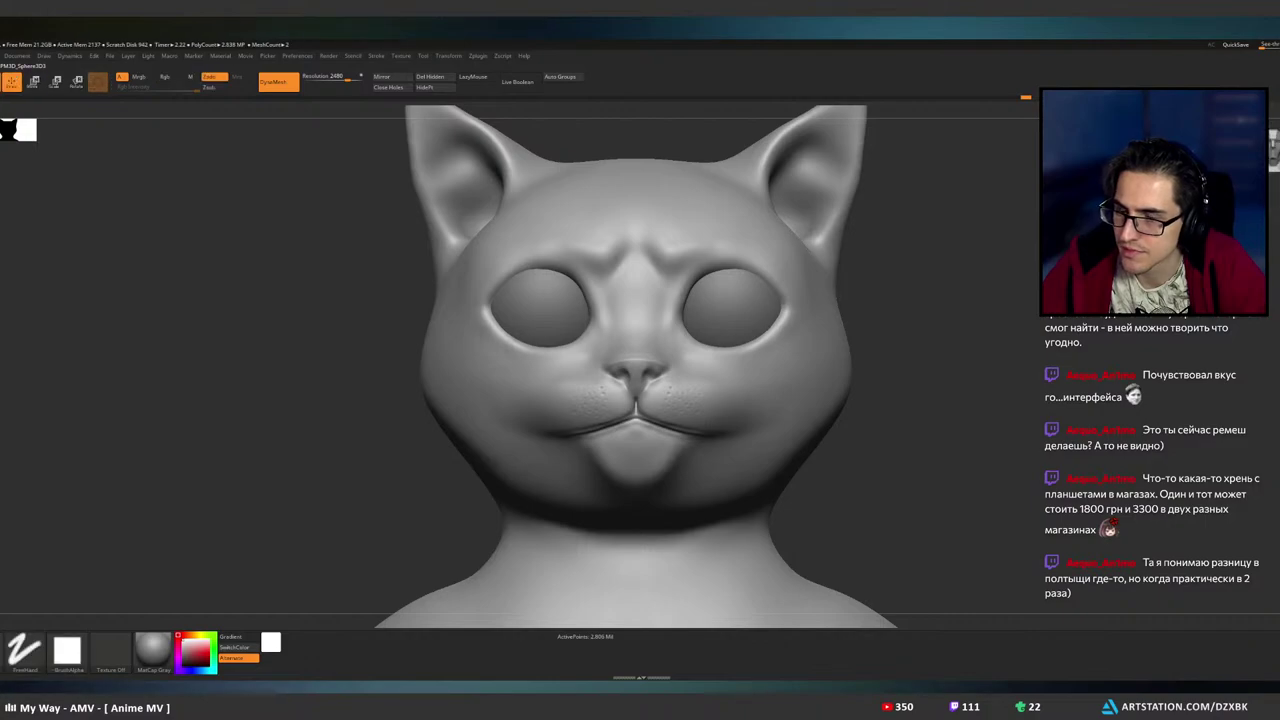
{"action": "key", "text": "shift"}
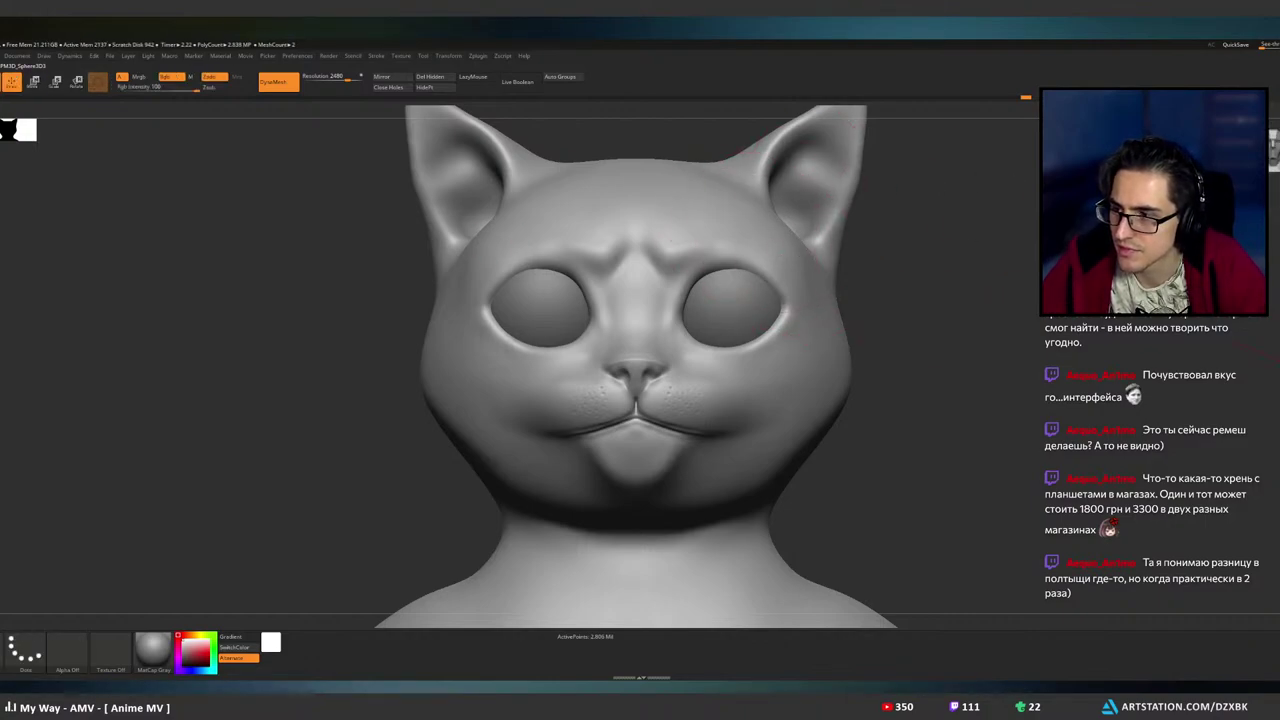
{"action": "left_click_drag", "start_coordinate": [880, 255], "coordinate": [700, 271]}
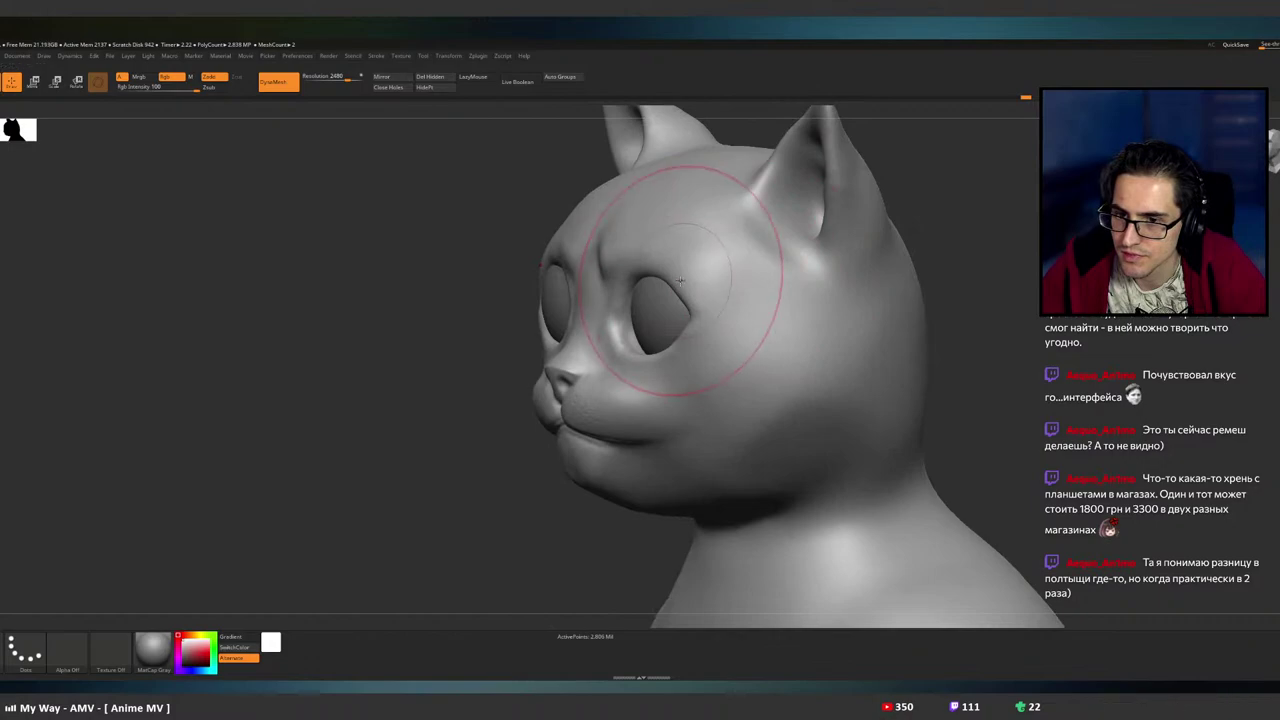
{"action": "right_click_drag", "start_coordinate": [627, 367], "coordinate": [635, 418]}
{"action": "left_click_drag", "start_coordinate": [634, 418], "coordinate": [623, 460]}
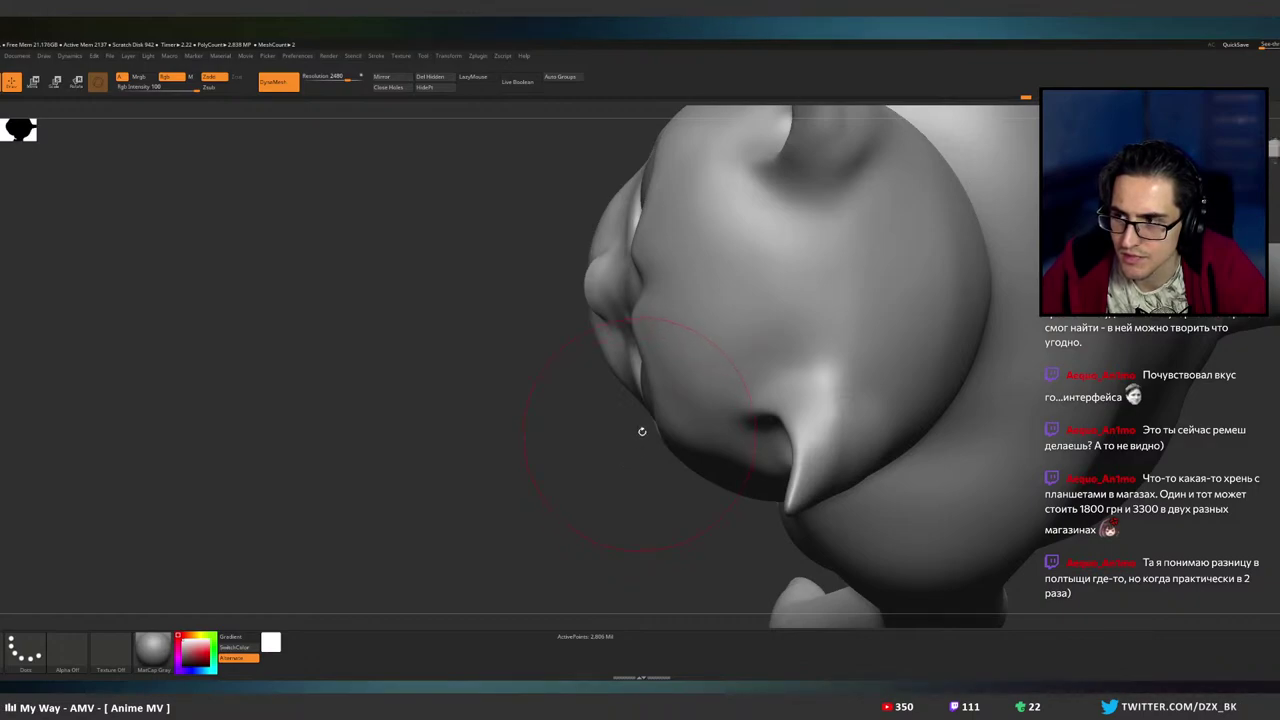
{"action": "key", "text": "w"}
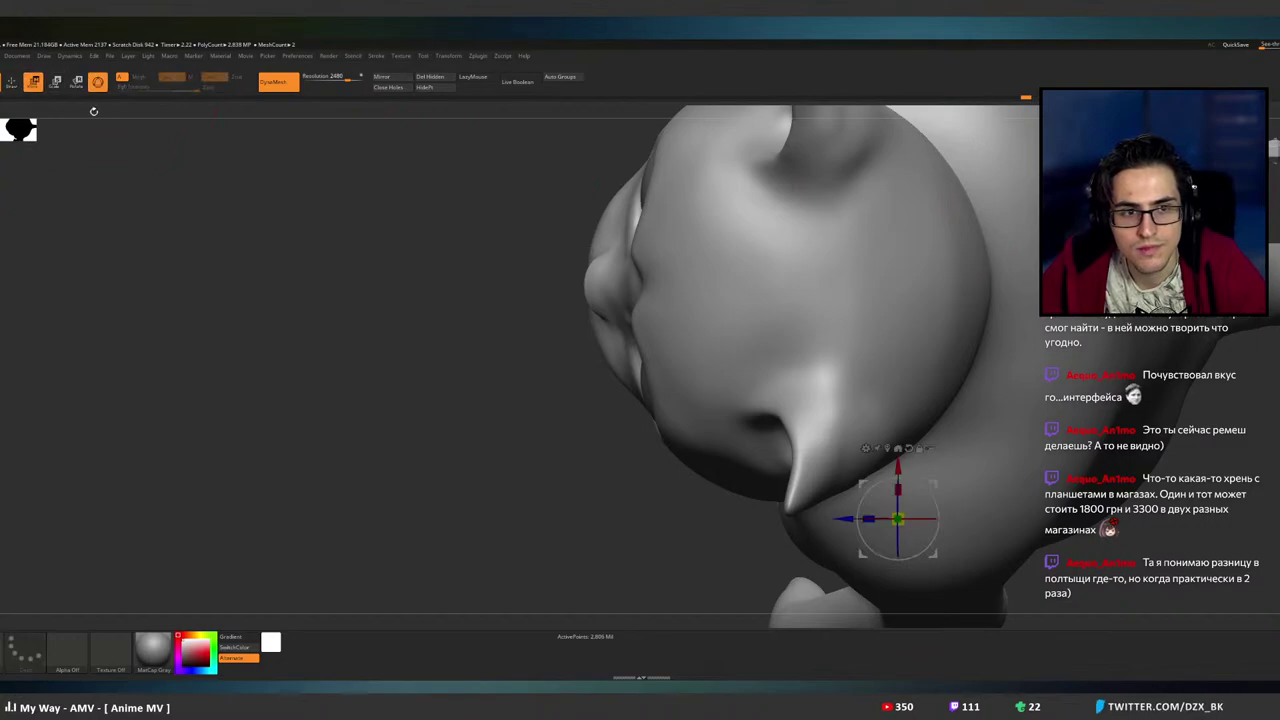
{"action": "left_click_drag", "start_coordinate": [932, 485], "coordinate": [720, 367], "text": "alt"}
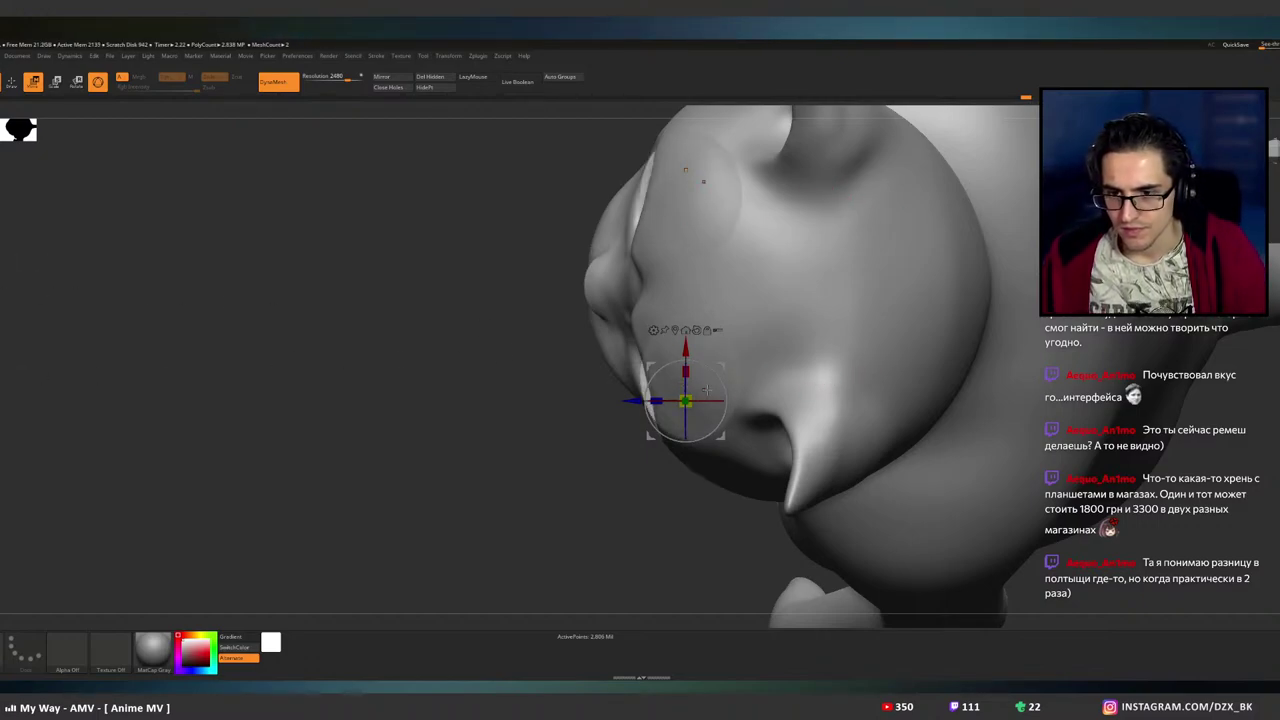
{"action": "left_click_drag", "start_coordinate": [632, 401], "coordinate": [975, 406]}
{"action": "key", "text": "ctrl+z"}
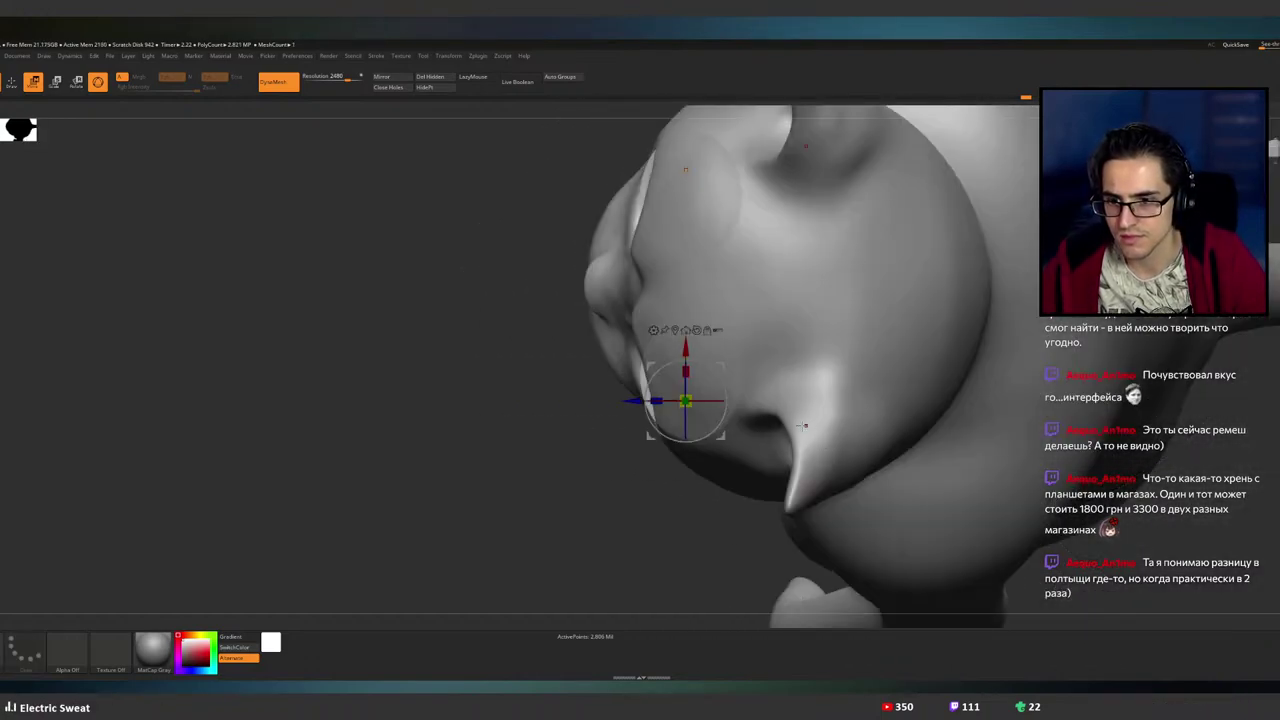
- Select the eyeball spheres and examine their fit in the eye sockets from the front
{"action": "right_click_drag", "start_coordinate": [803, 426], "coordinate": [820, 352]}
{"action": "left_click_drag", "start_coordinate": [820, 352], "coordinate": [848, 316]}
{"action": "right_click_drag", "start_coordinate": [848, 316], "coordinate": [797, 306], "text": "ctrl"}
{"action": "right_click_drag", "start_coordinate": [797, 190], "coordinate": [801, 362], "text": "alt"}
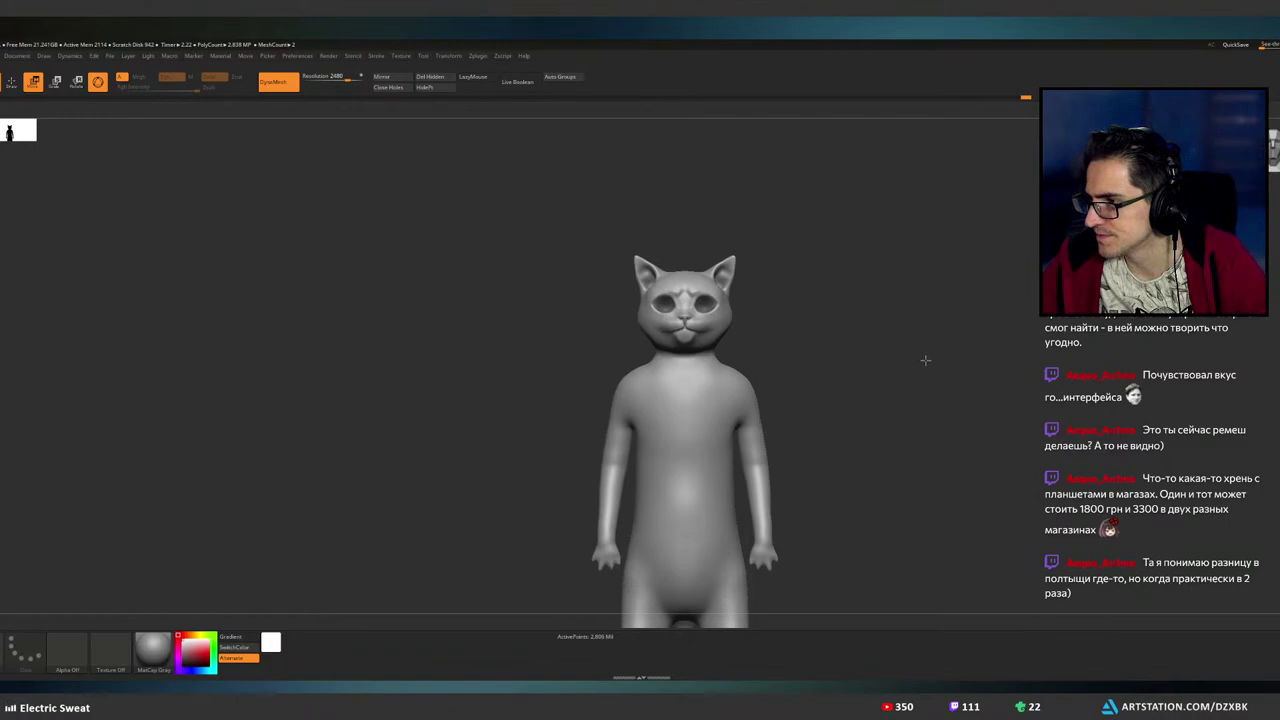
{"action": "left_click", "coordinate": [704, 303], "text": "alt"}
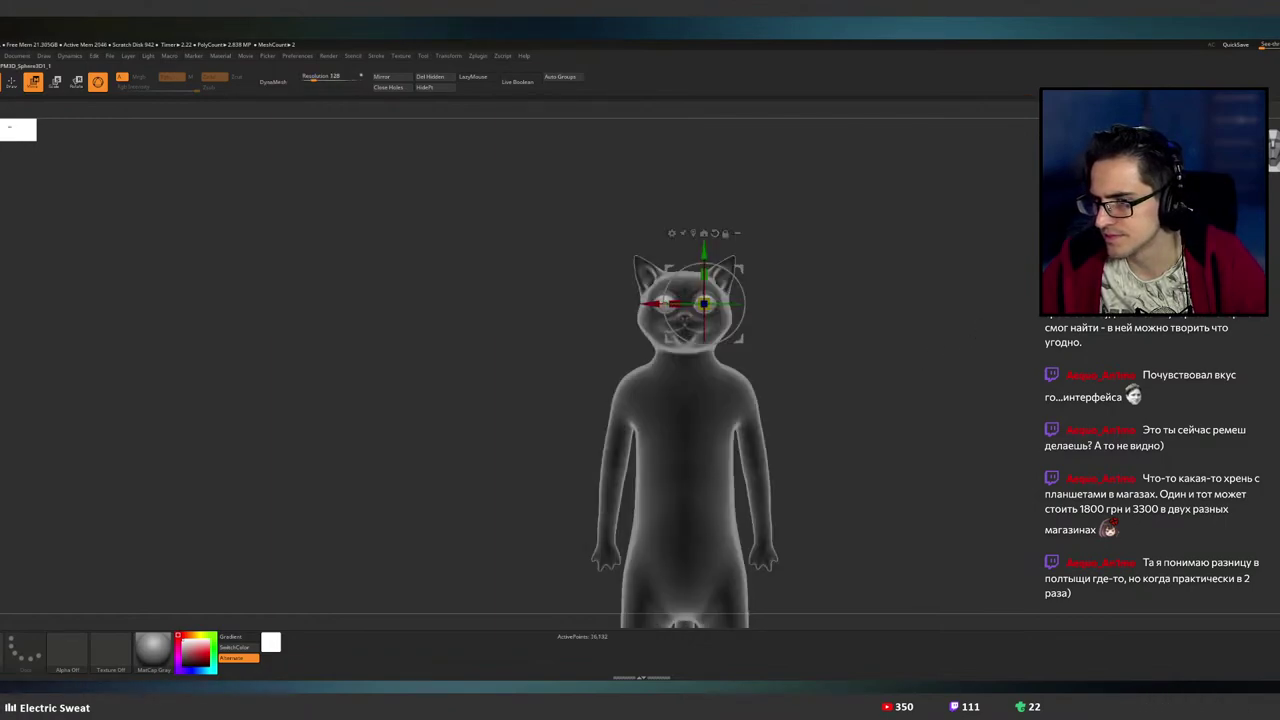
{"action": "right_click_drag", "start_coordinate": [878, 336], "coordinate": [897, 292]}
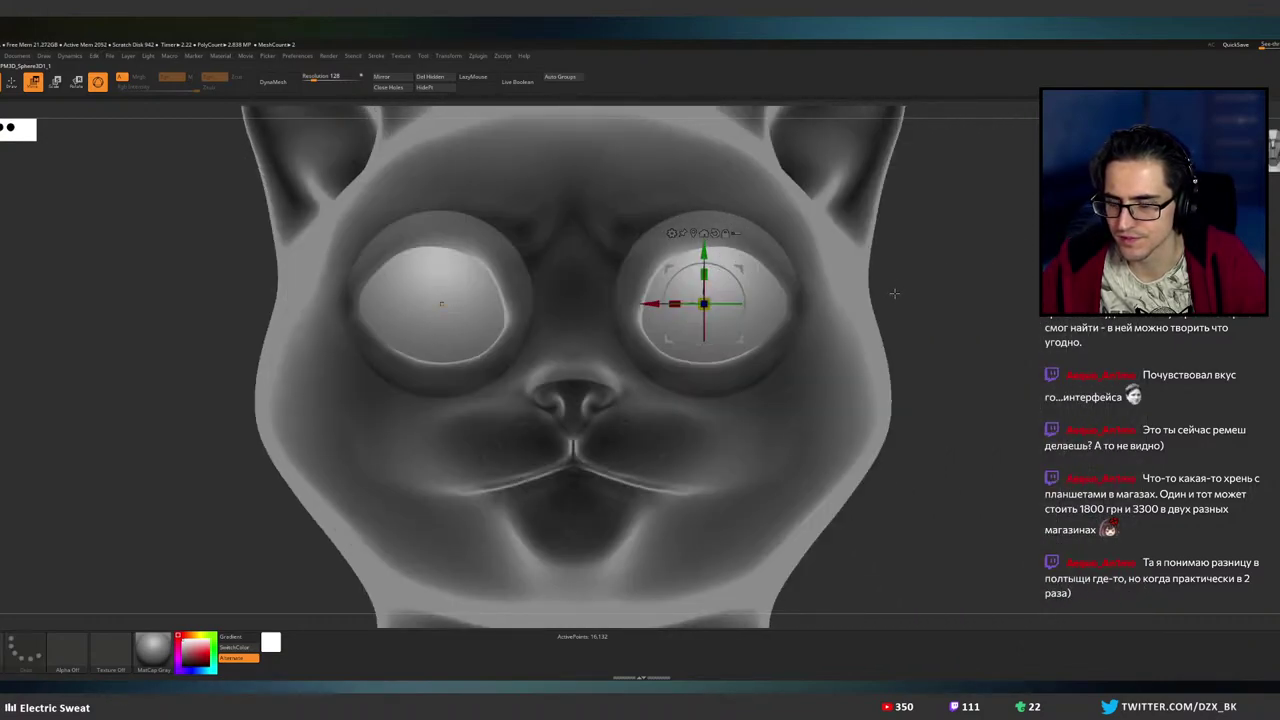
{"action": "mouse_move", "coordinate": [894, 293]}
{"action": "left_mouse_down"}
{"action": "mouse_move", "coordinate": [871, 400]}
{"action": "mouse_move", "coordinate": [884, 413]}
{"action": "mouse_move", "coordinate": [890, 302]}
{"action": "left_mouse_up"}
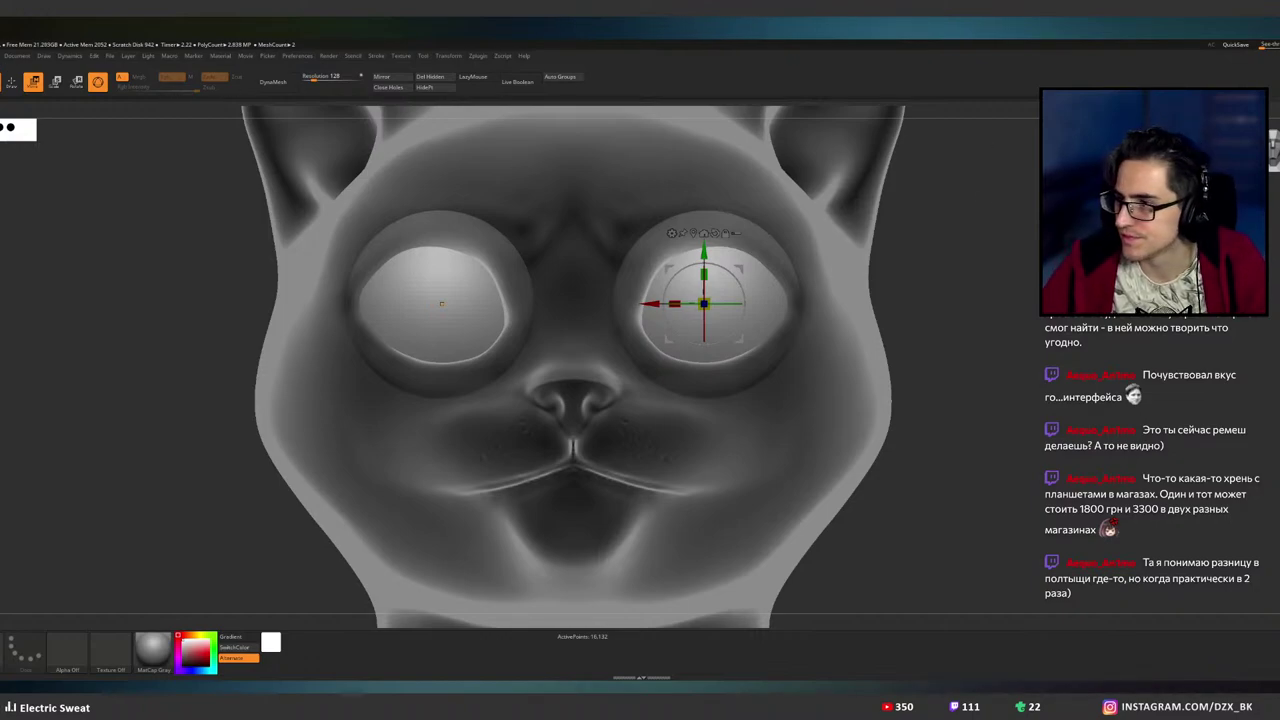
- Append a new Sphere3D subtool, scale it down and place it to one side of the body
{"action": "key", "text": "b"}
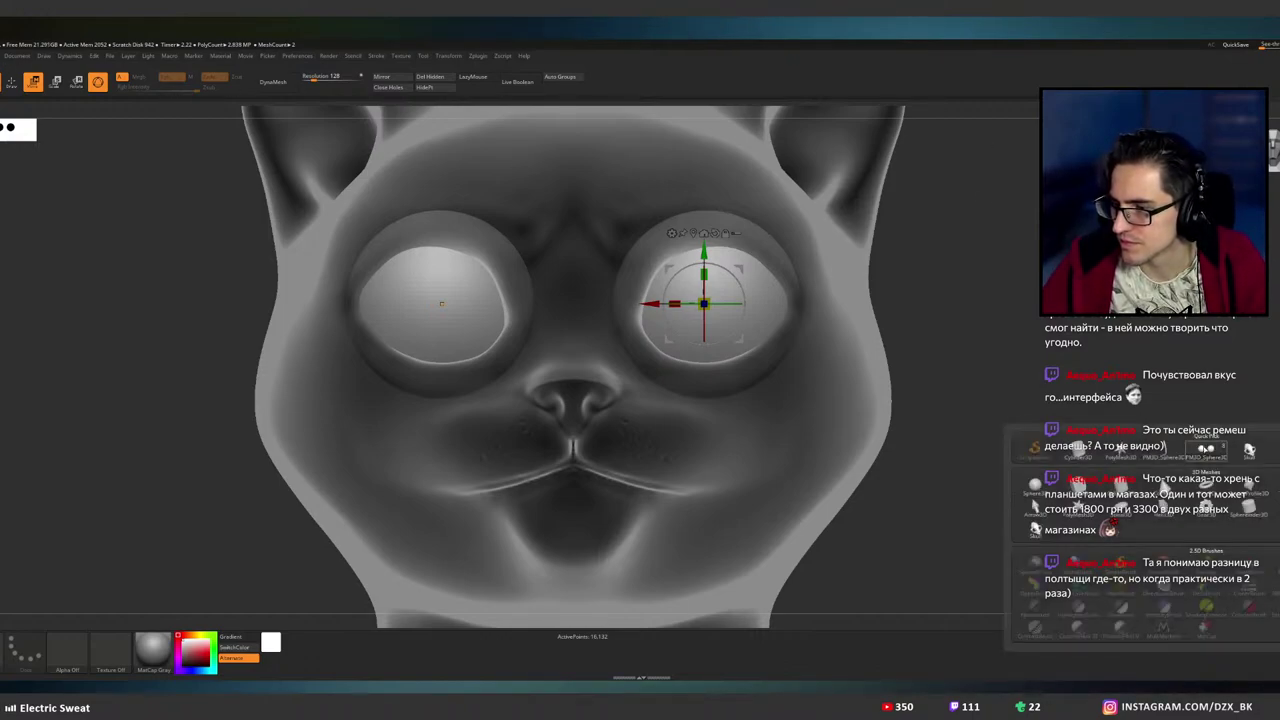
{"action": "mouse_move", "coordinate": [1198, 454]}
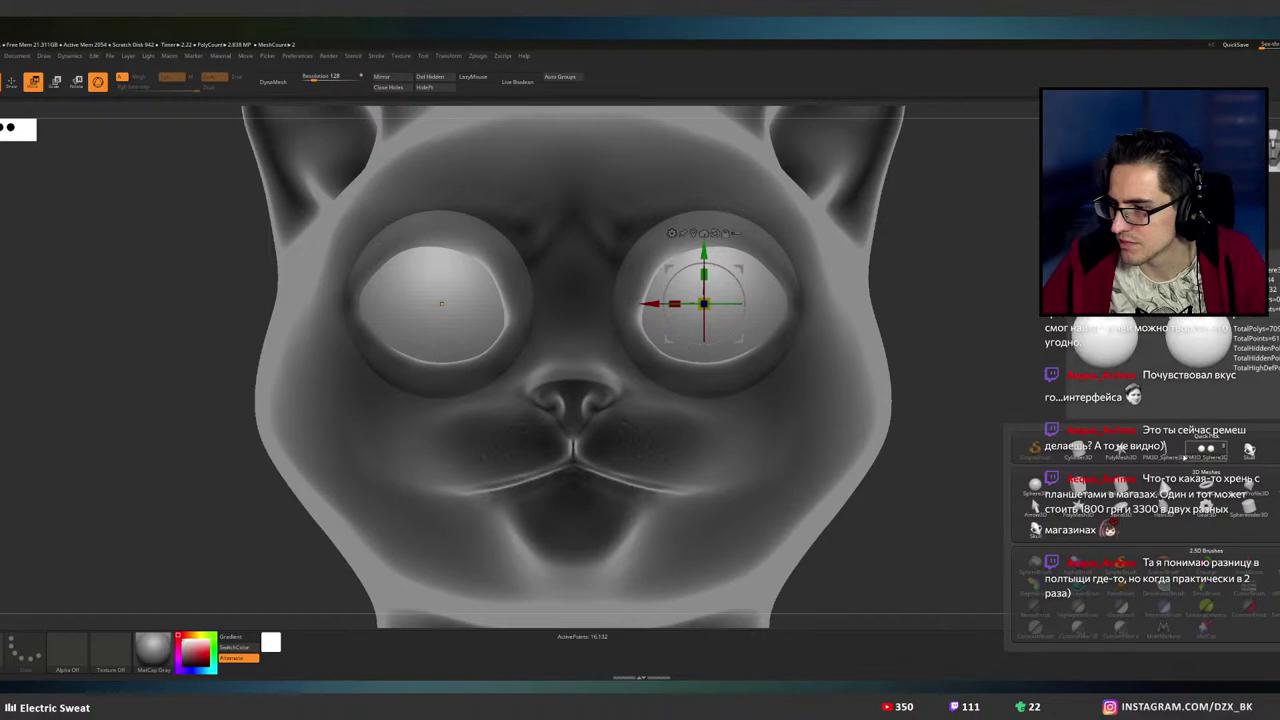
{"action": "left_click", "coordinate": [1038, 485]}
{"action": "right_click_drag", "start_coordinate": [1102, 442], "coordinate": [999, 413], "text": "ctrl"}
{"action": "right_click_drag", "start_coordinate": [954, 489], "coordinate": [790, 373], "text": "alt"}
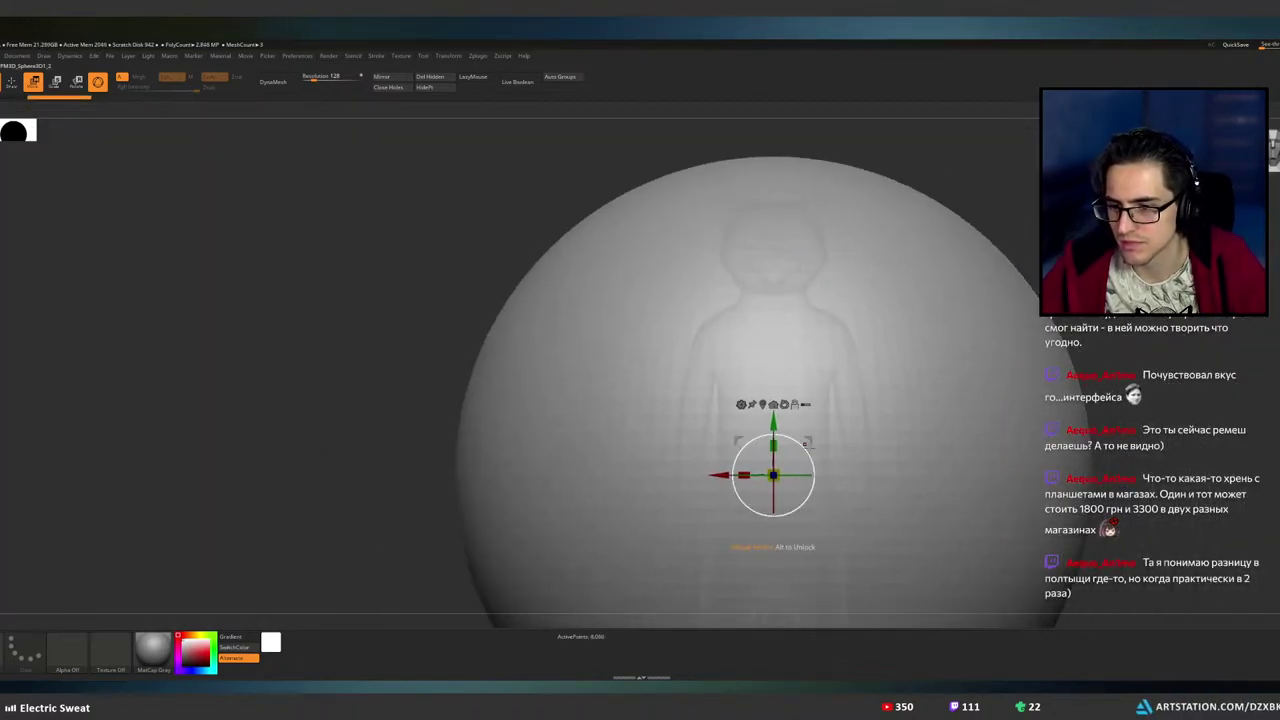
{"action": "left_click_drag", "start_coordinate": [773, 475], "coordinate": [784, 107]}
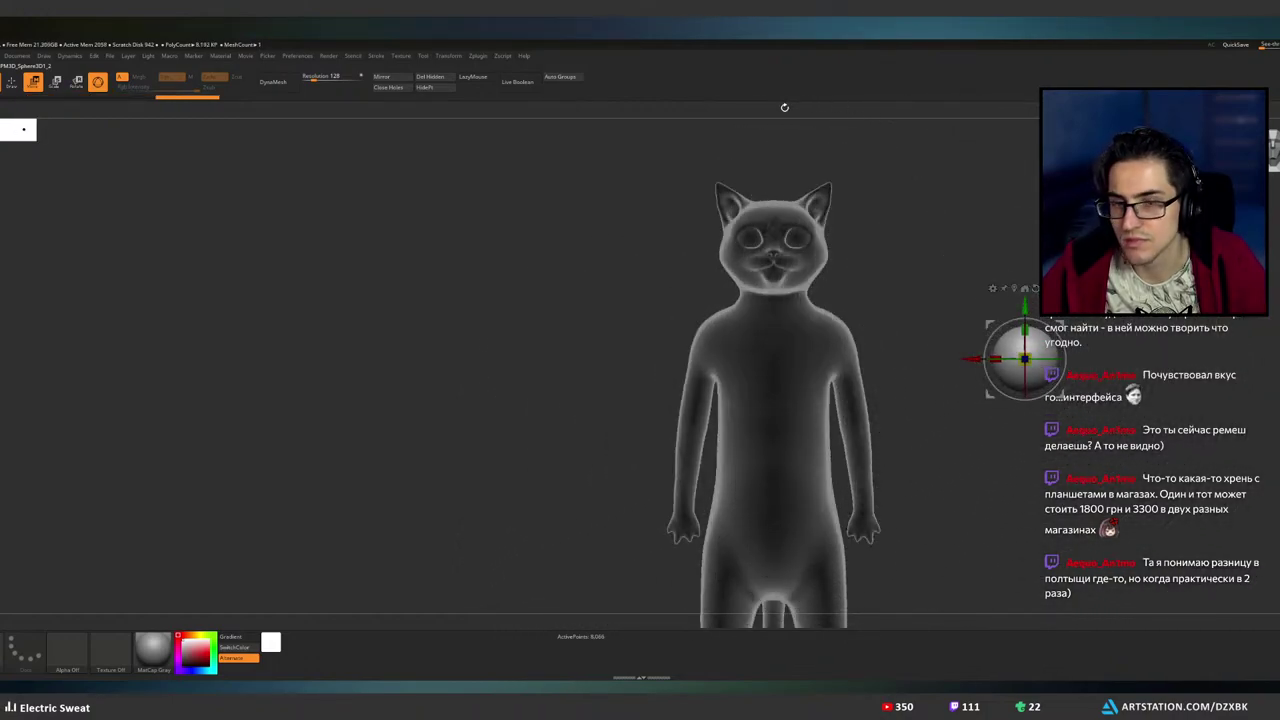
- Mirror the new sphere across the X axis, merged into one SubTool, and undo a trial scaling
{"action": "left_click", "coordinate": [405, 79]}
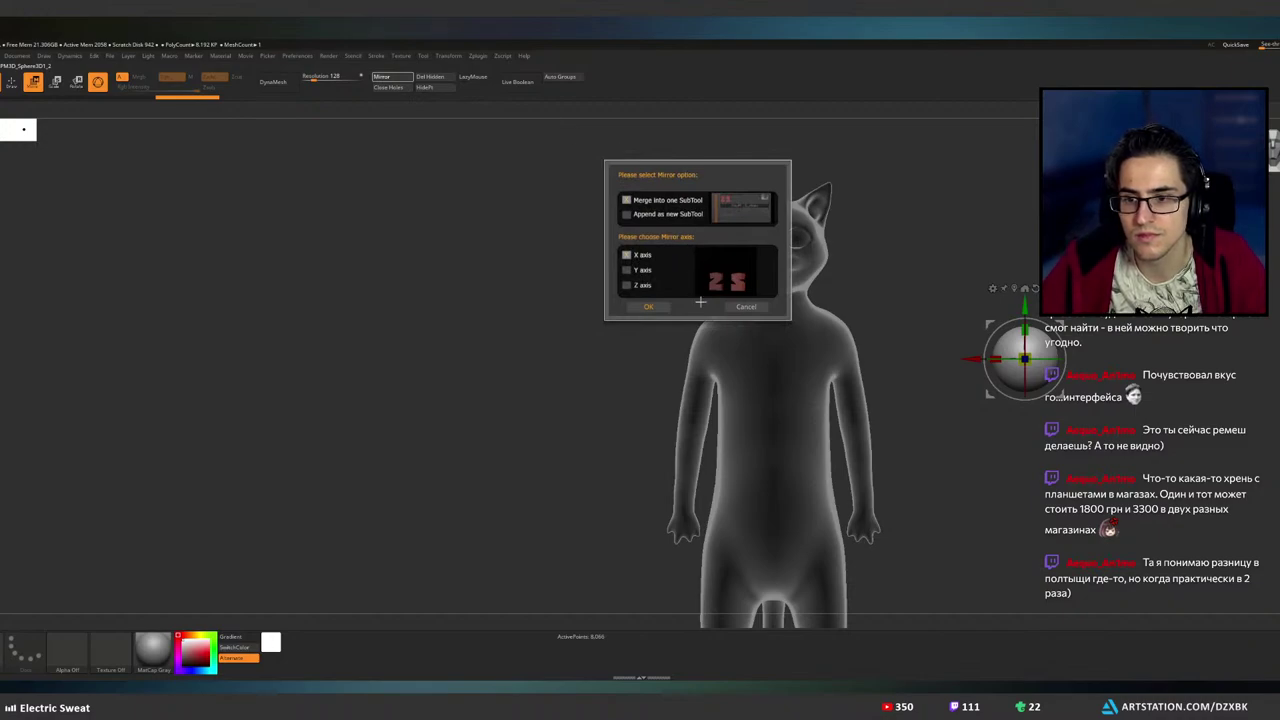
{"action": "left_click", "coordinate": [648, 306]}
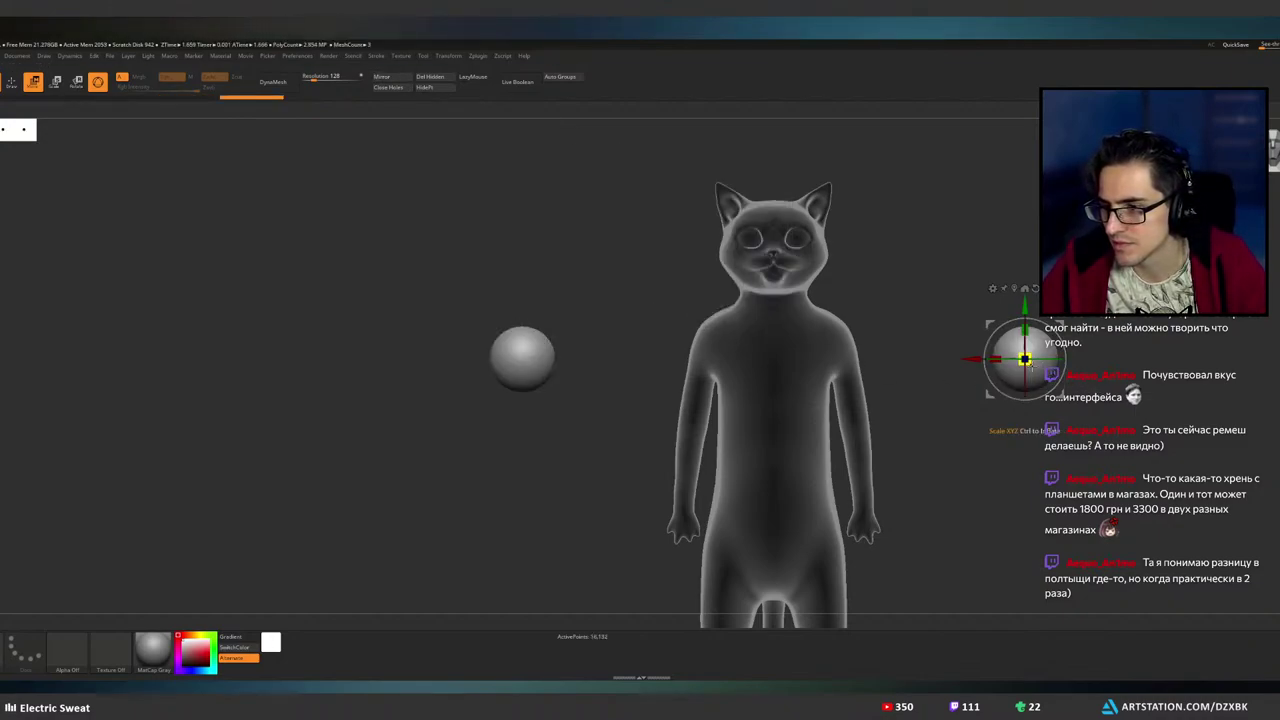
{"action": "left_click_drag", "start_coordinate": [1060, 394], "coordinate": [969, 348]}
{"action": "key", "text": "ctrl+z"}
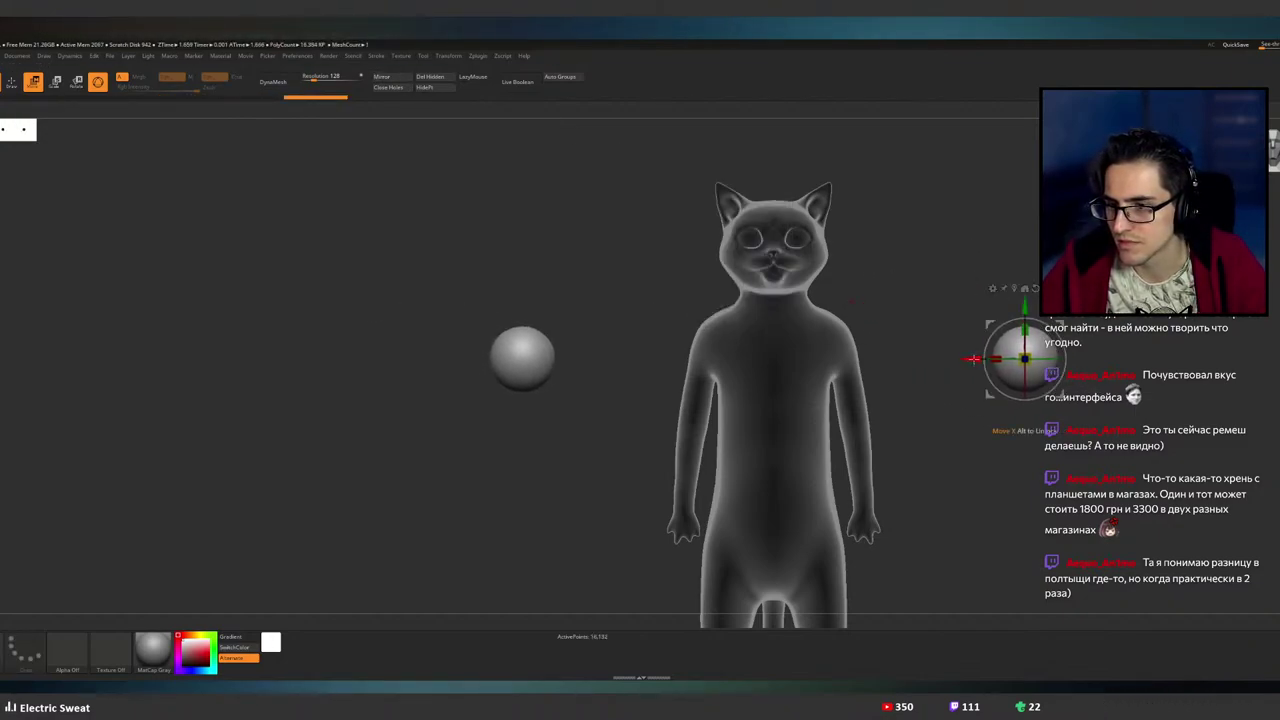
- Shrink the mirrored spheres, position them in the eye sockets and centre the gizmo on one eyeball
{"action": "left_click_drag", "start_coordinate": [1063, 395], "coordinate": [861, 274]}
{"action": "right_click_drag", "start_coordinate": [922, 260], "coordinate": [926, 335], "text": "ctrl"}
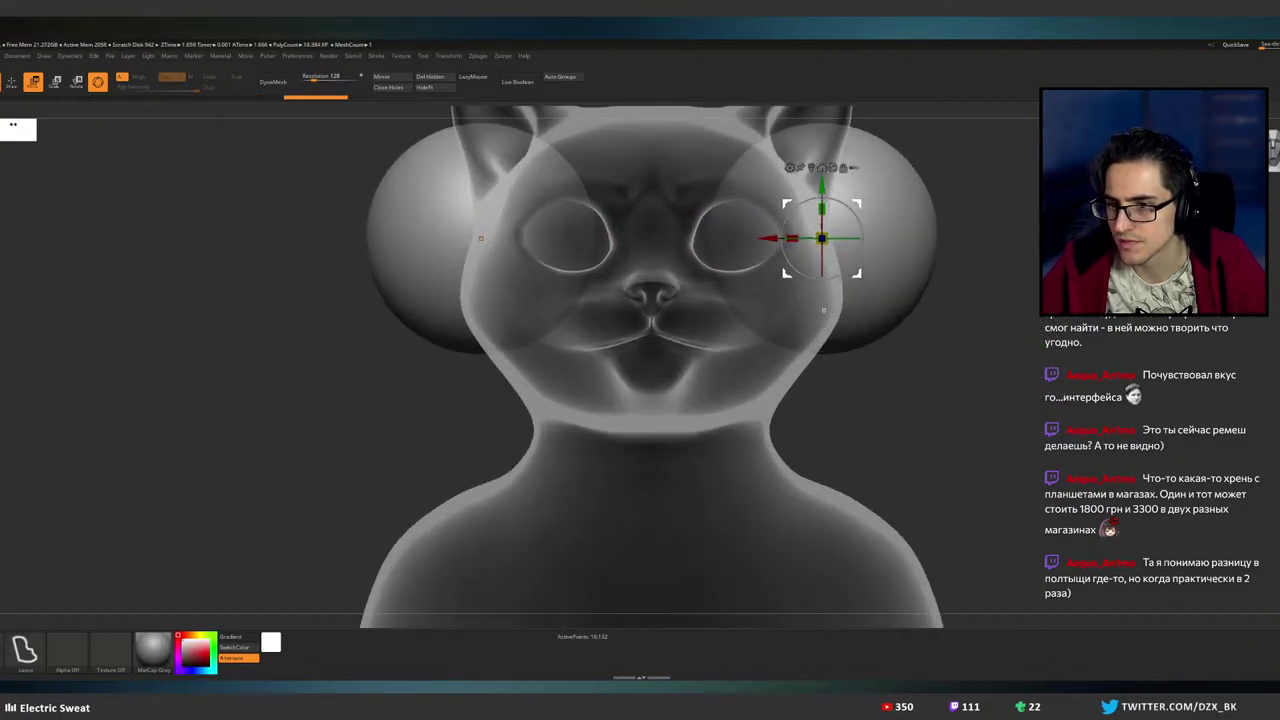
{"action": "right_click_drag", "start_coordinate": [823, 310], "coordinate": [822, 345], "text": "ctrl"}
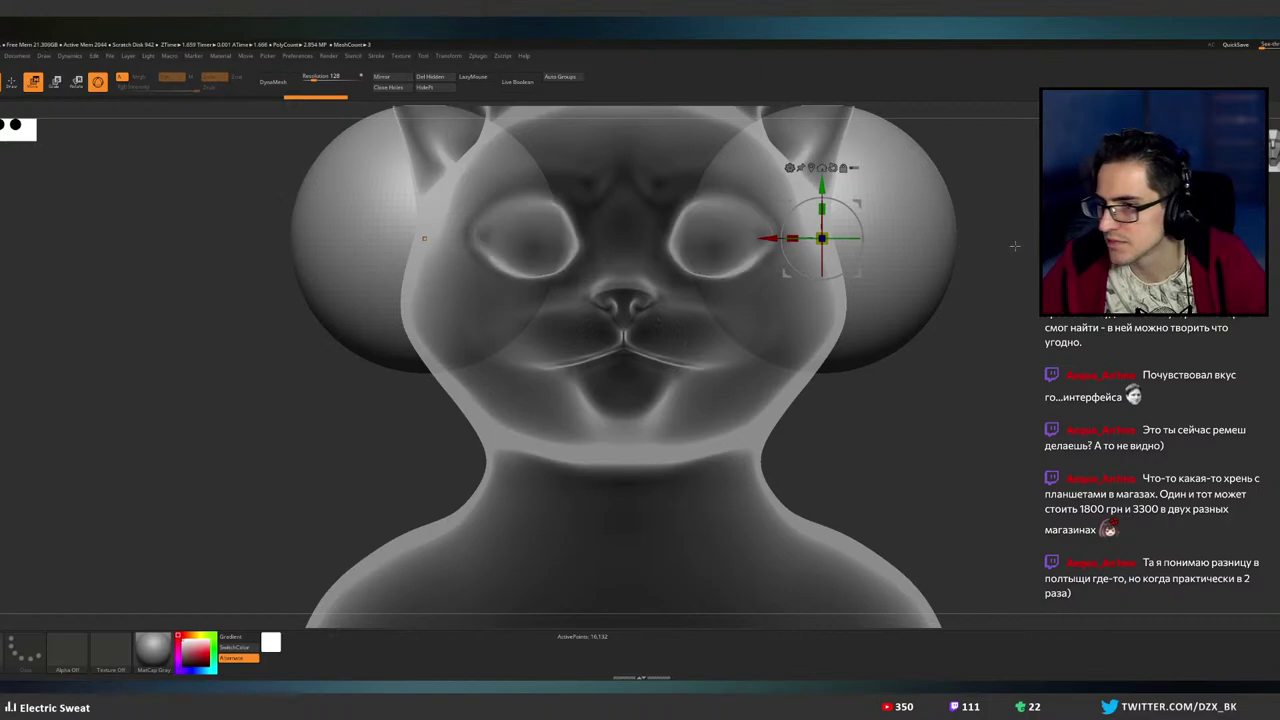
{"action": "left_click_drag", "start_coordinate": [821, 238], "coordinate": [722, 174]}
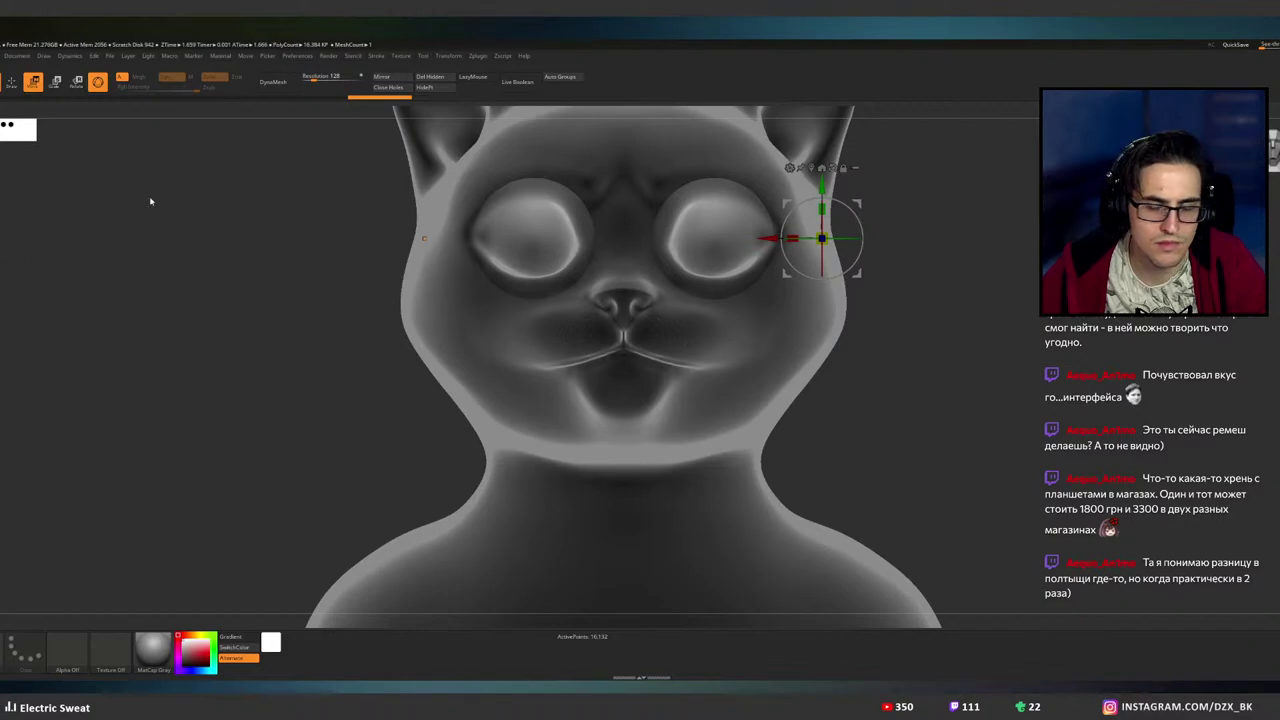
{"action": "mouse_move", "coordinate": [842, 248]}
{"action": "right_mouse_down", "text": "alt"}
{"action": "mouse_move", "coordinate": [827, 248]}
{"action": "mouse_move", "coordinate": [844, 254]}
{"action": "right_mouse_up", "text": "alt"}
{"action": "left_click_drag", "start_coordinate": [860, 279], "coordinate": [724, 247], "text": "alt"}
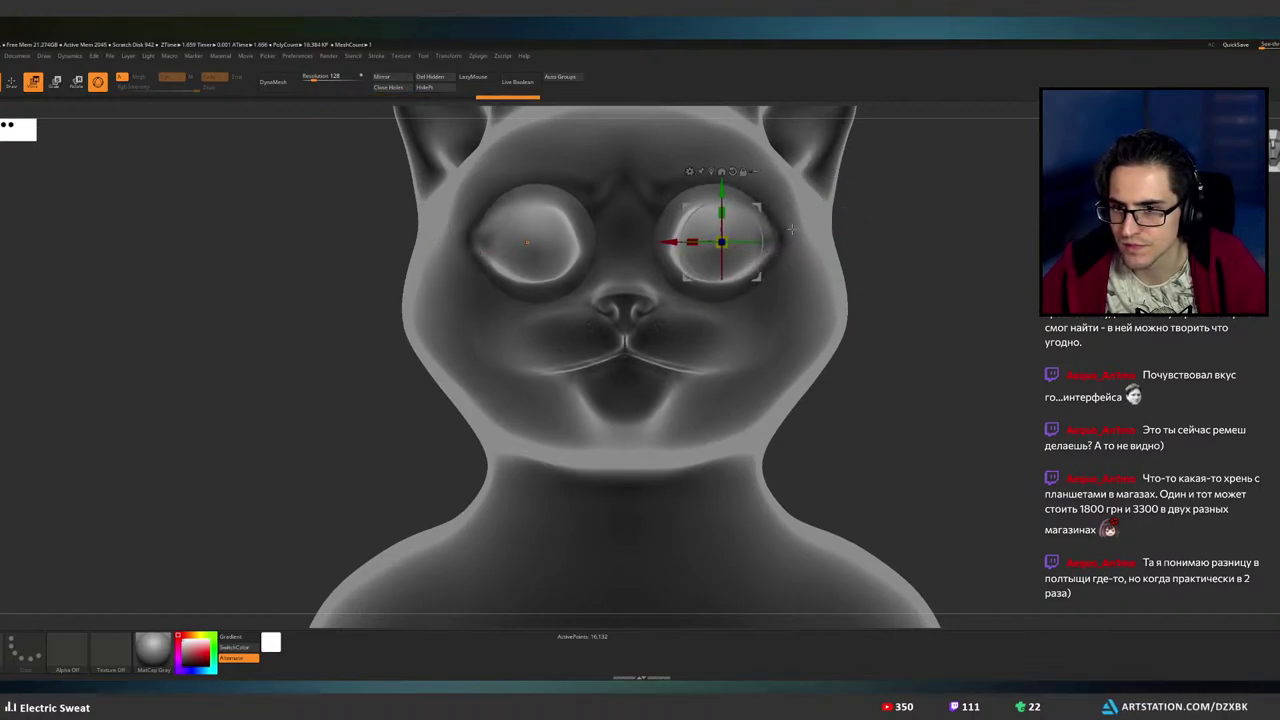
- Turn off the transparent display and move the eyeballs forward into the eye openings, nudging them slightly back along Z
{"action": "left_click", "coordinate": [2, 290]}
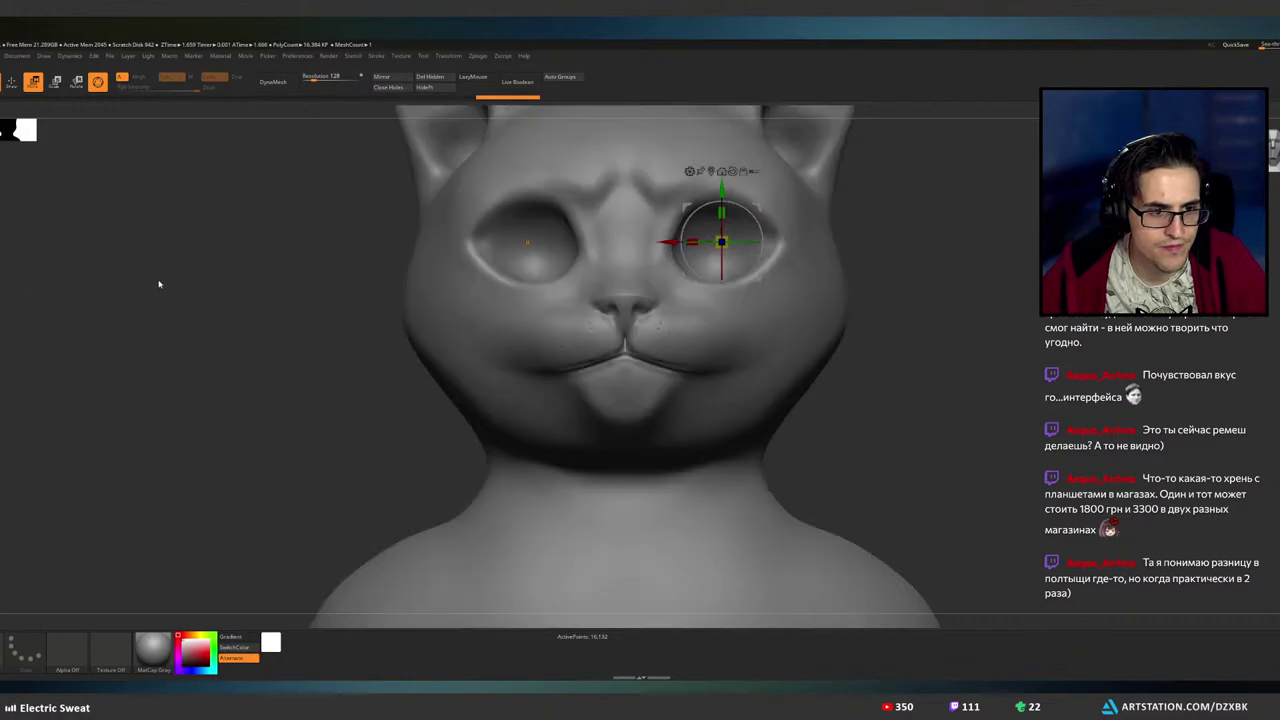
{"action": "right_click_drag", "start_coordinate": [786, 264], "coordinate": [655, 276]}
{"action": "left_click_drag", "start_coordinate": [729, 244], "coordinate": [436, 245]}
{"action": "right_click_drag", "start_coordinate": [450, 246], "coordinate": [650, 300], "text": "shift"}
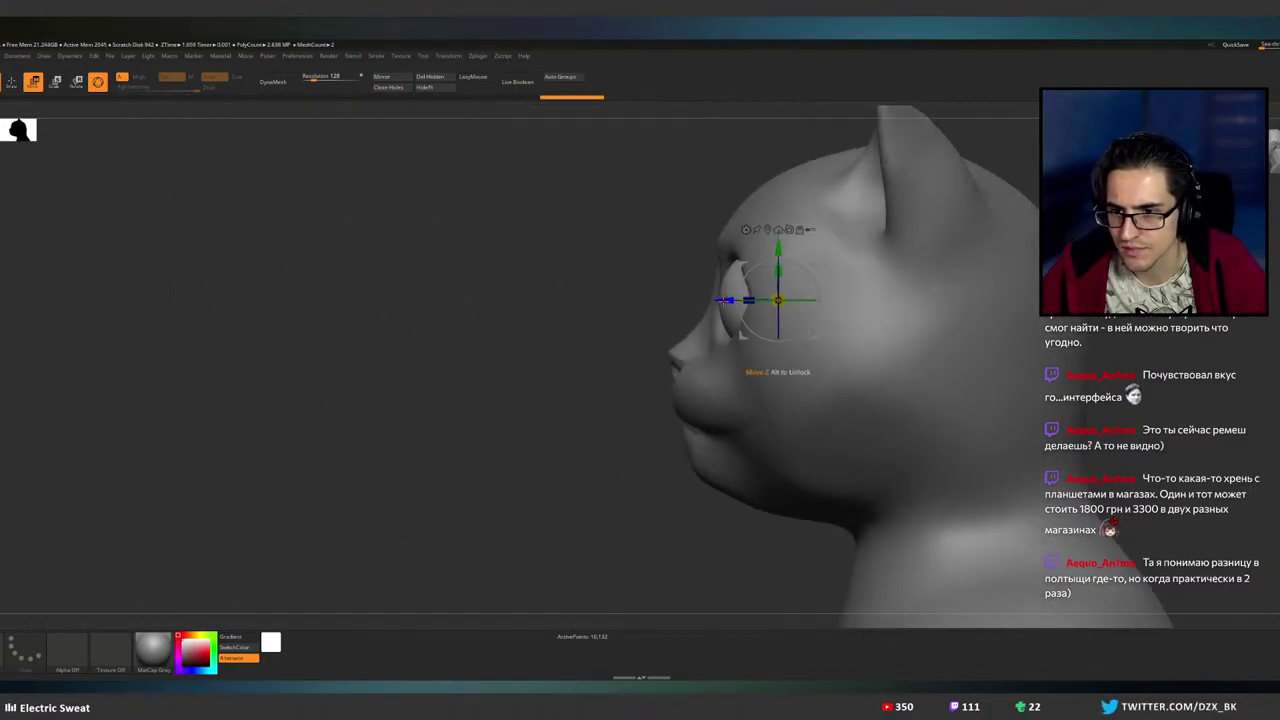
{"action": "left_click_drag", "start_coordinate": [723, 300], "coordinate": [729, 300]}
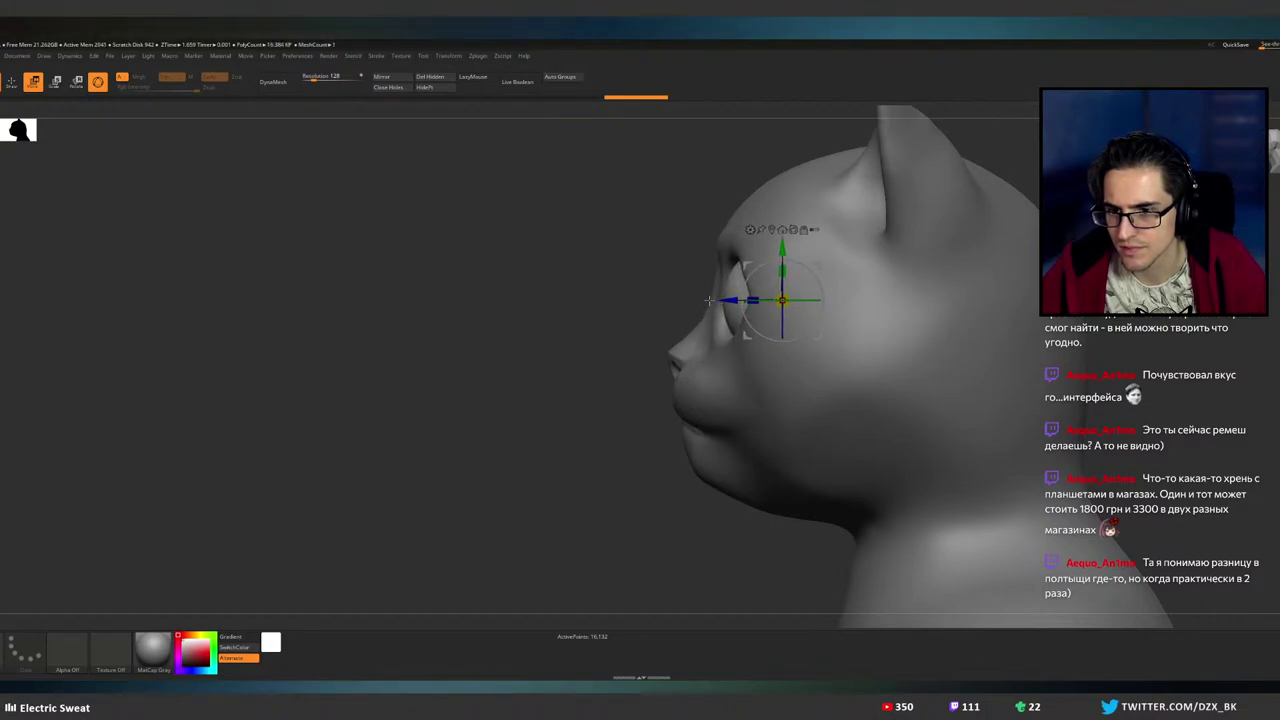
{"action": "right_click_drag", "start_coordinate": [717, 274], "coordinate": [657, 283]}
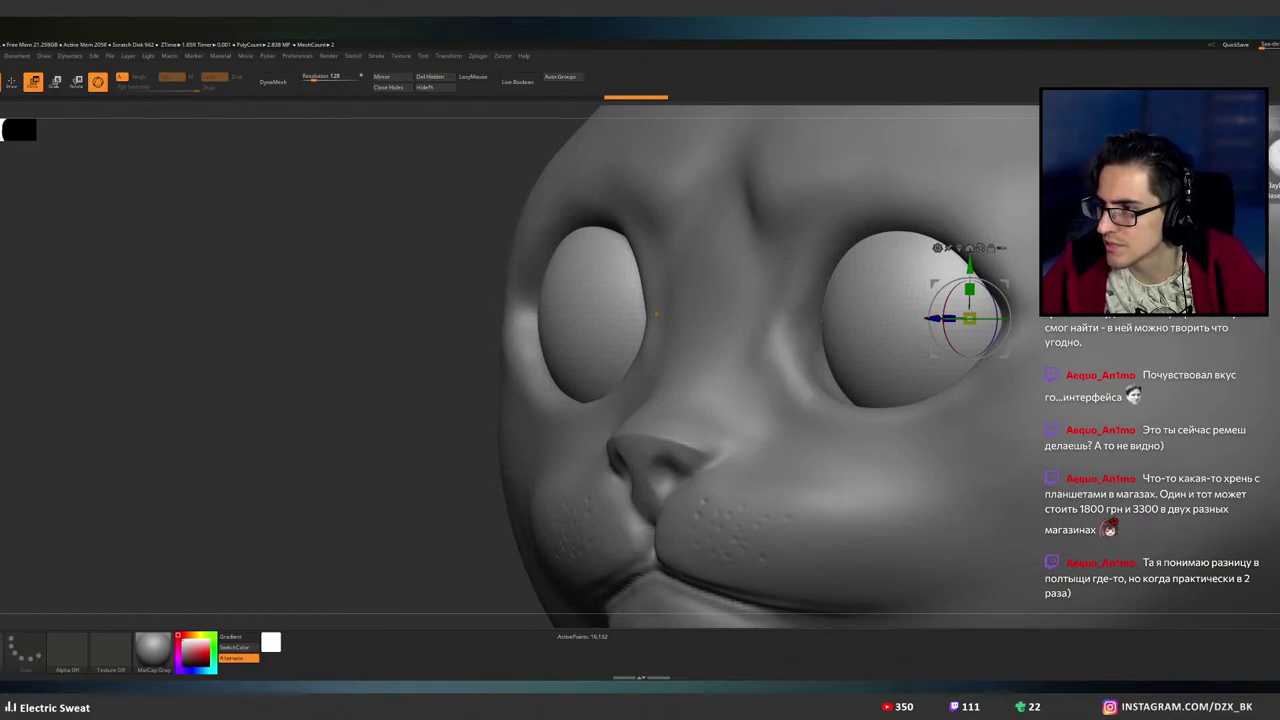
- Select the body, reduce the brush size, and sculpt and smooth the sides of the nose bridge between the eyes
{"action": "key", "text": "q"}
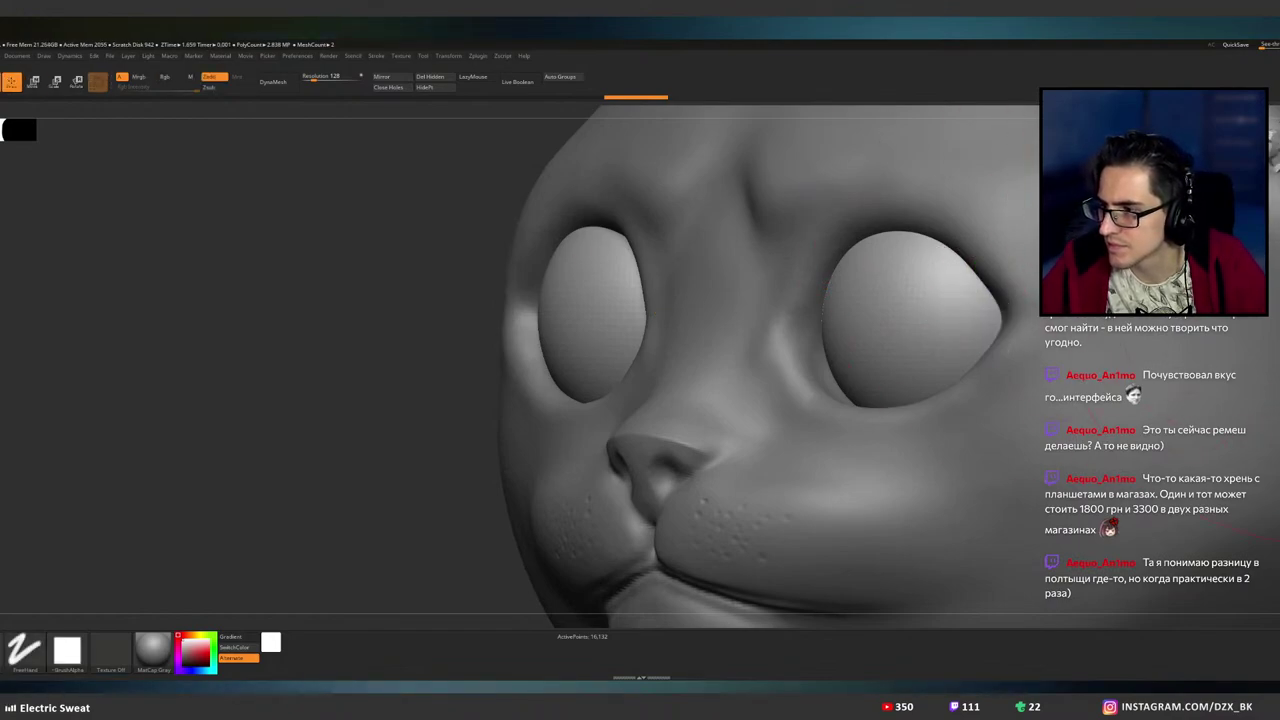
{"action": "left_click", "coordinate": [862, 430], "text": "alt"}
{"action": "right_click_drag", "start_coordinate": [850, 332], "coordinate": [881, 330]}
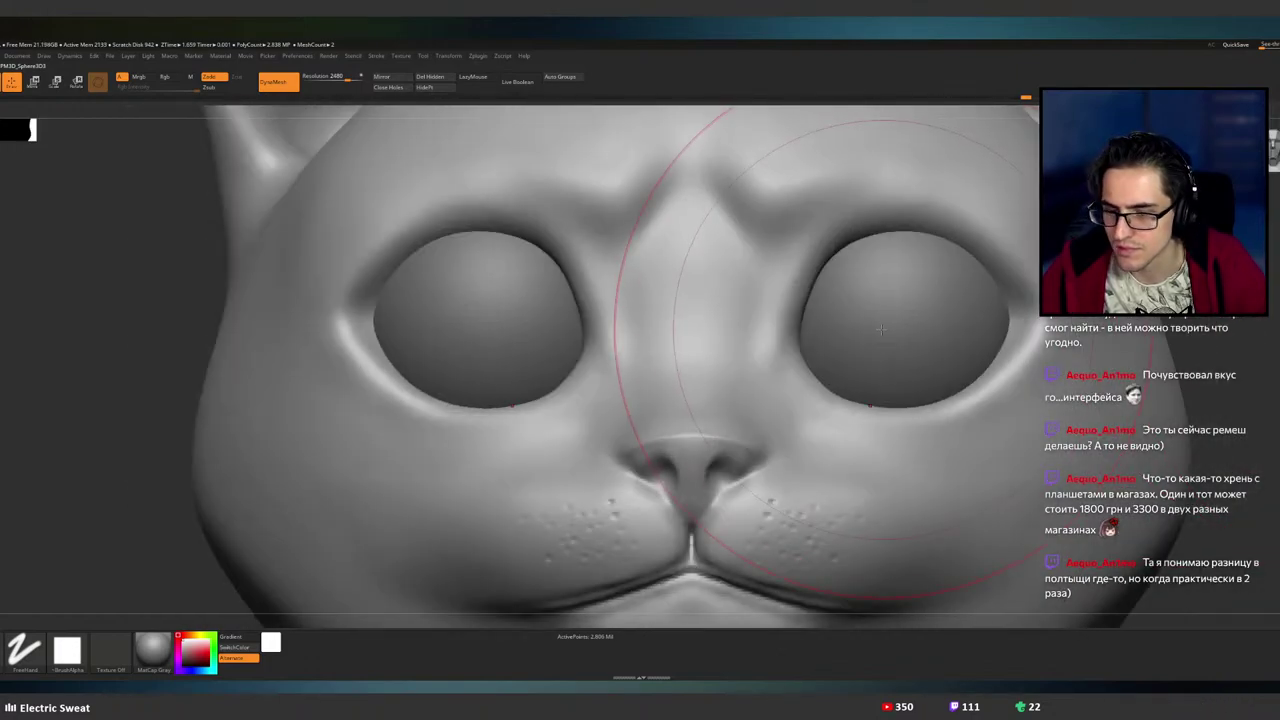
{"action": "key", "text": "["}
{"action": "key", "text": "["}
{"action": "key", "text": "["}
{"action": "key", "text": "["}
{"action": "key", "text": "["}
{"action": "key", "text": "["}
{"action": "key", "text": "["}
{"action": "key", "text": "["}
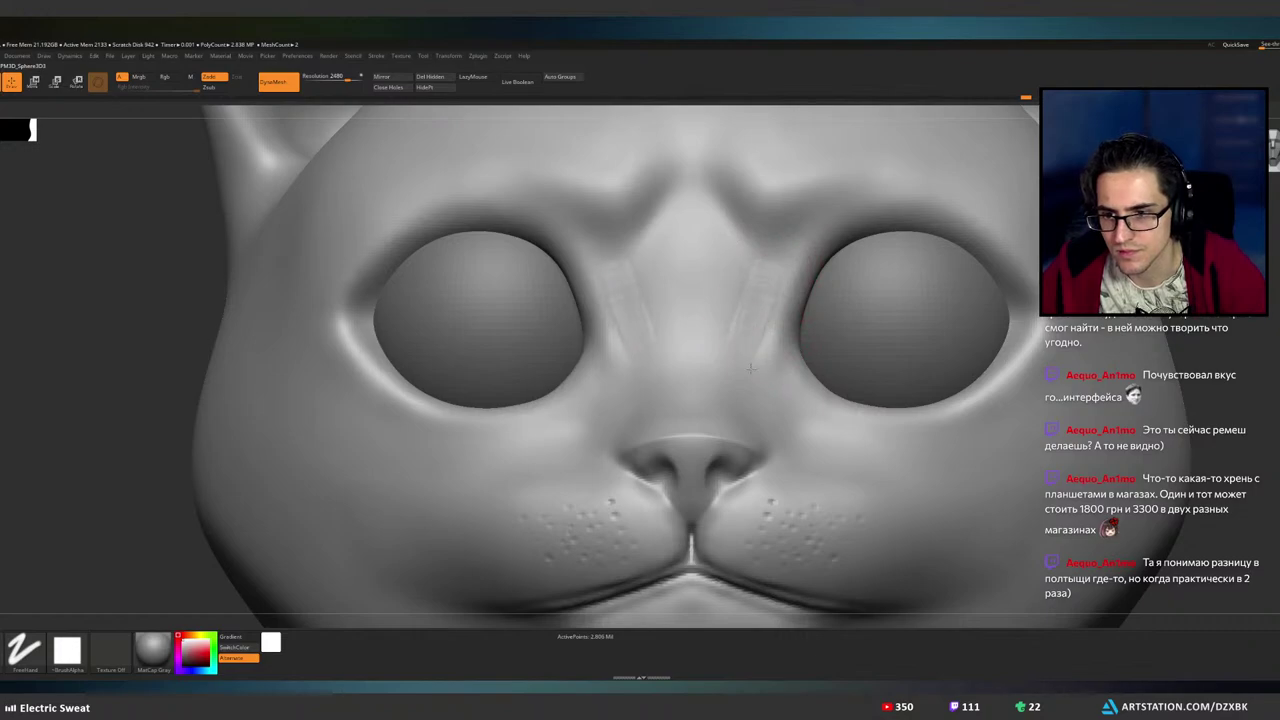
{"action": "left_click_drag", "start_coordinate": [776, 265], "coordinate": [756, 347], "text": "shift"}
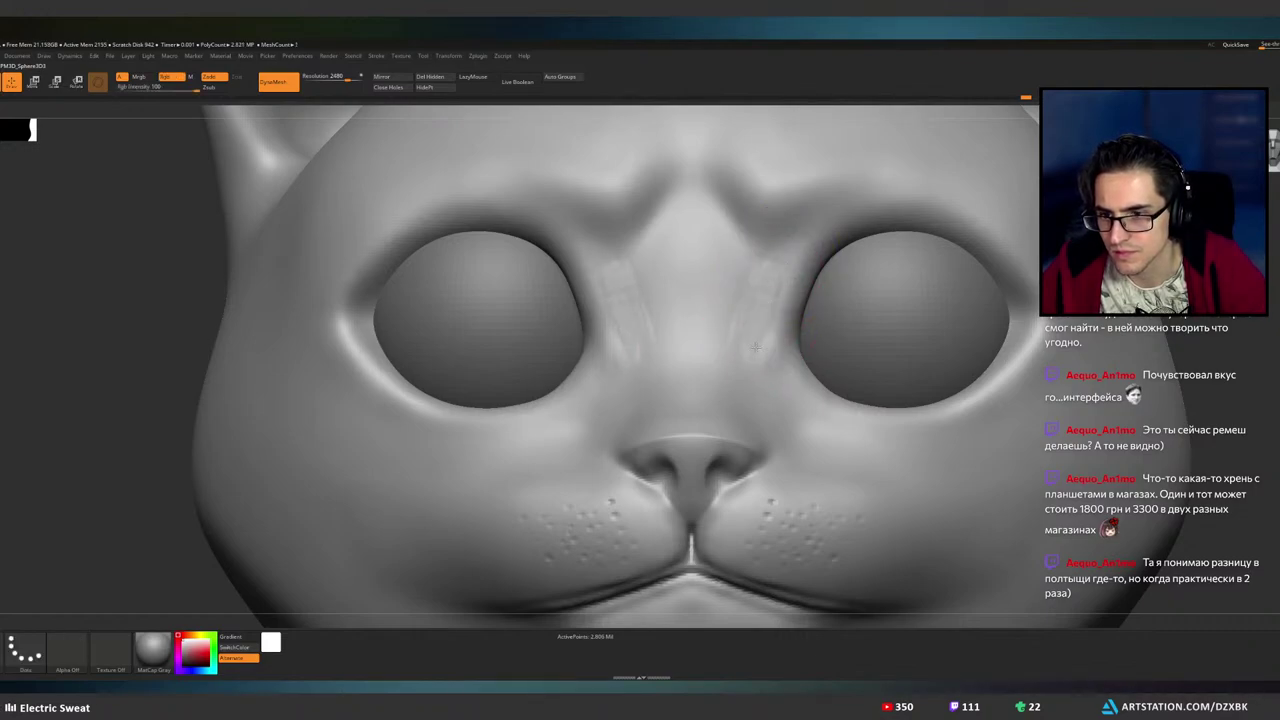
{"action": "left_click_drag", "start_coordinate": [764, 278], "coordinate": [762, 320], "text": "shift"}
- Sculpt and blend the area between the brow creases and the upper inner edges of the eye openings
{"action": "mouse_move", "coordinate": [807, 291]}
{"action": "right_mouse_down"}
{"action": "mouse_move", "coordinate": [757, 298]}
{"action": "mouse_move", "coordinate": [806, 300]}
{"action": "right_mouse_up"}
{"action": "mouse_move", "coordinate": [718, 240]}
{"action": "right_mouse_down"}
{"action": "mouse_move", "coordinate": [720, 334]}
{"action": "mouse_move", "coordinate": [735, 292]}
{"action": "mouse_move", "coordinate": [690, 300]}
{"action": "mouse_move", "coordinate": [738, 311]}
{"action": "mouse_move", "coordinate": [743, 298]}
{"action": "right_mouse_up"}
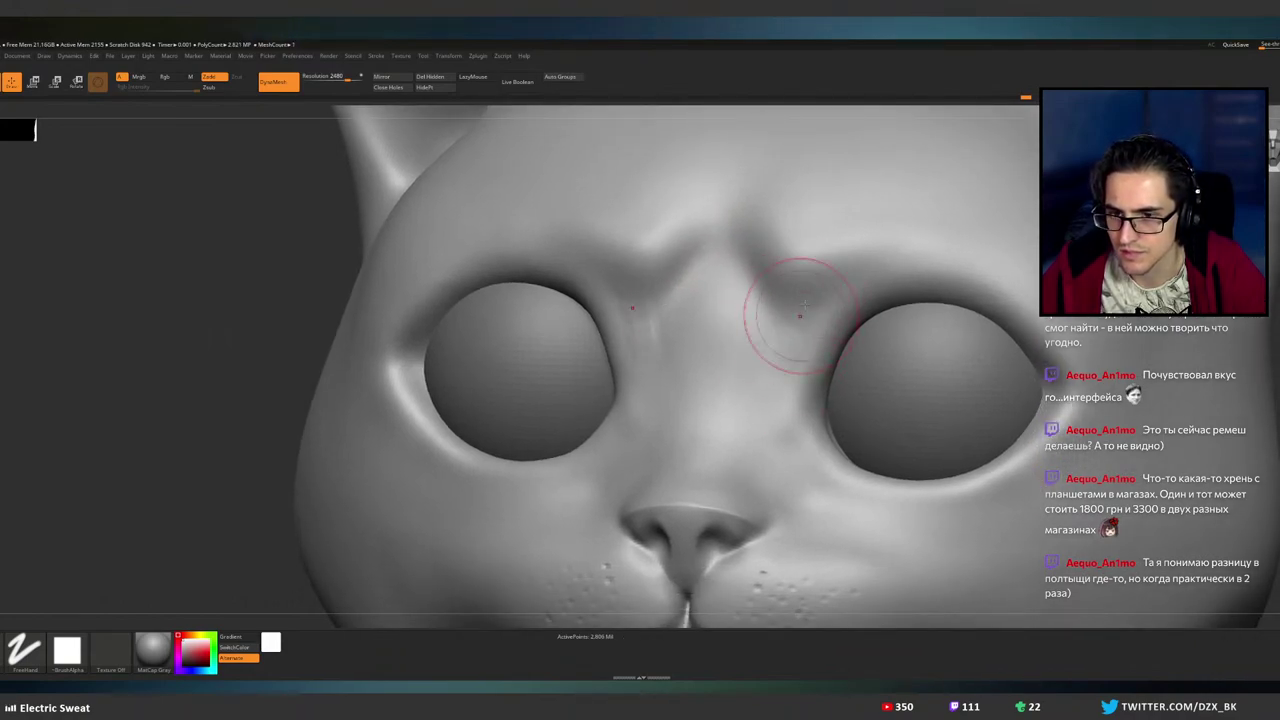
{"action": "left_click_drag", "start_coordinate": [792, 298], "coordinate": [780, 360]}
{"action": "mouse_move", "coordinate": [780, 360]}
{"action": "right_mouse_down"}
{"action": "mouse_move", "coordinate": [823, 375]}
{"action": "mouse_move", "coordinate": [781, 327]}
{"action": "right_mouse_up"}
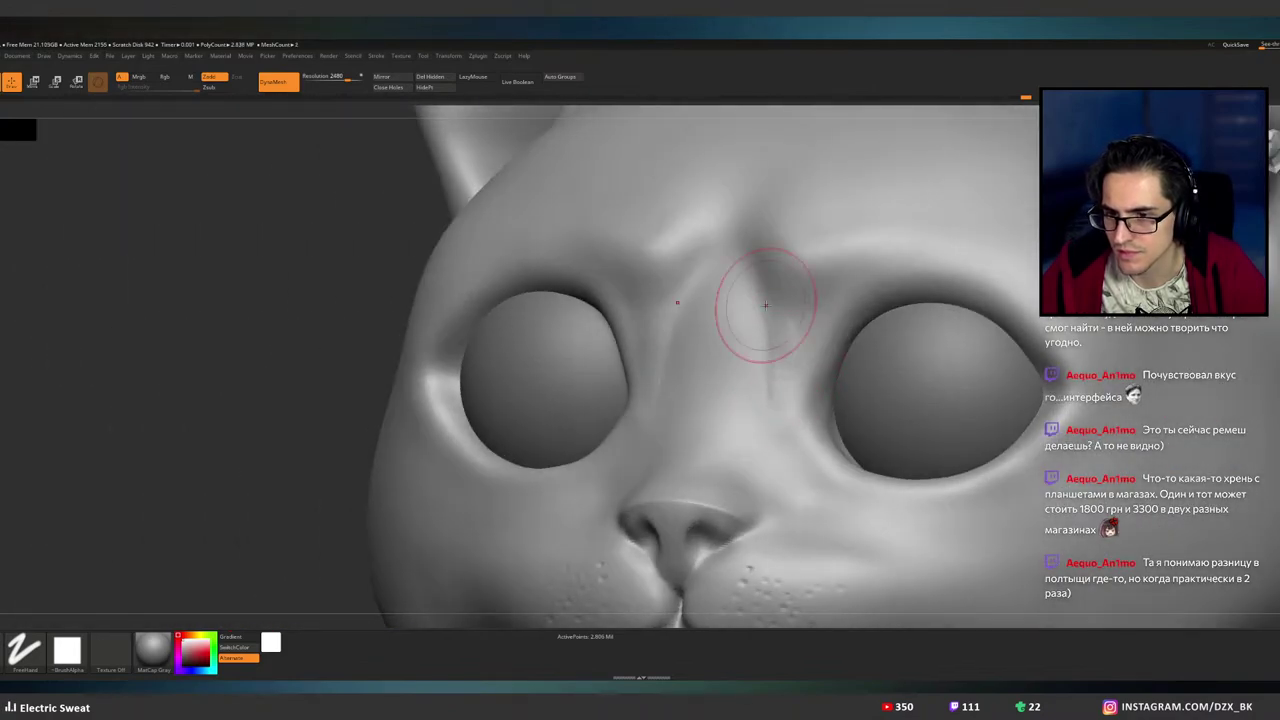
{"action": "key", "text": "ctrl"}
{"action": "mouse_move", "coordinate": [775, 387]}
{"action": "right_mouse_down"}
{"action": "mouse_move", "coordinate": [815, 345]}
{"action": "mouse_move", "coordinate": [780, 300]}
{"action": "mouse_move", "coordinate": [793, 306]}
{"action": "right_mouse_up"}
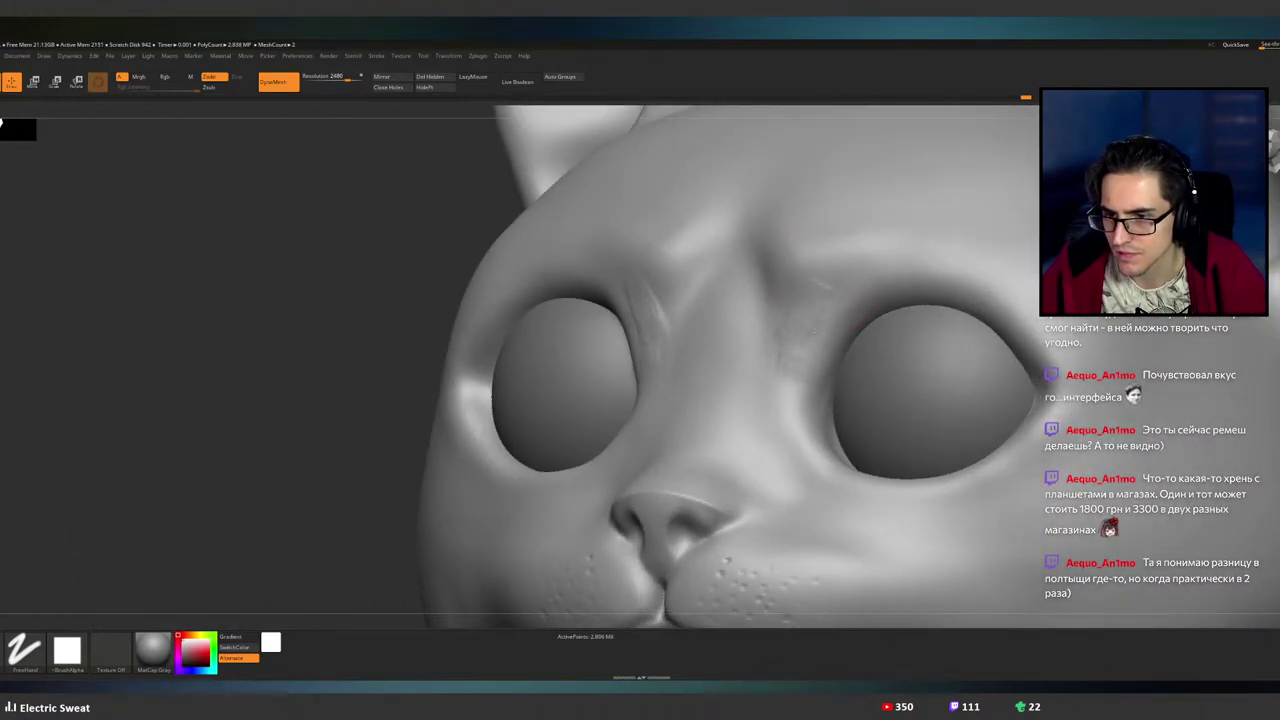
{"action": "mouse_move", "coordinate": [813, 332]}
{"action": "left_mouse_down"}
{"action": "mouse_move", "coordinate": [821, 290]}
{"action": "mouse_move", "coordinate": [847, 284]}
{"action": "left_mouse_up"}
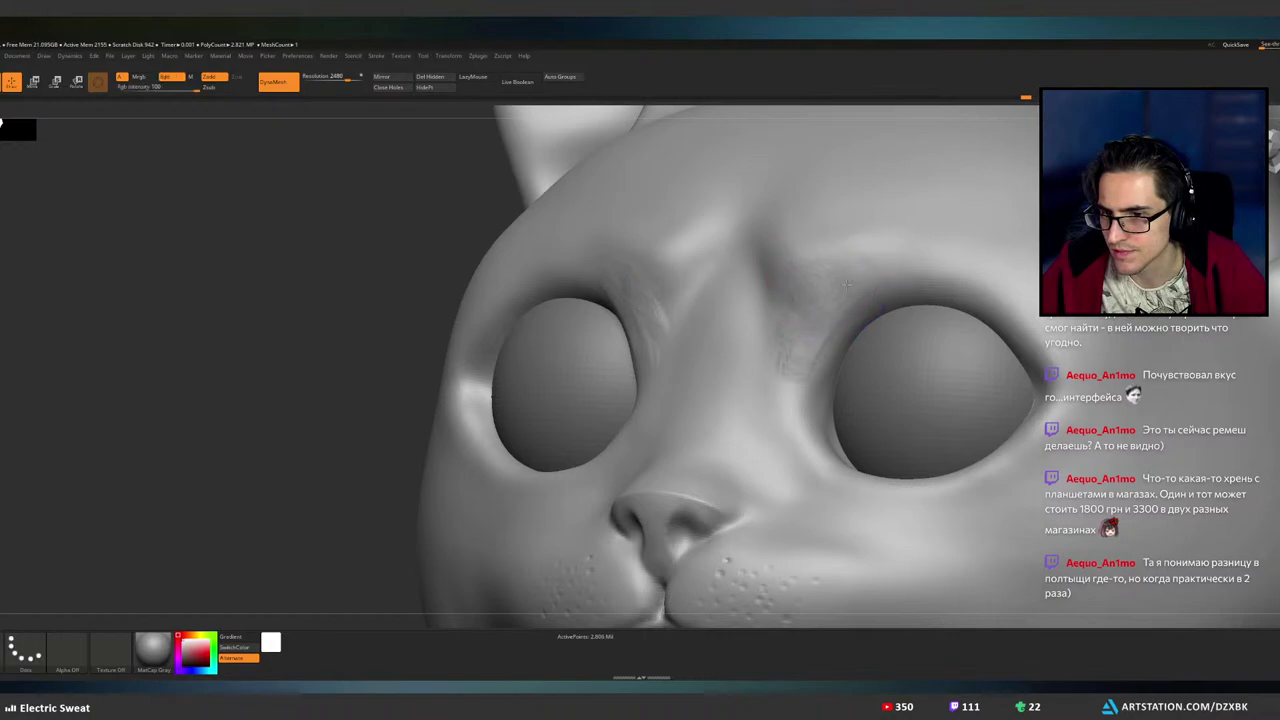
- Refine the planes beneath the brow creases beside the upper nose bridge and blend them toward the eye openings
{"action": "right_click_drag", "start_coordinate": [705, 292], "coordinate": [797, 296]}
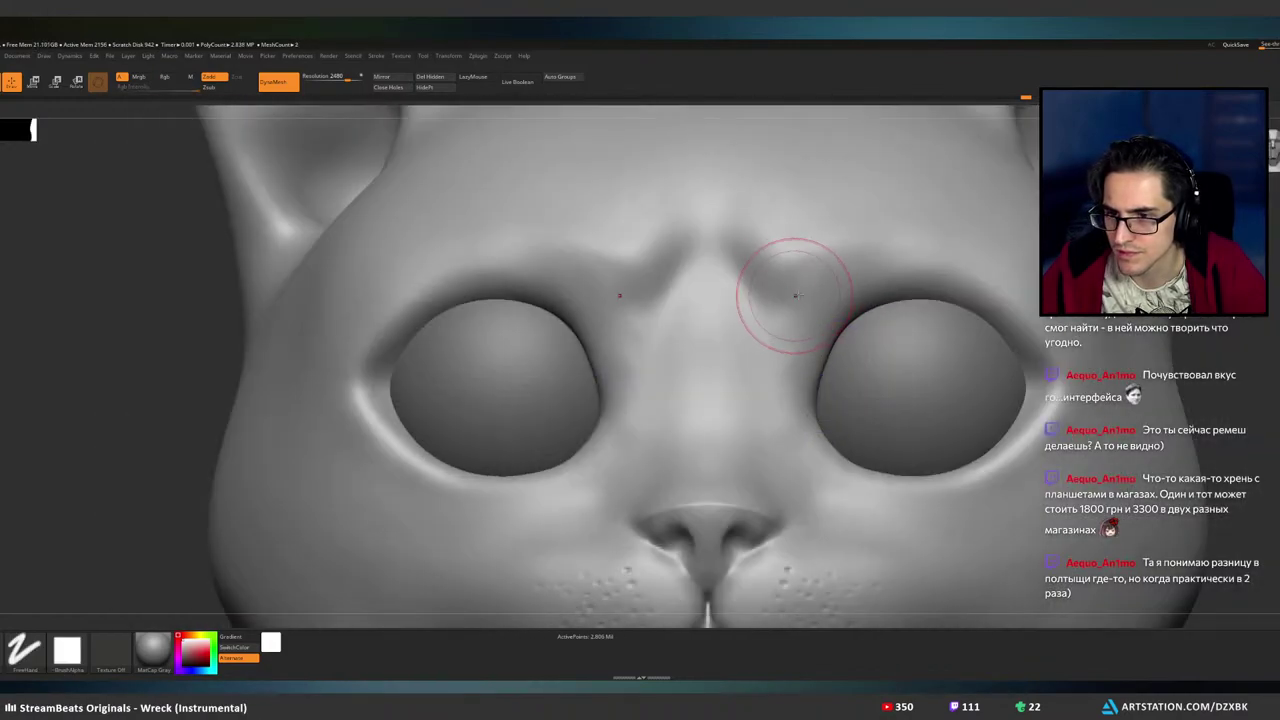
{"action": "left_click_drag", "start_coordinate": [768, 282], "coordinate": [785, 335]}
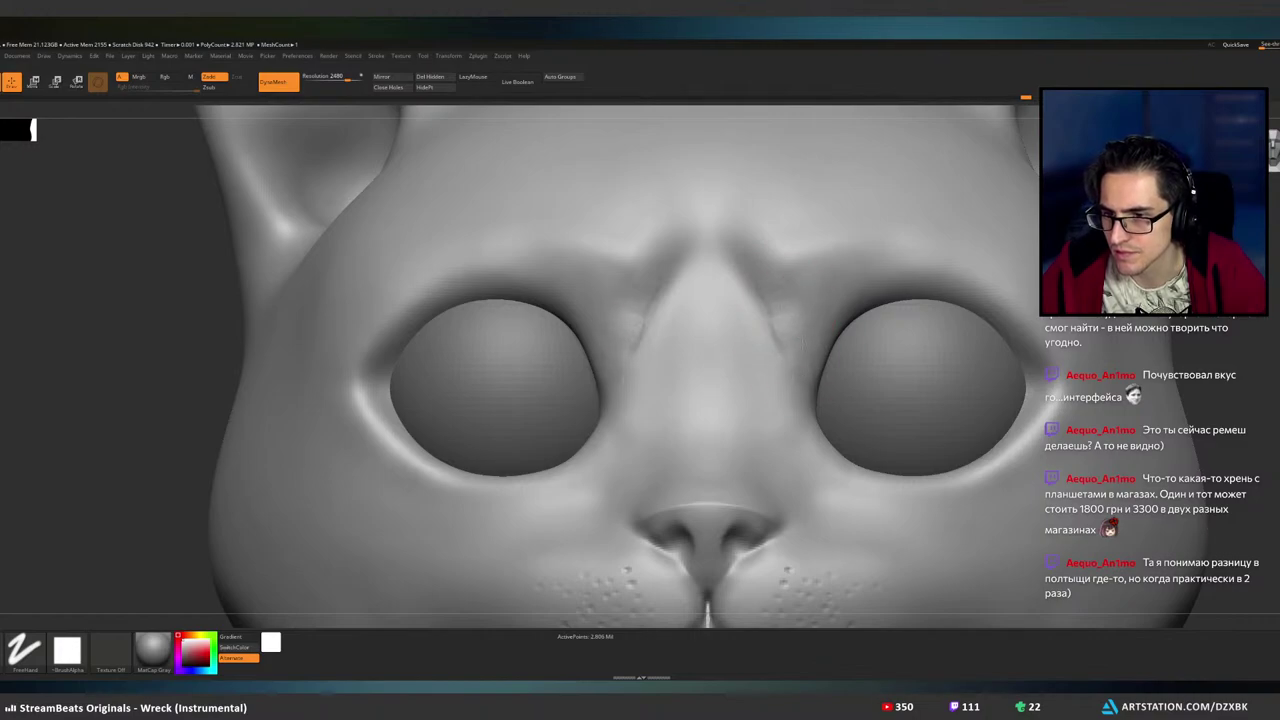
{"action": "mouse_move", "coordinate": [838, 300]}
{"action": "left_mouse_down"}
{"action": "mouse_move", "coordinate": [808, 340]}
{"action": "mouse_move", "coordinate": [790, 326]}
{"action": "left_mouse_up"}
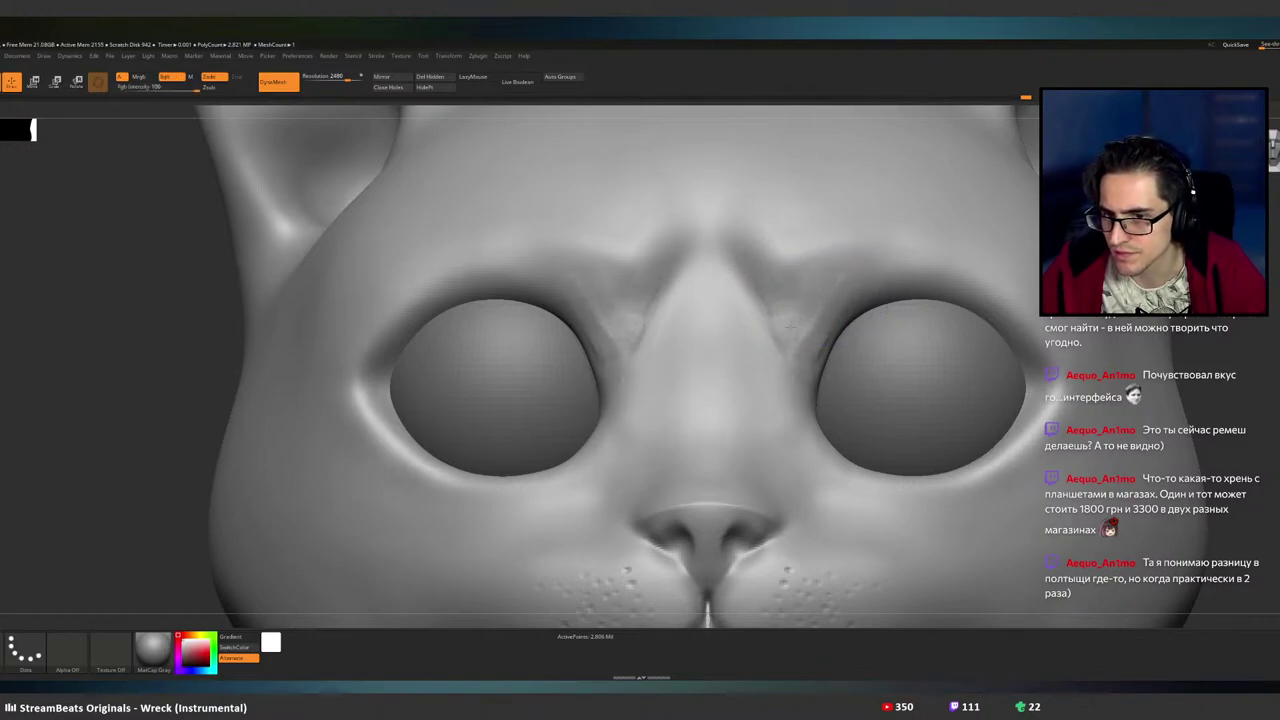
{"action": "mouse_move", "coordinate": [865, 376]}
{"action": "right_mouse_down"}
{"action": "mouse_move", "coordinate": [781, 387]}
{"action": "mouse_move", "coordinate": [793, 393]}
{"action": "mouse_move", "coordinate": [779, 340]}
{"action": "right_mouse_up"}
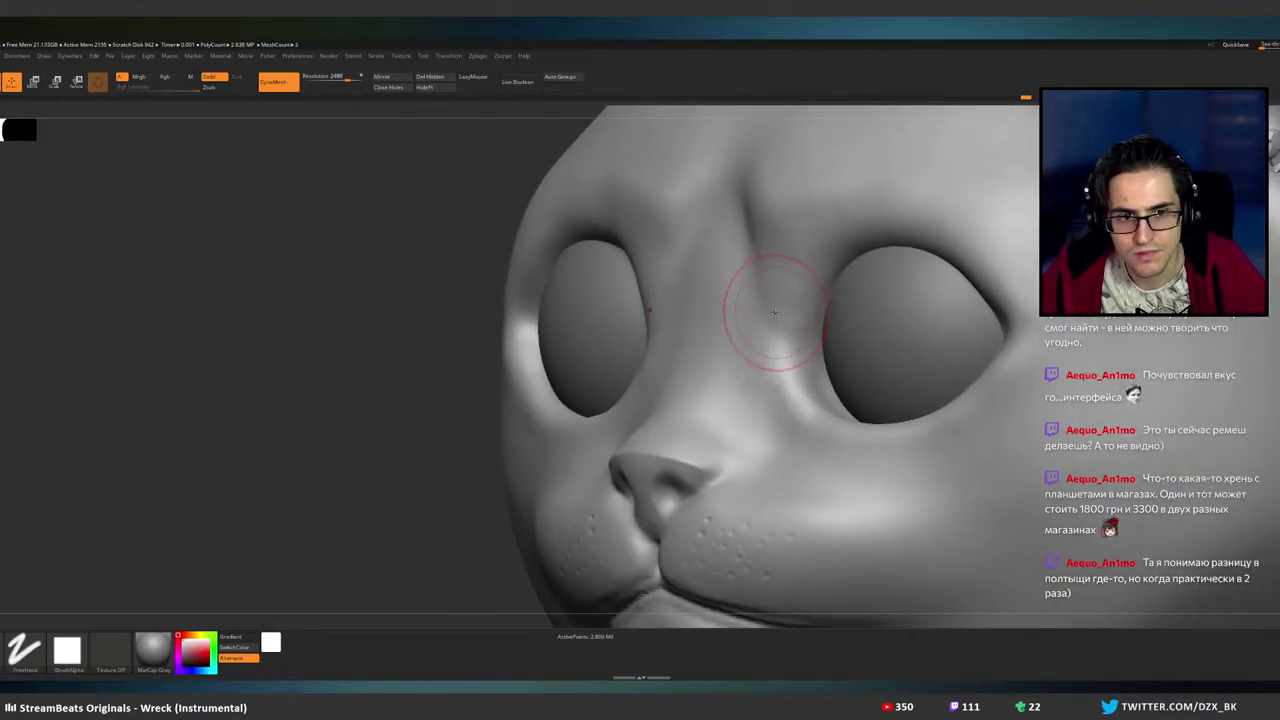
- Build up the side planes of the nose bridge between the eyes and smooth the strokes into the surface
{"action": "mouse_move", "coordinate": [771, 290]}
{"action": "left_mouse_down"}
{"action": "mouse_move", "coordinate": [766, 257]}
{"action": "mouse_move", "coordinate": [765, 335]}
{"action": "left_mouse_up"}
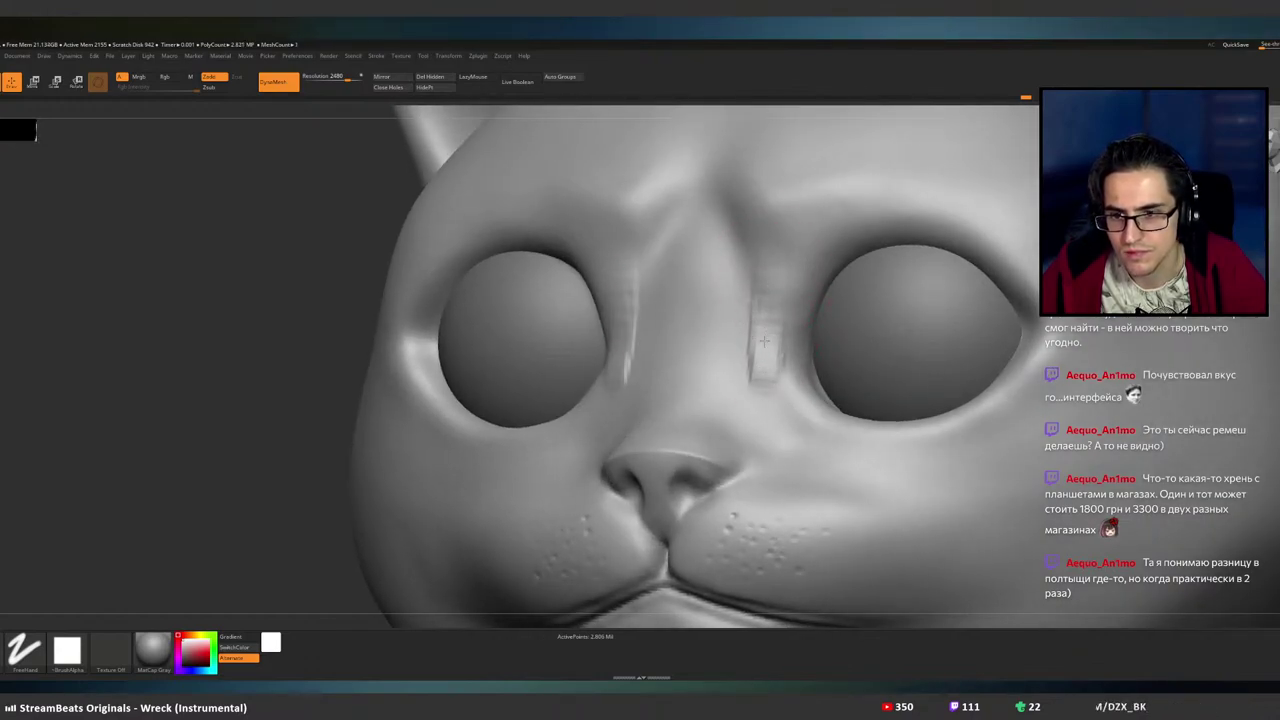
{"action": "left_click_drag", "start_coordinate": [773, 348], "coordinate": [765, 300]}
{"action": "right_click_drag", "start_coordinate": [770, 318], "coordinate": [838, 330]}
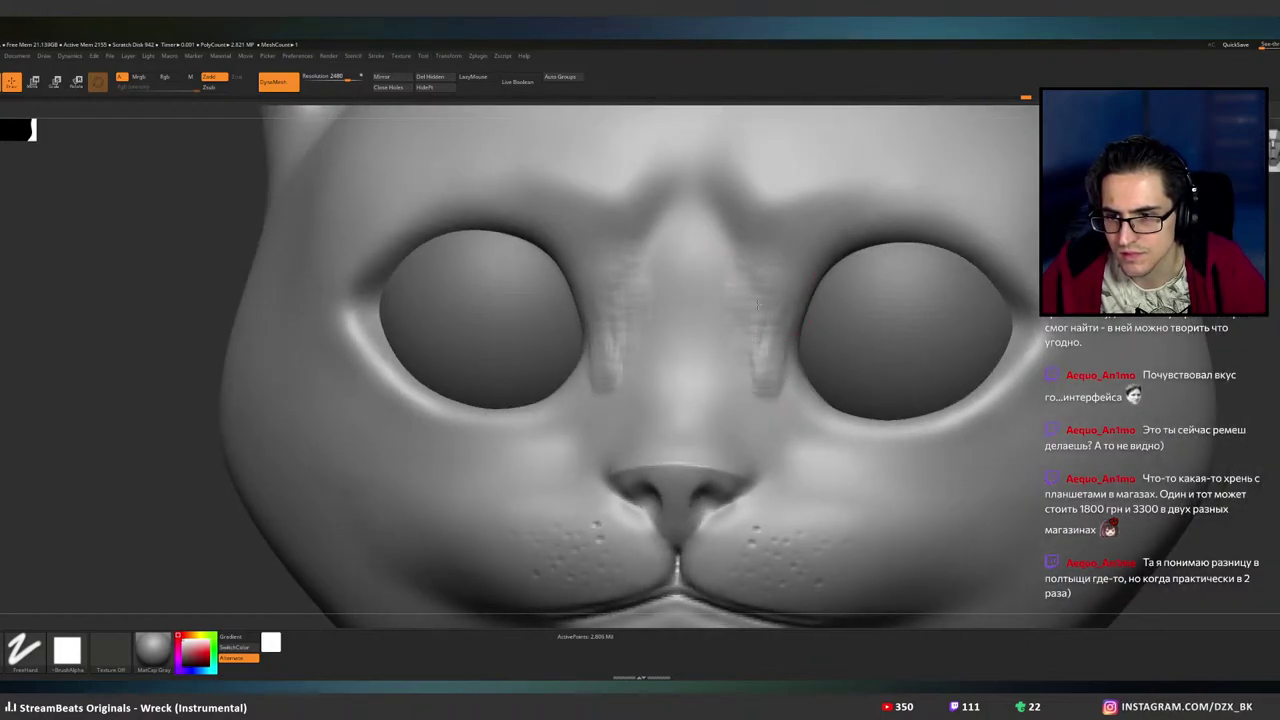
{"action": "mouse_move", "coordinate": [745, 290]}
{"action": "left_mouse_down", "text": "shift"}
{"action": "mouse_move", "coordinate": [755, 265]}
{"action": "mouse_move", "coordinate": [766, 289]}
{"action": "mouse_move", "coordinate": [730, 284]}
{"action": "left_mouse_up", "text": "shift"}
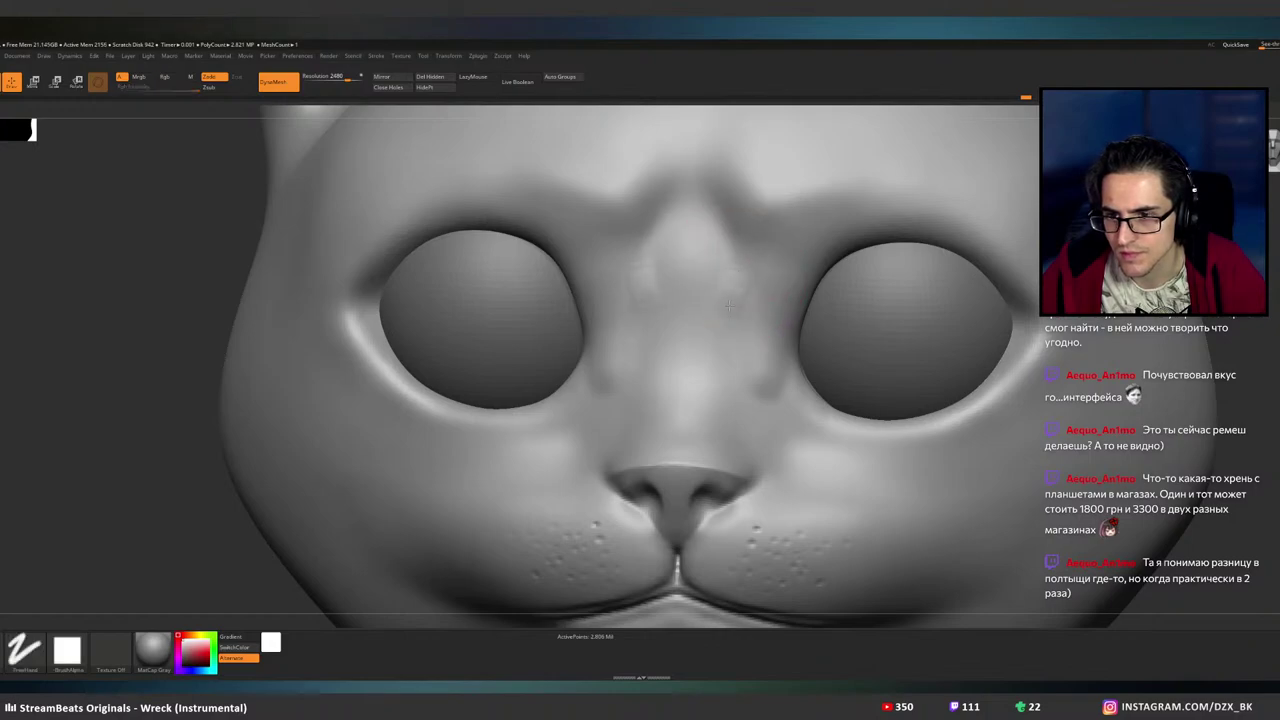
- Shape the lower eyelid rims from the inner eye corners outward and smooth them into the cheeks
{"action": "key", "text": "b"}
{"action": "key", "text": "s"}
{"action": "key", "text": "t"}
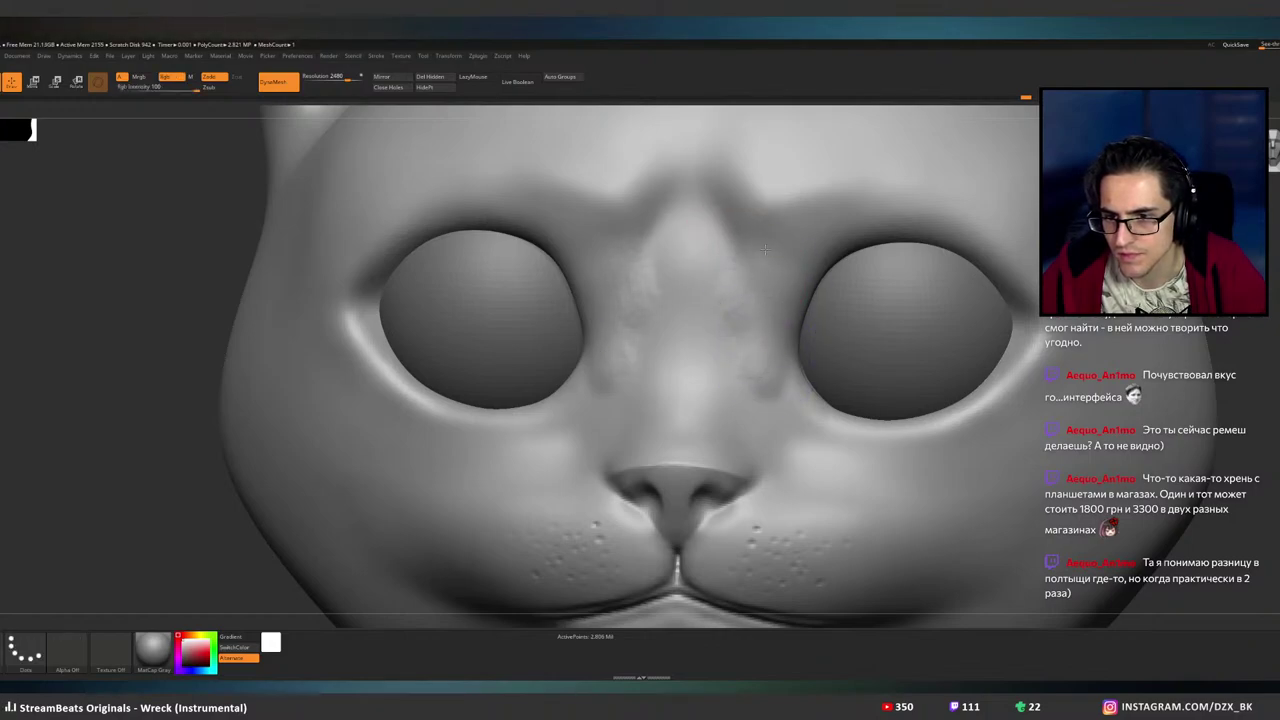
{"action": "mouse_move", "coordinate": [797, 361]}
{"action": "right_mouse_down"}
{"action": "mouse_move", "coordinate": [808, 361]}
{"action": "mouse_move", "coordinate": [773, 358]}
{"action": "mouse_move", "coordinate": [785, 361]}
{"action": "right_mouse_up"}
{"action": "left_click_drag", "start_coordinate": [767, 379], "coordinate": [790, 374]}
{"action": "key", "text": "ctrl+z"}
{"action": "mouse_move", "coordinate": [803, 382]}
{"action": "right_mouse_down"}
{"action": "mouse_move", "coordinate": [821, 380]}
{"action": "mouse_move", "coordinate": [829, 400]}
{"action": "mouse_move", "coordinate": [794, 400]}
{"action": "right_mouse_up"}
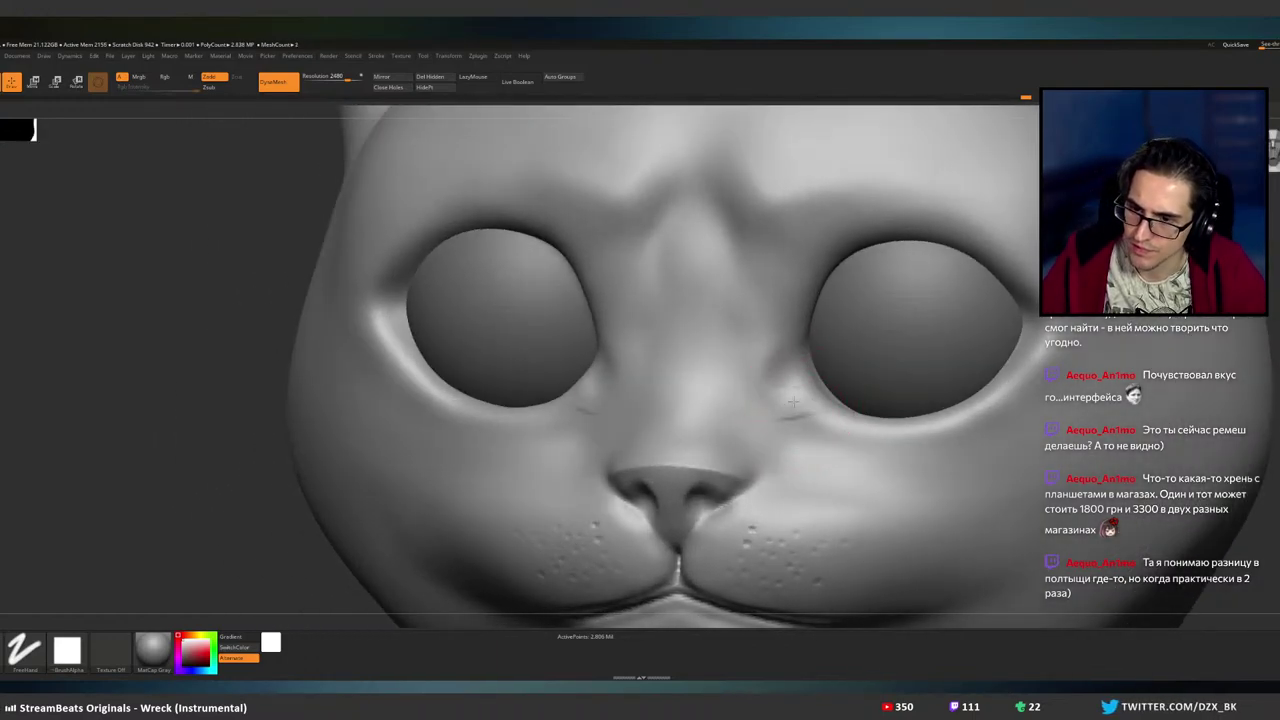
{"action": "left_click_drag", "start_coordinate": [794, 400], "coordinate": [843, 415], "text": "shift"}
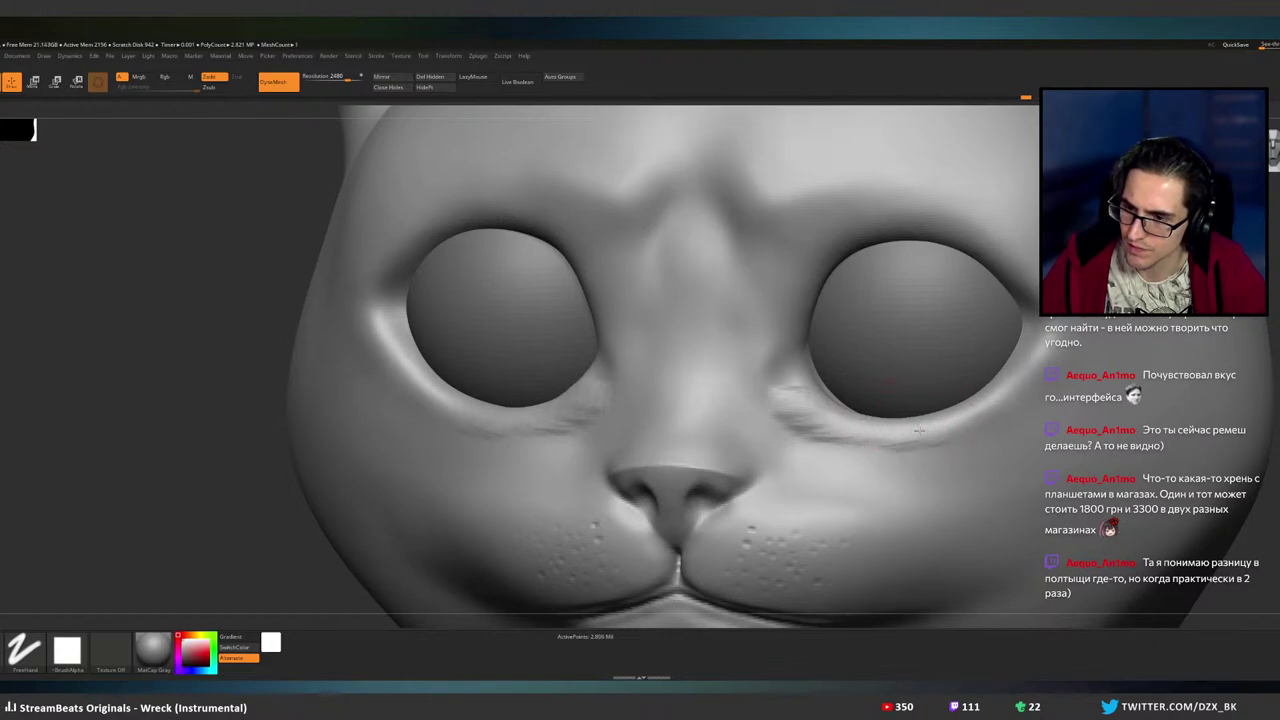
{"action": "left_click_drag", "start_coordinate": [919, 430], "coordinate": [936, 428]}
{"action": "left_click_drag", "start_coordinate": [795, 419], "coordinate": [793, 408], "text": "shift"}
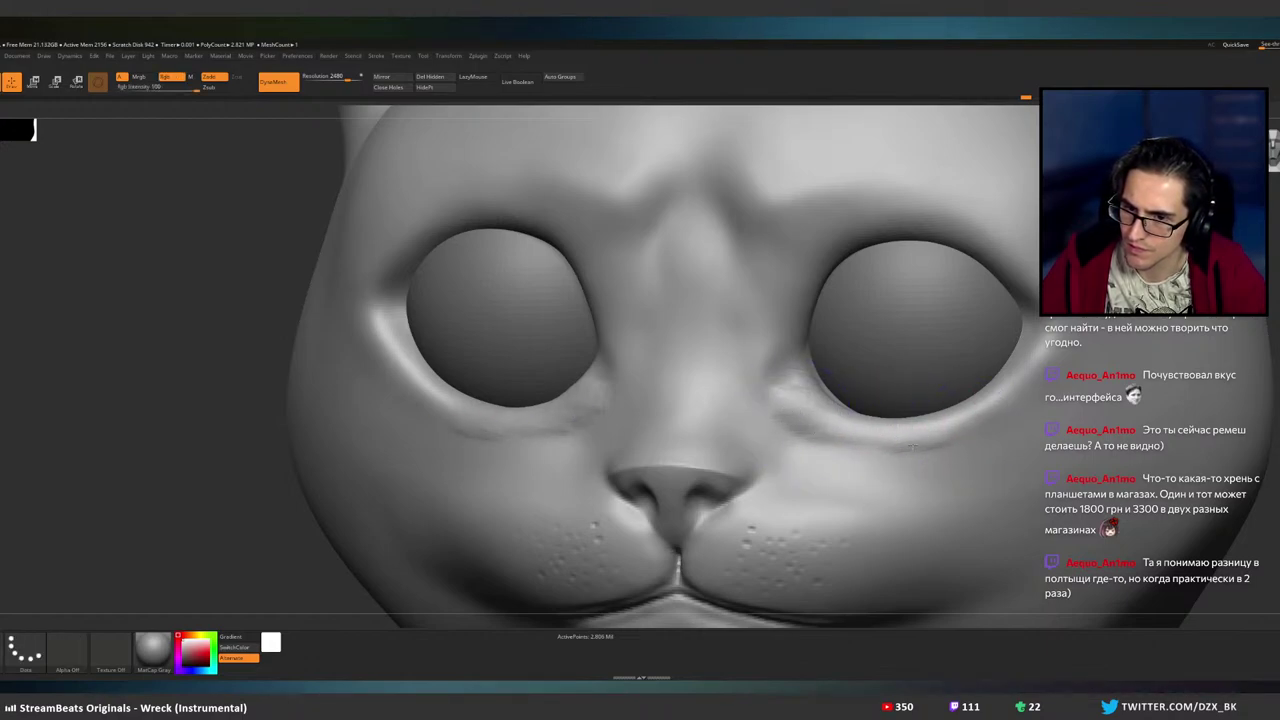
{"action": "left_click_drag", "start_coordinate": [910, 434], "coordinate": [886, 436], "text": "shift"}
- Define the outer part of the lower eyelid rims and refine their transition at the inner eye corners
{"action": "mouse_move", "coordinate": [990, 418]}
{"action": "left_mouse_down"}
{"action": "mouse_move", "coordinate": [945, 432]}
{"action": "mouse_move", "coordinate": [953, 420]}
{"action": "left_mouse_up"}
{"action": "left_click_drag", "start_coordinate": [1042, 356], "coordinate": [966, 416]}
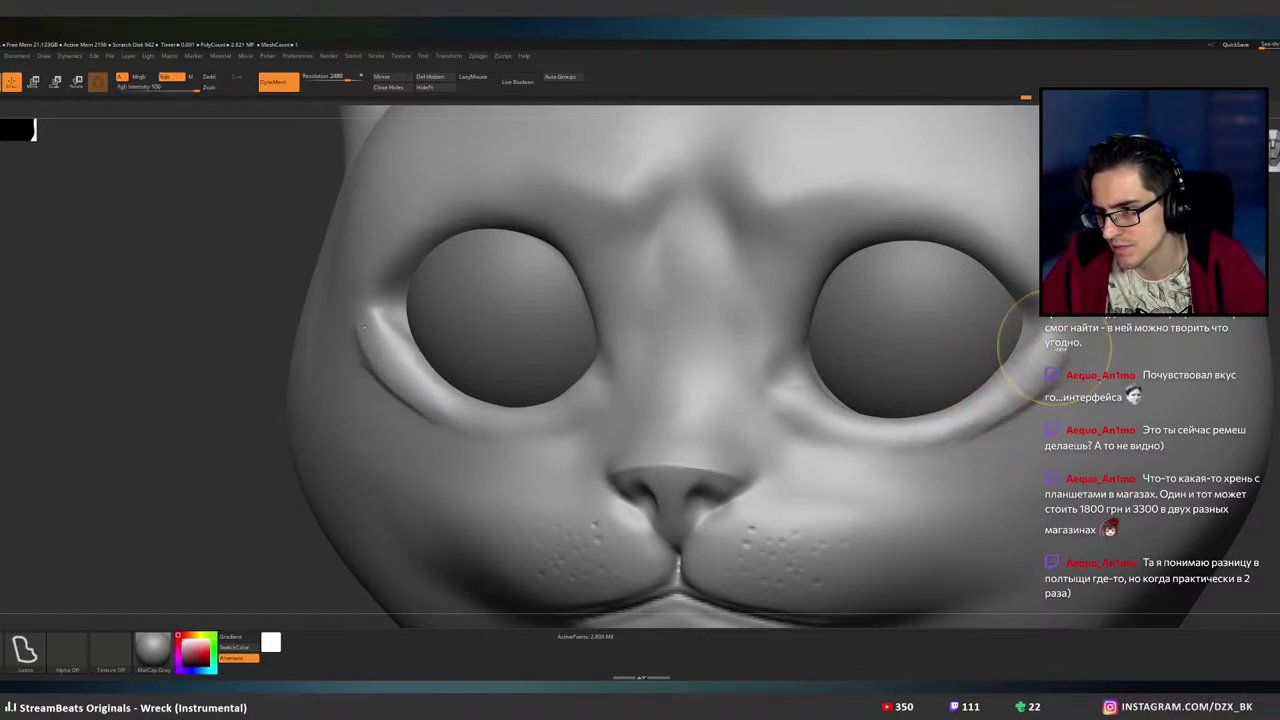
{"action": "key", "text": "ctrl+z"}
{"action": "left_click_drag", "start_coordinate": [1042, 376], "coordinate": [956, 428]}
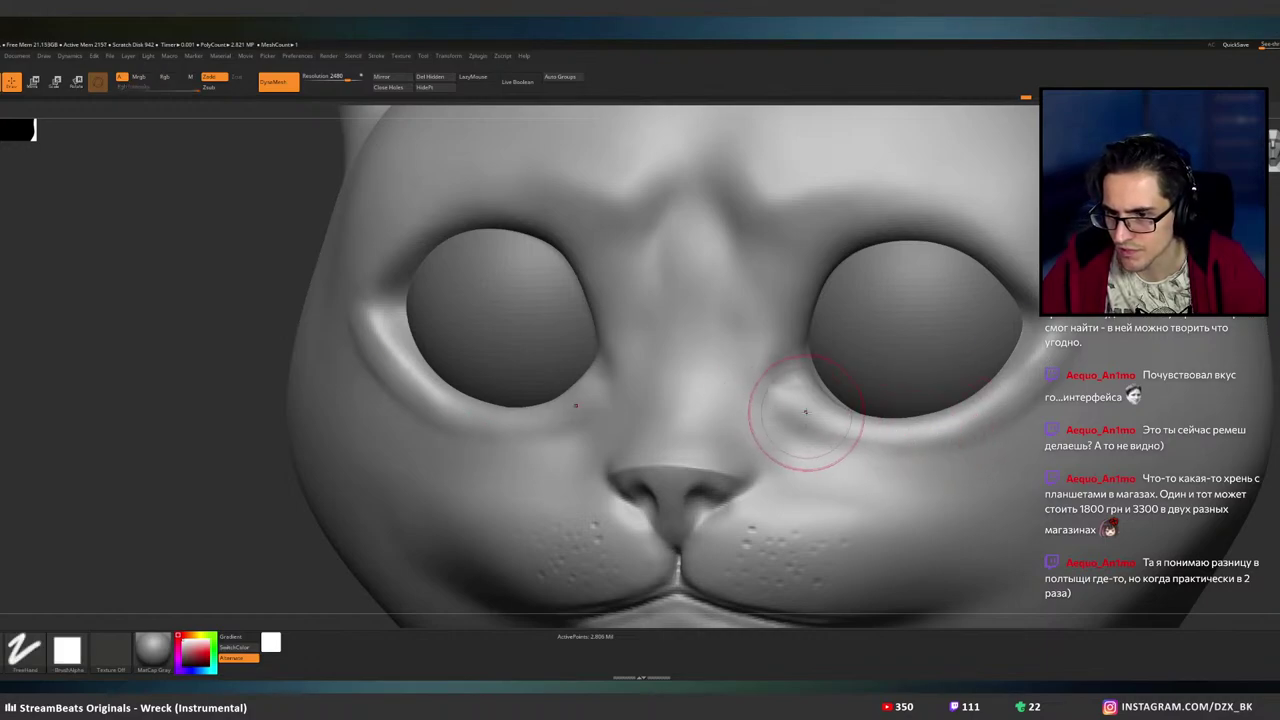
{"action": "mouse_move", "coordinate": [808, 417]}
{"action": "left_mouse_down"}
{"action": "mouse_move", "coordinate": [915, 430]}
{"action": "mouse_move", "coordinate": [818, 423]}
{"action": "left_mouse_up"}
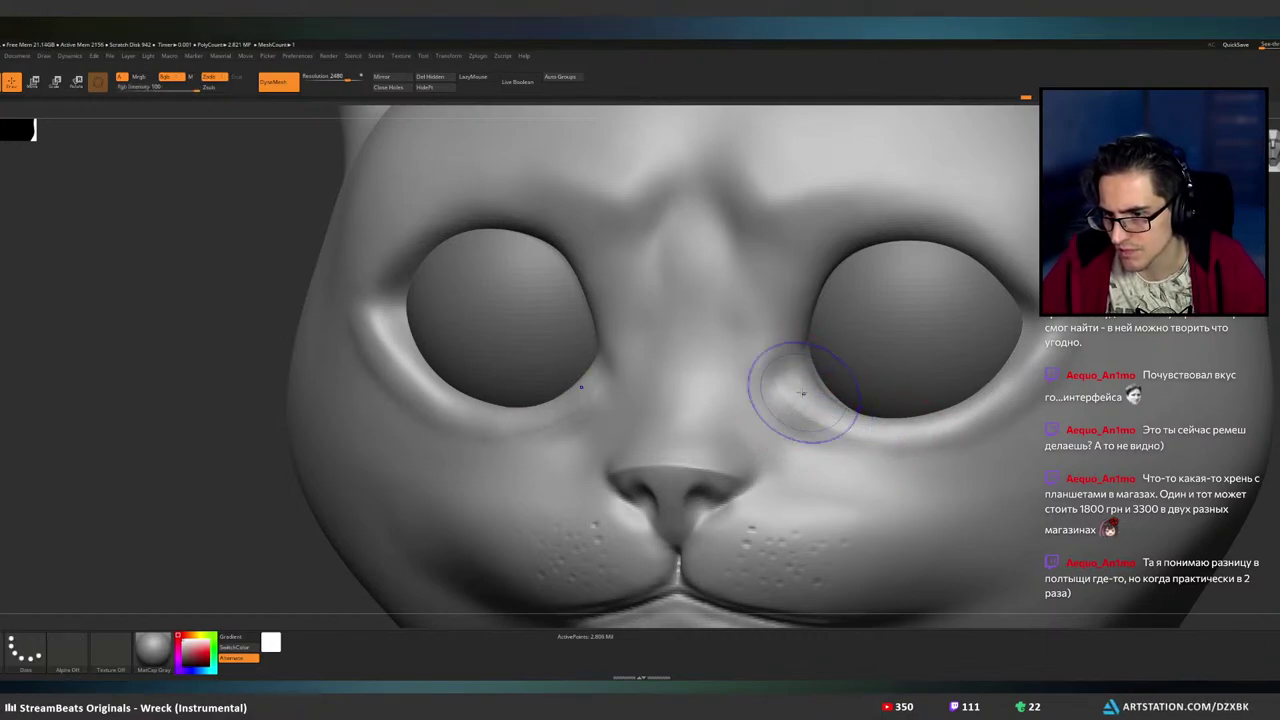
{"action": "mouse_move", "coordinate": [801, 393]}
{"action": "left_mouse_down"}
{"action": "mouse_move", "coordinate": [914, 428]}
{"action": "mouse_move", "coordinate": [872, 430]}
{"action": "left_mouse_up"}
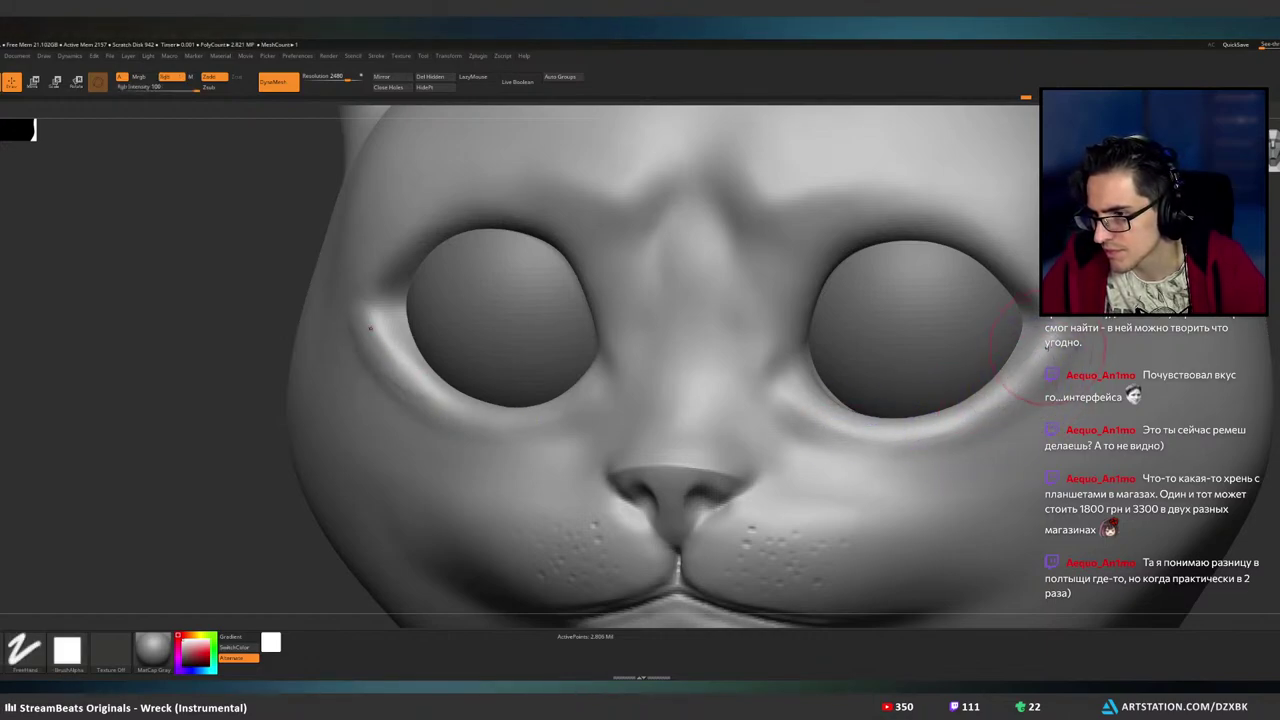
{"action": "mouse_move", "coordinate": [1084, 335]}
{"action": "left_mouse_down"}
{"action": "mouse_move", "coordinate": [1036, 382]}
{"action": "mouse_move", "coordinate": [1070, 352]}
{"action": "mouse_move", "coordinate": [1058, 345]}
{"action": "mouse_move", "coordinate": [1070, 352]}
{"action": "left_mouse_up"}
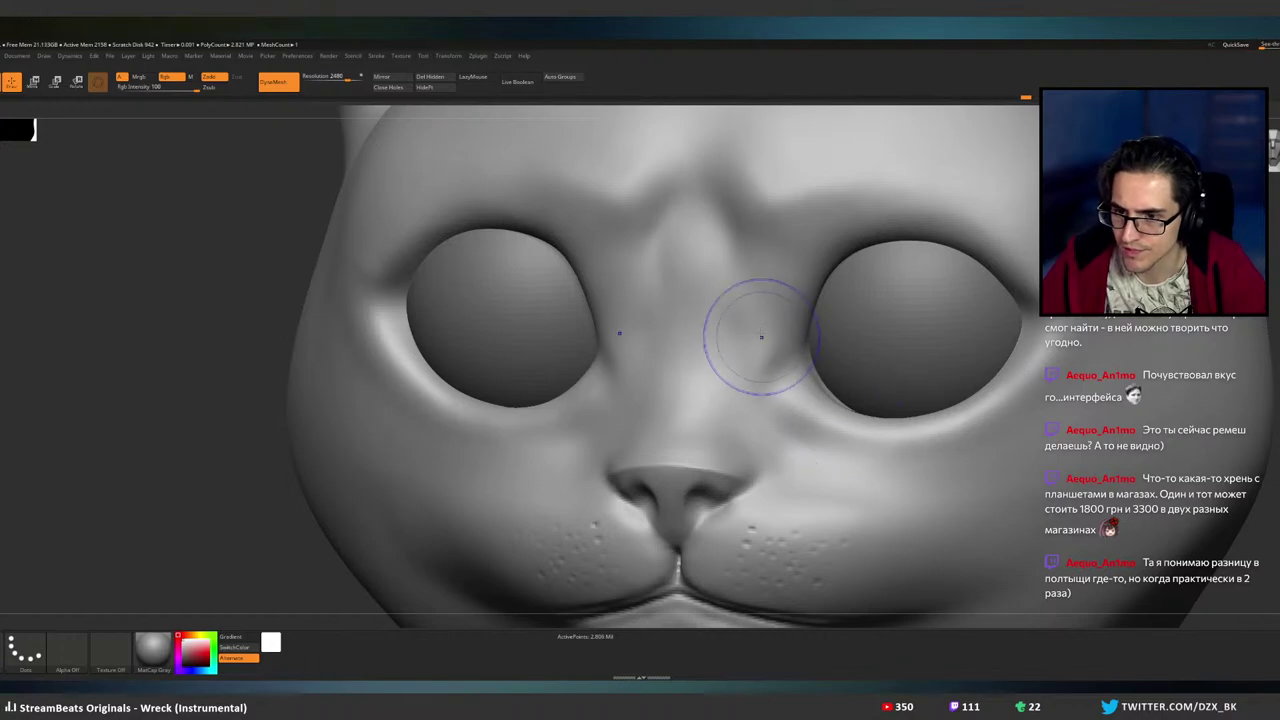
- Sculpt diagonal planes along the upper inner edges of the eye openings and smooth them toward the nose bridge
{"action": "mouse_move", "coordinate": [786, 331]}
{"action": "right_mouse_down"}
{"action": "mouse_move", "coordinate": [866, 336]}
{"action": "mouse_move", "coordinate": [782, 348]}
{"action": "mouse_move", "coordinate": [800, 338]}
{"action": "mouse_move", "coordinate": [779, 331]}
{"action": "mouse_move", "coordinate": [857, 266]}
{"action": "right_mouse_up"}
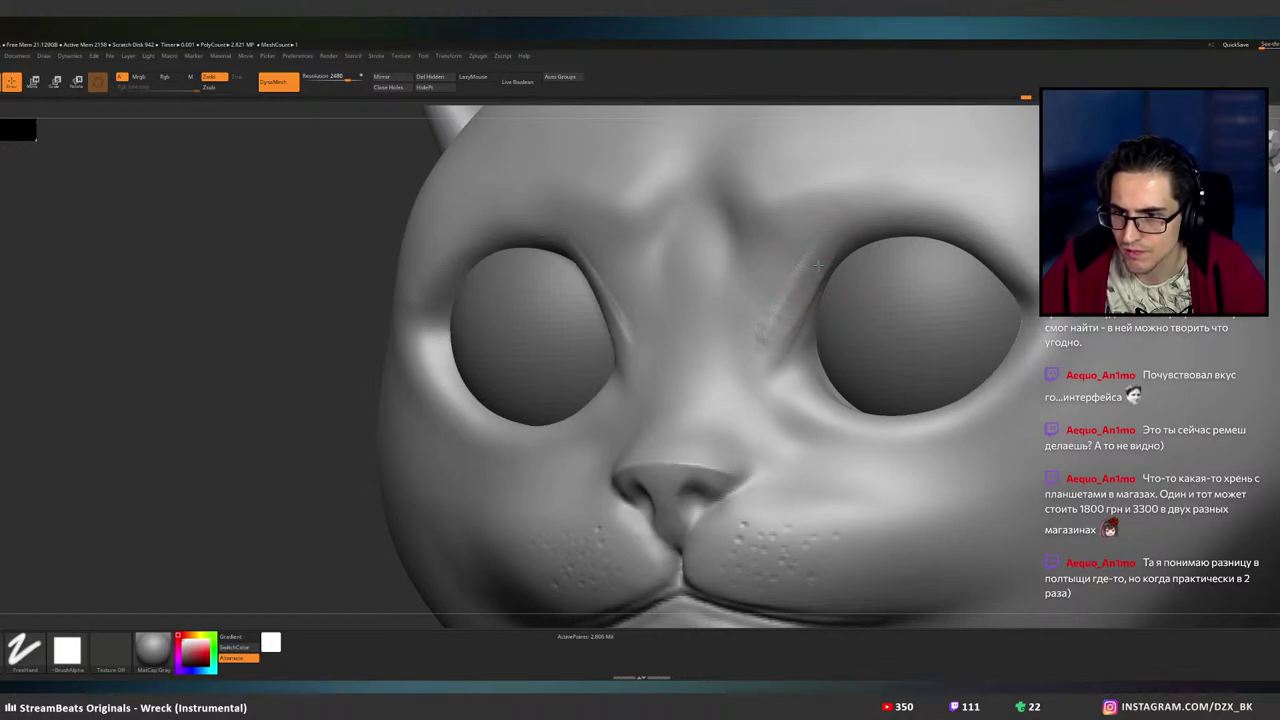
{"action": "mouse_move", "coordinate": [804, 291]}
{"action": "left_mouse_down", "text": "shift"}
{"action": "mouse_move", "coordinate": [816, 276]}
{"action": "mouse_move", "coordinate": [770, 322]}
{"action": "mouse_move", "coordinate": [838, 238]}
{"action": "left_mouse_up", "text": "shift"}
{"action": "left_click_drag", "start_coordinate": [770, 318], "coordinate": [828, 236]}
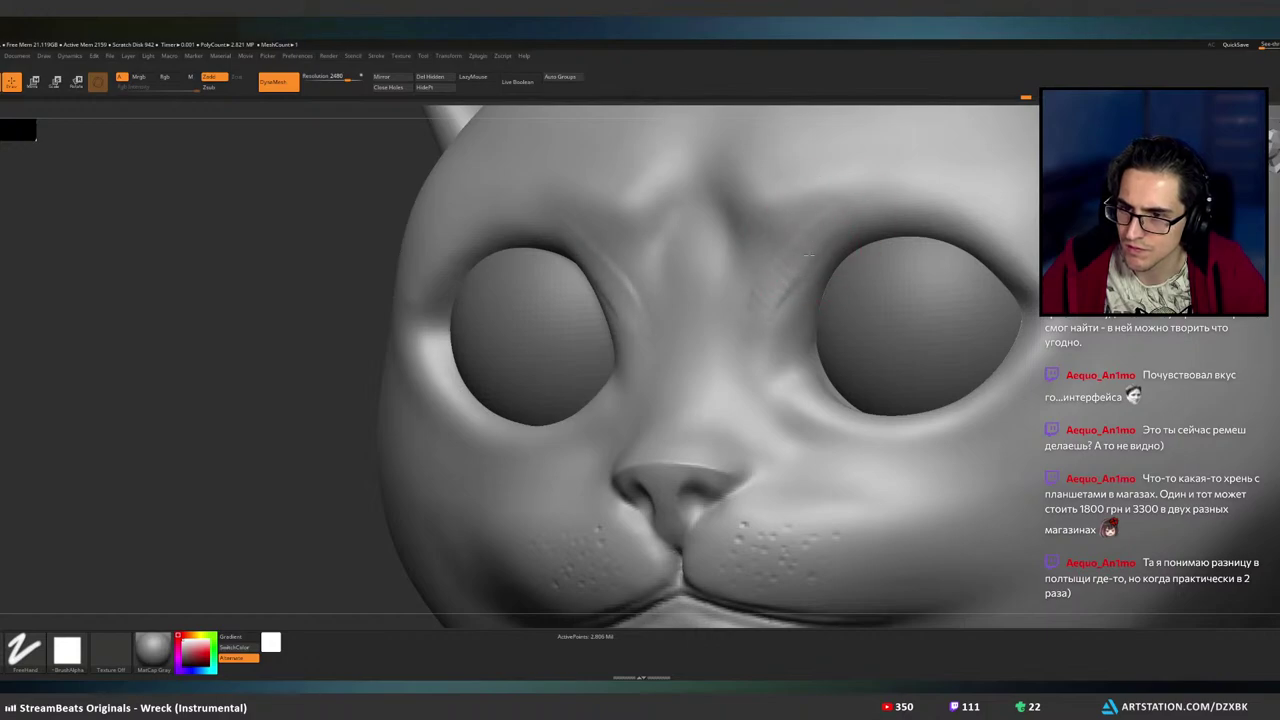
{"action": "left_click_drag", "start_coordinate": [765, 345], "coordinate": [771, 328], "text": "shift"}
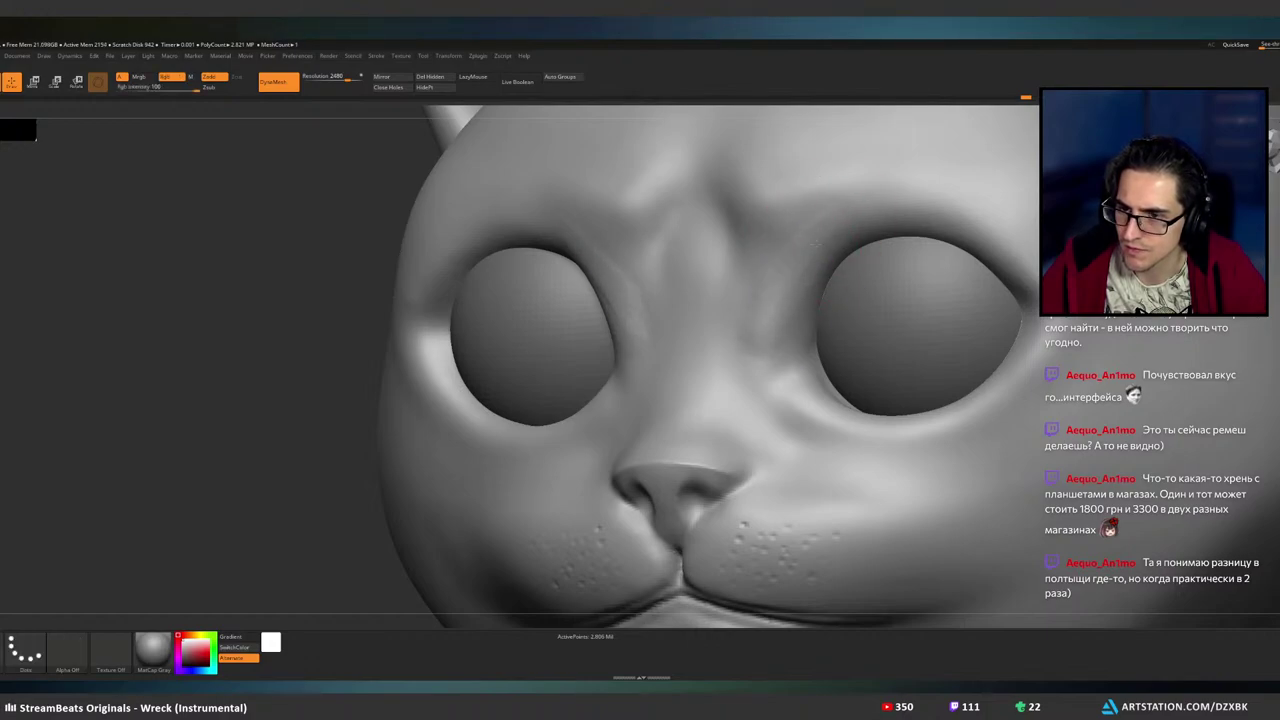
- Strengthen the slanted ridges running from the brows down to the inner eye corners and soften their edges
{"action": "mouse_move", "coordinate": [828, 271]}
{"action": "right_mouse_down"}
{"action": "mouse_move", "coordinate": [887, 311]}
{"action": "mouse_move", "coordinate": [844, 292]}
{"action": "mouse_move", "coordinate": [832, 337]}
{"action": "mouse_move", "coordinate": [662, 340]}
{"action": "mouse_move", "coordinate": [818, 342]}
{"action": "right_mouse_up"}
{"action": "mouse_move", "coordinate": [754, 367]}
{"action": "right_mouse_down", "text": "ctrl"}
{"action": "mouse_move", "coordinate": [811, 360]}
{"action": "mouse_move", "coordinate": [755, 338]}
{"action": "right_mouse_up", "text": "ctrl"}
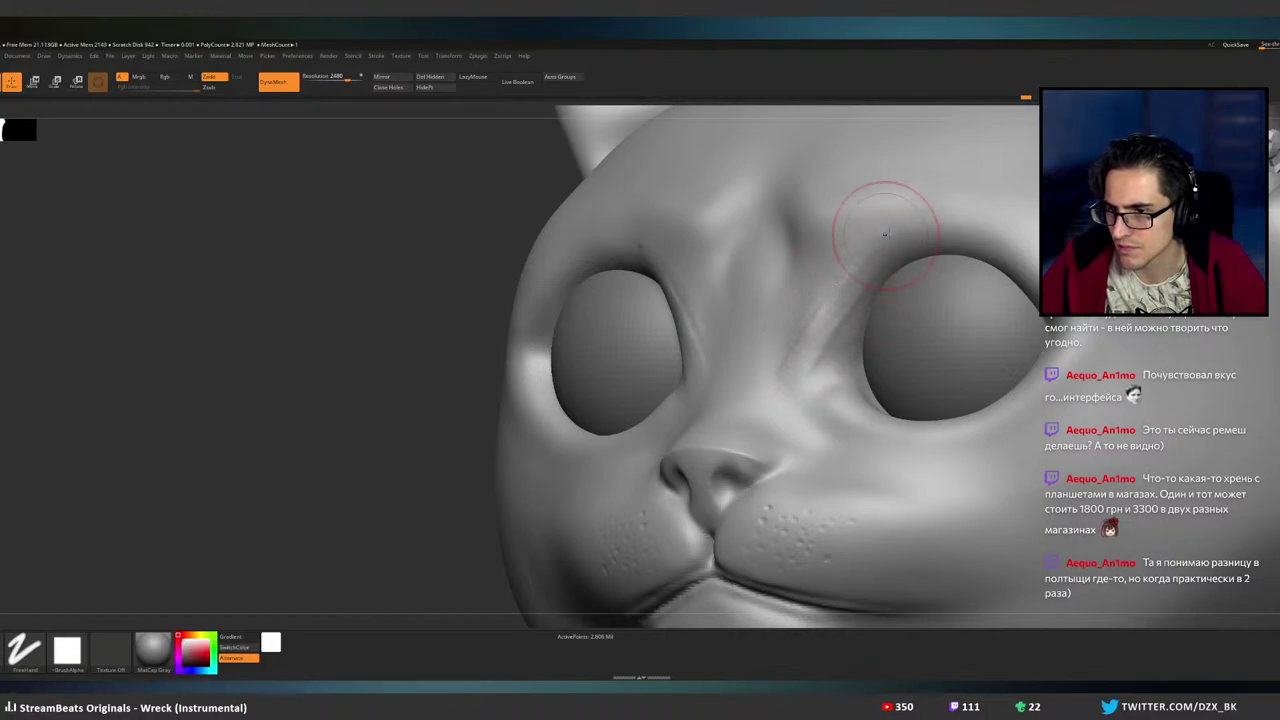
{"action": "left_click_drag", "start_coordinate": [834, 304], "coordinate": [849, 276], "text": "shift"}
{"action": "mouse_move", "coordinate": [807, 328]}
{"action": "right_mouse_down"}
{"action": "mouse_move", "coordinate": [880, 325]}
{"action": "mouse_move", "coordinate": [860, 332]}
{"action": "mouse_move", "coordinate": [796, 309]}
{"action": "mouse_move", "coordinate": [773, 360]}
{"action": "right_mouse_up"}
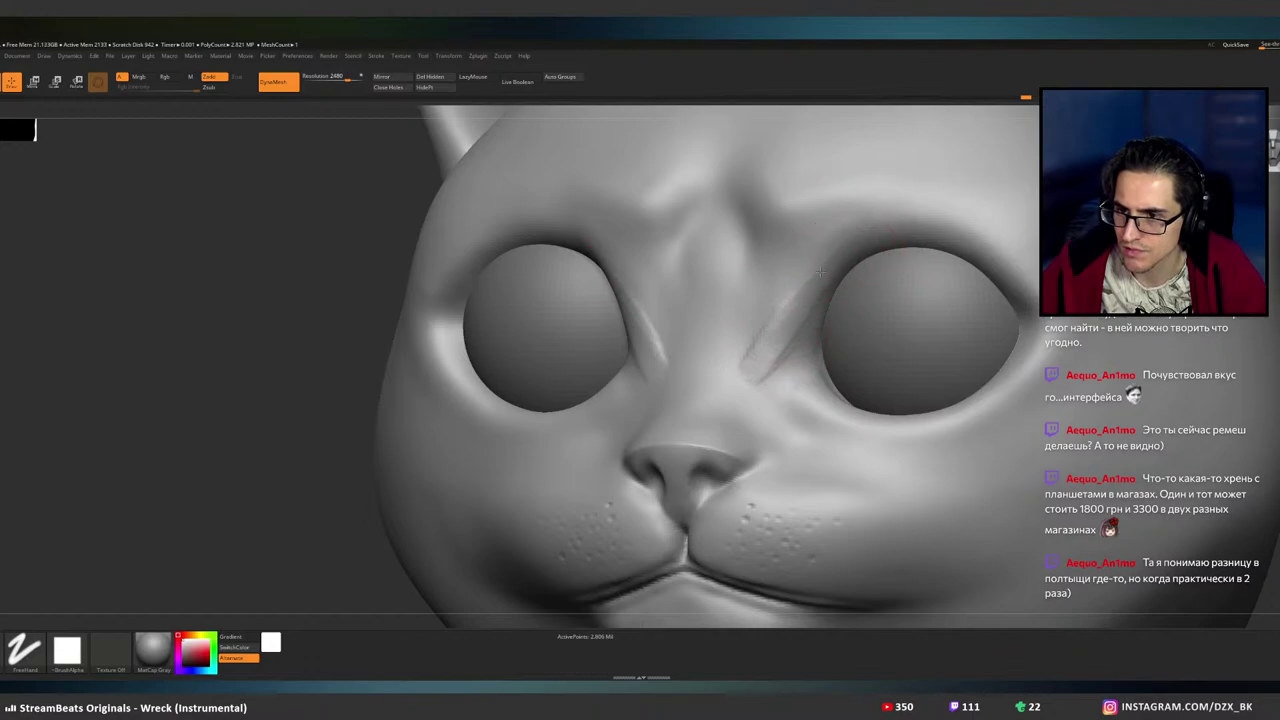
{"action": "left_click_drag", "start_coordinate": [782, 291], "coordinate": [800, 285], "text": "shift"}
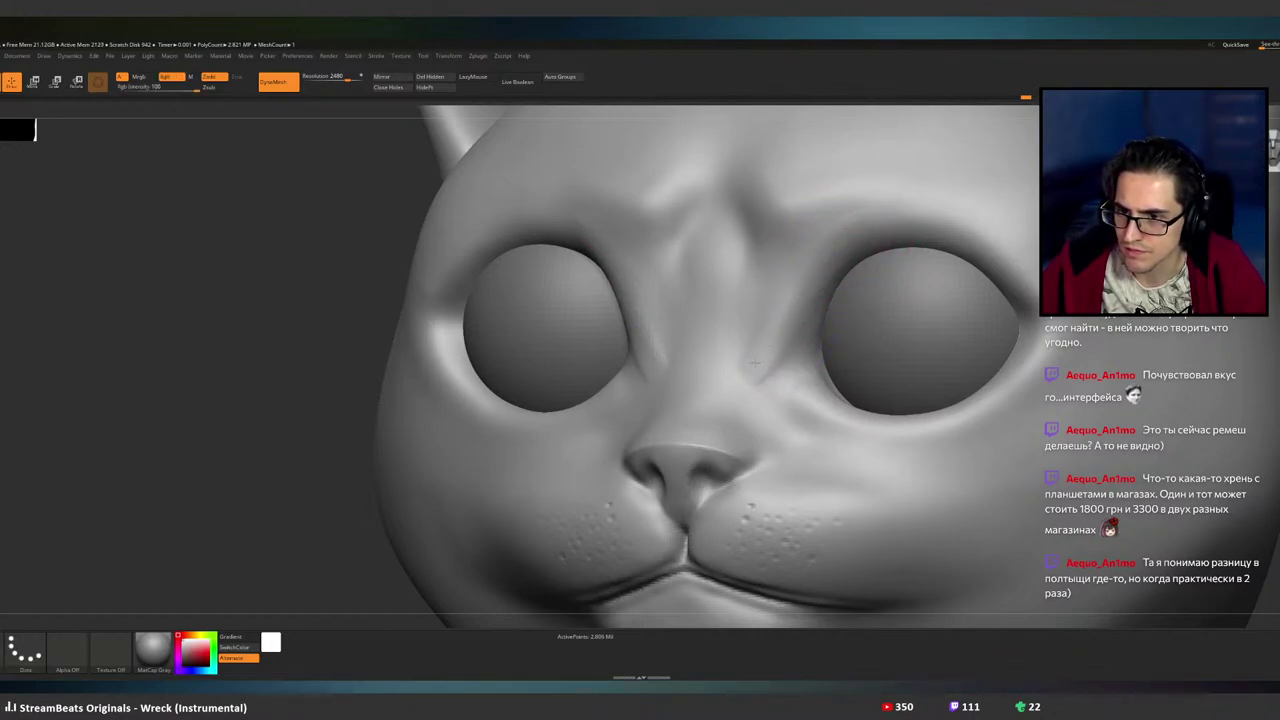
- Extend the diagonal creases from the inner eye corners onto the nose sides and blend them smooth
{"action": "mouse_move", "coordinate": [780, 365]}
{"action": "right_mouse_down"}
{"action": "mouse_move", "coordinate": [885, 346]}
{"action": "mouse_move", "coordinate": [803, 320]}
{"action": "right_mouse_up"}
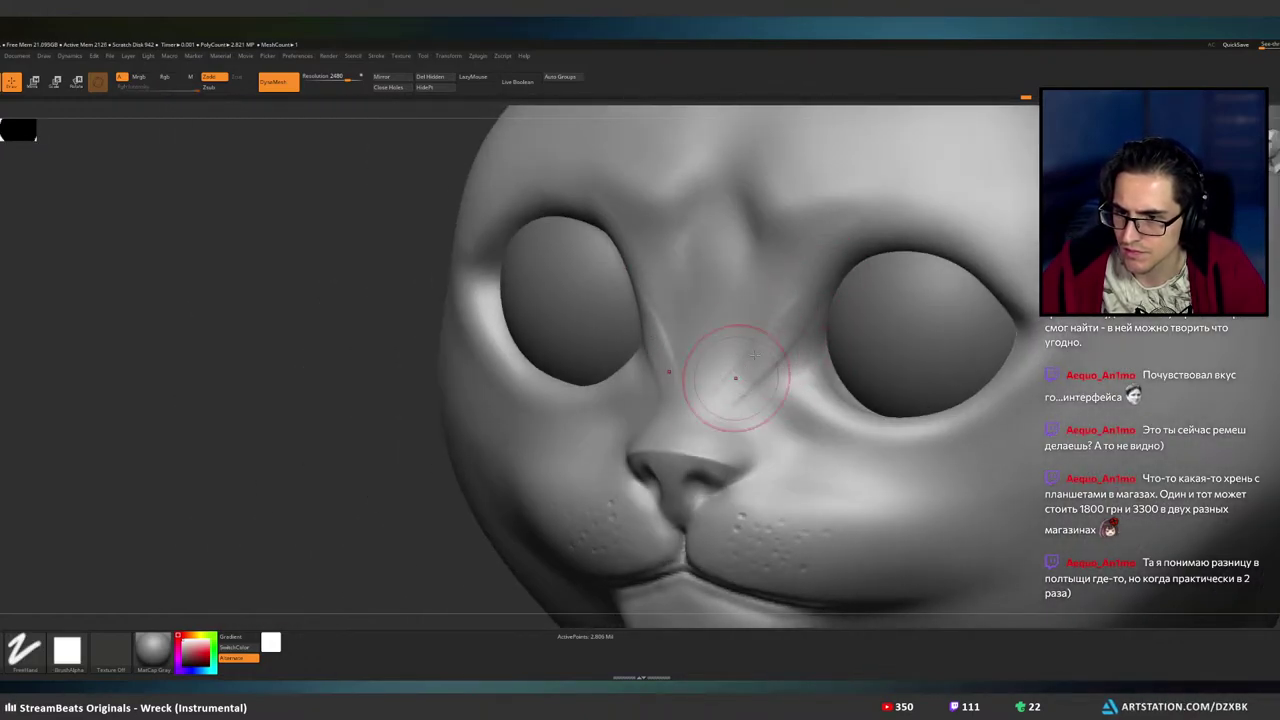
{"action": "key", "text": "b"}
{"action": "key", "text": "s"}
{"action": "key", "text": "t"}
{"action": "left_click_drag", "start_coordinate": [733, 376], "coordinate": [738, 366], "text": "shift"}
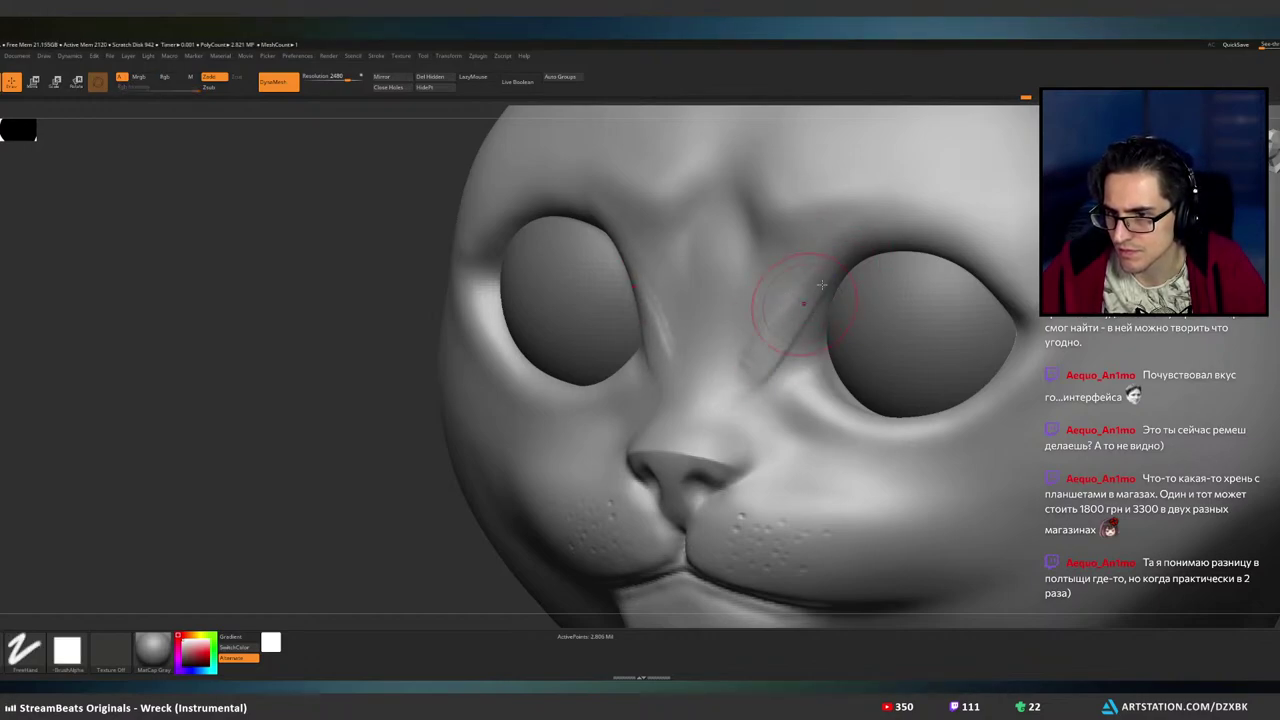
{"action": "key", "text": "b"}
{"action": "key", "text": "s"}
{"action": "key", "text": "t"}
{"action": "left_click_drag", "start_coordinate": [756, 342], "coordinate": [760, 352], "text": "shift"}
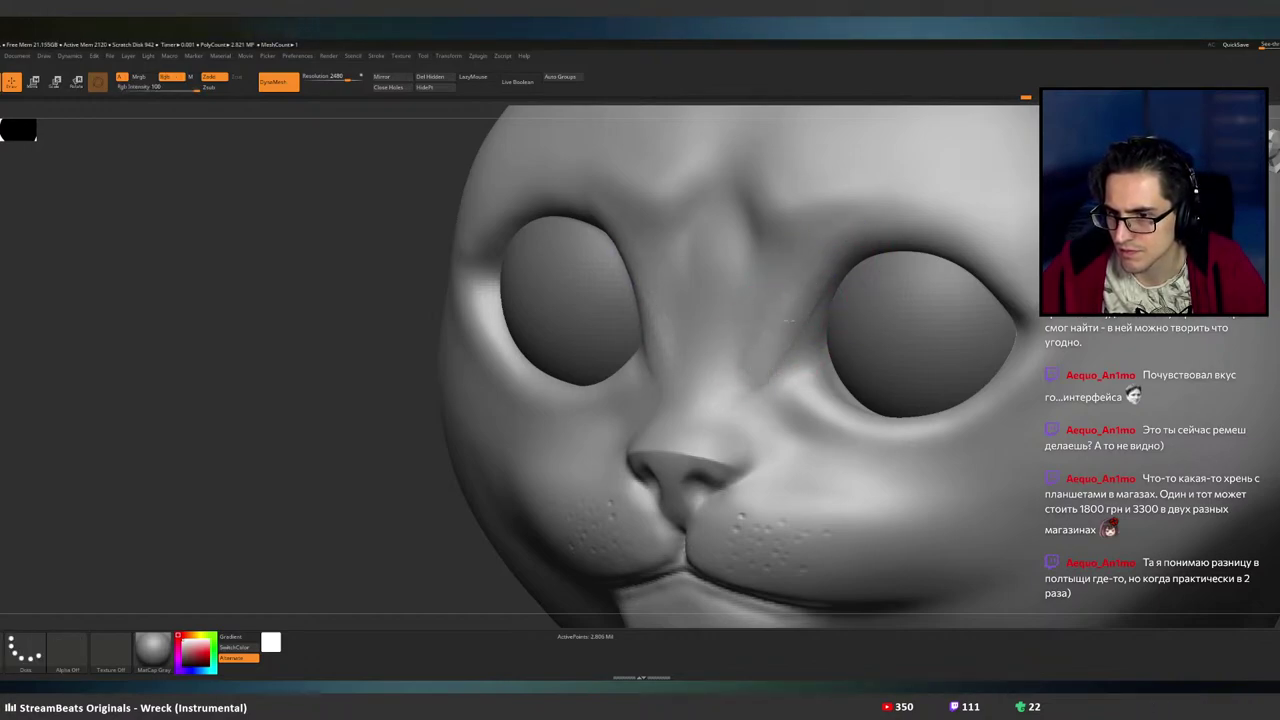
- Carve a crisper edge along the upper inner rims of the eye openings with a smaller brush and smooth it
{"action": "mouse_move", "coordinate": [735, 338]}
{"action": "right_mouse_down"}
{"action": "mouse_move", "coordinate": [846, 325]}
{"action": "mouse_move", "coordinate": [790, 347]}
{"action": "mouse_move", "coordinate": [771, 300]}
{"action": "mouse_move", "coordinate": [634, 371]}
{"action": "mouse_move", "coordinate": [777, 320]}
{"action": "right_mouse_up"}
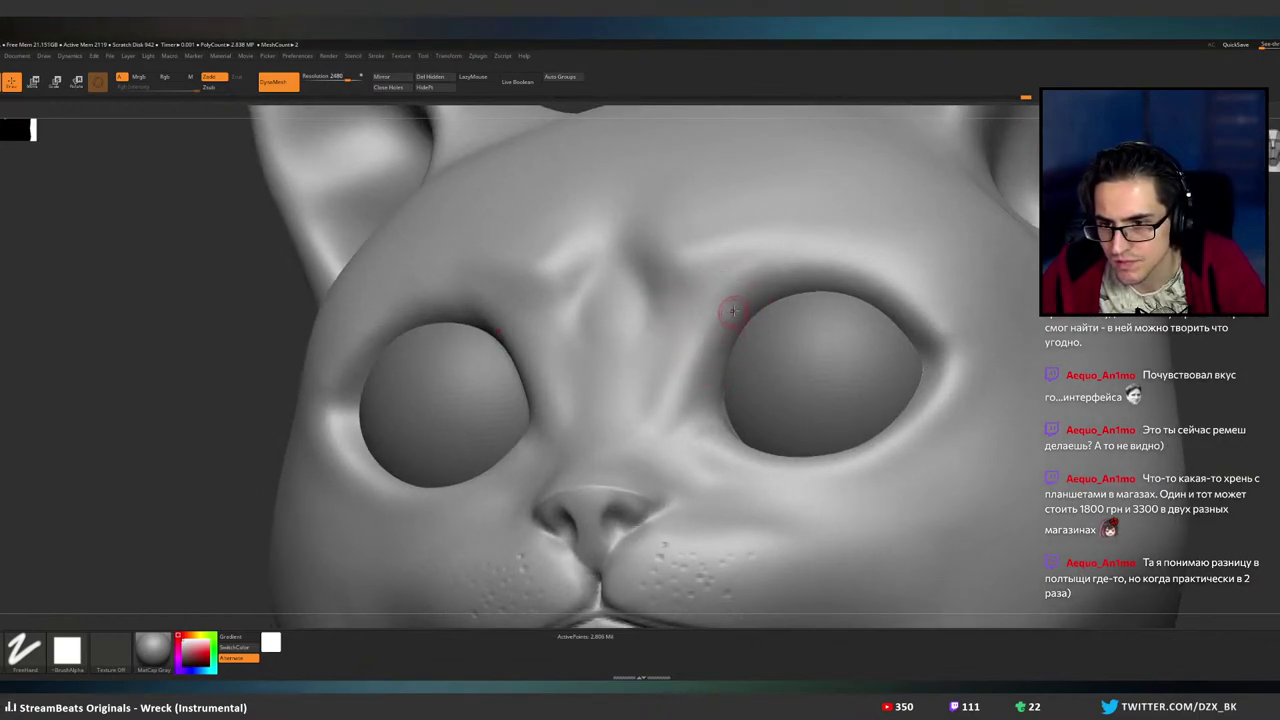
{"action": "left_click_drag", "start_coordinate": [703, 346], "coordinate": [741, 305]}
{"action": "left_click_drag", "start_coordinate": [709, 355], "coordinate": [745, 300]}
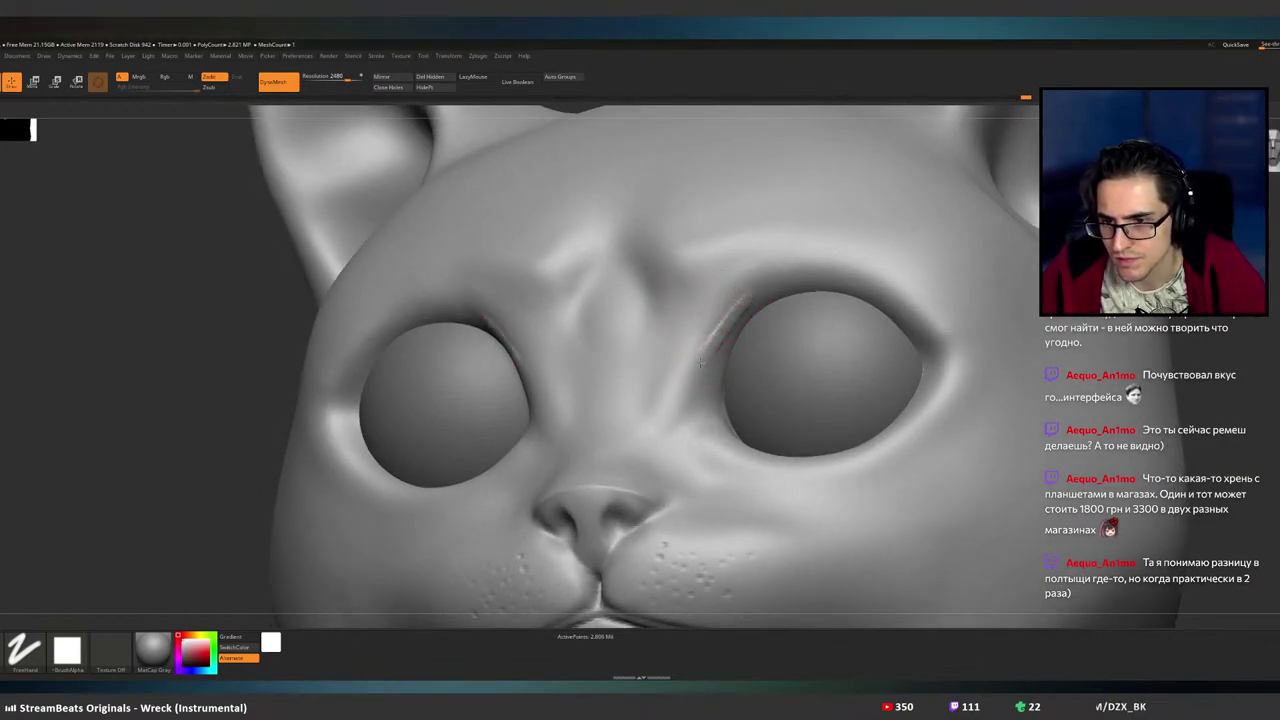
{"action": "left_click_drag", "start_coordinate": [701, 366], "coordinate": [749, 303]}
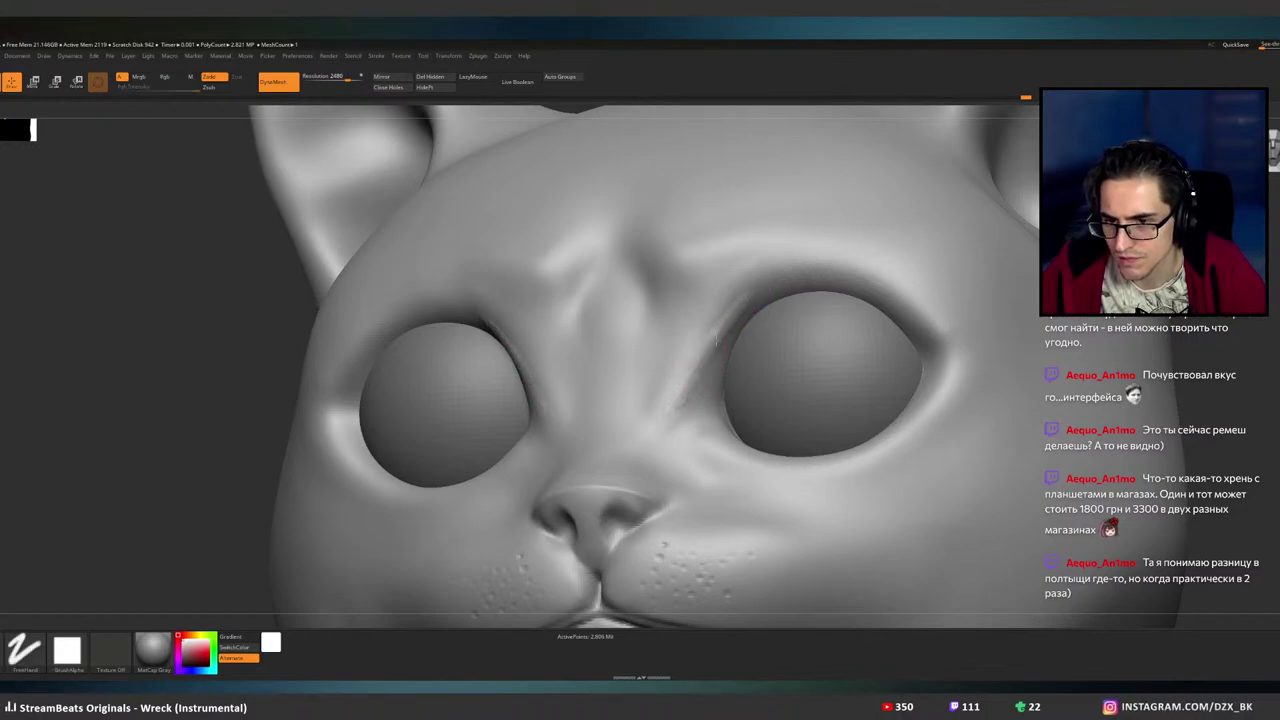
{"action": "key", "text": "shift"}
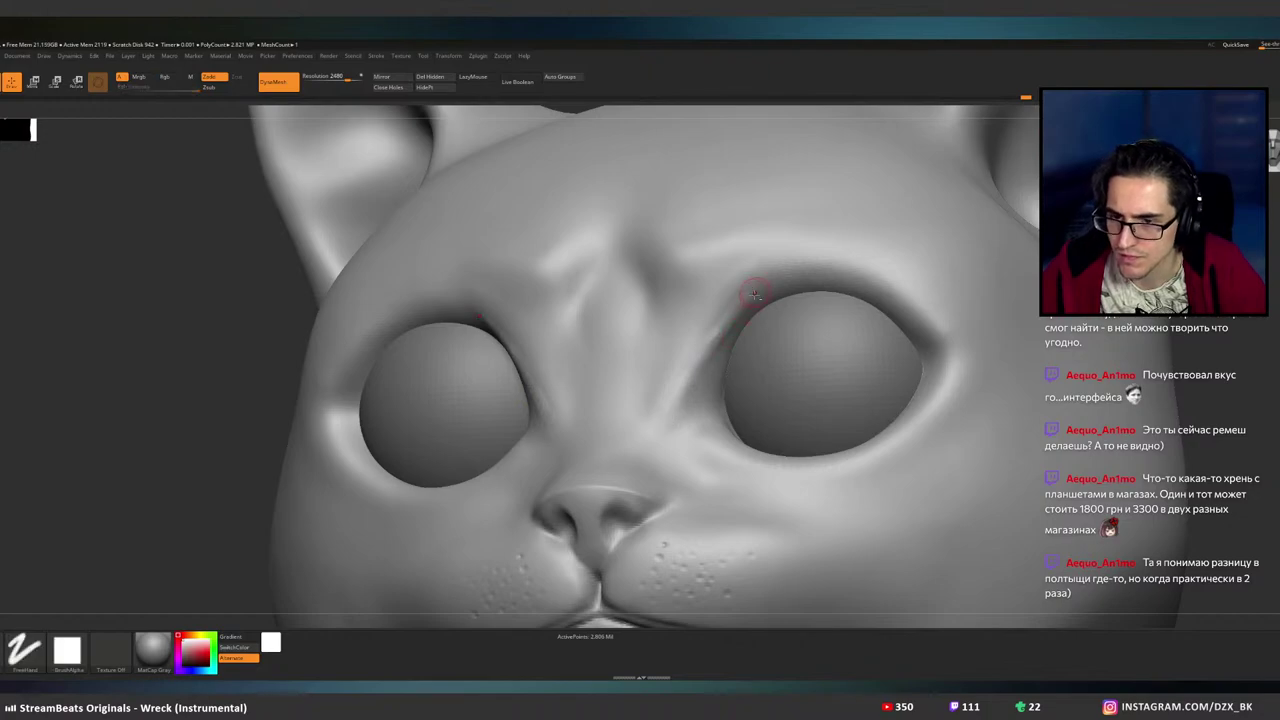
{"action": "right_click_drag", "start_coordinate": [757, 289], "coordinate": [716, 340]}
{"action": "left_click_drag", "start_coordinate": [687, 361], "coordinate": [667, 412]}
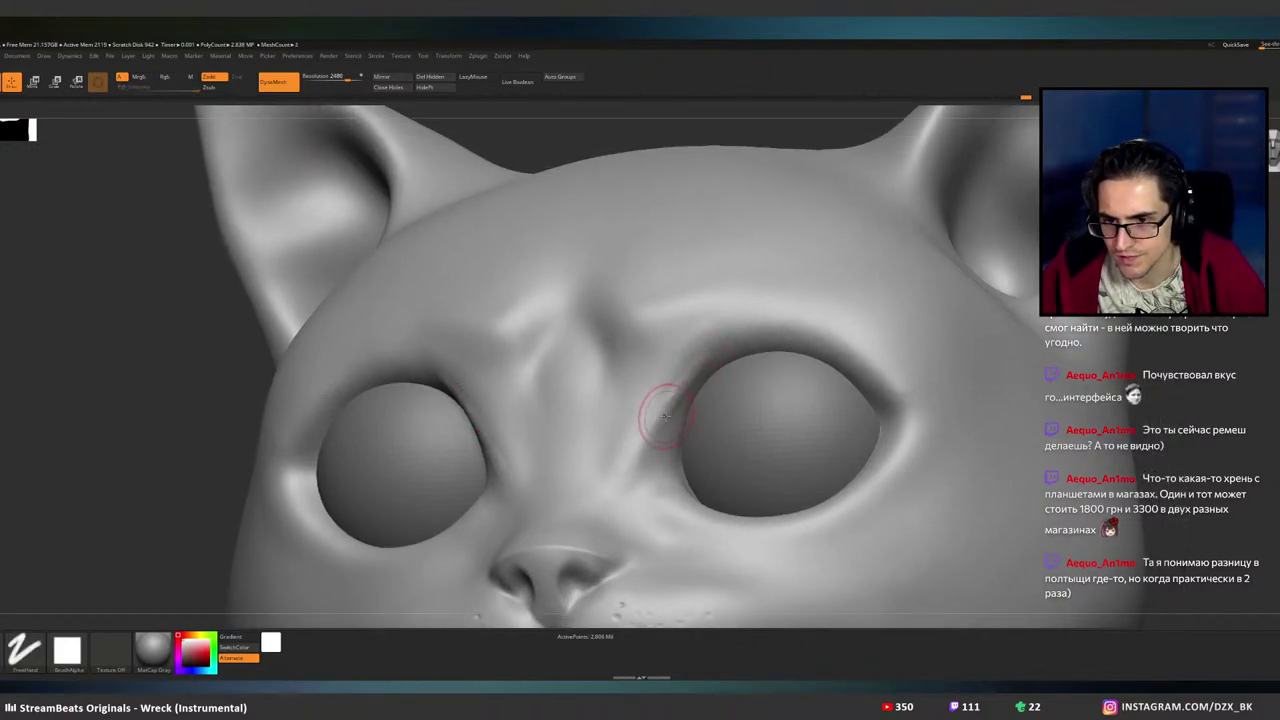
{"action": "key", "text": "shift"}
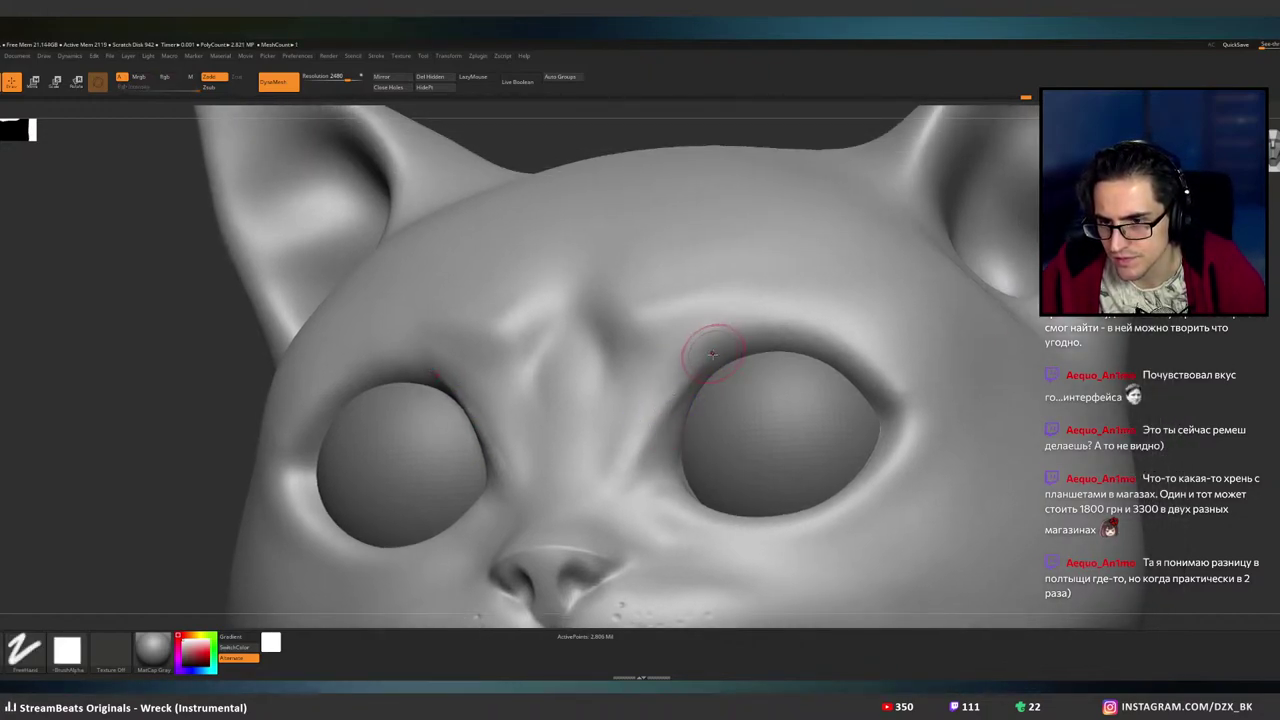
{"action": "left_click_drag", "start_coordinate": [685, 387], "coordinate": [742, 347]}
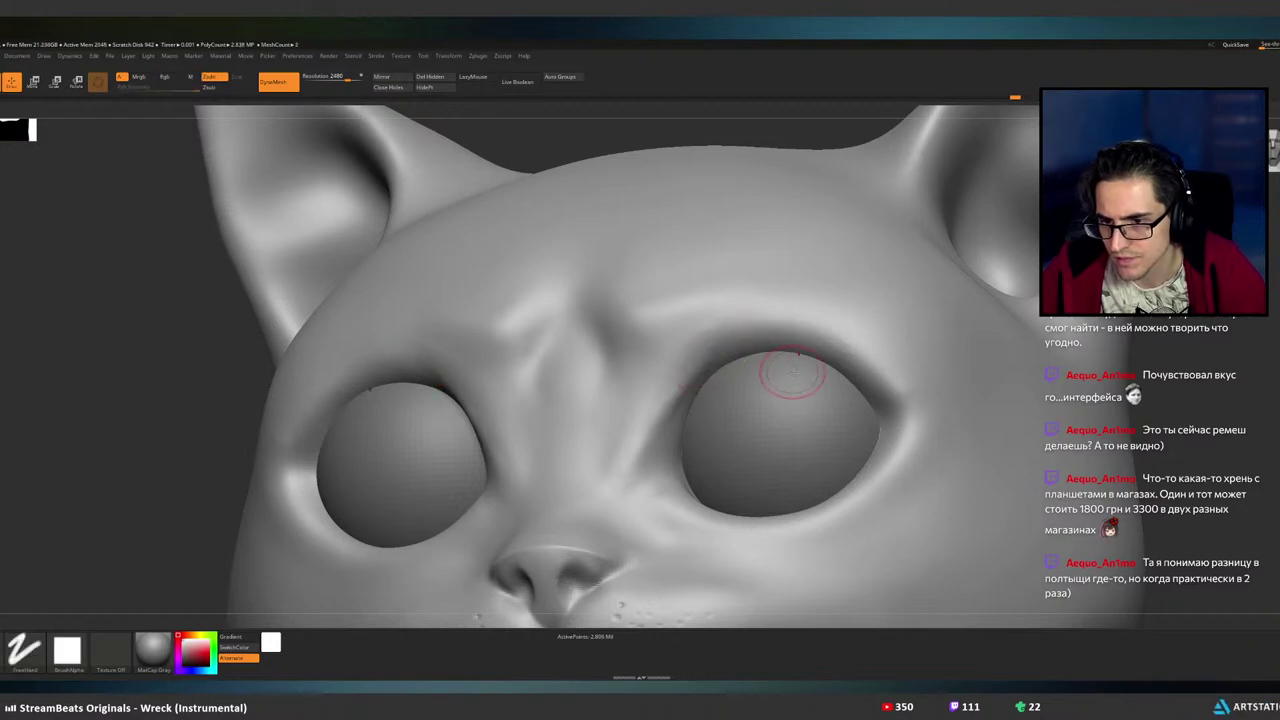
- Build a raised rim along the upper eyelids above both eyeballs and smooth its lumpy surface
{"action": "right_click_drag", "start_coordinate": [777, 366], "coordinate": [850, 385]}
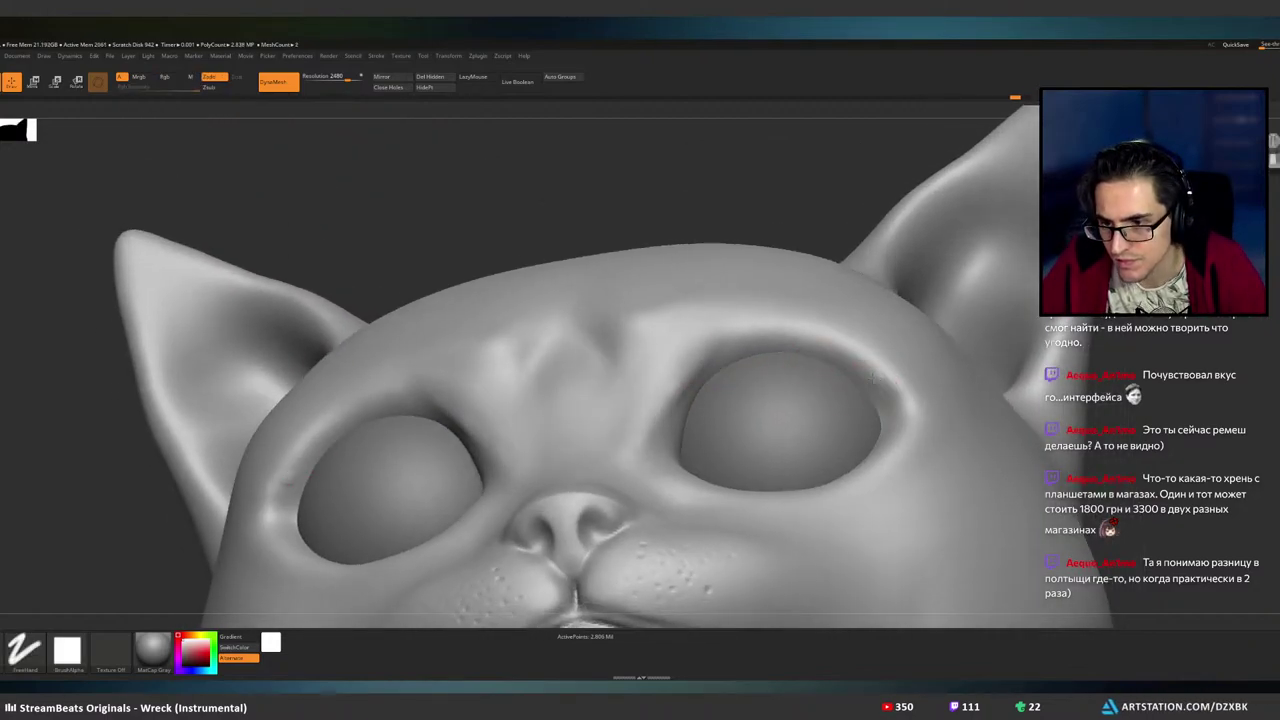
{"action": "mouse_move", "coordinate": [873, 378]}
{"action": "left_mouse_down"}
{"action": "mouse_move", "coordinate": [773, 336]}
{"action": "mouse_move", "coordinate": [722, 342]}
{"action": "mouse_move", "coordinate": [673, 388]}
{"action": "left_mouse_up"}
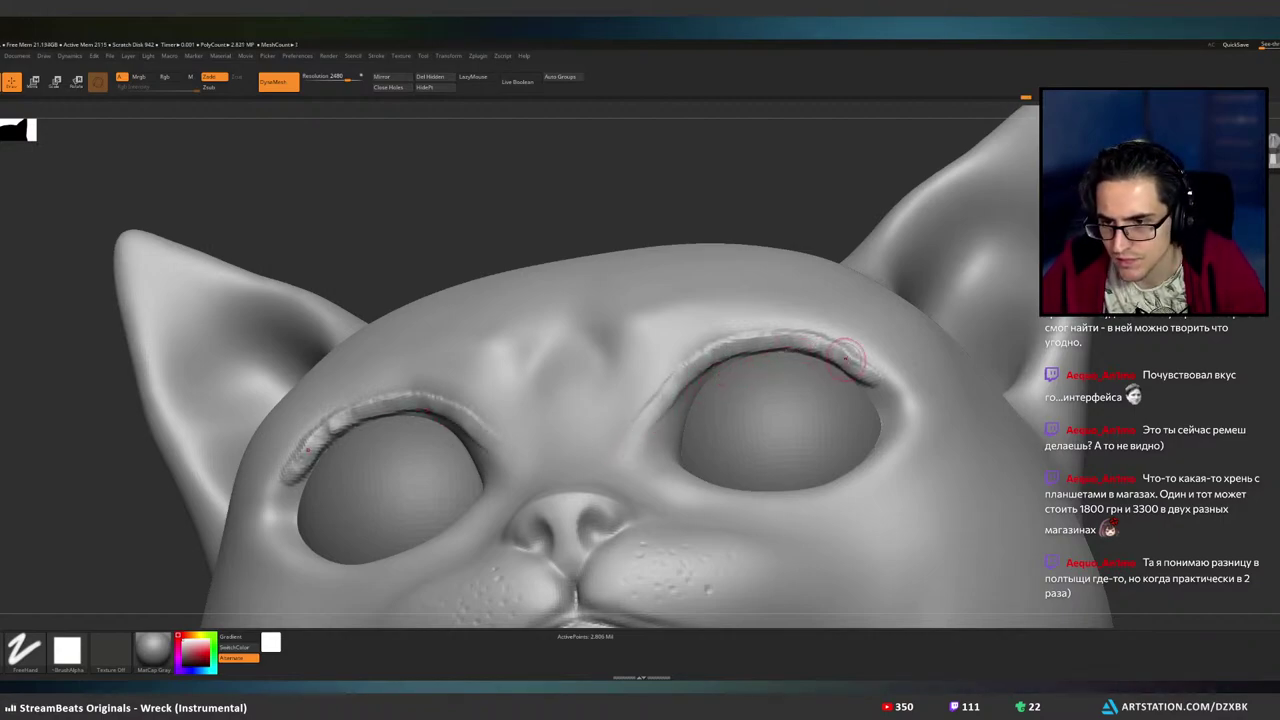
{"action": "key", "text": "ctrl+shift"}
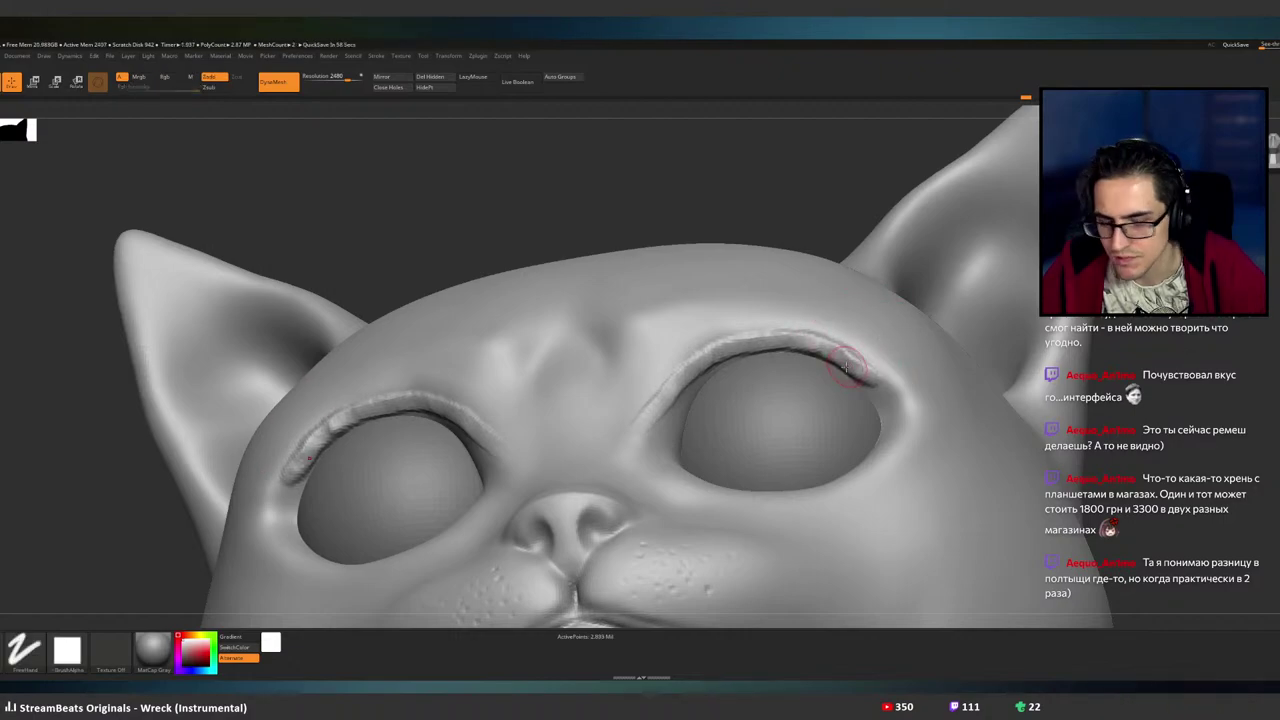
{"action": "key", "text": "shift"}
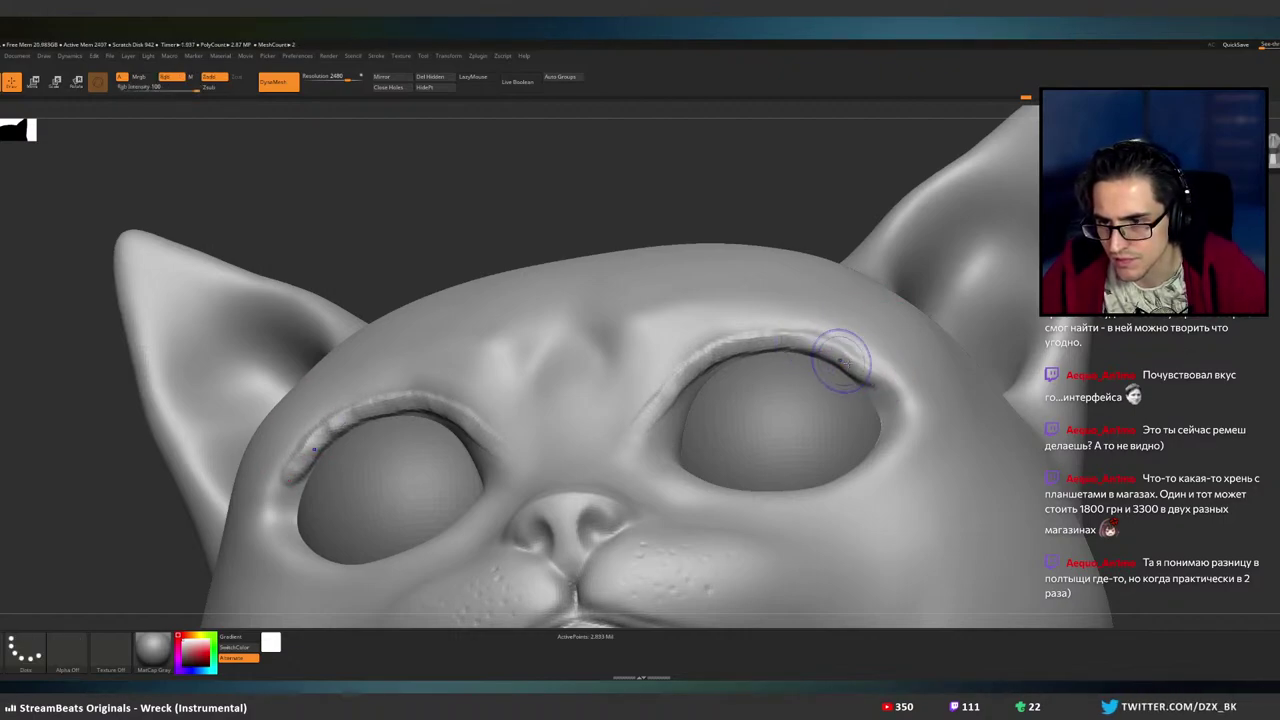
{"action": "mouse_move", "coordinate": [803, 350]}
{"action": "left_mouse_down", "text": "shift"}
{"action": "mouse_move", "coordinate": [715, 355]}
{"action": "mouse_move", "coordinate": [666, 393]}
{"action": "mouse_move", "coordinate": [703, 358]}
{"action": "left_mouse_up", "text": "shift"}
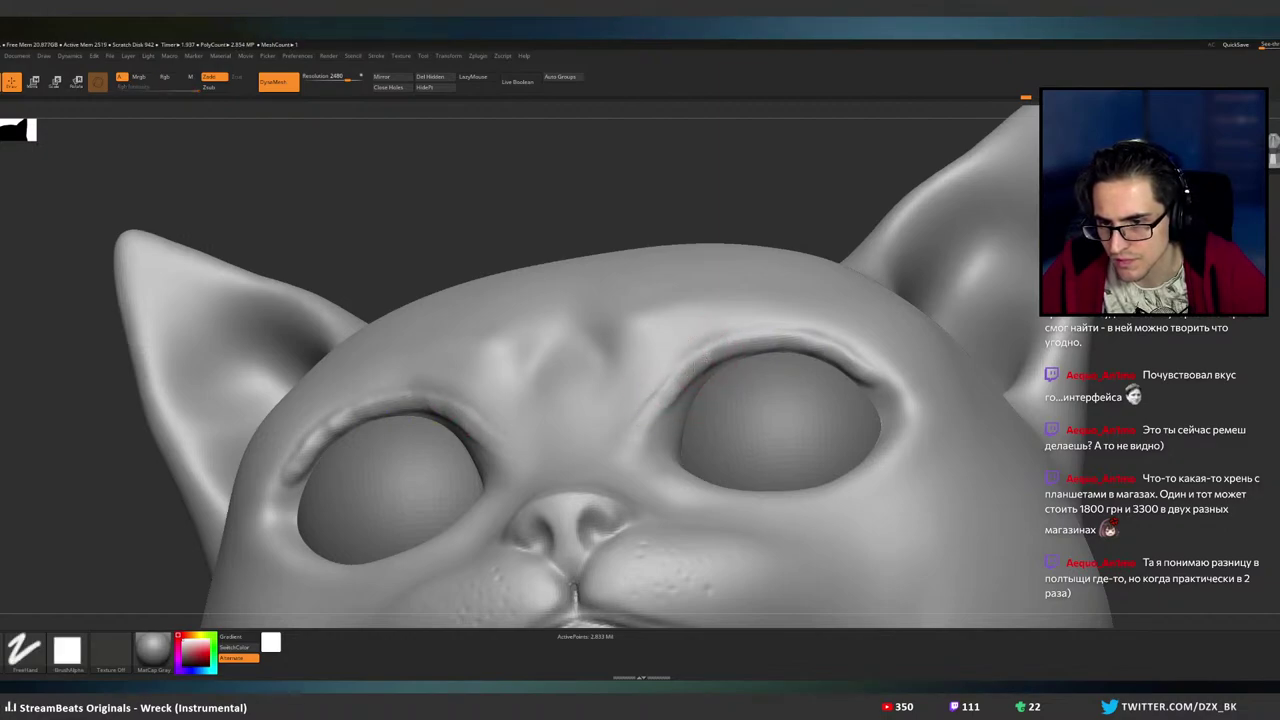
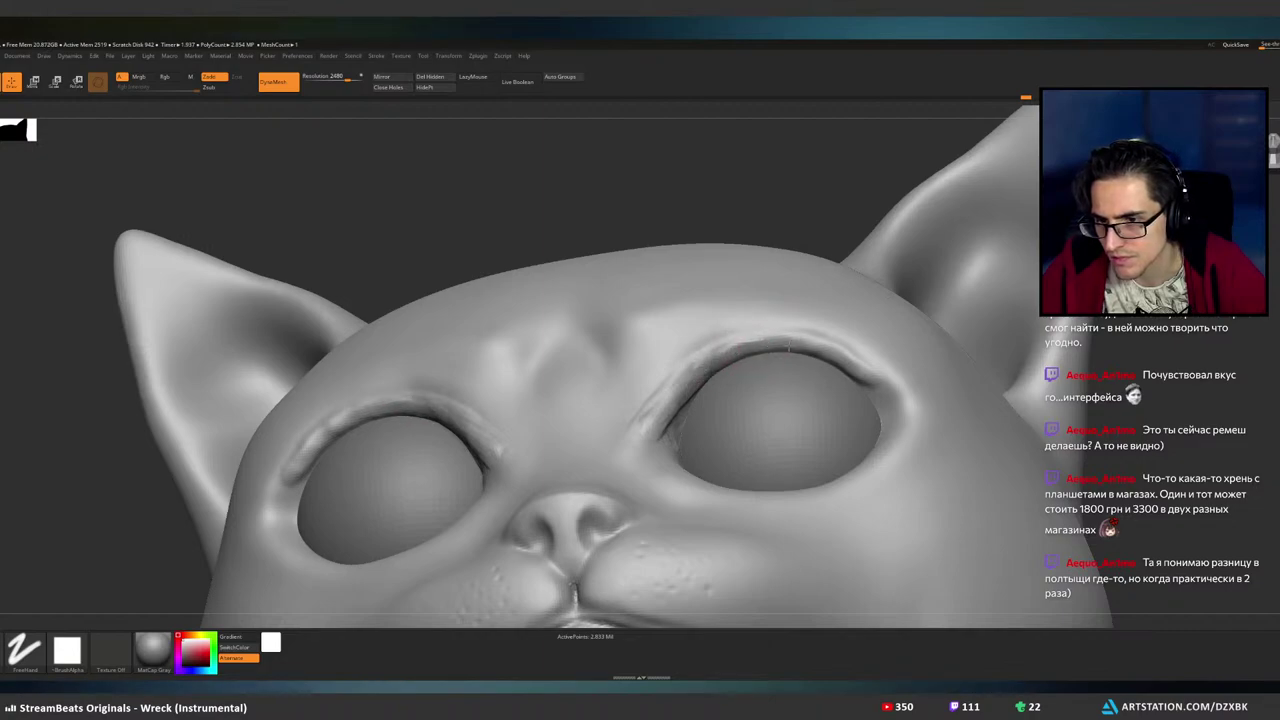
- Refine the upper eyelid rims toward the inner corners and extend them to pointed outer eye corners
{"action": "right_click_drag", "start_coordinate": [863, 364], "coordinate": [846, 401]}
{"action": "right_click_drag", "start_coordinate": [663, 386], "coordinate": [690, 380]}
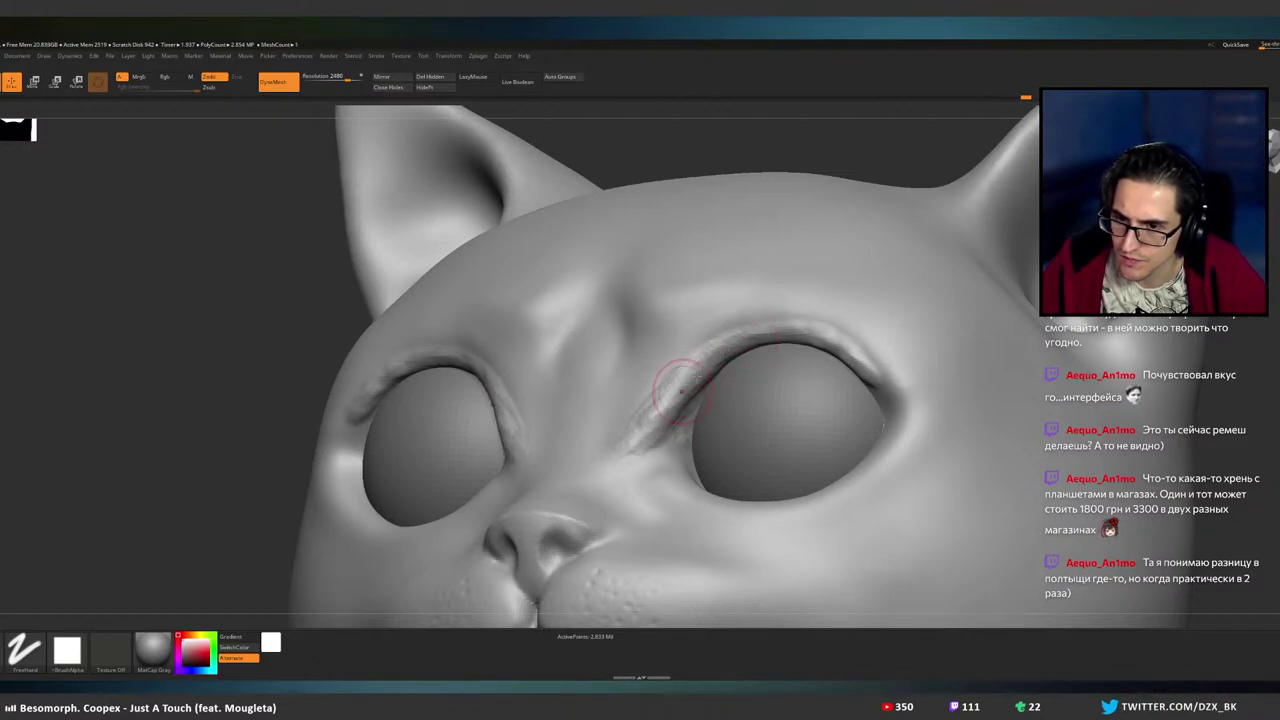
{"action": "mouse_move", "coordinate": [684, 382]}
{"action": "right_mouse_down"}
{"action": "mouse_move", "coordinate": [714, 412]}
{"action": "mouse_move", "coordinate": [698, 410]}
{"action": "mouse_move", "coordinate": [722, 366]}
{"action": "right_mouse_up"}
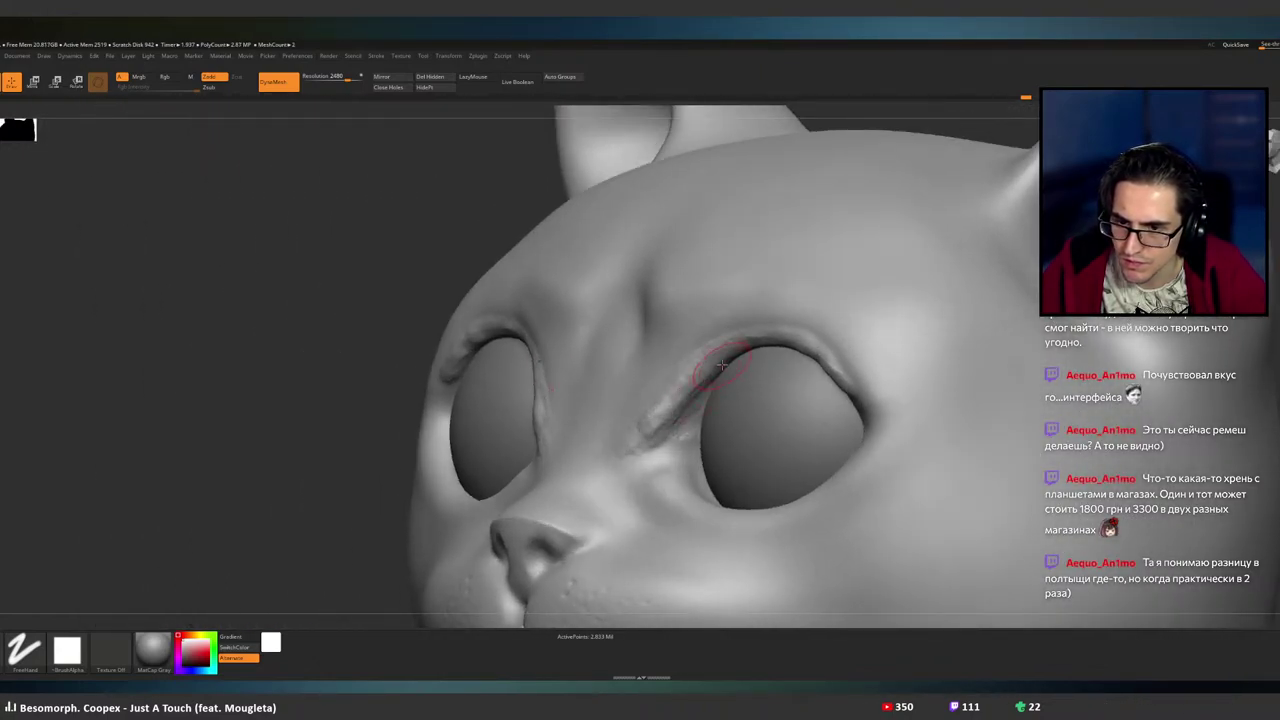
{"action": "left_click_drag", "start_coordinate": [679, 405], "coordinate": [728, 352]}
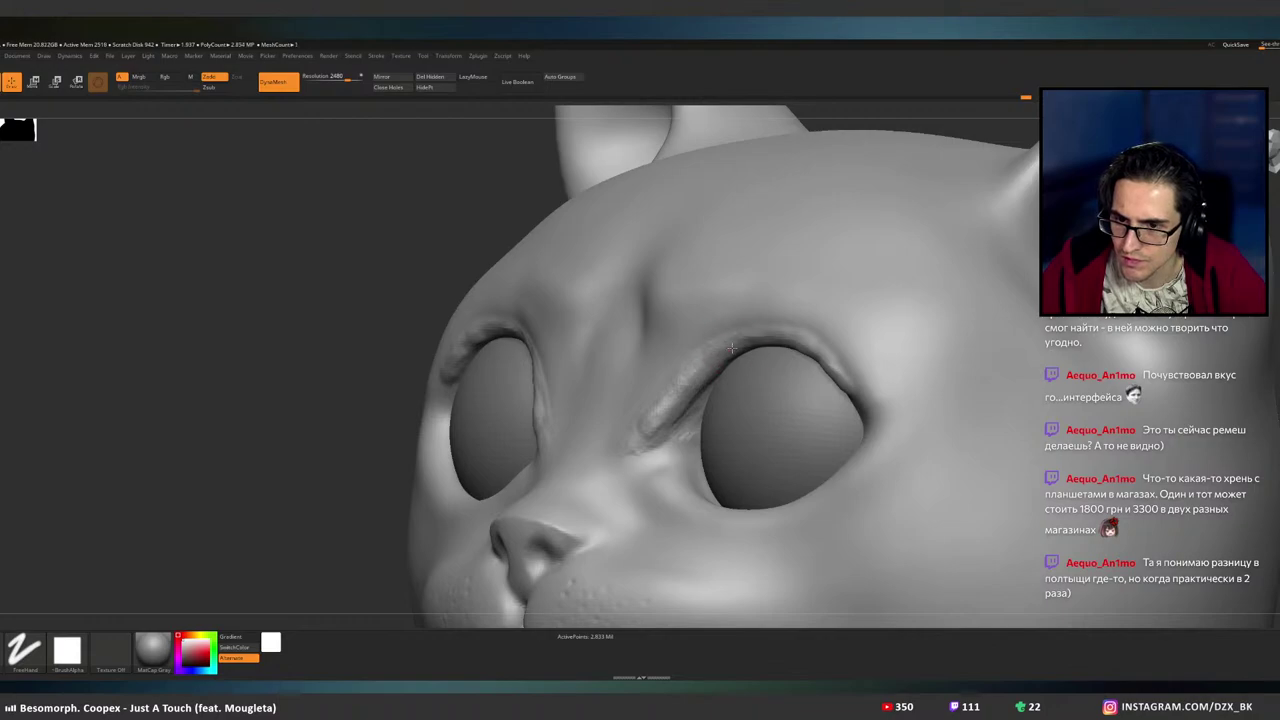
{"action": "right_click_drag", "start_coordinate": [761, 345], "coordinate": [760, 338]}
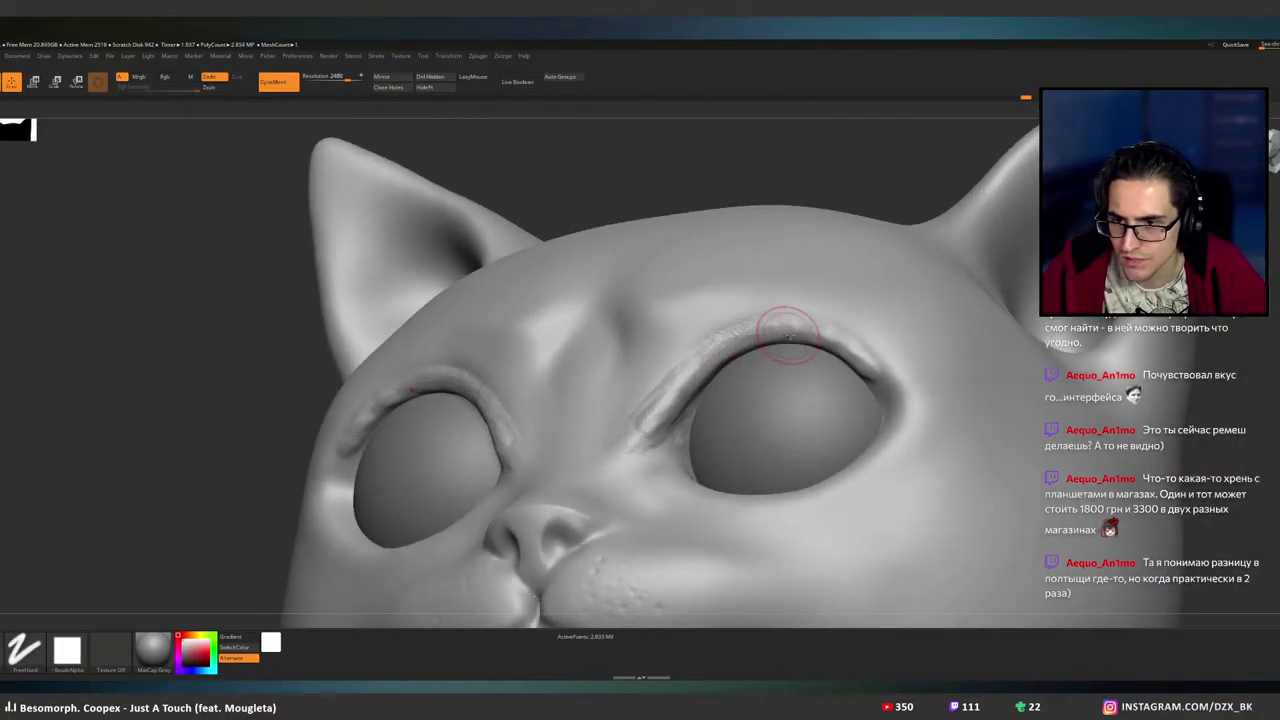
{"action": "mouse_move", "coordinate": [837, 357]}
{"action": "right_mouse_down"}
{"action": "mouse_move", "coordinate": [843, 375]}
{"action": "mouse_move", "coordinate": [886, 366]}
{"action": "mouse_move", "coordinate": [797, 353]}
{"action": "right_mouse_up"}
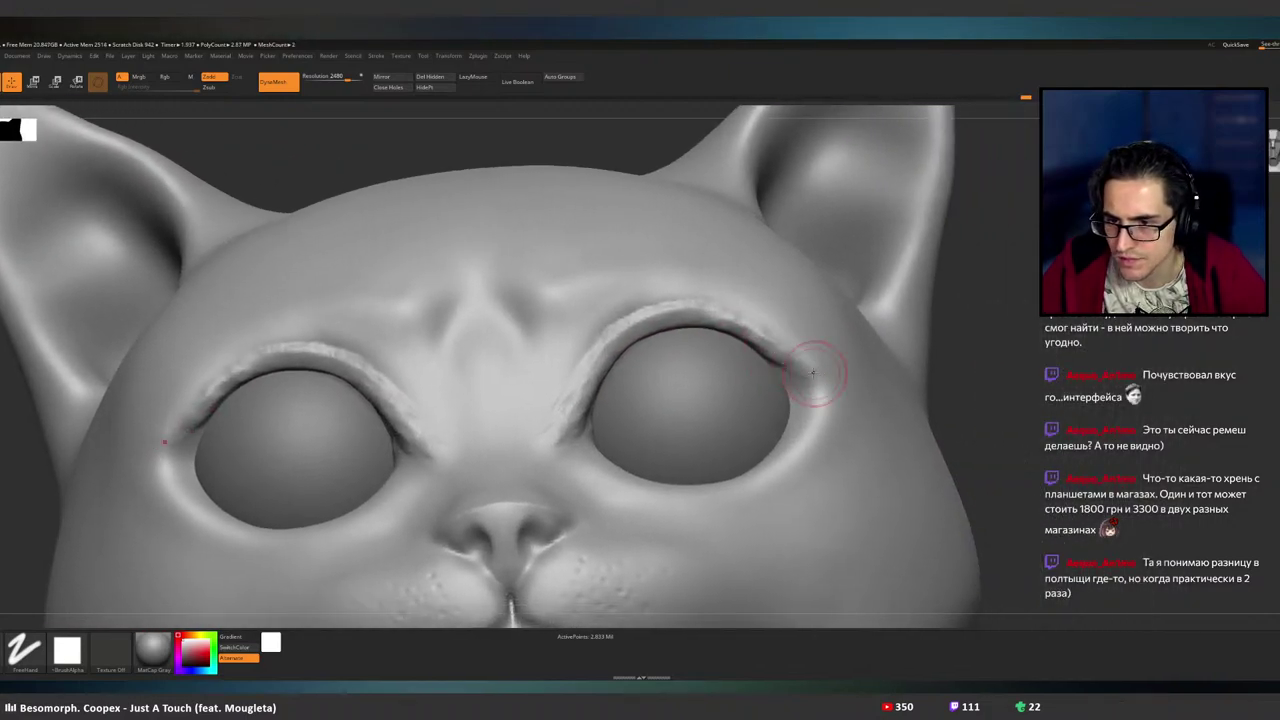
{"action": "left_click_drag", "start_coordinate": [775, 343], "coordinate": [826, 375]}
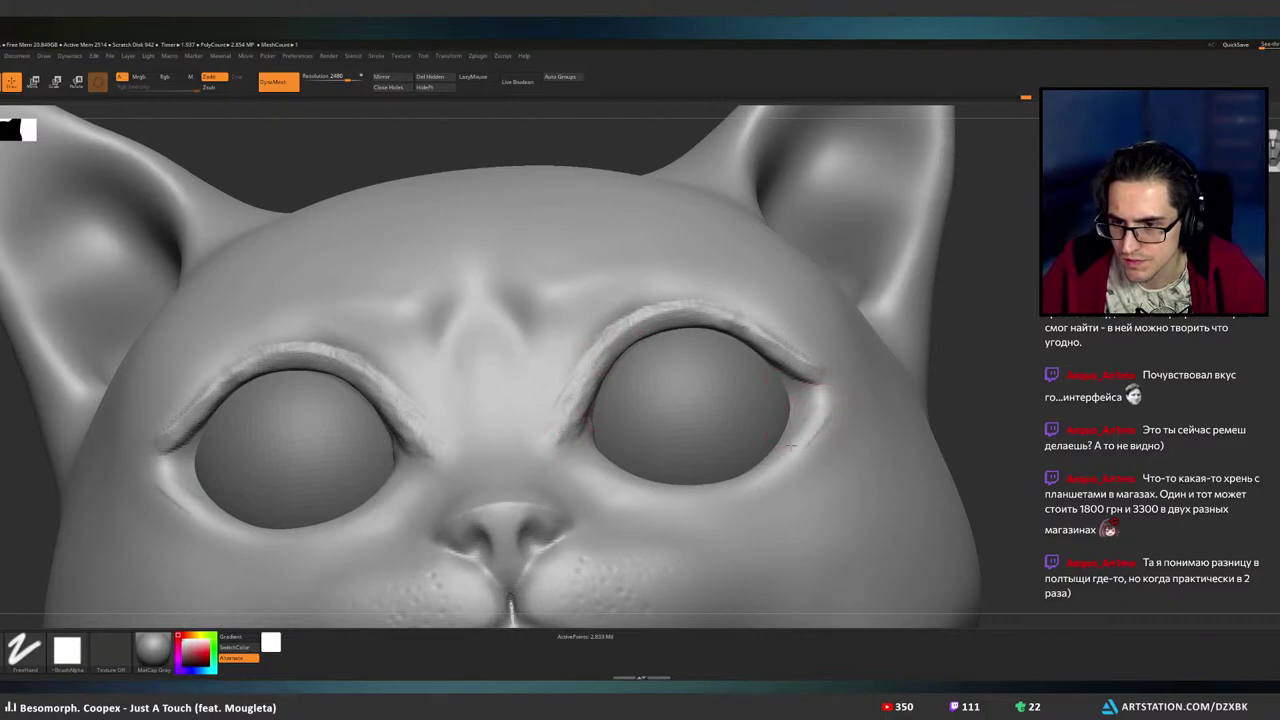
- Undo the last stroke and build raised lower eyelid rims starting from the outer eye corners
{"action": "right_click_drag", "start_coordinate": [820, 427], "coordinate": [810, 449]}
{"action": "key", "text": "ctrl+z"}
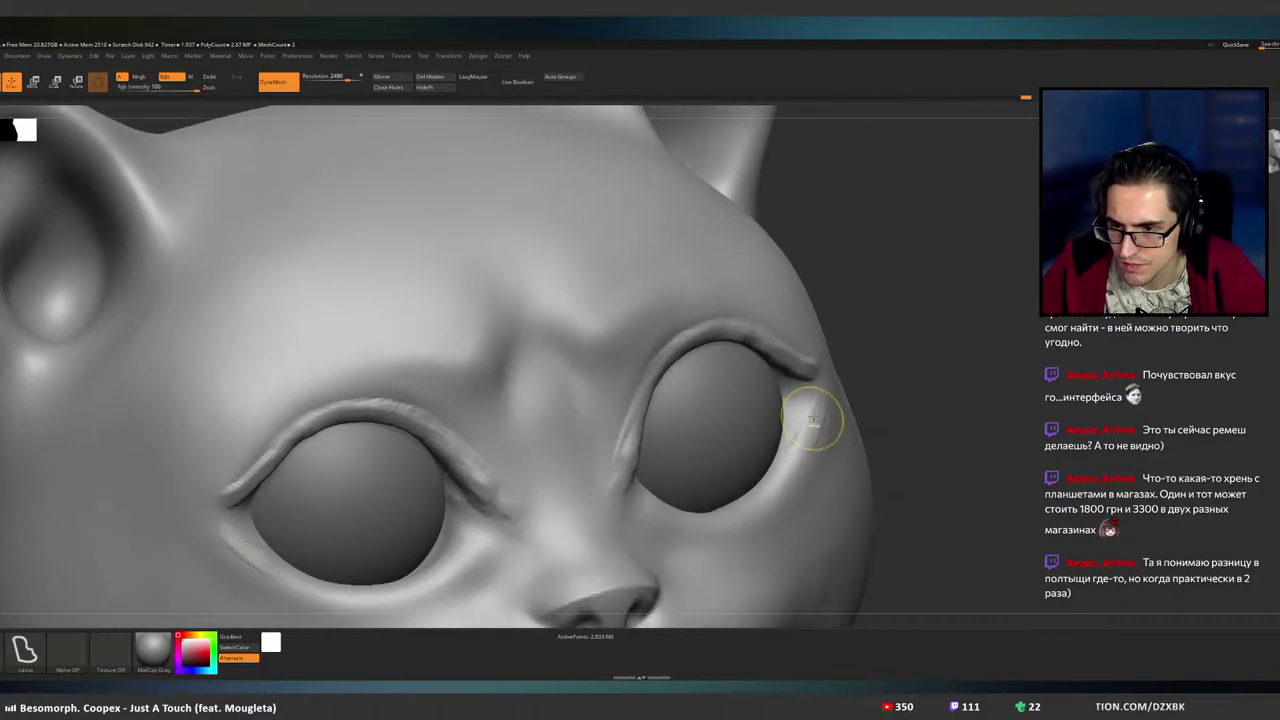
{"action": "left_click_drag", "start_coordinate": [816, 404], "coordinate": [800, 430]}
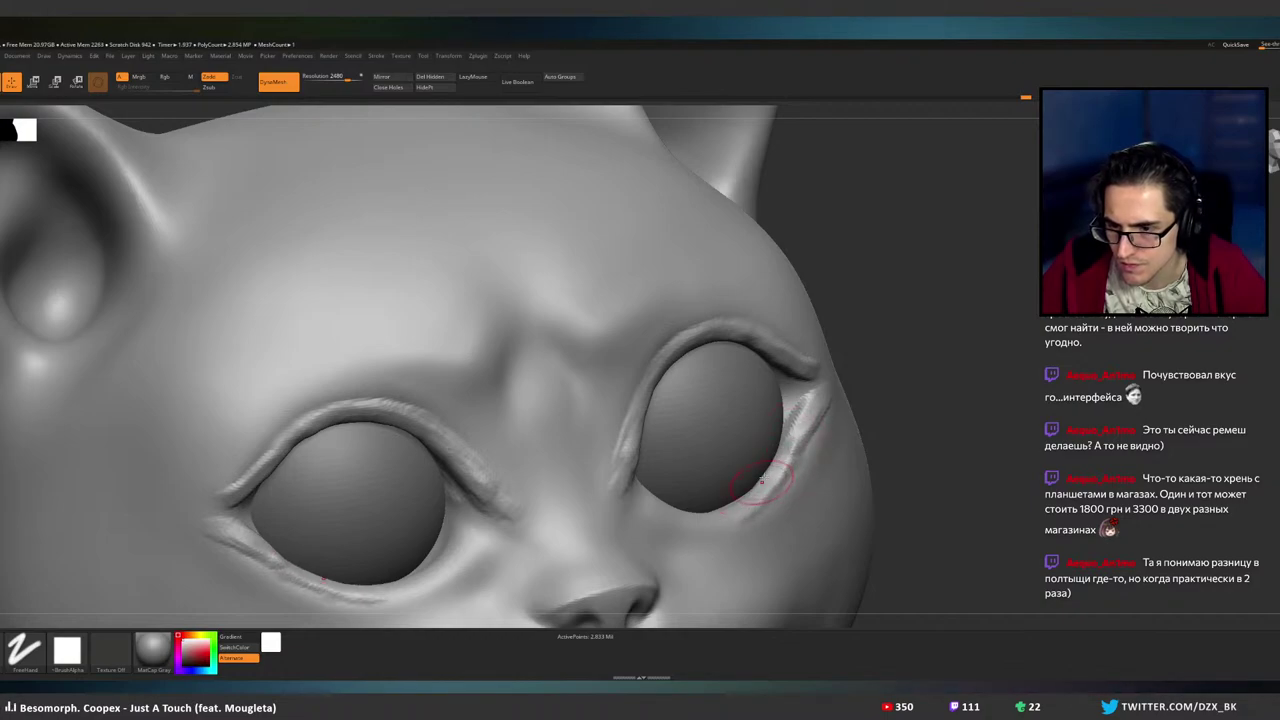
- Continue the lower eyelid rims under the eyeballs to the inner corners and smooth them into the cheeks
{"action": "right_click_drag", "start_coordinate": [728, 507], "coordinate": [614, 518]}
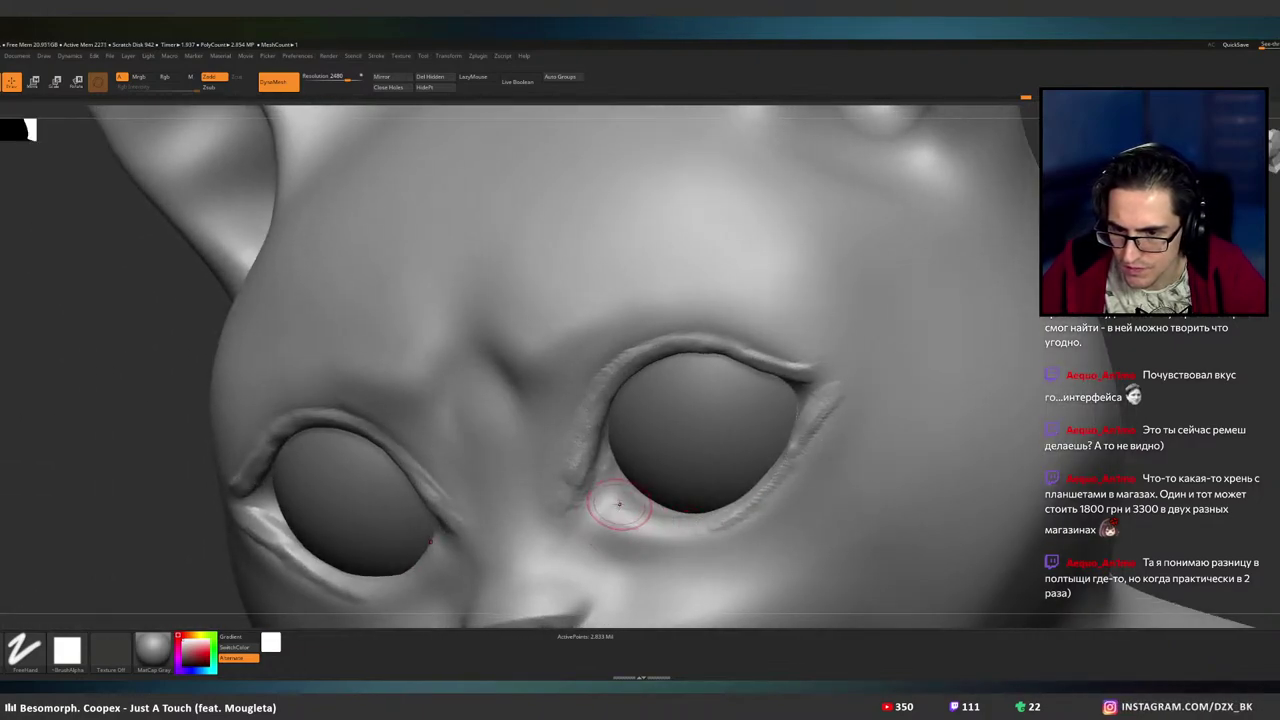
{"action": "left_click_drag", "start_coordinate": [617, 508], "coordinate": [651, 514]}
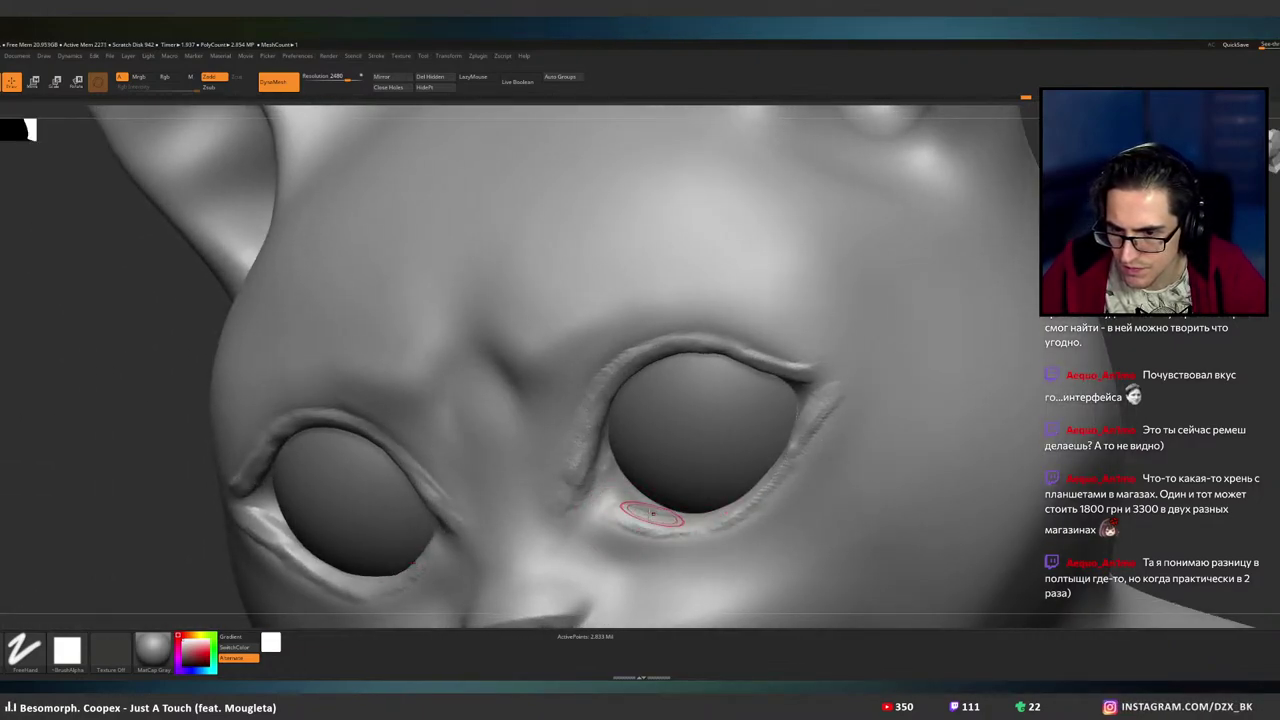
{"action": "mouse_move", "coordinate": [714, 507]}
{"action": "right_mouse_down"}
{"action": "mouse_move", "coordinate": [658, 512]}
{"action": "mouse_move", "coordinate": [646, 496]}
{"action": "right_mouse_up"}
{"action": "left_click_drag", "start_coordinate": [661, 497], "coordinate": [657, 488]}
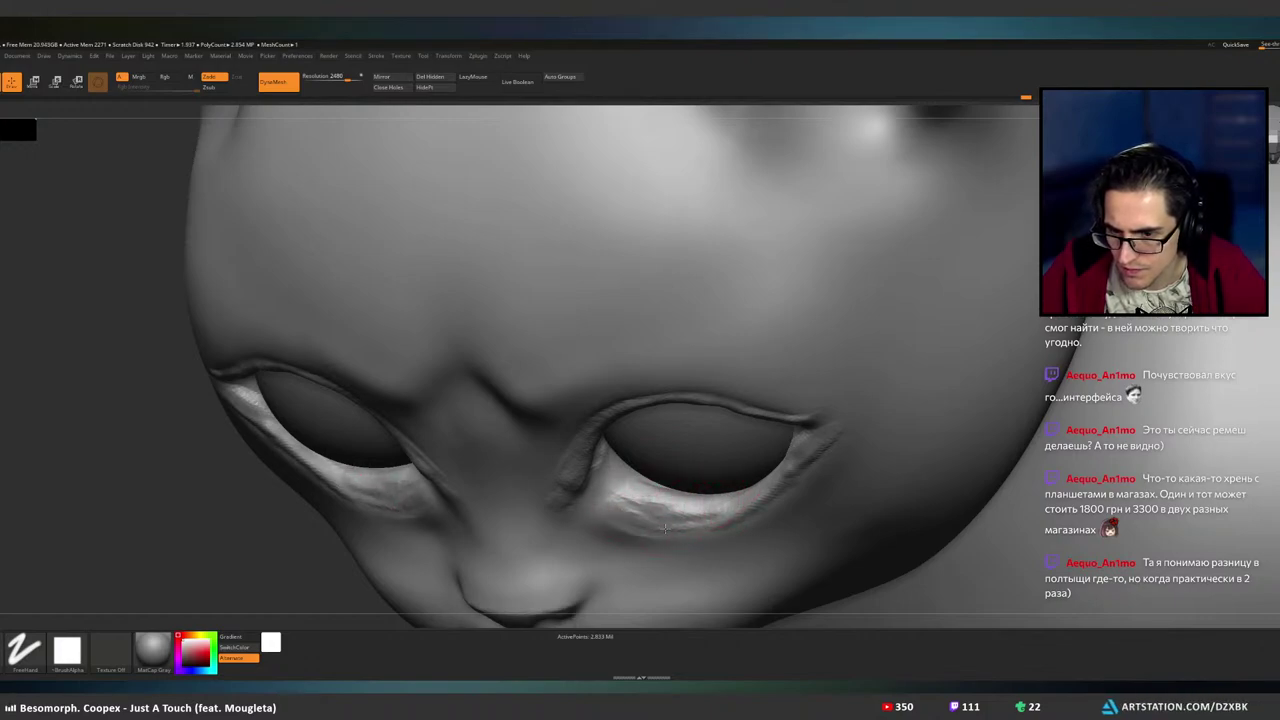
{"action": "left_click_drag", "start_coordinate": [625, 521], "coordinate": [620, 524], "text": "shift"}
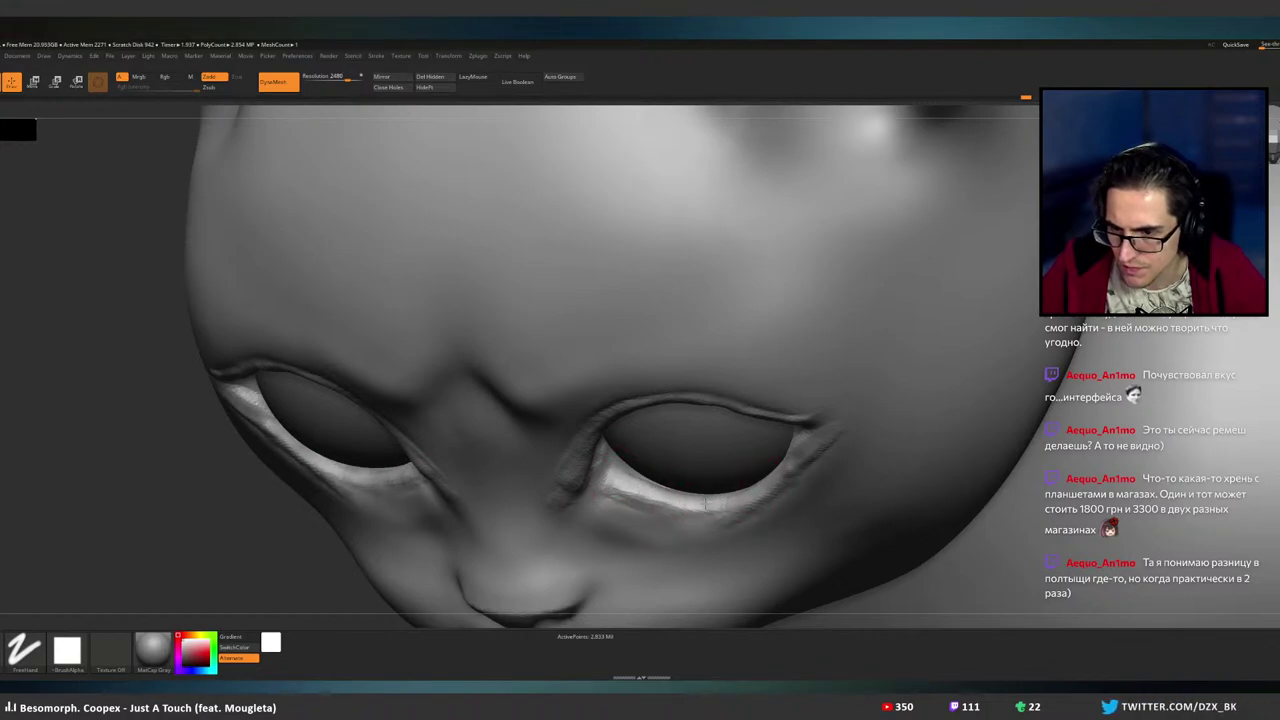
- Define the inner half of the lower eyelid rims with strokes along their edges up to the inner eye corners
{"action": "mouse_move", "coordinate": [720, 505]}
{"action": "right_mouse_down"}
{"action": "mouse_move", "coordinate": [980, 390]}
{"action": "mouse_move", "coordinate": [1070, 205]}
{"action": "mouse_move", "coordinate": [937, 403]}
{"action": "mouse_move", "coordinate": [885, 535]}
{"action": "right_mouse_up"}
{"action": "right_click_drag", "start_coordinate": [970, 314], "coordinate": [950, 354], "text": "alt"}
{"action": "mouse_move", "coordinate": [874, 318]}
{"action": "right_mouse_down"}
{"action": "mouse_move", "coordinate": [735, 340]}
{"action": "mouse_move", "coordinate": [760, 324]}
{"action": "mouse_move", "coordinate": [745, 300]}
{"action": "mouse_move", "coordinate": [924, 329]}
{"action": "mouse_move", "coordinate": [1008, 295]}
{"action": "right_mouse_up"}
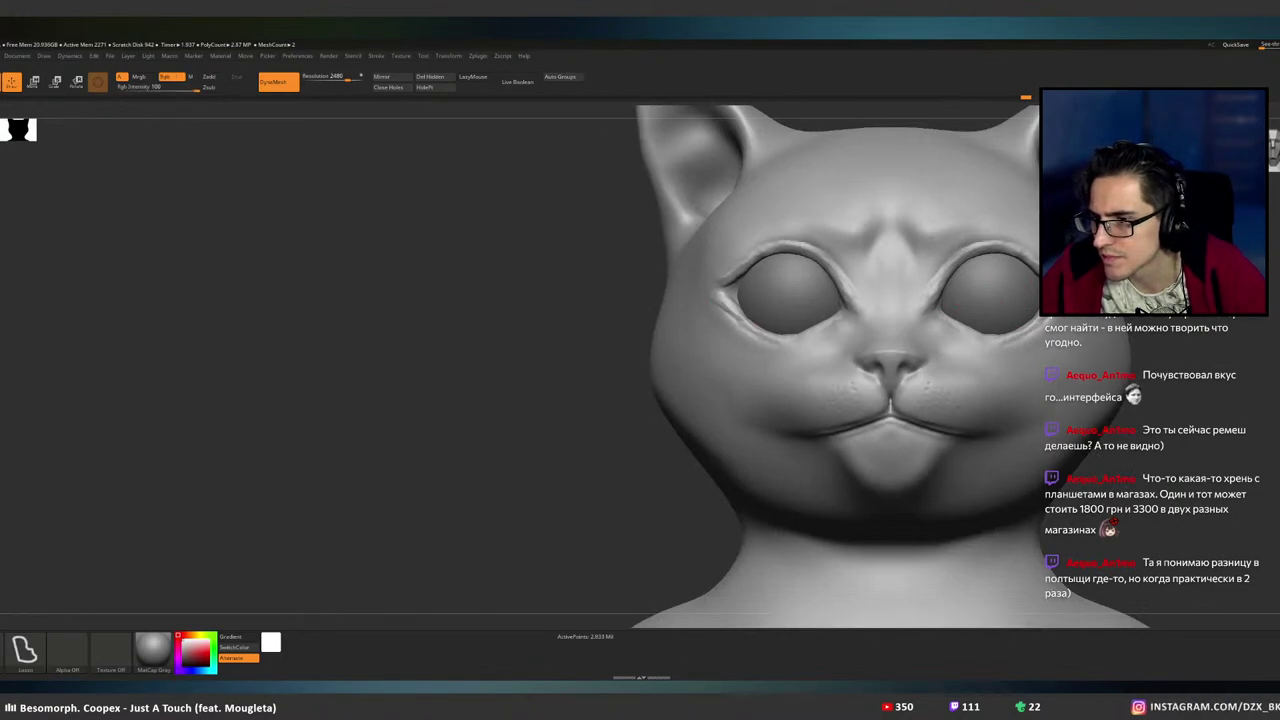
{"action": "right_click_drag", "start_coordinate": [1004, 318], "coordinate": [968, 420], "text": "ctrl"}
{"action": "mouse_move", "coordinate": [1030, 335]}
{"action": "right_mouse_down", "text": "alt"}
{"action": "mouse_move", "coordinate": [857, 317]}
{"action": "mouse_move", "coordinate": [850, 358]}
{"action": "right_mouse_up", "text": "alt"}
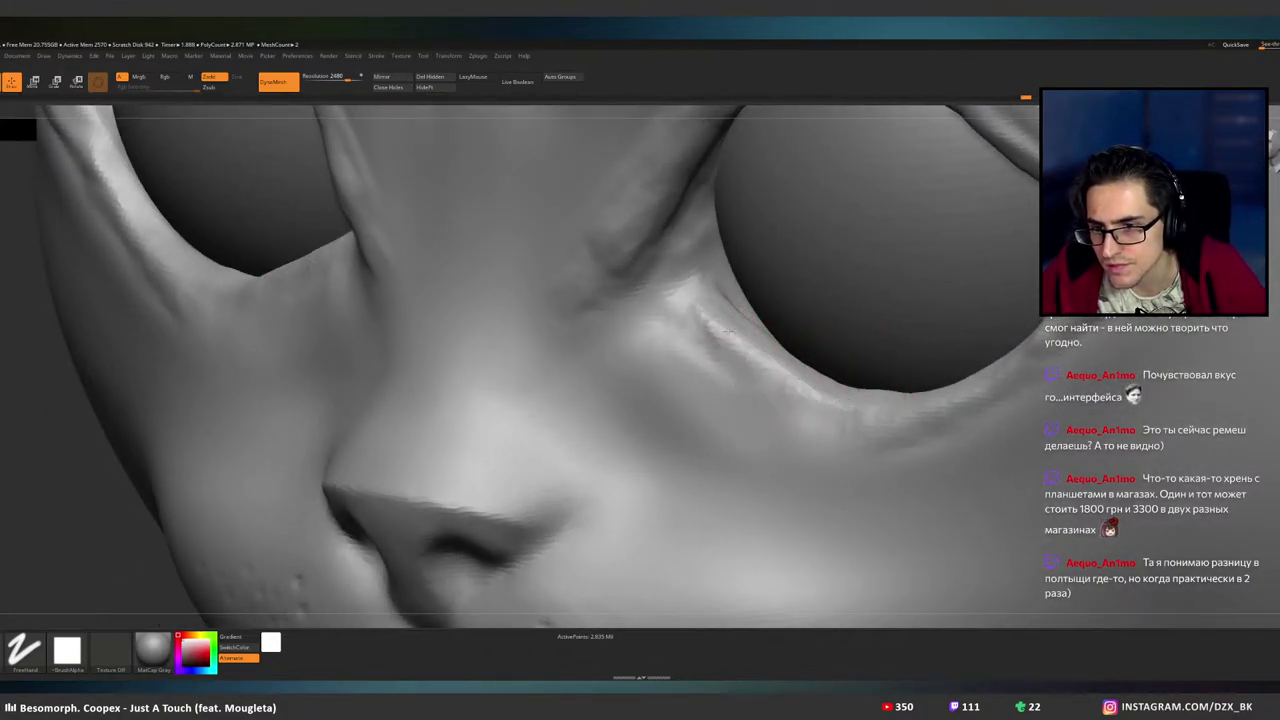
{"action": "mouse_move", "coordinate": [701, 313]}
{"action": "left_mouse_down"}
{"action": "mouse_move", "coordinate": [694, 301]}
{"action": "mouse_move", "coordinate": [738, 349]}
{"action": "mouse_move", "coordinate": [814, 391]}
{"action": "left_mouse_up"}
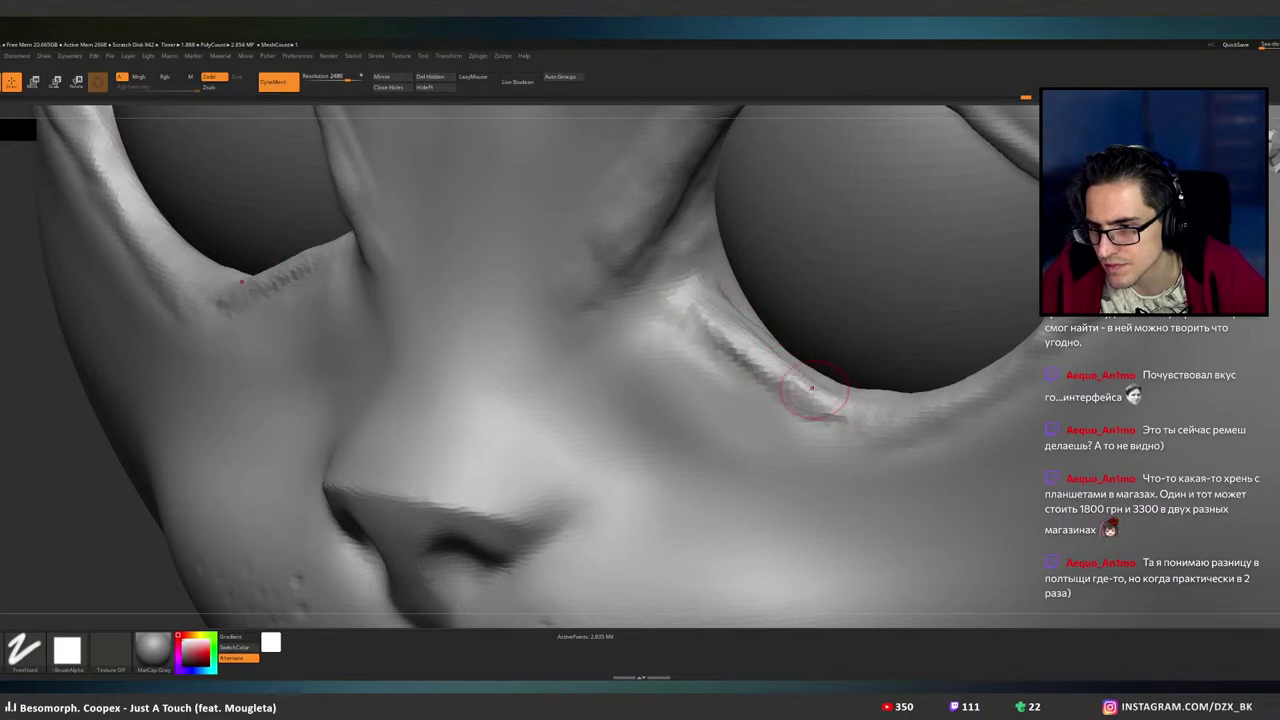
{"action": "mouse_move", "coordinate": [937, 383]}
{"action": "right_mouse_down"}
{"action": "mouse_move", "coordinate": [948, 360]}
{"action": "mouse_move", "coordinate": [956, 385]}
{"action": "right_mouse_up"}
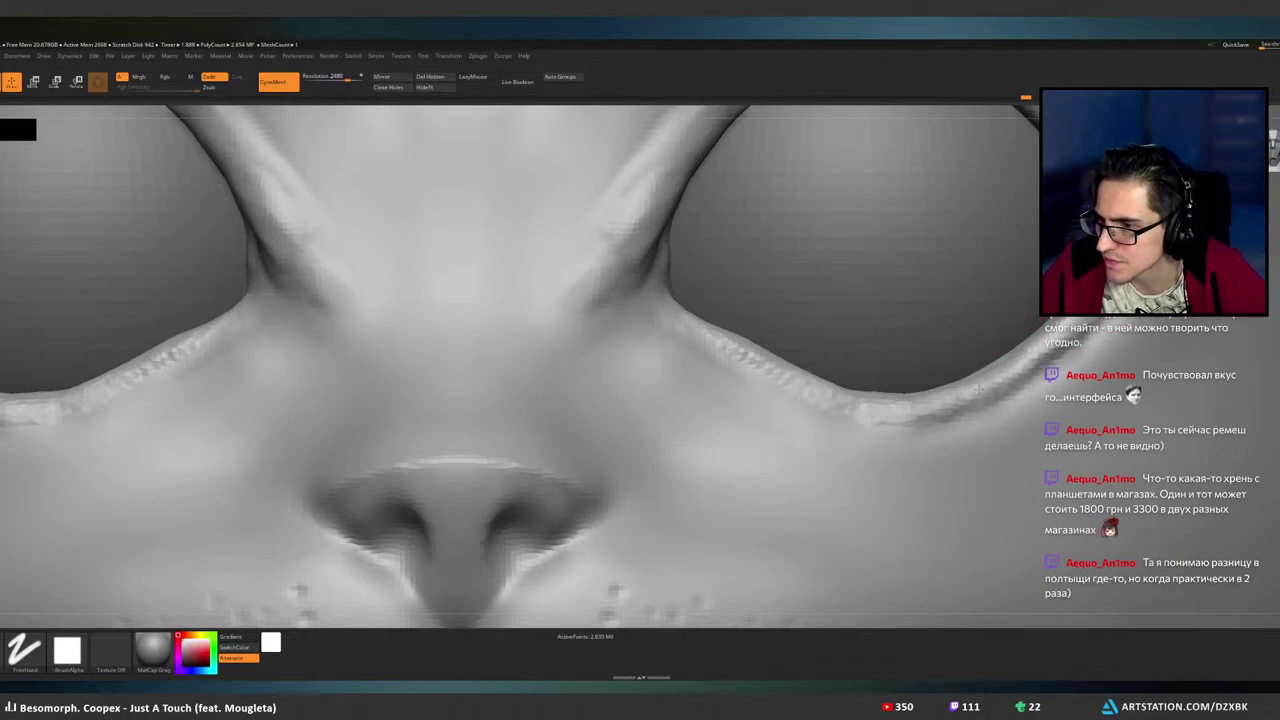
{"action": "right_click_drag", "start_coordinate": [802, 378], "coordinate": [675, 345]}
{"action": "mouse_move", "coordinate": [703, 281]}
{"action": "left_mouse_down"}
{"action": "mouse_move", "coordinate": [731, 319]}
{"action": "mouse_move", "coordinate": [712, 331]}
{"action": "mouse_move", "coordinate": [684, 314]}
{"action": "left_mouse_up"}
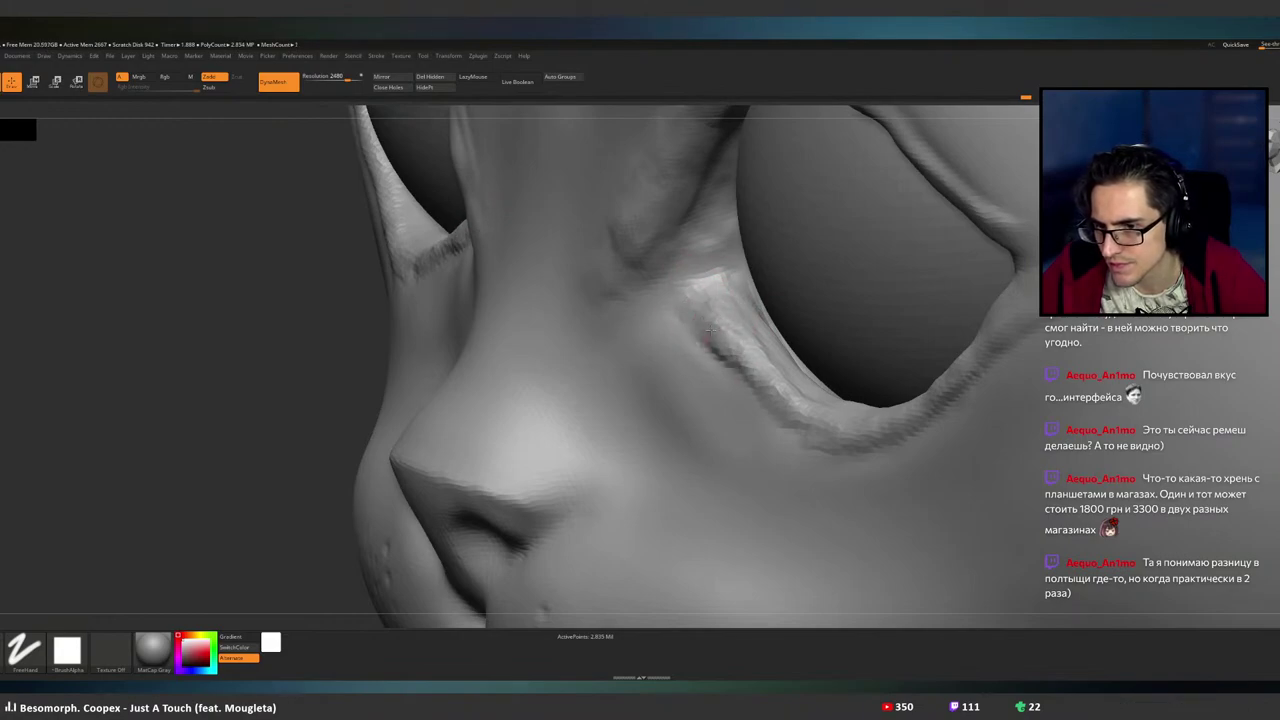
{"action": "mouse_move", "coordinate": [706, 322]}
{"action": "right_mouse_down"}
{"action": "mouse_move", "coordinate": [800, 357]}
{"action": "mouse_move", "coordinate": [809, 330]}
{"action": "mouse_move", "coordinate": [951, 314]}
{"action": "mouse_move", "coordinate": [854, 330]}
{"action": "right_mouse_up"}
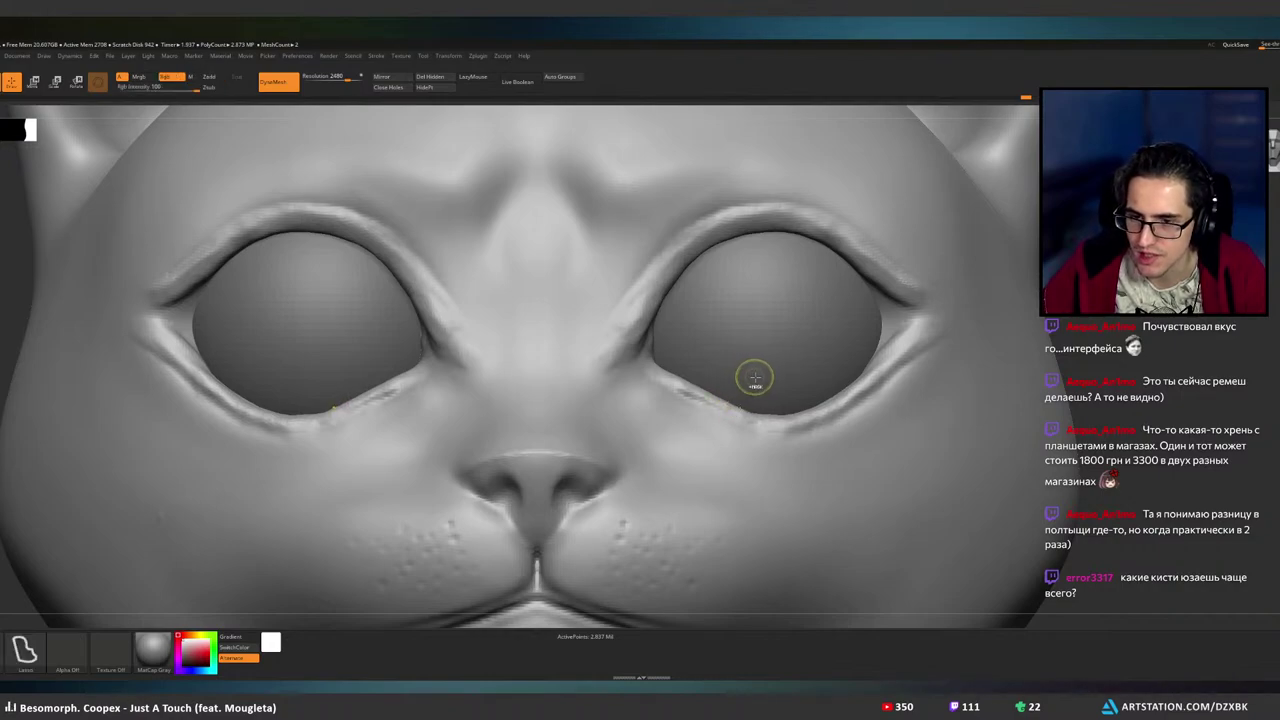
- Smooth the rough strokes on the lower lid rims, outer eye corners and inner ends of the upper lids
{"action": "right_click_drag", "start_coordinate": [754, 376], "coordinate": [803, 360], "text": "ctrl"}
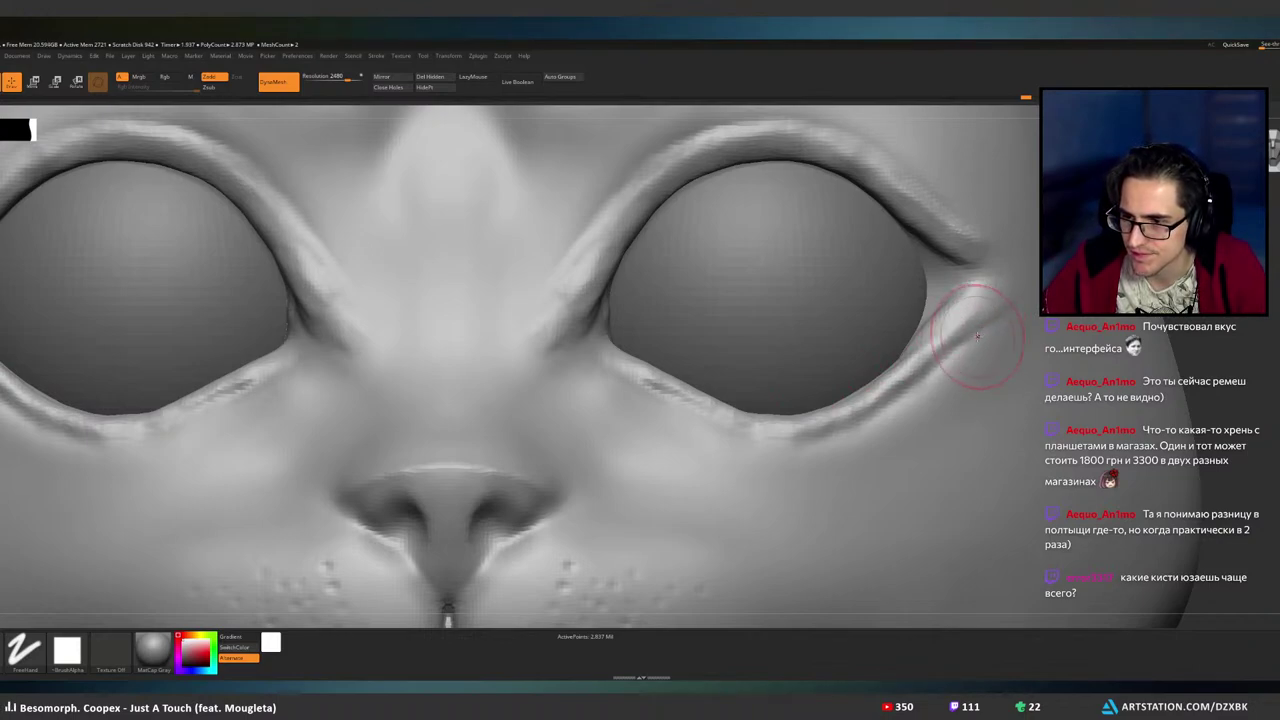
{"action": "key", "text": "shift"}
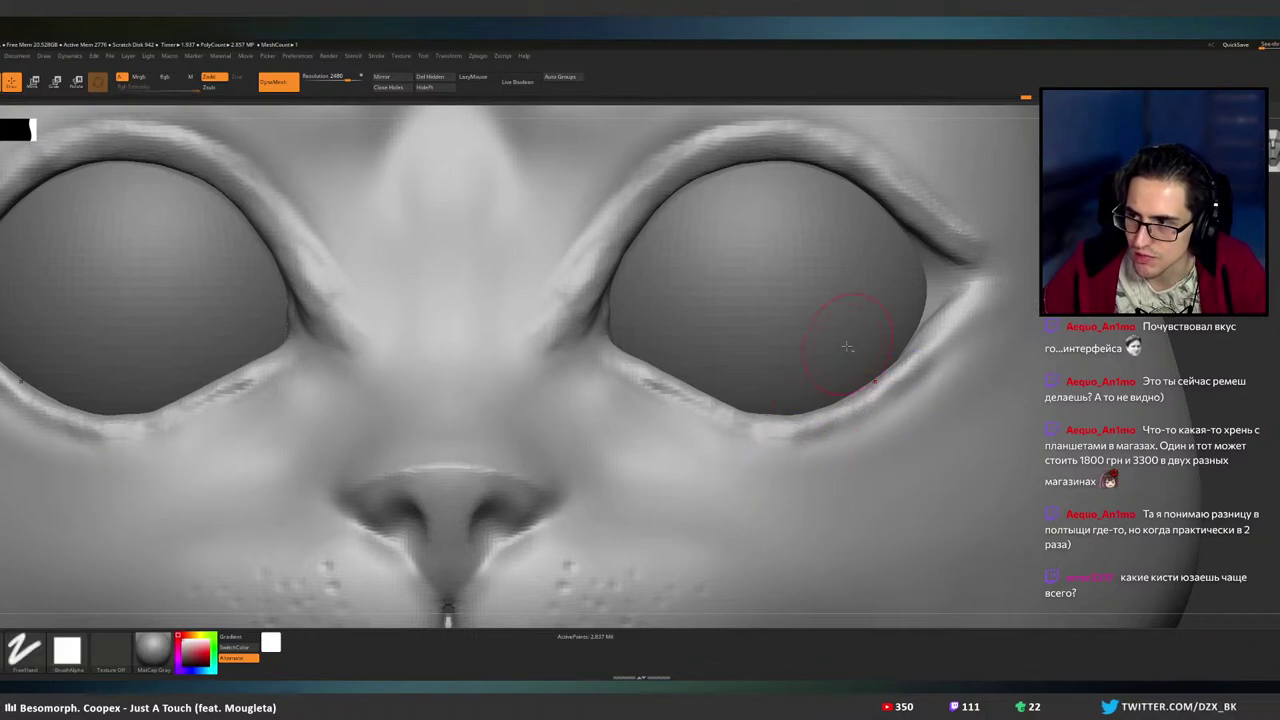
{"action": "right_click_drag", "start_coordinate": [847, 347], "coordinate": [821, 411], "text": "alt"}
{"action": "key", "text": "shift"}
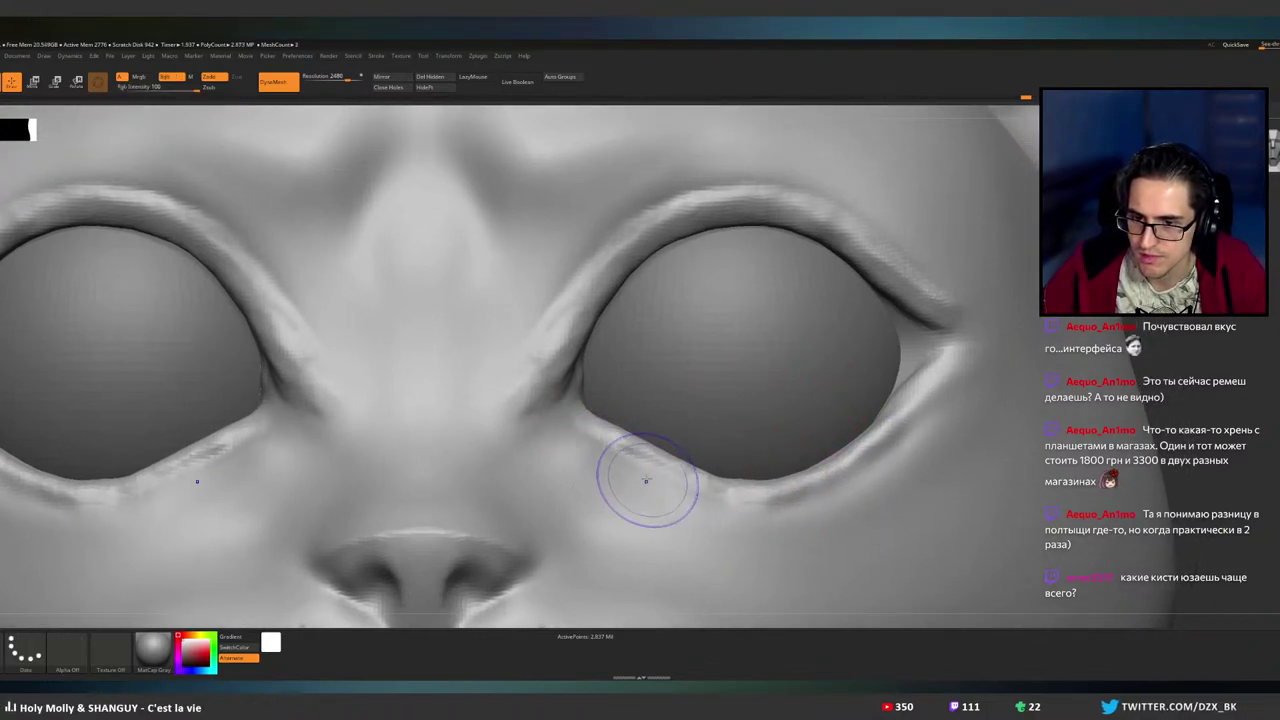
{"action": "key", "text": "ctrl+shift"}
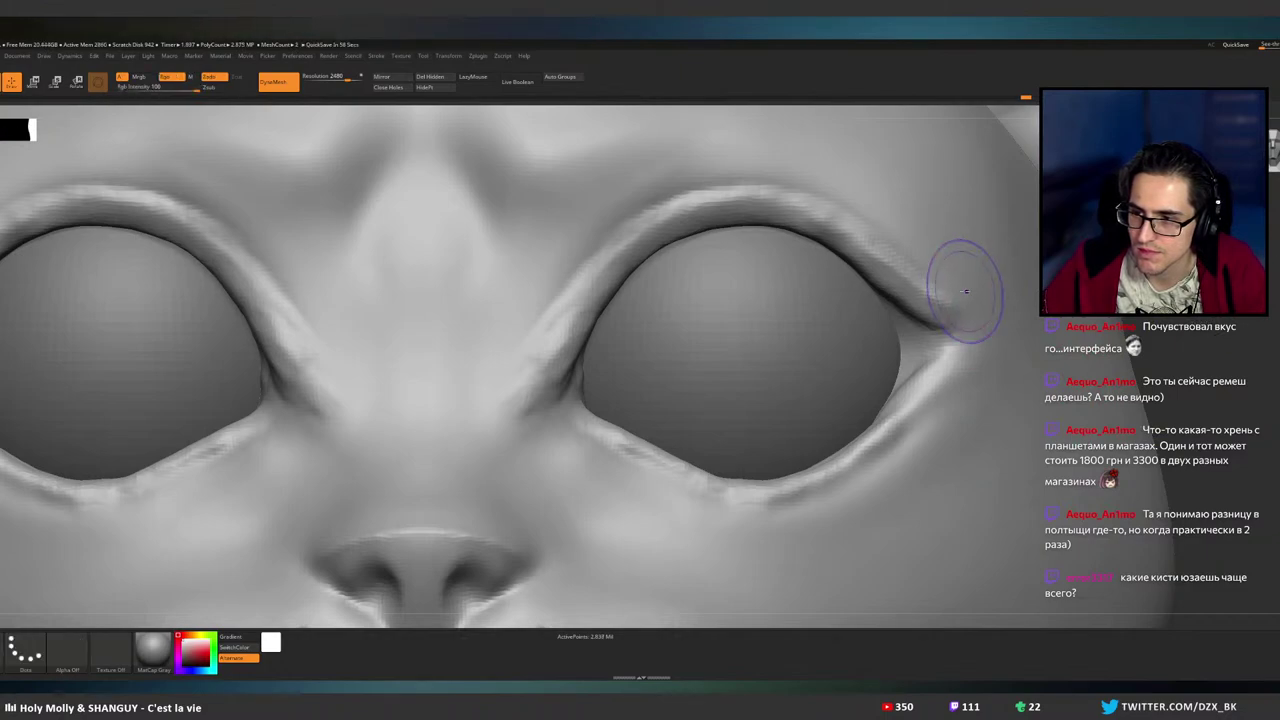
{"action": "left_click_drag", "start_coordinate": [966, 291], "coordinate": [779, 193], "text": "shift"}
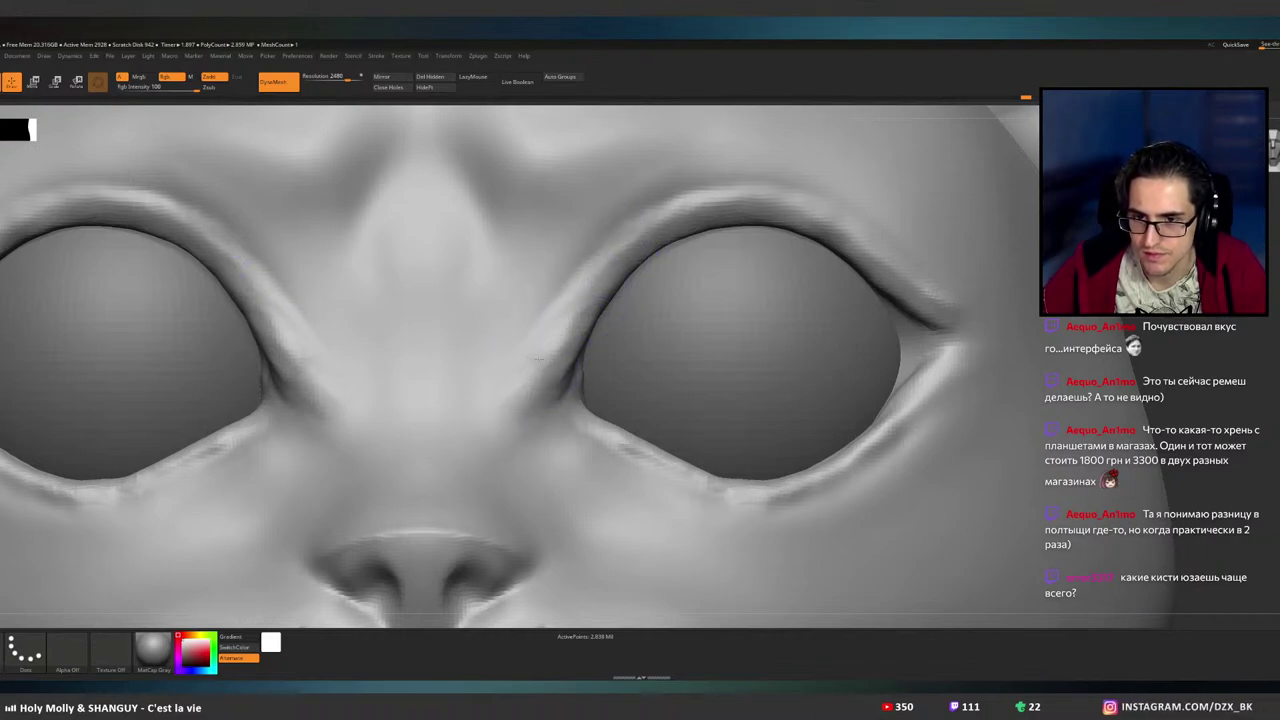
{"action": "left_click_drag", "start_coordinate": [538, 358], "coordinate": [535, 382], "text": "shift"}
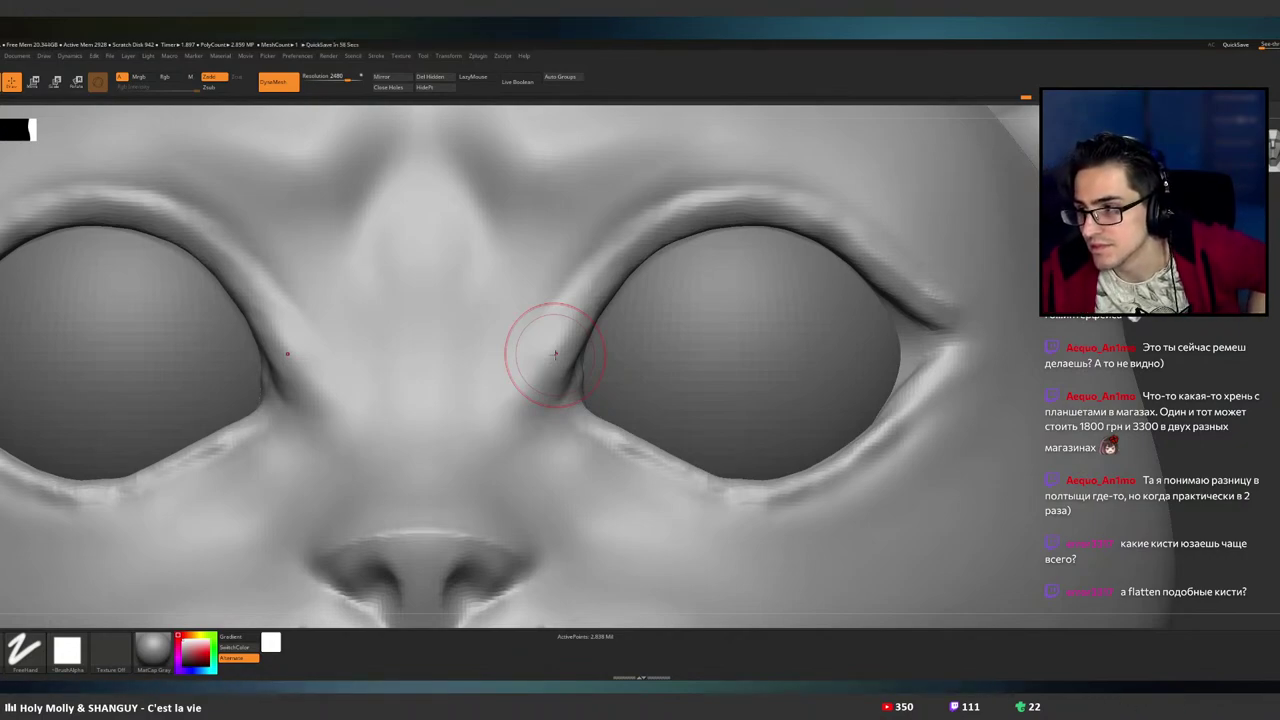
- Switch to the Flatten brush and plane the upper eyelid rims from the inner corners over the eyeballs
{"action": "key", "text": "b"}
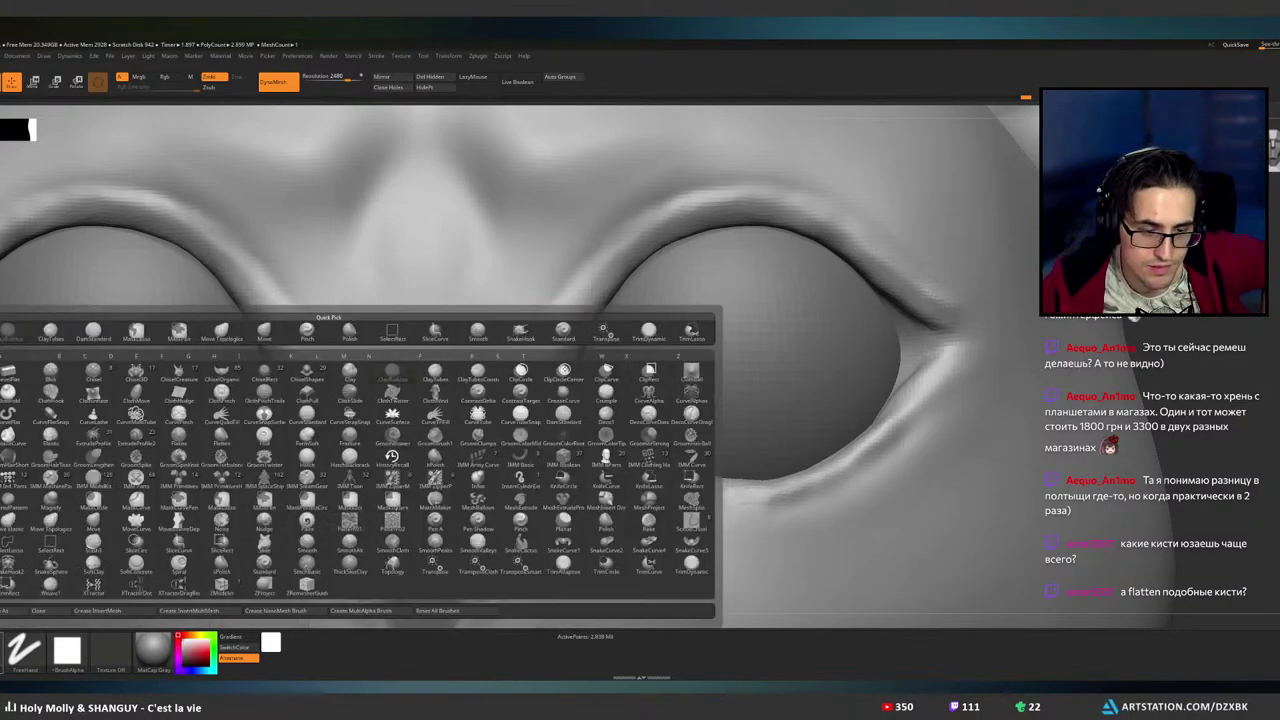
{"action": "key", "text": "b"}
{"action": "key", "text": "f"}
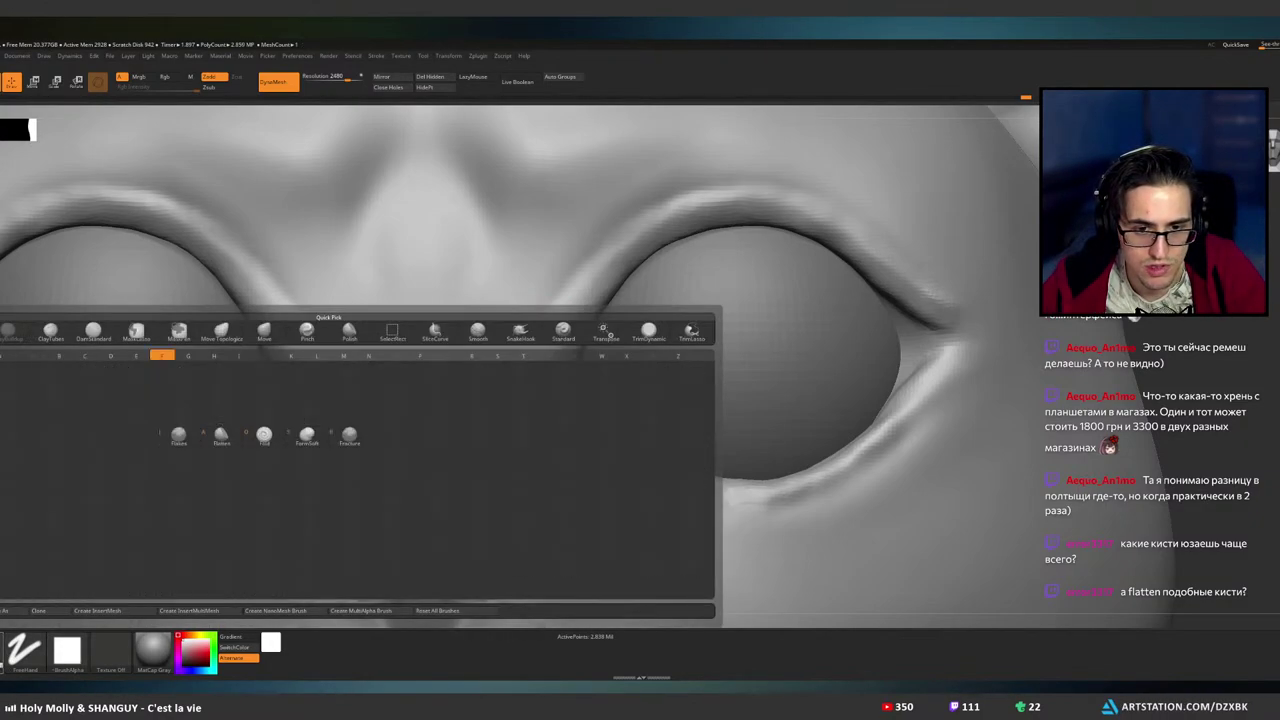
{"action": "key", "text": "a"}
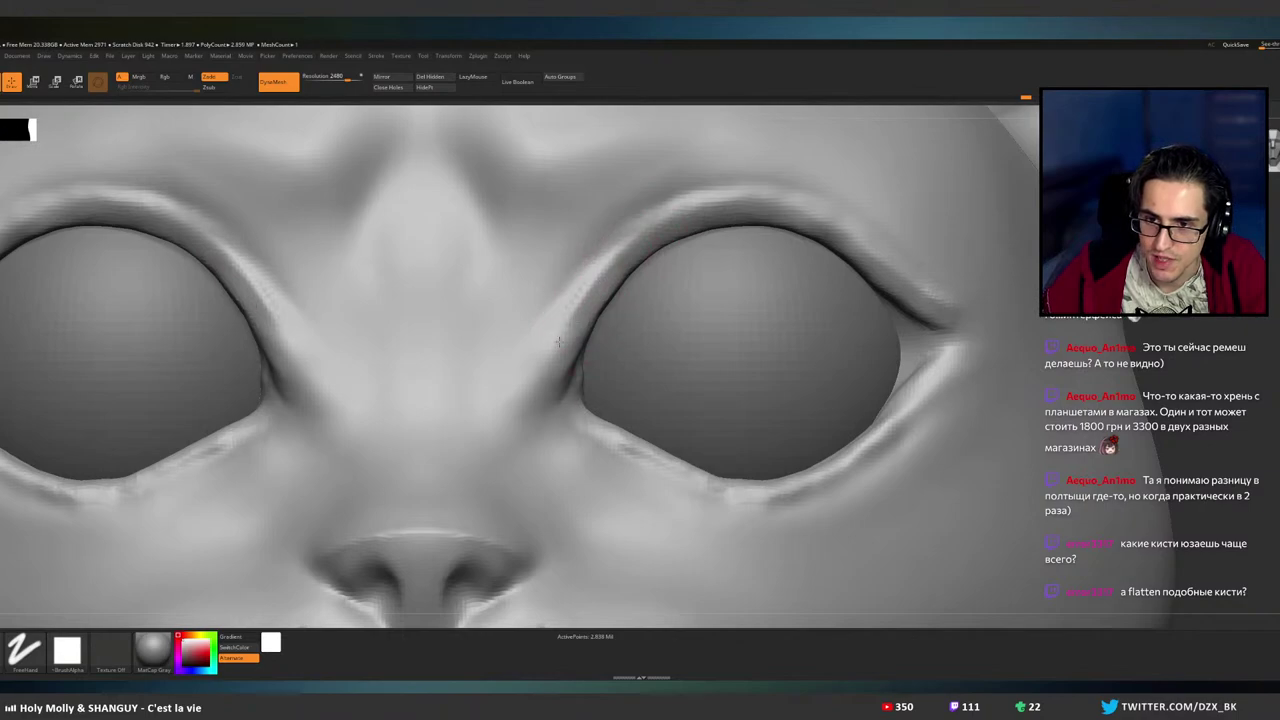
{"action": "left_click_drag", "start_coordinate": [559, 342], "coordinate": [567, 337], "text": "shift"}
{"action": "mouse_move", "coordinate": [664, 226]}
{"action": "right_mouse_down", "text": "alt"}
{"action": "mouse_move", "coordinate": [602, 306]}
{"action": "mouse_move", "coordinate": [589, 300]}
{"action": "mouse_move", "coordinate": [599, 305]}
{"action": "right_mouse_up", "text": "alt"}
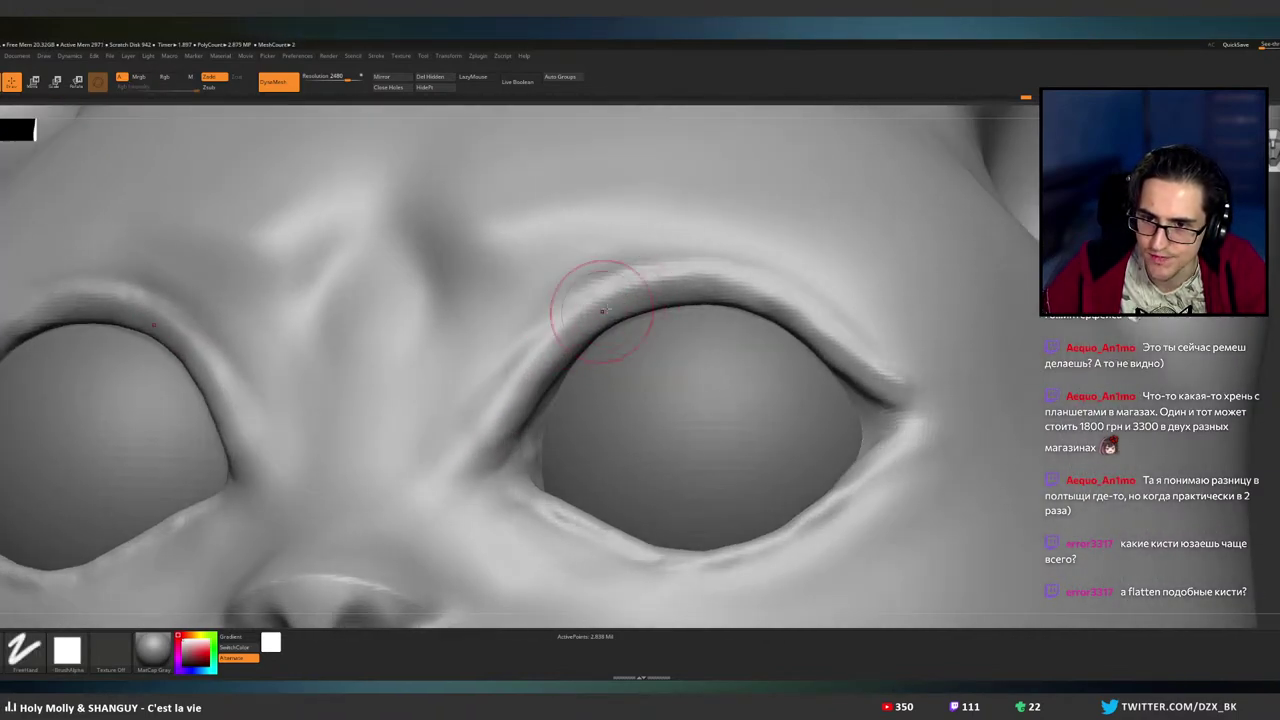
{"action": "left_click_drag", "start_coordinate": [648, 298], "coordinate": [570, 332]}
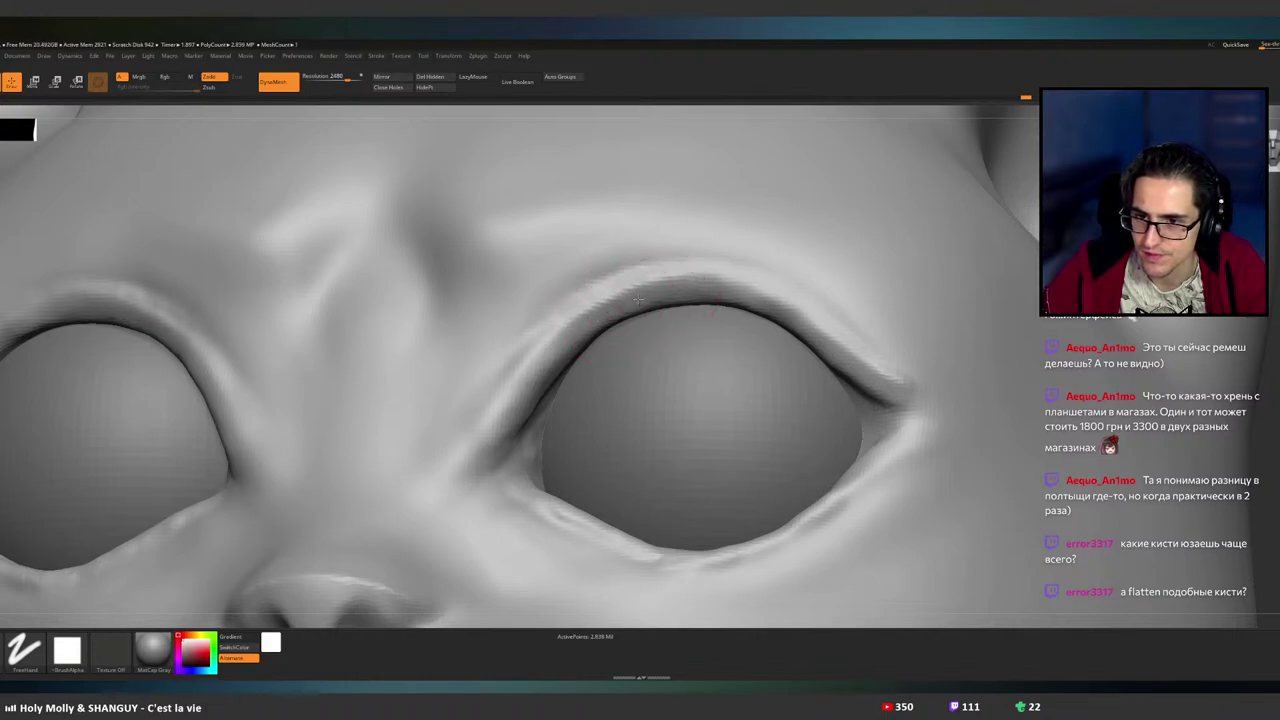
- Plane the upper eyelid rims over the eyeballs toward the outer corners and smooth out the rough strokes
{"action": "mouse_move", "coordinate": [680, 286]}
{"action": "left_mouse_down"}
{"action": "mouse_move", "coordinate": [562, 344]}
{"action": "mouse_move", "coordinate": [580, 338]}
{"action": "mouse_move", "coordinate": [528, 388]}
{"action": "mouse_move", "coordinate": [583, 337]}
{"action": "left_mouse_up"}
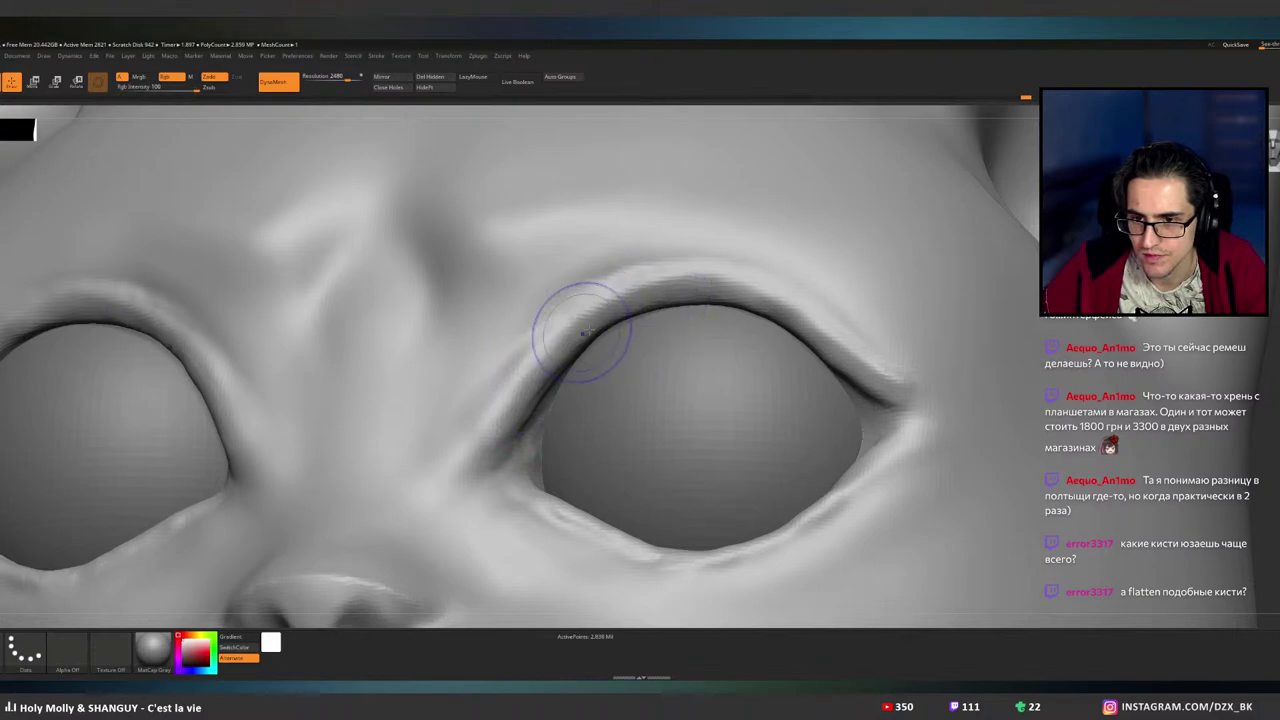
{"action": "right_click_drag", "start_coordinate": [590, 335], "coordinate": [672, 322]}
{"action": "mouse_move", "coordinate": [1120, 343]}
{"action": "left_mouse_down"}
{"action": "mouse_move", "coordinate": [1084, 368]}
{"action": "mouse_move", "coordinate": [1088, 345]}
{"action": "left_mouse_up"}
{"action": "key", "text": "ctrl+shift"}
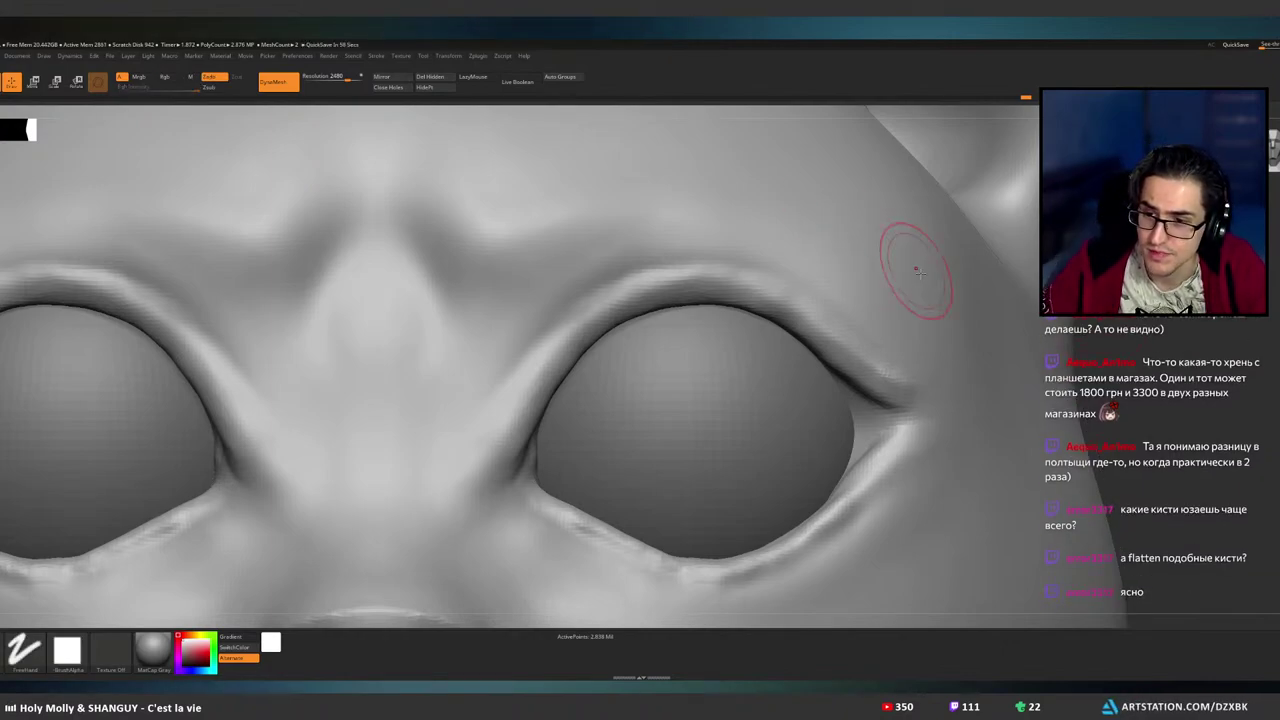
{"action": "mouse_move", "coordinate": [850, 343]}
{"action": "left_mouse_down"}
{"action": "mouse_move", "coordinate": [815, 317]}
{"action": "mouse_move", "coordinate": [700, 287]}
{"action": "left_mouse_up"}
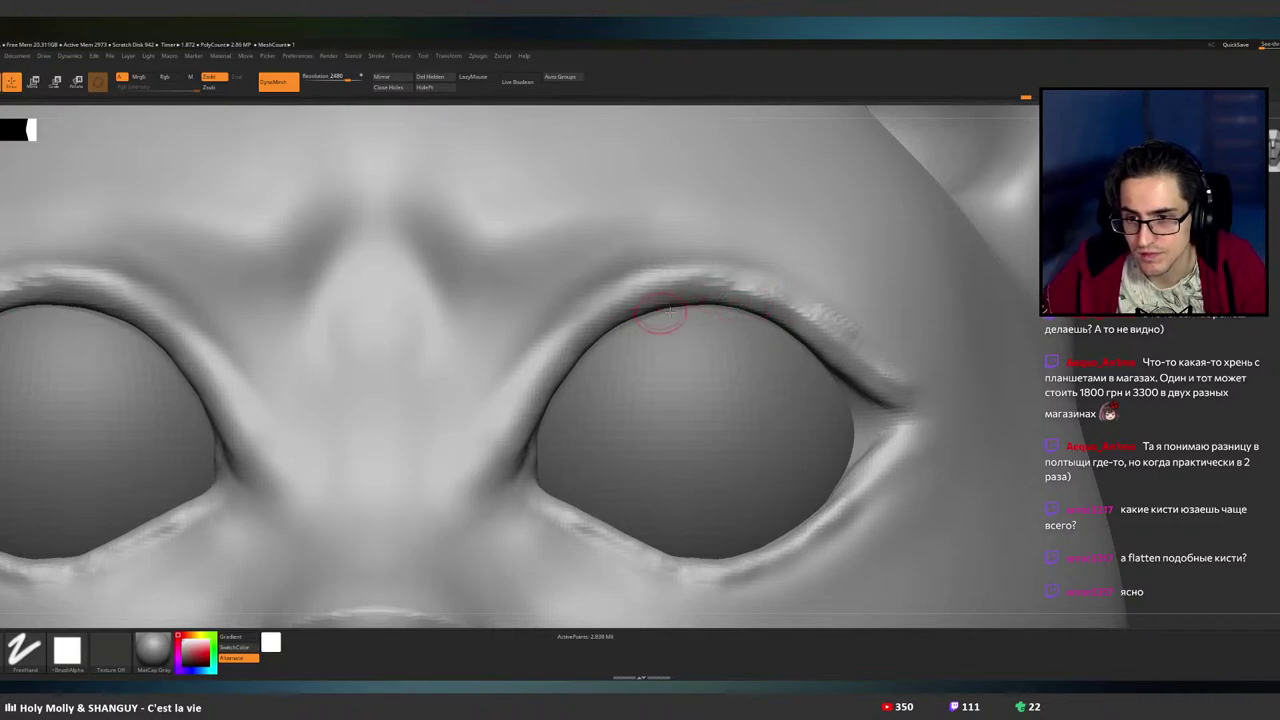
{"action": "left_click_drag", "start_coordinate": [783, 331], "coordinate": [720, 314], "text": "shift"}
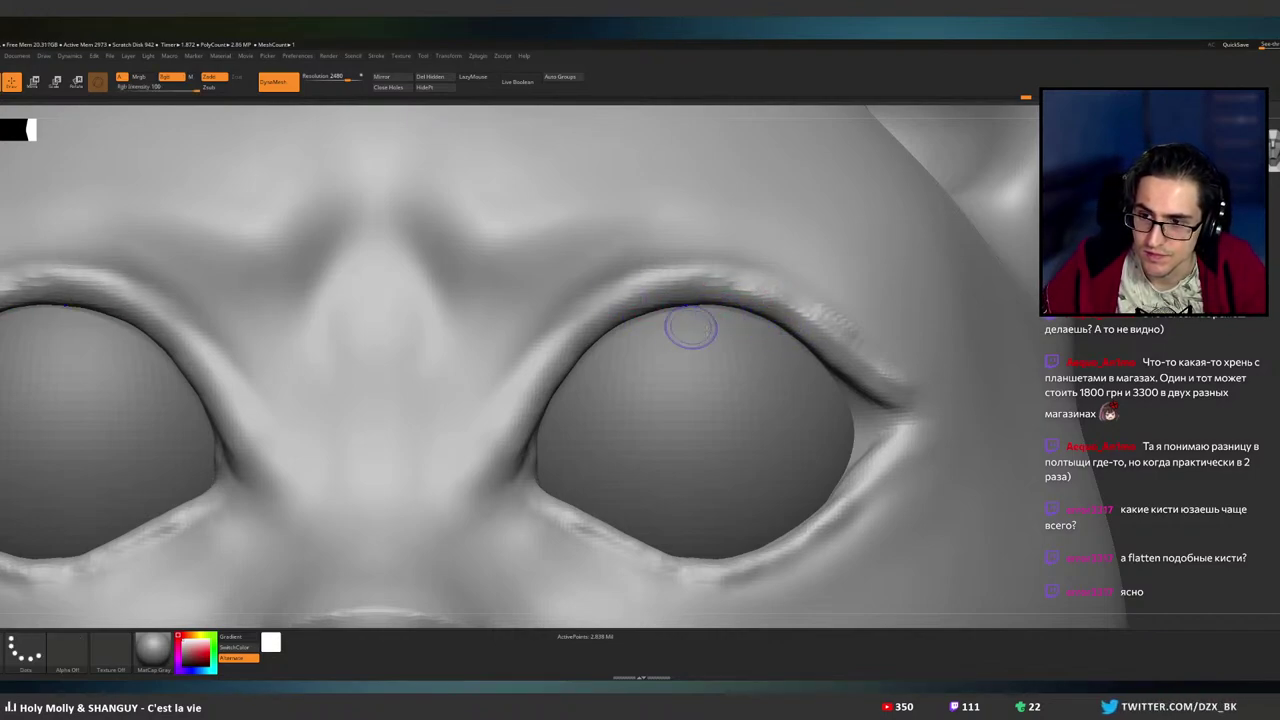
{"action": "left_click_drag", "start_coordinate": [832, 325], "coordinate": [866, 348], "text": "shift"}
{"action": "left_click_drag", "start_coordinate": [810, 306], "coordinate": [884, 358], "text": "shift"}
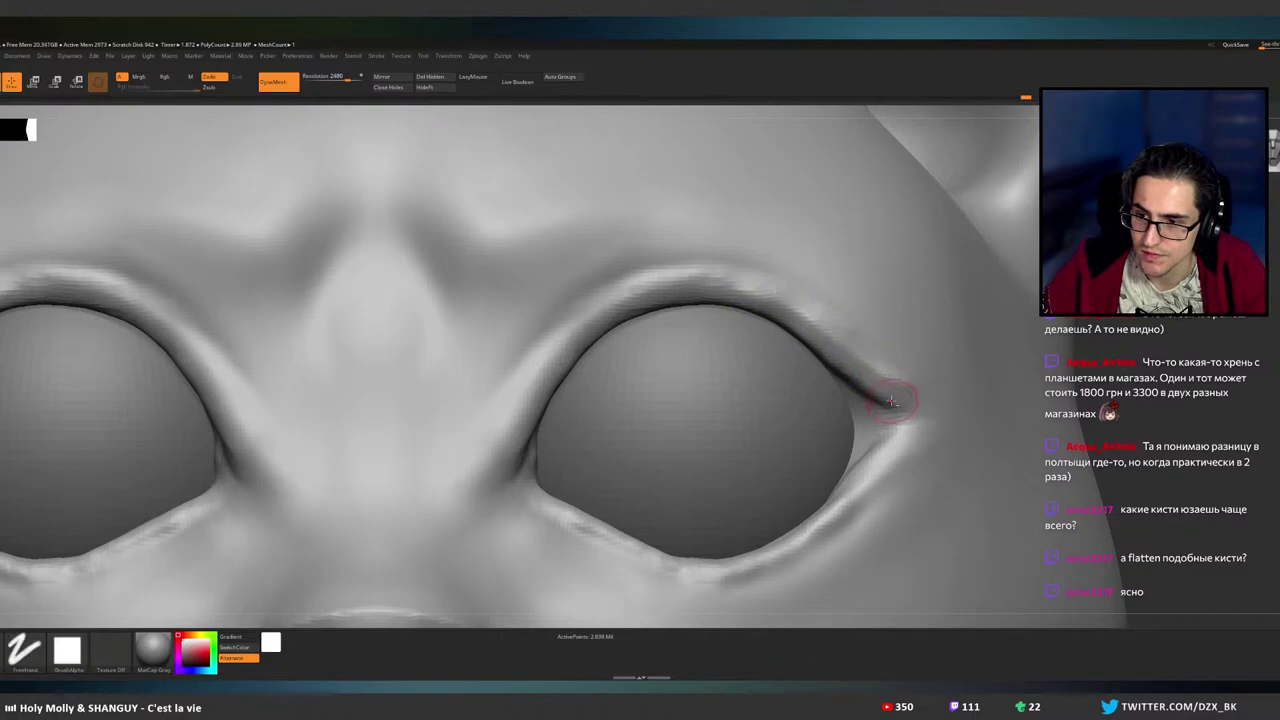
- Build up the outer ends of the upper eyelids down over the outer eye corners and smooth them
{"action": "right_click_drag", "start_coordinate": [895, 409], "coordinate": [856, 354], "text": "alt"}
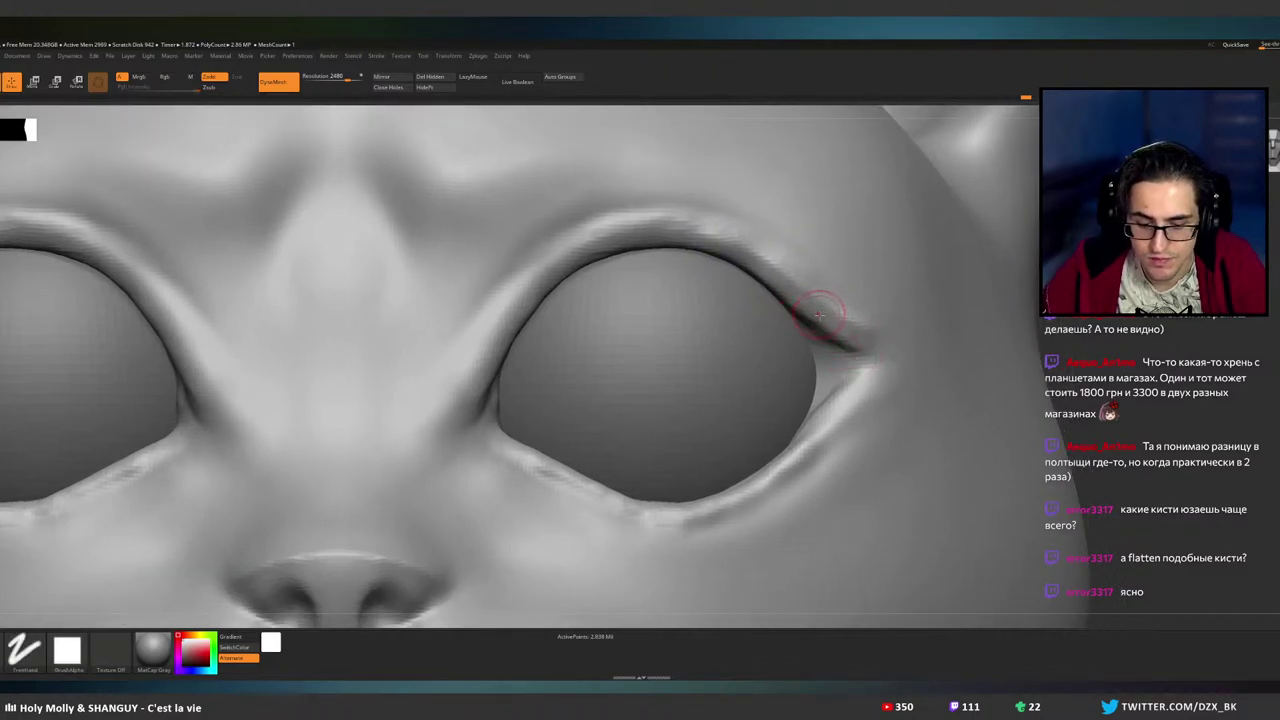
{"action": "mouse_move", "coordinate": [857, 352]}
{"action": "left_mouse_down"}
{"action": "mouse_move", "coordinate": [814, 334]}
{"action": "mouse_move", "coordinate": [824, 345]}
{"action": "left_mouse_up"}
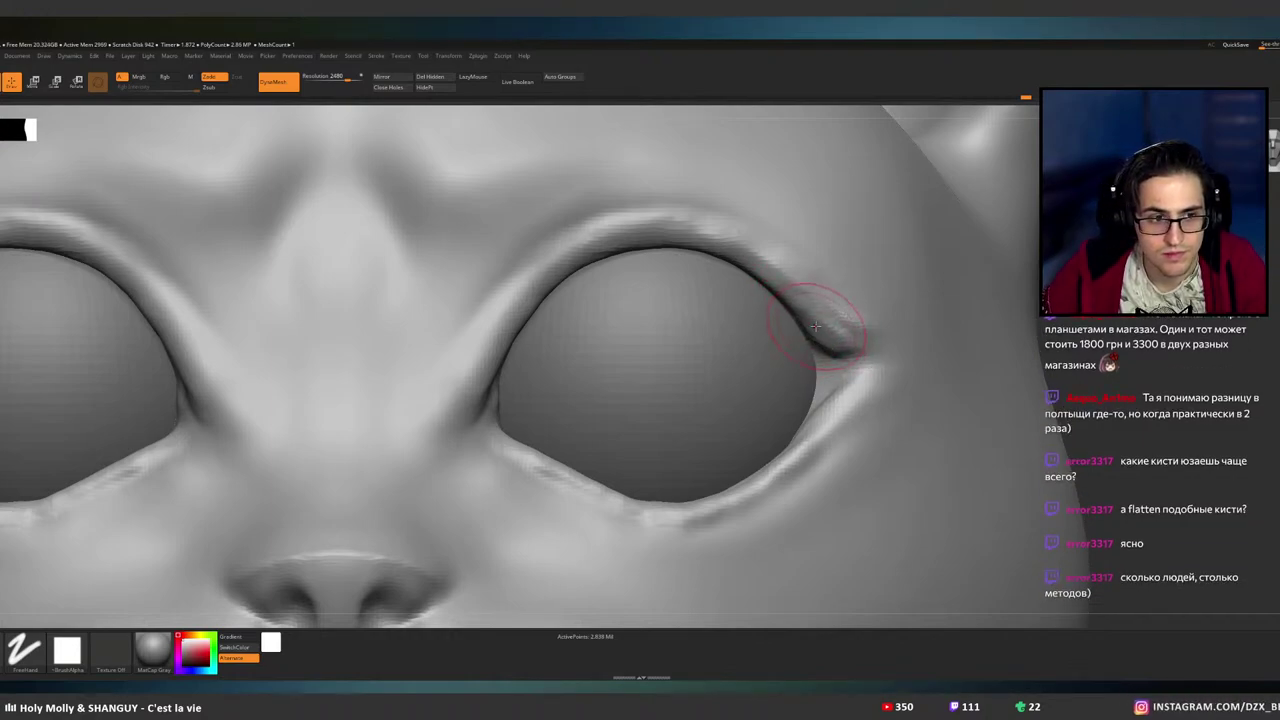
{"action": "mouse_move", "coordinate": [849, 334]}
{"action": "right_mouse_down", "text": "alt"}
{"action": "mouse_move", "coordinate": [754, 326]}
{"action": "mouse_move", "coordinate": [766, 314]}
{"action": "right_mouse_up", "text": "alt"}
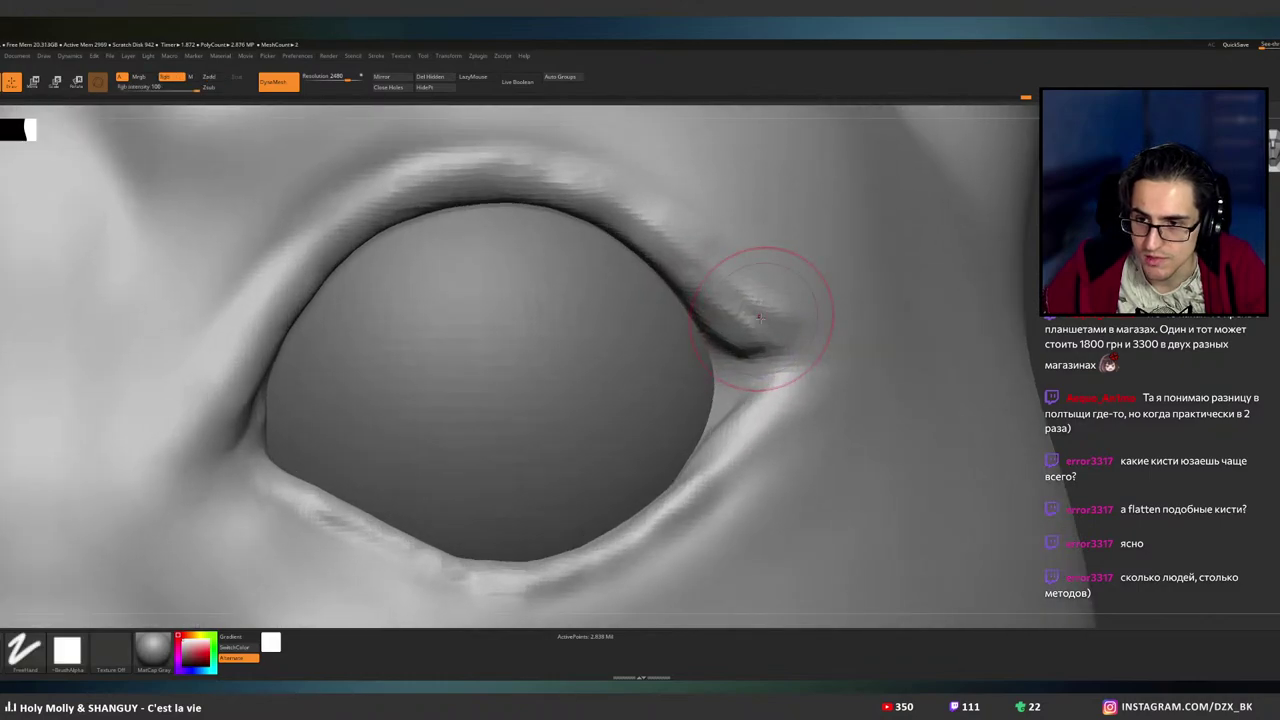
{"action": "mouse_move", "coordinate": [722, 284]}
{"action": "left_mouse_down", "text": "shift"}
{"action": "mouse_move", "coordinate": [766, 316]}
{"action": "mouse_move", "coordinate": [702, 256]}
{"action": "left_mouse_up", "text": "shift"}
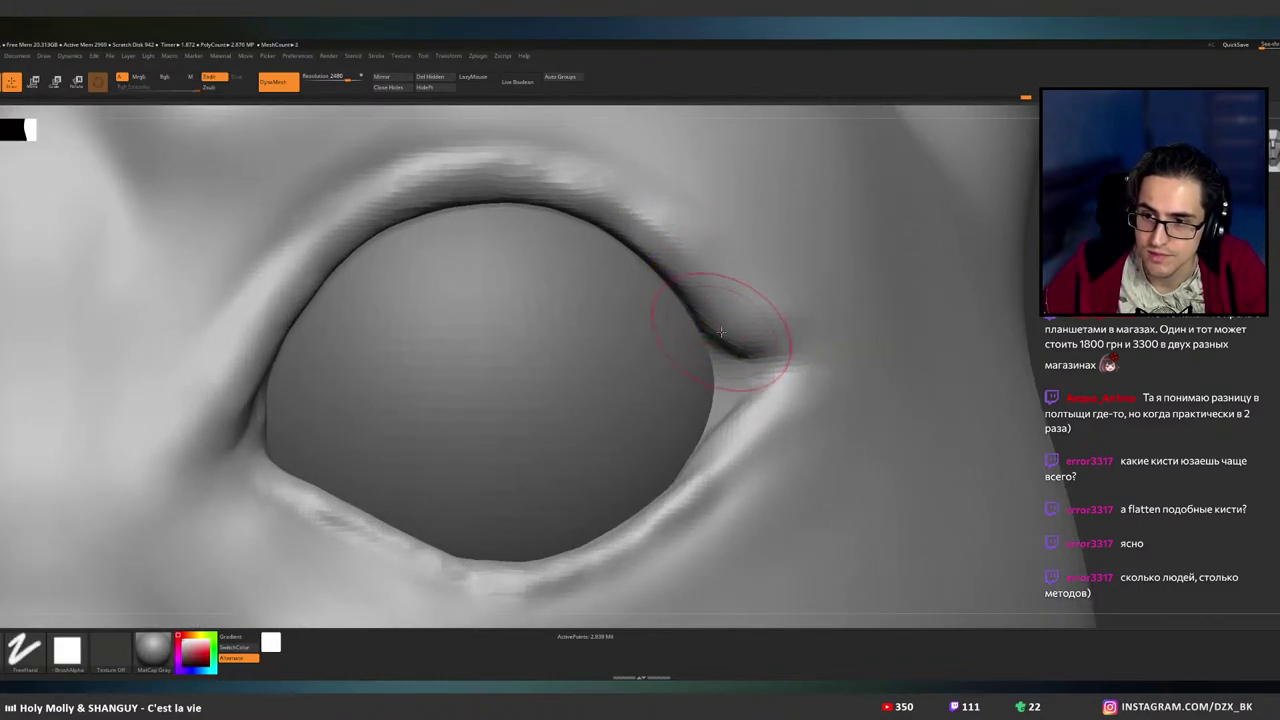
- Shape the outer ends of the upper lids along the eyeballs in side view and blend them into the temples
{"action": "right_click_drag", "start_coordinate": [731, 334], "coordinate": [850, 338]}
{"action": "left_click_drag", "start_coordinate": [680, 295], "coordinate": [698, 323]}
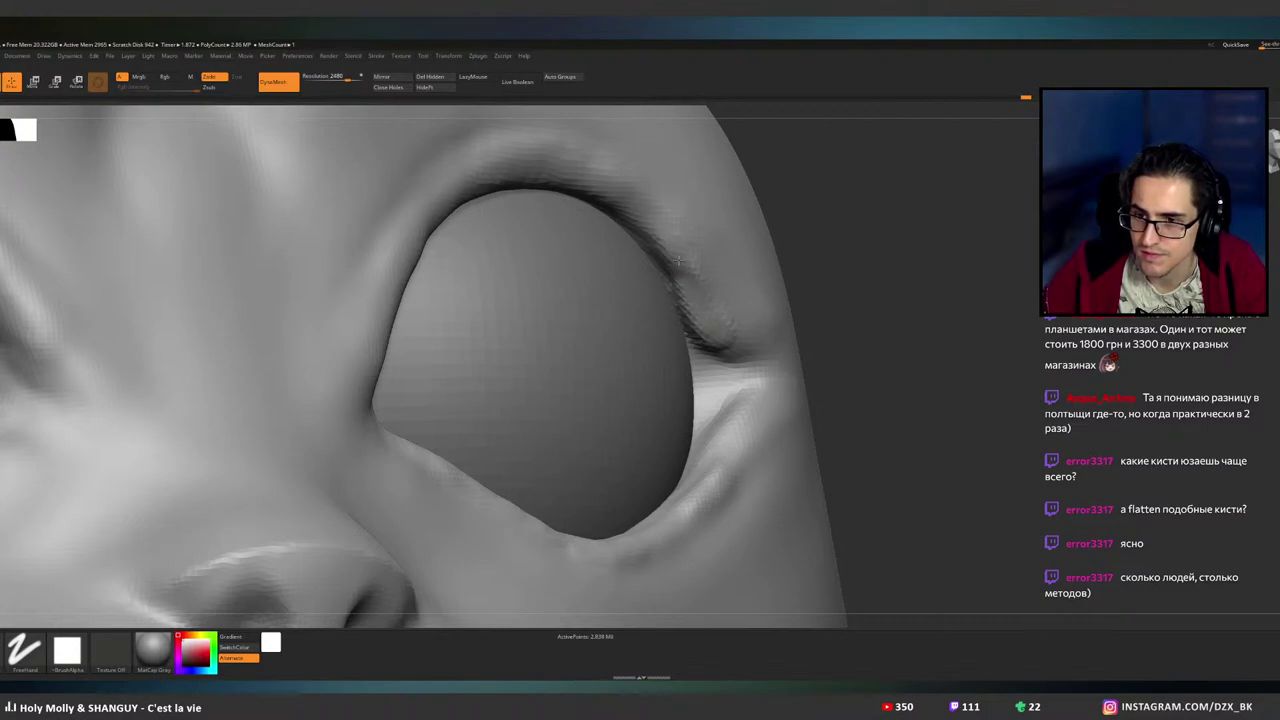
{"action": "left_click_drag", "start_coordinate": [678, 260], "coordinate": [707, 315]}
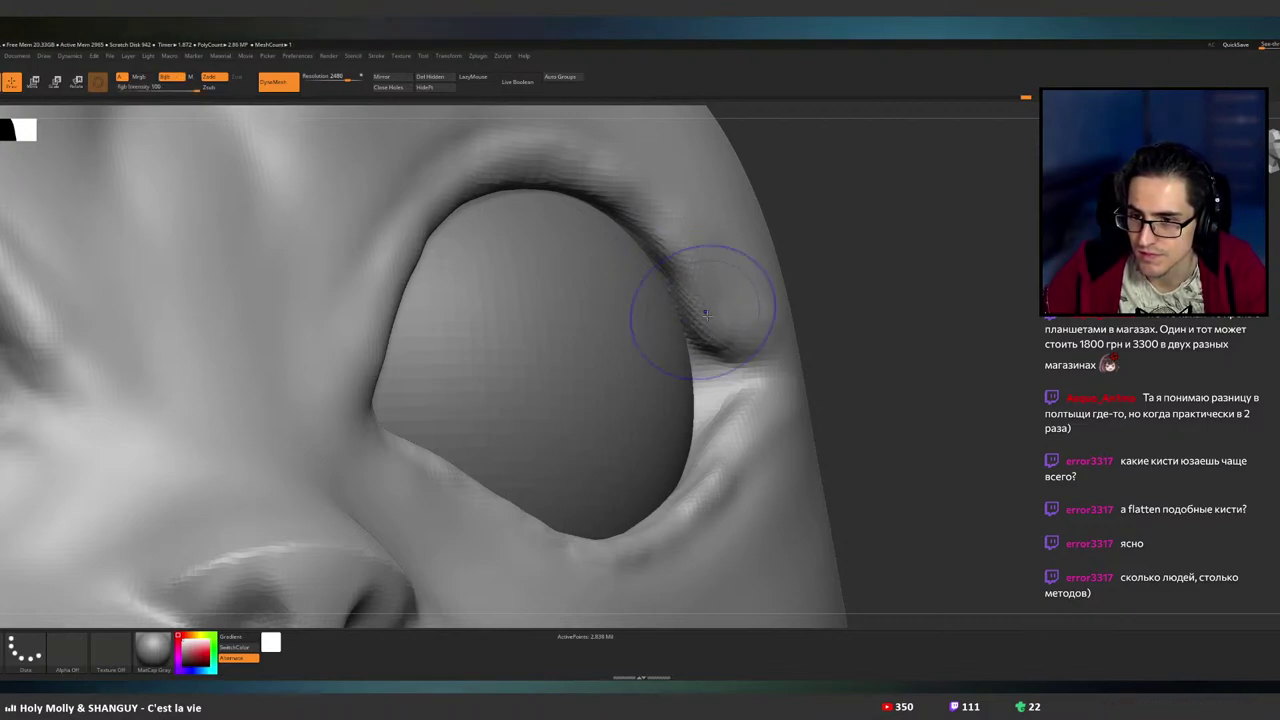
{"action": "key", "text": "b"}
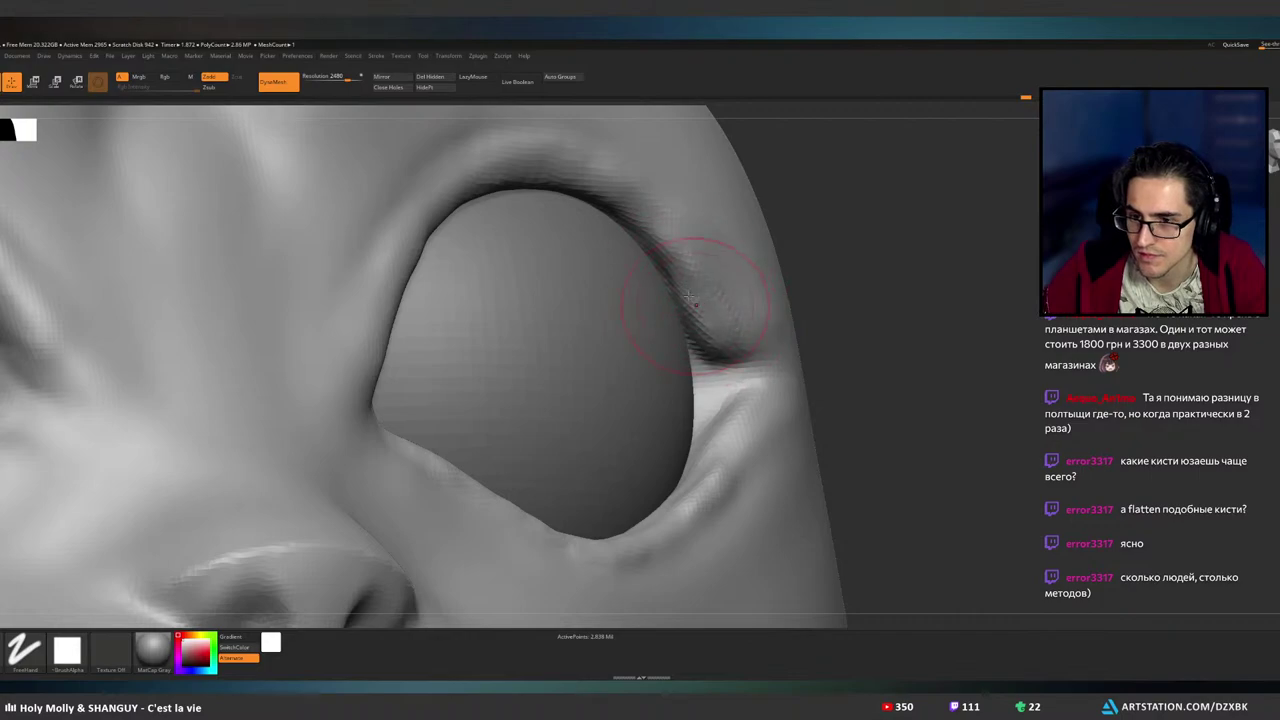
{"action": "left_click_drag", "start_coordinate": [719, 311], "coordinate": [743, 311], "text": "shift"}
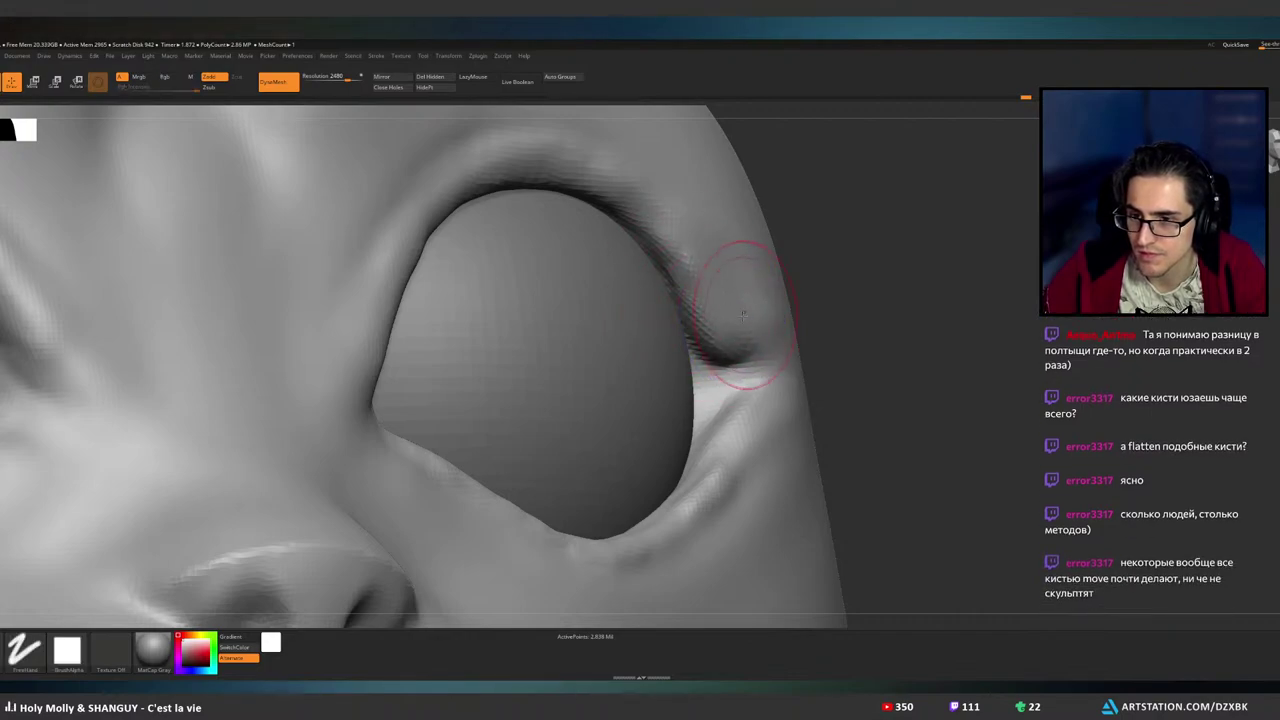
- Smooth the underside of the upper lids where they fold into the outer eye corners
{"action": "mouse_move", "coordinate": [743, 311]}
{"action": "right_mouse_down"}
{"action": "mouse_move", "coordinate": [697, 336]}
{"action": "mouse_move", "coordinate": [731, 326]}
{"action": "mouse_move", "coordinate": [737, 341]}
{"action": "mouse_move", "coordinate": [729, 323]}
{"action": "right_mouse_up"}
{"action": "key", "text": "b"}
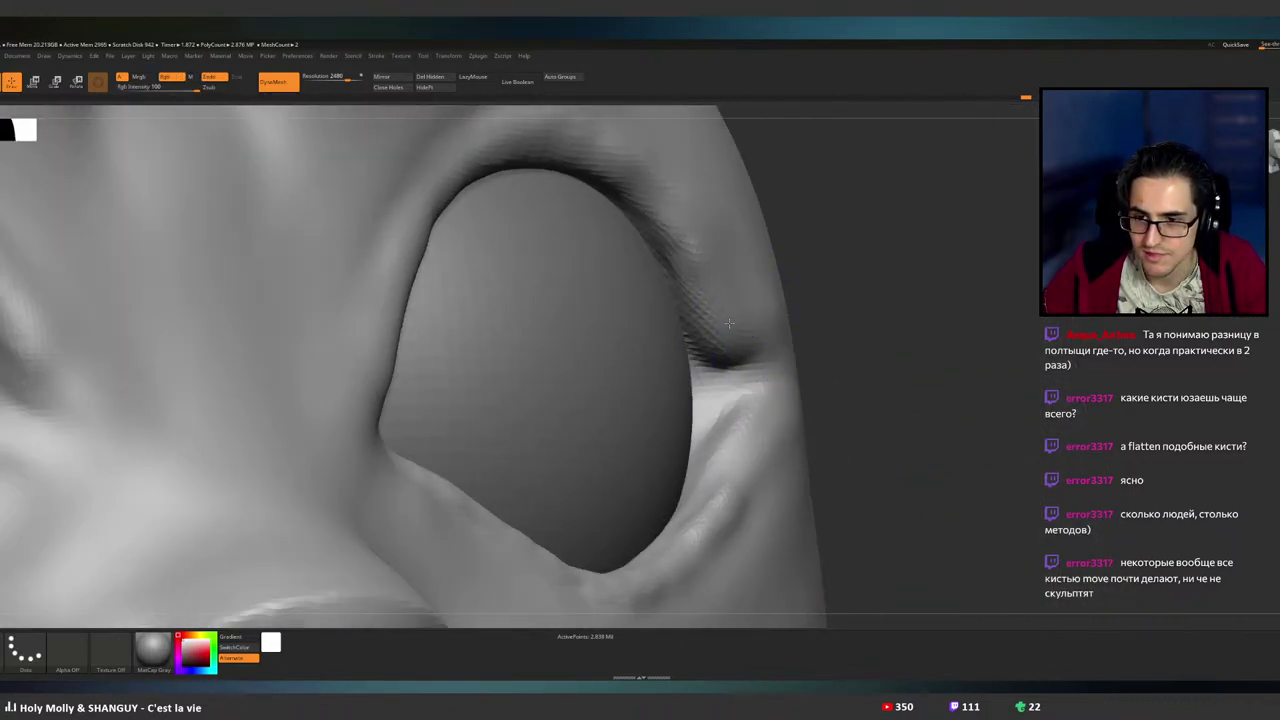
{"action": "left_click_drag", "start_coordinate": [708, 304], "coordinate": [742, 325], "text": "shift"}
{"action": "right_click_drag", "start_coordinate": [718, 333], "coordinate": [743, 322]}
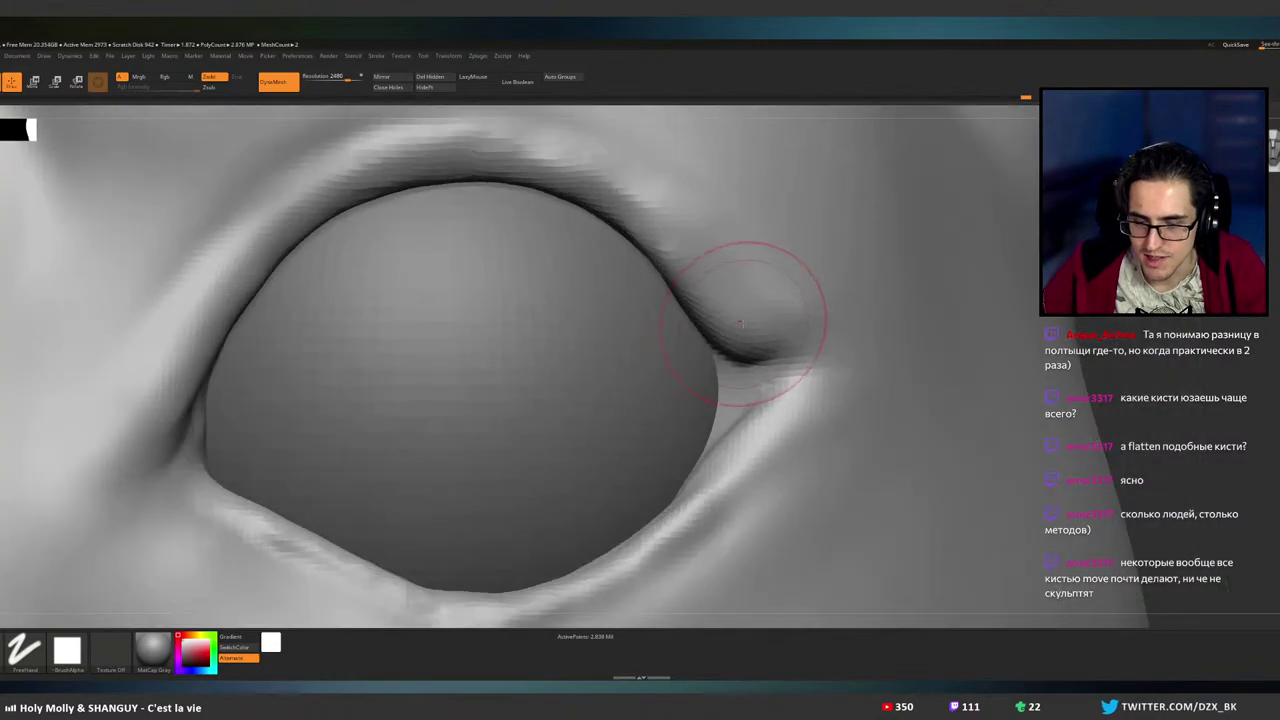
{"action": "key", "text": "ctrl"}
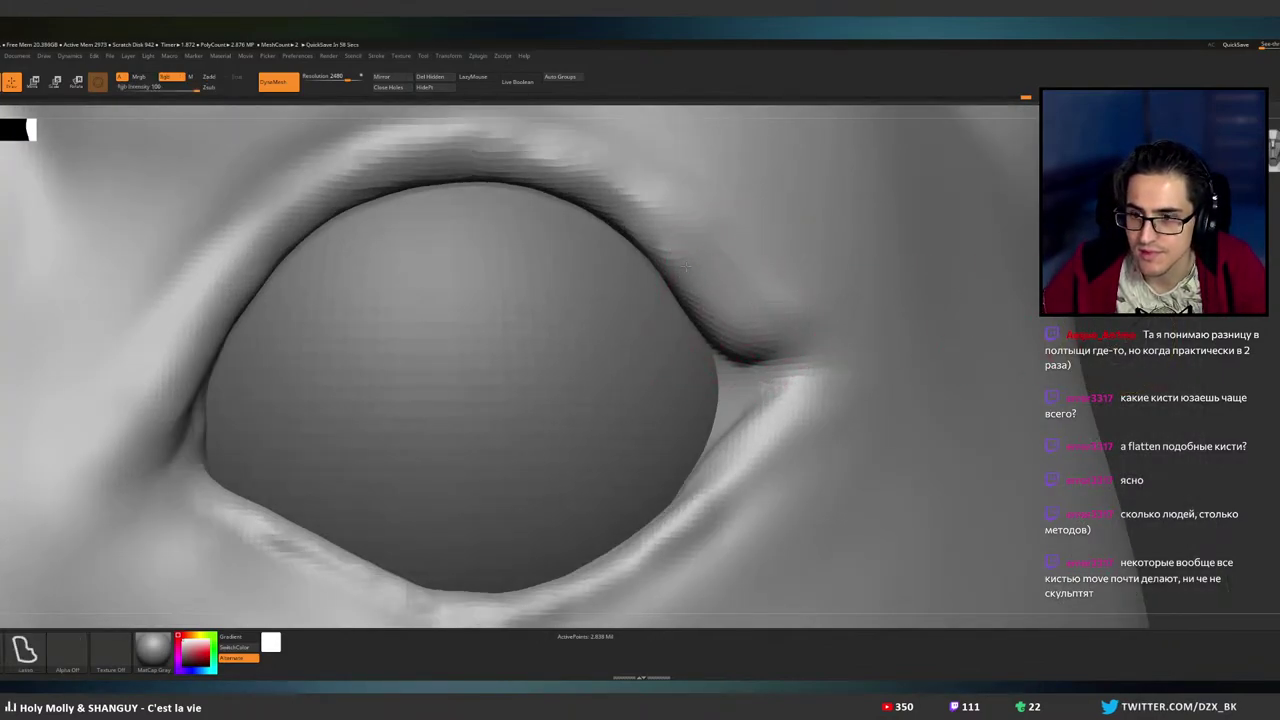
- Plane the lower eyelid rims beside the eyeballs as seen from below and smooth the rough strokes
{"action": "mouse_move", "coordinate": [734, 375]}
{"action": "right_mouse_down"}
{"action": "mouse_move", "coordinate": [689, 326]}
{"action": "mouse_move", "coordinate": [699, 350]}
{"action": "mouse_move", "coordinate": [686, 391]}
{"action": "mouse_move", "coordinate": [742, 378]}
{"action": "mouse_move", "coordinate": [690, 390]}
{"action": "mouse_move", "coordinate": [705, 397]}
{"action": "right_mouse_up"}
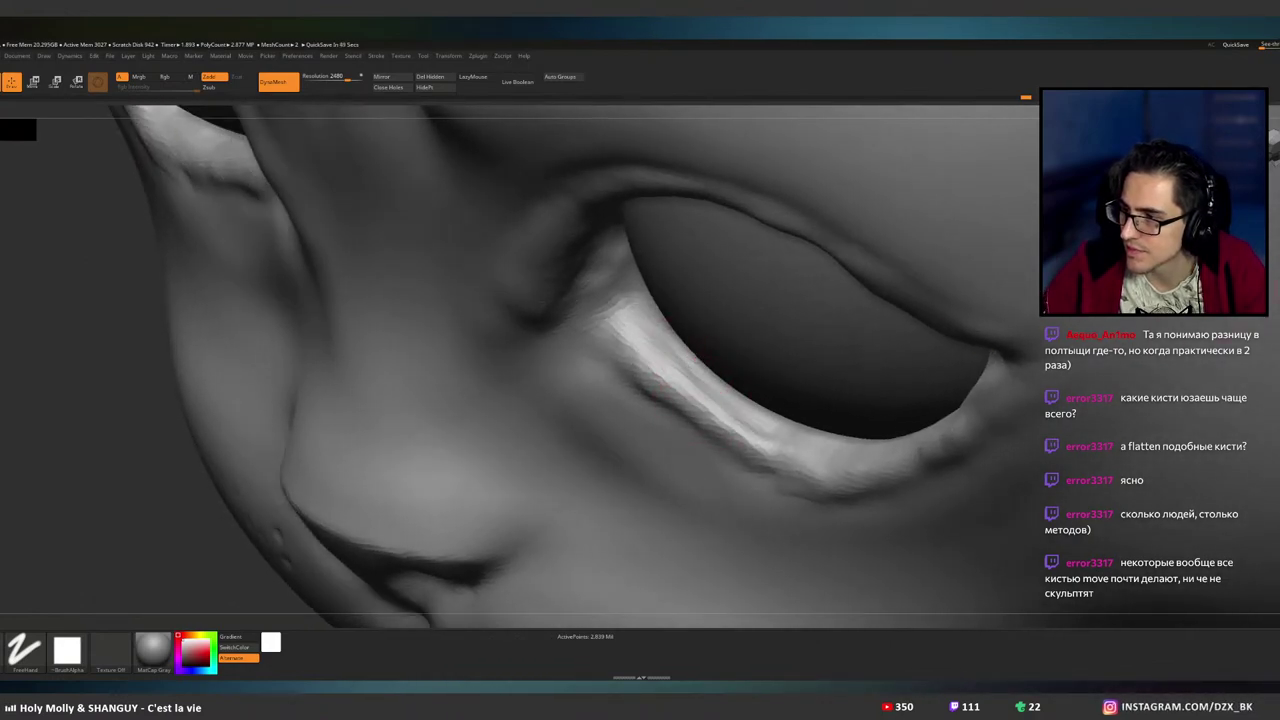
{"action": "key", "text": "alt+s"}
{"action": "right_click_drag", "start_coordinate": [730, 338], "coordinate": [668, 352]}
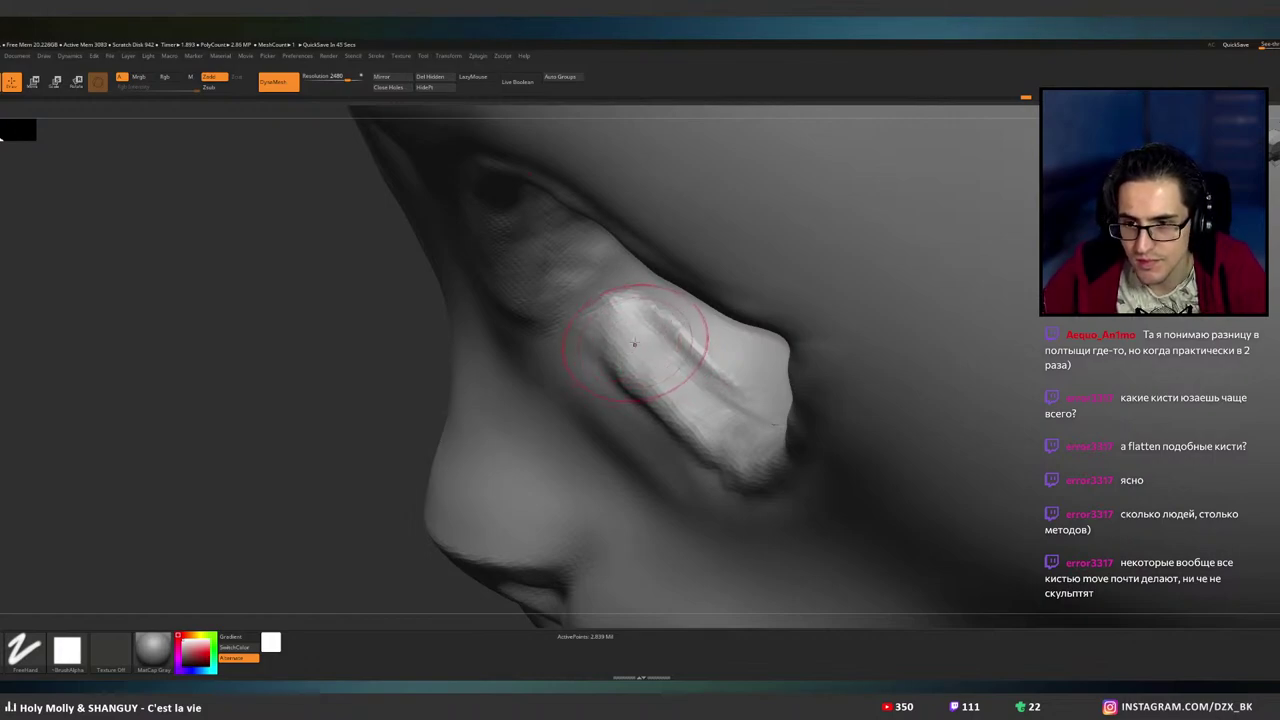
{"action": "left_click_drag", "start_coordinate": [623, 315], "coordinate": [613, 377]}
{"action": "right_click_drag", "start_coordinate": [742, 370], "coordinate": [694, 397]}
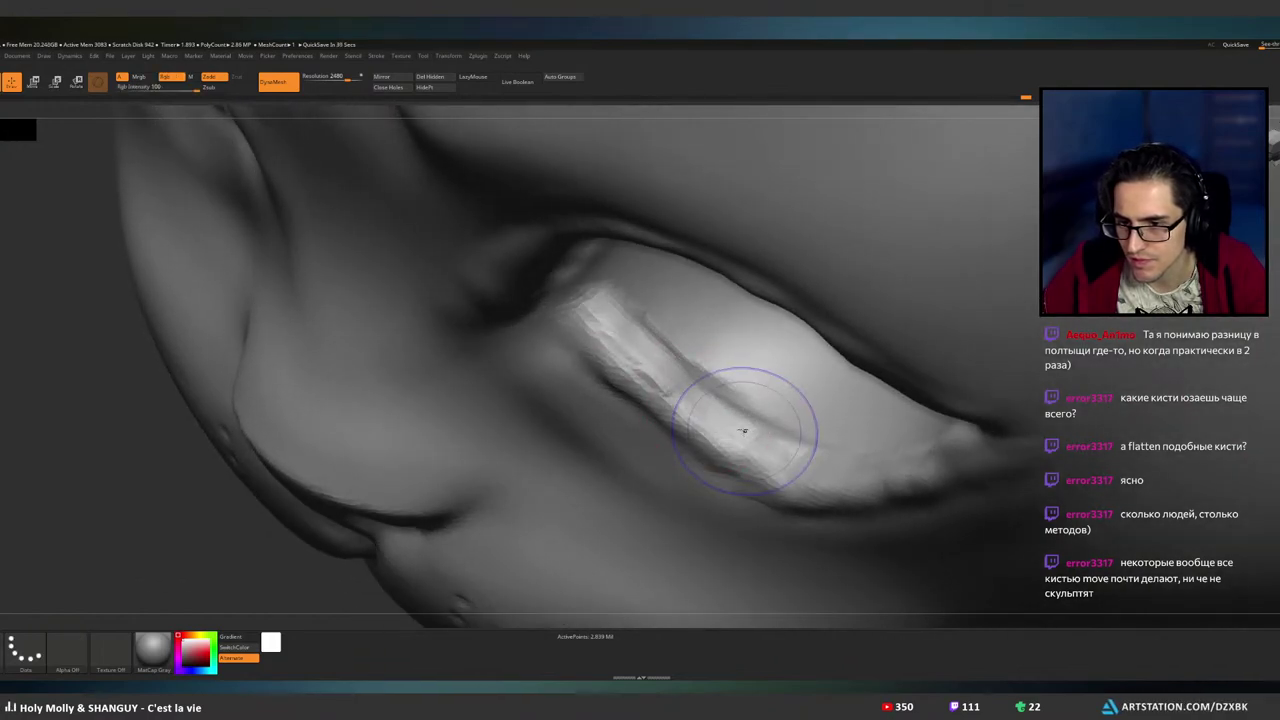
{"action": "mouse_move", "coordinate": [652, 380]}
{"action": "left_mouse_down", "text": "shift"}
{"action": "mouse_move", "coordinate": [642, 356]}
{"action": "mouse_move", "coordinate": [695, 398]}
{"action": "left_mouse_up", "text": "shift"}
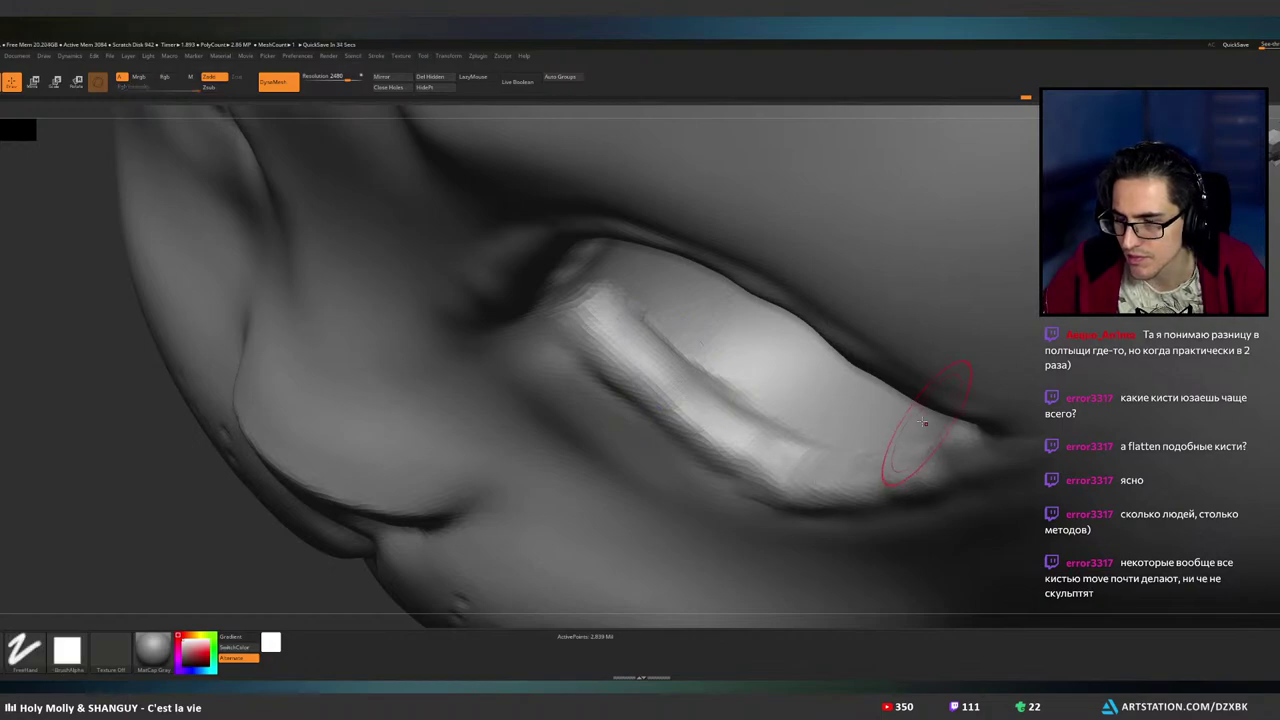
- Switch to the DamStandard brush and carve a crease under the lower eyelid rims from the outer toward the inner corners
{"action": "mouse_move", "coordinate": [928, 425]}
{"action": "right_mouse_down"}
{"action": "mouse_move", "coordinate": [985, 370]}
{"action": "mouse_move", "coordinate": [934, 303]}
{"action": "mouse_move", "coordinate": [900, 345]}
{"action": "mouse_move", "coordinate": [912, 420]}
{"action": "right_mouse_up"}
{"action": "right_click_drag", "start_coordinate": [905, 365], "coordinate": [905, 260], "text": "alt"}
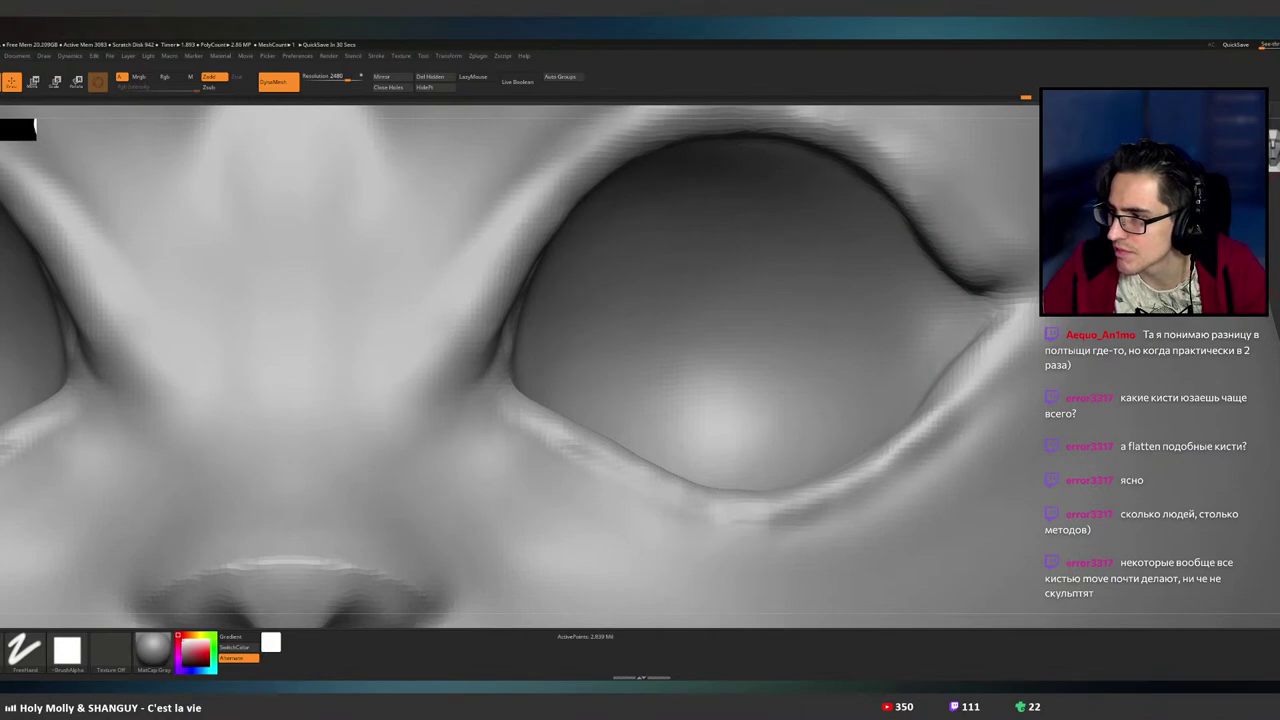
{"action": "key", "text": "b"}
{"action": "key", "text": "d"}
{"action": "key", "text": "s"}
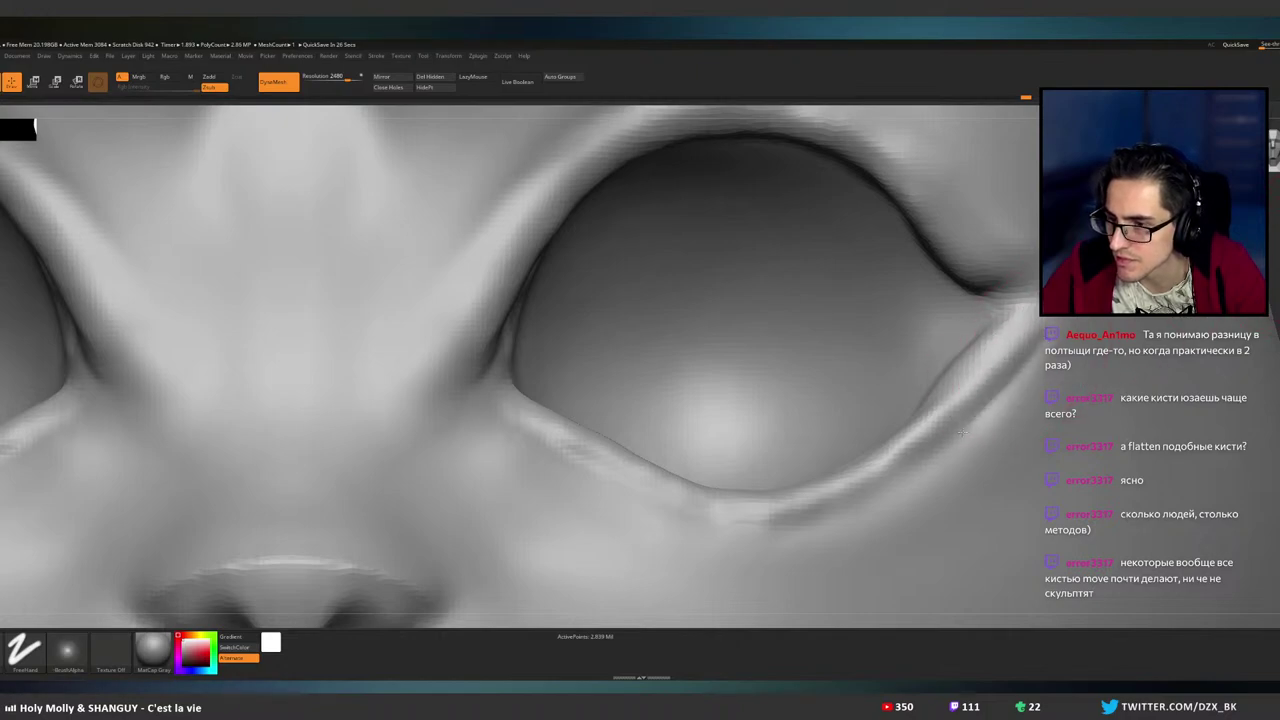
{"action": "mouse_move", "coordinate": [999, 389]}
{"action": "left_mouse_down"}
{"action": "mouse_move", "coordinate": [950, 438]}
{"action": "mouse_move", "coordinate": [789, 517]}
{"action": "mouse_move", "coordinate": [676, 516]}
{"action": "left_mouse_up"}
{"action": "left_click_drag", "start_coordinate": [784, 522], "coordinate": [655, 514]}
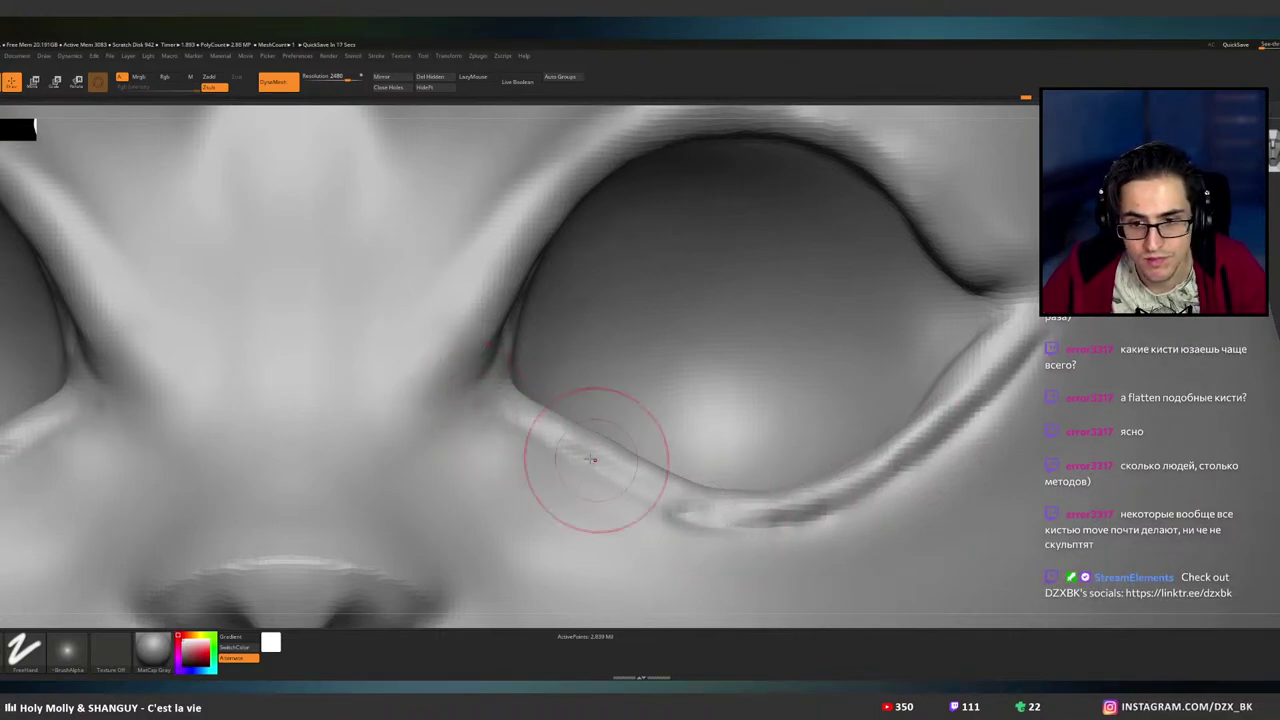
{"action": "left_click_drag", "start_coordinate": [571, 453], "coordinate": [692, 514]}
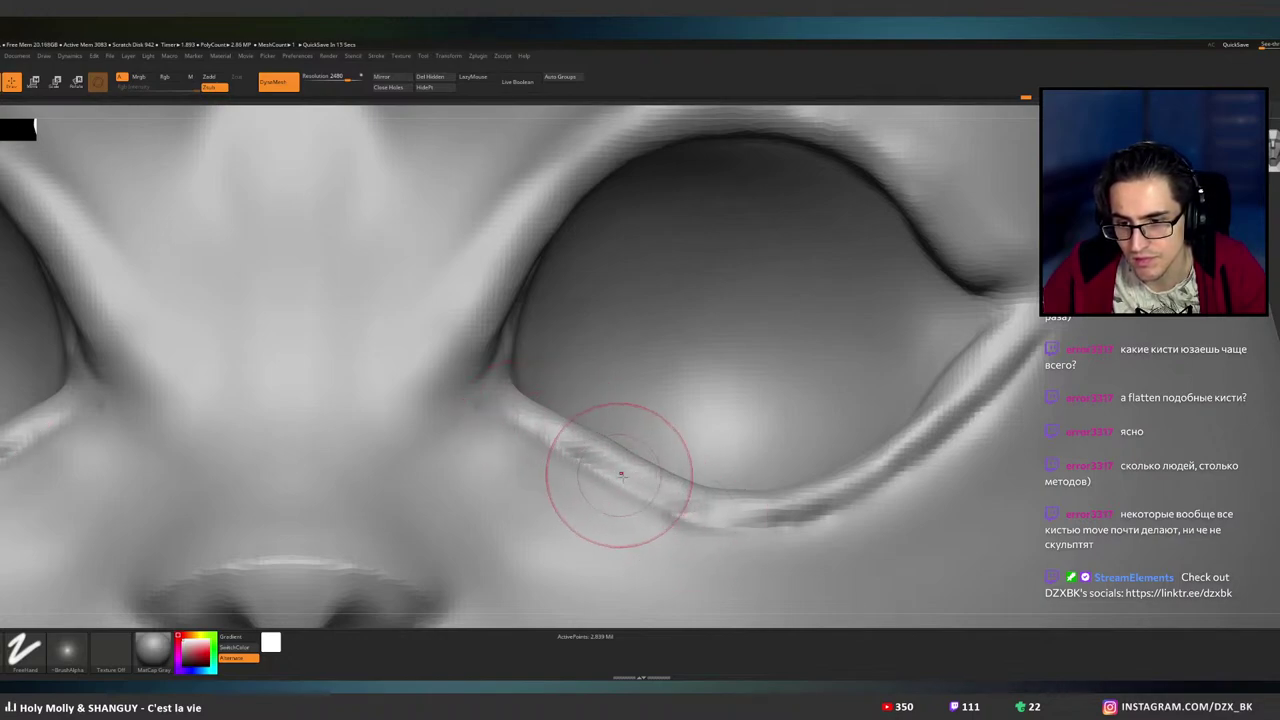
- Carve a crease above the inner half of the upper eyelid rims, running down toward the nose bridge
{"action": "mouse_move", "coordinate": [907, 412]}
{"action": "right_mouse_down", "text": "alt"}
{"action": "mouse_move", "coordinate": [881, 449]}
{"action": "mouse_move", "coordinate": [486, 363]}
{"action": "right_mouse_up", "text": "alt"}
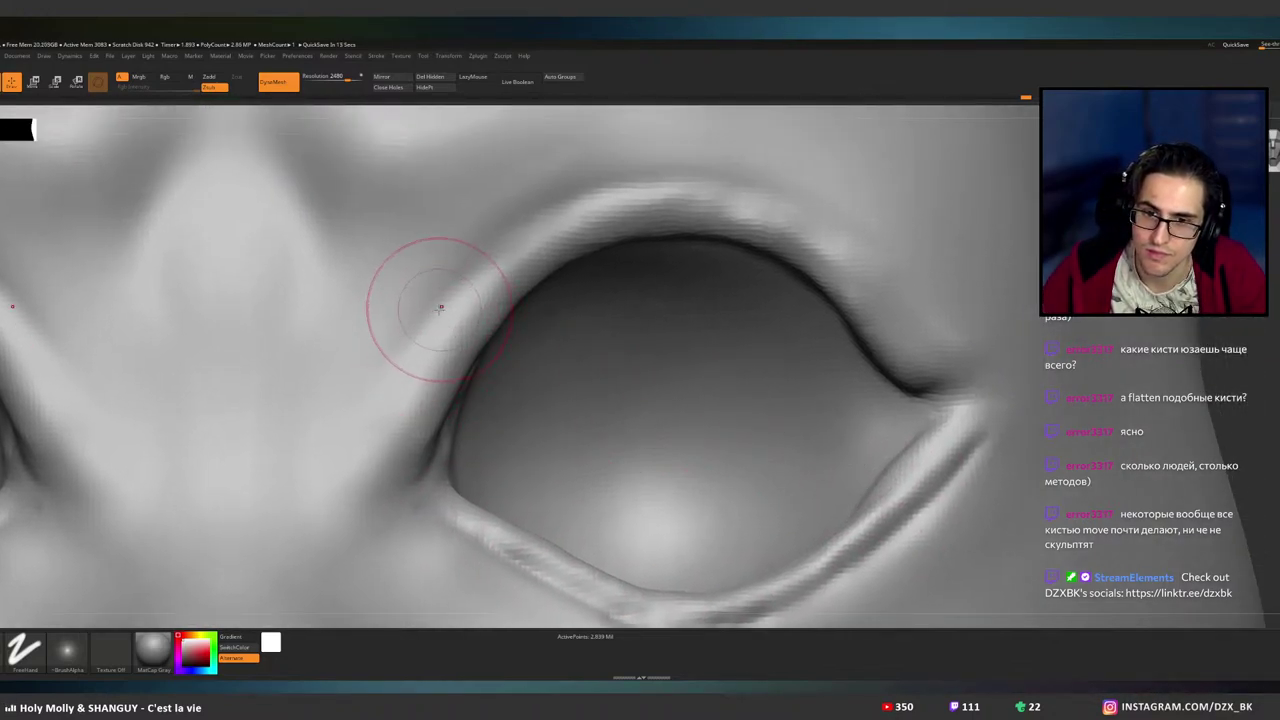
{"action": "left_click_drag", "start_coordinate": [545, 218], "coordinate": [411, 337]}
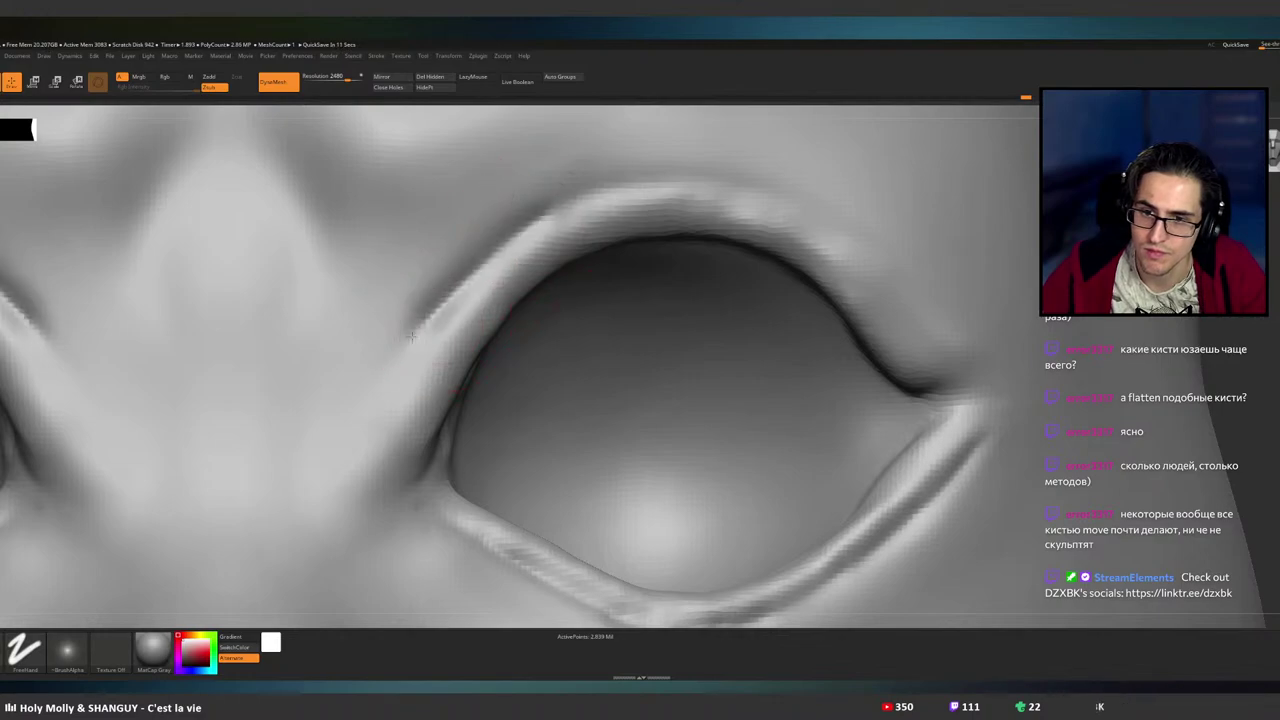
{"action": "left_click_drag", "start_coordinate": [503, 245], "coordinate": [400, 354]}
- Continue the upper lid crease over the eyeballs to the outer corners and smooth its rough outer part
{"action": "right_click_drag", "start_coordinate": [524, 240], "coordinate": [466, 322], "text": "alt"}
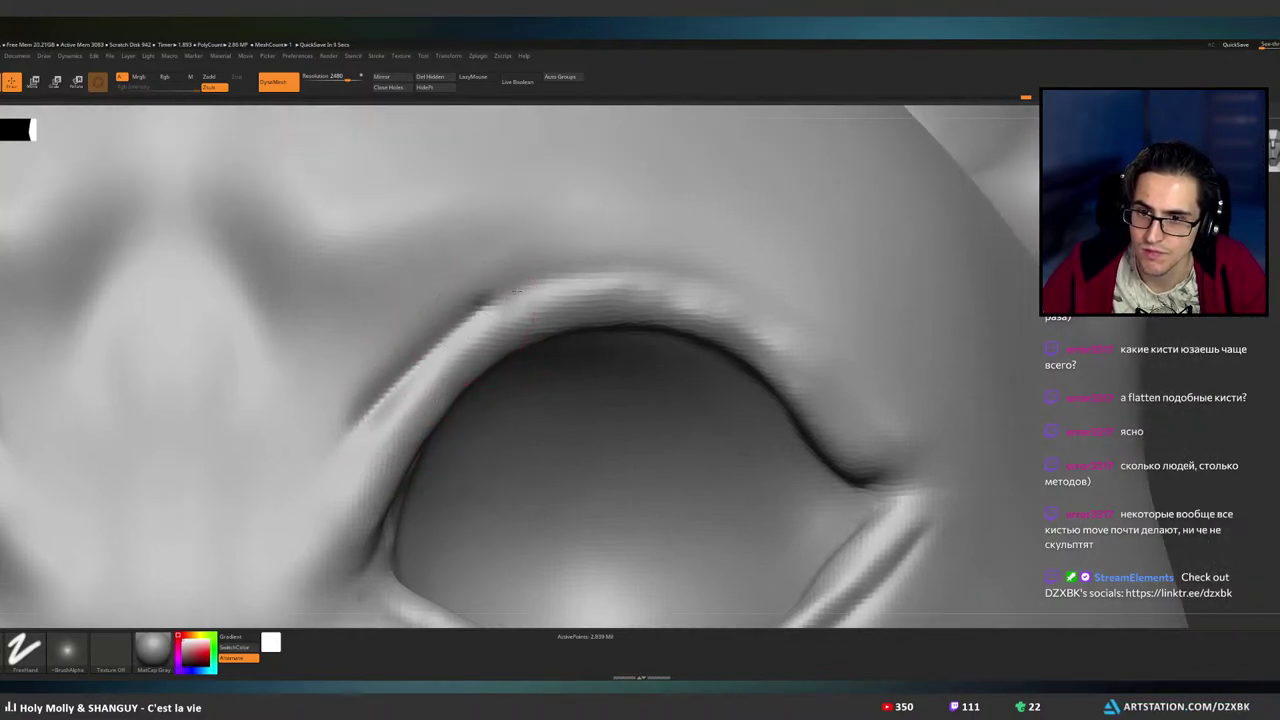
{"action": "mouse_move", "coordinate": [556, 285]}
{"action": "left_mouse_down"}
{"action": "mouse_move", "coordinate": [506, 296]}
{"action": "mouse_move", "coordinate": [594, 271]}
{"action": "mouse_move", "coordinate": [651, 277]}
{"action": "mouse_move", "coordinate": [850, 376]}
{"action": "left_mouse_up"}
{"action": "mouse_move", "coordinate": [772, 316]}
{"action": "left_mouse_down"}
{"action": "mouse_move", "coordinate": [870, 400]}
{"action": "mouse_move", "coordinate": [760, 302]}
{"action": "mouse_move", "coordinate": [878, 428]}
{"action": "left_mouse_up"}
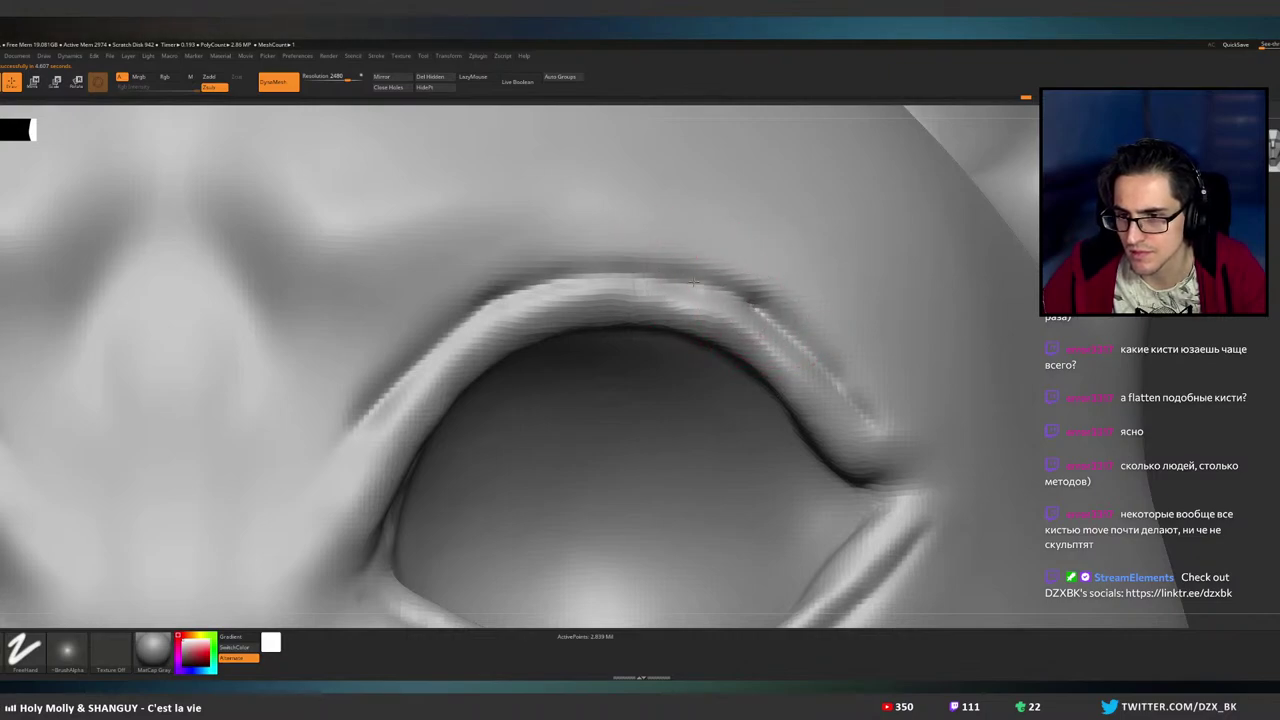
{"action": "left_click_drag", "start_coordinate": [729, 296], "coordinate": [752, 304]}
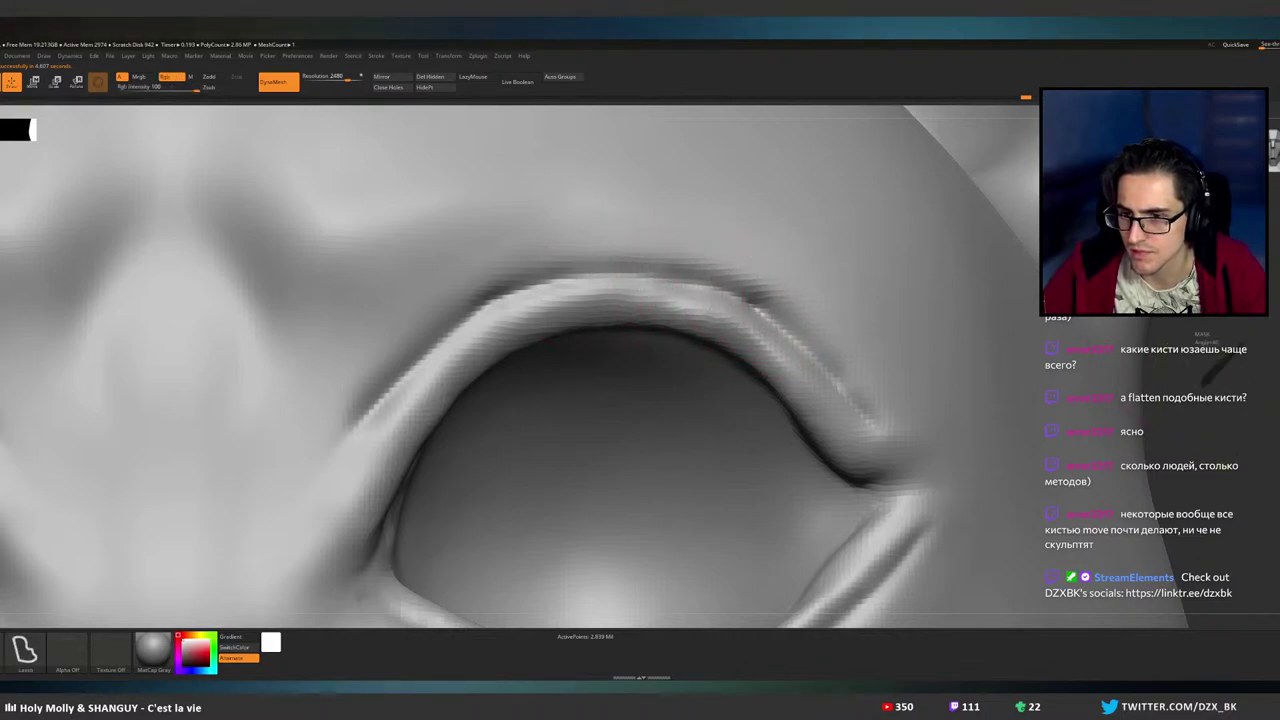
{"action": "key", "text": "ctrl+z"}
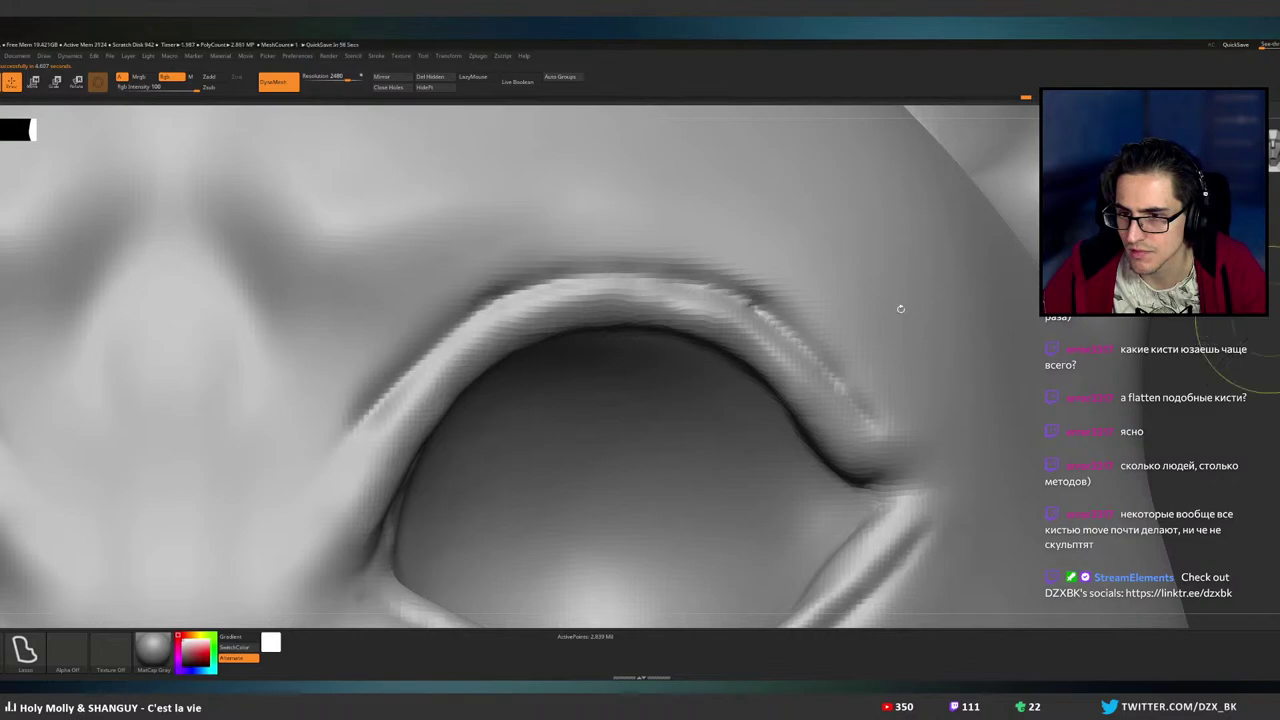
{"action": "left_click_drag", "start_coordinate": [734, 290], "coordinate": [802, 333], "text": "shift"}
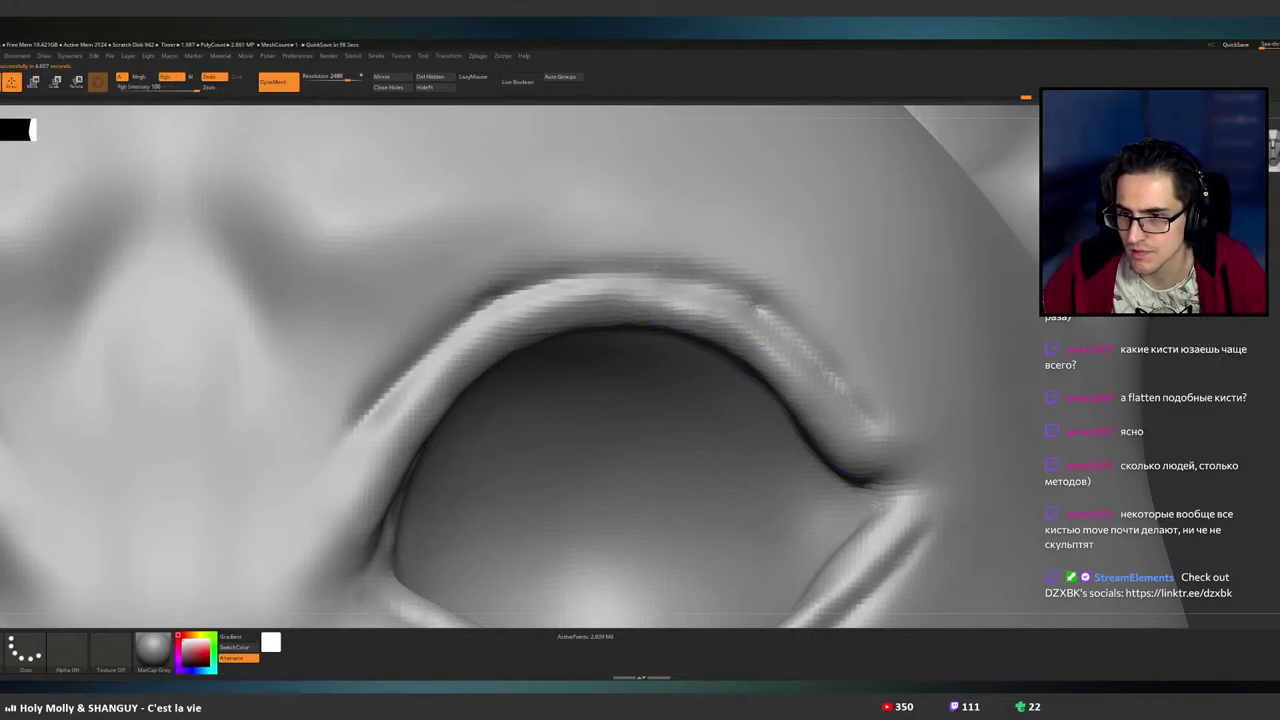
- Smooth the carved crease under the lower eyelid rims from the outer corners toward the middle
{"action": "mouse_move", "coordinate": [546, 364]}
{"action": "right_mouse_down", "text": "alt"}
{"action": "mouse_move", "coordinate": [560, 349]}
{"action": "mouse_move", "coordinate": [746, 341]}
{"action": "right_mouse_up", "text": "alt"}
{"action": "mouse_move", "coordinate": [702, 252]}
{"action": "right_mouse_down", "text": "alt"}
{"action": "mouse_move", "coordinate": [682, 119]}
{"action": "mouse_move", "coordinate": [662, 95]}
{"action": "right_mouse_up", "text": "alt"}
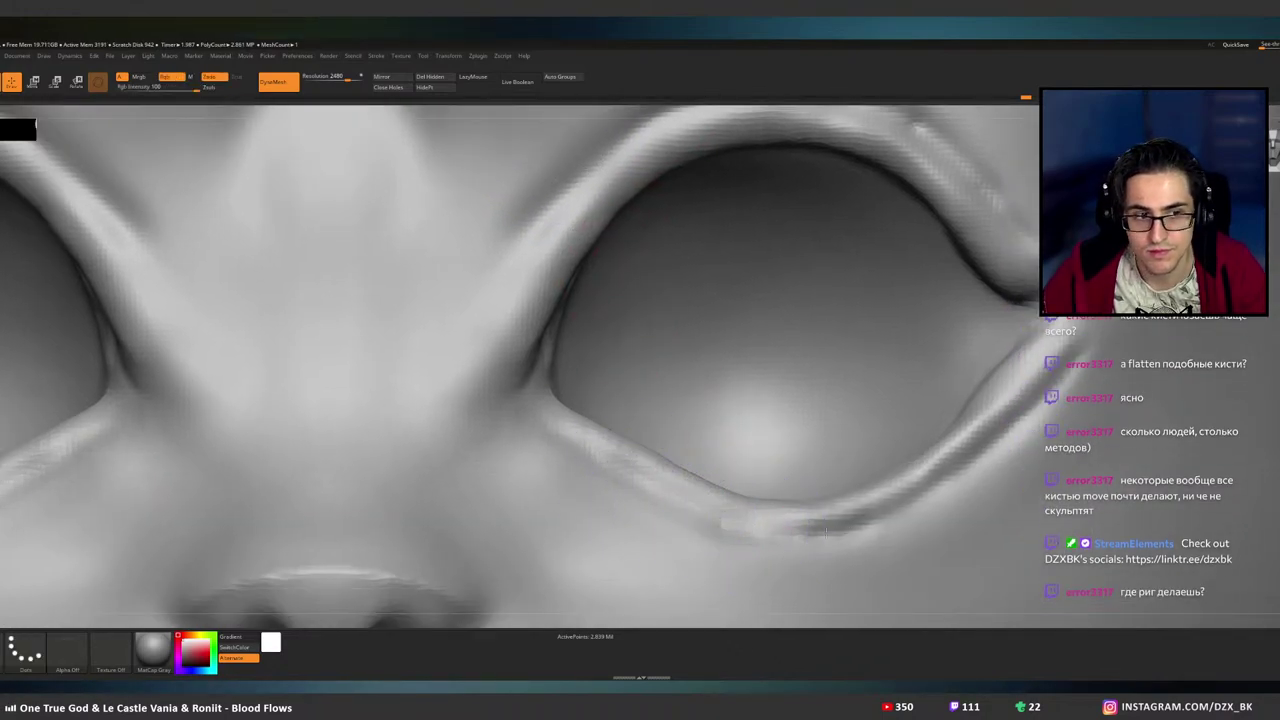
{"action": "right_click_drag", "start_coordinate": [1008, 407], "coordinate": [911, 388], "text": "alt"}
{"action": "left_click_drag", "start_coordinate": [958, 354], "coordinate": [920, 388], "text": "shift"}
{"action": "mouse_move", "coordinate": [947, 405]}
{"action": "left_mouse_down", "text": "shift"}
{"action": "mouse_move", "coordinate": [795, 497]}
{"action": "mouse_move", "coordinate": [634, 517]}
{"action": "mouse_move", "coordinate": [837, 501]}
{"action": "left_mouse_up", "text": "shift"}
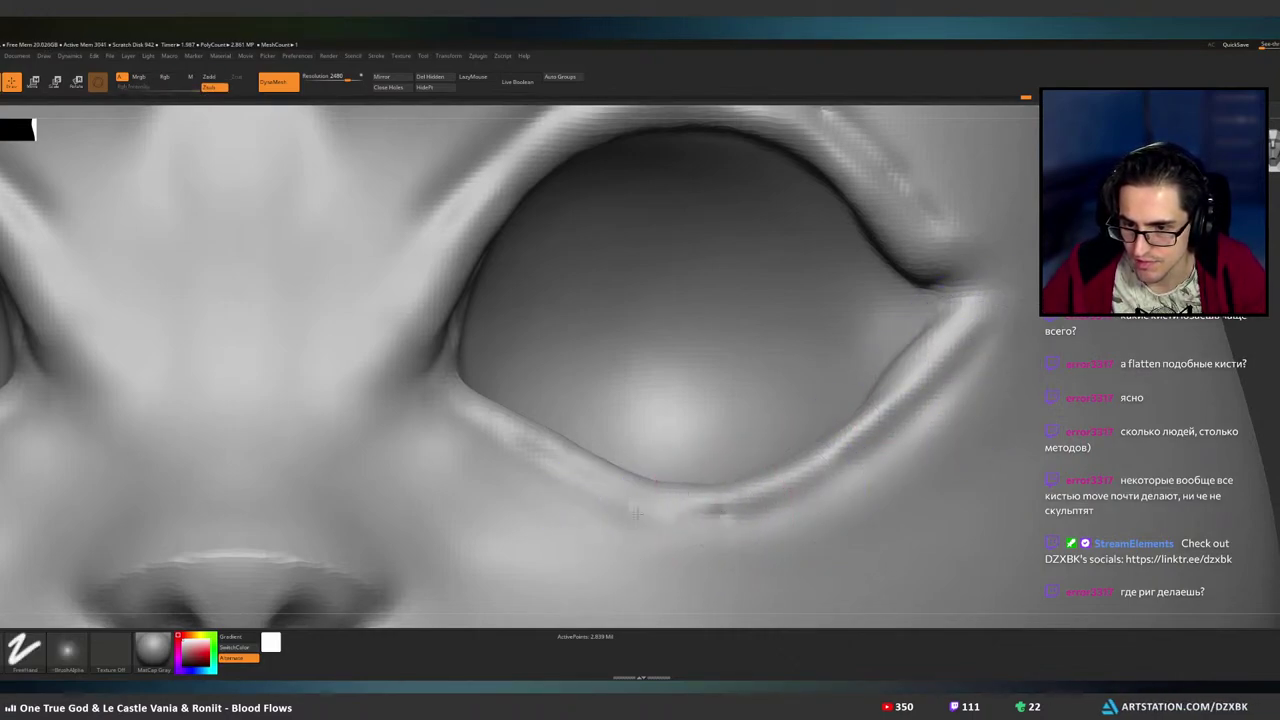
{"action": "key", "text": "ctrl+shift"}
{"action": "key", "text": "ctrl+z"}
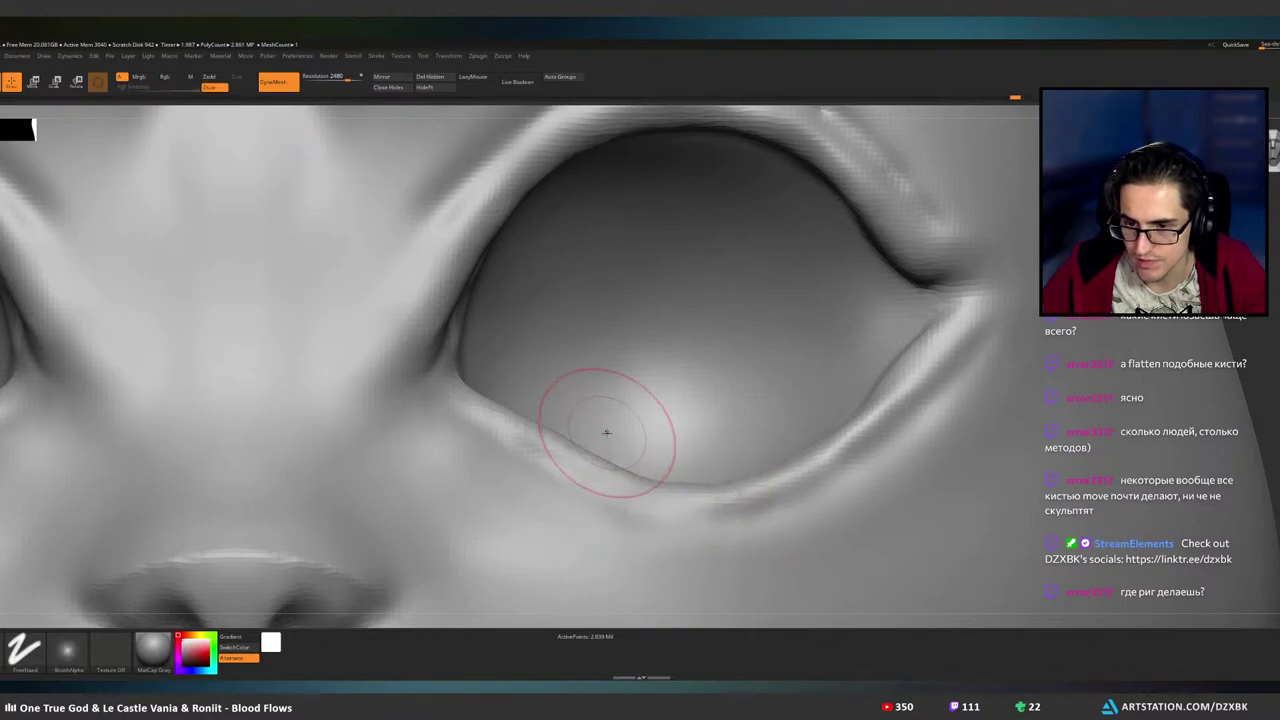
{"action": "left_click_drag", "start_coordinate": [532, 456], "coordinate": [541, 461]}
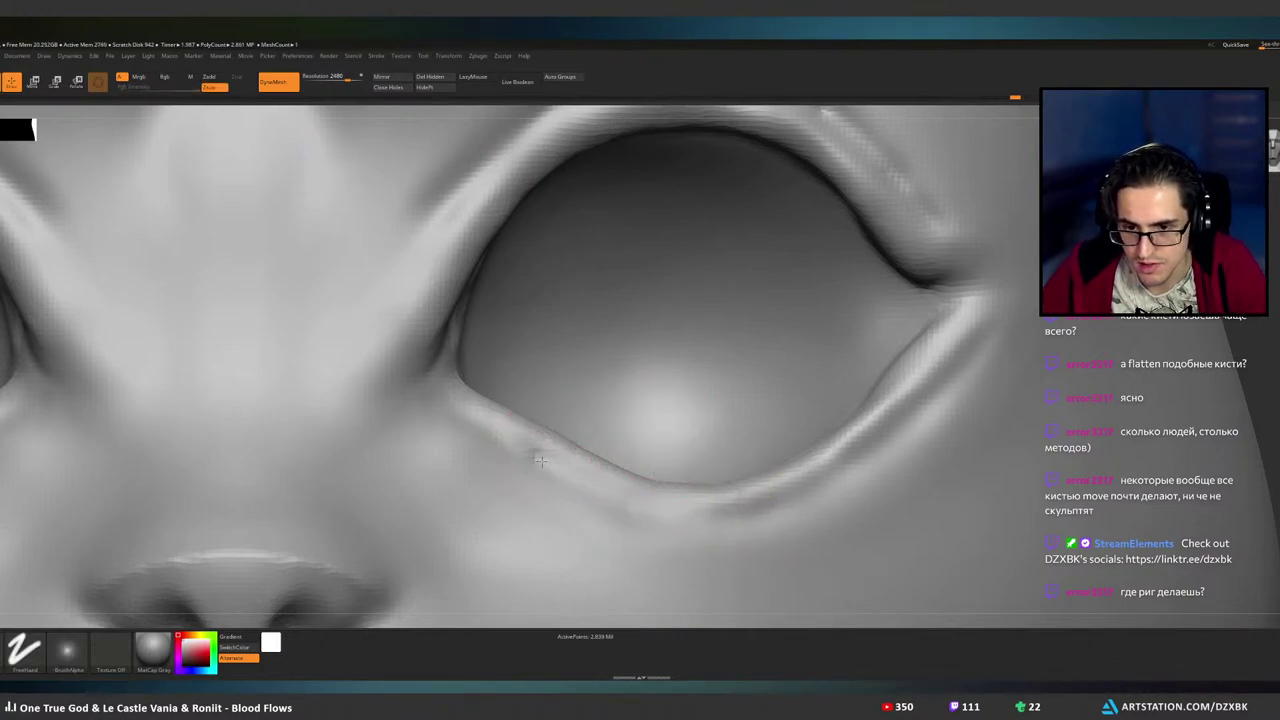
{"action": "key", "text": "ctrl+z"}
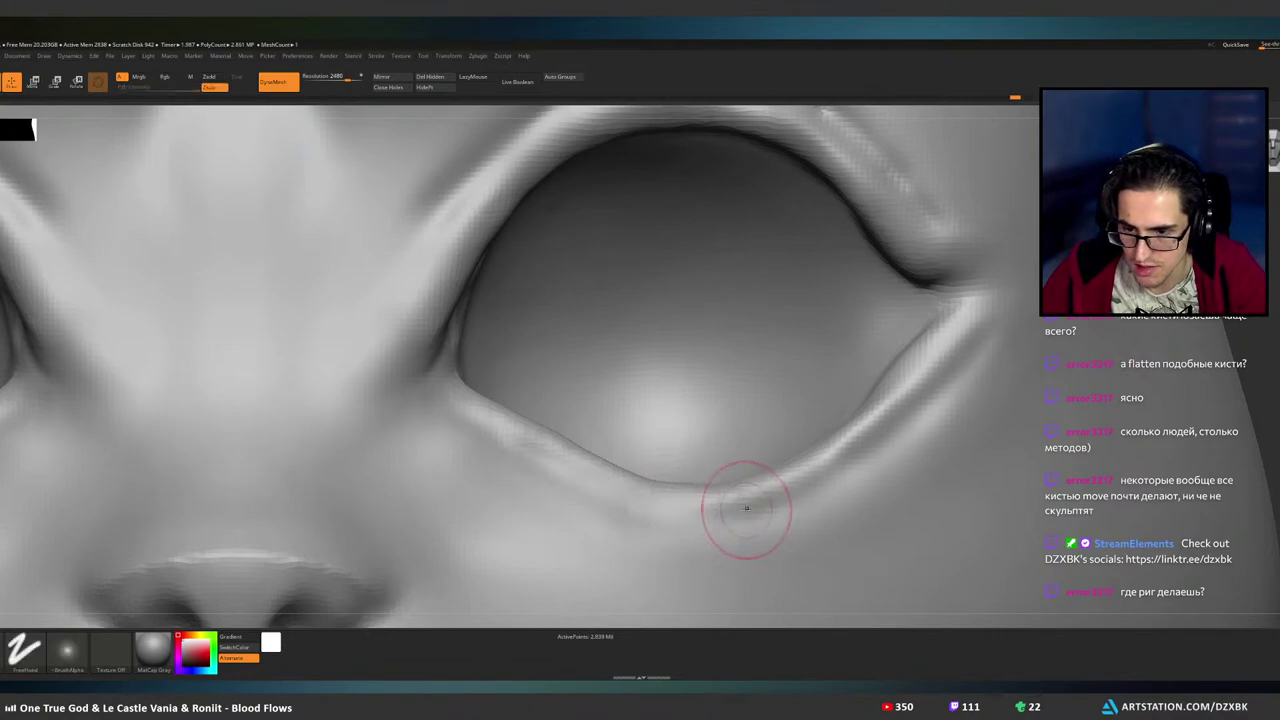
{"action": "left_click_drag", "start_coordinate": [605, 494], "coordinate": [573, 480]}
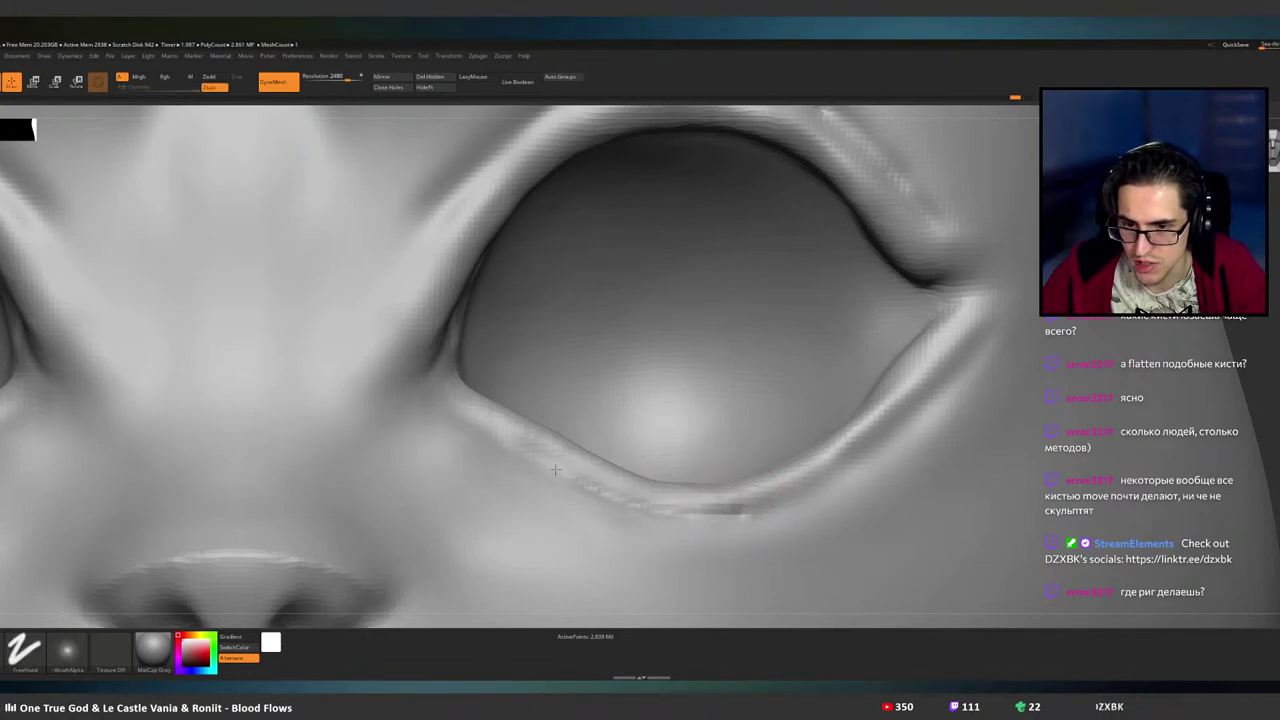
{"action": "key", "text": "ctrl+z"}
{"action": "left_click_drag", "start_coordinate": [453, 405], "coordinate": [498, 433]}
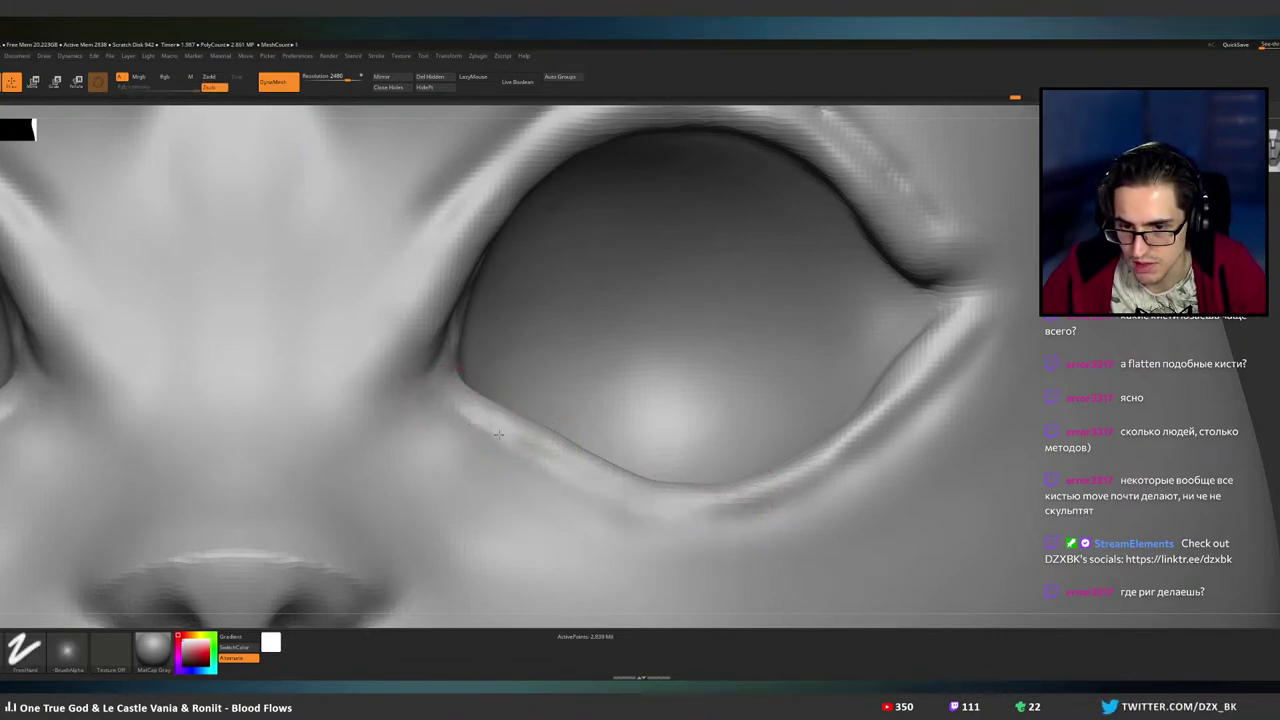
{"action": "left_click_drag", "start_coordinate": [669, 506], "coordinate": [729, 514]}
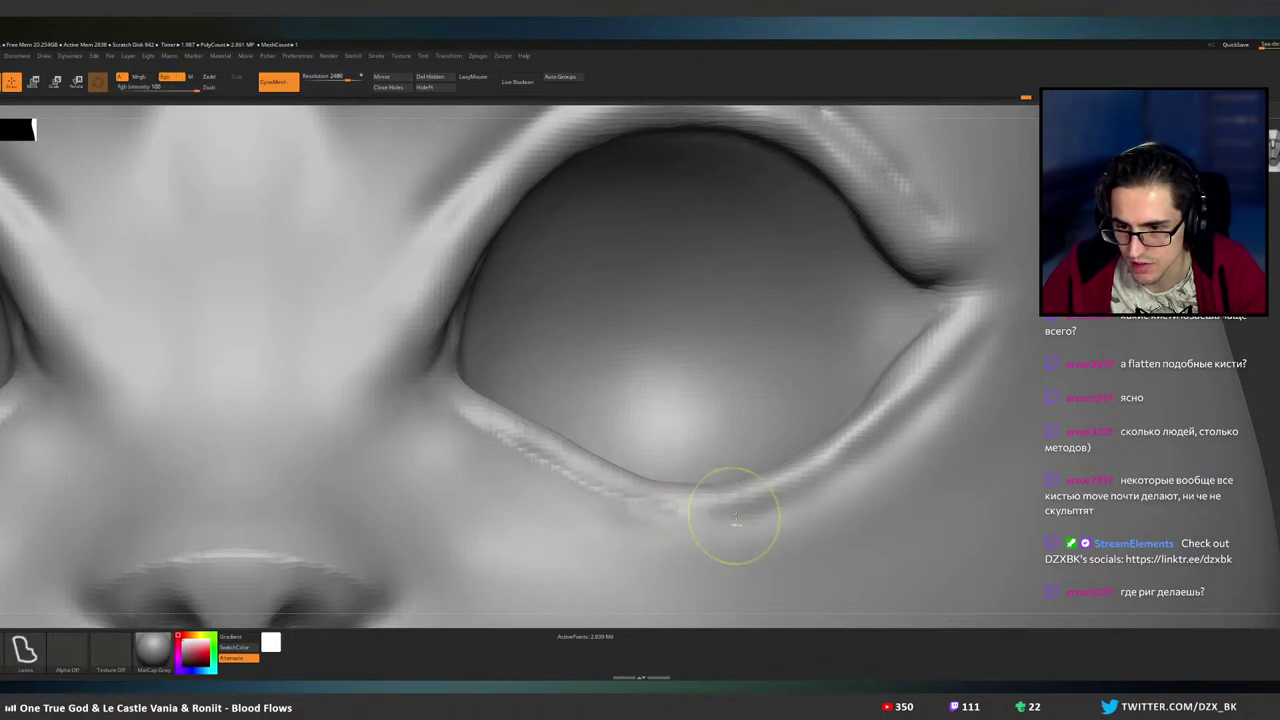
{"action": "key", "text": "ctrl+z"}
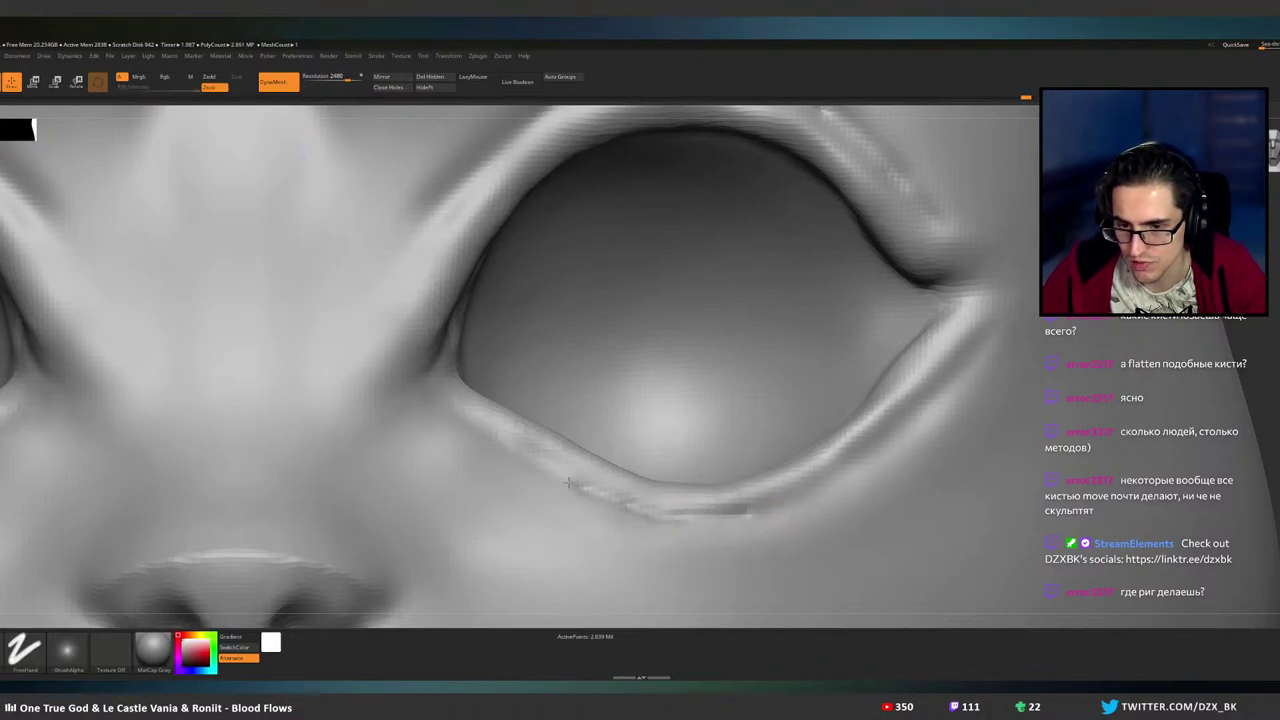
- Carve the crease under the middle and inner part of the lower eyelid rims with a smaller brush and smooth it
{"action": "left_click_drag", "start_coordinate": [510, 444], "coordinate": [506, 441]}
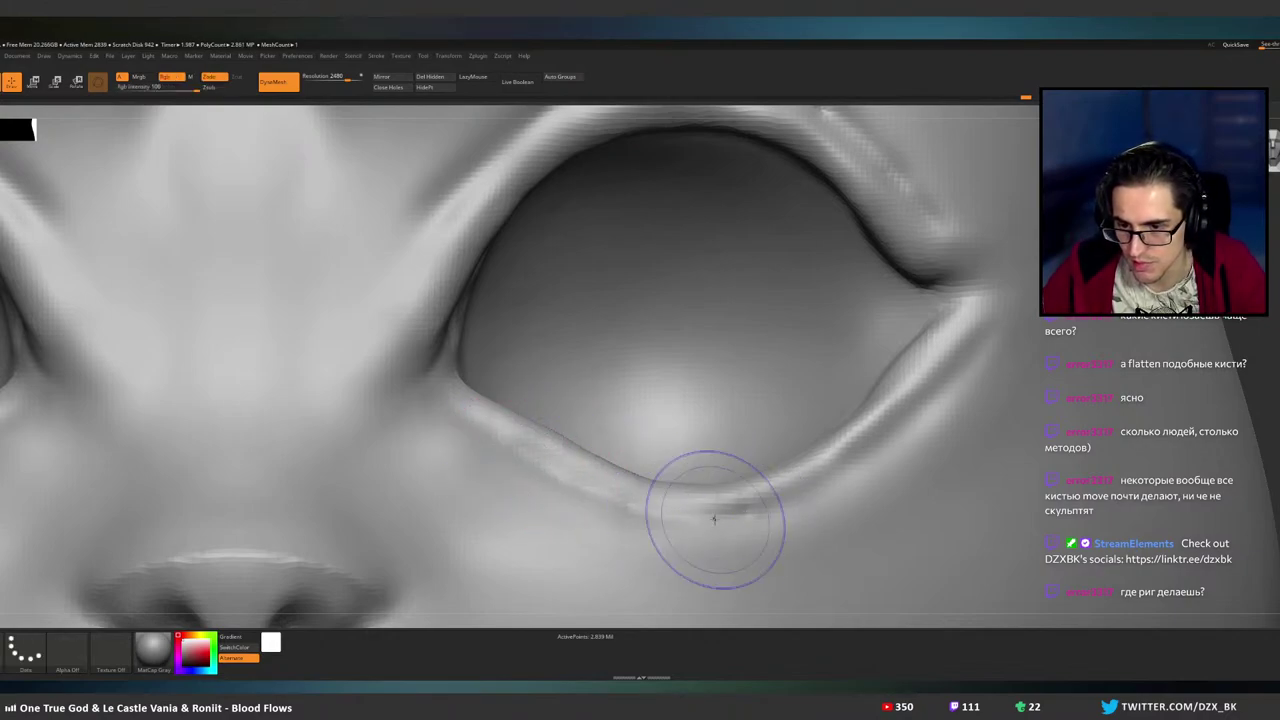
{"action": "key", "text": "bracketleft"}
{"action": "key", "text": "bracketleft"}
{"action": "key", "text": "bracketleft"}
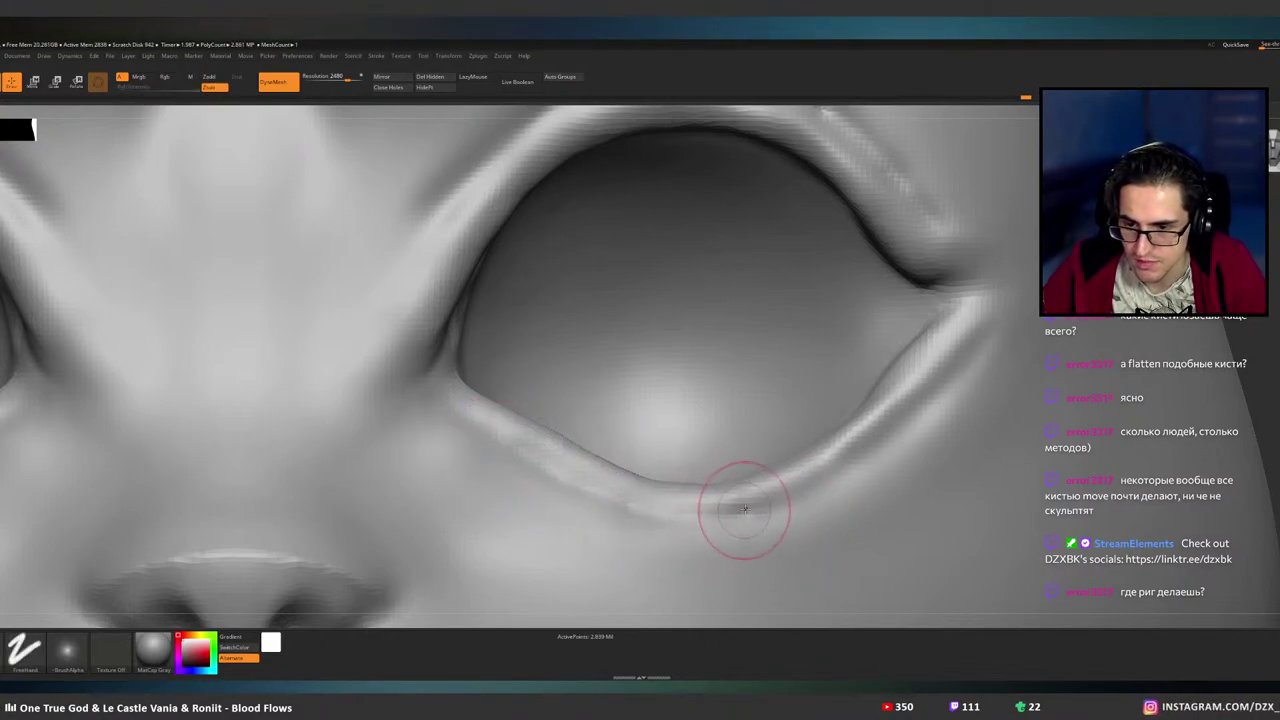
{"action": "left_click_drag", "start_coordinate": [744, 510], "coordinate": [653, 517]}
{"action": "mouse_move", "coordinate": [575, 485]}
{"action": "left_mouse_down"}
{"action": "mouse_move", "coordinate": [697, 515]}
{"action": "mouse_move", "coordinate": [828, 473]}
{"action": "left_mouse_up"}
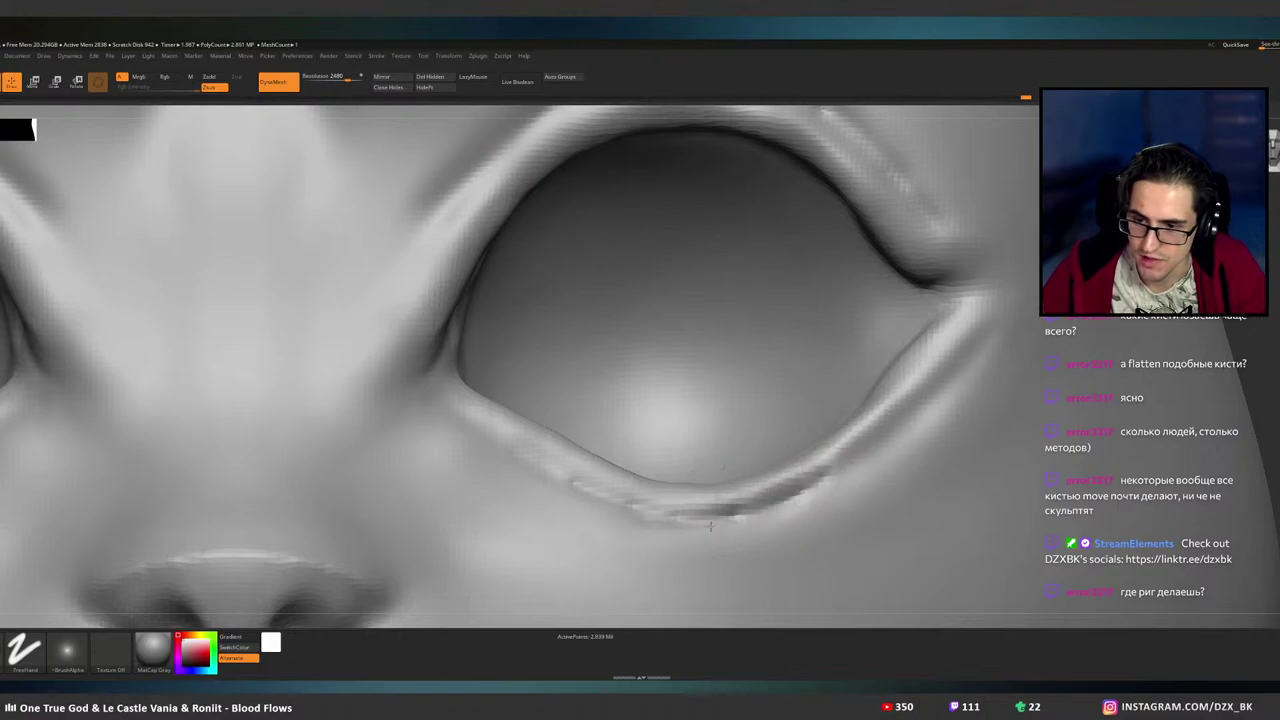
{"action": "left_click_drag", "start_coordinate": [712, 514], "coordinate": [751, 501], "text": "shift"}
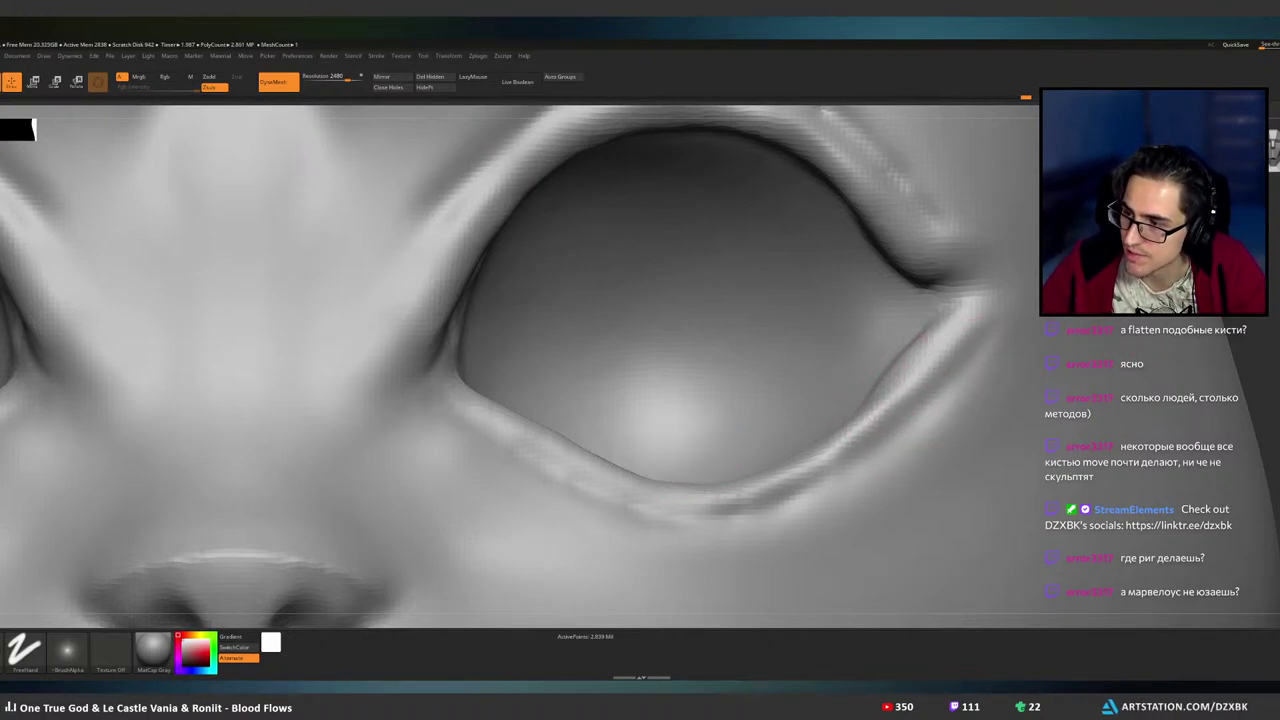
- Switch to the ClayBuildup brush and build up the outer half of the lower eyelid rims
{"action": "key", "text": "b"}
{"action": "key", "text": "c"}
{"action": "key", "text": "b"}
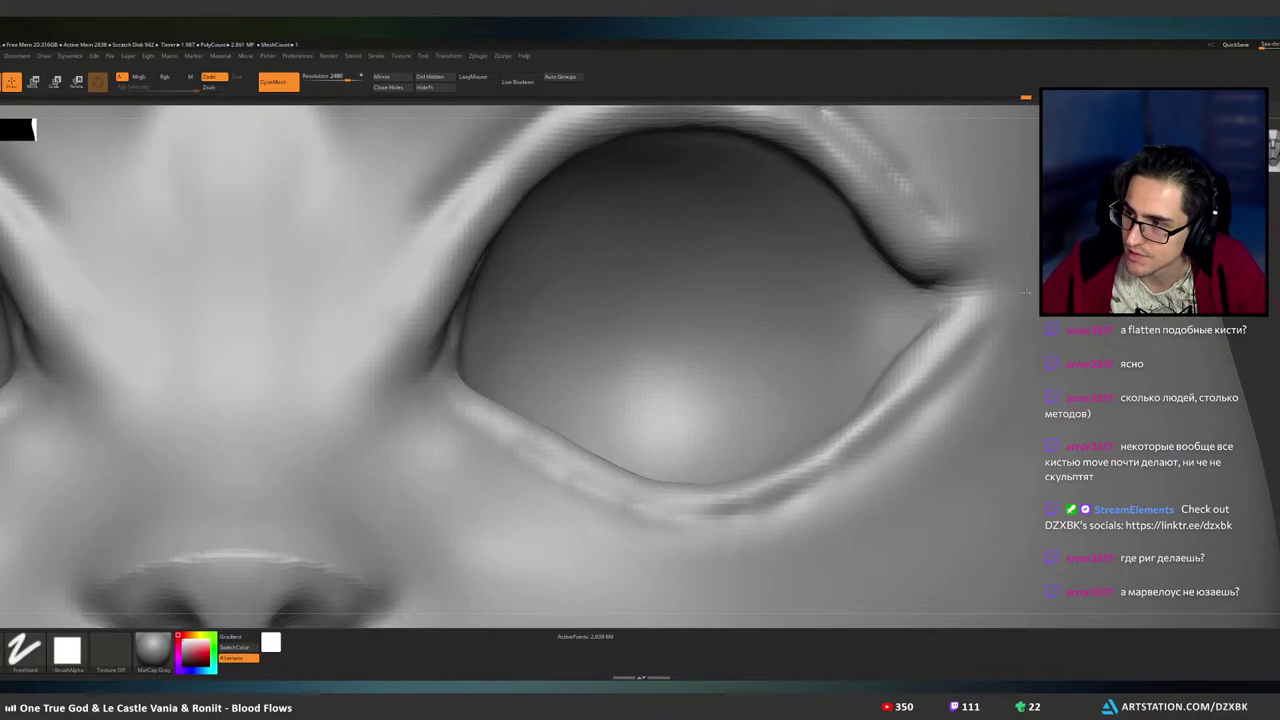
{"action": "mouse_move", "coordinate": [945, 334]}
{"action": "right_mouse_down"}
{"action": "mouse_move", "coordinate": [938, 372]}
{"action": "mouse_move", "coordinate": [950, 385]}
{"action": "right_mouse_up"}
{"action": "right_click_drag", "start_coordinate": [886, 409], "coordinate": [897, 403]}
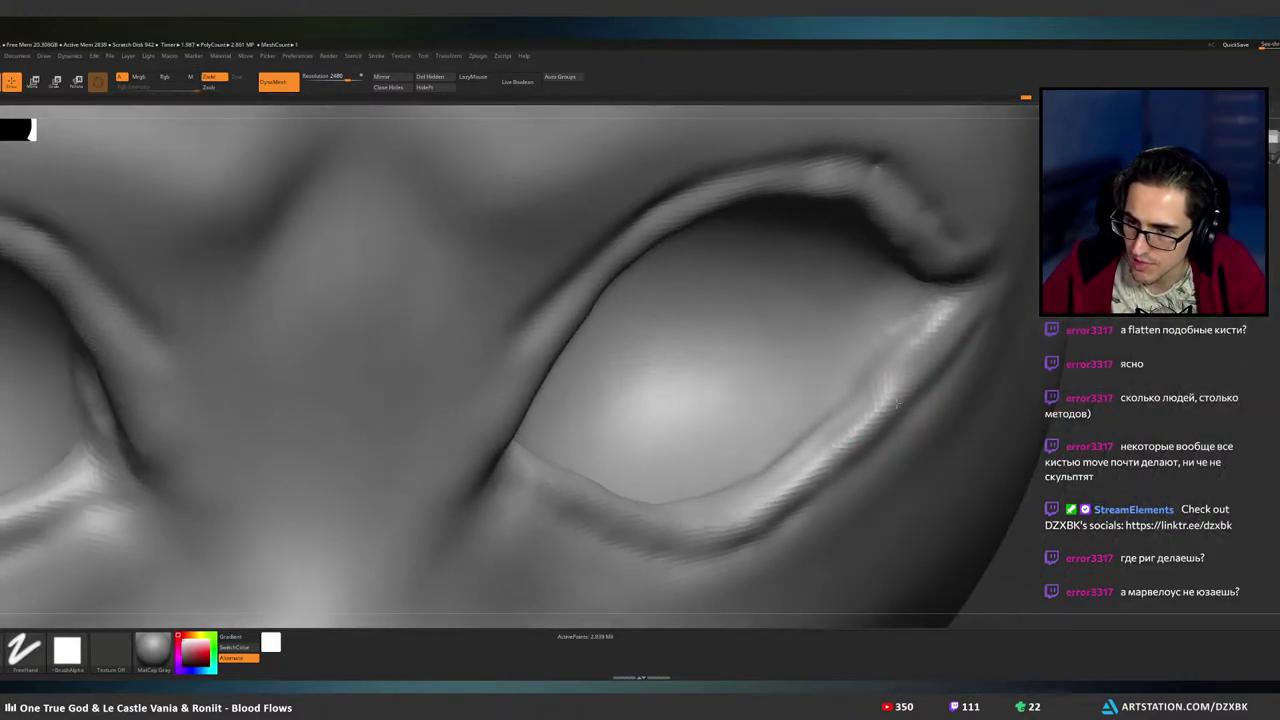
{"action": "left_click_drag", "start_coordinate": [897, 403], "coordinate": [846, 409]}
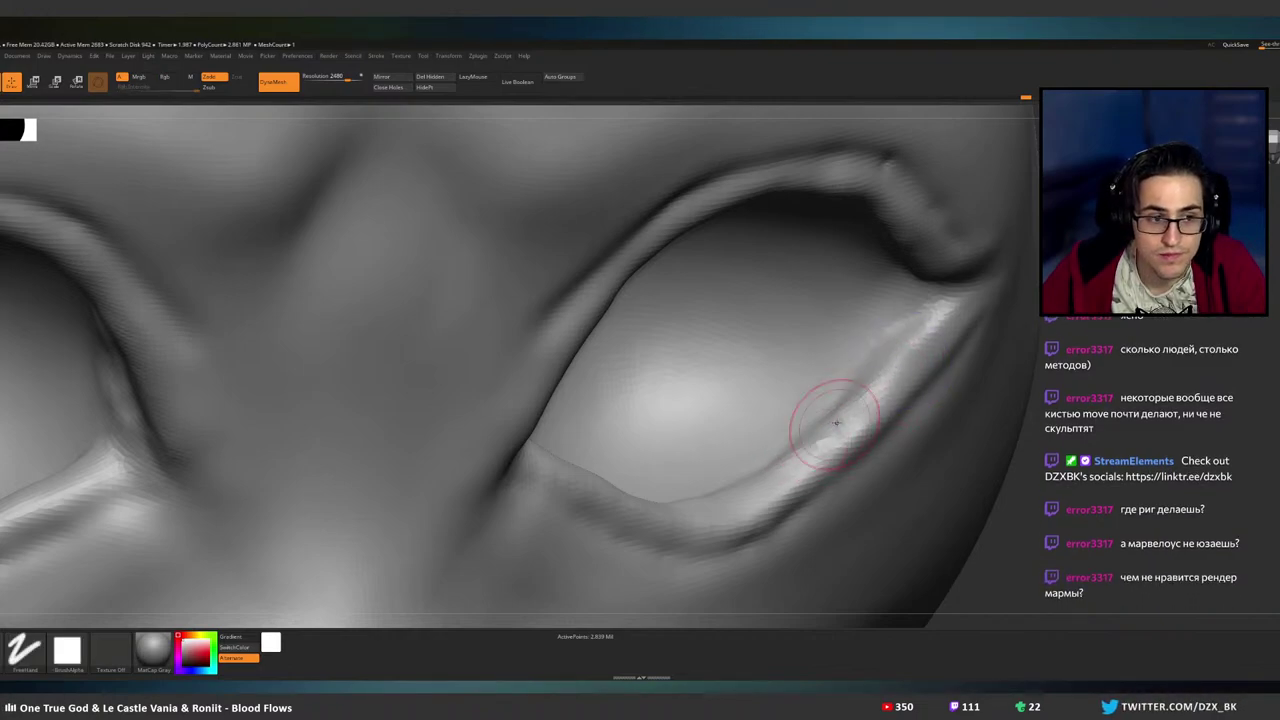
- Smooth the added clay along the outer half of the lower eyelid rims up to the outer eye corners
{"action": "right_click_drag", "start_coordinate": [837, 426], "coordinate": [843, 437]}
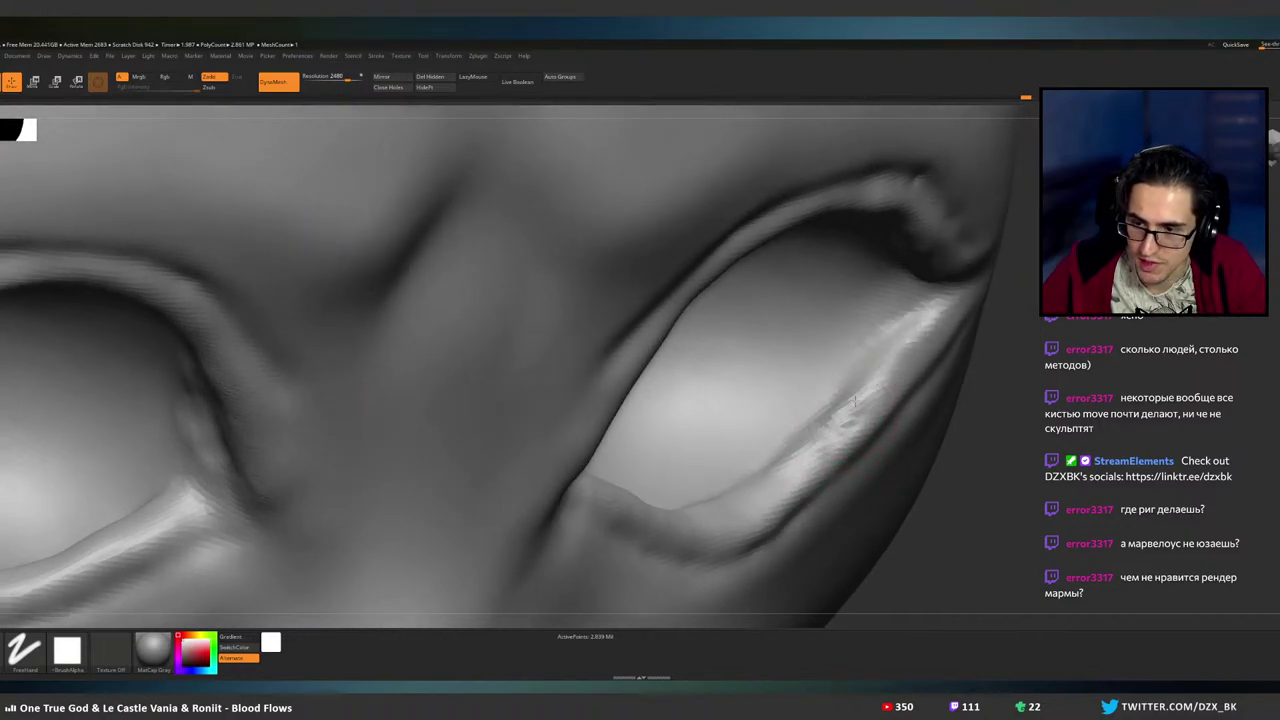
{"action": "left_click_drag", "start_coordinate": [877, 384], "coordinate": [866, 398], "text": "shift"}
{"action": "right_click_drag", "start_coordinate": [876, 386], "coordinate": [861, 367]}
{"action": "mouse_move", "coordinate": [842, 420]}
{"action": "right_mouse_down"}
{"action": "mouse_move", "coordinate": [884, 387]}
{"action": "mouse_move", "coordinate": [893, 464]}
{"action": "mouse_move", "coordinate": [880, 447]}
{"action": "right_mouse_up"}
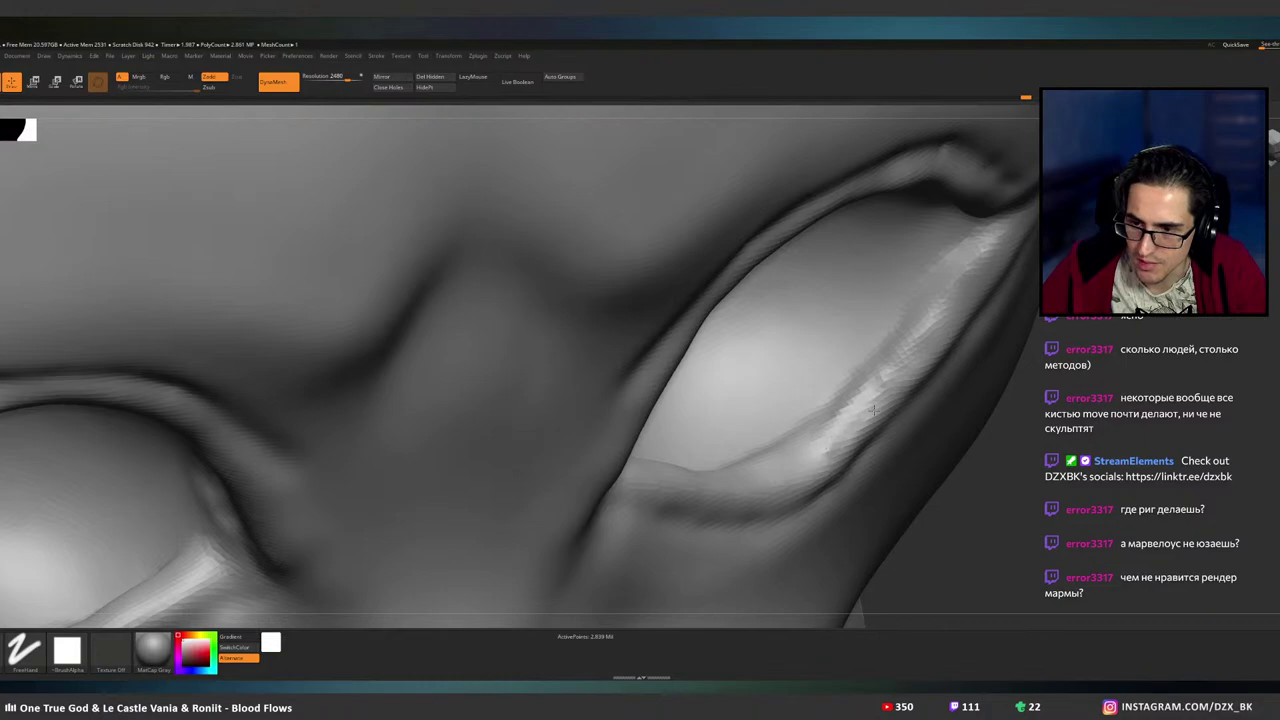
{"action": "left_click_drag", "start_coordinate": [883, 398], "coordinate": [890, 392], "text": "shift"}
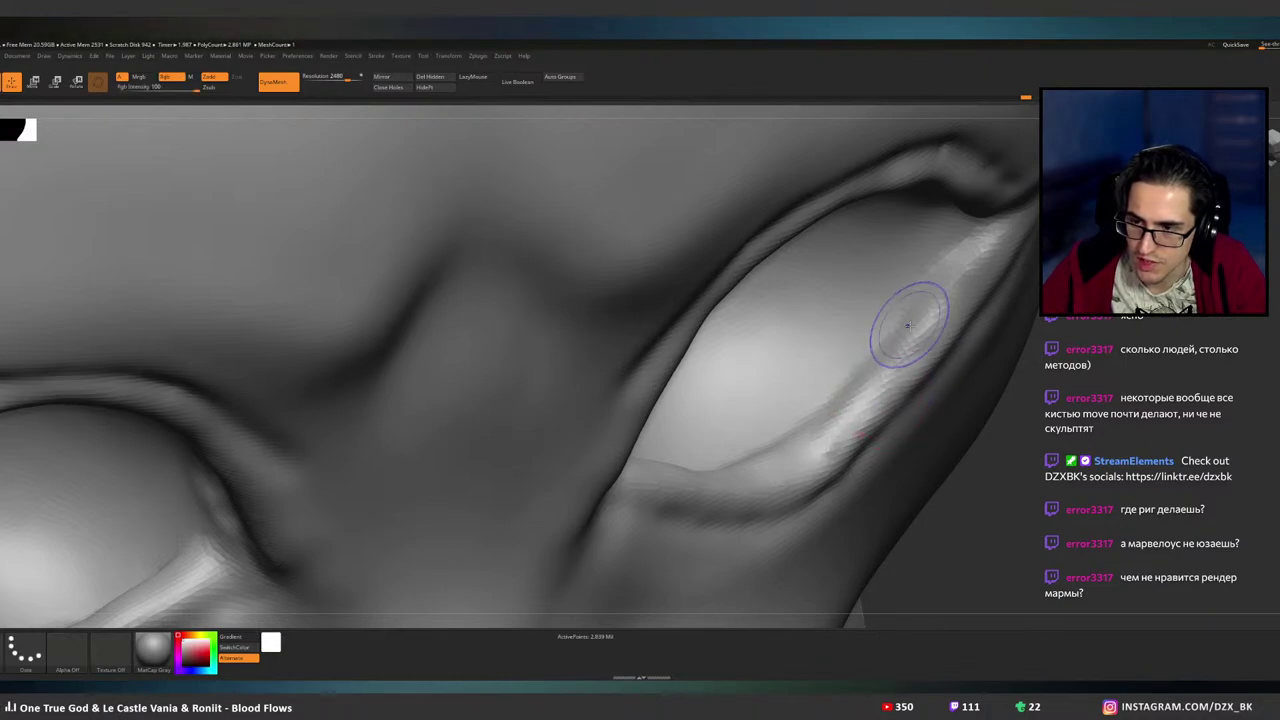
{"action": "left_click_drag", "start_coordinate": [954, 272], "coordinate": [940, 300], "text": "shift"}
- Fill out the middle of the lower eyelid rims with clay and smooth the strokes
{"action": "right_click_drag", "start_coordinate": [931, 323], "coordinate": [883, 303]}
{"action": "mouse_move", "coordinate": [854, 368]}
{"action": "right_mouse_down"}
{"action": "mouse_move", "coordinate": [859, 339]}
{"action": "mouse_move", "coordinate": [849, 375]}
{"action": "mouse_move", "coordinate": [872, 378]}
{"action": "right_mouse_up"}
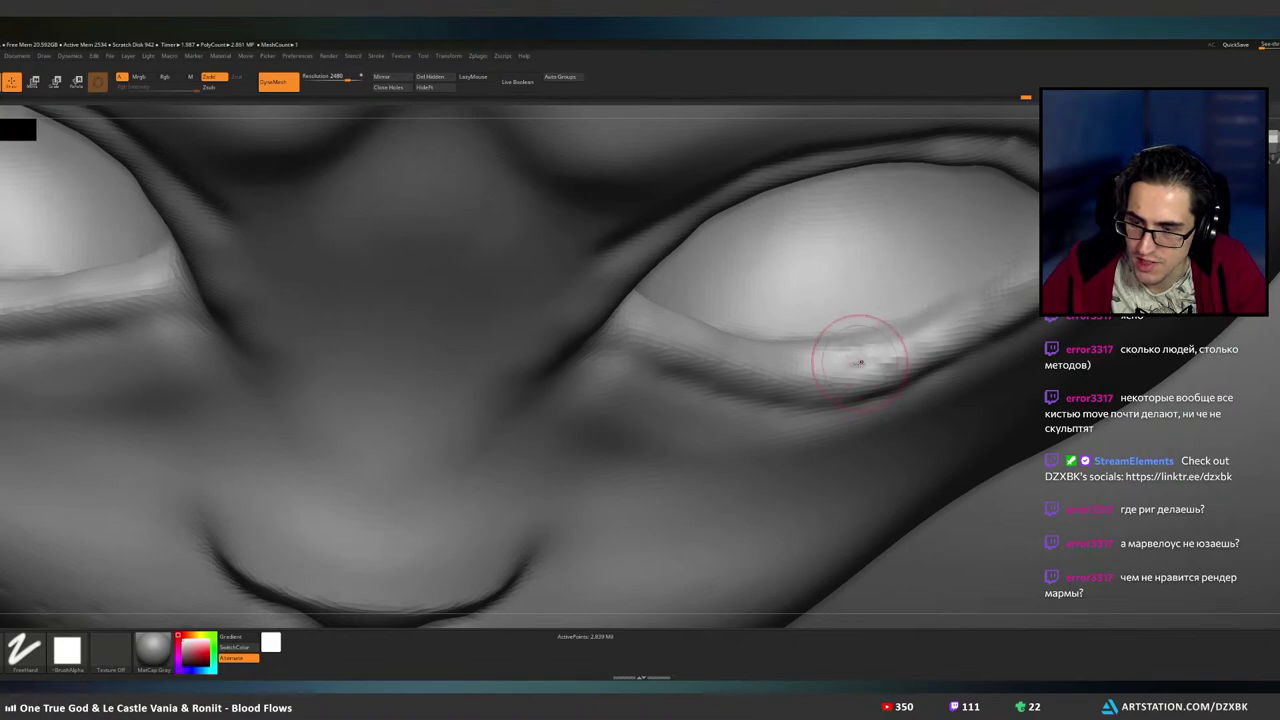
{"action": "left_click_drag", "start_coordinate": [857, 339], "coordinate": [861, 351]}
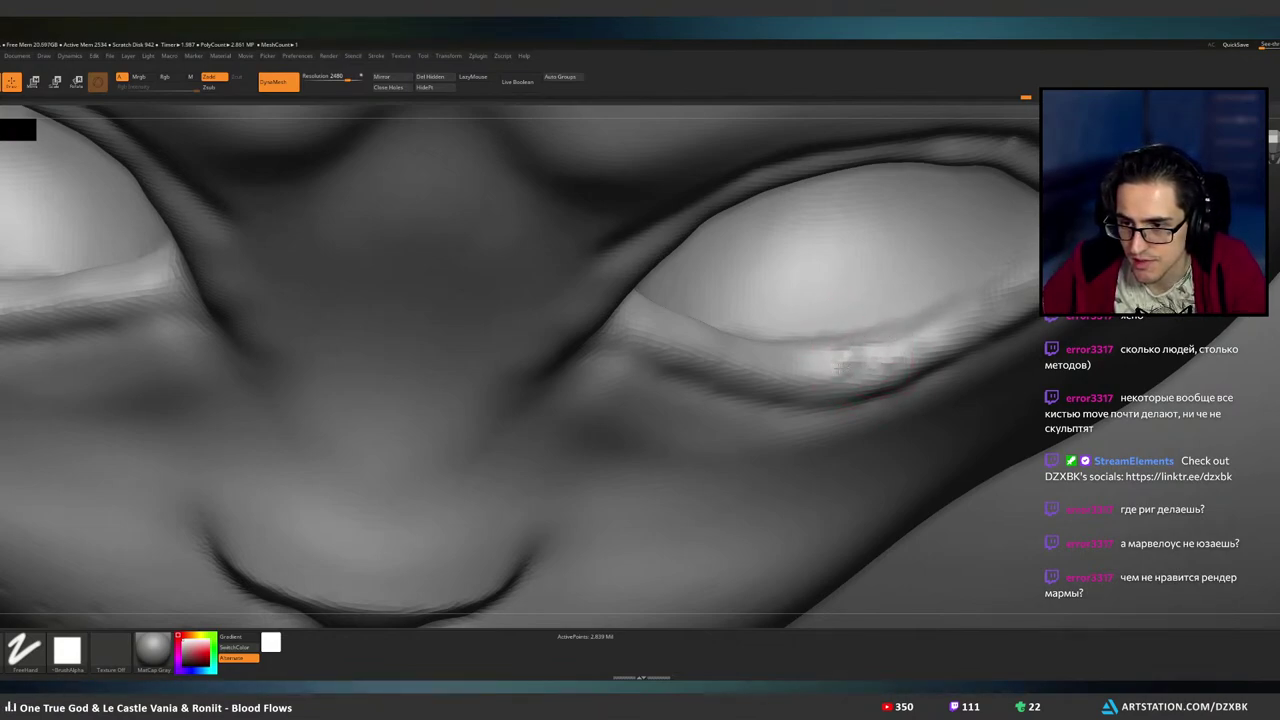
{"action": "left_click_drag", "start_coordinate": [889, 341], "coordinate": [885, 346], "text": "shift"}
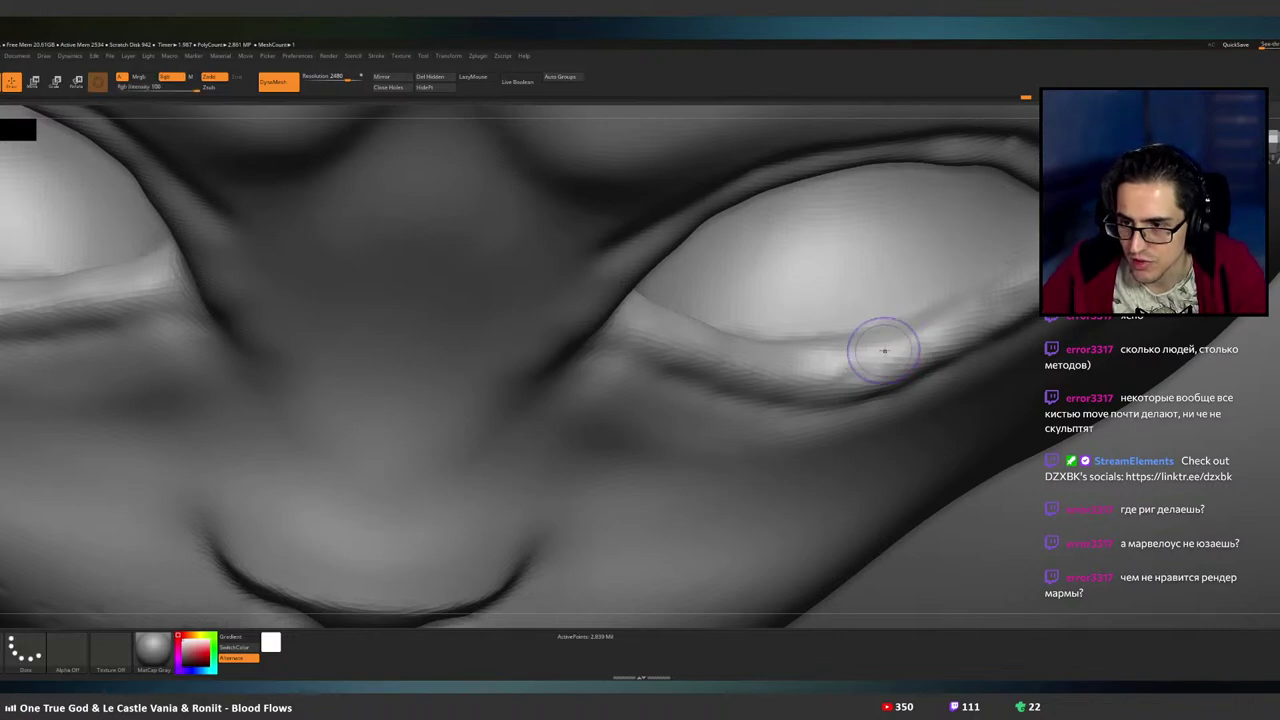
- Add clay to the top surface of the lower eyelid rims from the middle toward the inner corners
{"action": "mouse_move", "coordinate": [872, 350]}
{"action": "right_mouse_down"}
{"action": "mouse_move", "coordinate": [858, 285]}
{"action": "mouse_move", "coordinate": [843, 432]}
{"action": "mouse_move", "coordinate": [843, 339]}
{"action": "right_mouse_up"}
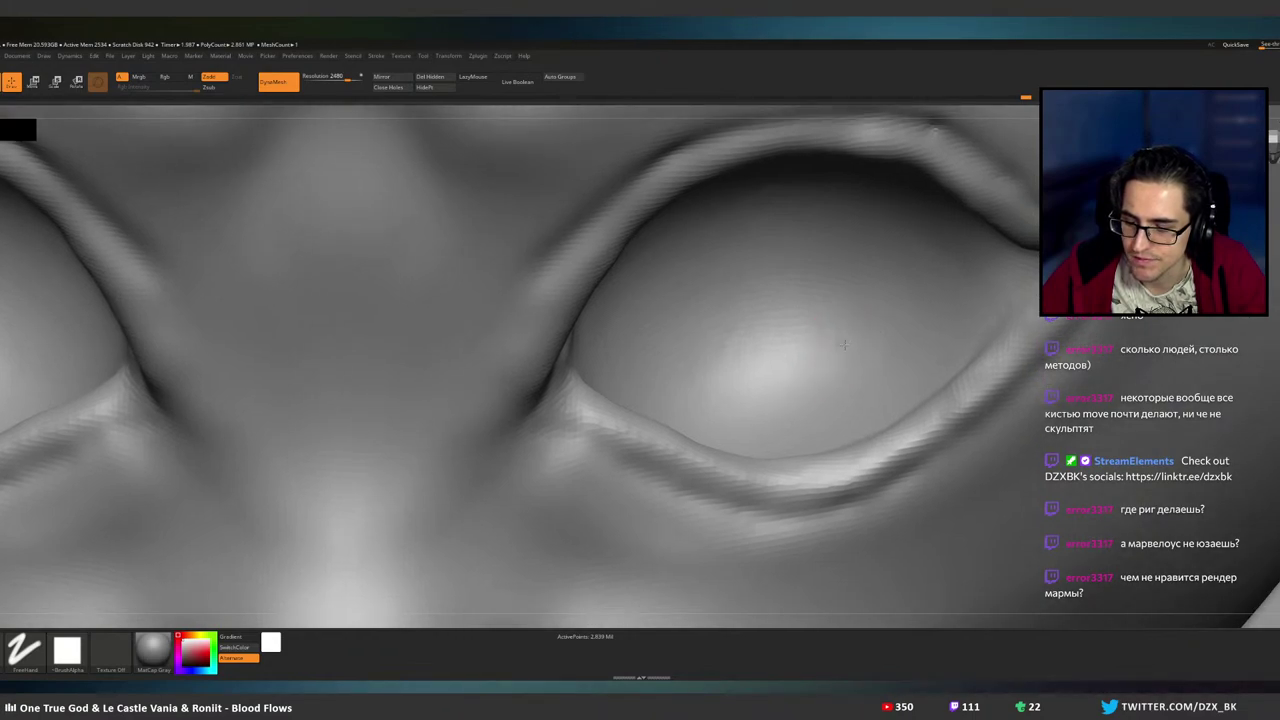
{"action": "mouse_move", "coordinate": [843, 343]}
{"action": "right_mouse_down"}
{"action": "mouse_move", "coordinate": [809, 449]}
{"action": "mouse_move", "coordinate": [803, 366]}
{"action": "mouse_move", "coordinate": [795, 413]}
{"action": "mouse_move", "coordinate": [771, 429]}
{"action": "mouse_move", "coordinate": [809, 430]}
{"action": "right_mouse_up"}
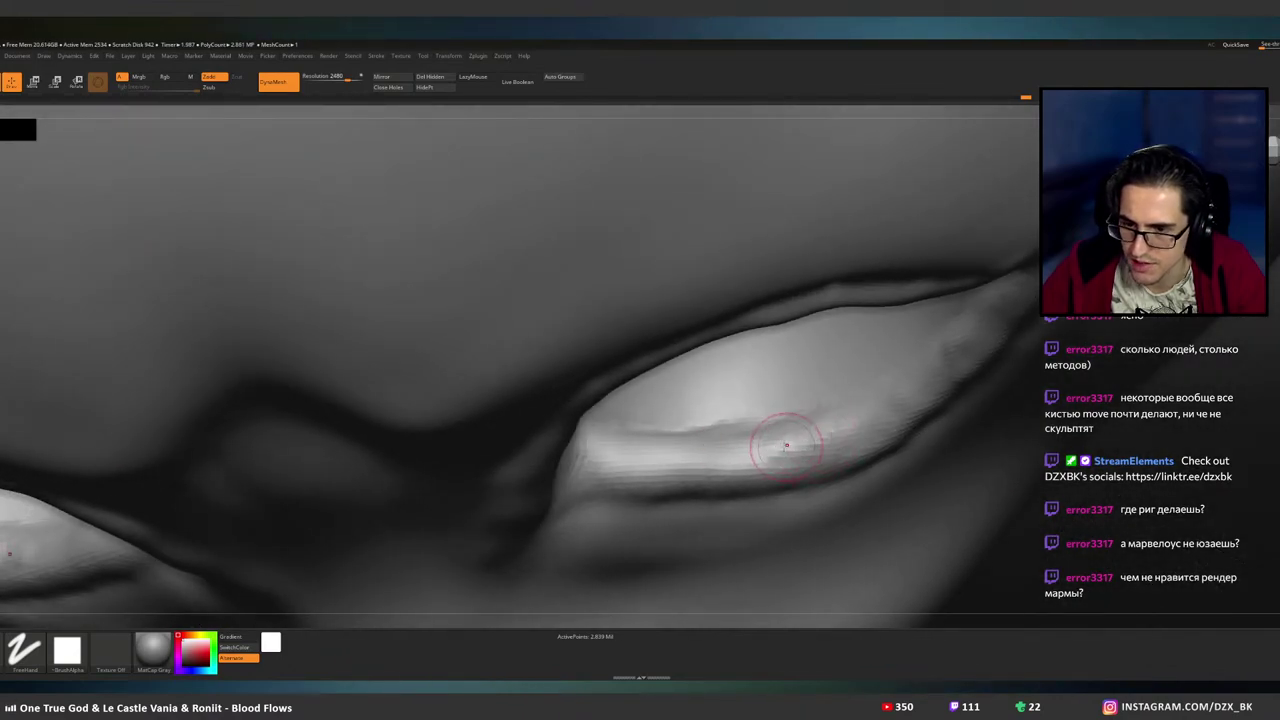
{"action": "mouse_move", "coordinate": [714, 450]}
{"action": "left_mouse_down"}
{"action": "mouse_move", "coordinate": [768, 452]}
{"action": "mouse_move", "coordinate": [772, 440]}
{"action": "mouse_move", "coordinate": [740, 438]}
{"action": "mouse_move", "coordinate": [708, 459]}
{"action": "left_mouse_up"}
- Build up the inner half of the upper eyelid rims above the eyeballs and smooth the rough strokes
{"action": "right_click_drag", "start_coordinate": [710, 456], "coordinate": [750, 345]}
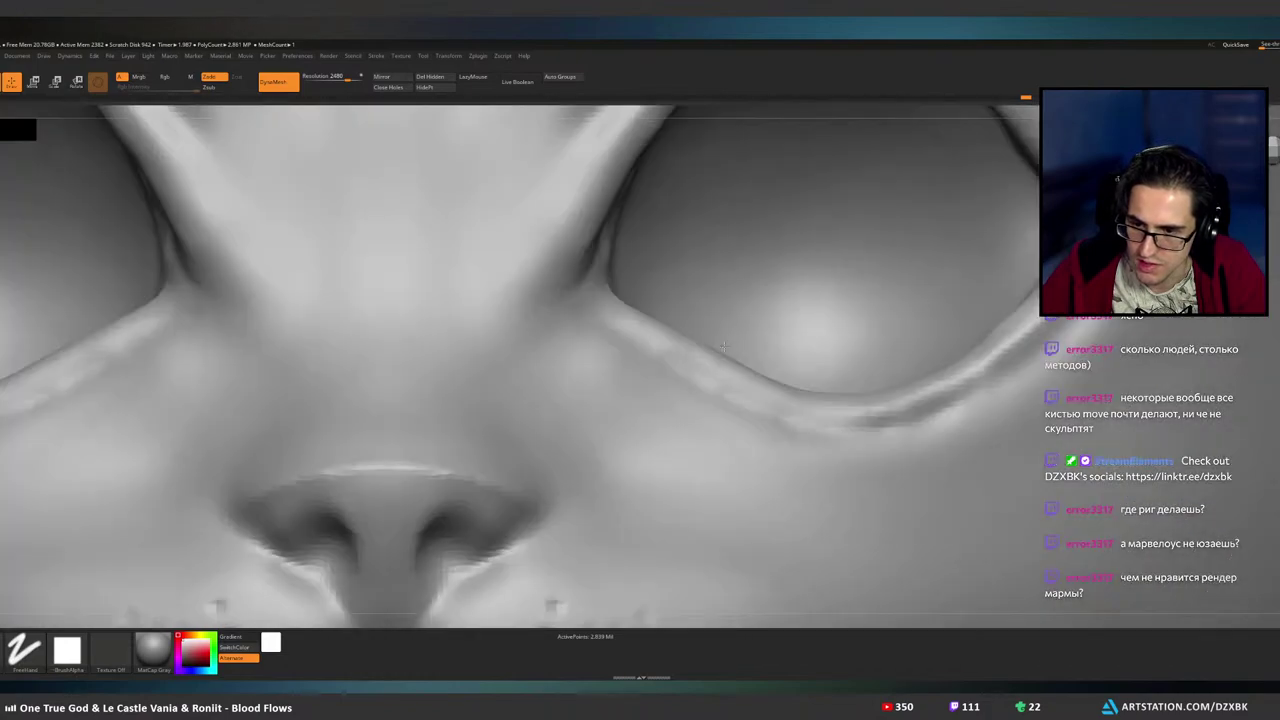
{"action": "right_click_drag", "start_coordinate": [834, 314], "coordinate": [752, 383], "text": "alt"}
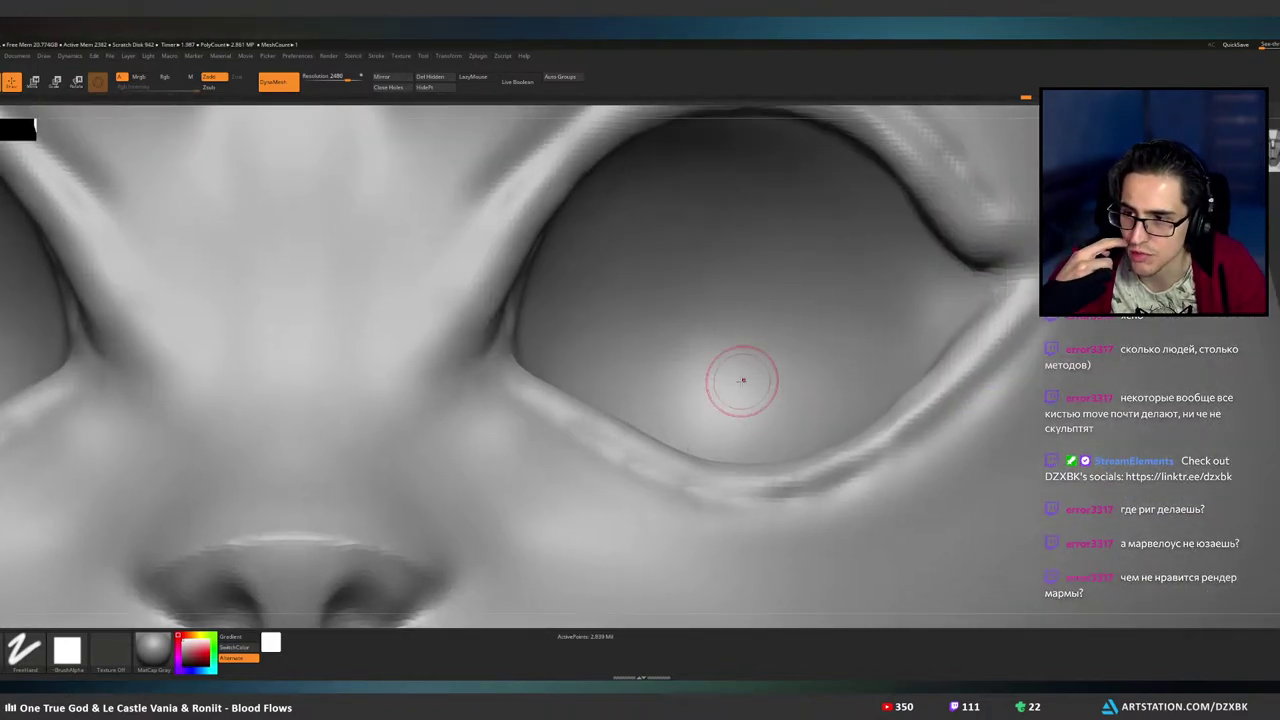
{"action": "right_click_drag", "start_coordinate": [920, 285], "coordinate": [908, 388], "text": "alt"}
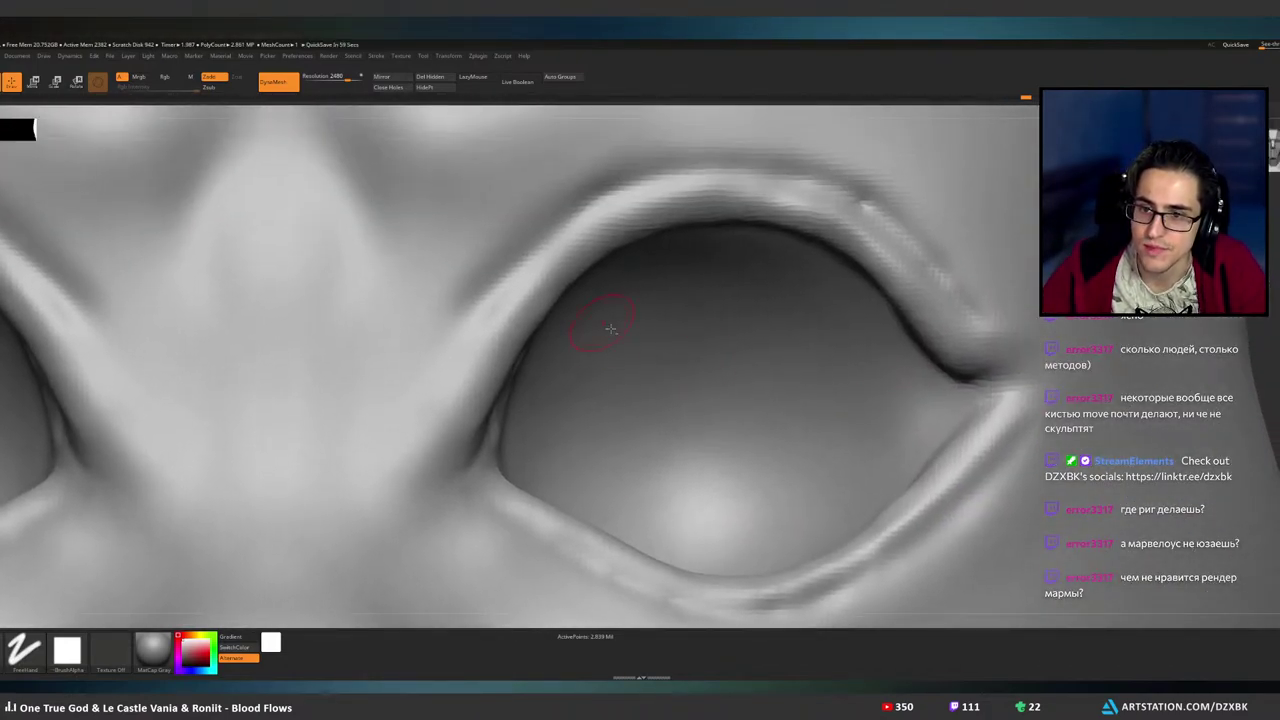
{"action": "right_click_drag", "start_coordinate": [604, 319], "coordinate": [688, 403], "text": "alt"}
{"action": "right_click_drag", "start_coordinate": [636, 371], "coordinate": [651, 366]}
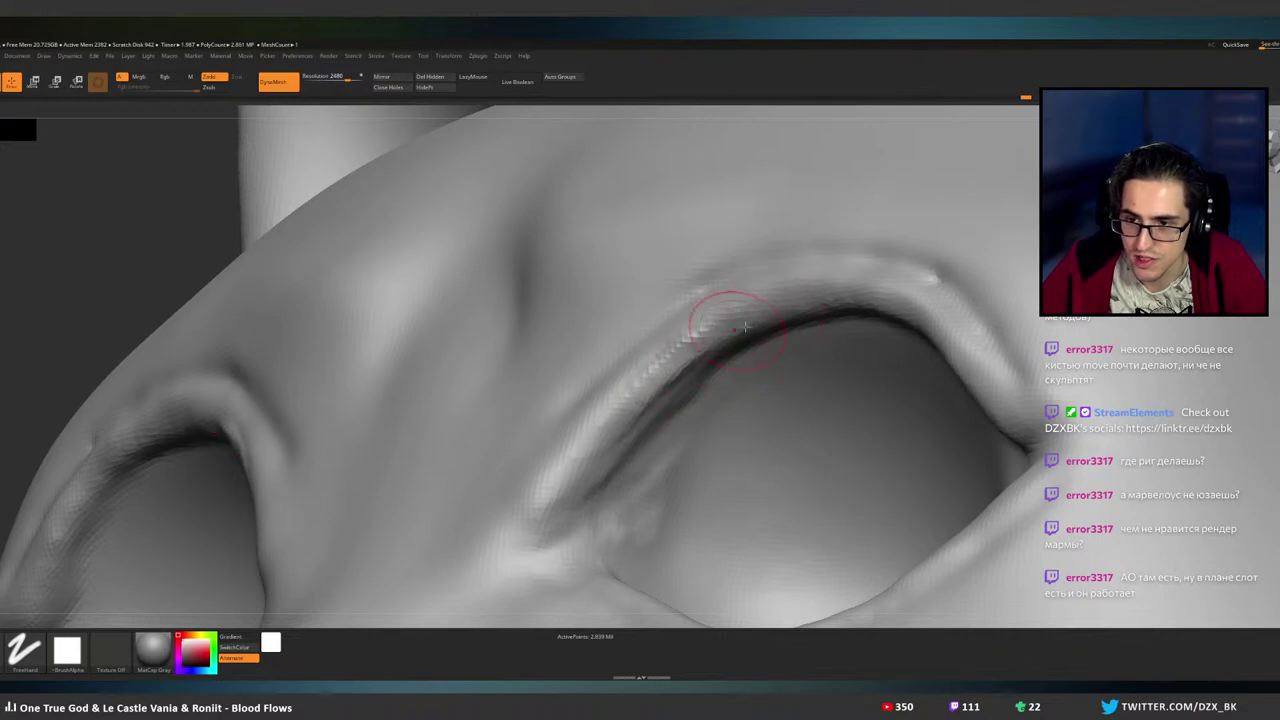
{"action": "left_click_drag", "start_coordinate": [694, 335], "coordinate": [715, 320], "text": "shift"}
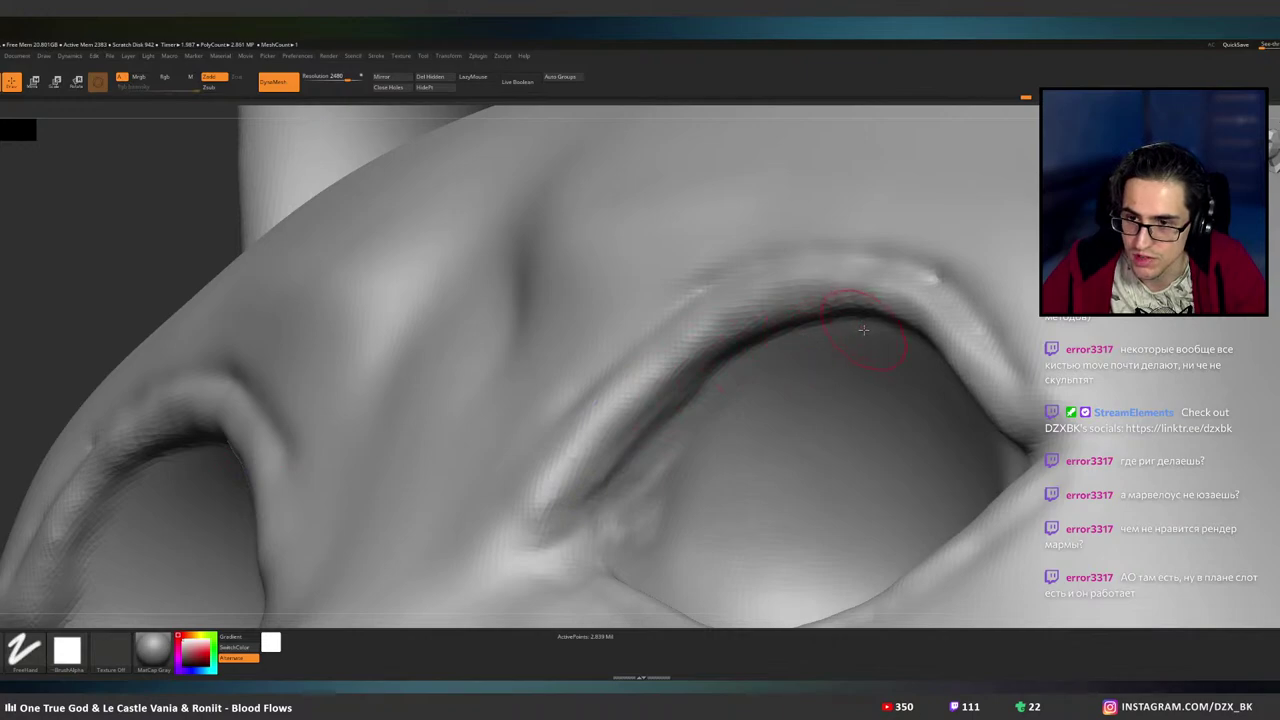
- Add clay to the underside of the upper eyelid rims from the middle toward the inner corners and smooth it
{"action": "mouse_move", "coordinate": [864, 330]}
{"action": "right_mouse_down"}
{"action": "mouse_move", "coordinate": [880, 337]}
{"action": "mouse_move", "coordinate": [879, 298]}
{"action": "right_mouse_up"}
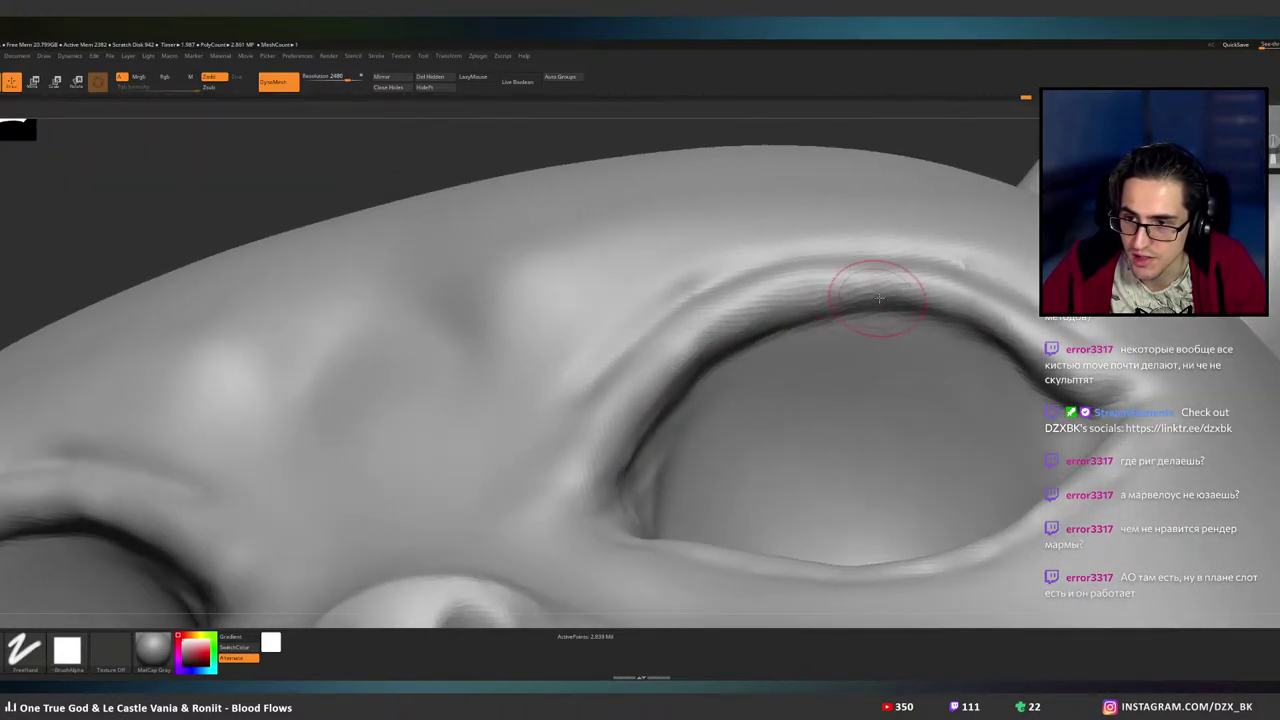
{"action": "left_click_drag", "start_coordinate": [860, 297], "coordinate": [843, 296]}
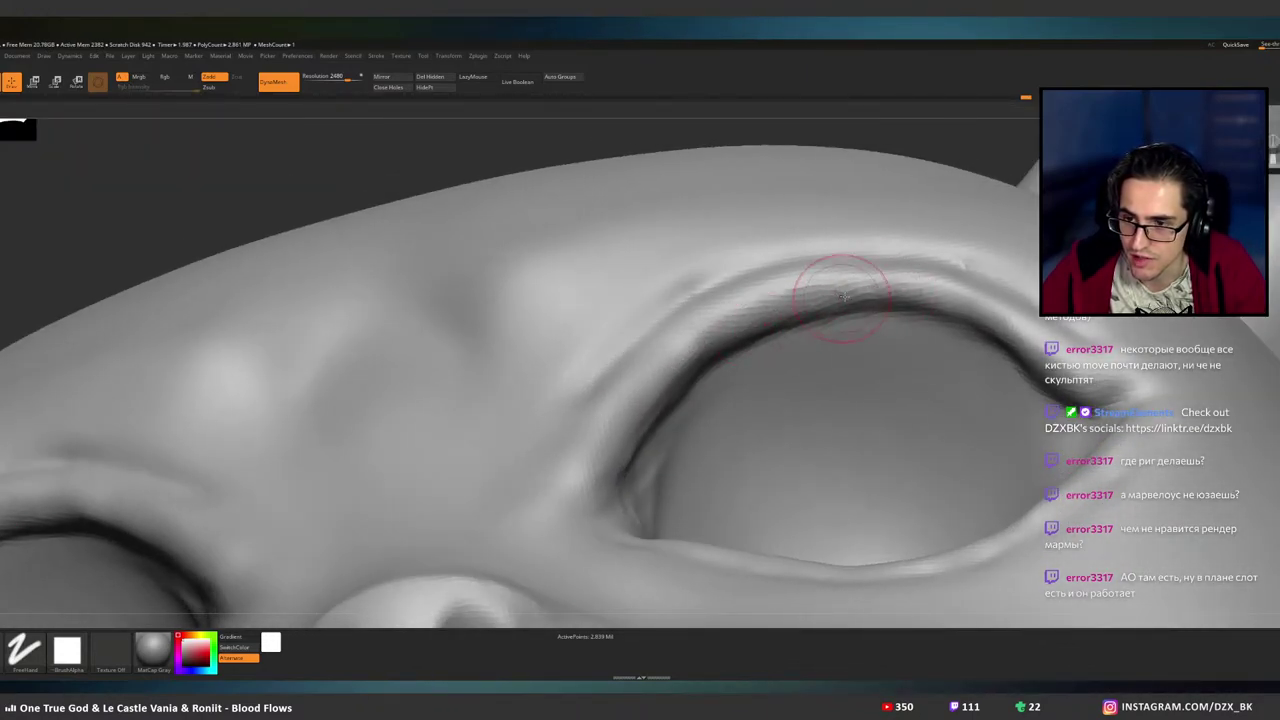
{"action": "right_click_drag", "start_coordinate": [738, 349], "coordinate": [668, 371]}
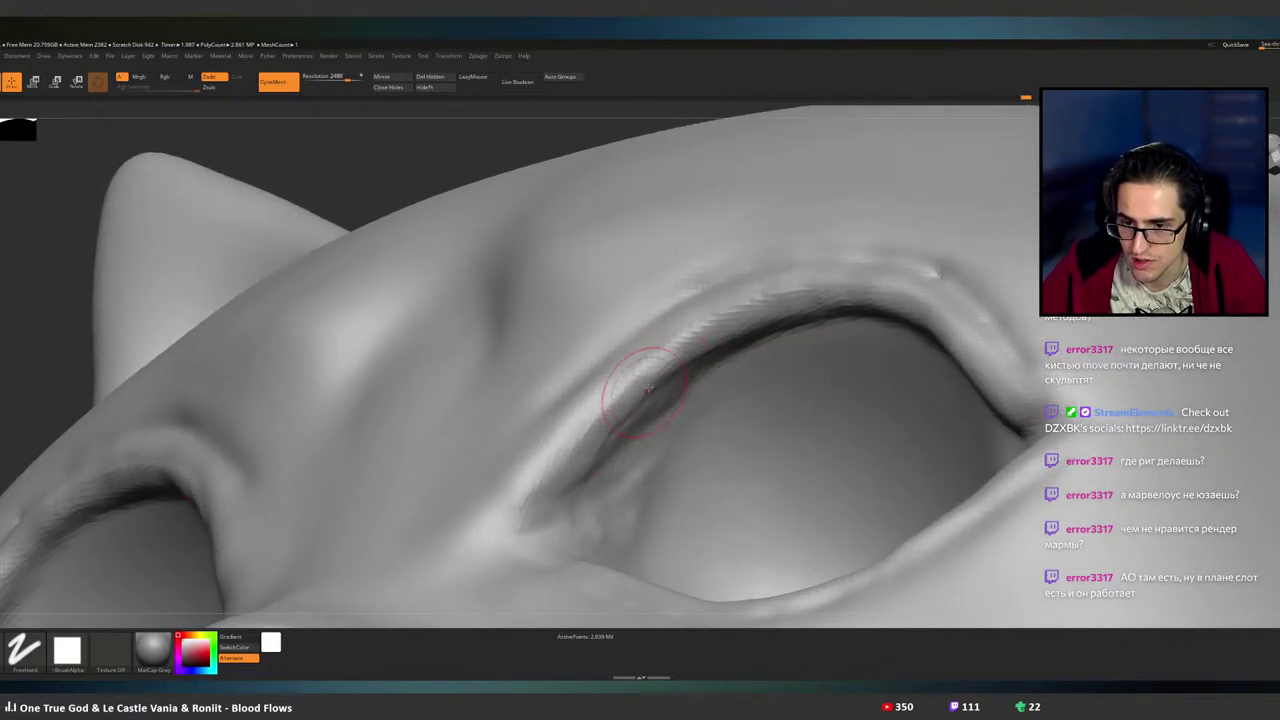
{"action": "mouse_move", "coordinate": [631, 405]}
{"action": "left_mouse_down", "text": "shift"}
{"action": "mouse_move", "coordinate": [660, 364]}
{"action": "mouse_move", "coordinate": [760, 317]}
{"action": "mouse_move", "coordinate": [663, 377]}
{"action": "left_mouse_up", "text": "shift"}
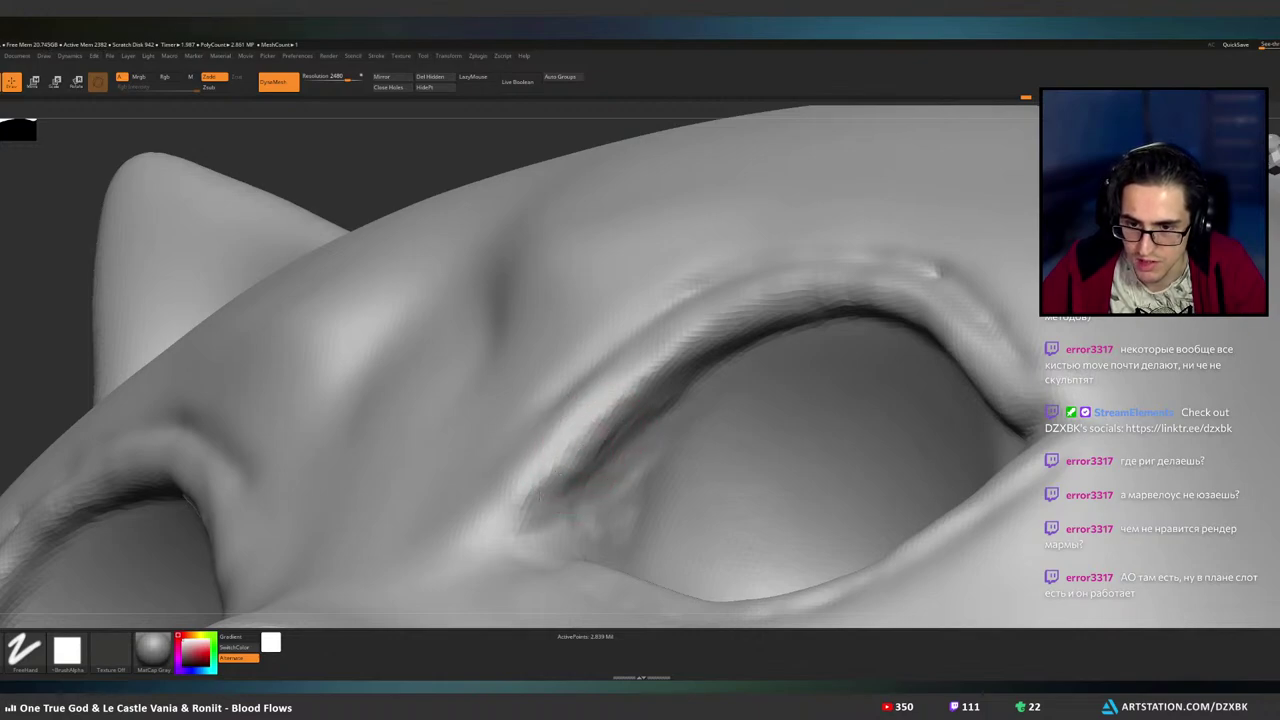
{"action": "left_click_drag", "start_coordinate": [600, 426], "coordinate": [568, 465], "text": "shift"}
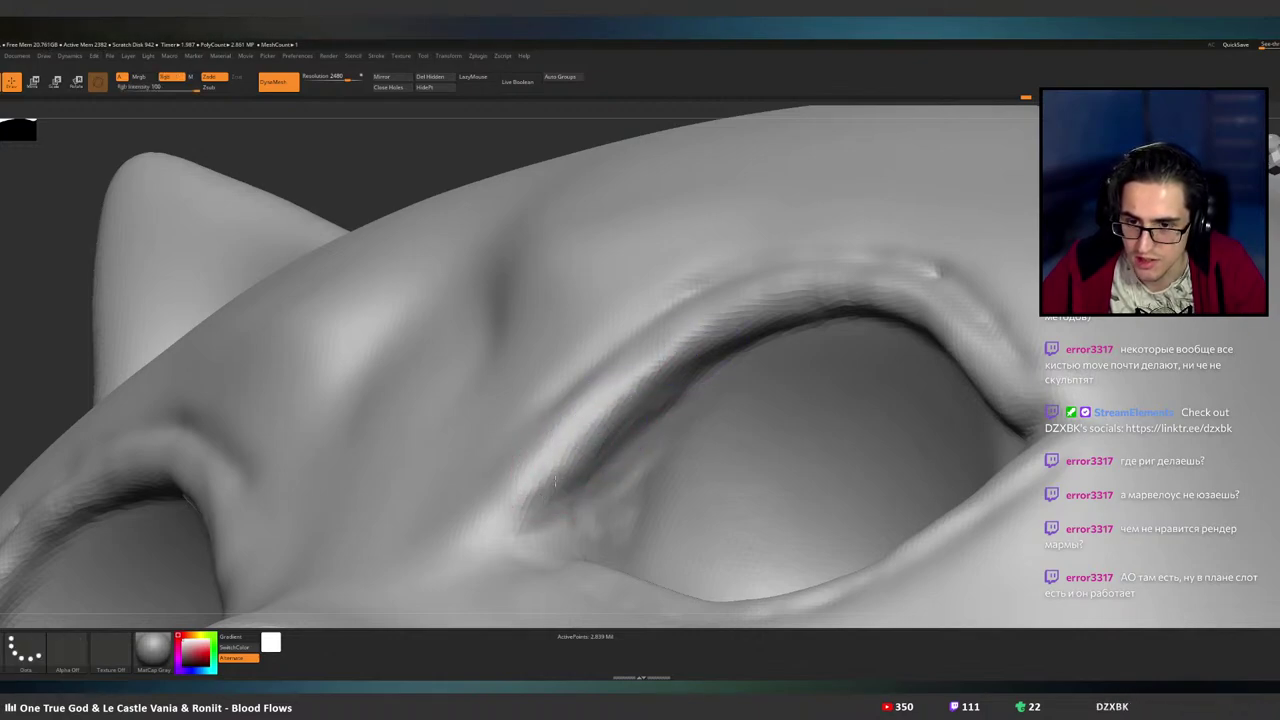
- Refine the inner lower edge of the upper eyelid rims and smooth it down to the inner eye corners
{"action": "mouse_move", "coordinate": [610, 415]}
{"action": "right_mouse_down"}
{"action": "mouse_move", "coordinate": [671, 426]}
{"action": "mouse_move", "coordinate": [680, 460]}
{"action": "mouse_move", "coordinate": [644, 430]}
{"action": "mouse_move", "coordinate": [590, 440]}
{"action": "right_mouse_up"}
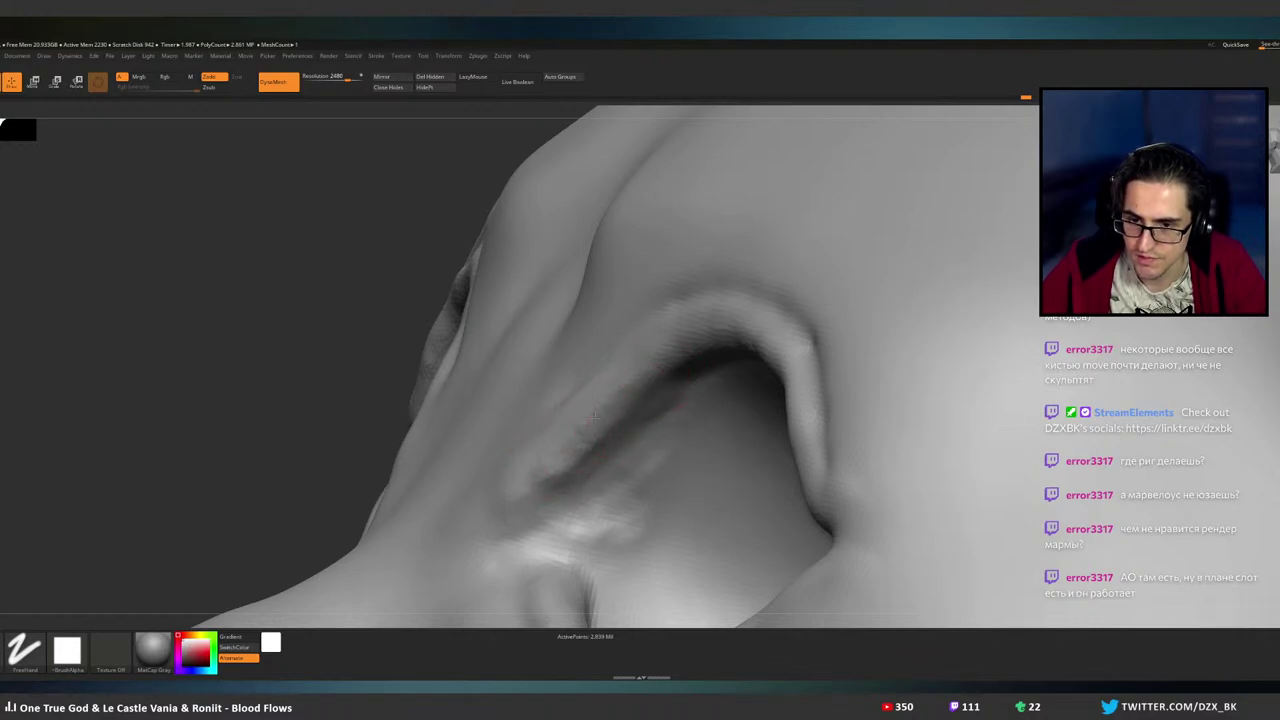
{"action": "left_click_drag", "start_coordinate": [628, 399], "coordinate": [556, 446], "text": "shift"}
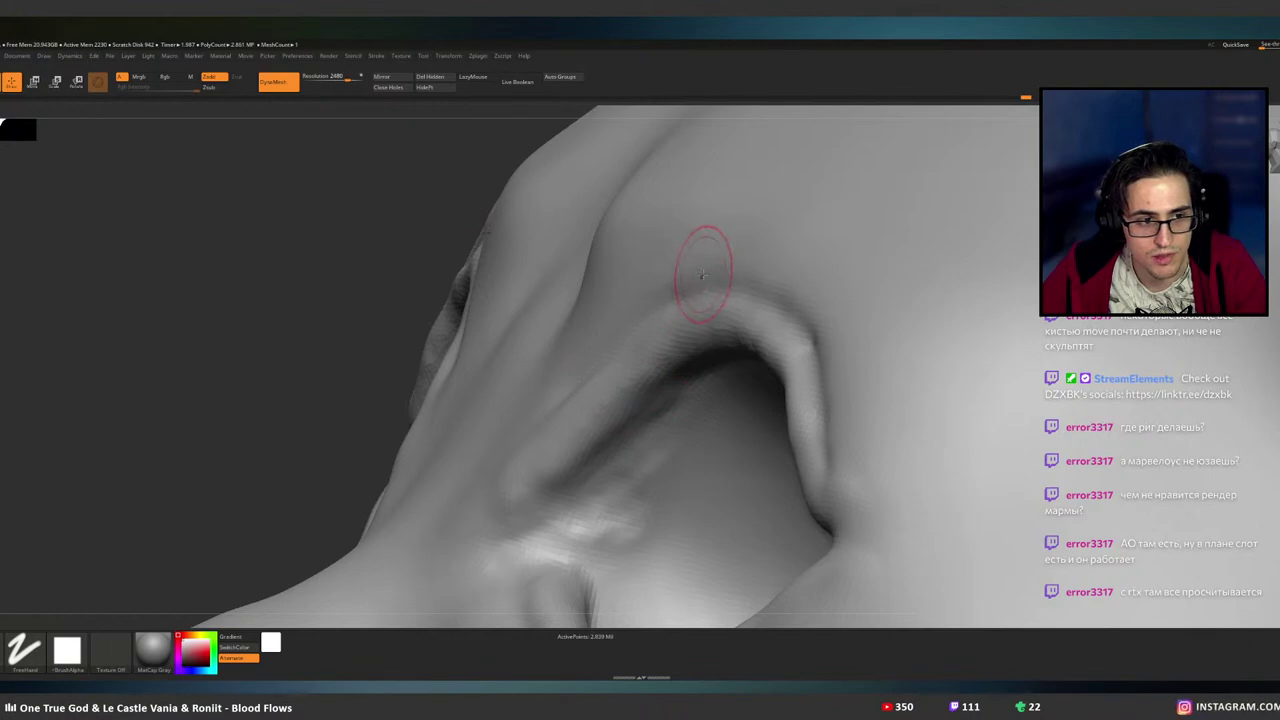
{"action": "mouse_move", "coordinate": [675, 353]}
{"action": "right_mouse_down"}
{"action": "mouse_move", "coordinate": [735, 350]}
{"action": "mouse_move", "coordinate": [712, 346]}
{"action": "right_mouse_up"}
{"action": "left_click_drag", "start_coordinate": [656, 361], "coordinate": [624, 392], "text": "shift"}
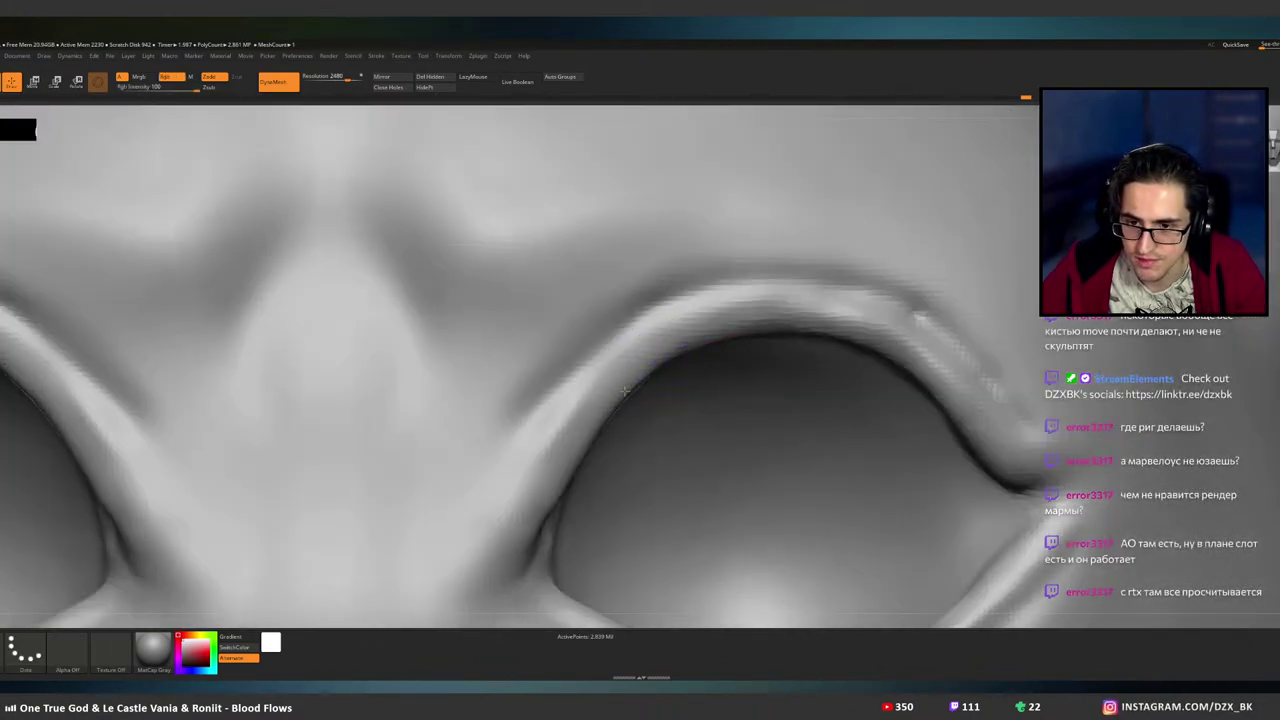
- Smooth the inner half of the upper eyelid rims' underside where it meets the eyeballs near the inner corners
{"action": "right_click_drag", "start_coordinate": [649, 372], "coordinate": [606, 364]}
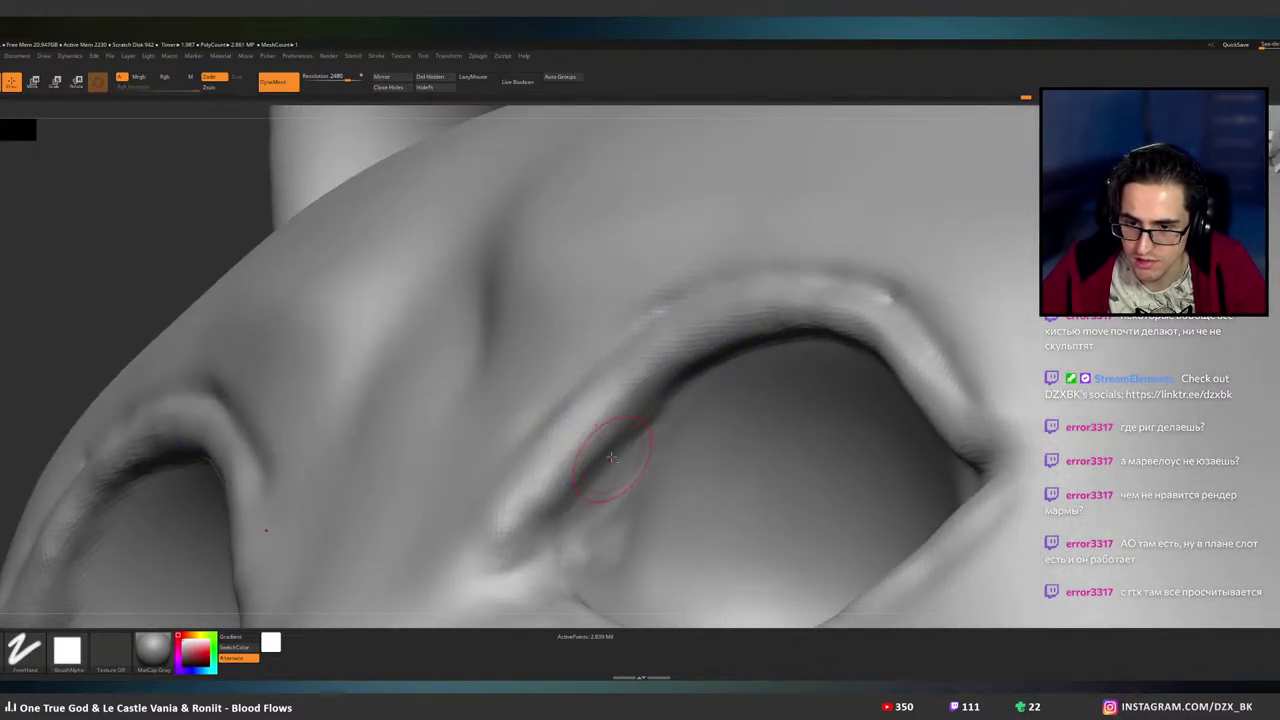
{"action": "right_click_drag", "start_coordinate": [614, 451], "coordinate": [626, 360], "text": "alt"}
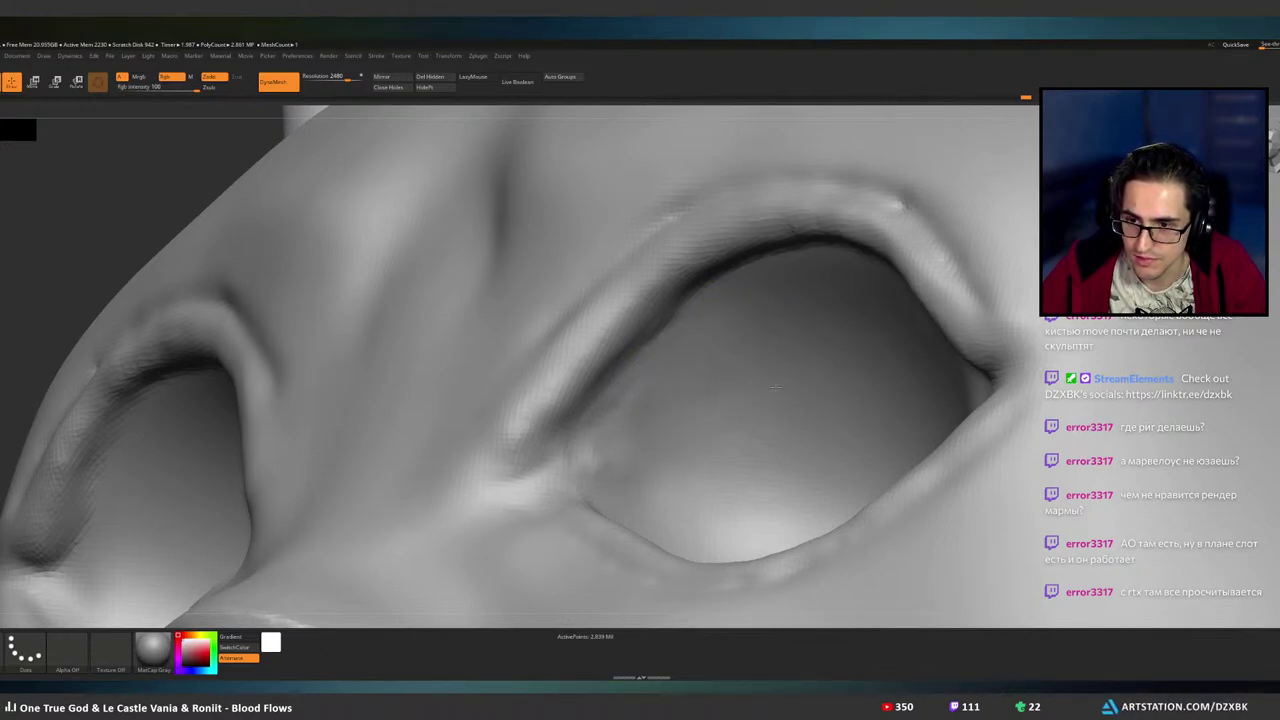
{"action": "right_click_drag", "start_coordinate": [829, 349], "coordinate": [672, 429]}
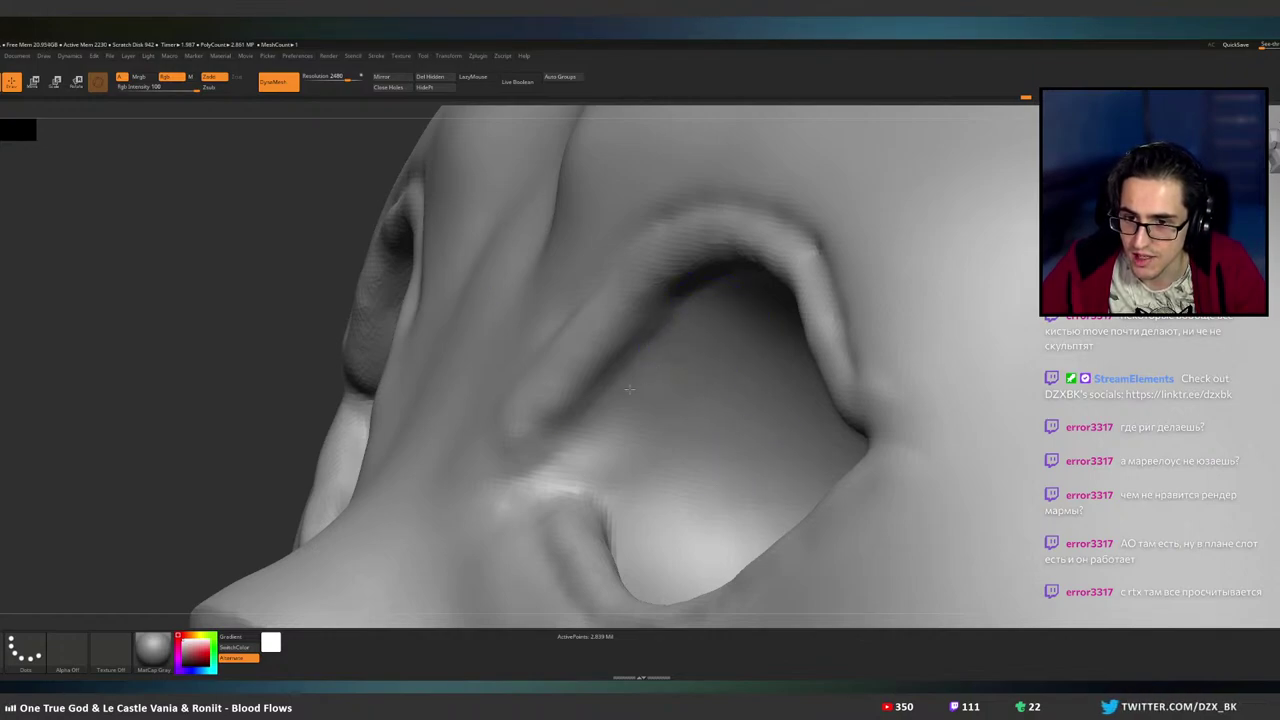
{"action": "key", "text": "b"}
{"action": "key", "text": "s"}
{"action": "key", "text": "t"}
{"action": "mouse_move", "coordinate": [647, 416]}
{"action": "right_mouse_down"}
{"action": "mouse_move", "coordinate": [690, 438]}
{"action": "mouse_move", "coordinate": [690, 415]}
{"action": "mouse_move", "coordinate": [626, 402]}
{"action": "right_mouse_up"}
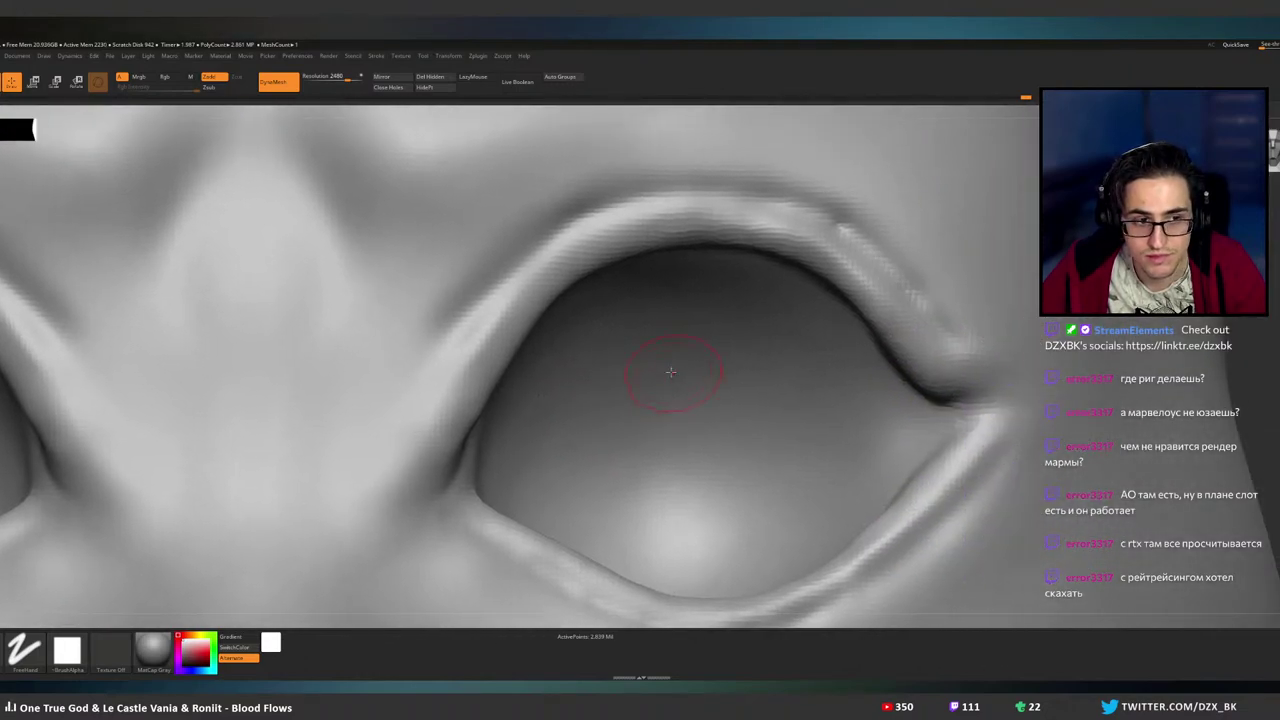
- Refine the lower edge of the upper eyelid rims along the middle and smooth it toward the inner half
{"action": "right_click_drag", "start_coordinate": [661, 354], "coordinate": [720, 379], "text": "alt"}
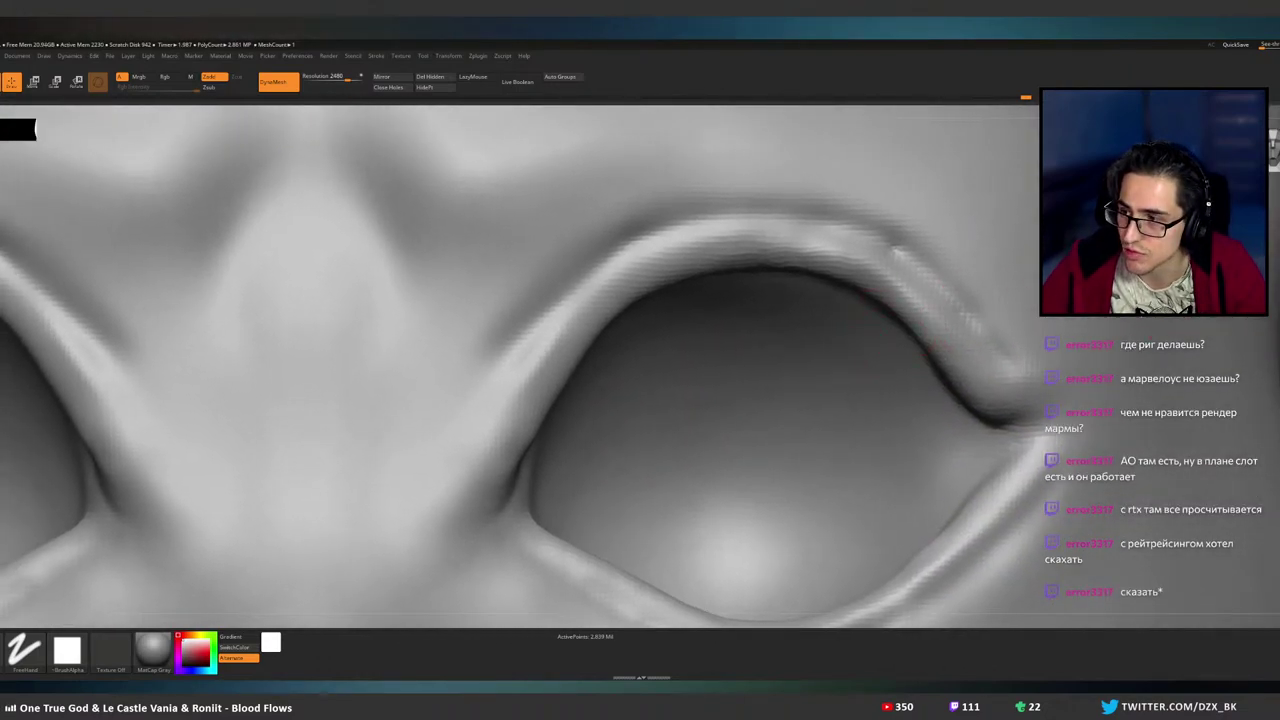
{"action": "right_click_drag", "start_coordinate": [874, 281], "coordinate": [857, 313]}
{"action": "mouse_move", "coordinate": [654, 334]}
{"action": "right_mouse_down"}
{"action": "mouse_move", "coordinate": [651, 306]}
{"action": "mouse_move", "coordinate": [638, 304]}
{"action": "mouse_move", "coordinate": [646, 350]}
{"action": "right_mouse_up"}
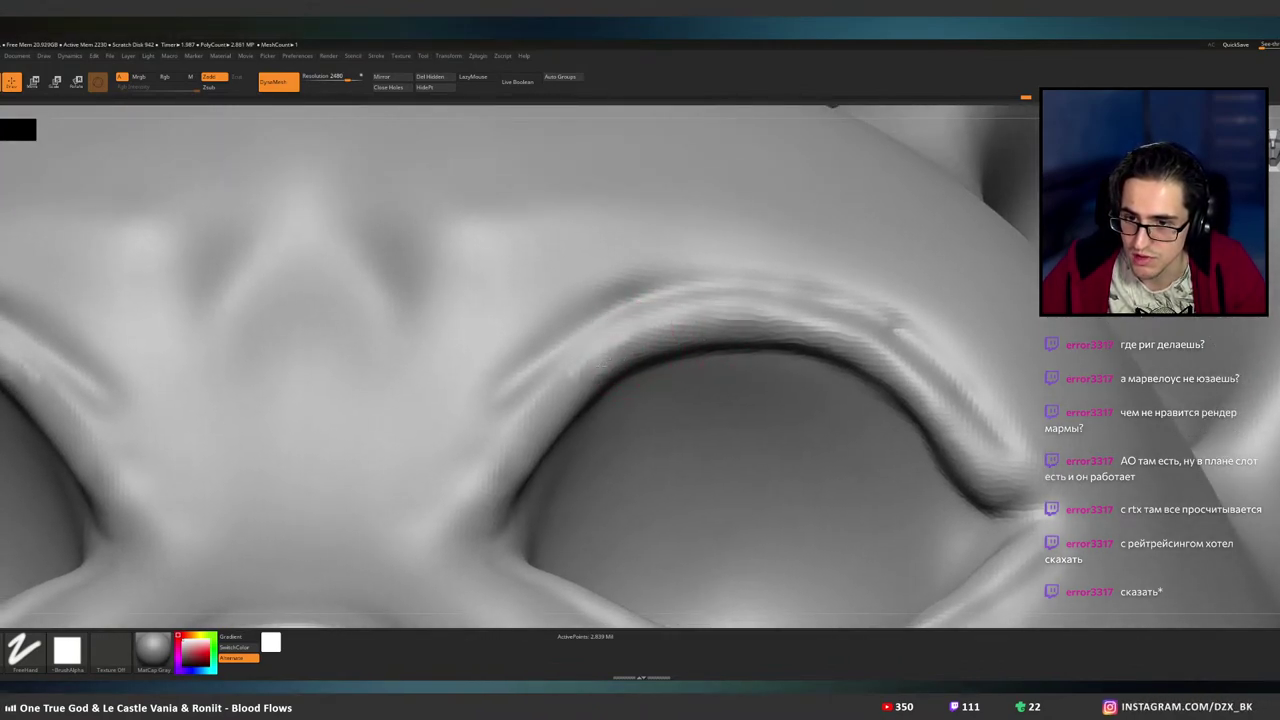
{"action": "key", "text": "shift"}
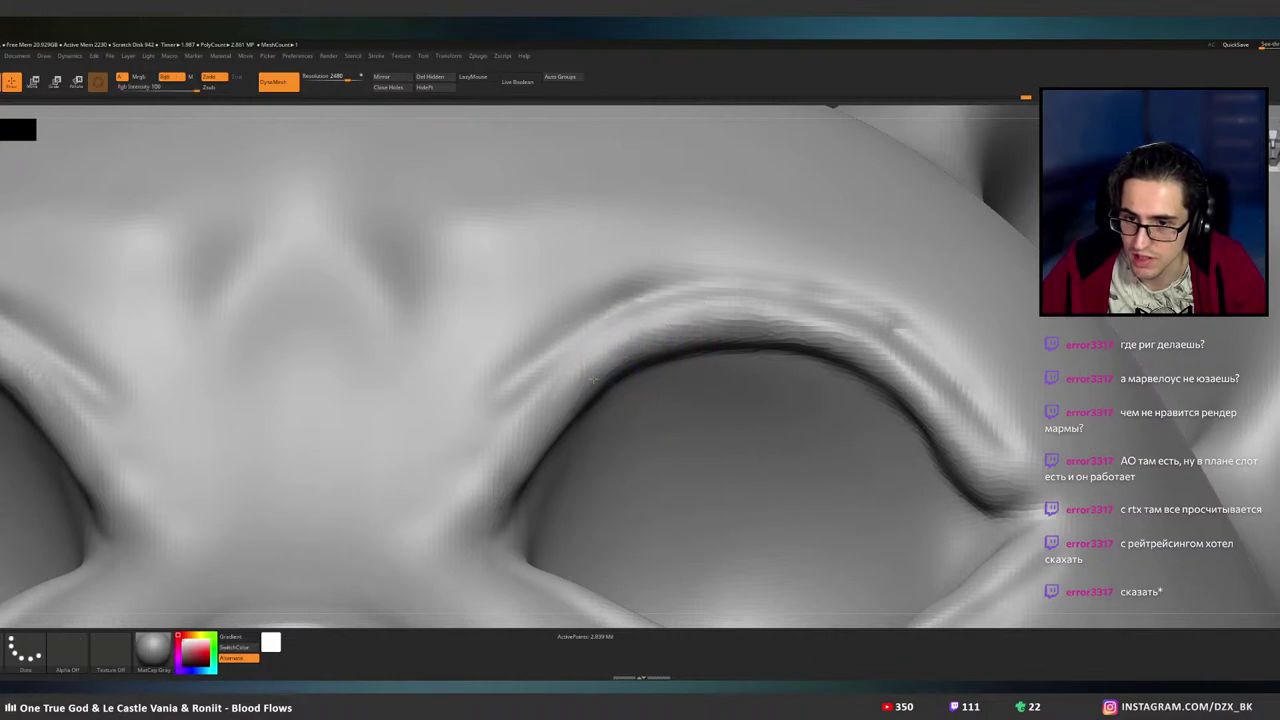
{"action": "mouse_move", "coordinate": [635, 366]}
{"action": "right_mouse_down"}
{"action": "mouse_move", "coordinate": [628, 406]}
{"action": "mouse_move", "coordinate": [719, 342]}
{"action": "right_mouse_up"}
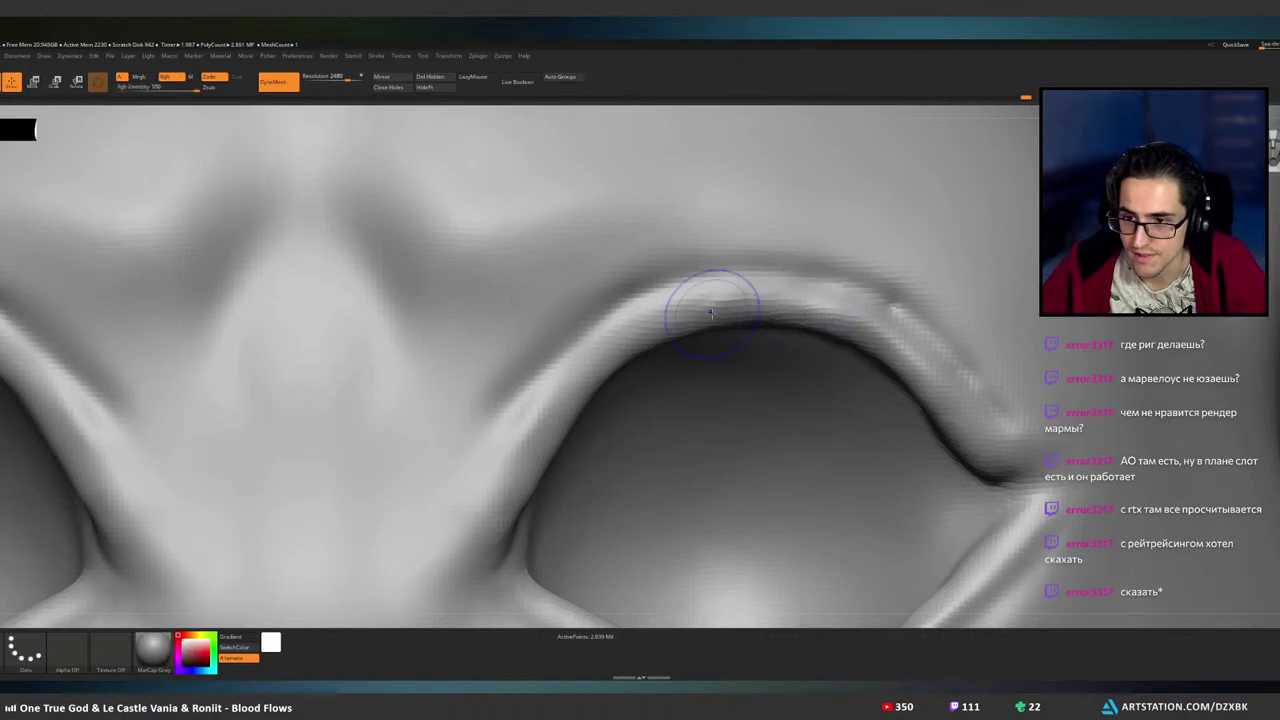
- Build up the outer half of the lower eyelid rims from the outer eye corners toward the middle
{"action": "key", "text": "f"}
{"action": "key", "text": "ctrl+shift"}
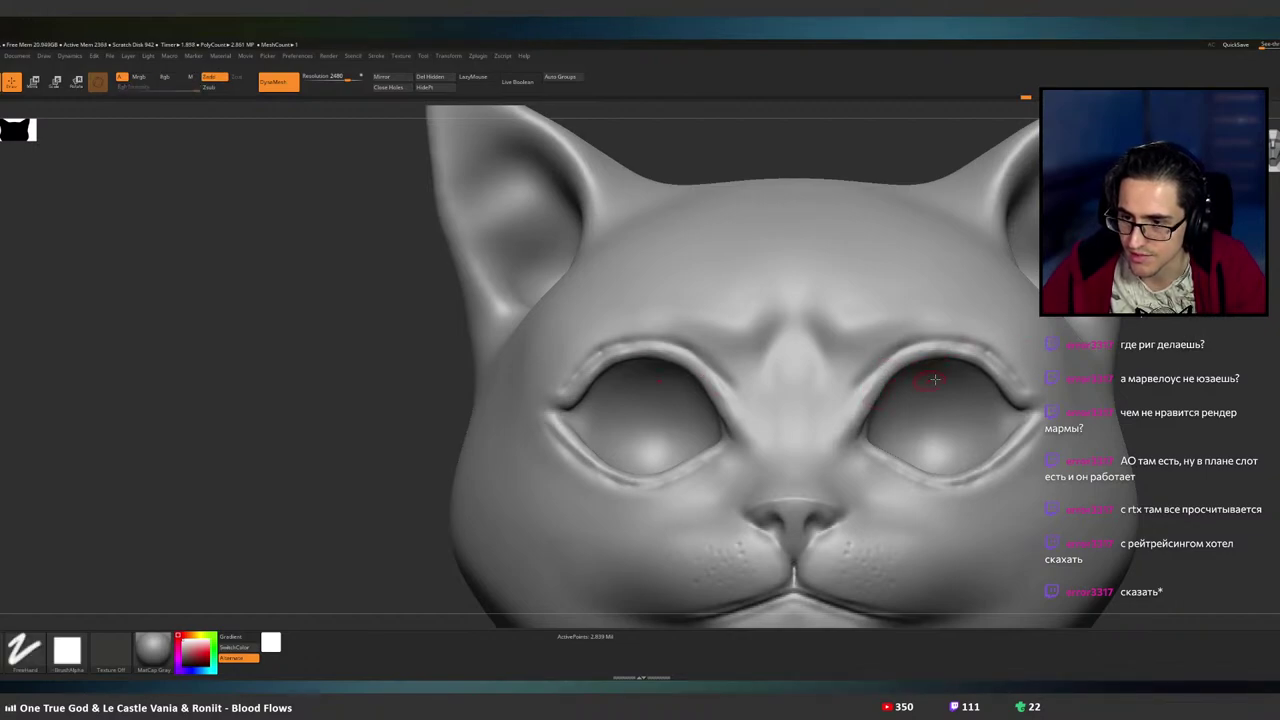
{"action": "mouse_move", "coordinate": [911, 360]}
{"action": "right_mouse_down", "text": "alt"}
{"action": "mouse_move", "coordinate": [749, 346]}
{"action": "mouse_move", "coordinate": [848, 368]}
{"action": "mouse_move", "coordinate": [876, 398]}
{"action": "mouse_move", "coordinate": [793, 380]}
{"action": "mouse_move", "coordinate": [834, 402]}
{"action": "mouse_move", "coordinate": [898, 394]}
{"action": "mouse_move", "coordinate": [766, 322]}
{"action": "right_mouse_up", "text": "alt"}
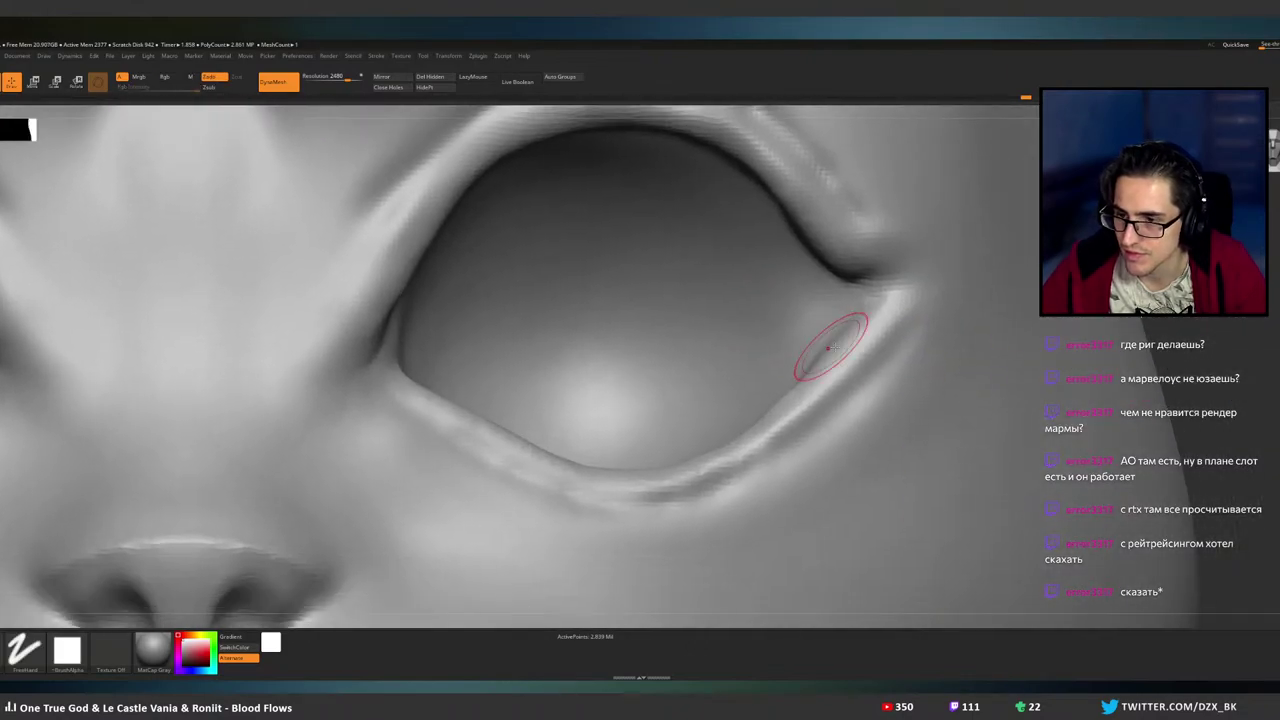
{"action": "right_click_drag", "start_coordinate": [831, 347], "coordinate": [852, 358]}
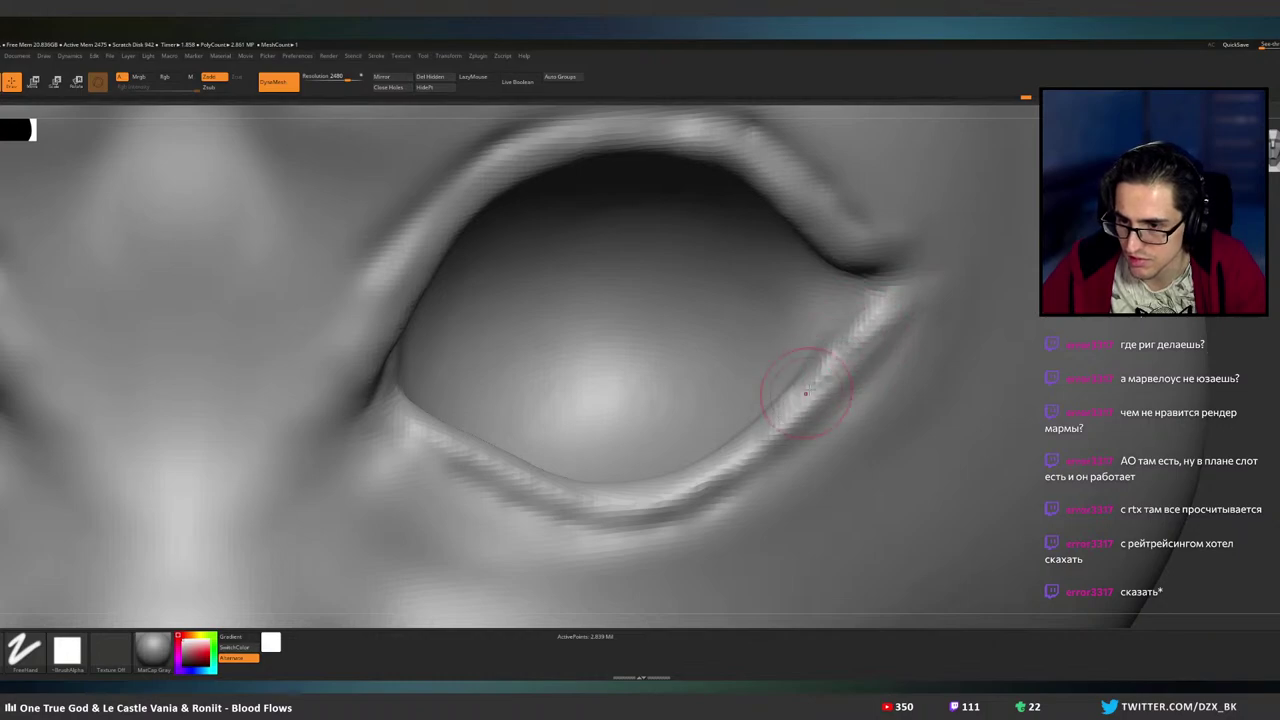
{"action": "left_click_drag", "start_coordinate": [725, 460], "coordinate": [806, 401]}
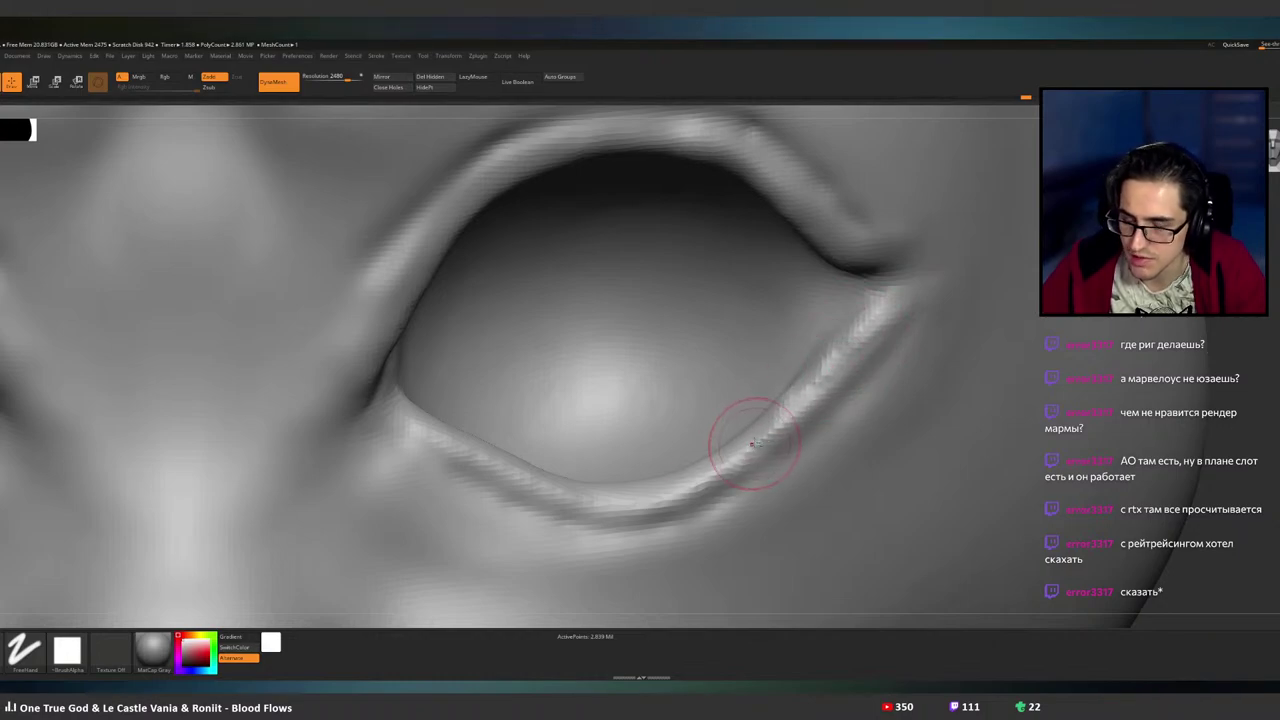
{"action": "mouse_move", "coordinate": [751, 446]}
{"action": "right_mouse_down", "text": "alt"}
{"action": "mouse_move", "coordinate": [857, 345]}
{"action": "mouse_move", "coordinate": [823, 413]}
{"action": "mouse_move", "coordinate": [809, 371]}
{"action": "right_mouse_up", "text": "alt"}
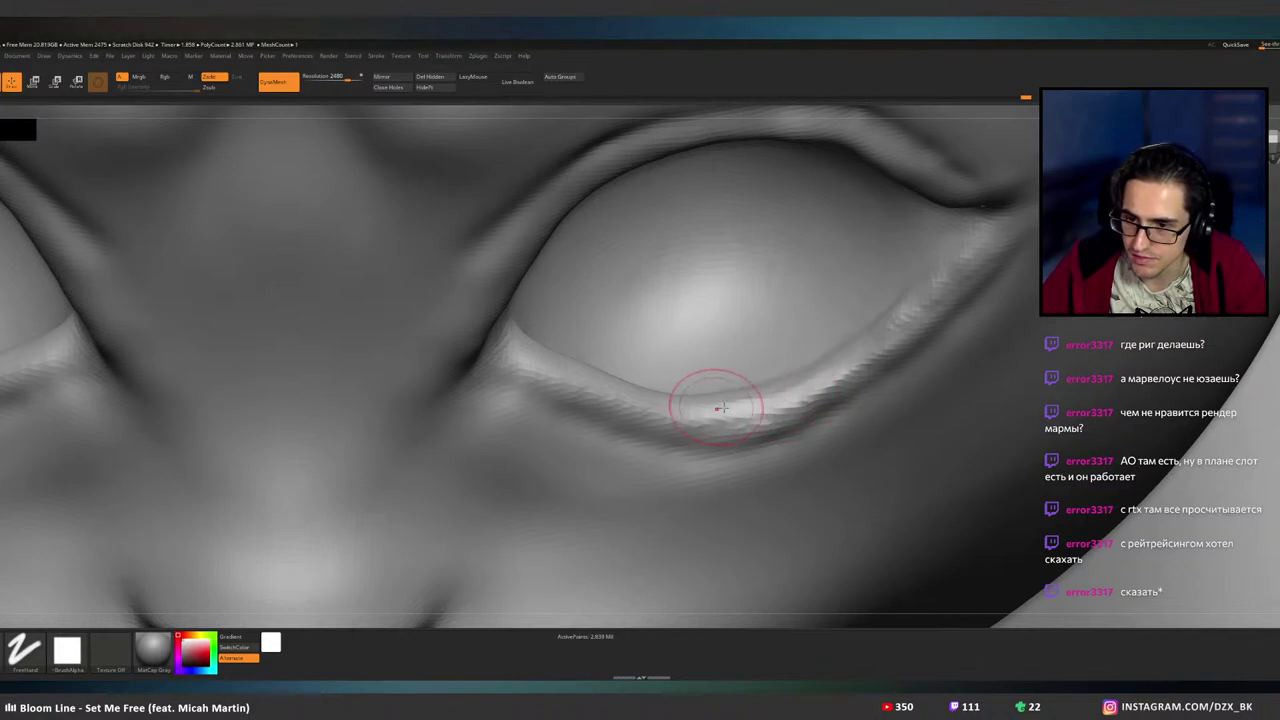
- Add clay along the top surface of the lower eyelid rims from the inner corners to the middle and smooth the strokes
{"action": "left_click_drag", "start_coordinate": [557, 362], "coordinate": [532, 361]}
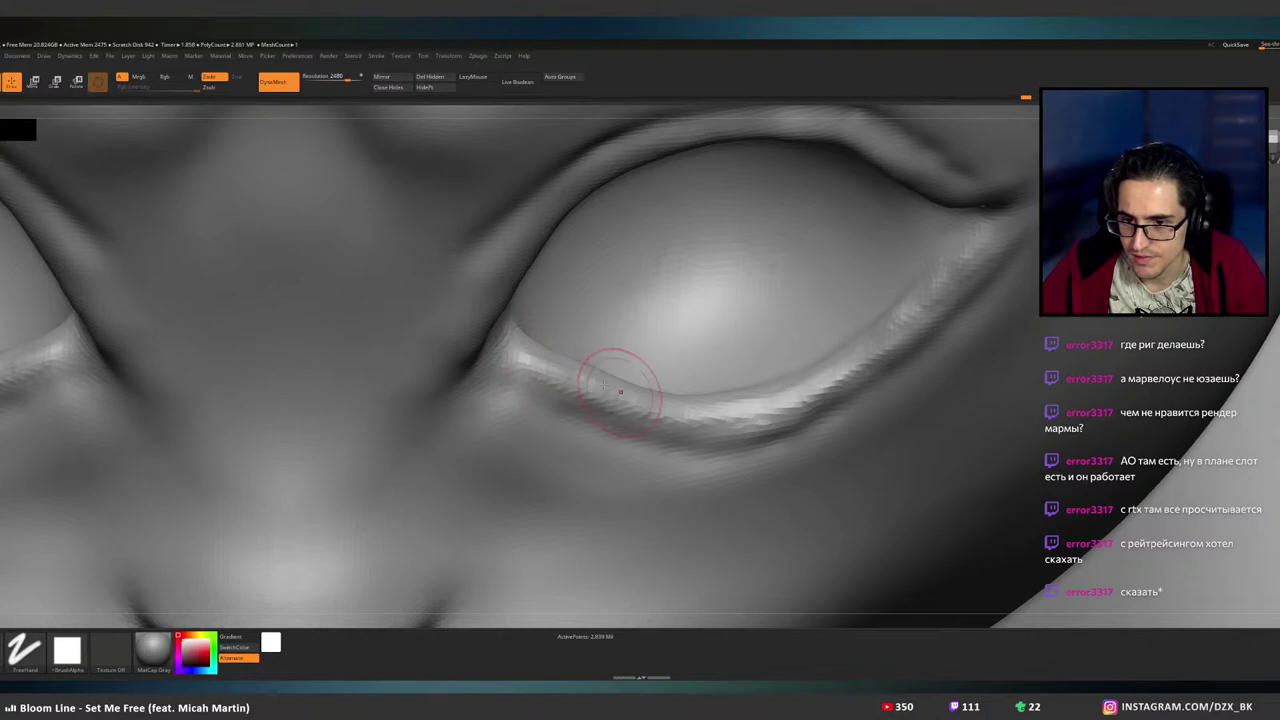
{"action": "left_click_drag", "start_coordinate": [655, 407], "coordinate": [596, 385]}
{"action": "left_click_drag", "start_coordinate": [708, 419], "coordinate": [656, 407]}
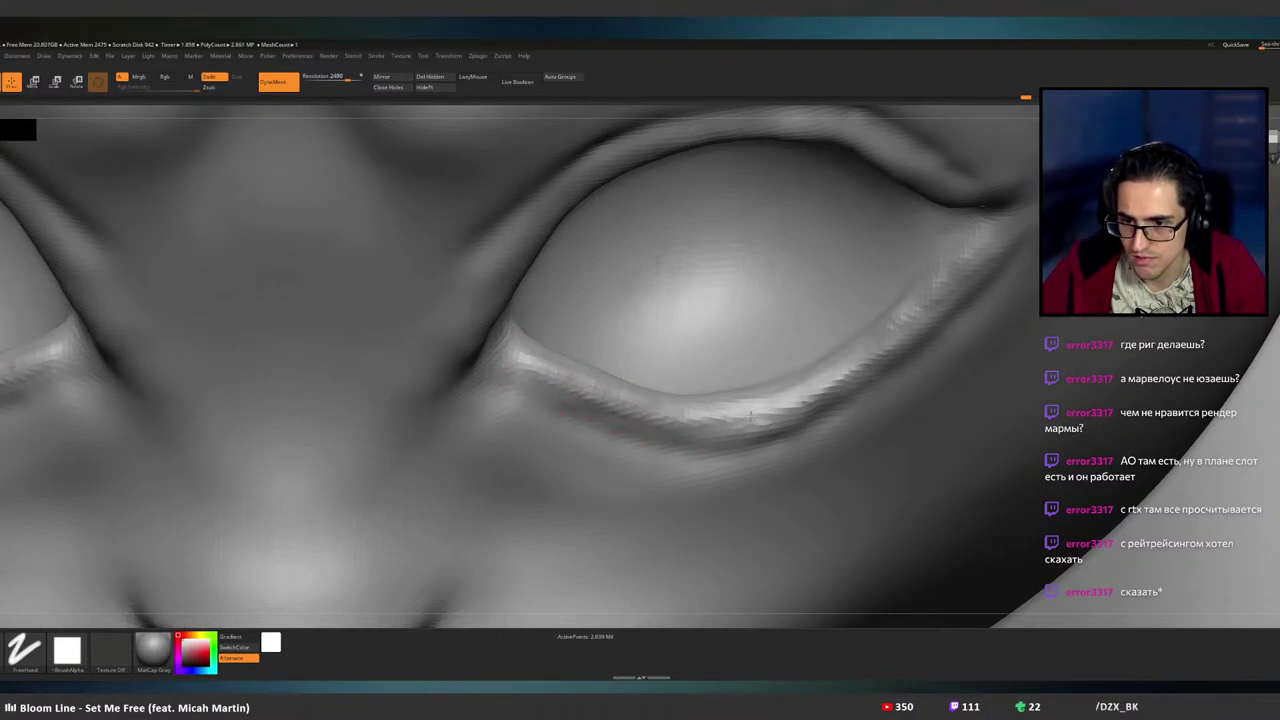
{"action": "left_click_drag", "start_coordinate": [775, 408], "coordinate": [714, 417]}
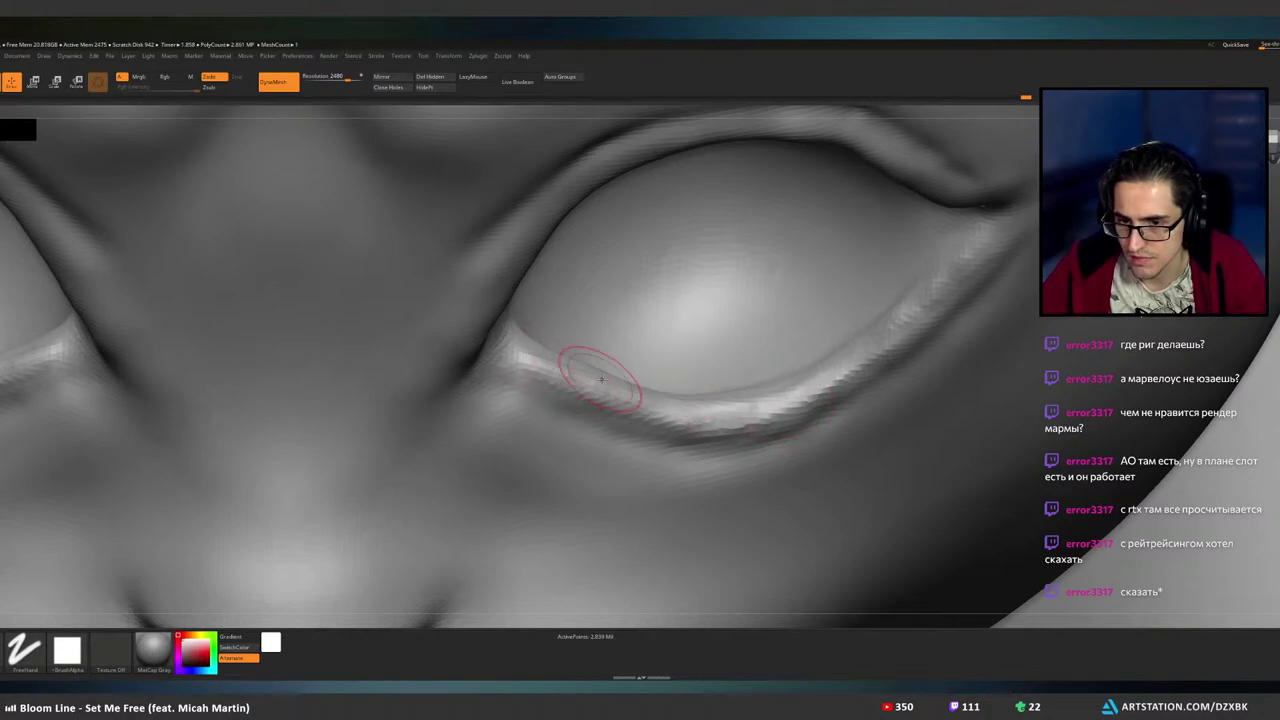
{"action": "mouse_move", "coordinate": [580, 386]}
{"action": "left_mouse_down", "text": "shift"}
{"action": "mouse_move", "coordinate": [600, 383]}
{"action": "mouse_move", "coordinate": [634, 408]}
{"action": "mouse_move", "coordinate": [827, 393]}
{"action": "left_mouse_up", "text": "shift"}
- Build up the outer part of the lower eyelid rims with the Clay Buildup brush and smooth it to the middle
{"action": "right_click_drag", "start_coordinate": [866, 363], "coordinate": [895, 290]}
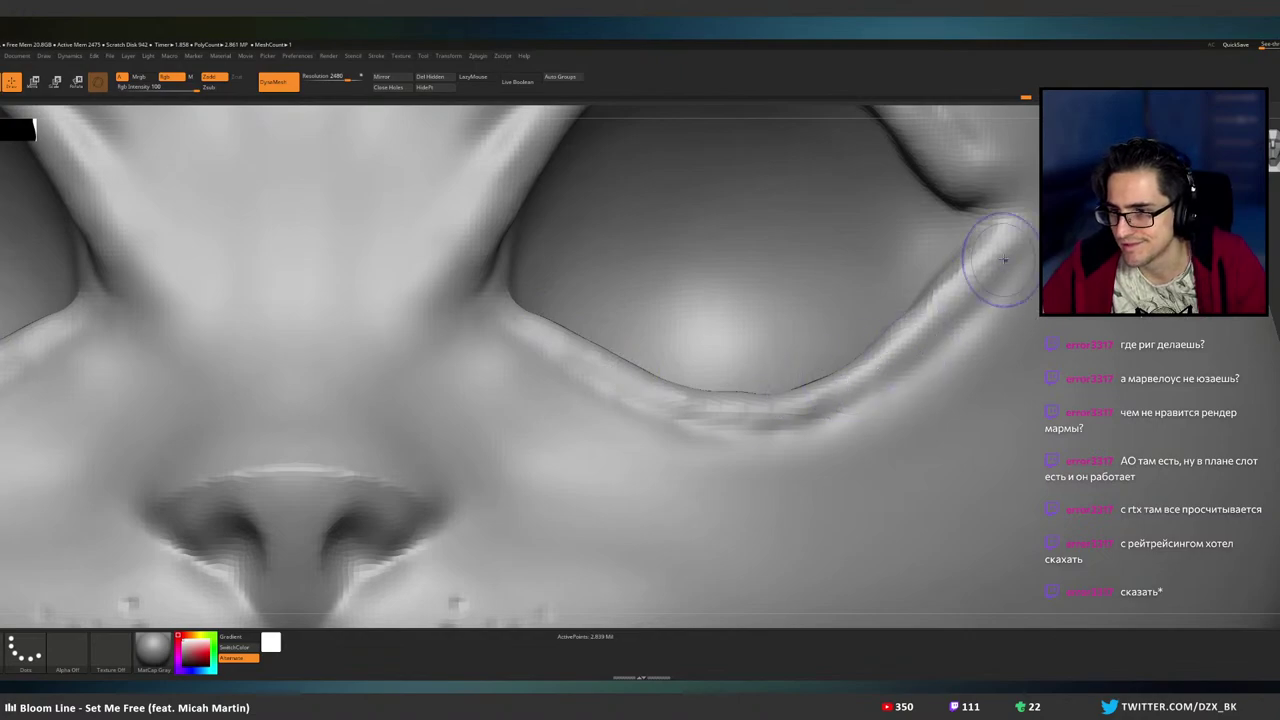
{"action": "key", "text": "b"}
{"action": "key", "text": "c"}
{"action": "key", "text": "b"}
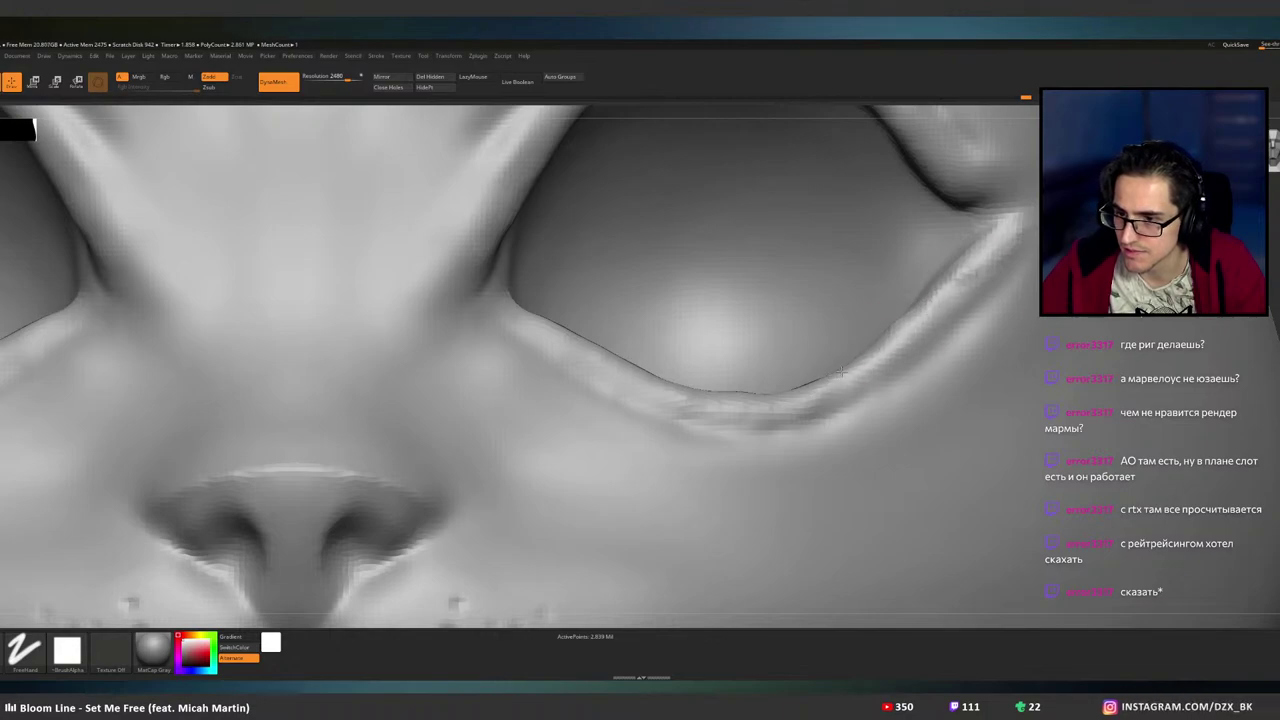
{"action": "left_click_drag", "start_coordinate": [857, 363], "coordinate": [890, 328], "text": "shift"}
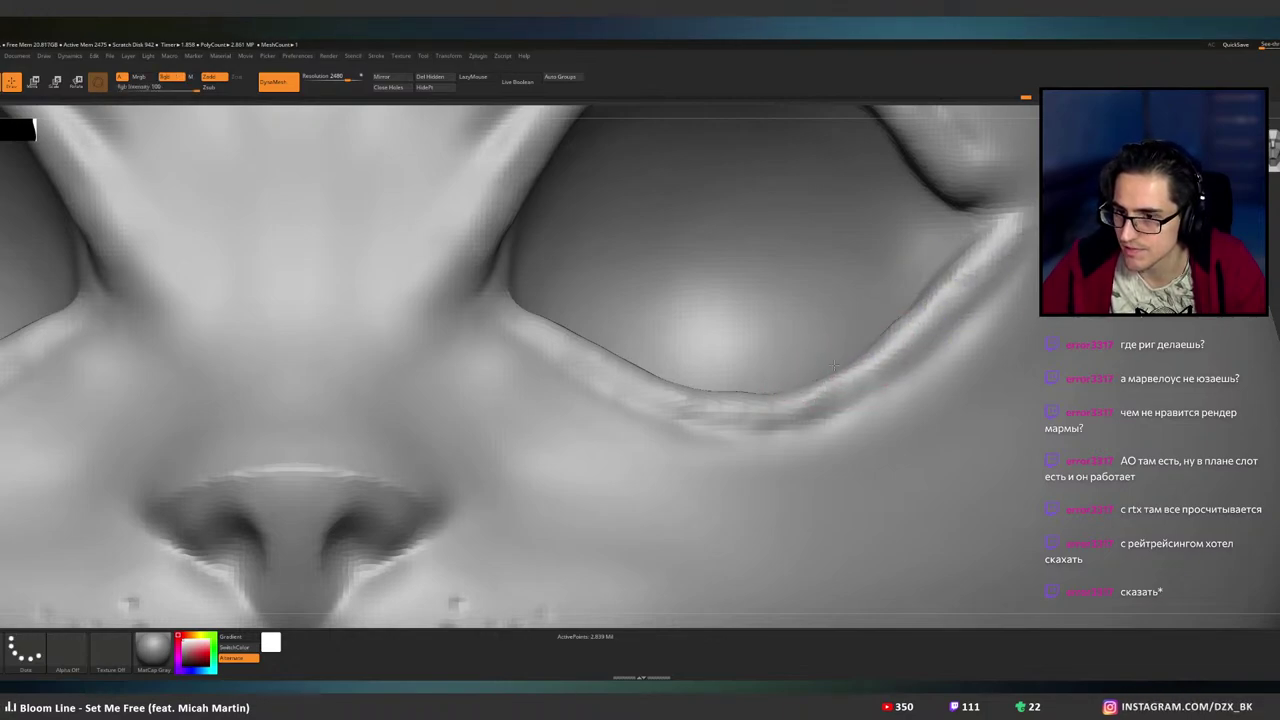
{"action": "mouse_move", "coordinate": [740, 403]}
{"action": "left_mouse_down", "text": "shift"}
{"action": "mouse_move", "coordinate": [845, 385]}
{"action": "mouse_move", "coordinate": [690, 416]}
{"action": "mouse_move", "coordinate": [732, 404]}
{"action": "left_mouse_up", "text": "shift"}
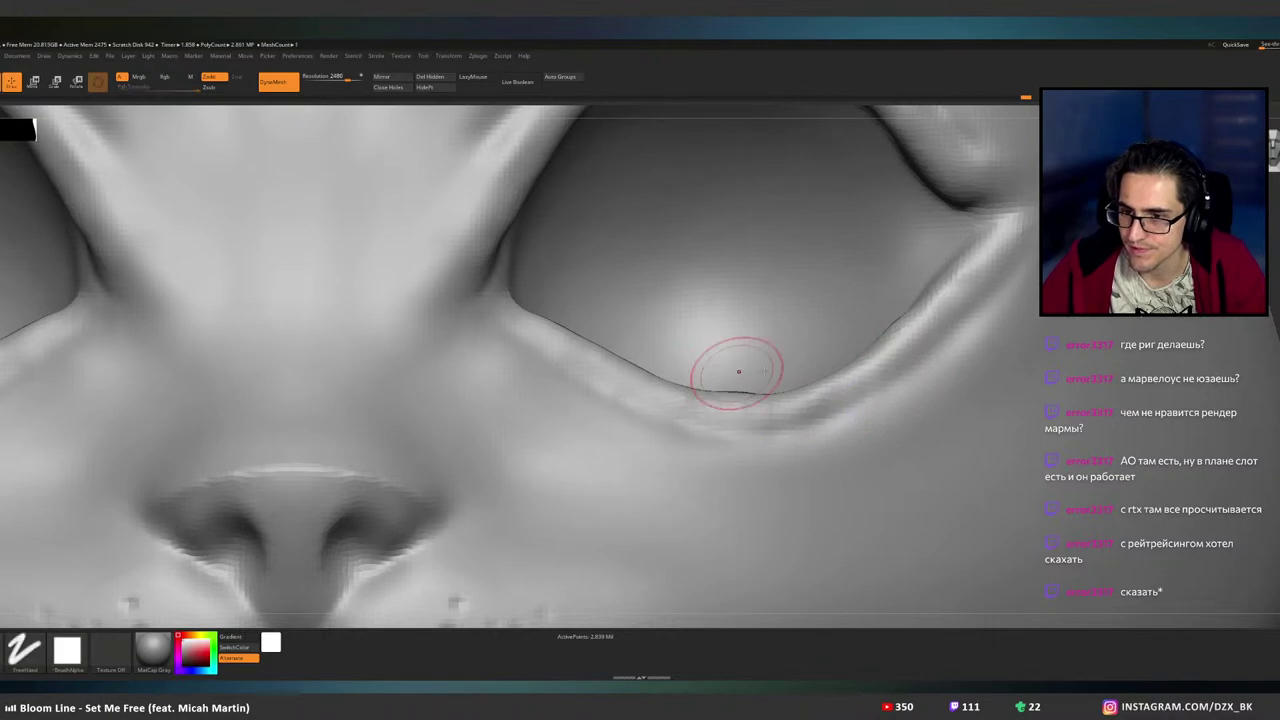
- Remesh the head with DynaMesh and sharpen the outer half of the lower eyelid rims with clay strokes
{"action": "right_click_drag", "start_coordinate": [738, 371], "coordinate": [872, 347], "text": "ctrl"}
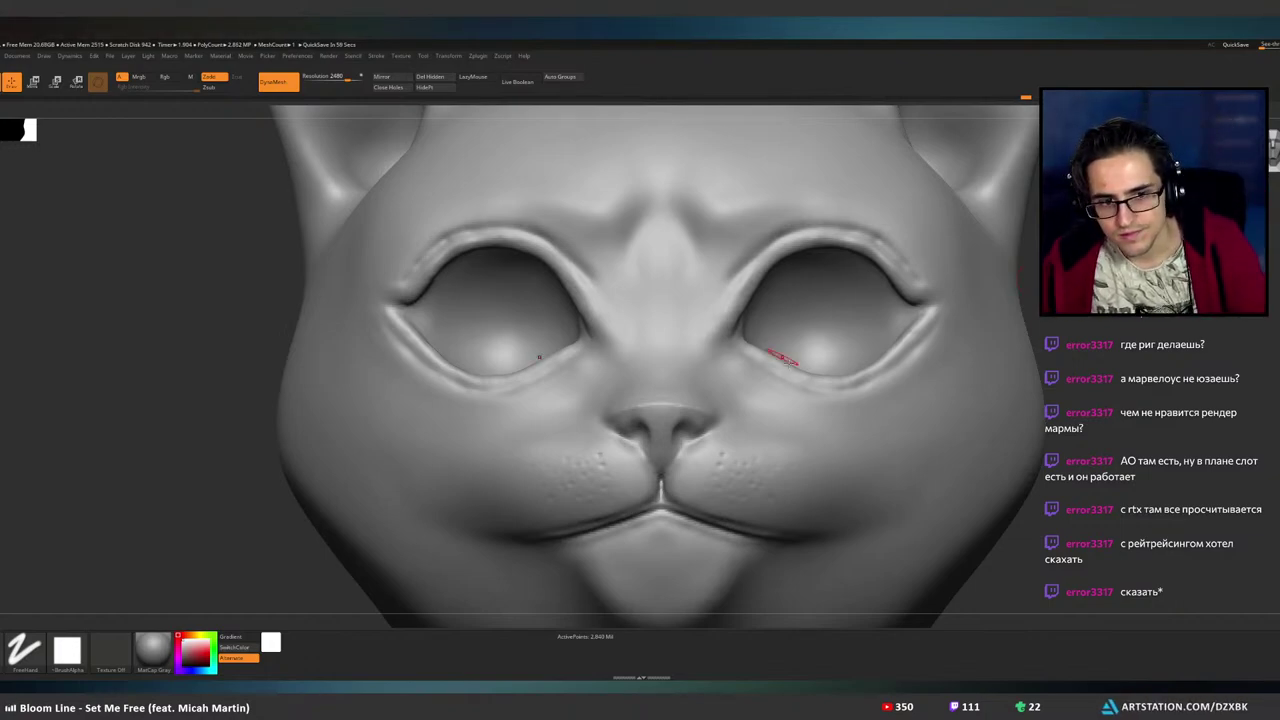
{"action": "key", "text": "ctrl"}
{"action": "mouse_move", "coordinate": [867, 365]}
{"action": "right_mouse_down", "text": "ctrl"}
{"action": "mouse_move", "coordinate": [971, 303]}
{"action": "mouse_move", "coordinate": [916, 348]}
{"action": "mouse_move", "coordinate": [943, 316]}
{"action": "right_mouse_up", "text": "ctrl"}
{"action": "mouse_move", "coordinate": [943, 314]}
{"action": "left_mouse_down"}
{"action": "mouse_move", "coordinate": [913, 318]}
{"action": "mouse_move", "coordinate": [943, 304]}
{"action": "mouse_move", "coordinate": [904, 346]}
{"action": "mouse_move", "coordinate": [940, 303]}
{"action": "left_mouse_up"}
{"action": "key", "text": "ctrl+z"}
{"action": "left_click_drag", "start_coordinate": [845, 396], "coordinate": [811, 431]}
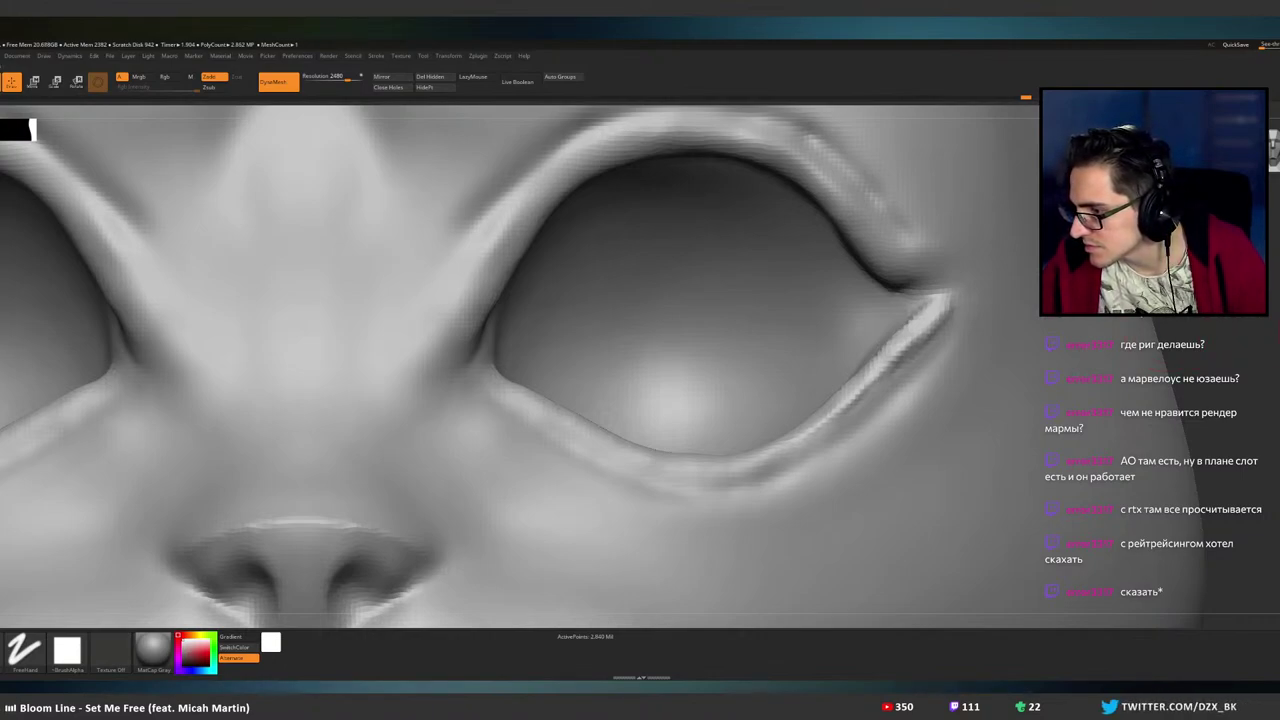
- Set the DynaMesh resolution to 2792 and smooth the outer half of the lower eyelid rims
{"action": "left_click_drag", "start_coordinate": [347, 78], "coordinate": [350, 78]}
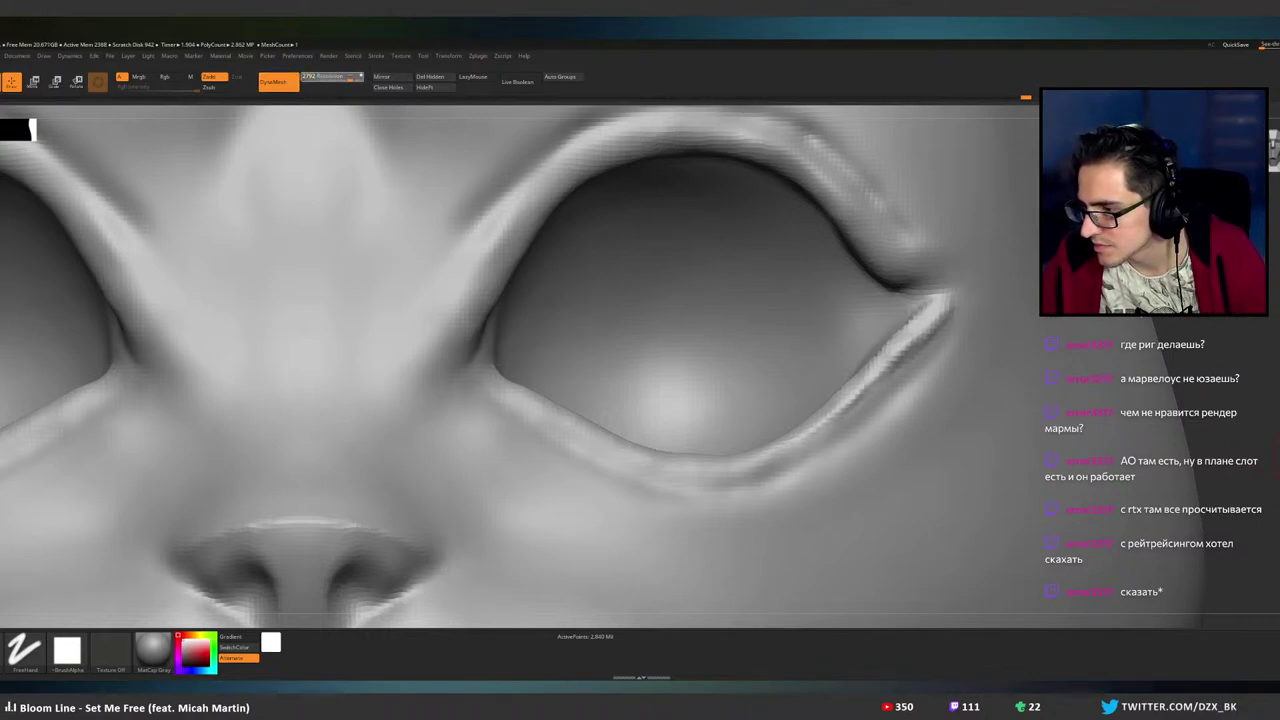
{"action": "key", "text": "ctrl+shift"}
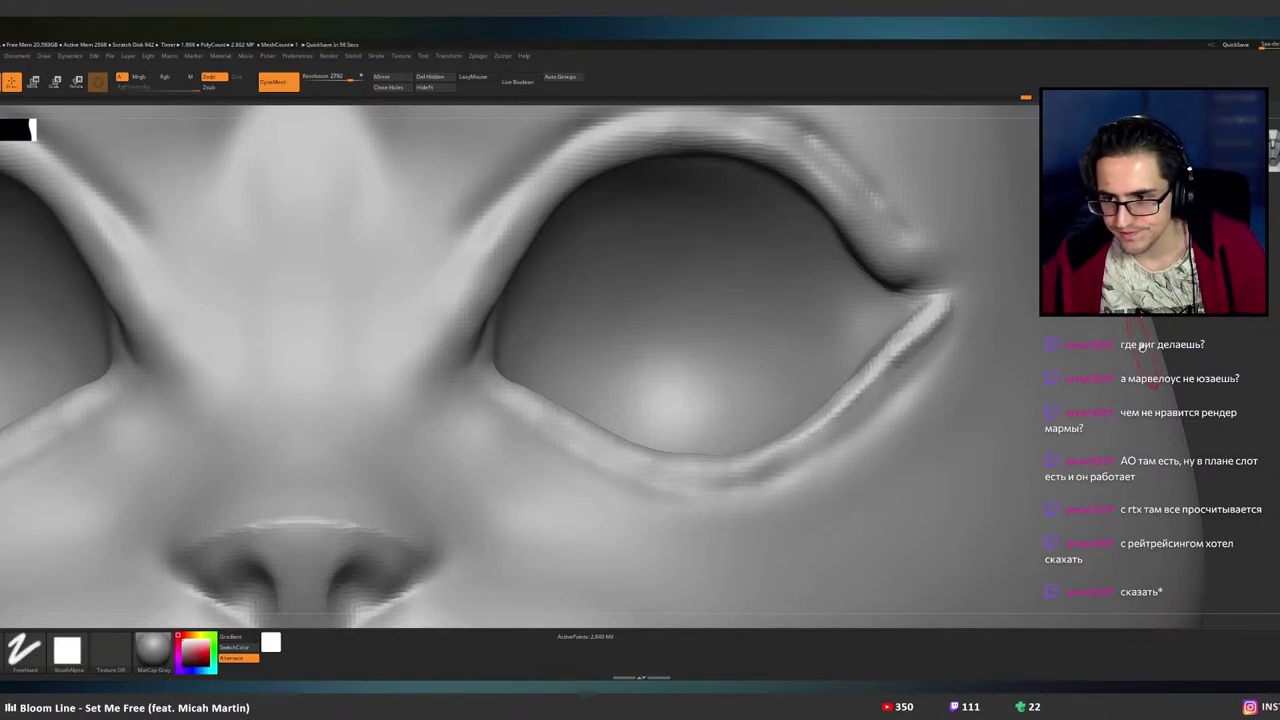
{"action": "mouse_move", "coordinate": [900, 351]}
{"action": "left_mouse_down", "text": "shift"}
{"action": "mouse_move", "coordinate": [944, 317]}
{"action": "mouse_move", "coordinate": [842, 406]}
{"action": "mouse_move", "coordinate": [915, 349]}
{"action": "left_mouse_up", "text": "shift"}
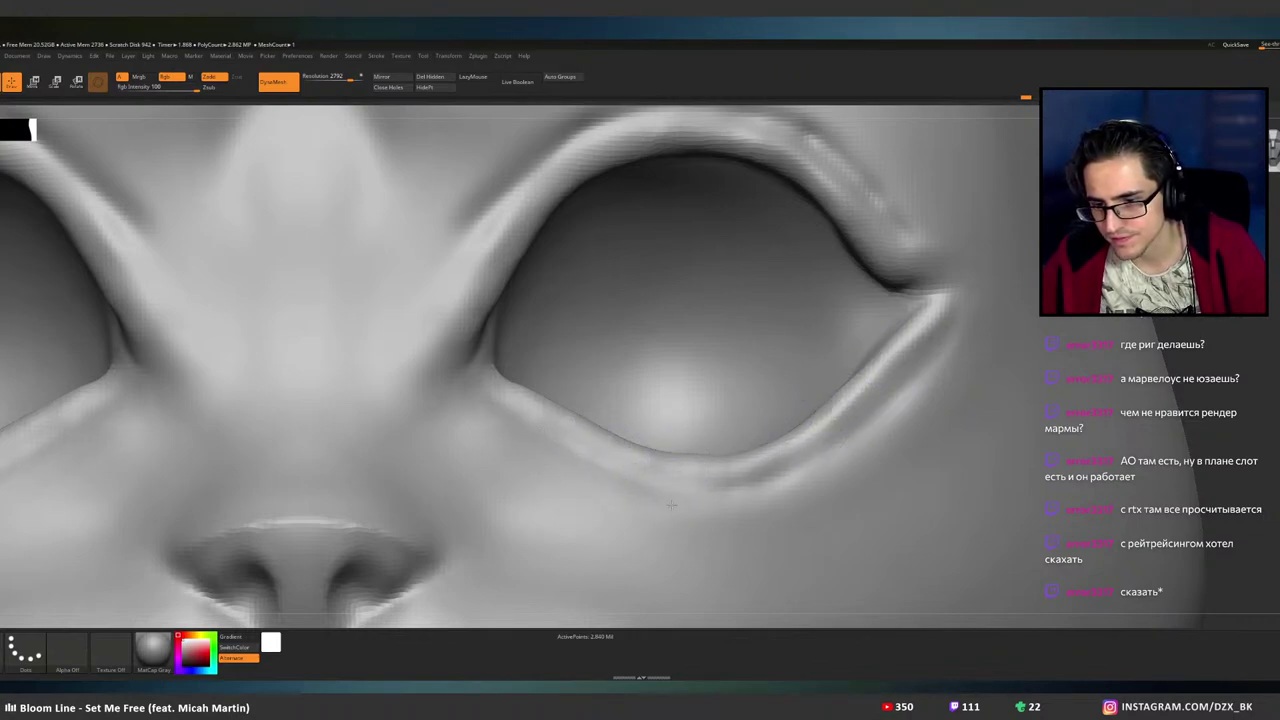
- Sculpt and smooth the lower eyelid rims from the outer corner to the inner corner, checking the shape from several angles
{"action": "left_click_drag", "start_coordinate": [671, 505], "coordinate": [745, 487], "text": "shift"}
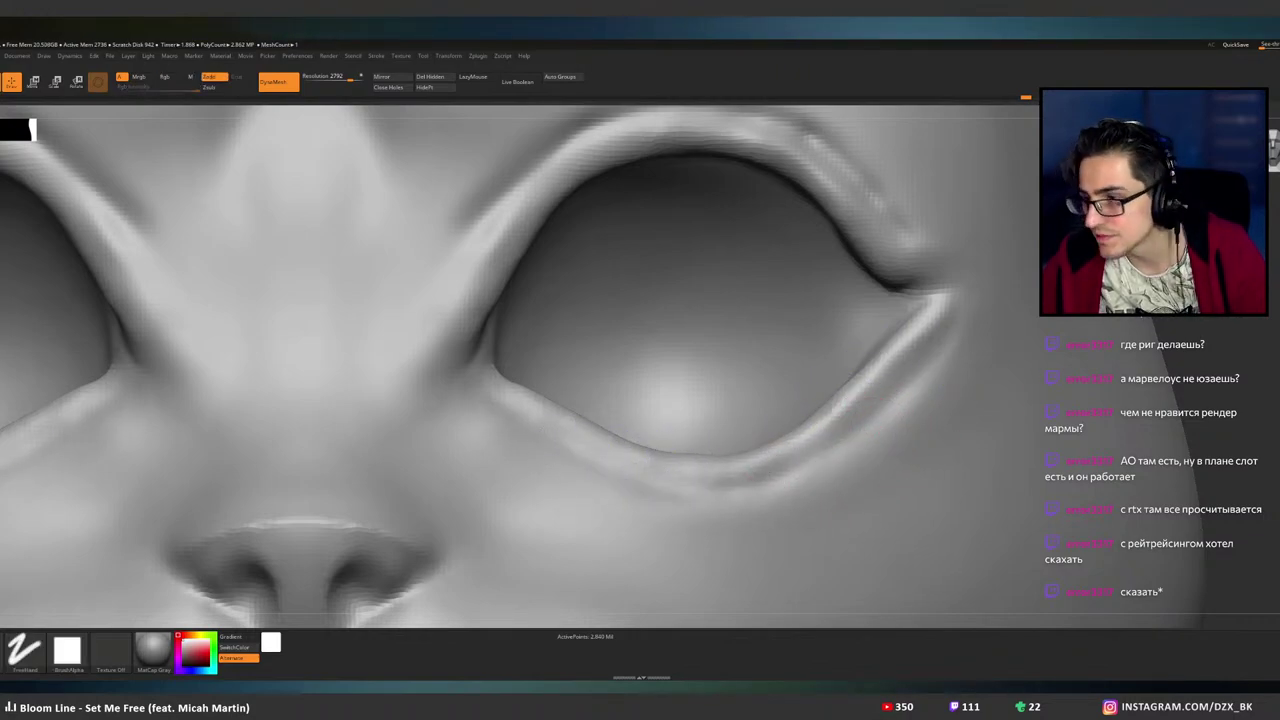
{"action": "key", "text": "1"}
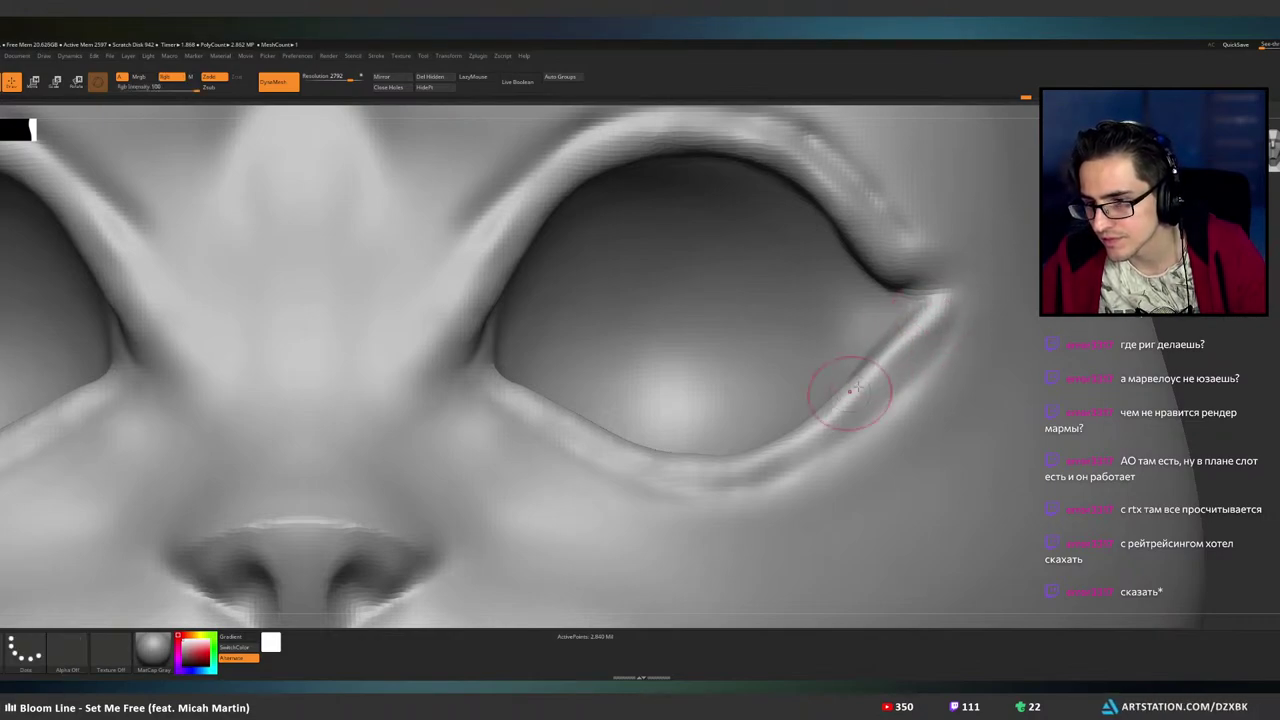
{"action": "right_click_drag", "start_coordinate": [857, 377], "coordinate": [890, 410]}
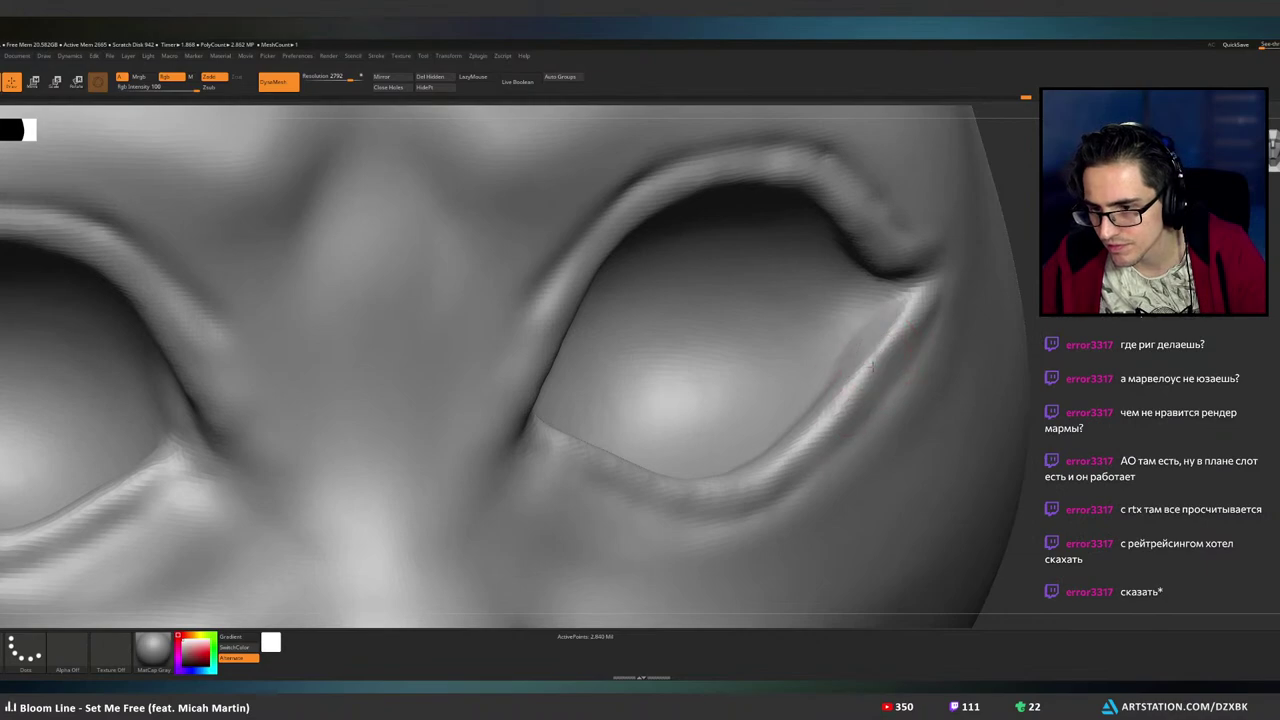
{"action": "left_click_drag", "start_coordinate": [872, 367], "coordinate": [815, 441]}
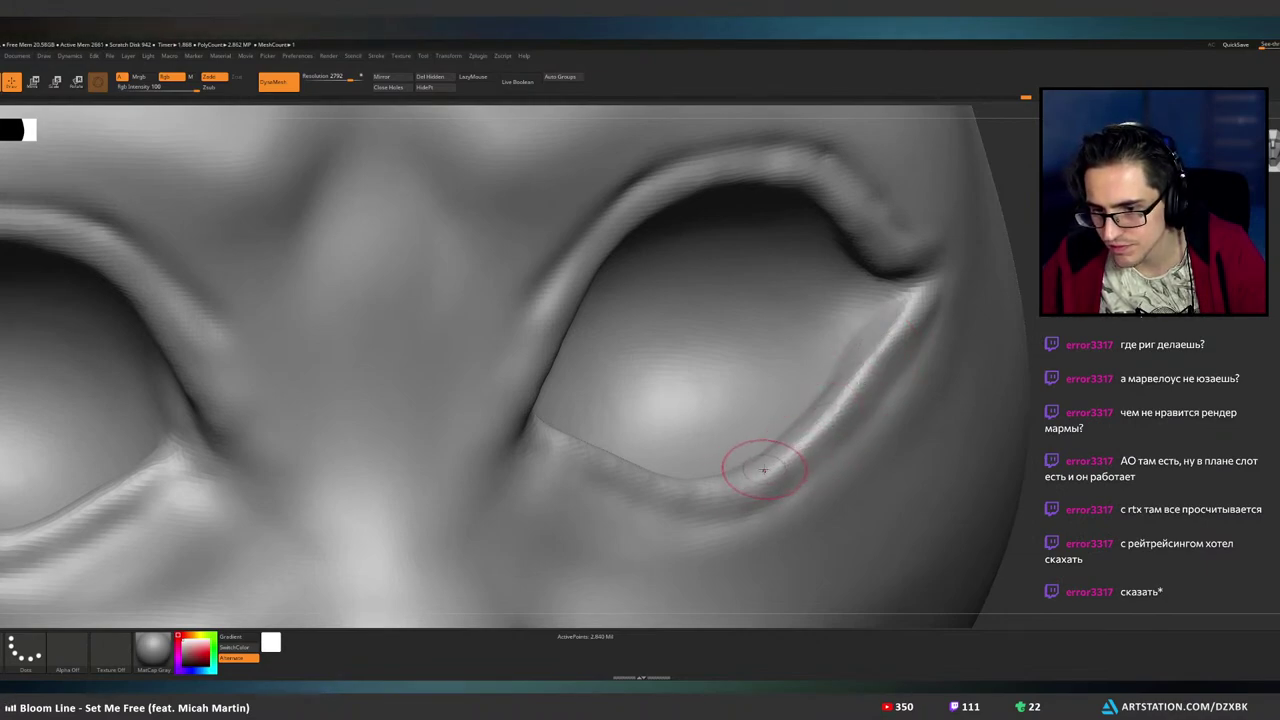
{"action": "right_click_drag", "start_coordinate": [763, 470], "coordinate": [708, 463]}
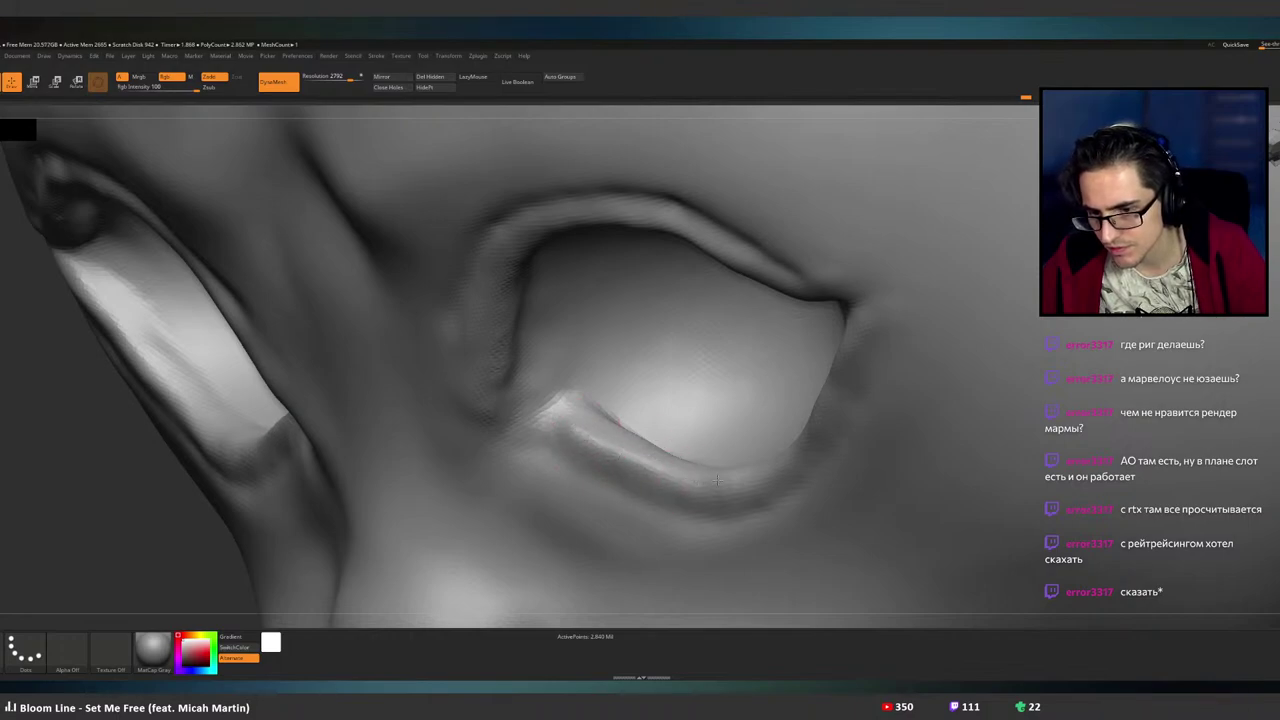
{"action": "right_click_drag", "start_coordinate": [740, 460], "coordinate": [766, 466]}
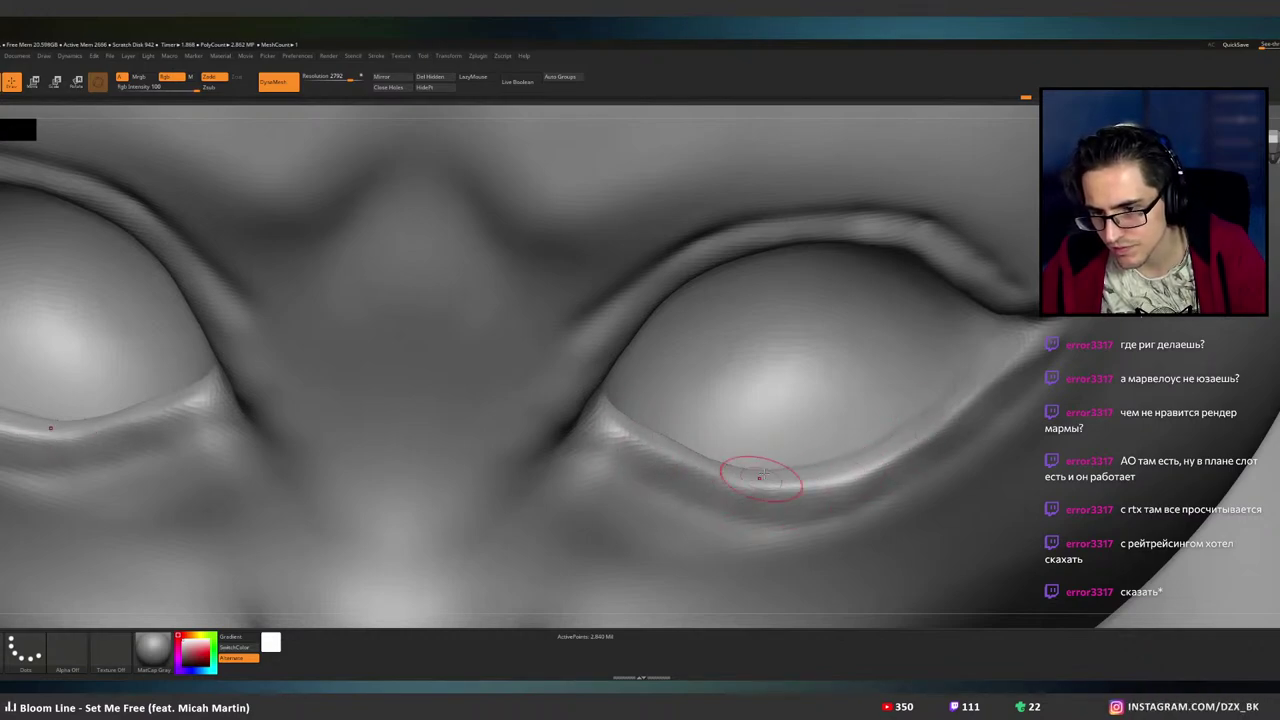
{"action": "mouse_move", "coordinate": [757, 475]}
{"action": "right_mouse_down"}
{"action": "mouse_move", "coordinate": [774, 376]}
{"action": "mouse_move", "coordinate": [806, 369]}
{"action": "mouse_move", "coordinate": [769, 474]}
{"action": "right_mouse_up"}
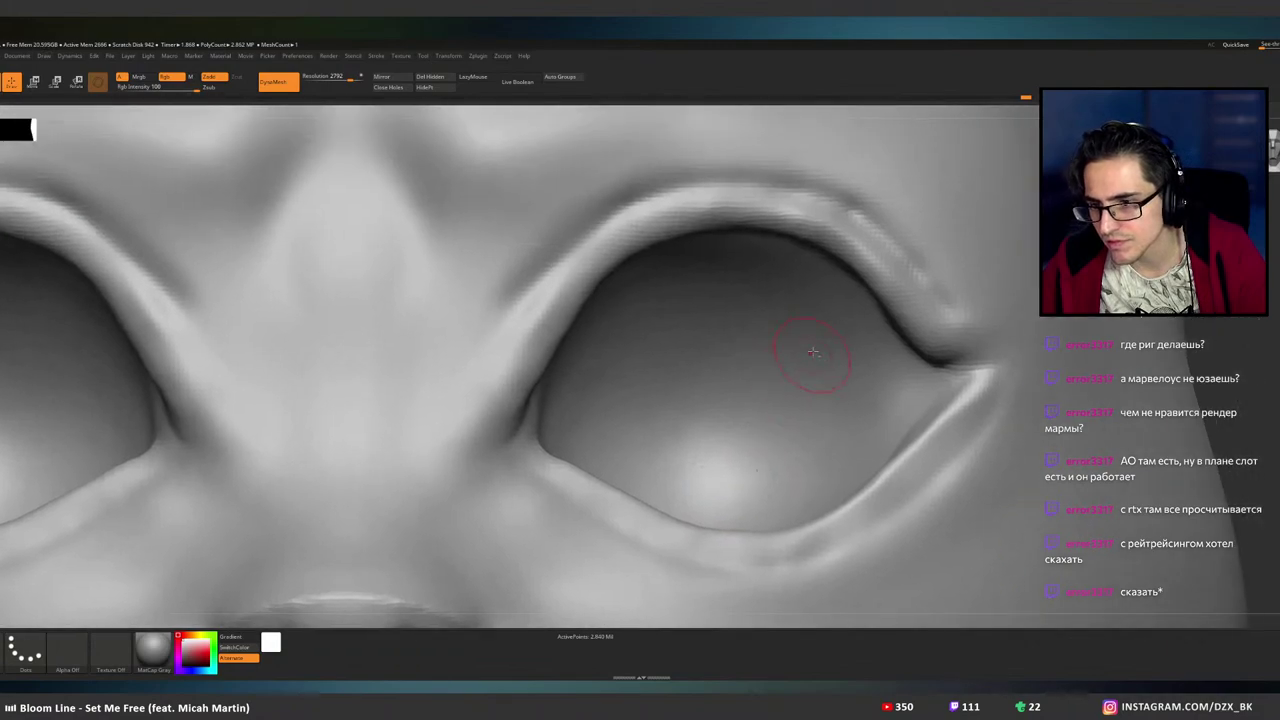
- Shape the thickness of the upper eyelid rims along the whole arch, from the inner corner to the outer corner
{"action": "right_click_drag", "start_coordinate": [788, 342], "coordinate": [760, 415], "text": "alt"}
{"action": "right_click_drag", "start_coordinate": [541, 370], "coordinate": [519, 432]}
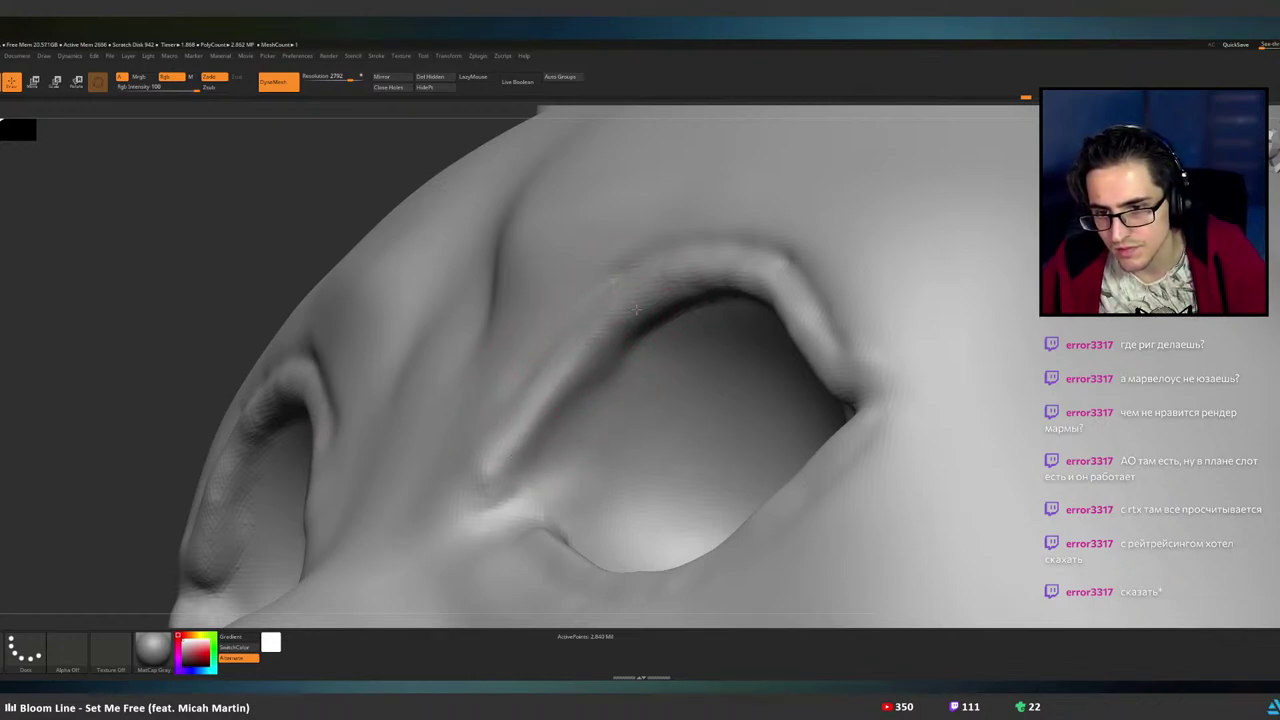
{"action": "right_click_drag", "start_coordinate": [603, 340], "coordinate": [699, 282]}
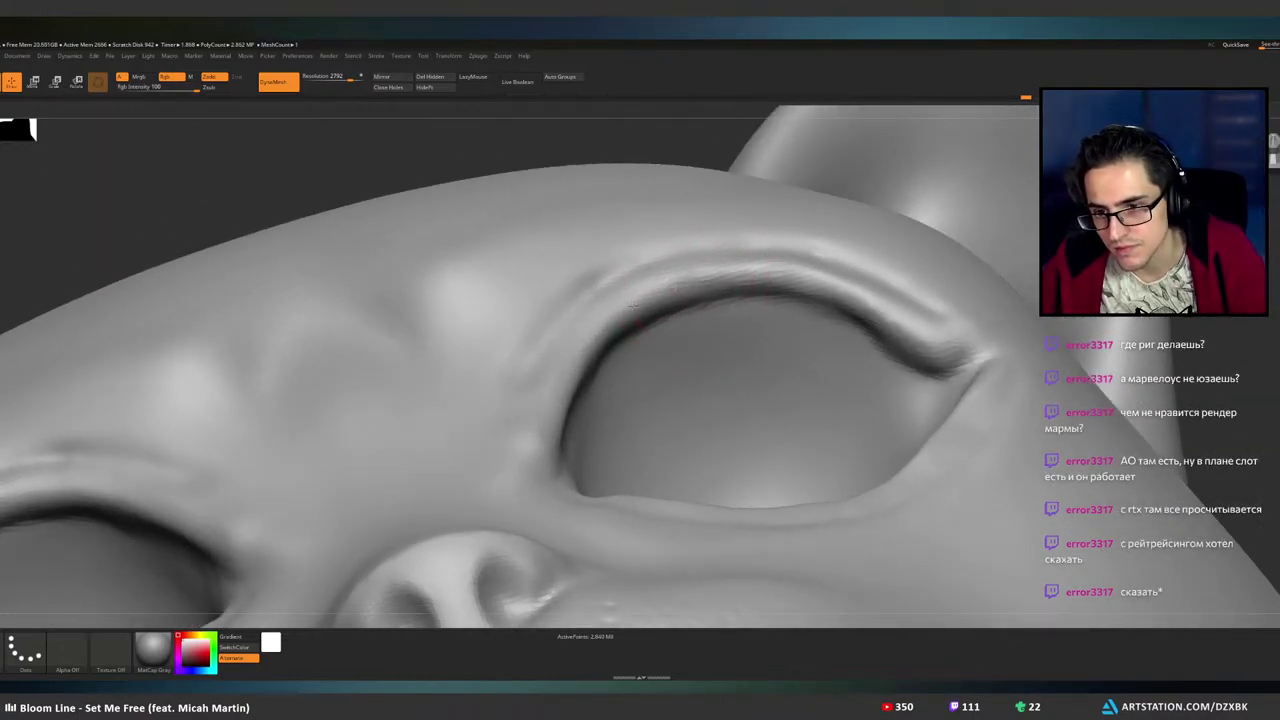
{"action": "right_click_drag", "start_coordinate": [630, 310], "coordinate": [683, 292]}
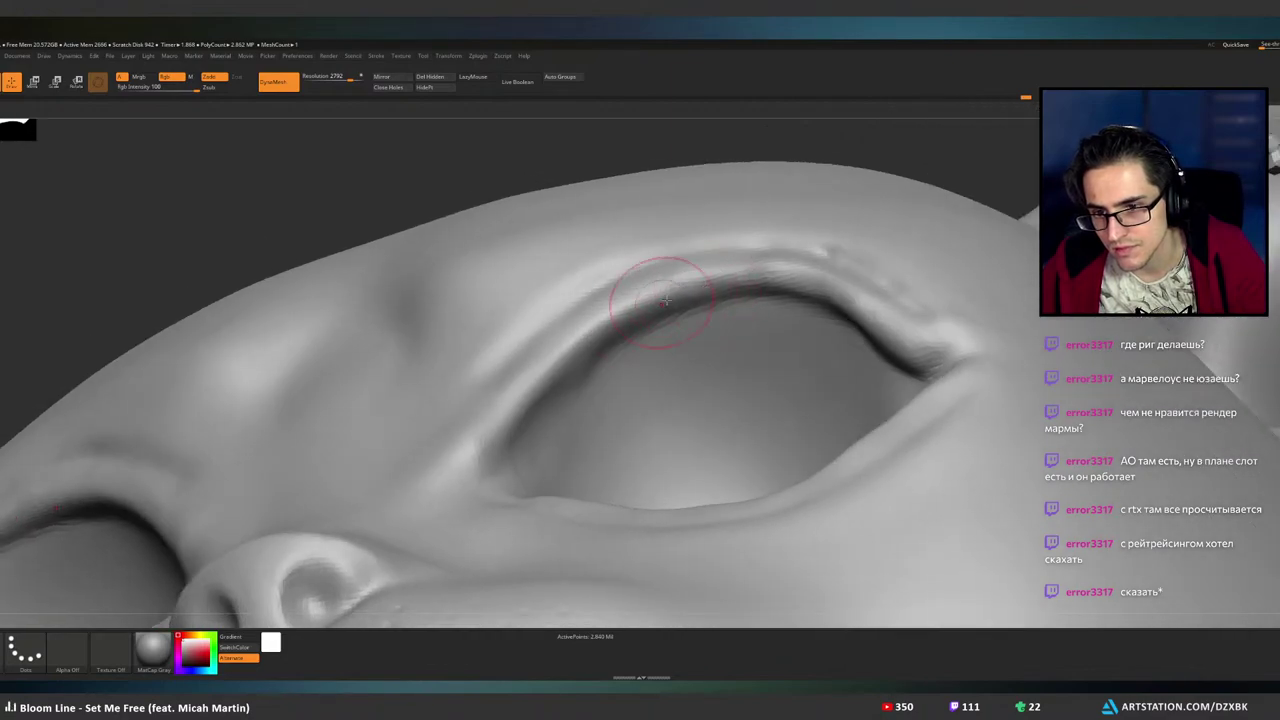
{"action": "left_click_drag", "start_coordinate": [617, 330], "coordinate": [503, 421]}
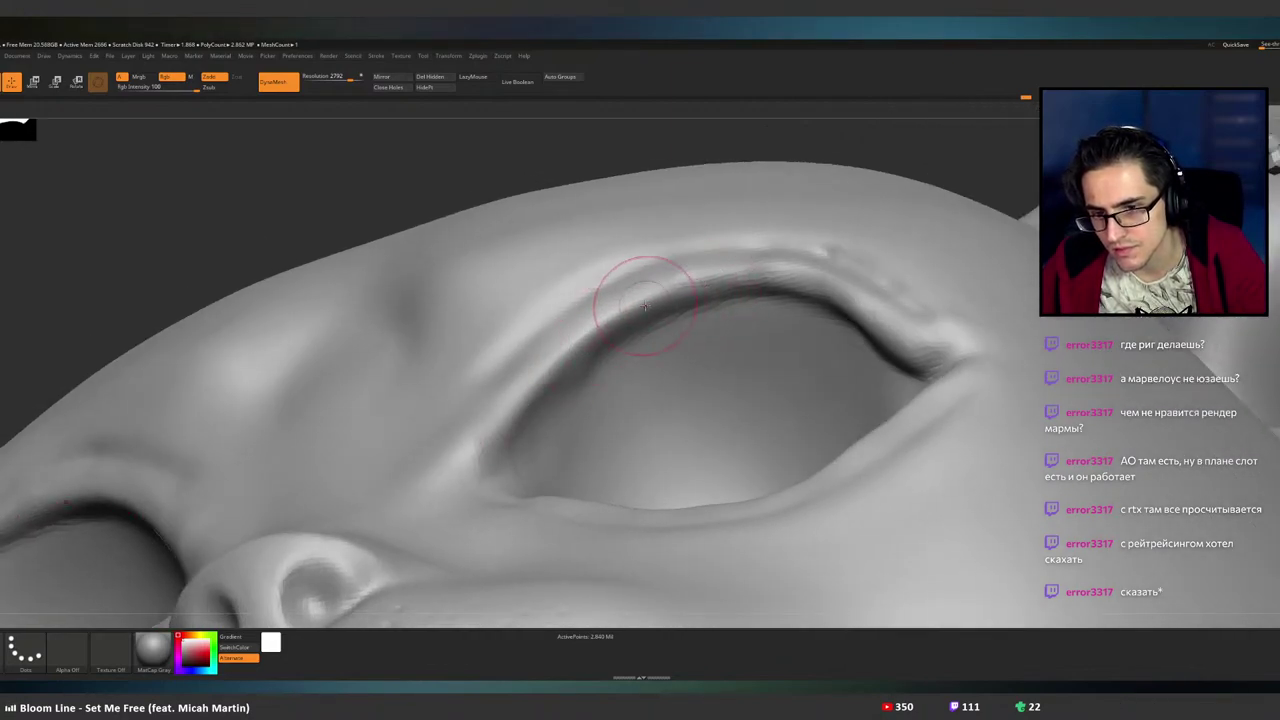
{"action": "mouse_move", "coordinate": [643, 306]}
{"action": "left_mouse_down"}
{"action": "mouse_move", "coordinate": [498, 427]}
{"action": "mouse_move", "coordinate": [486, 462]}
{"action": "mouse_move", "coordinate": [592, 338]}
{"action": "left_mouse_up"}
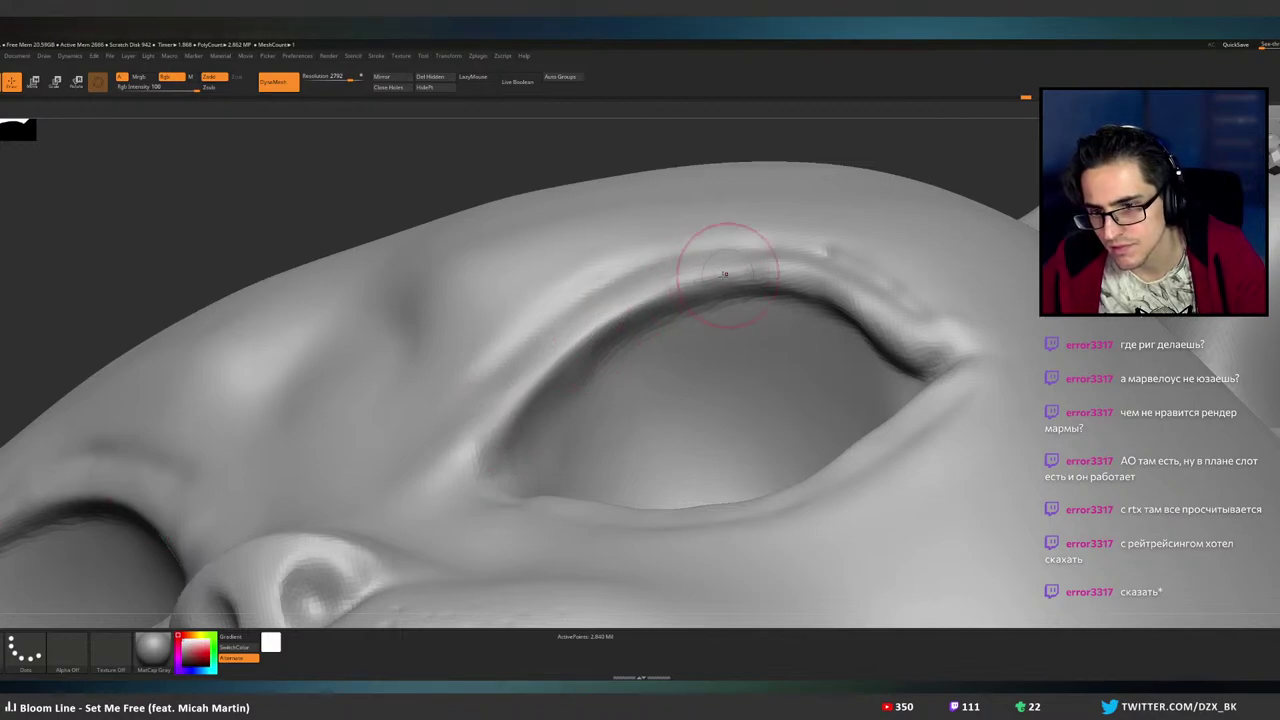
{"action": "right_click_drag", "start_coordinate": [708, 274], "coordinate": [754, 277]}
{"action": "left_click_drag", "start_coordinate": [806, 279], "coordinate": [735, 275]}
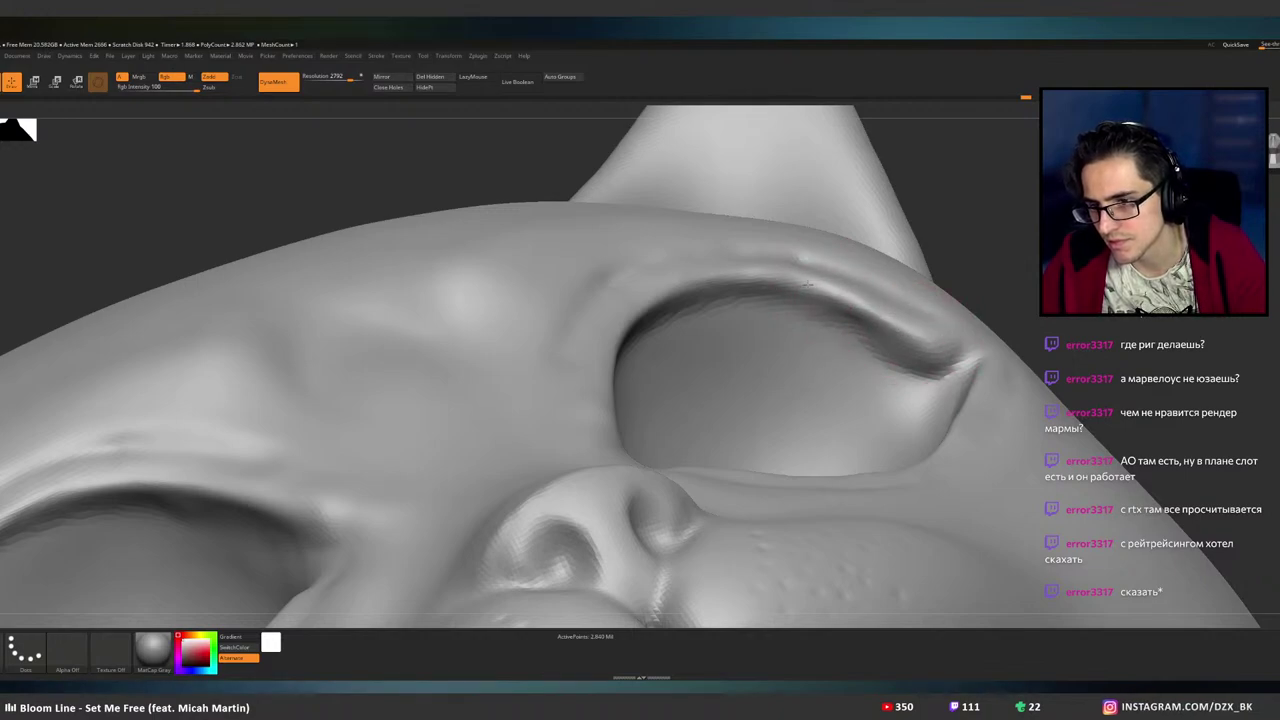
{"action": "right_click_drag", "start_coordinate": [768, 272], "coordinate": [741, 343]}
{"action": "mouse_move", "coordinate": [790, 304]}
{"action": "right_mouse_down"}
{"action": "mouse_move", "coordinate": [829, 303]}
{"action": "mouse_move", "coordinate": [797, 294]}
{"action": "mouse_move", "coordinate": [914, 329]}
{"action": "right_mouse_up"}
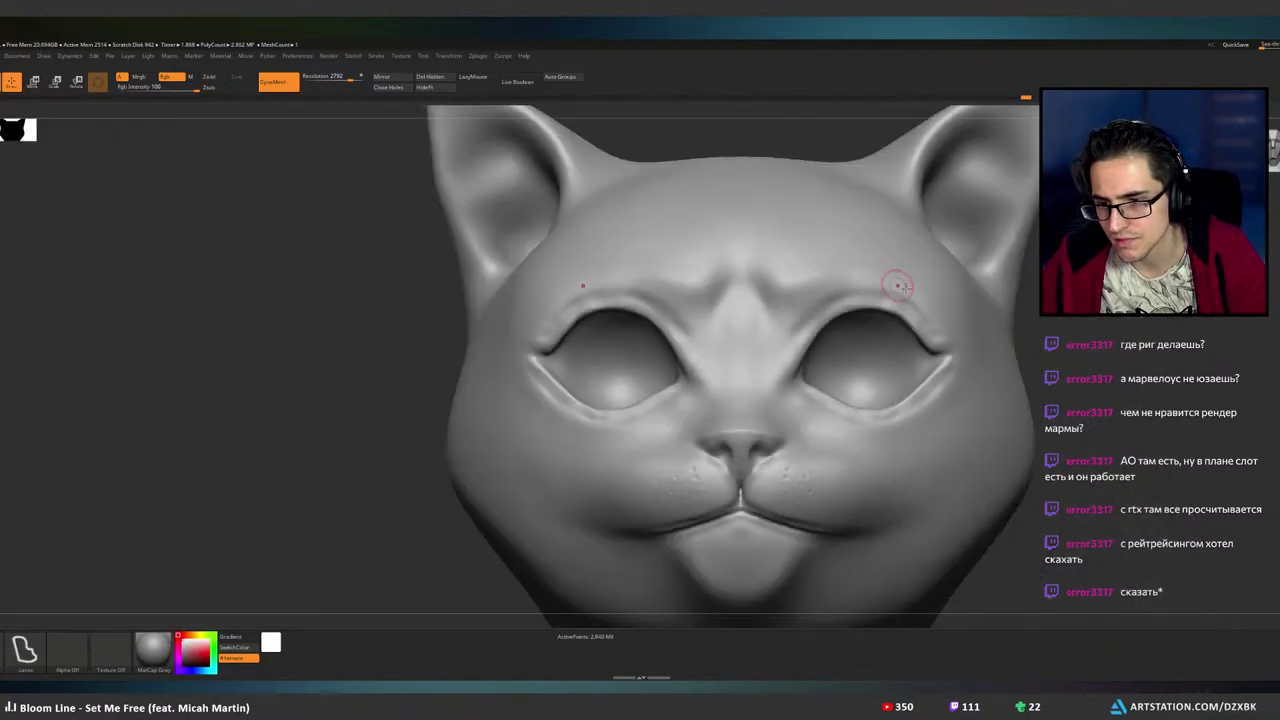
- Blend the raised folds of the upper eyelids into the brow and clean up the upper lid edges
{"action": "key", "text": "f"}
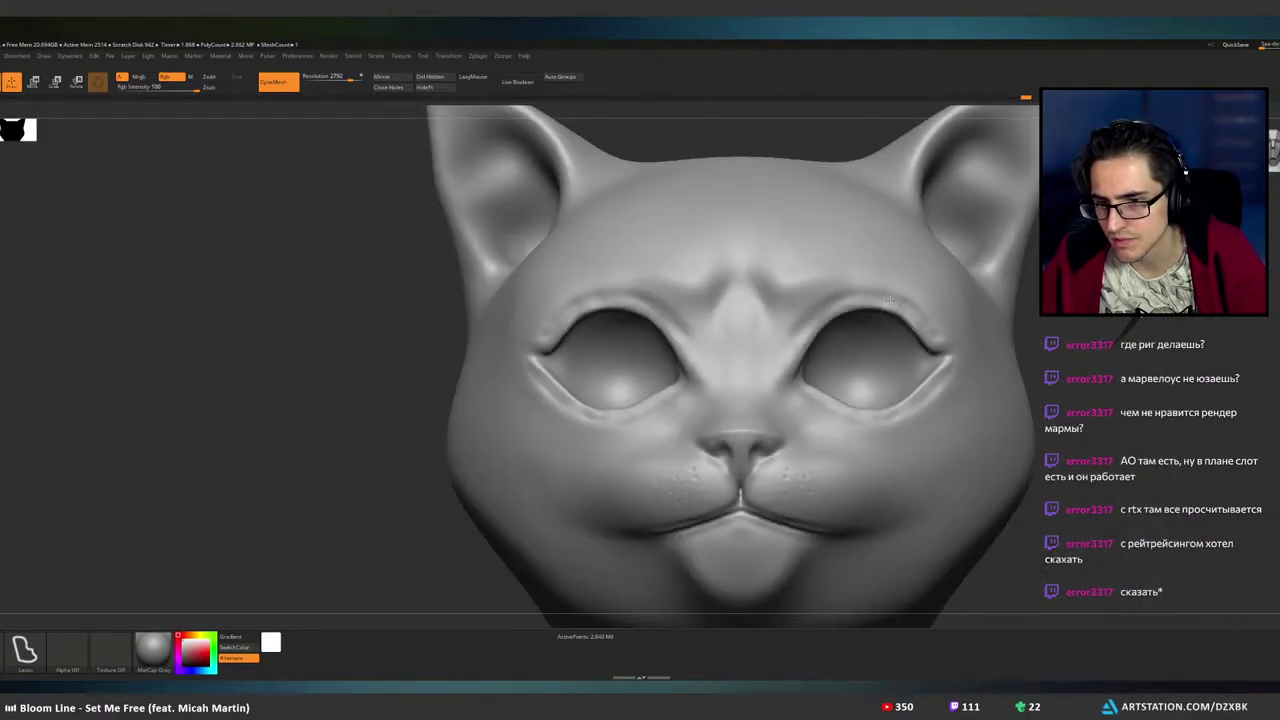
{"action": "key", "text": "ctrl+shift"}
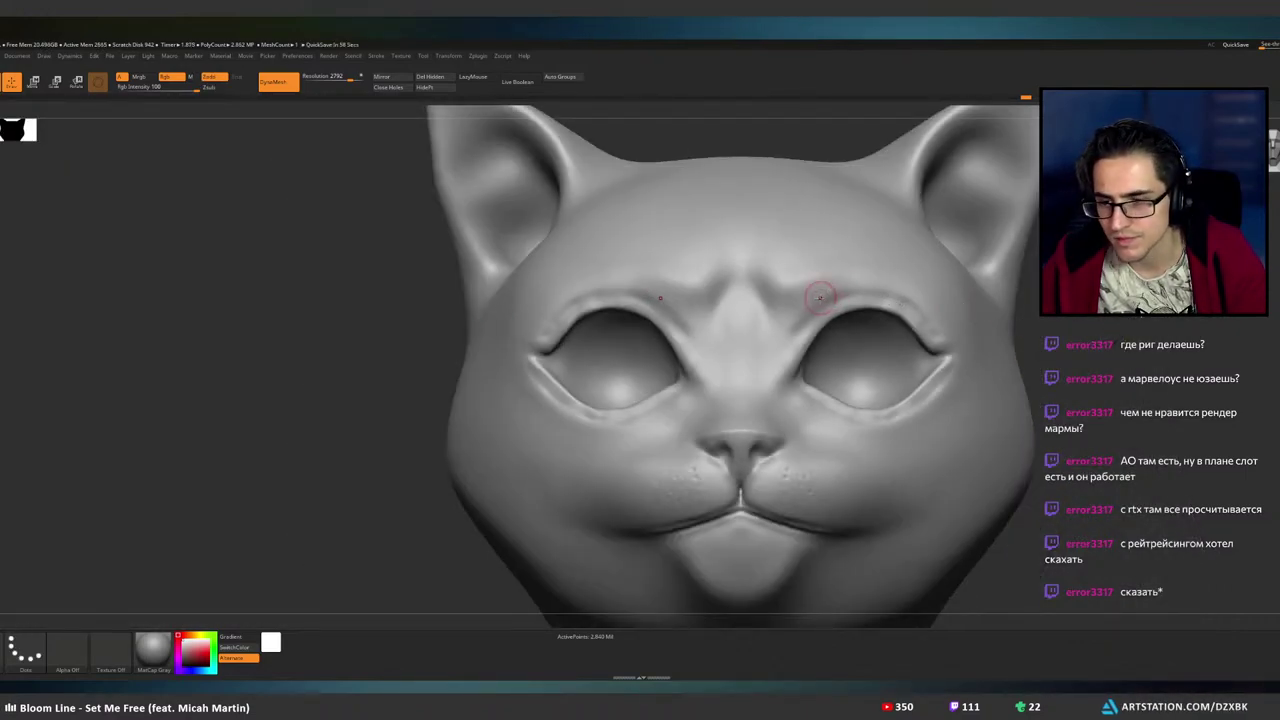
{"action": "right_click_drag", "start_coordinate": [784, 320], "coordinate": [831, 317], "text": "ctrl"}
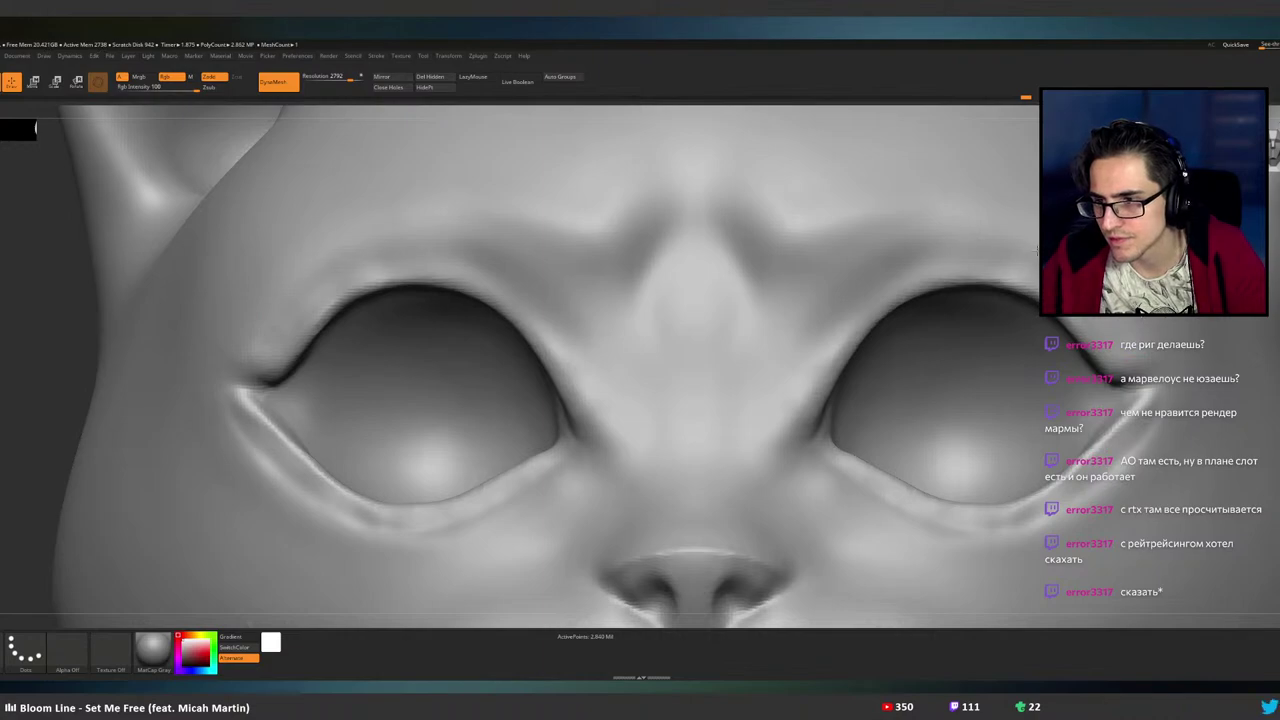
{"action": "mouse_move", "coordinate": [852, 376]}
{"action": "right_mouse_down", "text": "alt"}
{"action": "mouse_move", "coordinate": [766, 343]}
{"action": "mouse_move", "coordinate": [788, 388]}
{"action": "mouse_move", "coordinate": [704, 395]}
{"action": "right_mouse_up", "text": "alt"}
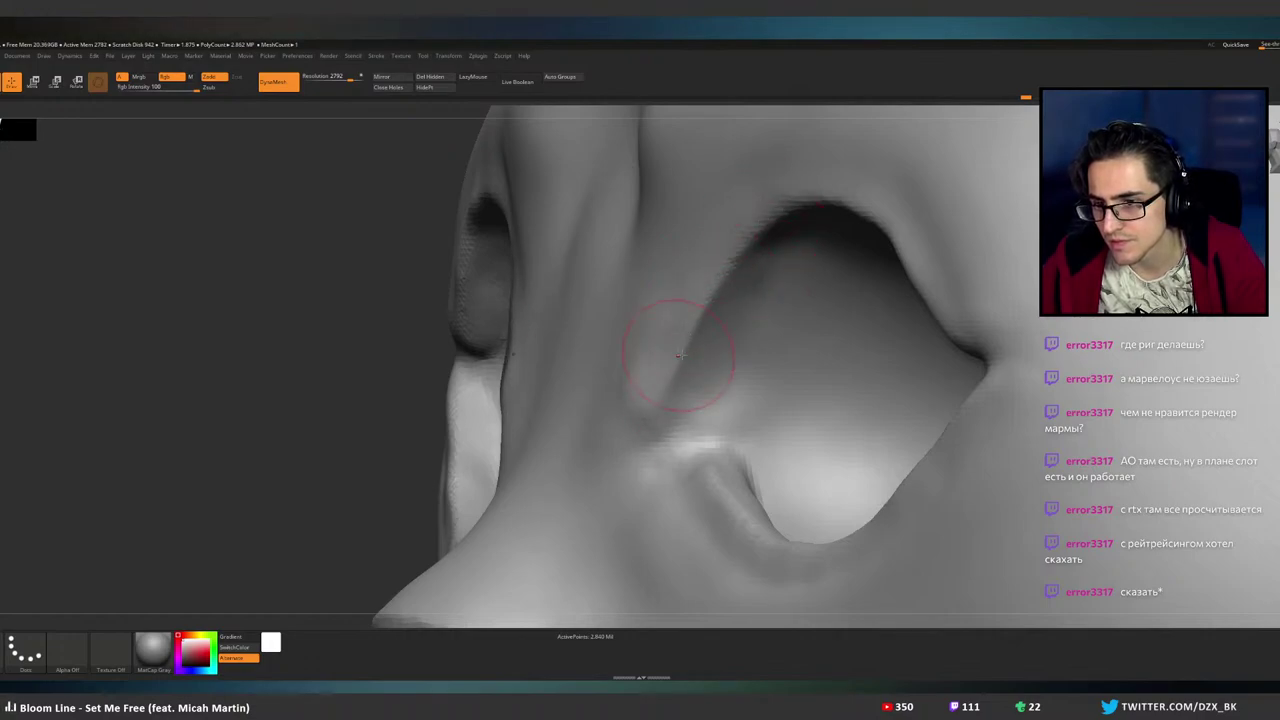
{"action": "mouse_move", "coordinate": [681, 356]}
{"action": "right_mouse_down"}
{"action": "mouse_move", "coordinate": [682, 378]}
{"action": "mouse_move", "coordinate": [735, 376]}
{"action": "mouse_move", "coordinate": [763, 330]}
{"action": "right_mouse_up"}
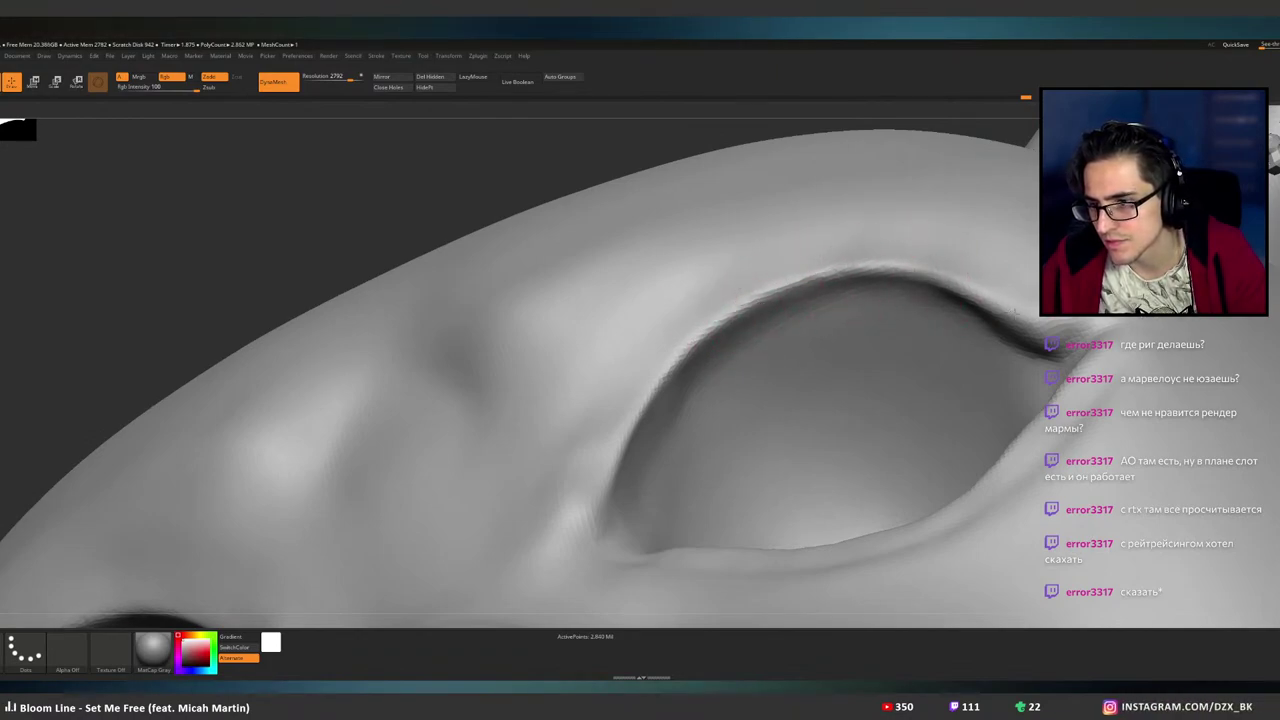
{"action": "mouse_move", "coordinate": [1055, 310]}
{"action": "right_mouse_down"}
{"action": "mouse_move", "coordinate": [940, 350]}
{"action": "mouse_move", "coordinate": [980, 443]}
{"action": "mouse_move", "coordinate": [952, 340]}
{"action": "mouse_move", "coordinate": [949, 366]}
{"action": "mouse_move", "coordinate": [908, 358]}
{"action": "right_mouse_up"}
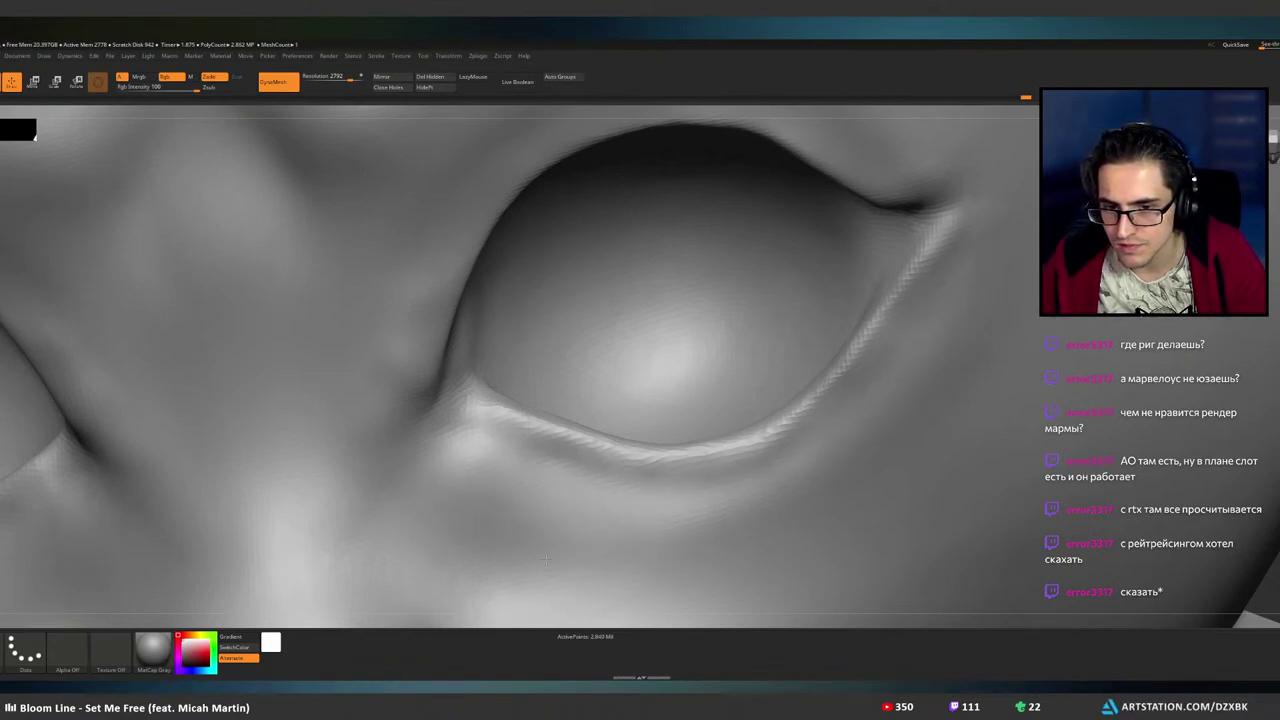
- Flatten and sharpen the lower eyelid rims up to the inner corners, and remesh the head with DynaMesh
{"action": "mouse_move", "coordinate": [491, 414]}
{"action": "right_mouse_down"}
{"action": "mouse_move", "coordinate": [445, 448]}
{"action": "mouse_move", "coordinate": [525, 392]}
{"action": "mouse_move", "coordinate": [489, 412]}
{"action": "mouse_move", "coordinate": [505, 406]}
{"action": "right_mouse_up"}
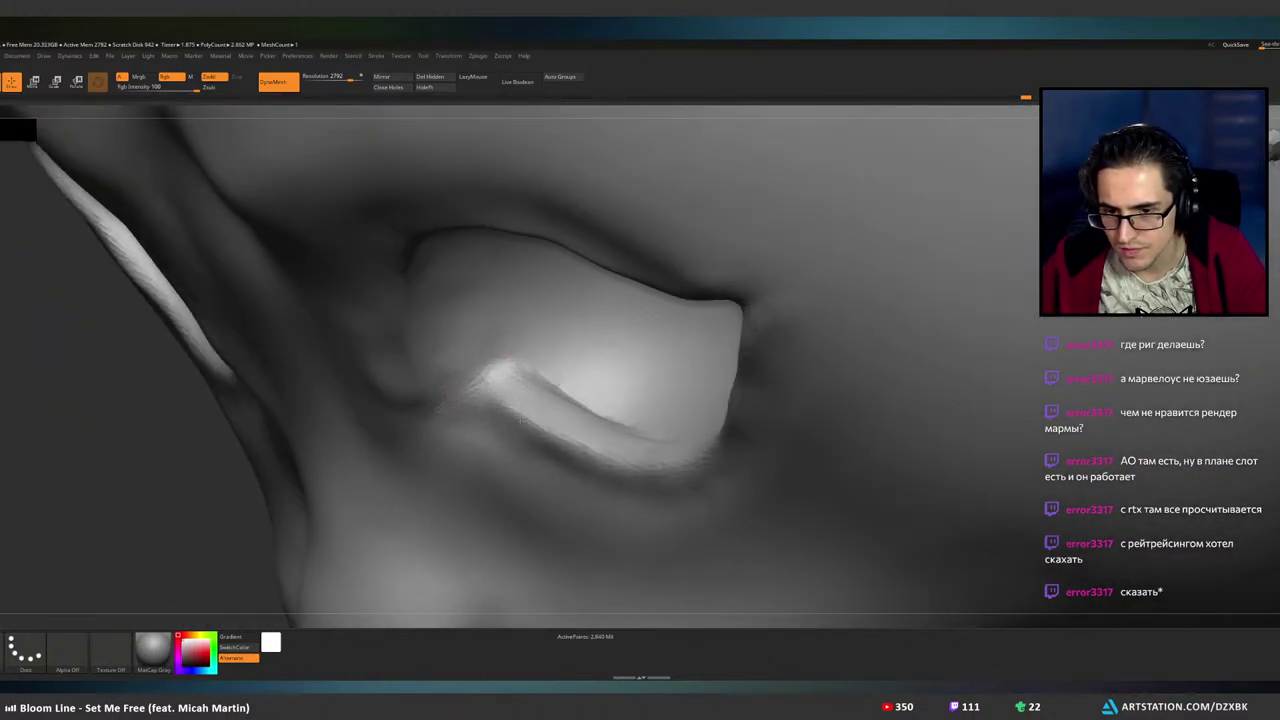
{"action": "right_click_drag", "start_coordinate": [600, 430], "coordinate": [654, 462]}
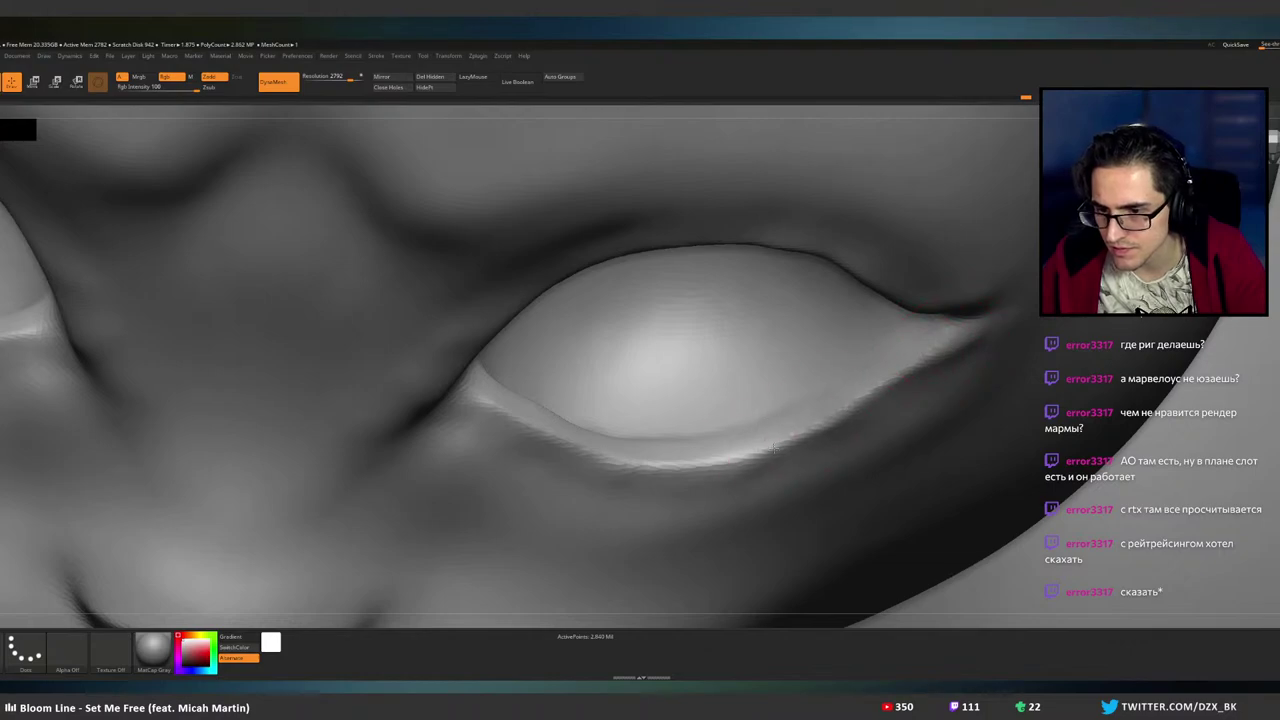
{"action": "right_click_drag", "start_coordinate": [600, 443], "coordinate": [580, 458]}
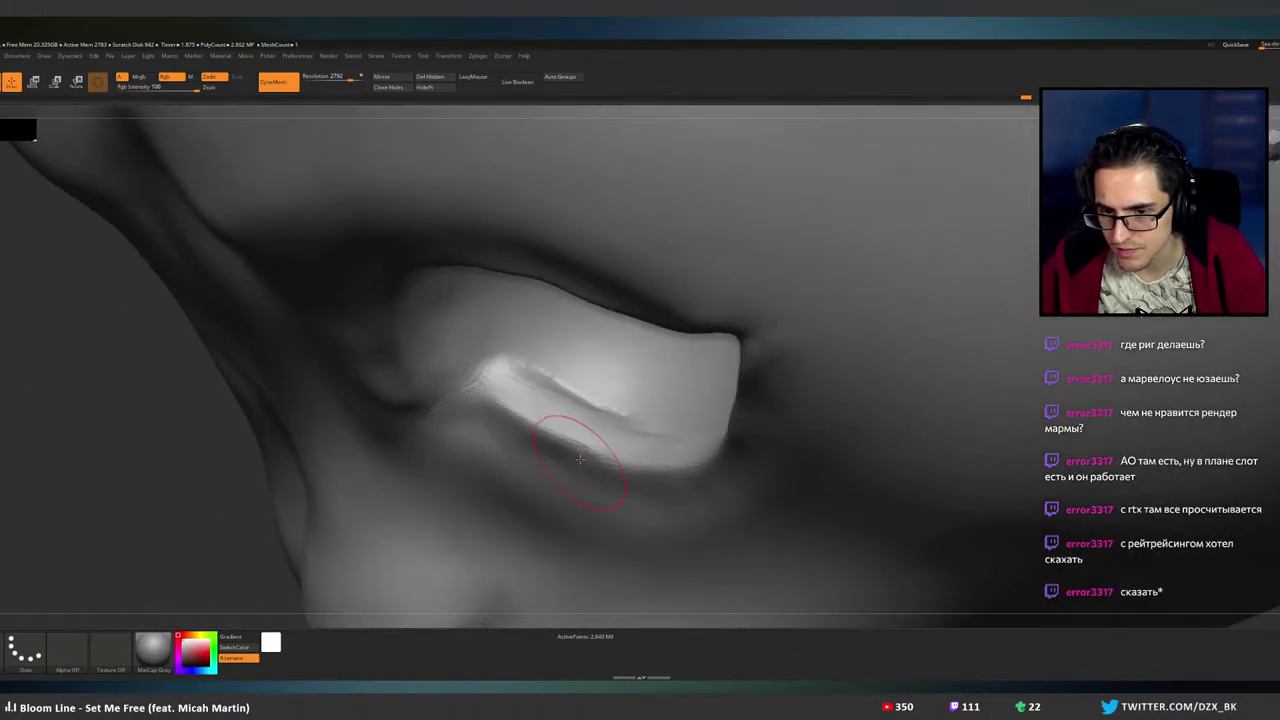
{"action": "right_click_drag", "start_coordinate": [763, 443], "coordinate": [720, 334], "text": "ctrl"}
{"action": "left_click_drag", "start_coordinate": [984, 351], "coordinate": [1034, 302], "text": "ctrl"}
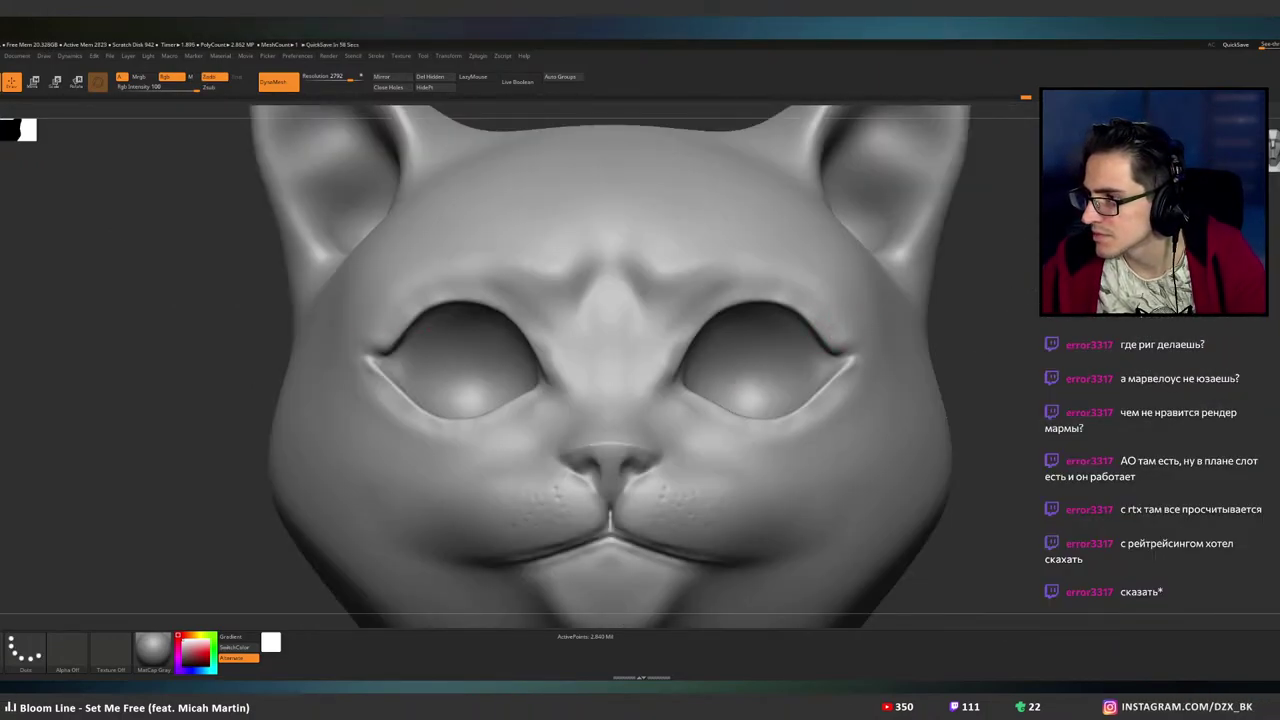
- Compare how the two alternative eyeball spheres fit the eye sockets by switching their visibility
{"action": "left_click", "coordinate": [1270, 440]}
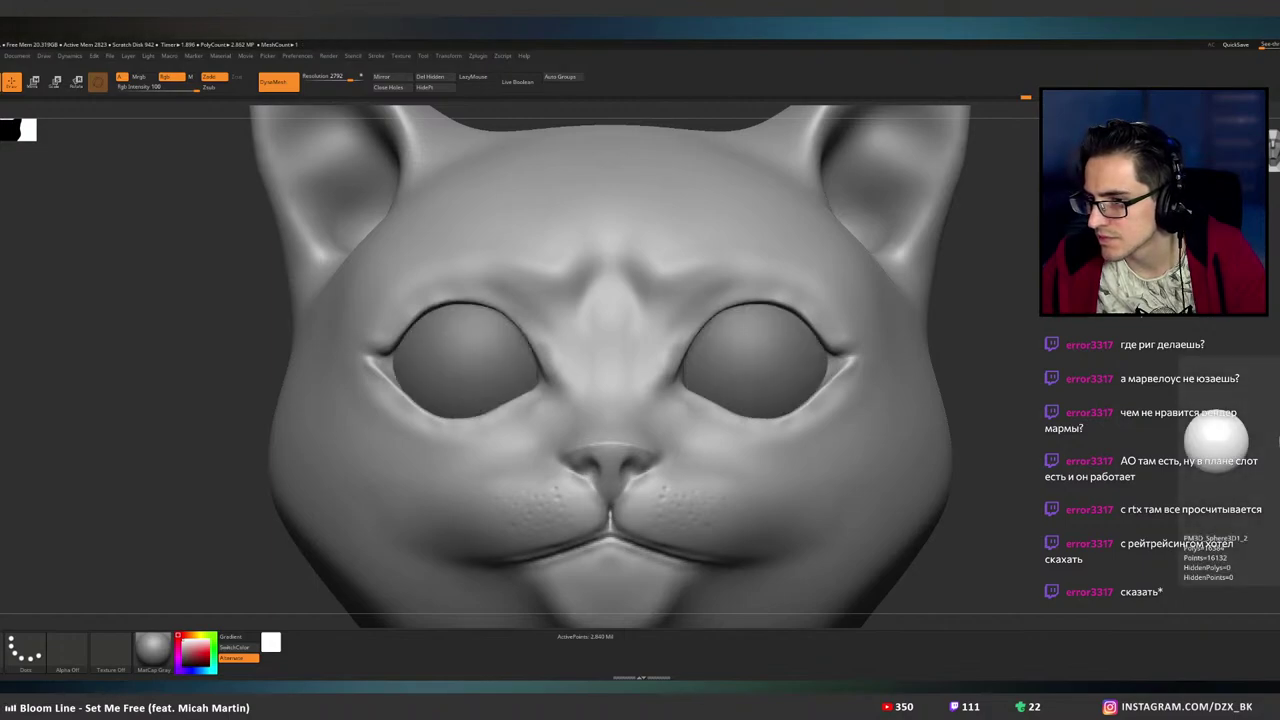
{"action": "left_click", "coordinate": [1270, 440]}
{"action": "left_click", "coordinate": [1270, 440]}
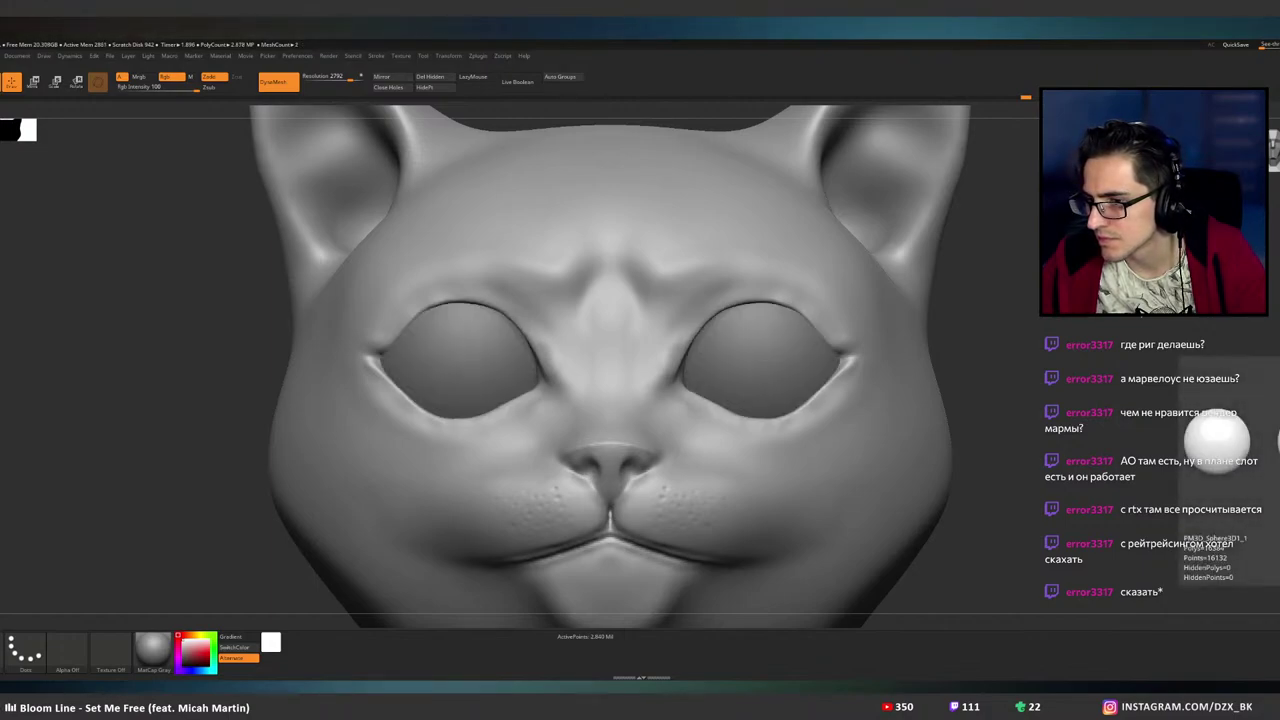
{"action": "left_click", "coordinate": [1270, 440]}
{"action": "left_click", "coordinate": [1270, 440]}
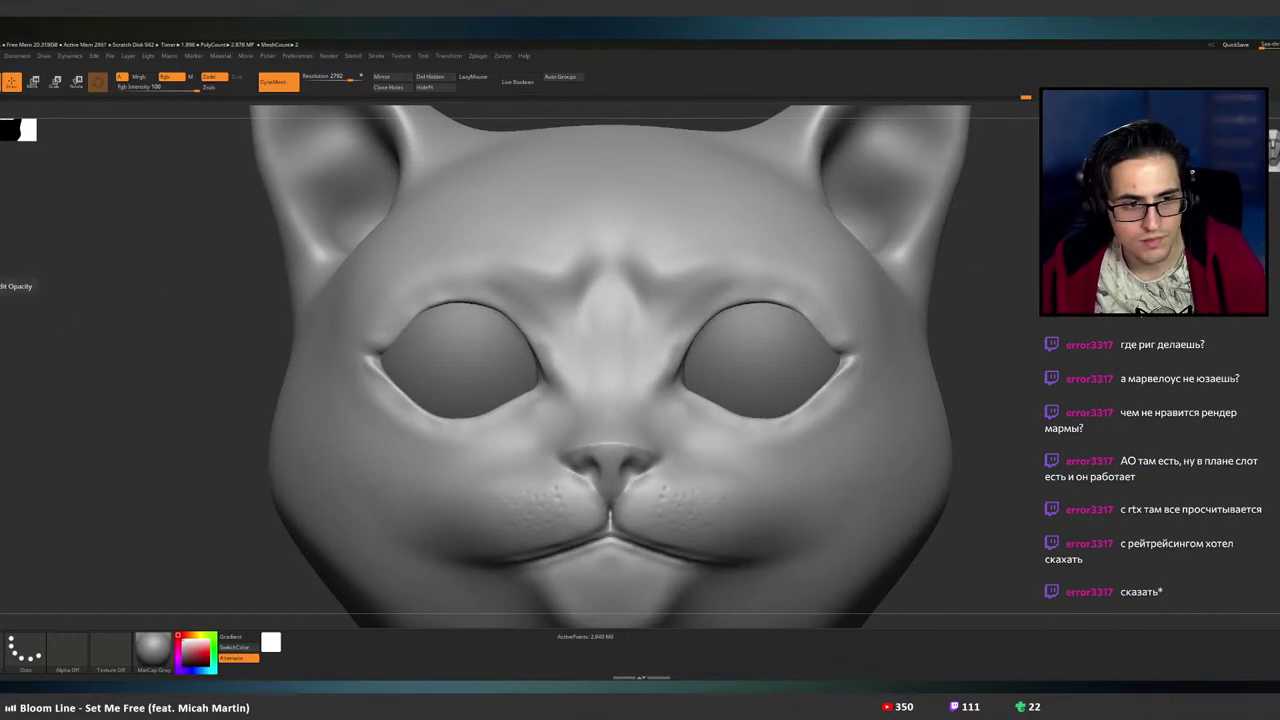
- Delete the flattened eyeball subtool, keeping the round eyeballs, and make the head the active subtool
{"action": "left_click", "coordinate": [2, 280]}
{"action": "left_click_drag", "start_coordinate": [1005, 305], "coordinate": [821, 315]}
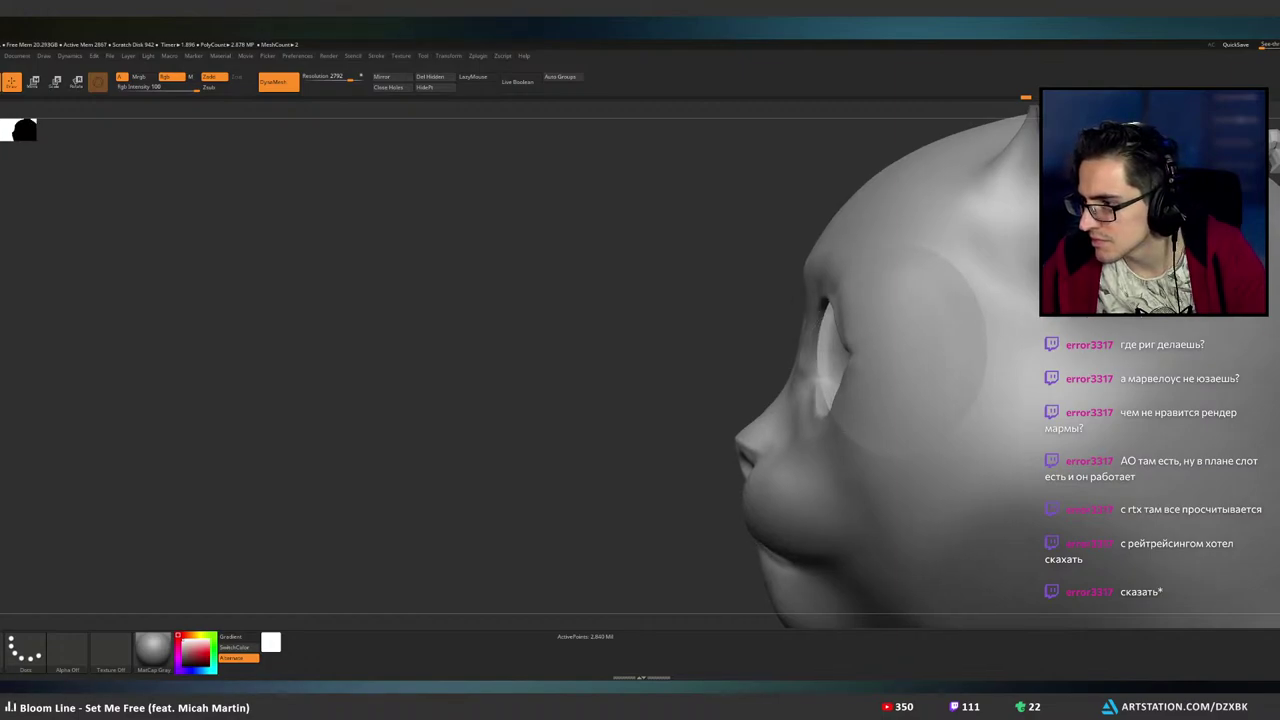
{"action": "left_click", "coordinate": [829, 345], "text": "alt"}
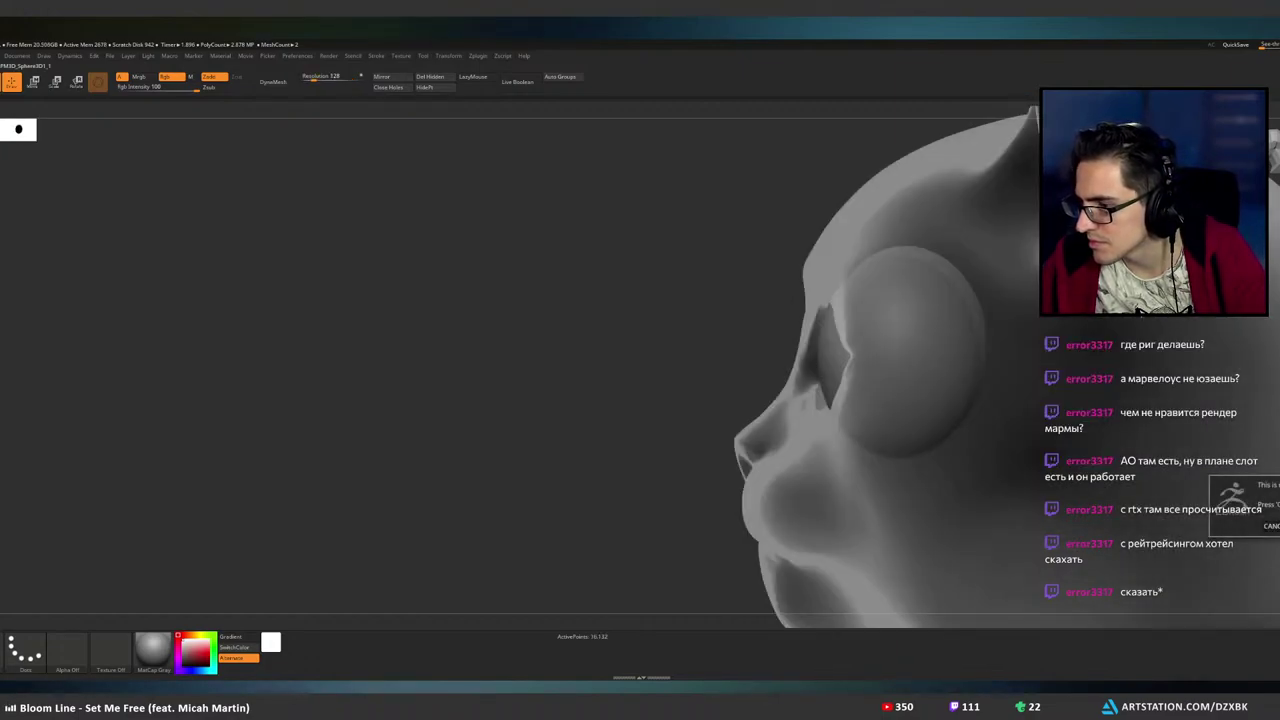
{"action": "key", "text": "Return"}
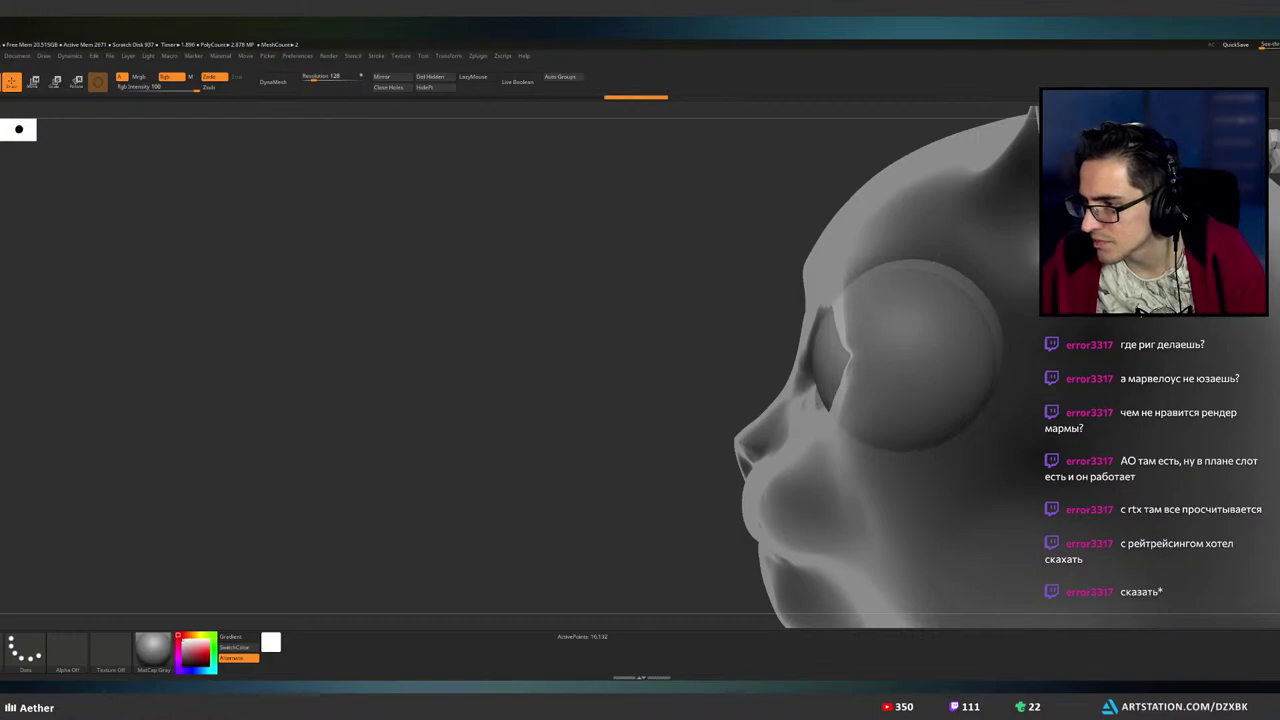
{"action": "key", "text": "Up"}
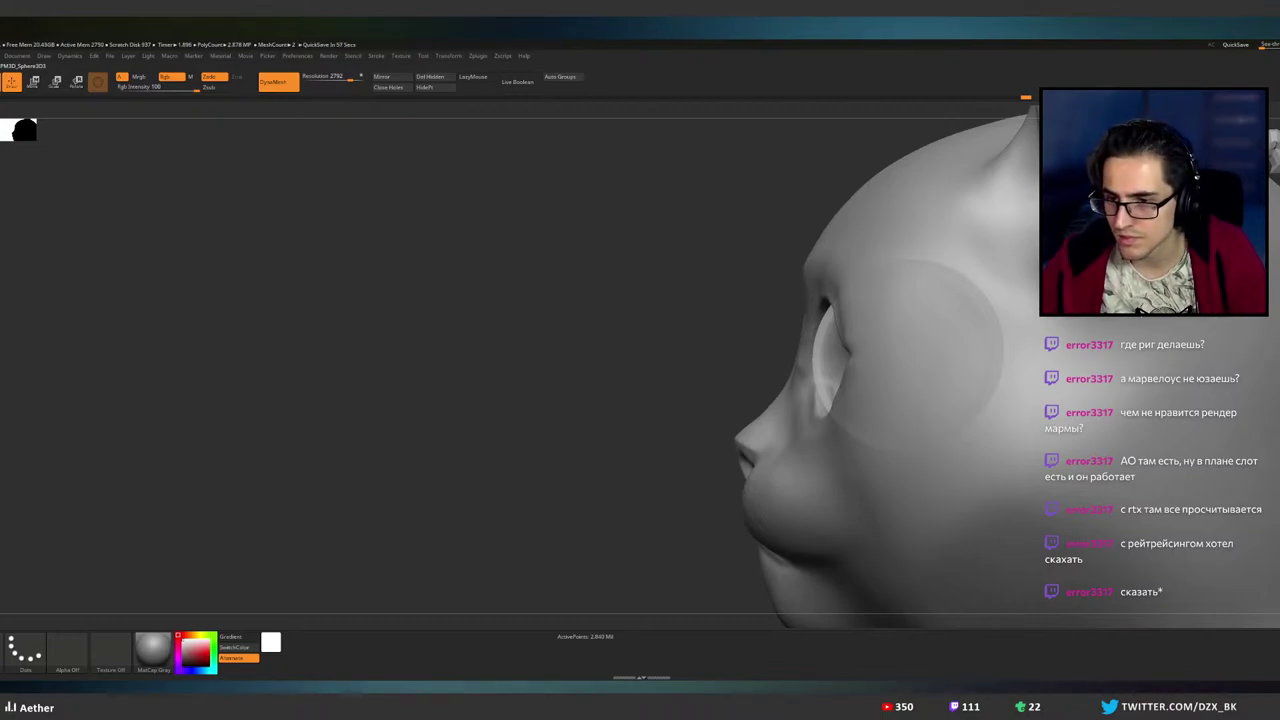
{"action": "left_click_drag", "start_coordinate": [560, 335], "coordinate": [900, 325]}
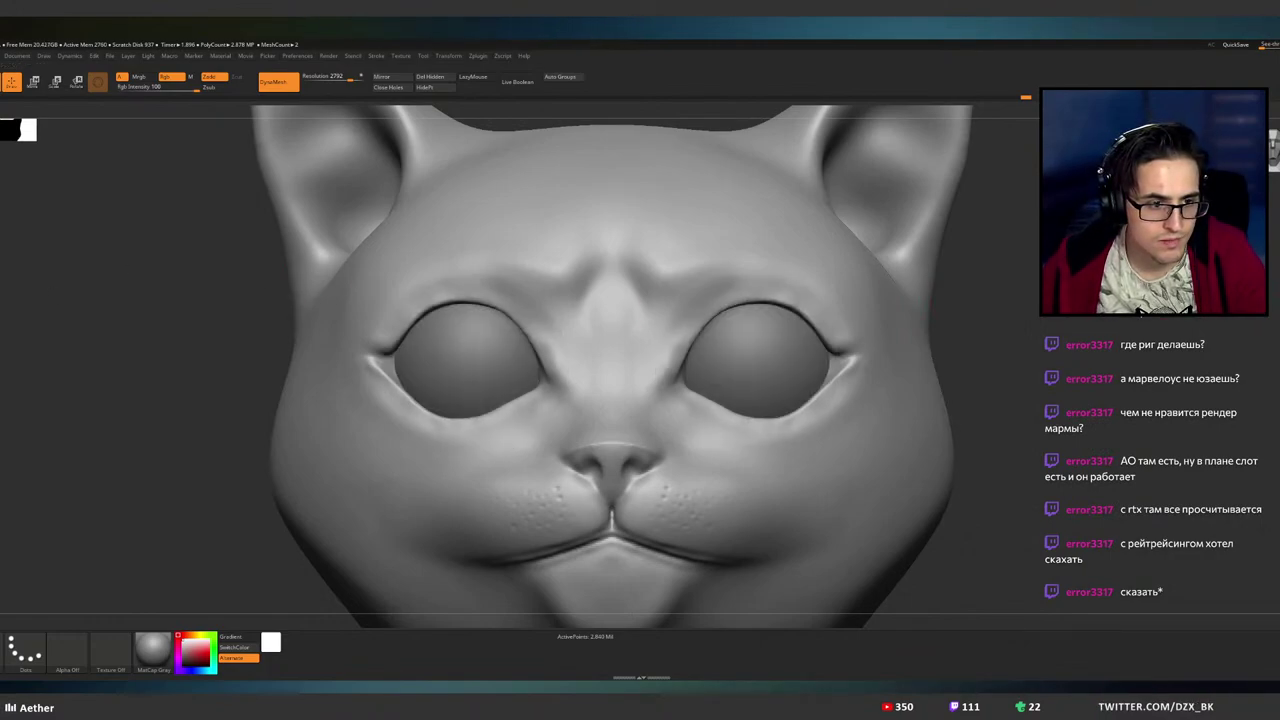
- Refine the inner corners of the eyelids so they fit around the round eyeballs
{"action": "right_click_drag", "start_coordinate": [672, 353], "coordinate": [701, 338], "text": "ctrl"}
{"action": "right_click_drag", "start_coordinate": [656, 375], "coordinate": [625, 366], "text": "ctrl"}
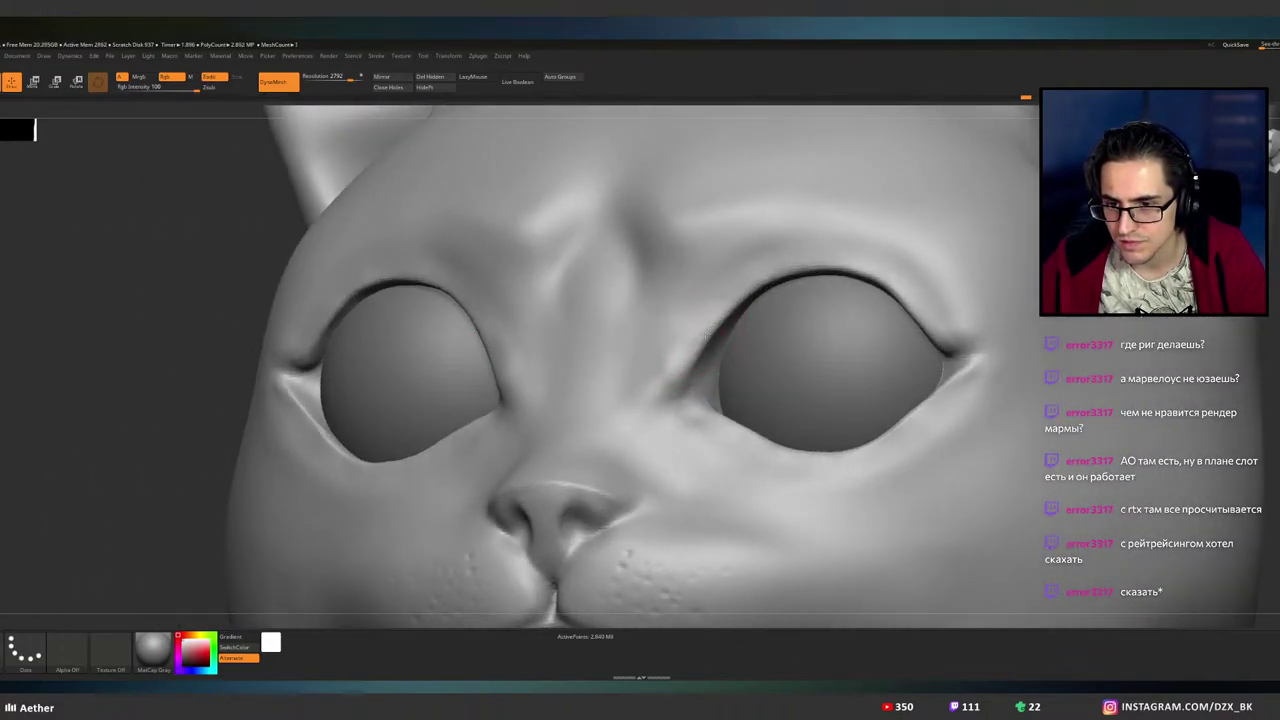
{"action": "right_click_drag", "start_coordinate": [663, 400], "coordinate": [714, 410]}
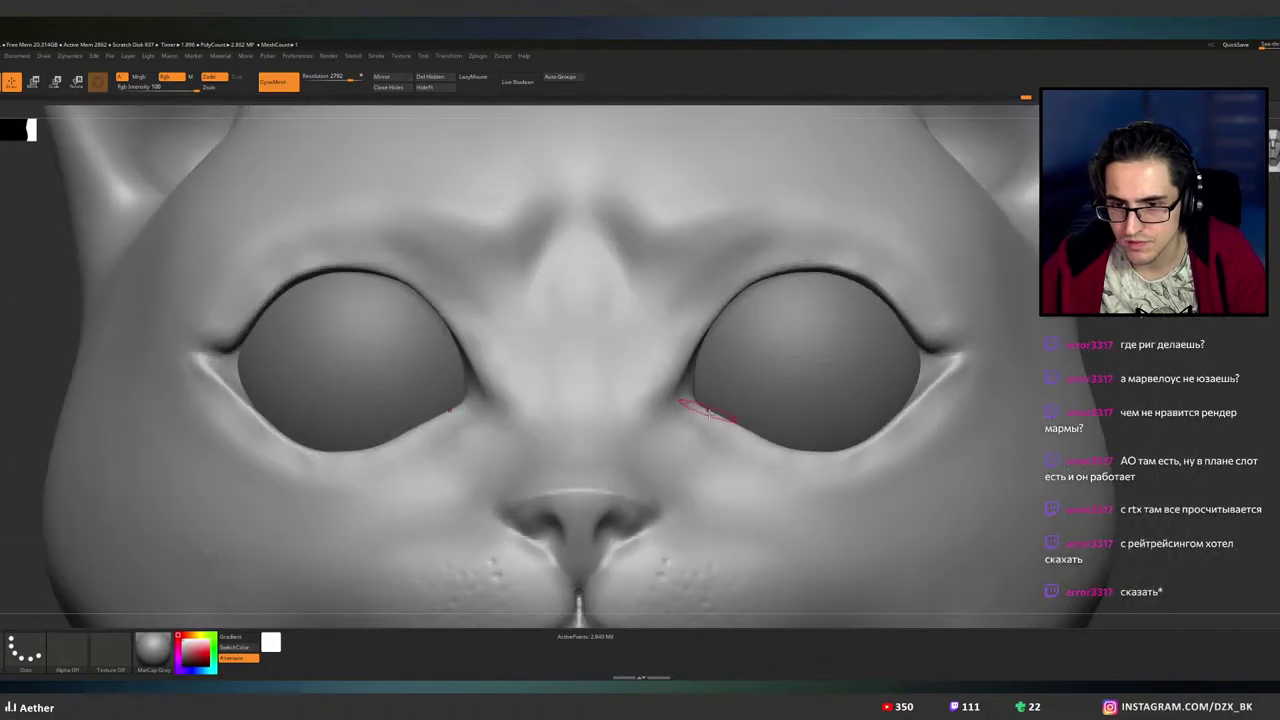
{"action": "right_click_drag", "start_coordinate": [706, 454], "coordinate": [686, 446]}
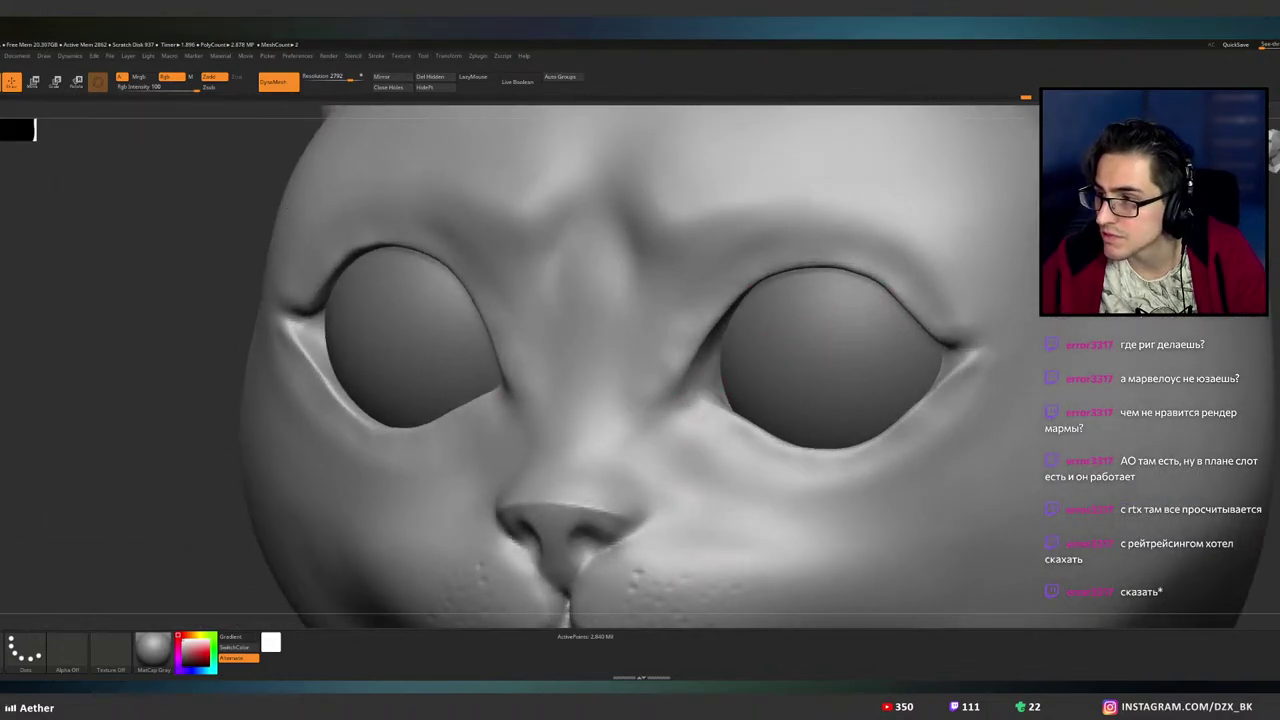
- Carve a deeper crease into the inner eye corners, where the upper and lower eyelids meet
{"action": "left_click", "coordinate": [1274, 190]}
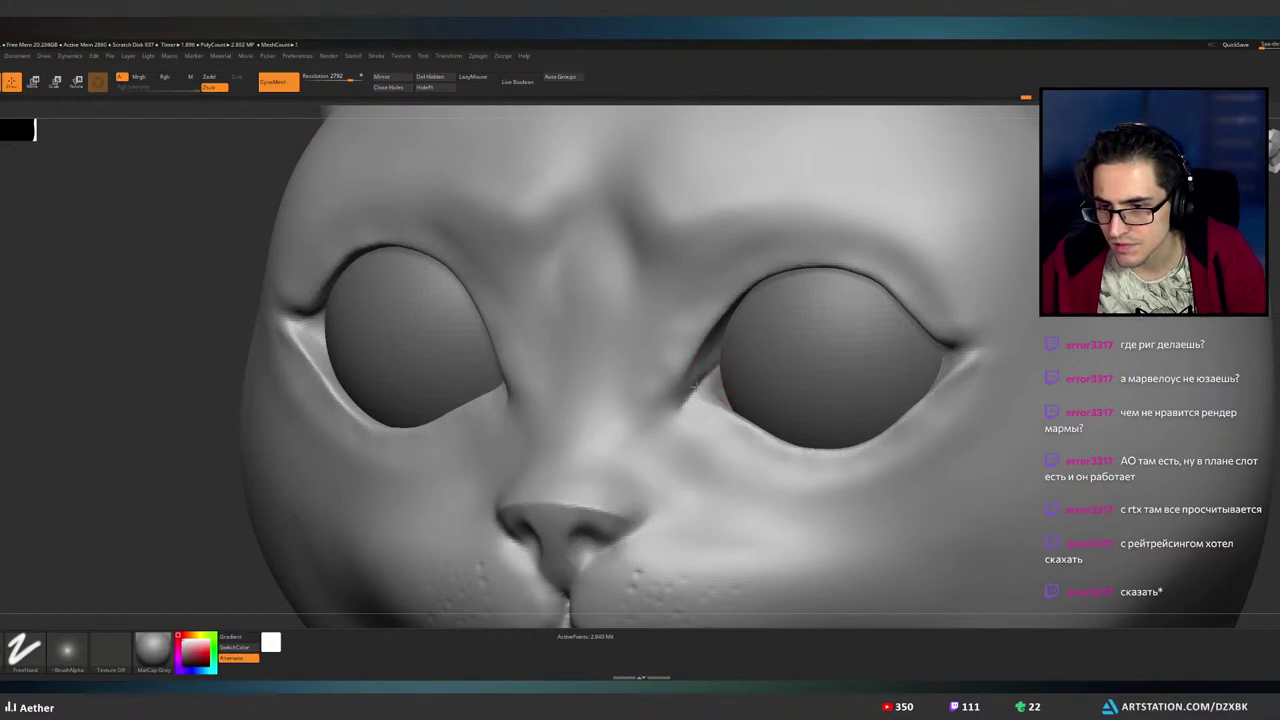
{"action": "key", "text": "shift"}
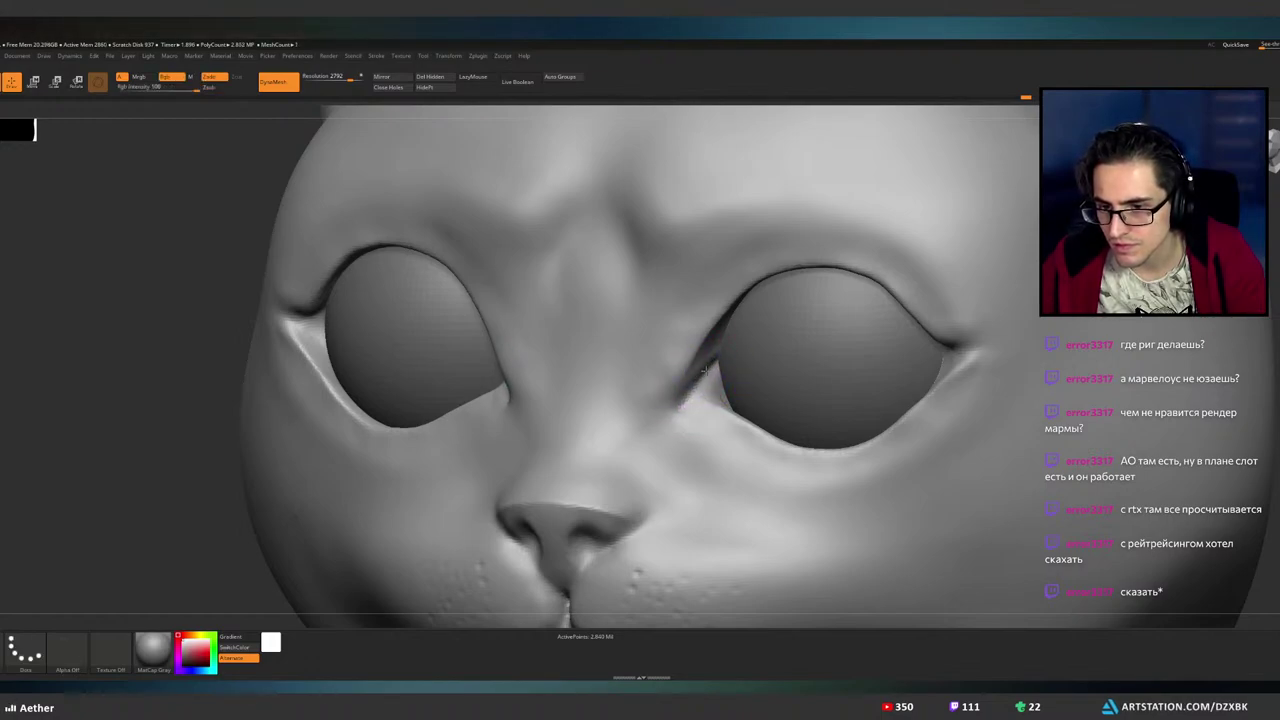
{"action": "key", "text": "b"}
{"action": "key", "text": "s"}
{"action": "key", "text": "t"}
{"action": "left_click_drag", "start_coordinate": [690, 392], "coordinate": [684, 394]}
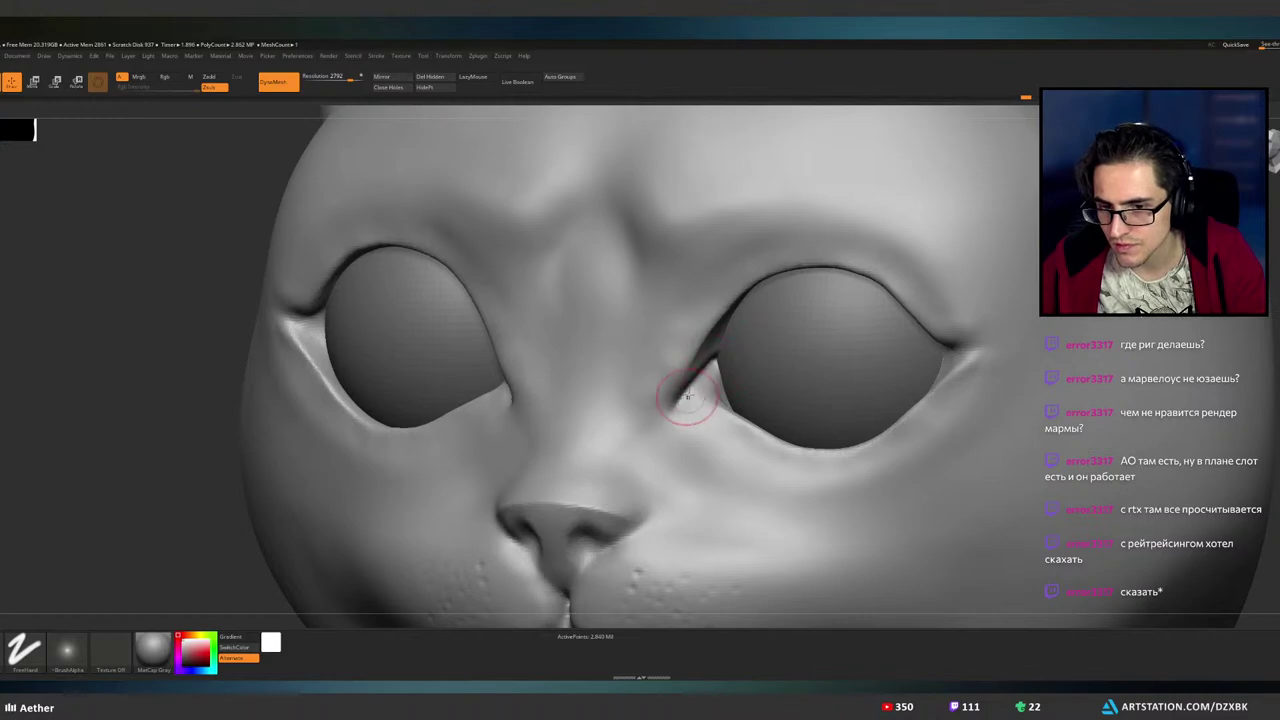
- Define the tear-duct pocket at the inner eye corners and smooth the surface beside the eyeballs
{"action": "key", "text": "b"}
{"action": "key", "text": "s"}
{"action": "key", "text": "t"}
{"action": "right_click_drag", "start_coordinate": [714, 350], "coordinate": [612, 346]}
{"action": "left_click_drag", "start_coordinate": [706, 364], "coordinate": [714, 371], "text": "shift"}
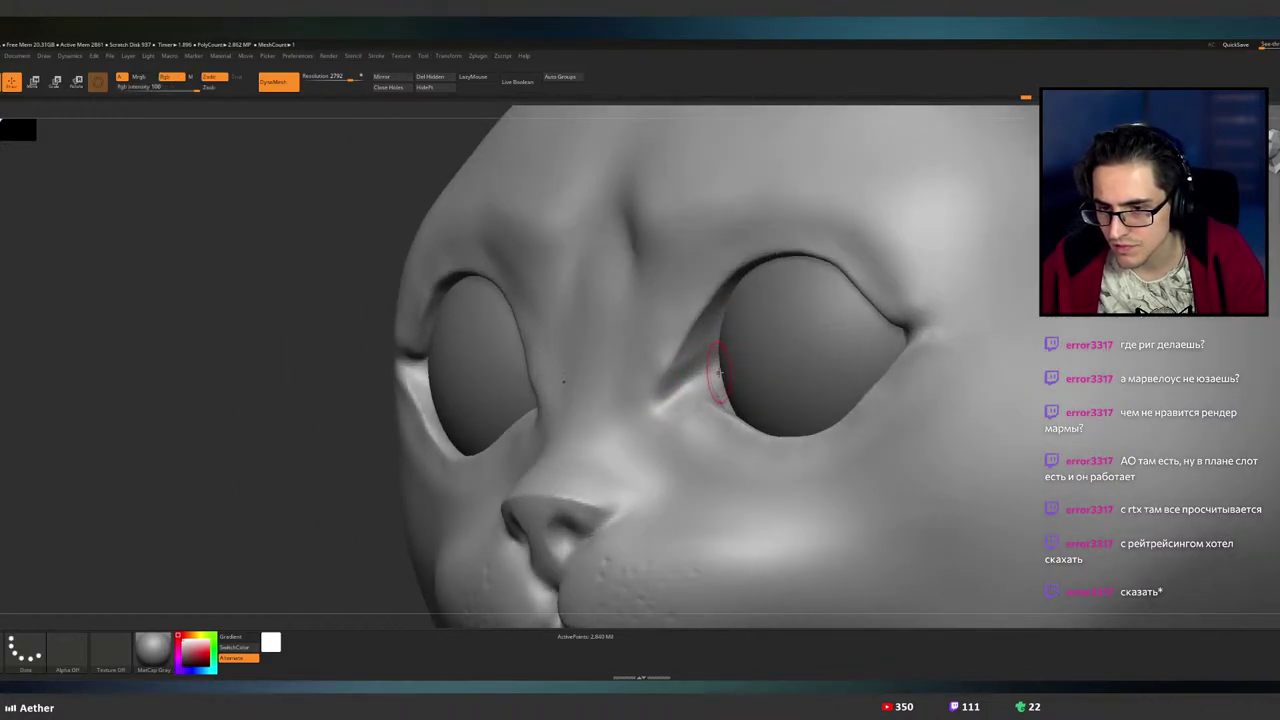
{"action": "mouse_move", "coordinate": [714, 371]}
{"action": "right_mouse_down"}
{"action": "mouse_move", "coordinate": [800, 371]}
{"action": "mouse_move", "coordinate": [785, 371]}
{"action": "right_mouse_up"}
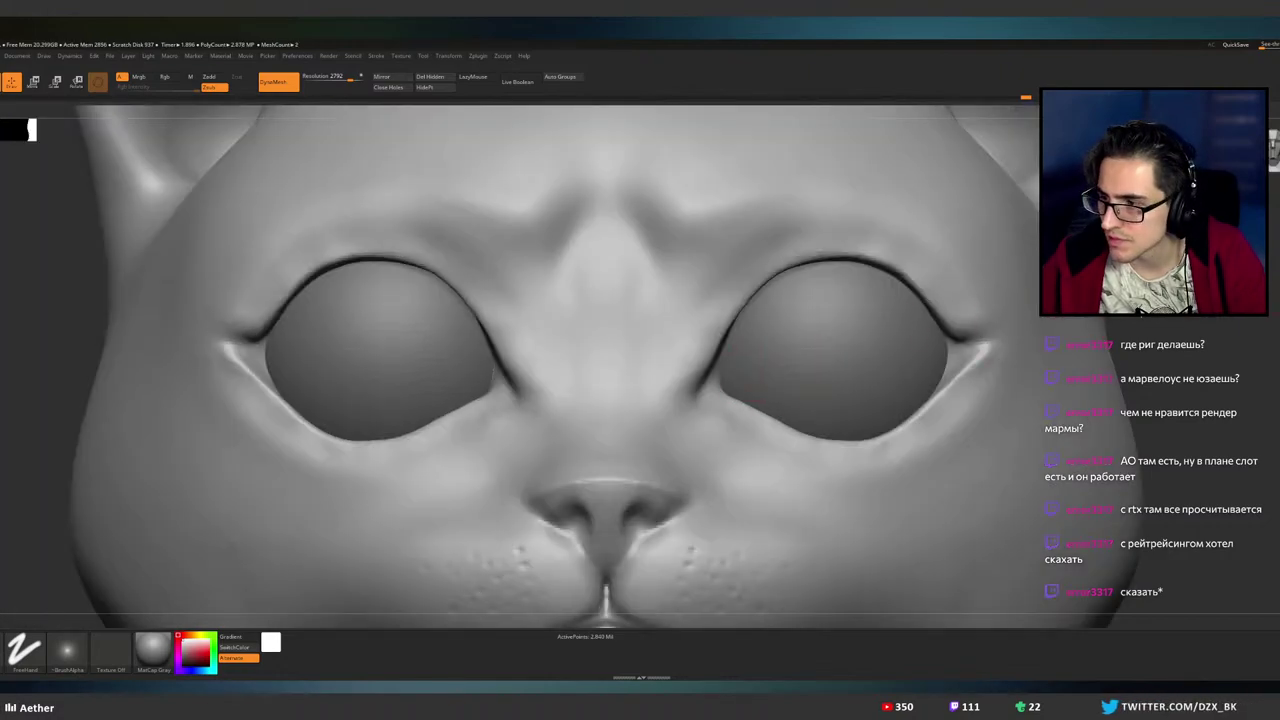
- Sharpen the inner corner creases and shift the adjoining upper eyelid edges closer to the eyeballs
{"action": "key", "text": "b"}
{"action": "key", "text": "s"}
{"action": "key", "text": "t"}
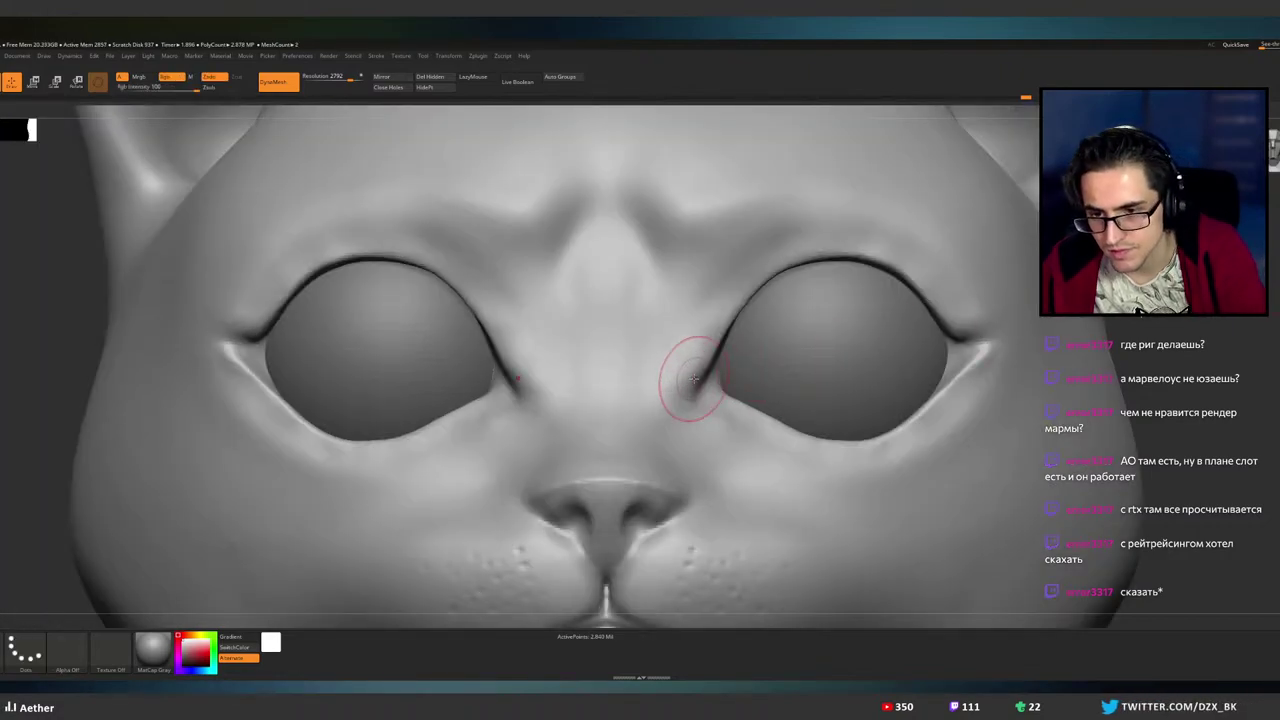
{"action": "left_click_drag", "start_coordinate": [692, 378], "coordinate": [700, 388]}
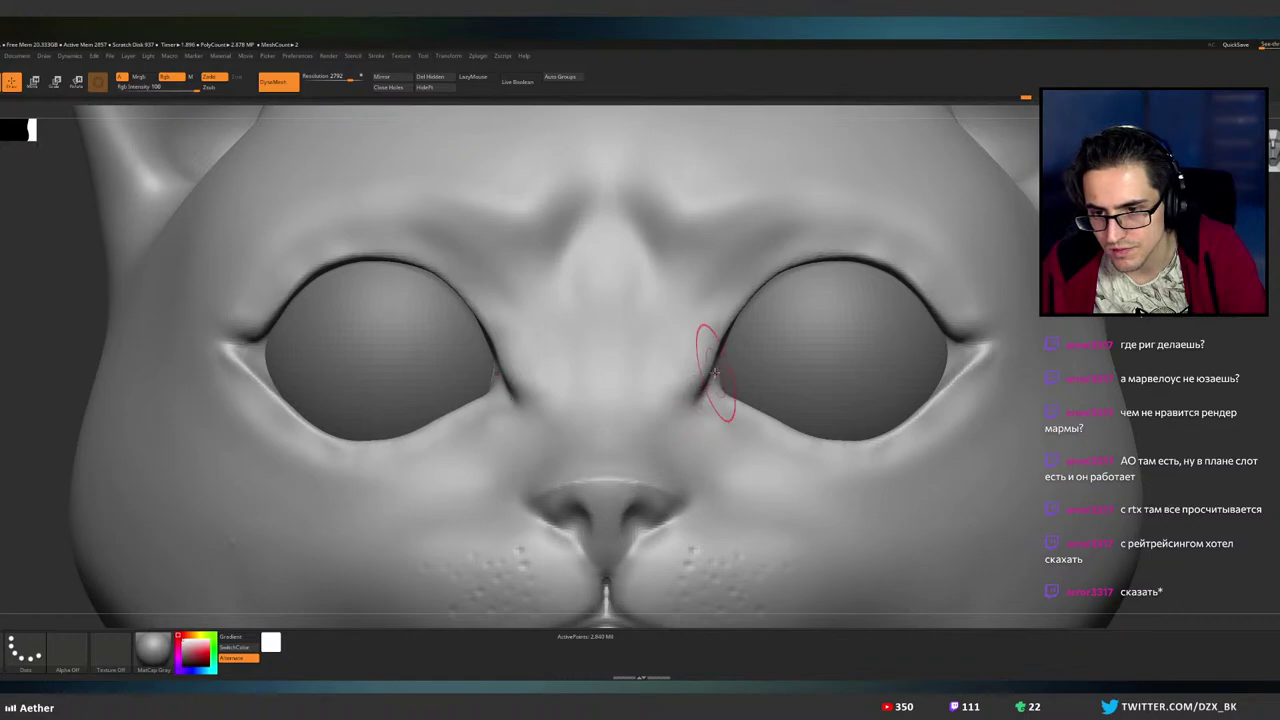
{"action": "right_click_drag", "start_coordinate": [703, 375], "coordinate": [708, 357]}
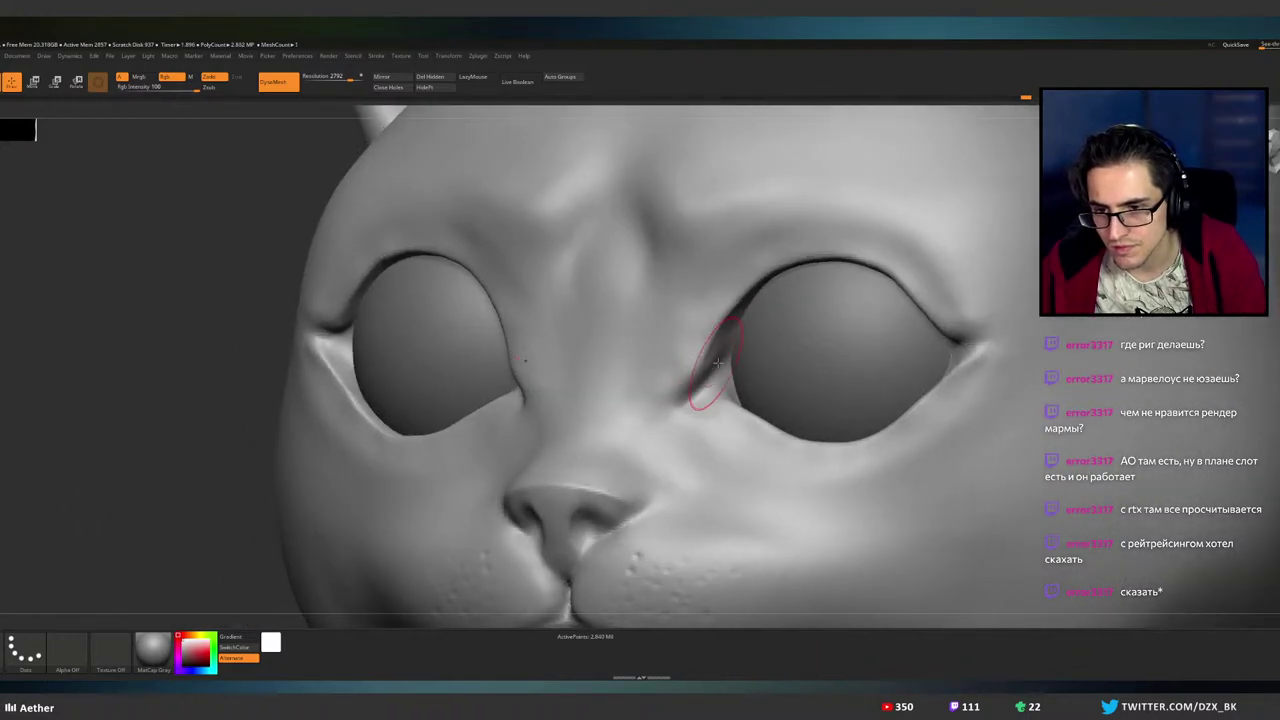
{"action": "left_click_drag", "start_coordinate": [718, 362], "coordinate": [722, 354]}
{"action": "right_click_drag", "start_coordinate": [721, 353], "coordinate": [693, 376]}
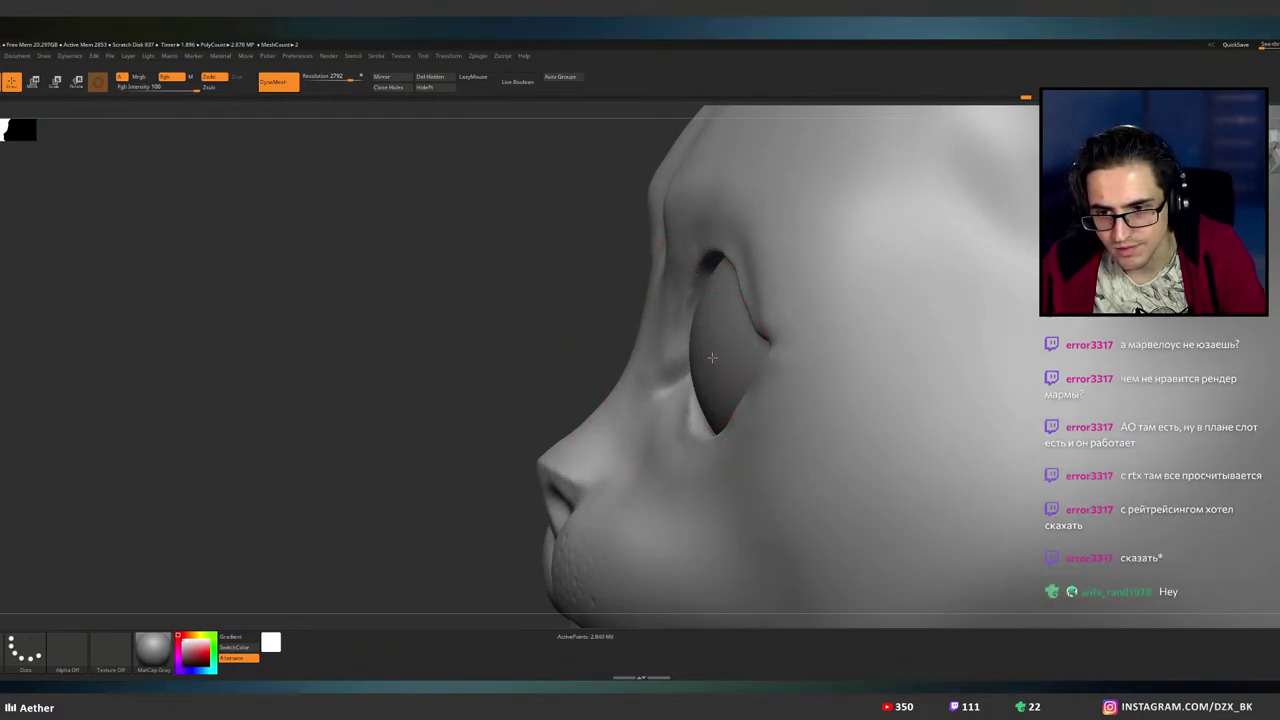
- Adjust the inner edges of the upper eyelids in profile so they follow the eyeball curvature
{"action": "mouse_move", "coordinate": [713, 369]}
{"action": "right_mouse_down"}
{"action": "mouse_move", "coordinate": [745, 362]}
{"action": "mouse_move", "coordinate": [703, 346]}
{"action": "right_mouse_up"}
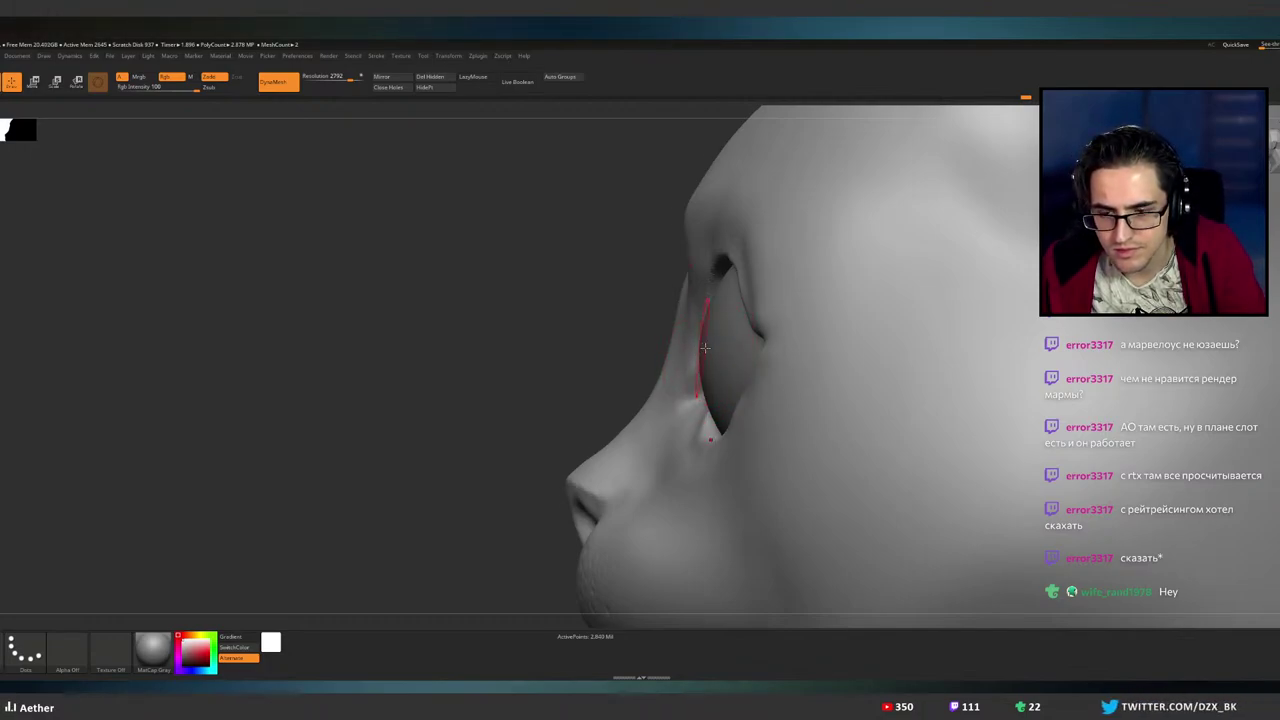
{"action": "right_click_drag", "start_coordinate": [705, 348], "coordinate": [706, 349]}
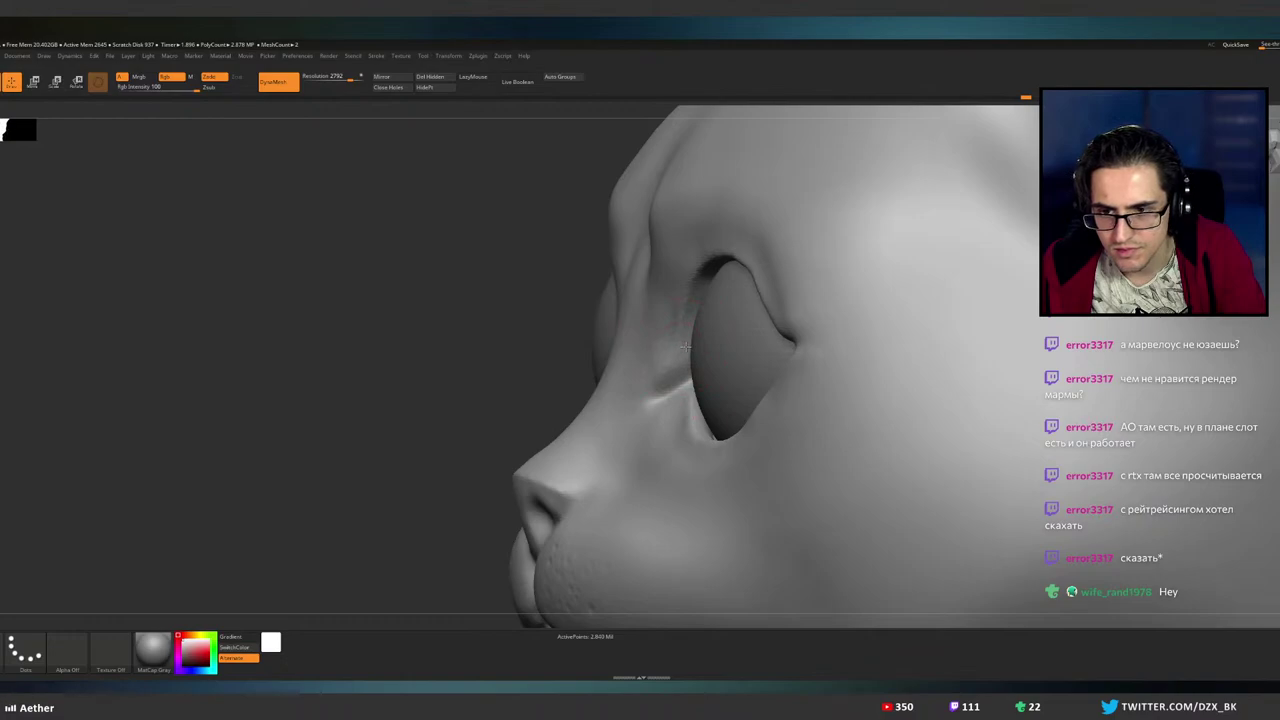
{"action": "key", "text": "ctrl"}
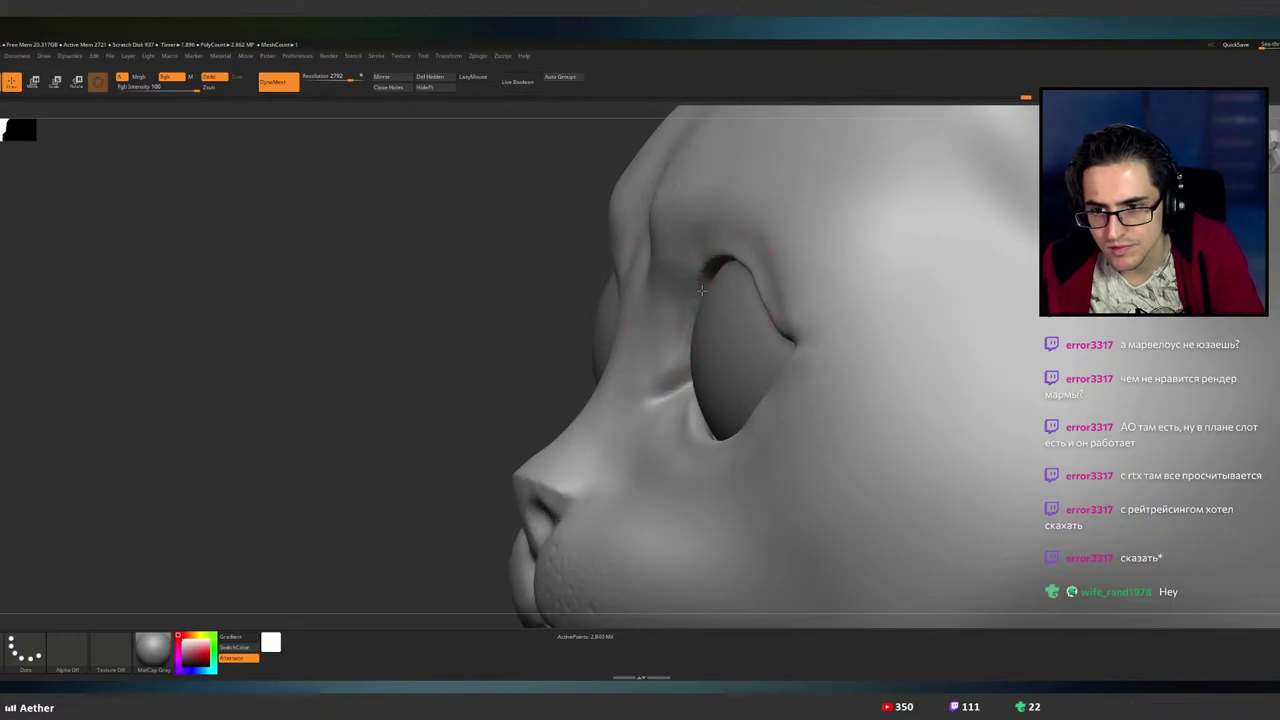
{"action": "right_click_drag", "start_coordinate": [704, 291], "coordinate": [724, 312]}
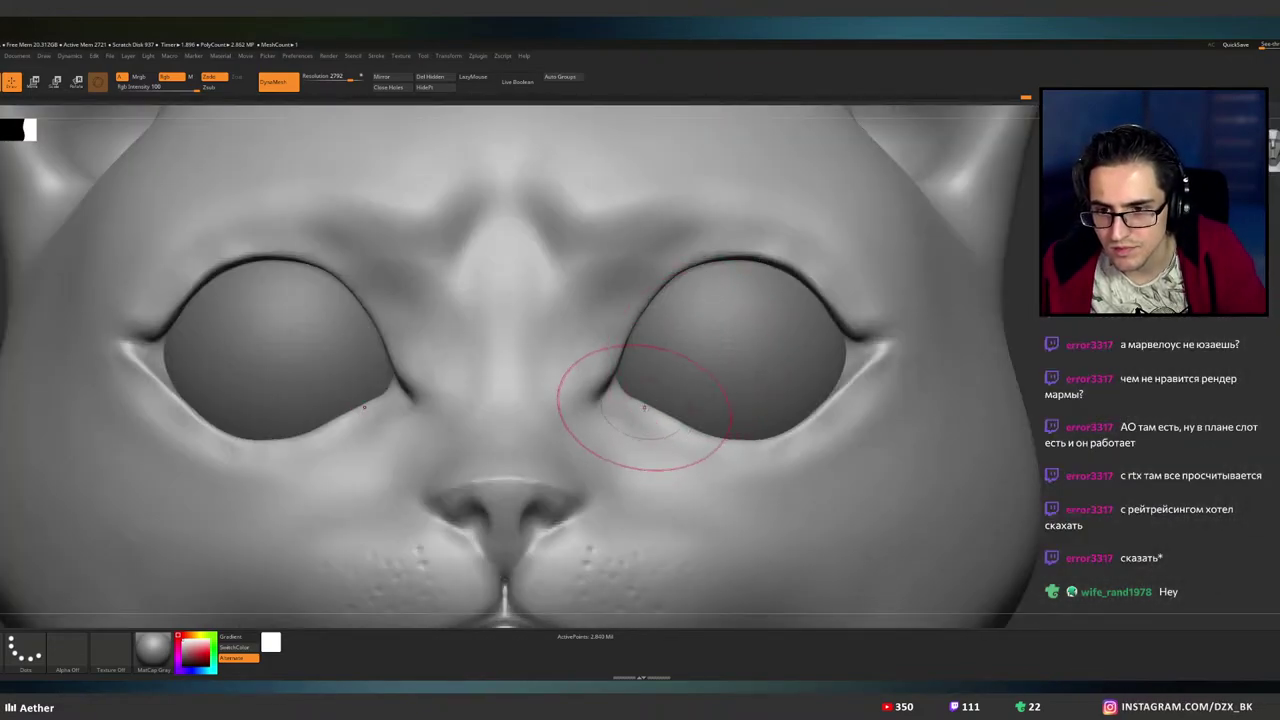
- Reshape the inner part of the lower eyelid rims from below to wrap around the eyeballs
{"action": "mouse_move", "coordinate": [640, 409]}
{"action": "right_mouse_down"}
{"action": "mouse_move", "coordinate": [608, 411]}
{"action": "mouse_move", "coordinate": [668, 375]}
{"action": "right_mouse_up"}
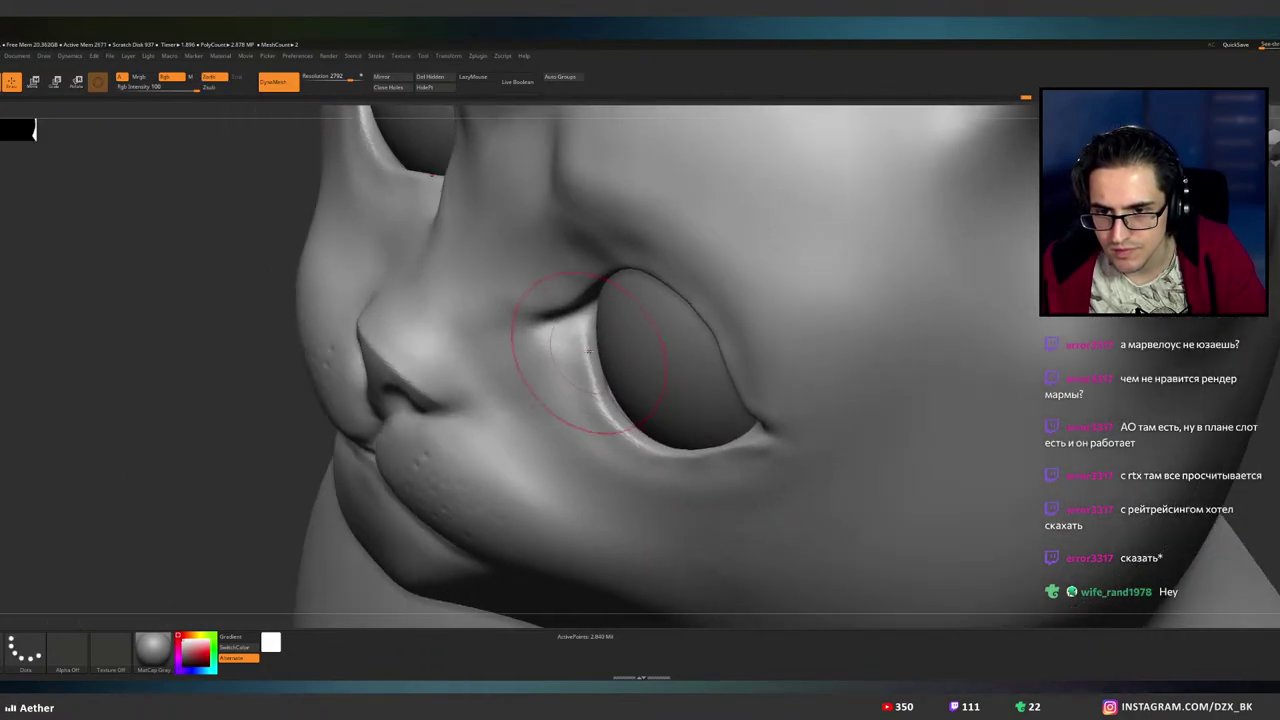
{"action": "left_click_drag", "start_coordinate": [588, 351], "coordinate": [581, 342]}
{"action": "right_click_drag", "start_coordinate": [580, 342], "coordinate": [635, 443]}
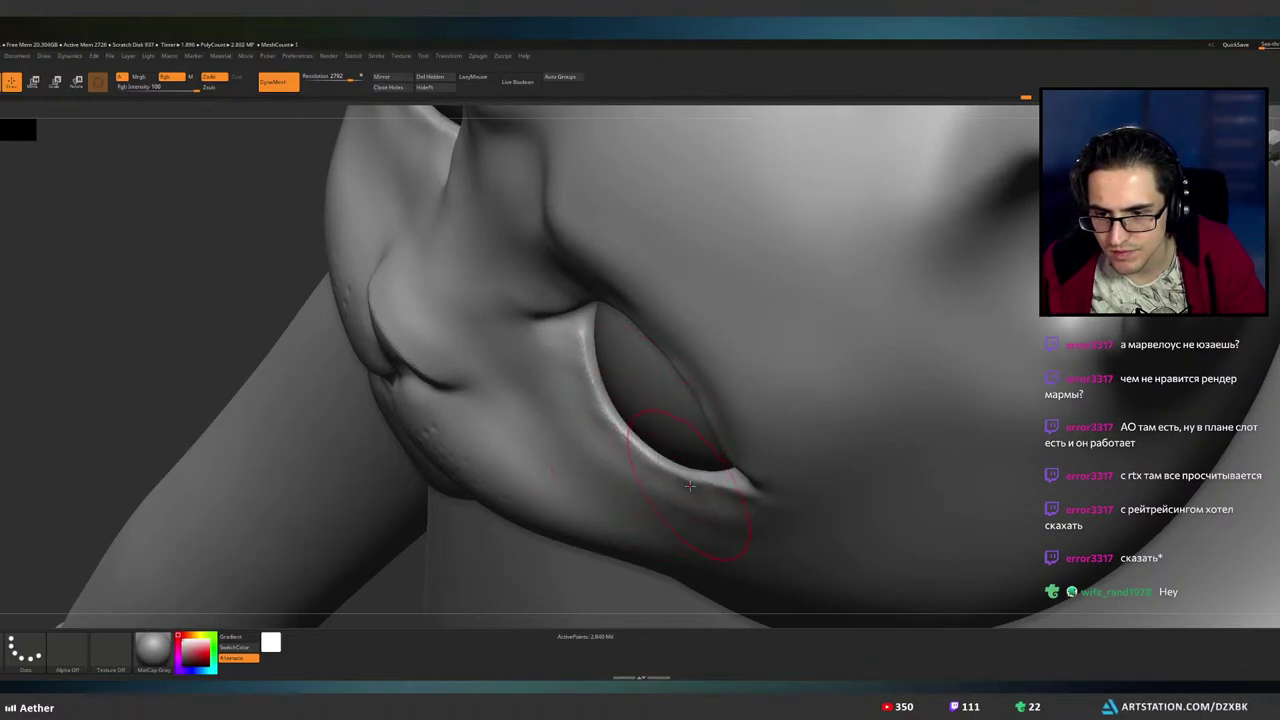
{"action": "mouse_move", "coordinate": [668, 470]}
{"action": "right_mouse_down"}
{"action": "mouse_move", "coordinate": [687, 437]}
{"action": "mouse_move", "coordinate": [676, 390]}
{"action": "right_mouse_up"}
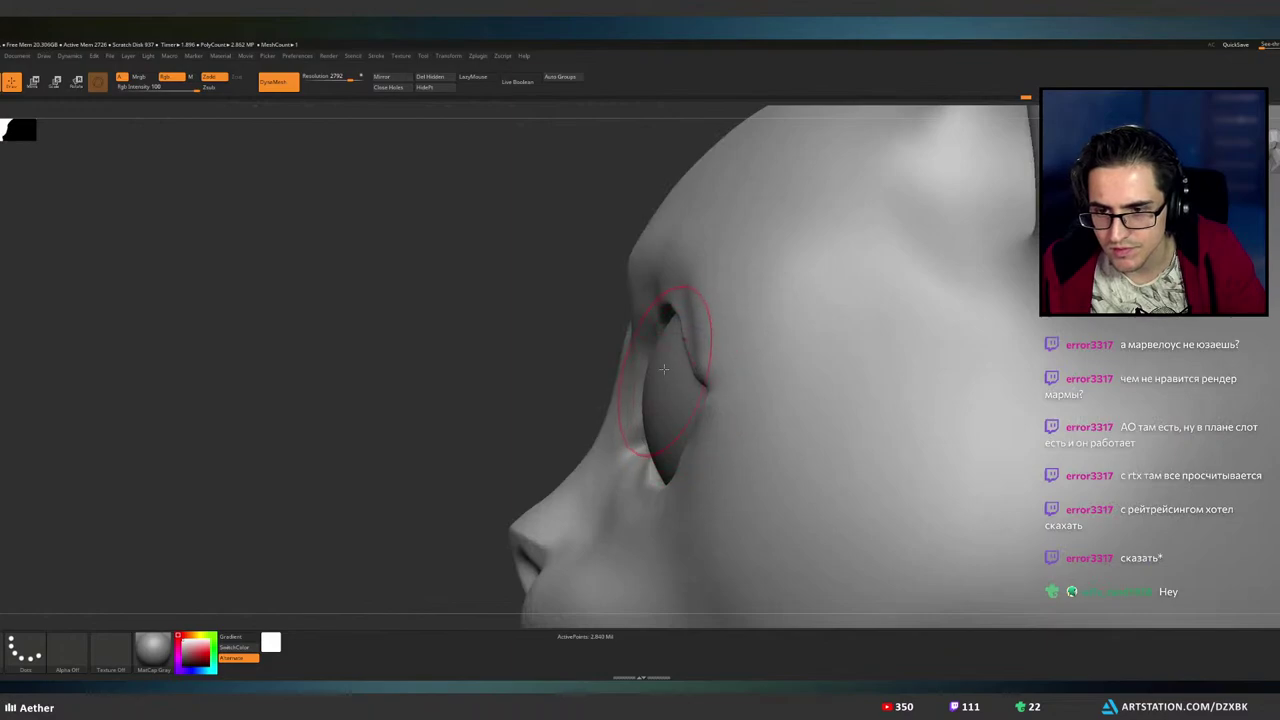
- Pull the upper eyelids down in profile to close the gap above the eyeballs
{"action": "right_click_drag", "start_coordinate": [652, 342], "coordinate": [708, 353]}
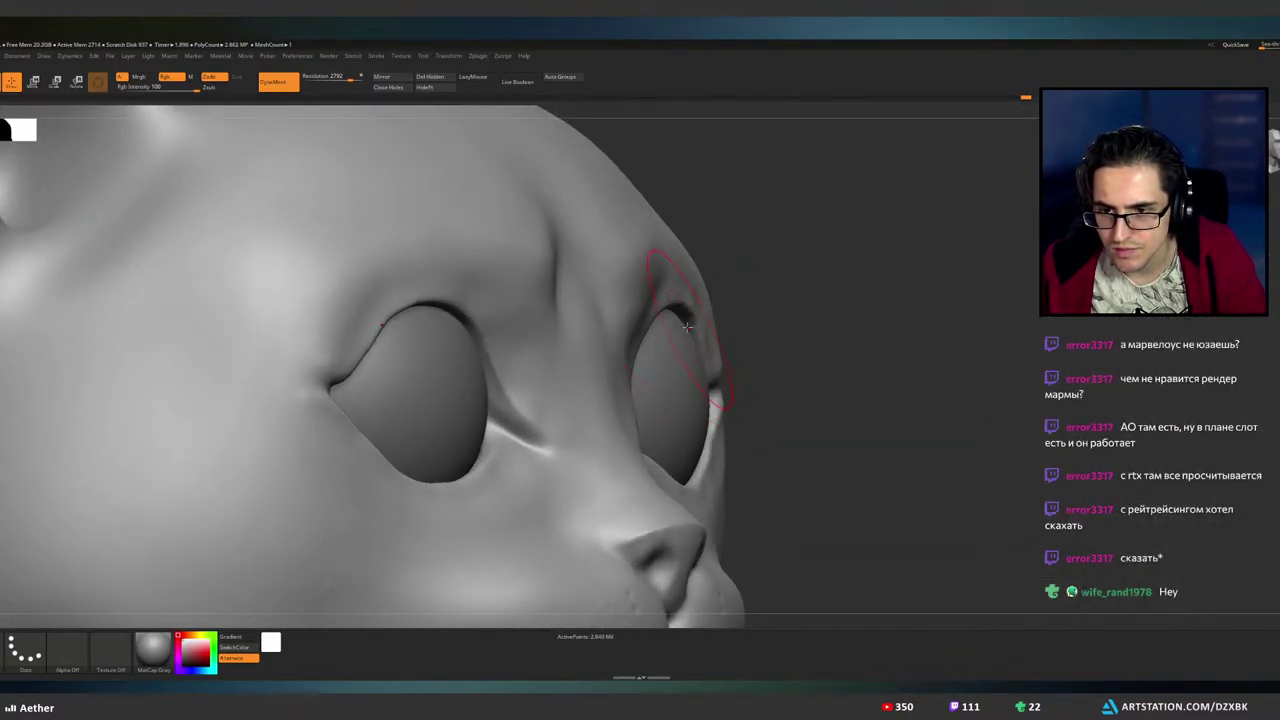
{"action": "right_click_drag", "start_coordinate": [675, 312], "coordinate": [640, 316]}
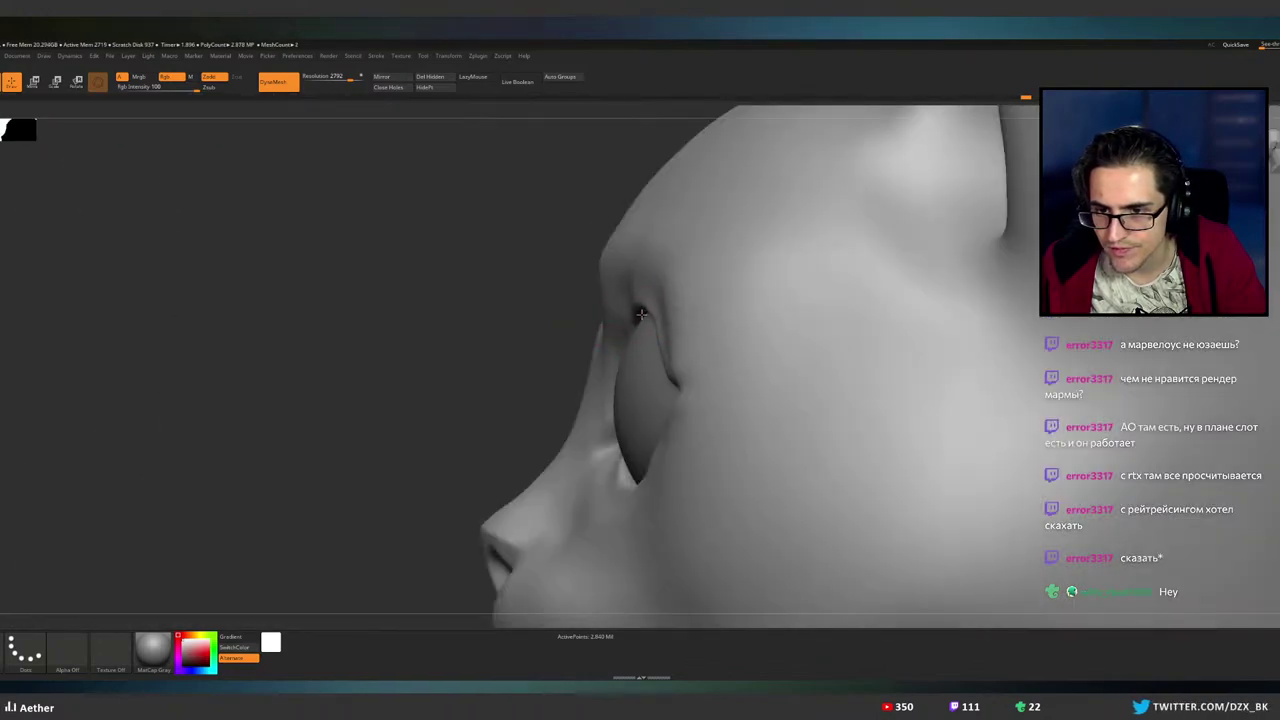
{"action": "key", "text": "ctrl"}
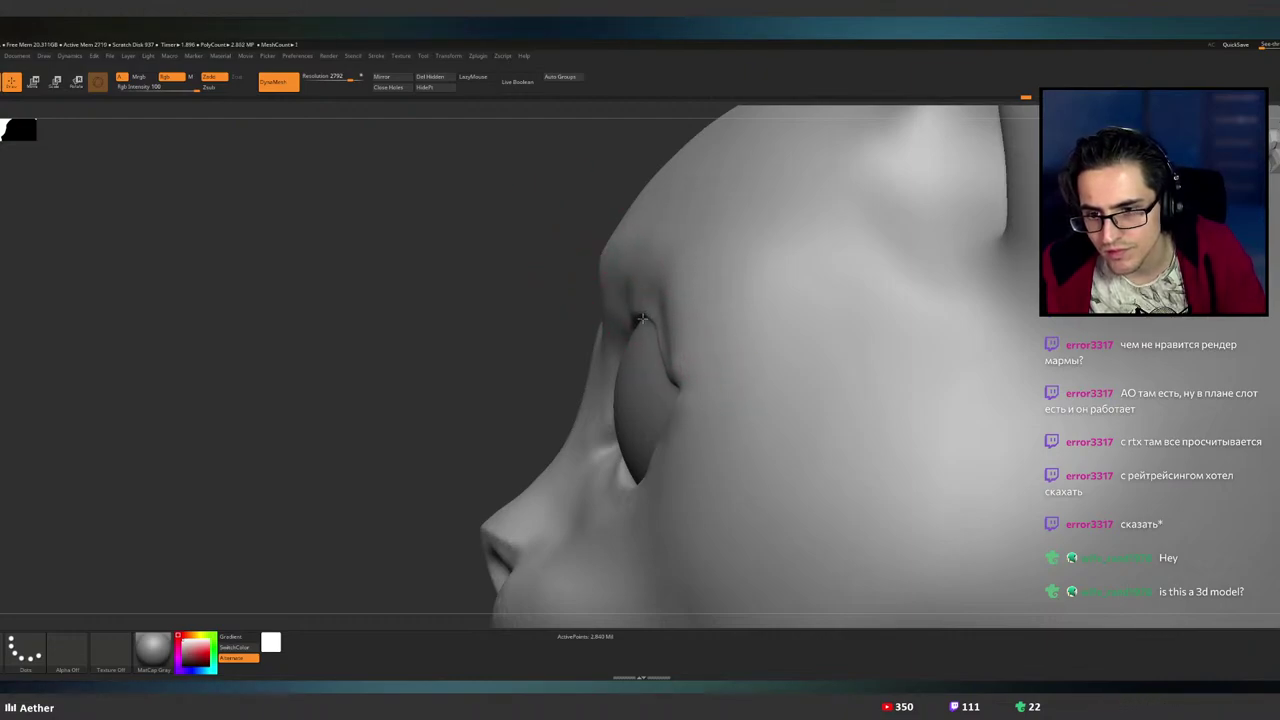
{"action": "mouse_move", "coordinate": [631, 330]}
{"action": "right_mouse_down"}
{"action": "mouse_move", "coordinate": [726, 323]}
{"action": "mouse_move", "coordinate": [669, 323]}
{"action": "right_mouse_up"}
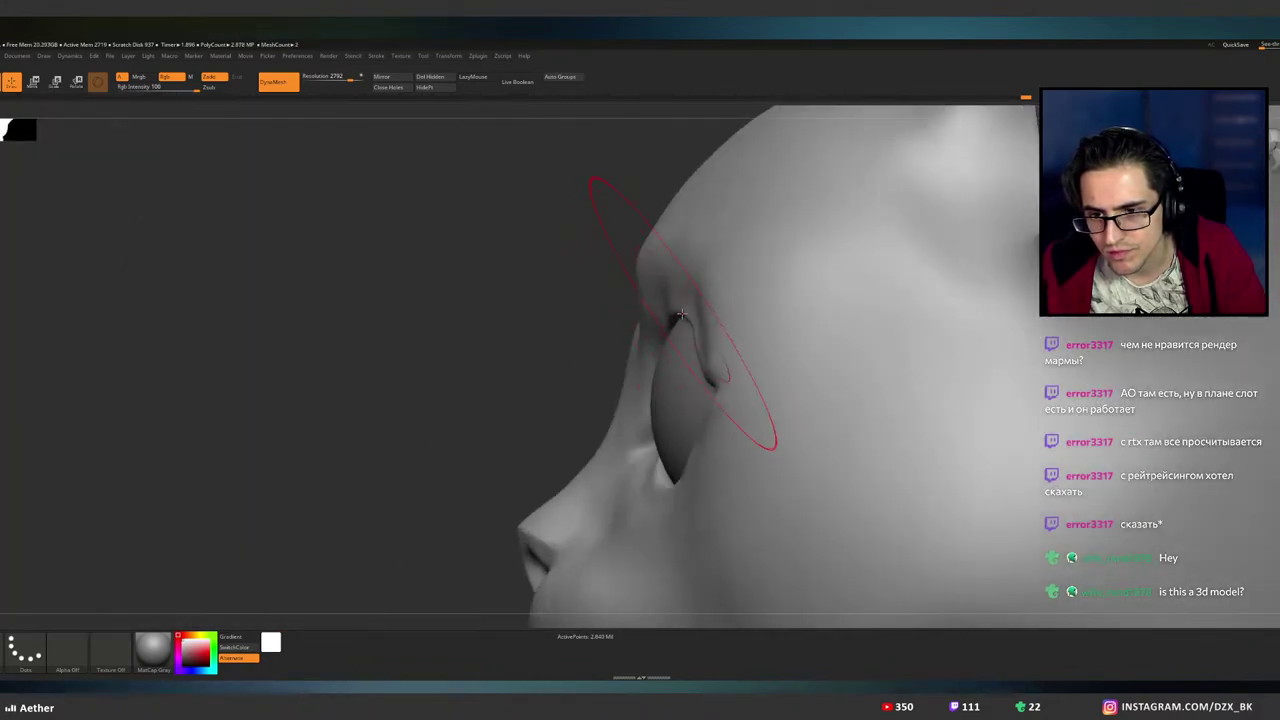
{"action": "left_click_drag", "start_coordinate": [682, 314], "coordinate": [663, 316]}
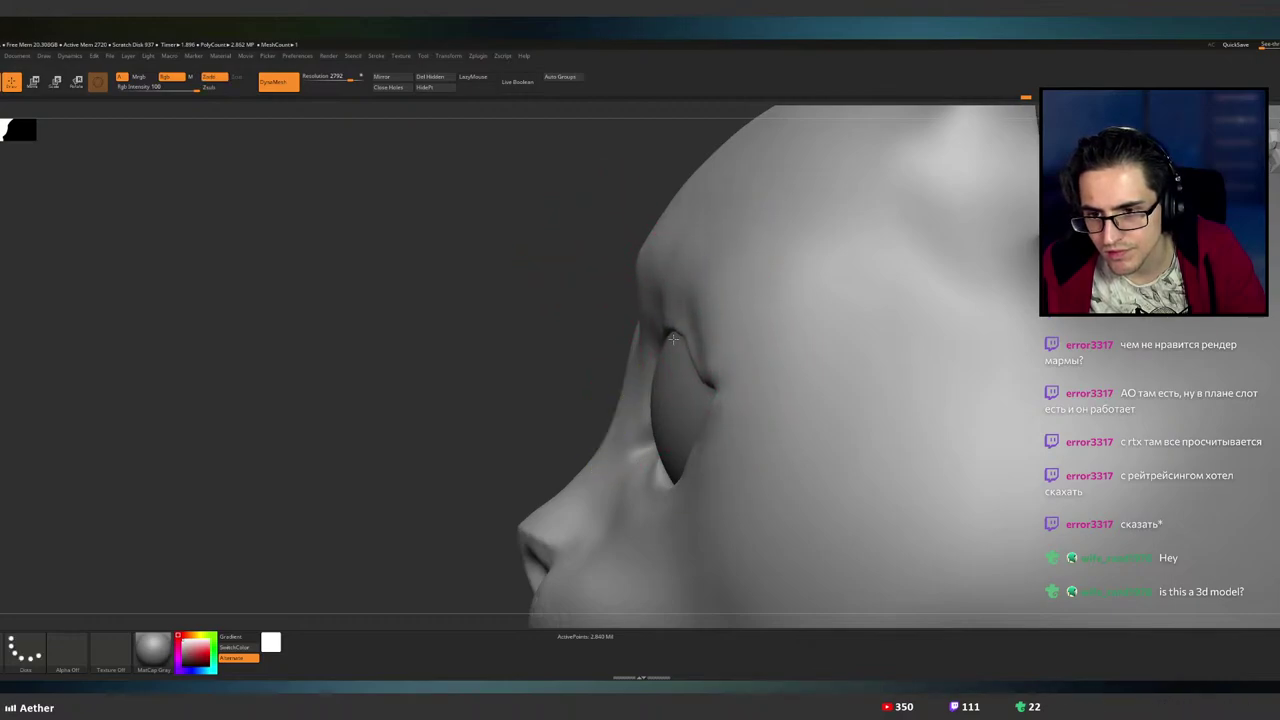
{"action": "mouse_move", "coordinate": [673, 339]}
{"action": "right_mouse_down"}
{"action": "mouse_move", "coordinate": [768, 330]}
{"action": "mouse_move", "coordinate": [706, 314]}
{"action": "mouse_move", "coordinate": [710, 343]}
{"action": "right_mouse_up"}
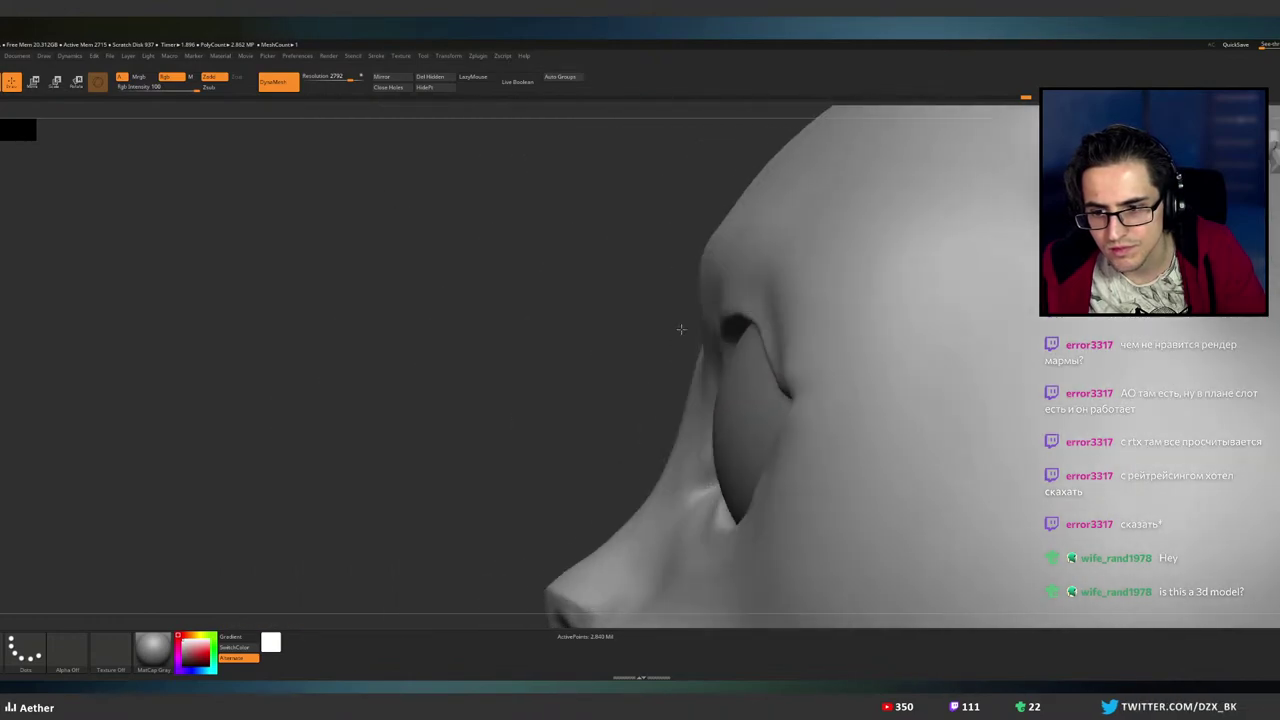
- Refine the brow area and outer side of the upper eyelids from profile and three-quarter angles
{"action": "left_click_drag", "start_coordinate": [681, 329], "coordinate": [692, 345]}
{"action": "right_click_drag", "start_coordinate": [731, 497], "coordinate": [679, 416], "text": "alt"}
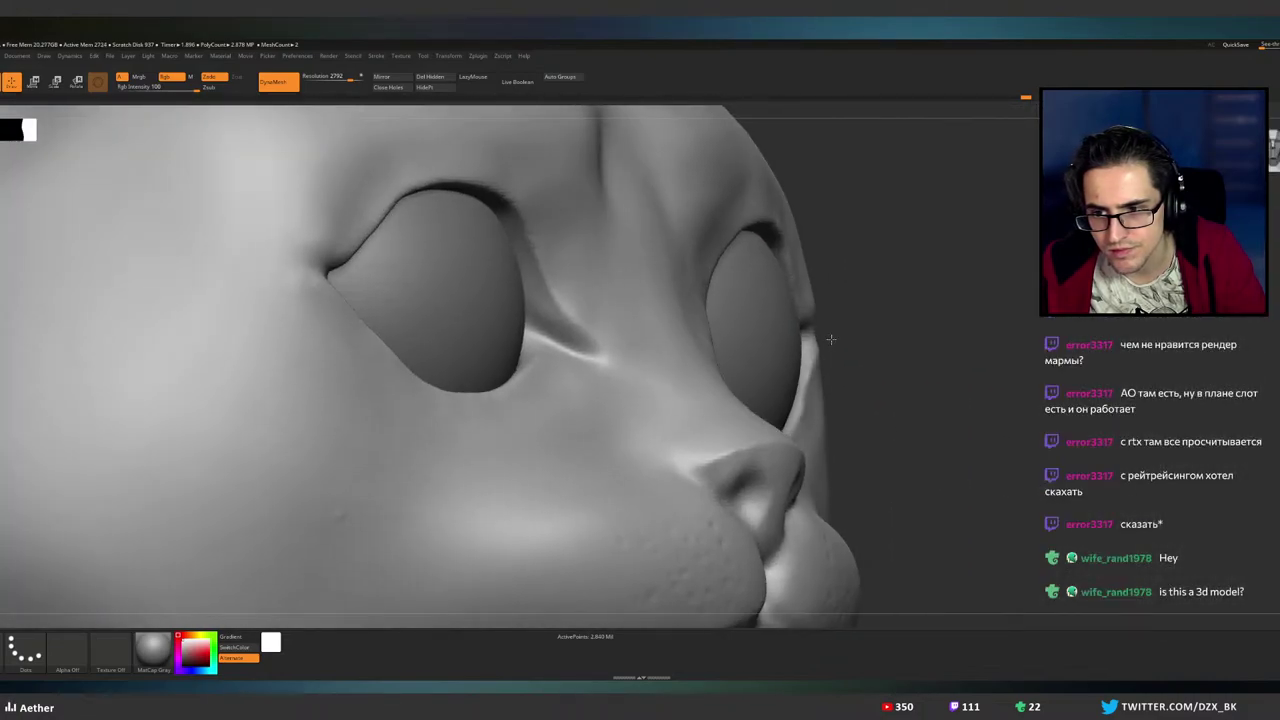
{"action": "left_click_drag", "start_coordinate": [830, 339], "coordinate": [795, 295]}
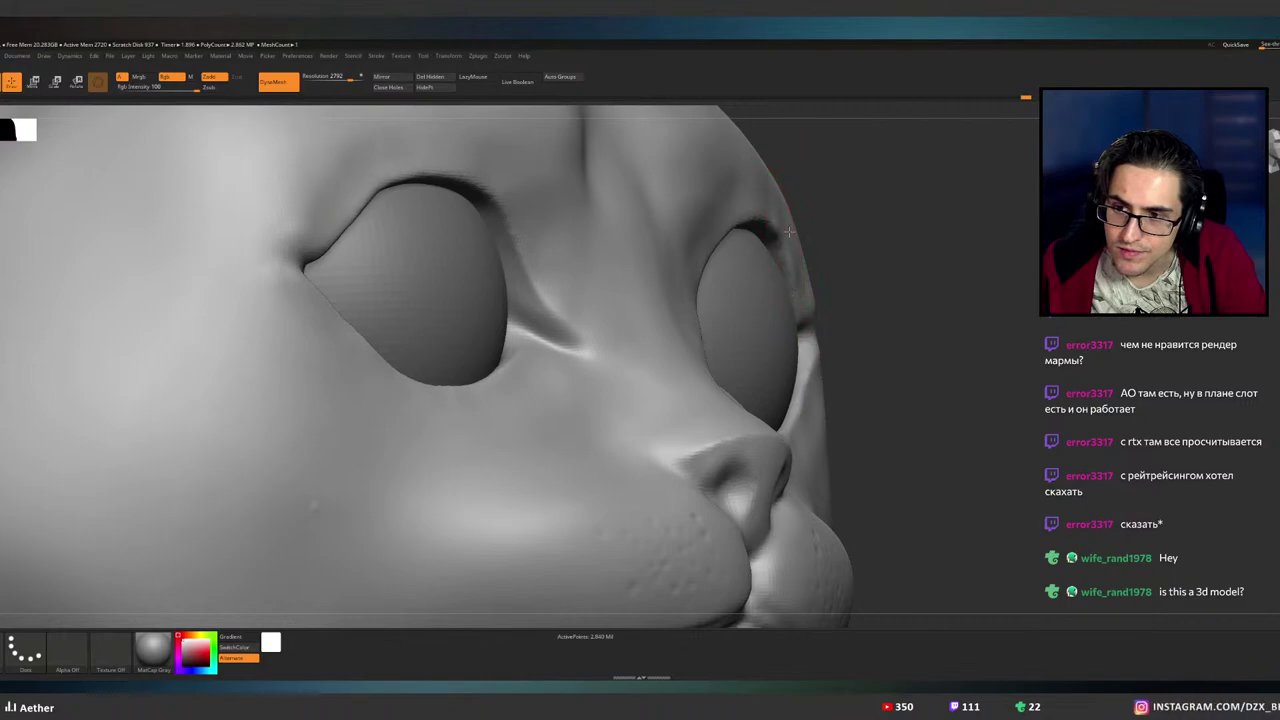
{"action": "mouse_move", "coordinate": [804, 245]}
{"action": "right_mouse_down"}
{"action": "mouse_move", "coordinate": [560, 268]}
{"action": "mouse_move", "coordinate": [780, 263]}
{"action": "mouse_move", "coordinate": [803, 290]}
{"action": "mouse_move", "coordinate": [789, 336]}
{"action": "right_mouse_up"}
{"action": "left_click_drag", "start_coordinate": [789, 337], "coordinate": [795, 340]}
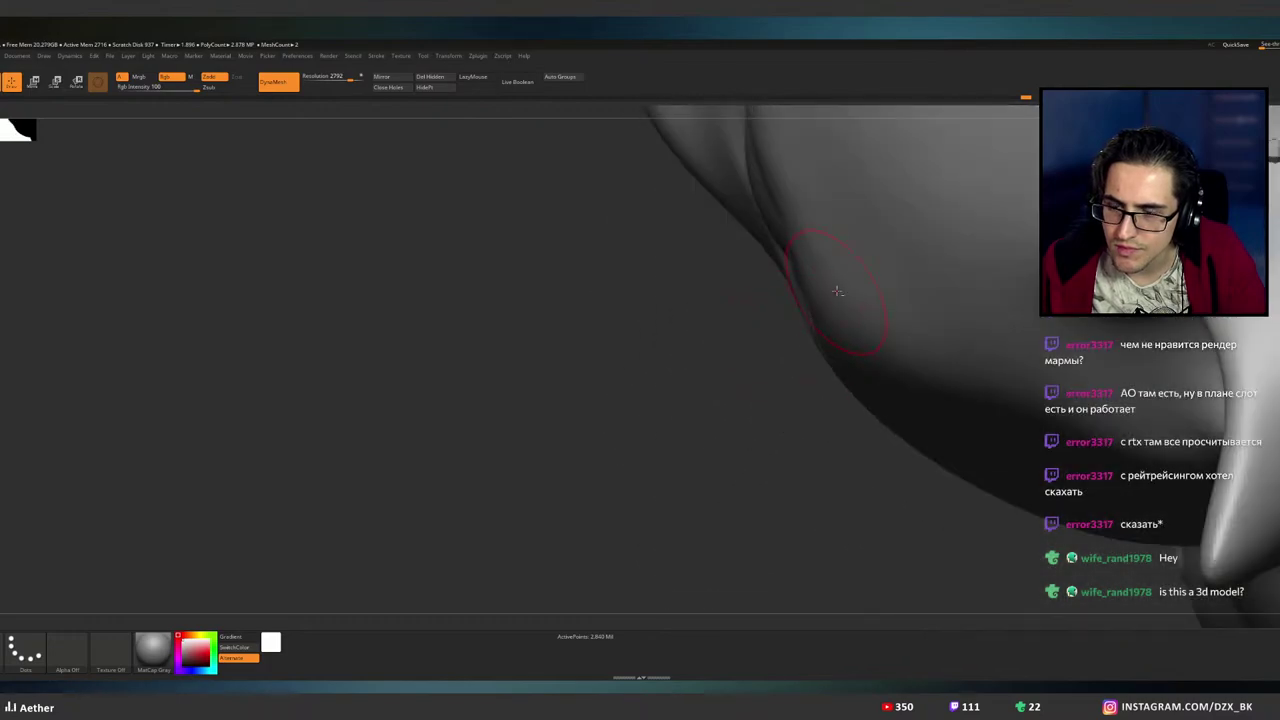
- Adjust the cheek contour and the silhouette around the outer eye corners from a three-quarter angle
{"action": "mouse_move", "coordinate": [837, 291]}
{"action": "left_mouse_down"}
{"action": "mouse_move", "coordinate": [794, 371]}
{"action": "mouse_move", "coordinate": [791, 271]}
{"action": "mouse_move", "coordinate": [700, 366]}
{"action": "mouse_move", "coordinate": [758, 320]}
{"action": "mouse_move", "coordinate": [746, 400]}
{"action": "mouse_move", "coordinate": [746, 354]}
{"action": "mouse_move", "coordinate": [850, 352]}
{"action": "mouse_move", "coordinate": [820, 348]}
{"action": "mouse_move", "coordinate": [843, 432]}
{"action": "mouse_move", "coordinate": [880, 369]}
{"action": "mouse_move", "coordinate": [846, 362]}
{"action": "mouse_move", "coordinate": [858, 339]}
{"action": "left_mouse_up"}
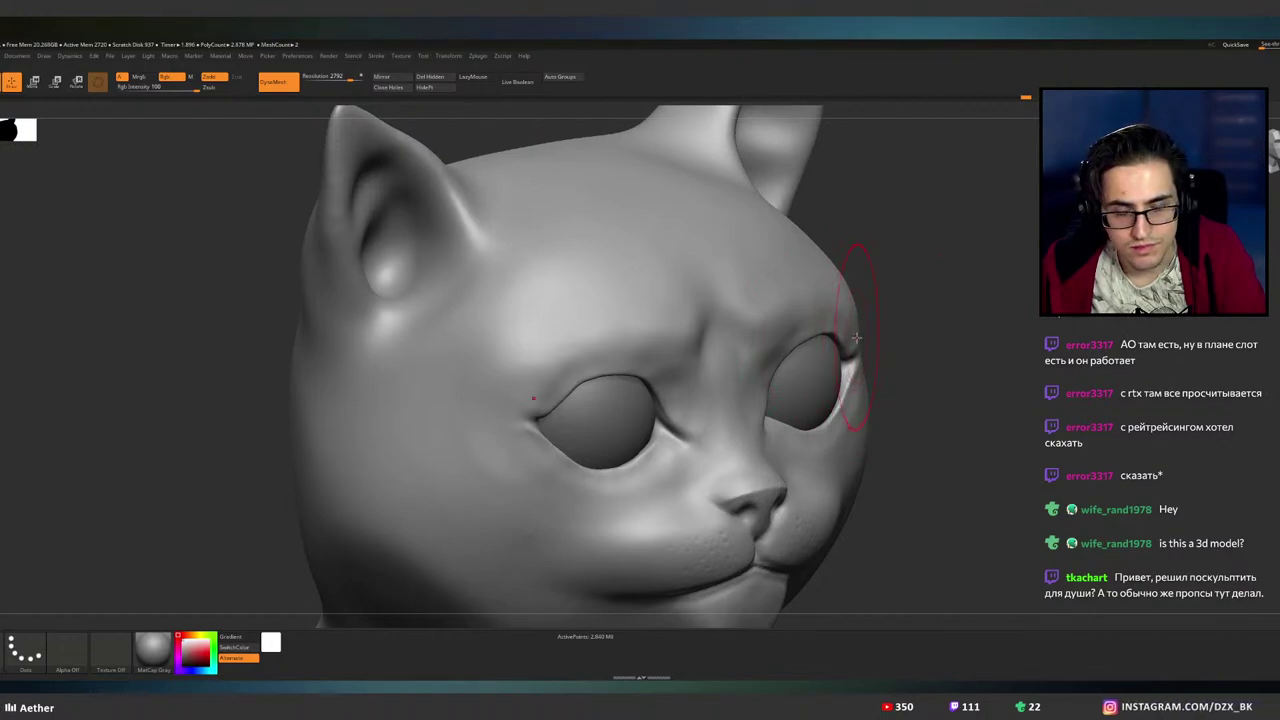
{"action": "left_click_drag", "start_coordinate": [856, 338], "coordinate": [853, 342]}
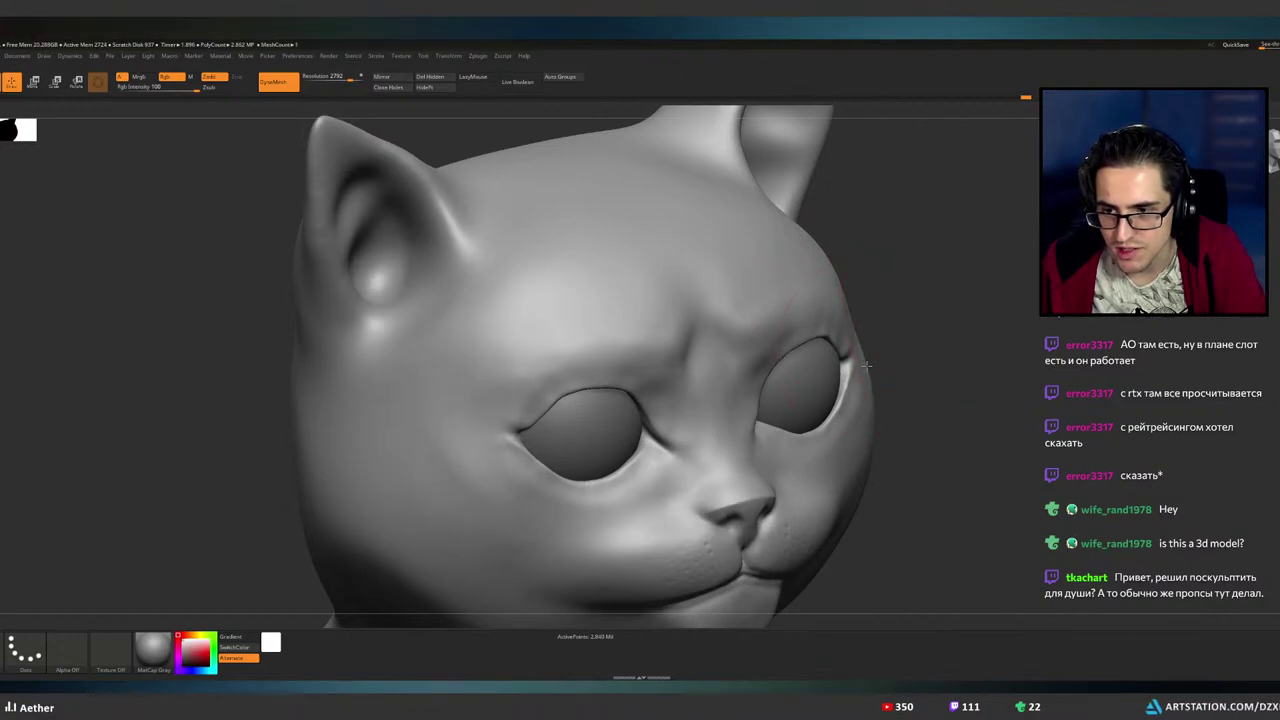
{"action": "mouse_move", "coordinate": [866, 362]}
{"action": "left_mouse_down"}
{"action": "mouse_move", "coordinate": [852, 360]}
{"action": "mouse_move", "coordinate": [870, 395]}
{"action": "left_mouse_up"}
{"action": "mouse_move", "coordinate": [870, 388]}
{"action": "right_mouse_down", "text": "alt"}
{"action": "mouse_move", "coordinate": [819, 360]}
{"action": "mouse_move", "coordinate": [831, 359]}
{"action": "right_mouse_up", "text": "alt"}
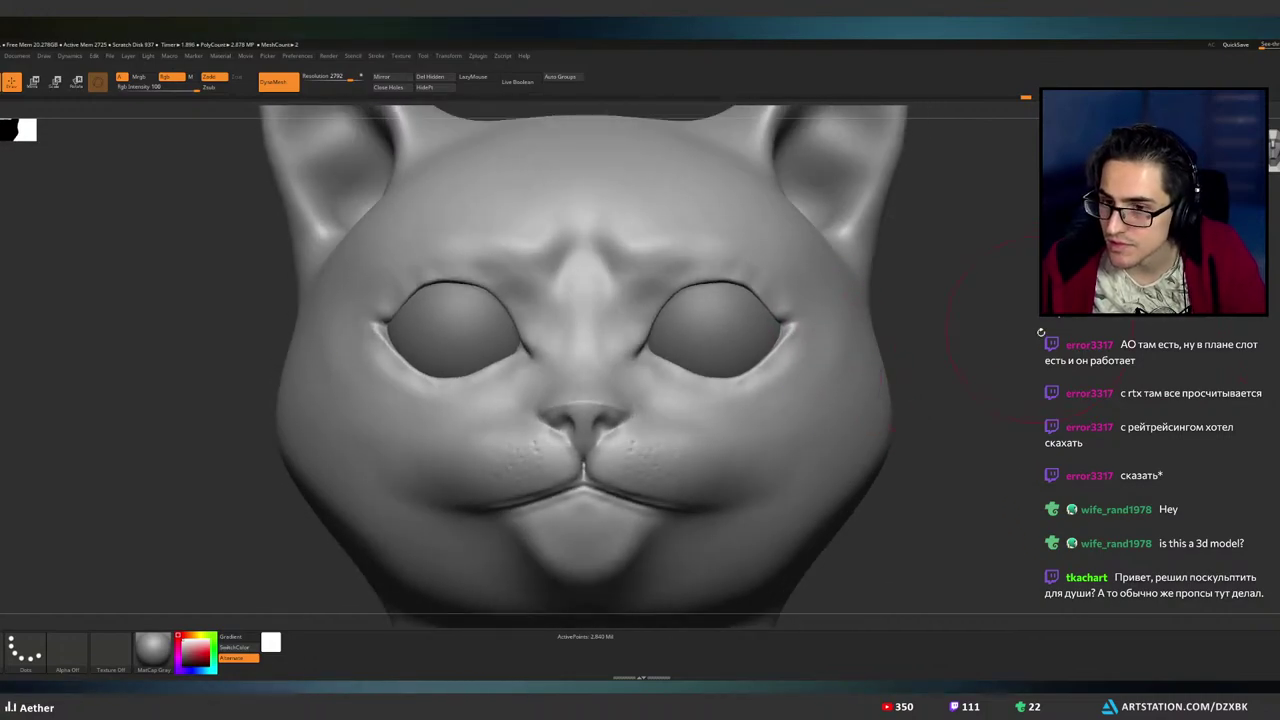
- Check the eyelid opening shape from the front by hiding the eyeballs and showing them again
{"action": "right_click_drag", "start_coordinate": [1041, 333], "coordinate": [1070, 375], "text": "alt"}
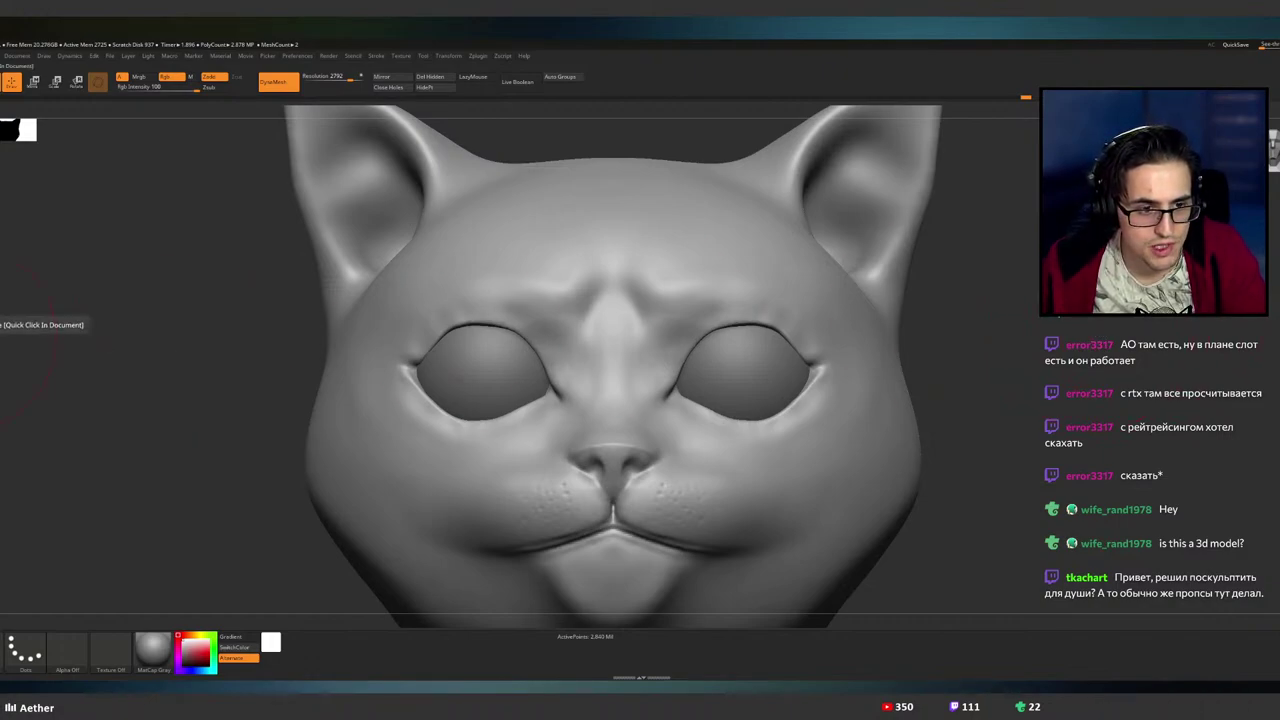
{"action": "left_click", "coordinate": [2, 290]}
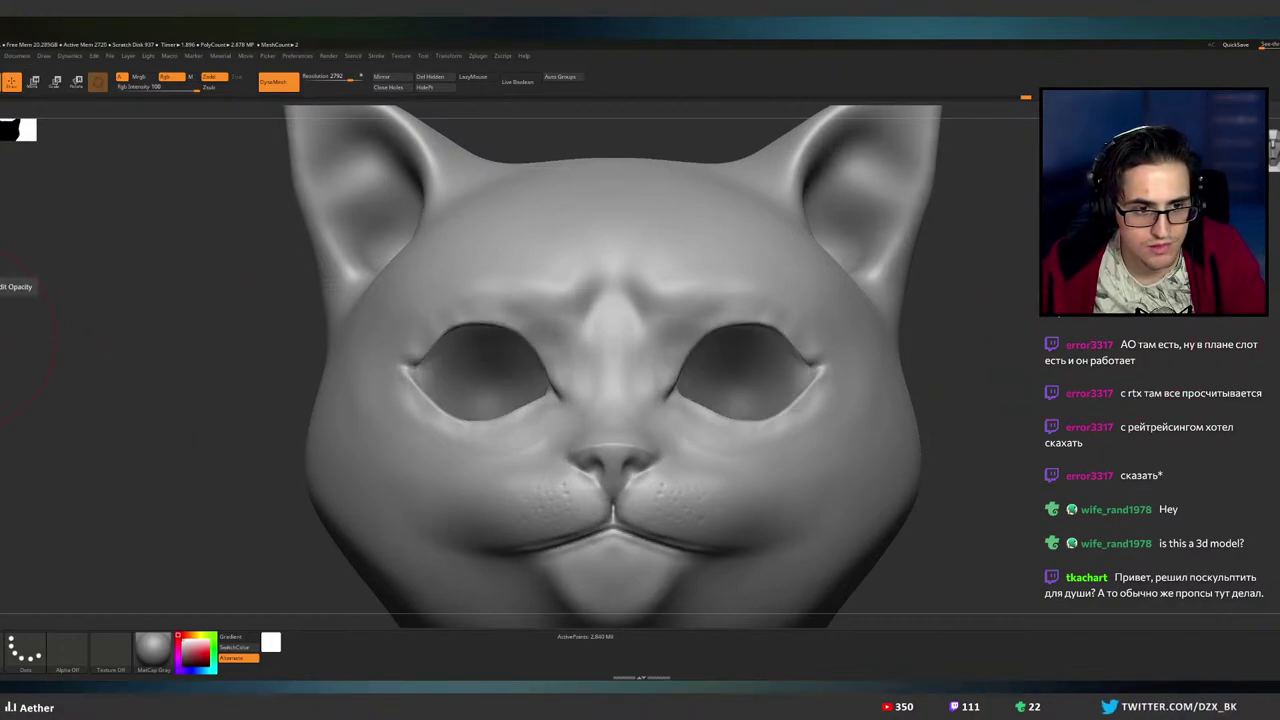
{"action": "left_click", "coordinate": [2, 290]}
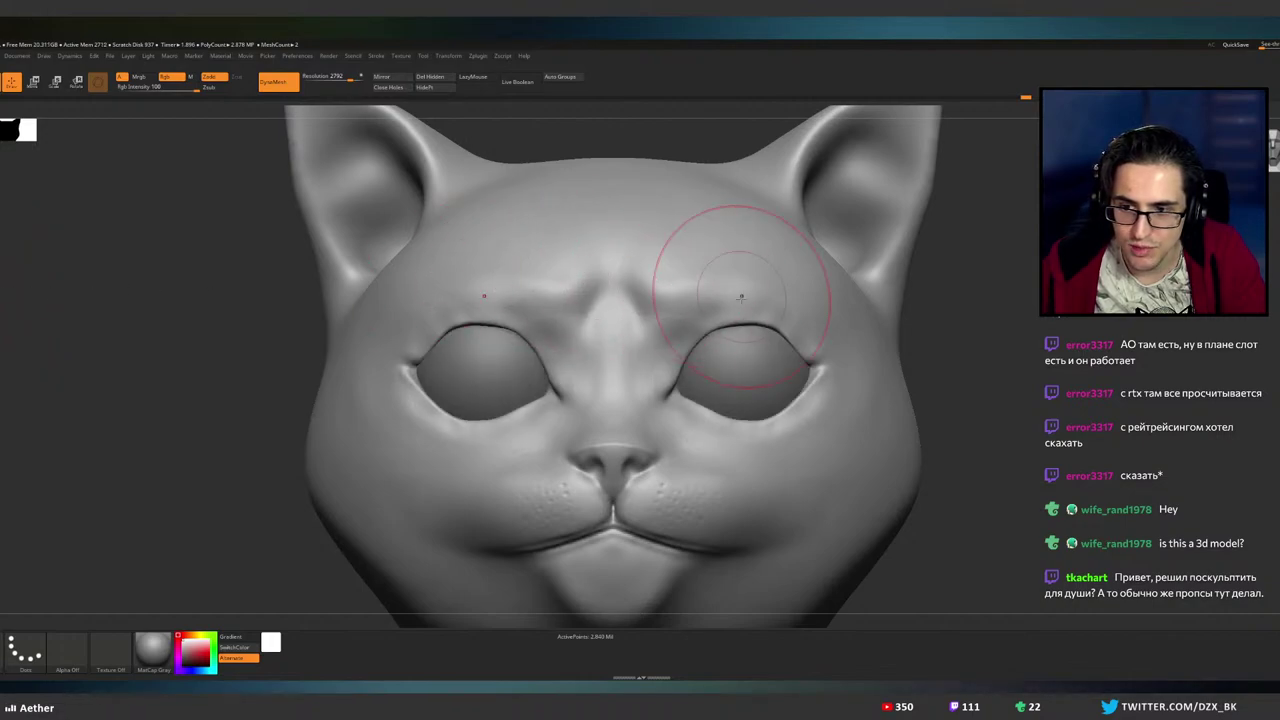
- Reshape the upper eyelid edges near the outer eye corners from the front, varying the brush size
{"action": "left_click_drag", "start_coordinate": [800, 345], "coordinate": [811, 351]}
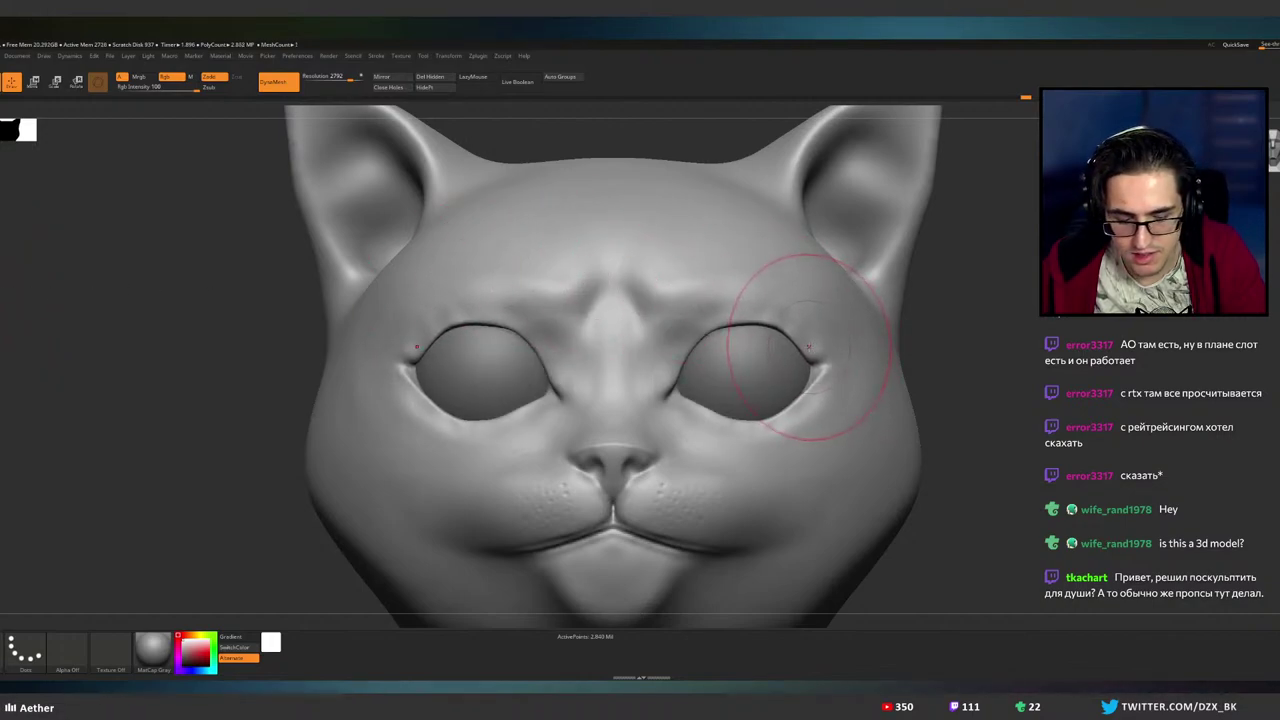
{"action": "key", "text": "bracketleft"}
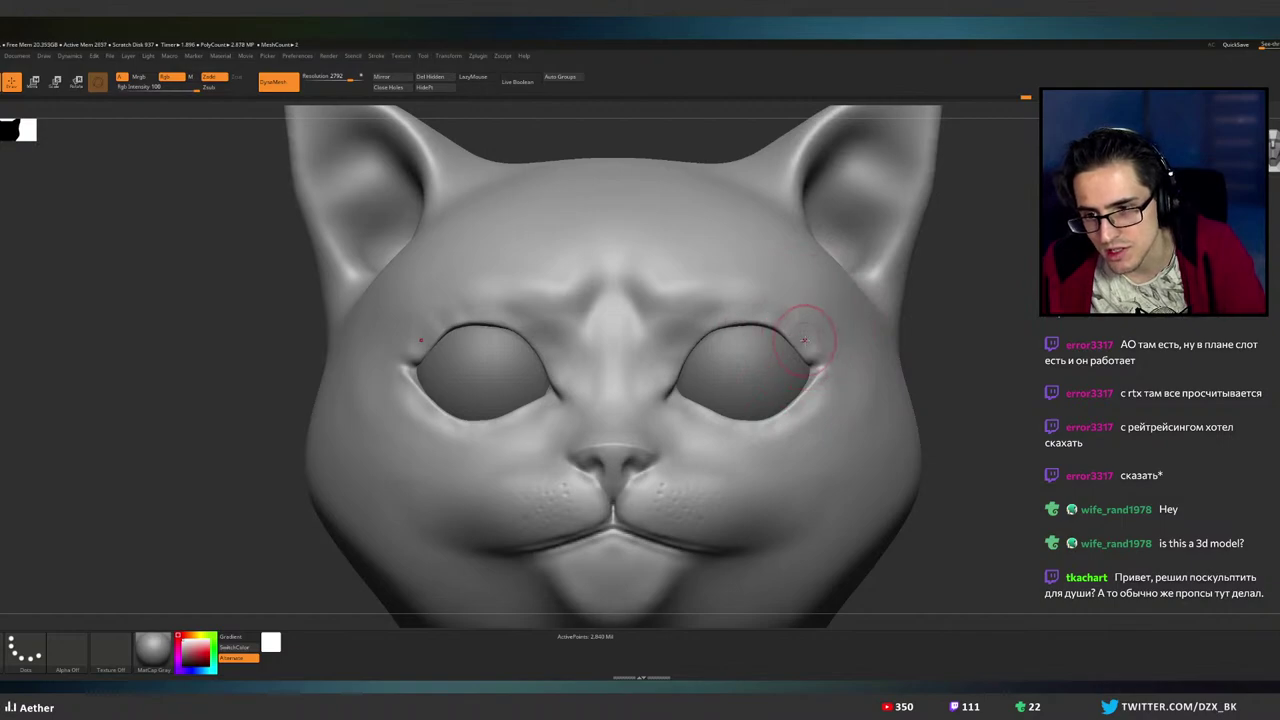
{"action": "right_click_drag", "start_coordinate": [800, 343], "coordinate": [1029, 313], "text": "ctrl"}
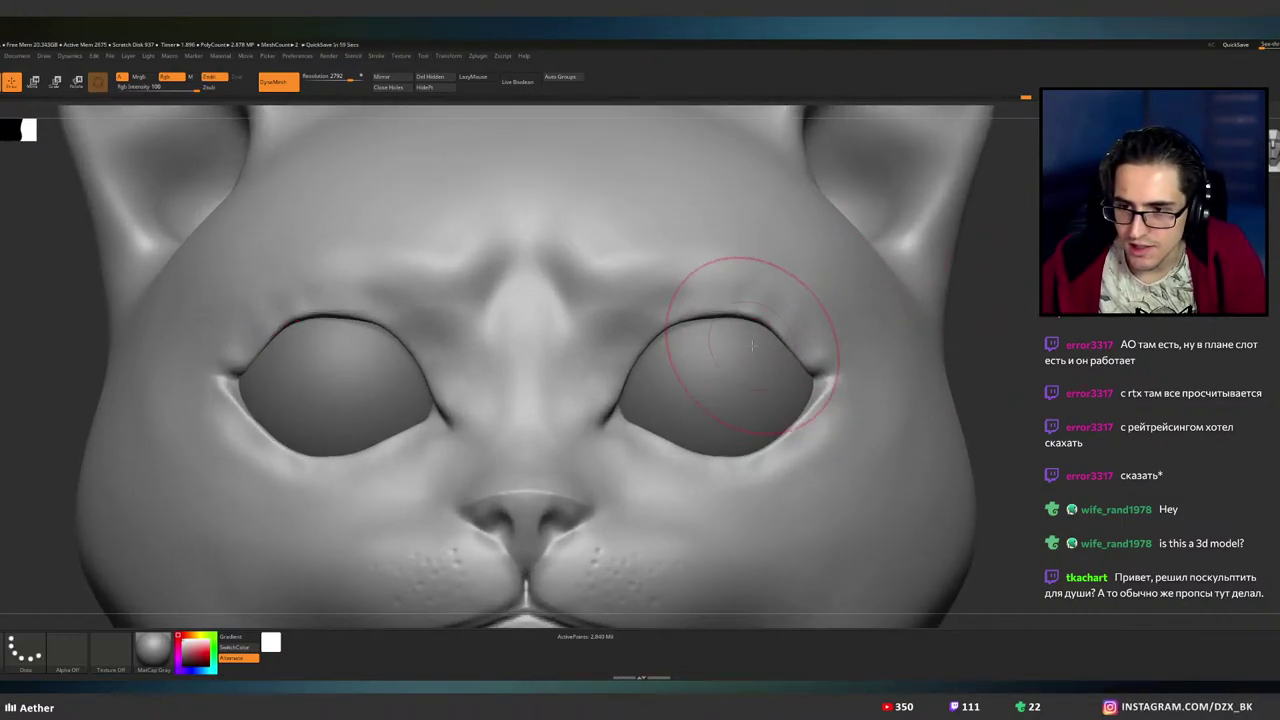
{"action": "left_click_drag", "start_coordinate": [816, 359], "coordinate": [820, 344]}
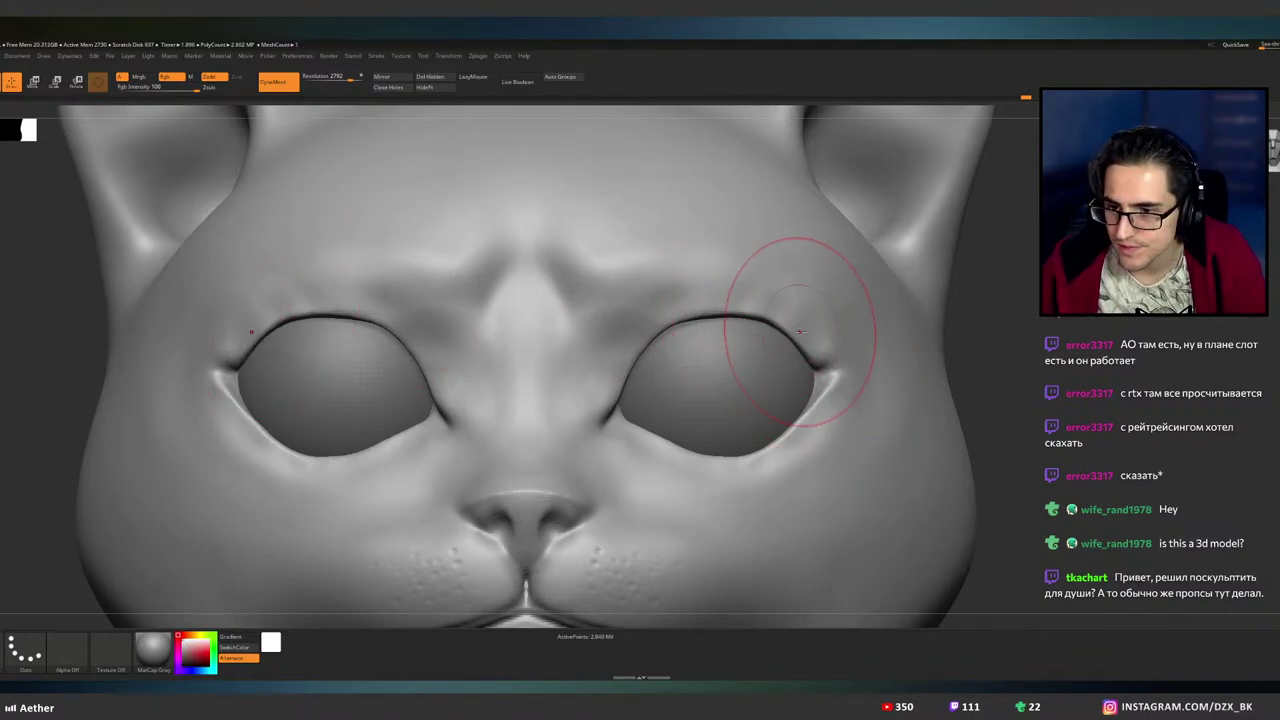
- Adjust the outer eye corners and the adjoining cheek surface from side, three-quarter and front views
{"action": "mouse_move", "coordinate": [1005, 340]}
{"action": "left_mouse_down"}
{"action": "mouse_move", "coordinate": [855, 333]}
{"action": "mouse_move", "coordinate": [866, 333]}
{"action": "left_mouse_up"}
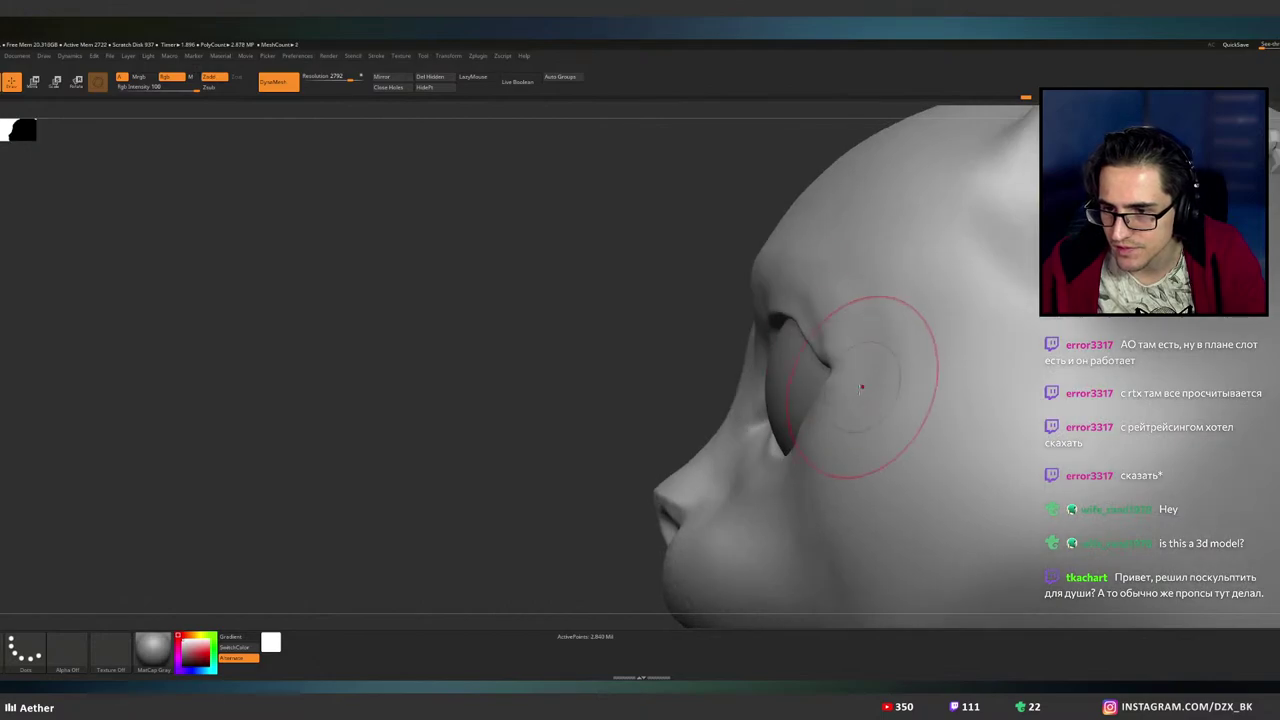
{"action": "left_click_drag", "start_coordinate": [832, 416], "coordinate": [808, 451]}
{"action": "right_click_drag", "start_coordinate": [808, 457], "coordinate": [862, 400]}
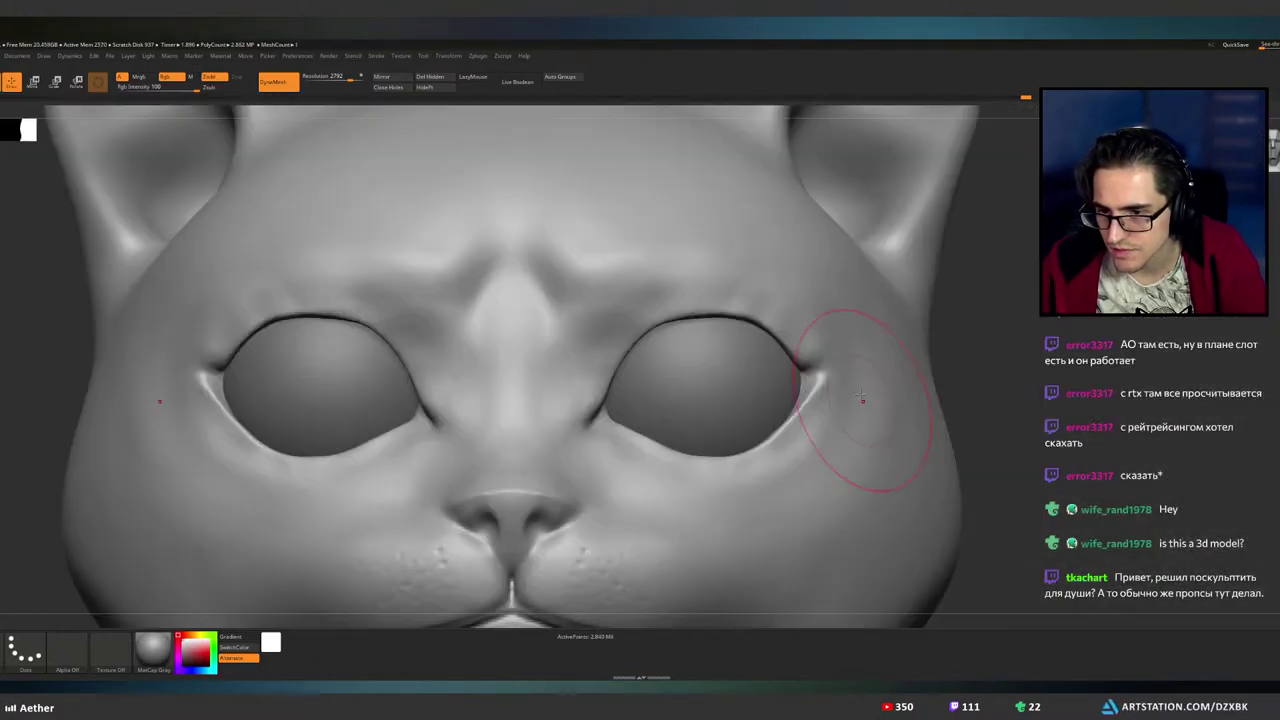
{"action": "right_click_drag", "start_coordinate": [815, 362], "coordinate": [845, 364]}
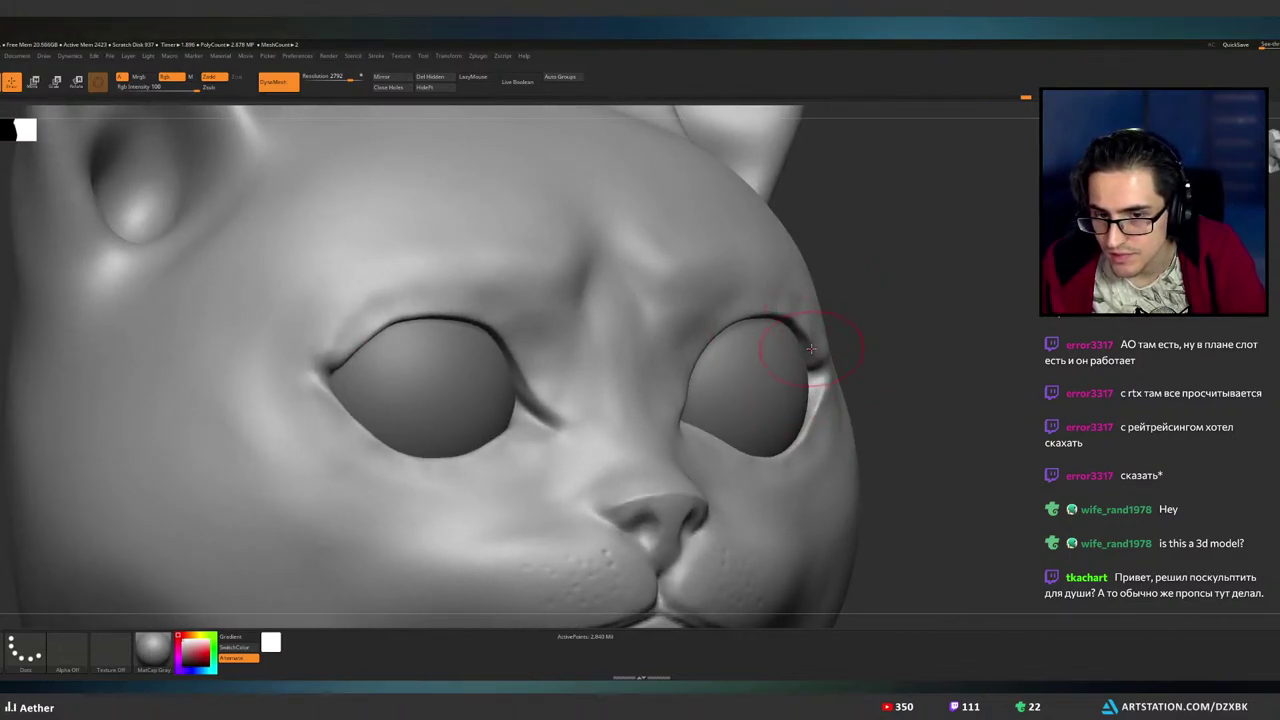
{"action": "right_click_drag", "start_coordinate": [811, 348], "coordinate": [844, 343]}
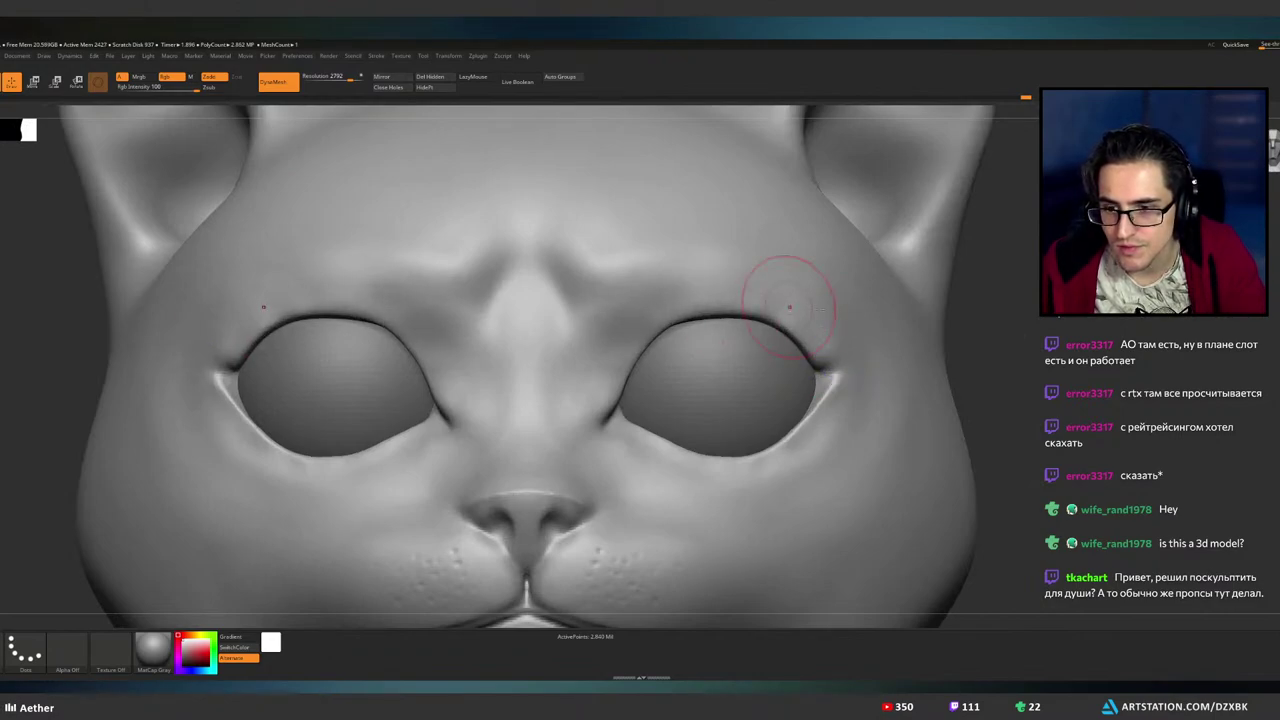
{"action": "key", "text": "ctrl+shift"}
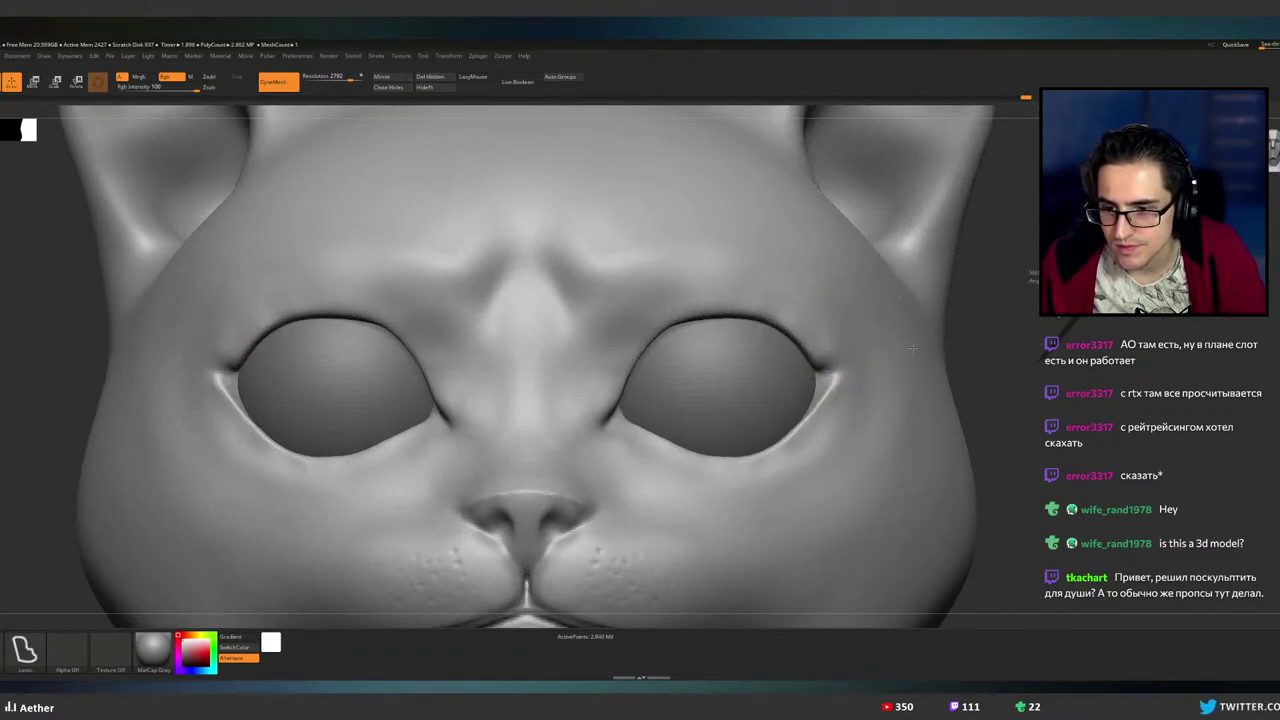
{"action": "left_click", "coordinate": [913, 348], "text": "ctrl+shift"}
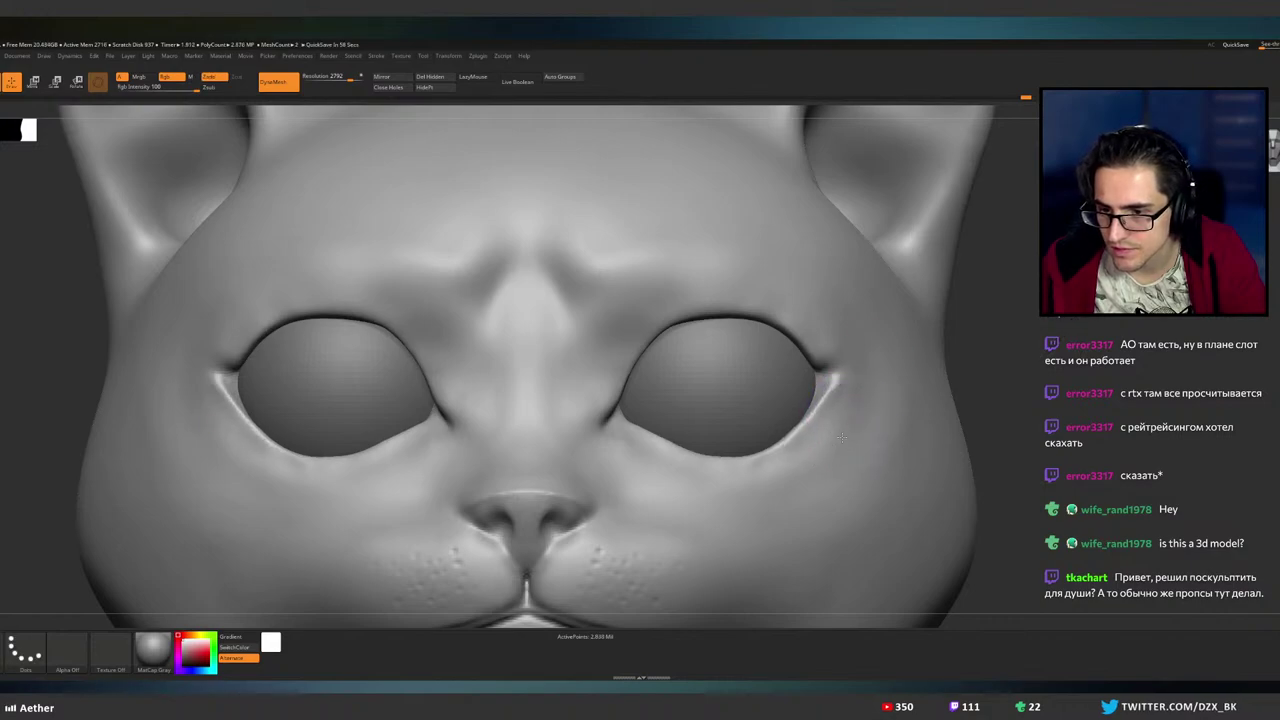
- Refine the outer half of the upper eyelids and their profile contour over the eyeballs from three-quarter and side angles
{"action": "right_click_drag", "start_coordinate": [671, 498], "coordinate": [718, 485]}
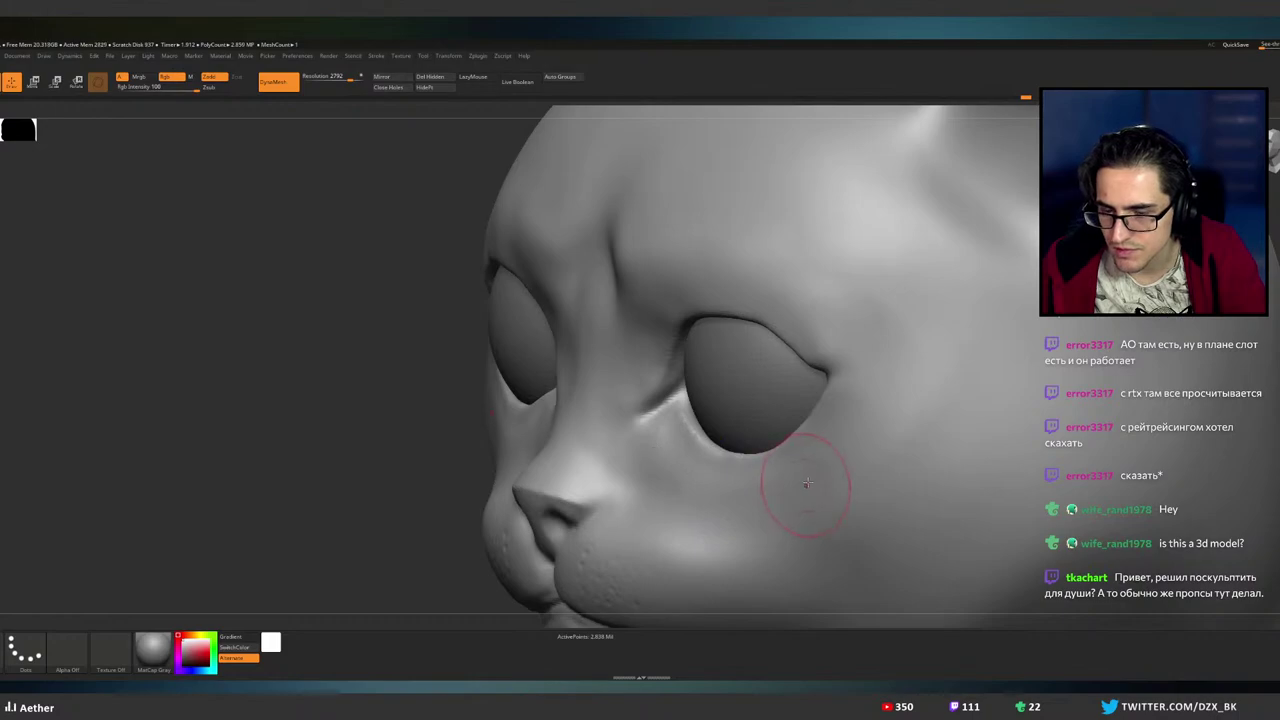
{"action": "right_click_drag", "start_coordinate": [807, 483], "coordinate": [682, 362]}
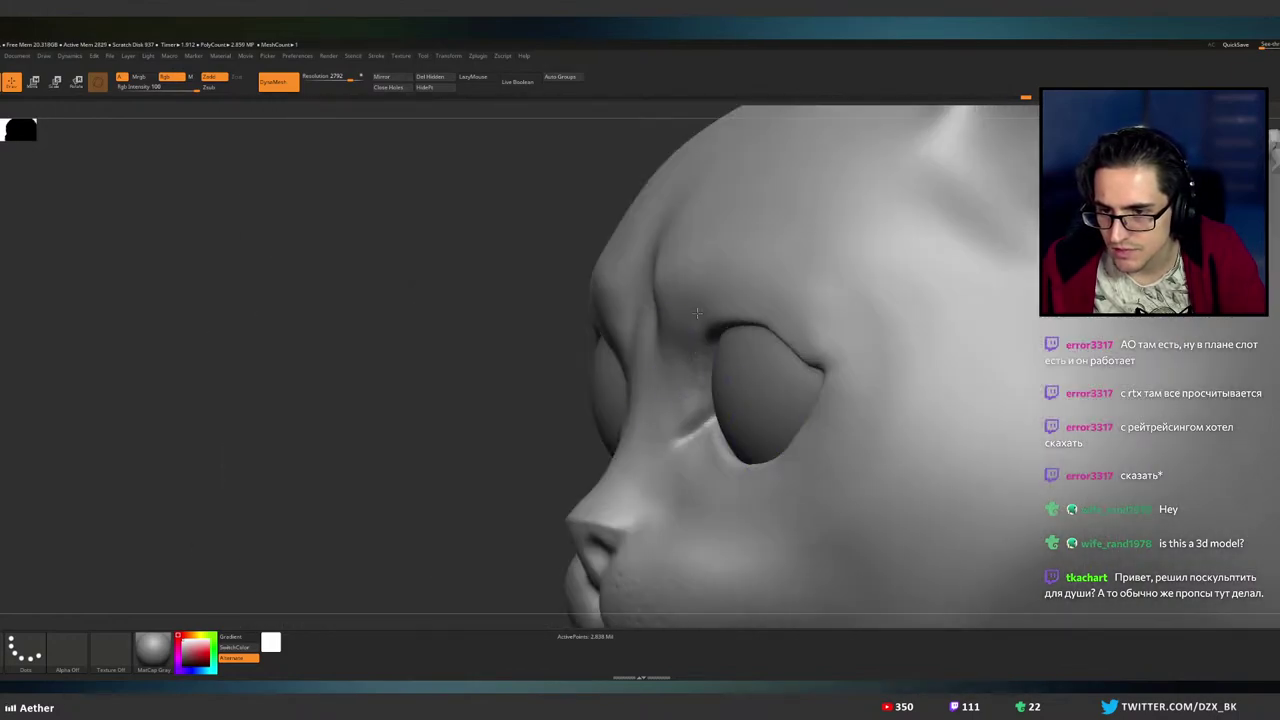
{"action": "mouse_move", "coordinate": [774, 279]}
{"action": "right_mouse_down"}
{"action": "mouse_move", "coordinate": [795, 337]}
{"action": "mouse_move", "coordinate": [812, 320]}
{"action": "mouse_move", "coordinate": [787, 344]}
{"action": "right_mouse_up"}
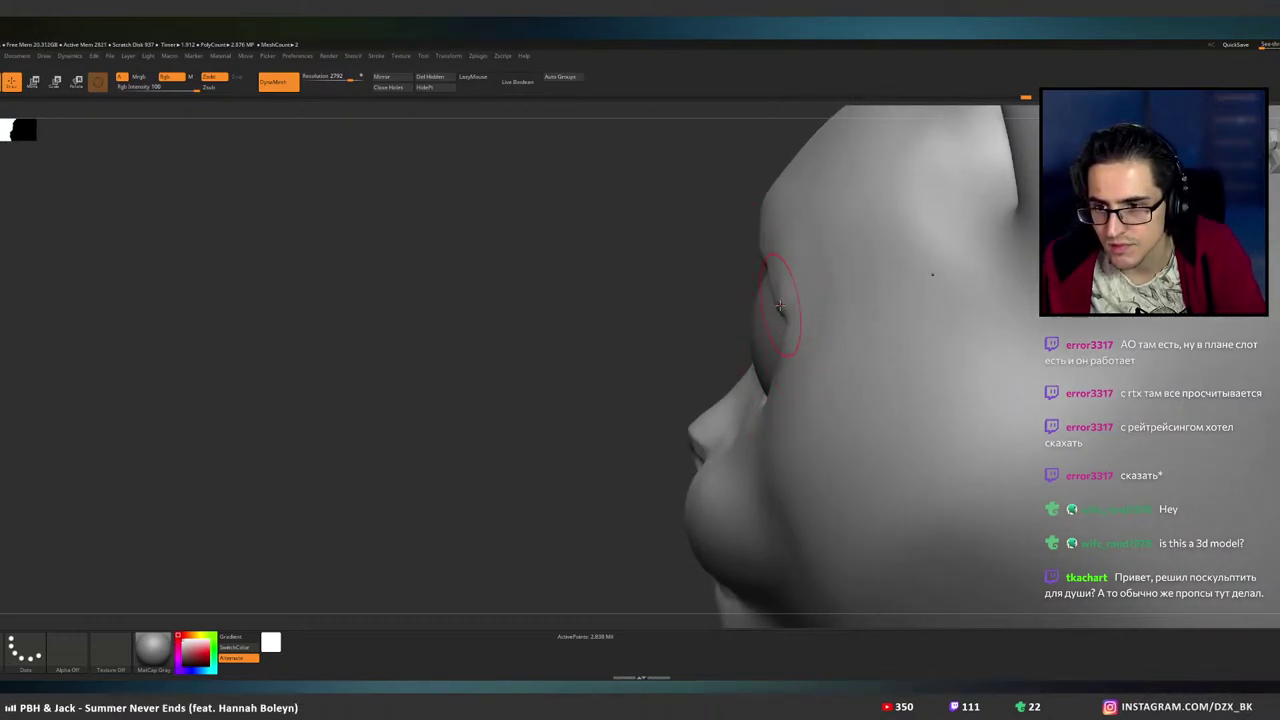
{"action": "right_click_drag", "start_coordinate": [778, 306], "coordinate": [790, 305]}
{"action": "right_click", "coordinate": [790, 305]}
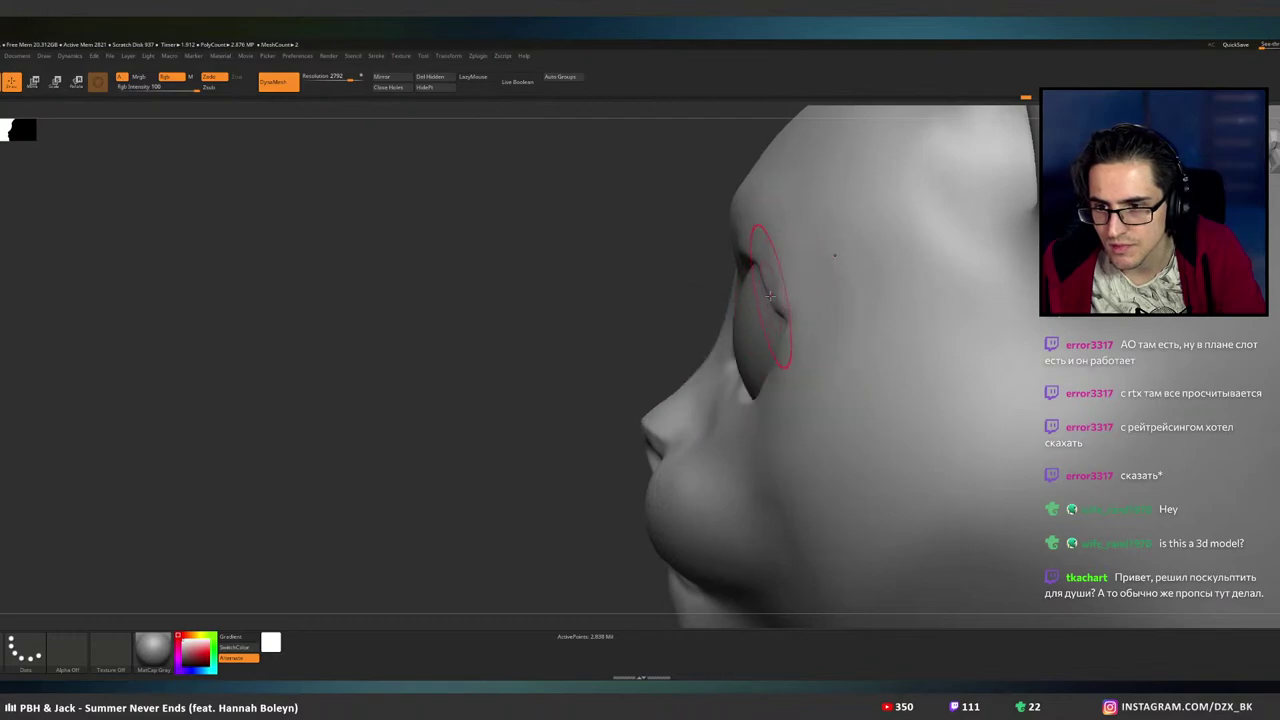
{"action": "left_click_drag", "start_coordinate": [780, 300], "coordinate": [784, 301]}
{"action": "right_click_drag", "start_coordinate": [782, 298], "coordinate": [757, 254]}
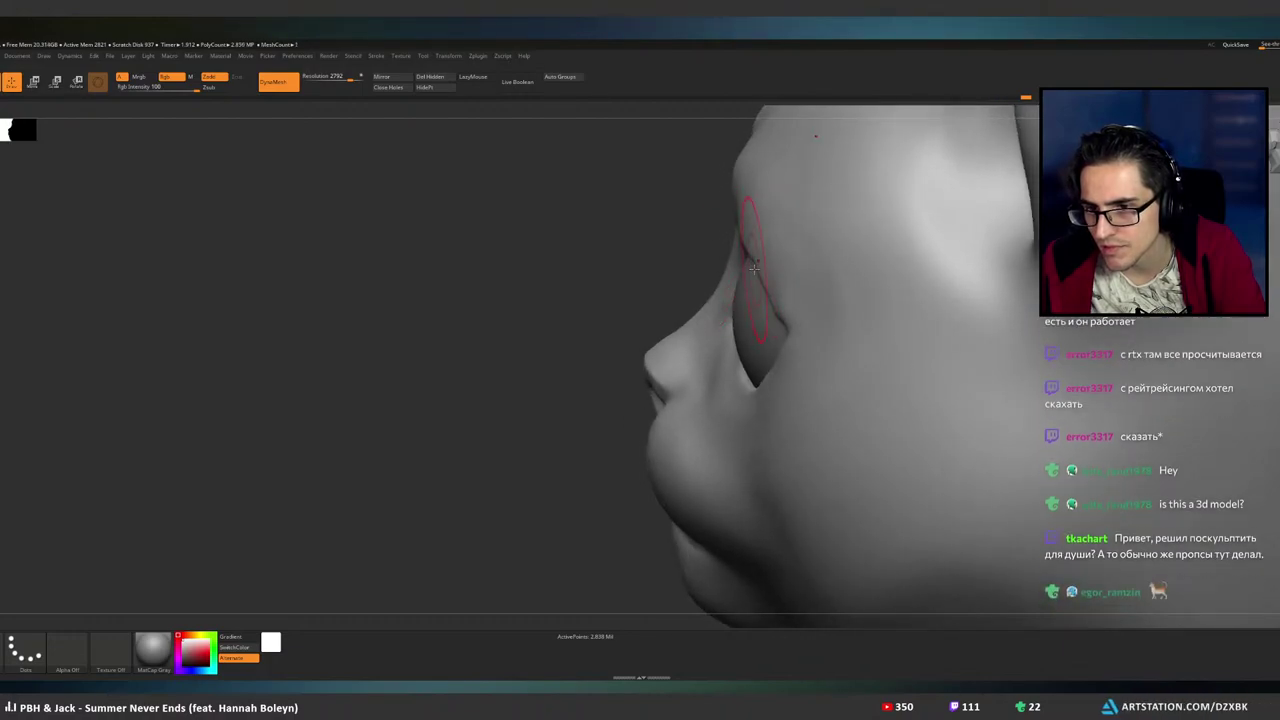
{"action": "mouse_move", "coordinate": [761, 282]}
{"action": "right_mouse_down"}
{"action": "mouse_move", "coordinate": [850, 280]}
{"action": "mouse_move", "coordinate": [790, 289]}
{"action": "right_mouse_up"}
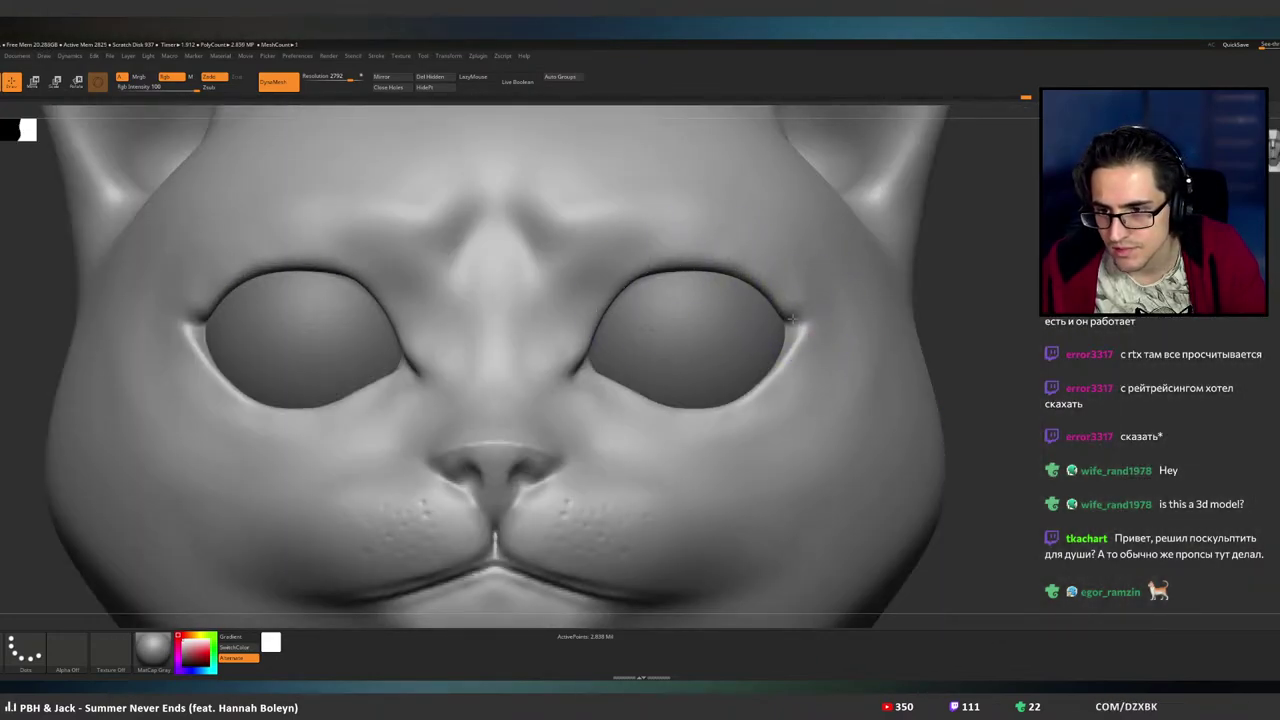
- Refine the upper eyelid edge and outer corner crease up close, working from the side, the front and above
{"action": "mouse_move", "coordinate": [787, 396]}
{"action": "right_mouse_down"}
{"action": "mouse_move", "coordinate": [826, 394]}
{"action": "mouse_move", "coordinate": [737, 391]}
{"action": "mouse_move", "coordinate": [813, 302]}
{"action": "mouse_move", "coordinate": [792, 301]}
{"action": "mouse_move", "coordinate": [795, 317]}
{"action": "right_mouse_up"}
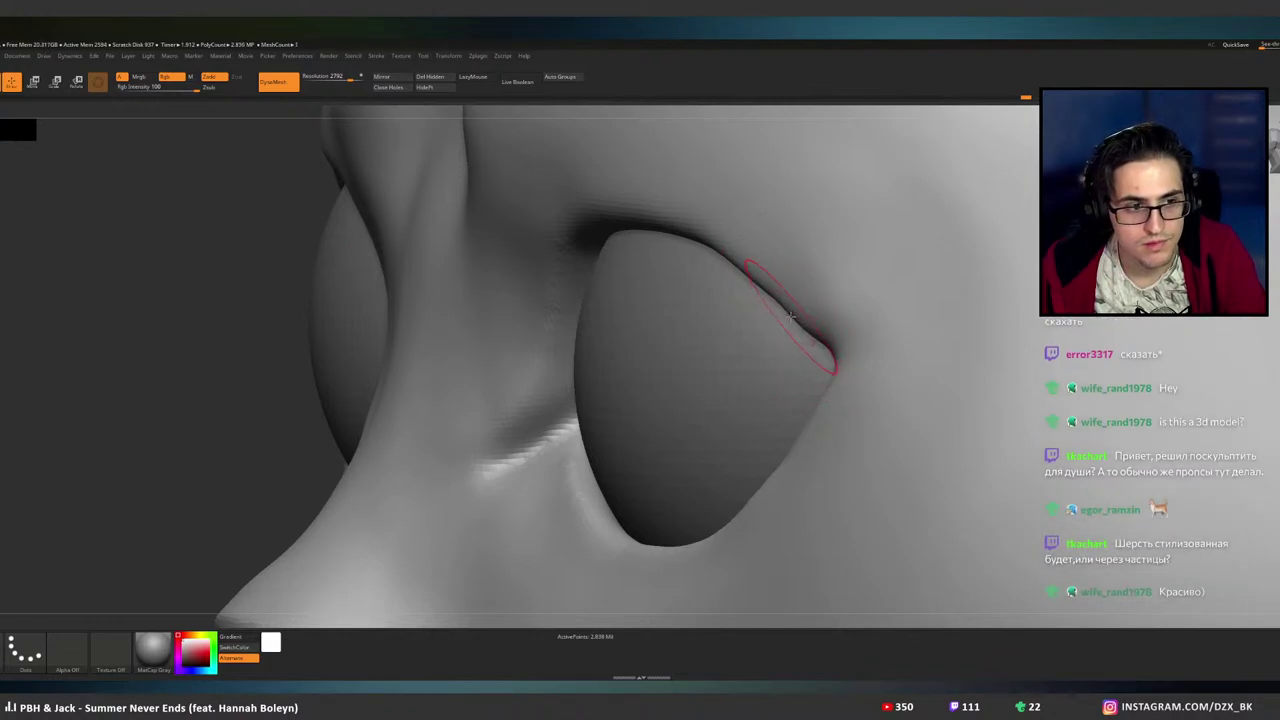
{"action": "mouse_move", "coordinate": [795, 320]}
{"action": "right_mouse_down"}
{"action": "mouse_move", "coordinate": [840, 312]}
{"action": "mouse_move", "coordinate": [794, 294]}
{"action": "mouse_move", "coordinate": [822, 258]}
{"action": "mouse_move", "coordinate": [795, 277]}
{"action": "mouse_move", "coordinate": [903, 280]}
{"action": "mouse_move", "coordinate": [892, 268]}
{"action": "mouse_move", "coordinate": [885, 286]}
{"action": "mouse_move", "coordinate": [763, 287]}
{"action": "right_mouse_up"}
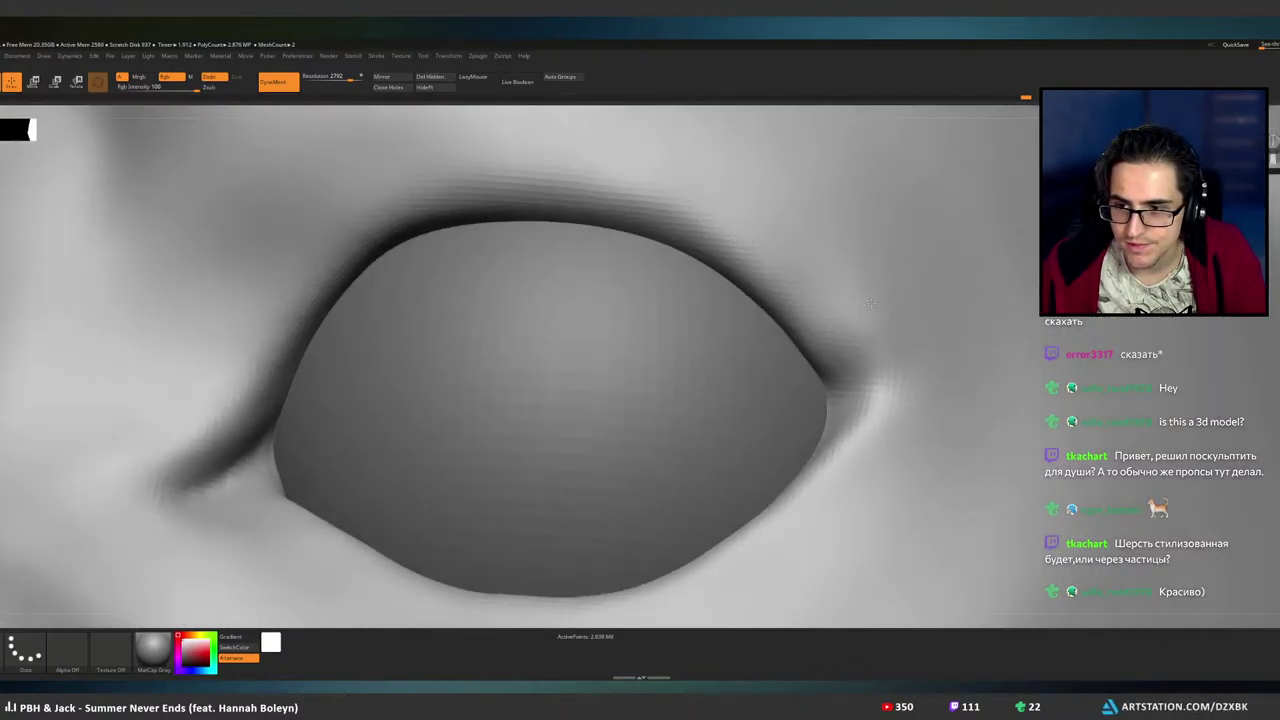
{"action": "mouse_move", "coordinate": [827, 315]}
{"action": "right_mouse_down", "text": "ctrl"}
{"action": "mouse_move", "coordinate": [792, 308]}
{"action": "mouse_move", "coordinate": [864, 333]}
{"action": "right_mouse_up", "text": "ctrl"}
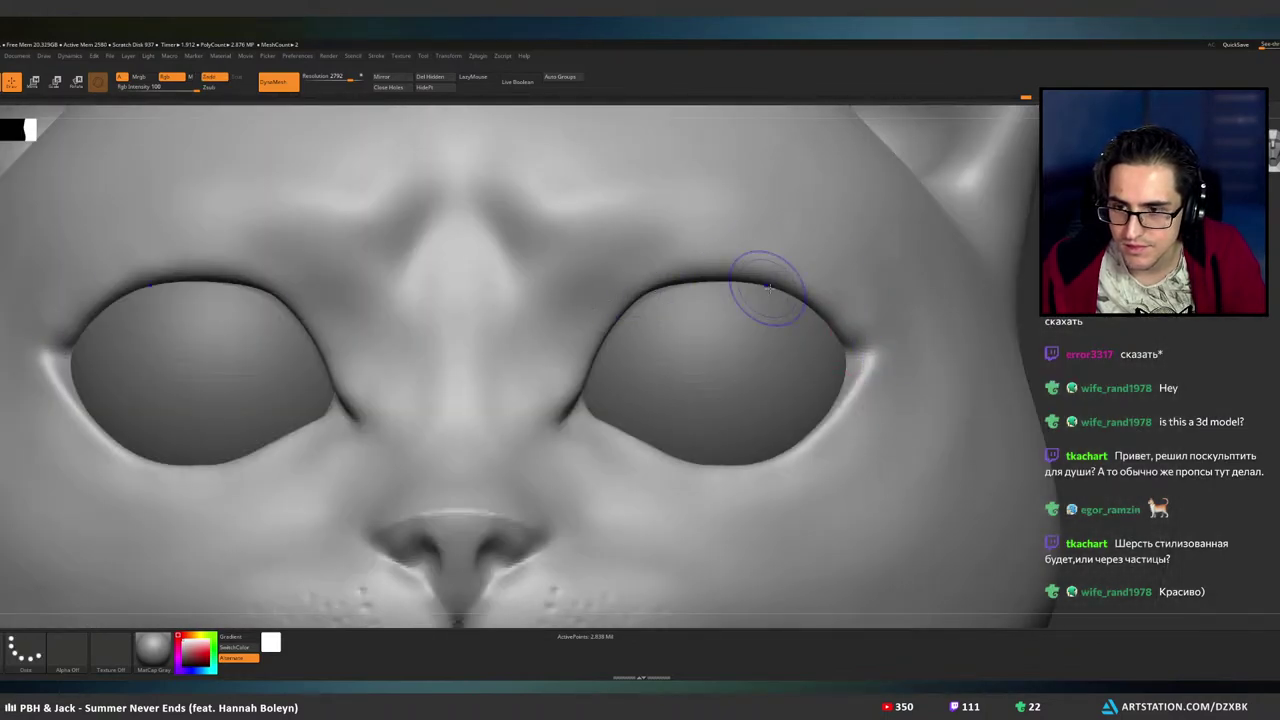
{"action": "mouse_move", "coordinate": [878, 349]}
{"action": "right_mouse_down"}
{"action": "mouse_move", "coordinate": [894, 443]}
{"action": "mouse_move", "coordinate": [861, 380]}
{"action": "mouse_move", "coordinate": [834, 430]}
{"action": "mouse_move", "coordinate": [844, 423]}
{"action": "right_mouse_up"}
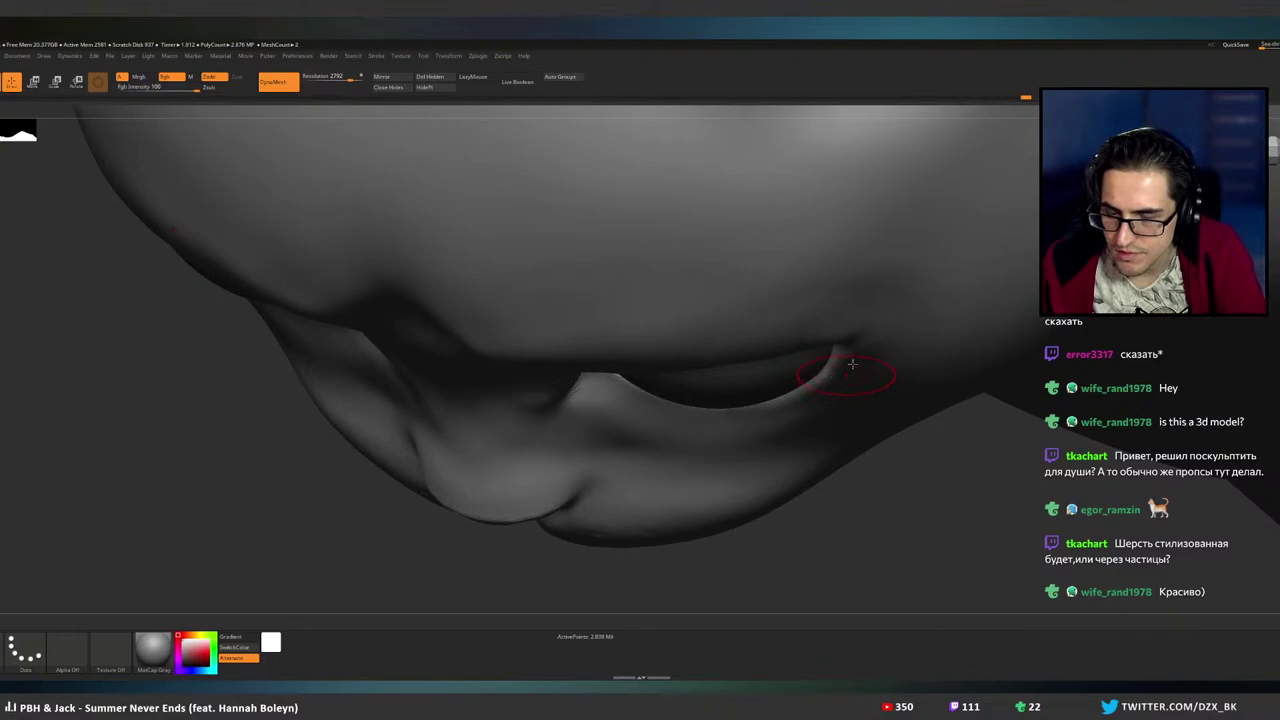
{"action": "mouse_move", "coordinate": [852, 364]}
{"action": "right_mouse_down"}
{"action": "mouse_move", "coordinate": [886, 300]}
{"action": "mouse_move", "coordinate": [808, 309]}
{"action": "mouse_move", "coordinate": [841, 316]}
{"action": "right_mouse_up"}
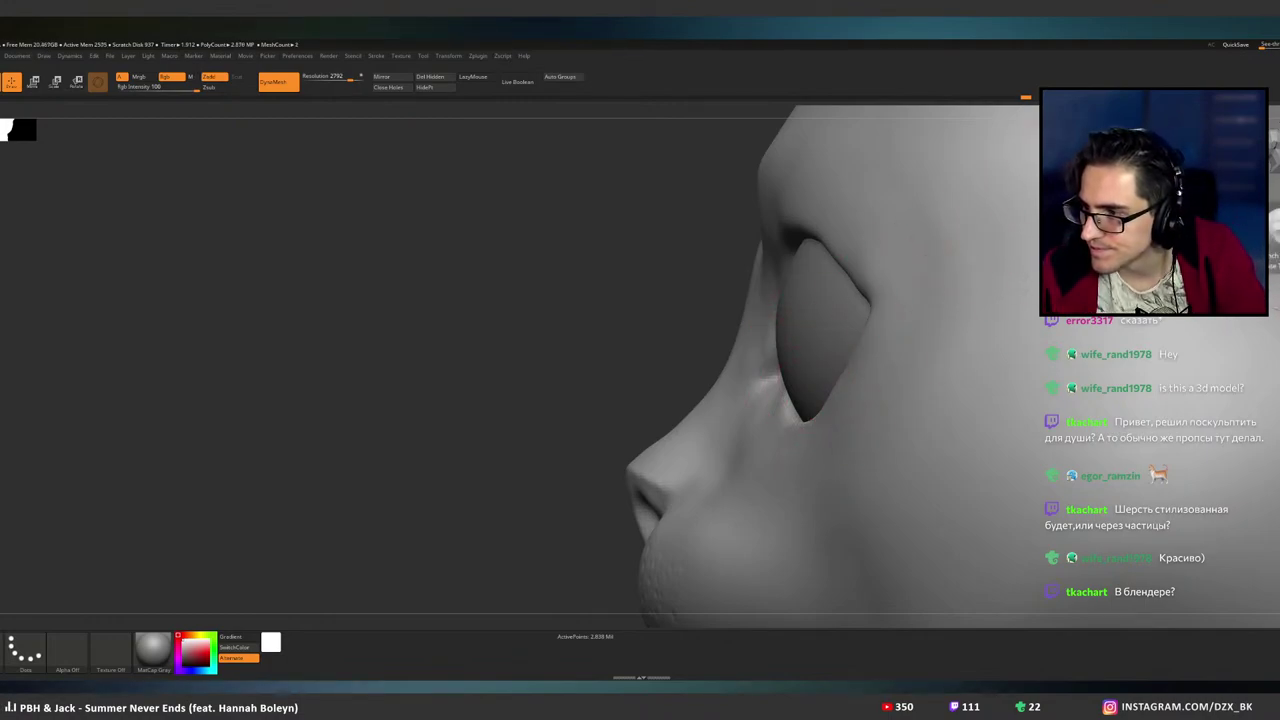
- Select the eyeballs' subtool and move the eyeballs forward in their sockets from the side view
{"action": "left_click", "coordinate": [97, 81]}
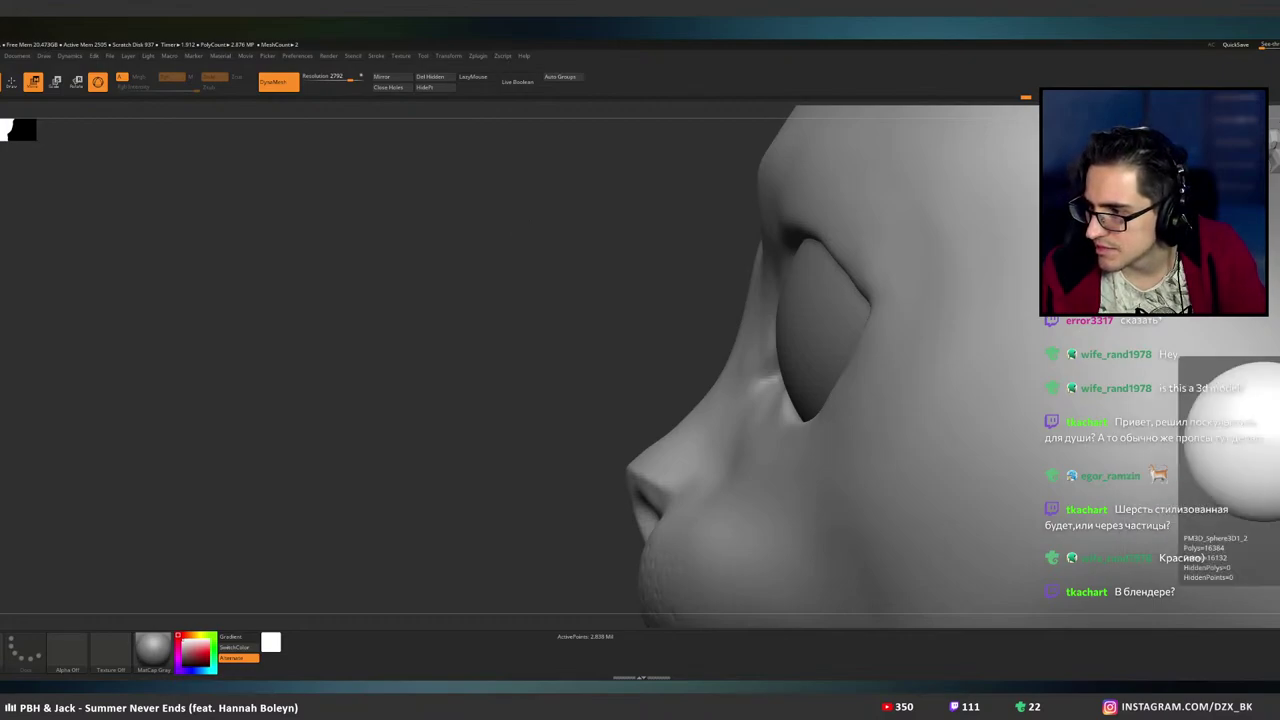
{"action": "left_click", "coordinate": [1277, 480]}
{"action": "right_click_drag", "start_coordinate": [926, 277], "coordinate": [771, 277], "text": "alt"}
{"action": "left_click_drag", "start_coordinate": [770, 276], "coordinate": [659, 280]}
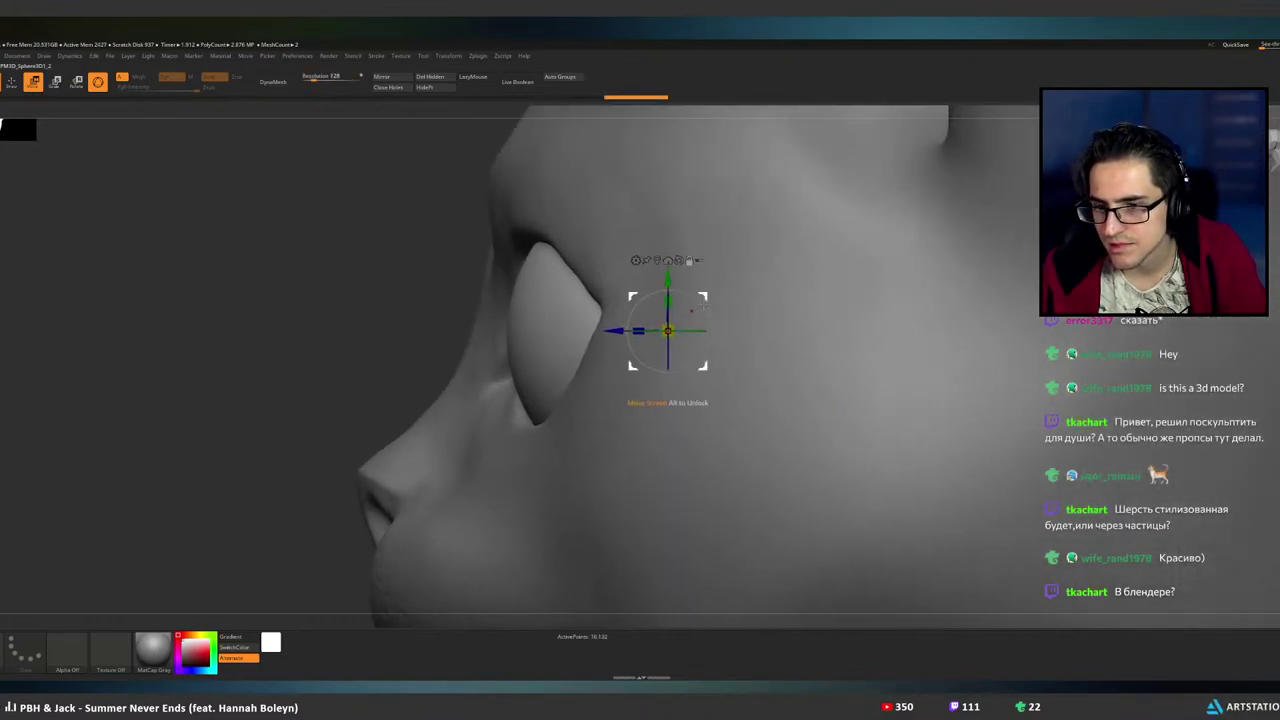
{"action": "left_click_drag", "start_coordinate": [659, 333], "coordinate": [594, 331]}
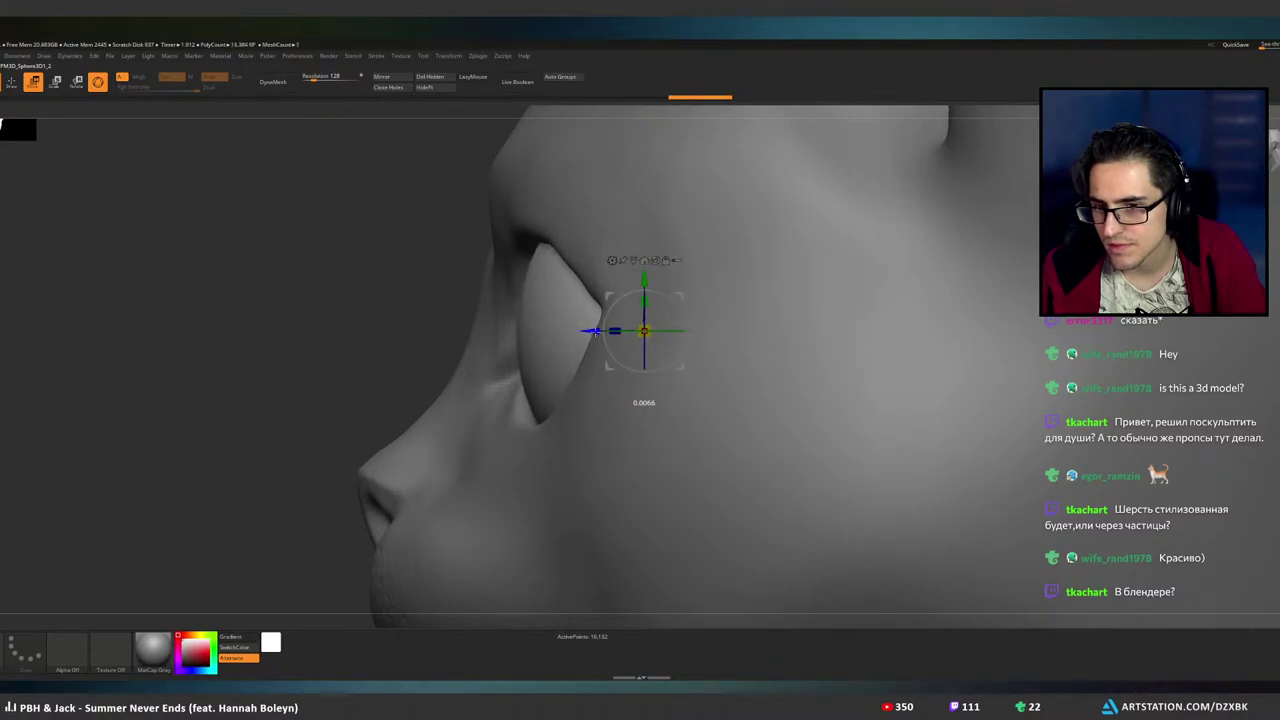
- Fine-tune the eyeballs' depth from three-quarter and top angles, ending with a forward shift of about 0.0024
{"action": "right_click_drag", "start_coordinate": [390, 328], "coordinate": [597, 312]}
{"action": "left_click_drag", "start_coordinate": [596, 312], "coordinate": [603, 309]}
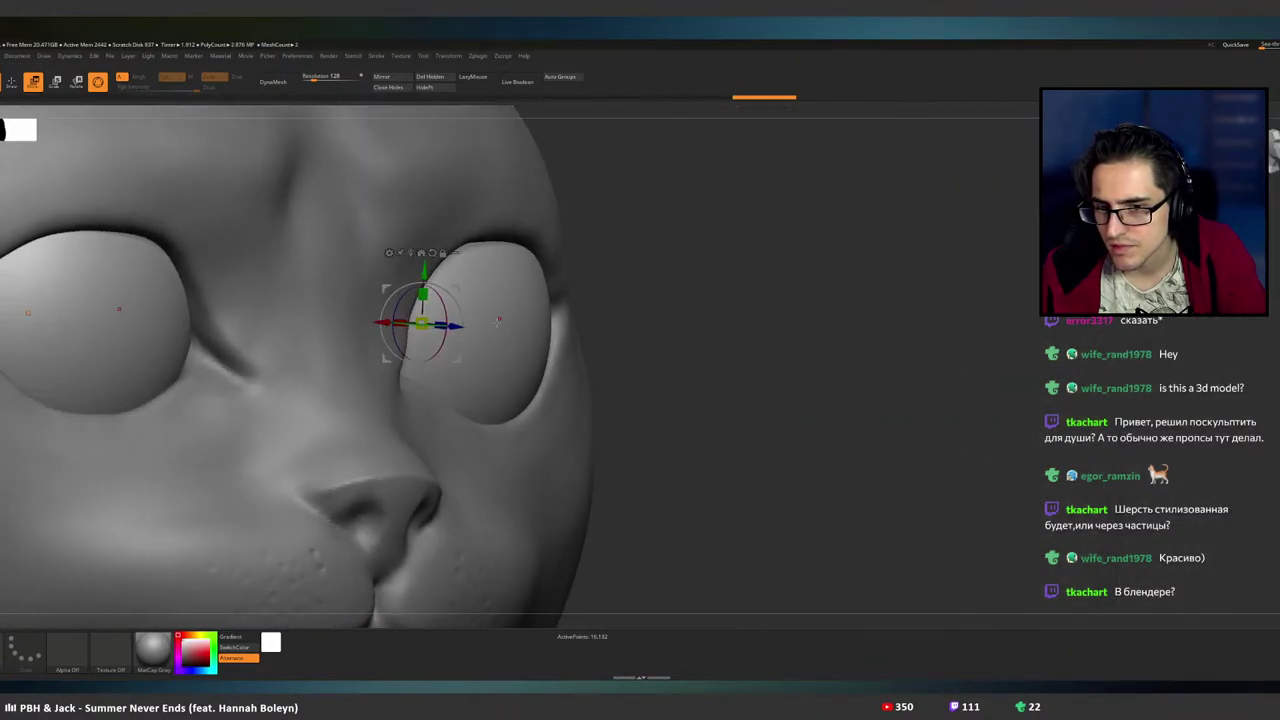
{"action": "left_click_drag", "start_coordinate": [461, 326], "coordinate": [456, 326]}
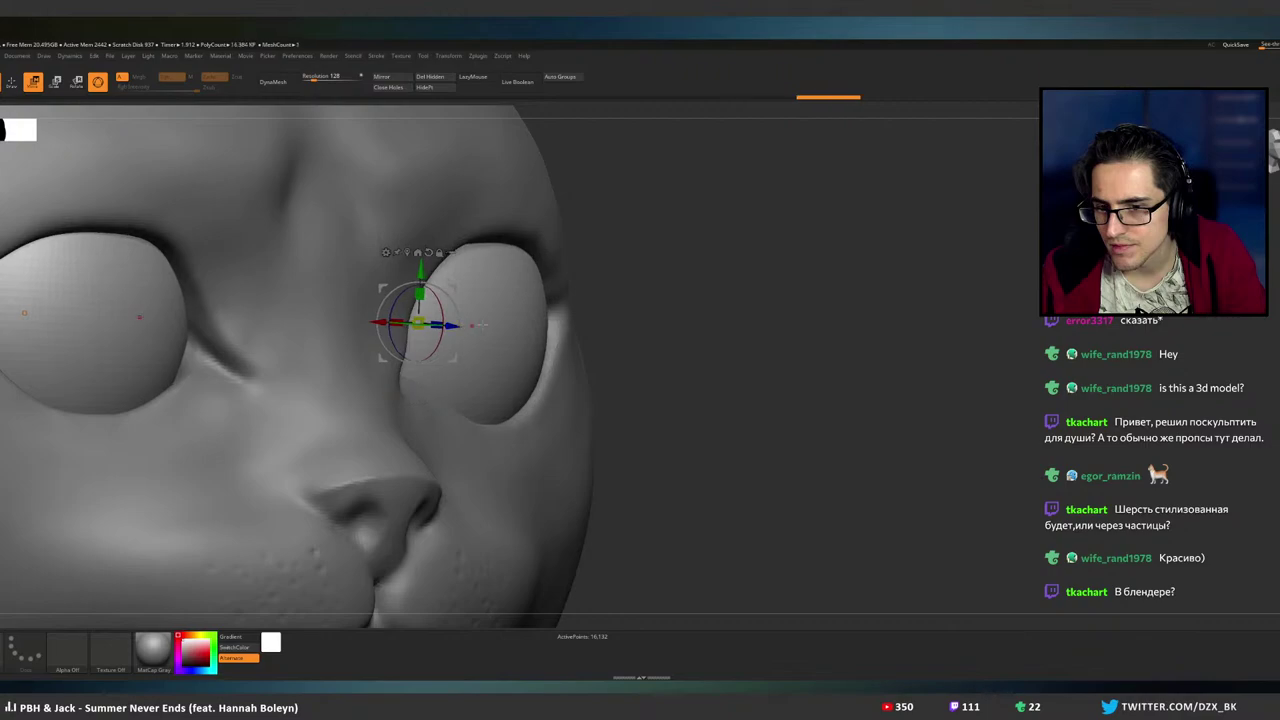
{"action": "left_click_drag", "start_coordinate": [596, 312], "coordinate": [577, 349]}
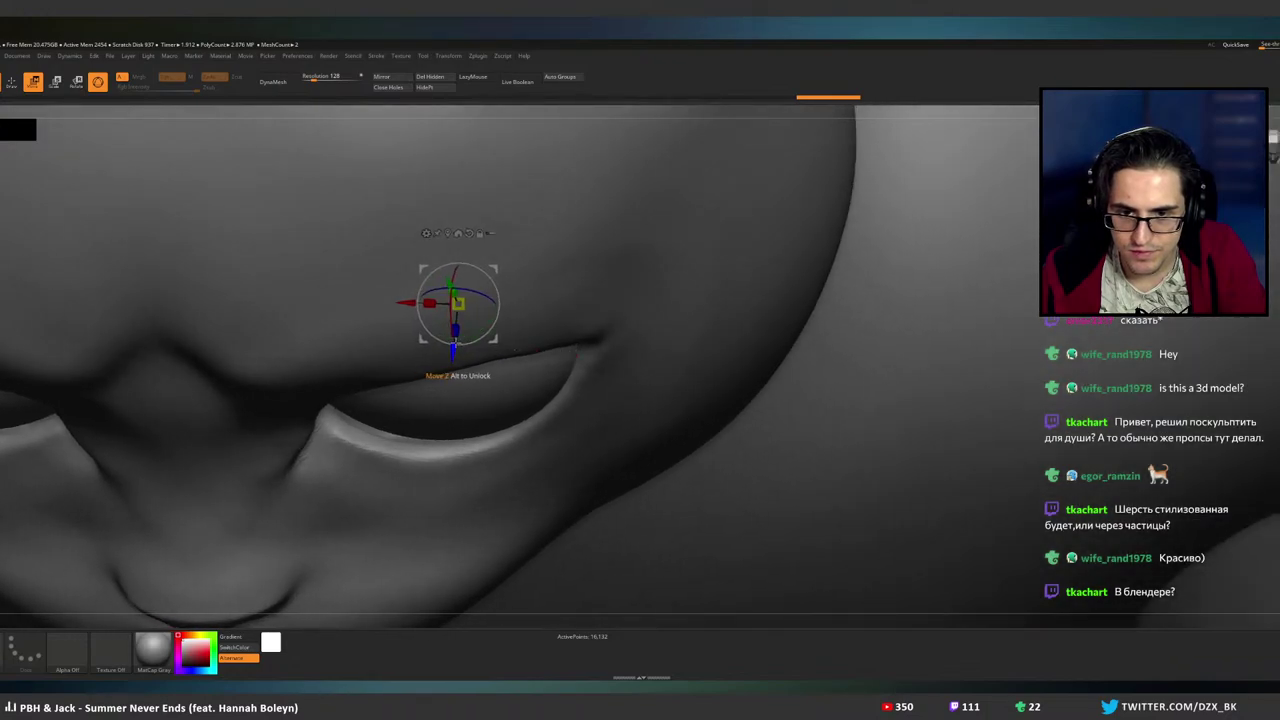
{"action": "left_click_drag", "start_coordinate": [452, 351], "coordinate": [452, 356]}
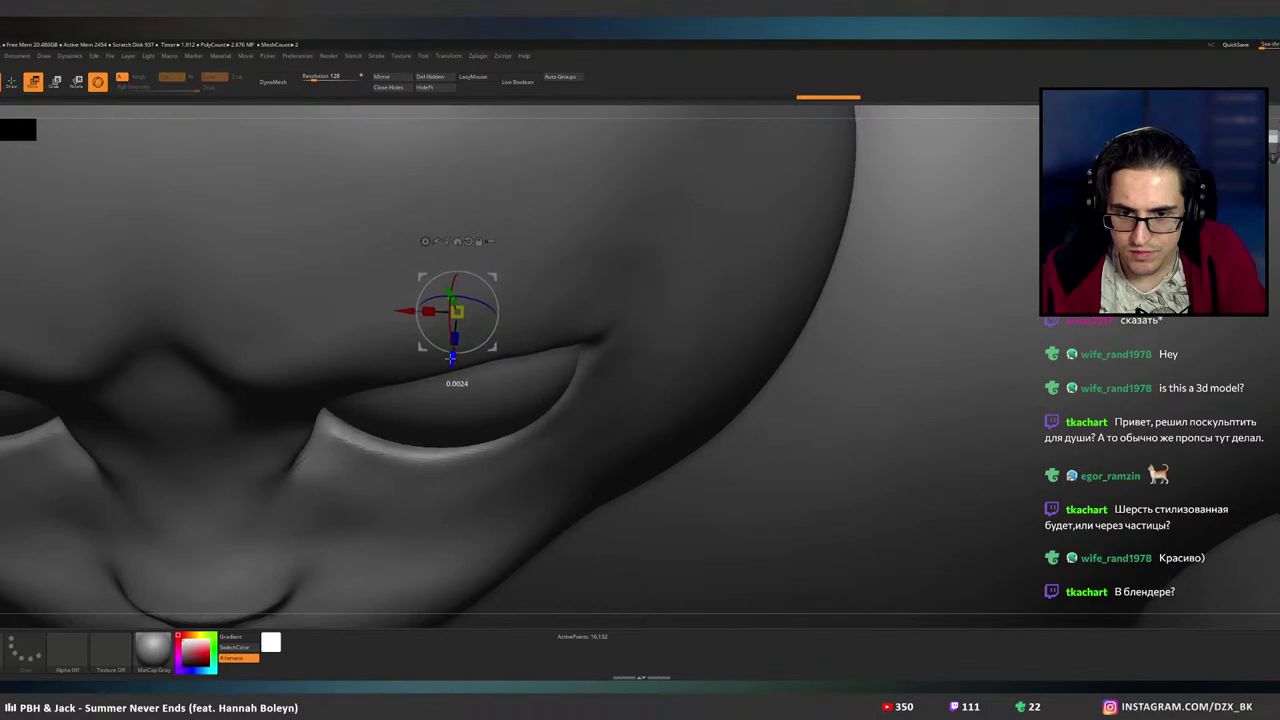
{"action": "right_click_drag", "start_coordinate": [580, 380], "coordinate": [490, 327]}
{"action": "left_click_drag", "start_coordinate": [489, 326], "coordinate": [682, 437]}
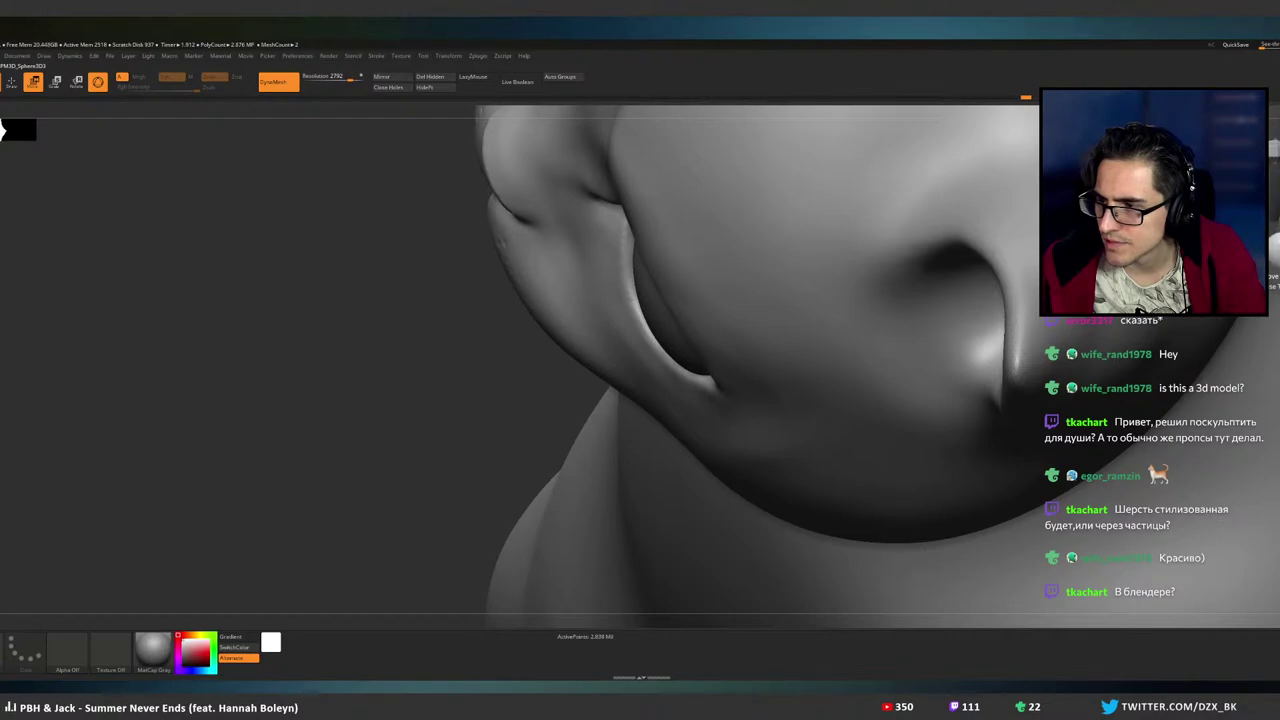
- Return to sculpting the head and reshape the lower eyelid rim from above, undoing the last stroke and enlarging the brush
{"action": "key", "text": "q"}
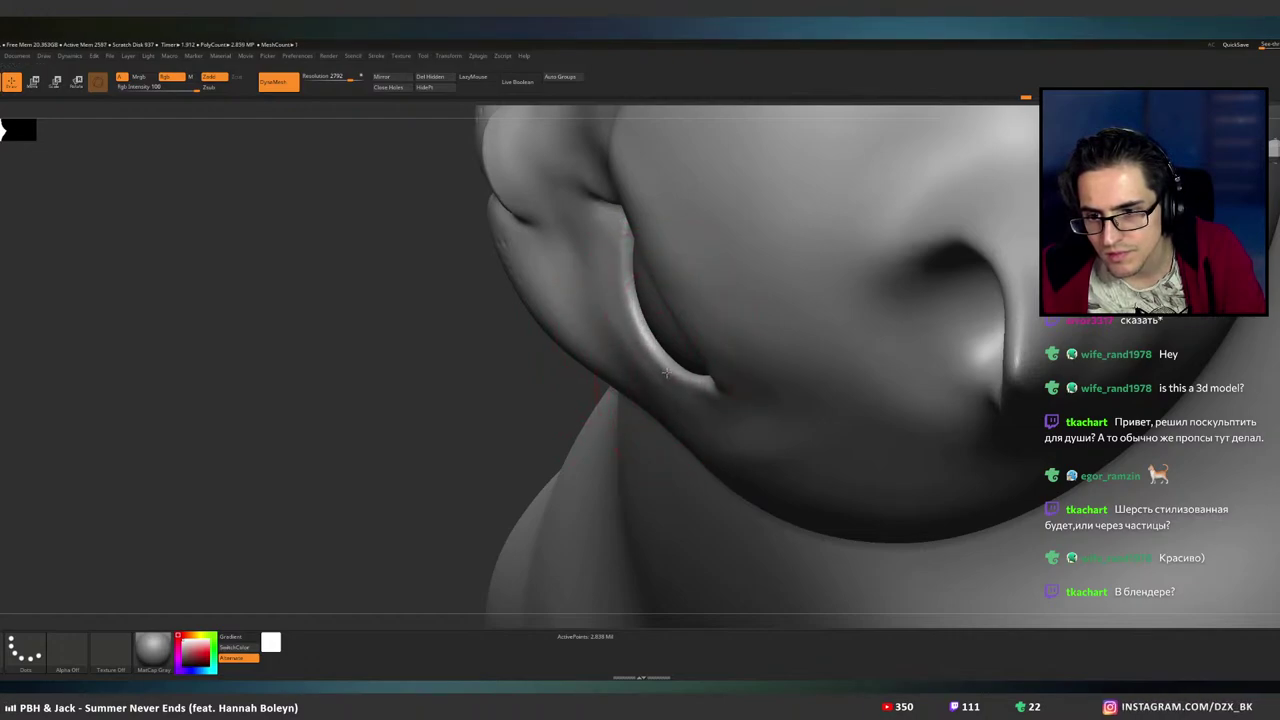
{"action": "mouse_move", "coordinate": [667, 370]}
{"action": "right_mouse_down"}
{"action": "mouse_move", "coordinate": [670, 314]}
{"action": "mouse_move", "coordinate": [640, 350]}
{"action": "mouse_move", "coordinate": [660, 388]}
{"action": "mouse_move", "coordinate": [634, 338]}
{"action": "mouse_move", "coordinate": [646, 370]}
{"action": "right_mouse_up"}
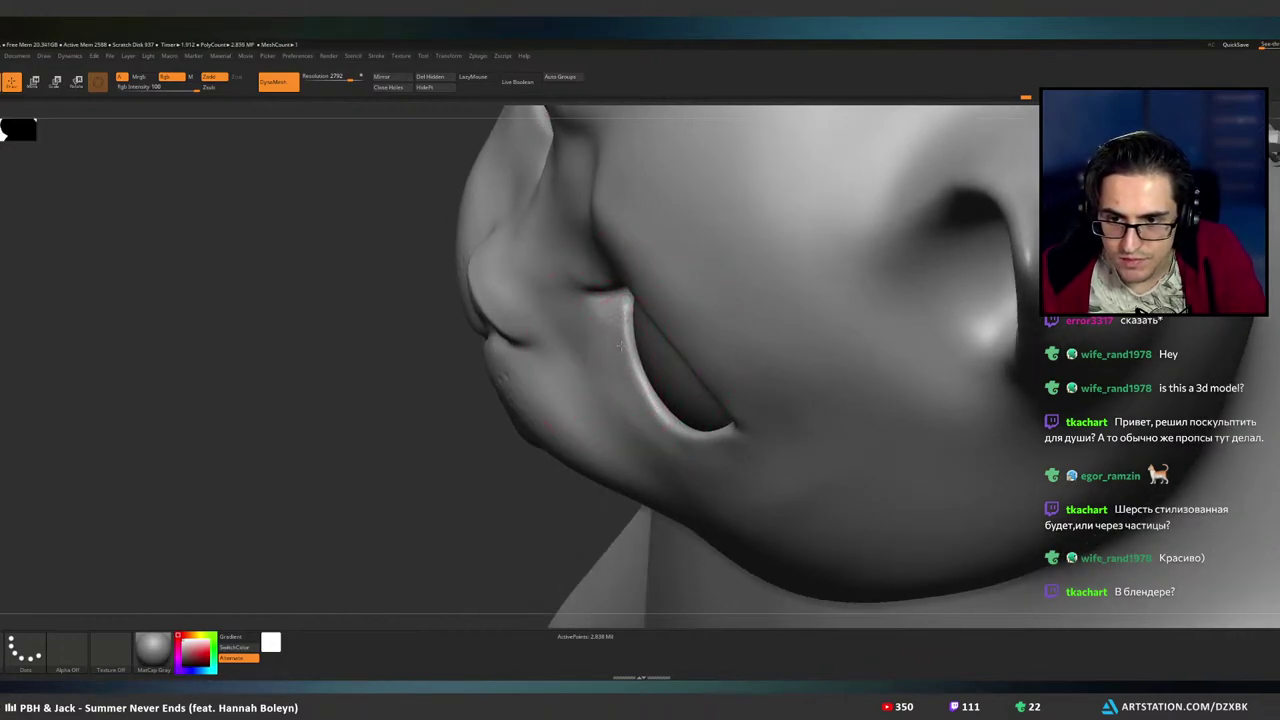
{"action": "right_click_drag", "start_coordinate": [619, 346], "coordinate": [662, 437]}
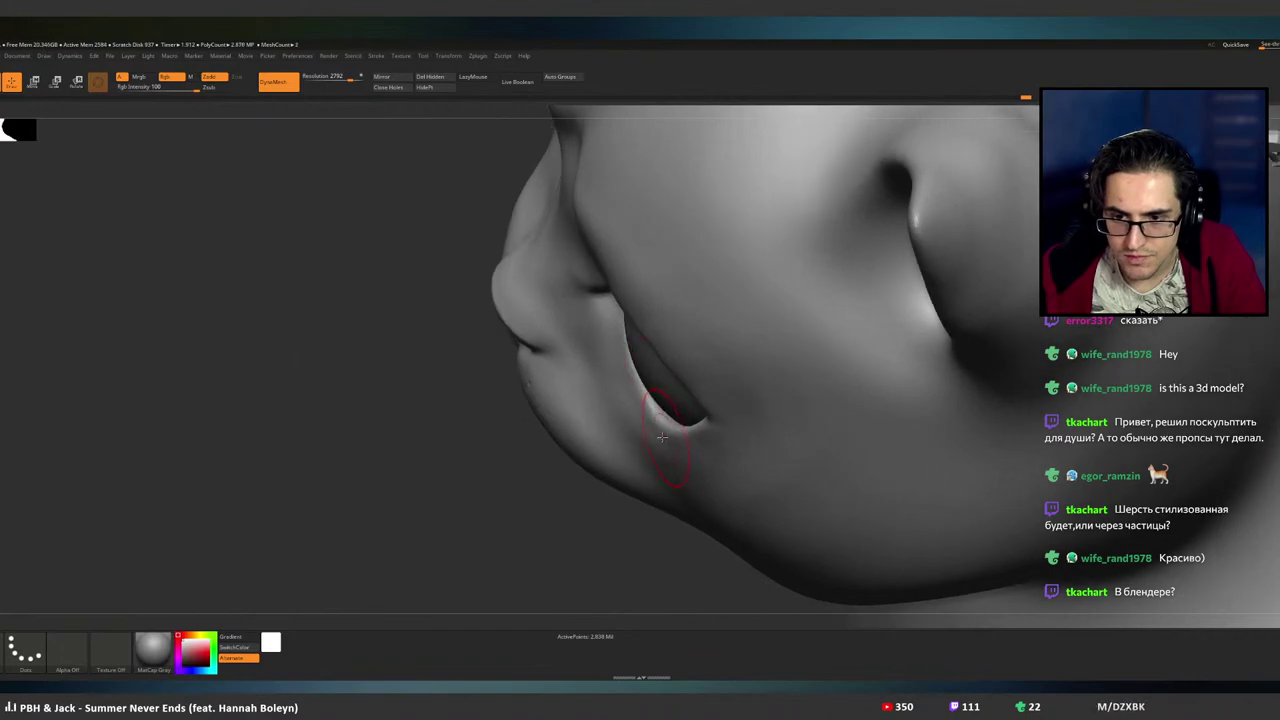
{"action": "key", "text": "ctrl+z"}
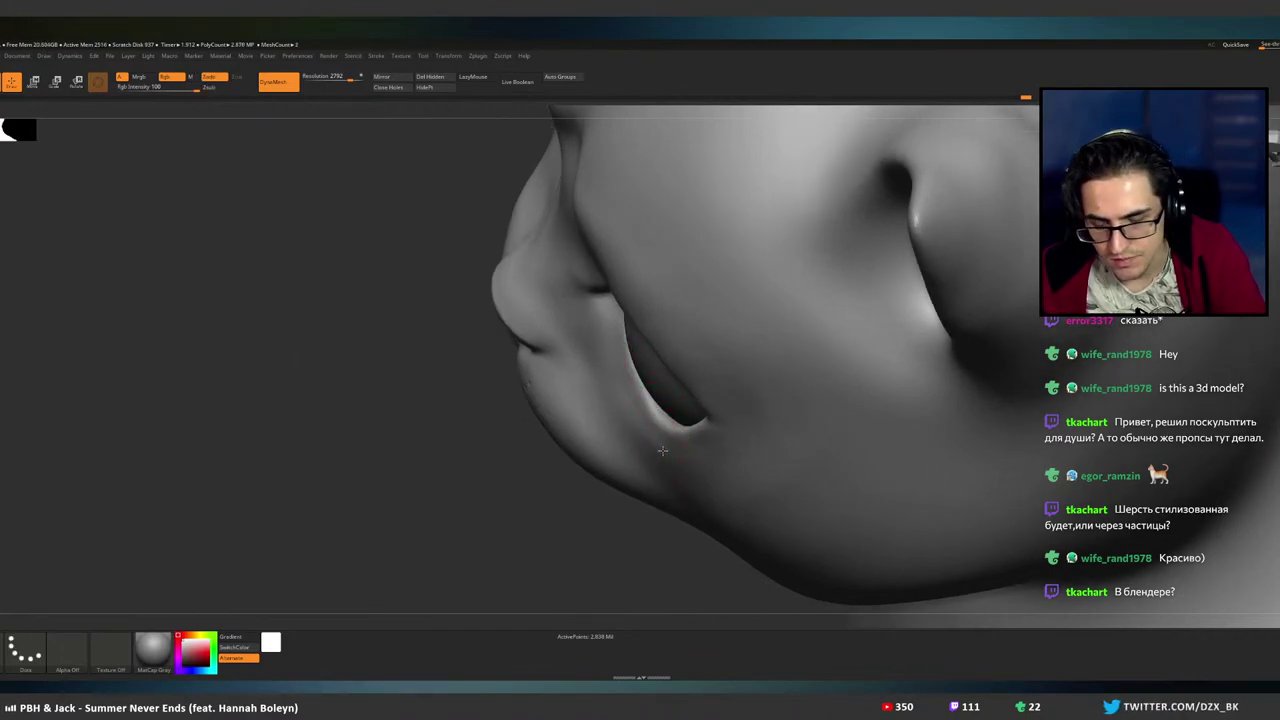
{"action": "key", "text": "bracketright"}
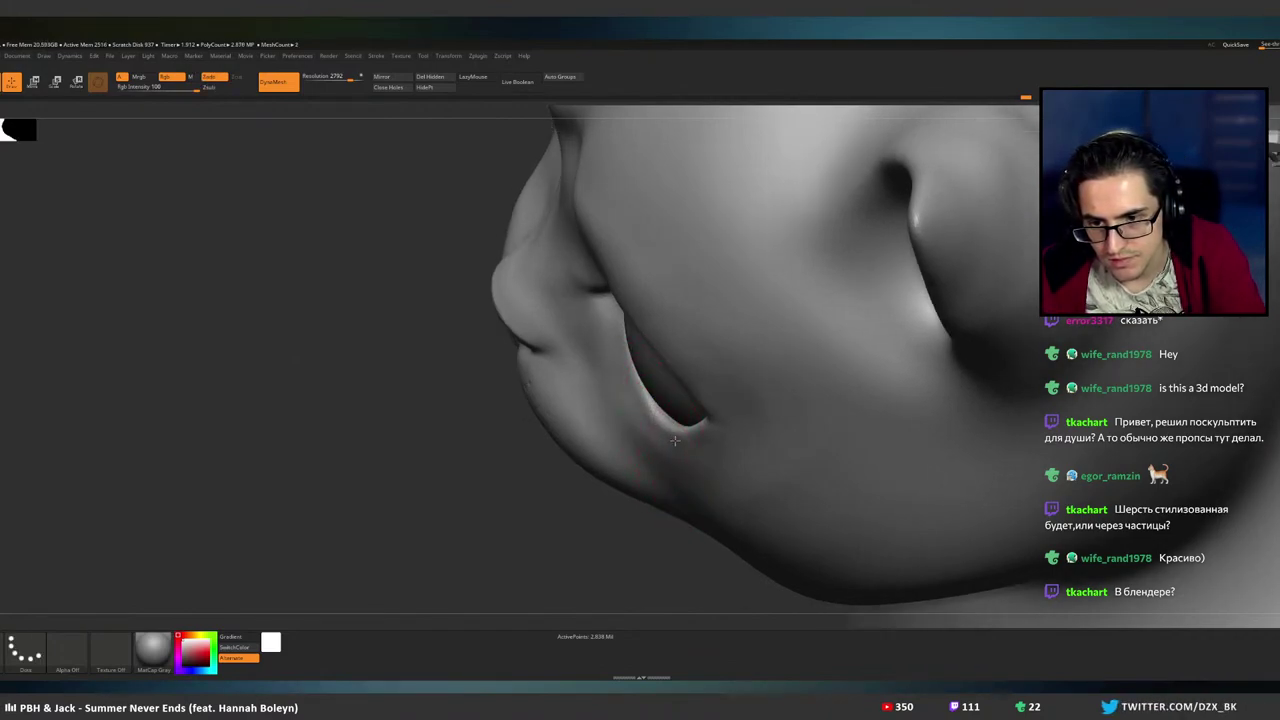
- Smooth out the upper eyelid curve between the brow and outer eye corner from low and tilted angles
{"action": "mouse_move", "coordinate": [676, 442]}
{"action": "right_mouse_down"}
{"action": "mouse_move", "coordinate": [681, 393]}
{"action": "mouse_move", "coordinate": [664, 333]}
{"action": "mouse_move", "coordinate": [672, 299]}
{"action": "mouse_move", "coordinate": [700, 285]}
{"action": "mouse_move", "coordinate": [688, 338]}
{"action": "right_mouse_up"}
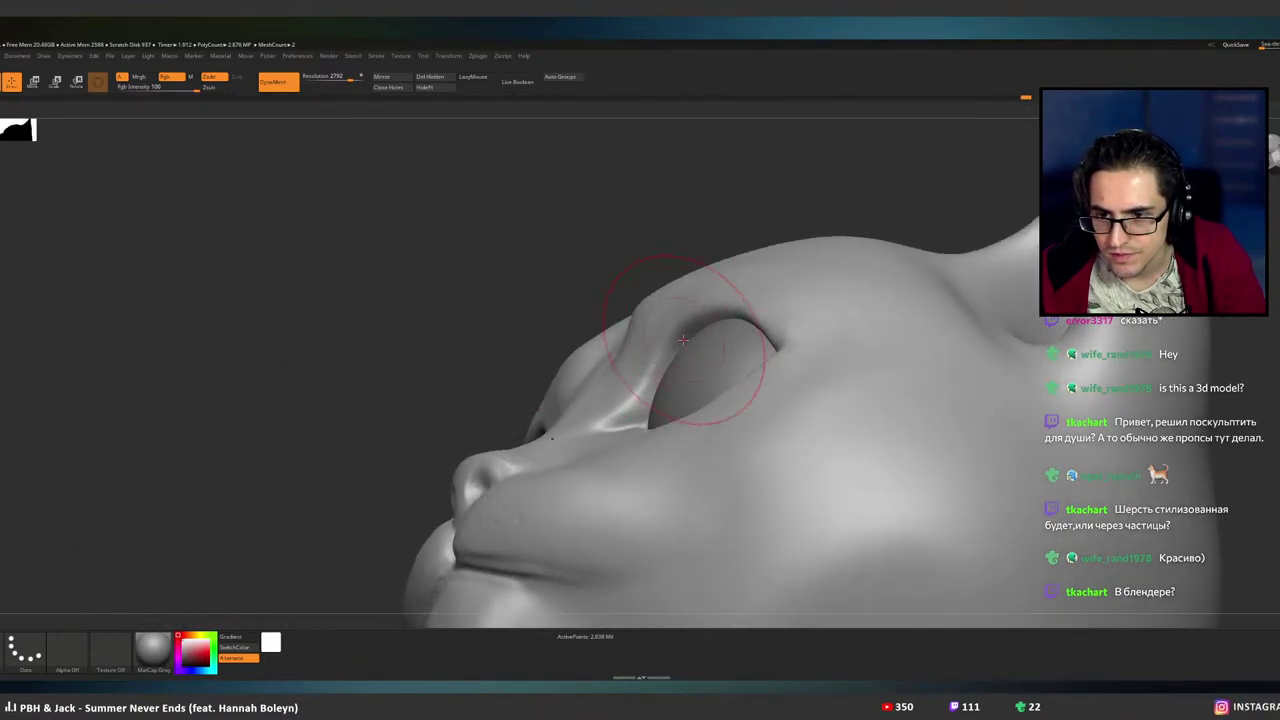
{"action": "left_click_drag", "start_coordinate": [692, 337], "coordinate": [704, 328]}
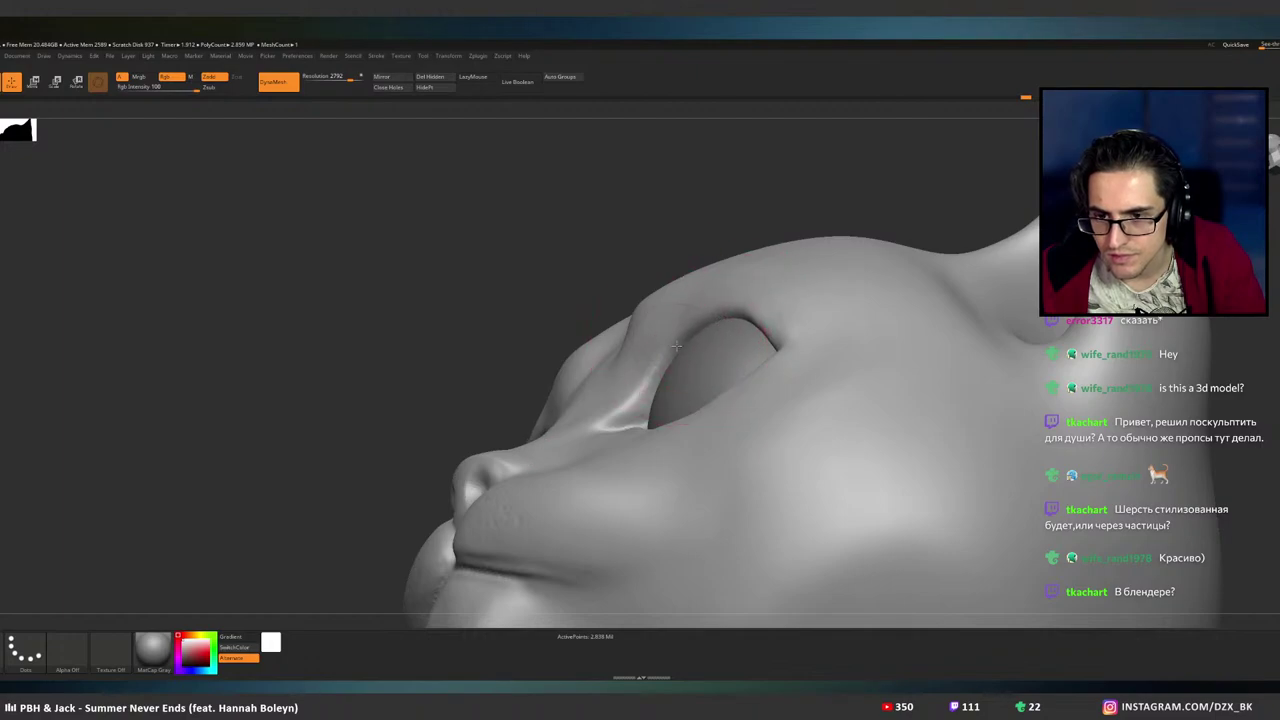
{"action": "mouse_move", "coordinate": [672, 345]}
{"action": "right_mouse_down"}
{"action": "mouse_move", "coordinate": [771, 314]}
{"action": "mouse_move", "coordinate": [820, 345]}
{"action": "mouse_move", "coordinate": [850, 388]}
{"action": "mouse_move", "coordinate": [857, 468]}
{"action": "right_mouse_up"}
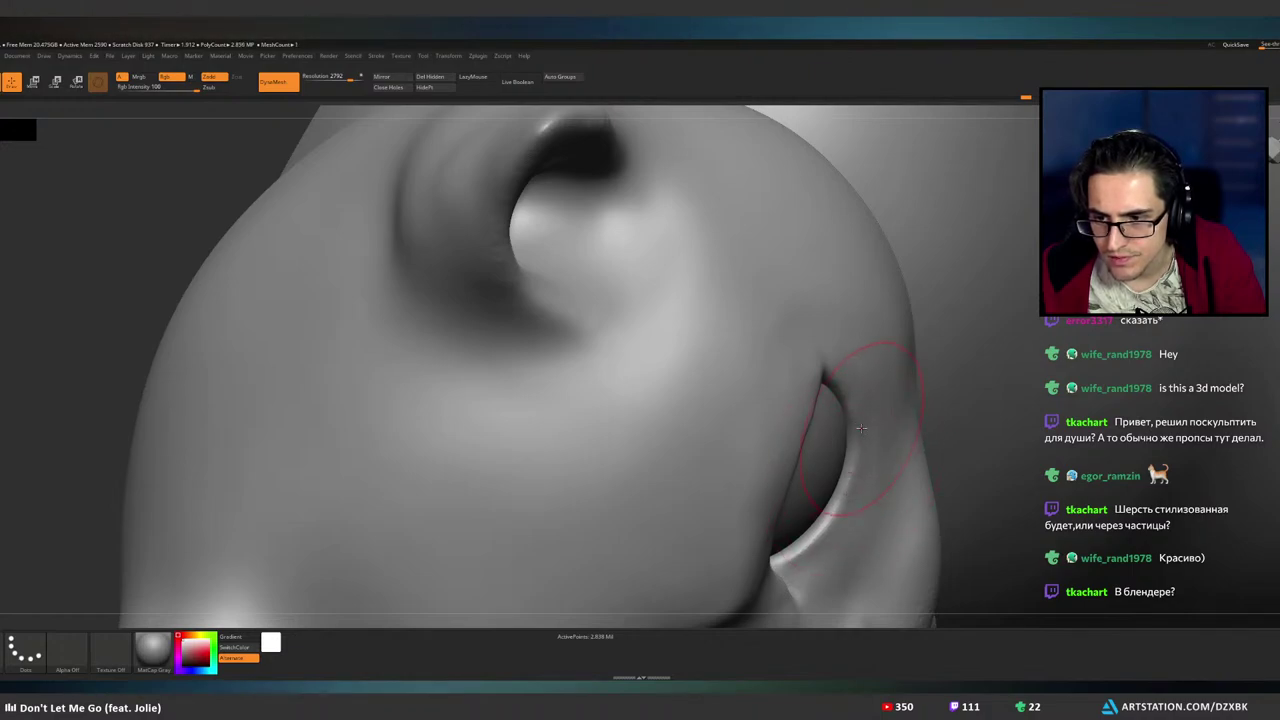
{"action": "mouse_move", "coordinate": [860, 400]}
{"action": "right_mouse_down"}
{"action": "mouse_move", "coordinate": [840, 255]}
{"action": "mouse_move", "coordinate": [732, 308]}
{"action": "mouse_move", "coordinate": [728, 344]}
{"action": "mouse_move", "coordinate": [749, 357]}
{"action": "mouse_move", "coordinate": [703, 371]}
{"action": "mouse_move", "coordinate": [674, 363]}
{"action": "right_mouse_up"}
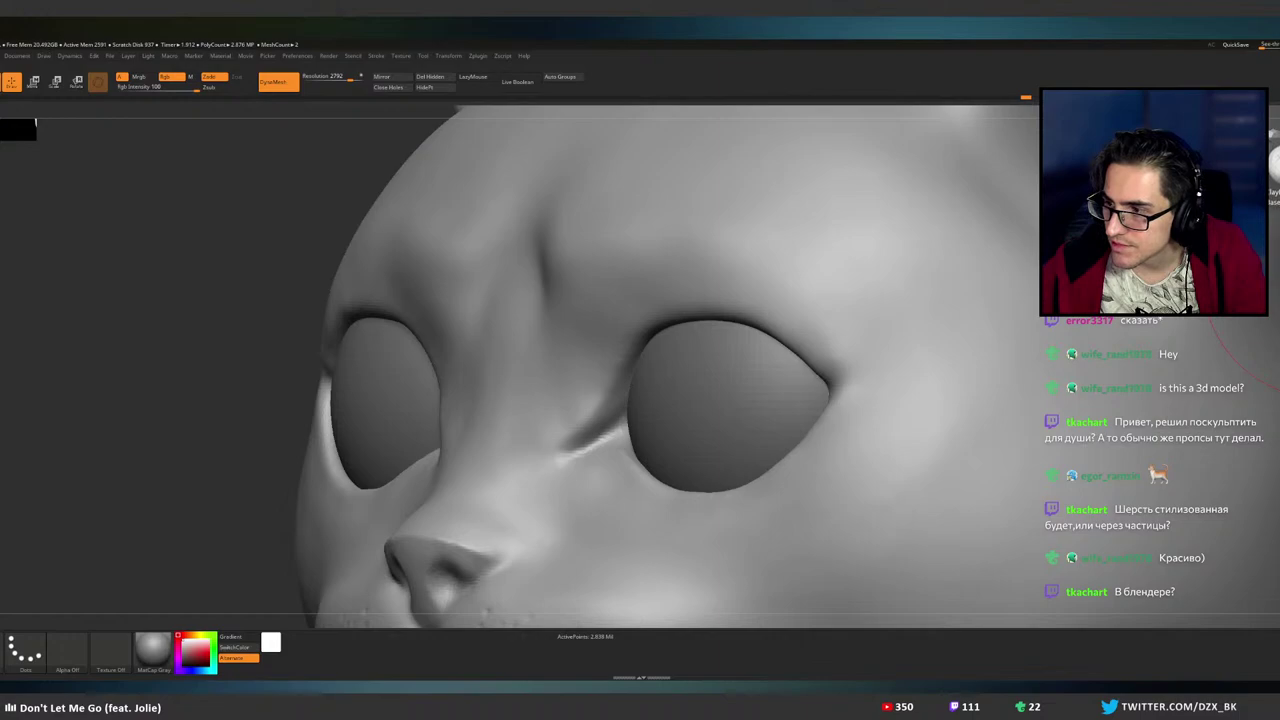
- Go over the inner edge of the eye opening with a much smaller clay brush and isolate the head from the eyeballs
{"action": "left_click", "coordinate": [1276, 170]}
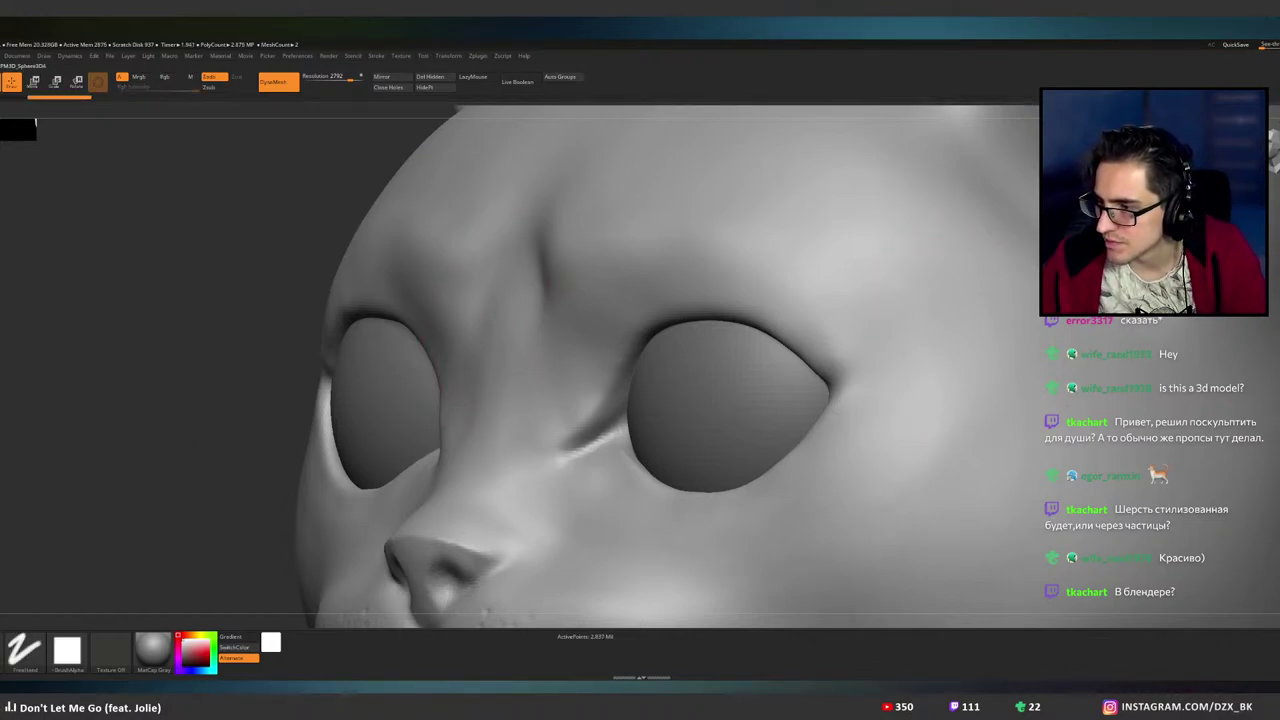
{"action": "right_click_drag", "start_coordinate": [715, 420], "coordinate": [760, 355], "text": "alt"}
{"action": "key", "text": "bracketleft"}
{"action": "key", "text": "bracketleft"}
{"action": "key", "text": "bracketleft"}
{"action": "key", "text": "bracketleft"}
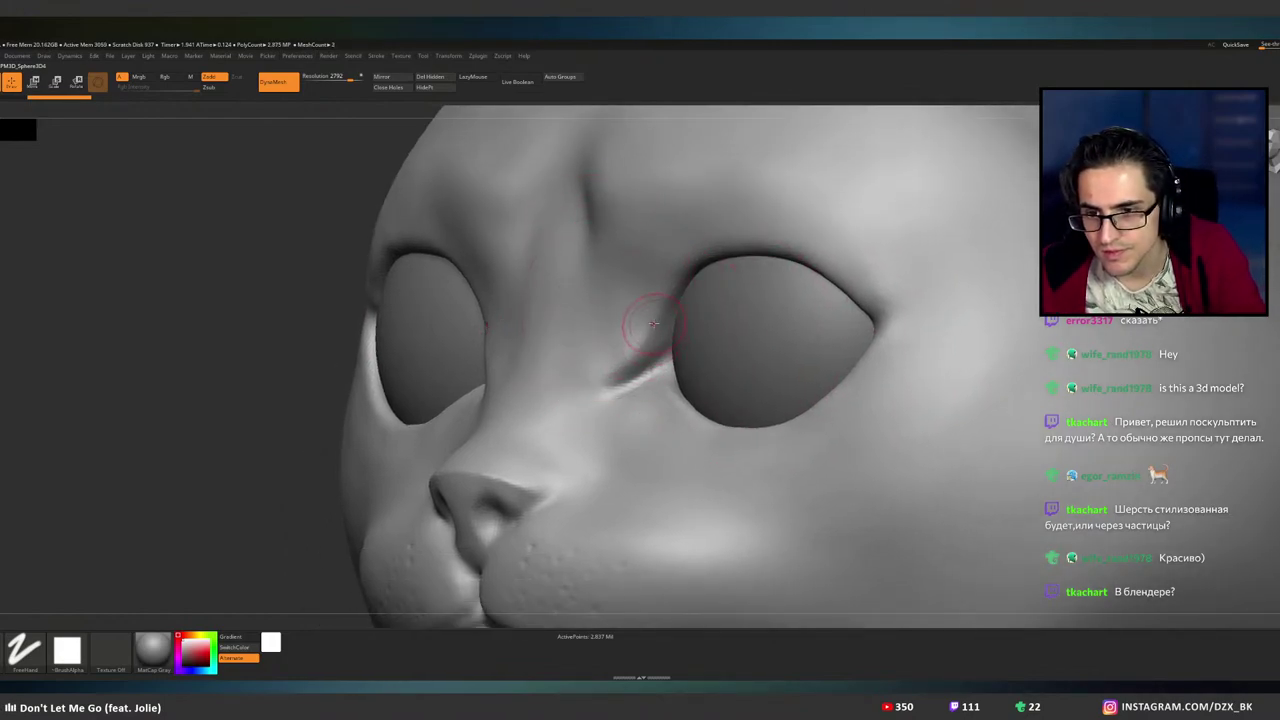
{"action": "mouse_move", "coordinate": [669, 325]}
{"action": "right_mouse_down"}
{"action": "mouse_move", "coordinate": [590, 318]}
{"action": "mouse_move", "coordinate": [645, 330]}
{"action": "mouse_move", "coordinate": [634, 343]}
{"action": "right_mouse_up"}
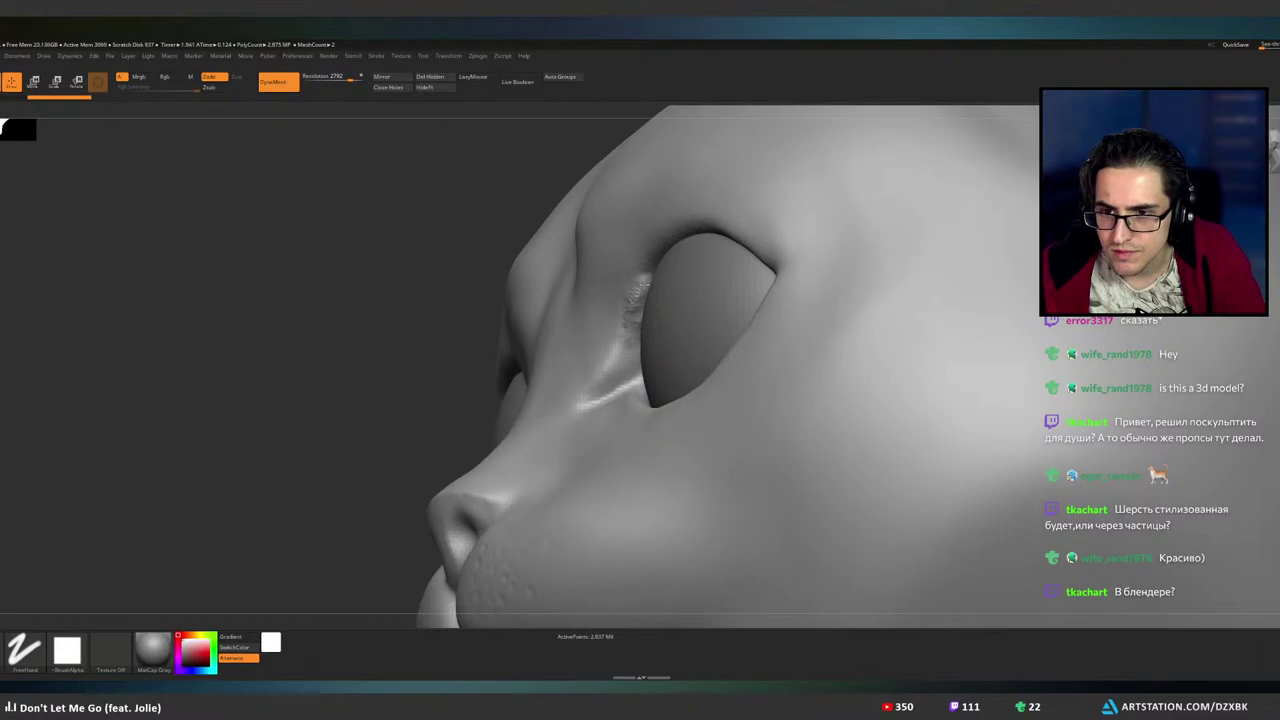
{"action": "mouse_move", "coordinate": [680, 238]}
{"action": "right_mouse_down"}
{"action": "mouse_move", "coordinate": [719, 235]}
{"action": "mouse_move", "coordinate": [739, 258]}
{"action": "mouse_move", "coordinate": [703, 265]}
{"action": "right_mouse_up"}
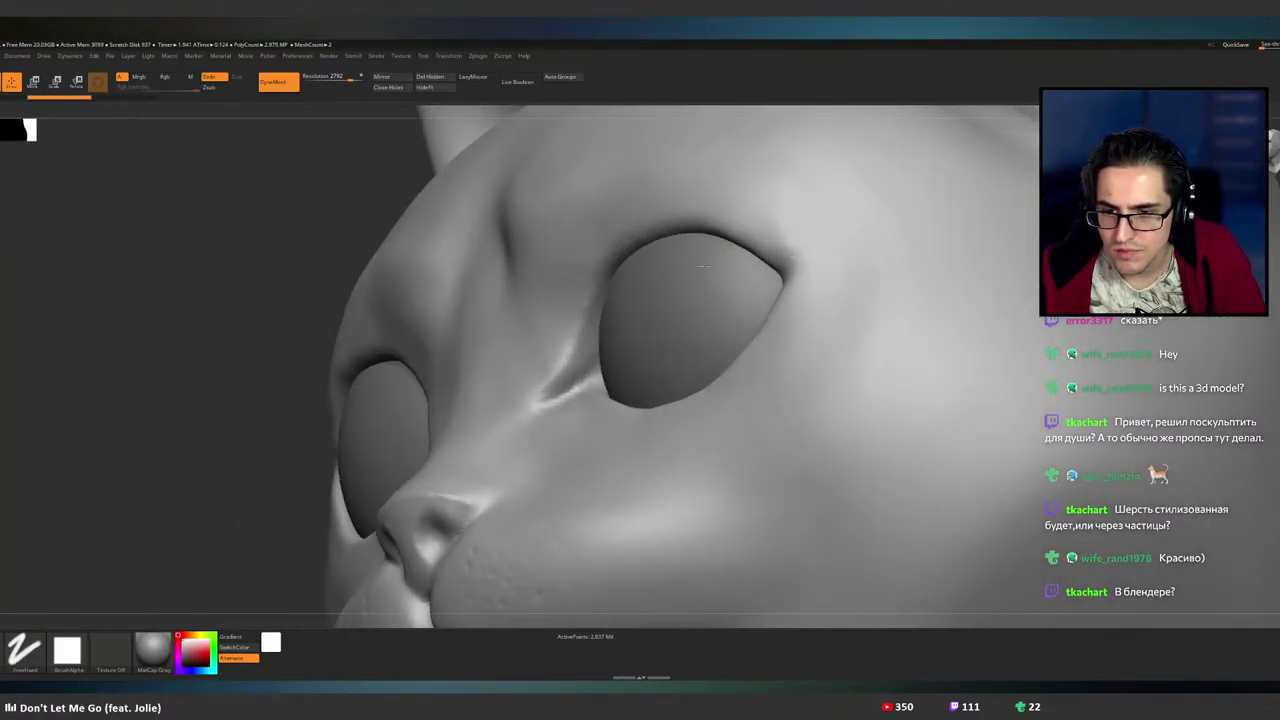
{"action": "key", "text": "alt+shift+s"}
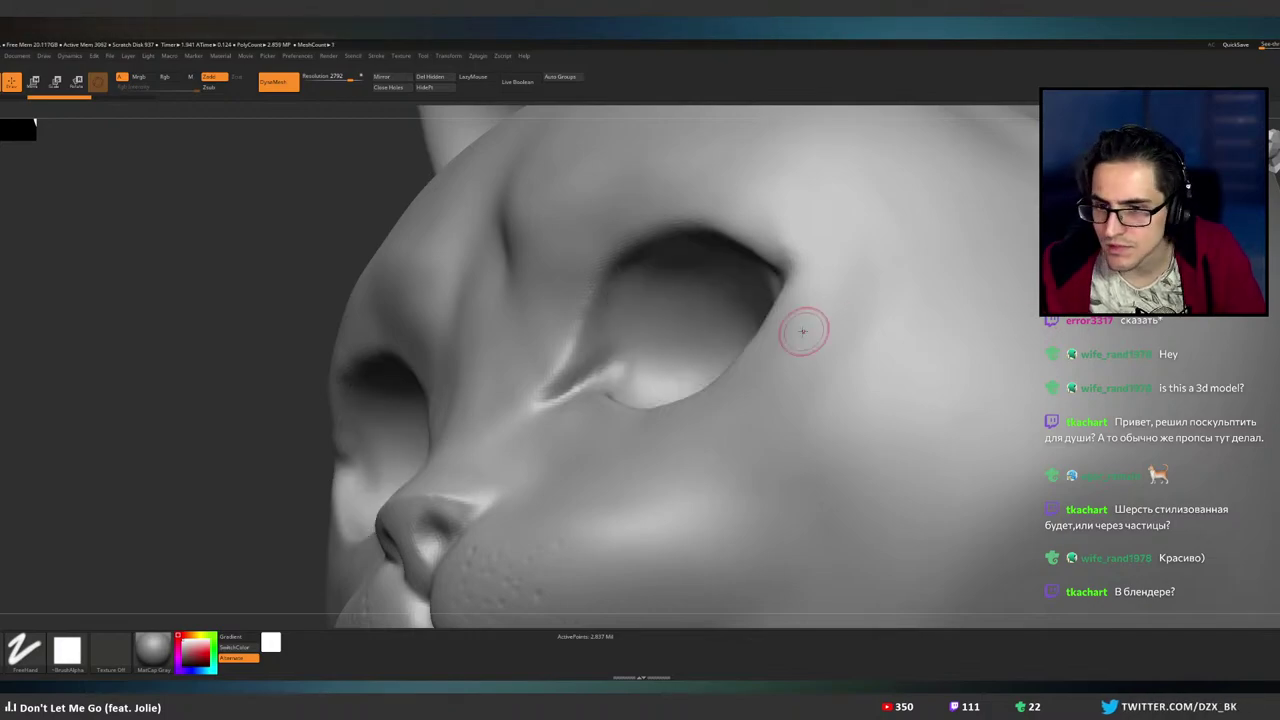
- Try to build up a thicker rim along the inside of the upper eyelids with the clay brush, and undo the strokes
{"action": "right_click_drag", "start_coordinate": [803, 331], "coordinate": [707, 335]}
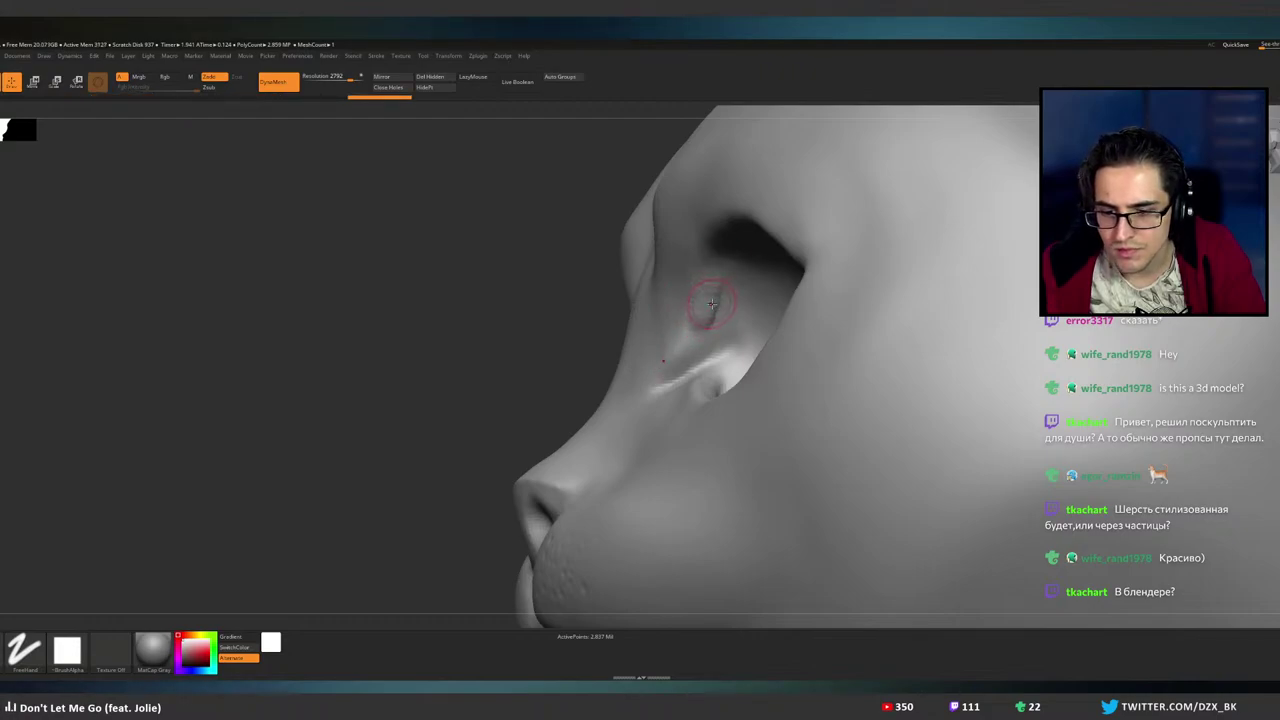
{"action": "right_click_drag", "start_coordinate": [711, 303], "coordinate": [718, 258]}
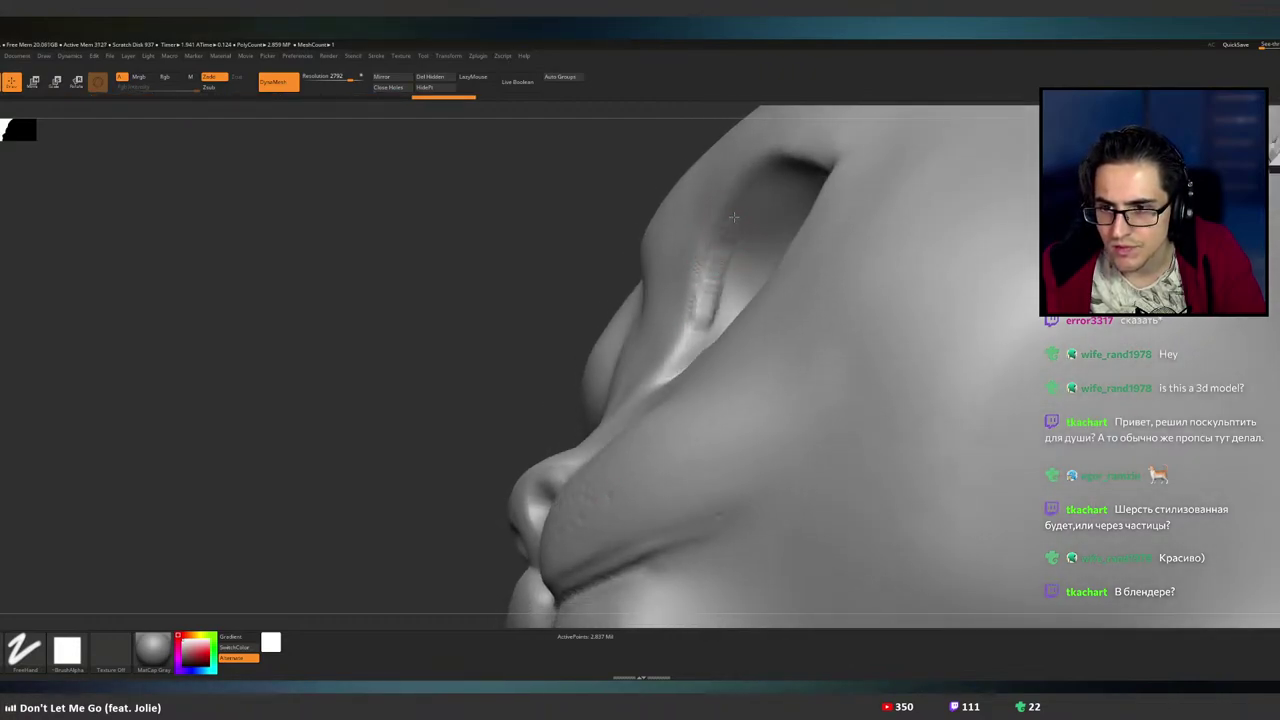
{"action": "left_click_drag", "start_coordinate": [739, 209], "coordinate": [720, 256]}
{"action": "left_click_drag", "start_coordinate": [720, 256], "coordinate": [761, 184]}
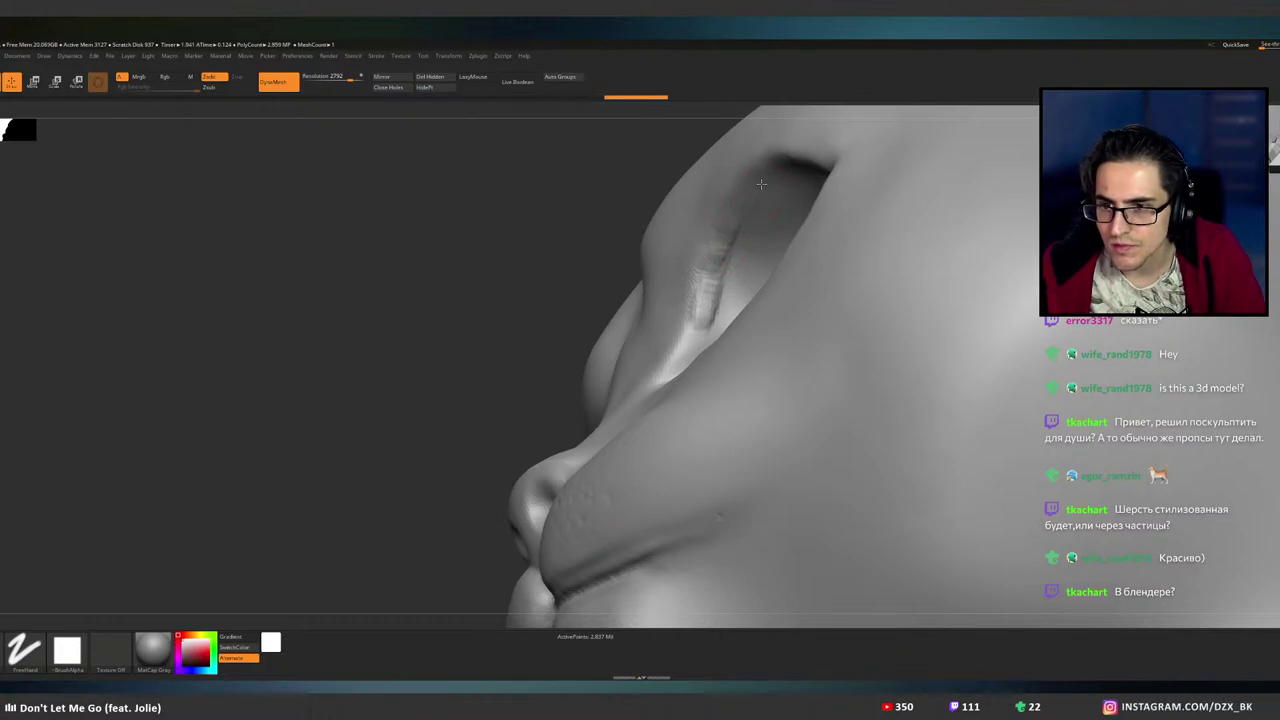
{"action": "right_click_drag", "start_coordinate": [745, 208], "coordinate": [775, 198]}
{"action": "left_click_drag", "start_coordinate": [764, 188], "coordinate": [746, 204]}
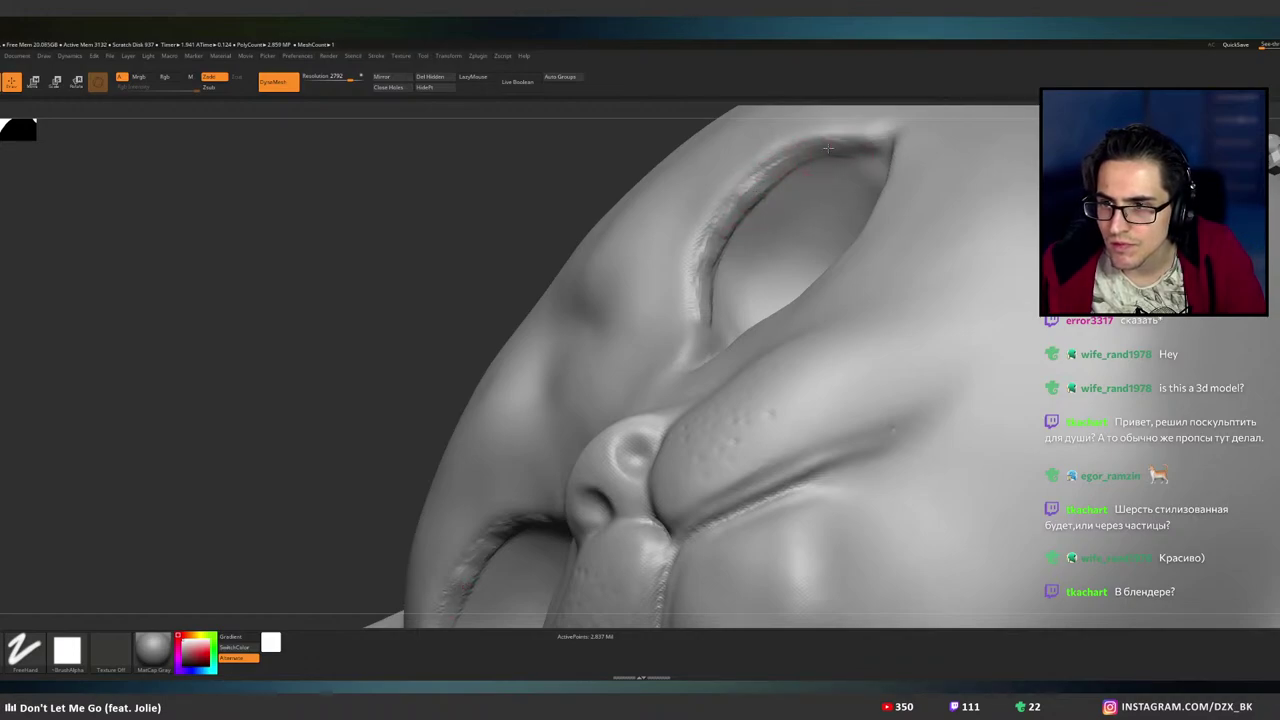
{"action": "right_click_drag", "start_coordinate": [806, 176], "coordinate": [818, 158]}
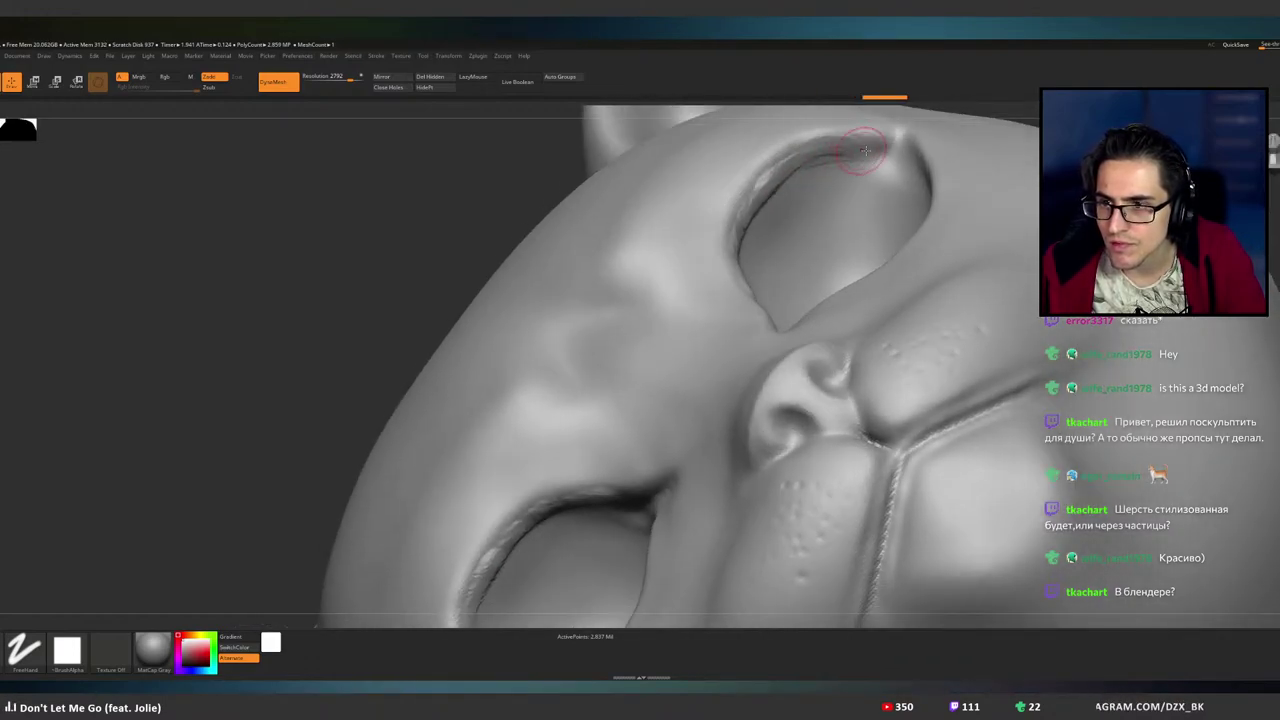
{"action": "left_click_drag", "start_coordinate": [810, 157], "coordinate": [880, 147]}
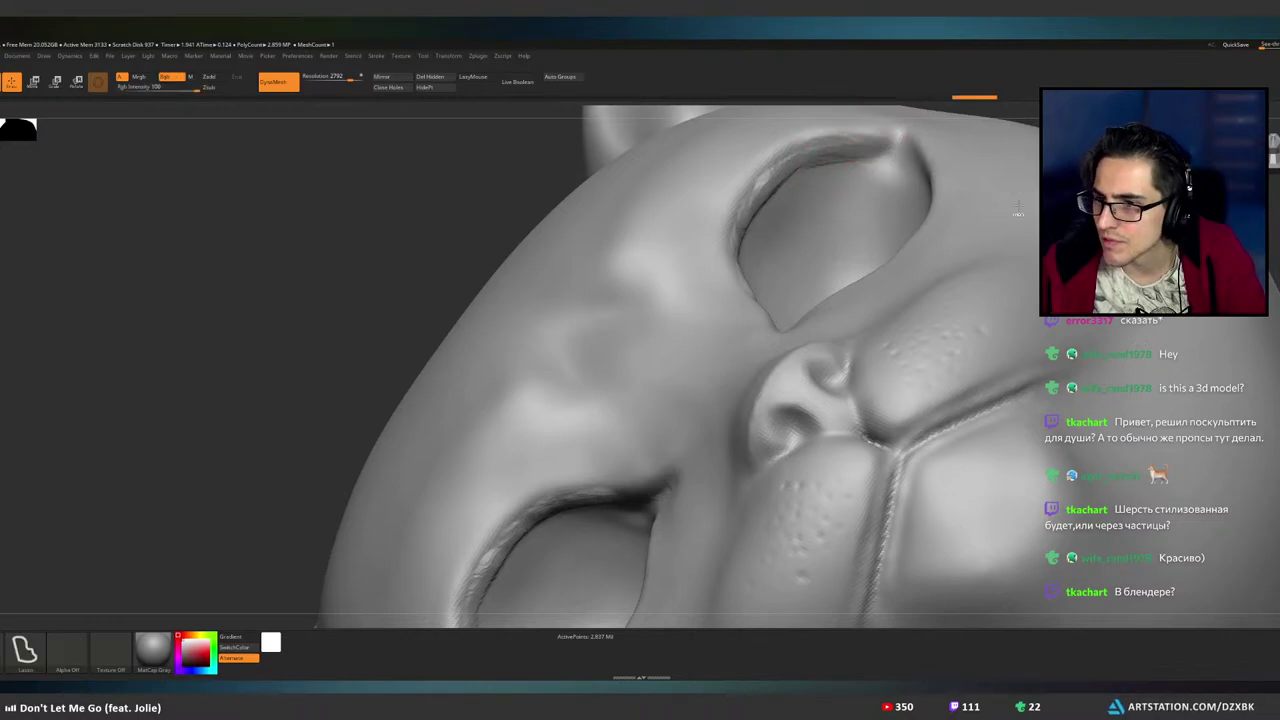
{"action": "key", "text": "ctrl+z"}
{"action": "key", "text": "ctrl+z"}
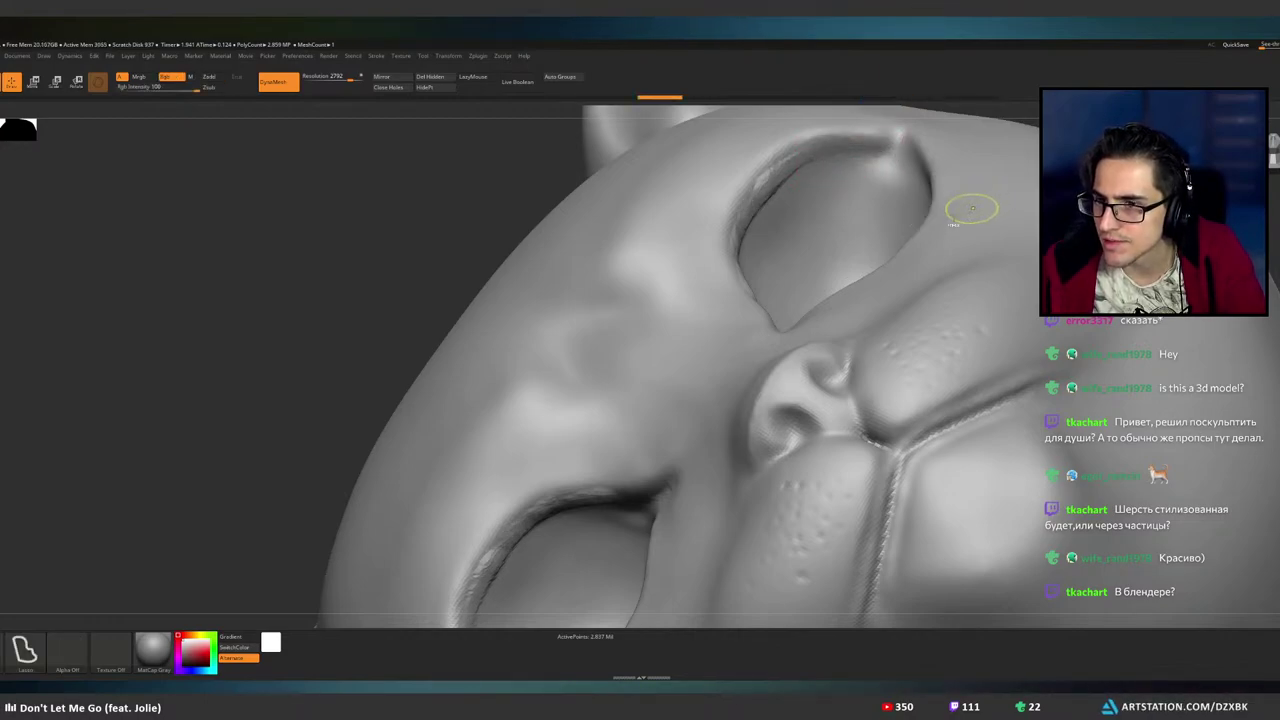
{"action": "mouse_move", "coordinate": [900, 214]}
{"action": "right_mouse_down"}
{"action": "mouse_move", "coordinate": [872, 249]}
{"action": "mouse_move", "coordinate": [871, 238]}
{"action": "right_mouse_up"}
{"action": "key", "text": "ctrl+shift"}
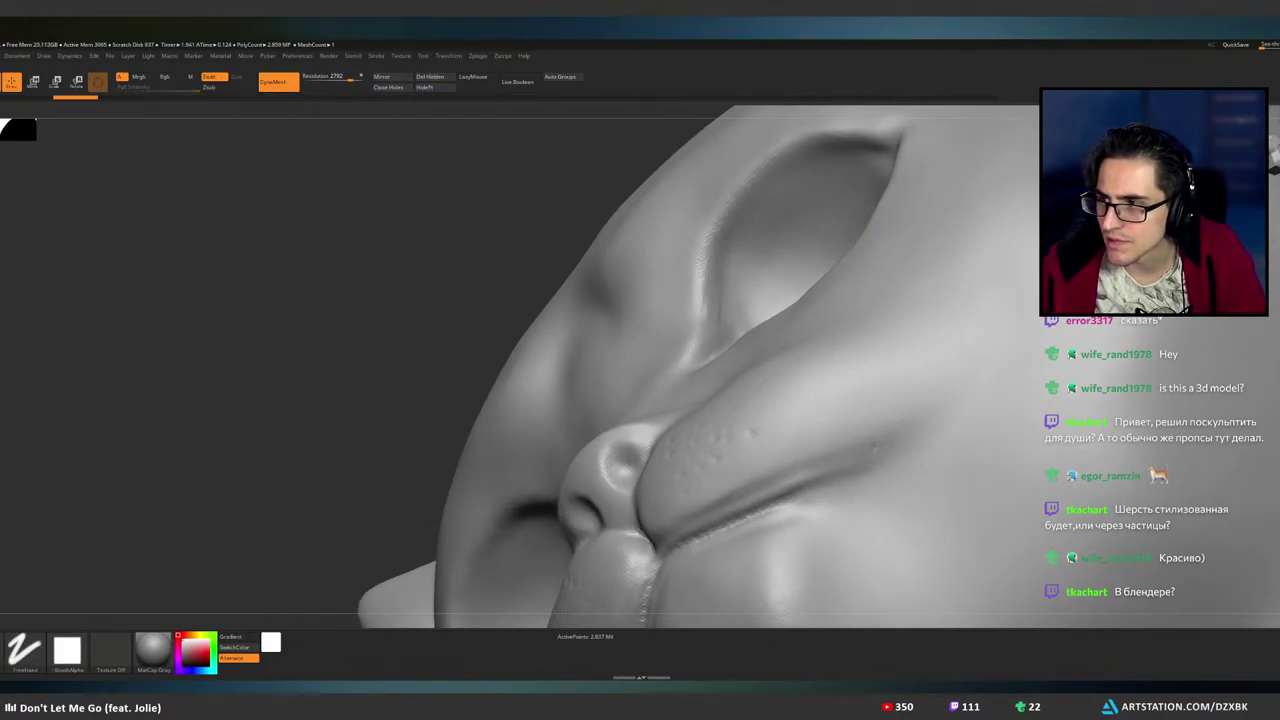
- Switch to a Dots-stroke brush and try carving a lid rim along the upper eyelid from the inner corner outward
{"action": "key", "text": "b"}
{"action": "key", "text": "m"}
{"action": "key", "text": "v"}
{"action": "right_click_drag", "start_coordinate": [840, 272], "coordinate": [708, 316]}
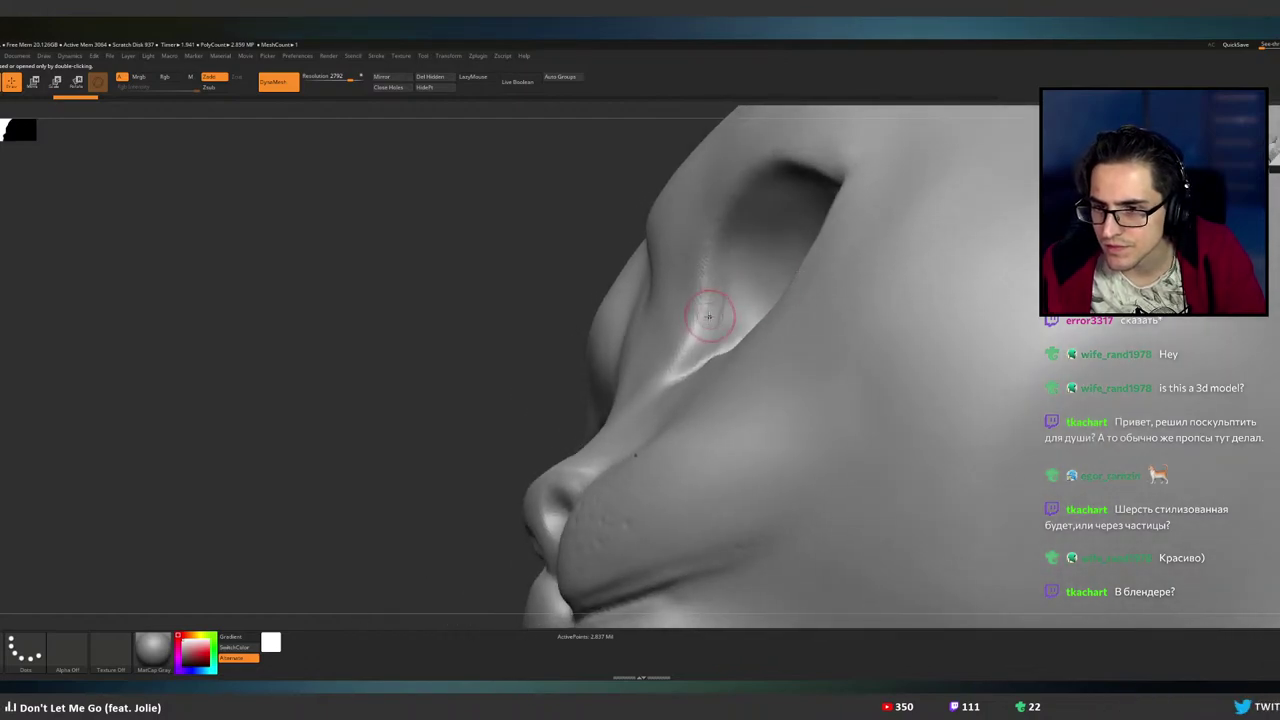
{"action": "left_click_drag", "start_coordinate": [708, 316], "coordinate": [715, 292]}
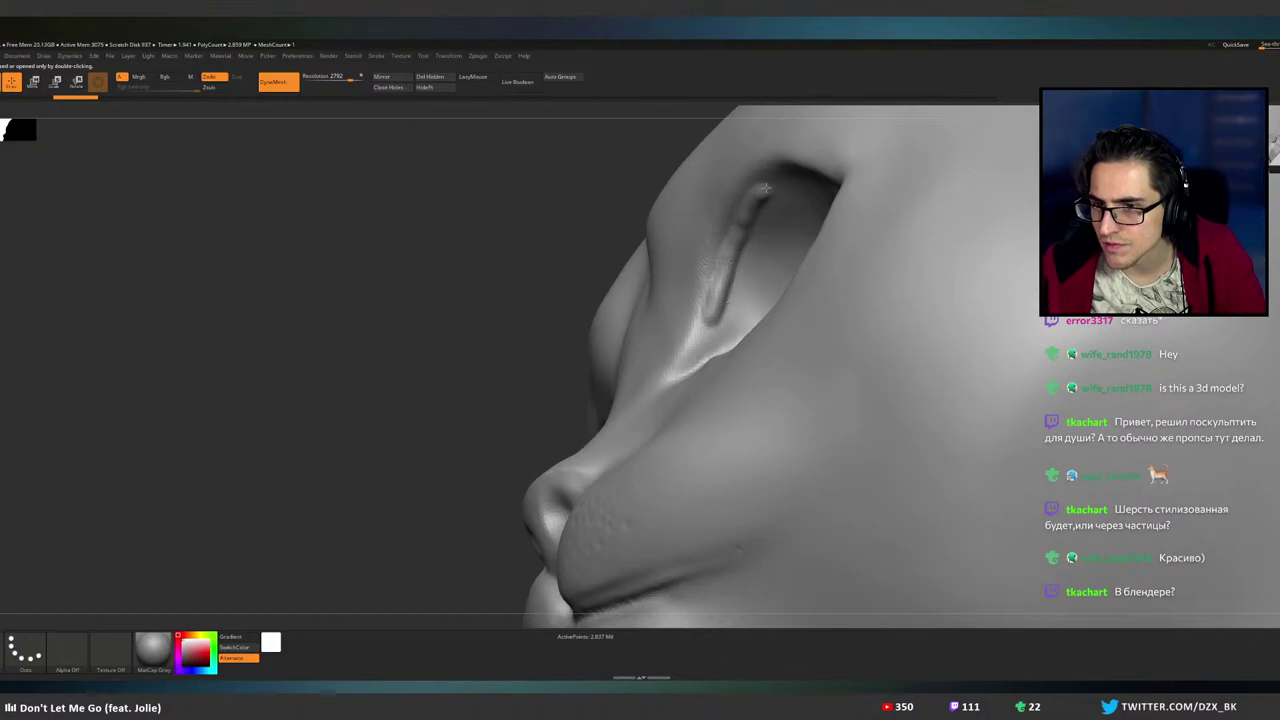
{"action": "left_click_drag", "start_coordinate": [789, 173], "coordinate": [792, 173]}
{"action": "mouse_move", "coordinate": [792, 173]}
{"action": "right_mouse_down"}
{"action": "mouse_move", "coordinate": [905, 172]}
{"action": "mouse_move", "coordinate": [885, 163]}
{"action": "right_mouse_up"}
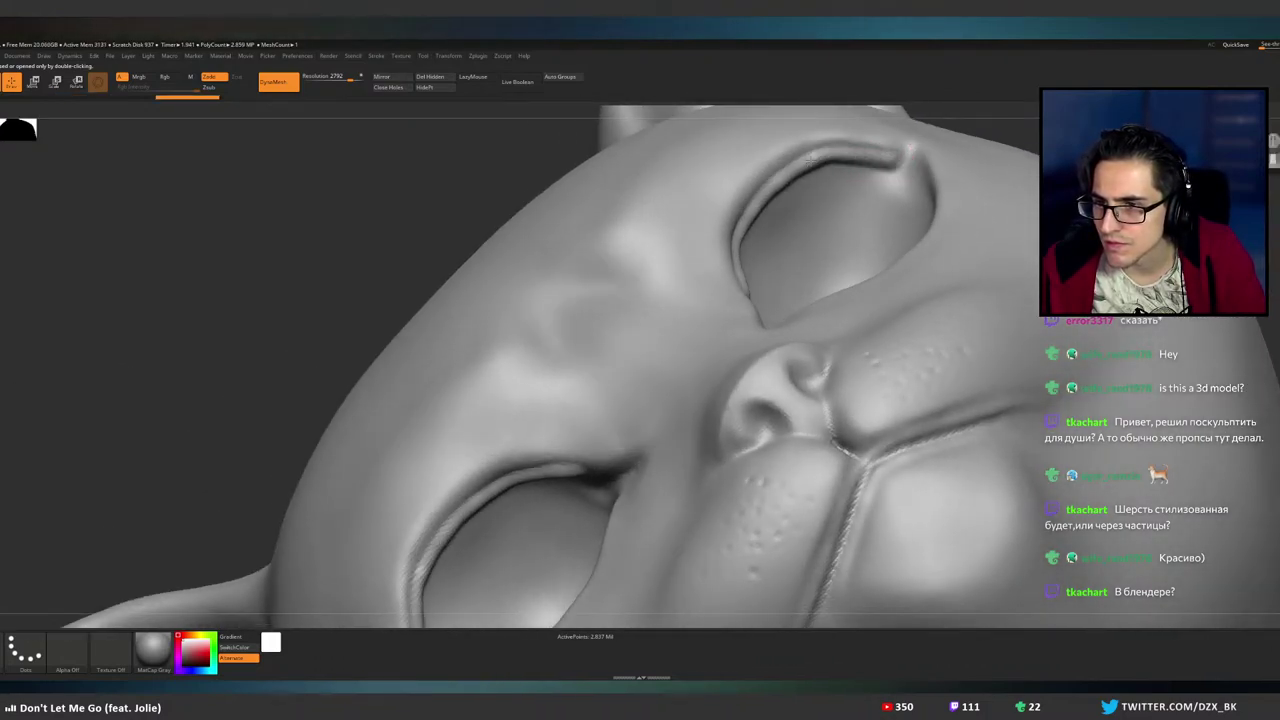
- Try to even out the upper eyelid rim from below, extending it back to the inner eye corner
{"action": "left_click_drag", "start_coordinate": [811, 160], "coordinate": [814, 159]}
{"action": "right_click_drag", "start_coordinate": [829, 168], "coordinate": [810, 160]}
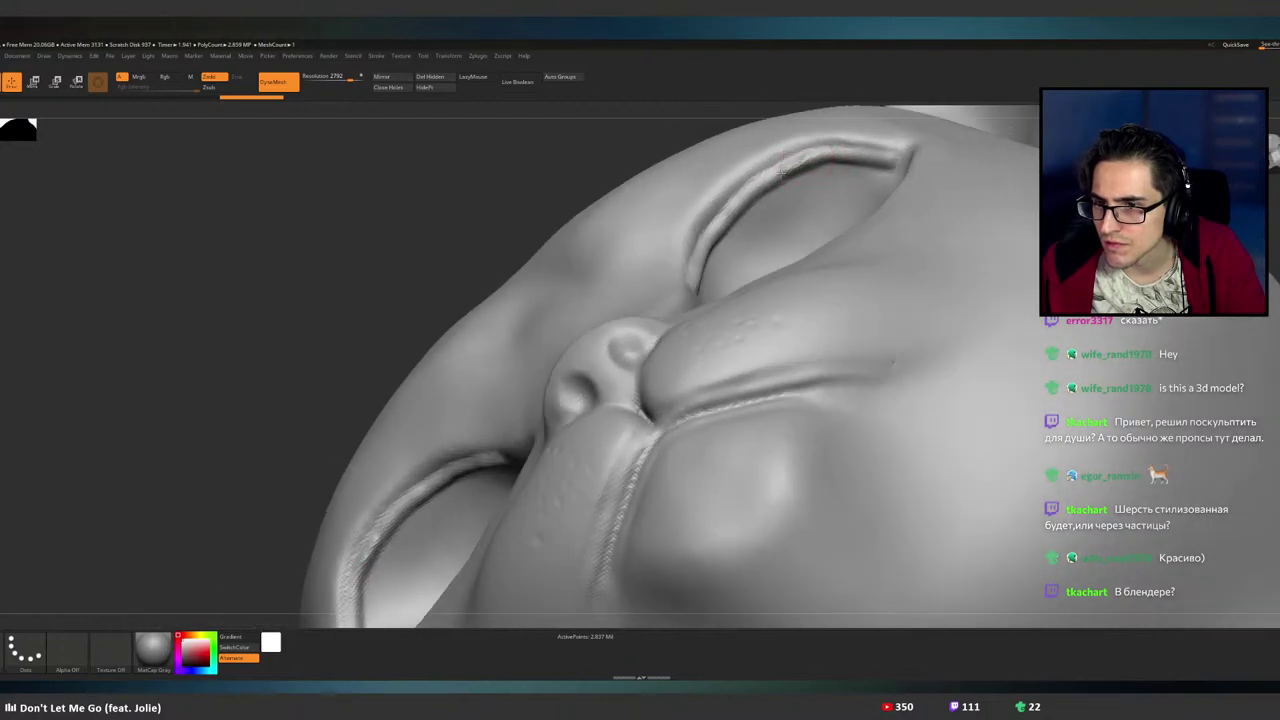
{"action": "left_click_drag", "start_coordinate": [781, 171], "coordinate": [705, 244]}
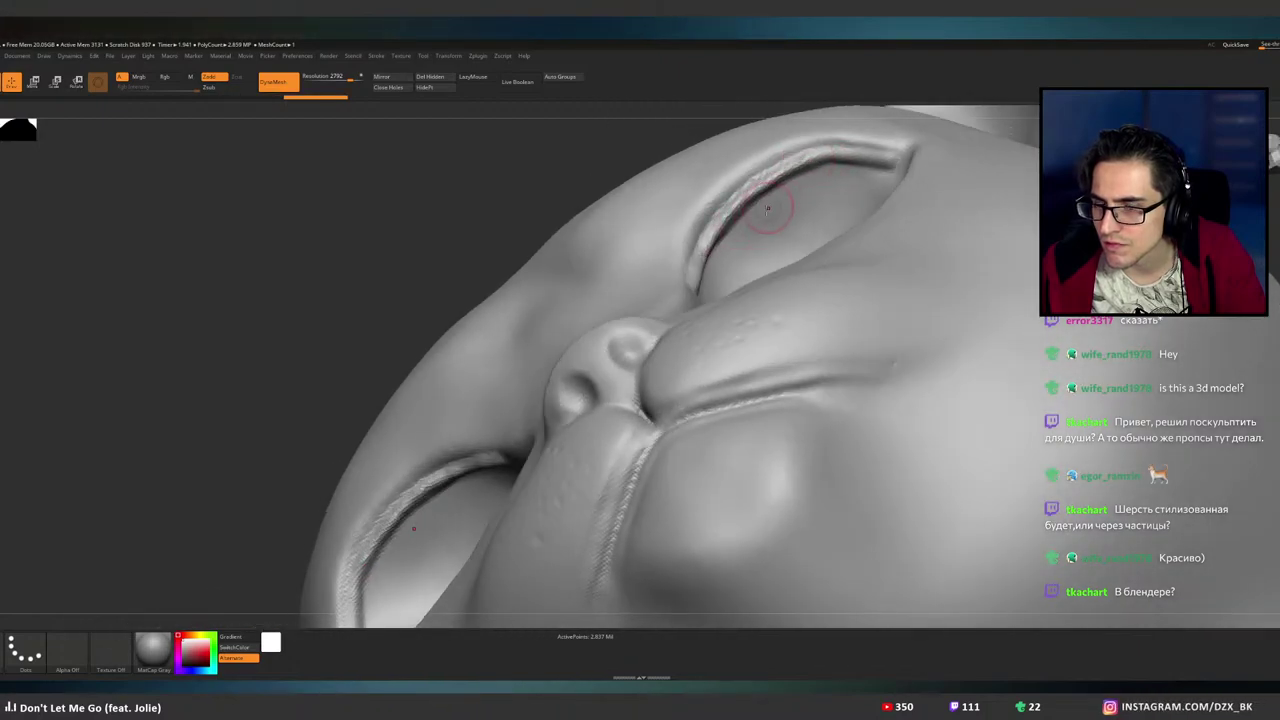
{"action": "right_click_drag", "start_coordinate": [767, 208], "coordinate": [719, 233]}
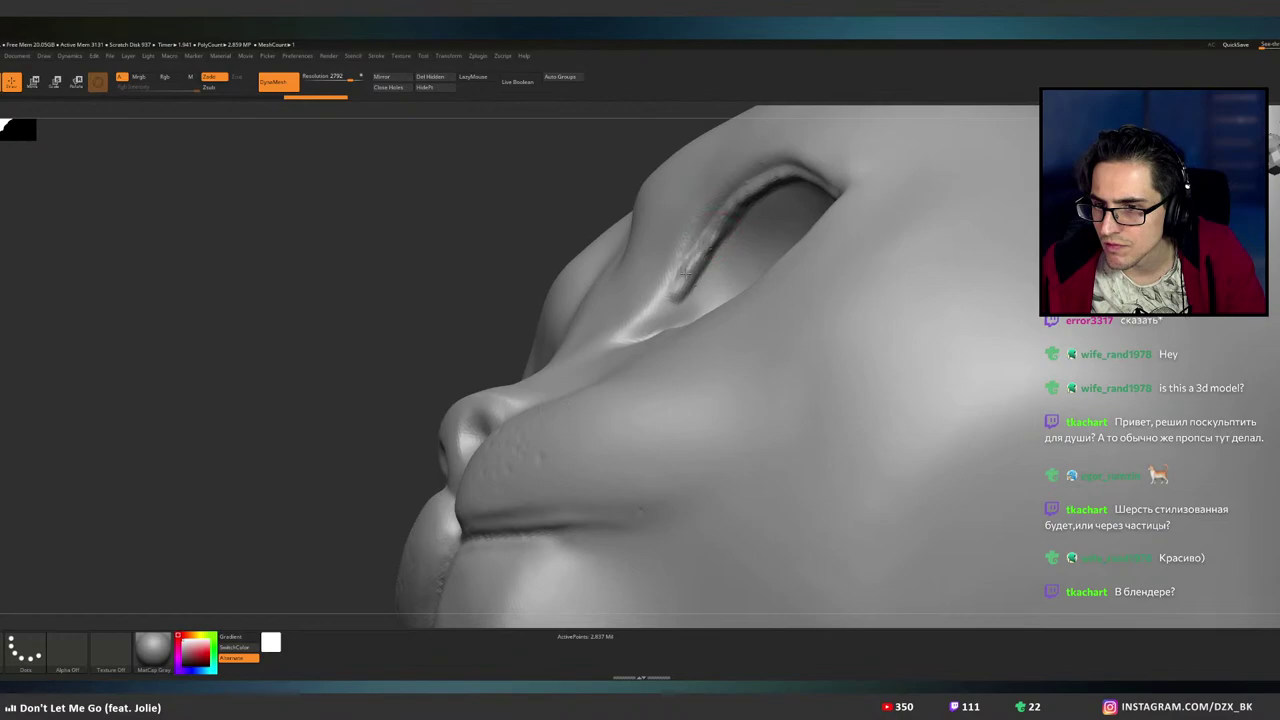
{"action": "left_click_drag", "start_coordinate": [673, 298], "coordinate": [675, 299]}
{"action": "right_click_drag", "start_coordinate": [717, 287], "coordinate": [784, 290]}
{"action": "key", "text": "ctrl+shift"}
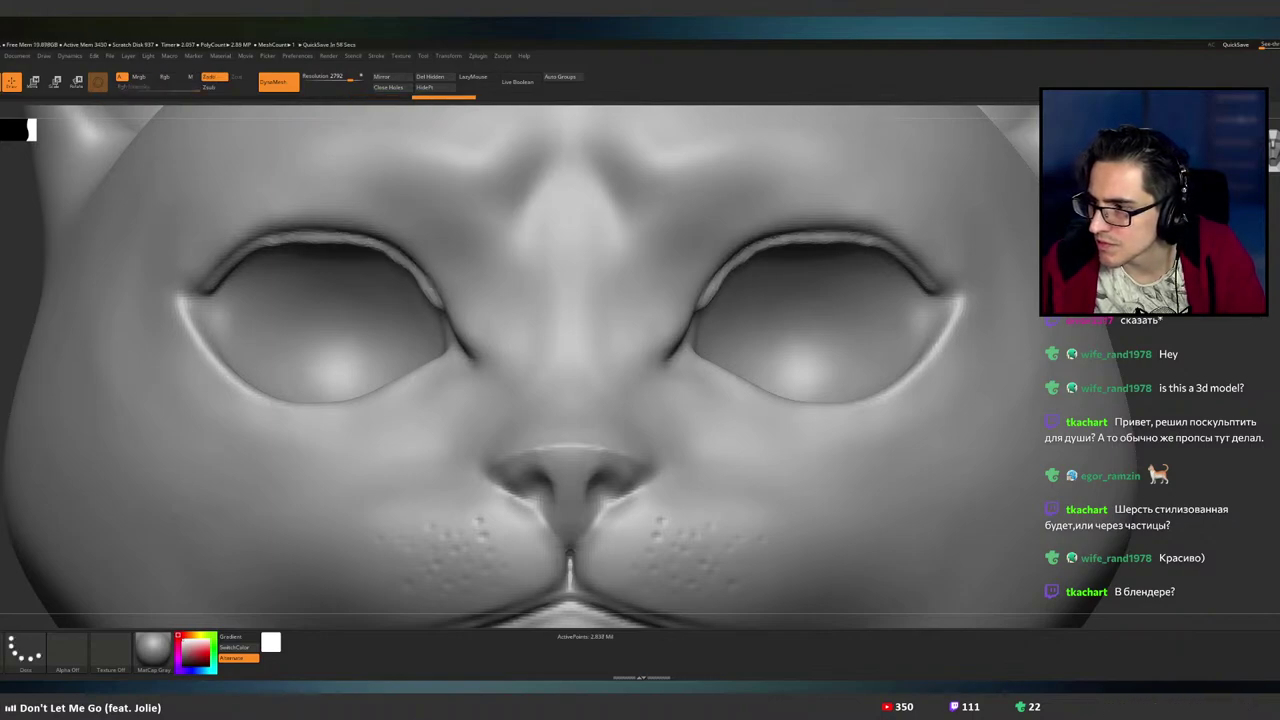
- Show the eyeballs to check the lid rim's fit, hide them again, and try a lower eyelid stroke that is undone
{"action": "left_click", "coordinate": [1278, 440]}
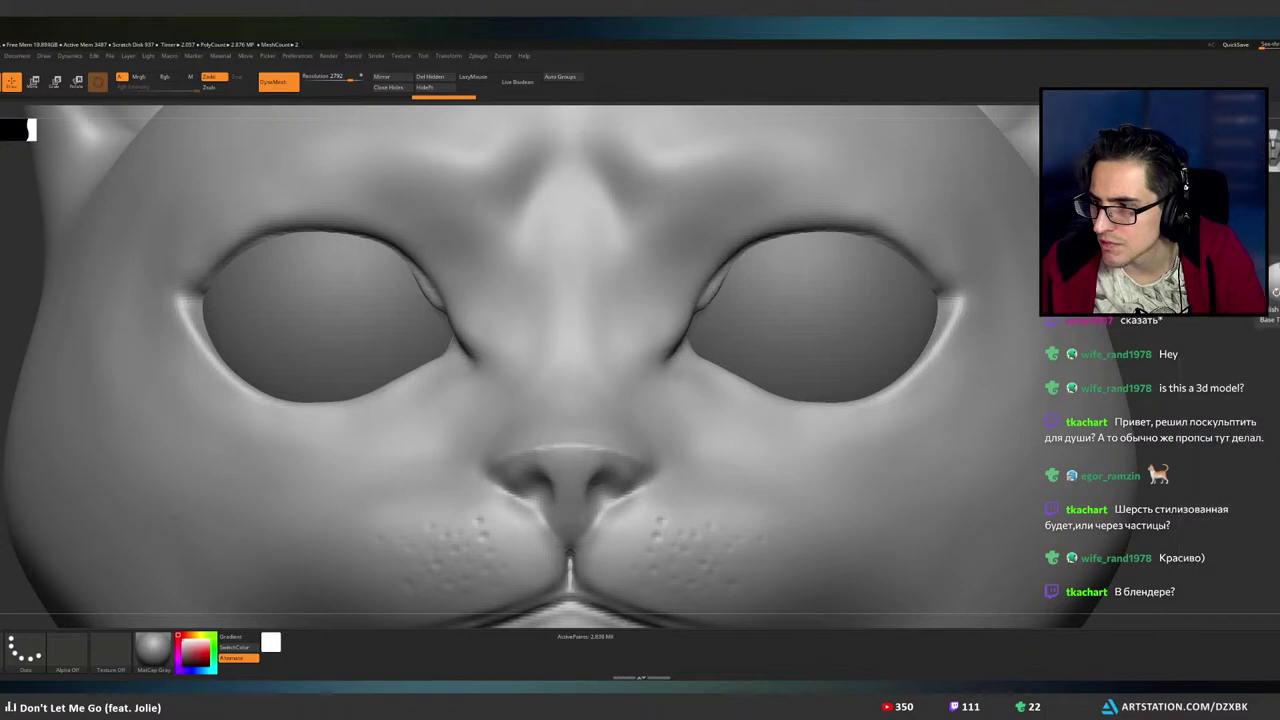
{"action": "mouse_move", "coordinate": [1160, 380]}
{"action": "left_mouse_down"}
{"action": "mouse_move", "coordinate": [1110, 255]}
{"action": "mouse_move", "coordinate": [1024, 243]}
{"action": "mouse_move", "coordinate": [1140, 270]}
{"action": "mouse_move", "coordinate": [1028, 281]}
{"action": "mouse_move", "coordinate": [1080, 466]}
{"action": "mouse_move", "coordinate": [1051, 292]}
{"action": "left_mouse_up"}
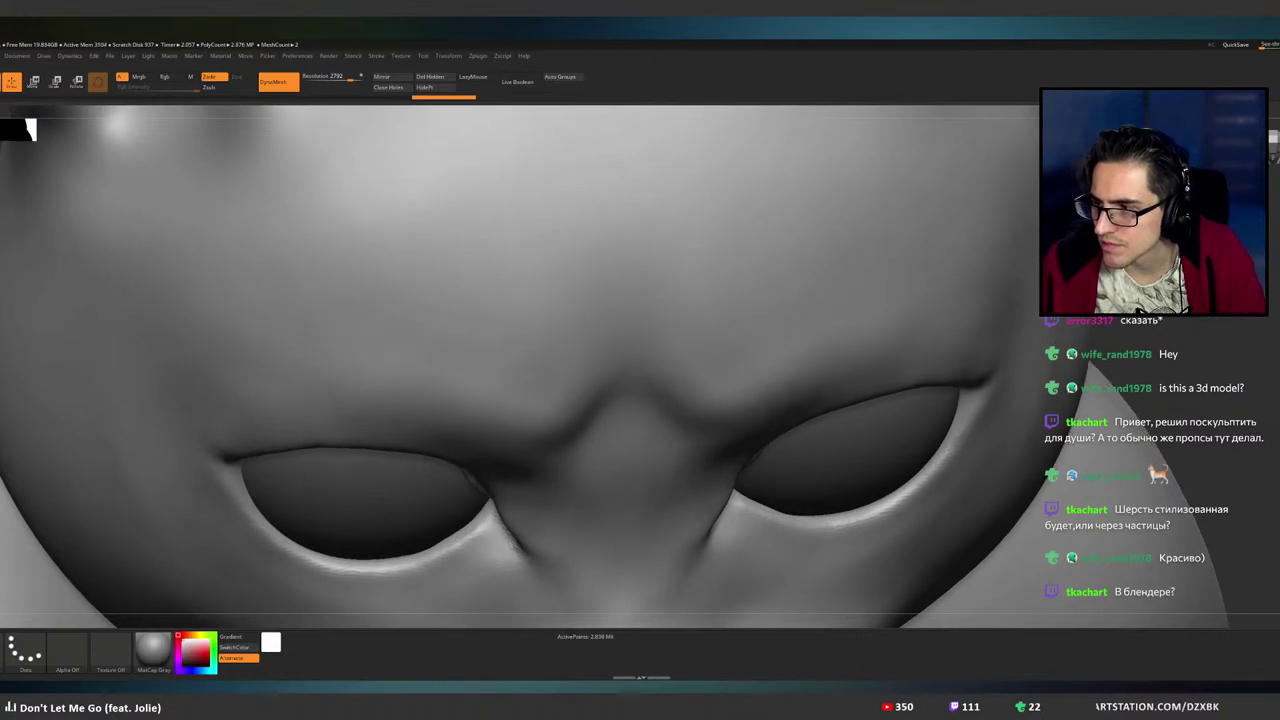
{"action": "right_click_drag", "start_coordinate": [930, 394], "coordinate": [843, 298], "text": "alt"}
{"action": "mouse_move", "coordinate": [850, 346]}
{"action": "left_mouse_down"}
{"action": "mouse_move", "coordinate": [870, 333]}
{"action": "mouse_move", "coordinate": [784, 412]}
{"action": "left_mouse_up"}
{"action": "mouse_move", "coordinate": [784, 412]}
{"action": "right_mouse_down"}
{"action": "mouse_move", "coordinate": [715, 424]}
{"action": "mouse_move", "coordinate": [728, 425]}
{"action": "right_mouse_up"}
{"action": "key", "text": "ctrl+z"}
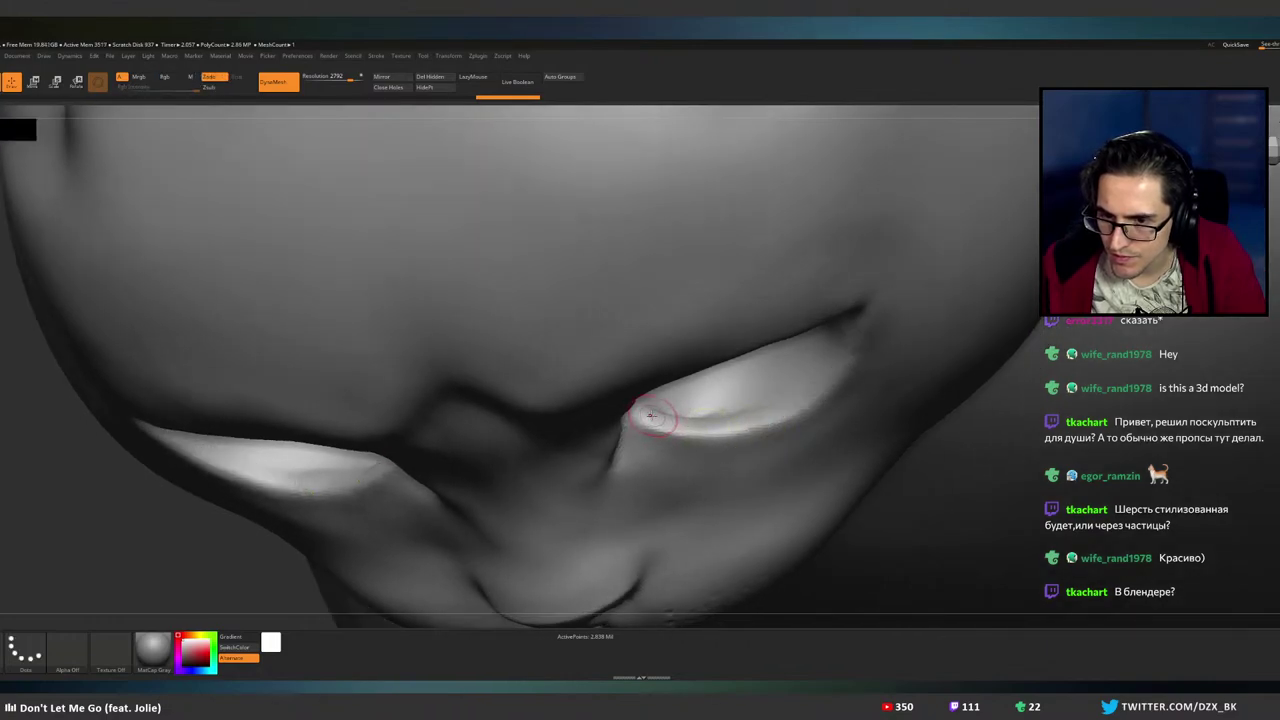
- Try to form a matching rim along the lower eyelid, working from both eye corners from above
{"action": "left_click_drag", "start_coordinate": [642, 411], "coordinate": [668, 425]}
{"action": "right_click_drag", "start_coordinate": [690, 430], "coordinate": [598, 412]}
{"action": "left_click_drag", "start_coordinate": [644, 406], "coordinate": [724, 417]}
{"action": "right_click_drag", "start_coordinate": [700, 415], "coordinate": [800, 372]}
{"action": "left_click_drag", "start_coordinate": [855, 345], "coordinate": [755, 413]}
{"action": "mouse_move", "coordinate": [755, 413]}
{"action": "right_mouse_down"}
{"action": "mouse_move", "coordinate": [690, 425]}
{"action": "mouse_move", "coordinate": [608, 410]}
{"action": "right_mouse_up"}
- Try to continue the lower eyelid rim around the inner eye corner, undoing one stroke and comparing both eyes from the front
{"action": "left_click_drag", "start_coordinate": [699, 421], "coordinate": [757, 415]}
{"action": "mouse_move", "coordinate": [757, 415]}
{"action": "right_mouse_down"}
{"action": "mouse_move", "coordinate": [808, 340]}
{"action": "mouse_move", "coordinate": [723, 386]}
{"action": "mouse_move", "coordinate": [617, 392]}
{"action": "right_mouse_up"}
{"action": "key", "text": "ctrl+z"}
{"action": "left_click_drag", "start_coordinate": [614, 368], "coordinate": [619, 387]}
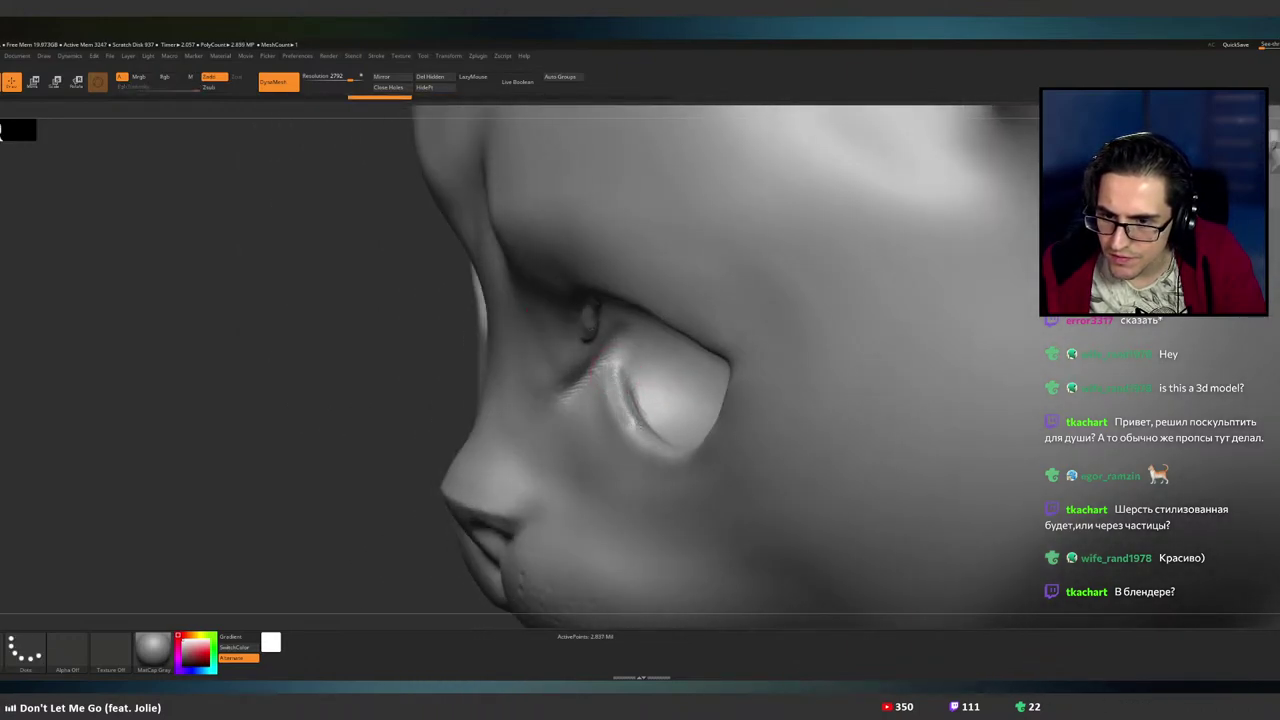
{"action": "mouse_move", "coordinate": [675, 449]}
{"action": "right_mouse_down"}
{"action": "mouse_move", "coordinate": [763, 417]}
{"action": "mouse_move", "coordinate": [829, 445]}
{"action": "mouse_move", "coordinate": [826, 430]}
{"action": "right_mouse_up"}
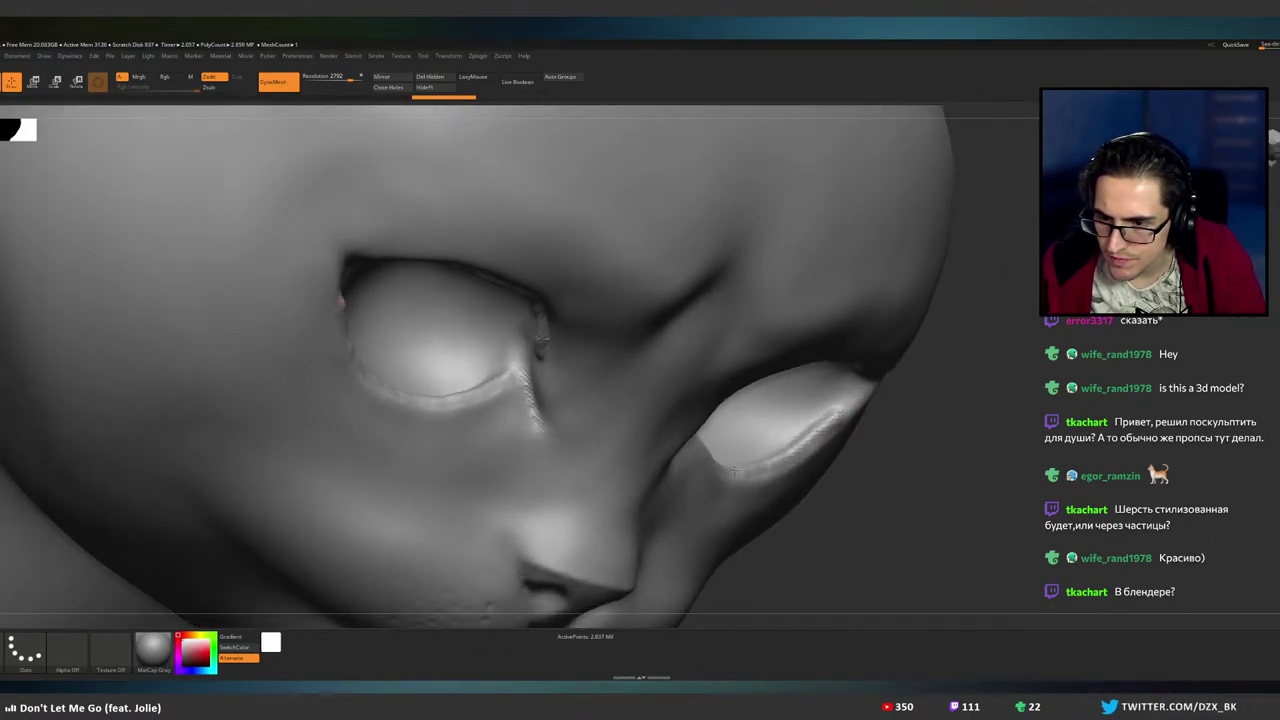
{"action": "mouse_move", "coordinate": [728, 468]}
{"action": "right_mouse_down"}
{"action": "mouse_move", "coordinate": [742, 470]}
{"action": "mouse_move", "coordinate": [780, 395]}
{"action": "mouse_move", "coordinate": [866, 380]}
{"action": "right_mouse_up"}
{"action": "right_click_drag", "start_coordinate": [987, 372], "coordinate": [1110, 365], "text": "shift"}
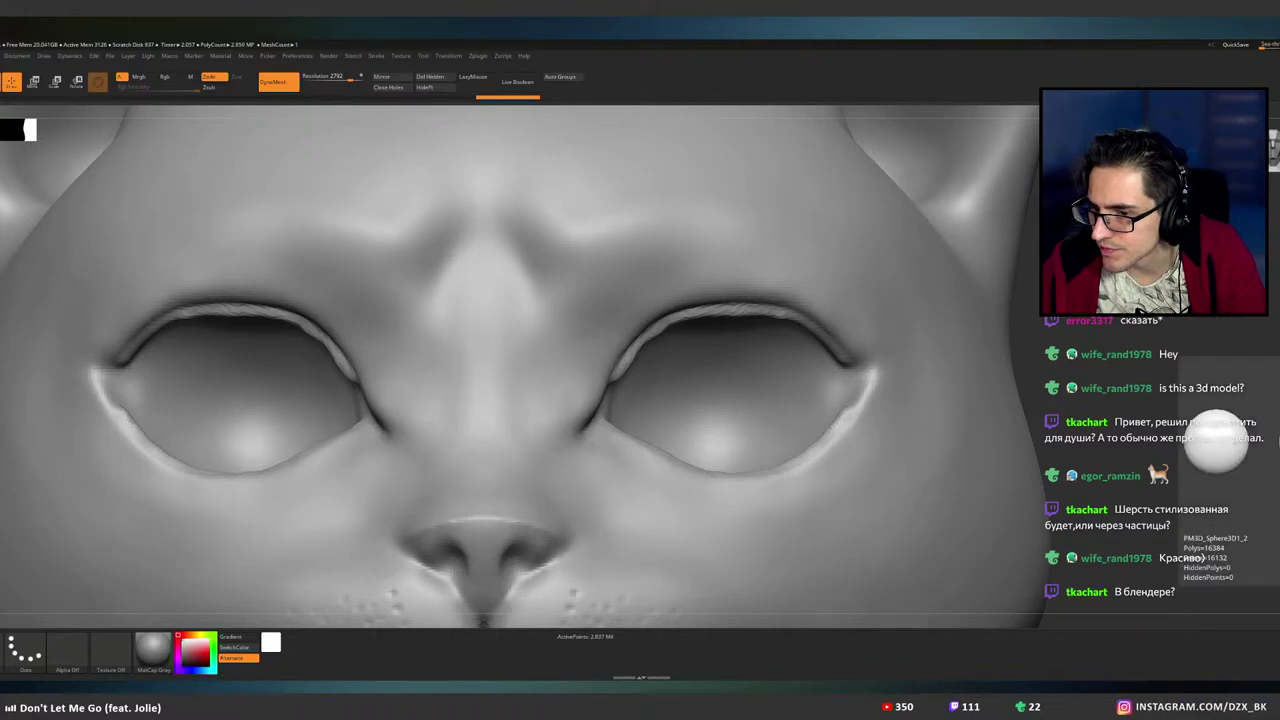
- Check the rims with the eyeballs shown, and undo the rim strokes on the upper and lower eyelids
{"action": "left_click", "coordinate": [1215, 443]}
{"action": "left_click", "coordinate": [1274, 443]}
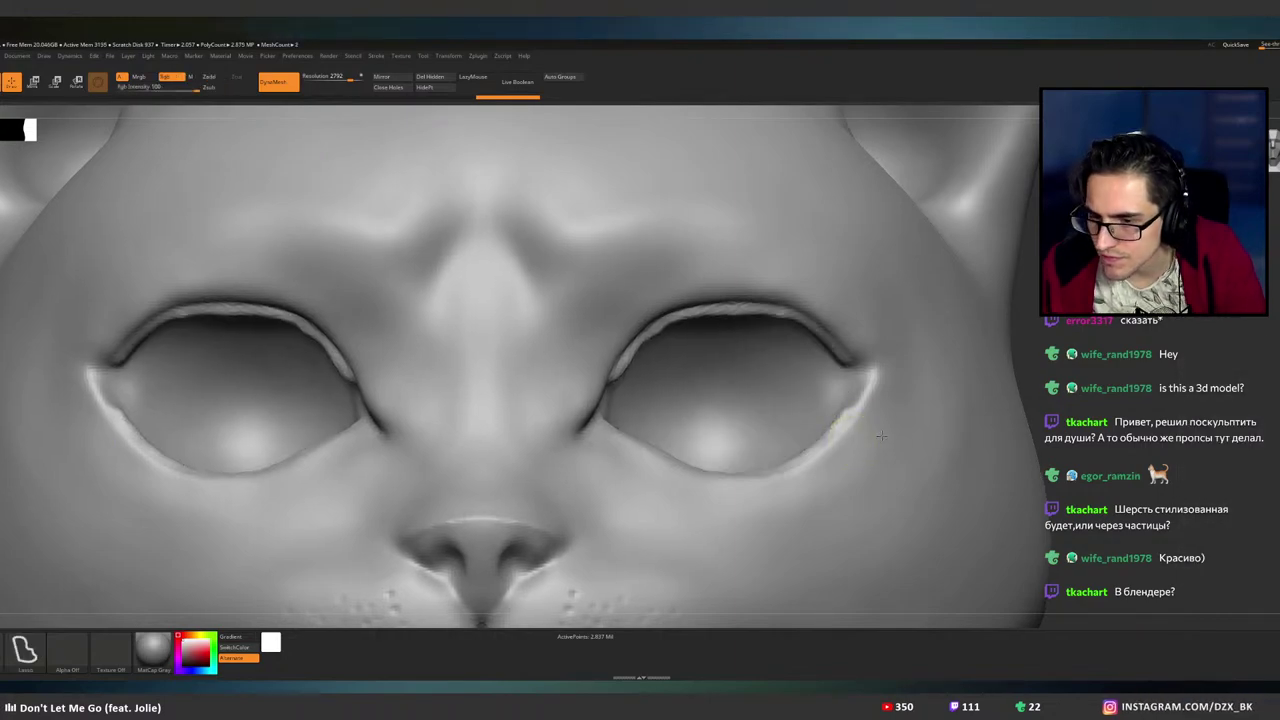
{"action": "right_click_drag", "start_coordinate": [848, 365], "coordinate": [1087, 333], "text": "ctrl"}
{"action": "key", "text": "ctrl+z"}
{"action": "key", "text": "ctrl+z"}
{"action": "key", "text": "ctrl+z"}
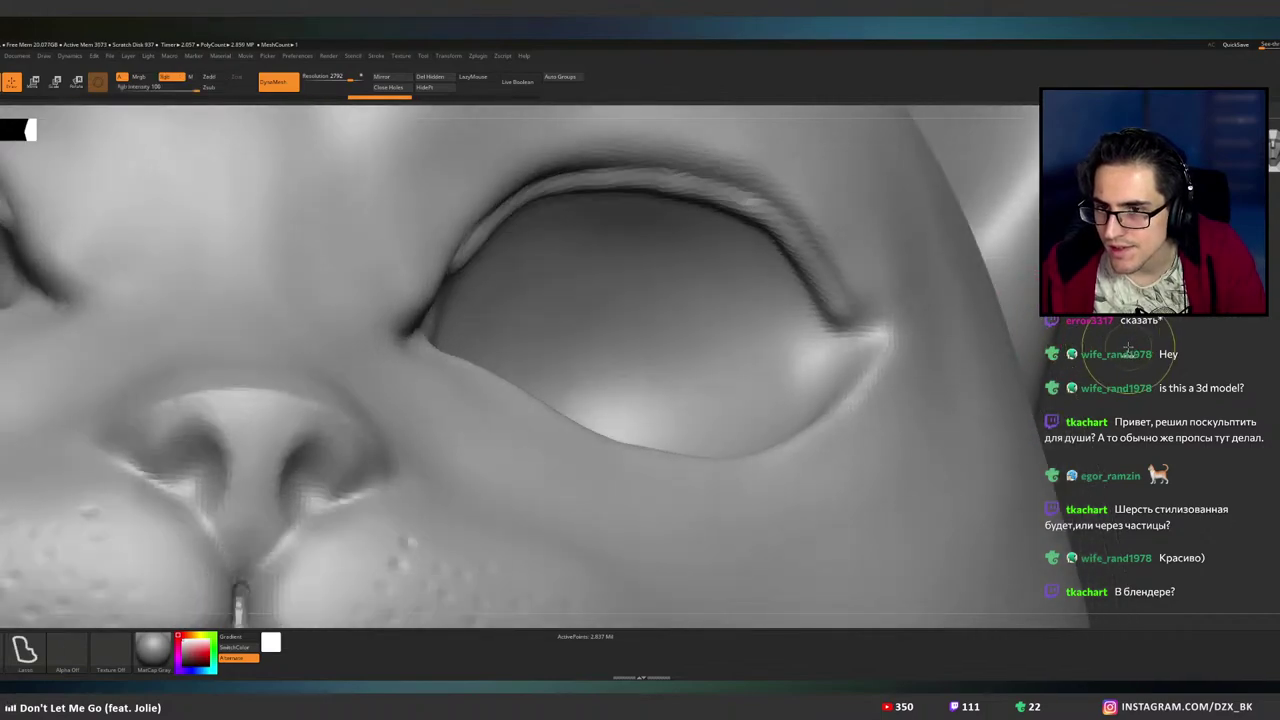
{"action": "key", "text": "ctrl+z"}
{"action": "key", "text": "ctrl+z"}
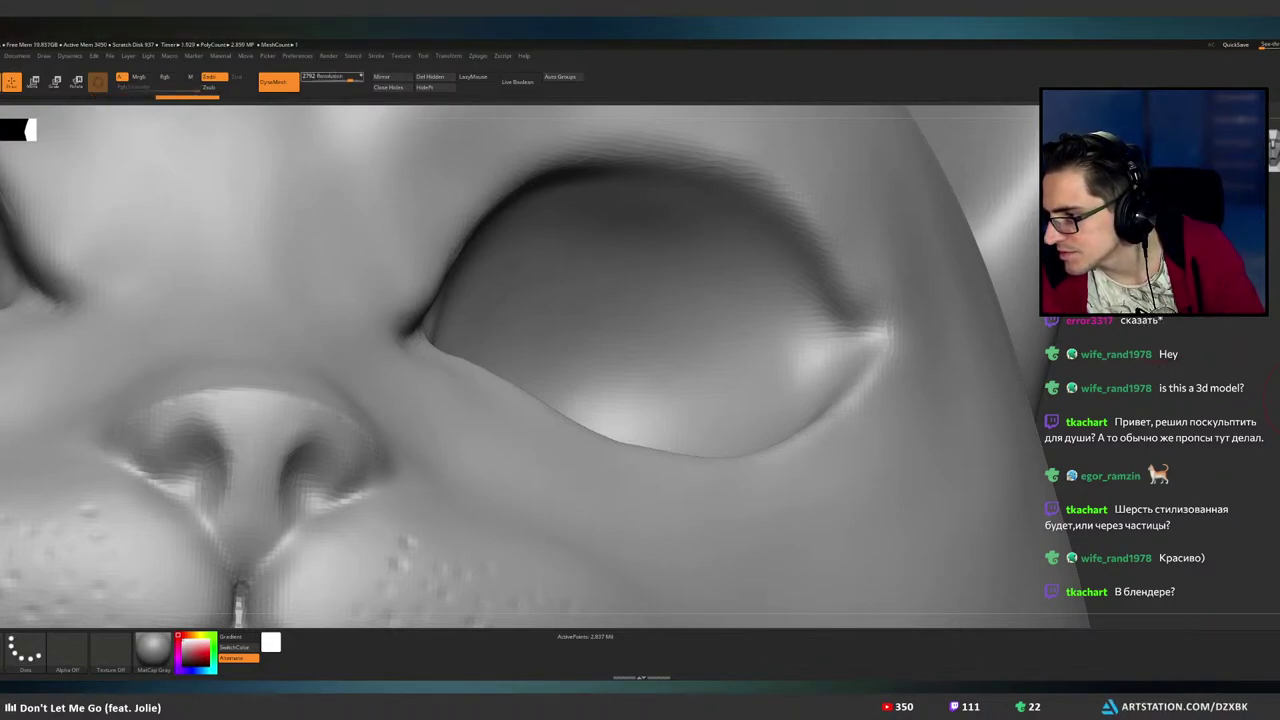
- Set the DynaMesh resolution to 3296 and remesh the head
{"action": "left_click", "coordinate": [355, 79]}
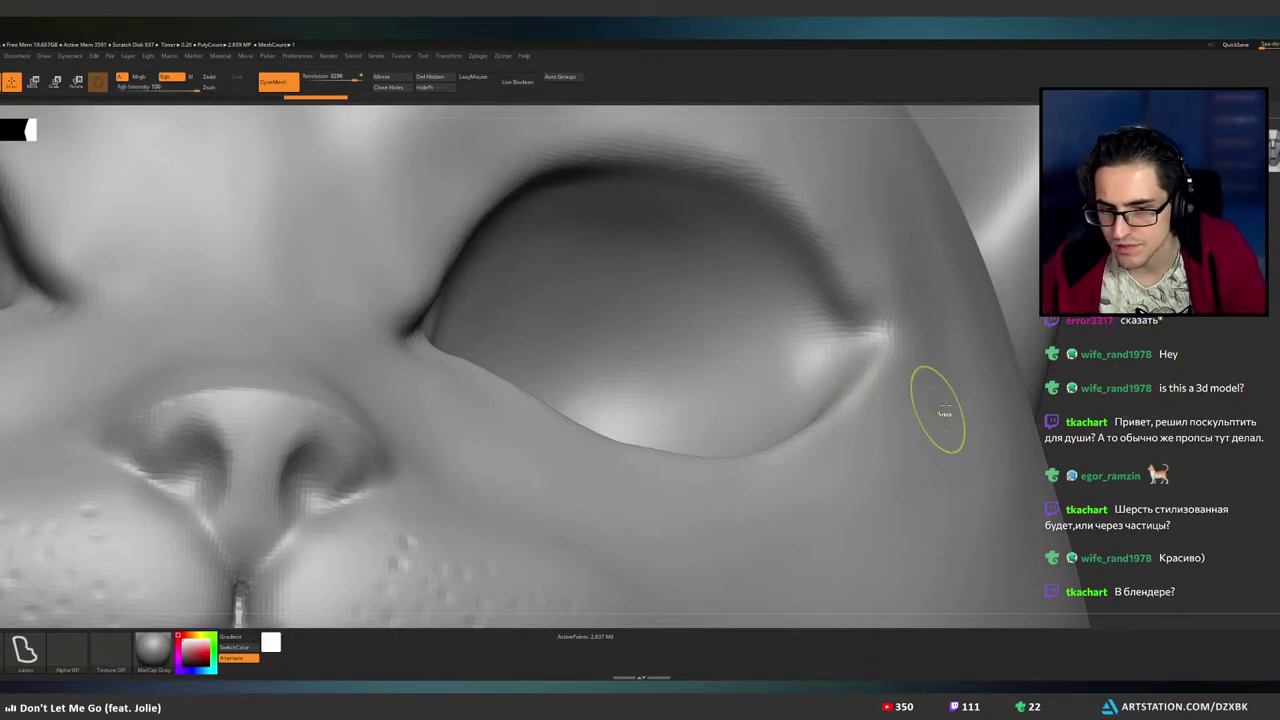
{"action": "mouse_move", "coordinate": [1142, 396]}
{"action": "left_mouse_down", "text": "ctrl"}
{"action": "mouse_move", "coordinate": [1155, 343]}
{"action": "mouse_move", "coordinate": [1130, 346]}
{"action": "left_mouse_up", "text": "ctrl"}
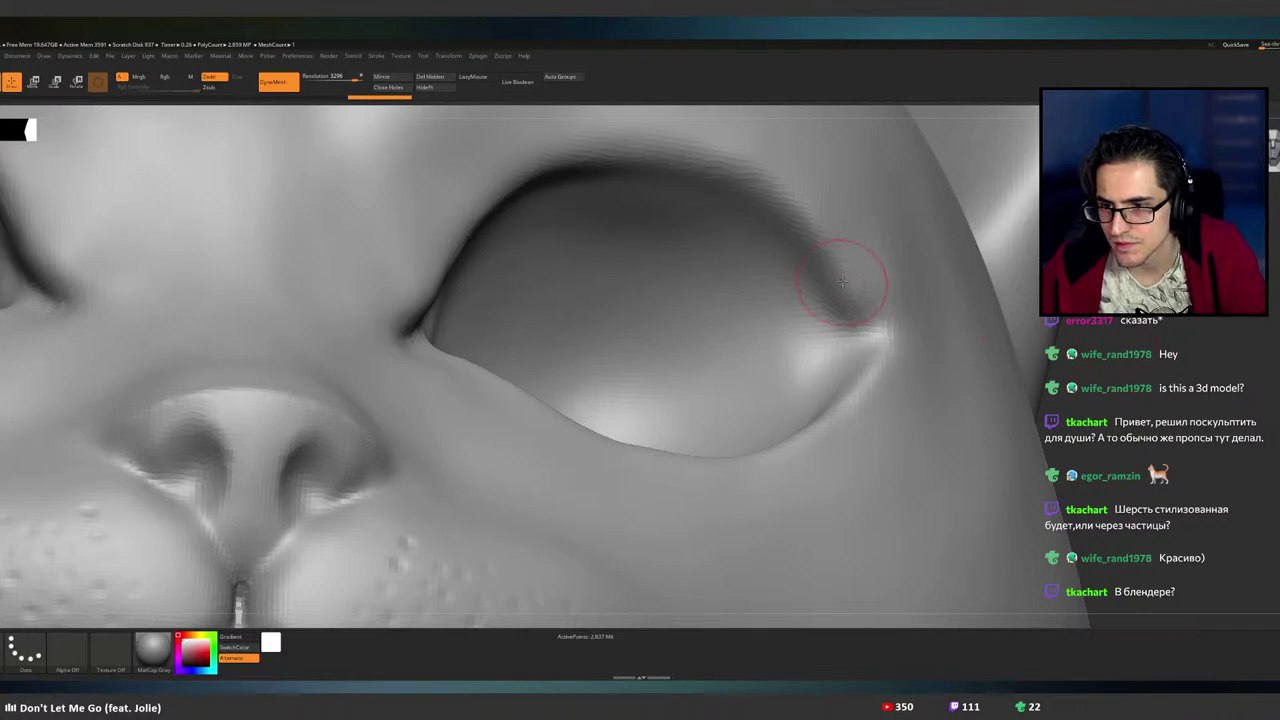
- Try to form a rim along the upper eyelid from the outer and inner eye corners, undoing each stroke
{"action": "left_click_drag", "start_coordinate": [837, 277], "coordinate": [808, 222]}
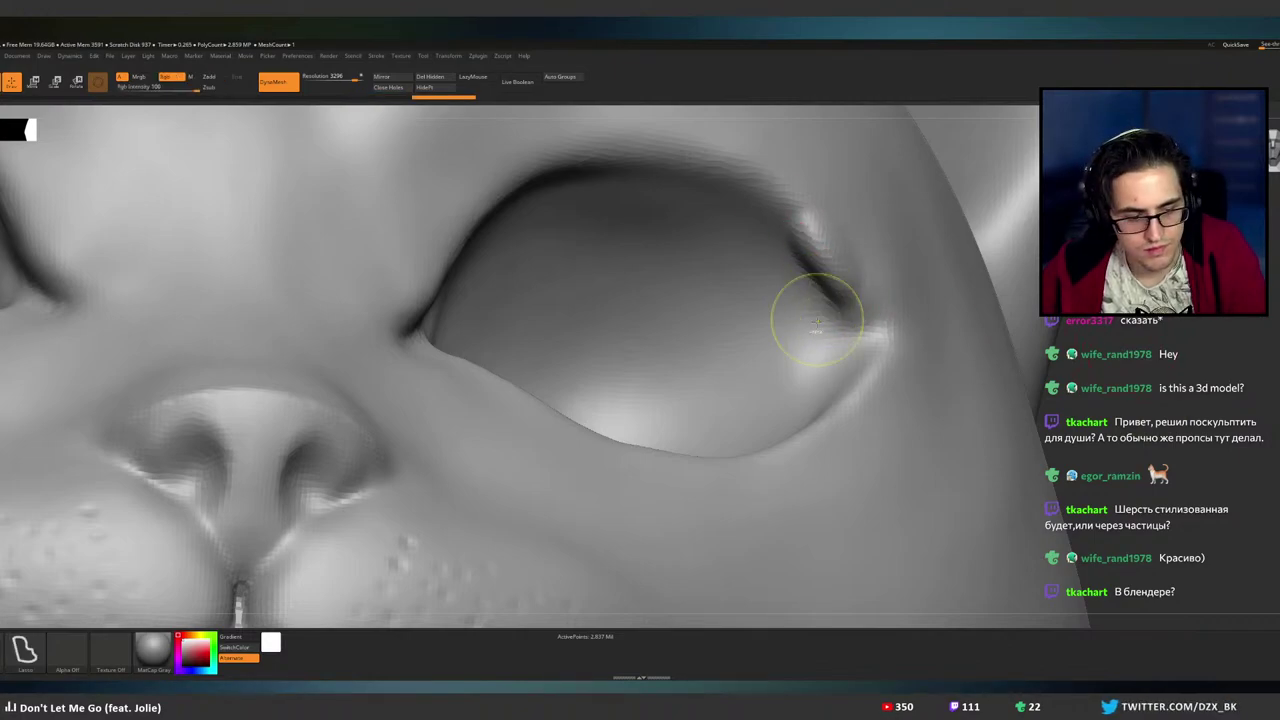
{"action": "key", "text": "ctrl+z"}
{"action": "mouse_move", "coordinate": [784, 291]}
{"action": "right_mouse_down"}
{"action": "mouse_move", "coordinate": [757, 291]}
{"action": "mouse_move", "coordinate": [794, 271]}
{"action": "mouse_move", "coordinate": [700, 266]}
{"action": "mouse_move", "coordinate": [615, 292]}
{"action": "right_mouse_up"}
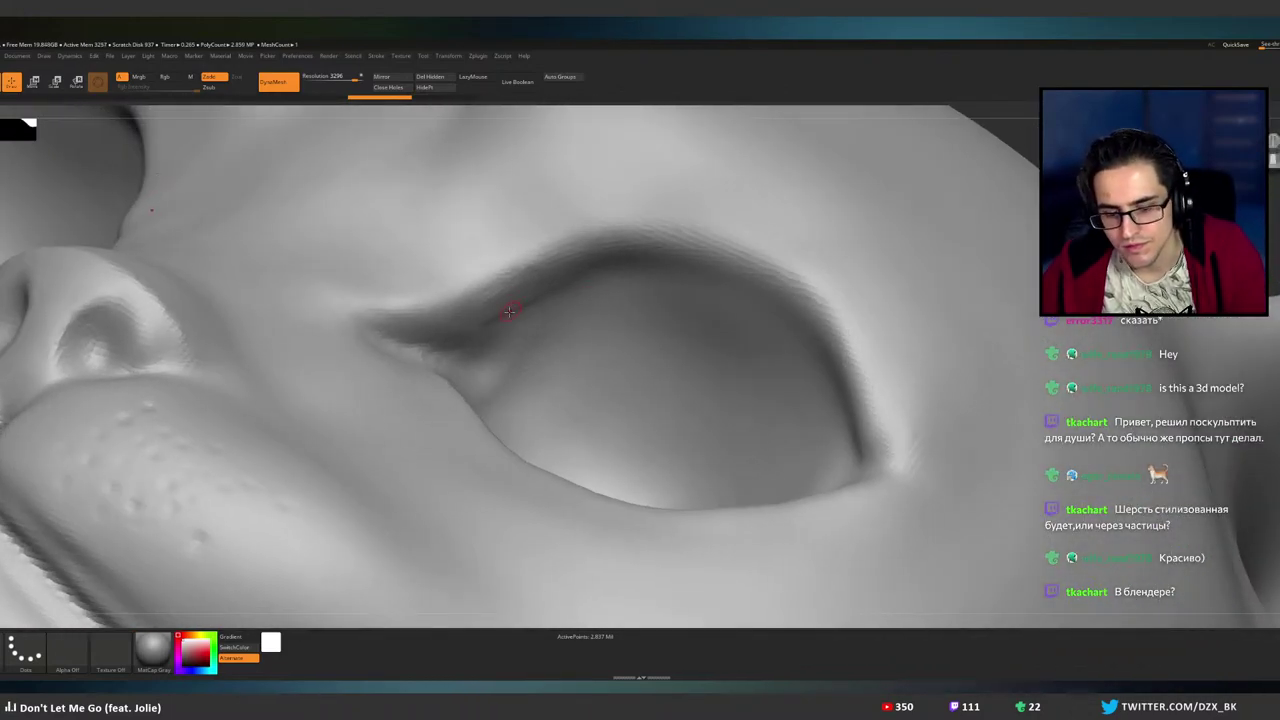
{"action": "left_click_drag", "start_coordinate": [460, 315], "coordinate": [669, 280]}
{"action": "key", "text": "ctrl+z"}
{"action": "right_click_drag", "start_coordinate": [669, 279], "coordinate": [660, 225]}
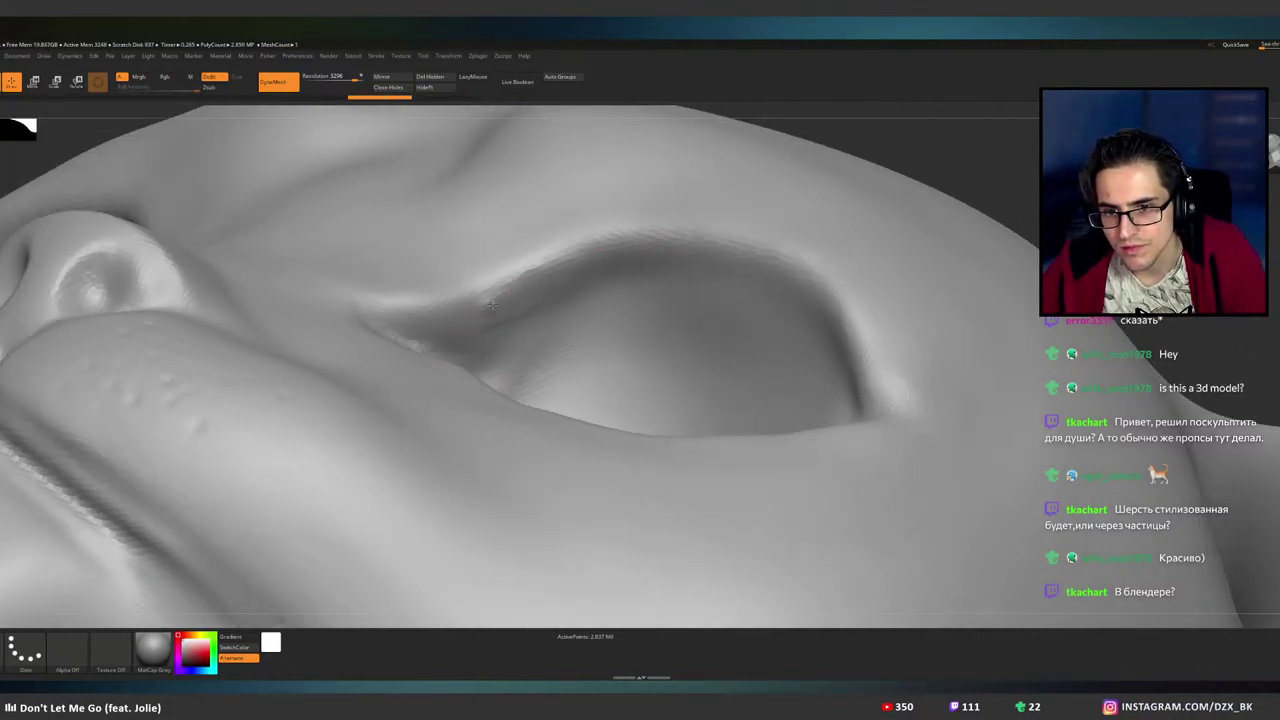
{"action": "mouse_move", "coordinate": [484, 306]}
{"action": "left_mouse_down"}
{"action": "mouse_move", "coordinate": [562, 272]}
{"action": "mouse_move", "coordinate": [680, 262]}
{"action": "left_mouse_up"}
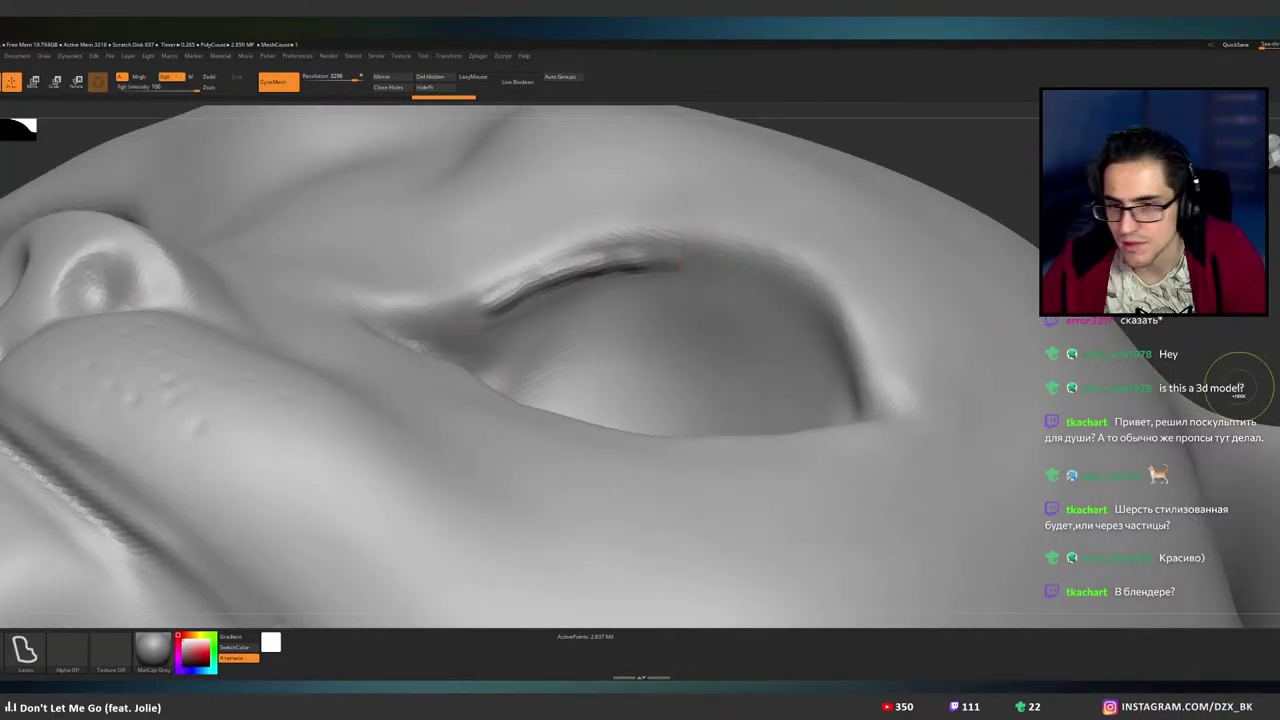
{"action": "key", "text": "ctrl+z"}
{"action": "right_click_drag", "start_coordinate": [1200, 370], "coordinate": [1090, 440], "text": "shift"}
{"action": "right_click_drag", "start_coordinate": [1010, 540], "coordinate": [685, 280], "text": "ctrl"}
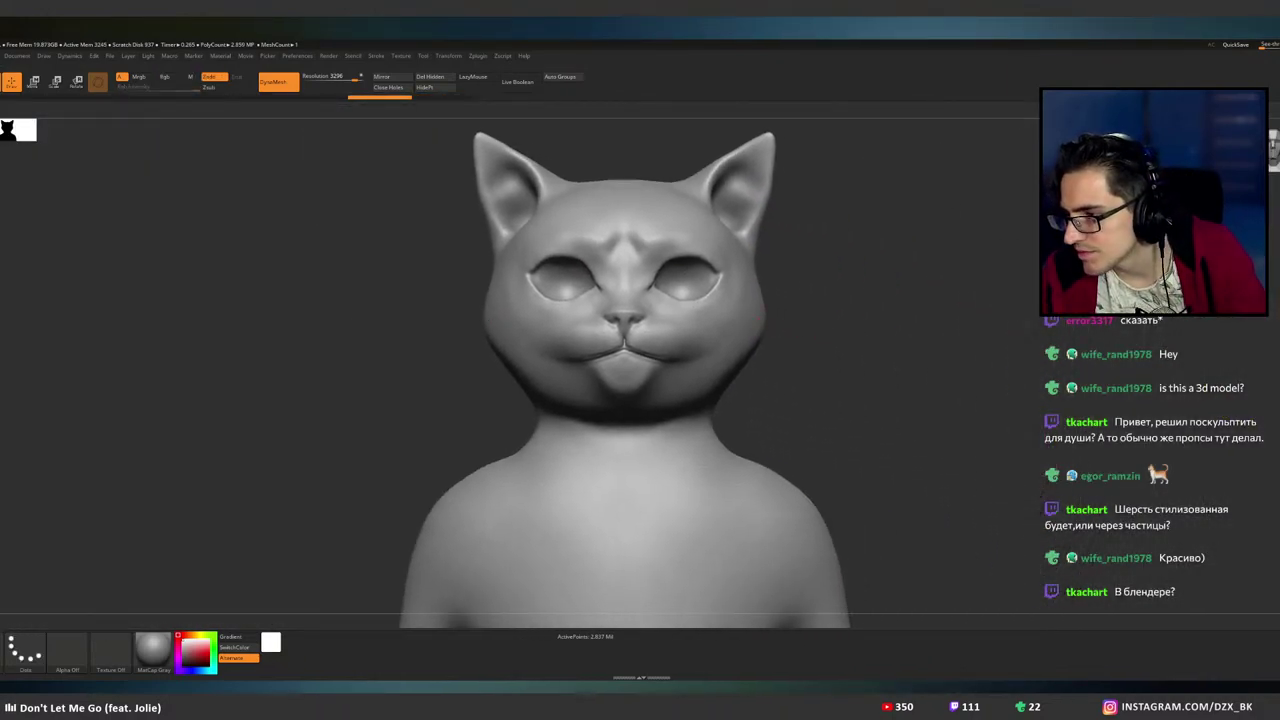
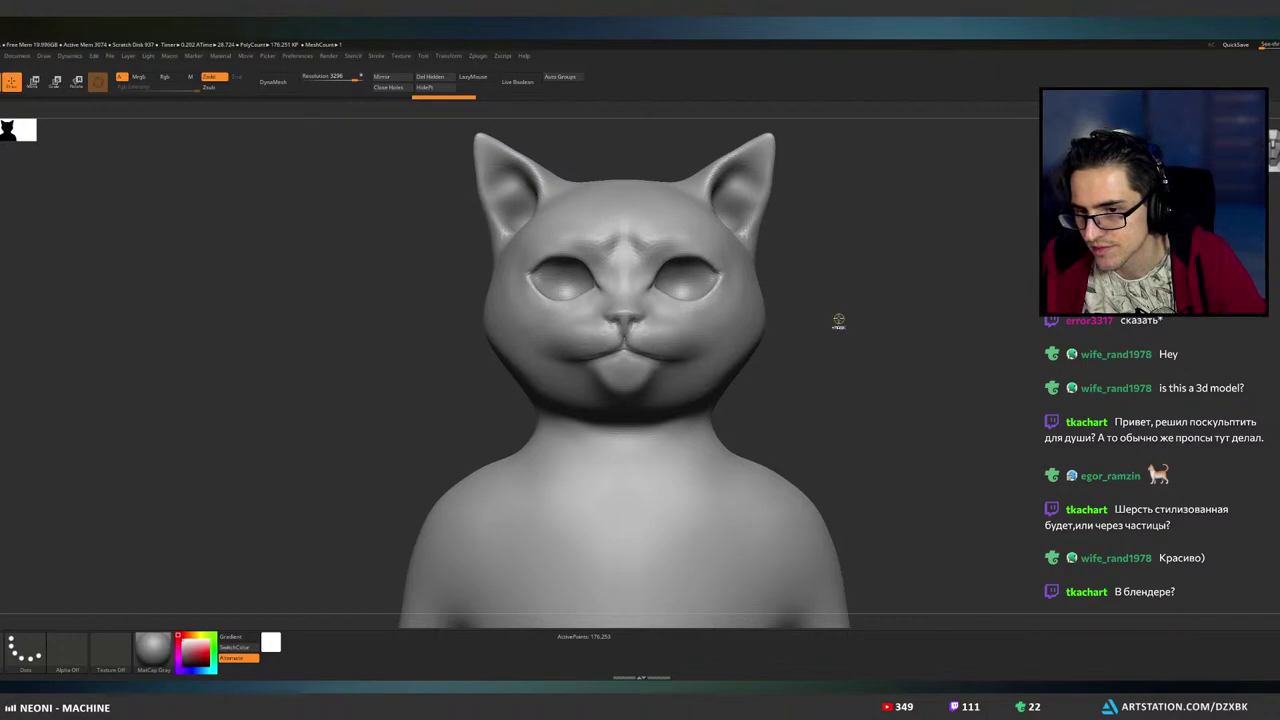
- Check the remeshed head's wireframe from the front, and subdivide the head twice
{"action": "mouse_move", "coordinate": [901, 366]}
{"action": "right_mouse_down", "text": "ctrl"}
{"action": "mouse_move", "coordinate": [816, 346]}
{"action": "mouse_move", "coordinate": [834, 366]}
{"action": "mouse_move", "coordinate": [837, 337]}
{"action": "mouse_move", "coordinate": [855, 348]}
{"action": "mouse_move", "coordinate": [826, 271]}
{"action": "mouse_move", "coordinate": [877, 320]}
{"action": "right_mouse_up", "text": "ctrl"}
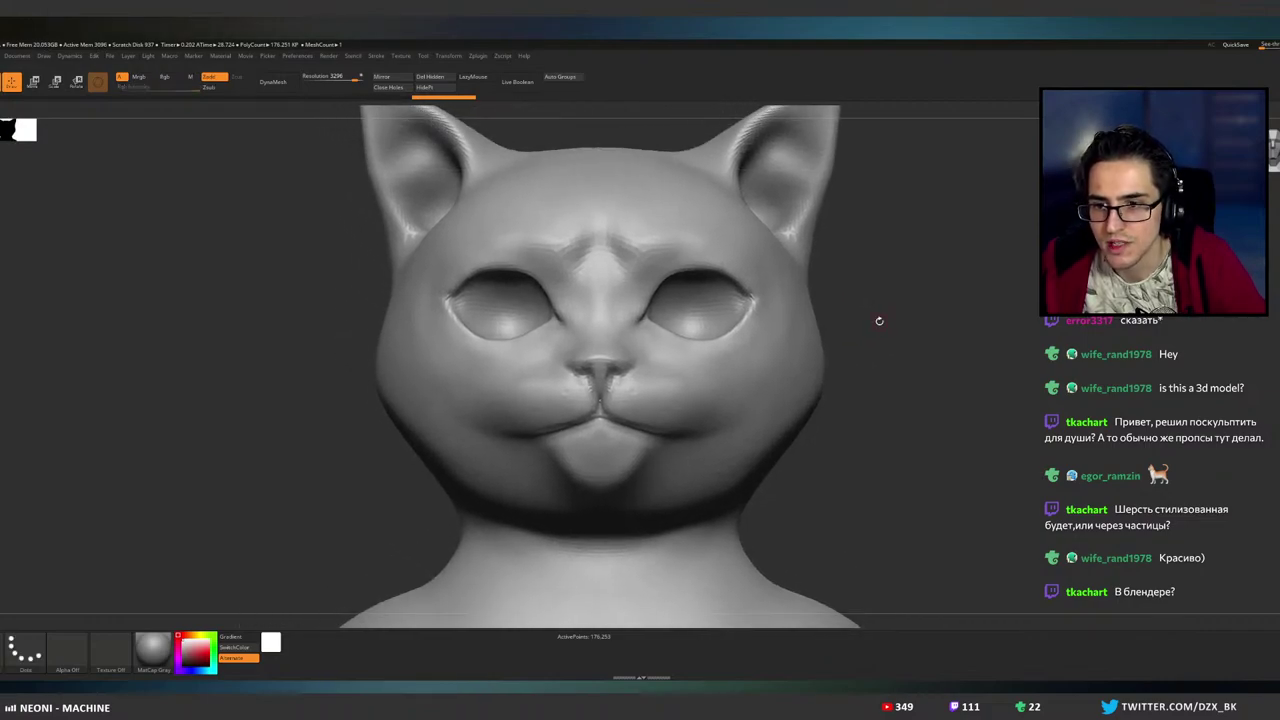
{"action": "key", "text": "shift+f"}
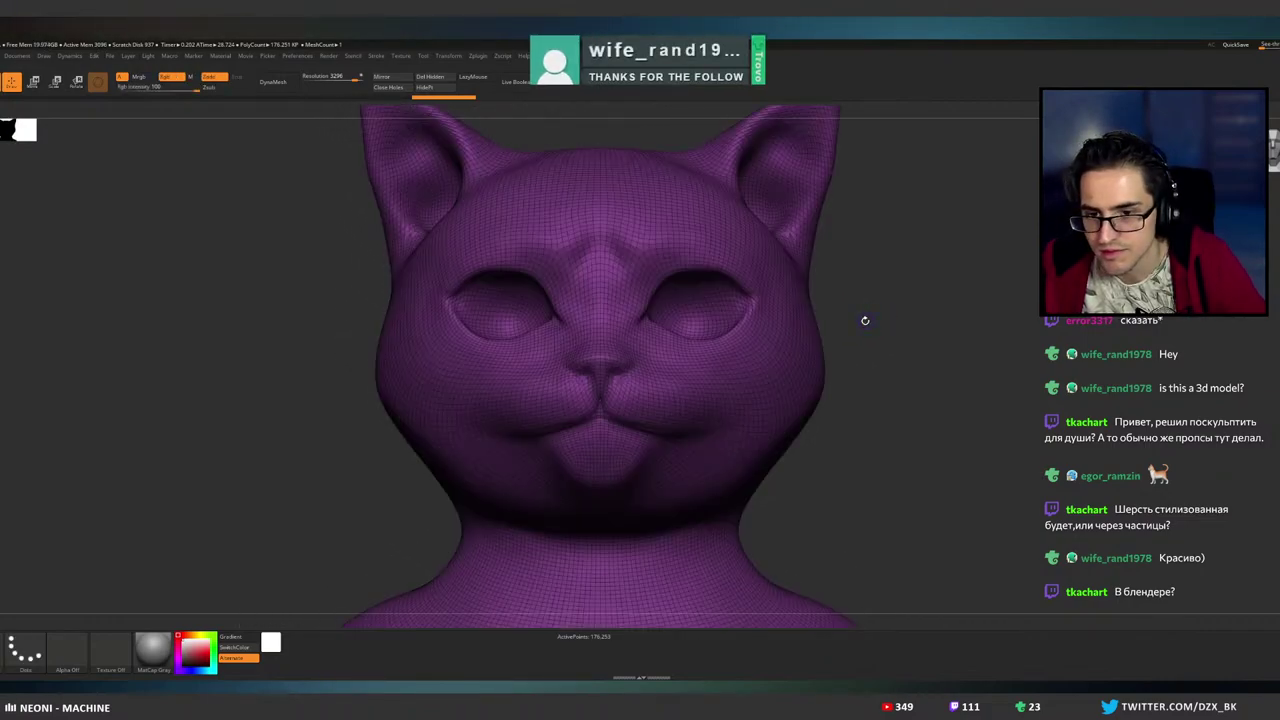
{"action": "key", "text": "shift+f"}
{"action": "key", "text": "ctrl"}
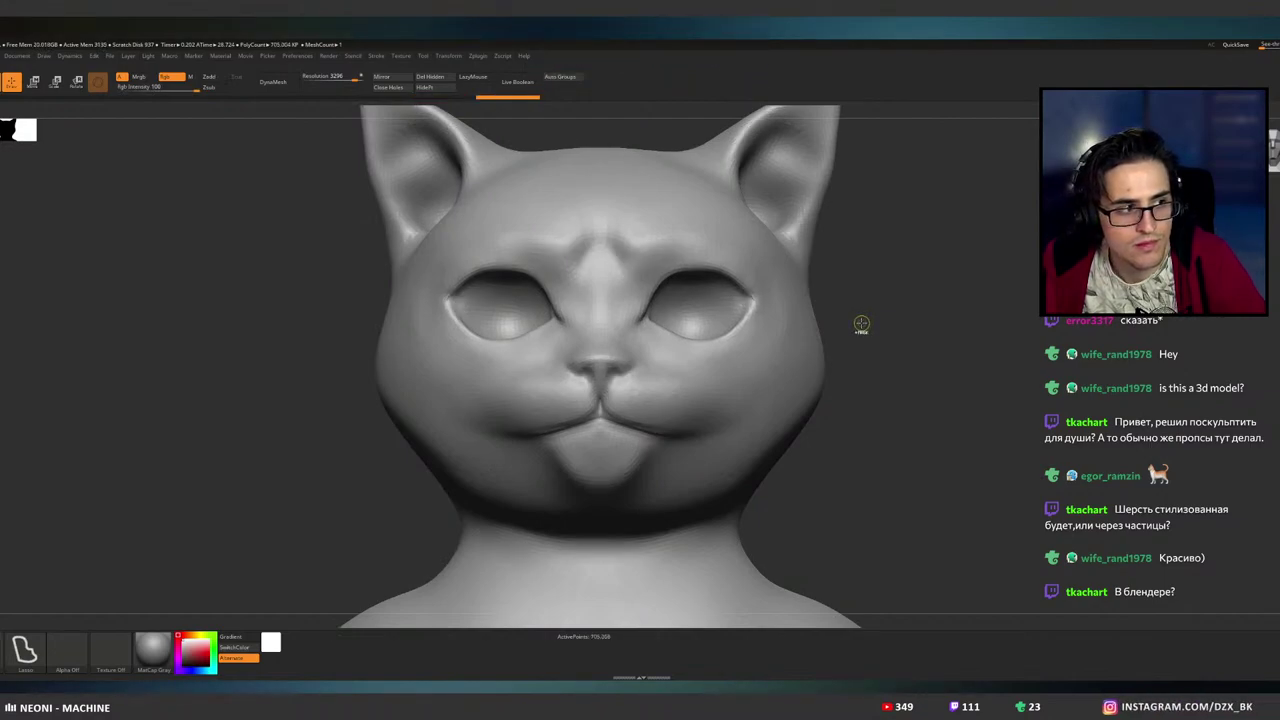
{"action": "key", "text": "ctrl+d"}
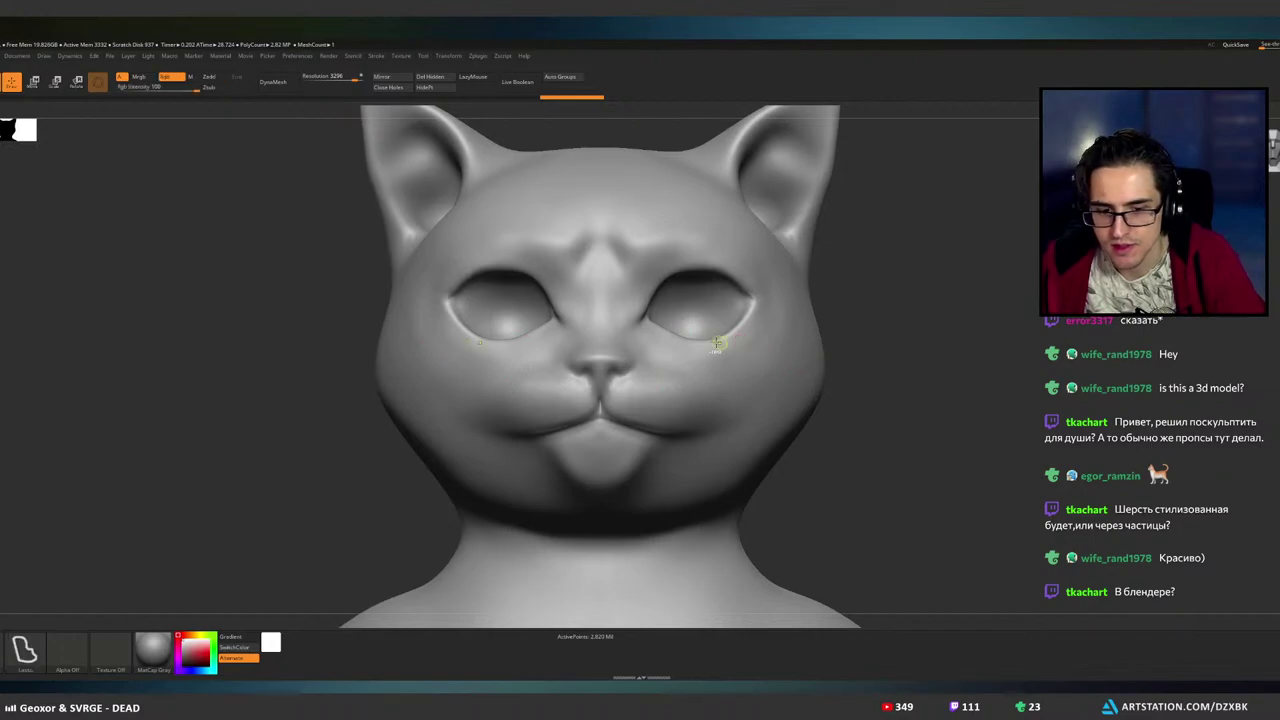
{"action": "scroll", "coordinate": [756, 347], "scroll_direction": "up", "scroll_amount": 5}
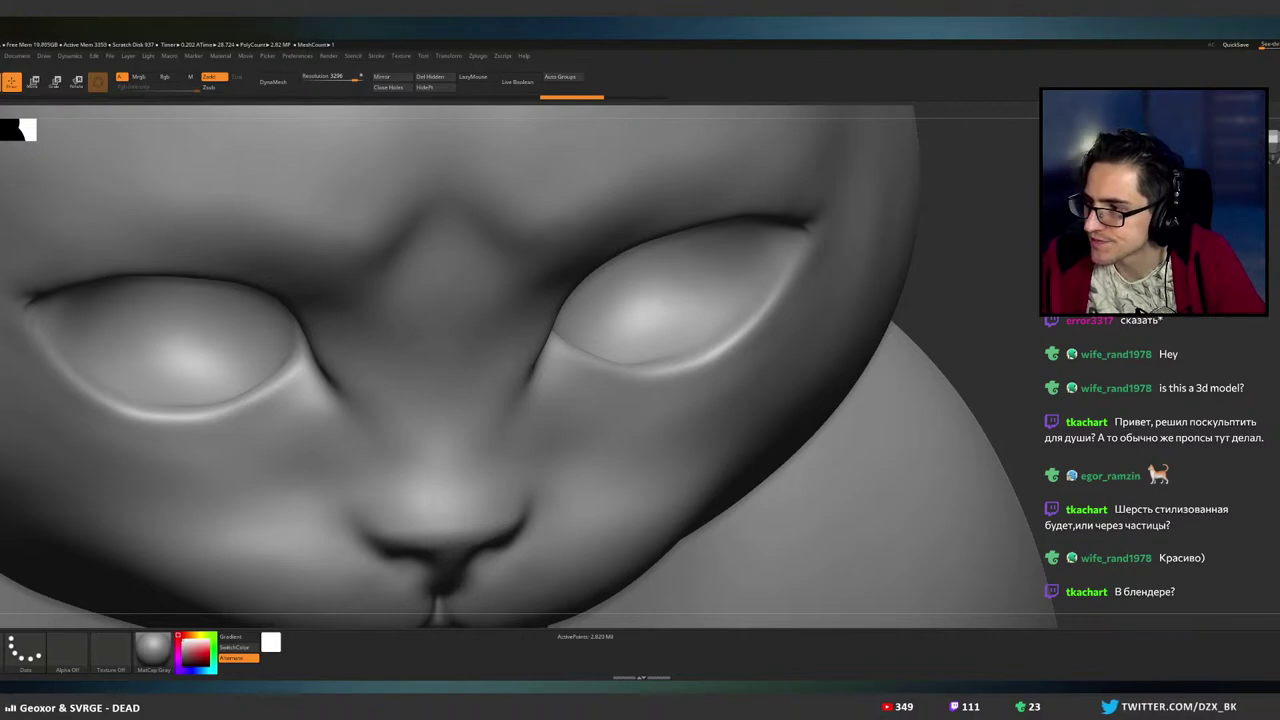
- Reveal the hidden subtools and switch off the extra body spheres and parts, leaving only the head with its eyeballs
{"action": "left_click", "coordinate": [1277, 430], "text": "shift"}
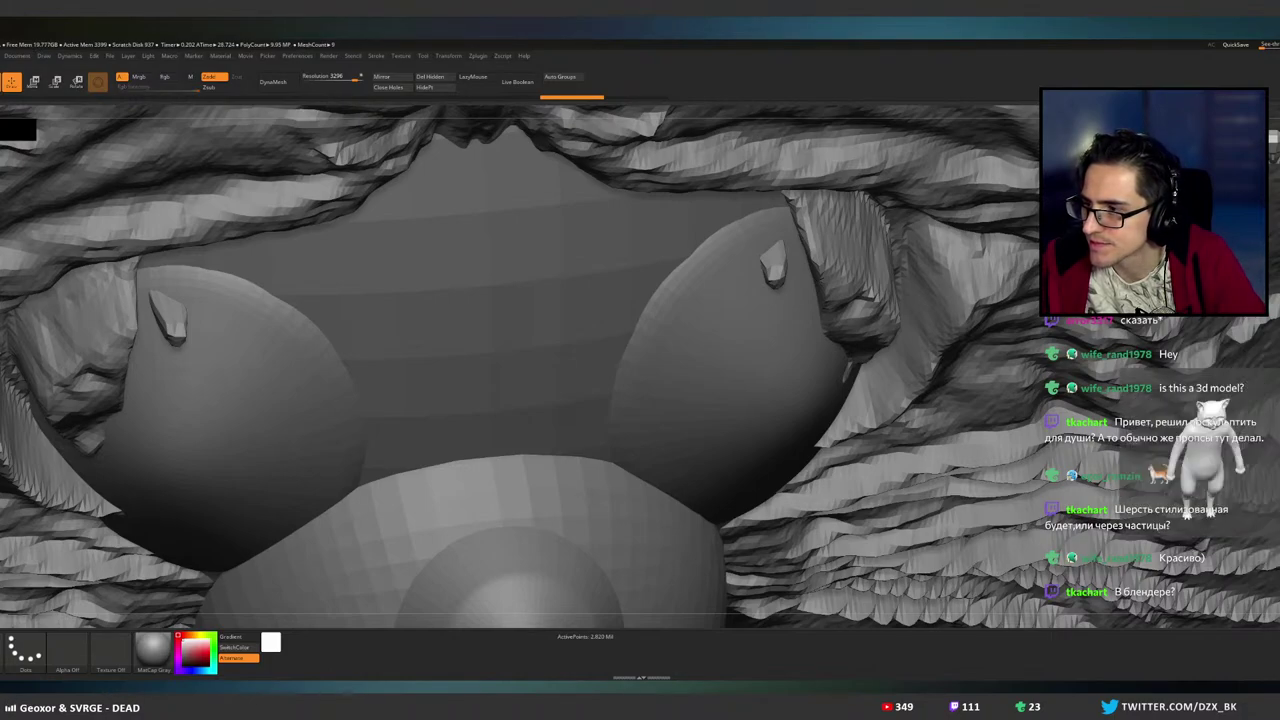
{"action": "key", "text": "ctrl+z"}
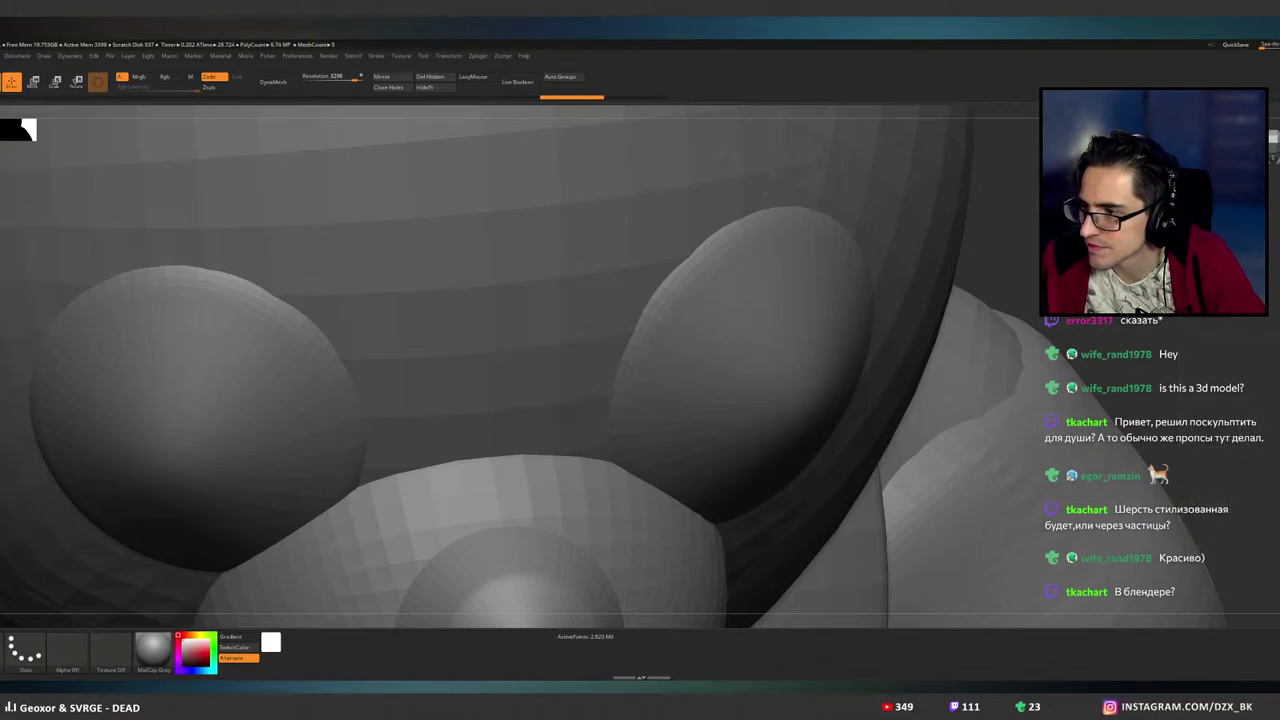
{"action": "key", "text": "ctrl+z"}
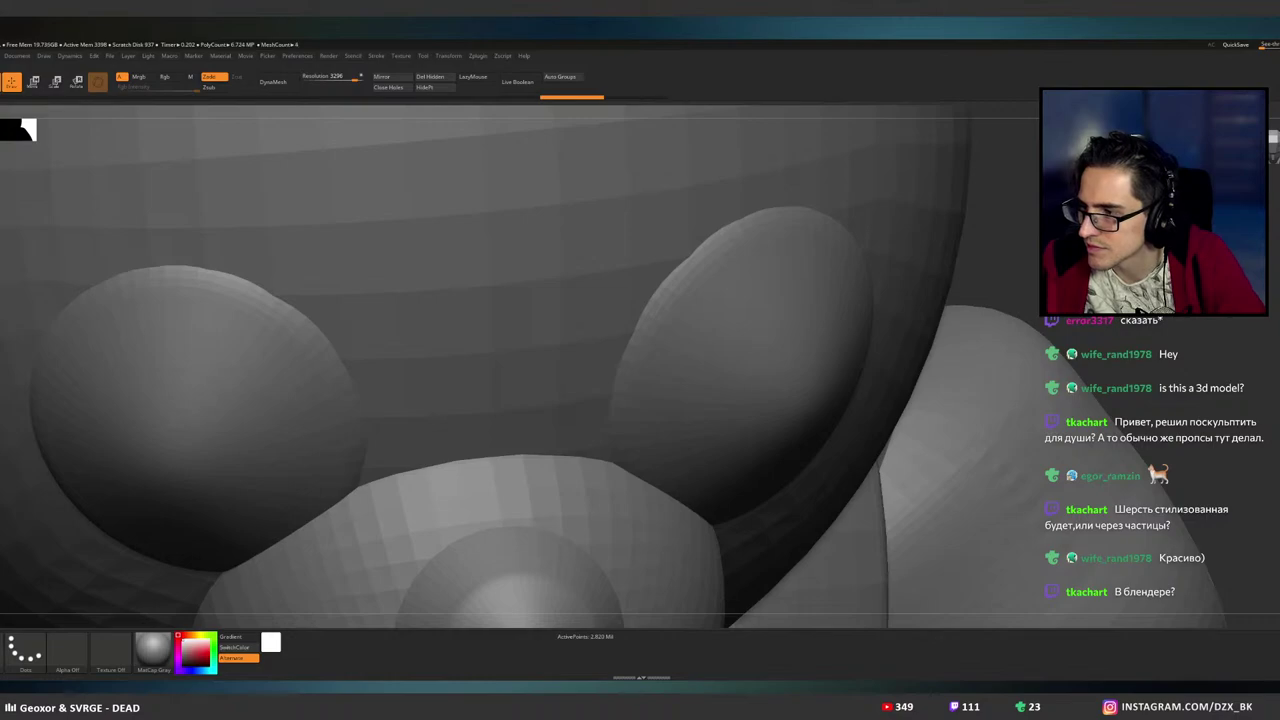
{"action": "left_click", "coordinate": [1277, 452]}
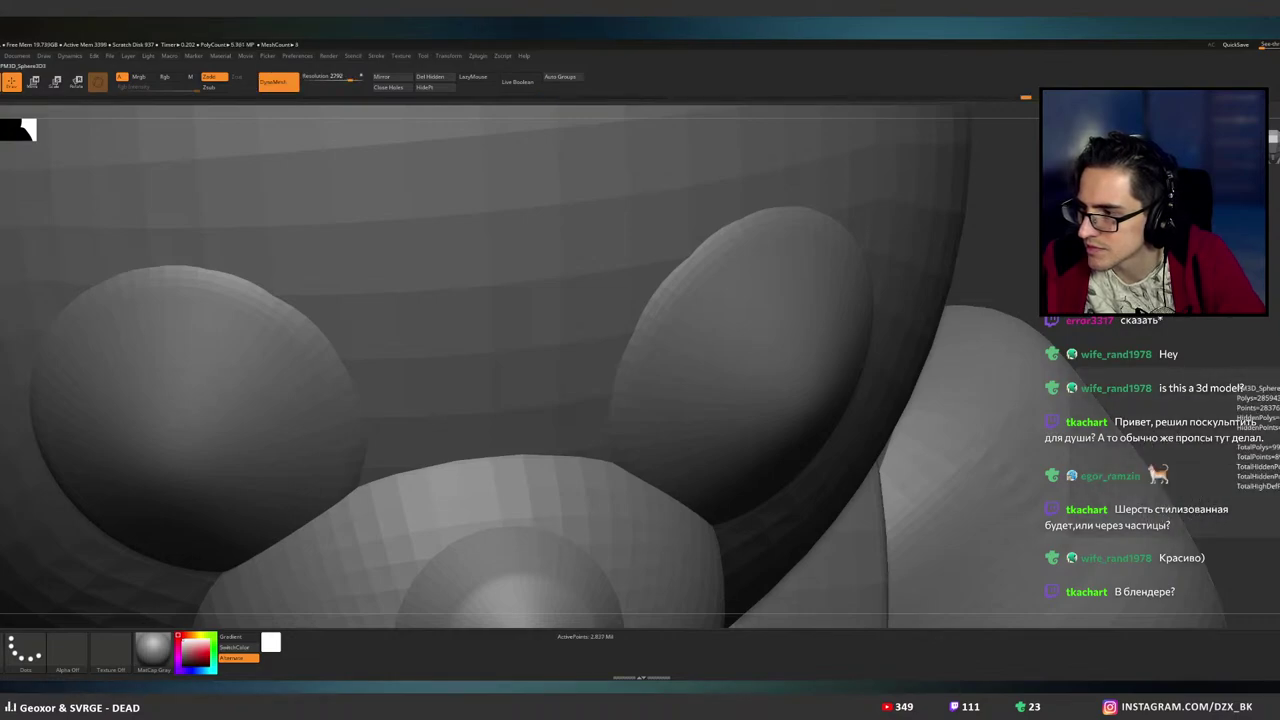
{"action": "left_click", "coordinate": [1277, 440]}
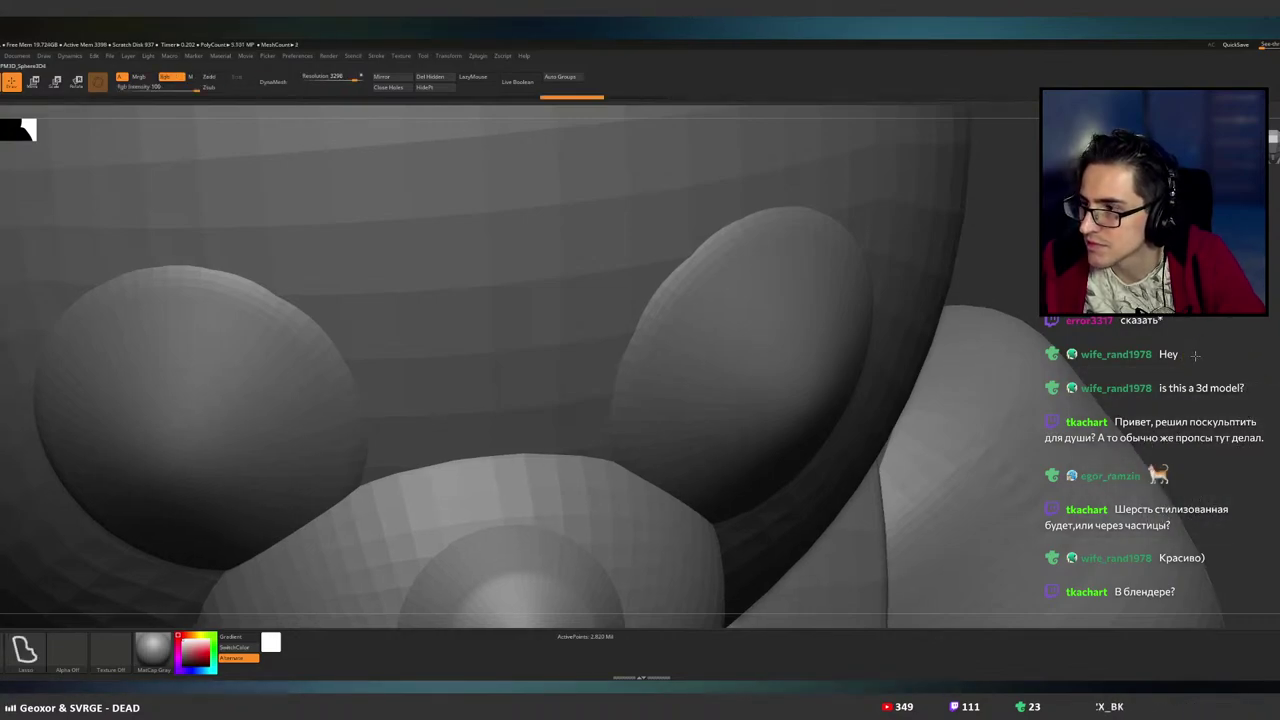
{"action": "mouse_move", "coordinate": [1195, 356]}
{"action": "right_mouse_down", "text": "ctrl"}
{"action": "mouse_move", "coordinate": [1120, 349]}
{"action": "mouse_move", "coordinate": [1110, 328]}
{"action": "mouse_move", "coordinate": [1130, 260]}
{"action": "mouse_move", "coordinate": [1175, 217]}
{"action": "mouse_move", "coordinate": [1175, 150]}
{"action": "mouse_move", "coordinate": [1050, 158]}
{"action": "right_mouse_up", "text": "ctrl"}
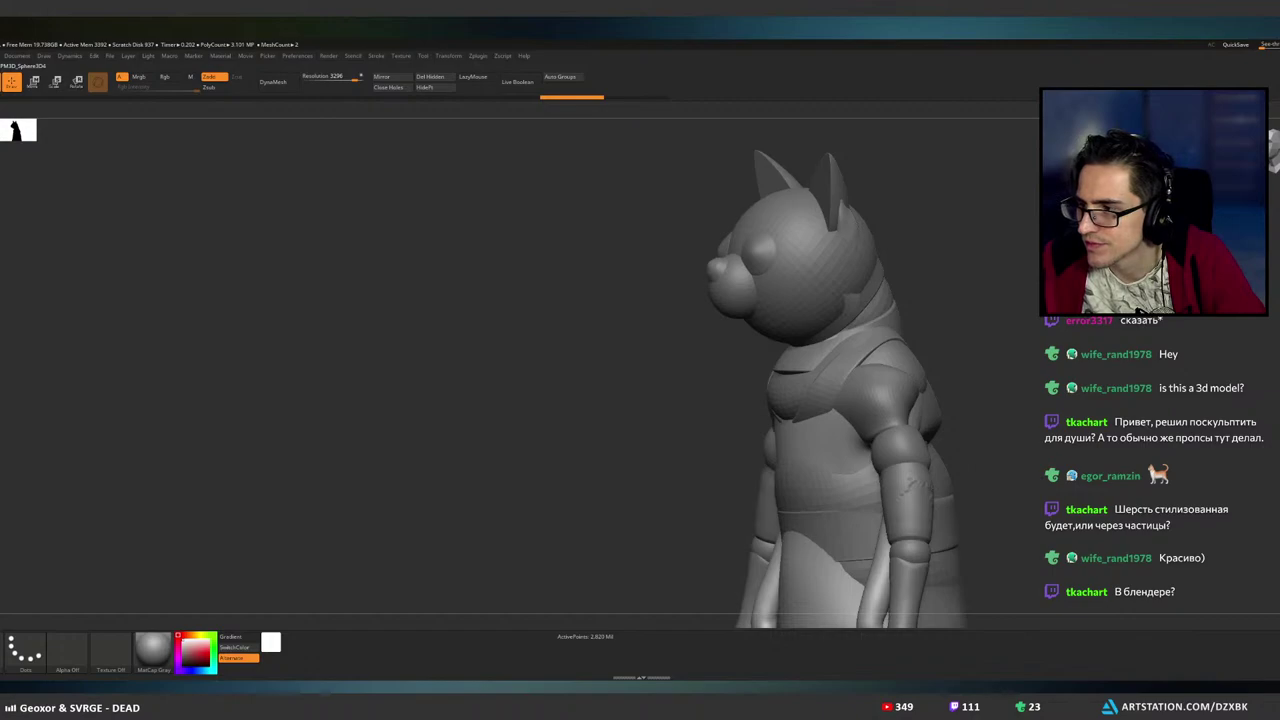
{"action": "right_click_drag", "start_coordinate": [1050, 200], "coordinate": [1125, 205]}
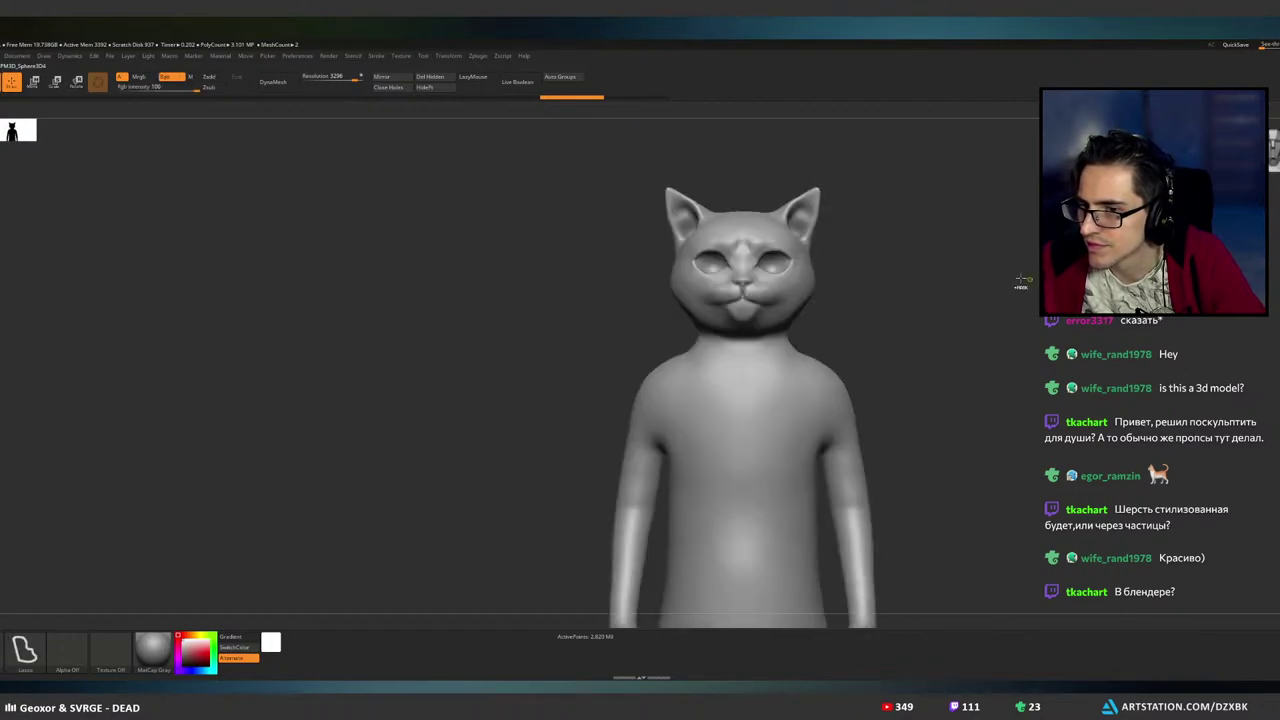
{"action": "right_click_drag", "start_coordinate": [915, 271], "coordinate": [918, 346], "text": "alt"}
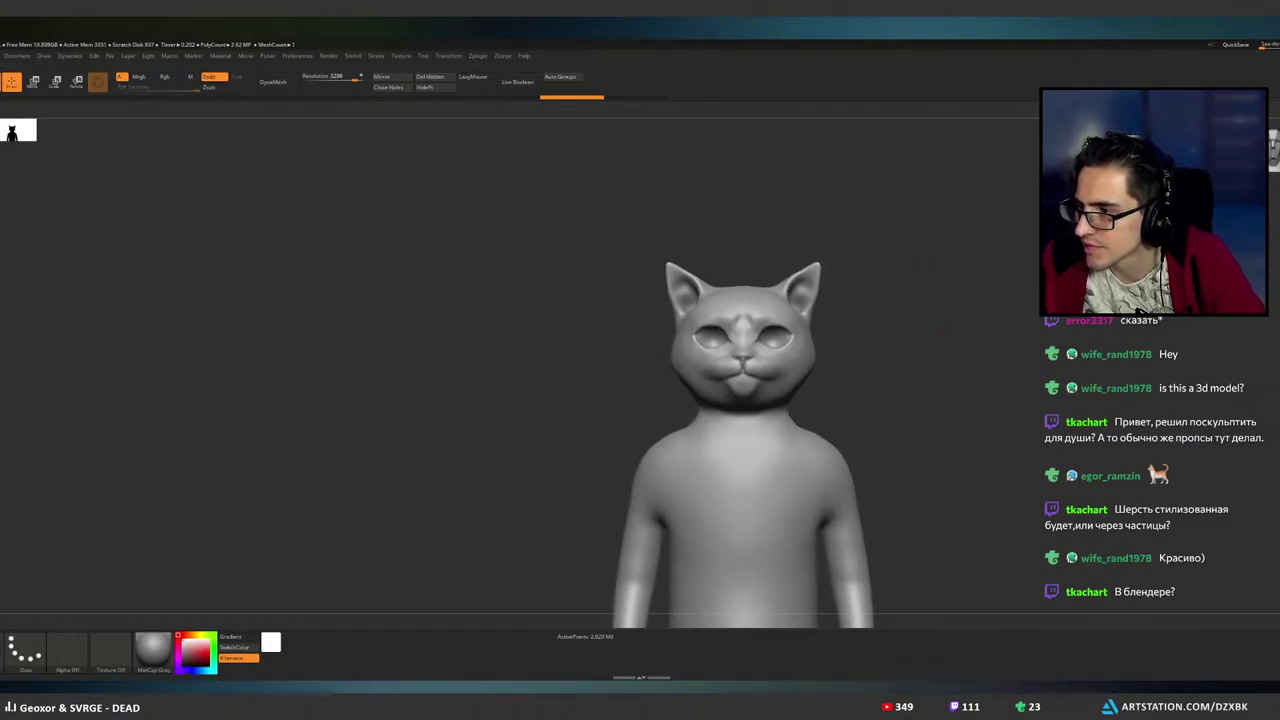
{"action": "left_click", "coordinate": [1277, 325]}
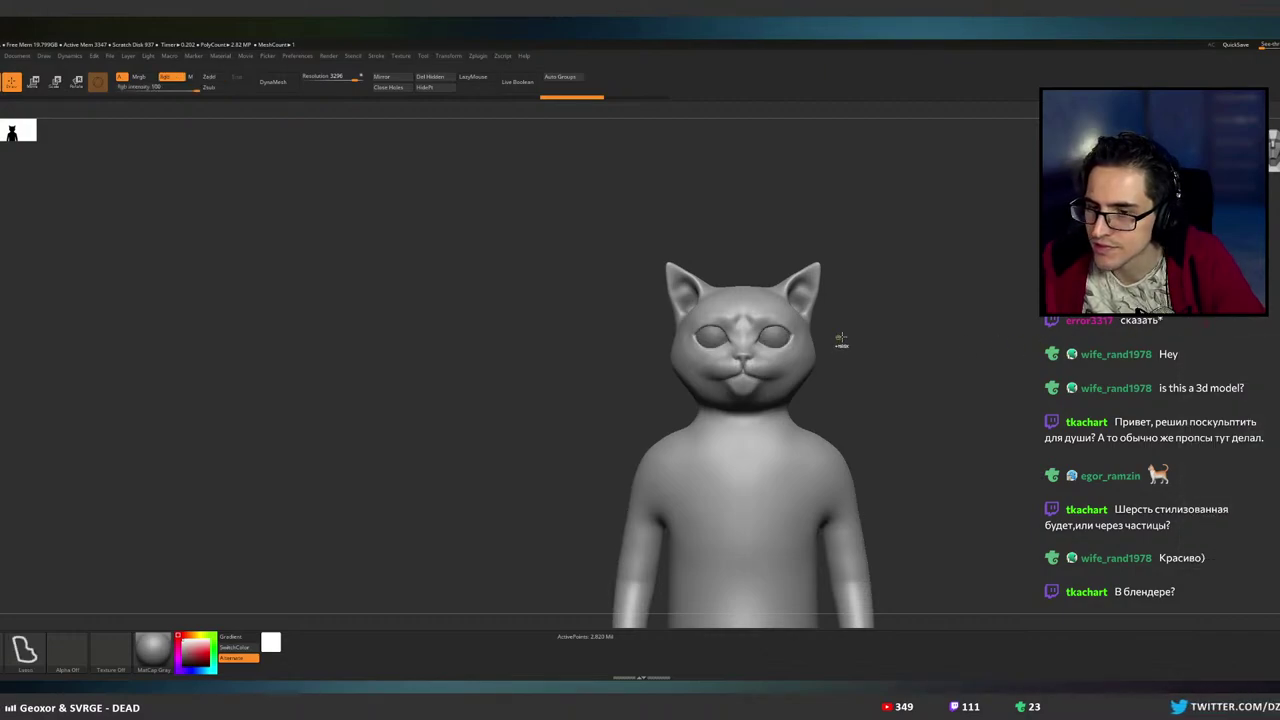
- Try short rim strokes at the outer corner of the lower eyelid against the eyeball, undoing each one
{"action": "mouse_move", "coordinate": [841, 338]}
{"action": "right_mouse_down", "text": "ctrl"}
{"action": "mouse_move", "coordinate": [888, 338]}
{"action": "mouse_move", "coordinate": [819, 345]}
{"action": "mouse_move", "coordinate": [785, 330]}
{"action": "mouse_move", "coordinate": [801, 366]}
{"action": "right_mouse_up", "text": "ctrl"}
{"action": "right_click_drag", "start_coordinate": [823, 323], "coordinate": [790, 325]}
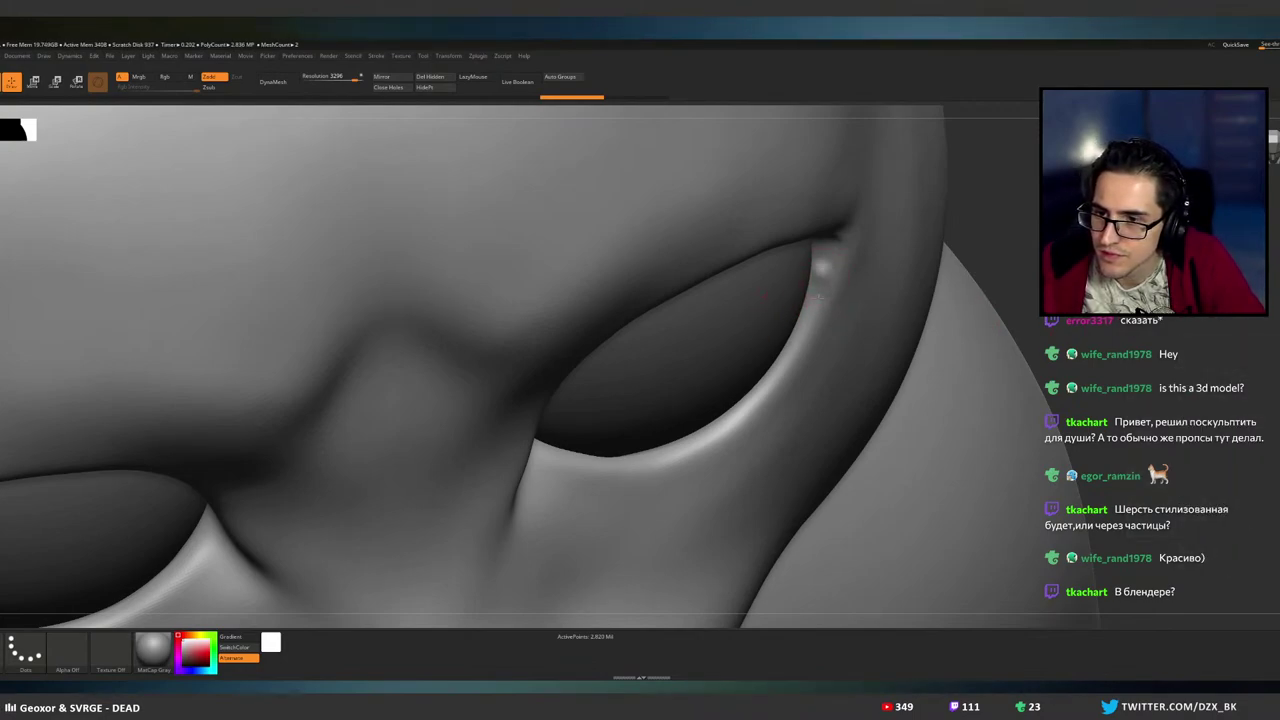
{"action": "key", "text": "ctrl+z"}
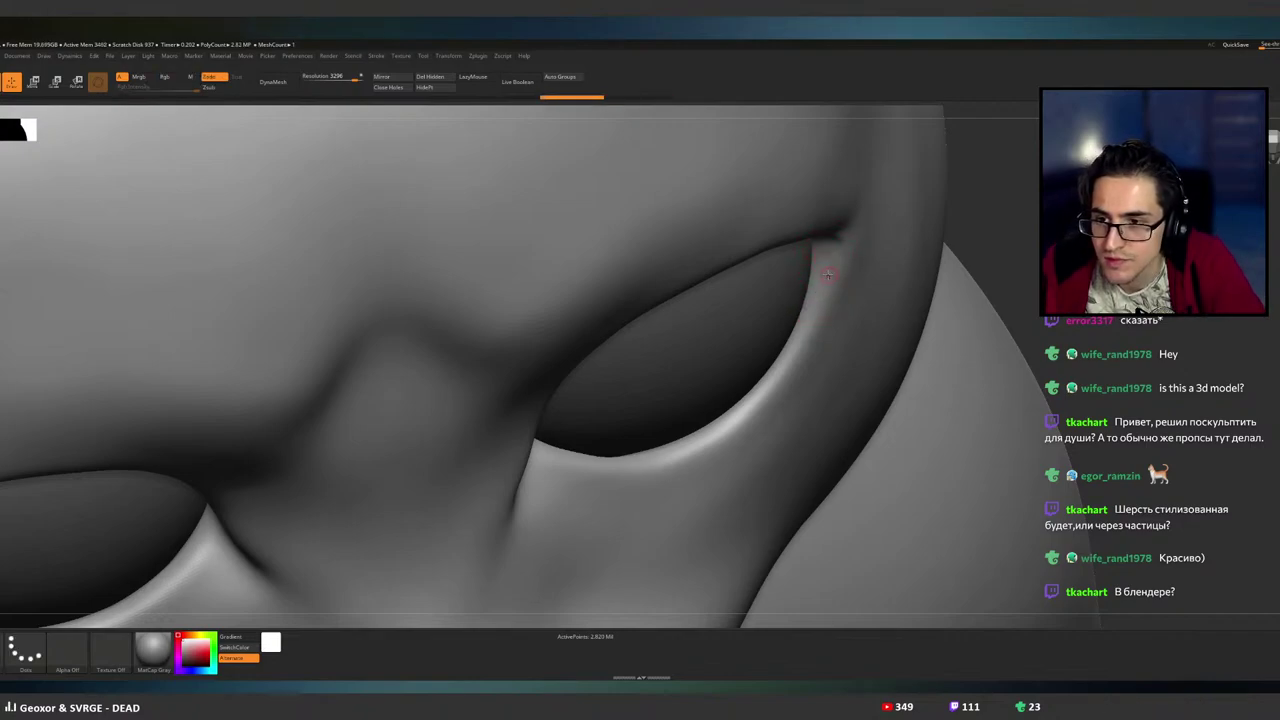
{"action": "left_click_drag", "start_coordinate": [815, 303], "coordinate": [822, 288]}
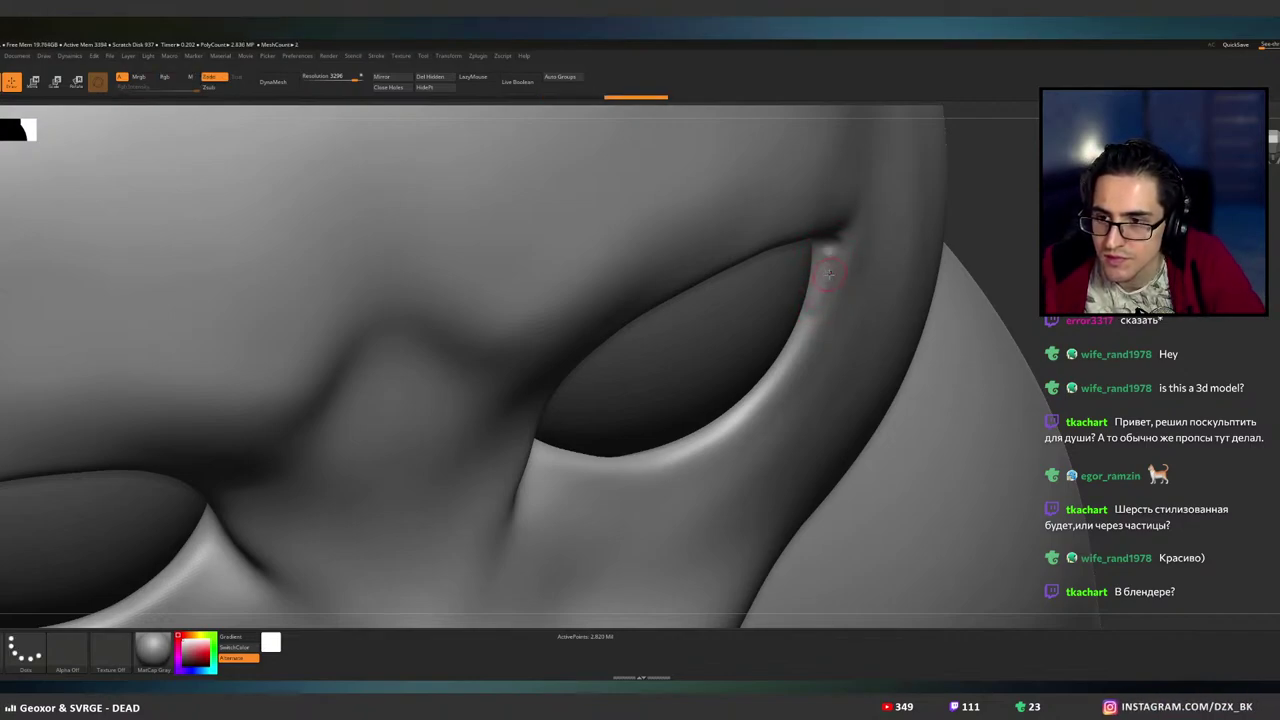
{"action": "key", "text": "ctrl+z"}
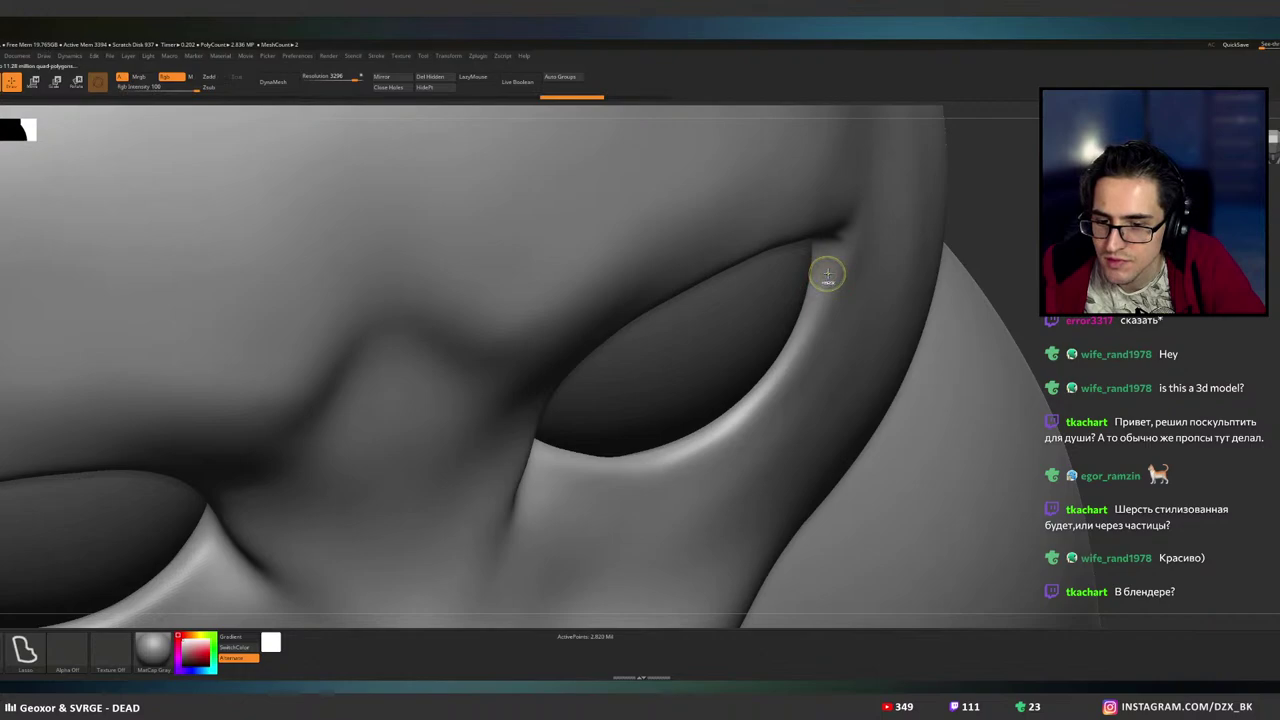
- Subdivide the head once more and test short rim strokes at the outer eye corner, undoing the unwanted ones
{"action": "key", "text": "d"}
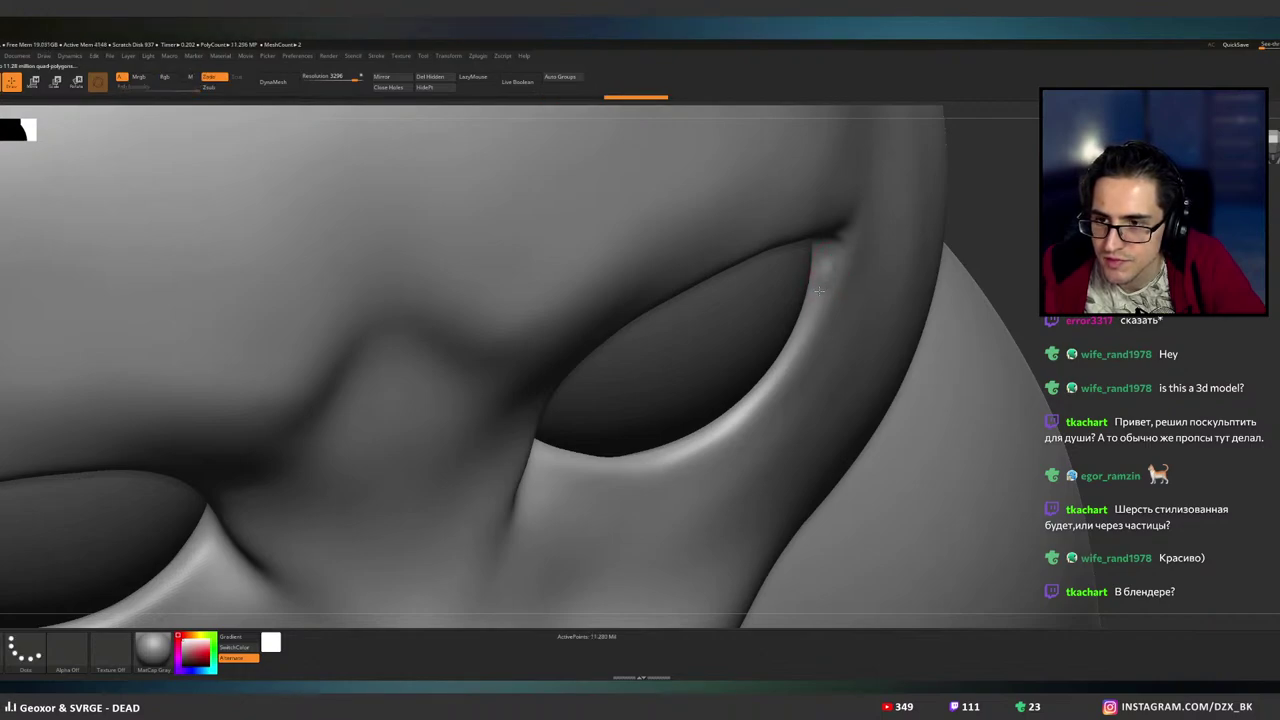
{"action": "left_click_drag", "start_coordinate": [819, 291], "coordinate": [816, 301]}
{"action": "left_click_drag", "start_coordinate": [832, 256], "coordinate": [801, 344]}
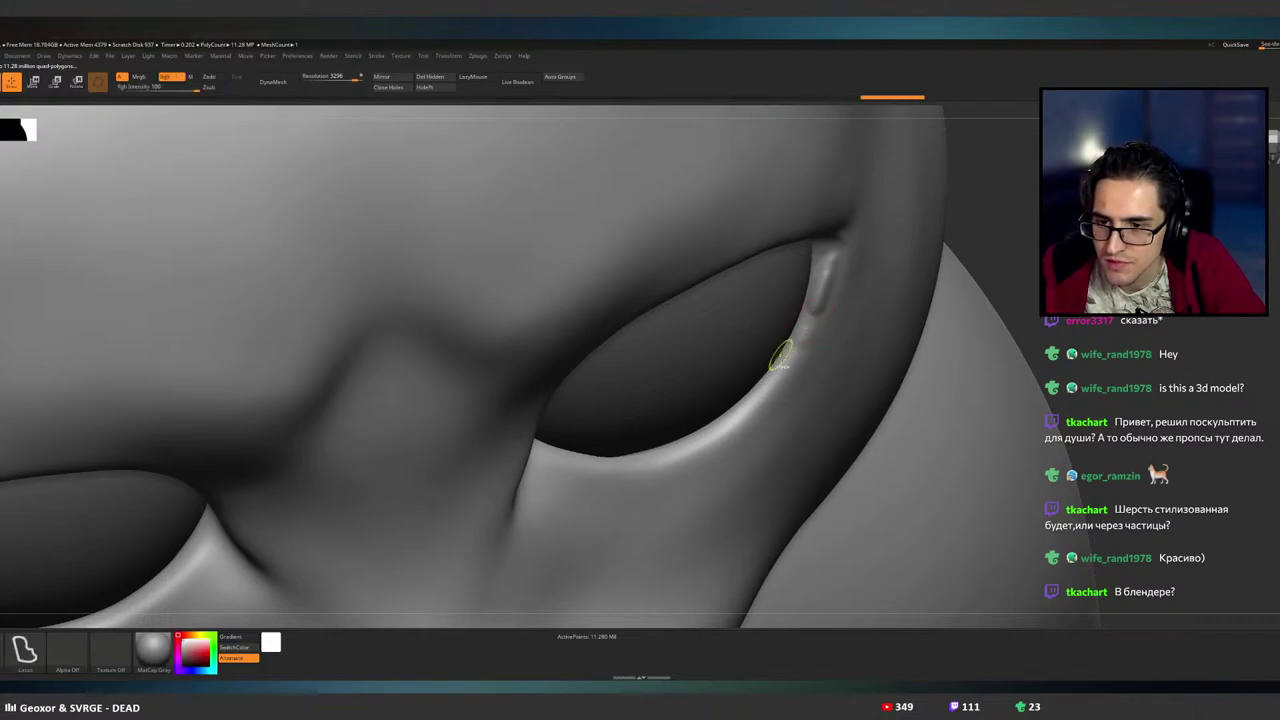
{"action": "key", "text": "ctrl+z"}
{"action": "key", "text": "ctrl+z"}
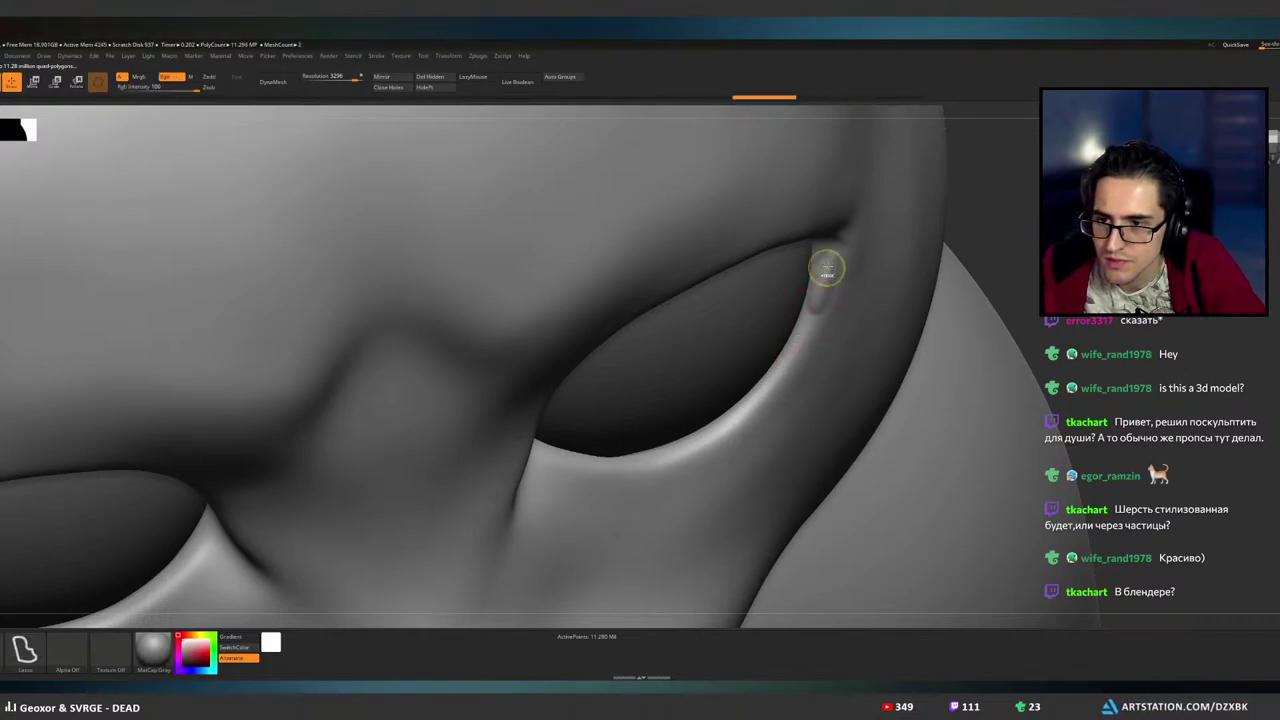
{"action": "key", "text": "ctrl+z"}
- Try a continuous rim along the lower eyelid from outer to inner corner, and undo it with the remaining corner strokes
{"action": "mouse_move", "coordinate": [810, 325]}
{"action": "left_mouse_down"}
{"action": "mouse_move", "coordinate": [690, 450]}
{"action": "mouse_move", "coordinate": [555, 452]}
{"action": "left_mouse_up"}
{"action": "right_click_drag", "start_coordinate": [638, 406], "coordinate": [612, 335]}
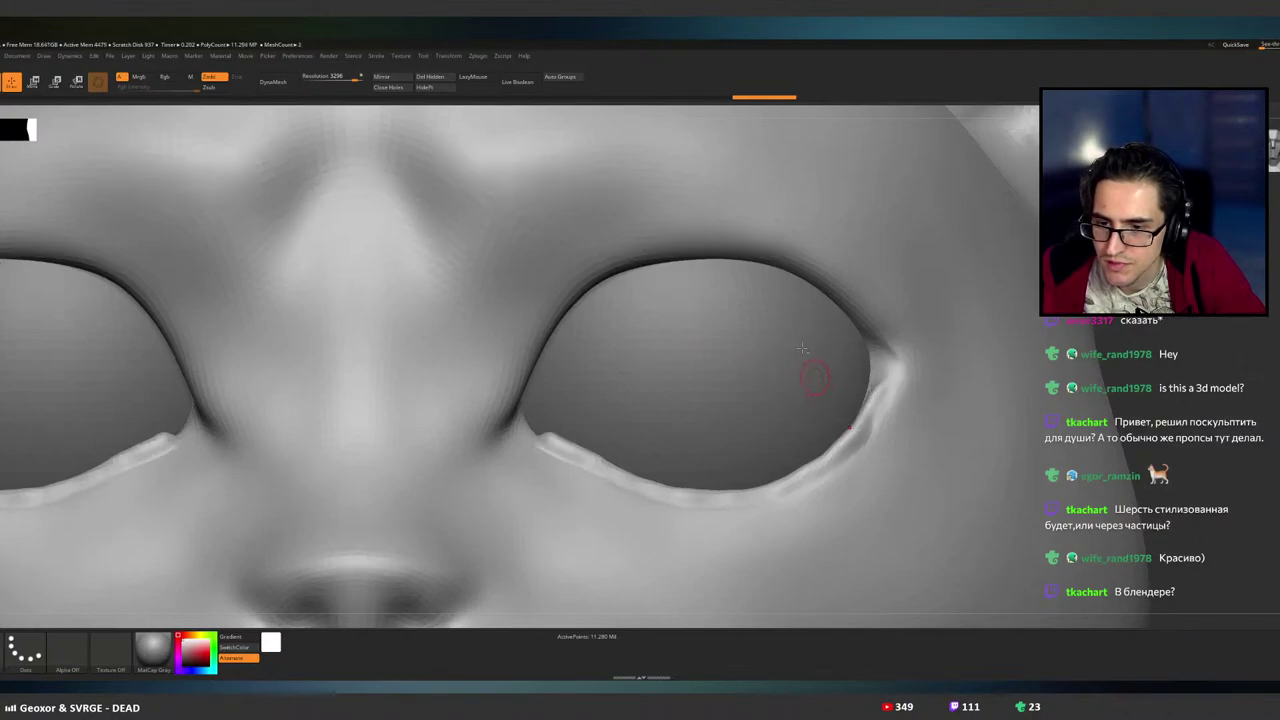
{"action": "mouse_move", "coordinate": [808, 371]}
{"action": "right_mouse_down"}
{"action": "mouse_move", "coordinate": [791, 334]}
{"action": "mouse_move", "coordinate": [798, 400]}
{"action": "mouse_move", "coordinate": [810, 397]}
{"action": "right_mouse_up"}
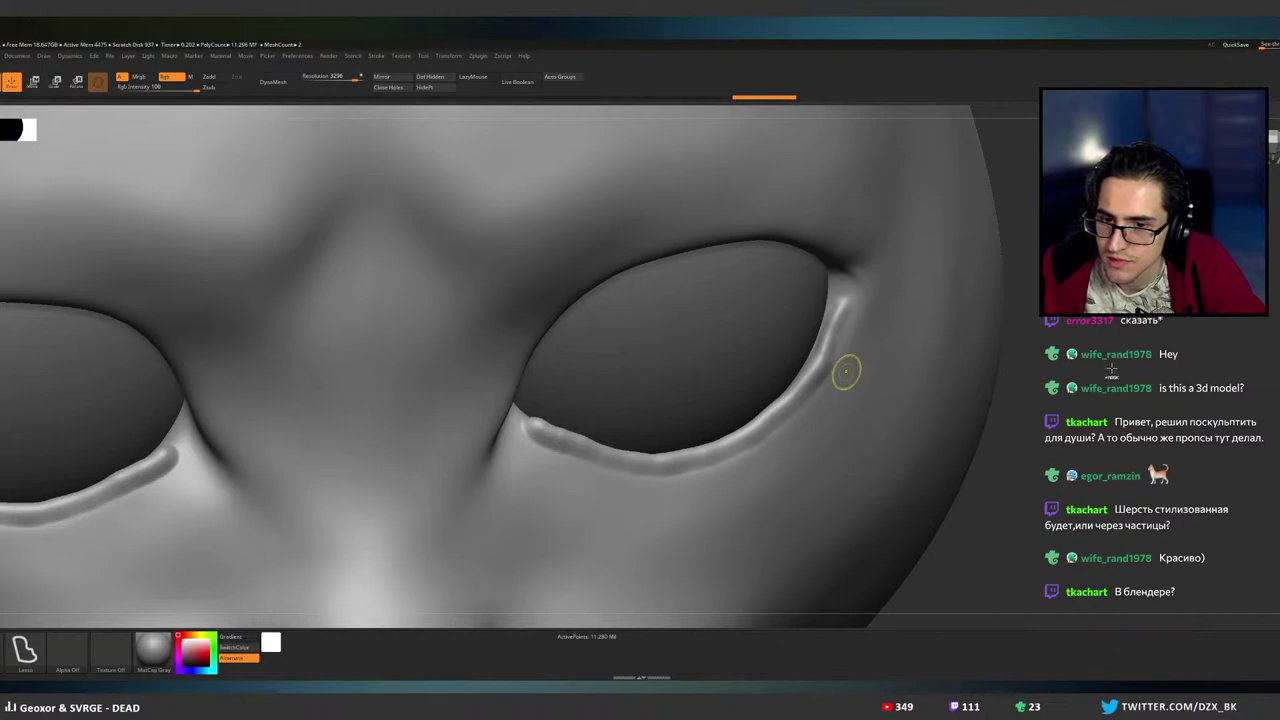
{"action": "key", "text": "ctrl+z"}
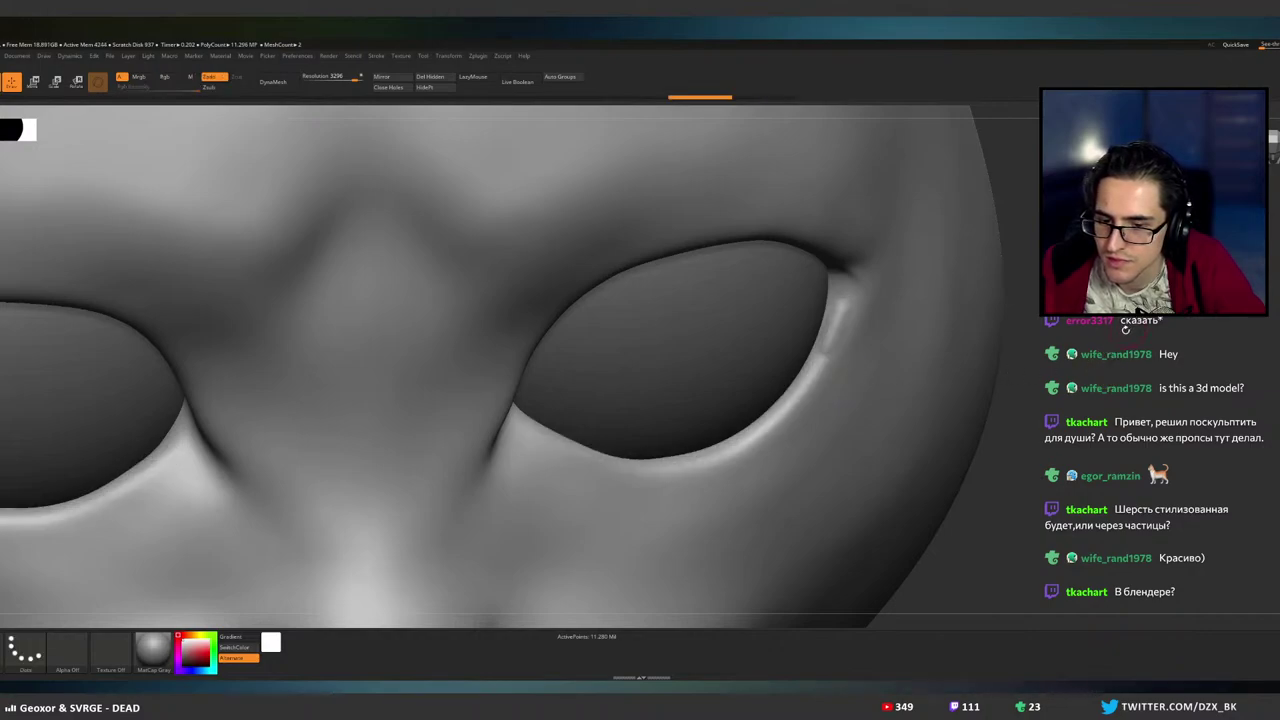
{"action": "key", "text": "ctrl+shift"}
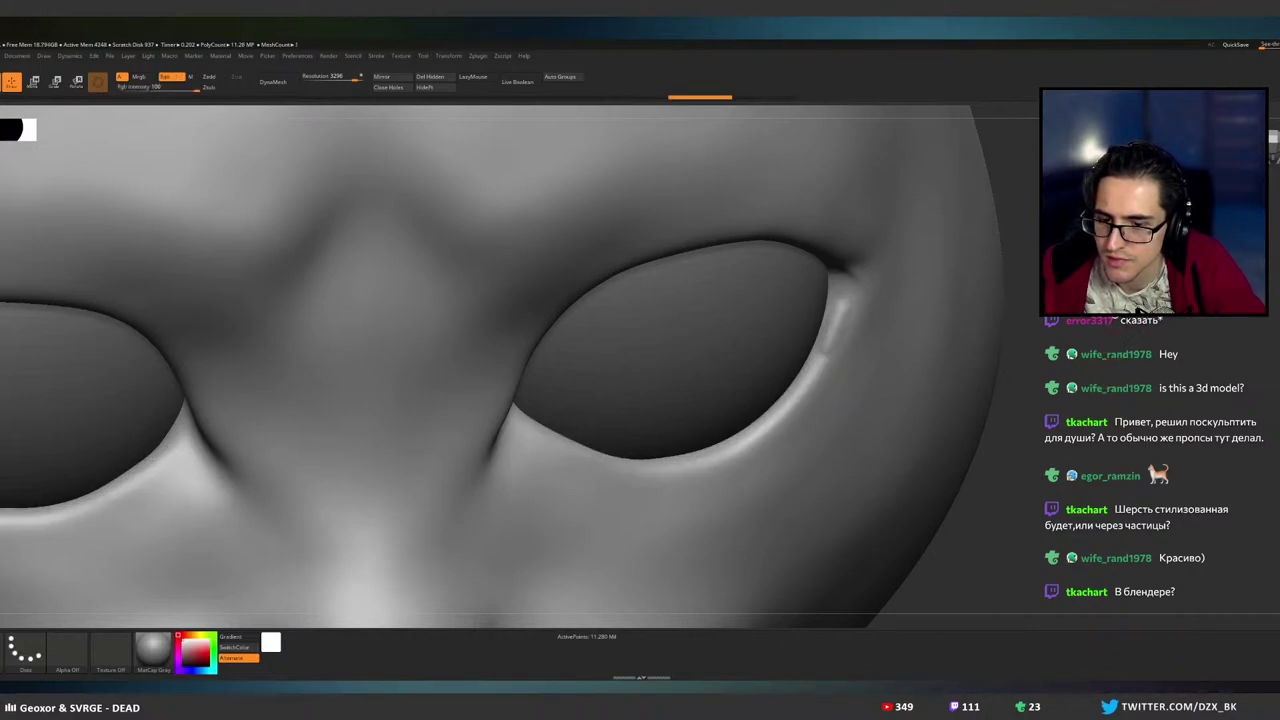
{"action": "key", "text": "ctrl+shift"}
{"action": "key", "text": "ctrl+shift"}
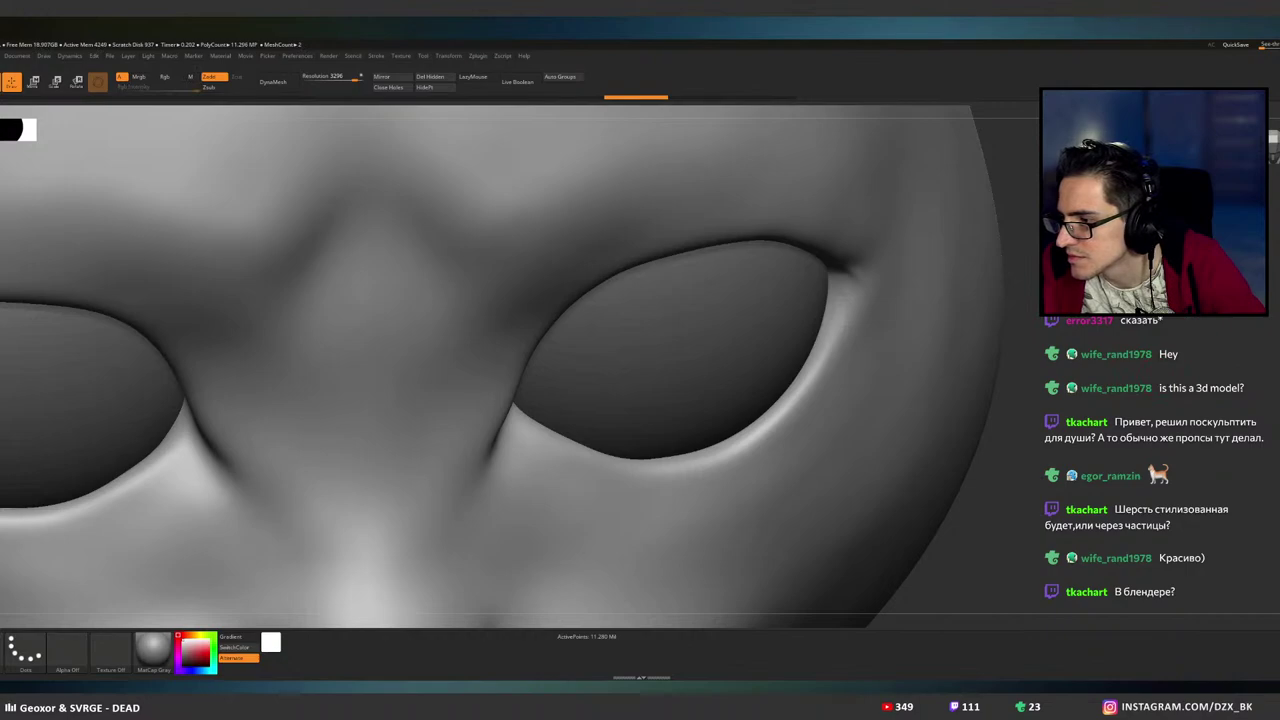
- Convert the subdivided head to DynaMesh at resolution 3296, accepting the offered option
{"action": "left_click", "coordinate": [273, 81]}
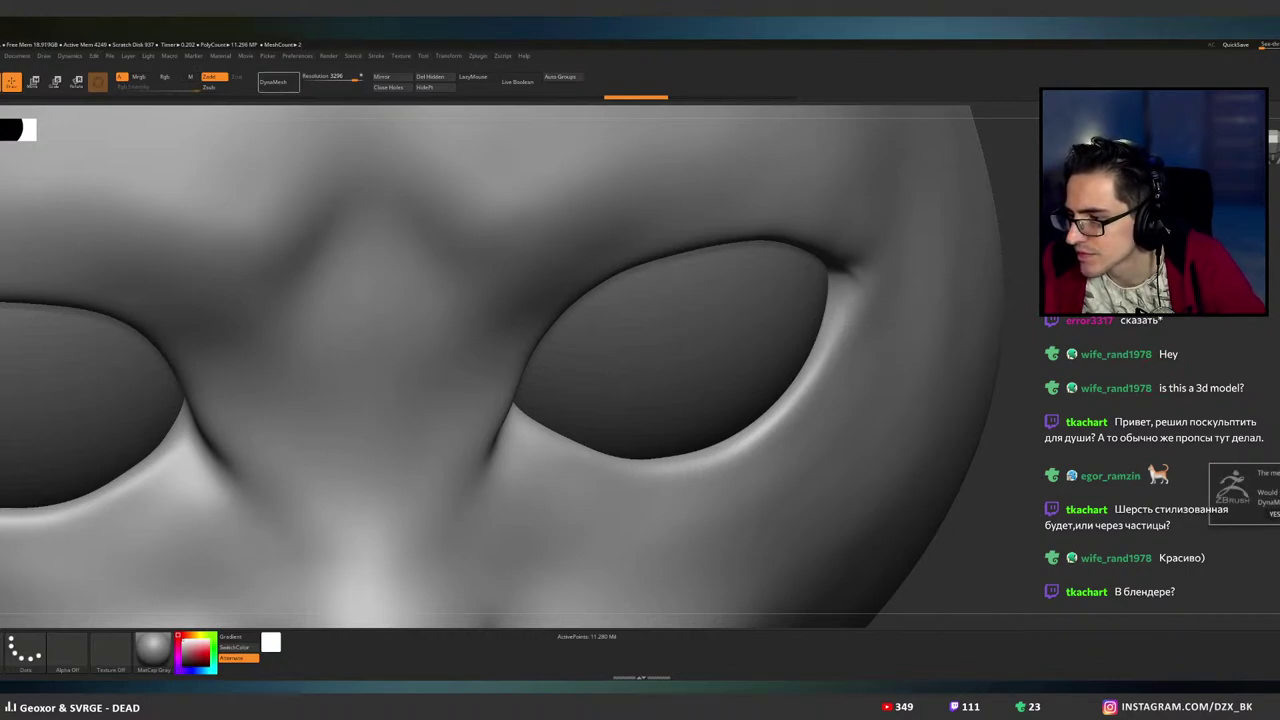
{"action": "left_click", "coordinate": [1274, 514]}
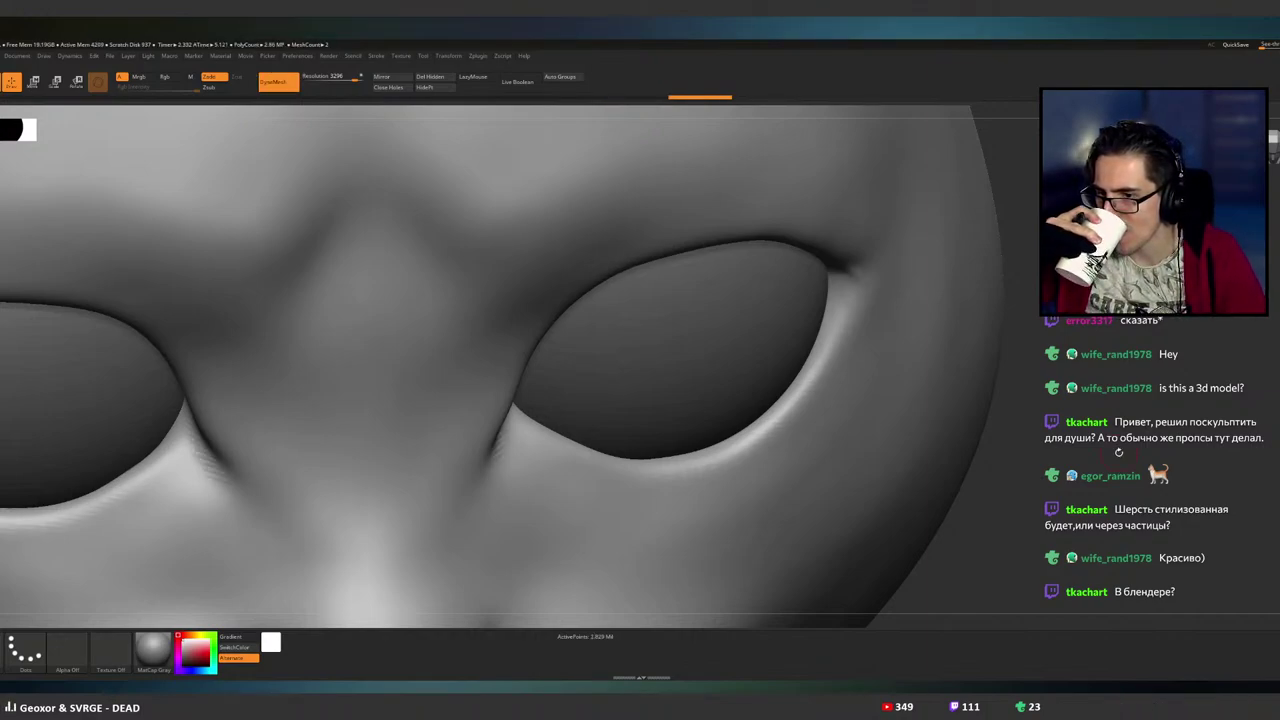
{"action": "key", "text": "ctrl"}
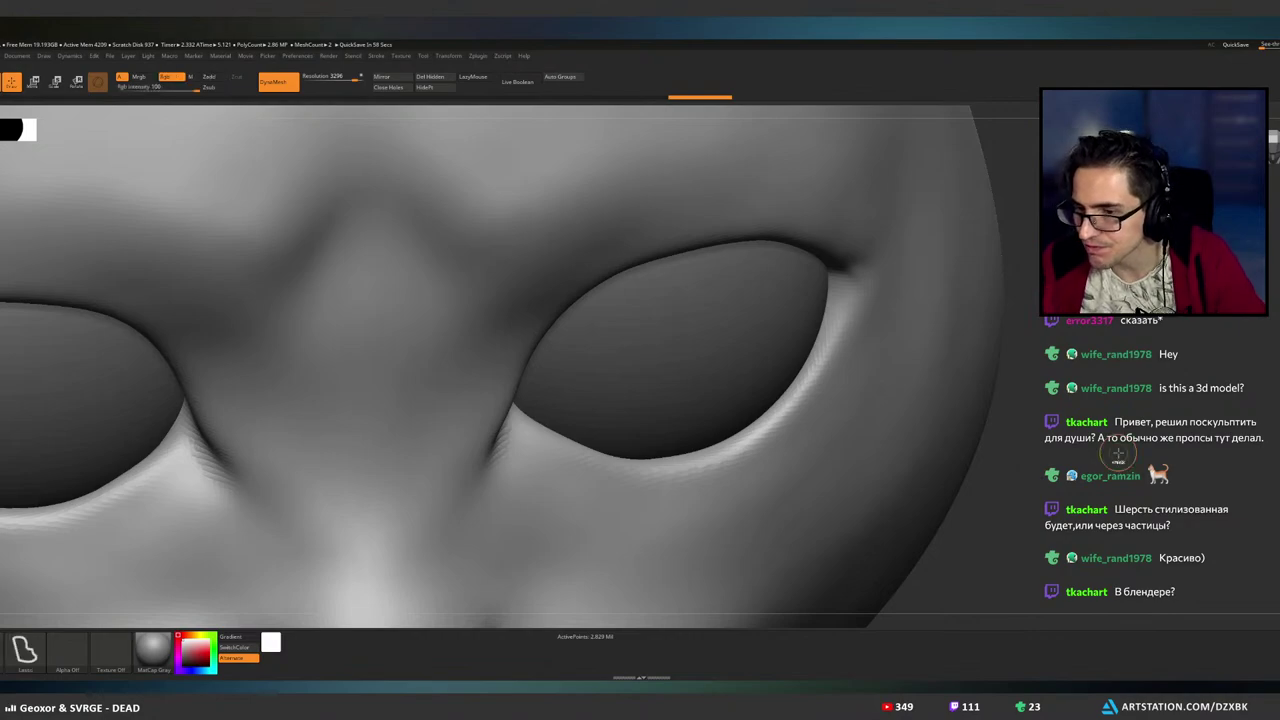
- Undo the DynaMesh conversion, try it at resolution 4096 instead, and return the head to its earlier mesh
{"action": "key", "text": "ctrl+z"}
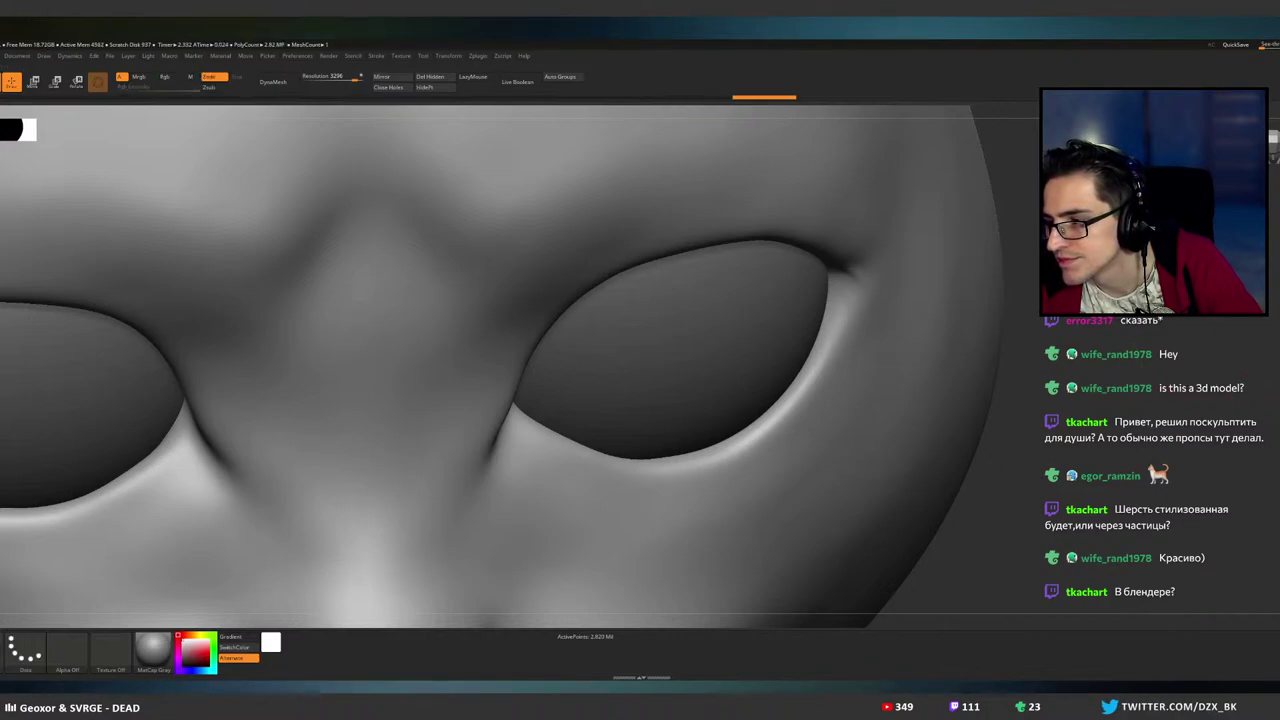
{"action": "left_click", "coordinate": [1274, 558]}
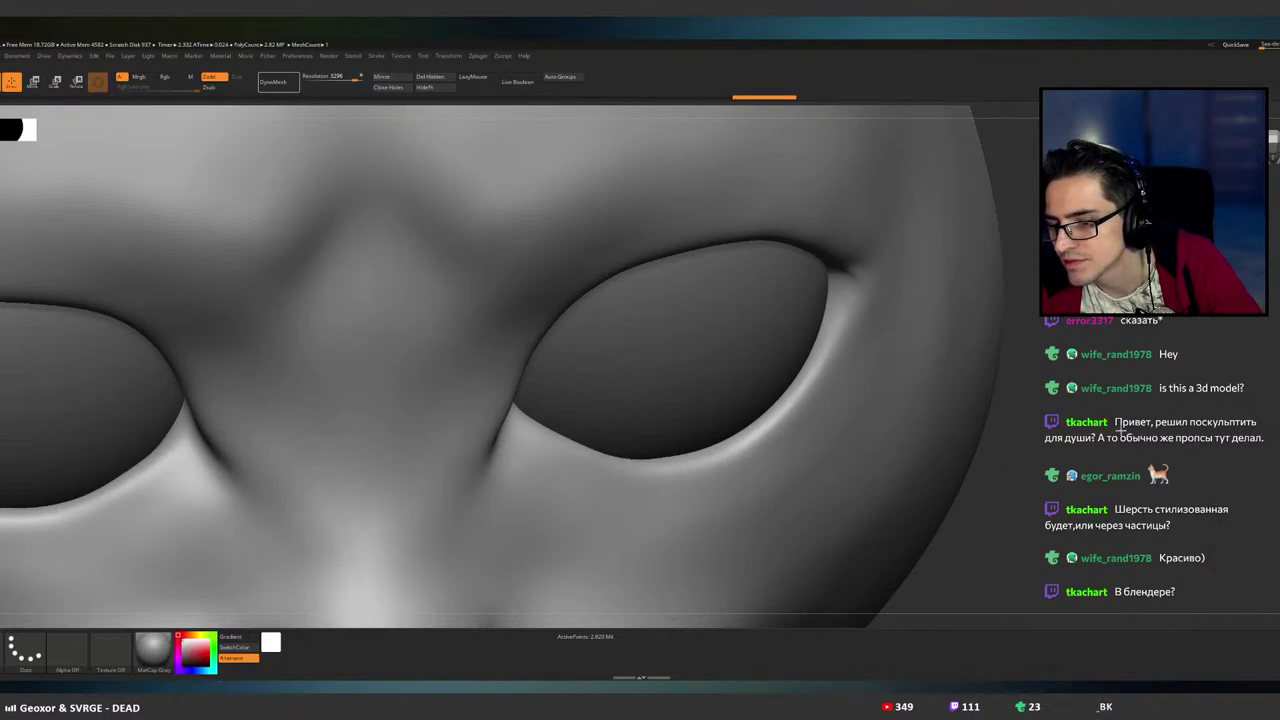
{"action": "key", "text": "ctrl+shift"}
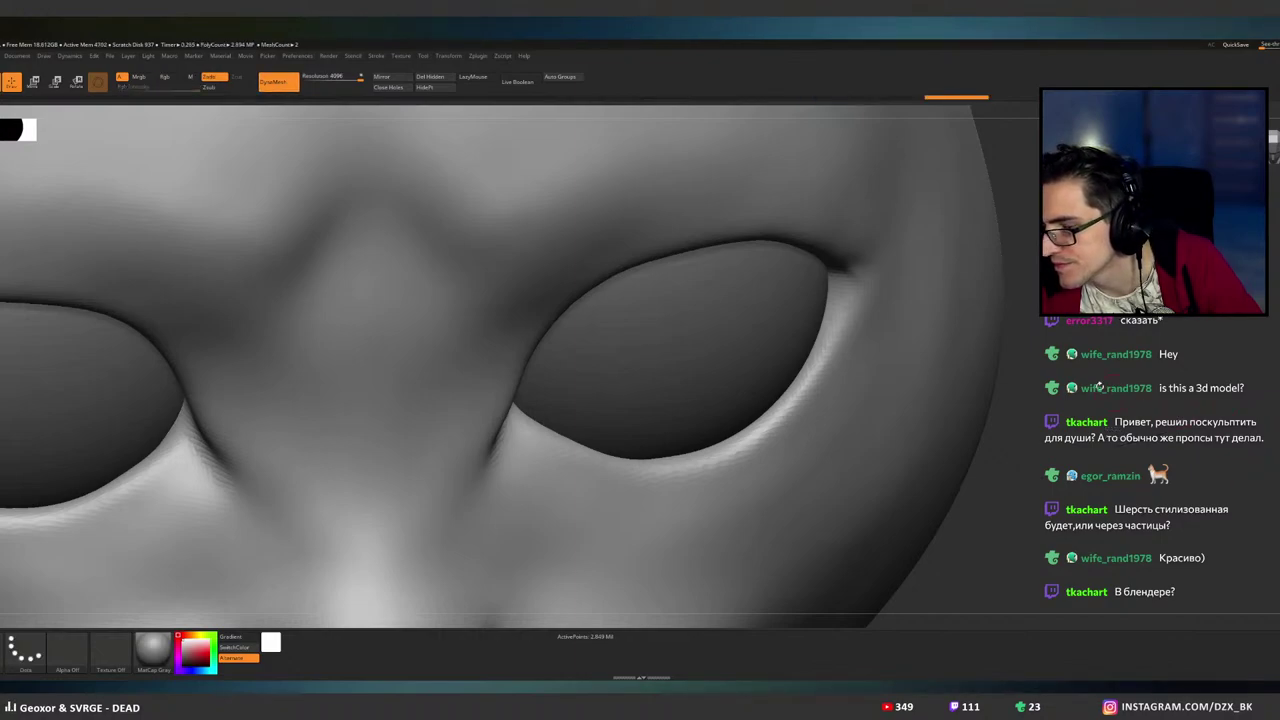
{"action": "key", "text": "ctrl+shift"}
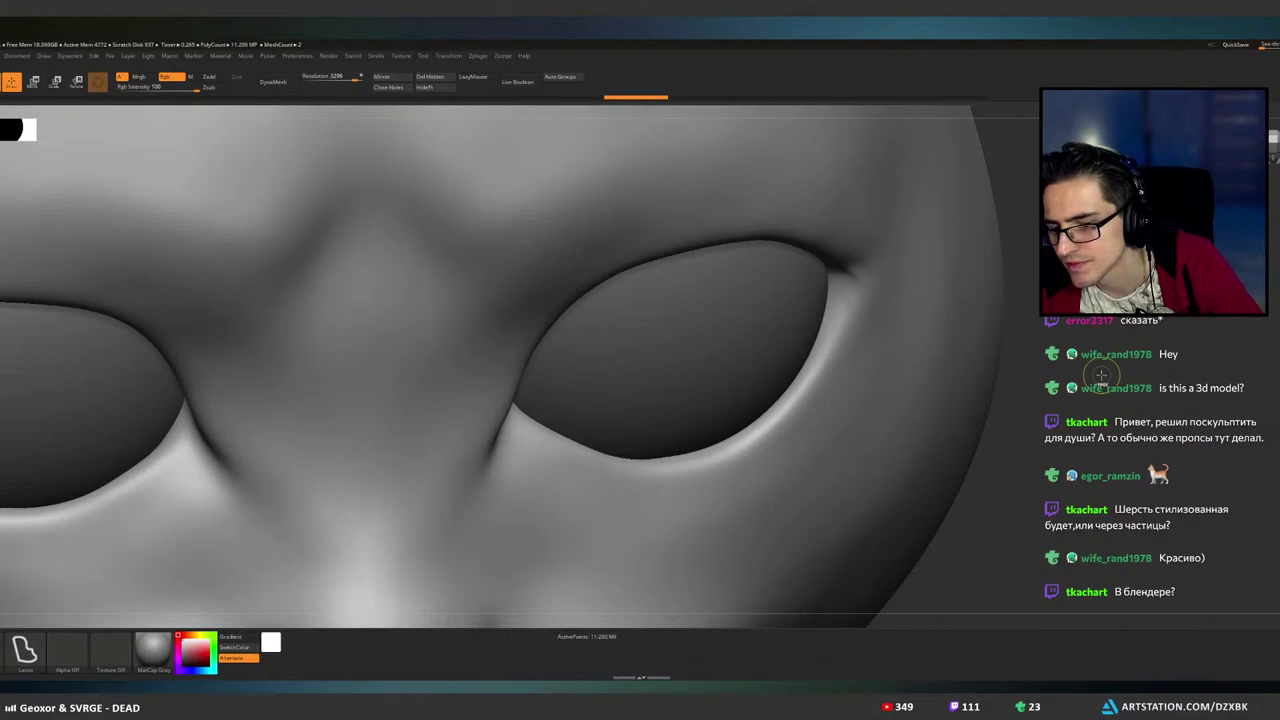
{"action": "key", "text": "ctrl+shift"}
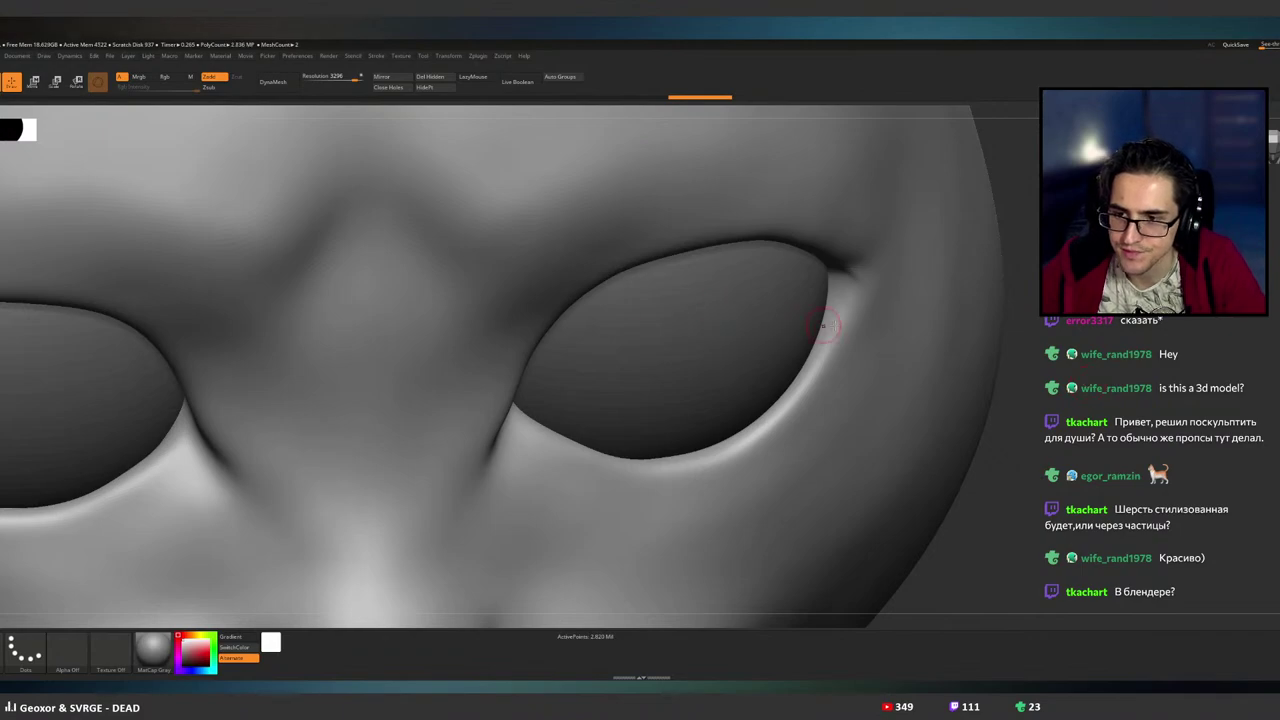
- Try rim strokes along the outer half of the lower eyelid, first without and again with LazyMouse, undoing each one
{"action": "mouse_move", "coordinate": [823, 325]}
{"action": "right_mouse_down"}
{"action": "mouse_move", "coordinate": [886, 349]}
{"action": "mouse_move", "coordinate": [874, 344]}
{"action": "right_mouse_up"}
{"action": "mouse_move", "coordinate": [852, 308]}
{"action": "left_mouse_down"}
{"action": "mouse_move", "coordinate": [829, 358]}
{"action": "mouse_move", "coordinate": [849, 306]}
{"action": "left_mouse_up"}
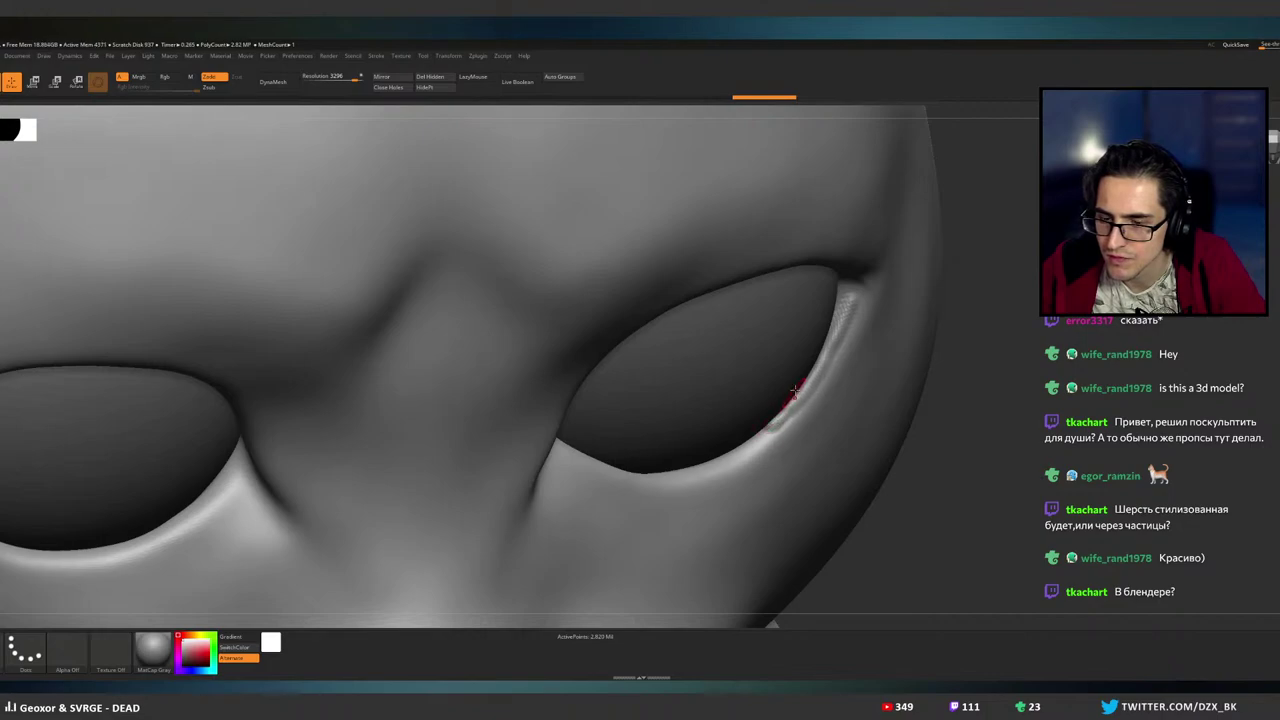
{"action": "key", "text": "ctrl+z"}
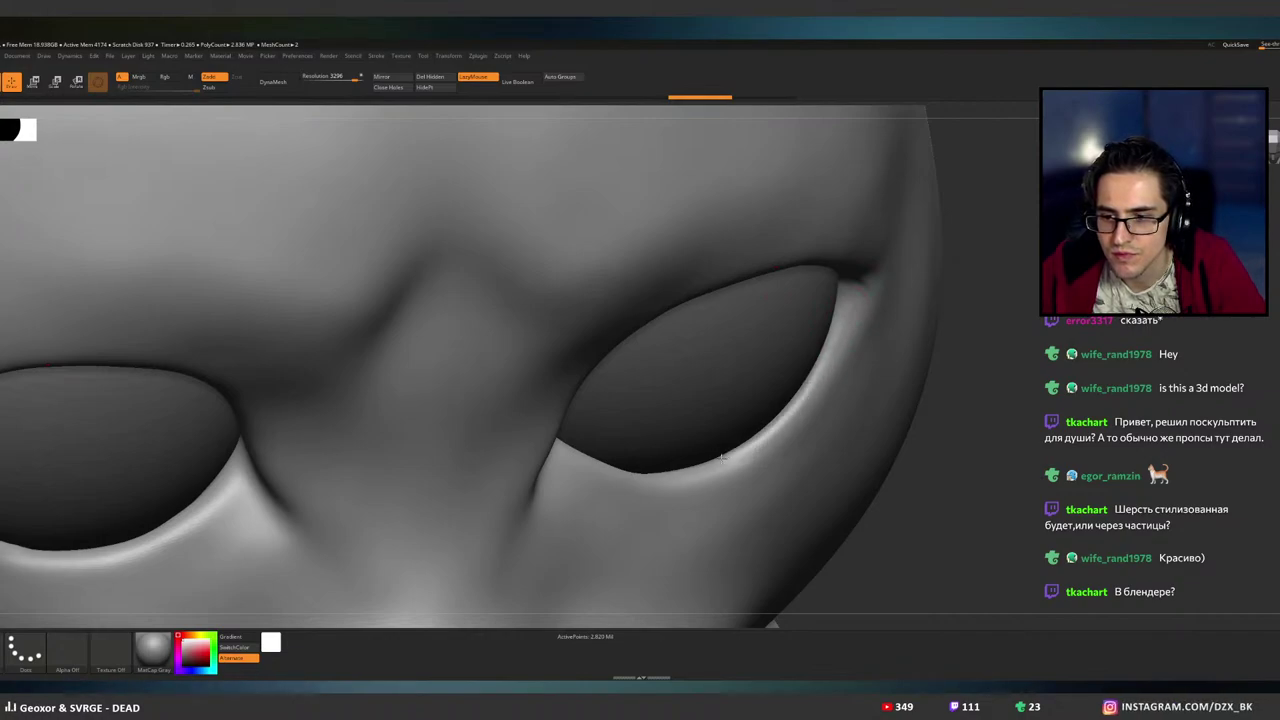
{"action": "left_click_drag", "start_coordinate": [692, 469], "coordinate": [670, 471]}
{"action": "right_click_drag", "start_coordinate": [697, 437], "coordinate": [714, 400]}
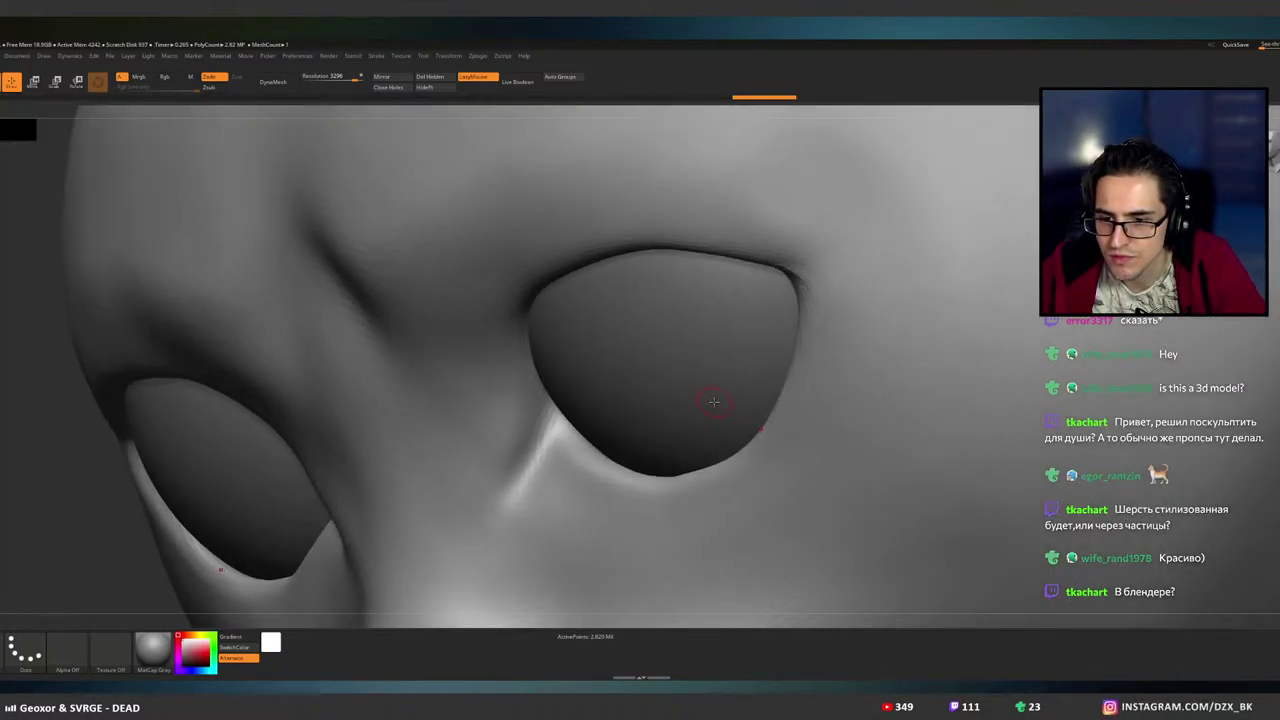
{"action": "key", "text": "ctrl+z"}
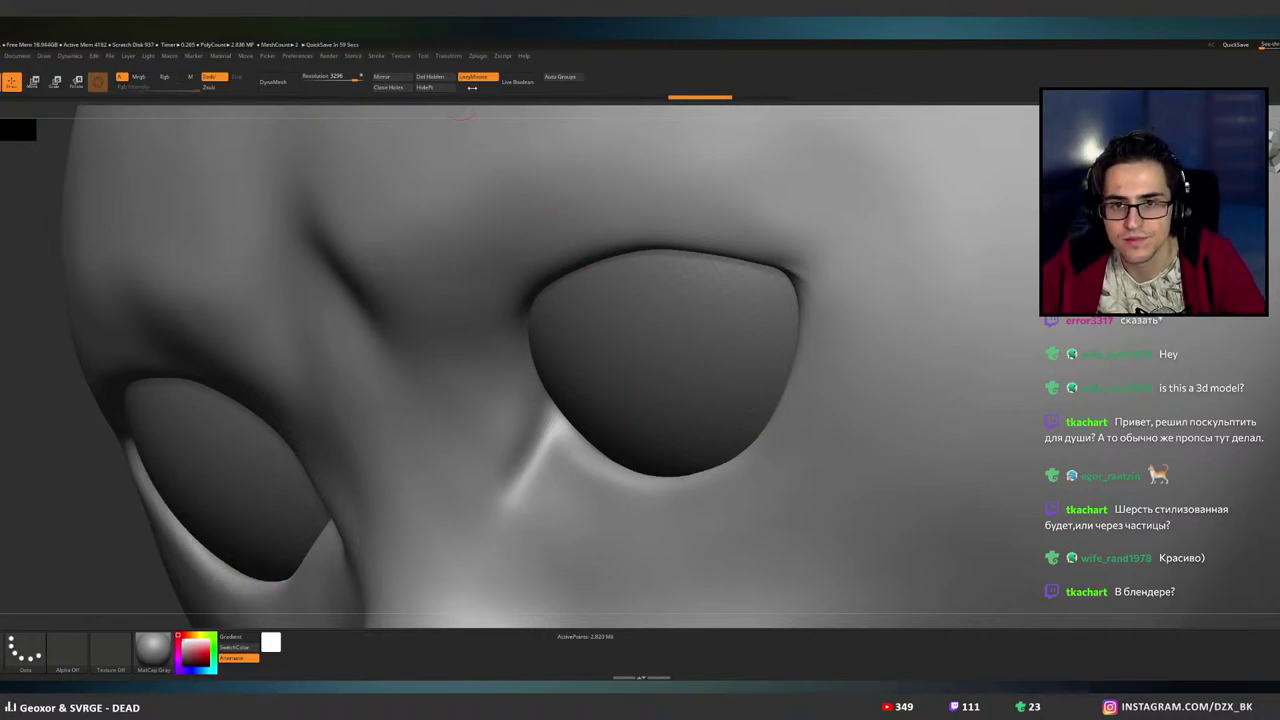
- Test a short rim stroke down from the outer eye corner in a close view, and undo it
{"action": "right_click_drag", "start_coordinate": [631, 401], "coordinate": [665, 420]}
{"action": "right_click_drag", "start_coordinate": [822, 406], "coordinate": [790, 338], "text": "ctrl"}
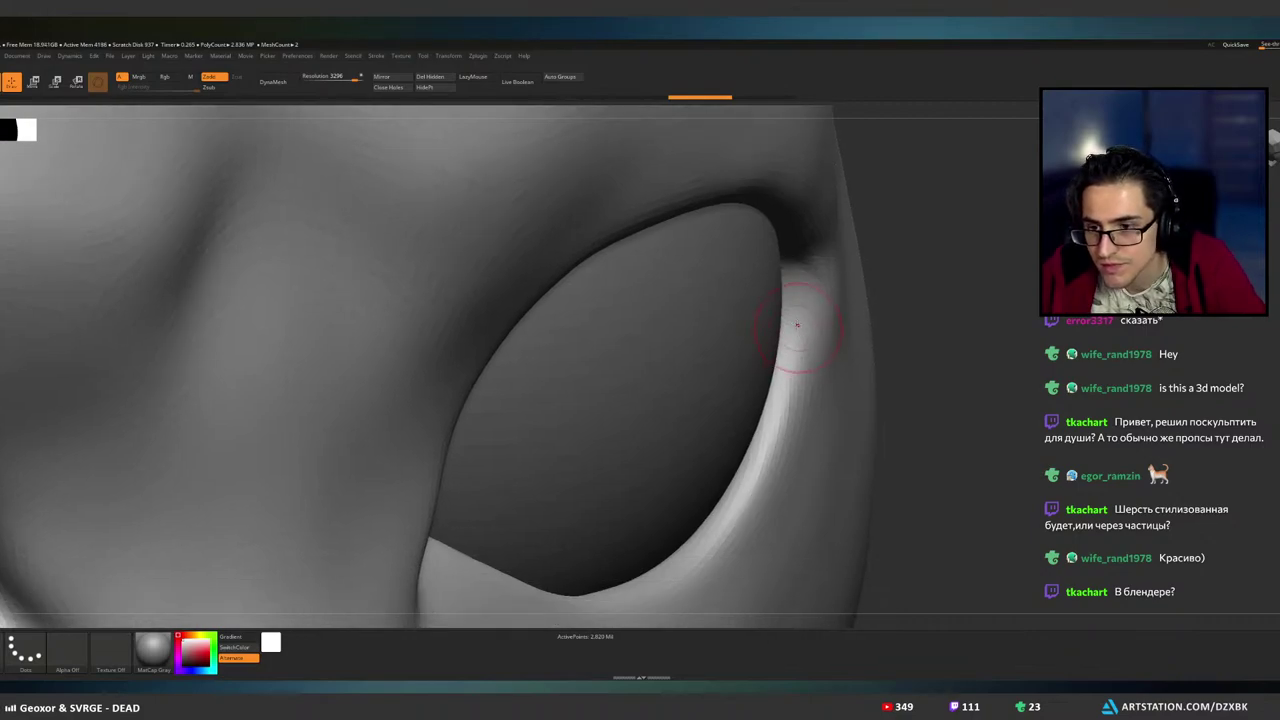
{"action": "mouse_move", "coordinate": [797, 325]}
{"action": "left_mouse_down"}
{"action": "mouse_move", "coordinate": [797, 349]}
{"action": "mouse_move", "coordinate": [797, 309]}
{"action": "mouse_move", "coordinate": [790, 410]}
{"action": "left_mouse_up"}
{"action": "key", "text": "ctrl+z"}
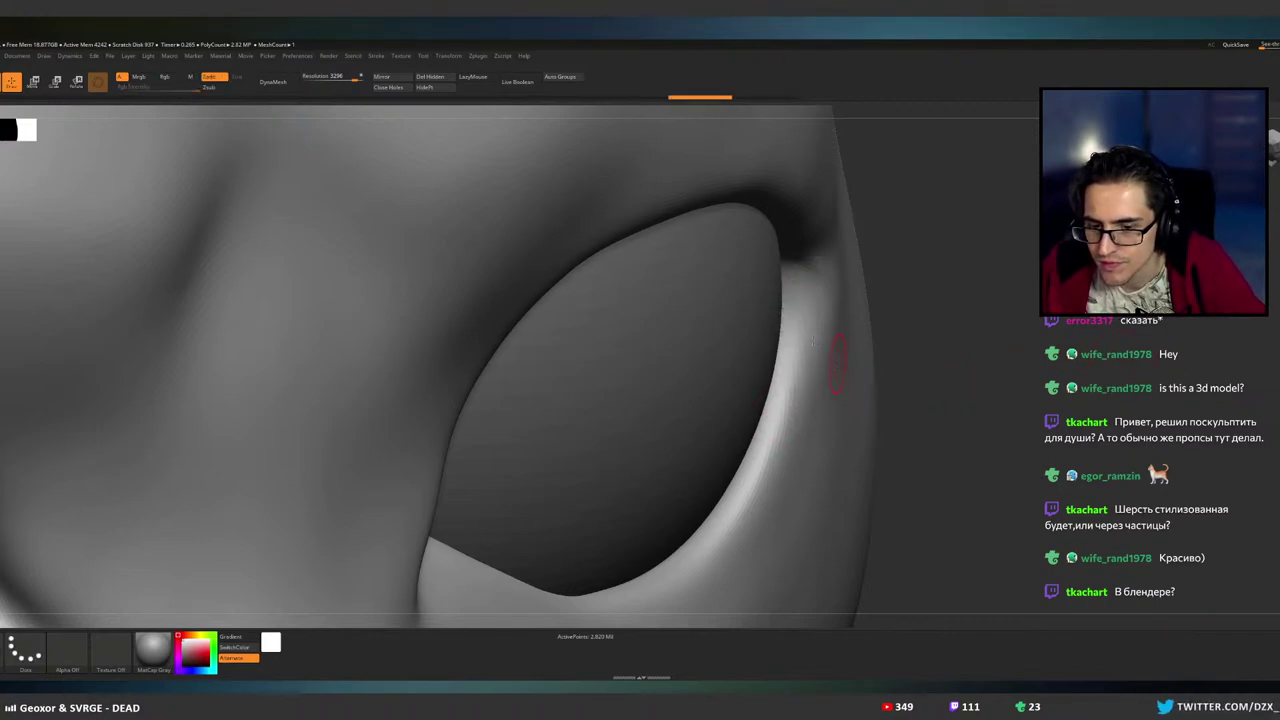
- Subdivide the head once and build a rim along the lower eyelid from the outer and inner corners, redoing the inner stroke
{"action": "key", "text": "ctrl+d"}
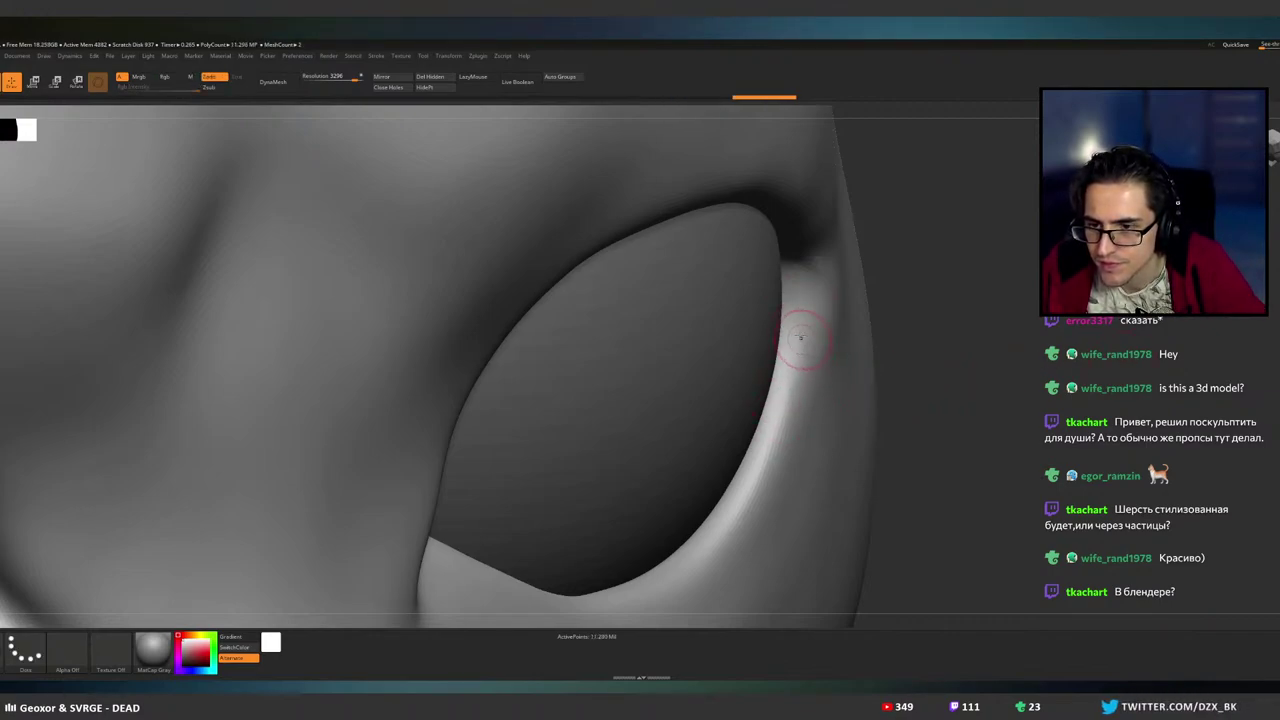
{"action": "mouse_move", "coordinate": [796, 305]}
{"action": "left_mouse_down"}
{"action": "mouse_move", "coordinate": [766, 421]}
{"action": "mouse_move", "coordinate": [717, 525]}
{"action": "mouse_move", "coordinate": [650, 582]}
{"action": "mouse_move", "coordinate": [583, 604]}
{"action": "left_mouse_up"}
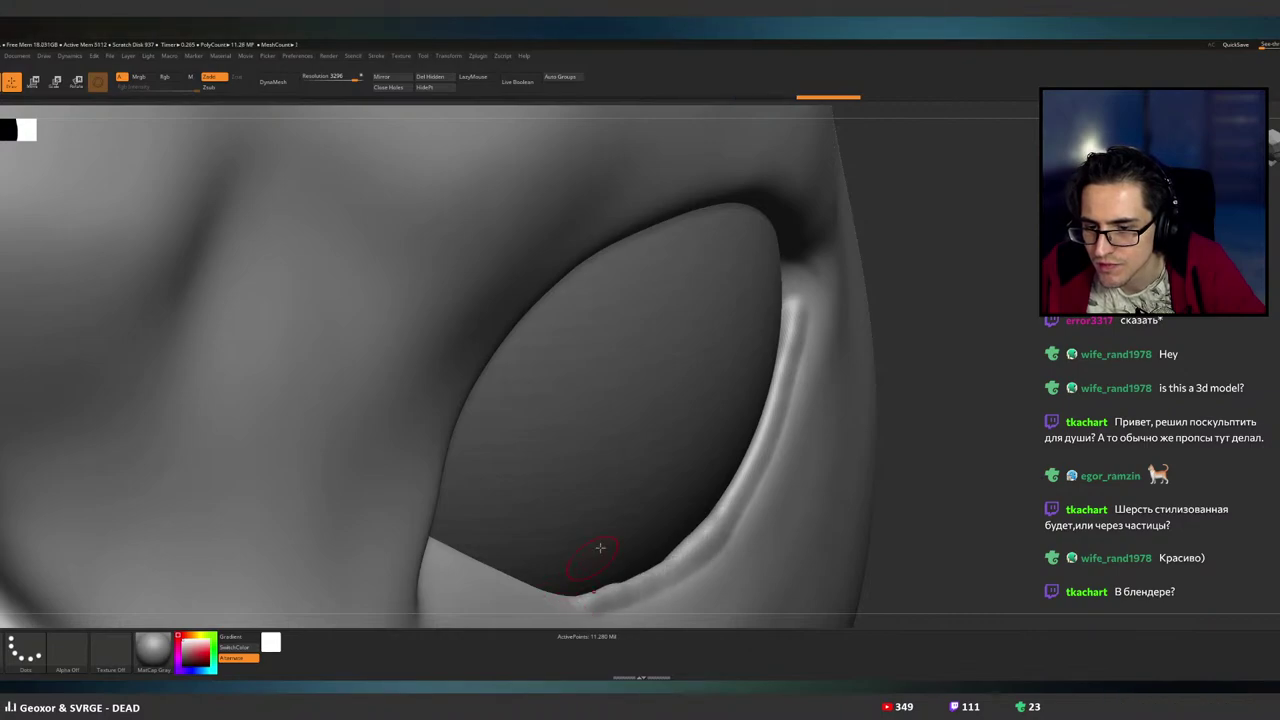
{"action": "mouse_move", "coordinate": [660, 484]}
{"action": "right_mouse_down"}
{"action": "mouse_move", "coordinate": [550, 493]}
{"action": "mouse_move", "coordinate": [686, 314]}
{"action": "mouse_move", "coordinate": [580, 409]}
{"action": "mouse_move", "coordinate": [545, 411]}
{"action": "right_mouse_up"}
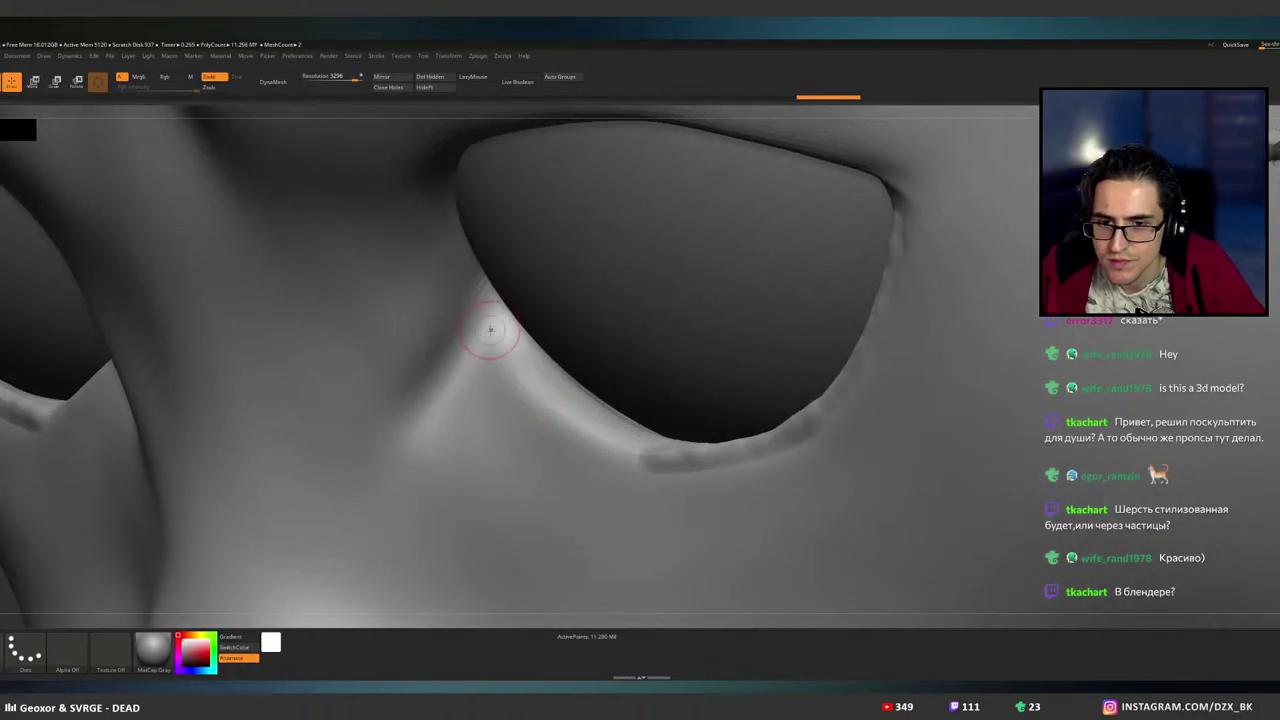
{"action": "mouse_move", "coordinate": [497, 333]}
{"action": "left_mouse_down"}
{"action": "mouse_move", "coordinate": [554, 408]}
{"action": "mouse_move", "coordinate": [618, 450]}
{"action": "left_mouse_up"}
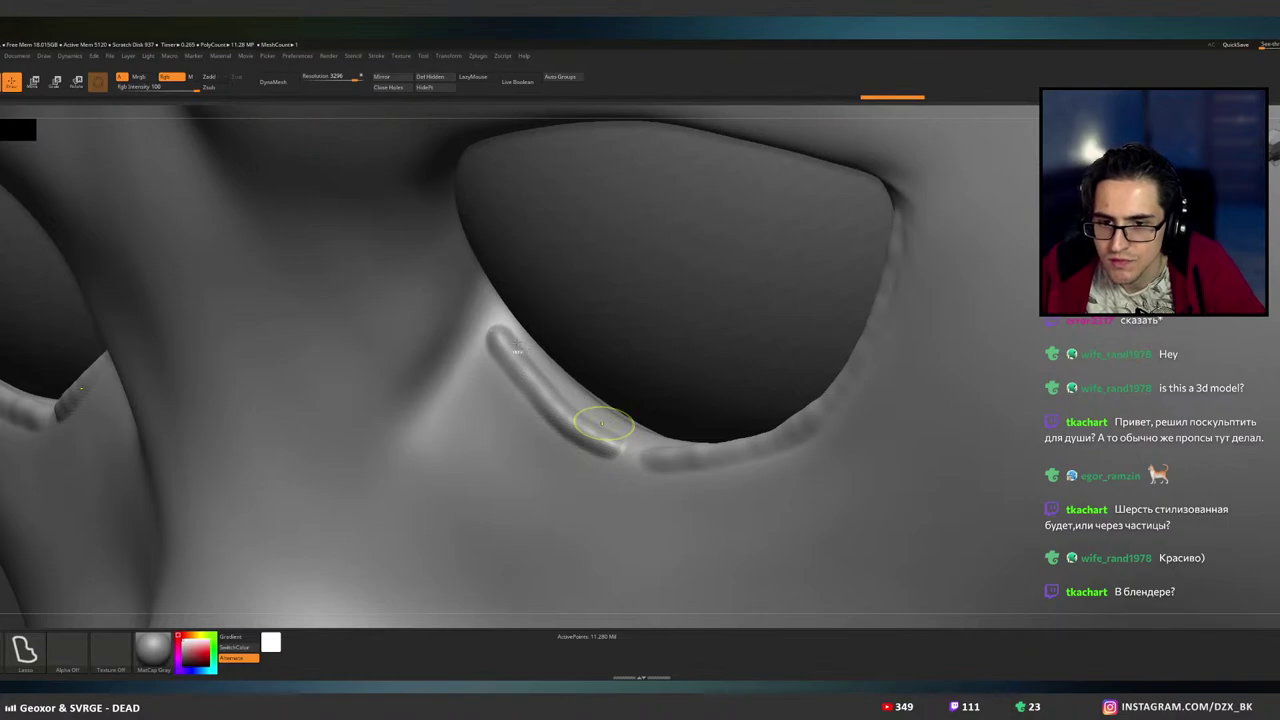
{"action": "key", "text": "ctrl+z"}
{"action": "mouse_move", "coordinate": [500, 330]}
{"action": "left_mouse_down"}
{"action": "mouse_move", "coordinate": [612, 438]}
{"action": "mouse_move", "coordinate": [645, 452]}
{"action": "left_mouse_up"}
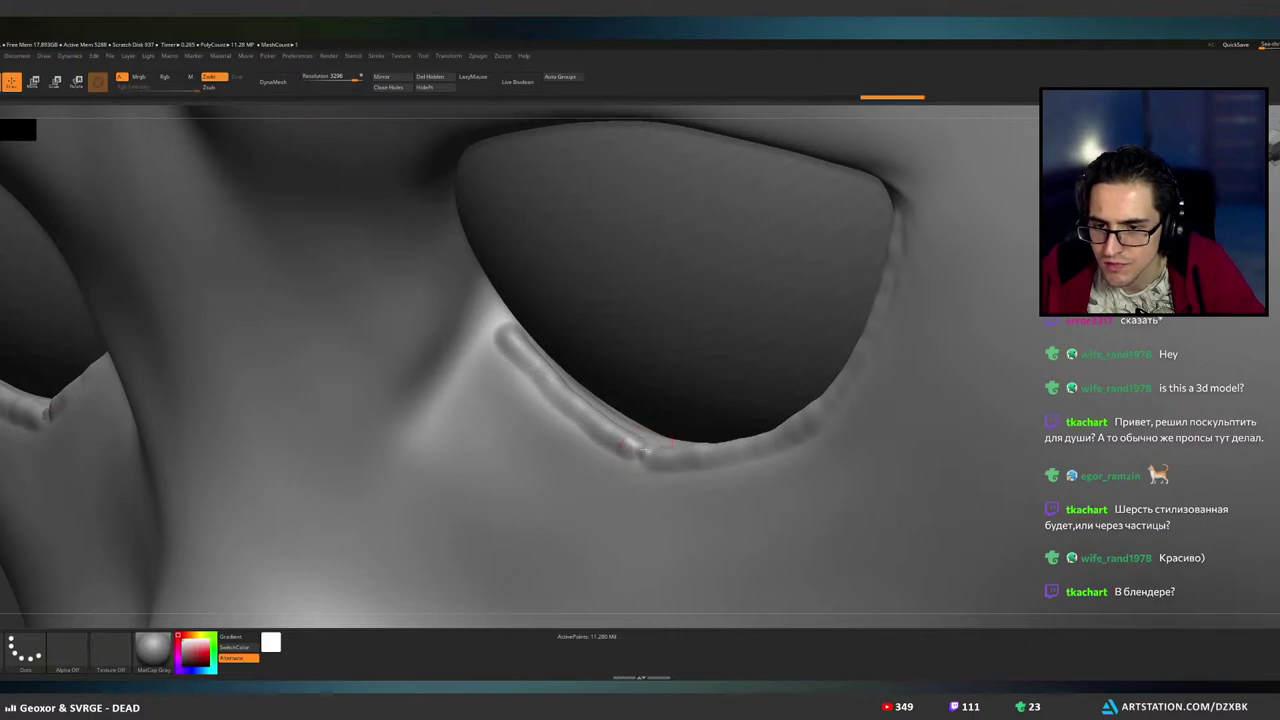
- Smooth the join between the two lower rim strokes, and undo the smoothing, the strokes and the subdivision
{"action": "right_click_drag", "start_coordinate": [677, 408], "coordinate": [697, 400]}
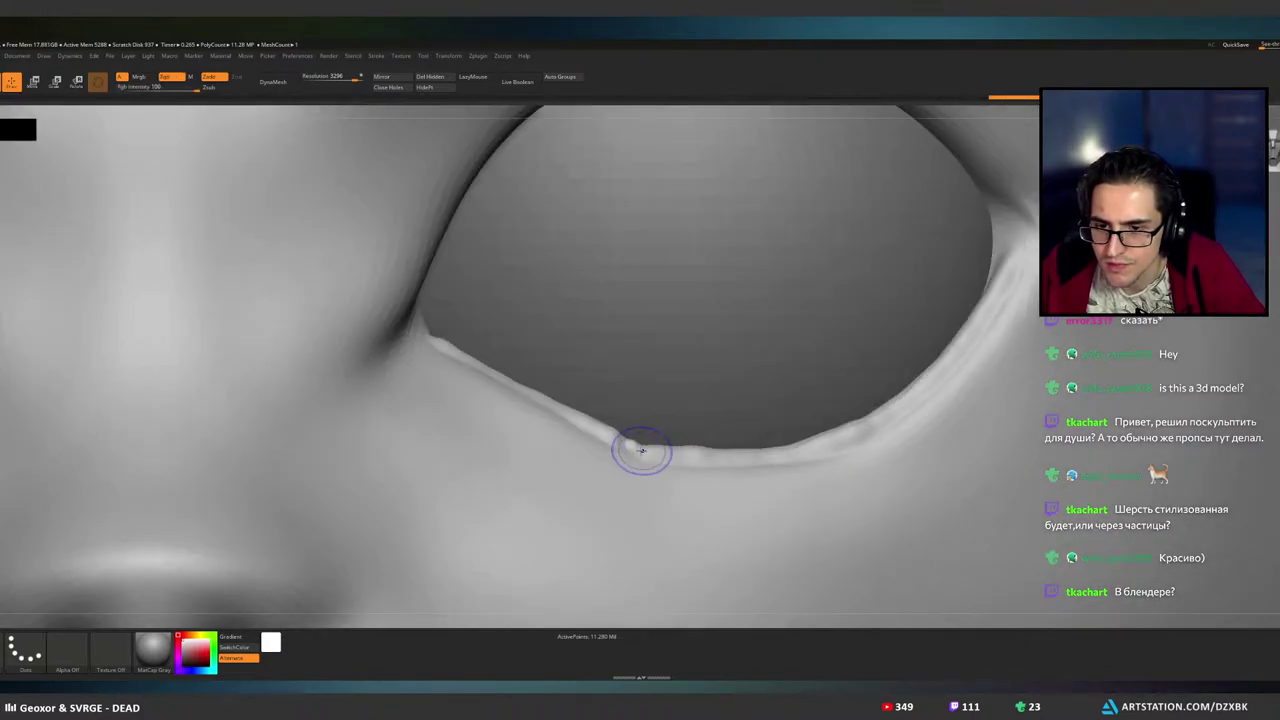
{"action": "left_click_drag", "start_coordinate": [642, 451], "coordinate": [633, 451], "text": "shift"}
{"action": "right_click_drag", "start_coordinate": [633, 449], "coordinate": [637, 416]}
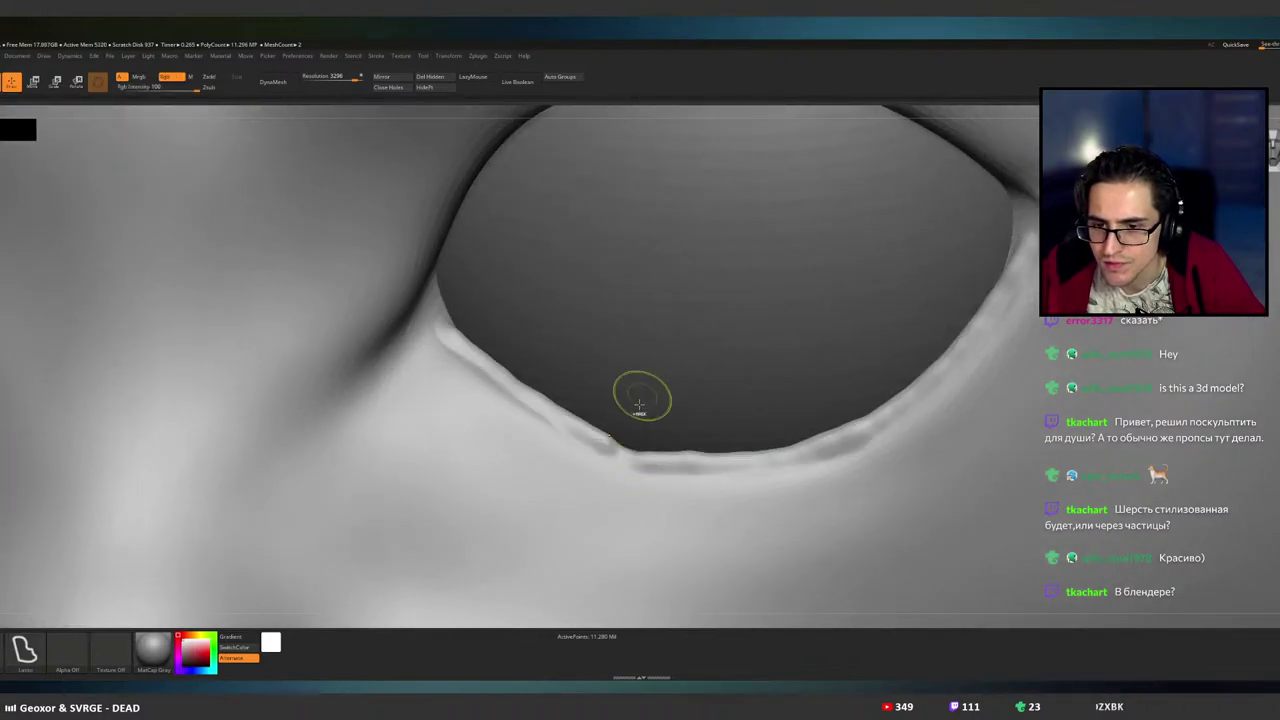
{"action": "key", "text": "ctrl+z"}
{"action": "key", "text": "ctrl+z"}
{"action": "key", "text": "ctrl+z"}
{"action": "key", "text": "ctrl+z"}
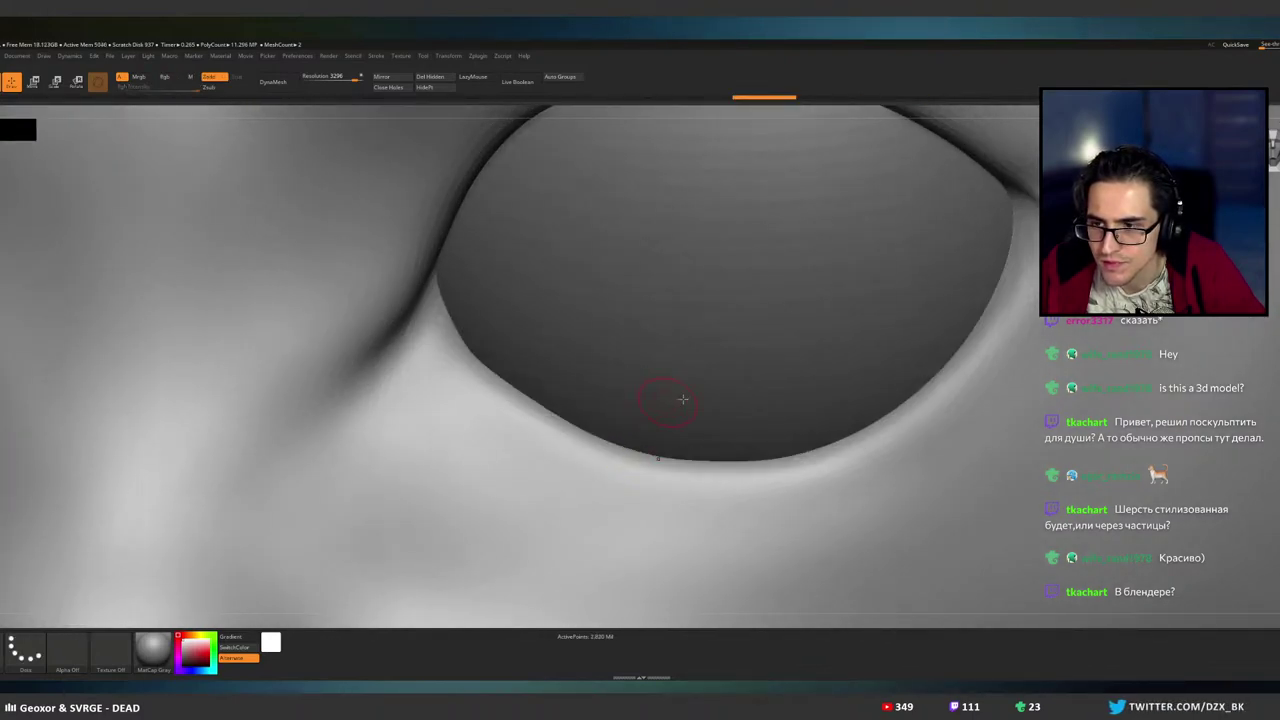
- Build a rim along the lower eyelid on the unsubdivided head, from the outer and inner corners to the middle
{"action": "mouse_move", "coordinate": [683, 397]}
{"action": "right_mouse_down"}
{"action": "mouse_move", "coordinate": [914, 331]}
{"action": "mouse_move", "coordinate": [902, 332]}
{"action": "right_mouse_up"}
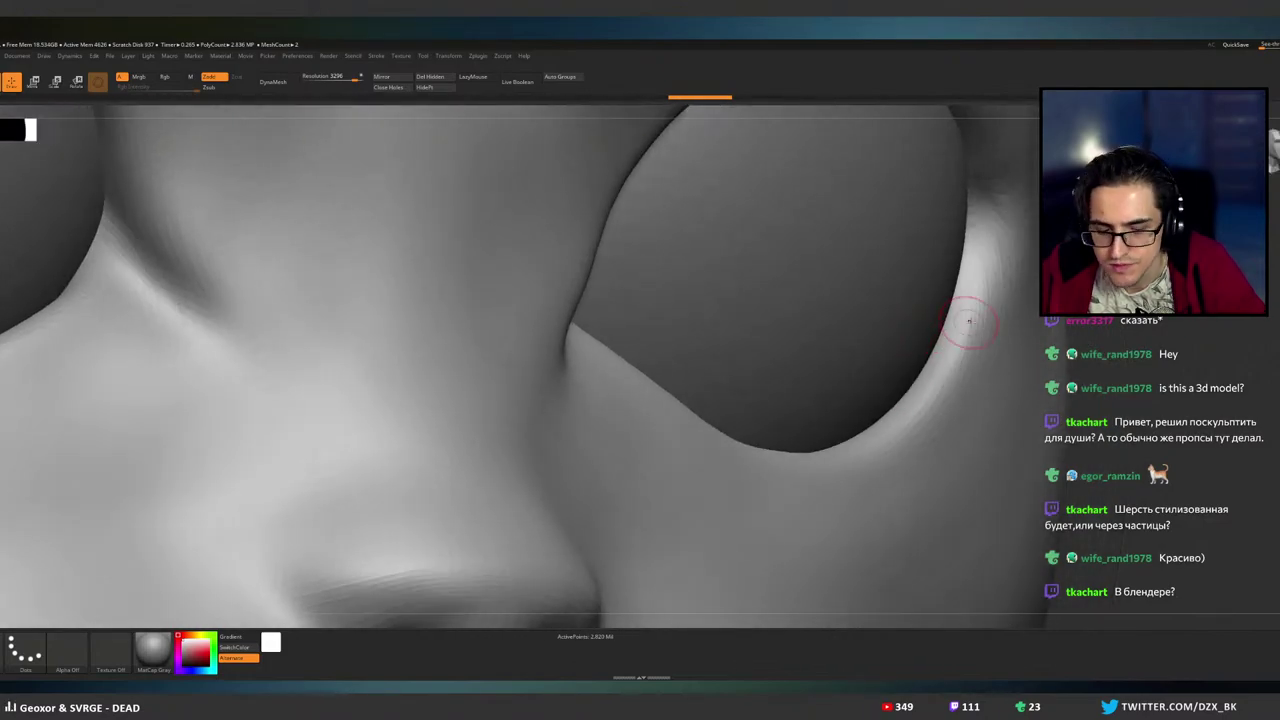
{"action": "mouse_move", "coordinate": [1016, 316]}
{"action": "right_mouse_down"}
{"action": "mouse_move", "coordinate": [971, 366]}
{"action": "mouse_move", "coordinate": [952, 364]}
{"action": "mouse_move", "coordinate": [950, 345]}
{"action": "right_mouse_up"}
{"action": "mouse_move", "coordinate": [944, 283]}
{"action": "left_mouse_down"}
{"action": "mouse_move", "coordinate": [927, 385]}
{"action": "mouse_move", "coordinate": [855, 488]}
{"action": "mouse_move", "coordinate": [787, 523]}
{"action": "mouse_move", "coordinate": [730, 531]}
{"action": "mouse_move", "coordinate": [690, 517]}
{"action": "left_mouse_up"}
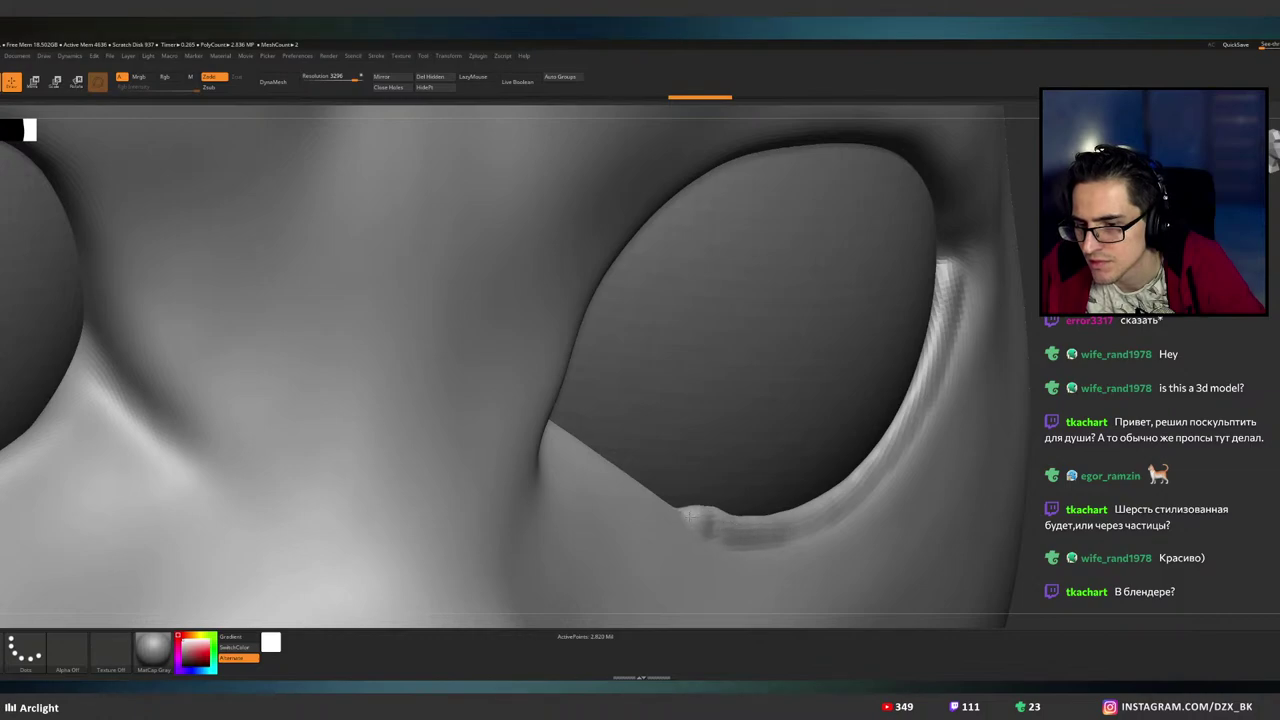
{"action": "mouse_move", "coordinate": [757, 460]}
{"action": "right_mouse_down"}
{"action": "mouse_move", "coordinate": [777, 449]}
{"action": "mouse_move", "coordinate": [651, 434]}
{"action": "right_mouse_up"}
{"action": "mouse_move", "coordinate": [545, 362]}
{"action": "left_mouse_down"}
{"action": "mouse_move", "coordinate": [618, 450]}
{"action": "mouse_move", "coordinate": [690, 496]}
{"action": "left_mouse_up"}
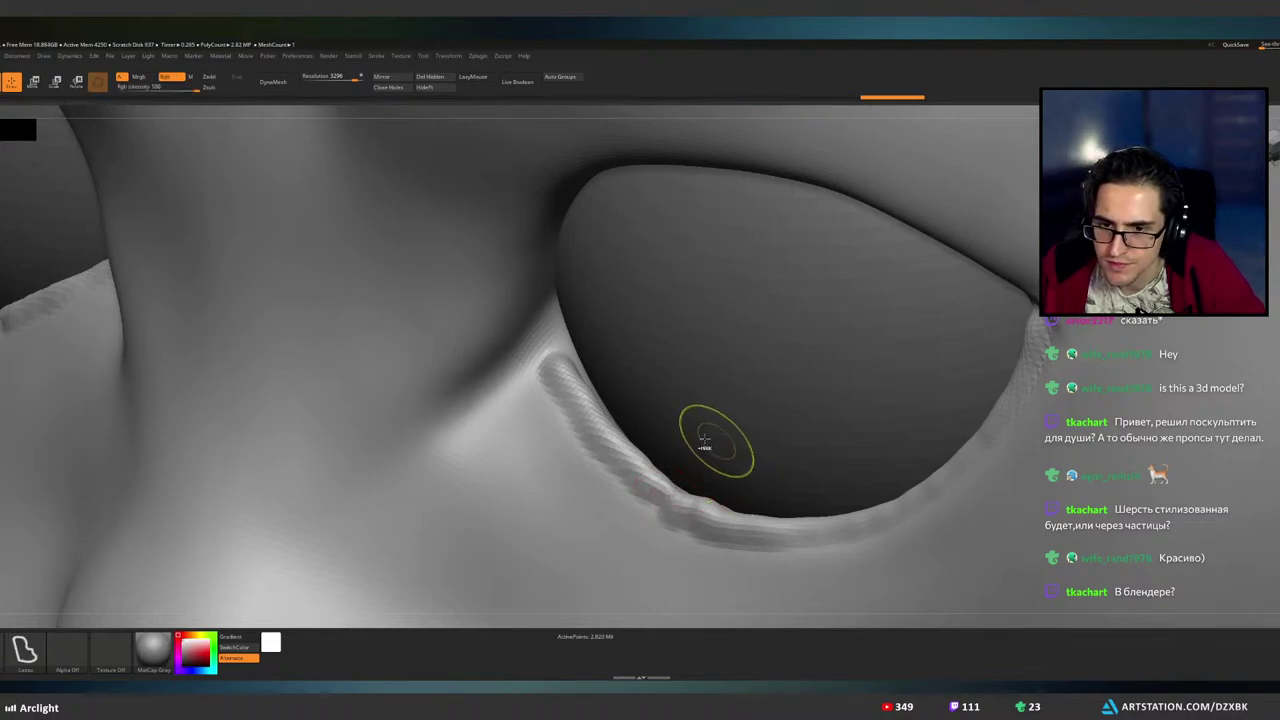
{"action": "mouse_move", "coordinate": [714, 434]}
{"action": "right_mouse_down"}
{"action": "mouse_move", "coordinate": [714, 414]}
{"action": "mouse_move", "coordinate": [740, 384]}
{"action": "mouse_move", "coordinate": [744, 394]}
{"action": "right_mouse_up"}
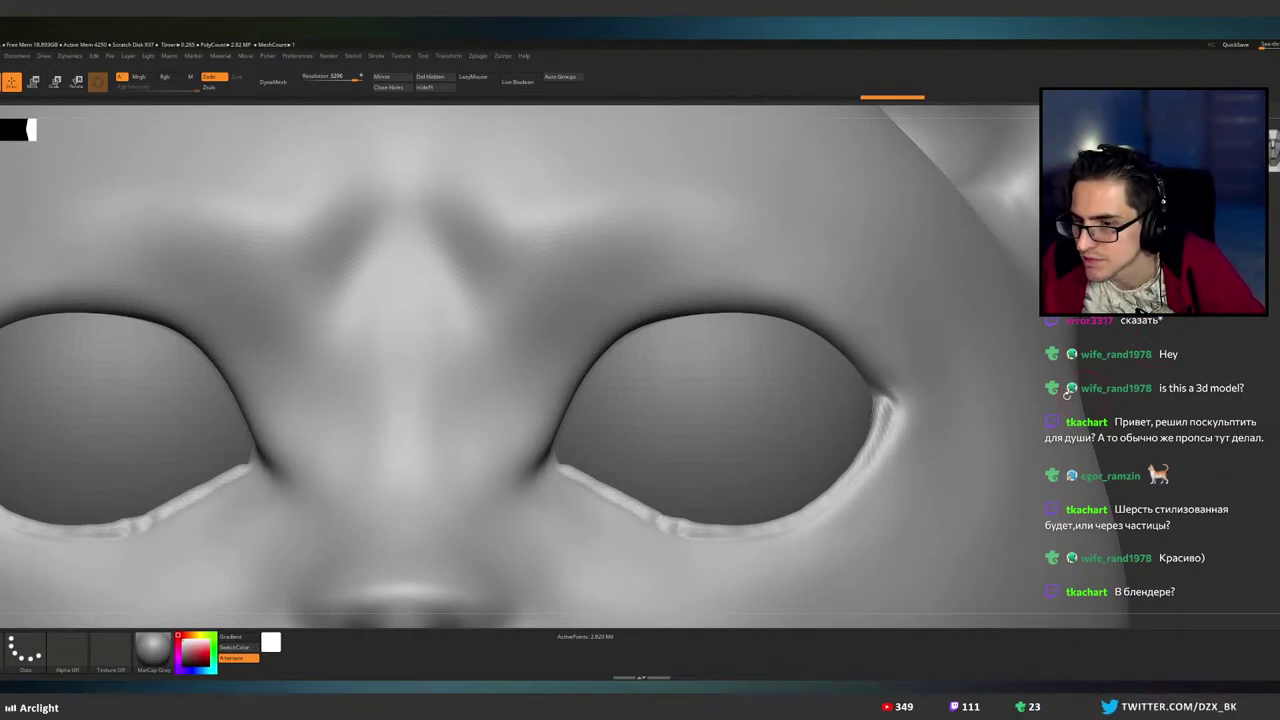
- Add a rim along the inner part of the upper eyelid, undoing the first short stroke, and extend it outward
{"action": "mouse_move", "coordinate": [600, 420]}
{"action": "right_mouse_down", "text": "ctrl"}
{"action": "mouse_move", "coordinate": [597, 443]}
{"action": "mouse_move", "coordinate": [634, 414]}
{"action": "mouse_move", "coordinate": [559, 424]}
{"action": "right_mouse_up", "text": "ctrl"}
{"action": "left_click_drag", "start_coordinate": [563, 434], "coordinate": [569, 386]}
{"action": "key", "text": "ctrl+z"}
{"action": "mouse_move", "coordinate": [652, 261]}
{"action": "left_mouse_down"}
{"action": "mouse_move", "coordinate": [576, 385]}
{"action": "mouse_move", "coordinate": [558, 455]}
{"action": "left_mouse_up"}
{"action": "right_click_drag", "start_coordinate": [645, 311], "coordinate": [676, 236]}
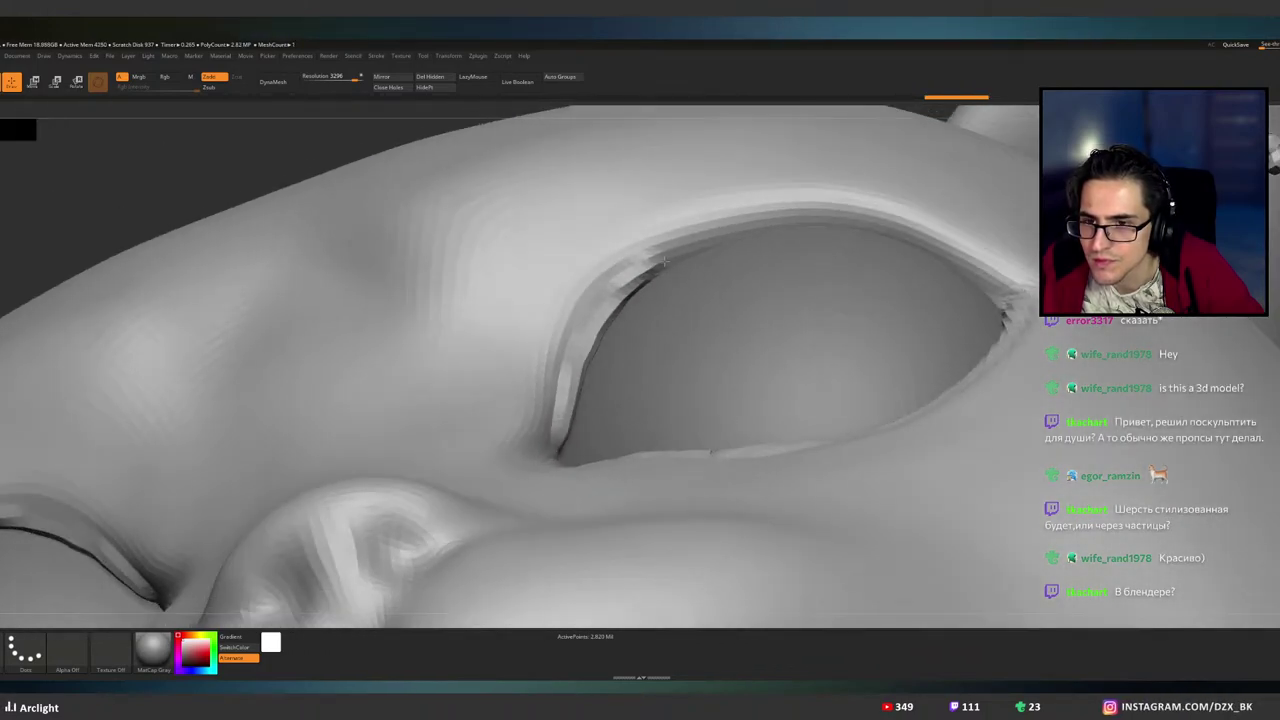
{"action": "left_click_drag", "start_coordinate": [651, 263], "coordinate": [677, 254]}
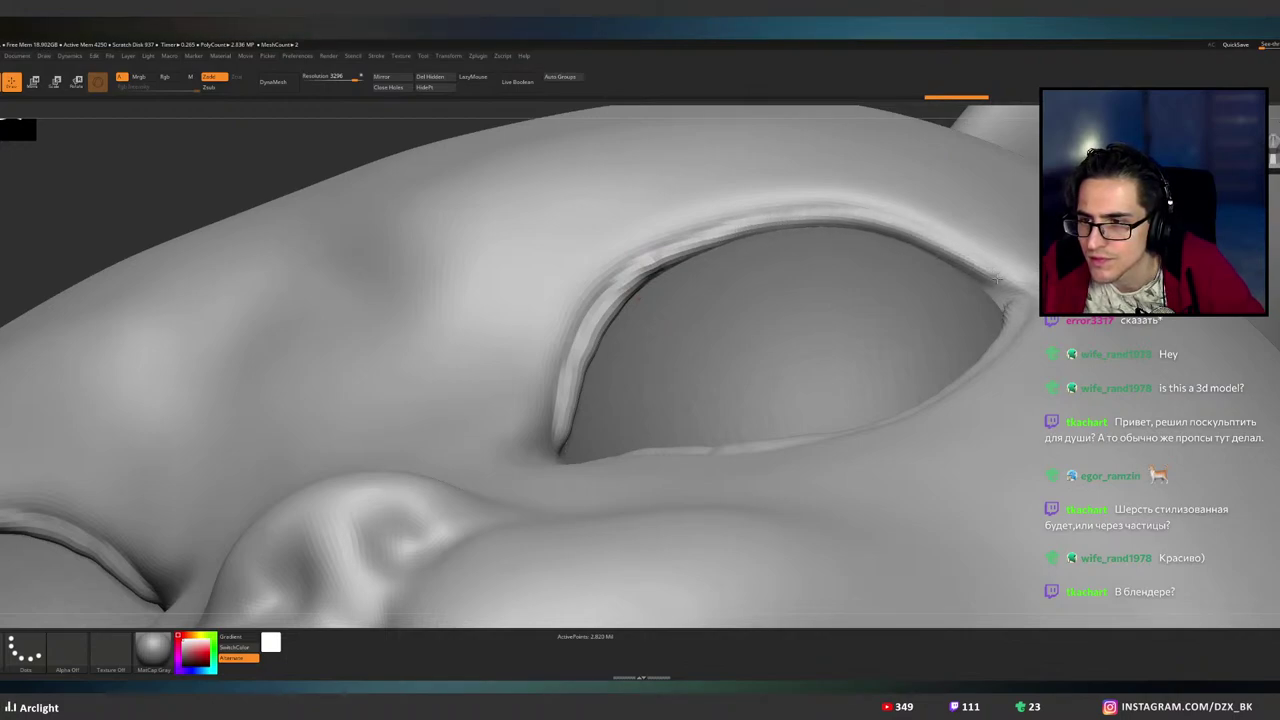
- Carry the upper eyelid rim to the outer eye corner, comparing it by undoing and redoing the stroke
{"action": "left_click_drag", "start_coordinate": [997, 280], "coordinate": [1014, 286]}
{"action": "mouse_move", "coordinate": [1020, 275]}
{"action": "right_mouse_down"}
{"action": "mouse_move", "coordinate": [1008, 332]}
{"action": "mouse_move", "coordinate": [999, 265]}
{"action": "mouse_move", "coordinate": [985, 345]}
{"action": "right_mouse_up"}
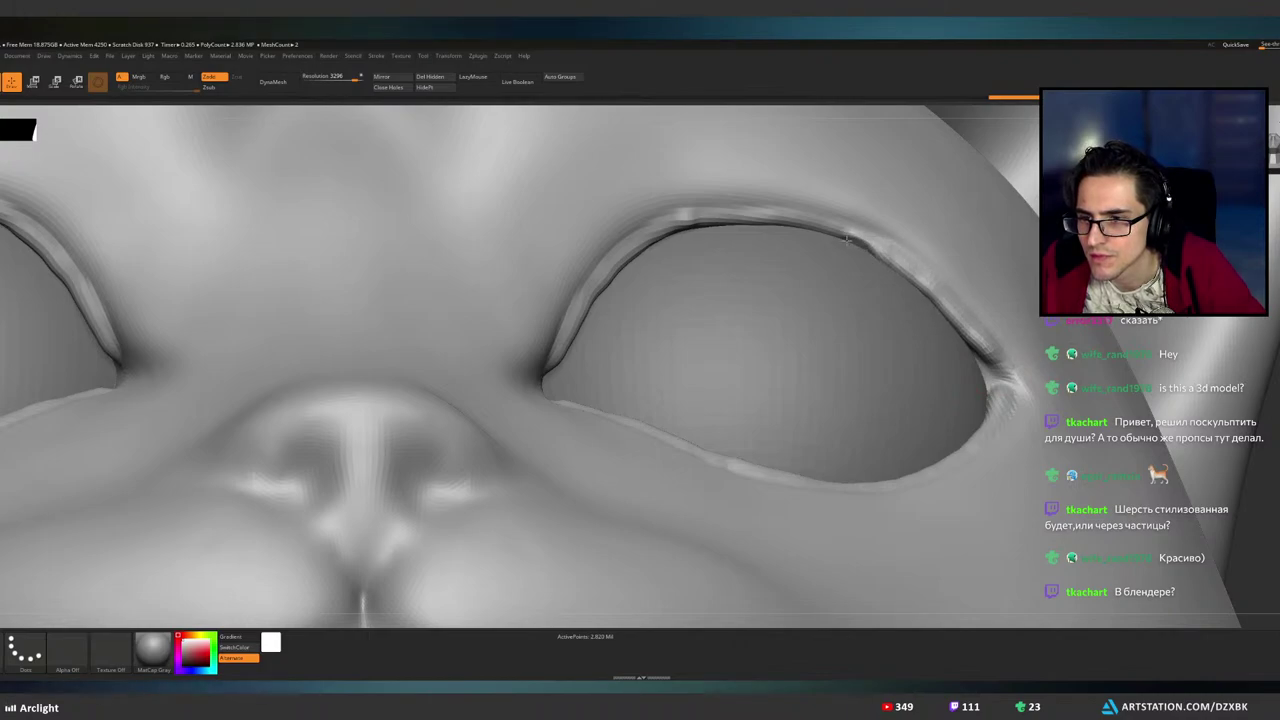
{"action": "key", "text": "ctrl+z"}
{"action": "key", "text": "ctrl+z"}
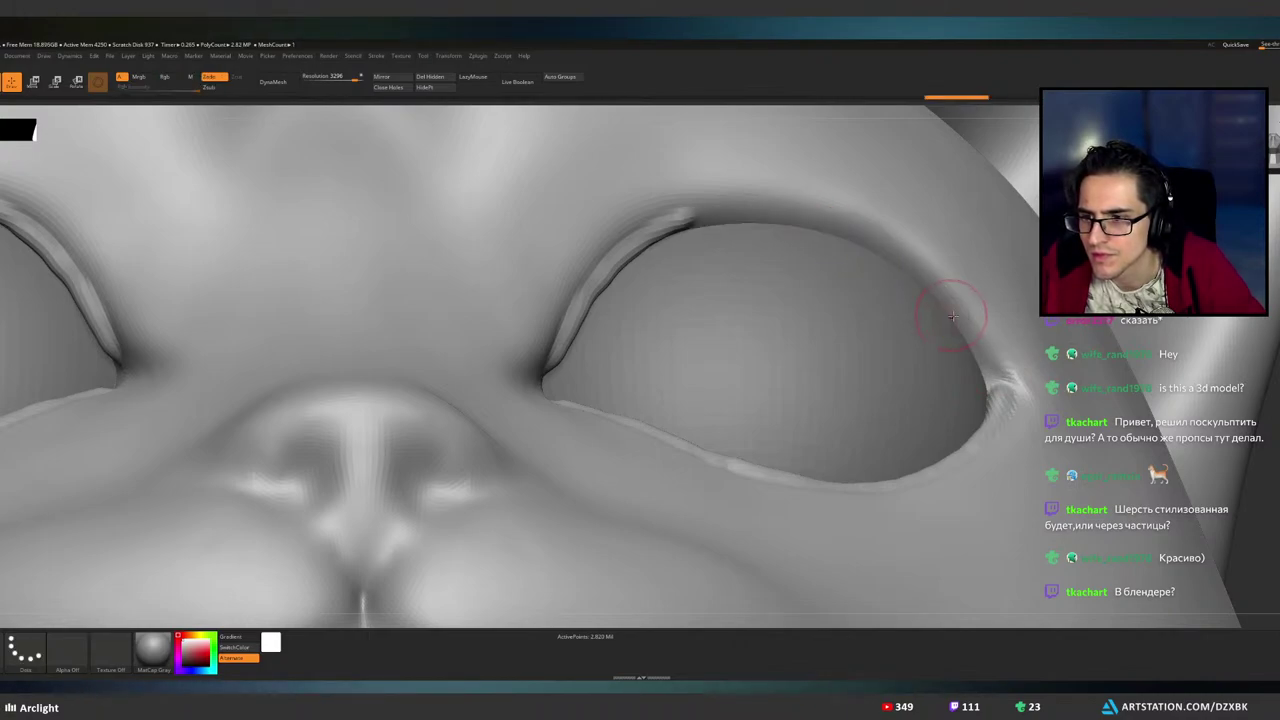
{"action": "key", "text": "ctrl+shift+z"}
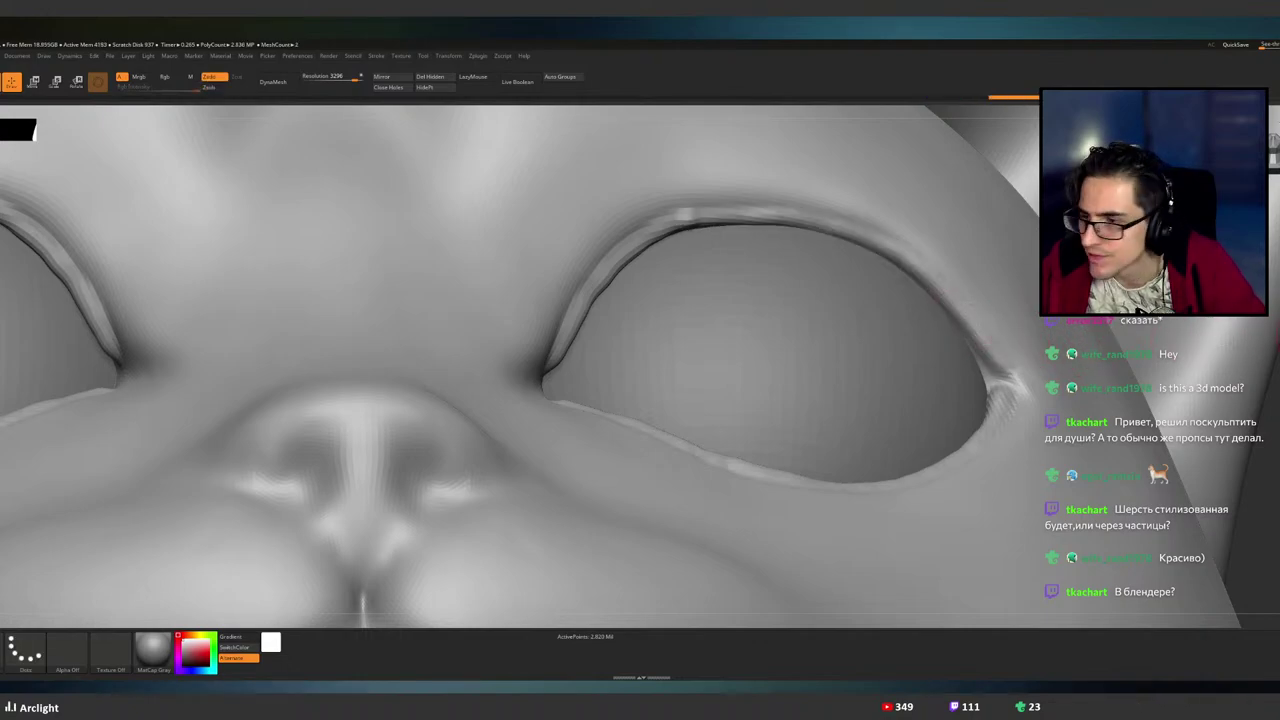
{"action": "mouse_move", "coordinate": [948, 303]}
{"action": "right_mouse_down"}
{"action": "mouse_move", "coordinate": [955, 600]}
{"action": "mouse_move", "coordinate": [1024, 342]}
{"action": "mouse_move", "coordinate": [989, 341]}
{"action": "right_mouse_up"}
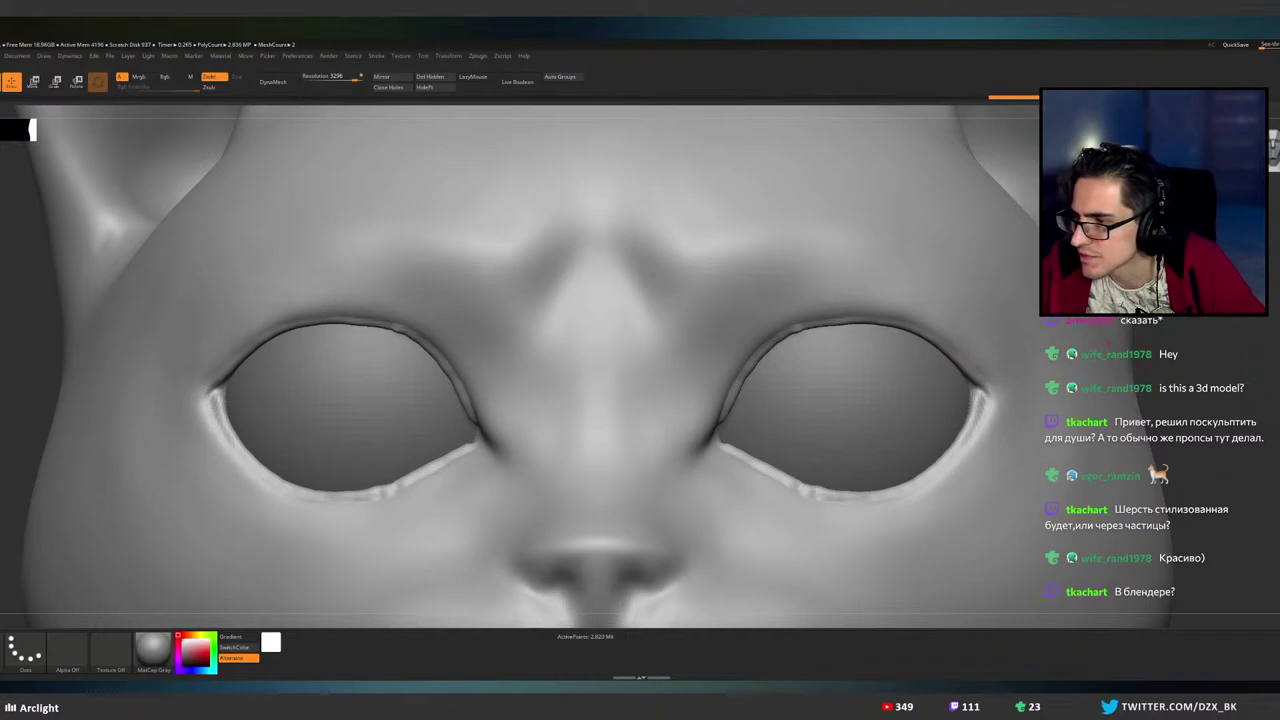
- Convert the head with both eyelid rims to DynaMesh at resolution 3296, accepting the offered option, and inspect the rims
{"action": "key", "text": "ctrl+d"}
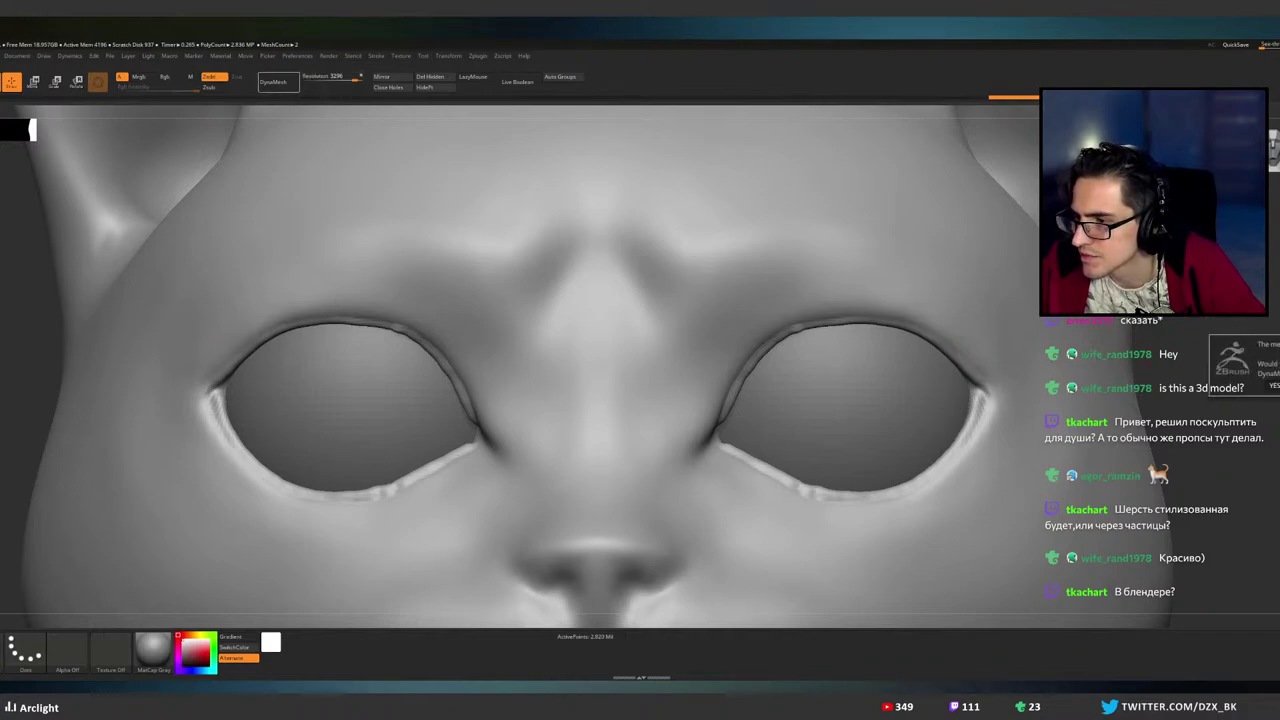
{"action": "left_click", "coordinate": [1274, 386]}
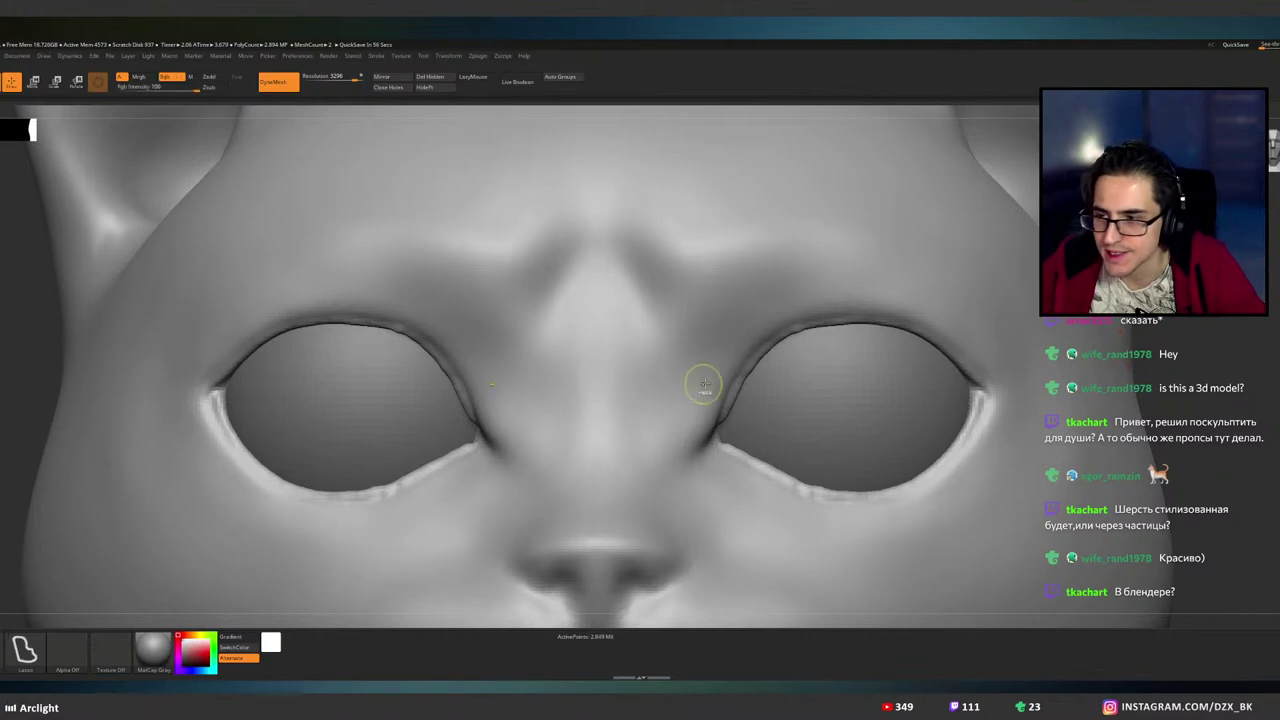
{"action": "left_click", "coordinate": [775, 396], "text": "ctrl+shift"}
{"action": "right_click_drag", "start_coordinate": [777, 396], "coordinate": [842, 375], "text": "ctrl"}
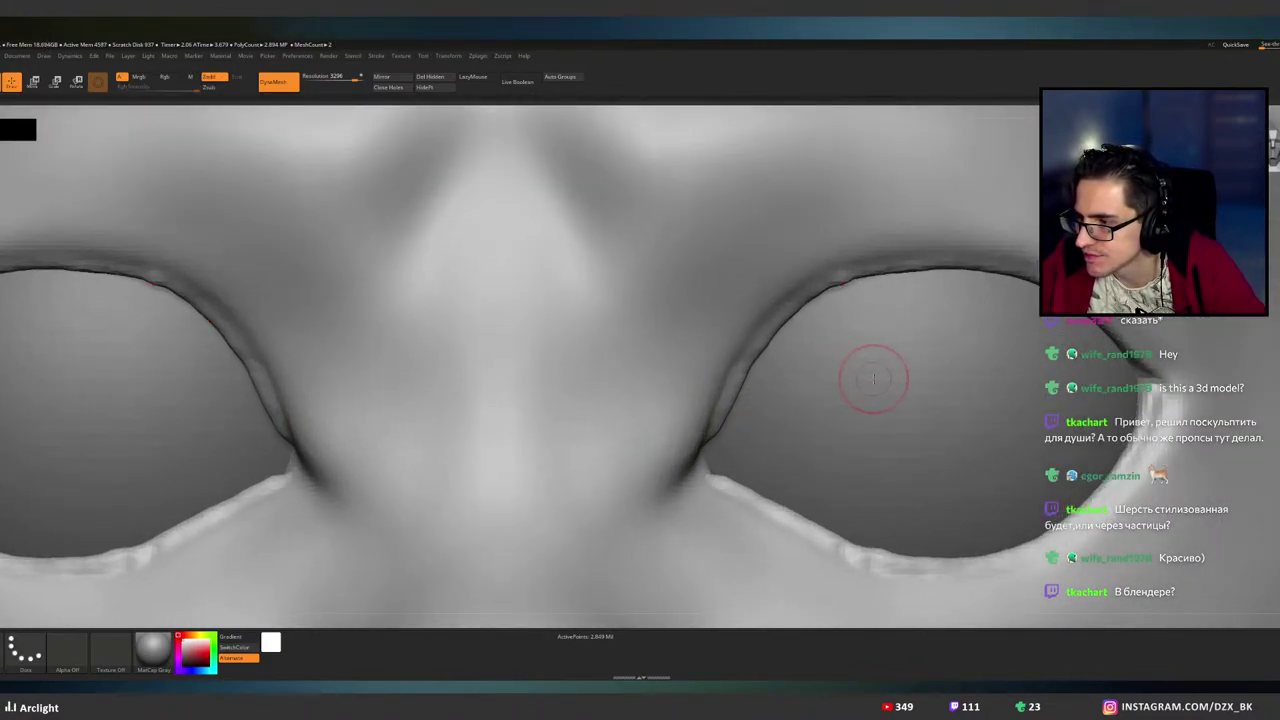
- Undo the DynaMesh conversion and the rim strokes on both eyelids, and DynaMesh the head at resolution 4096
{"action": "key", "text": "ctrl+z"}
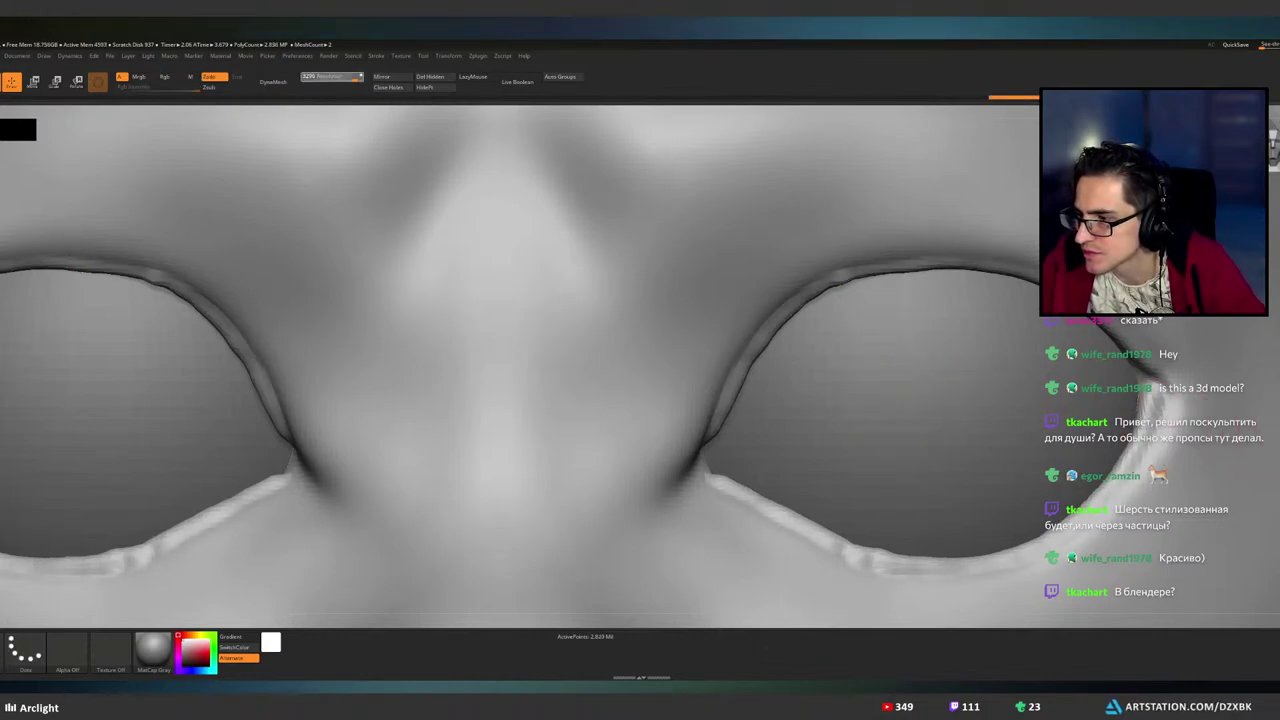
{"action": "left_click", "coordinate": [360, 78]}
{"action": "key", "text": "ctrl+z"}
{"action": "key", "text": "ctrl+z"}
{"action": "key", "text": "ctrl+z"}
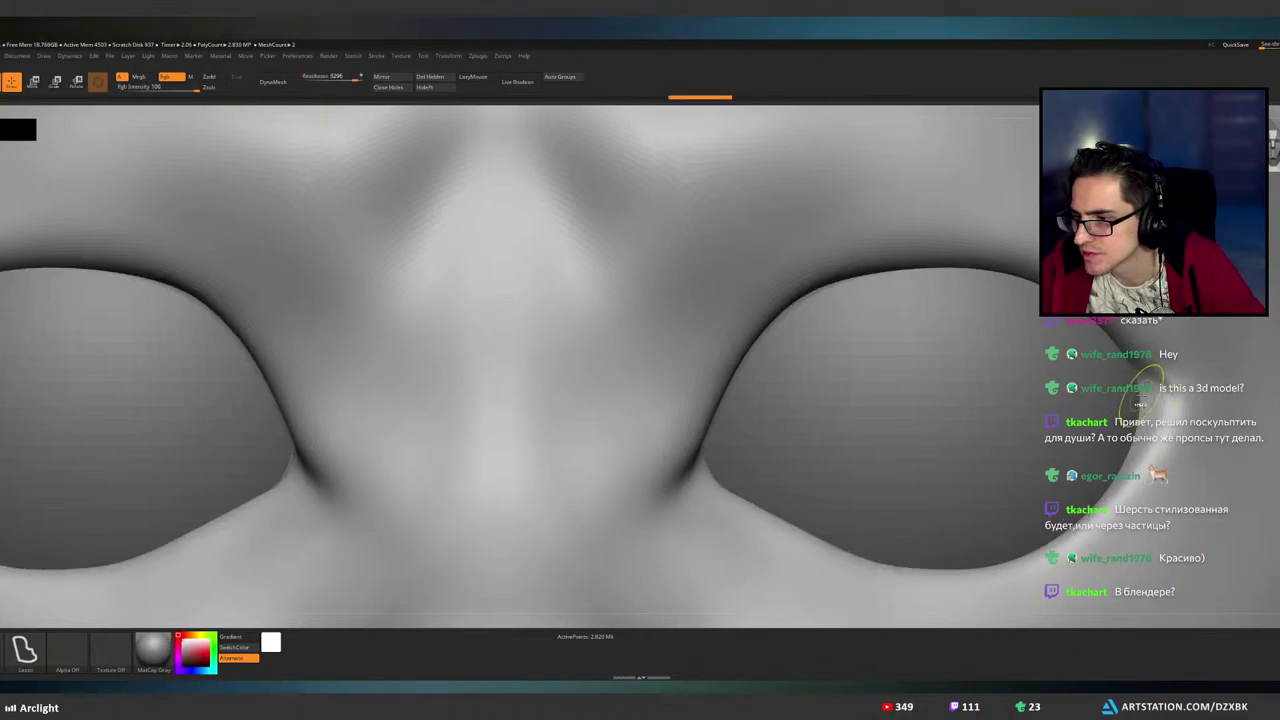
{"action": "key", "text": "ctrl+z"}
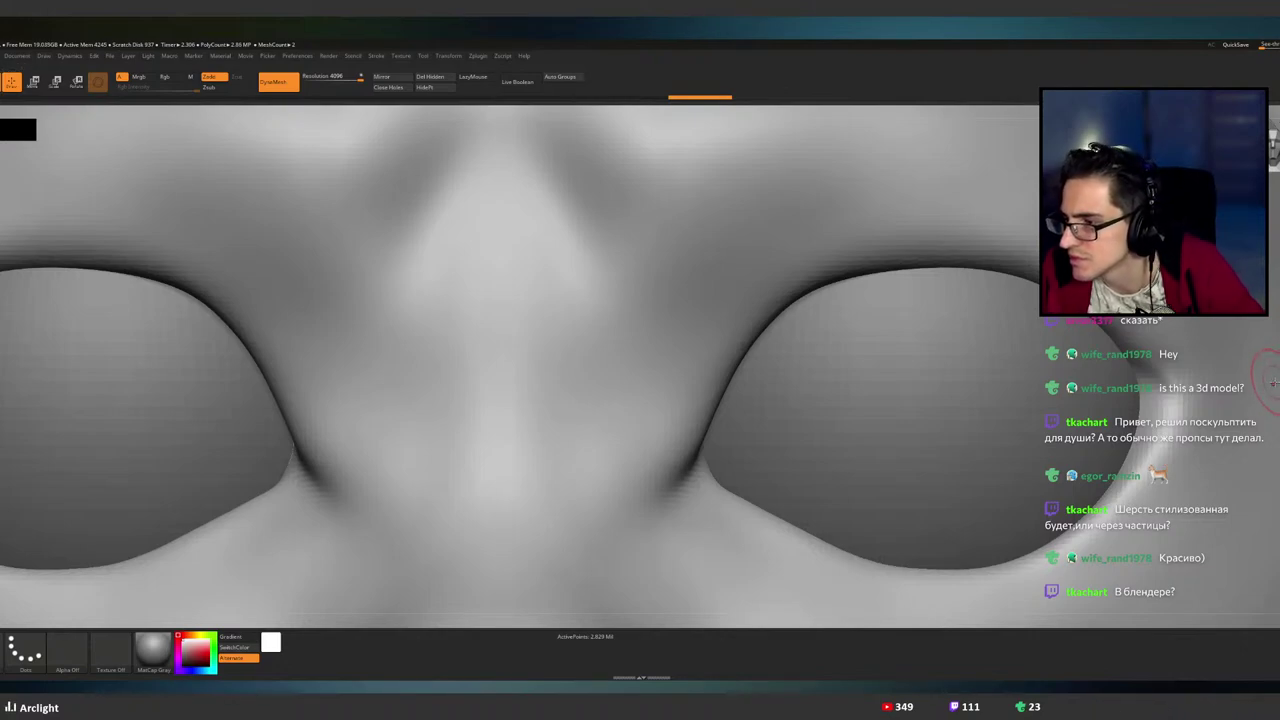
- Try and undo a short rim stroke on the inner part of the upper eyelid, and subdivide the head once
{"action": "mouse_move", "coordinate": [1207, 378]}
{"action": "right_mouse_down", "text": "ctrl"}
{"action": "mouse_move", "coordinate": [1128, 356]}
{"action": "mouse_move", "coordinate": [990, 348]}
{"action": "right_mouse_up", "text": "ctrl"}
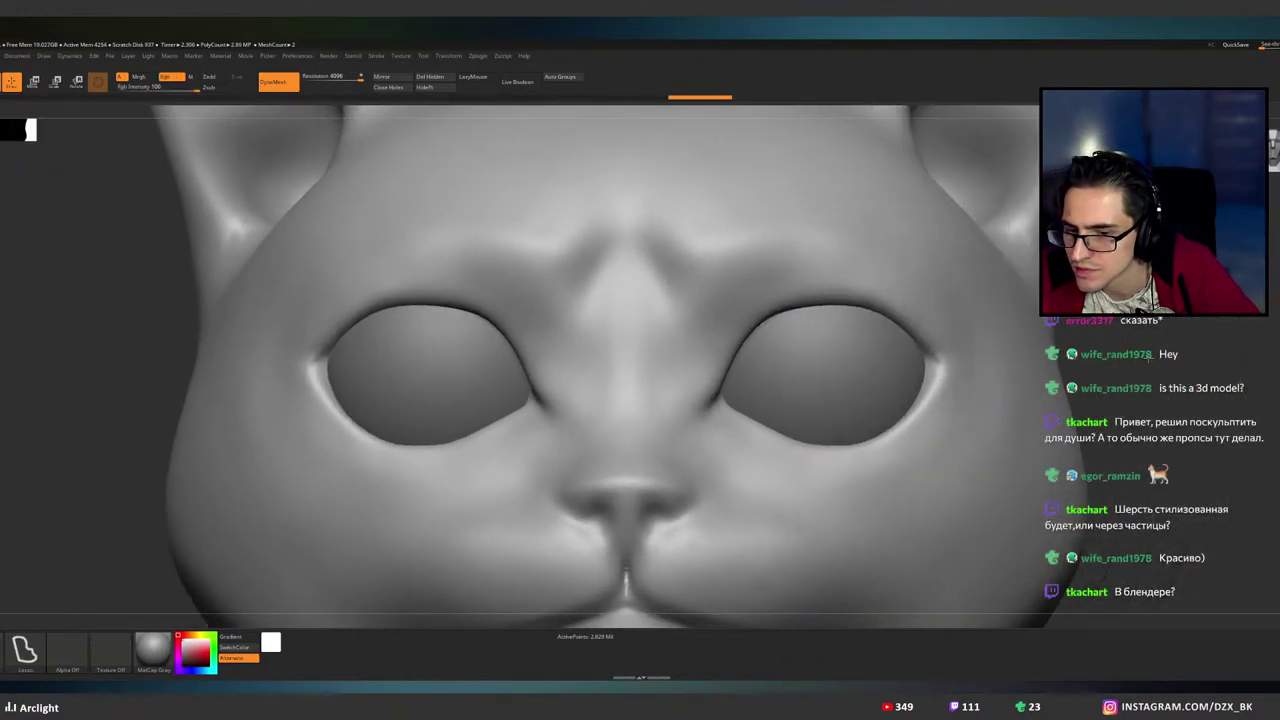
{"action": "left_click", "coordinate": [1190, 342], "text": "ctrl"}
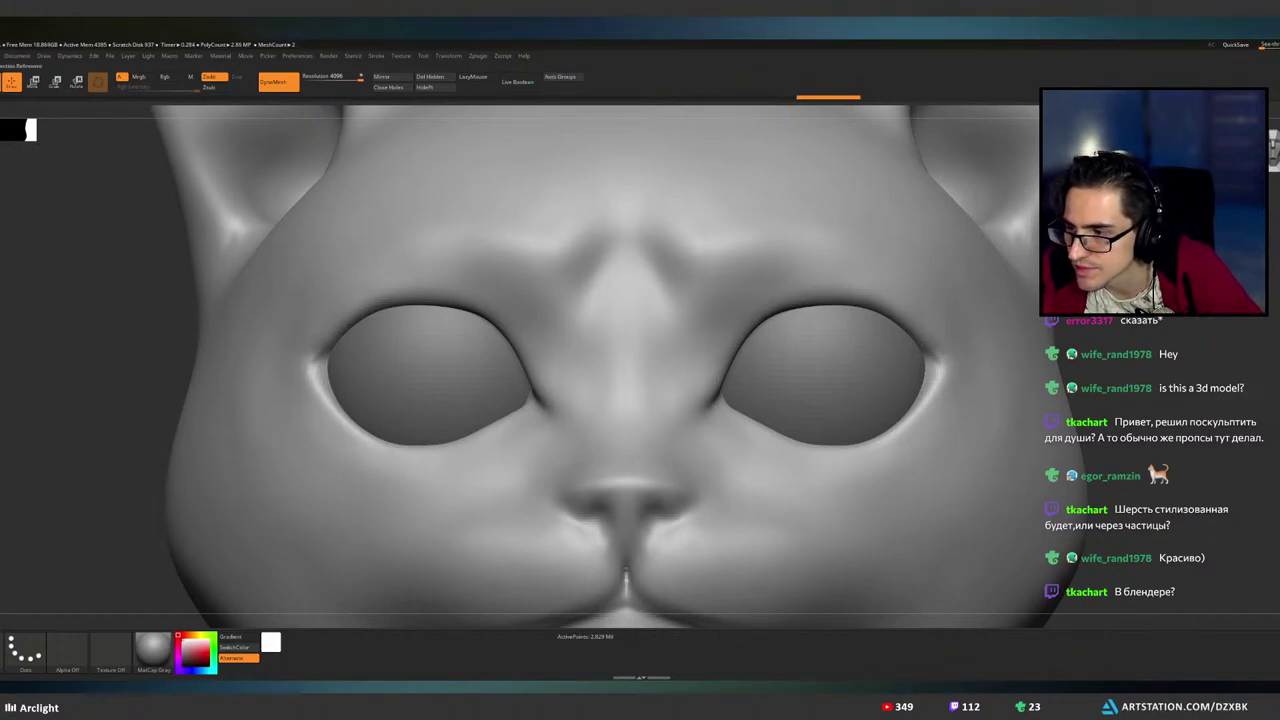
{"action": "key", "text": "ctrl"}
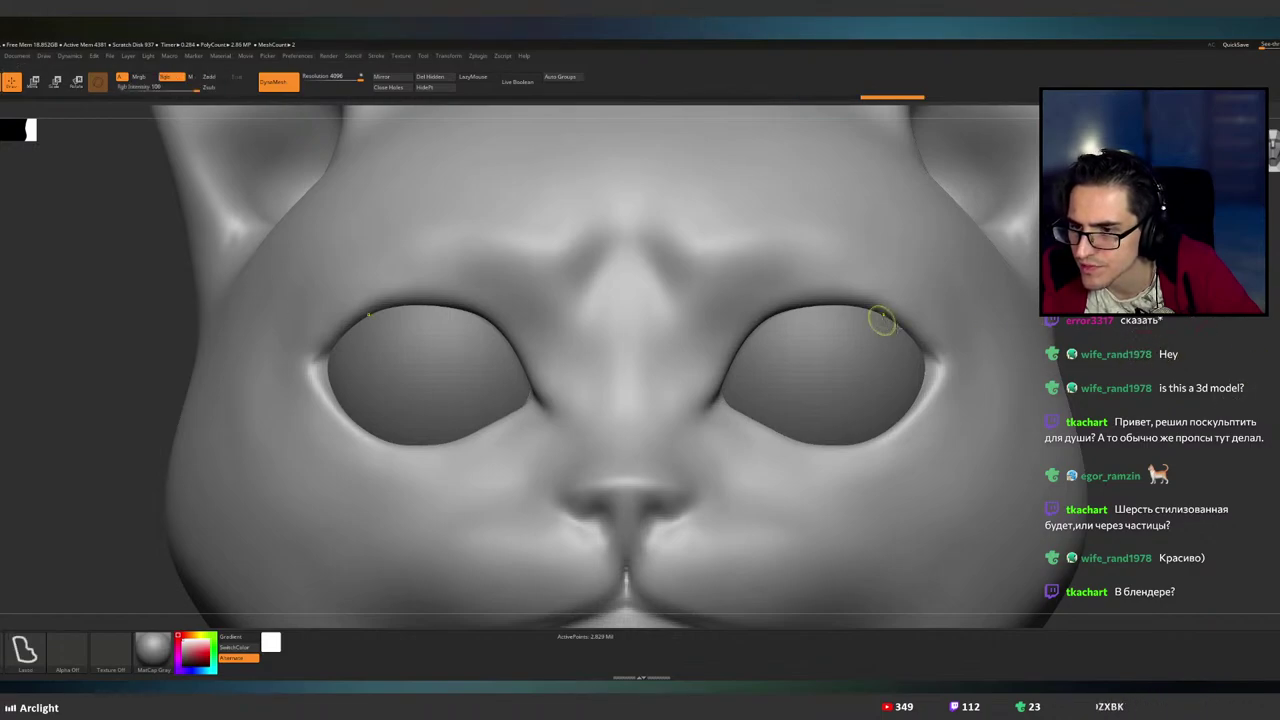
{"action": "mouse_move", "coordinate": [883, 318]}
{"action": "right_mouse_down", "text": "ctrl"}
{"action": "mouse_move", "coordinate": [969, 341]}
{"action": "mouse_move", "coordinate": [586, 428]}
{"action": "right_mouse_up", "text": "ctrl"}
{"action": "left_click_drag", "start_coordinate": [545, 456], "coordinate": [592, 398]}
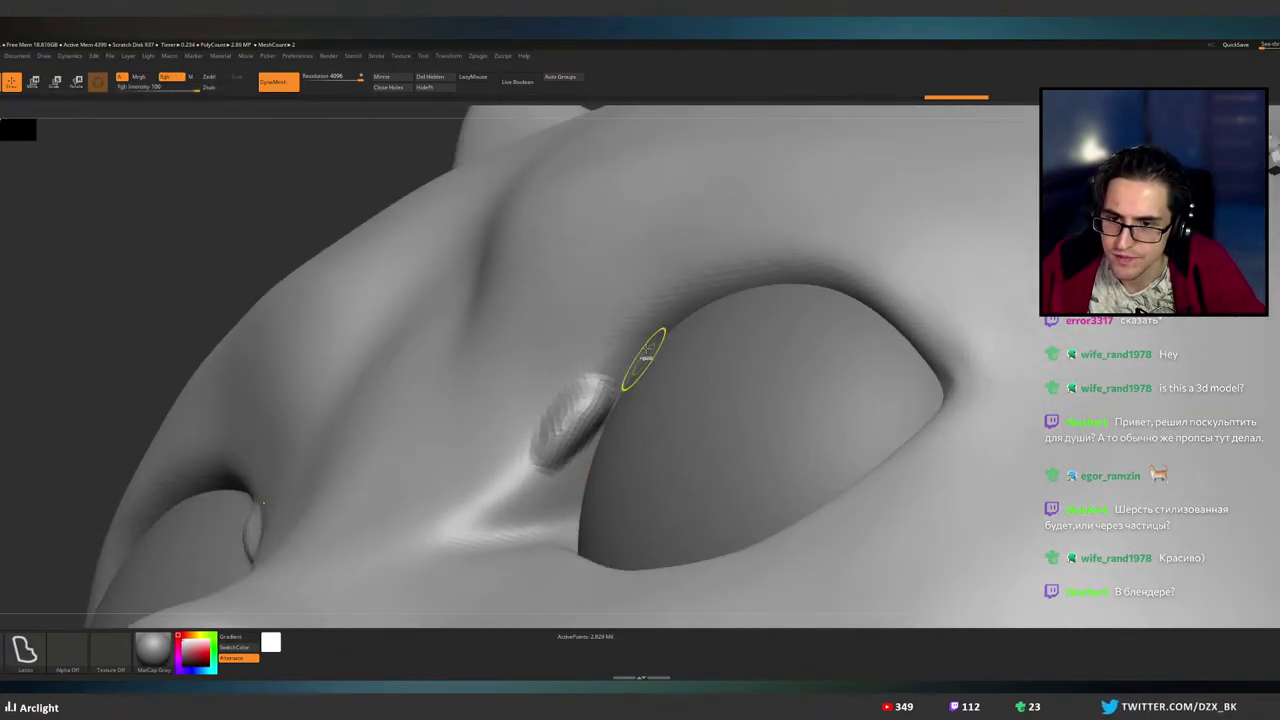
{"action": "key", "text": "ctrl+z"}
{"action": "key", "text": "shift"}
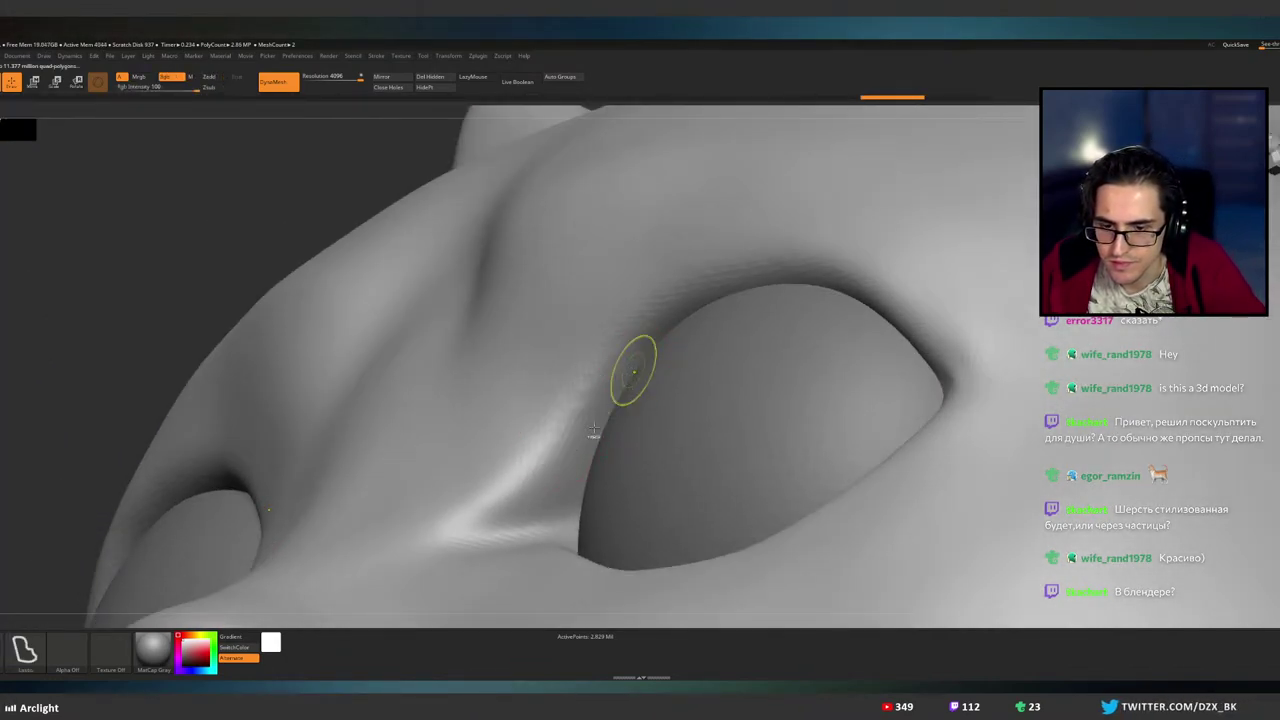
{"action": "mouse_move", "coordinate": [652, 331]}
{"action": "left_mouse_down"}
{"action": "mouse_move", "coordinate": [622, 350]}
{"action": "mouse_move", "coordinate": [571, 428]}
{"action": "left_mouse_up"}
{"action": "key", "text": "ctrl+z"}
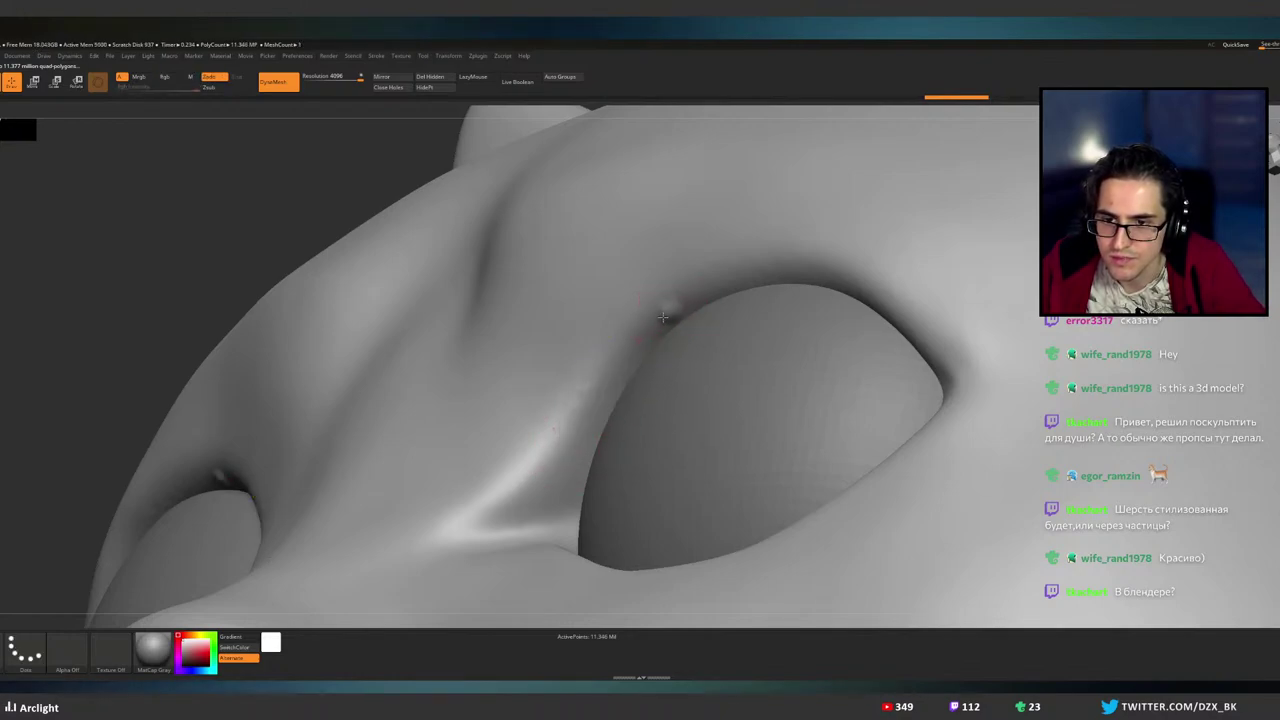
- Build up and smooth a thin rim along the upper eyelid from near the inner eye corner past its middle
{"action": "left_click_drag", "start_coordinate": [662, 317], "coordinate": [543, 457]}
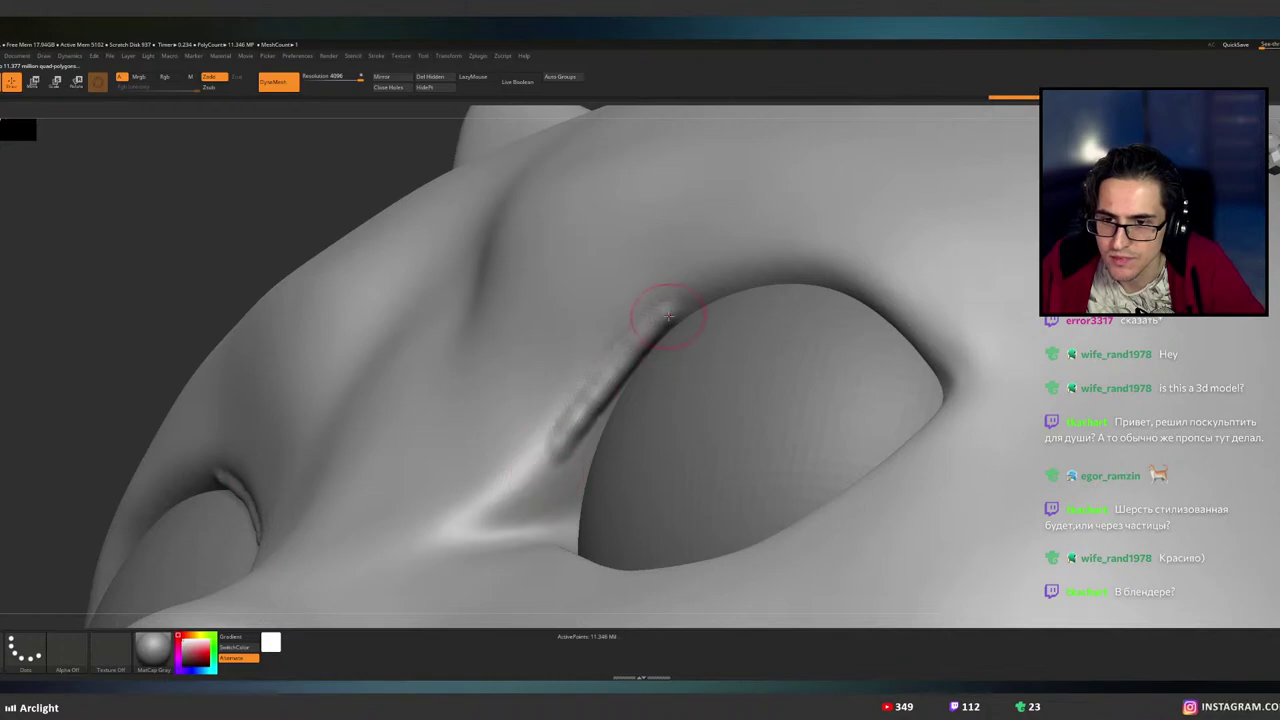
{"action": "left_click_drag", "start_coordinate": [667, 316], "coordinate": [545, 458]}
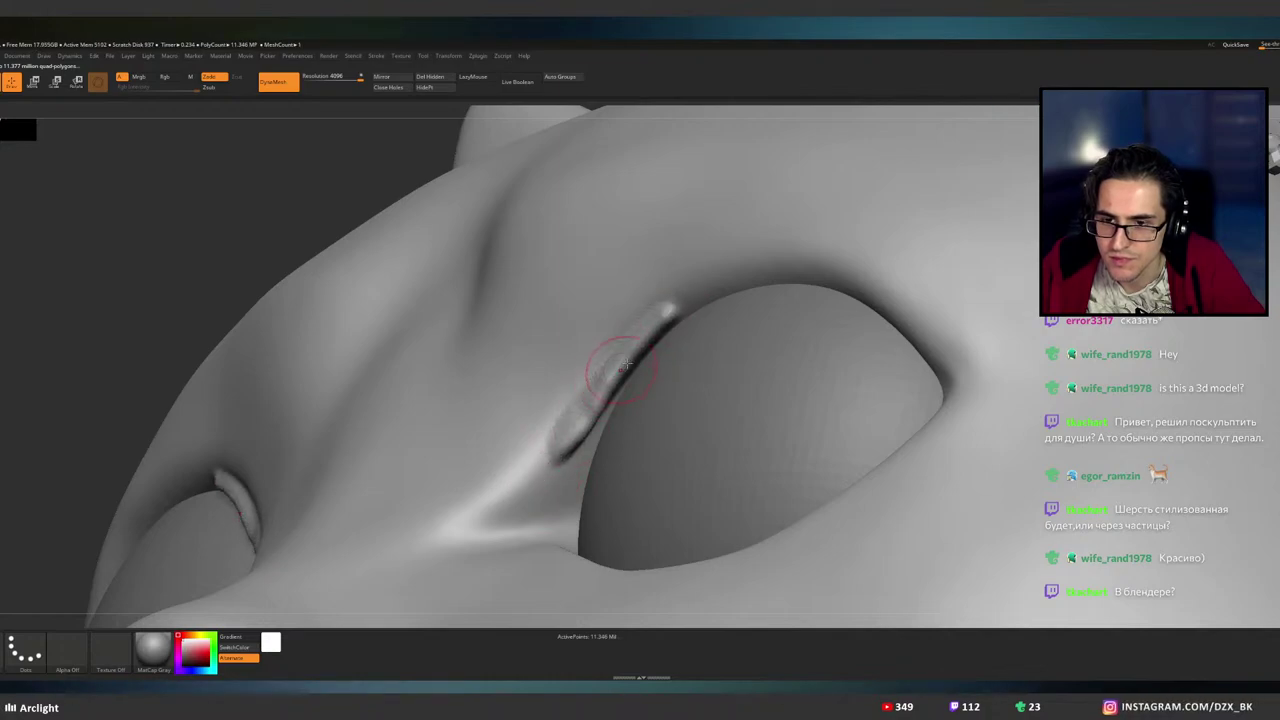
{"action": "mouse_move", "coordinate": [623, 366]}
{"action": "left_mouse_down", "text": "shift"}
{"action": "mouse_move", "coordinate": [634, 337]}
{"action": "mouse_move", "coordinate": [685, 315]}
{"action": "left_mouse_up", "text": "shift"}
{"action": "right_click_drag", "start_coordinate": [711, 301], "coordinate": [724, 208]}
{"action": "left_click_drag", "start_coordinate": [665, 313], "coordinate": [732, 285]}
{"action": "mouse_move", "coordinate": [829, 262]}
{"action": "left_mouse_down"}
{"action": "mouse_move", "coordinate": [881, 270]}
{"action": "mouse_move", "coordinate": [739, 286]}
{"action": "mouse_move", "coordinate": [652, 330]}
{"action": "left_mouse_up"}
{"action": "mouse_move", "coordinate": [772, 297]}
{"action": "right_mouse_down"}
{"action": "mouse_move", "coordinate": [820, 281]}
{"action": "mouse_move", "coordinate": [714, 300]}
{"action": "right_mouse_up"}
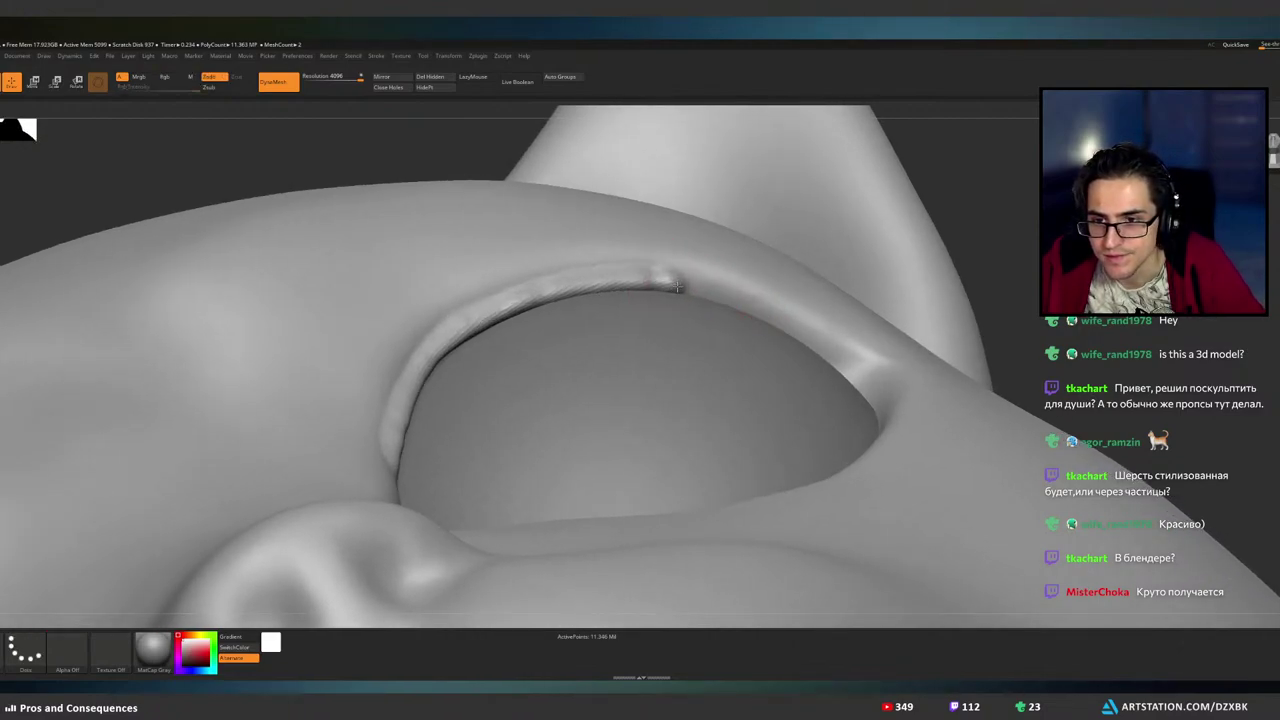
- Extend the upper eyelid rim to the outer eye corner, undoing the strokes that do not follow the edge
{"action": "left_click_drag", "start_coordinate": [678, 287], "coordinate": [690, 292]}
{"action": "key", "text": "ctrl+z"}
{"action": "left_click_drag", "start_coordinate": [828, 349], "coordinate": [775, 322]}
{"action": "key", "text": "ctrl+z"}
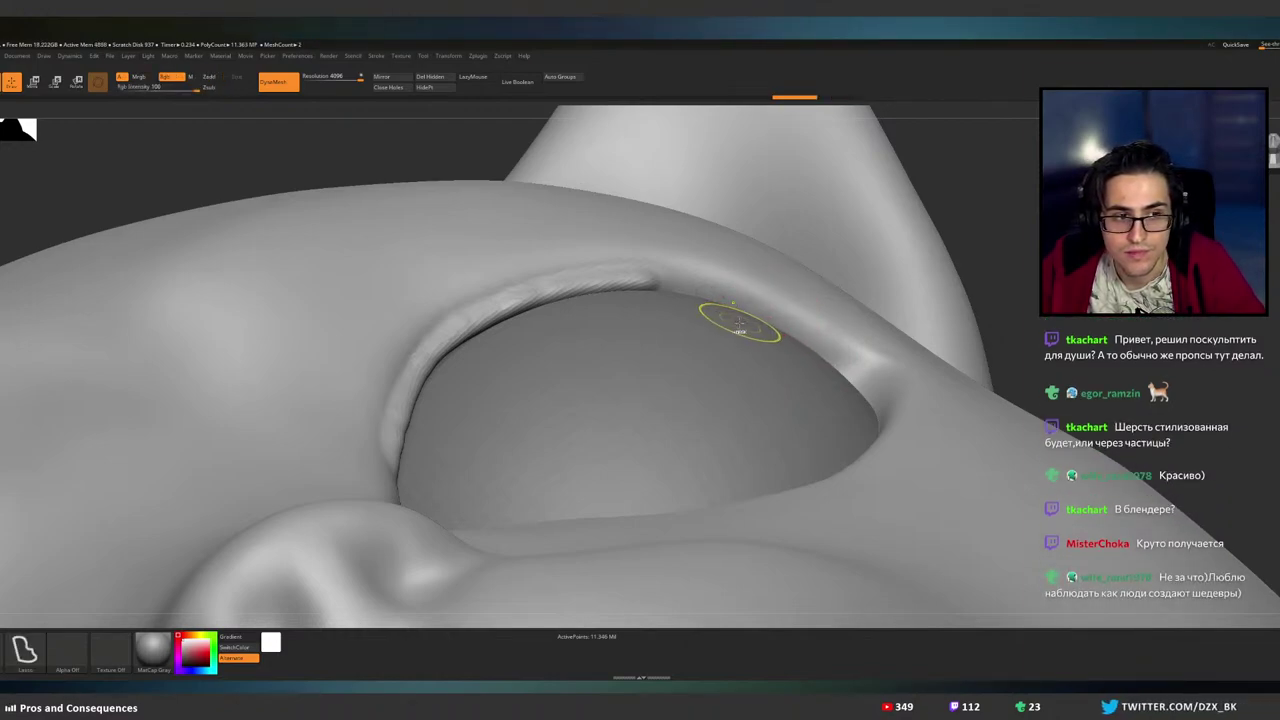
{"action": "mouse_move", "coordinate": [743, 329]}
{"action": "right_mouse_down", "text": "ctrl"}
{"action": "mouse_move", "coordinate": [715, 331]}
{"action": "mouse_move", "coordinate": [687, 365]}
{"action": "mouse_move", "coordinate": [586, 357]}
{"action": "mouse_move", "coordinate": [608, 320]}
{"action": "right_mouse_up", "text": "ctrl"}
{"action": "left_click_drag", "start_coordinate": [608, 320], "coordinate": [685, 342], "text": "shift"}
{"action": "key", "text": "ctrl+z"}
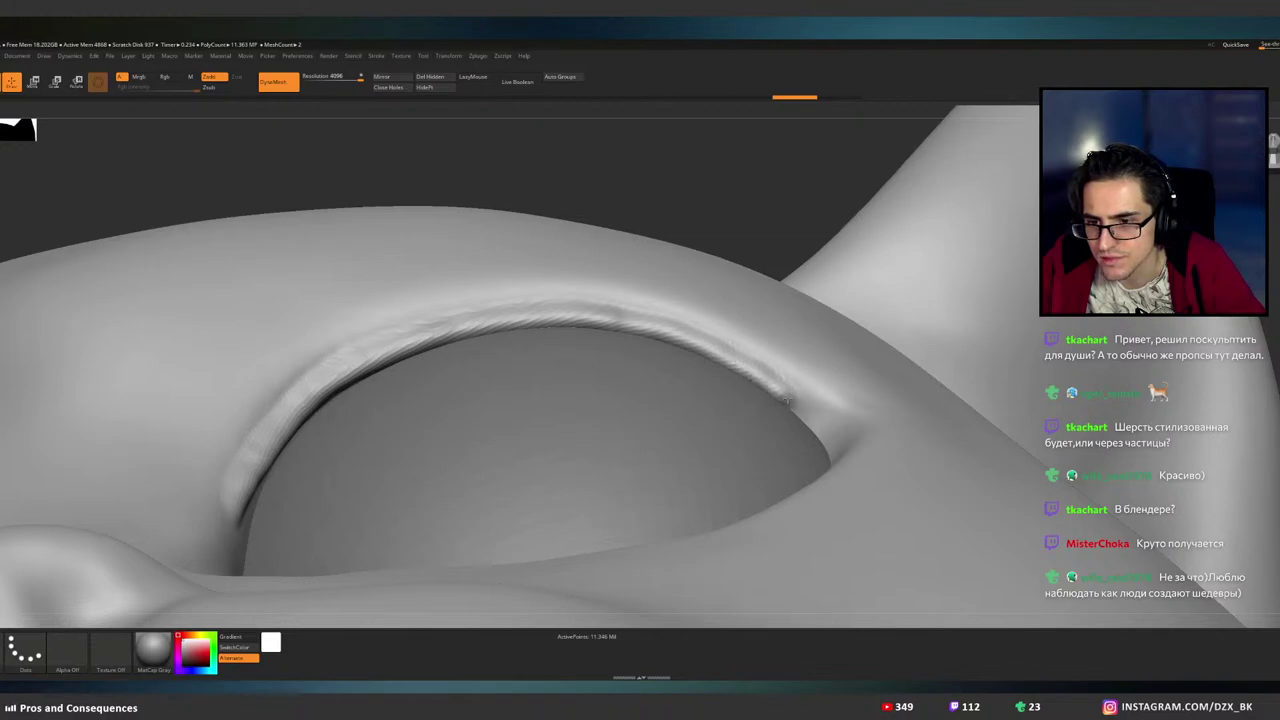
{"action": "left_click_drag", "start_coordinate": [803, 407], "coordinate": [814, 410]}
{"action": "mouse_move", "coordinate": [796, 387]}
{"action": "right_mouse_down"}
{"action": "mouse_move", "coordinate": [786, 425]}
{"action": "mouse_move", "coordinate": [645, 404]}
{"action": "mouse_move", "coordinate": [616, 416]}
{"action": "mouse_move", "coordinate": [700, 415]}
{"action": "mouse_move", "coordinate": [771, 380]}
{"action": "mouse_move", "coordinate": [876, 440]}
{"action": "mouse_move", "coordinate": [591, 380]}
{"action": "mouse_move", "coordinate": [717, 364]}
{"action": "right_mouse_up"}
- Remesh the head and its upper eyelid rims with DynaMesh at resolution 4096, and subdivide it once
{"action": "left_click_drag", "start_coordinate": [1022, 302], "coordinate": [1032, 290], "text": "ctrl"}
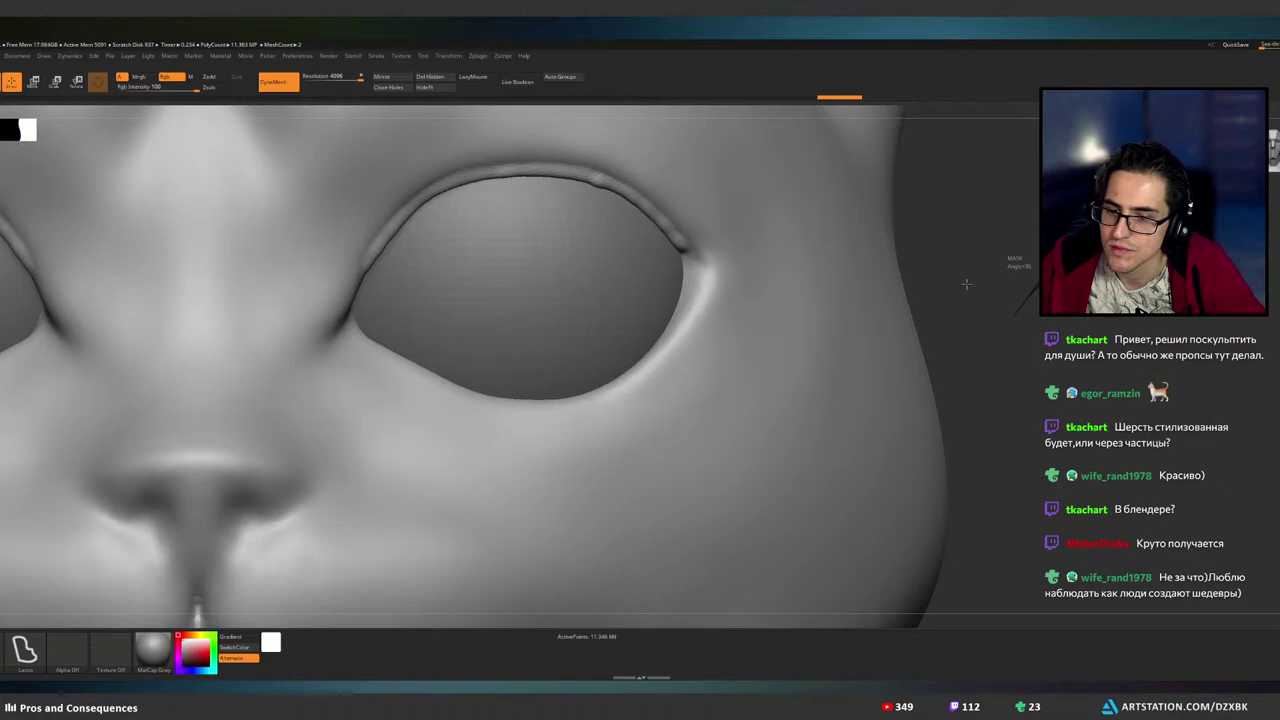
{"action": "key", "text": "shift+d"}
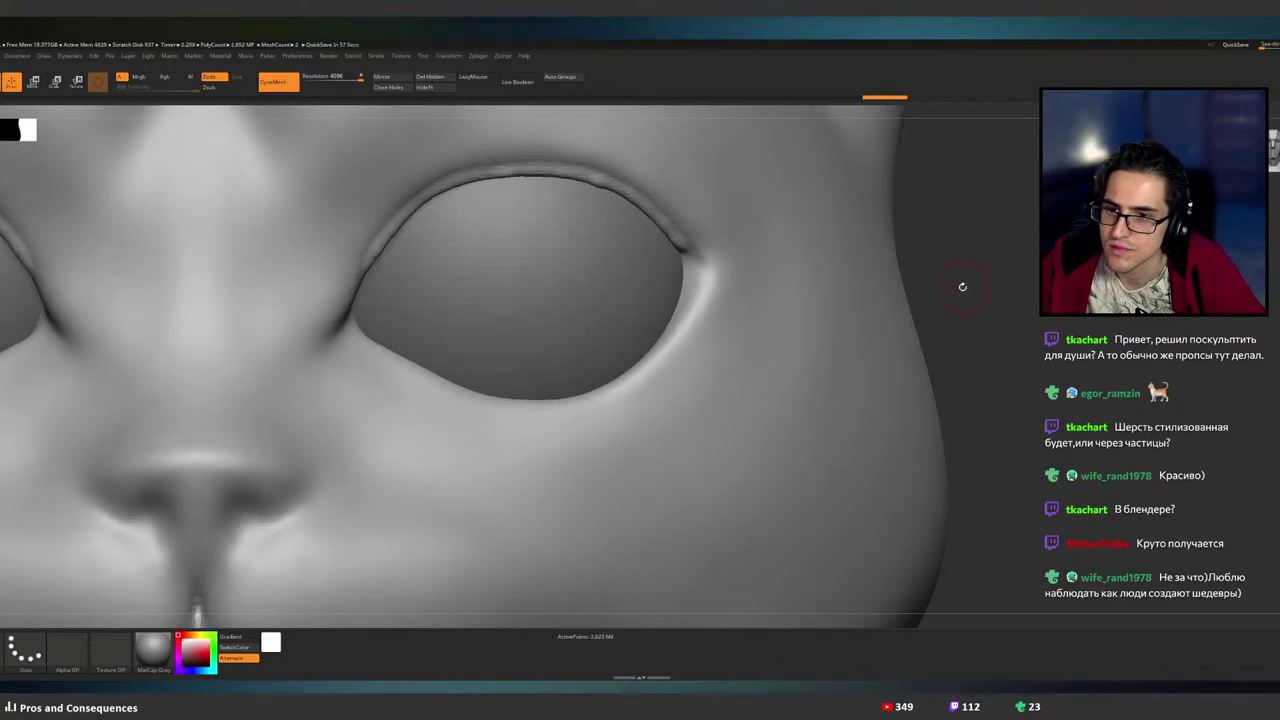
{"action": "key", "text": "ctrl"}
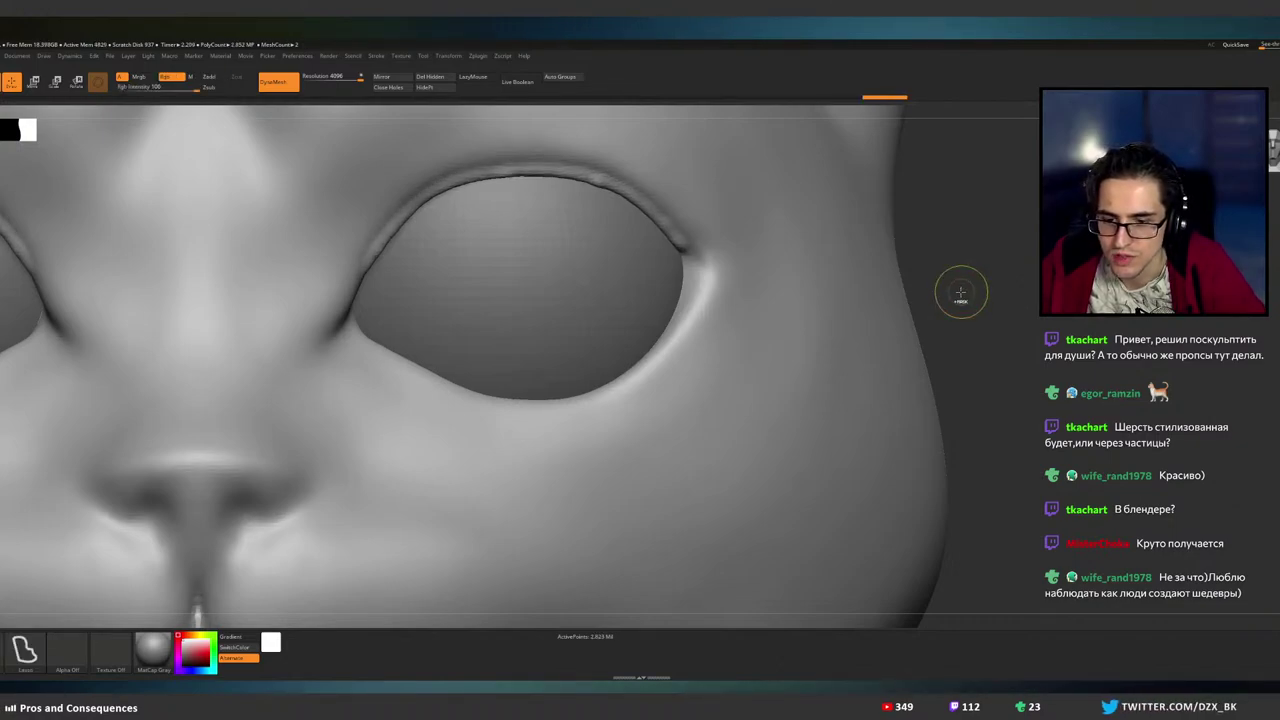
{"action": "key", "text": "d"}
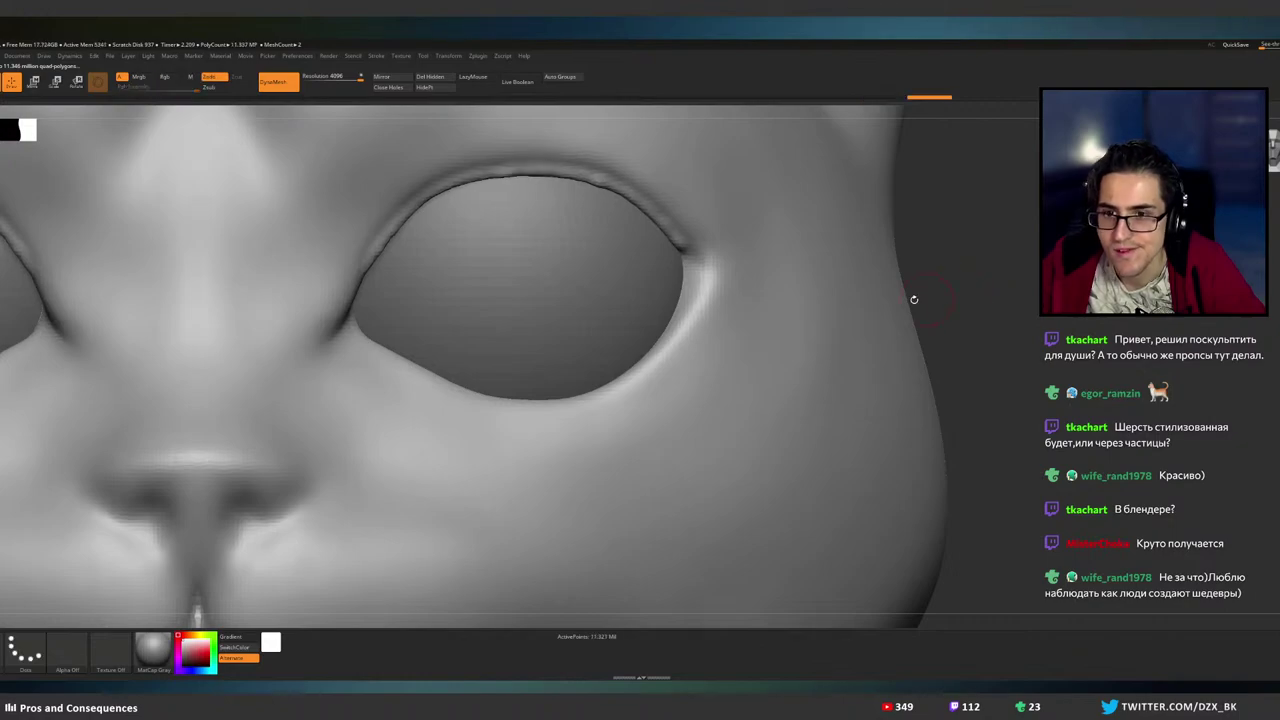
- Try smoothing a short section of the upper eyelid rim and undo it, checking the rim from several angles
{"action": "right_click_drag", "start_coordinate": [830, 298], "coordinate": [932, 475], "text": "alt"}
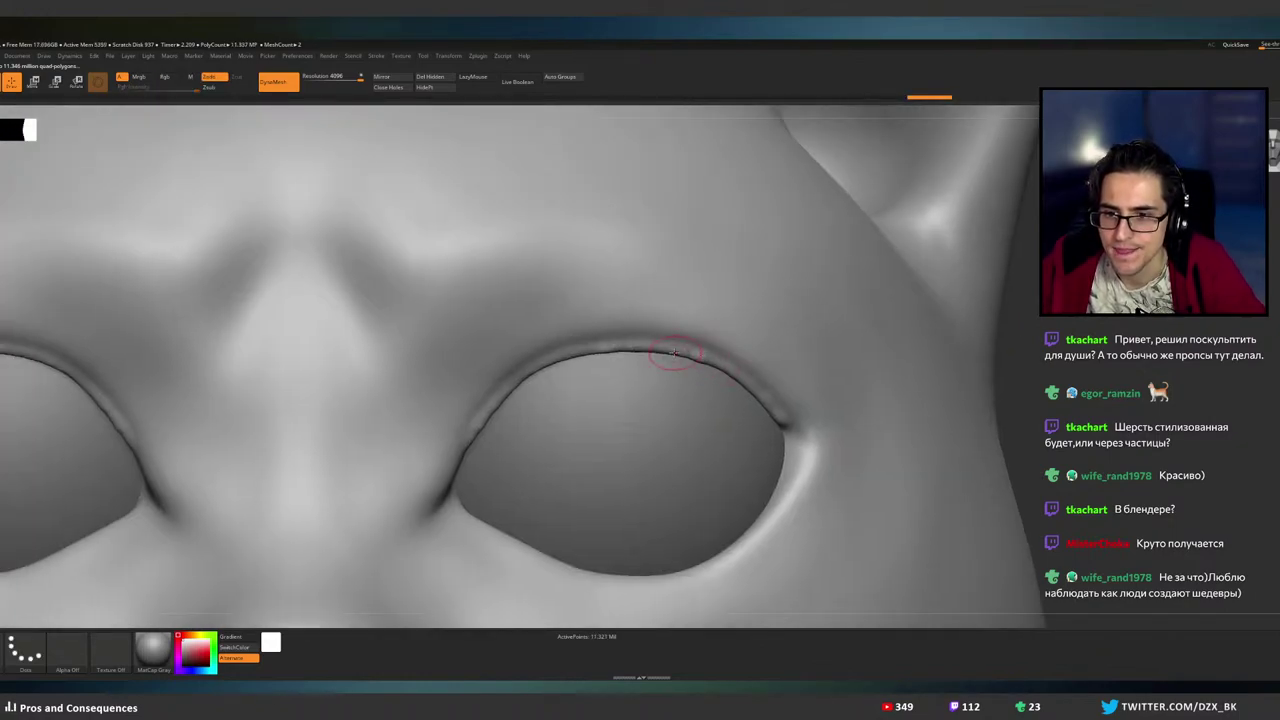
{"action": "right_click_drag", "start_coordinate": [673, 353], "coordinate": [600, 323]}
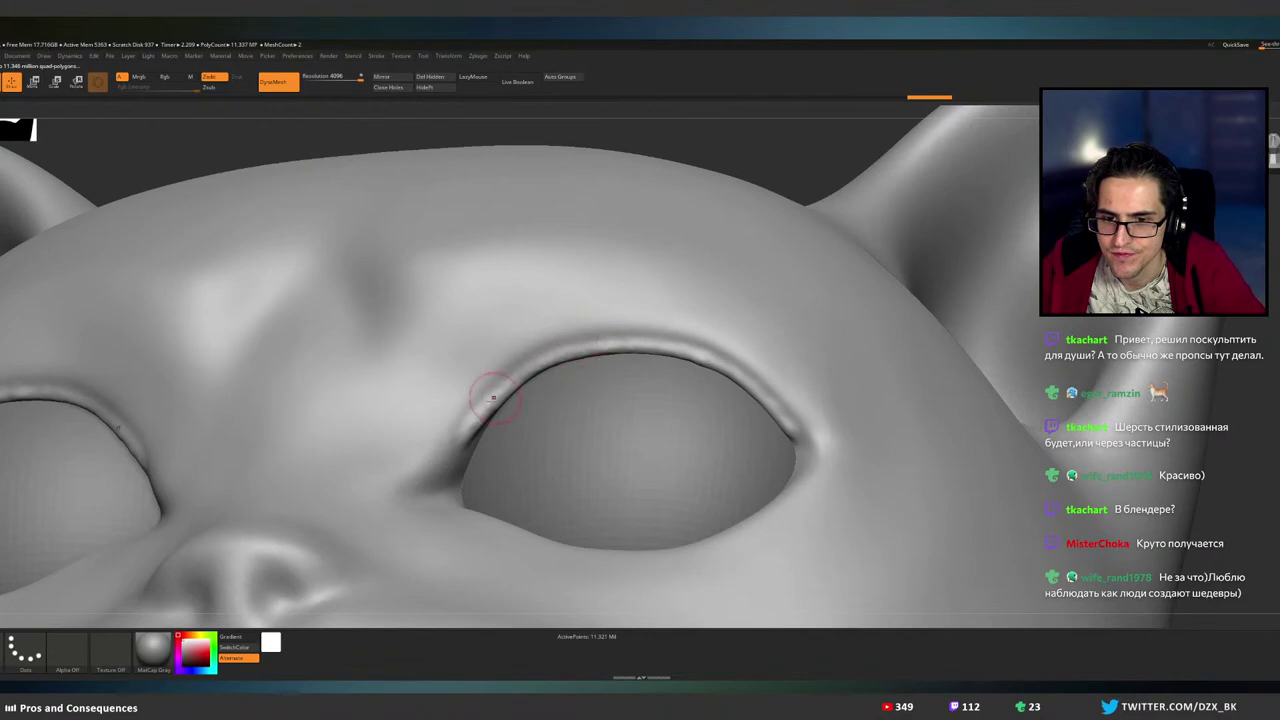
{"action": "mouse_move", "coordinate": [494, 398]}
{"action": "right_mouse_down"}
{"action": "mouse_move", "coordinate": [432, 402]}
{"action": "mouse_move", "coordinate": [415, 425]}
{"action": "mouse_move", "coordinate": [490, 440]}
{"action": "mouse_move", "coordinate": [520, 406]}
{"action": "right_mouse_up"}
{"action": "left_click_drag", "start_coordinate": [666, 364], "coordinate": [672, 357], "text": "shift"}
{"action": "key", "text": "ctrl+z"}
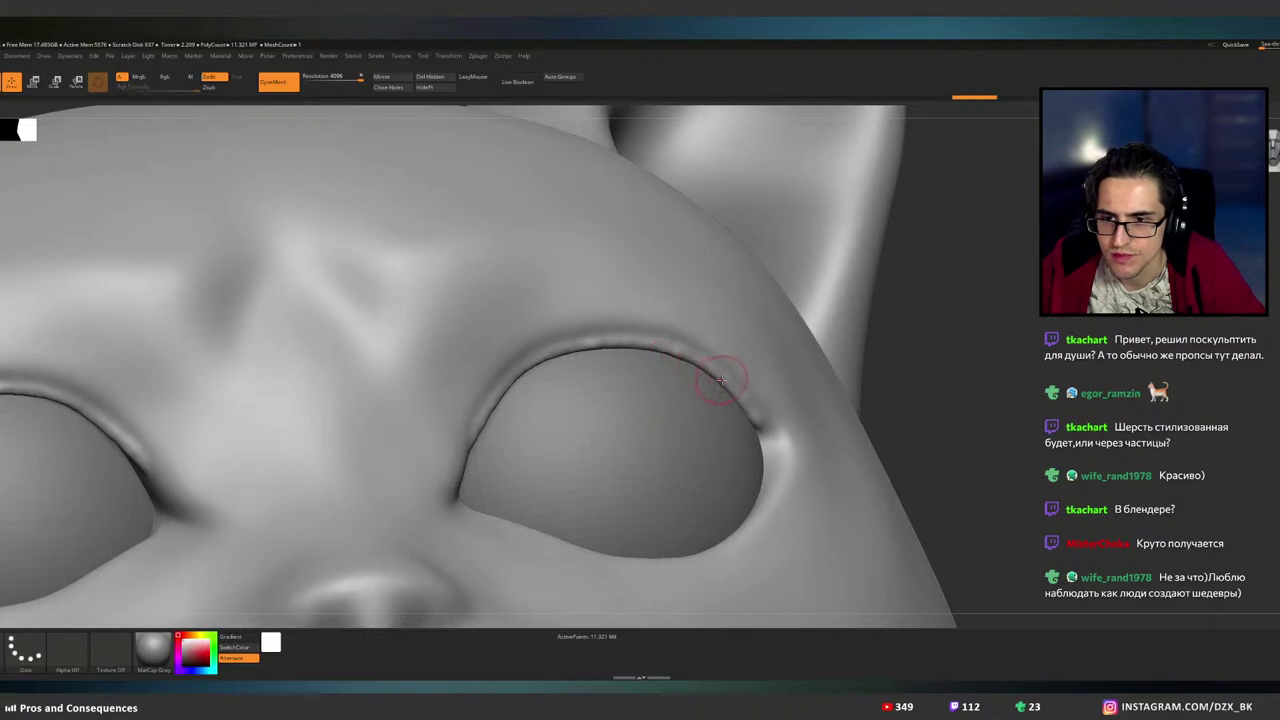
{"action": "mouse_move", "coordinate": [722, 368]}
{"action": "right_mouse_down"}
{"action": "mouse_move", "coordinate": [786, 394]}
{"action": "mouse_move", "coordinate": [757, 389]}
{"action": "right_mouse_up"}
- Try a rim along the lower eyelid, undo its outer section, and smooth the part near the inner eye corner
{"action": "right_click_drag", "start_coordinate": [636, 455], "coordinate": [665, 385]}
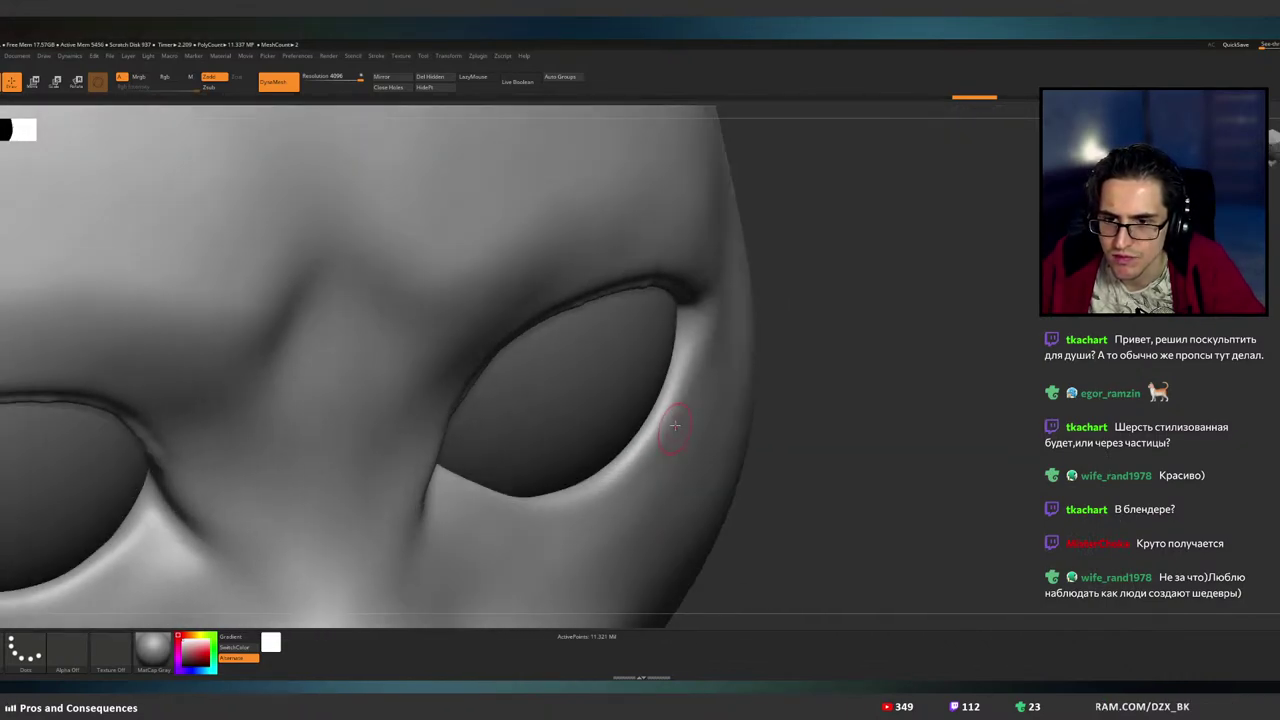
{"action": "left_click_drag", "start_coordinate": [684, 326], "coordinate": [665, 397]}
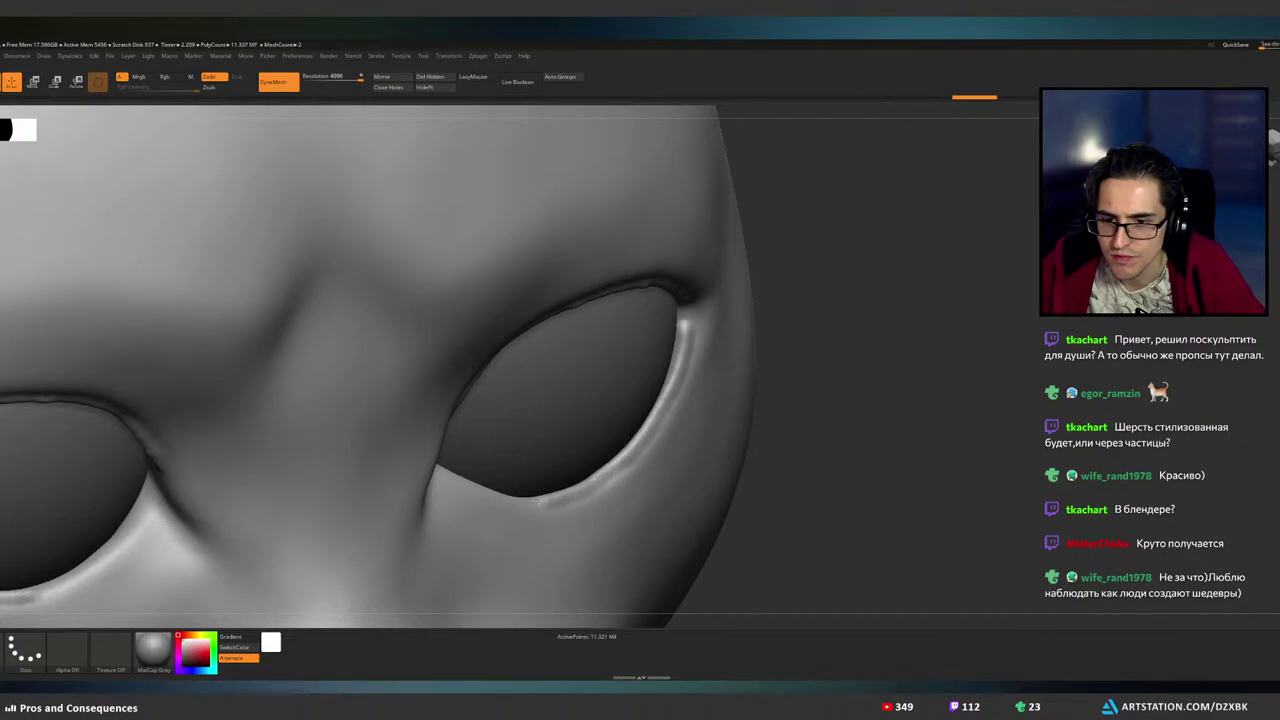
{"action": "left_click_drag", "start_coordinate": [540, 502], "coordinate": [477, 498]}
{"action": "right_click_drag", "start_coordinate": [540, 493], "coordinate": [502, 498]}
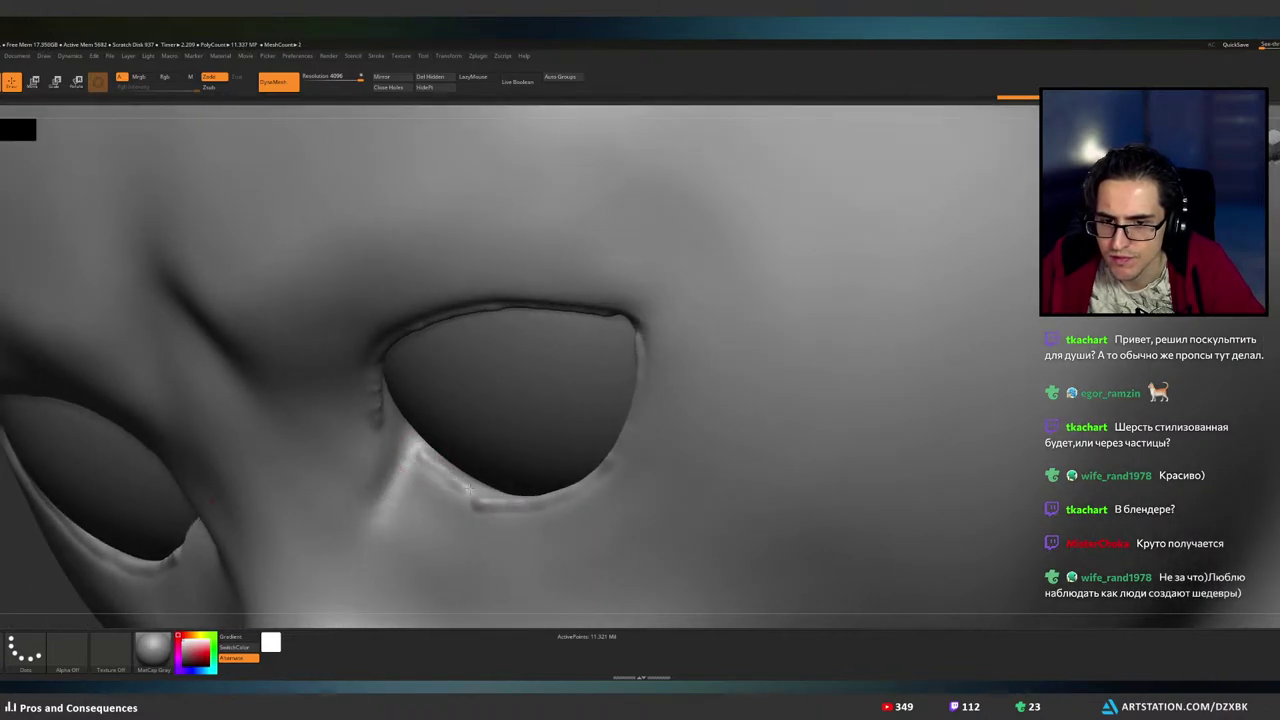
{"action": "left_click_drag", "start_coordinate": [469, 489], "coordinate": [488, 498]}
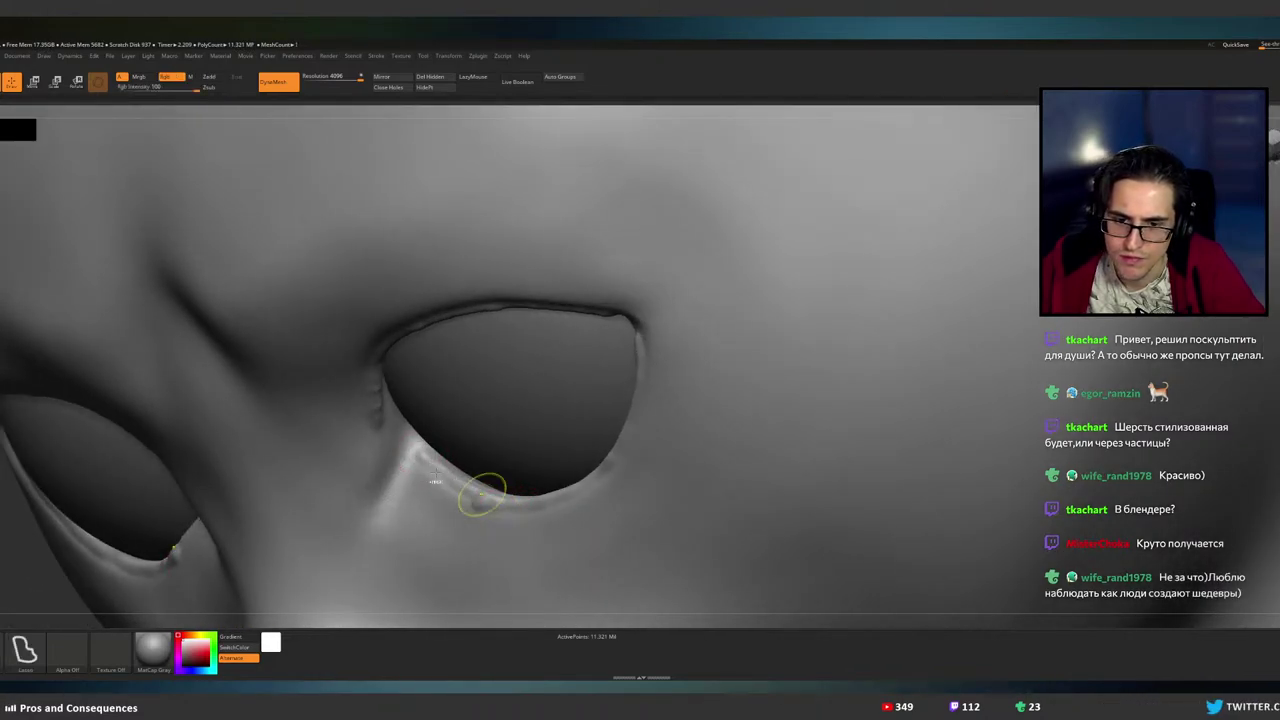
{"action": "key", "text": "ctrl+z"}
{"action": "left_click_drag", "start_coordinate": [486, 500], "coordinate": [443, 469], "text": "shift"}
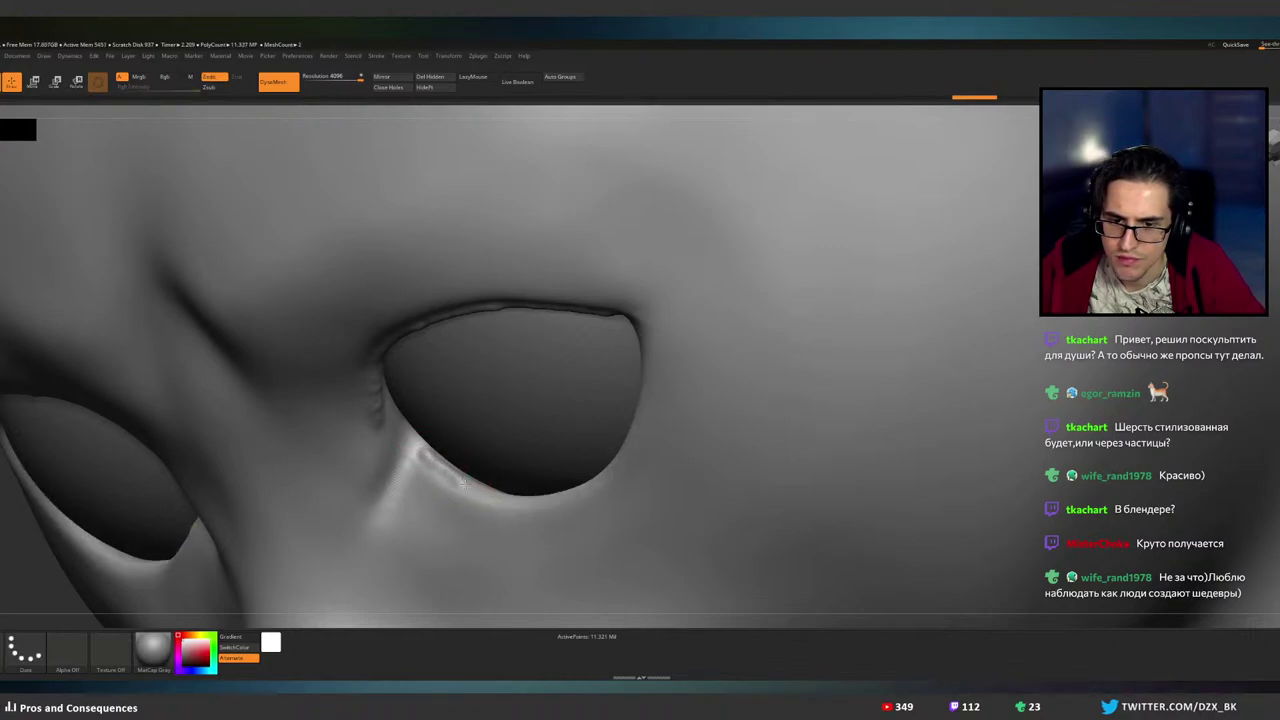
{"action": "left_click_drag", "start_coordinate": [501, 497], "coordinate": [510, 497]}
- Redraw the lower eyelid rim from the outer eye corner down to the lowest part of the eye opening
{"action": "right_click_drag", "start_coordinate": [525, 497], "coordinate": [610, 430]}
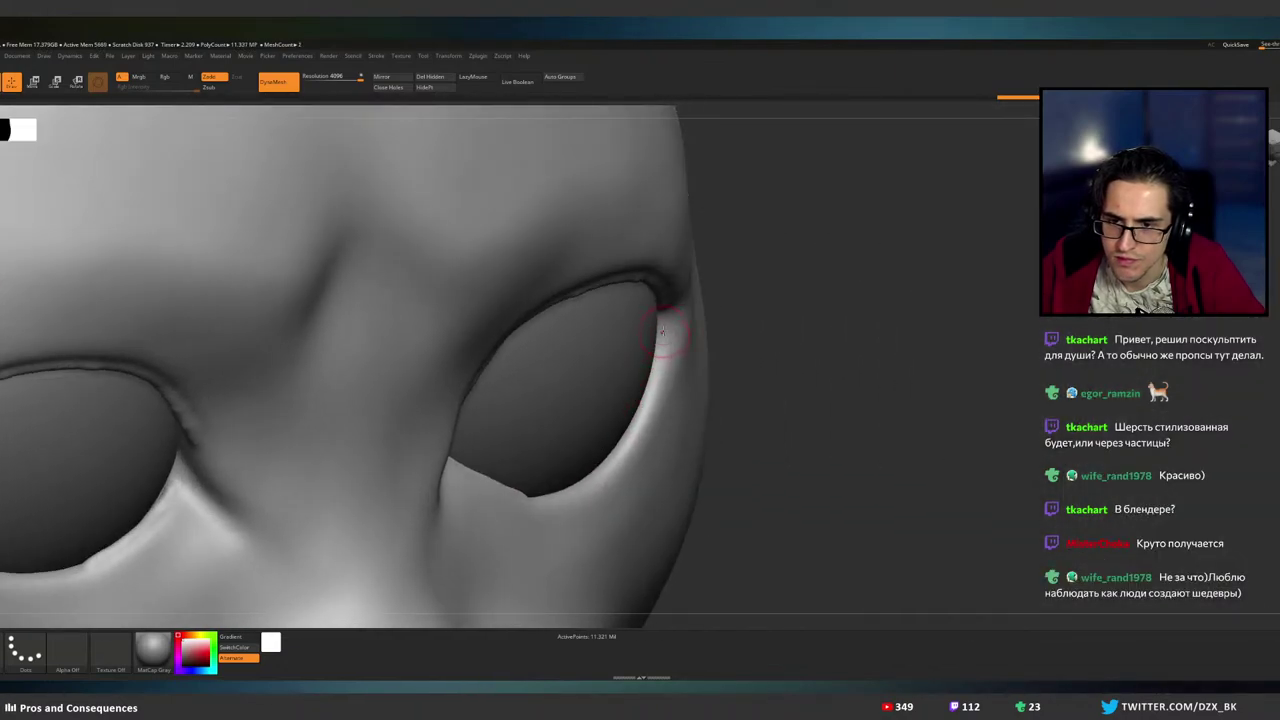
{"action": "left_click_drag", "start_coordinate": [665, 323], "coordinate": [630, 433]}
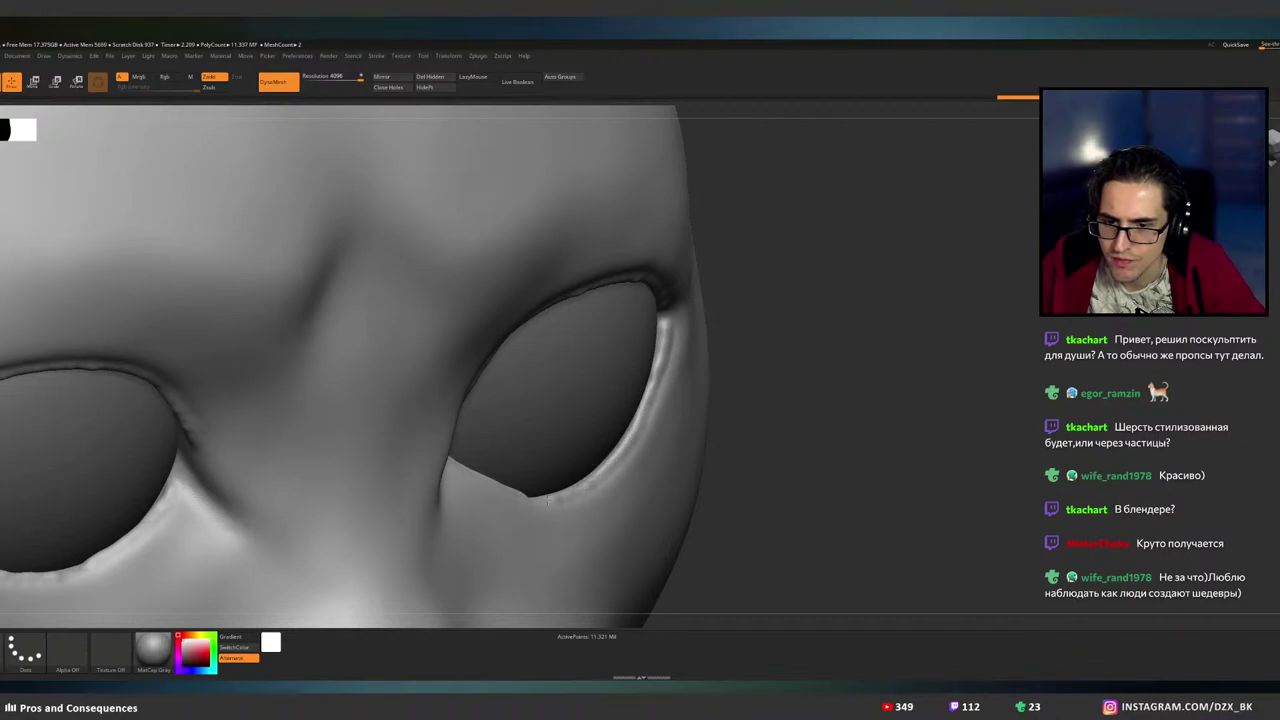
{"action": "mouse_move", "coordinate": [533, 490]}
{"action": "right_mouse_down"}
{"action": "mouse_move", "coordinate": [543, 537]}
{"action": "mouse_move", "coordinate": [520, 491]}
{"action": "mouse_move", "coordinate": [605, 430]}
{"action": "right_mouse_up"}
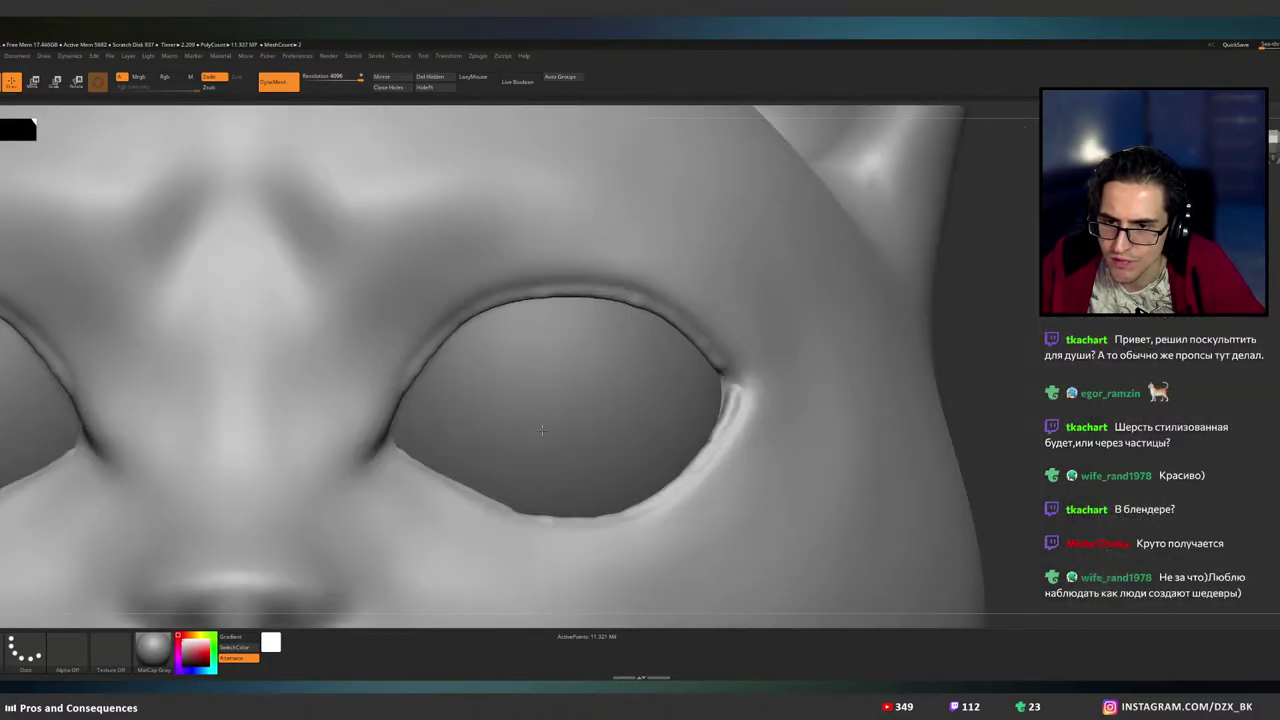
- Lasso-mask the upper and lower eyelid rims all the way around the eye opening
{"action": "key", "text": "ctrl"}
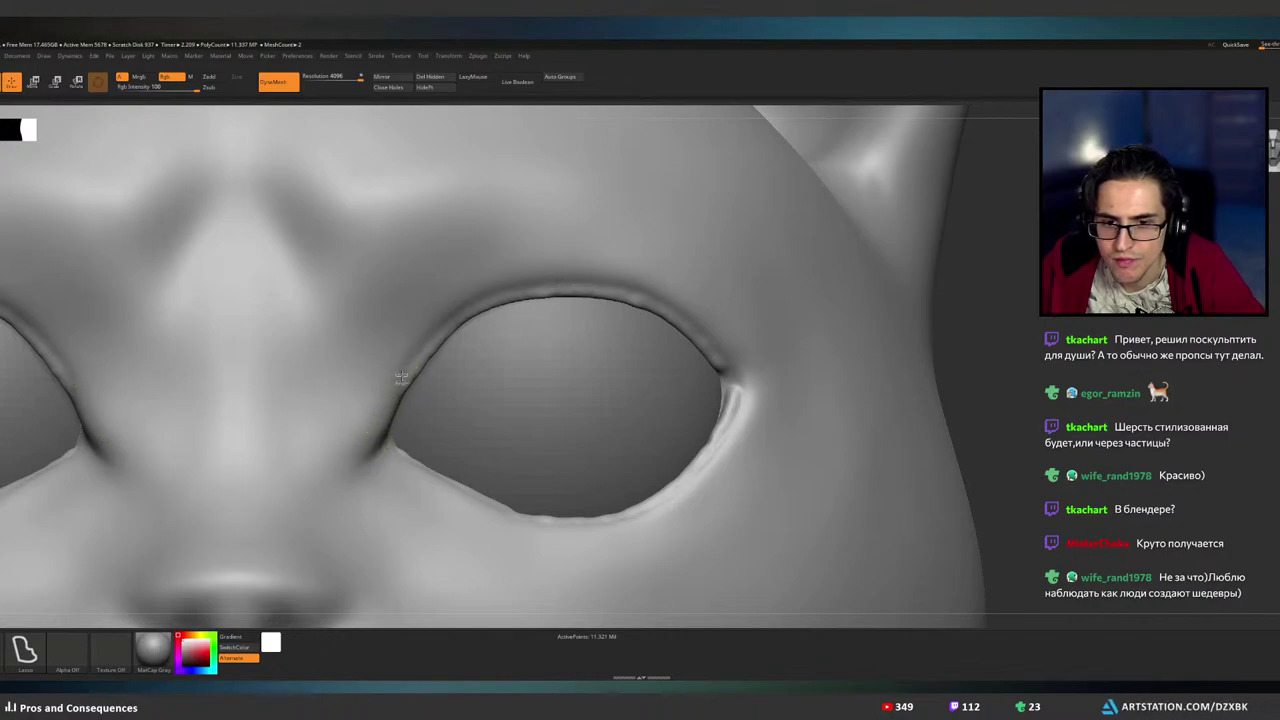
{"action": "mouse_move", "coordinate": [452, 311]}
{"action": "left_mouse_down", "text": "ctrl+shift"}
{"action": "mouse_move", "coordinate": [566, 272]}
{"action": "mouse_move", "coordinate": [634, 286]}
{"action": "mouse_move", "coordinate": [706, 328]}
{"action": "mouse_move", "coordinate": [737, 404]}
{"action": "mouse_move", "coordinate": [731, 430]}
{"action": "mouse_move", "coordinate": [664, 492]}
{"action": "mouse_move", "coordinate": [582, 523]}
{"action": "mouse_move", "coordinate": [449, 490]}
{"action": "mouse_move", "coordinate": [392, 449]}
{"action": "left_mouse_up", "text": "ctrl+shift"}
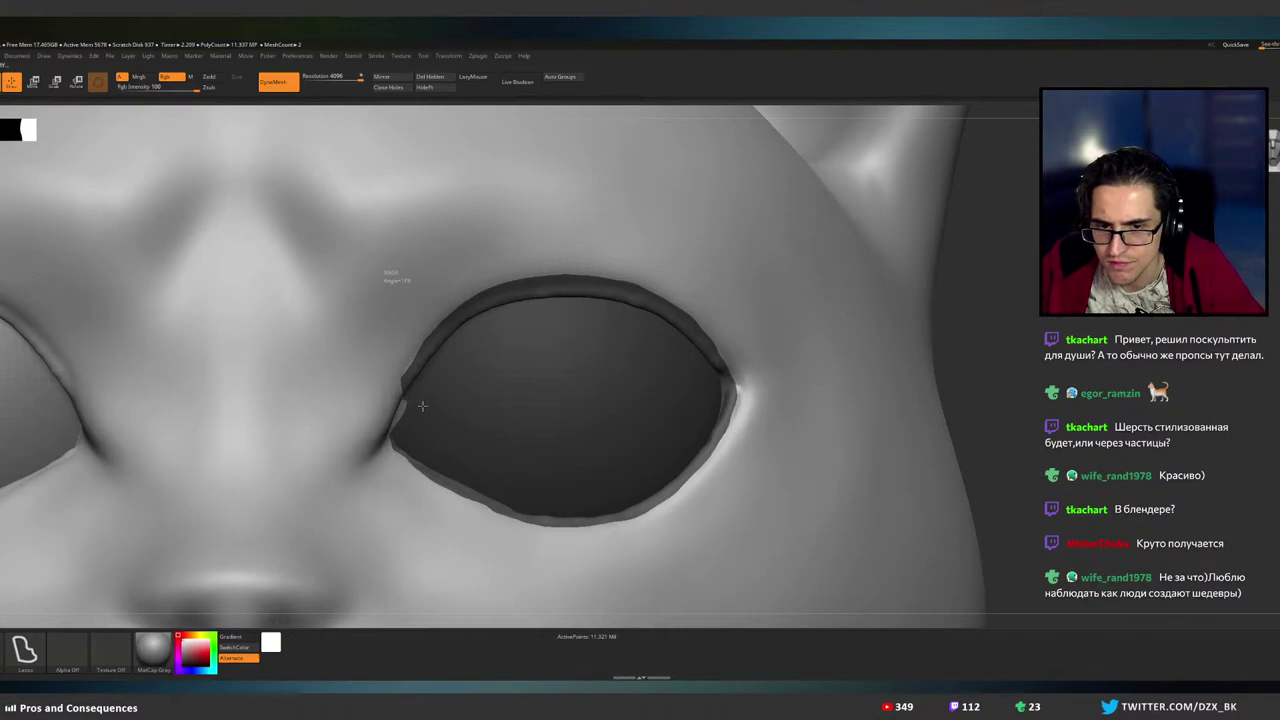
{"action": "left_click_drag", "start_coordinate": [422, 406], "coordinate": [432, 404], "text": "ctrl"}
{"action": "key", "text": "ctrl+shift"}
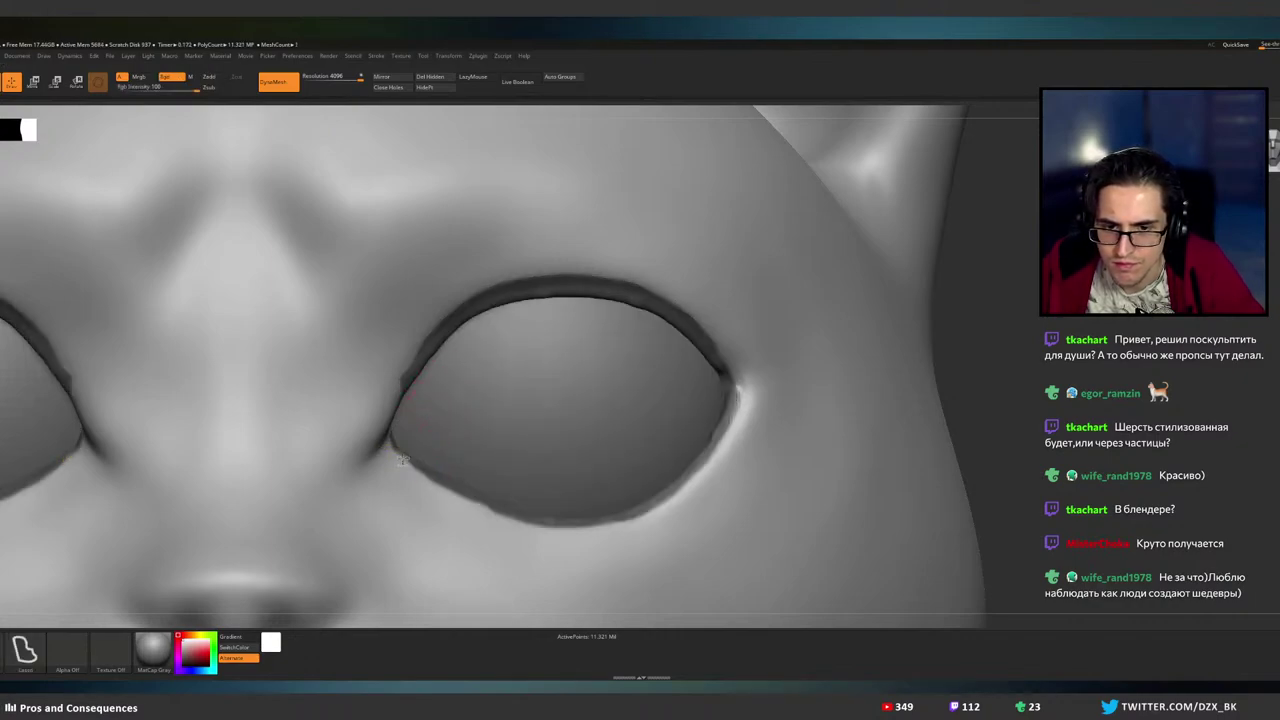
- Refine the mask's outer edge along the lower eyelid, the outer eye corner and the outer part of the upper eyelid
{"action": "mouse_move", "coordinate": [400, 460]}
{"action": "left_mouse_down", "text": "ctrl+shift"}
{"action": "mouse_move", "coordinate": [350, 540]}
{"action": "mouse_move", "coordinate": [457, 529]}
{"action": "left_mouse_up", "text": "ctrl+shift"}
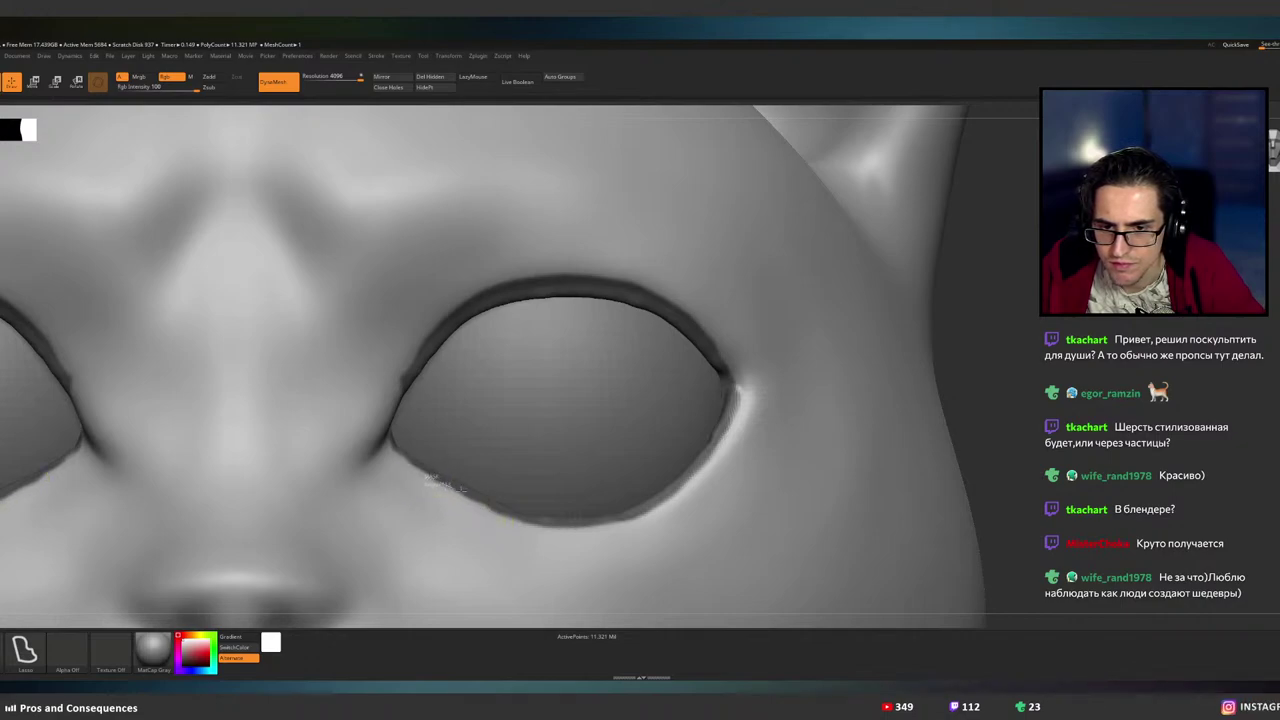
{"action": "mouse_move", "coordinate": [430, 478]}
{"action": "left_mouse_down", "text": "ctrl+shift"}
{"action": "mouse_move", "coordinate": [470, 568]}
{"action": "mouse_move", "coordinate": [537, 531]}
{"action": "left_mouse_up", "text": "ctrl+shift"}
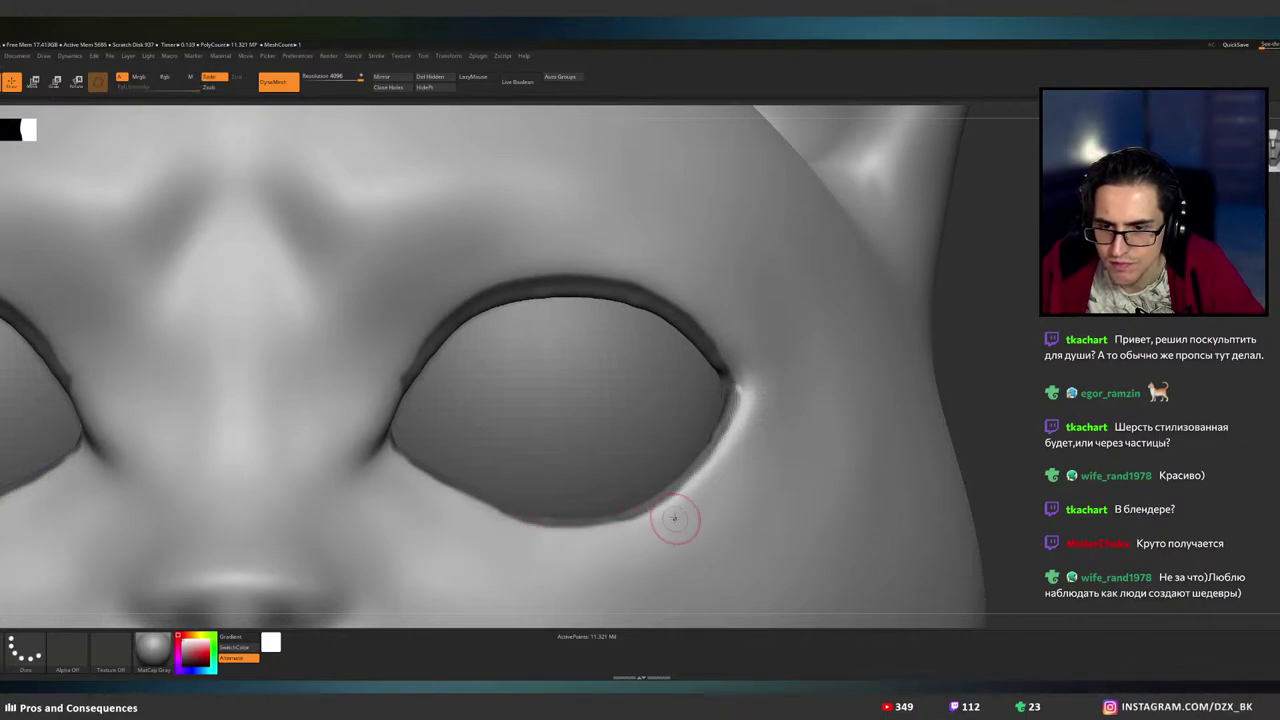
{"action": "key", "text": "ctrl+shift"}
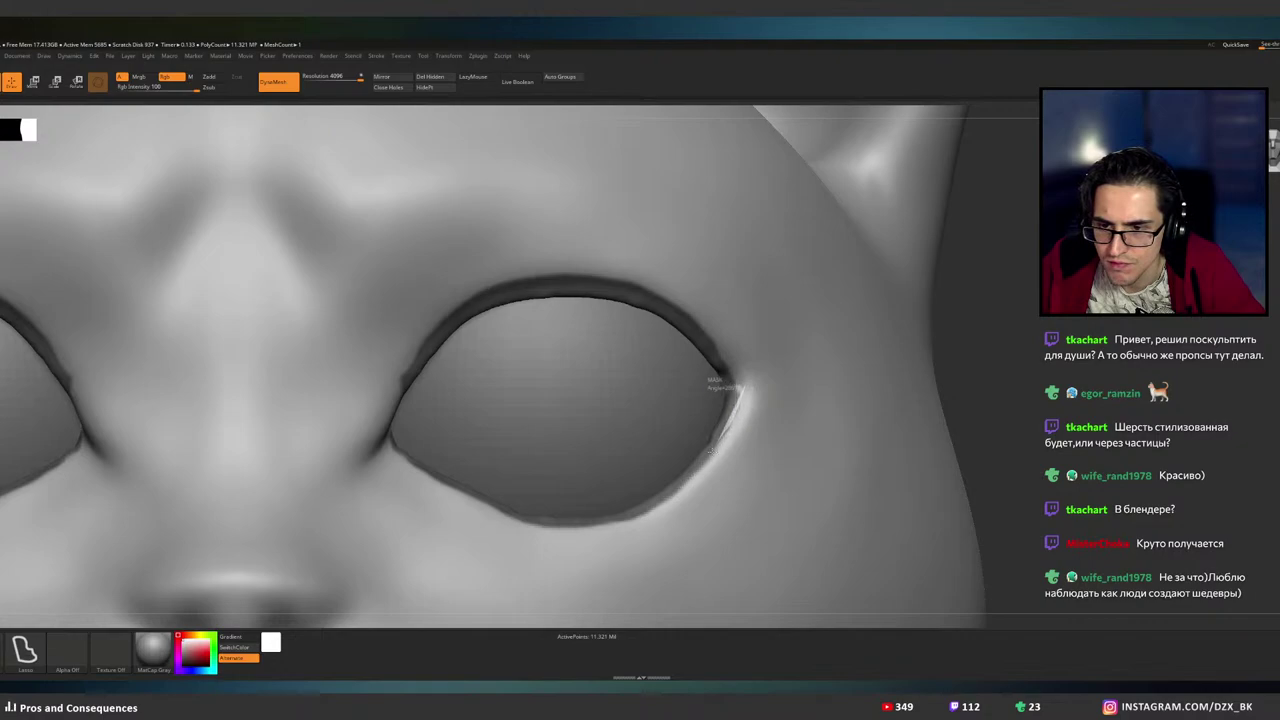
{"action": "mouse_move", "coordinate": [681, 488]}
{"action": "left_mouse_down", "text": "ctrl+shift"}
{"action": "mouse_move", "coordinate": [665, 545]}
{"action": "mouse_move", "coordinate": [749, 491]}
{"action": "left_mouse_up", "text": "ctrl+shift"}
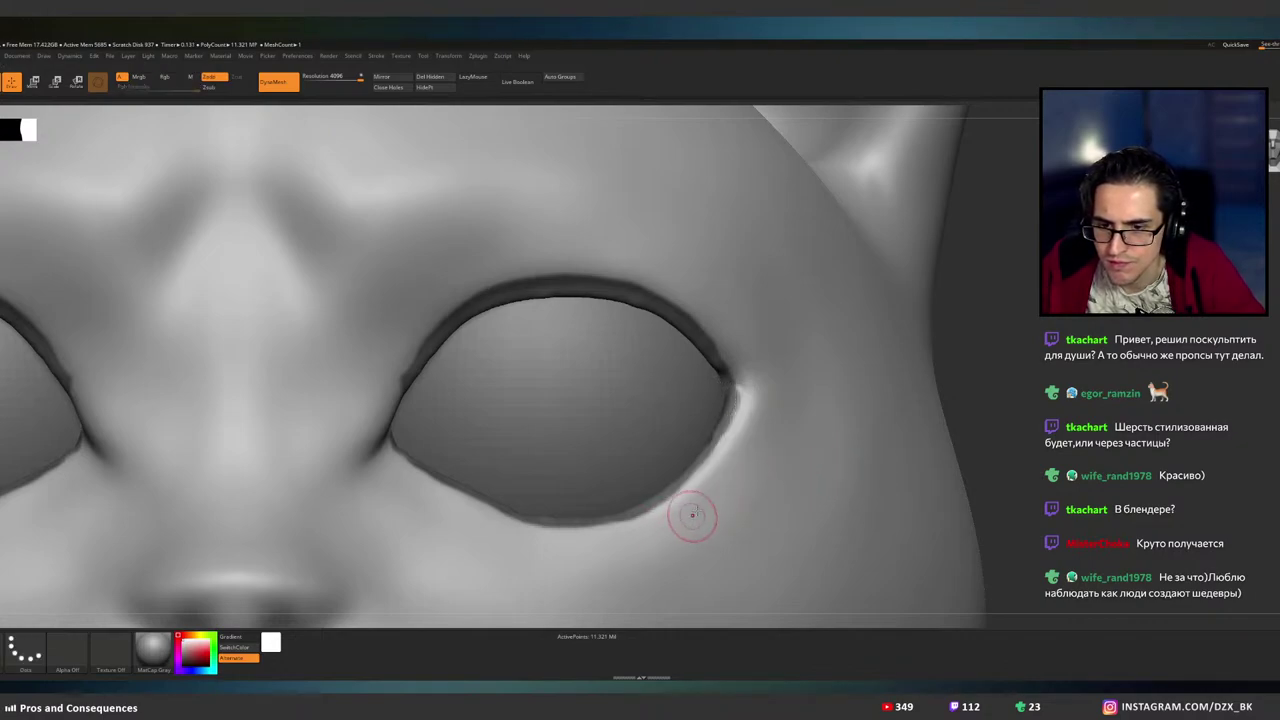
{"action": "key", "text": "ctrl+shift"}
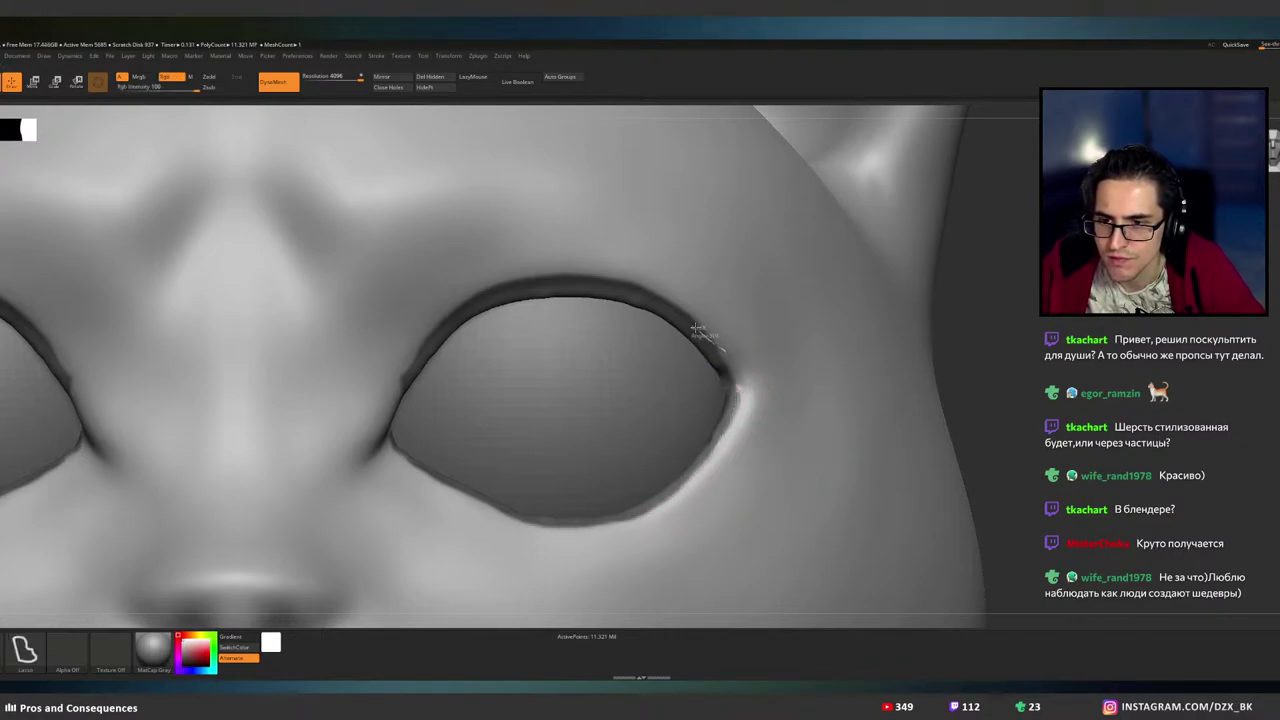
{"action": "mouse_move", "coordinate": [645, 268]}
{"action": "left_mouse_down", "text": "ctrl+shift"}
{"action": "mouse_move", "coordinate": [650, 232]}
{"action": "mouse_move", "coordinate": [709, 306]}
{"action": "mouse_move", "coordinate": [600, 262]}
{"action": "mouse_move", "coordinate": [690, 200]}
{"action": "mouse_move", "coordinate": [671, 286]}
{"action": "left_mouse_up", "text": "ctrl+shift"}
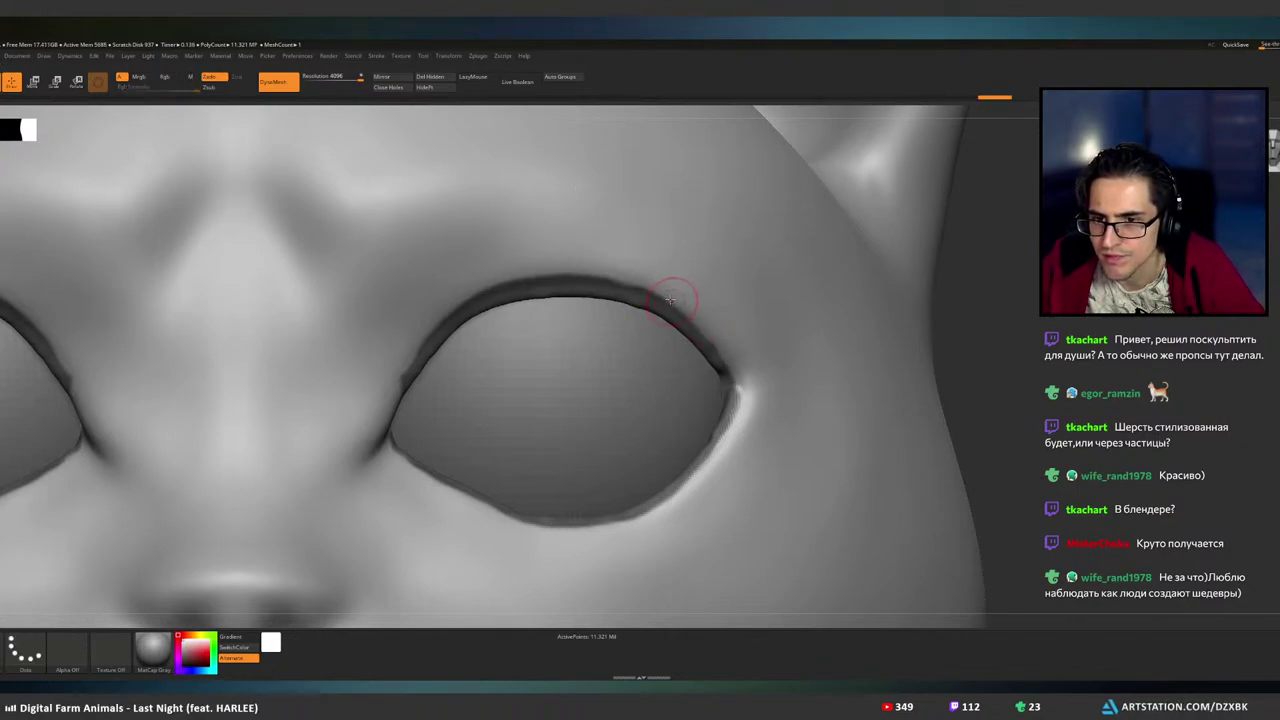
- Even out the mask's outer edge along the upper eyelid, from above the eye to the inner eye corner
{"action": "key", "text": "ctrl+z"}
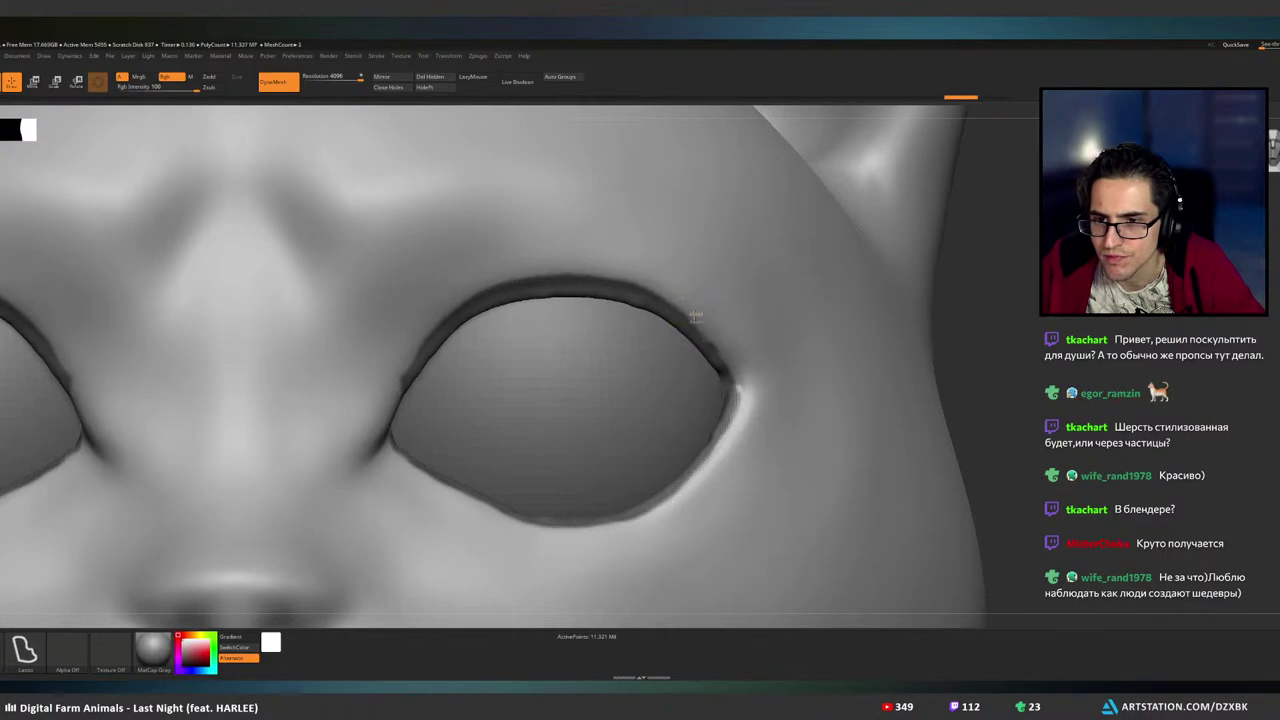
{"action": "mouse_move", "coordinate": [628, 287]}
{"action": "left_mouse_down", "text": "ctrl+shift"}
{"action": "mouse_move", "coordinate": [467, 257]}
{"action": "mouse_move", "coordinate": [480, 210]}
{"action": "left_mouse_up", "text": "ctrl+shift"}
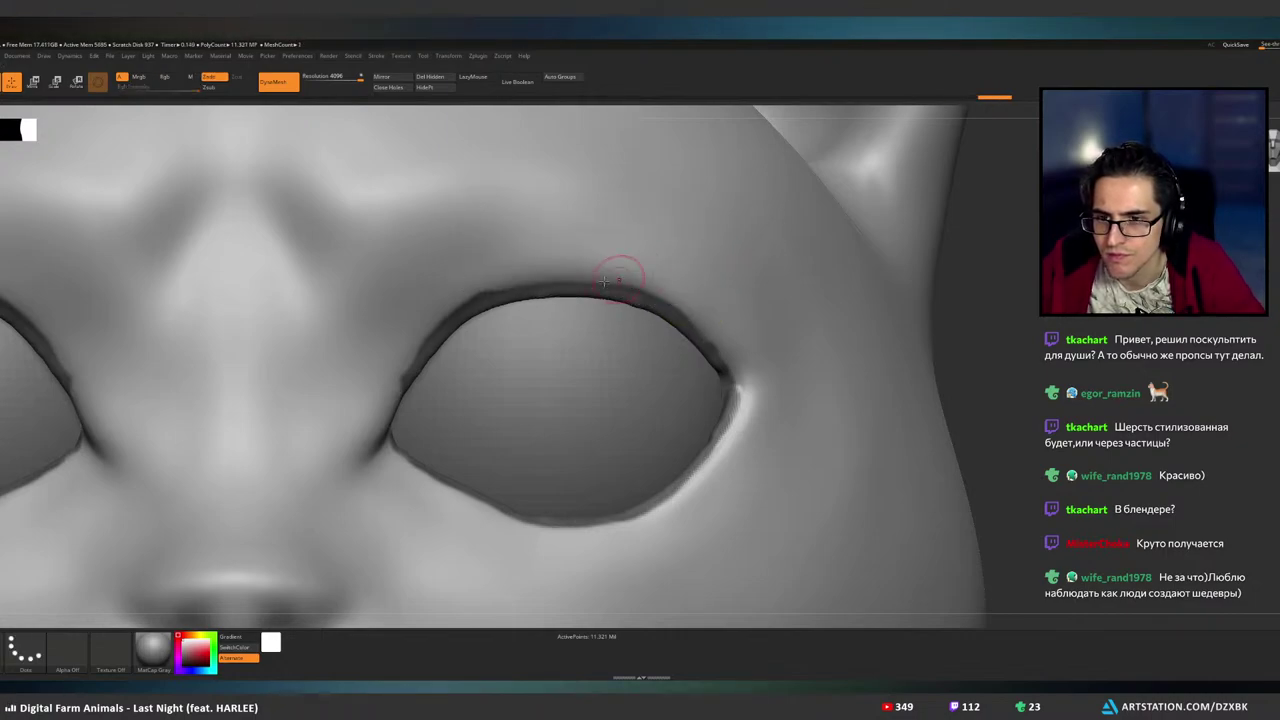
{"action": "left_click_drag", "start_coordinate": [507, 283], "coordinate": [437, 334], "text": "ctrl+shift"}
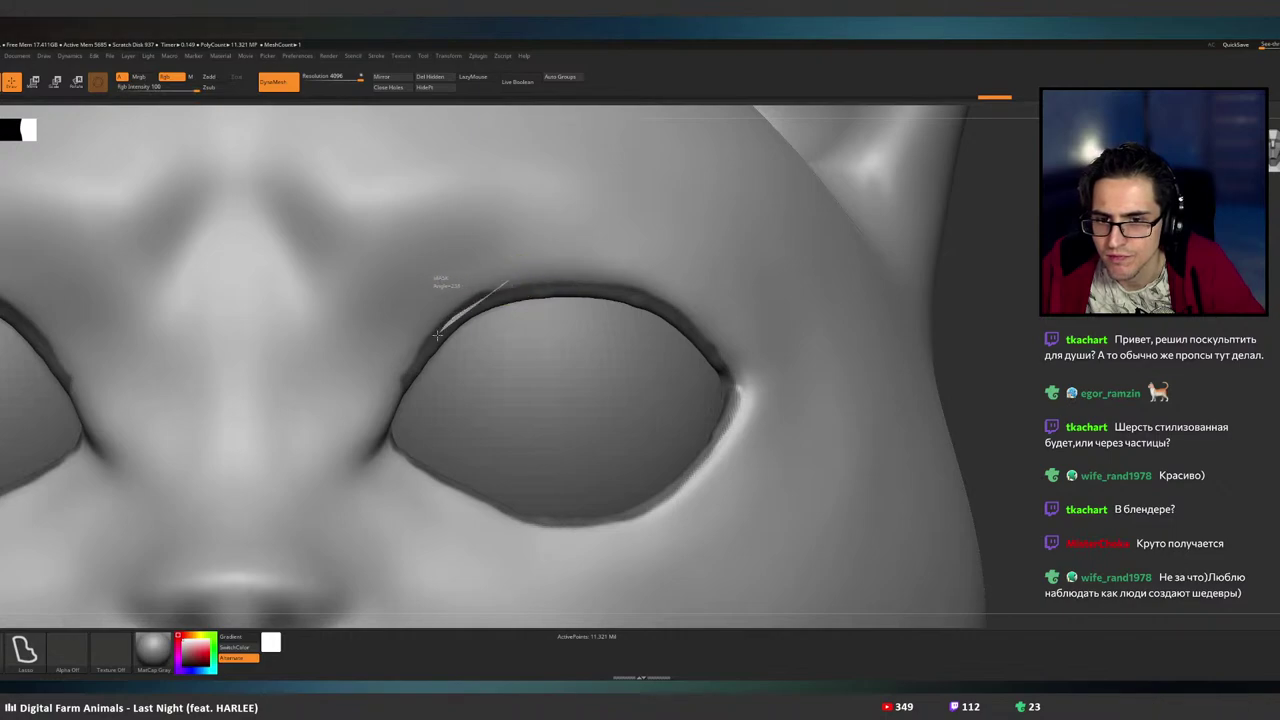
{"action": "mouse_move", "coordinate": [385, 395]}
{"action": "left_mouse_down", "text": "ctrl+shift"}
{"action": "mouse_move", "coordinate": [572, 205]}
{"action": "mouse_move", "coordinate": [560, 240]}
{"action": "left_mouse_up", "text": "ctrl+shift"}
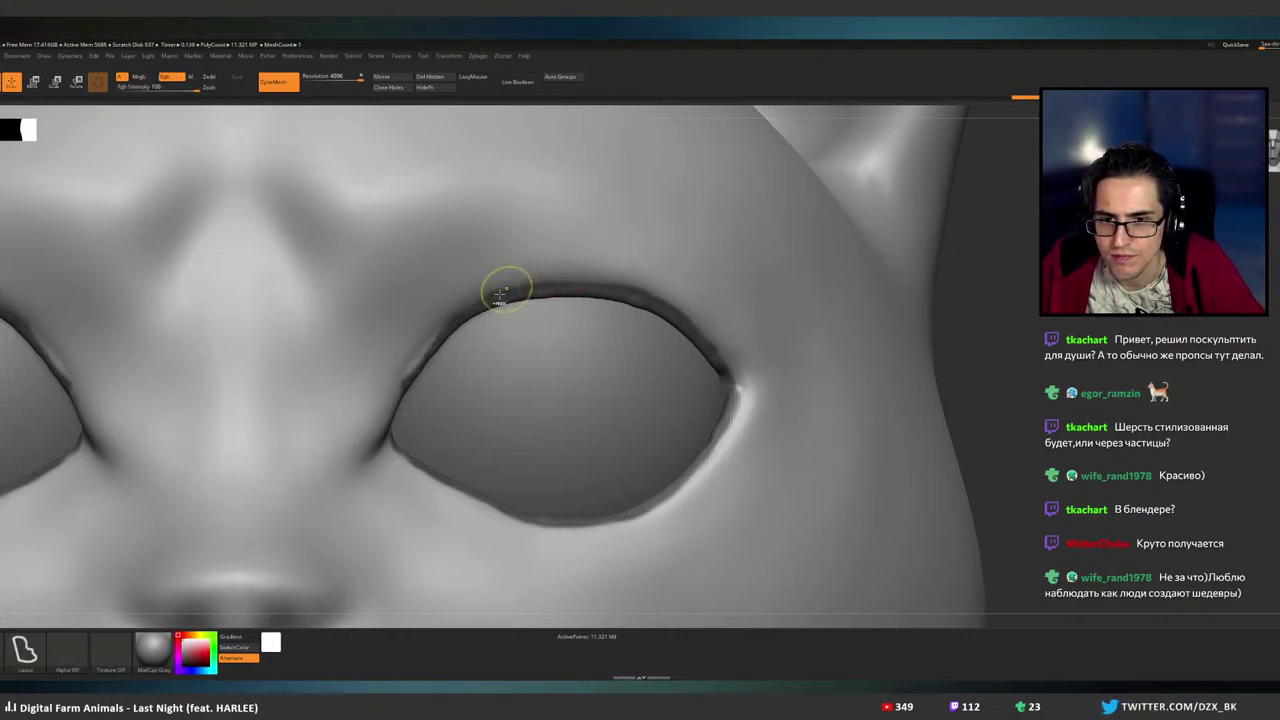
{"action": "mouse_move", "coordinate": [499, 286]}
{"action": "left_mouse_down", "text": "ctrl+alt"}
{"action": "mouse_move", "coordinate": [415, 294]}
{"action": "mouse_move", "coordinate": [540, 213]}
{"action": "left_mouse_up", "text": "ctrl+alt"}
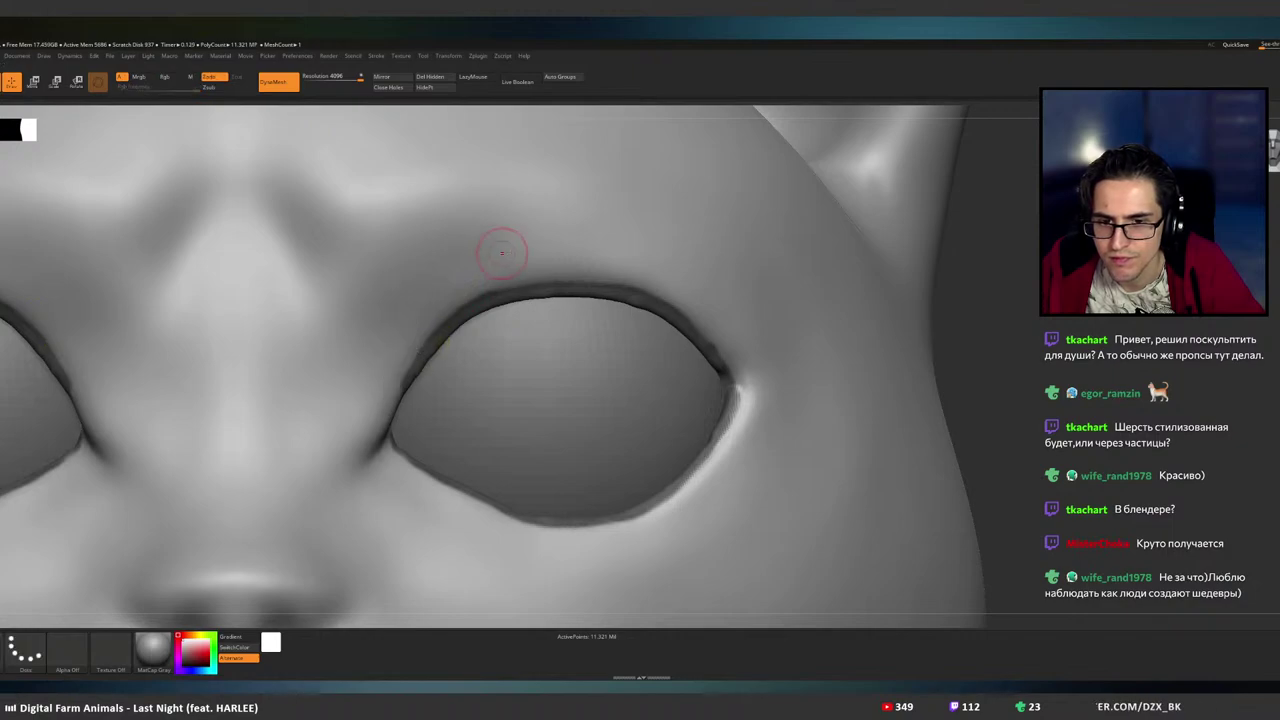
- Invert the mask so only the eyelid rims stay editable, and soften the mask's edge
{"action": "key", "text": "ctrl+z"}
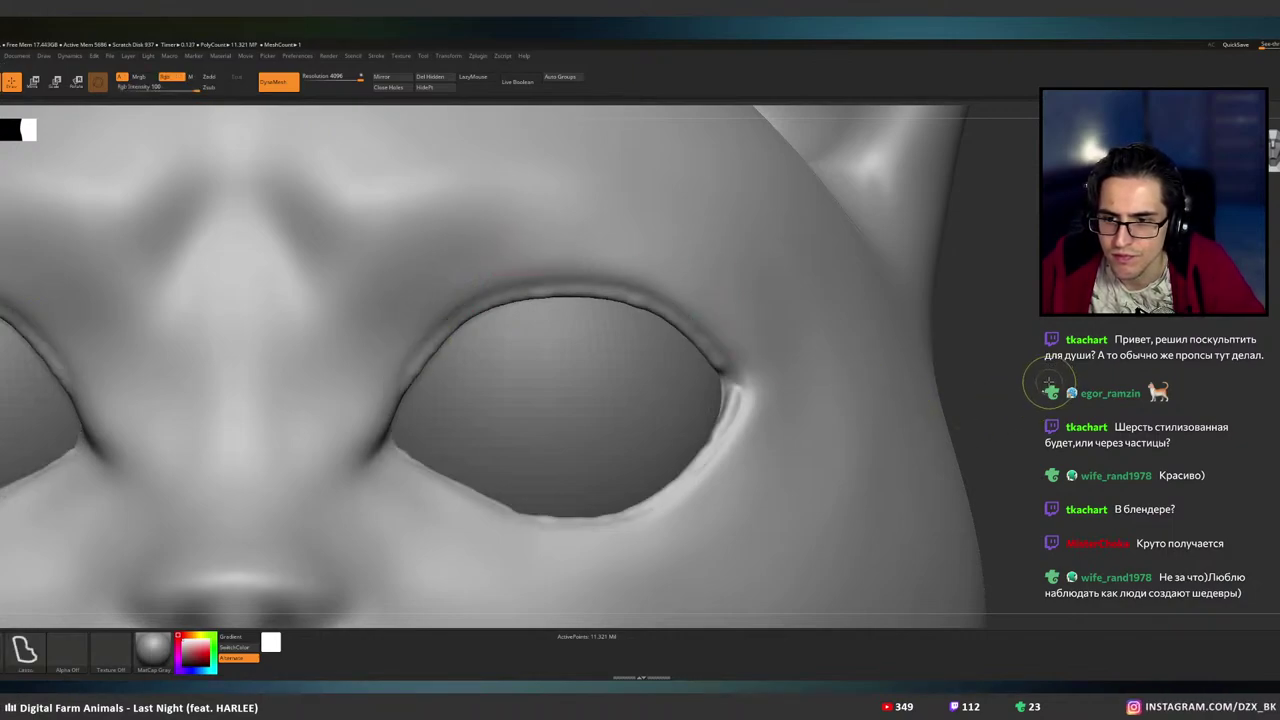
{"action": "key", "text": "ctrl+shift+z"}
{"action": "key", "text": "ctrl+z"}
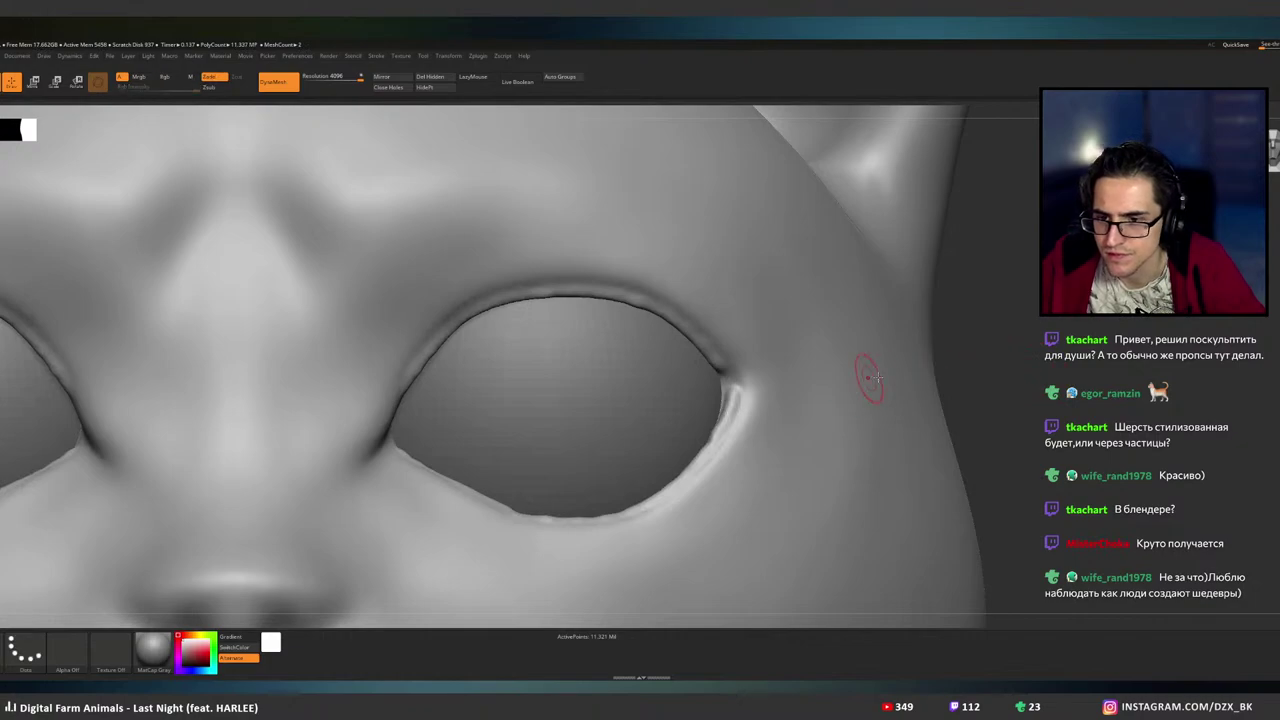
{"action": "key", "text": "ctrl+shift+z"}
{"action": "left_click", "coordinate": [1040, 370], "text": "ctrl"}
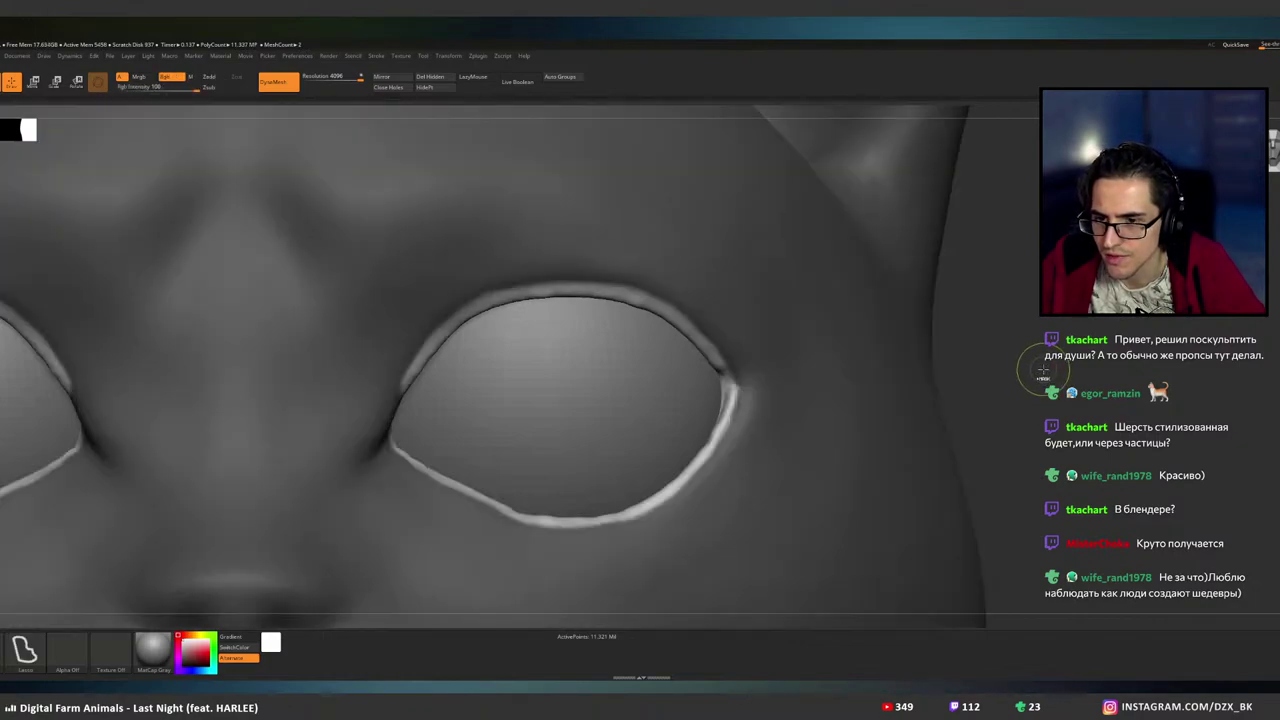
{"action": "key", "text": "ctrl"}
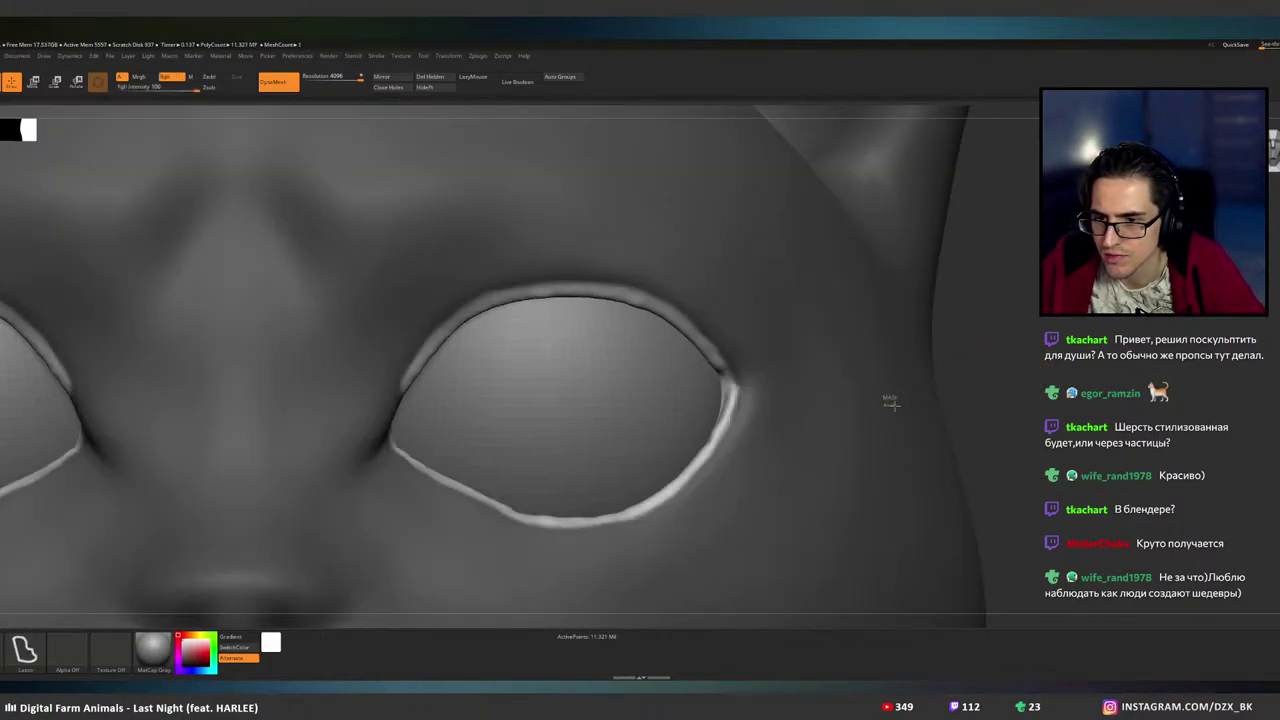
{"action": "left_click", "coordinate": [849, 376], "text": "ctrl"}
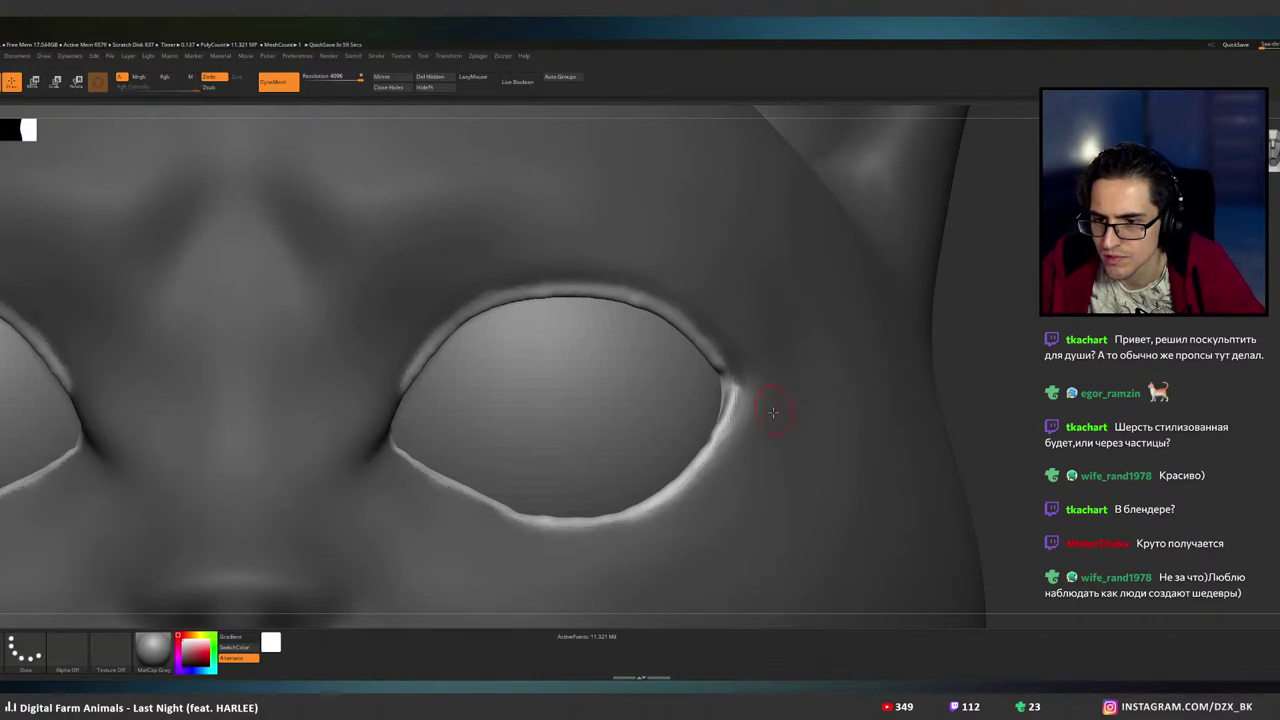
{"action": "right_click_drag", "start_coordinate": [771, 409], "coordinate": [771, 443]}
{"action": "left_click", "coordinate": [860, 410], "text": "ctrl"}
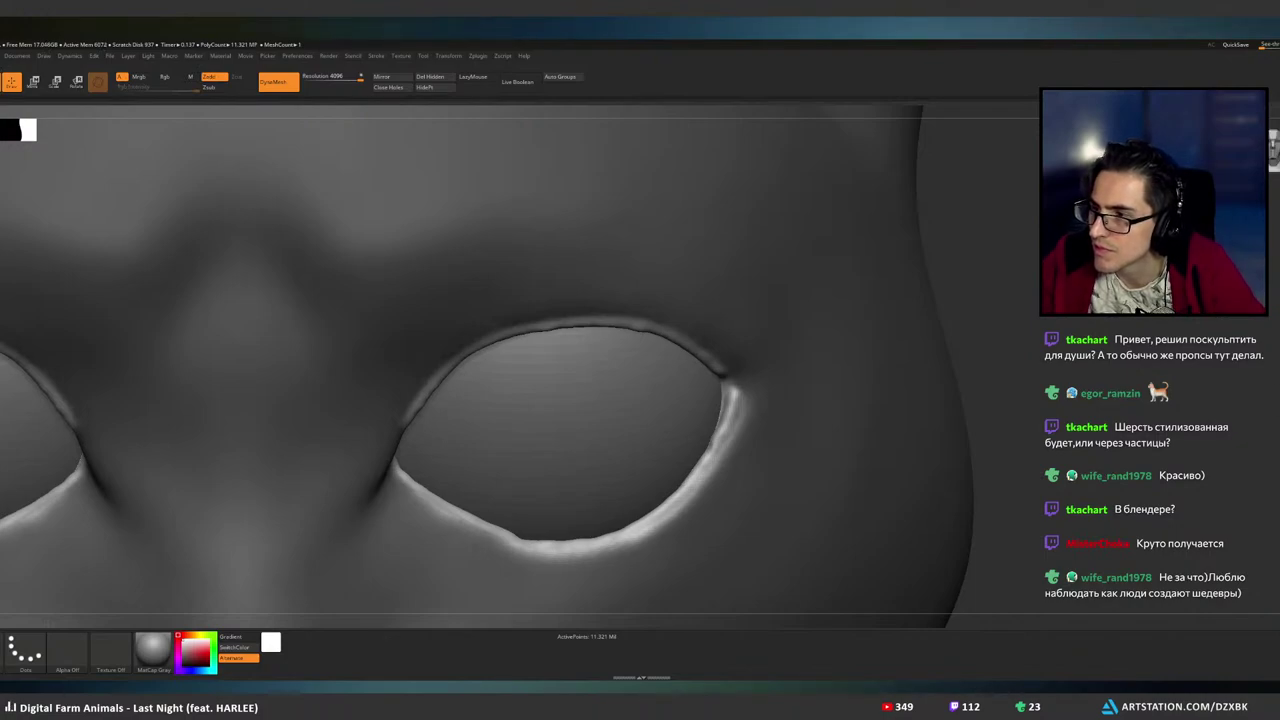
- Try brush strokes down the outer part of the lower eyelid rim from the outer eye corner, and undo them
{"action": "key", "text": "b"}
{"action": "key", "text": "Escape"}
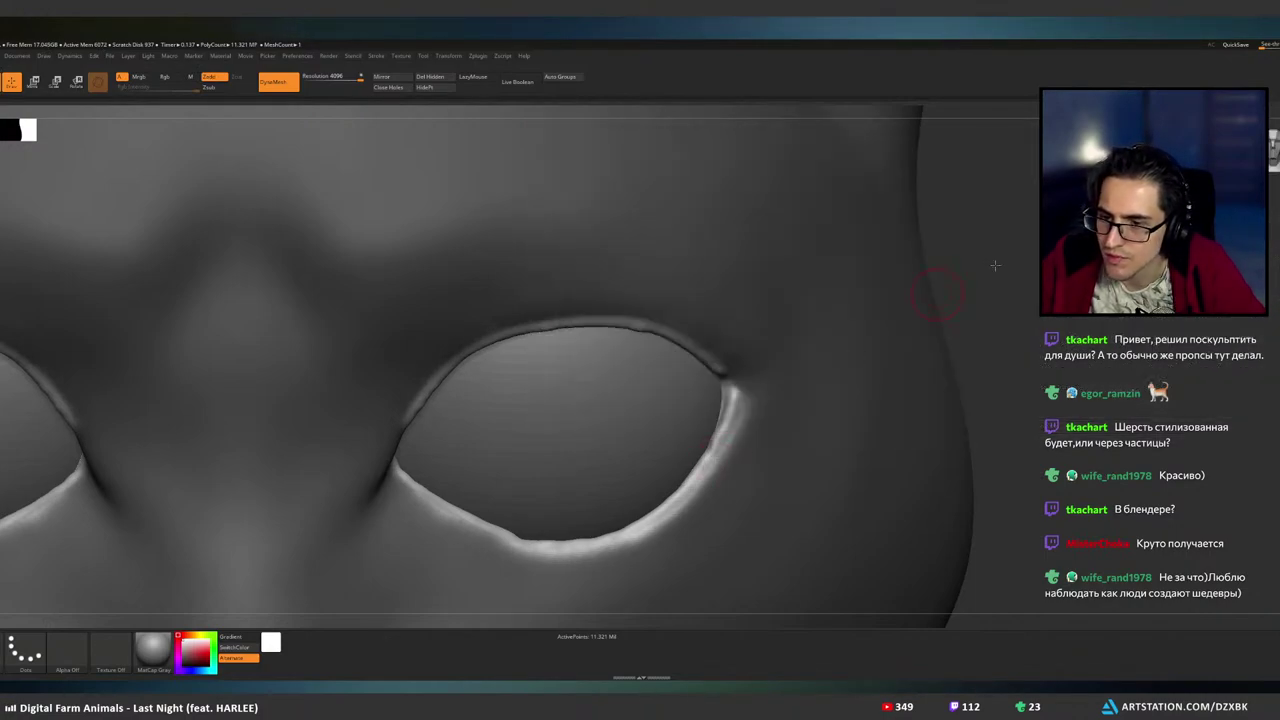
{"action": "right_click_drag", "start_coordinate": [750, 395], "coordinate": [872, 402]}
{"action": "left_click_drag", "start_coordinate": [770, 377], "coordinate": [727, 487]}
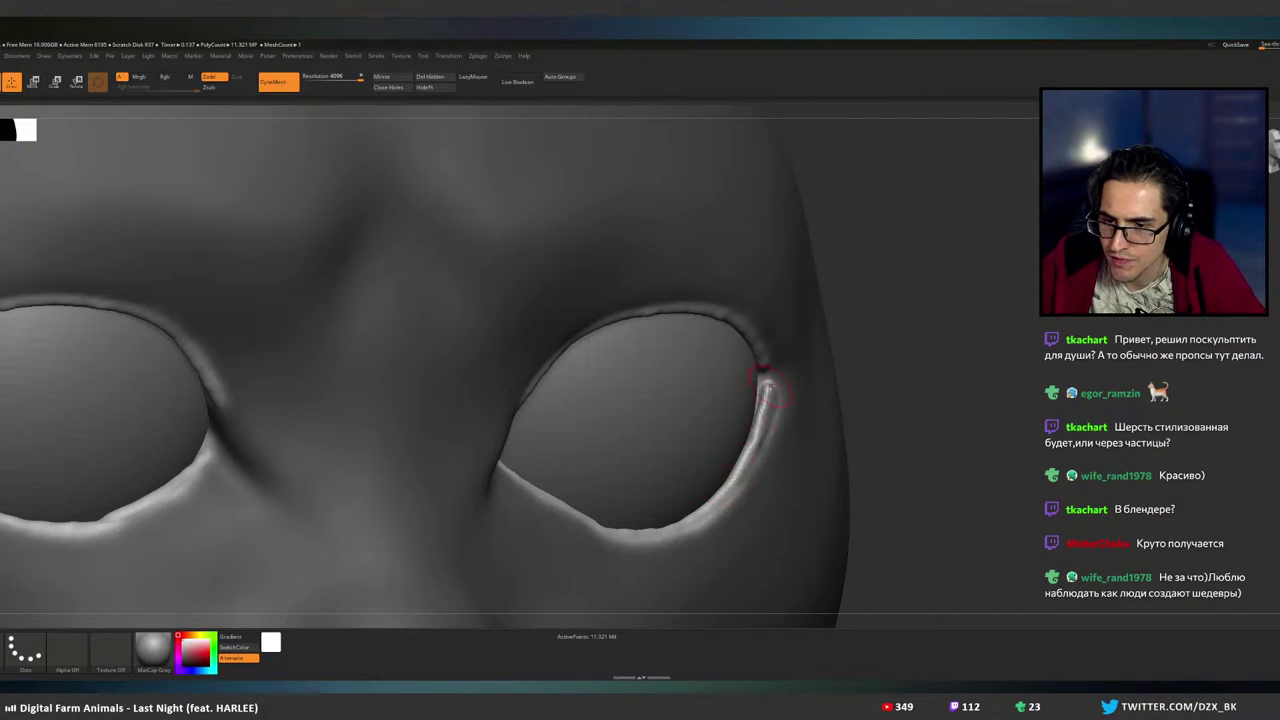
{"action": "left_click_drag", "start_coordinate": [770, 390], "coordinate": [705, 515]}
{"action": "mouse_move", "coordinate": [800, 424]}
{"action": "right_mouse_down"}
{"action": "mouse_move", "coordinate": [712, 415]}
{"action": "mouse_move", "coordinate": [775, 411]}
{"action": "right_mouse_up"}
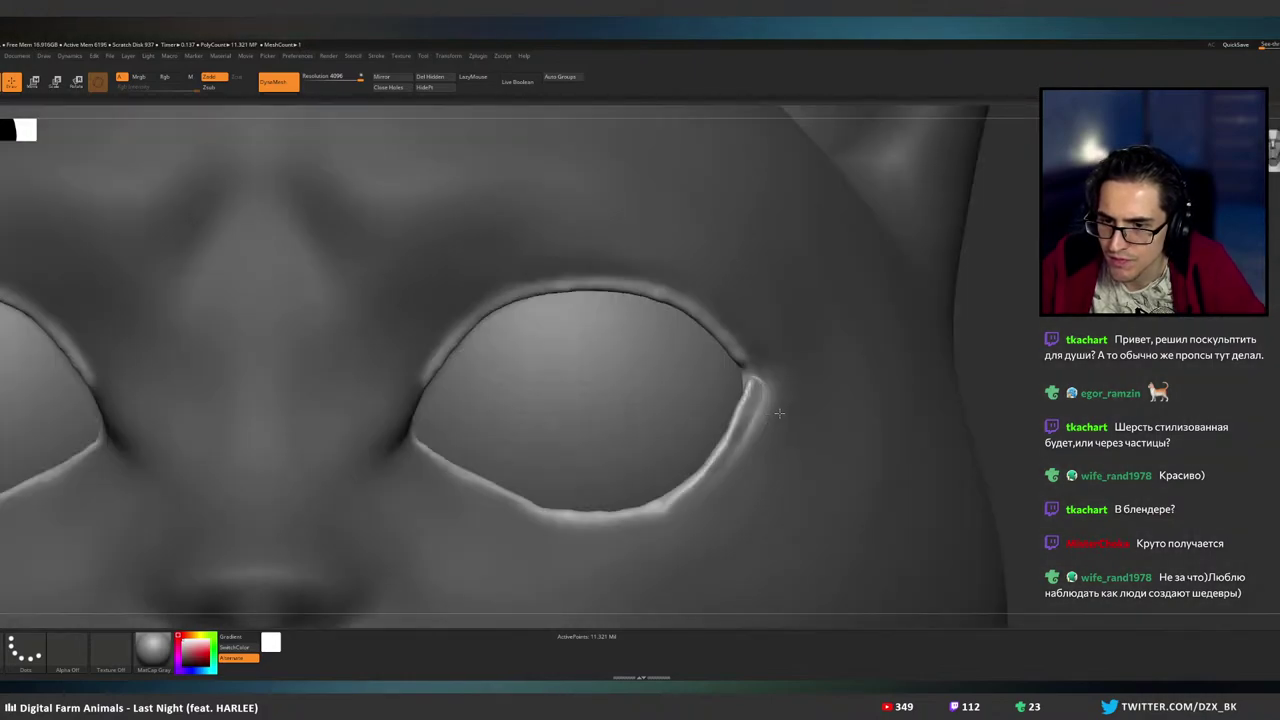
{"action": "left_click_drag", "start_coordinate": [789, 410], "coordinate": [791, 413]}
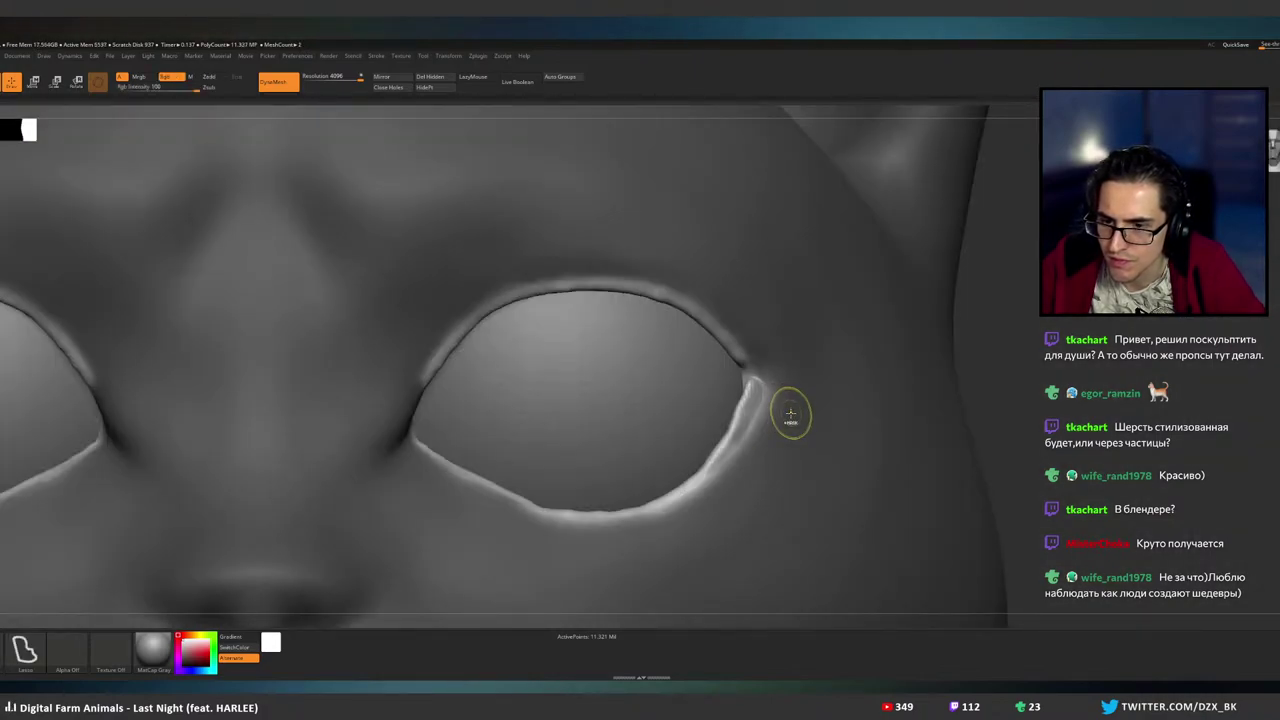
{"action": "key", "text": "ctrl+z"}
{"action": "key", "text": "ctrl+z"}
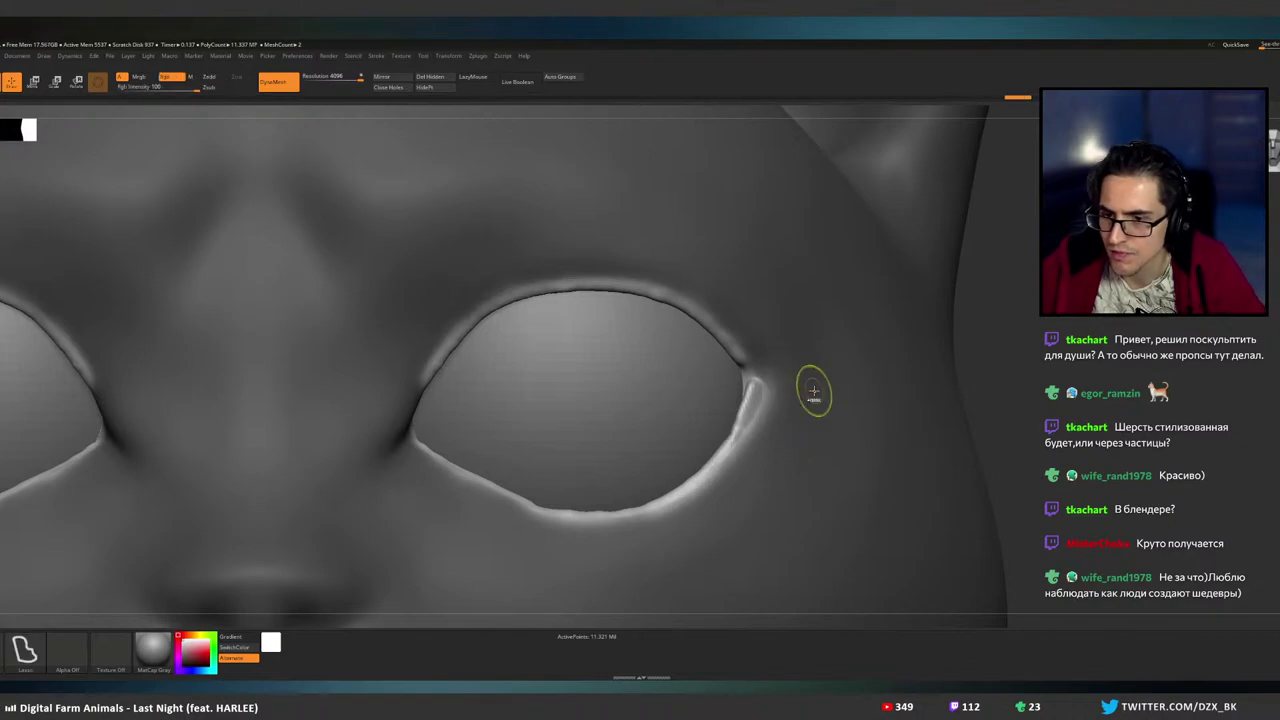
{"action": "key", "text": "ctrl+z"}
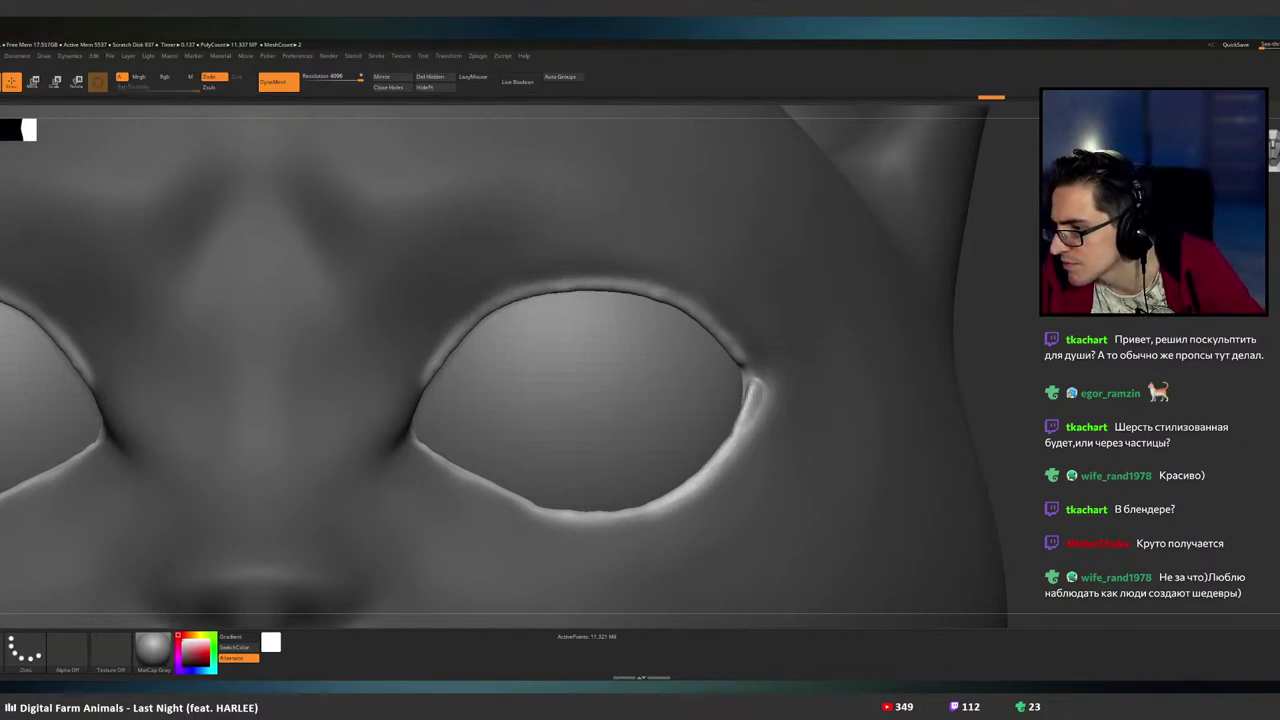
{"action": "key", "text": "ctrl+z"}
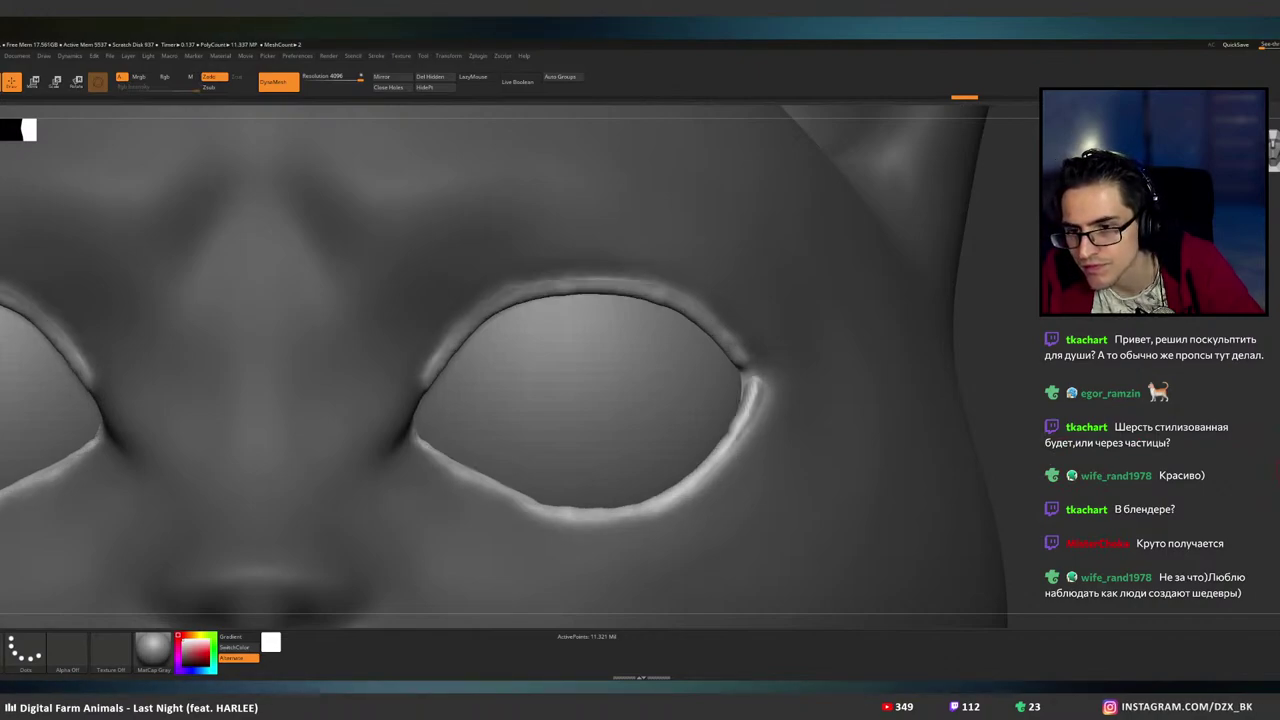
- Inflate the unmasked upper and lower eyelid rims to a moderate thickness after comparing strengths, and clear the mask
{"action": "key", "text": "ctrl+shift+z"}
{"action": "key", "text": "ctrl+shift+z"}
{"action": "key", "text": "ctrl+shift+z"}
{"action": "key", "text": "ctrl+shift+z"}
{"action": "key", "text": "ctrl+z"}
{"action": "key", "text": "ctrl+z"}
{"action": "key", "text": "ctrl+z"}
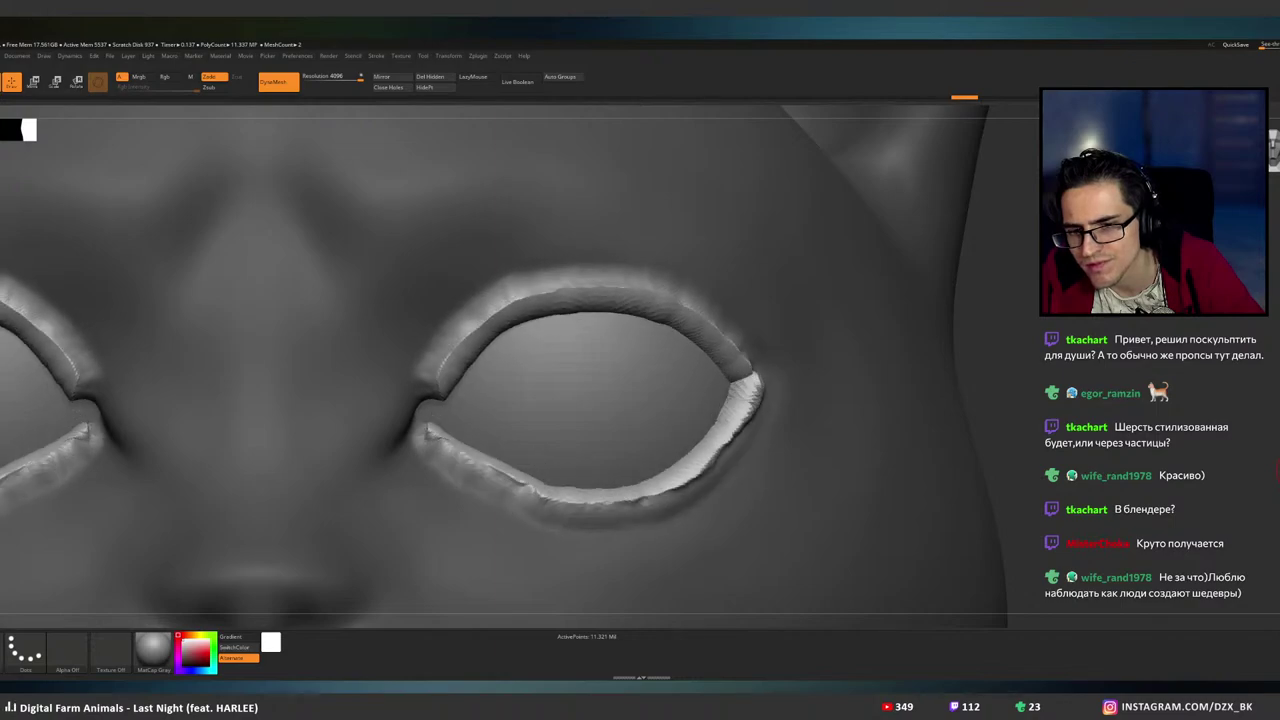
{"action": "key", "text": "ctrl+shift+z"}
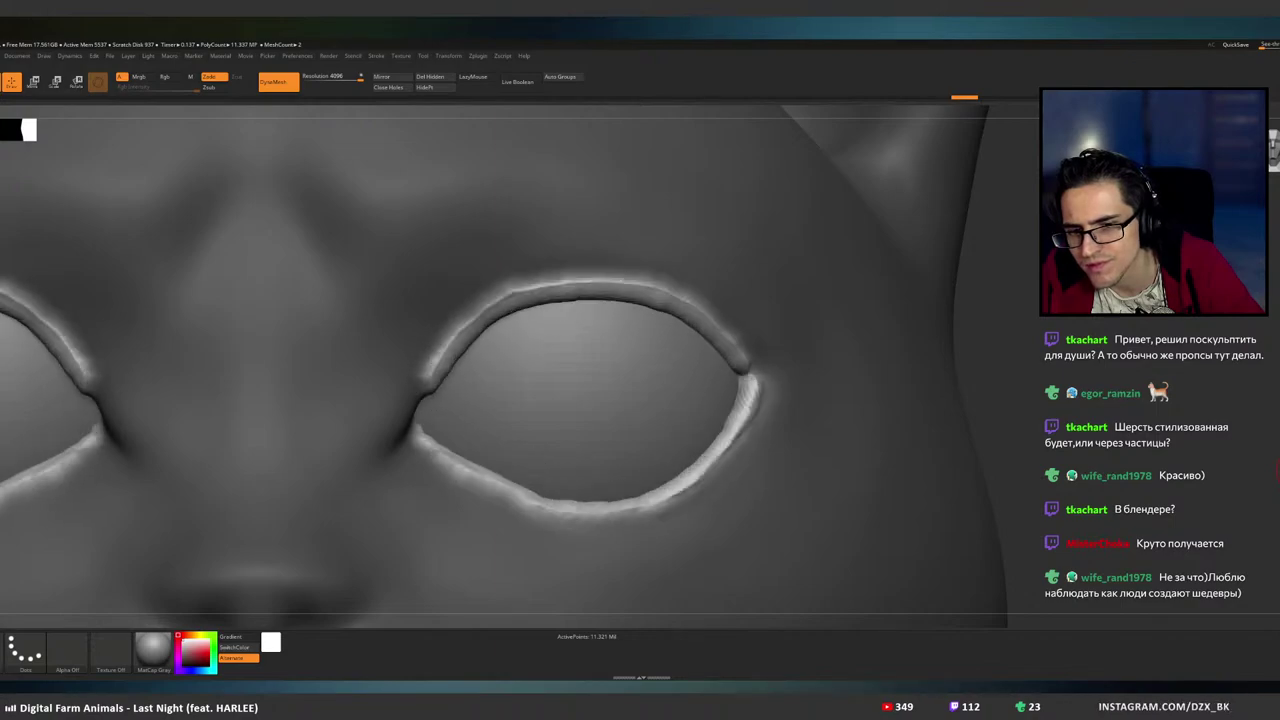
{"action": "key", "text": "ctrl+shift+z"}
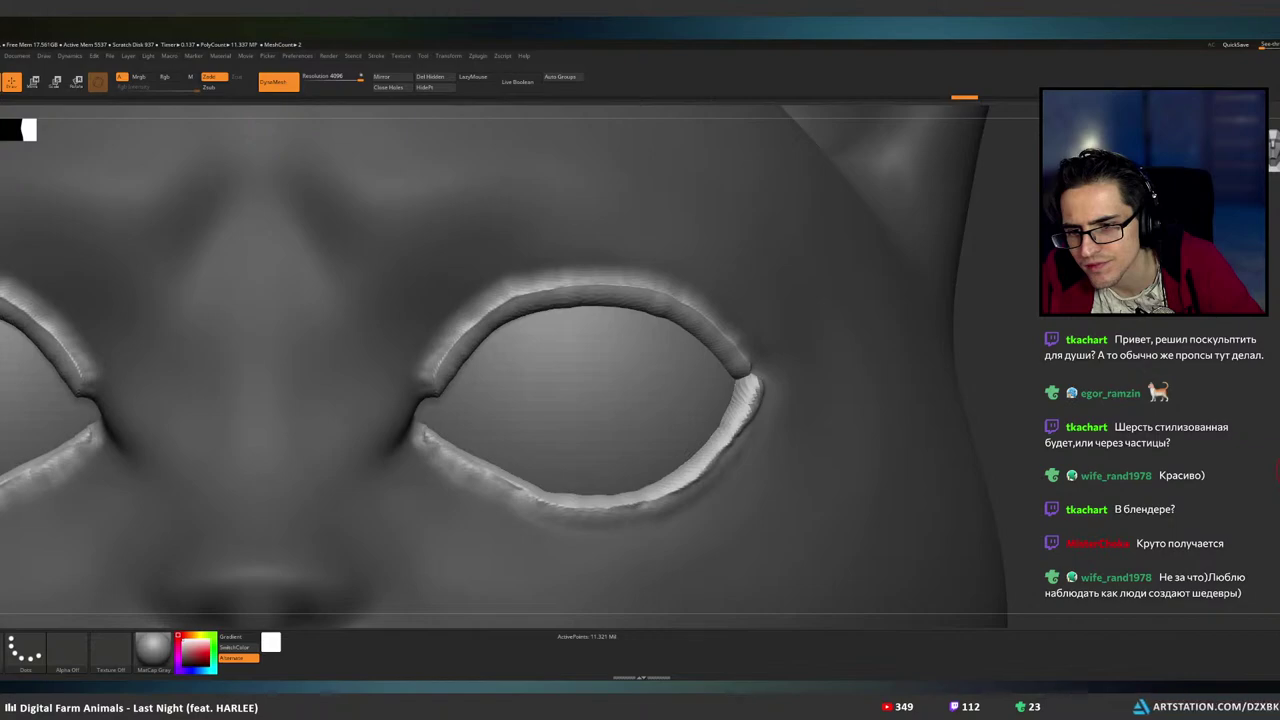
{"action": "key", "text": "ctrl+shift"}
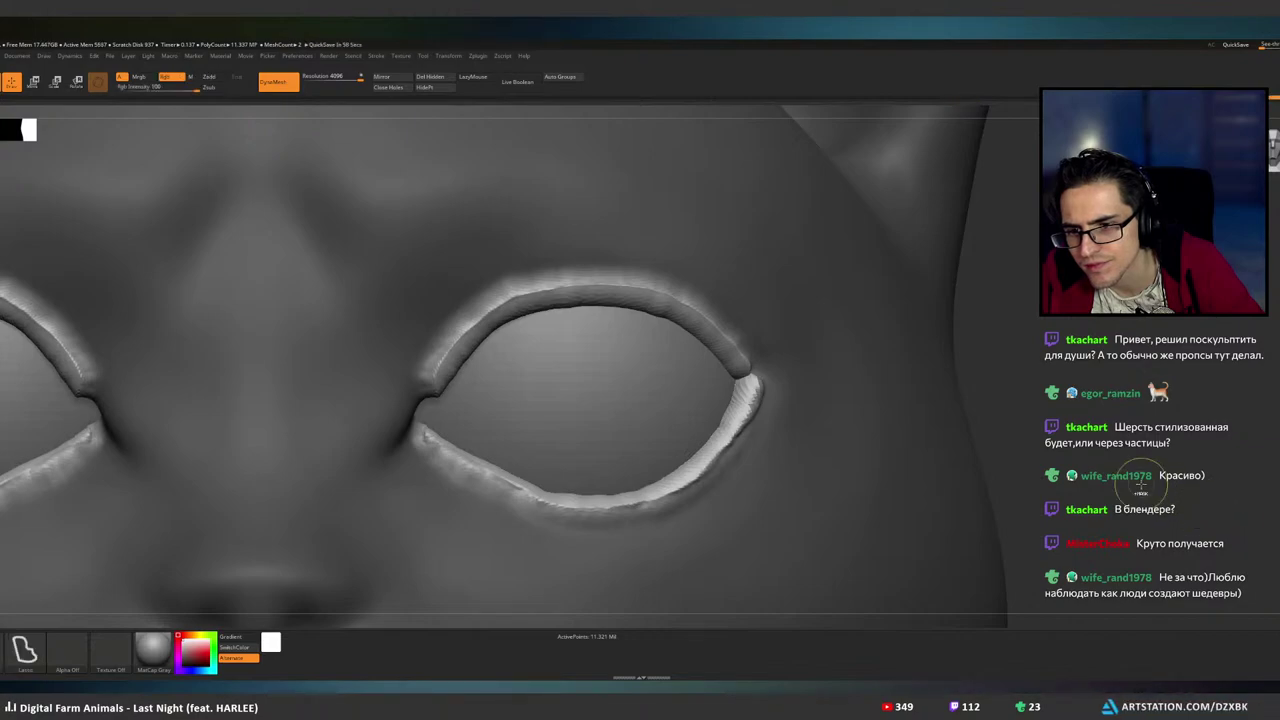
{"action": "left_click_drag", "start_coordinate": [1164, 450], "coordinate": [1136, 443], "text": "ctrl"}
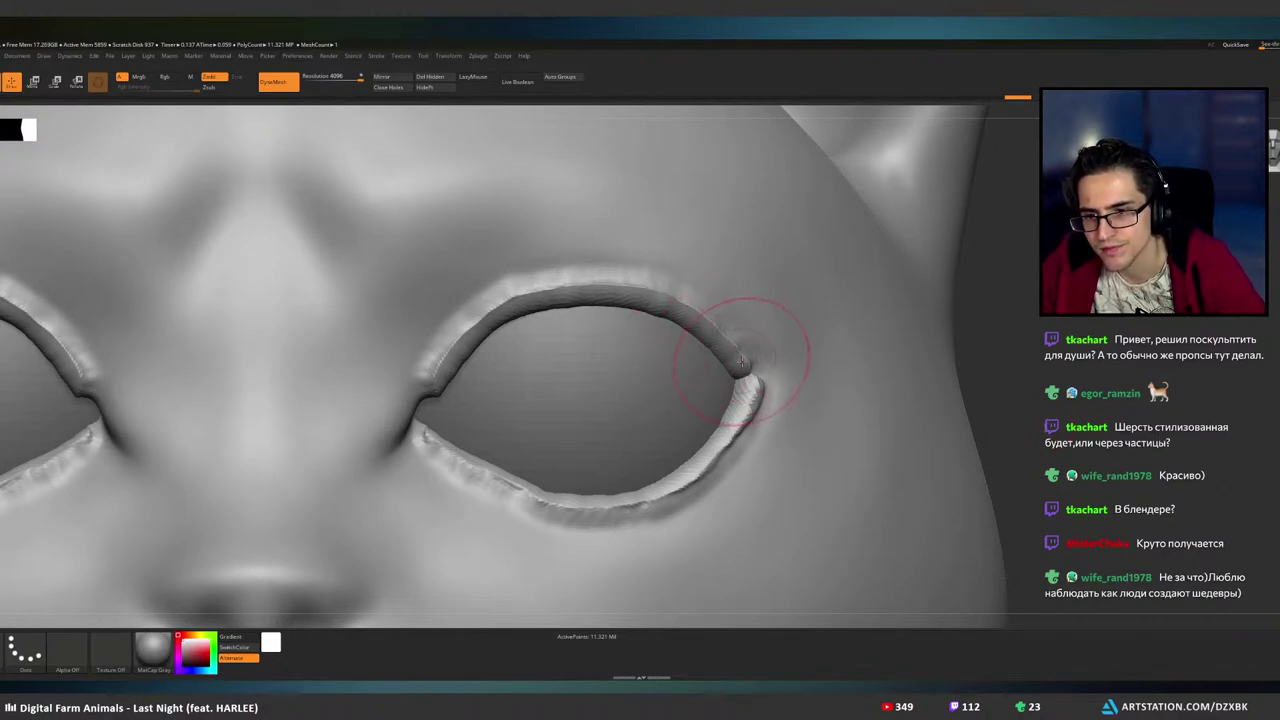
- Smooth the thickened eyelid rims all around the eye opening, including the outer eye corner
{"action": "mouse_move", "coordinate": [744, 362]}
{"action": "left_mouse_down", "text": "shift"}
{"action": "mouse_move", "coordinate": [703, 327]}
{"action": "mouse_move", "coordinate": [620, 300]}
{"action": "mouse_move", "coordinate": [486, 377]}
{"action": "mouse_move", "coordinate": [460, 350]}
{"action": "mouse_move", "coordinate": [505, 317]}
{"action": "mouse_move", "coordinate": [560, 308]}
{"action": "mouse_move", "coordinate": [534, 309]}
{"action": "mouse_move", "coordinate": [446, 363]}
{"action": "mouse_move", "coordinate": [611, 290]}
{"action": "mouse_move", "coordinate": [717, 322]}
{"action": "mouse_move", "coordinate": [756, 404]}
{"action": "mouse_move", "coordinate": [667, 478]}
{"action": "mouse_move", "coordinate": [540, 500]}
{"action": "mouse_move", "coordinate": [465, 480]}
{"action": "mouse_move", "coordinate": [600, 507]}
{"action": "mouse_move", "coordinate": [717, 449]}
{"action": "left_mouse_up", "text": "shift"}
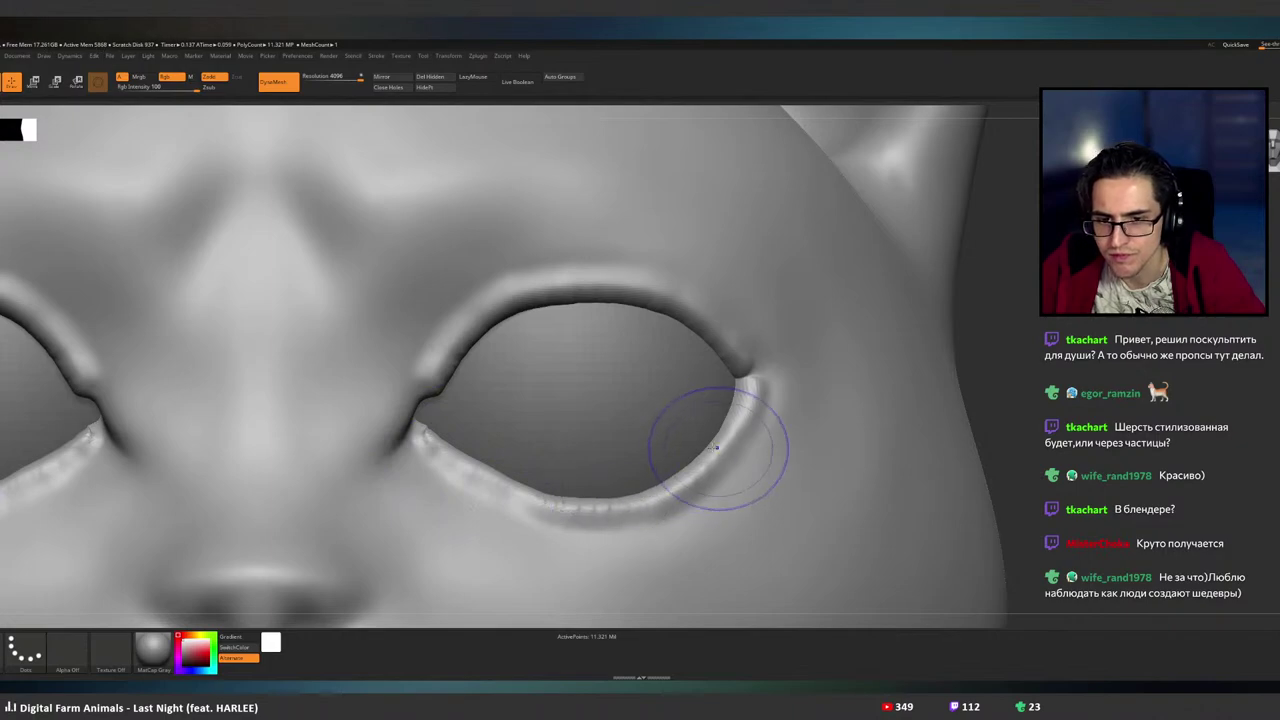
{"action": "mouse_move", "coordinate": [485, 470]}
{"action": "left_mouse_down", "text": "shift"}
{"action": "mouse_move", "coordinate": [426, 437]}
{"action": "mouse_move", "coordinate": [417, 392]}
{"action": "mouse_move", "coordinate": [487, 312]}
{"action": "mouse_move", "coordinate": [560, 292]}
{"action": "left_mouse_up", "text": "shift"}
{"action": "mouse_move", "coordinate": [590, 291]}
{"action": "left_mouse_down", "text": "shift"}
{"action": "mouse_move", "coordinate": [687, 325]}
{"action": "mouse_move", "coordinate": [738, 376]}
{"action": "left_mouse_up", "text": "shift"}
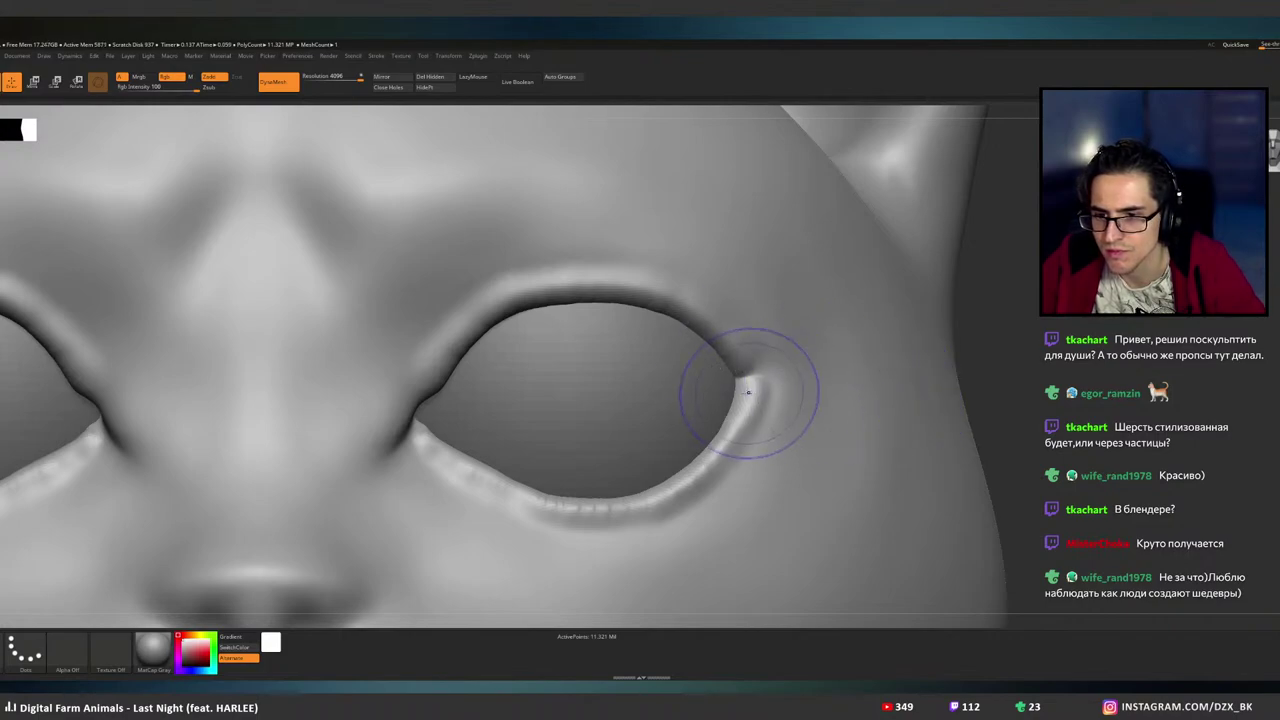
- Remesh the head with DynaMesh and smooth the remaining bumps along the lower eyelid rim
{"action": "right_click_drag", "start_coordinate": [988, 353], "coordinate": [918, 357], "text": "ctrl"}
{"action": "left_click_drag", "start_coordinate": [918, 357], "coordinate": [1026, 380]}
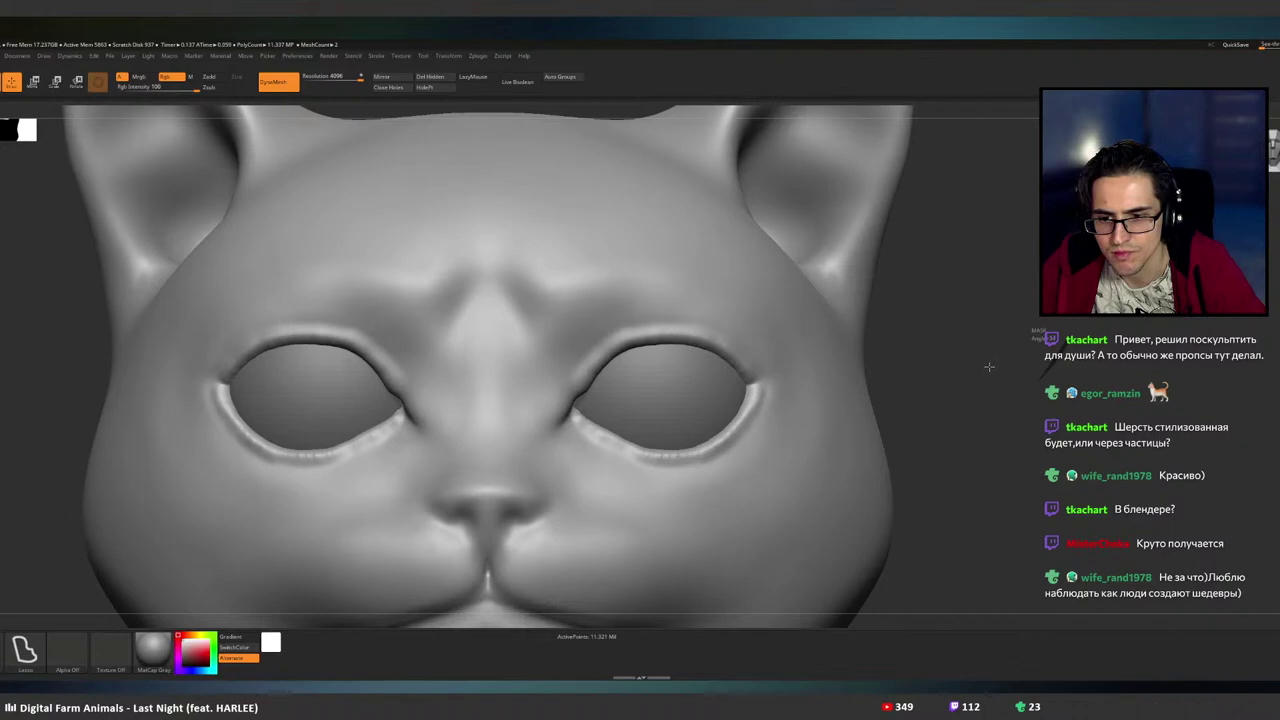
{"action": "key", "text": "ctrl+z"}
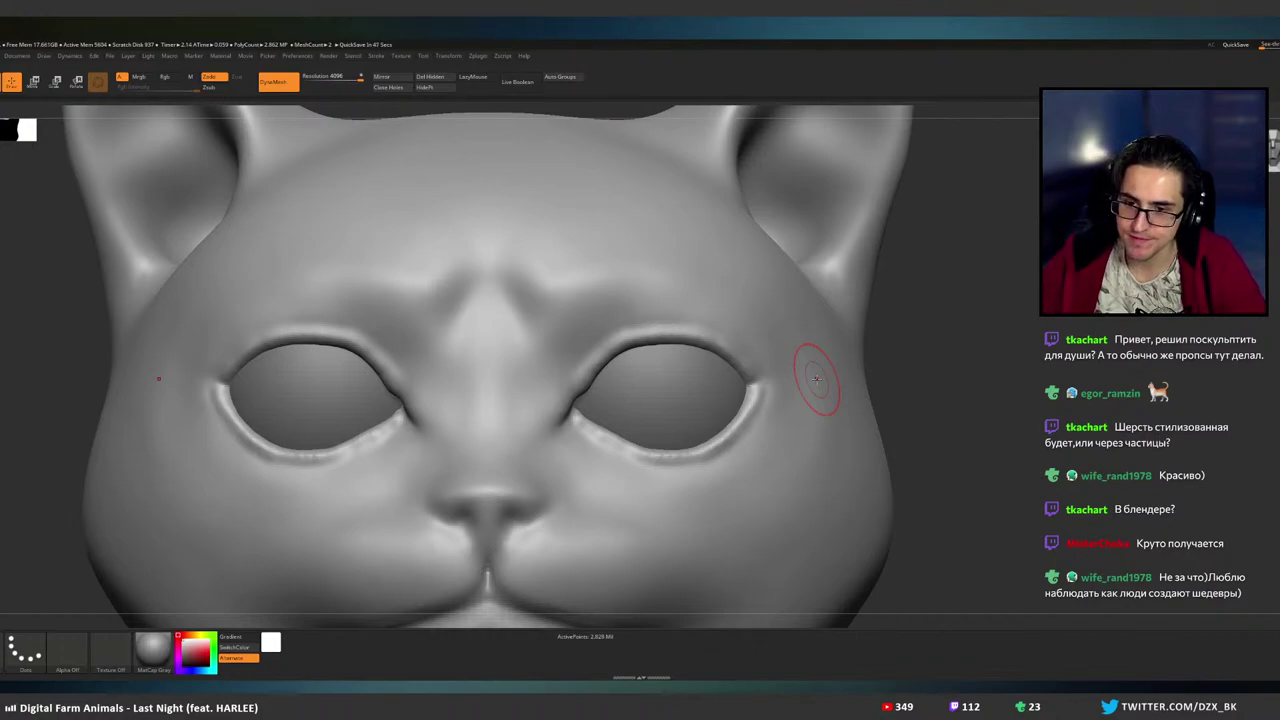
{"action": "right_click_drag", "start_coordinate": [730, 412], "coordinate": [772, 440], "text": "ctrl"}
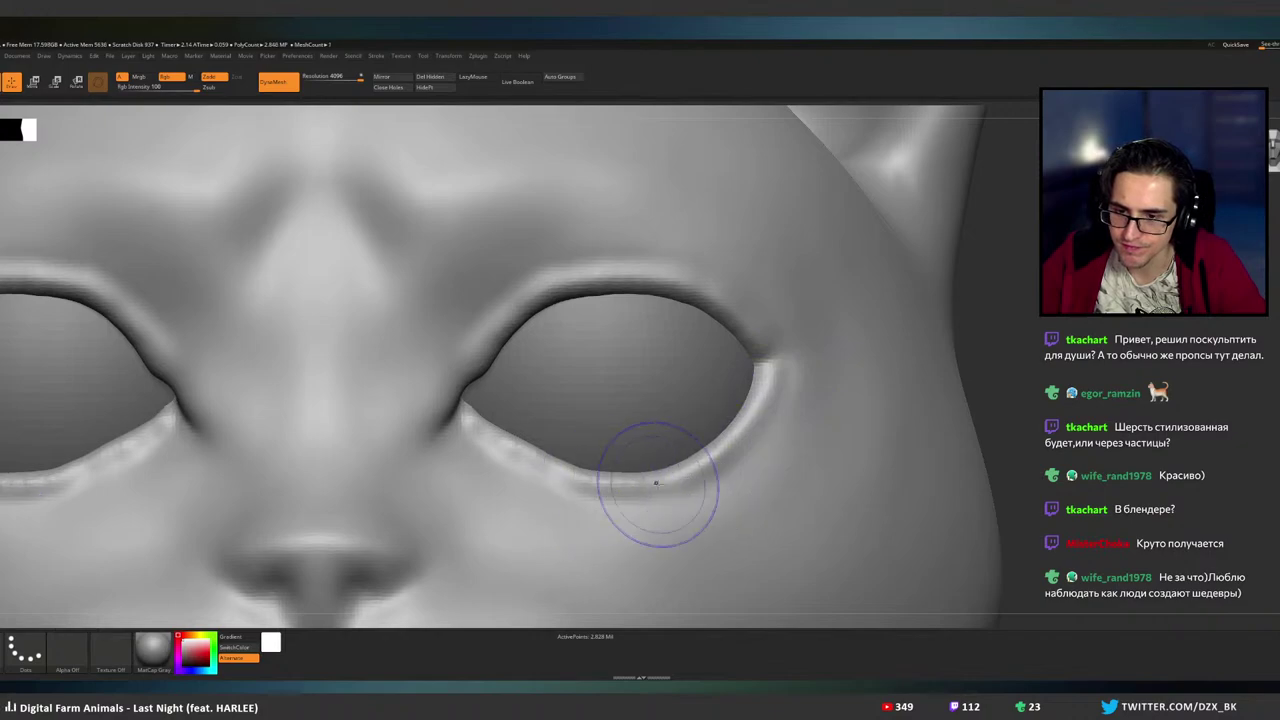
{"action": "mouse_move", "coordinate": [657, 484]}
{"action": "left_mouse_down", "text": "shift"}
{"action": "mouse_move", "coordinate": [577, 482]}
{"action": "mouse_move", "coordinate": [467, 435]}
{"action": "mouse_move", "coordinate": [599, 492]}
{"action": "left_mouse_up", "text": "shift"}
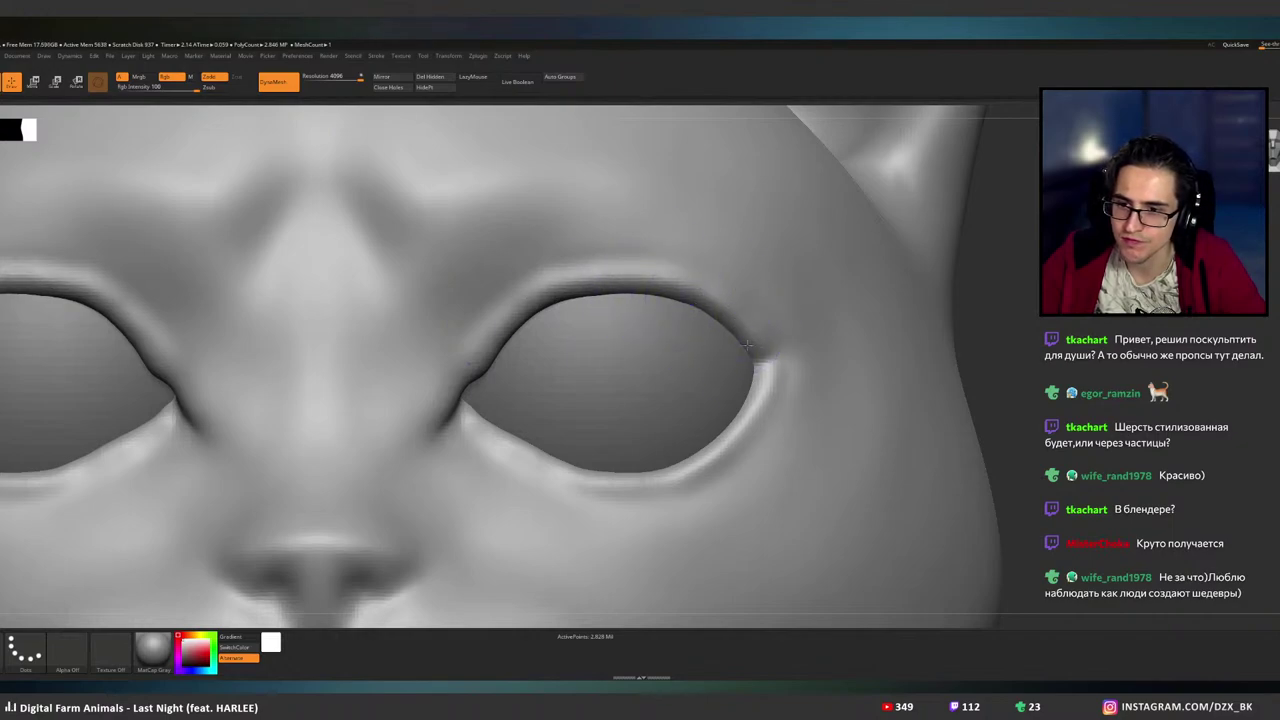
- Smooth out the eye-shaped ridges on the back of the head with an enlarged brush
{"action": "key", "text": "f"}
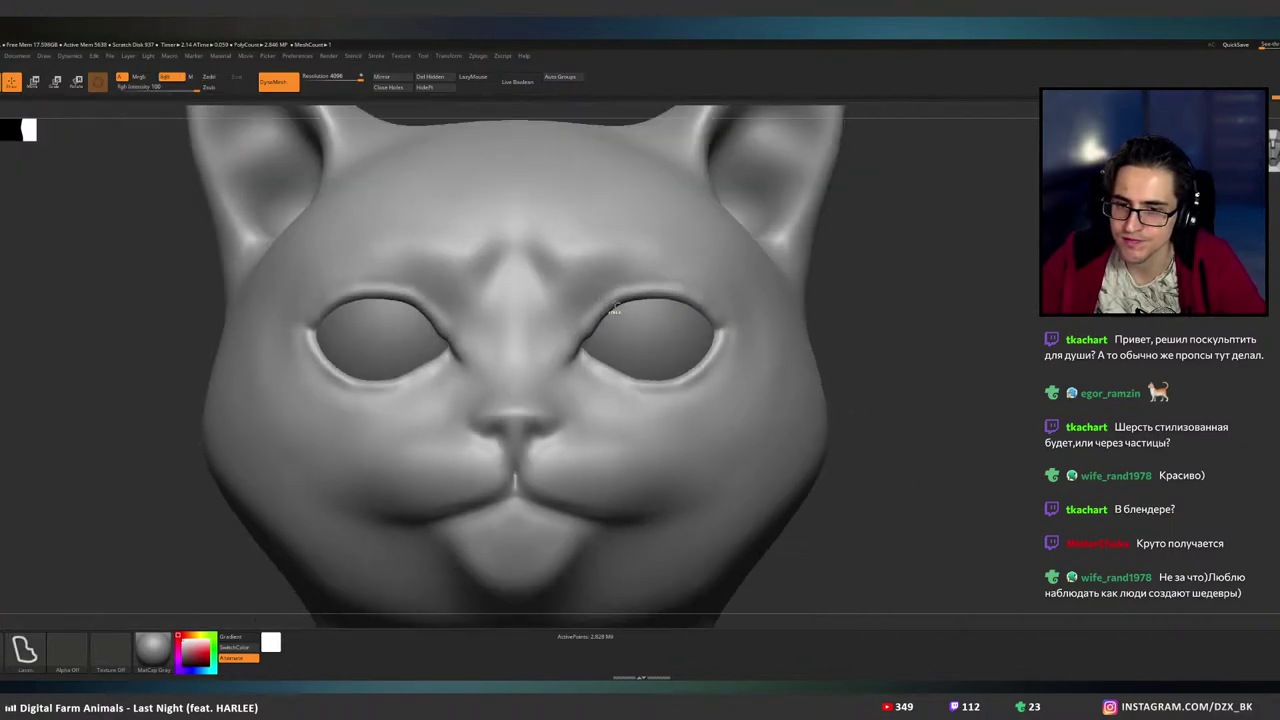
{"action": "right_click_drag", "start_coordinate": [616, 308], "coordinate": [714, 348], "text": "alt"}
{"action": "right_click_drag", "start_coordinate": [793, 367], "coordinate": [700, 362], "text": "ctrl"}
{"action": "mouse_move", "coordinate": [780, 362]}
{"action": "right_mouse_down"}
{"action": "mouse_move", "coordinate": [699, 364]}
{"action": "mouse_move", "coordinate": [808, 366]}
{"action": "mouse_move", "coordinate": [644, 366]}
{"action": "mouse_move", "coordinate": [760, 368]}
{"action": "right_mouse_up"}
{"action": "left_click_drag", "start_coordinate": [1011, 367], "coordinate": [967, 324], "text": "ctrl"}
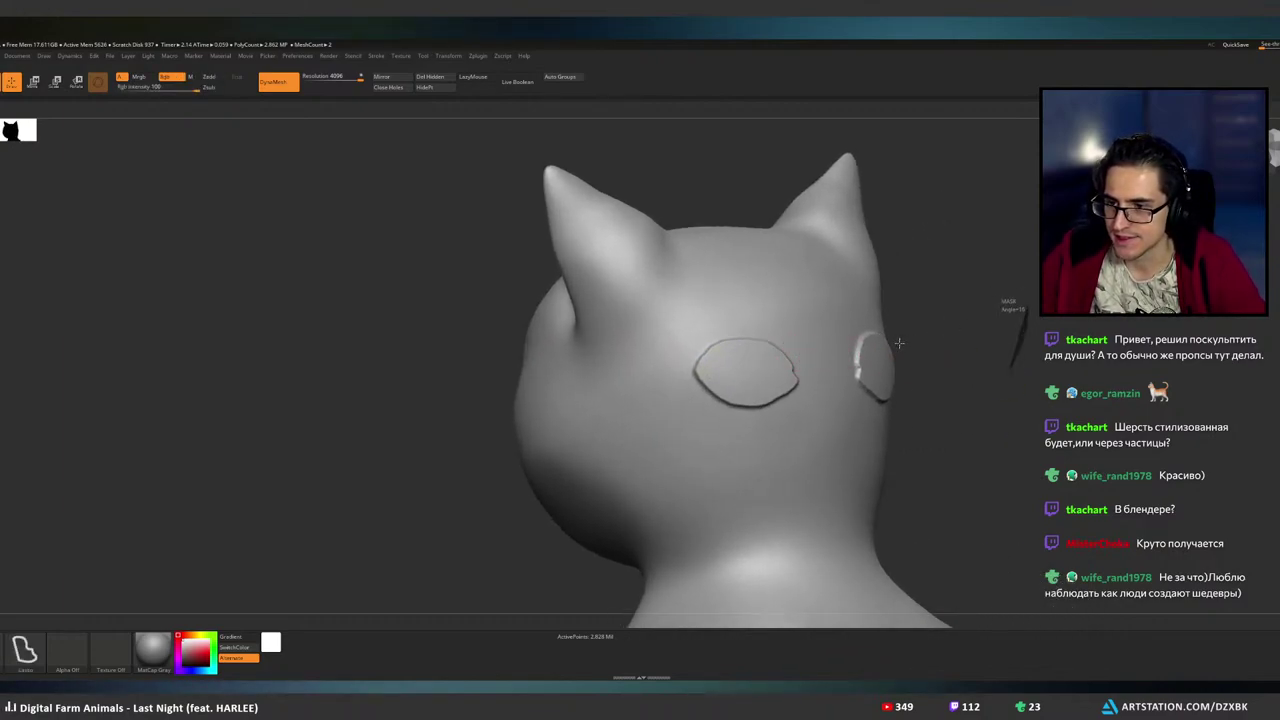
{"action": "right_click_drag", "start_coordinate": [903, 344], "coordinate": [805, 370]}
{"action": "key", "text": "bracketright"}
{"action": "key", "text": "bracketright"}
{"action": "key", "text": "bracketright"}
{"action": "key", "text": "bracketright"}
{"action": "key", "text": "bracketright"}
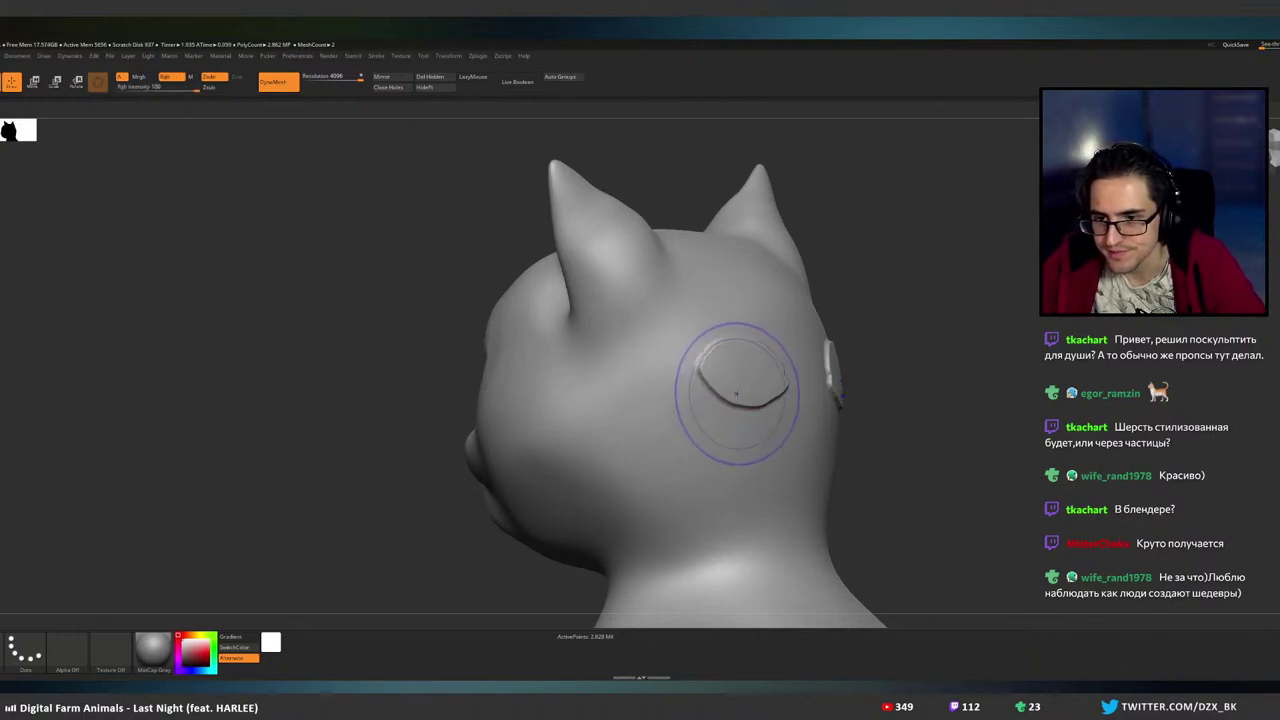
{"action": "left_click_drag", "start_coordinate": [720, 352], "coordinate": [705, 368], "text": "shift"}
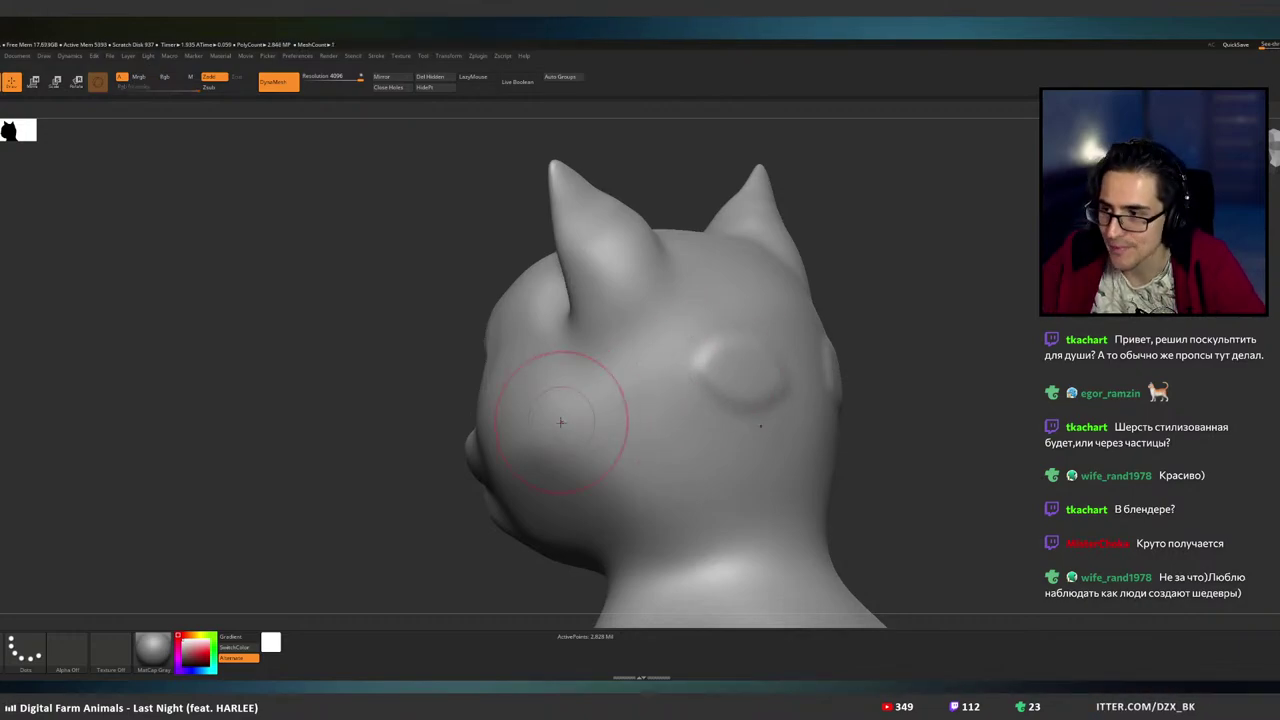
- Smooth down the remaining eye-shaped bump on the back of the head behind the ear
{"action": "key", "text": "b"}
{"action": "key", "text": "d"}
{"action": "key", "text": "s"}
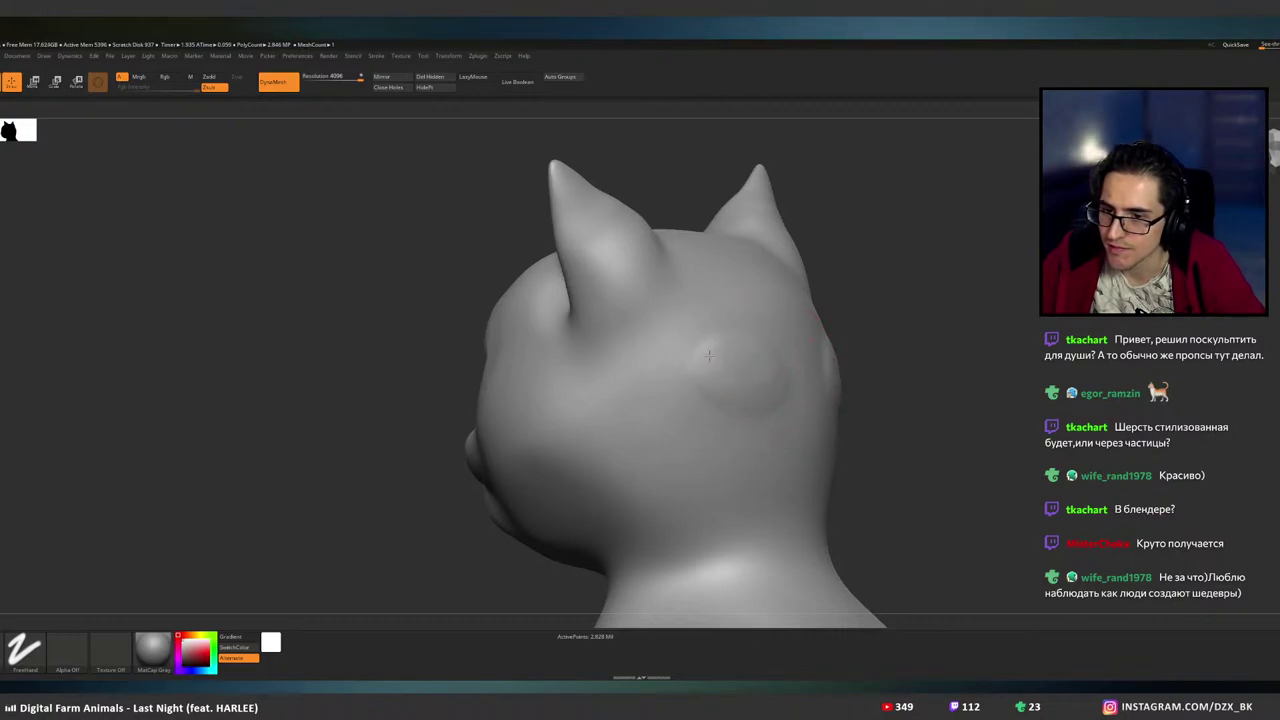
{"action": "left_click_drag", "start_coordinate": [709, 355], "coordinate": [748, 371]}
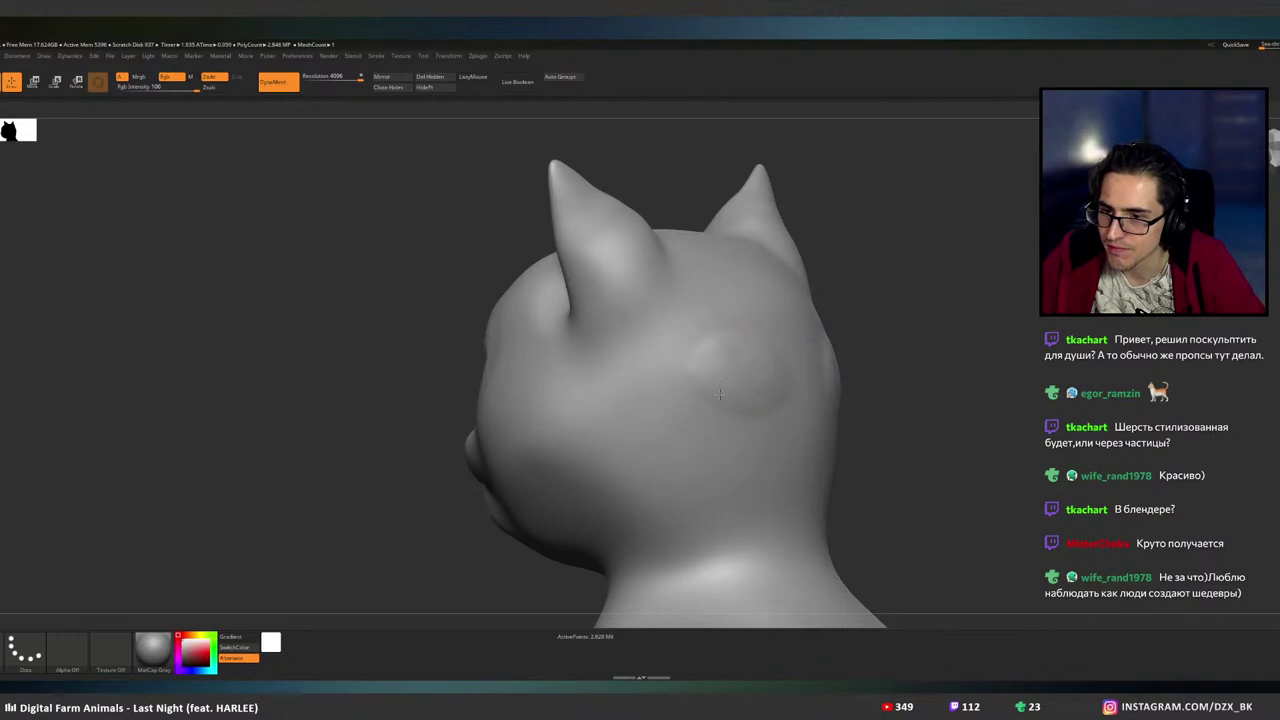
{"action": "right_click_drag", "start_coordinate": [720, 394], "coordinate": [600, 390]}
{"action": "left_click_drag", "start_coordinate": [769, 371], "coordinate": [781, 357]}
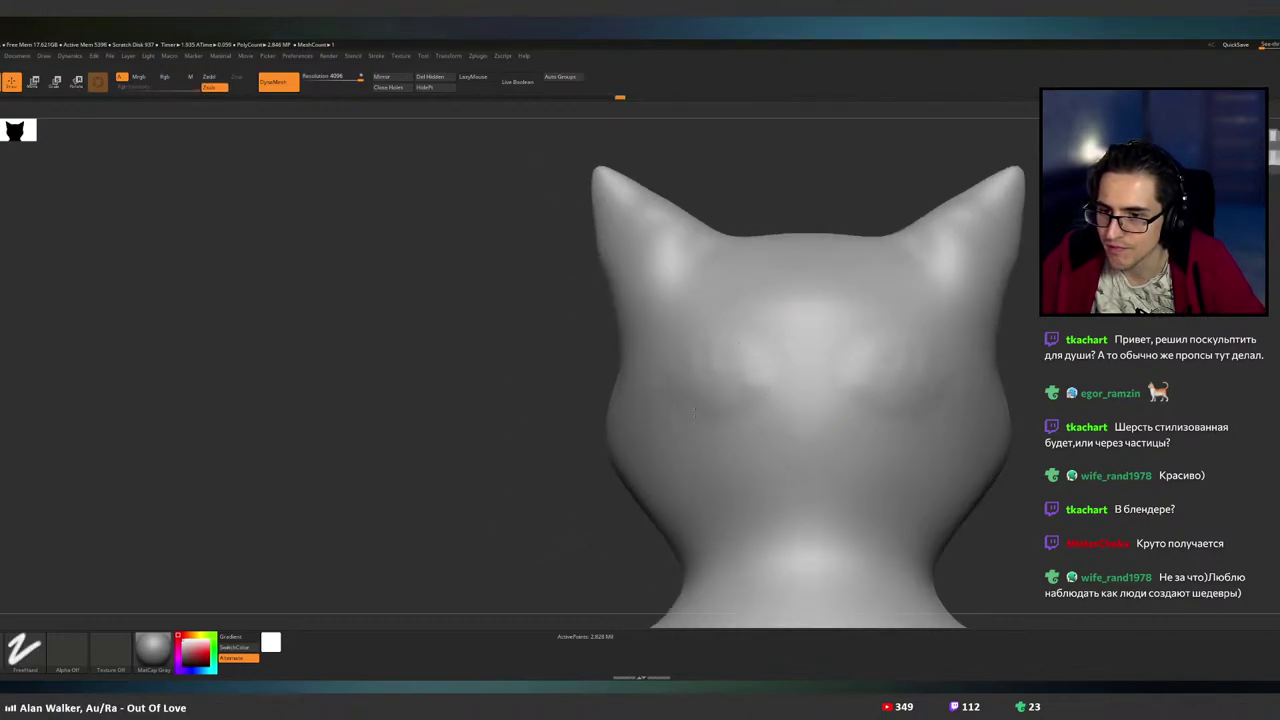
- Even out the last faint uneven patches across the middle of the back of the head
{"action": "key", "text": "b"}
{"action": "key", "text": "s"}
{"action": "key", "text": "t"}
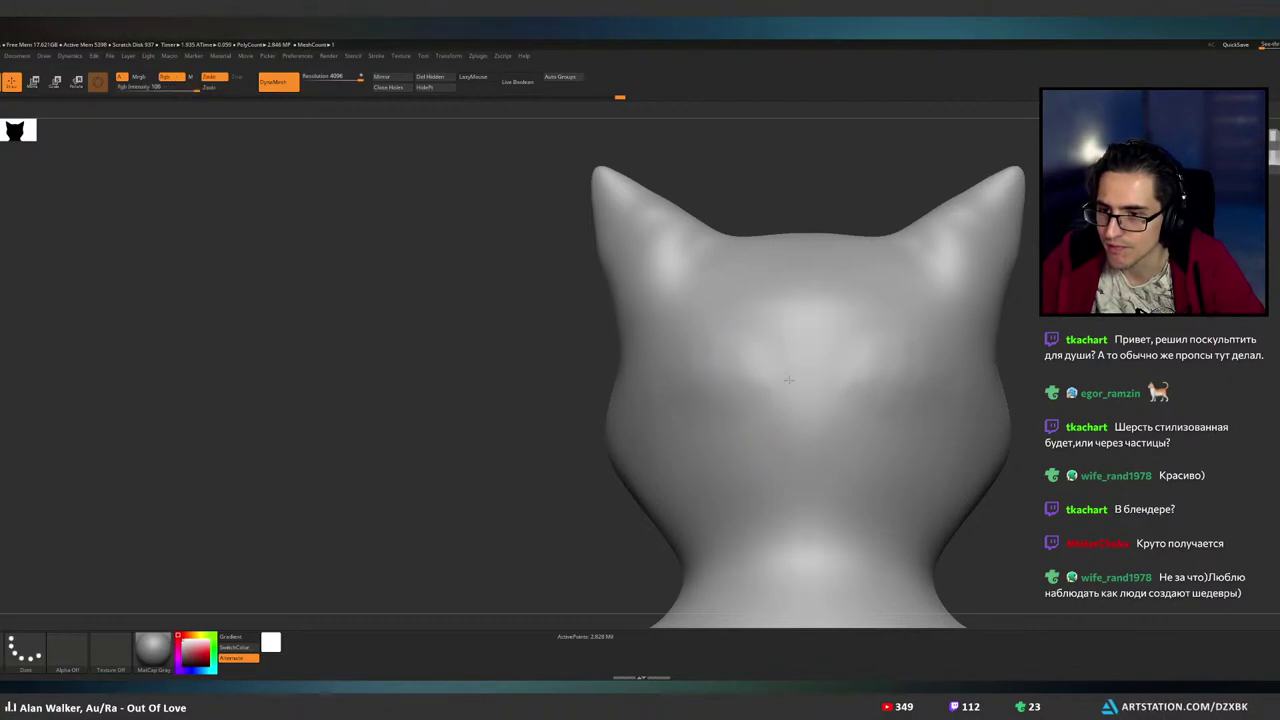
{"action": "key", "text": "b"}
{"action": "key", "text": "d"}
{"action": "key", "text": "s"}
{"action": "mouse_move", "coordinate": [751, 374]}
{"action": "right_mouse_down"}
{"action": "mouse_move", "coordinate": [906, 376]}
{"action": "mouse_move", "coordinate": [849, 373]}
{"action": "right_mouse_up"}
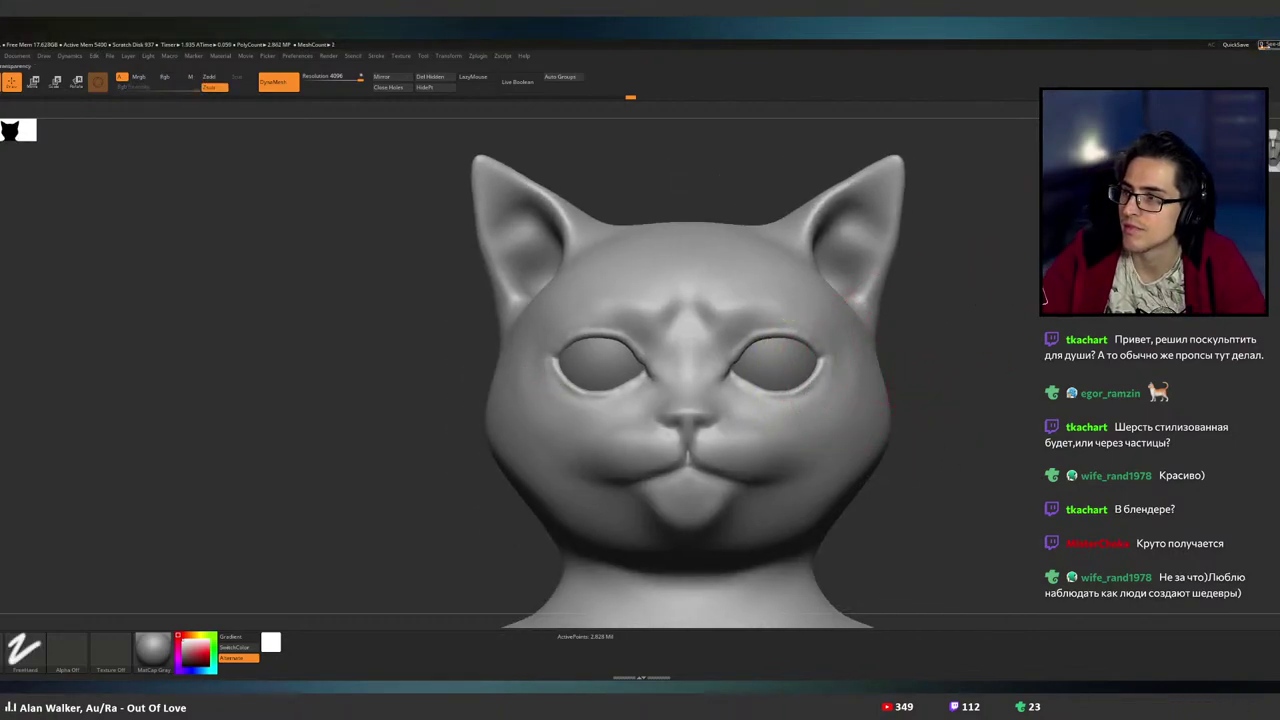
- Reshape the eye openings with the Move brush, pulling the inner lower lids down and the inner upper lids upward
{"action": "mouse_move", "coordinate": [903, 290]}
{"action": "right_mouse_down", "text": "alt"}
{"action": "mouse_move", "coordinate": [878, 346]}
{"action": "mouse_move", "coordinate": [925, 226]}
{"action": "right_mouse_up", "text": "alt"}
{"action": "mouse_move", "coordinate": [926, 309]}
{"action": "right_mouse_down", "text": "alt"}
{"action": "mouse_move", "coordinate": [923, 291]}
{"action": "mouse_move", "coordinate": [890, 299]}
{"action": "mouse_move", "coordinate": [897, 291]}
{"action": "right_mouse_up", "text": "alt"}
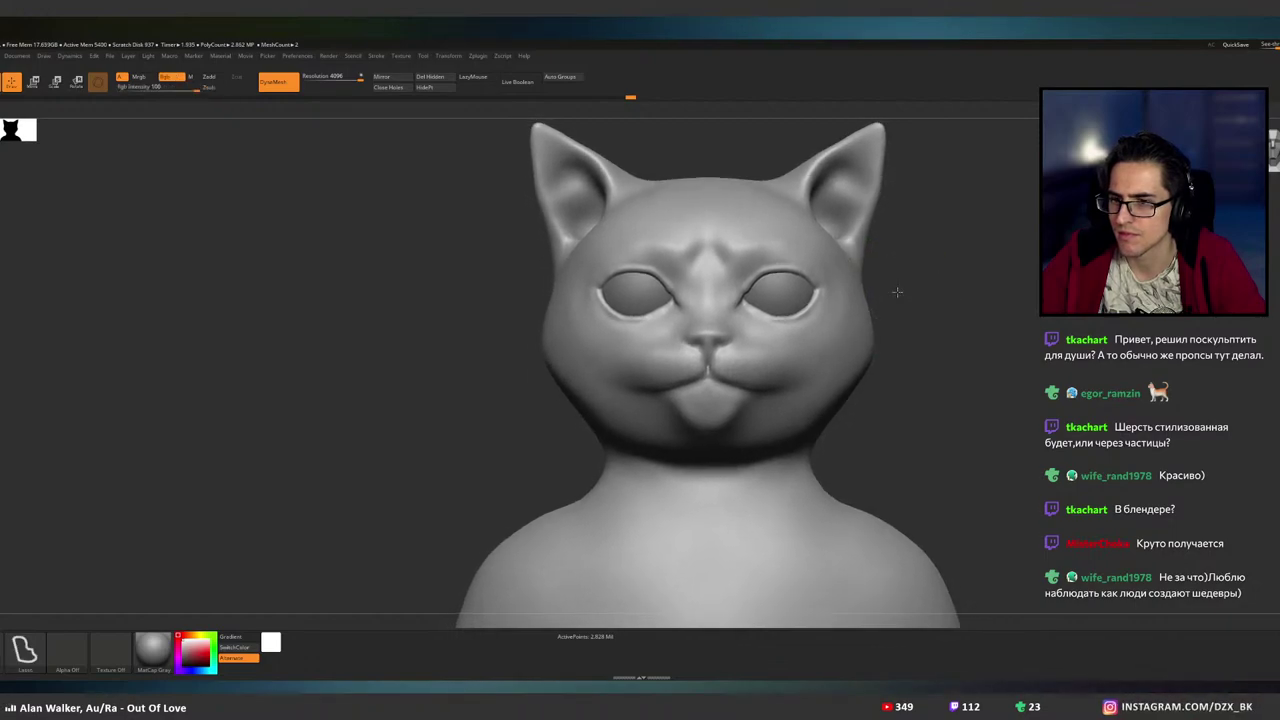
{"action": "right_click", "coordinate": [897, 291], "text": "ctrl"}
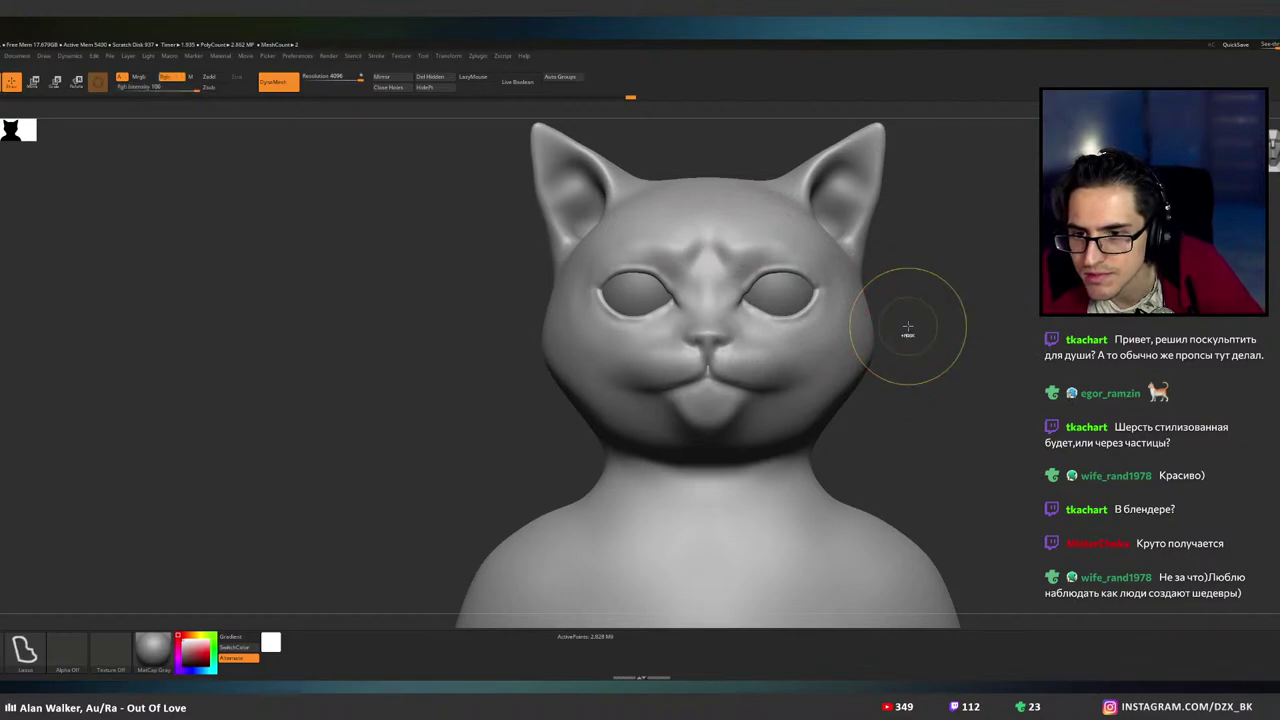
{"action": "left_click_drag", "start_coordinate": [906, 328], "coordinate": [912, 325]}
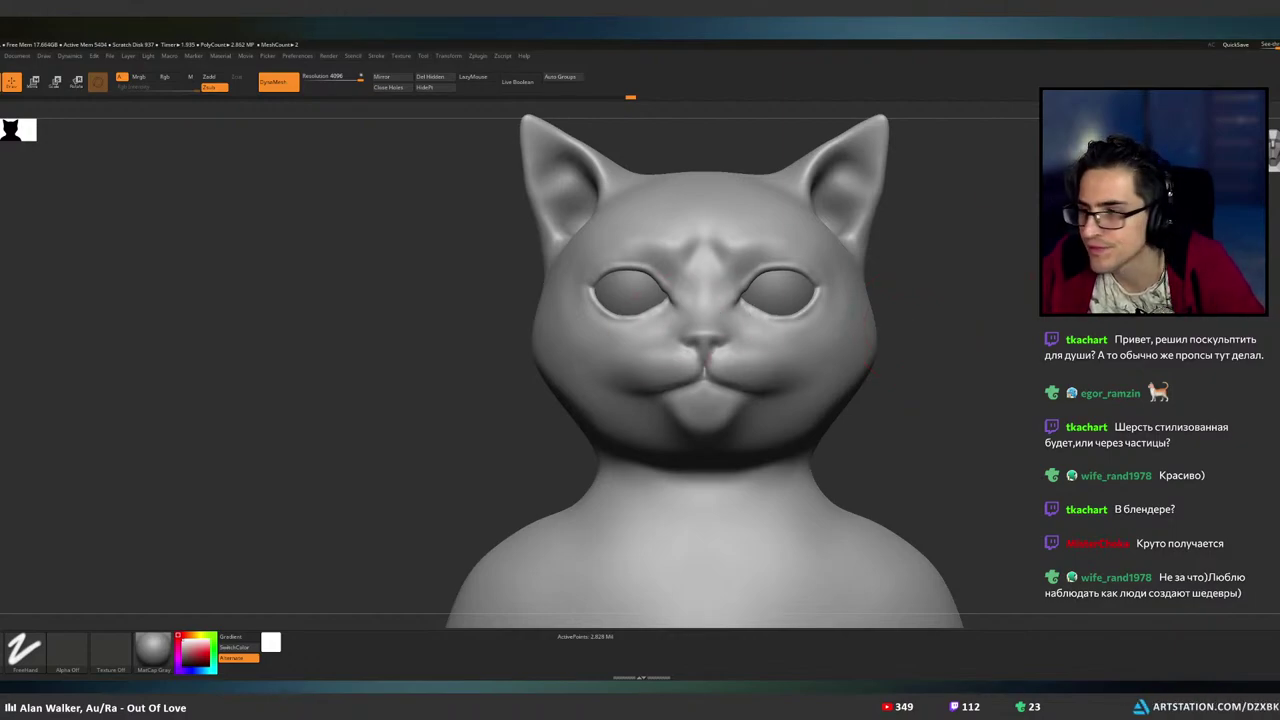
{"action": "key", "text": "b"}
{"action": "key", "text": "m"}
{"action": "key", "text": "v"}
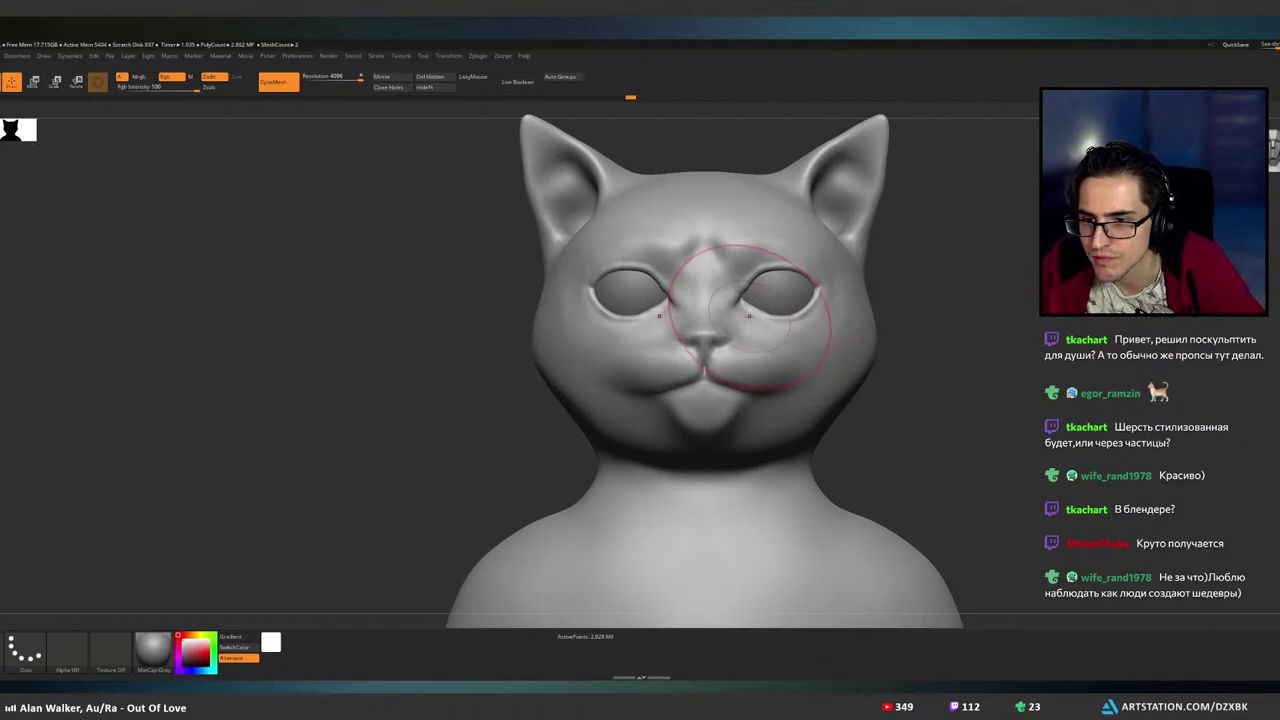
{"action": "mouse_move", "coordinate": [748, 318]}
{"action": "left_mouse_down"}
{"action": "mouse_move", "coordinate": [652, 280]}
{"action": "mouse_move", "coordinate": [757, 243]}
{"action": "mouse_move", "coordinate": [751, 315]}
{"action": "mouse_move", "coordinate": [755, 280]}
{"action": "left_mouse_up"}
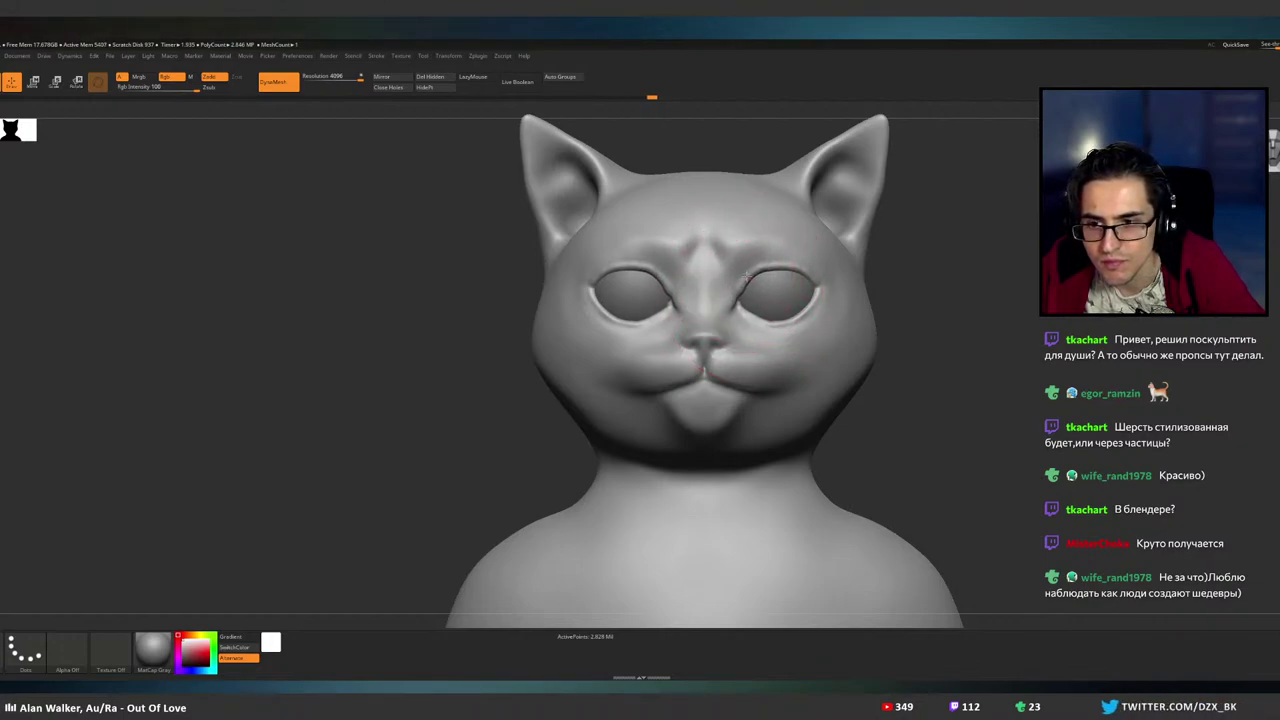
{"action": "mouse_move", "coordinate": [744, 316]}
{"action": "left_mouse_down"}
{"action": "mouse_move", "coordinate": [766, 321]}
{"action": "mouse_move", "coordinate": [750, 320]}
{"action": "left_mouse_up"}
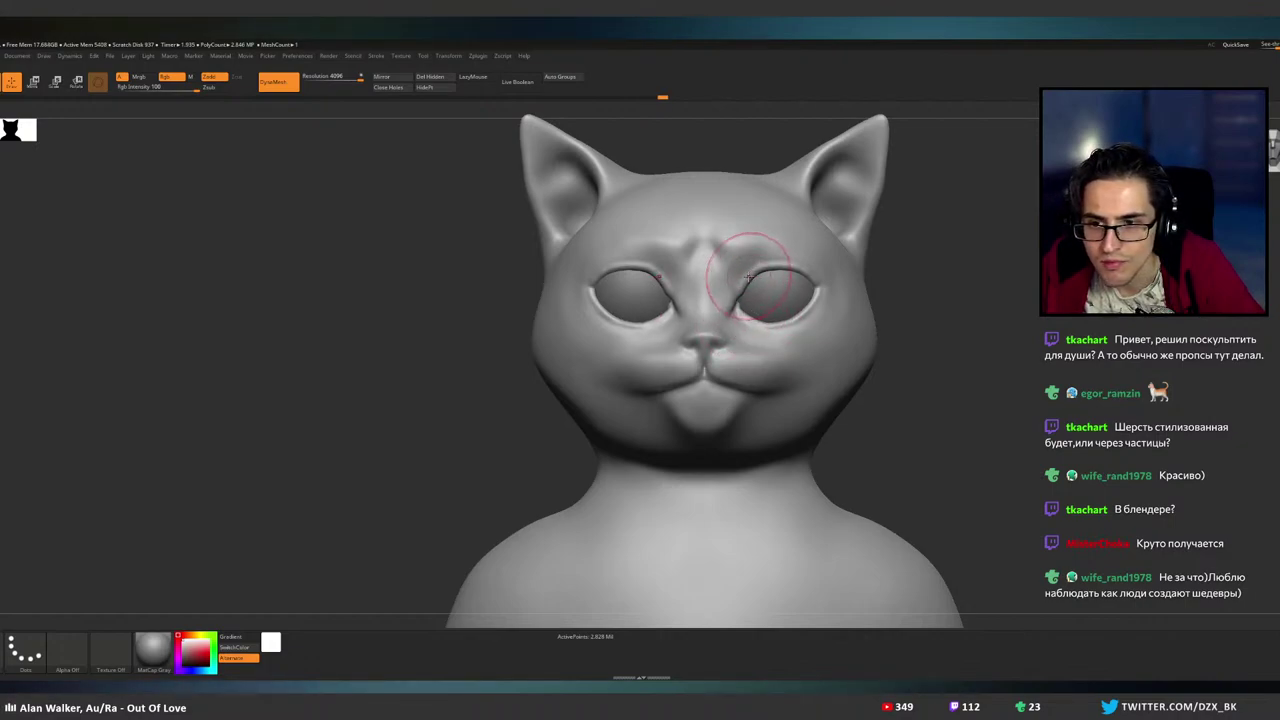
{"action": "mouse_move", "coordinate": [740, 282]}
{"action": "left_mouse_down"}
{"action": "mouse_move", "coordinate": [757, 273]}
{"action": "mouse_move", "coordinate": [746, 282]}
{"action": "mouse_move", "coordinate": [718, 250]}
{"action": "mouse_move", "coordinate": [776, 249]}
{"action": "left_mouse_up"}
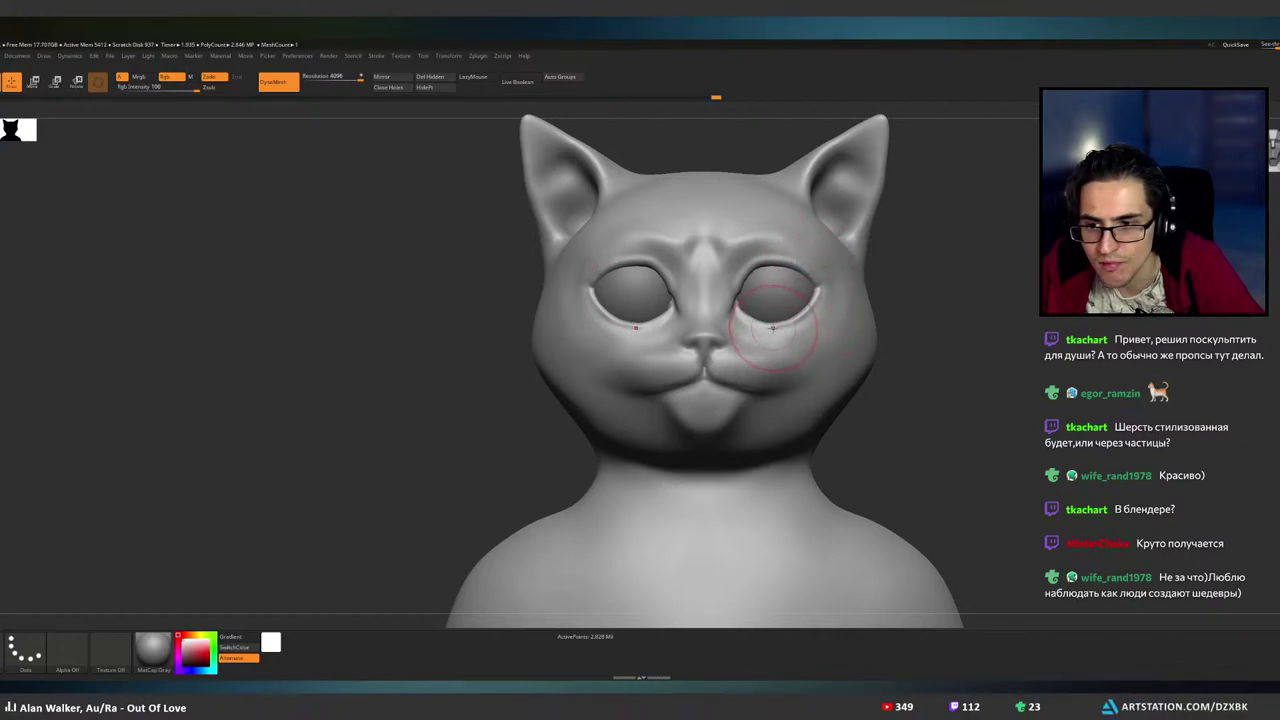
- Refine the lower eyelid line, the inner eye corners and the upper lid arc with the Move brush
{"action": "left_click_drag", "start_coordinate": [780, 326], "coordinate": [771, 326]}
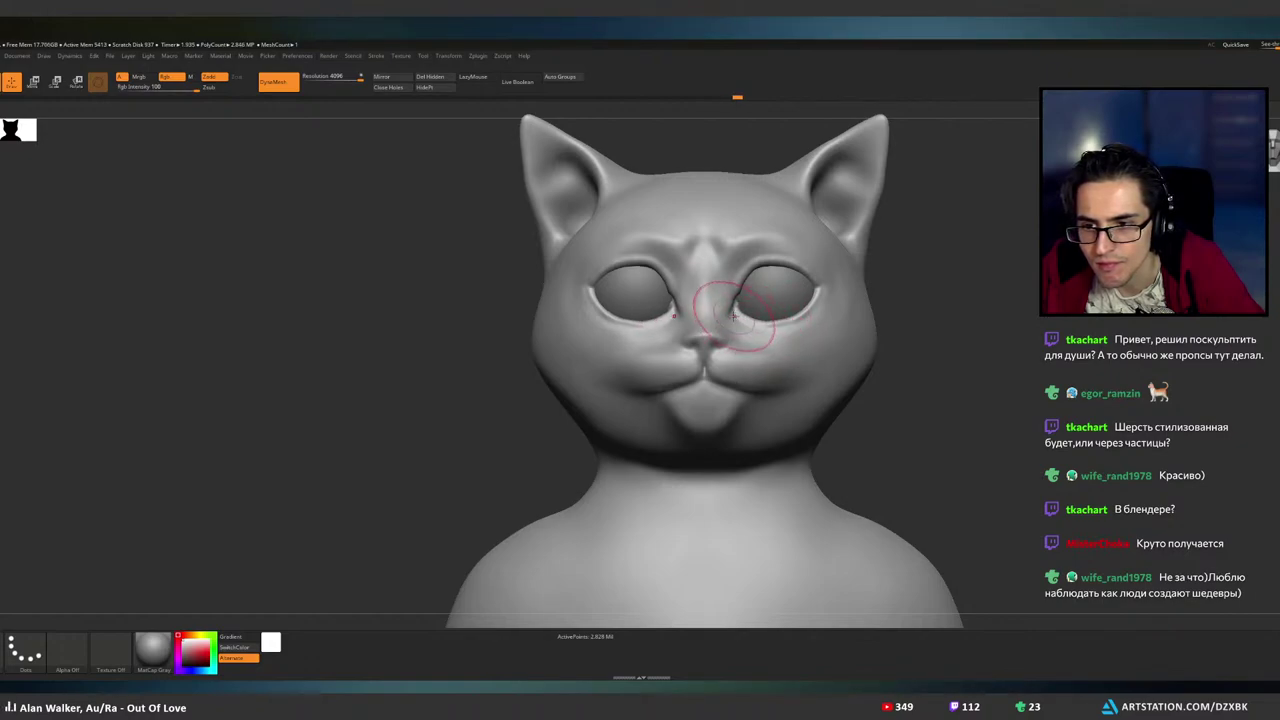
{"action": "left_click_drag", "start_coordinate": [735, 312], "coordinate": [738, 309]}
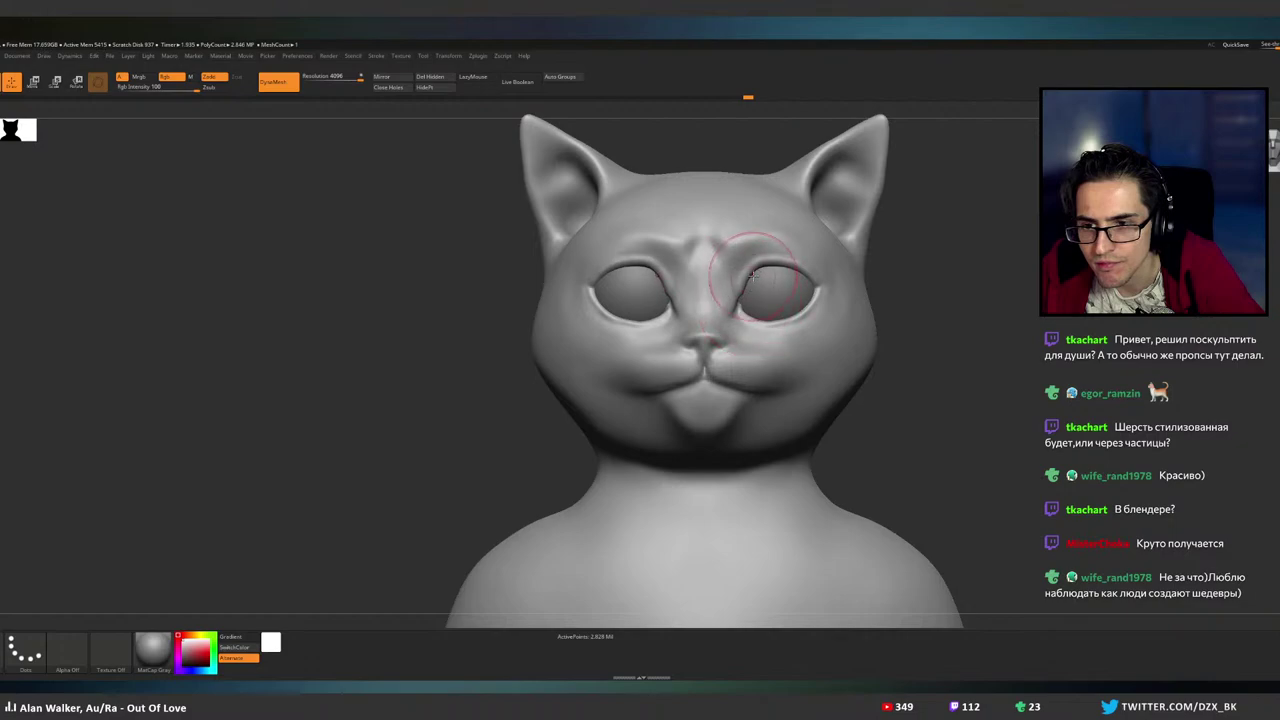
{"action": "mouse_move", "coordinate": [757, 267]}
{"action": "left_mouse_down"}
{"action": "mouse_move", "coordinate": [772, 256]}
{"action": "mouse_move", "coordinate": [792, 267]}
{"action": "left_mouse_up"}
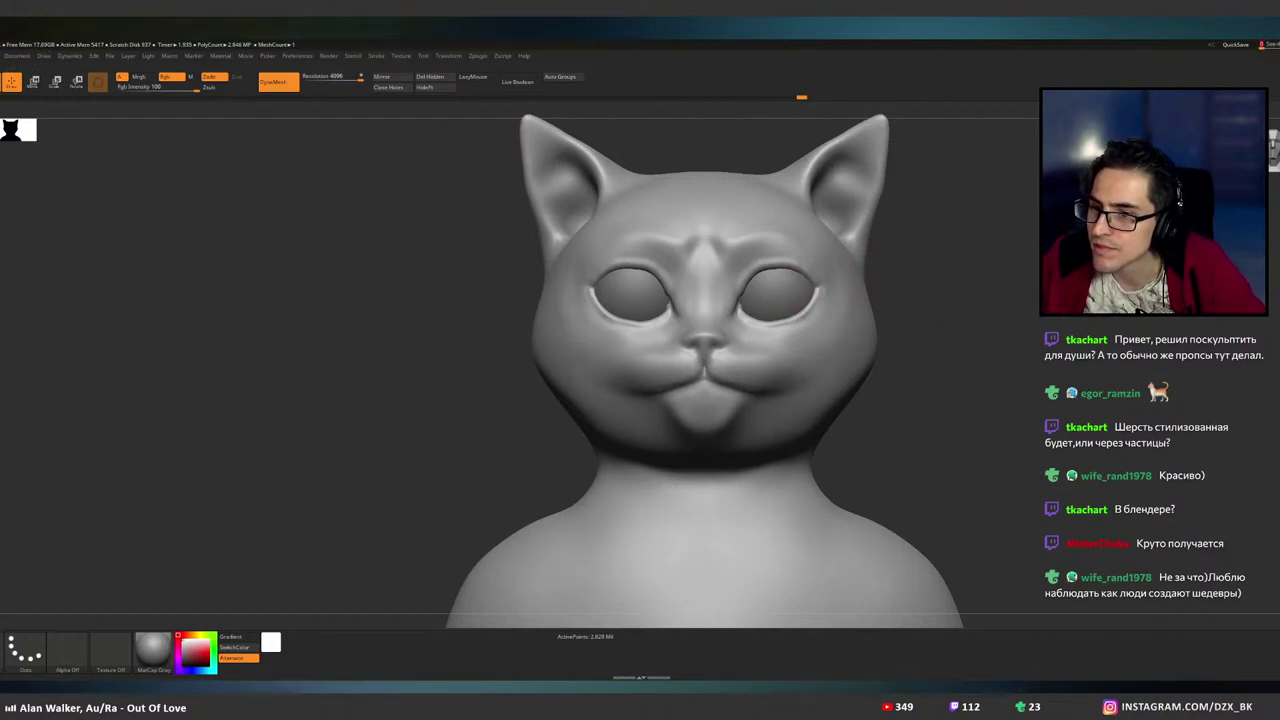
- Adjust the curve of the outer lower eyelid in profile and check the eye shape from the front
{"action": "mouse_move", "coordinate": [976, 243]}
{"action": "left_mouse_down"}
{"action": "mouse_move", "coordinate": [911, 240]}
{"action": "mouse_move", "coordinate": [907, 255]}
{"action": "left_mouse_up"}
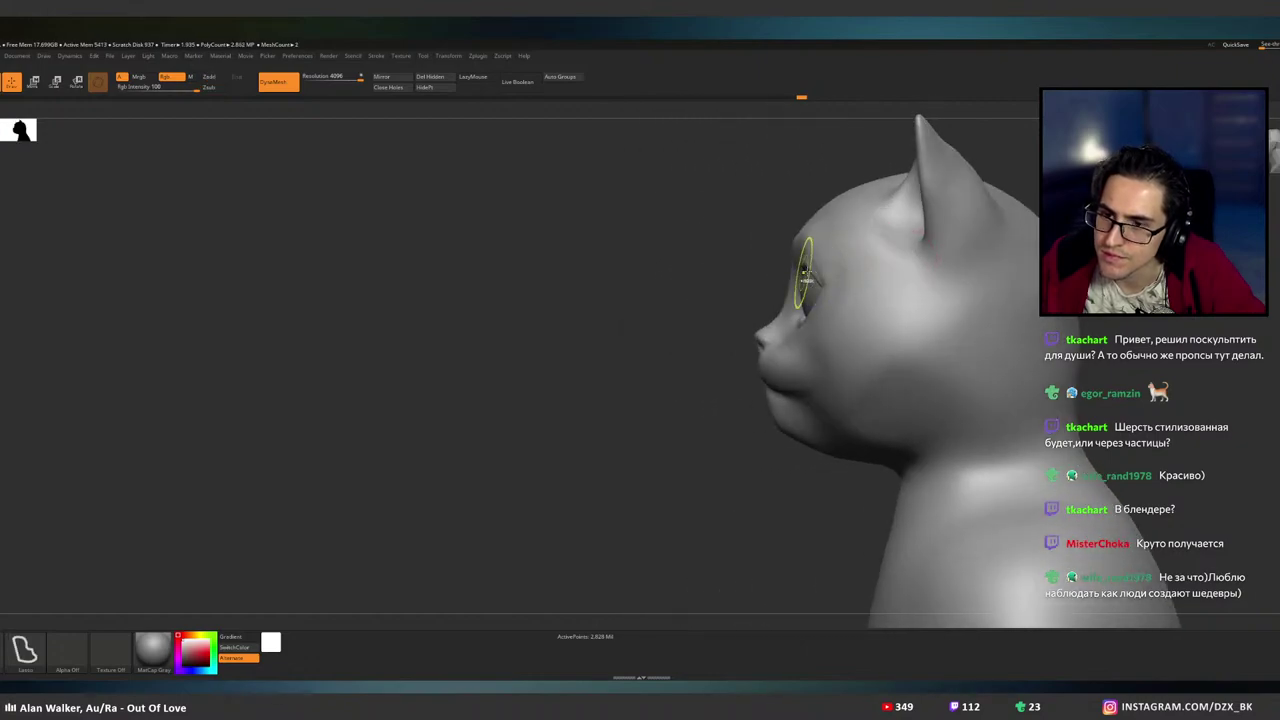
{"action": "right_click_drag", "start_coordinate": [806, 279], "coordinate": [779, 443], "text": "ctrl"}
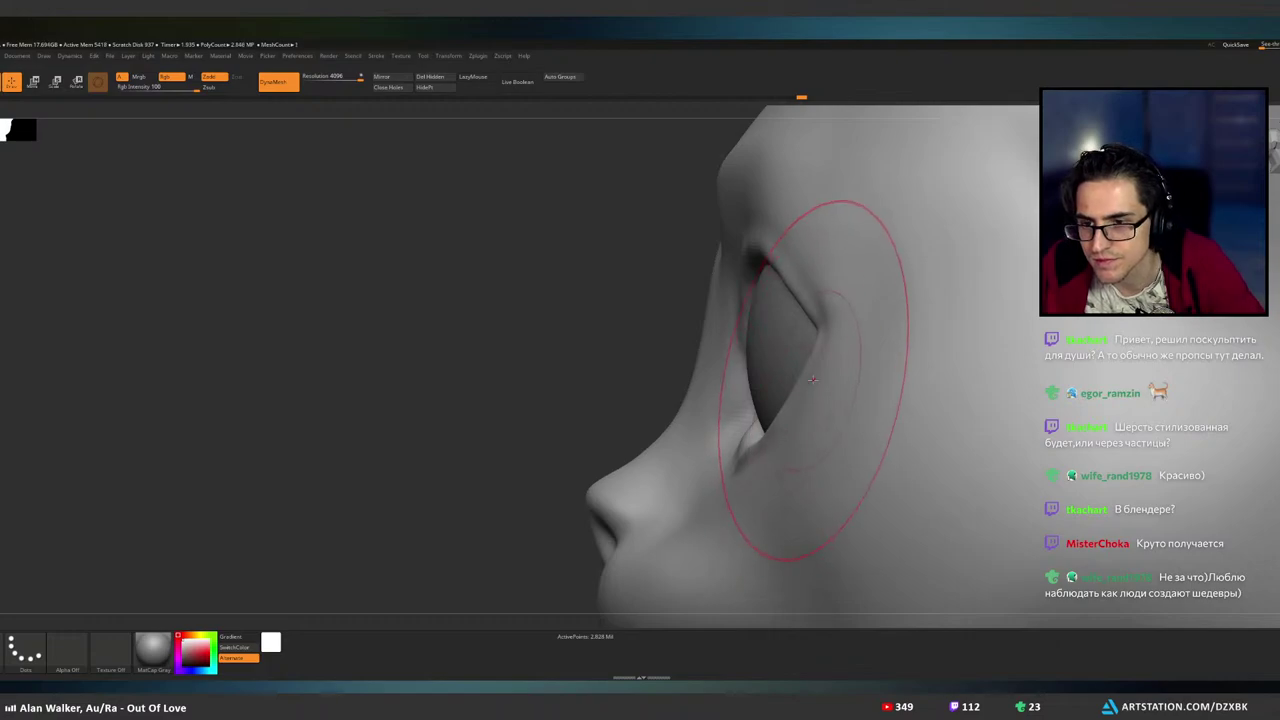
{"action": "left_click_drag", "start_coordinate": [812, 379], "coordinate": [829, 334]}
{"action": "right_click_drag", "start_coordinate": [829, 334], "coordinate": [965, 330]}
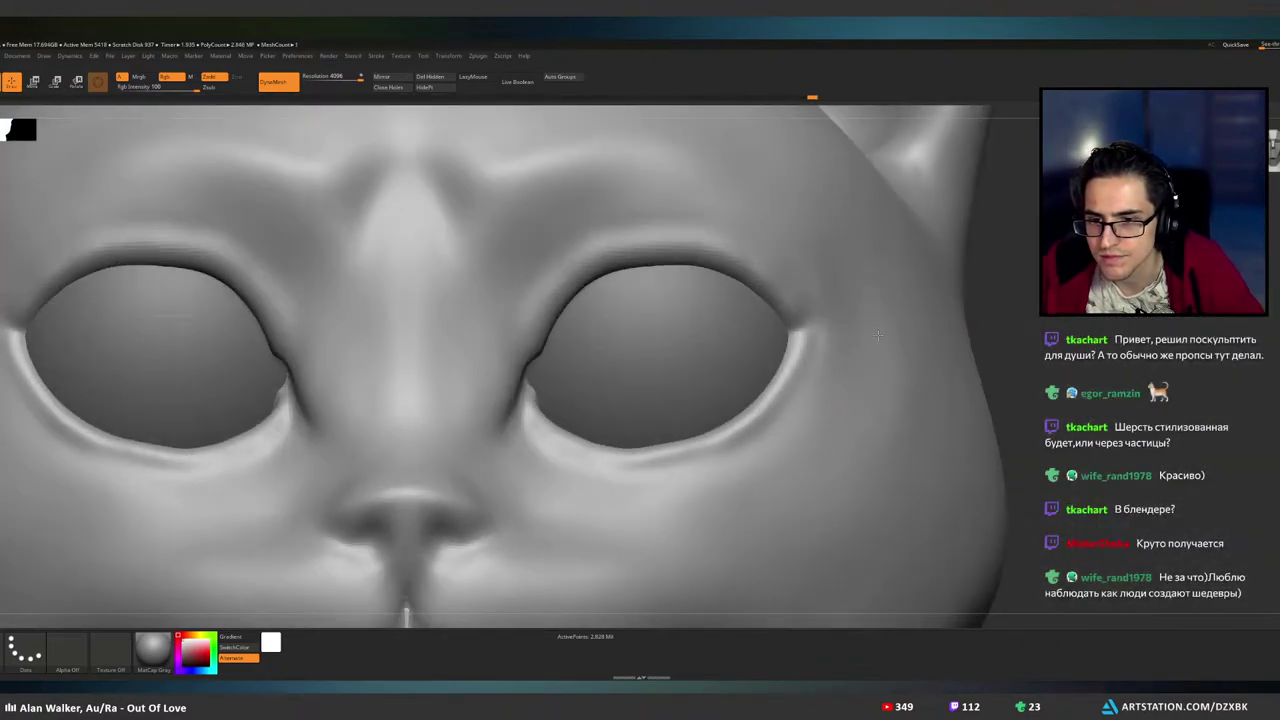
{"action": "mouse_move", "coordinate": [700, 495]}
{"action": "right_mouse_down", "text": "ctrl"}
{"action": "mouse_move", "coordinate": [670, 424]}
{"action": "mouse_move", "coordinate": [676, 404]}
{"action": "right_mouse_up", "text": "ctrl"}
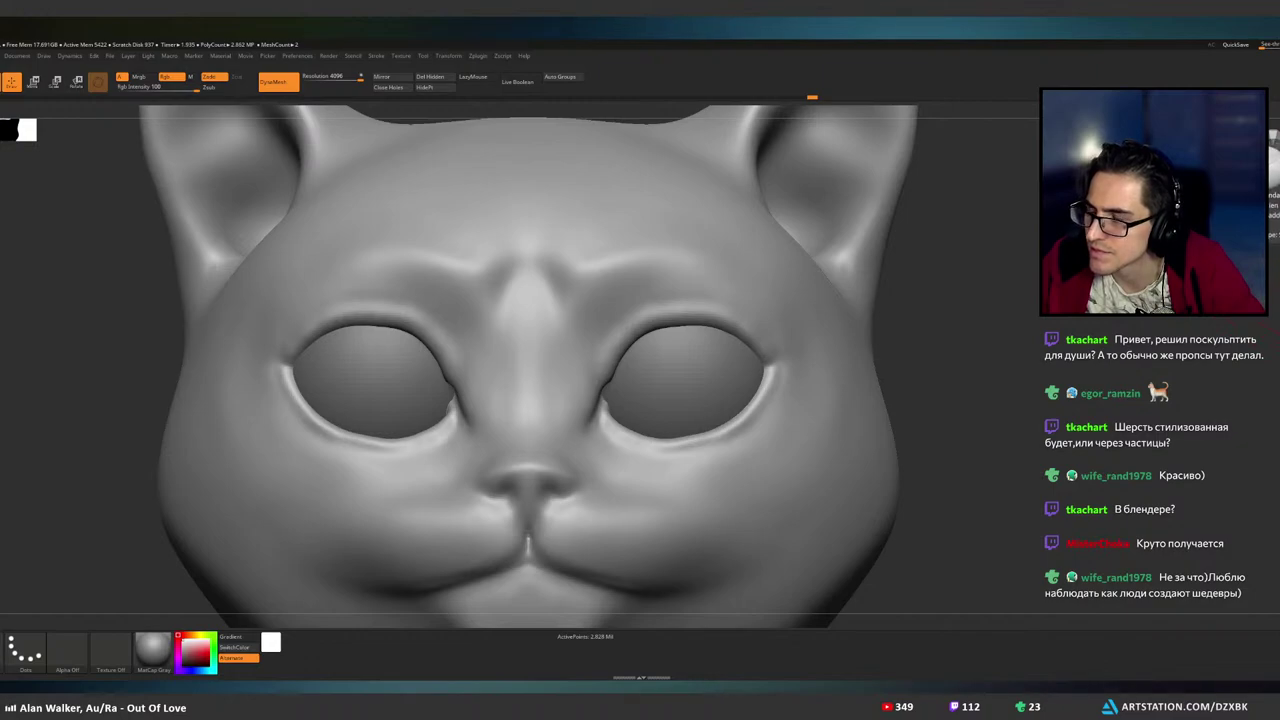
- Try to build up the lower eyelid rim at the outer eye corner with a much smaller brush
{"action": "left_click", "coordinate": [1274, 150]}
{"action": "right_click_drag", "start_coordinate": [832, 412], "coordinate": [836, 380], "text": "ctrl"}
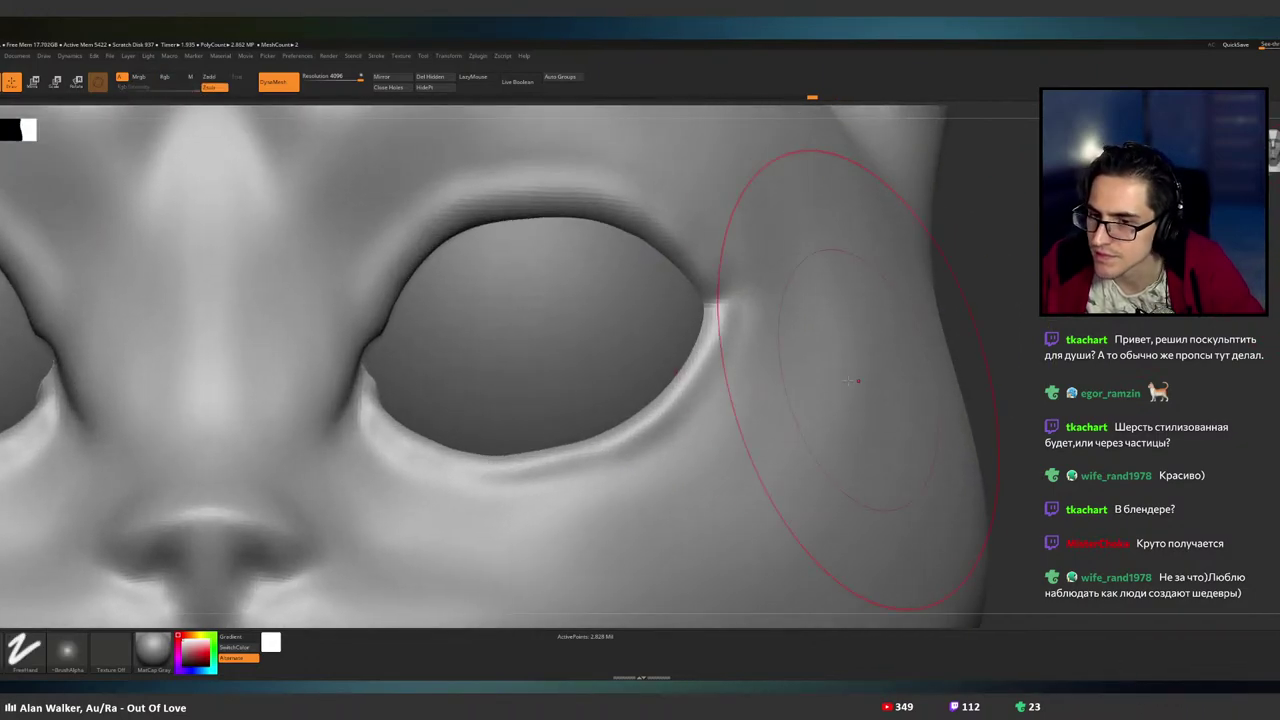
{"action": "key", "text": "bracketleft"}
{"action": "key", "text": "bracketleft"}
{"action": "key", "text": "bracketleft"}
{"action": "key", "text": "bracketleft"}
{"action": "key", "text": "bracketleft"}
{"action": "key", "text": "bracketleft"}
{"action": "key", "text": "bracketleft"}
{"action": "key", "text": "bracketleft"}
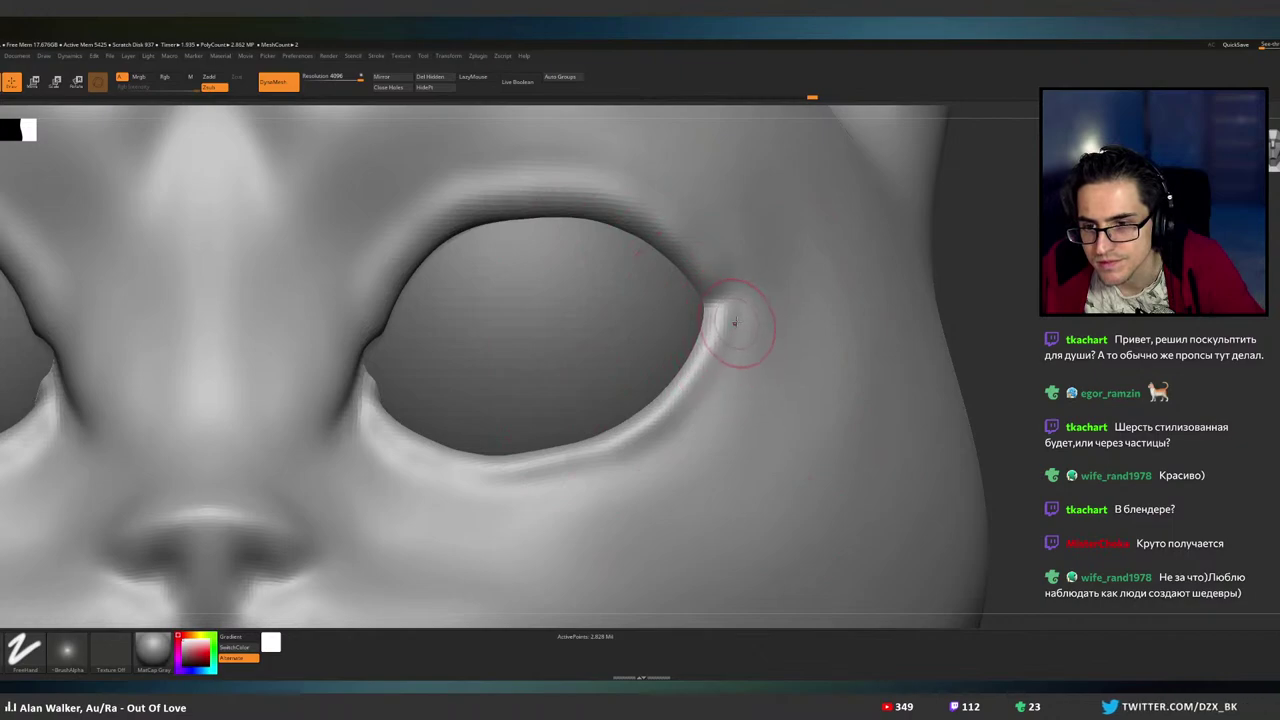
{"action": "left_click_drag", "start_coordinate": [718, 320], "coordinate": [709, 361]}
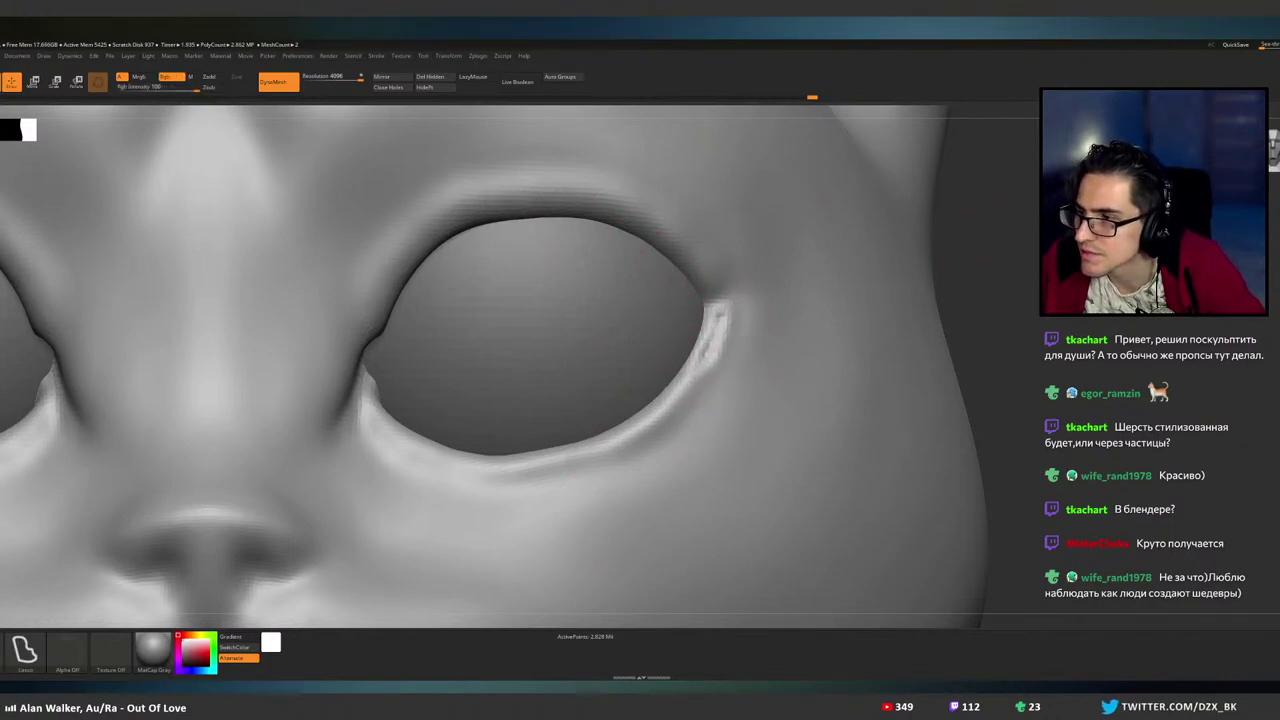
{"action": "key", "text": "ctrl+z"}
- Smooth the lower eyelid rim from the outer corner inward and refine the upper eyelid edge along its whole length
{"action": "key", "text": "shift"}
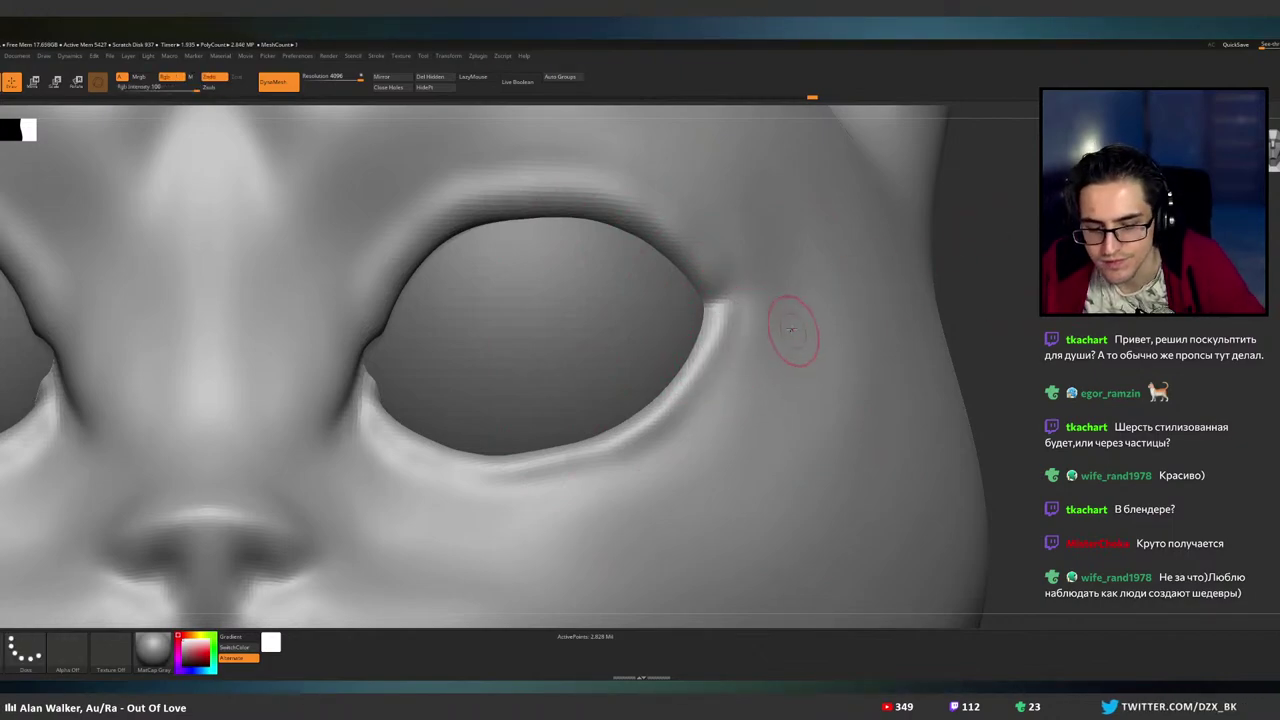
{"action": "mouse_move", "coordinate": [791, 329]}
{"action": "left_mouse_down", "text": "shift"}
{"action": "mouse_move", "coordinate": [721, 336]}
{"action": "mouse_move", "coordinate": [734, 322]}
{"action": "mouse_move", "coordinate": [688, 391]}
{"action": "mouse_move", "coordinate": [626, 446]}
{"action": "mouse_move", "coordinate": [559, 466]}
{"action": "mouse_move", "coordinate": [596, 444]}
{"action": "mouse_move", "coordinate": [609, 457]}
{"action": "mouse_move", "coordinate": [437, 463]}
{"action": "mouse_move", "coordinate": [400, 432]}
{"action": "mouse_move", "coordinate": [428, 452]}
{"action": "mouse_move", "coordinate": [559, 456]}
{"action": "left_mouse_up", "text": "shift"}
{"action": "right_click_drag", "start_coordinate": [654, 286], "coordinate": [776, 302], "text": "alt"}
{"action": "right_click_drag", "start_coordinate": [543, 334], "coordinate": [516, 304]}
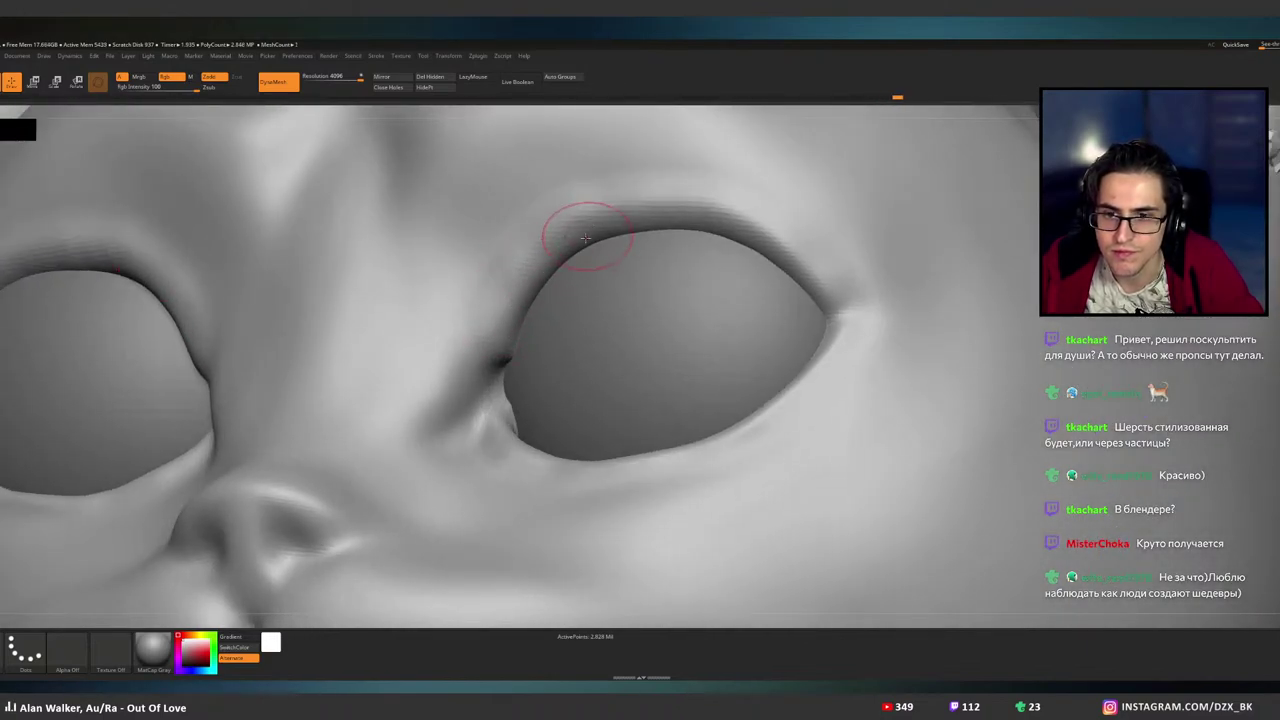
{"action": "left_click_drag", "start_coordinate": [636, 210], "coordinate": [578, 238], "text": "shift"}
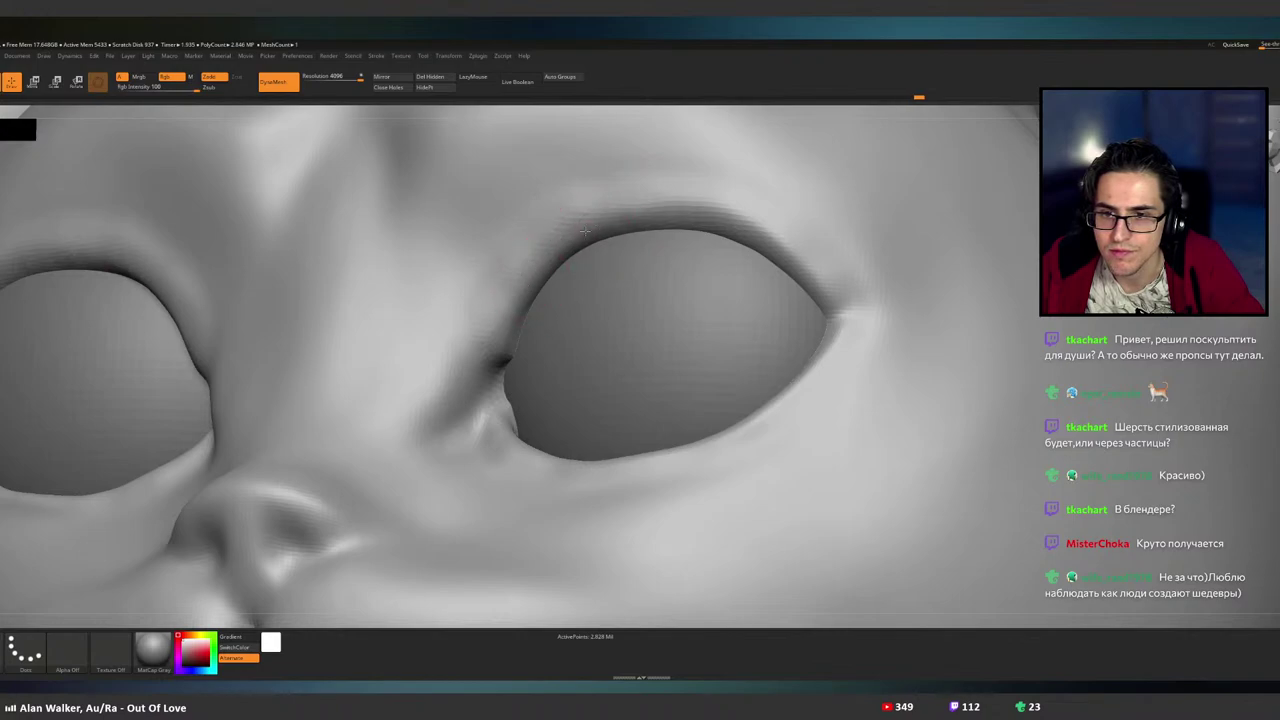
{"action": "left_click_drag", "start_coordinate": [674, 230], "coordinate": [765, 229]}
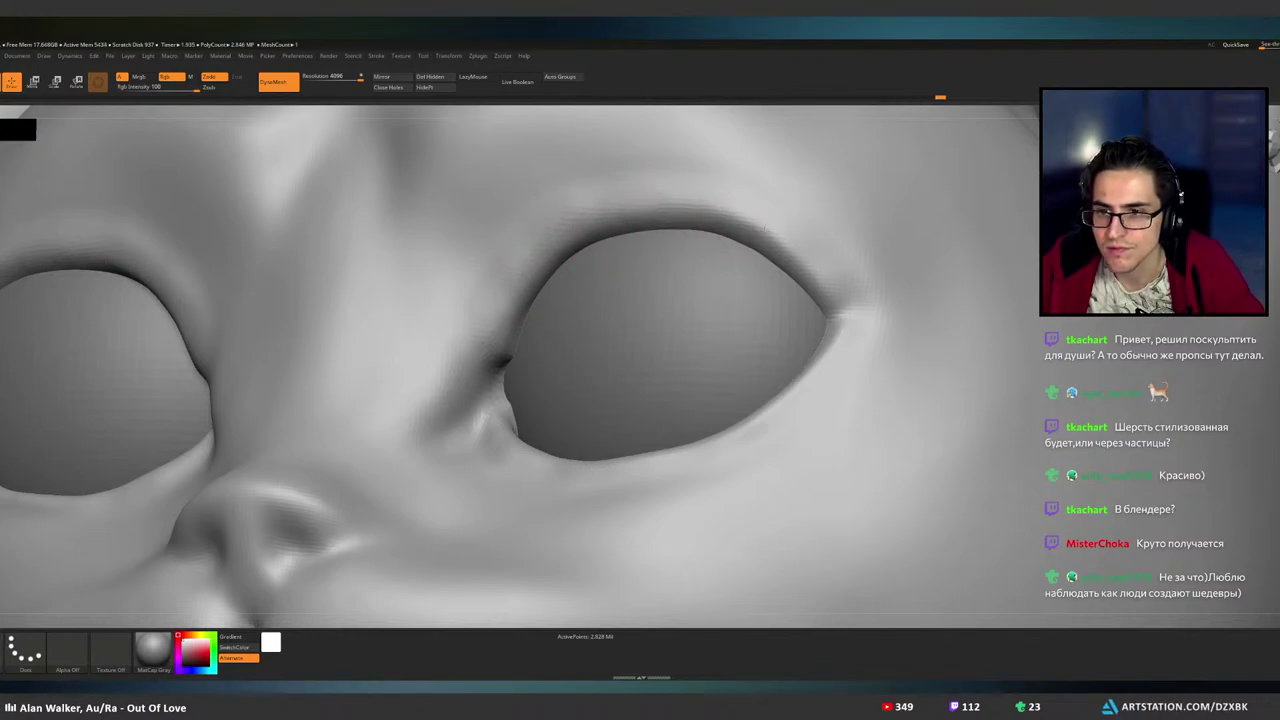
{"action": "mouse_move", "coordinate": [672, 186]}
{"action": "left_mouse_down", "text": "shift"}
{"action": "mouse_move", "coordinate": [784, 241]}
{"action": "mouse_move", "coordinate": [838, 298]}
{"action": "left_mouse_up", "text": "shift"}
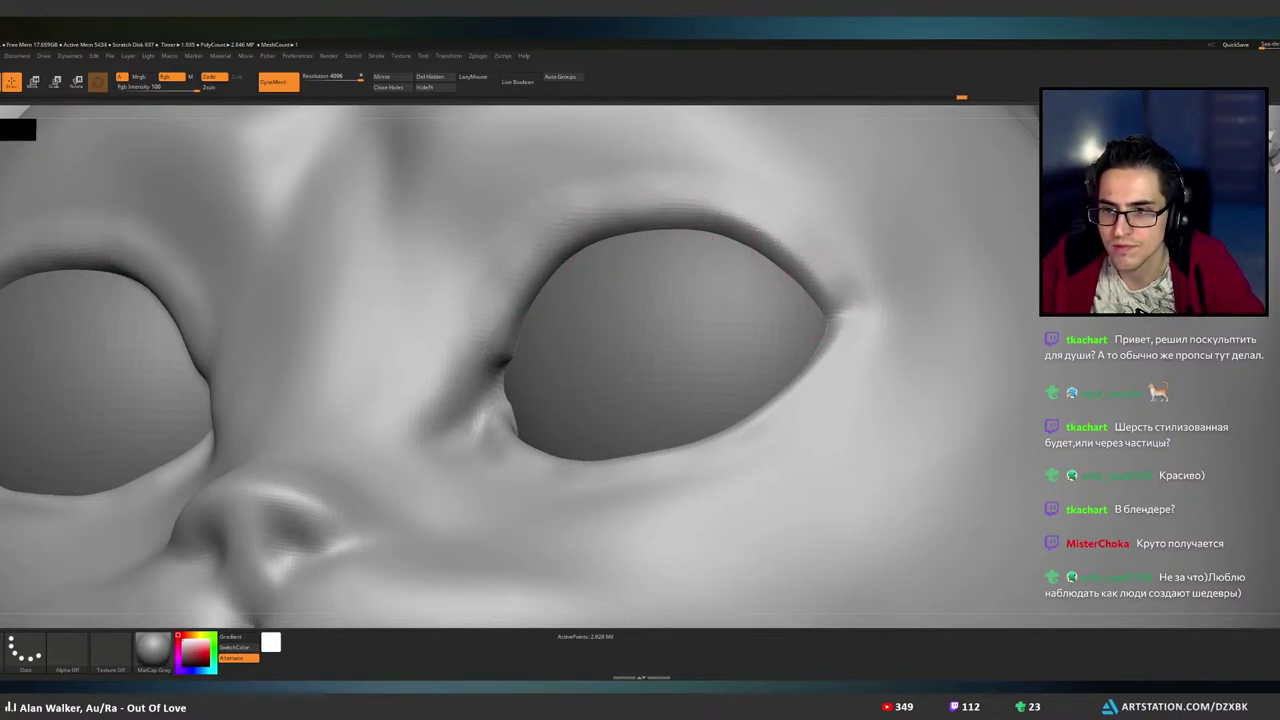
{"action": "mouse_move", "coordinate": [680, 226]}
{"action": "left_mouse_down"}
{"action": "mouse_move", "coordinate": [711, 228]}
{"action": "mouse_move", "coordinate": [611, 226]}
{"action": "mouse_move", "coordinate": [580, 240]}
{"action": "mouse_move", "coordinate": [508, 342]}
{"action": "left_mouse_up"}
- Refine and smooth the lower eyelid rim from the inner eye corner around to the outer corner
{"action": "right_click_drag", "start_coordinate": [540, 306], "coordinate": [561, 346]}
{"action": "right_click_drag", "start_coordinate": [566, 446], "coordinate": [543, 448]}
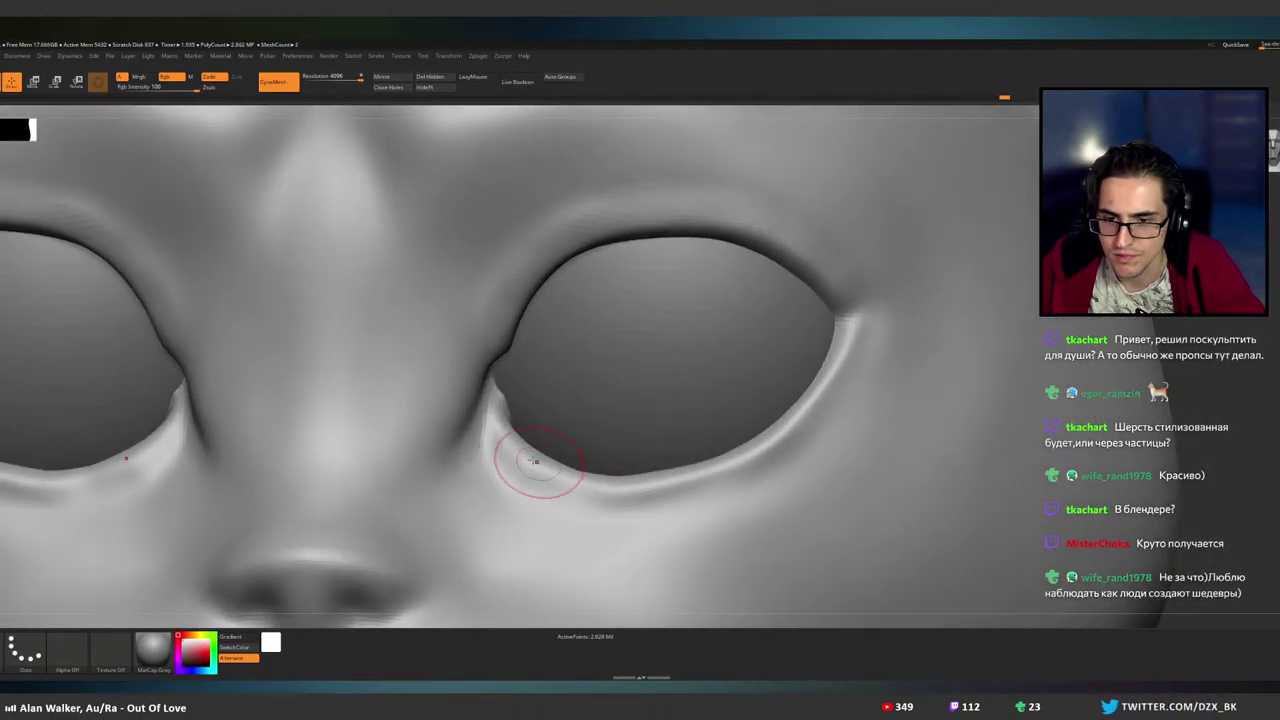
{"action": "left_click_drag", "start_coordinate": [559, 466], "coordinate": [594, 494]}
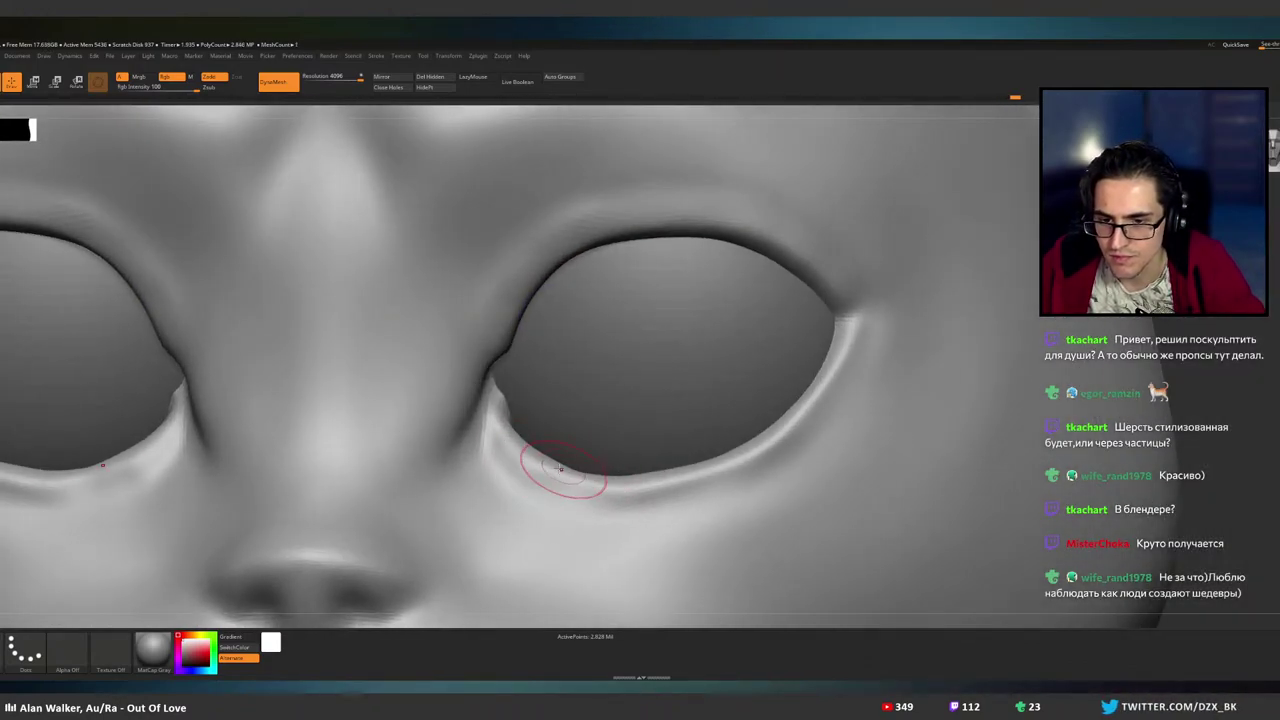
{"action": "left_click_drag", "start_coordinate": [501, 425], "coordinate": [562, 484], "text": "shift"}
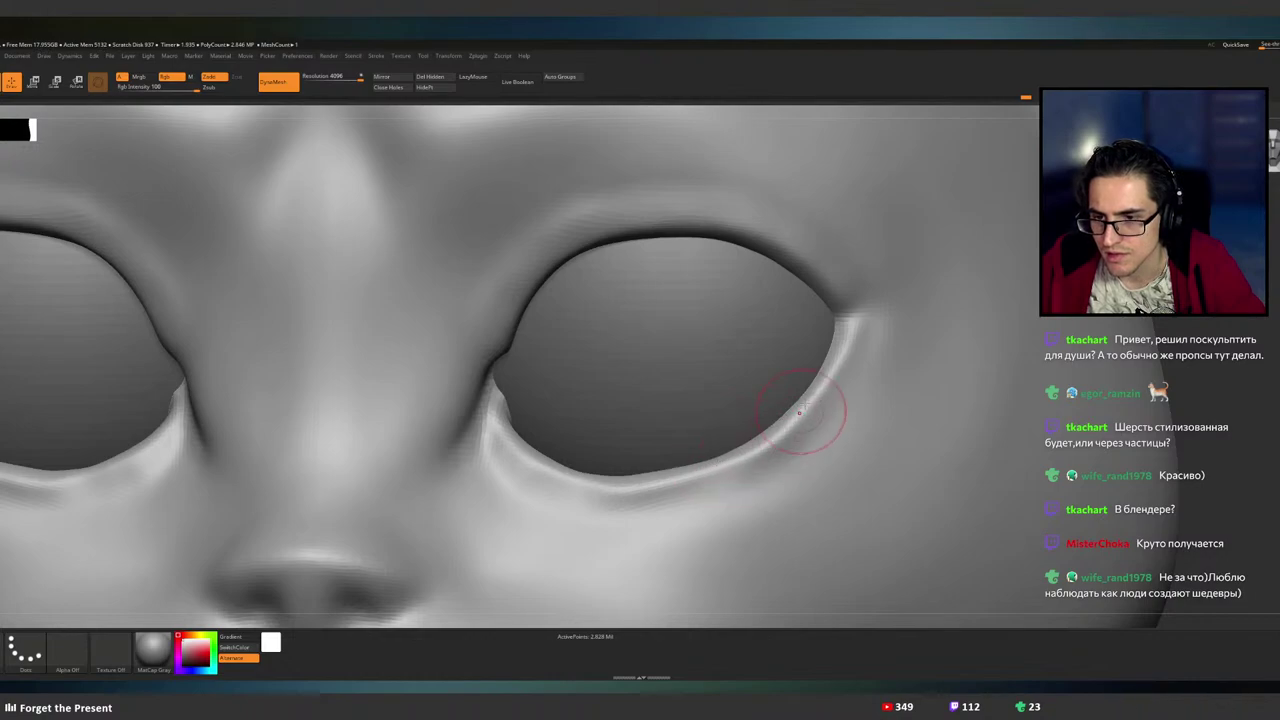
{"action": "left_click_drag", "start_coordinate": [833, 349], "coordinate": [843, 357], "text": "shift"}
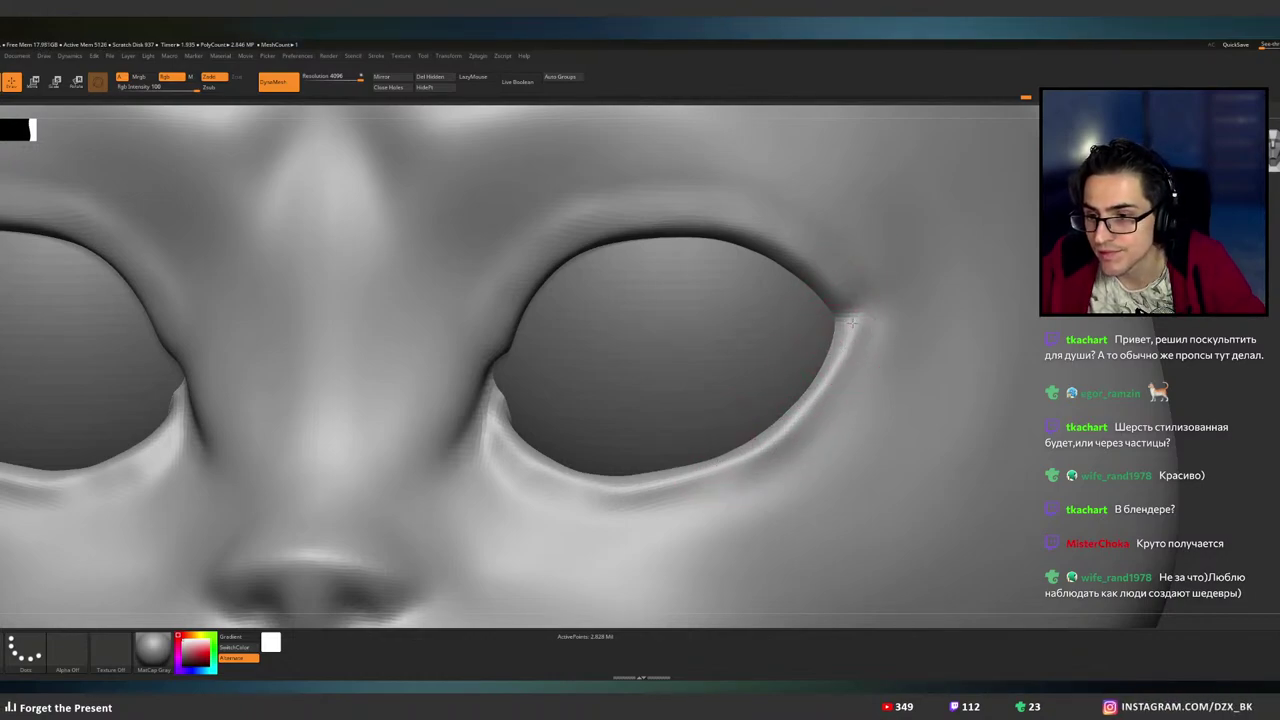
{"action": "left_click_drag", "start_coordinate": [805, 403], "coordinate": [742, 453], "text": "shift"}
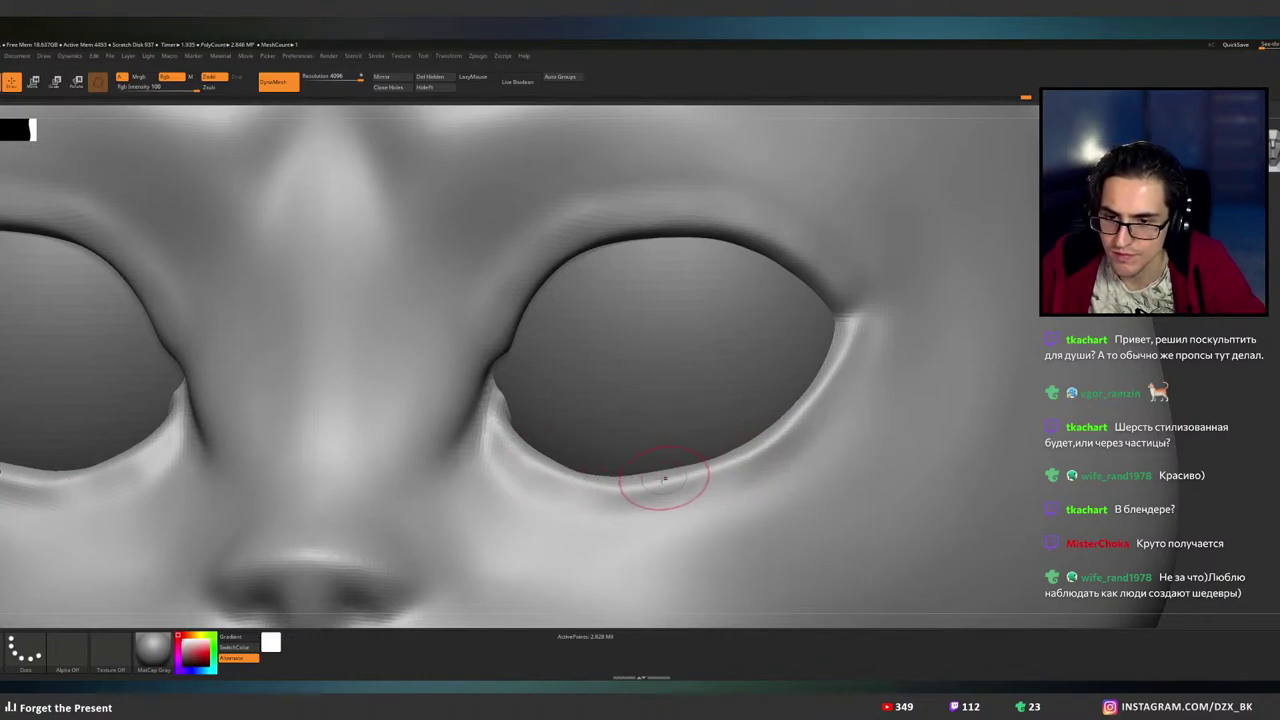
- Review both eyes from the front and undo the last upper eyelid adjustment
{"action": "right_click_drag", "start_coordinate": [720, 460], "coordinate": [774, 397], "text": "ctrl"}
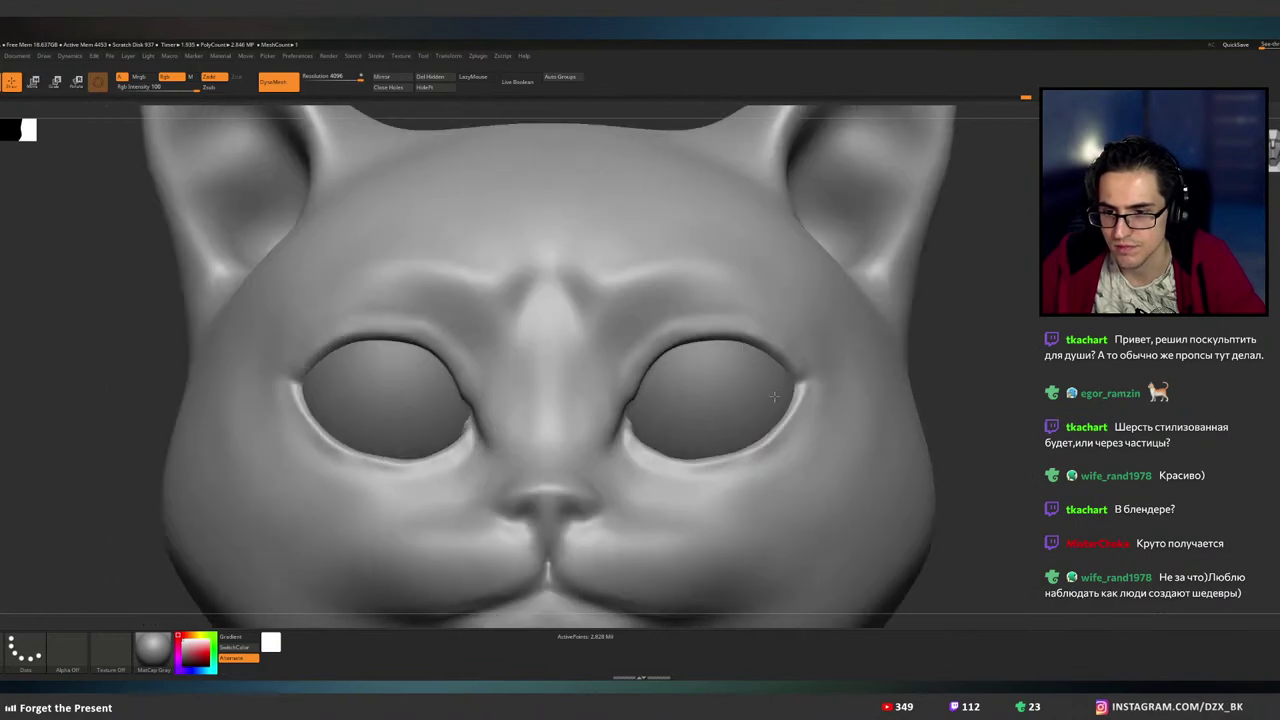
{"action": "key", "text": "ctrl"}
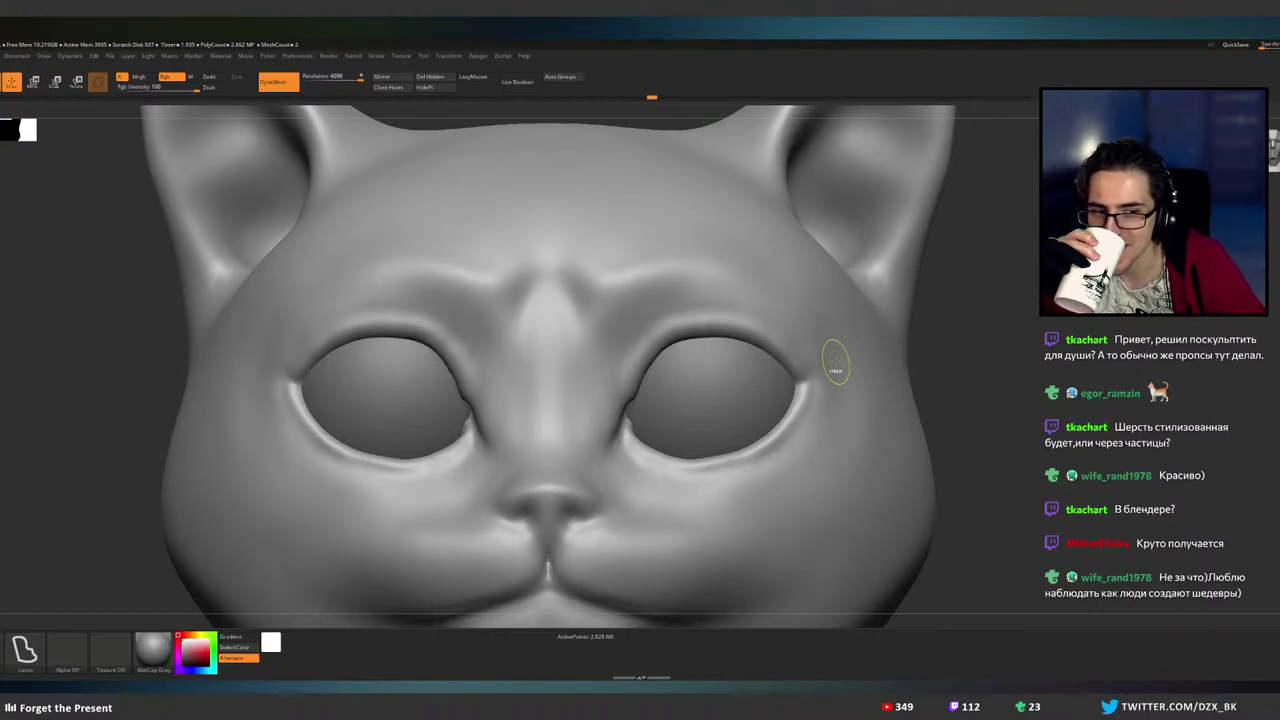
{"action": "key", "text": "ctrl+z"}
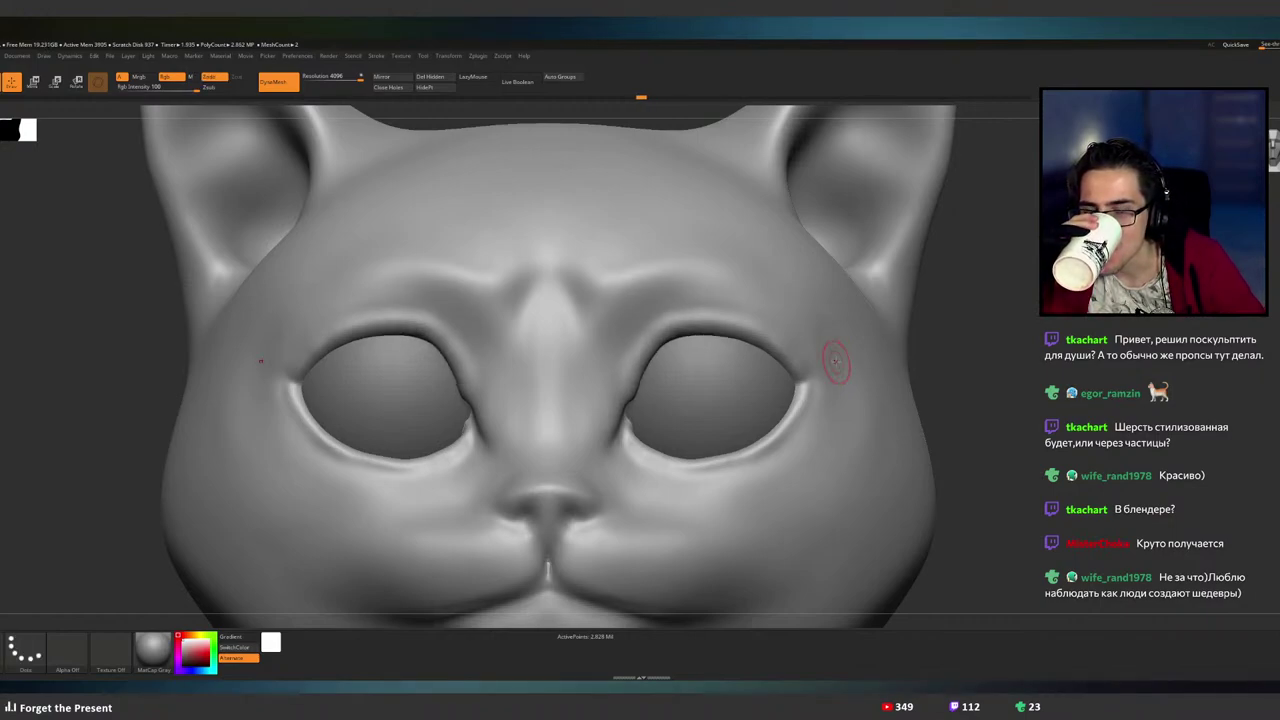
- Compare the inner eye corner shape between undo states, continue from the earlier state and discard the newer history entries
{"action": "key", "text": "ctrl+shift"}
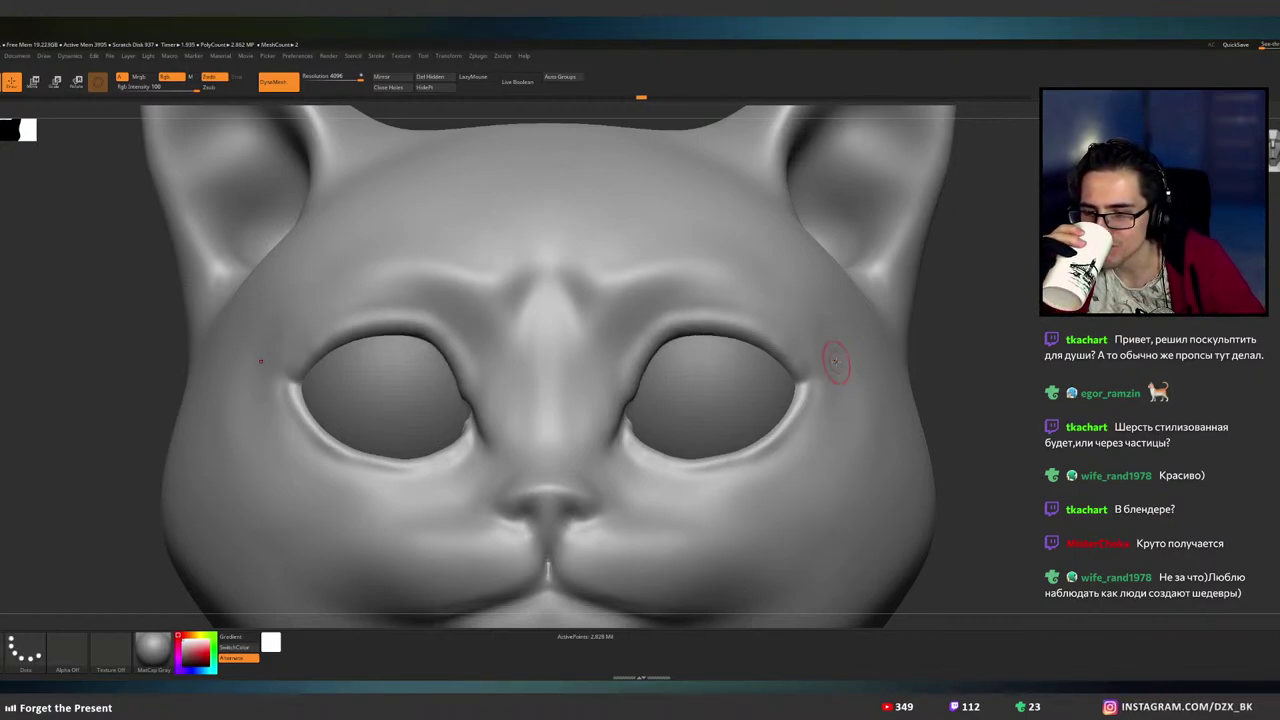
{"action": "key", "text": "ctrl+shift+z"}
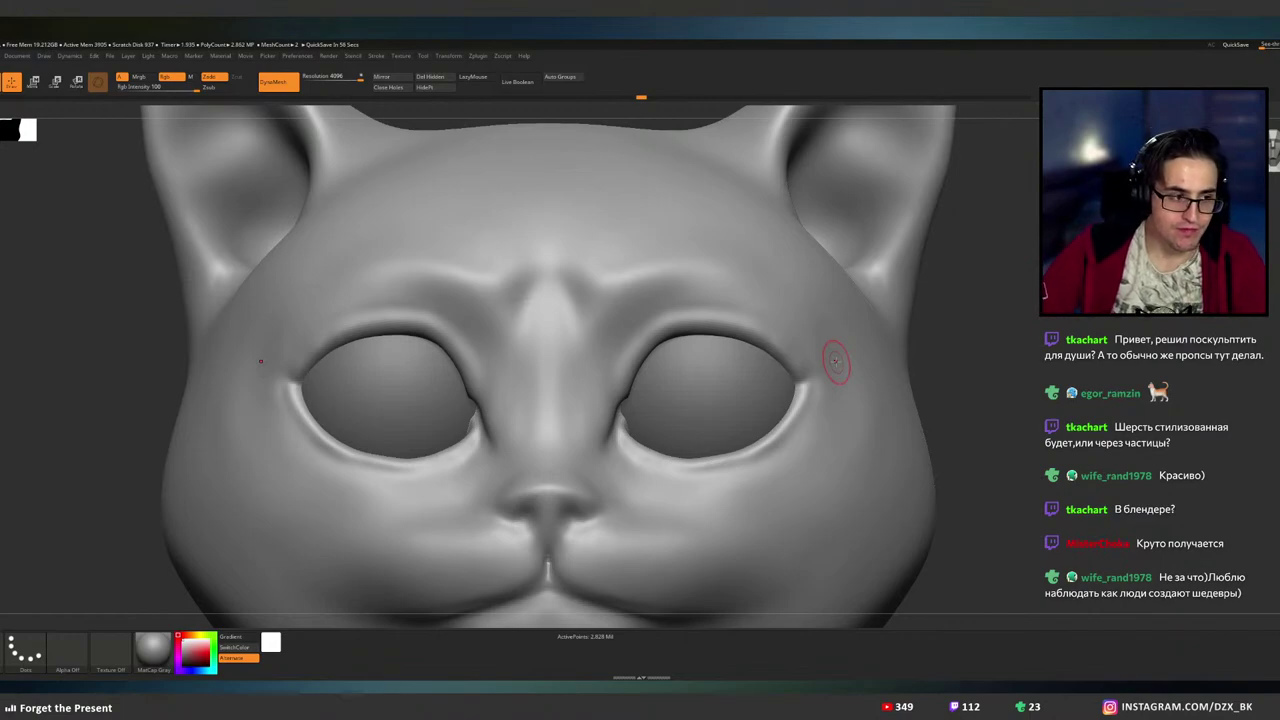
{"action": "key", "text": "ctrl+shift"}
{"action": "key", "text": "ctrl+z"}
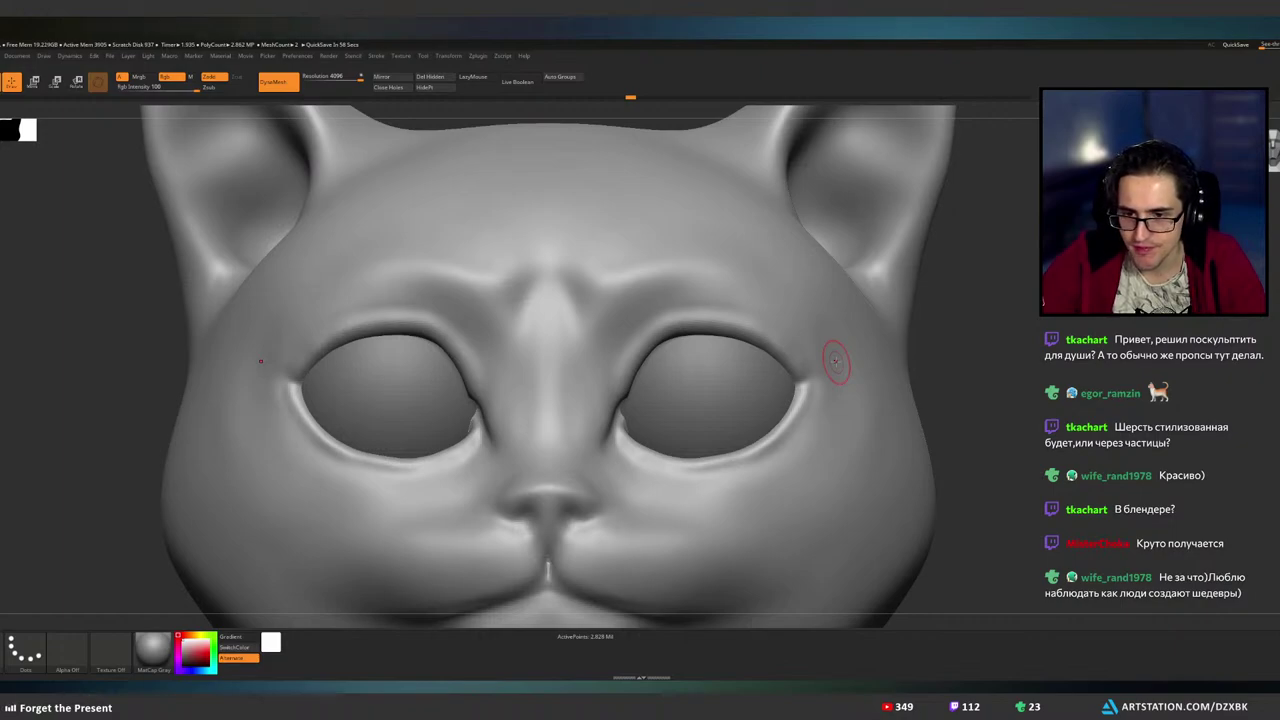
{"action": "mouse_move", "coordinate": [737, 291]}
{"action": "right_mouse_down"}
{"action": "mouse_move", "coordinate": [716, 300]}
{"action": "mouse_move", "coordinate": [703, 334]}
{"action": "right_mouse_up"}
{"action": "left_click", "coordinate": [669, 410]}
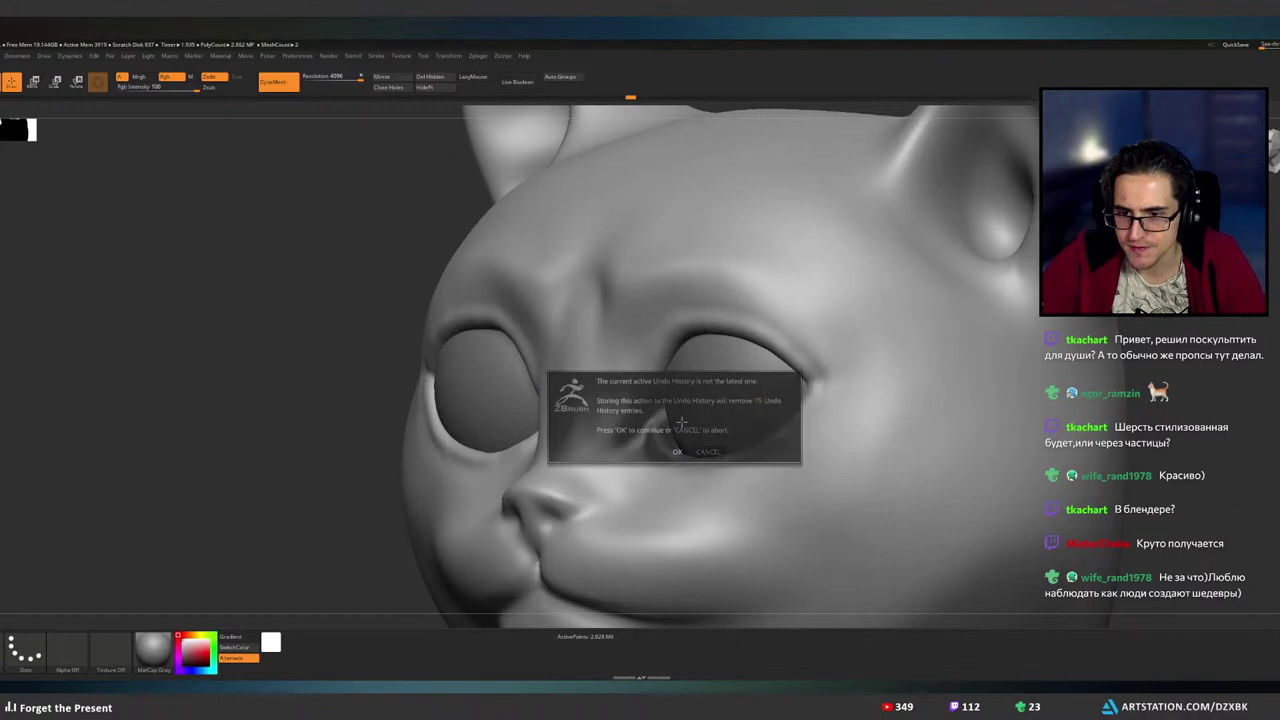
{"action": "left_click", "coordinate": [680, 449]}
- Build up the inner eye corner beside the nose bridge with the ClayBuildup brush, smooth it and remesh the head
{"action": "mouse_move", "coordinate": [658, 415]}
{"action": "right_mouse_down", "text": "ctrl"}
{"action": "mouse_move", "coordinate": [690, 340]}
{"action": "mouse_move", "coordinate": [728, 357]}
{"action": "mouse_move", "coordinate": [720, 416]}
{"action": "right_mouse_up", "text": "ctrl"}
{"action": "mouse_move", "coordinate": [663, 450]}
{"action": "right_mouse_down"}
{"action": "mouse_move", "coordinate": [691, 428]}
{"action": "mouse_move", "coordinate": [367, 401]}
{"action": "right_mouse_up"}
{"action": "key", "text": "b"}
{"action": "key", "text": "c"}
{"action": "key", "text": "b"}
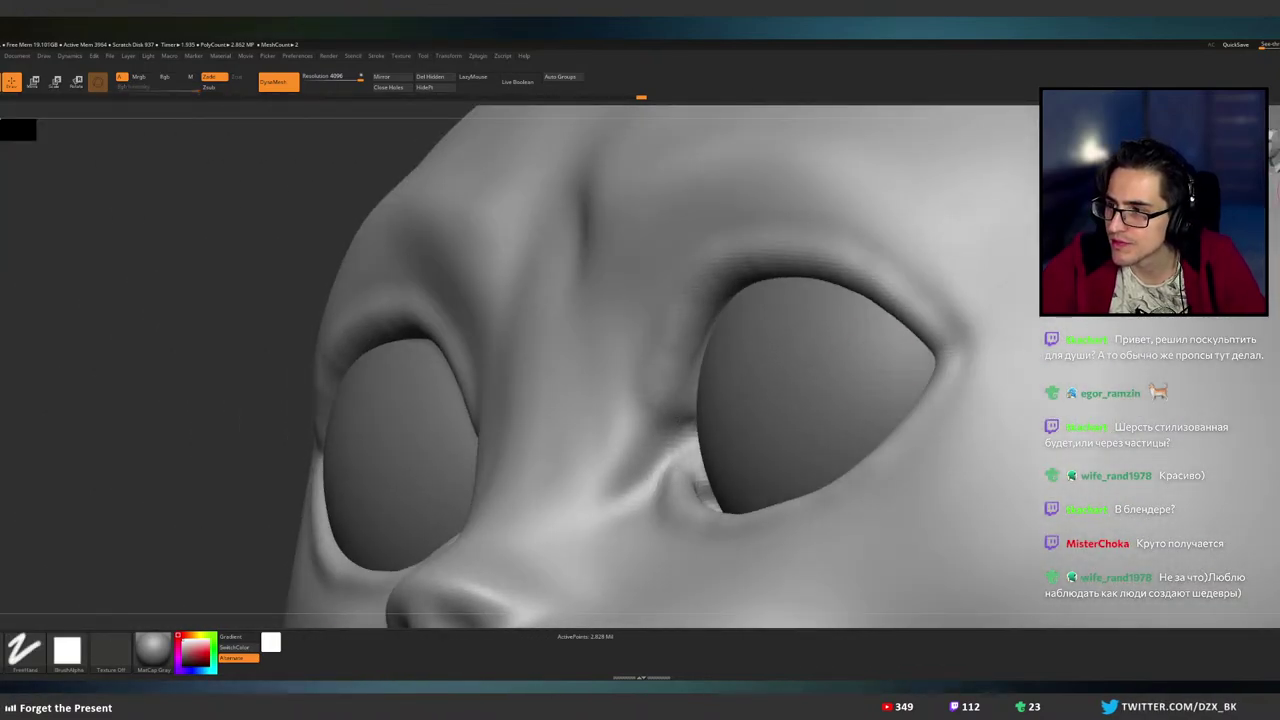
{"action": "mouse_move", "coordinate": [647, 449]}
{"action": "left_mouse_down"}
{"action": "mouse_move", "coordinate": [657, 438]}
{"action": "mouse_move", "coordinate": [647, 441]}
{"action": "left_mouse_up"}
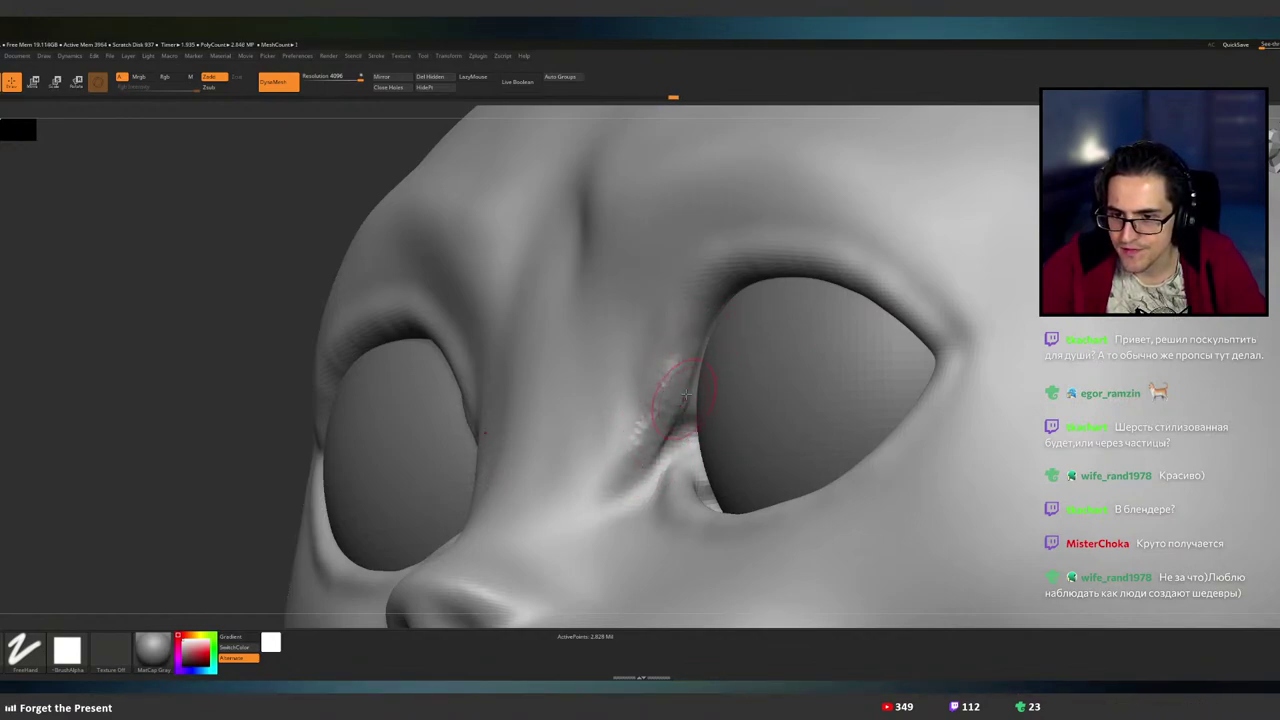
{"action": "mouse_move", "coordinate": [685, 394]}
{"action": "left_mouse_down"}
{"action": "mouse_move", "coordinate": [672, 371]}
{"action": "mouse_move", "coordinate": [663, 387]}
{"action": "left_mouse_up"}
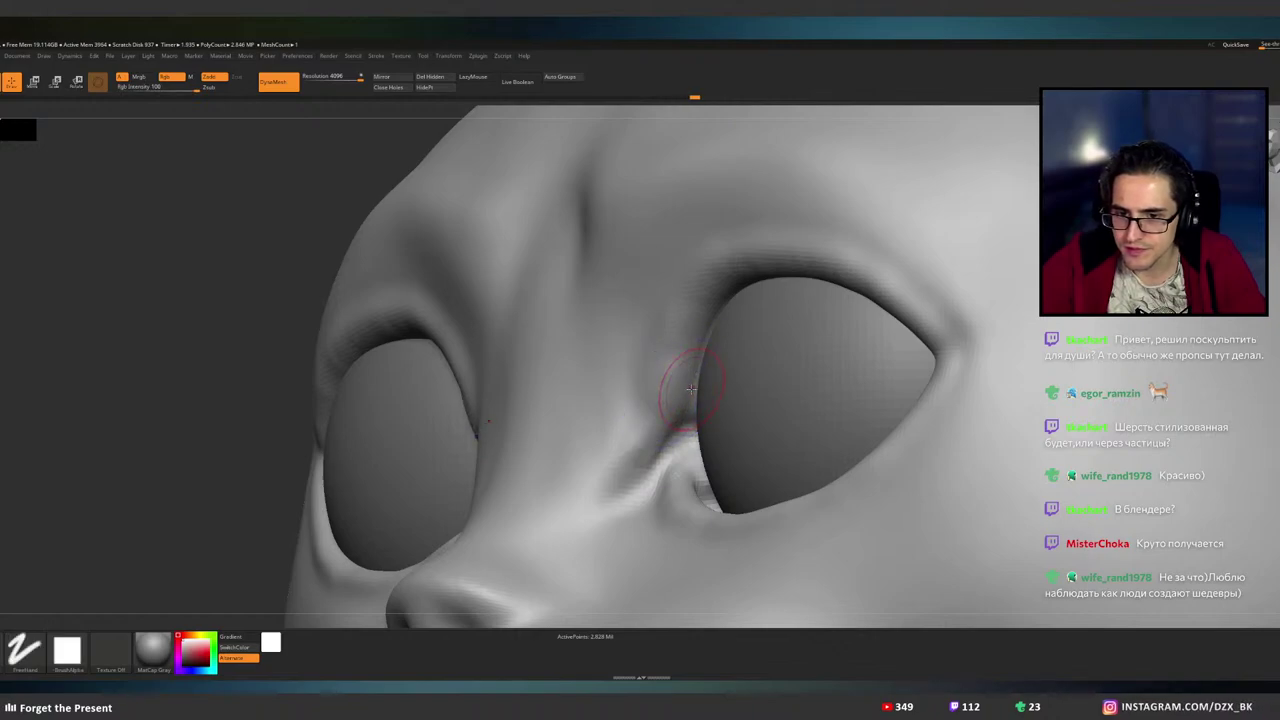
{"action": "key", "text": "shift"}
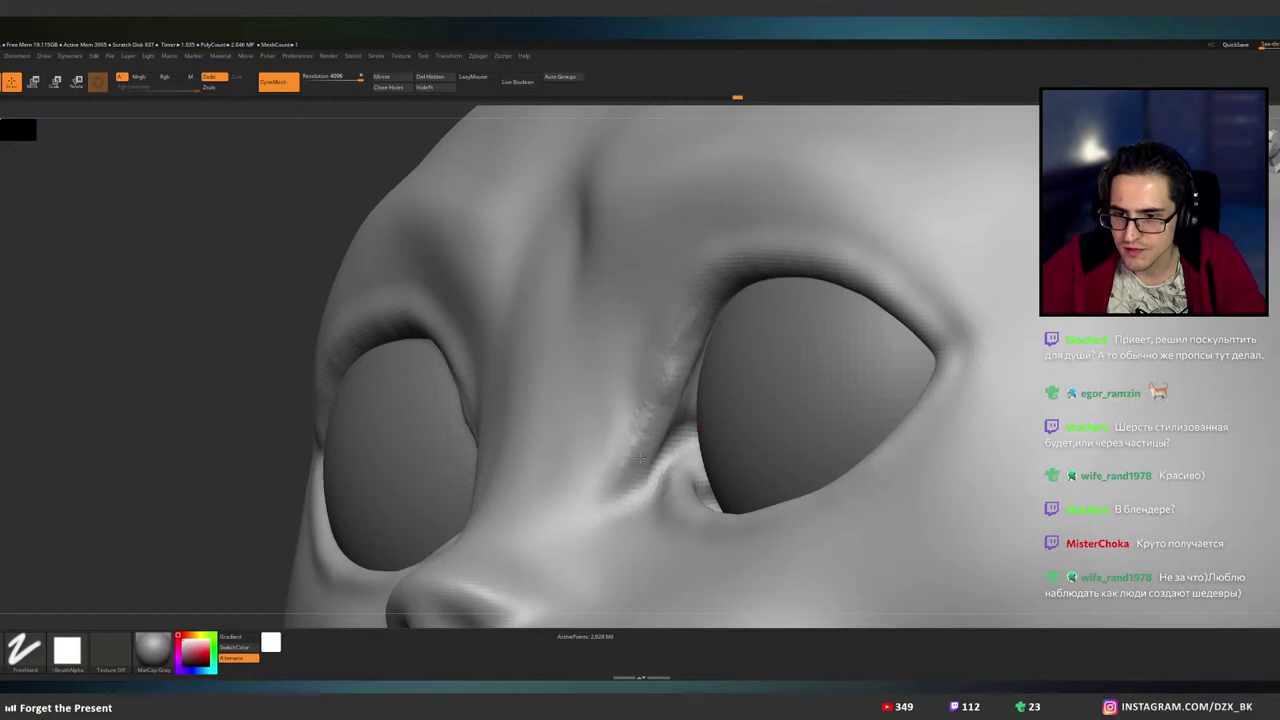
{"action": "left_click_drag", "start_coordinate": [643, 440], "coordinate": [646, 416], "text": "shift"}
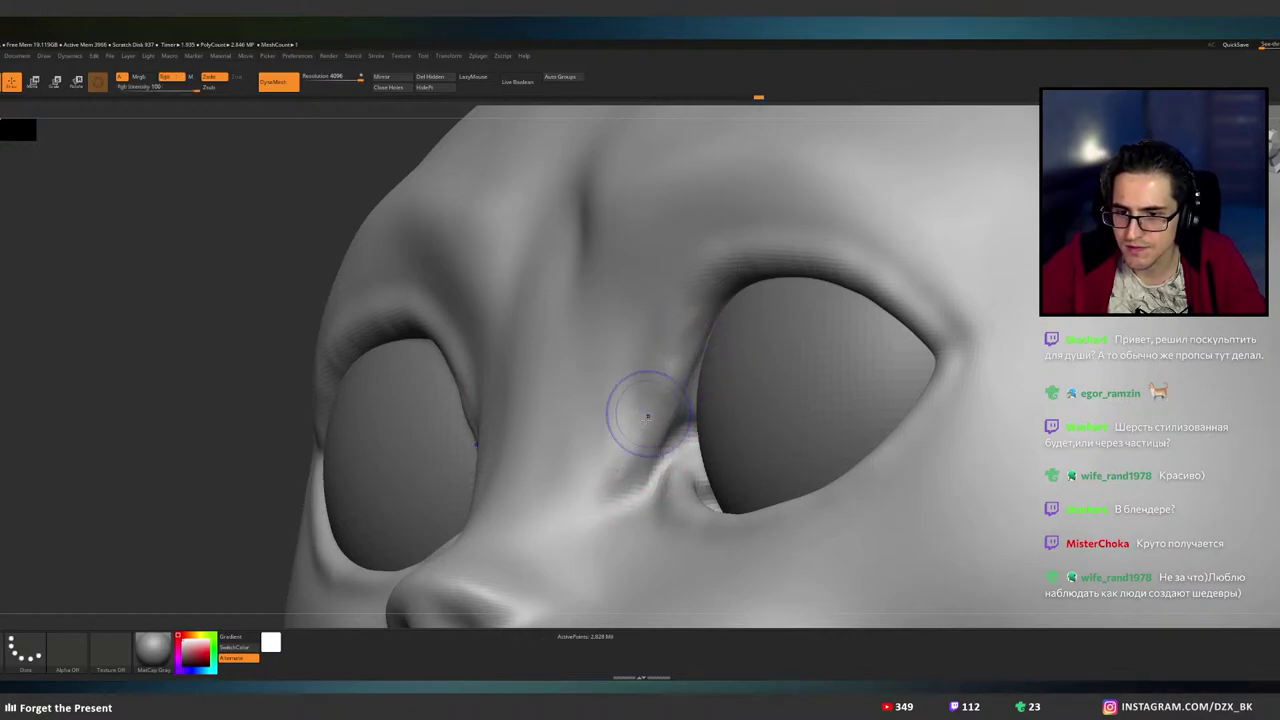
{"action": "left_click_drag", "start_coordinate": [141, 530], "coordinate": [157, 480], "text": "ctrl"}
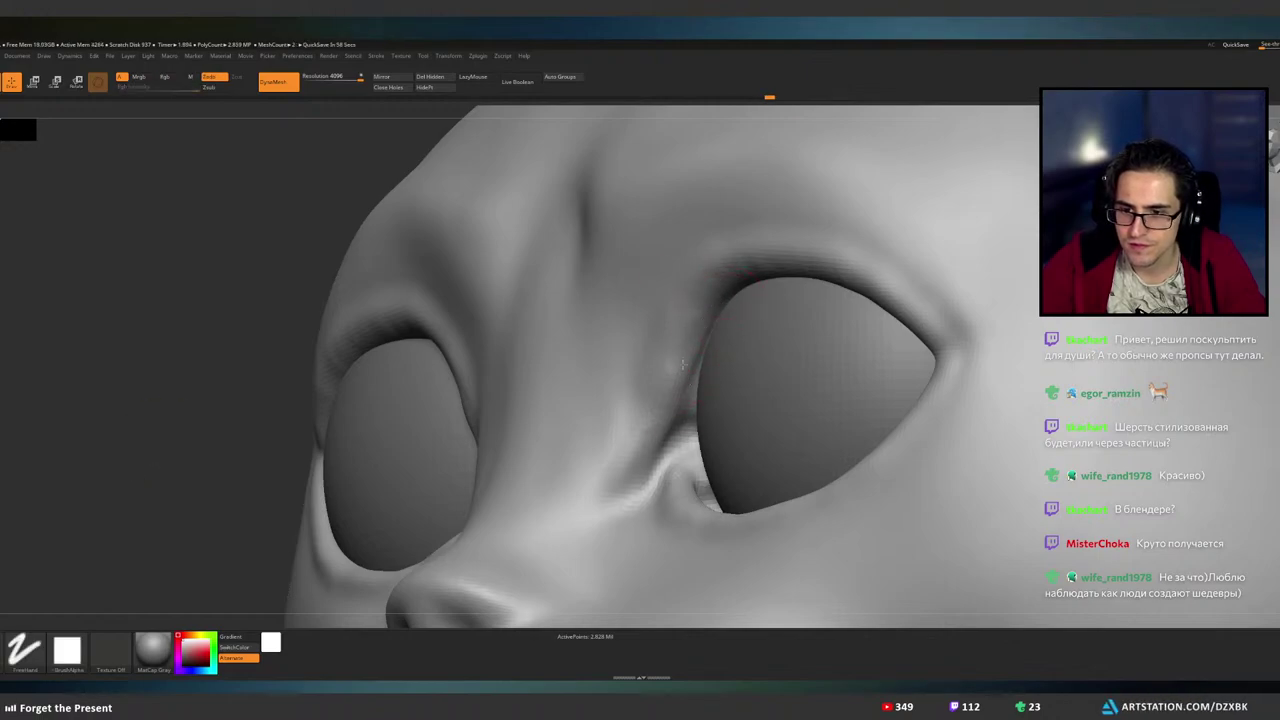
- Add volume along the inner part of the upper eyelid from the eye corner up to the arch and smooth the strokes
{"action": "left_click_drag", "start_coordinate": [709, 306], "coordinate": [653, 423], "text": "shift"}
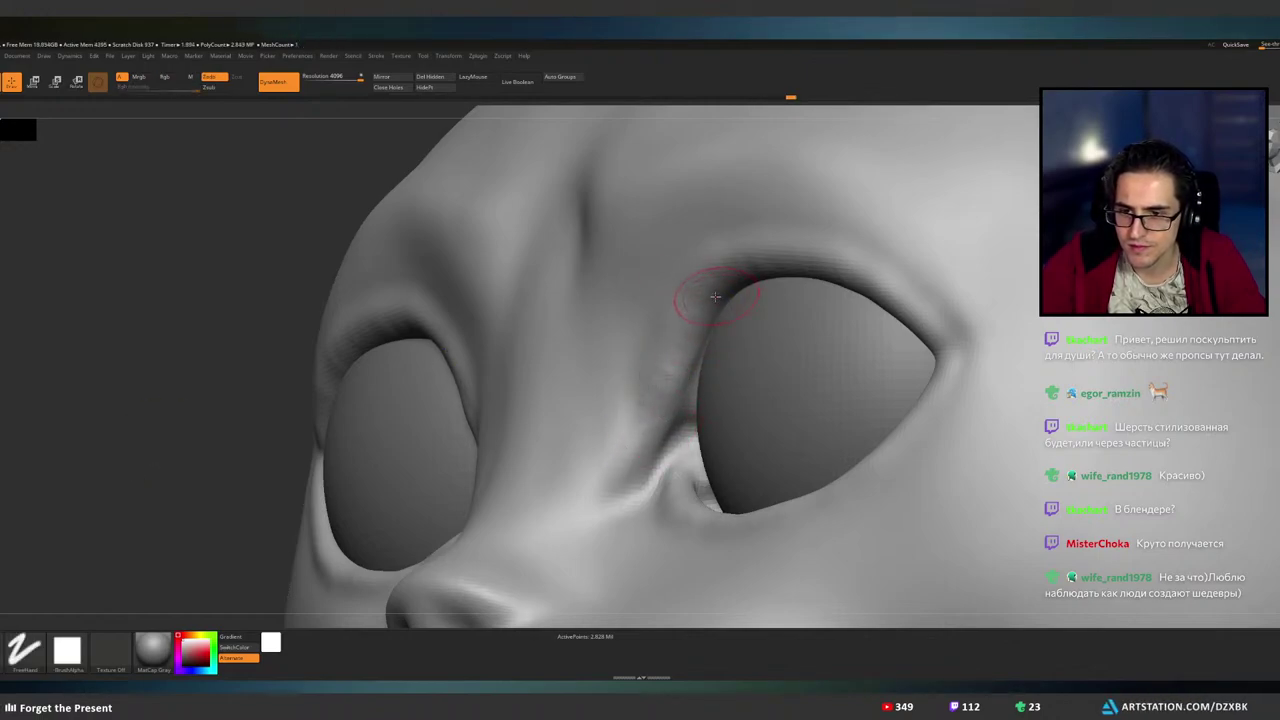
{"action": "left_click_drag", "start_coordinate": [710, 306], "coordinate": [672, 367], "text": "shift"}
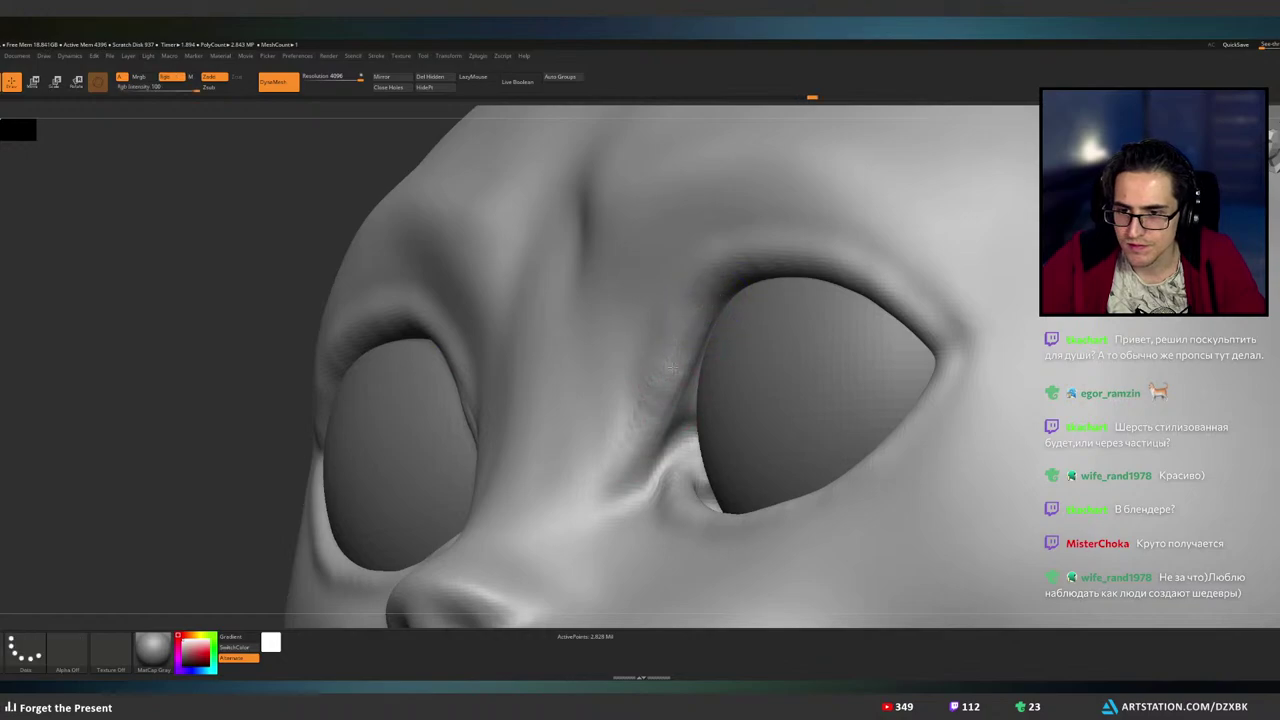
{"action": "mouse_move", "coordinate": [694, 323]}
{"action": "right_mouse_down"}
{"action": "mouse_move", "coordinate": [671, 301]}
{"action": "mouse_move", "coordinate": [684, 281]}
{"action": "right_mouse_up"}
{"action": "left_click_drag", "start_coordinate": [722, 250], "coordinate": [661, 339]}
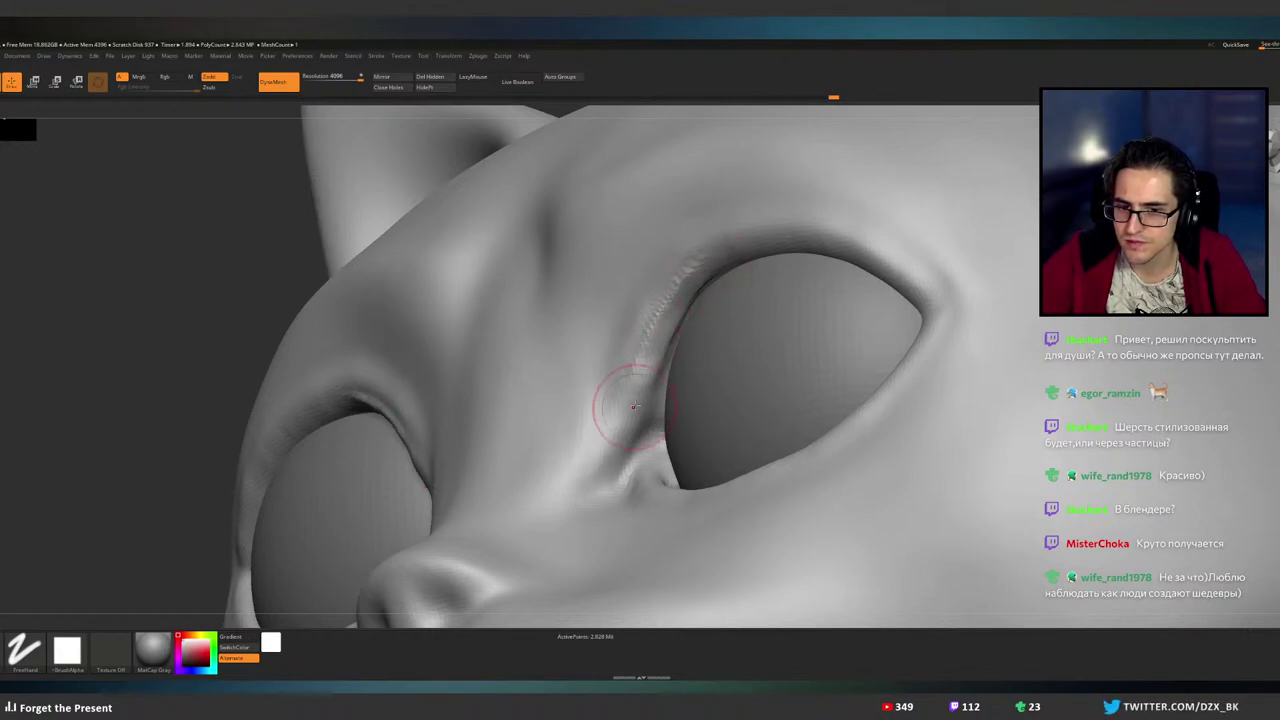
{"action": "key", "text": "shift"}
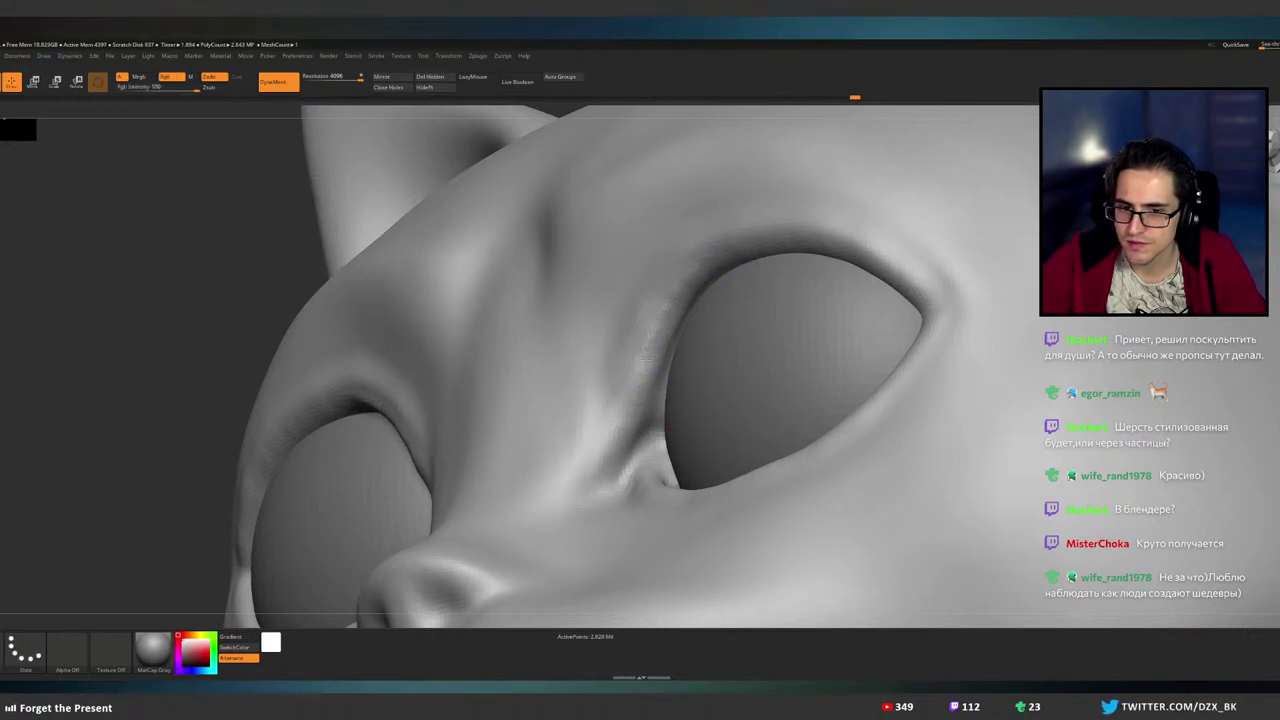
{"action": "mouse_move", "coordinate": [646, 360]}
{"action": "left_mouse_down", "text": "shift"}
{"action": "mouse_move", "coordinate": [671, 323]}
{"action": "mouse_move", "coordinate": [622, 422]}
{"action": "left_mouse_up", "text": "shift"}
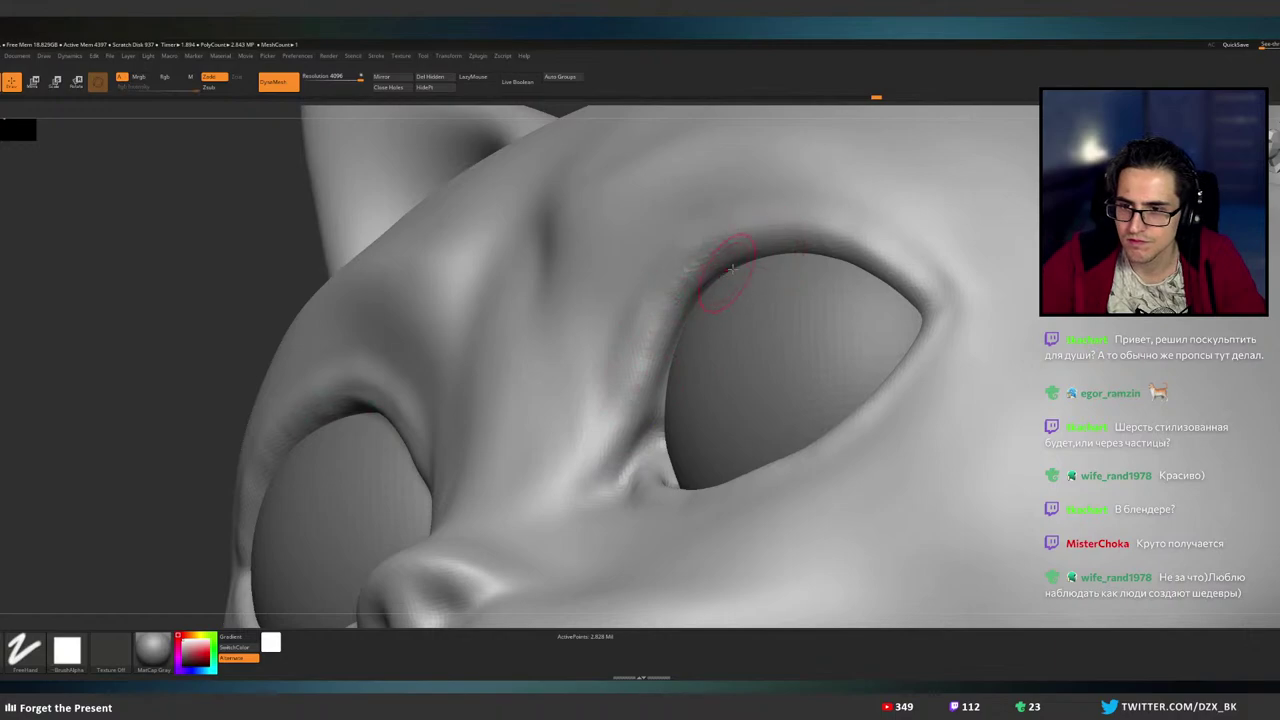
{"action": "key", "text": "shift"}
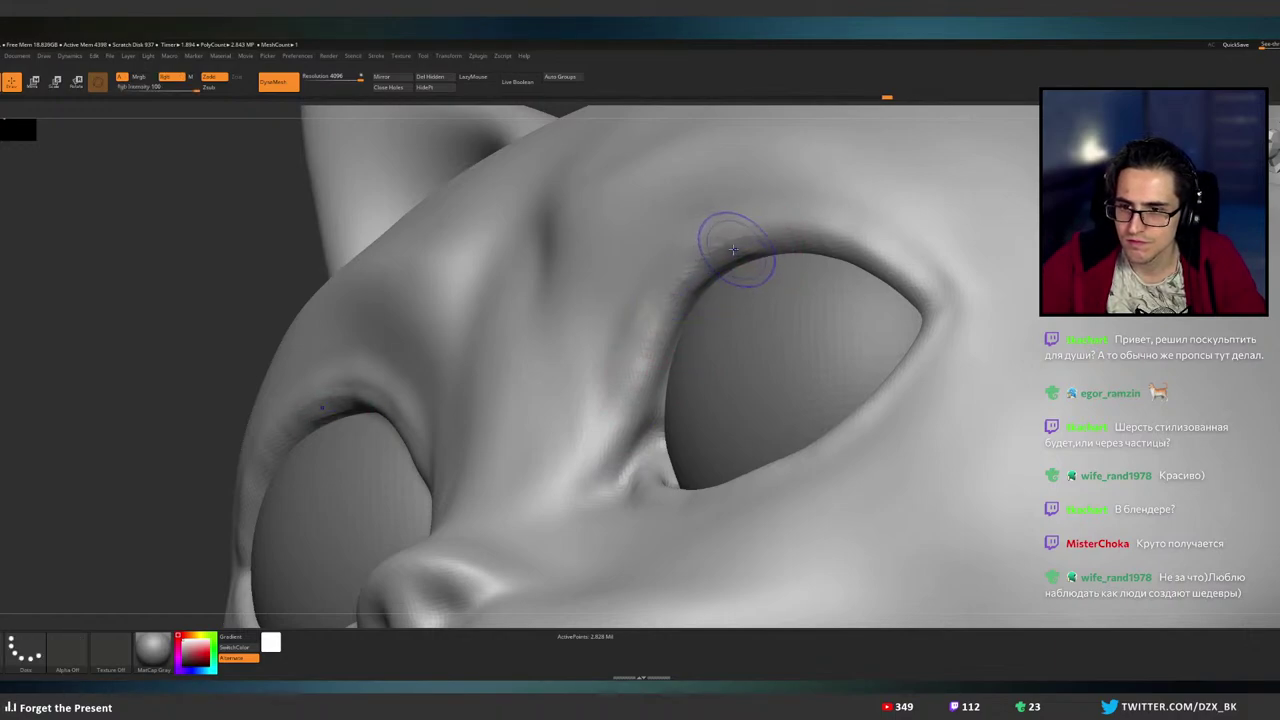
- Build up the upper eyelid rim from the arch out to the outer corner and blend it back toward the inner side
{"action": "right_click_drag", "start_coordinate": [726, 284], "coordinate": [840, 268]}
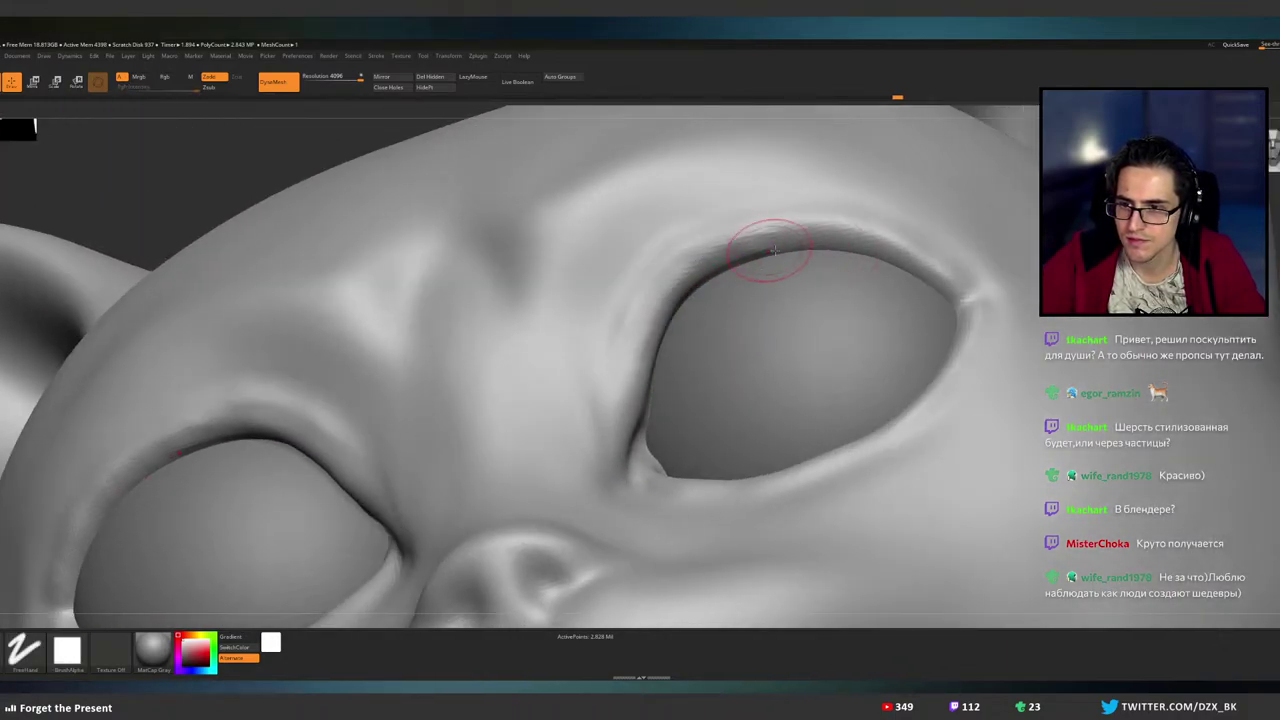
{"action": "left_click_drag", "start_coordinate": [776, 250], "coordinate": [740, 251]}
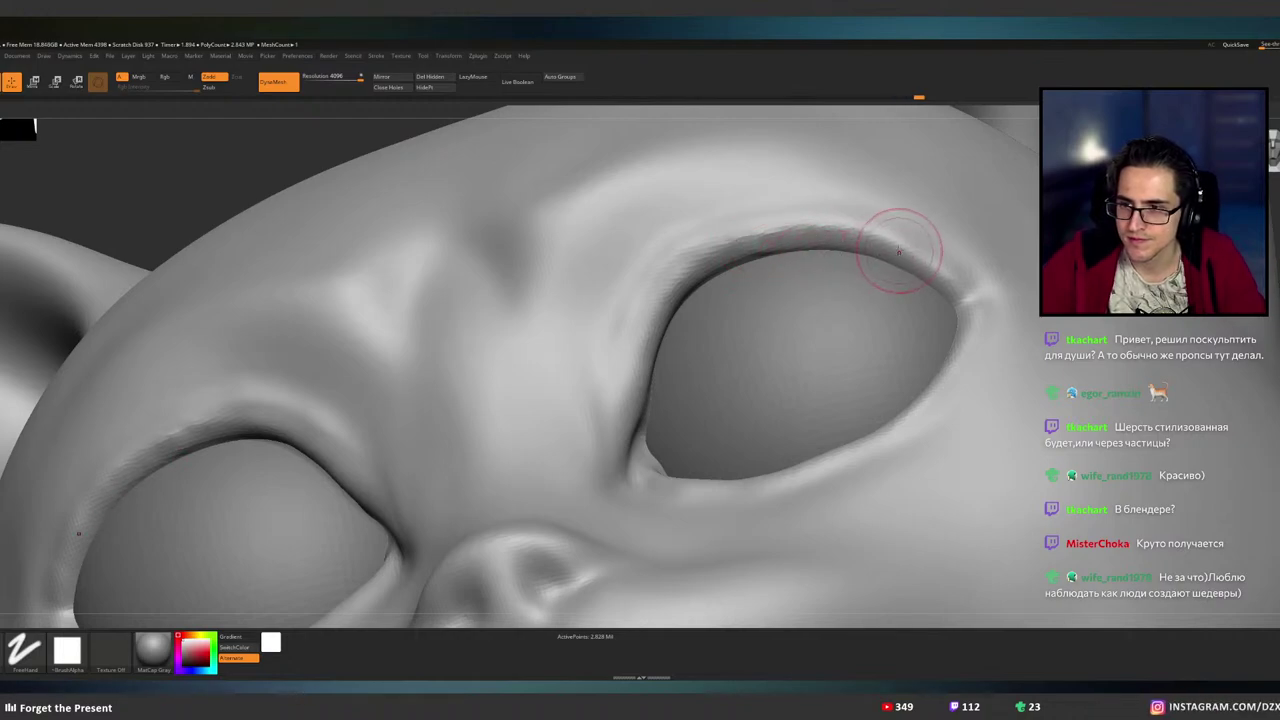
{"action": "mouse_move", "coordinate": [894, 264]}
{"action": "left_mouse_down"}
{"action": "mouse_move", "coordinate": [846, 250]}
{"action": "mouse_move", "coordinate": [912, 258]}
{"action": "mouse_move", "coordinate": [942, 286]}
{"action": "left_mouse_up"}
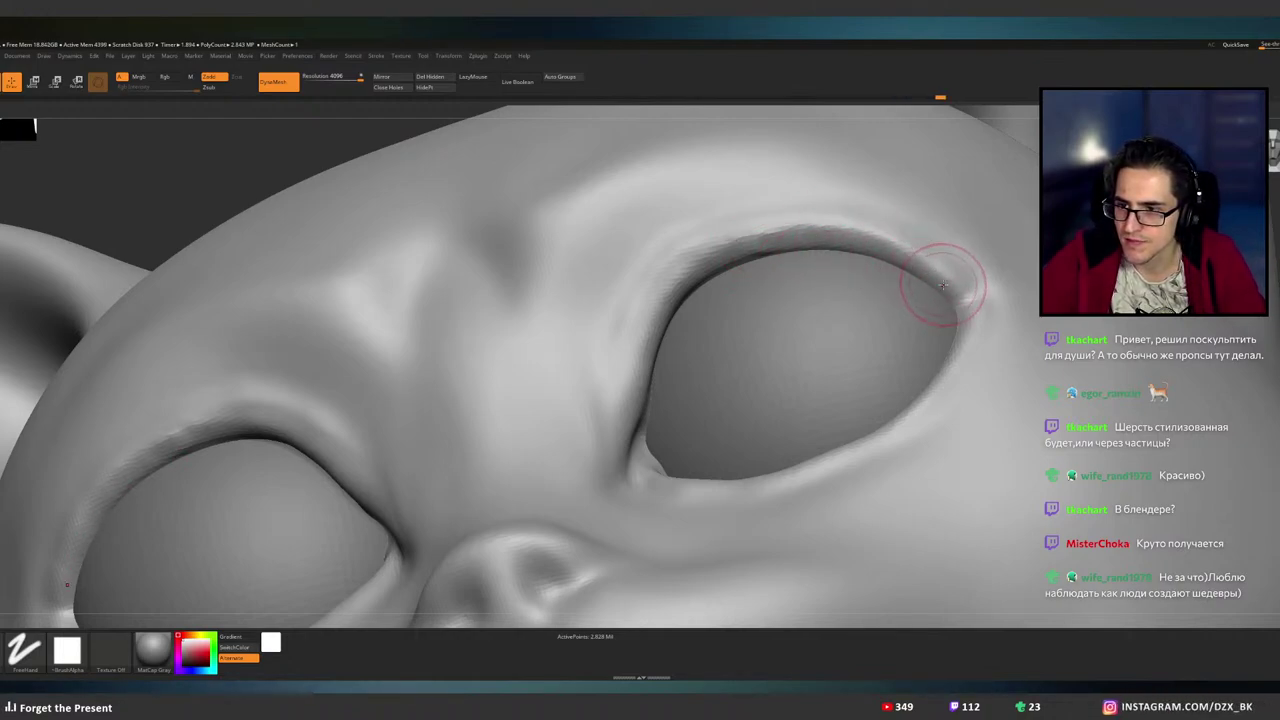
{"action": "mouse_move", "coordinate": [892, 251]}
{"action": "left_mouse_down"}
{"action": "mouse_move", "coordinate": [835, 238]}
{"action": "mouse_move", "coordinate": [735, 253]}
{"action": "mouse_move", "coordinate": [648, 312]}
{"action": "left_mouse_up"}
{"action": "left_click_drag", "start_coordinate": [726, 256], "coordinate": [654, 325]}
{"action": "key", "text": "1"}
{"action": "left_click_drag", "start_coordinate": [811, 238], "coordinate": [722, 260]}
{"action": "mouse_move", "coordinate": [884, 254]}
{"action": "left_mouse_down"}
{"action": "mouse_move", "coordinate": [741, 239]}
{"action": "mouse_move", "coordinate": [796, 247]}
{"action": "left_mouse_up"}
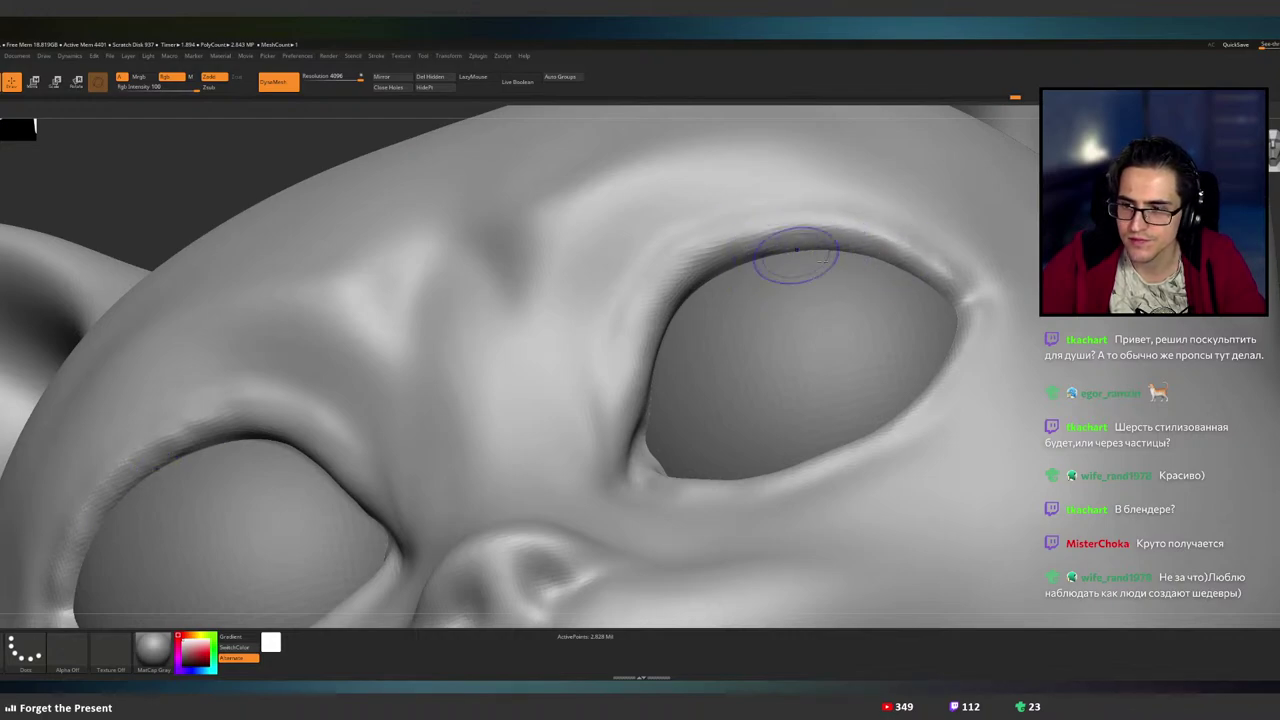
- Thicken the curve of the upper eyelid above the inner eye corner and smooth it into the brow
{"action": "mouse_move", "coordinate": [960, 270]}
{"action": "right_mouse_down"}
{"action": "mouse_move", "coordinate": [800, 300]}
{"action": "mouse_move", "coordinate": [905, 321]}
{"action": "mouse_move", "coordinate": [928, 308]}
{"action": "right_mouse_up"}
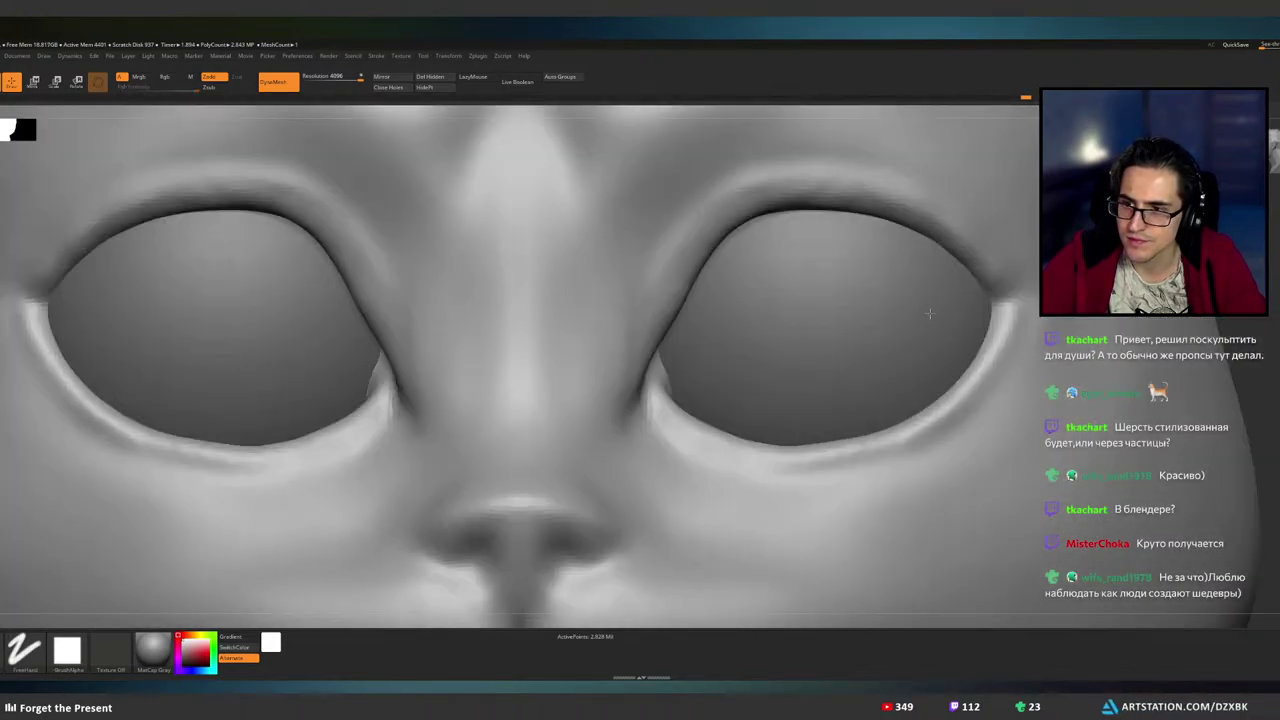
{"action": "key", "text": "1"}
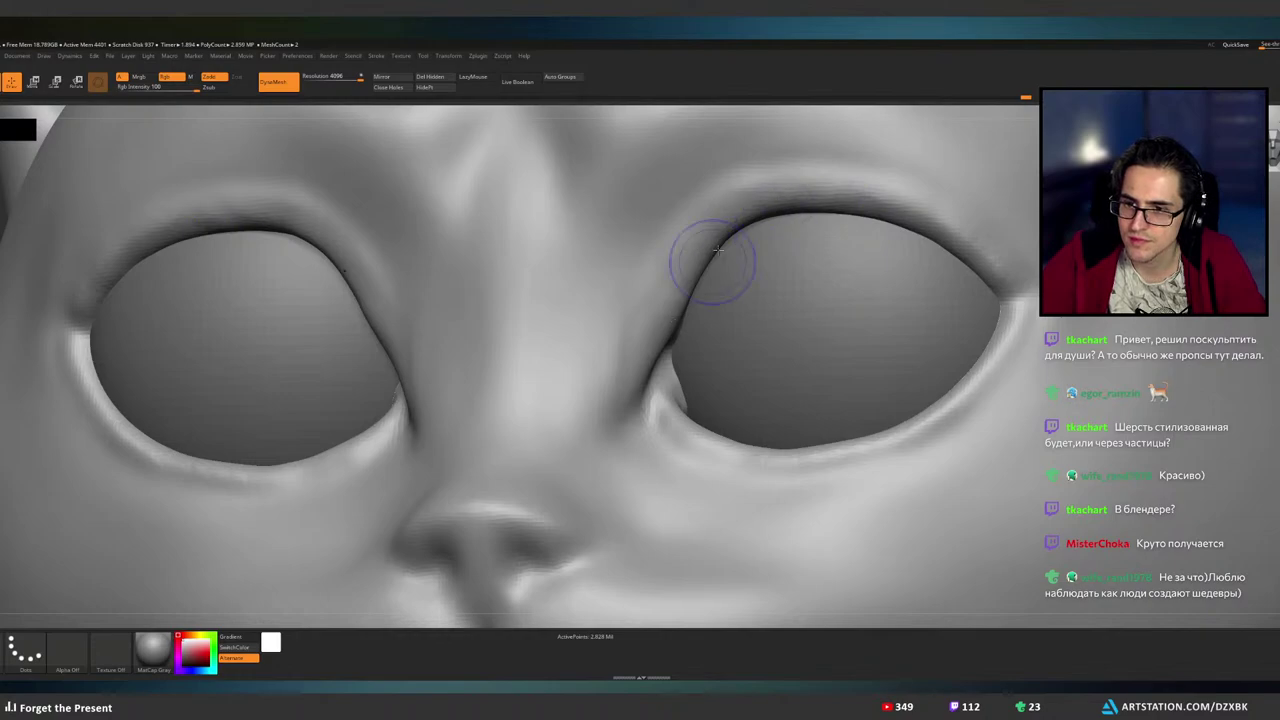
{"action": "mouse_move", "coordinate": [718, 250]}
{"action": "left_mouse_down", "text": "shift"}
{"action": "mouse_move", "coordinate": [657, 323]}
{"action": "mouse_move", "coordinate": [805, 212]}
{"action": "mouse_move", "coordinate": [888, 217]}
{"action": "left_mouse_up", "text": "shift"}
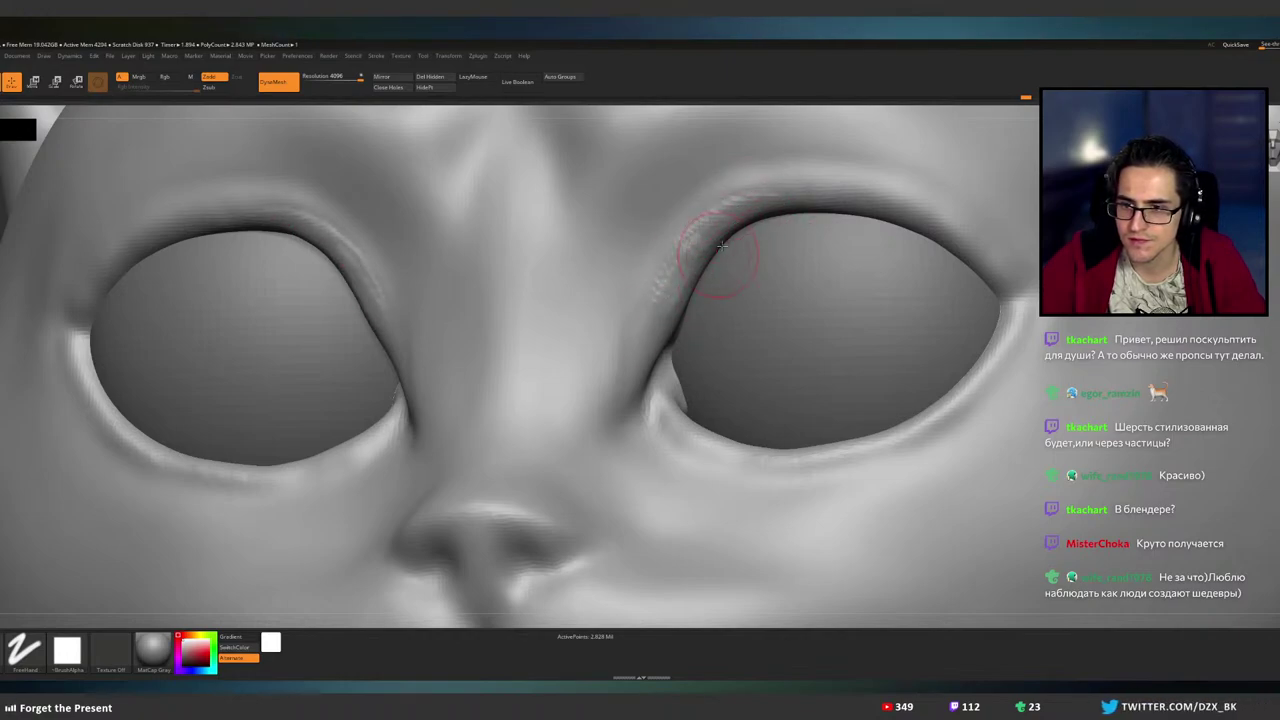
{"action": "key", "text": "shift"}
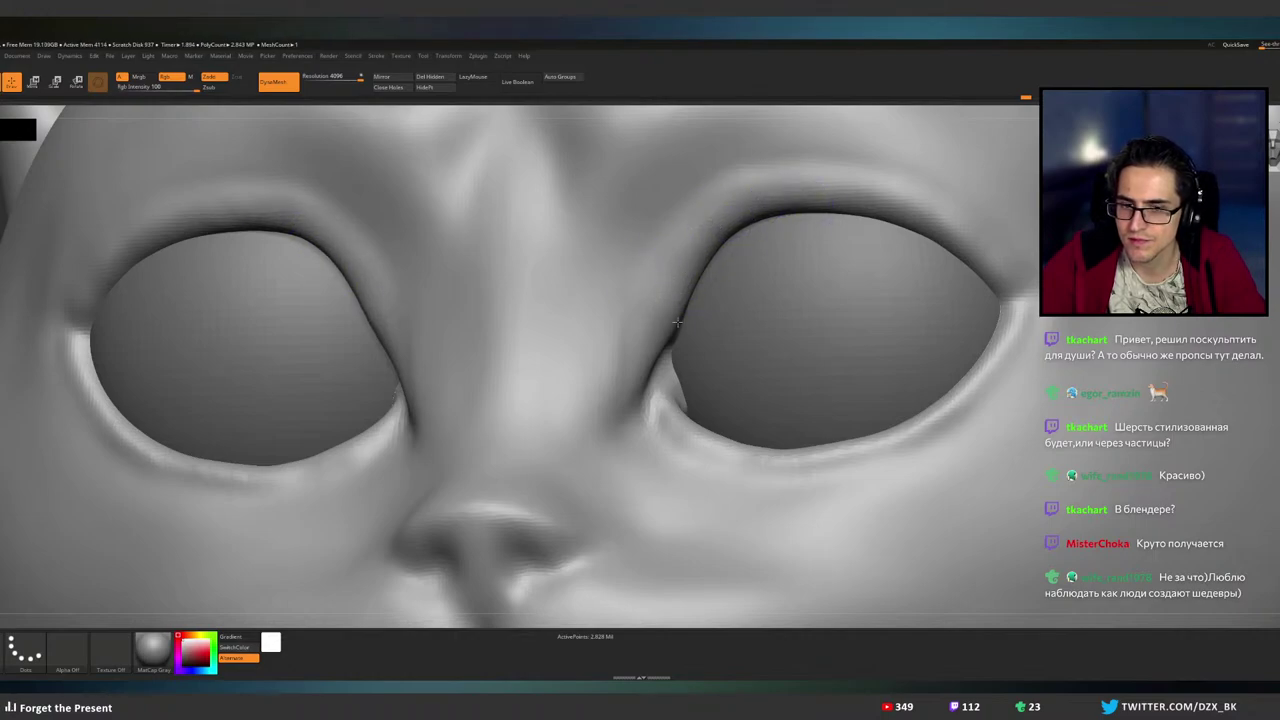
- Build up the lower eyelid rim with clay strokes from the outer corner and from the inner corner to the middle
{"action": "right_click_drag", "start_coordinate": [796, 269], "coordinate": [780, 225], "text": "ctrl"}
{"action": "mouse_move", "coordinate": [780, 225]}
{"action": "right_mouse_down"}
{"action": "mouse_move", "coordinate": [805, 260]}
{"action": "mouse_move", "coordinate": [753, 312]}
{"action": "mouse_move", "coordinate": [766, 309]}
{"action": "mouse_move", "coordinate": [709, 305]}
{"action": "mouse_move", "coordinate": [741, 258]}
{"action": "mouse_move", "coordinate": [722, 274]}
{"action": "mouse_move", "coordinate": [686, 268]}
{"action": "mouse_move", "coordinate": [723, 272]}
{"action": "right_mouse_up"}
{"action": "right_click_drag", "start_coordinate": [815, 398], "coordinate": [731, 377], "text": "alt"}
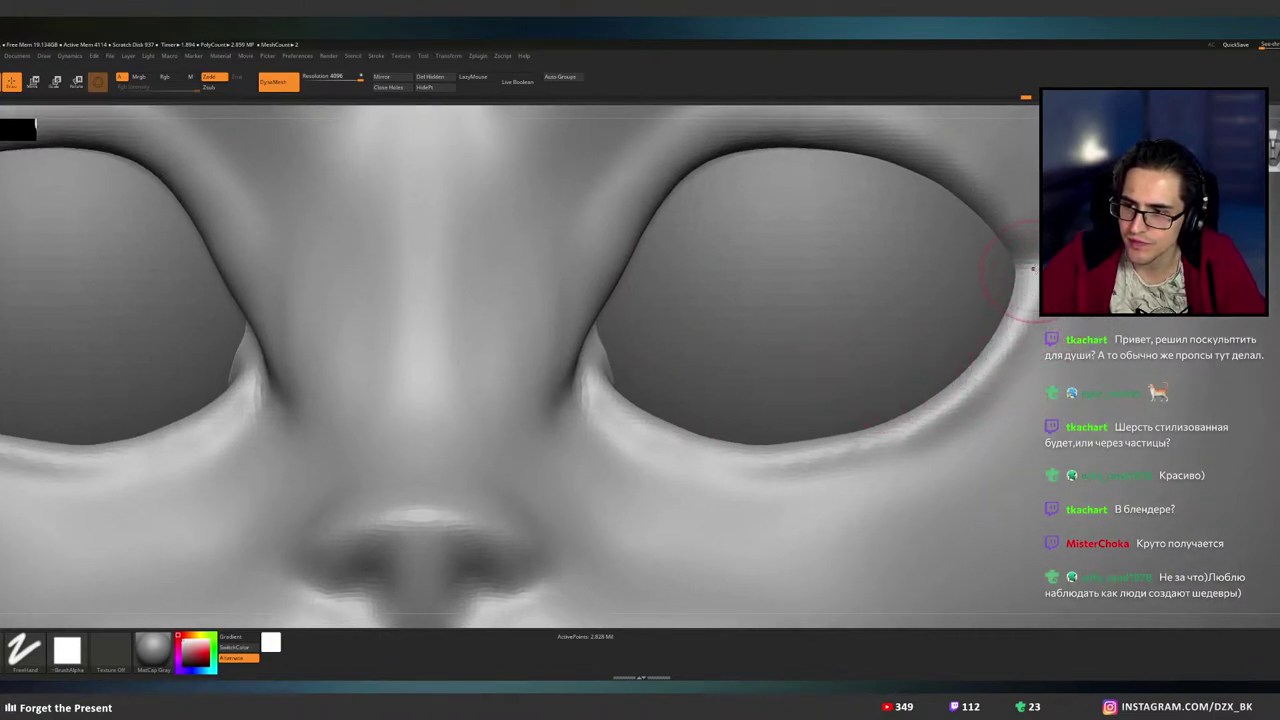
{"action": "mouse_move", "coordinate": [1007, 327]}
{"action": "left_mouse_down"}
{"action": "mouse_move", "coordinate": [971, 386]}
{"action": "mouse_move", "coordinate": [880, 440]}
{"action": "mouse_move", "coordinate": [794, 455]}
{"action": "left_mouse_up"}
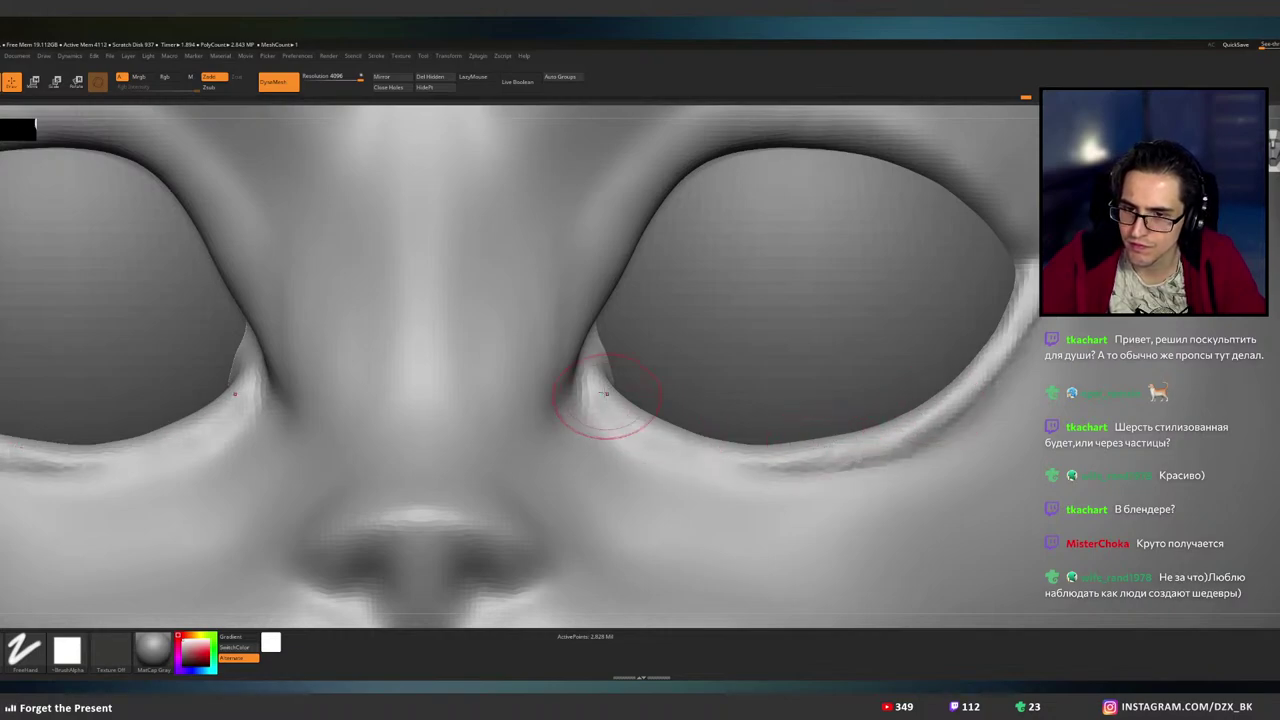
{"action": "mouse_move", "coordinate": [622, 412]}
{"action": "left_mouse_down"}
{"action": "mouse_move", "coordinate": [737, 452]}
{"action": "mouse_move", "coordinate": [705, 455]}
{"action": "mouse_move", "coordinate": [765, 462]}
{"action": "left_mouse_up"}
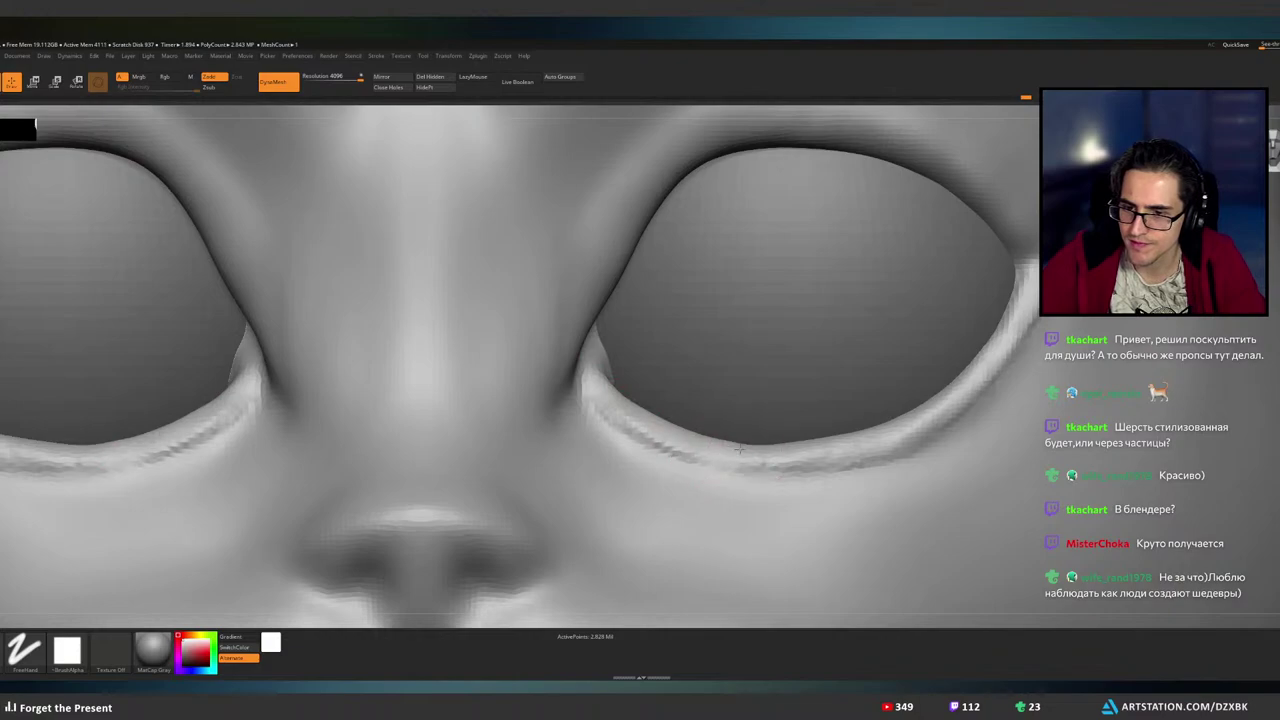
{"action": "left_click_drag", "start_coordinate": [691, 443], "coordinate": [778, 468]}
- Smooth the inner half of the lower eyelid rim and refine its outer half with further clay strokes
{"action": "right_click_drag", "start_coordinate": [1134, 384], "coordinate": [1275, 357], "text": "ctrl"}
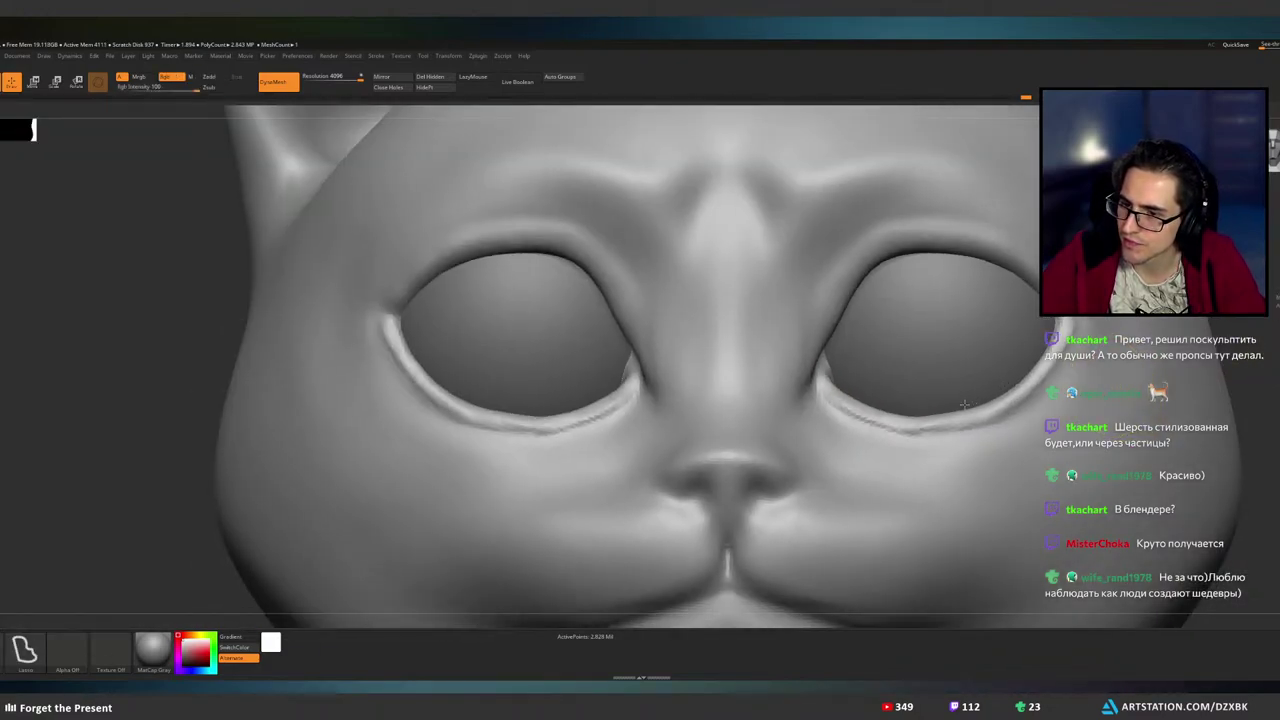
{"action": "right_click_drag", "start_coordinate": [871, 420], "coordinate": [846, 485], "text": "ctrl"}
{"action": "left_click_drag", "start_coordinate": [809, 403], "coordinate": [785, 403], "text": "shift"}
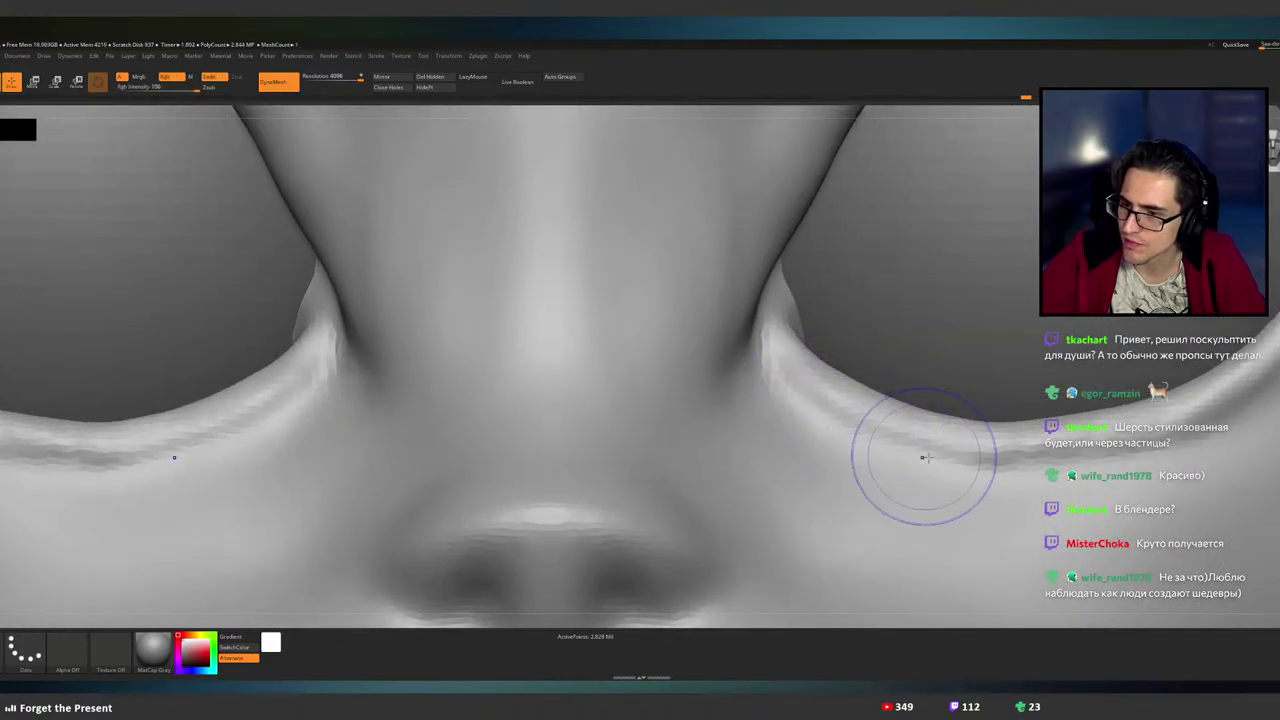
{"action": "right_click_drag", "start_coordinate": [1200, 453], "coordinate": [1066, 435], "text": "alt"}
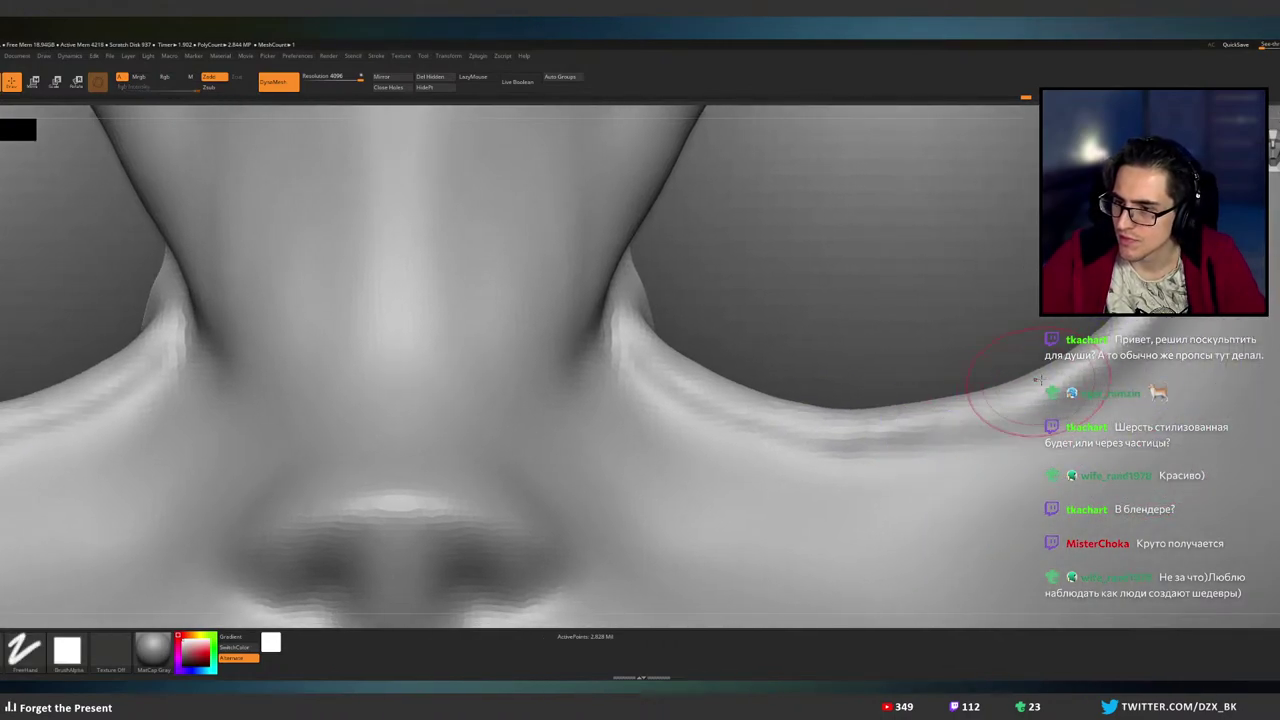
{"action": "left_click_drag", "start_coordinate": [1052, 391], "coordinate": [930, 408]}
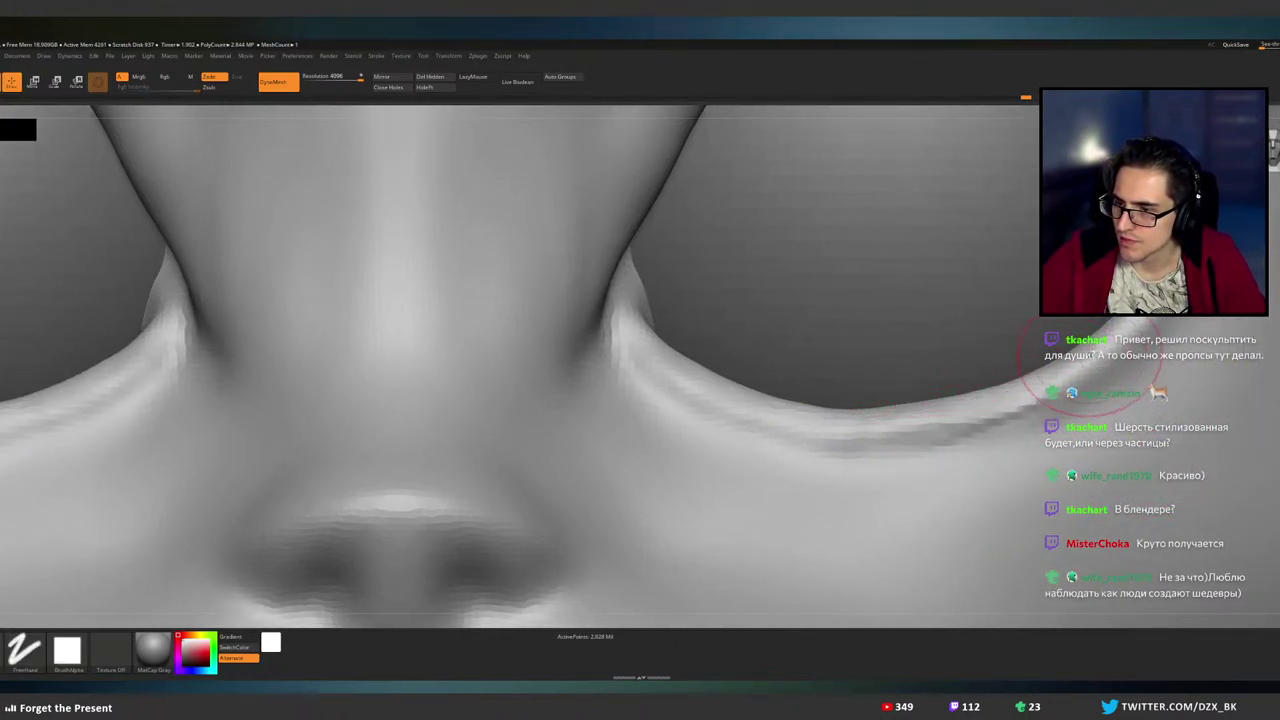
{"action": "left_click_drag", "start_coordinate": [1062, 371], "coordinate": [946, 411]}
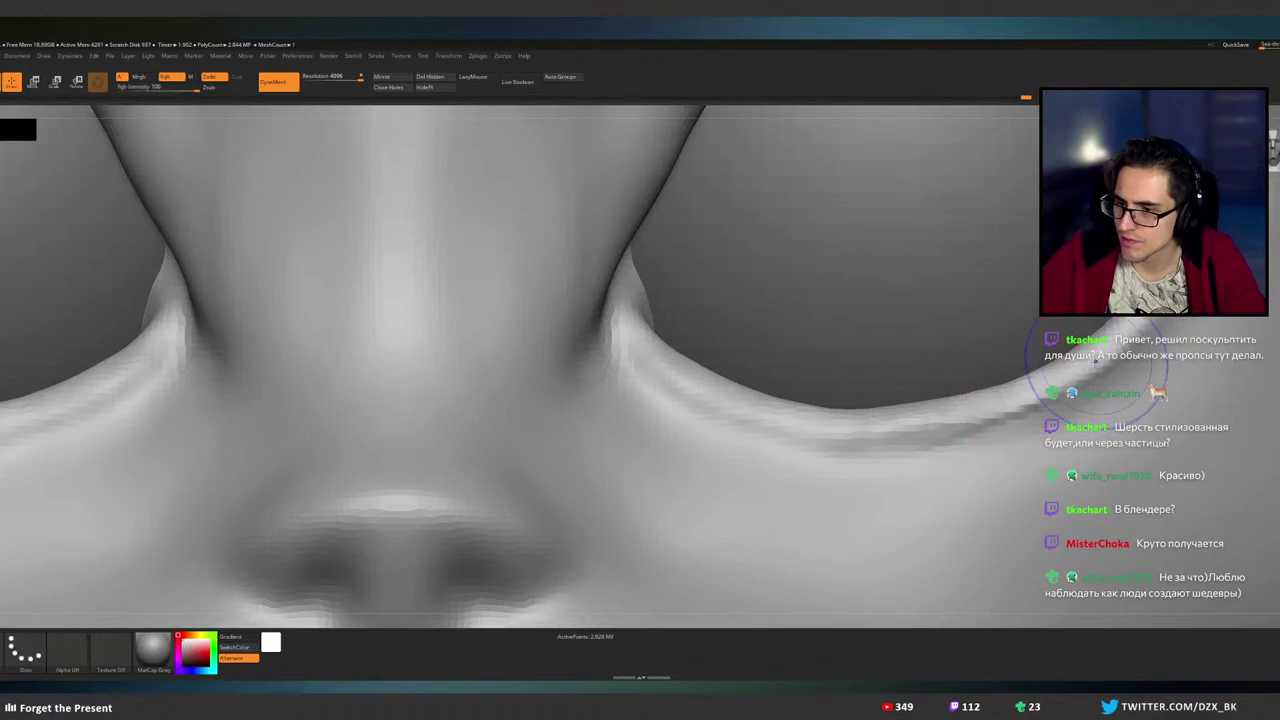
- Review the eyelid rims against the whole cat head from the front
{"action": "mouse_move", "coordinate": [1030, 406]}
{"action": "right_mouse_down", "text": "ctrl"}
{"action": "mouse_move", "coordinate": [931, 333]}
{"action": "mouse_move", "coordinate": [971, 334]}
{"action": "mouse_move", "coordinate": [886, 341]}
{"action": "right_mouse_up", "text": "ctrl"}
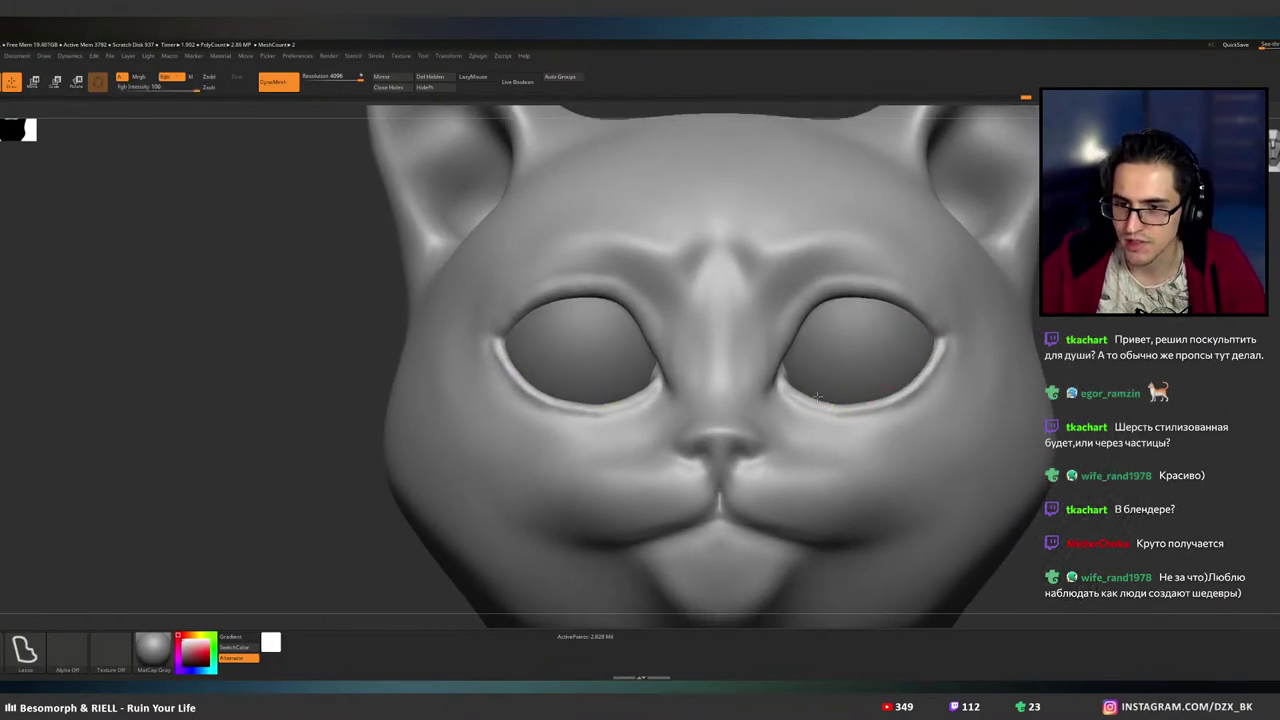
{"action": "right_click_drag", "start_coordinate": [836, 404], "coordinate": [832, 413], "text": "ctrl"}
{"action": "scroll", "coordinate": [957, 286], "scroll_direction": "down", "scroll_amount": 3}
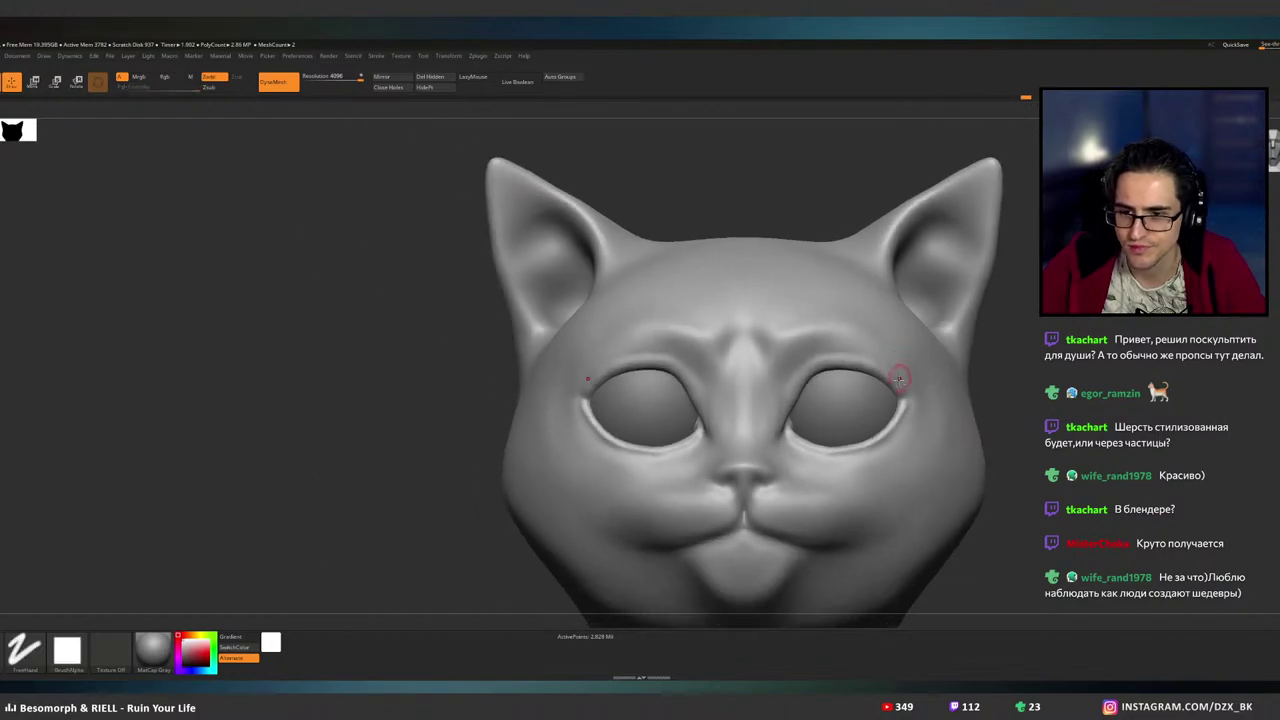
{"action": "right_click_drag", "start_coordinate": [899, 379], "coordinate": [823, 373], "text": "alt"}
{"action": "scroll", "coordinate": [822, 375], "scroll_direction": "down", "scroll_amount": 2}
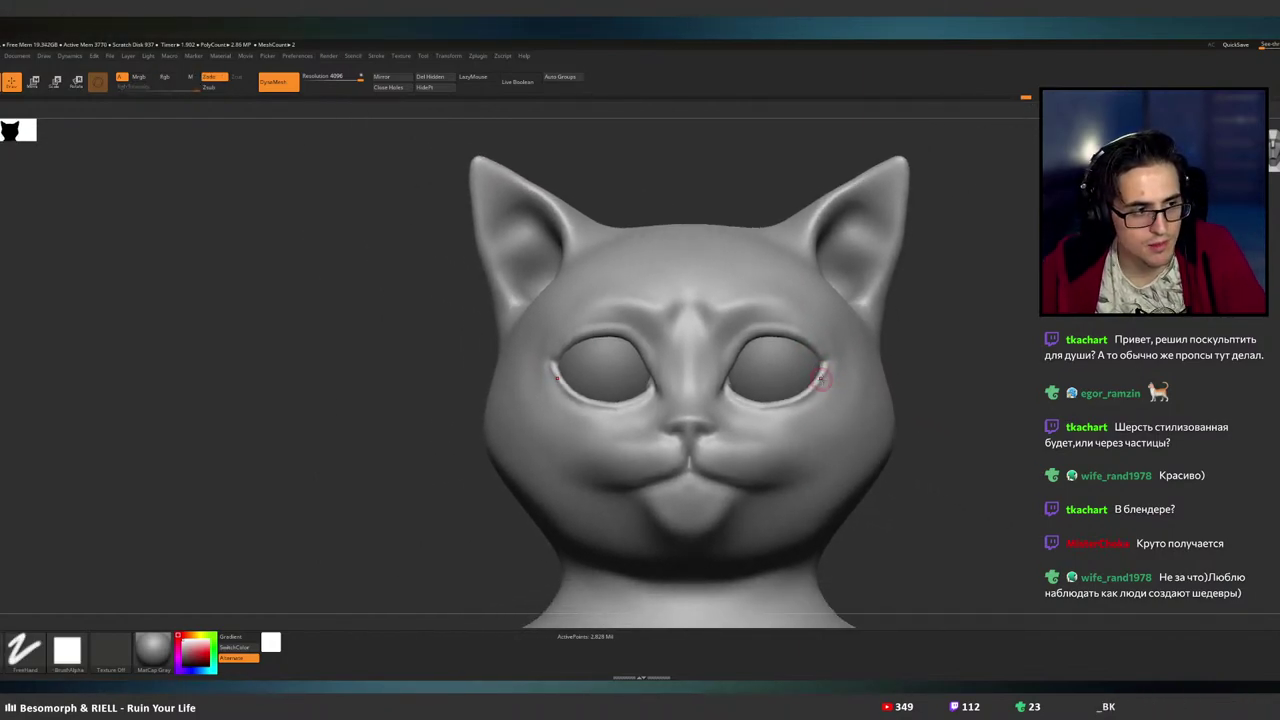